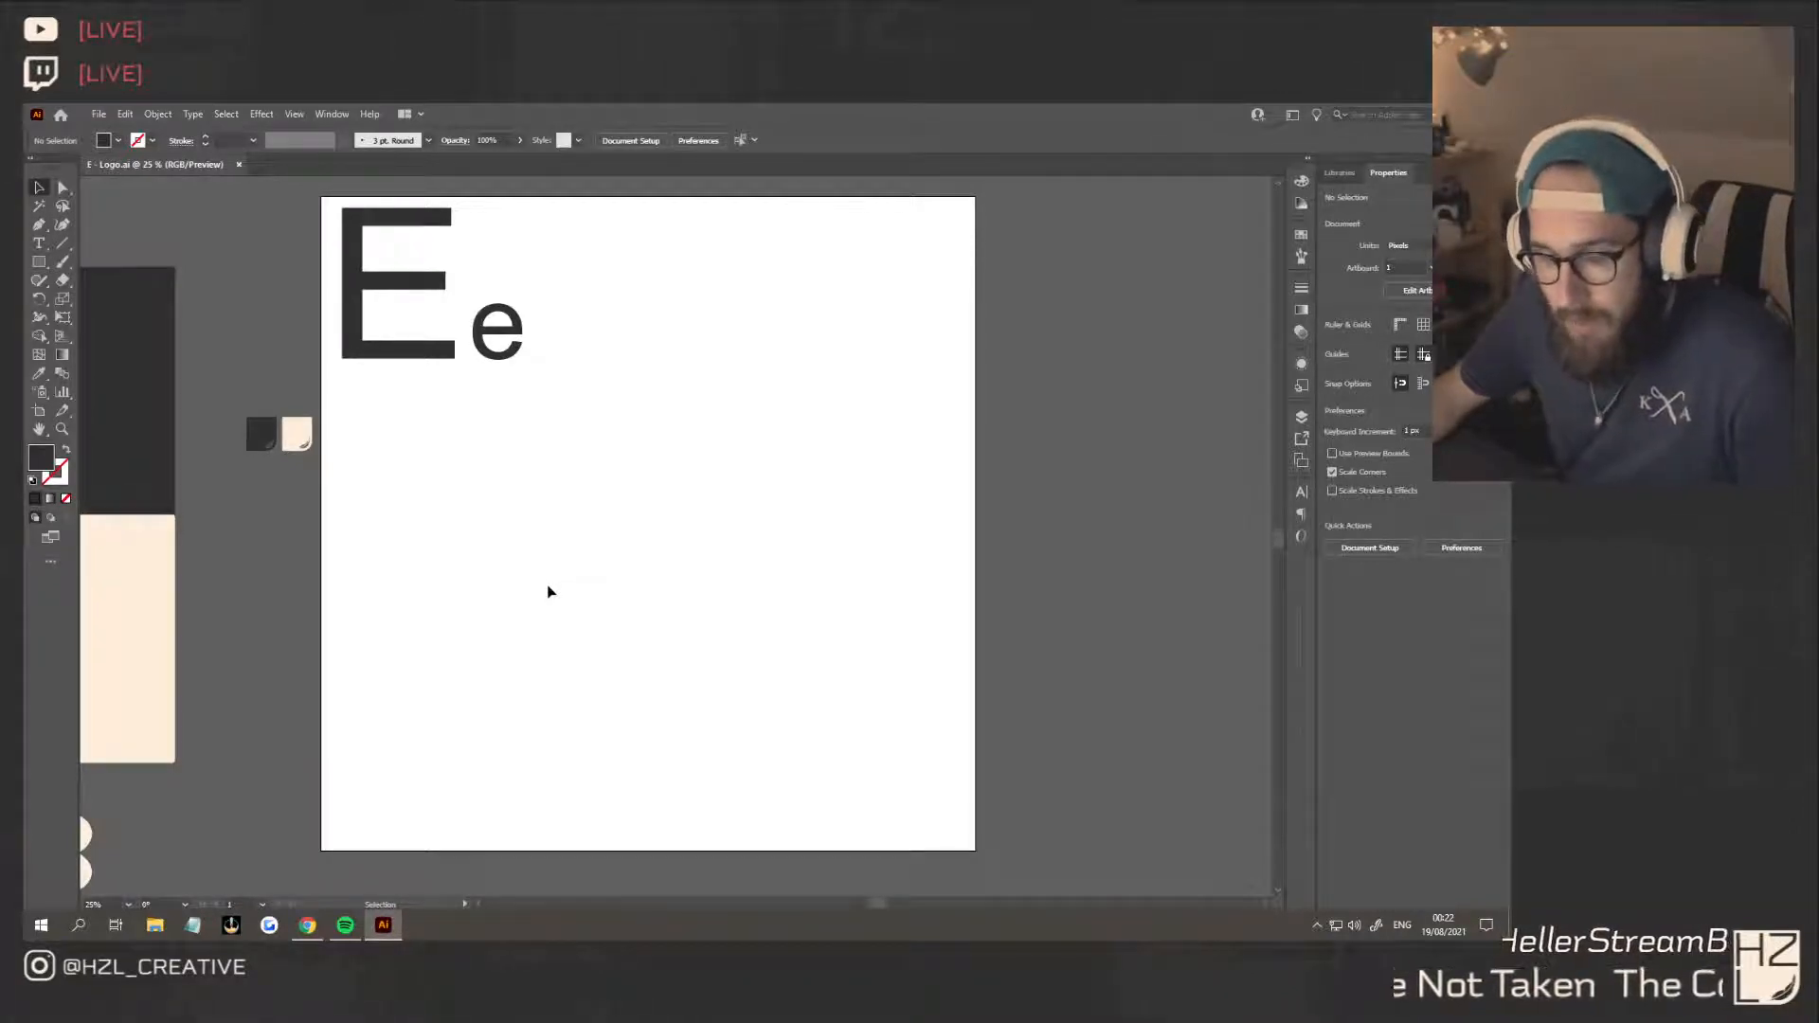
Draw a dark vertical rectangle about 96 px wide and 826 px tall below the reference letters as the logo's stem
scroll(538, 598, "up", 1)
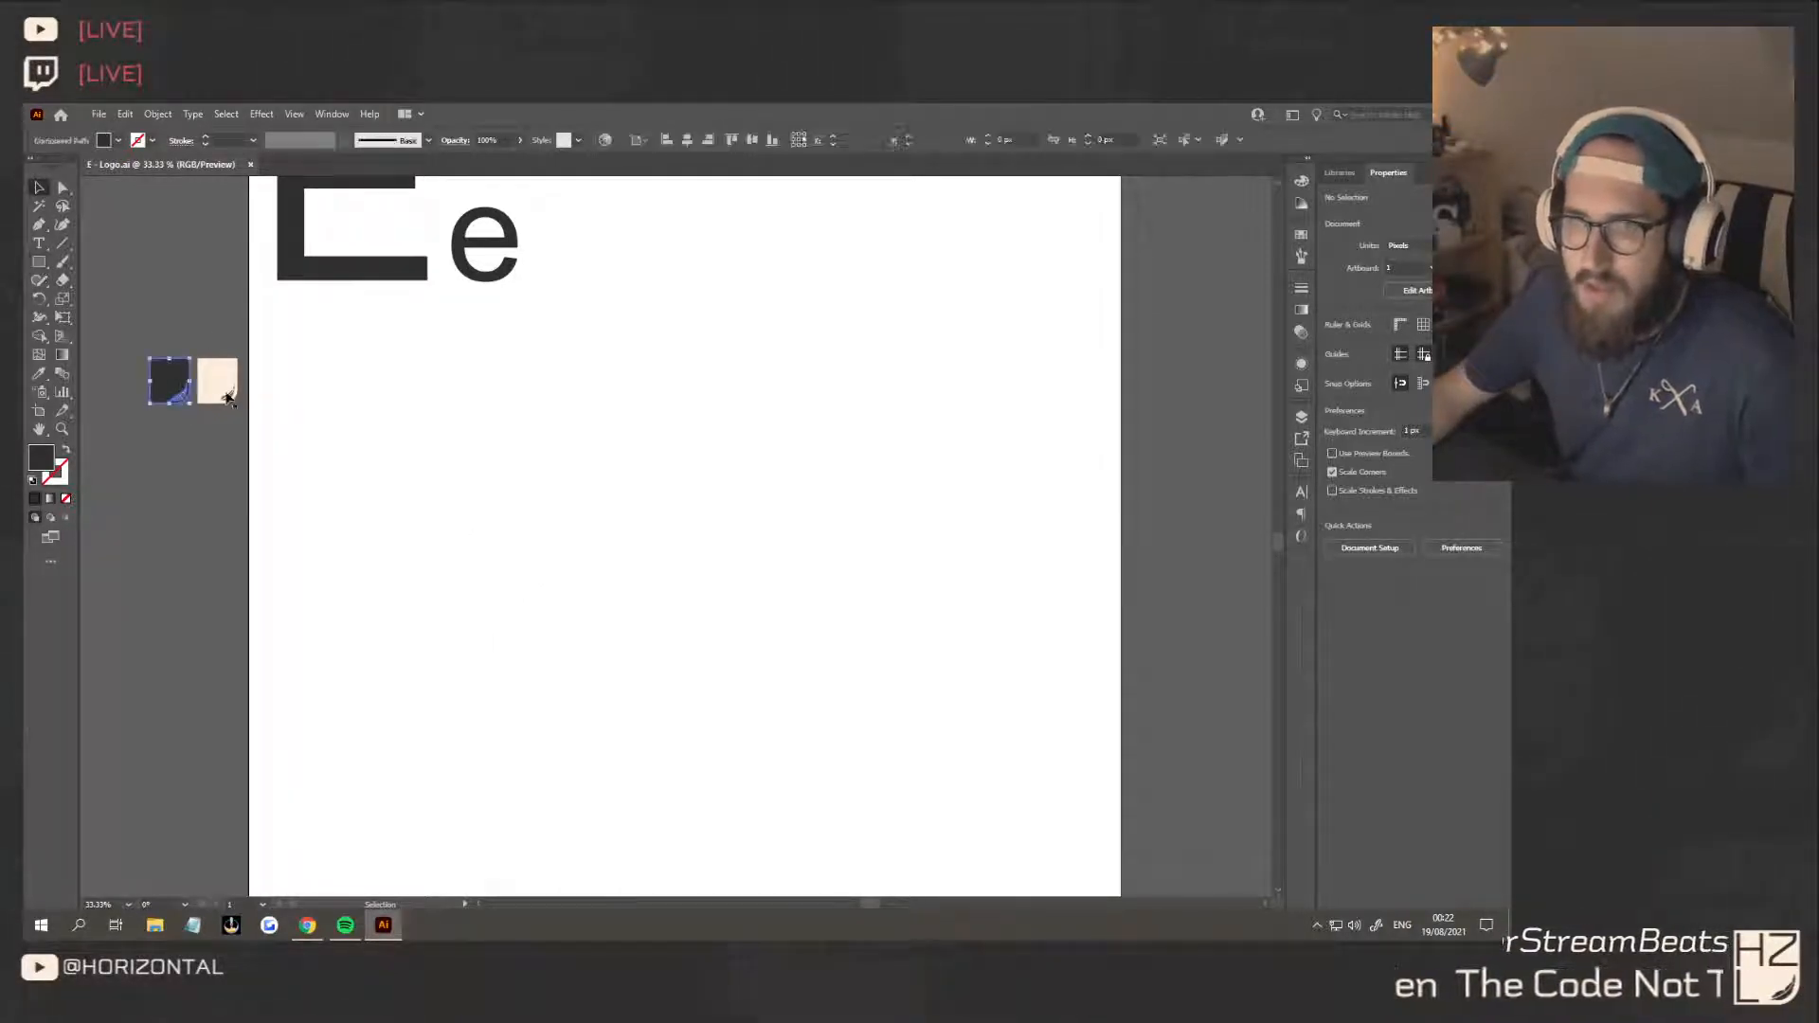
key("m")
left_click_drag(420, 384, 449, 625)
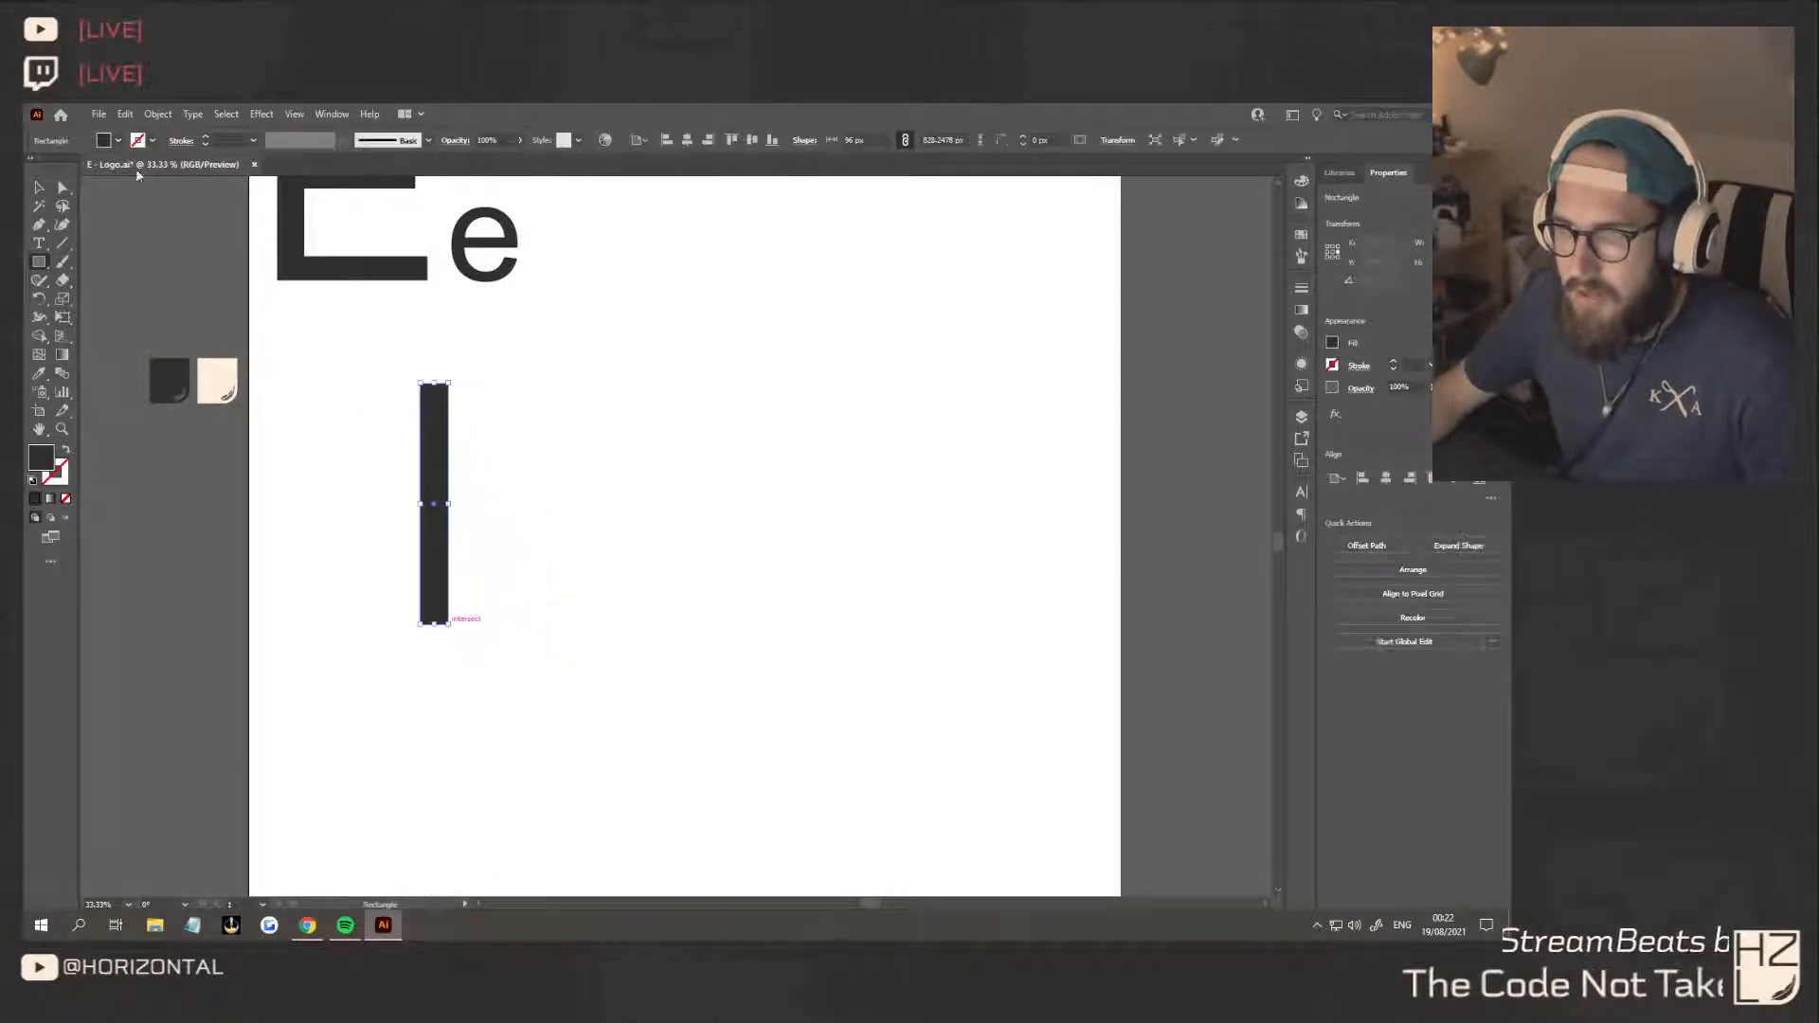
key("v")
left_click(548, 407)
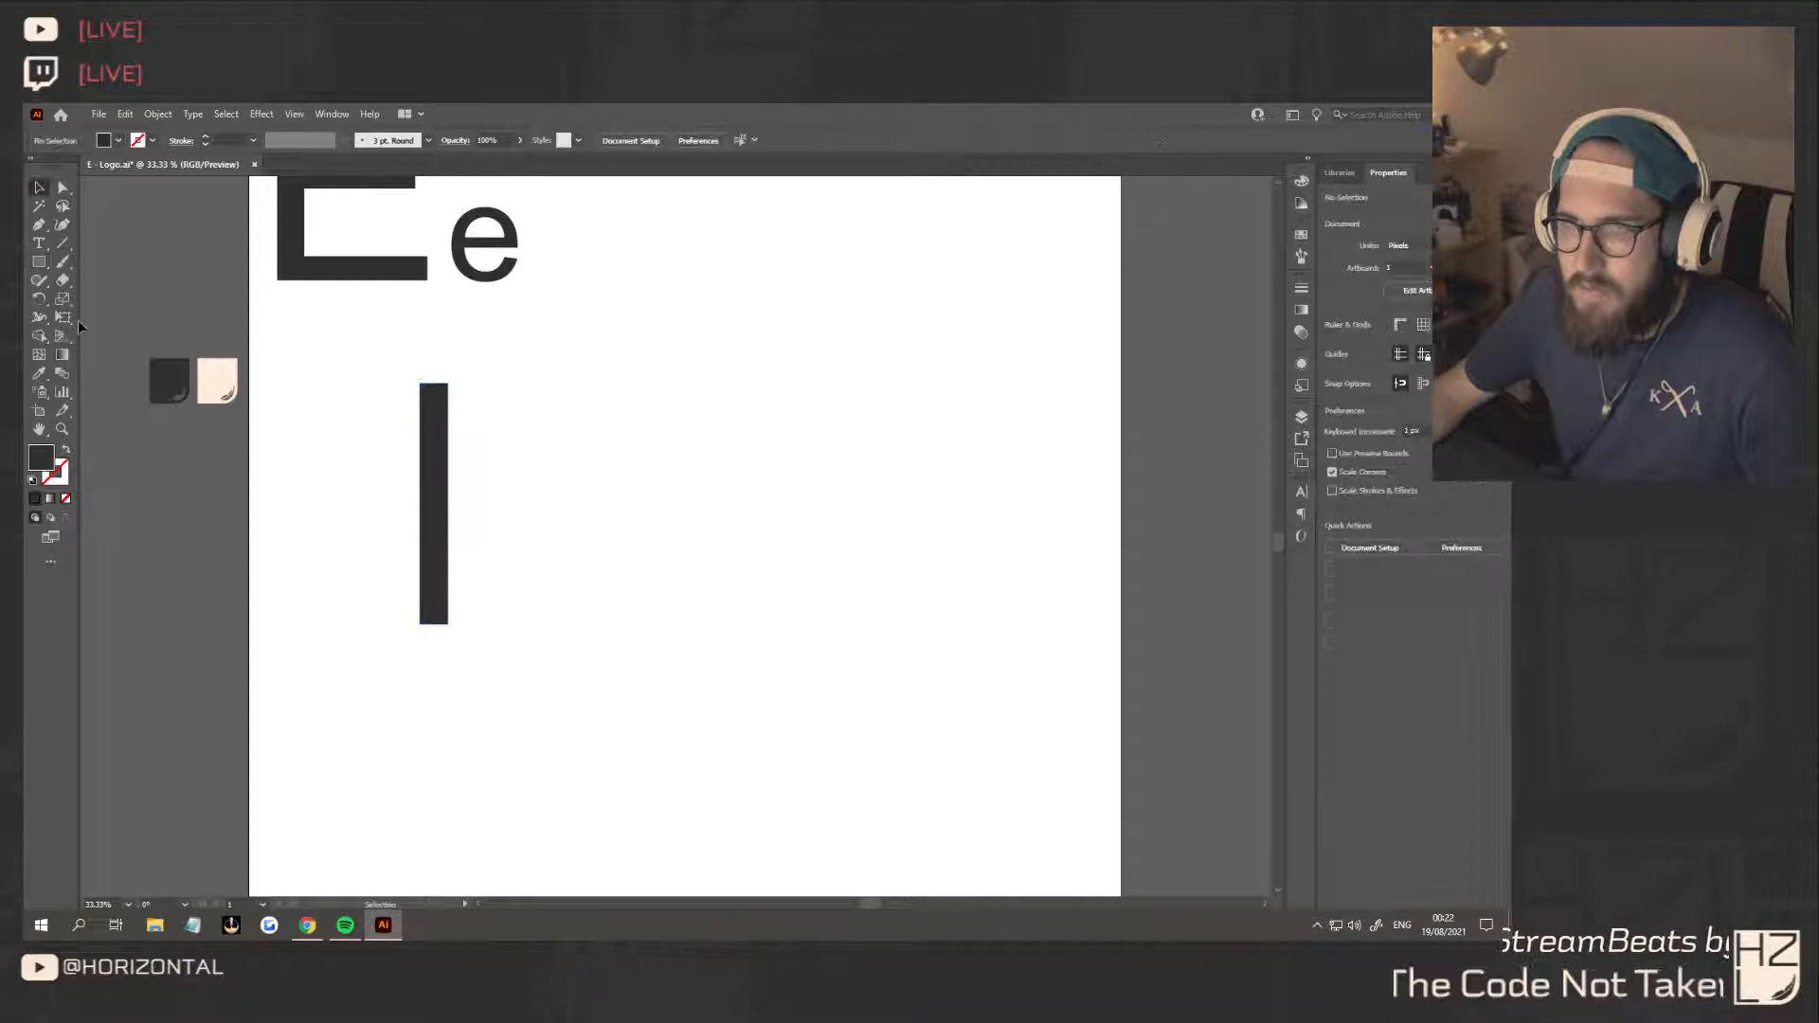
left_click(40, 263)
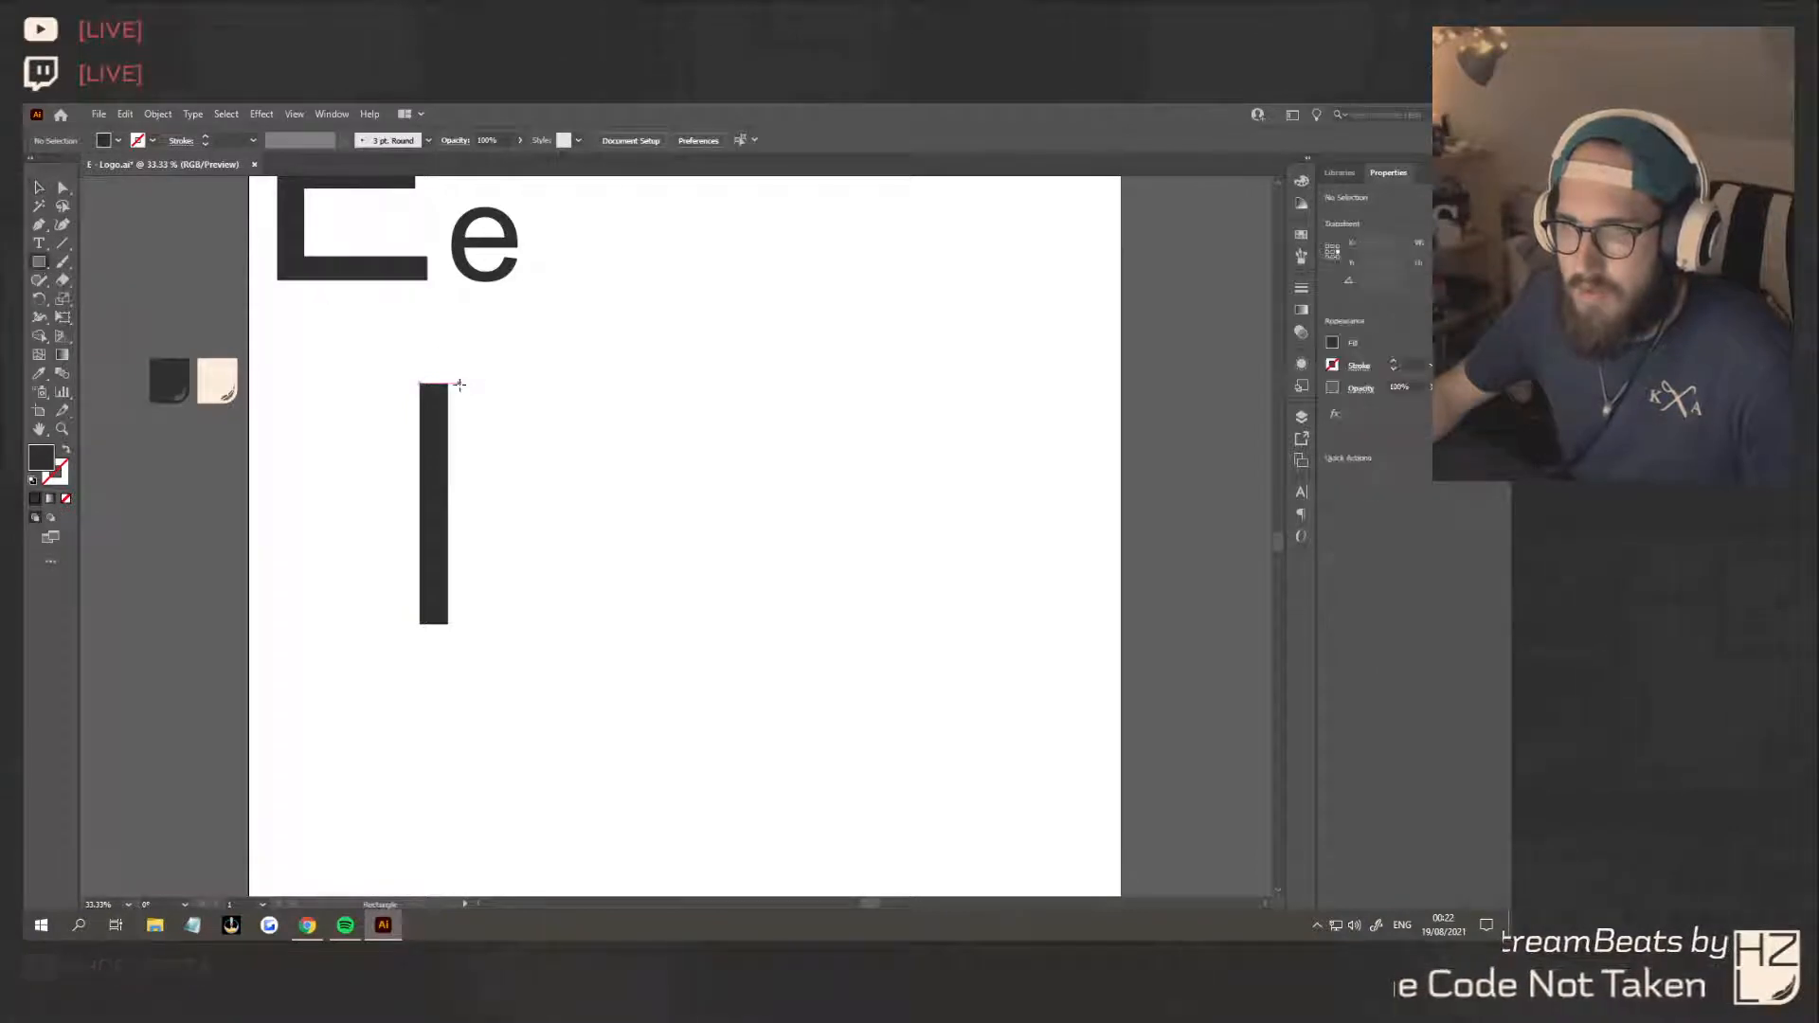
mouse_move(458, 385)
left_mouse_down()
mouse_move(682, 464)
mouse_move(634, 418)
mouse_move(644, 542)
mouse_move(534, 507)
left_mouse_up()
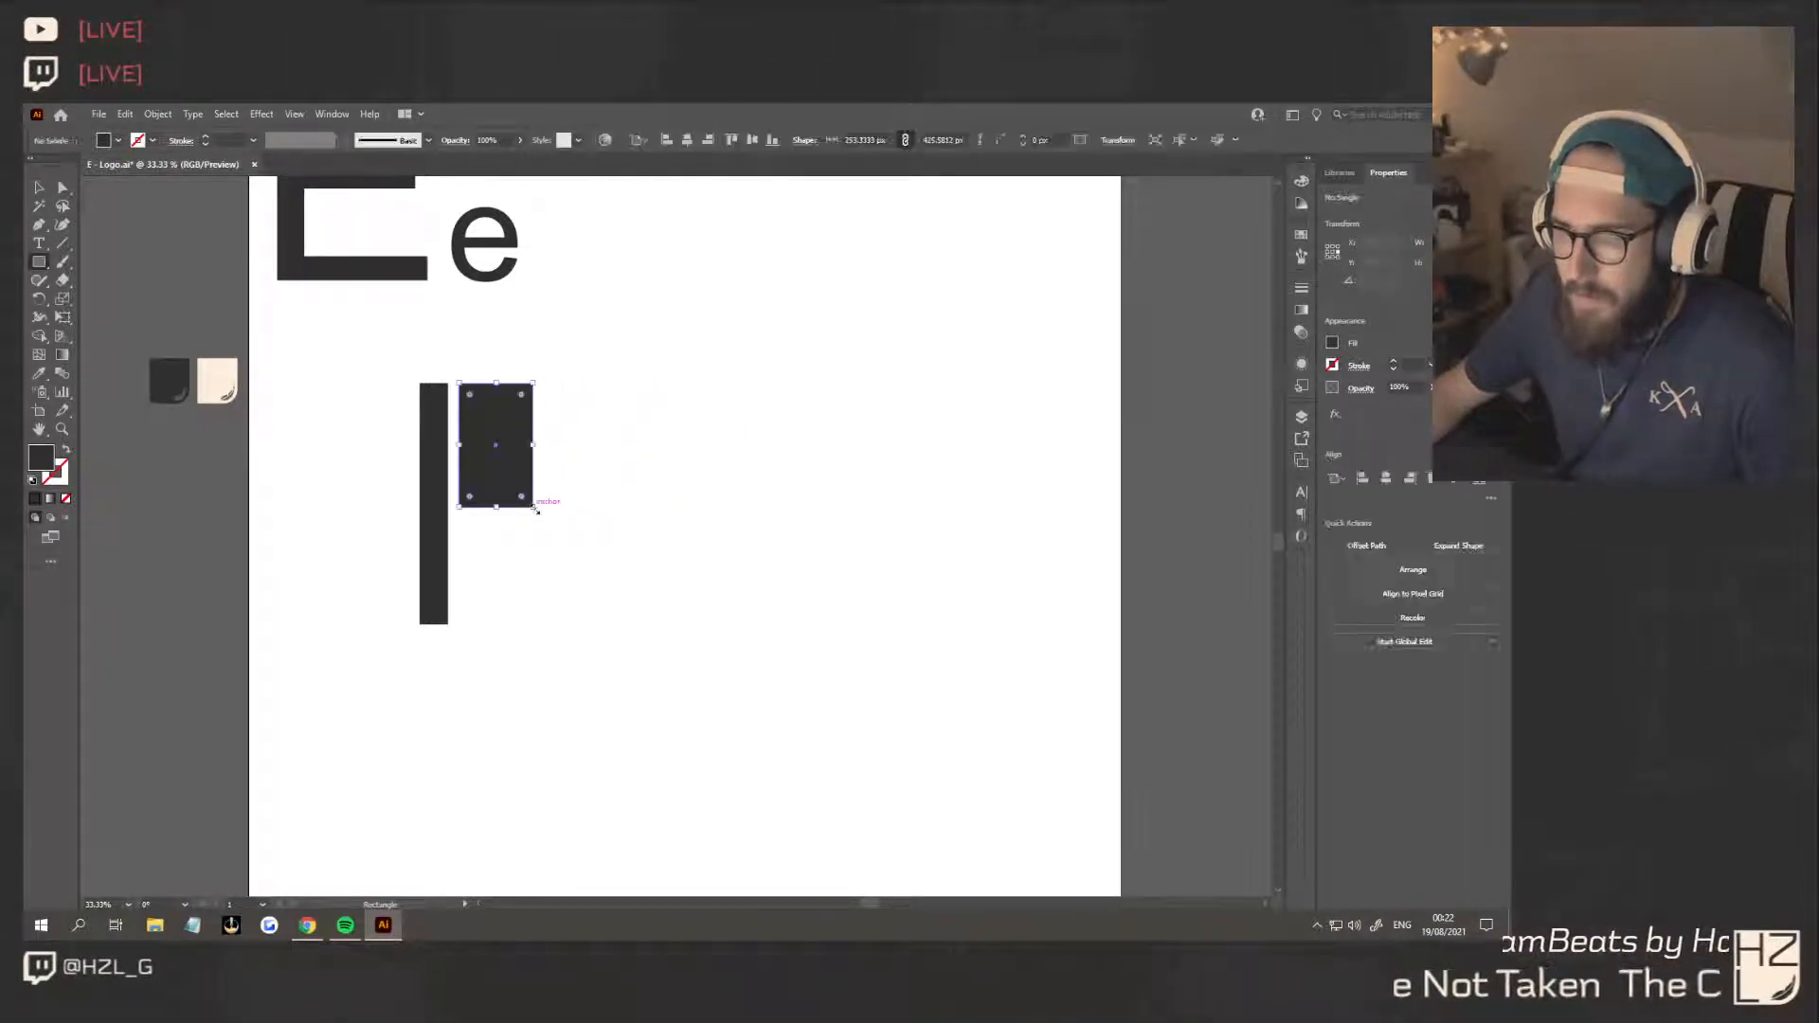
left_click(36, 187)
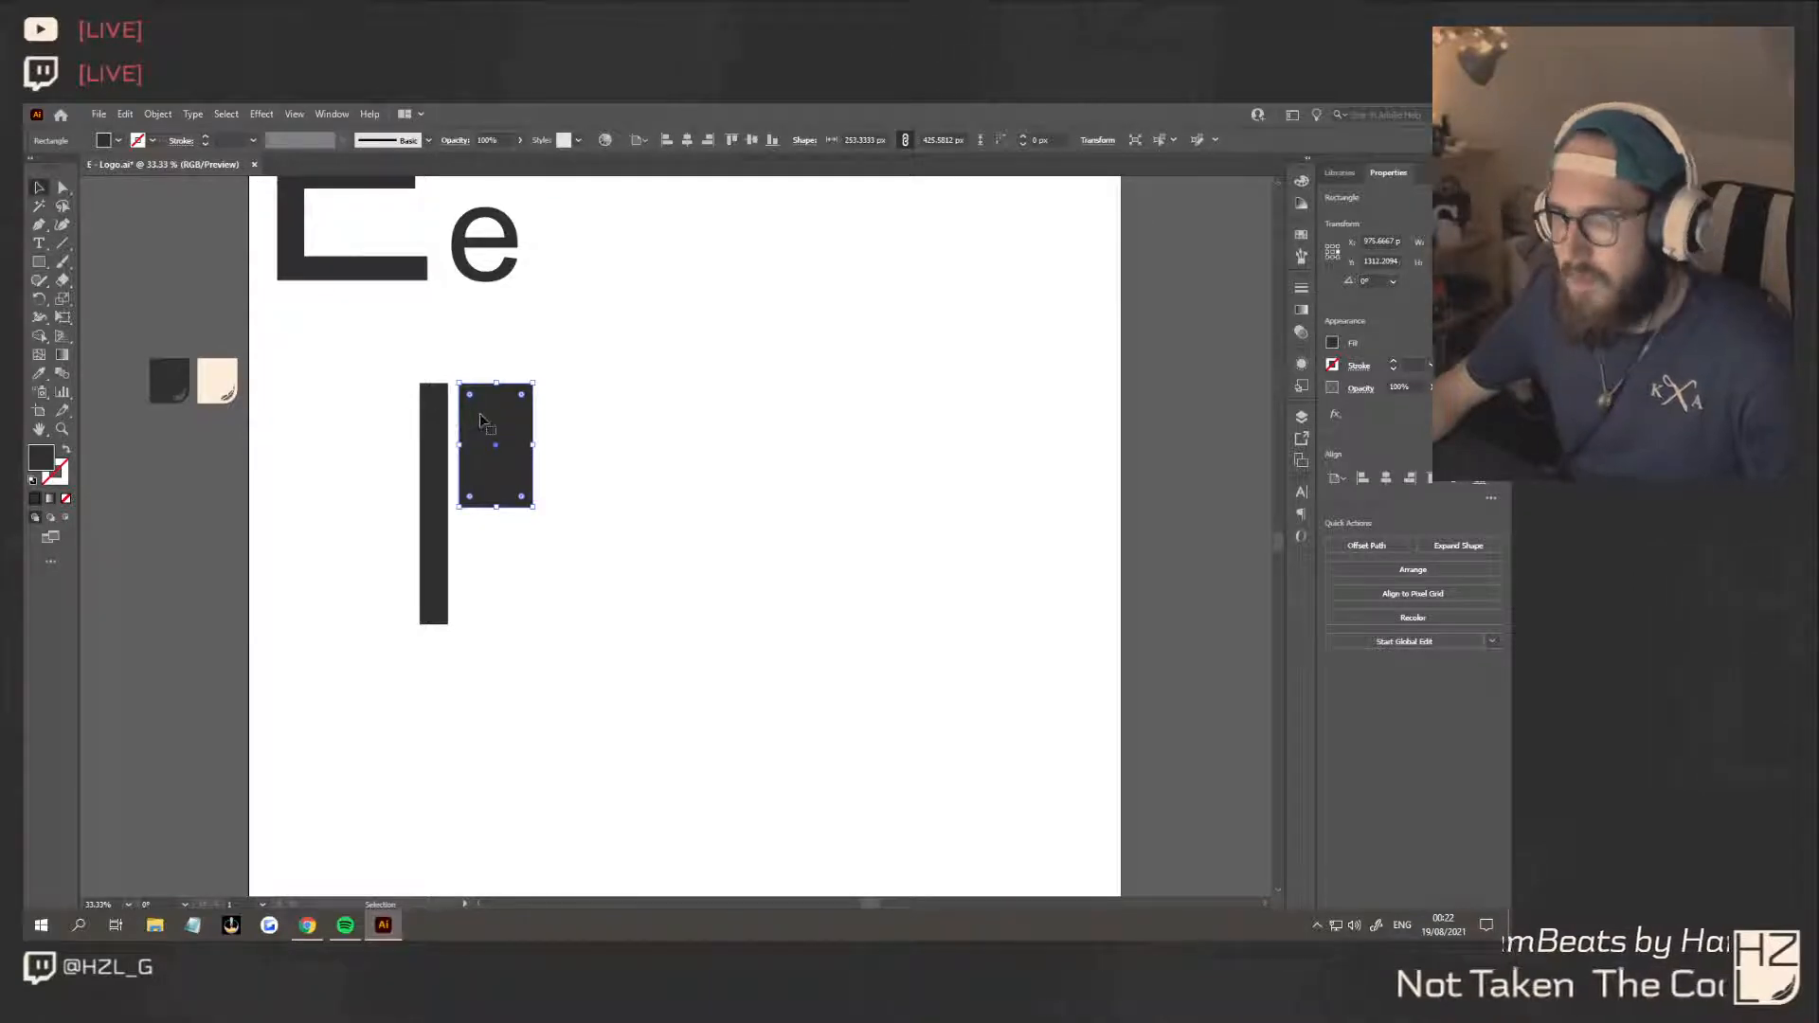
key("Delete")
Draw a closed Pen shape beside the stem's upper half, with a straight top, a concave outer curve and a rounded inner lower corner
left_click(39, 224)
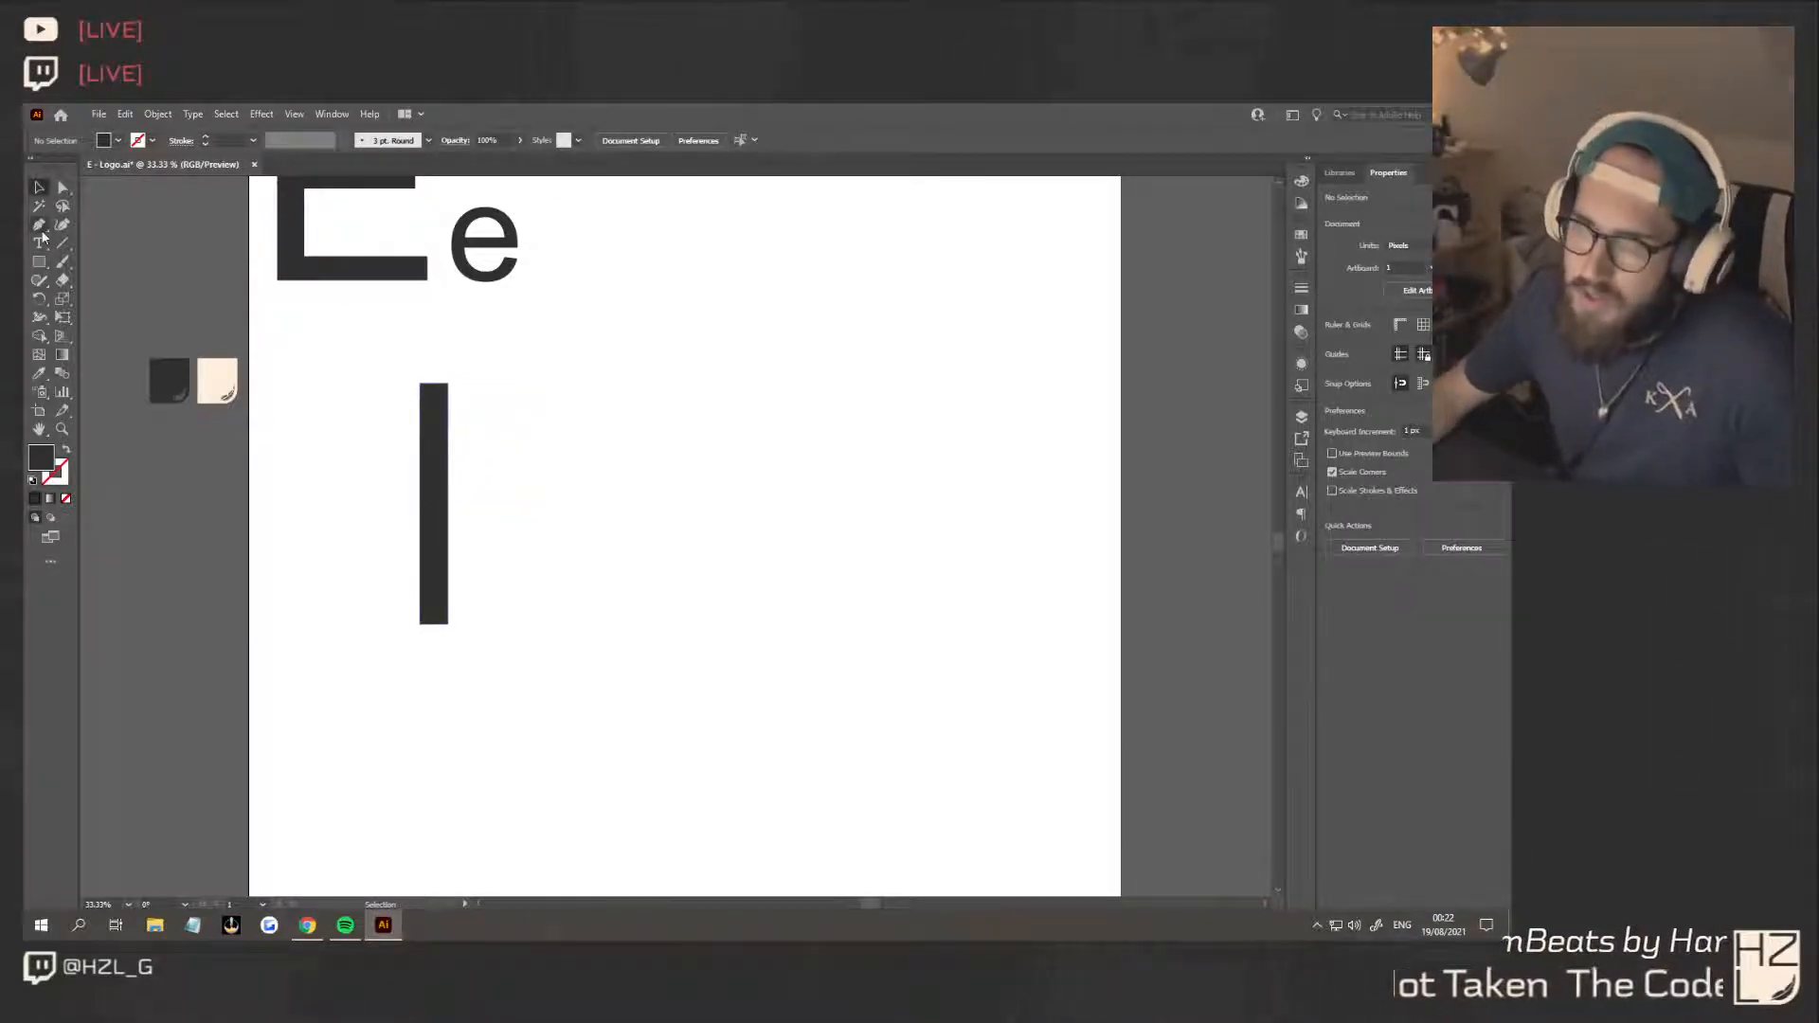
left_click(453, 384)
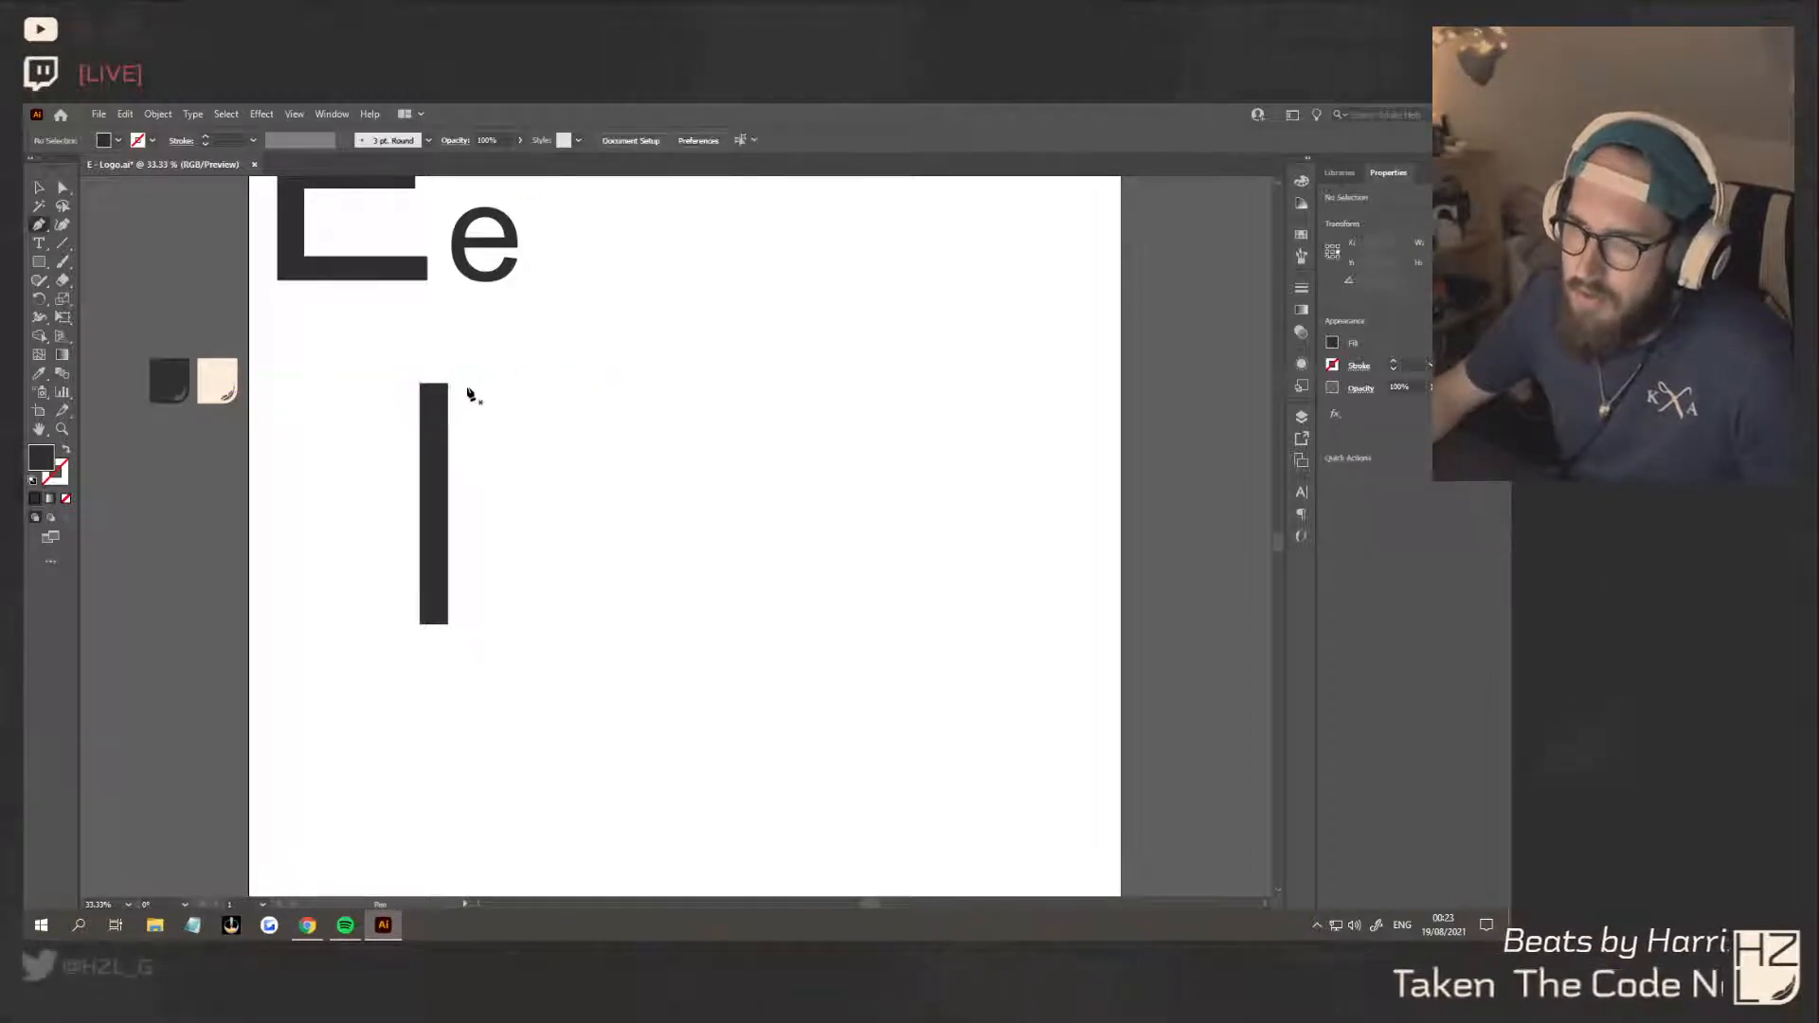
left_click_drag(468, 385, 577, 399)
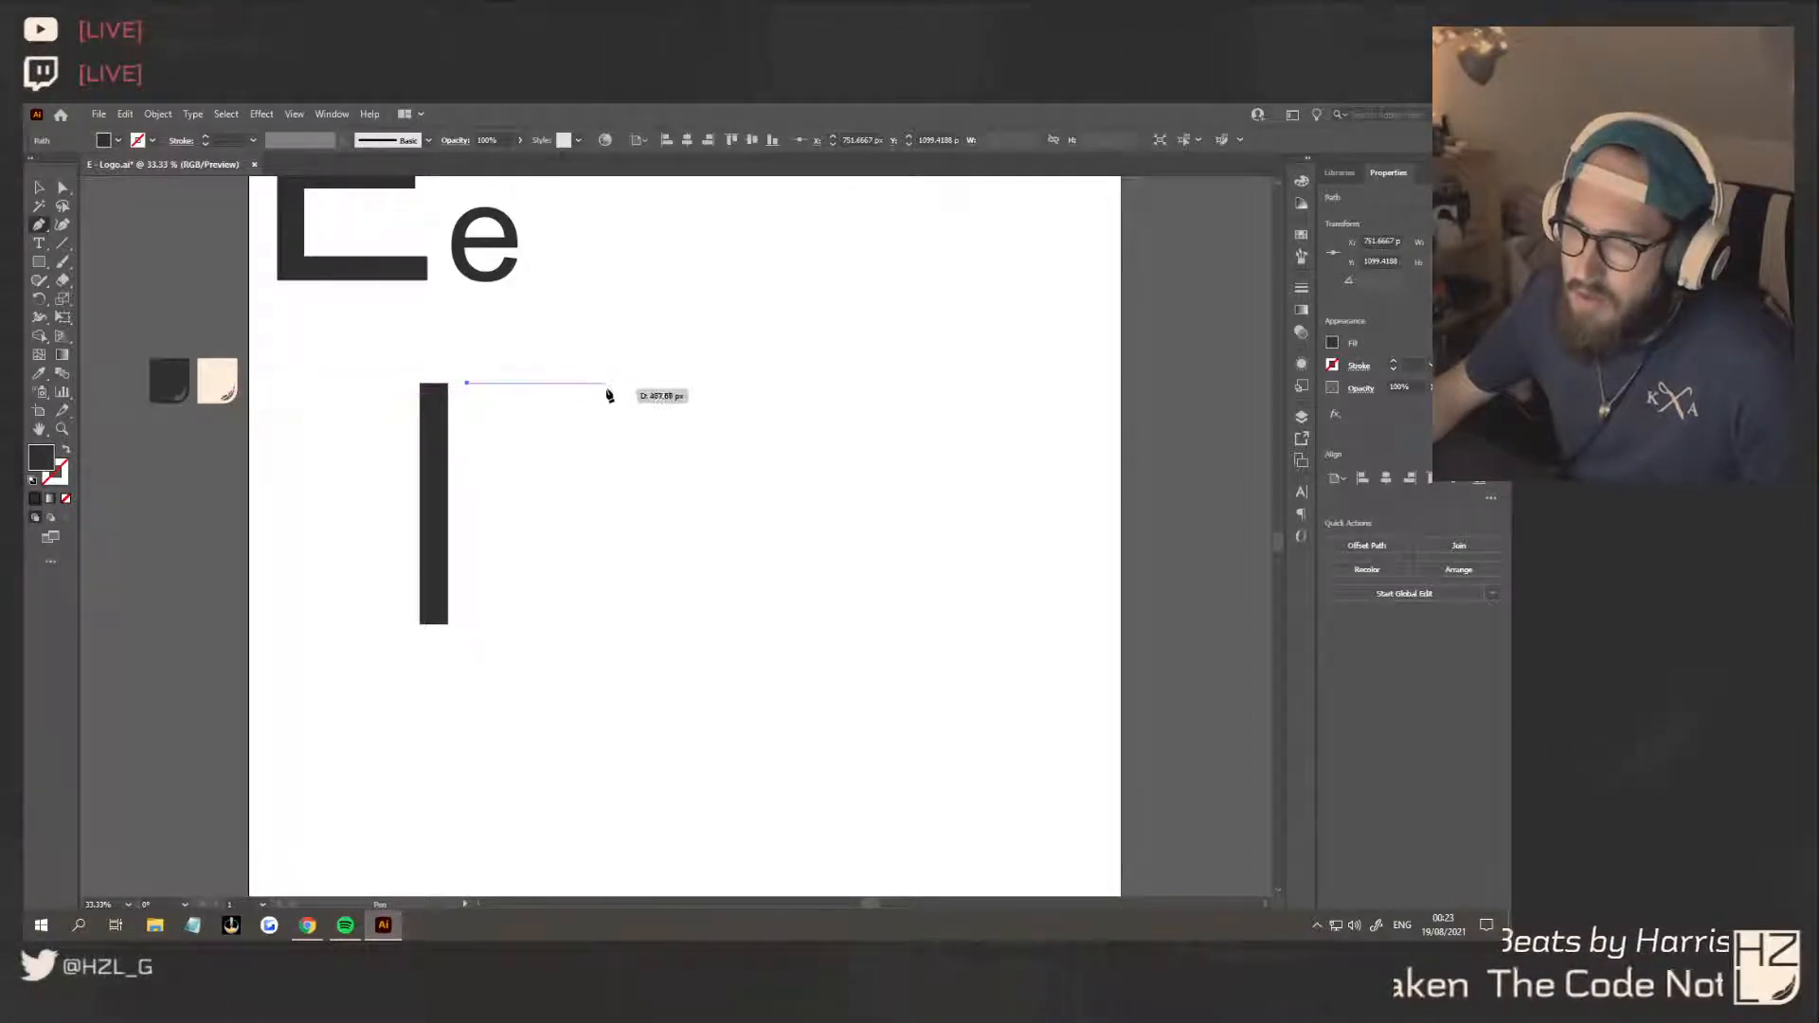
left_click(607, 384)
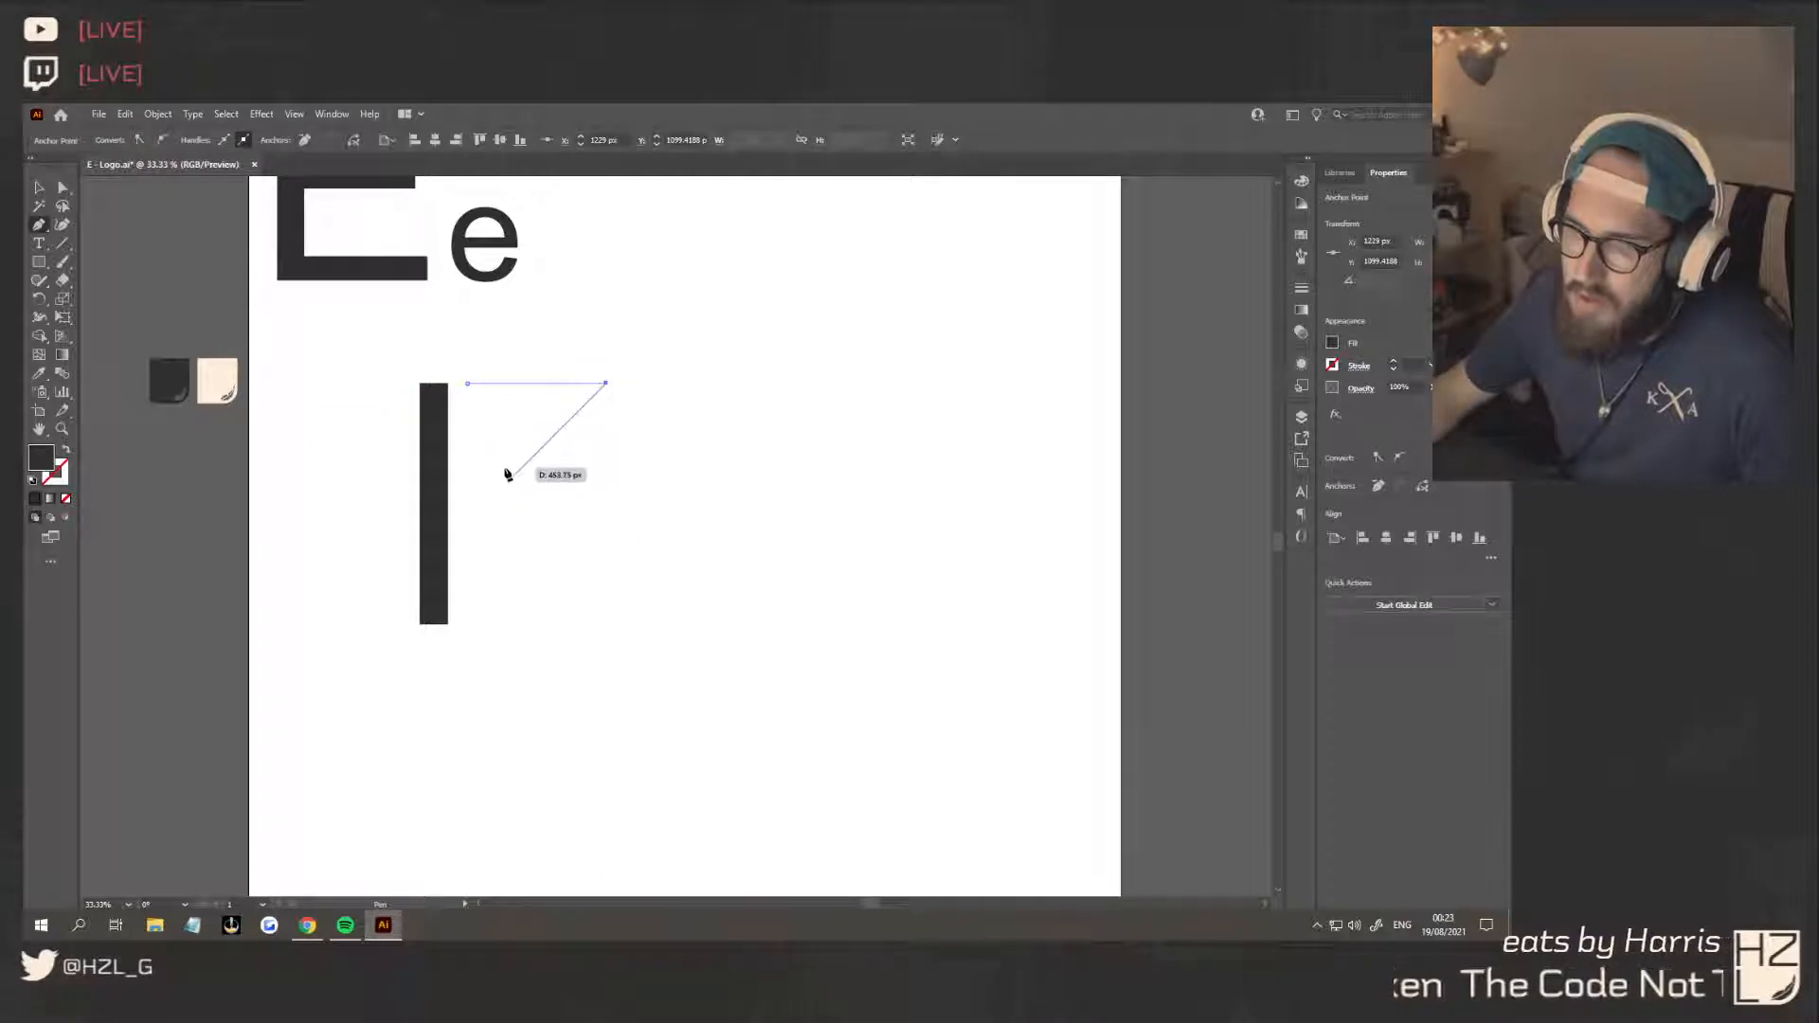
left_click(463, 500)
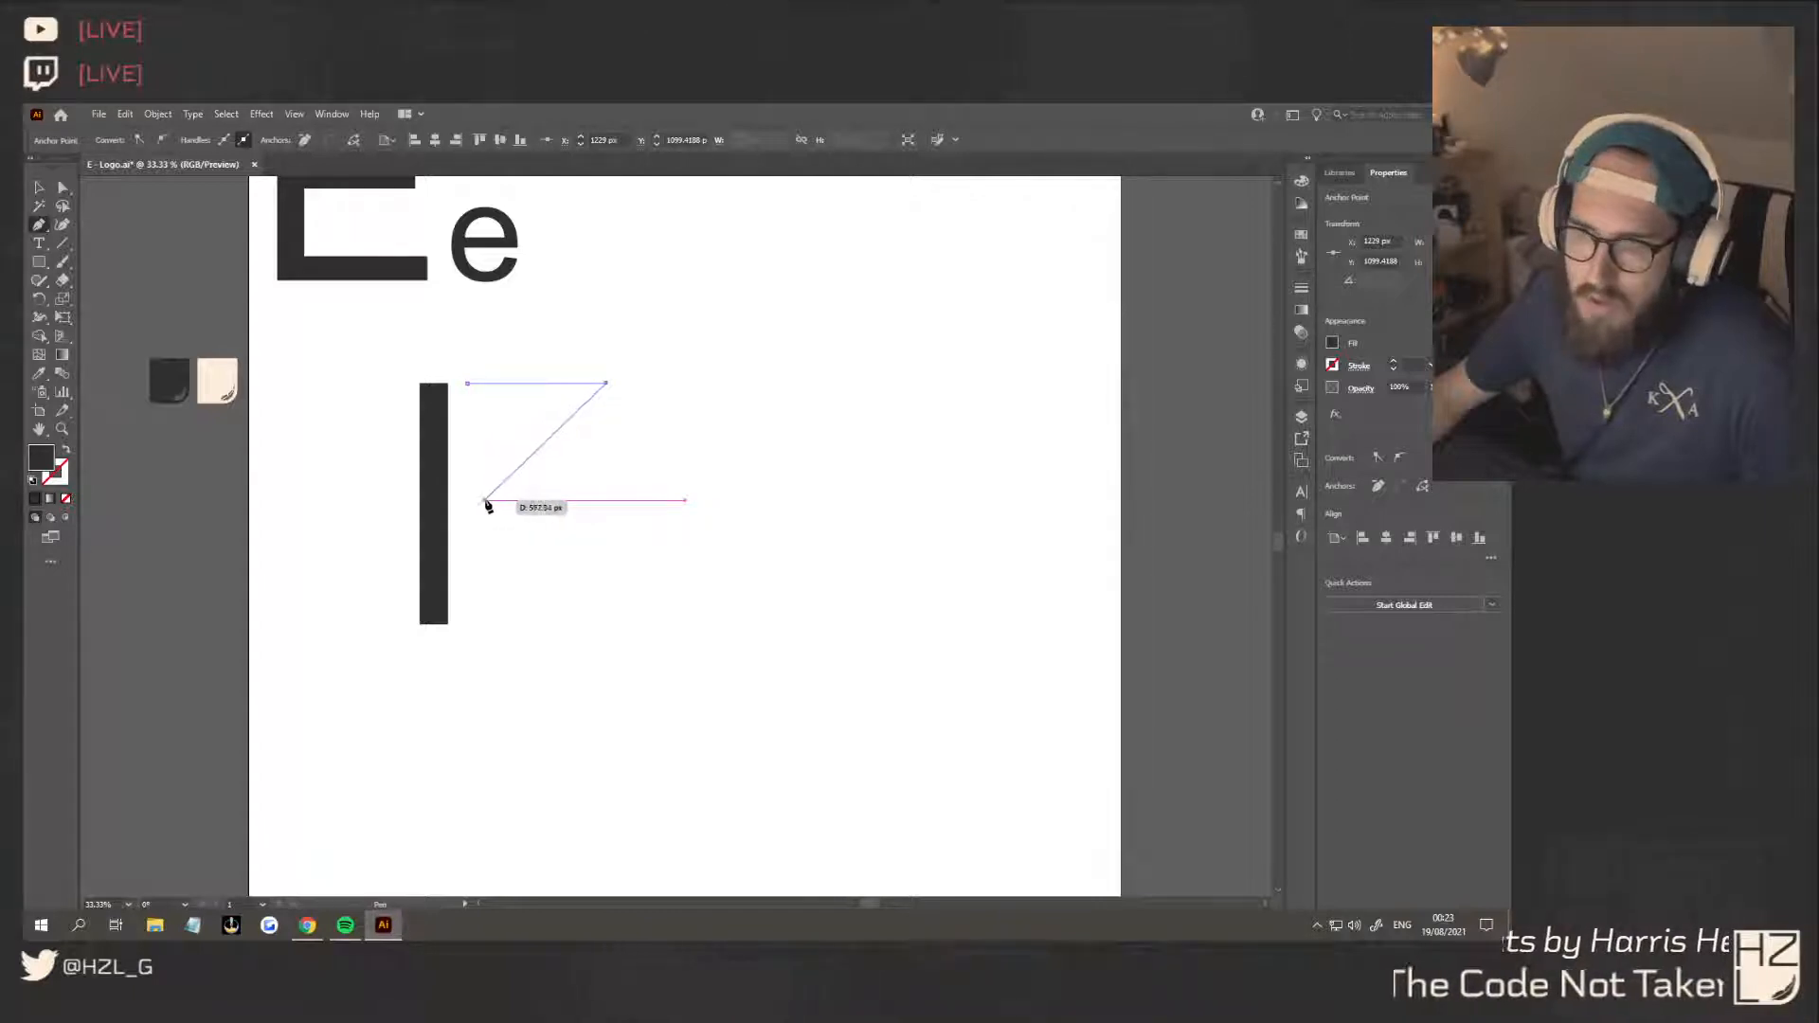
left_click_drag(493, 513, 509, 600)
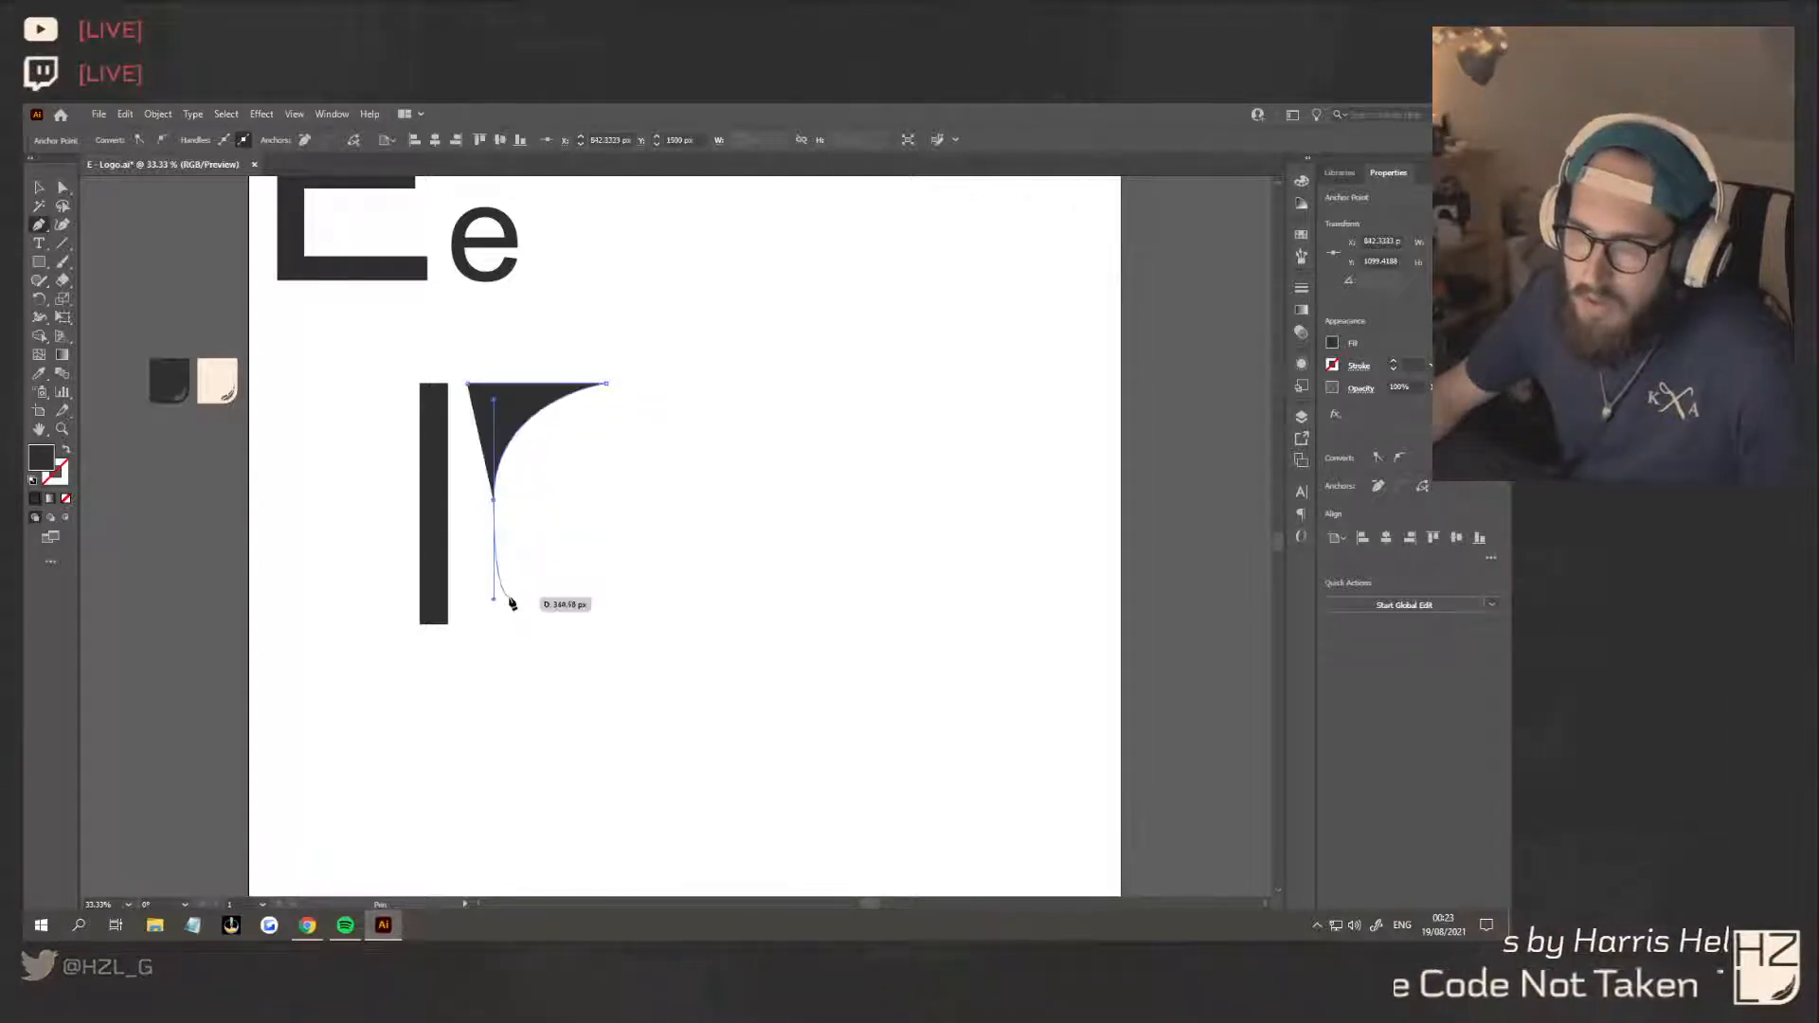
left_click(494, 503)
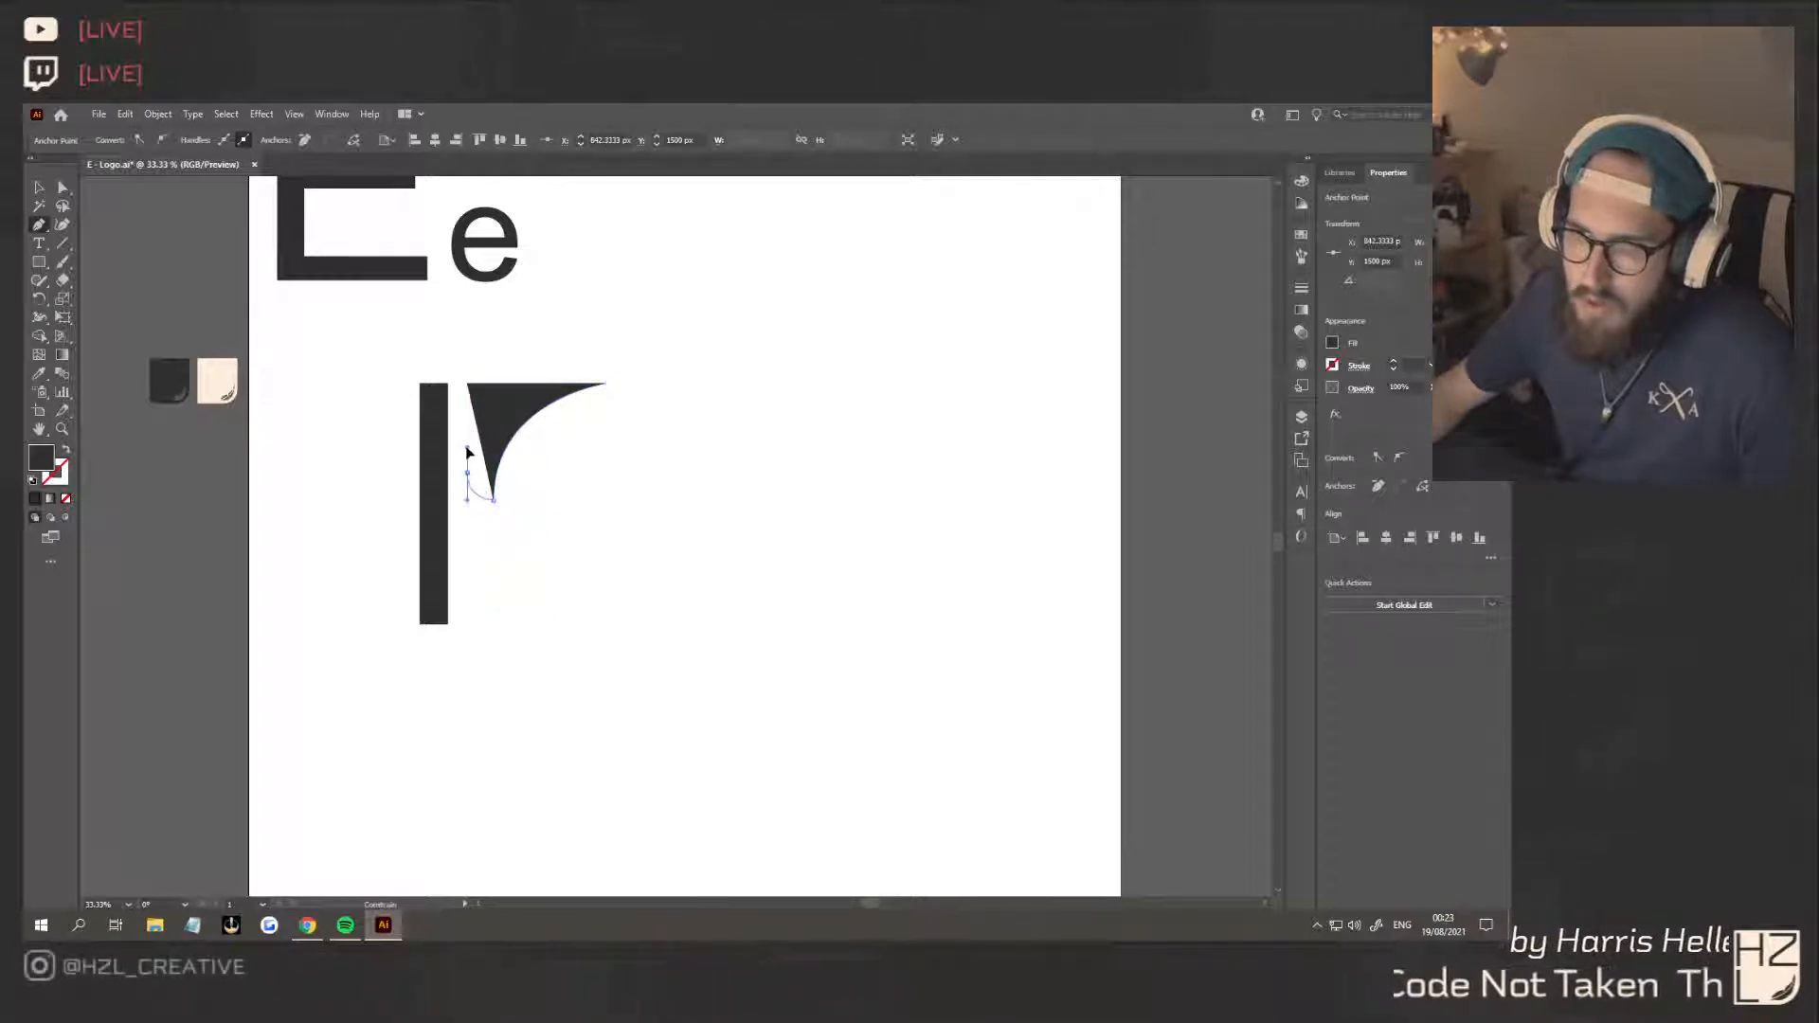
left_click_drag(467, 446, 467, 449)
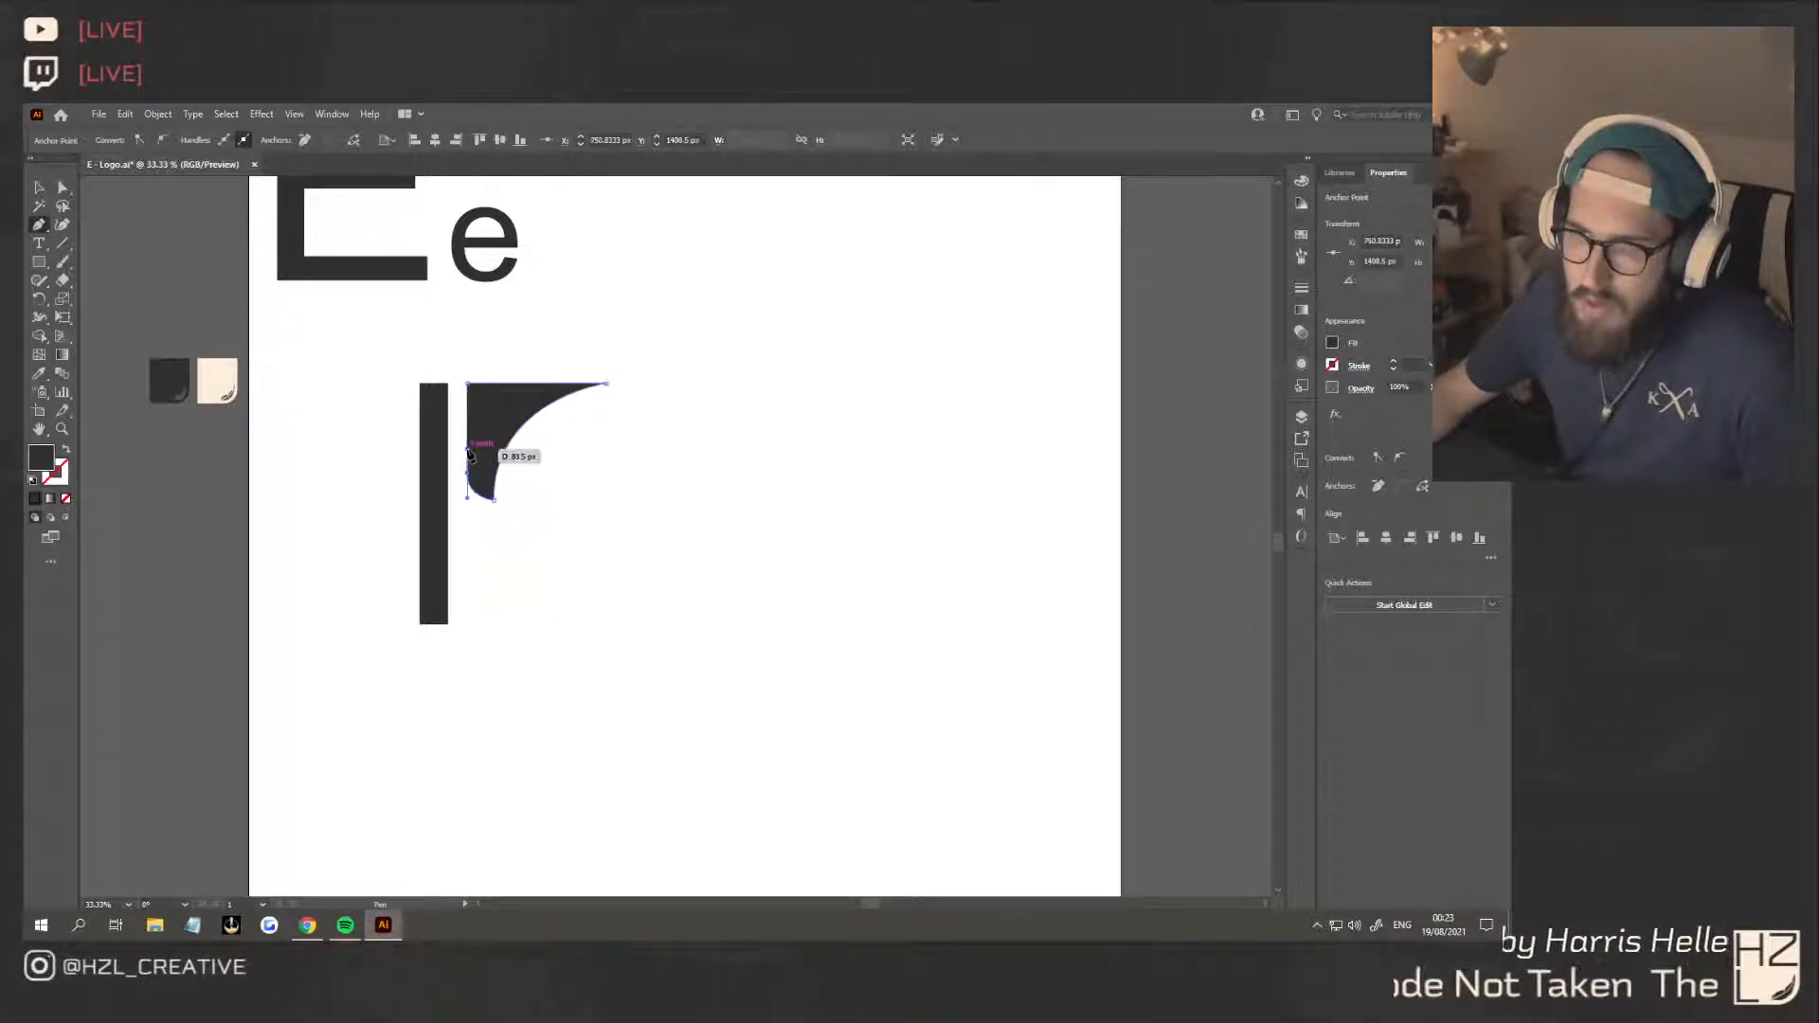
left_click(468, 385)
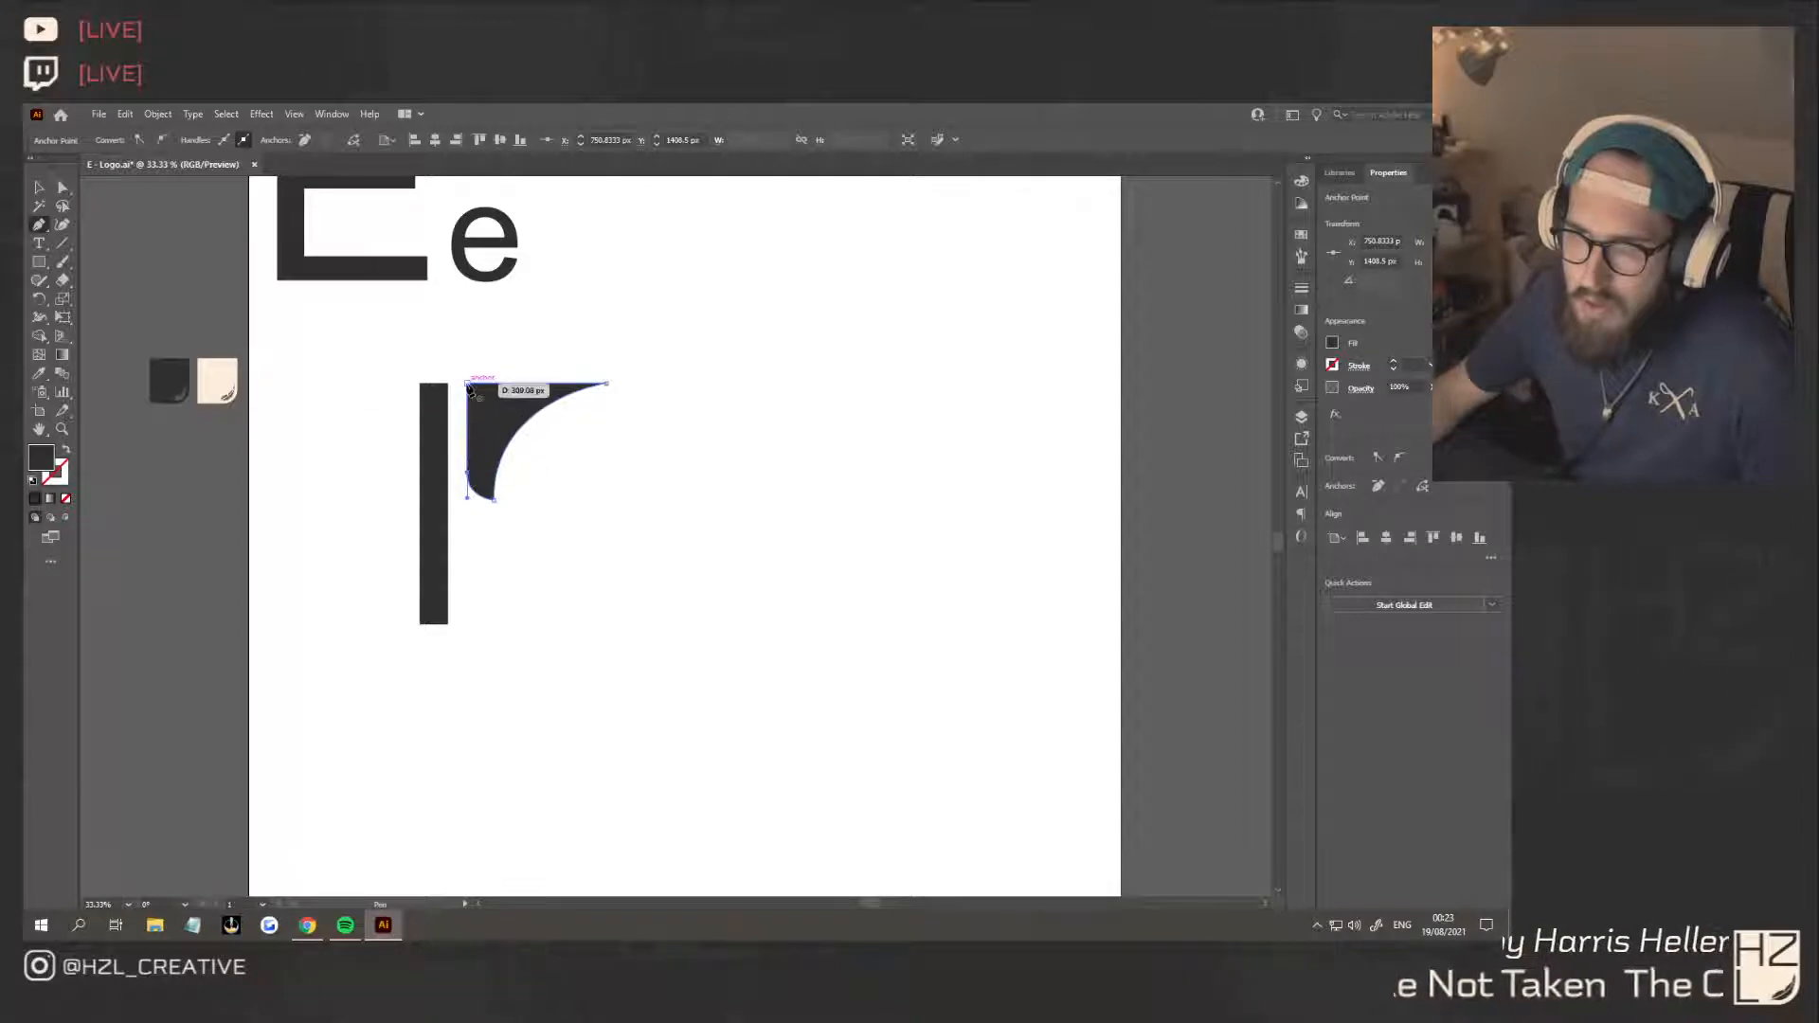
key("v")
left_click(663, 578)
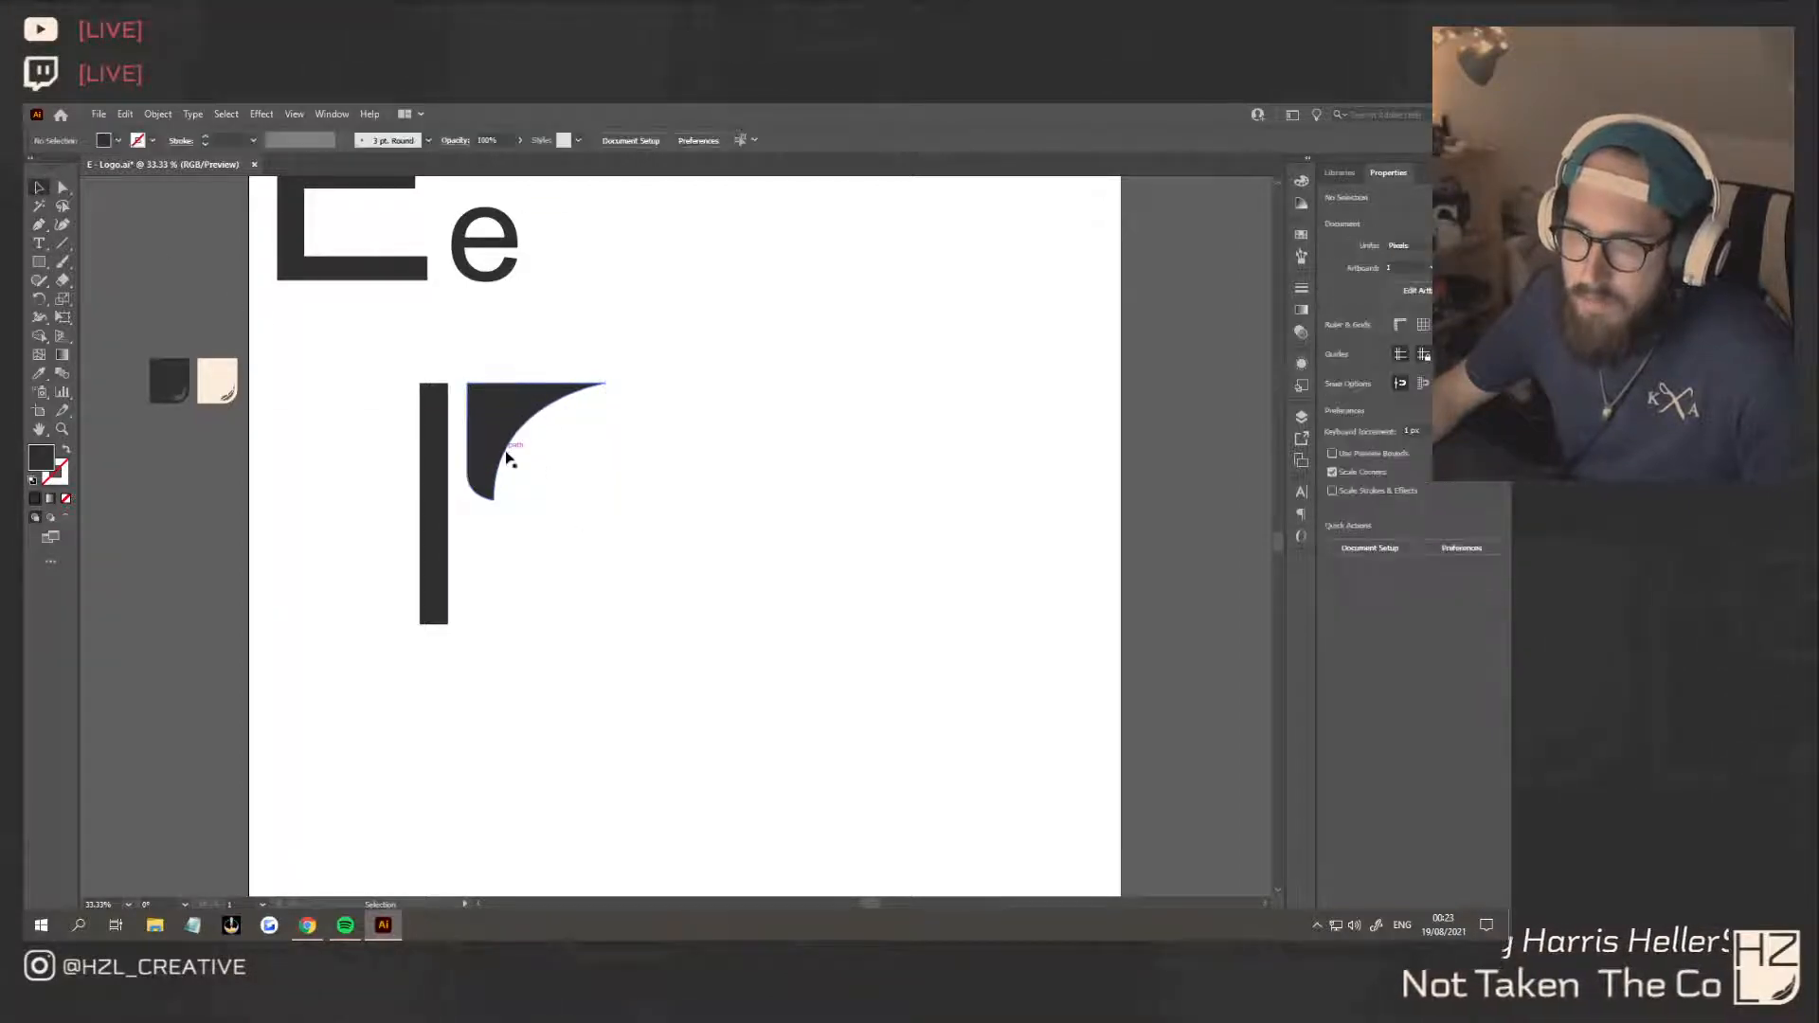
Place a copy of the curved shape, reflected across the horizontal axis, beside the stem's lower half, flush with its bottom edge
left_click_drag(502, 441, 488, 618)
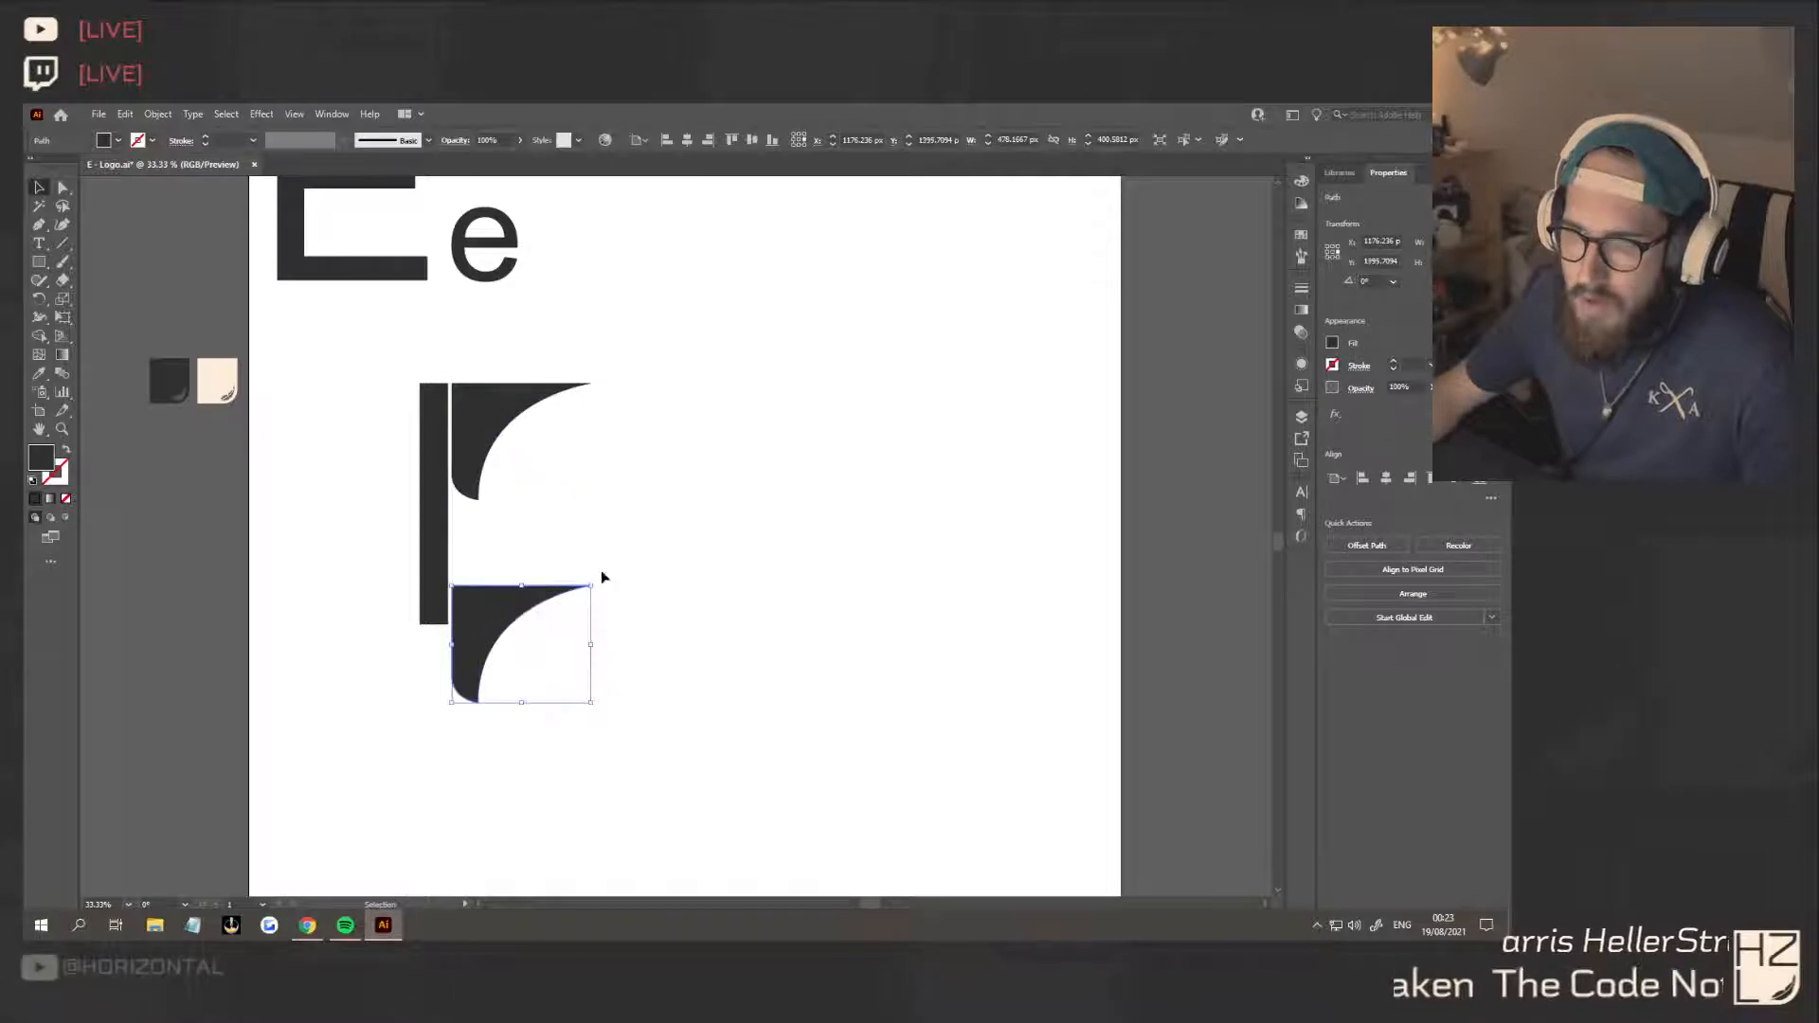
right_click(489, 599)
mouse_move(574, 512)
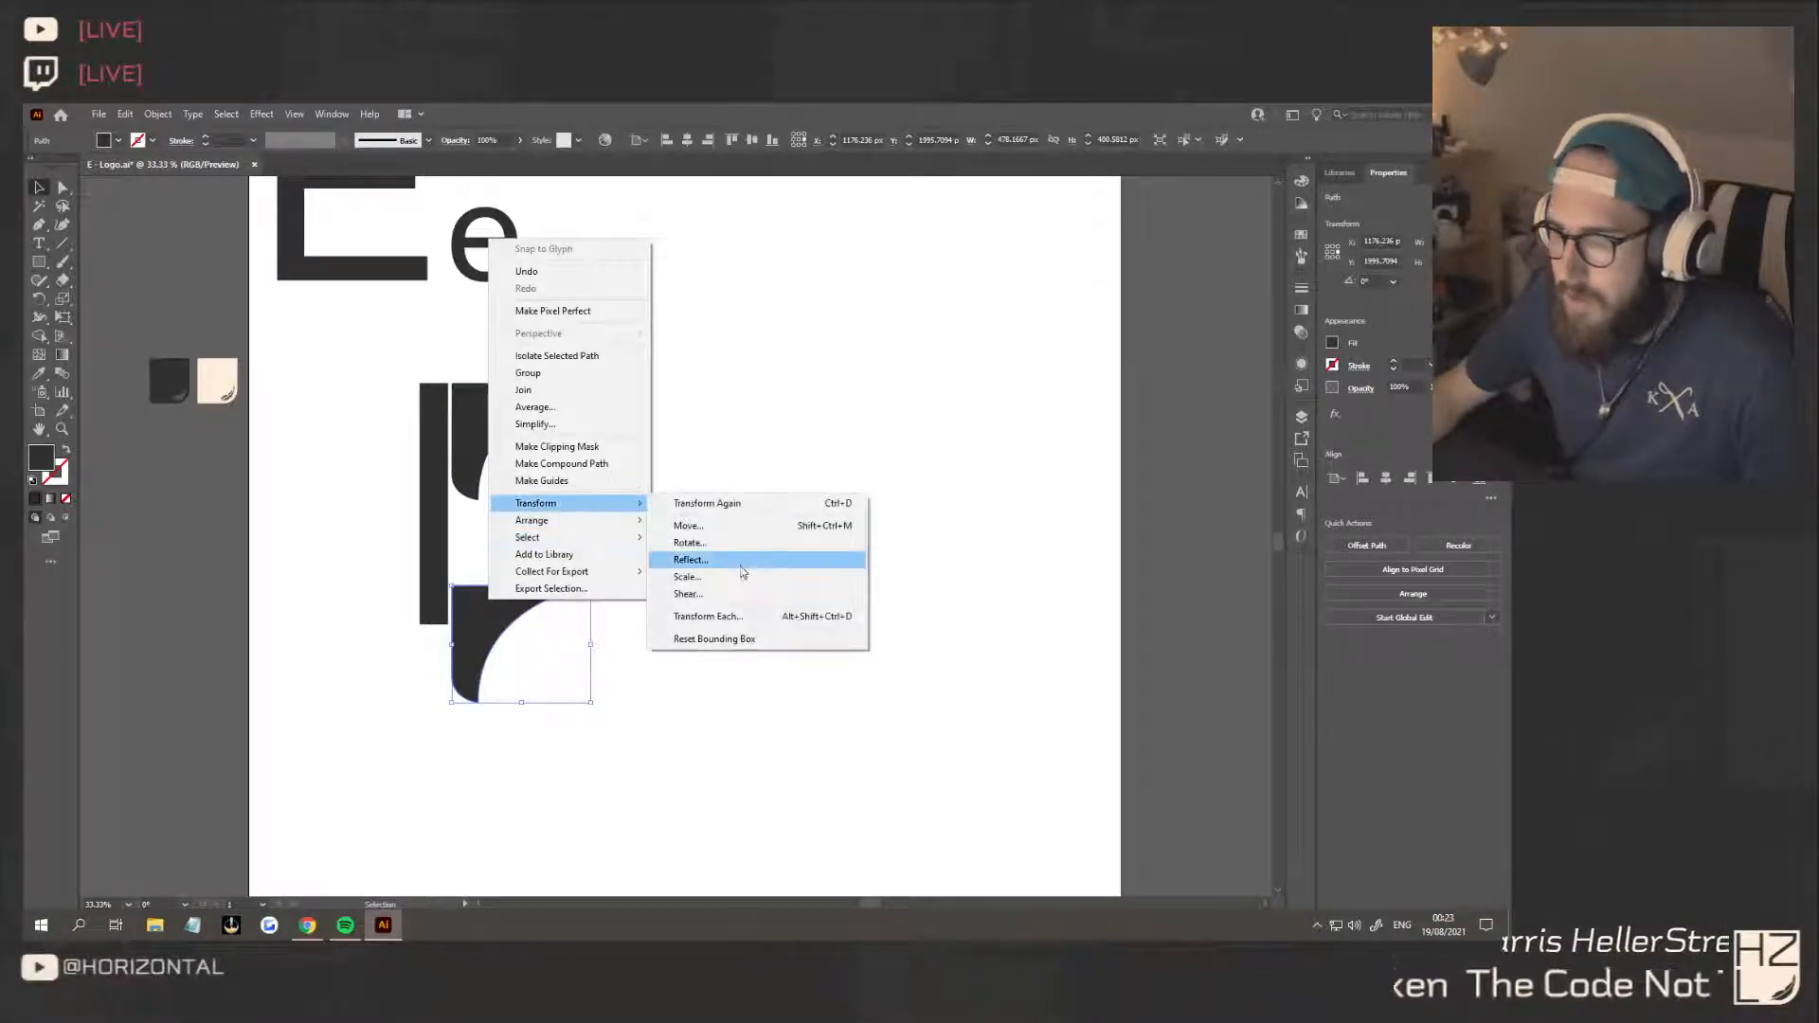
left_click(690, 560)
left_click(83, 173)
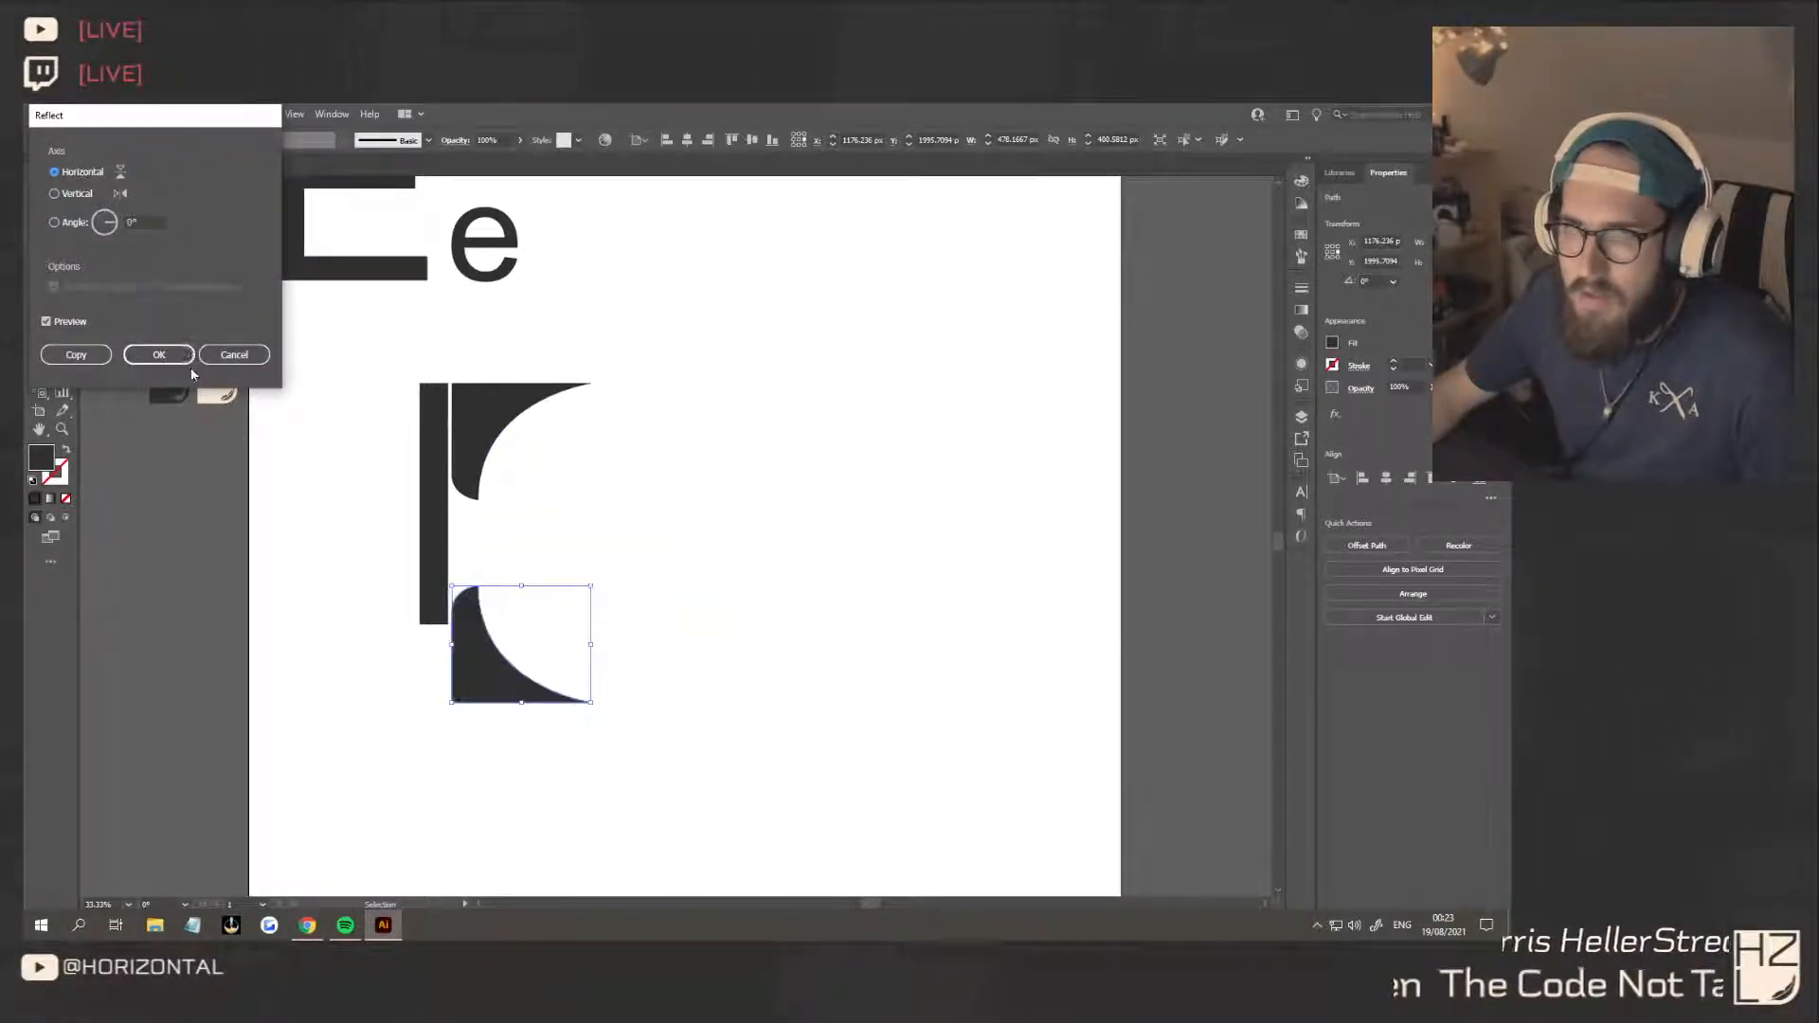
left_click(159, 354)
left_click_drag(495, 658, 496, 581)
left_click(639, 537)
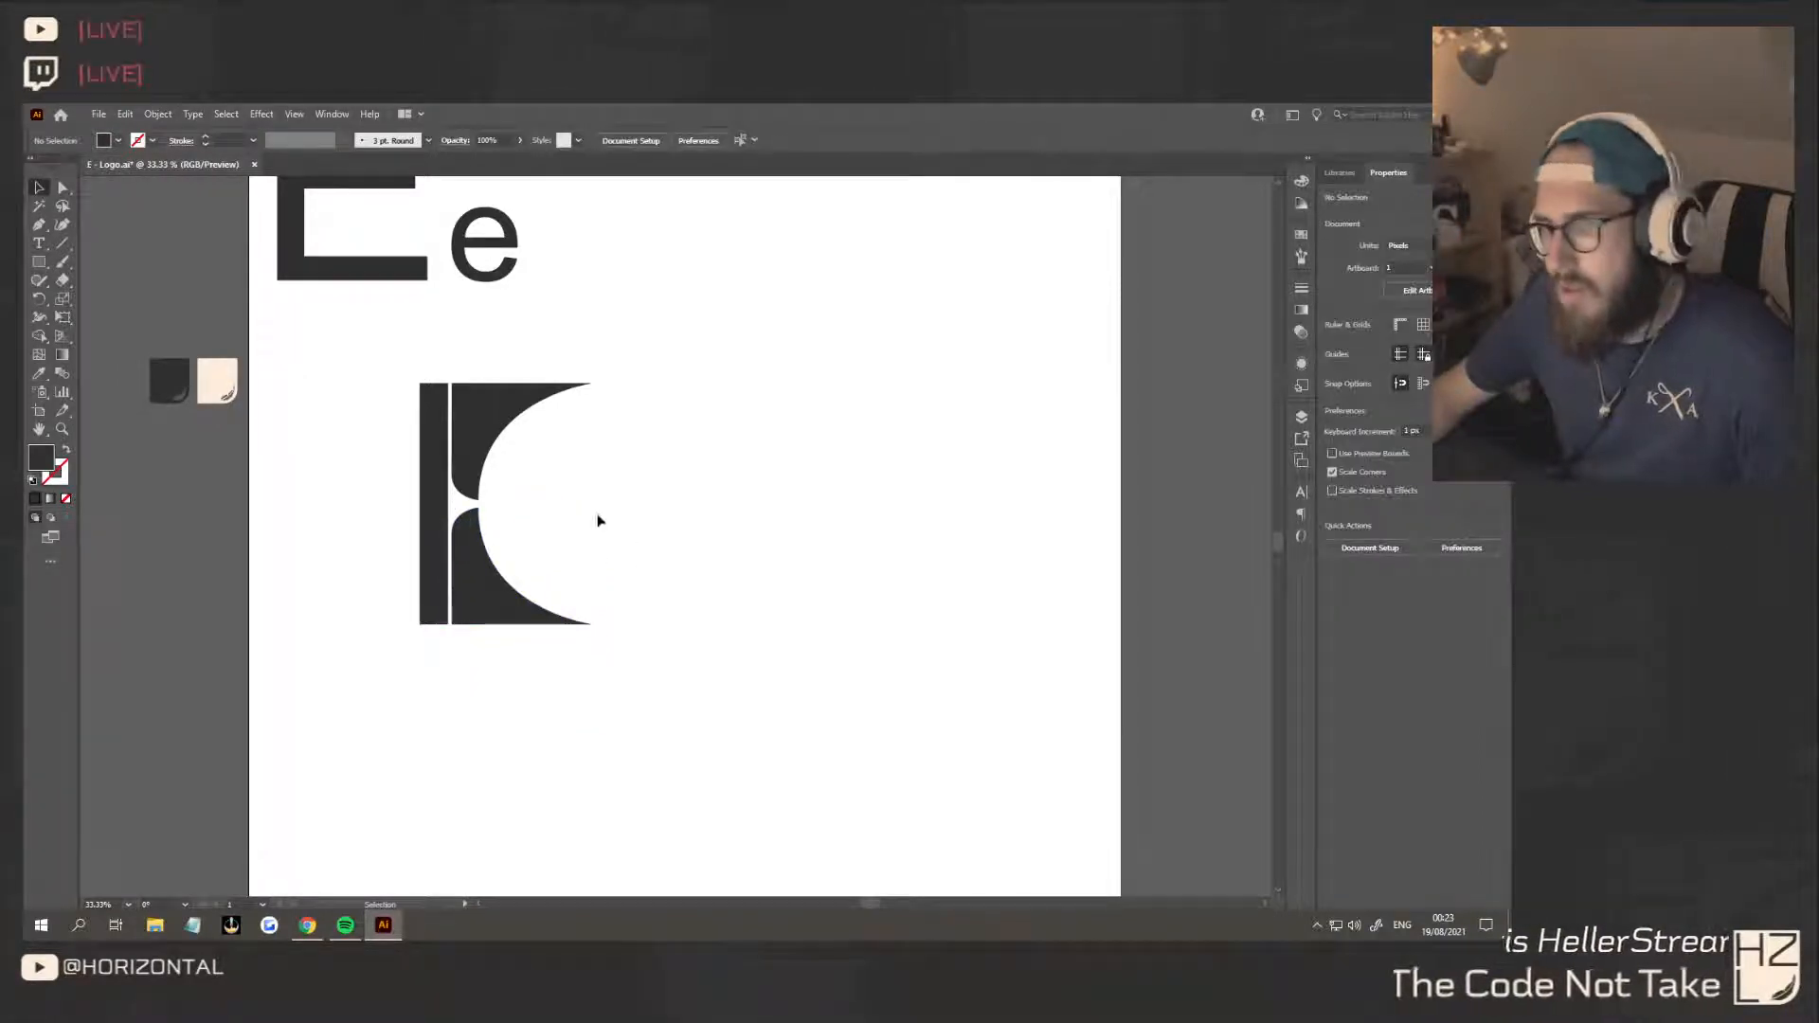
scroll(418, 528, "up", 1)
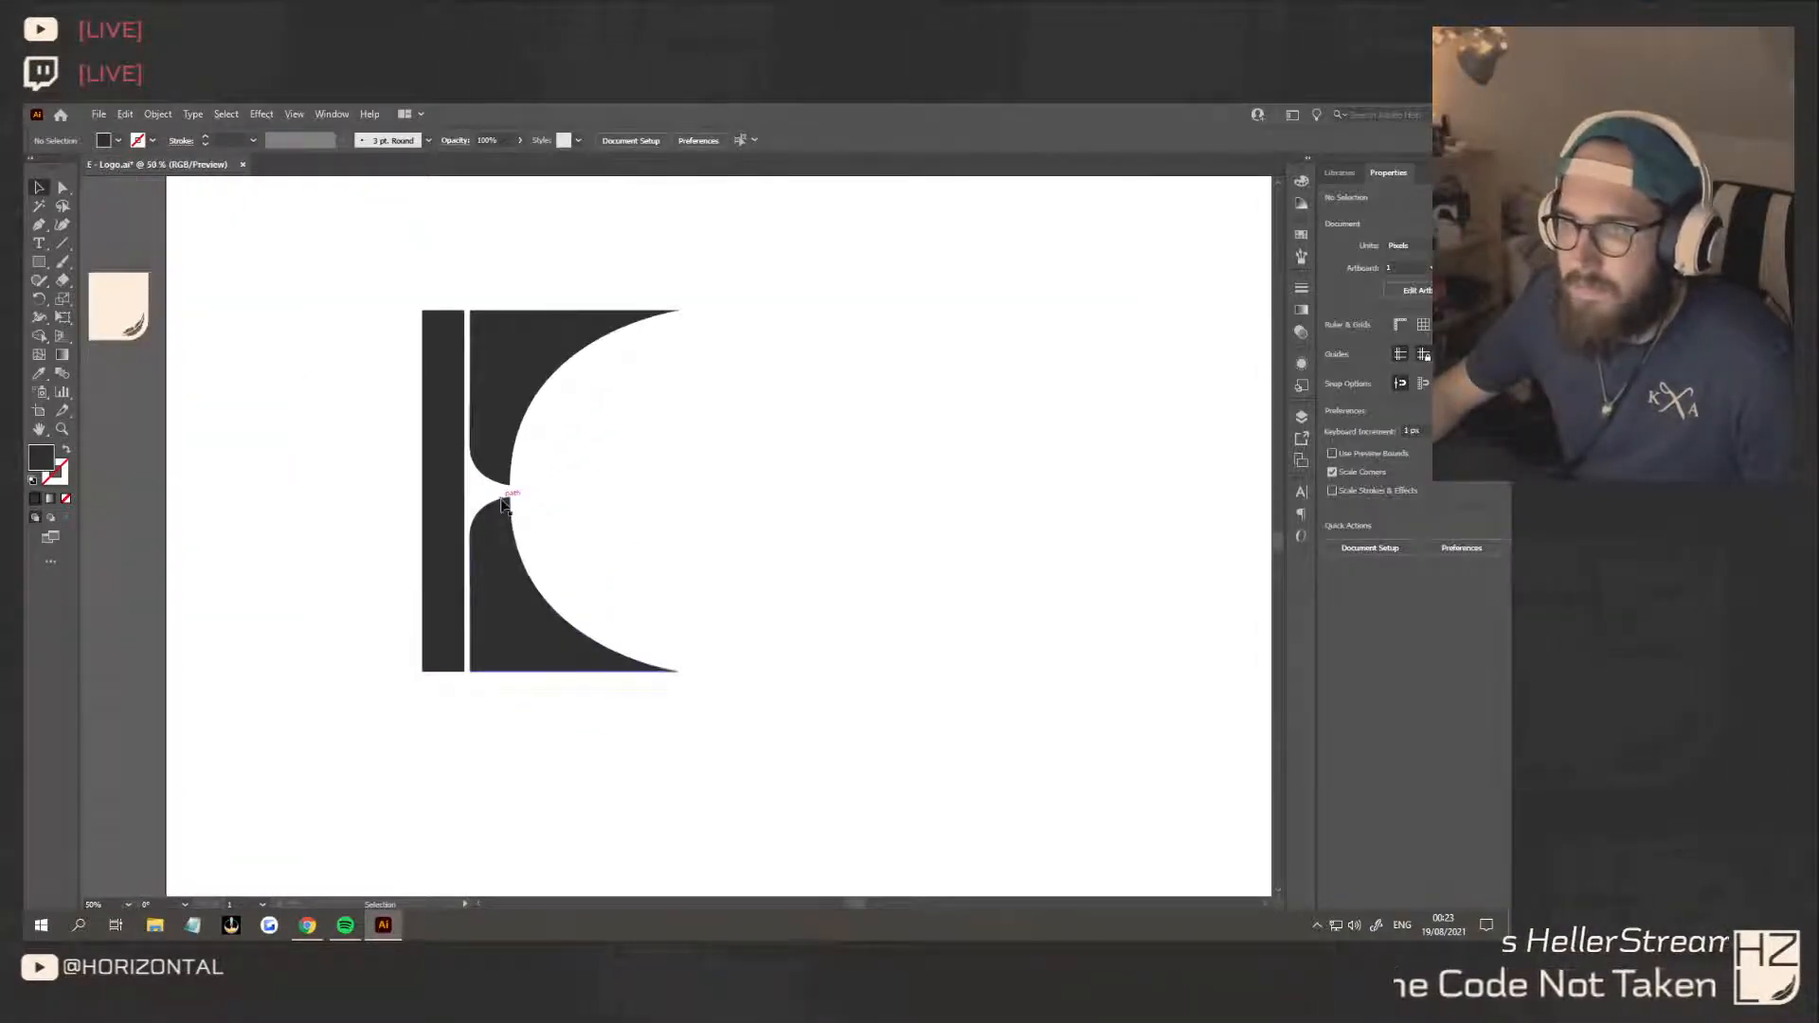
left_click(500, 532)
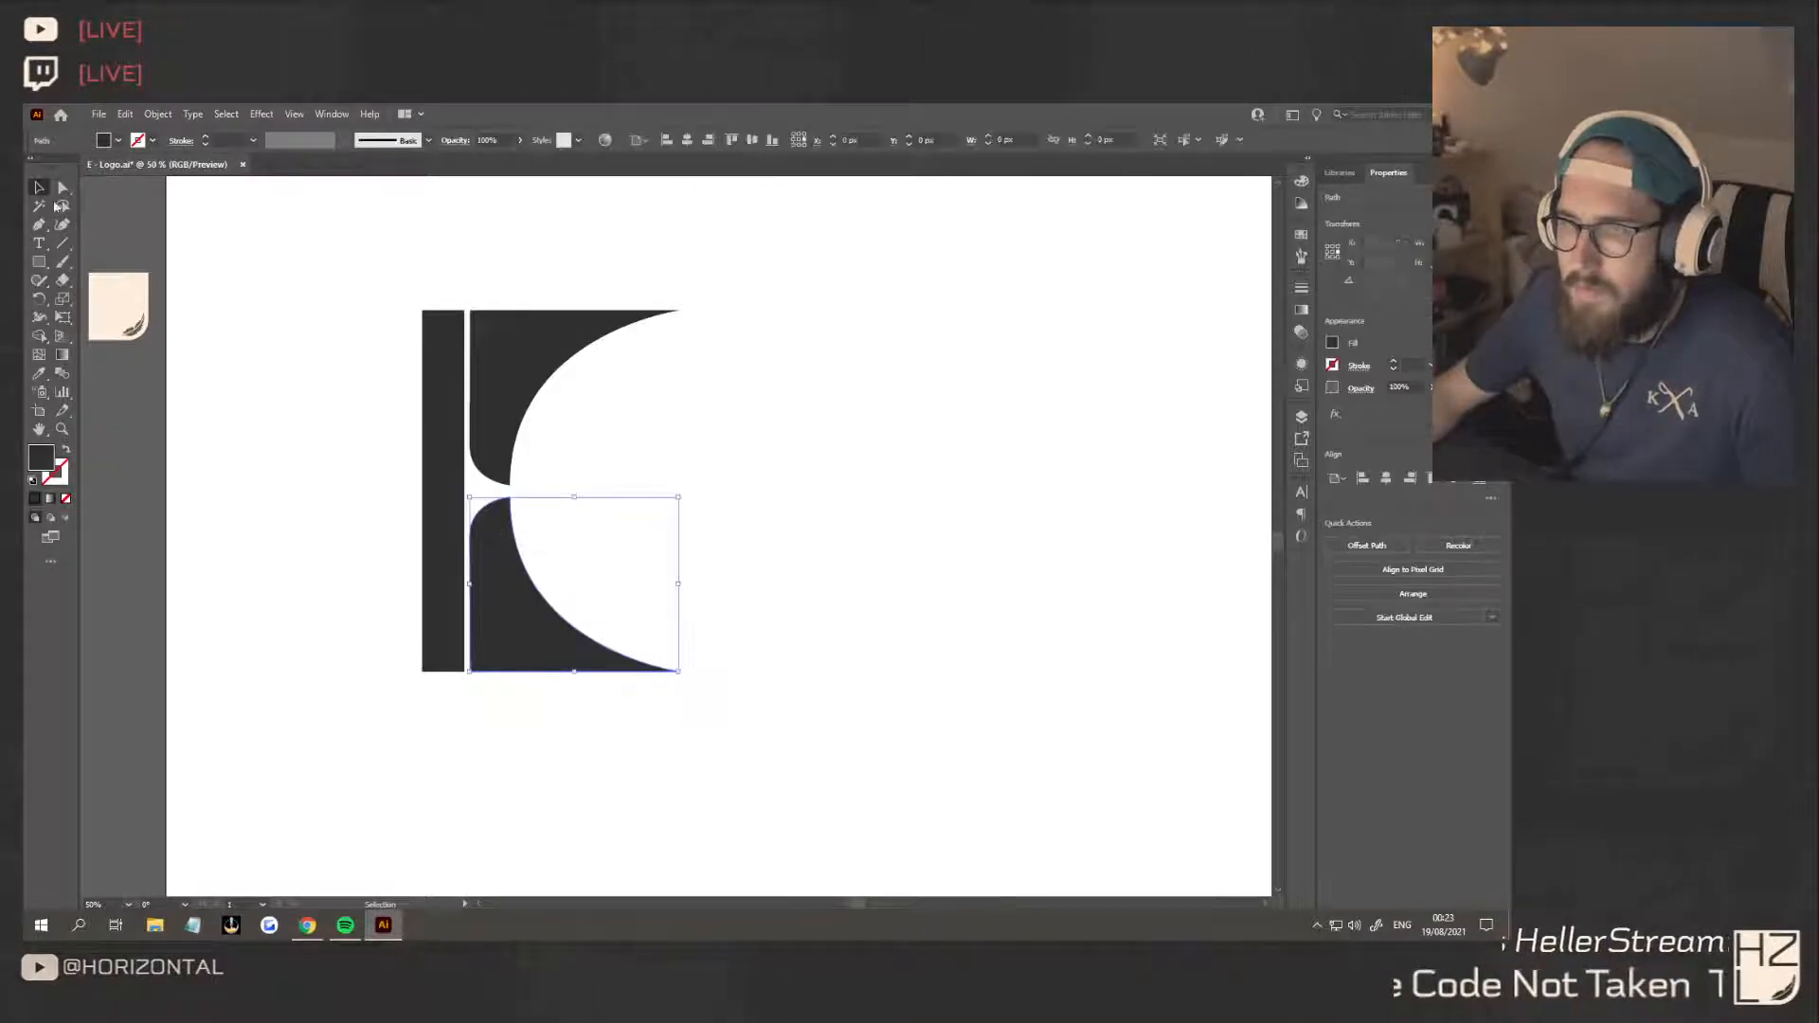
key("a")
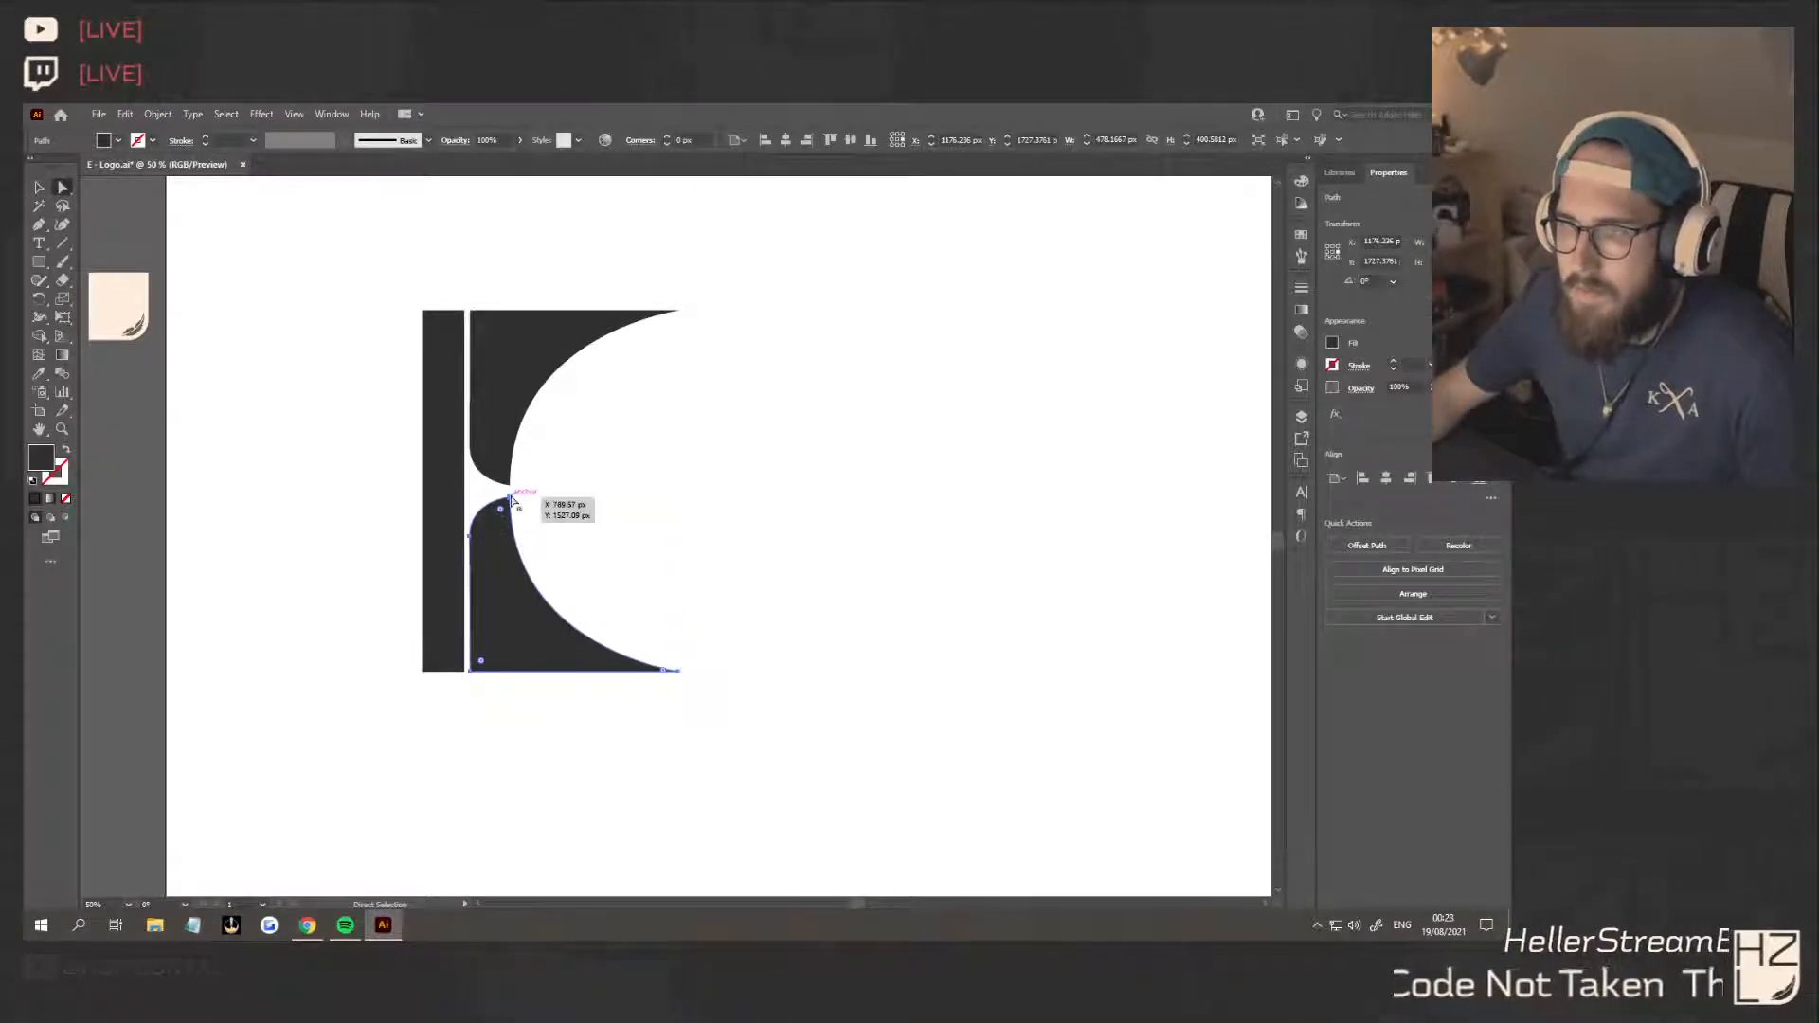
left_click(42, 190)
left_click(786, 488)
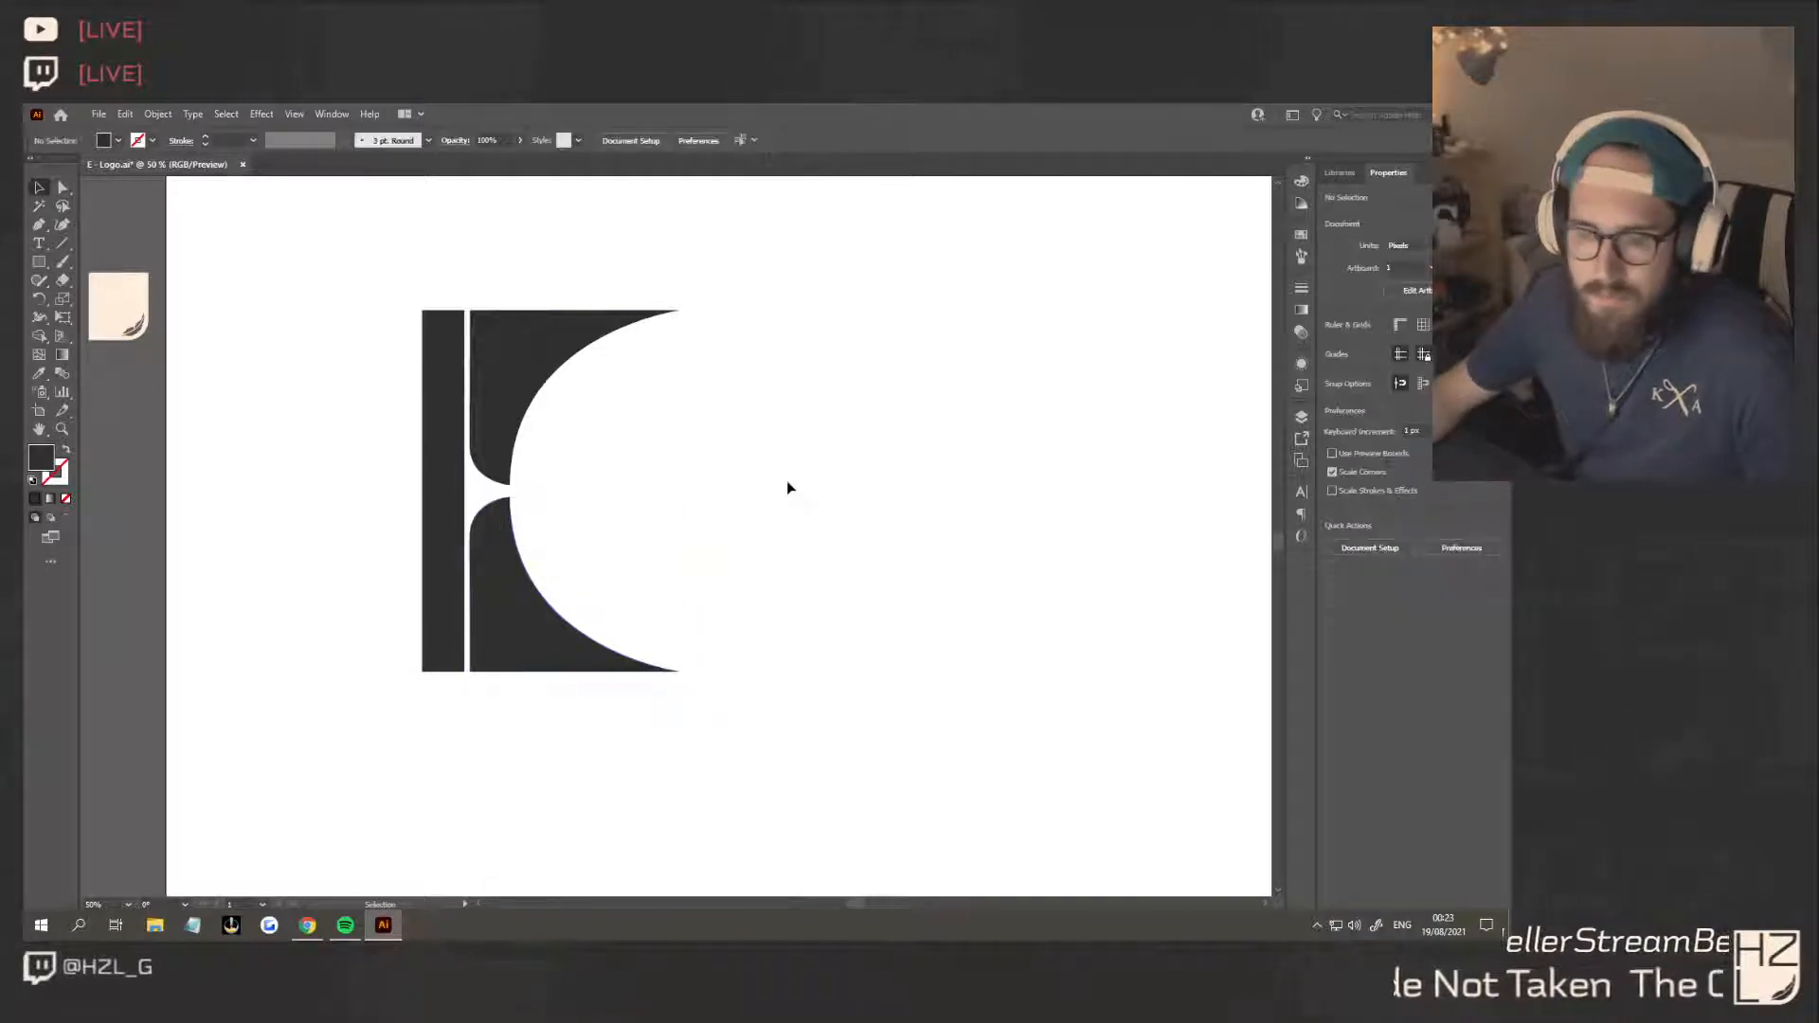
Delete the lower and upper curved shapes, keeping only the vertical stem
left_click(492, 526)
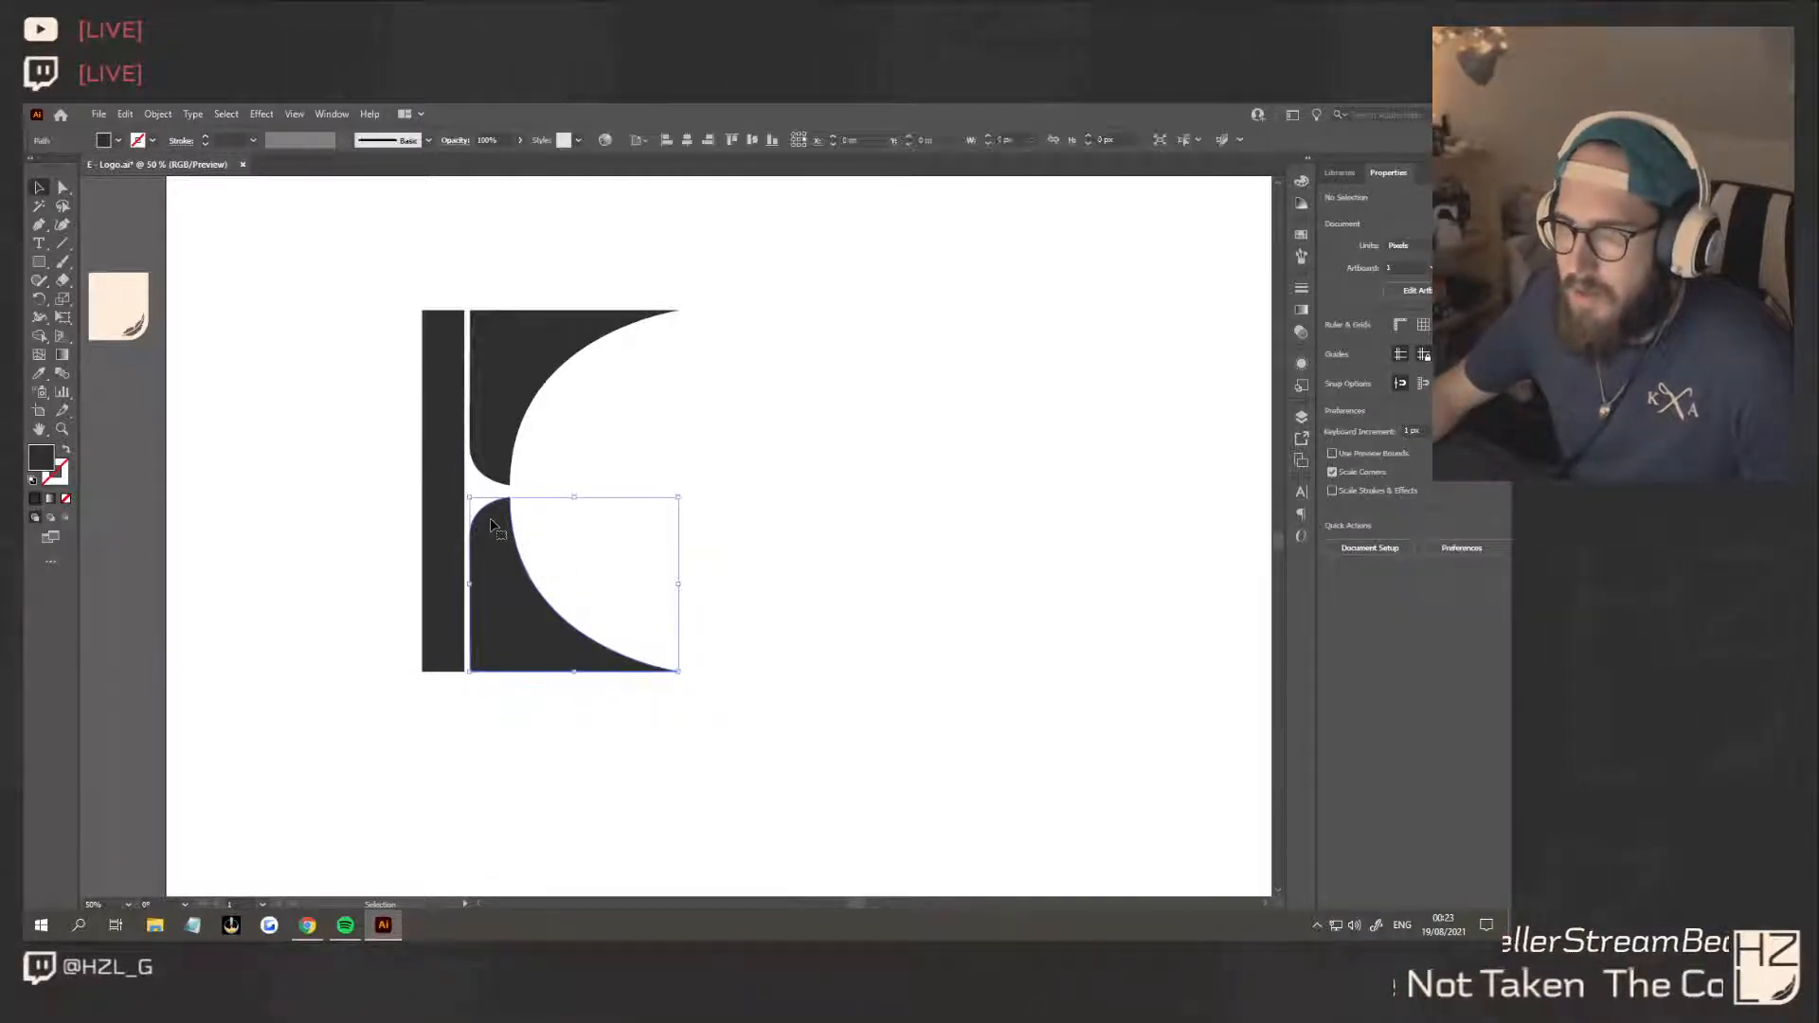
key("Delete")
left_click(490, 443)
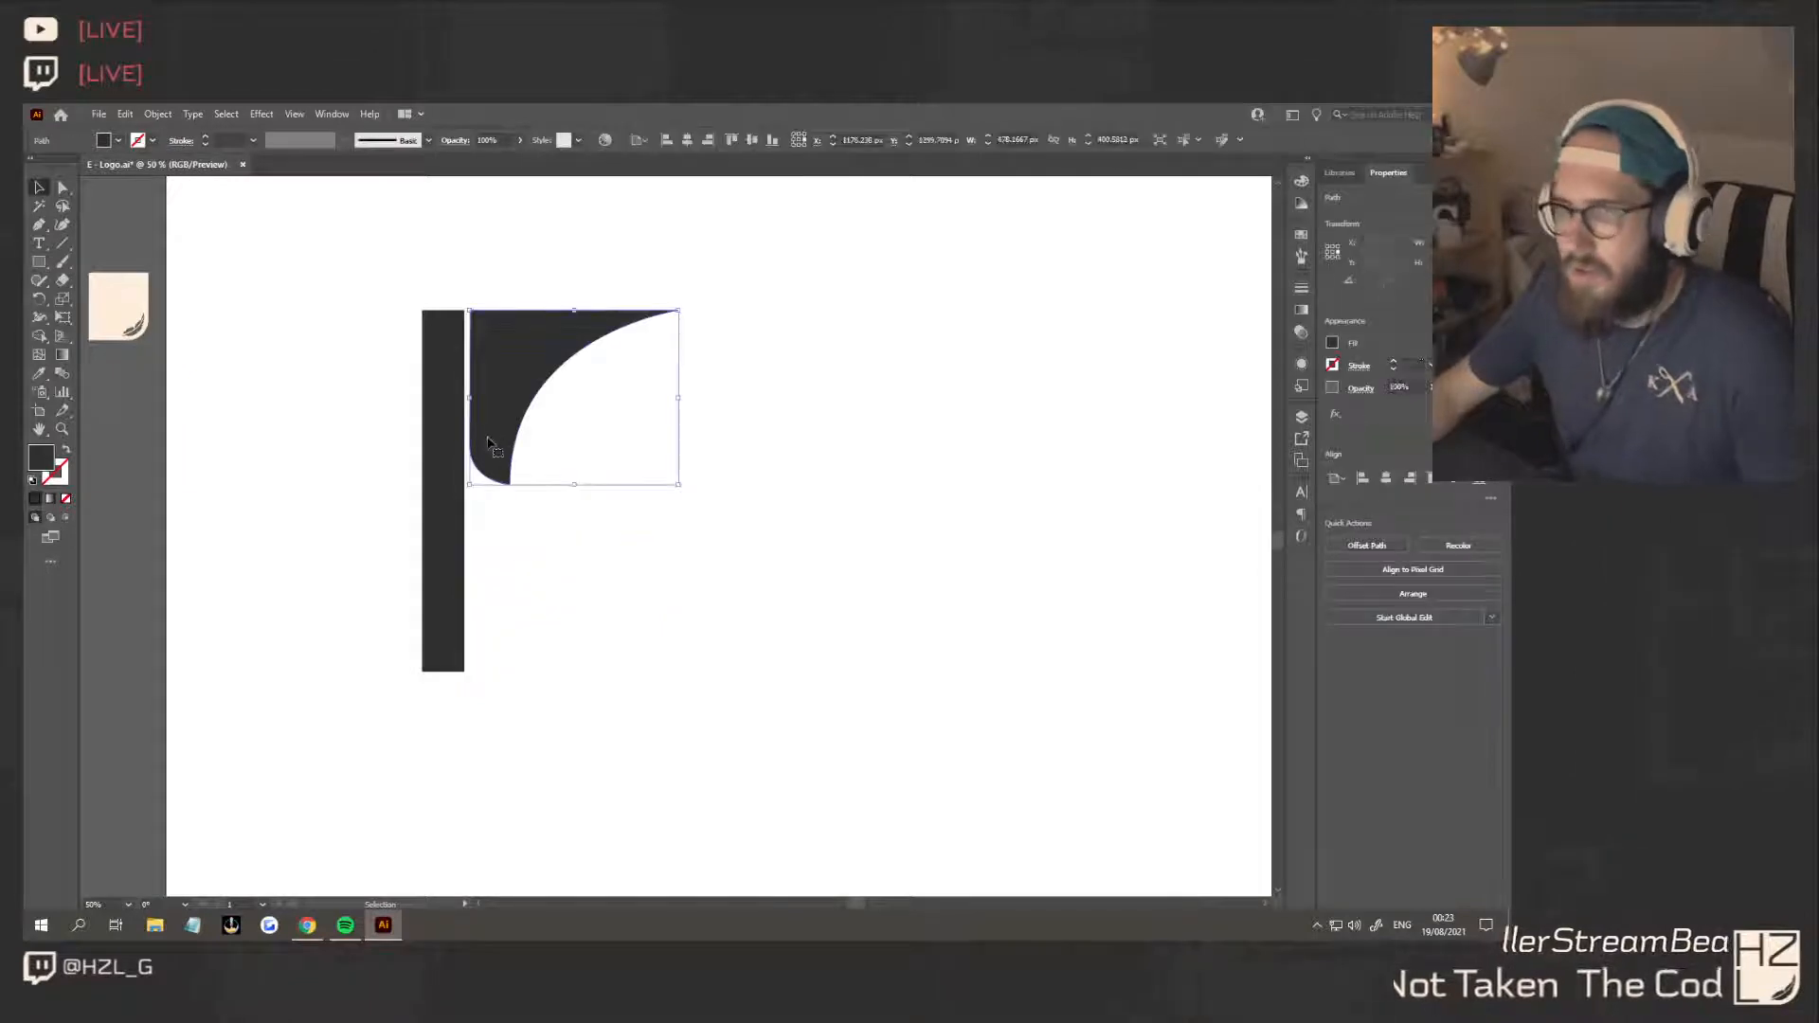
key("Delete")
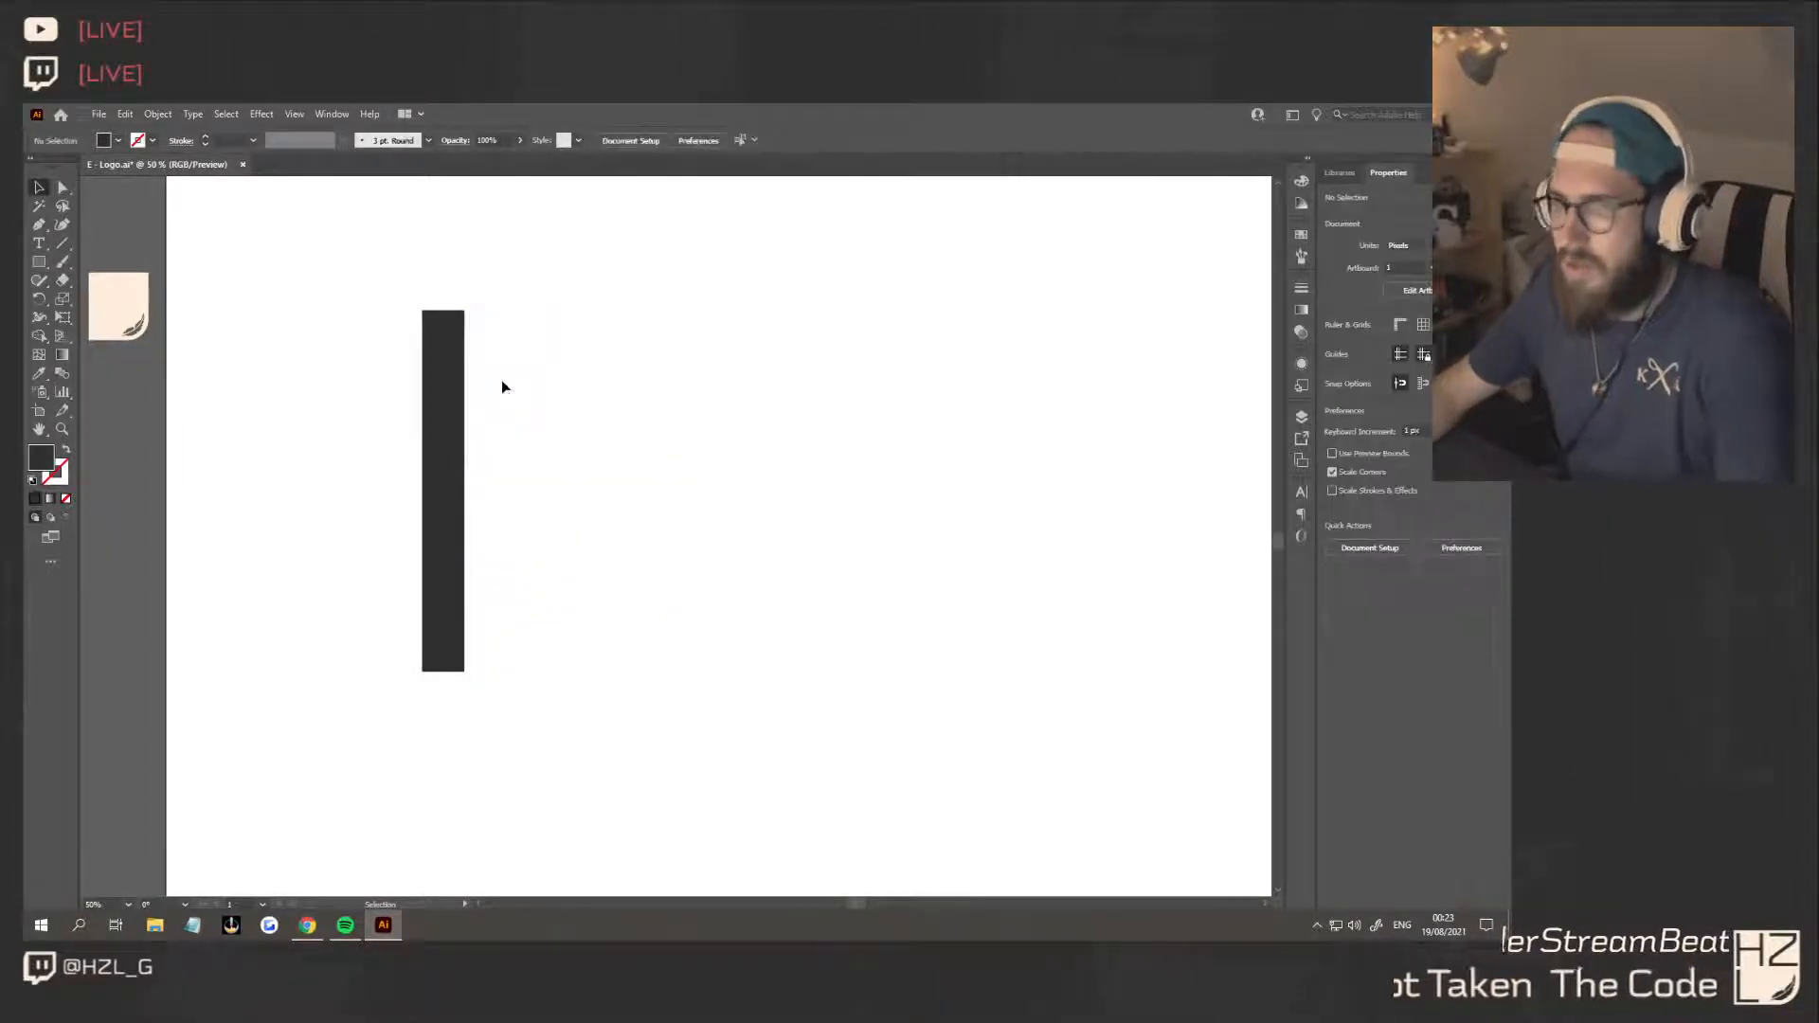
Draw a closed Pen shape about 381 by 339 px from the stem's top, with a narrow flat foot and a concave outer curve
key("p")
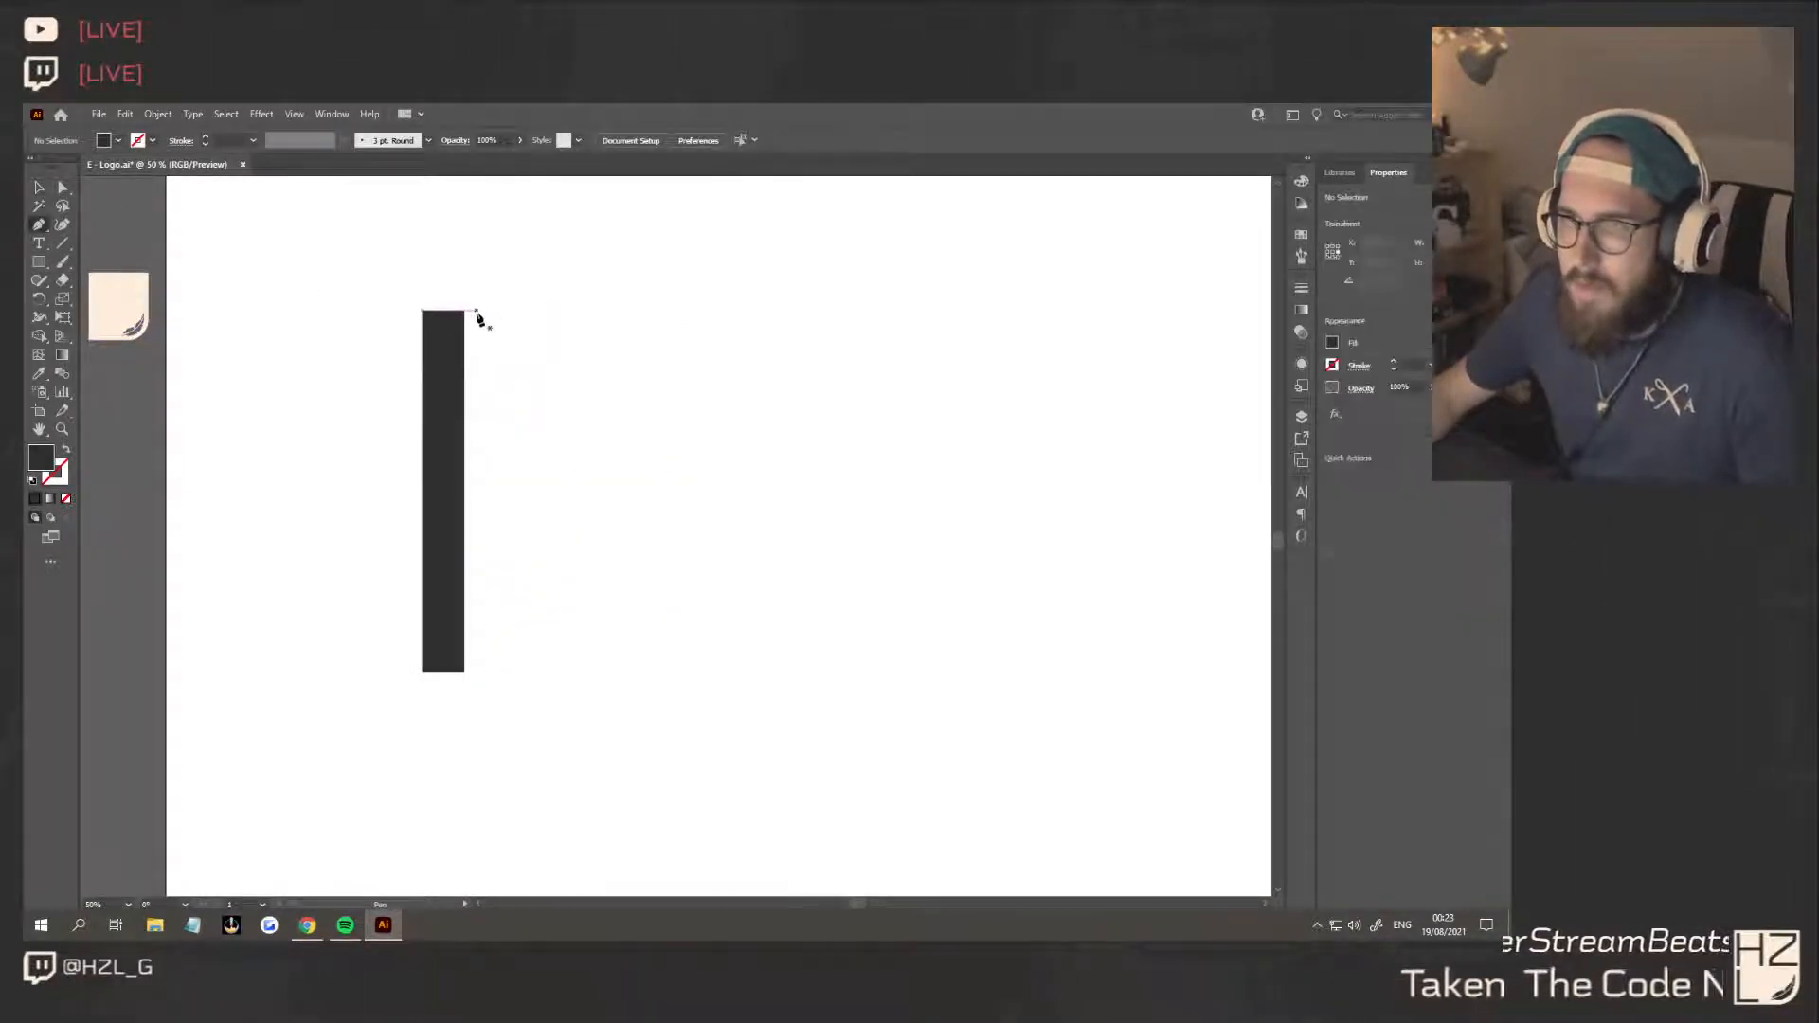
left_click(477, 459)
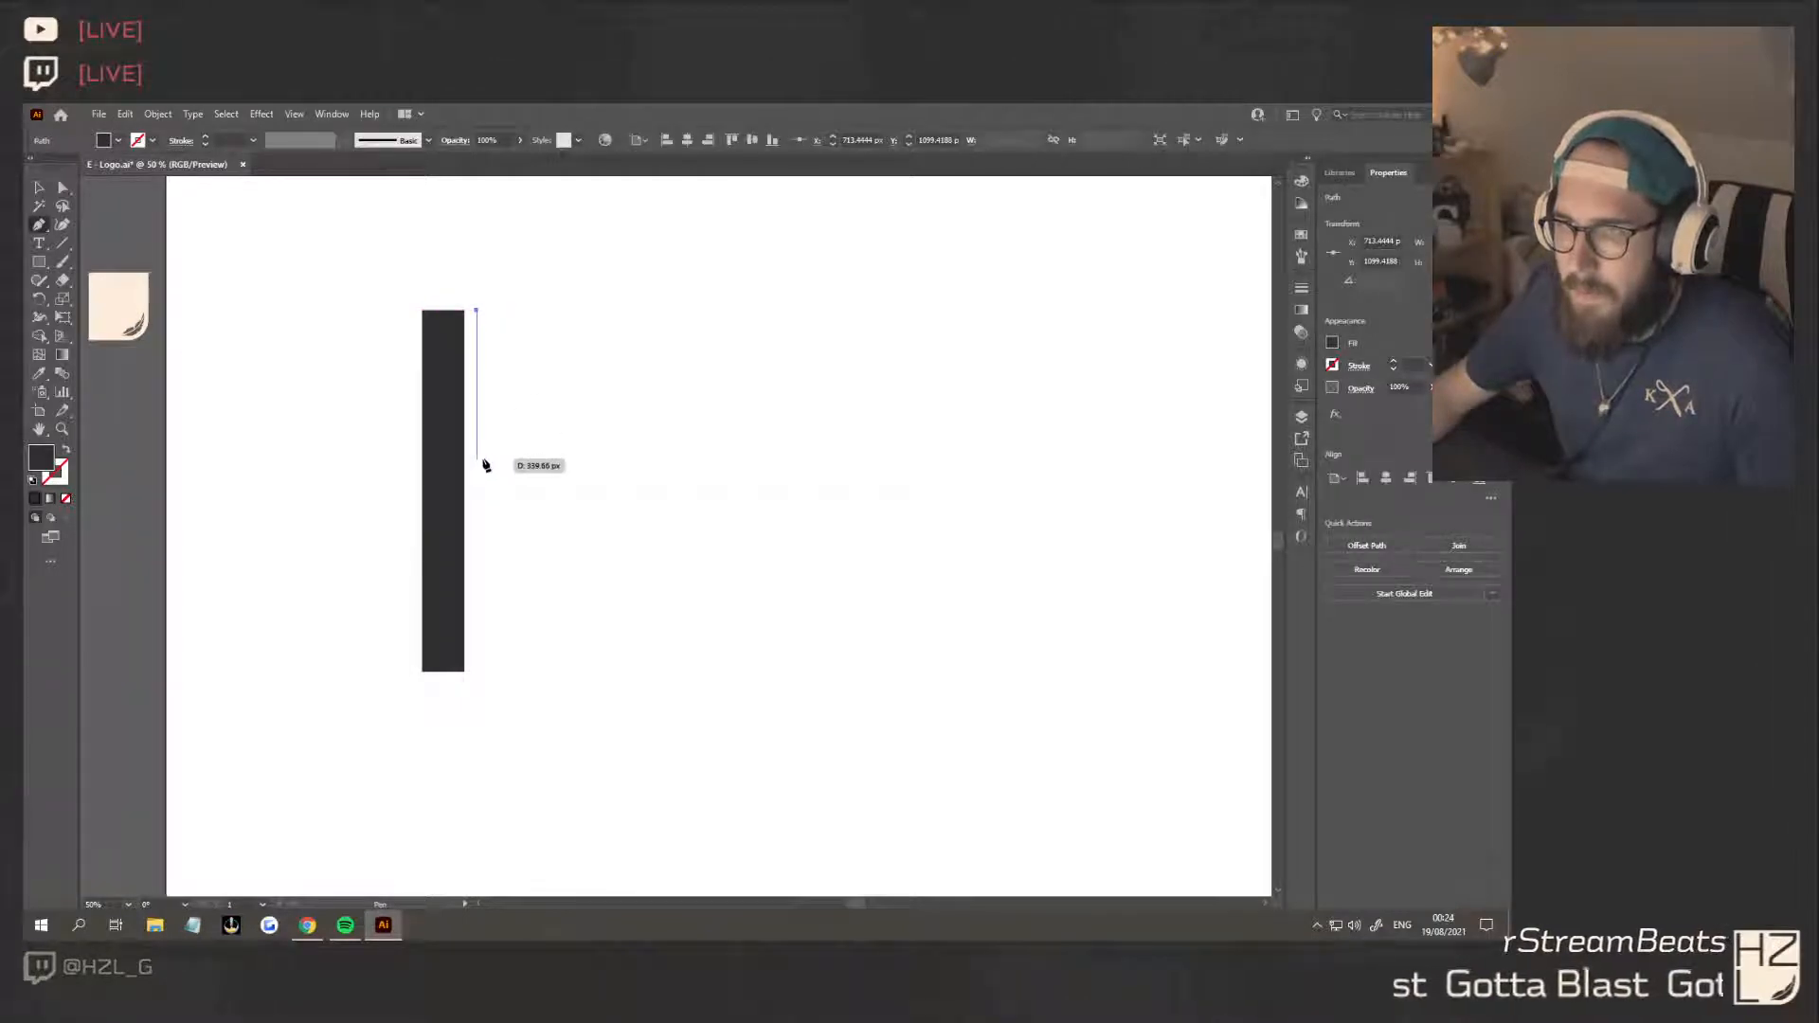
left_click_drag(479, 461, 494, 462)
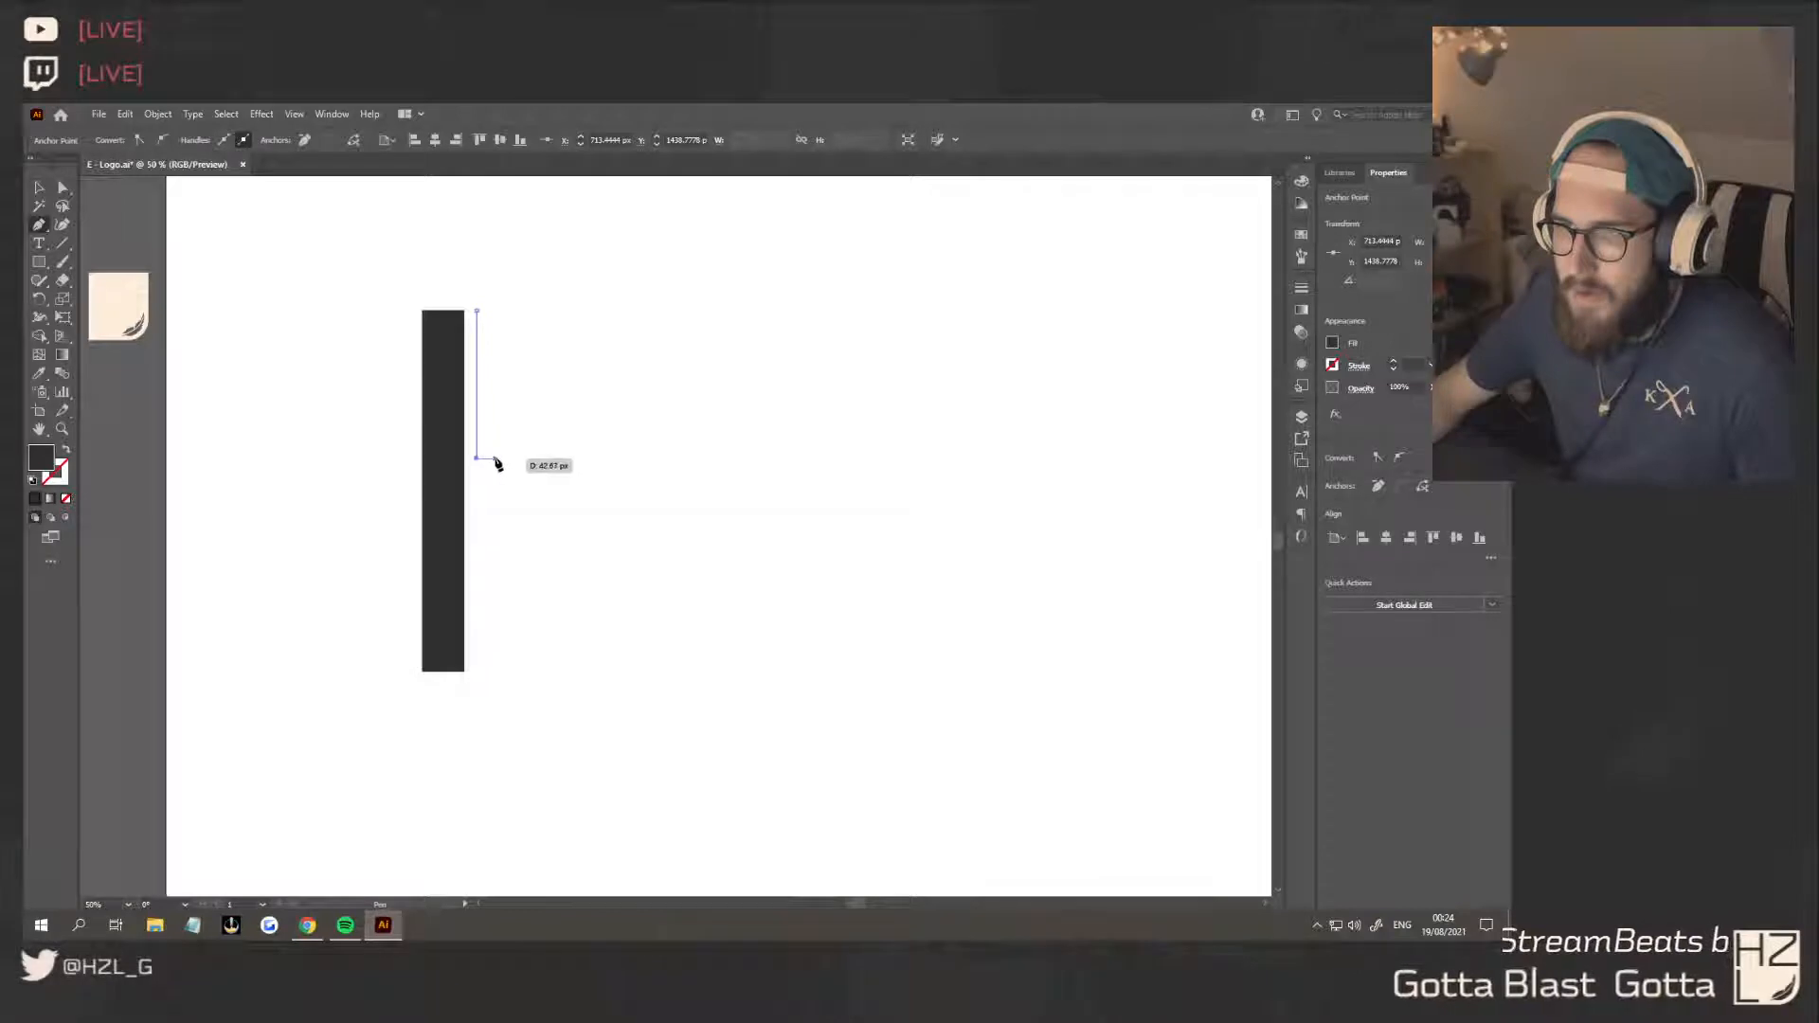
left_click(494, 459)
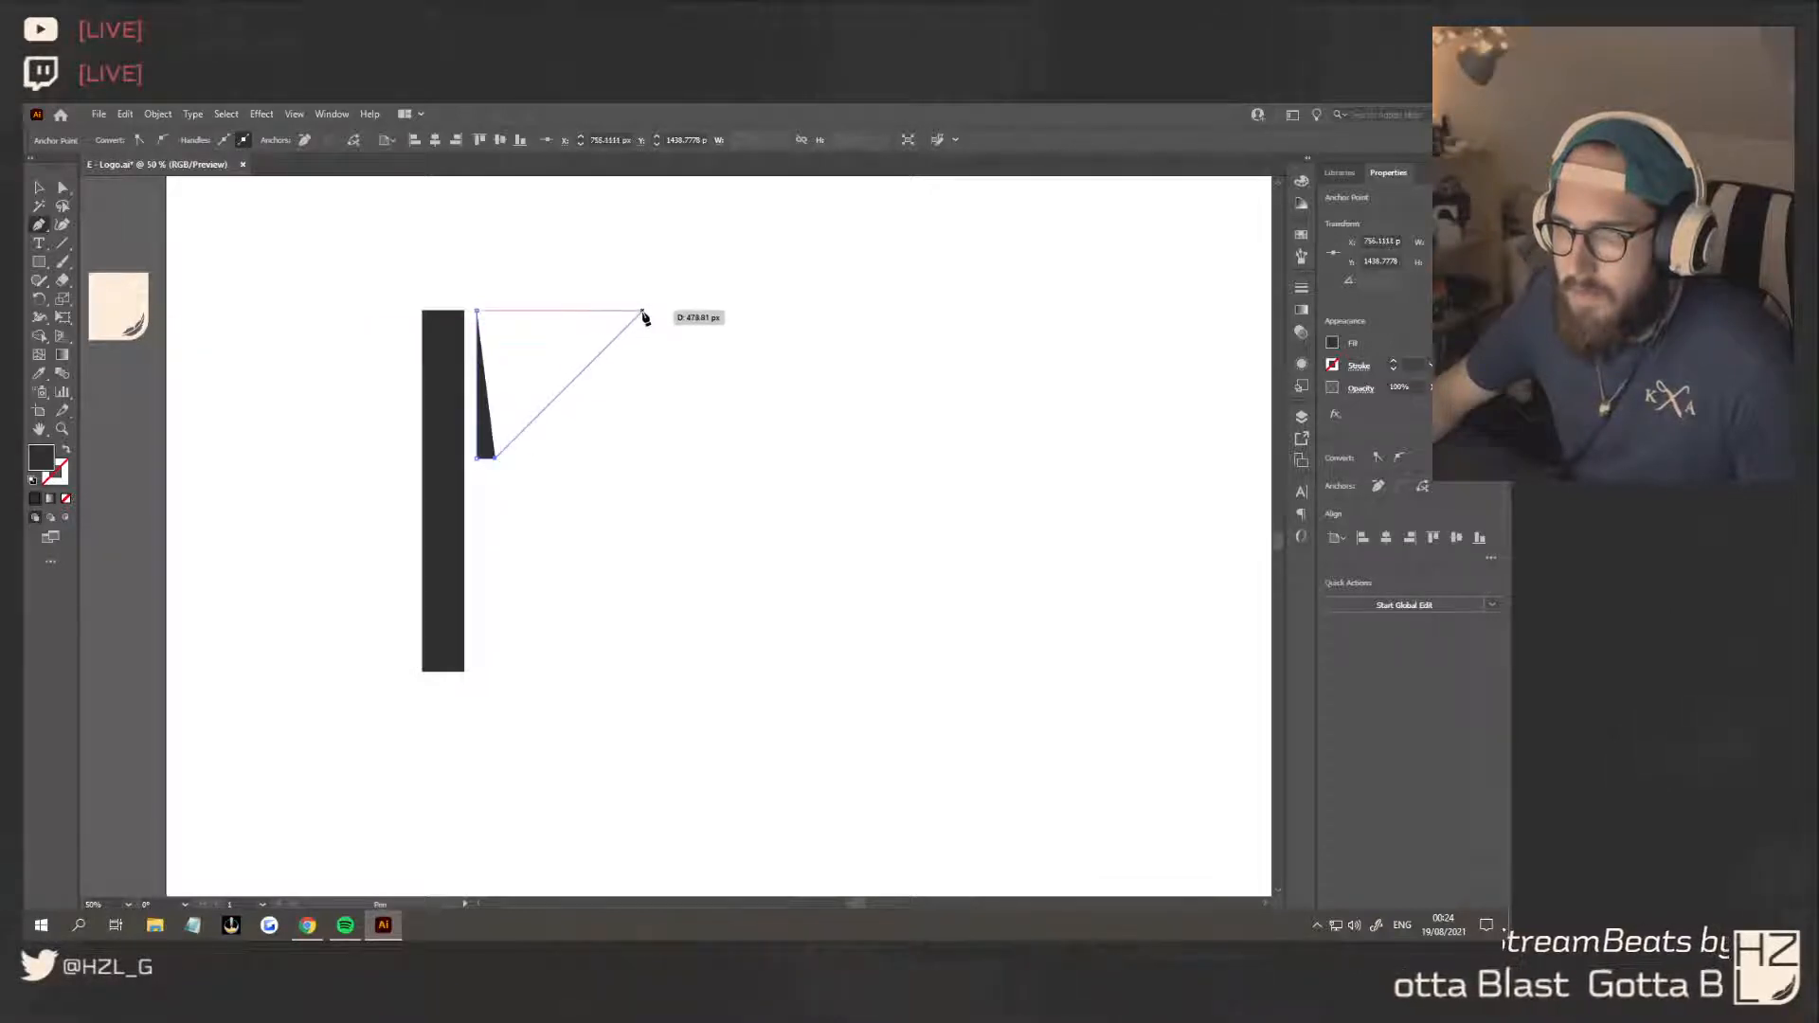
left_click_drag(644, 313, 825, 324)
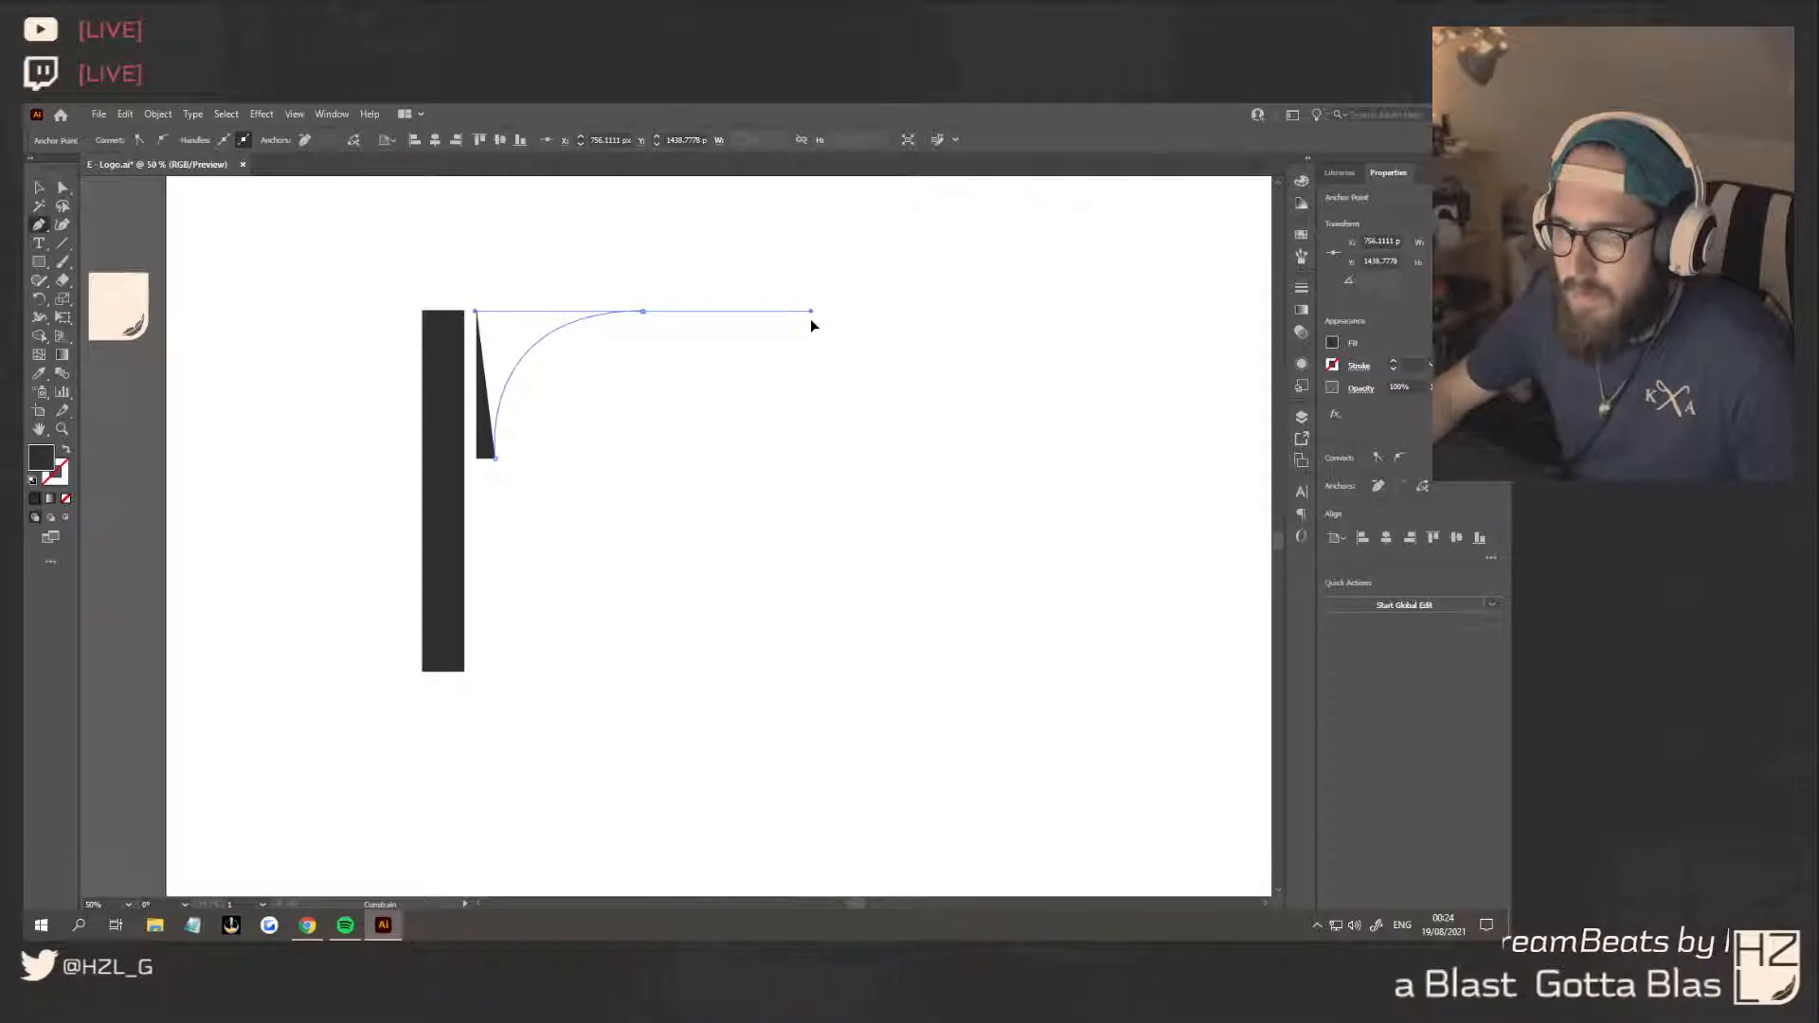
left_click_drag(810, 319, 768, 324)
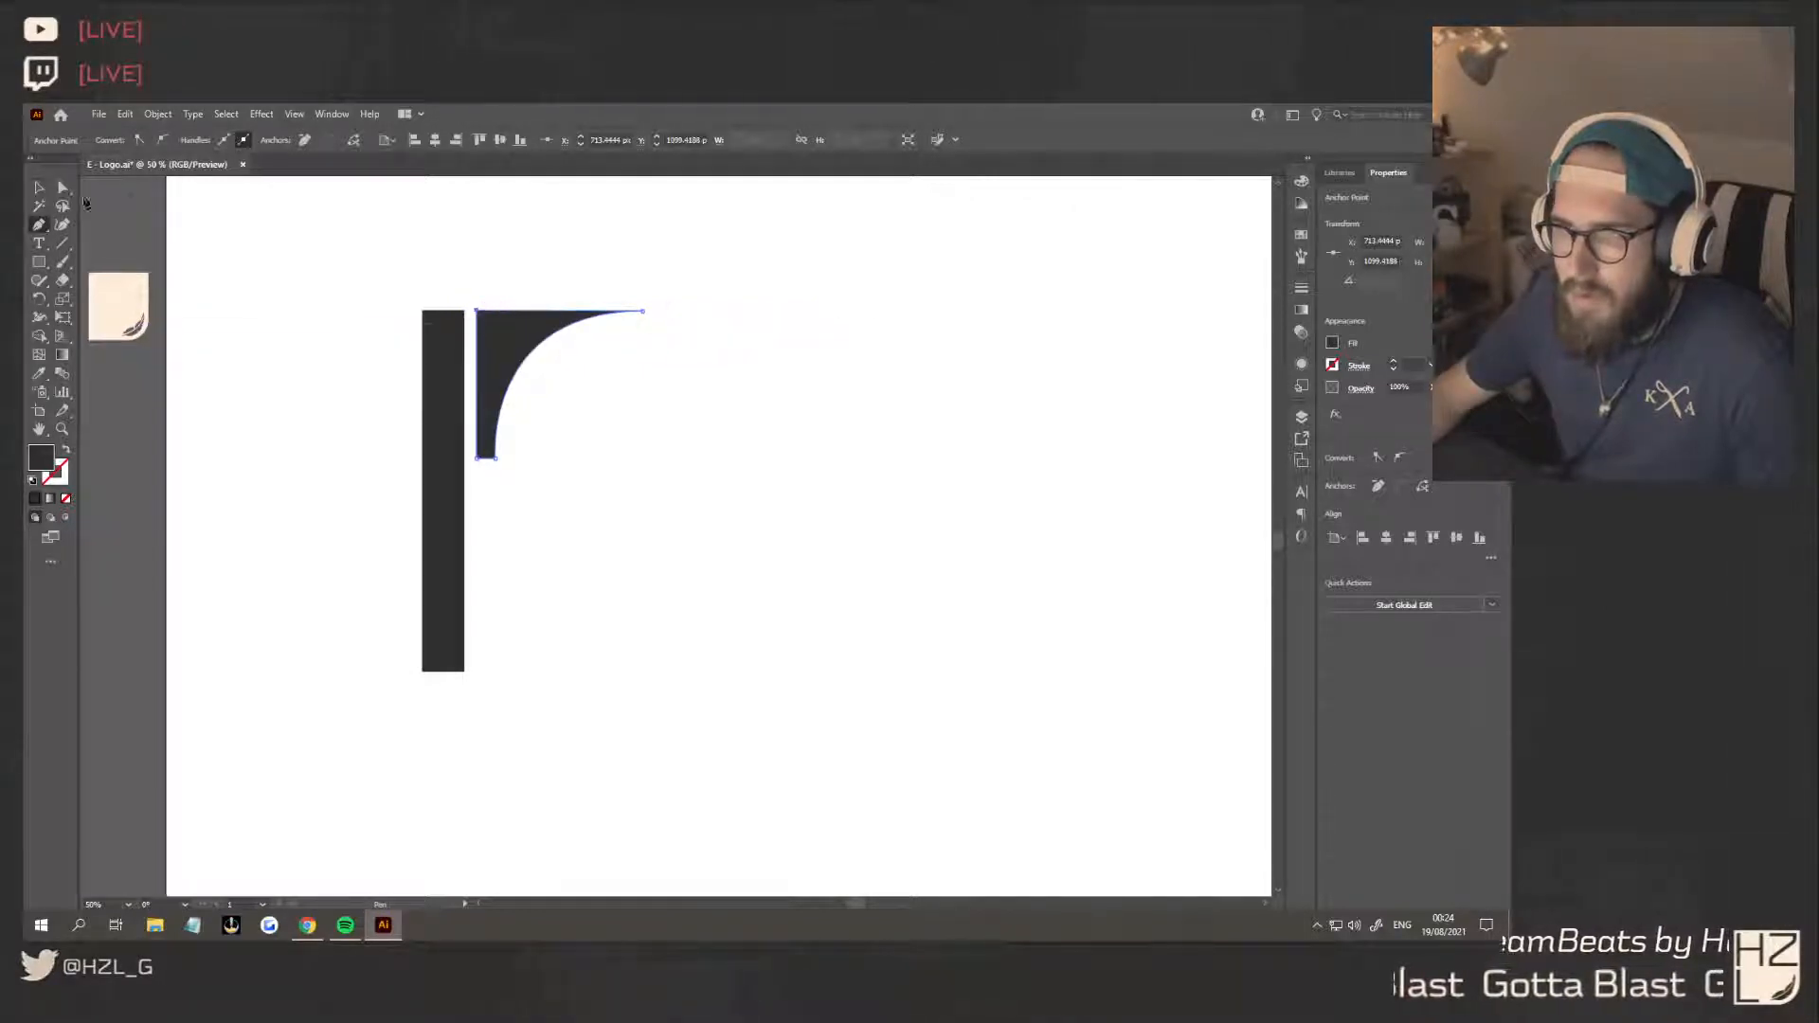
left_click(479, 310)
Round the curved shape's lower corner nearest the stem as far as its narrow foot allows
key("a")
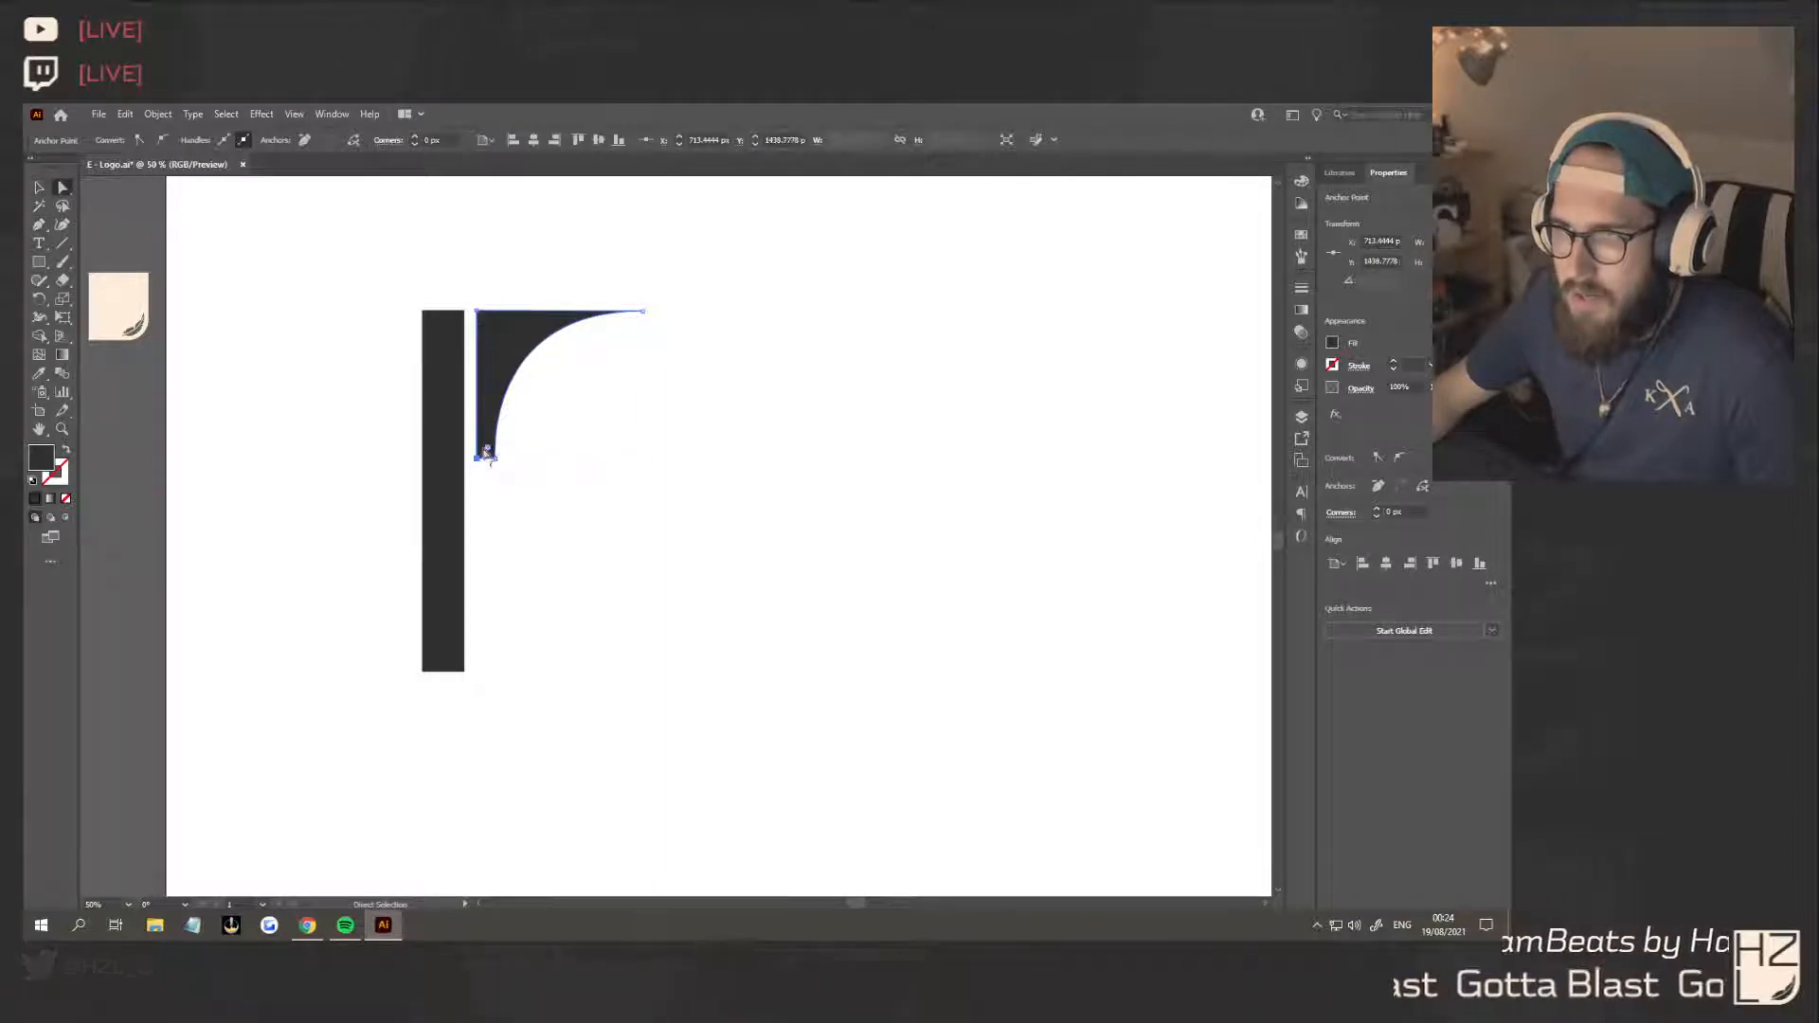
left_click_drag(485, 445, 616, 375)
key("v")
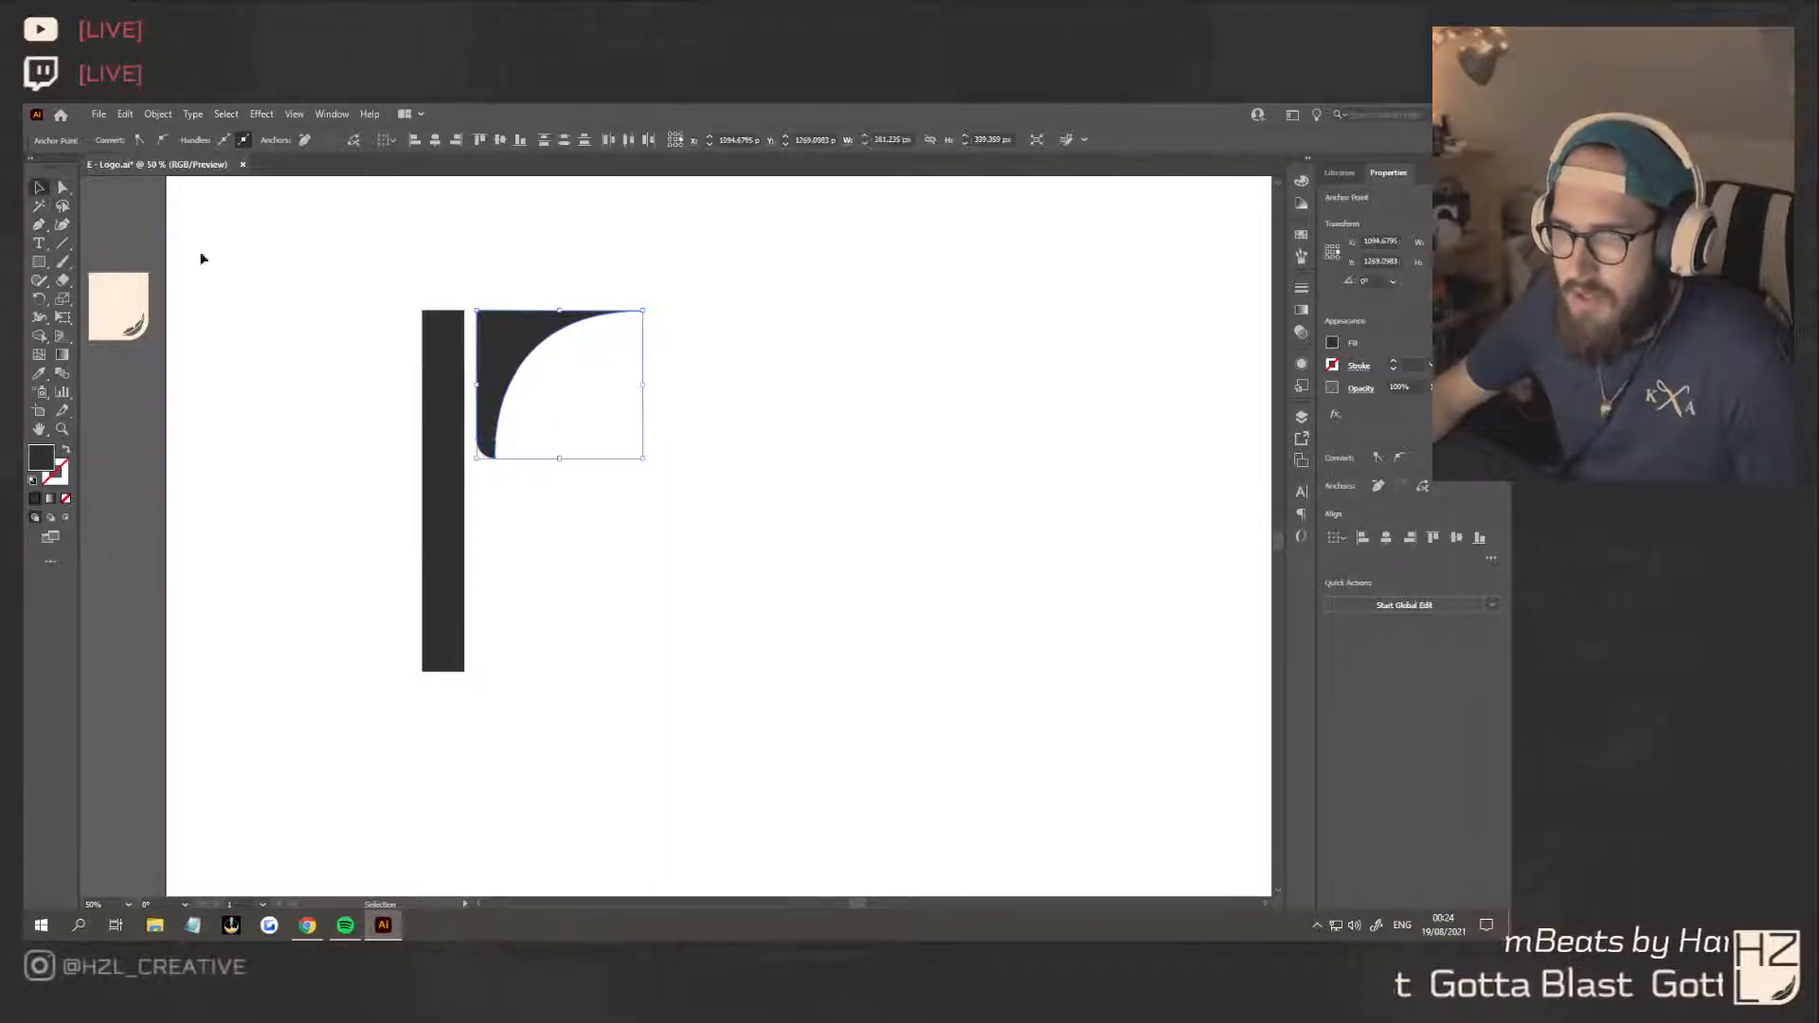
Place a copy of the curved shape, reflected across the horizontal axis, below the original, leaving a narrow gap between their feet
left_click(723, 455)
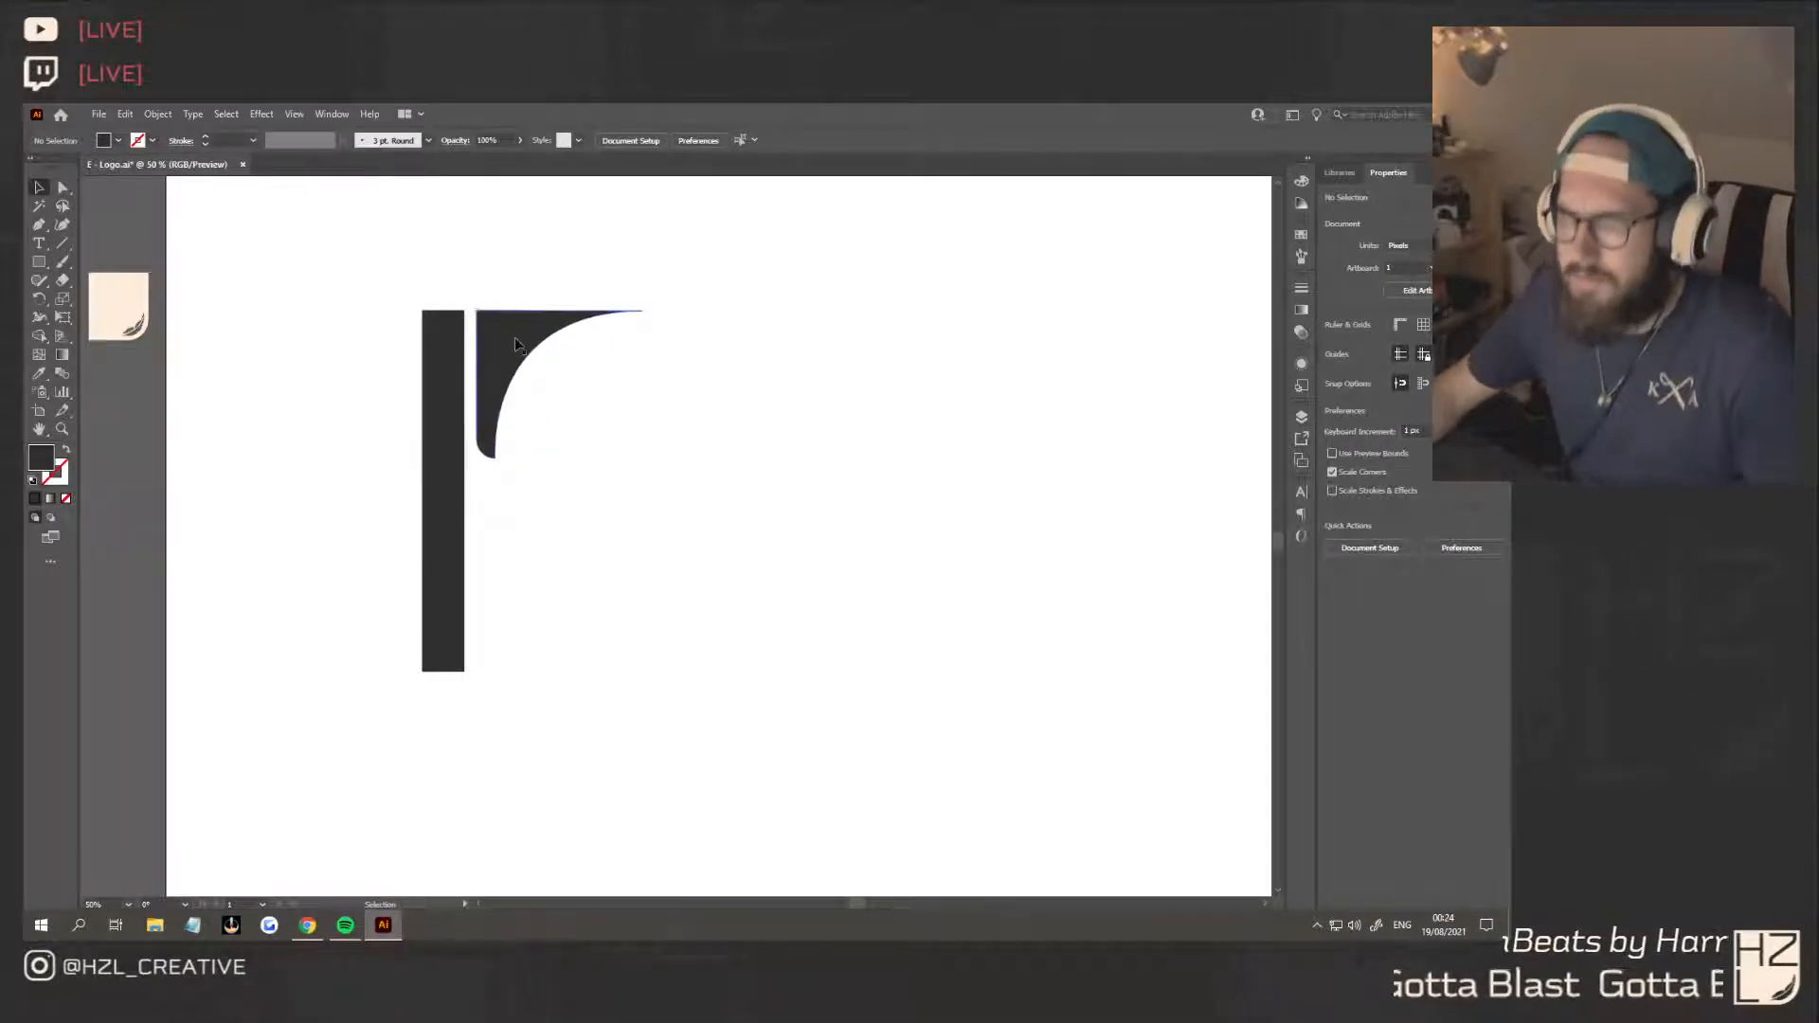
left_click(531, 421)
left_click_drag(531, 421, 531, 647, "alt")
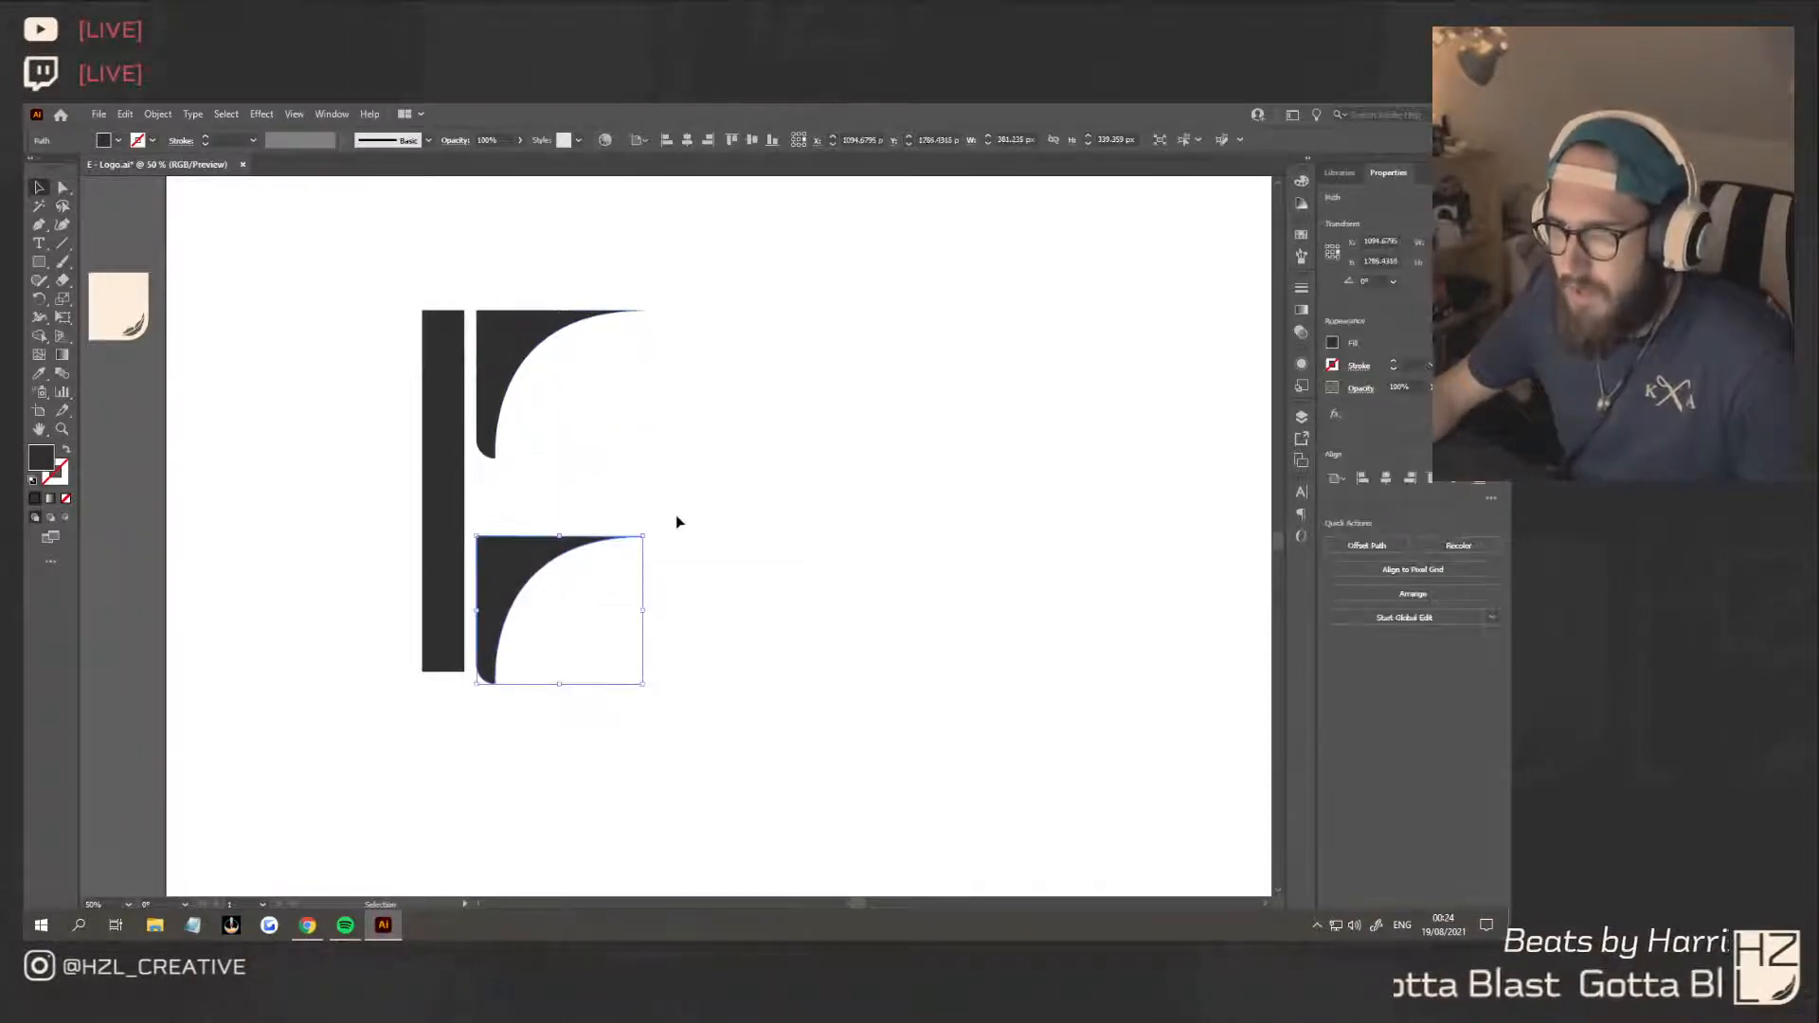
right_click(519, 557)
mouse_move(663, 454)
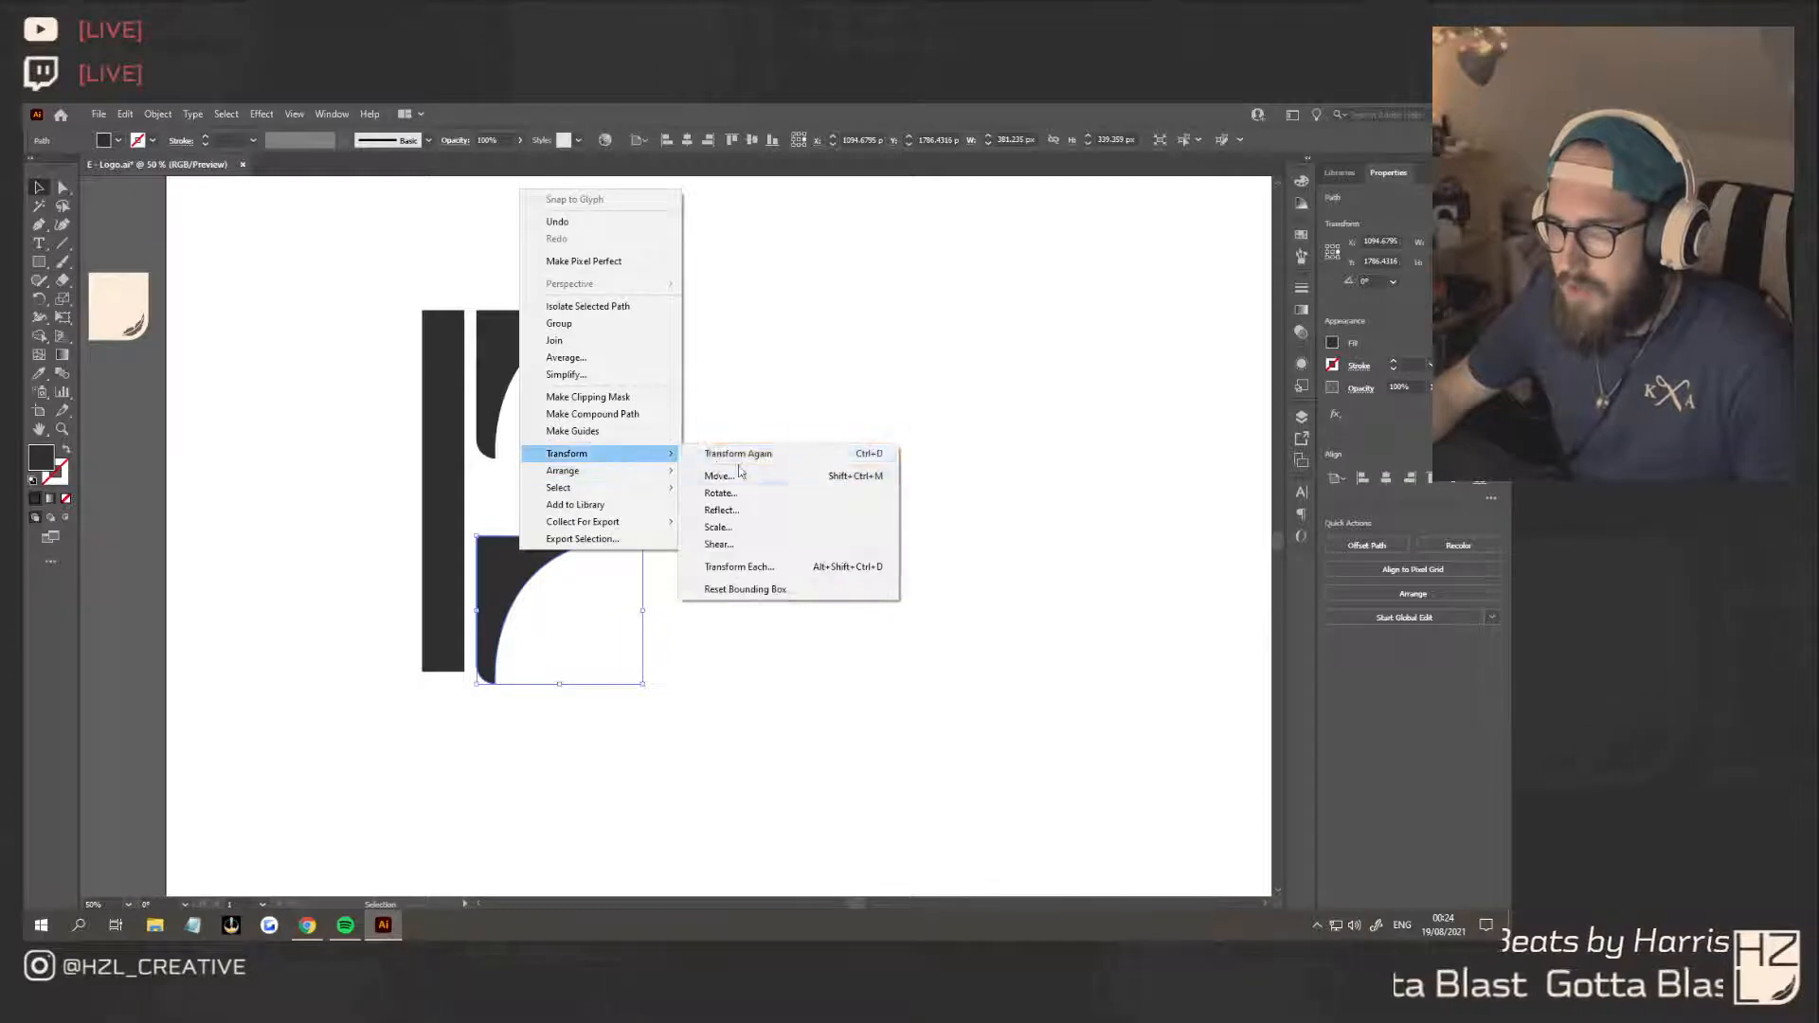
left_click(728, 510)
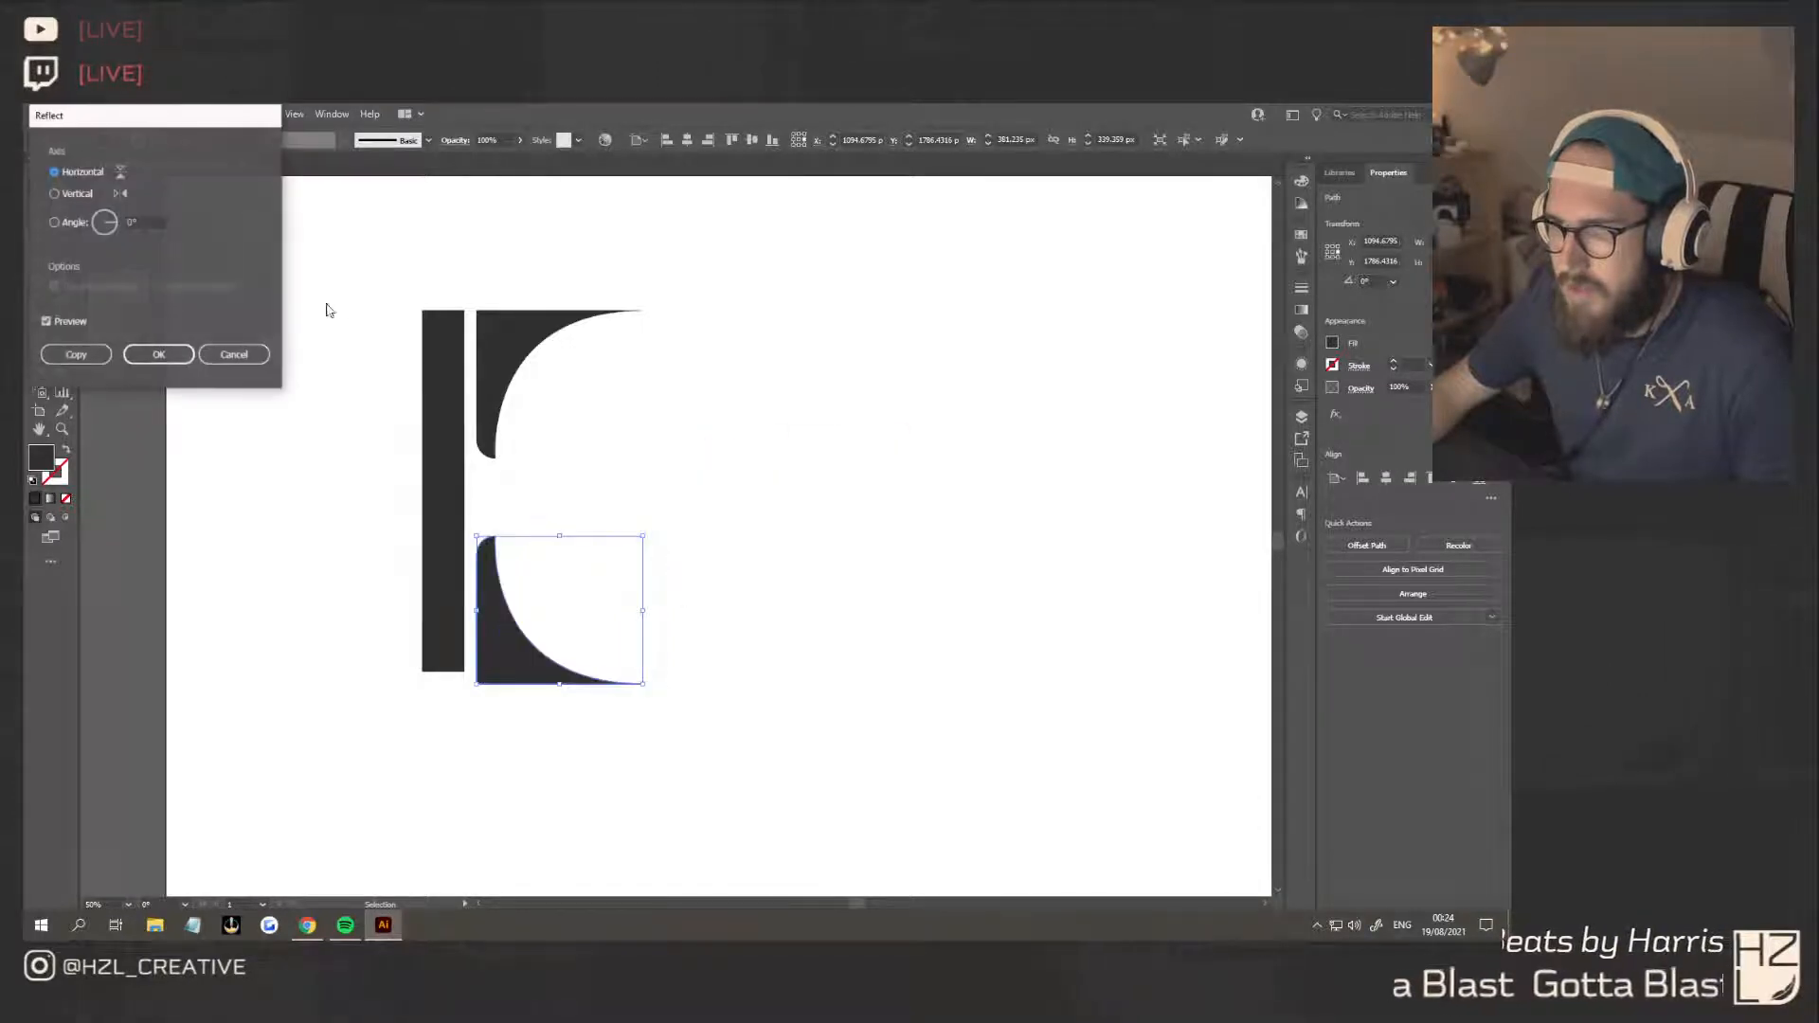
left_click(159, 355)
left_click_drag(519, 656, 518, 603)
Shorten the vertical stem from its lower end so it is flush with the lower curved shape's bottom edge
left_click(441, 638)
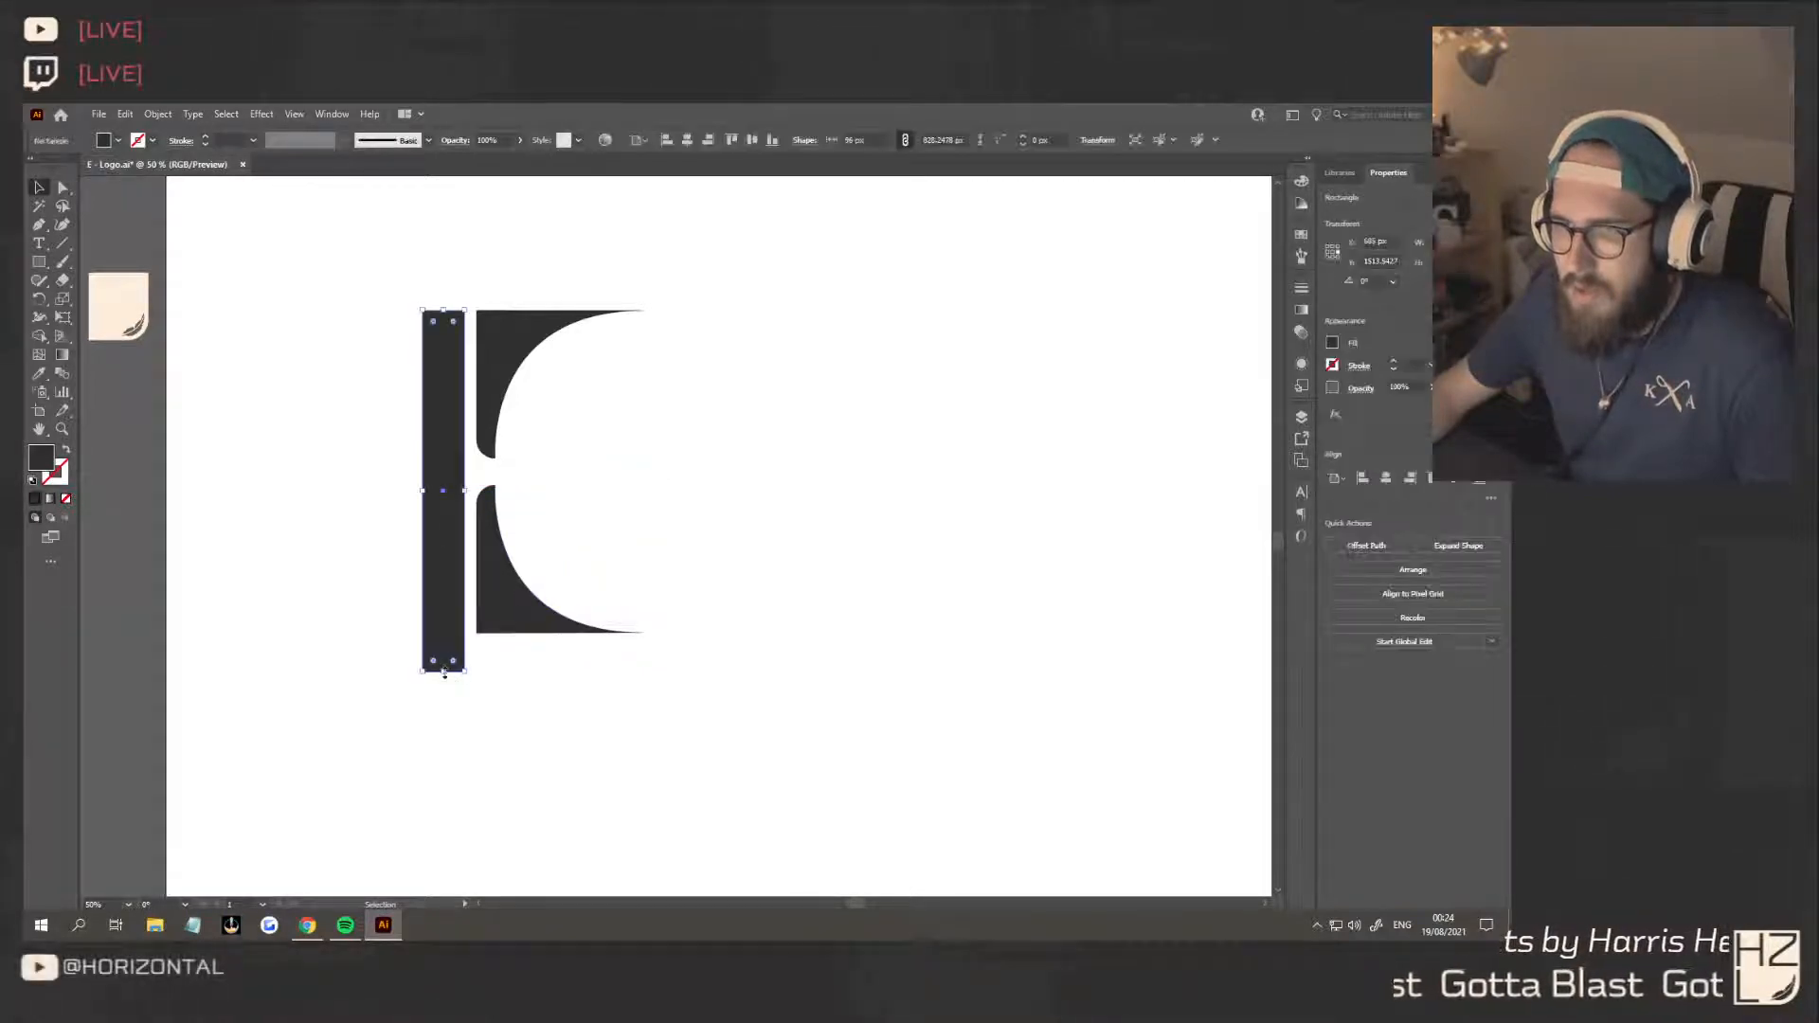
left_click_drag(444, 673, 452, 634)
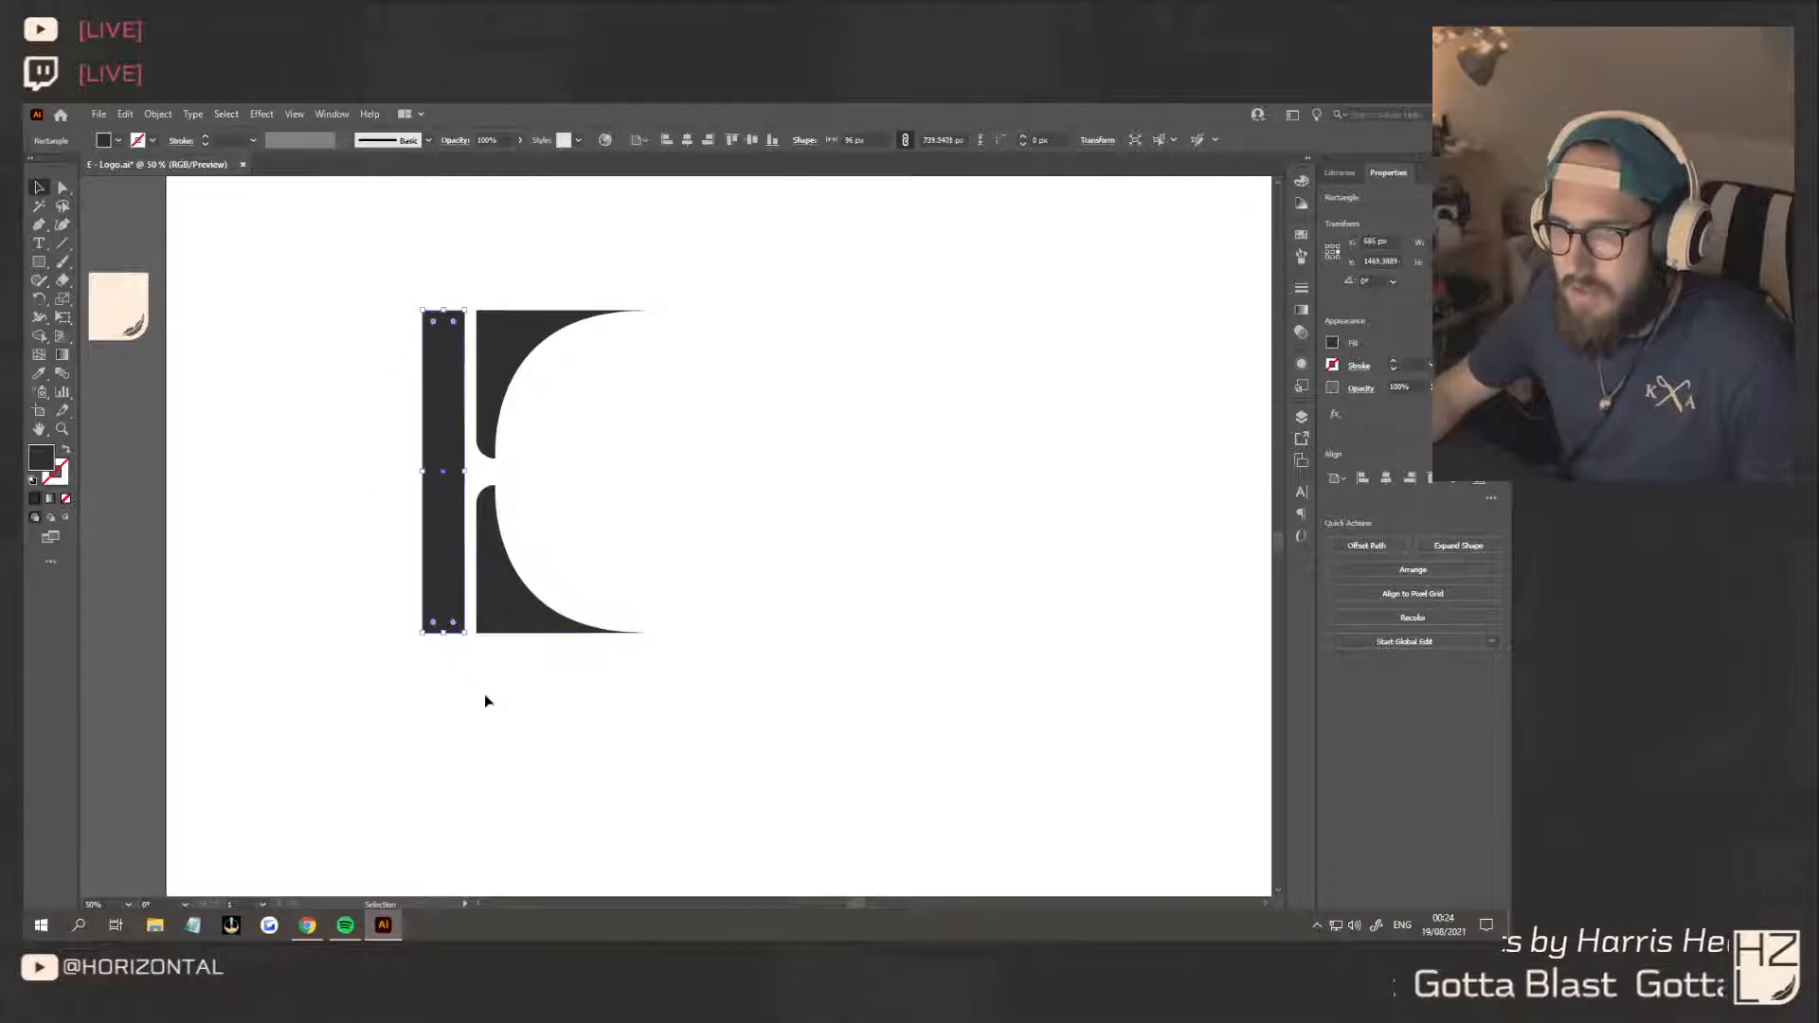
left_click(483, 698)
left_click_drag(445, 569, 451, 568)
scroll(701, 616, "down", 2)
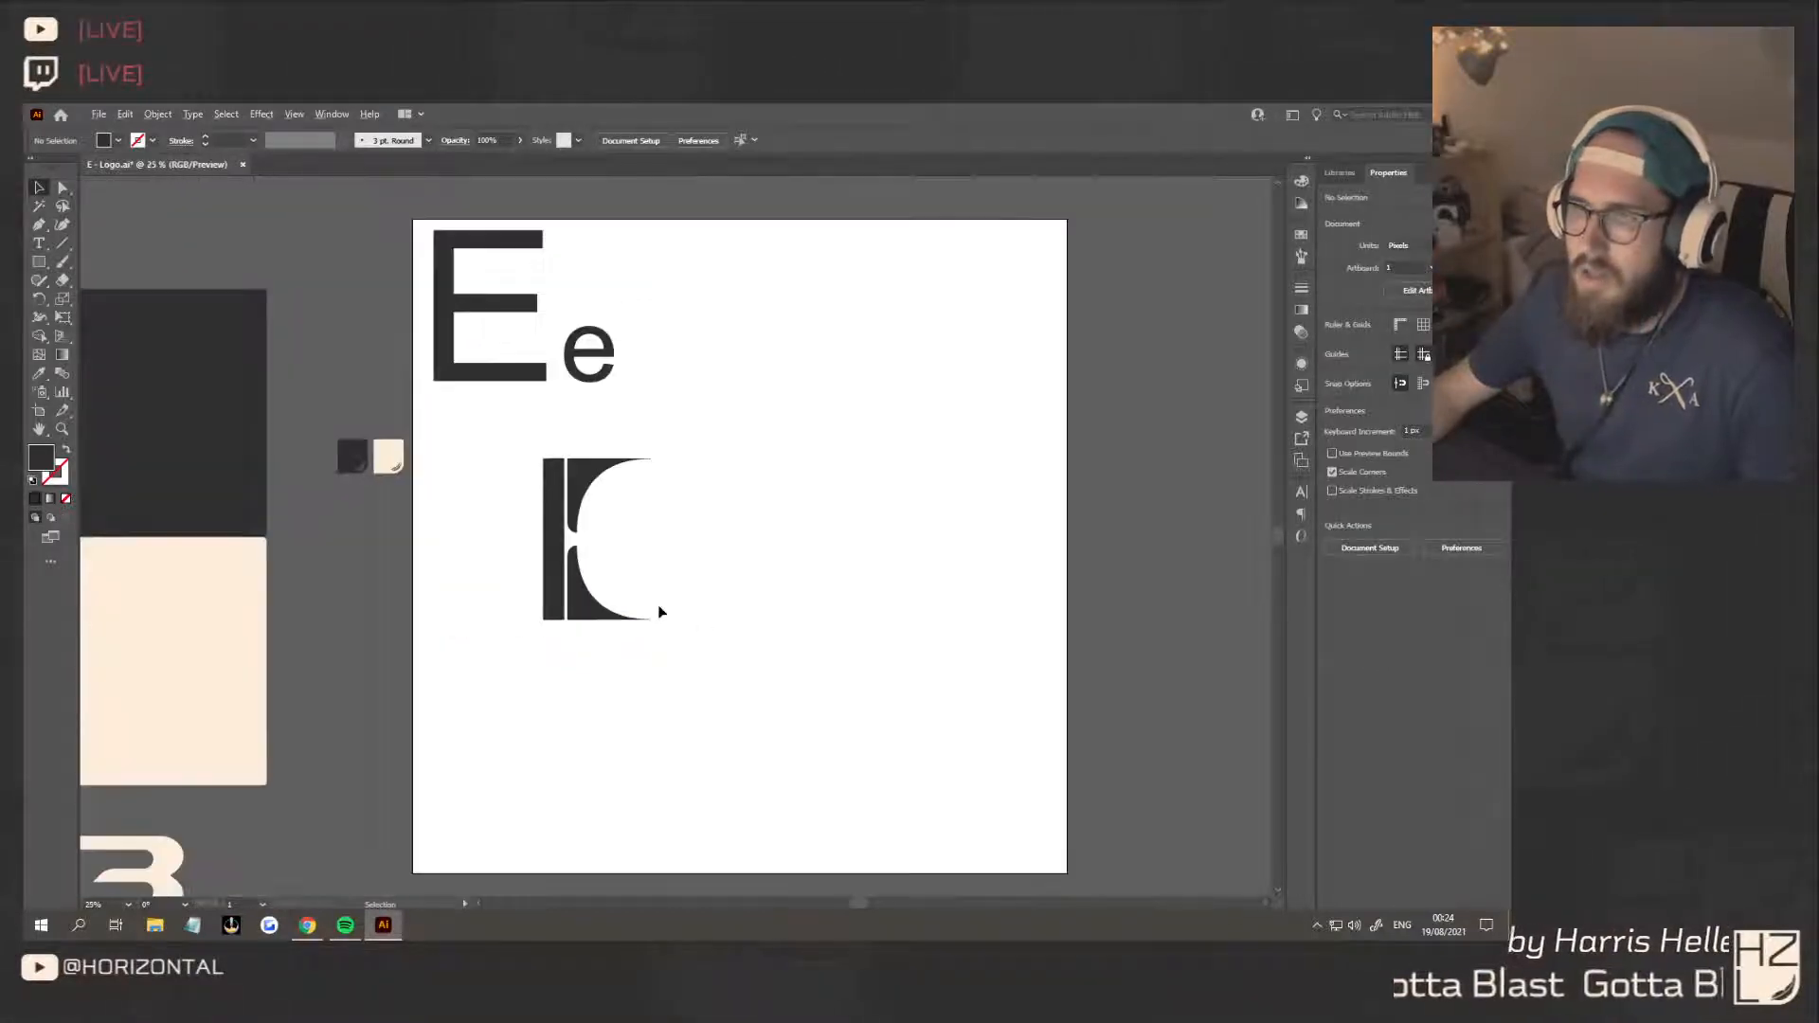
Draw a filled circle about 46 px in diameter, centred in the gap between the feet of the two curved shapes
scroll(658, 605, "up", 3)
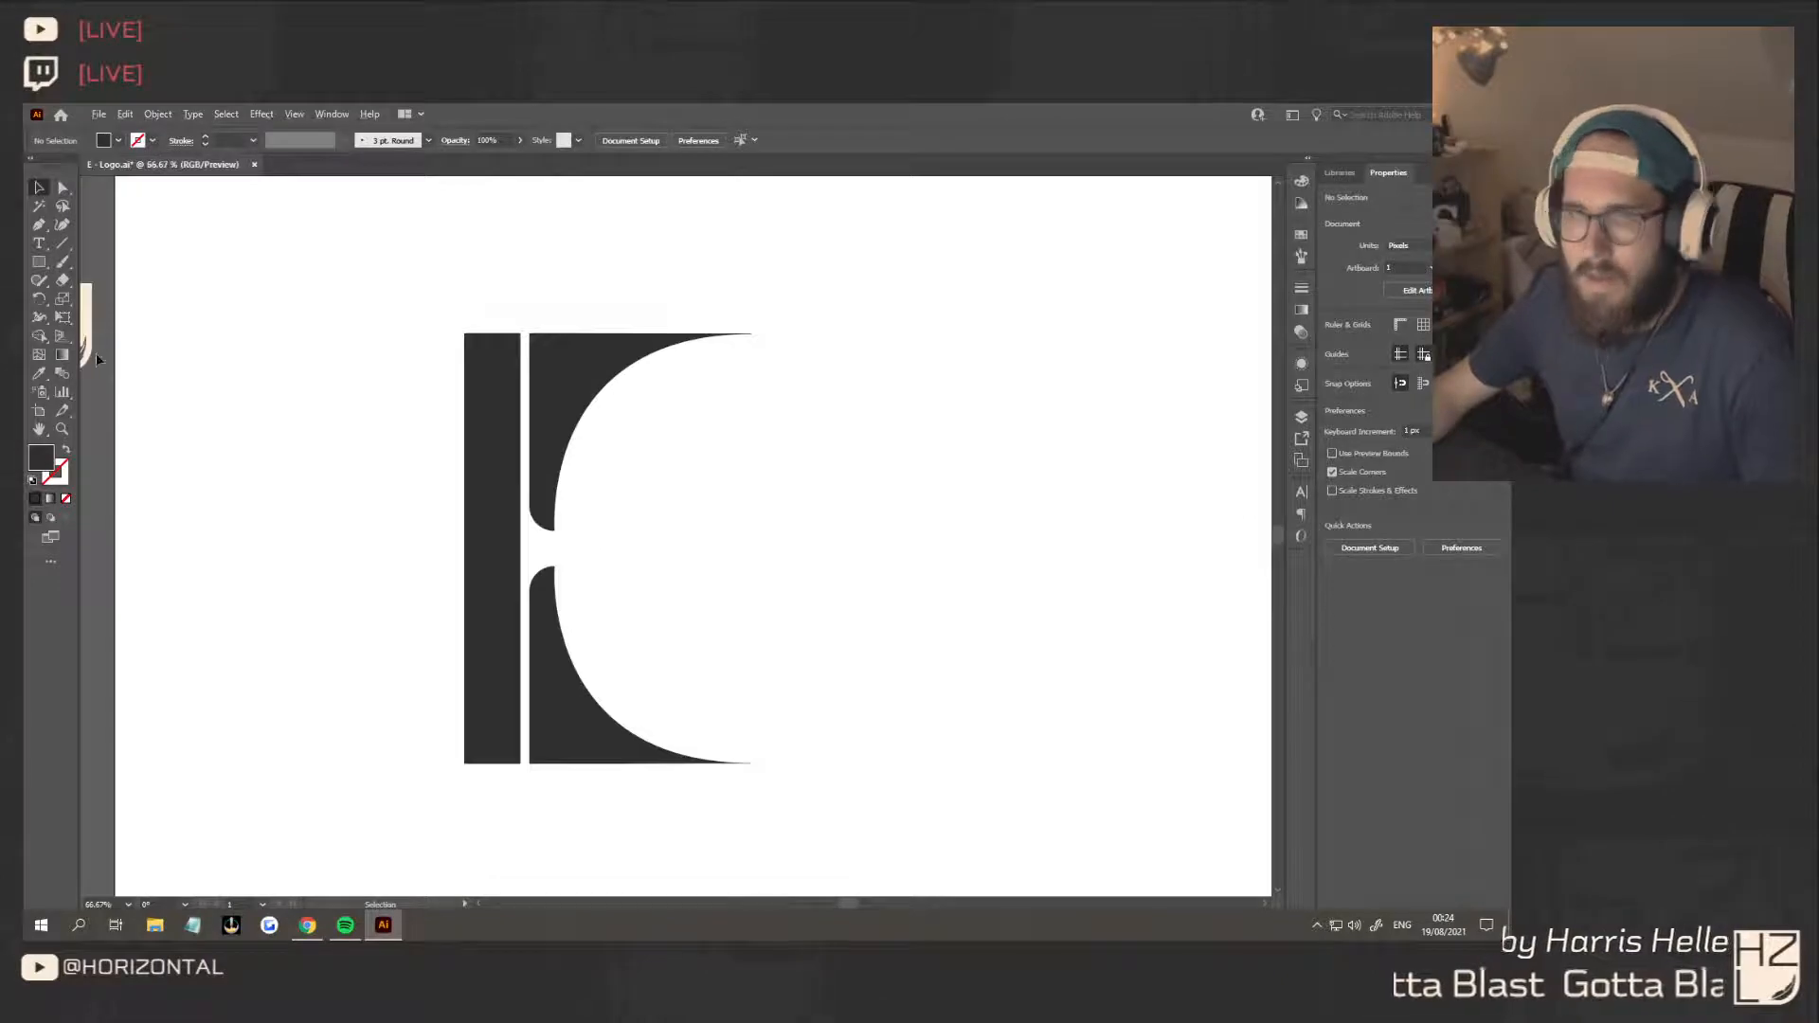
left_click(39, 262)
left_click(110, 301)
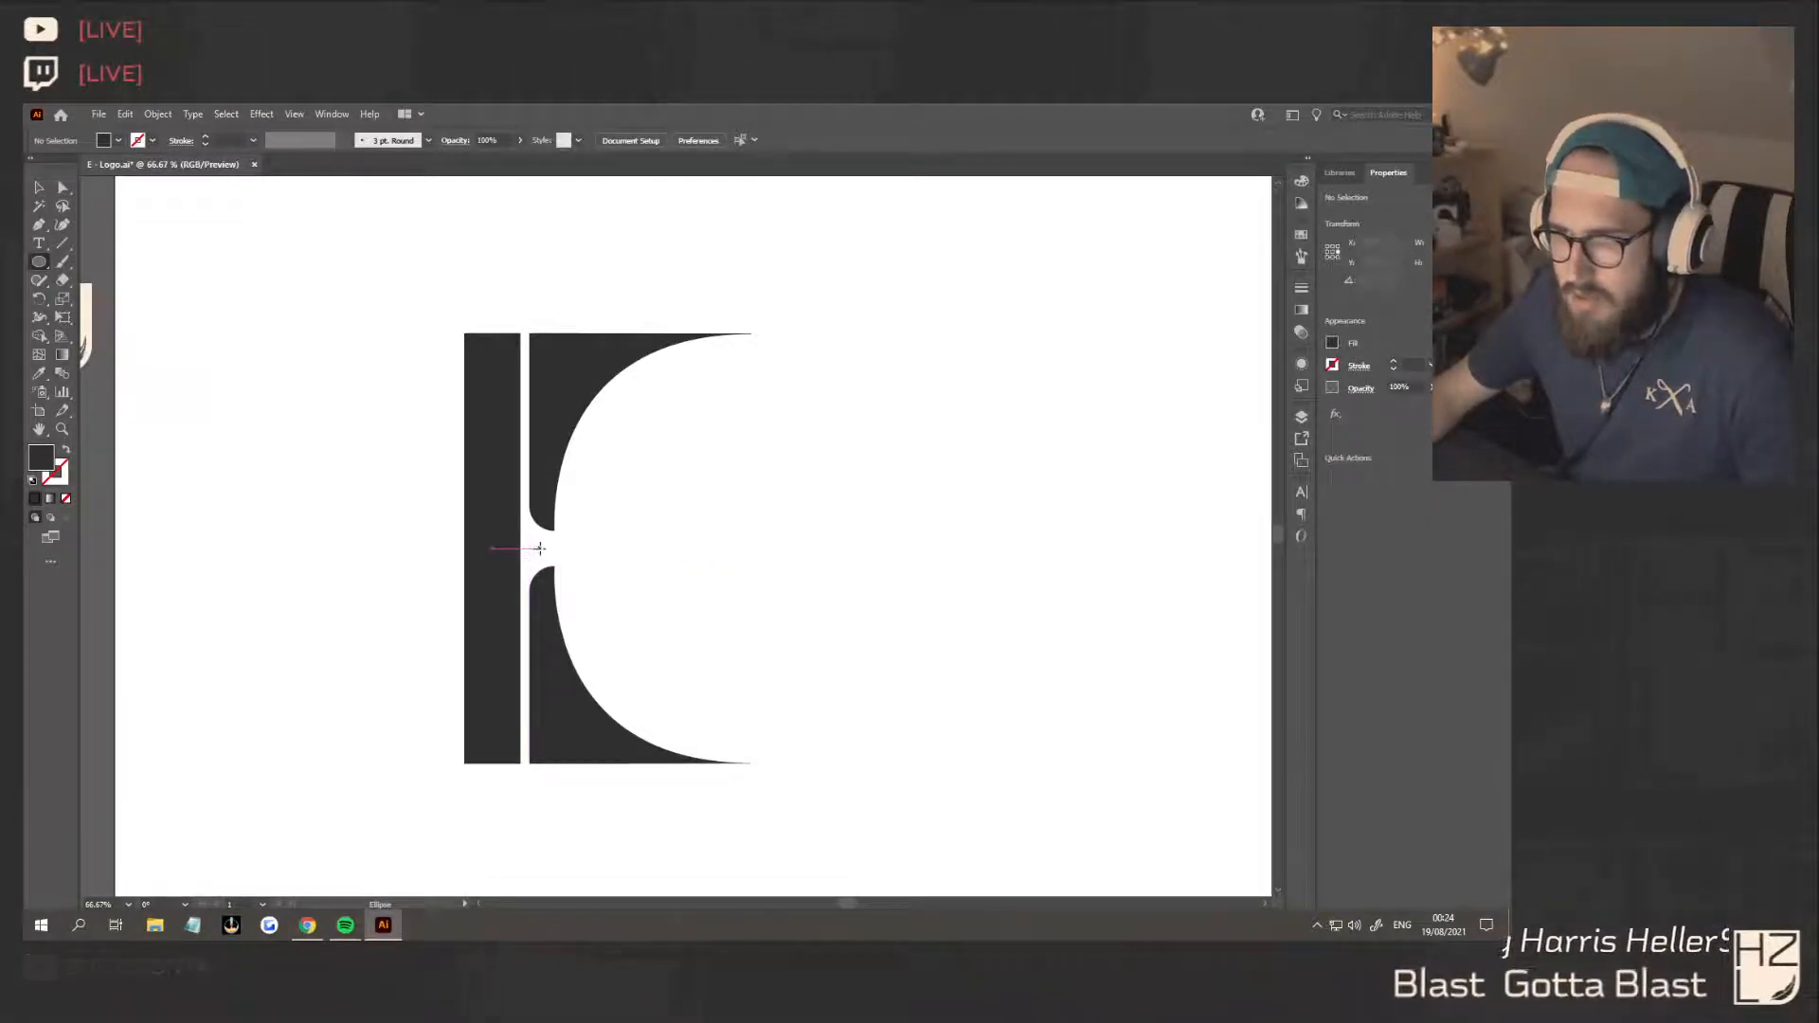
mouse_move(538, 548)
left_mouse_down()
mouse_move(563, 560)
mouse_move(541, 551)
left_mouse_up()
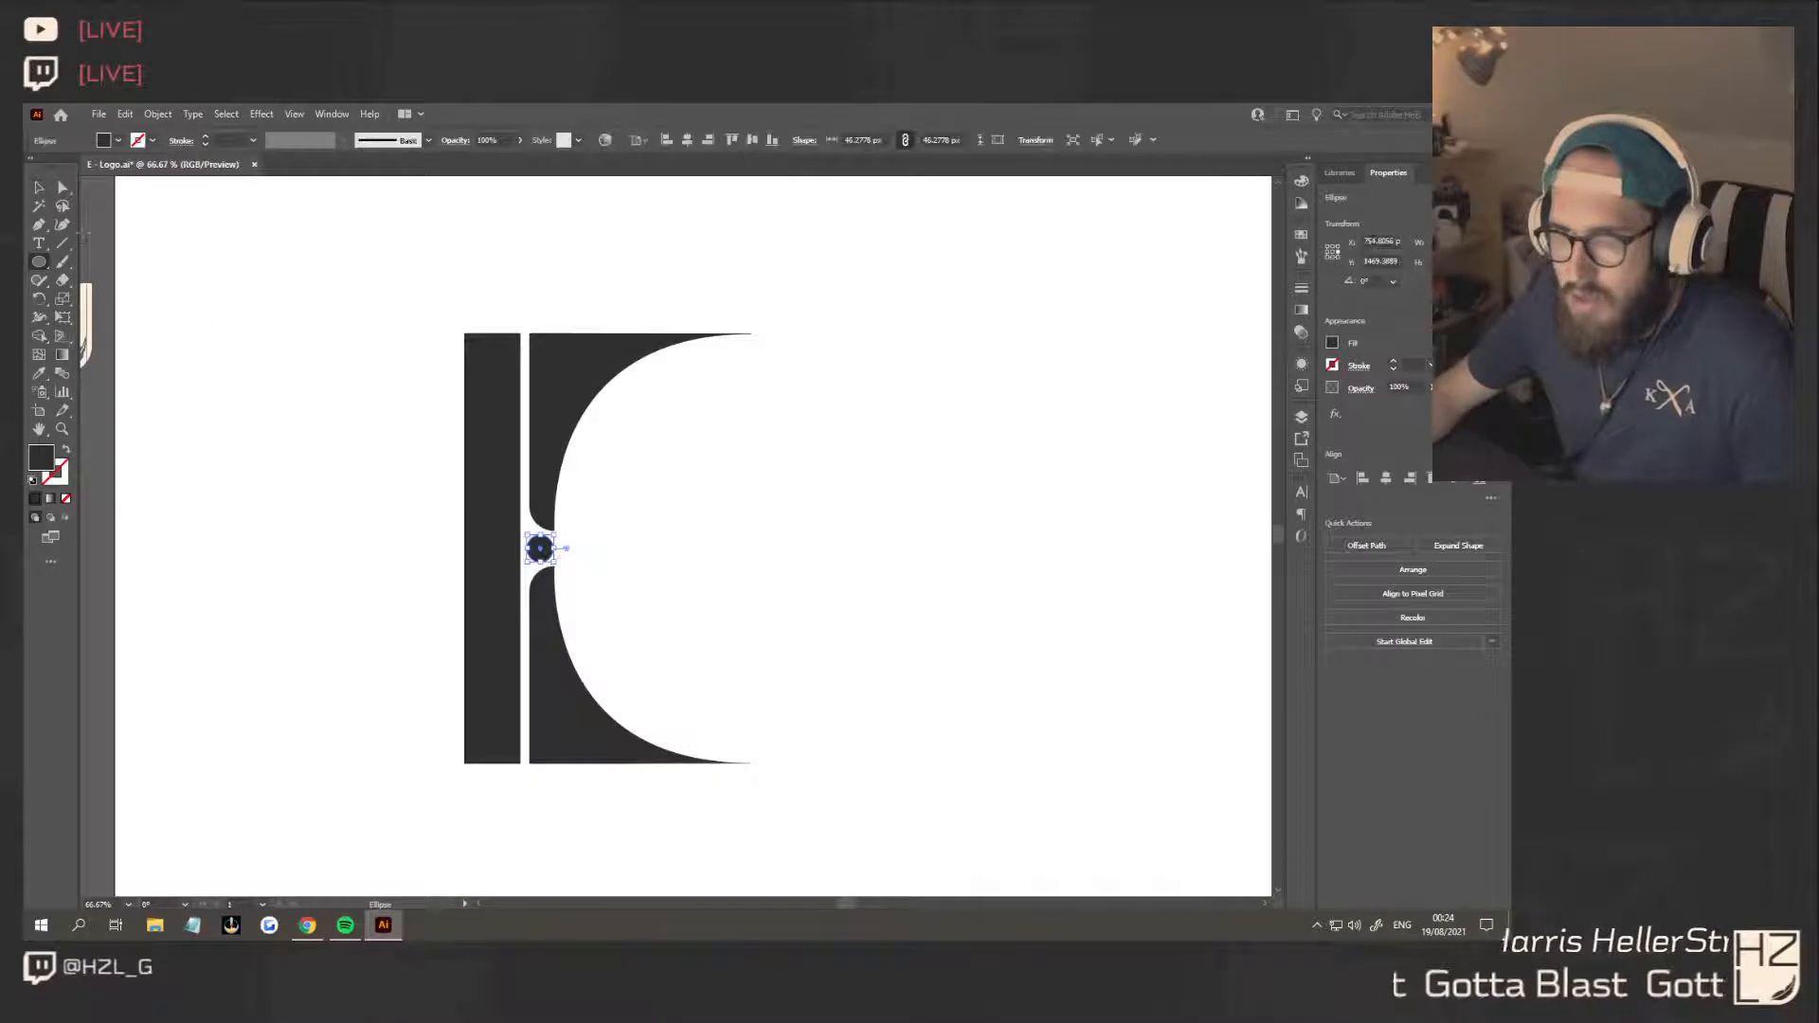
key("v")
left_click(664, 561)
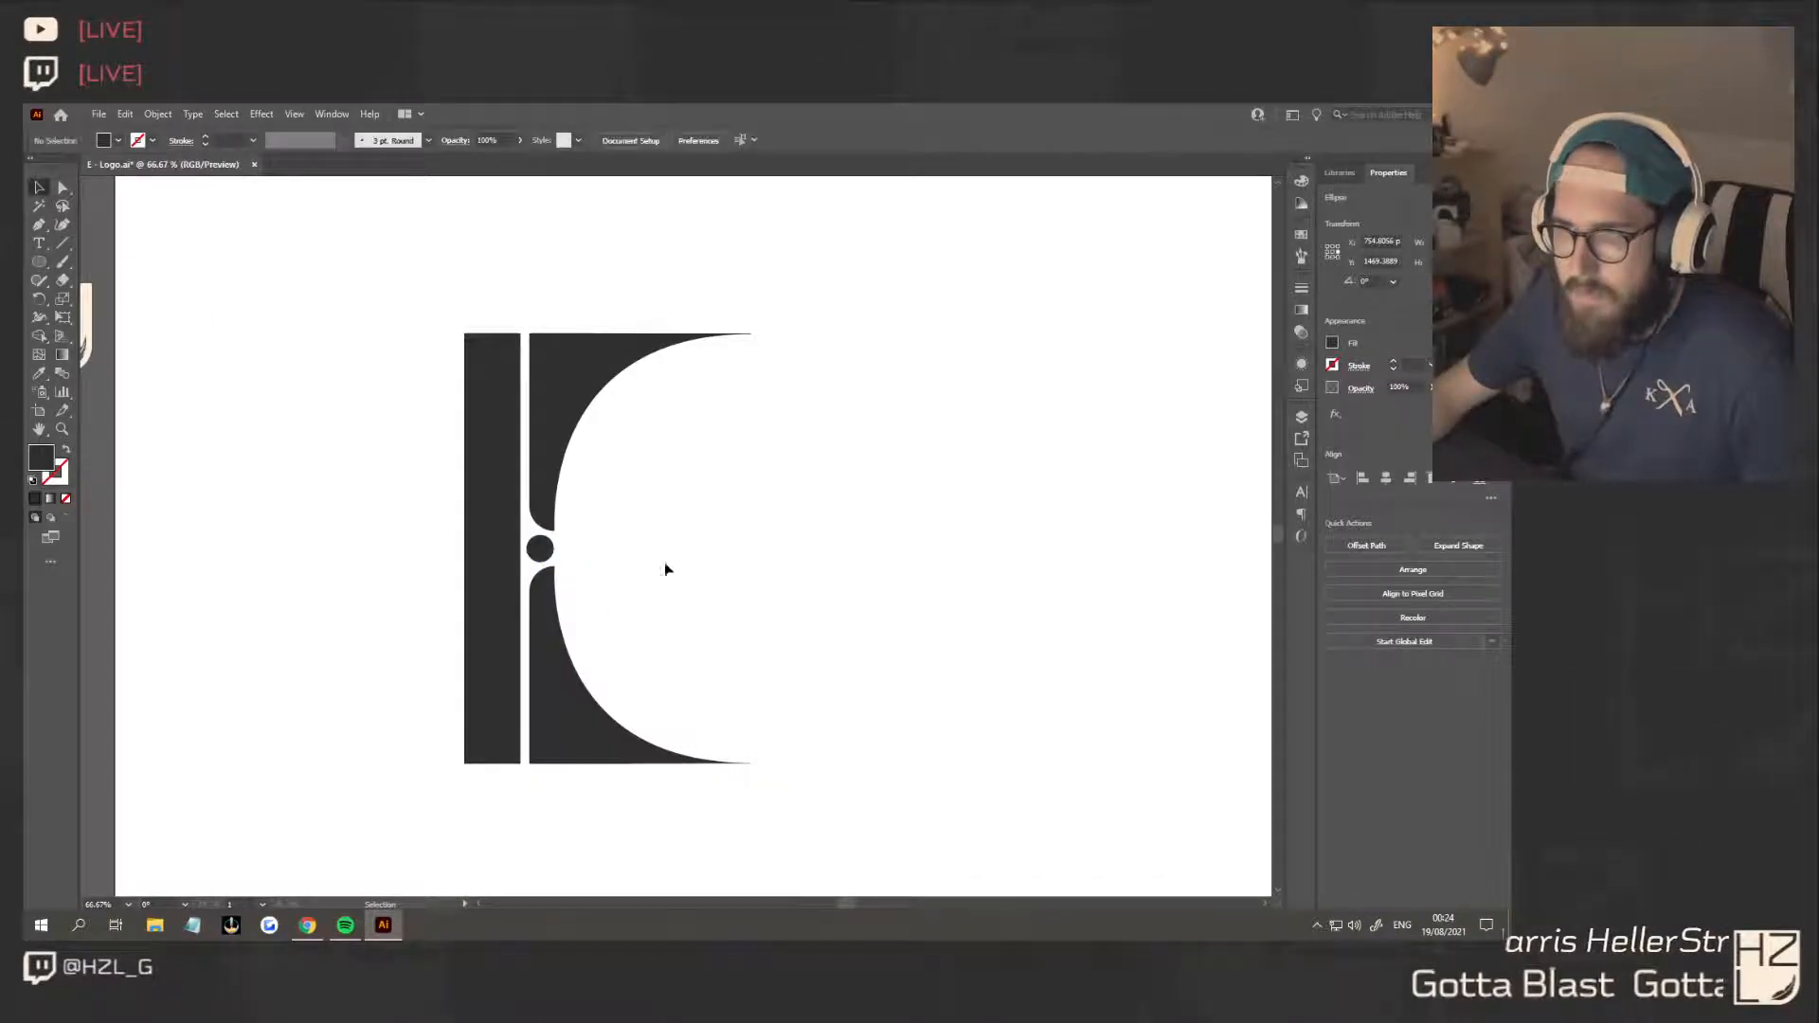
Try to draw a pointed Pen shape about 255 by 46 px from the circle's top and bottom to a tip, notched at the circle's edge
left_click(40, 225)
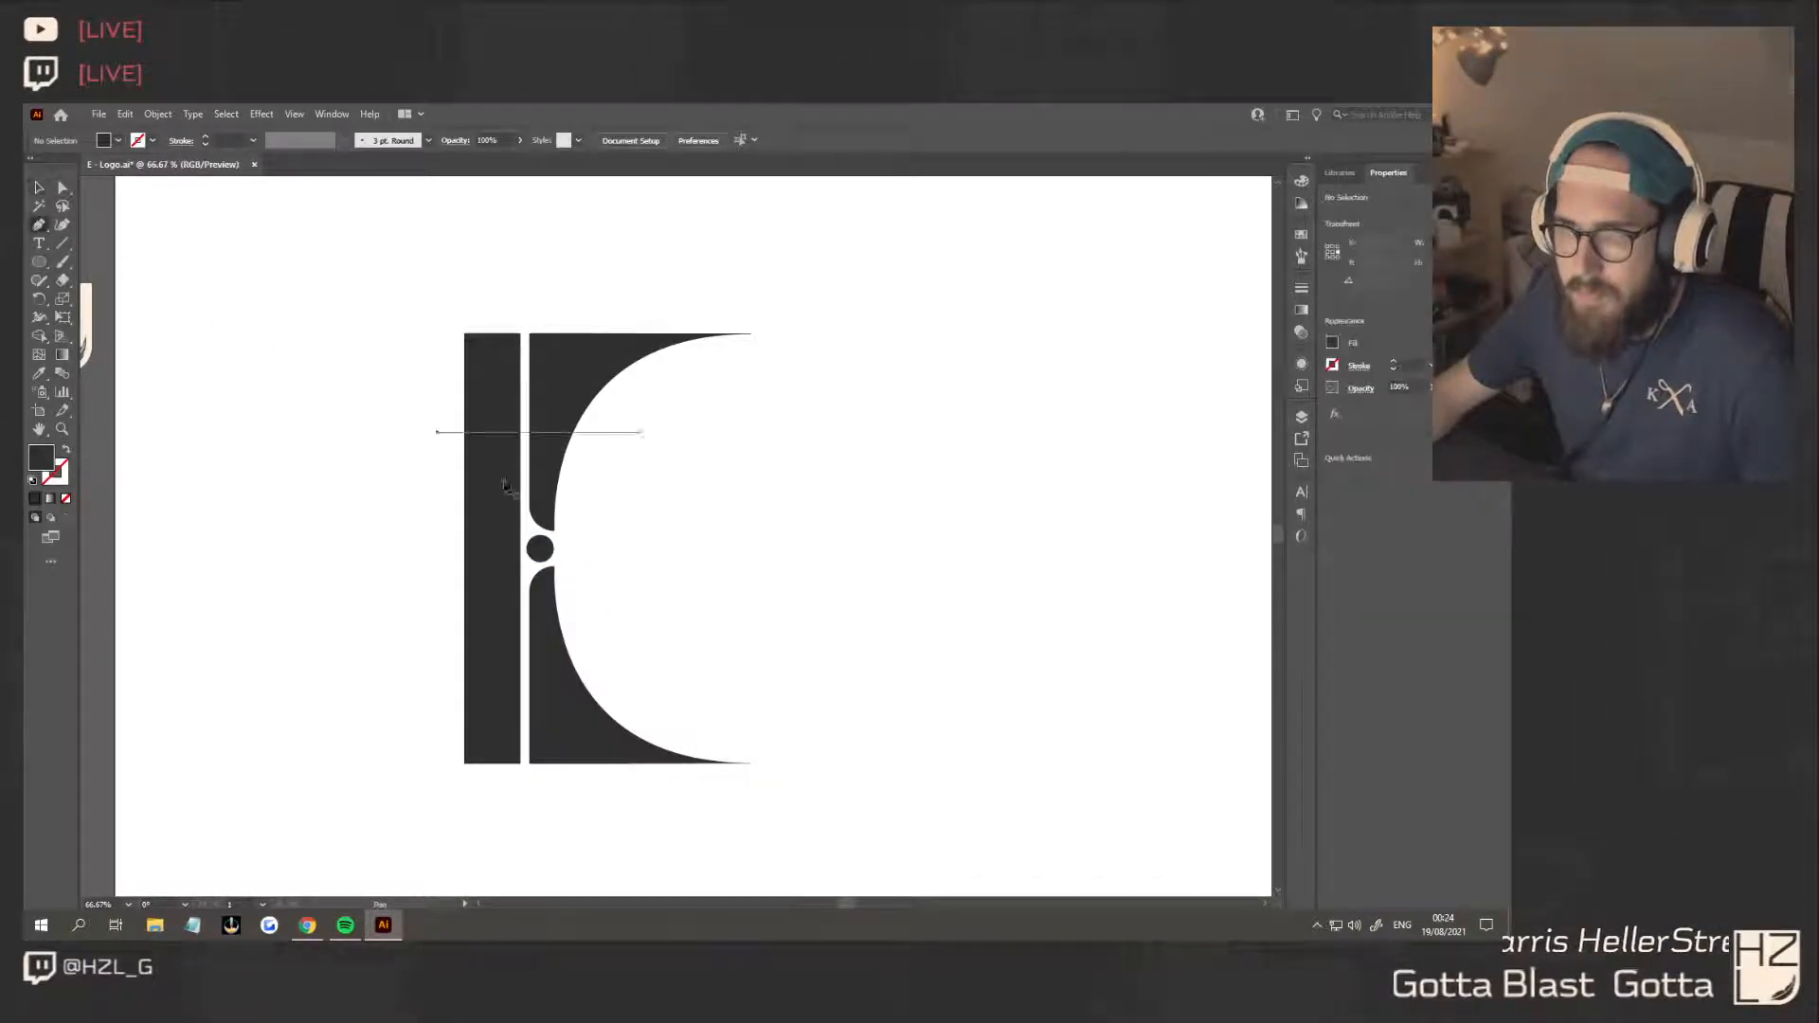
left_click(688, 548)
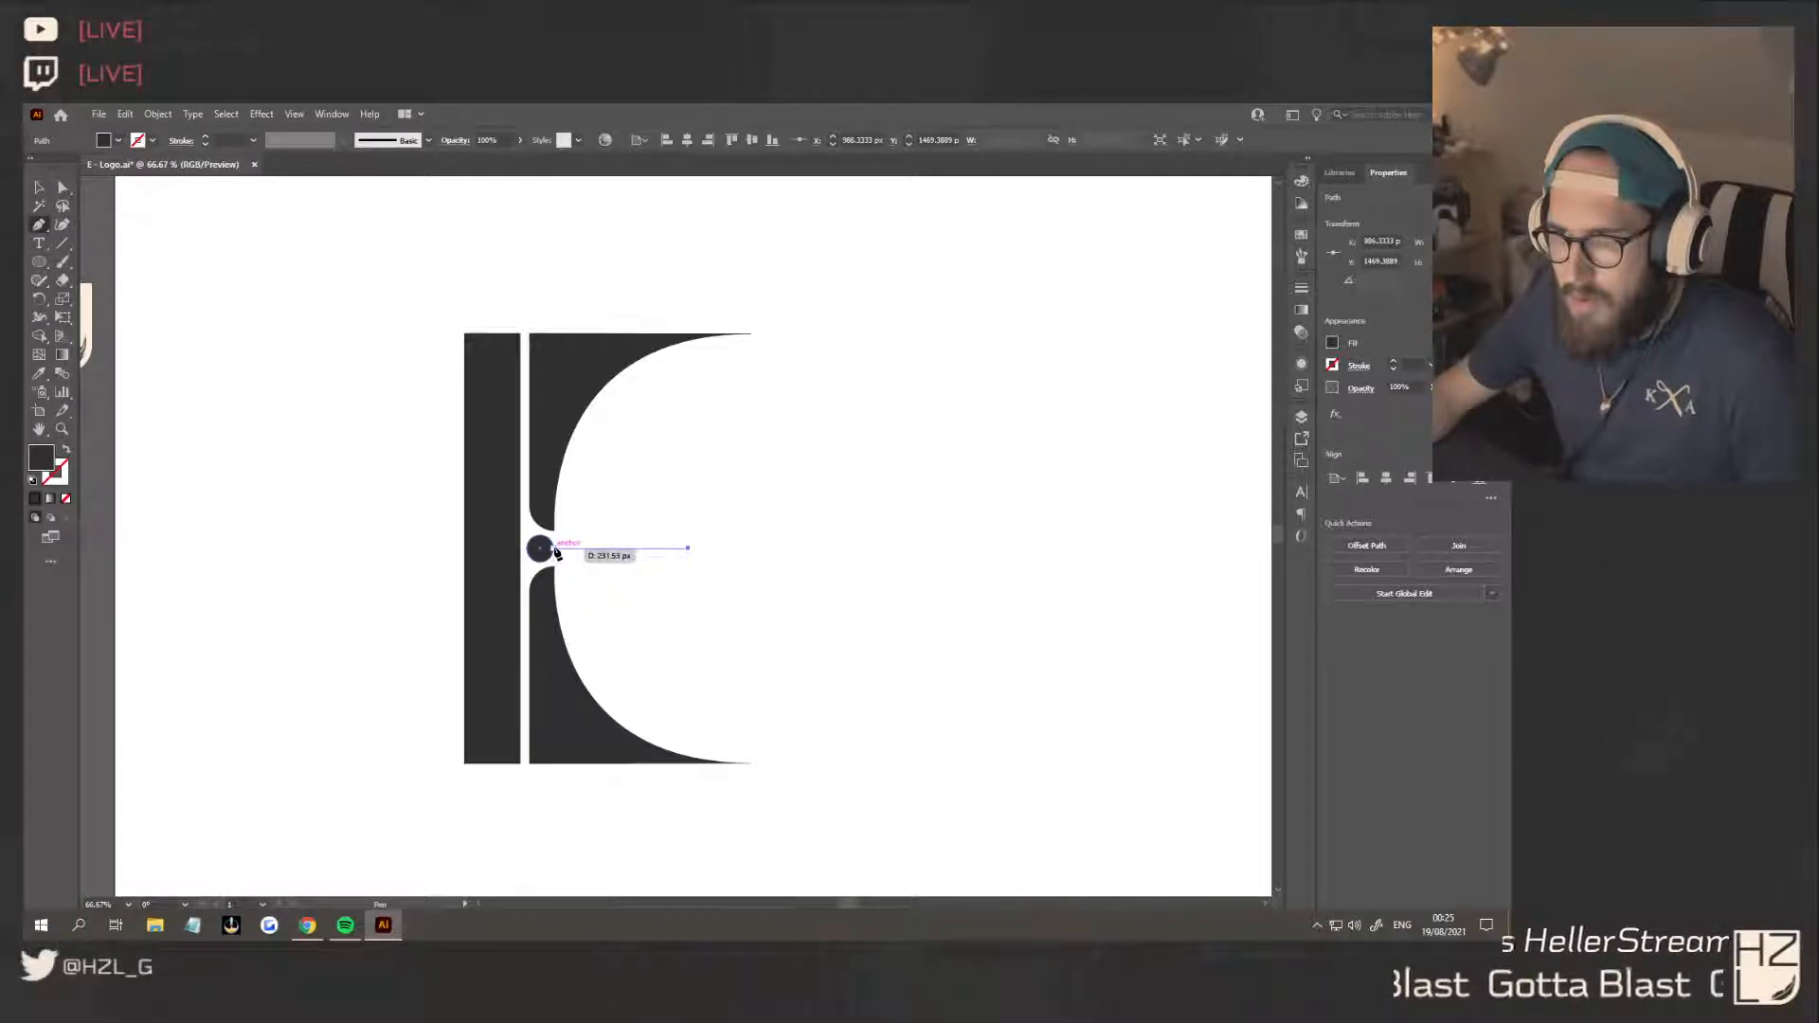
left_click(556, 550)
left_click_drag(540, 540, 546, 567)
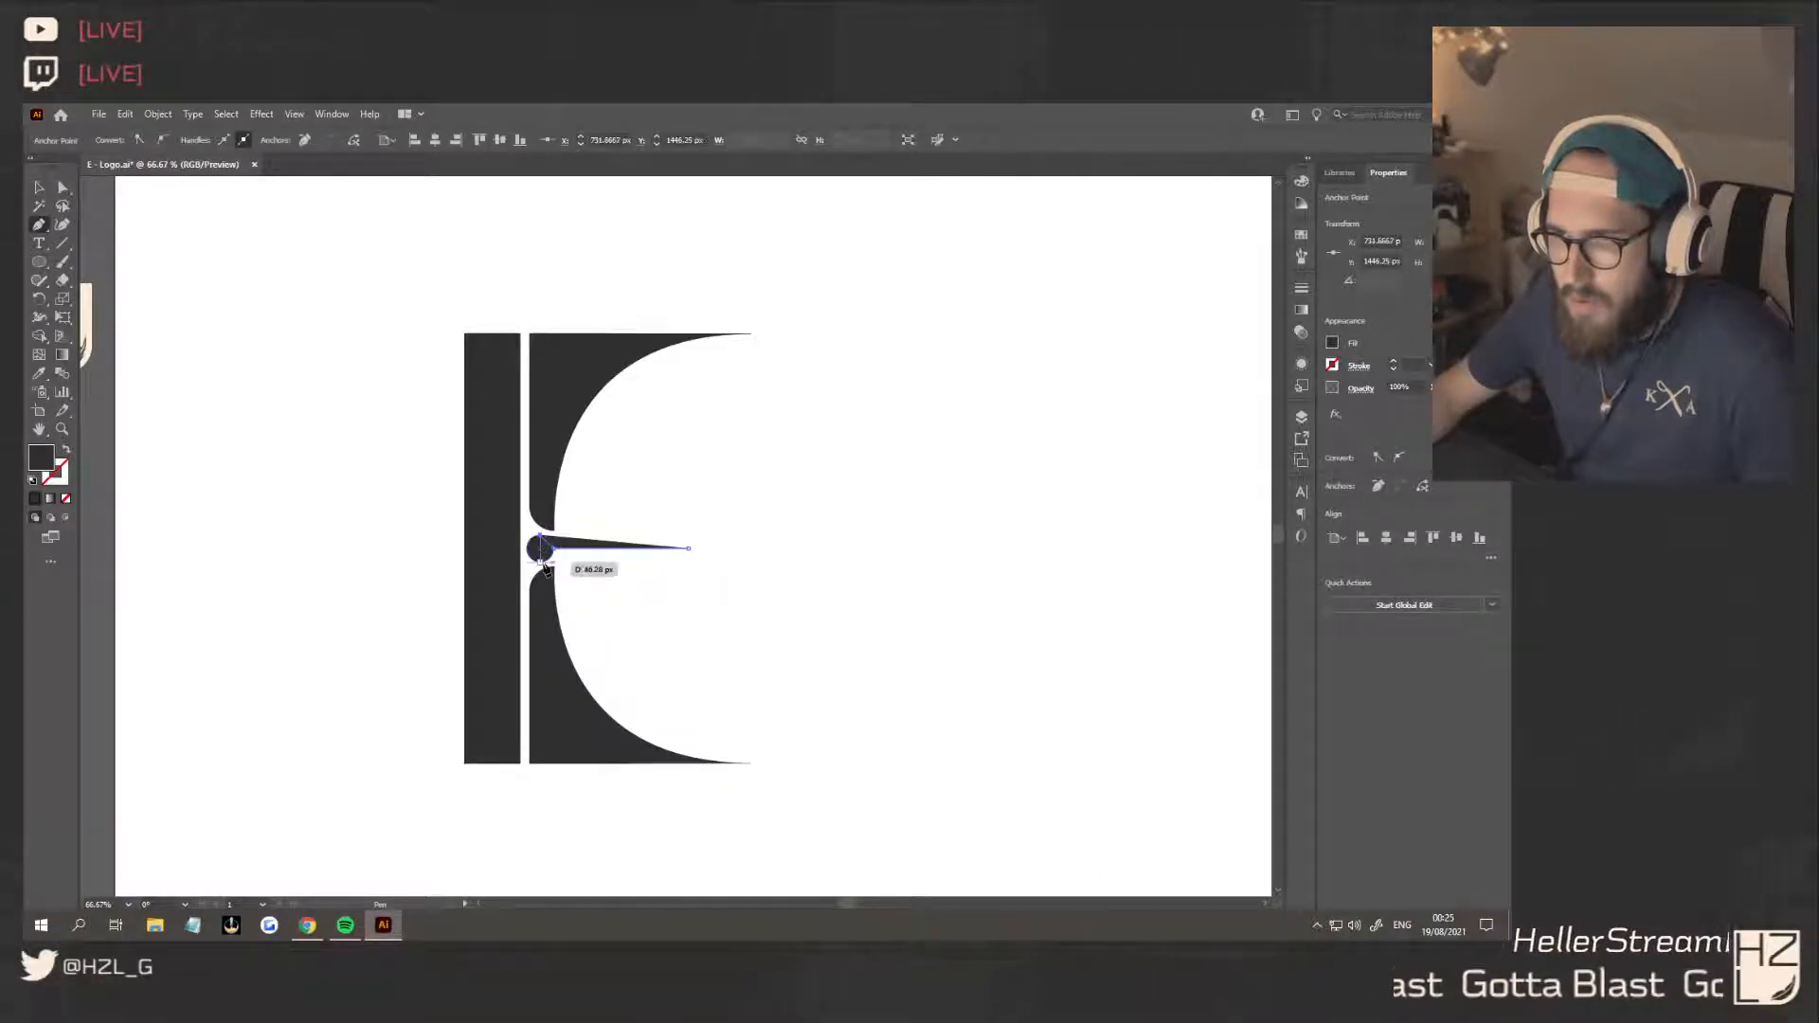
left_click(541, 563)
left_click(554, 549)
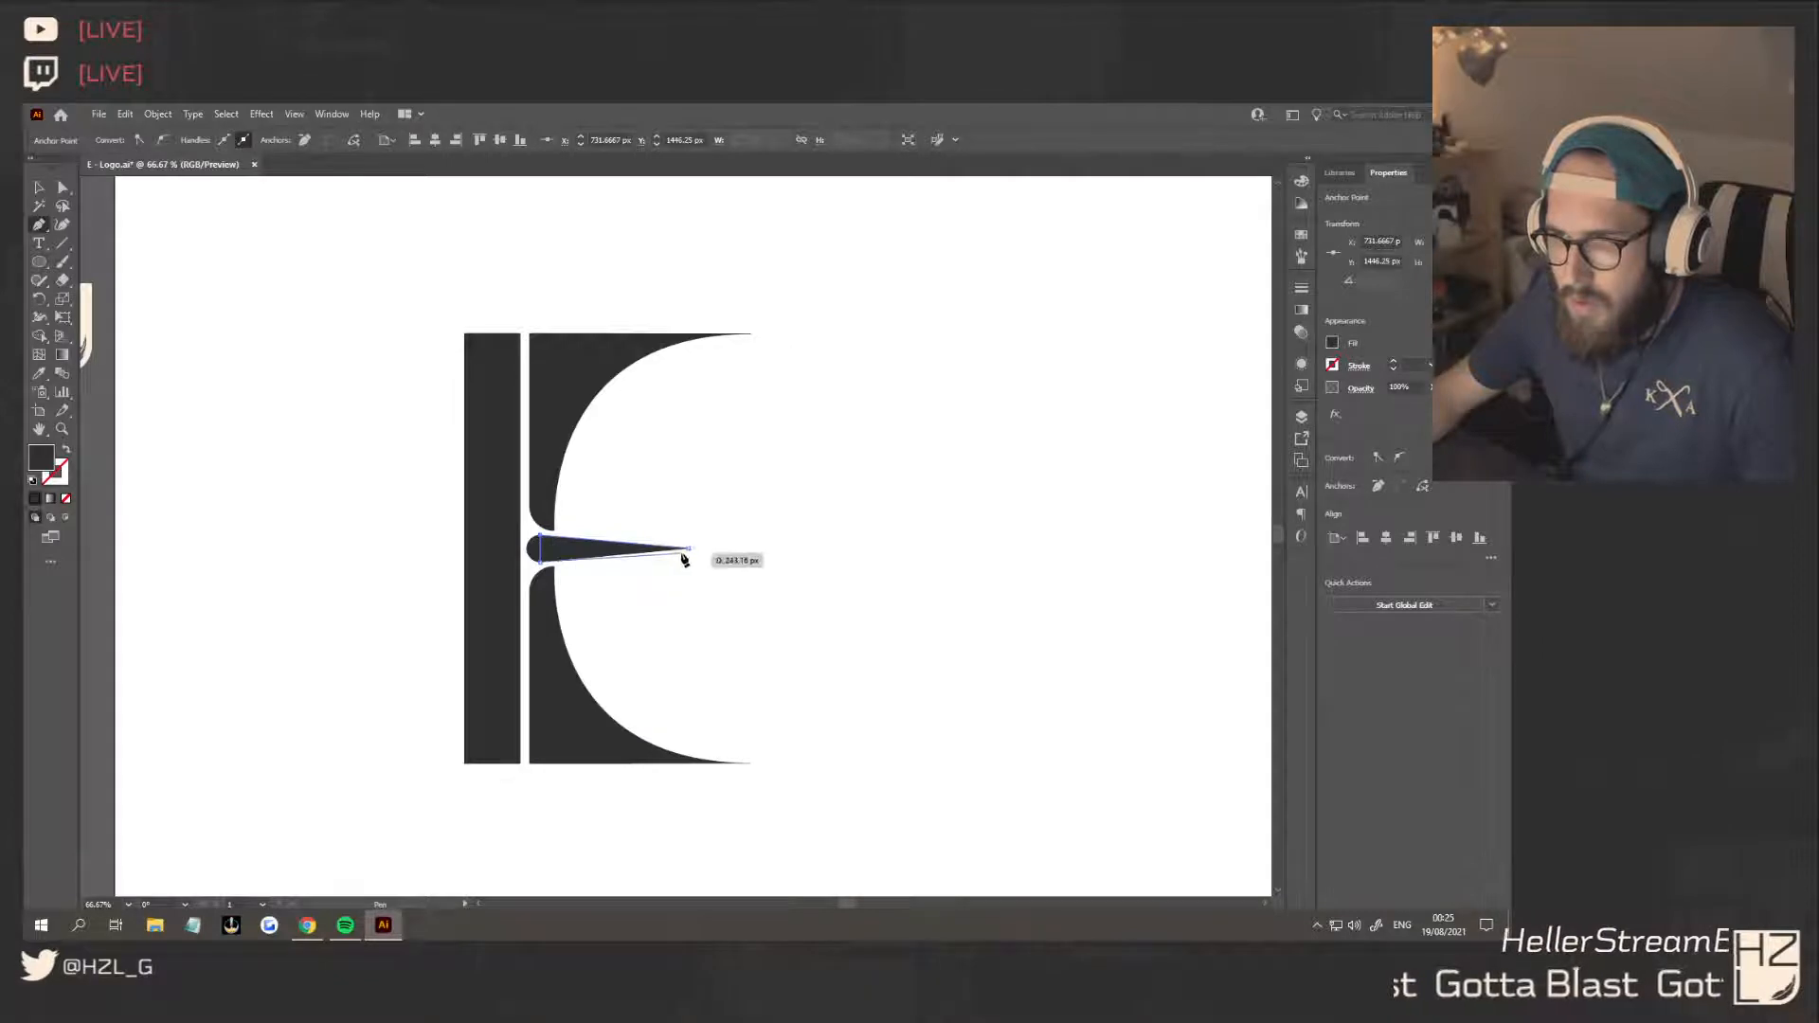
key("ctrl+z")
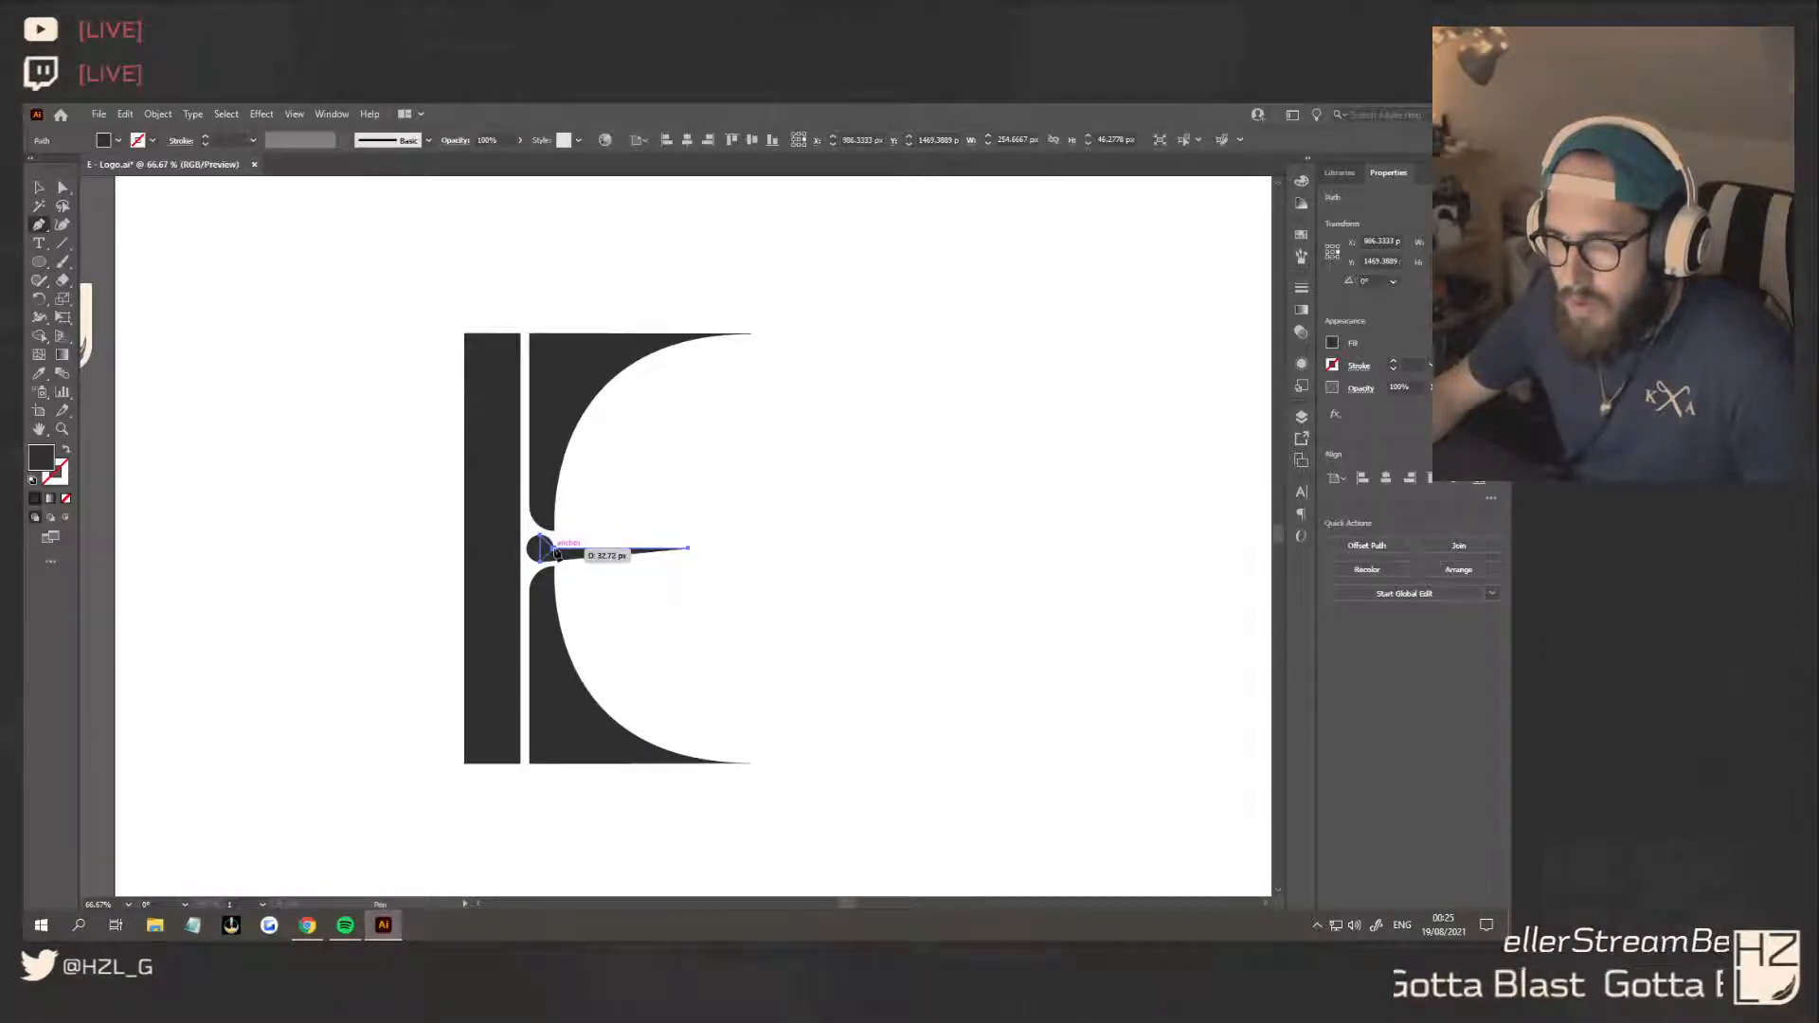
left_click(555, 549)
left_click(688, 549)
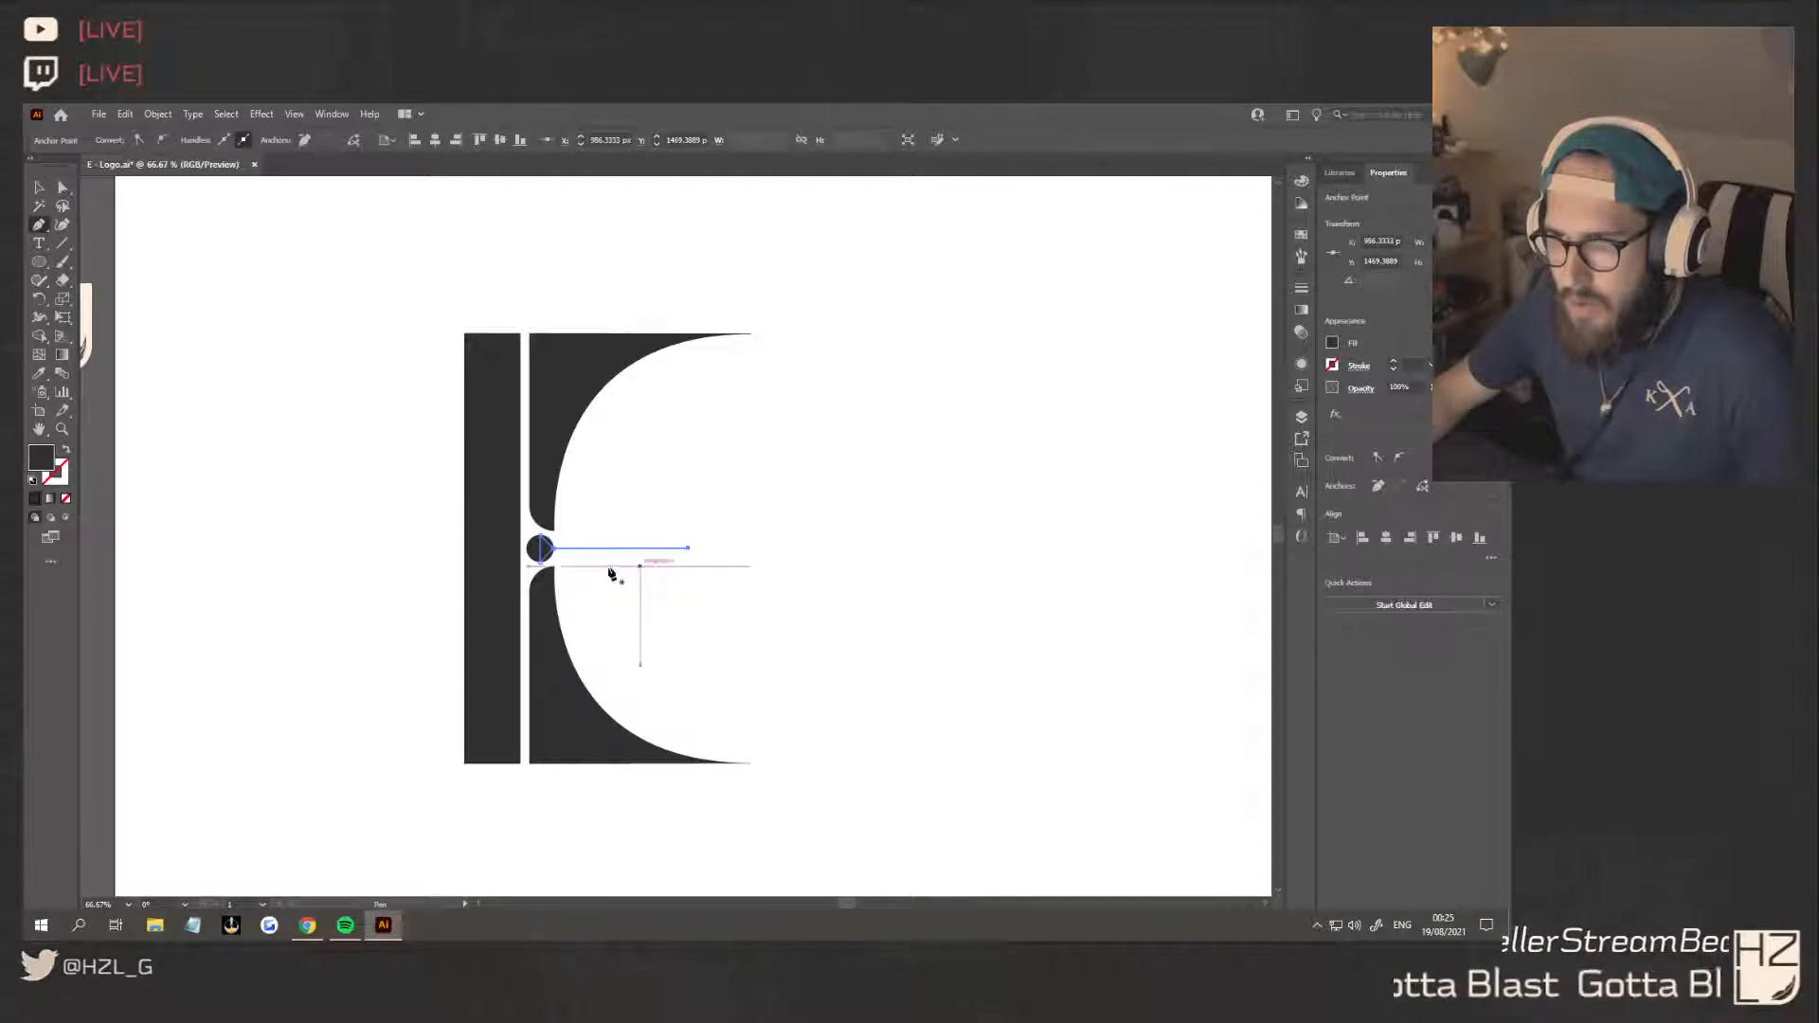
Try rounding the pointed shape's inner corners beside the circle to a radius of about 79 px
left_click(39, 187)
left_click(66, 190)
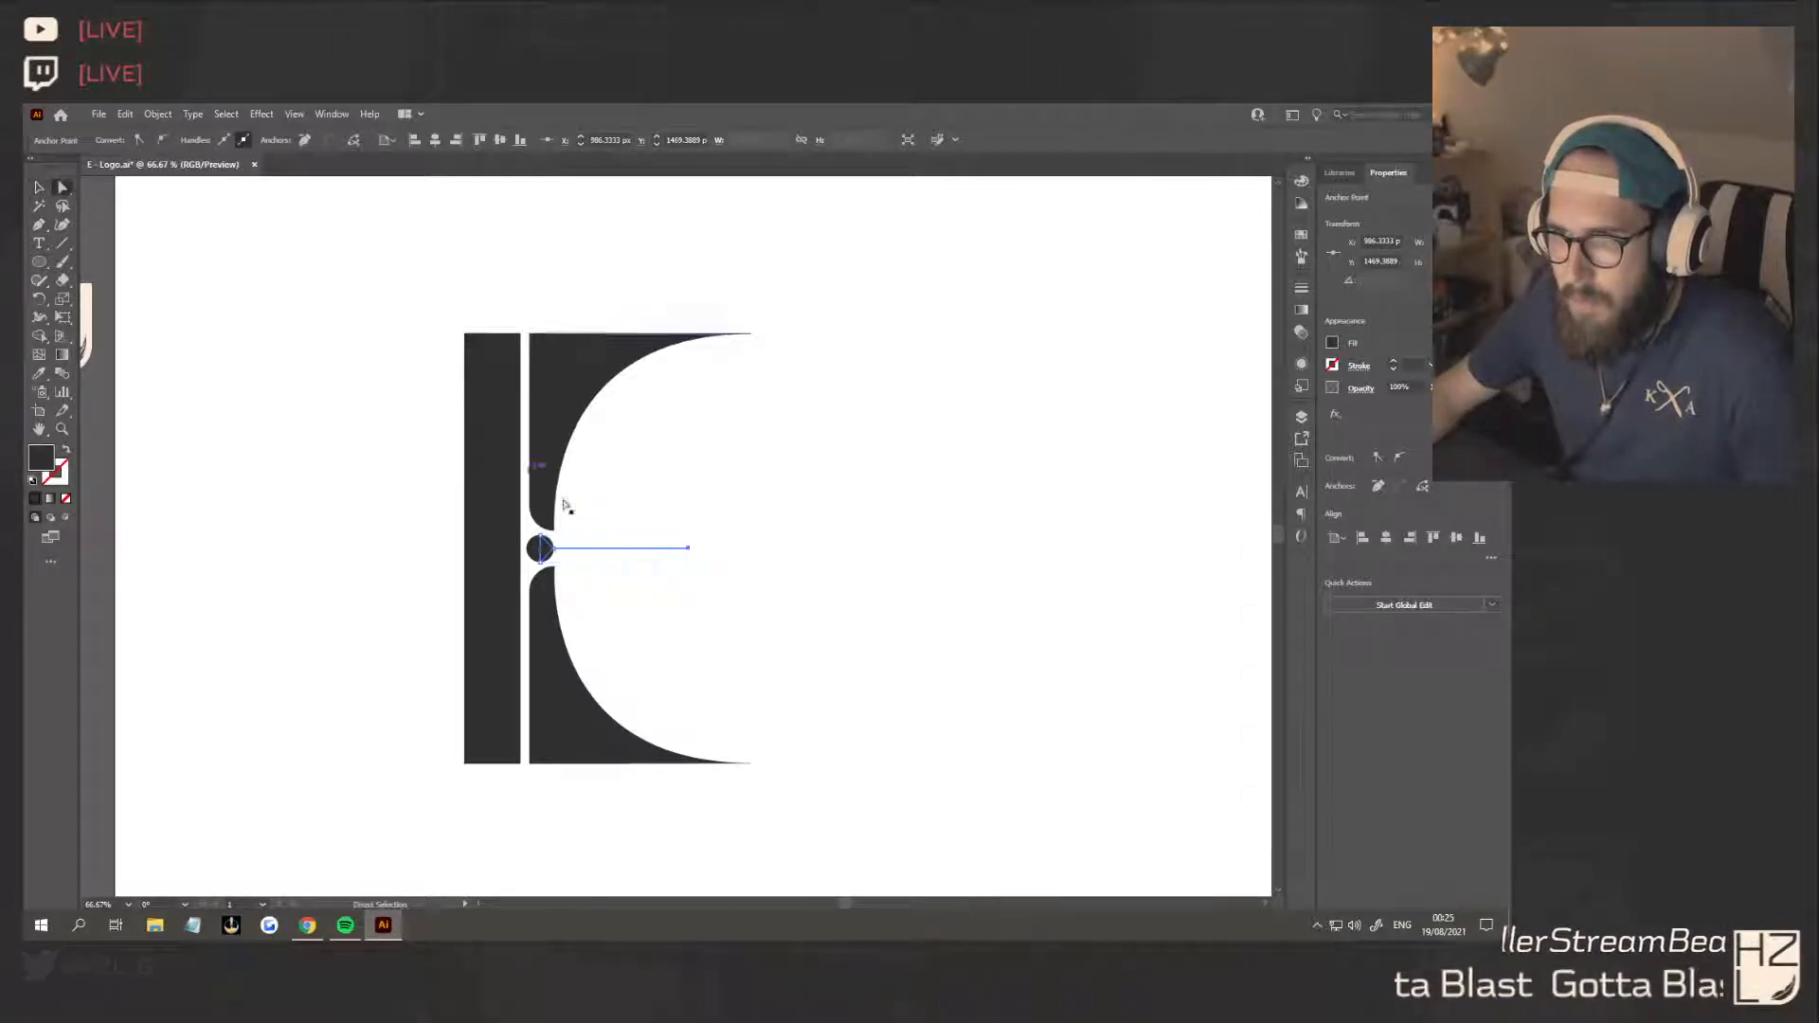
scroll(550, 526, "up", 3)
left_click_drag(469, 505, 515, 626)
left_click(713, 660)
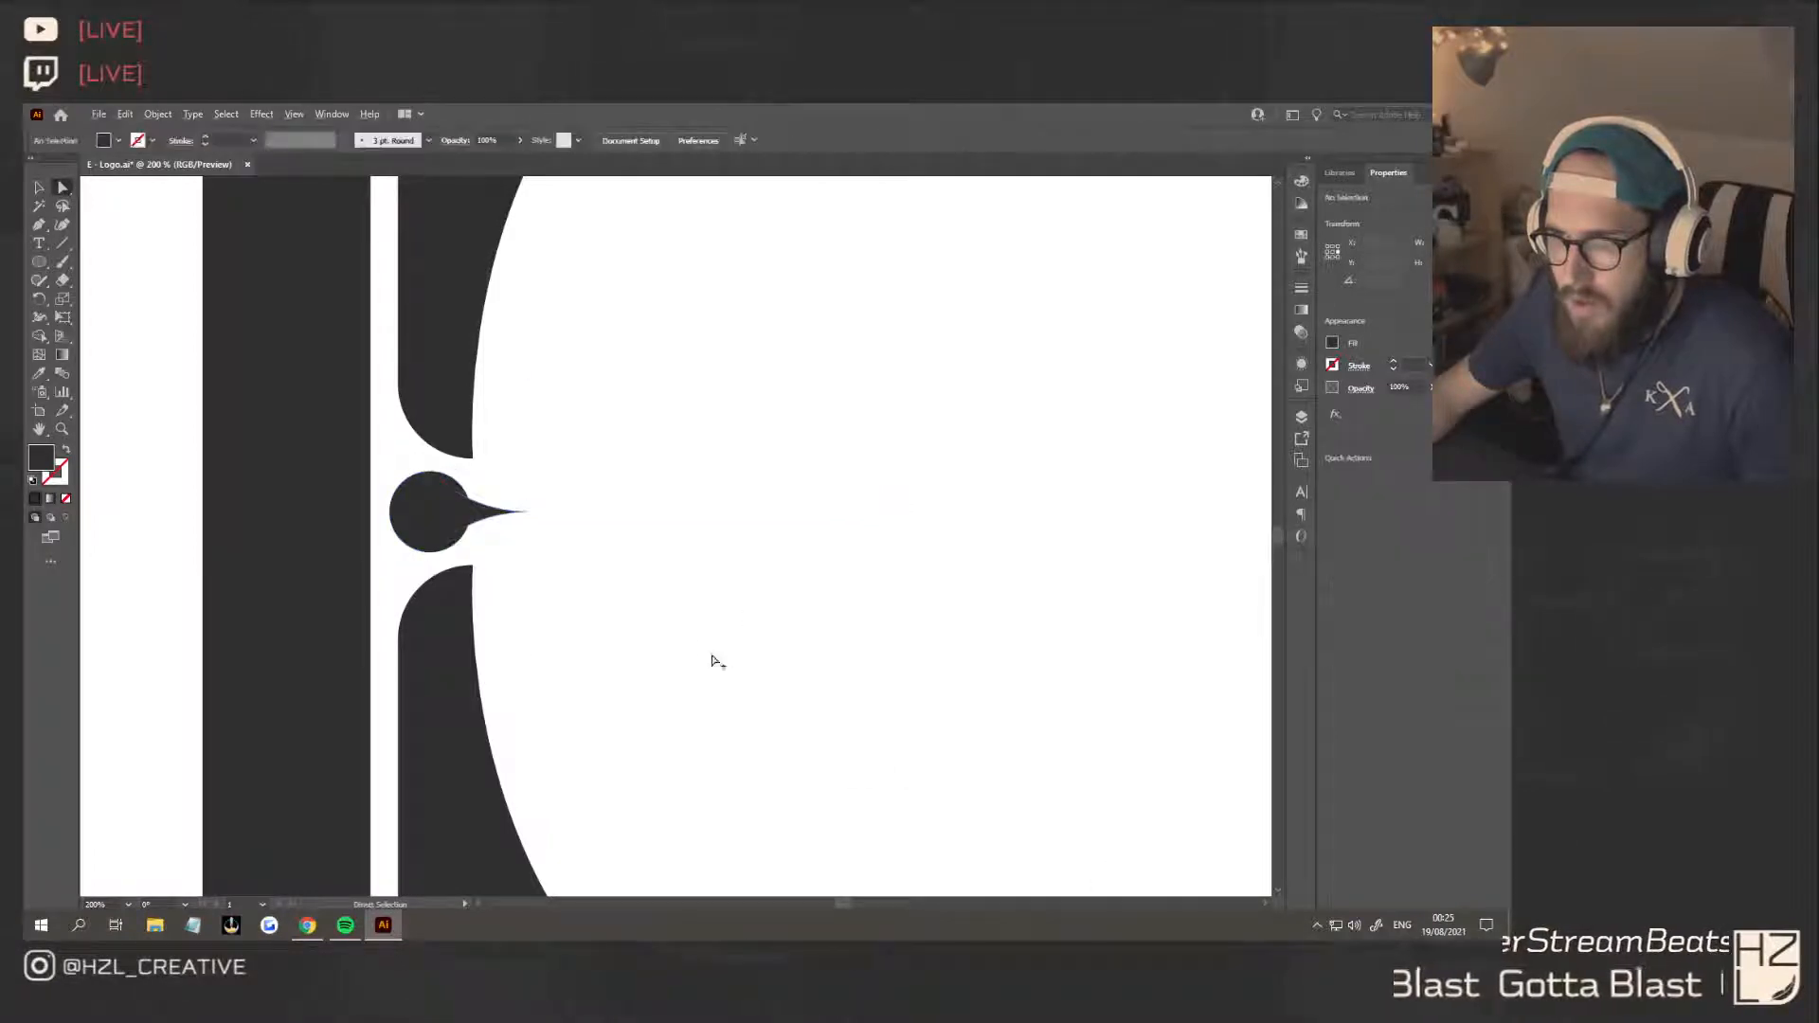
key("ctrl+z")
key("ctrl+z")
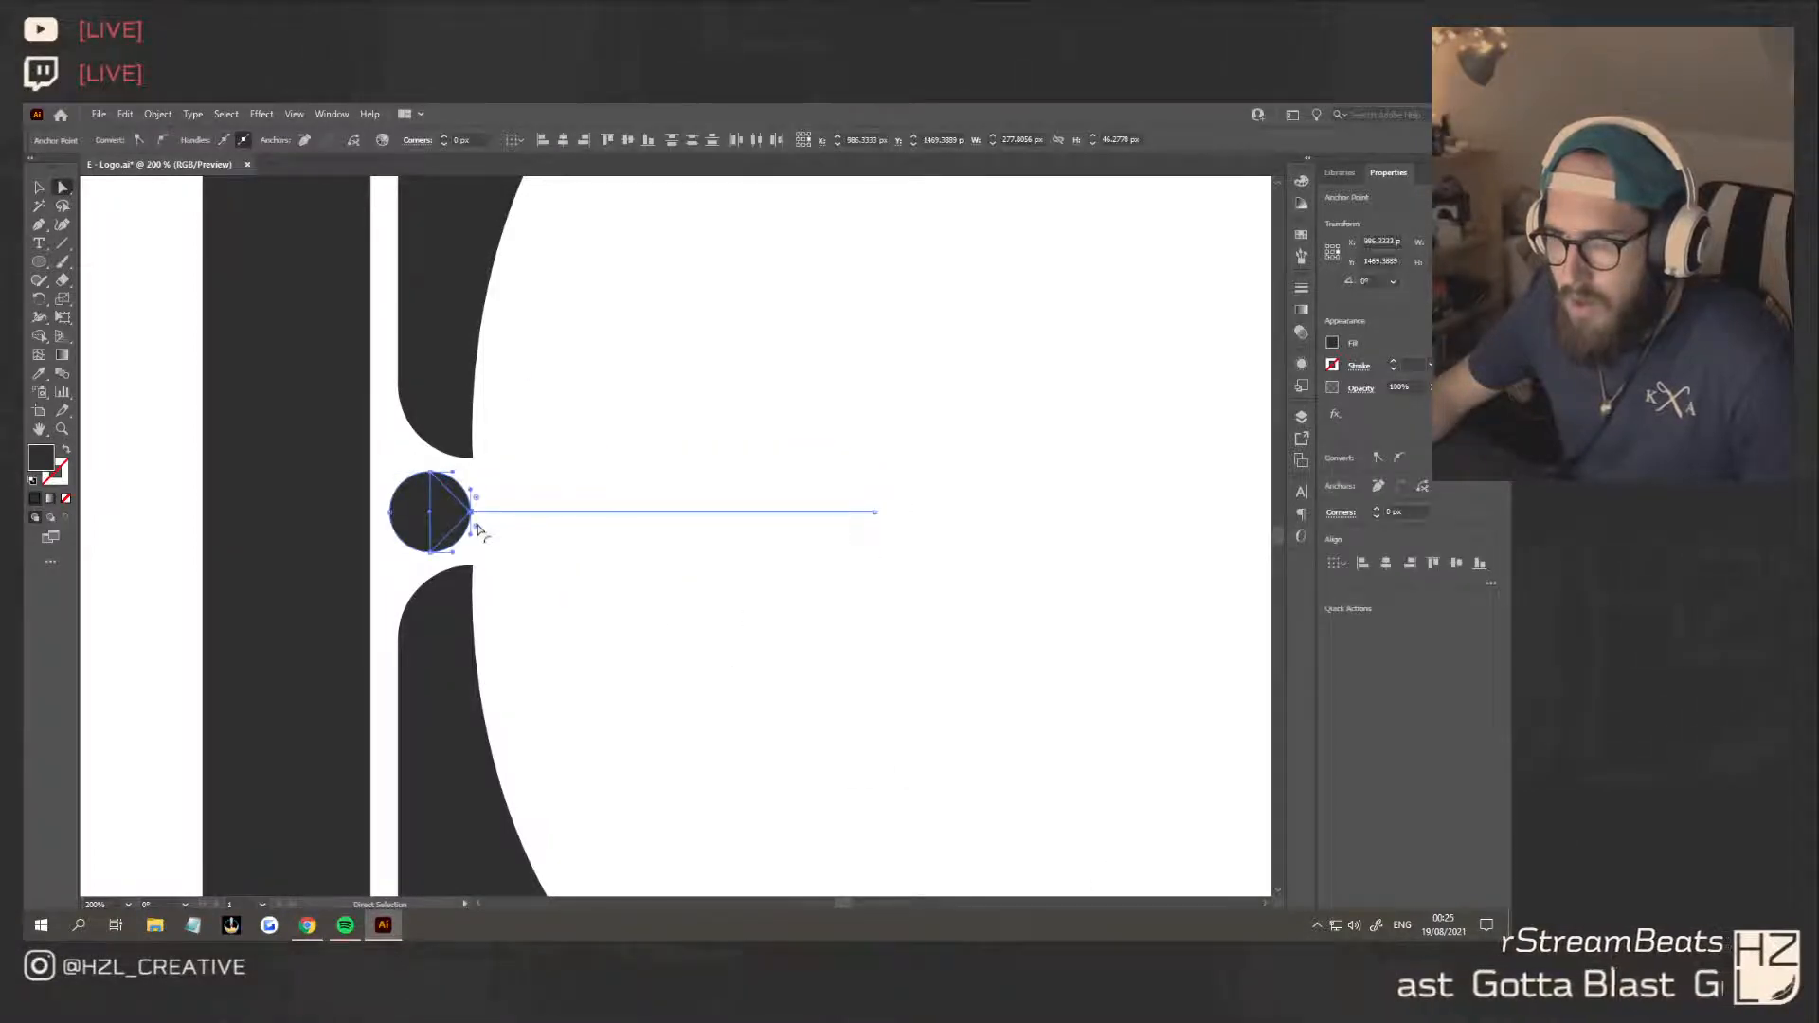
left_click_drag(479, 530, 675, 638)
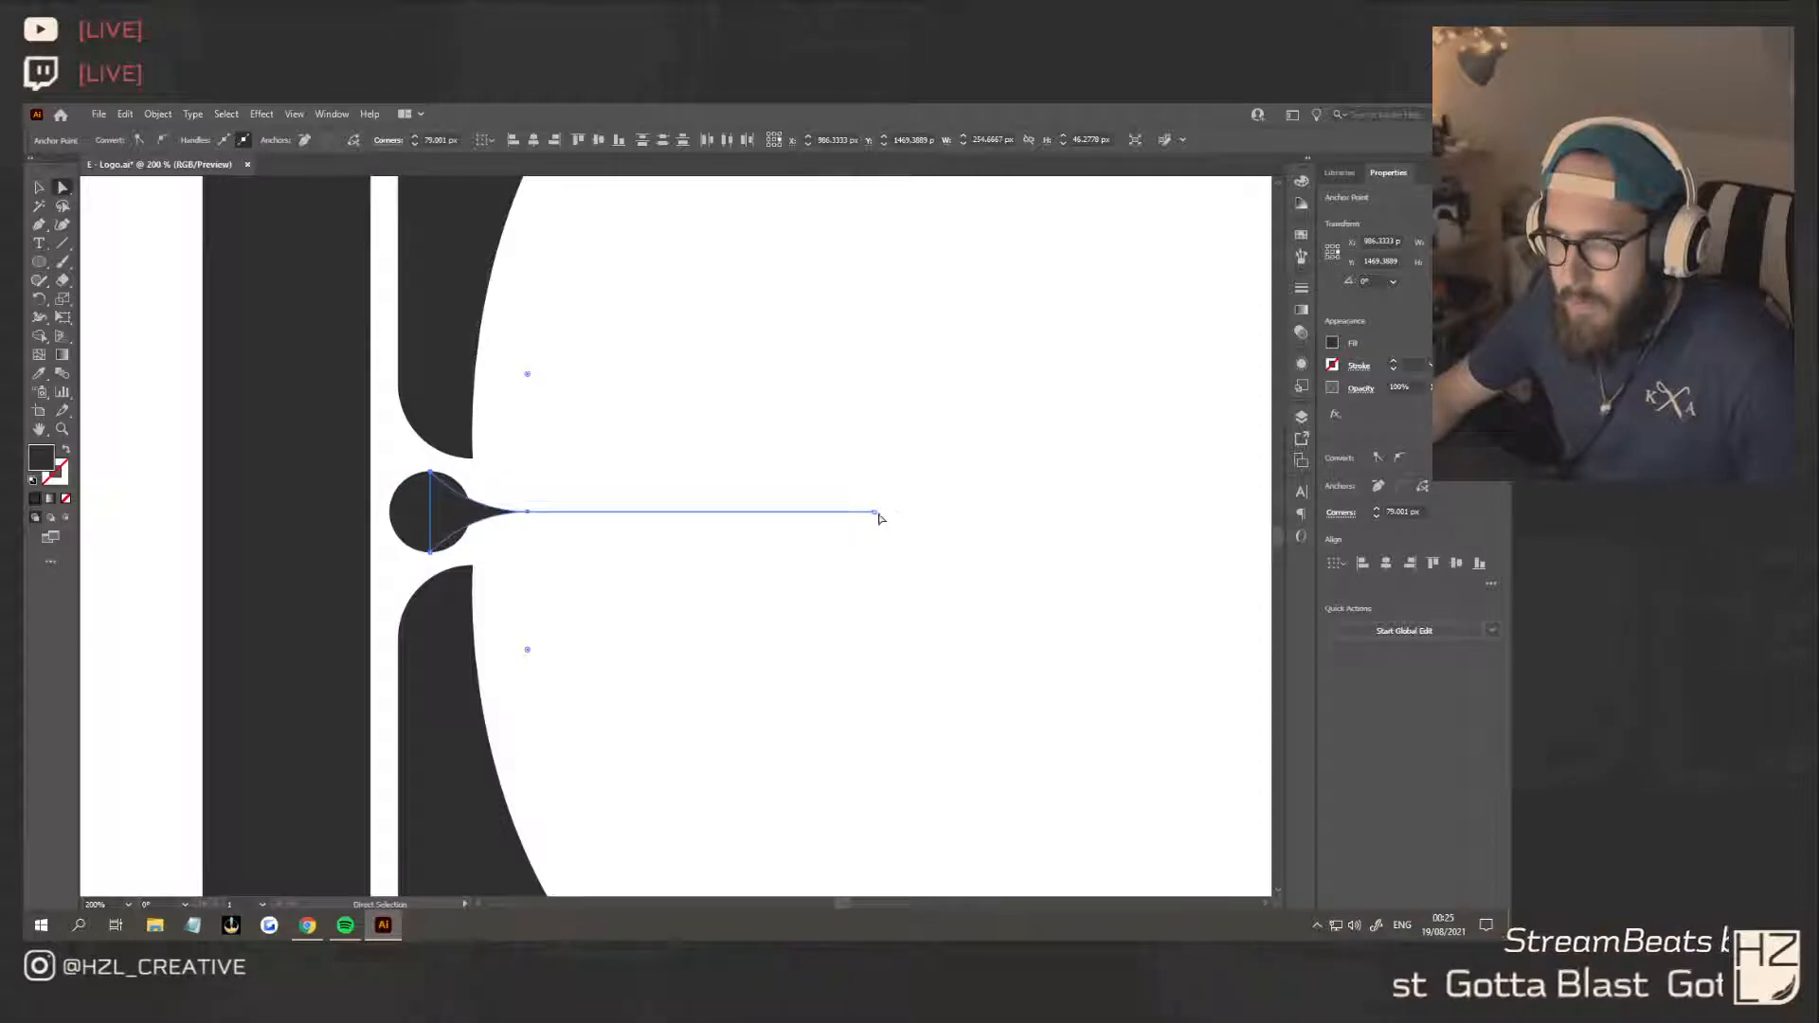
Undo the corner rounding and the pointed Pen shape, keeping the circle
key("v")
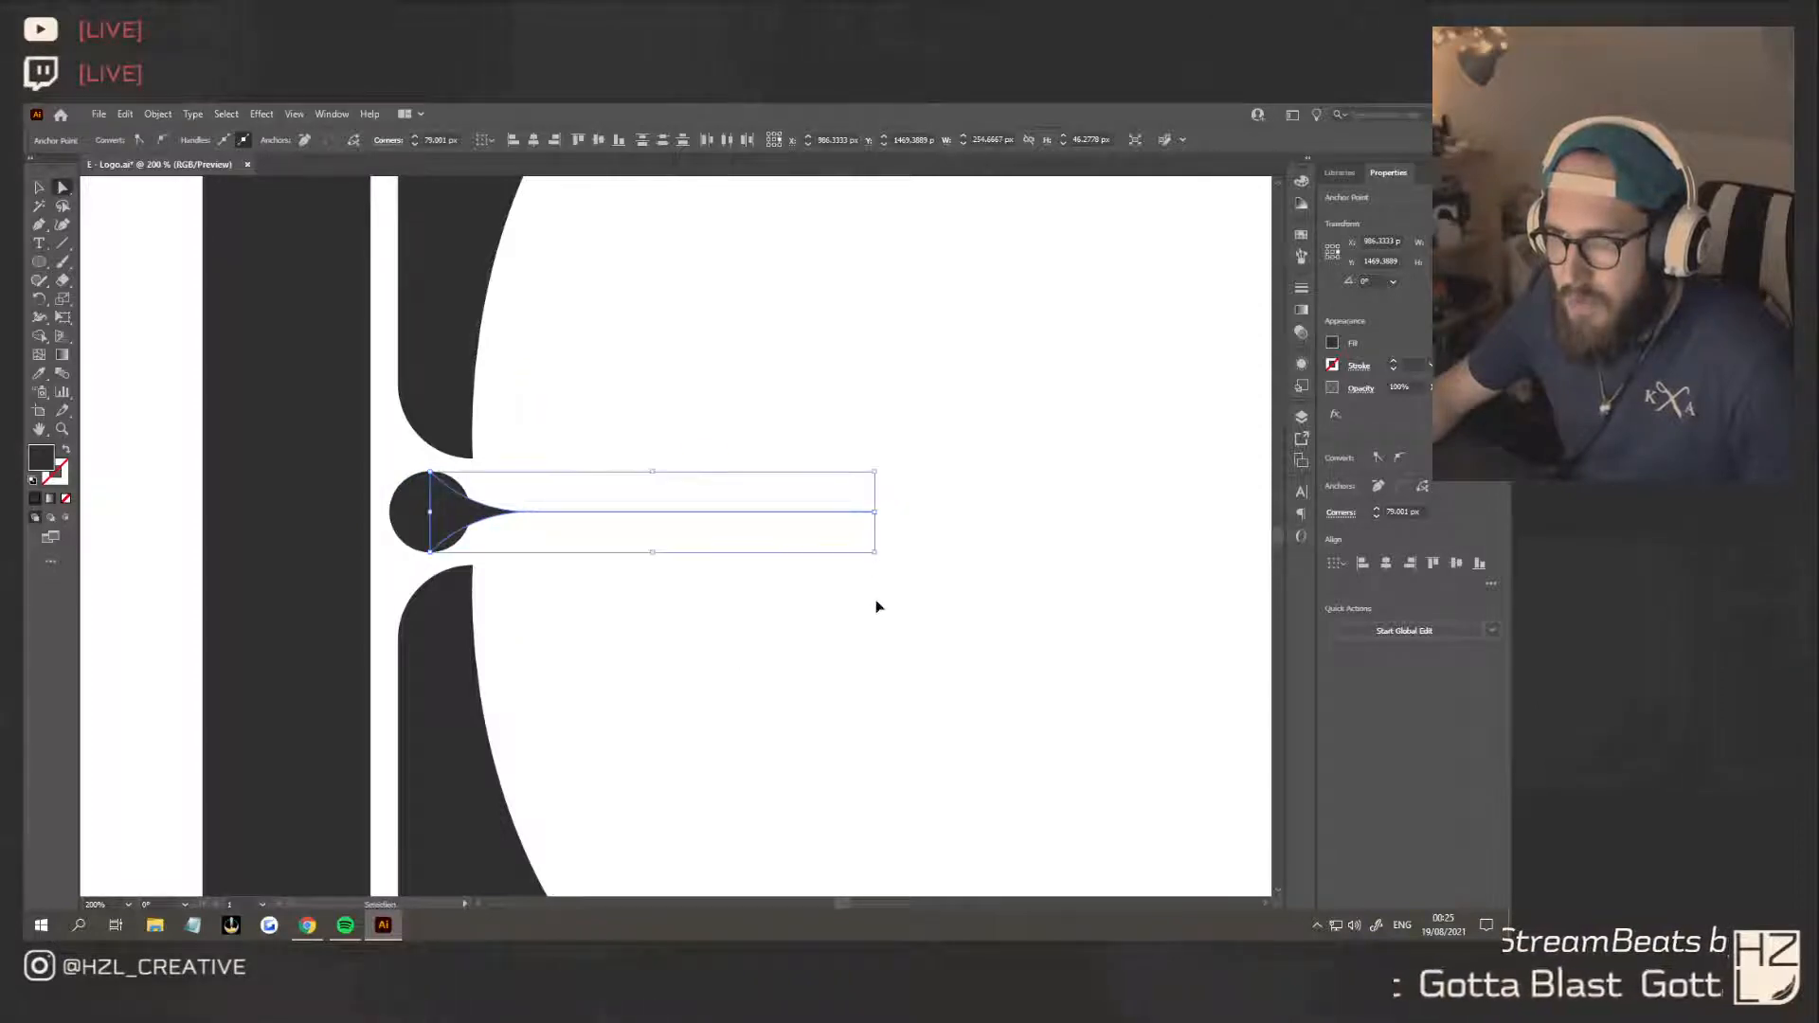
key("ctrl+z")
key("ctrl+shift+z")
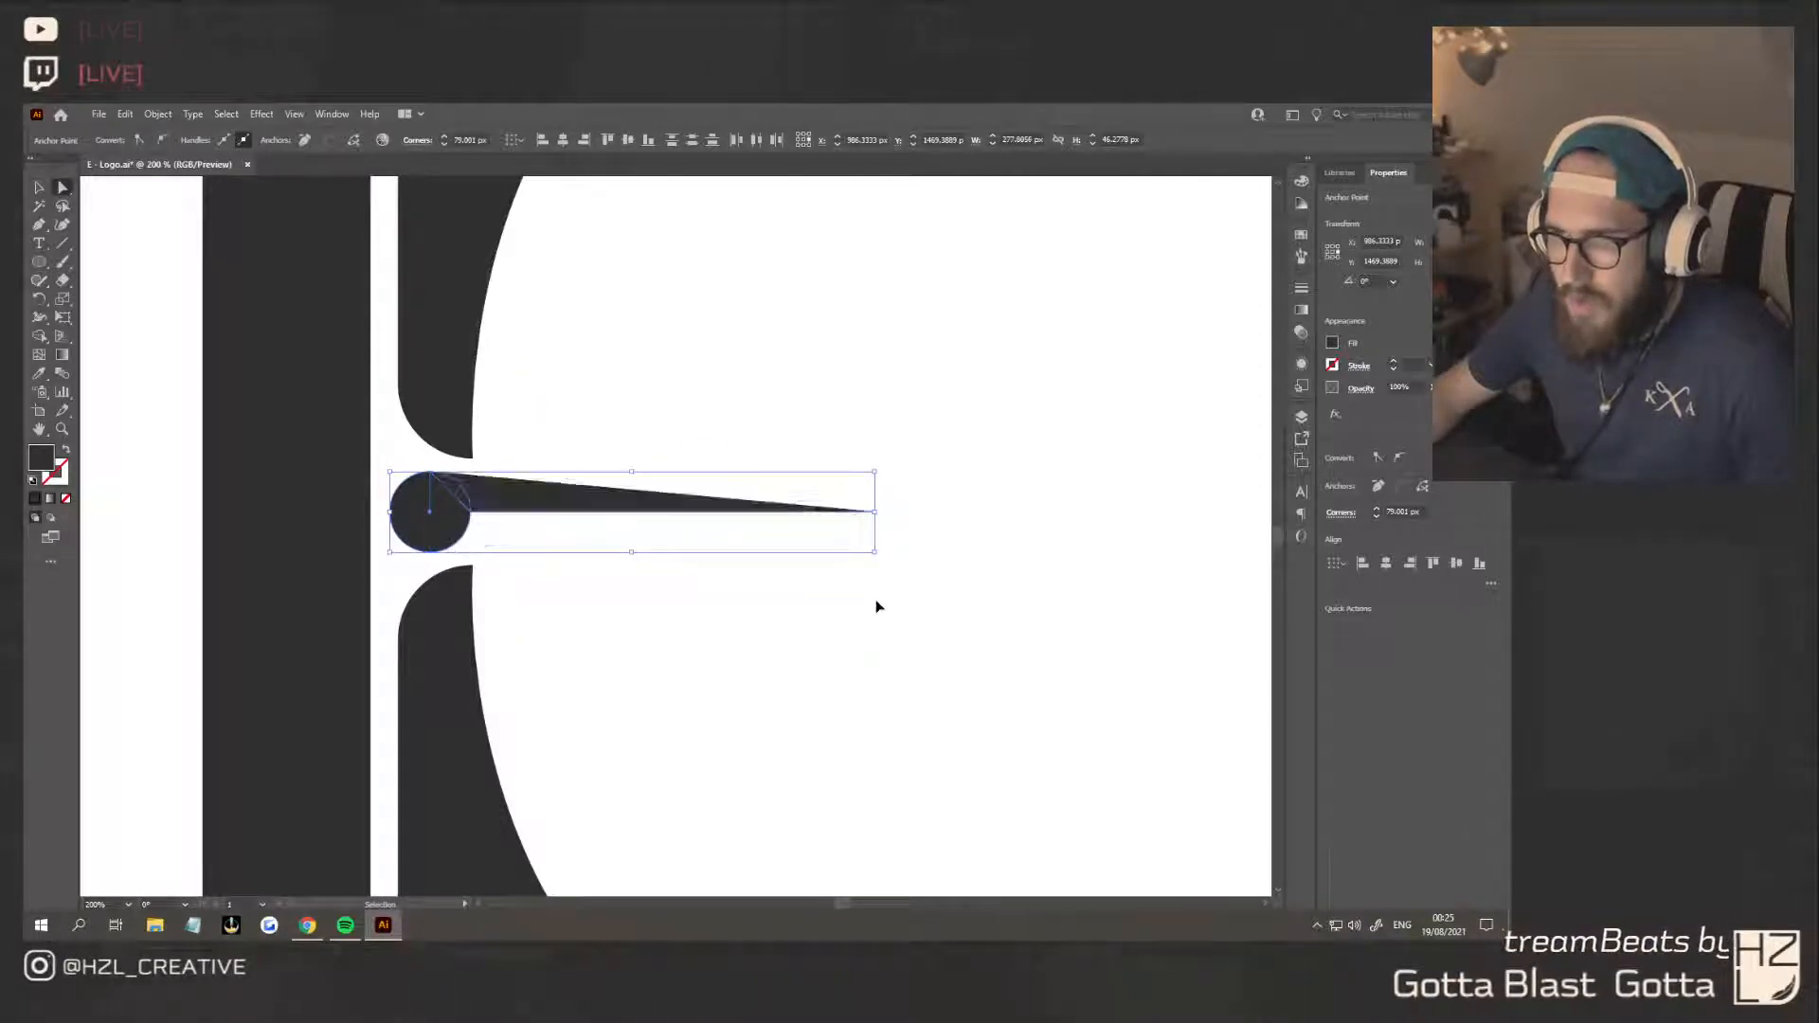
key("ctrl+z")
key("ctrl+z")
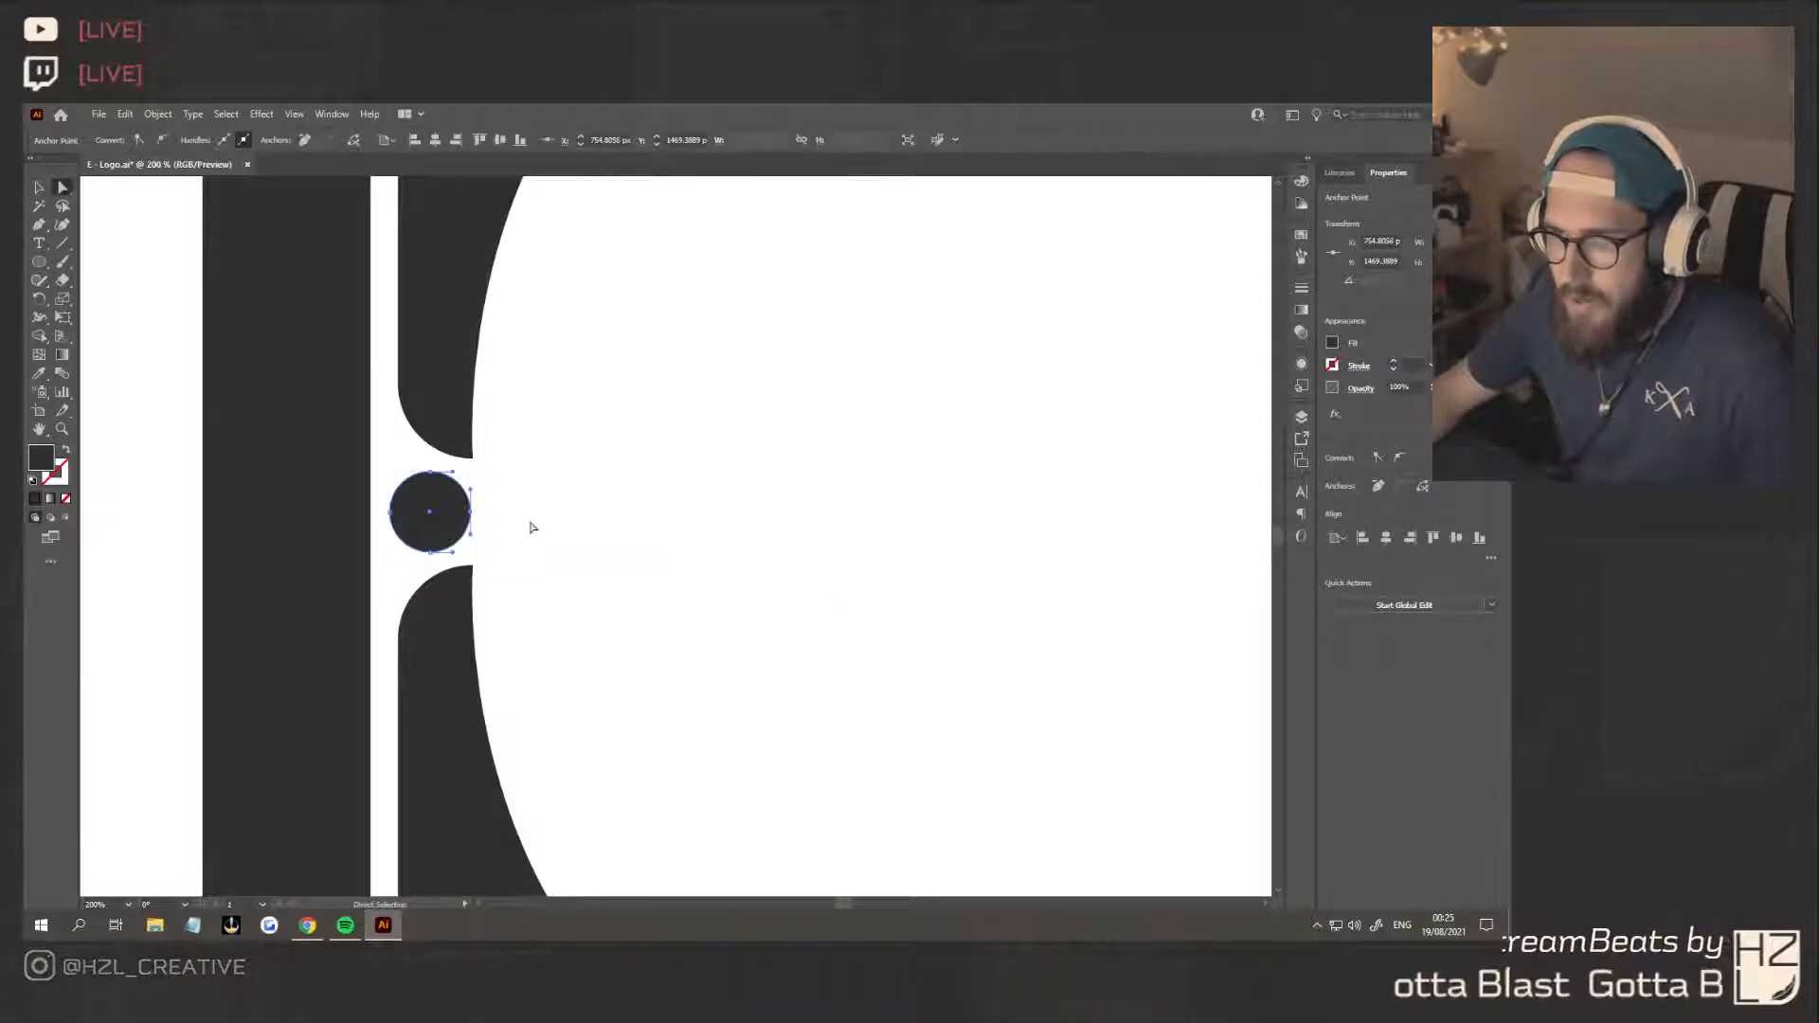
left_click(656, 544)
scroll(656, 545, "down", 2)
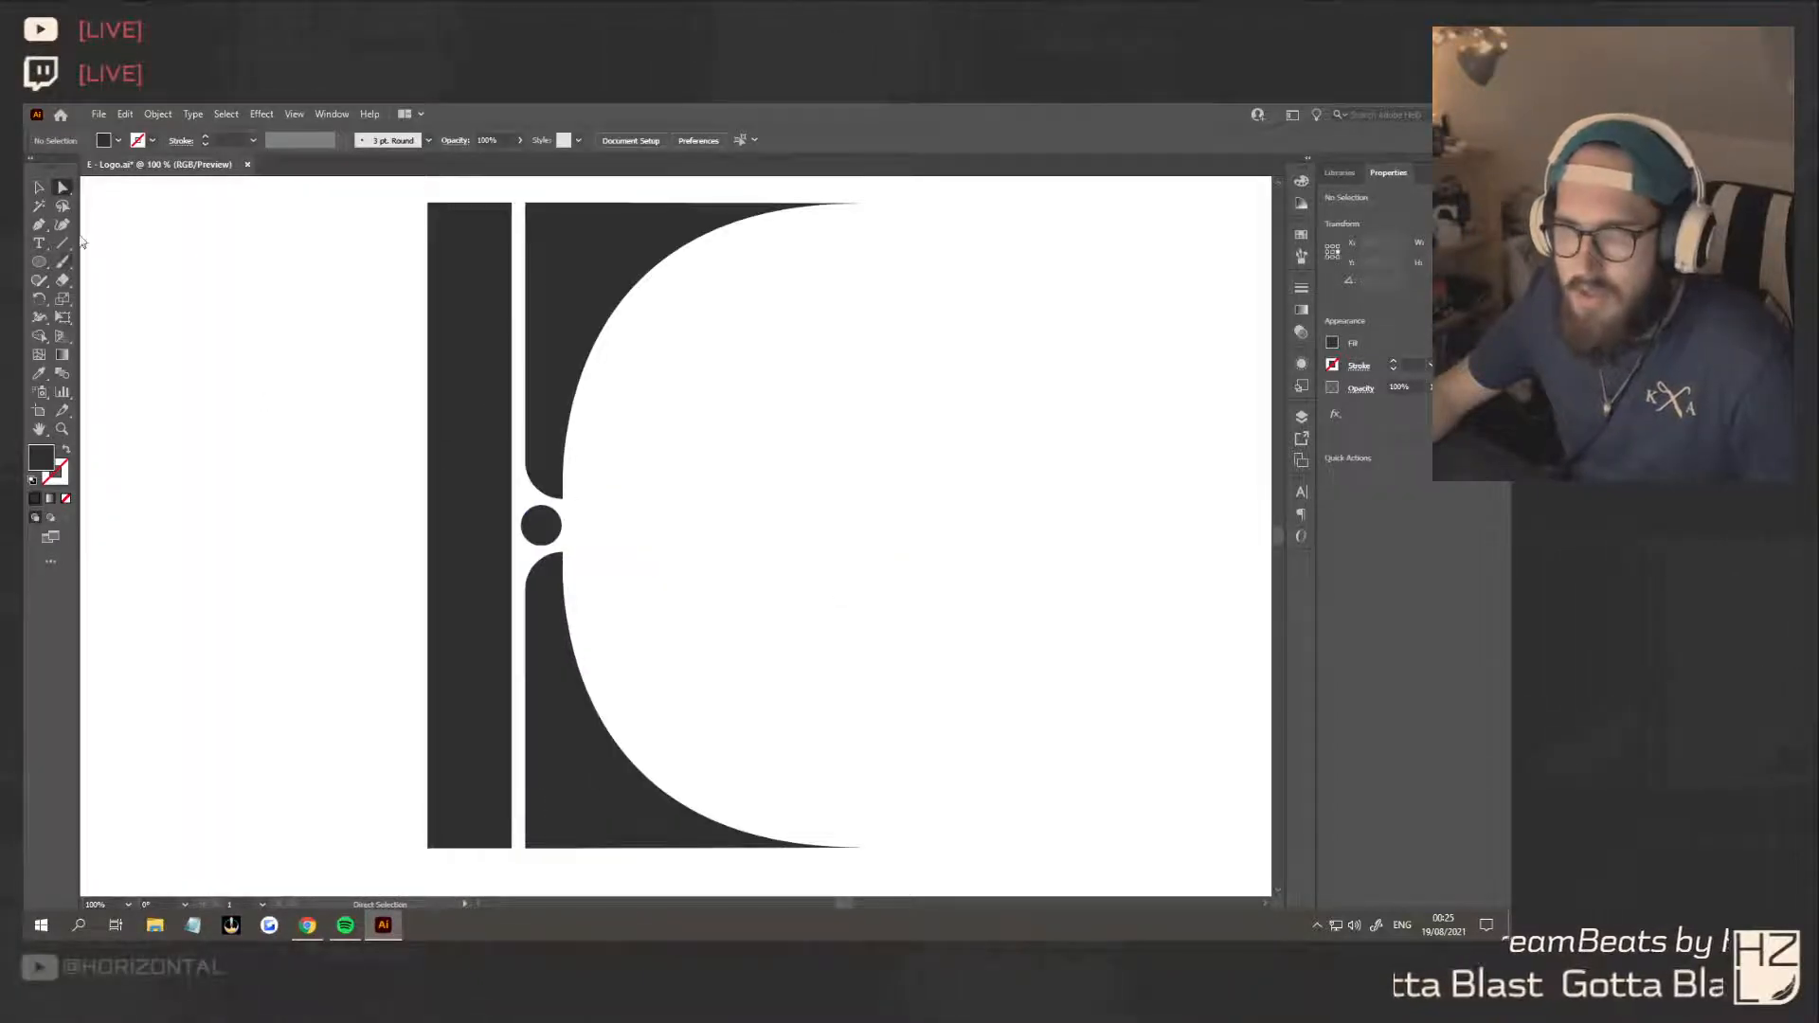
left_click(39, 225)
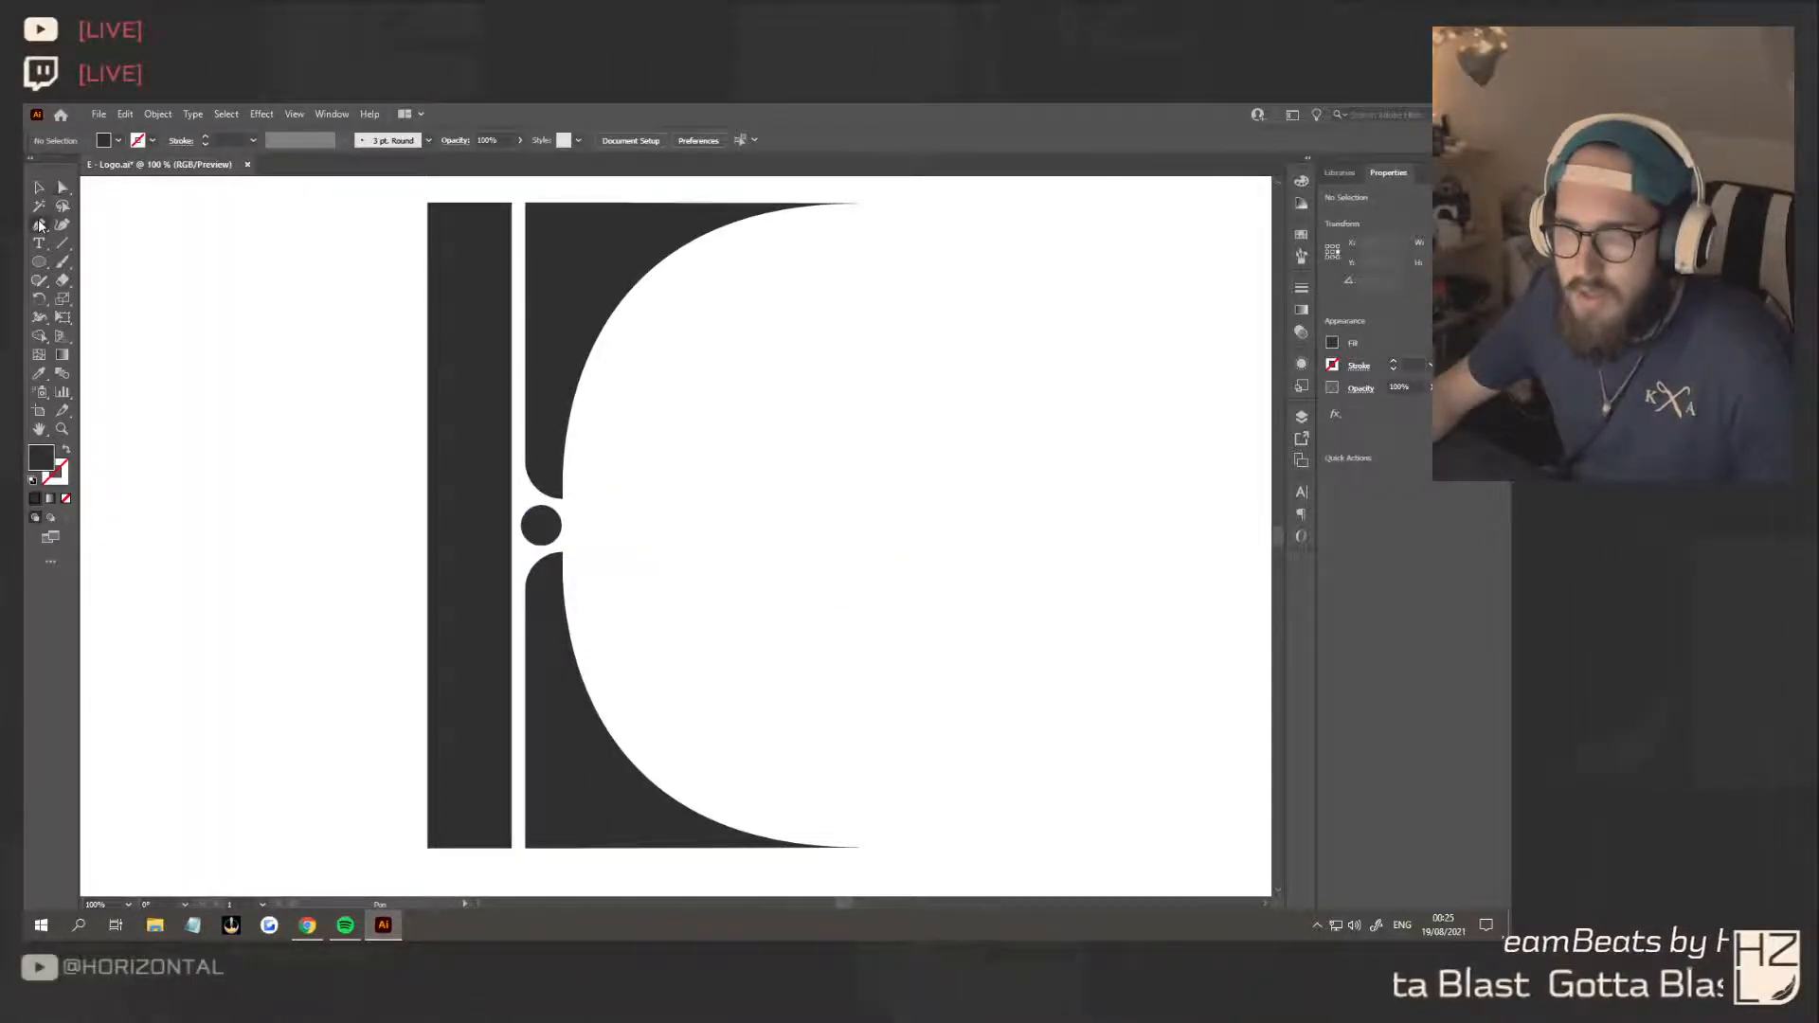
left_click(542, 507)
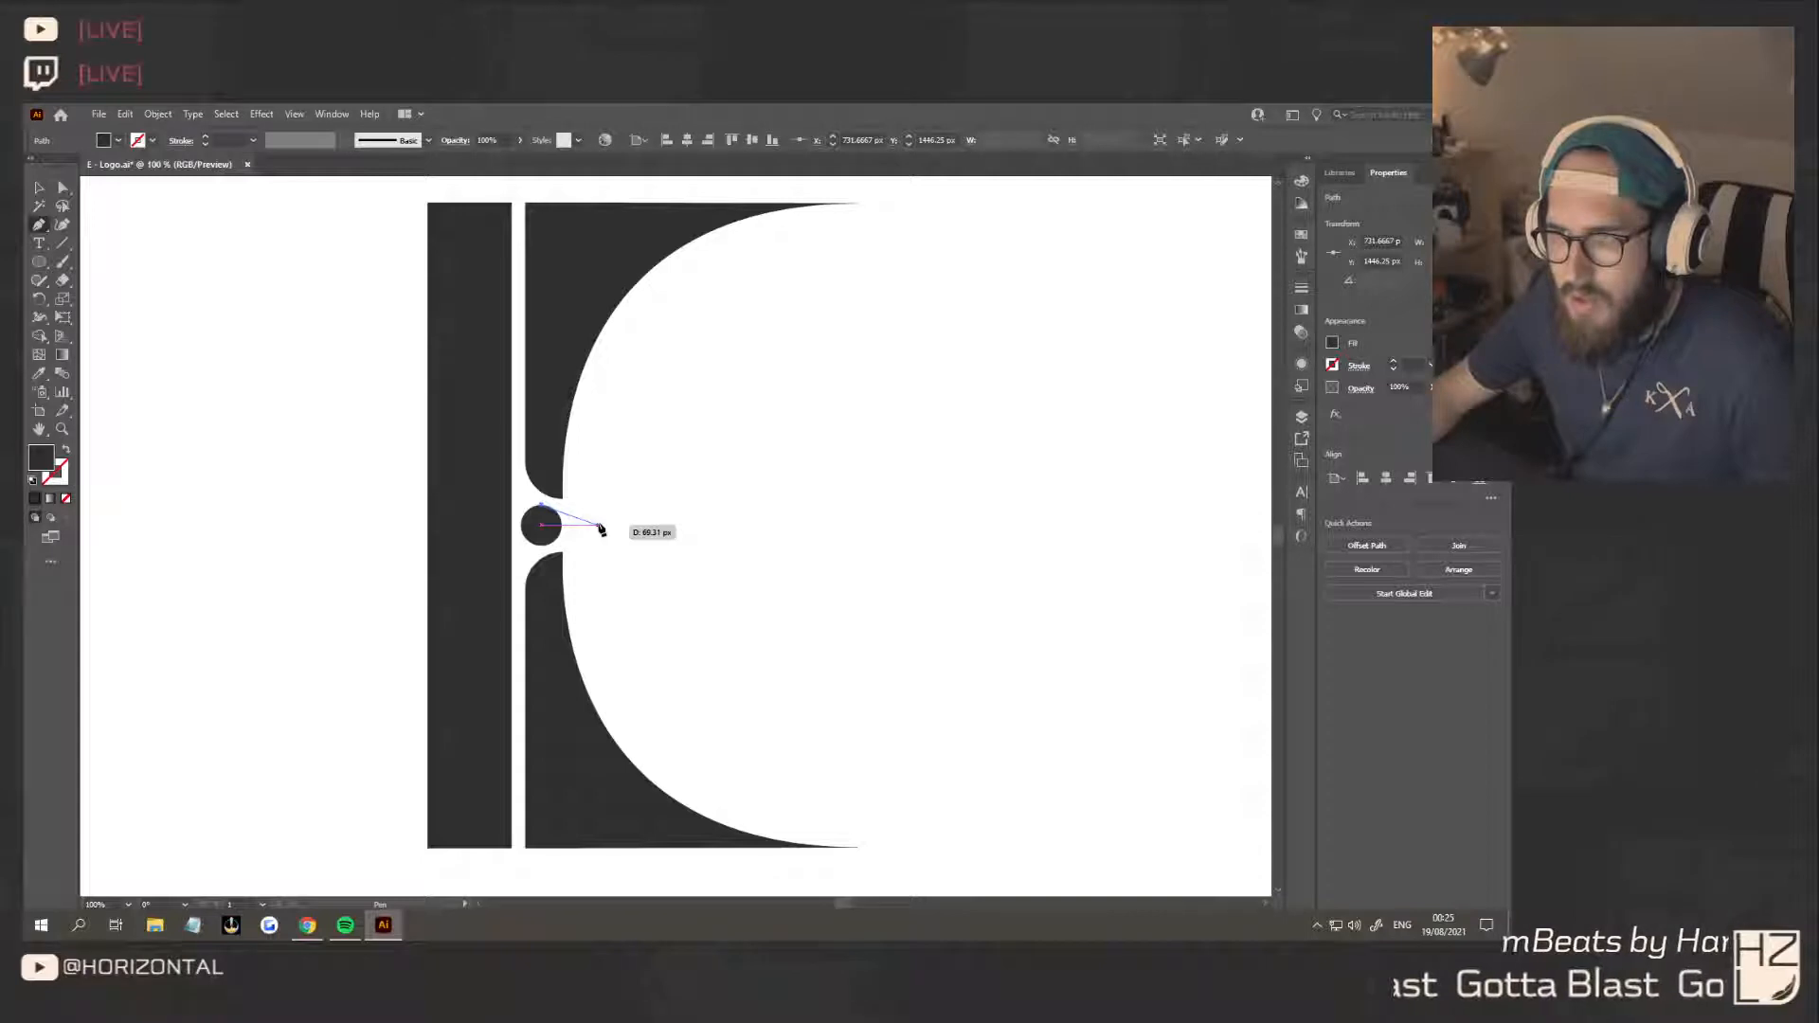
left_click(599, 526)
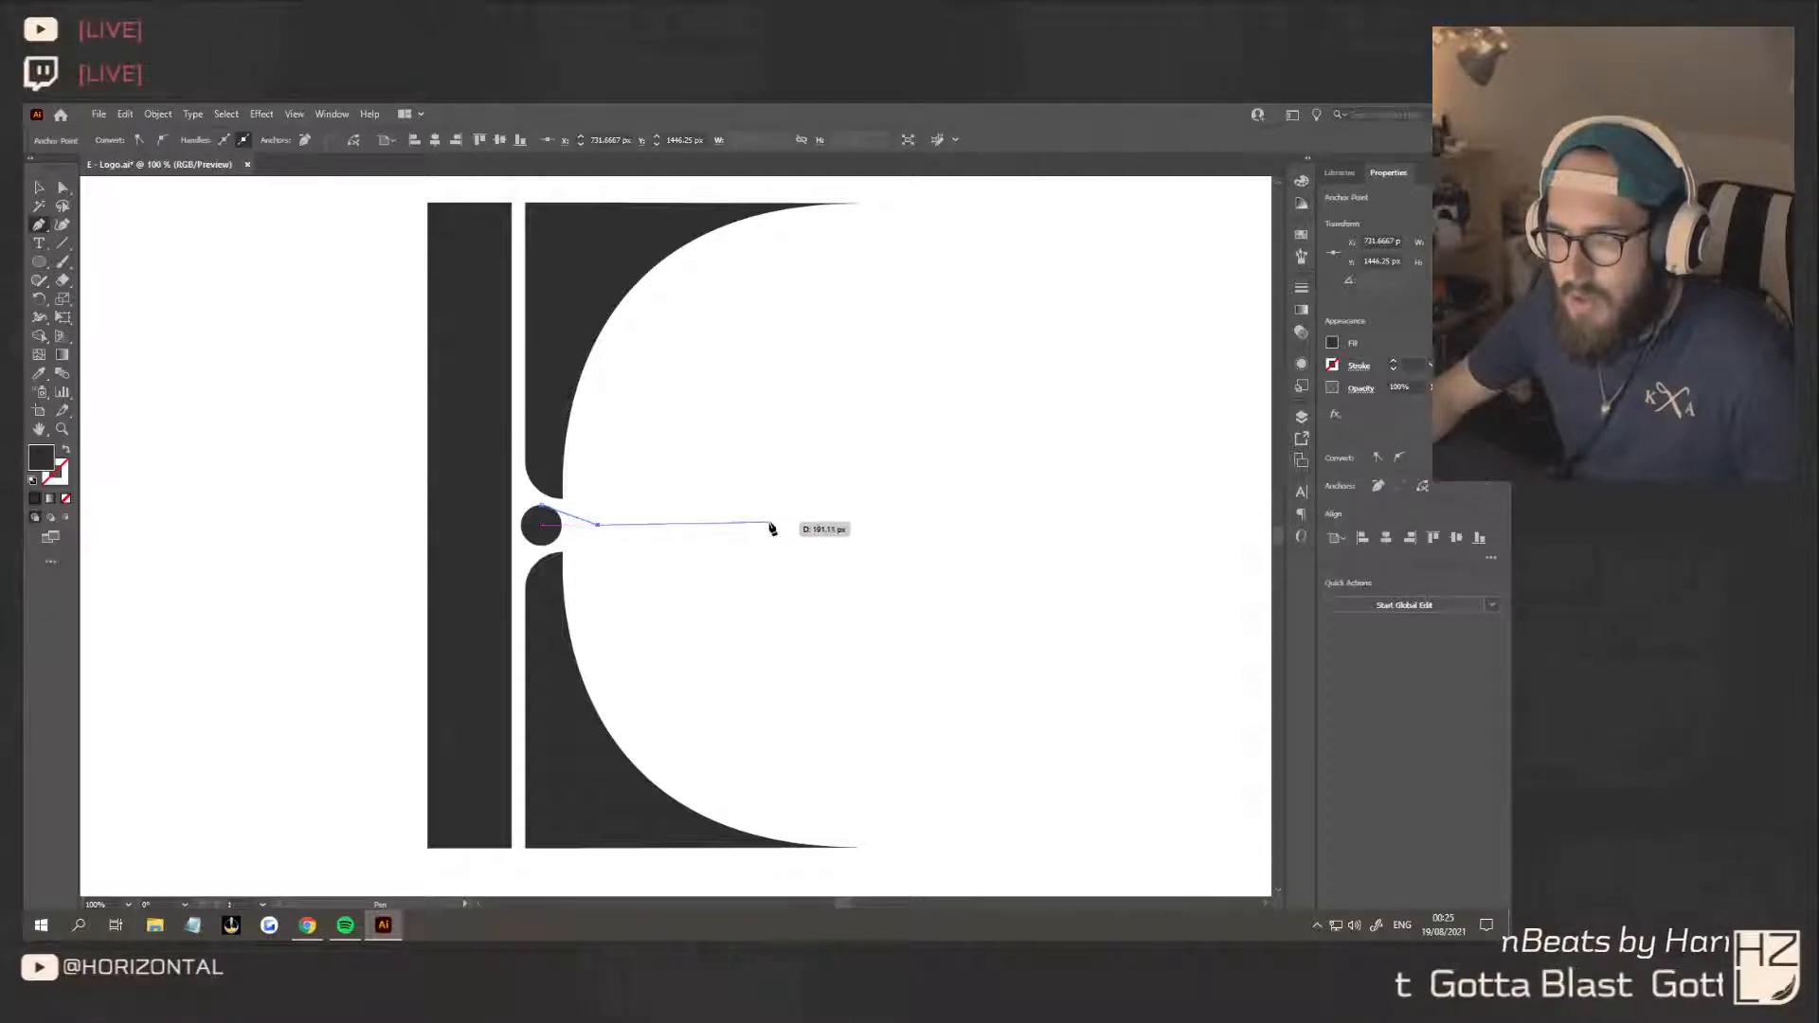
key("ctrl+z")
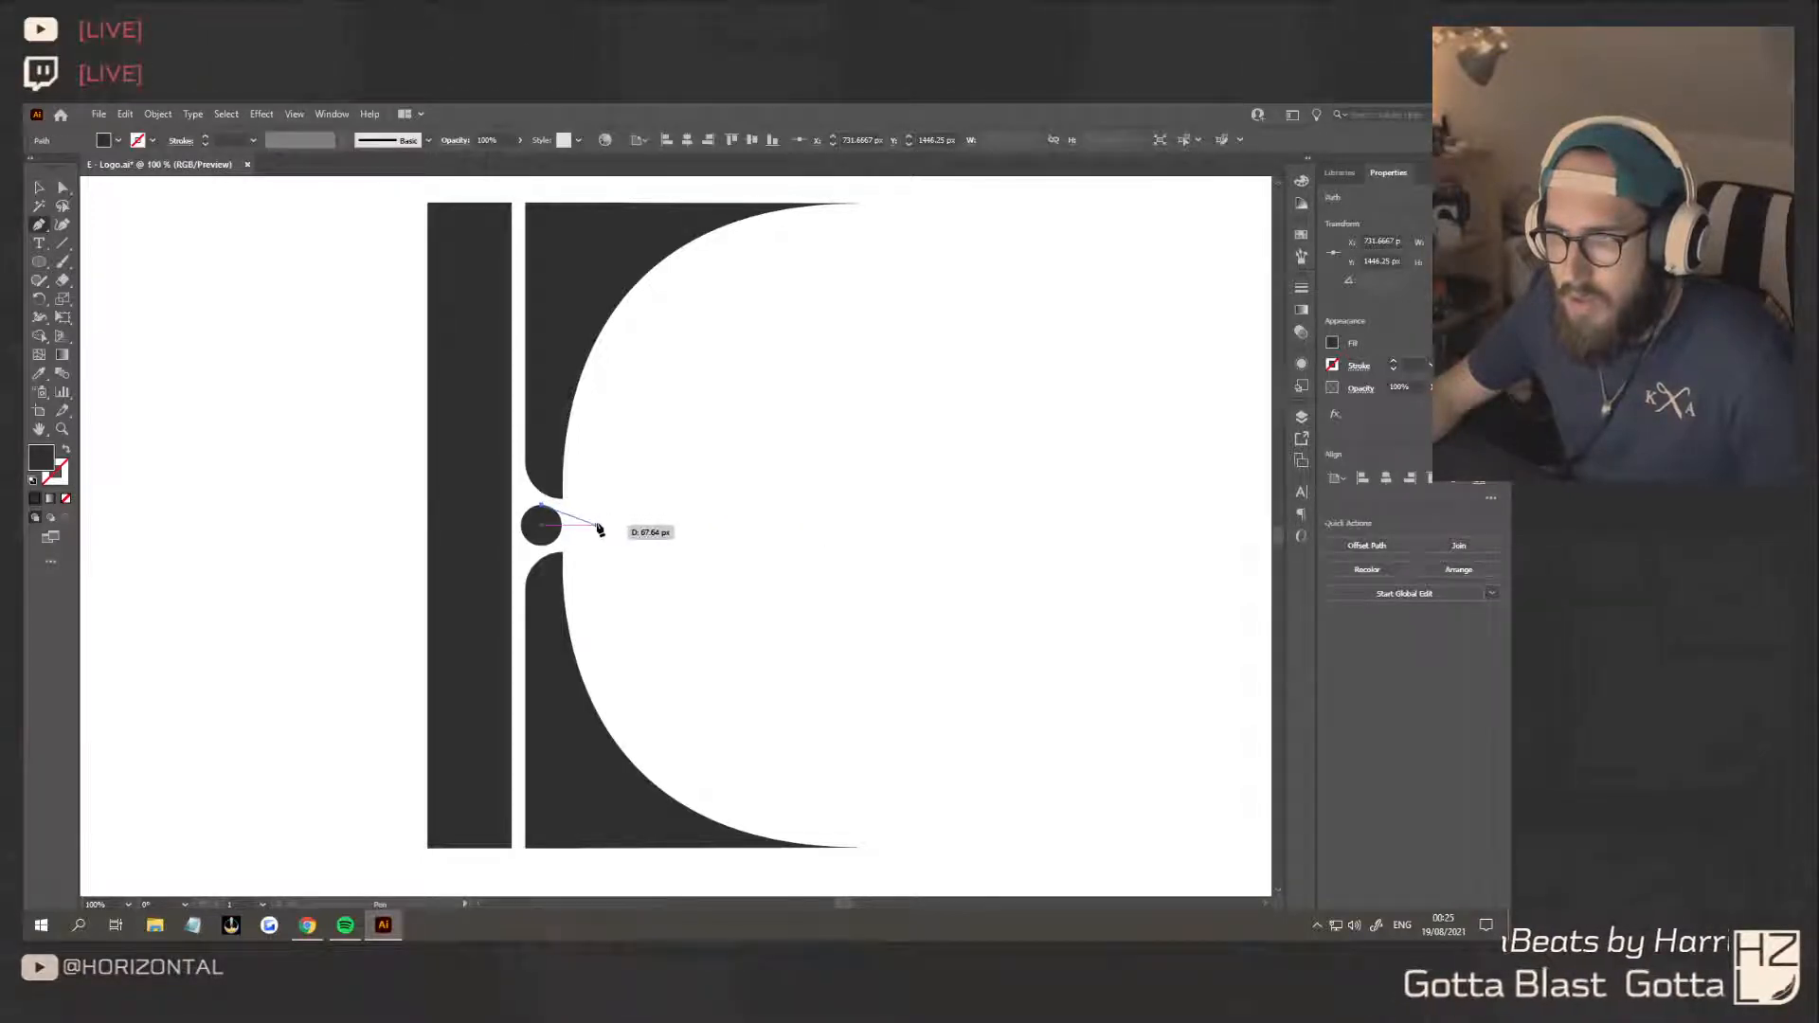
key("ctrl+z")
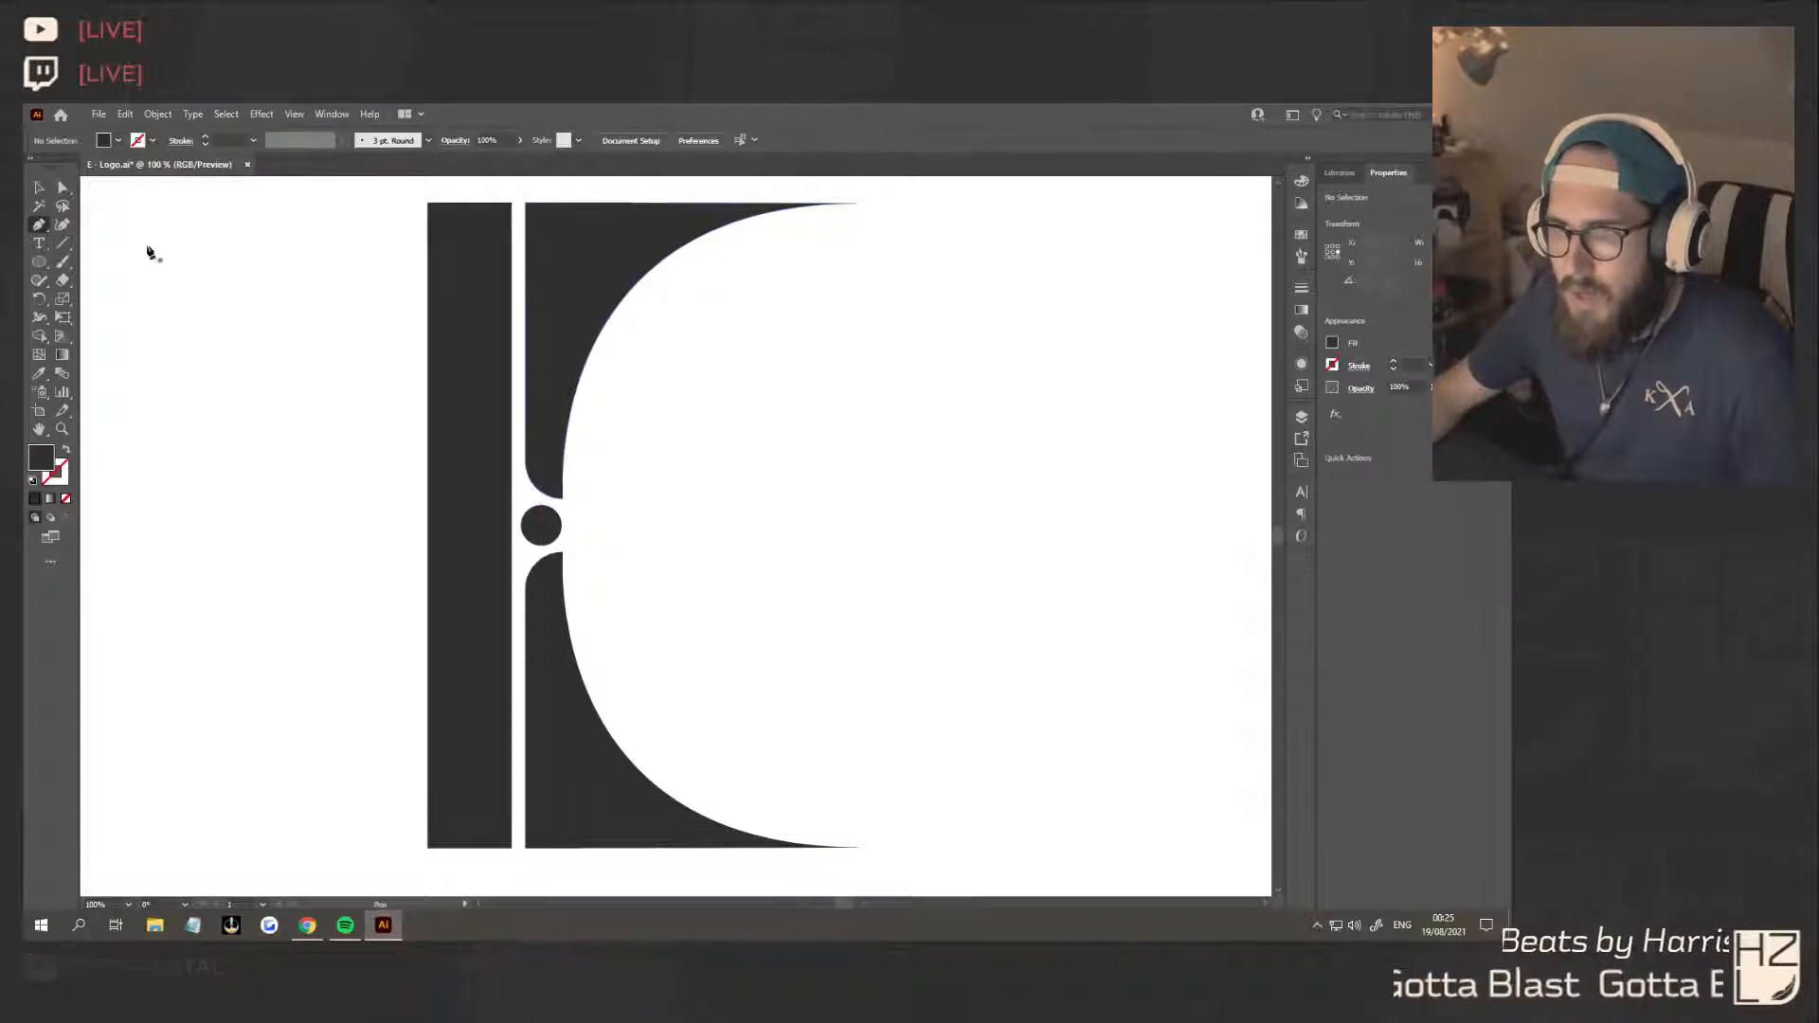
Draw a thin horizontal rectangle about 337 by 8 px, extending outward from the circle's centre away from the stem
left_click_drag(39, 264, 124, 262)
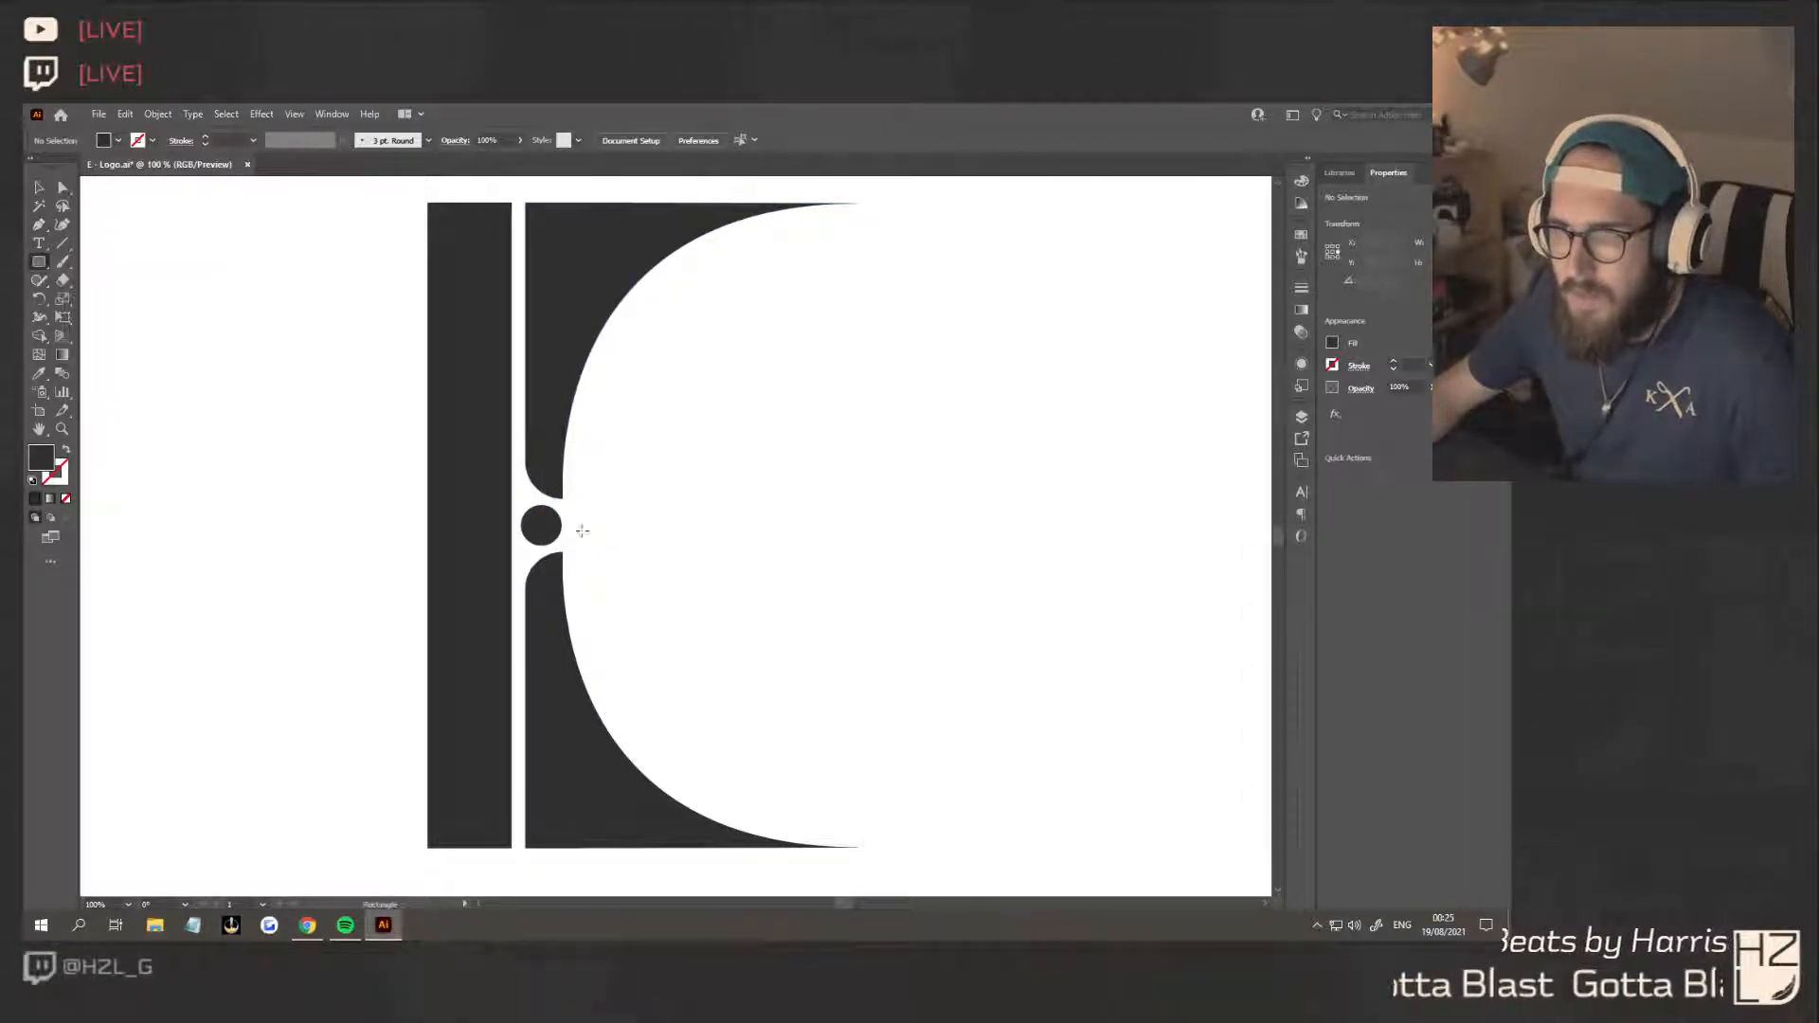
left_click_drag(569, 528, 648, 532)
key("v")
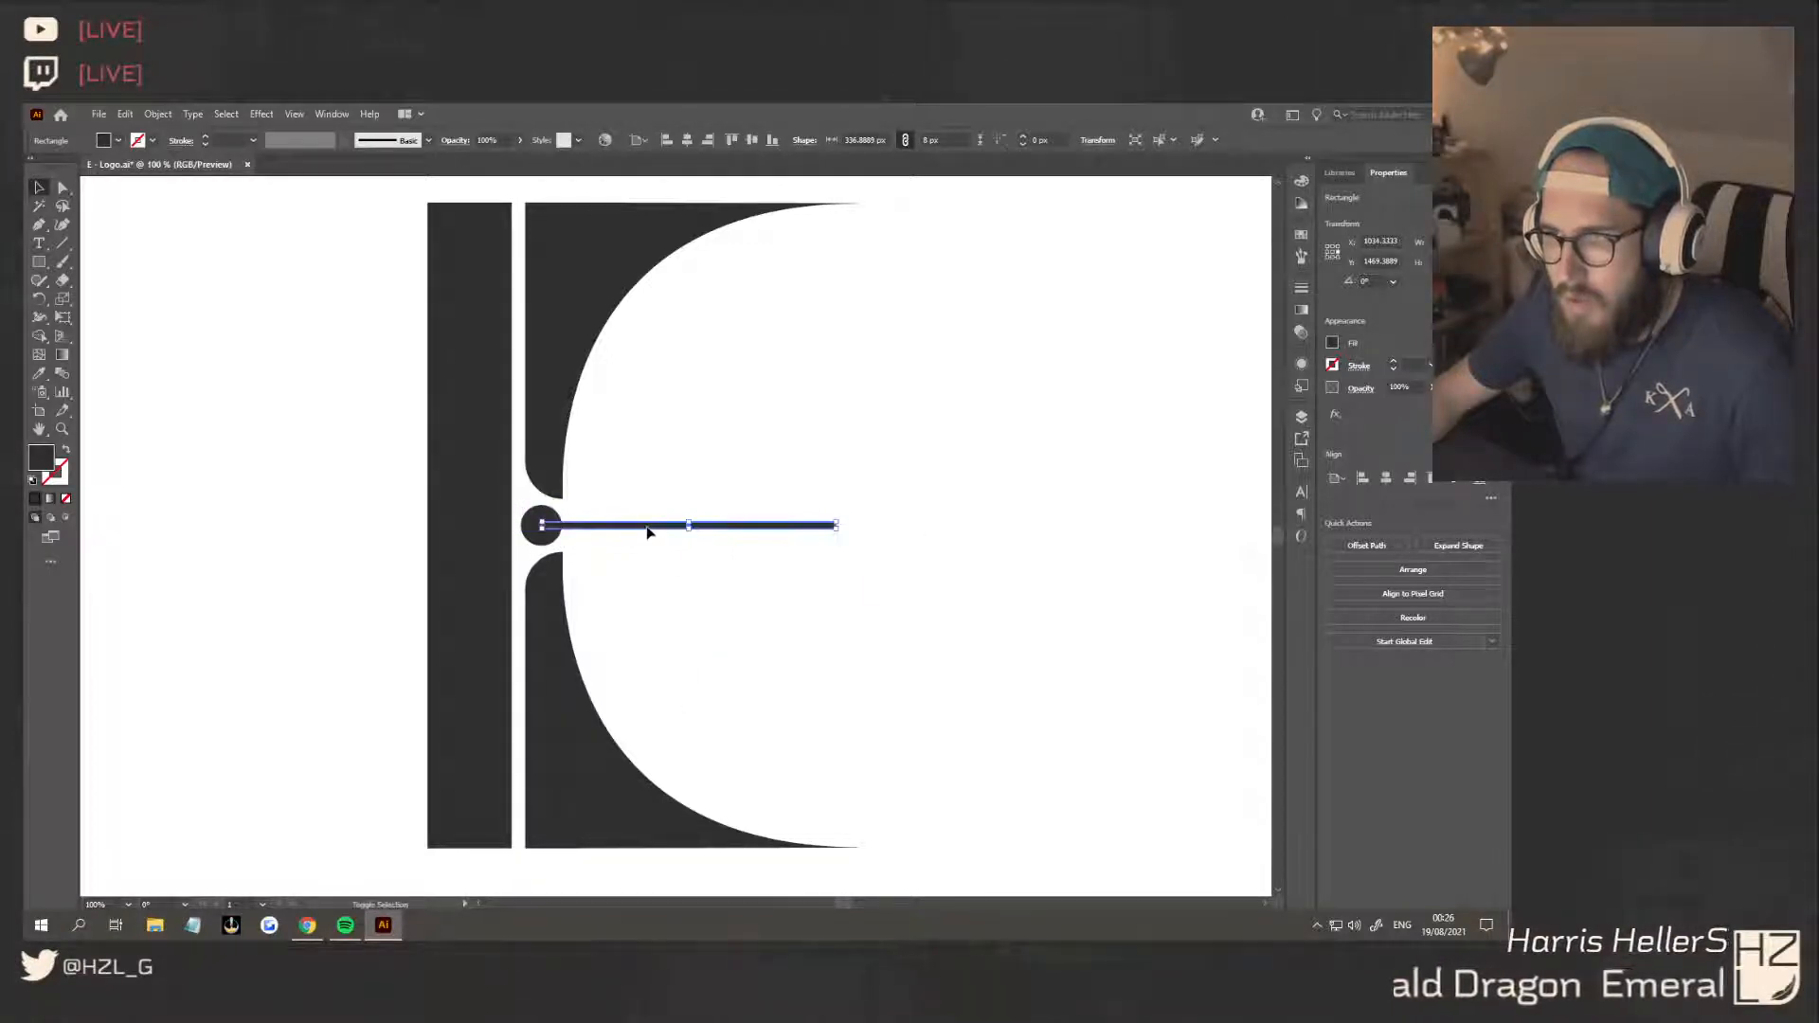
Shorten the thin horizontal bar from its free end to a little over half its length
scroll(839, 524, "up", 4)
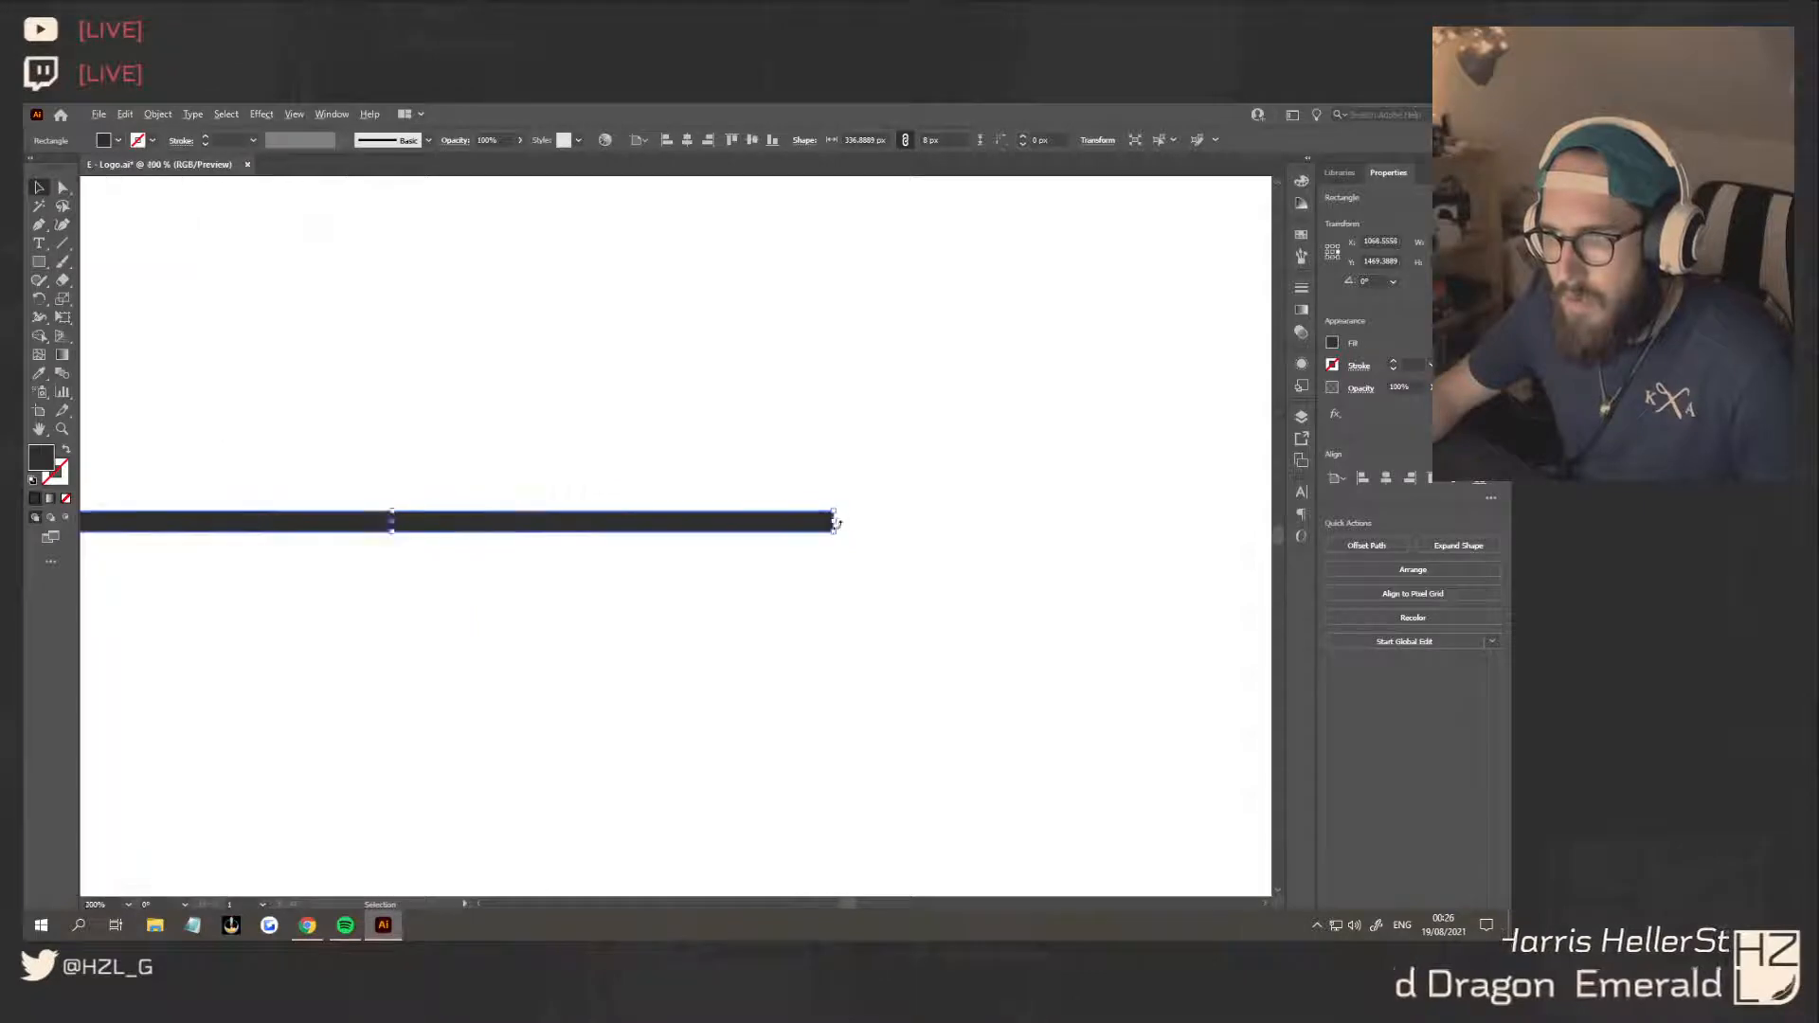
left_click_drag(838, 520, 345, 515)
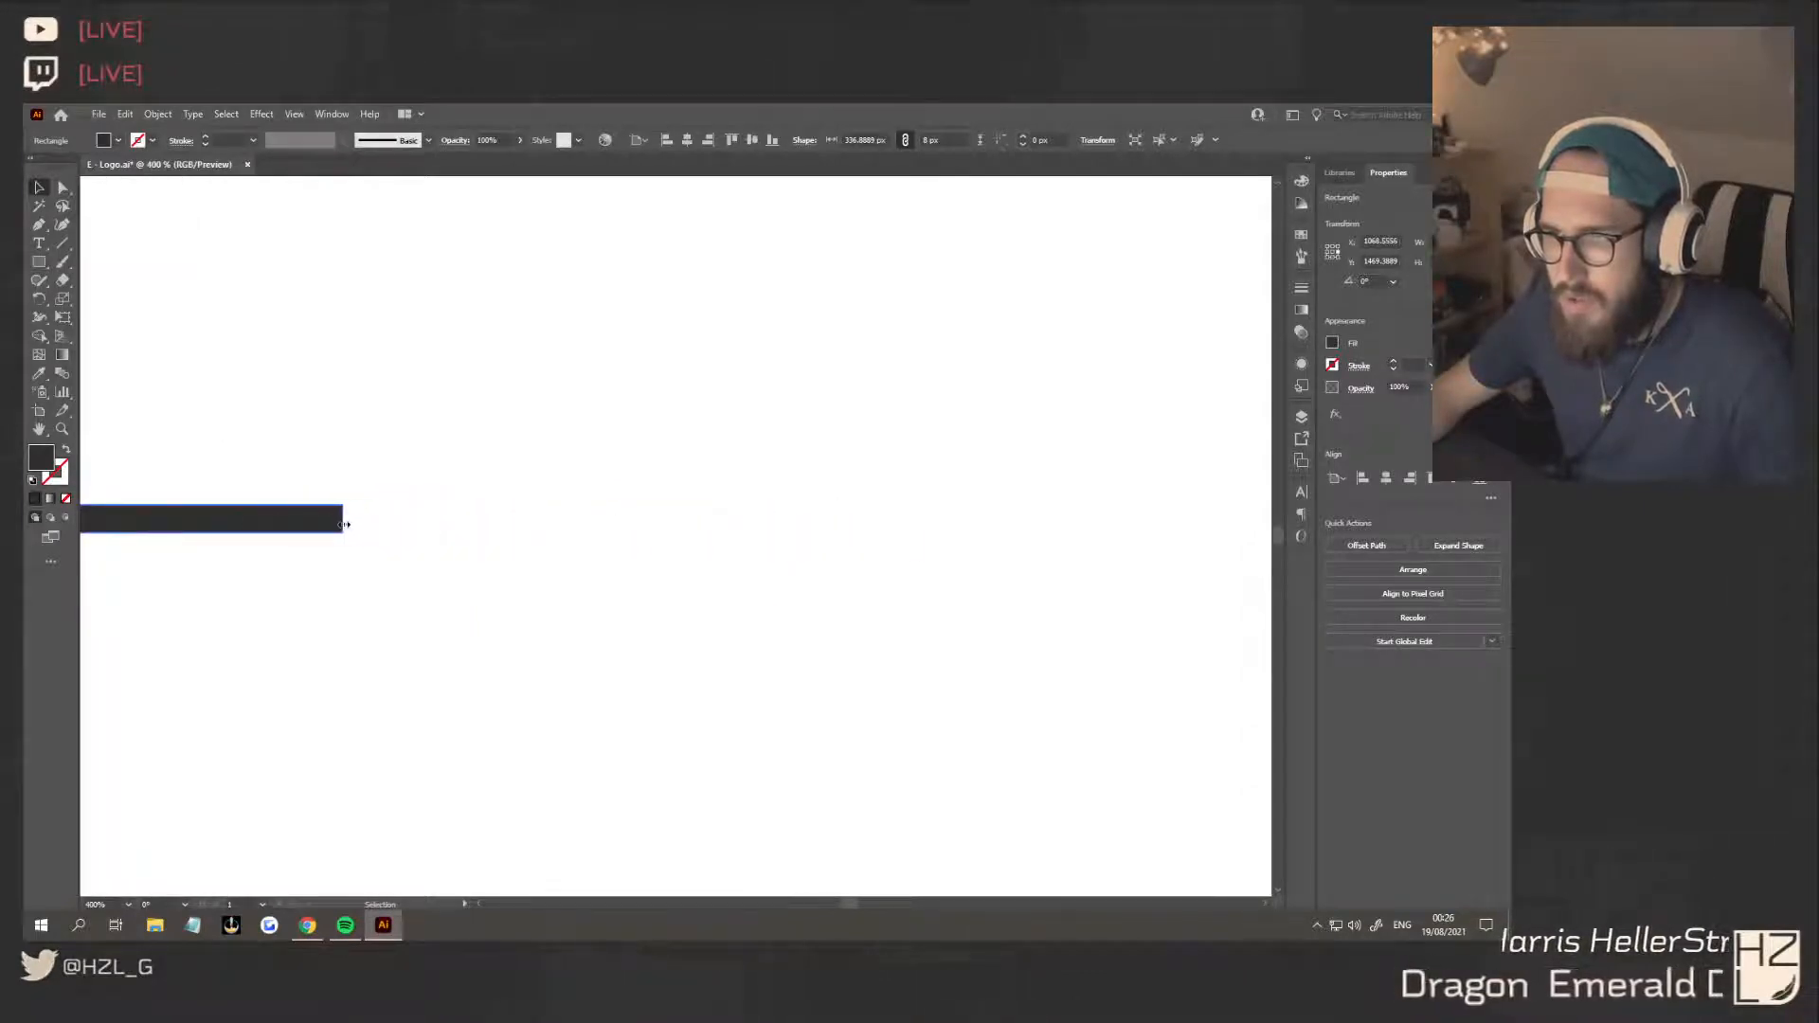
scroll(351, 521, "down", 4)
scroll(317, 562, "up", 2)
scroll(316, 562, "up", 2)
left_click(350, 597)
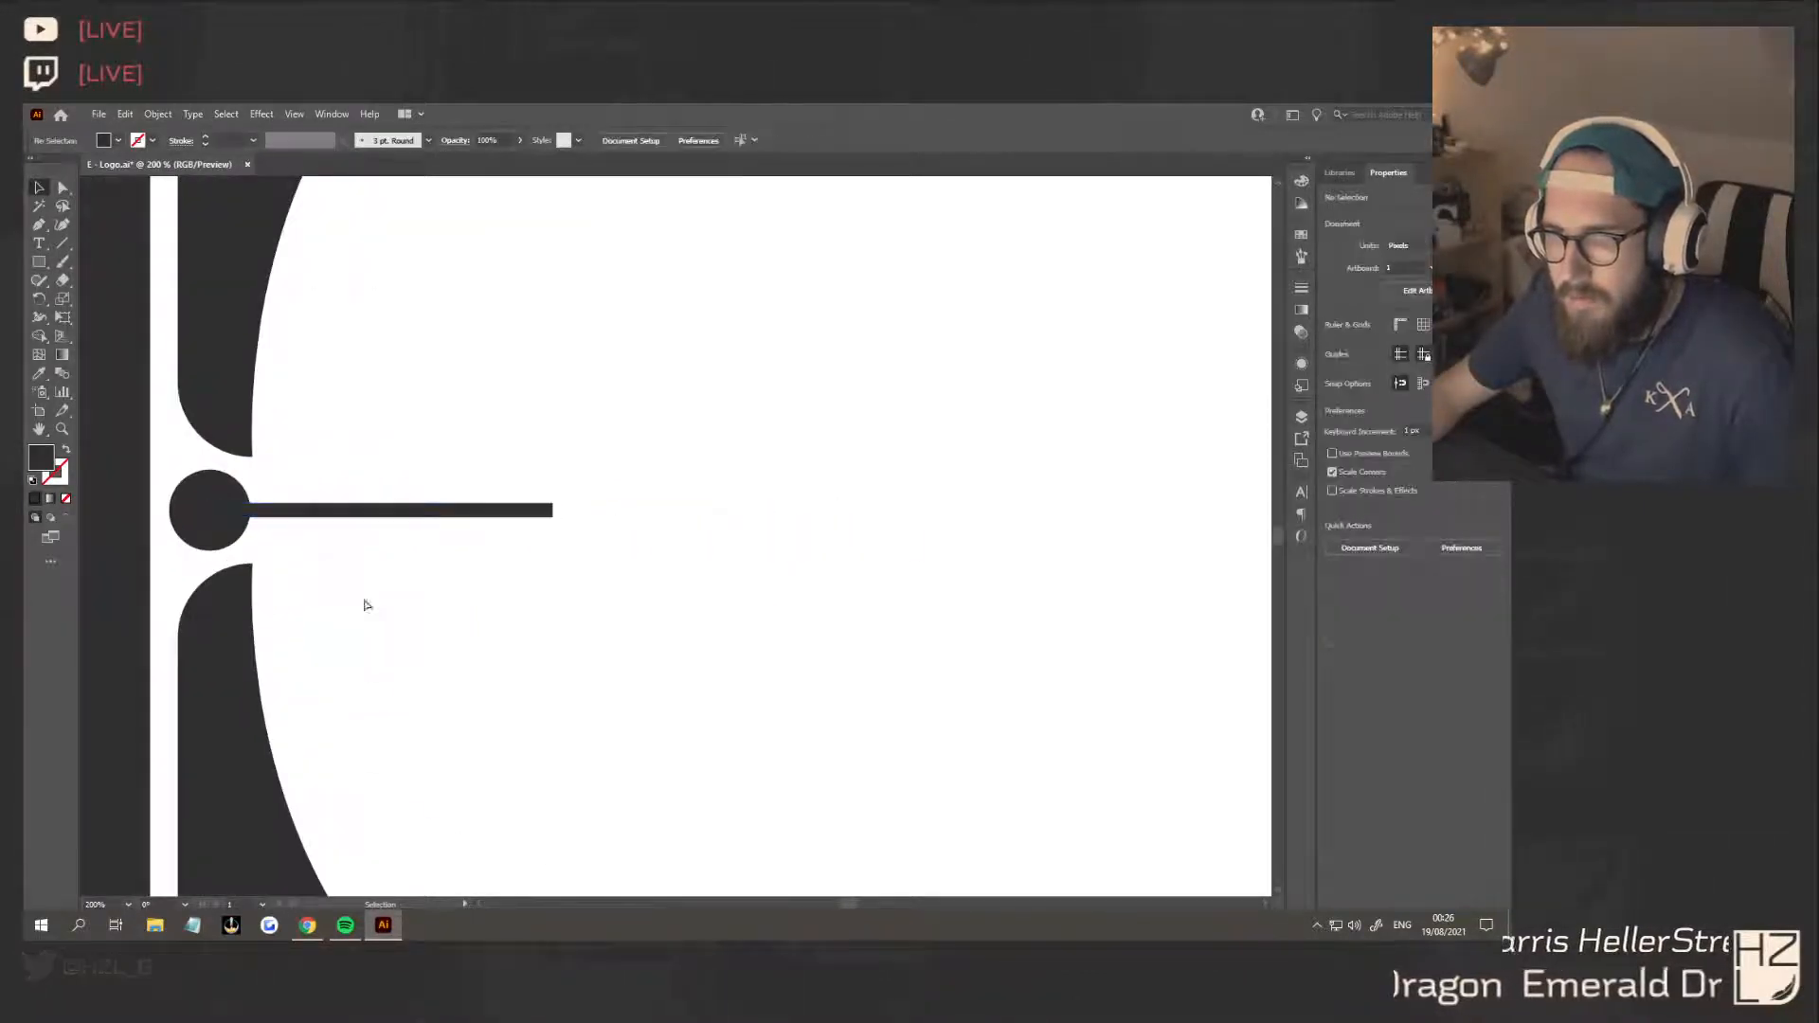
Merge the circle and the thin horizontal bar into a single shape
scroll(427, 607, "up", 3)
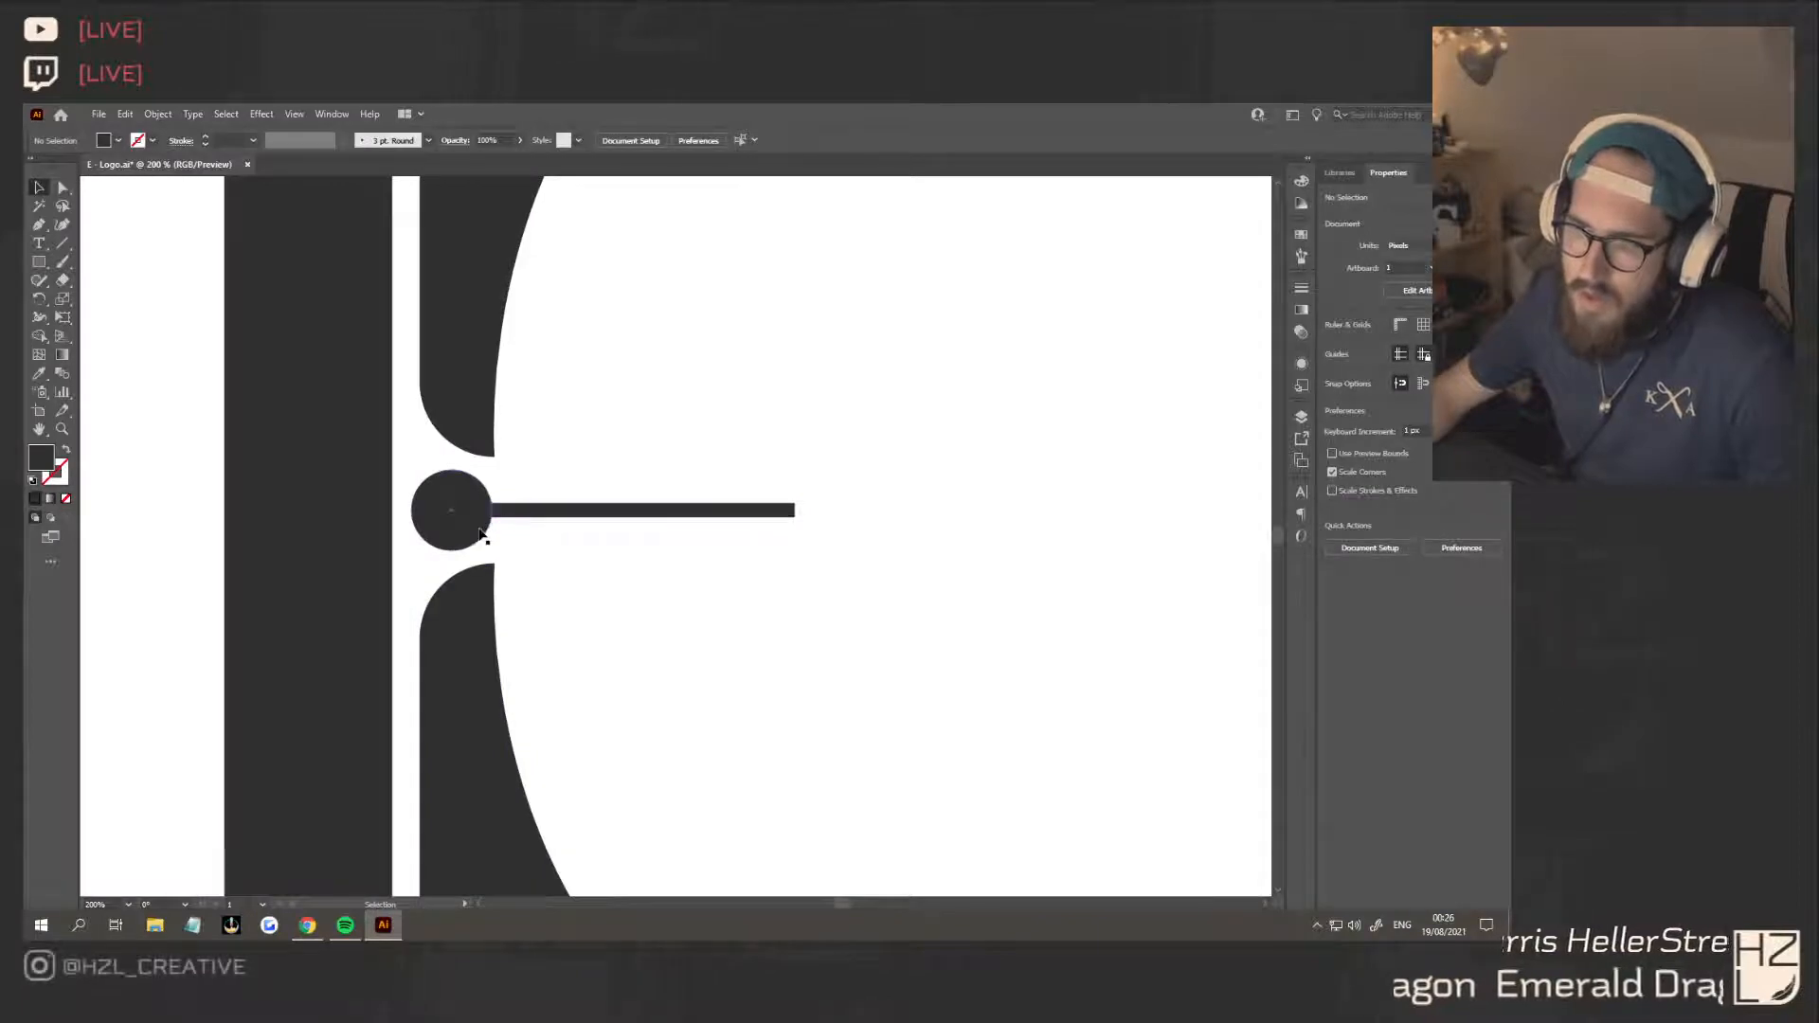
left_click(477, 527)
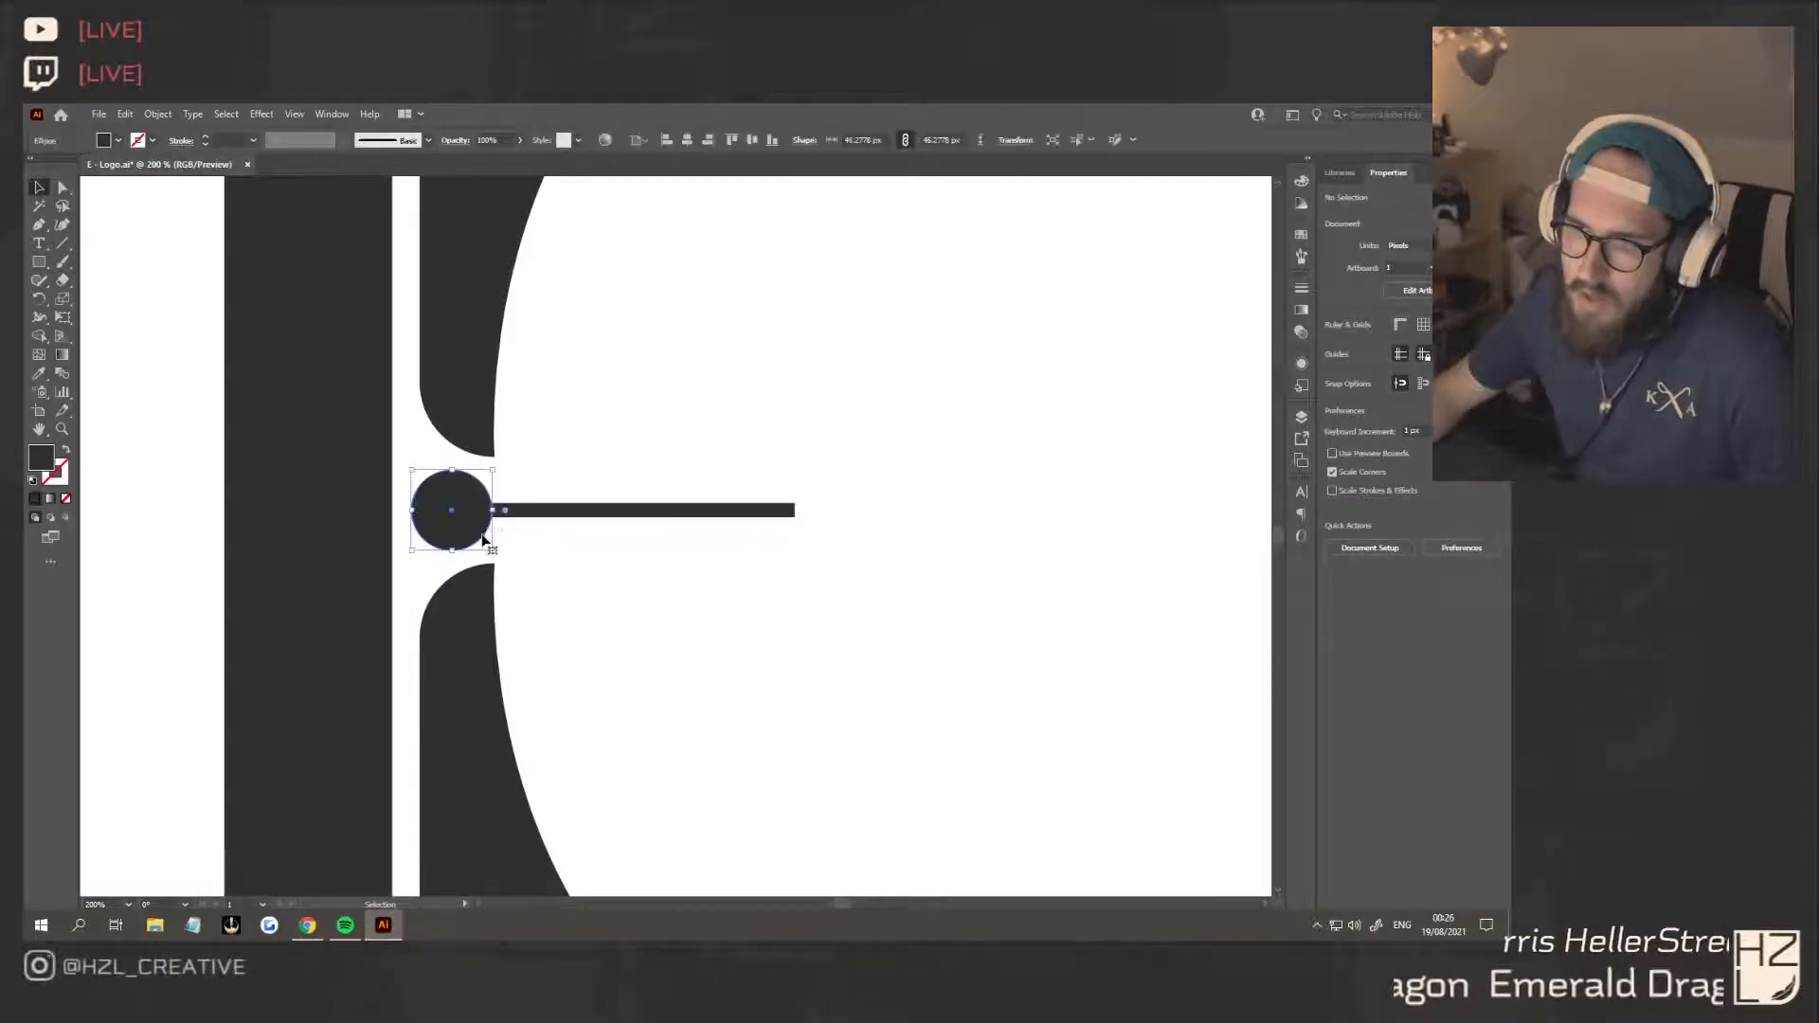
left_click(39, 224)
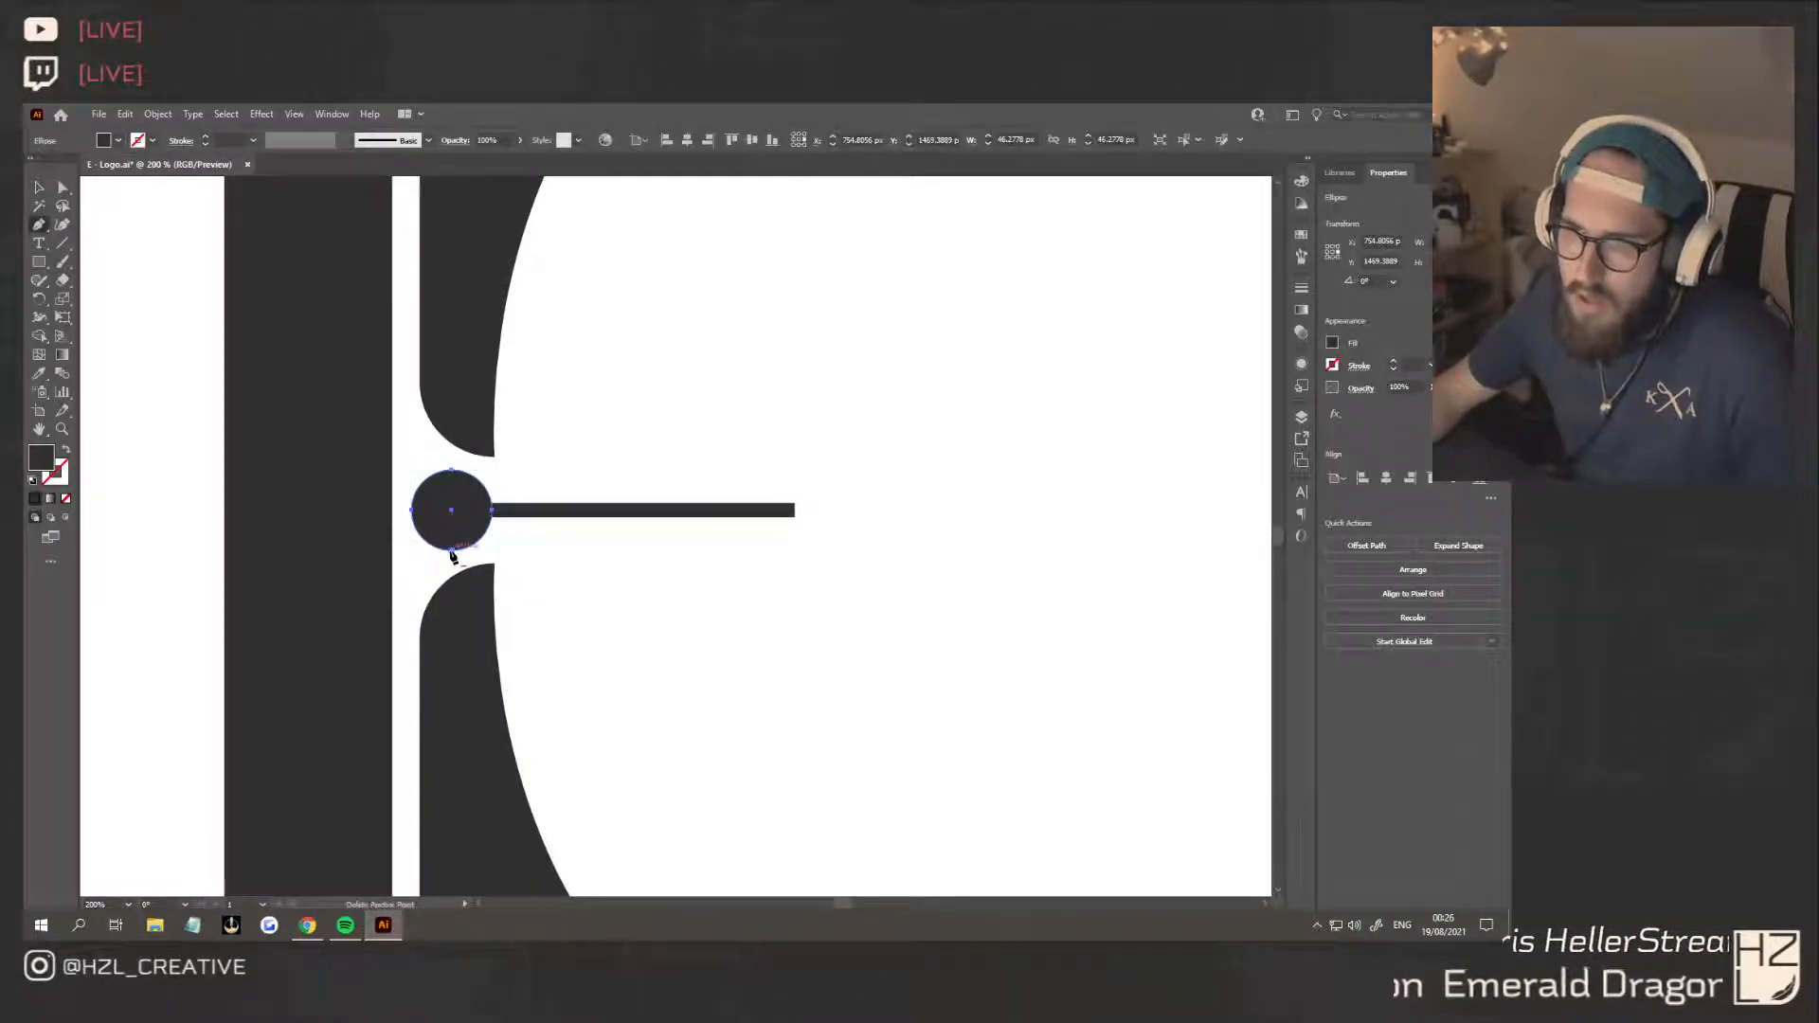
left_click(39, 188)
left_click(559, 511)
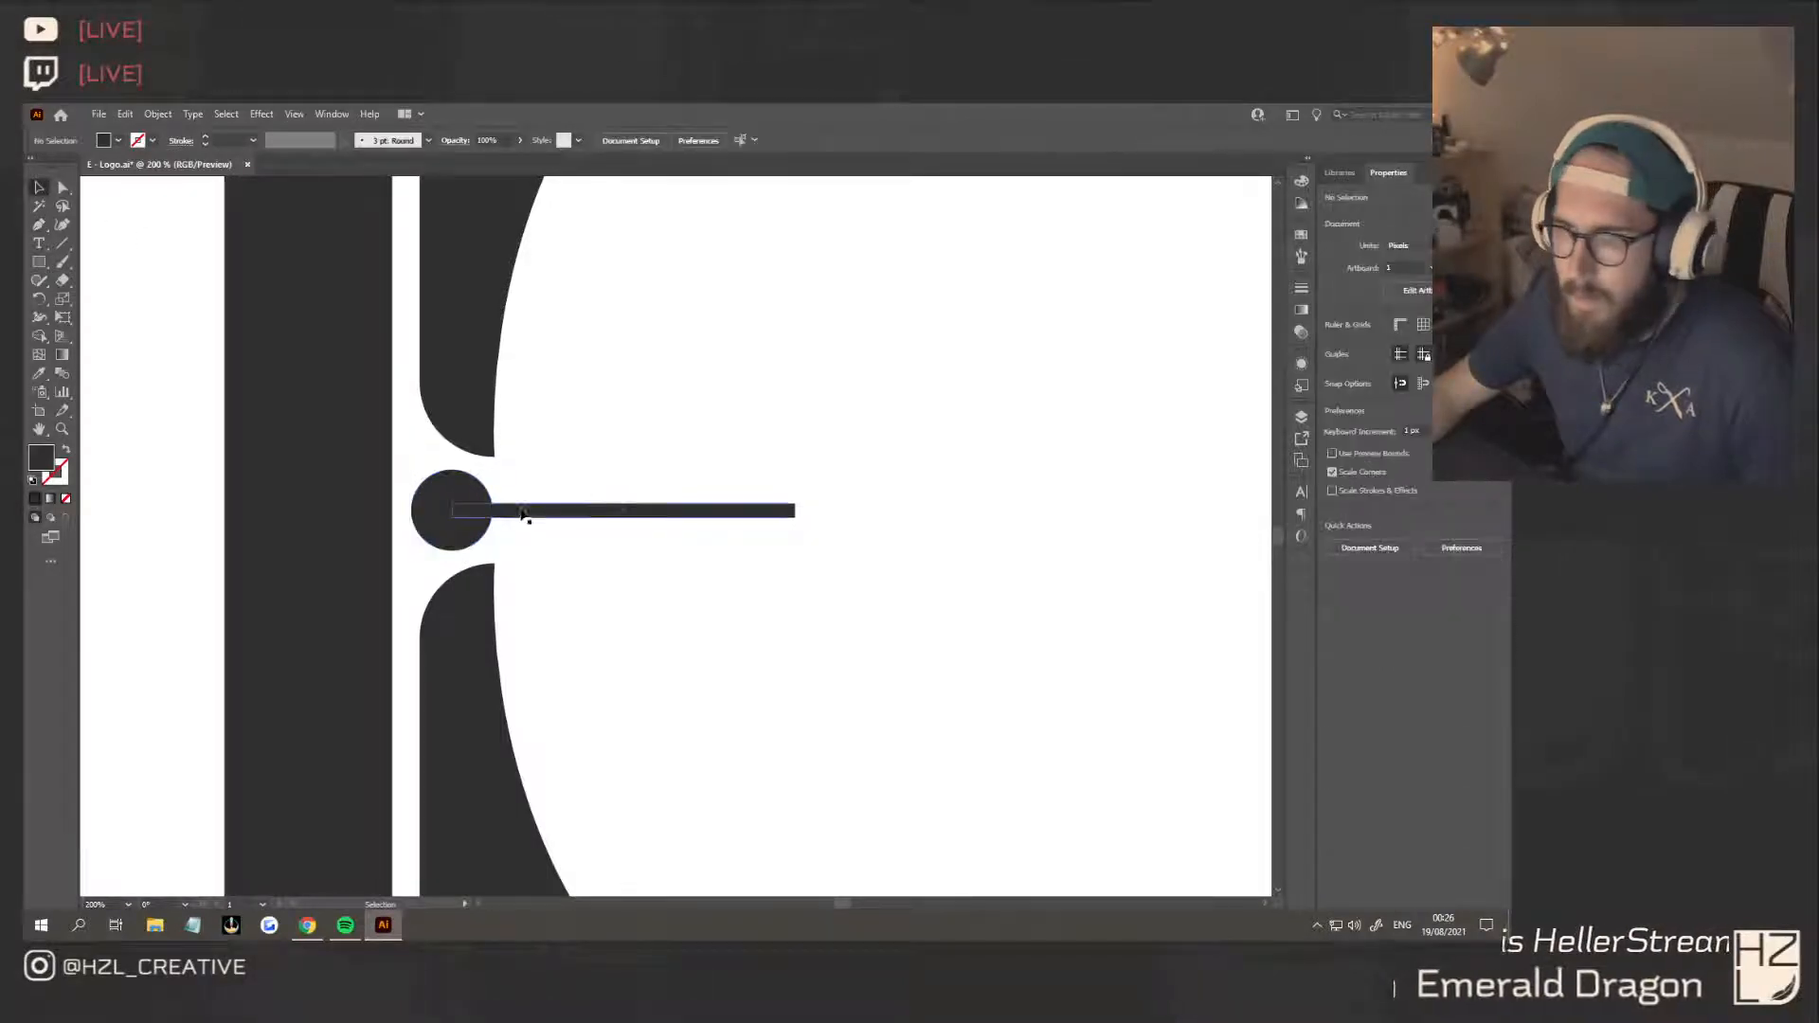
left_click(455, 505, "shift")
left_click(1336, 544)
left_click(620, 531)
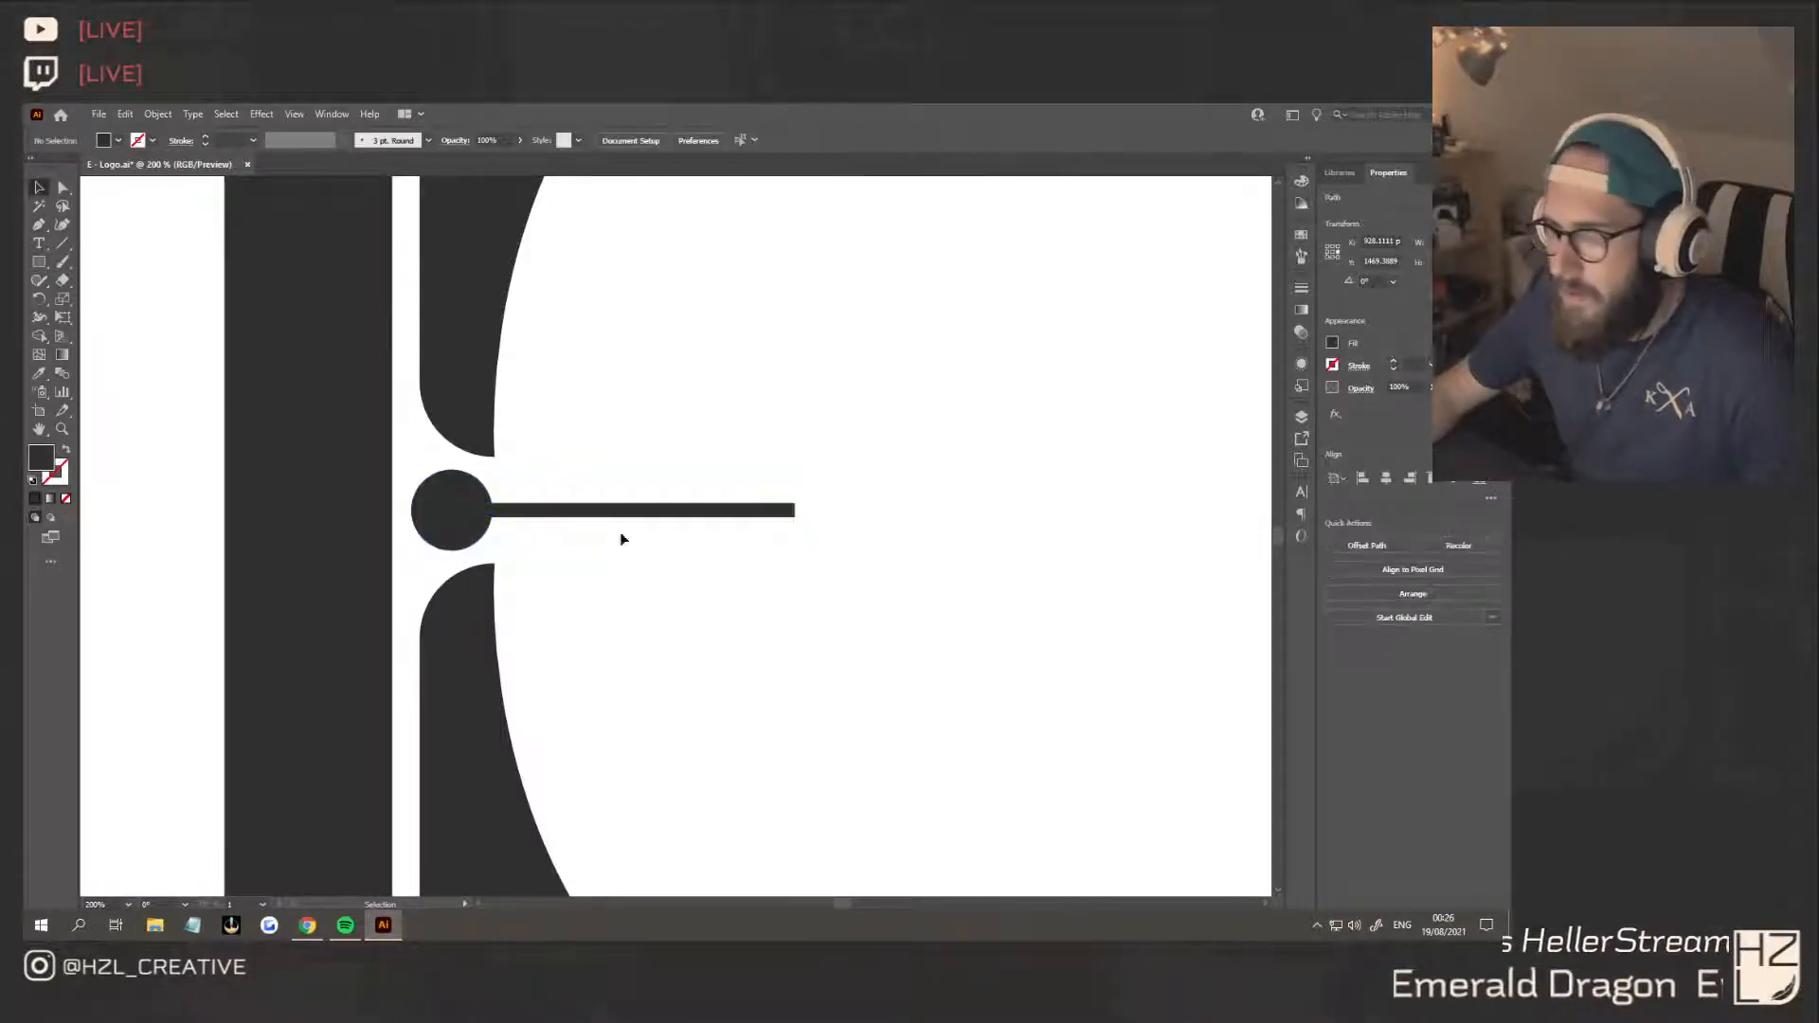
Draw a Pen wedge from the circle's uppermost and lowest points, narrowing to the bar's thickness about 48 px from the circle's centre
left_click(39, 224)
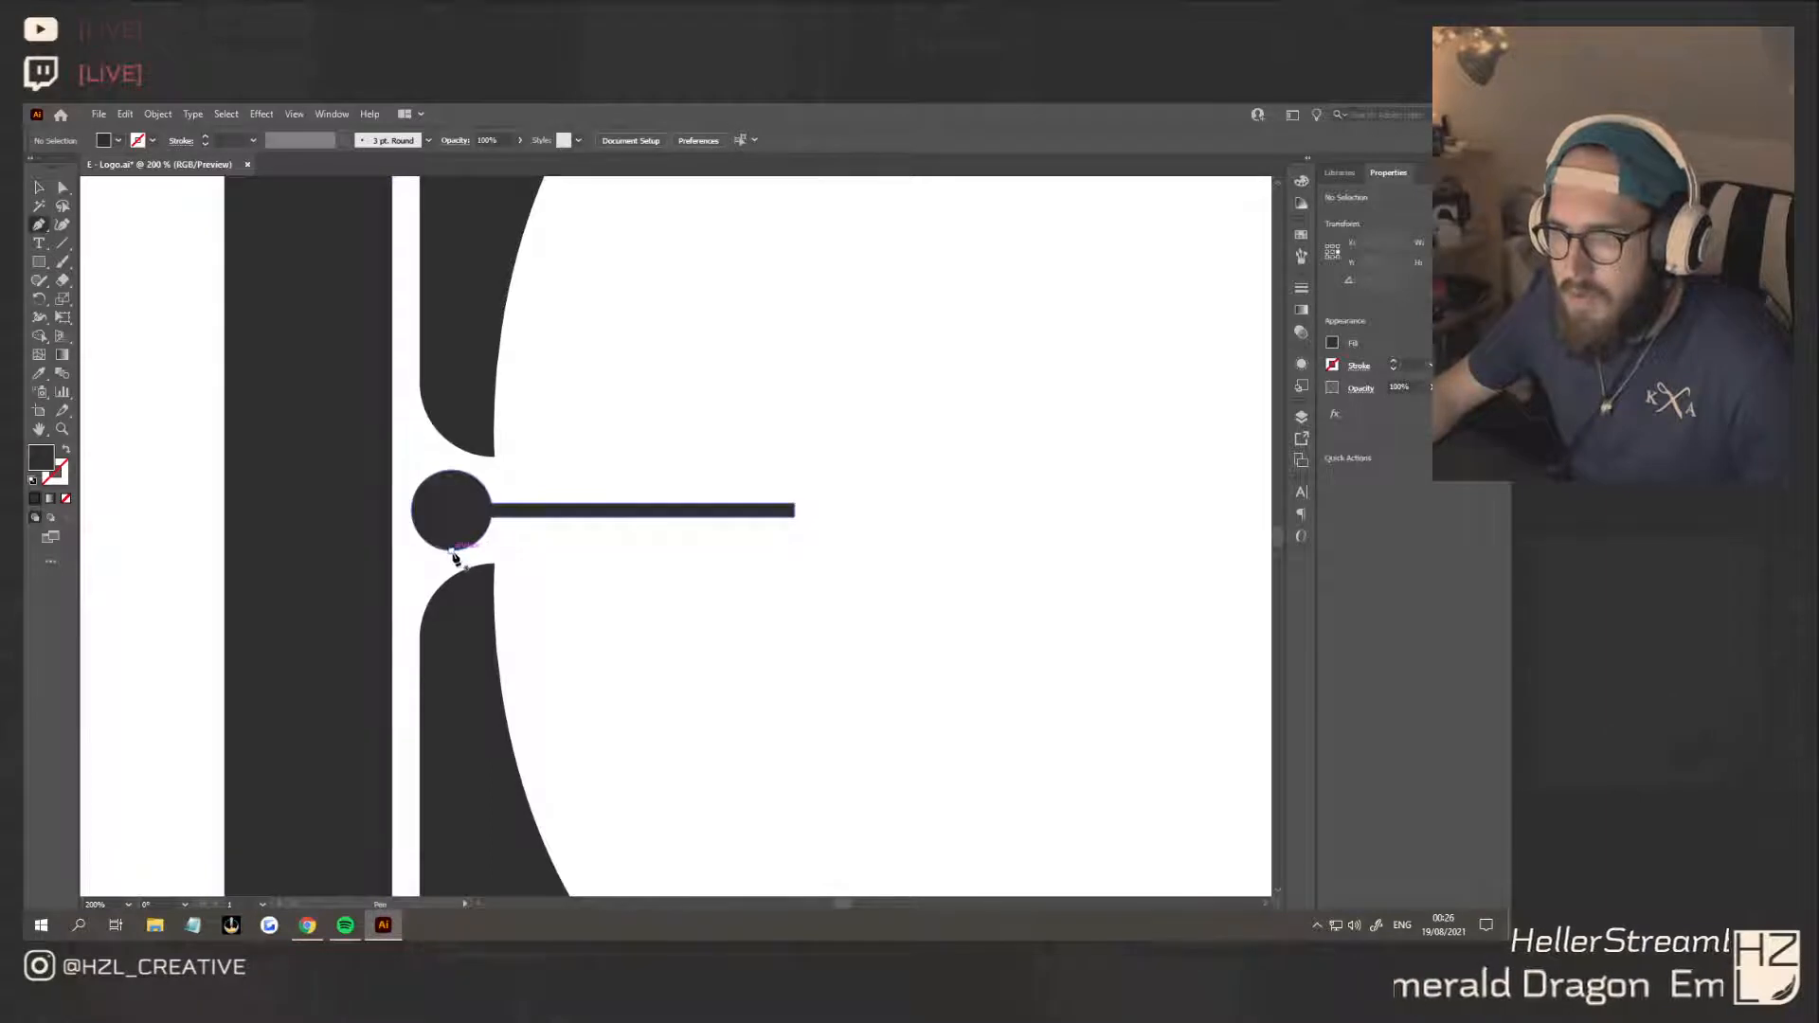
left_click(451, 549)
left_click(451, 472)
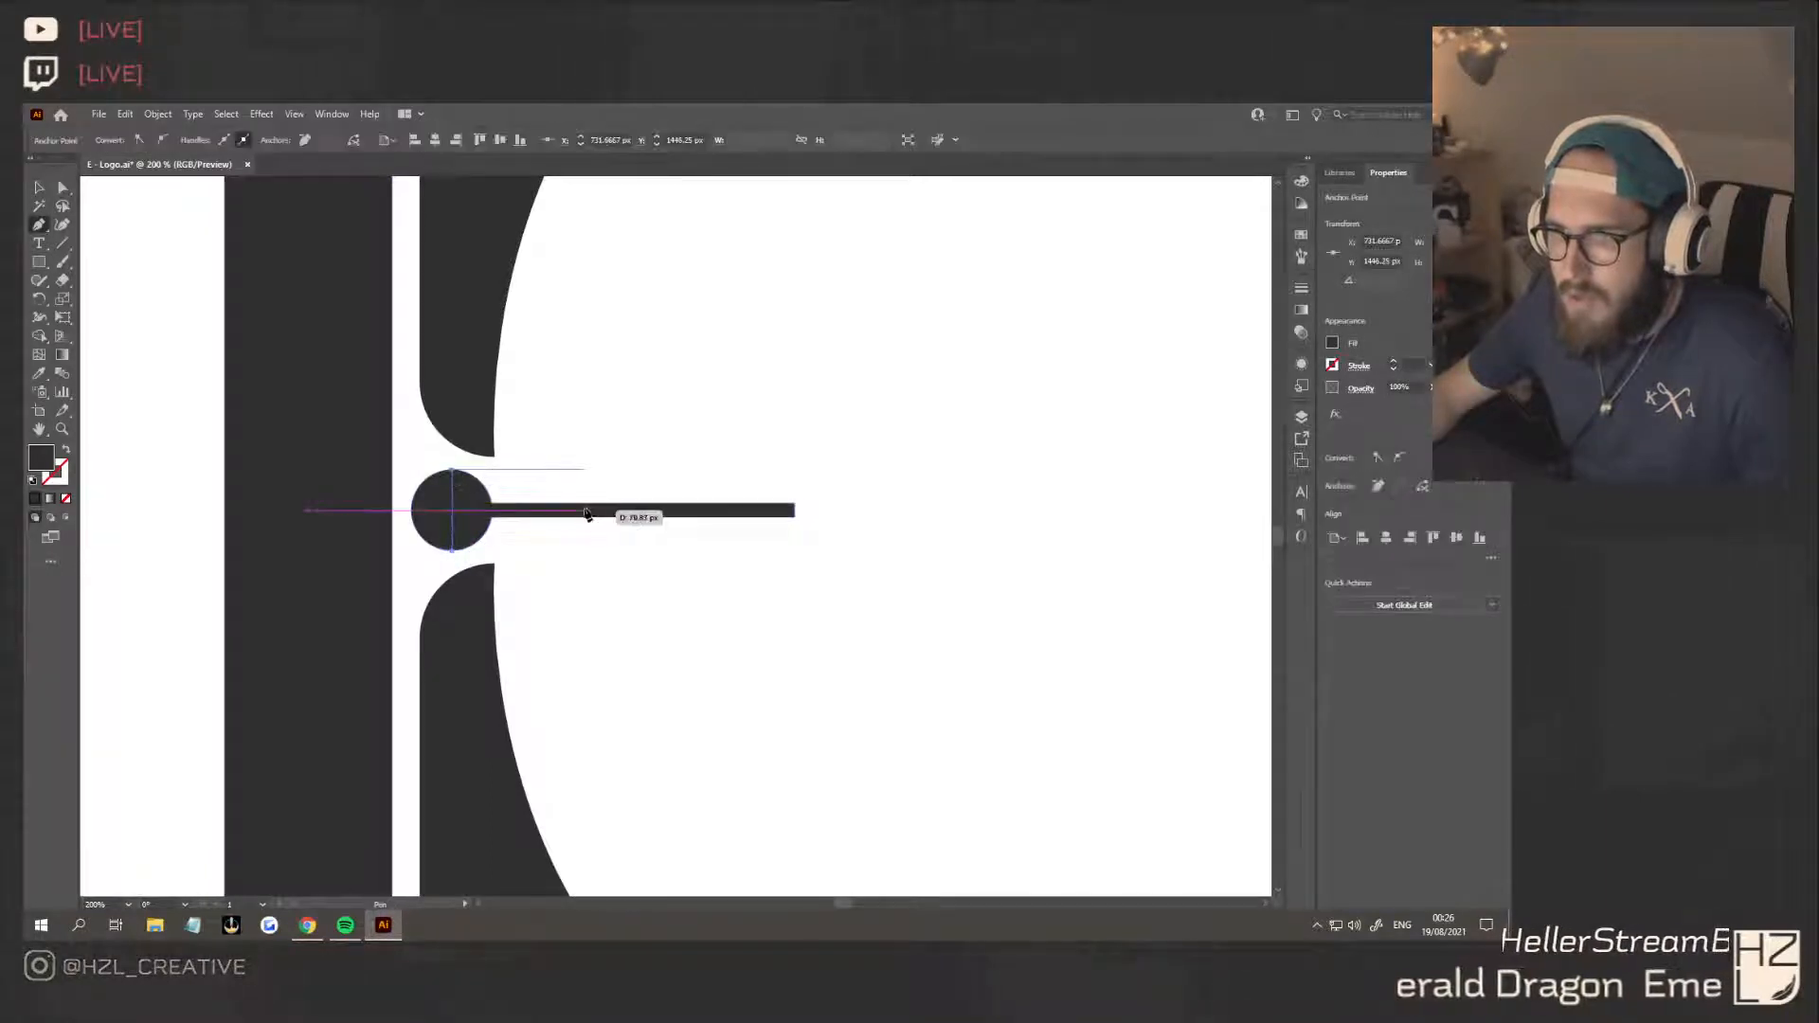
left_click(538, 508)
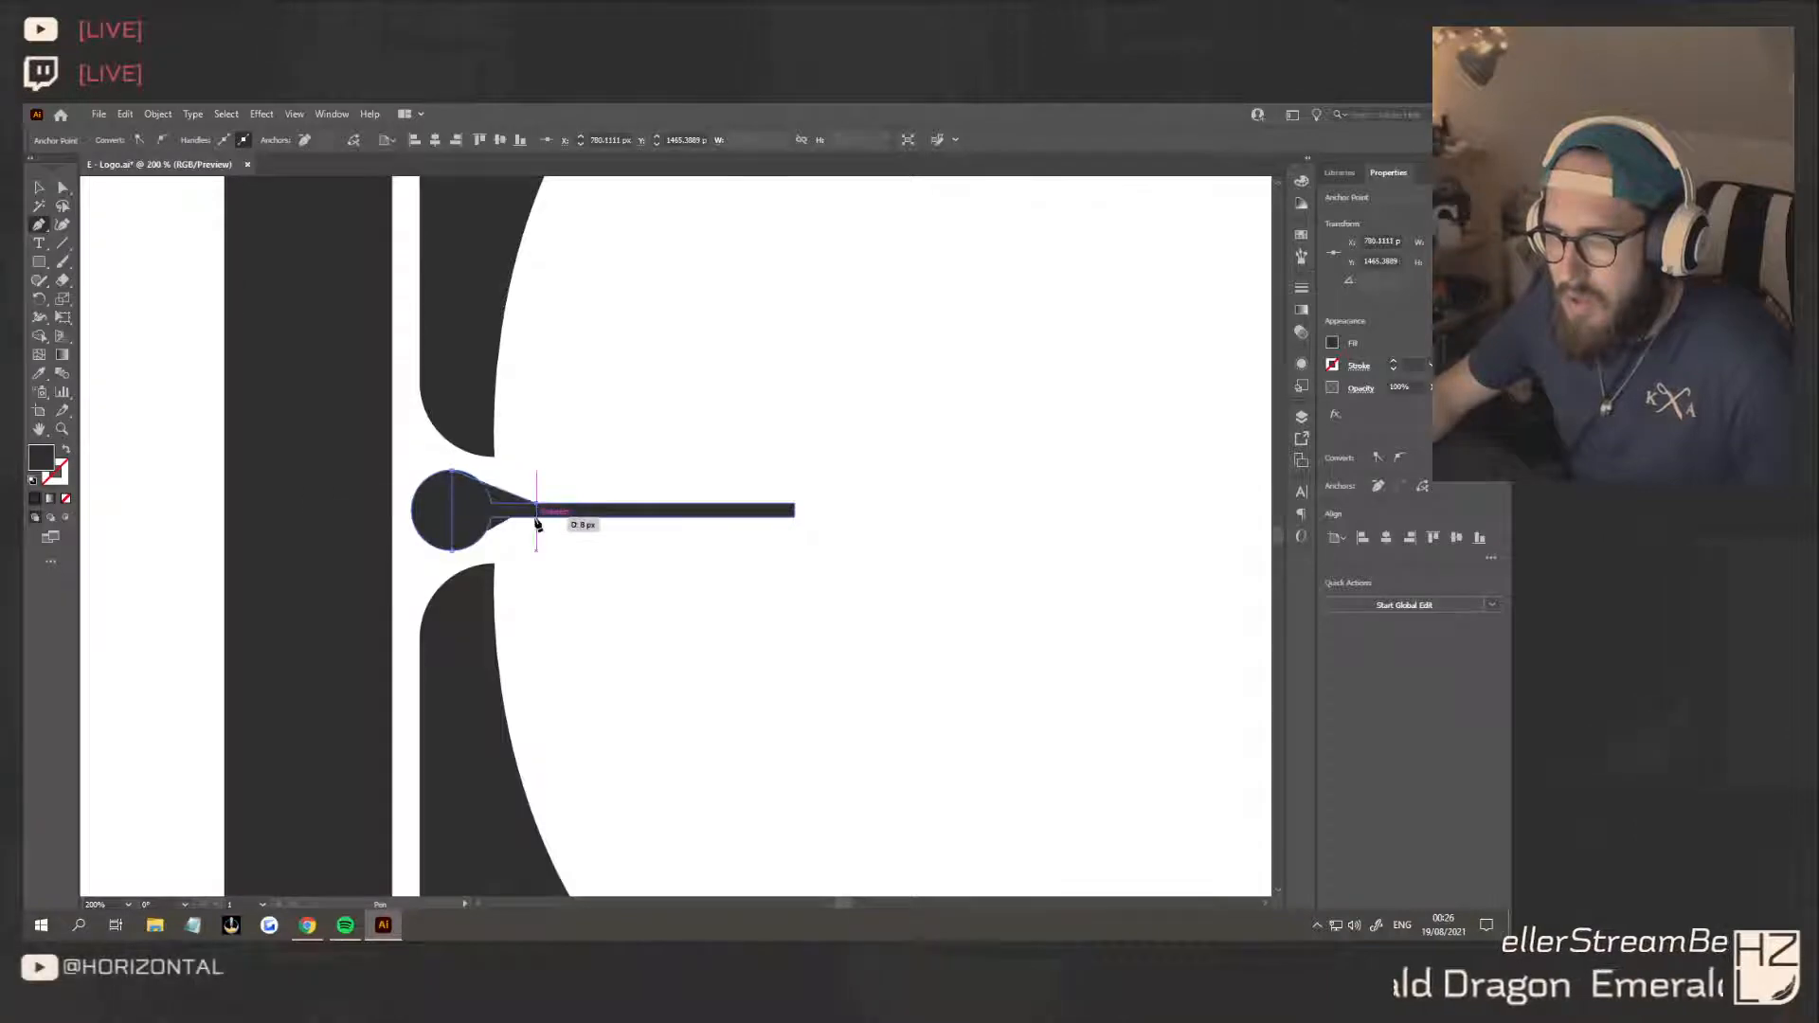
left_click(452, 549)
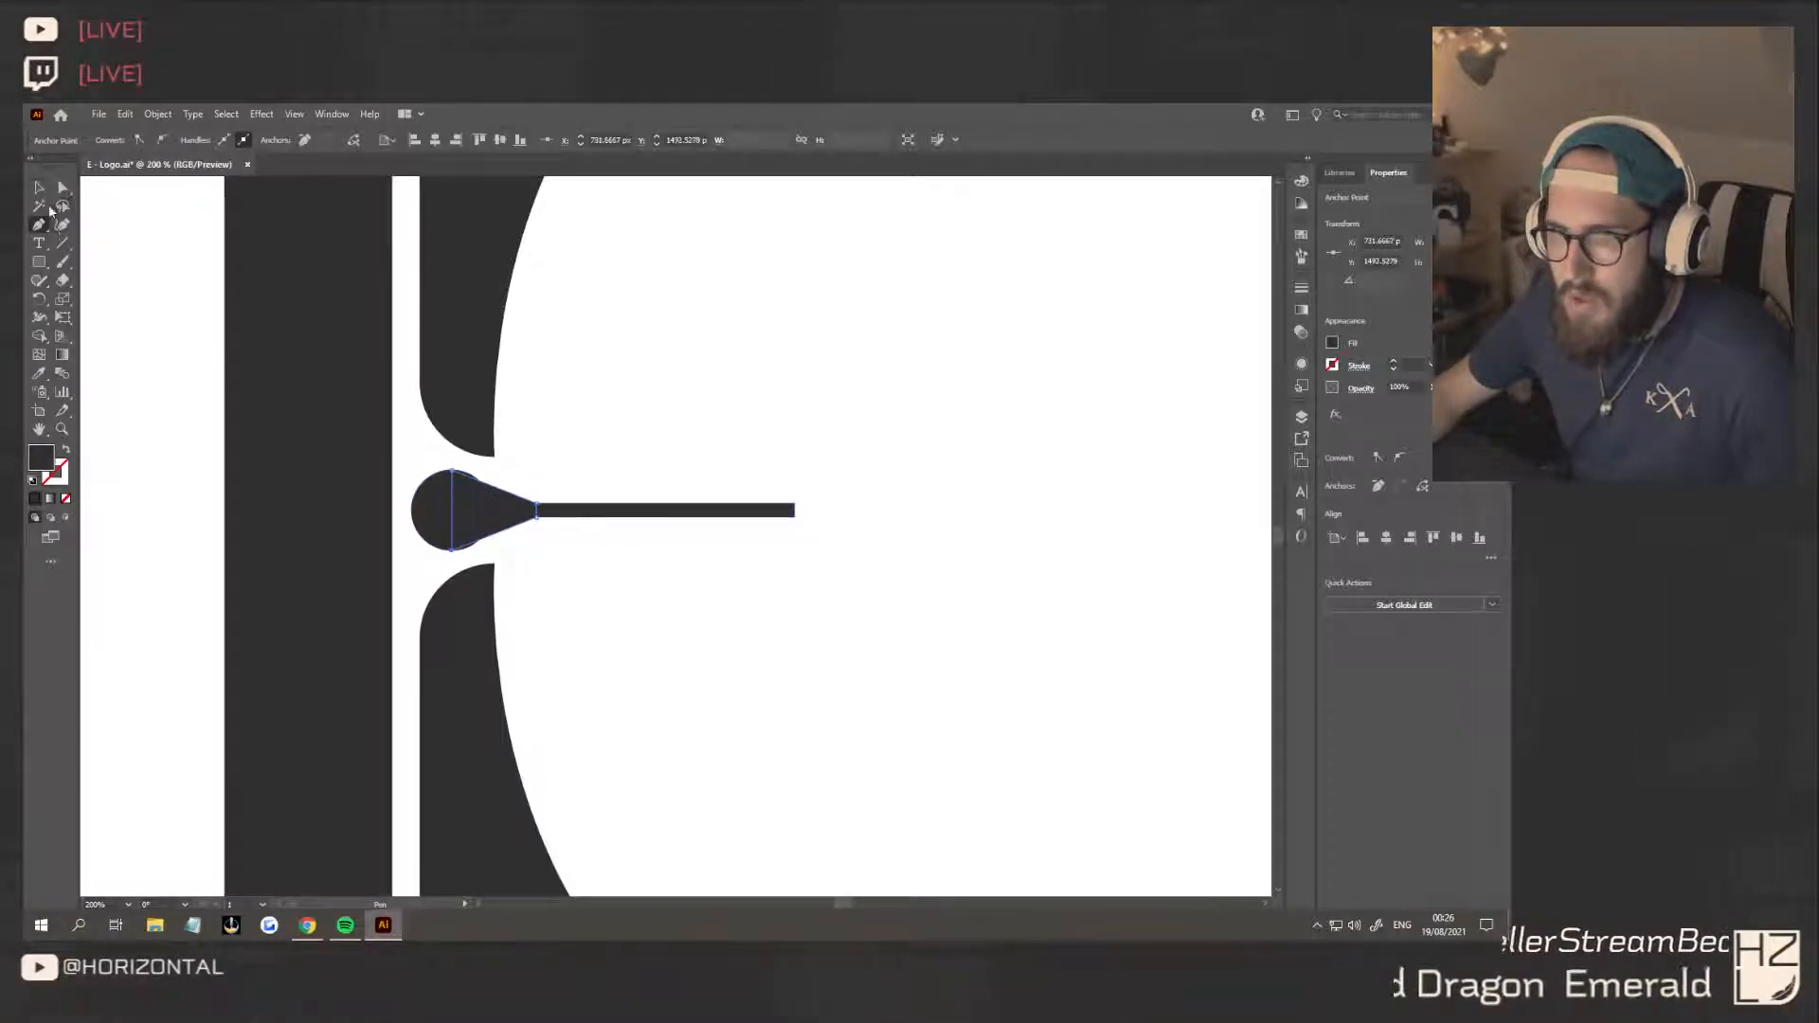
Unite the wedge with the circle-and-bar shape
left_click(606, 512, "shift")
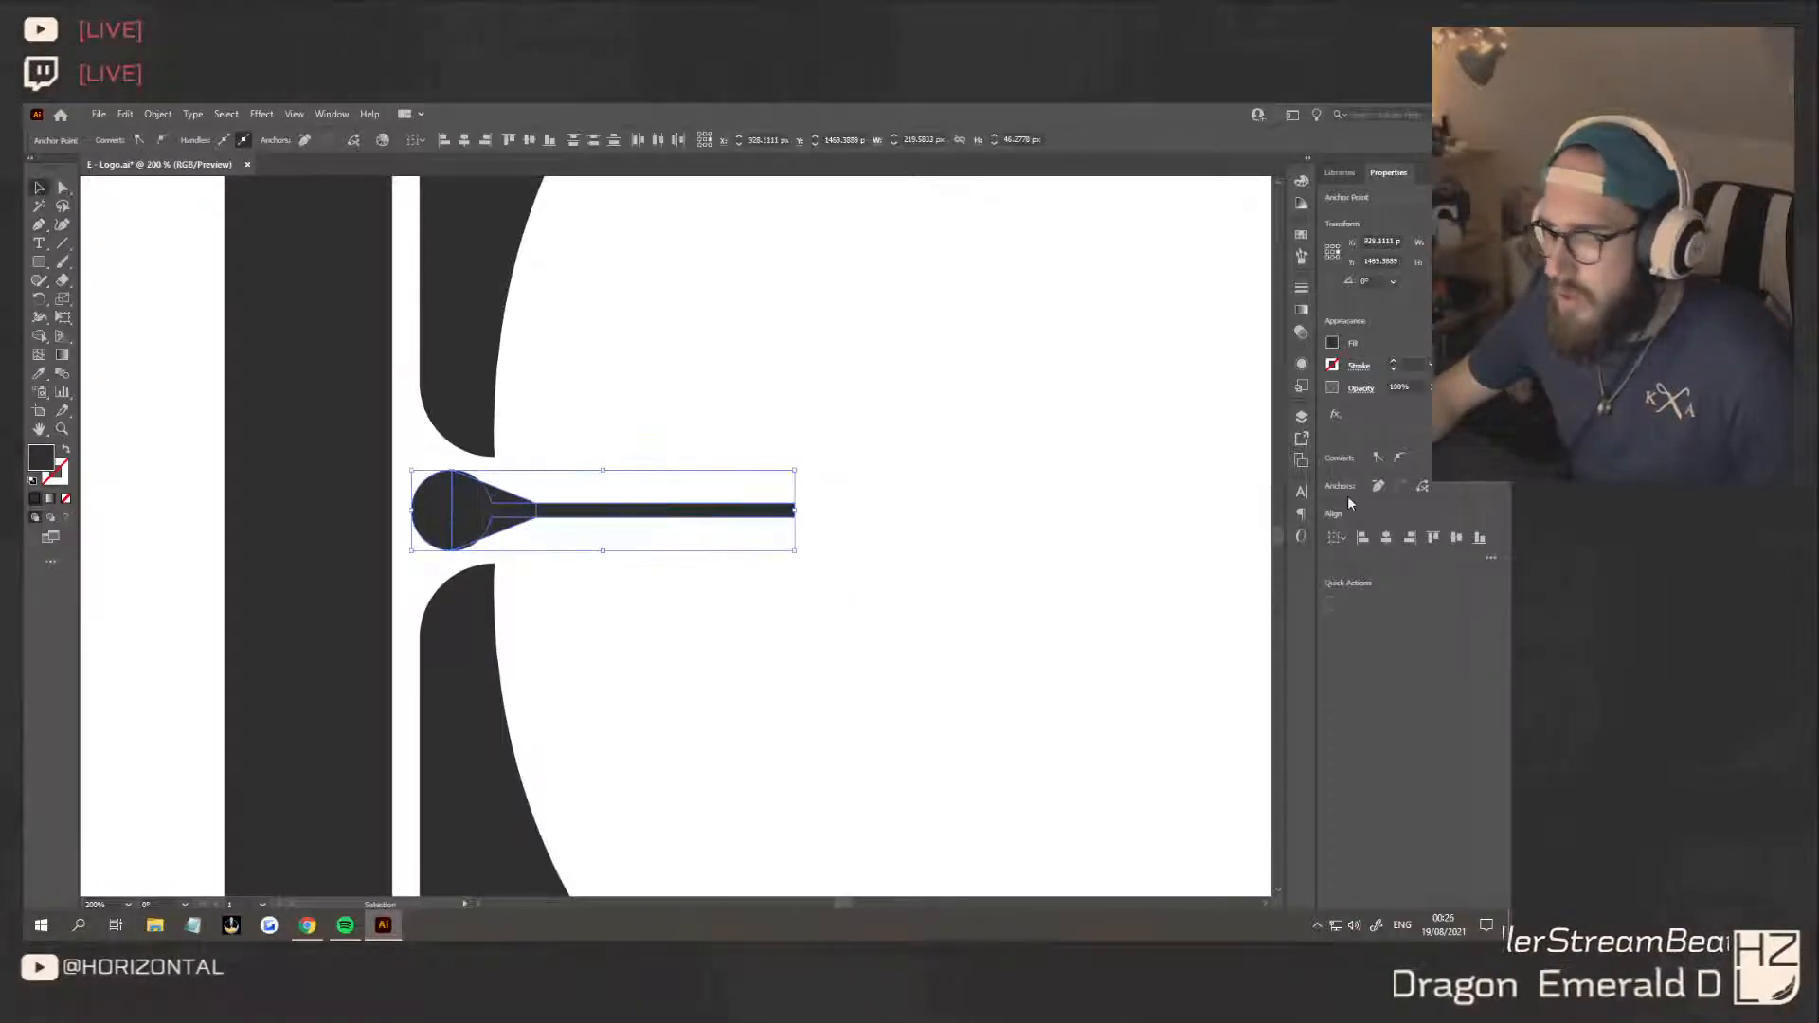
left_click(998, 580)
left_click_drag(597, 565, 477, 497)
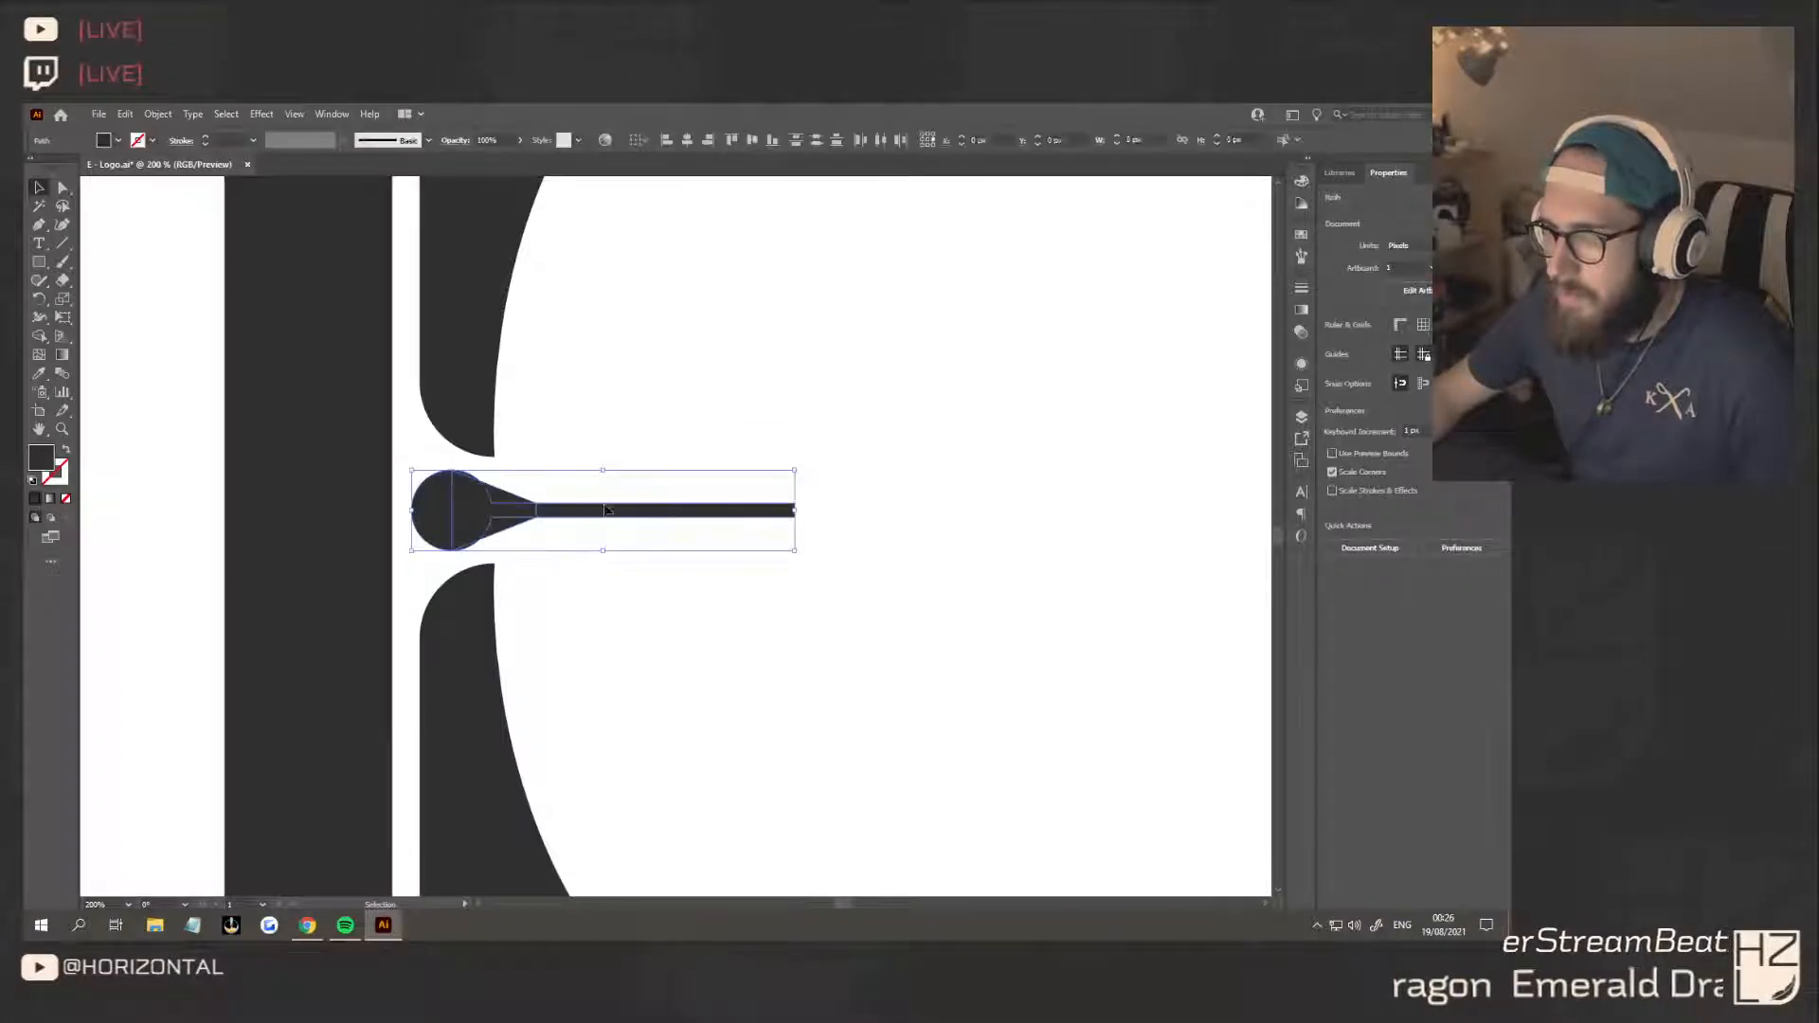
left_click(1337, 544)
left_click(934, 559)
Round the two corners where the wedge meets the bar to a radius of about 185 px
left_click(565, 518)
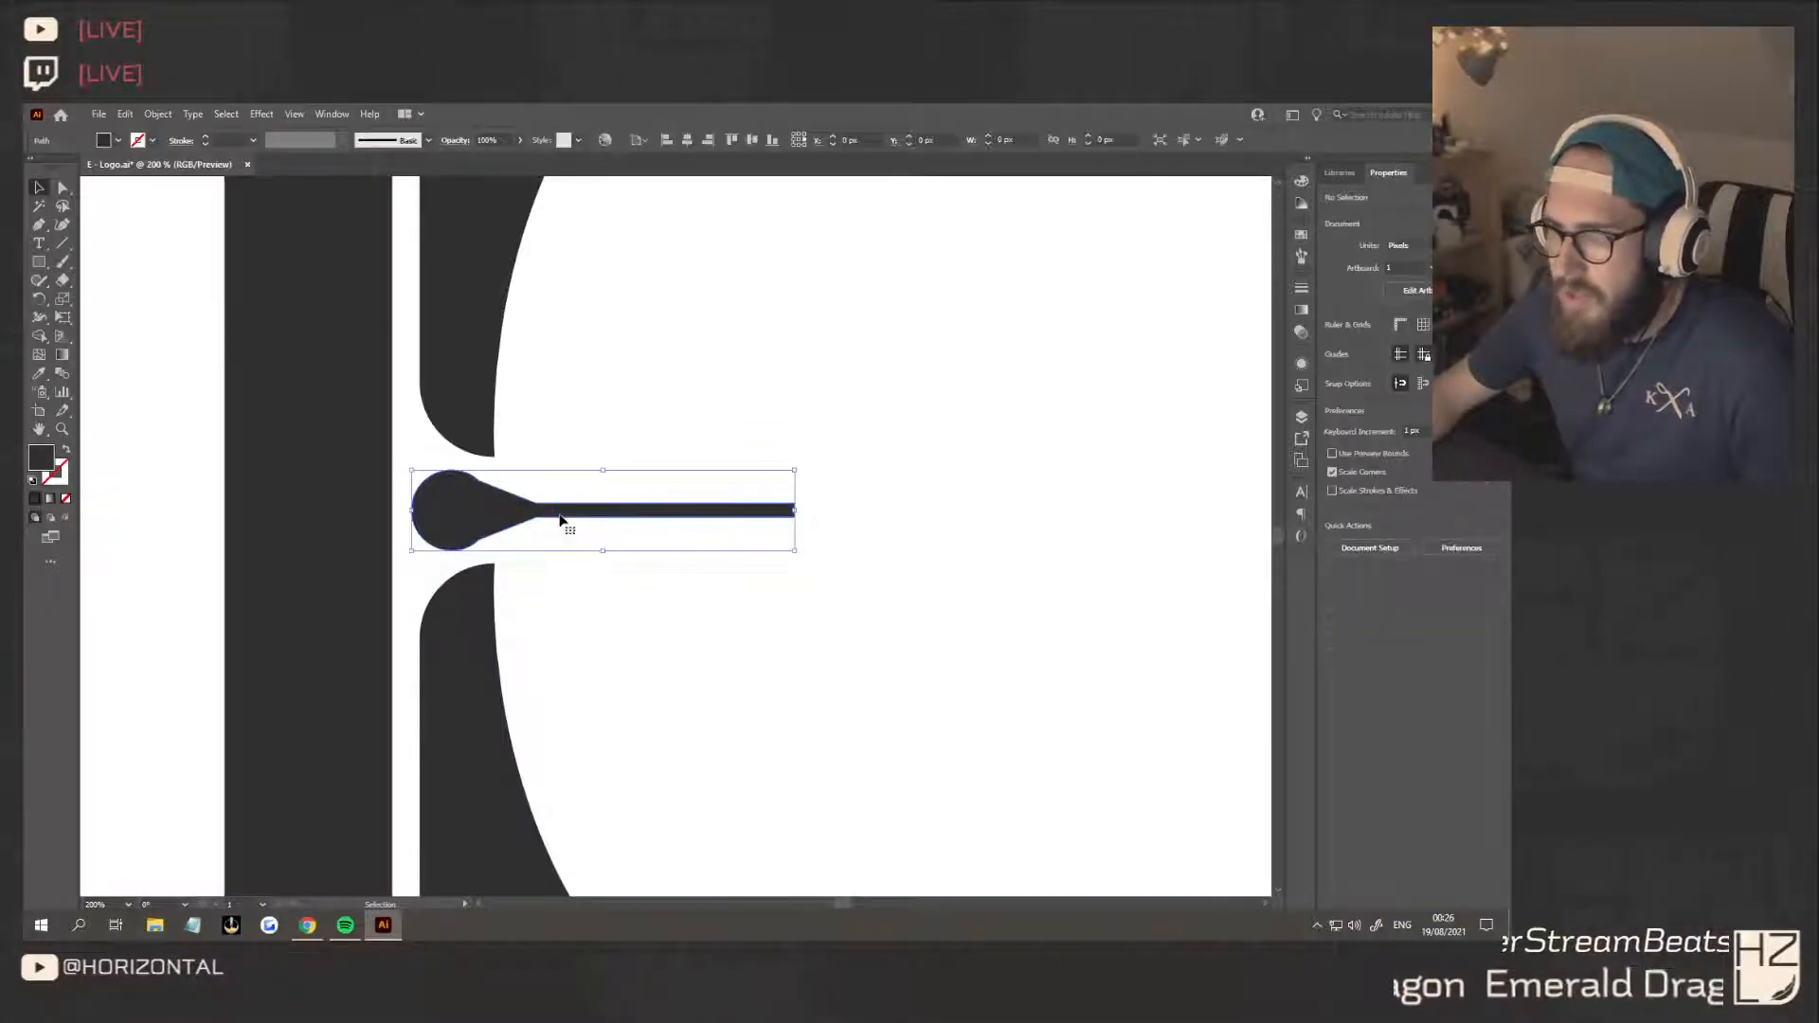
key("a")
left_click(538, 510)
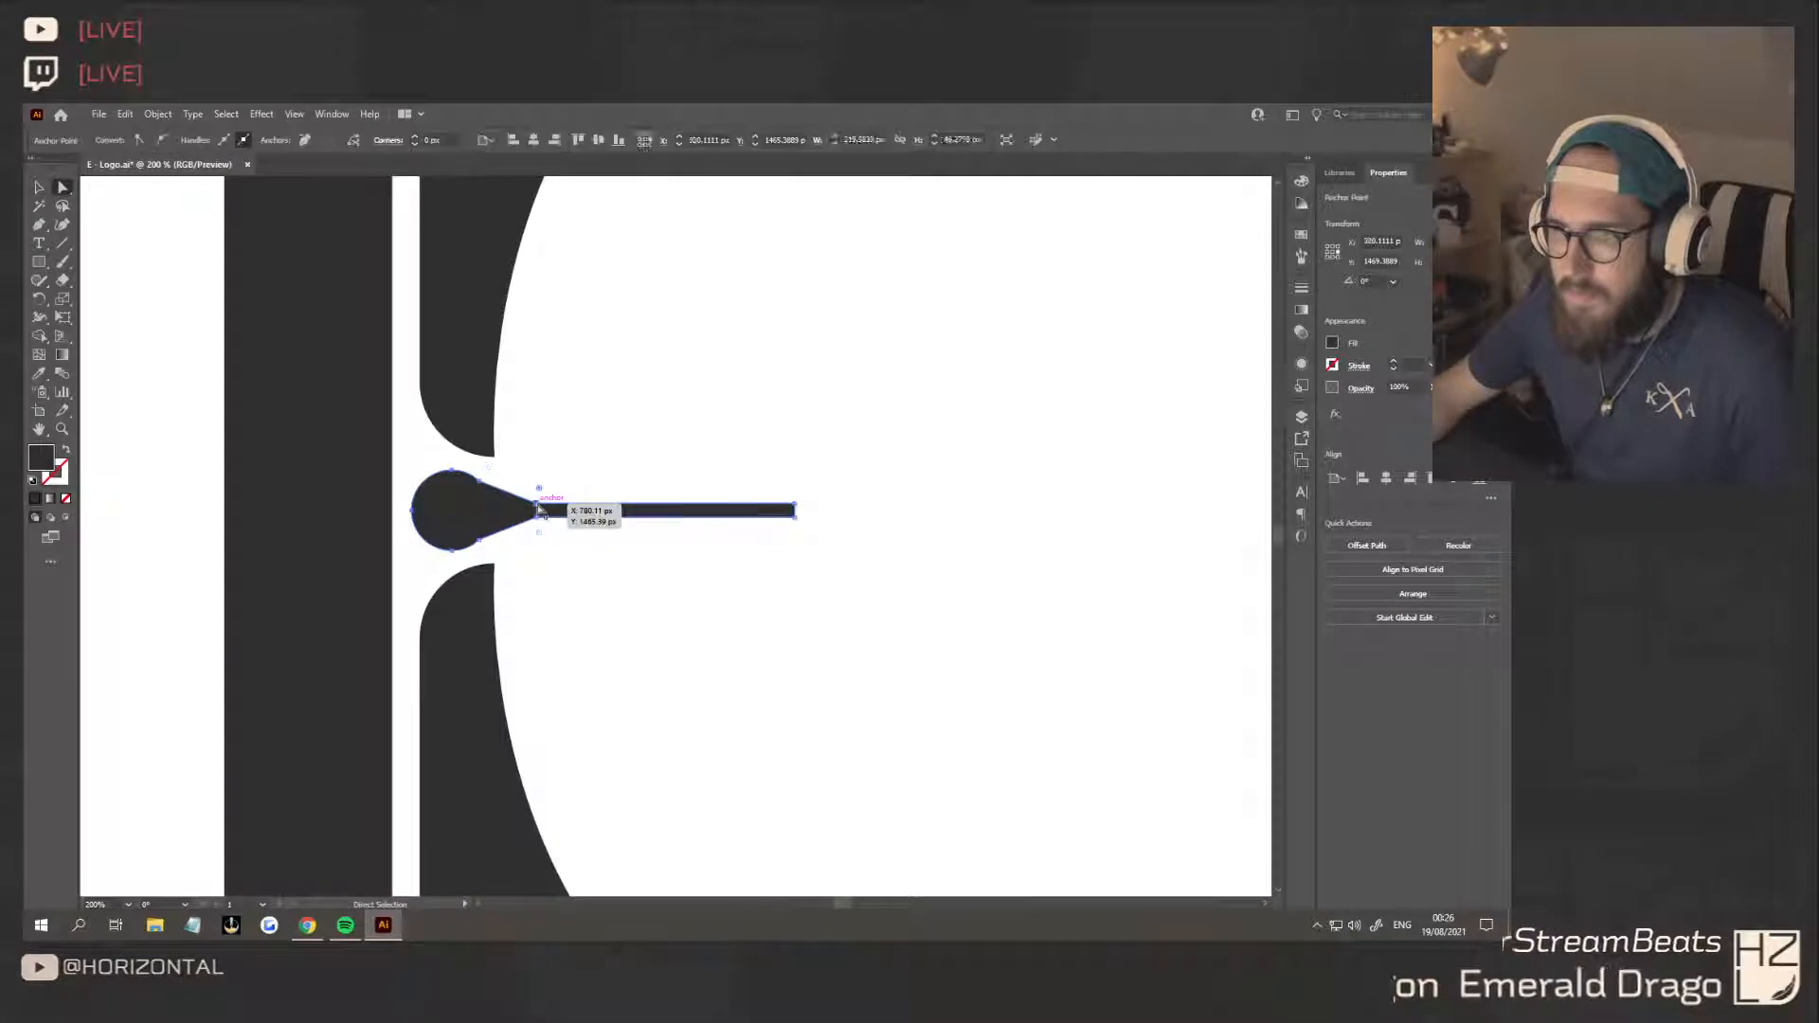
left_click_drag(542, 521, 1061, 876)
left_click(810, 676)
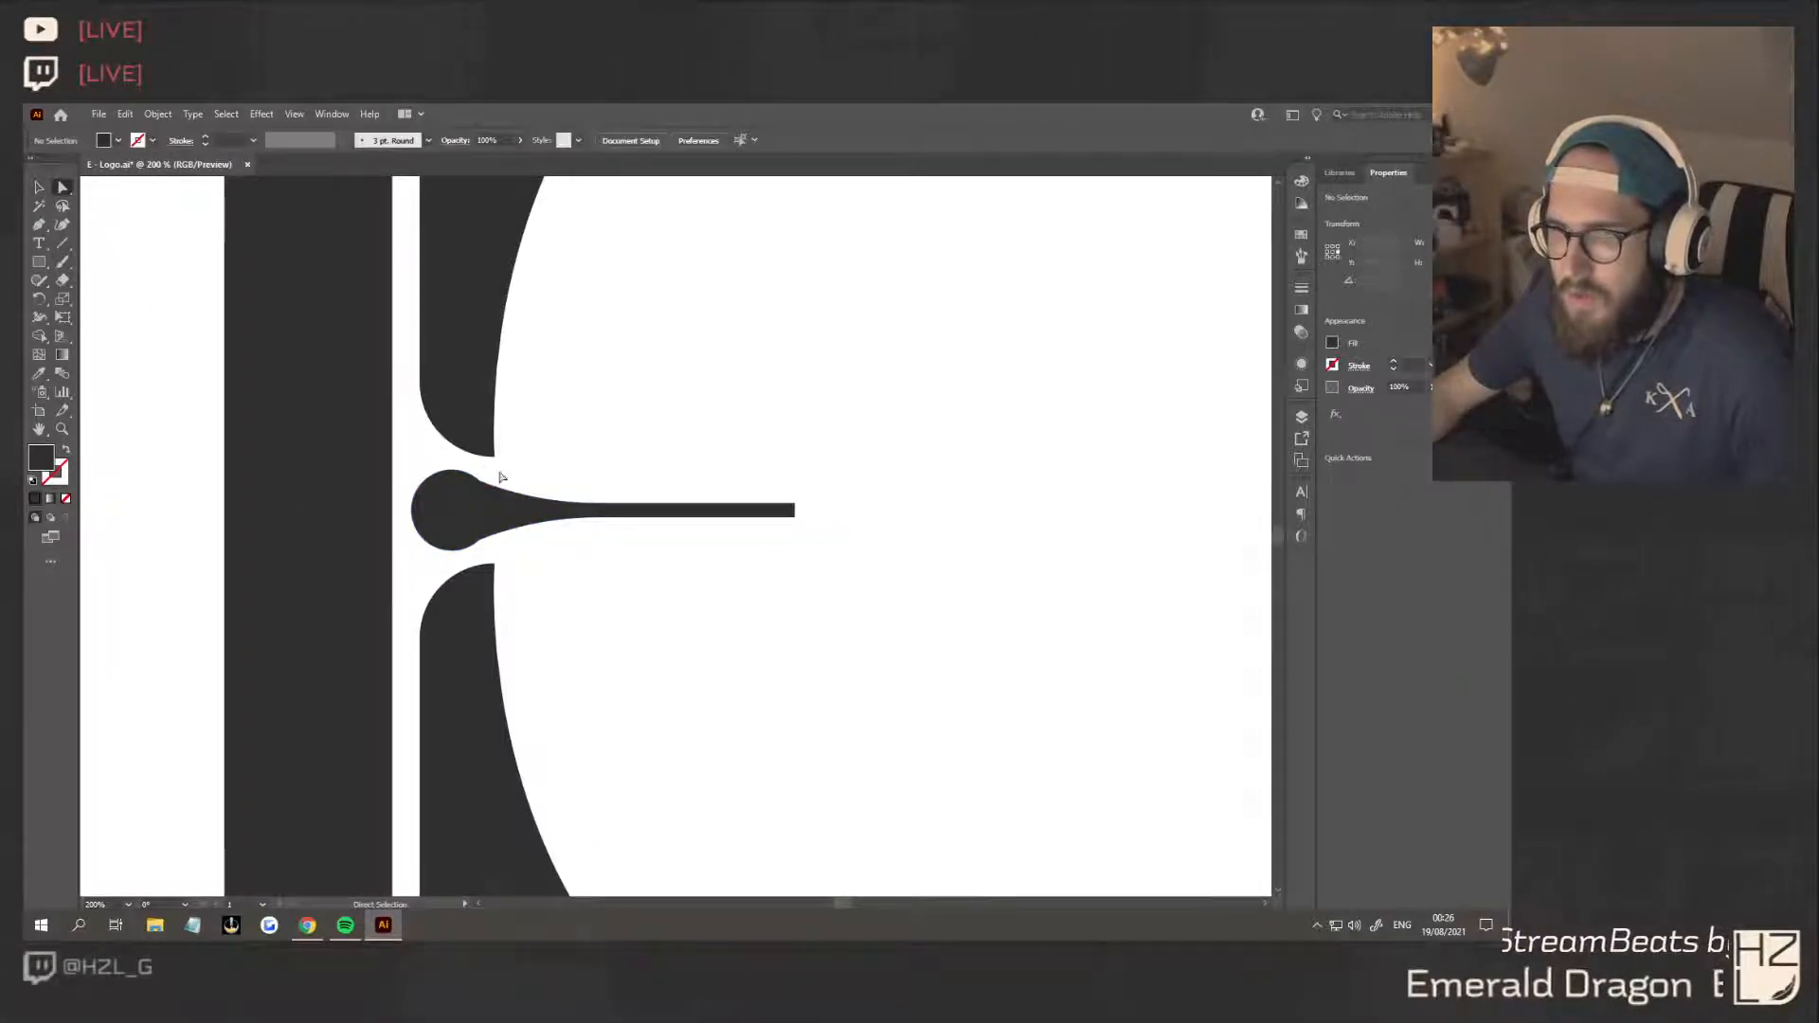
Slightly reduce the rounding at the bar and smooth the two corners where the wedge meets the circle
left_click(479, 480)
left_click(483, 538)
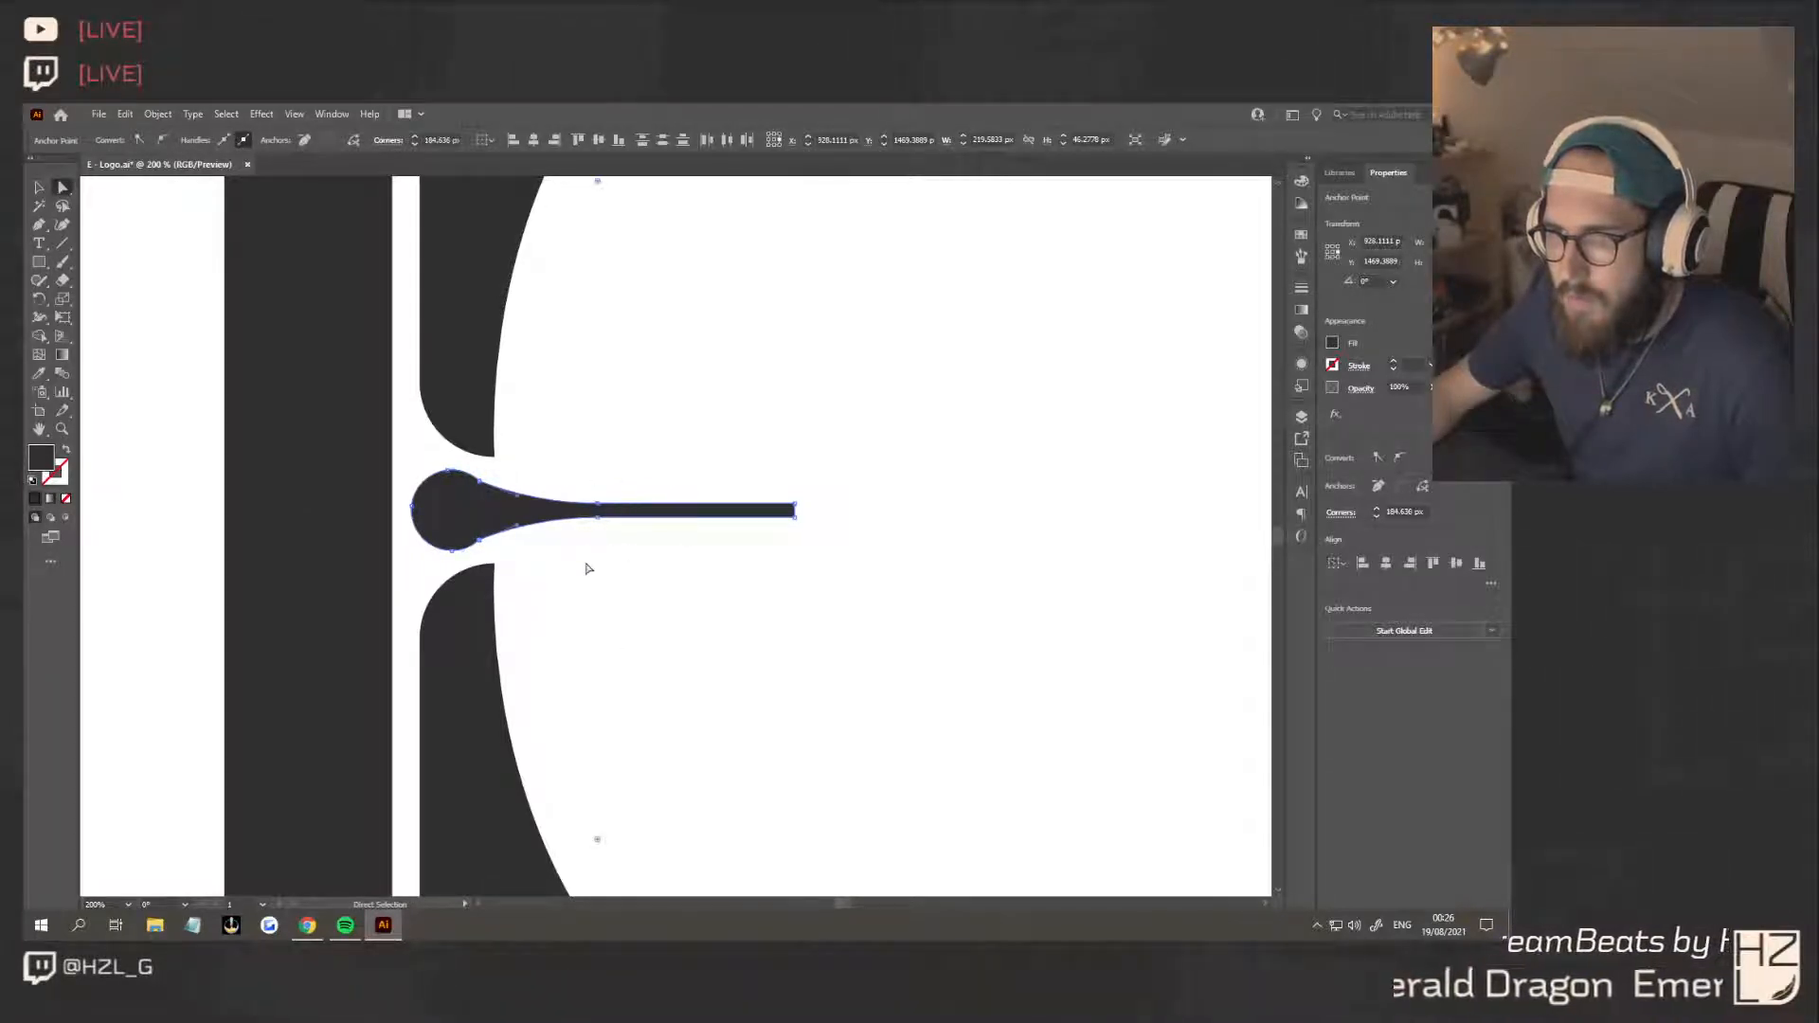
left_click_drag(600, 841, 583, 773)
left_click_drag(481, 492, 684, 372)
key("v")
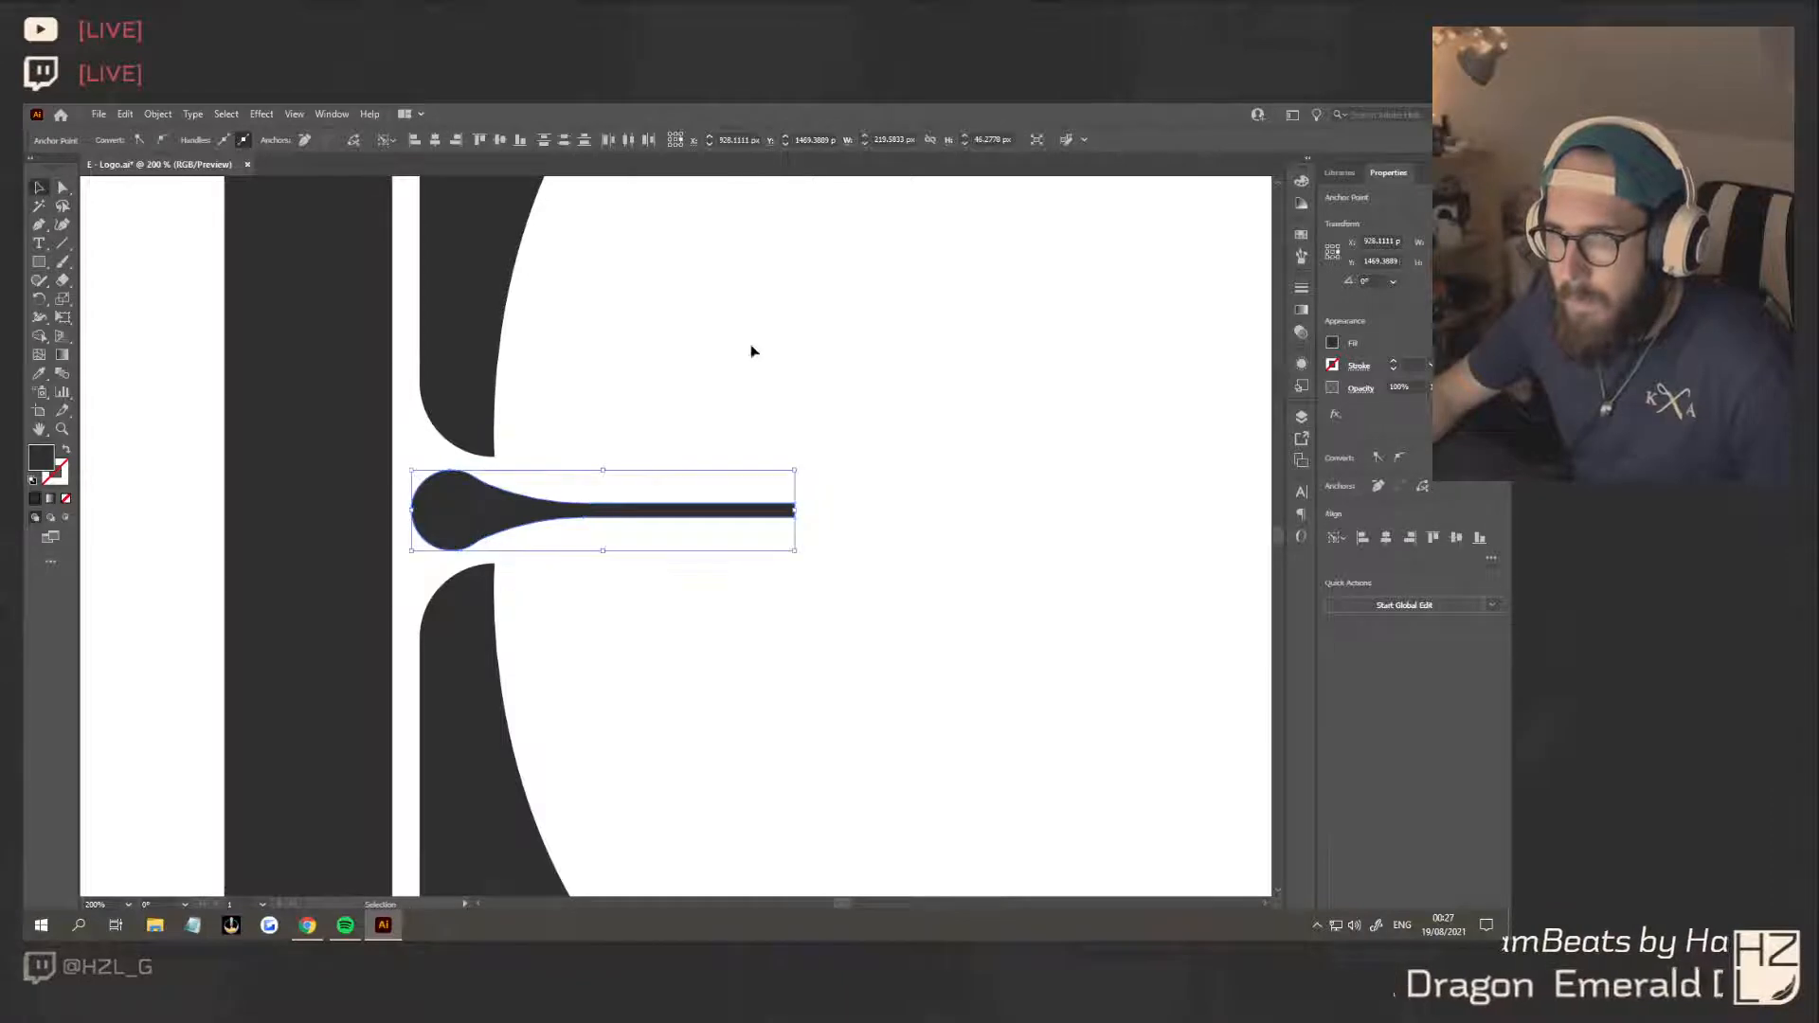
Reshape the bar's free end so that the middle arm tapers to a thin point
left_click(877, 597)
left_click(794, 513)
key("a")
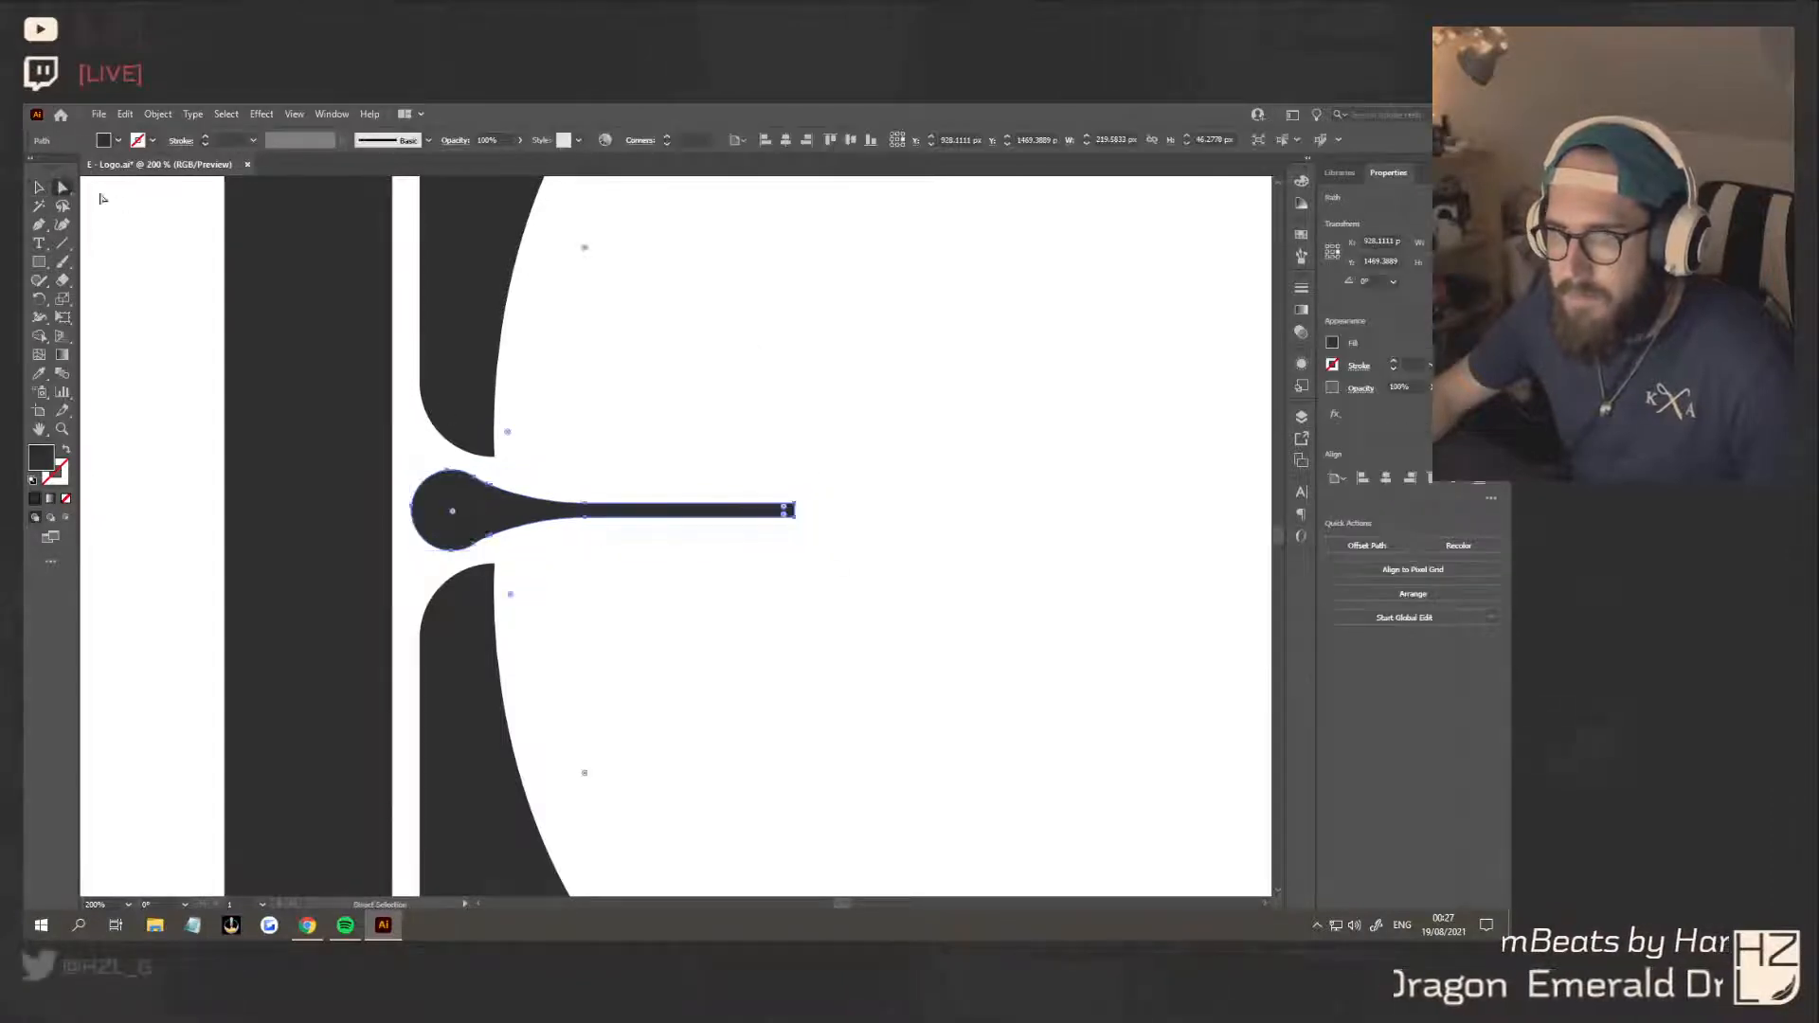
left_click(794, 512)
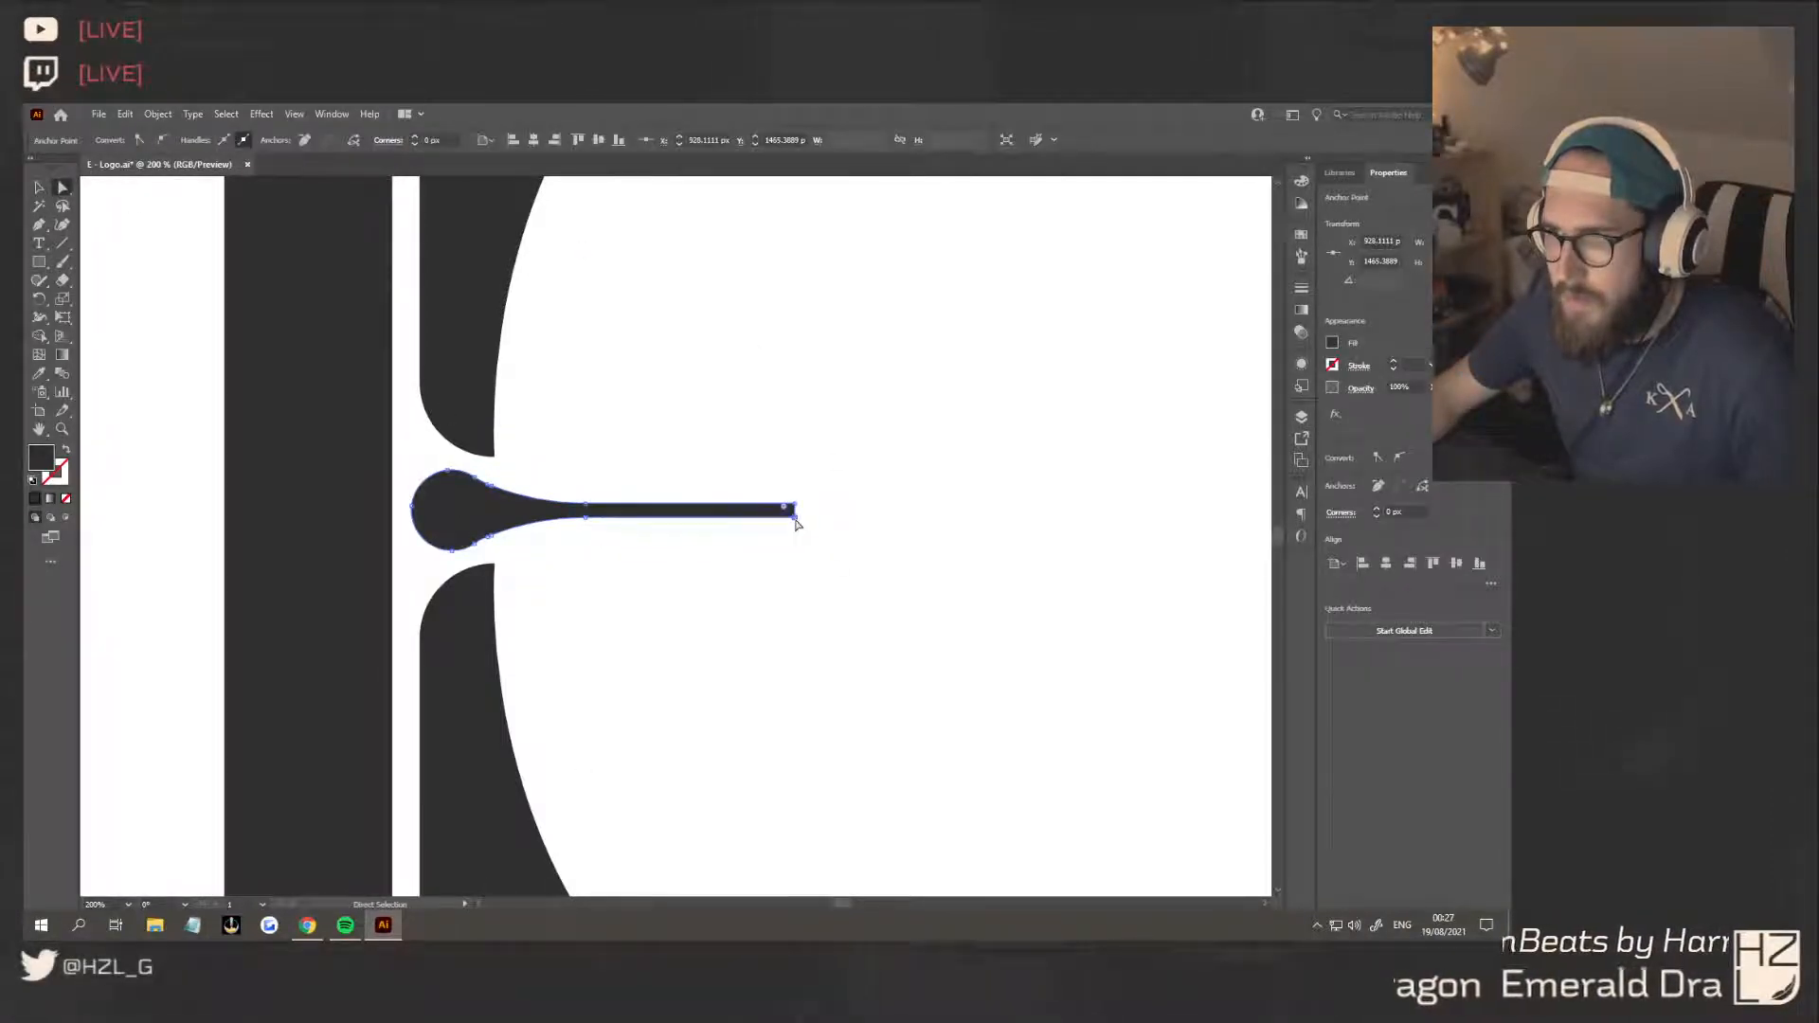
scroll(783, 515, "up", 3)
left_click_drag(777, 507, 779, 485)
left_click(785, 597)
Extend the middle arm's pointed tip outward until the arm is about 280 px long
scroll(784, 597, "down", 10)
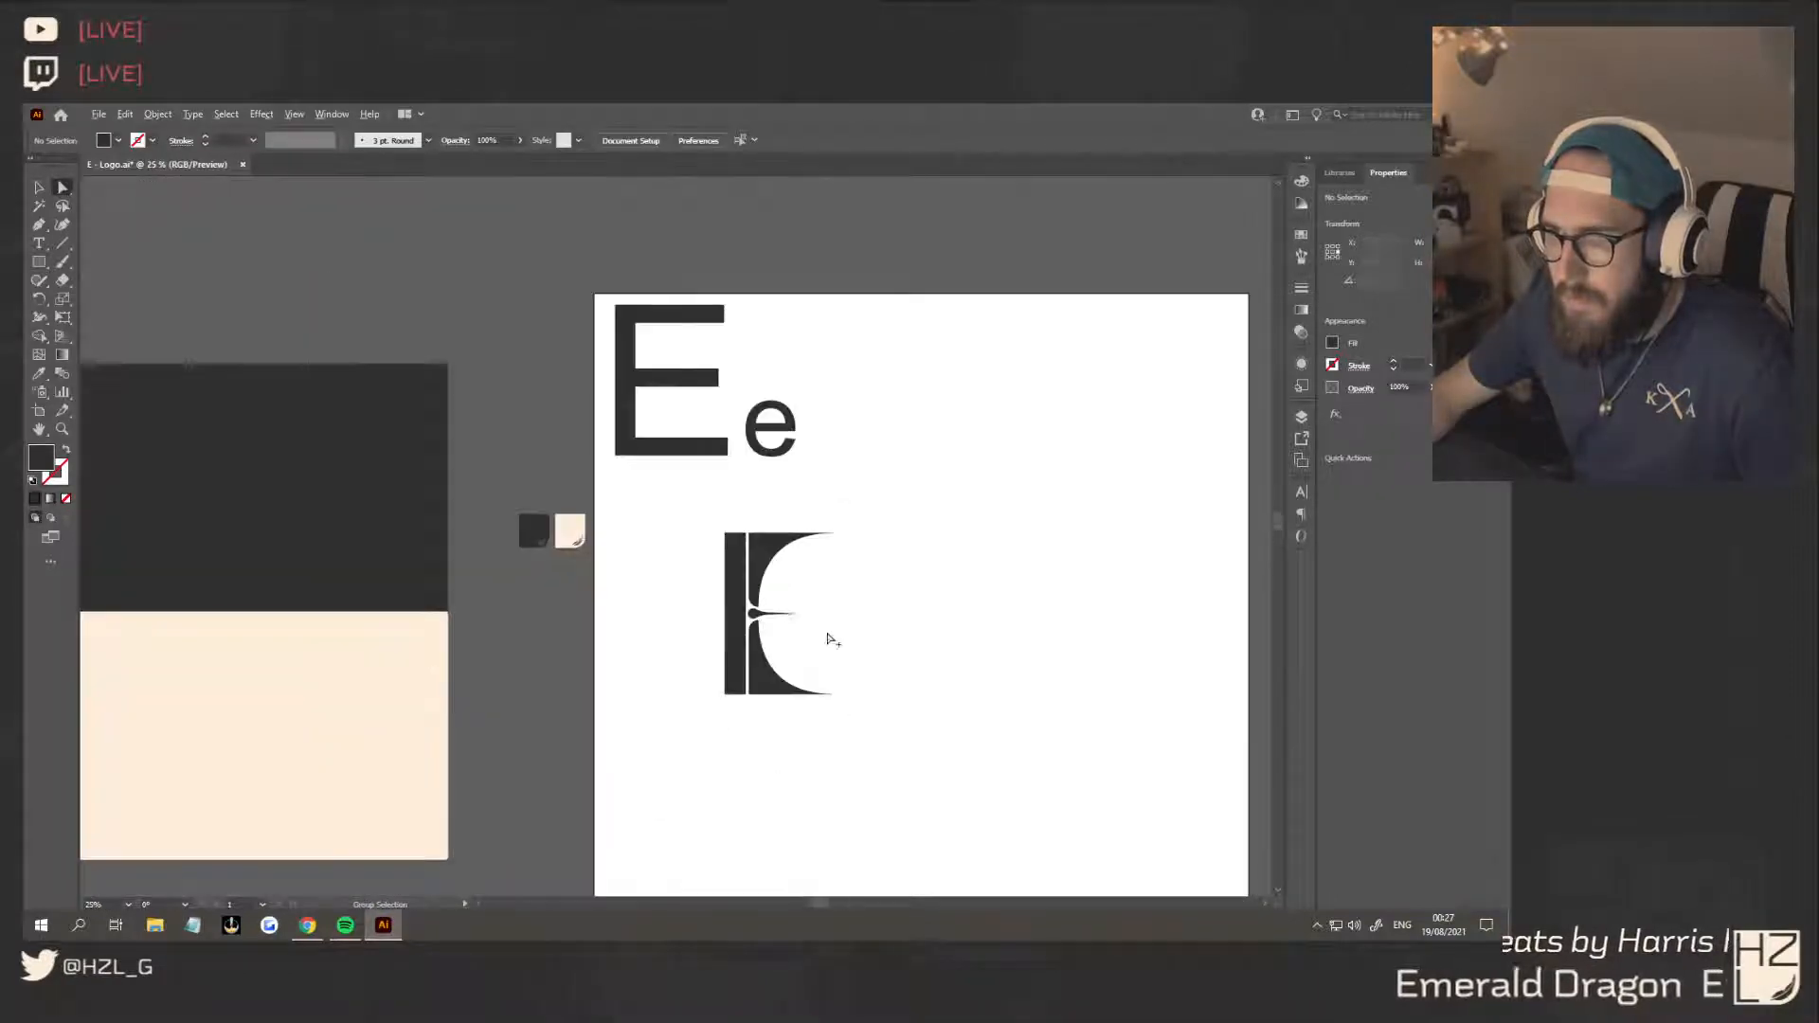
left_click(40, 189)
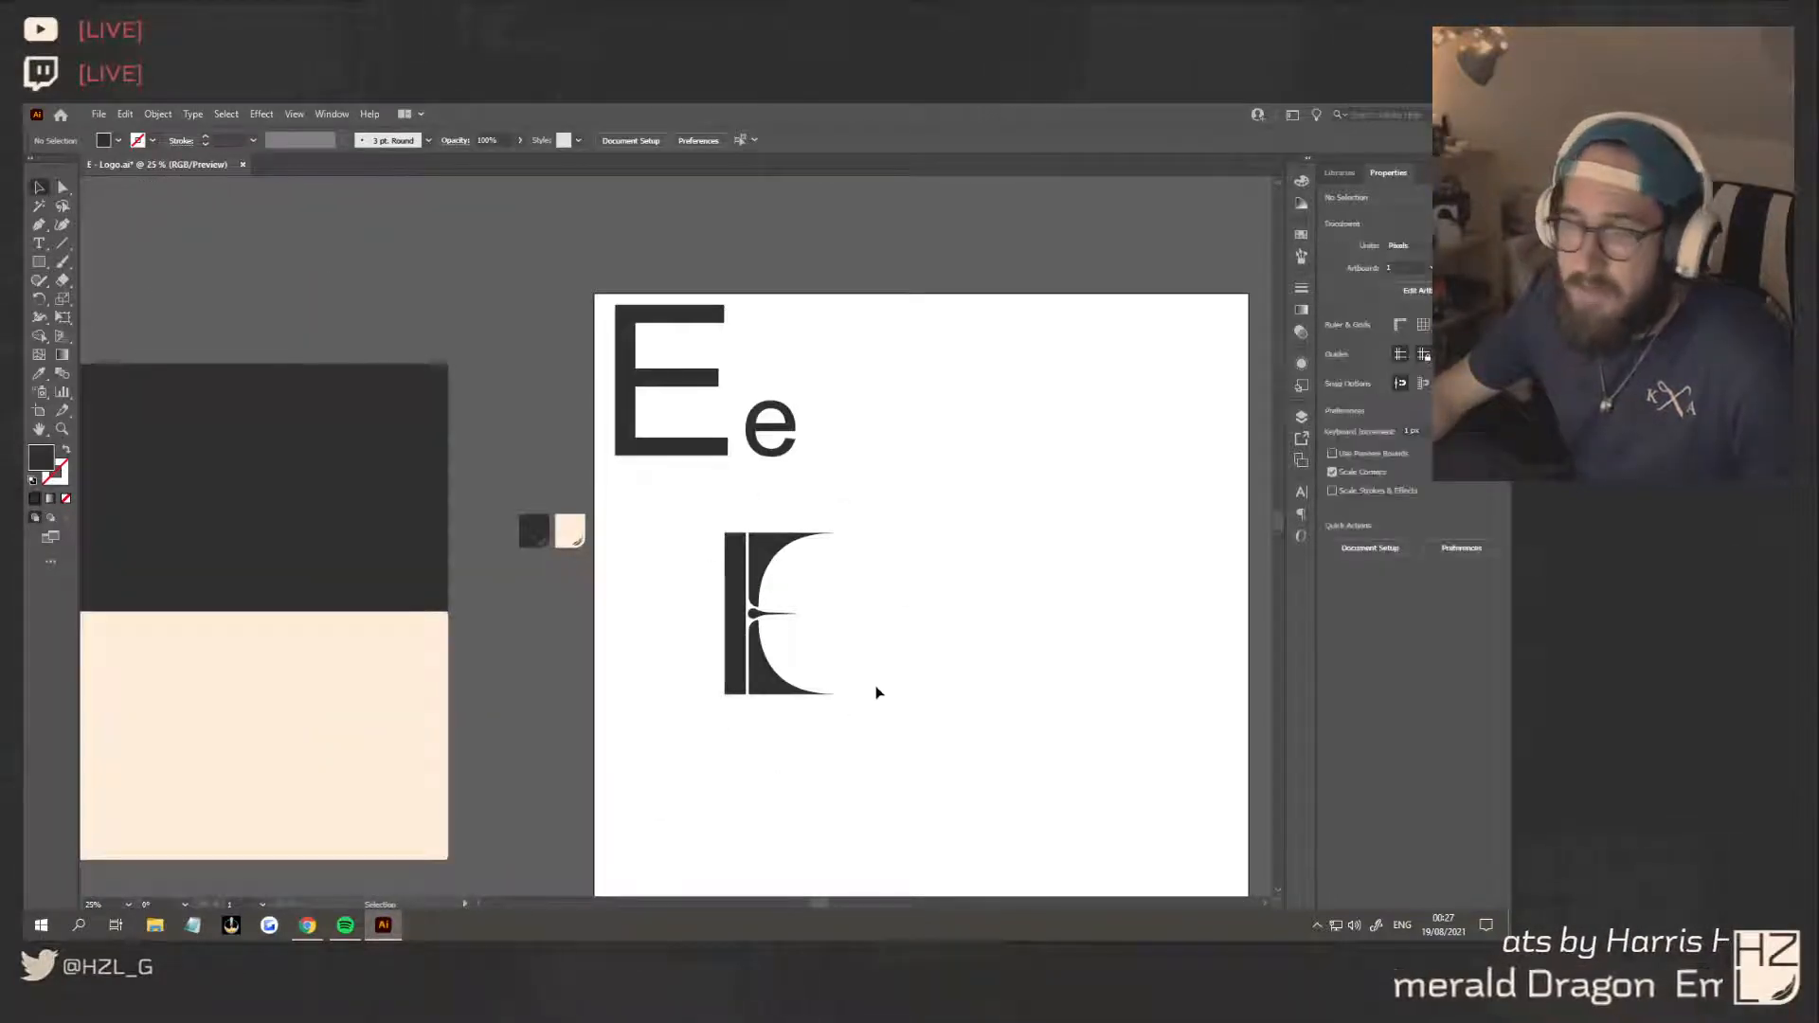
scroll(873, 692, "right", 2)
scroll(873, 693, "up", 1)
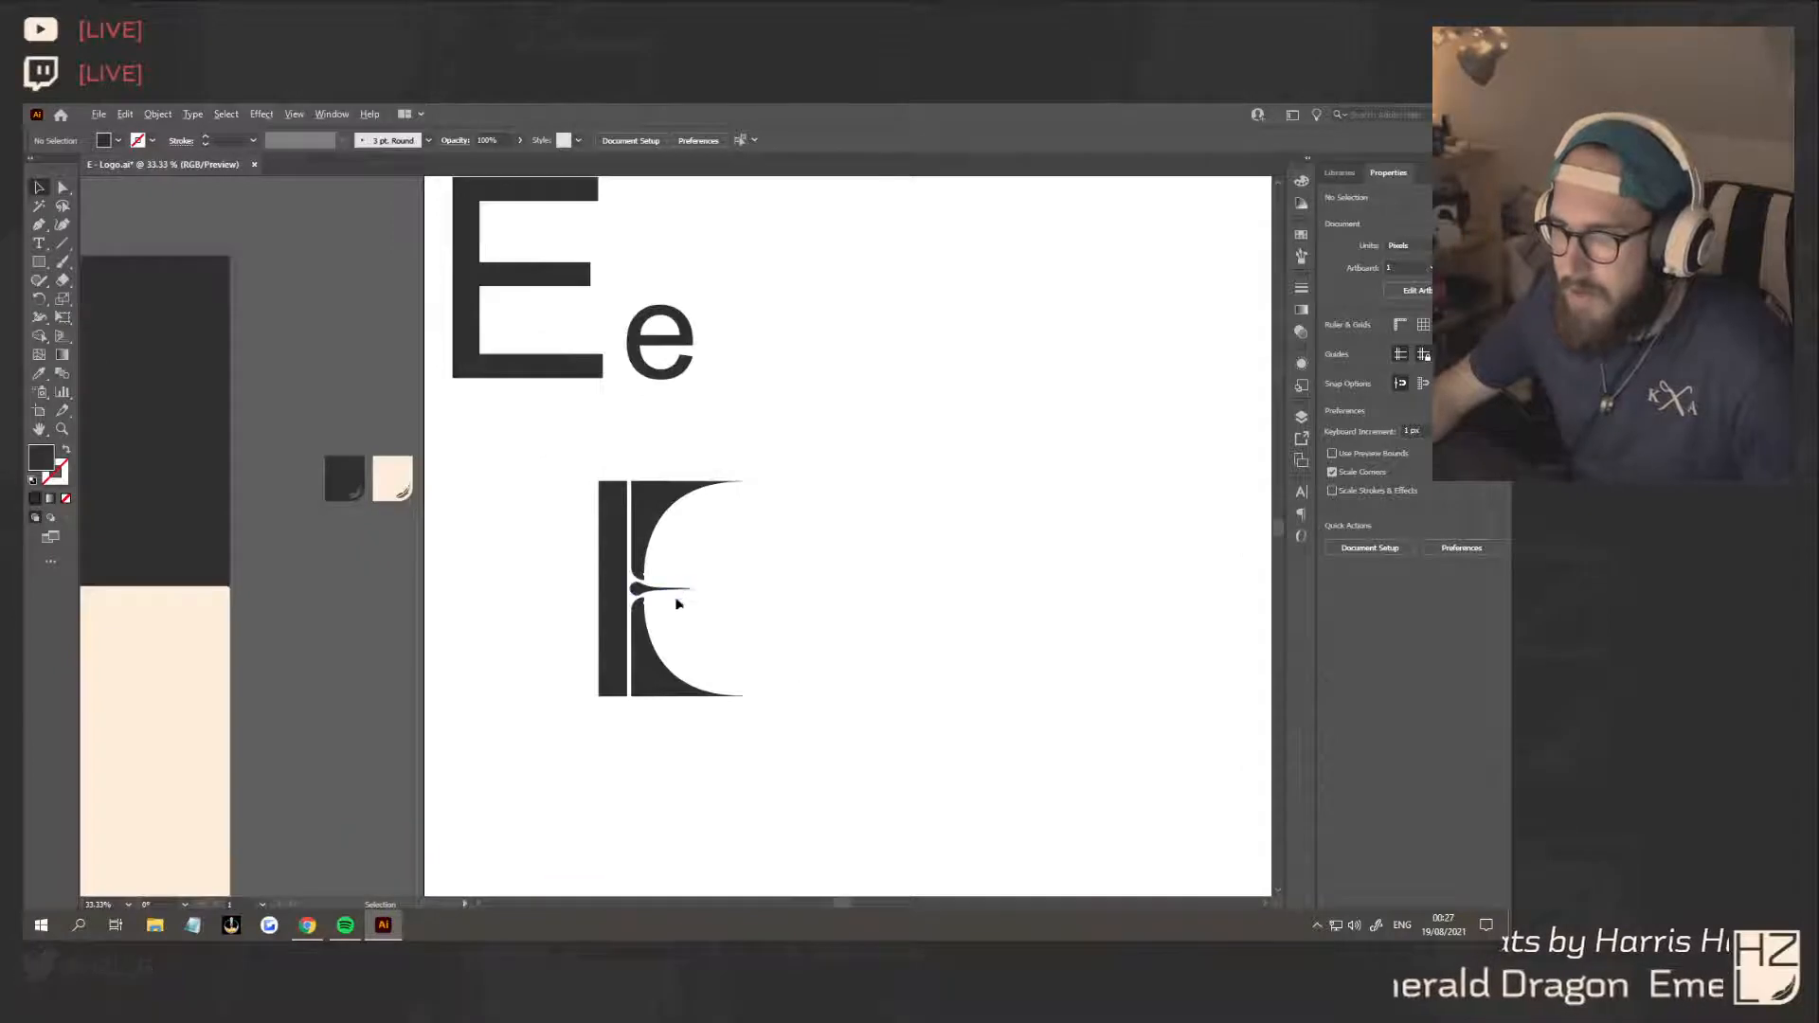
scroll(673, 594, "up", 2)
left_click(616, 578)
key("a")
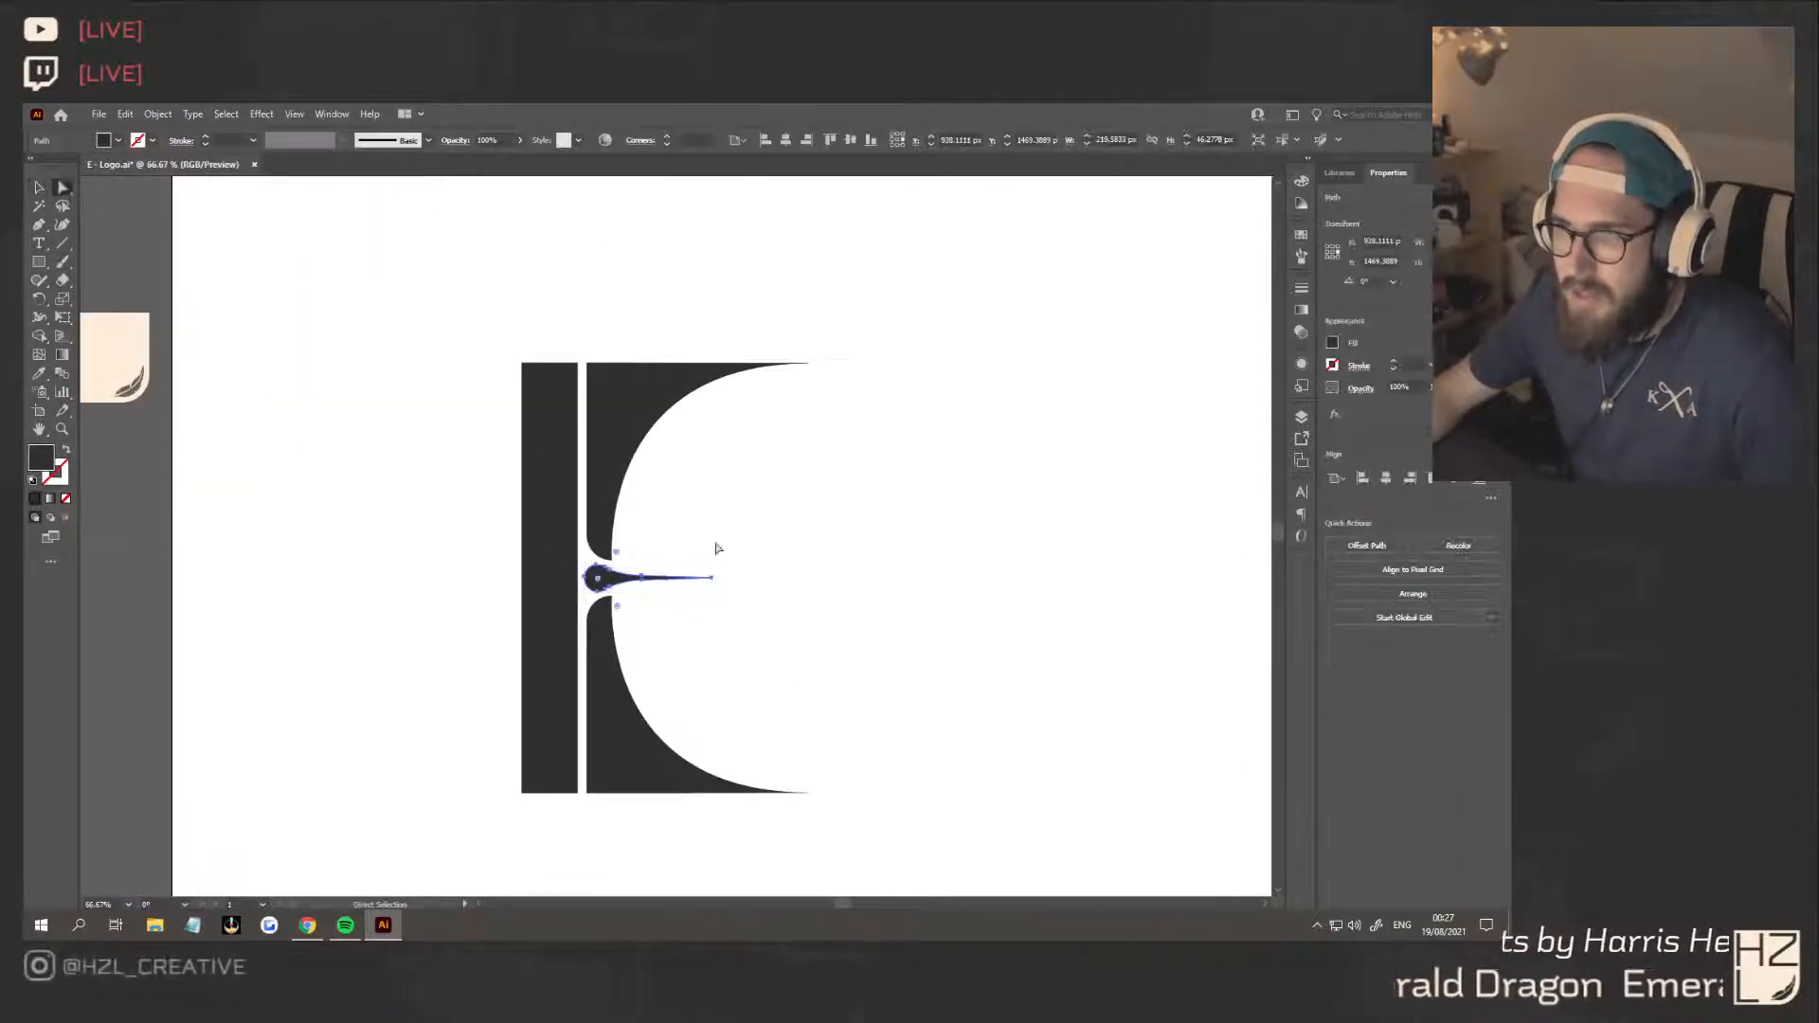
left_click(713, 578)
left_click_drag(713, 581, 748, 582)
left_click(780, 629)
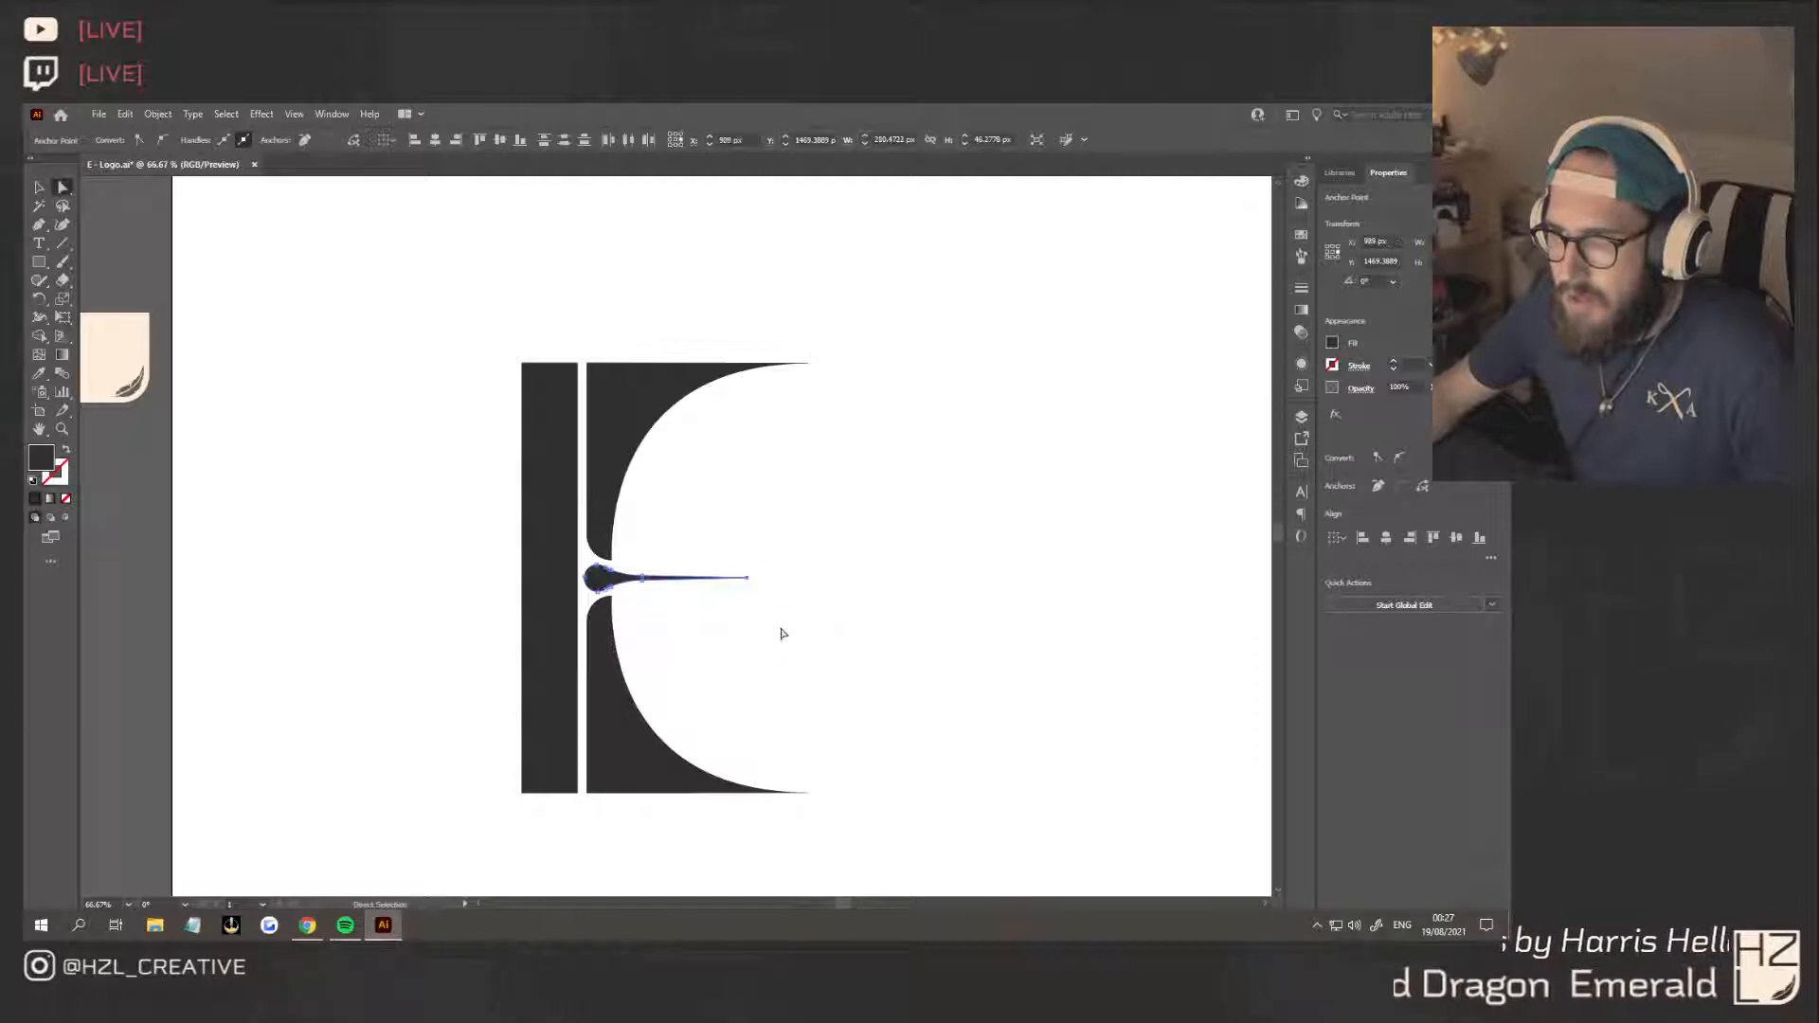
Examine the whole letter E and how its middle arm sits between the curved serif shapes
scroll(779, 630, "up", 5)
scroll(1000, 698, "down", 5)
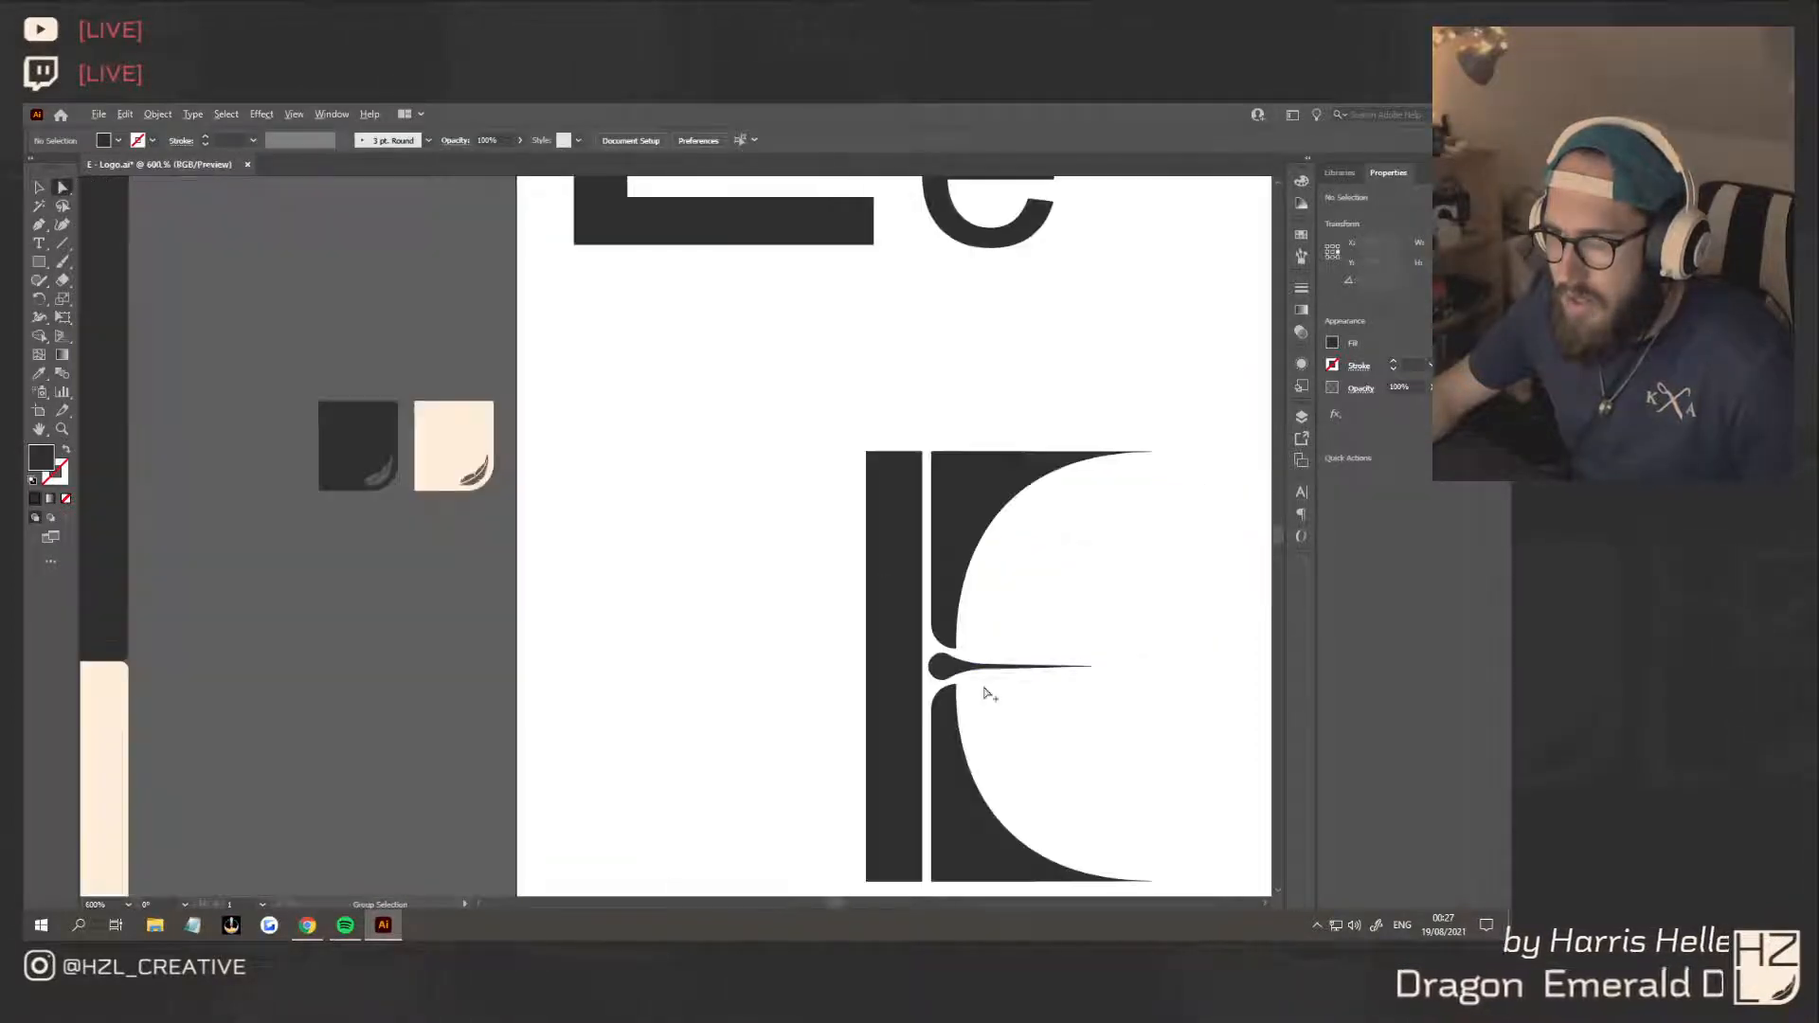
scroll(995, 703, "right", 3)
scroll(974, 702, "down", 1)
scroll(974, 704, "down", 3)
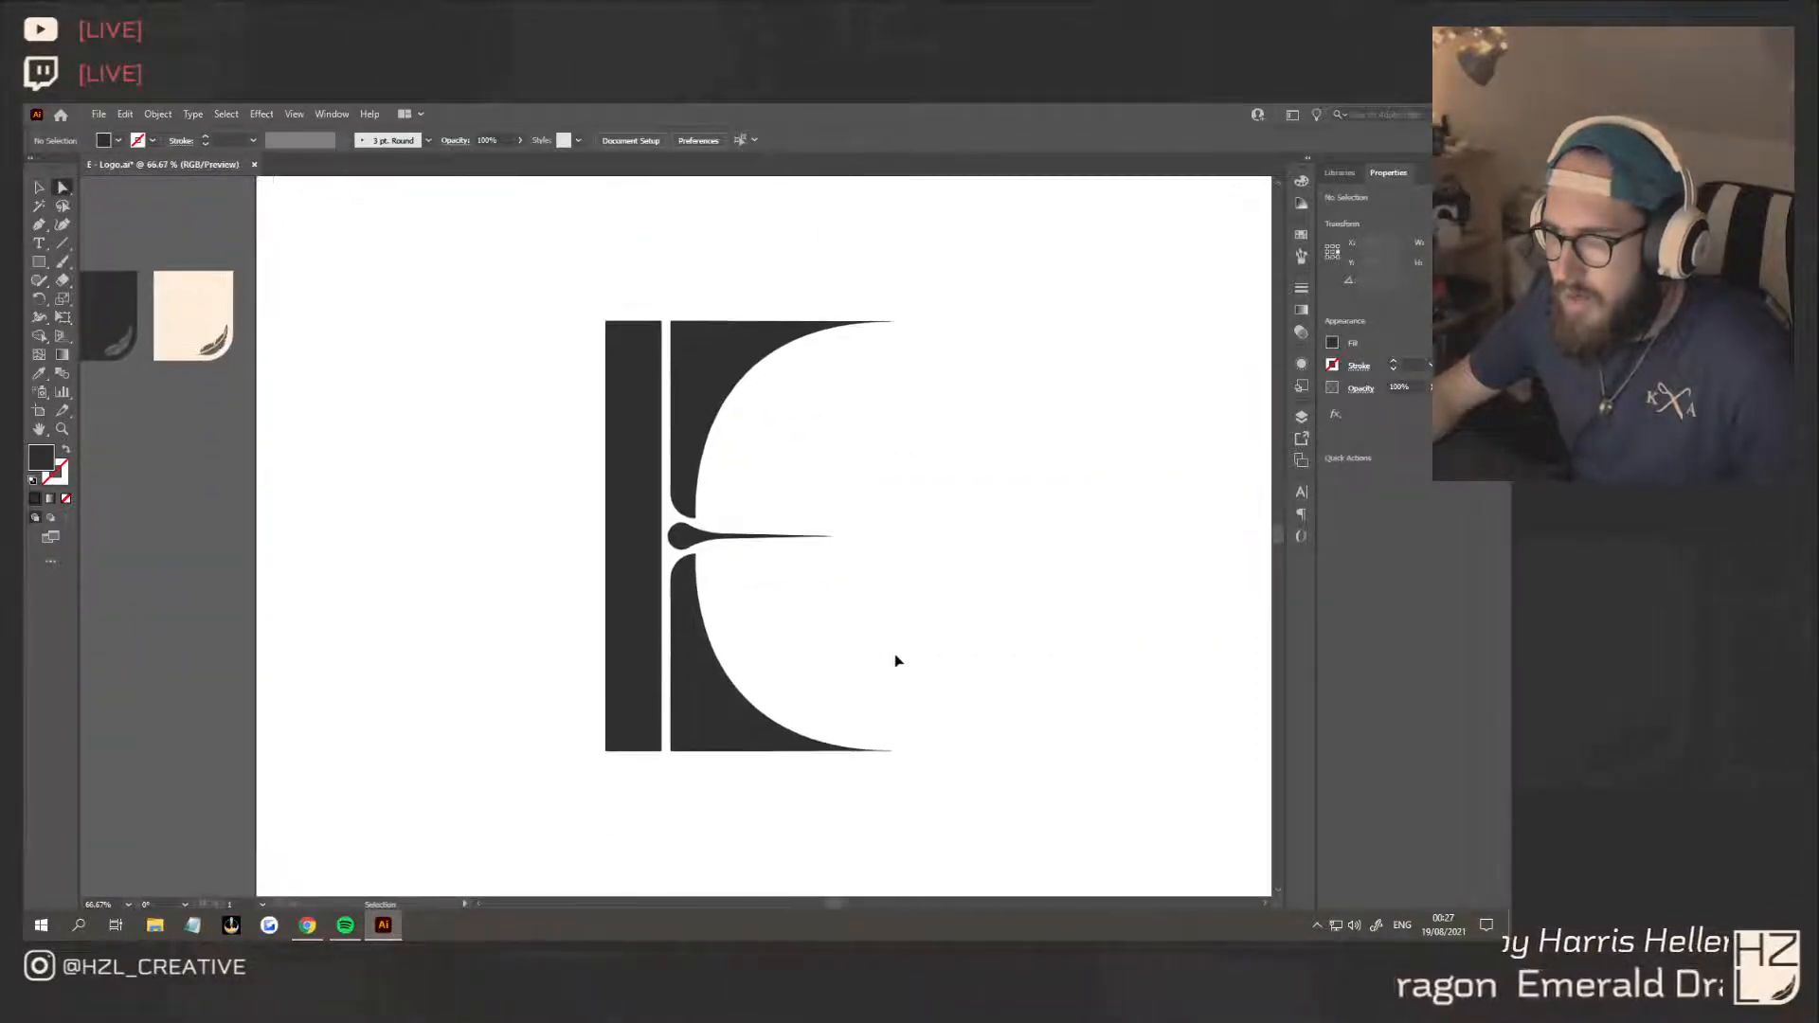
scroll(893, 658, "right", 3)
left_click(45, 193)
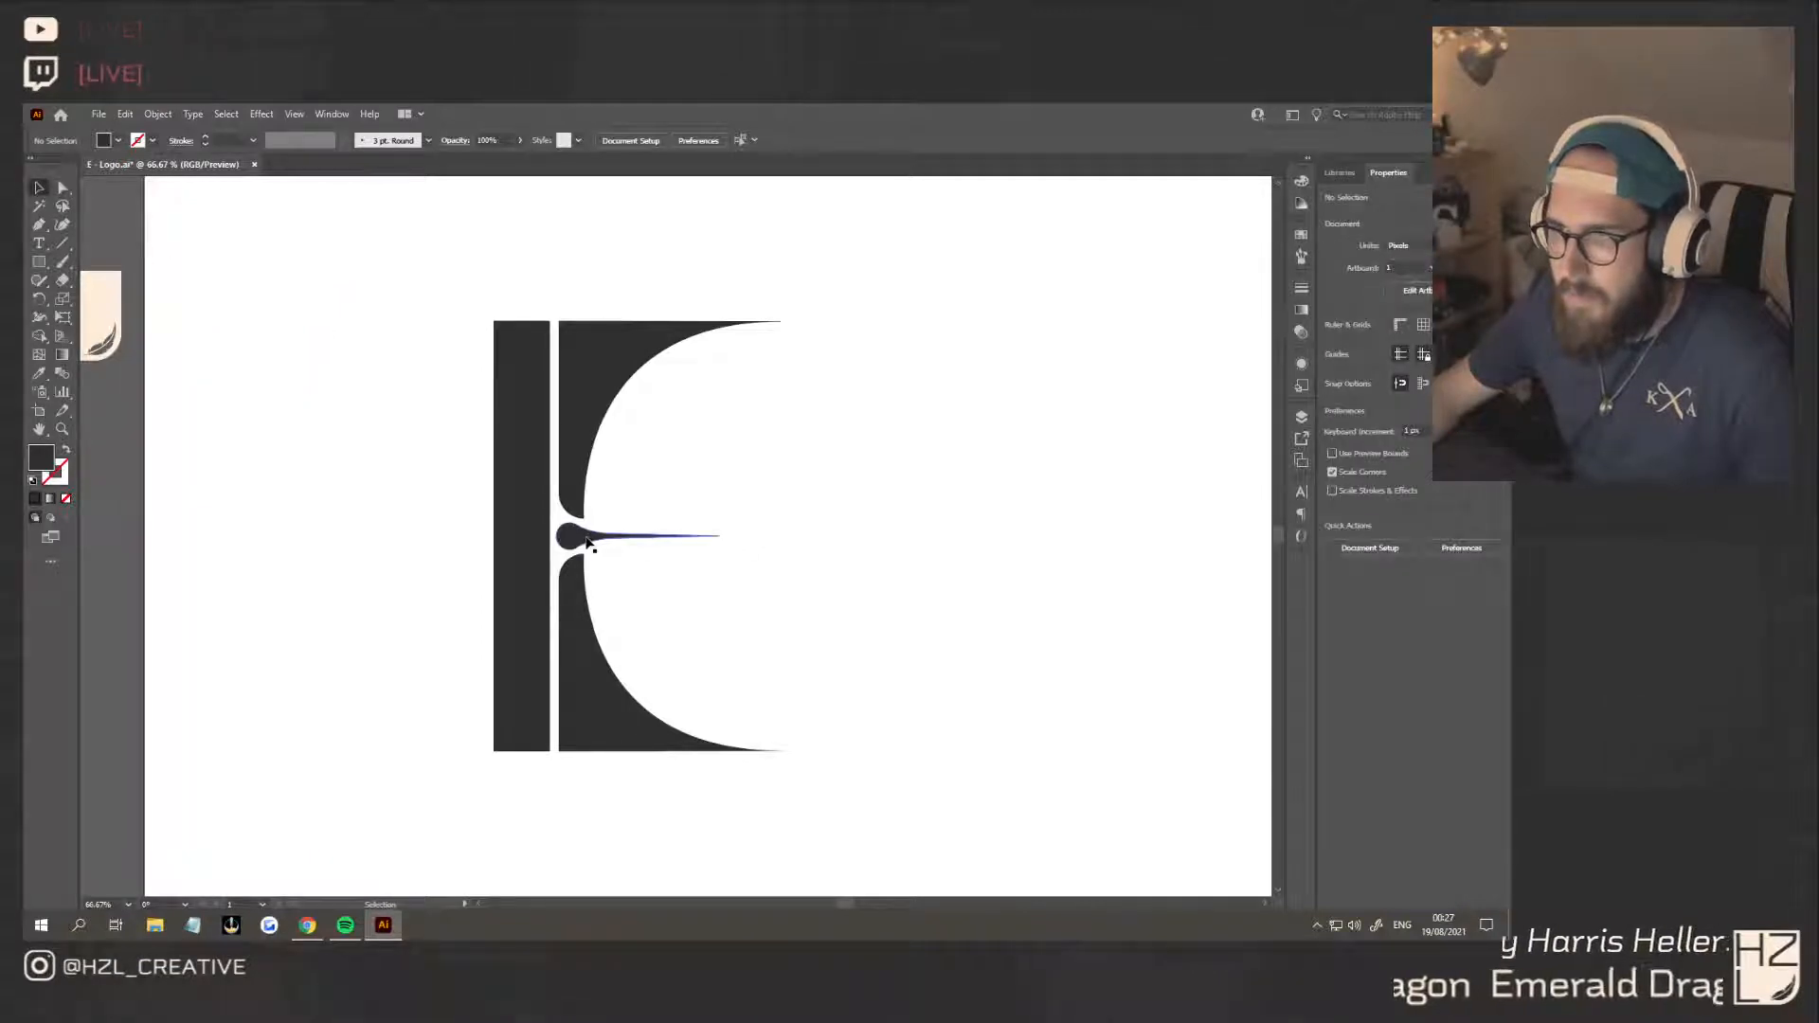
left_click_drag(588, 543, 654, 543)
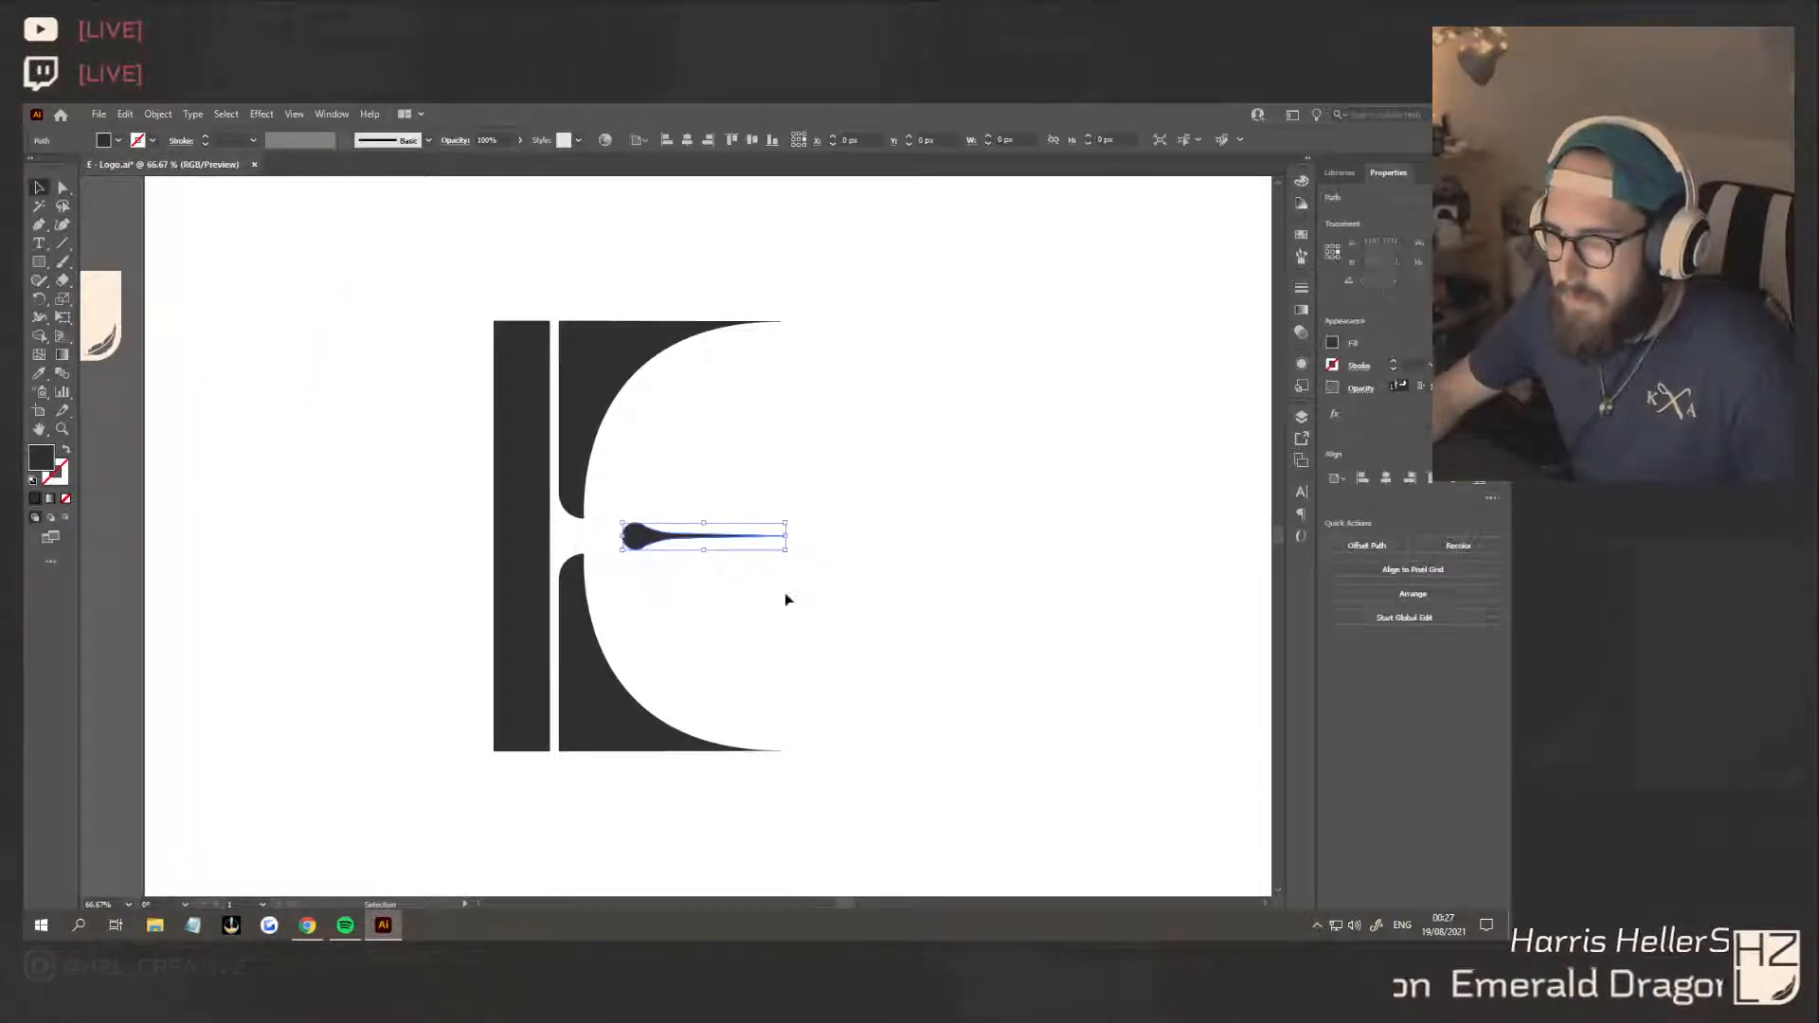
left_click(846, 603)
Duplicate the E alongside the original beneath the Ee reference letters and widen the copy's stem to about 212 px
scroll(902, 674, "down", 2)
scroll(900, 673, "right", 3)
scroll(889, 673, "right", 1)
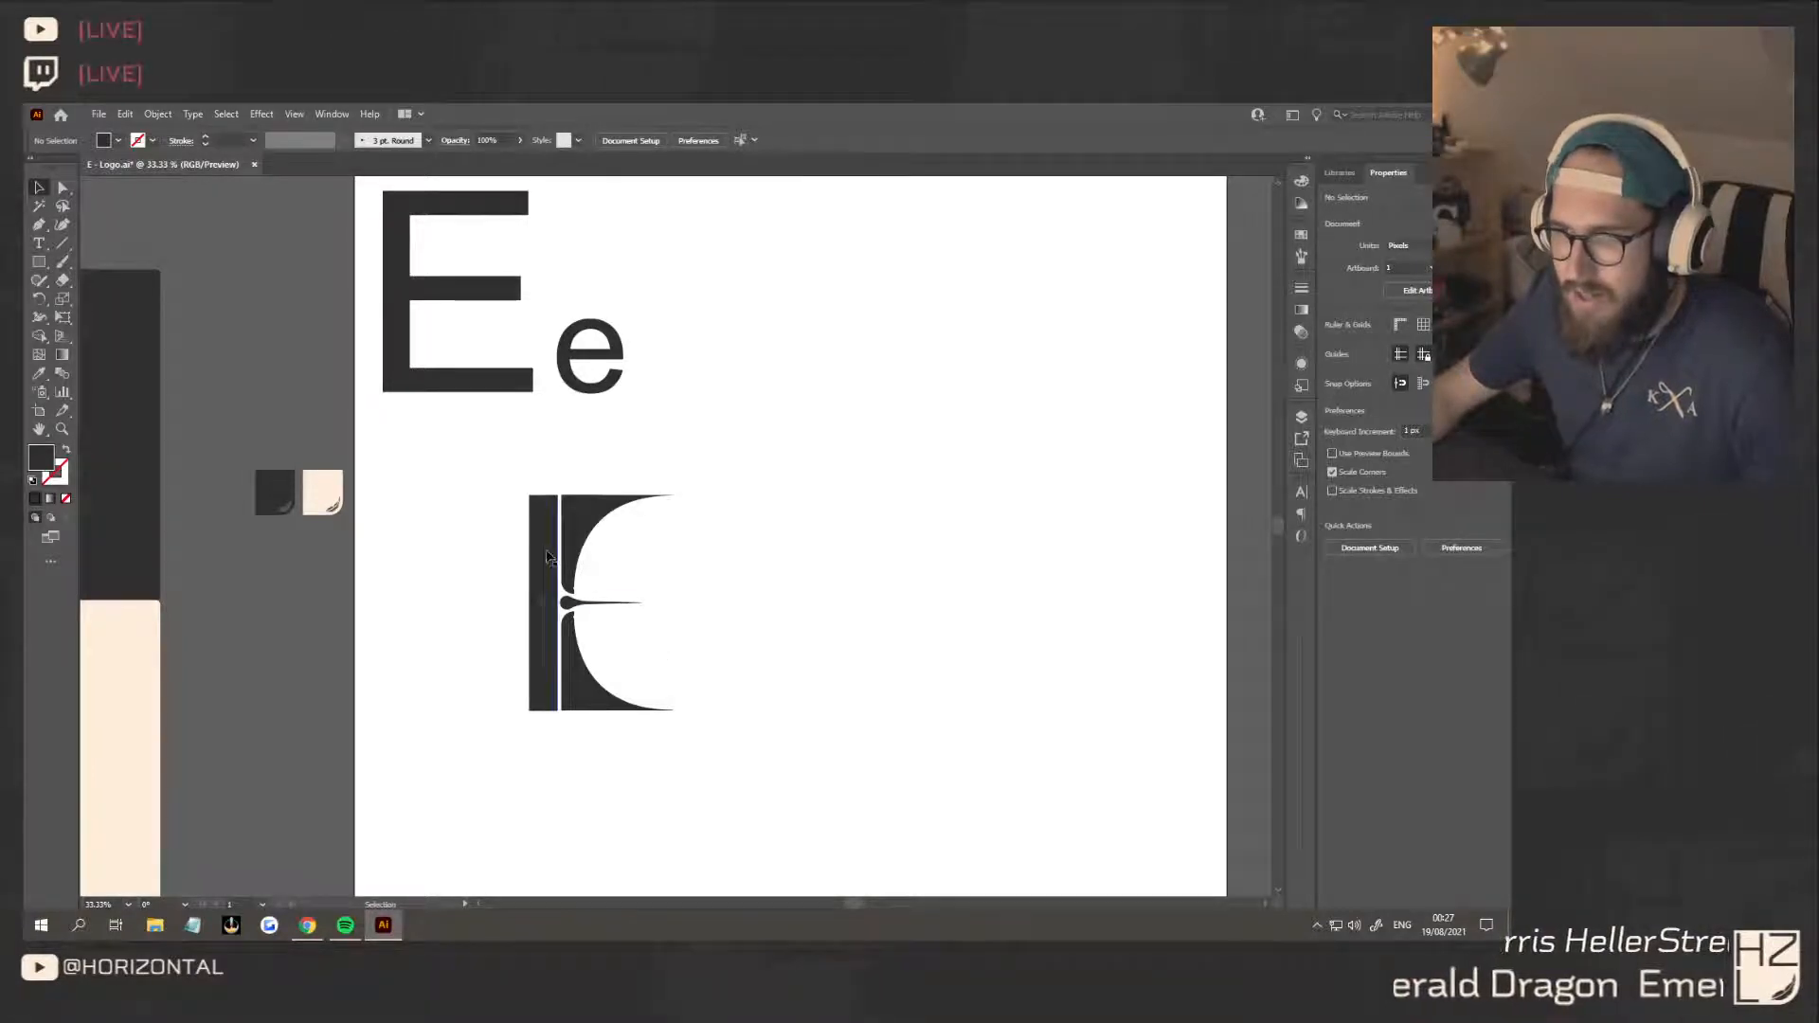
left_click_drag(728, 779, 457, 457)
left_click_drag(541, 539, 614, 549)
left_click(661, 548)
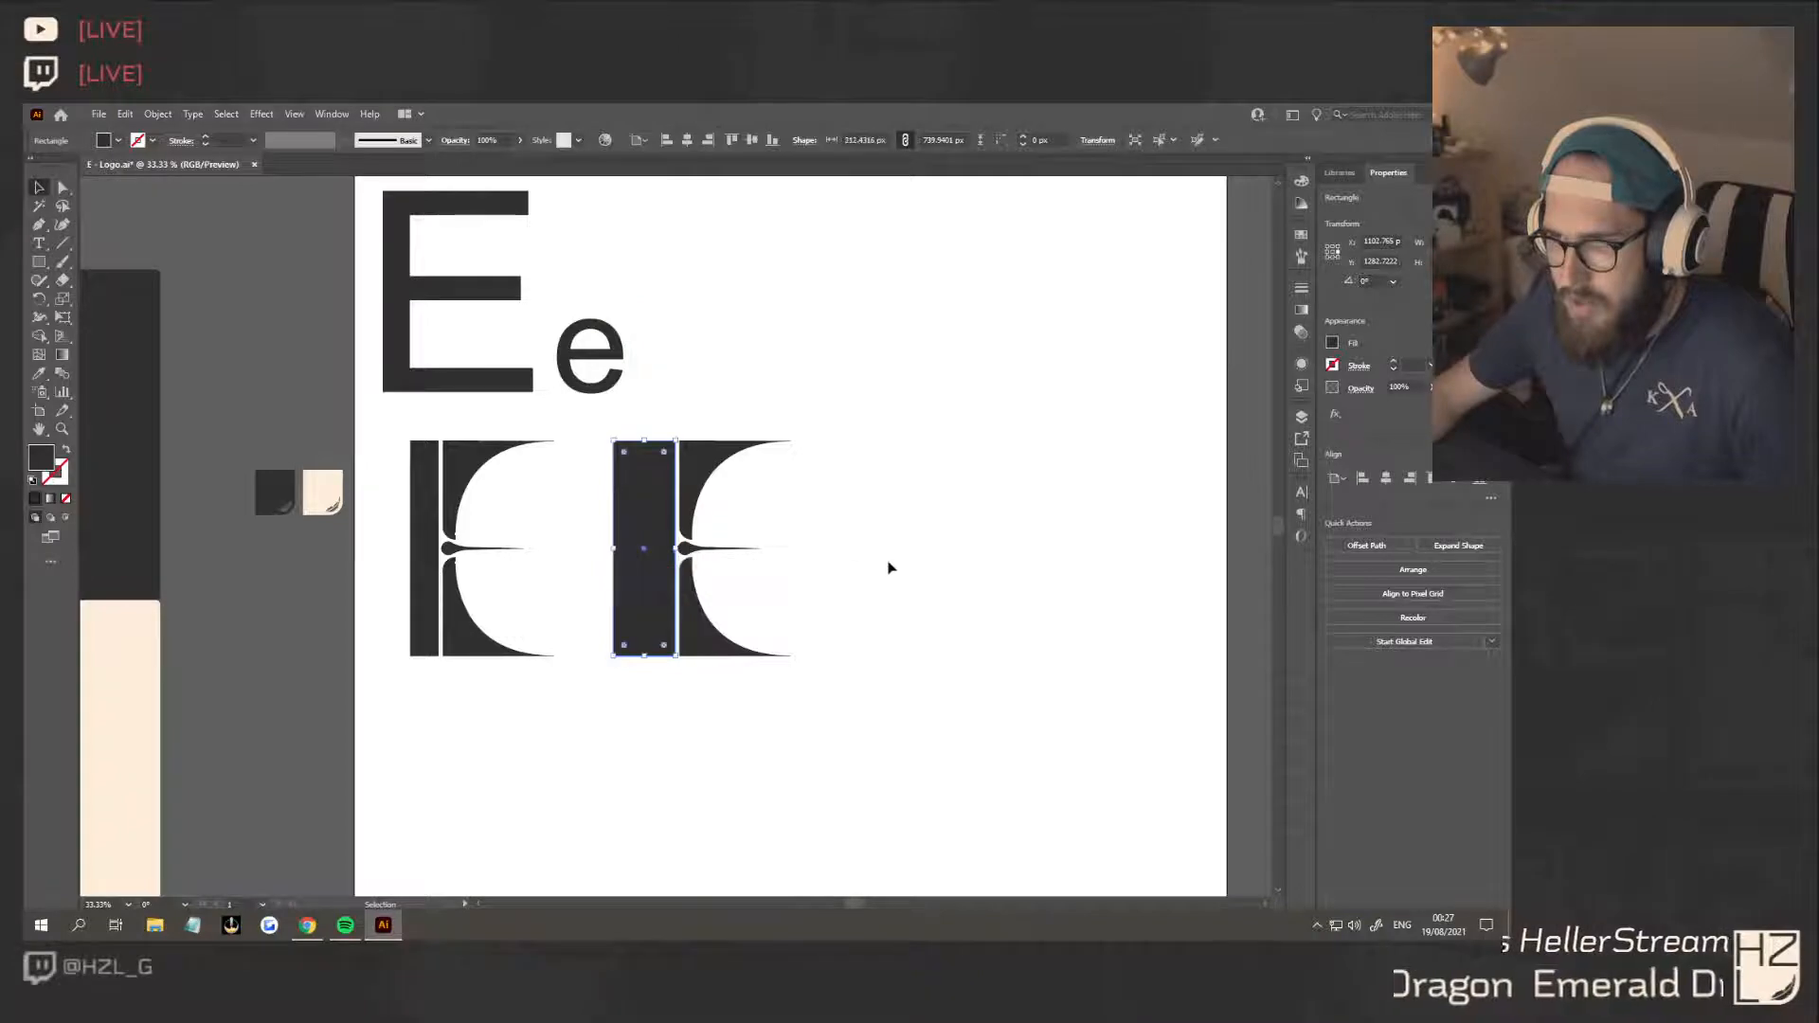
left_click(885, 564)
scroll(885, 669, "down", 2)
scroll(885, 670, "up", 2)
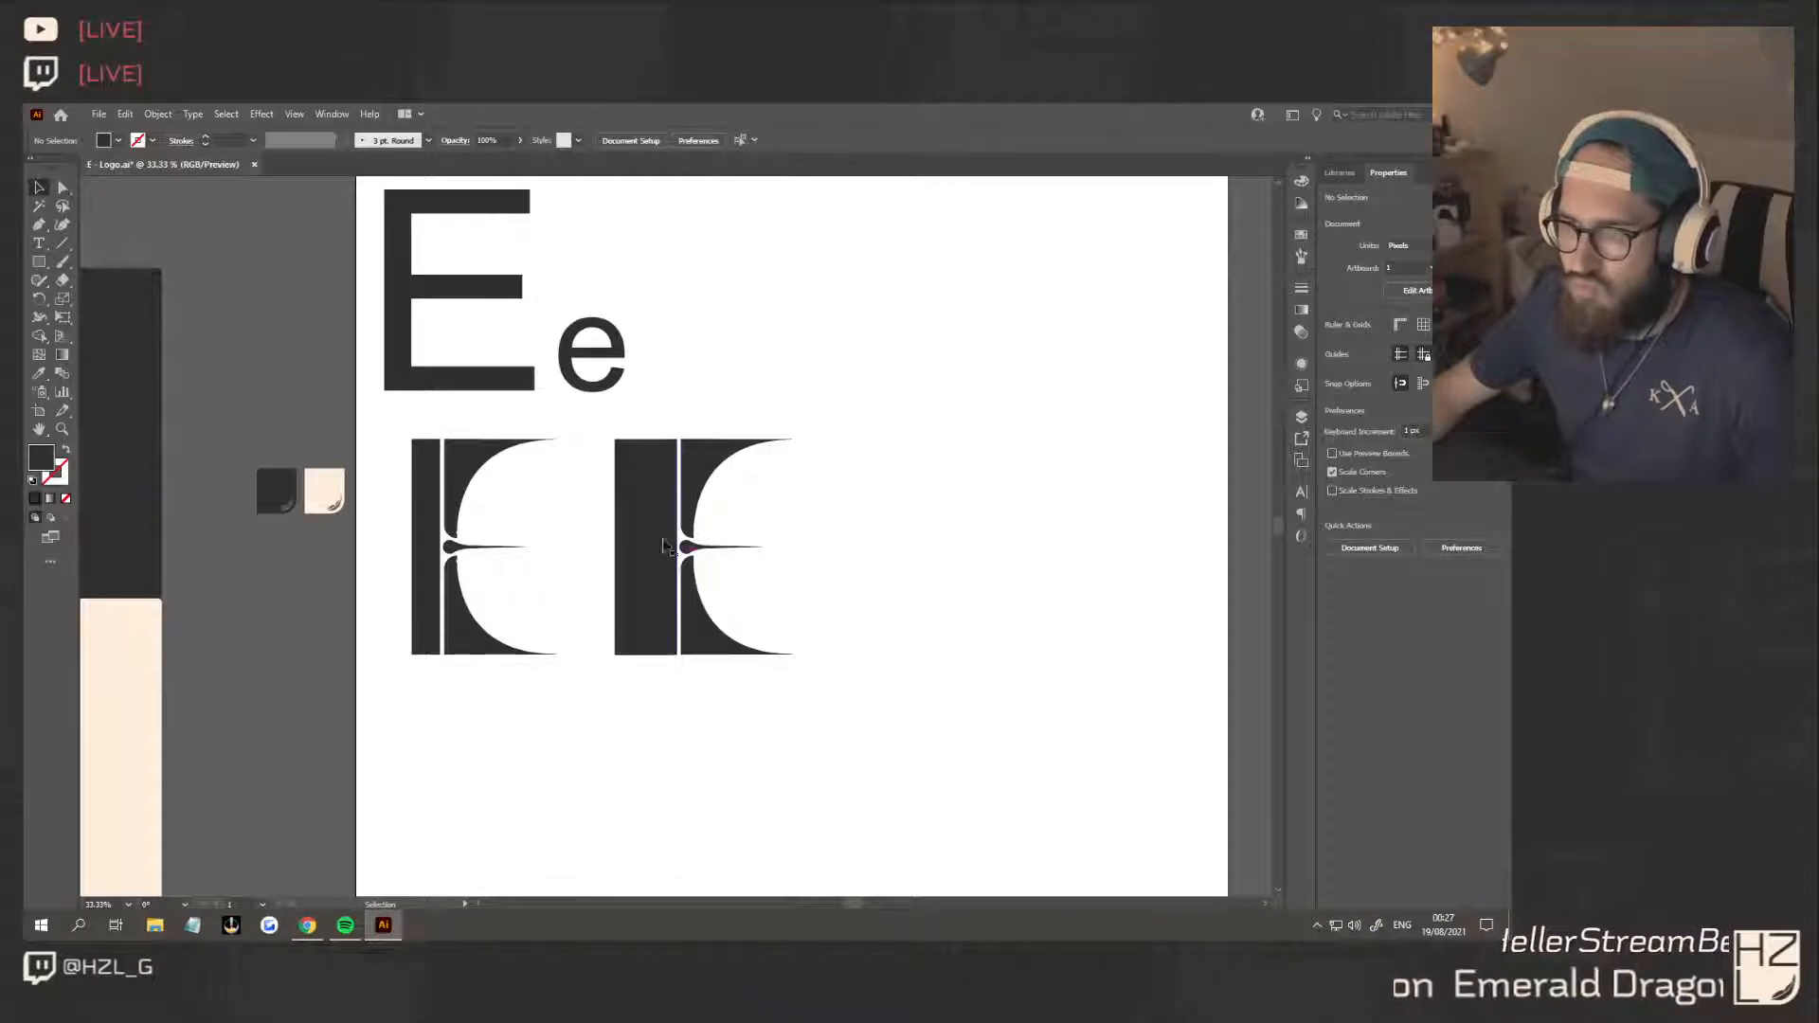
Try adjusting the width of the duplicate E's stem from its outer edge, and undo the change
left_click(621, 549)
left_click_drag(617, 548, 669, 549)
left_click(862, 569)
key("ctrl+z")
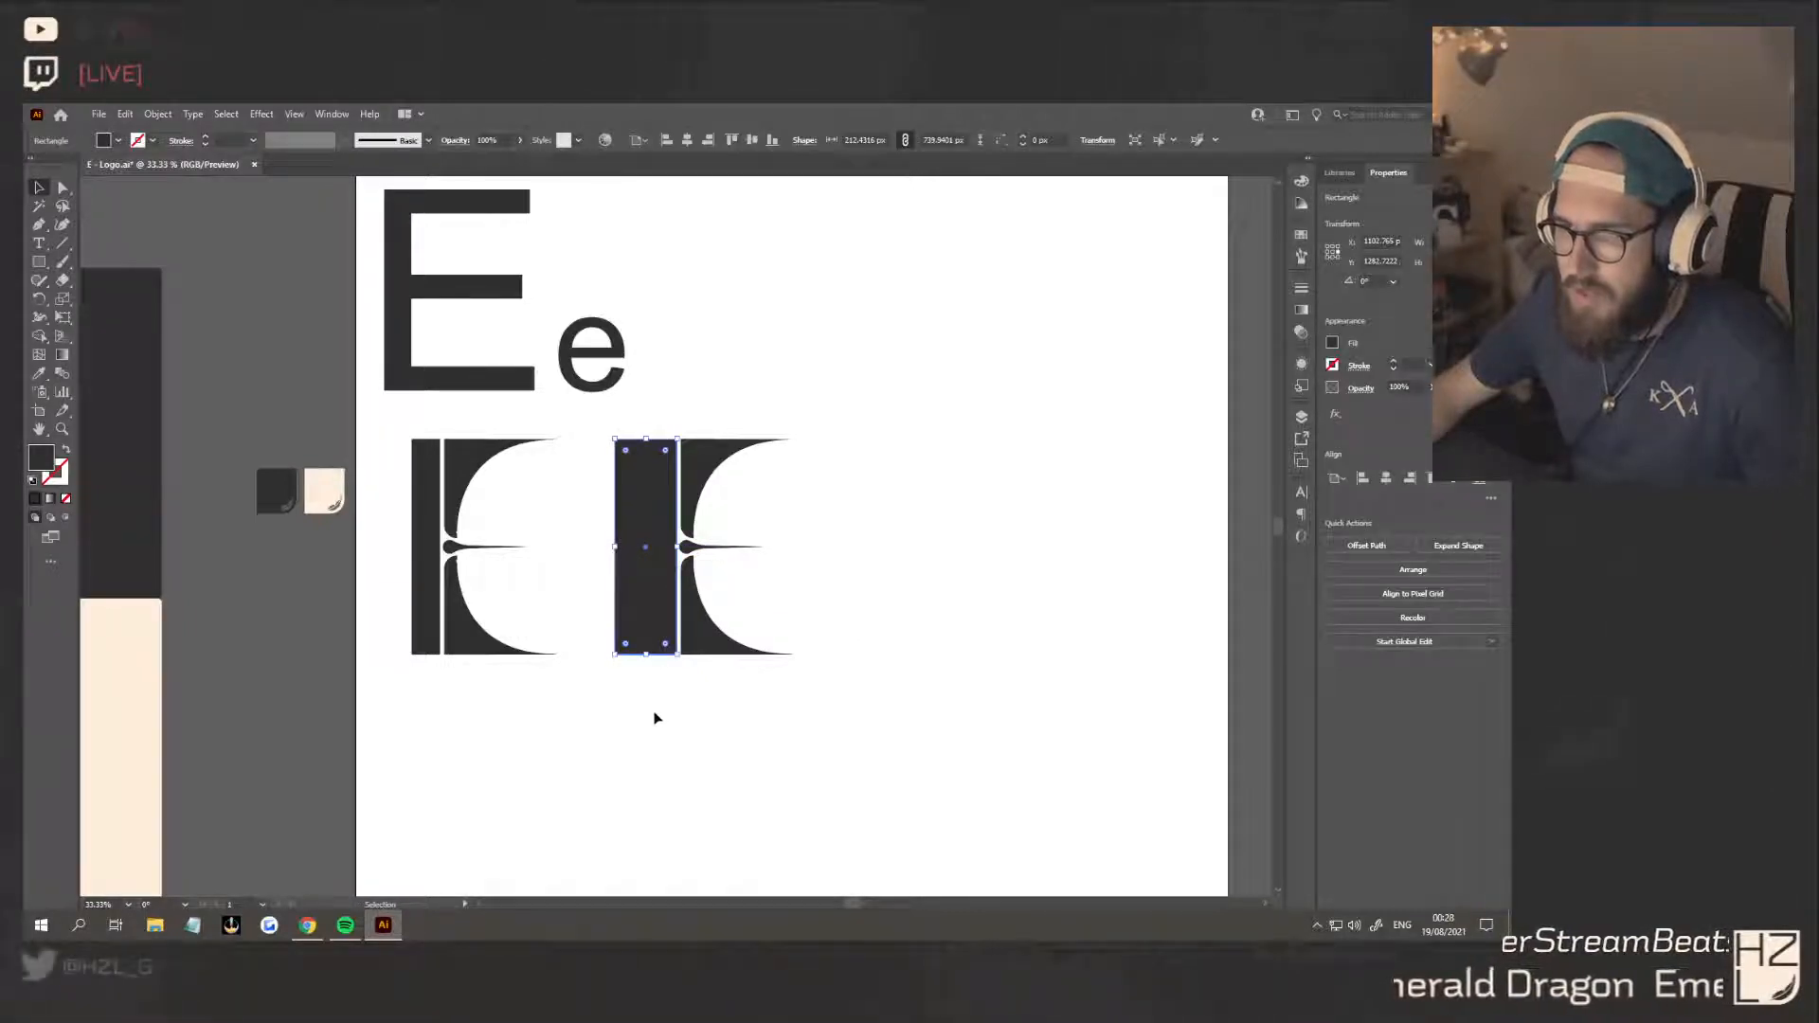
left_click(727, 719)
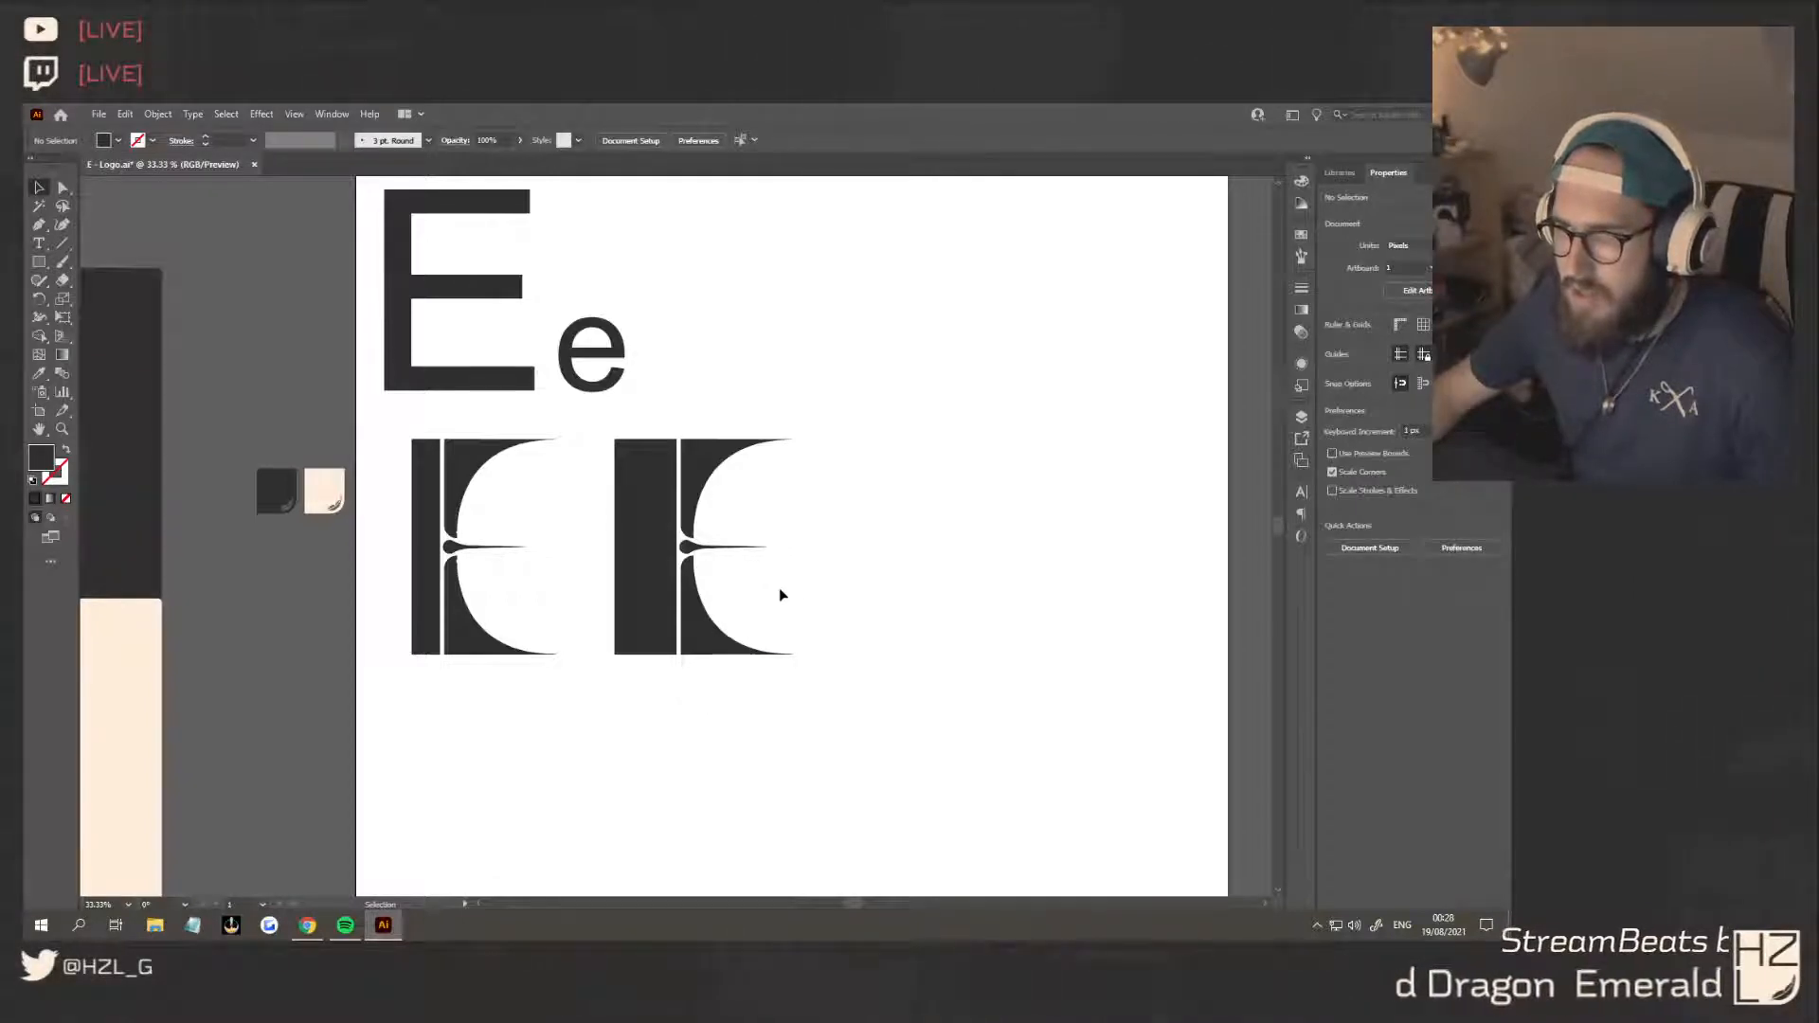
Duplicate the wide-stemmed E alongside and shift the new copy's middle arm slightly outward from the stem
scroll(833, 597, "down", 1)
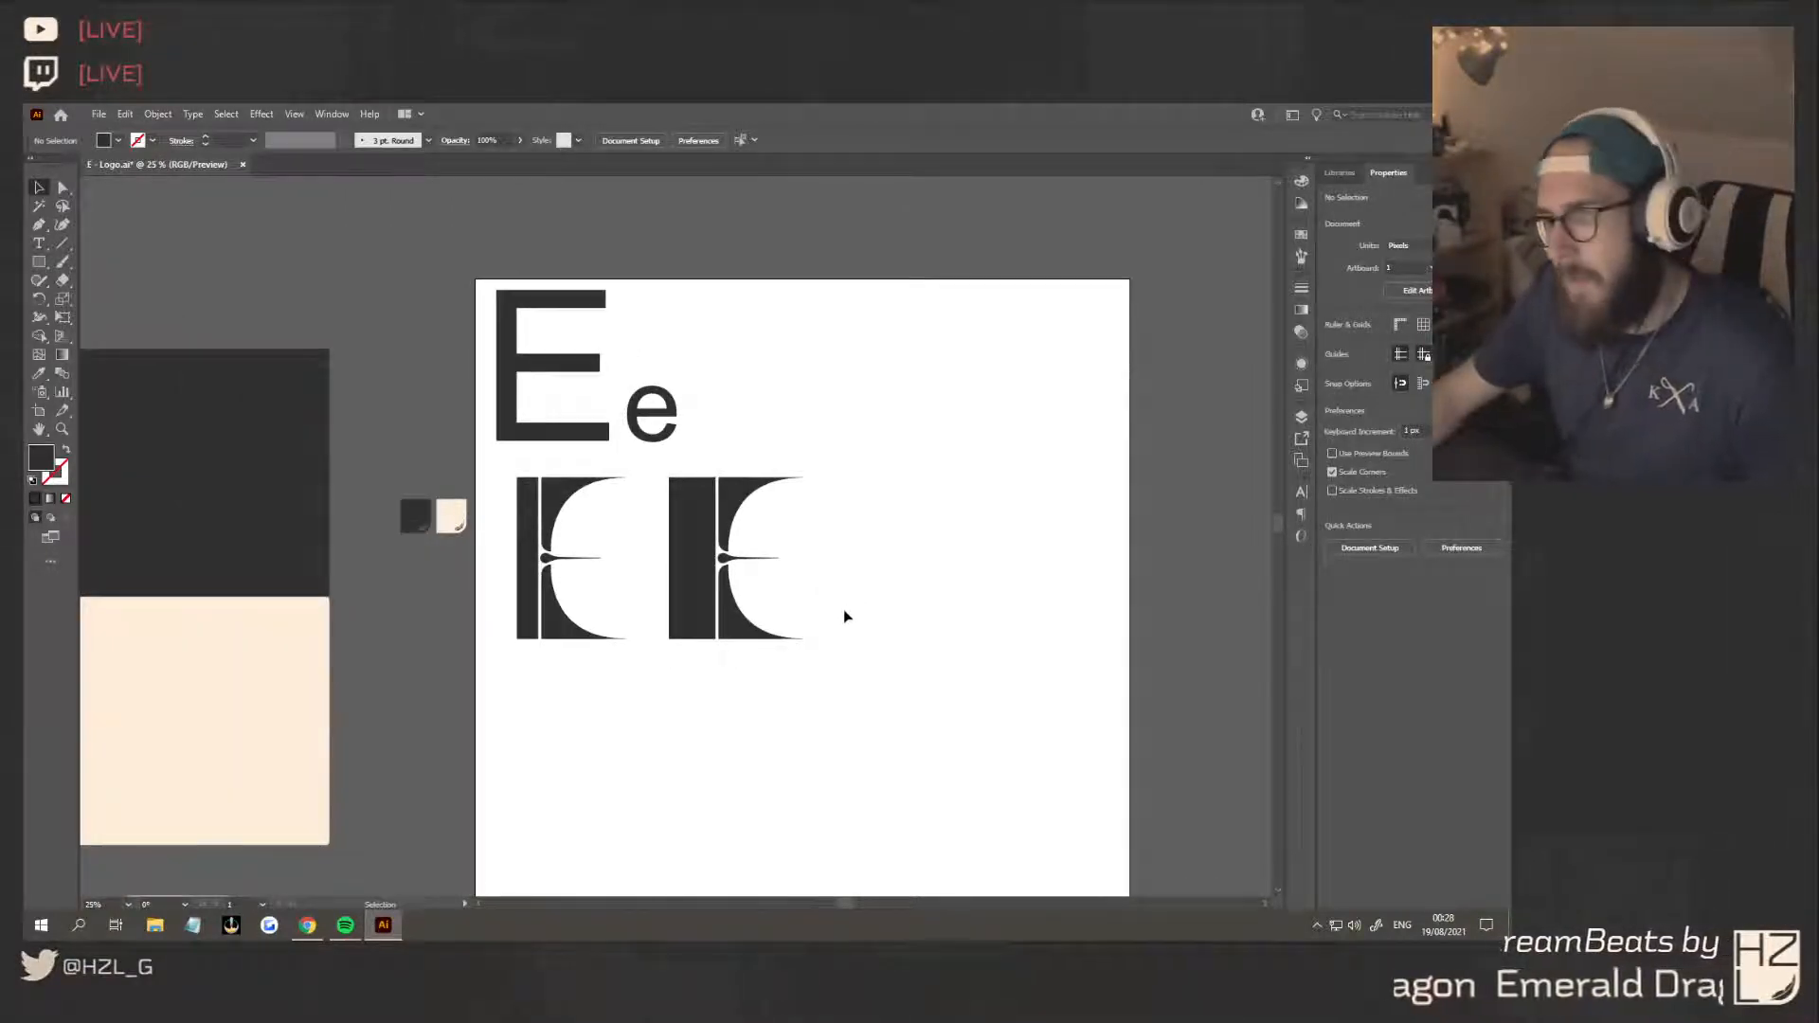
scroll(839, 608, "up", 1)
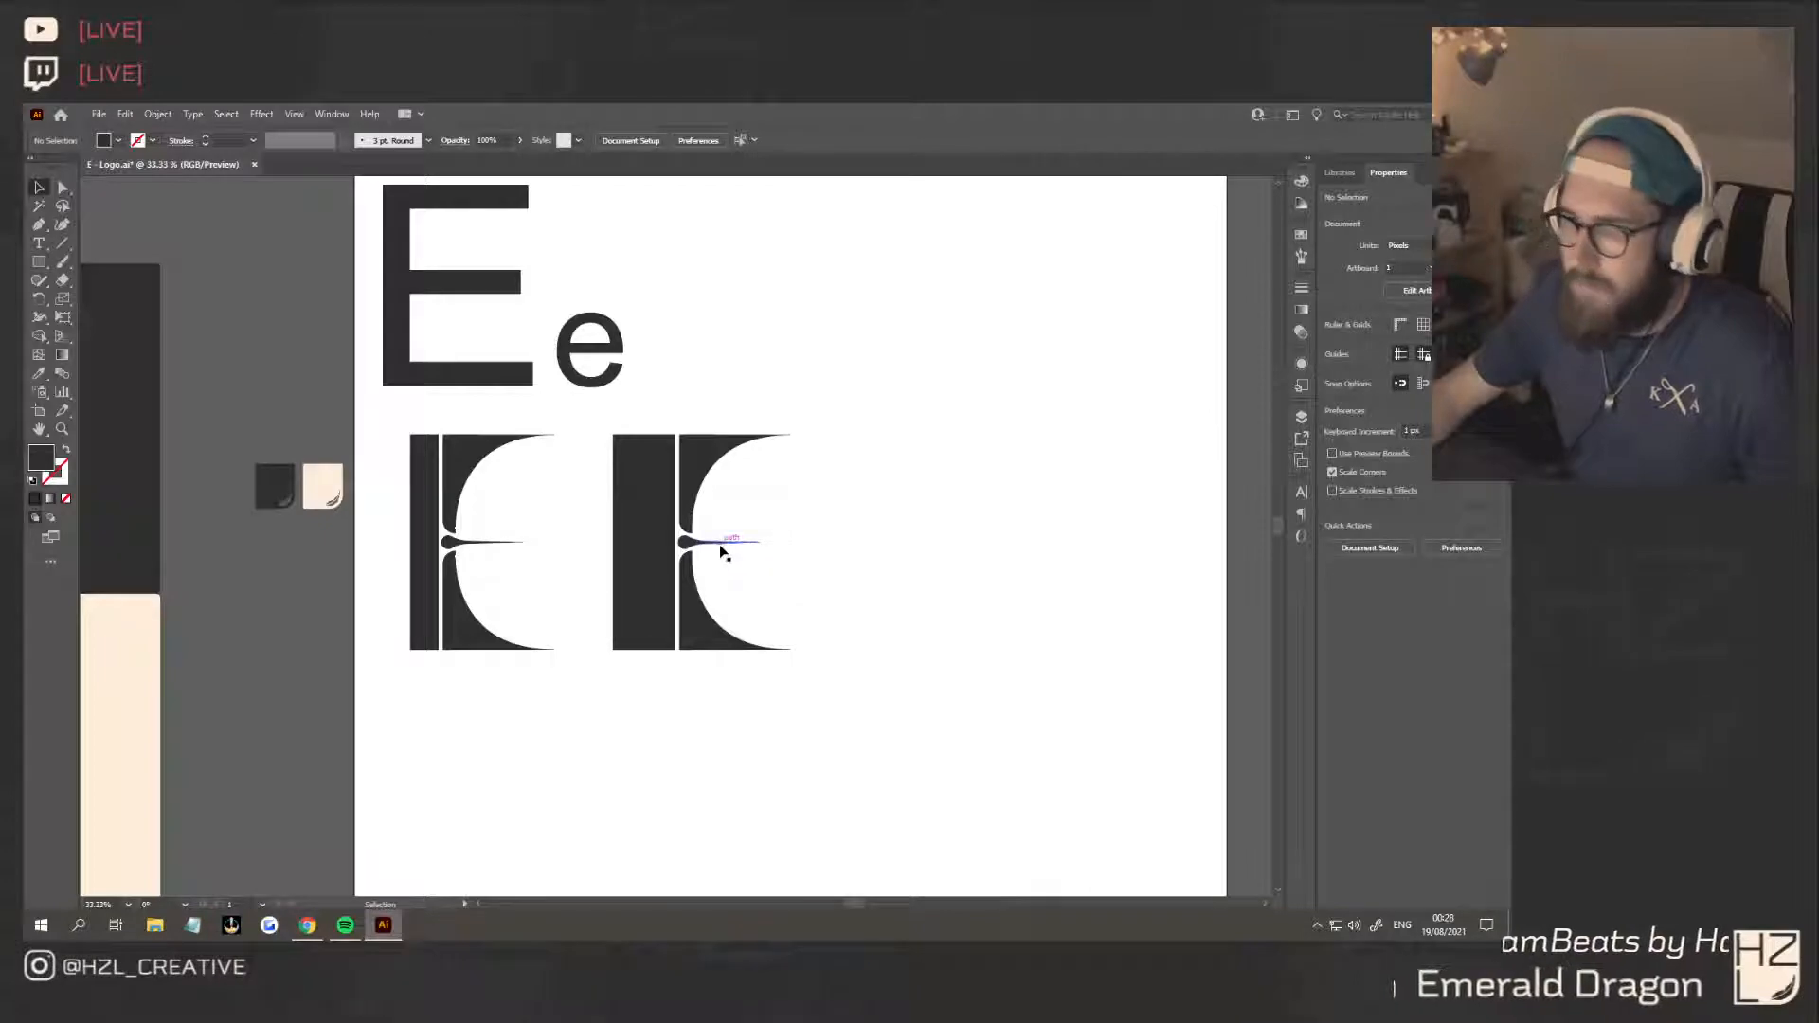
left_click_drag(644, 542, 947, 547)
left_click(1026, 532)
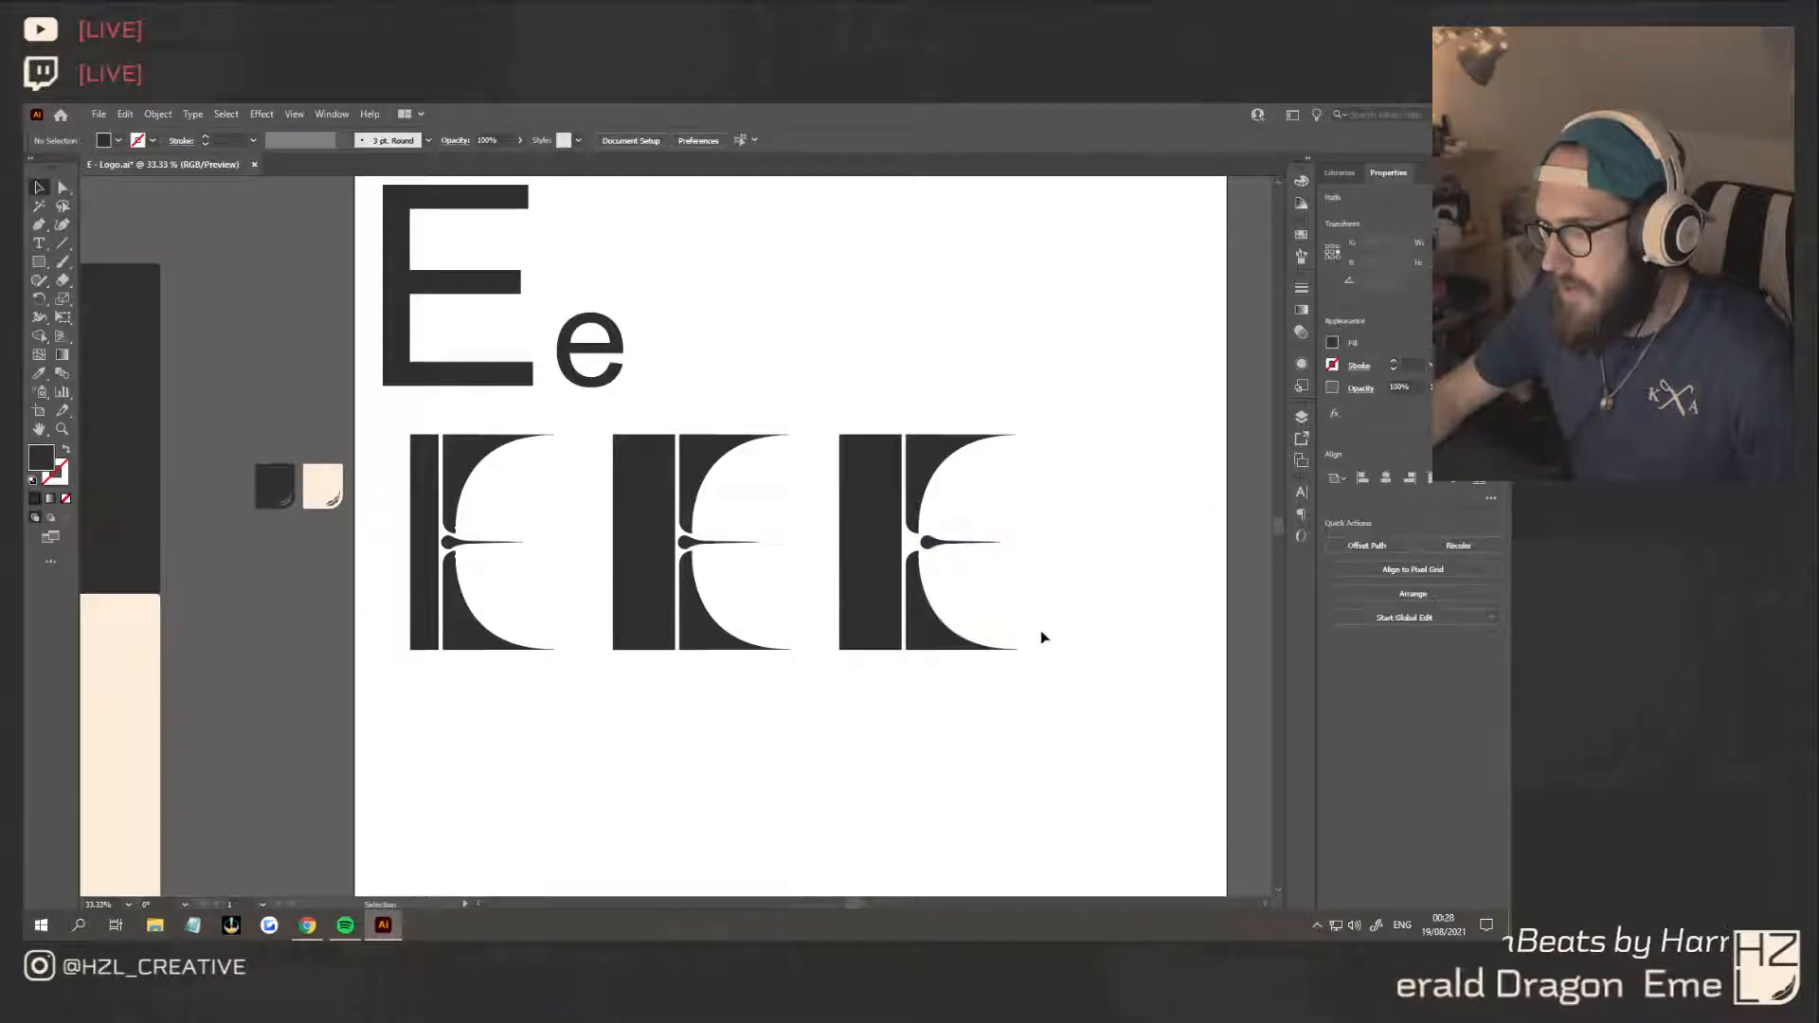
Undo the outward shift of the third E's middle arm
scroll(1042, 633, "right", 3)
key("ctrl+z")
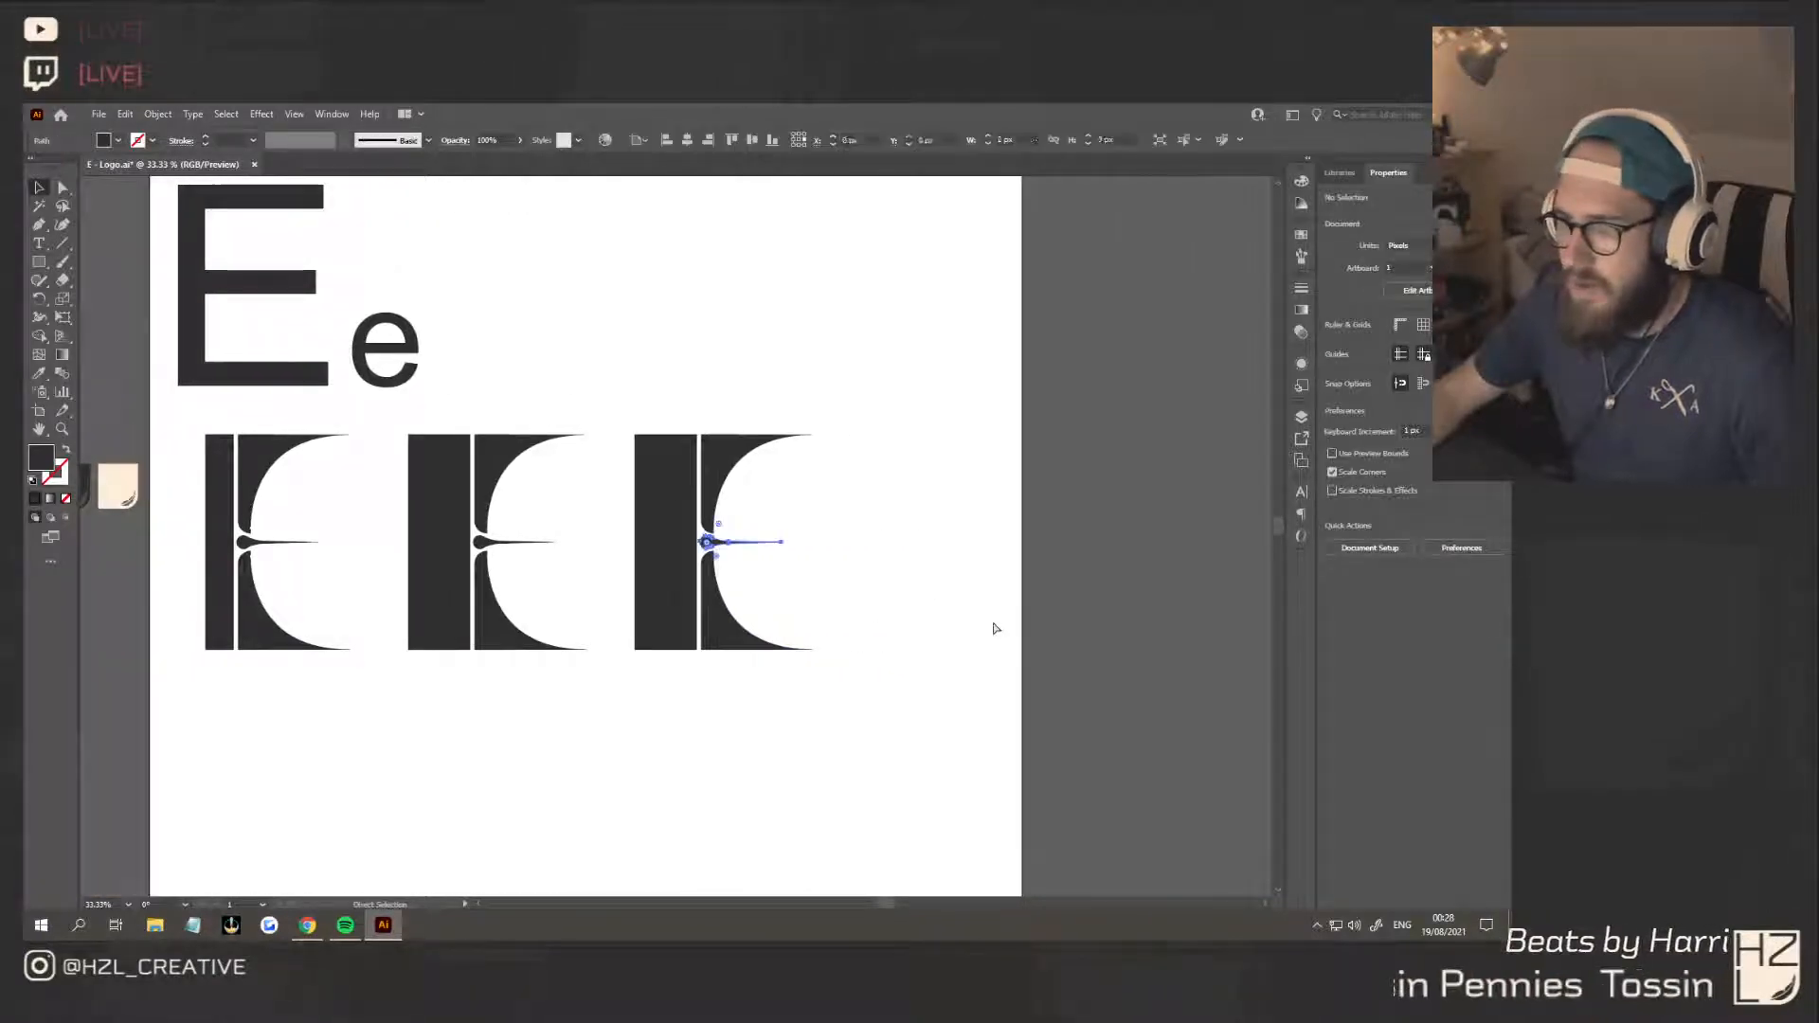
left_click(859, 579)
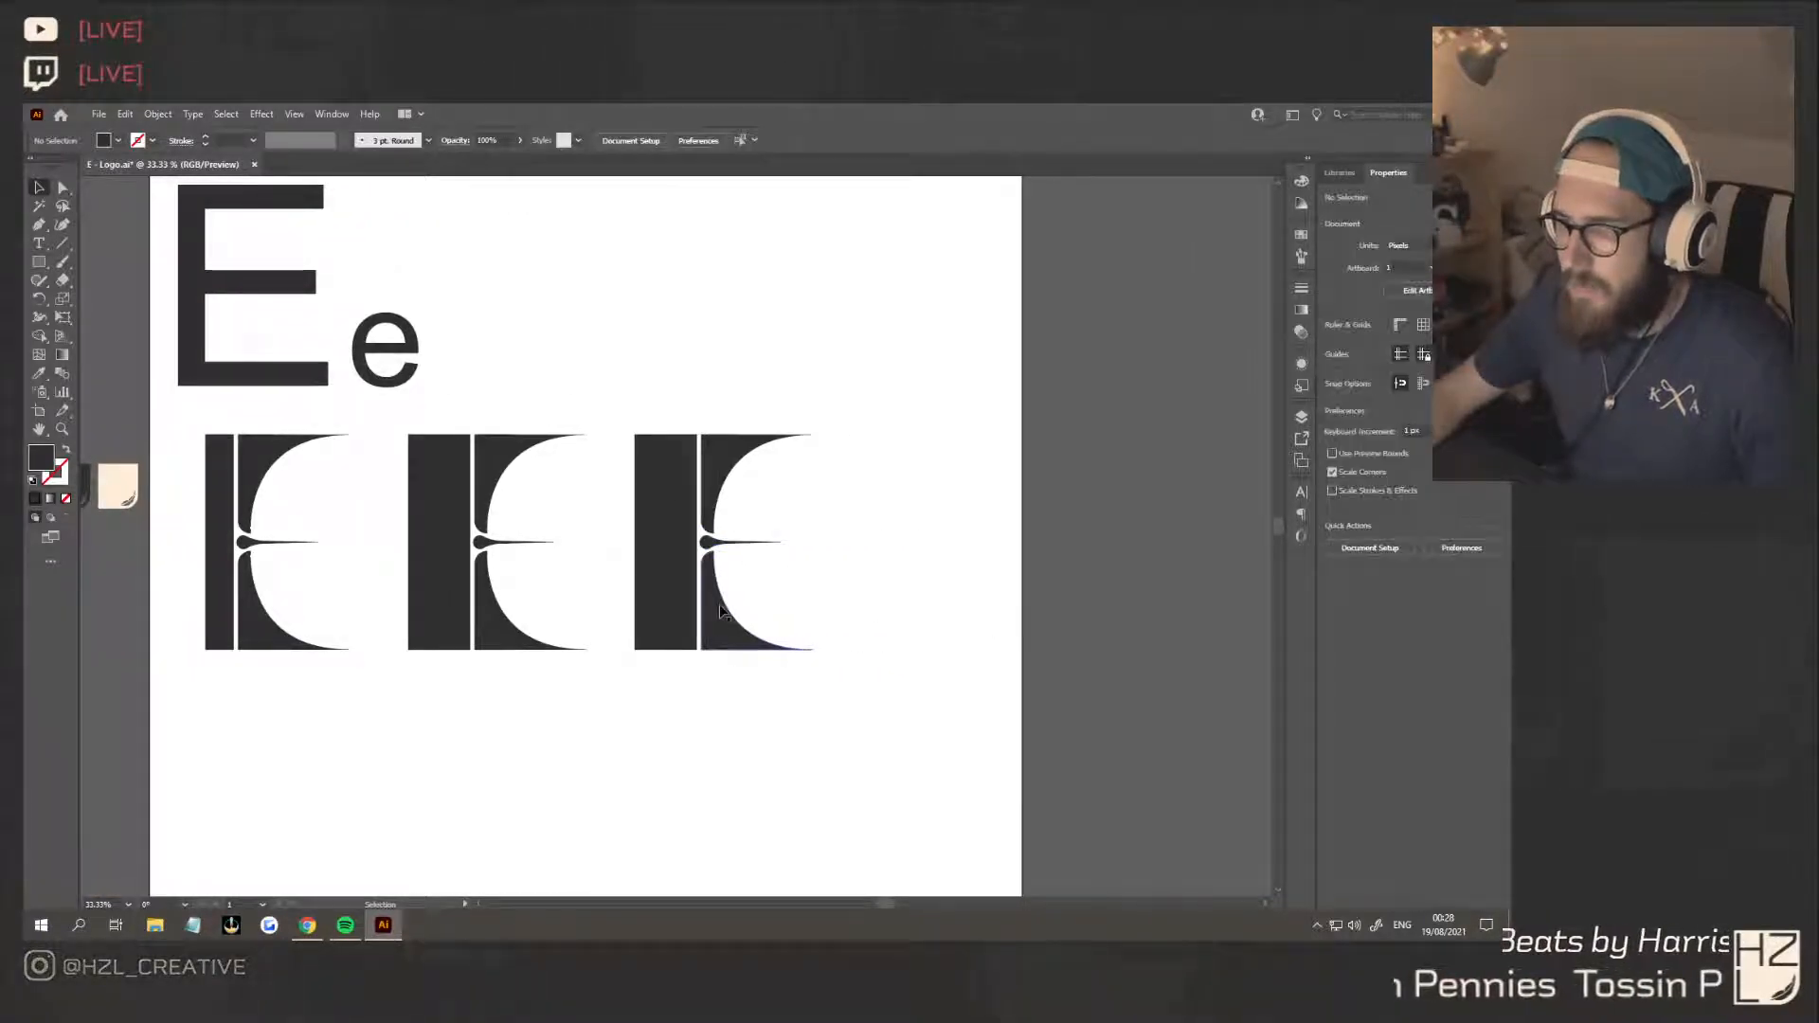
Try lowering the third E's lower serif and middle arm slightly, and undo both moves
left_click_drag(719, 605, 717, 626)
left_click_drag(725, 542, 726, 558)
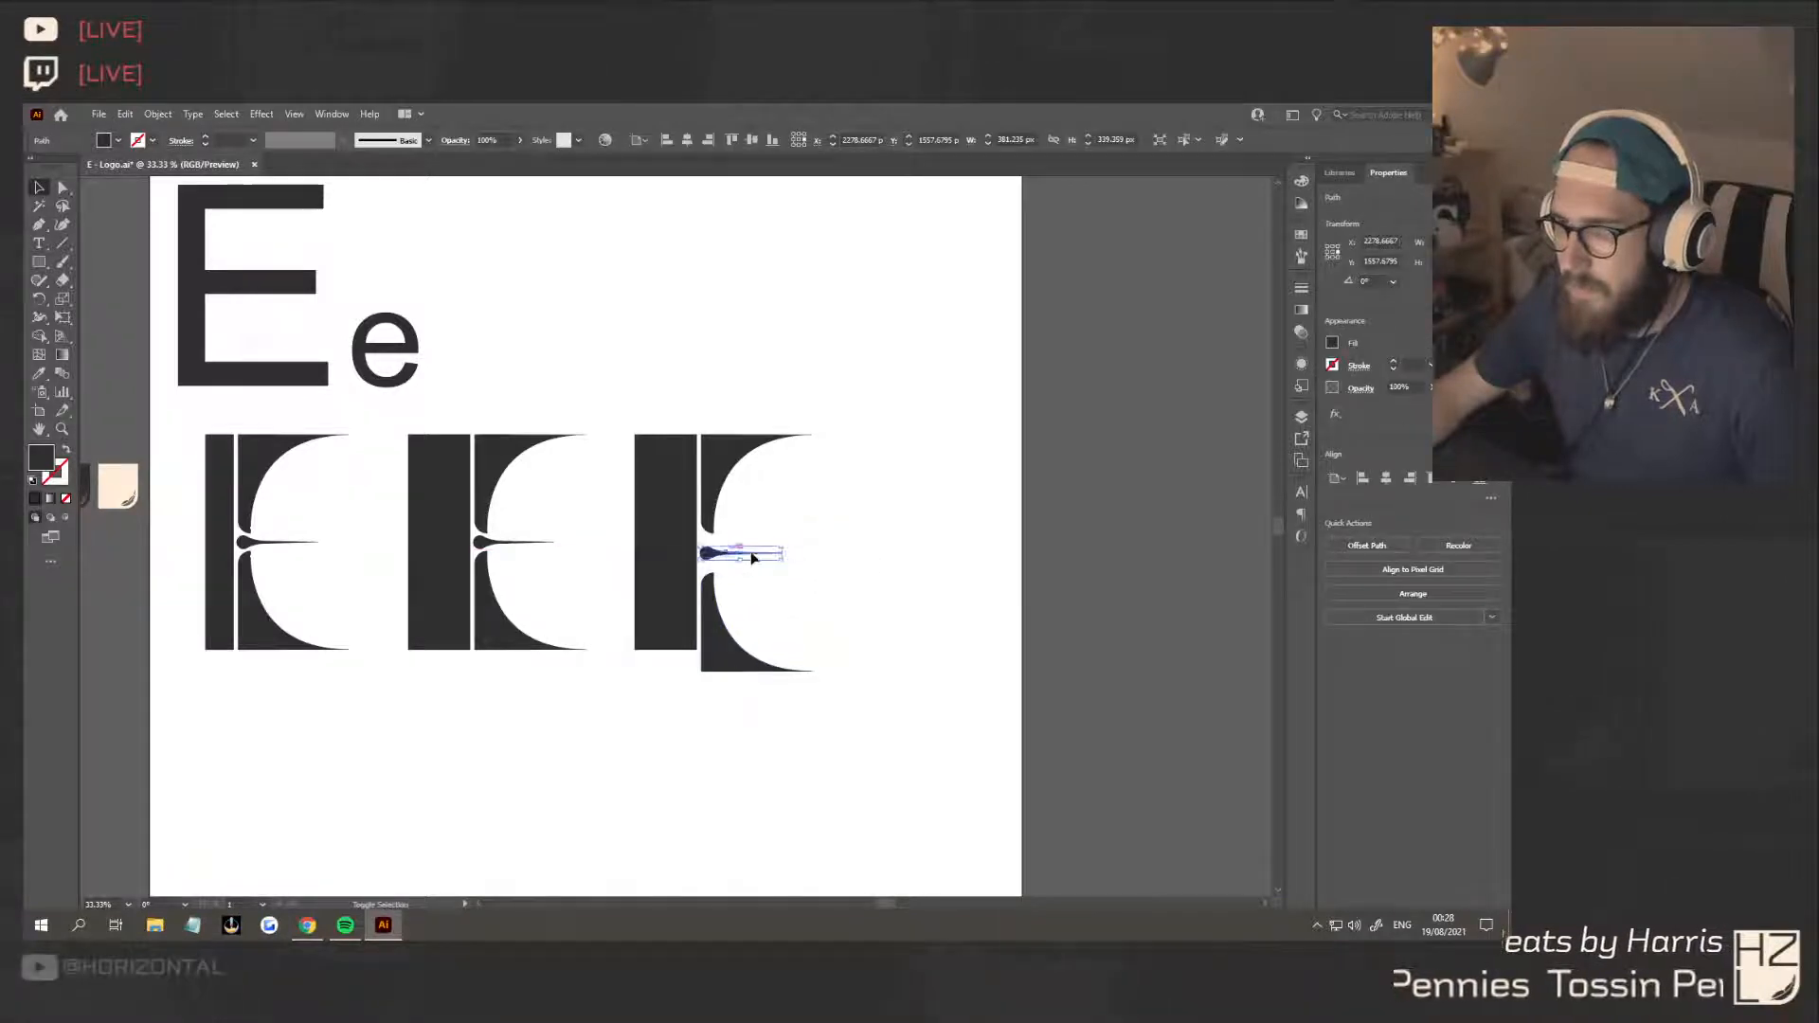
key("ctrl+z")
key("ctrl+z")
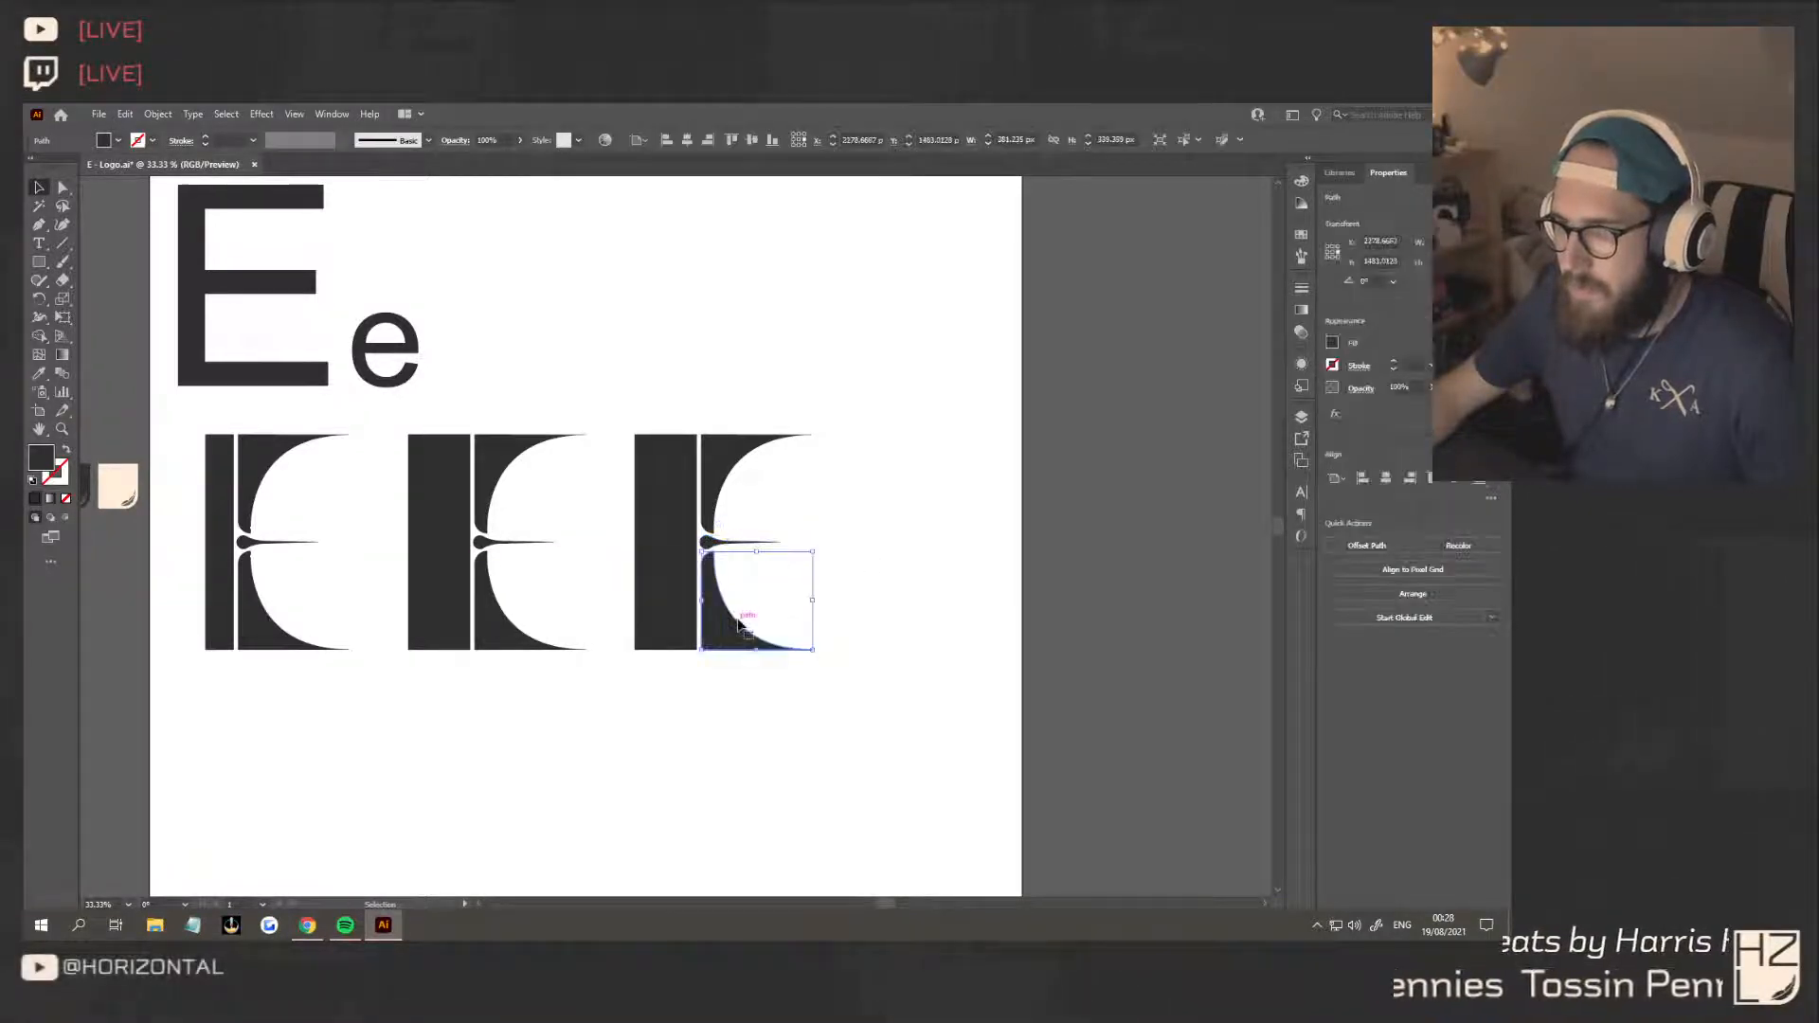
Try raising the third E's middle arm and lower serif slightly, and undo both moves
scroll(735, 573, "up", 4)
left_click_drag(678, 471, 679, 465)
left_click_drag(626, 606, 626, 579)
left_click(1022, 632)
scroll(1023, 632, "down", 5)
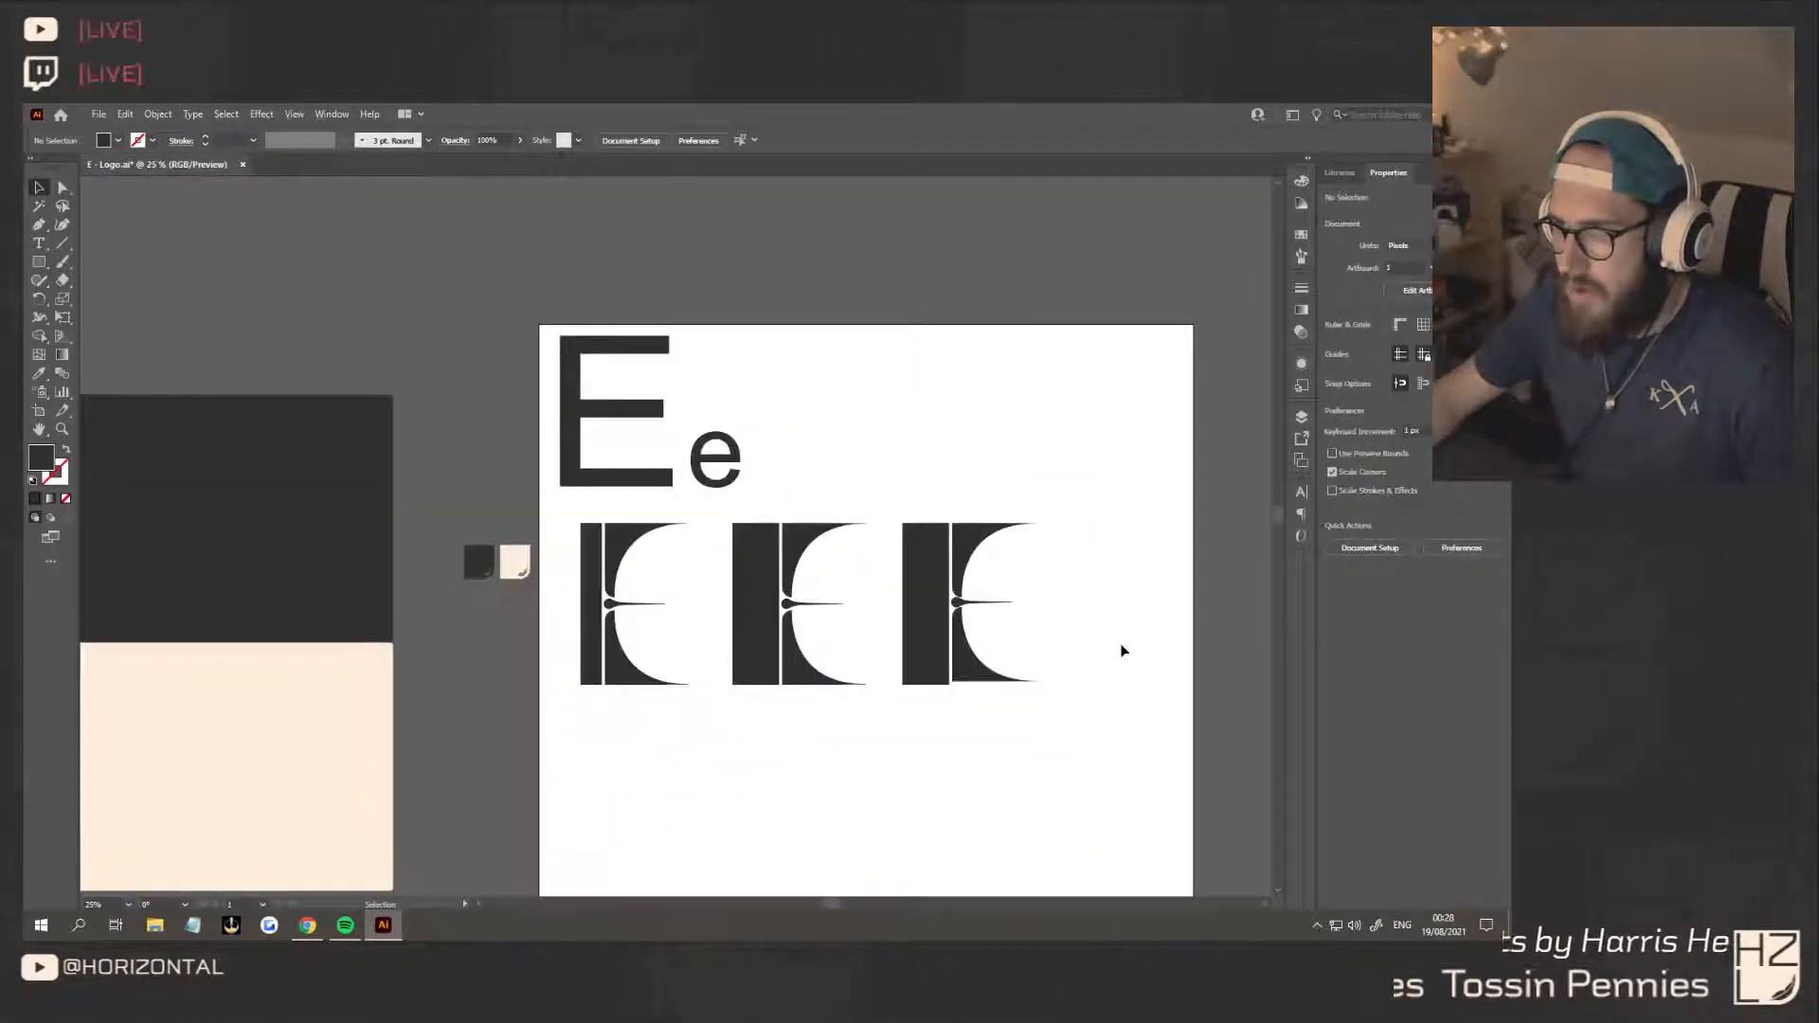
key("ctrl+z")
key("ctrl+z")
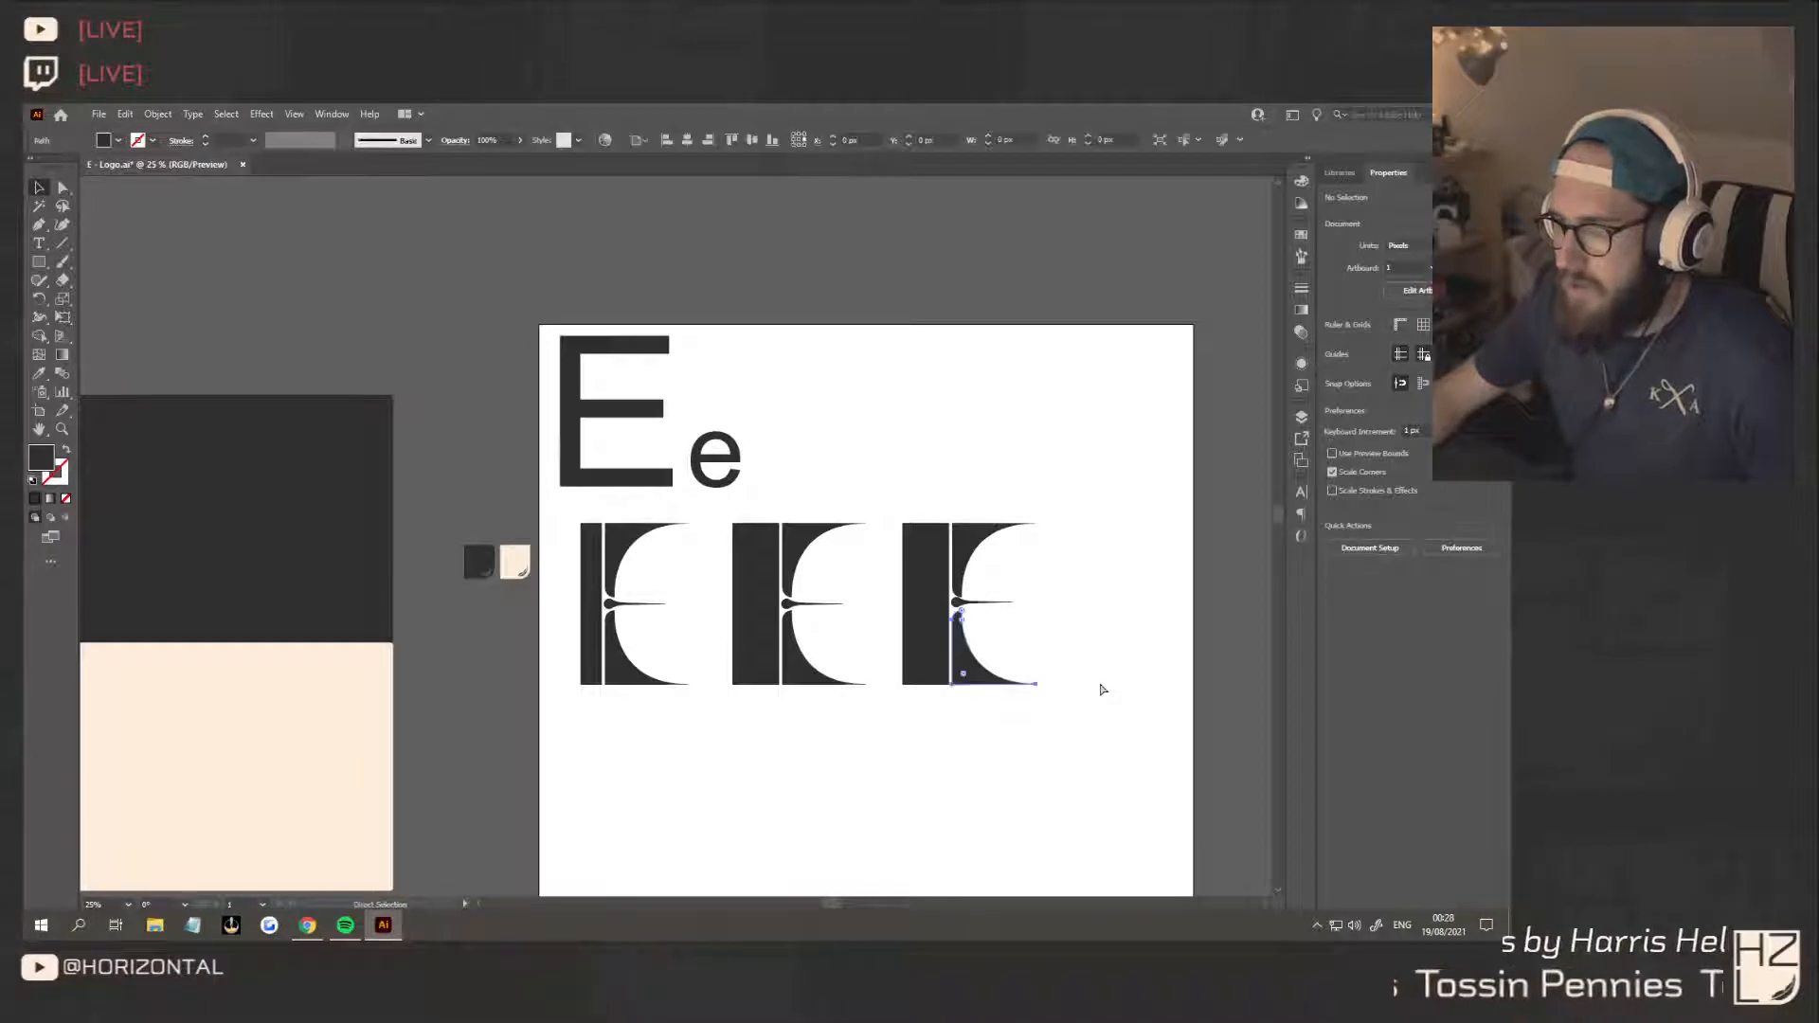
left_click(1107, 627)
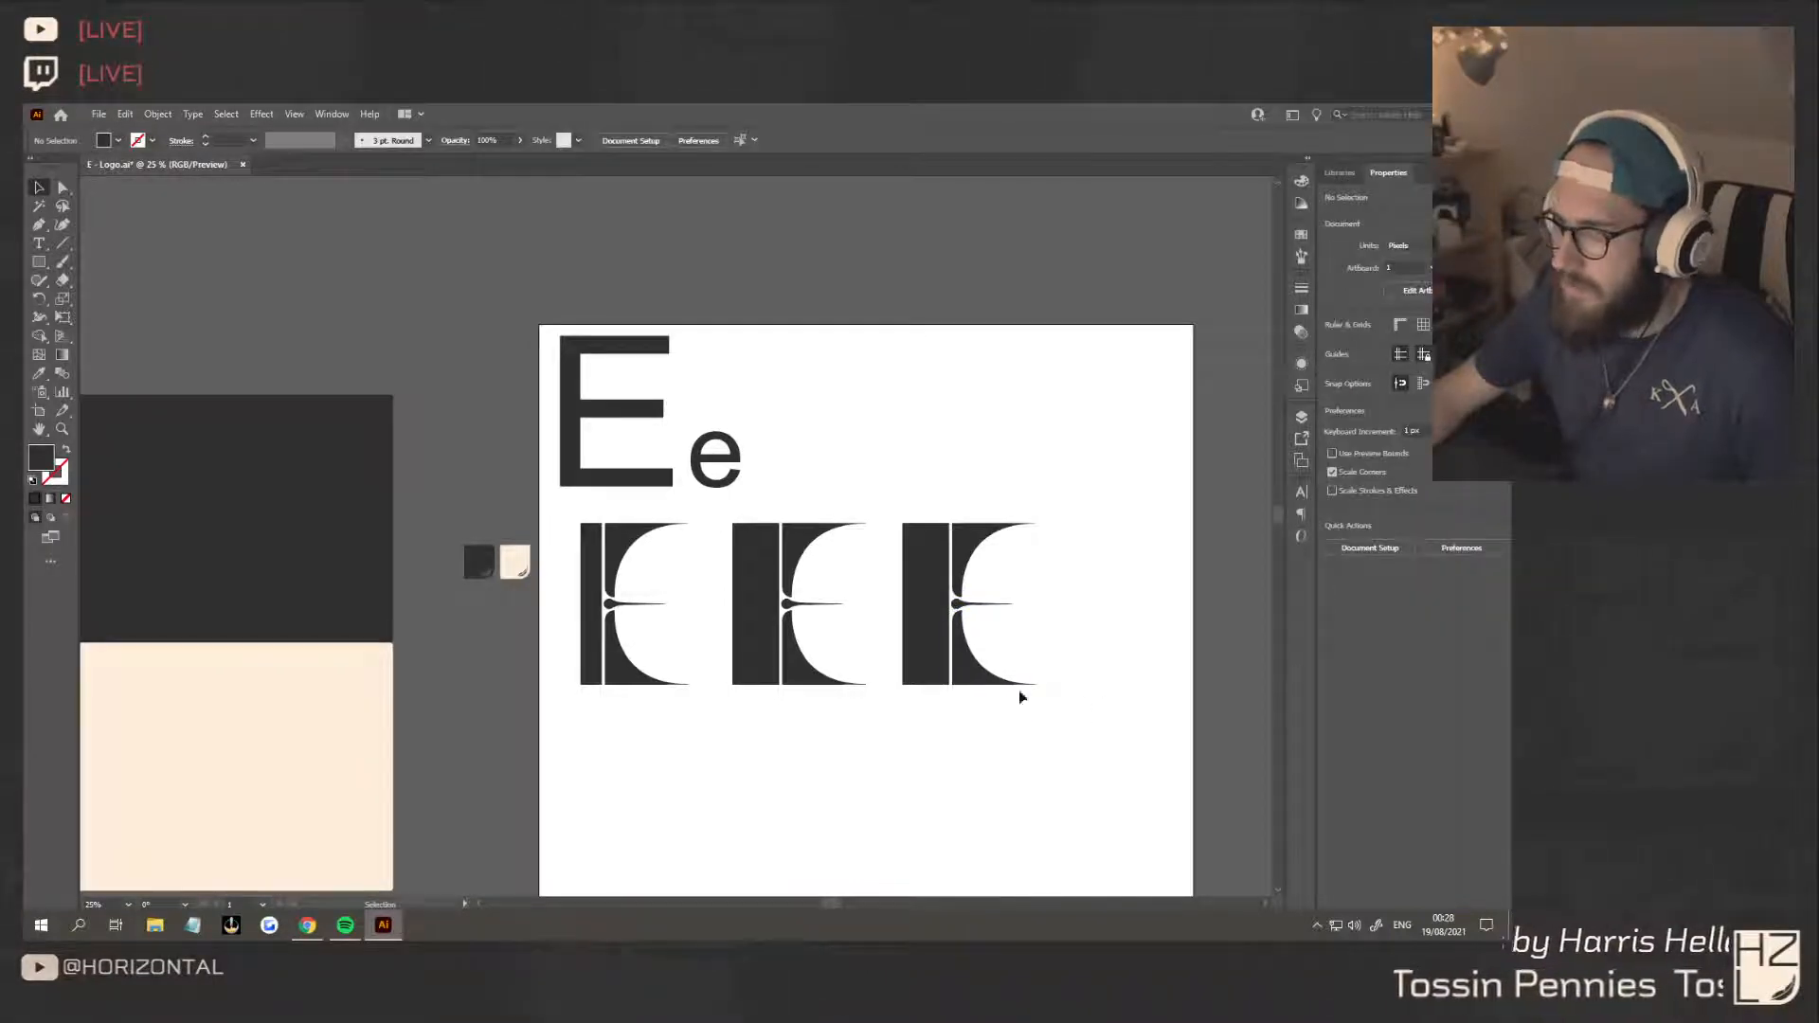
Narrow the third E's stem strongly from its outer edge and move the whole letter closer to the second E
left_click(910, 611)
left_click_drag(902, 605, 940, 608)
left_click_drag(1100, 727, 901, 480)
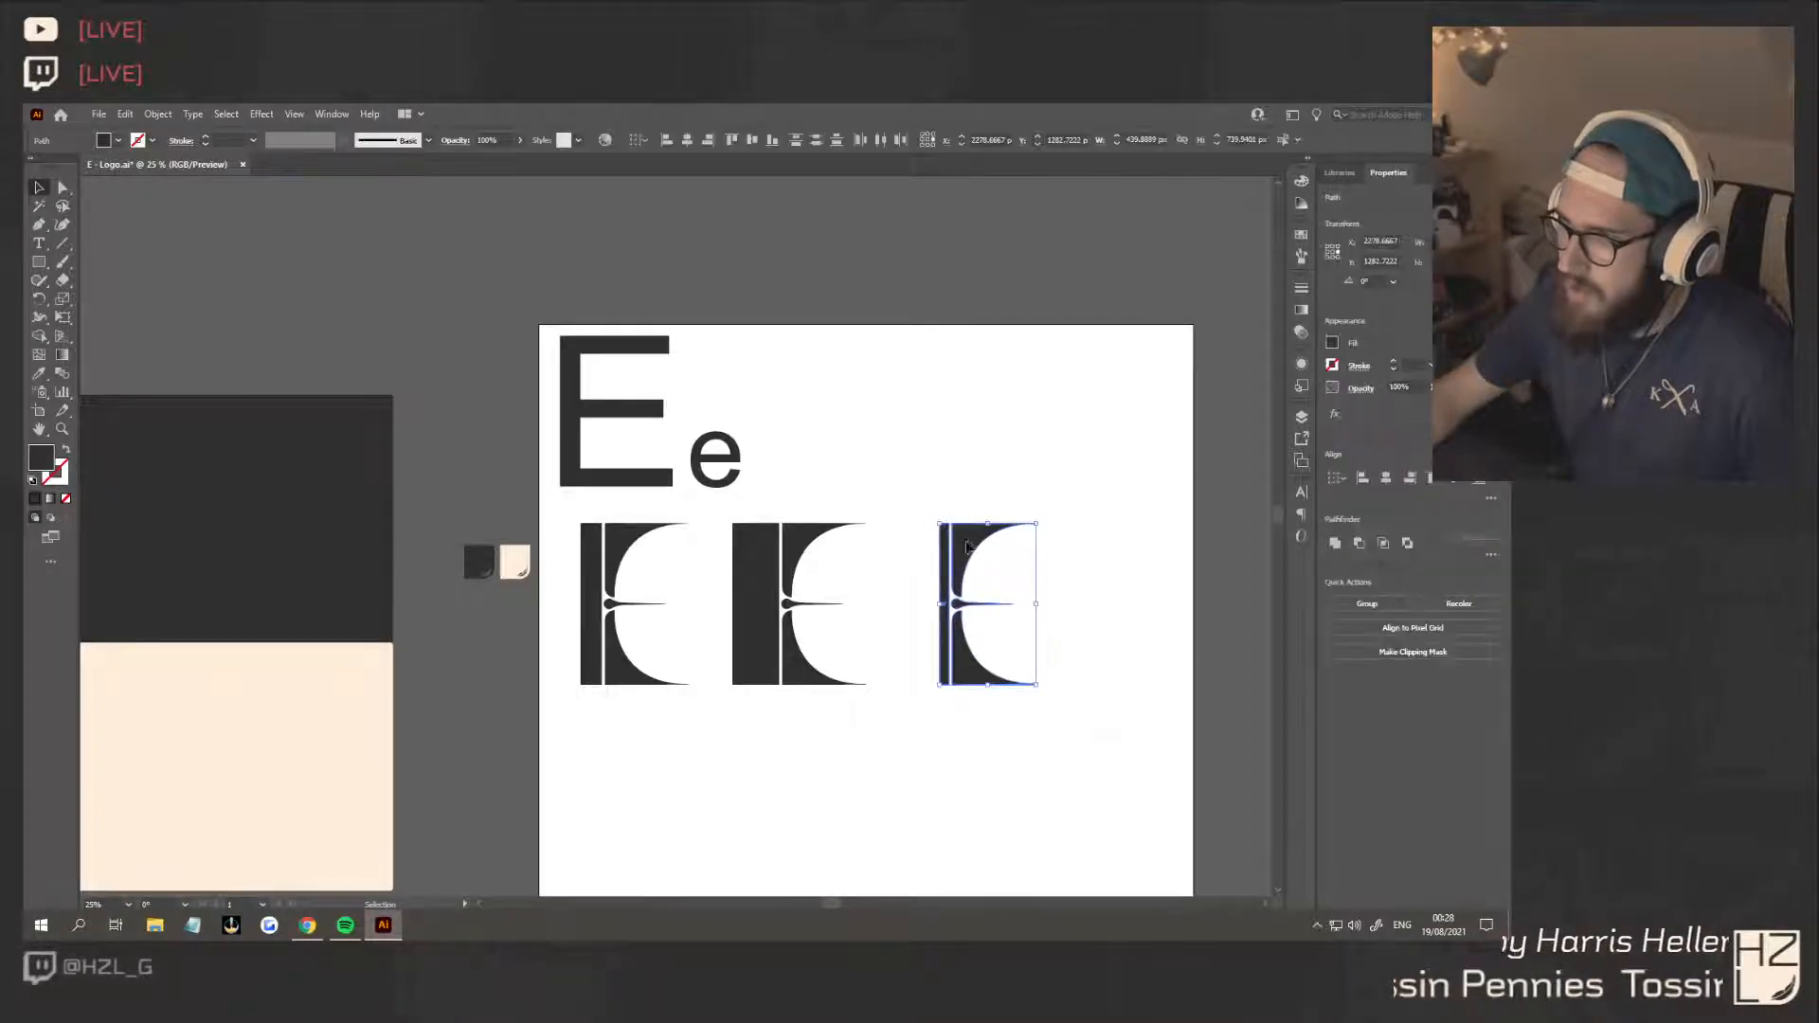
left_click_drag(971, 550, 936, 552)
left_click(1087, 678)
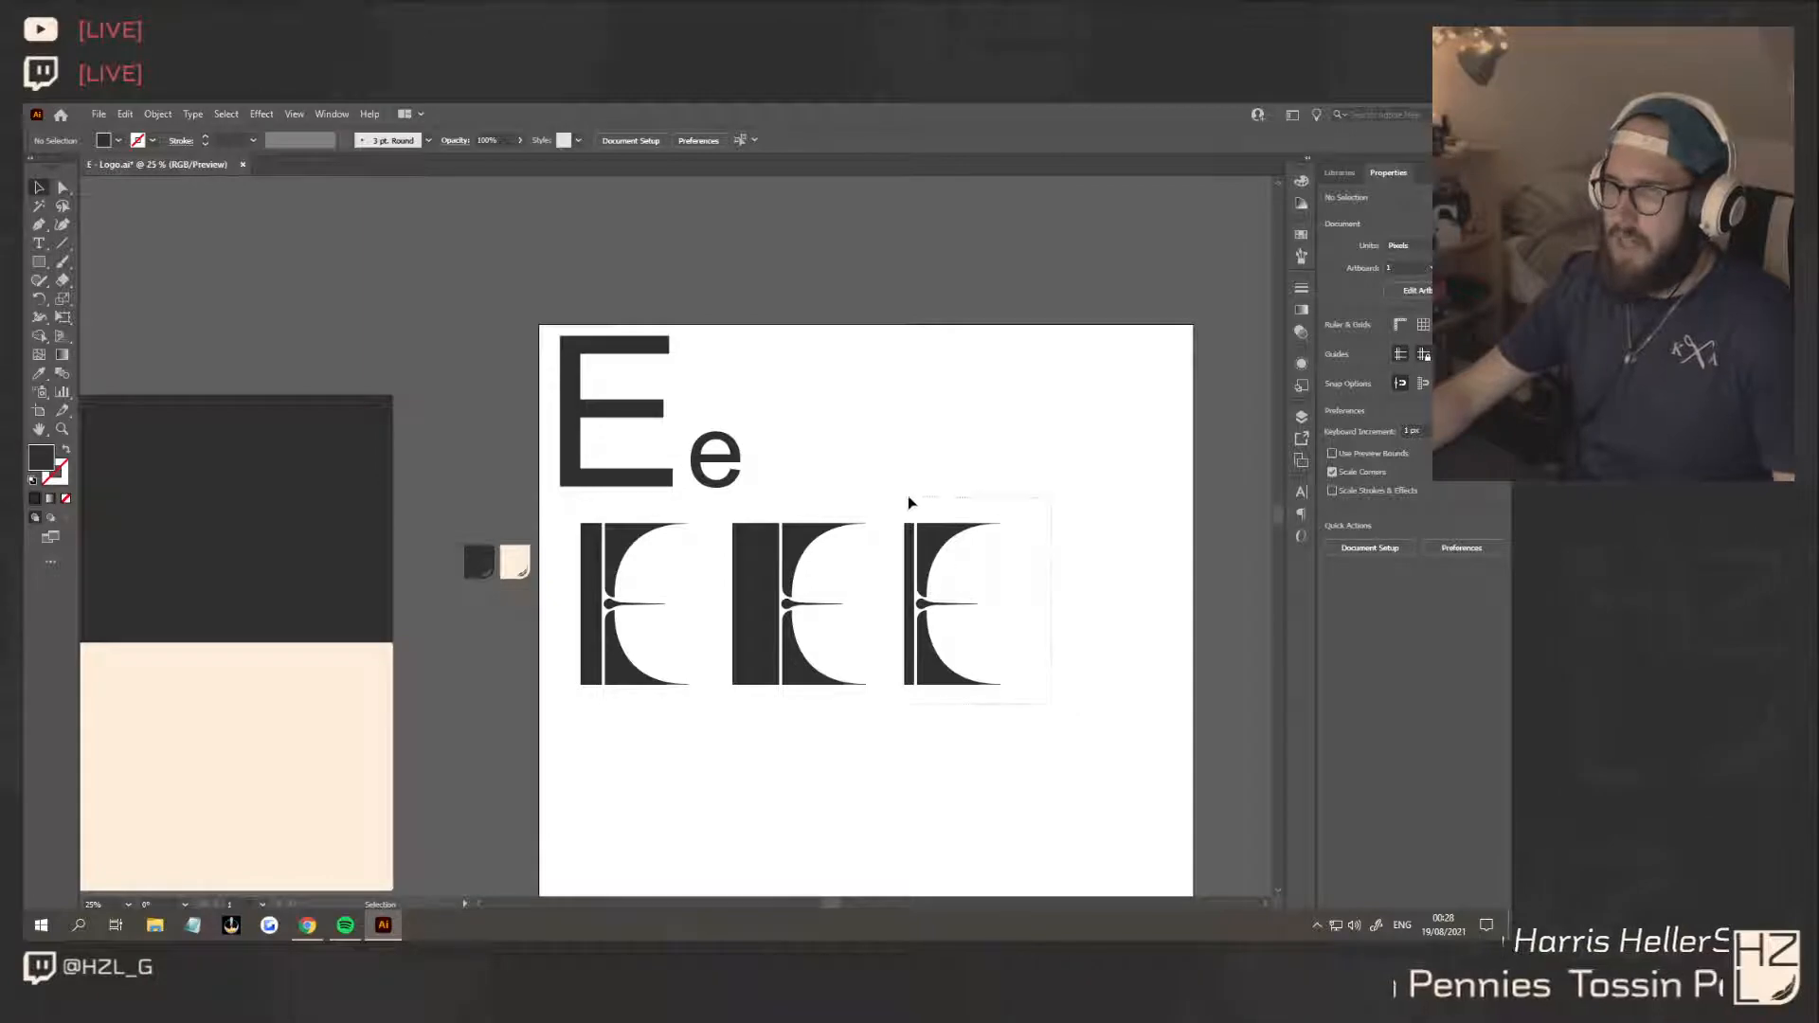
Delete the third E variation, keeping the narrow-stemmed and wide-stemmed versions
left_click_drag(908, 496, 901, 495)
key("Delete")
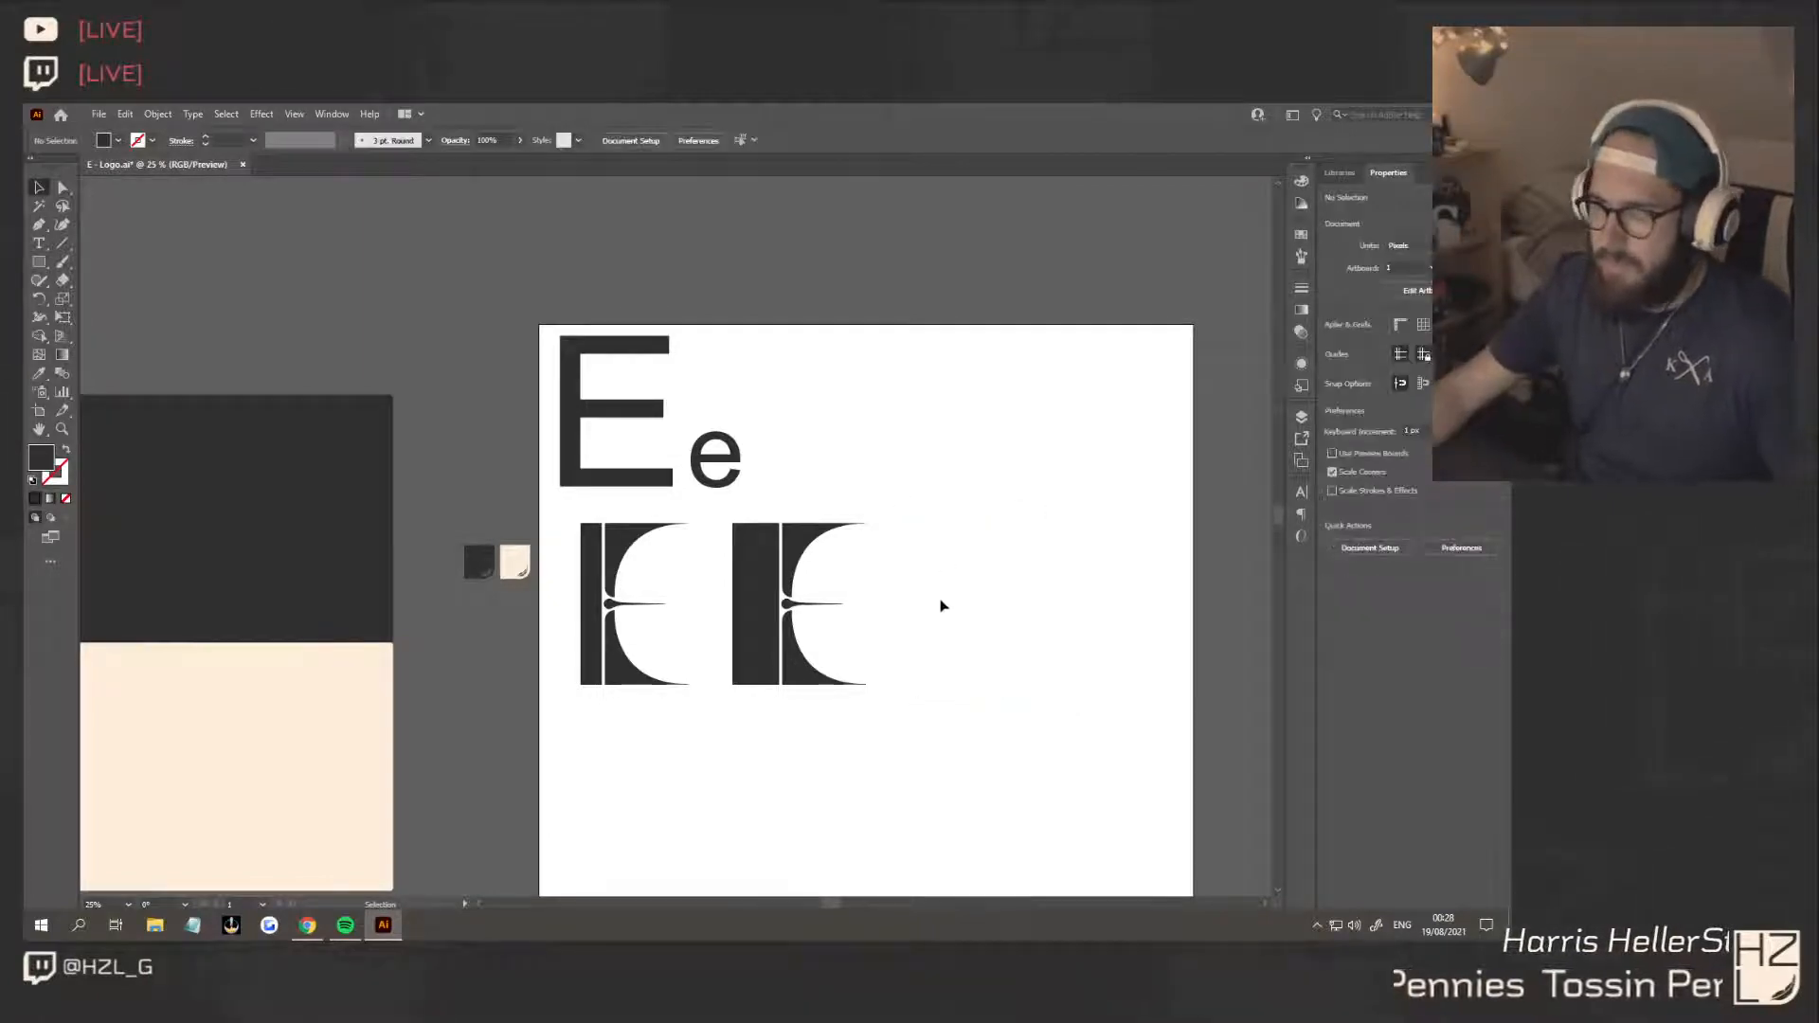
Try rounding the upper outer corner of the wide-stemmed E's stem, and undo the rounding
scroll(933, 612, "right", 2)
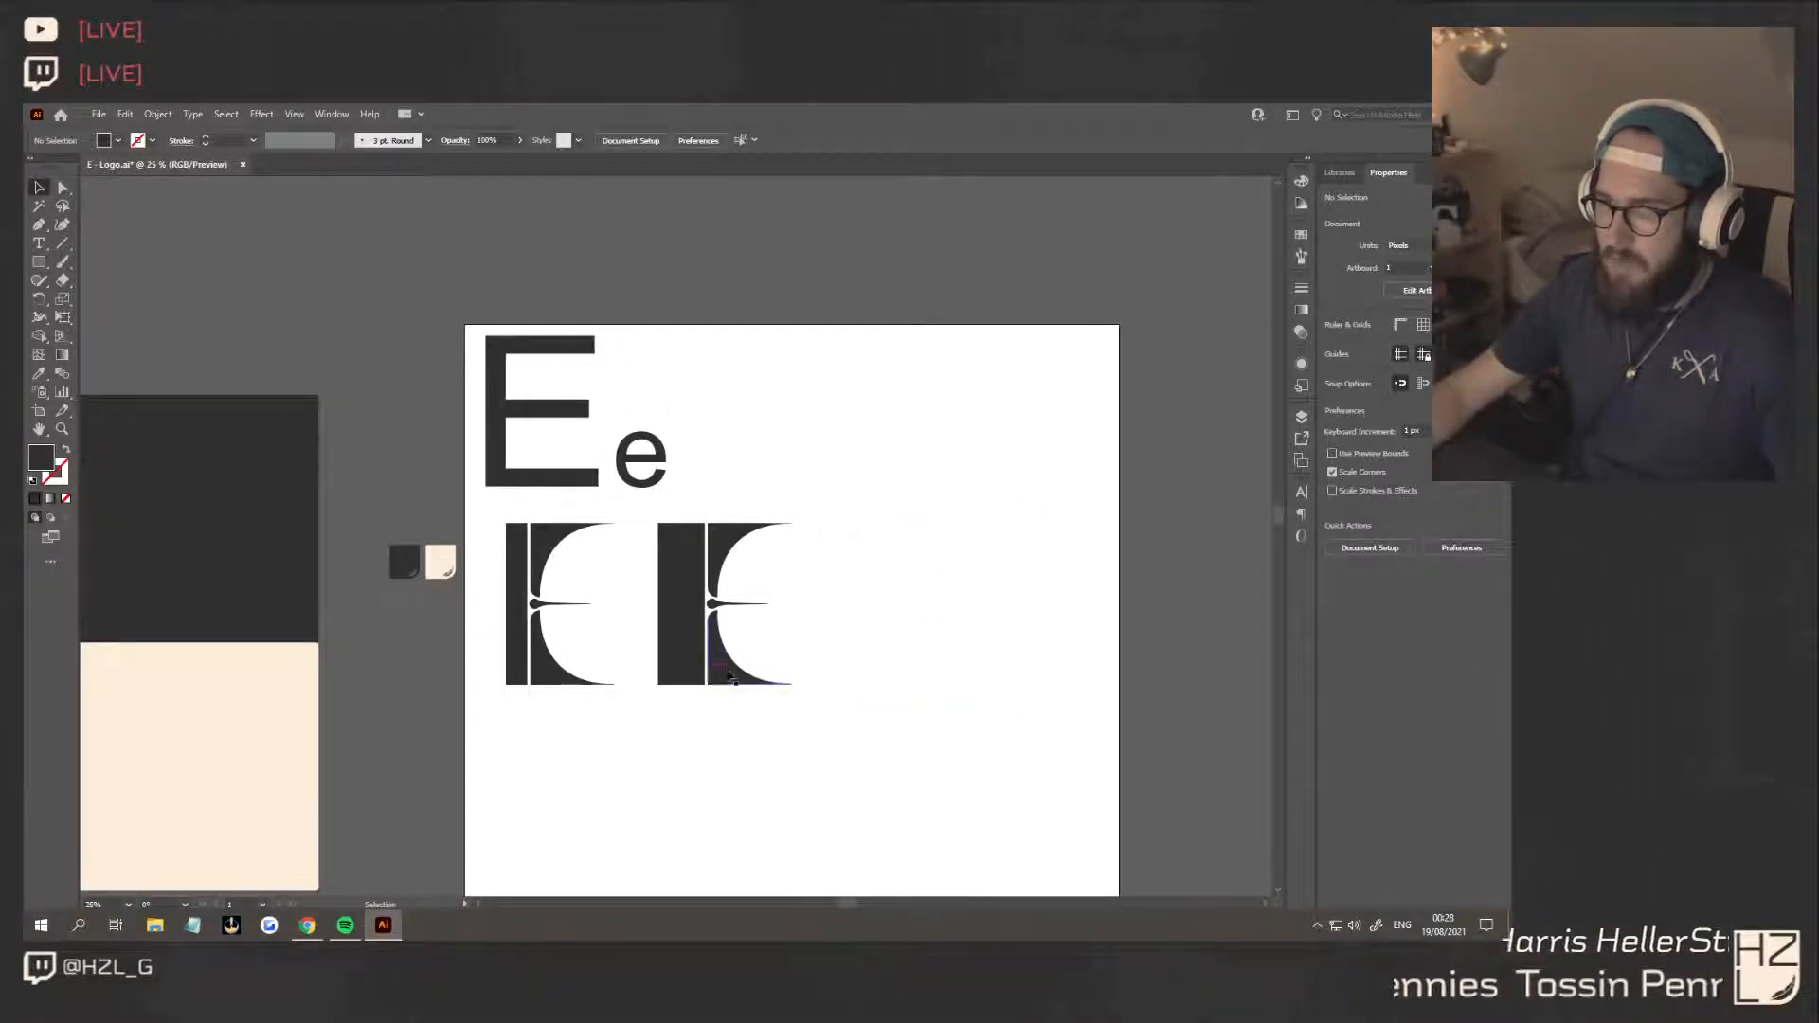
scroll(679, 599, "up", 2)
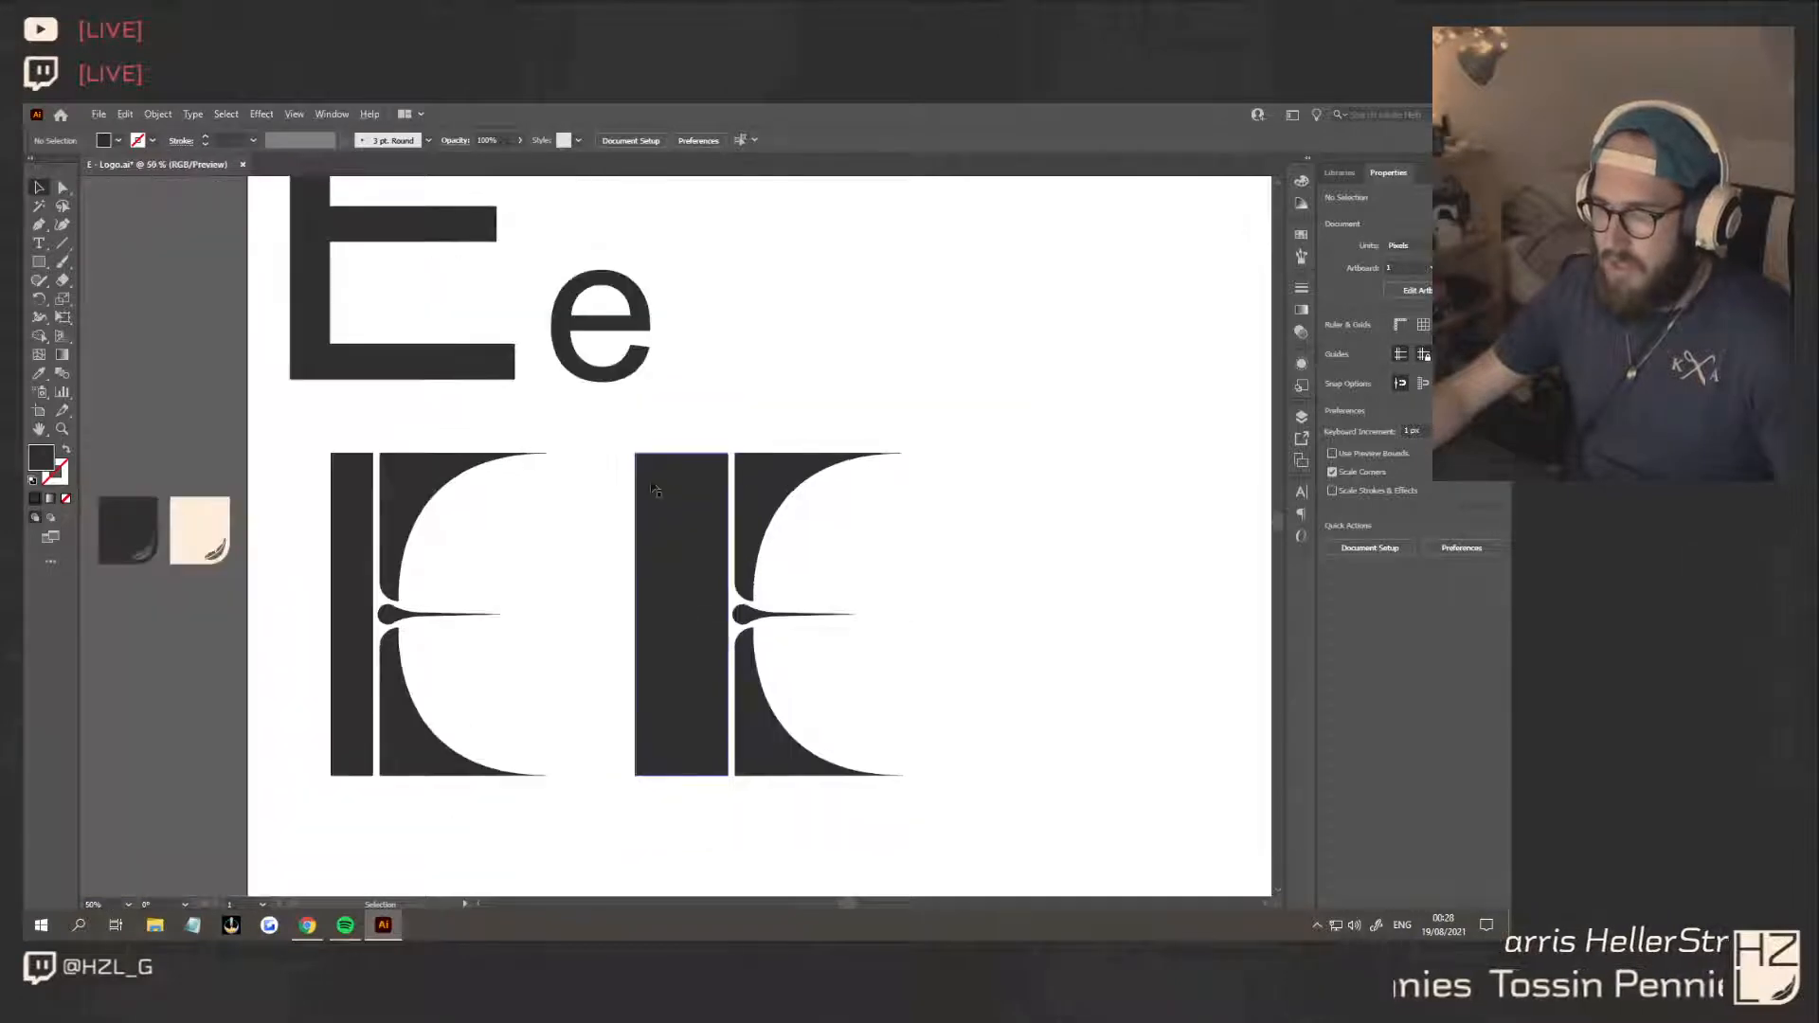
left_click(639, 459)
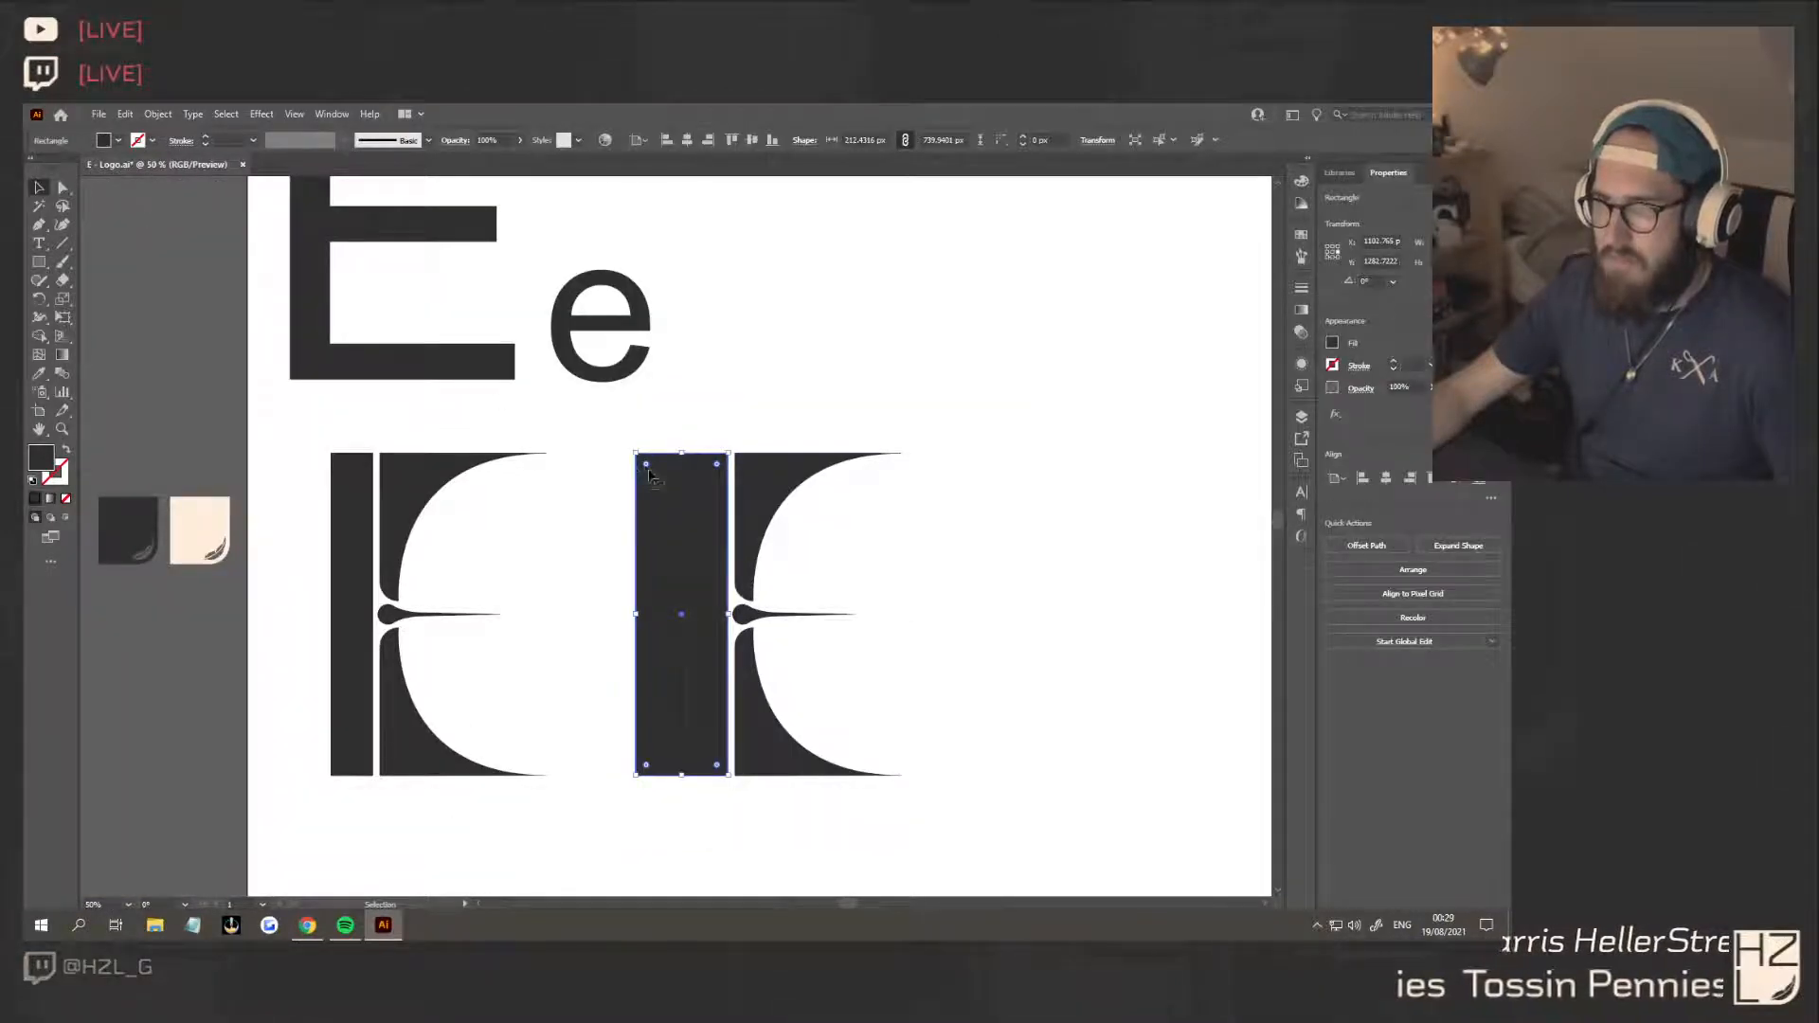
left_click_drag(646, 467, 792, 586)
left_click(991, 650)
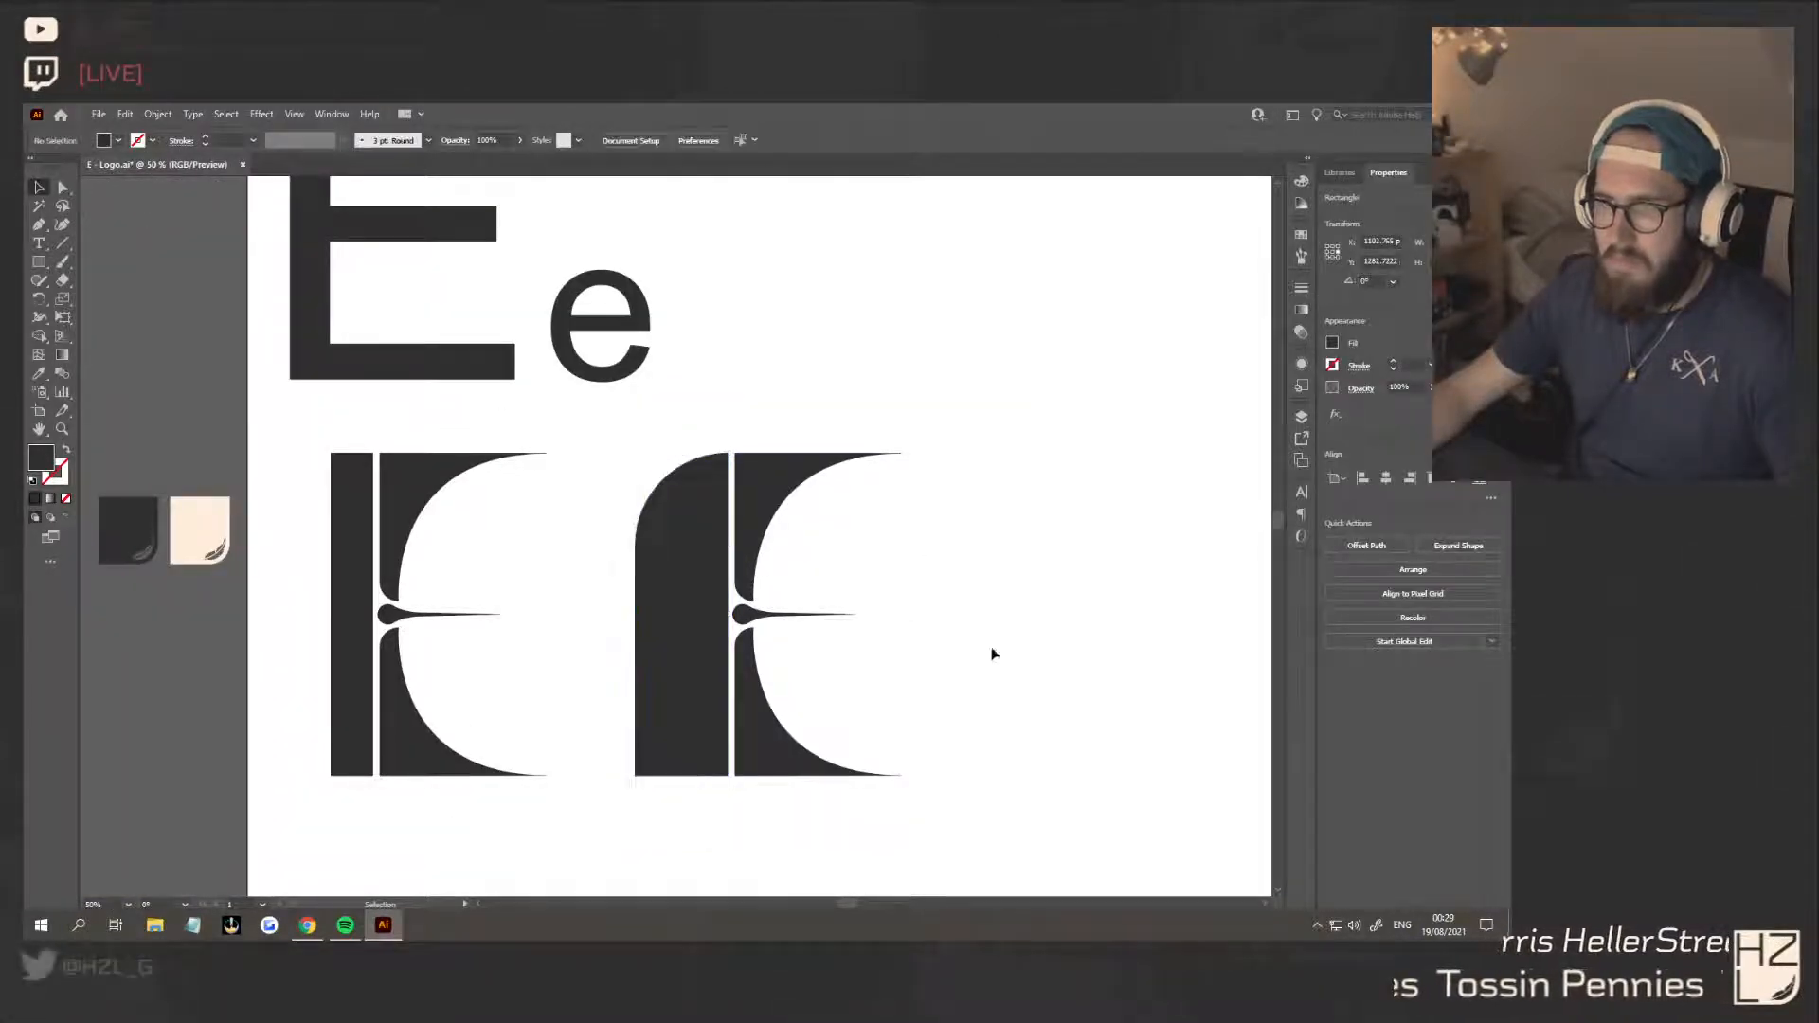
key("ctrl+z")
left_click(966, 560)
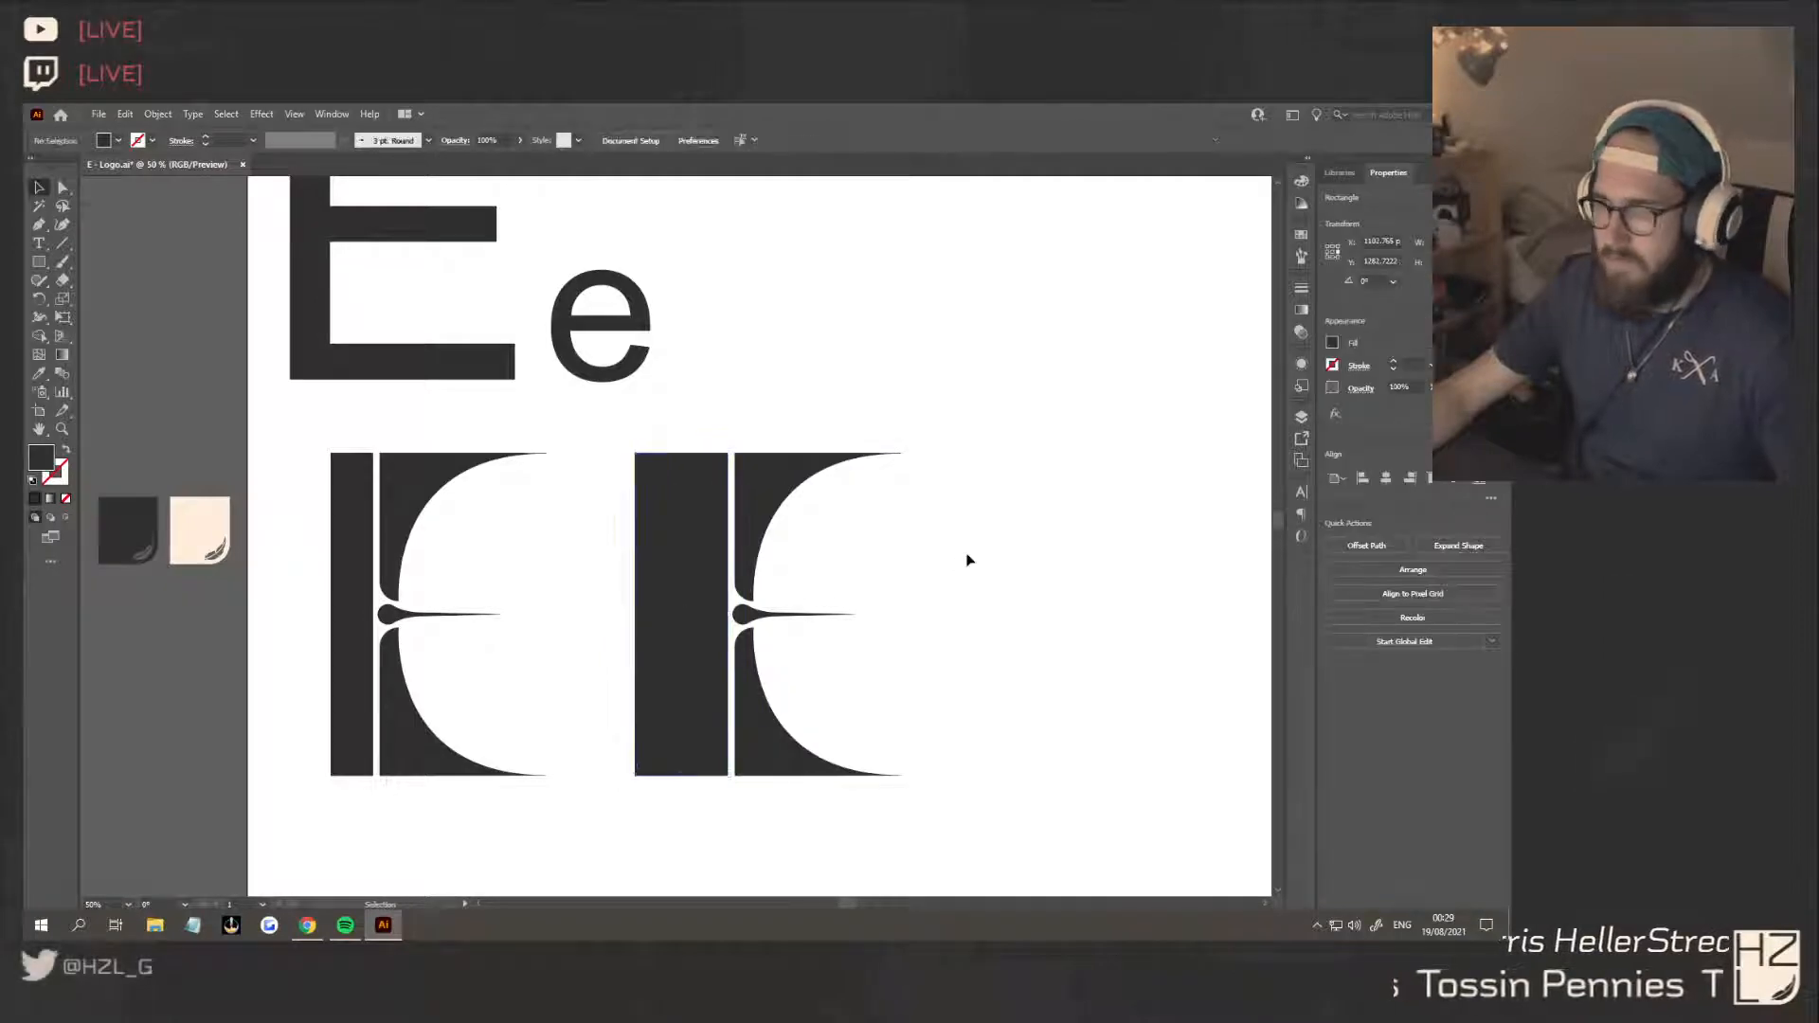
Duplicate the wide-stemmed E alongside and place an extra copy of the stem rectangle overlapping the new letter's stem
left_click(692, 513)
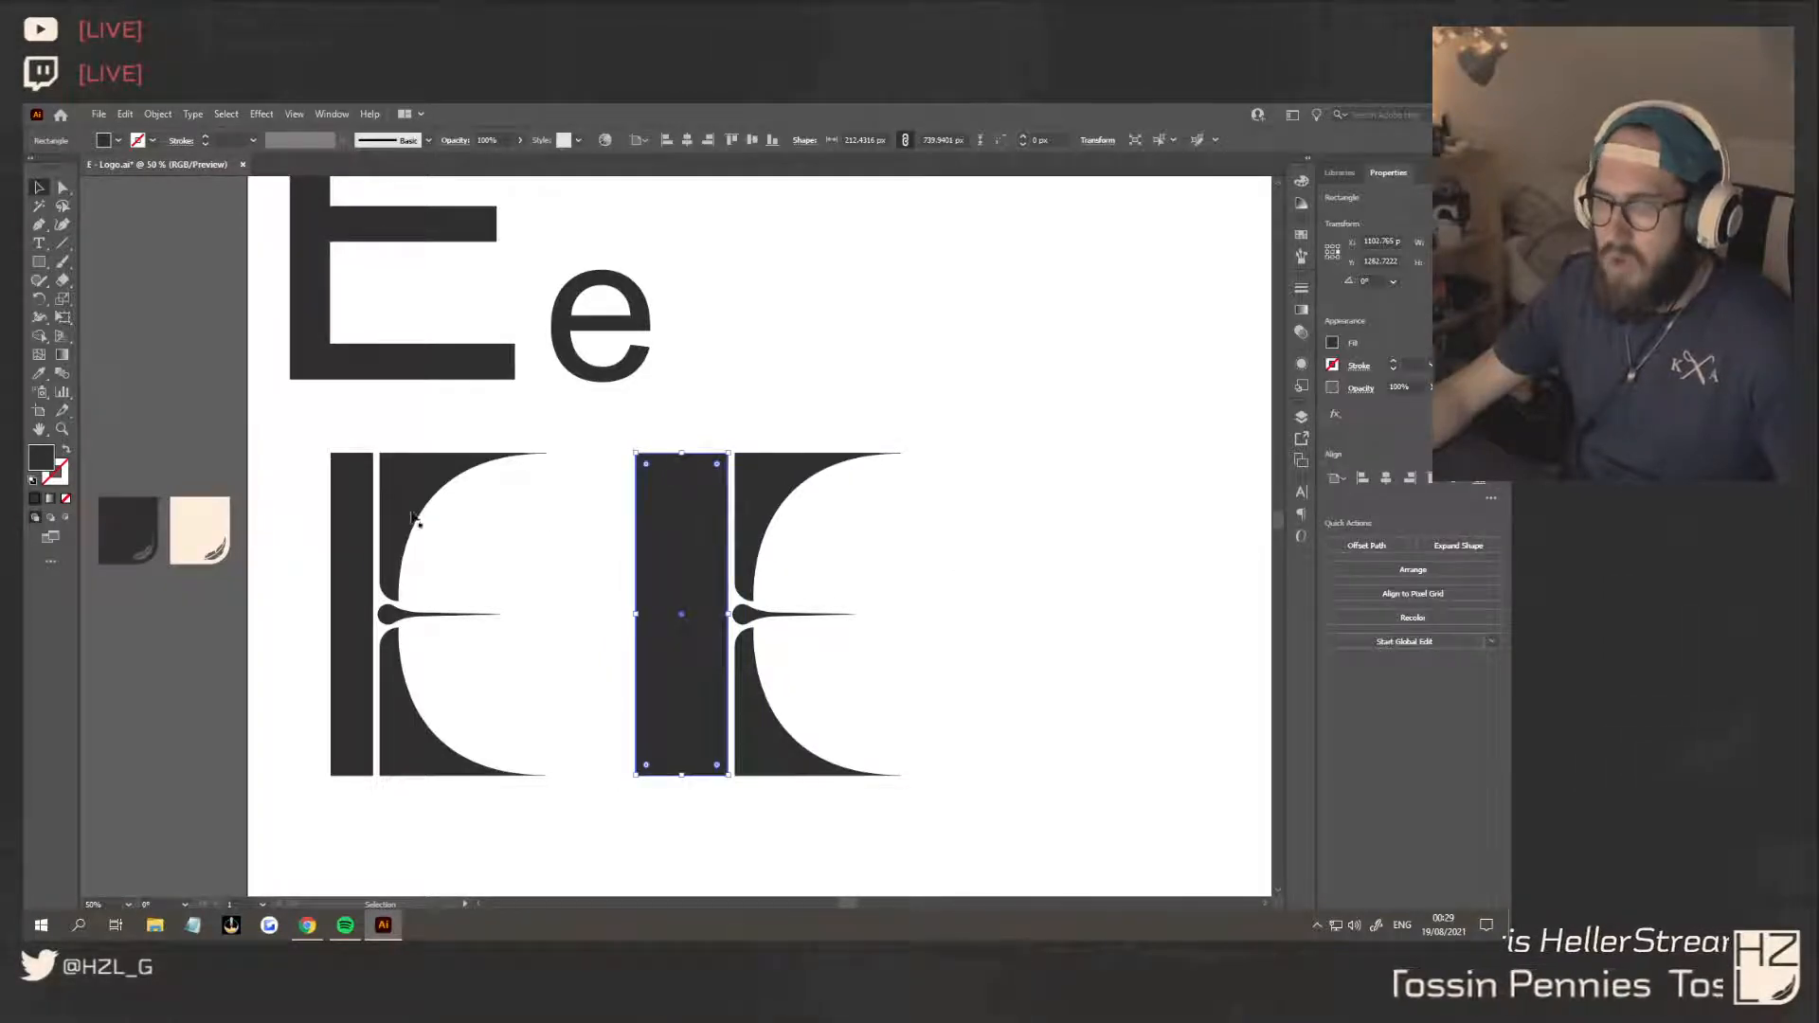
left_click(367, 512)
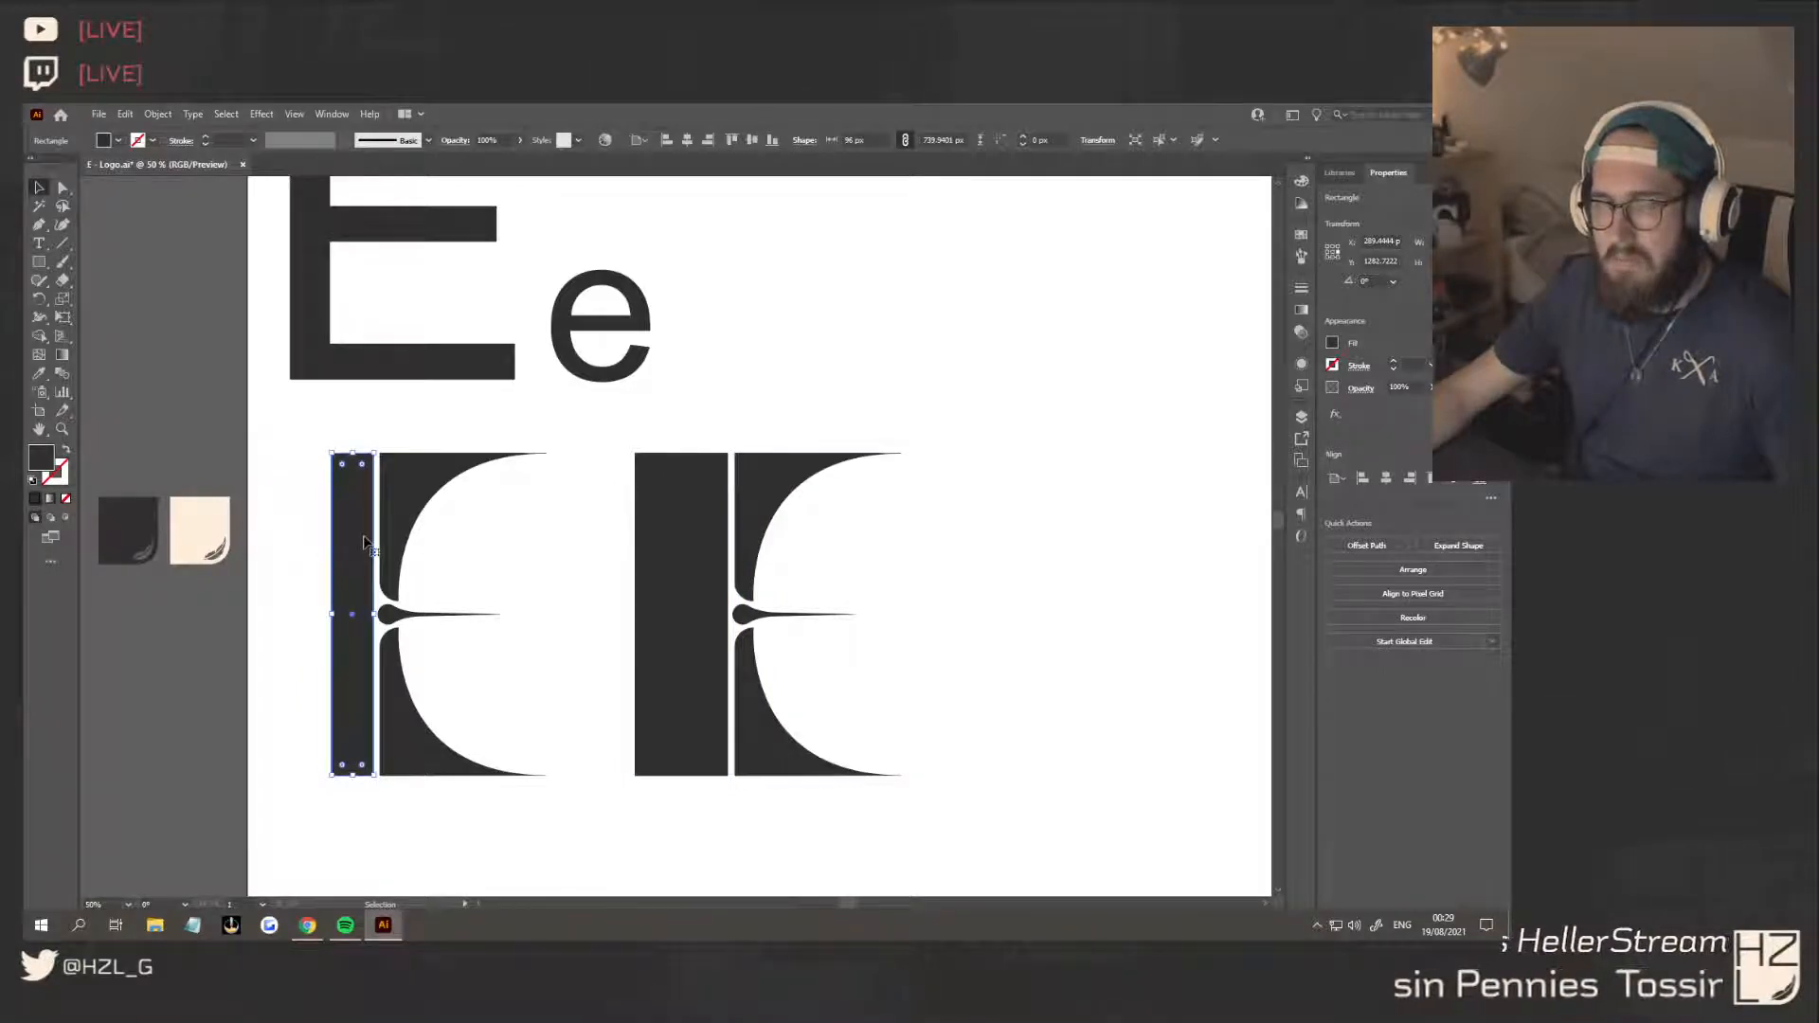
scroll(577, 618, "down", 1)
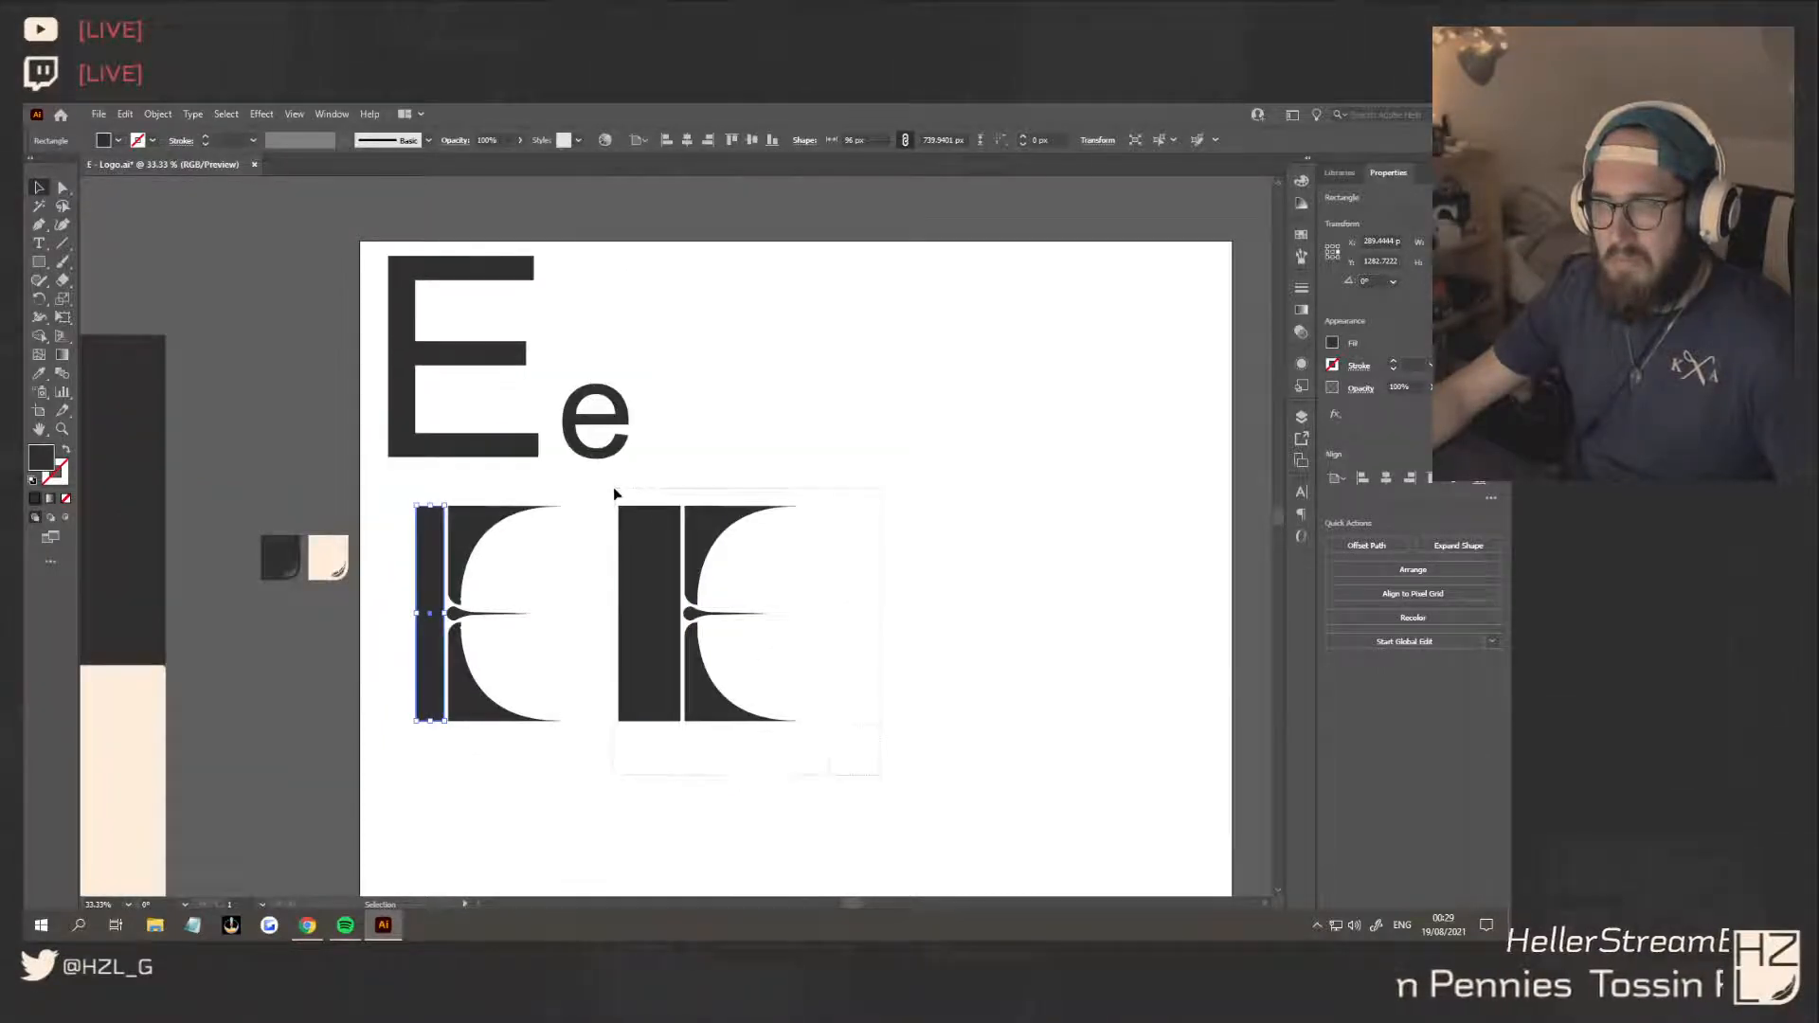
left_click_drag(614, 489, 614, 489)
left_click(650, 580)
left_click_drag(881, 777, 620, 497)
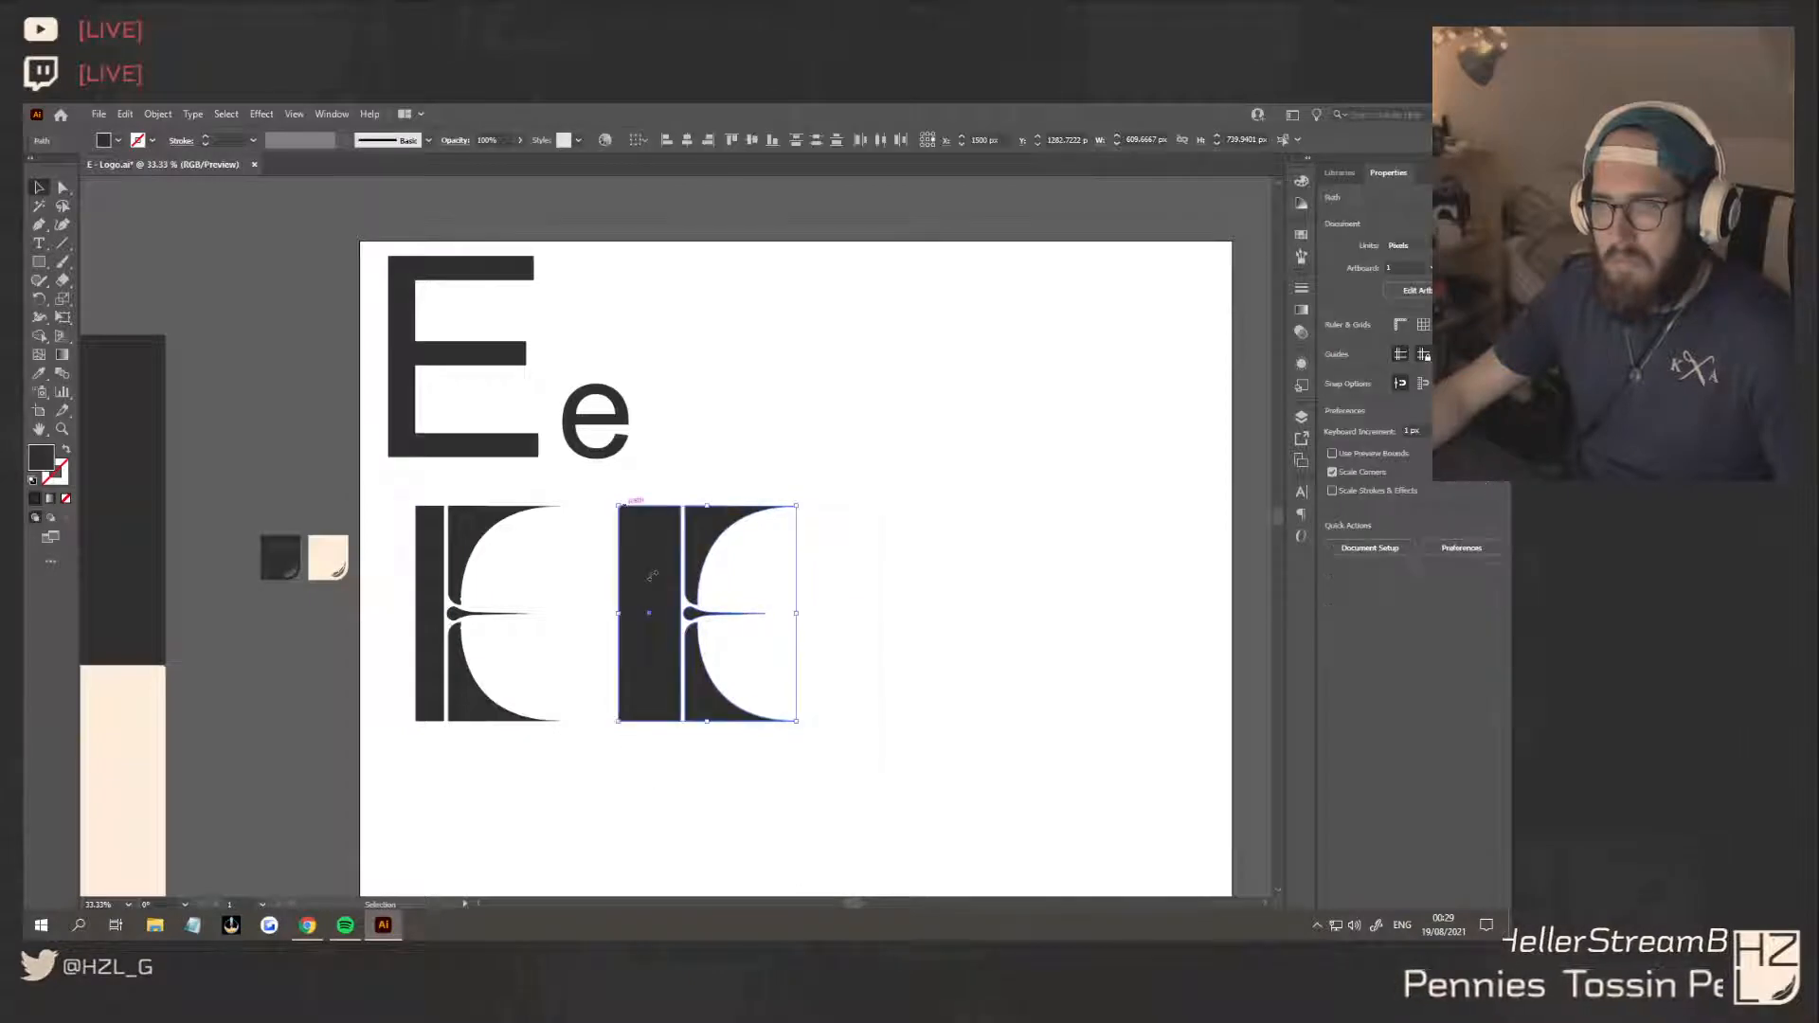
left_click_drag(652, 575, 865, 559)
key("ctrl+shift+a")
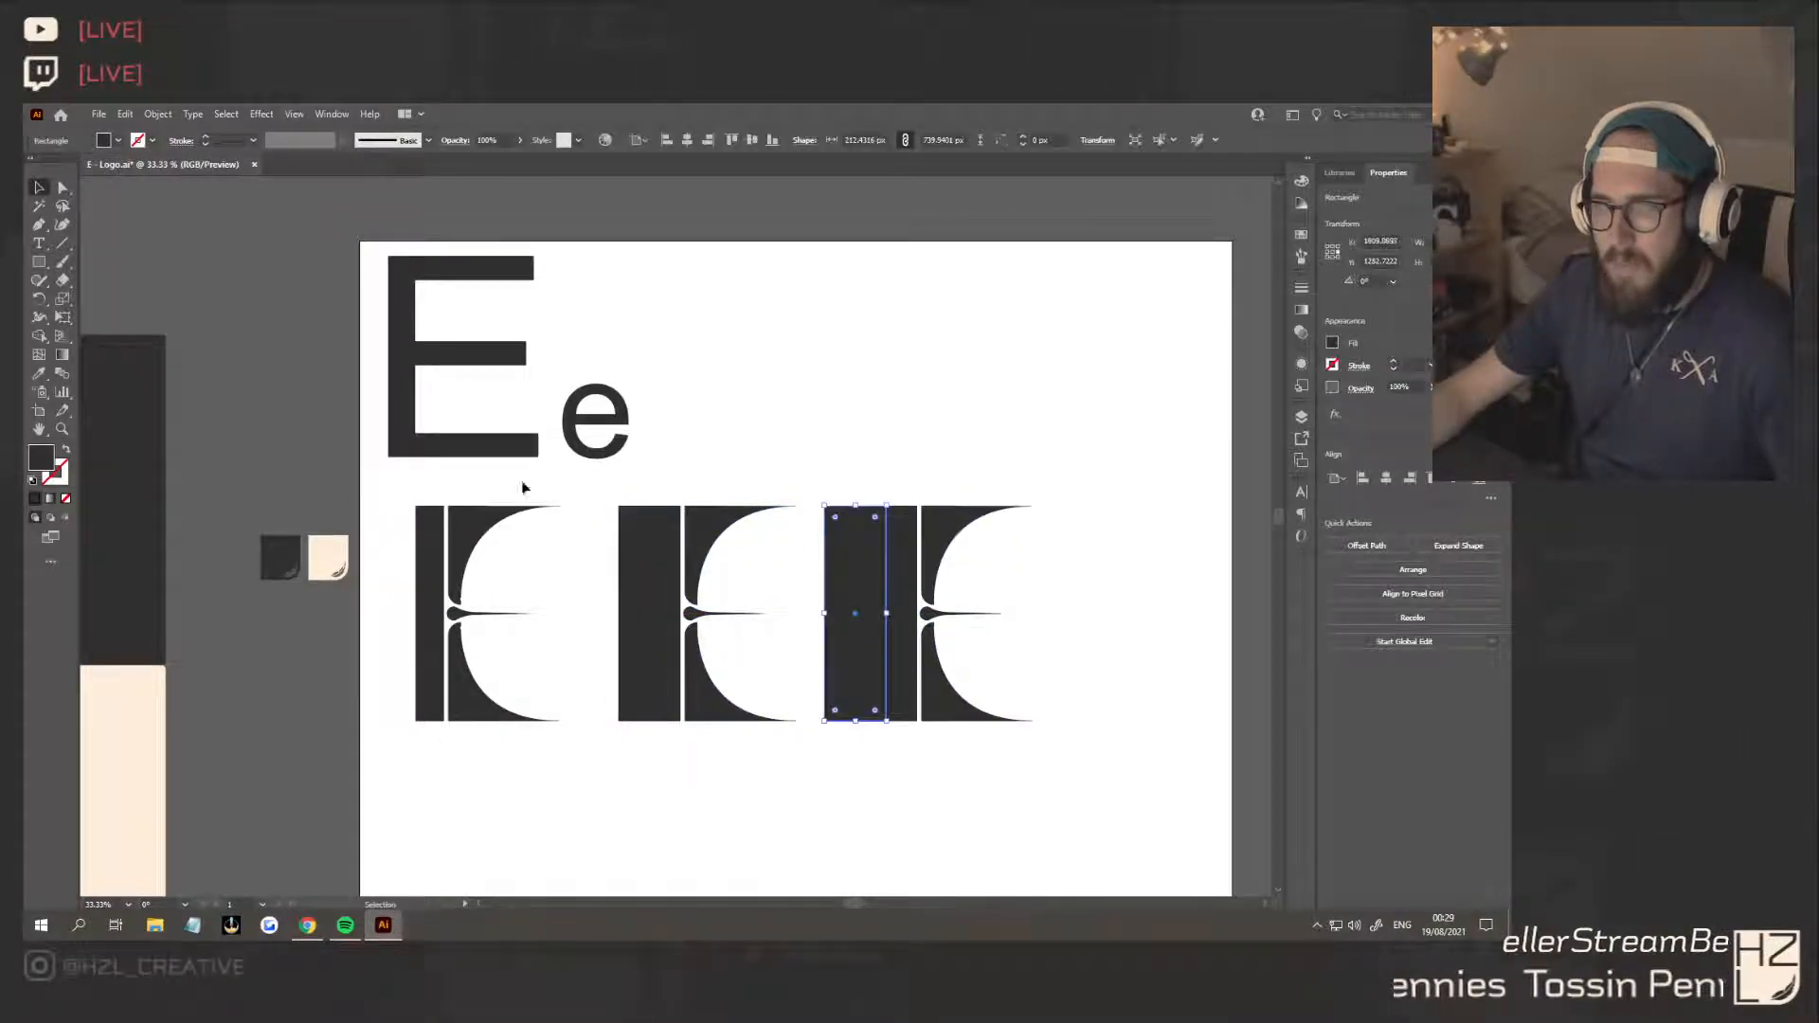
Fill the extra stem rectangle with the cream swatch colour and shrink it to a strip about 53 px wide inside the stem
left_click(38, 373)
left_click(328, 558)
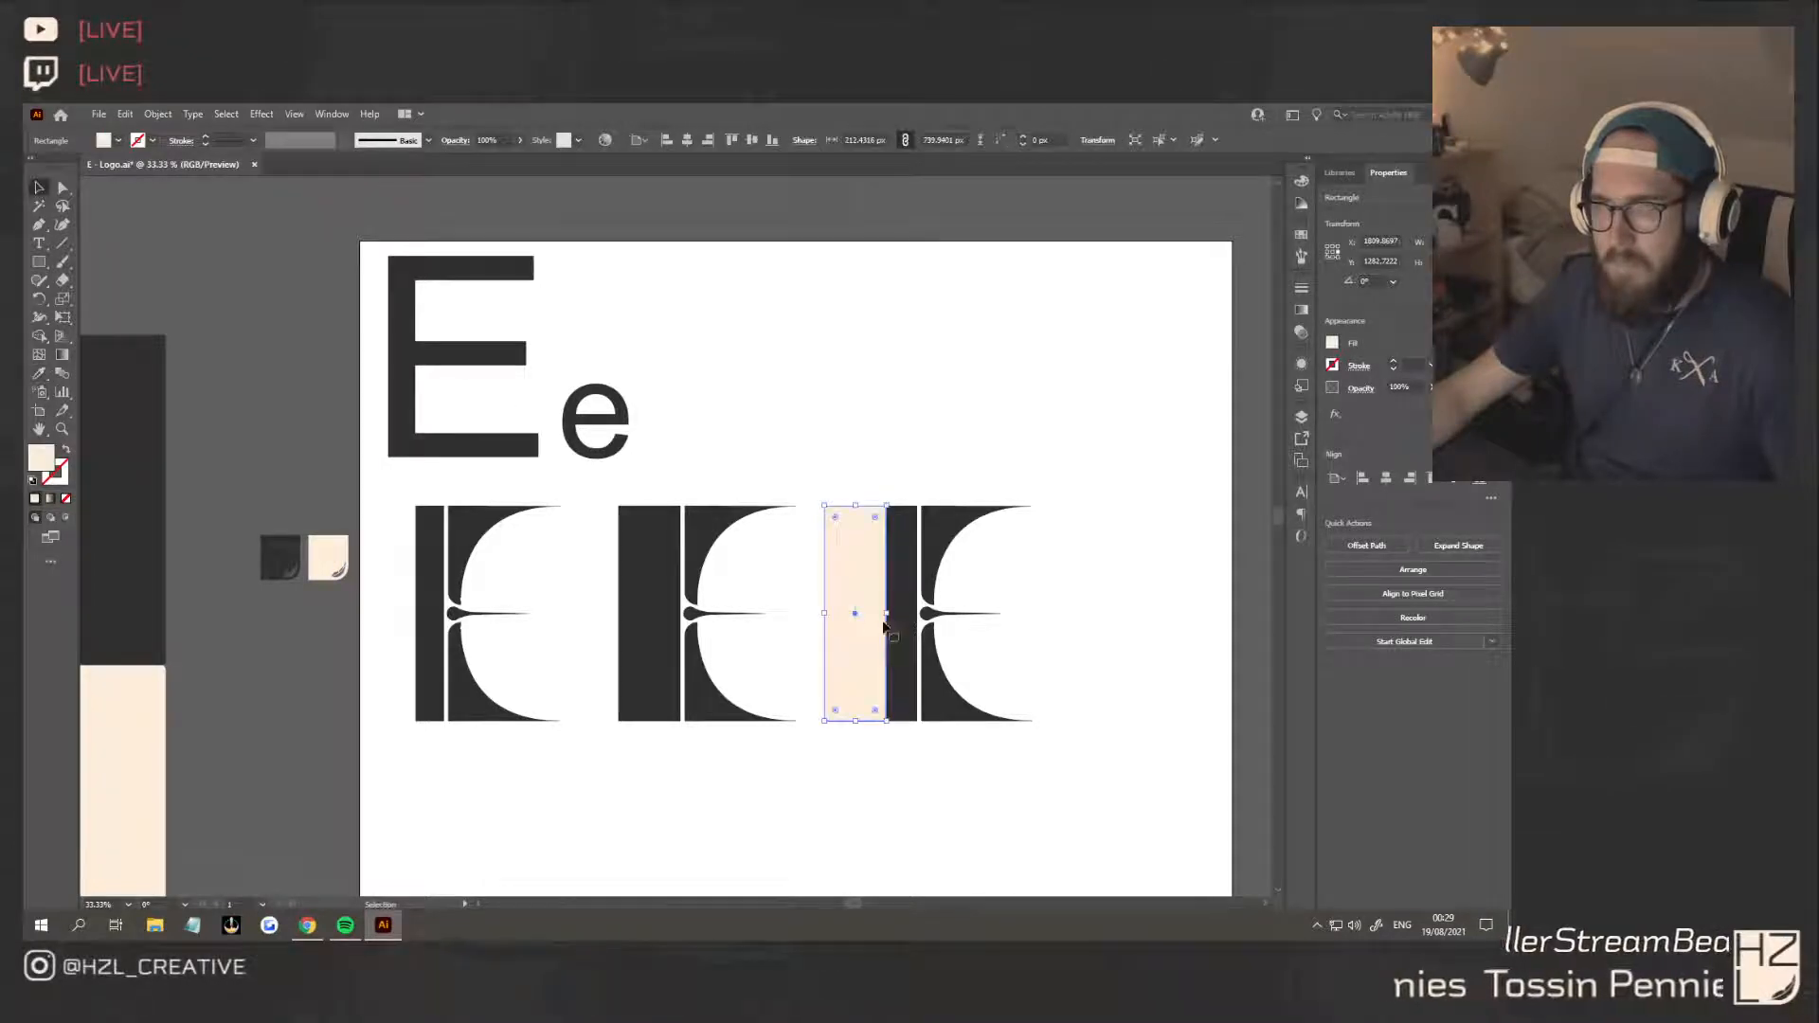
left_click_drag(886, 614, 870, 600)
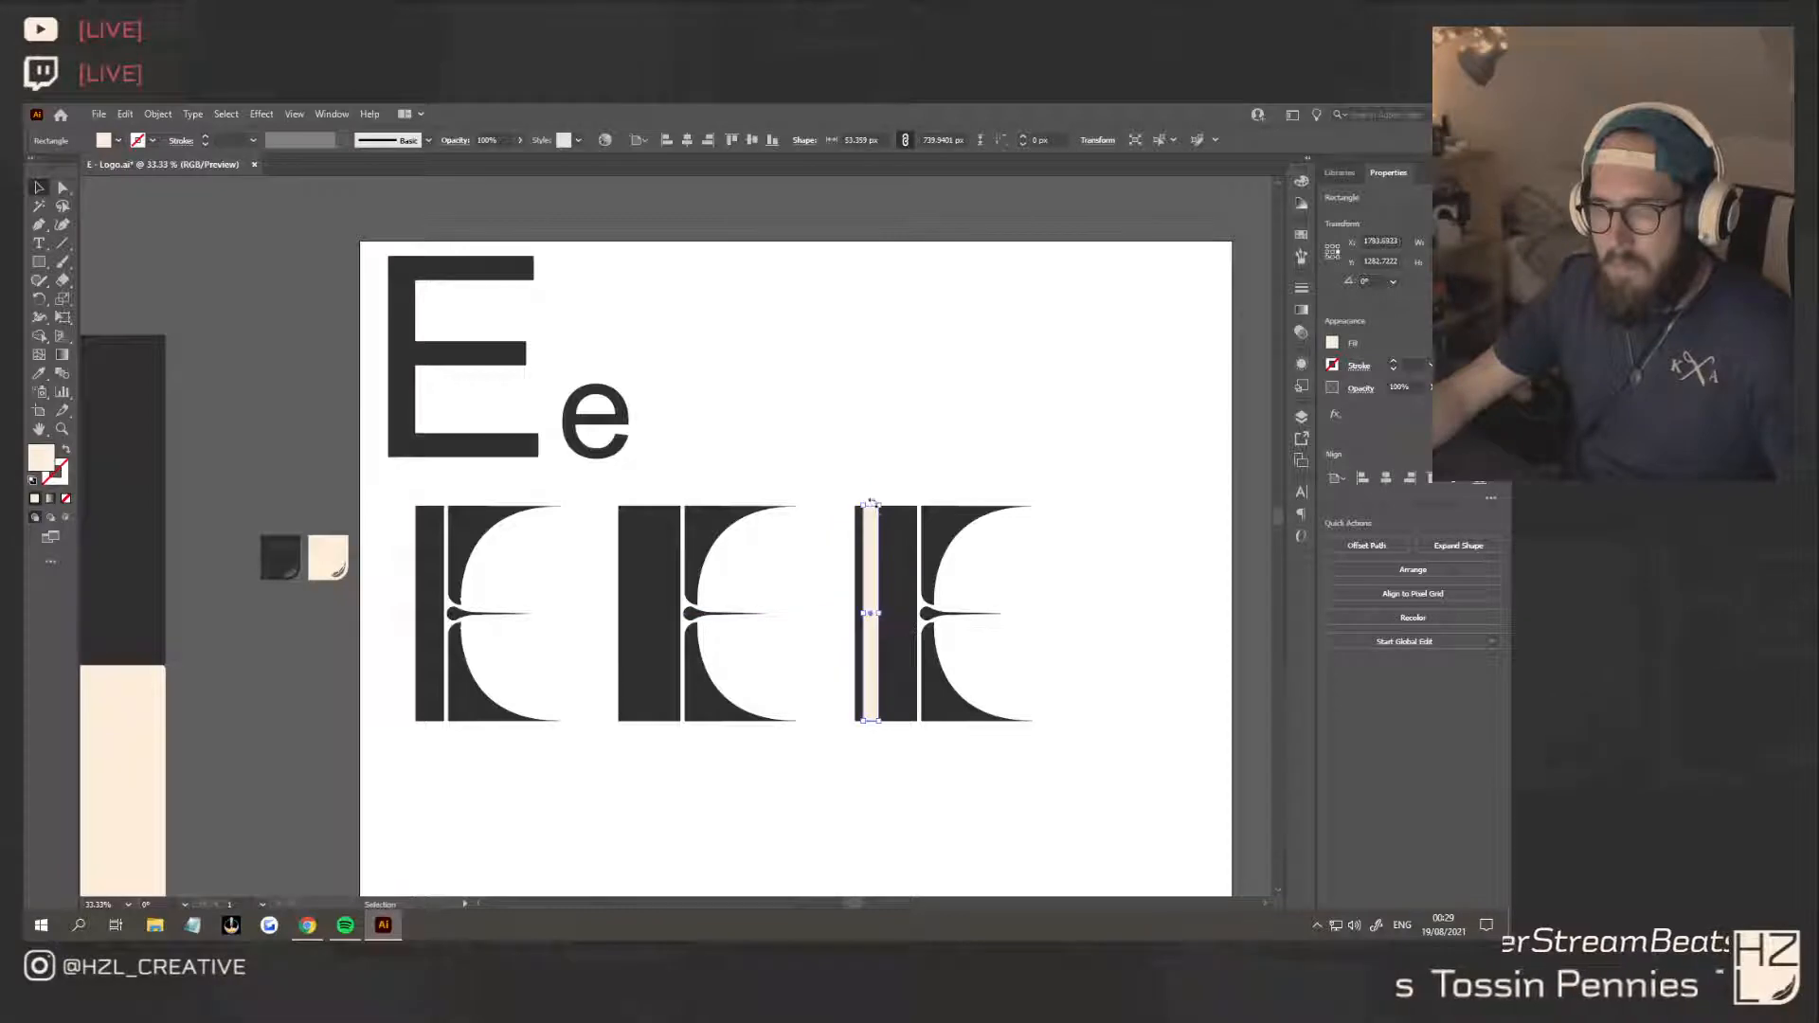
scroll(900, 552, "up", 2)
left_click_drag(837, 458, 837, 469)
scroll(837, 469, "down", 2)
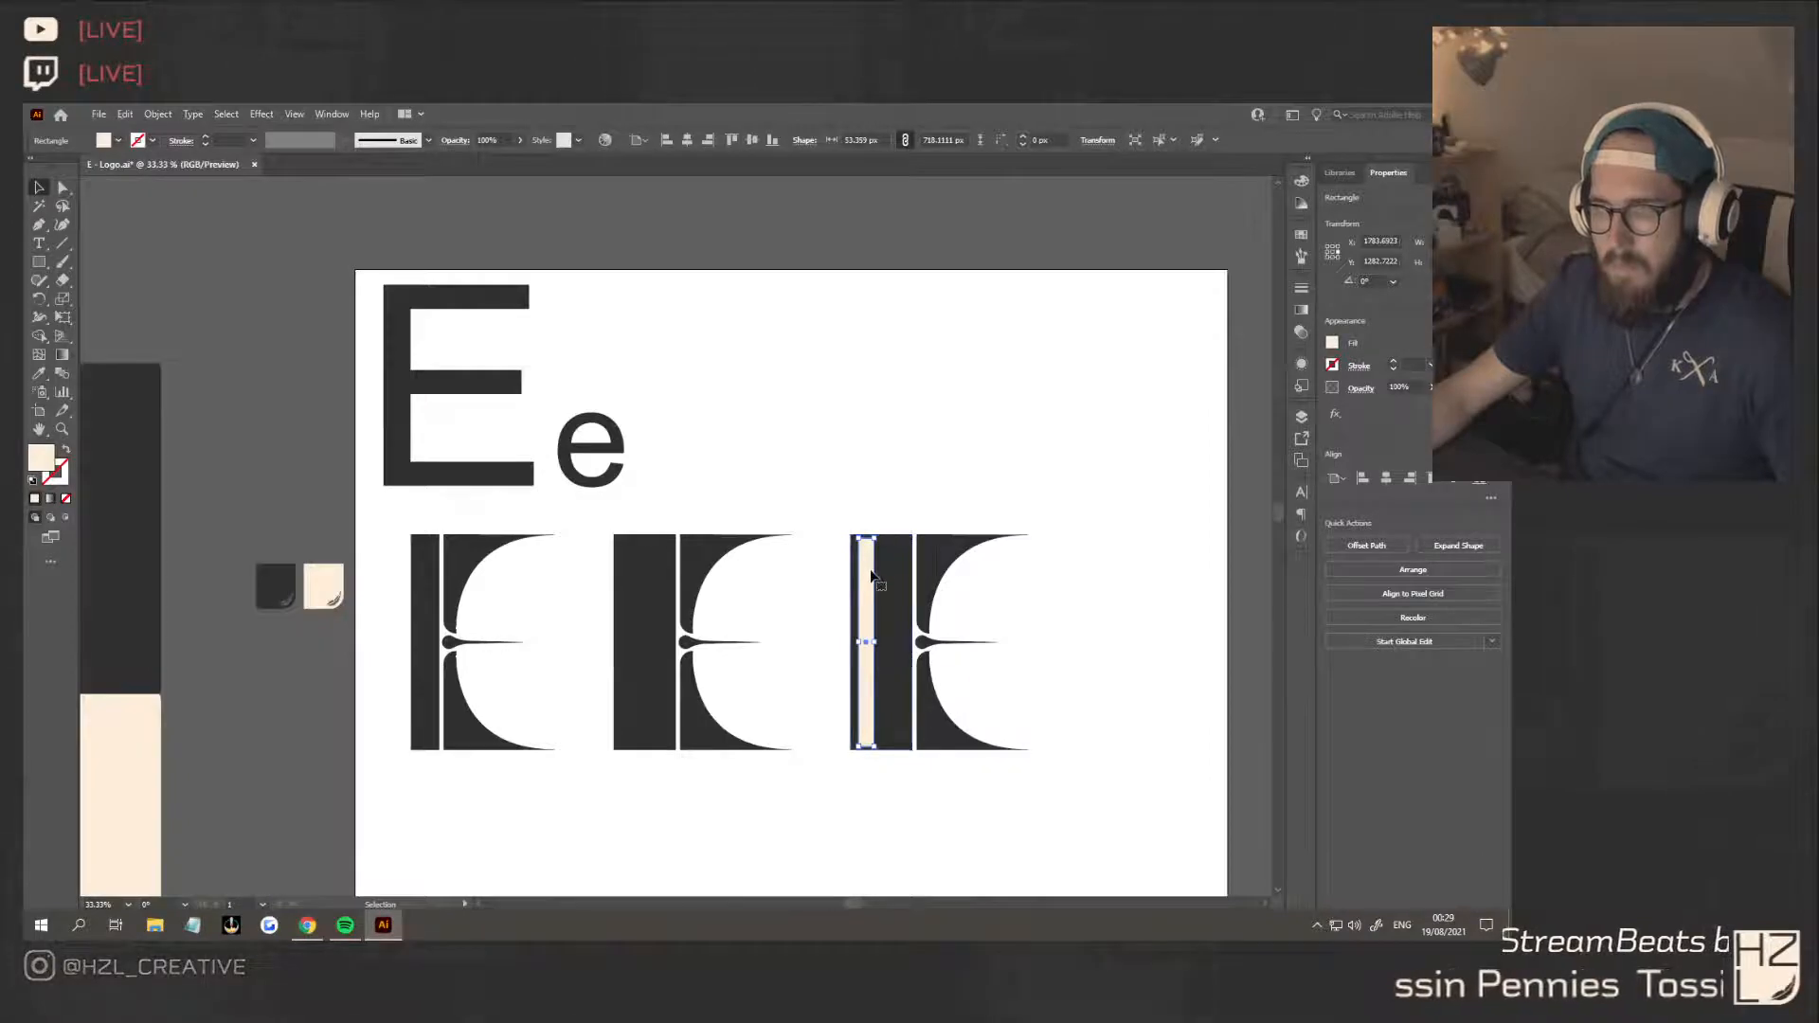
Cut the cream strip out of the third E's stem with the Shape Builder tool
left_click(886, 612, "shift")
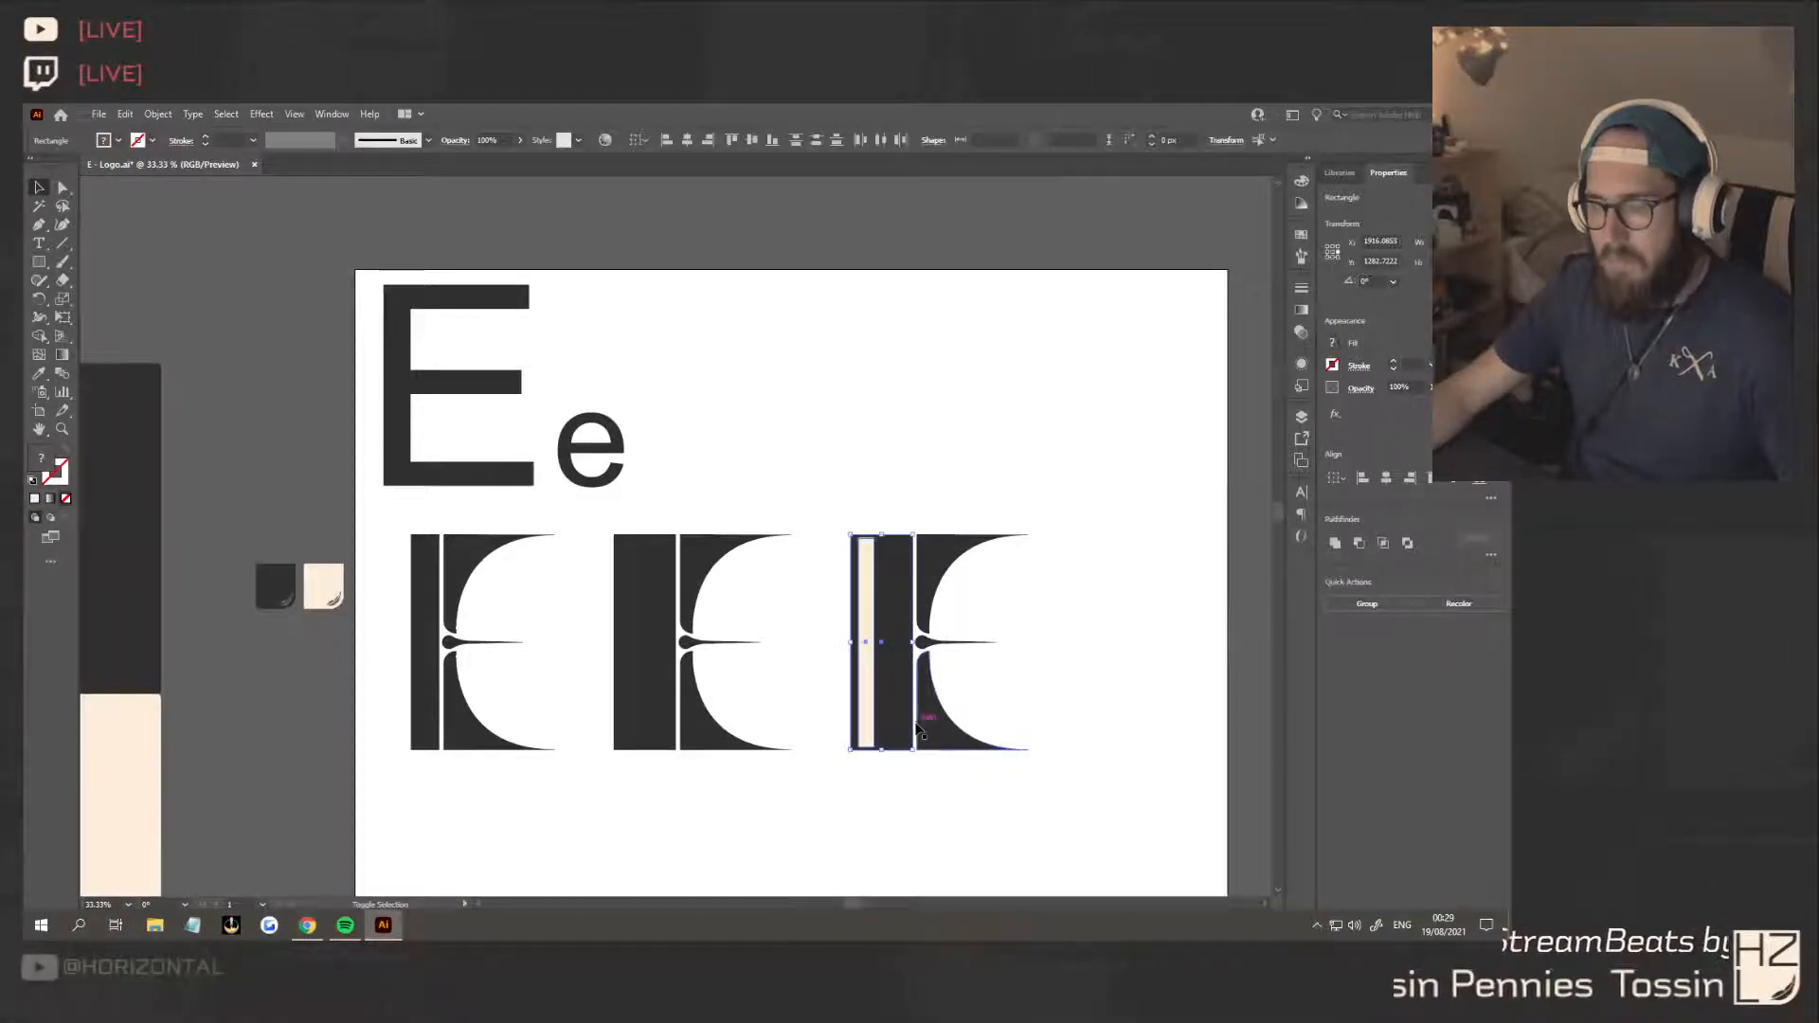
key("shift+m")
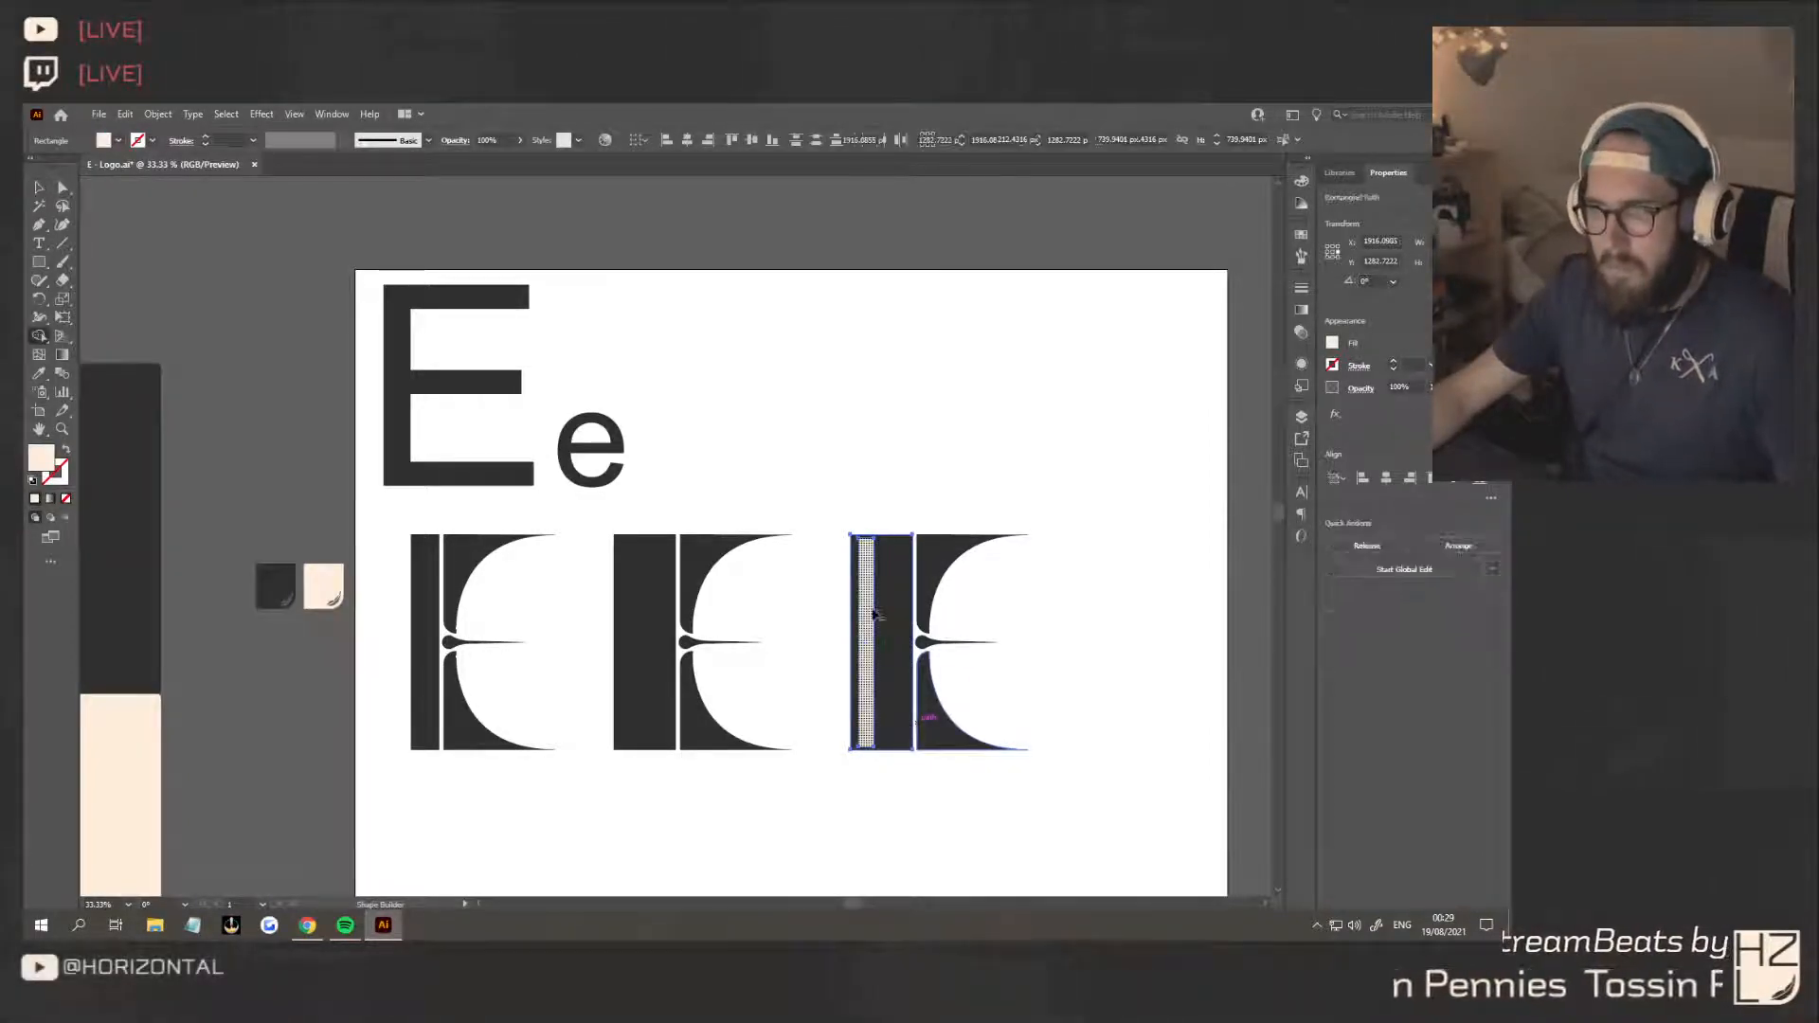
left_click(872, 613, "alt")
left_click(41, 187)
left_click(920, 475)
scroll(1012, 724, "right", 1)
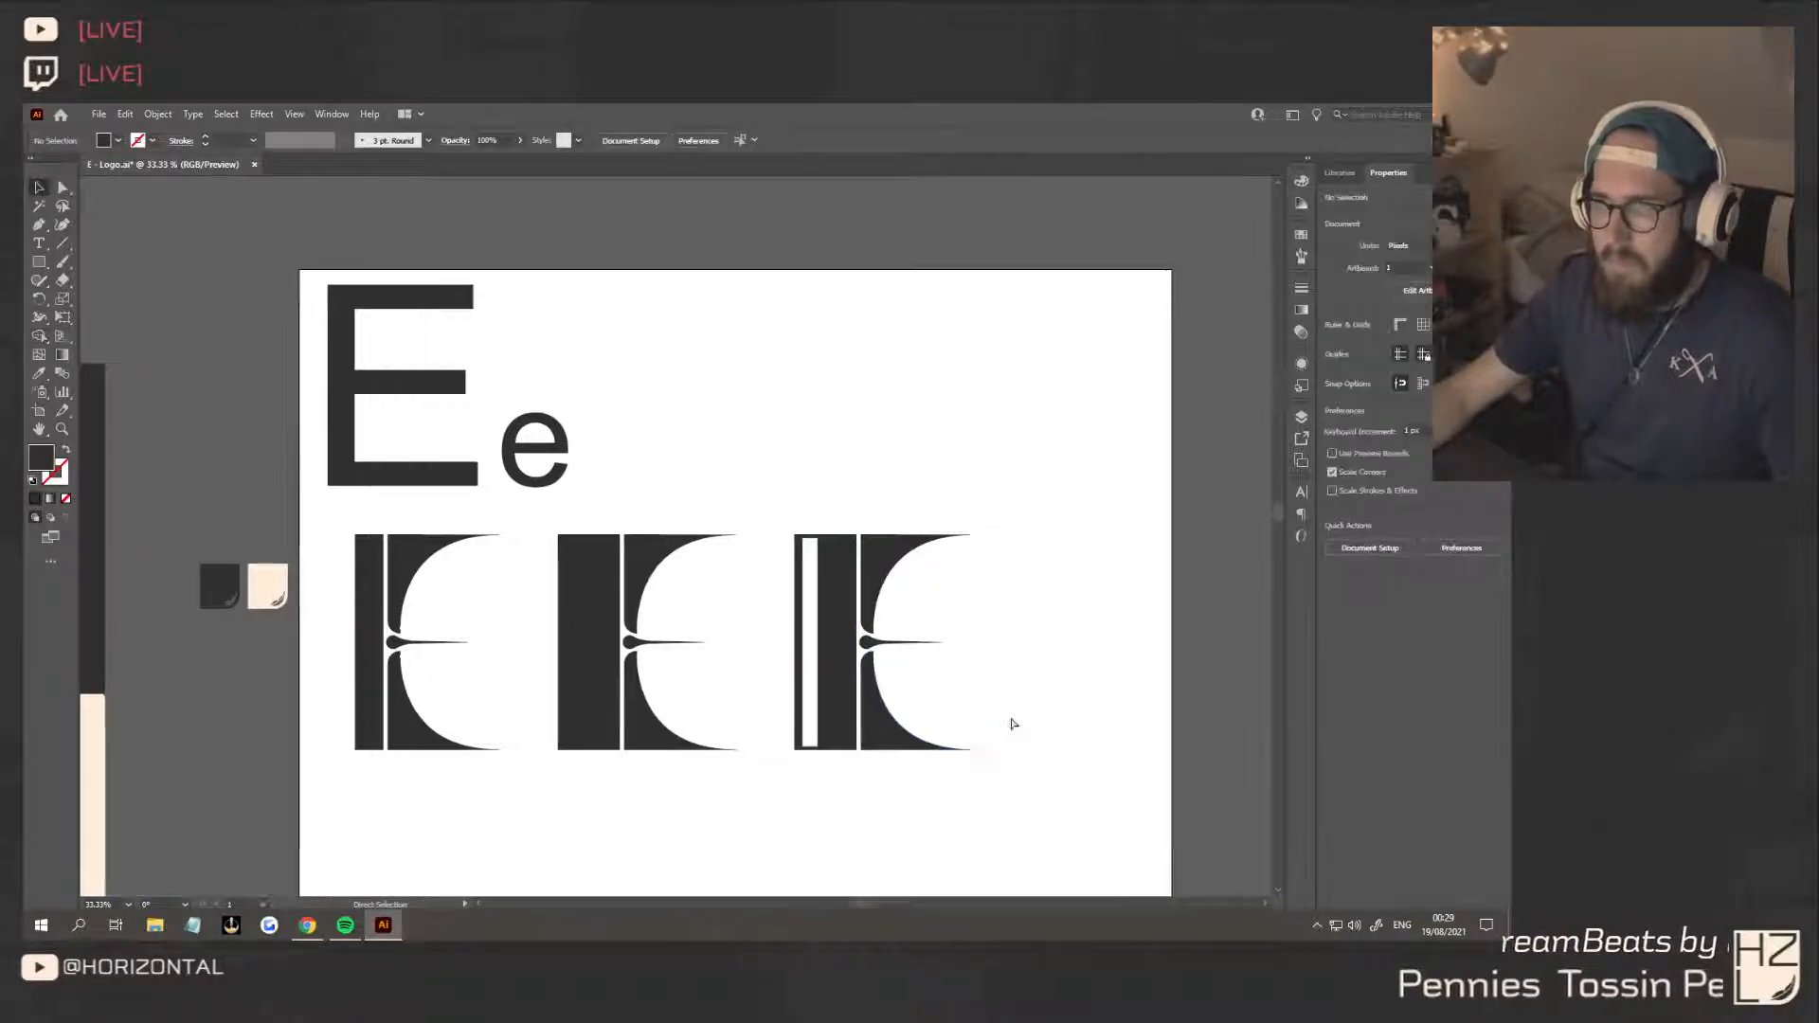
scroll(1012, 724, "right", 1)
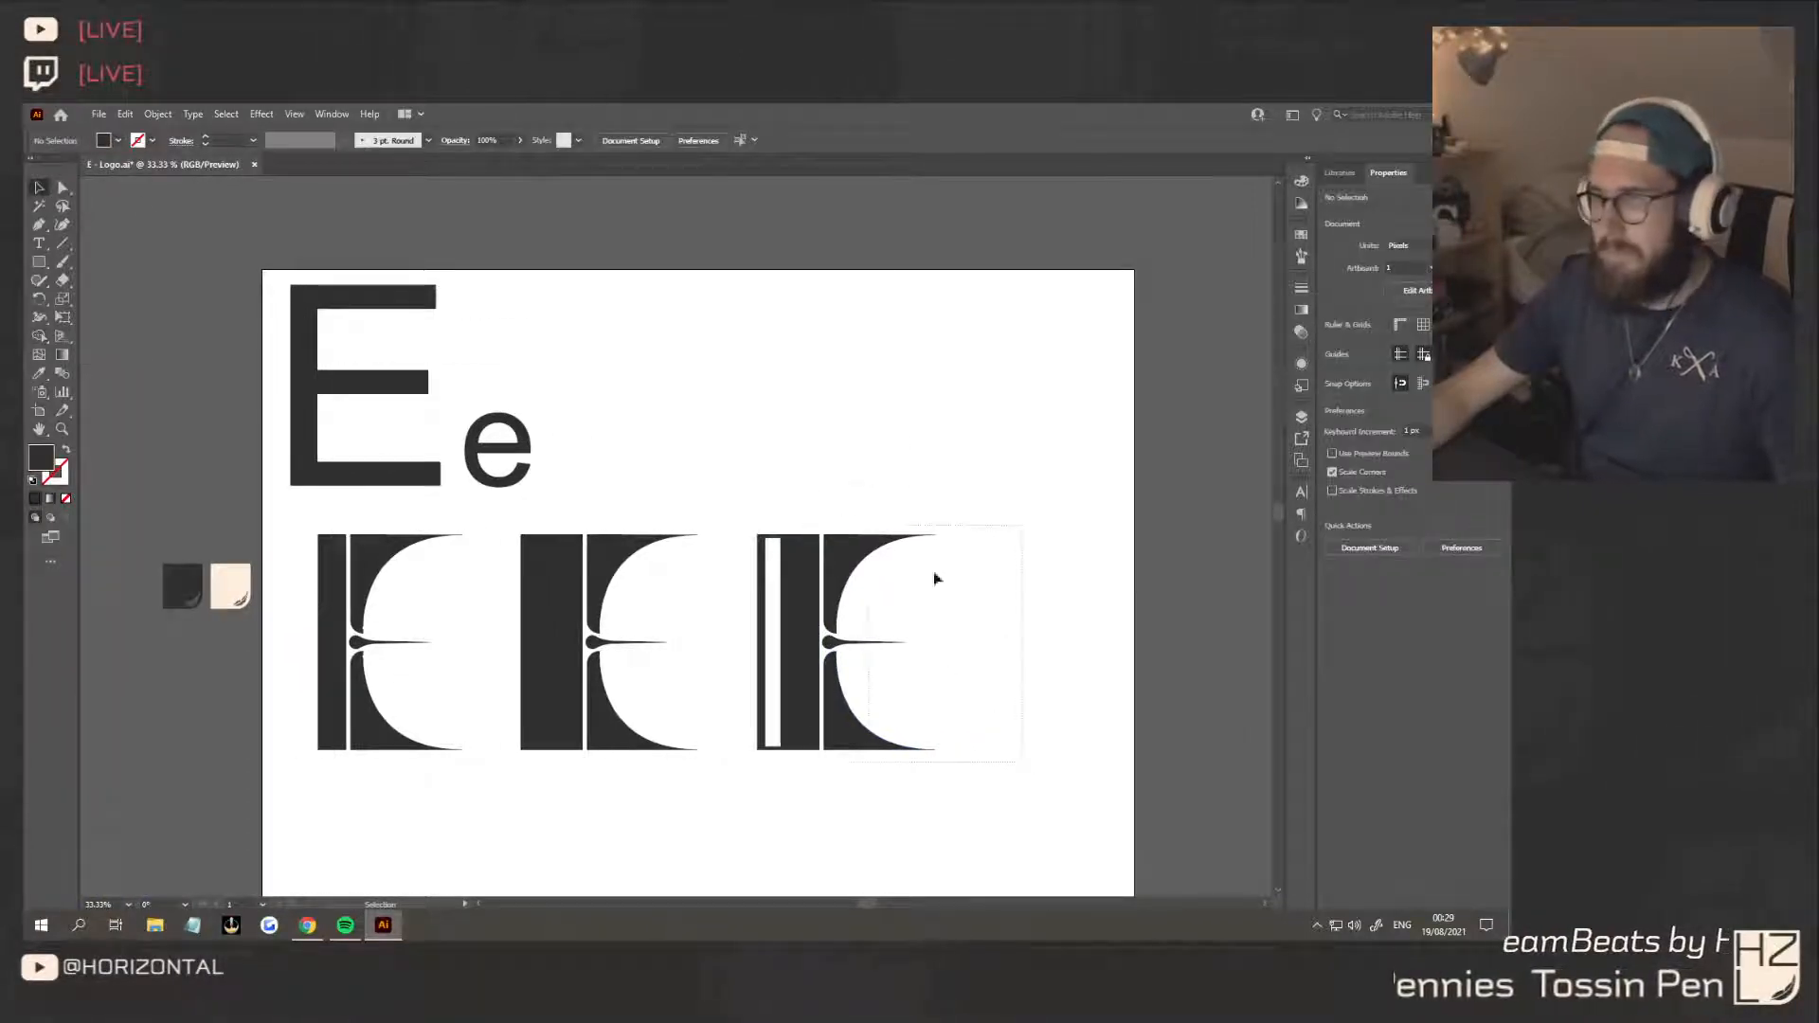
Widen the cutout in the third E's stem on both sides, leaving only a thin outline along the stem's outer edge
left_click(800, 644)
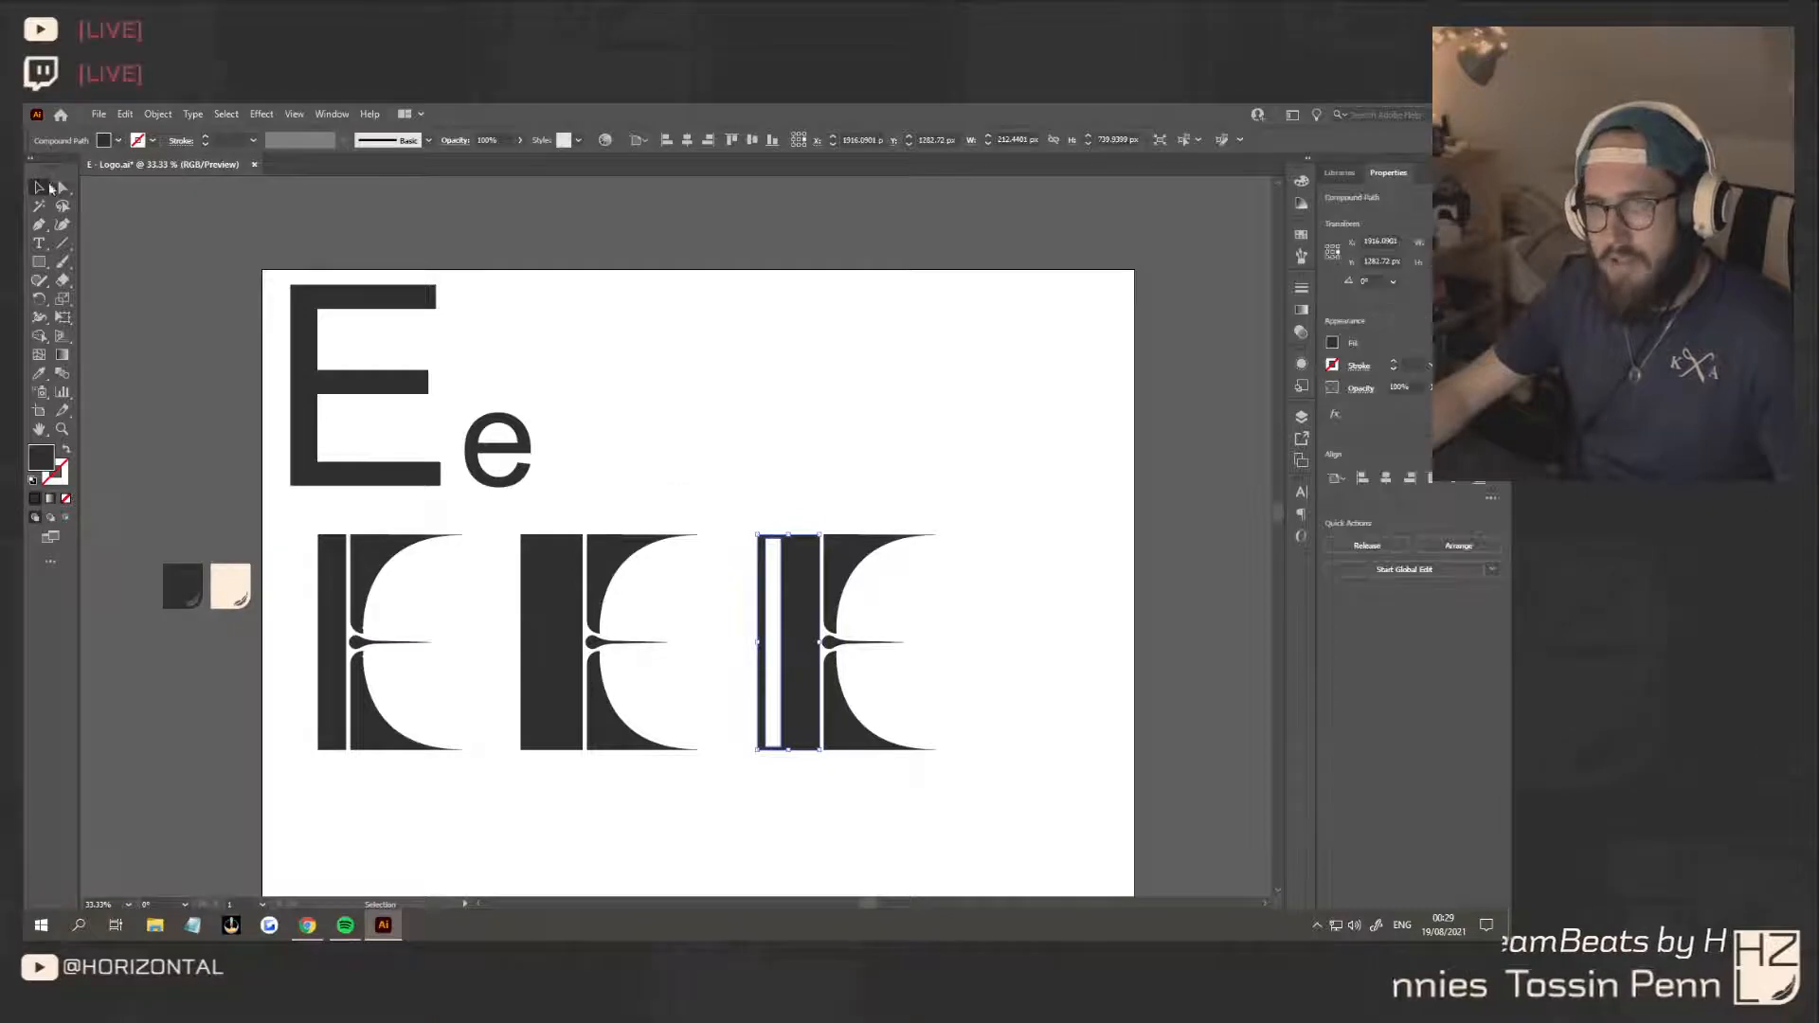
left_click(61, 188)
scroll(832, 593, "up", 2)
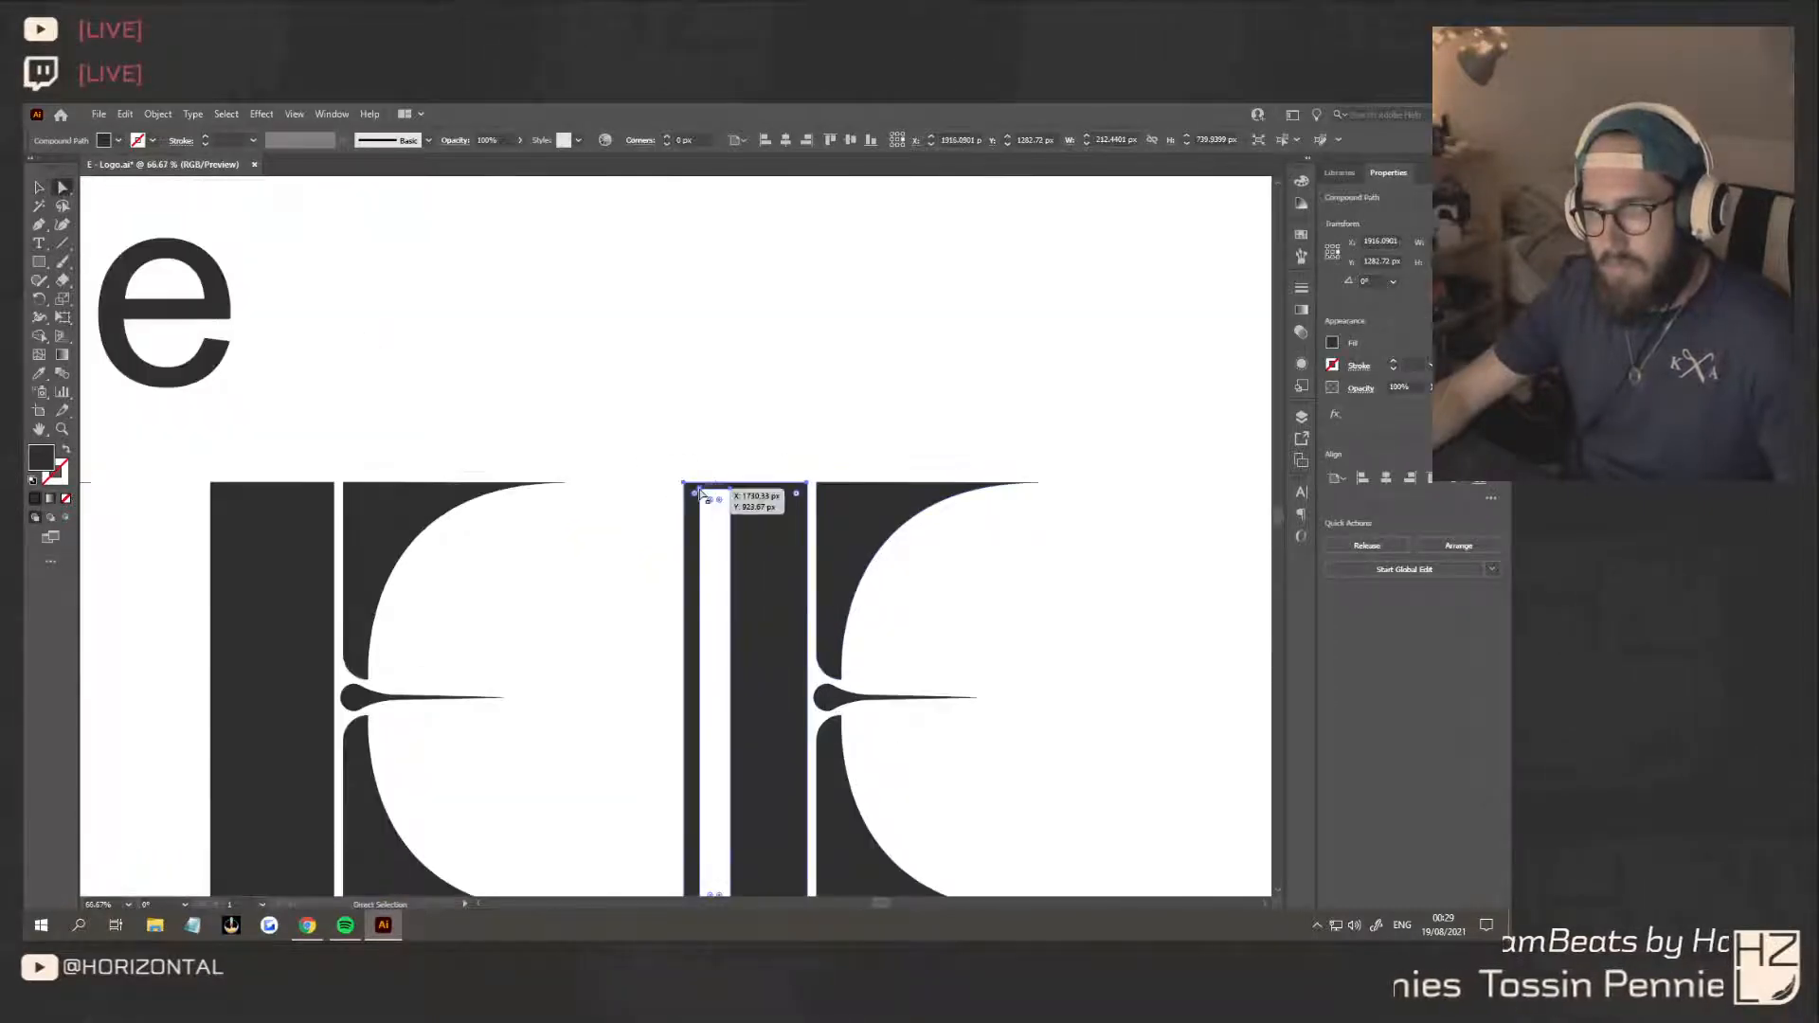
left_click(718, 499)
scroll(749, 616, "down", 3)
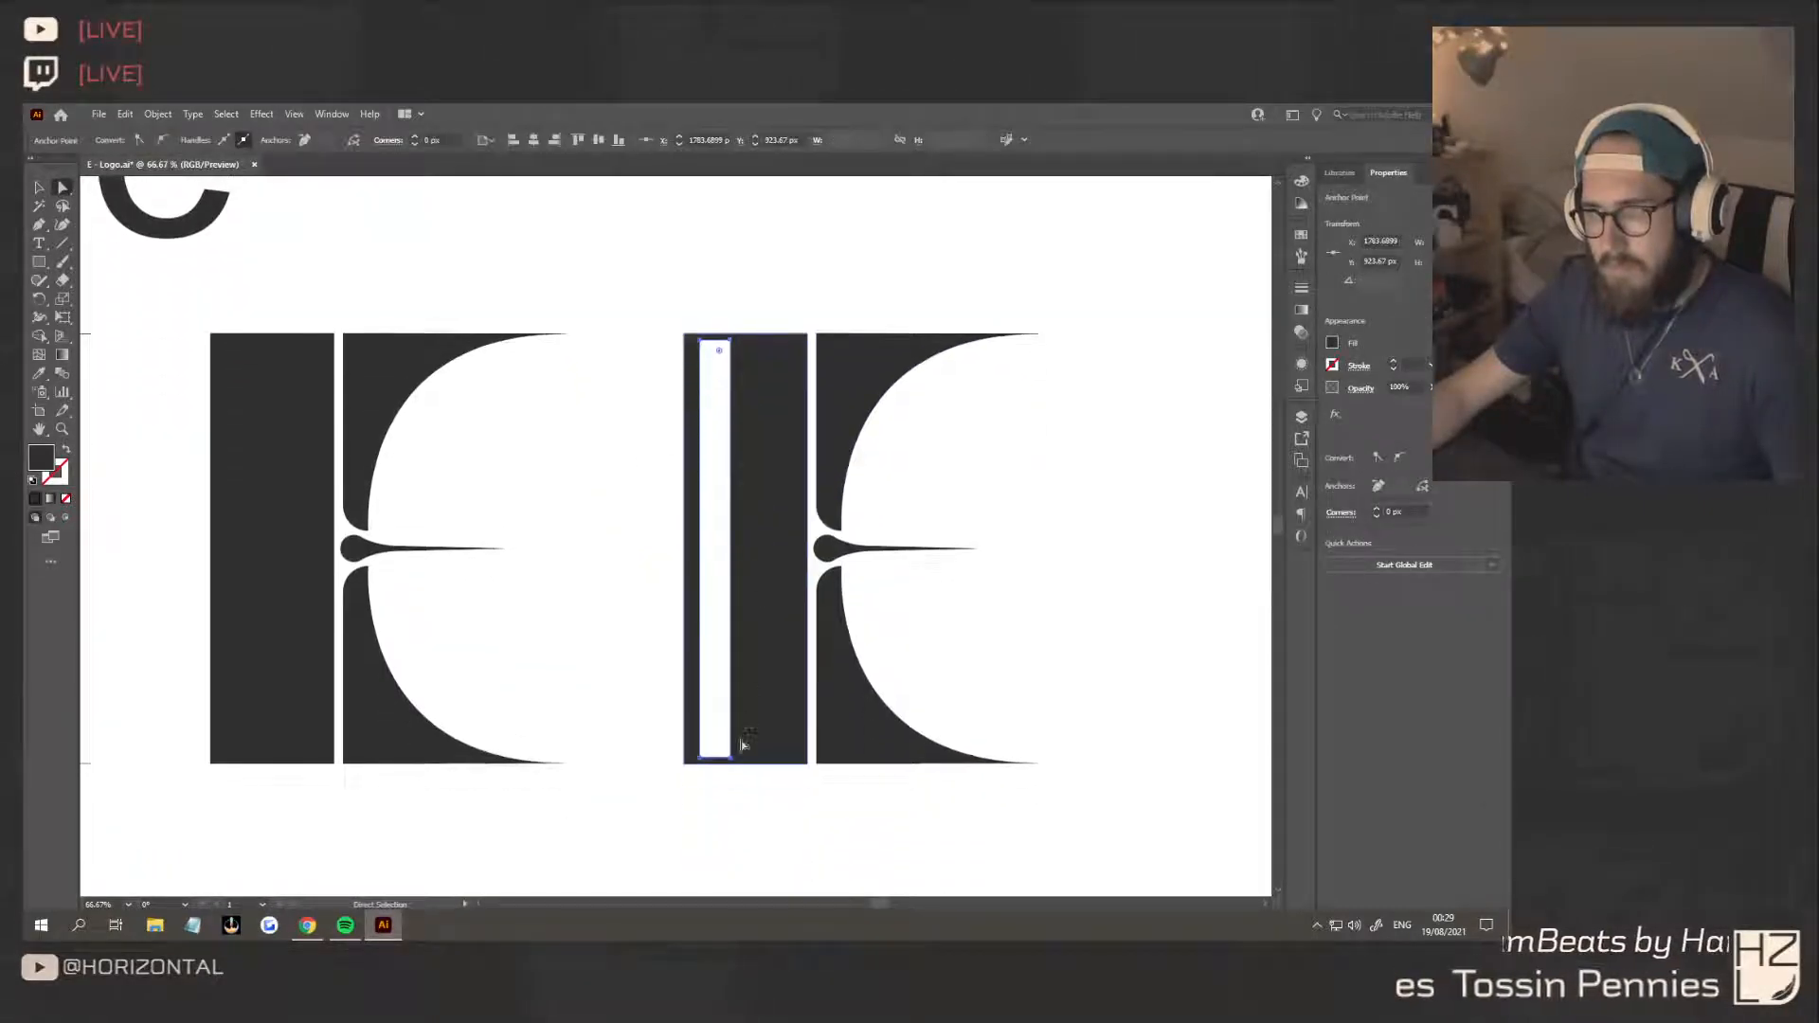
mouse_move(734, 763)
left_mouse_down()
mouse_move(797, 764)
mouse_move(771, 764)
left_mouse_up()
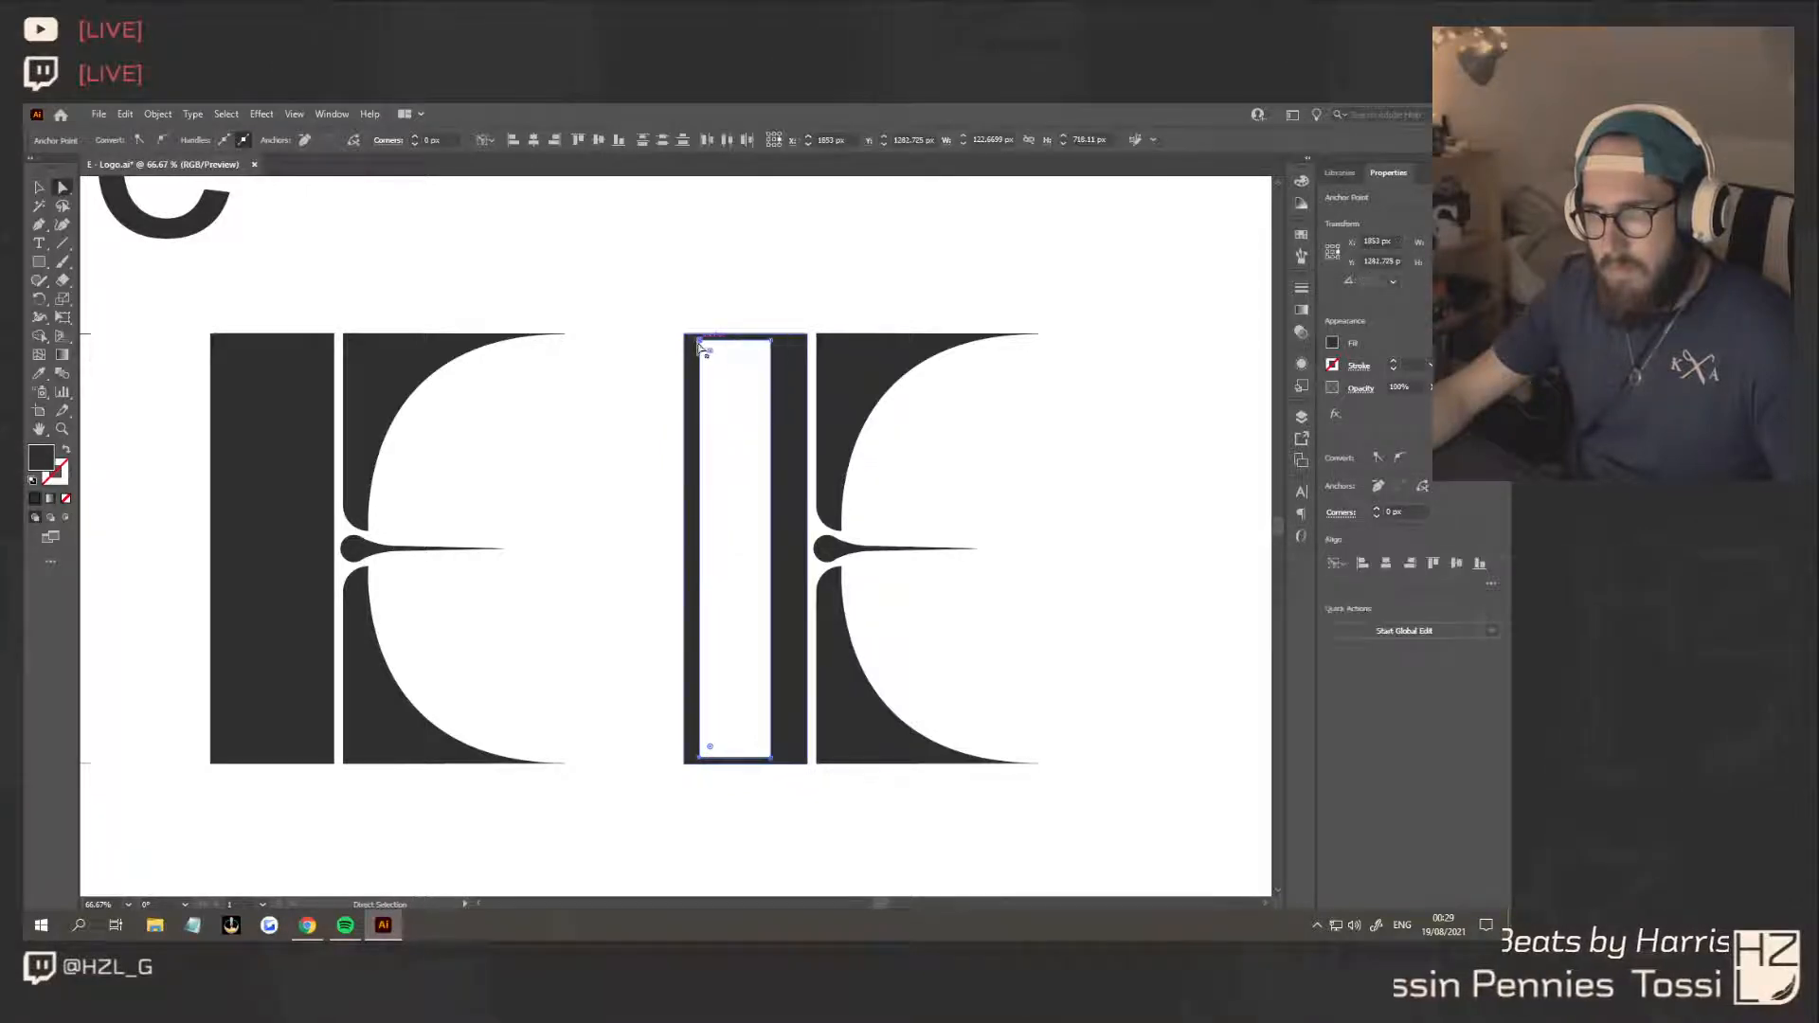
left_click_drag(702, 341, 690, 341)
left_click(740, 431)
scroll(750, 470, "down", 3)
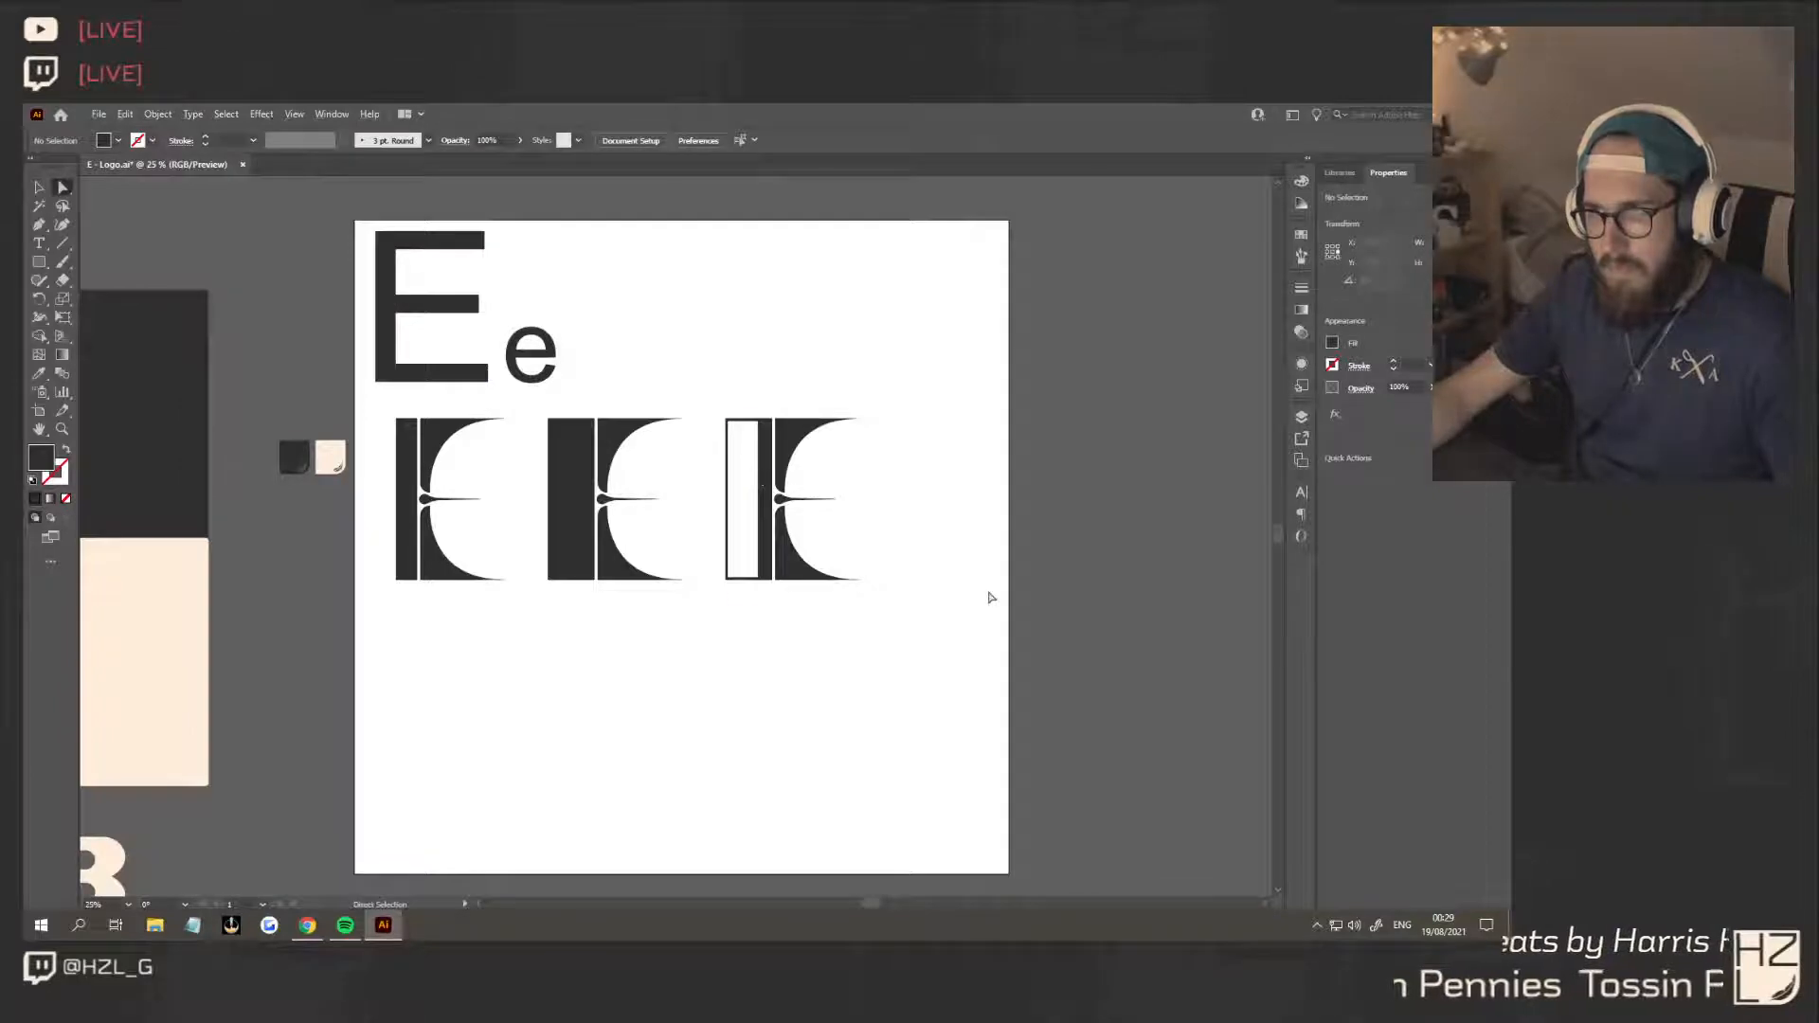
Delete the third E with the hollow stem
left_click(44, 192)
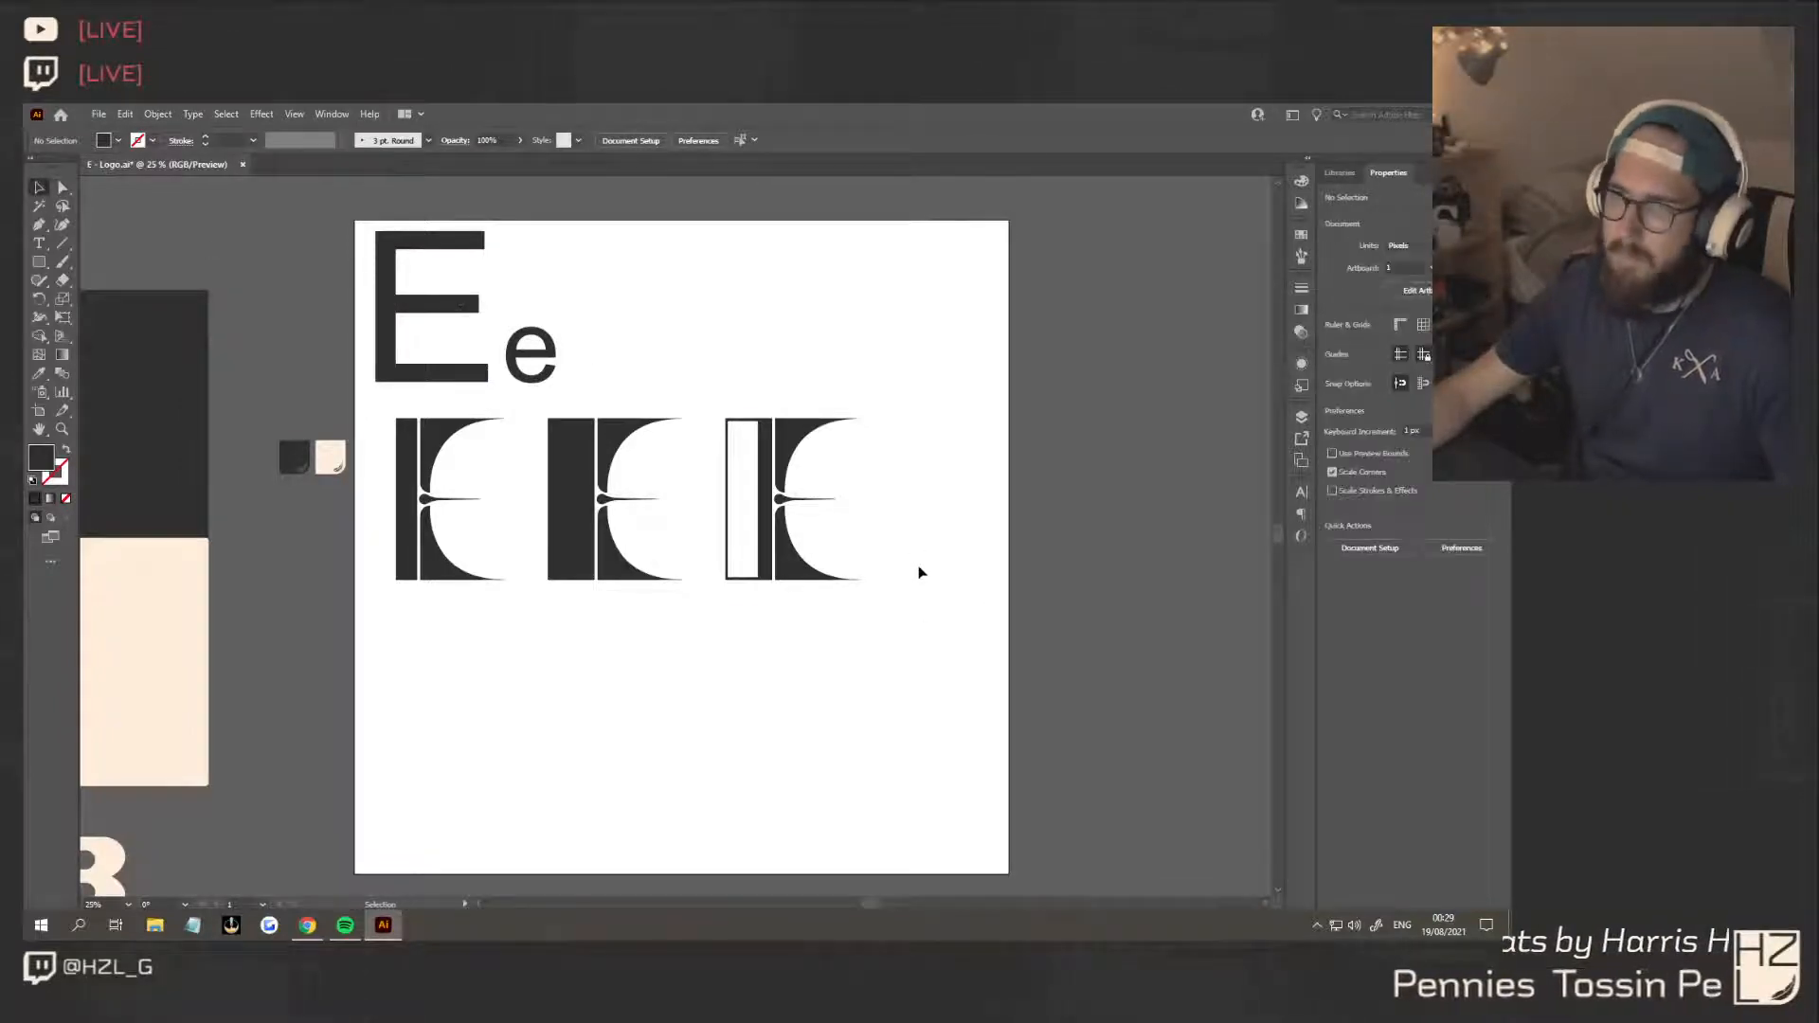
left_click_drag(711, 389, 711, 388)
key("Delete")
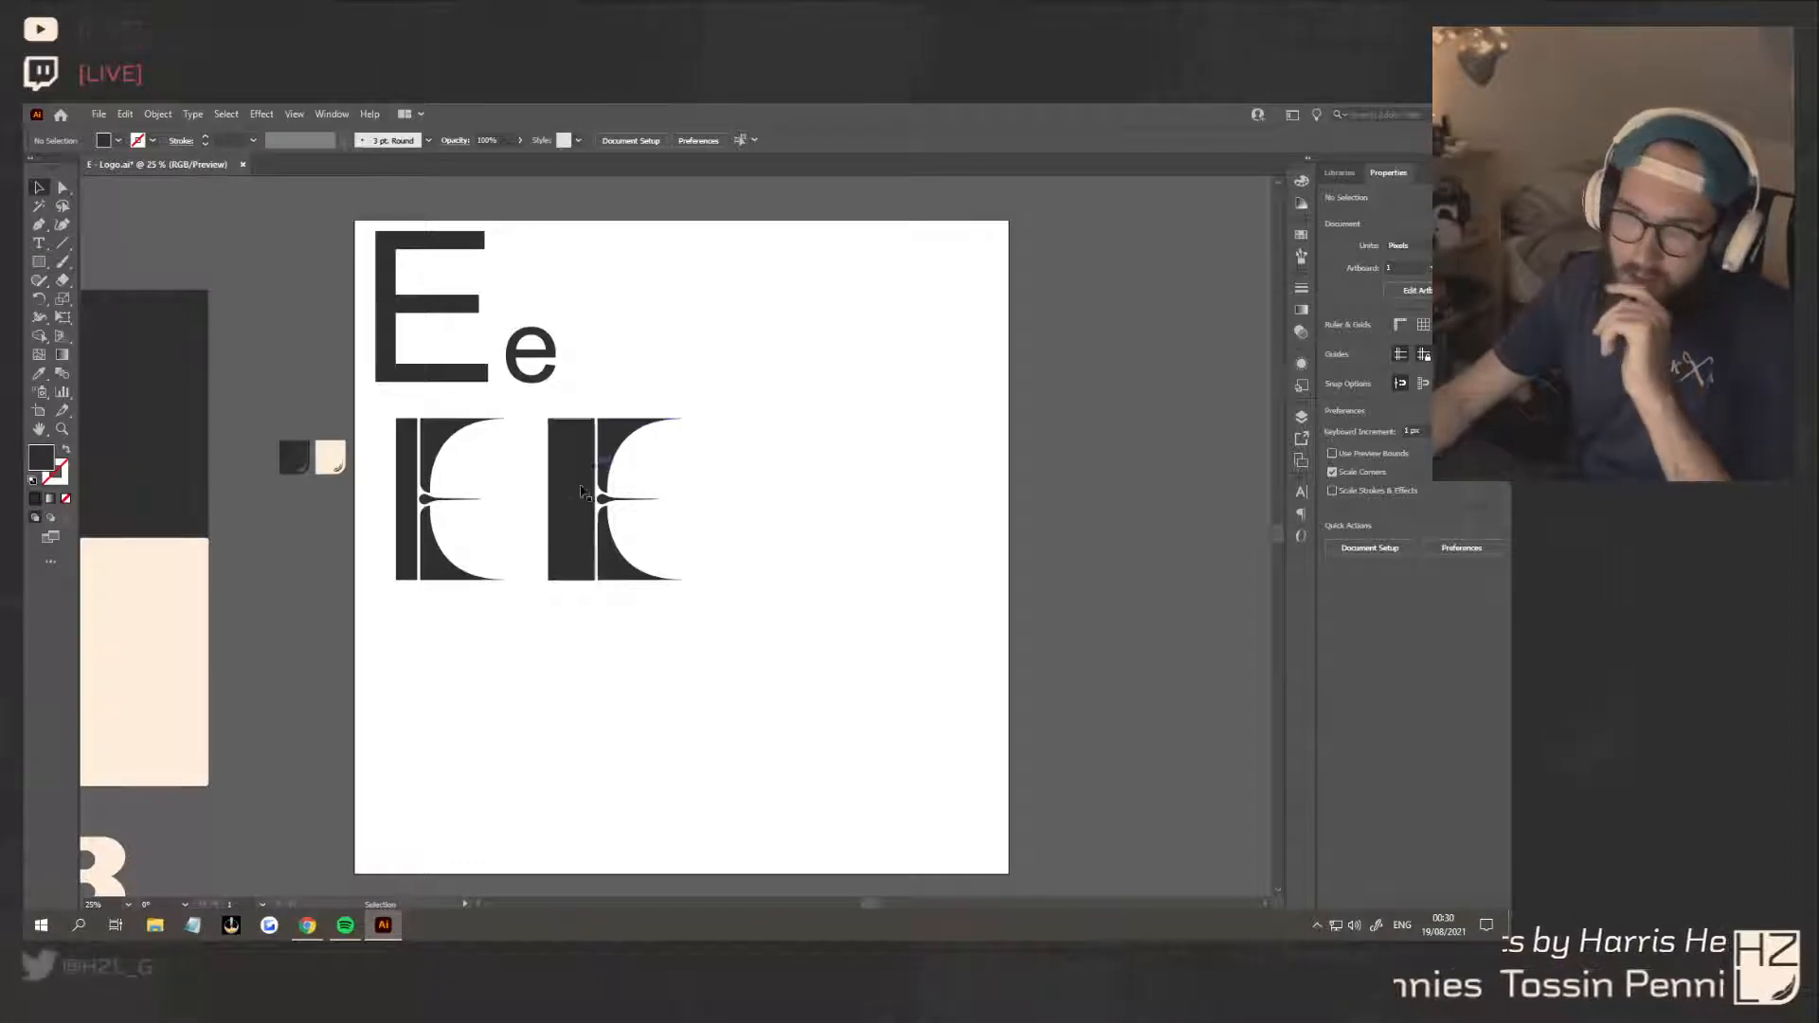
Scale down the two remaining E variations and place them side by side next to the Ee reference letters, spaced apart
left_click_drag(387, 404, 752, 617)
mouse_move(688, 417)
left_mouse_down()
mouse_move(642, 434)
mouse_move(887, 283)
left_mouse_up()
left_click(833, 418)
left_click_drag(824, 375, 671, 239)
left_click_drag(773, 269, 728, 268)
left_click(814, 339)
left_click_drag(957, 372, 883, 270)
left_click(895, 451)
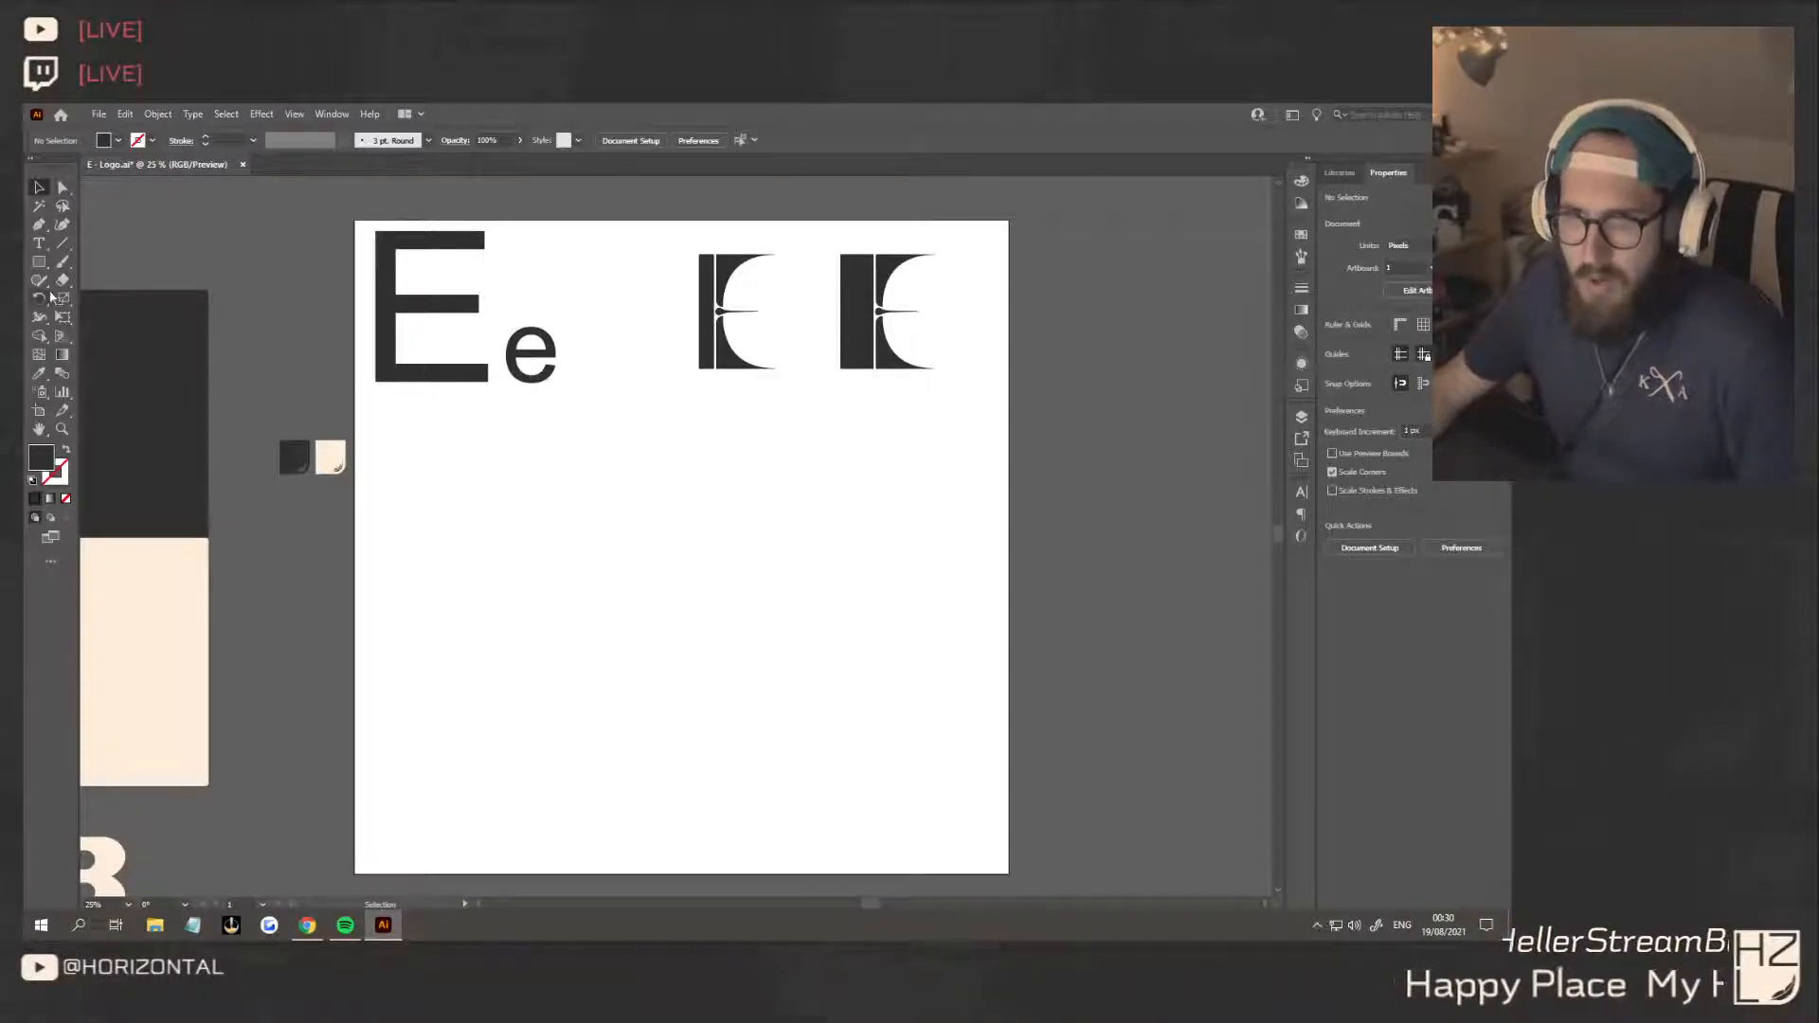
Draw a slanted parallelogram bar, about 301 px wide and 292 px high, with the Pen tool below the Ee reference letters
scroll(440, 572, "up", 1)
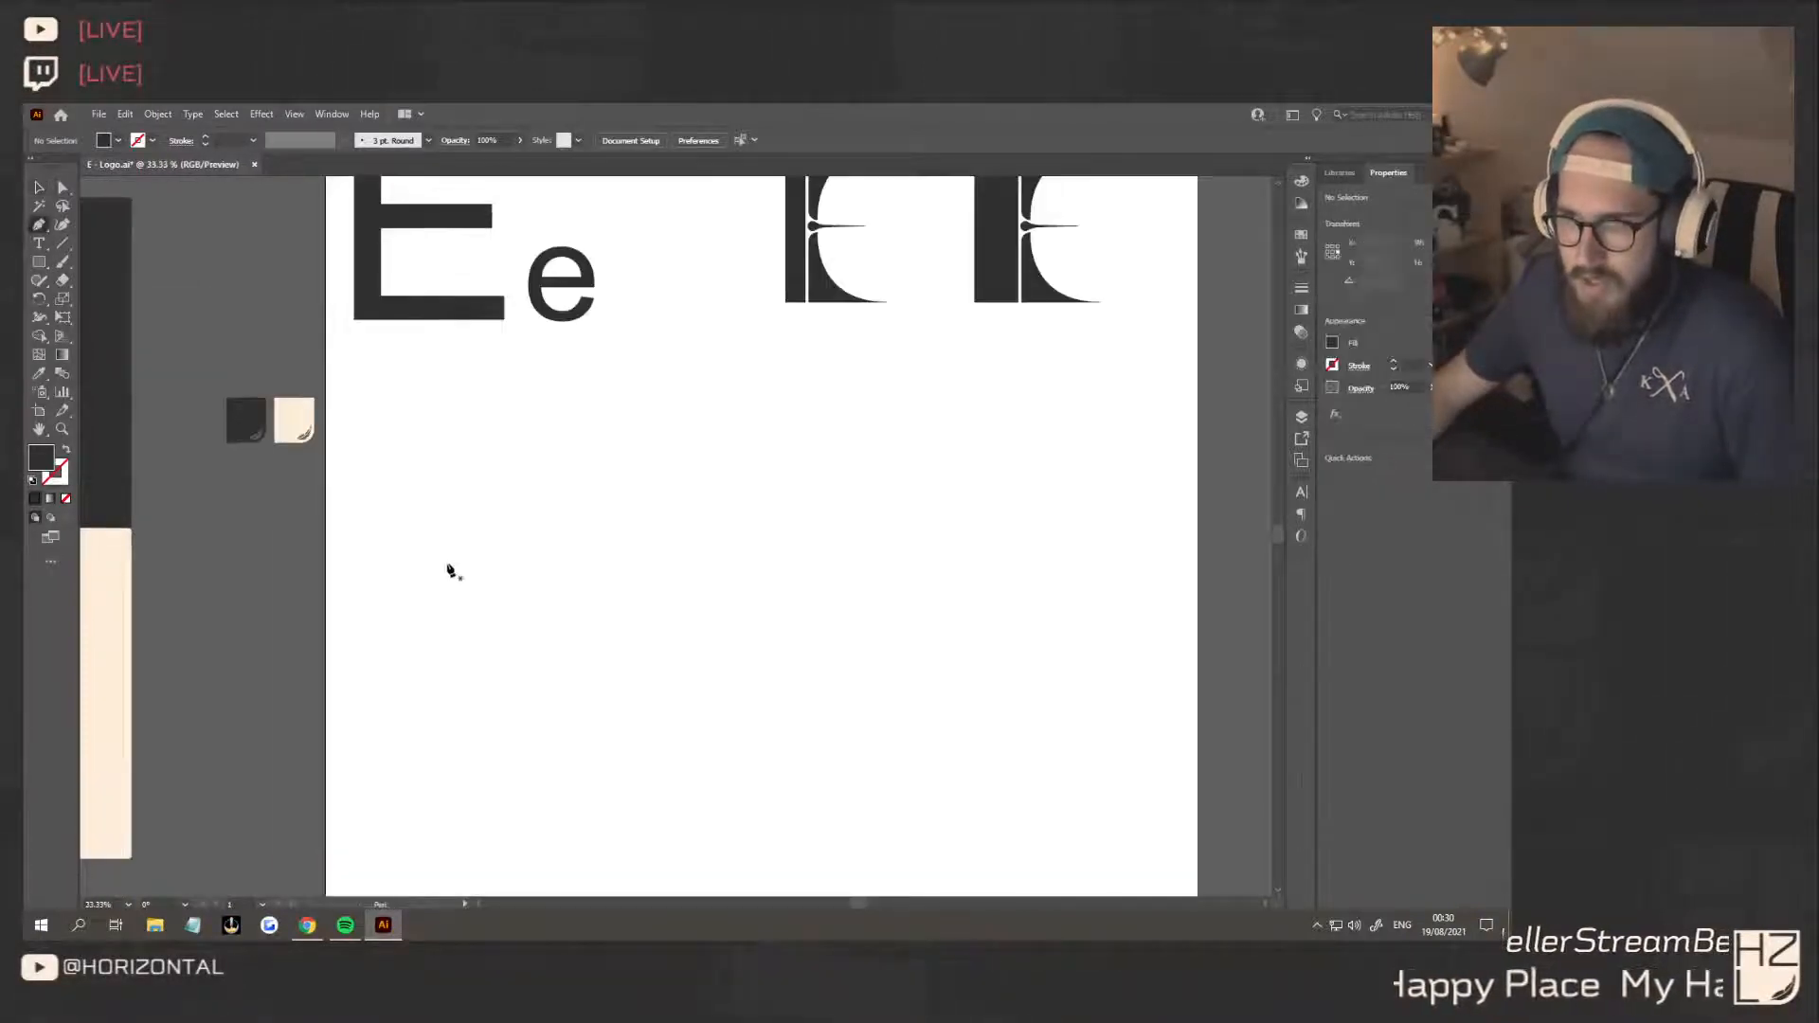
left_click(466, 456)
left_click(465, 496)
left_click_drag(659, 540, 556, 541)
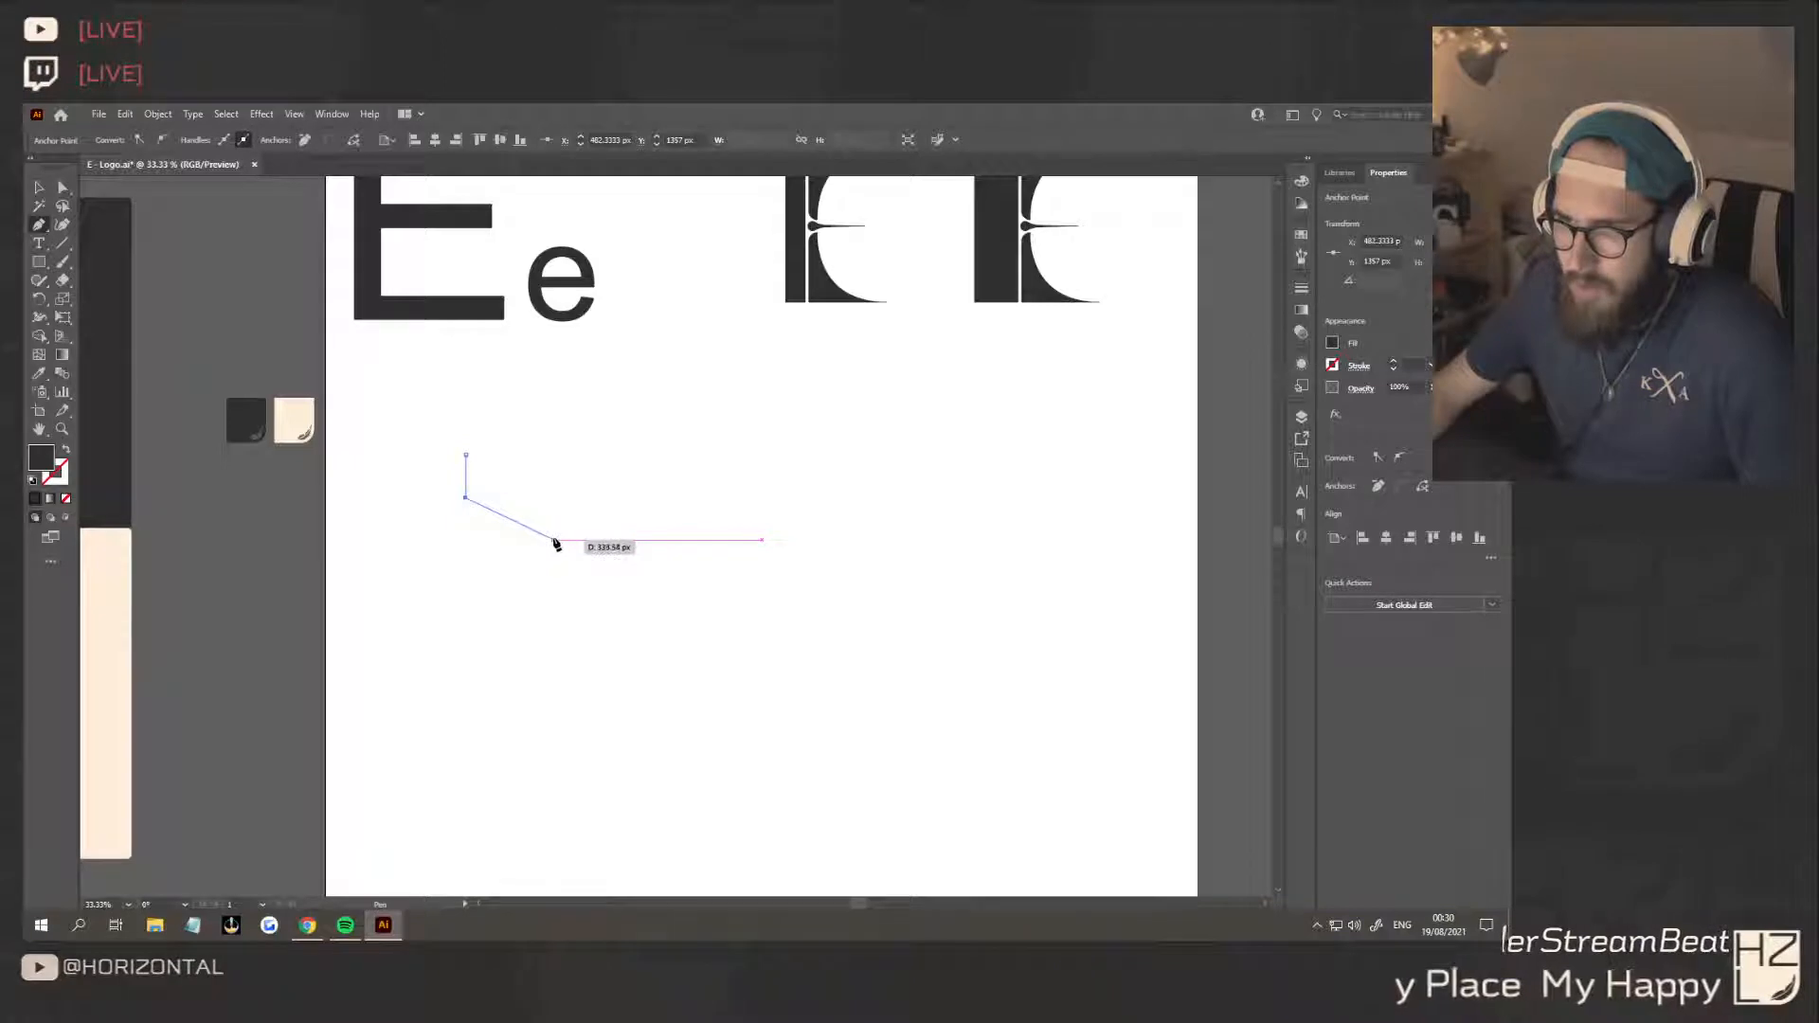
left_click(555, 541)
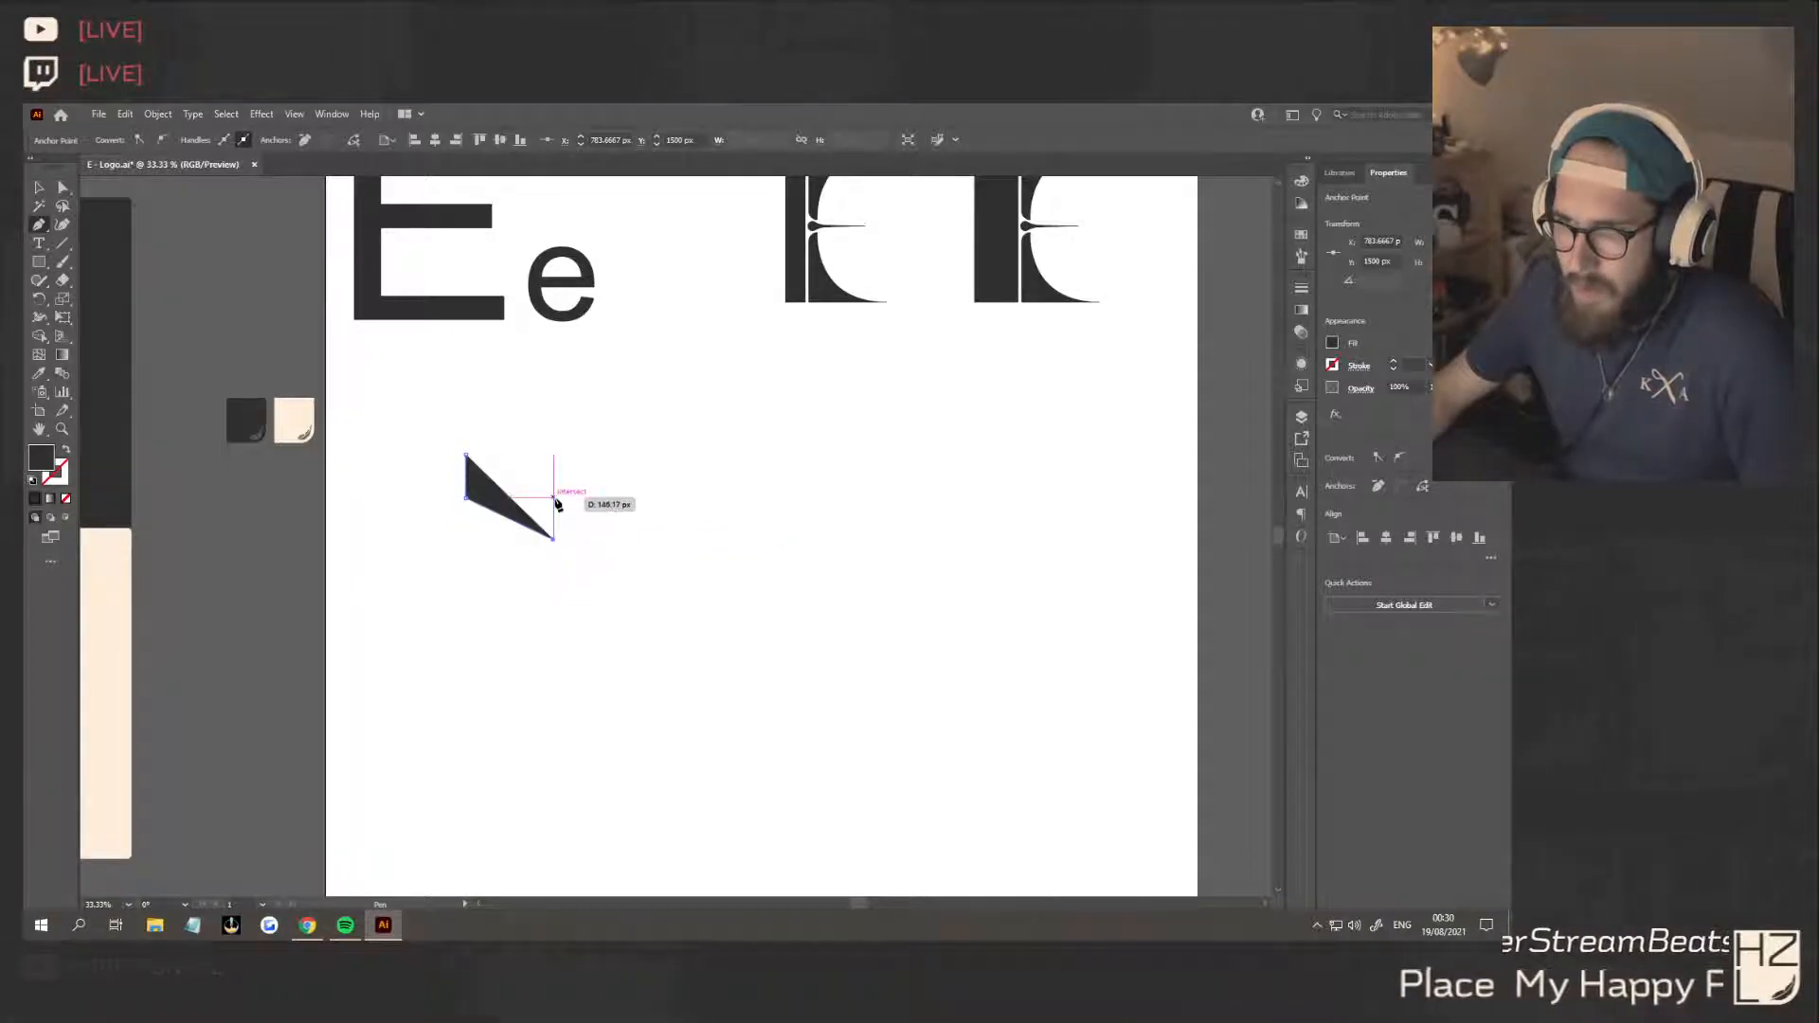
left_click(555, 497)
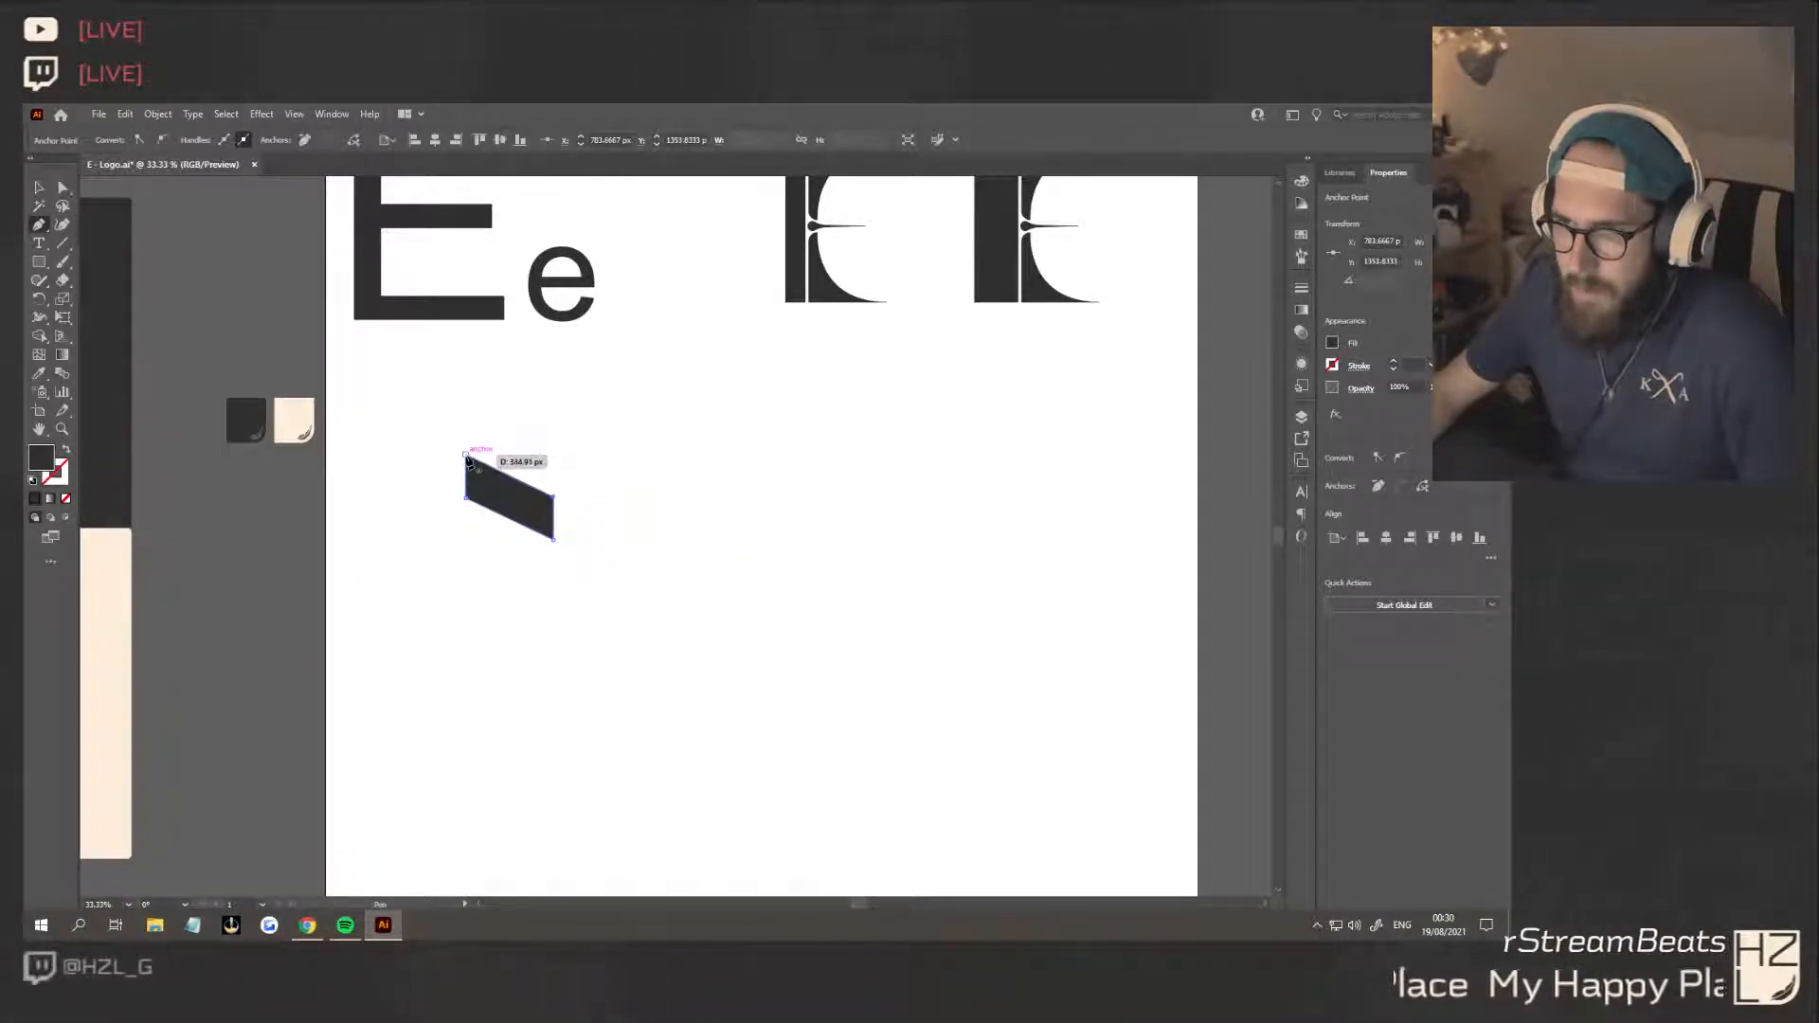
left_click(503, 559)
Duplicate the slanted bar twice straight down to make an evenly spaced stack of three
left_click(518, 519)
left_click_drag(518, 509, 522, 605)
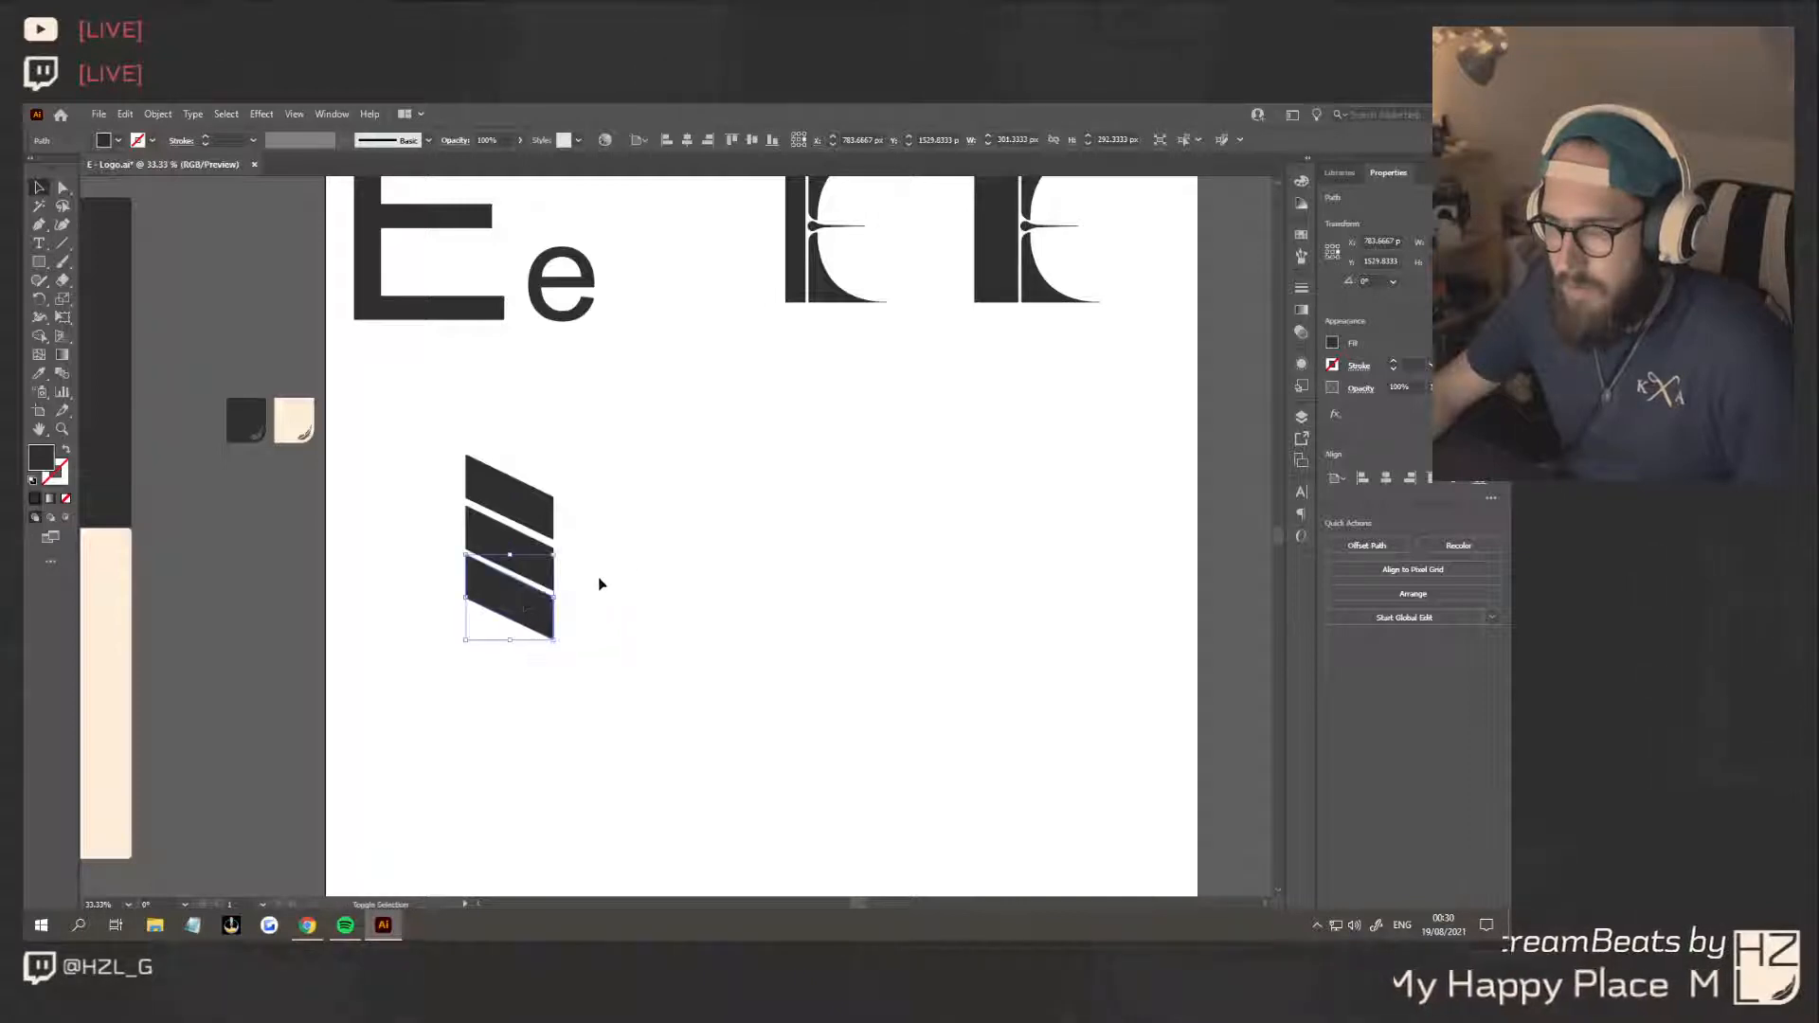
left_click(647, 674)
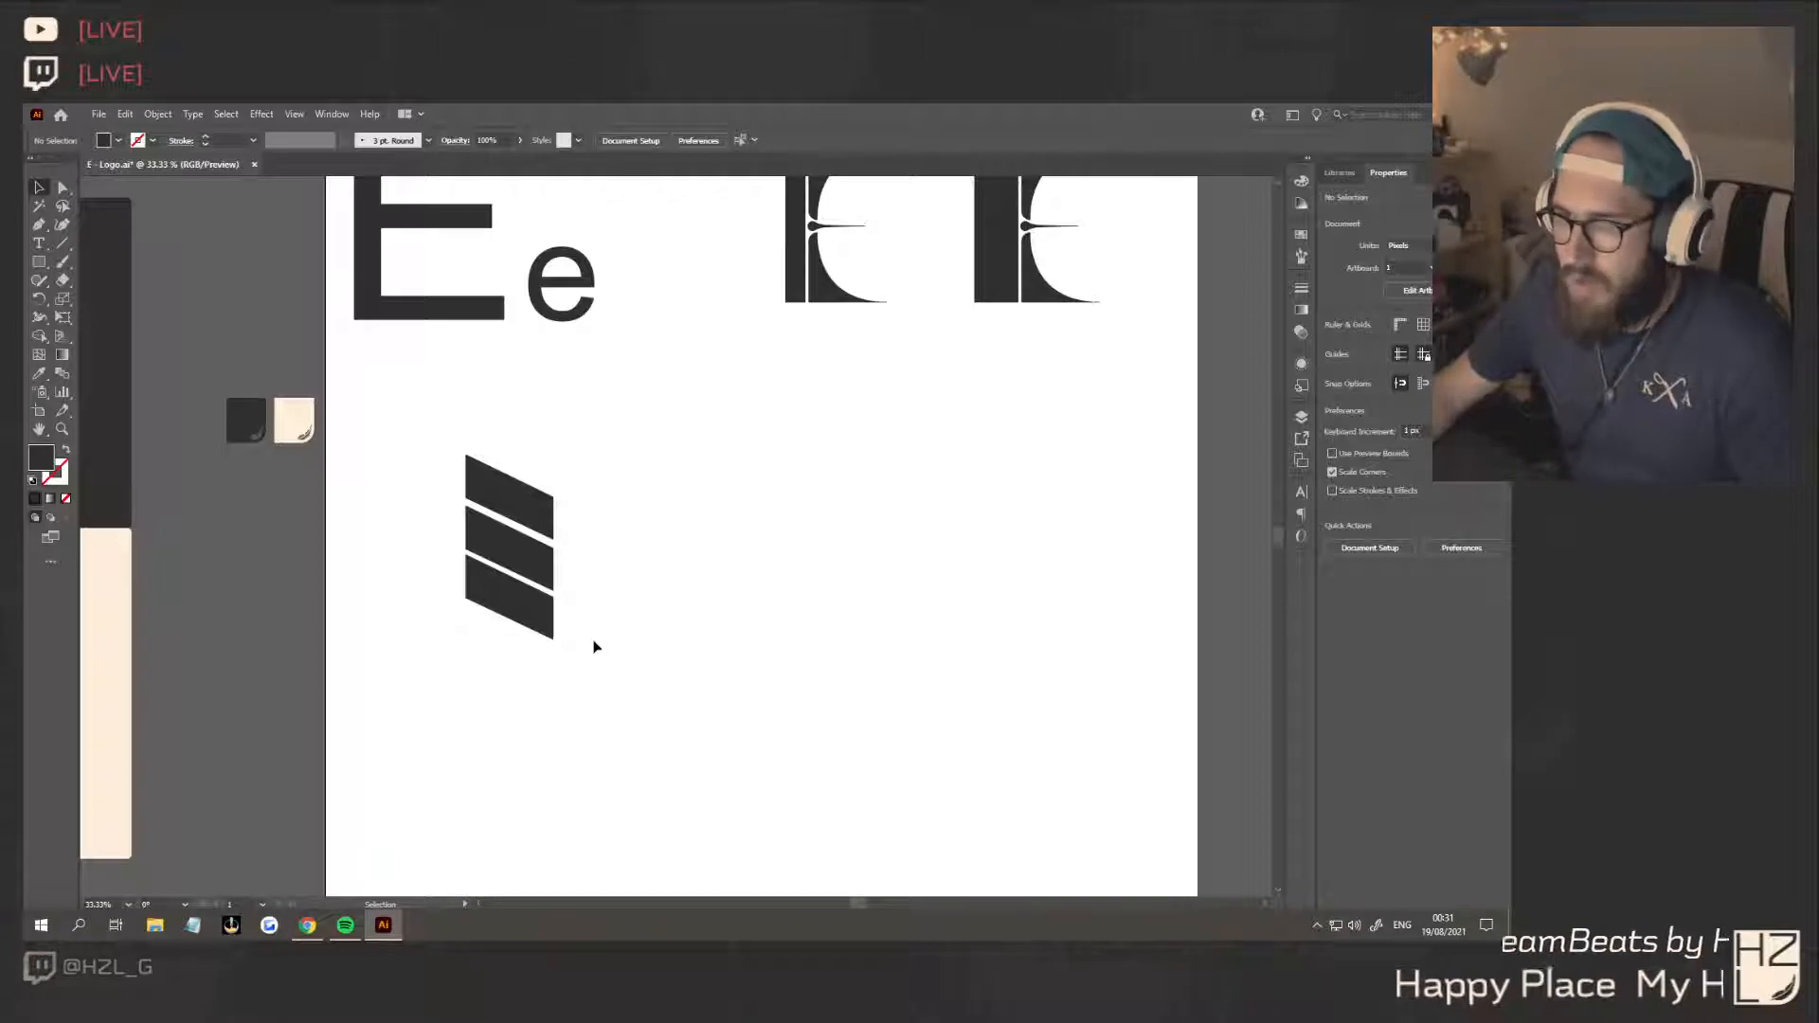
Reflect a copy of the top slanted bar and place it edge to edge with the original to form a V
left_click(530, 511)
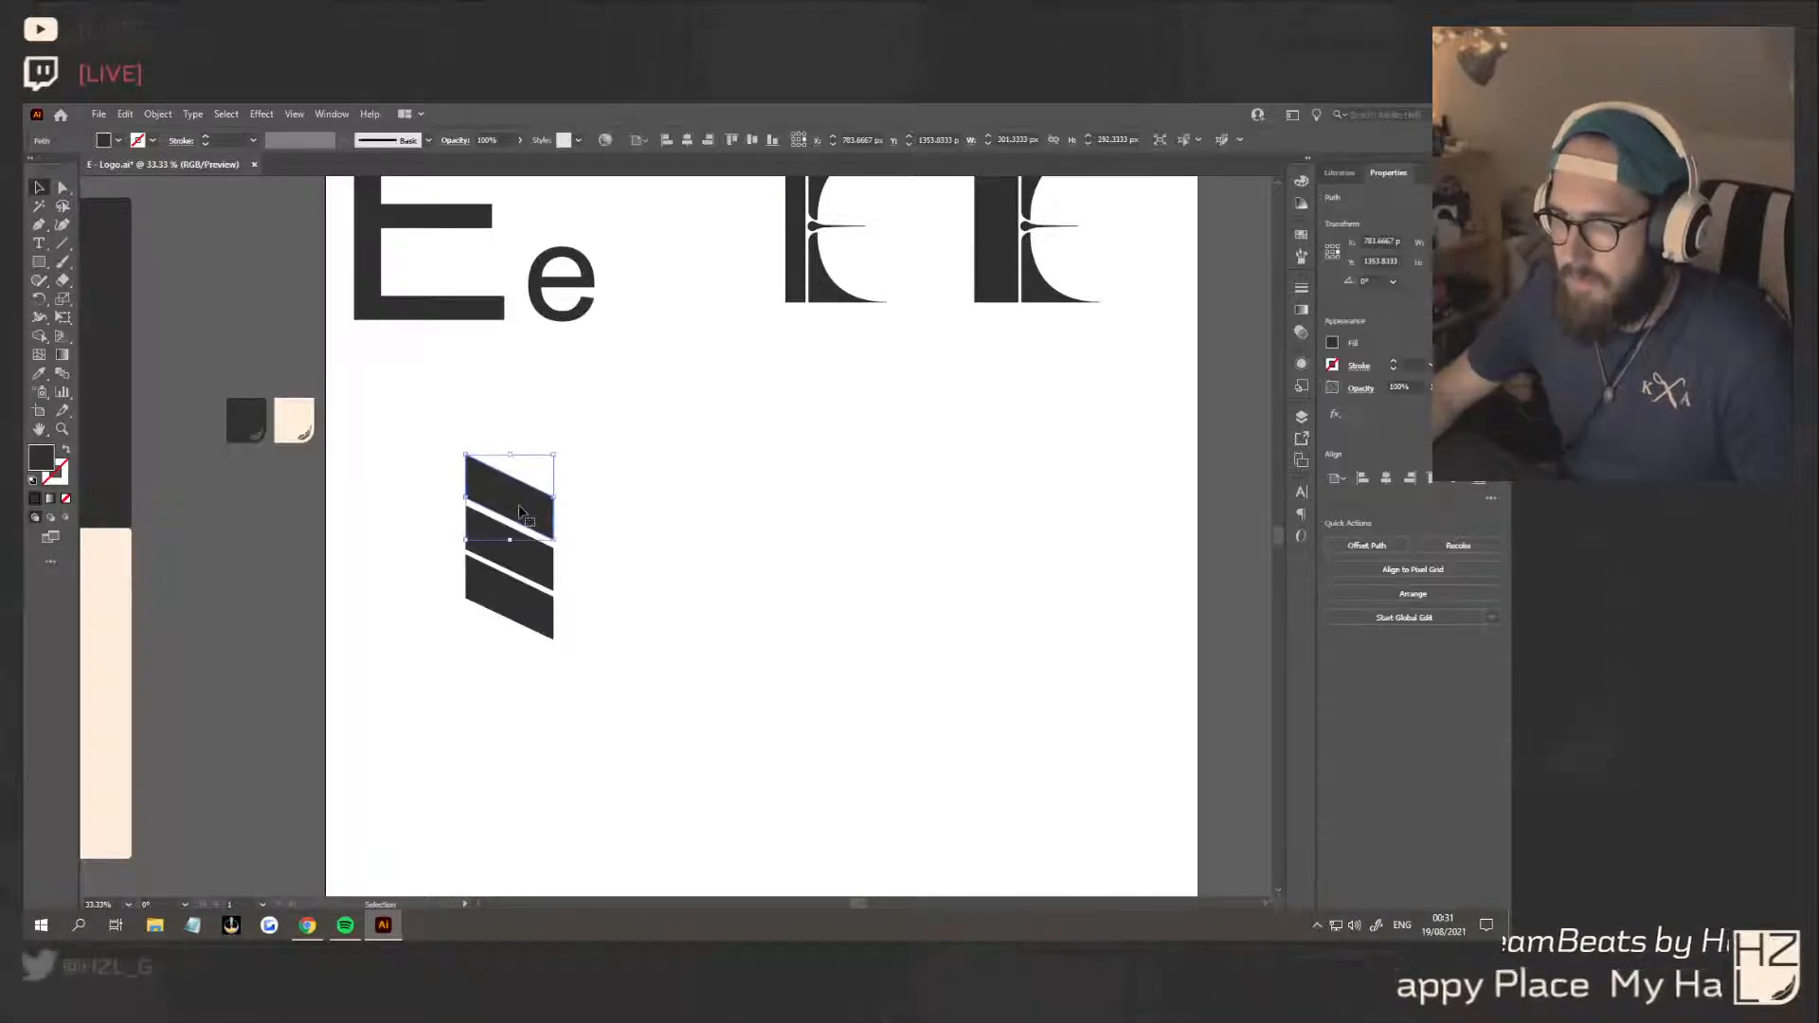
left_click_drag(521, 512, 638, 509)
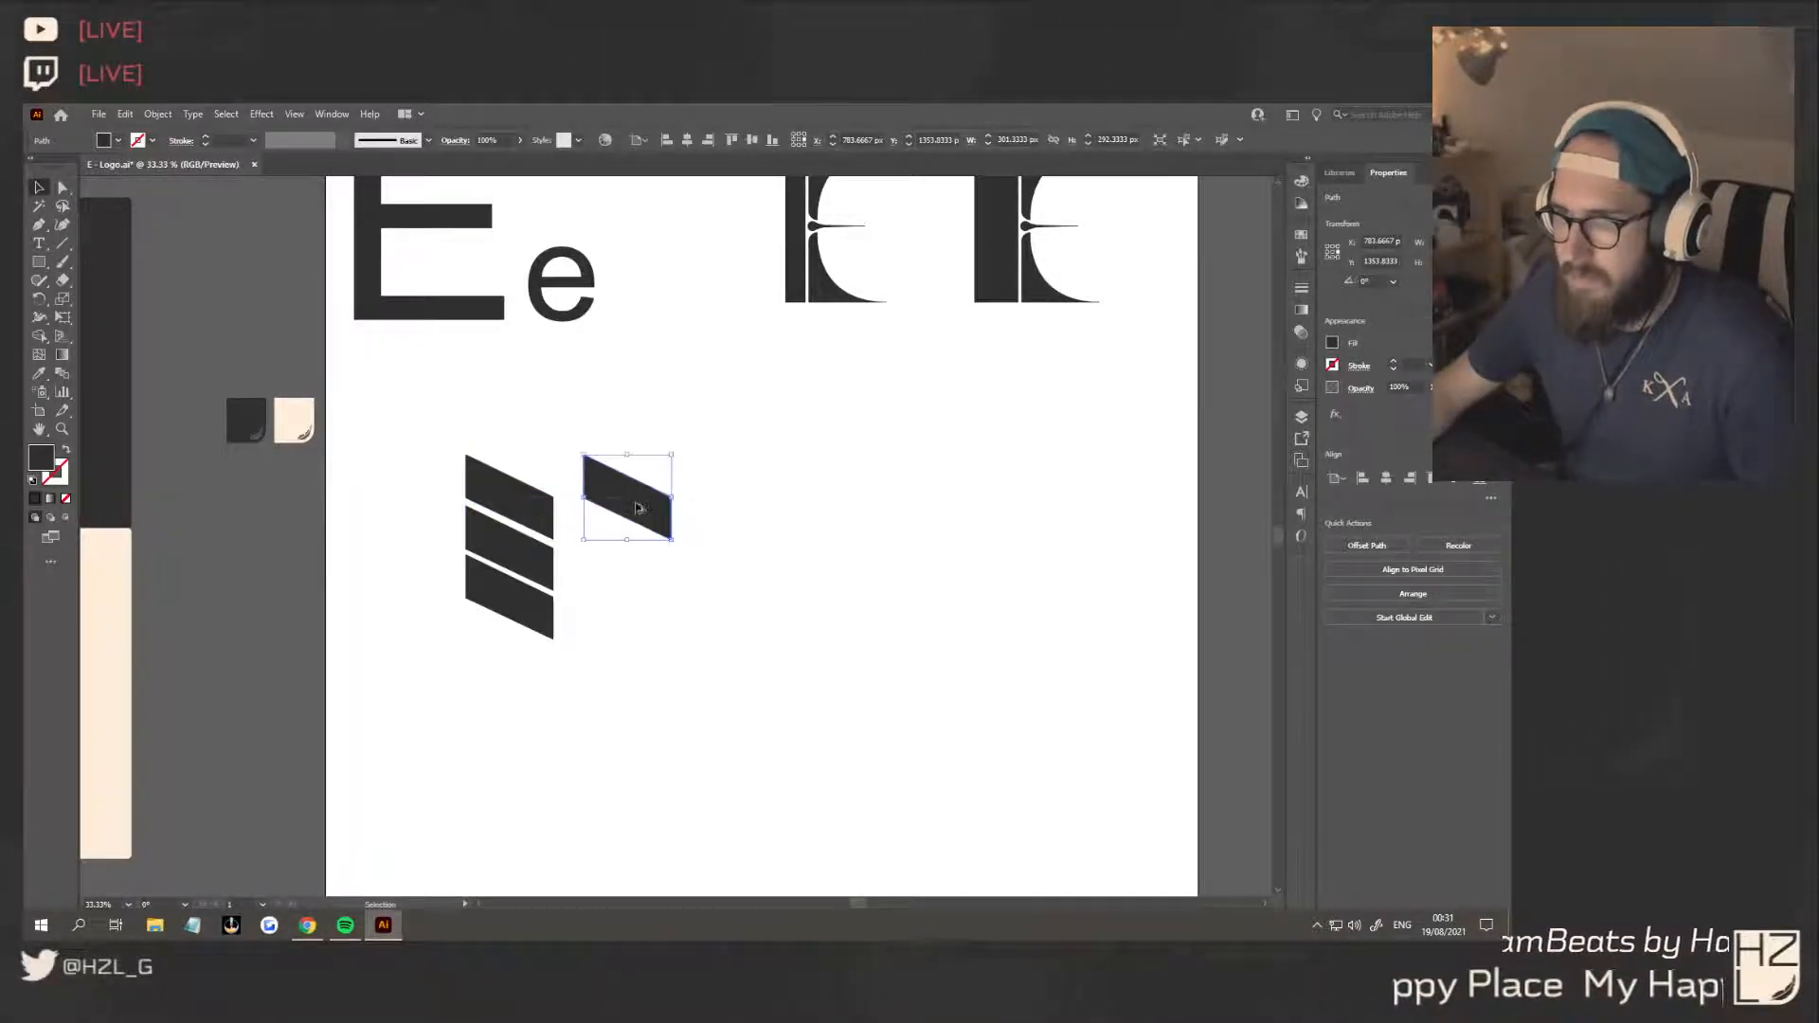
right_click(636, 494)
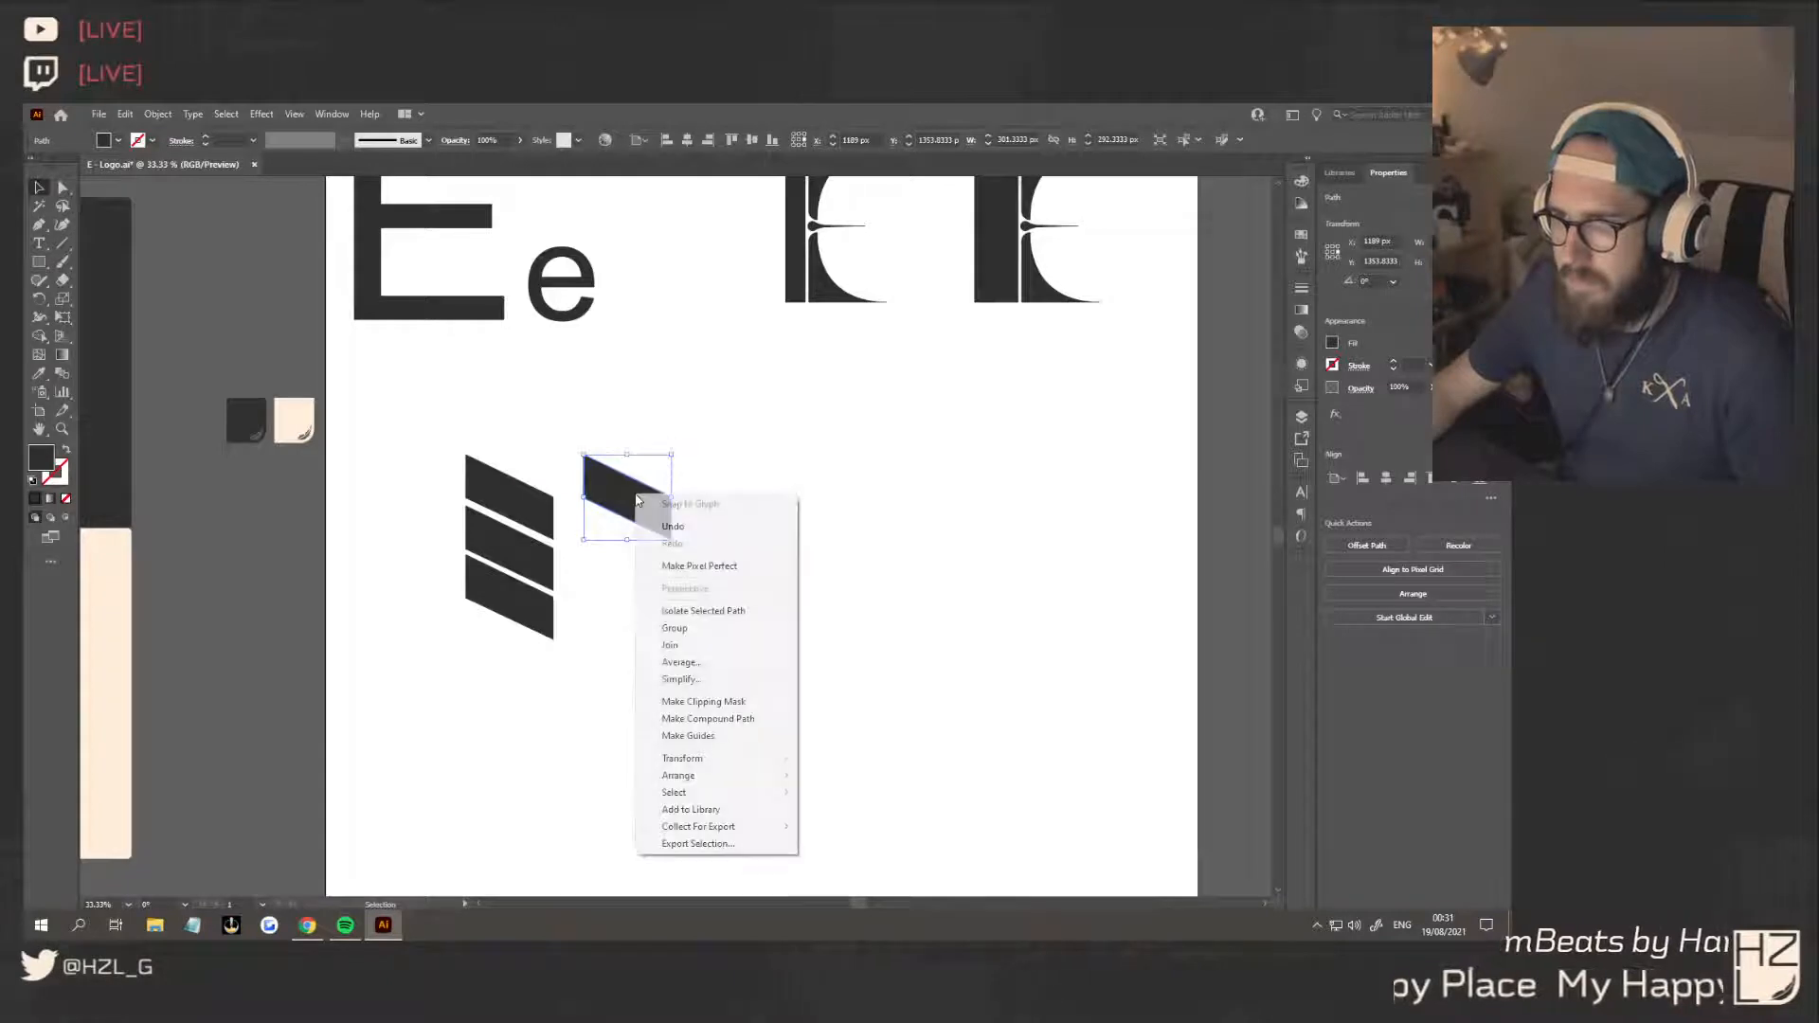
mouse_move(758, 763)
left_click(853, 815)
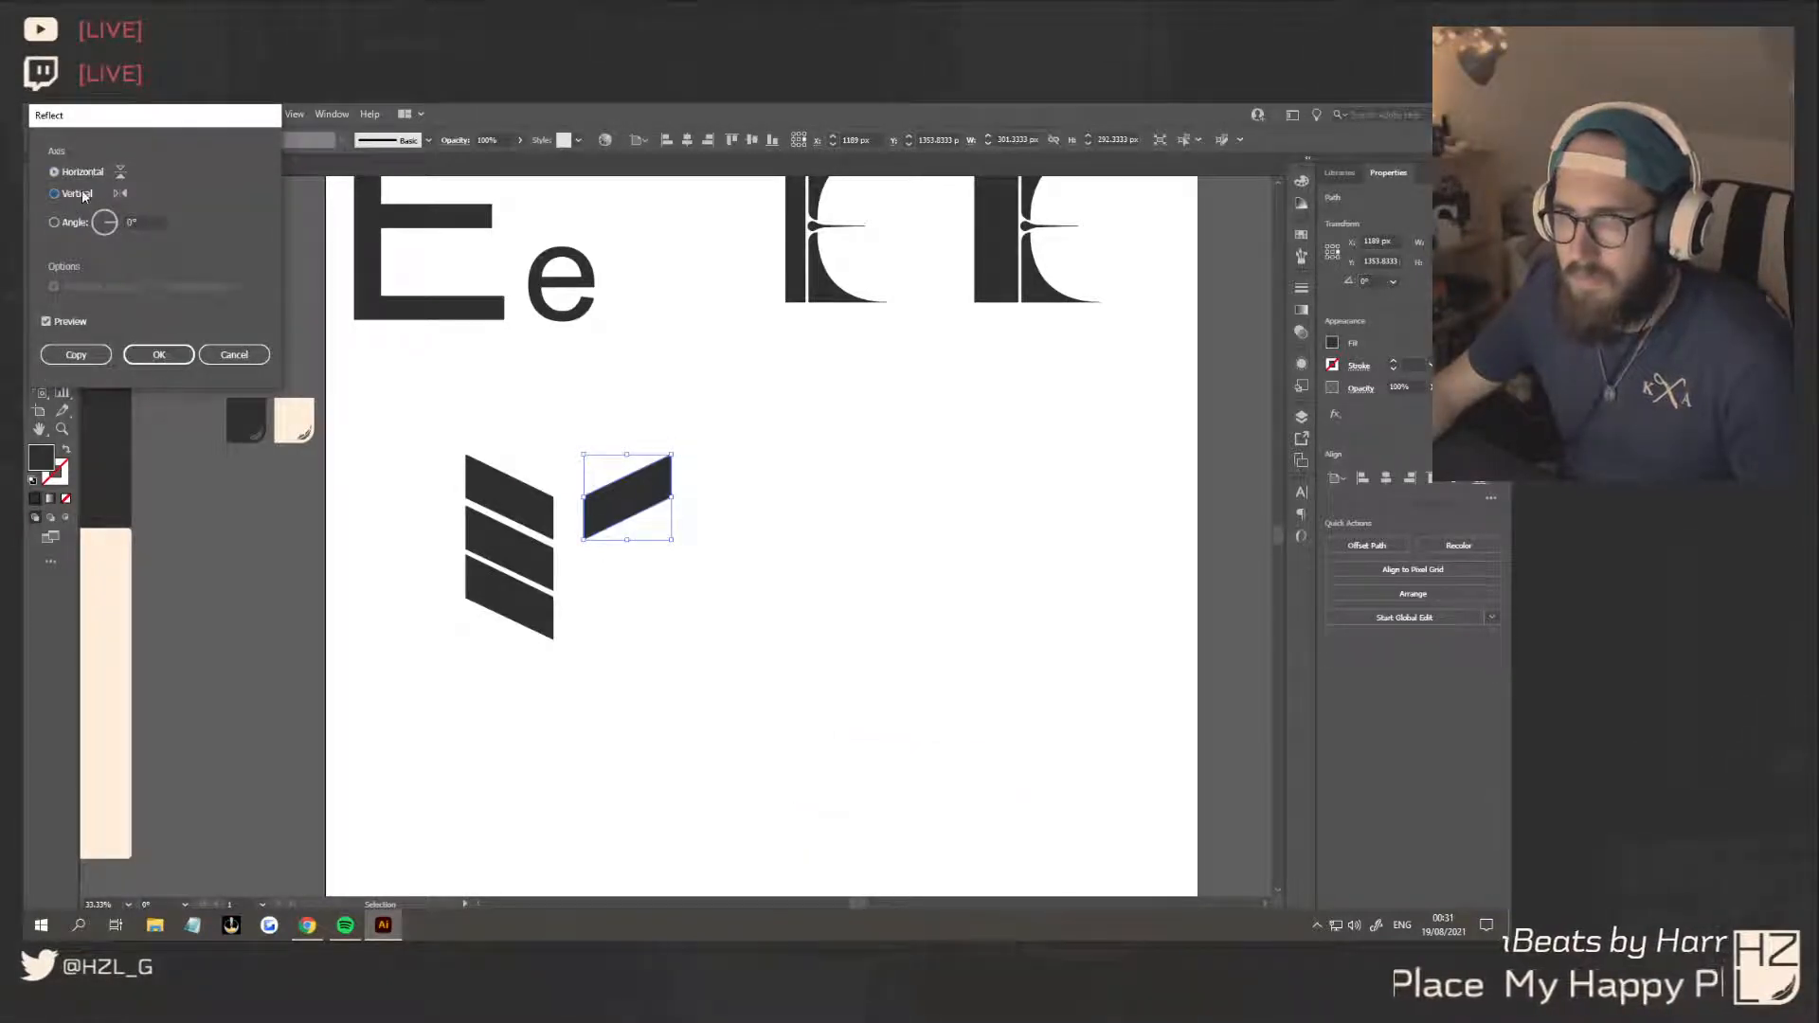
left_click(163, 357)
left_click_drag(626, 509, 743, 472)
Try to extend the mirrored bar by moving its outer end points outward along the slant, and undo the attempts
left_click(698, 496)
key("a")
key("ctrl+z")
left_click(641, 498, "shift")
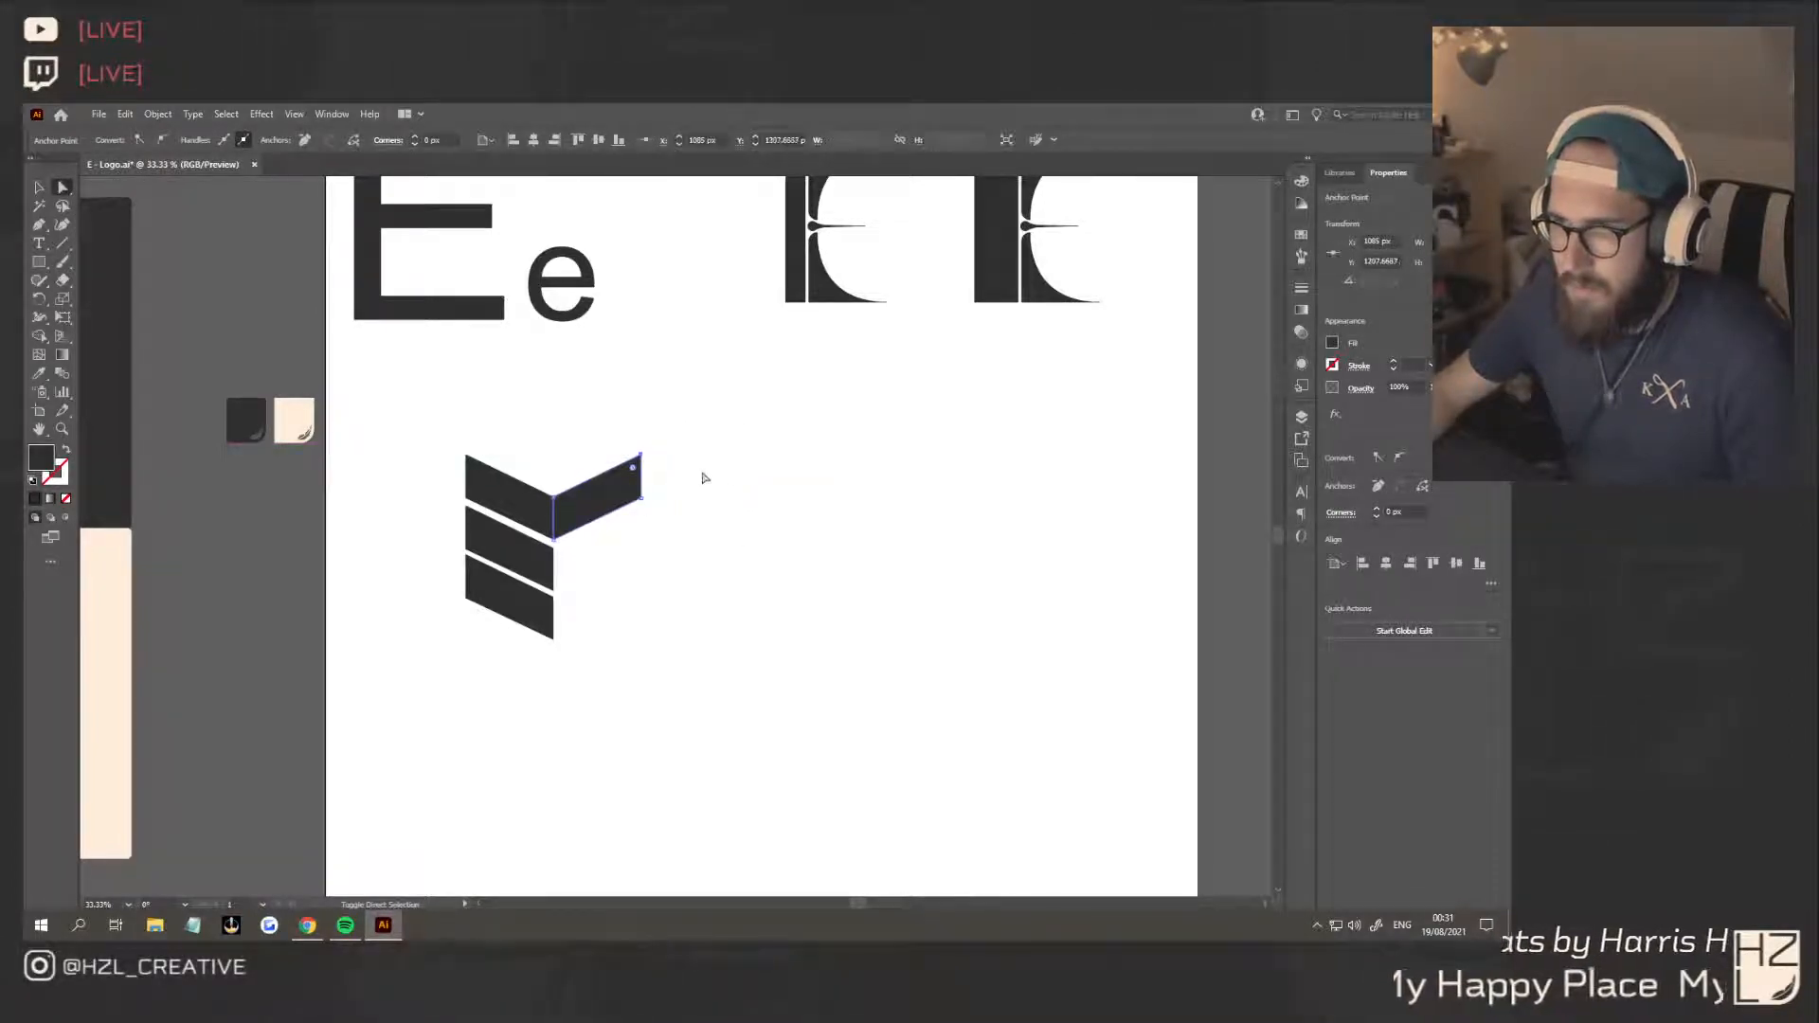
left_click_drag(646, 505, 762, 459)
left_click(785, 625)
key("ctrl+z")
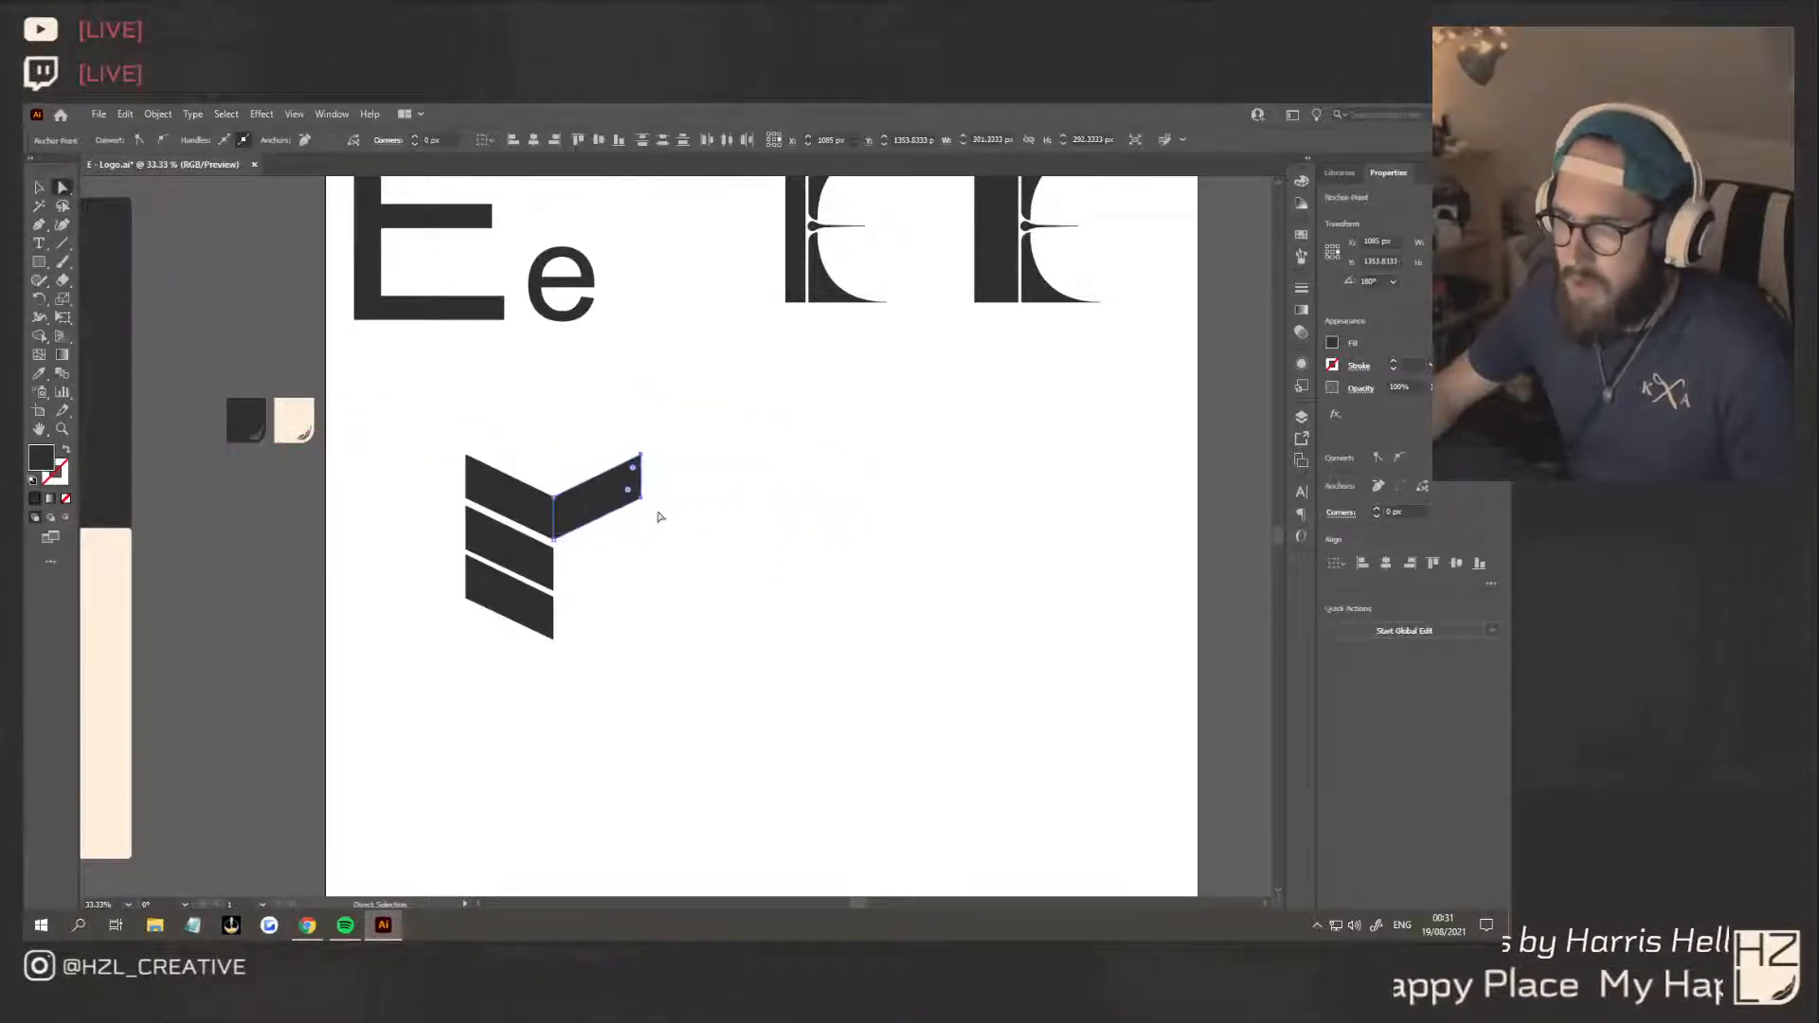
left_click_drag(644, 507, 682, 479)
key("ctrl+z")
left_click(723, 543)
left_click(40, 187)
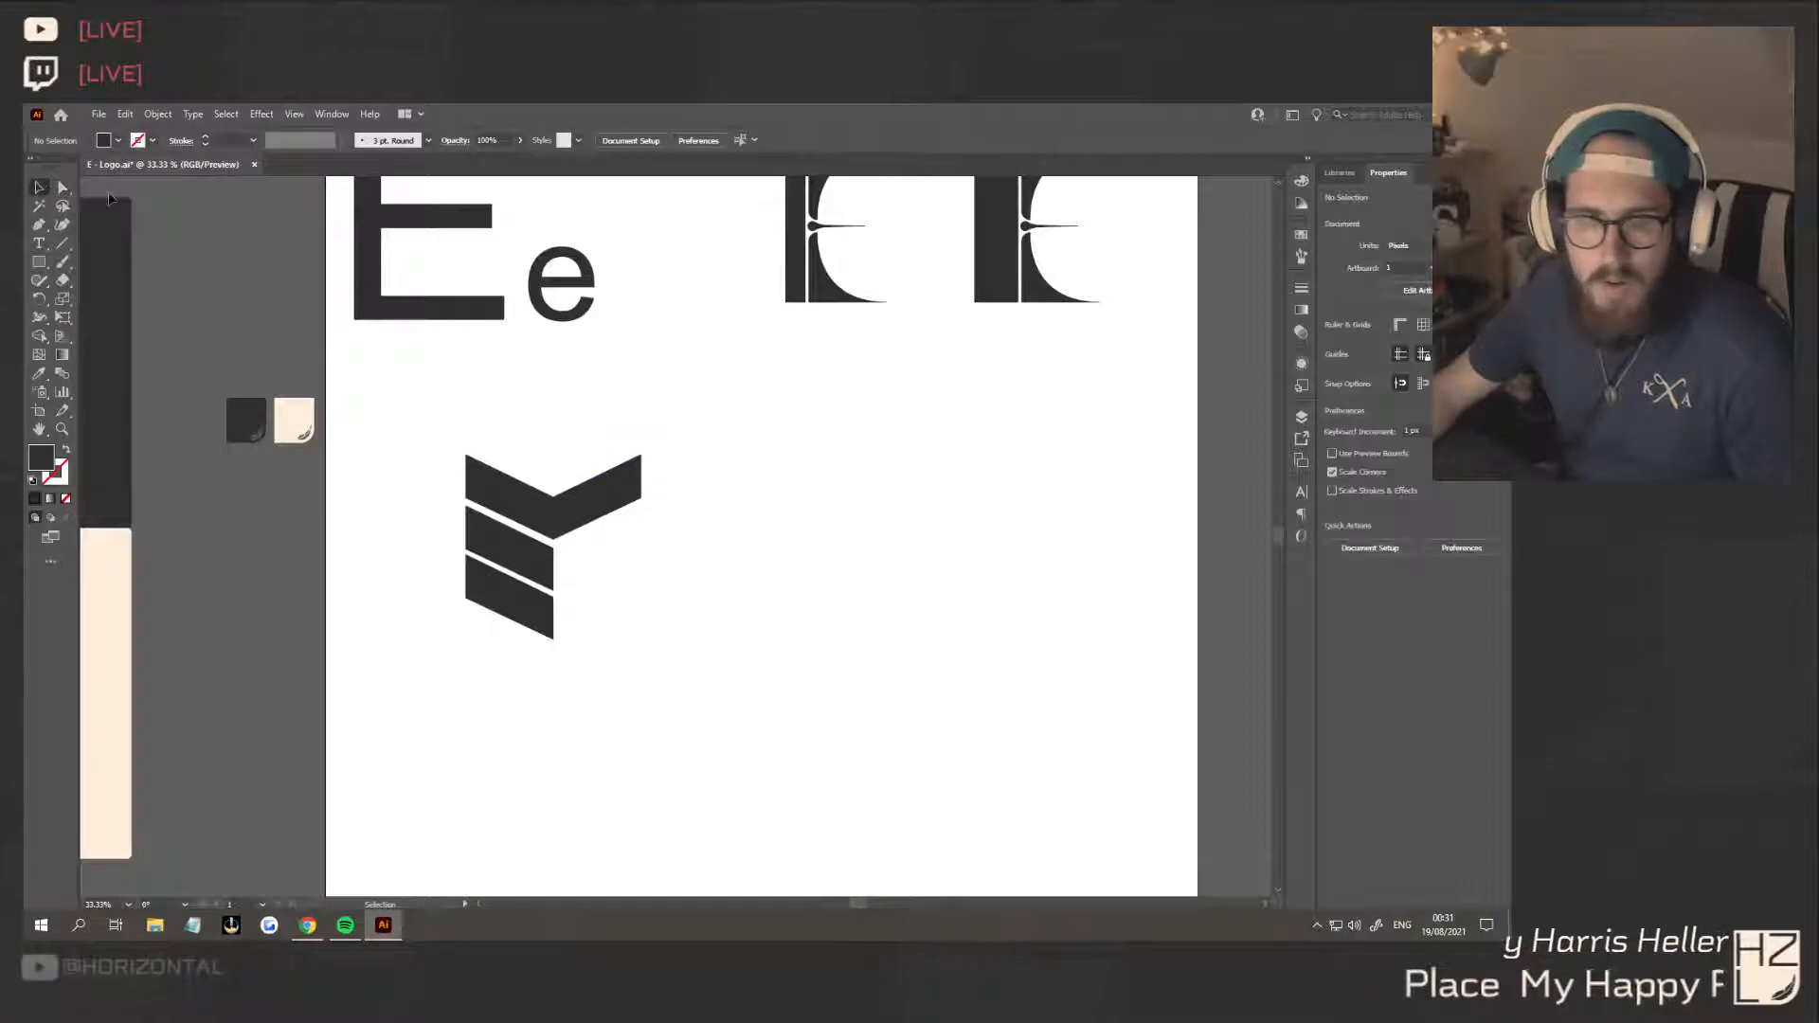
Try to lengthen the mirrored arm by aligning a duplicate bar along its slant, and delete the duplicate
left_click_drag(592, 505, 633, 507)
key("ctrl+1")
left_click_drag(706, 382, 711, 366)
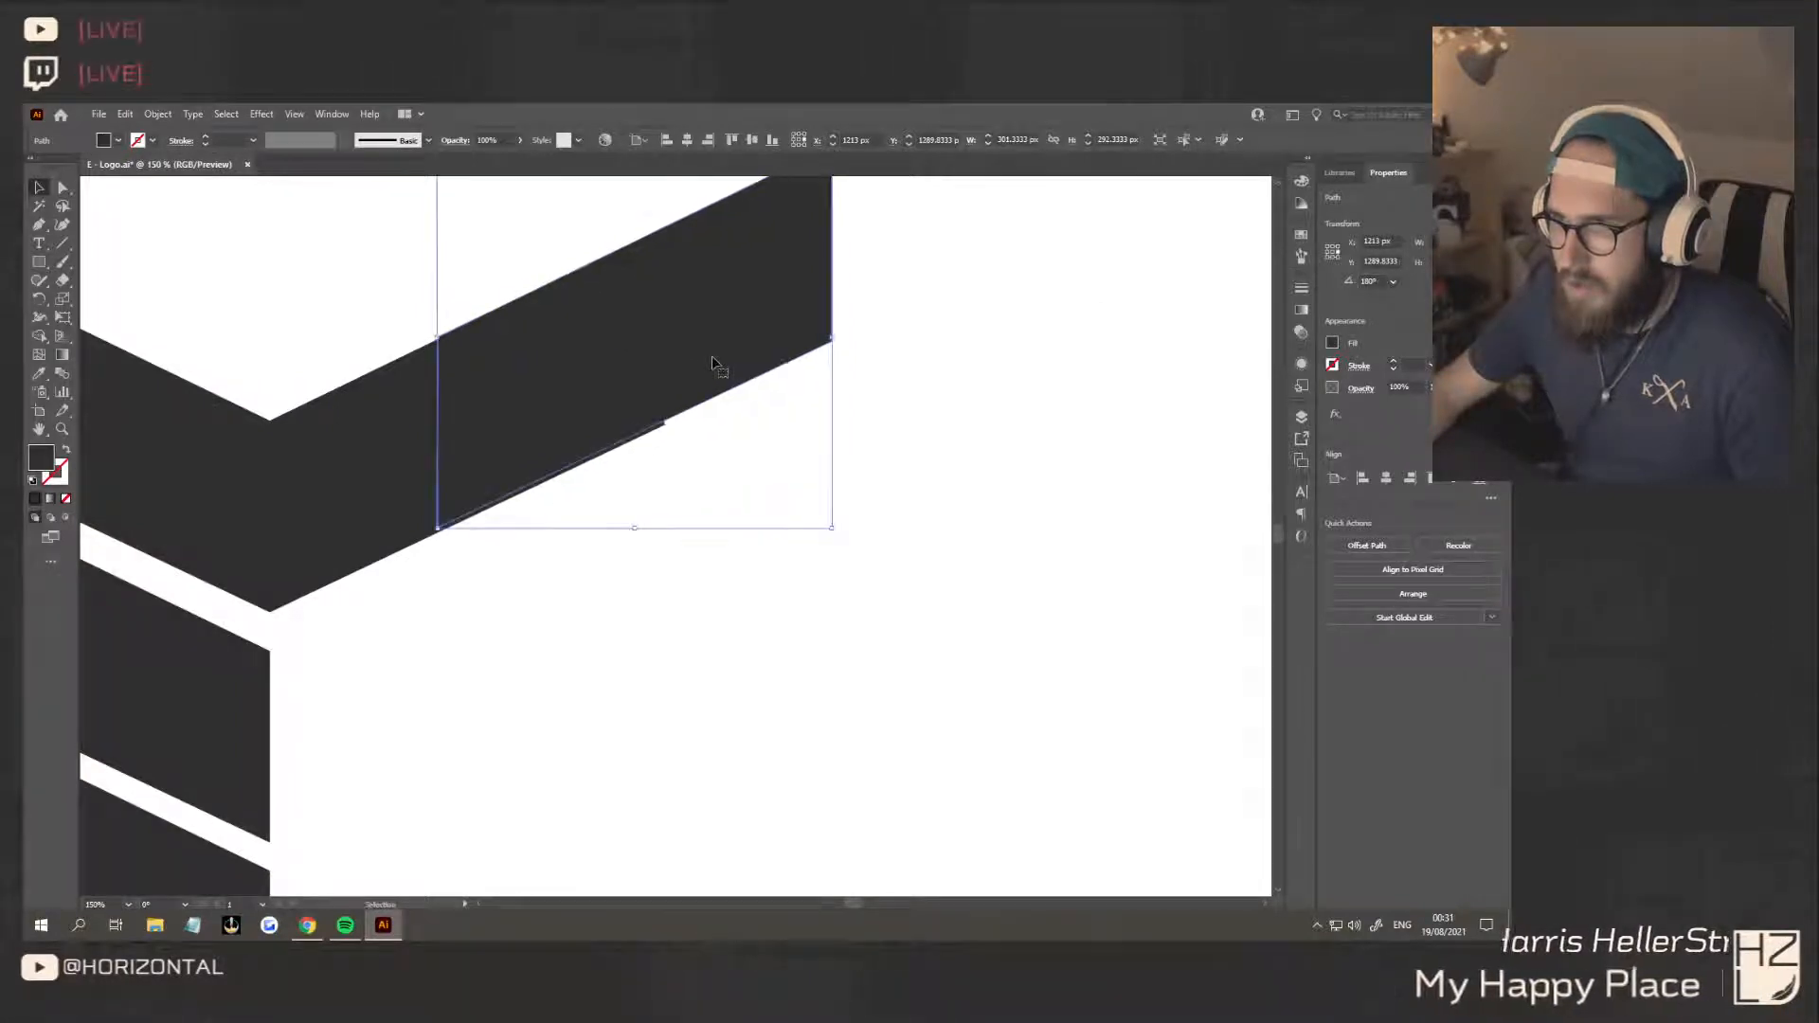
left_click_drag(718, 361, 741, 345)
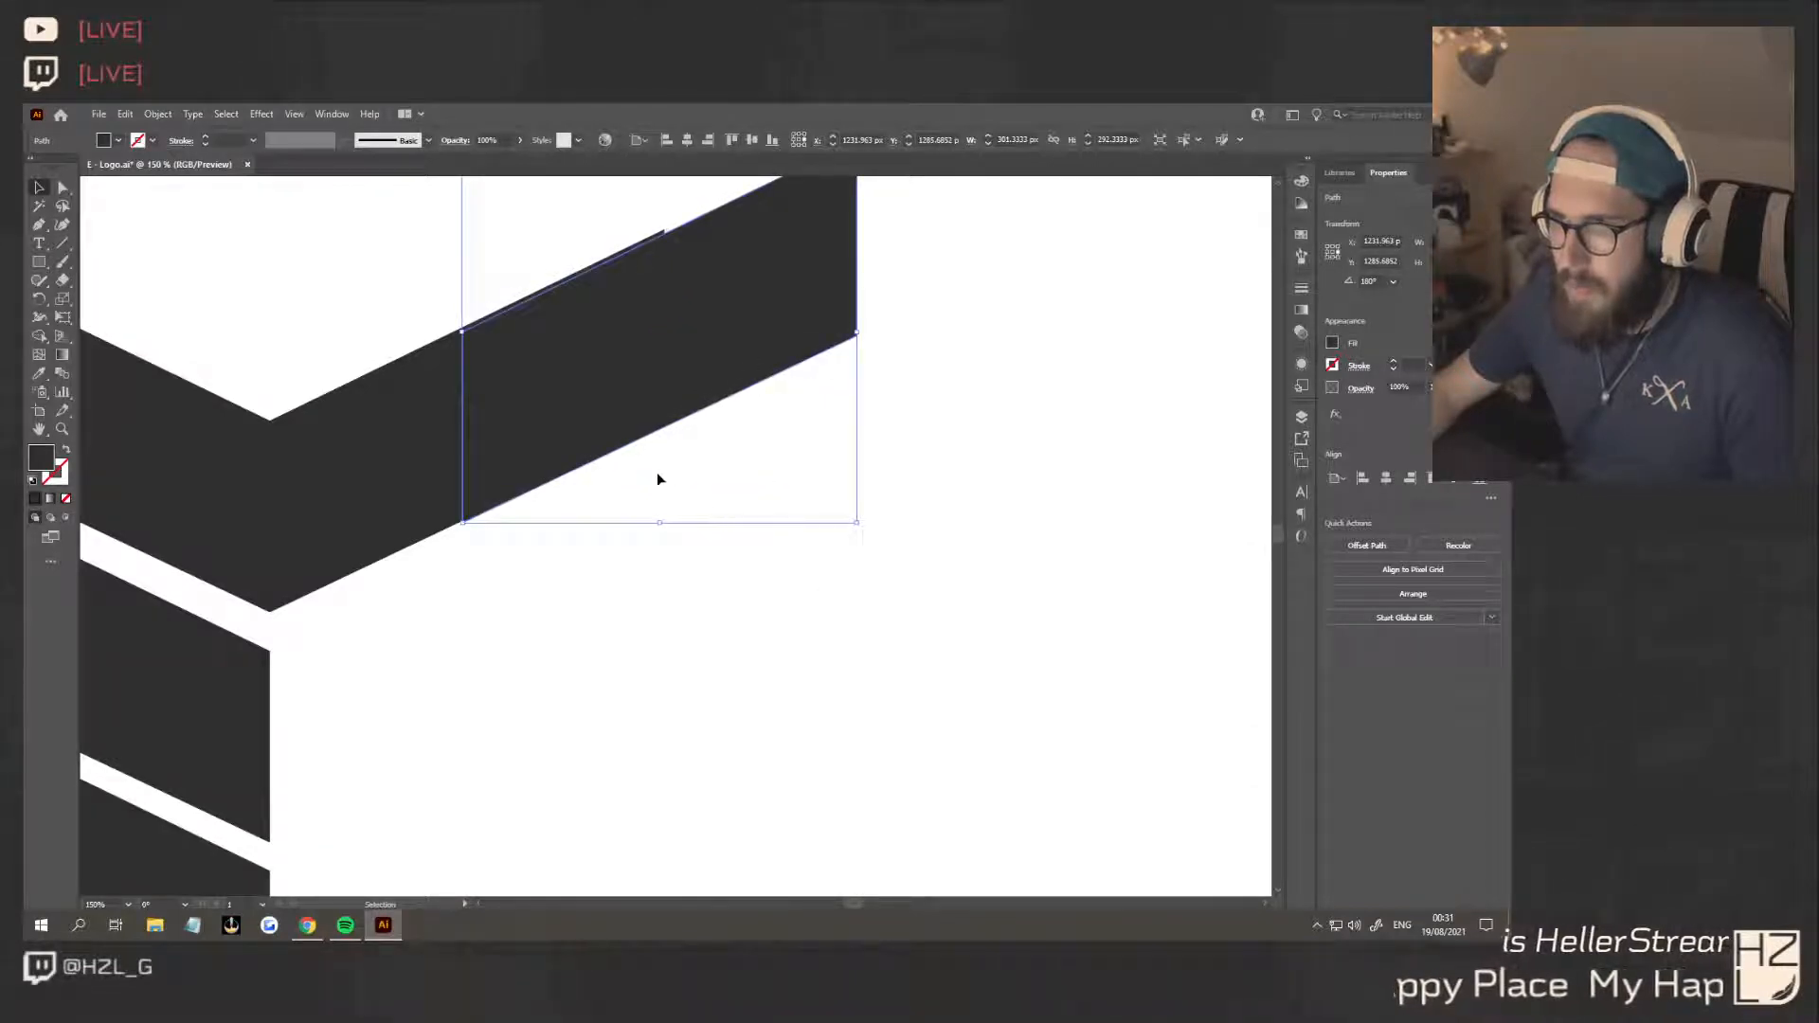
key("Up")
key("Up")
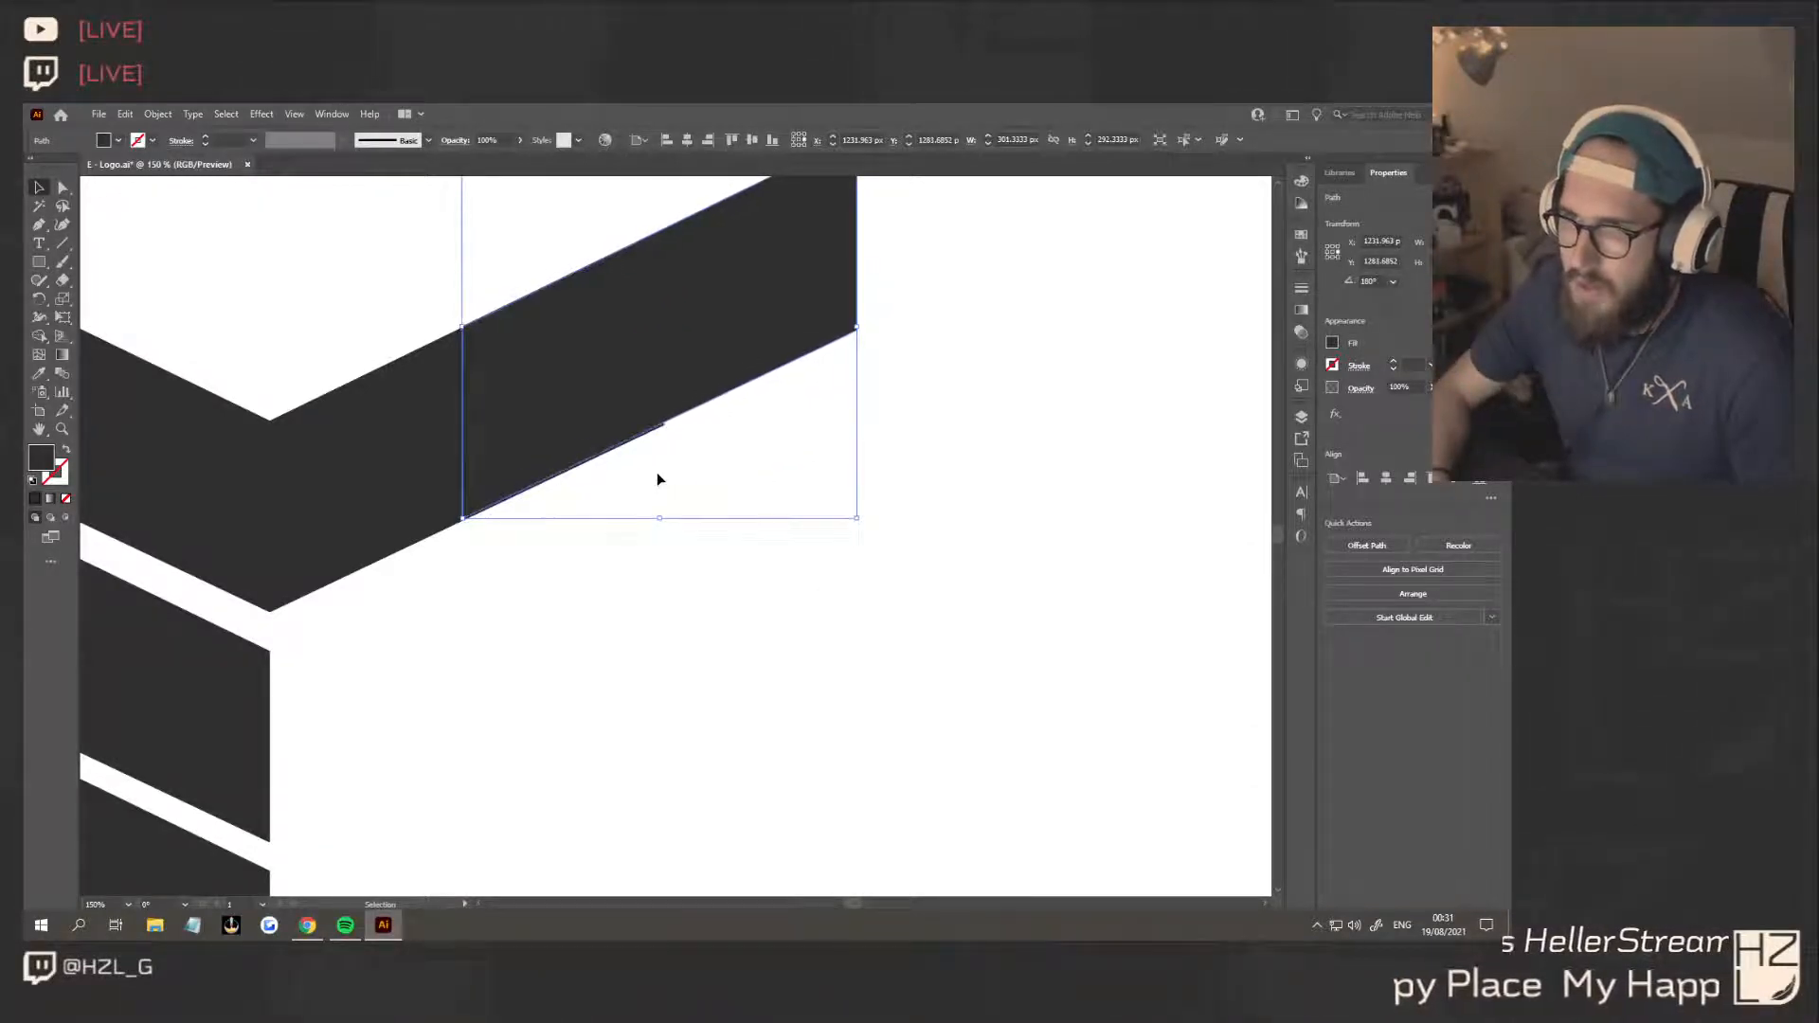
key("Down")
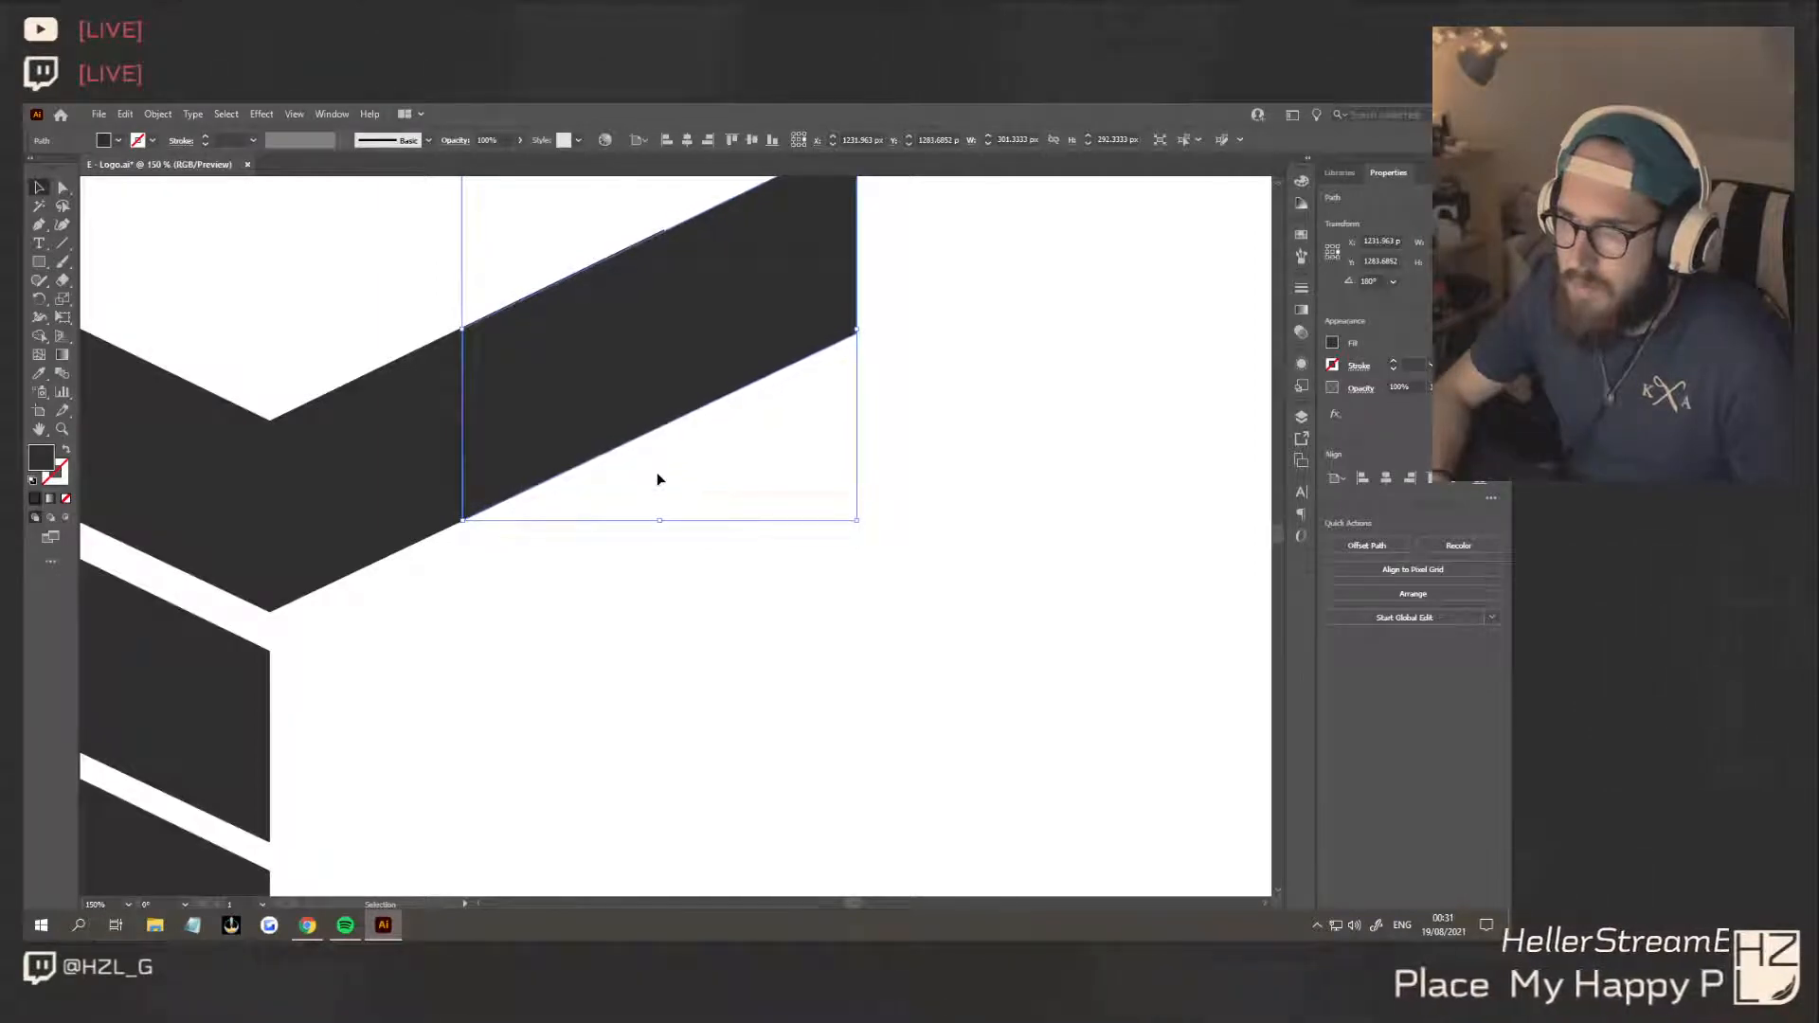
key("Up")
key("Up")
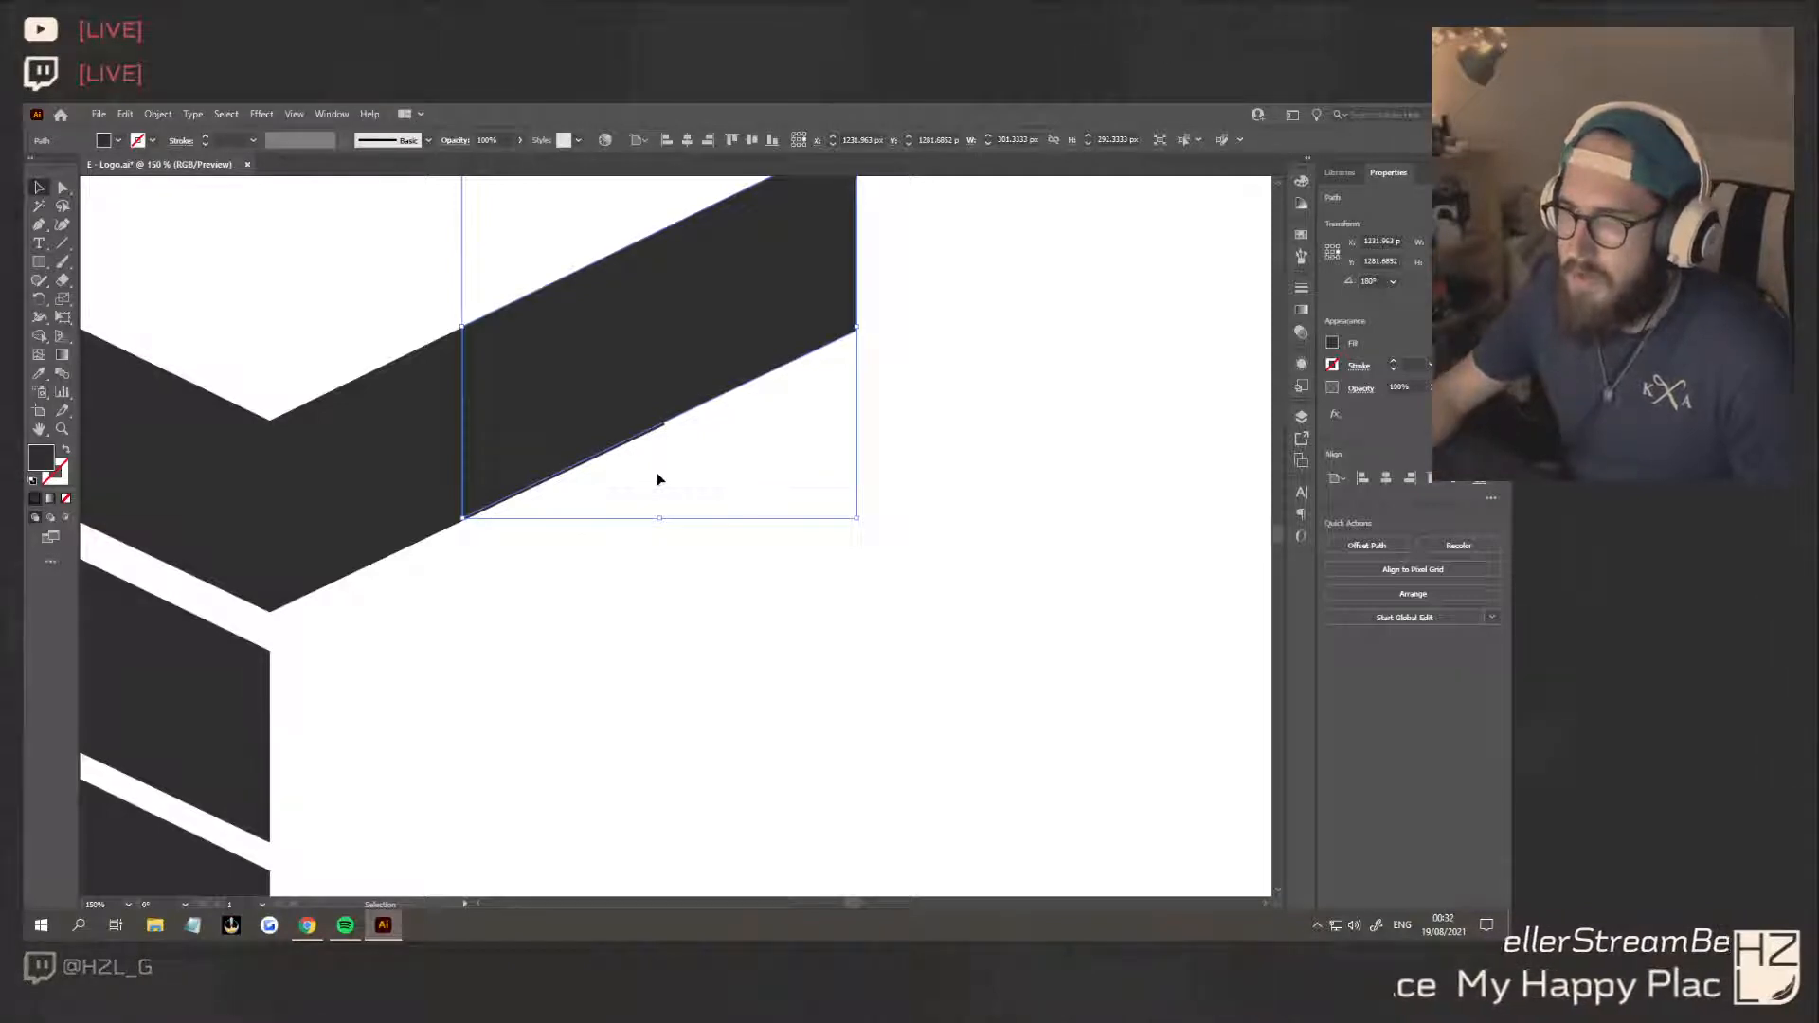
key("Delete")
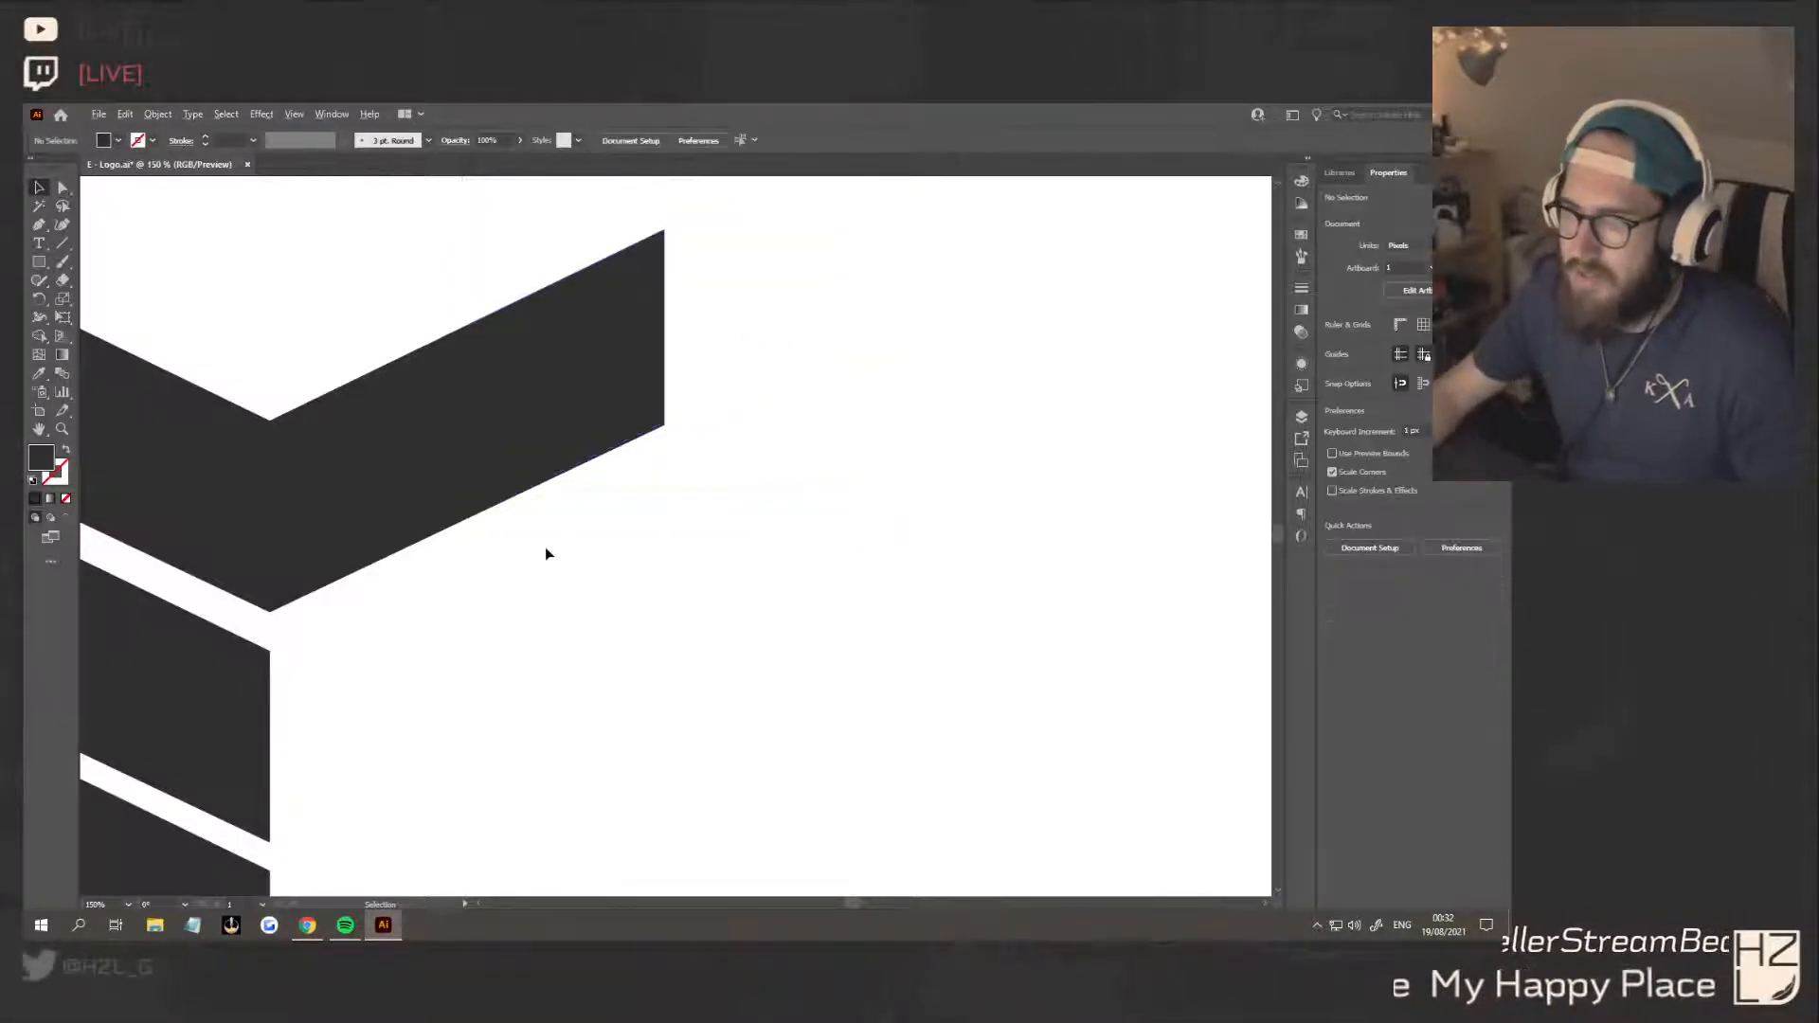
Shorten the three stacked bars to about 246 px wide by moving their outer end points inward along the slant
scroll(544, 548, "down", 2)
left_click(311, 471)
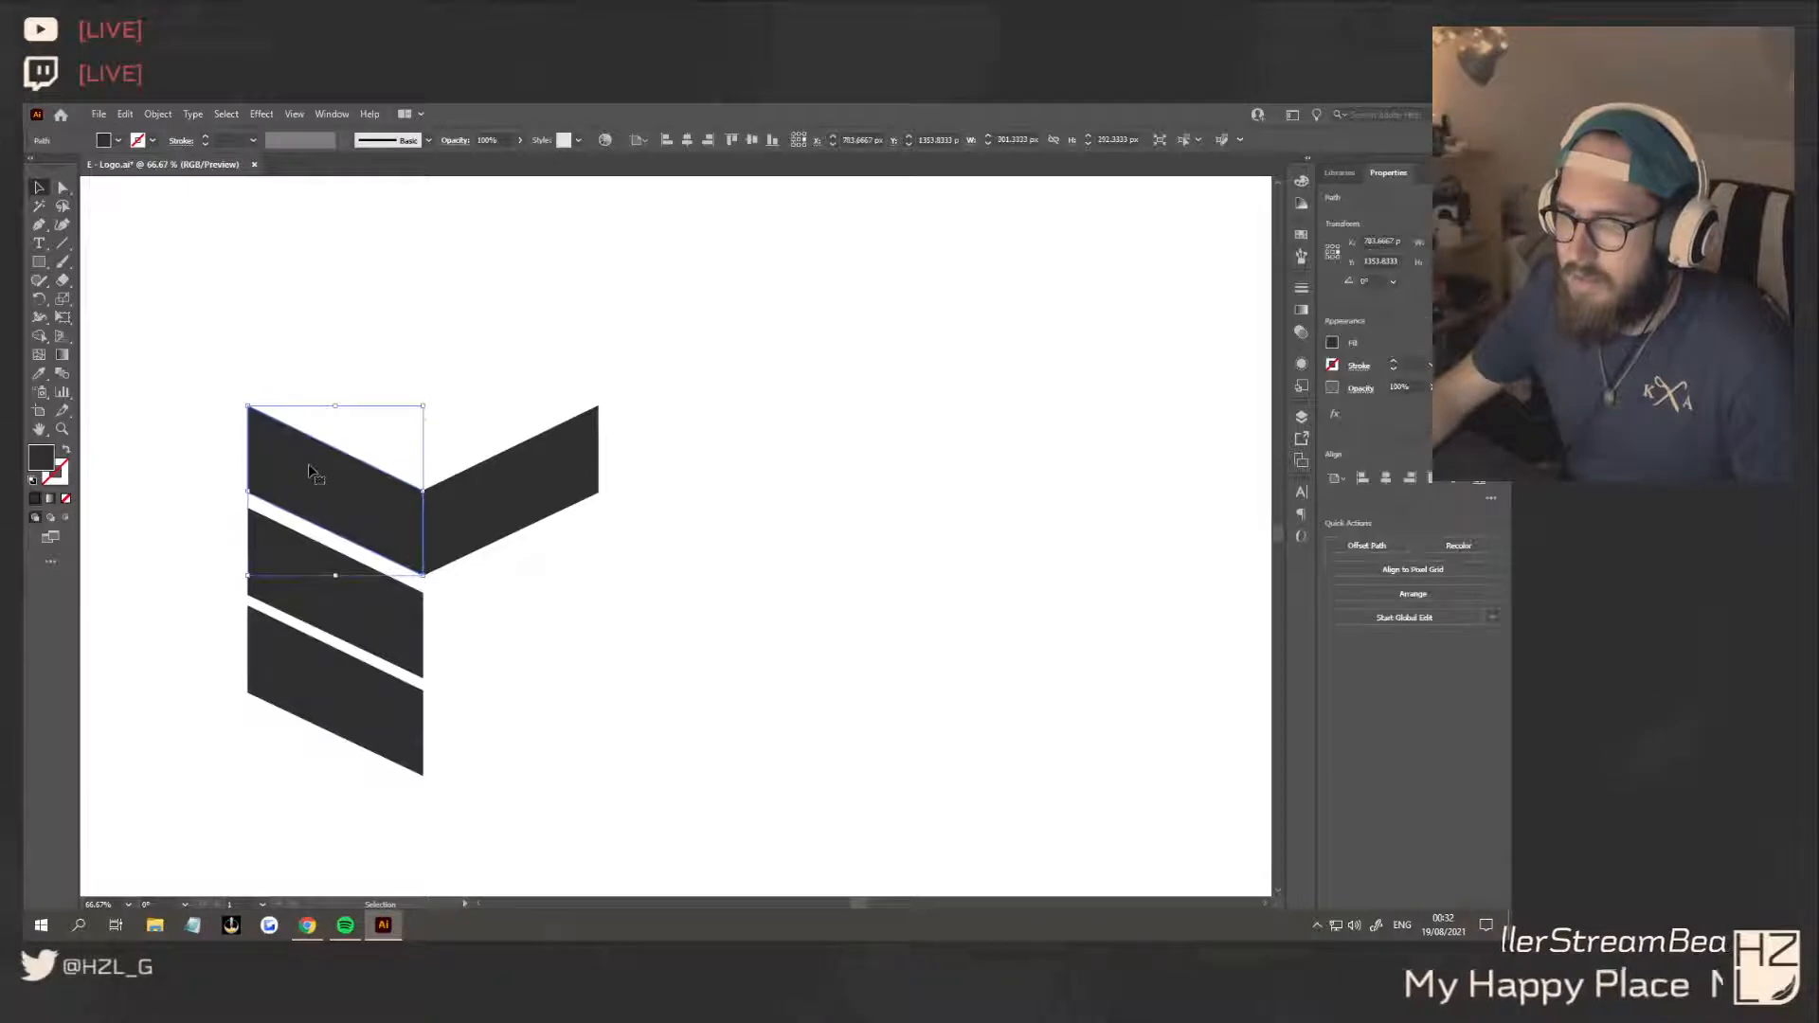
left_click(661, 536)
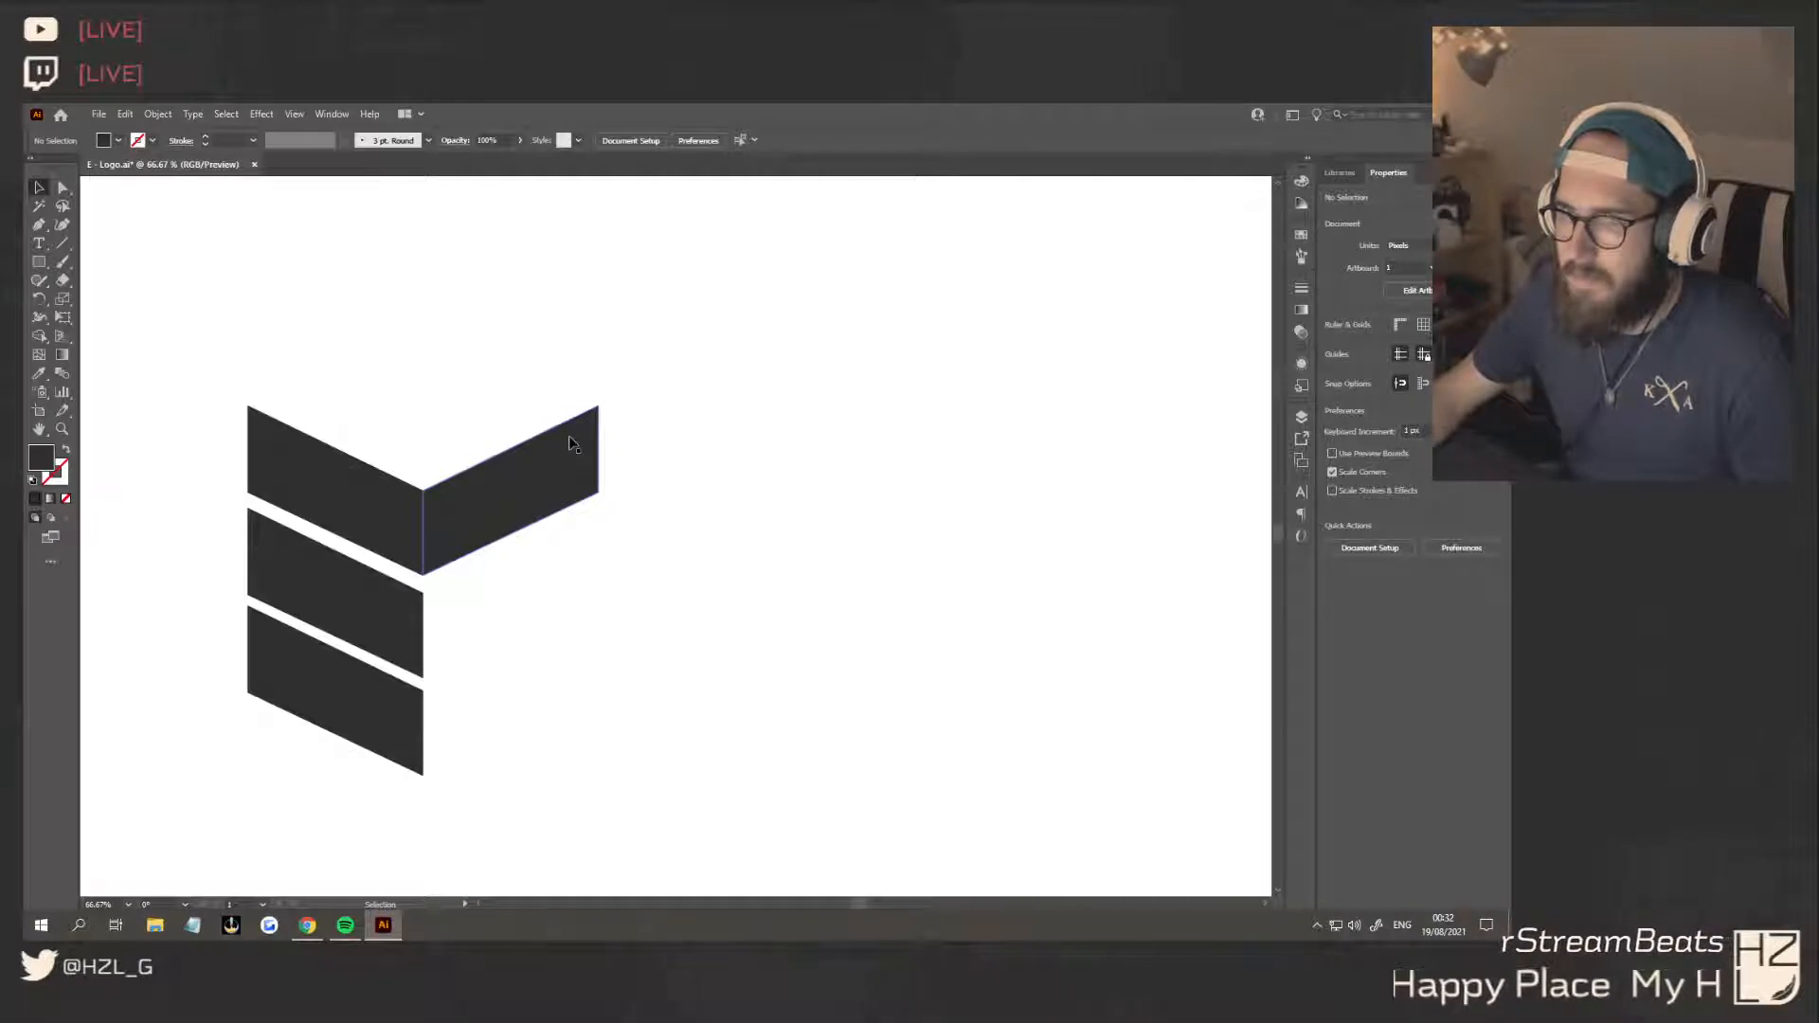
scroll(588, 483, "down", 3)
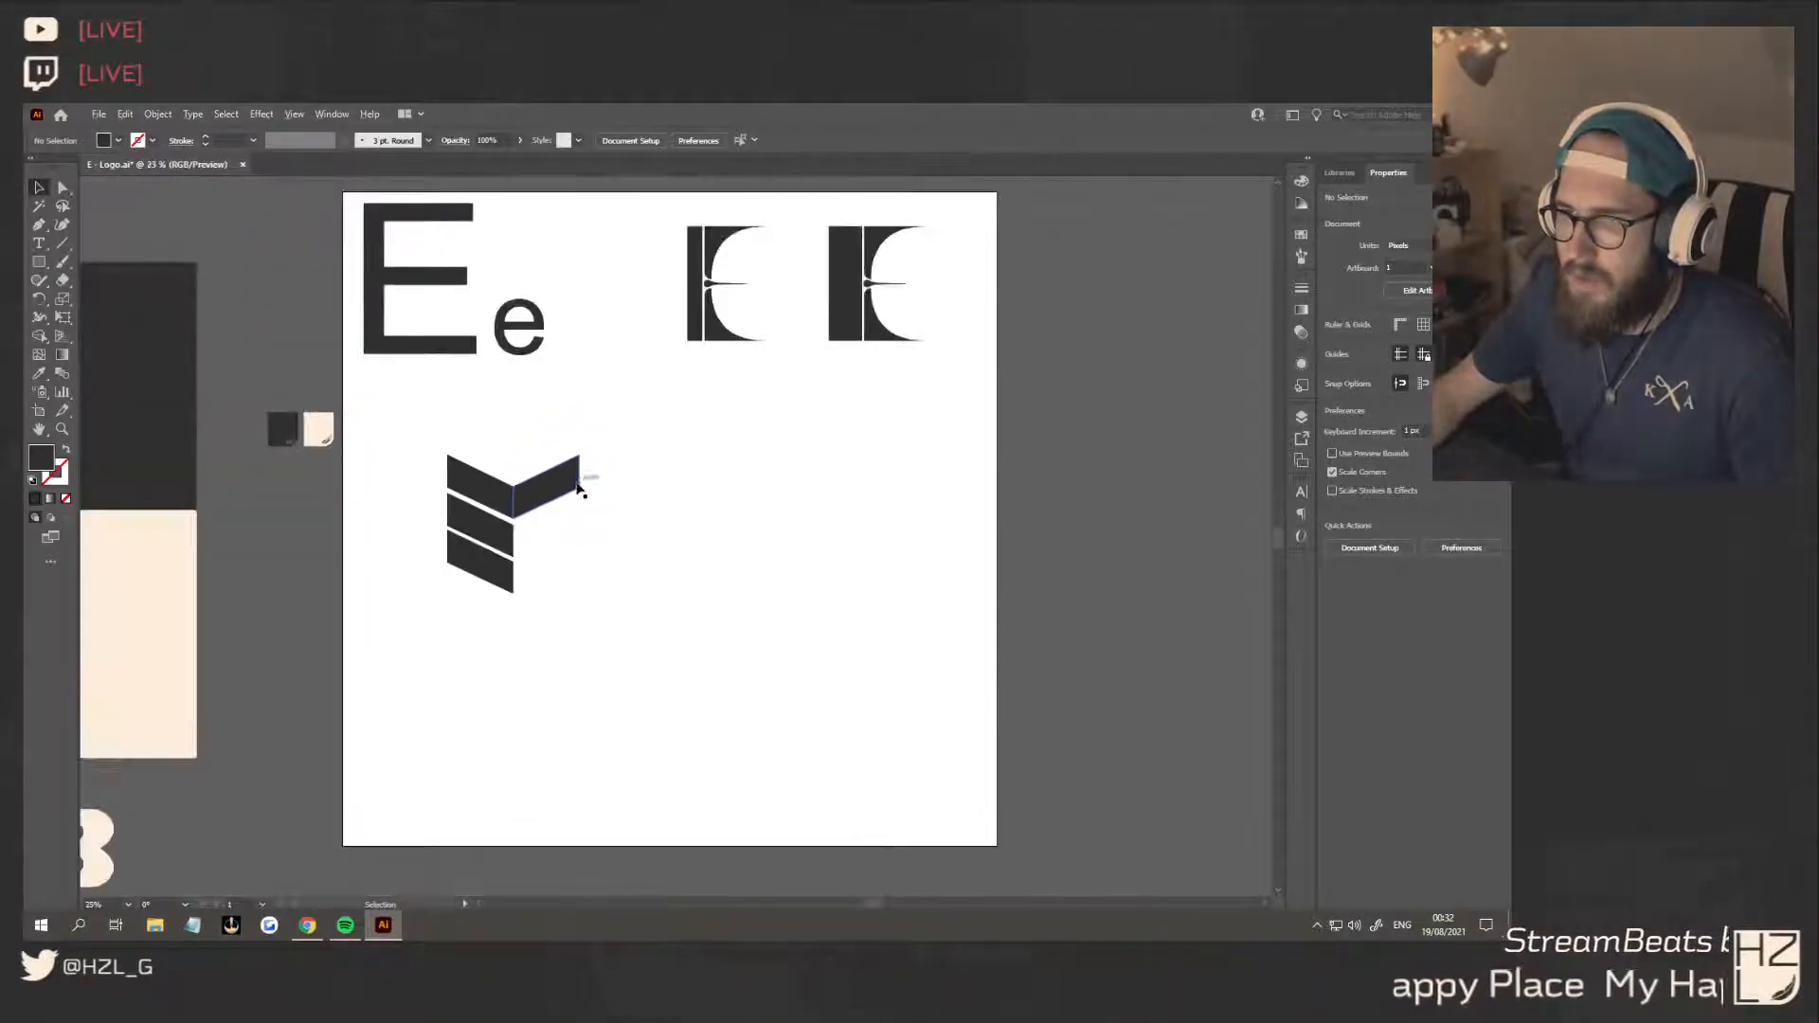
scroll(580, 487, "up", 2)
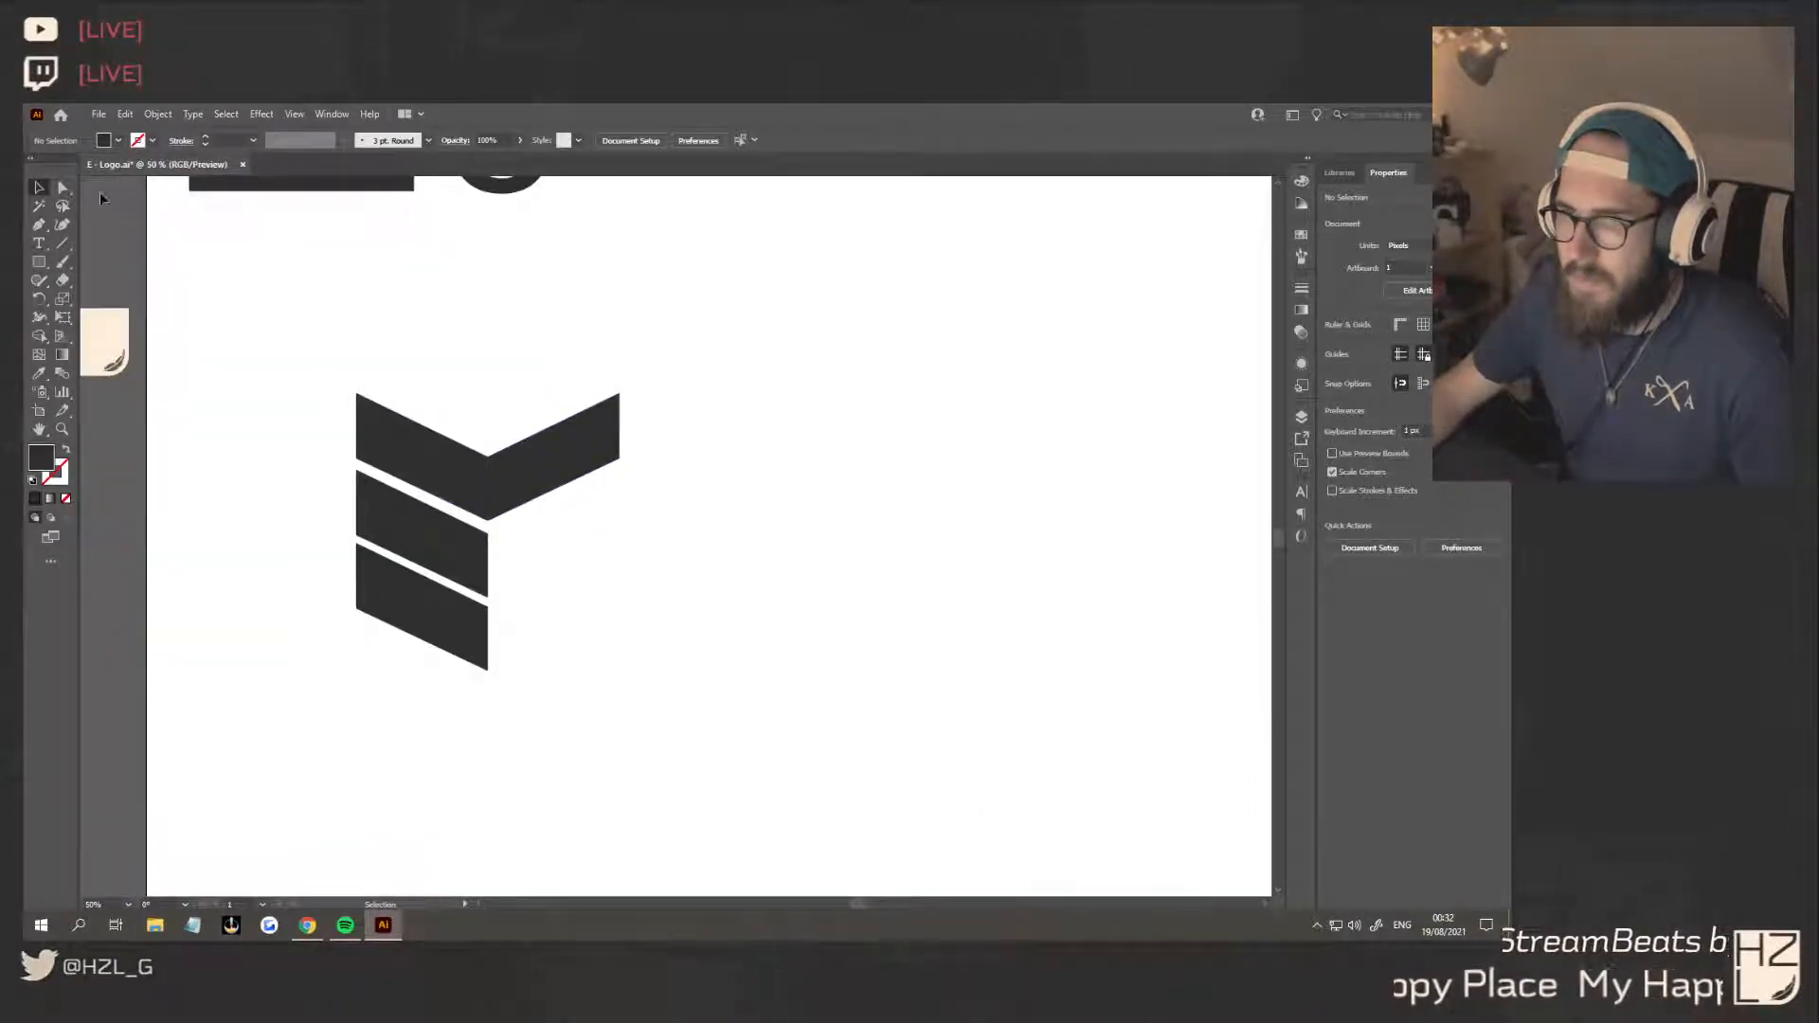
key("a")
left_click_drag(387, 686, 387, 684)
left_click_drag(356, 609, 382, 626)
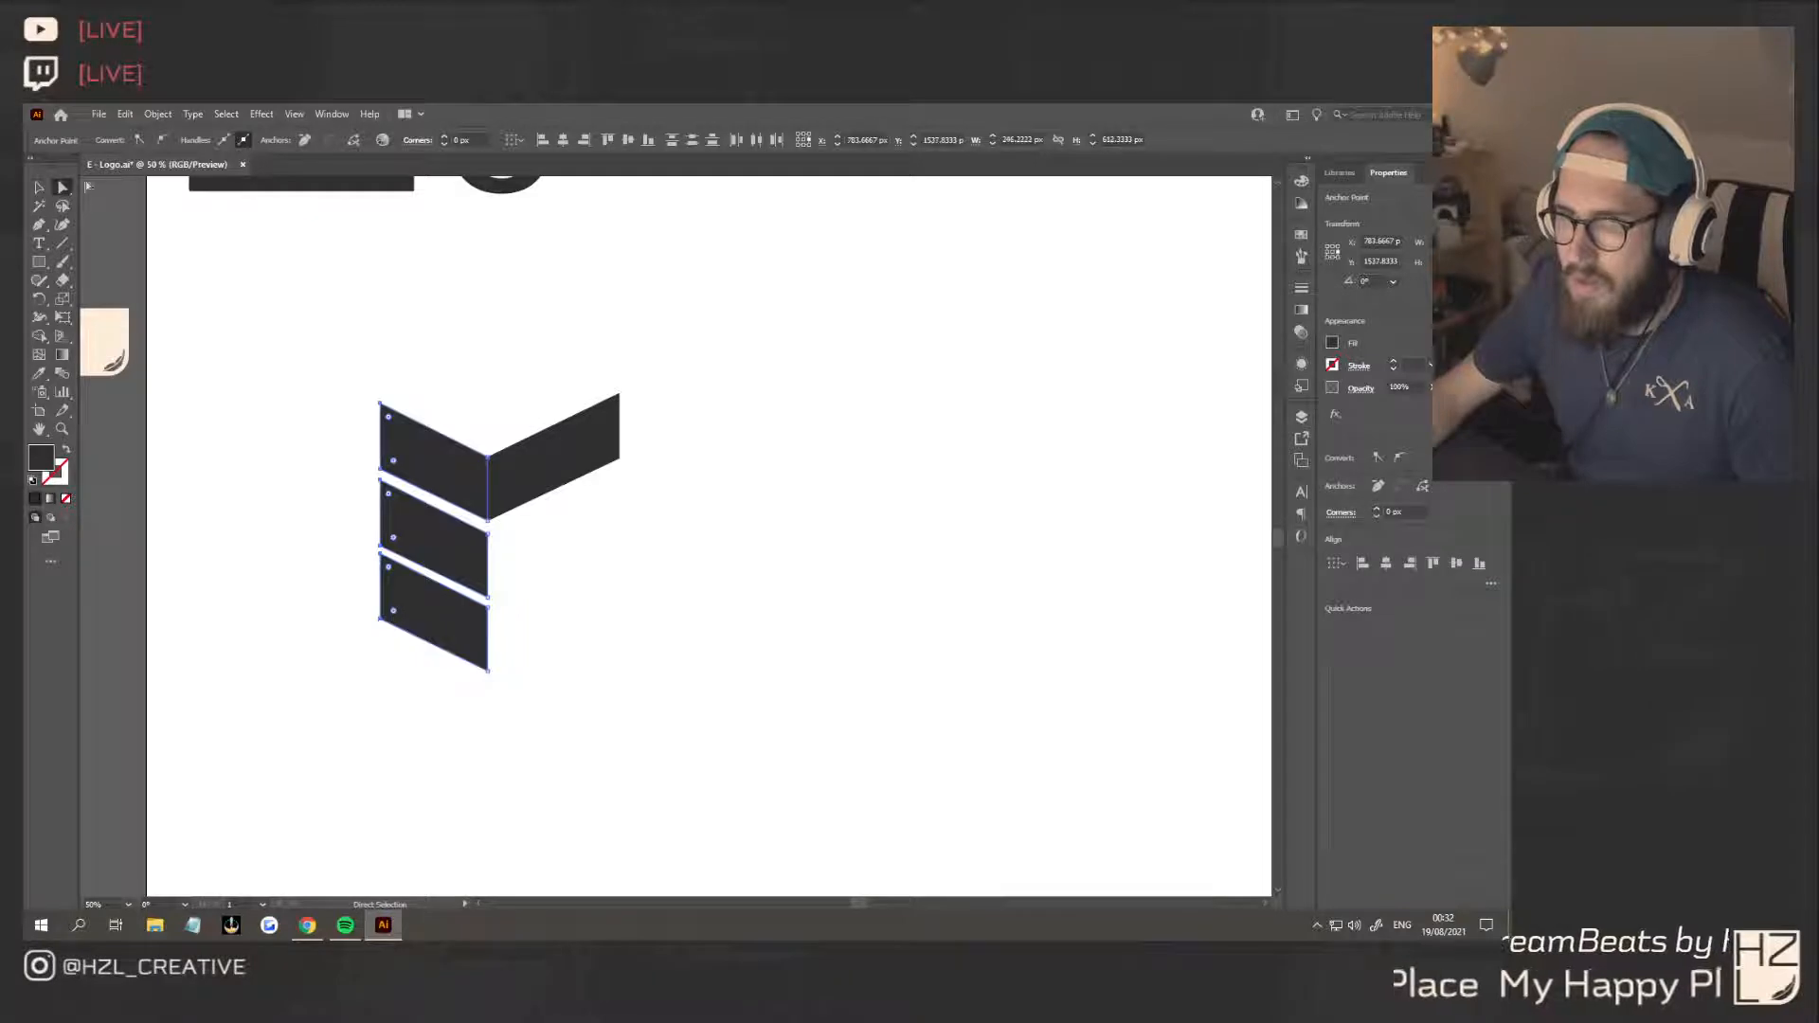
left_click(39, 188)
Unite the top bar and its mirrored arm into one chevron and delete the two lower bars
left_click(580, 631)
left_click(533, 493)
left_click(451, 474, "shift")
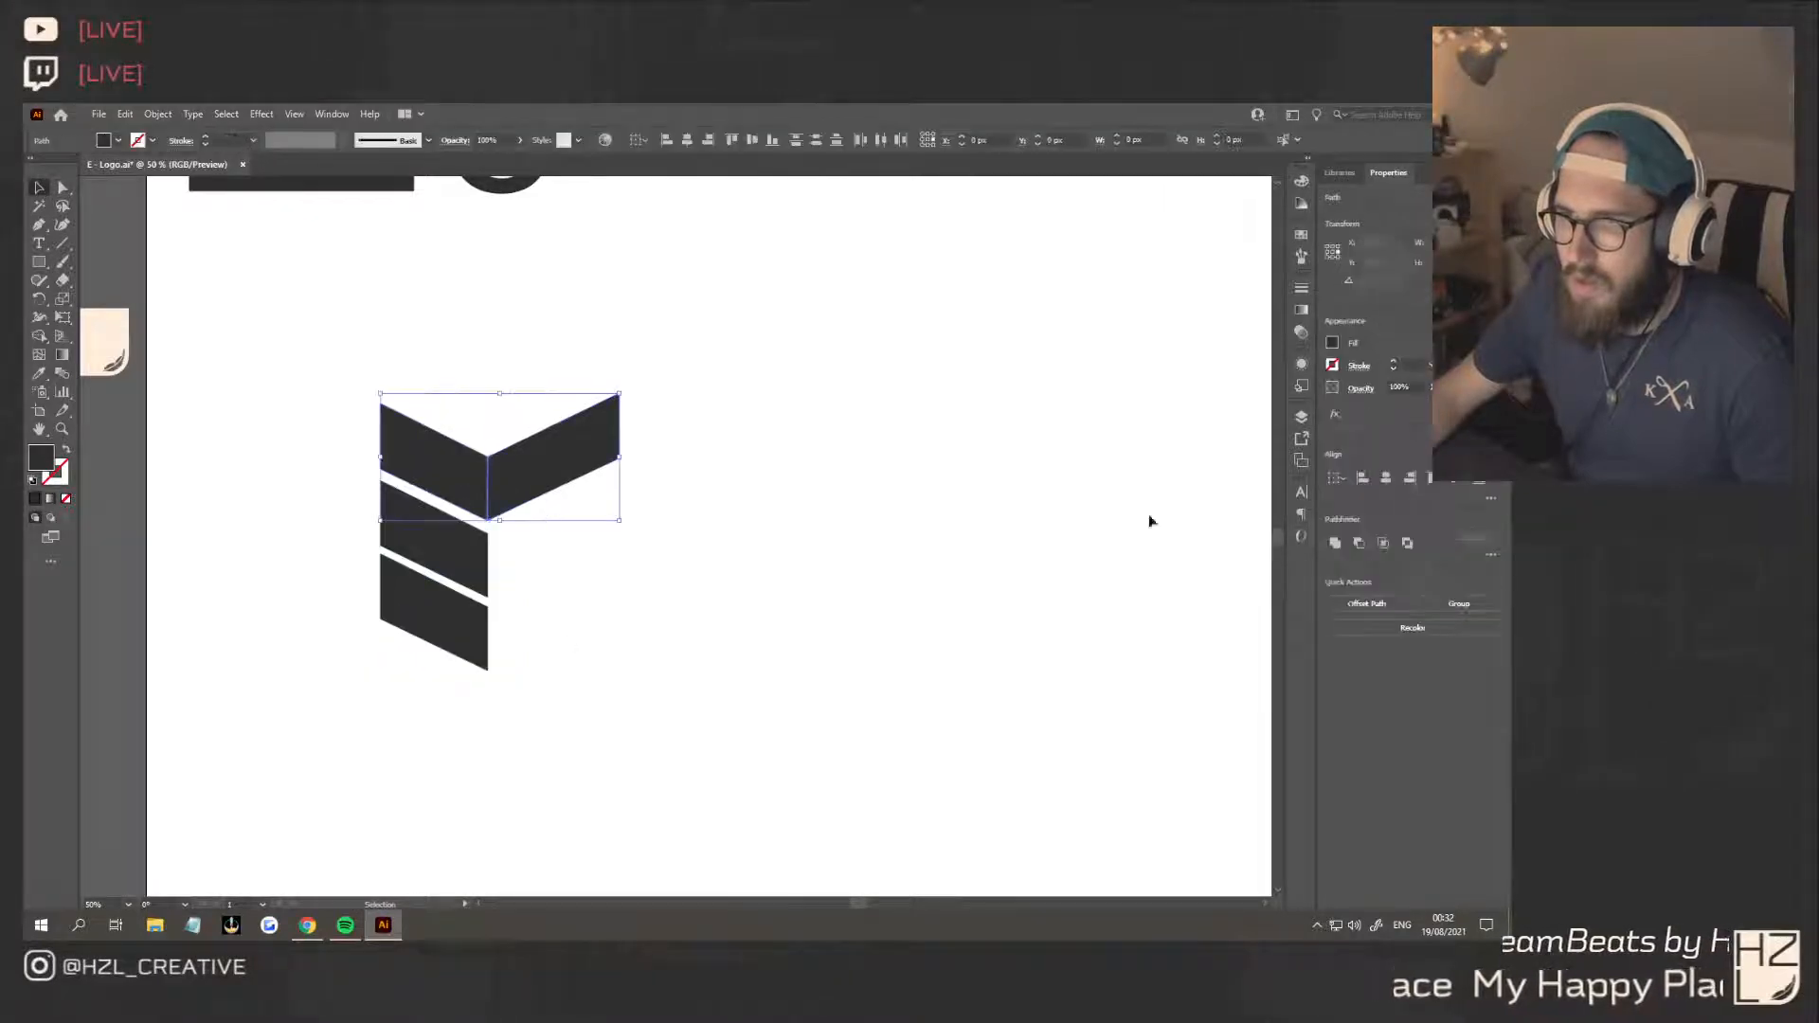
left_click(721, 620)
left_click(405, 565)
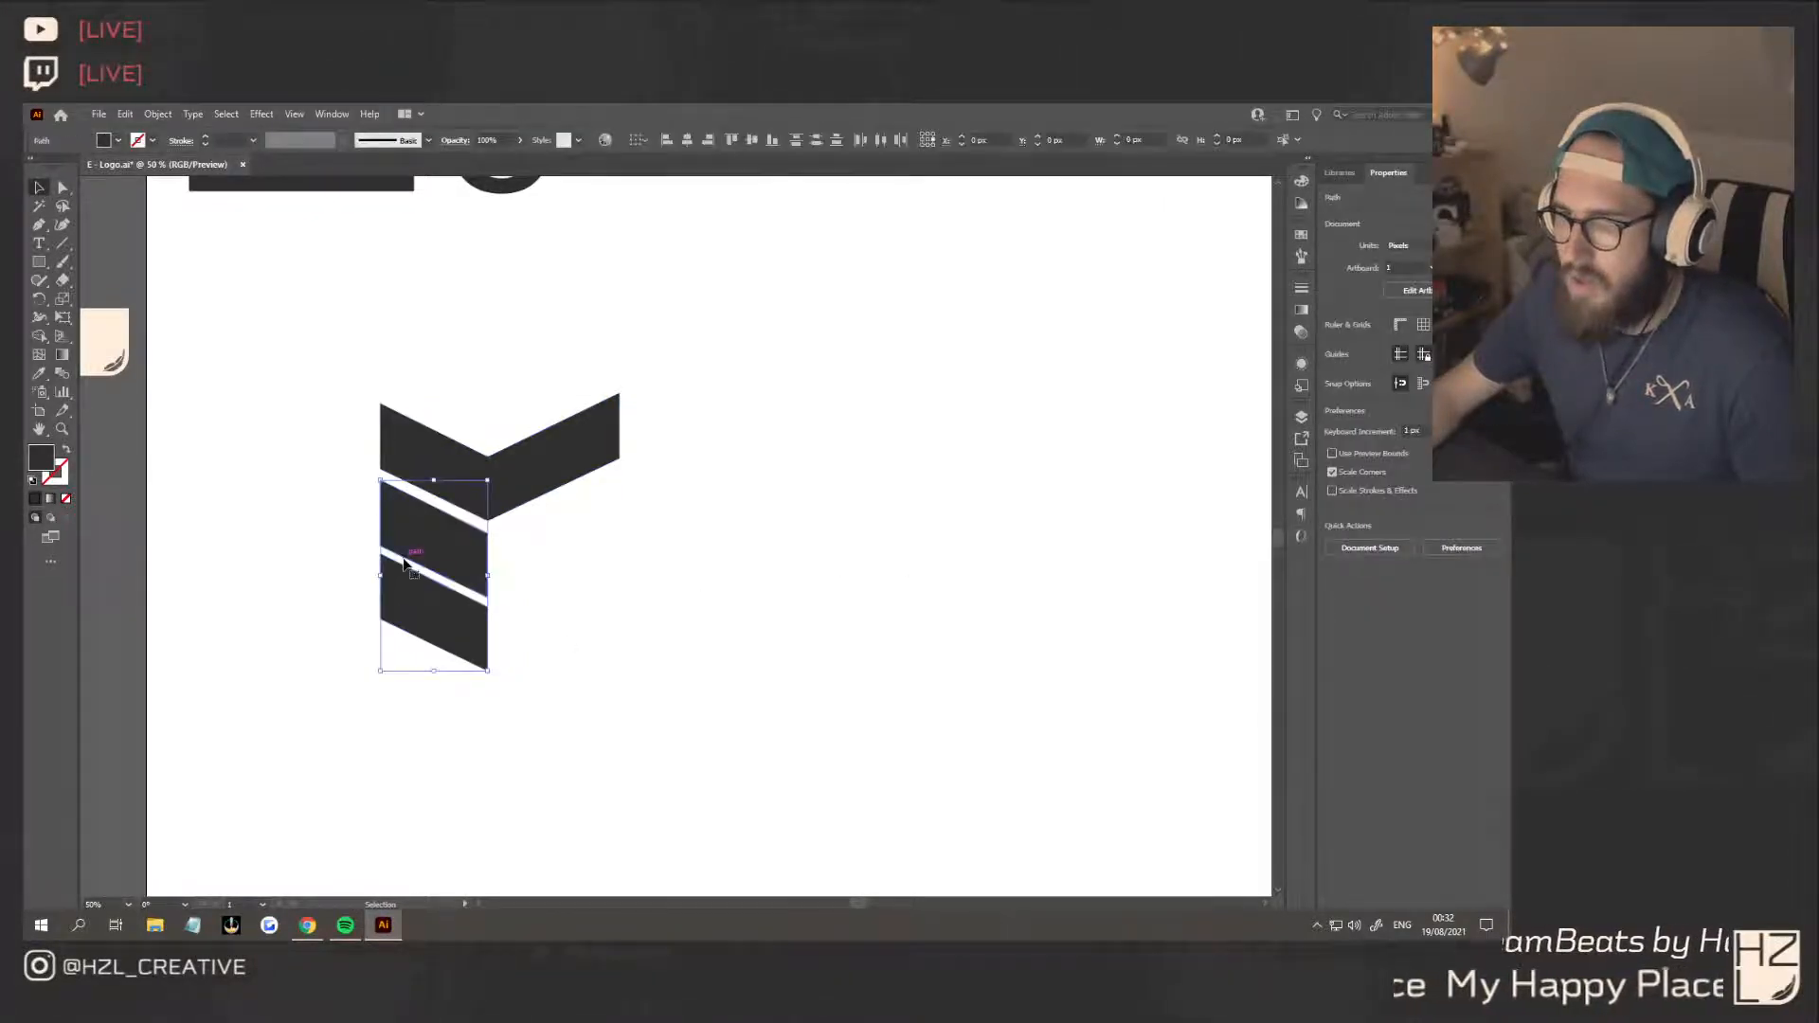
key("Delete")
Duplicate the chevron twice straight down to build an evenly spaced stack of three chevrons
left_click(548, 480)
left_click_drag(548, 480, 542, 611)
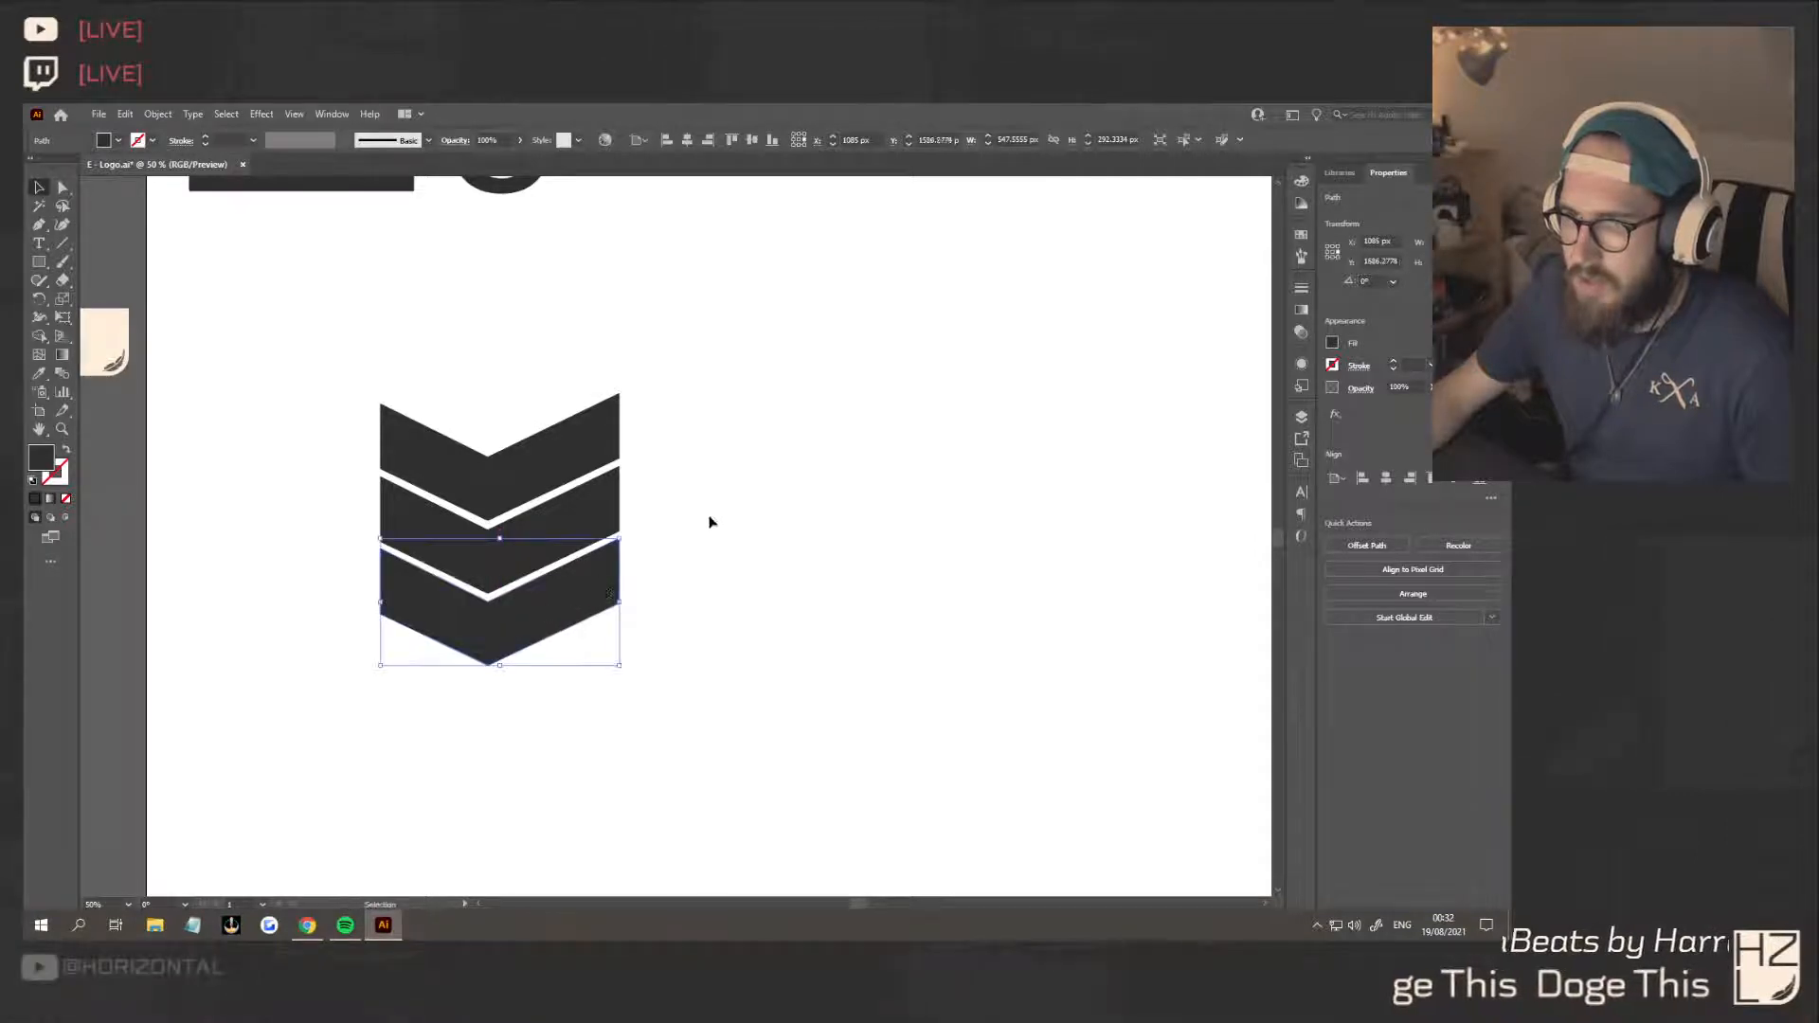
left_click(674, 627)
Move the chevron stack under the large reference E and place a duplicate of the stack beside it
scroll(675, 627, "down", 2)
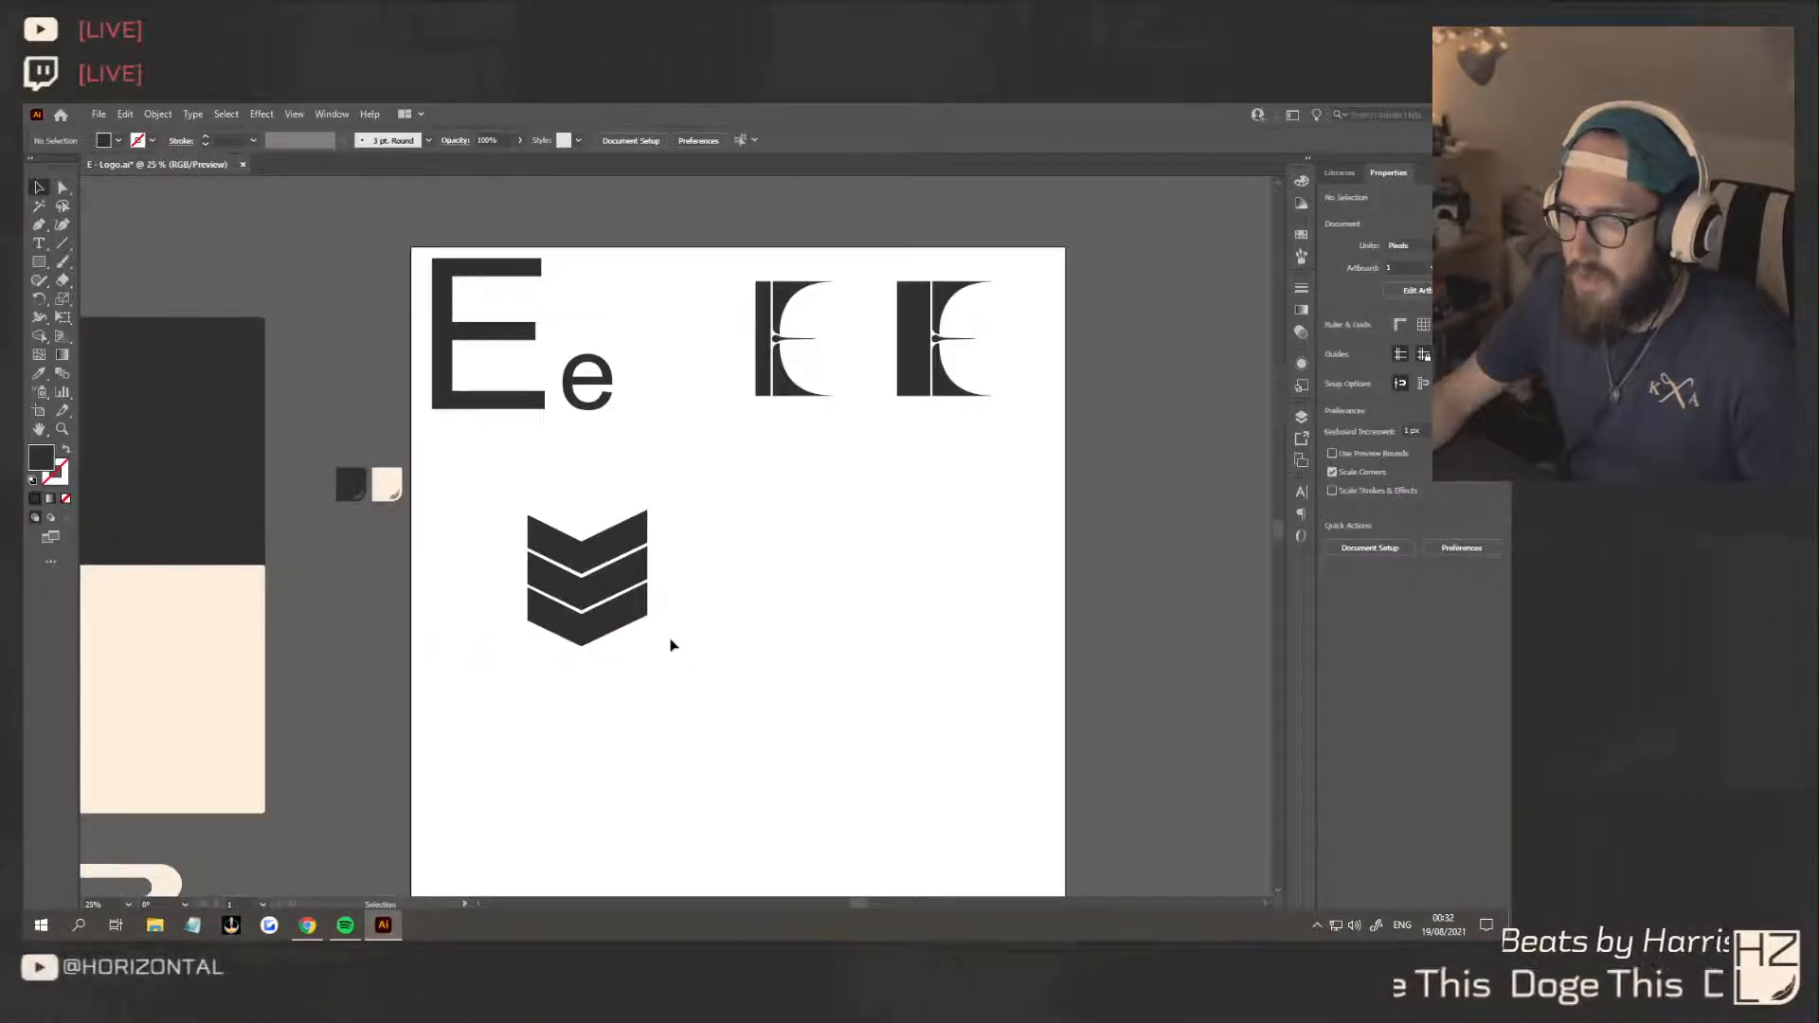
left_click_drag(630, 530, 558, 527)
left_click(592, 600)
left_click(559, 582)
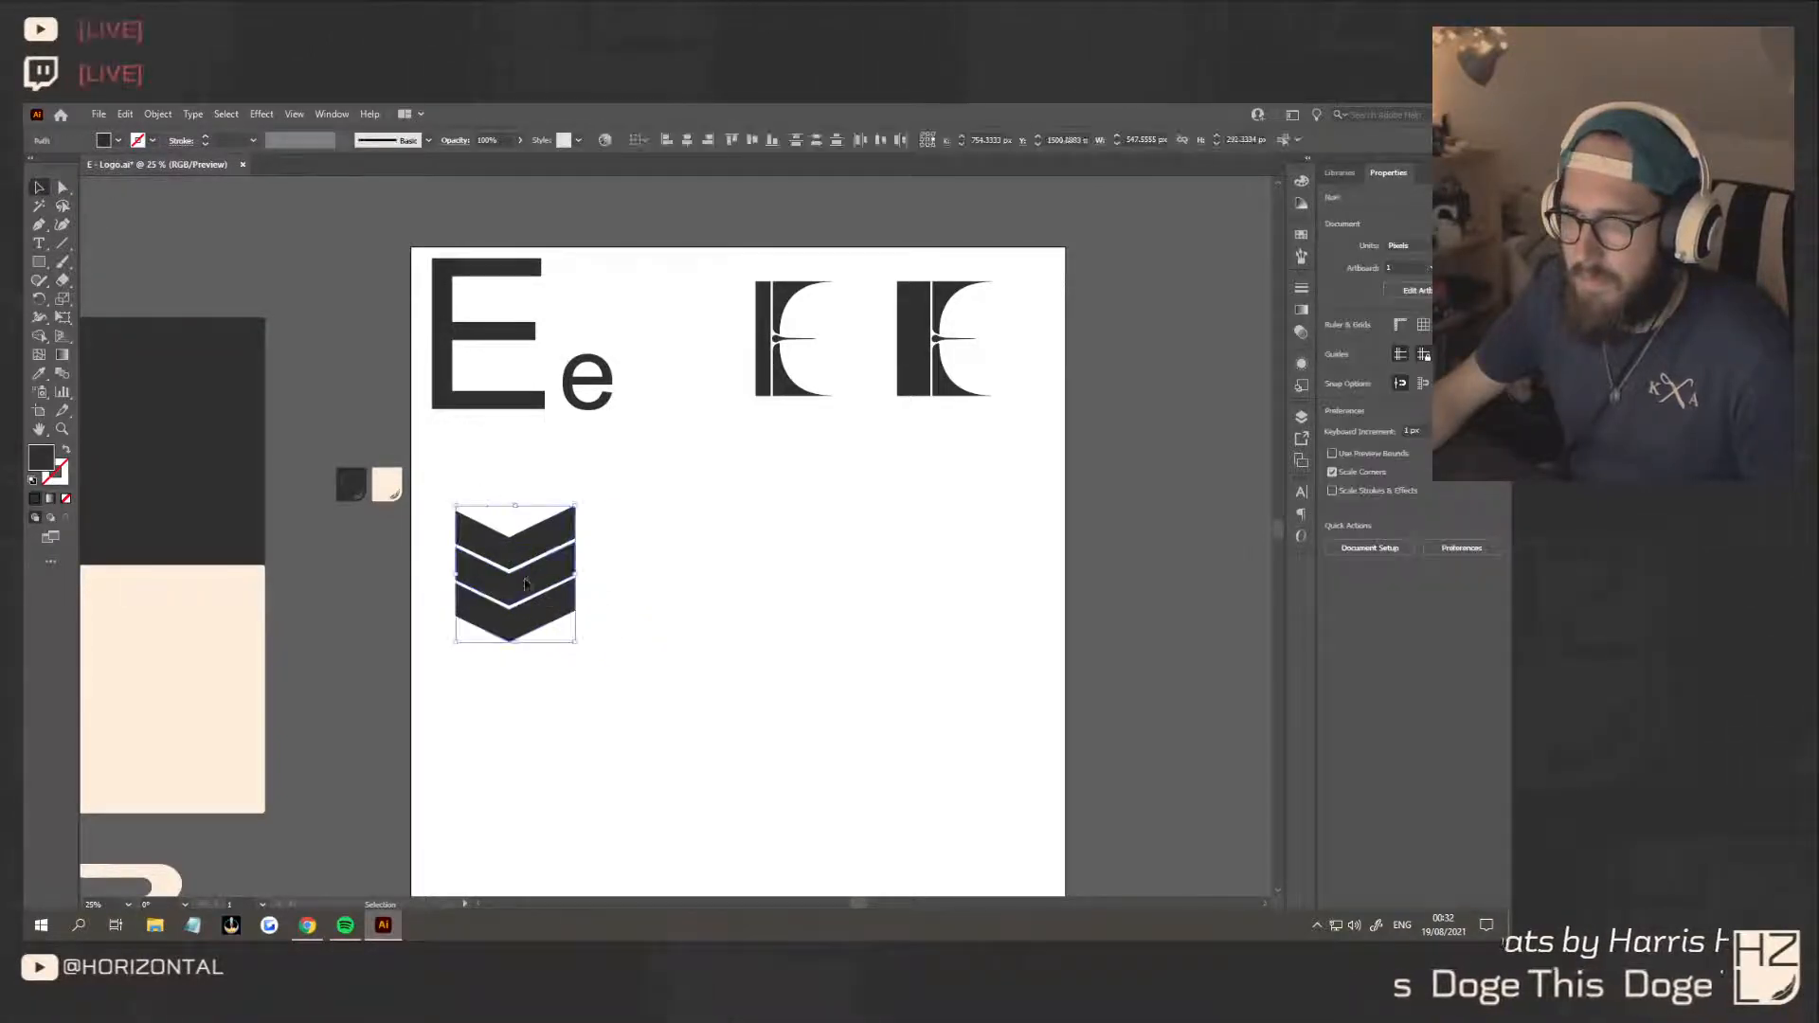
left_click_drag(510, 555, 695, 580)
Offset the middle and bottom chevrons of the duplicate stack to test staggered arrangements with wider gaps
left_click(841, 532)
left_click(723, 564)
left_click(848, 547)
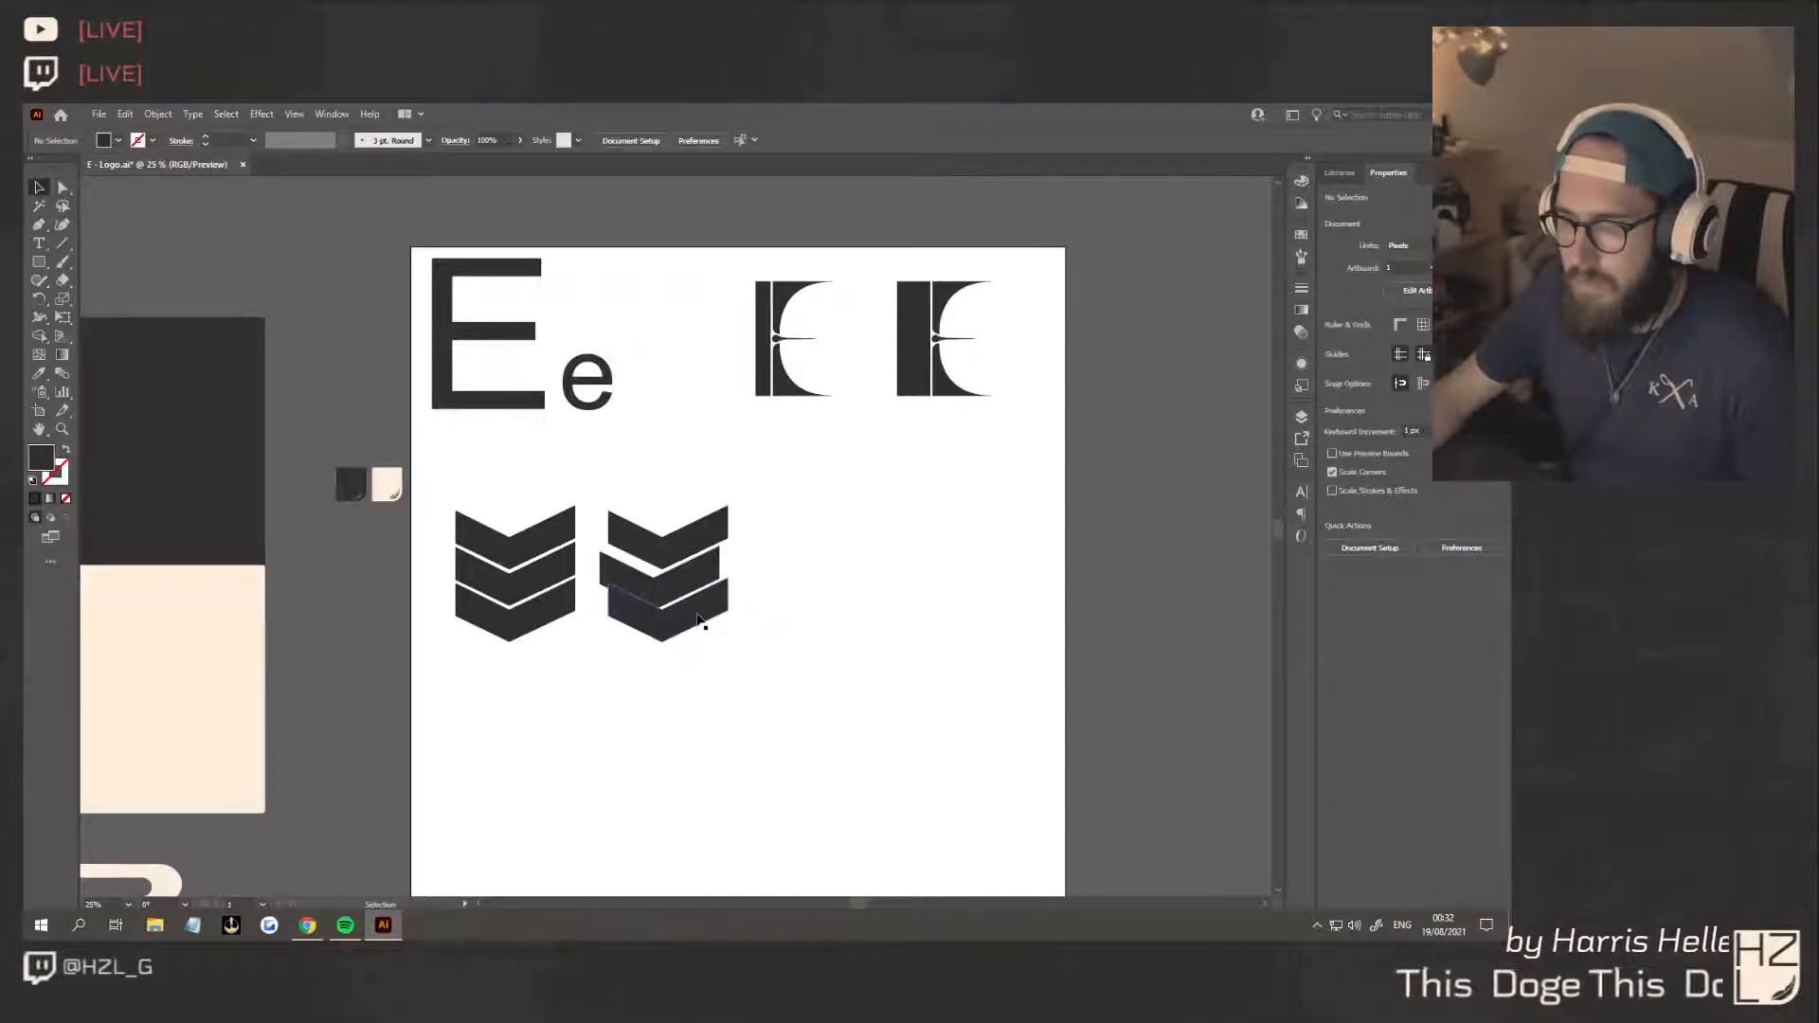
mouse_move(699, 621)
left_mouse_down()
mouse_move(717, 611)
mouse_move(680, 629)
left_mouse_up()
left_click(812, 674)
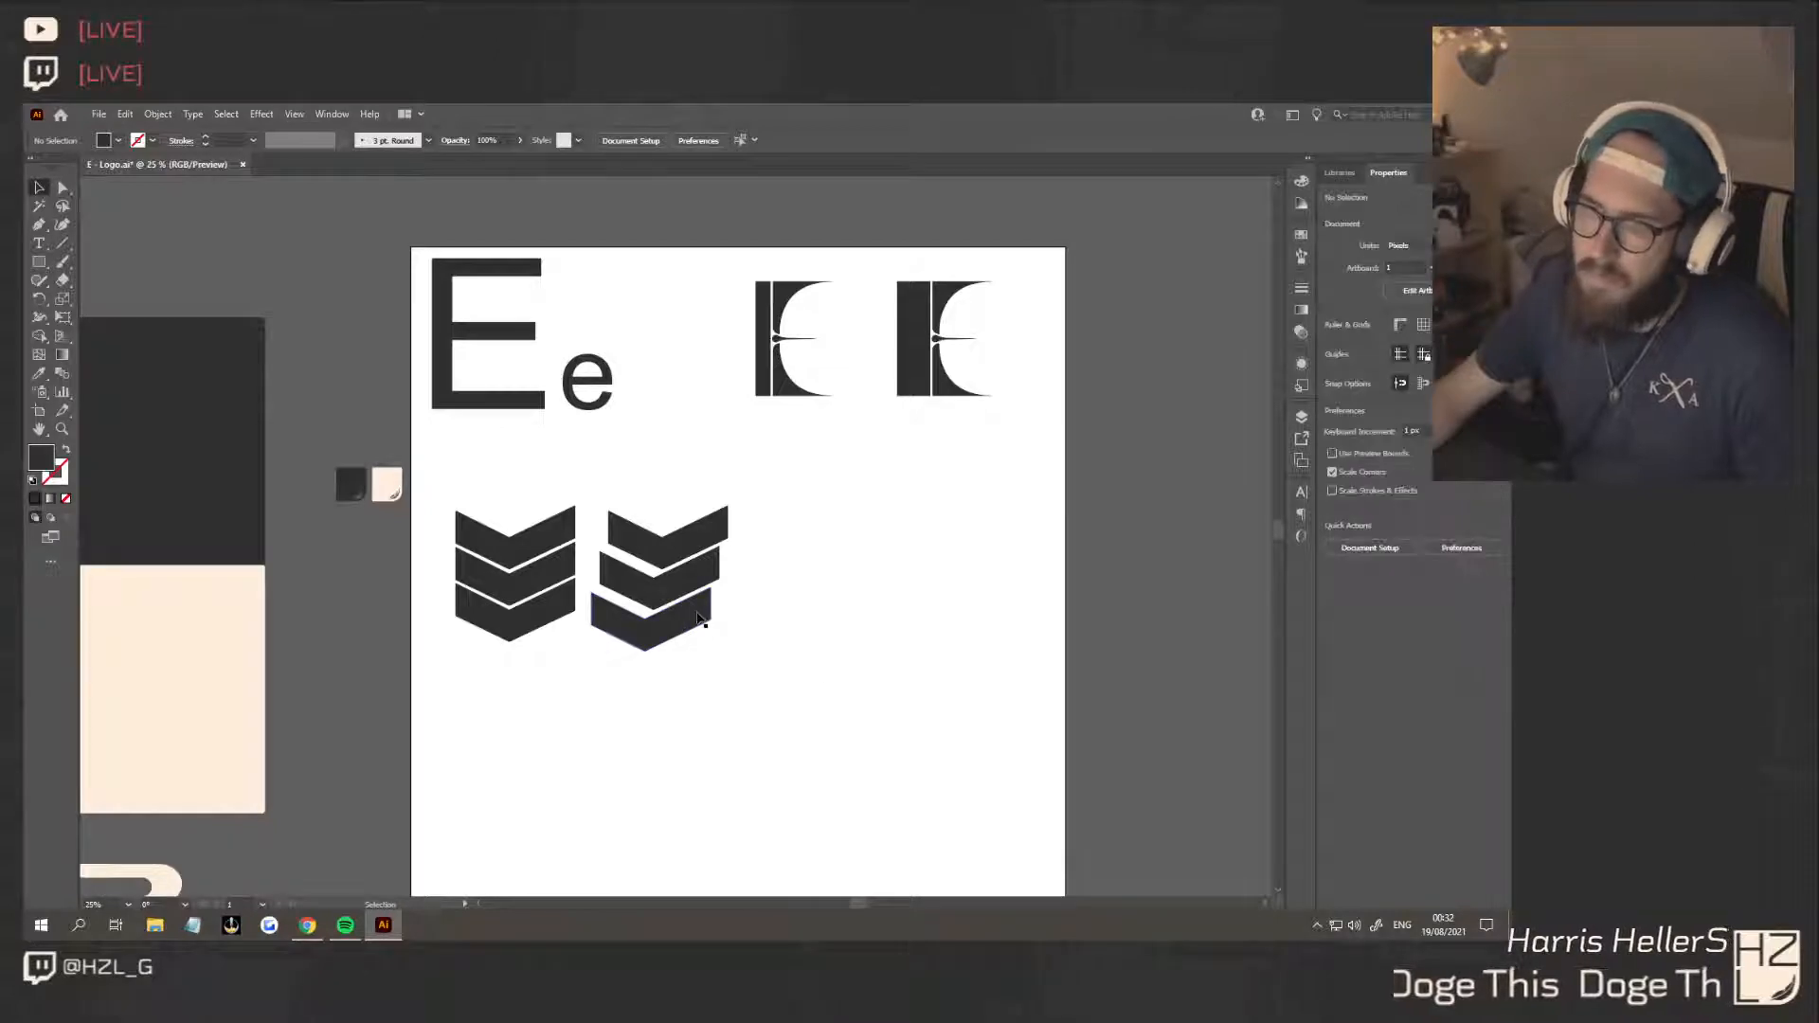
mouse_move(701, 617)
left_mouse_down()
mouse_move(722, 601)
mouse_move(722, 520)
mouse_move(725, 614)
mouse_move(706, 564)
mouse_move(701, 630)
left_mouse_up()
left_click(801, 651)
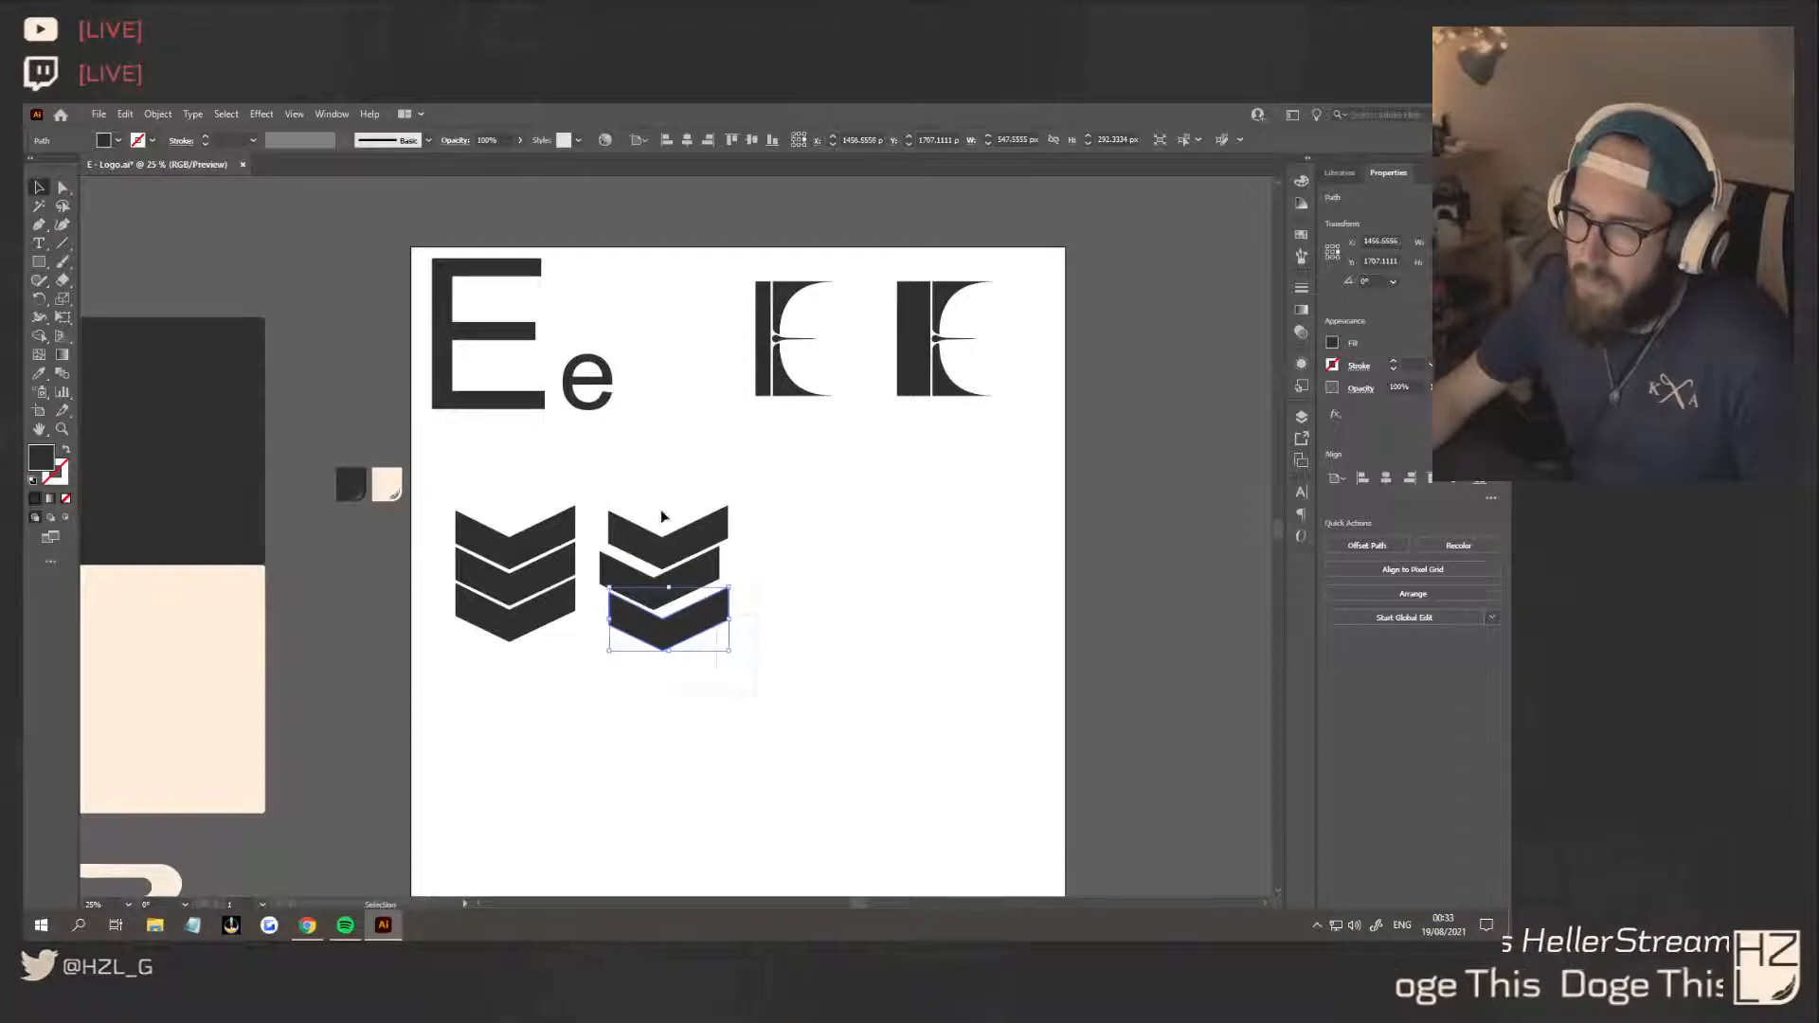
Delete both chevron stacks from the artboard
left_click_drag(661, 511, 638, 483)
key("Delete")
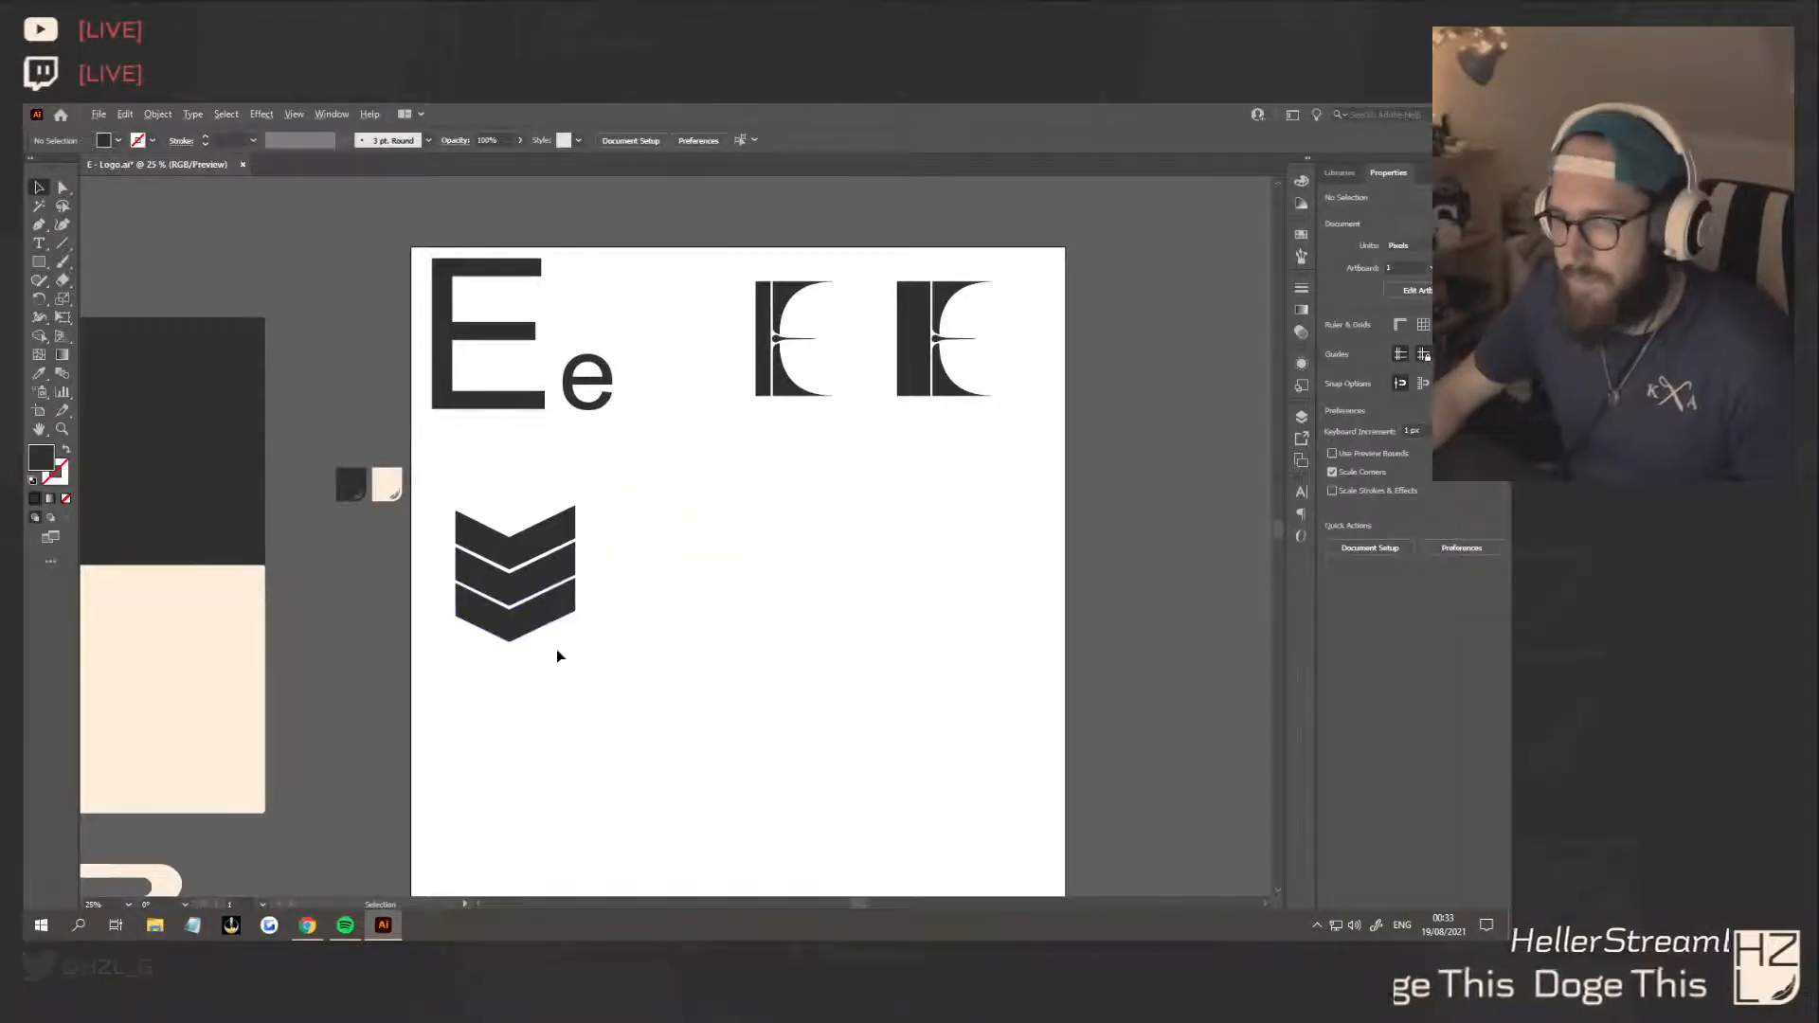
left_click_drag(597, 652, 475, 479)
key("Delete")
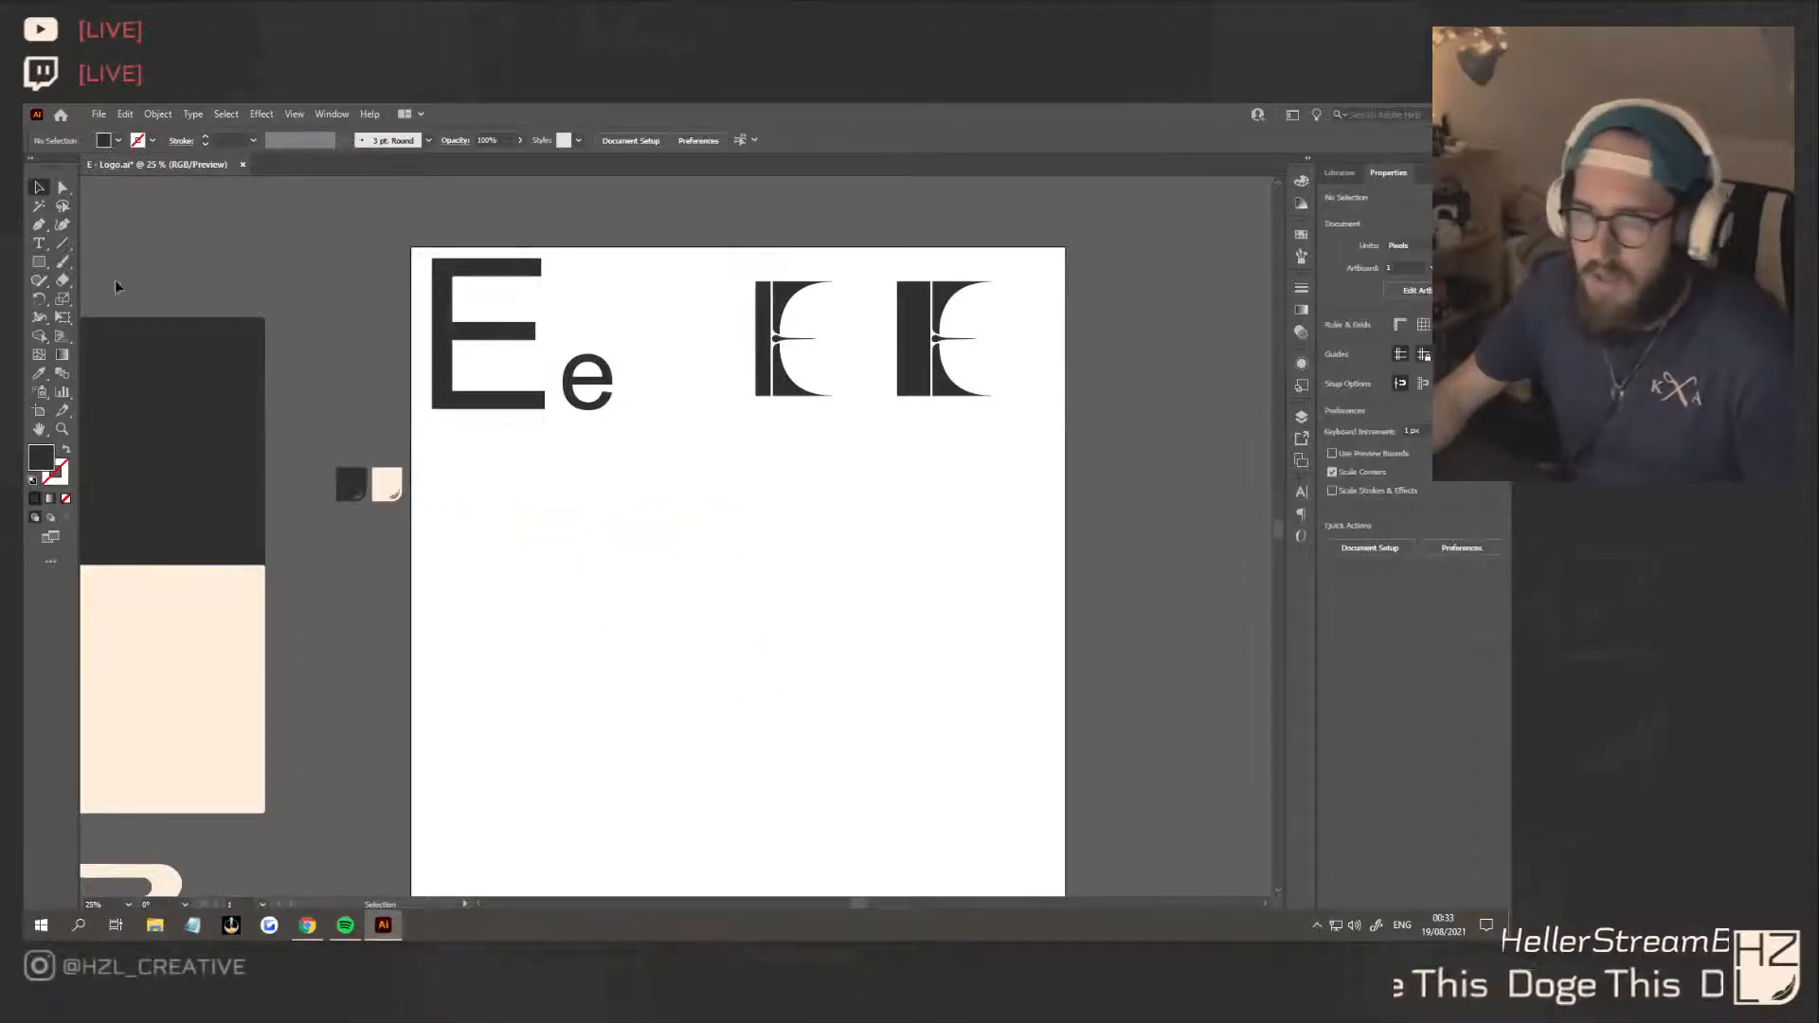
Draw a horizontal dark rectangle about 992 px wide and 164 px high below the Ee reference letters
left_click(39, 262)
left_click_drag(485, 519, 702, 554)
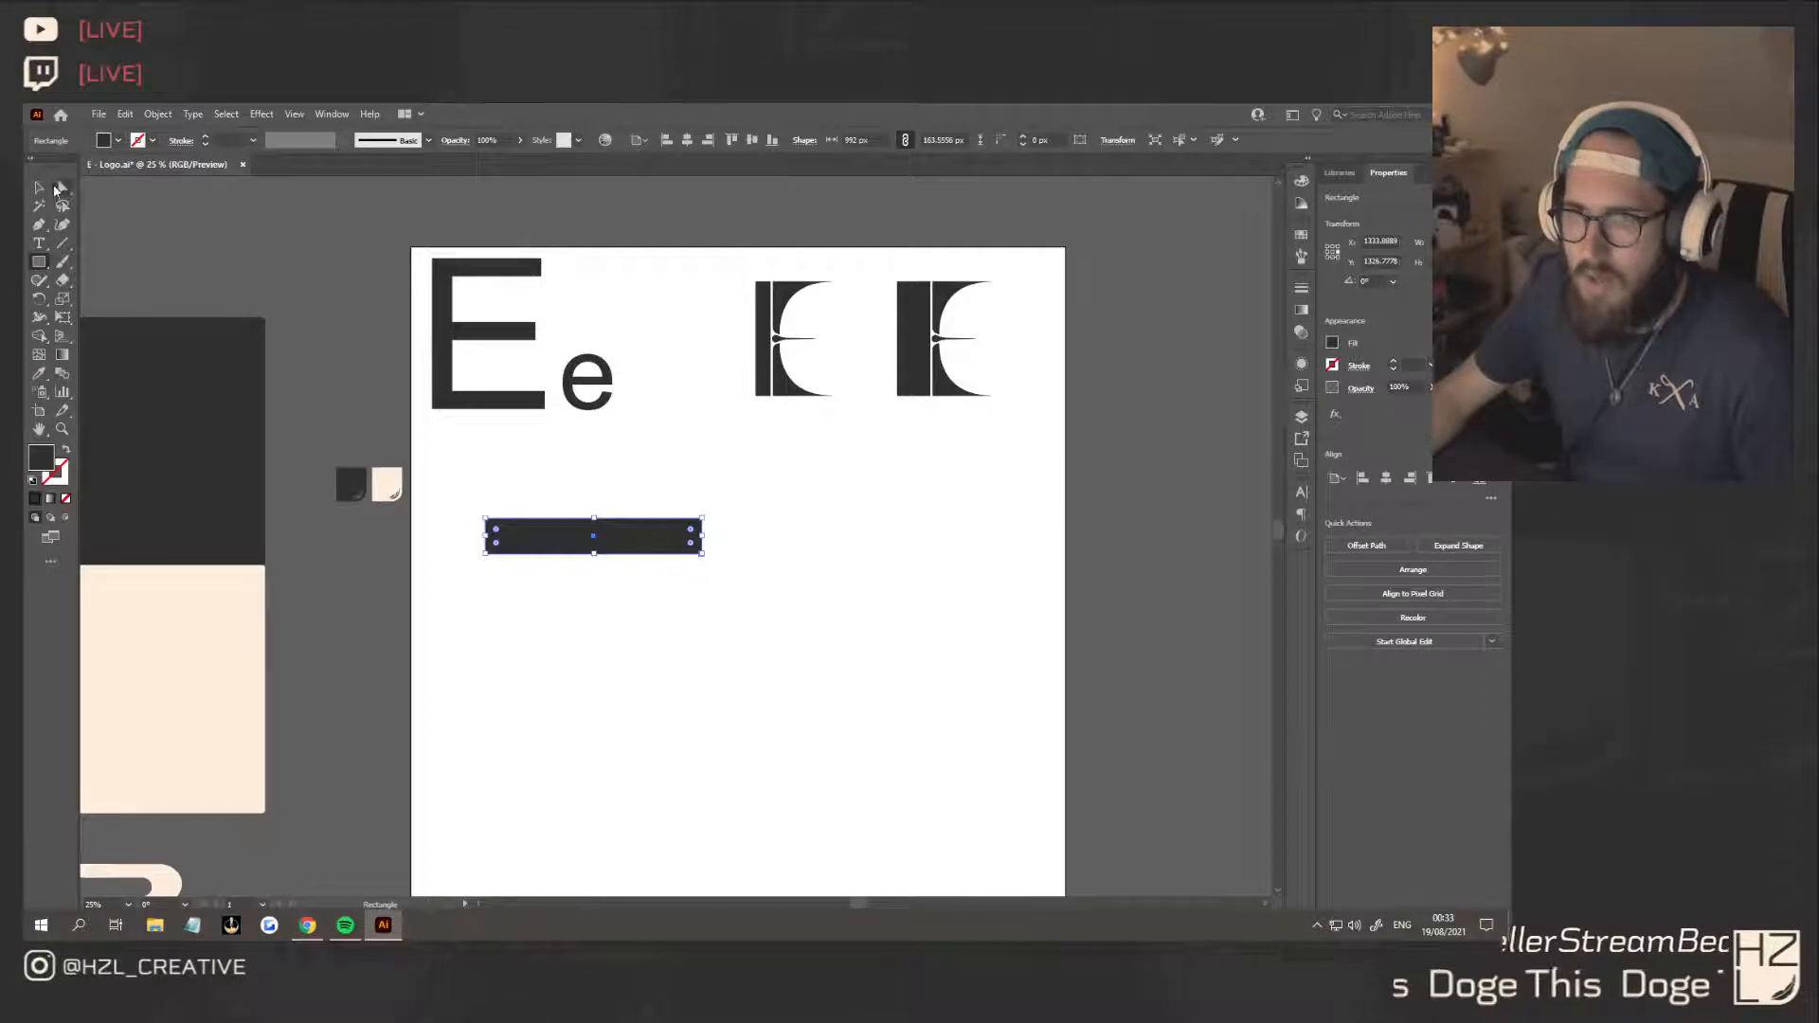
Add anchor points on the rectangle's upper and lower edges and pull them down about 134 px to form a chevron
left_click(61, 188)
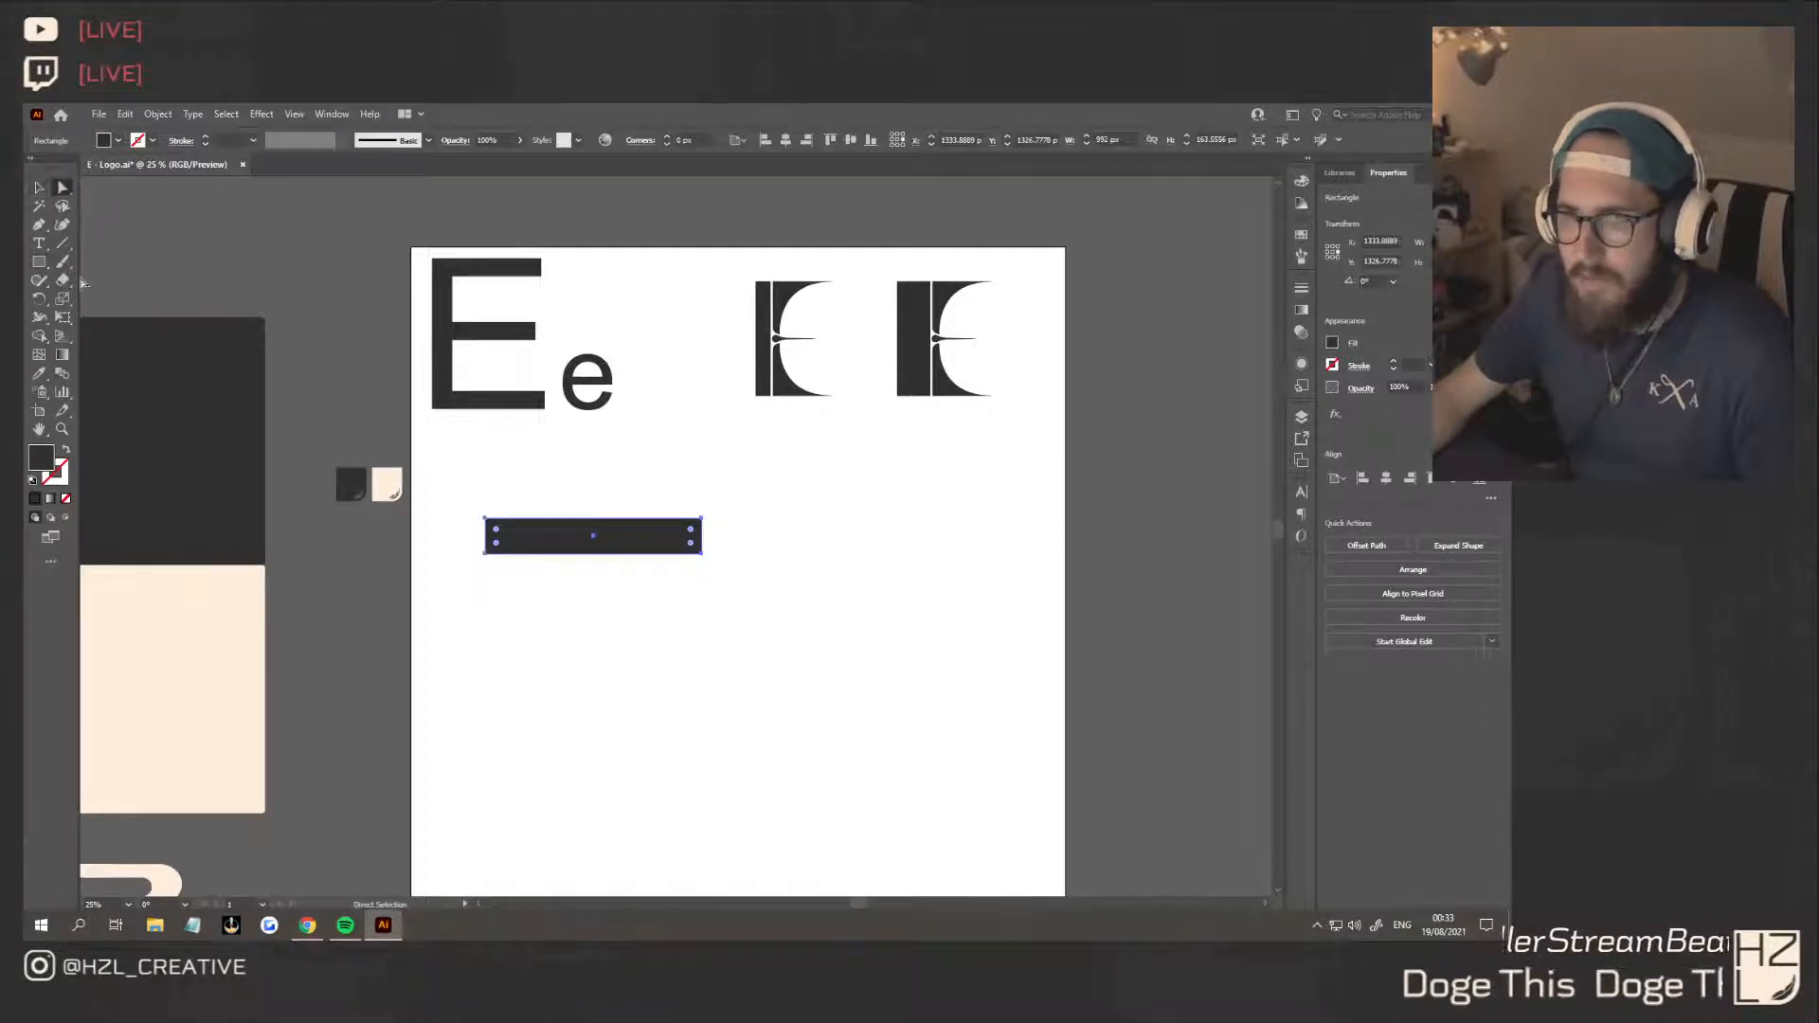
left_click(39, 225)
left_click(546, 555)
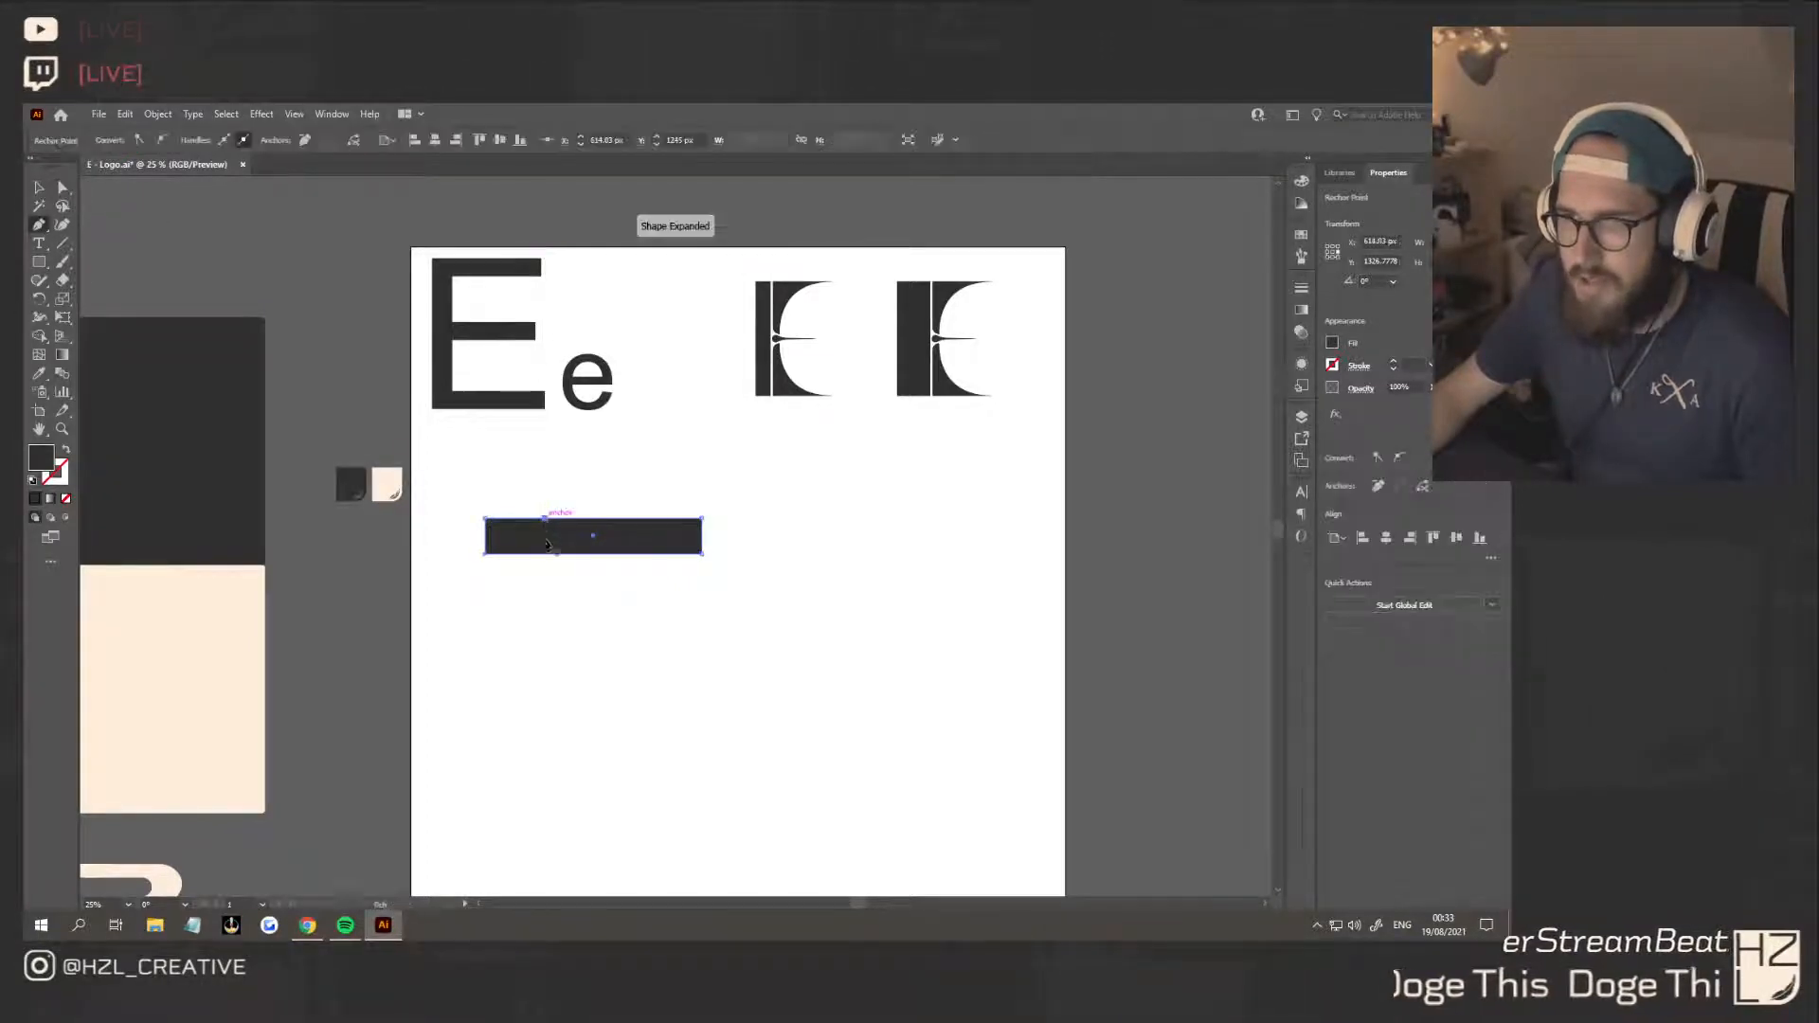
left_click(61, 188)
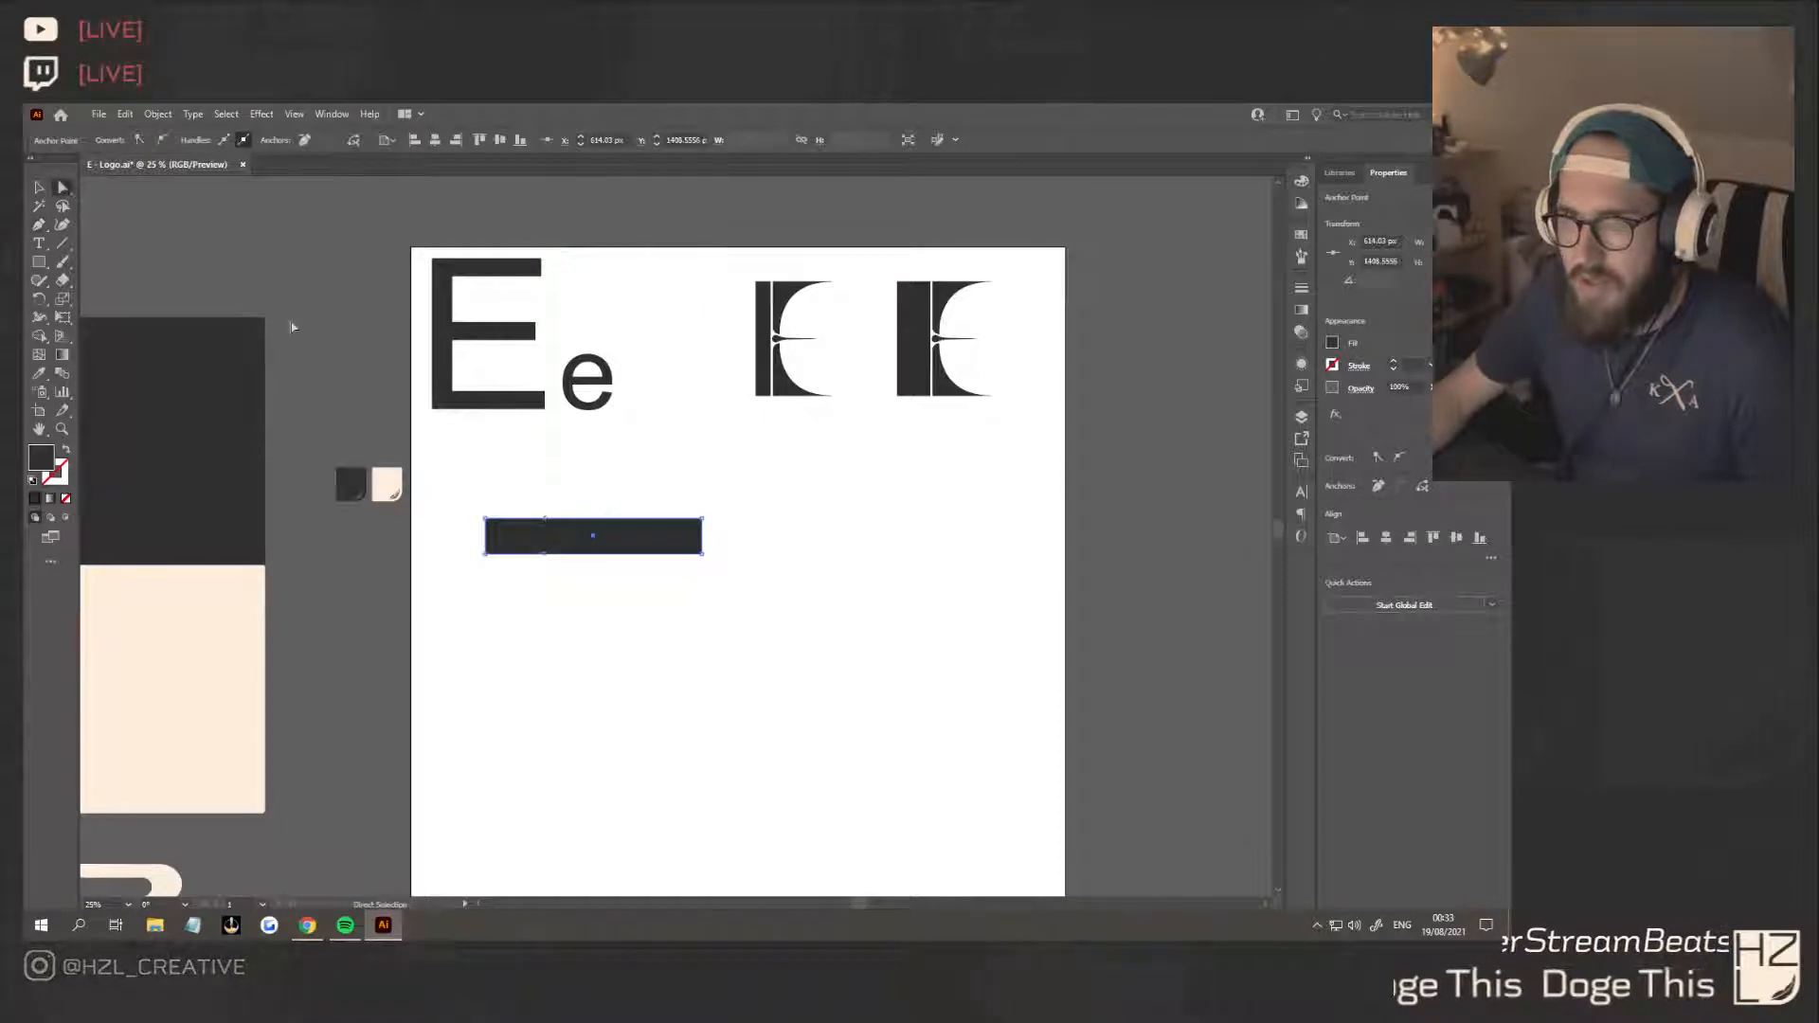
left_click_drag(546, 555, 547, 592)
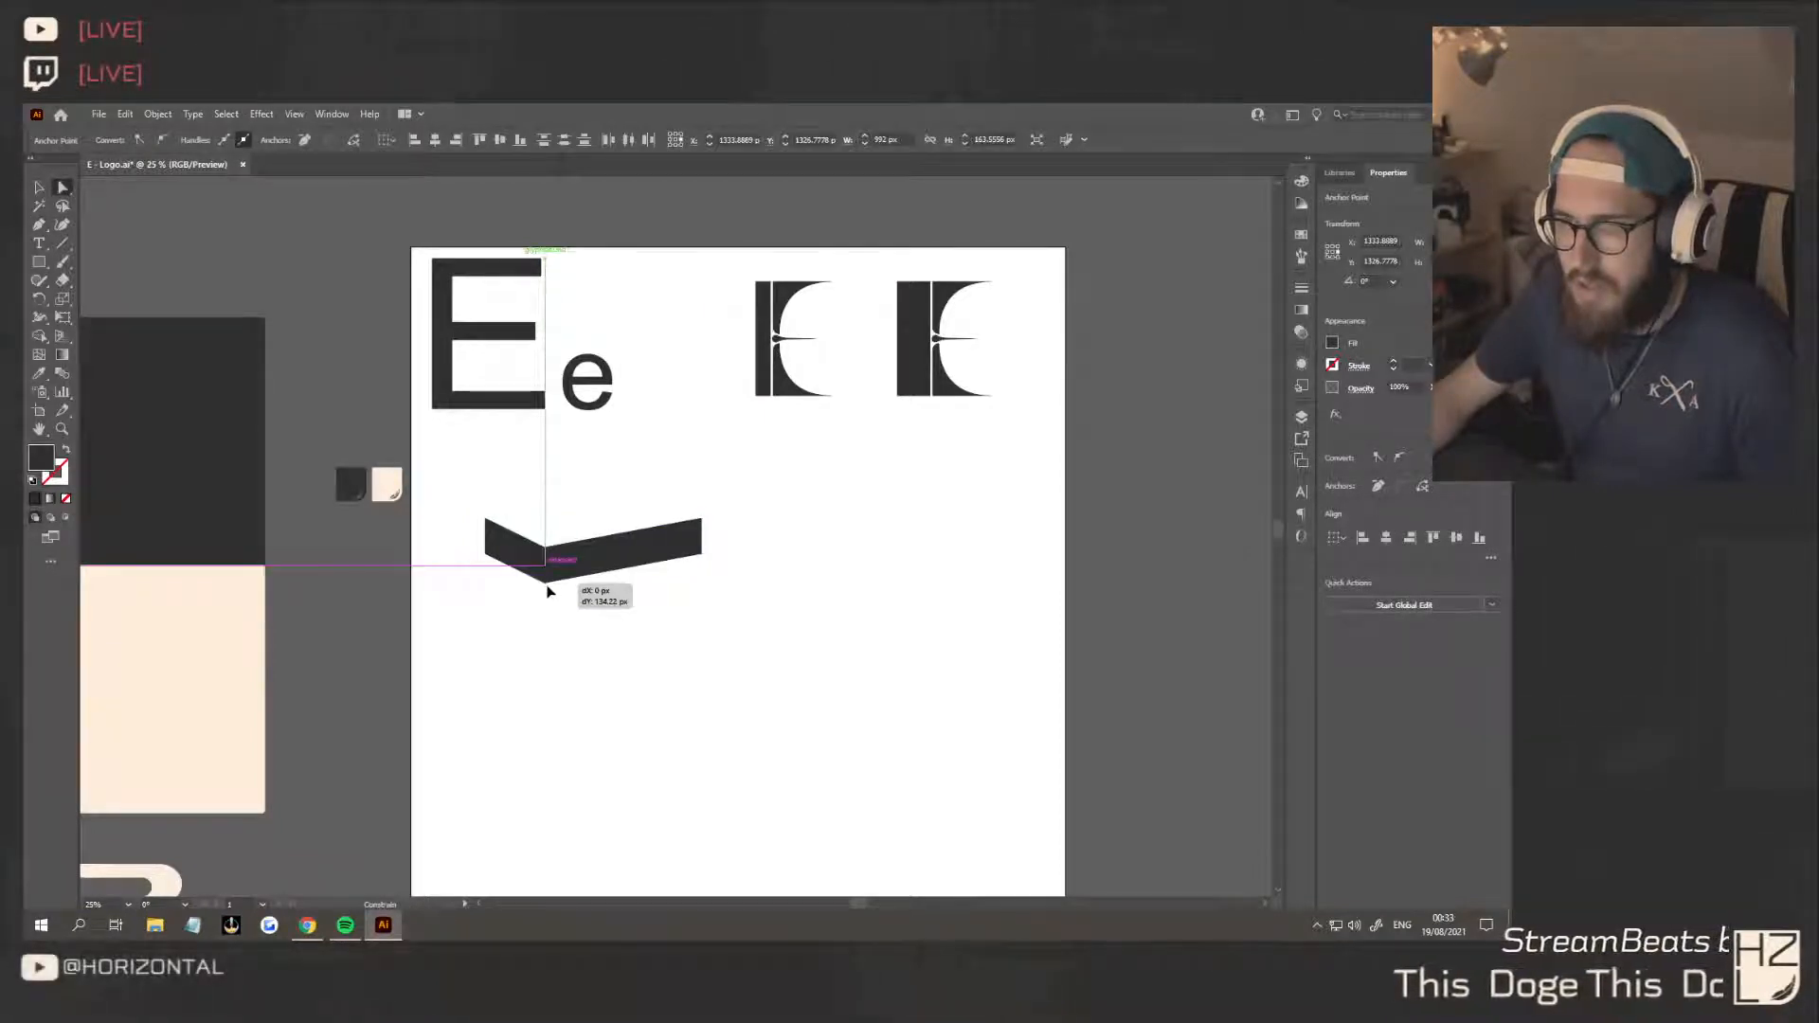
left_click(658, 625)
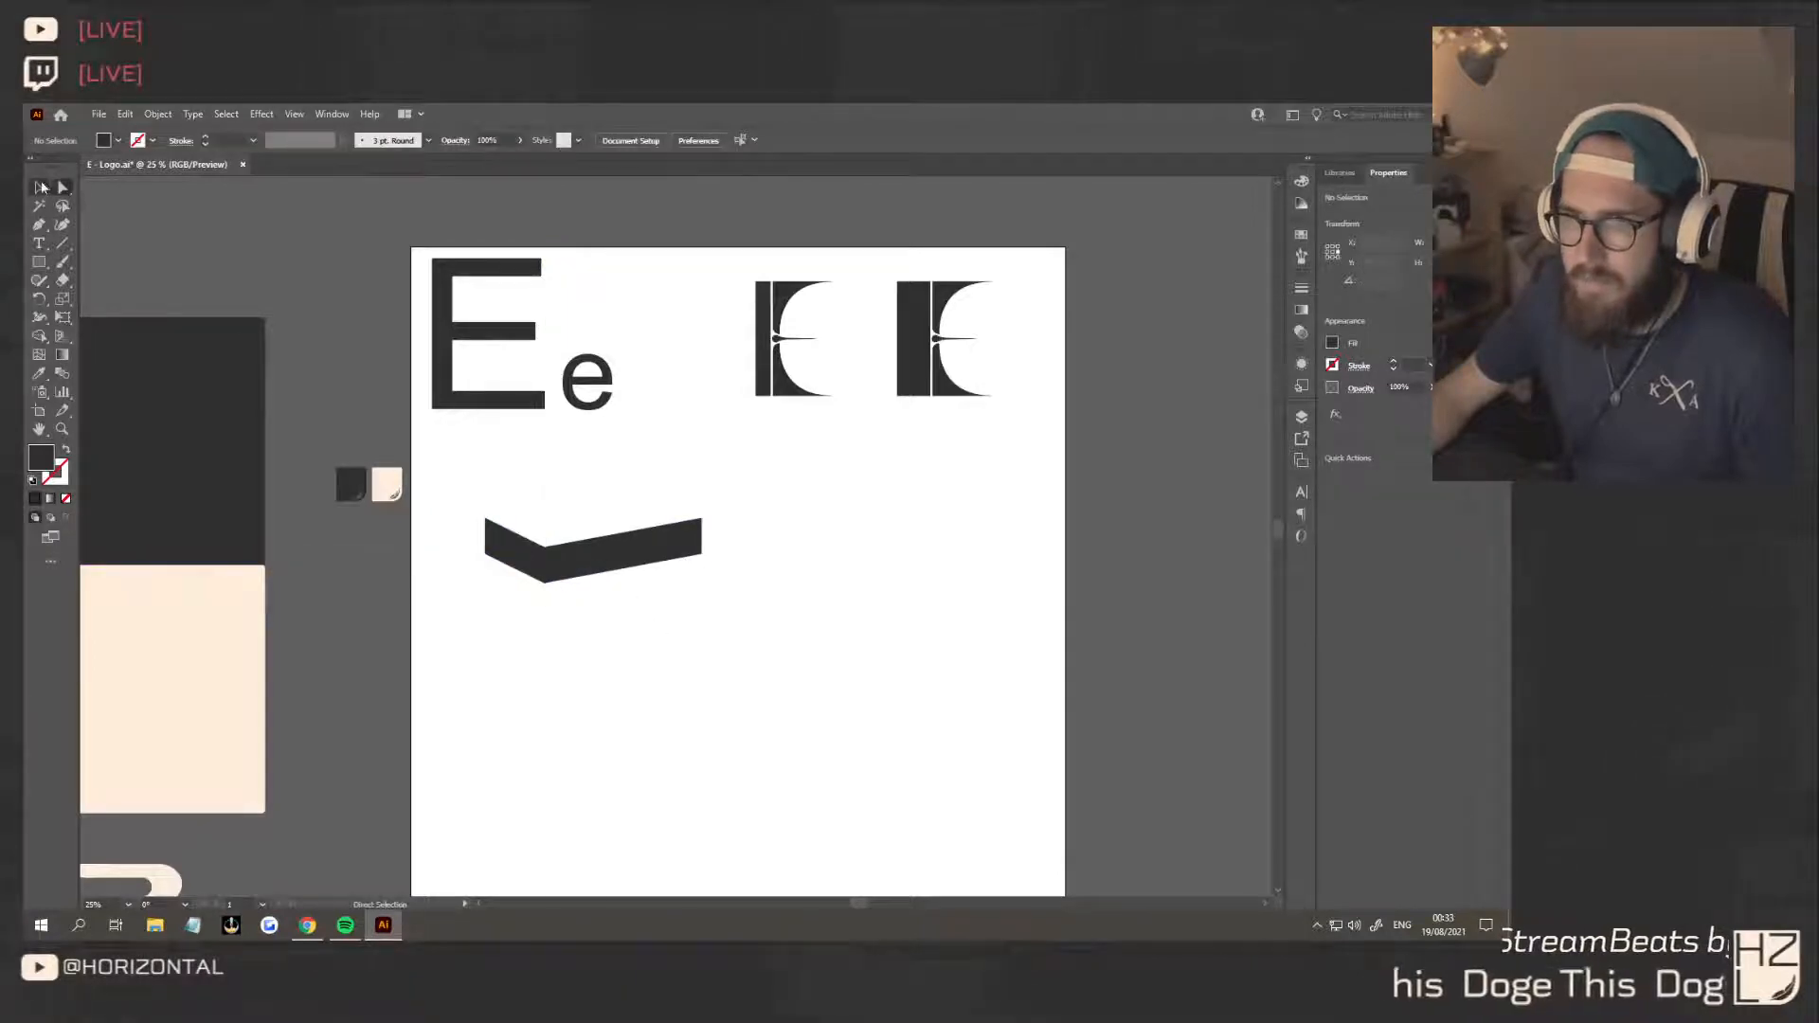
Duplicate the chevron downward twice to build an evenly spaced stack of three
left_click(41, 187)
left_click_drag(620, 542, 625, 647)
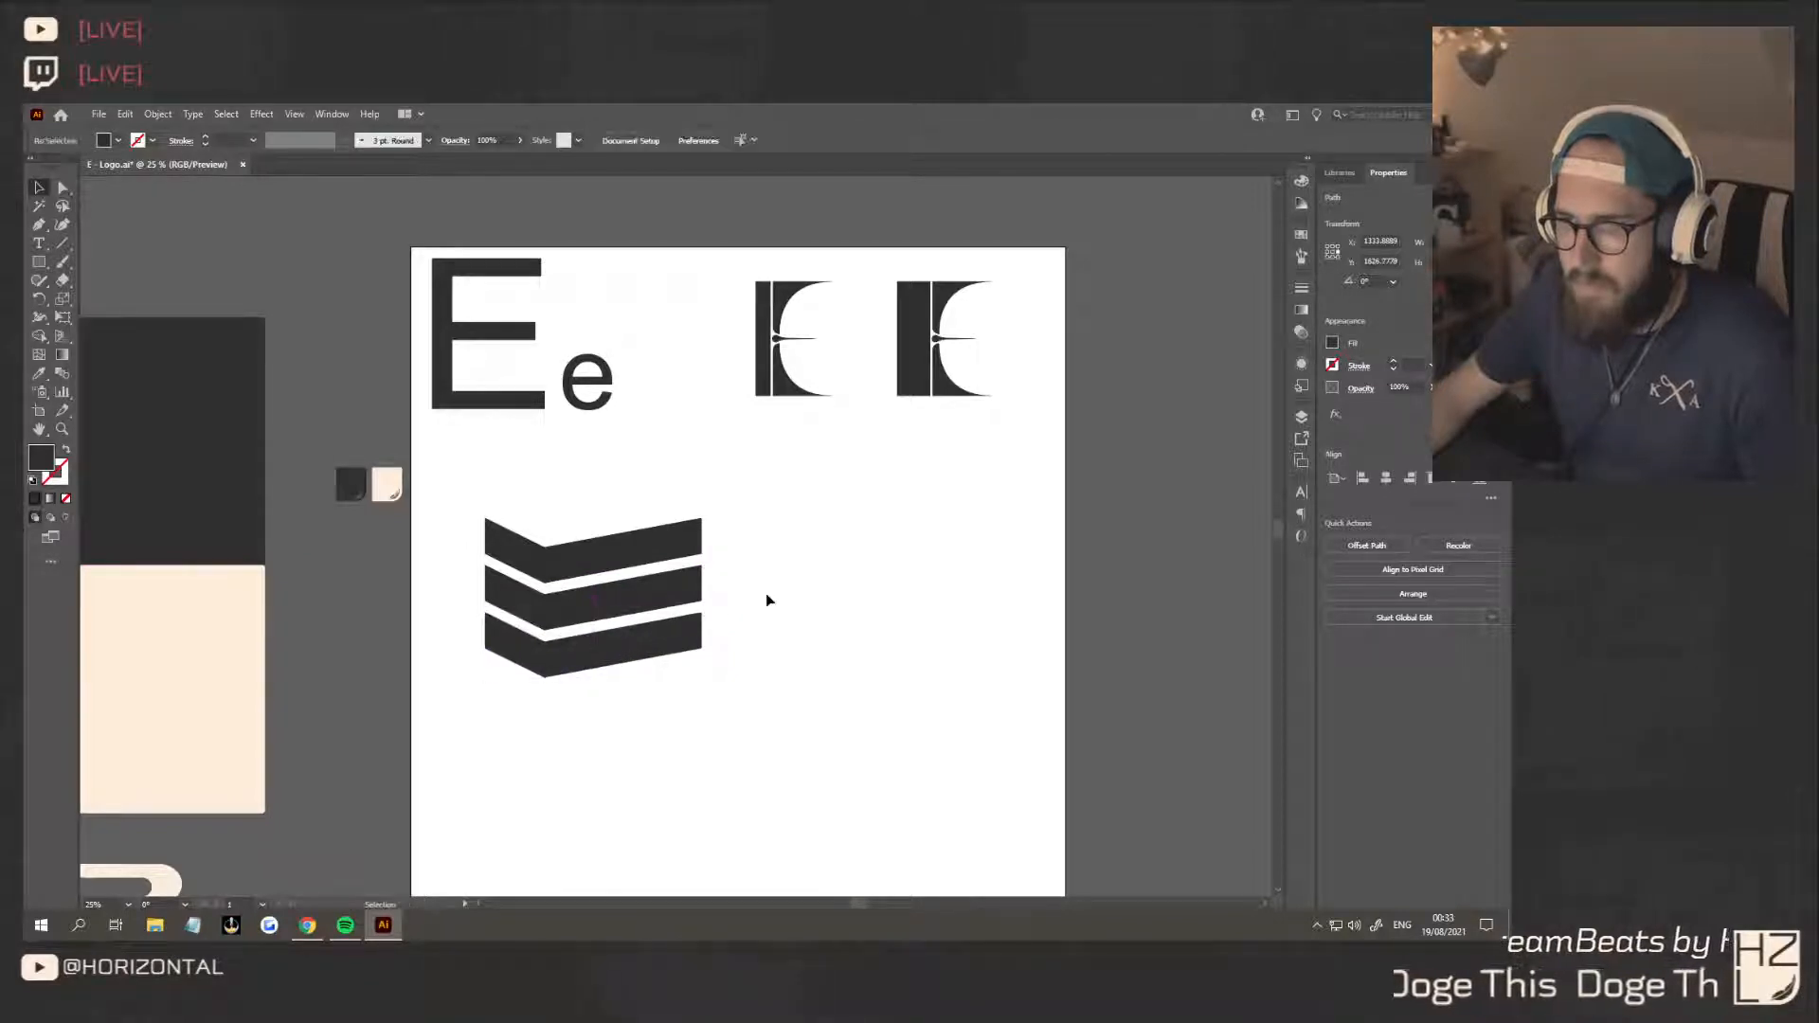
left_click(768, 600)
Try to shorten the middle chevron's long right arm by moving its end points inward
left_click(64, 189)
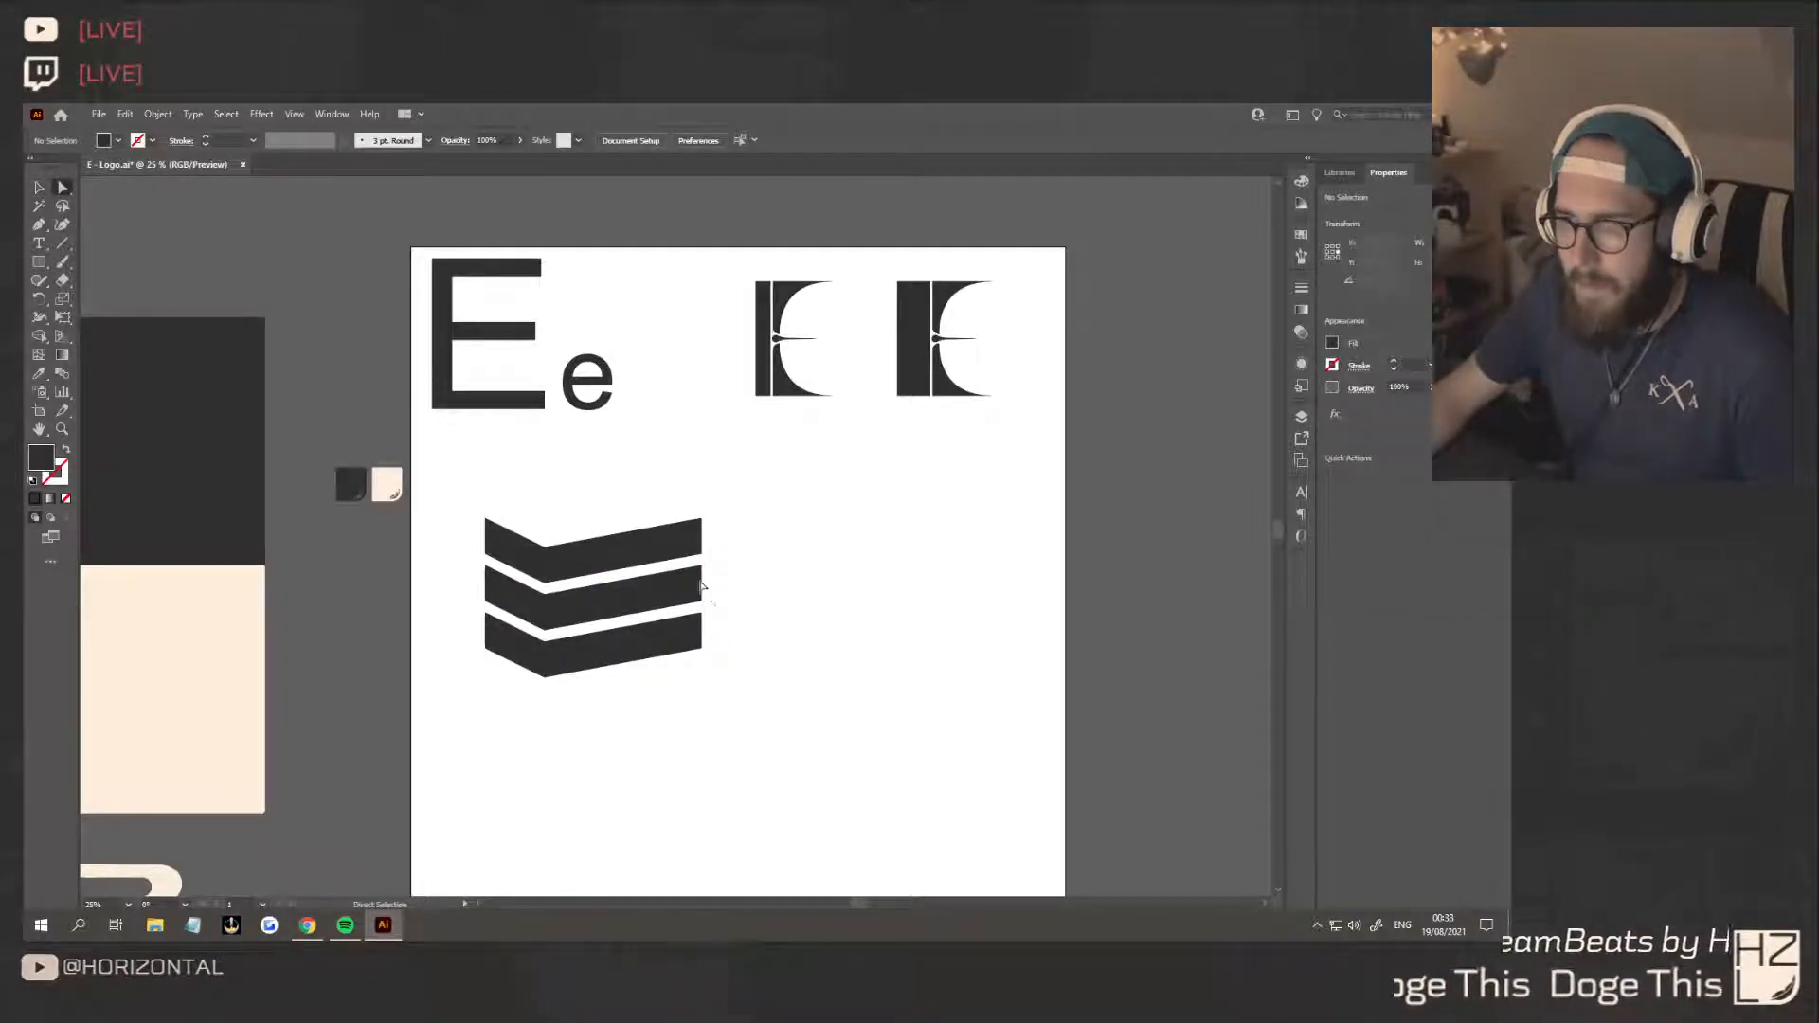
left_click_drag(696, 563, 693, 561)
scroll(646, 601, "up", 3)
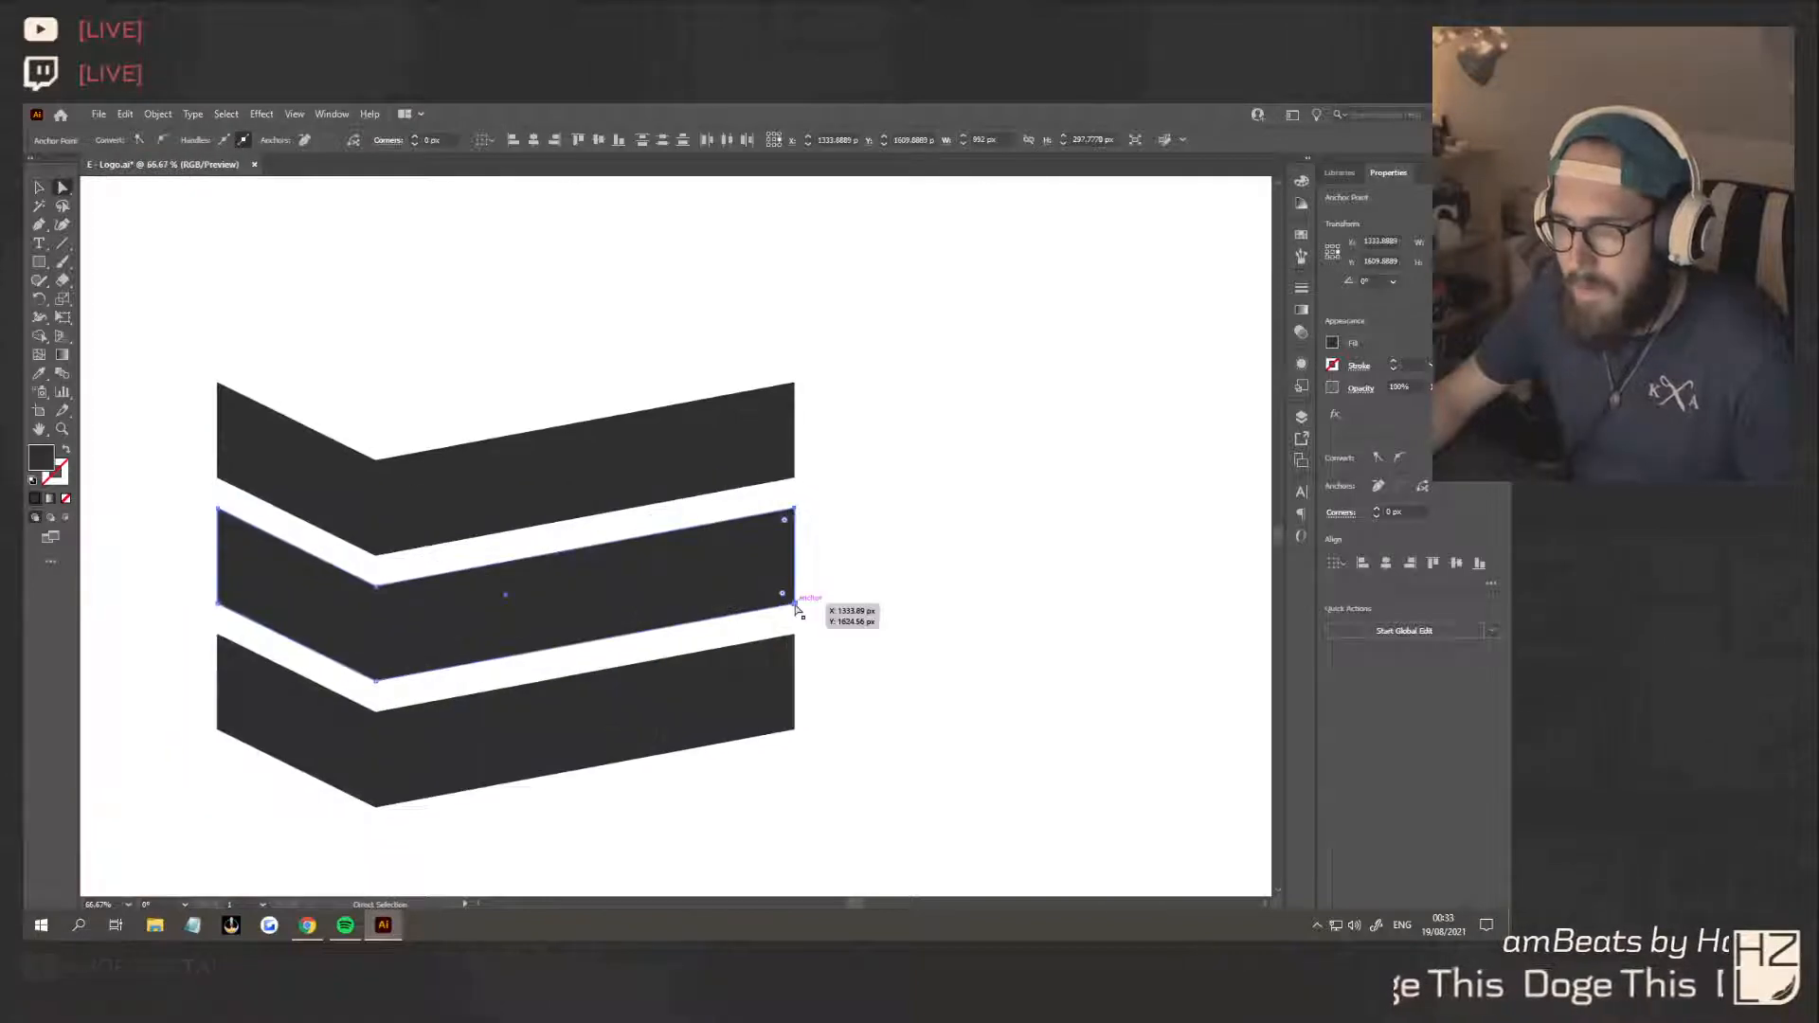
left_click_drag(794, 604, 648, 455)
key("ctrl+z")
Replace the middle chevron with a copy of the top one shortened to about 745 px wide
left_click(38, 189)
left_click(63, 189)
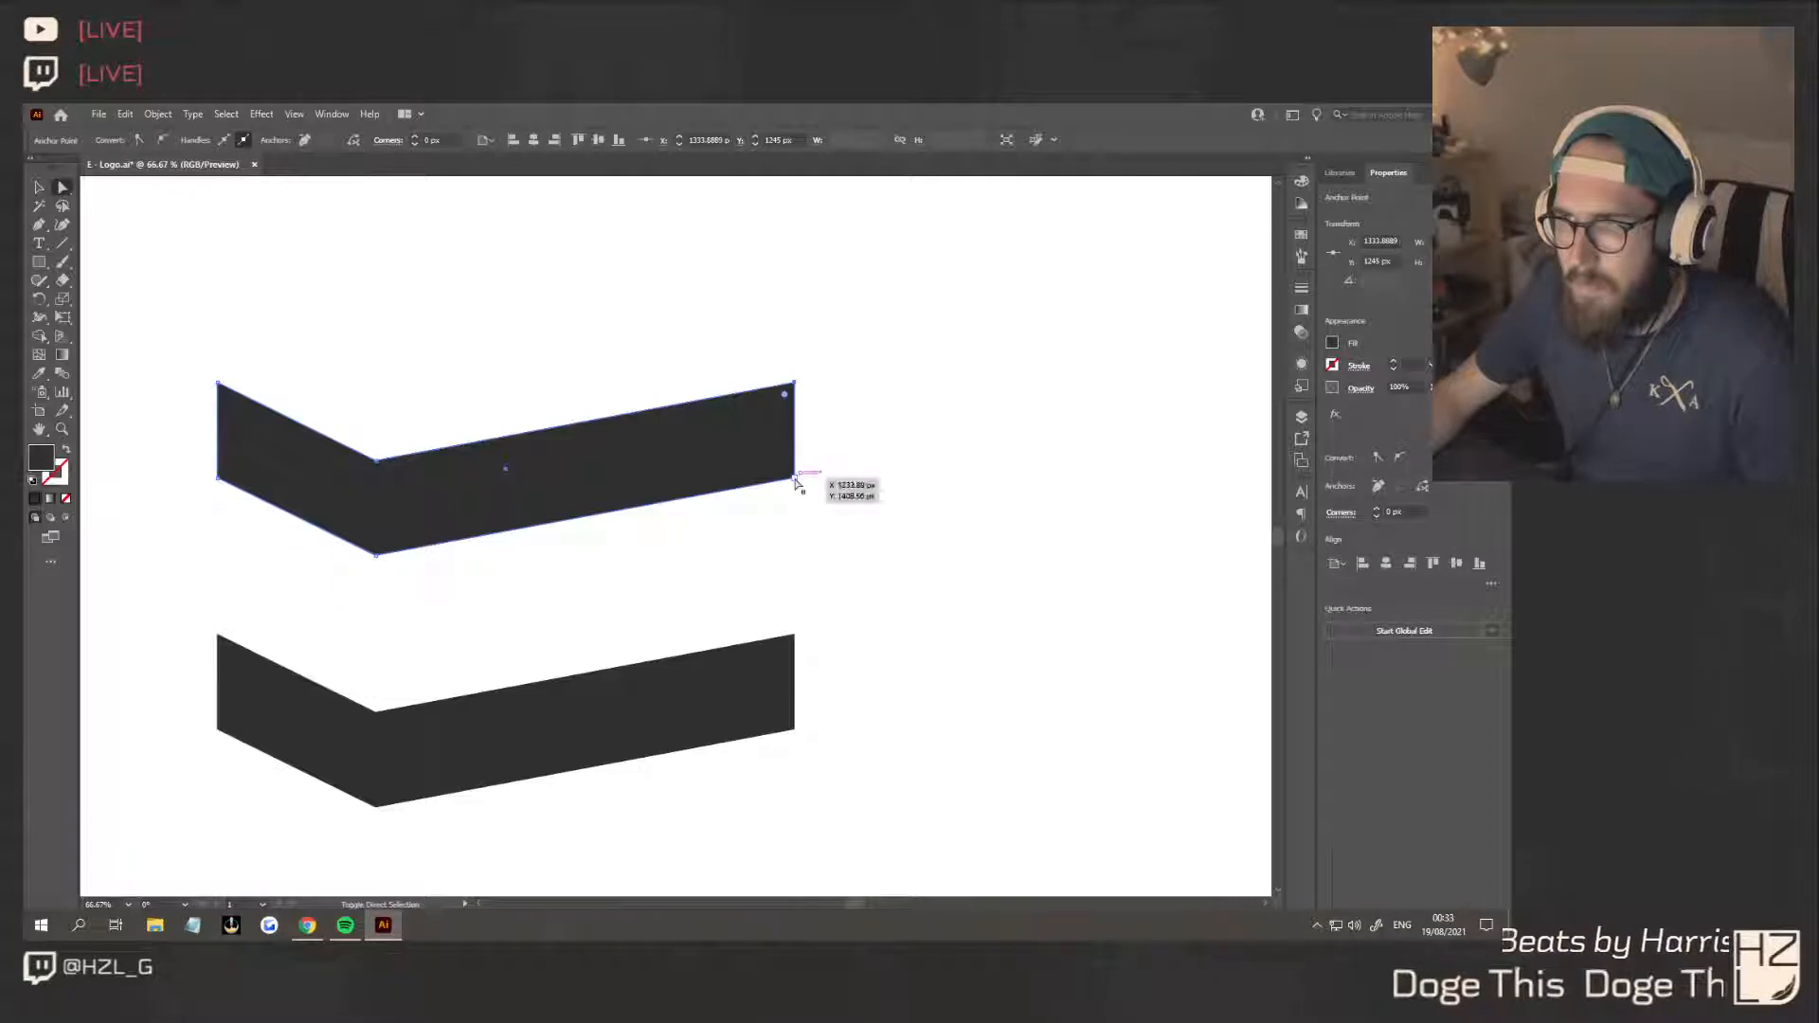
left_click_drag(794, 479, 651, 510)
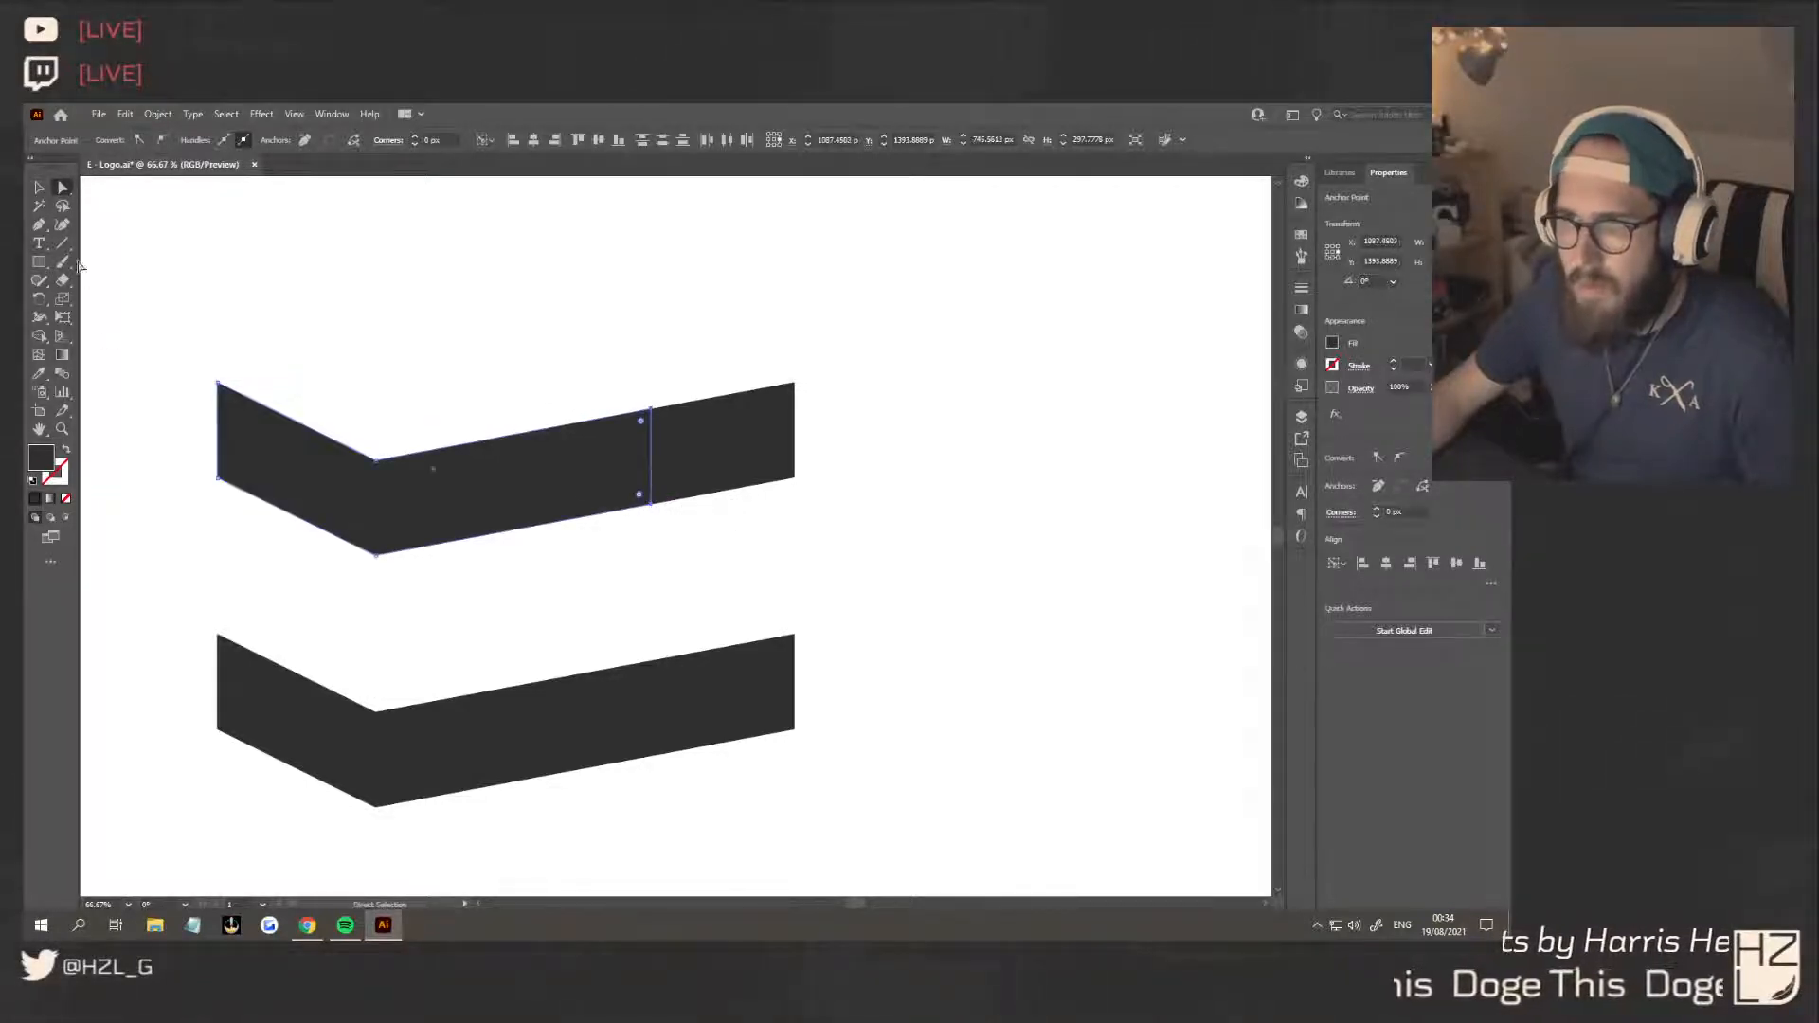
left_click(39, 187)
left_click(426, 393)
left_click_drag(510, 461, 510, 588)
left_click(759, 597)
key("ctrl+alt+0")
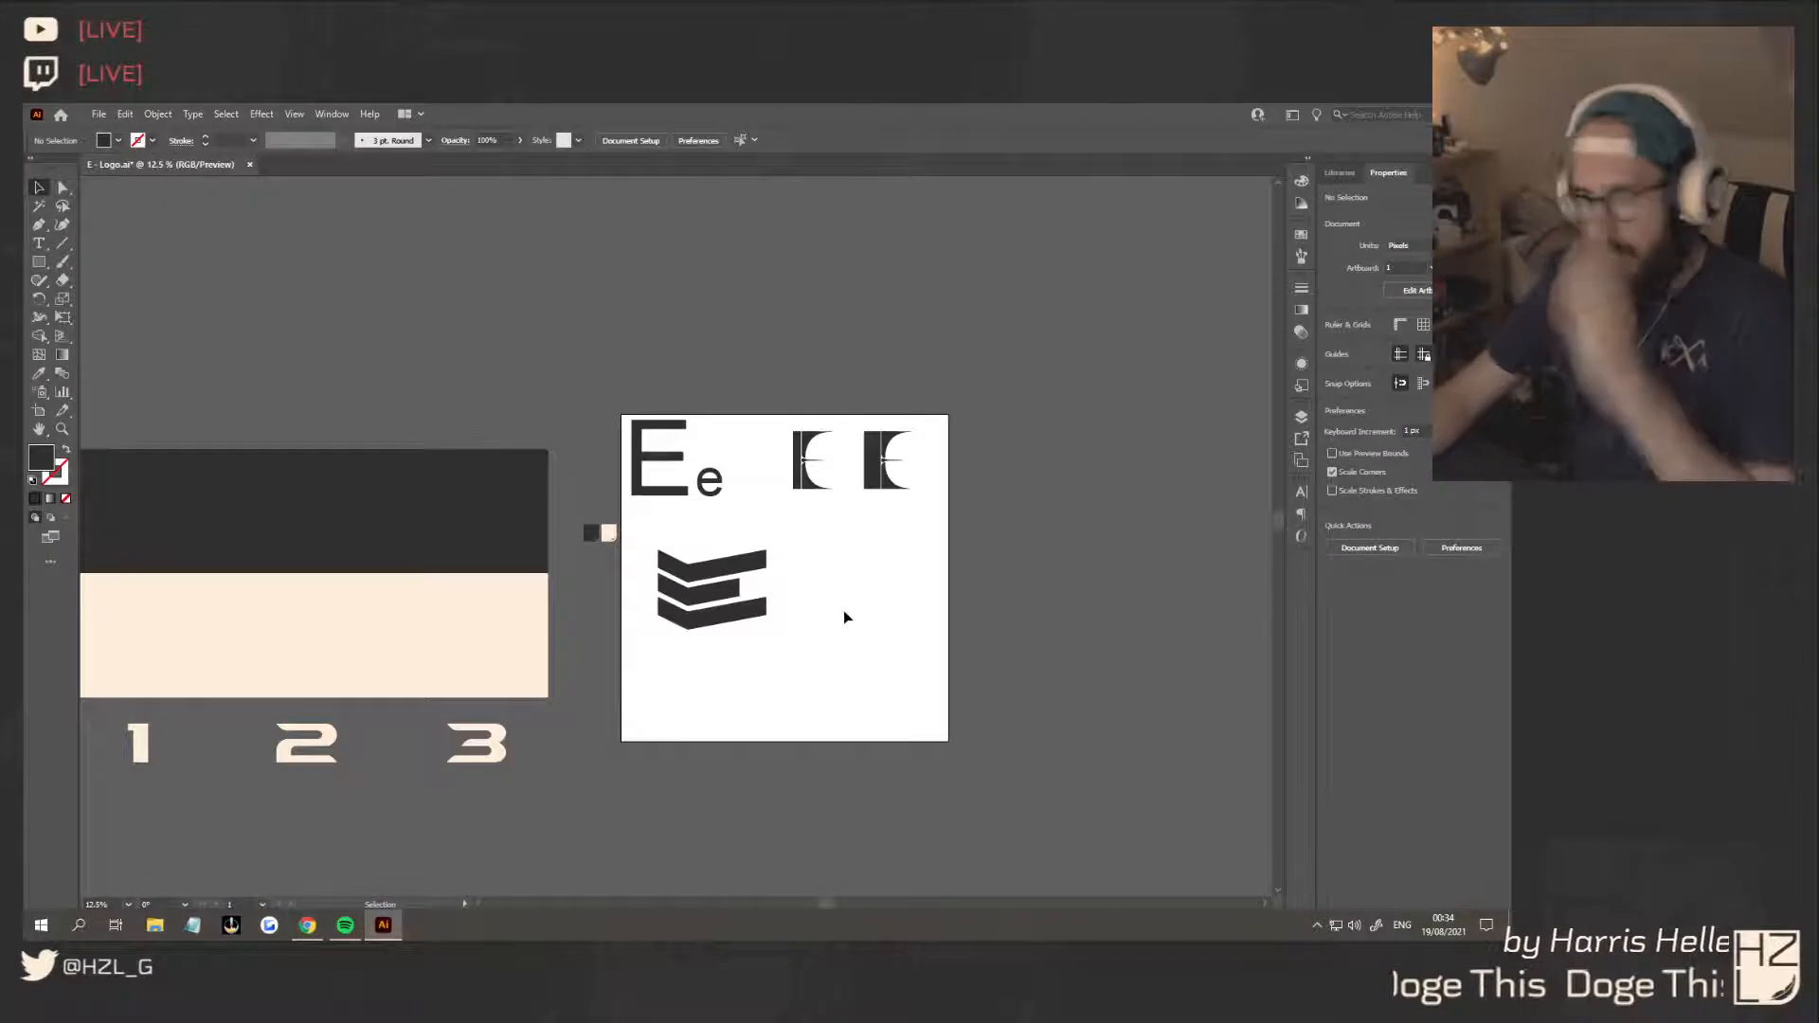
Shift the left ends and bend points of all three chevrons right and slightly up, shortening the right arms to about 793 px overall width
left_click(63, 186)
scroll(709, 654, "up", 3)
left_click_drag(559, 358, 667, 663)
left_click_drag(653, 594, 710, 582)
left_click(772, 654)
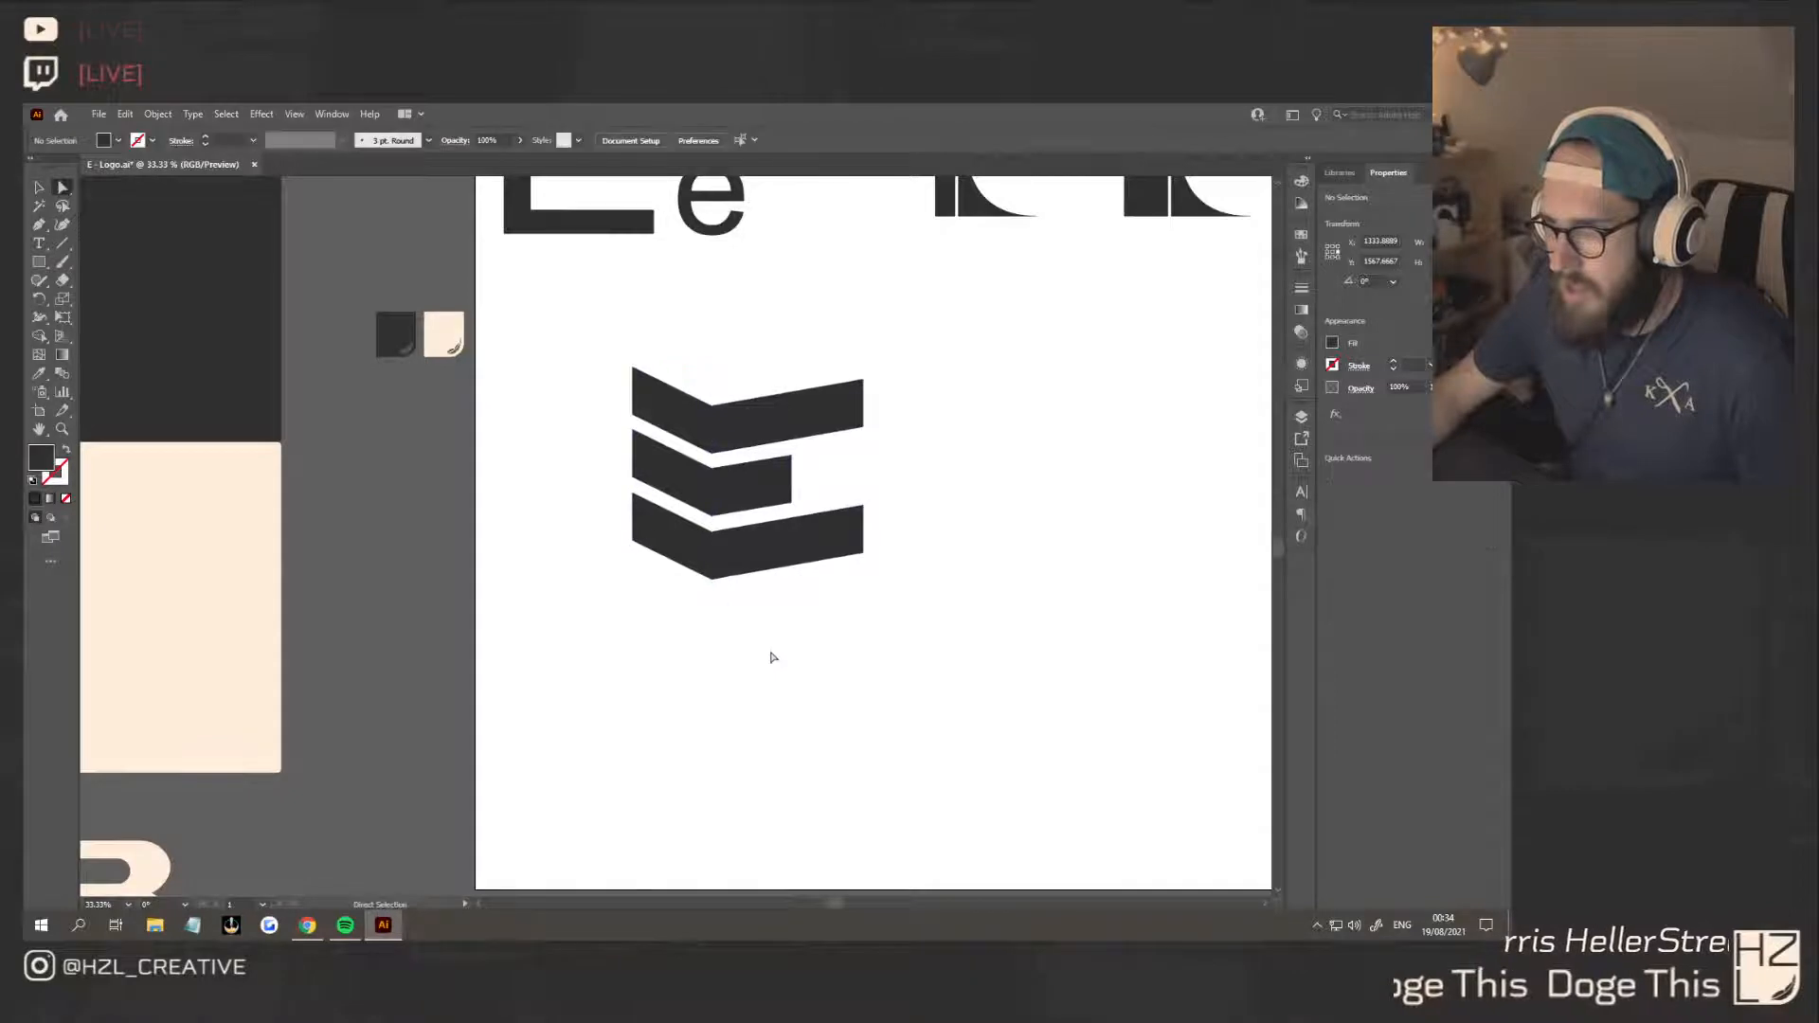
key("v")
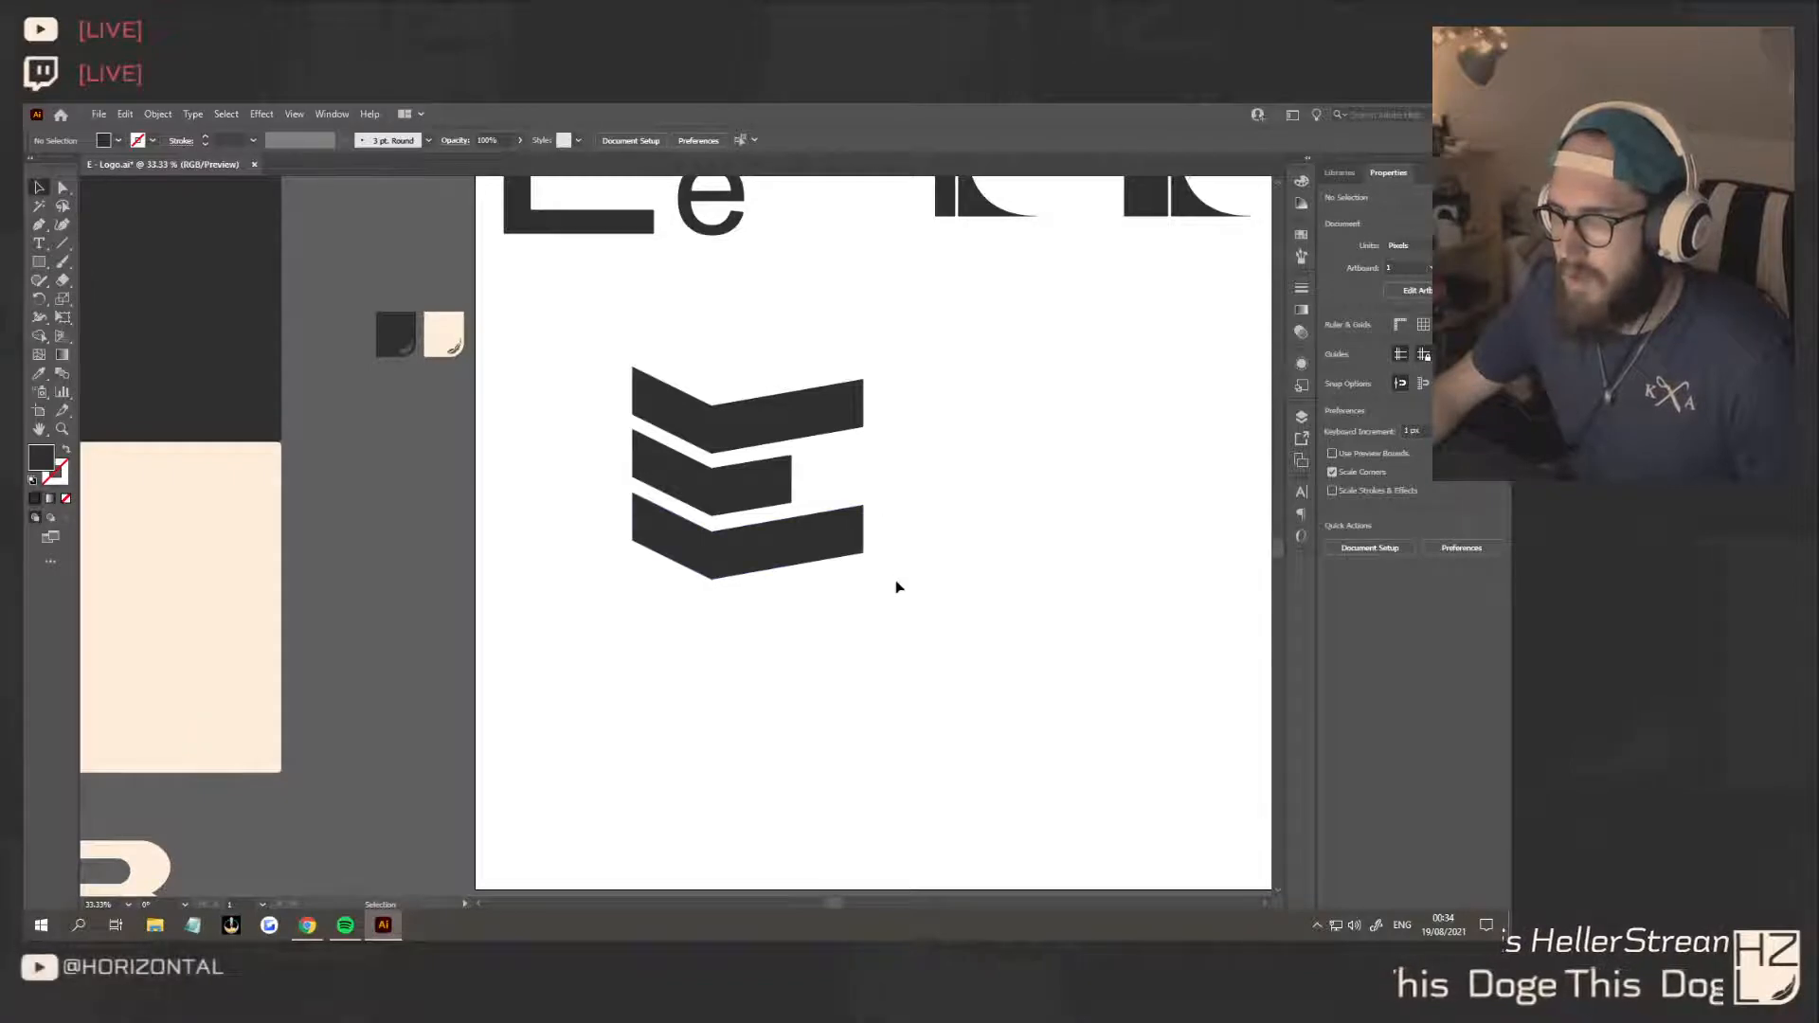
Place a duplicate of the chevron E beside the original and shift the copy's middle chevron slightly left
scroll(897, 578, "down", 1)
left_click_drag(921, 590, 926, 510)
left_click(1080, 565)
left_click(935, 509)
left_click(993, 614)
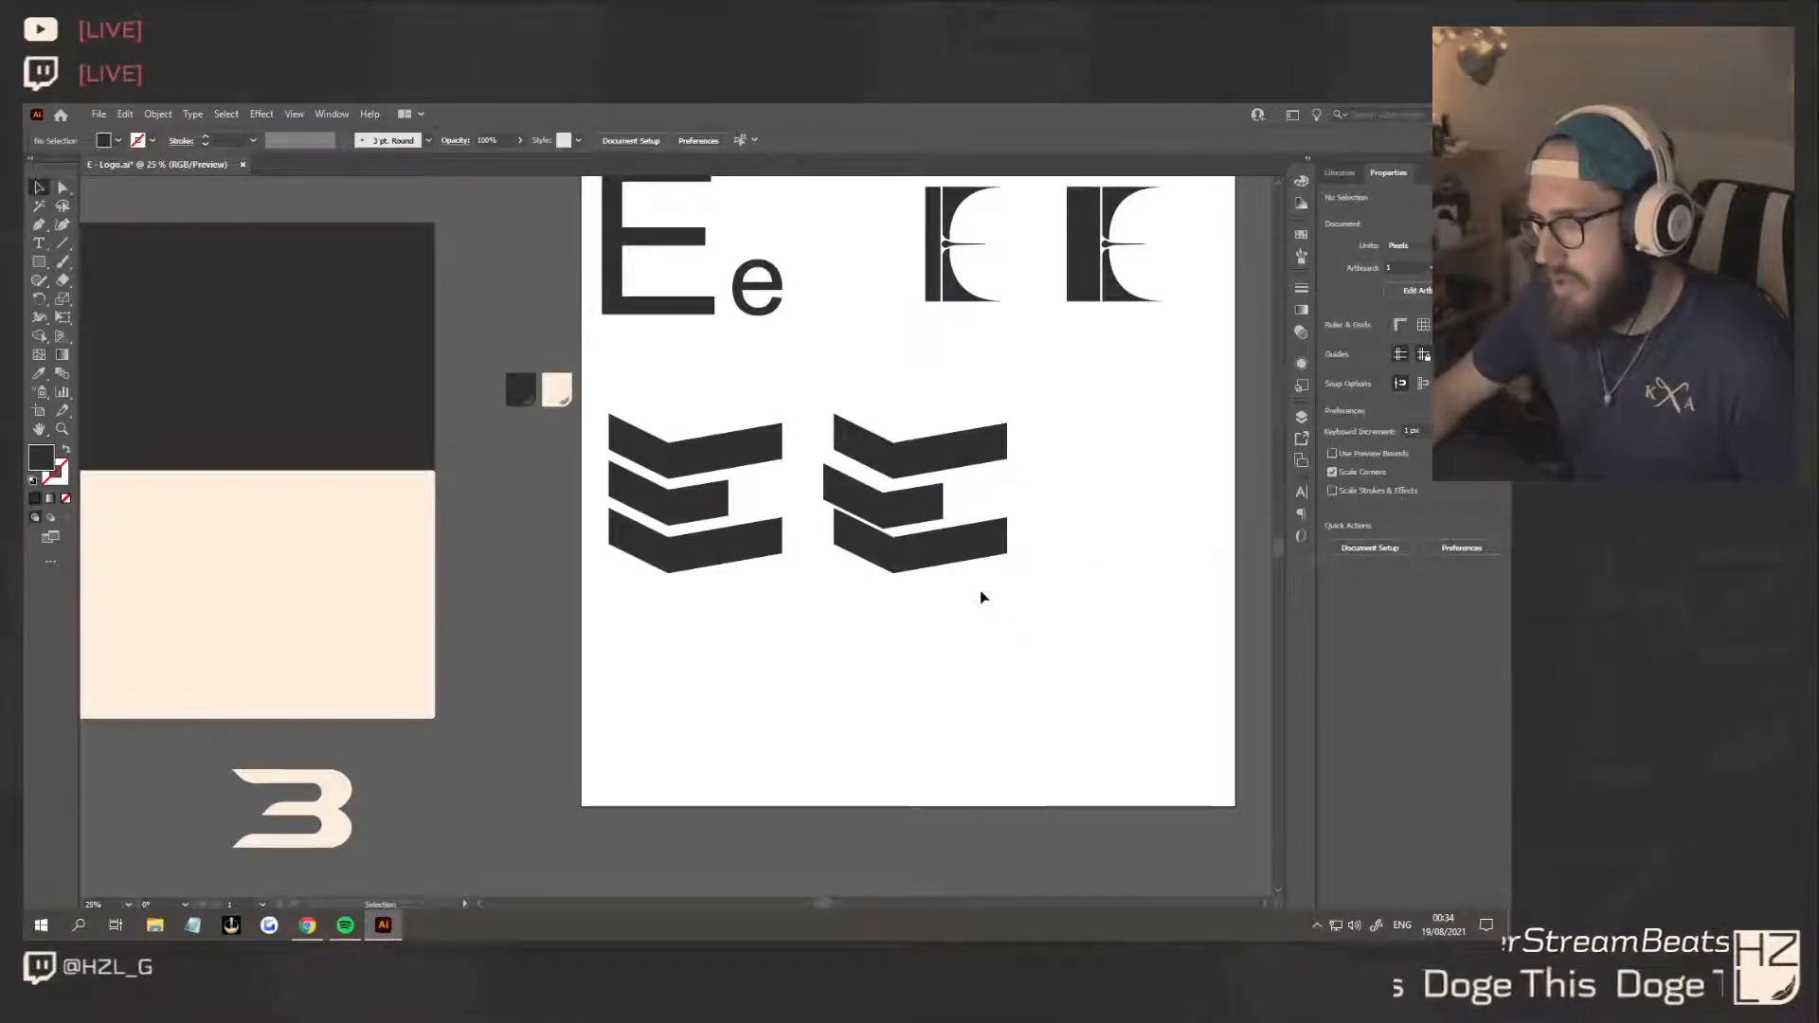
Distribute the second E's chevrons evenly in the vertical direction and place another copy of the first E to its right
left_click_drag(981, 594, 915, 400)
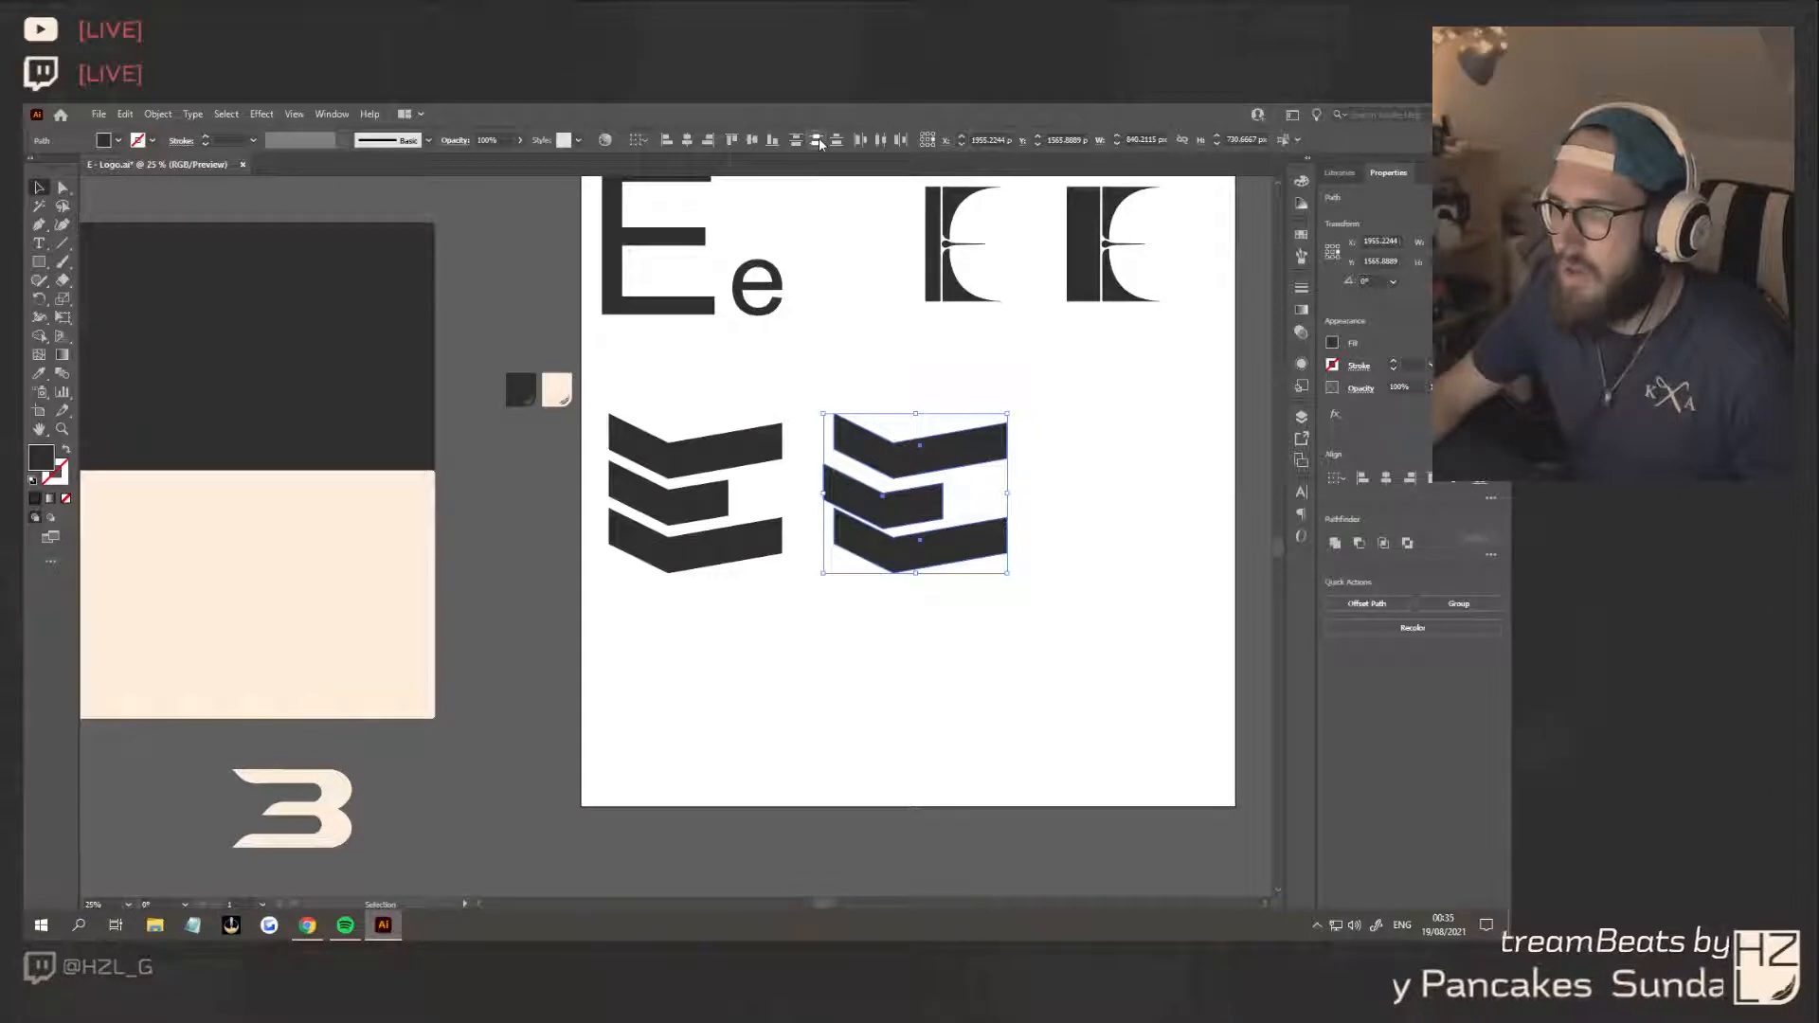
left_click(818, 138)
left_click(1105, 618)
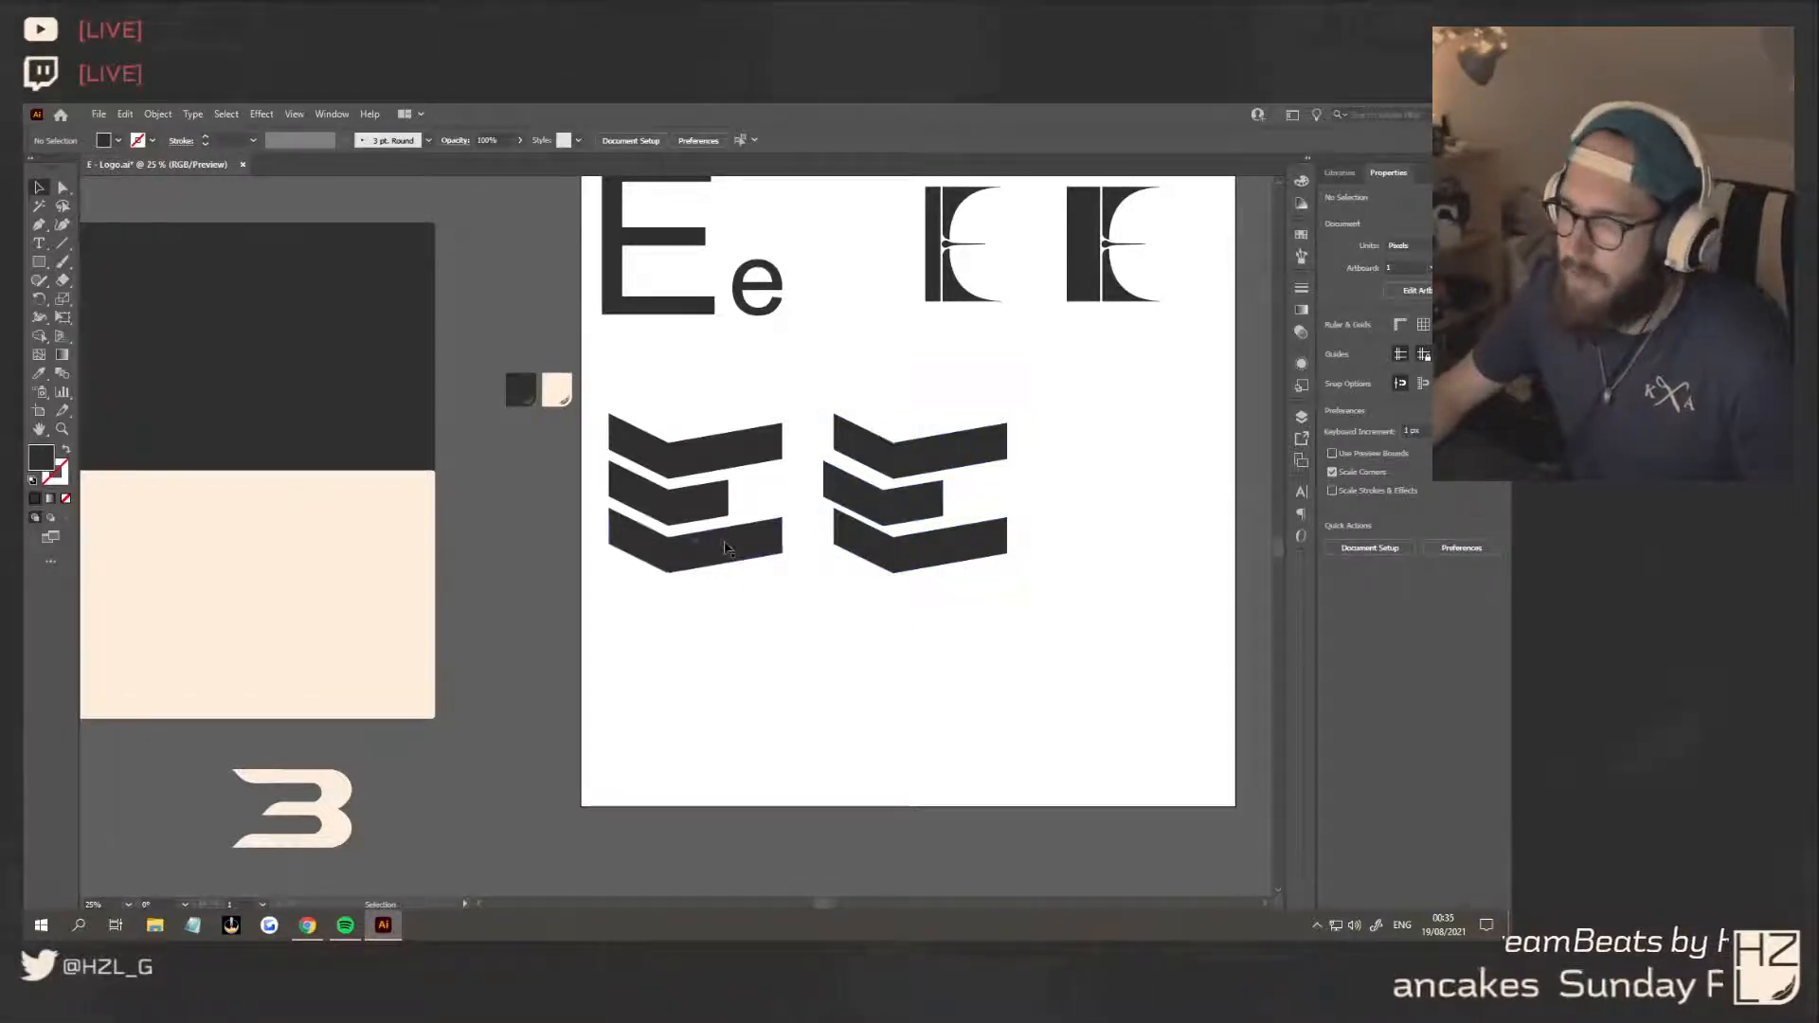
left_click_drag(795, 575, 1144, 502)
left_click(1063, 671)
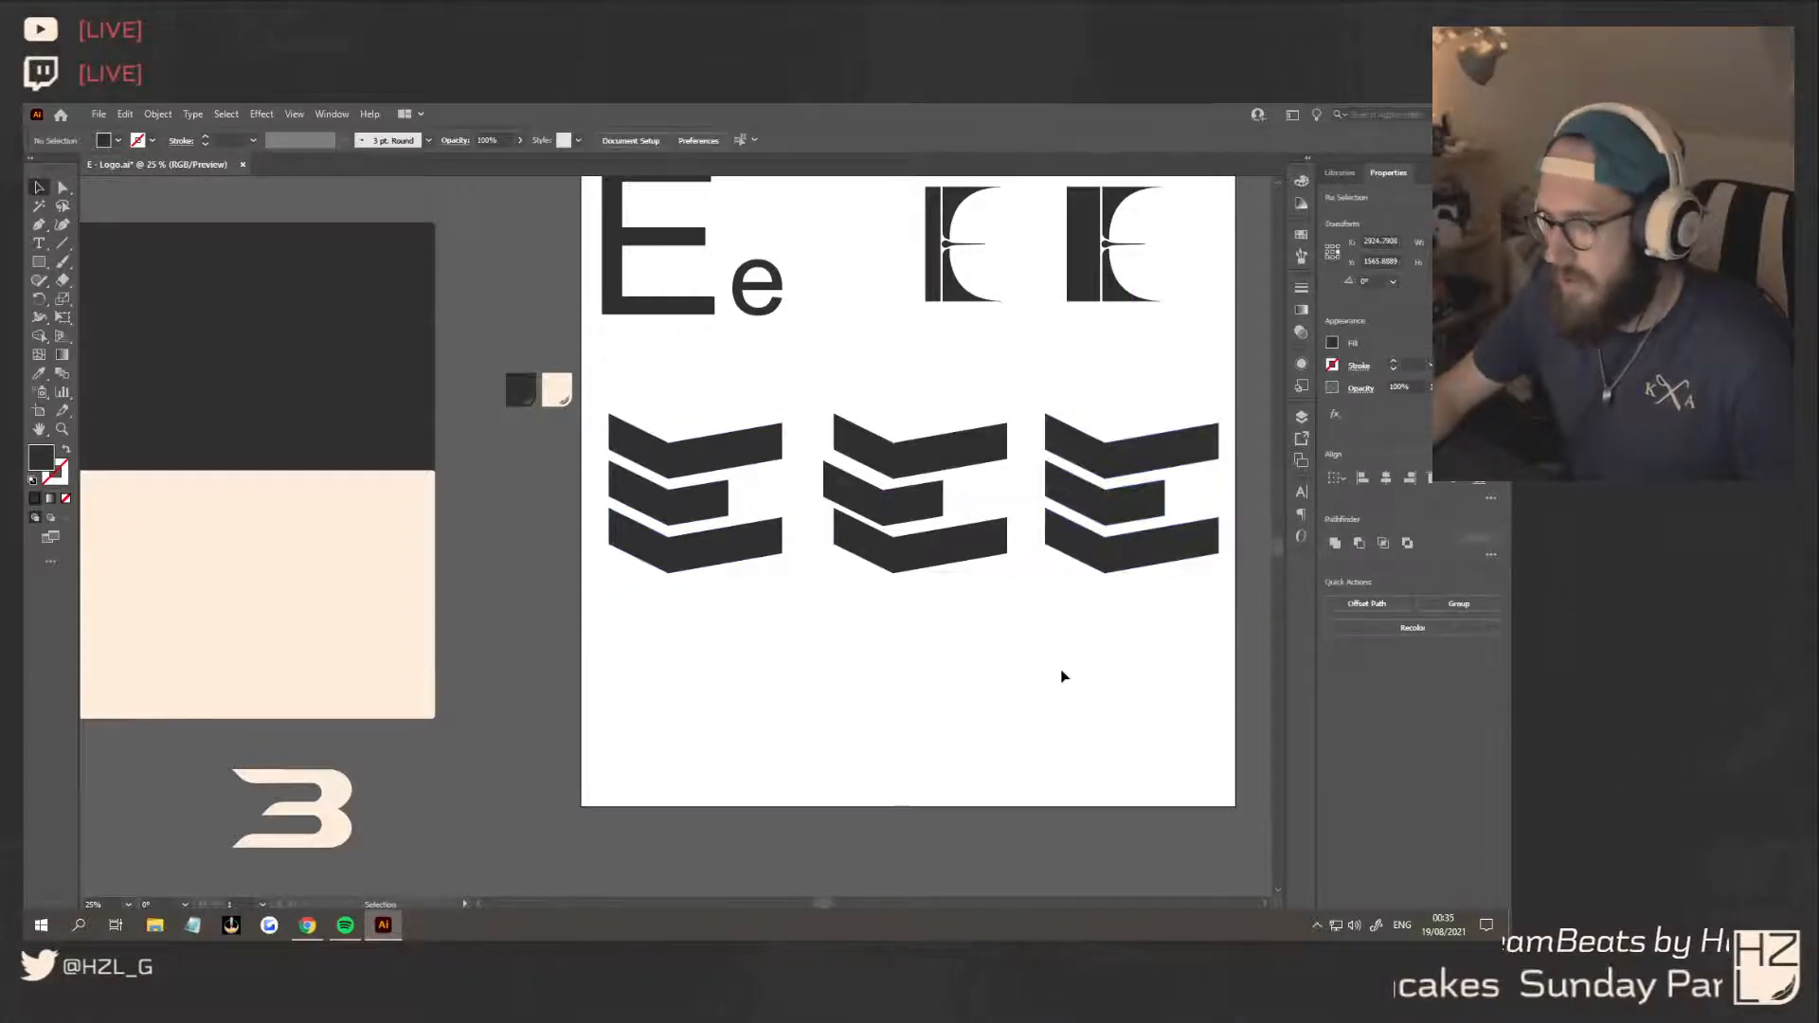
Try rounding the outer left and inner right corners of the third E's top and bottom chevrons
left_click(1066, 456)
left_click(65, 190)
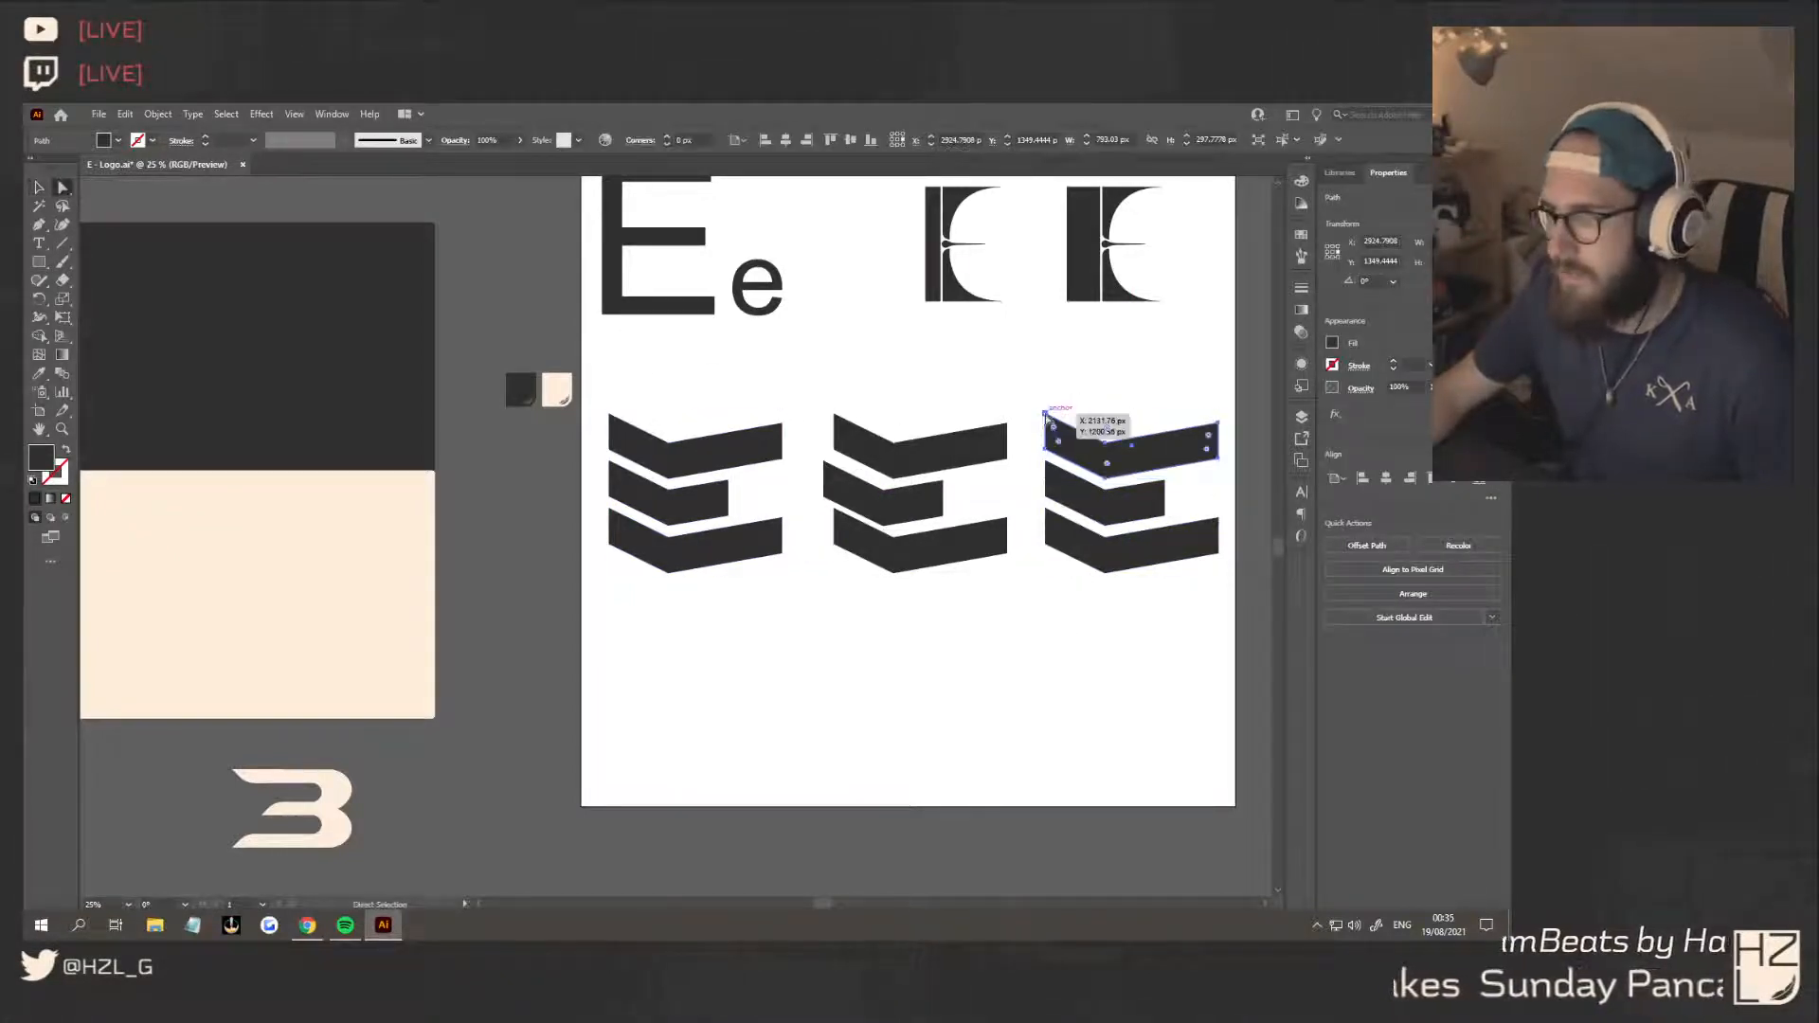
left_click_drag(1039, 405, 1198, 514)
left_click(1045, 545)
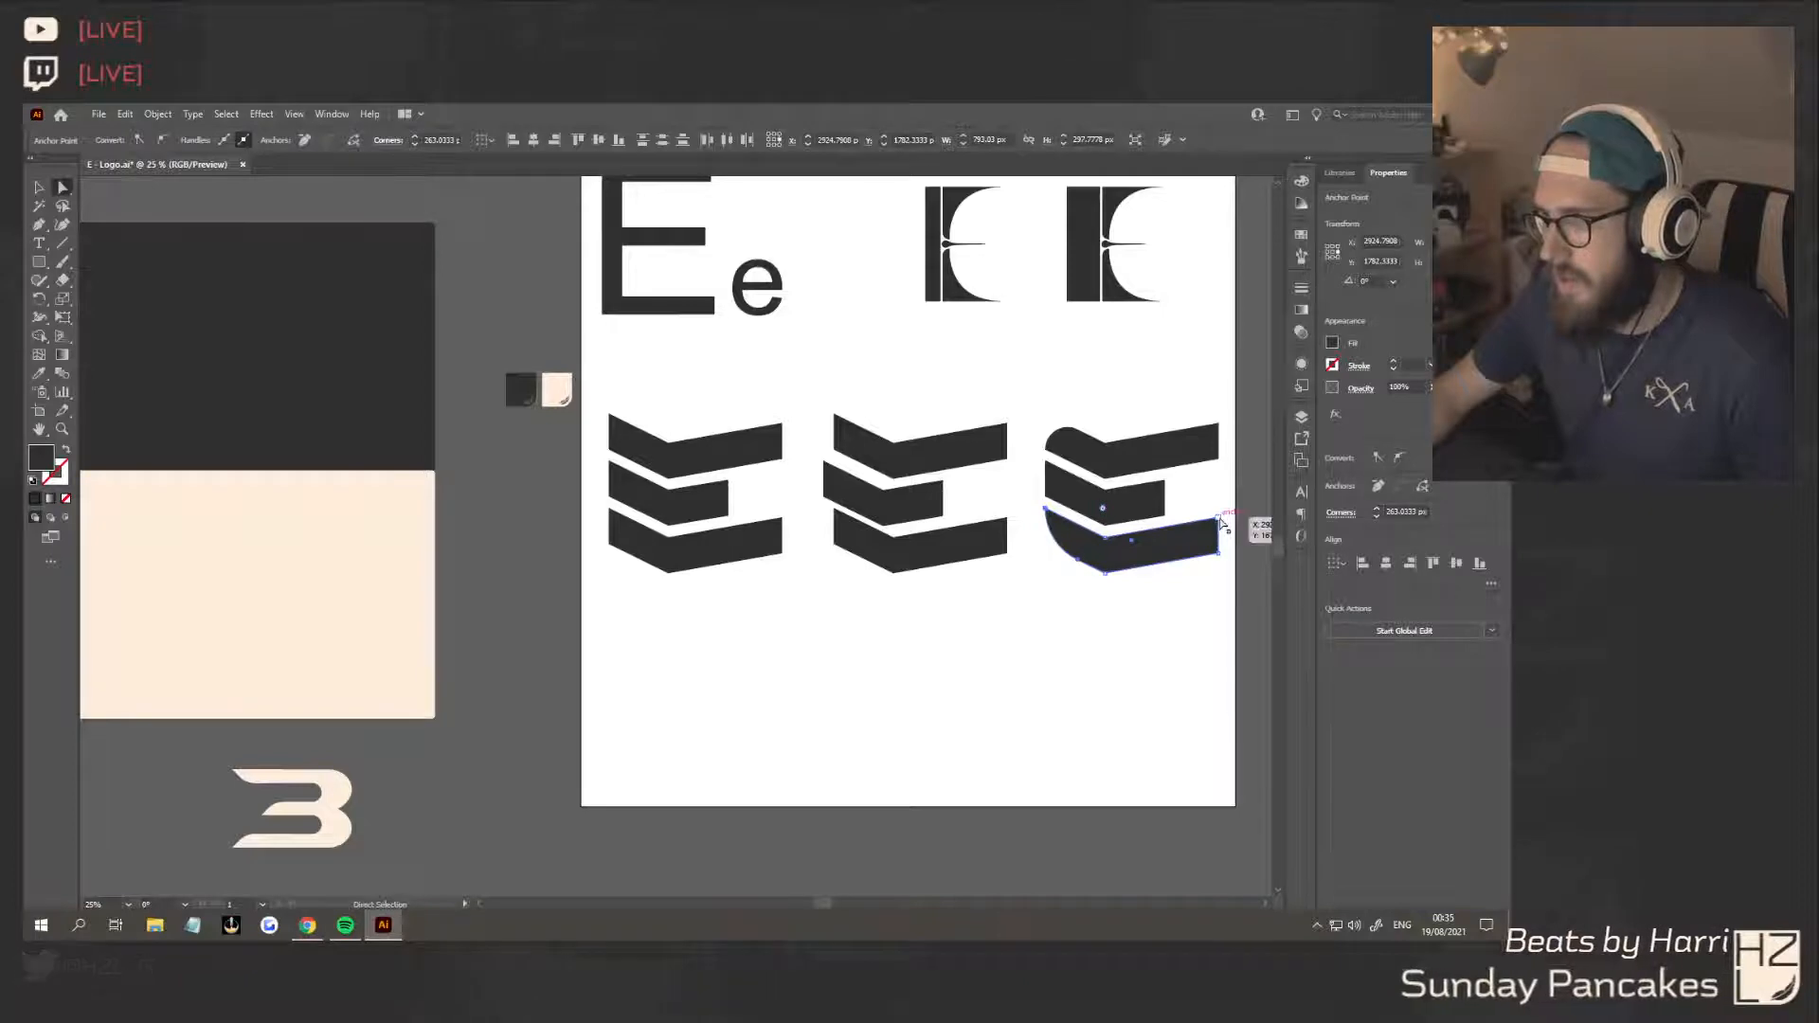
left_click(1220, 520)
left_click_drag(1212, 528, 1065, 645)
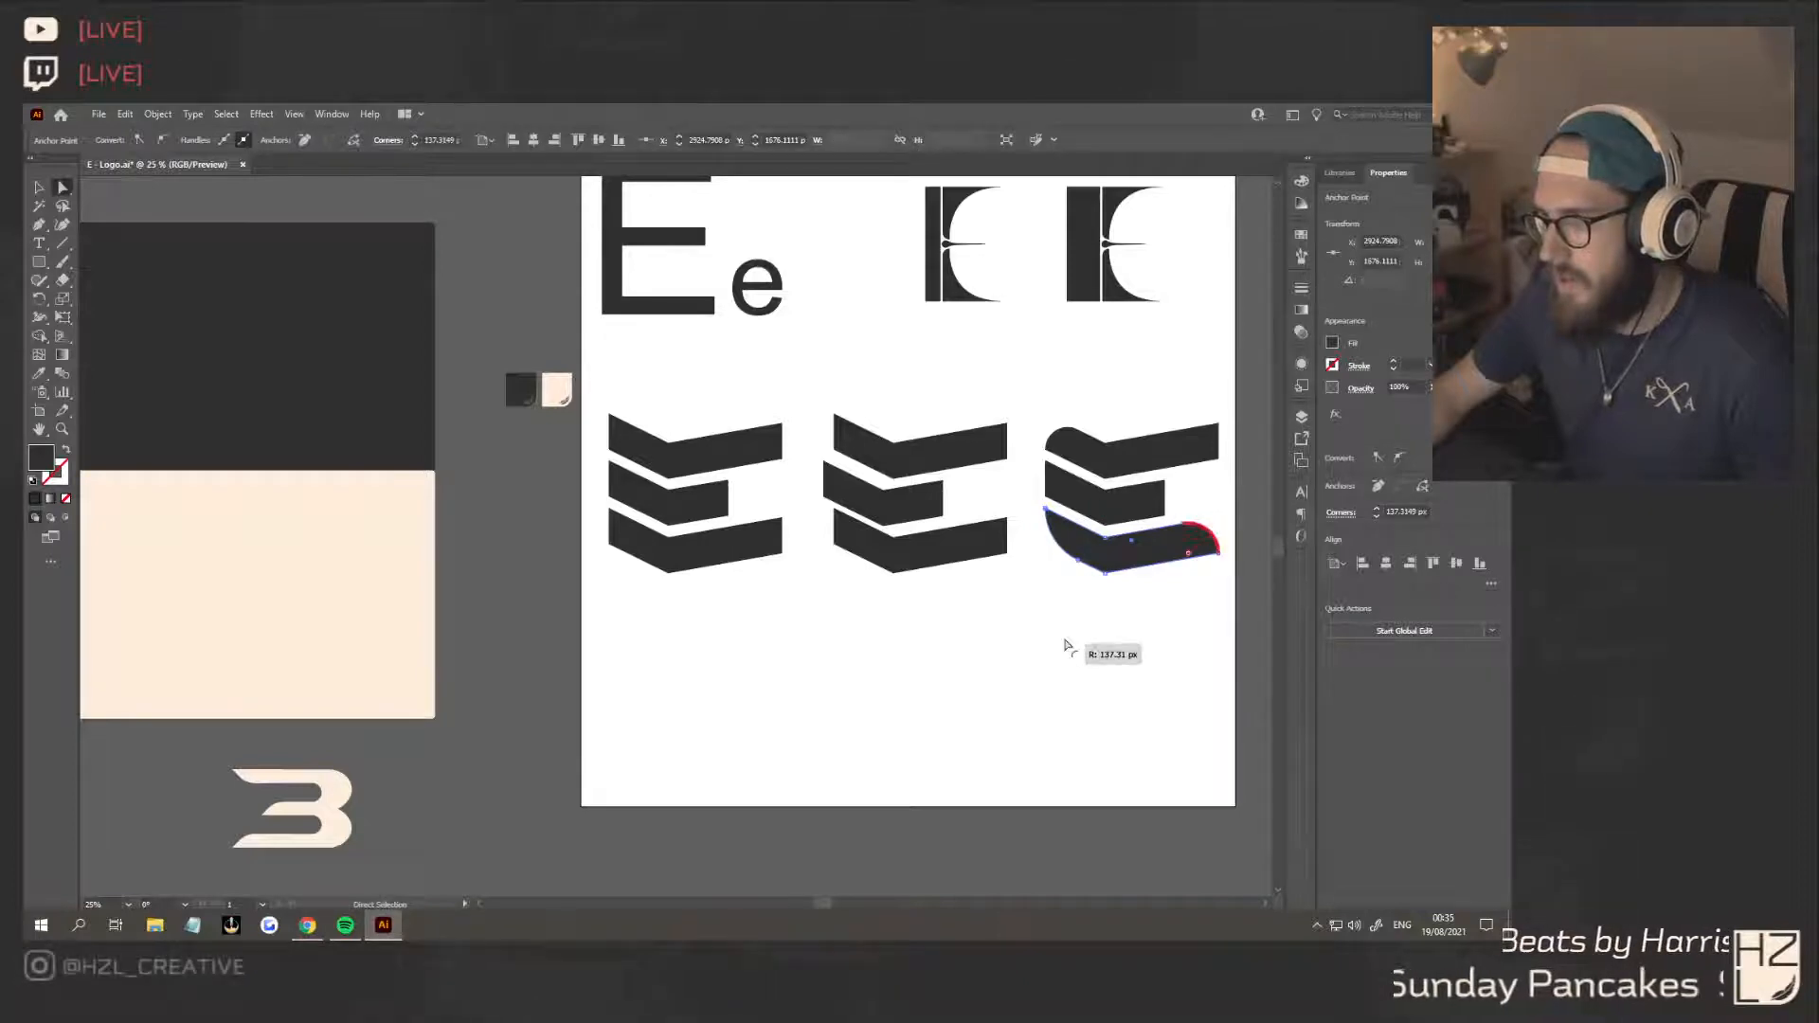
left_click(1219, 459)
left_click_drag(1210, 454, 927, 343)
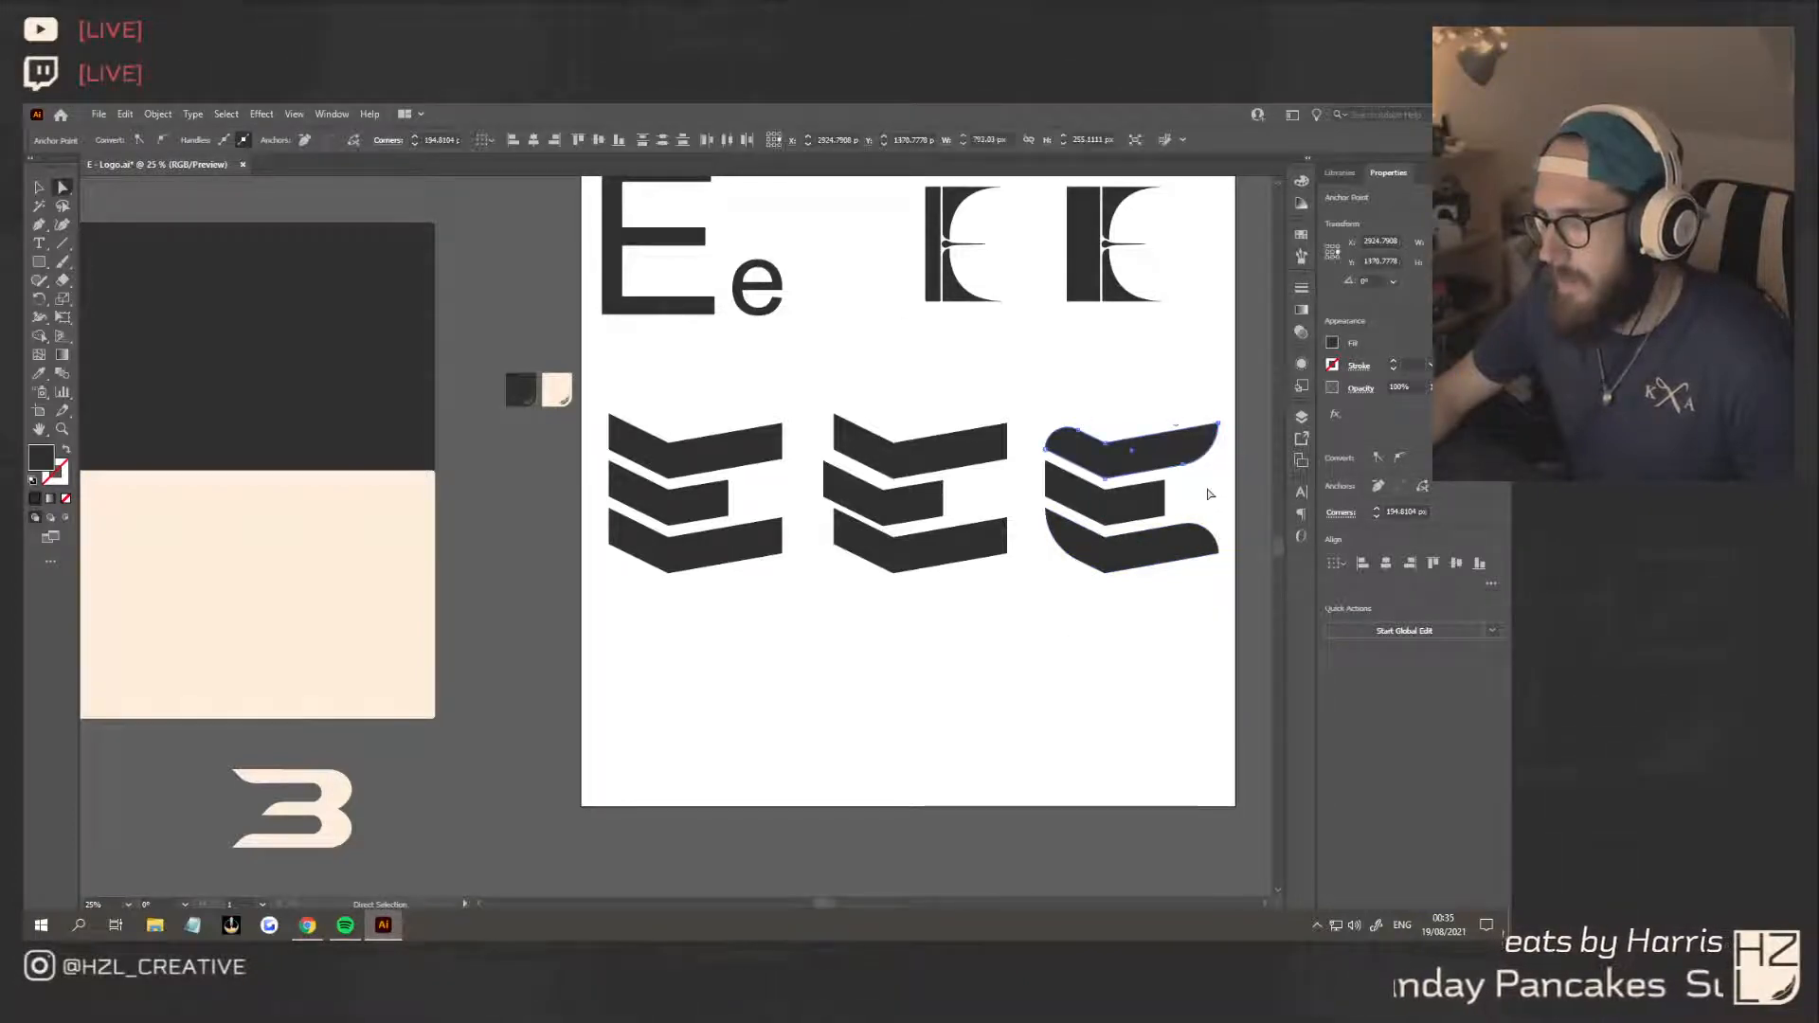
left_click(1221, 536)
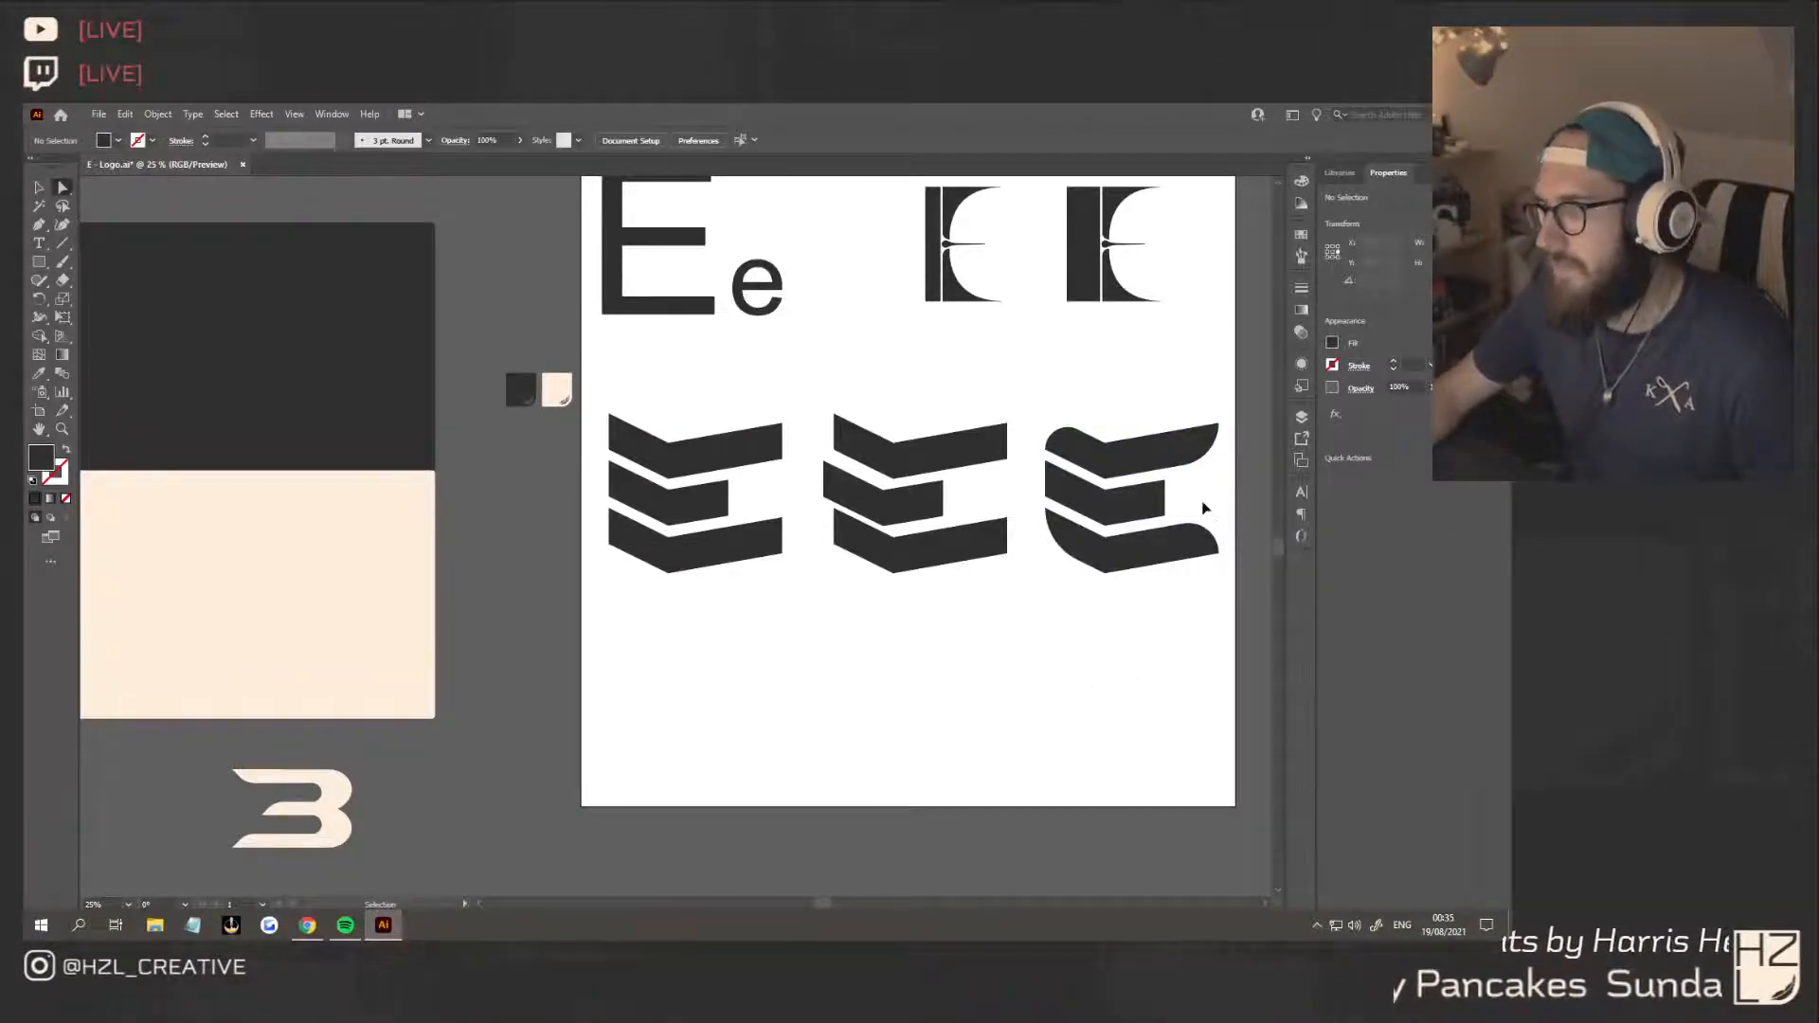
Undo the third E's corner rounding, including a softer curve tried on the top chevron's outer left corner
key("ctrl+z")
key("ctrl+z")
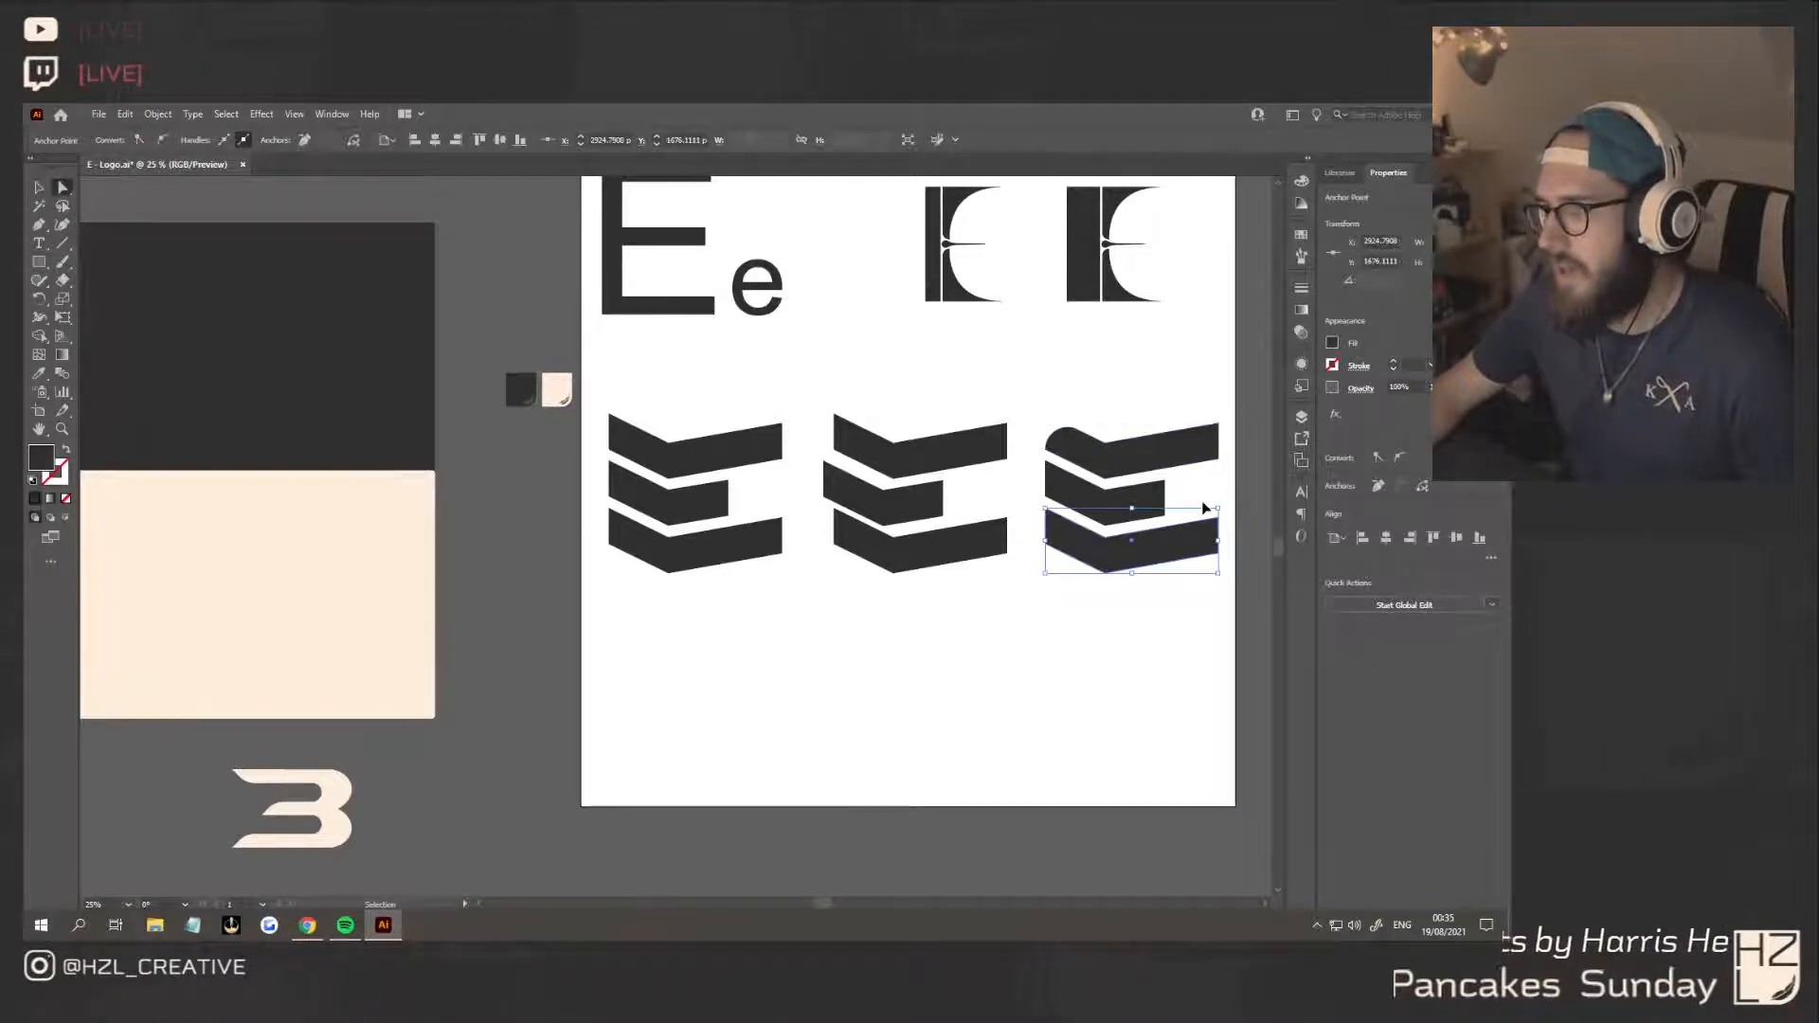
left_click_drag(1045, 425, 1089, 597)
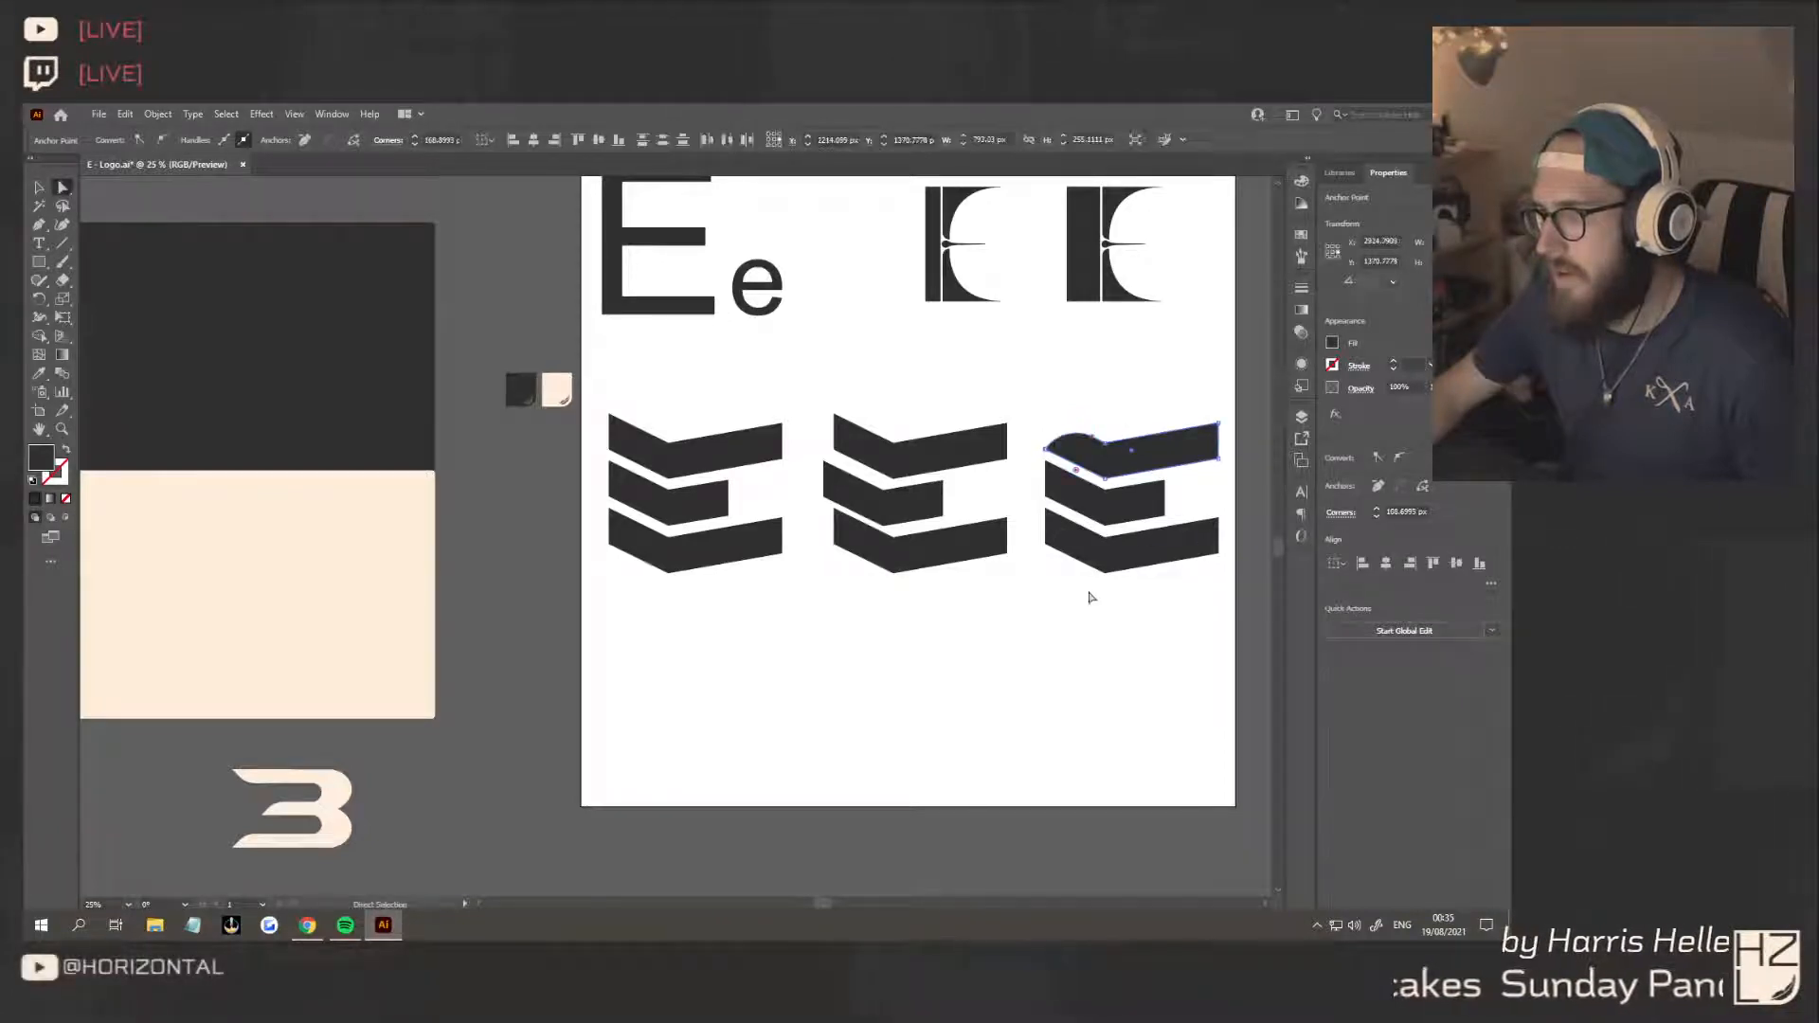
key("ctrl+z")
key("ctrl+z")
key("ctrl+z")
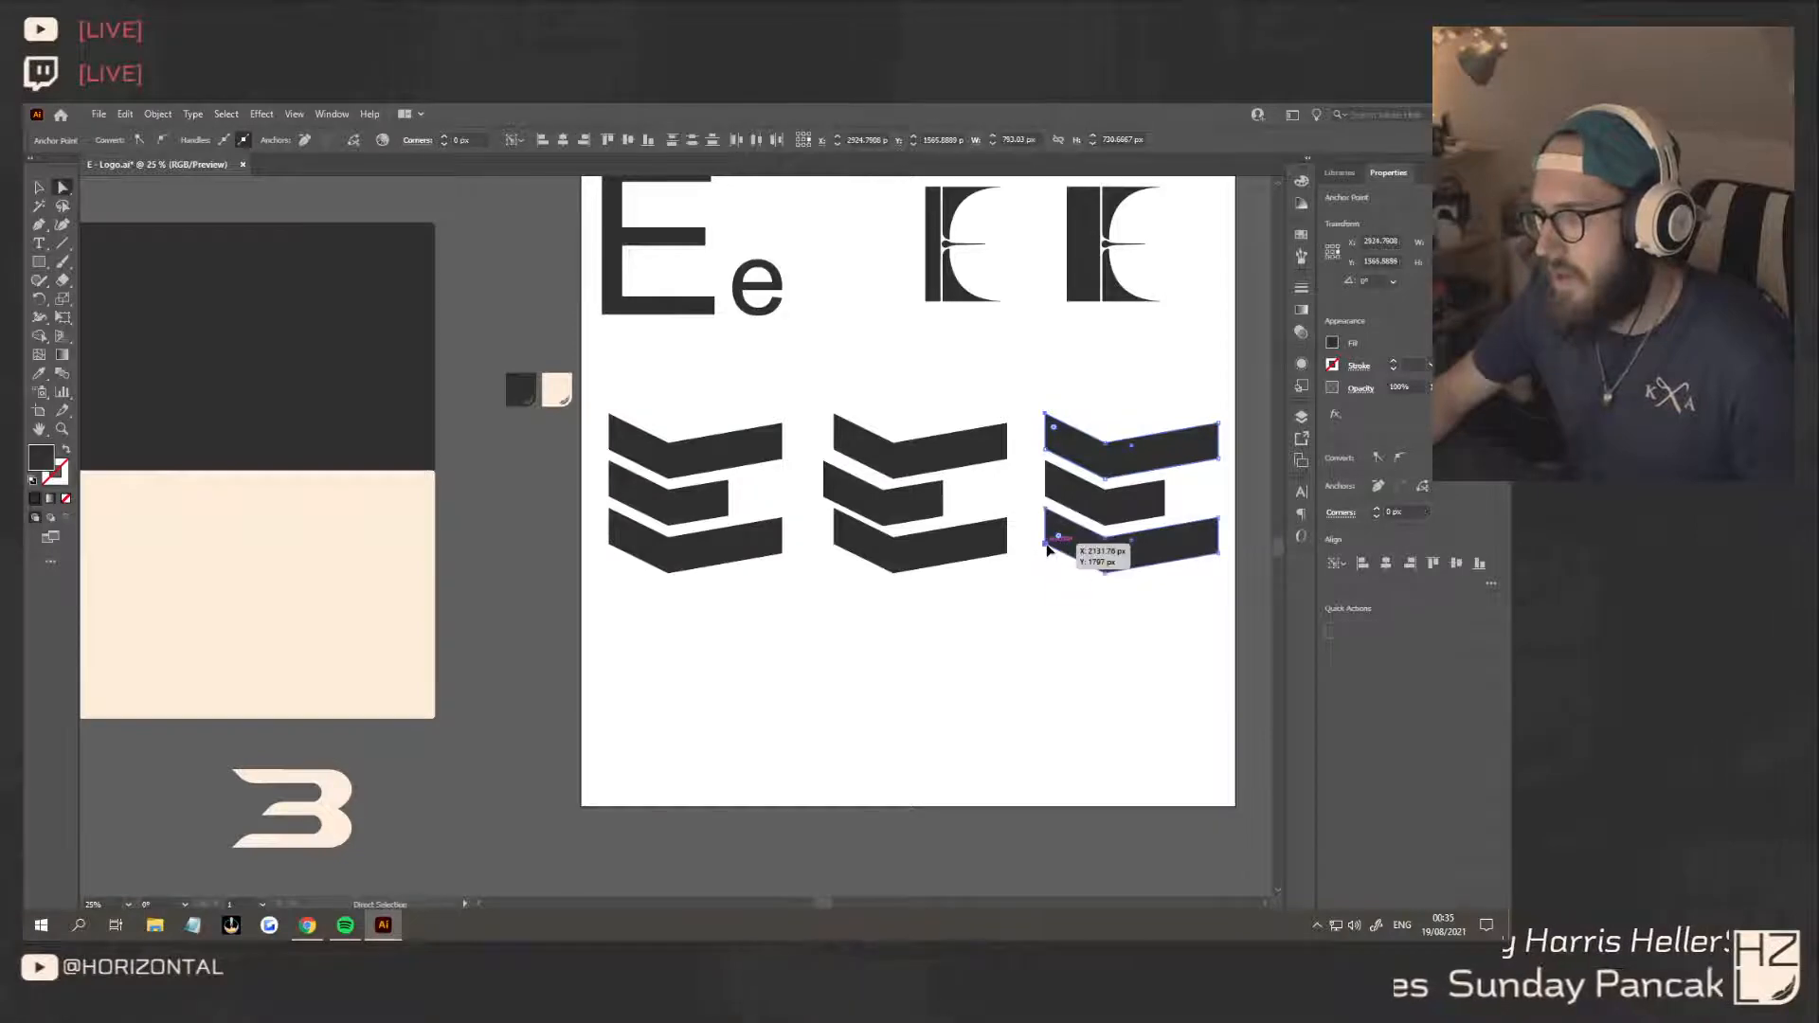
Move the outer left corner points of the third E's top and bottom chevrons inward to give them angled ends
left_click_drag(1052, 552, 1078, 560)
key("ctrl+z")
left_click(1057, 576)
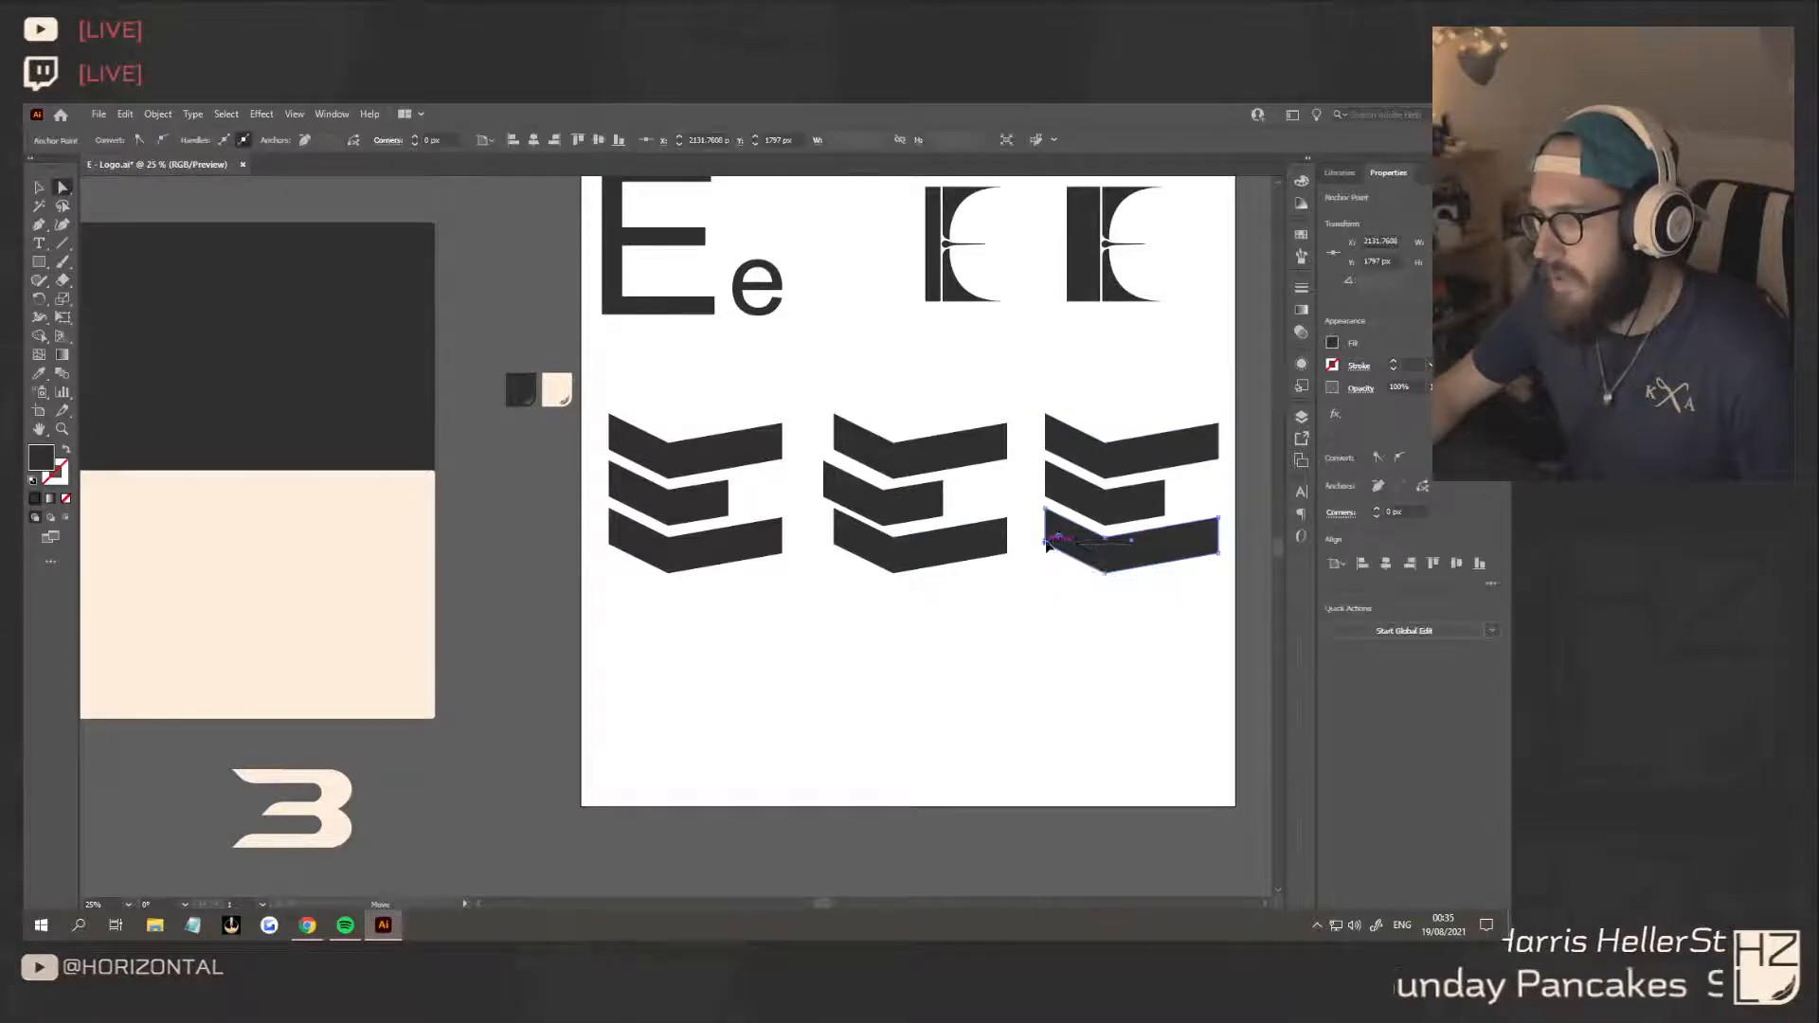
left_click(1068, 552)
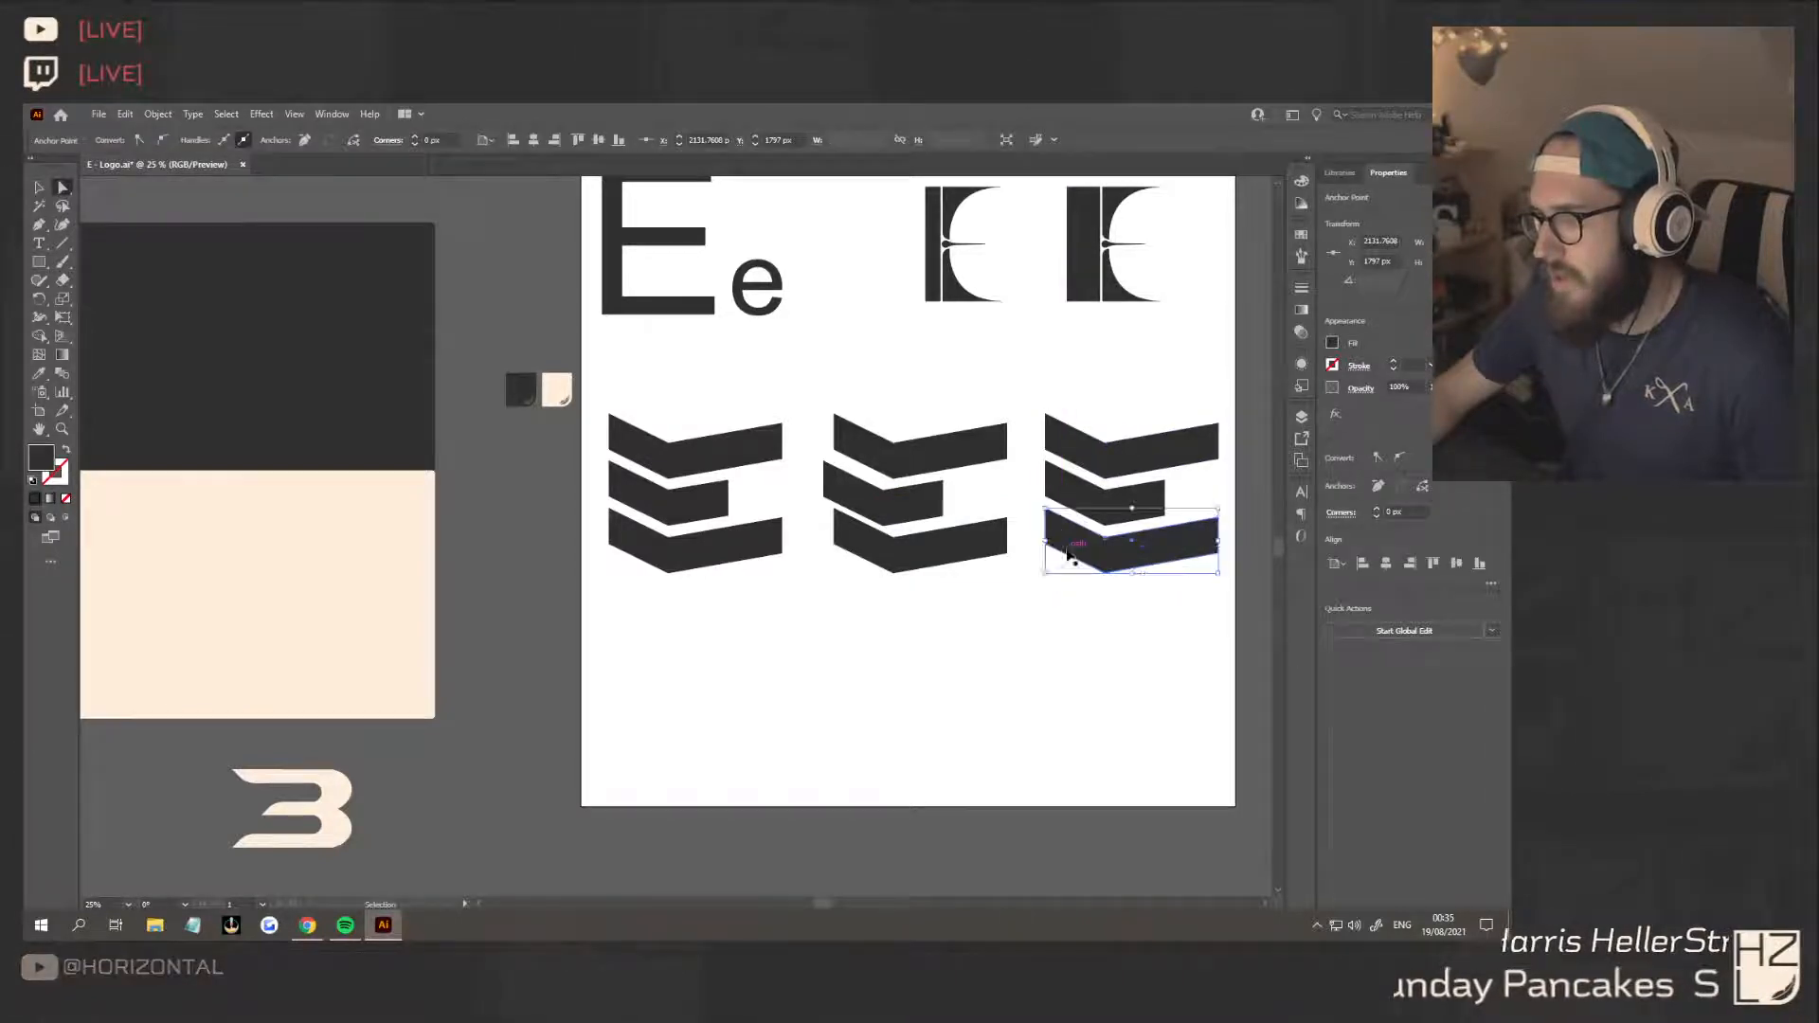
left_click(1046, 415)
left_click_drag(1046, 417, 1078, 432)
left_click_drag(1045, 550, 1072, 559)
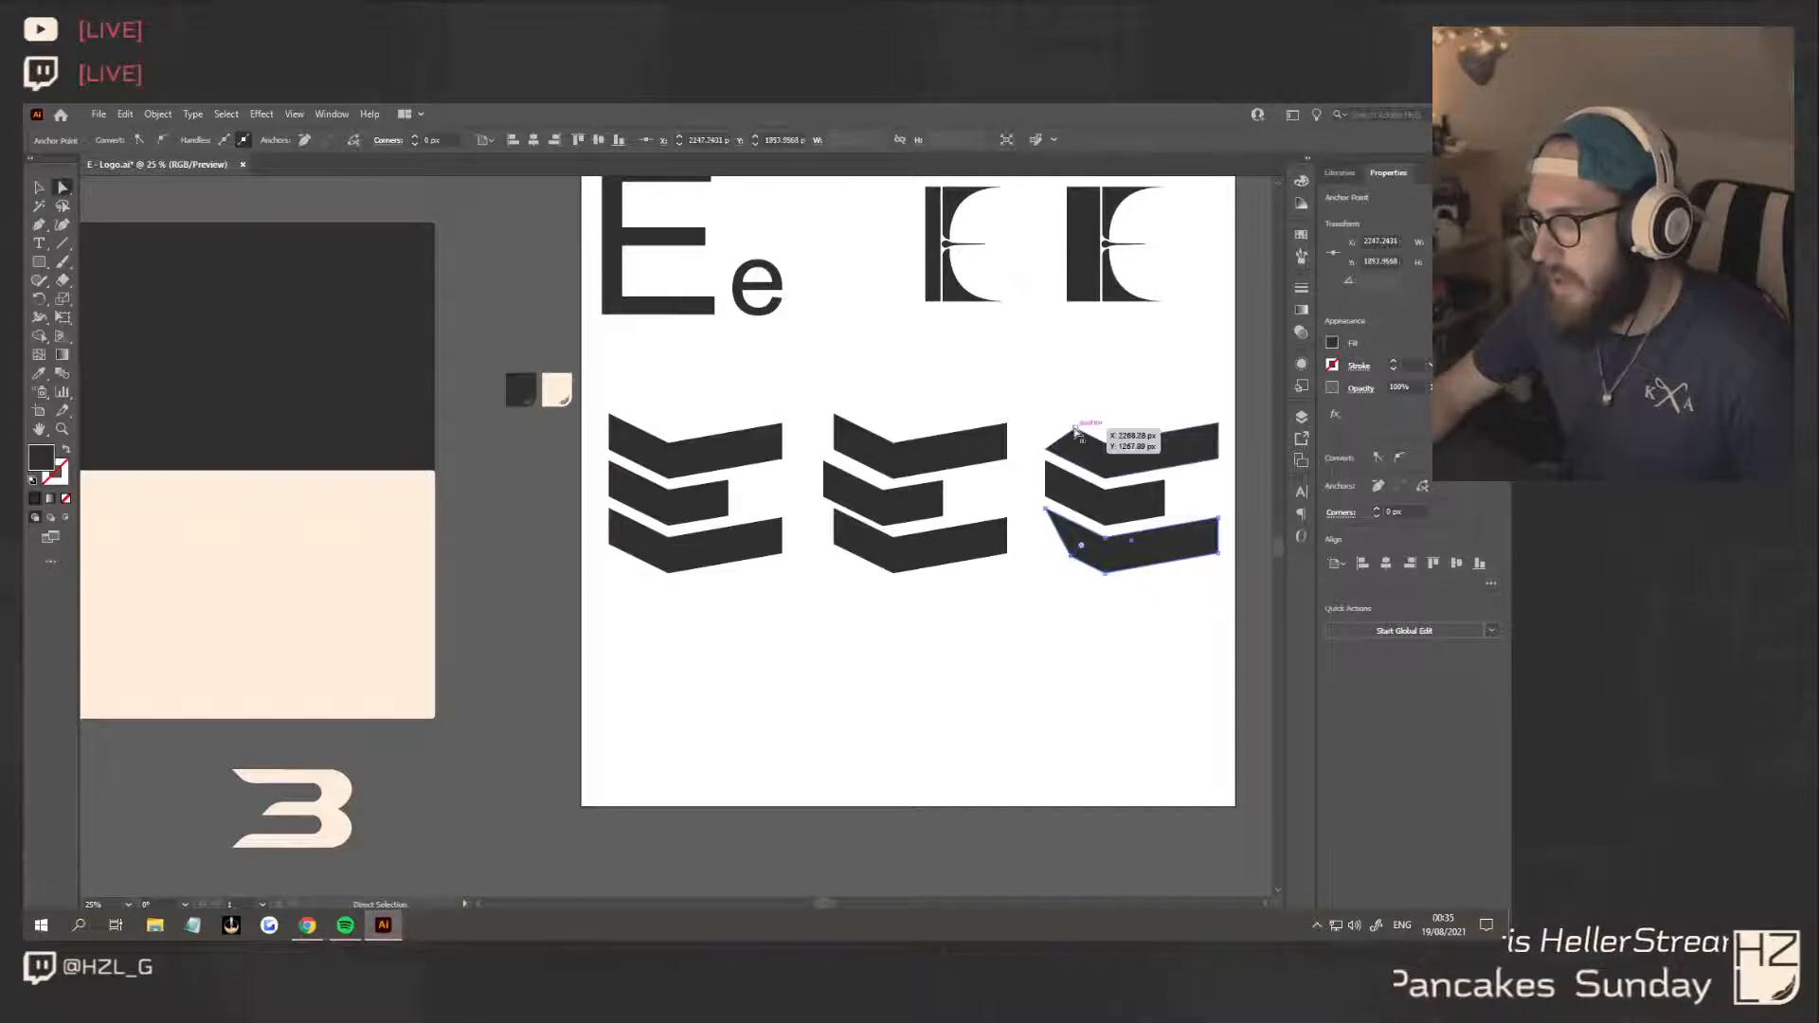
Try rounding the angled left corners of the third E's top and bottom chevrons
left_click(1077, 491)
left_click_drag(1077, 447, 1140, 634)
key("ctrl+z")
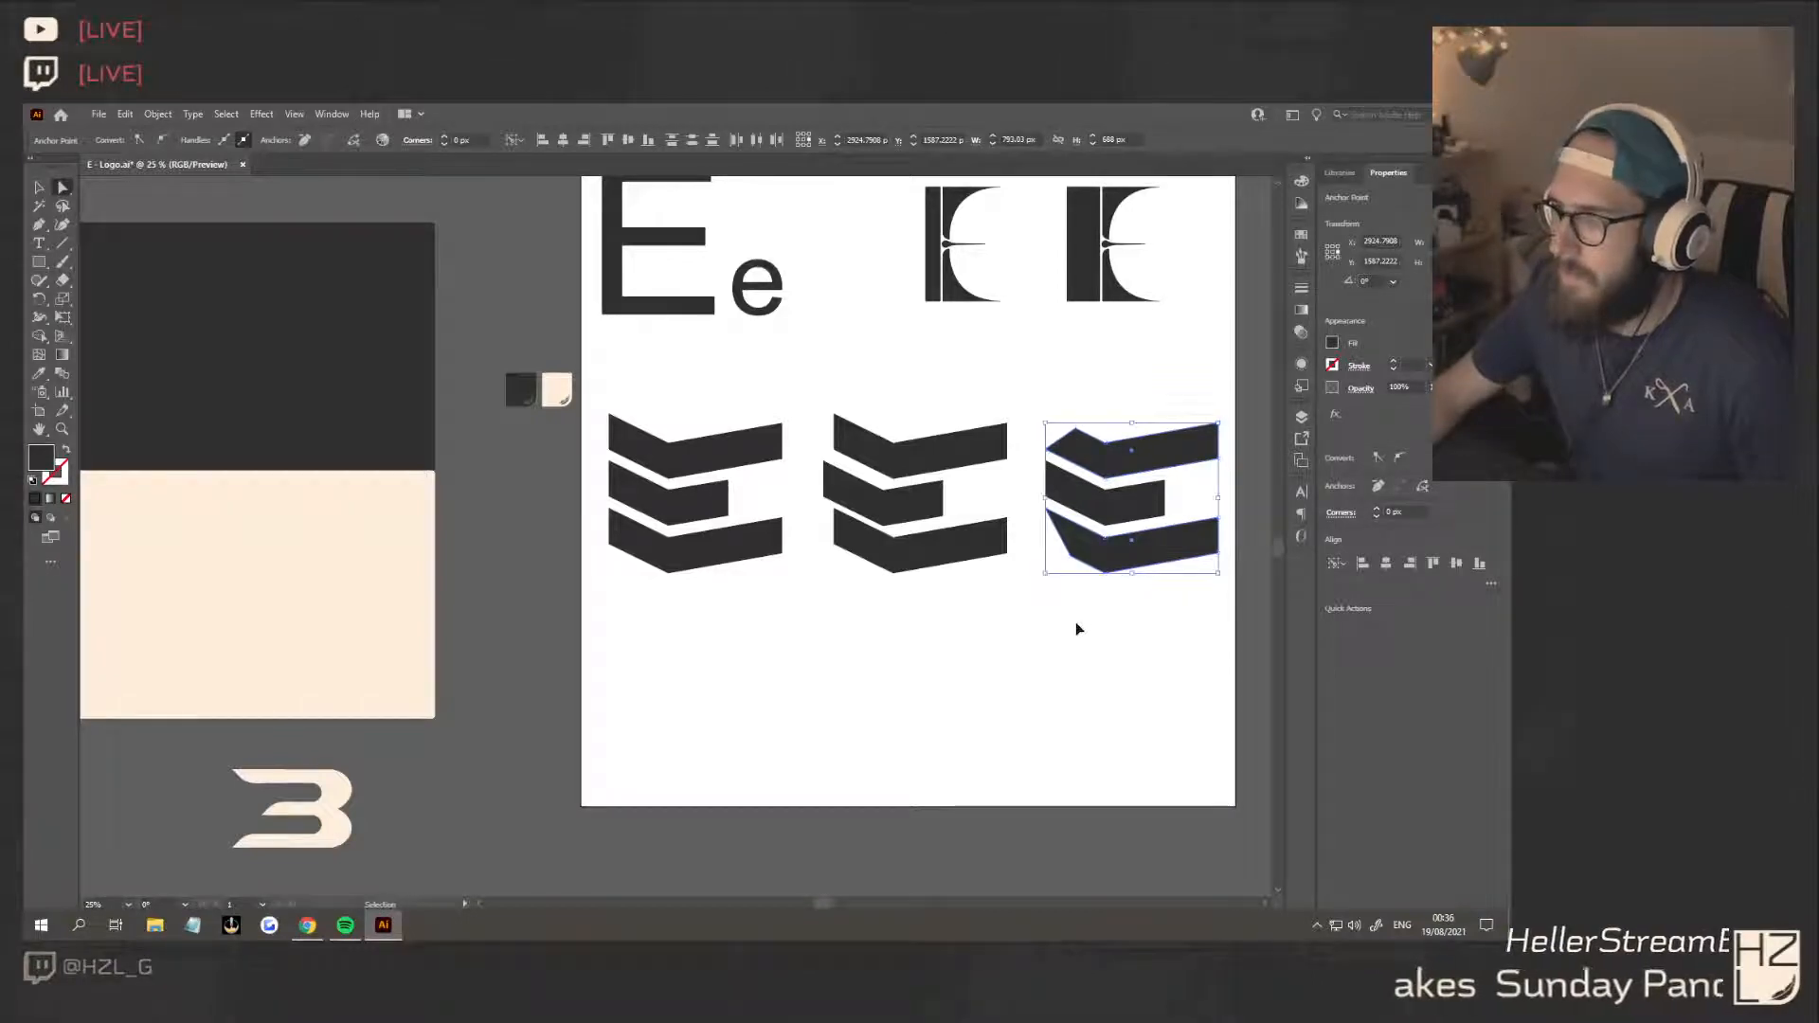
Reshape the third E's bottom chevron by moving its lower-left corner about 77 px right and 38 px down
left_click(1066, 545)
scroll(1141, 600, "up", 4)
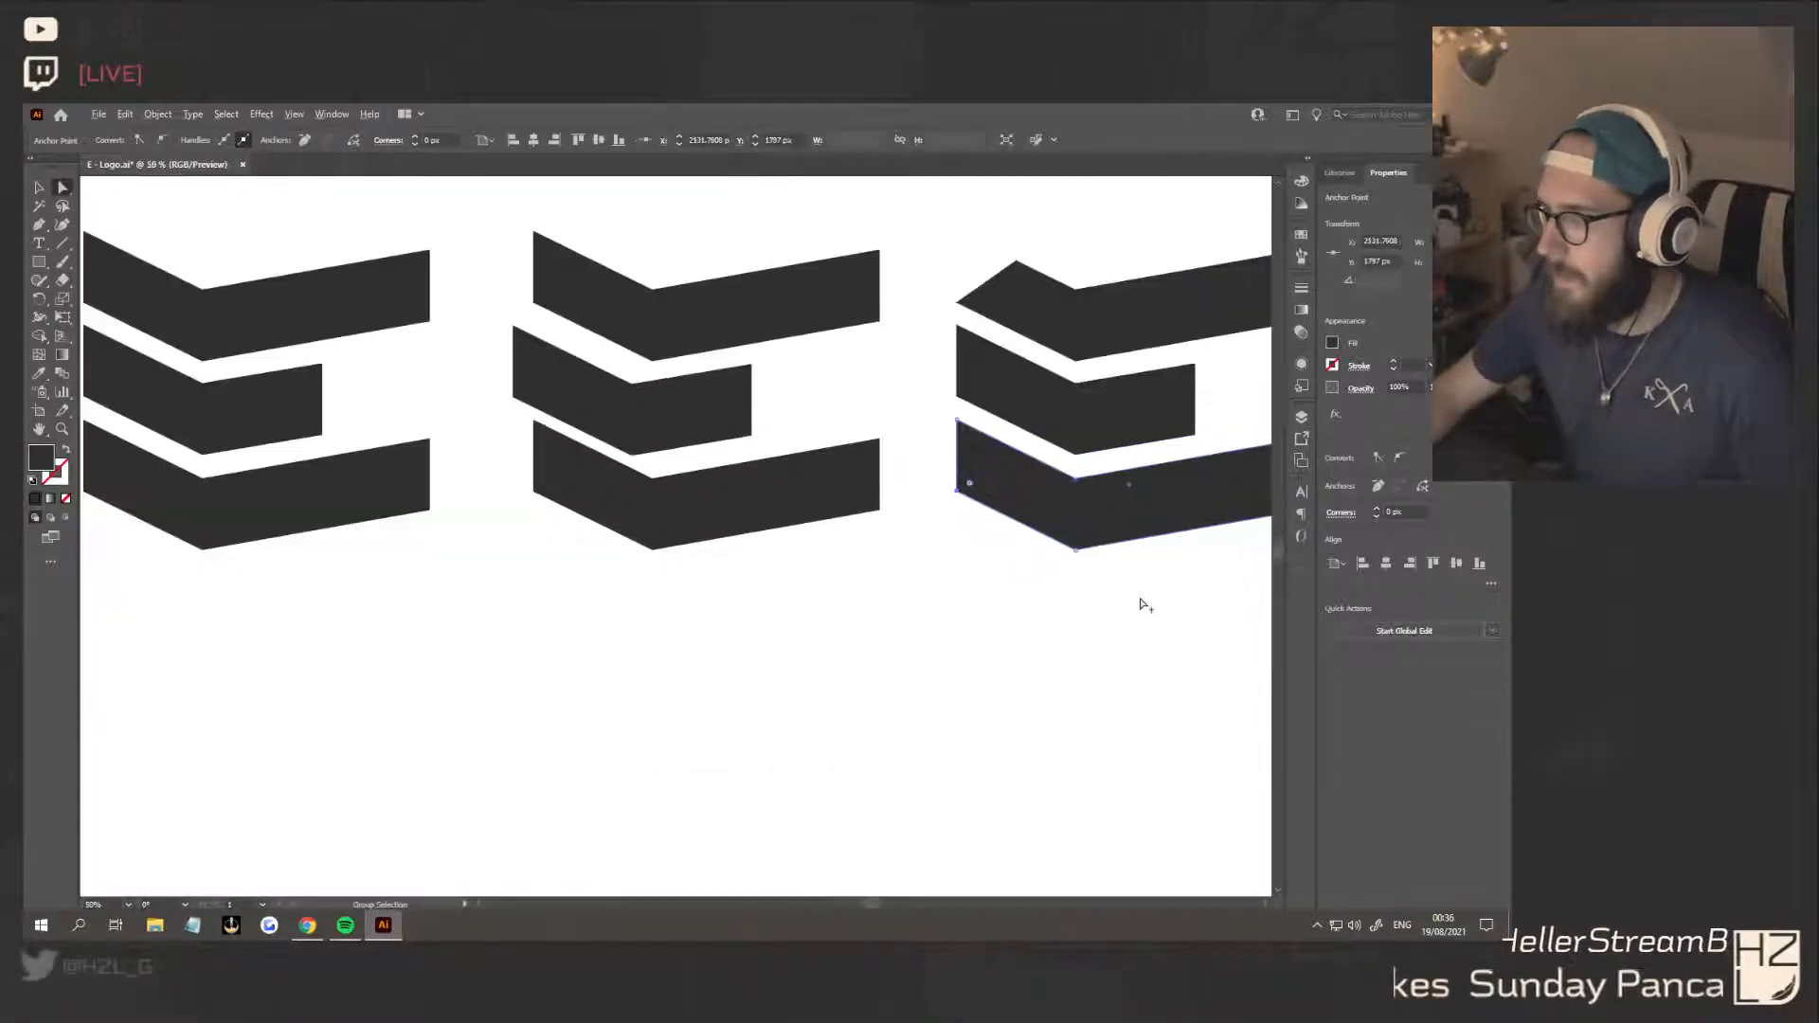
scroll(1128, 597, "right", 5)
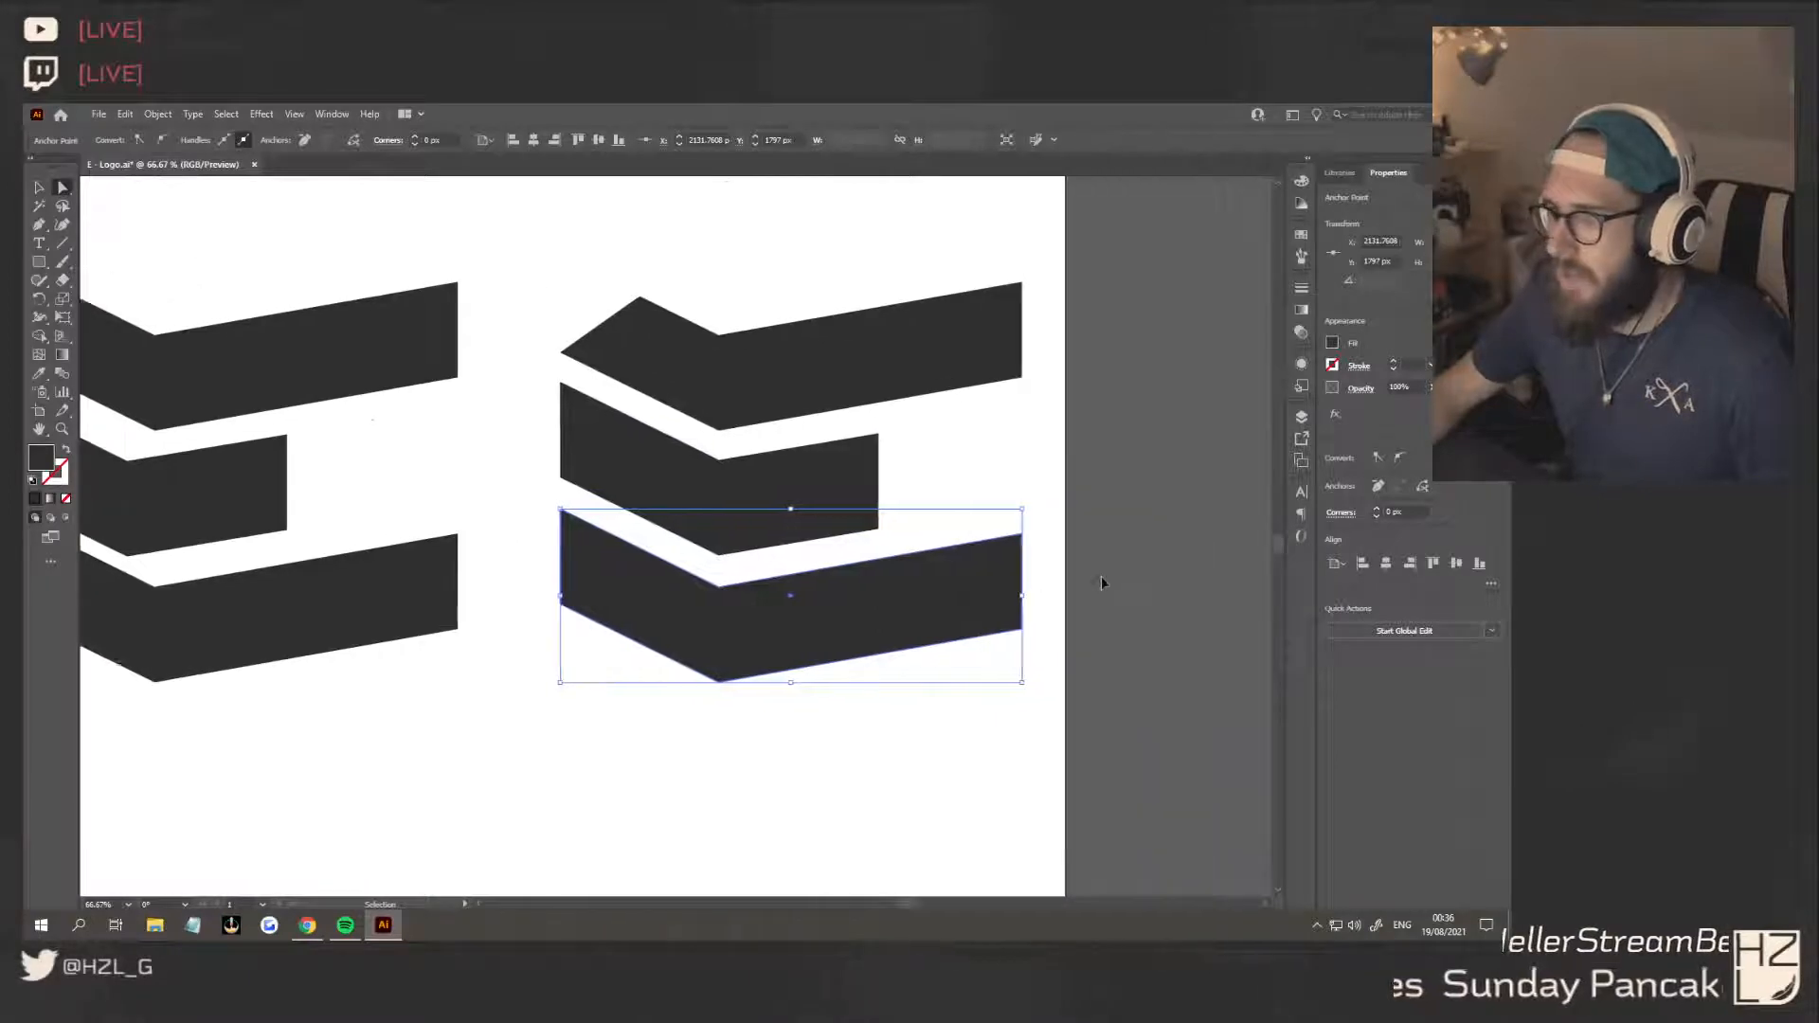
scroll(824, 568, "up", 1)
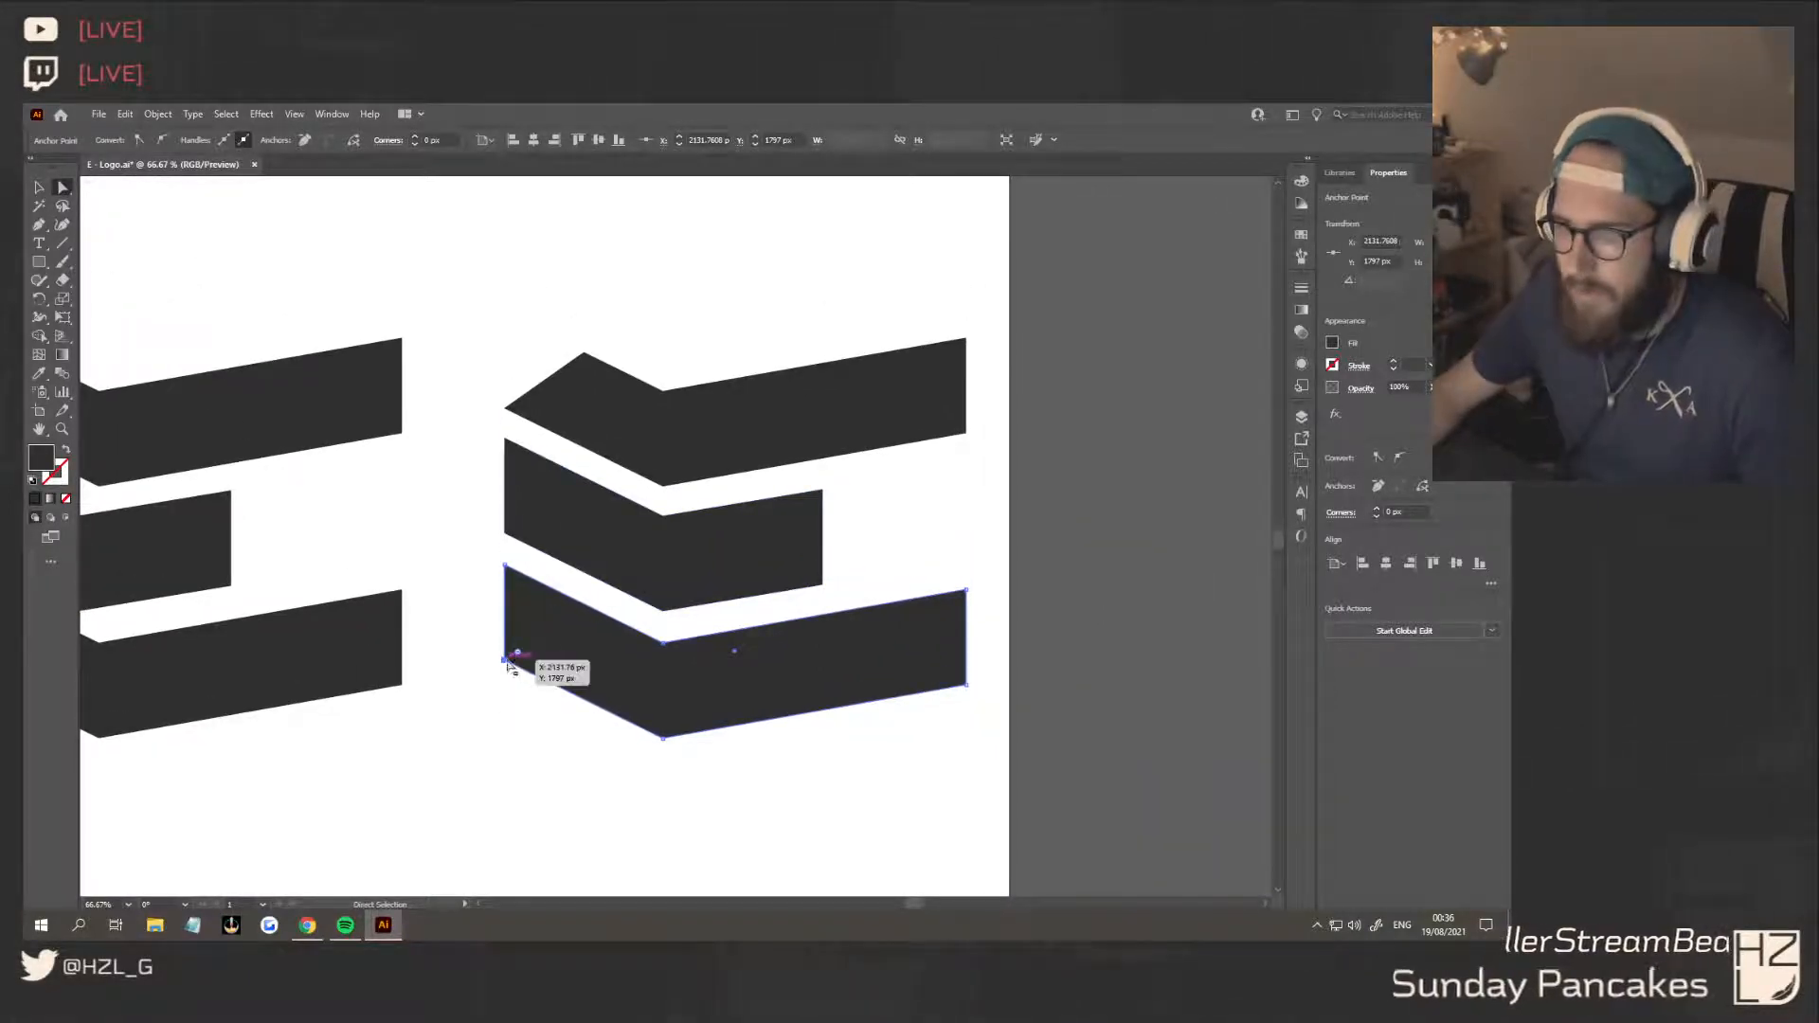
left_click_drag(508, 659, 550, 684)
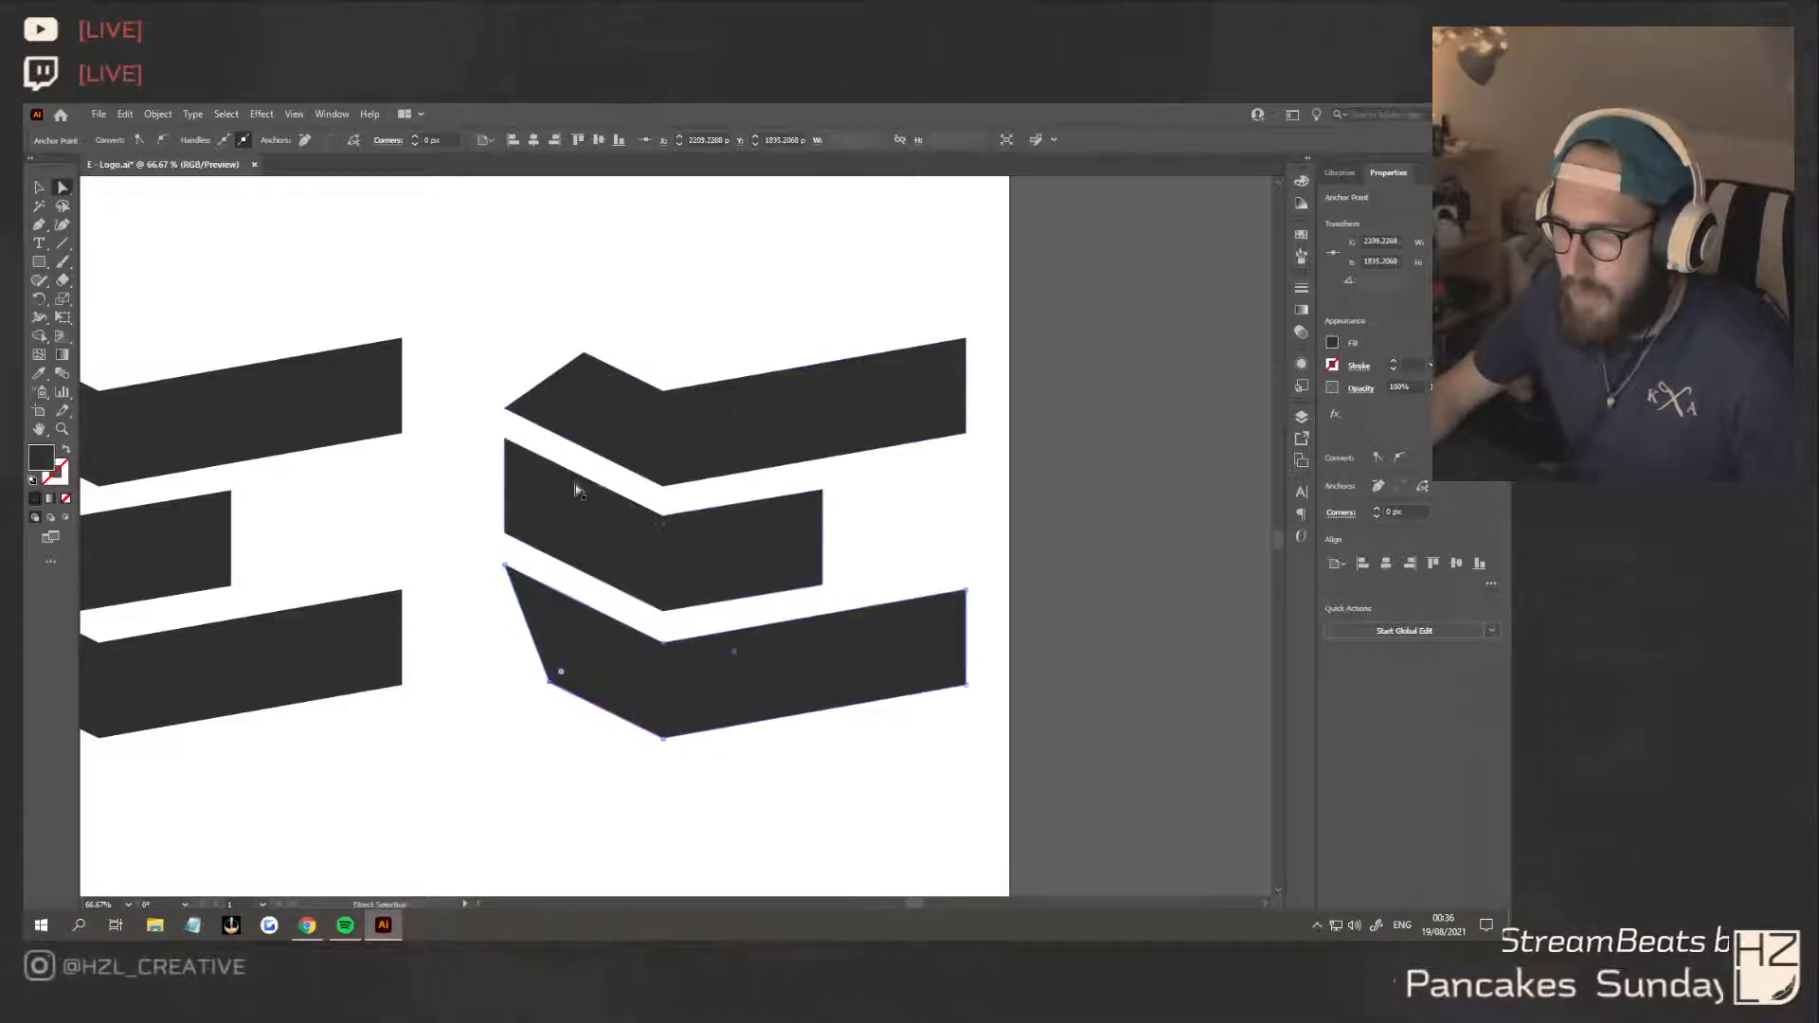
Try a corner radius of about 254 px on the third E's reshaped upper and lower left corners
left_click(588, 355, "shift")
left_click_drag(590, 377, 731, 621)
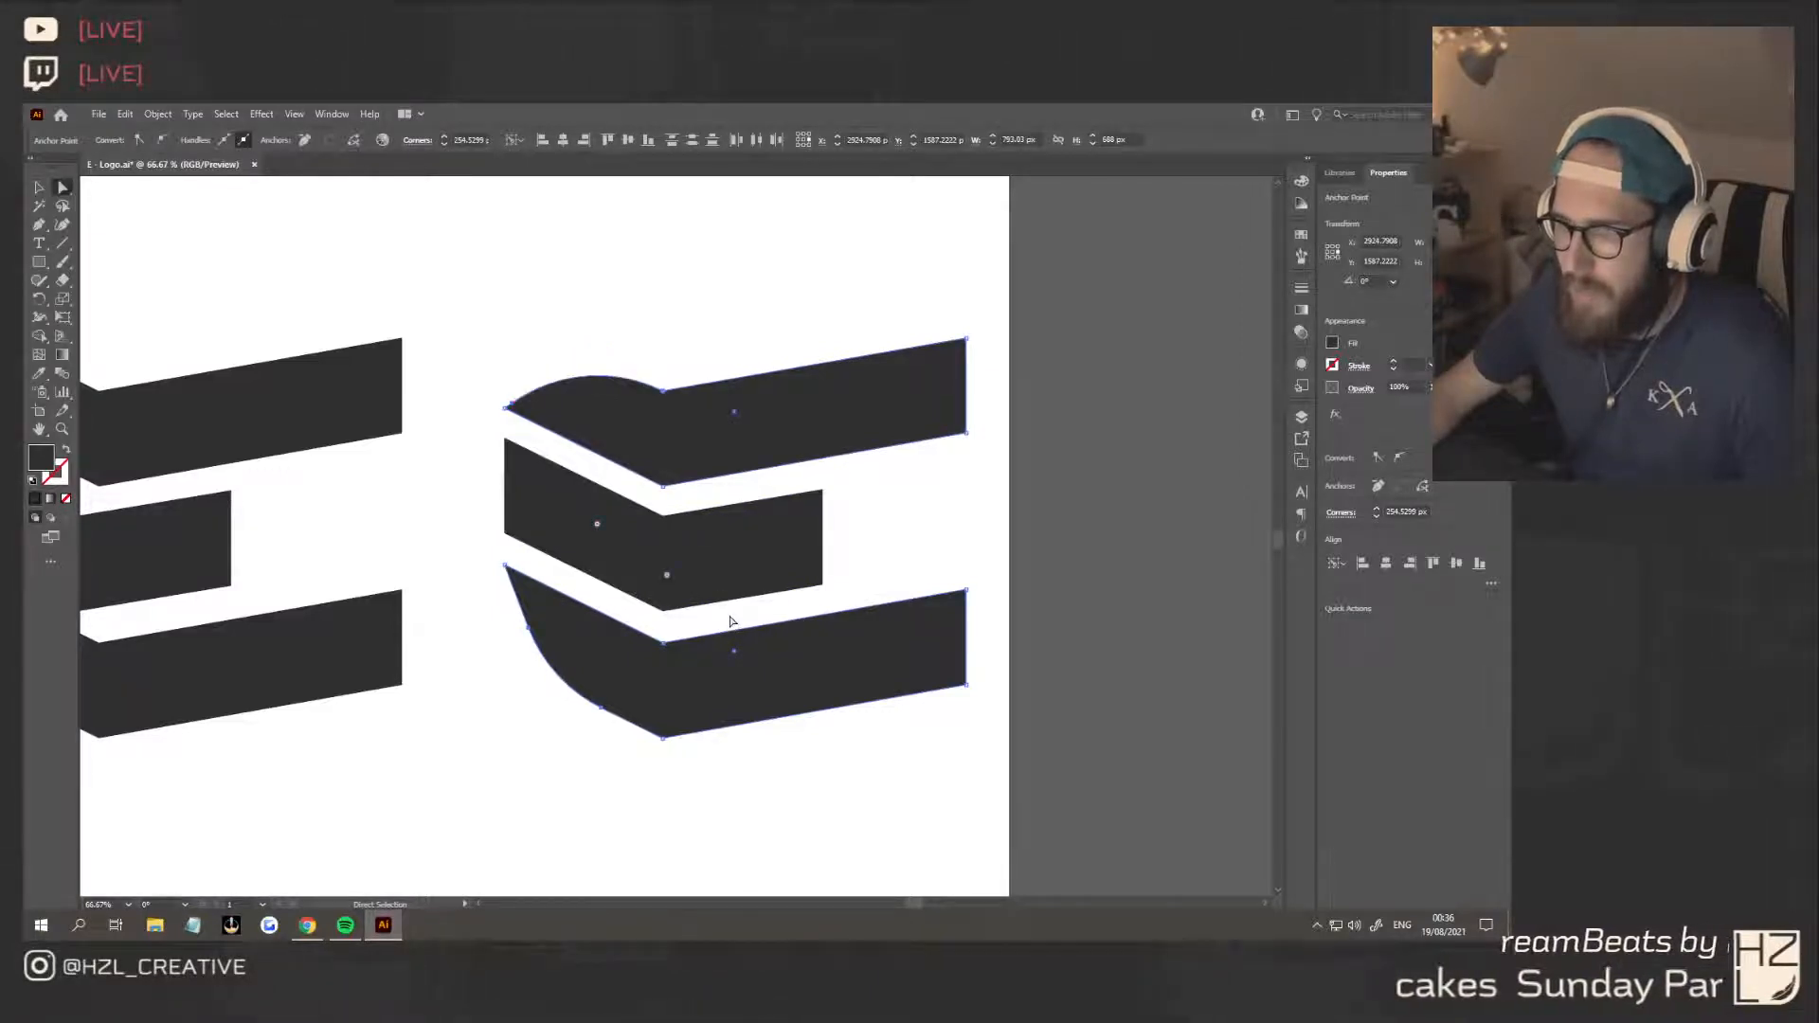
key("ctrl+z")
left_click(552, 684)
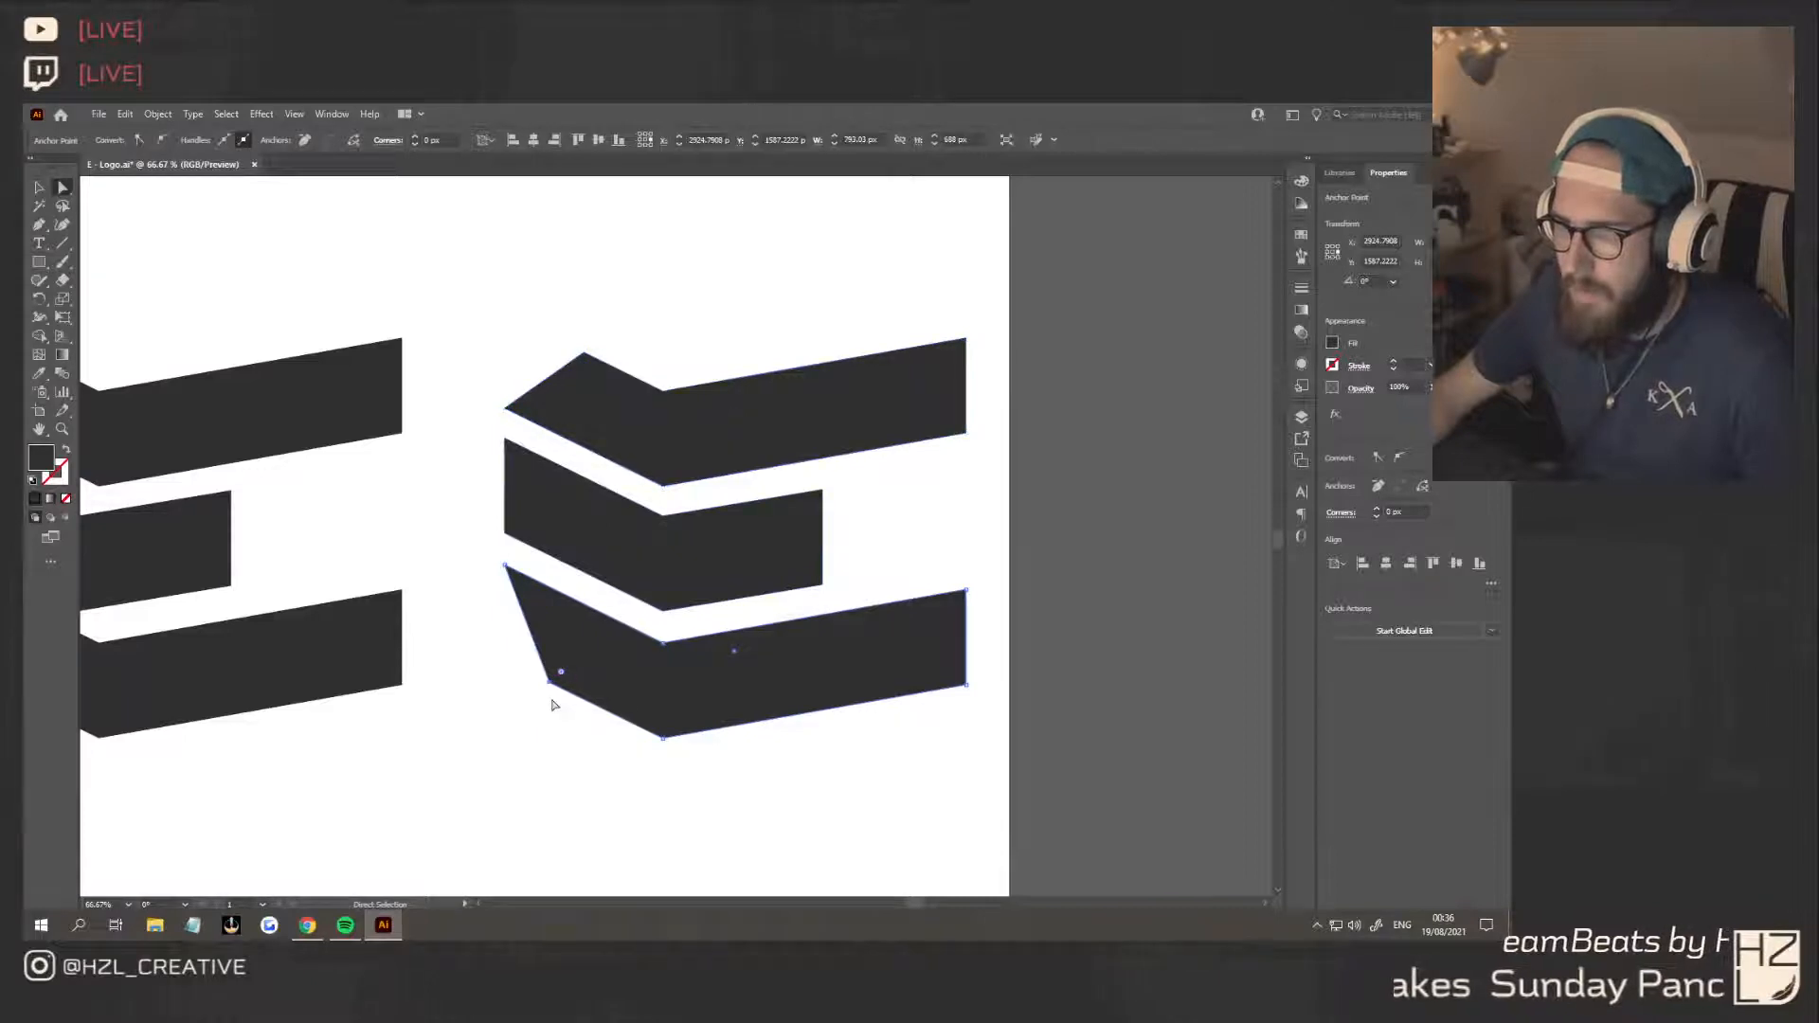
Try rounding the third E's lower-left corner by about 552 px and its top chevron's upper-left corner into a dome
left_click_drag(560, 678, 873, 459)
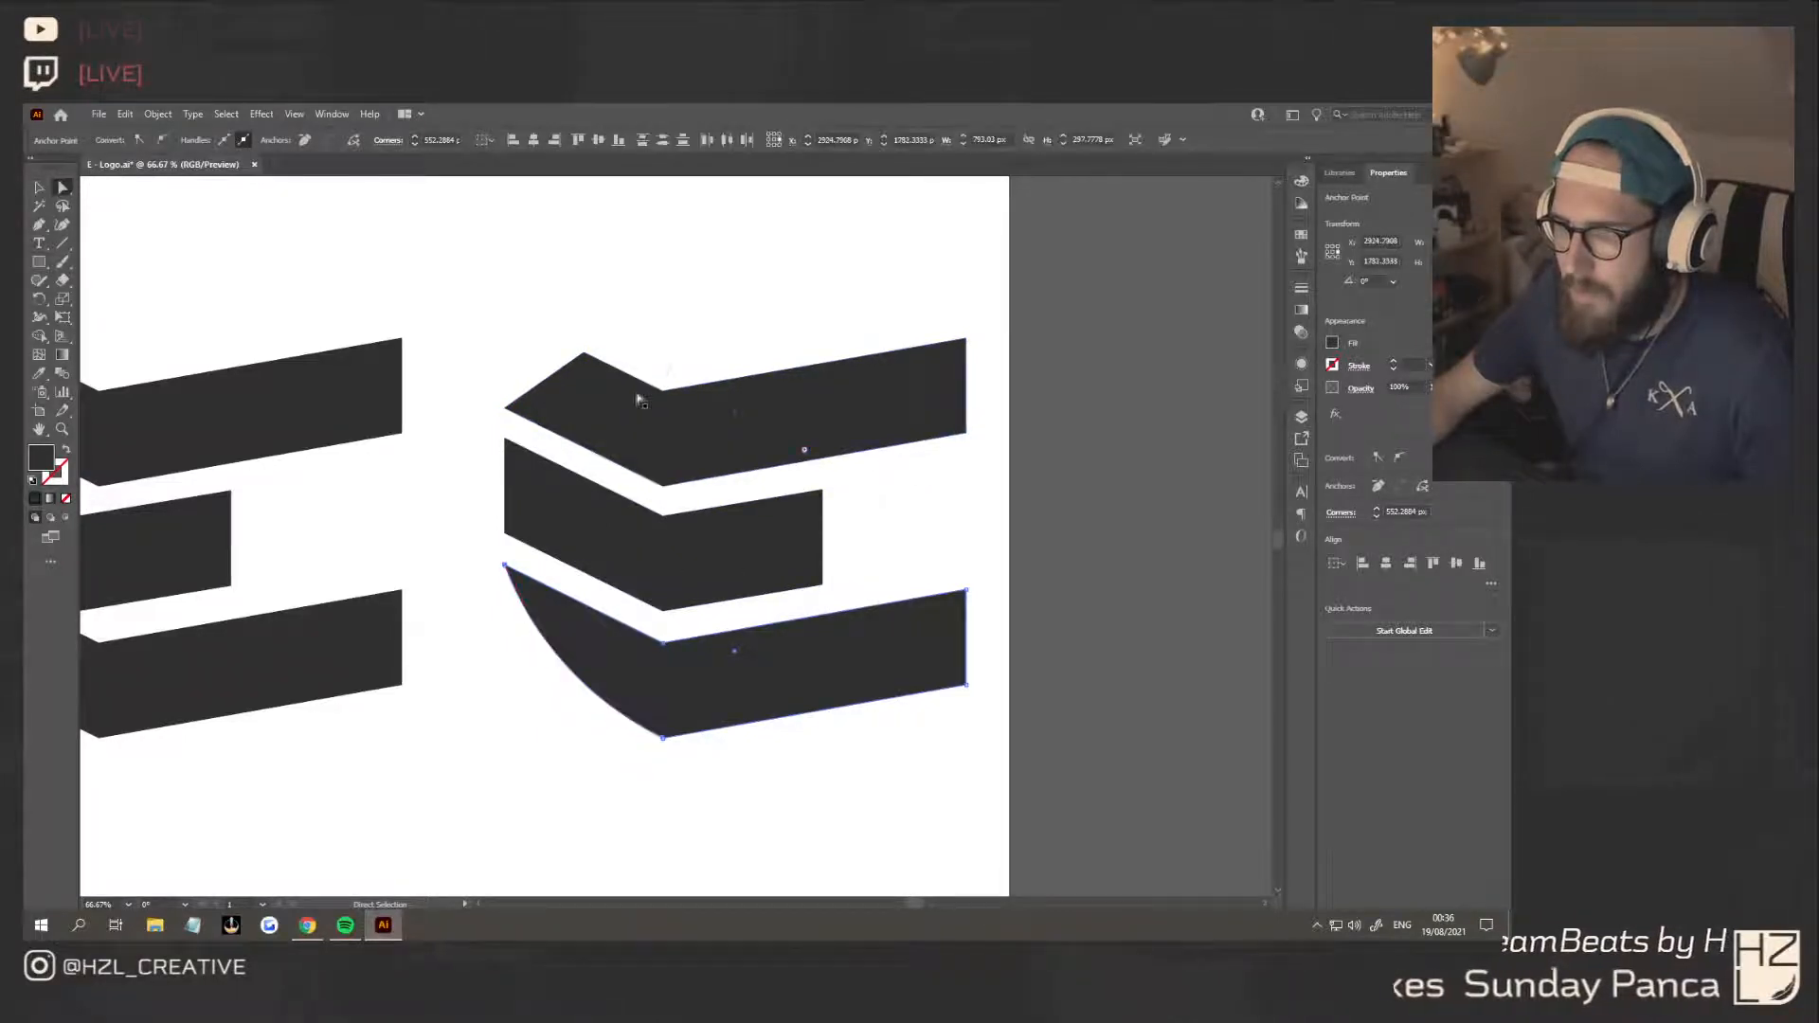
left_click(588, 355)
left_click_drag(597, 373, 702, 706)
left_click(732, 799)
scroll(732, 796, "down", 4)
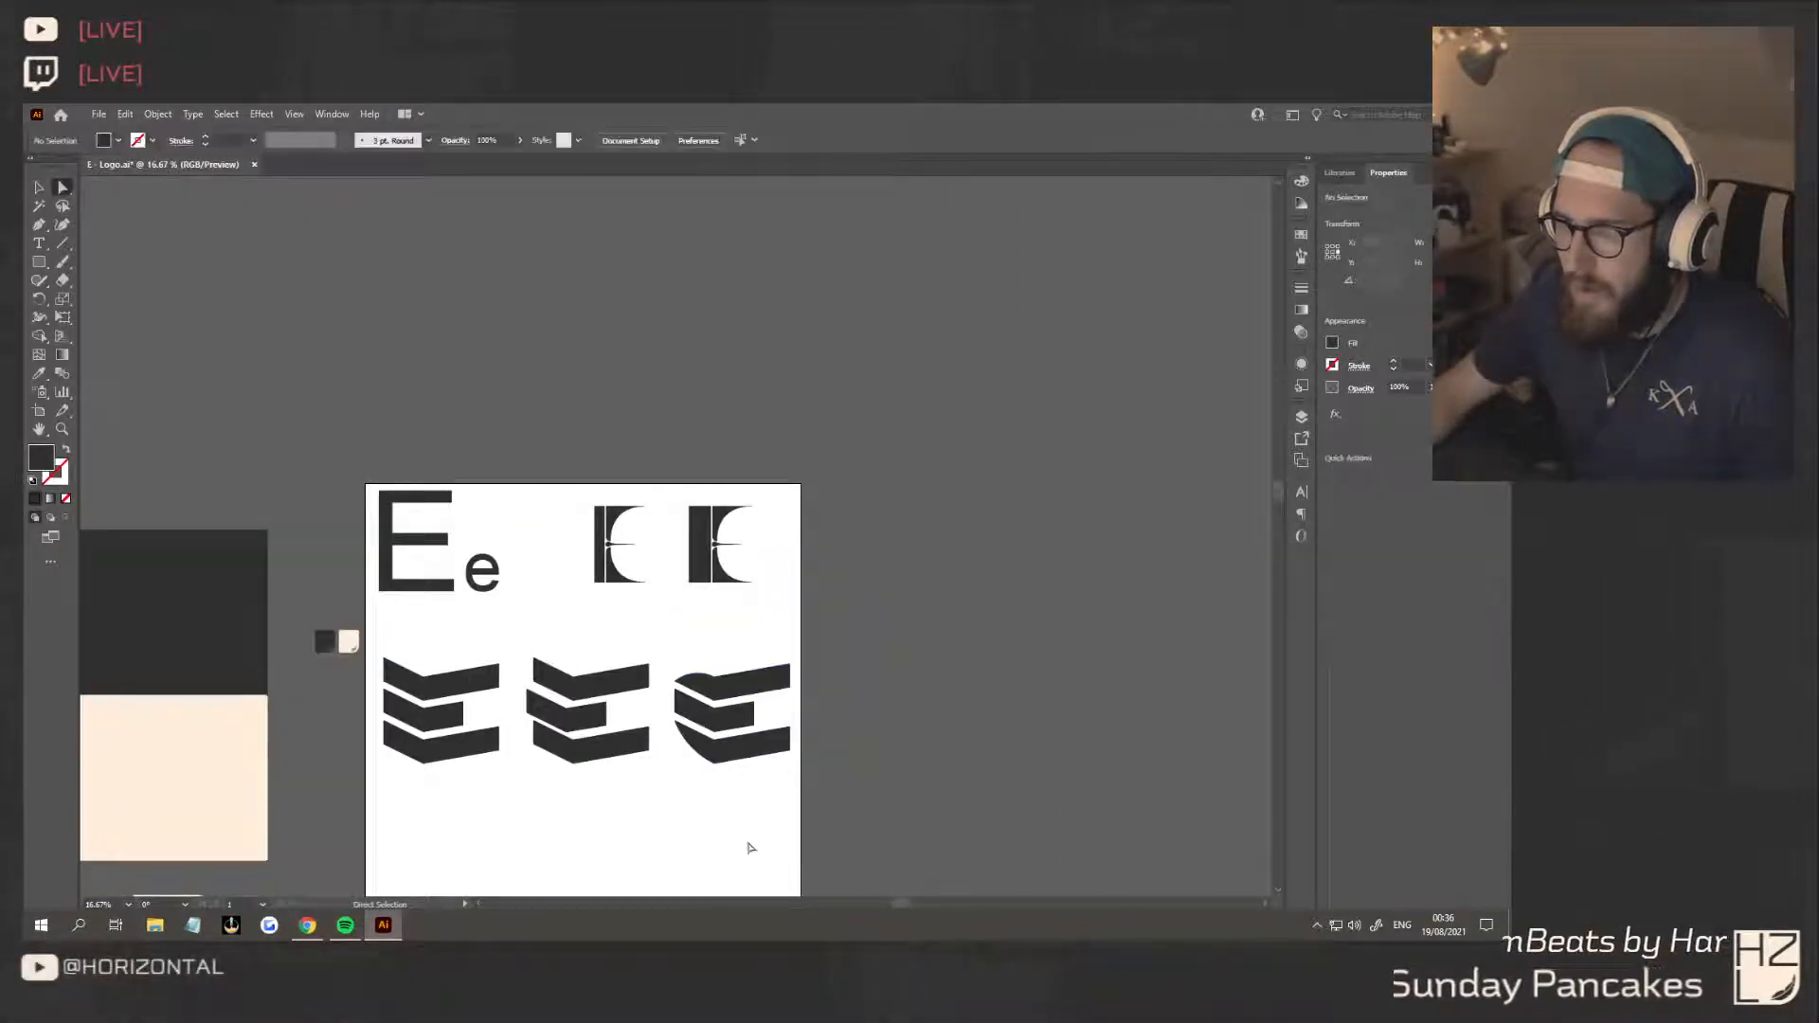
scroll(747, 838, "up", 2)
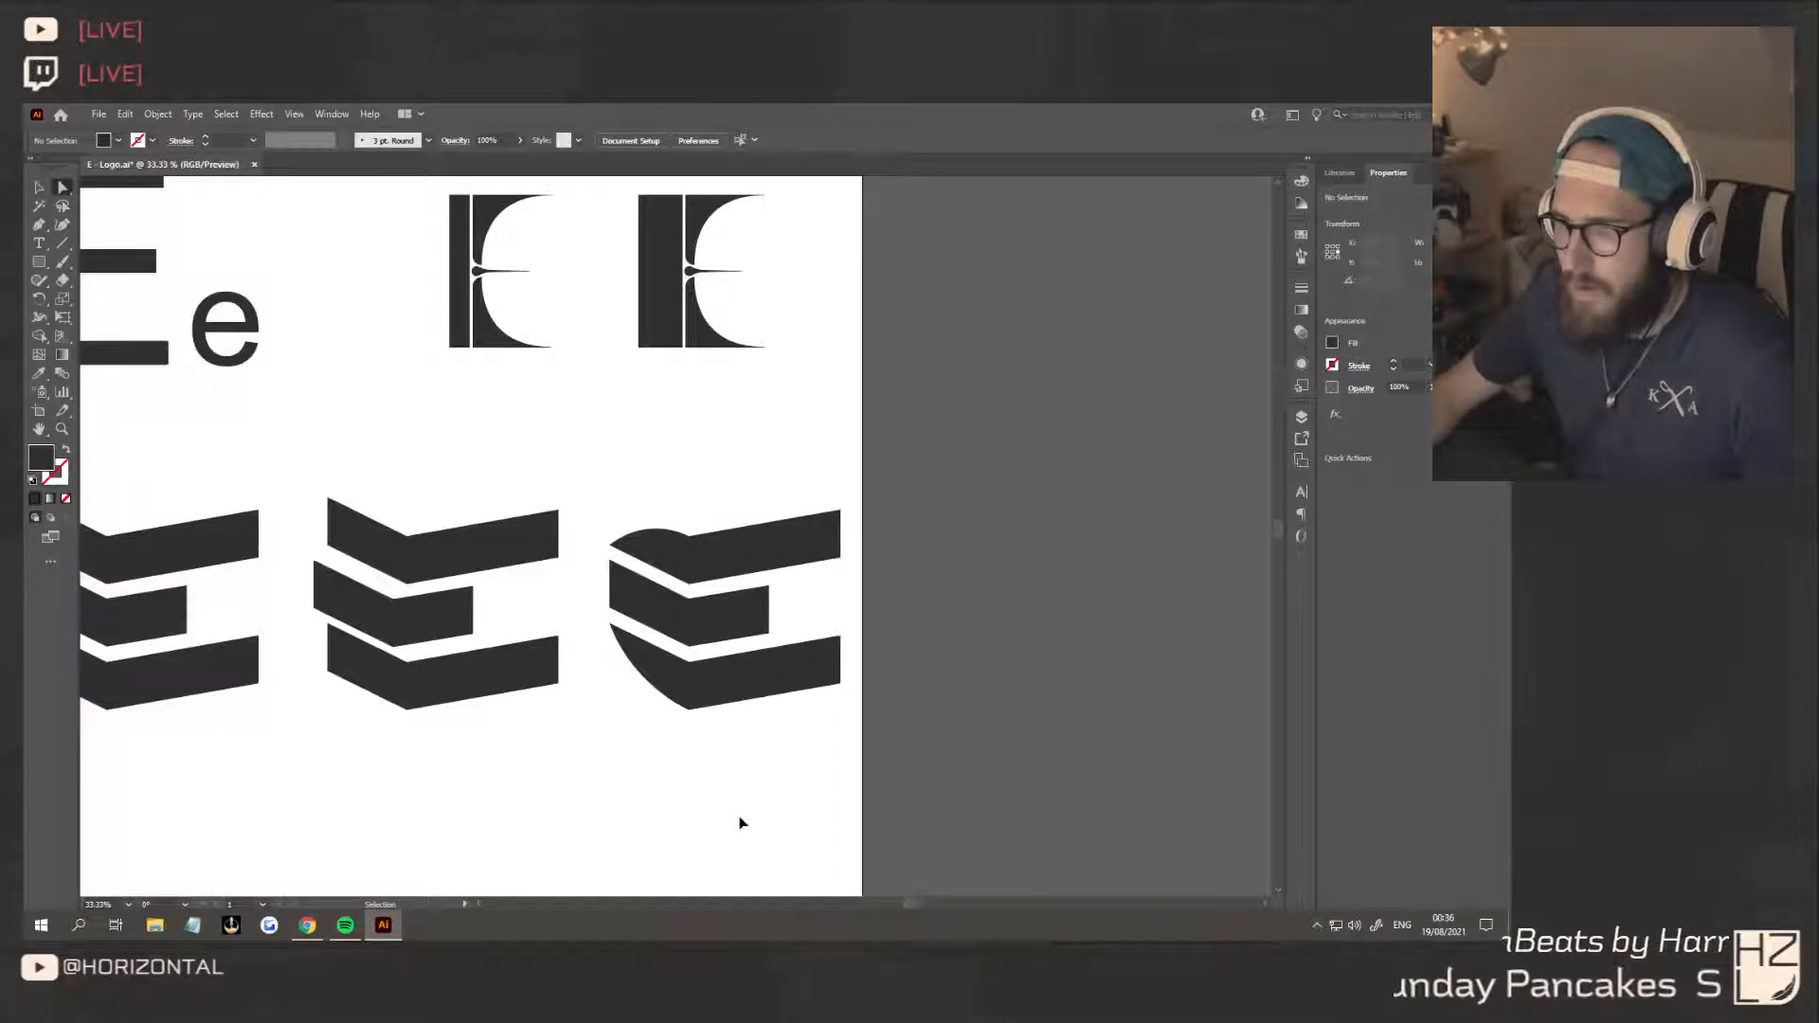
Try repositioning the top chevron's upper-left point on the third E and rounding it again by about 254 px
left_click_drag(648, 525, 657, 528)
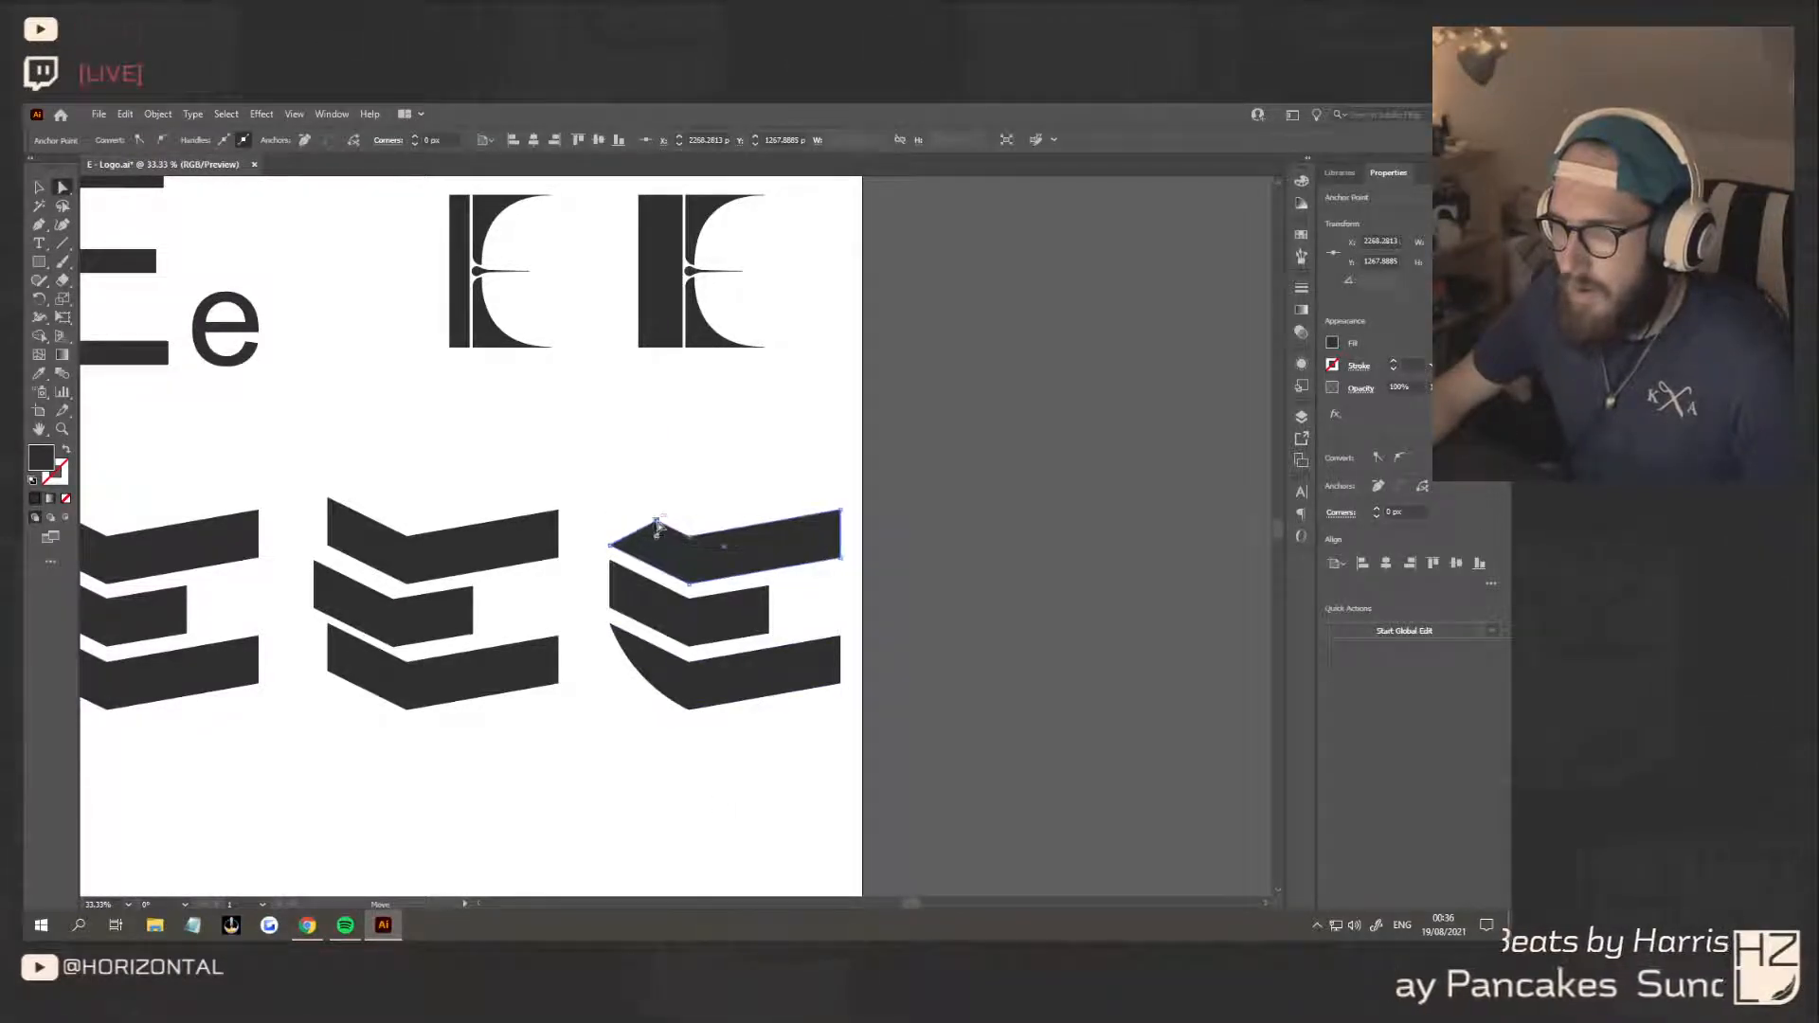
left_click(720, 771)
key("ctrl+z")
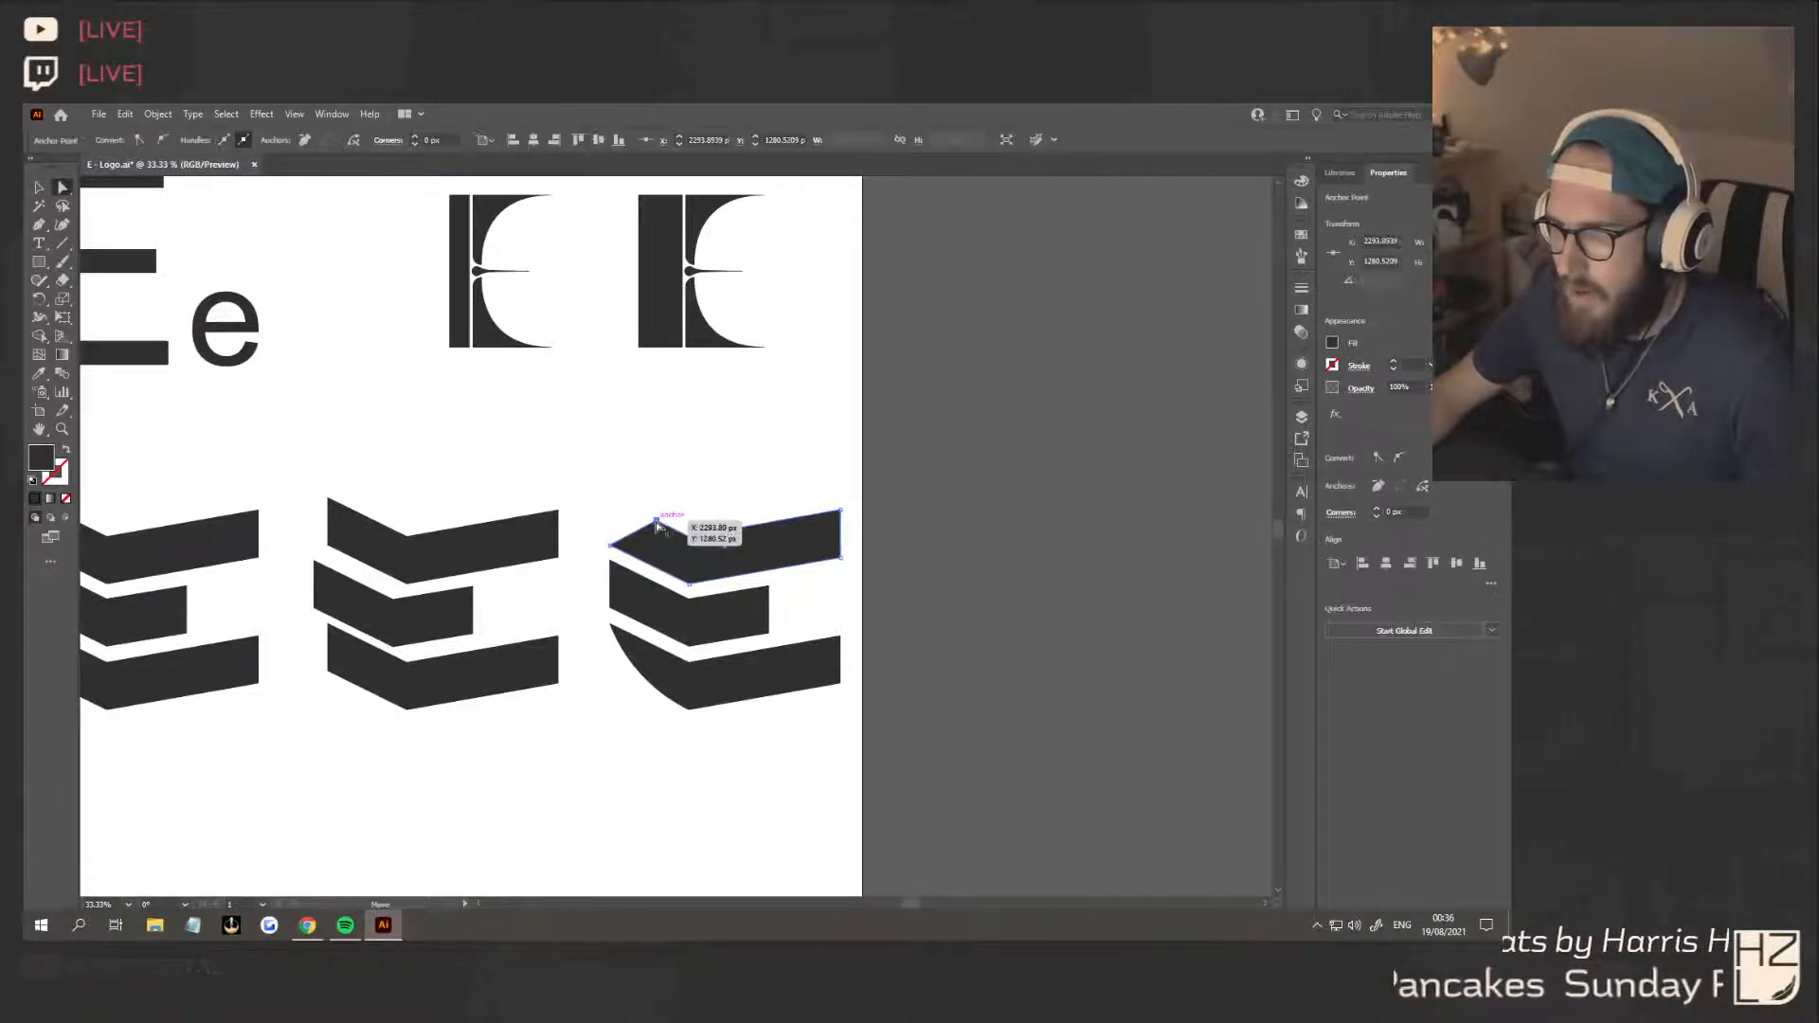
left_click_drag(656, 523, 650, 786)
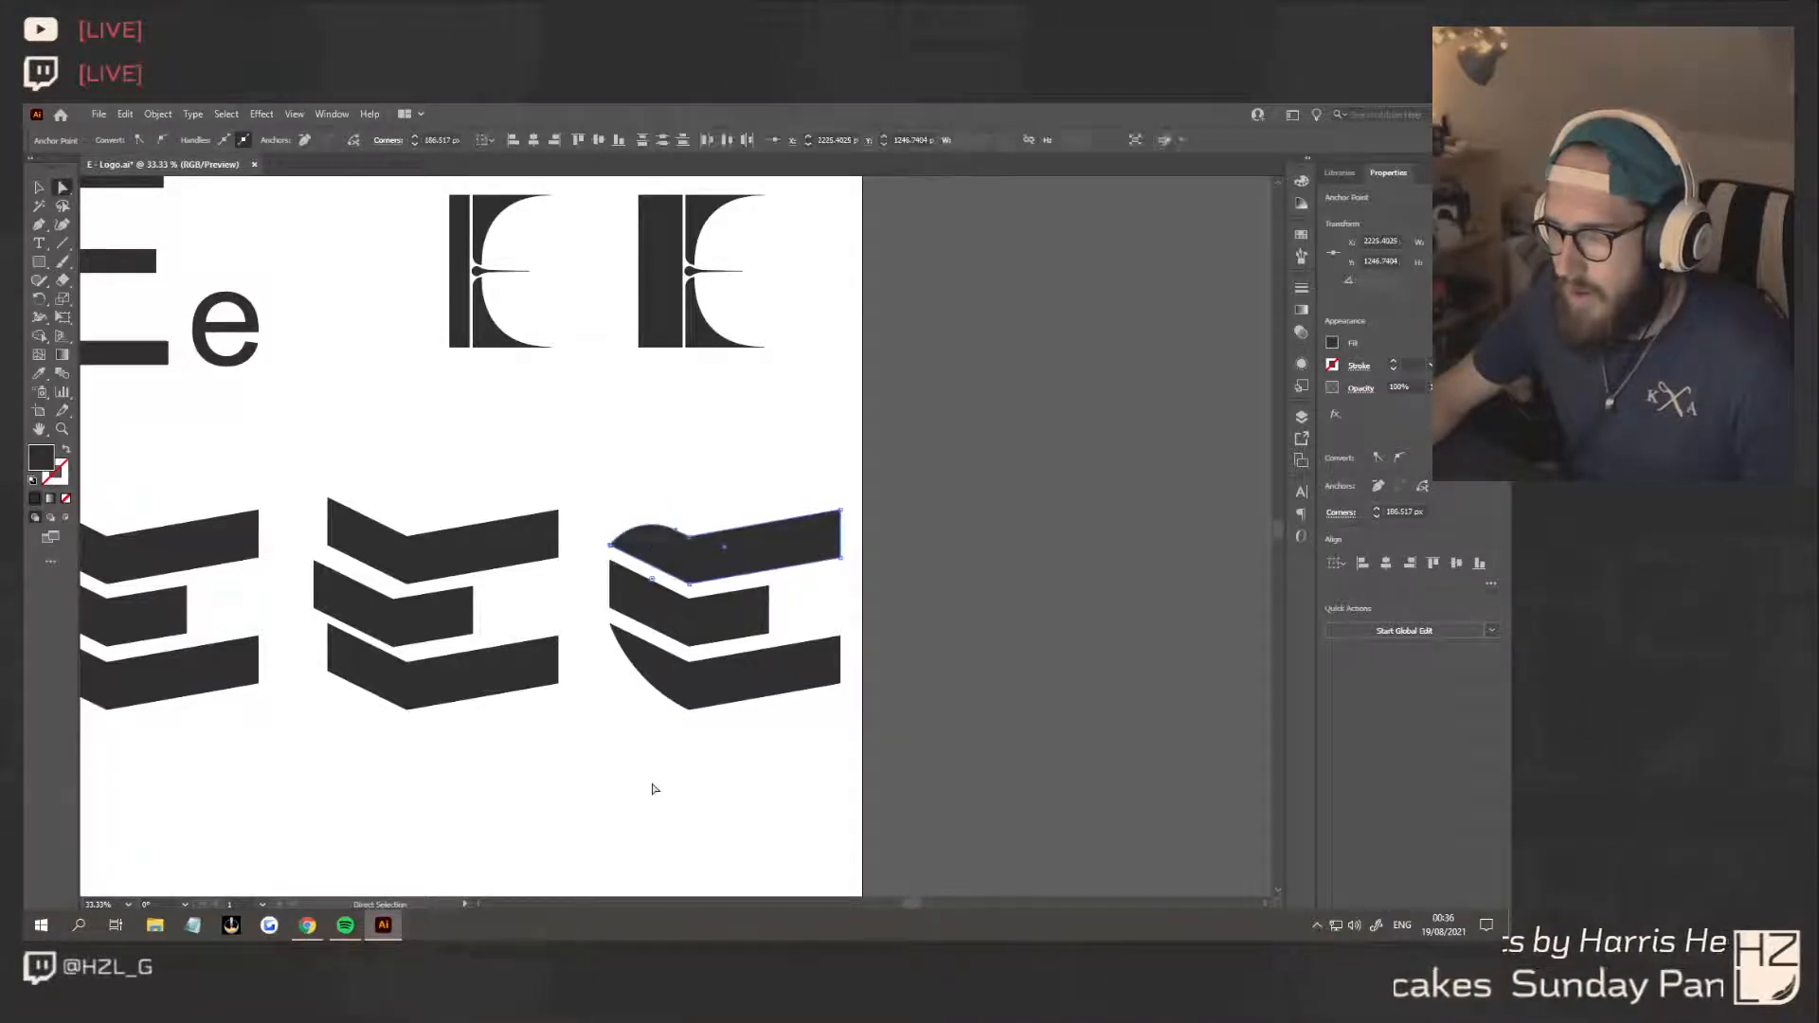
mouse_move(634, 518)
left_mouse_down()
mouse_move(654, 522)
mouse_move(657, 817)
mouse_move(664, 521)
mouse_move(638, 524)
left_mouse_up()
key("ctrl+z")
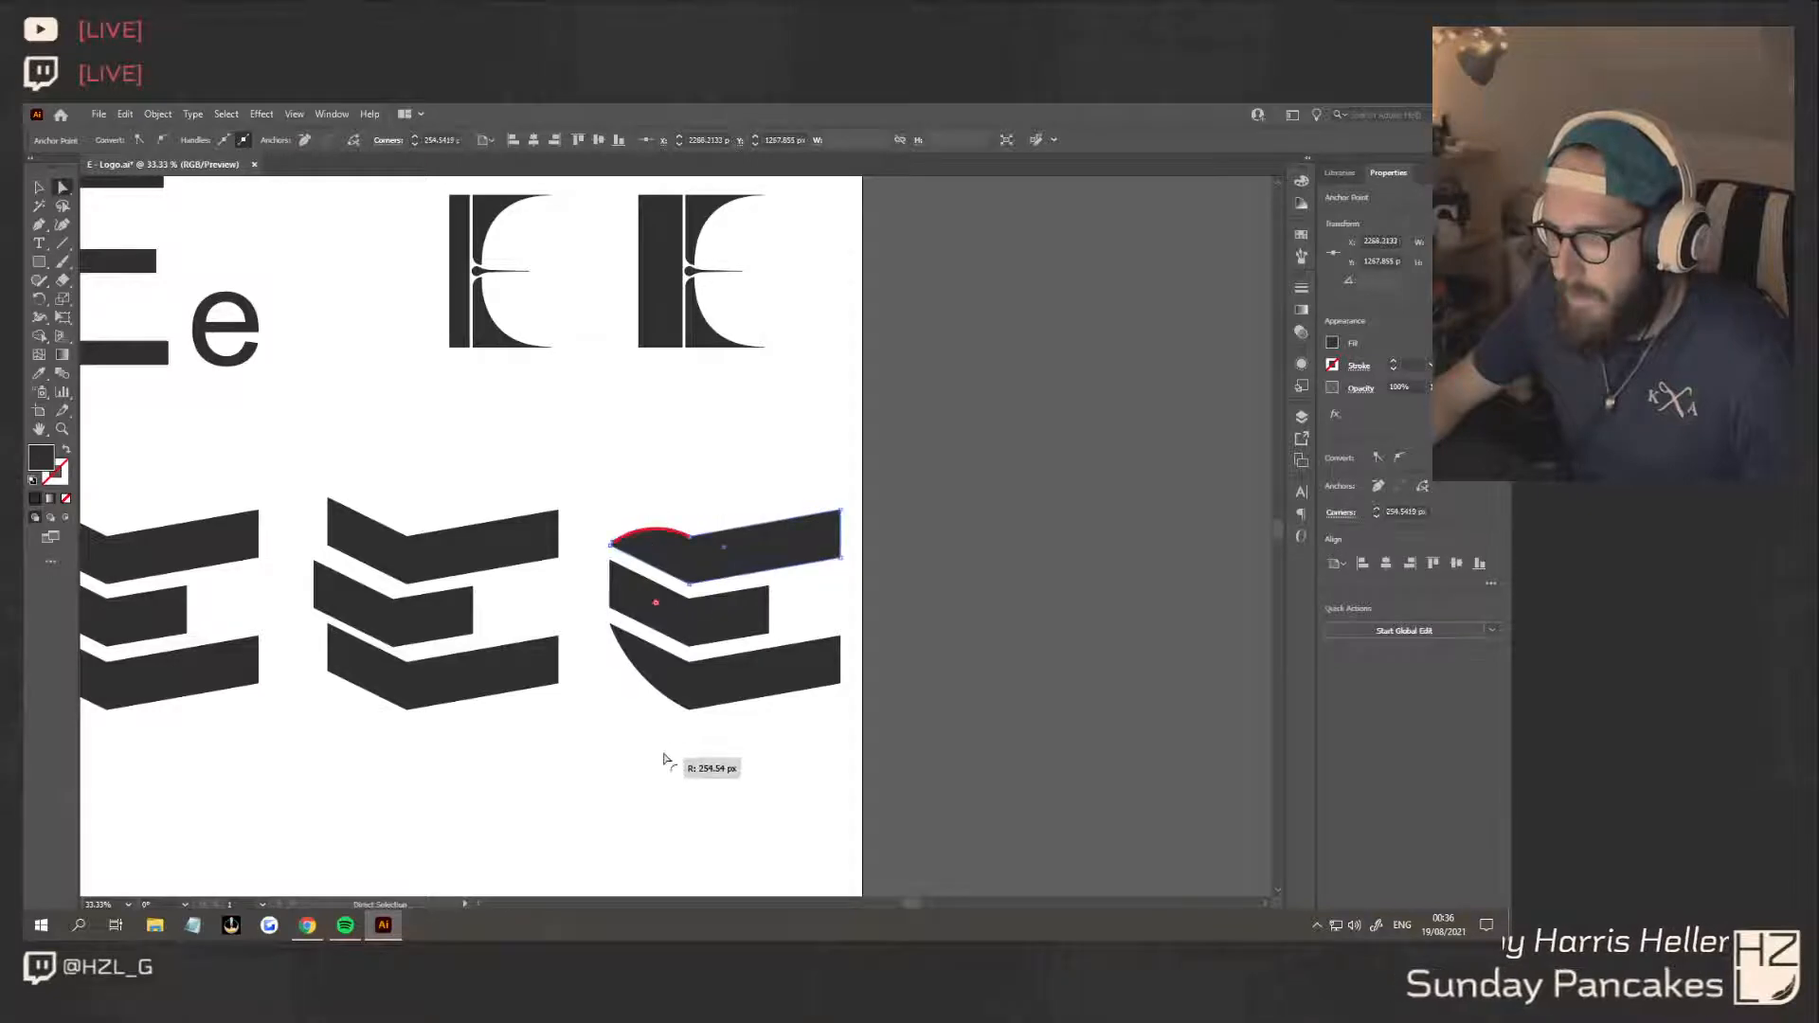
left_click(682, 796)
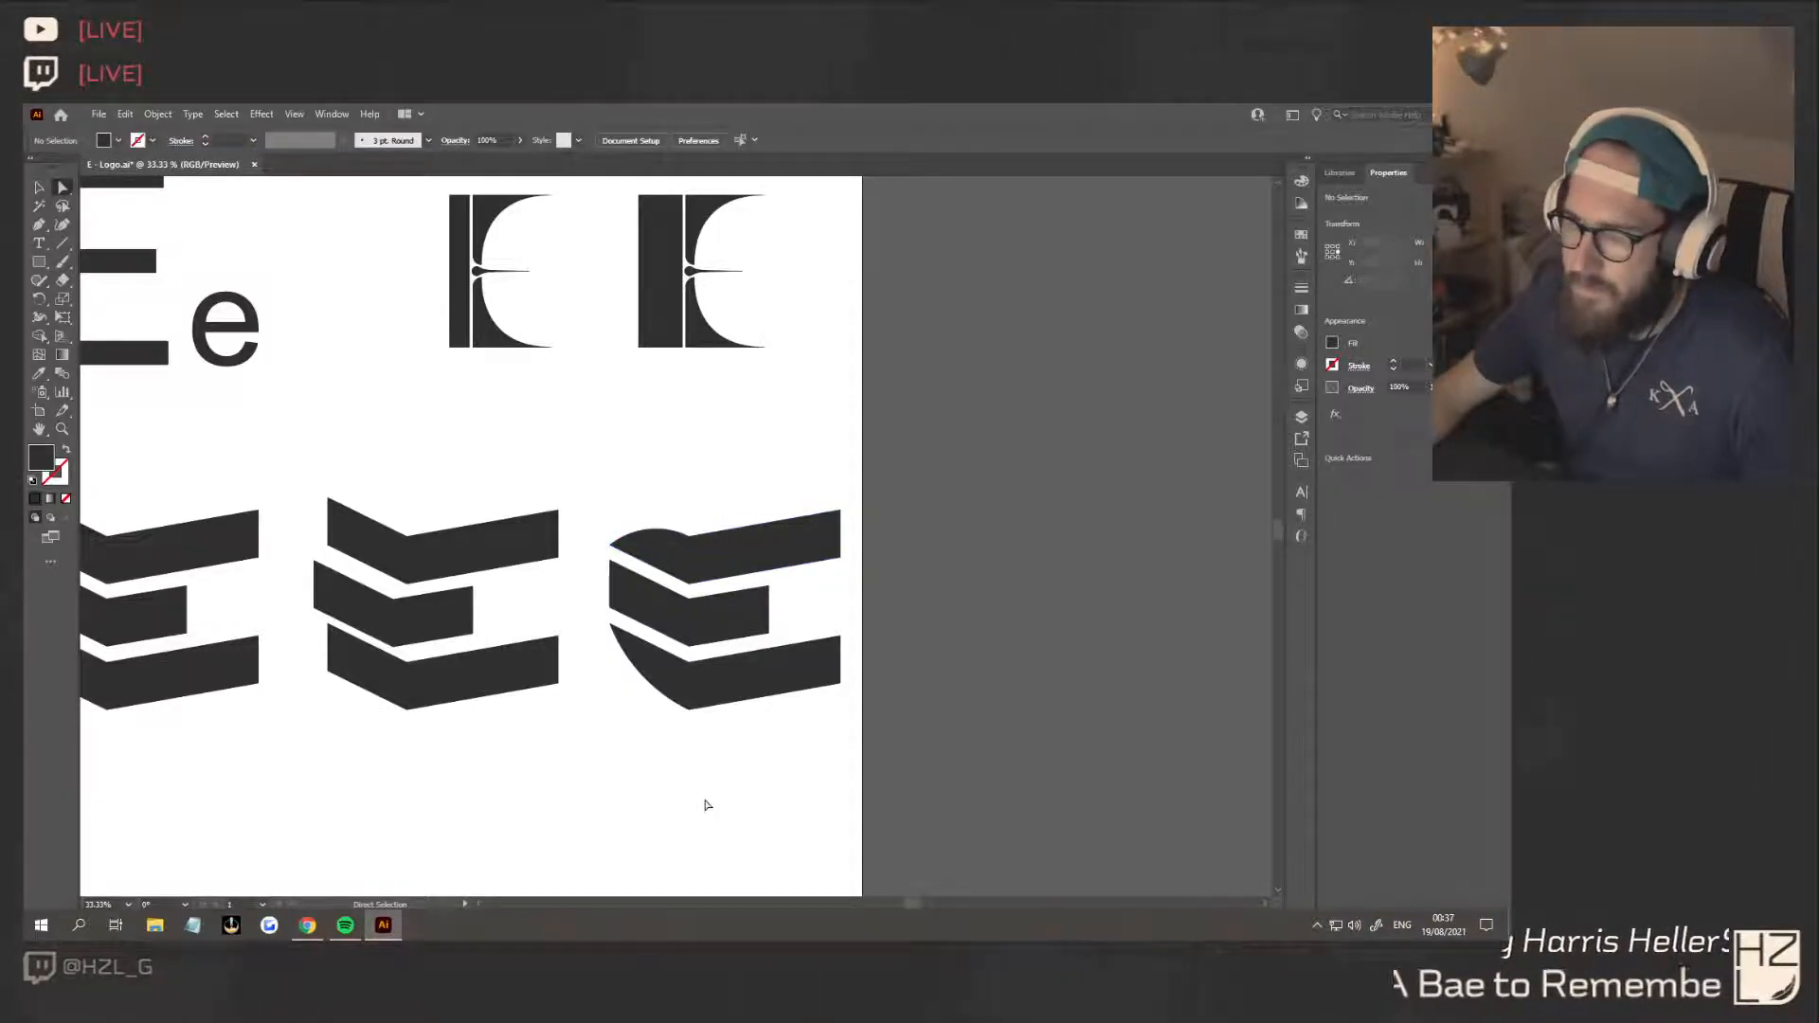
Try rounding the inner right corners of the third E's top and bottom chevrons together into long tapering curves
left_click(843, 641)
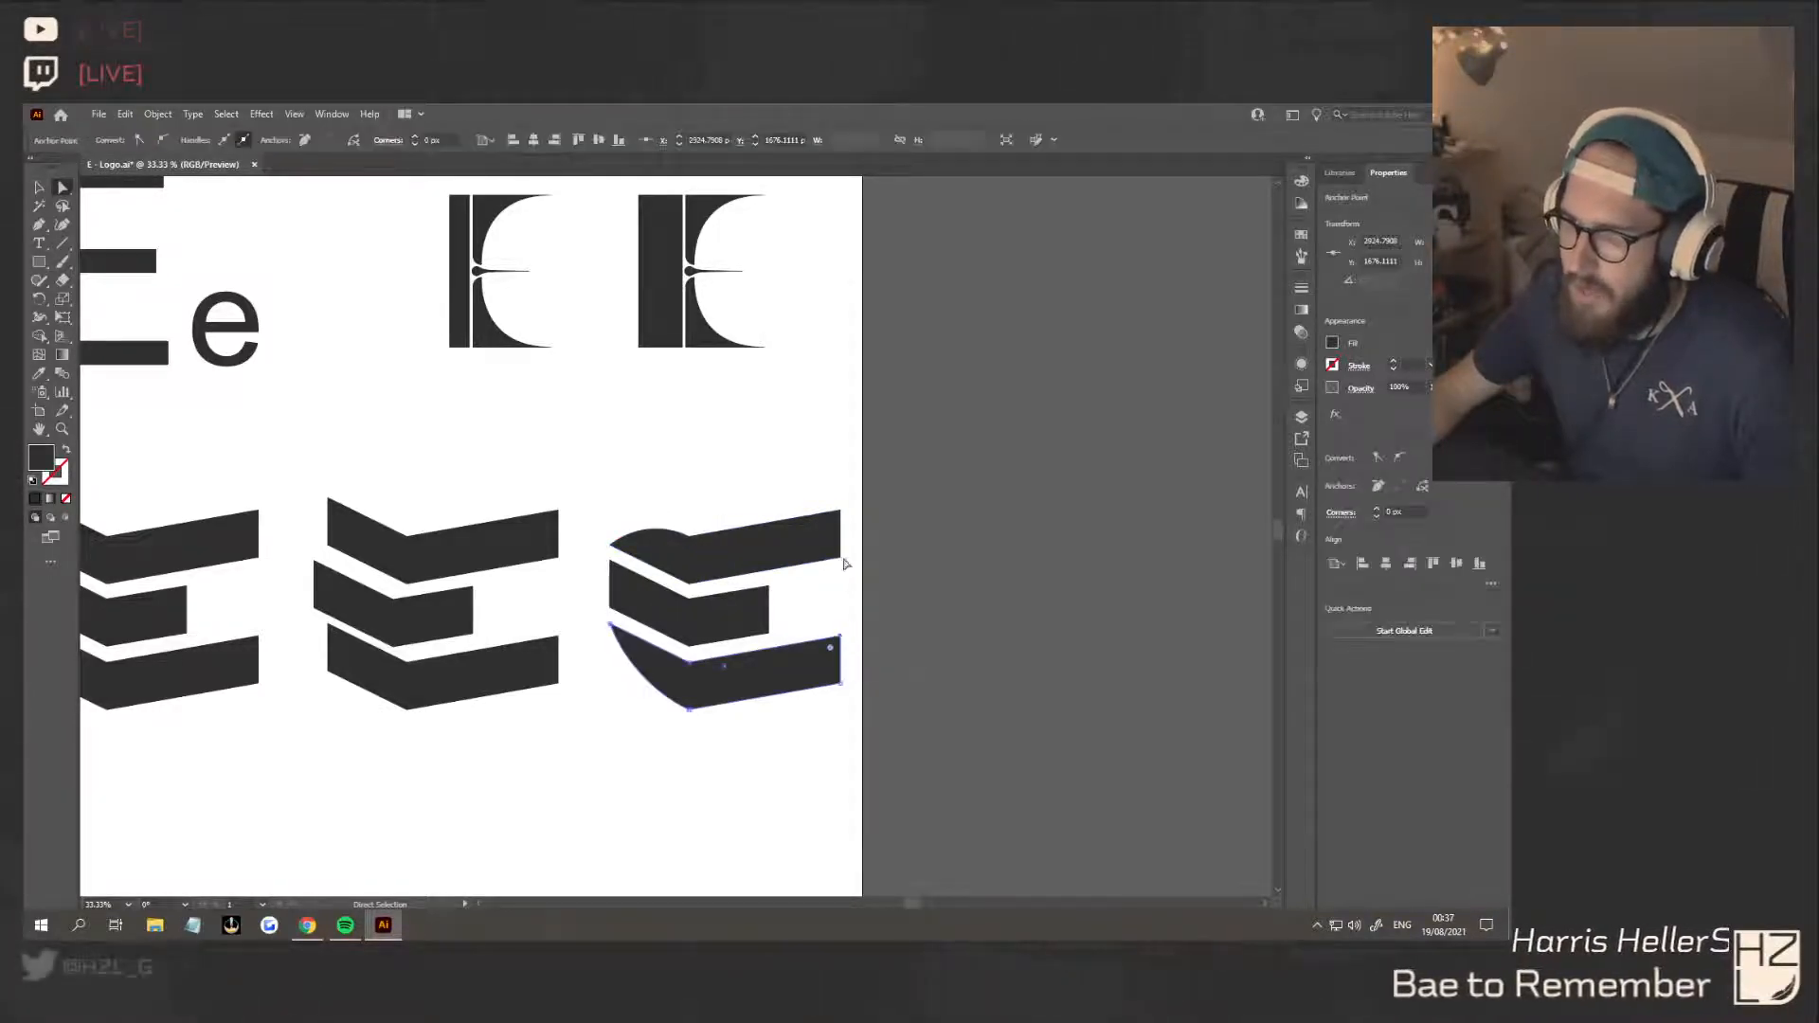
left_click(839, 565, "shift")
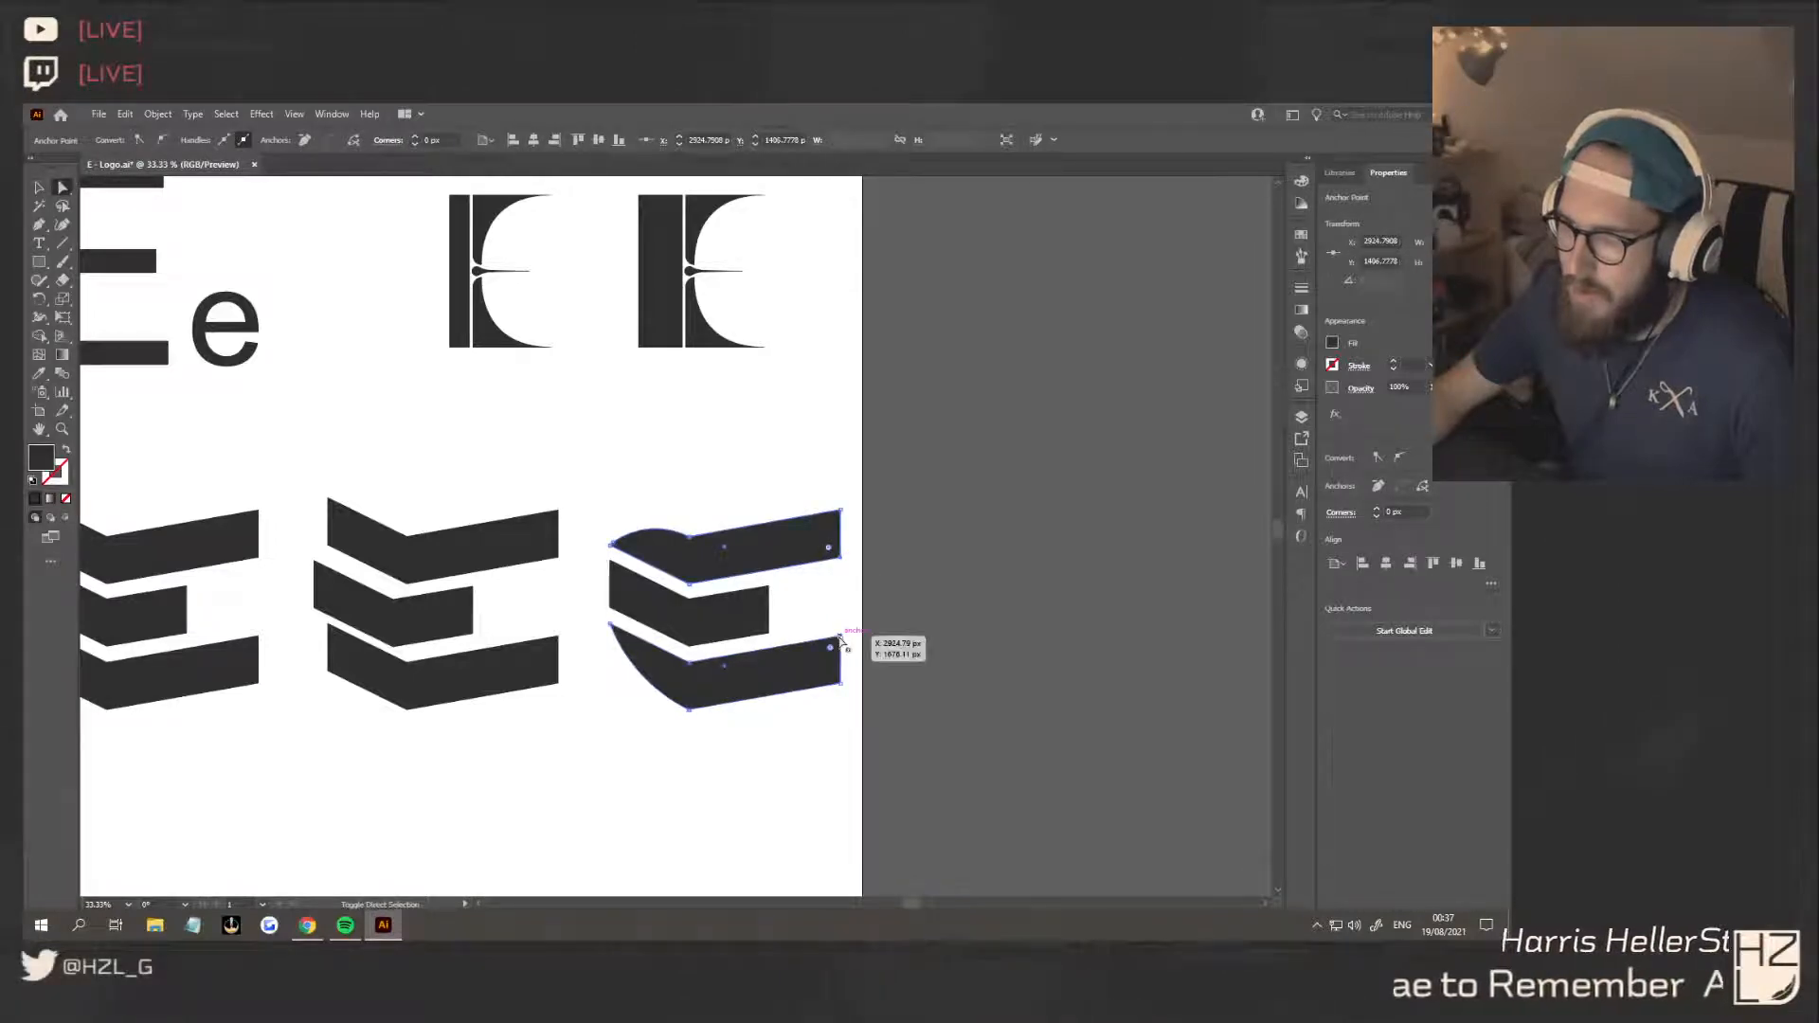
left_click_drag(842, 640, 766, 748)
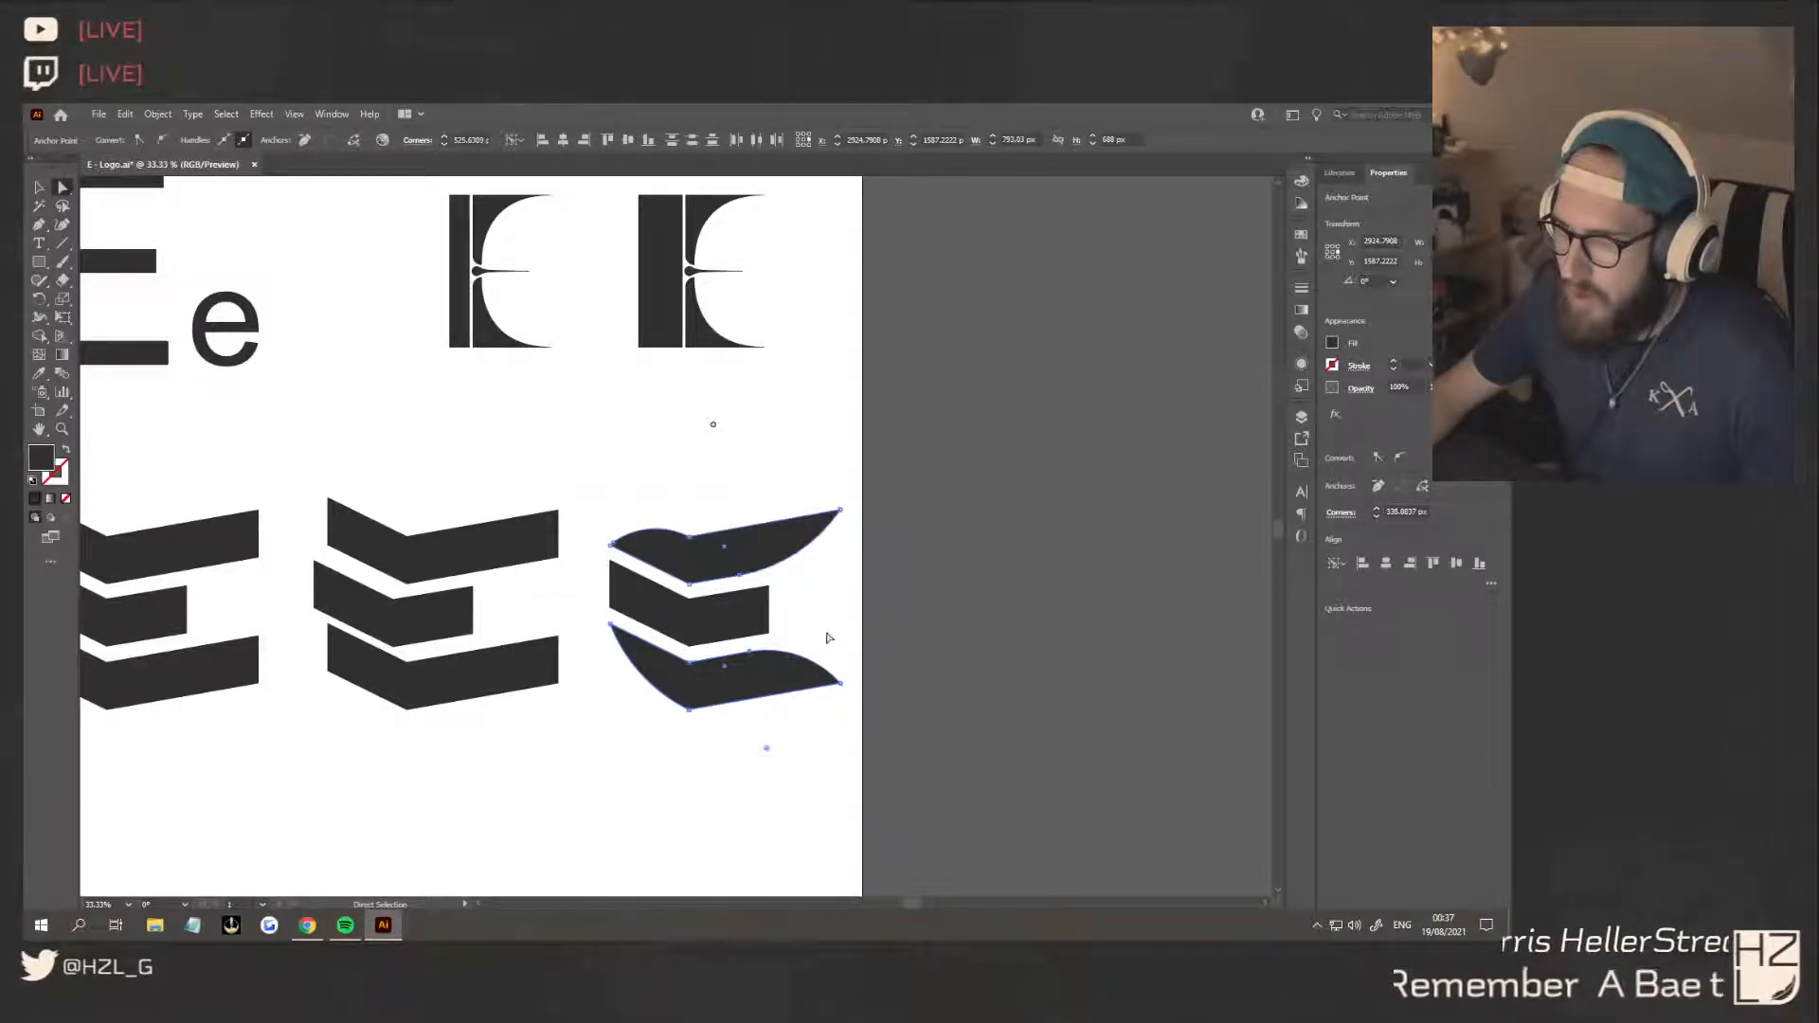
left_click(831, 698)
scroll(755, 794, "down", 3)
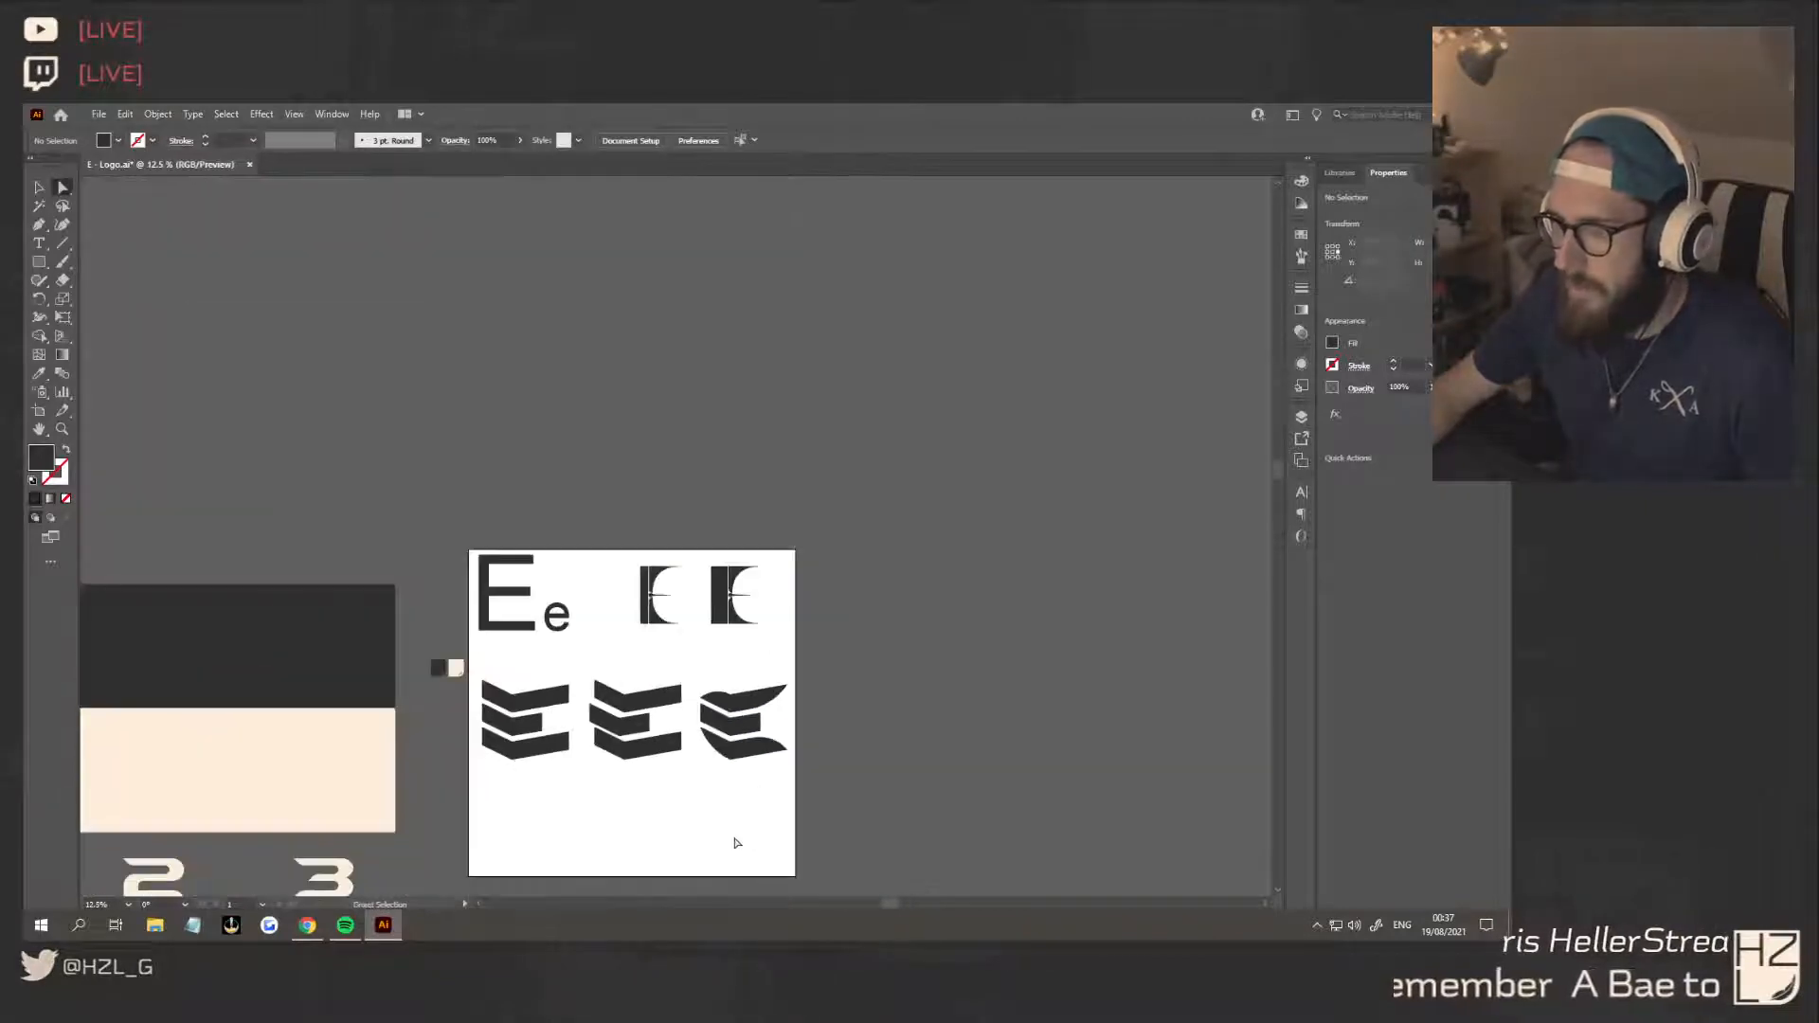
Undo the third E's corner rounding and point moves back to plain straight-edged chevrons
key("ctrl+z")
key("ctrl+z")
key("ctrl+z")
key("ctrl+z")
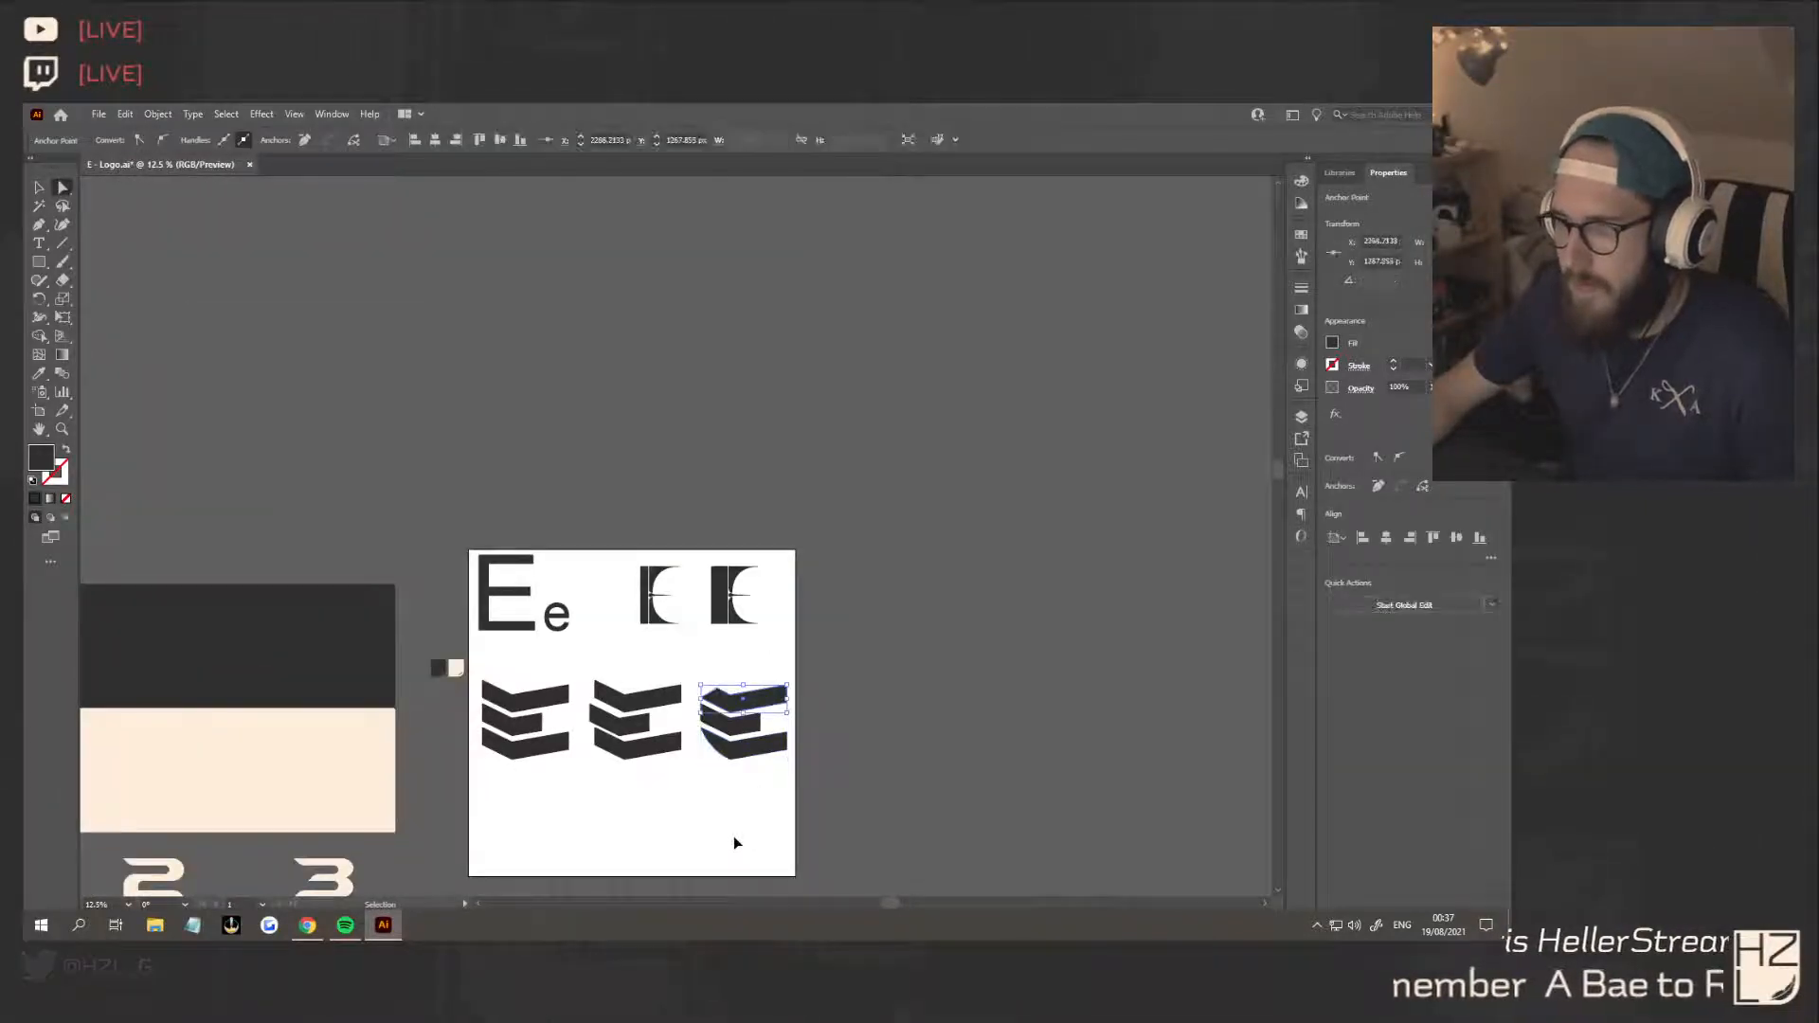
key("ctrl+z")
key("ctrl+z")
key("ctrl+z")
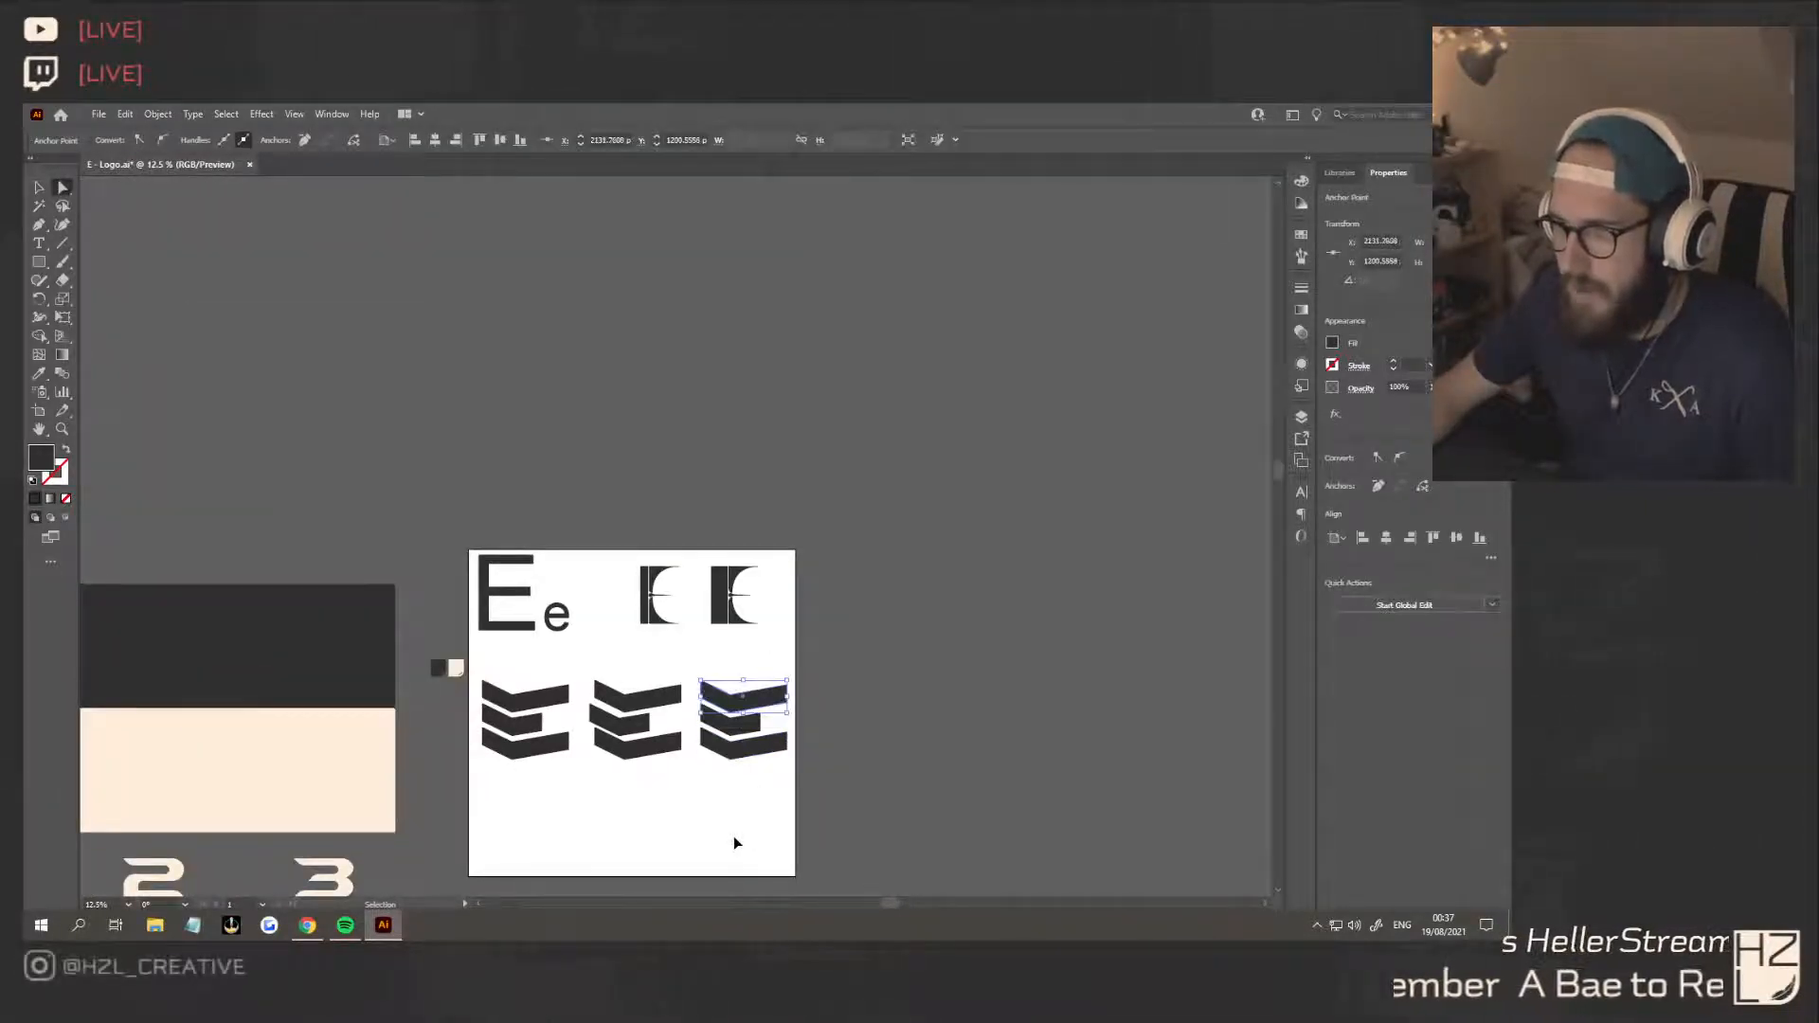
left_click(763, 807)
Round the outer left corners of the third E's bottom and top chevrons, using about 163 px for the bottom one
scroll(763, 806, "up", 3)
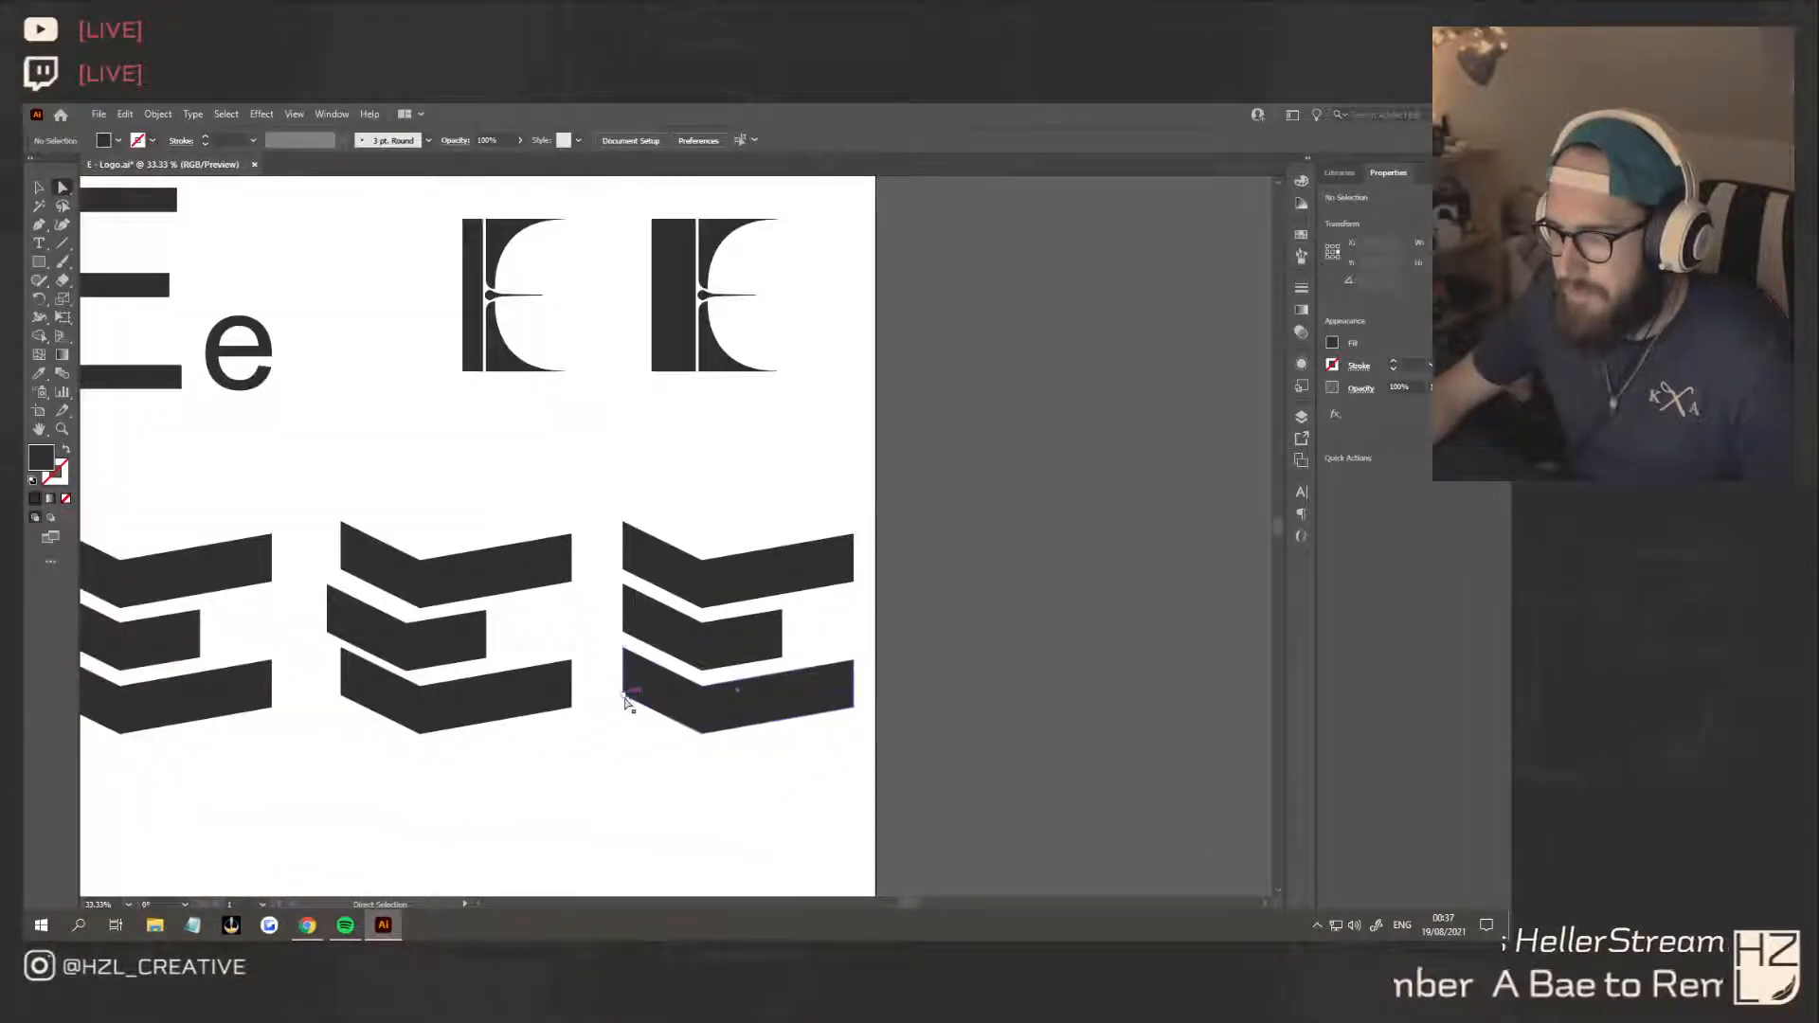
left_click(623, 696)
left_click_drag(637, 688, 847, 589)
left_click(624, 522)
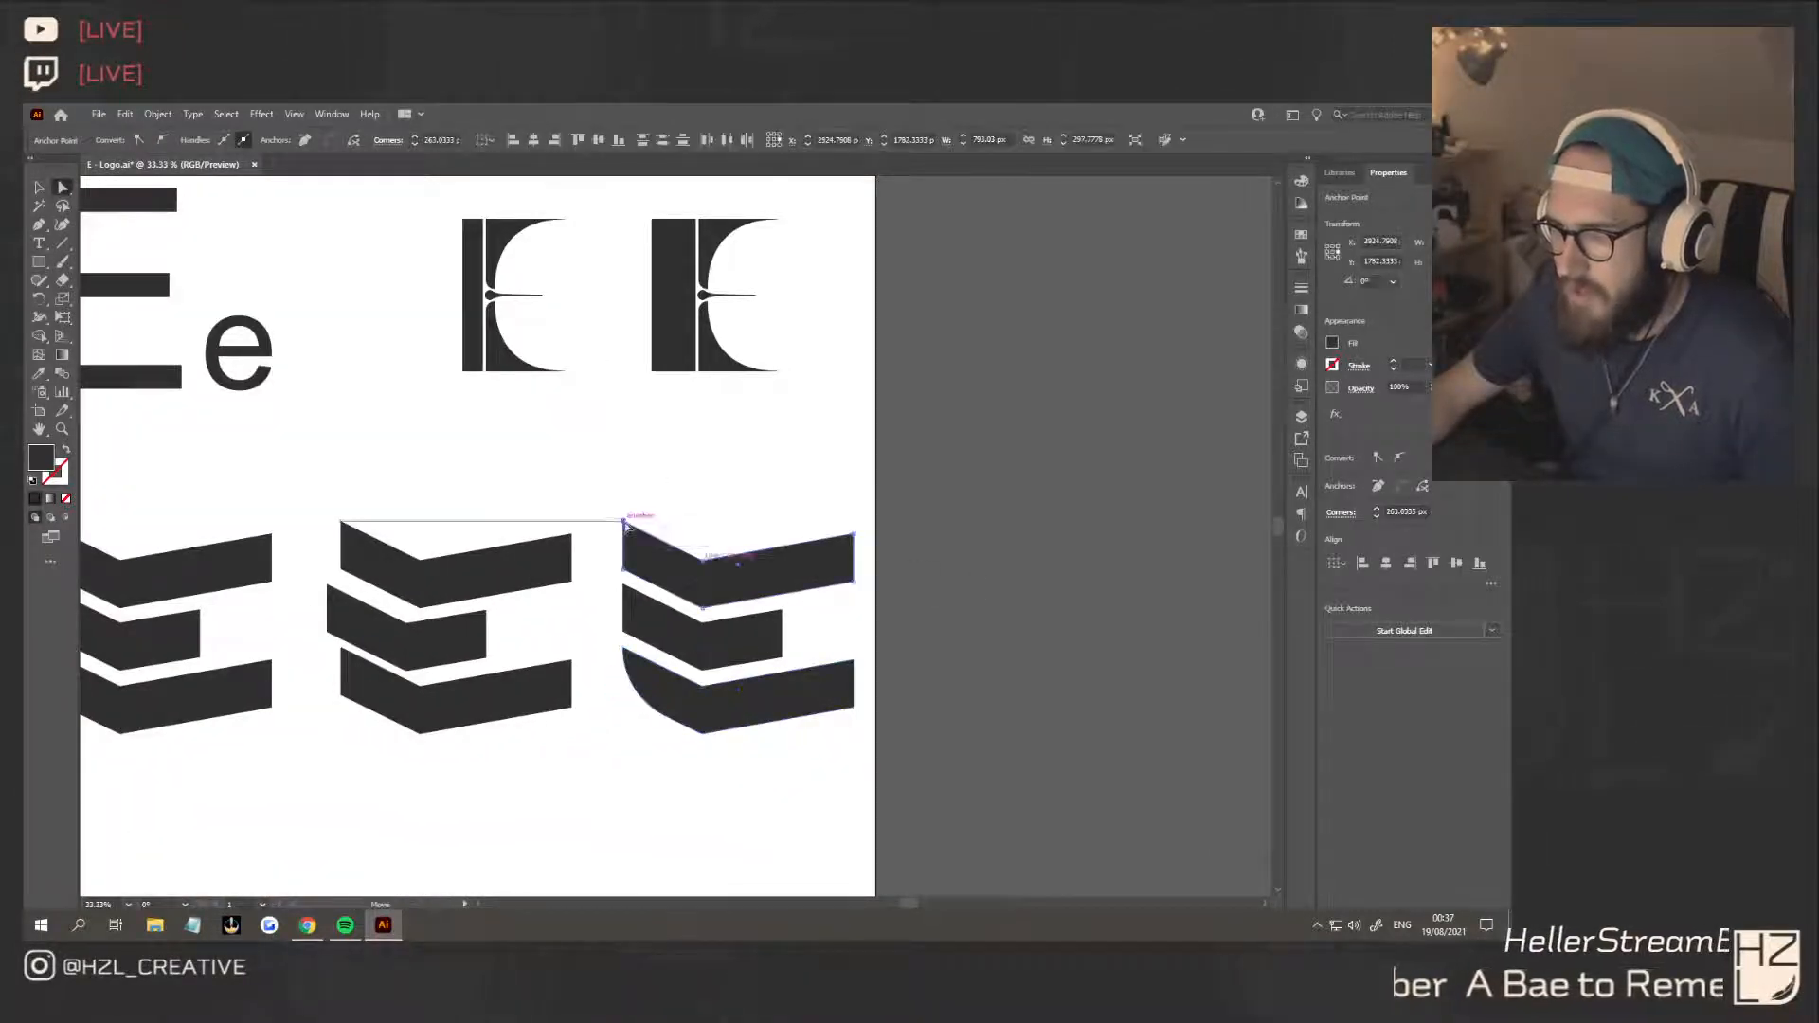
left_click_drag(632, 536, 814, 729)
Round the inner right corners of the third E's top and bottom chevrons, using about 137 px for the top one
left_click(856, 581)
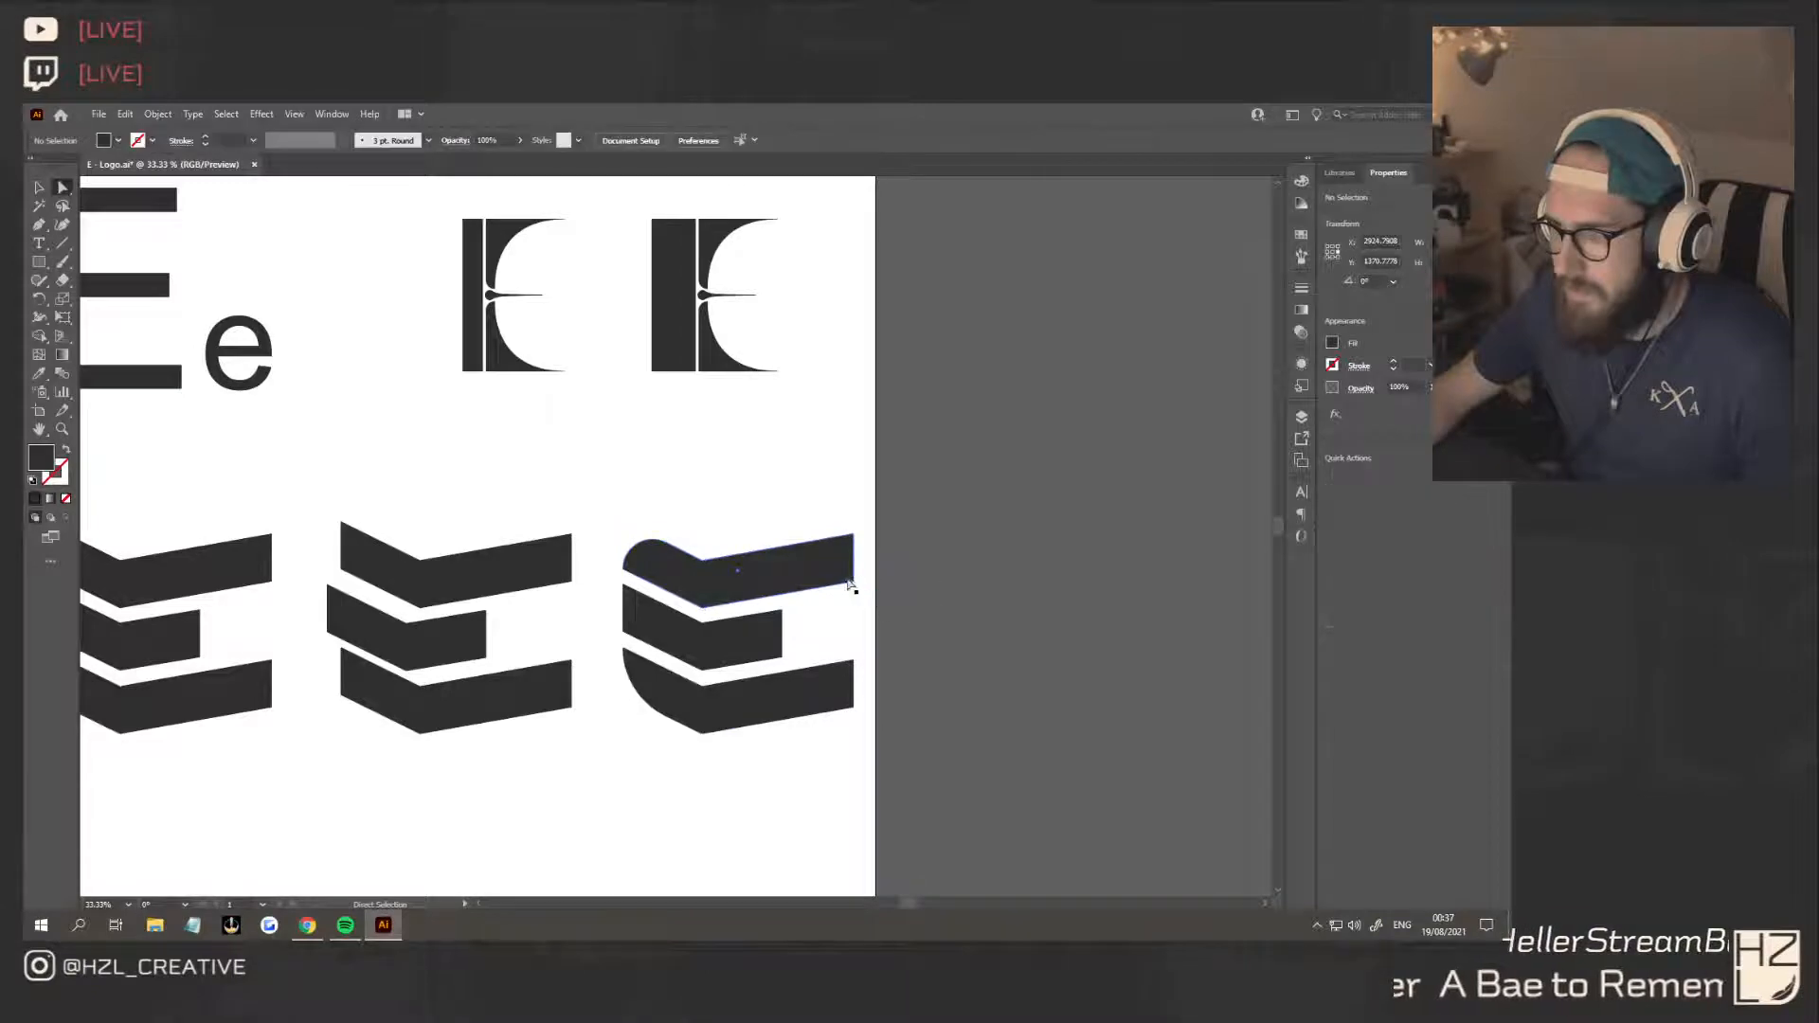
left_click(844, 576)
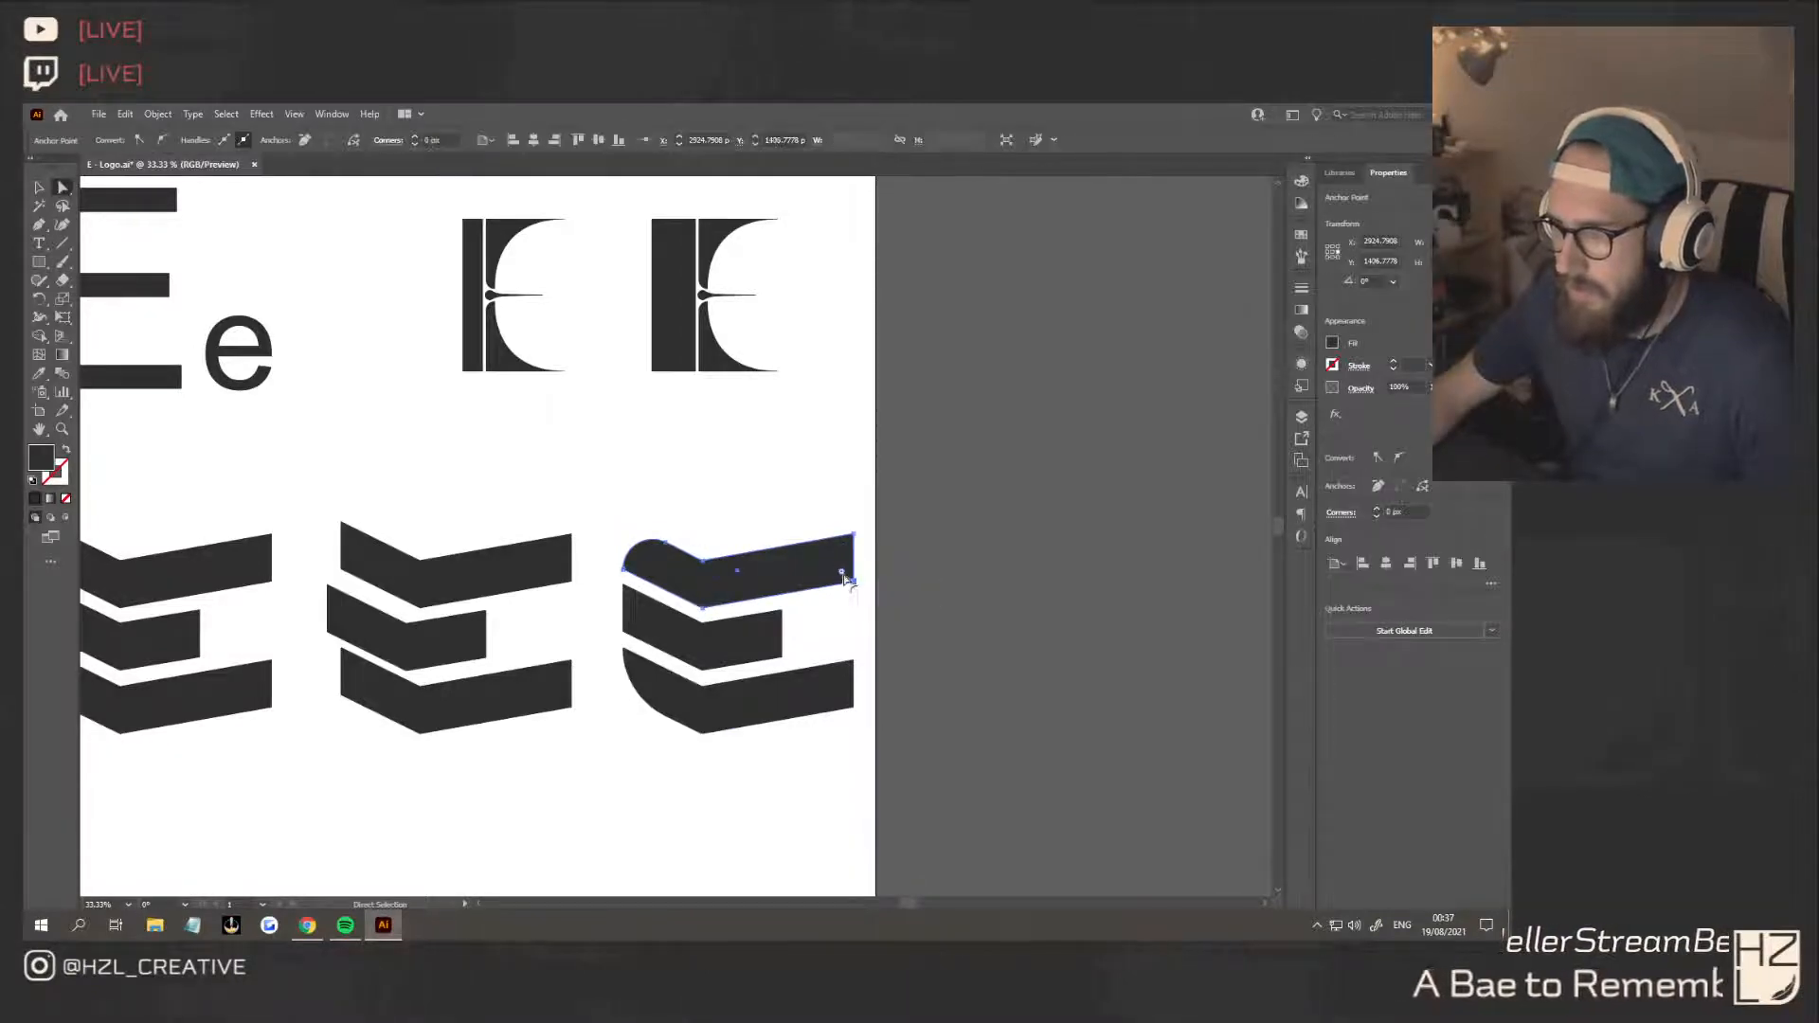
left_click_drag(843, 574, 801, 567)
left_click(854, 664)
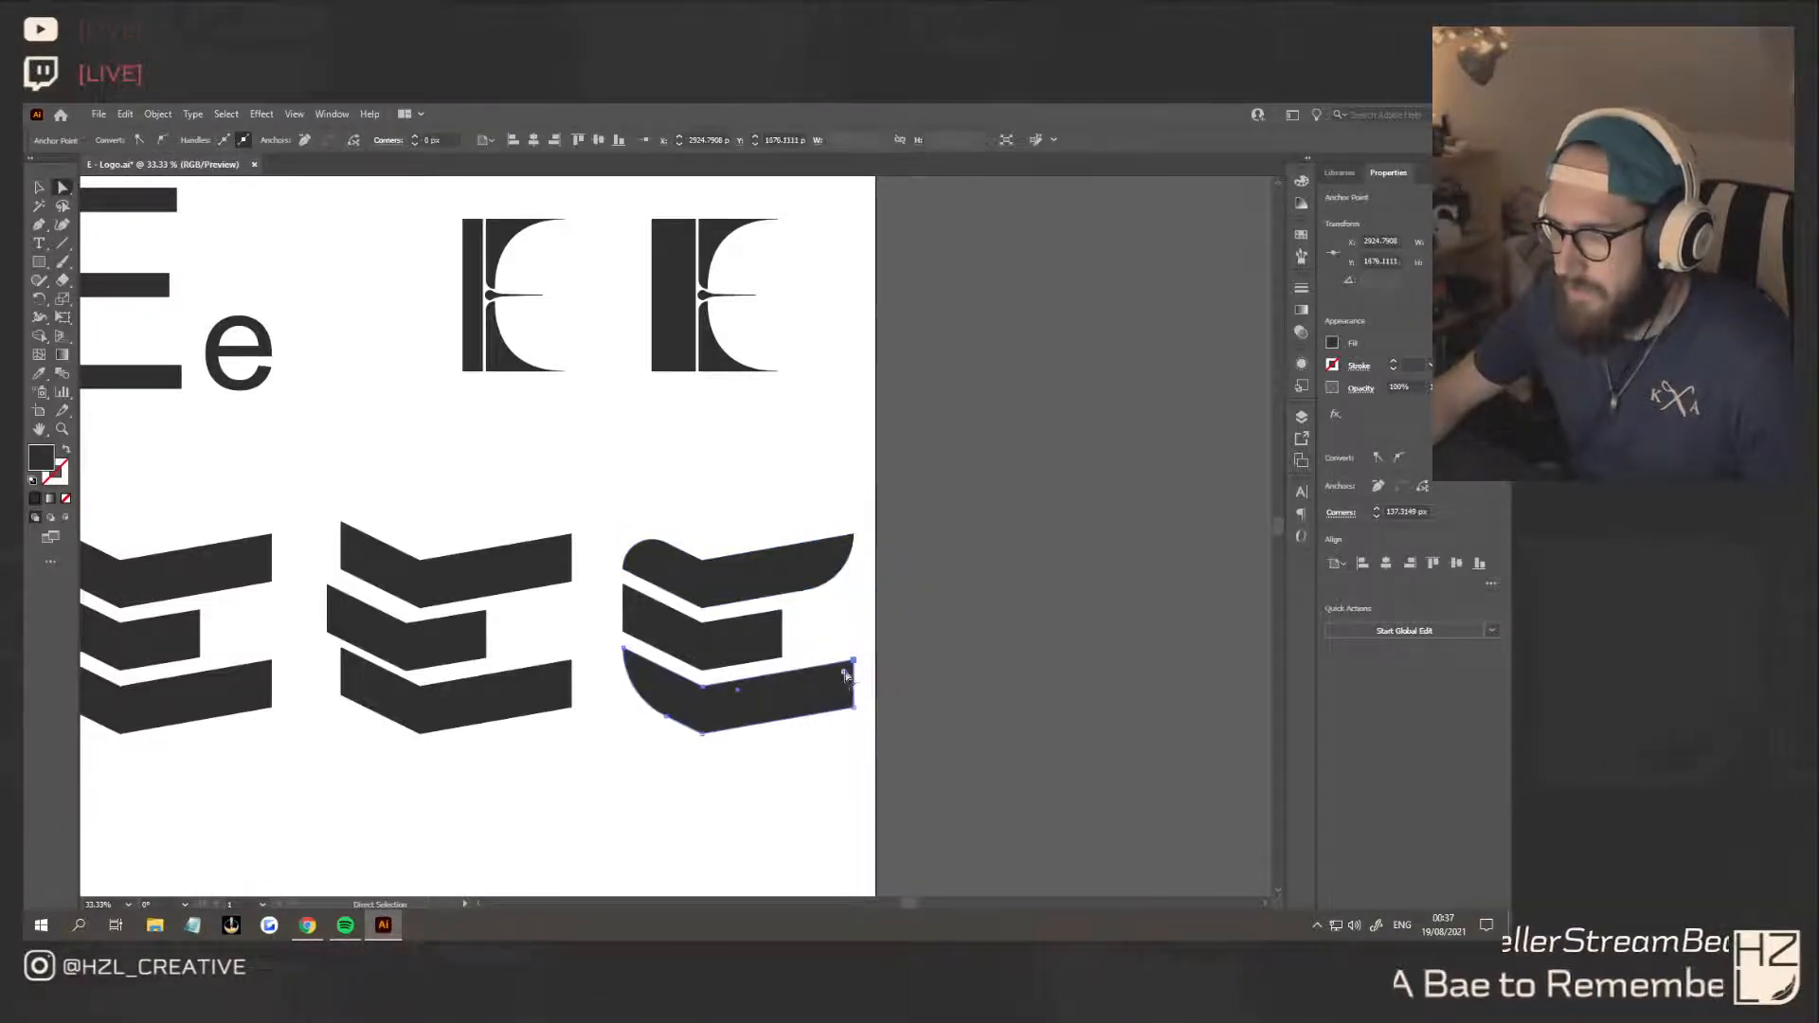
left_click_drag(846, 675, 826, 690)
left_click(698, 869)
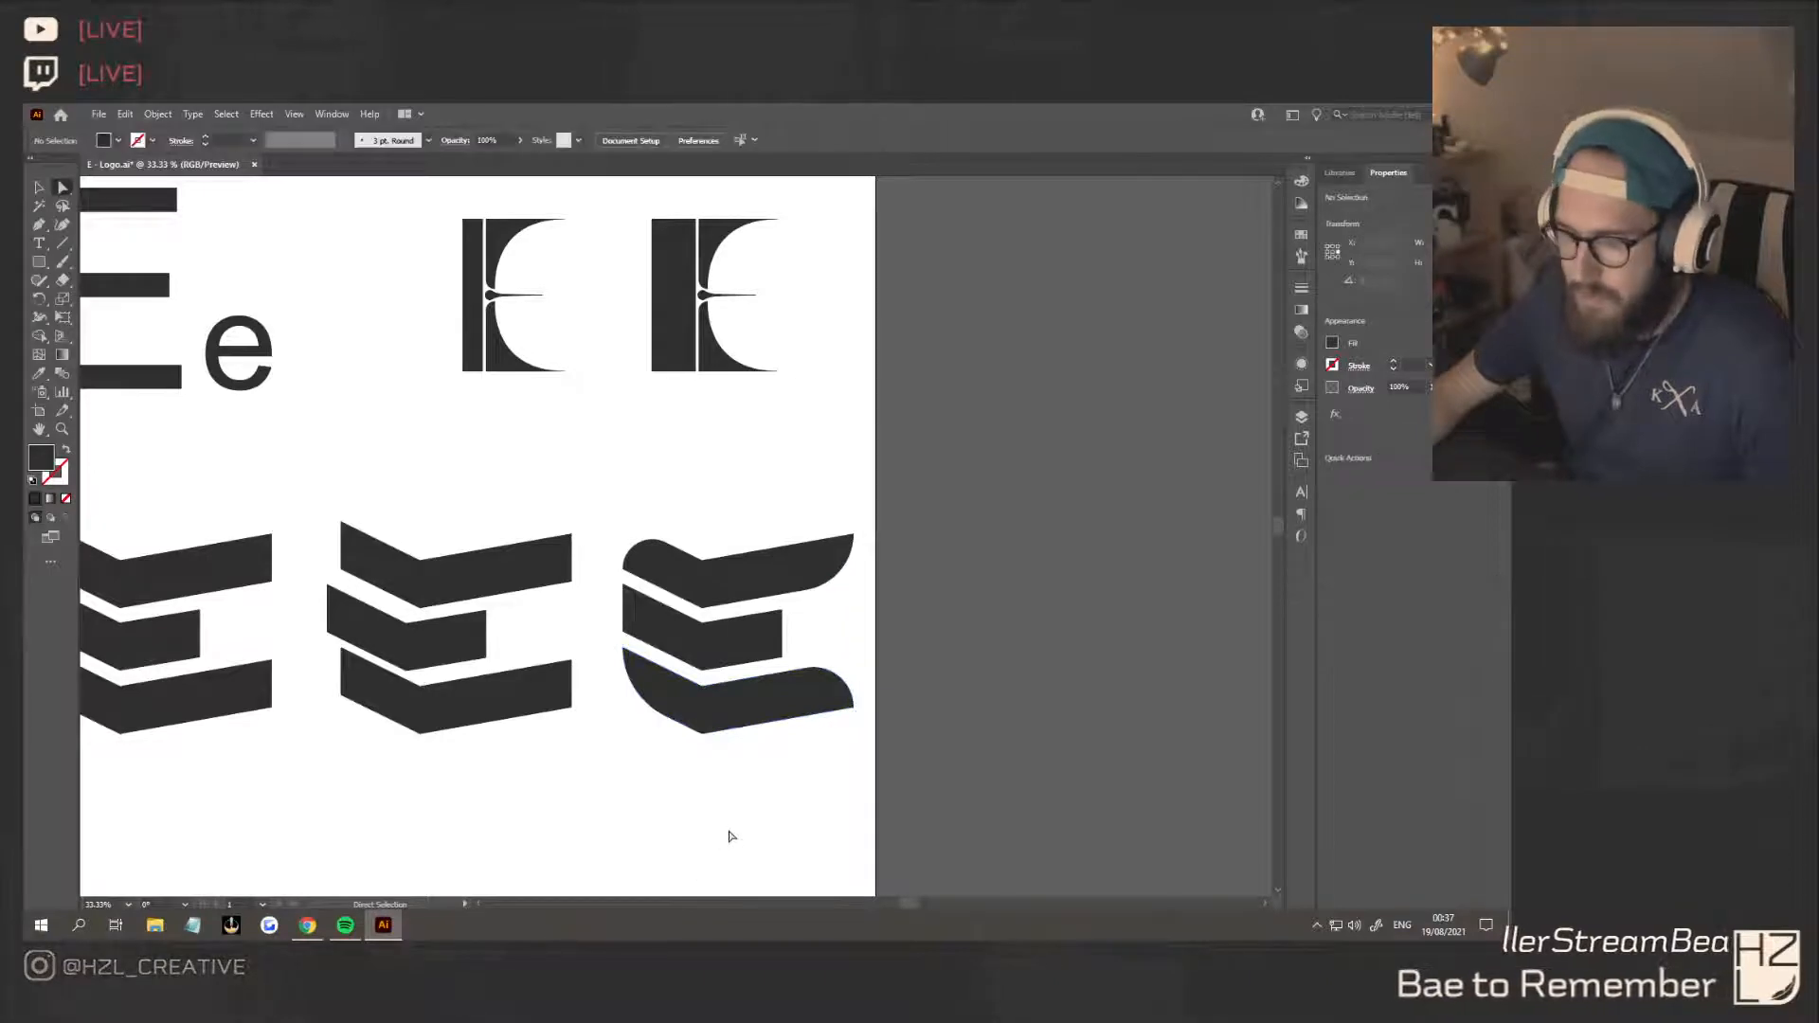
scroll(730, 835, "down", 2, "alt")
scroll(730, 830, "down", 1)
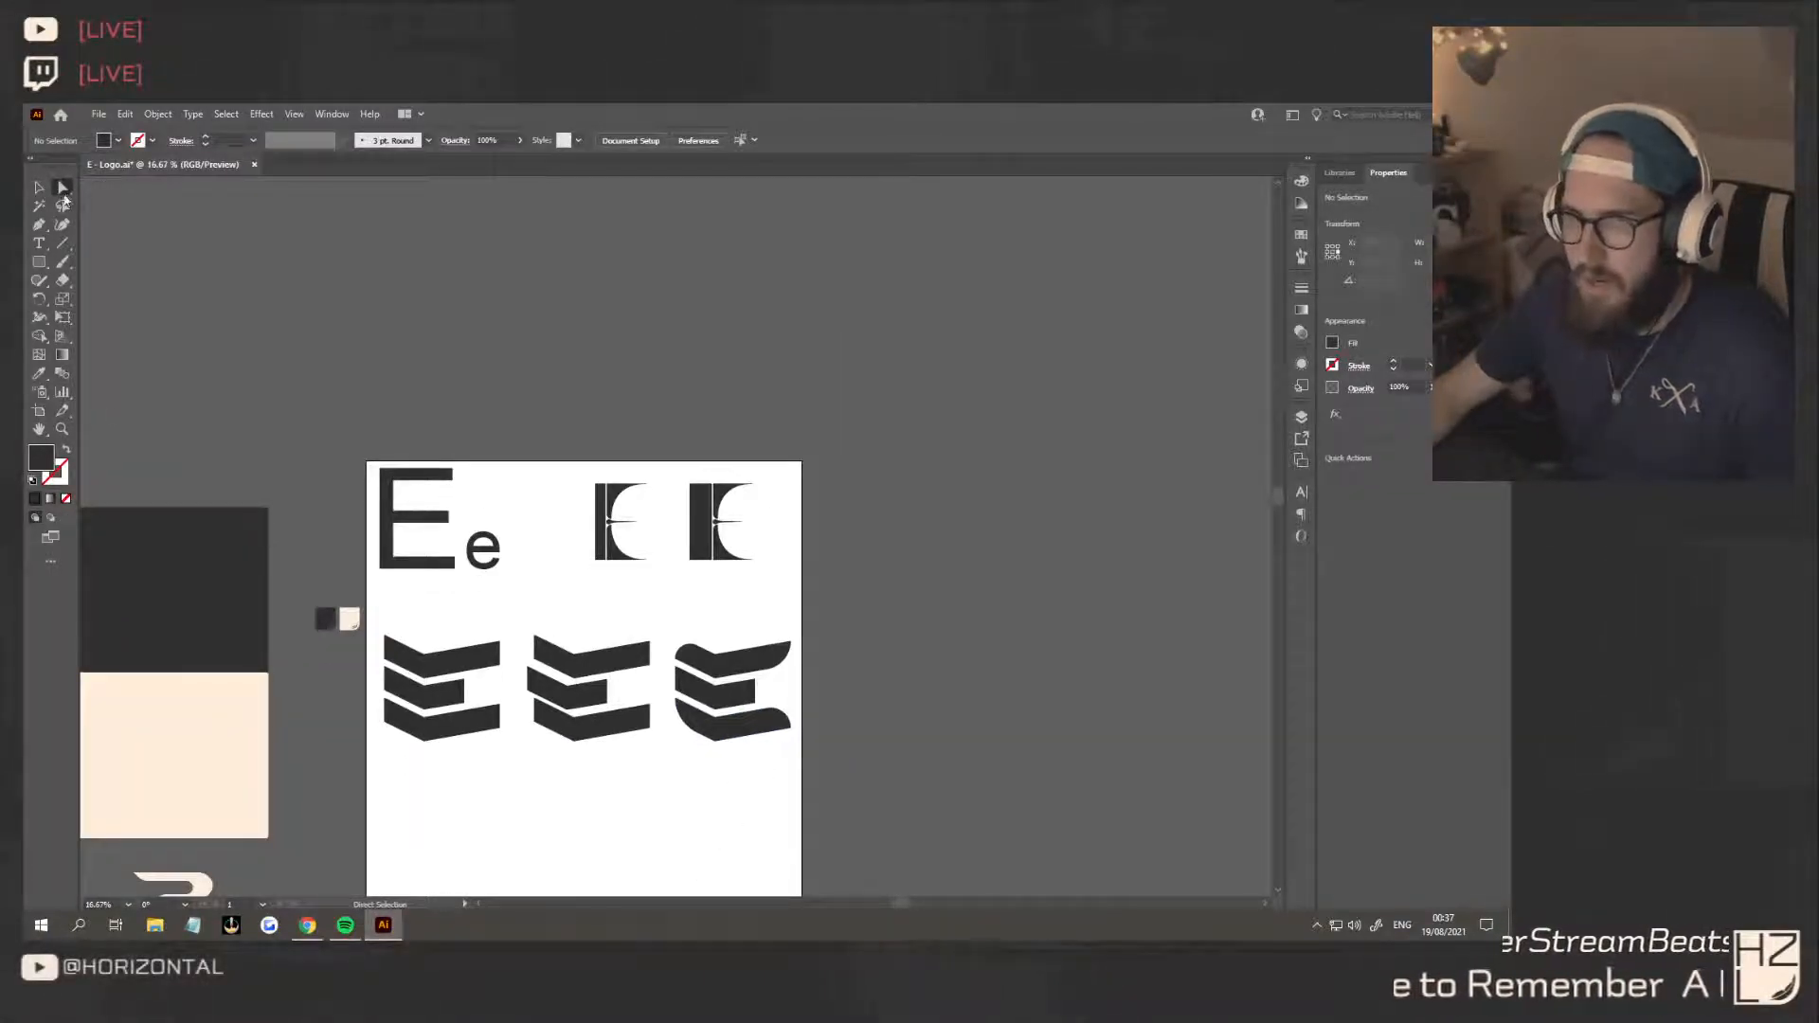
Try shifting the third E's left and bend points slightly to the right, and undo the move
mouse_move(711, 753)
left_mouse_down()
mouse_move(726, 781)
mouse_move(727, 748)
left_mouse_up()
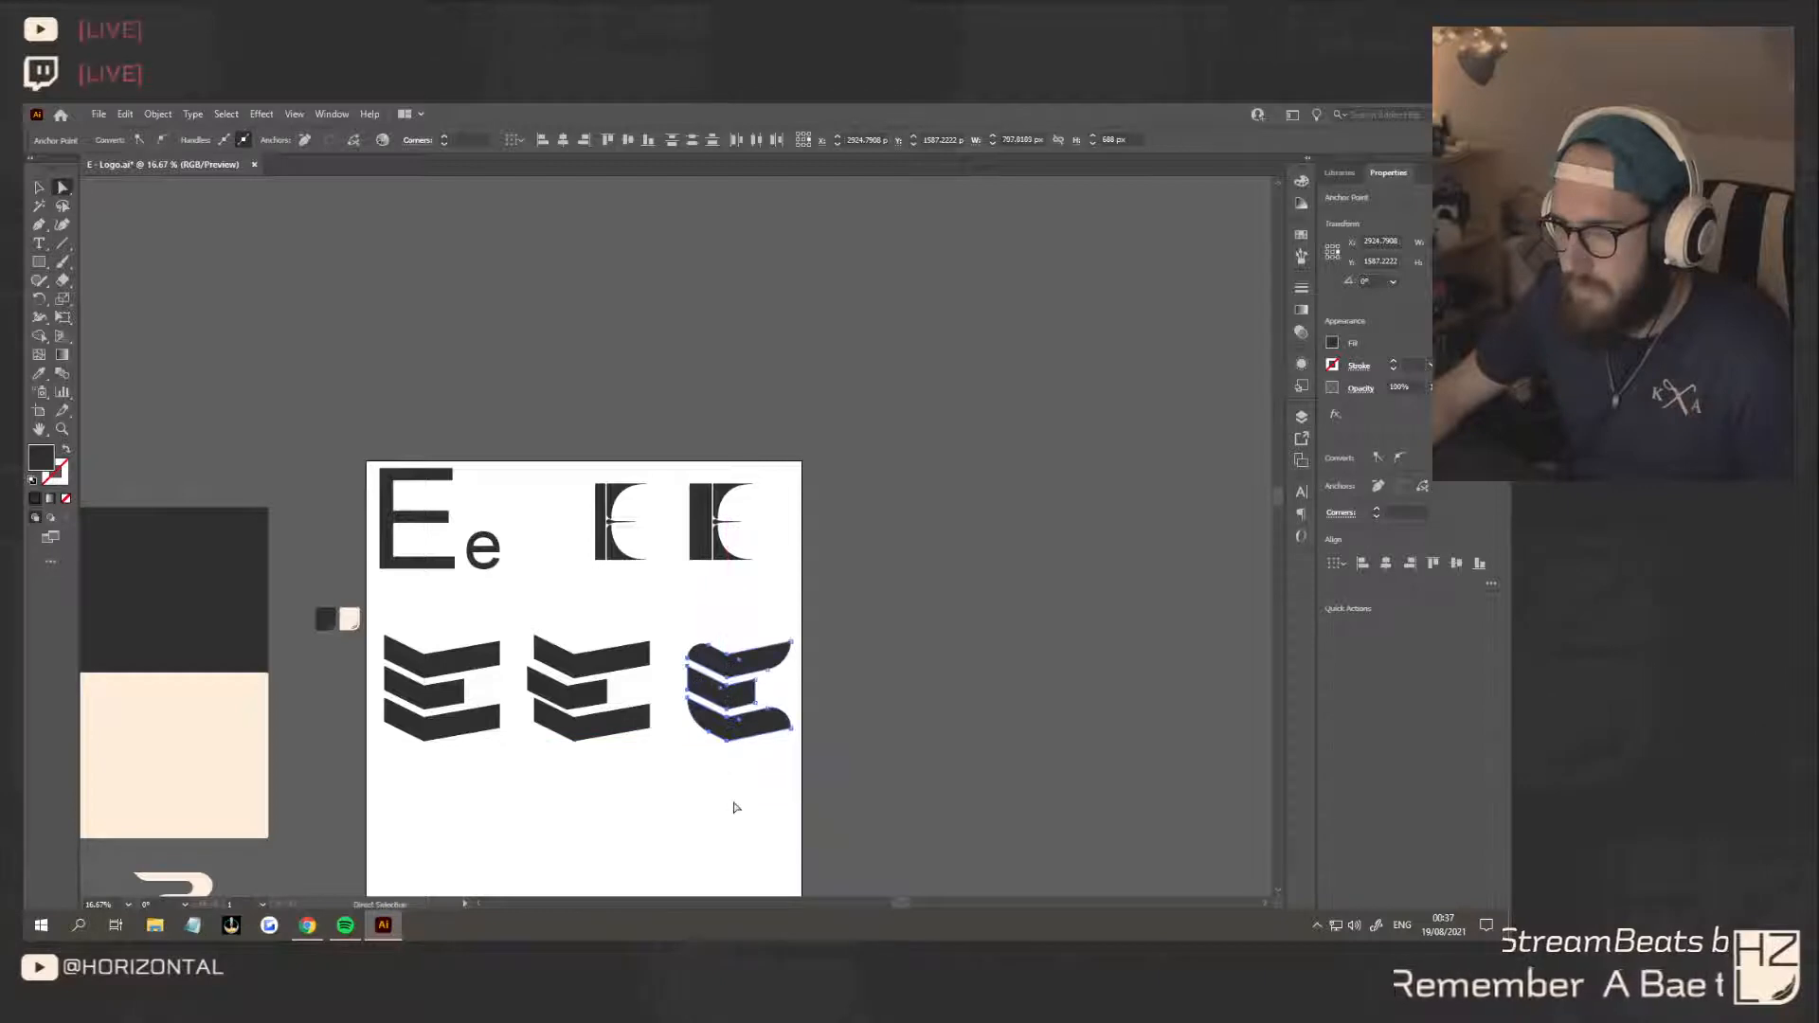
left_click(743, 864)
key("ctrl+z")
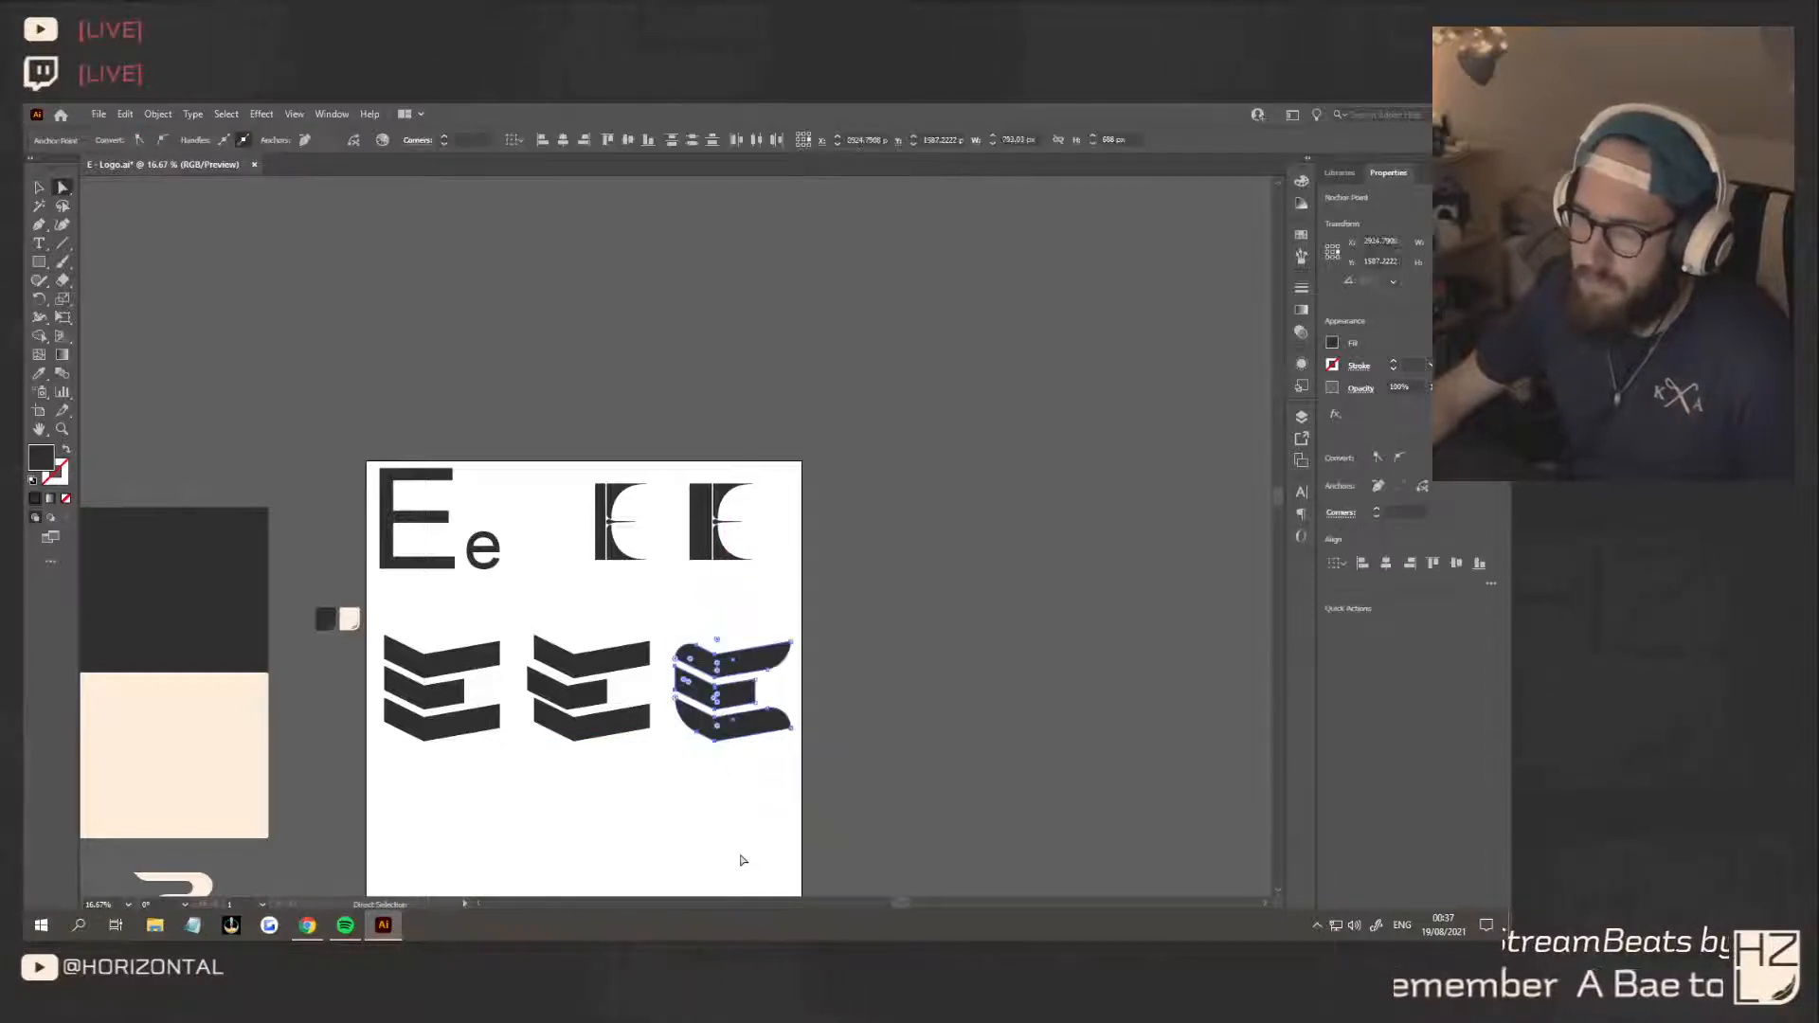
Narrow the third E by moving the left and bend points of all three chevrons horizontally to the right
scroll(755, 826, "up", 6)
scroll(756, 825, "down", 3)
scroll(760, 817, "up", 3)
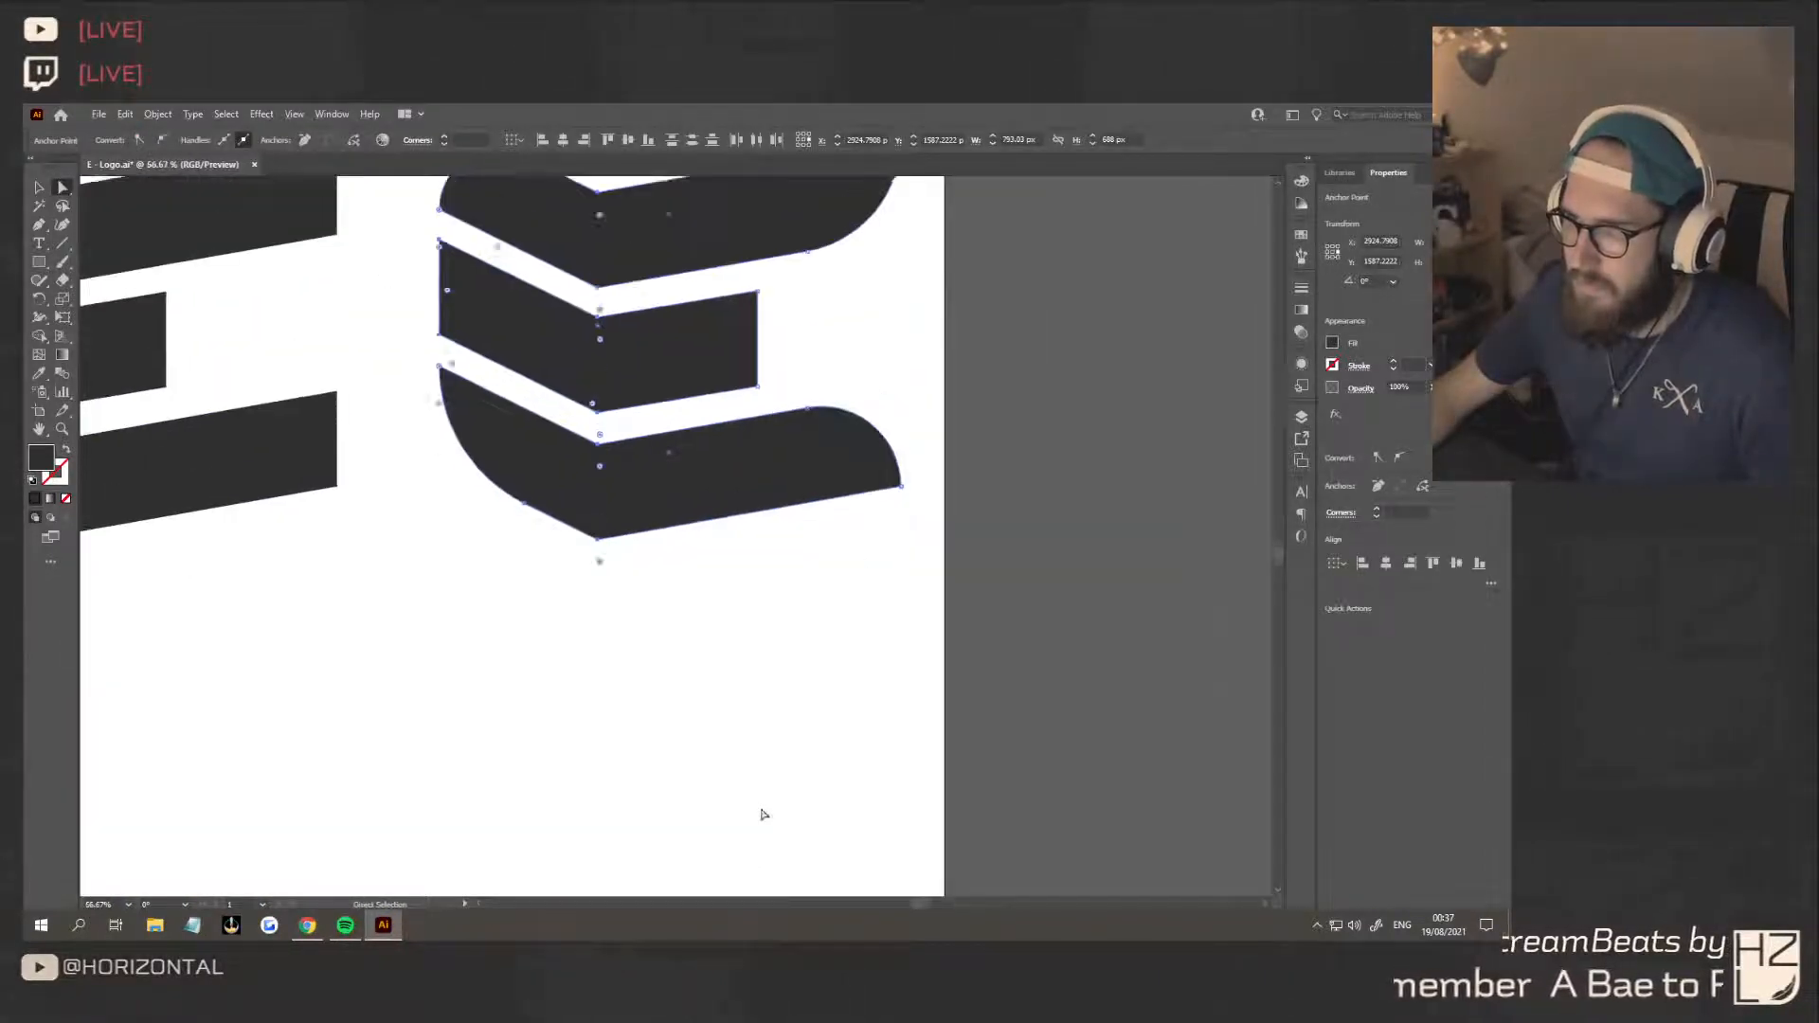
scroll(762, 812, "down", 2)
left_click_drag(599, 692, 669, 684)
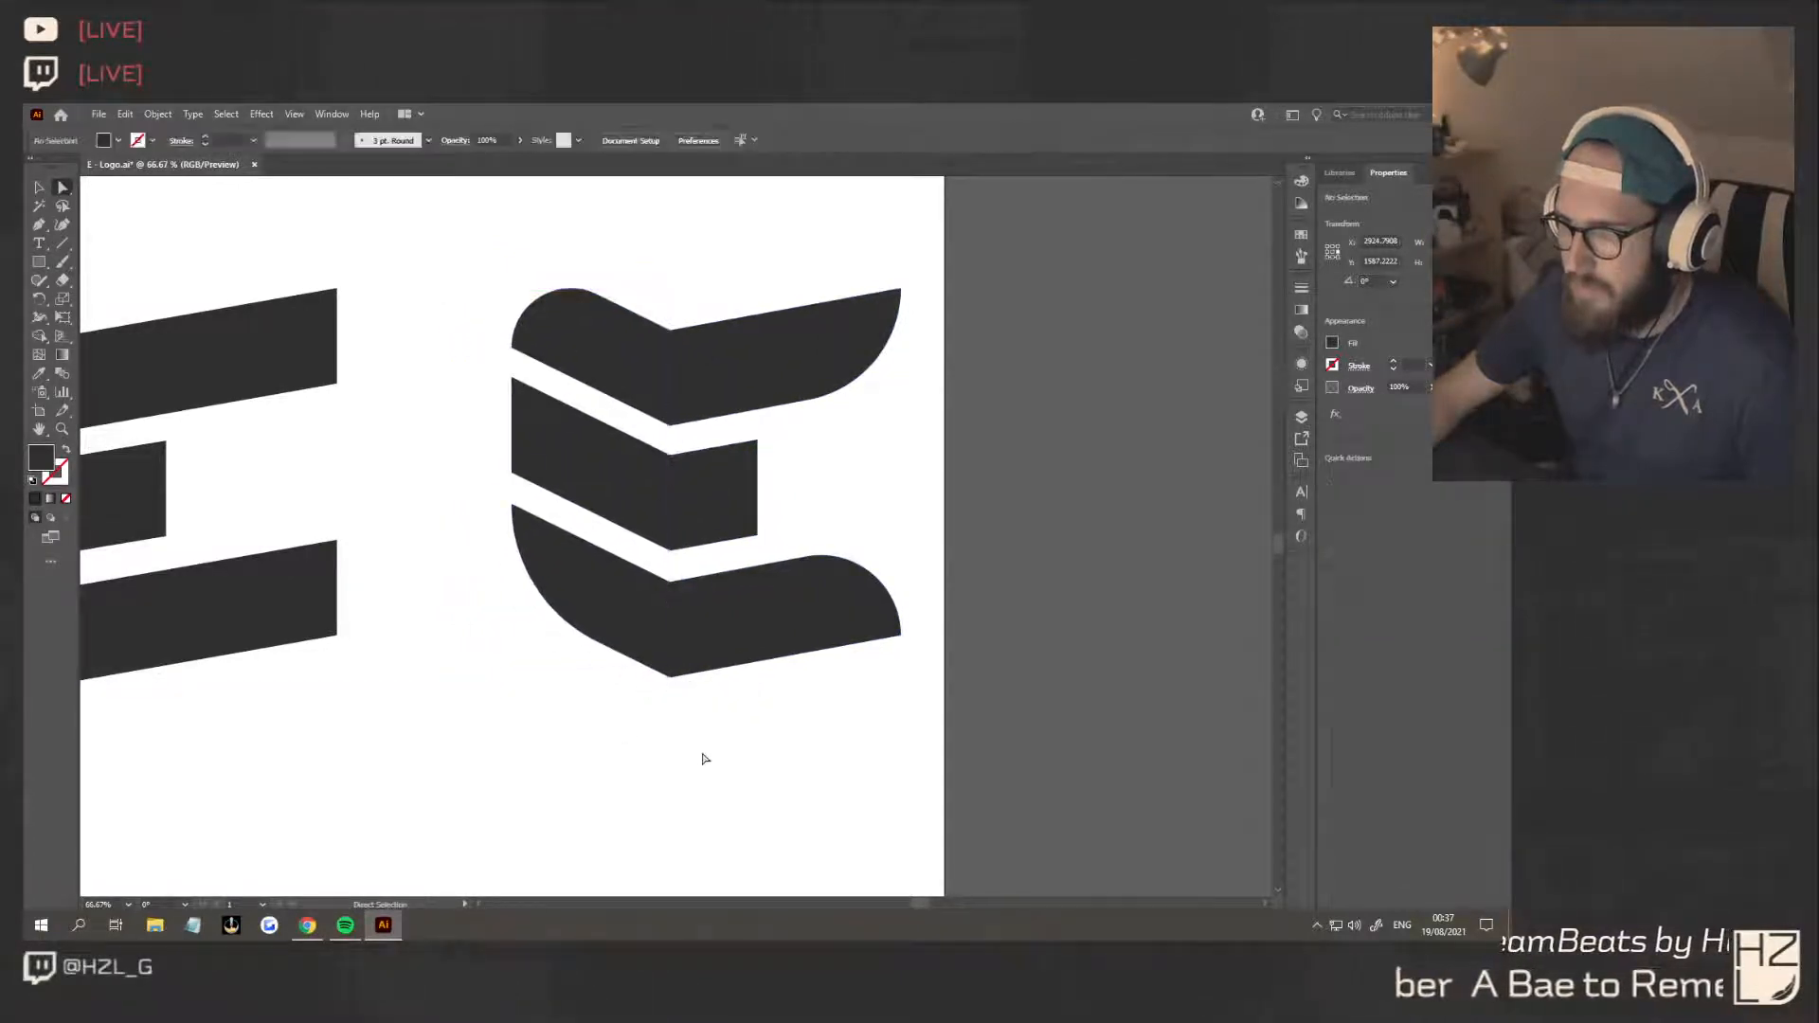
scroll(702, 755, "down", 3)
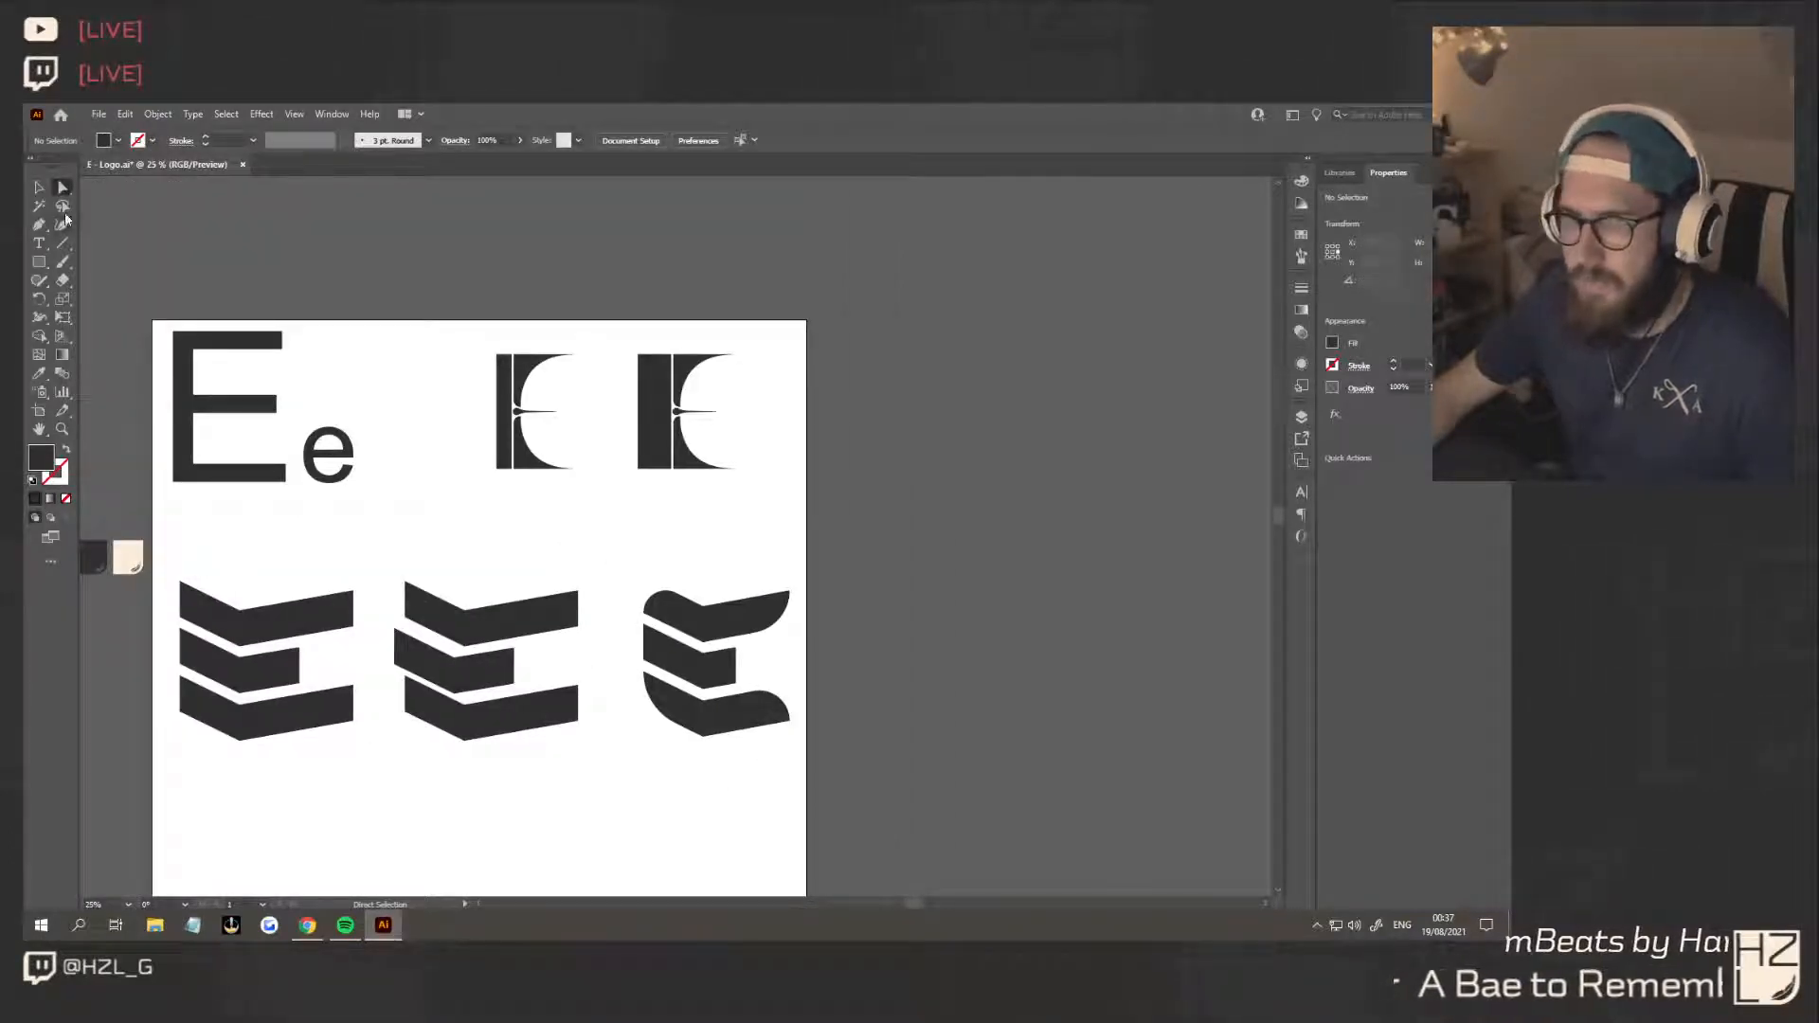
left_click(39, 186)
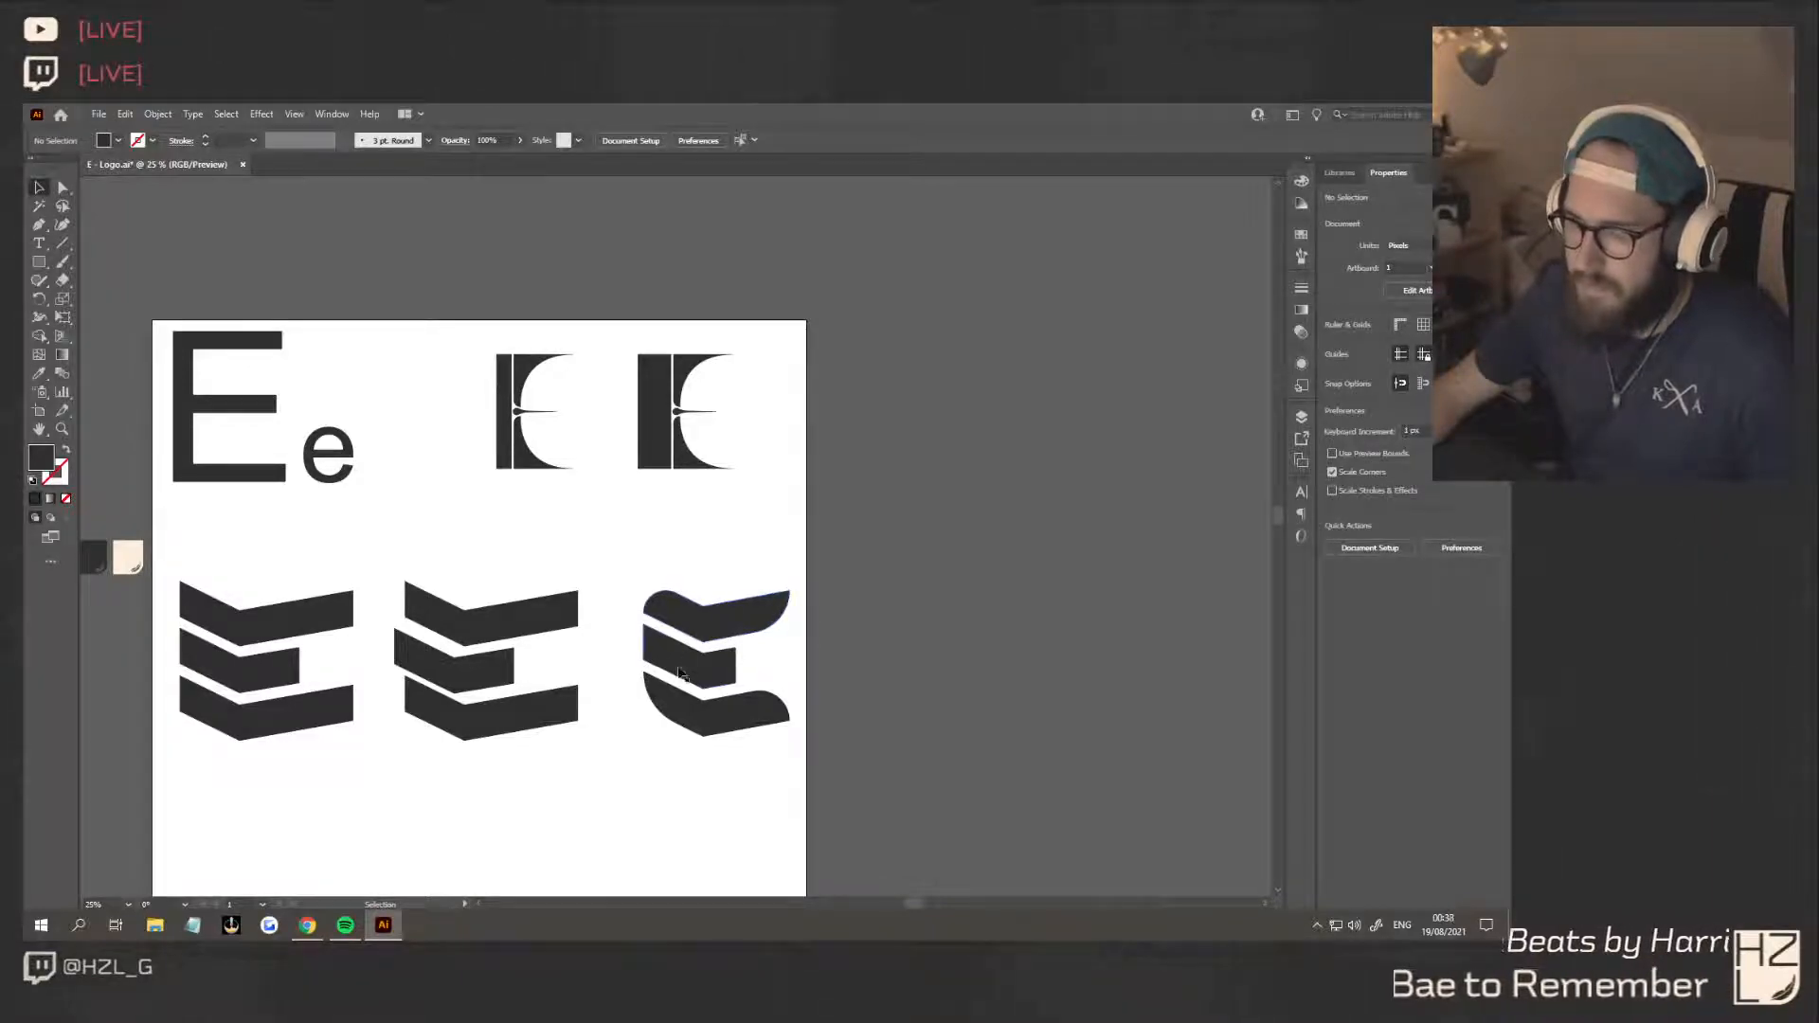
left_click(63, 187)
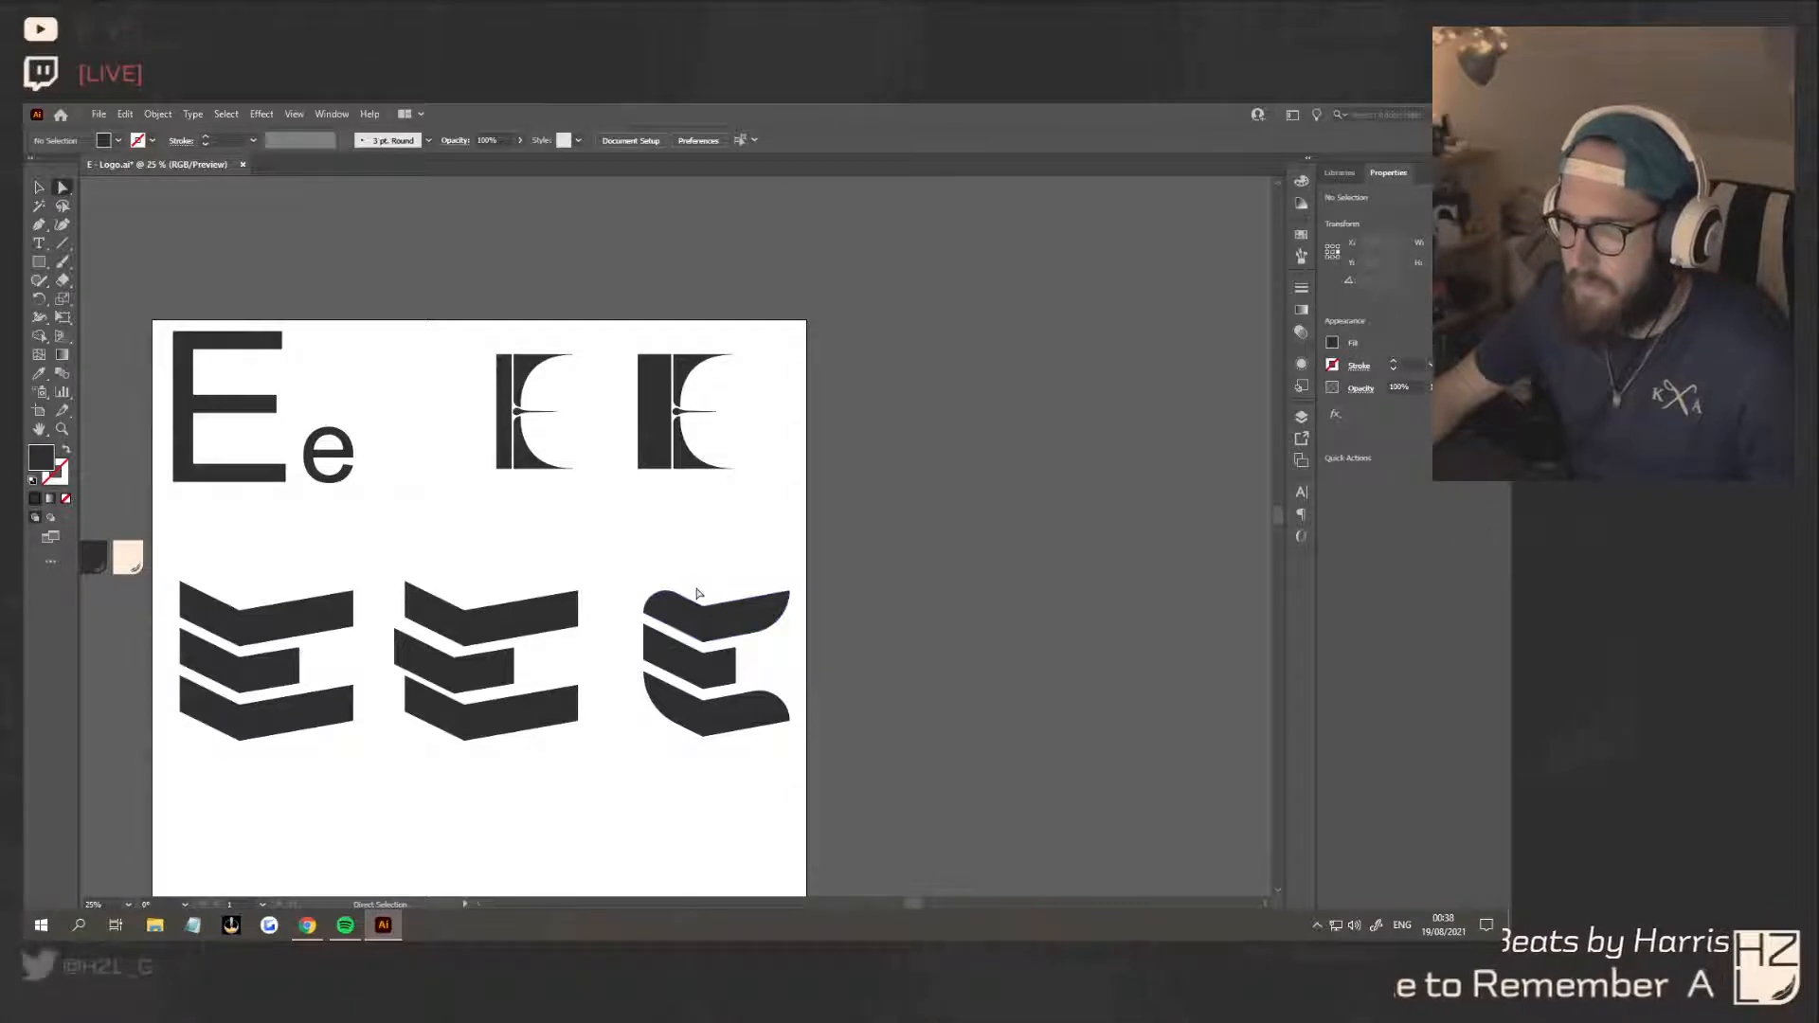
left_click_drag(701, 738, 686, 732)
left_click(738, 801)
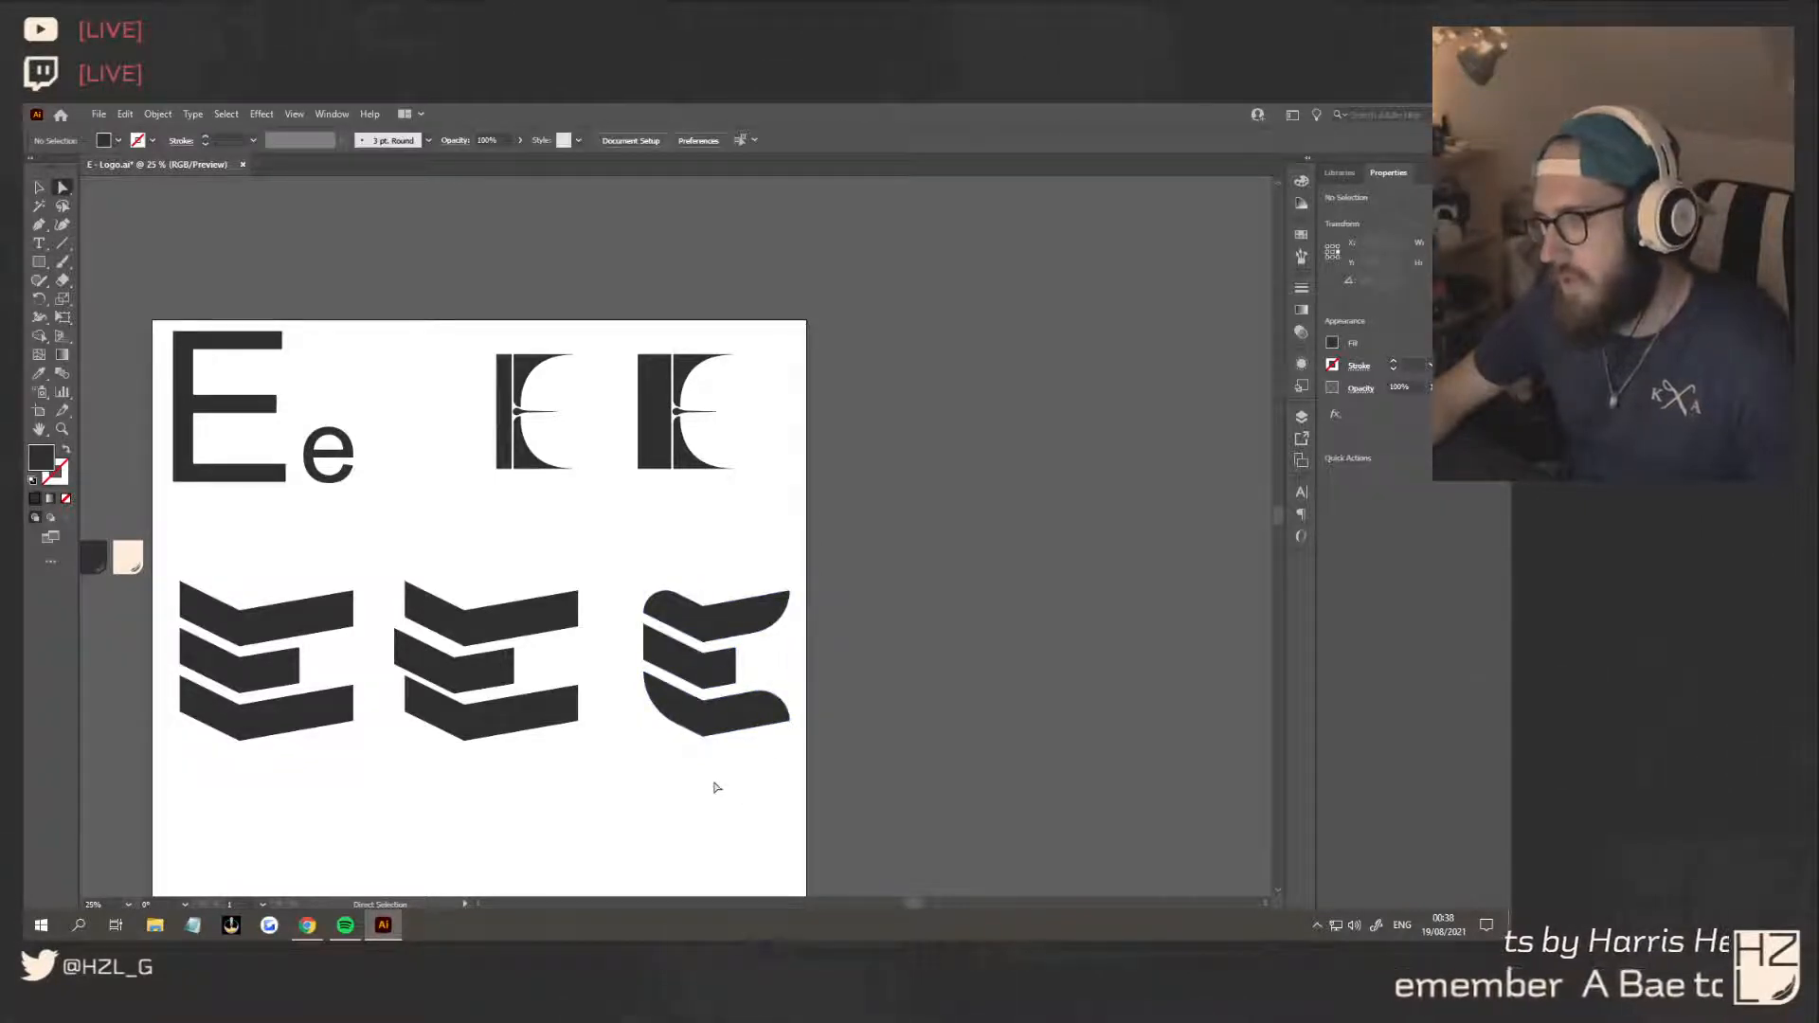
Add an anchor point midway along the right edge of the third E's middle bar
left_click(738, 671)
key("ctrl+plus")
key("ctrl+plus")
key("ctrl+plus")
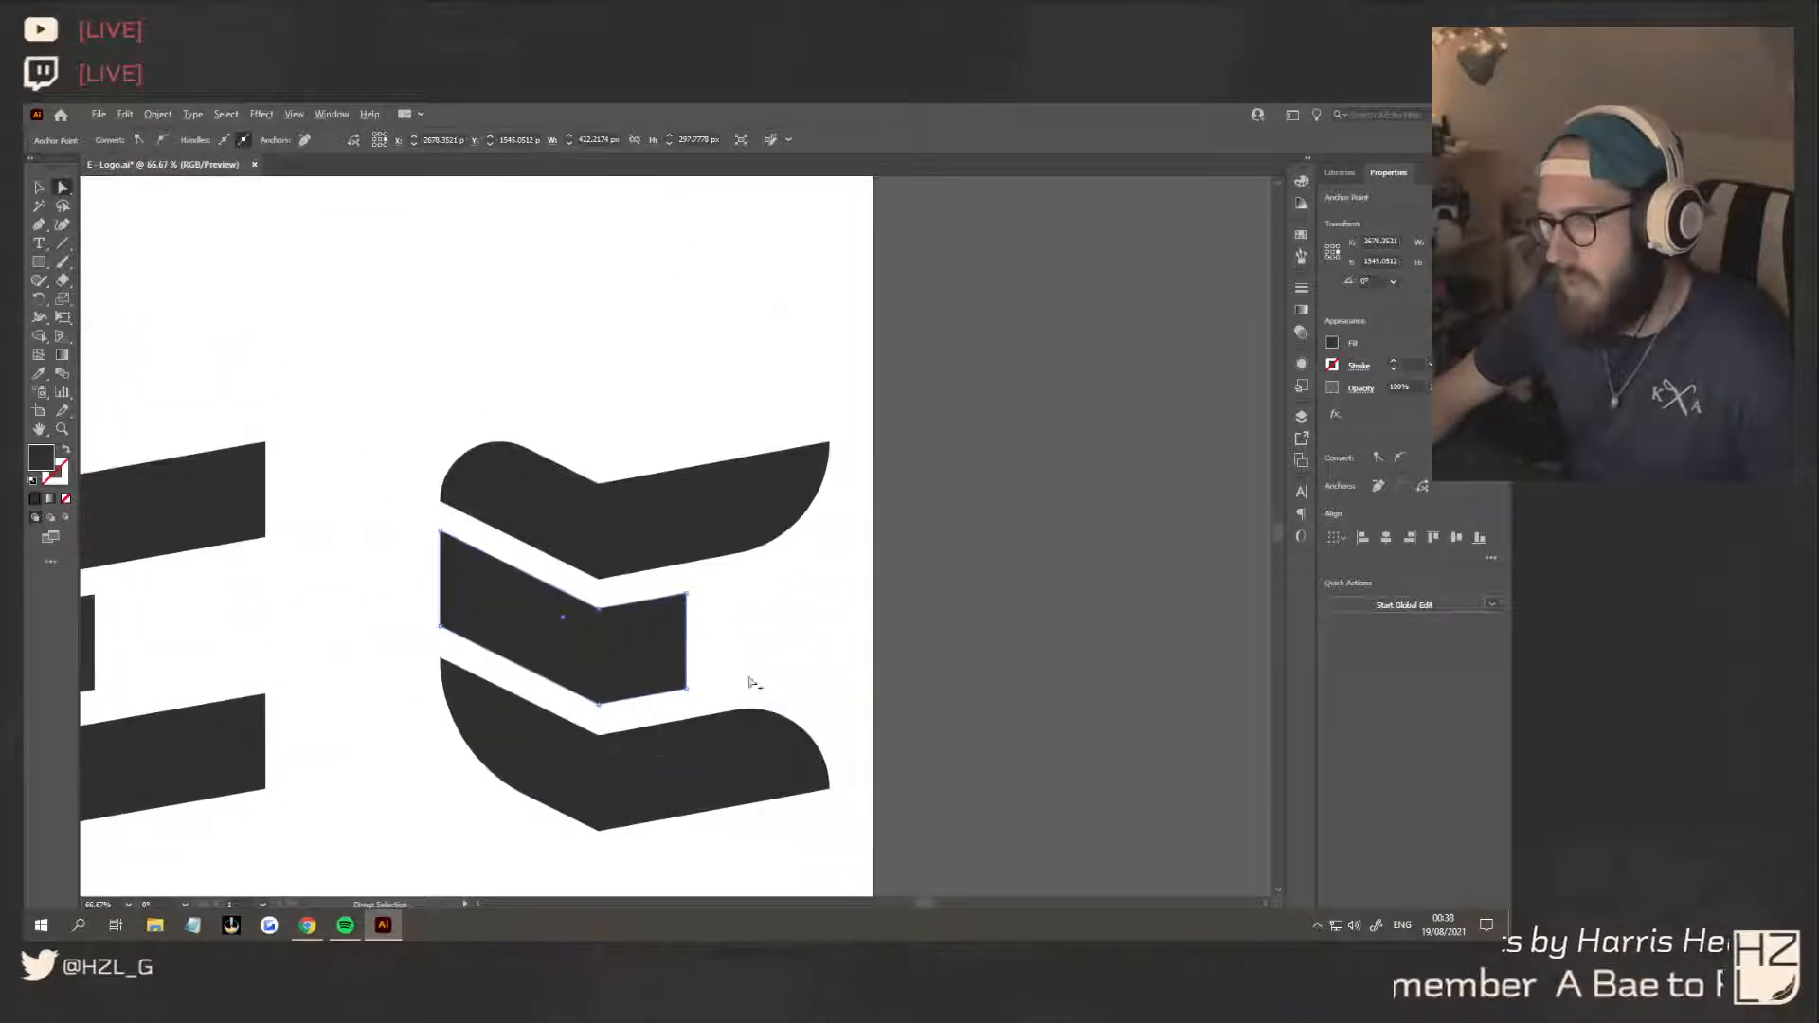
left_click(688, 654)
Try a concave end on the third E's middle bar by pulling the edge's middle point inward and rounding it, and undo both changes
left_click(64, 190)
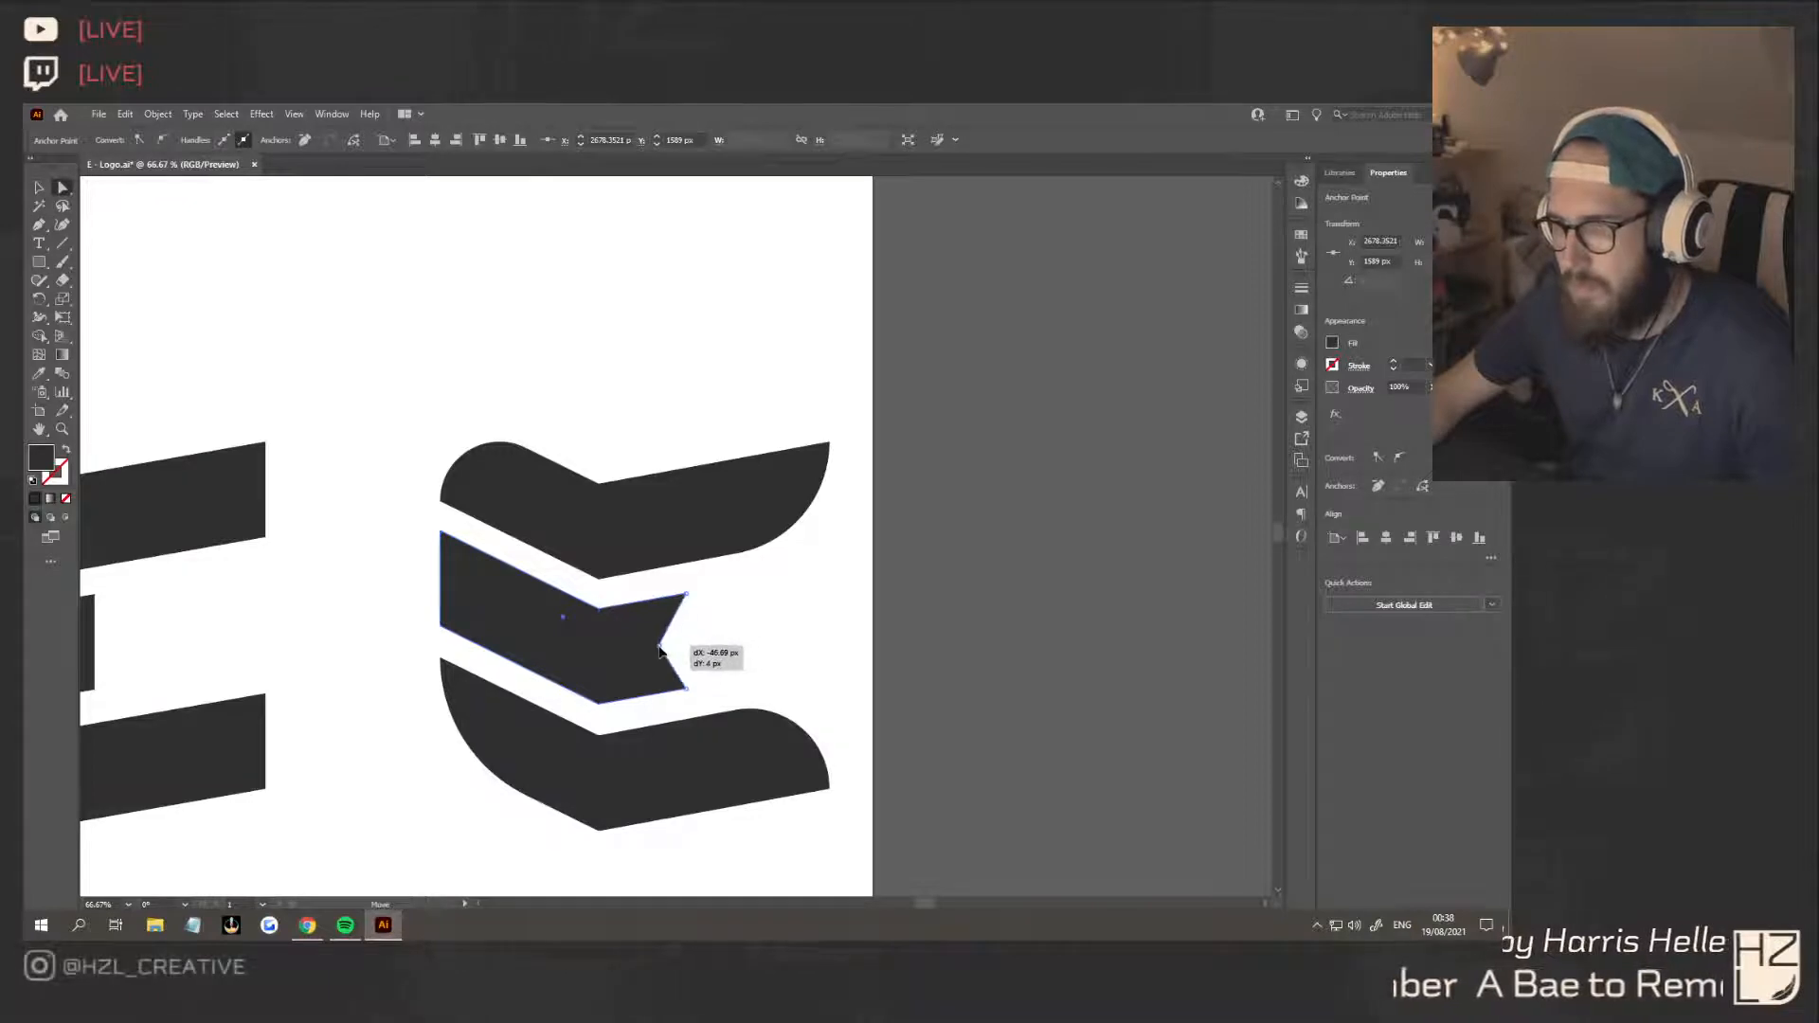
left_click(689, 646)
left_click_drag(670, 630, 984, 599)
left_click(816, 731)
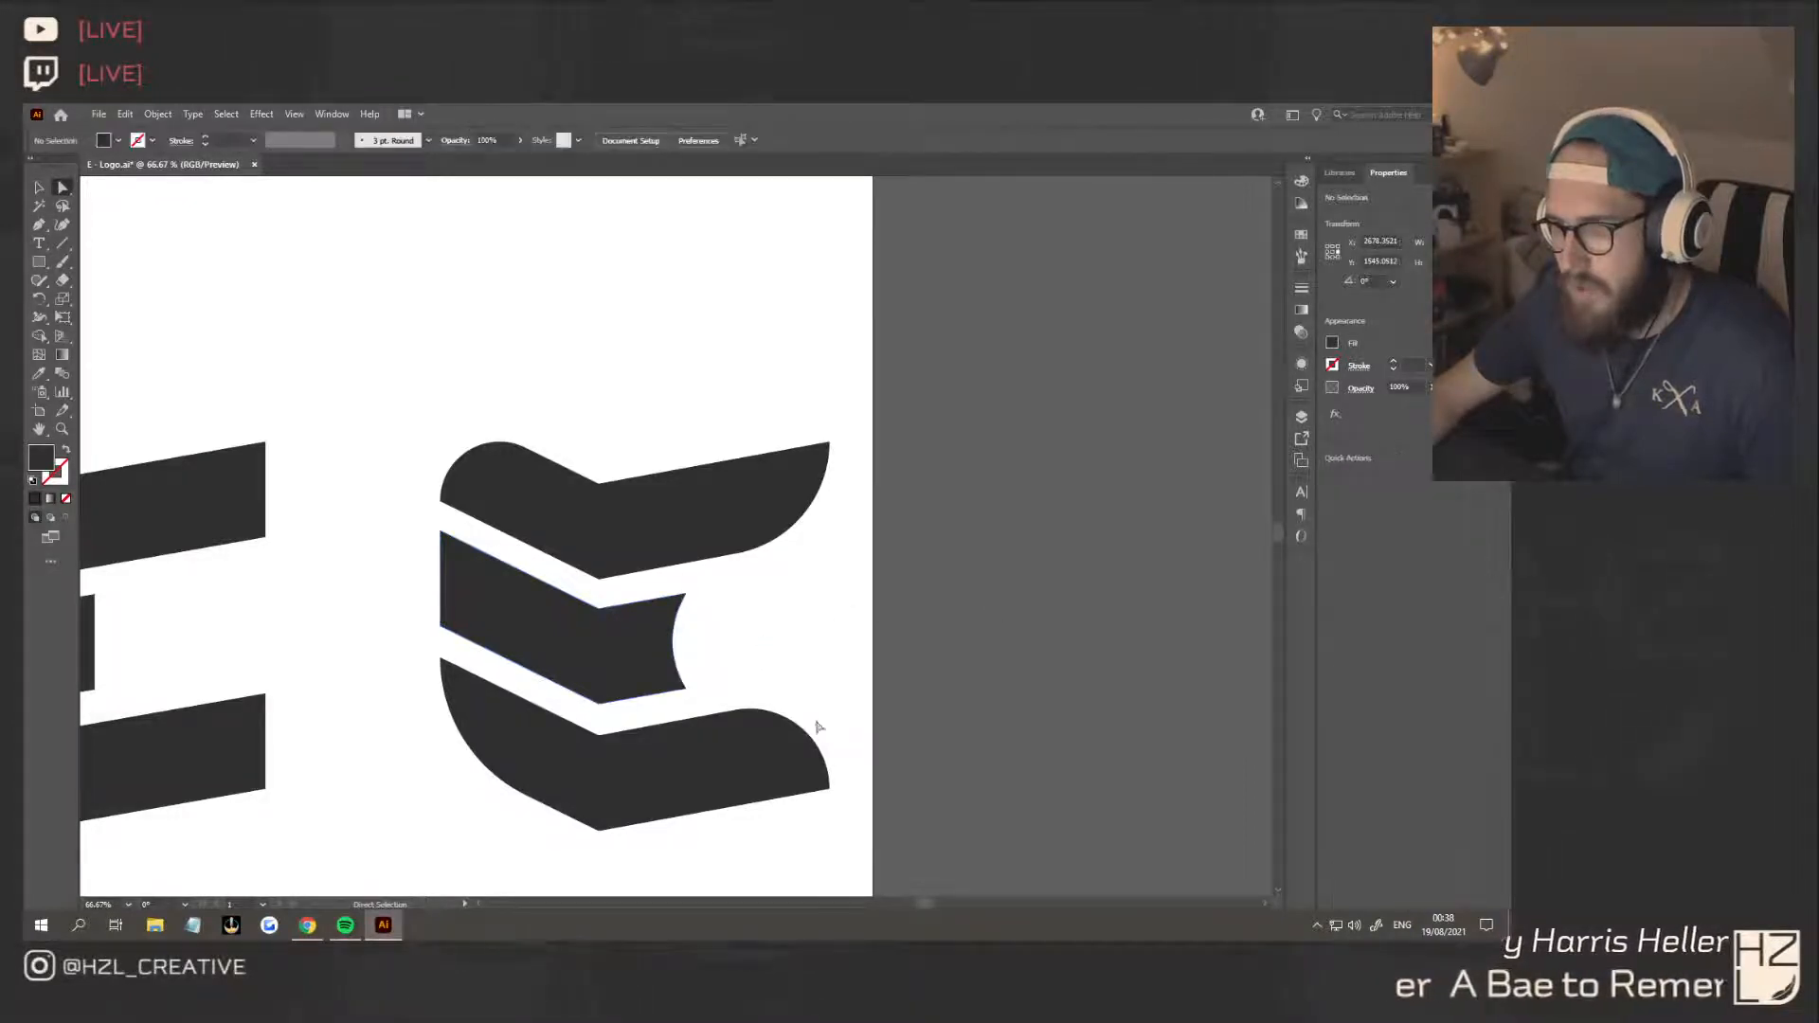
scroll(840, 742, "down", 4)
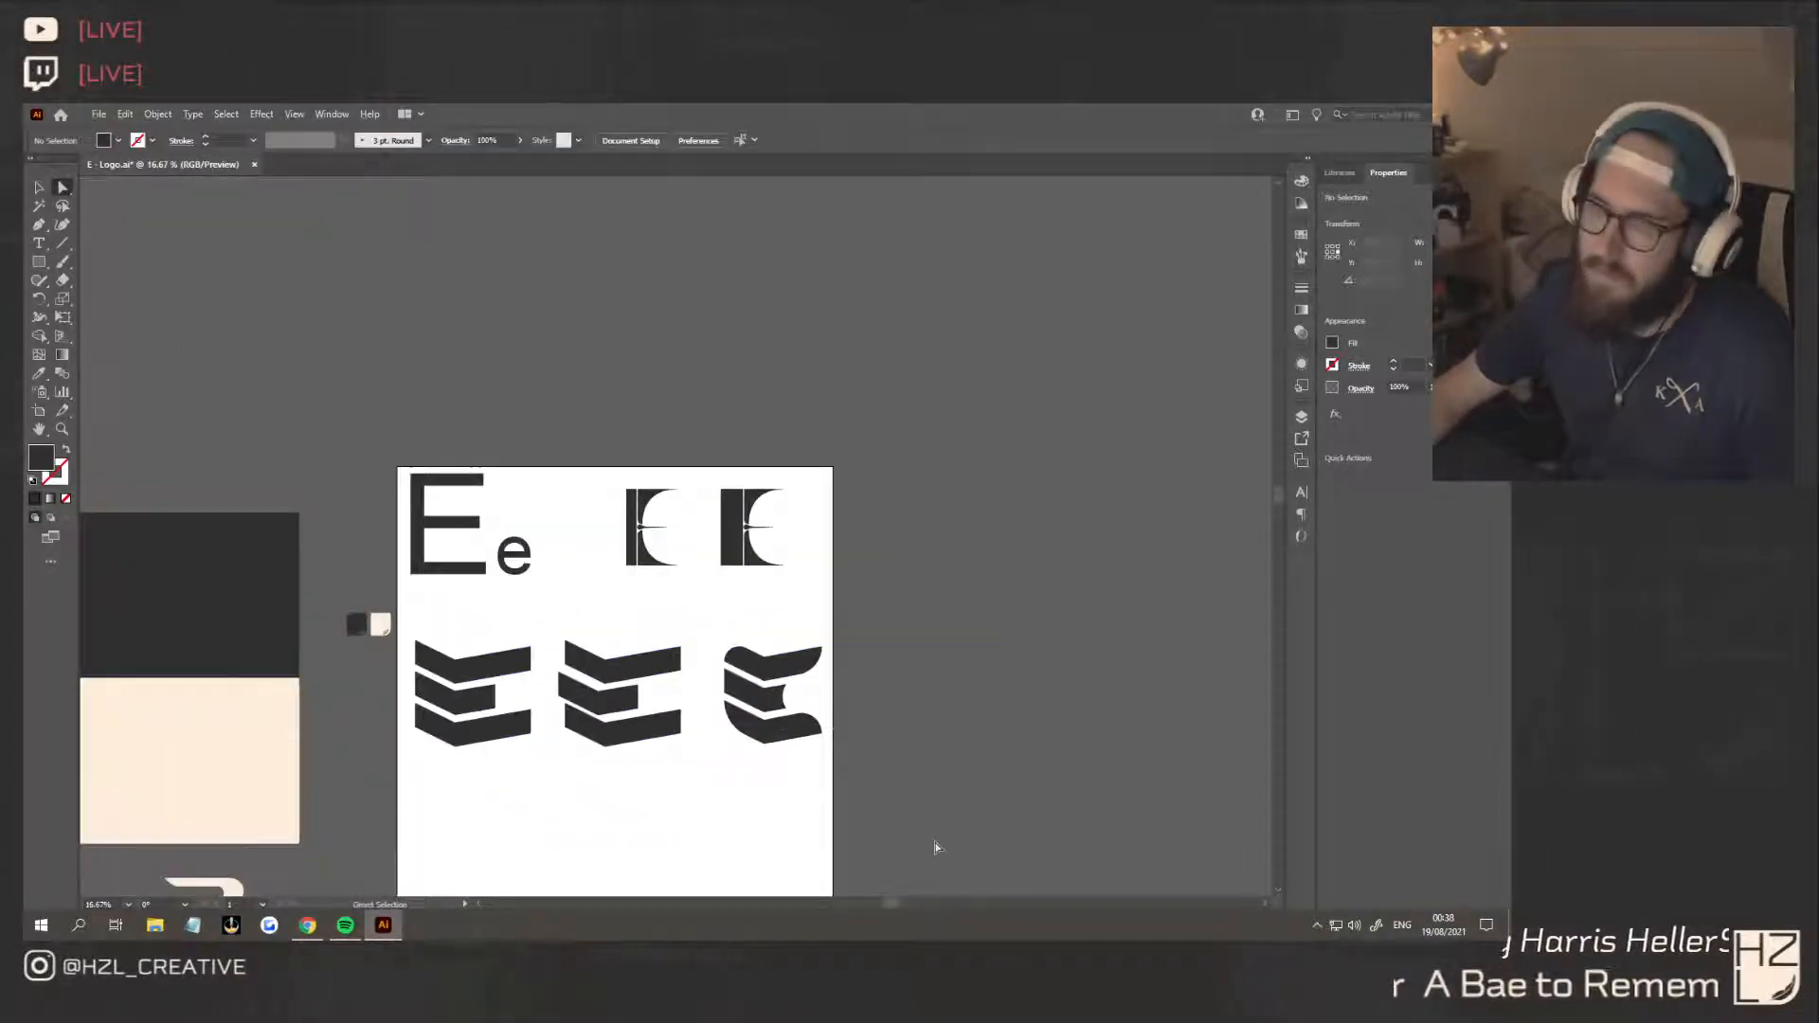
key("ctrl+z")
key("ctrl+z")
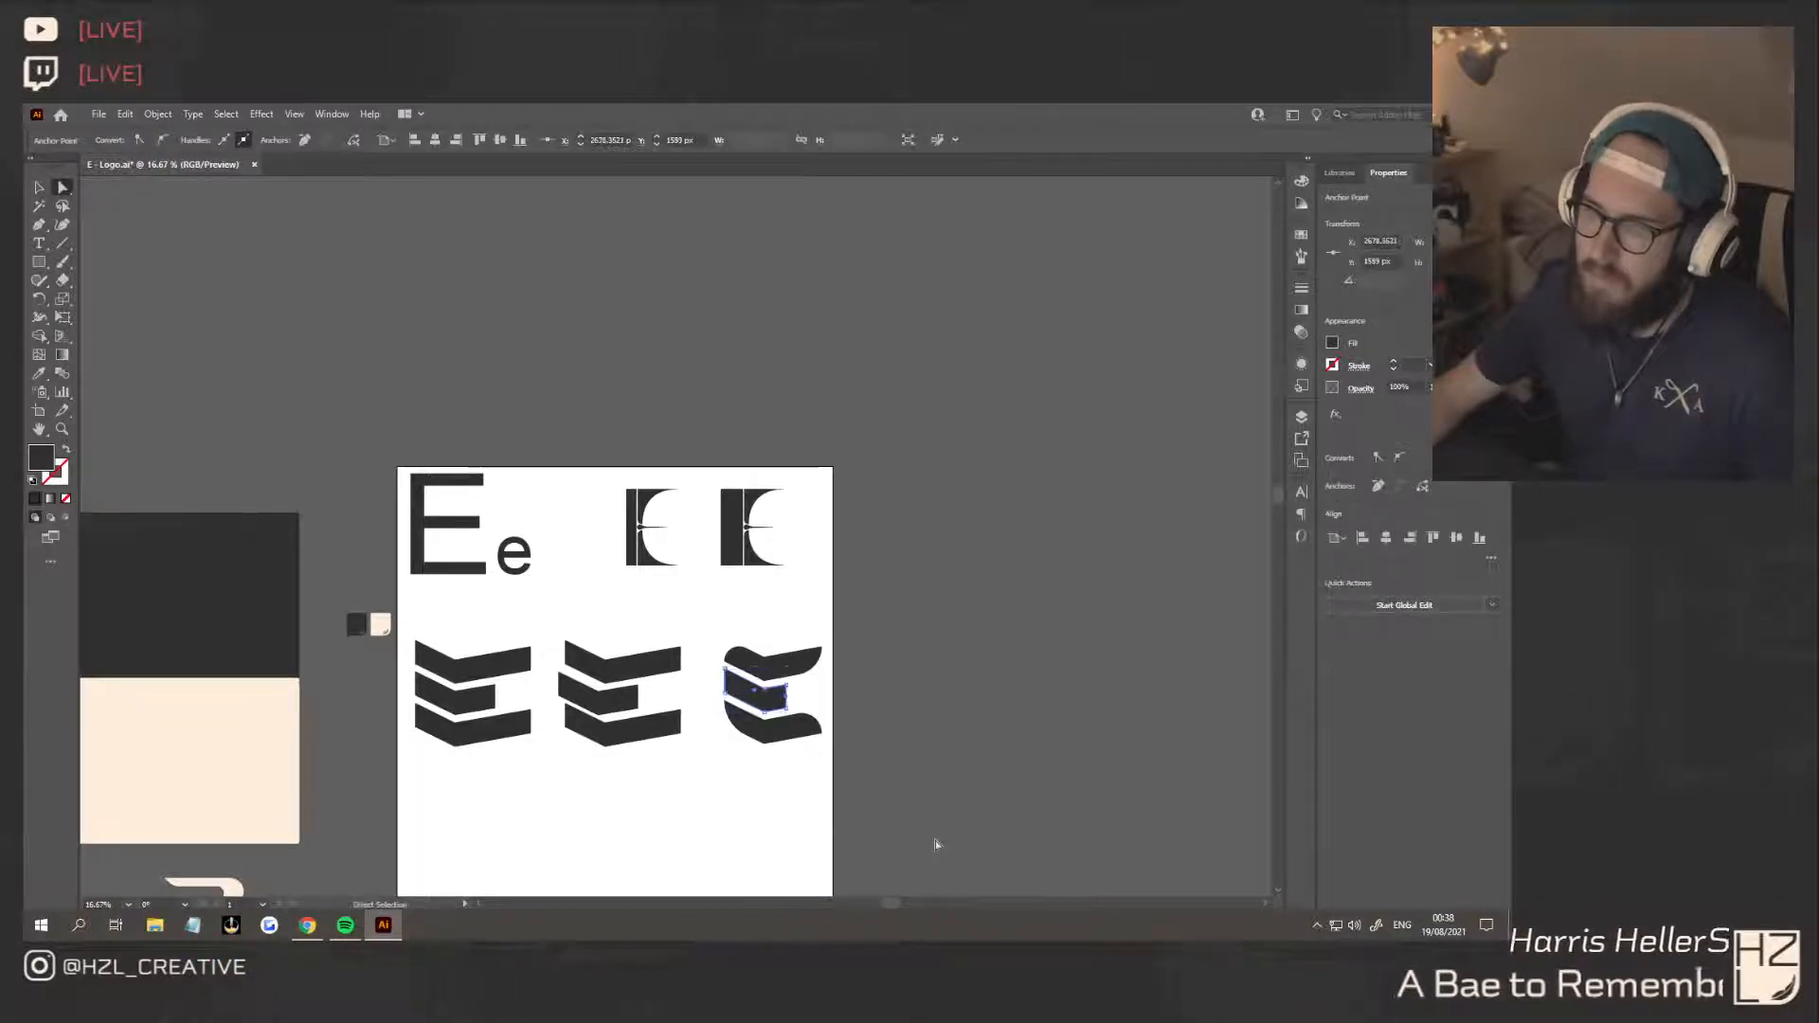
left_click(870, 822)
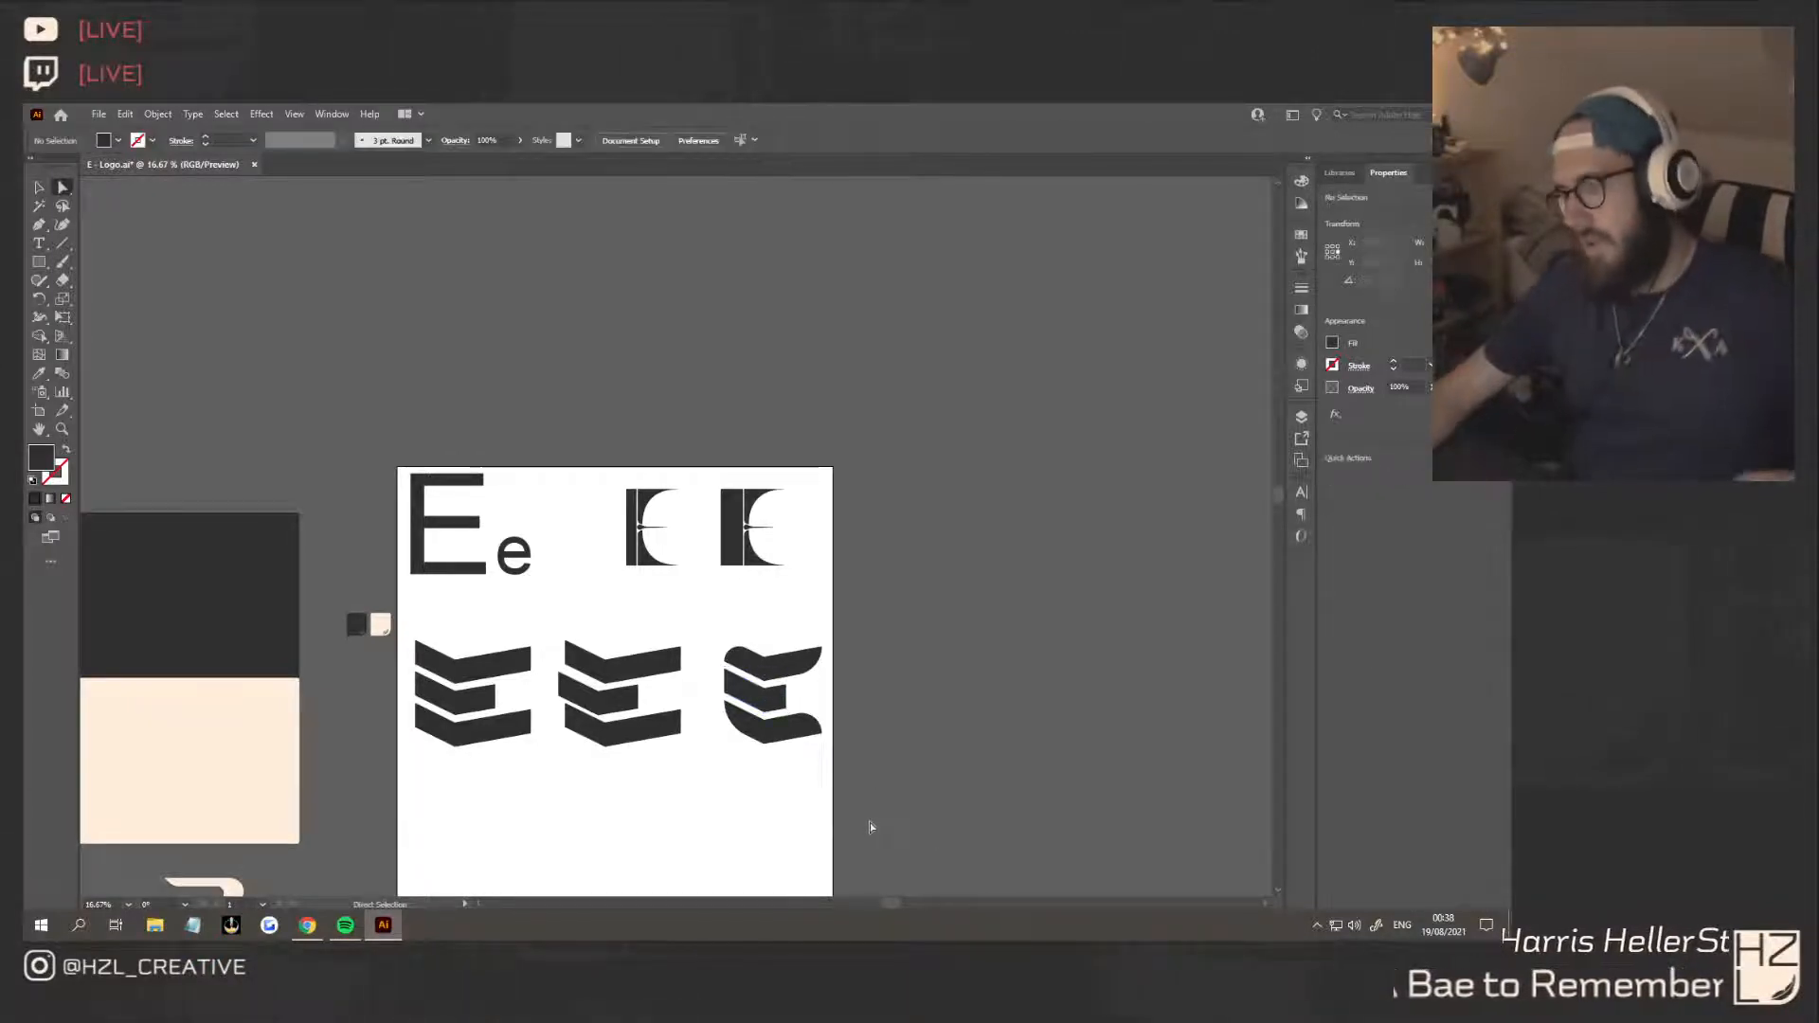
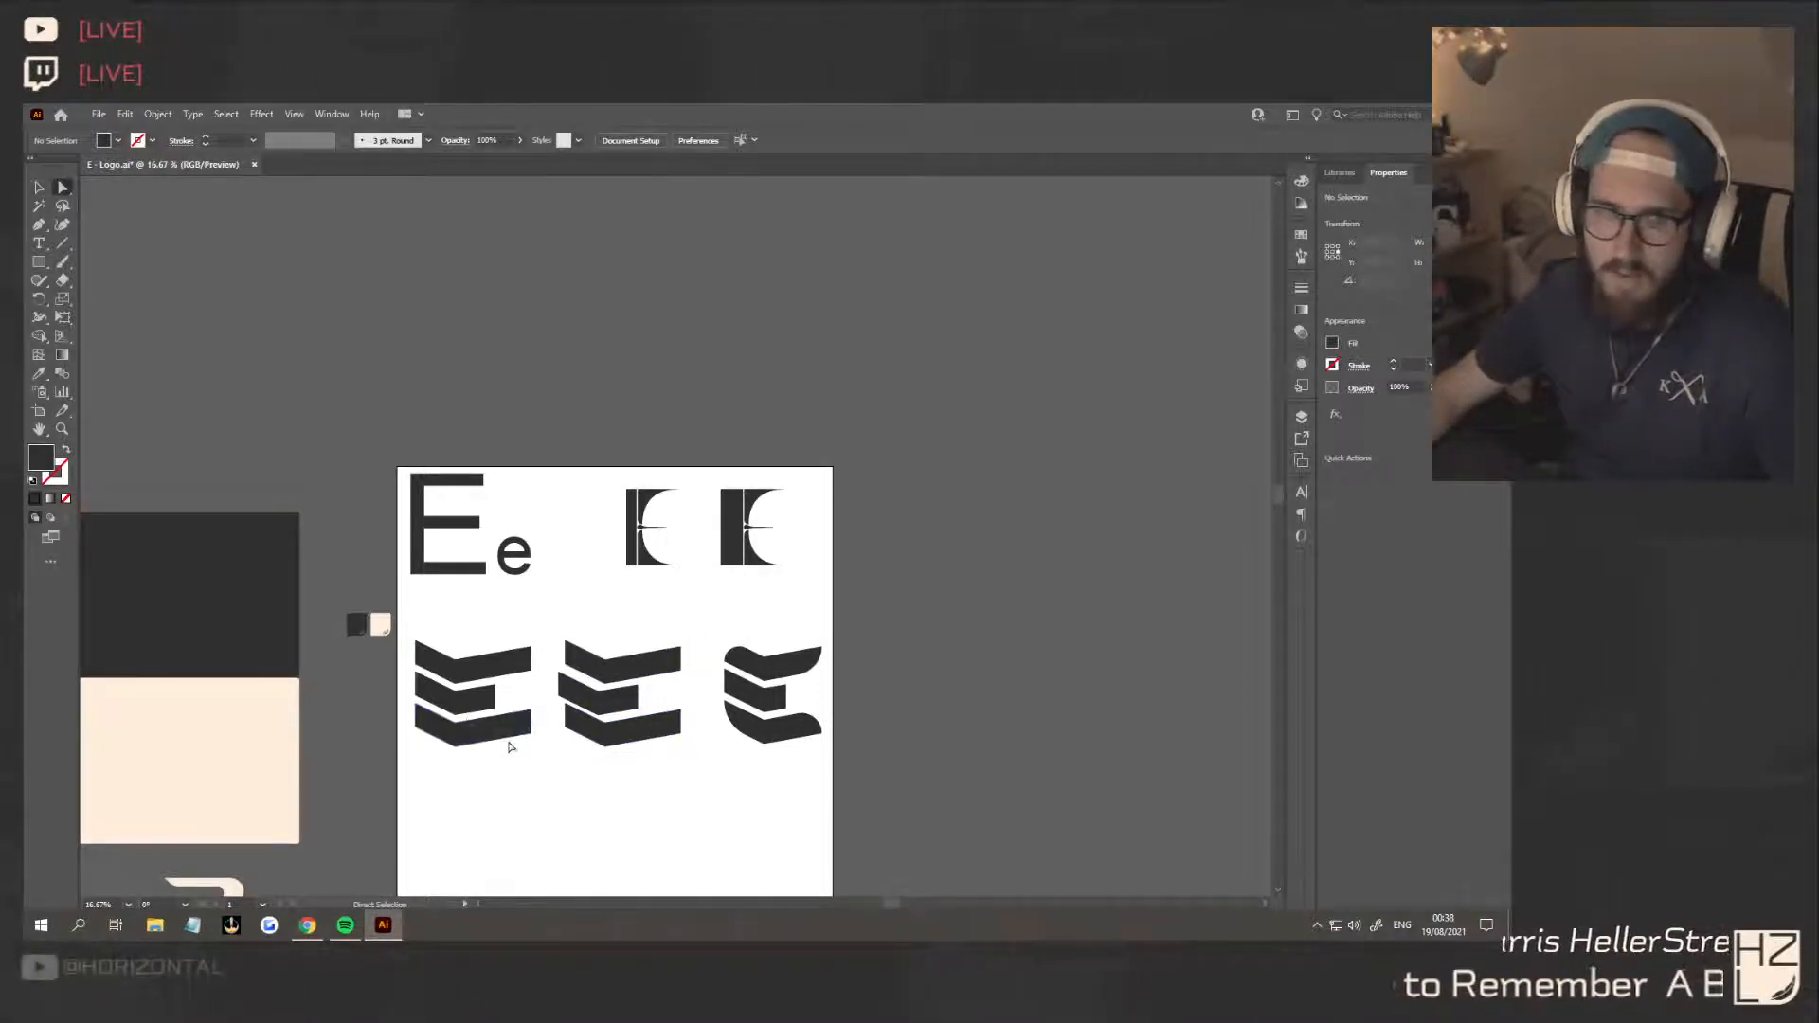
Draw a thin closed diagonal sliver with the Pen tool across the outer end of the second E's top bar
scroll(520, 724, "up", 1)
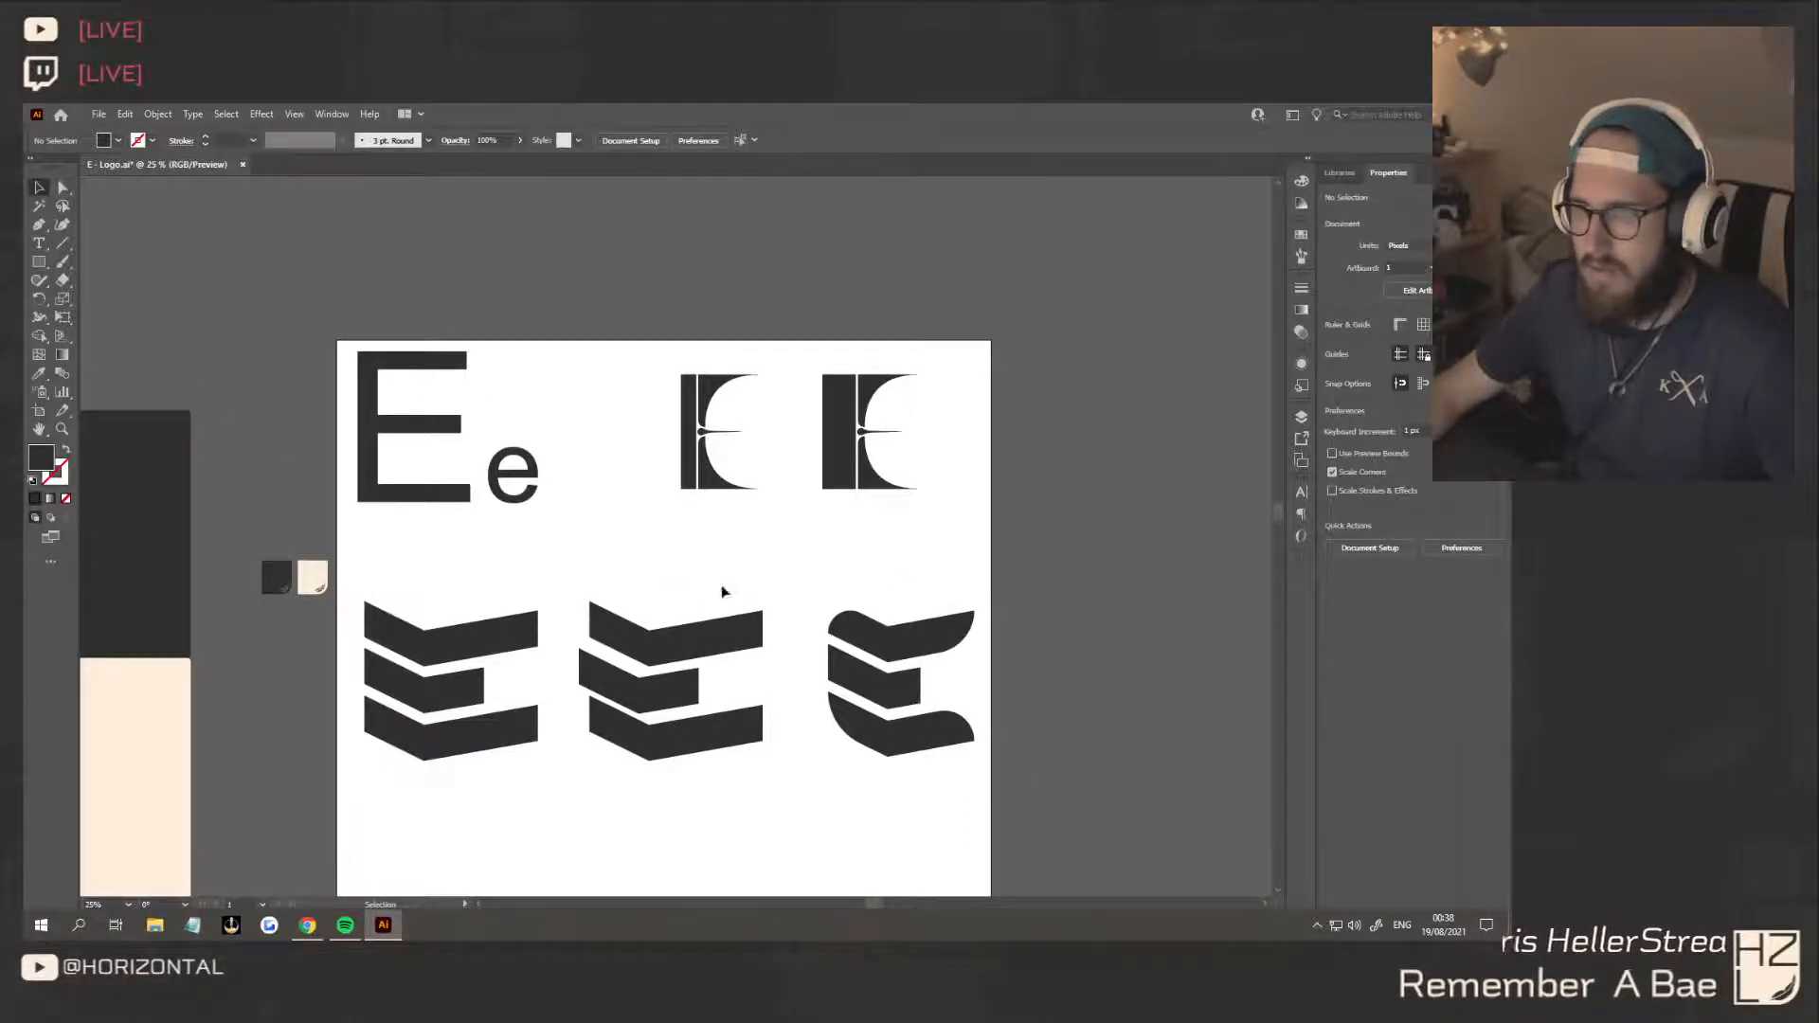
left_click(39, 226)
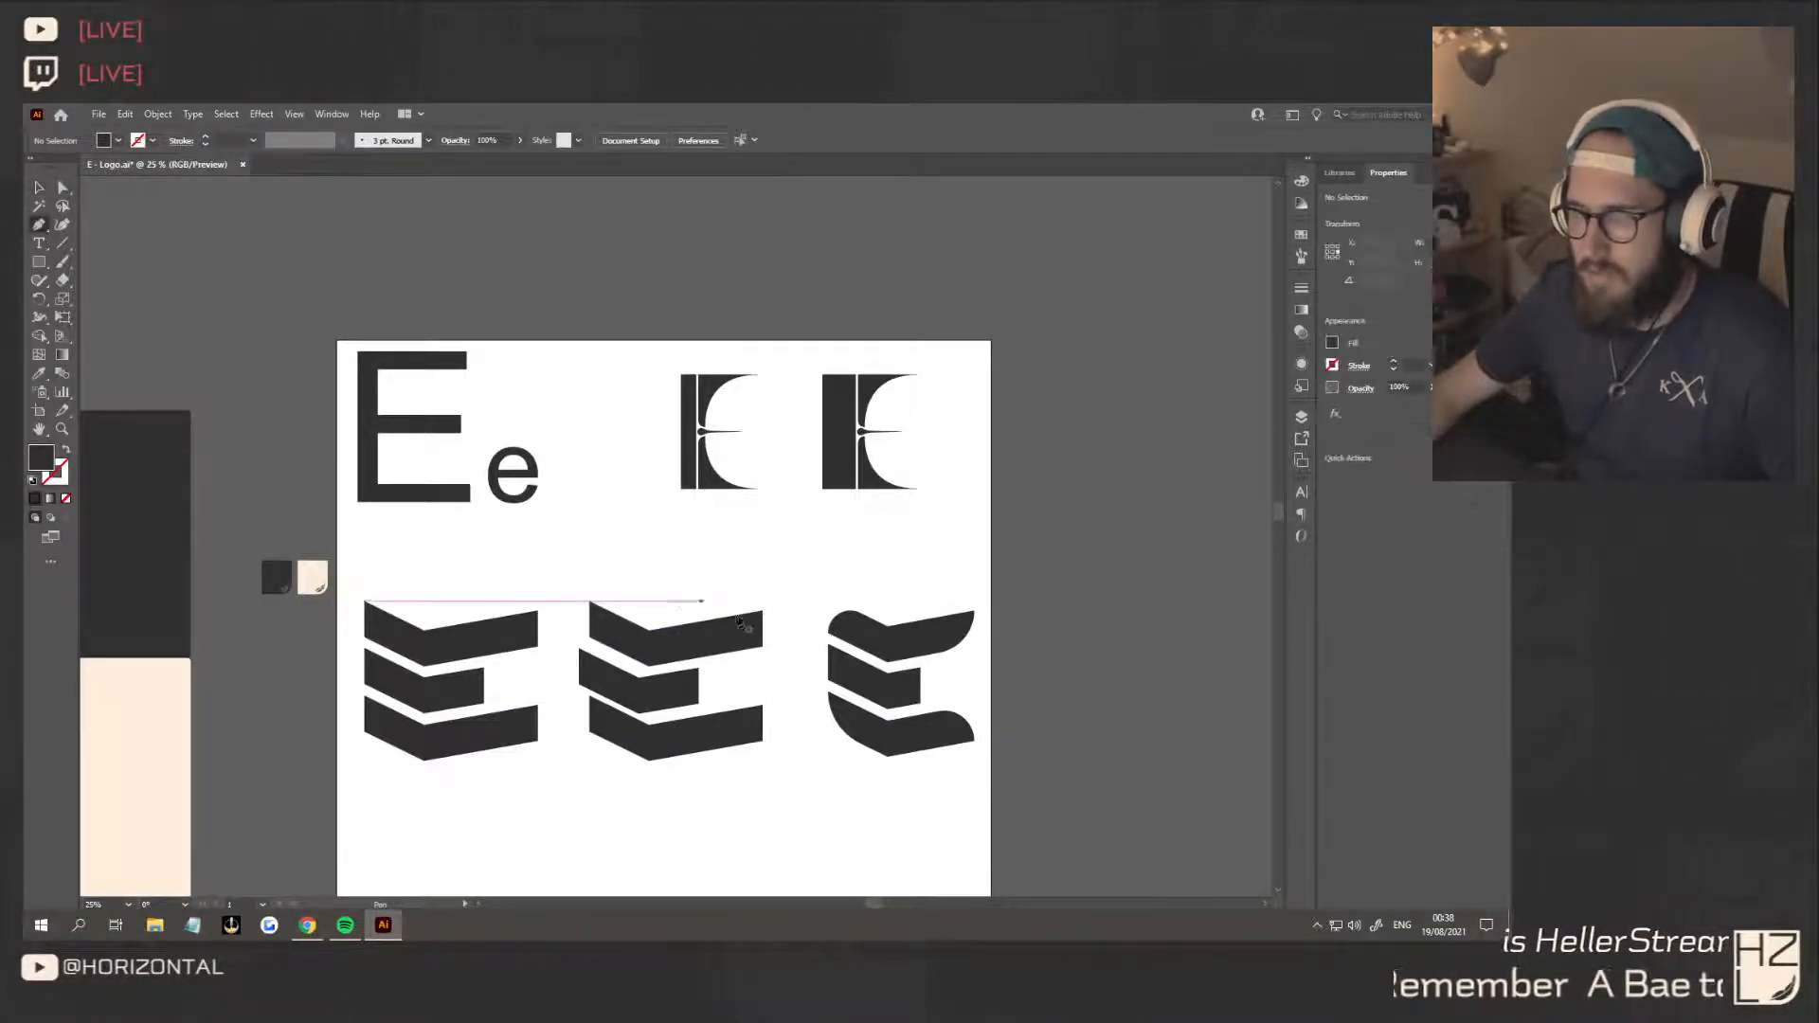
left_click(706, 612)
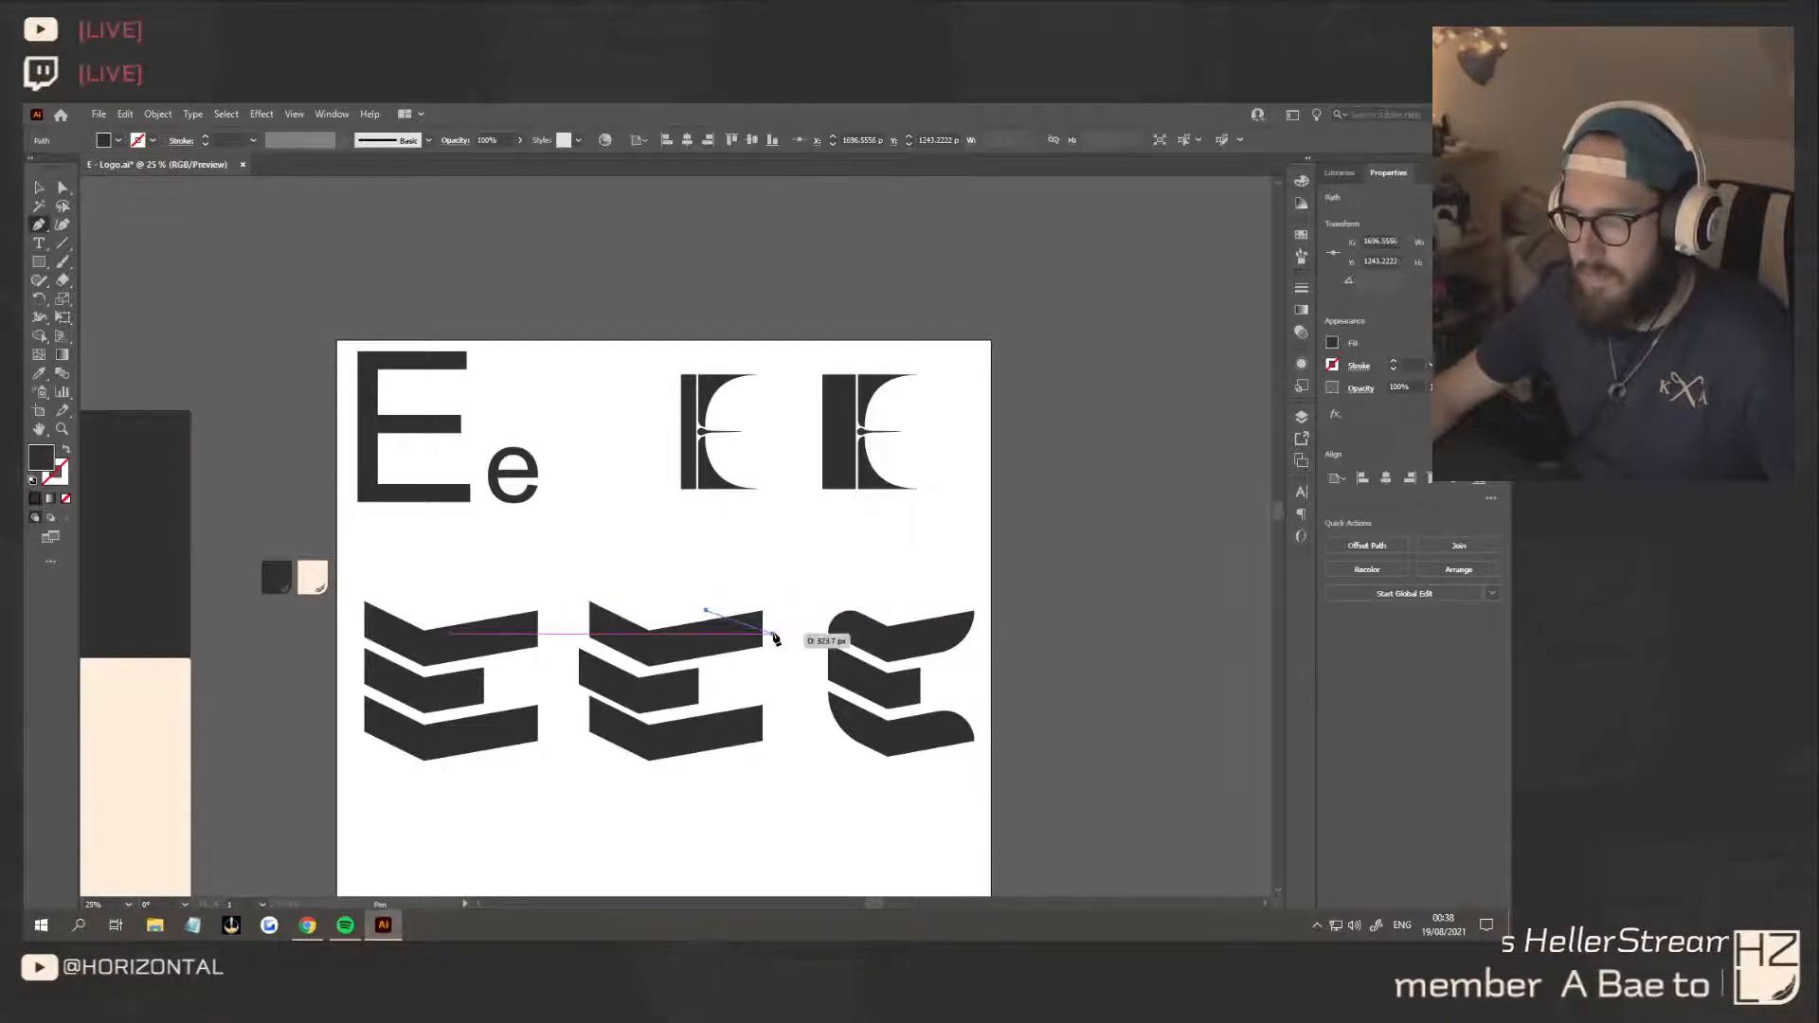
scroll(773, 640, "up", 2)
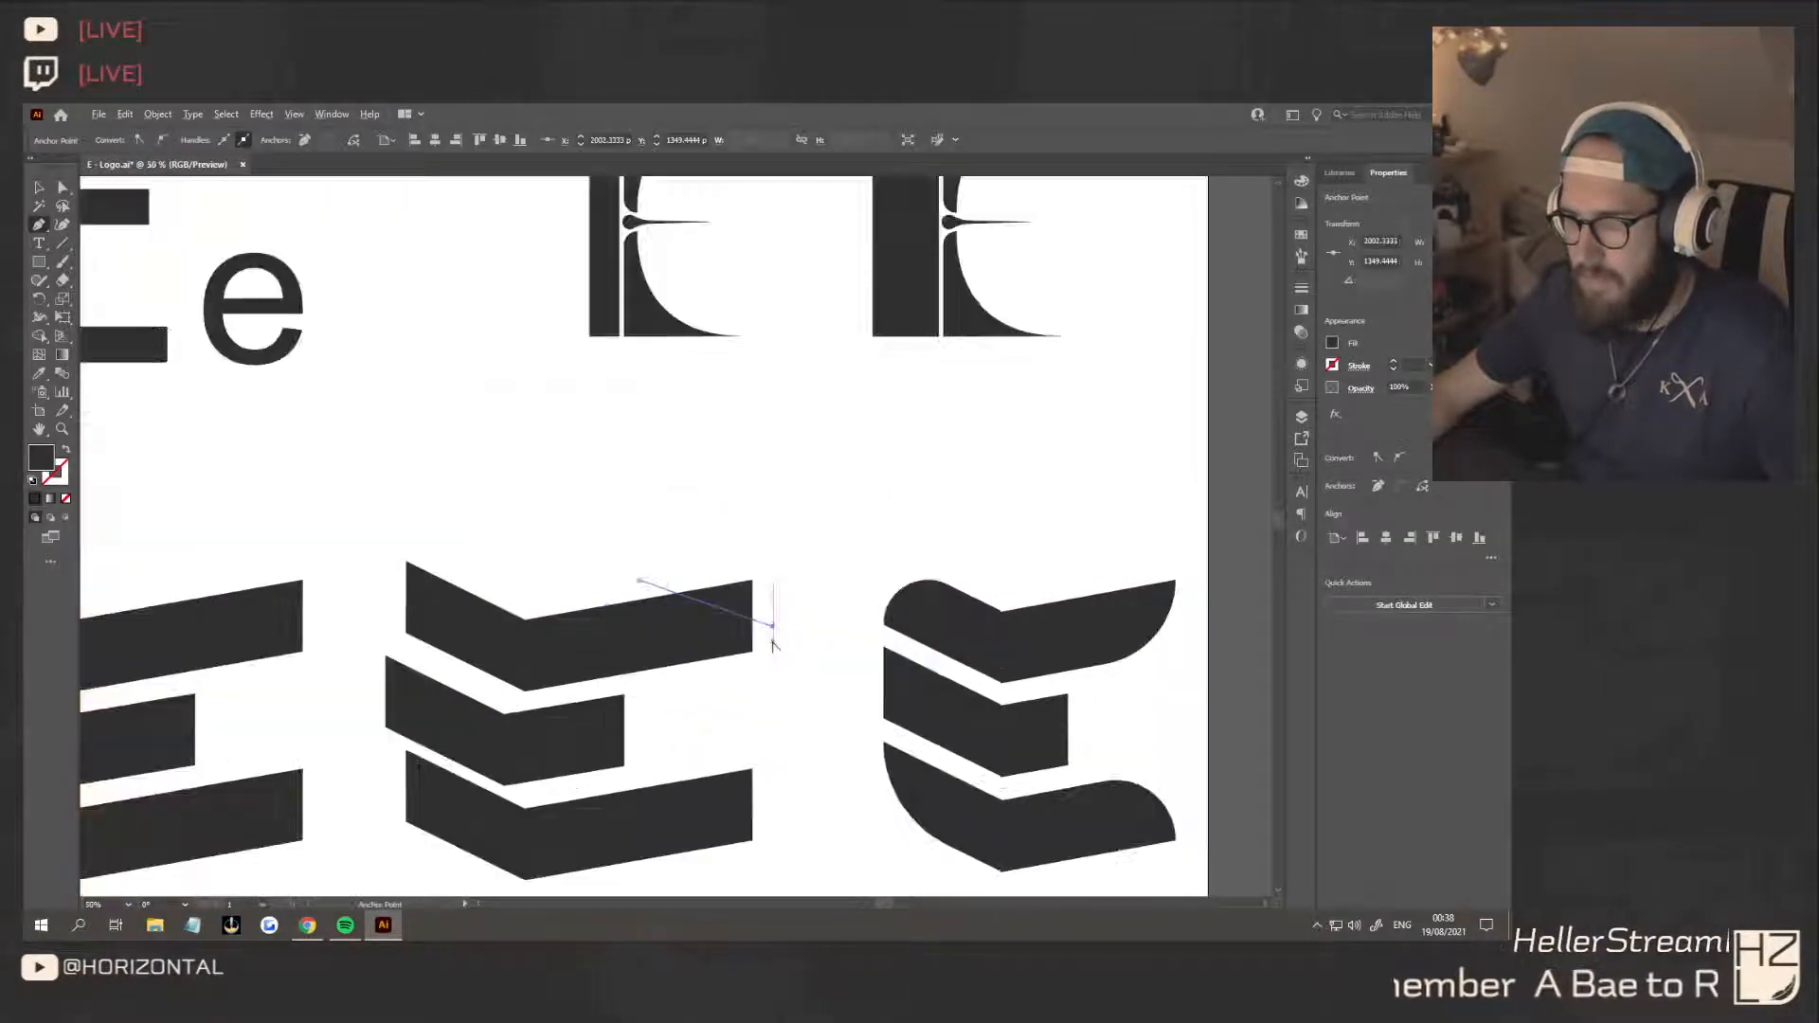
left_click(773, 636)
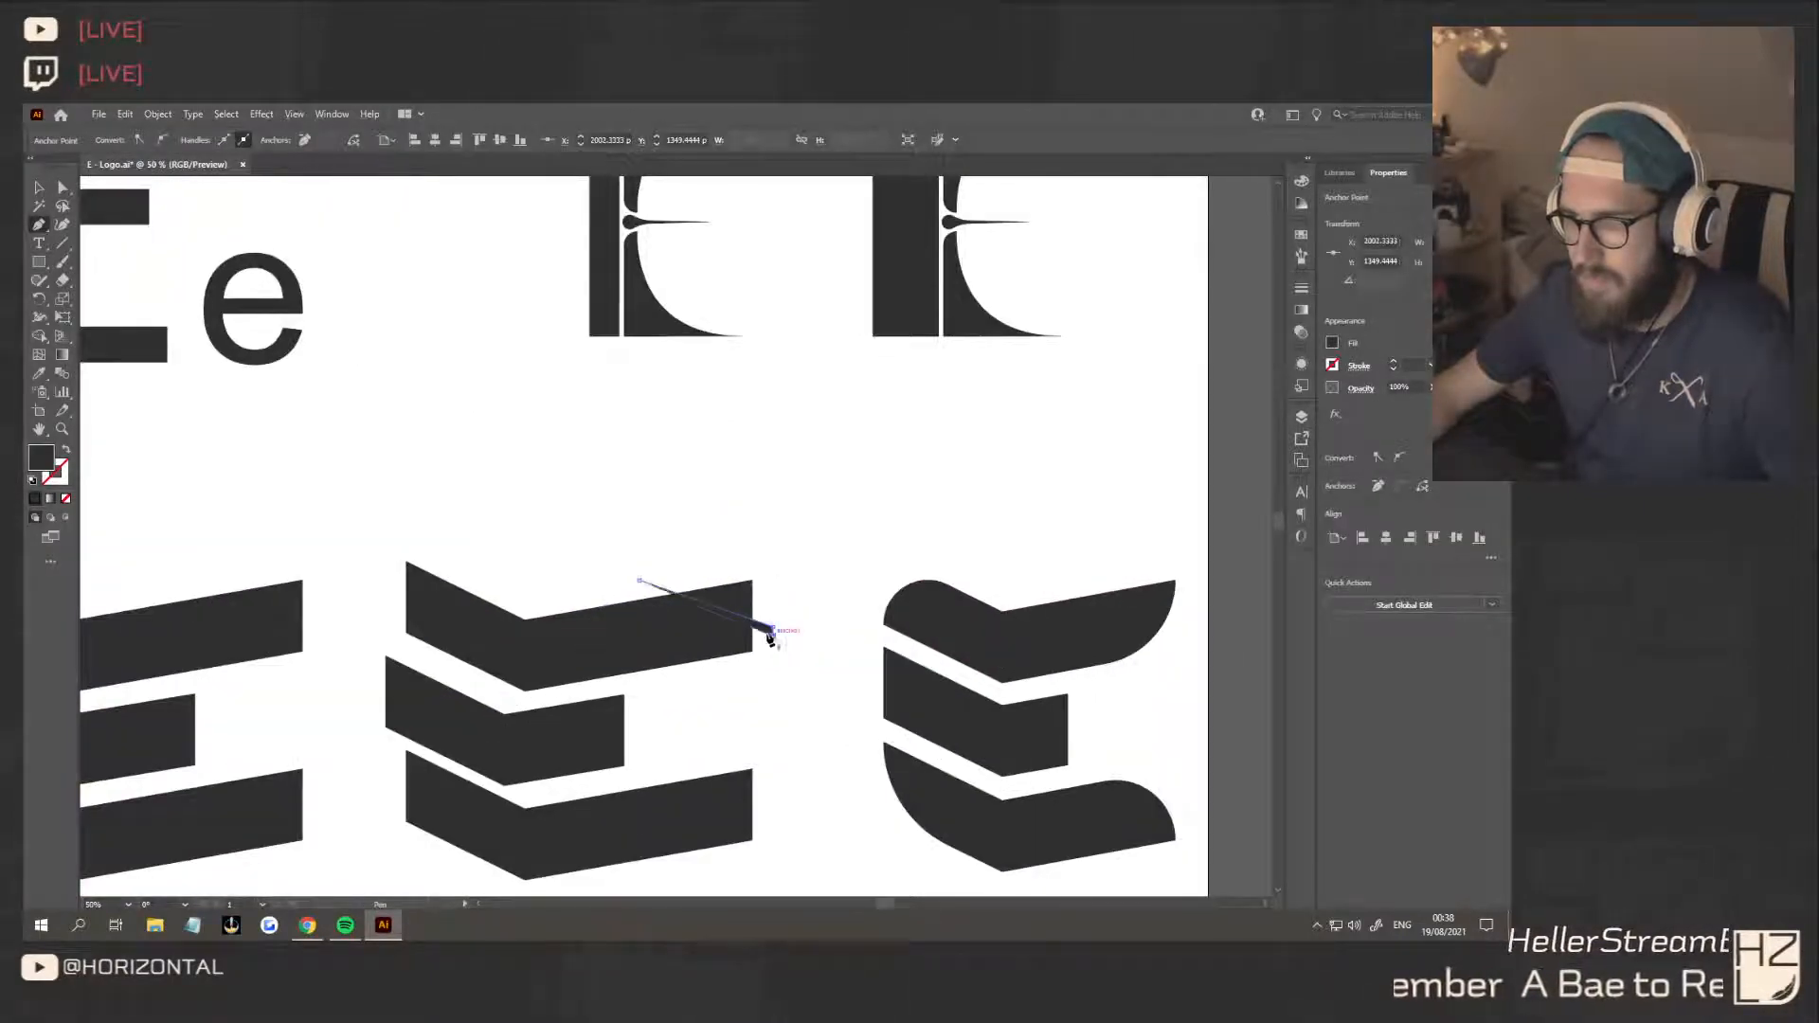
left_click(639, 584)
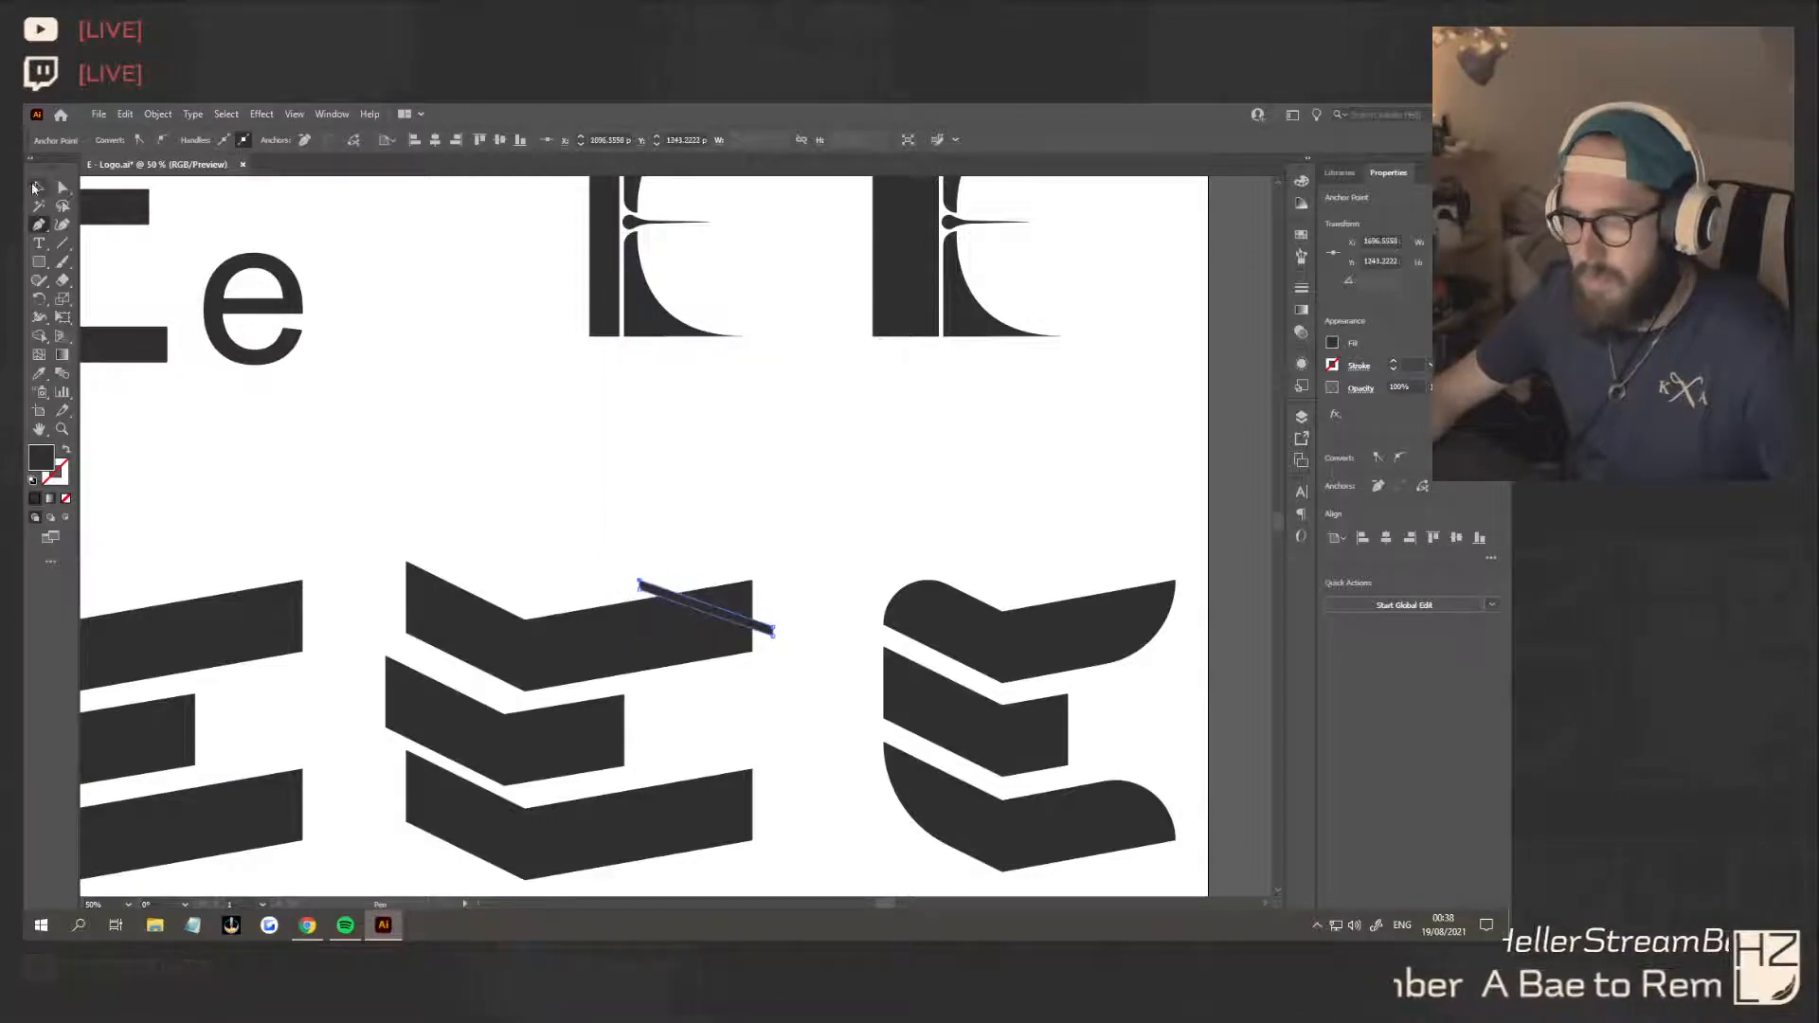
Cut the diagonal sliver out of the second E's top bar with the Shape Builder tool
key("v")
left_click(715, 645, "shift")
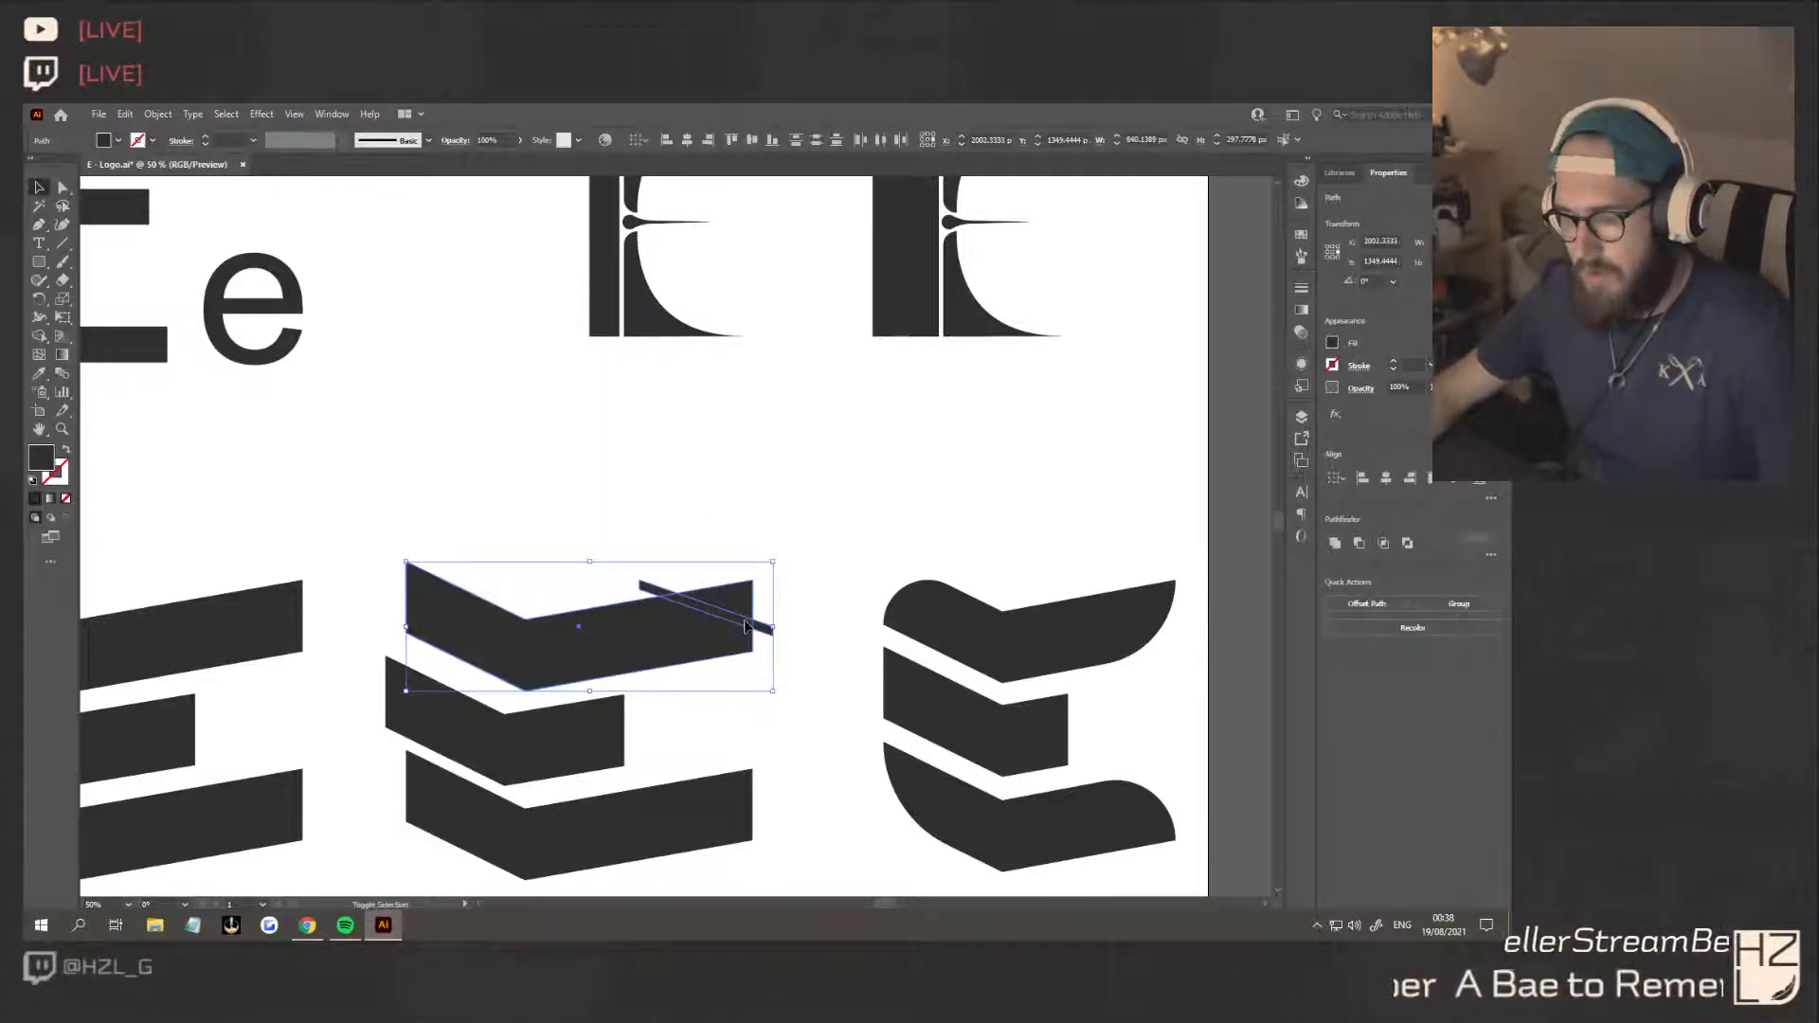
key("shift+m")
left_click_drag(764, 630, 686, 600, "alt")
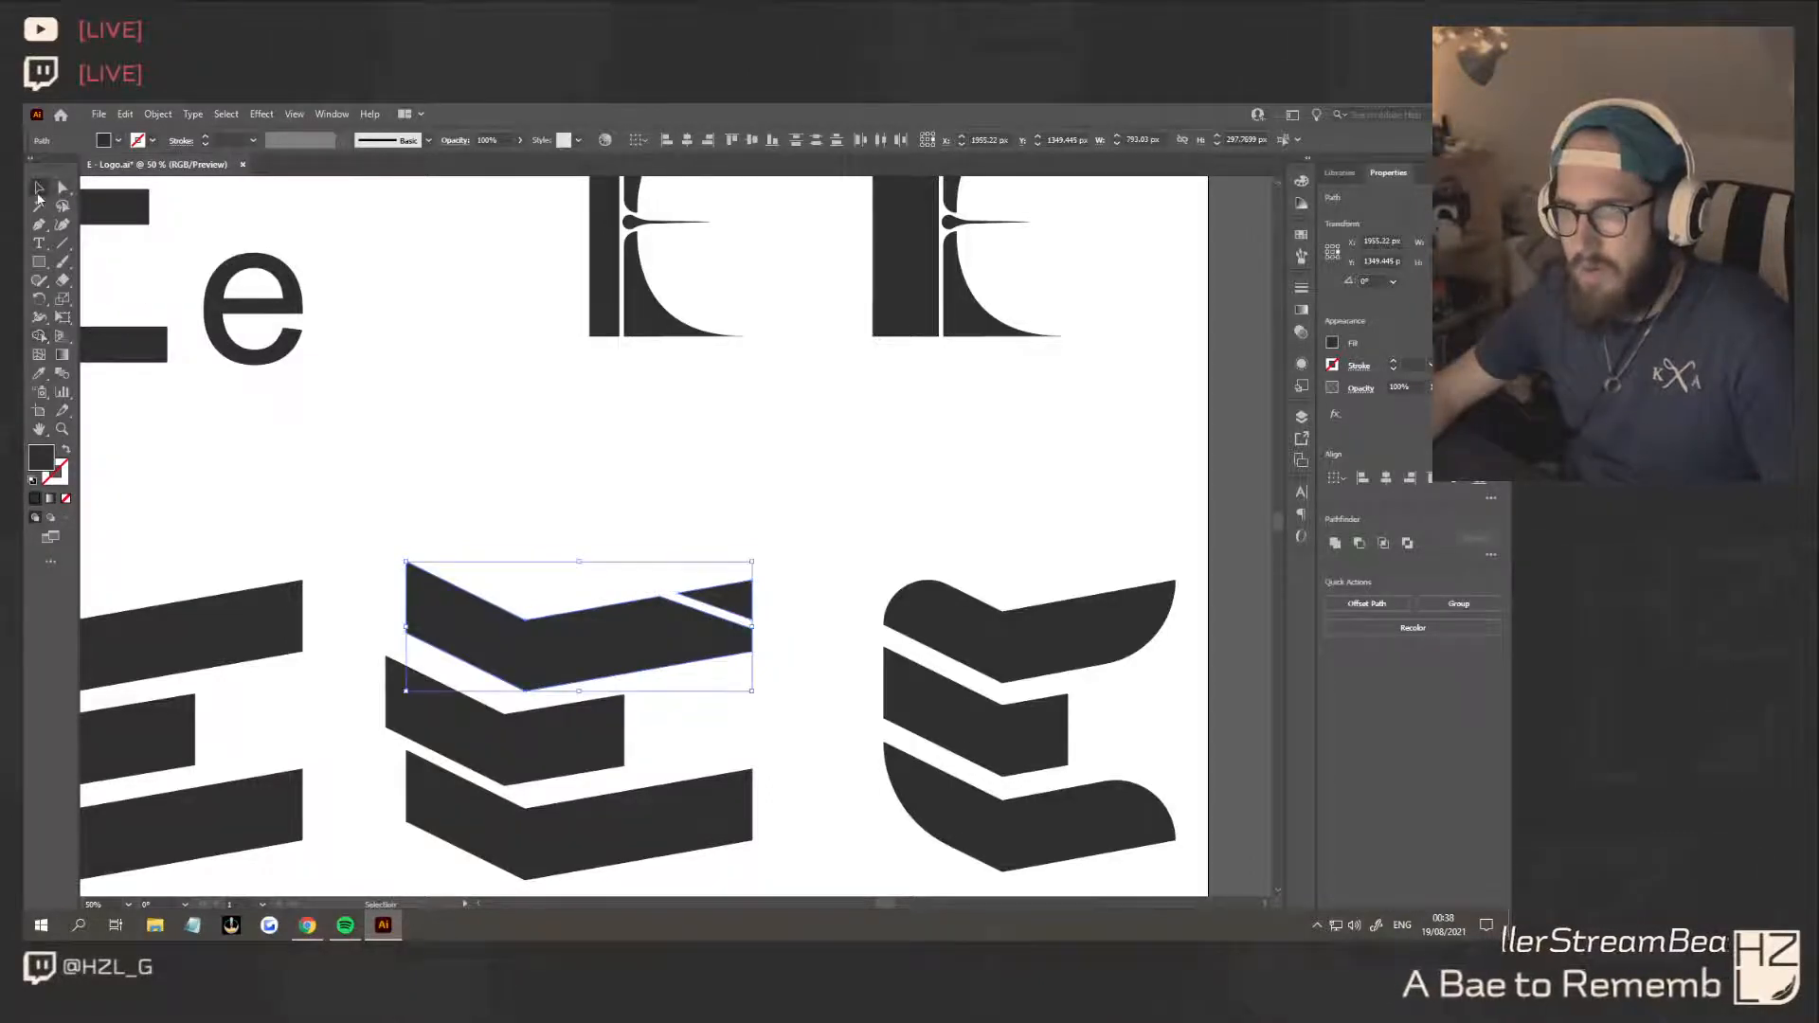
key("v")
left_click(666, 540)
scroll(849, 770, "down", 2)
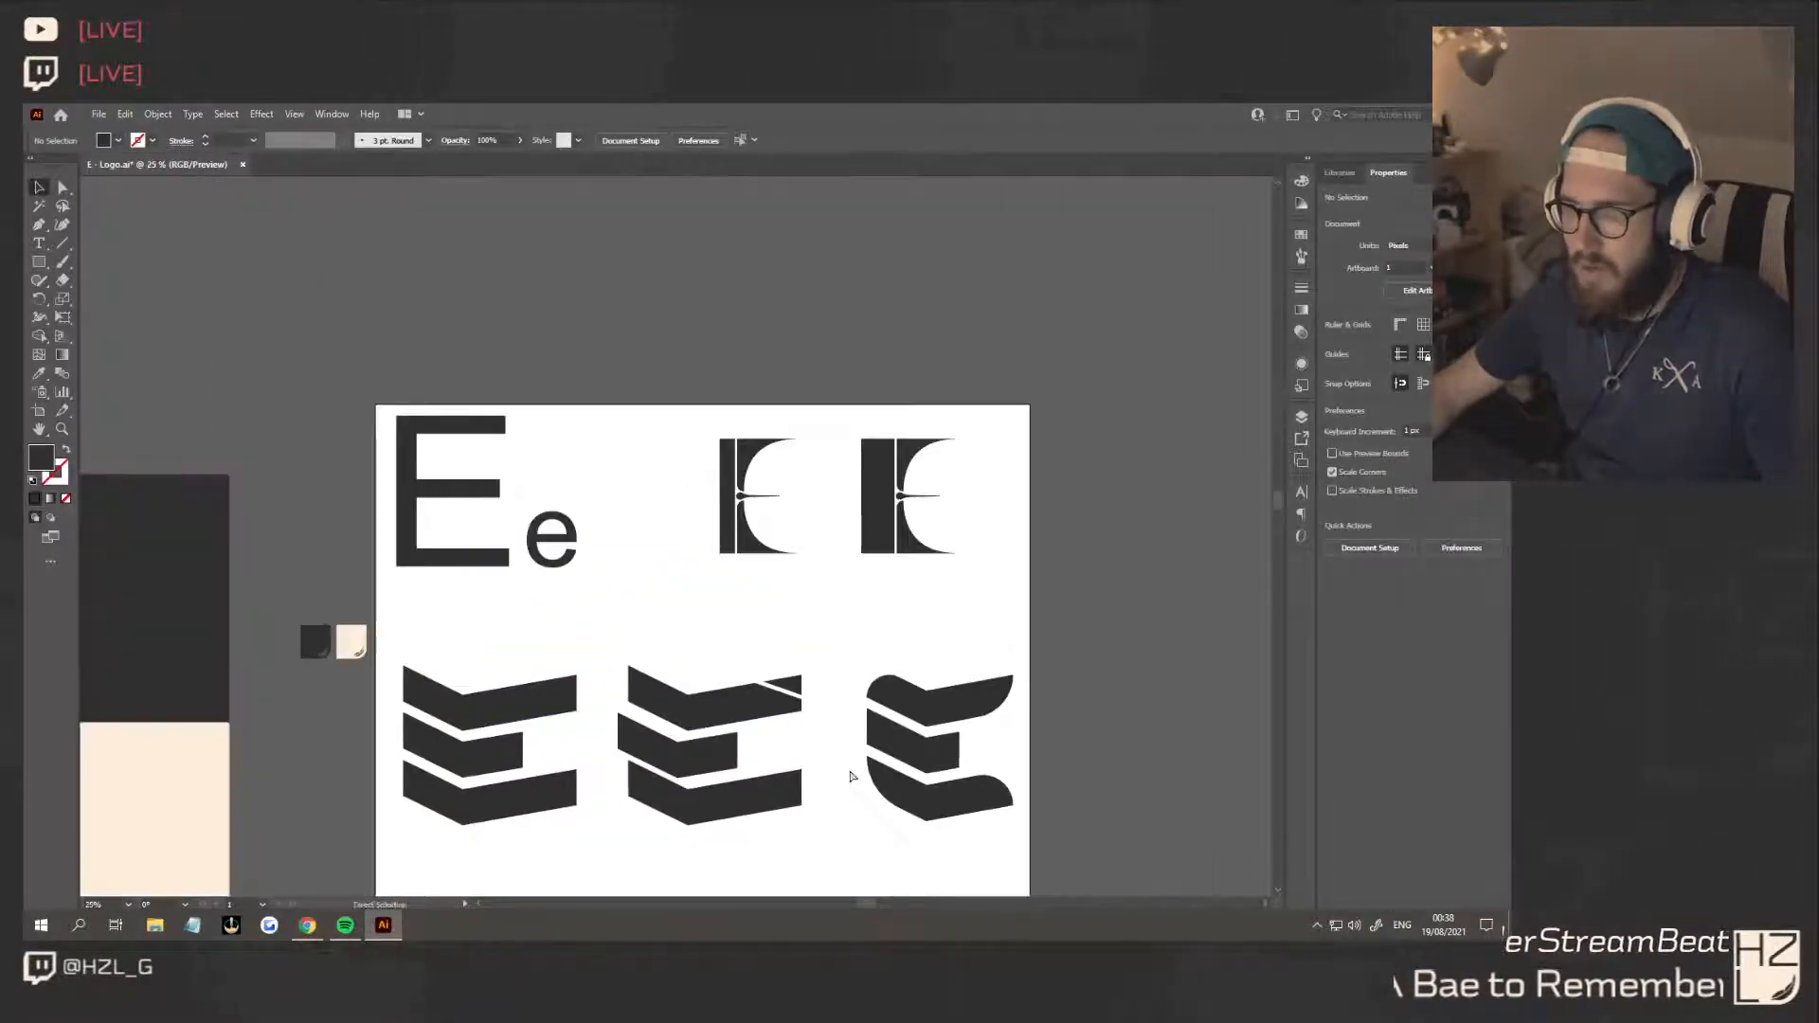
Undo the diagonal cut in the second E's top bar and remove the rounded third E
key("ctrl+z")
key("ctrl+z")
key("ctrl+z")
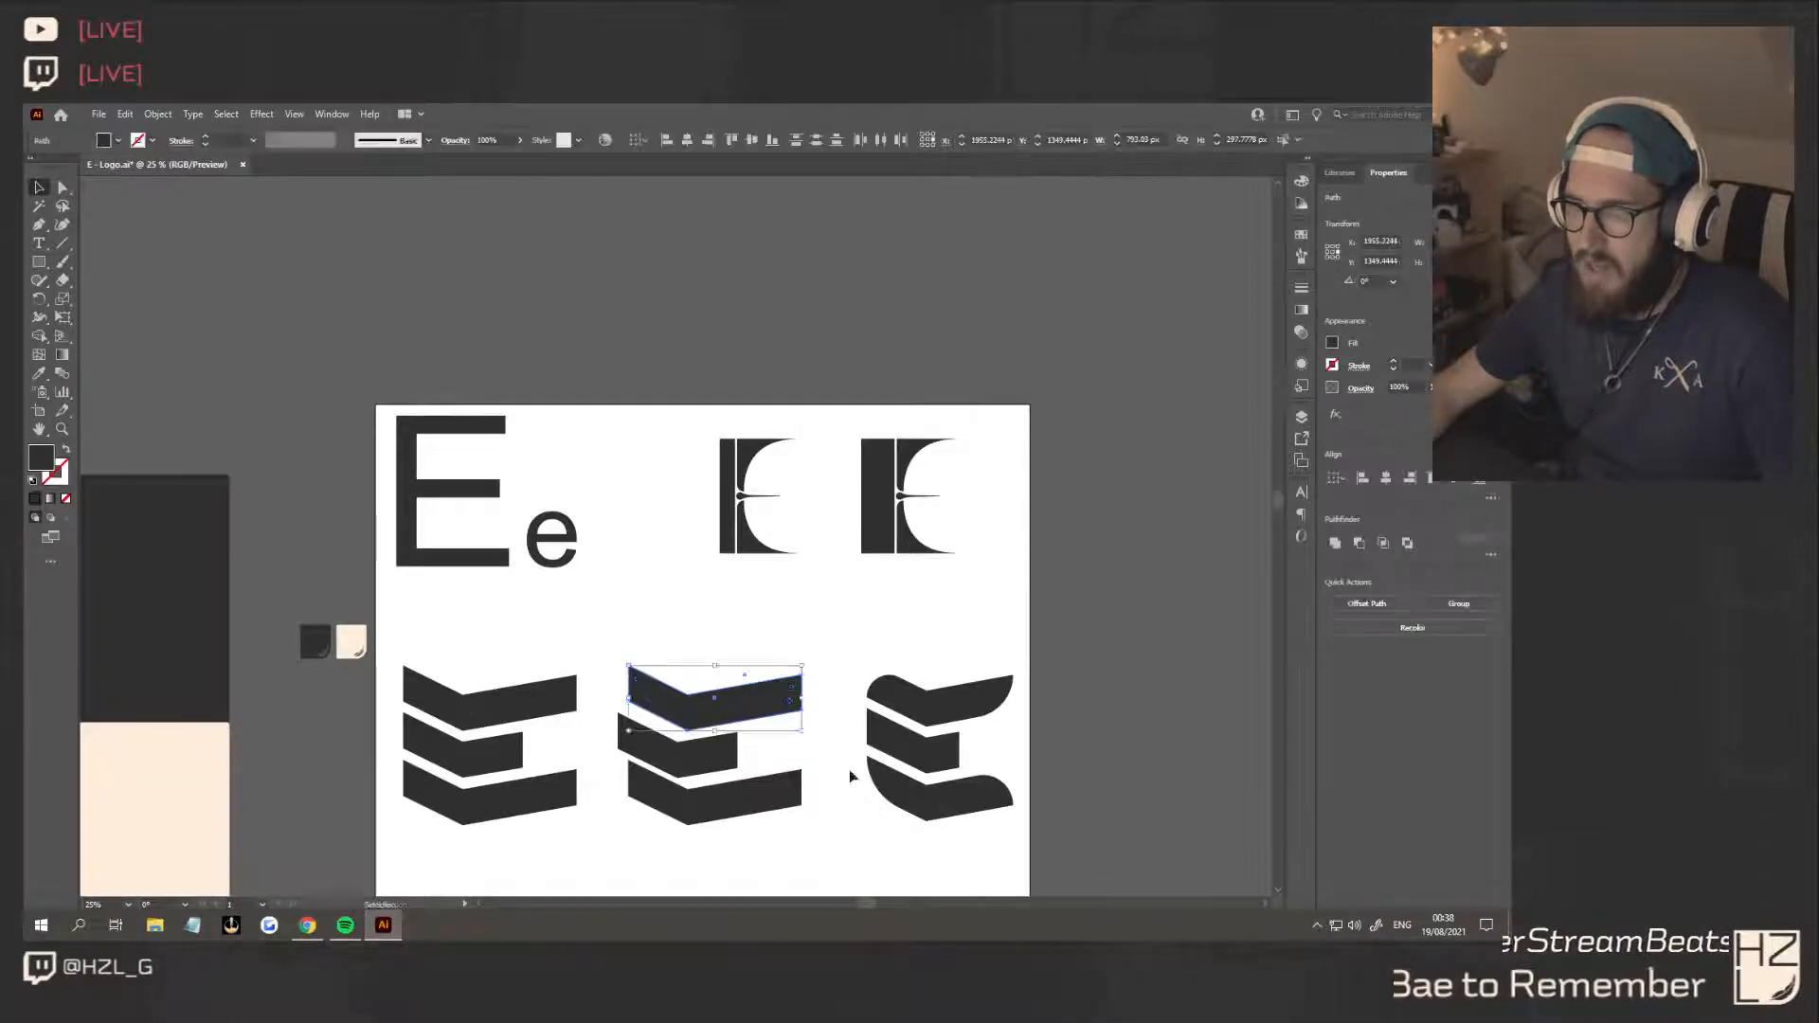
key("ctrl+z")
key("ctrl+z")
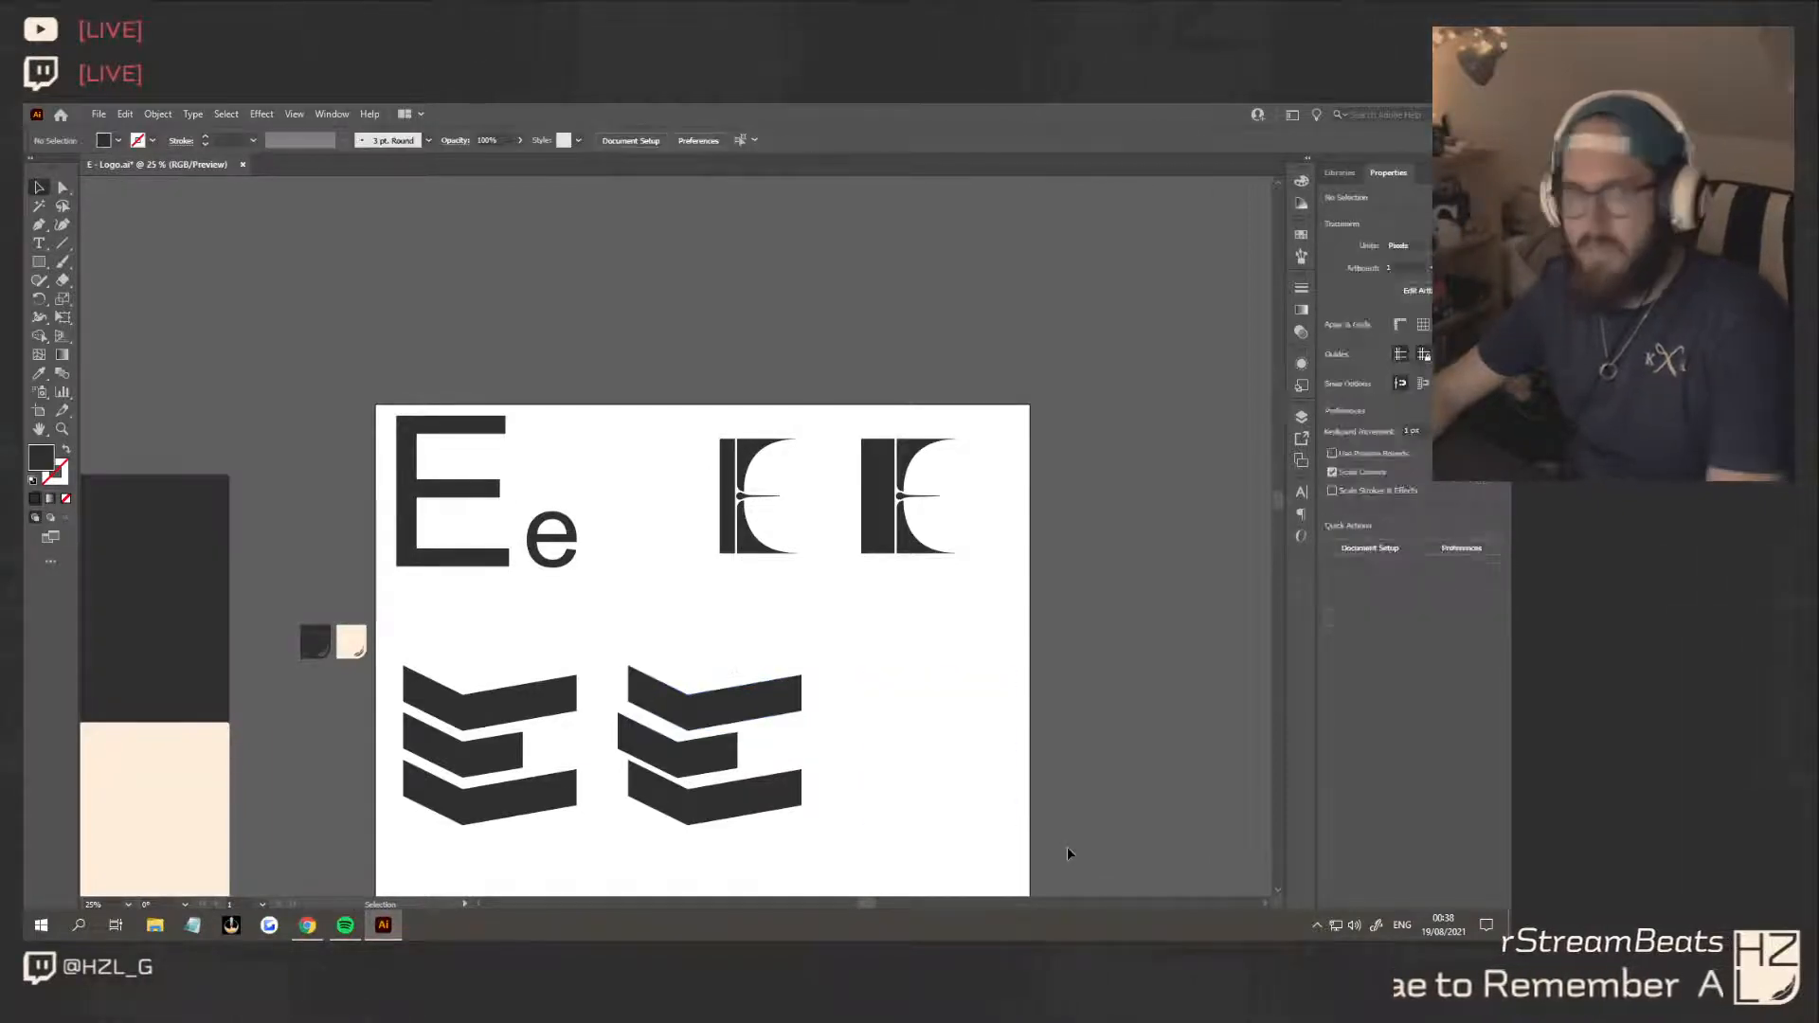
Duplicate the second chevron E and place the copy beside it as a new third E
scroll(926, 809, "down", 2)
scroll(852, 739, "down", 1)
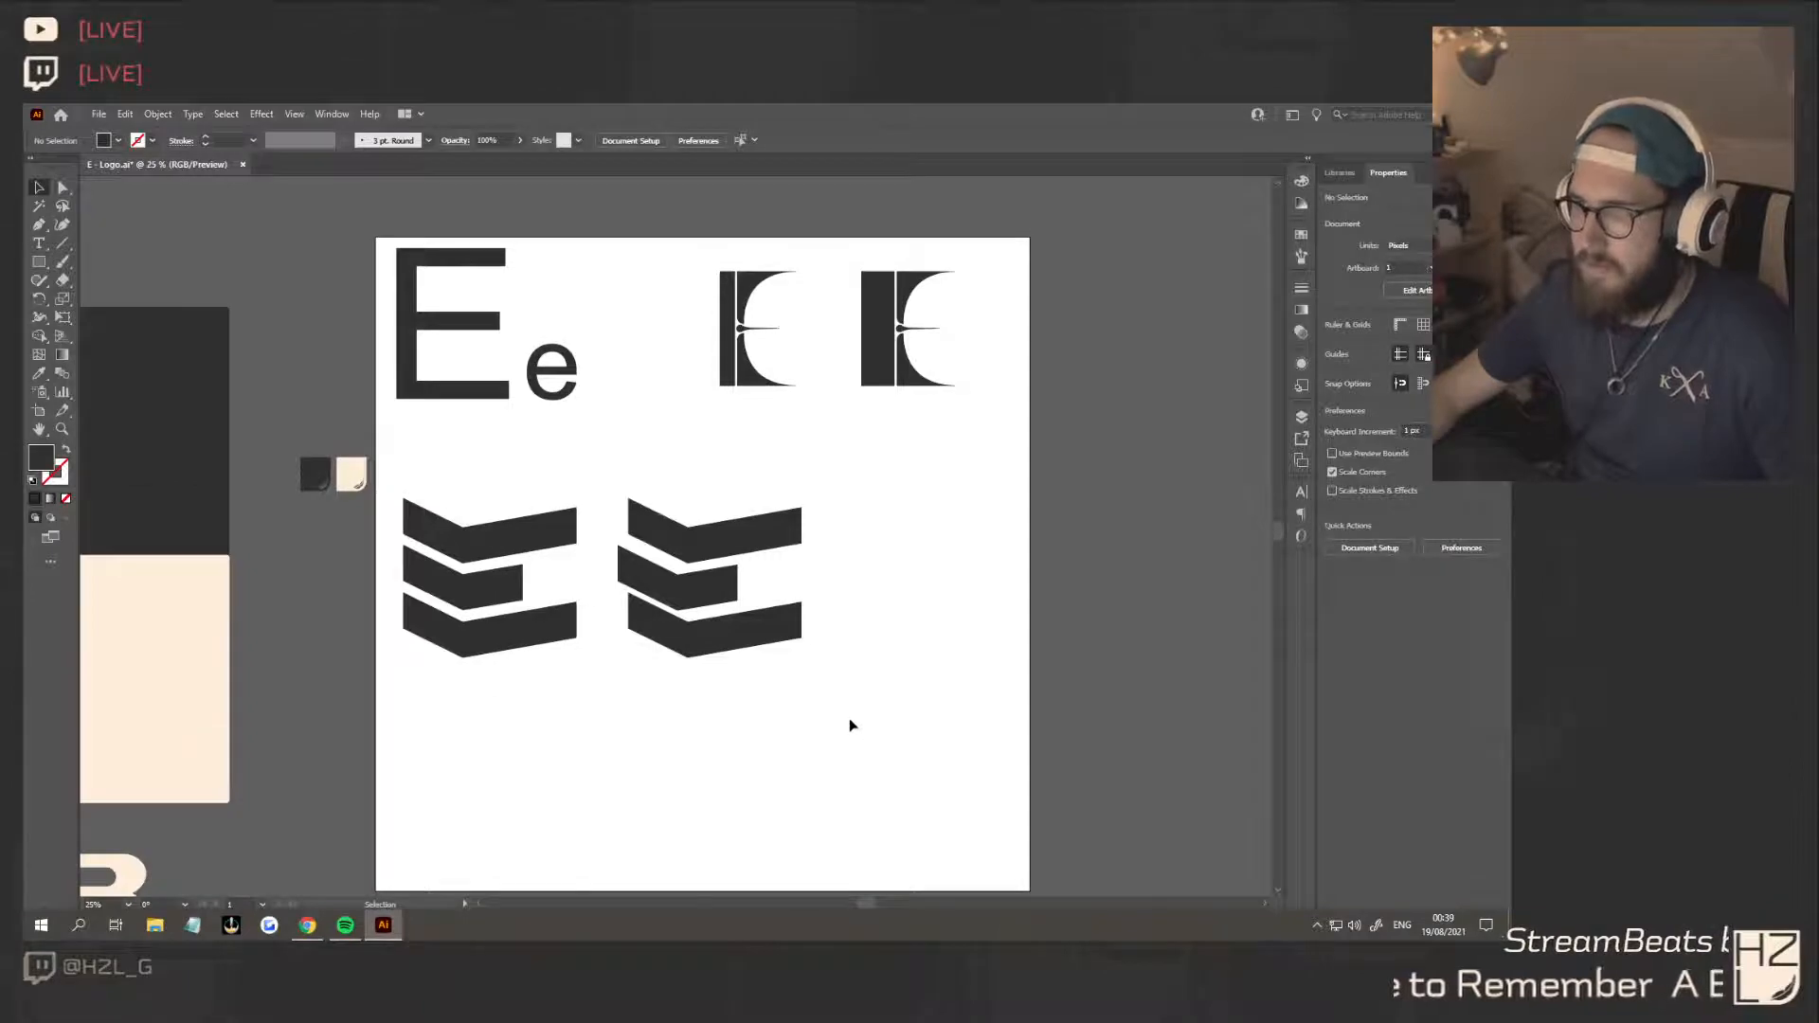
scroll(749, 684, "up", 1)
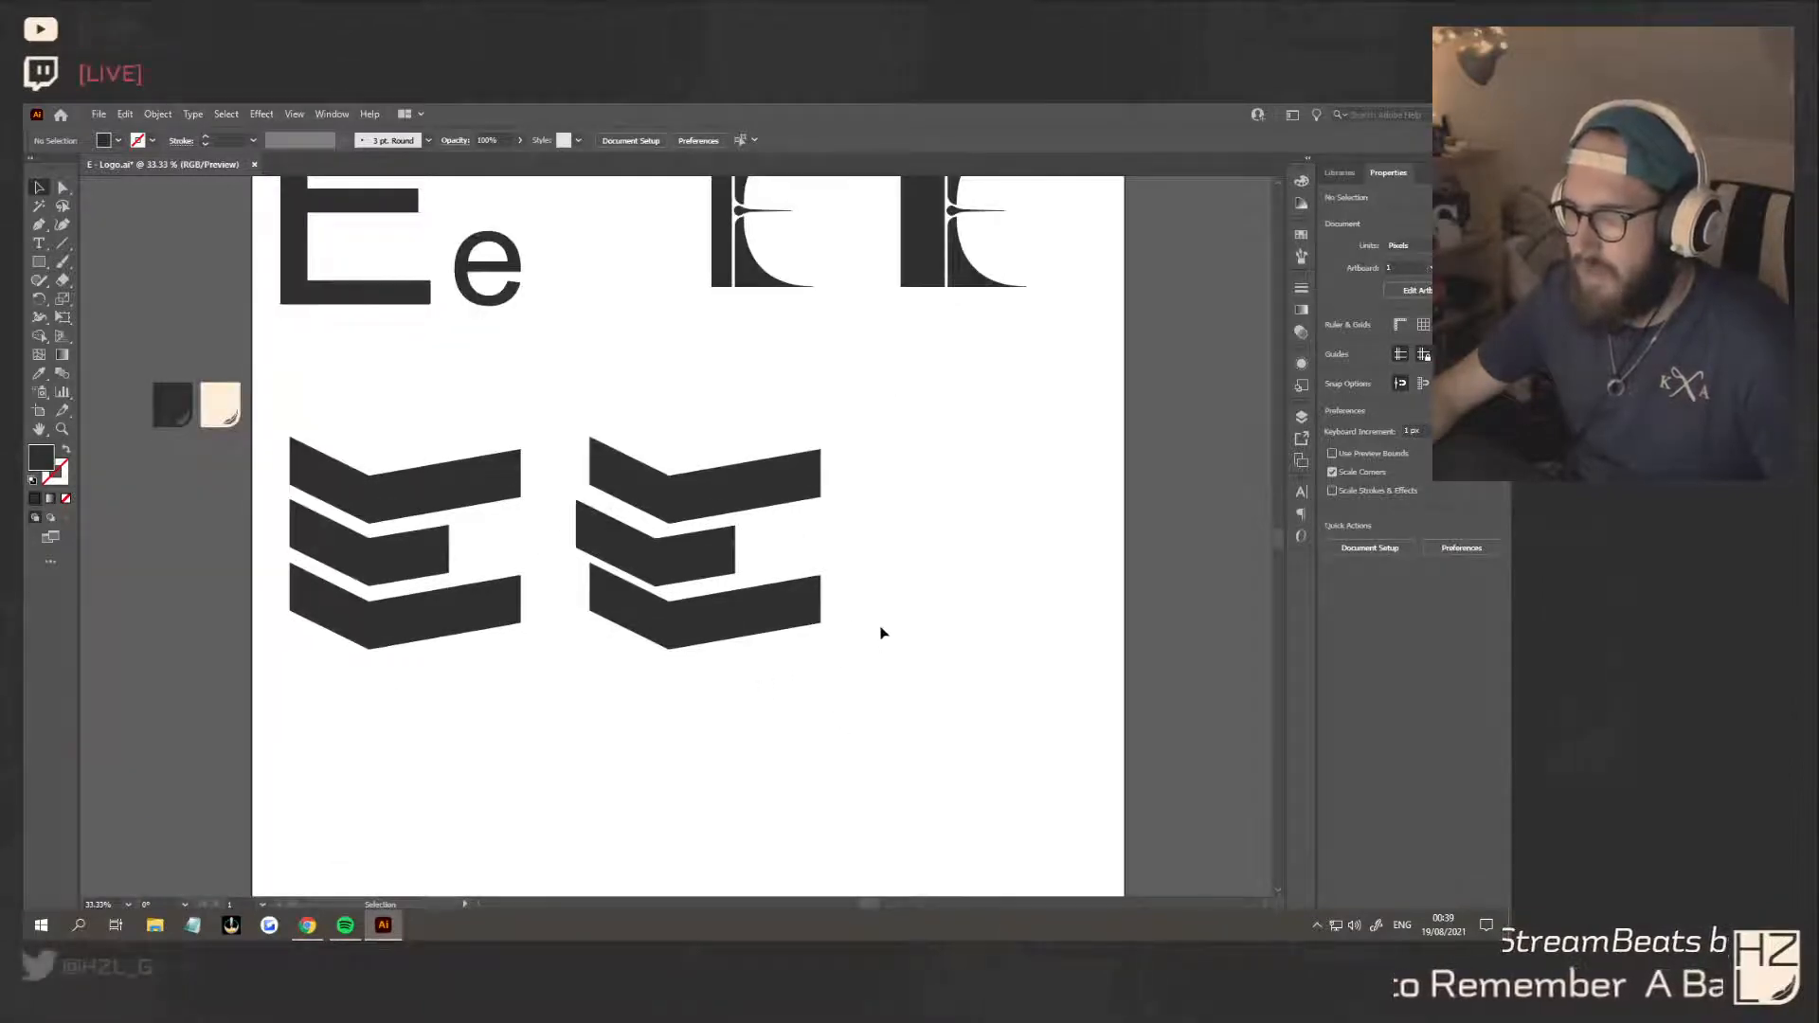
left_click_drag(858, 652, 560, 392)
left_click_drag(660, 554, 933, 555)
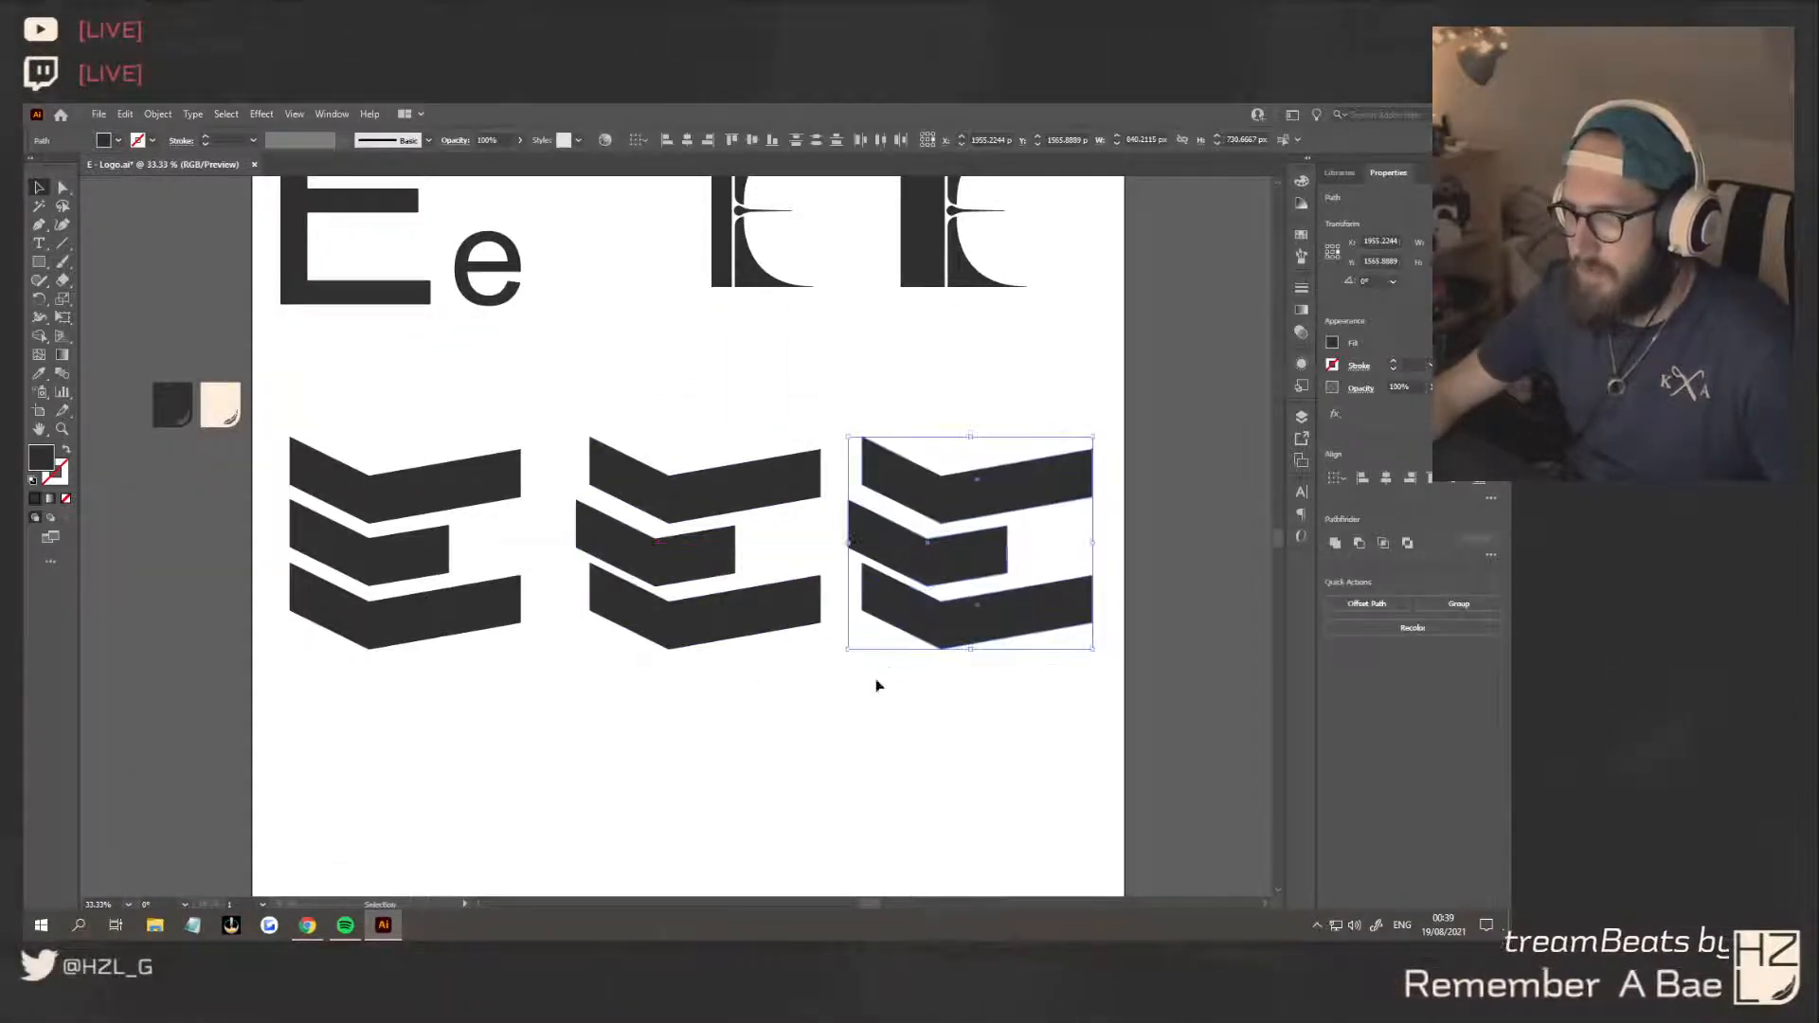
Shorten the third E's top and bottom bars by moving their outer end points inward
scroll(877, 685, "right", 3)
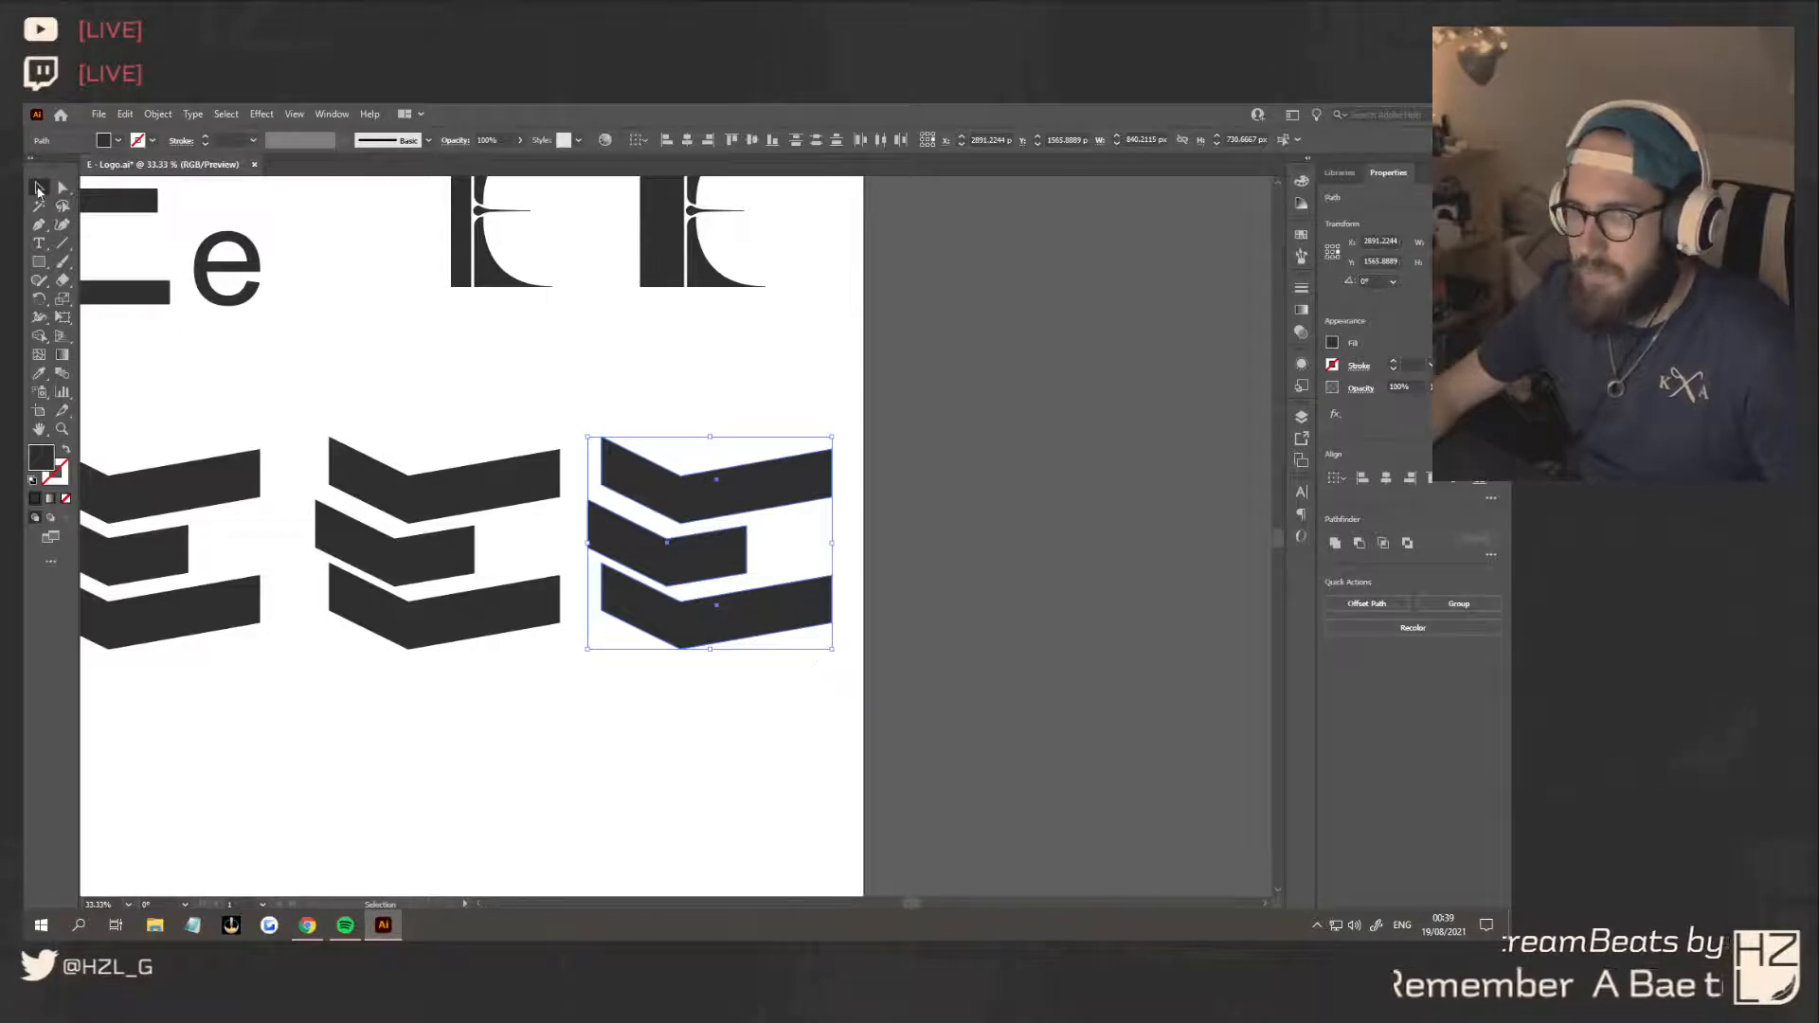
left_click(63, 188)
left_click(878, 589)
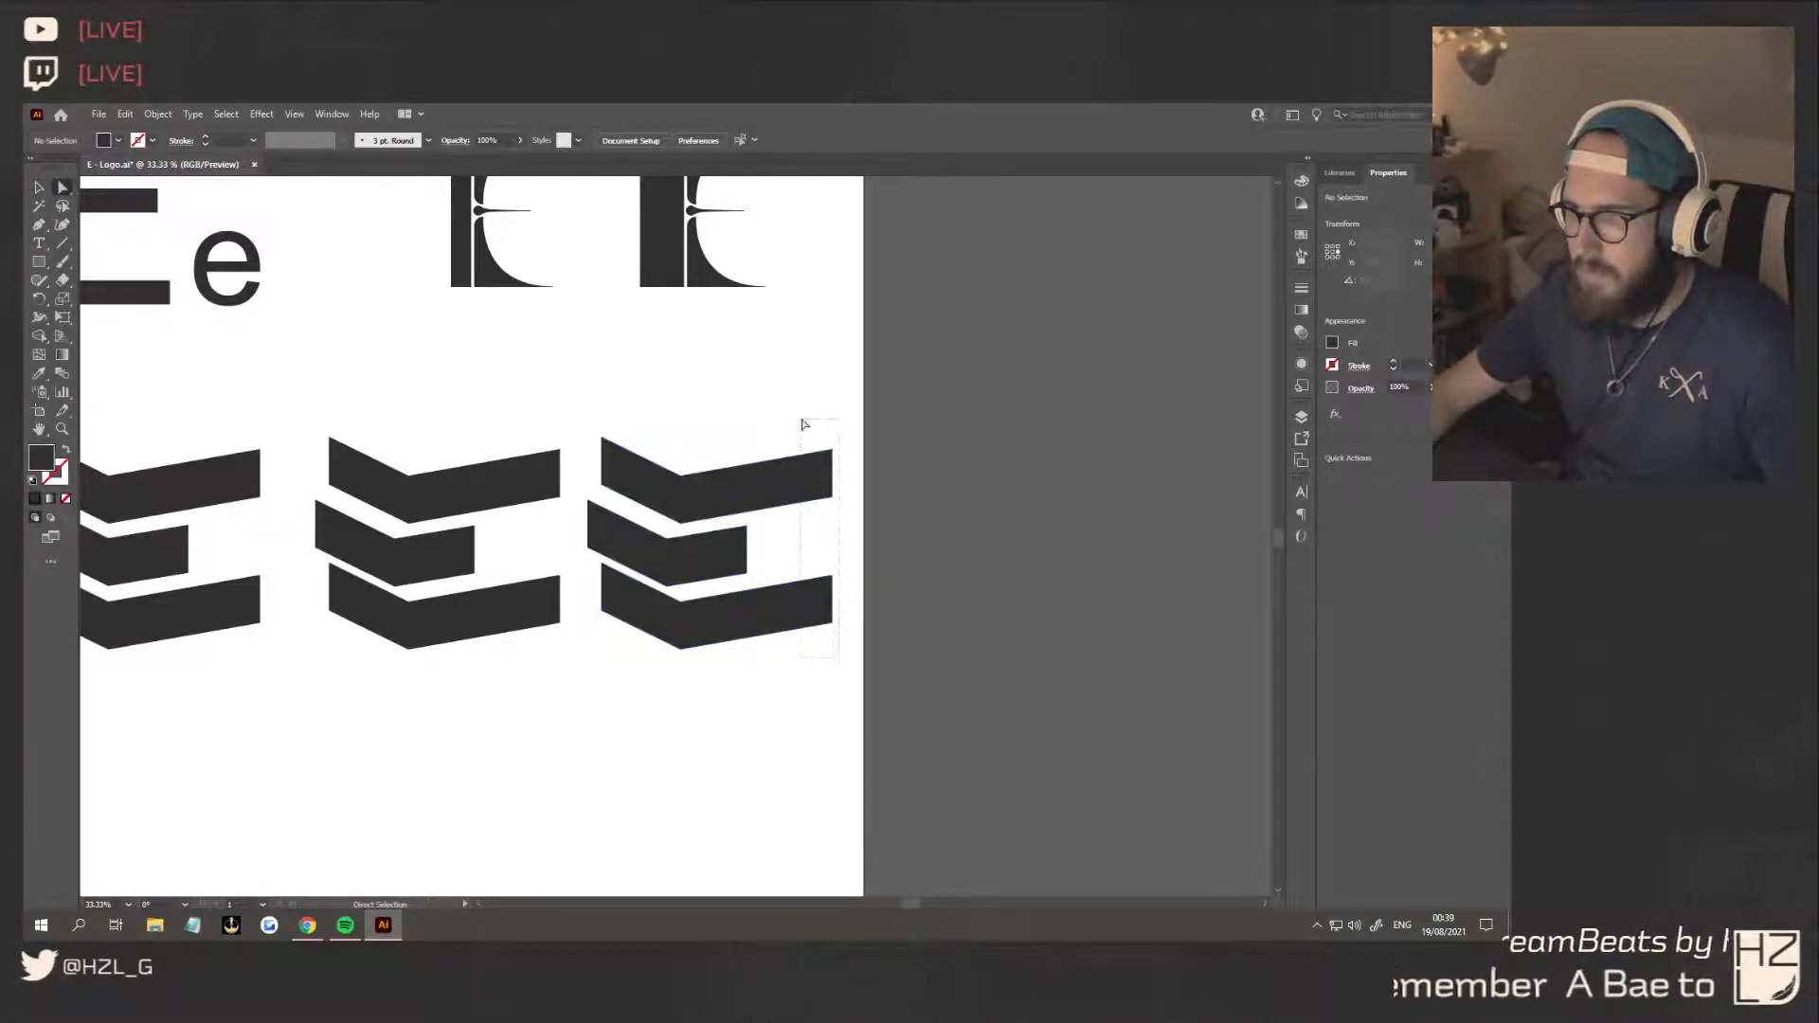
left_click_drag(804, 424, 808, 459)
left_click(832, 669)
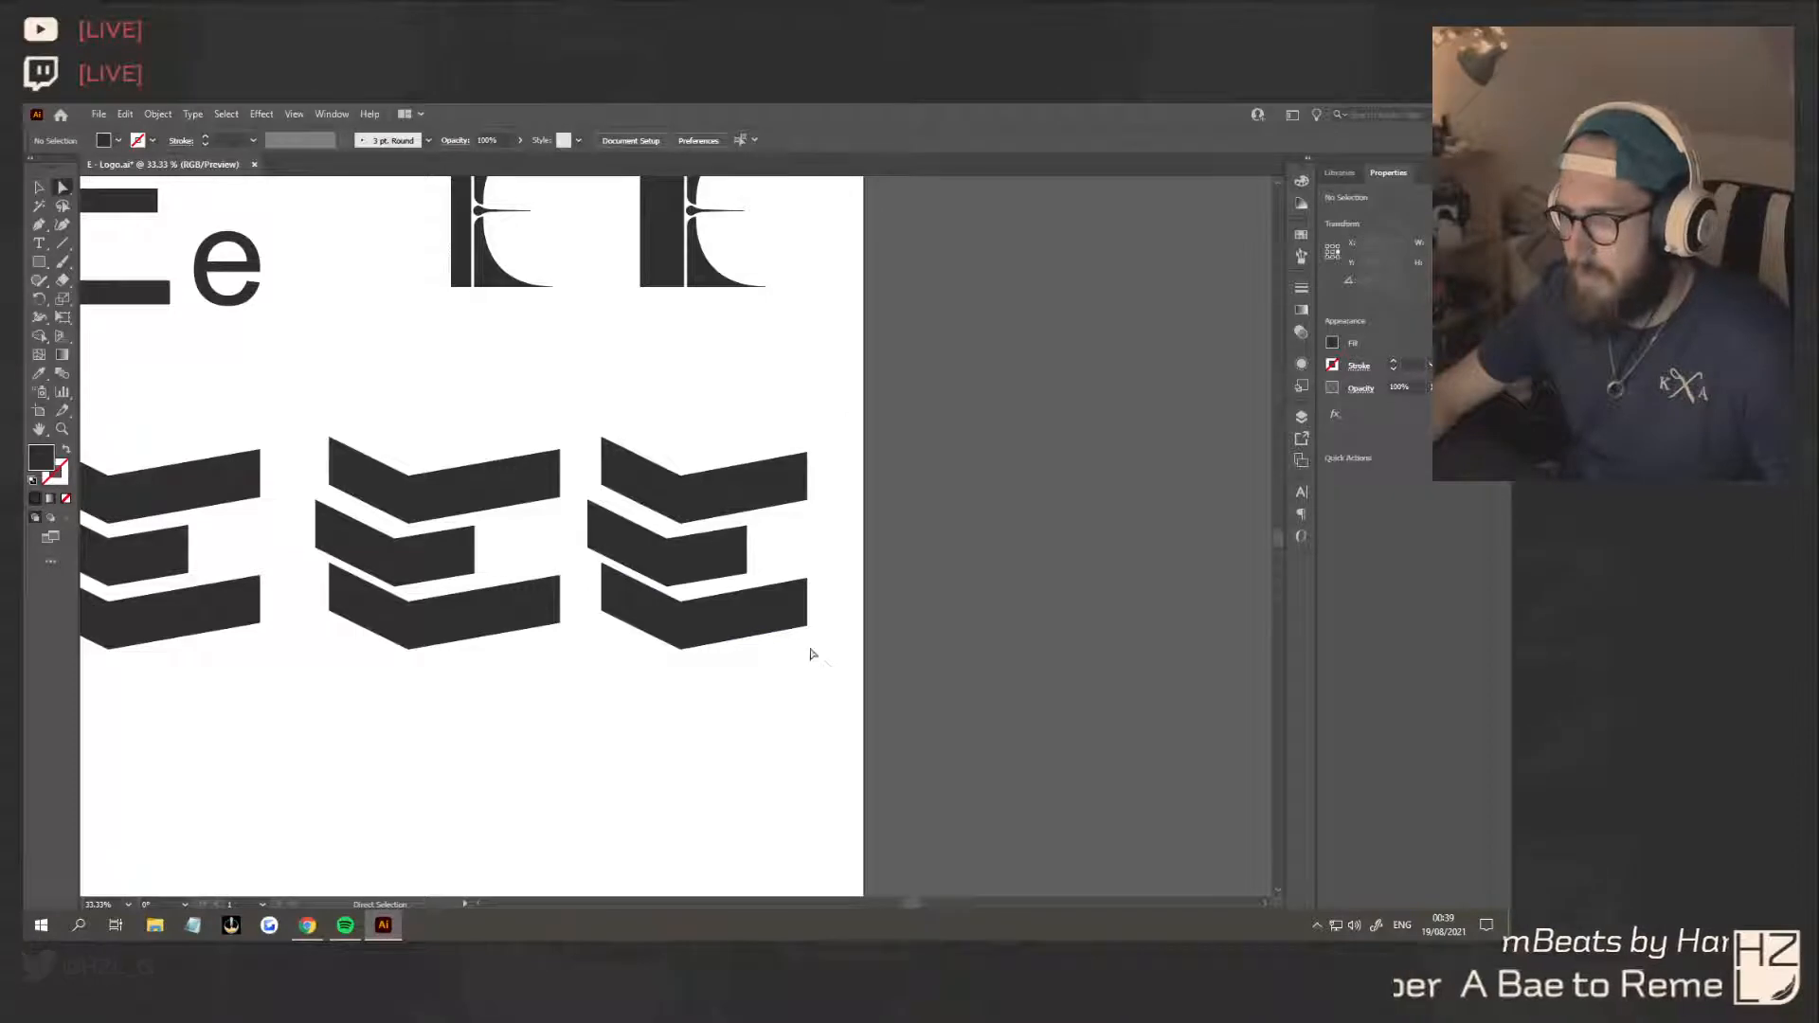
Try adjusting the bend points of the third E's middle bar, and return to the version with shortened top and bottom bars
left_click(668, 540)
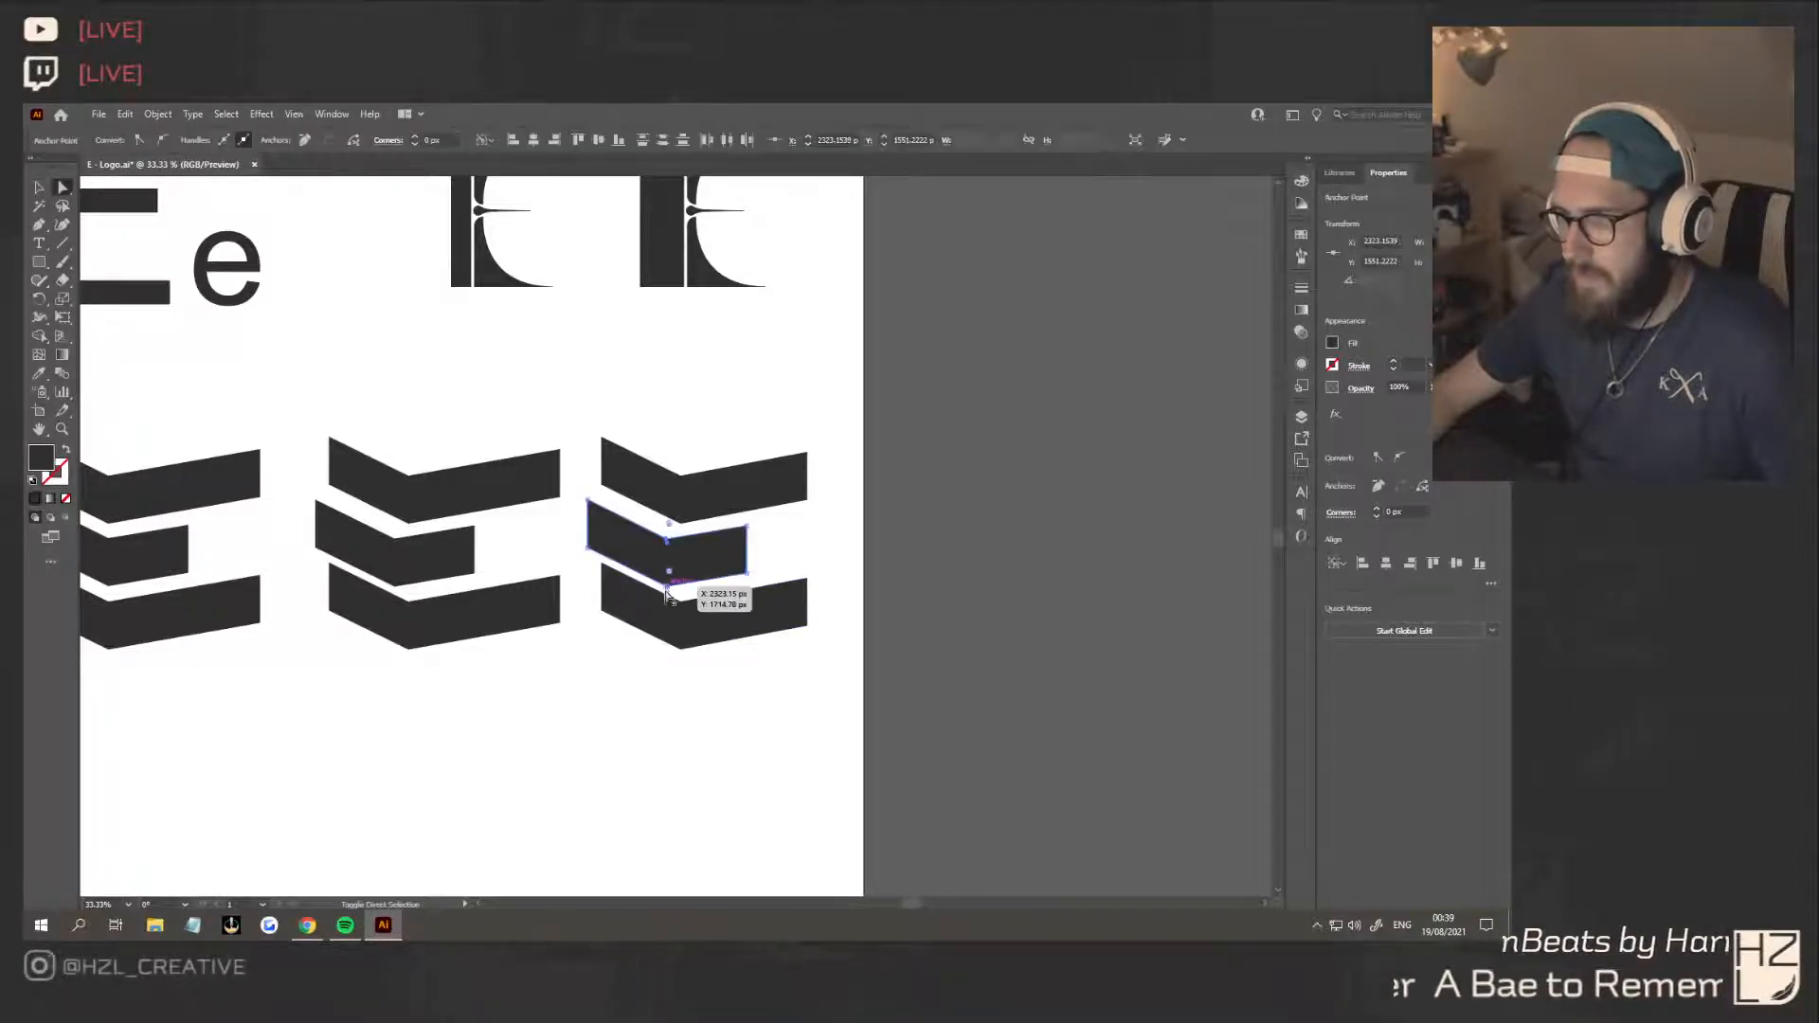
left_click_drag(667, 589, 669, 595)
left_click(716, 643)
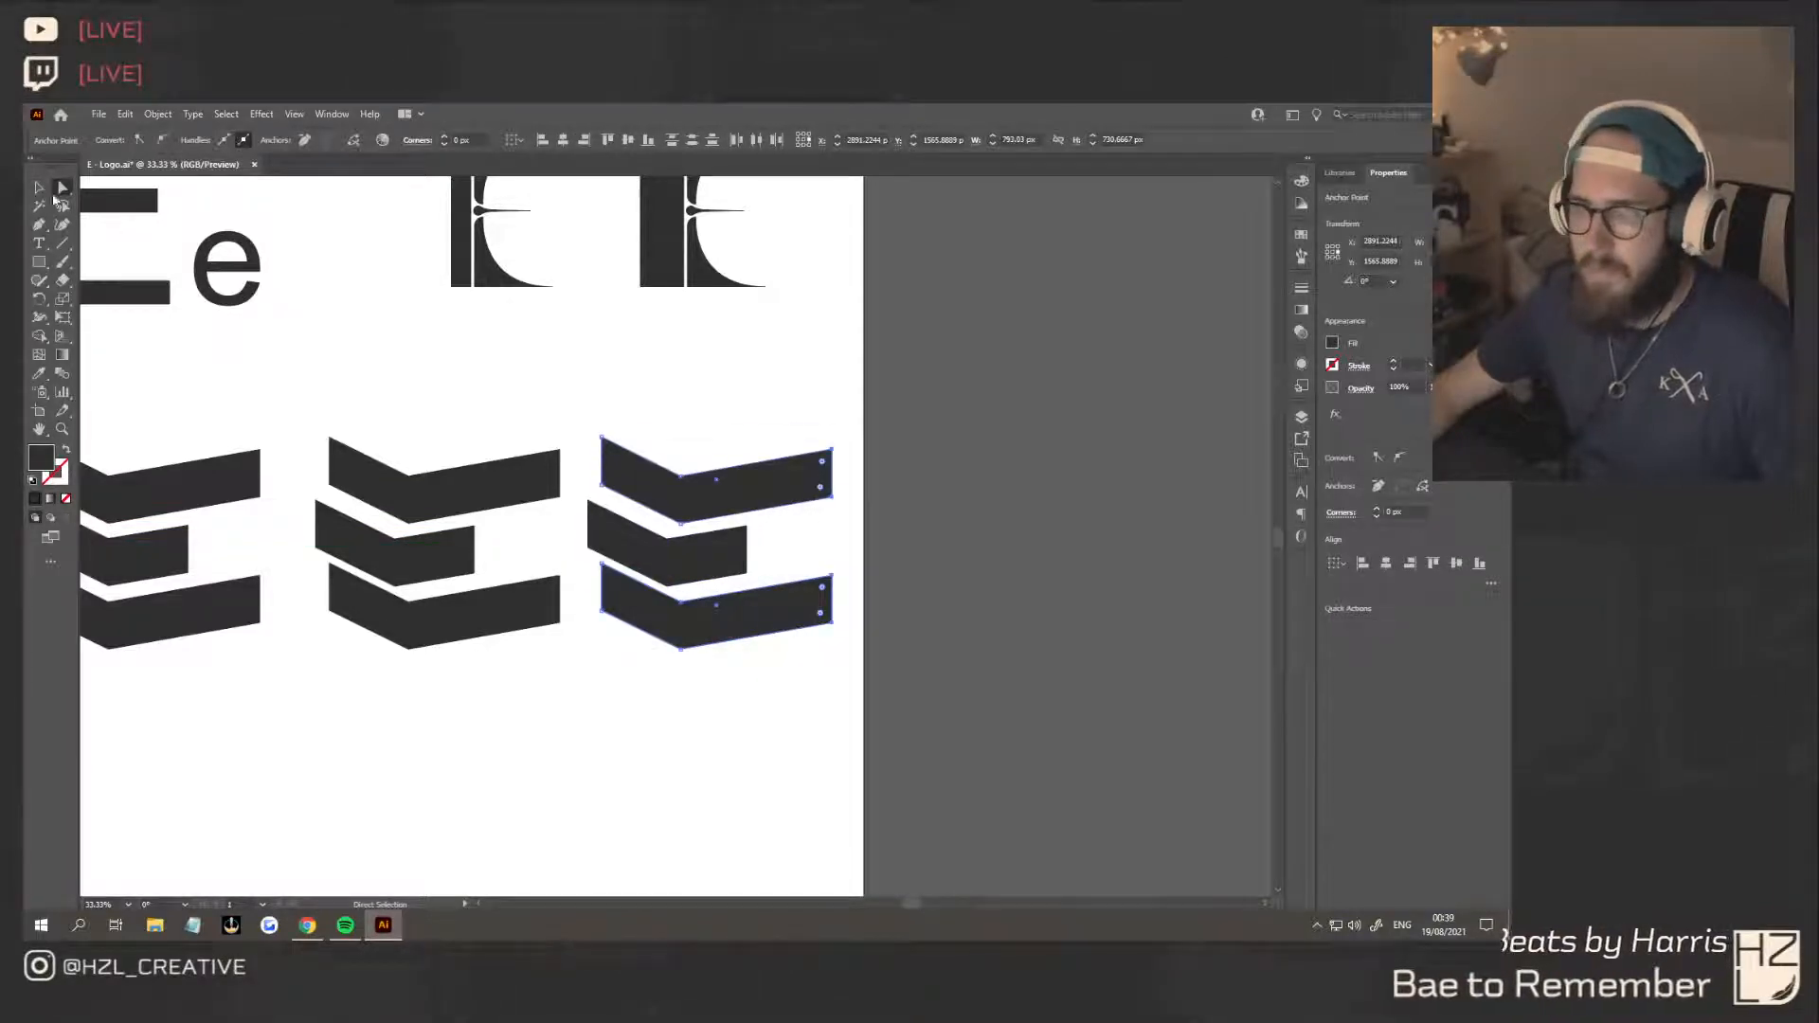
left_click(39, 188)
left_click(743, 741)
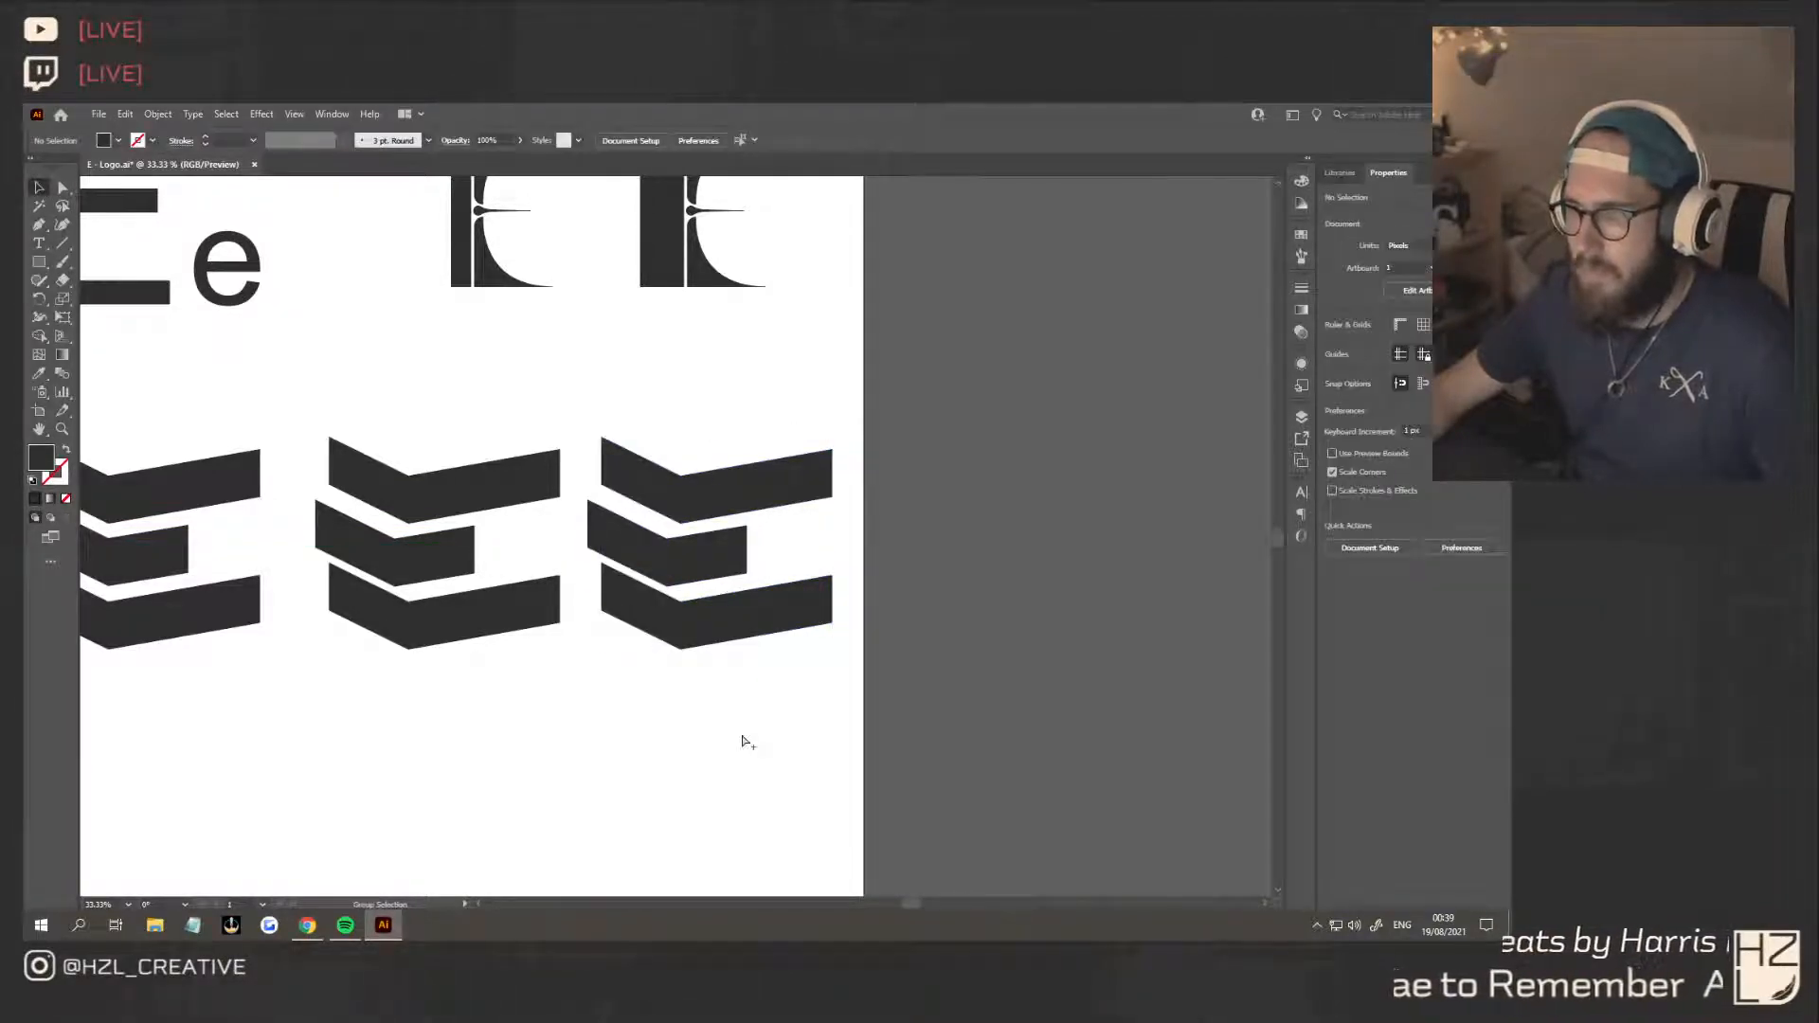
key("ctrl+z")
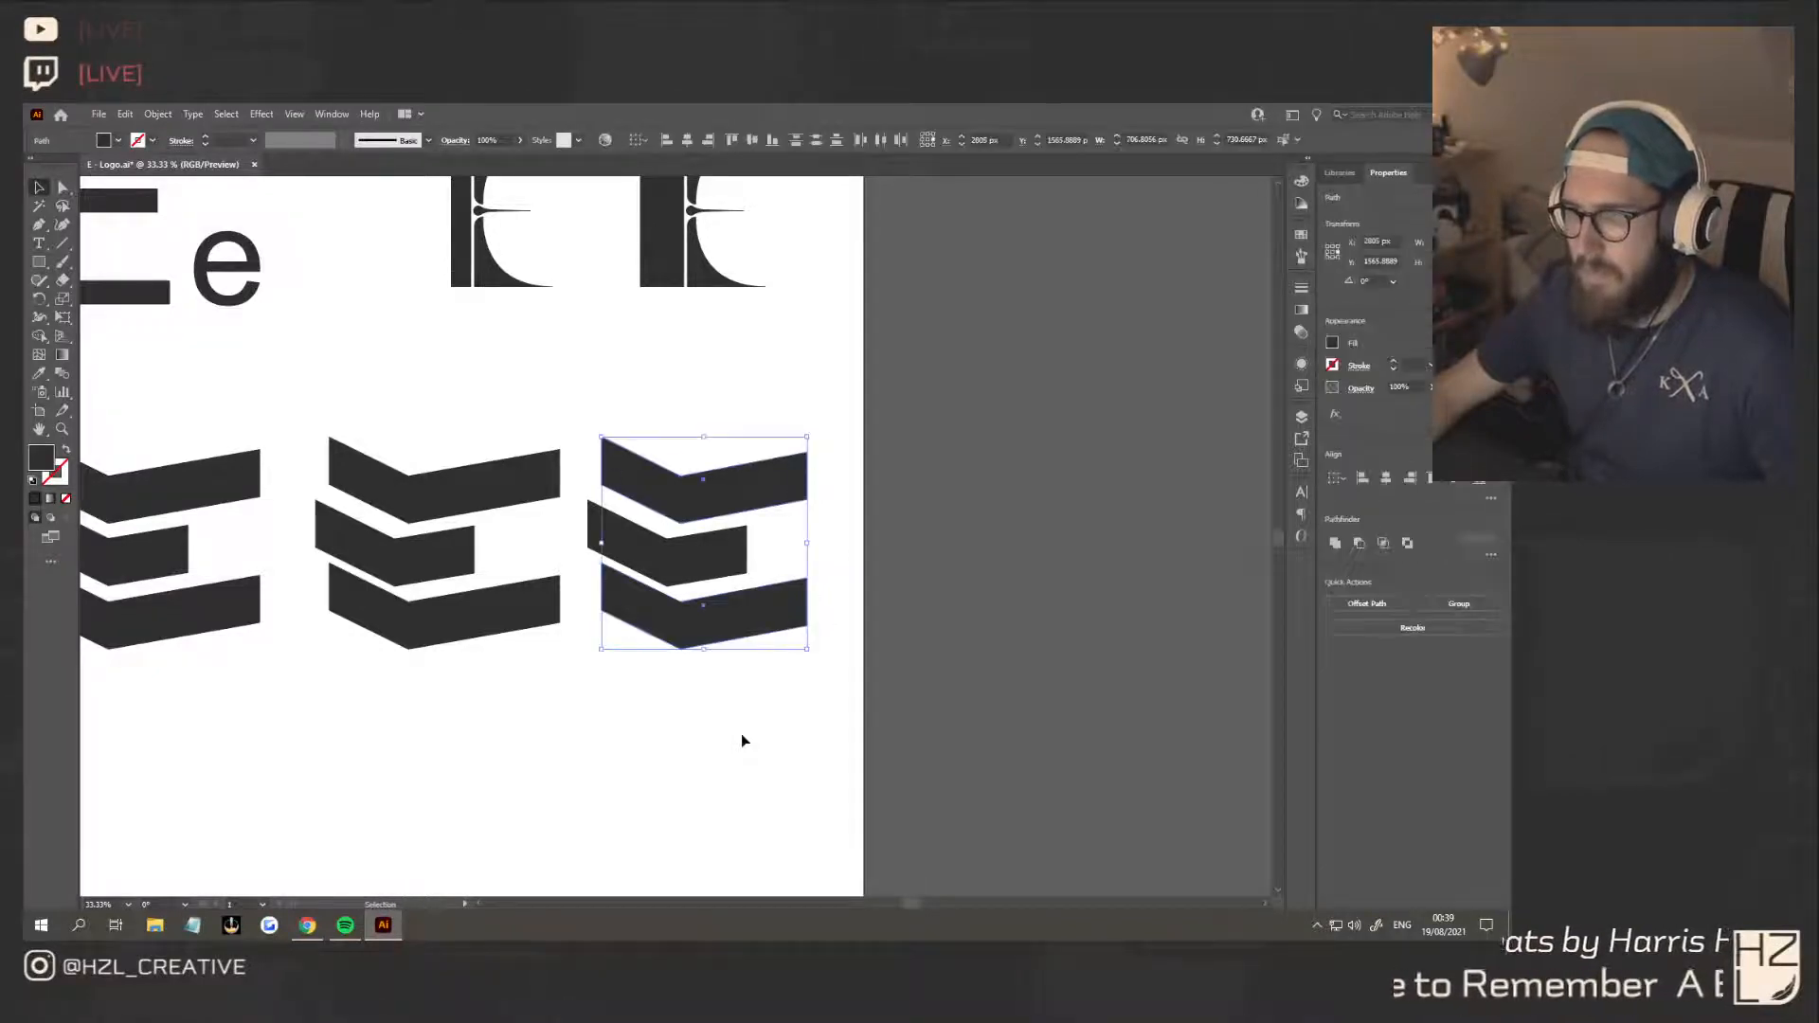
left_click(800, 813)
Draw a thin closed diagonal sliver with the Pen tool across the outer end of the third E's top bar
left_click(39, 225)
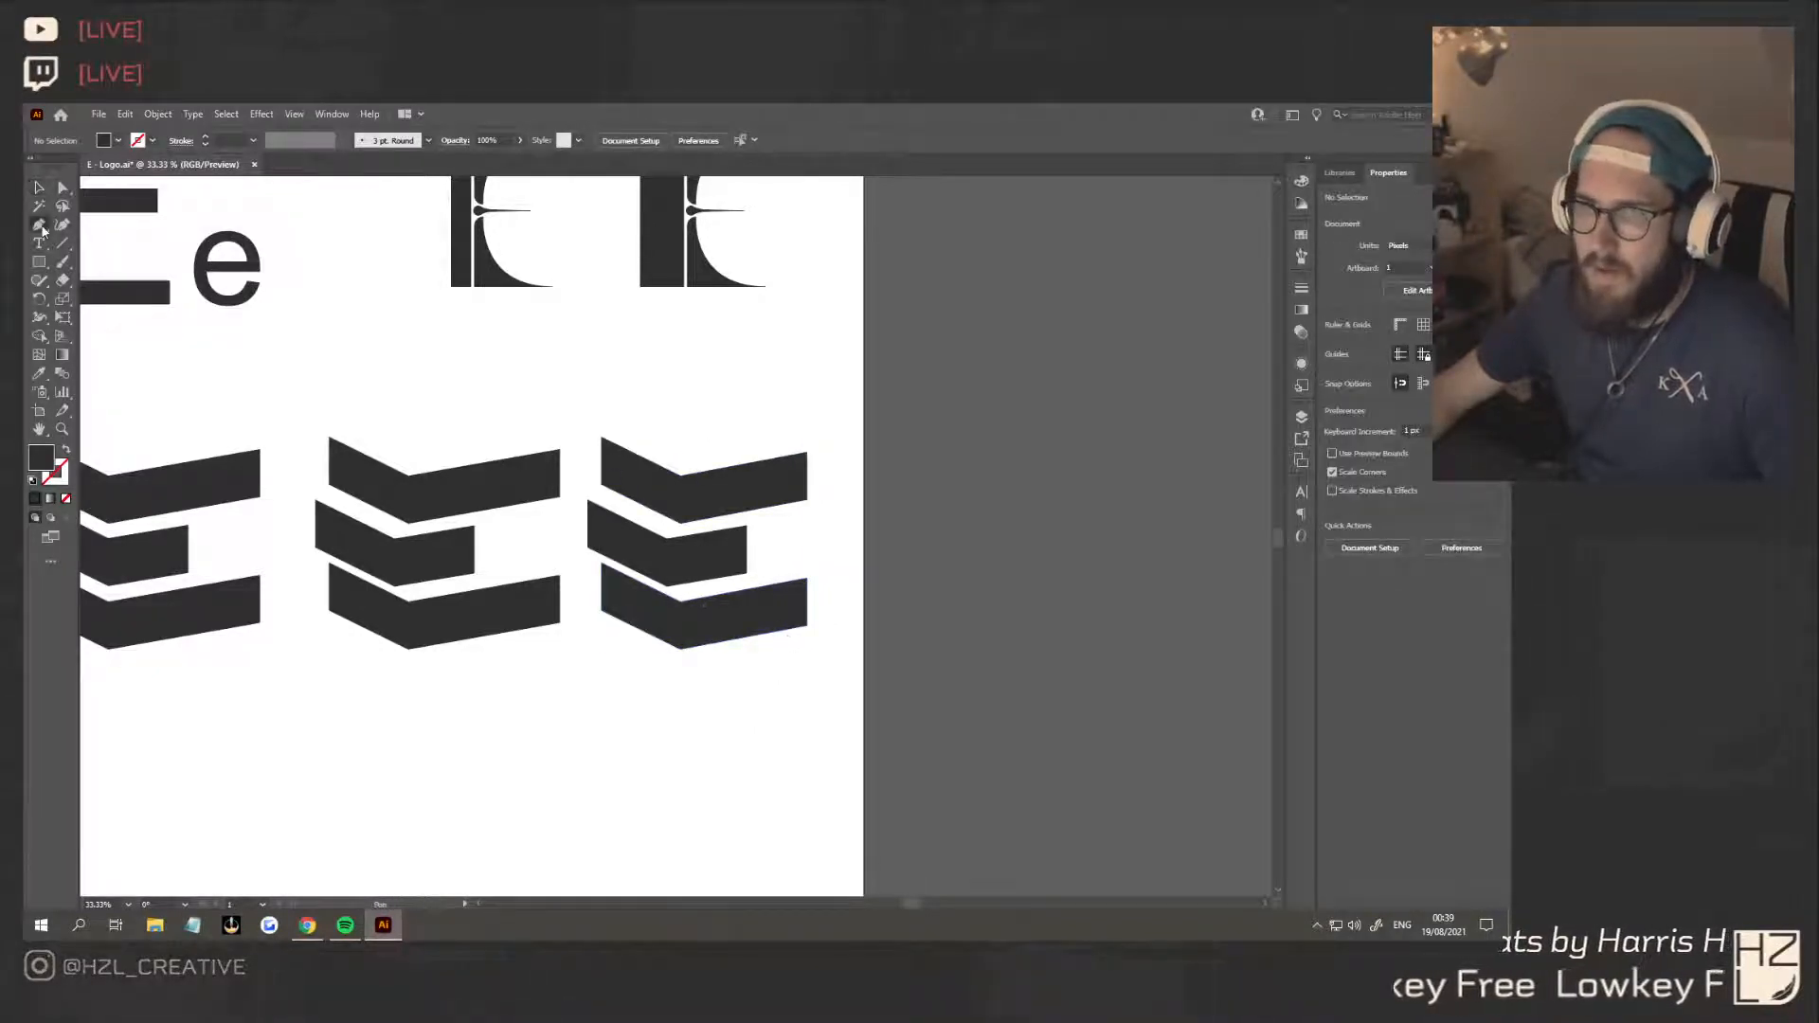
scroll(847, 486, "up", 2)
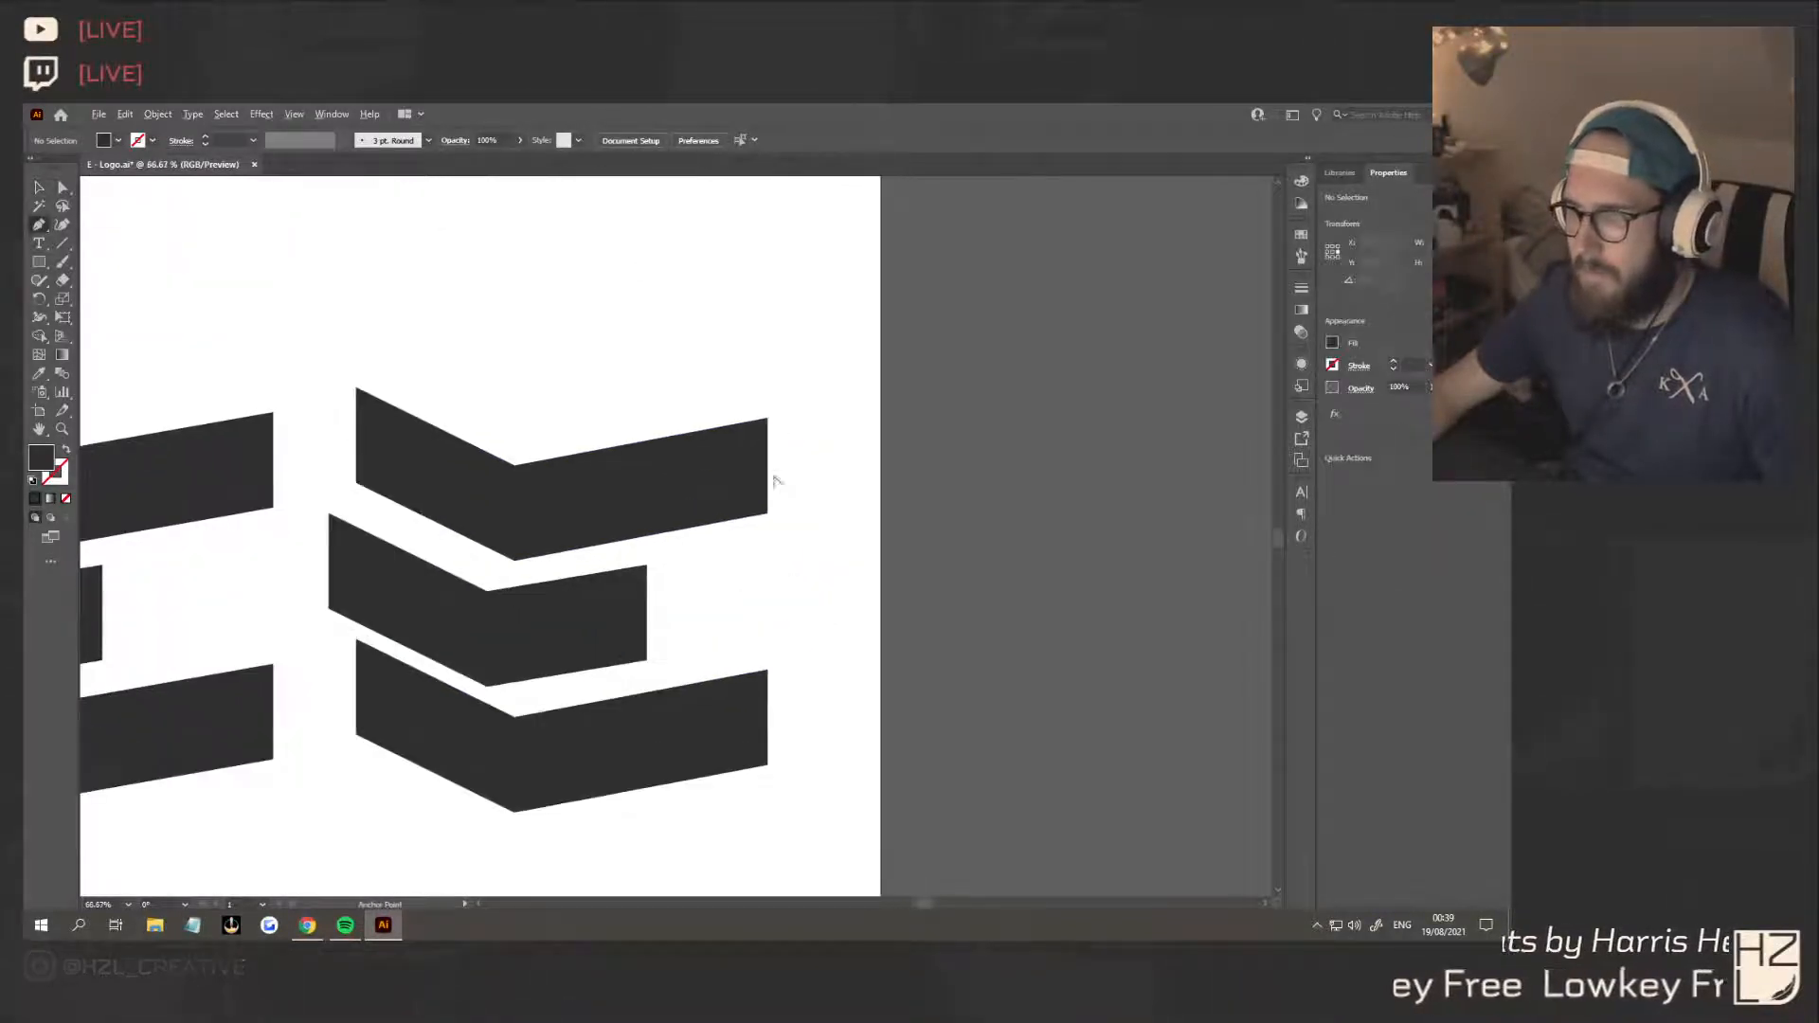
left_click(679, 418)
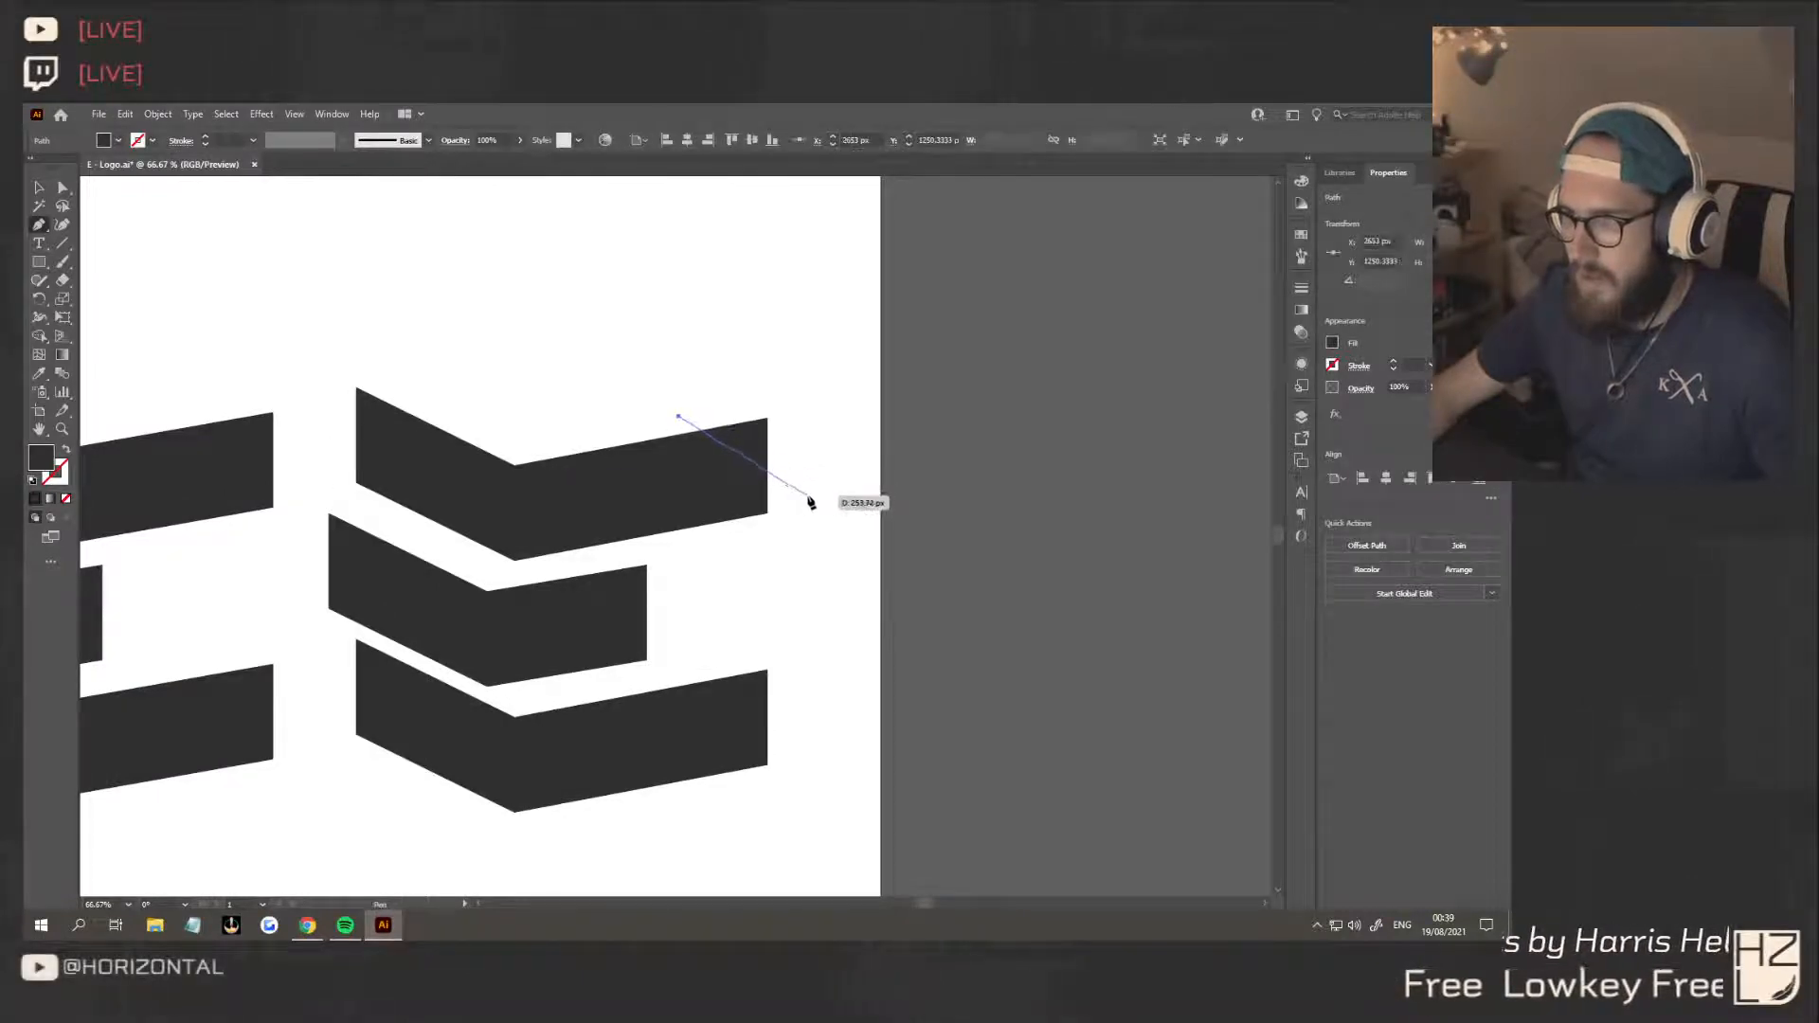
left_click(813, 499)
left_click_drag(815, 512, 680, 421)
left_click(39, 187)
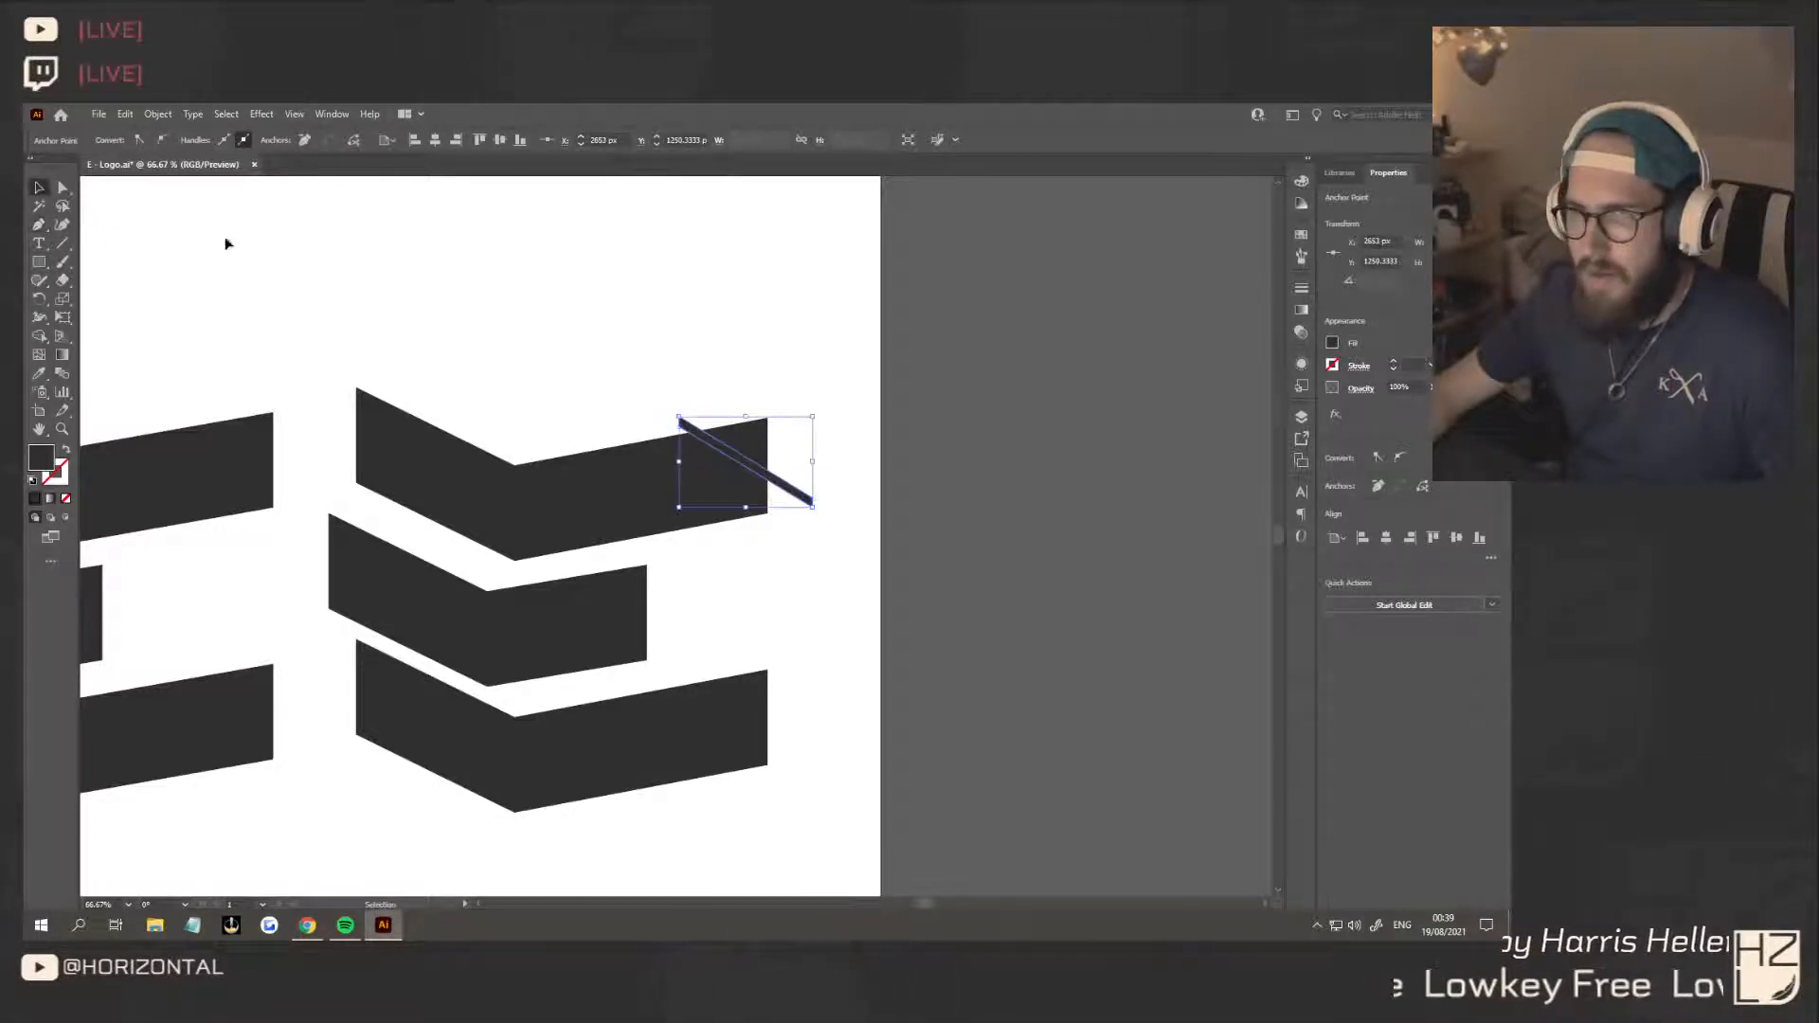
left_click(249, 248)
Cut the diagonal sliver out of the third E's top bar with the Shape Builder tool, leaving a separate triangular tip
left_click(782, 486)
left_click(765, 464, "shift")
key("shift+m")
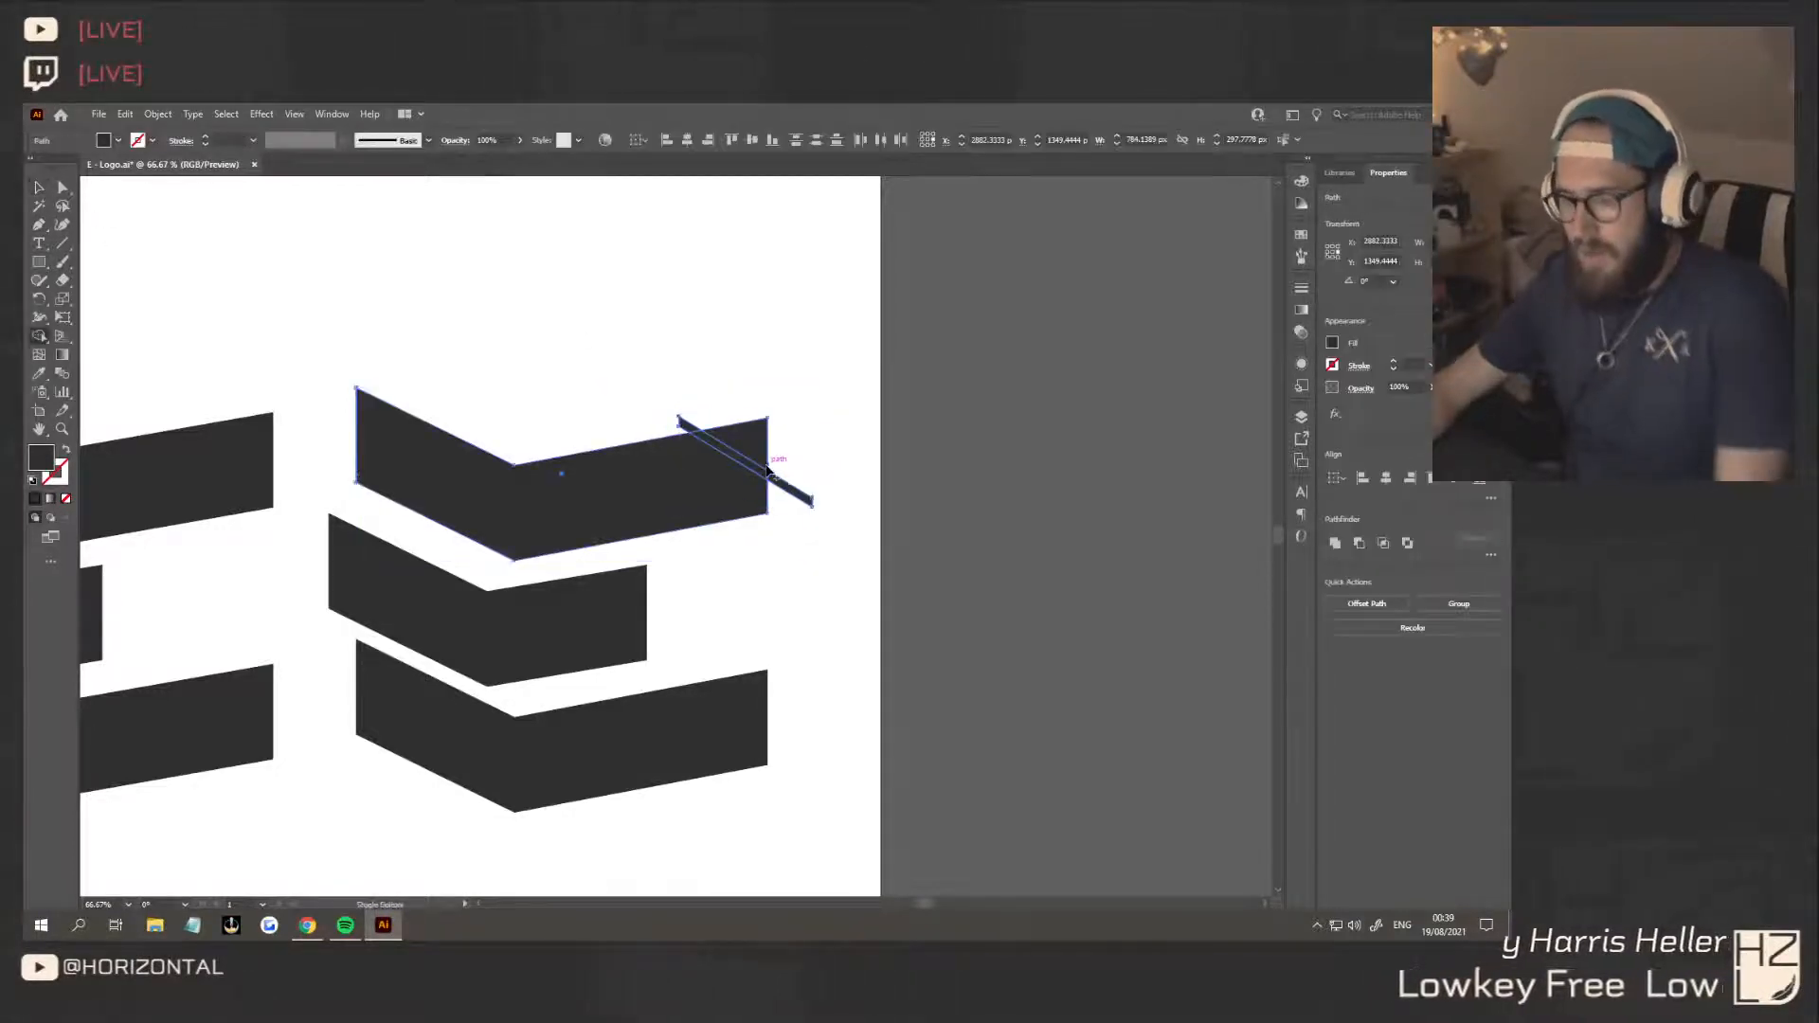
left_click(720, 441)
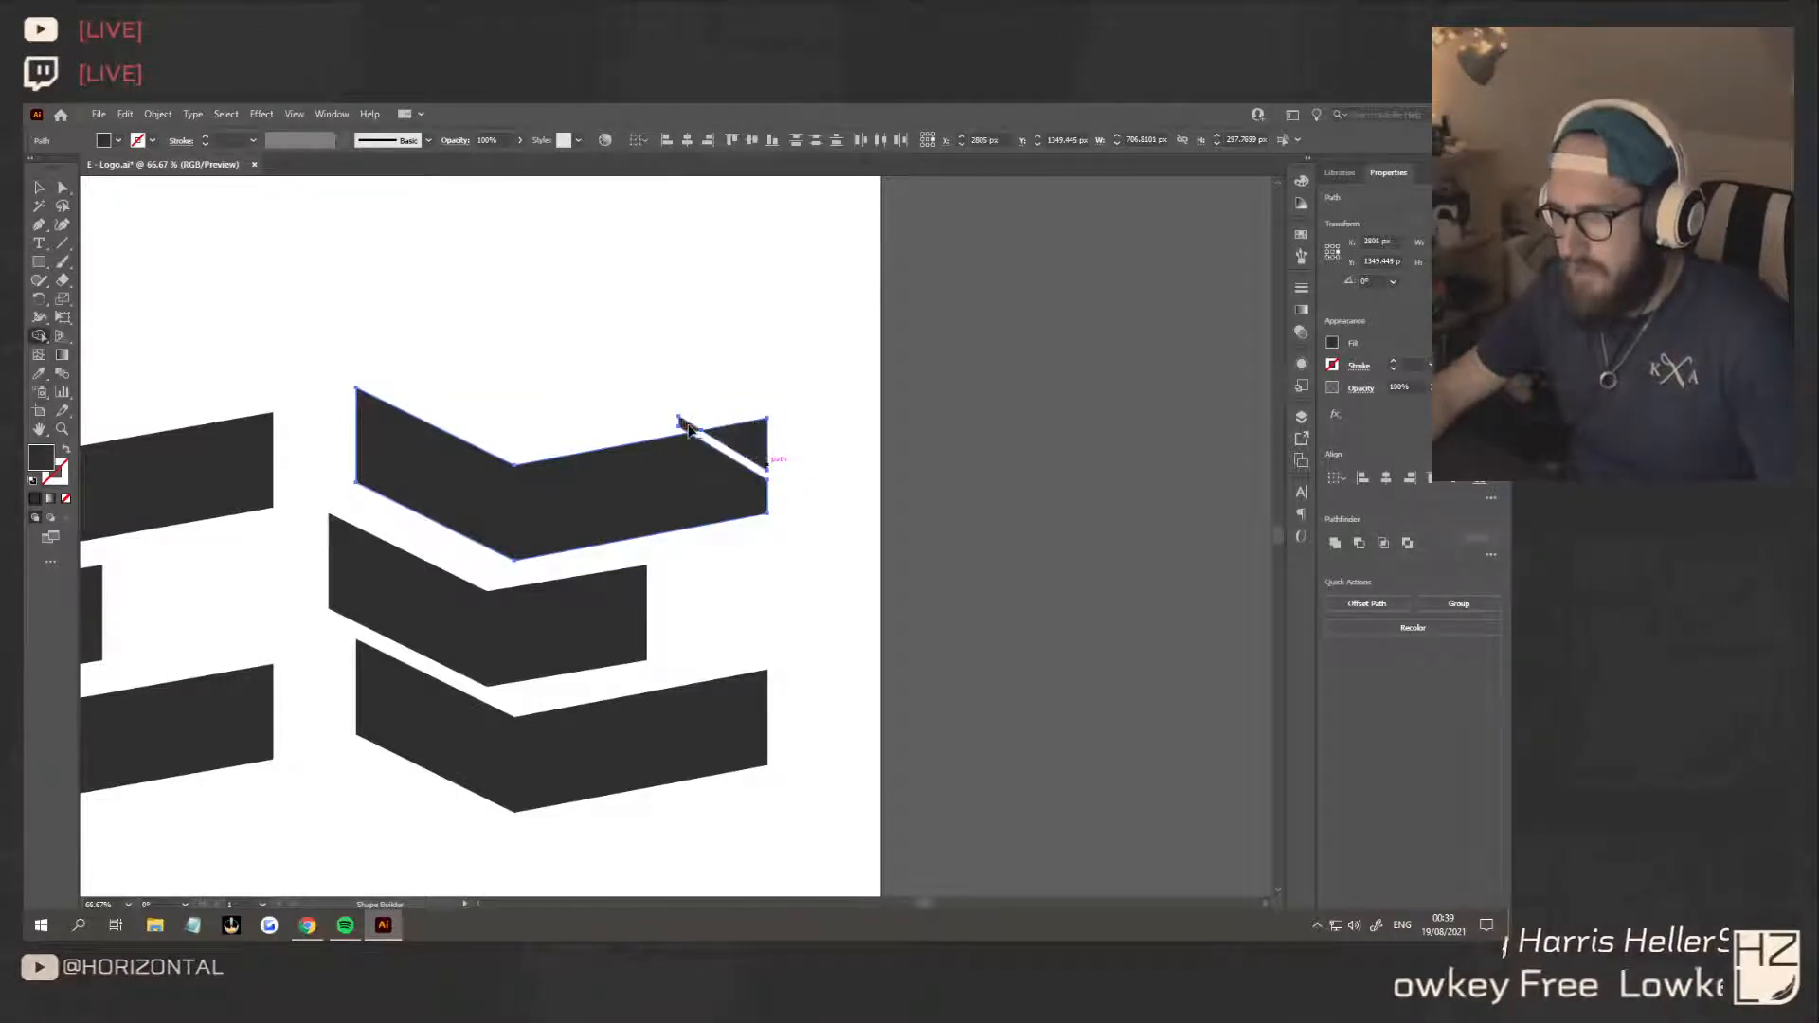
key("v")
left_click(233, 220)
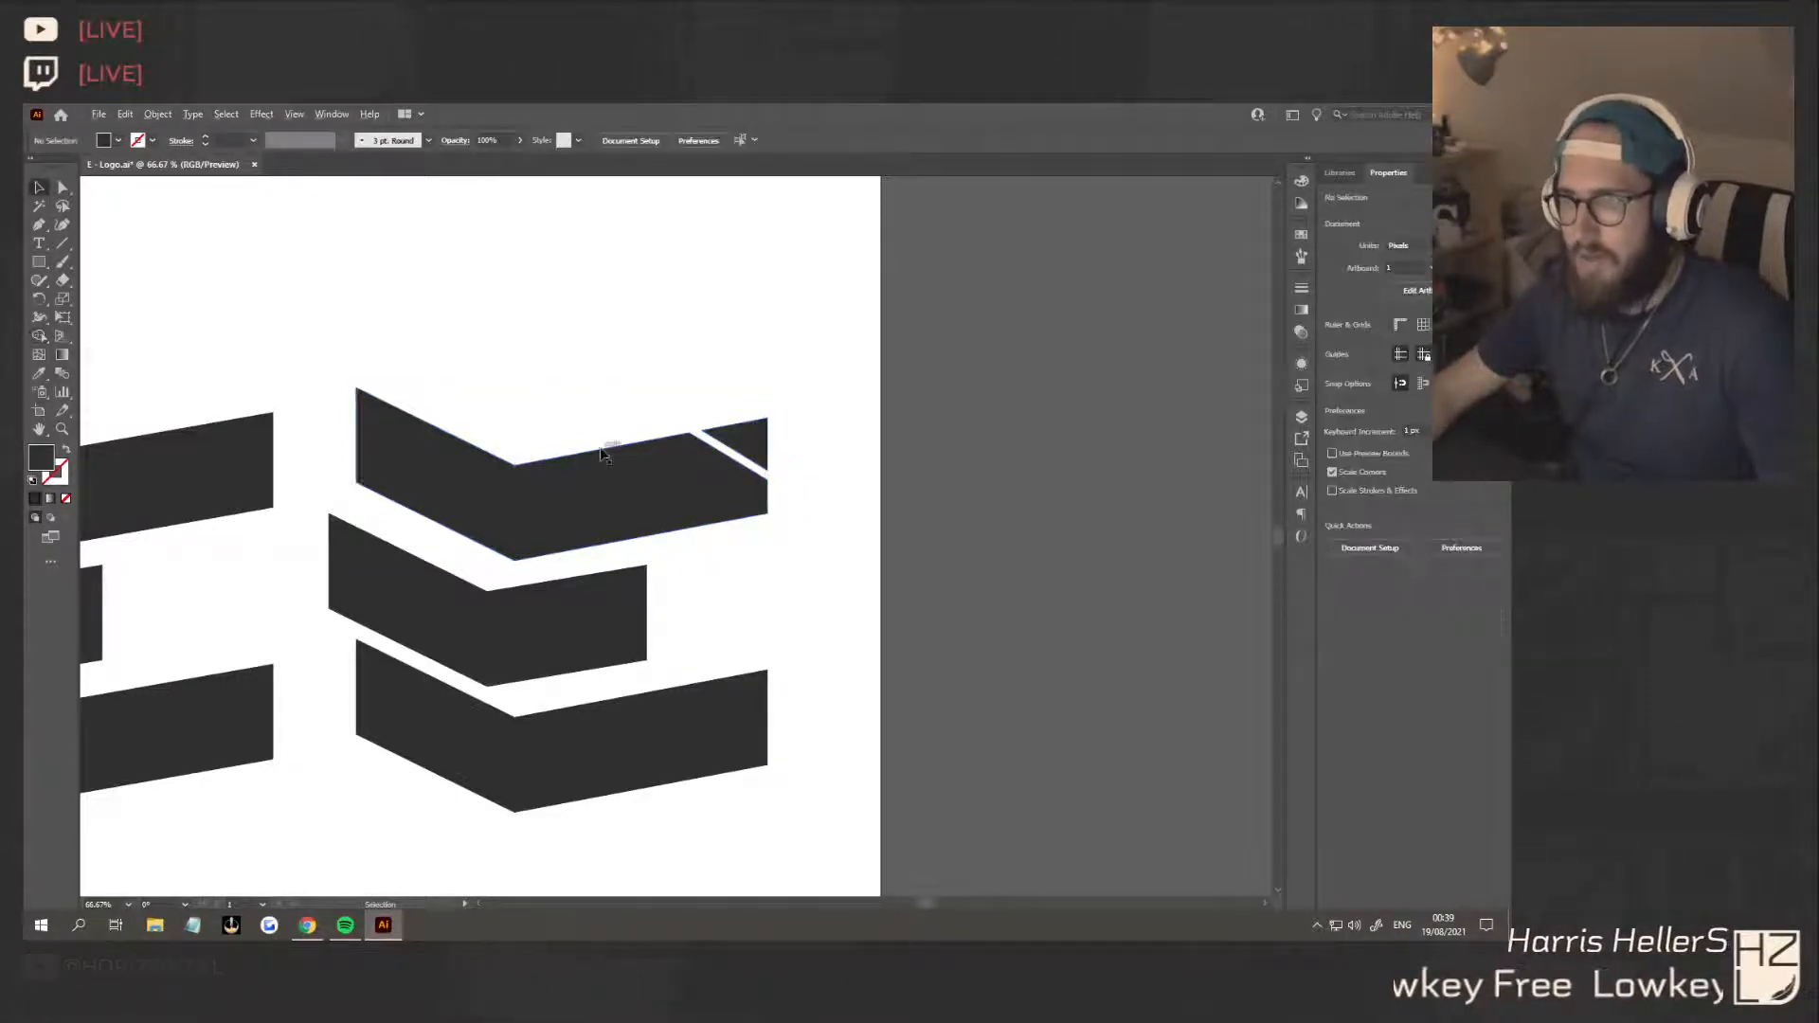
Replace the third E's bottom bar with a copy of the diagonally cut top bar
scroll(599, 449, "down", 3)
scroll(558, 550, "up", 2)
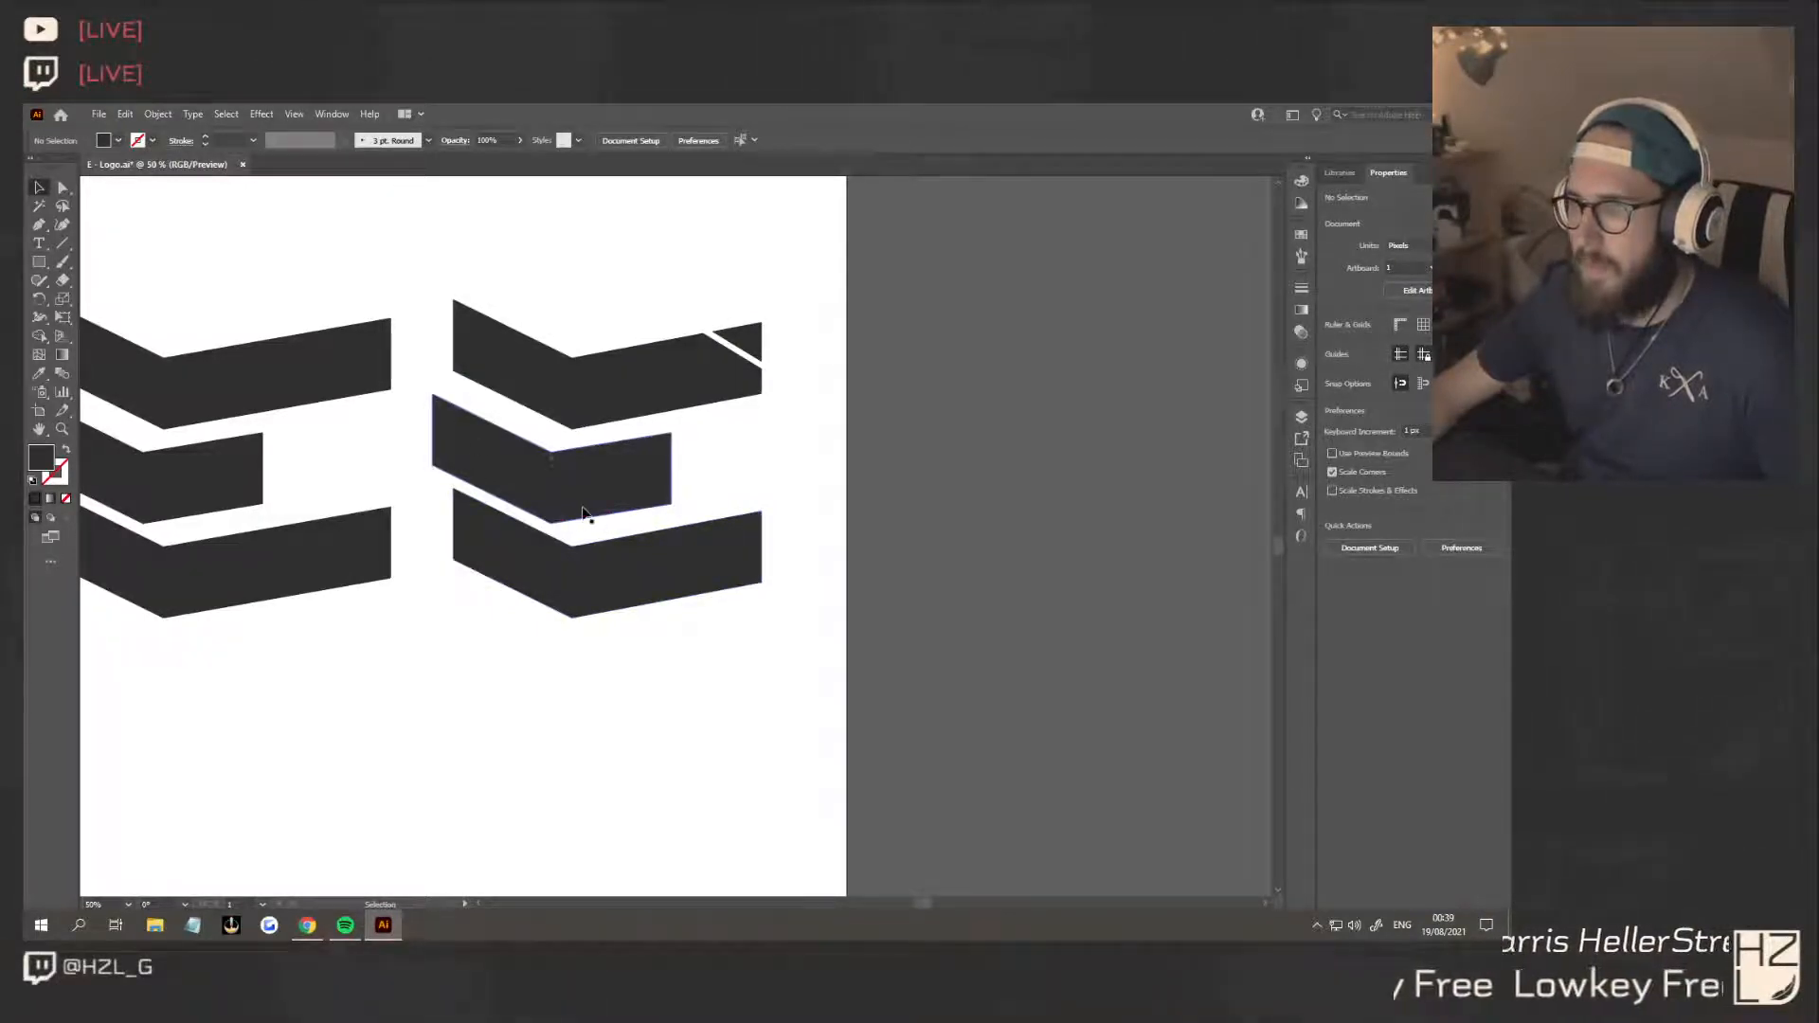
left_click(735, 540)
key("Delete")
left_click(679, 360)
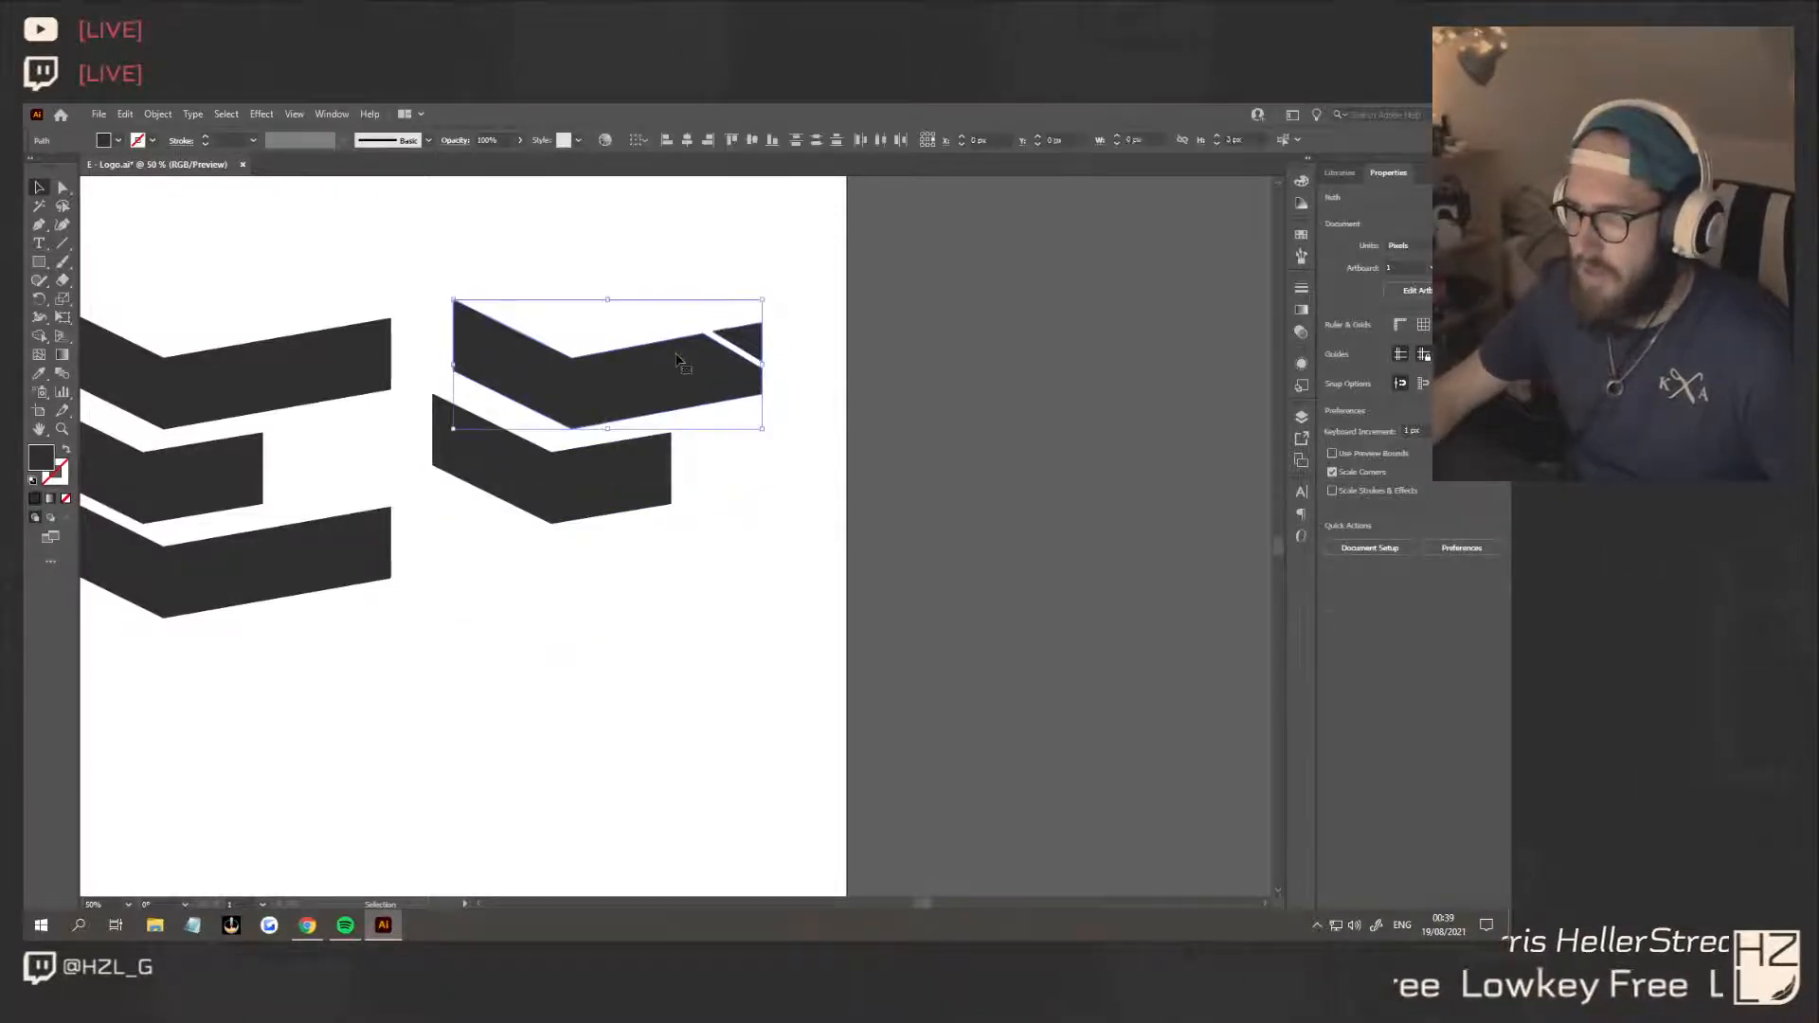
left_click_drag(678, 358, 679, 565)
left_click(715, 689)
scroll(718, 684, "down", 3)
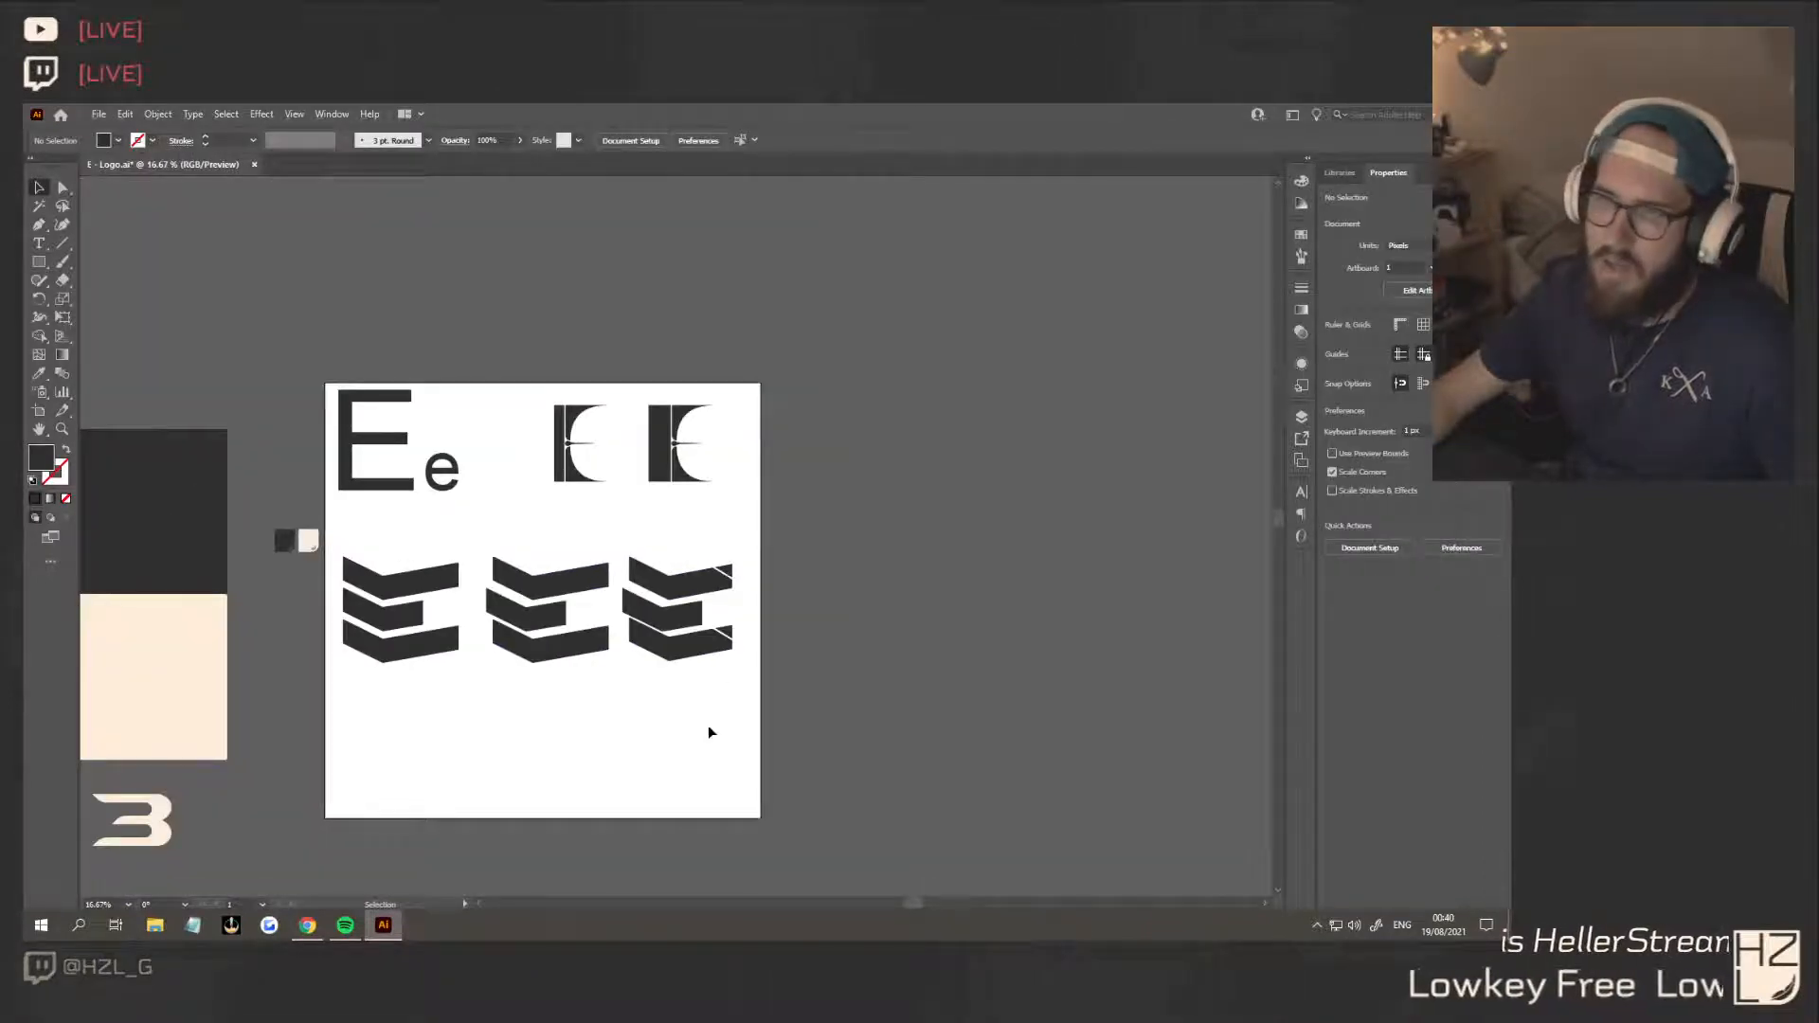
Undo the replacement of the third E's bottom bar to bring back the uncut bar
key("ctrl+z")
key("ctrl+z")
key("ctrl+z")
left_click(702, 722)
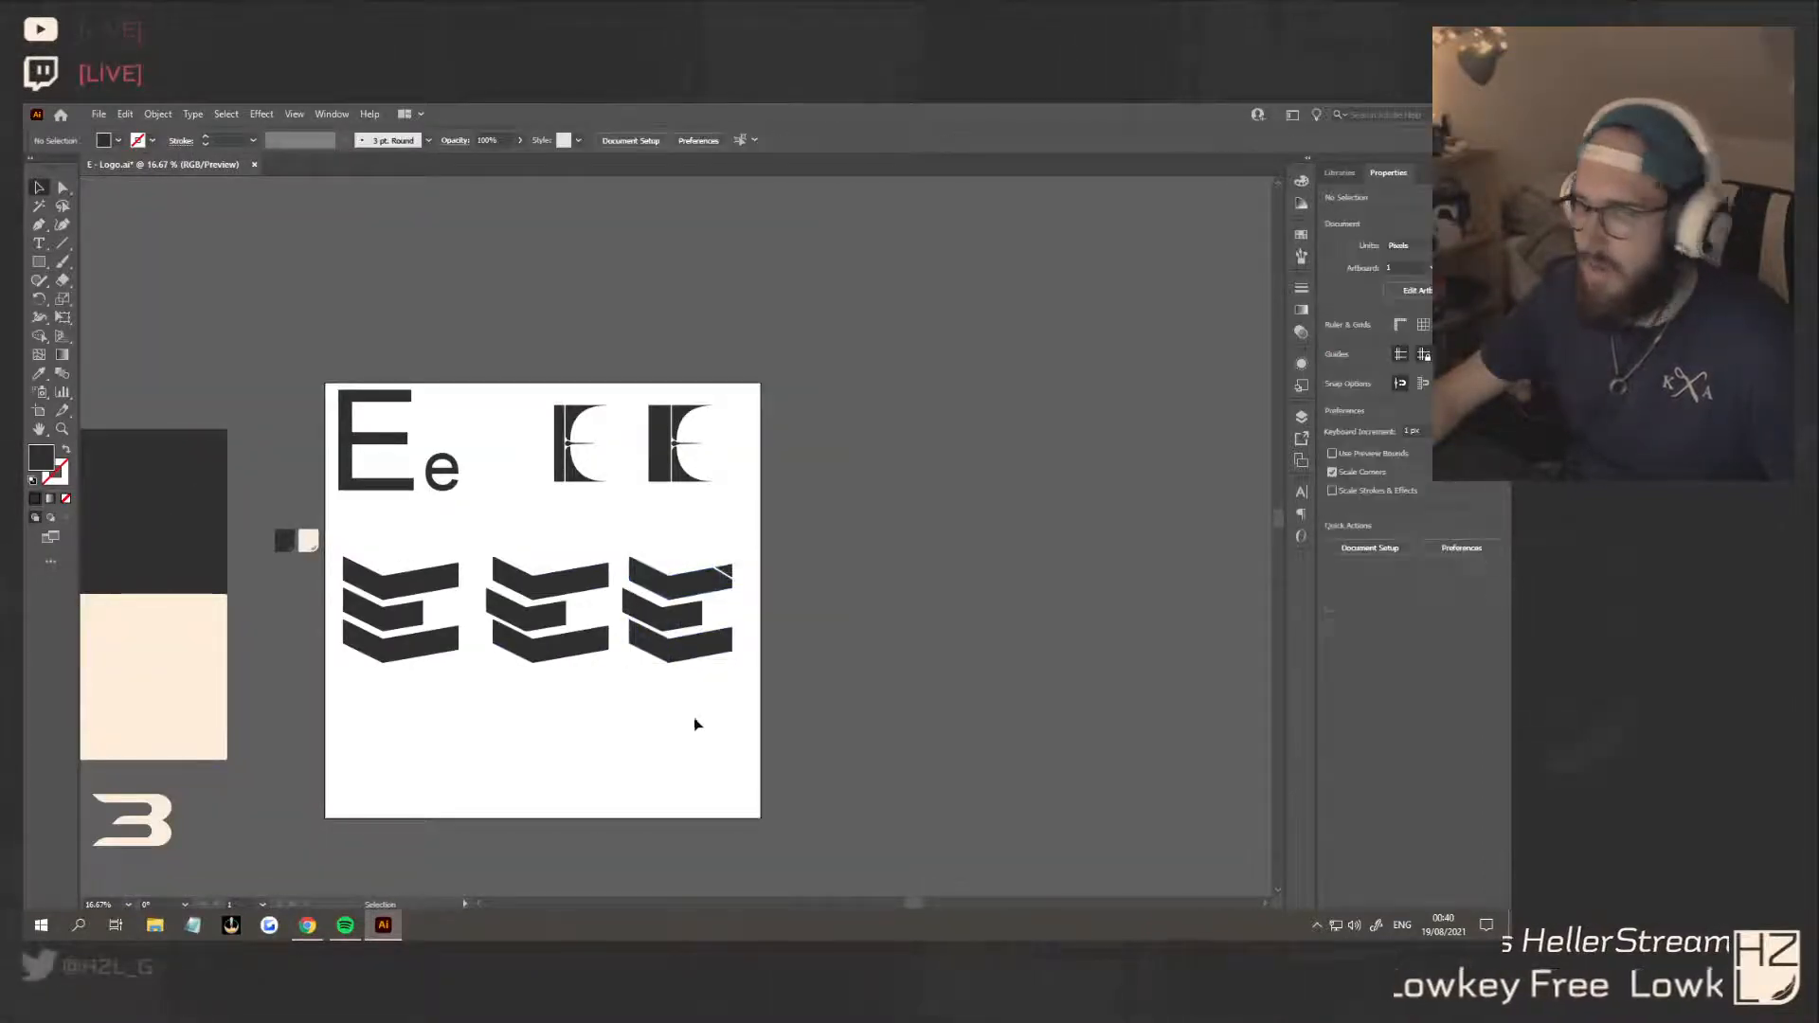
Trim the outer corner off the top bar's triangular tip using an offset copy of the triangle and the Shape Builder tool
scroll(694, 722, "up", 1)
scroll(723, 645, "up", 2)
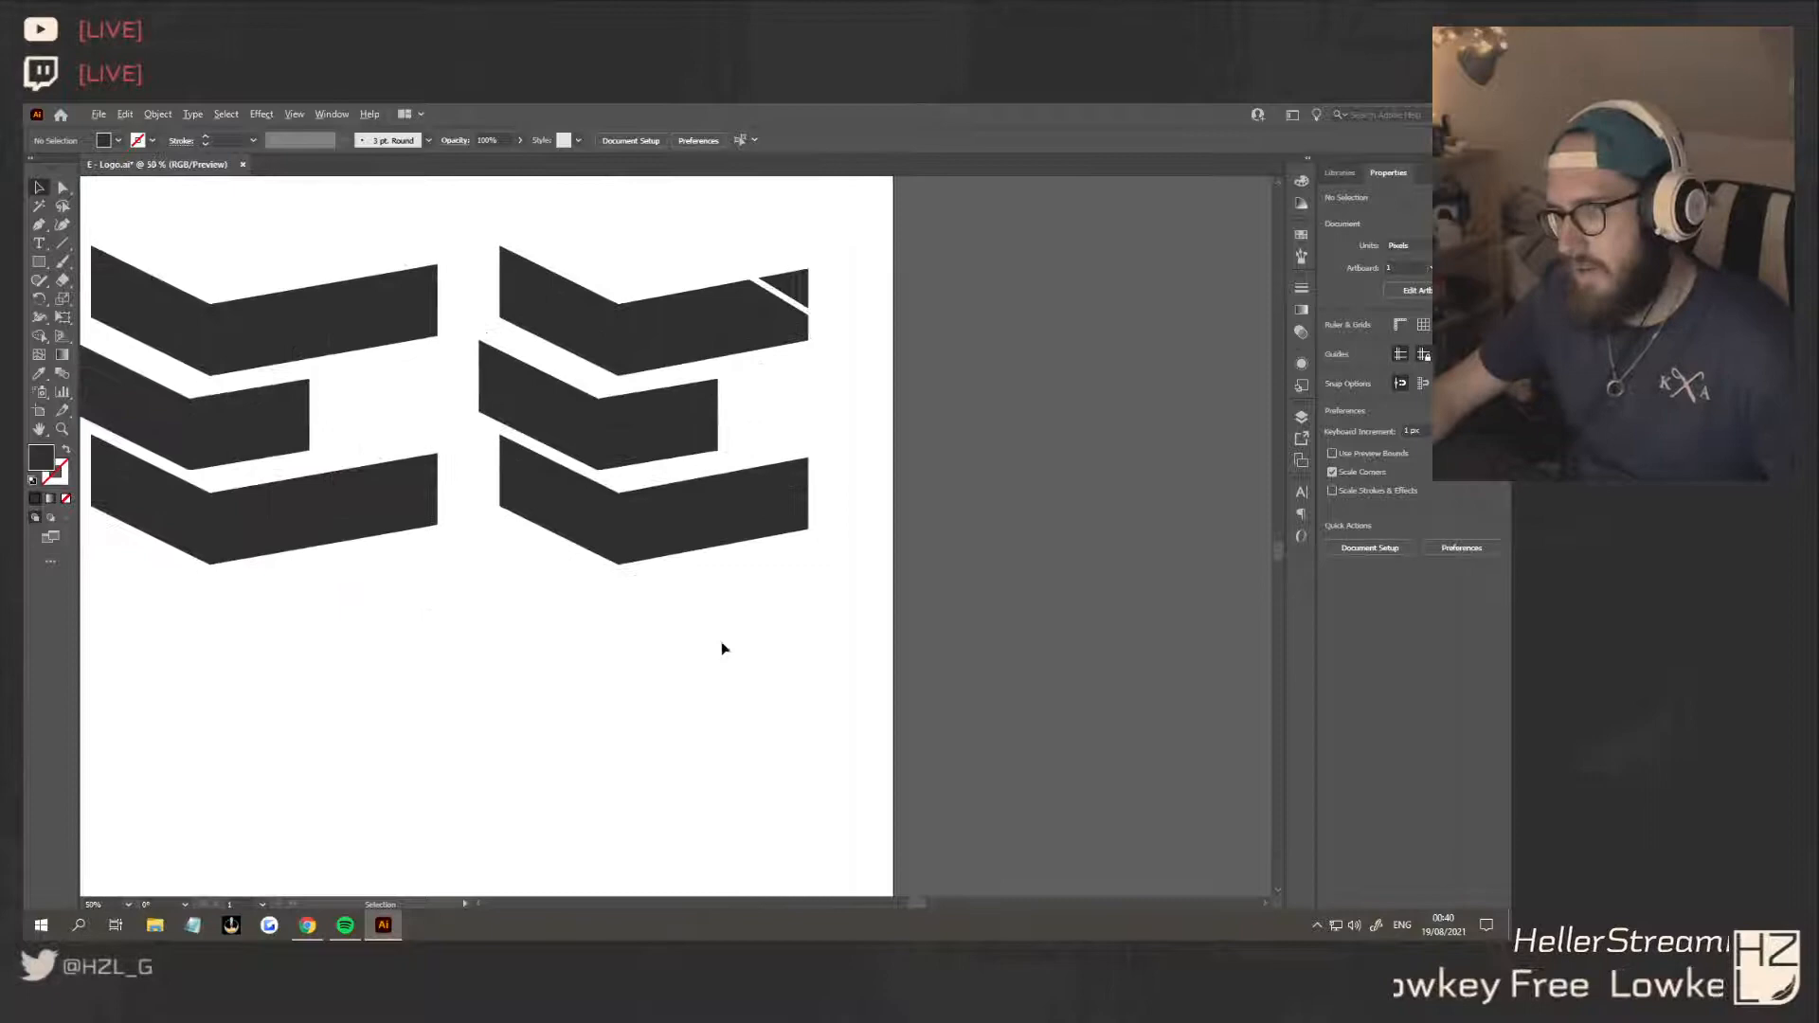
left_click_drag(806, 296, 812, 282)
left_click(797, 290, "shift")
key("shift+m")
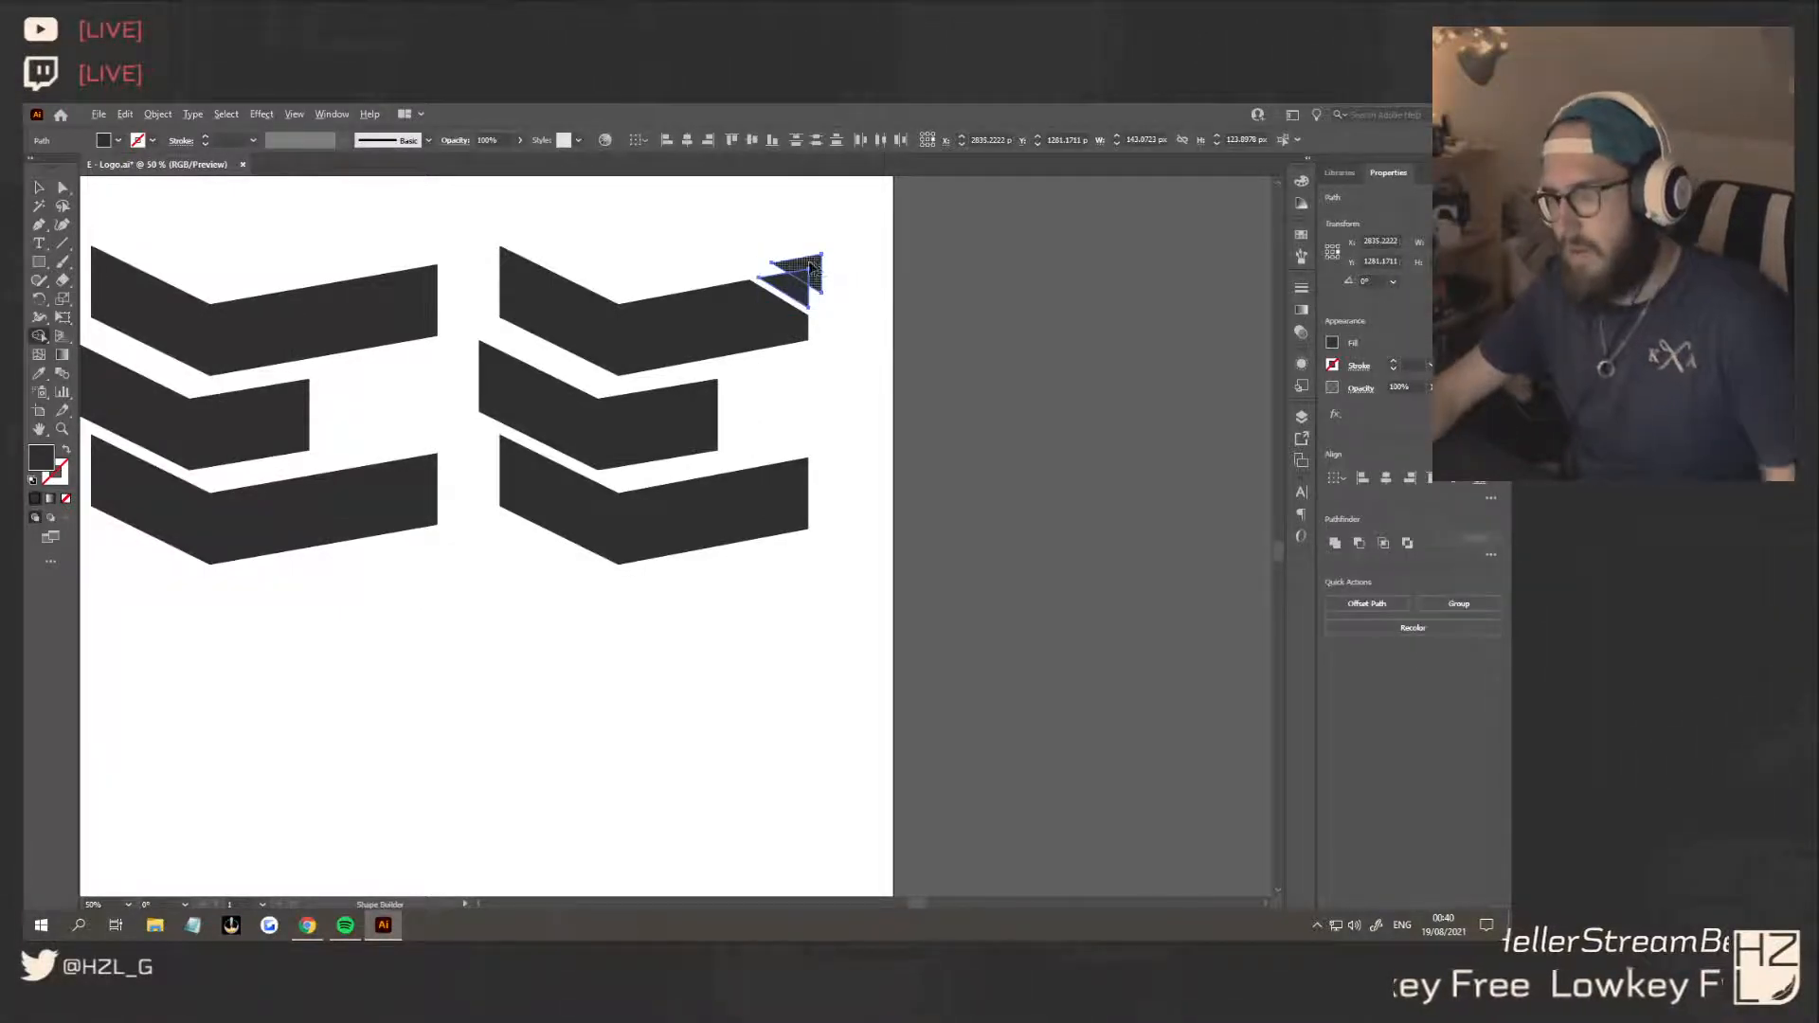
left_click(810, 268, "alt")
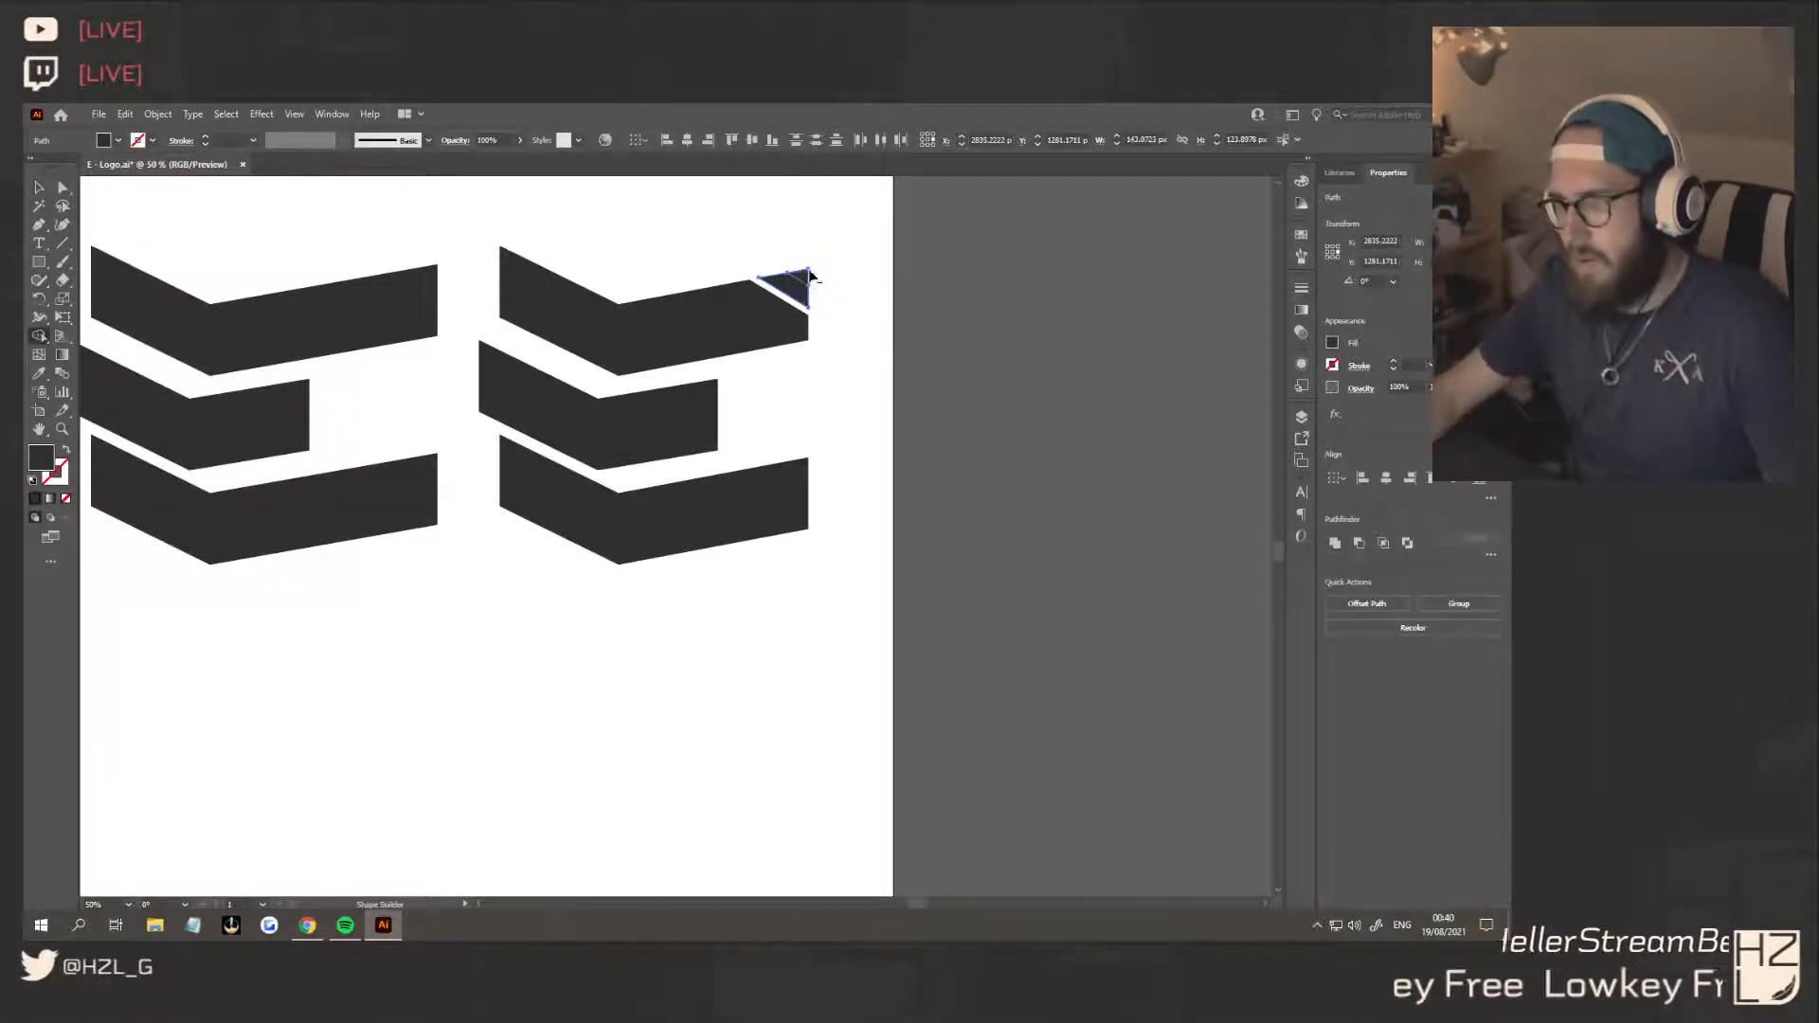
Try to shift the end anchor points of the third E's middle bar inward to line up with the other bars
left_click(41, 188)
left_click(557, 231)
scroll(670, 521, "down", 1)
scroll(670, 522, "down", 1)
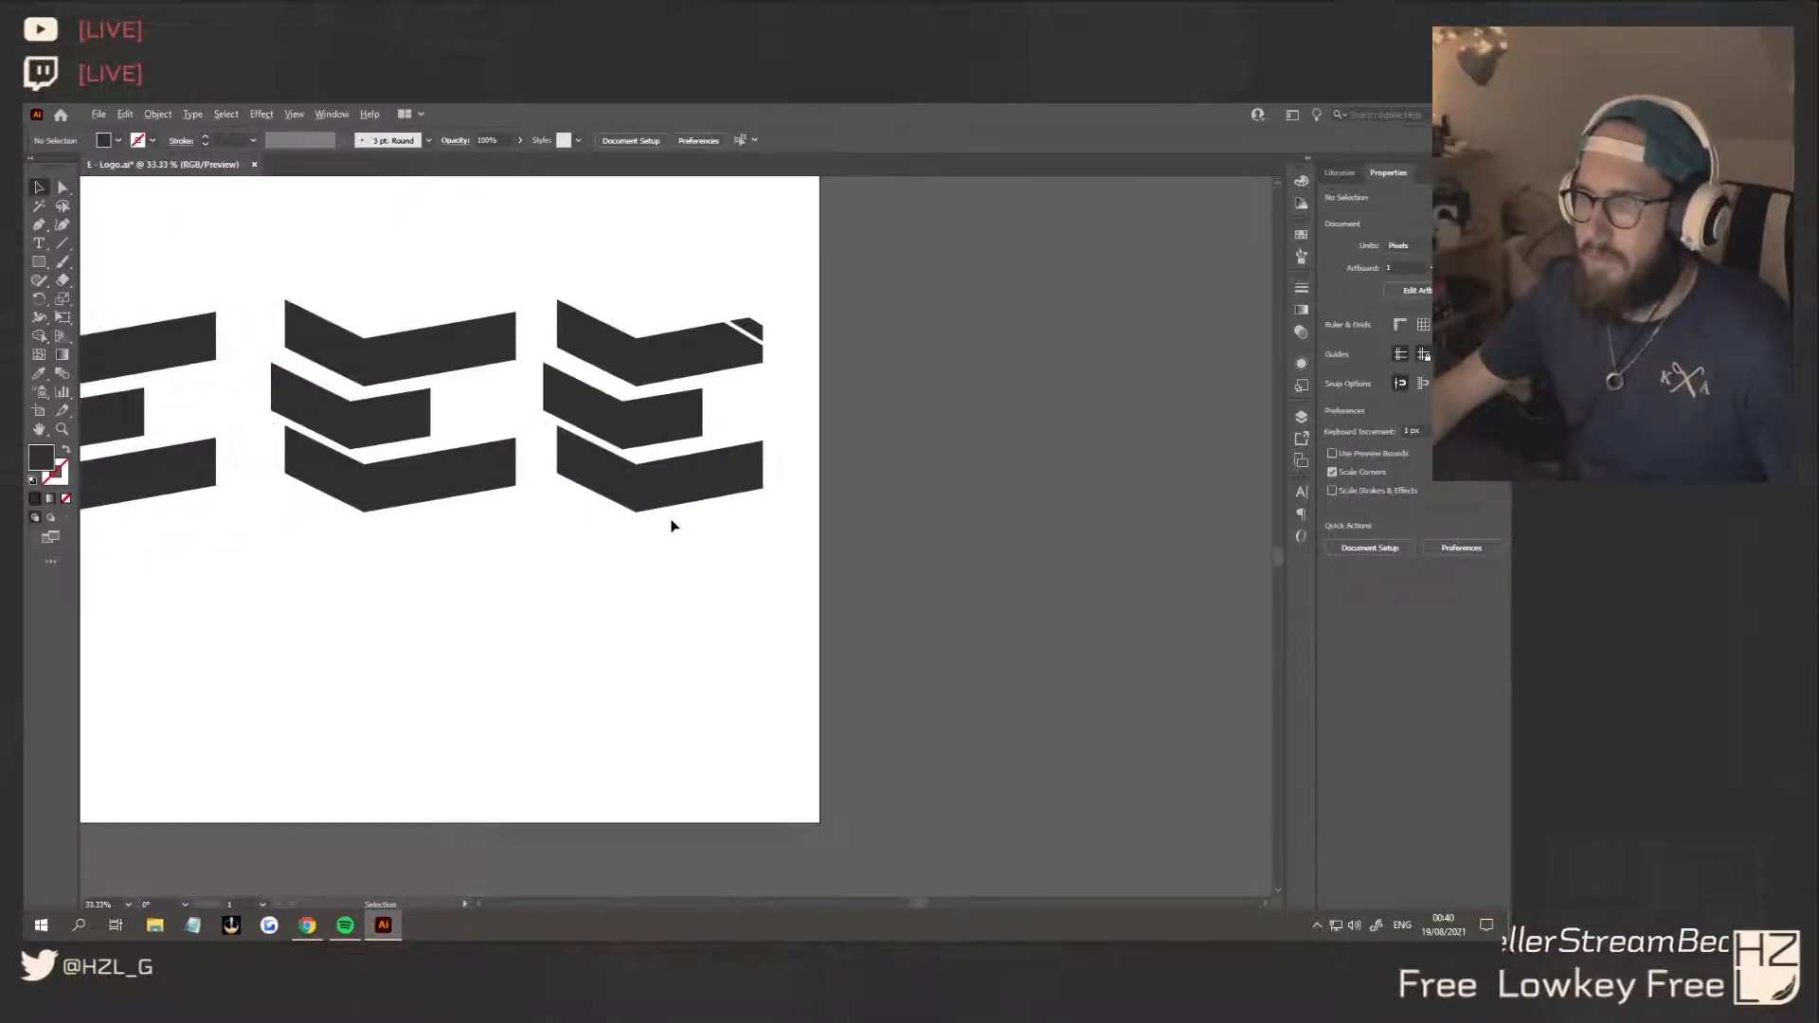
left_click(547, 367)
key("a")
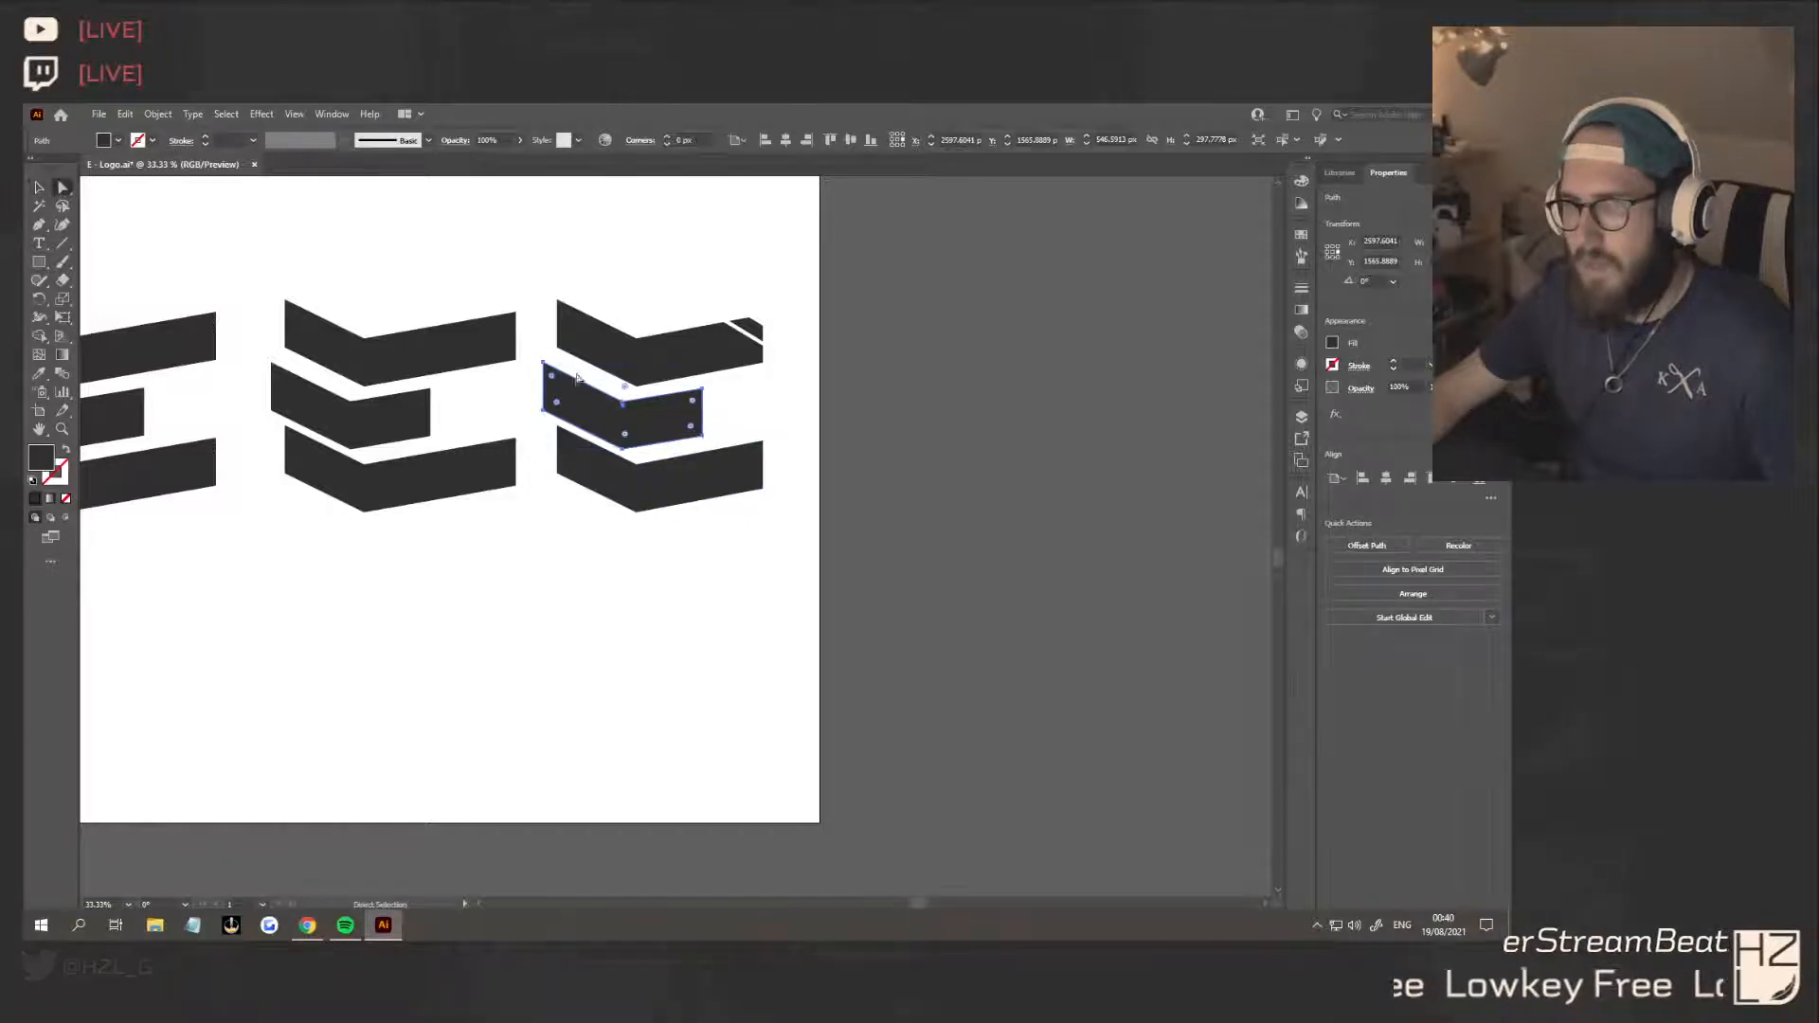
left_click_drag(547, 367, 557, 427)
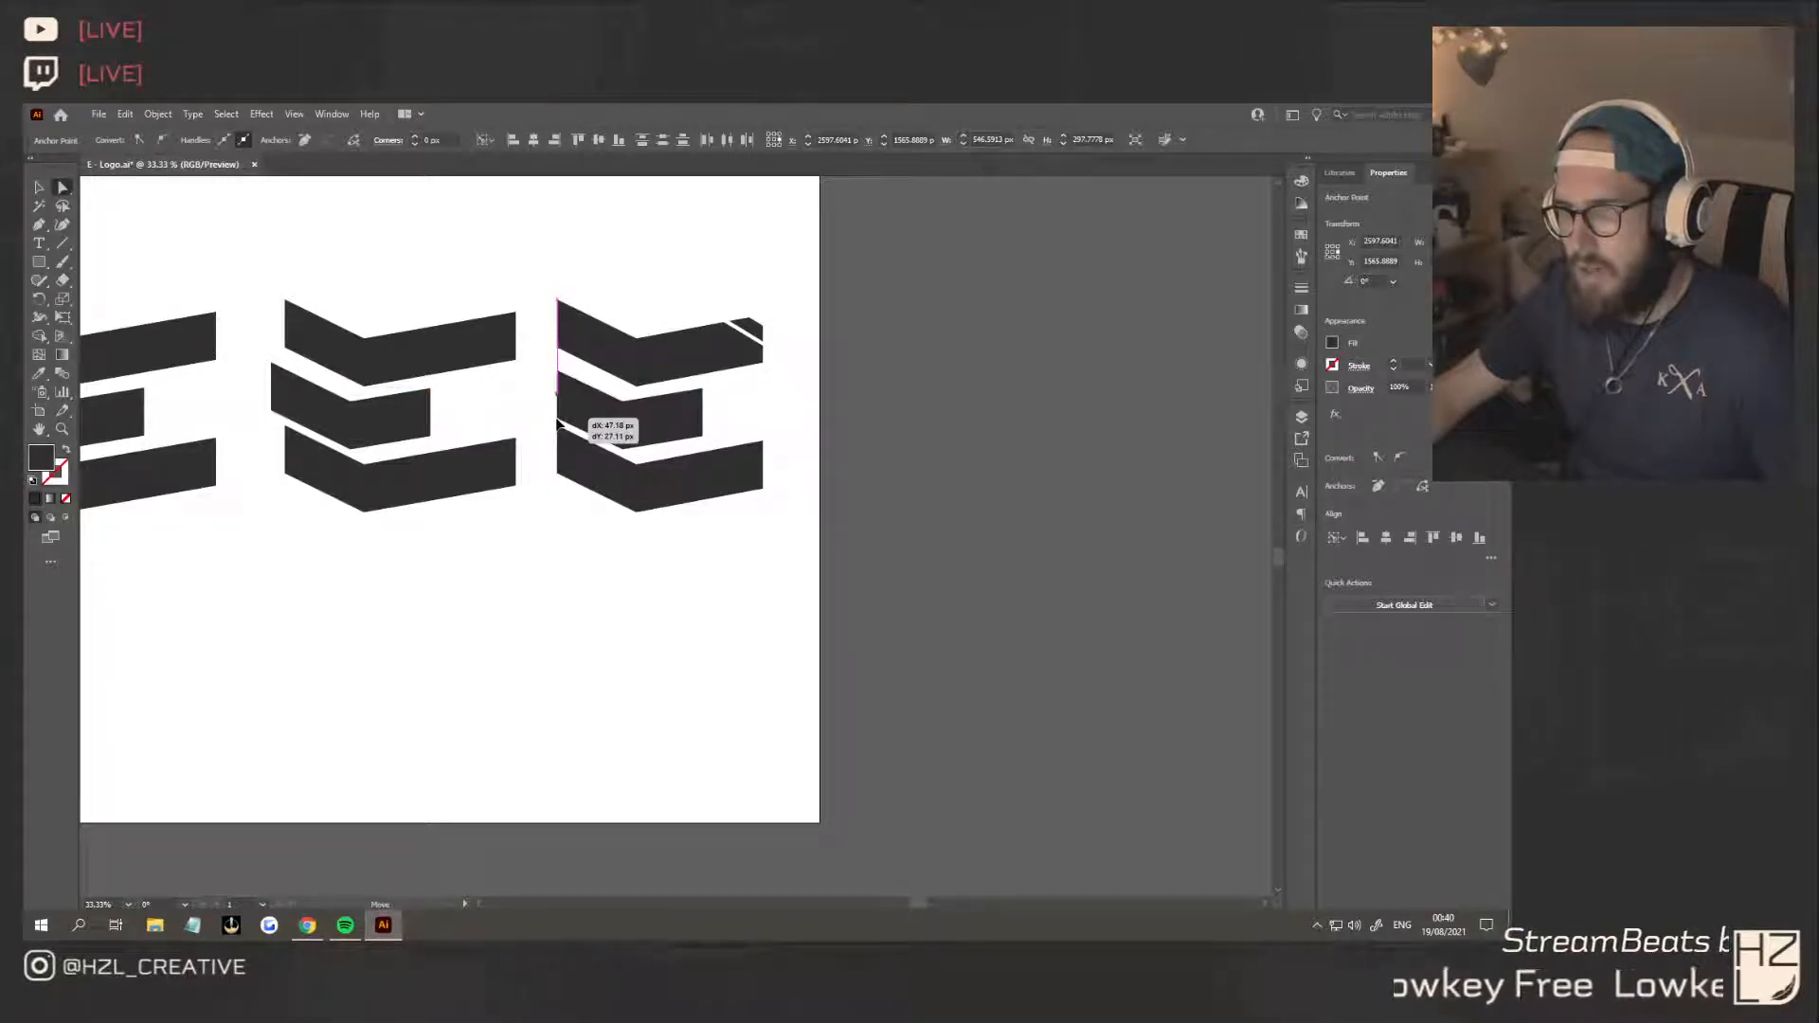
left_click_drag(557, 424, 557, 424)
key("ctrl+z")
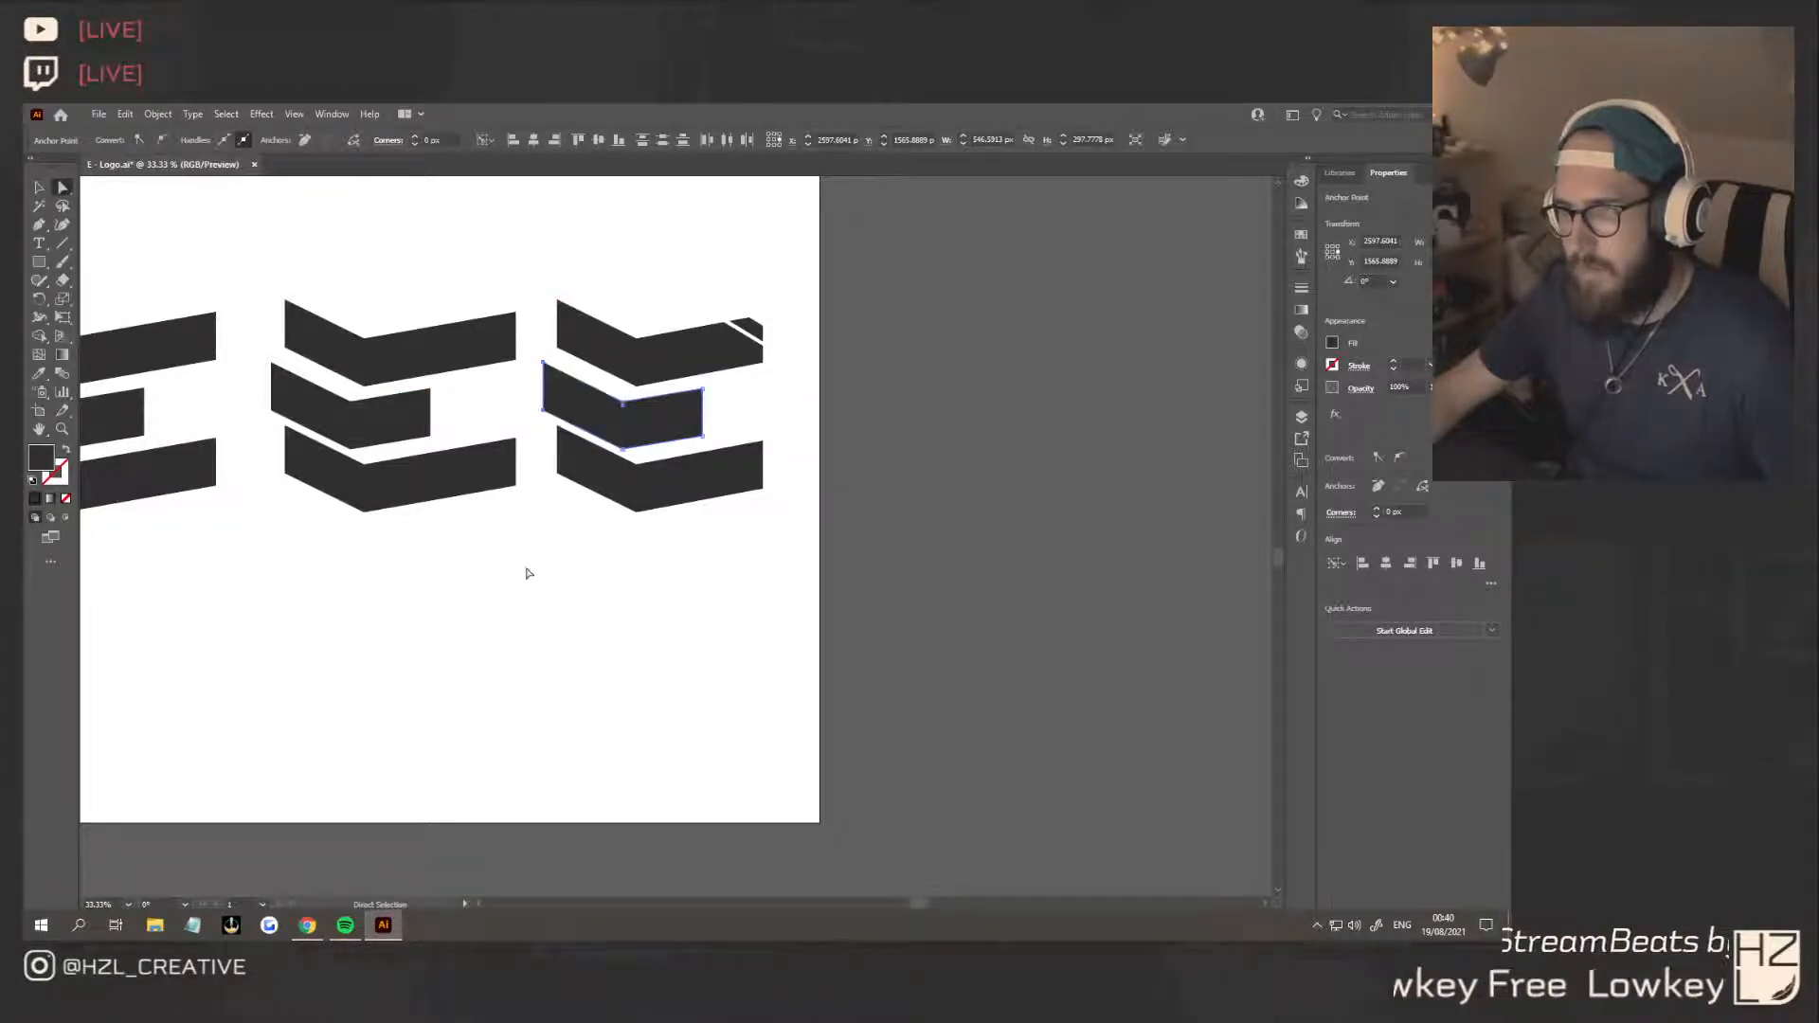
left_click(531, 576)
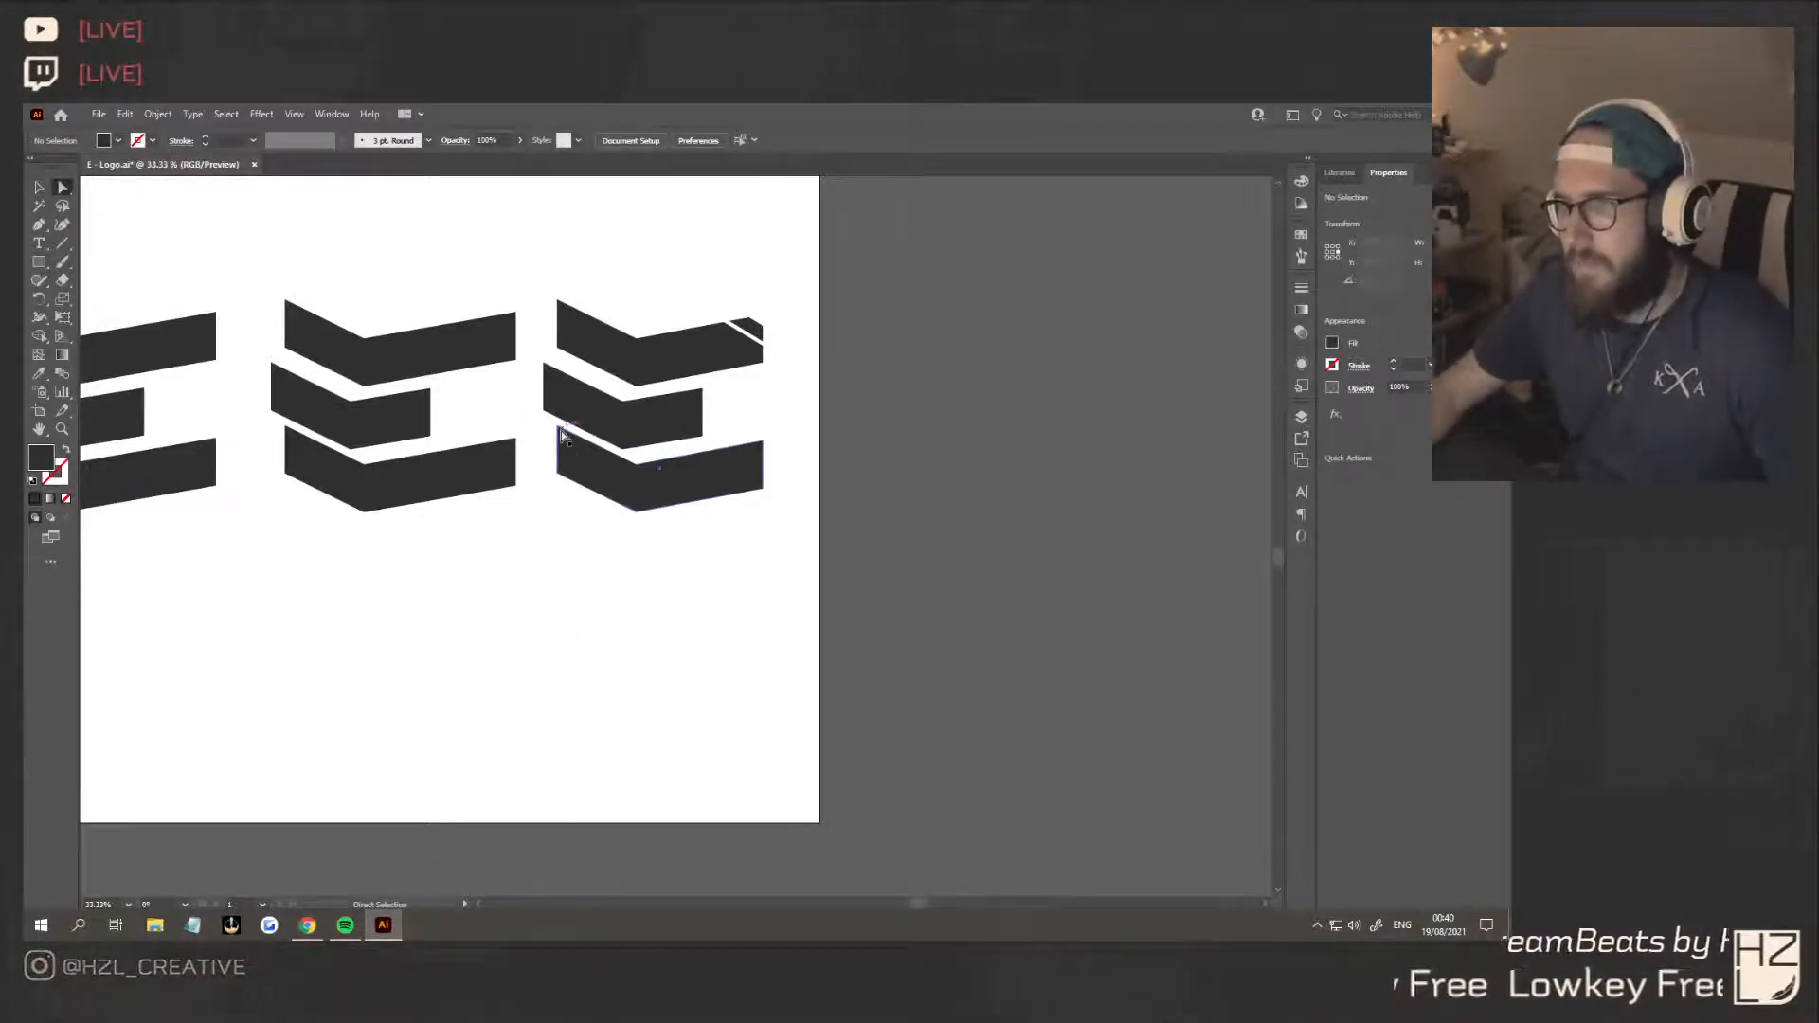
Shorten the short ends of all three bars of the third E by moving their end anchor points inward together
left_click_drag(536, 293, 576, 481)
left_click(622, 629)
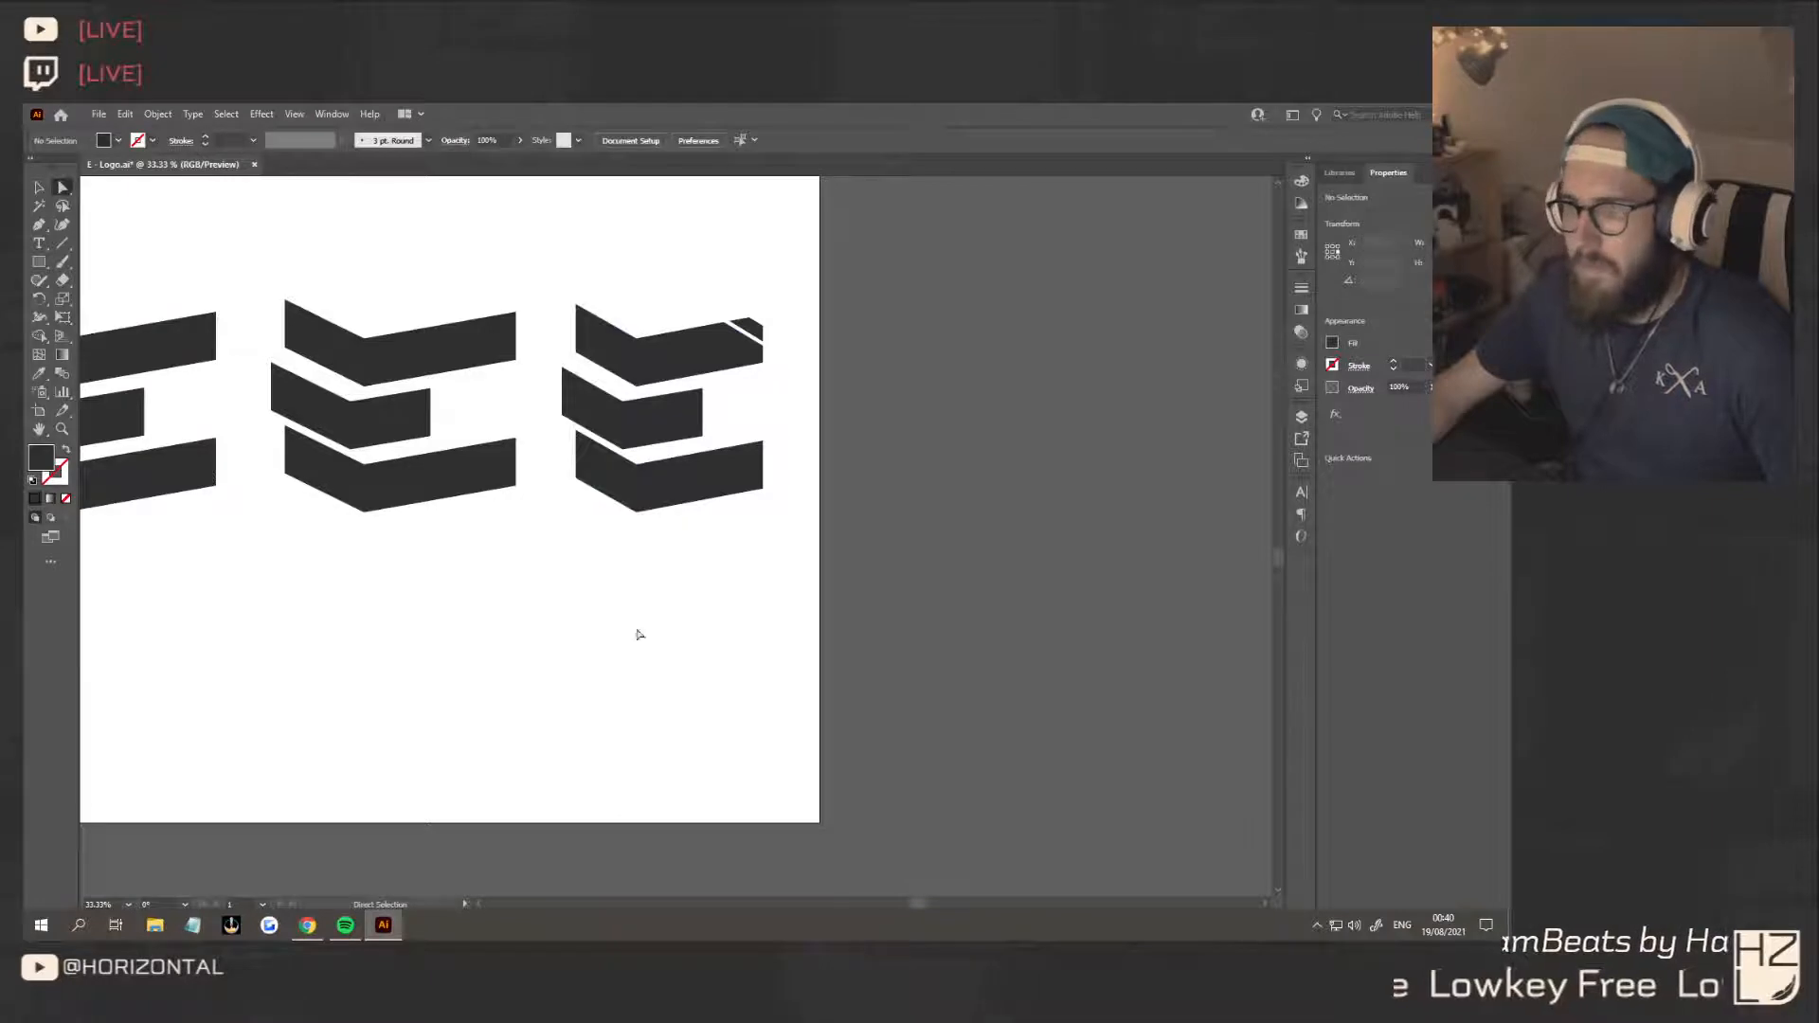
scroll(639, 634, "down", 2)
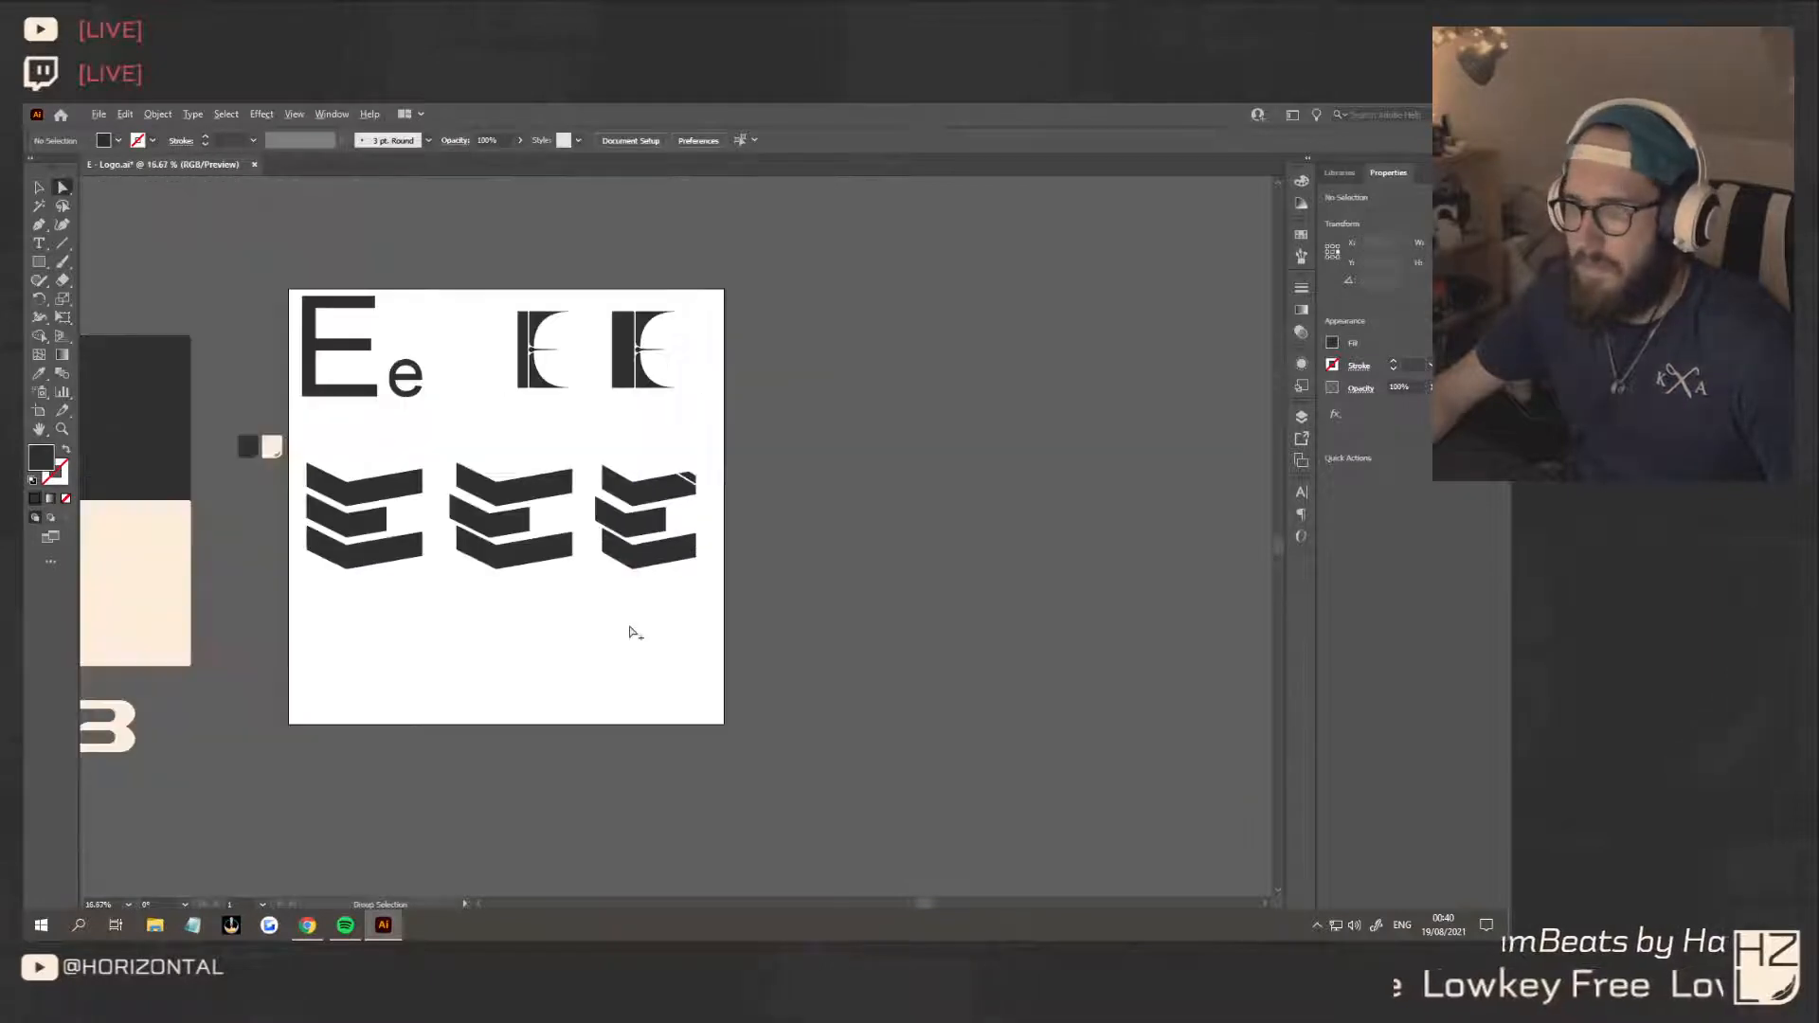
Raise the two anchor points at the open end of the third E's middle bar slightly, steepening that arm
left_click(38, 188)
left_click_drag(649, 653, 751, 650)
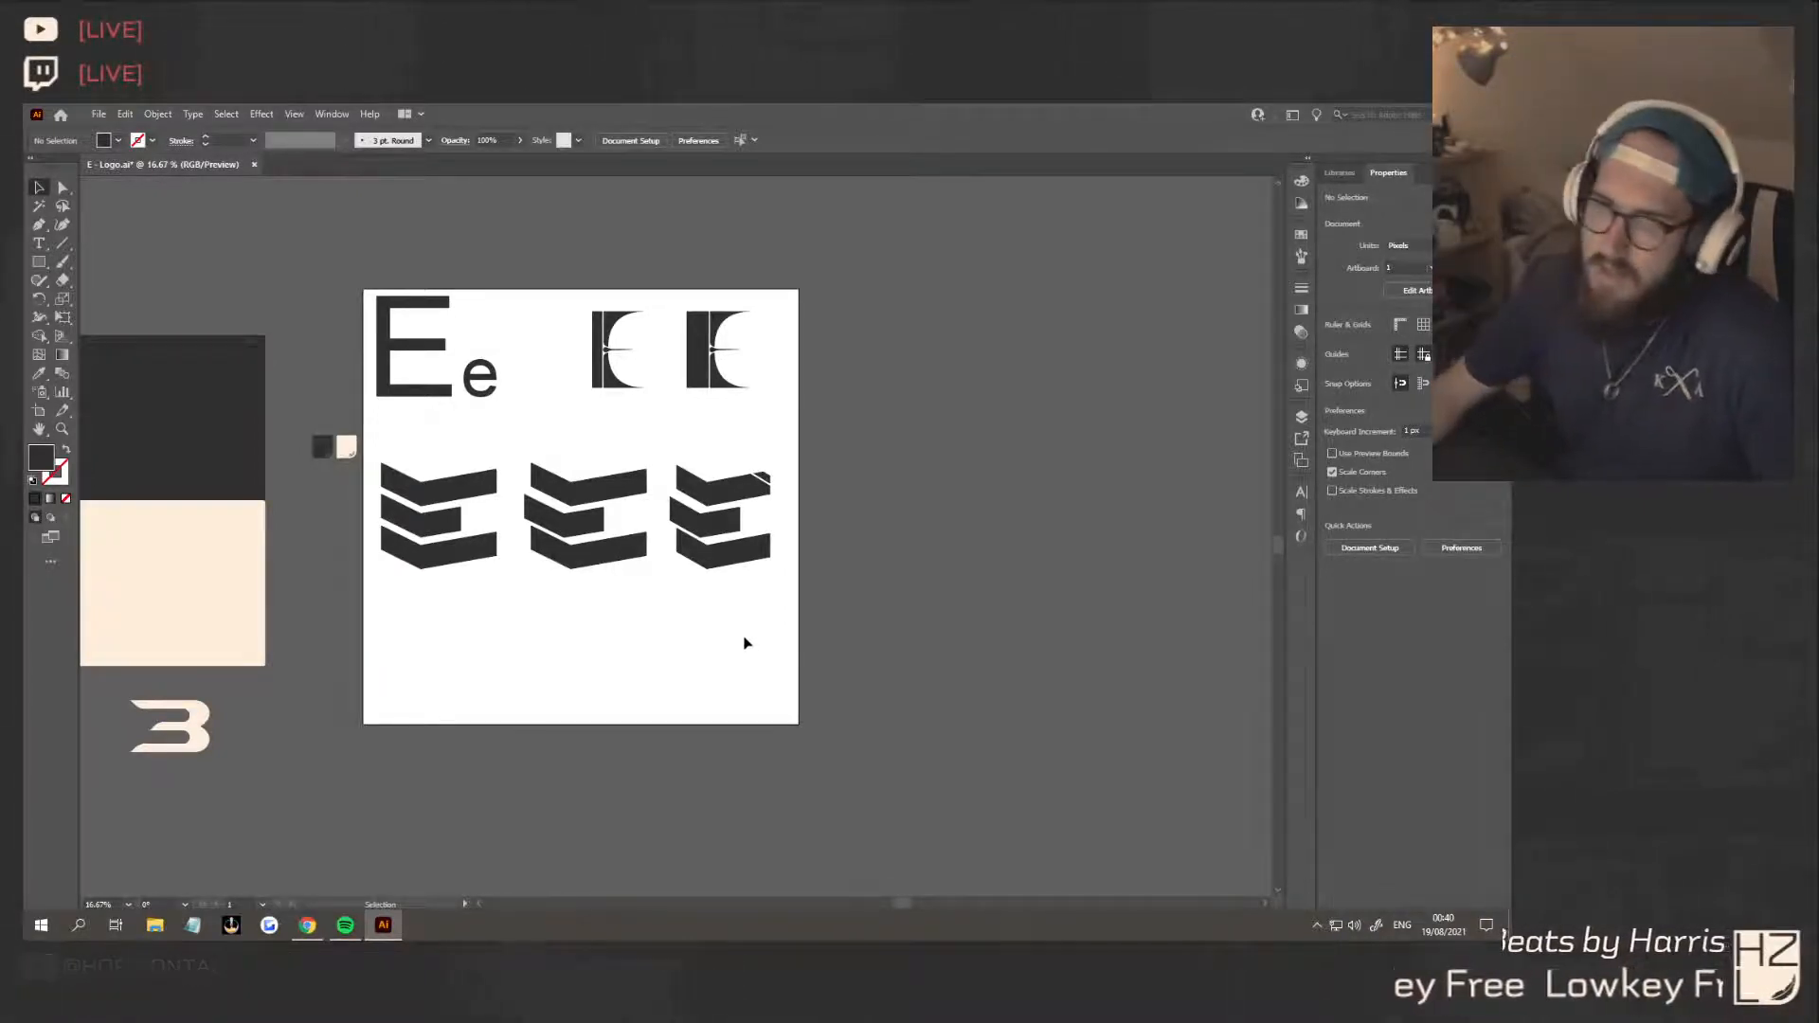
scroll(772, 577, "up", 2)
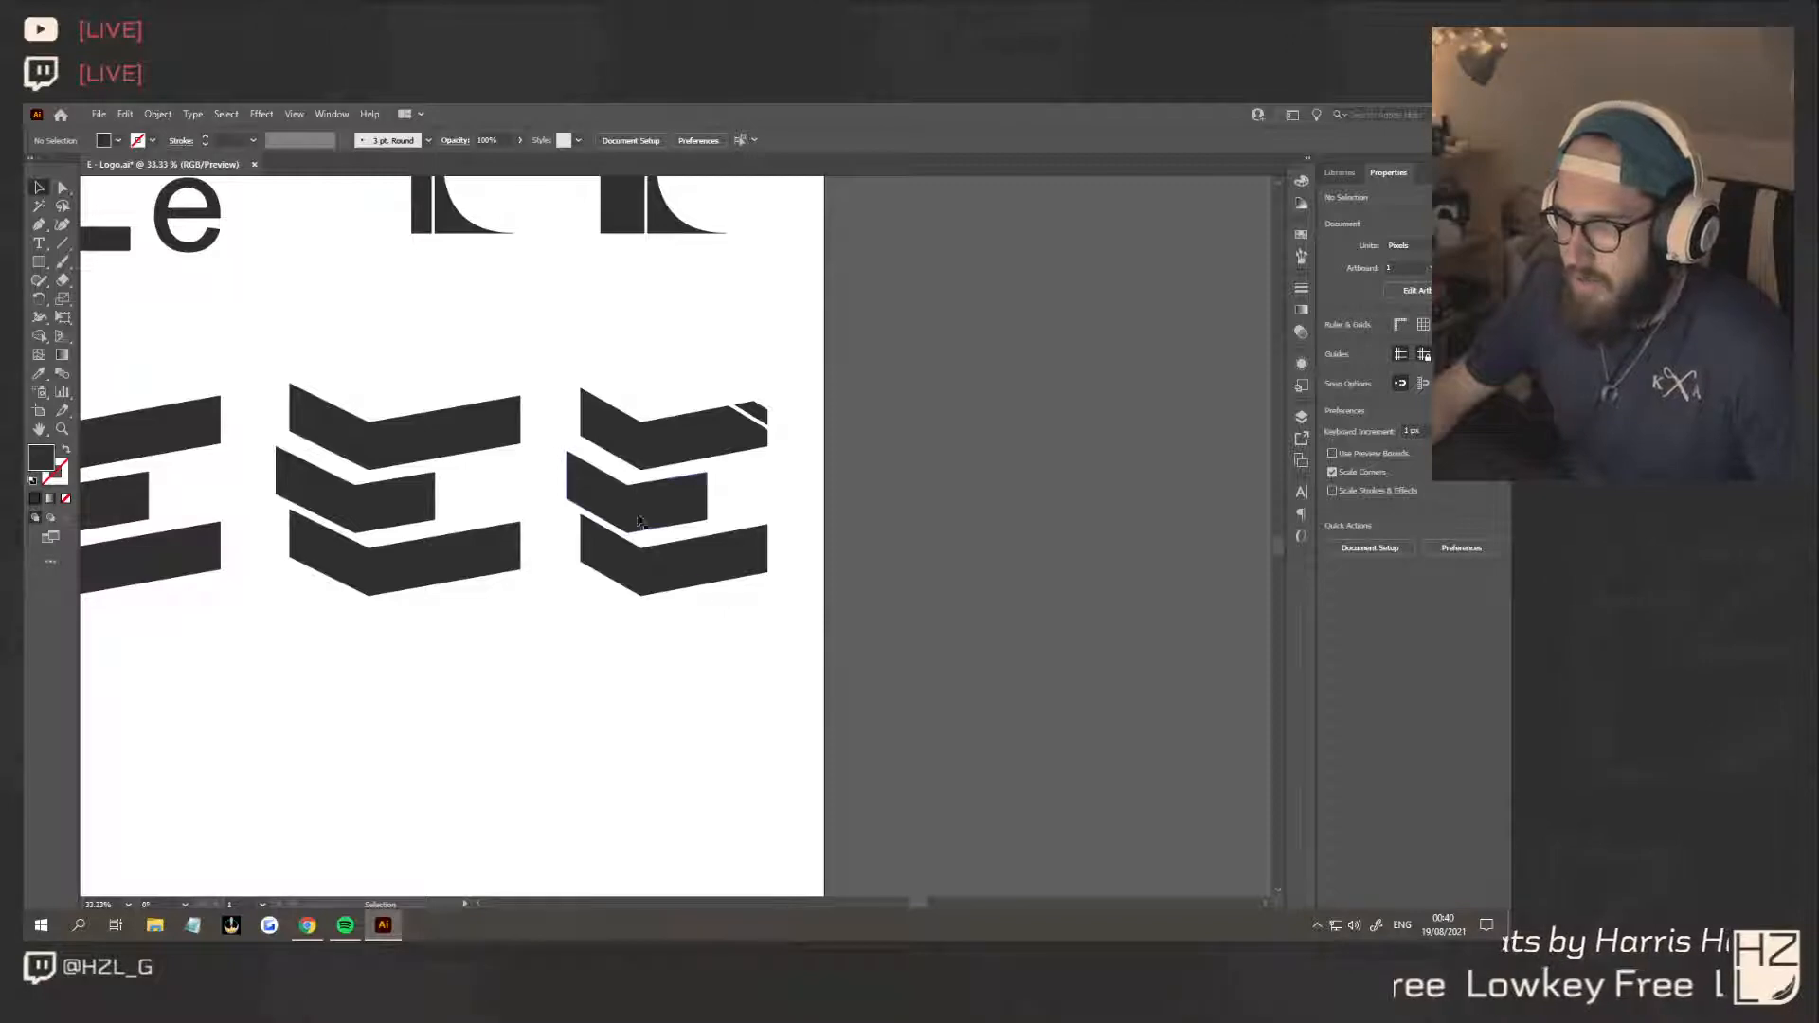
scroll(679, 516, "up", 2)
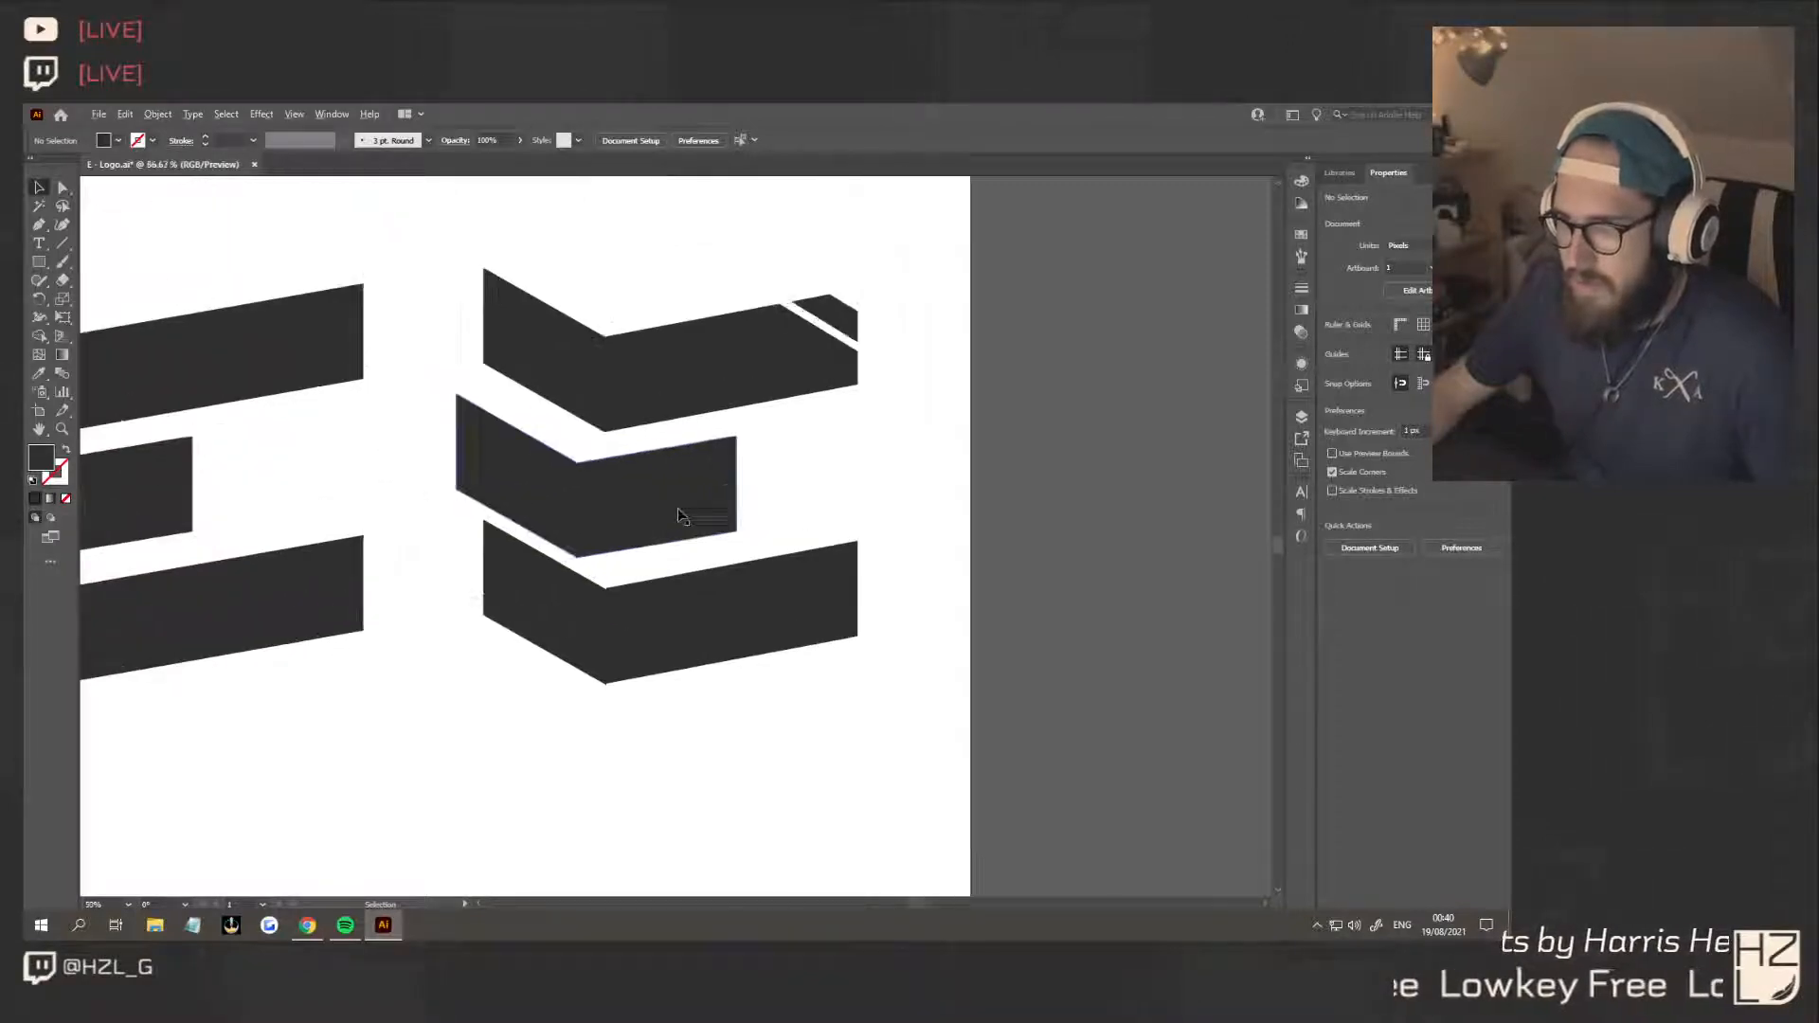
scroll(684, 516, "up", 1)
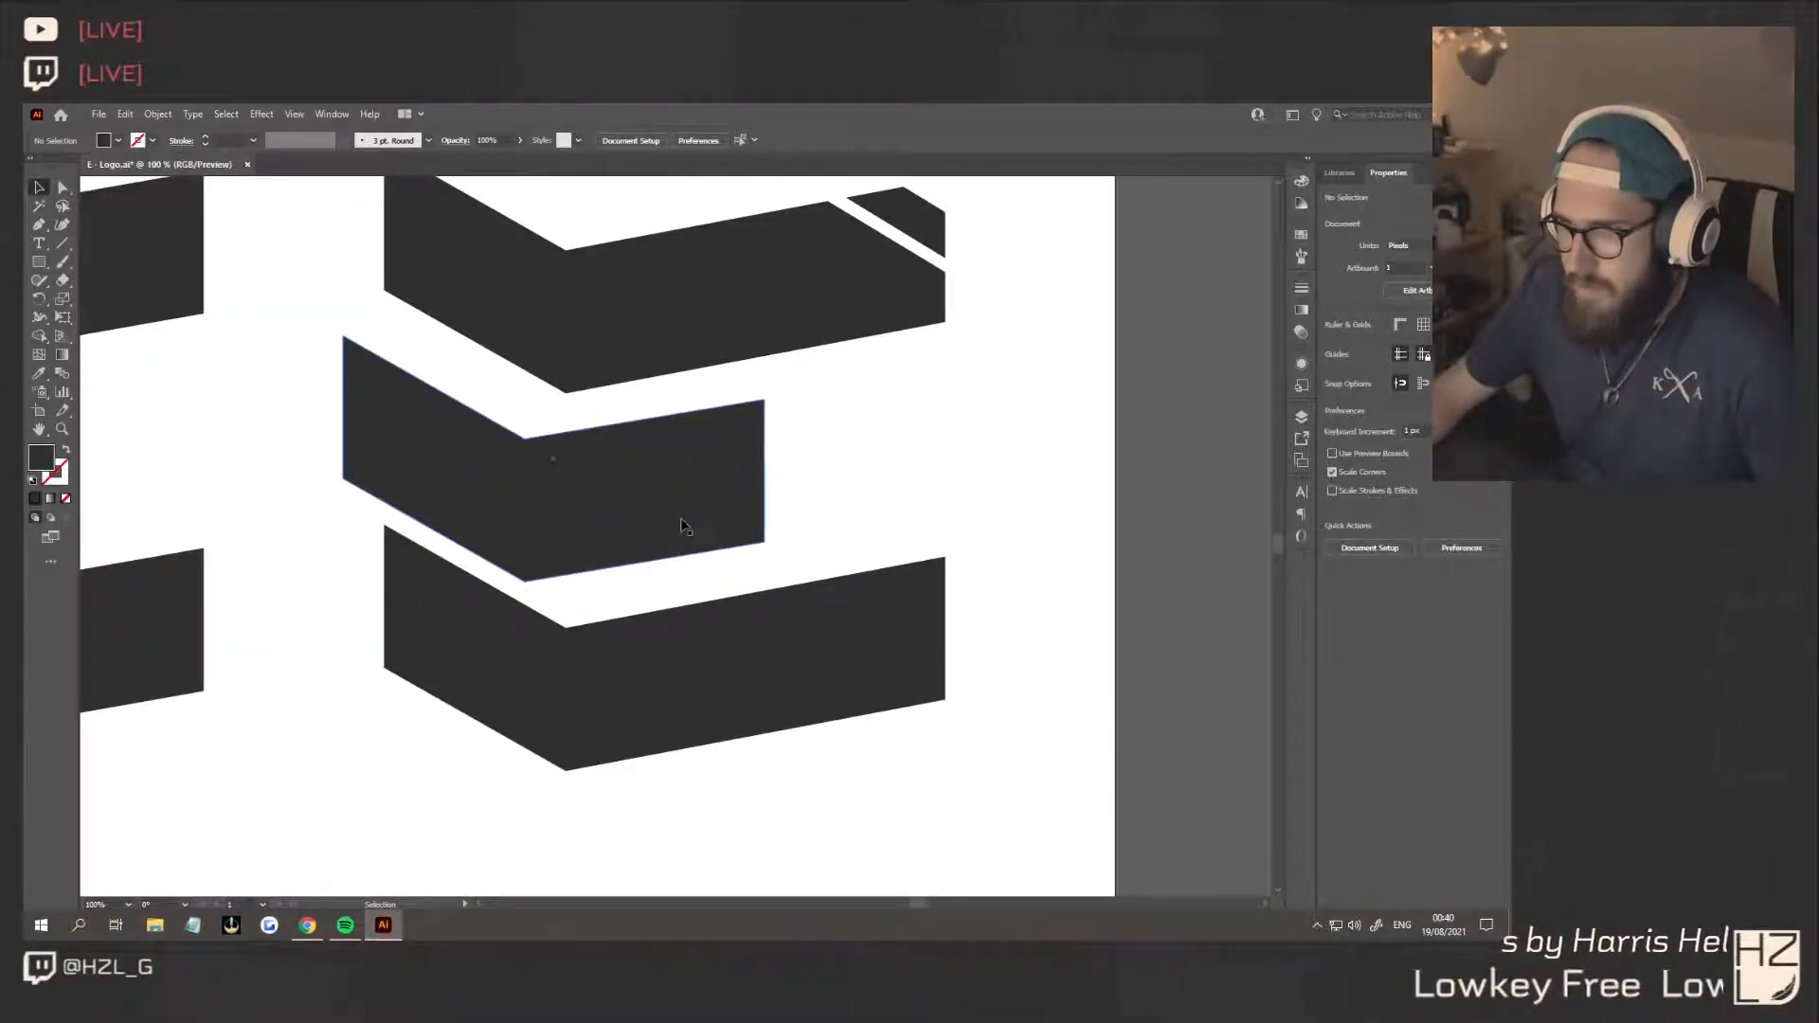
left_click(682, 527)
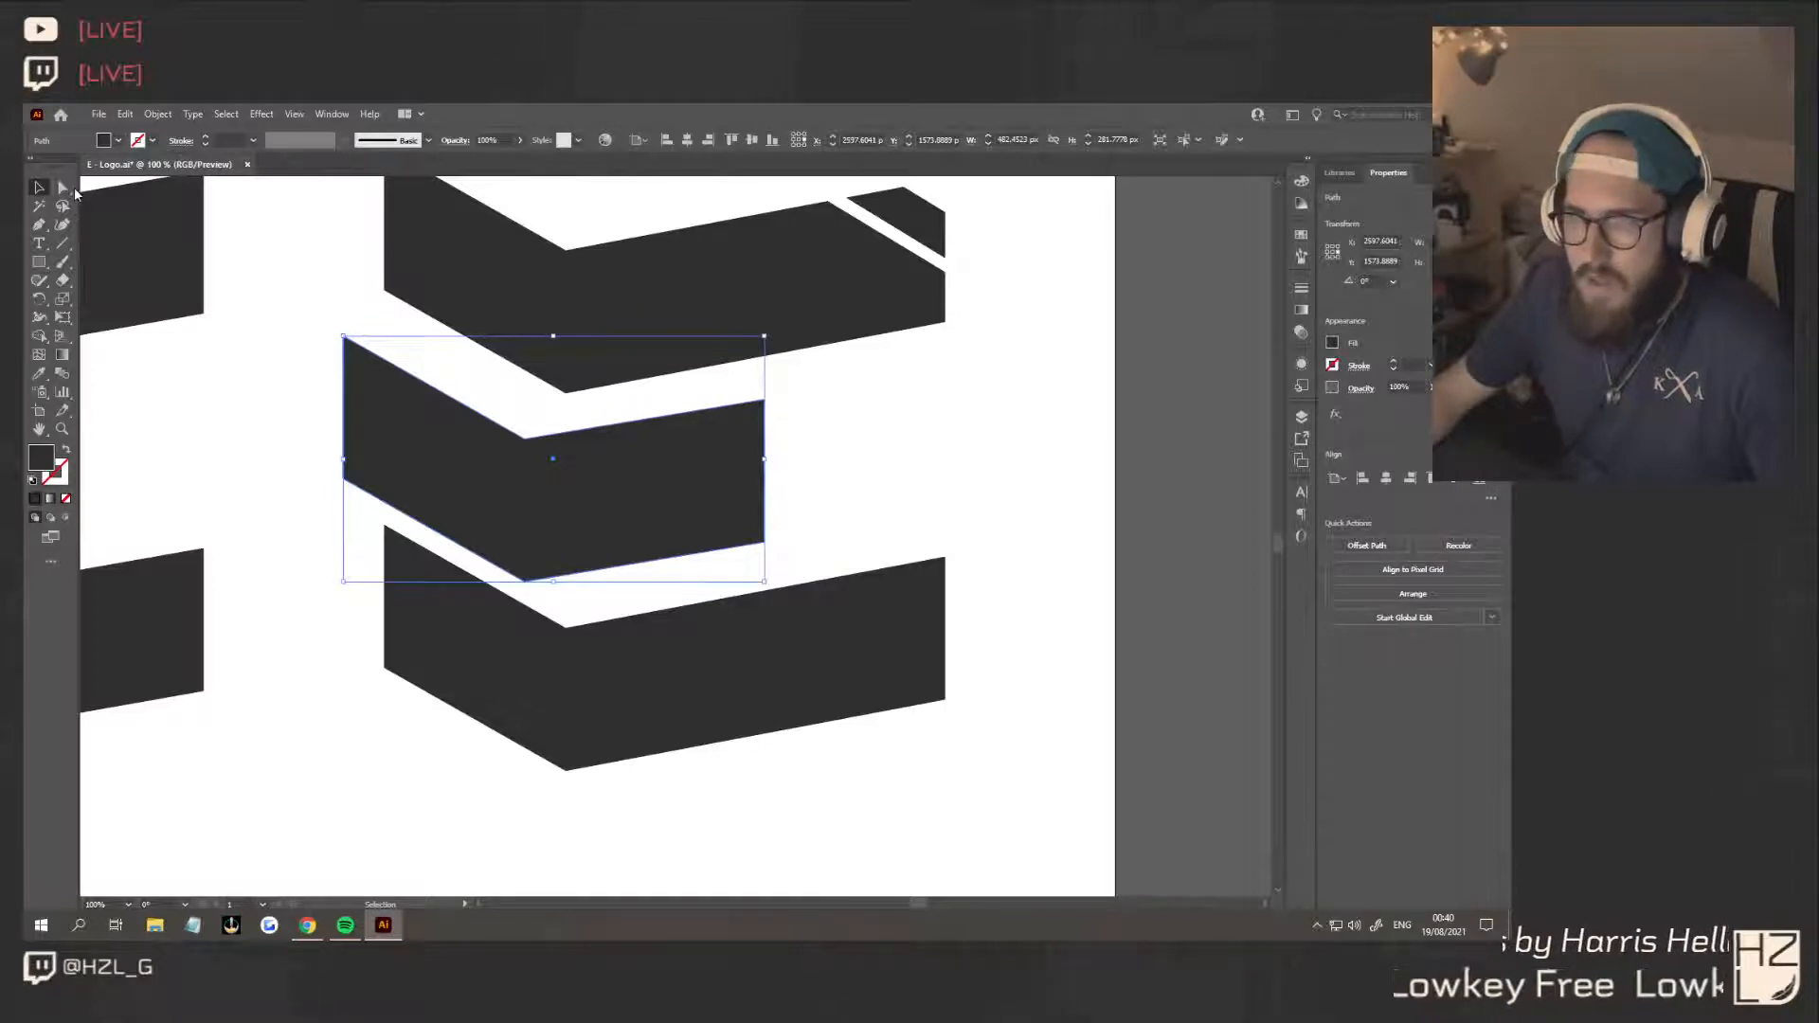
left_click(63, 188)
left_click(765, 400)
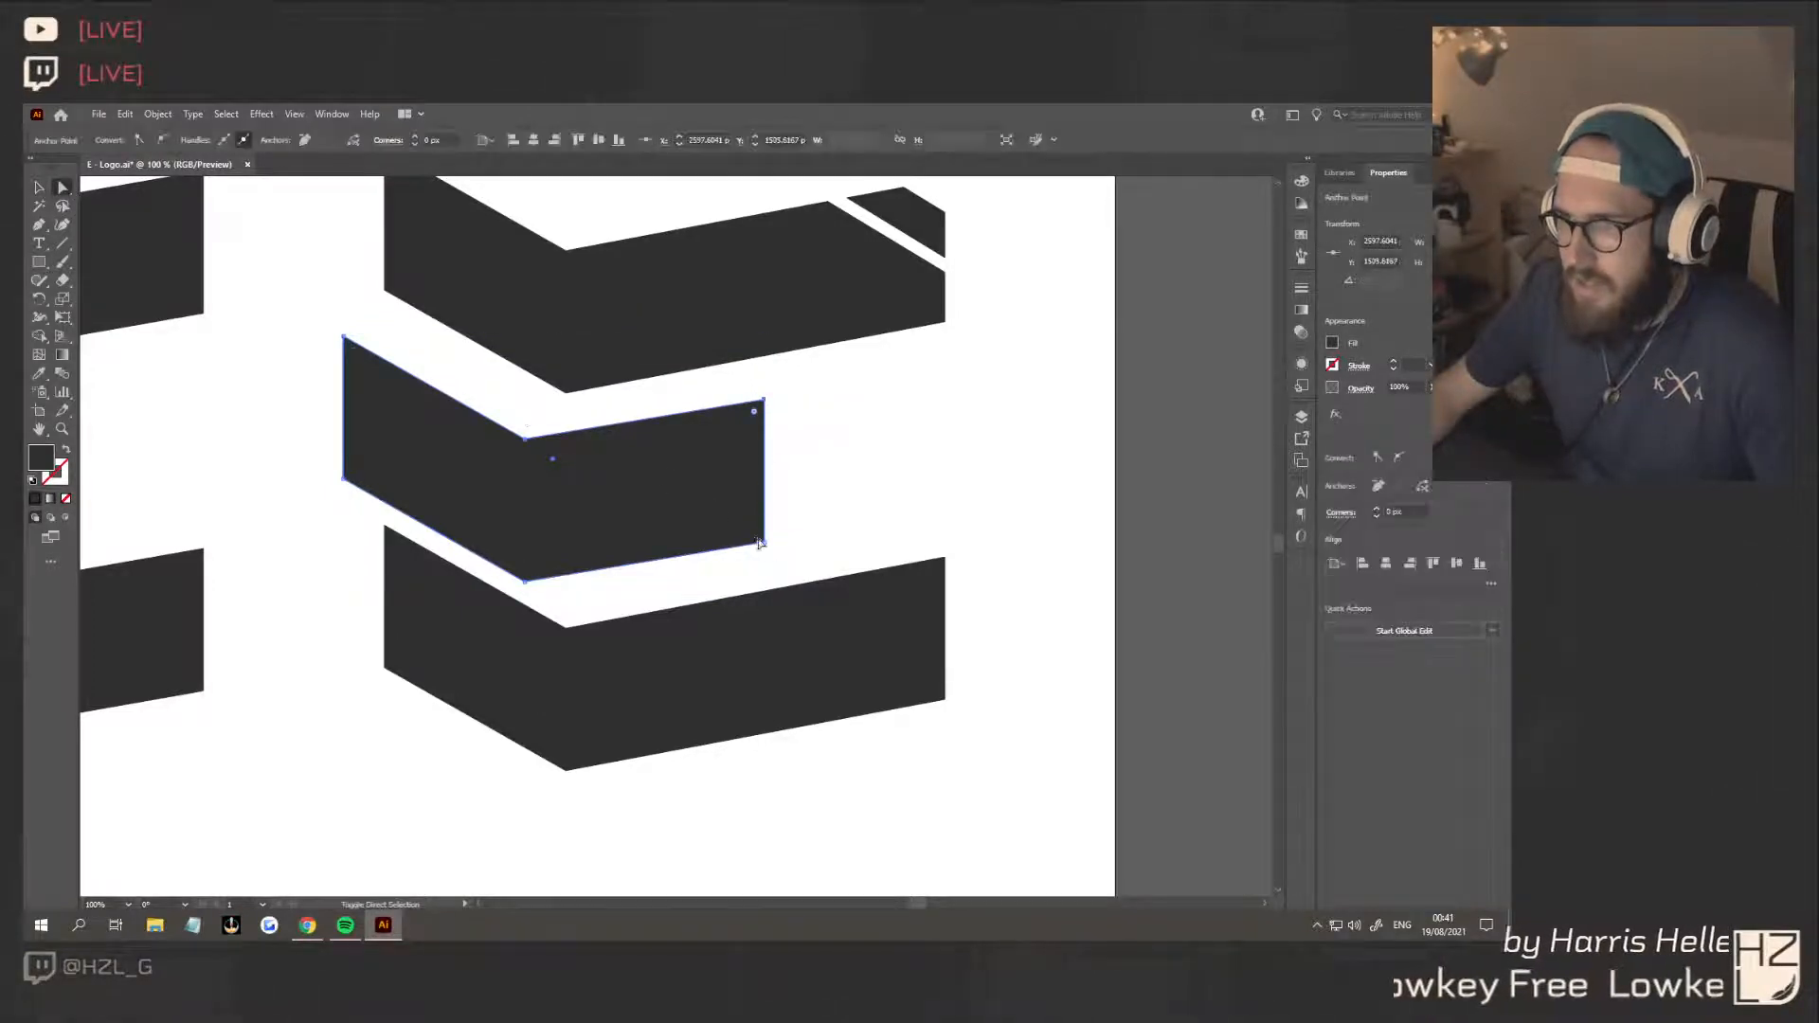
left_click(765, 543, "shift")
left_click_drag(765, 544, 764, 538)
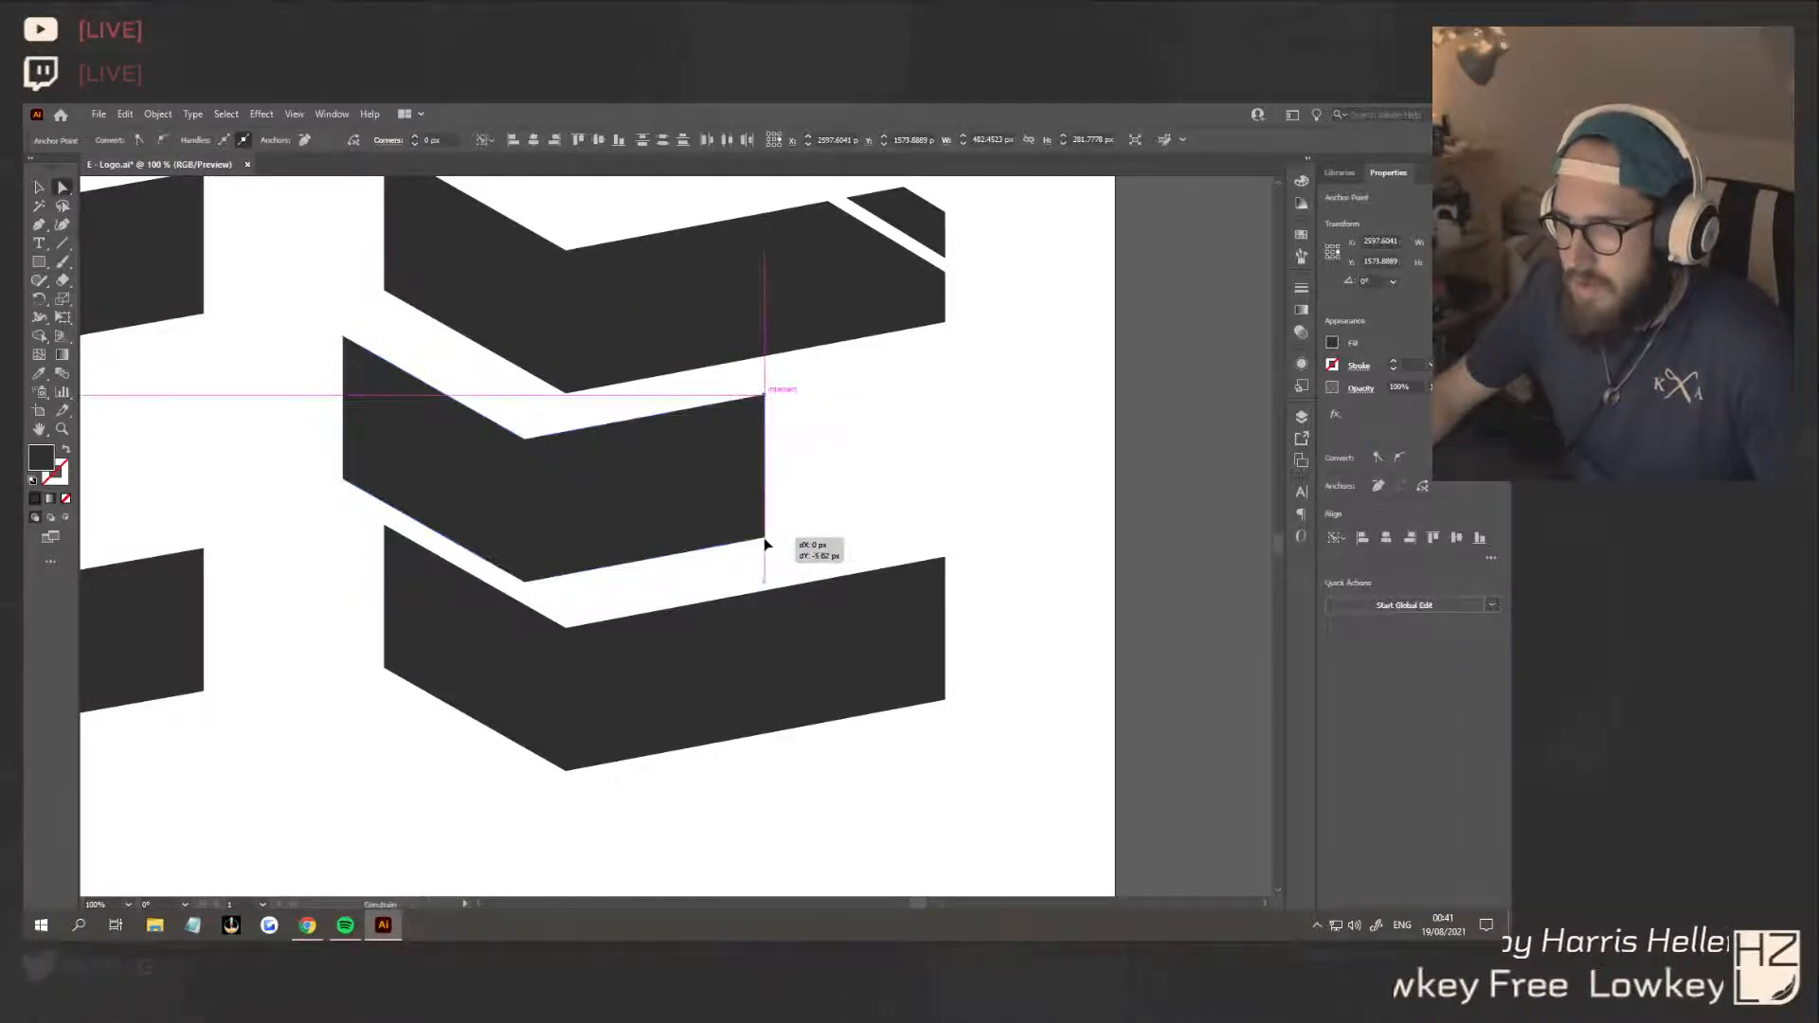
left_click(853, 495)
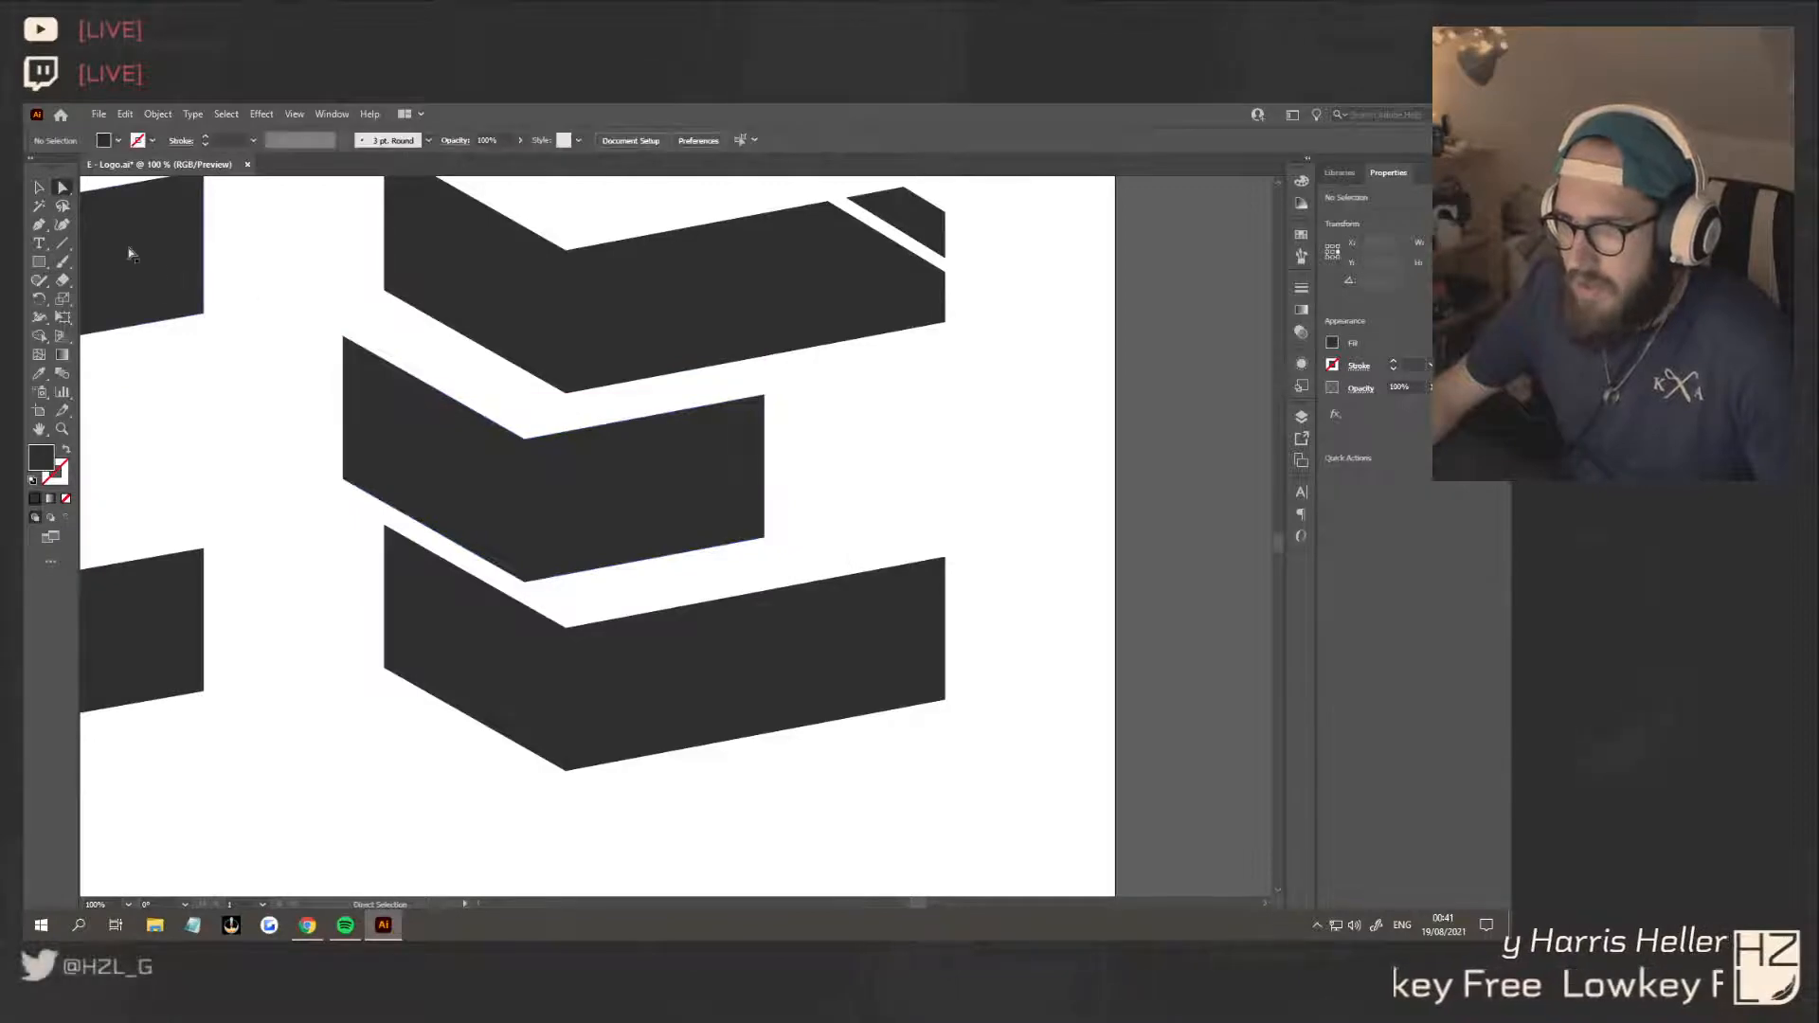
Nudge the third E's middle bar slightly down as a whole
left_click(39, 187)
left_click(732, 491)
left_click_drag(730, 487, 724, 495)
left_click(881, 462)
scroll(877, 559, "down", 3)
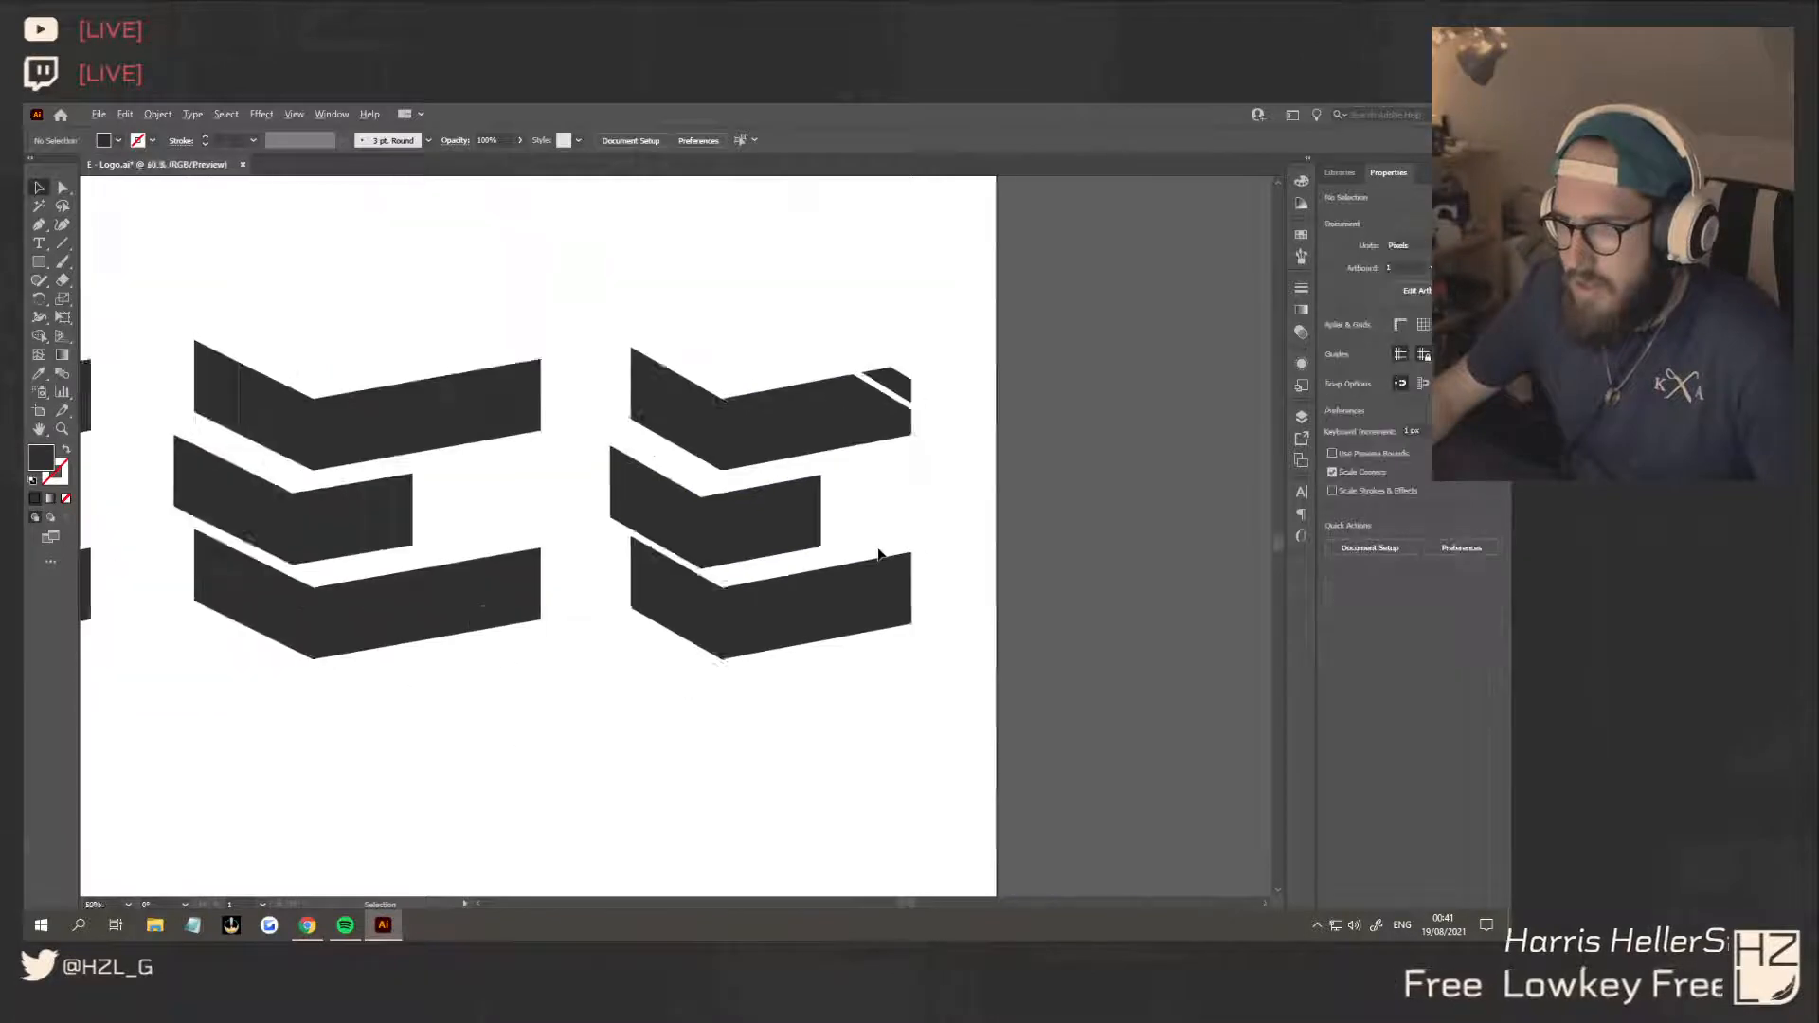
Distribute the pieces of the third E vertically by their centres, undoing the alignment tried on them first
mouse_move(806, 617)
left_mouse_down()
mouse_move(757, 483)
mouse_move(806, 617)
left_mouse_up()
left_click_drag(727, 474, 719, 459)
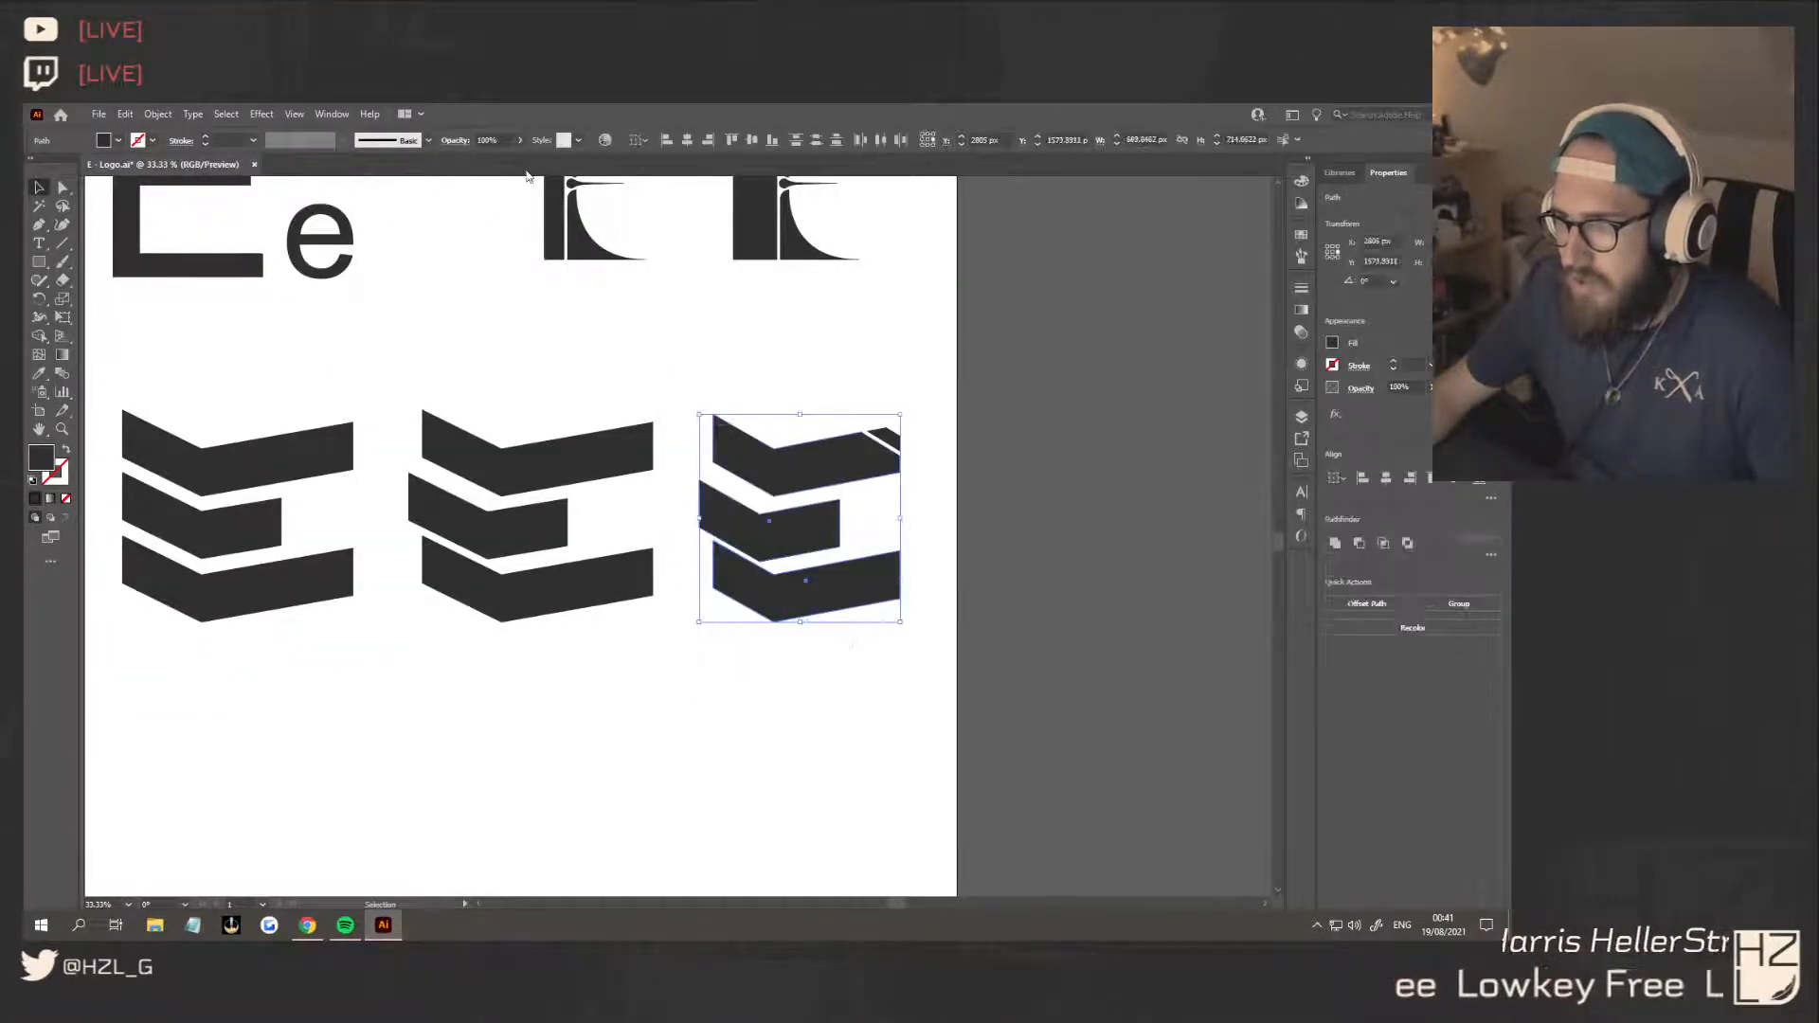
left_click(753, 141)
key("ctrl+z")
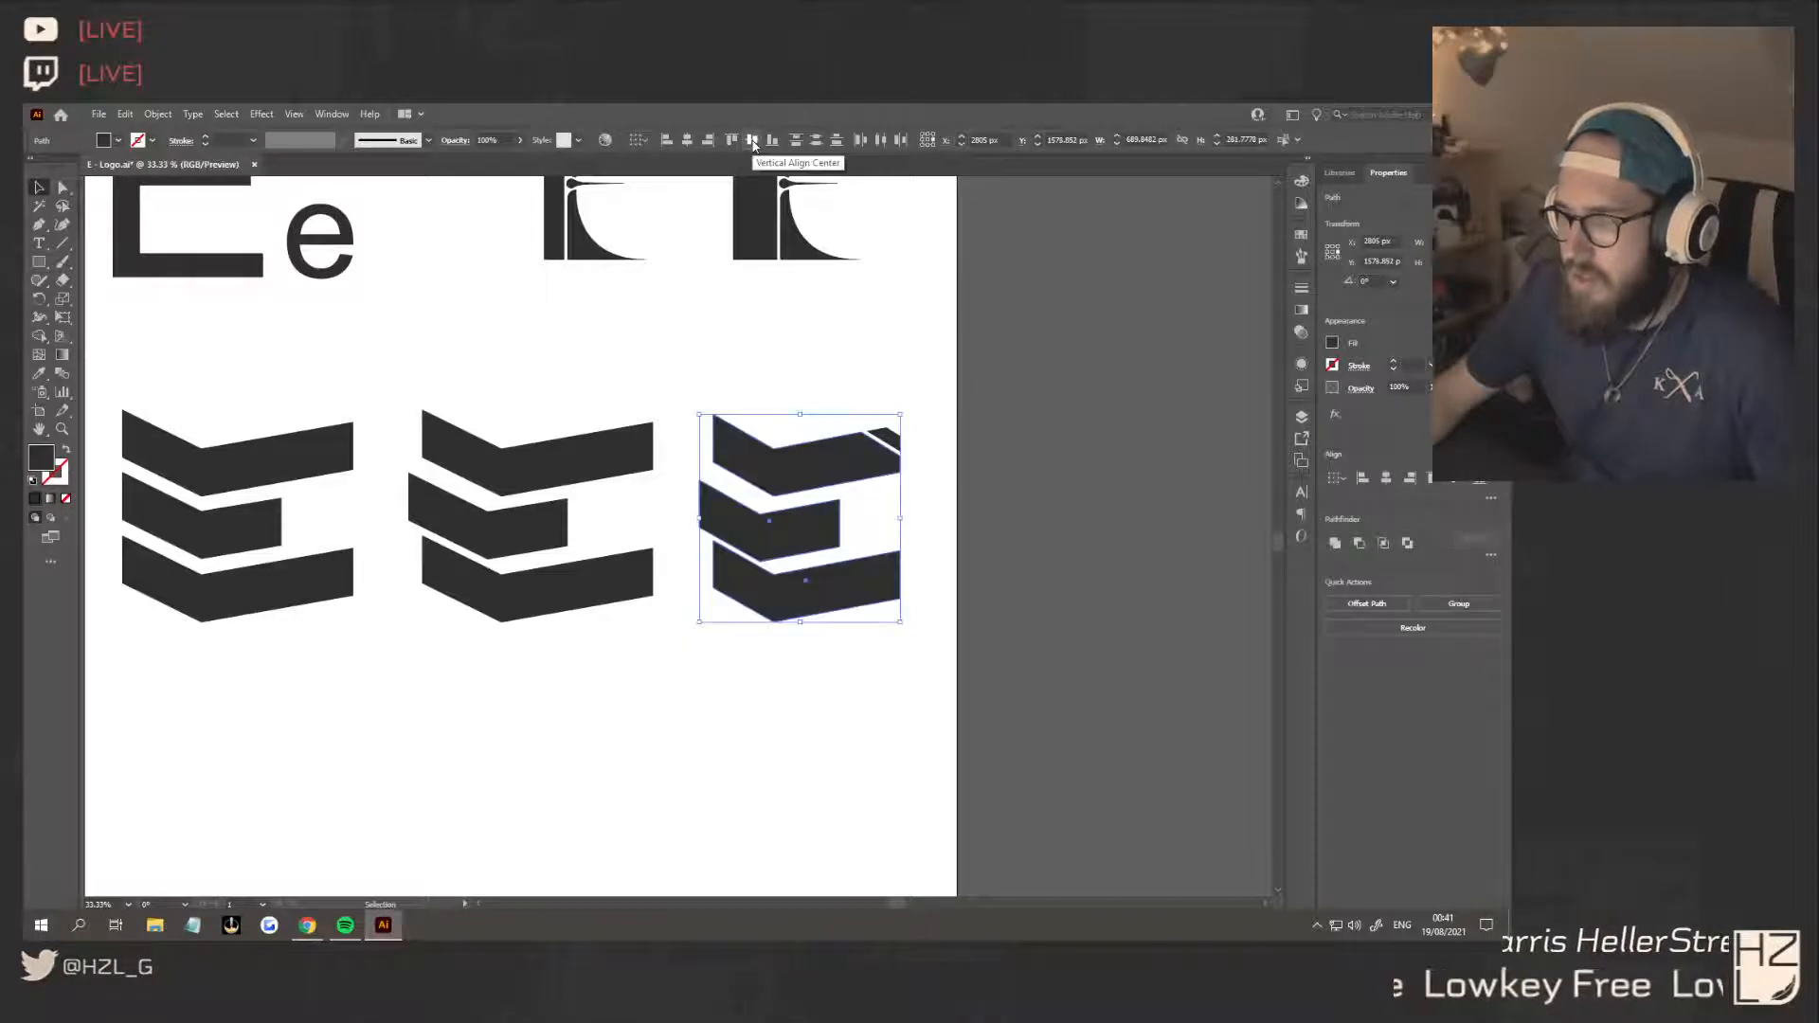
left_click(817, 142)
left_click(1006, 519)
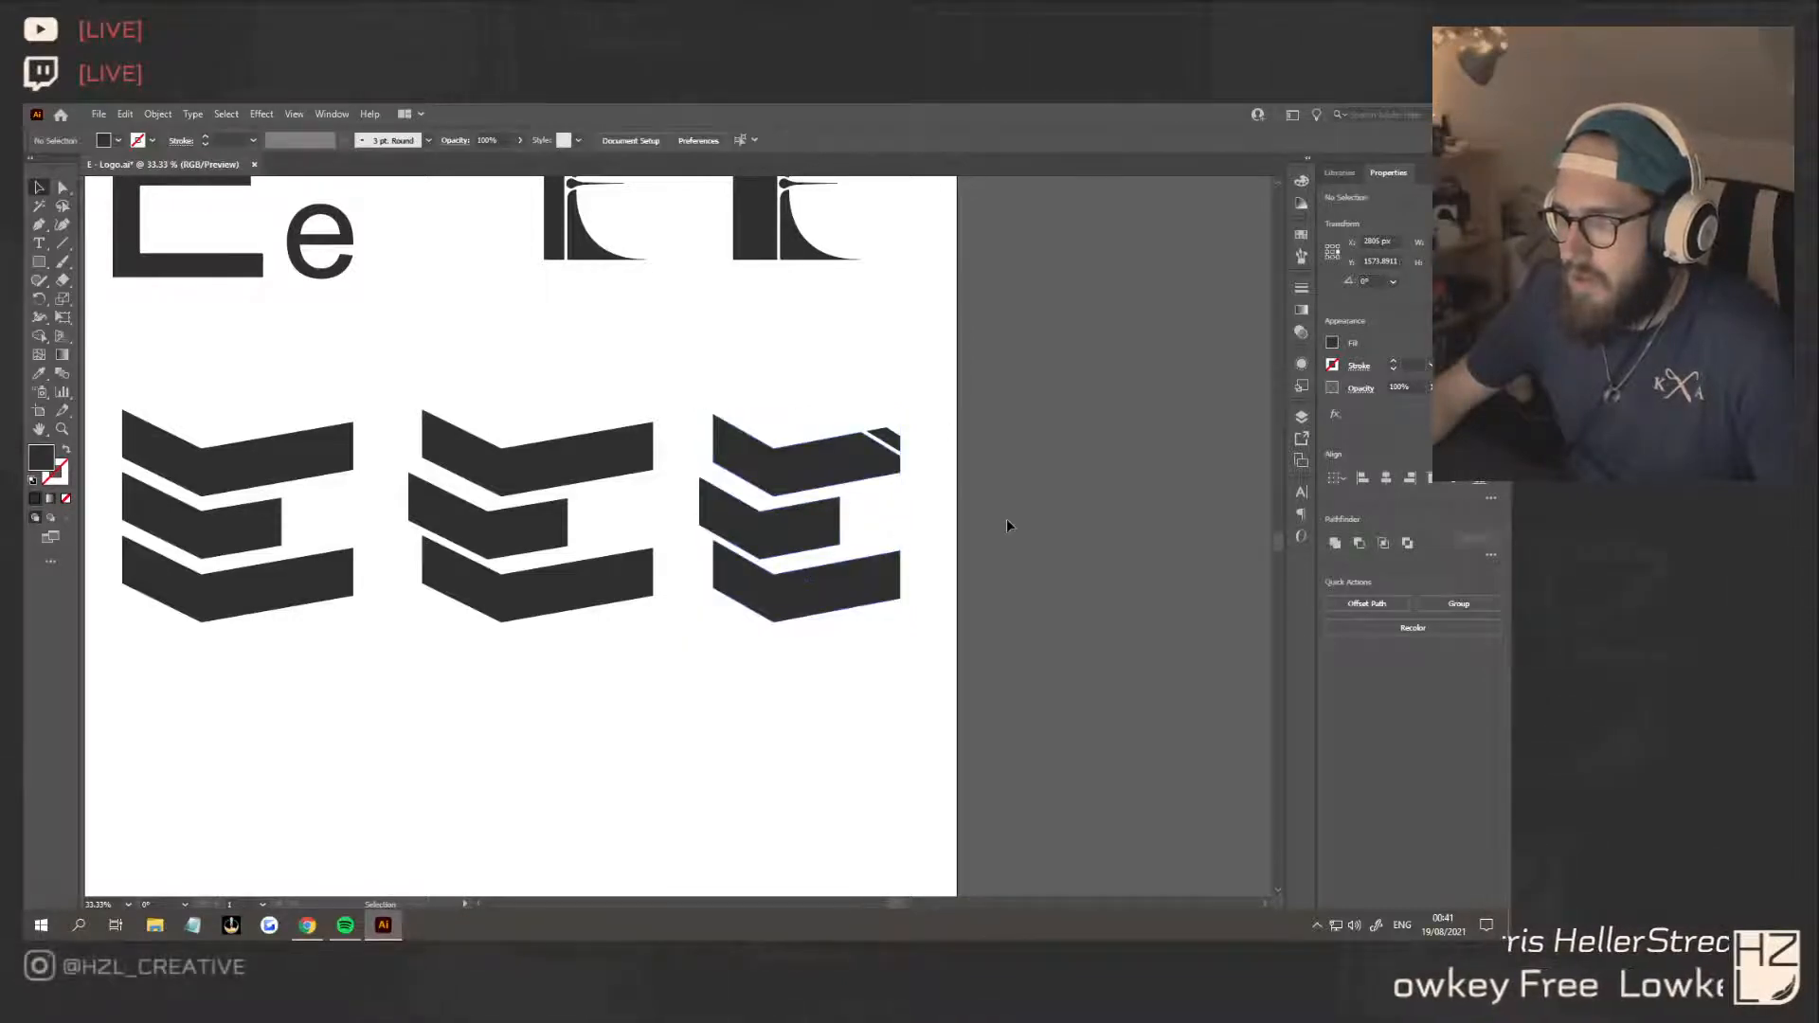
Move the third E's middle bar slightly down, closer to the bottom bar
scroll(900, 547, "up", 3)
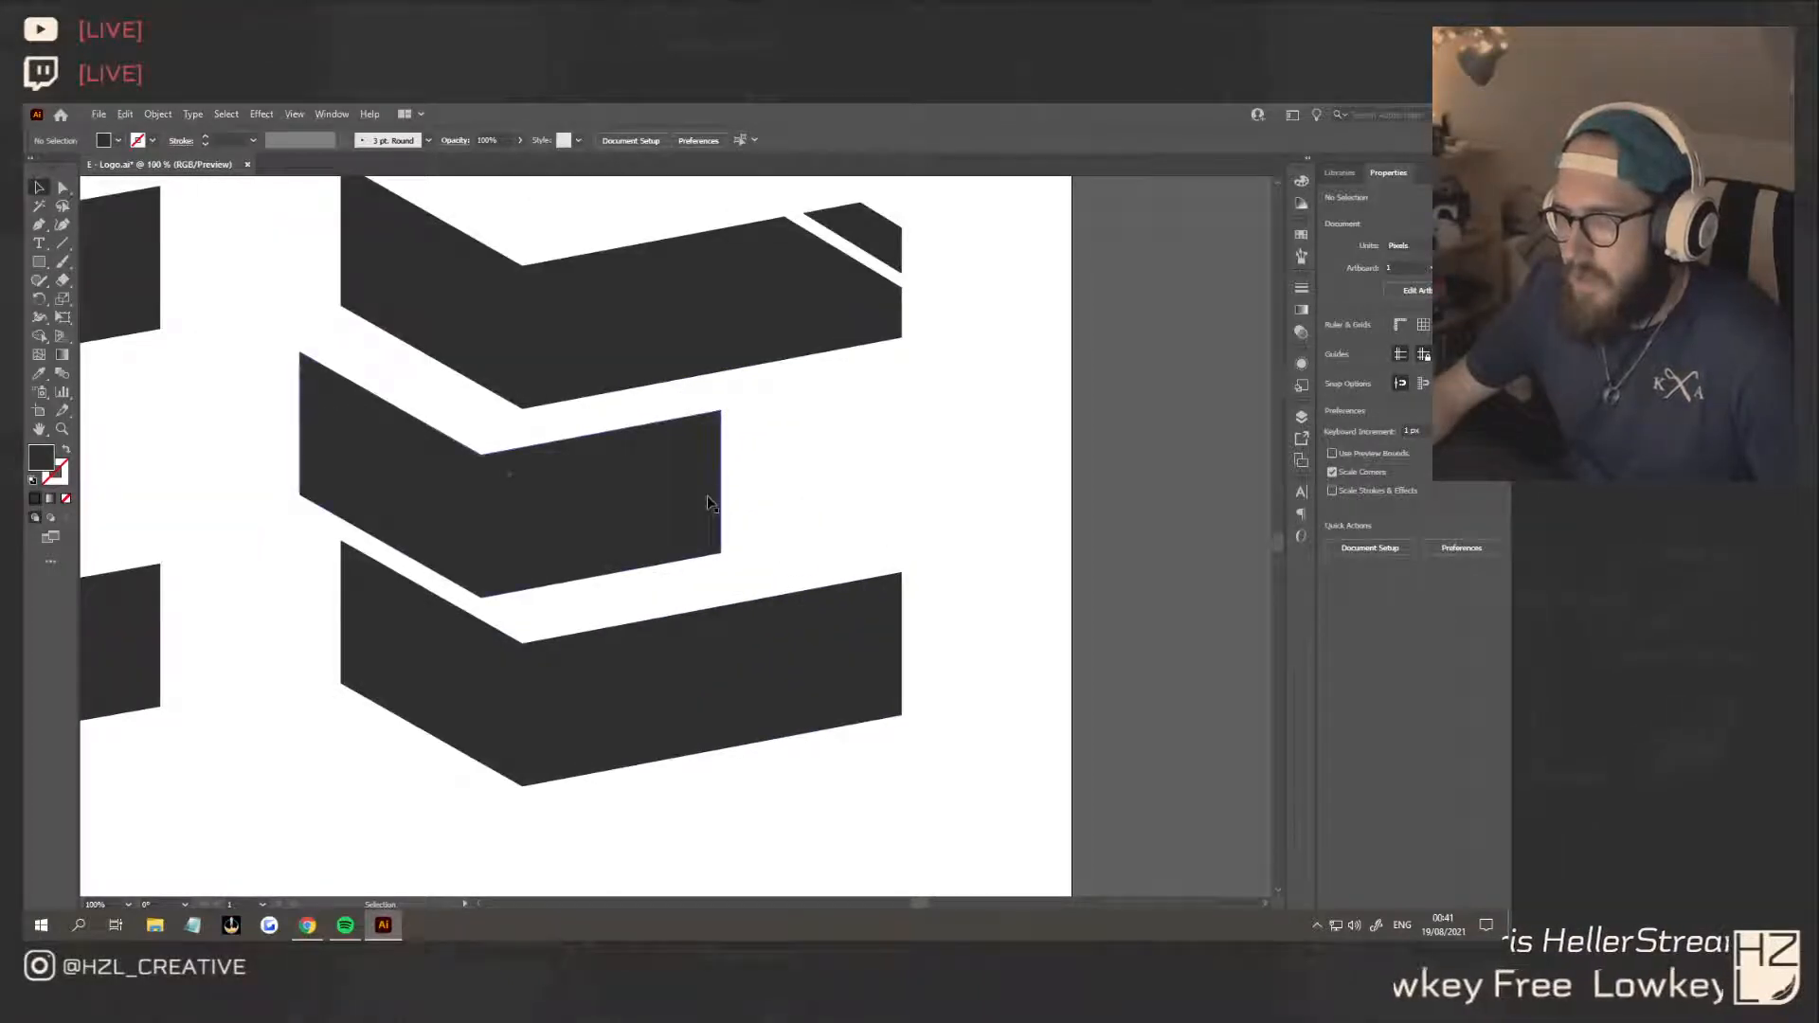
left_click_drag(702, 503, 699, 503)
left_click(975, 479)
scroll(977, 482, "down", 3)
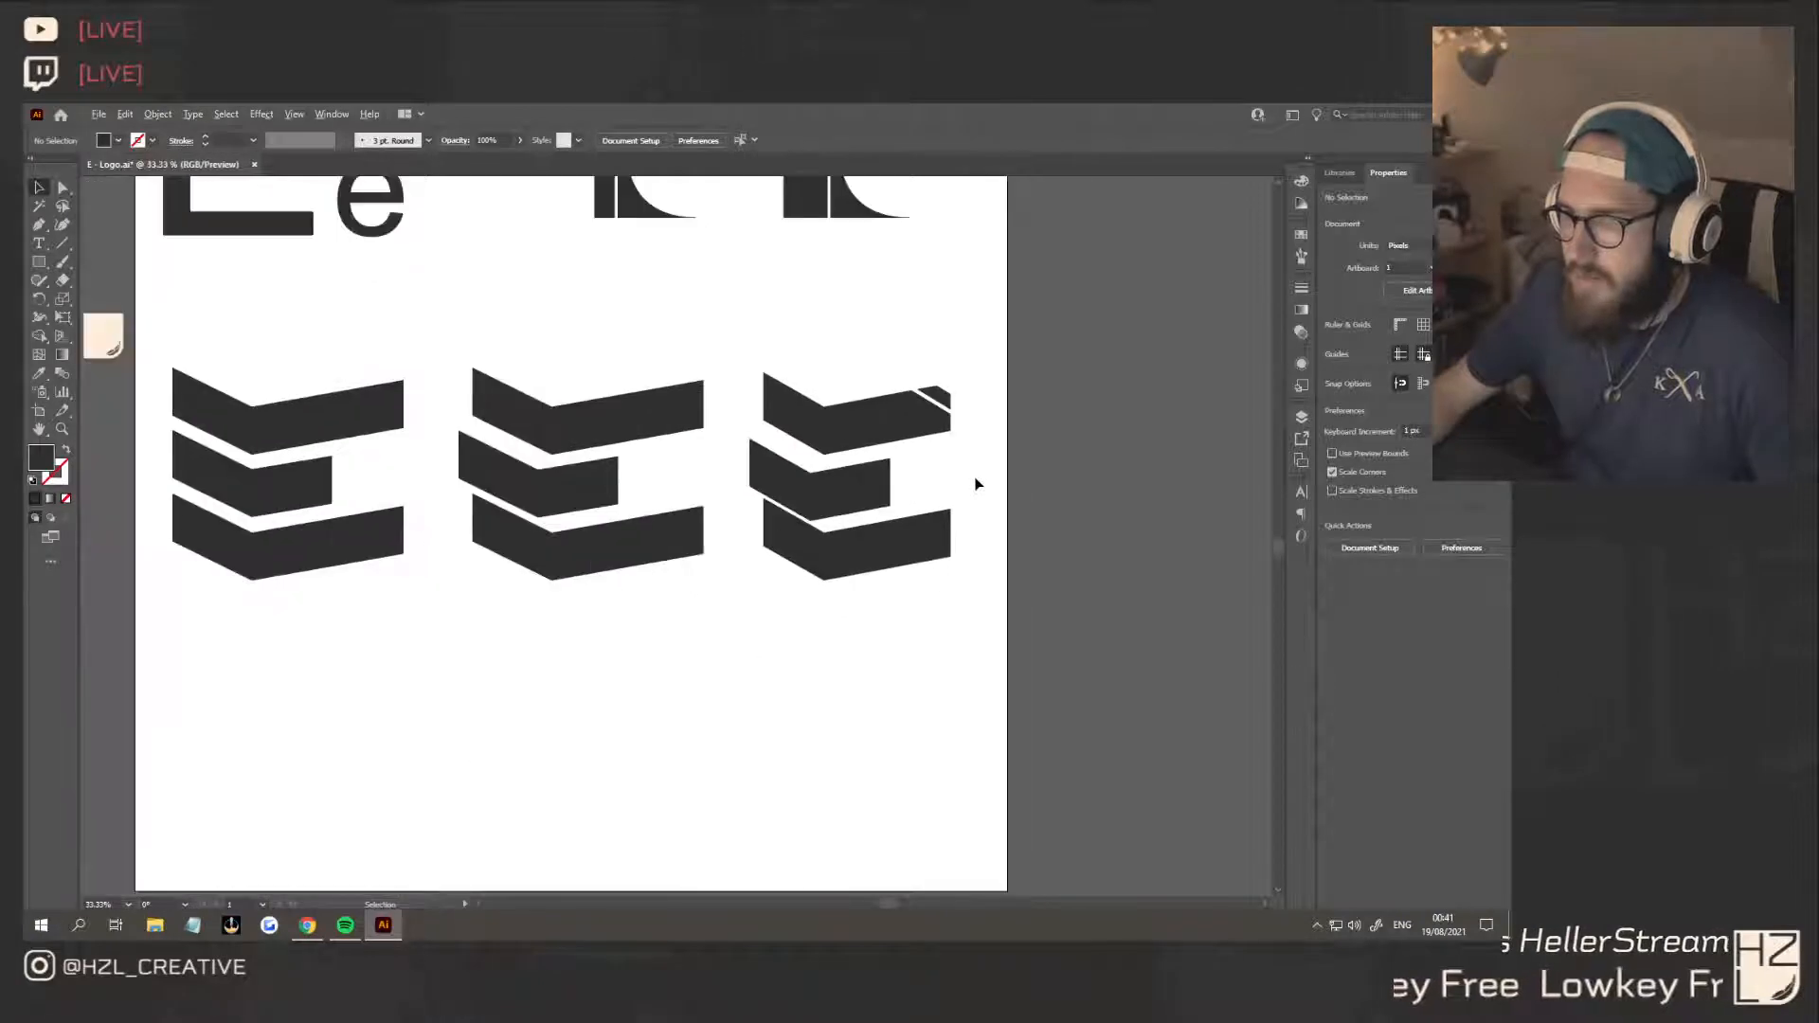
scroll(975, 476, "down", 1)
scroll(975, 487, "right", 2)
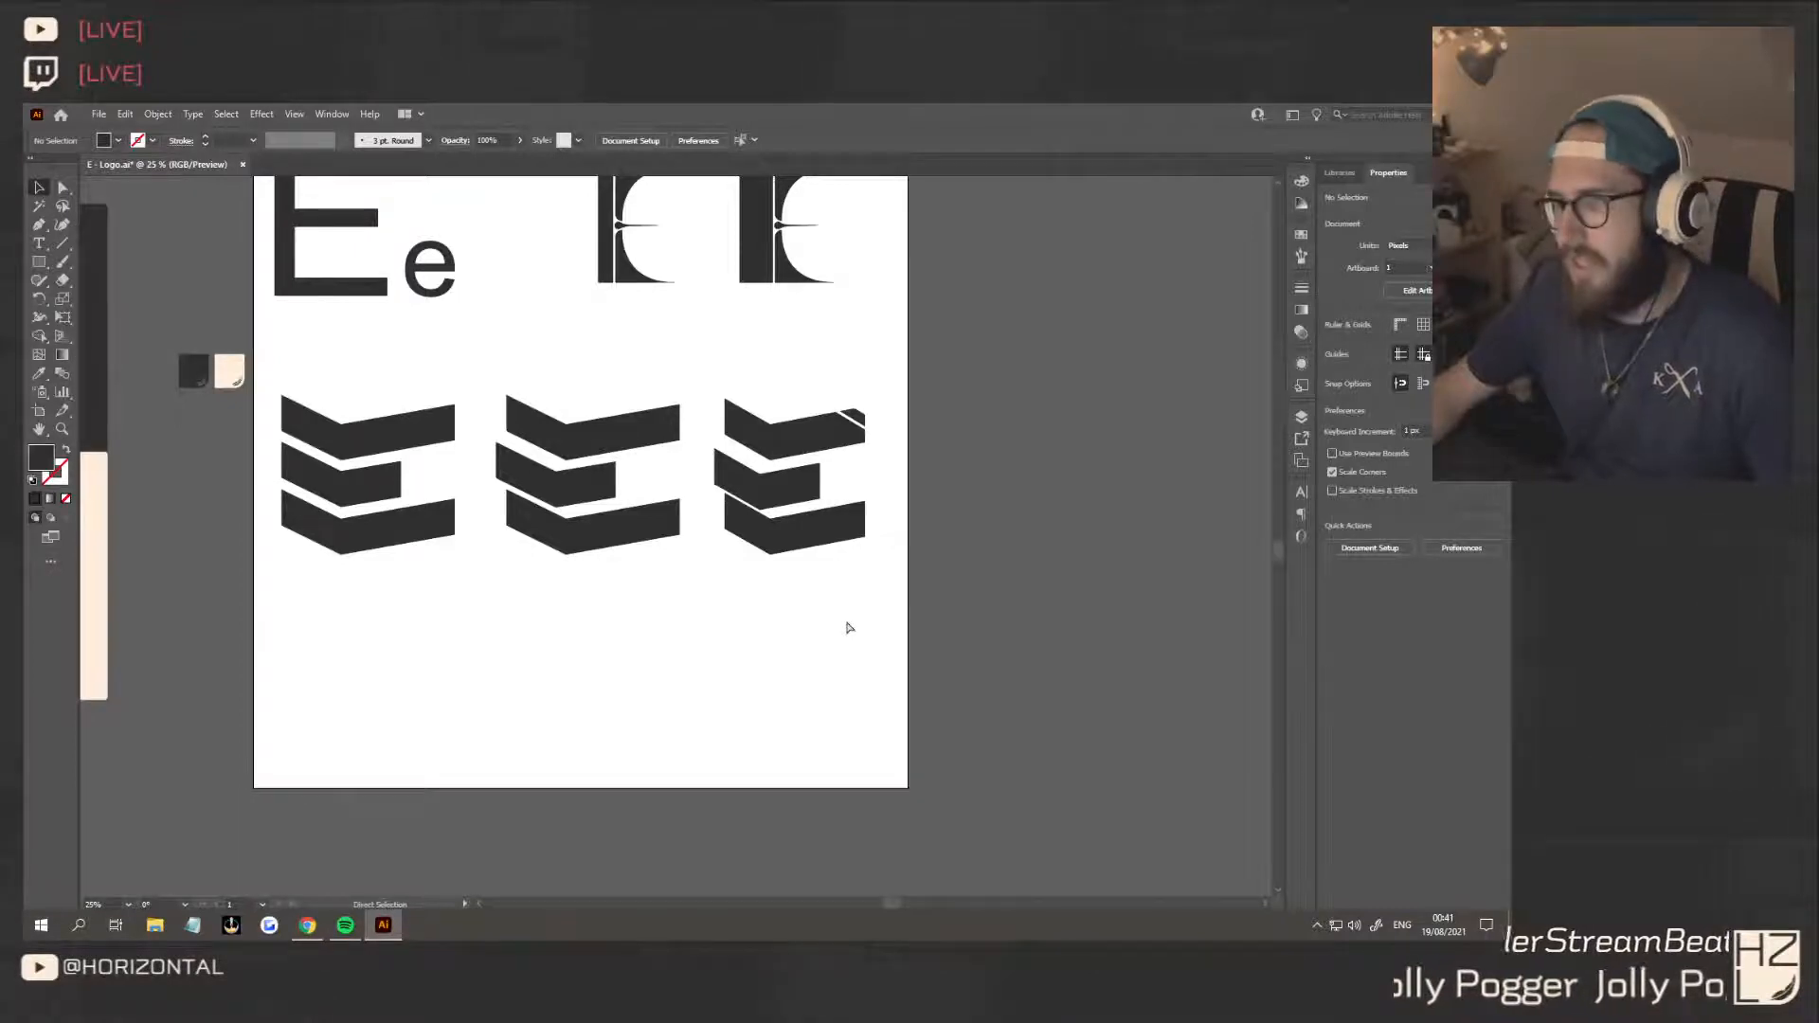
Scale down the row of three chevron E variants and move it up beneath the letter studies on the artboard
scroll(805, 604, "down", 2)
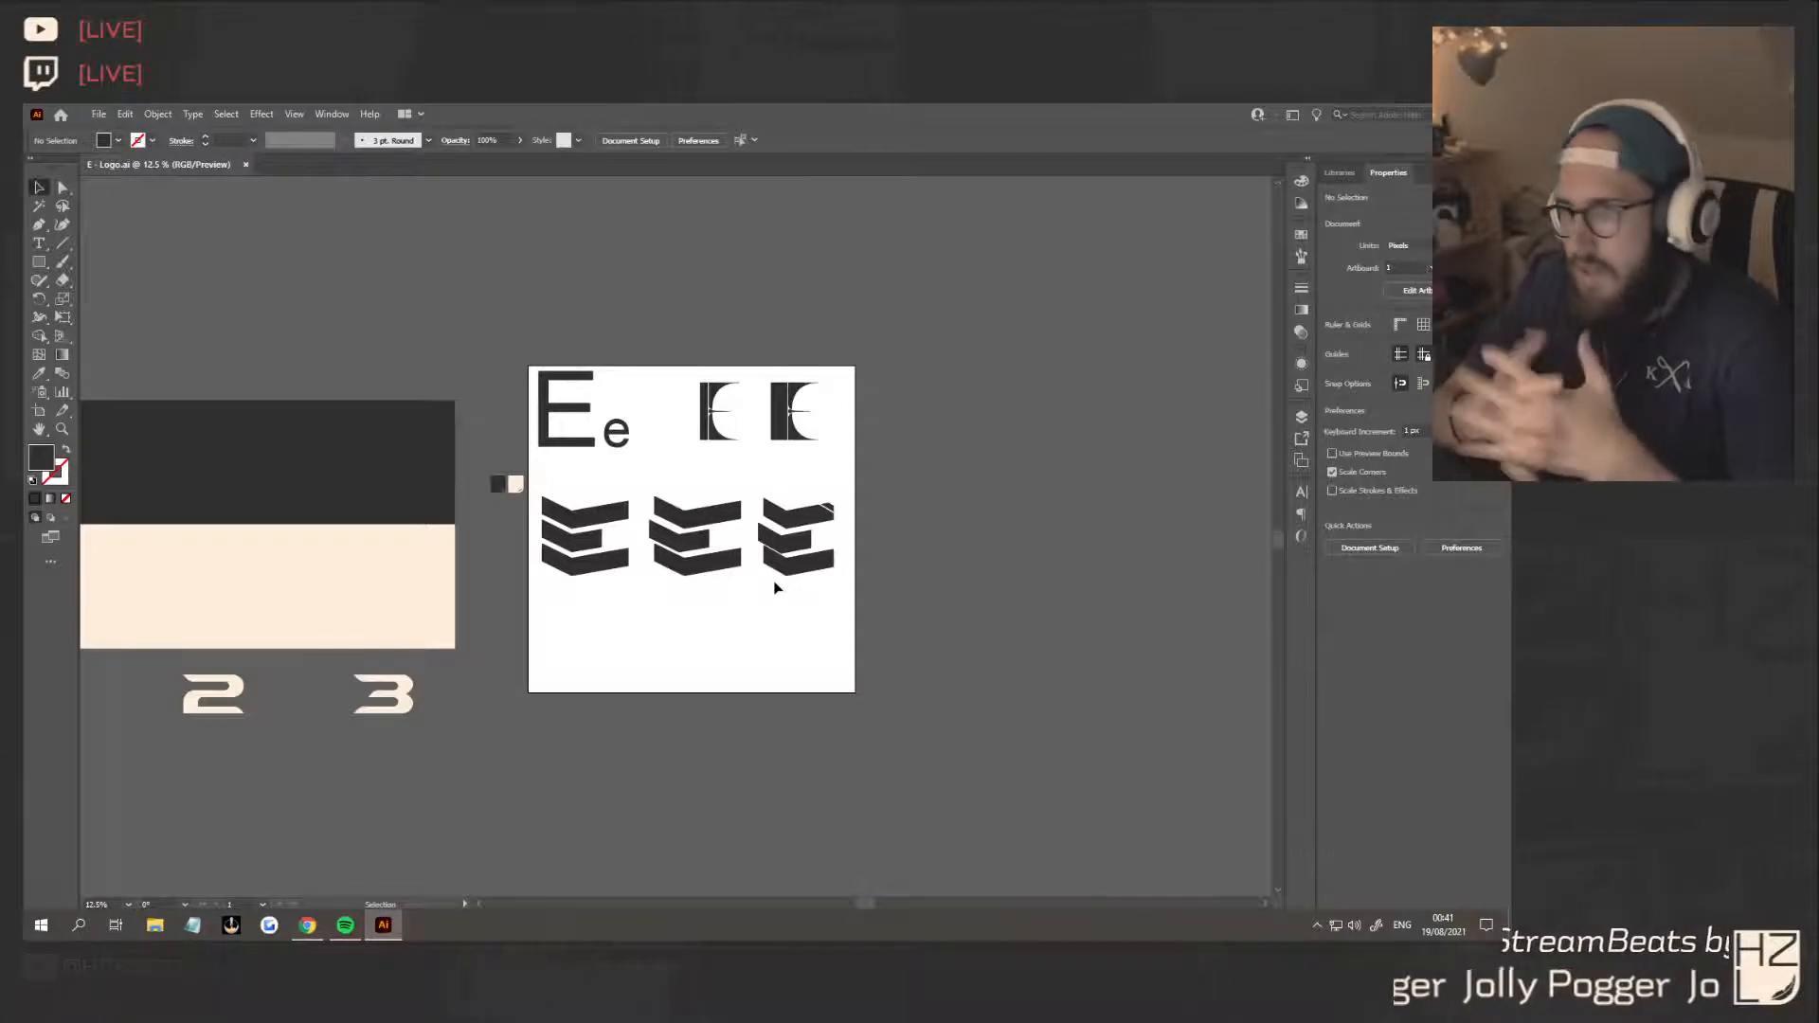
left_click(545, 493)
left_click_drag(836, 501, 750, 522)
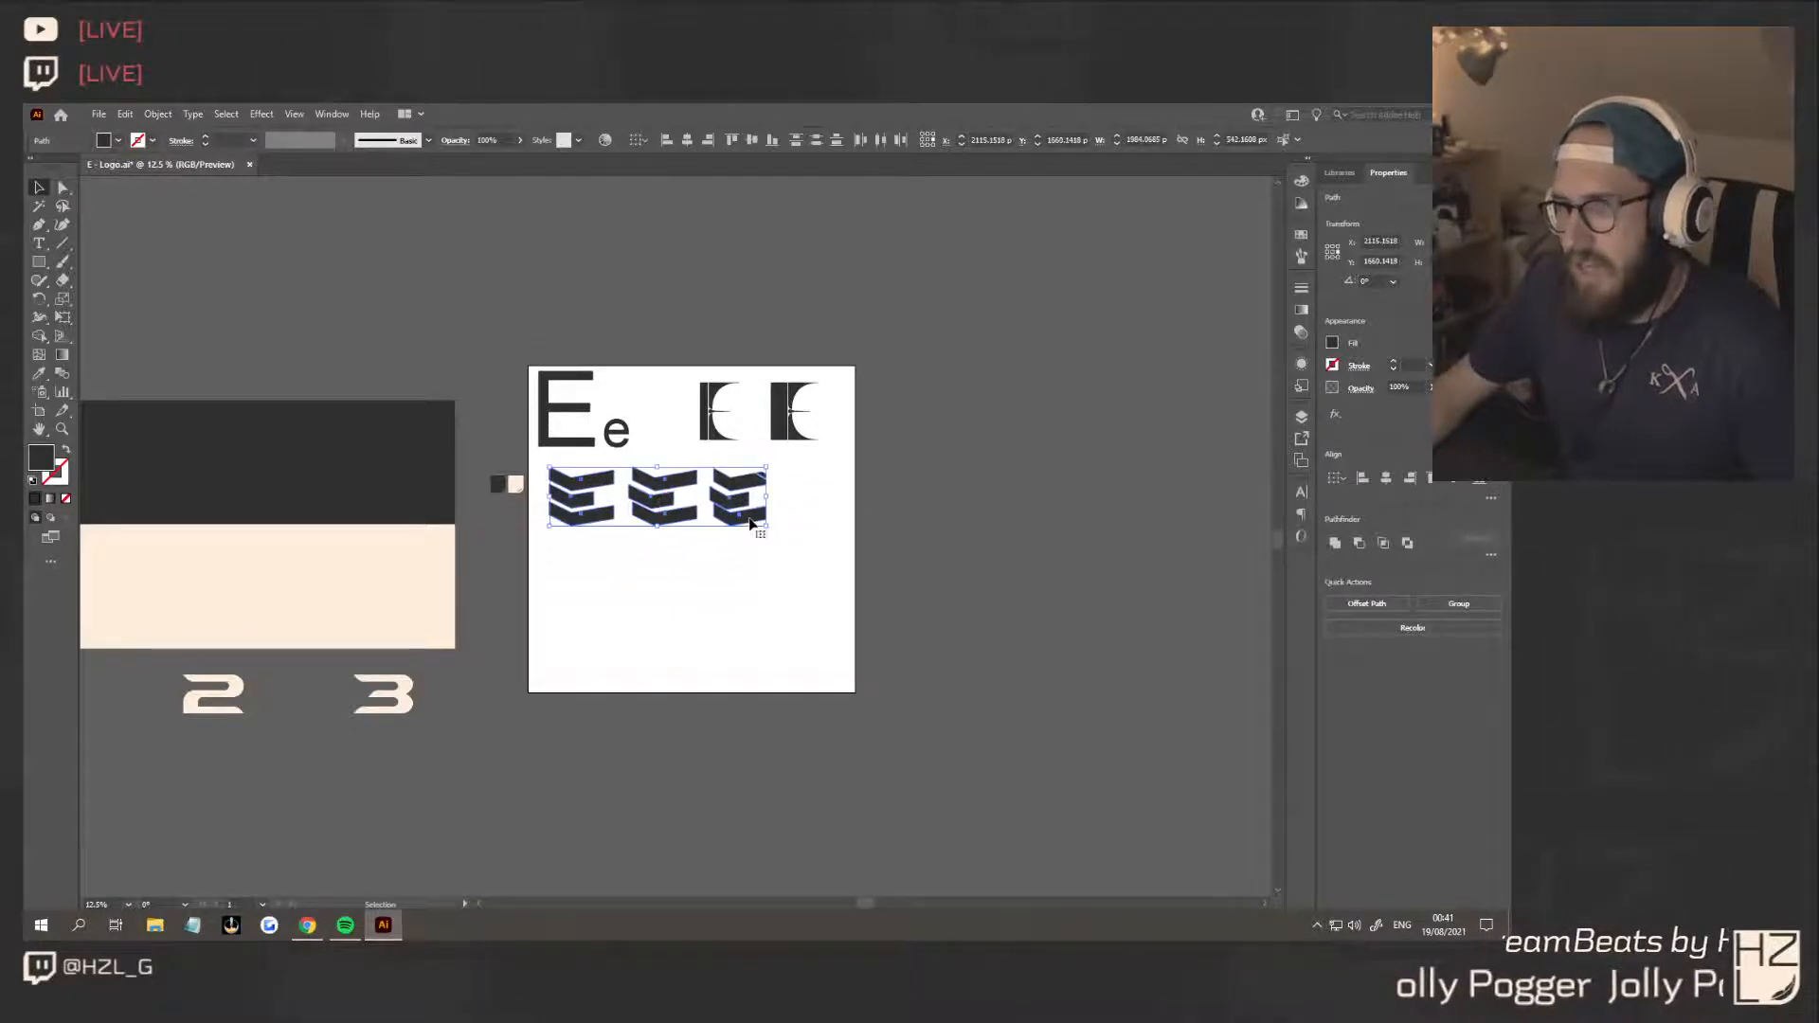
left_click(768, 512)
Place enlarged copies of the third chevron E above number 1 on the presentation panel, on both the dark and cream strips
scroll(763, 516, "up", 4)
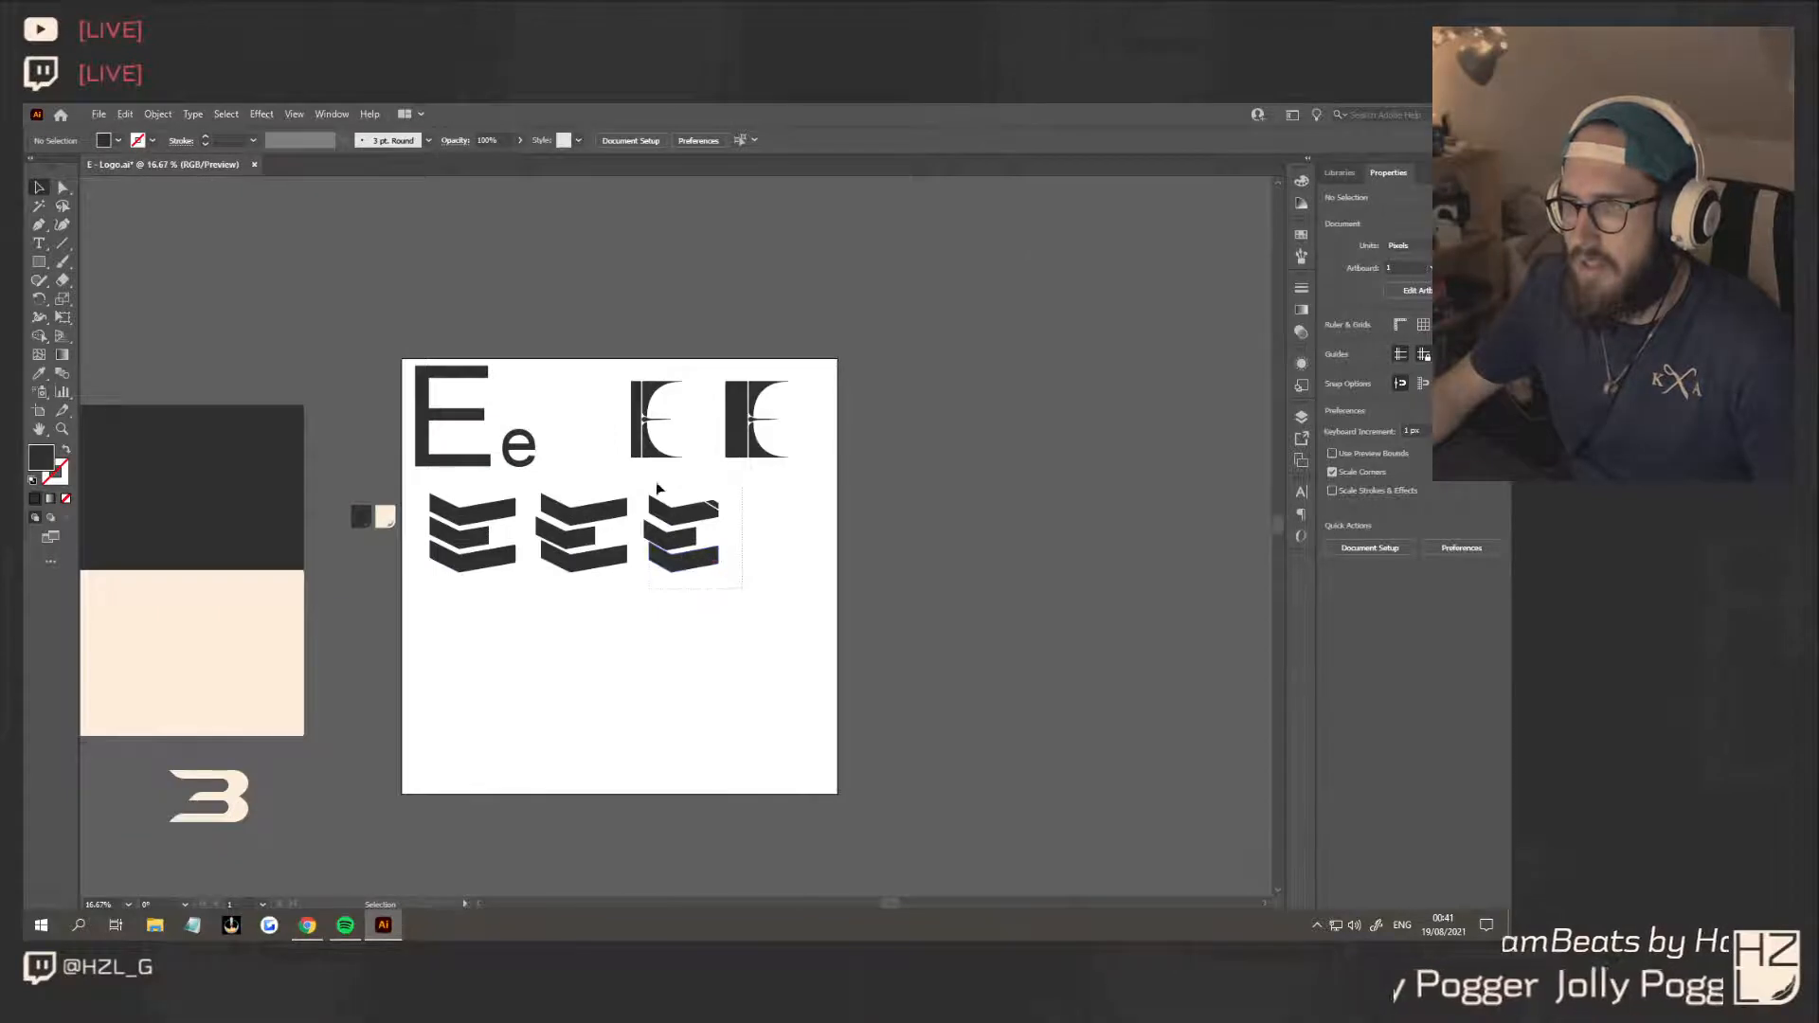
key("a")
left_click(699, 566)
scroll(645, 606, "left", 3)
scroll(660, 619, "left", 3)
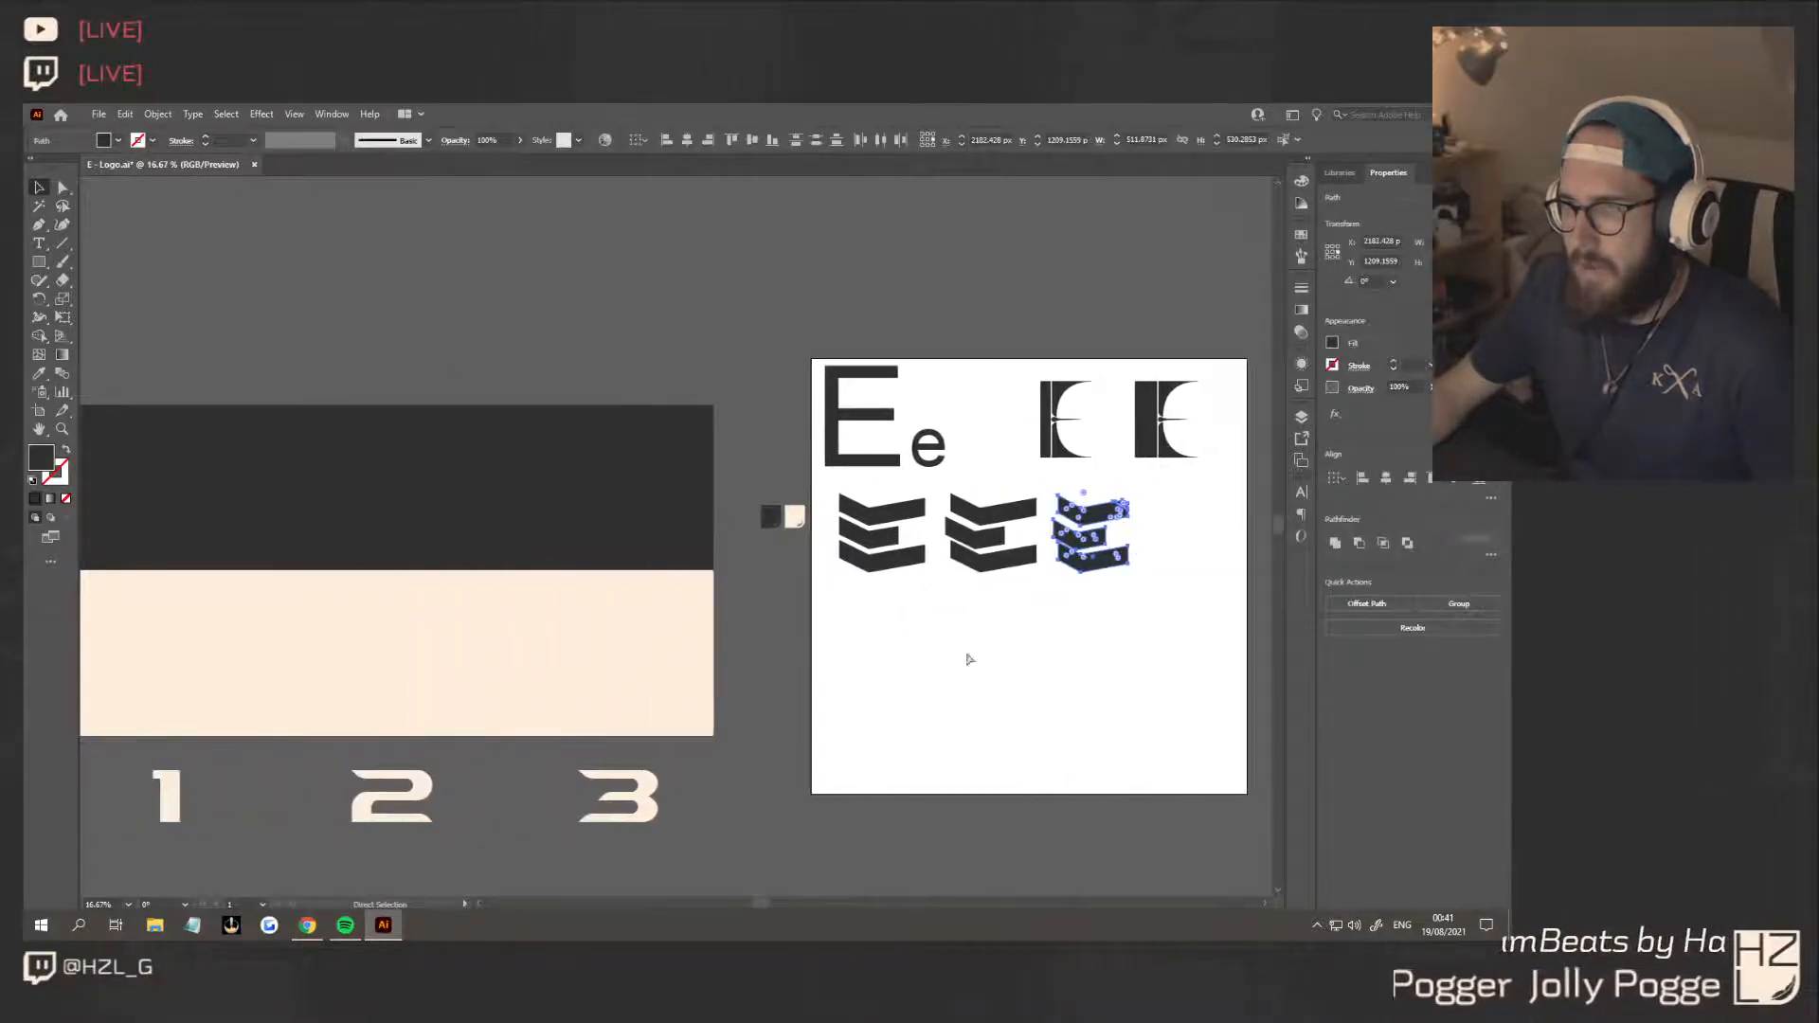
key("v")
left_click_drag(1204, 567, 297, 527)
Recolour the E copy on the dark strip with the cream sampled from the panel's lower strip
left_click(39, 372)
left_click(379, 584)
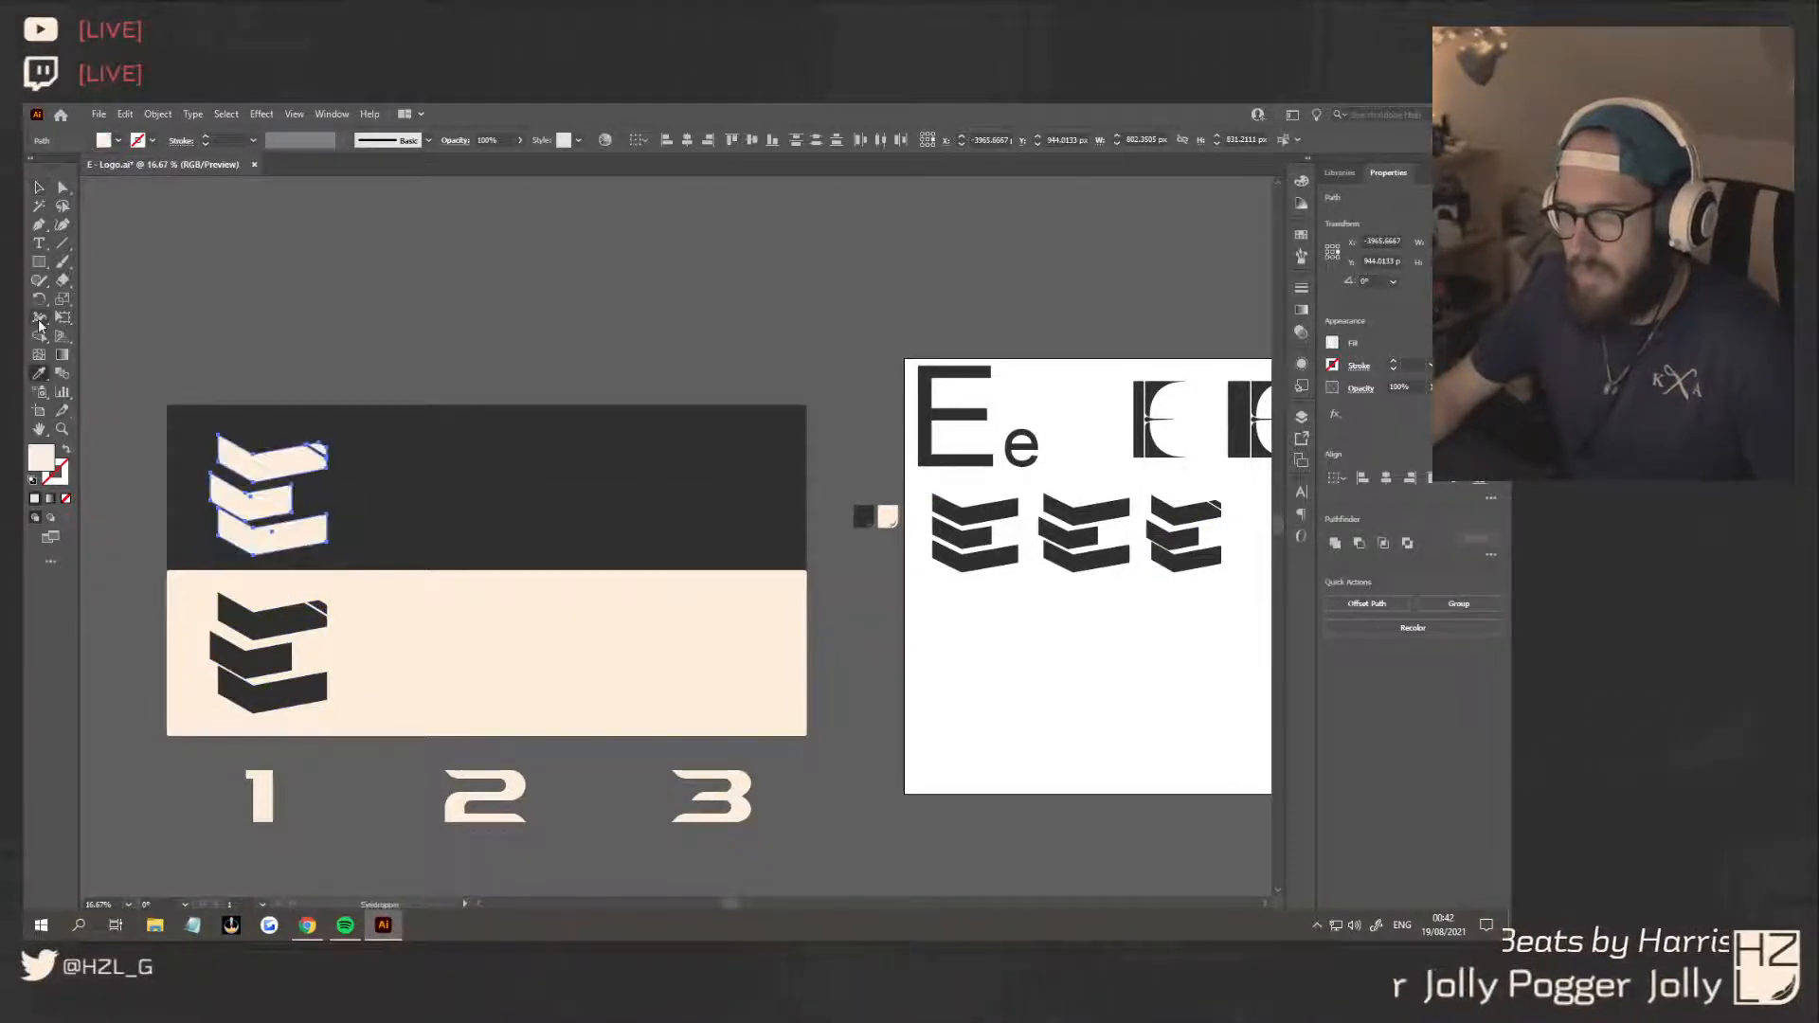
left_click(39, 187)
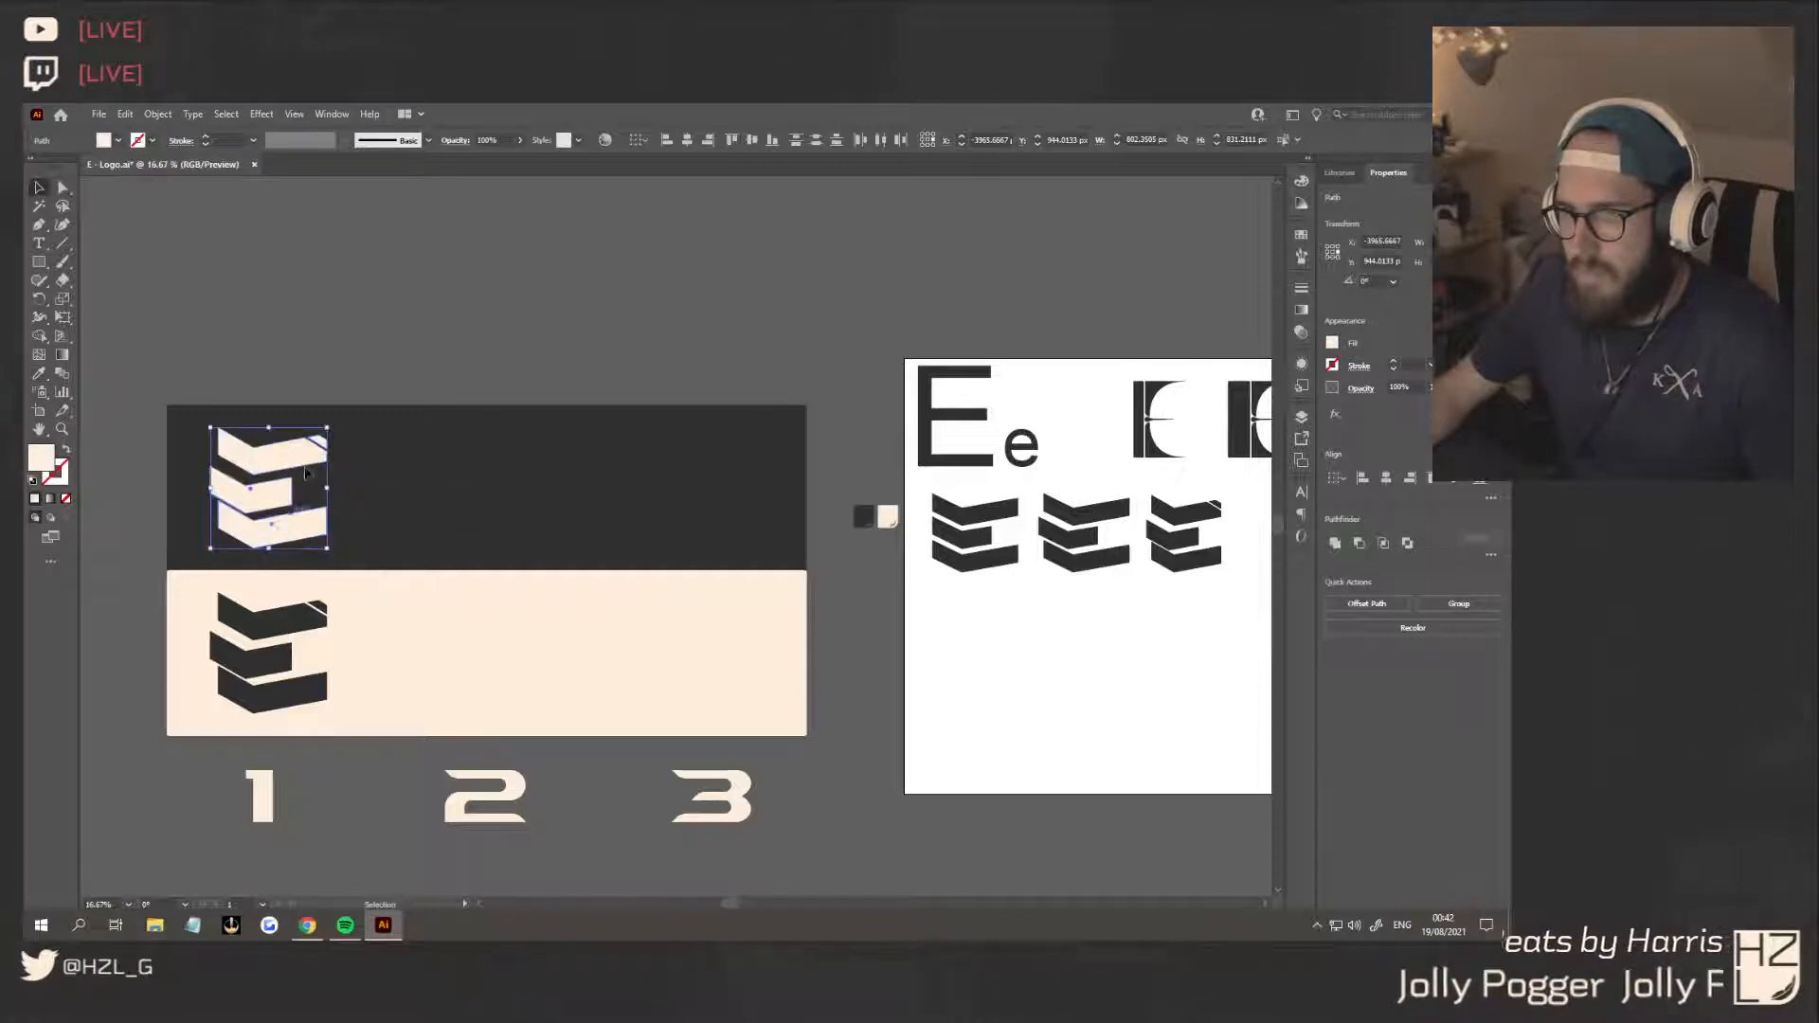
left_click(590, 538)
Draw a circle about 755 px in diameter in the artboard's empty lower area and fill it with the dark swatch colour
scroll(545, 633, "right", 2)
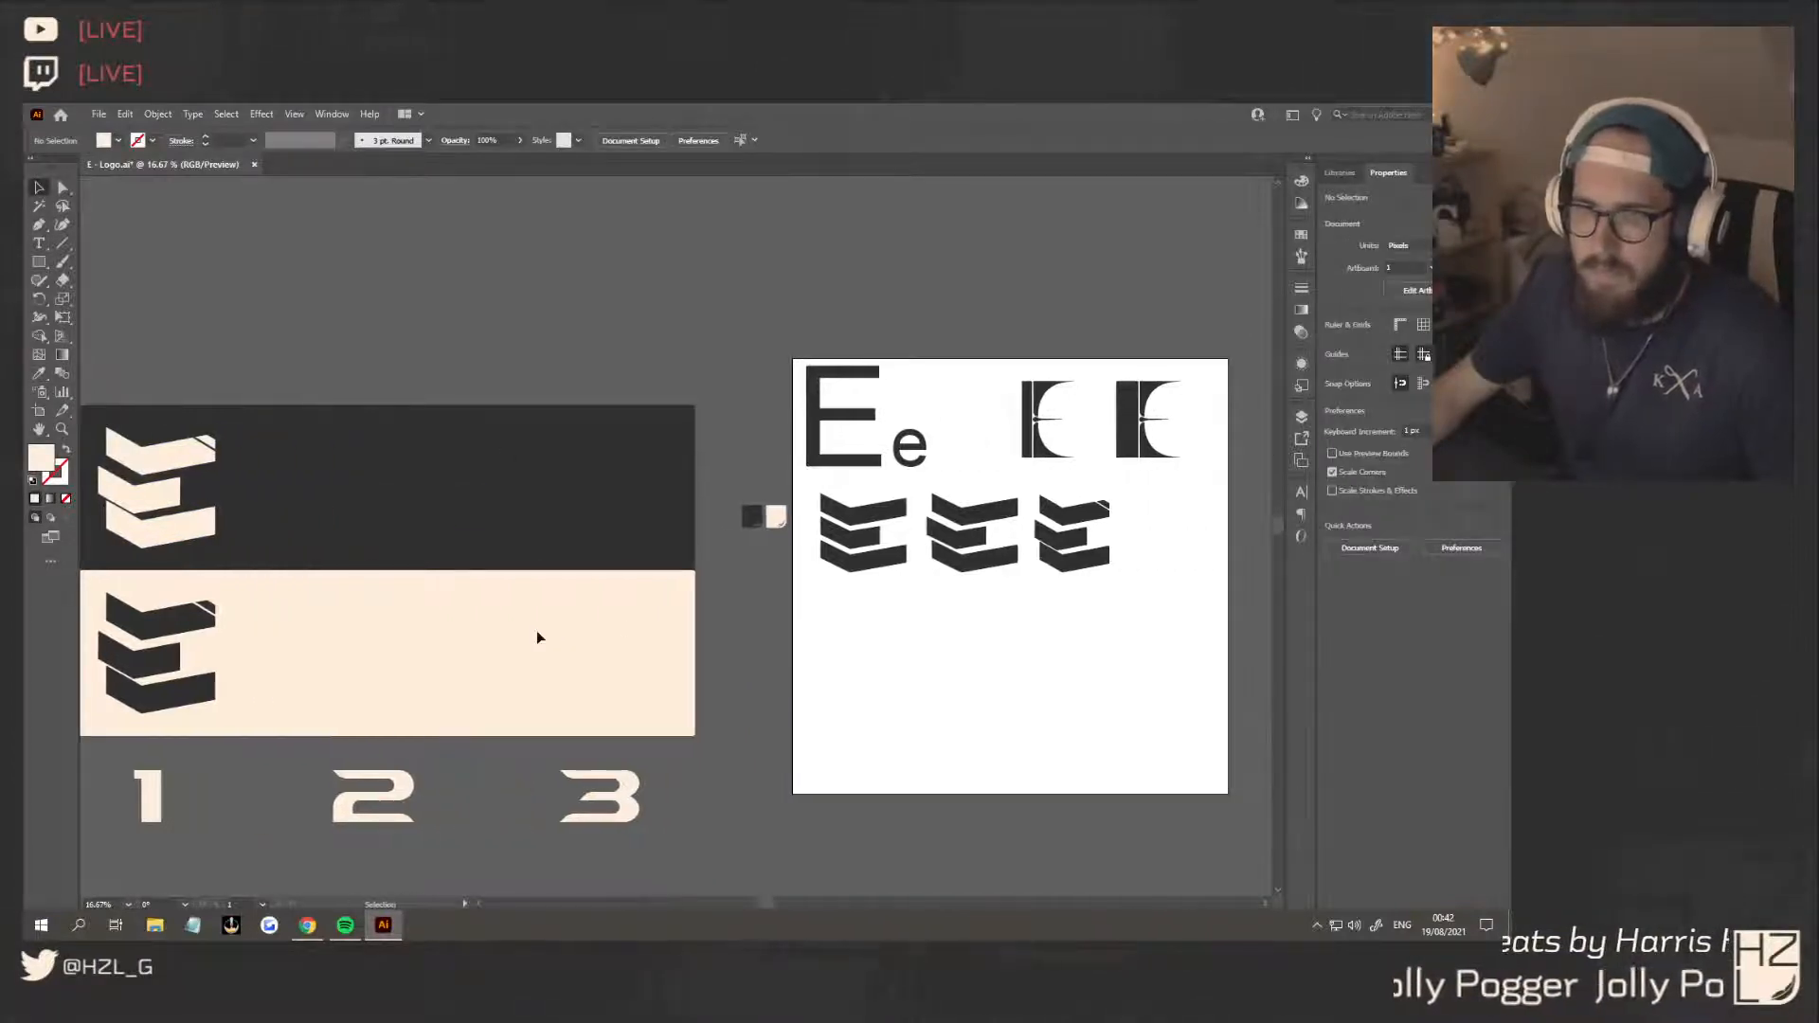
key("ctrl+minus")
key("ctrl+minus")
key("ctrl+minus")
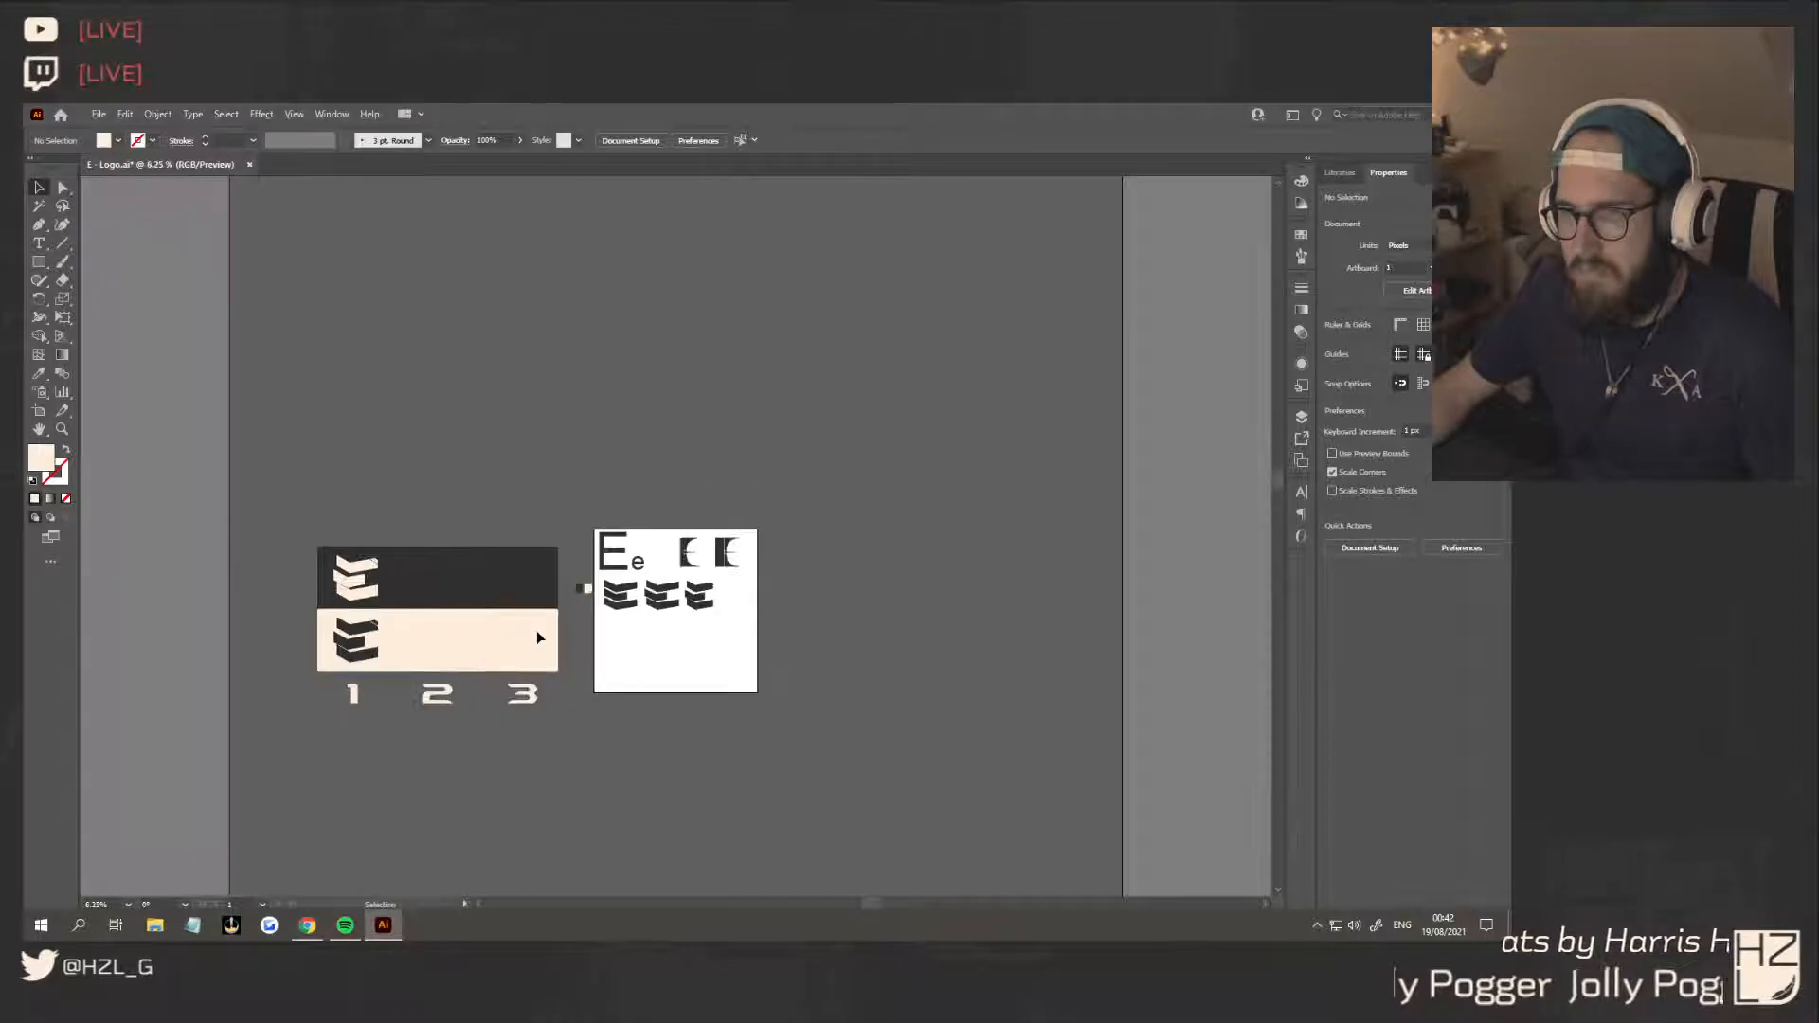
scroll(628, 652, "up", 5)
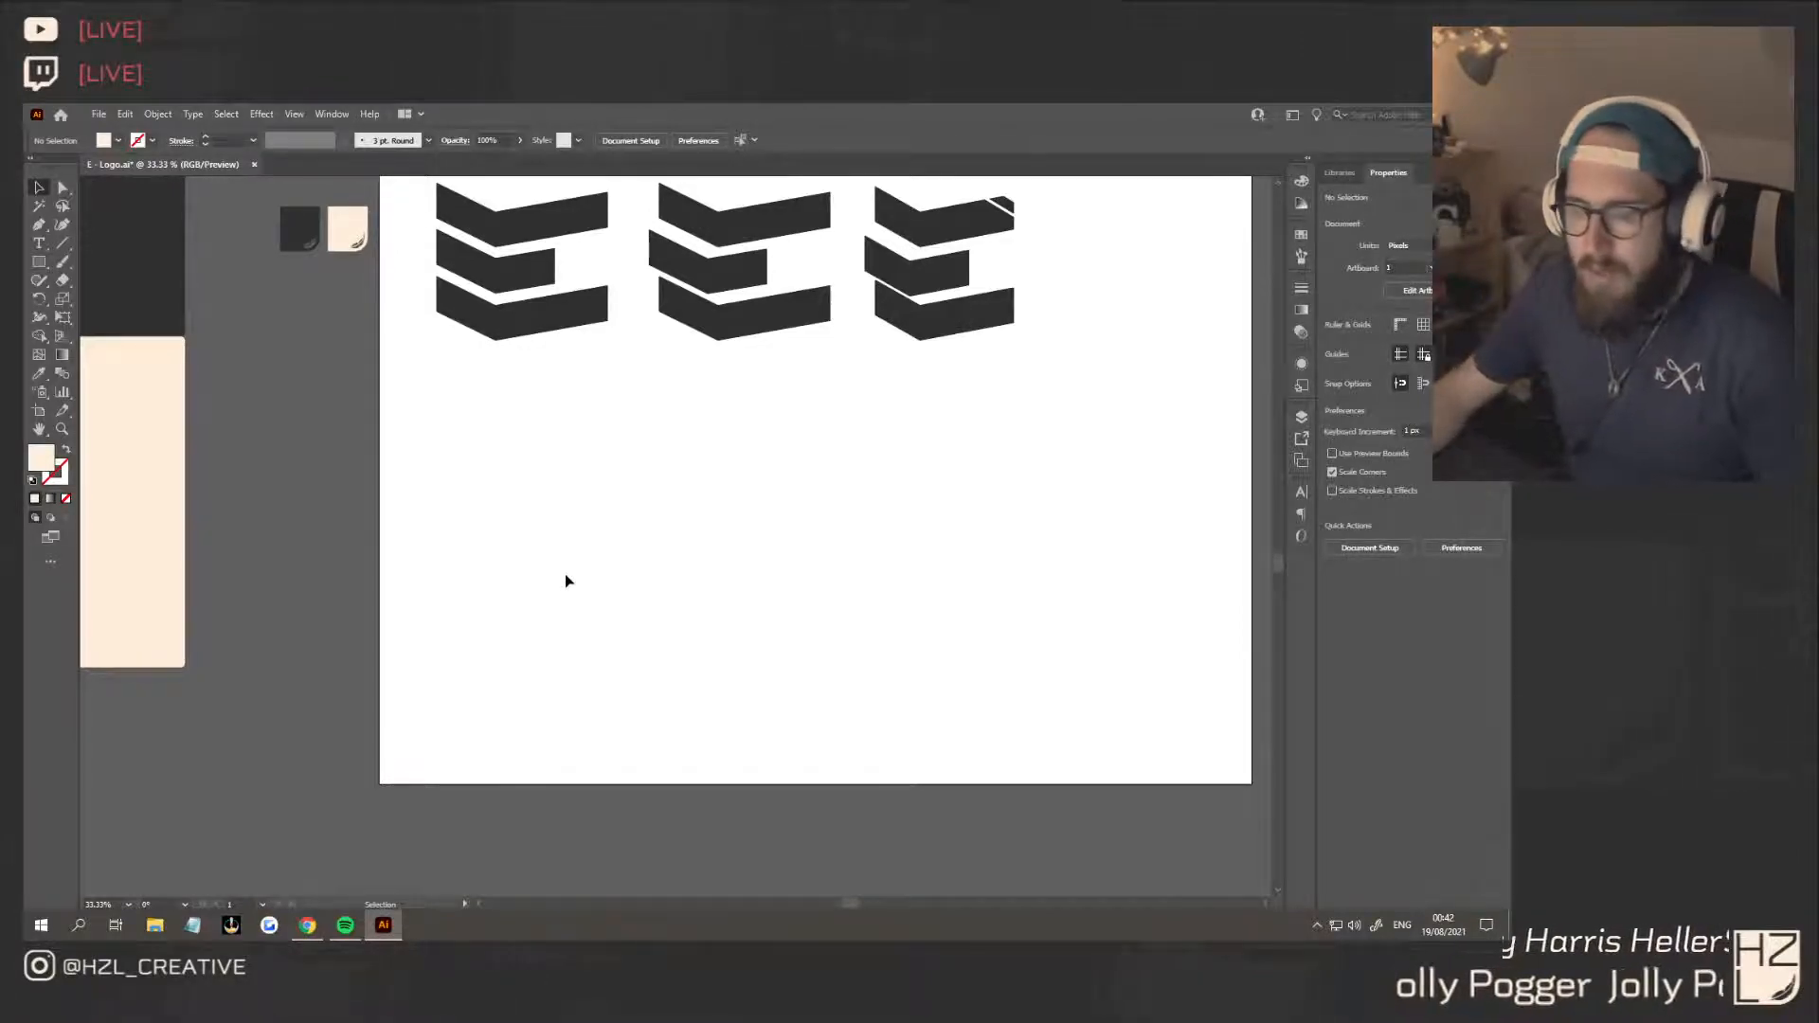
left_click(40, 264)
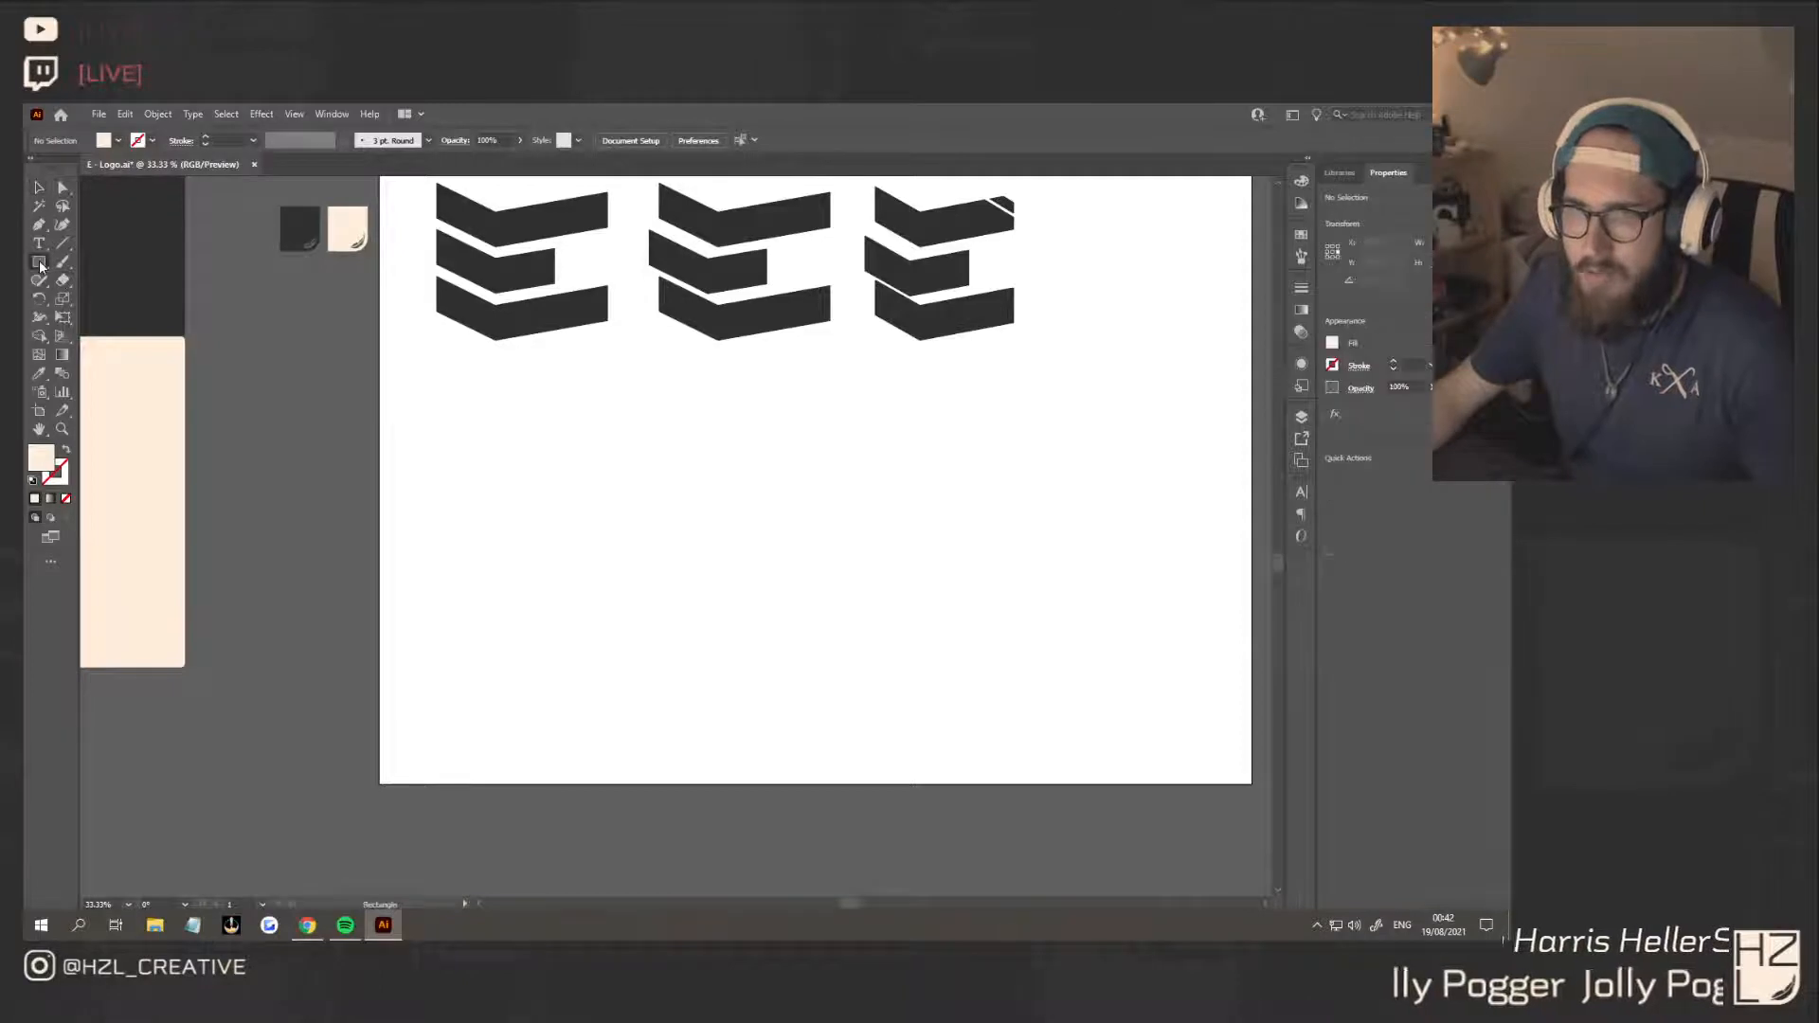
left_click(126, 308)
left_click_drag(512, 512, 732, 732)
left_click(39, 373)
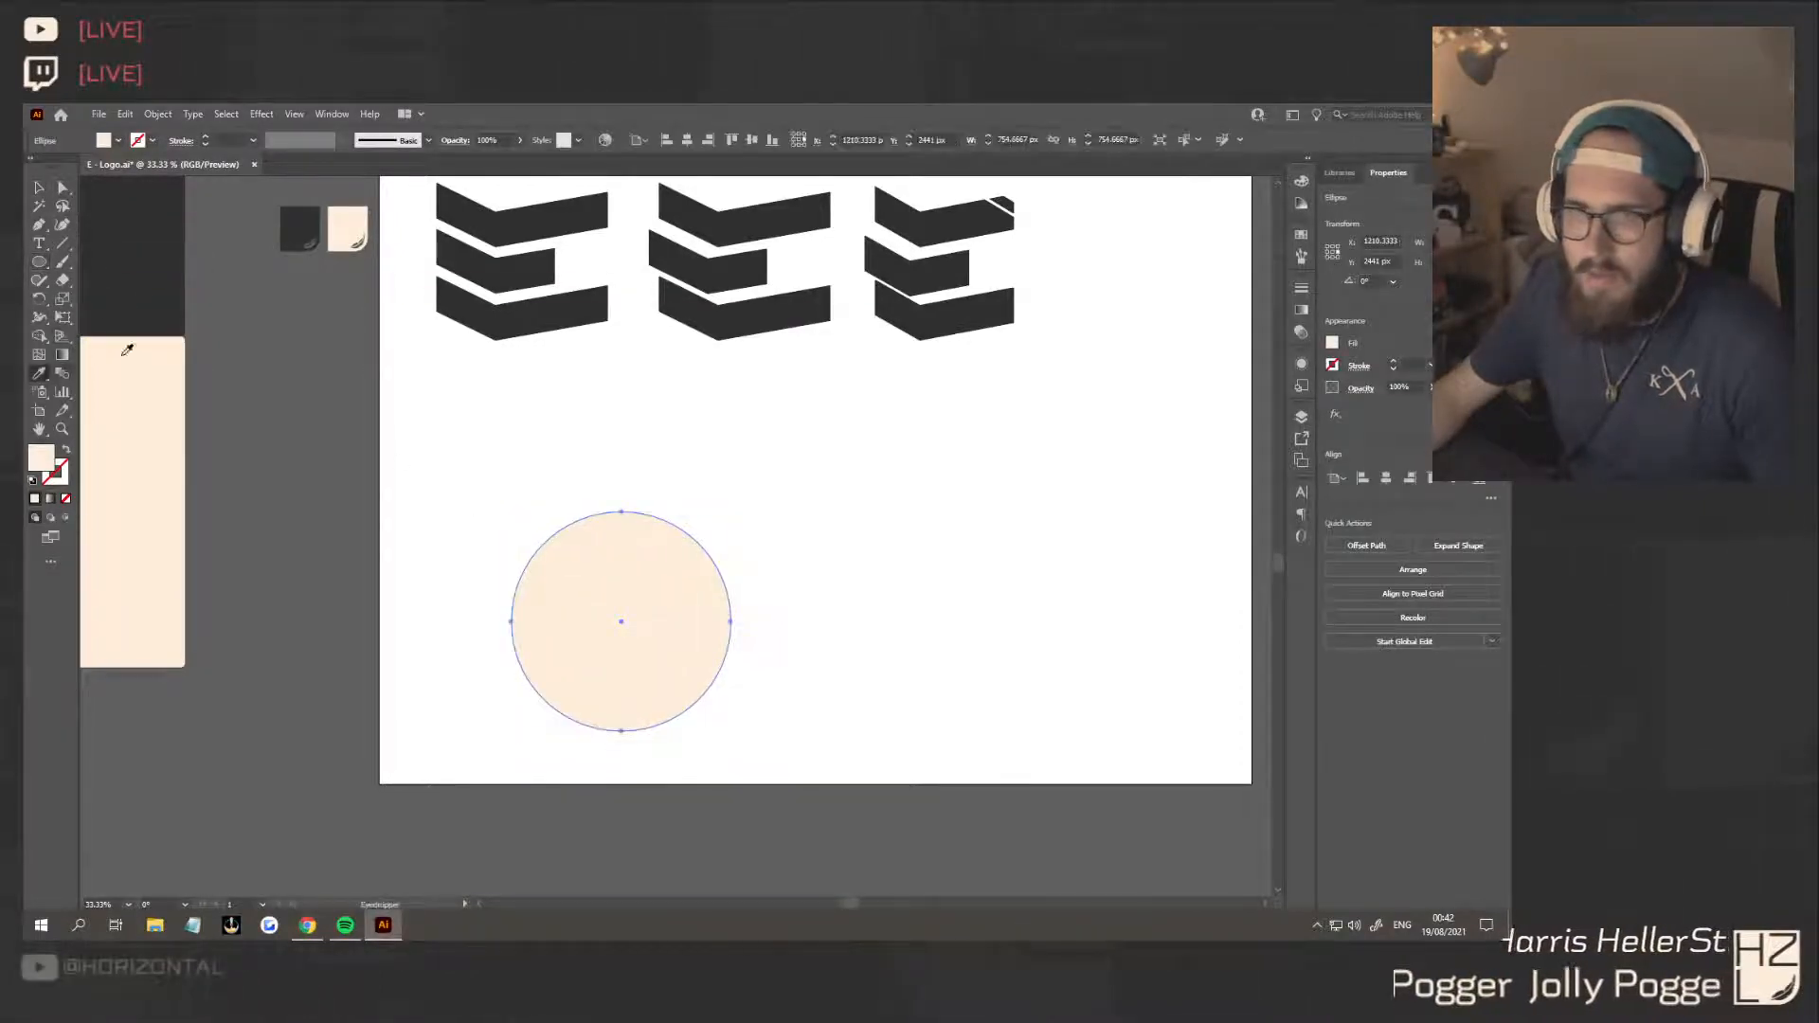
left_click(299, 227)
Duplicate the dark circle with a small sideways offset and fill the overlapping copy with the cream colour
left_click(36, 189)
left_click_drag(689, 662, 659, 548)
key("i")
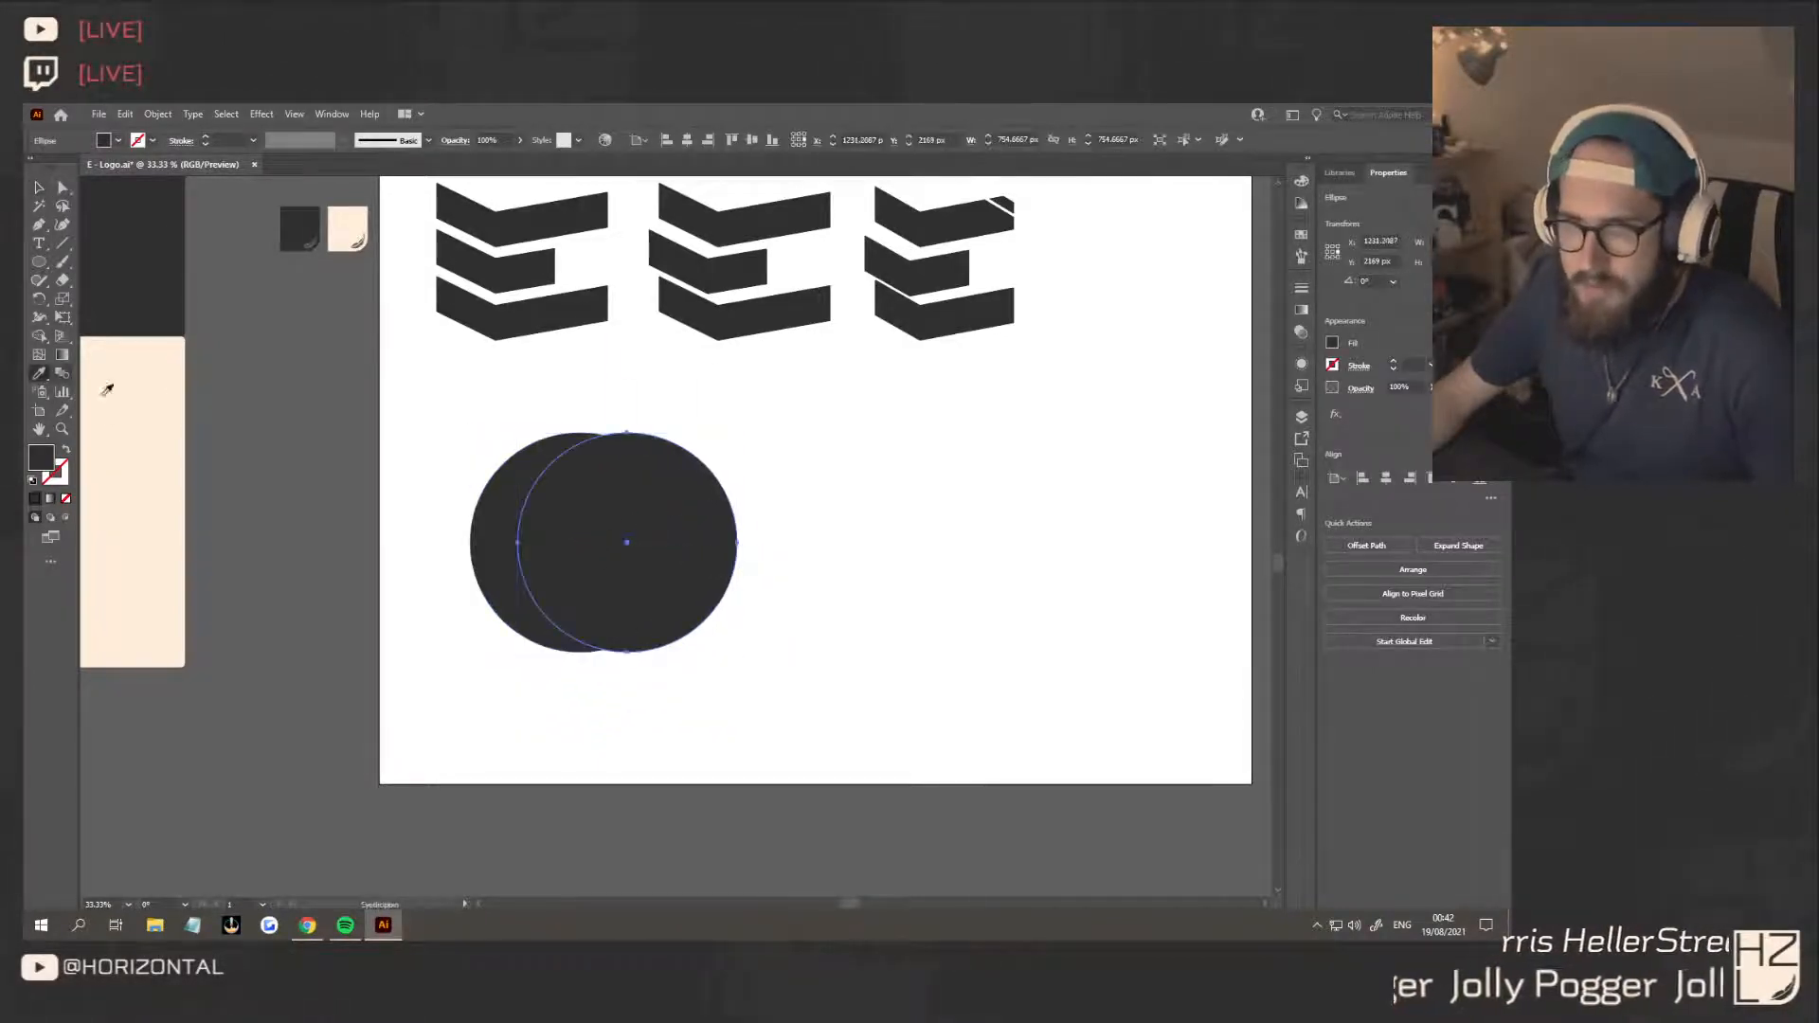
left_click(105, 386)
key("v")
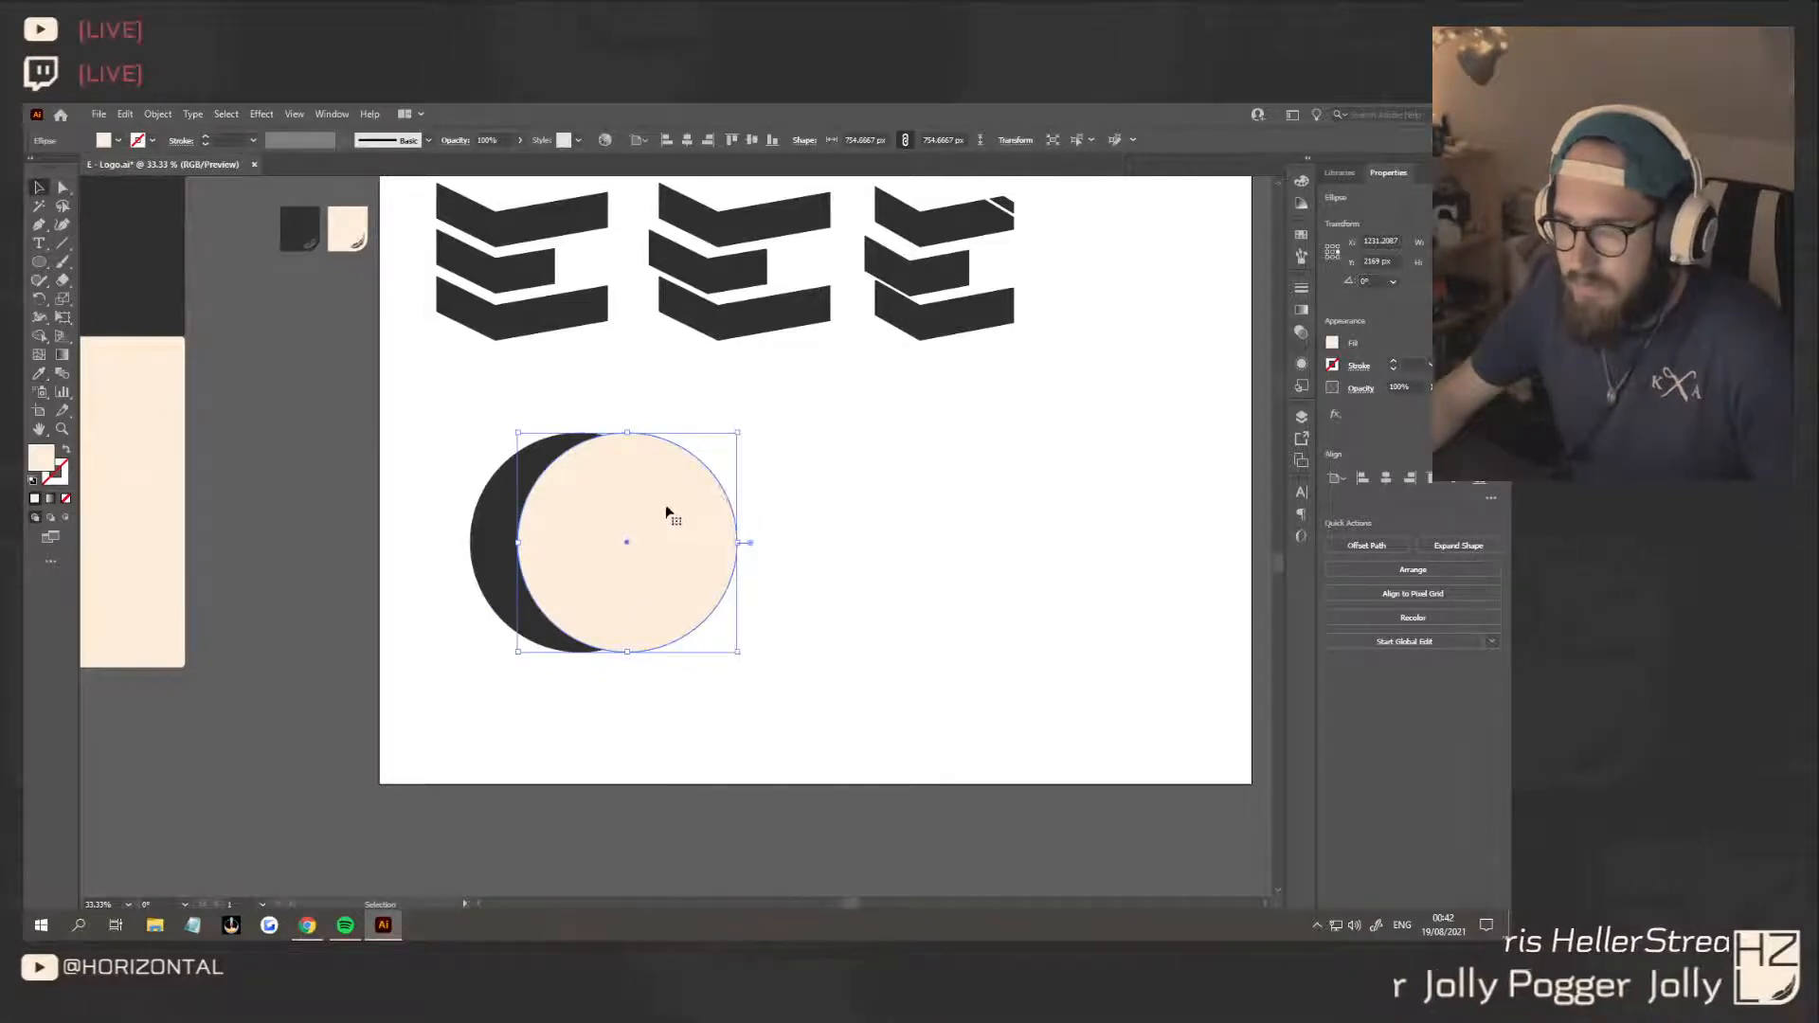
Duplicate the dark circle in place, fill the copy with the panel's cream, and shrink it about its centre to about 718 px, leaving a thin dark ring
left_click(552, 453)
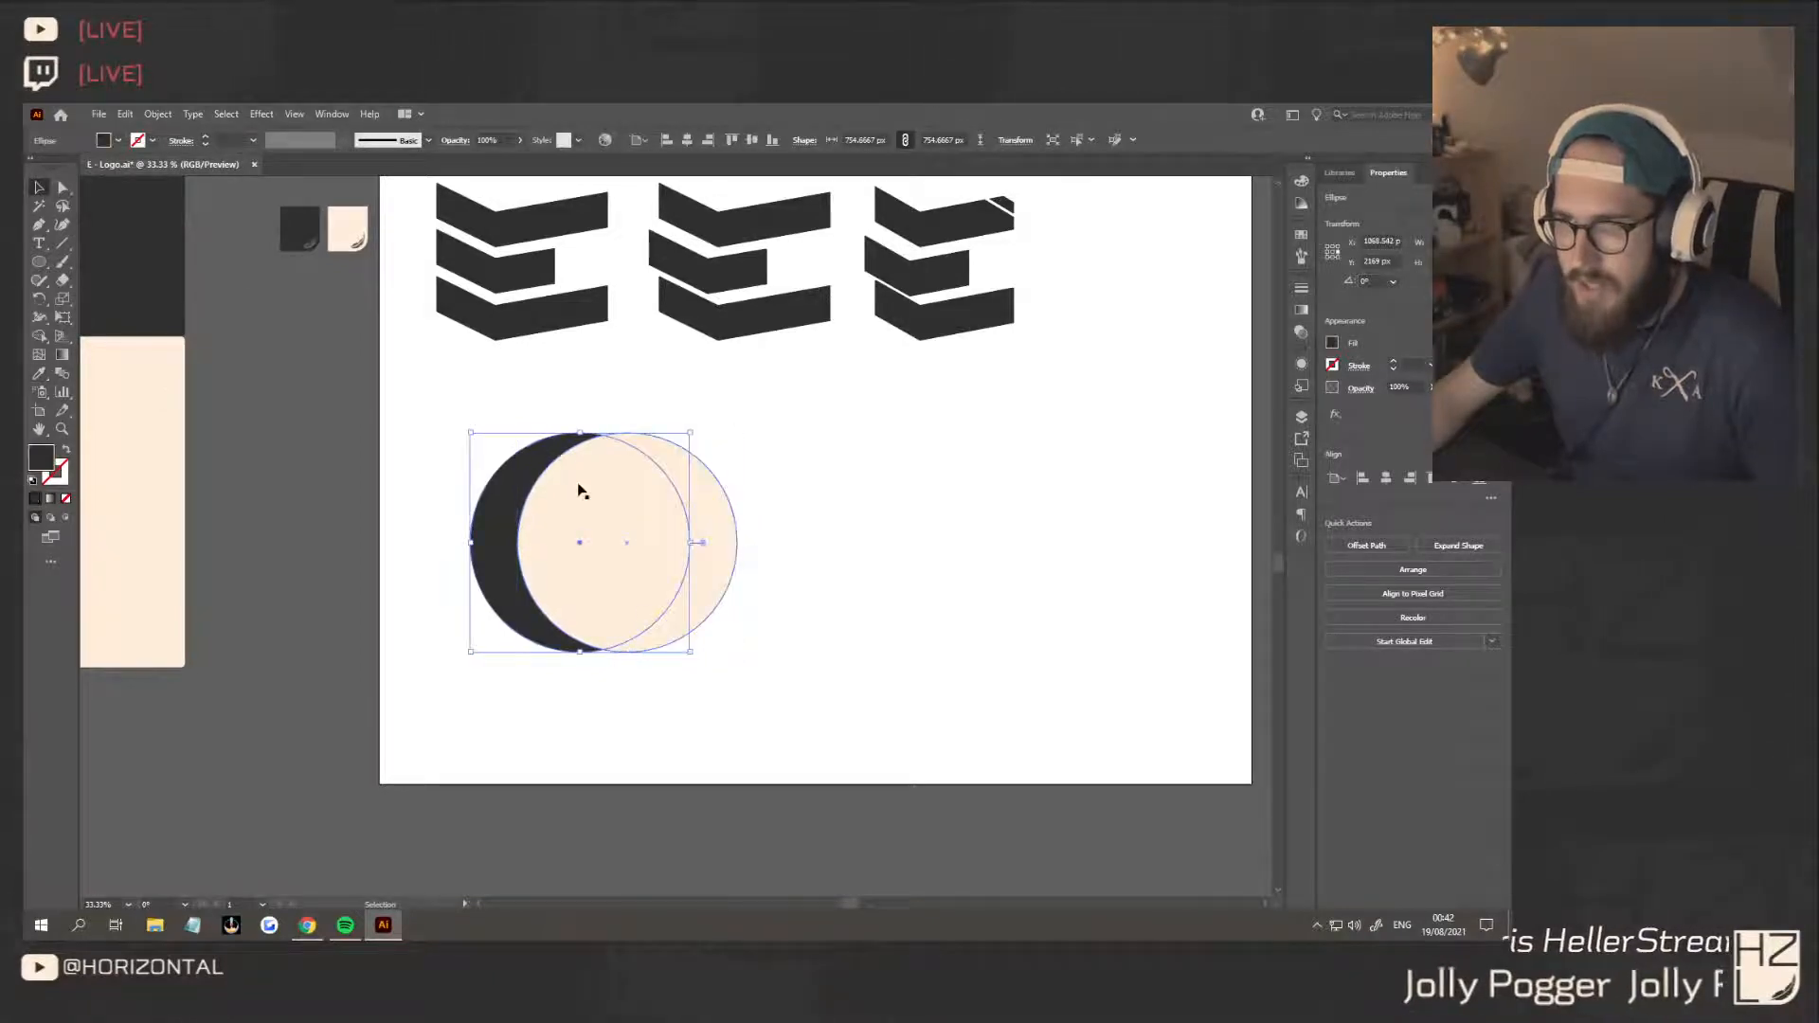
left_click(39, 373)
left_click(142, 369)
left_click(38, 188)
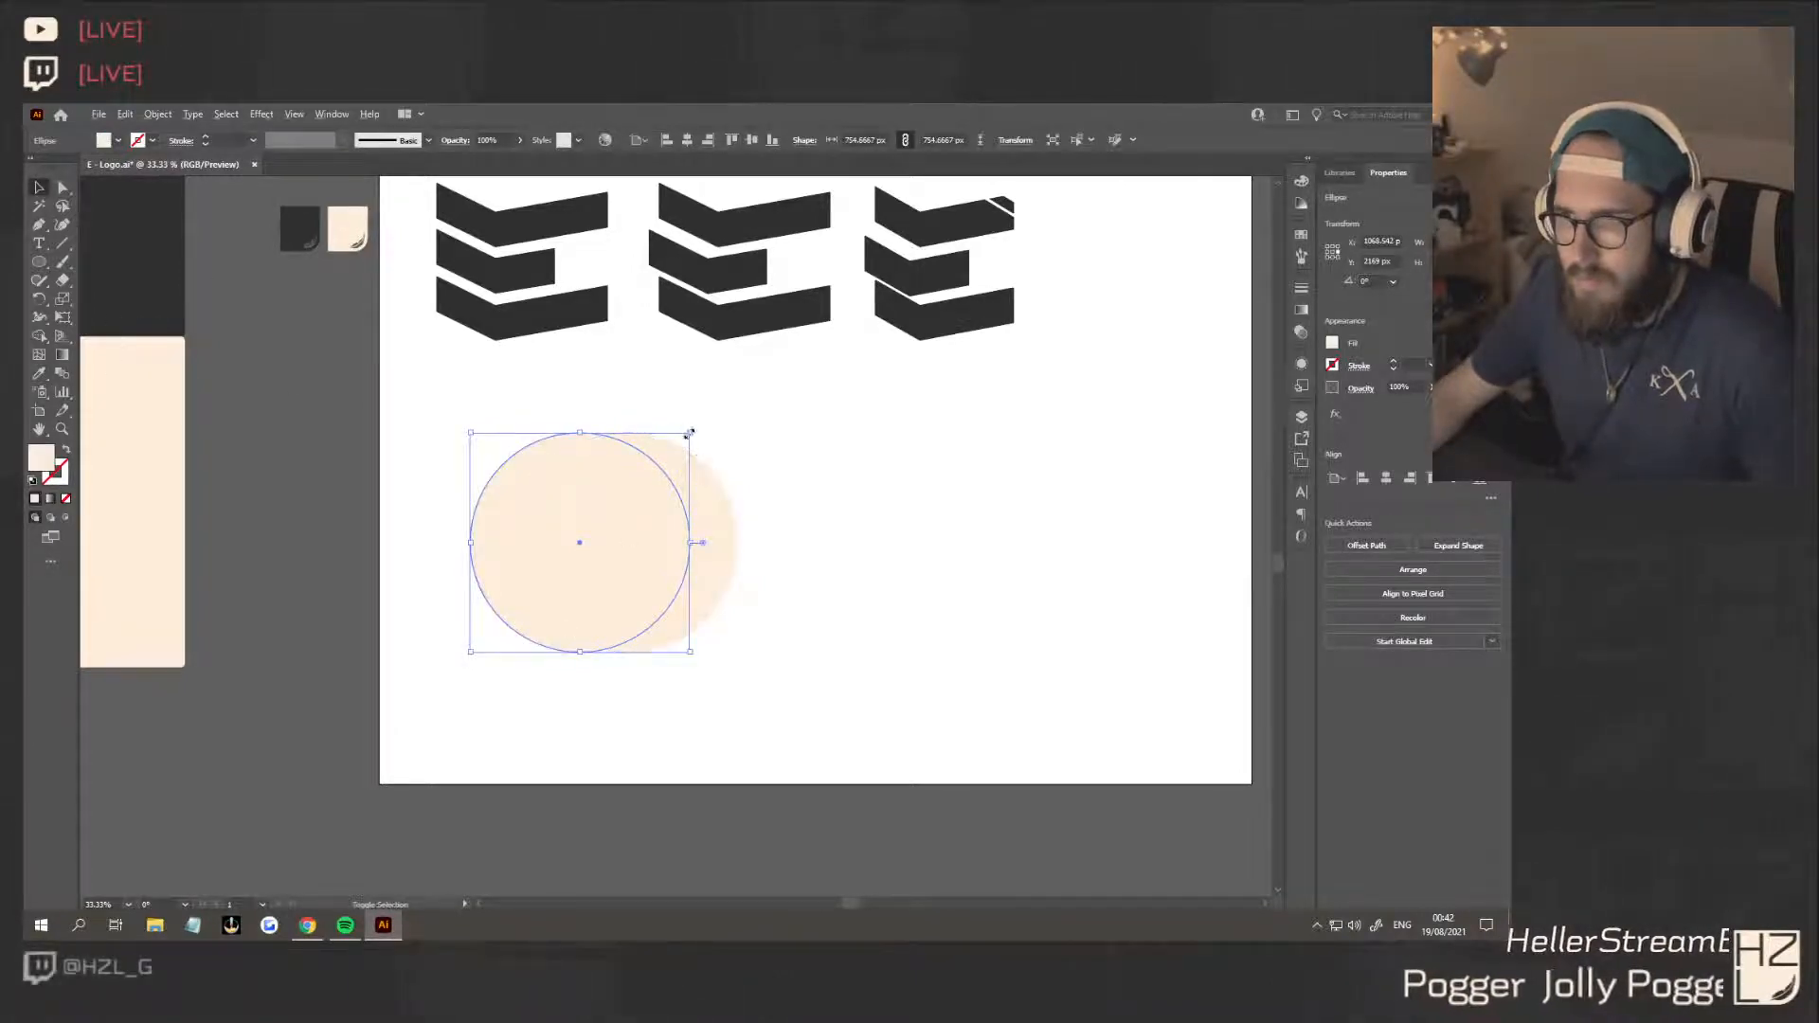
left_click_drag(689, 434, 685, 439)
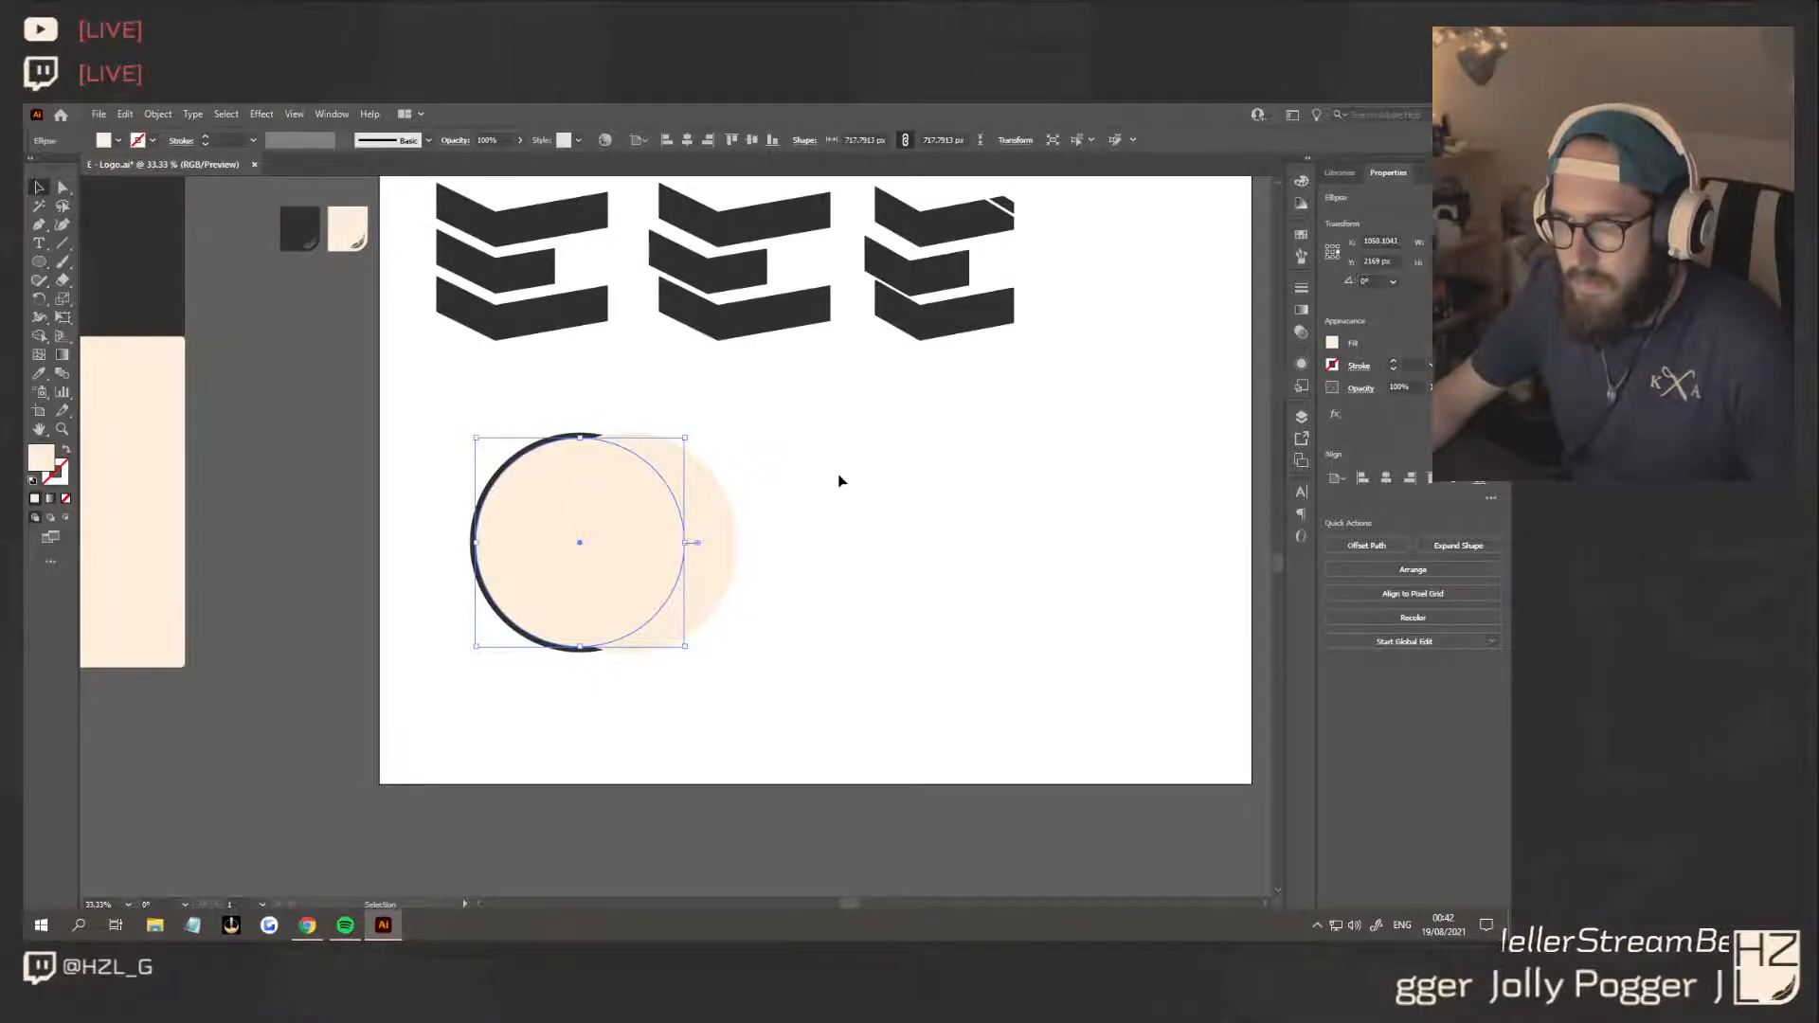
Remove the offset circle's areas with Shape Builder, leaving a cream crescent inside the thin dark ring
left_click(784, 540)
left_click_drag(492, 418, 702, 555)
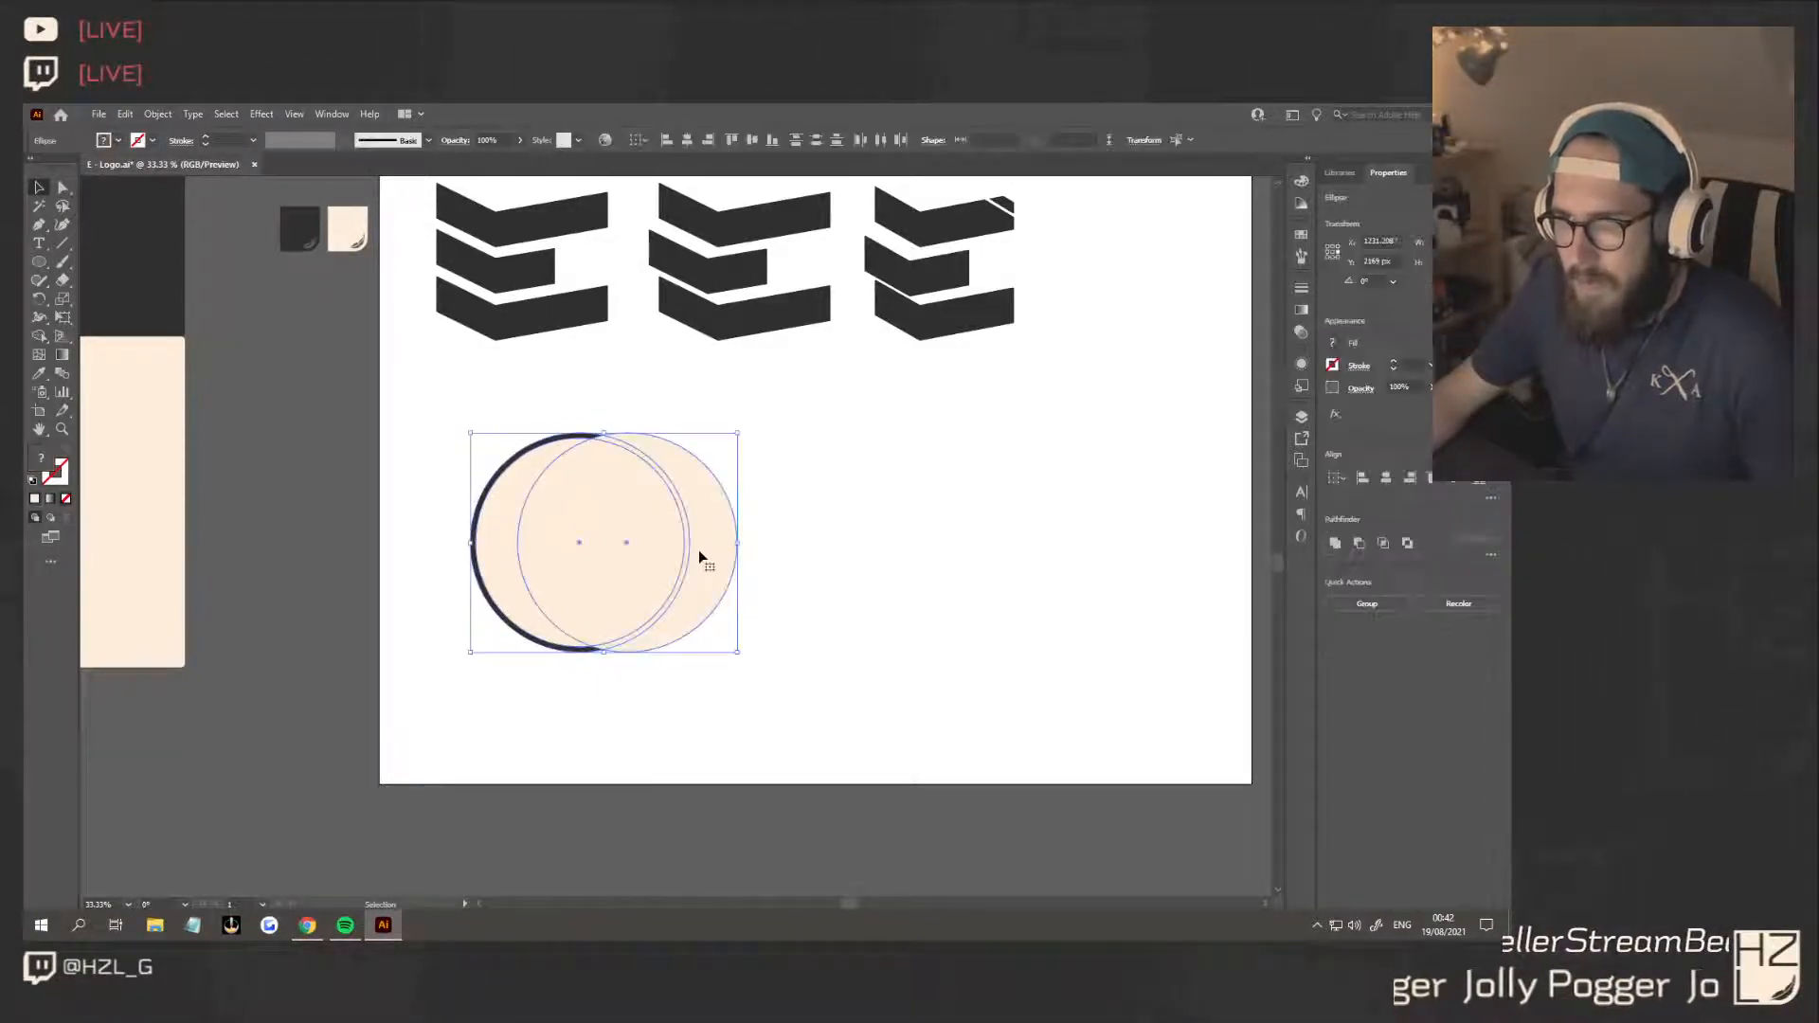
key("shift+m")
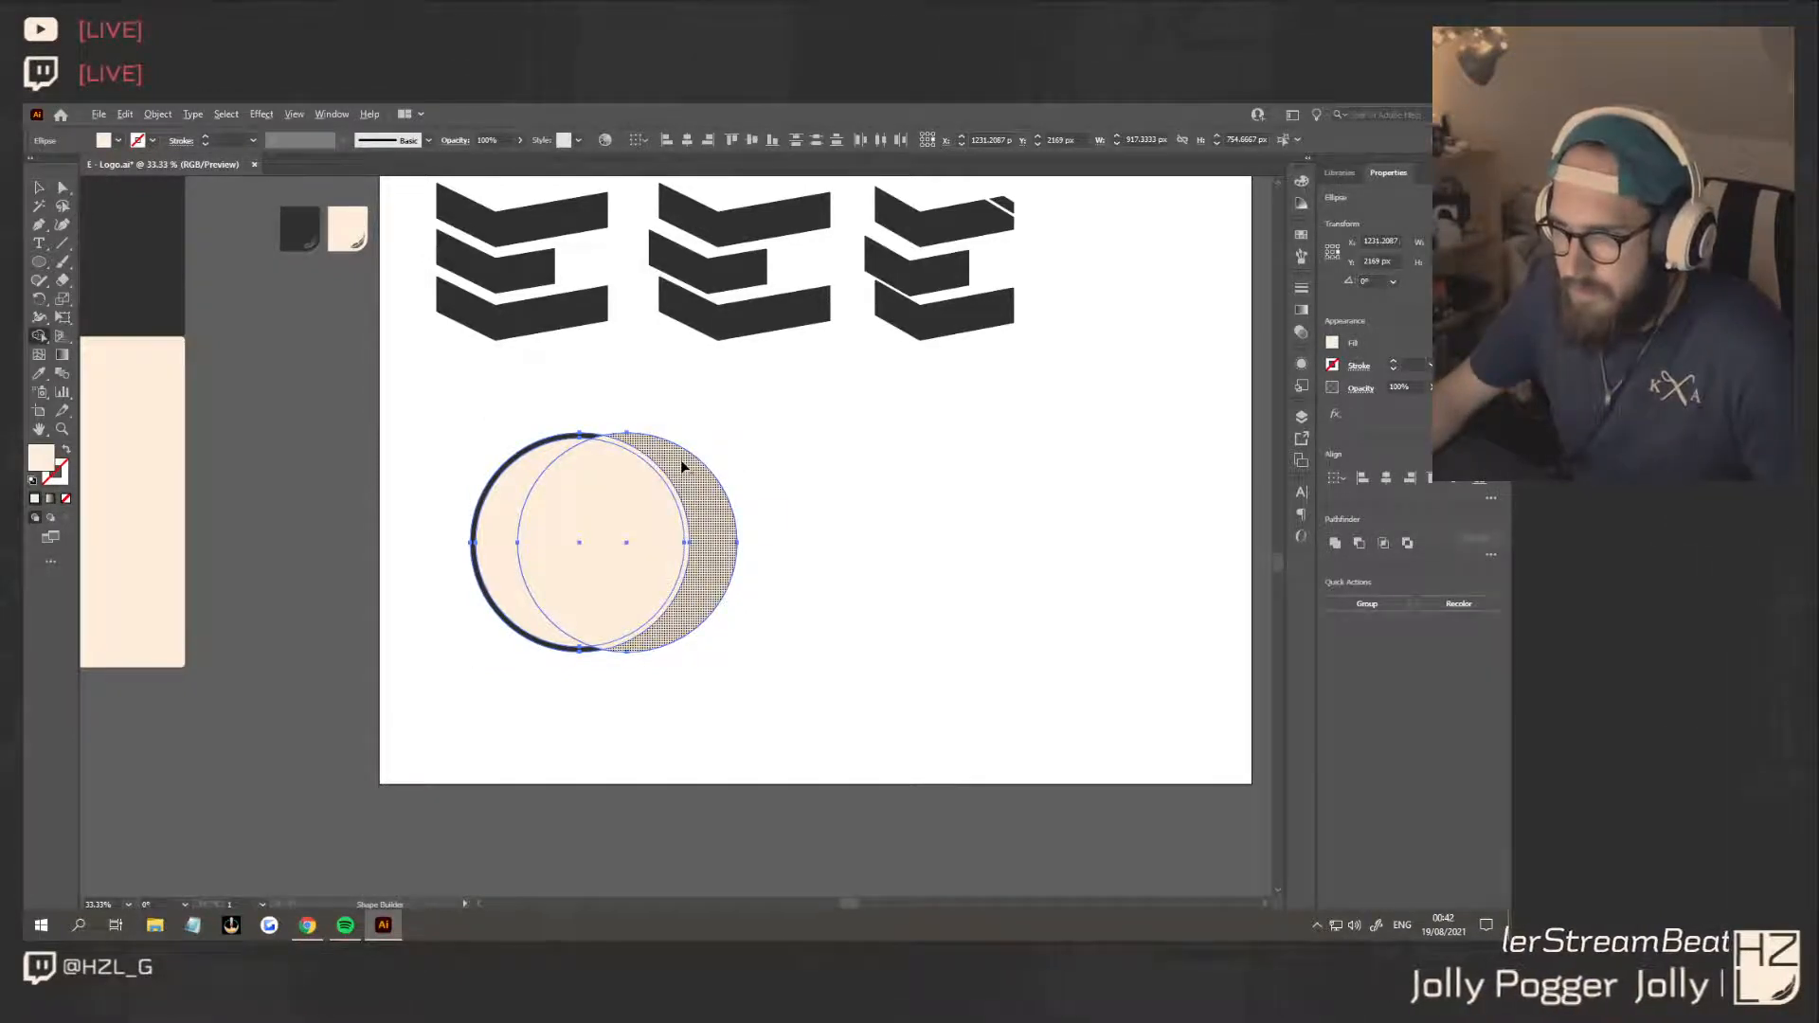
mouse_move(680, 464)
left_mouse_down()
mouse_move(617, 474)
mouse_move(630, 580)
left_mouse_up()
key("v")
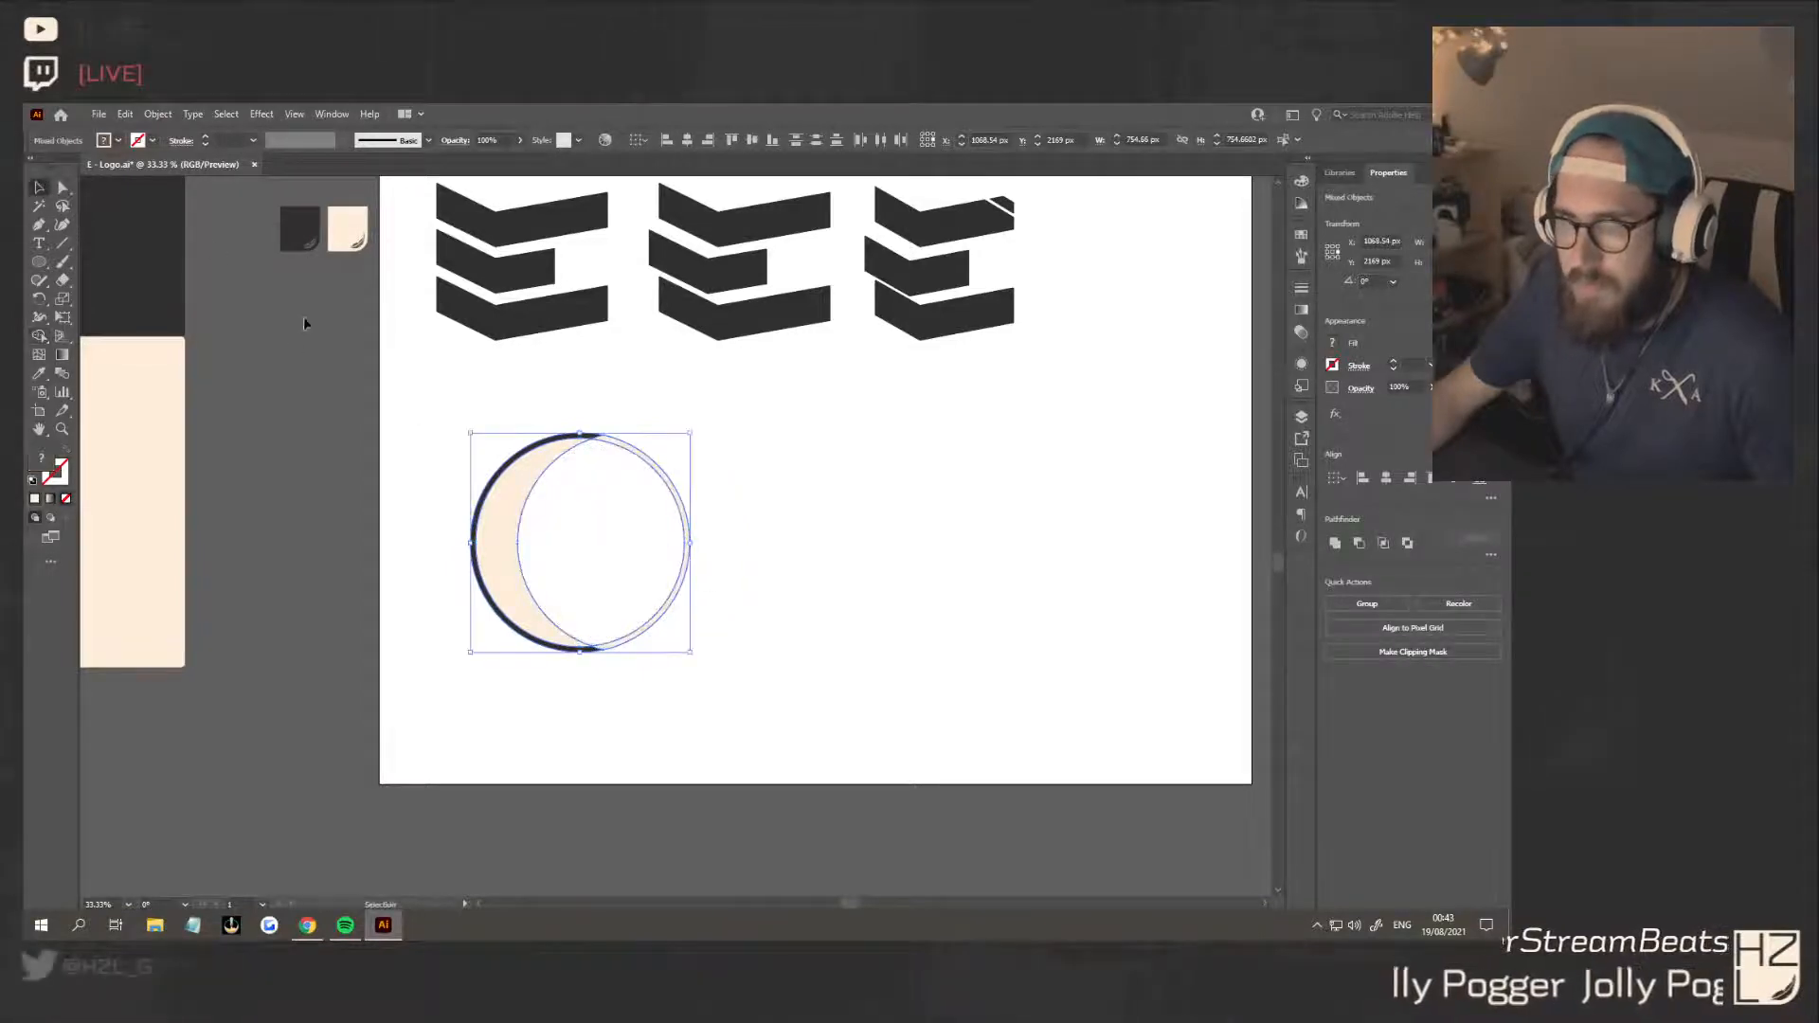
Combine the ring and crescent into one compound path and fill it with the dark colour sampled from the presentation panel
left_click(778, 686)
left_click_drag(758, 691, 402, 423)
key("ctrl+8")
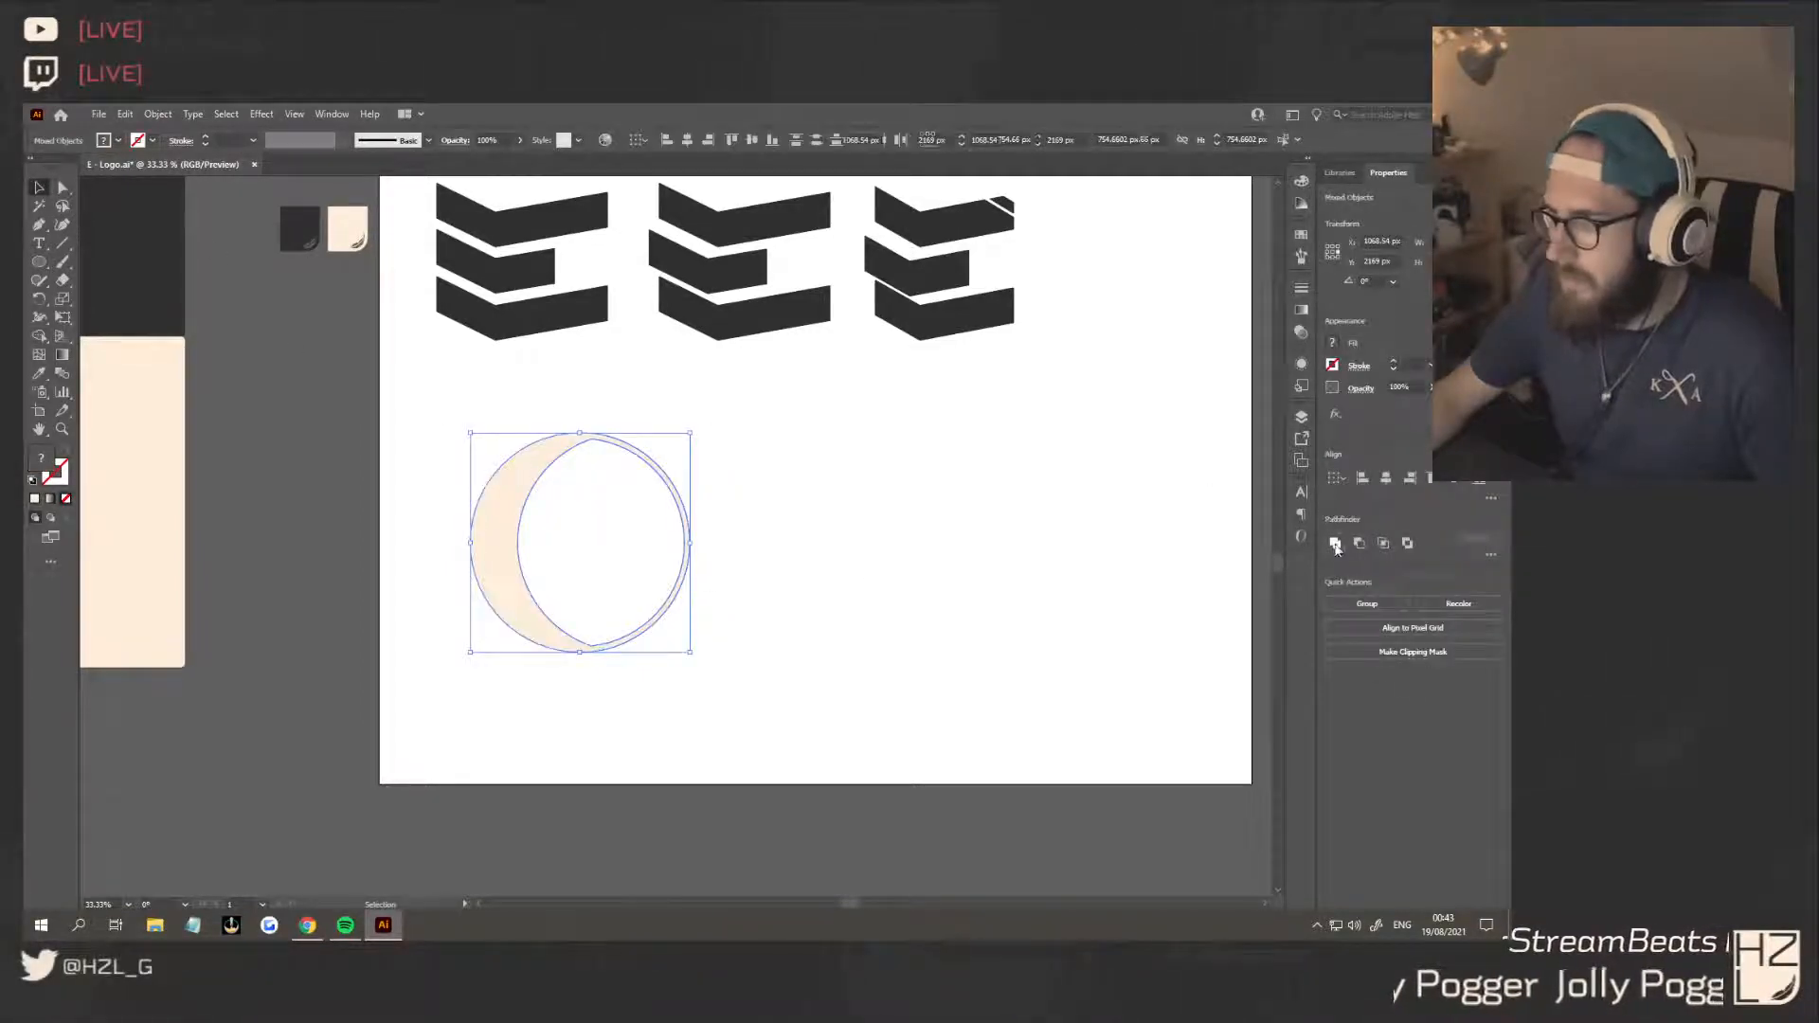
left_click(39, 375)
left_click(109, 268)
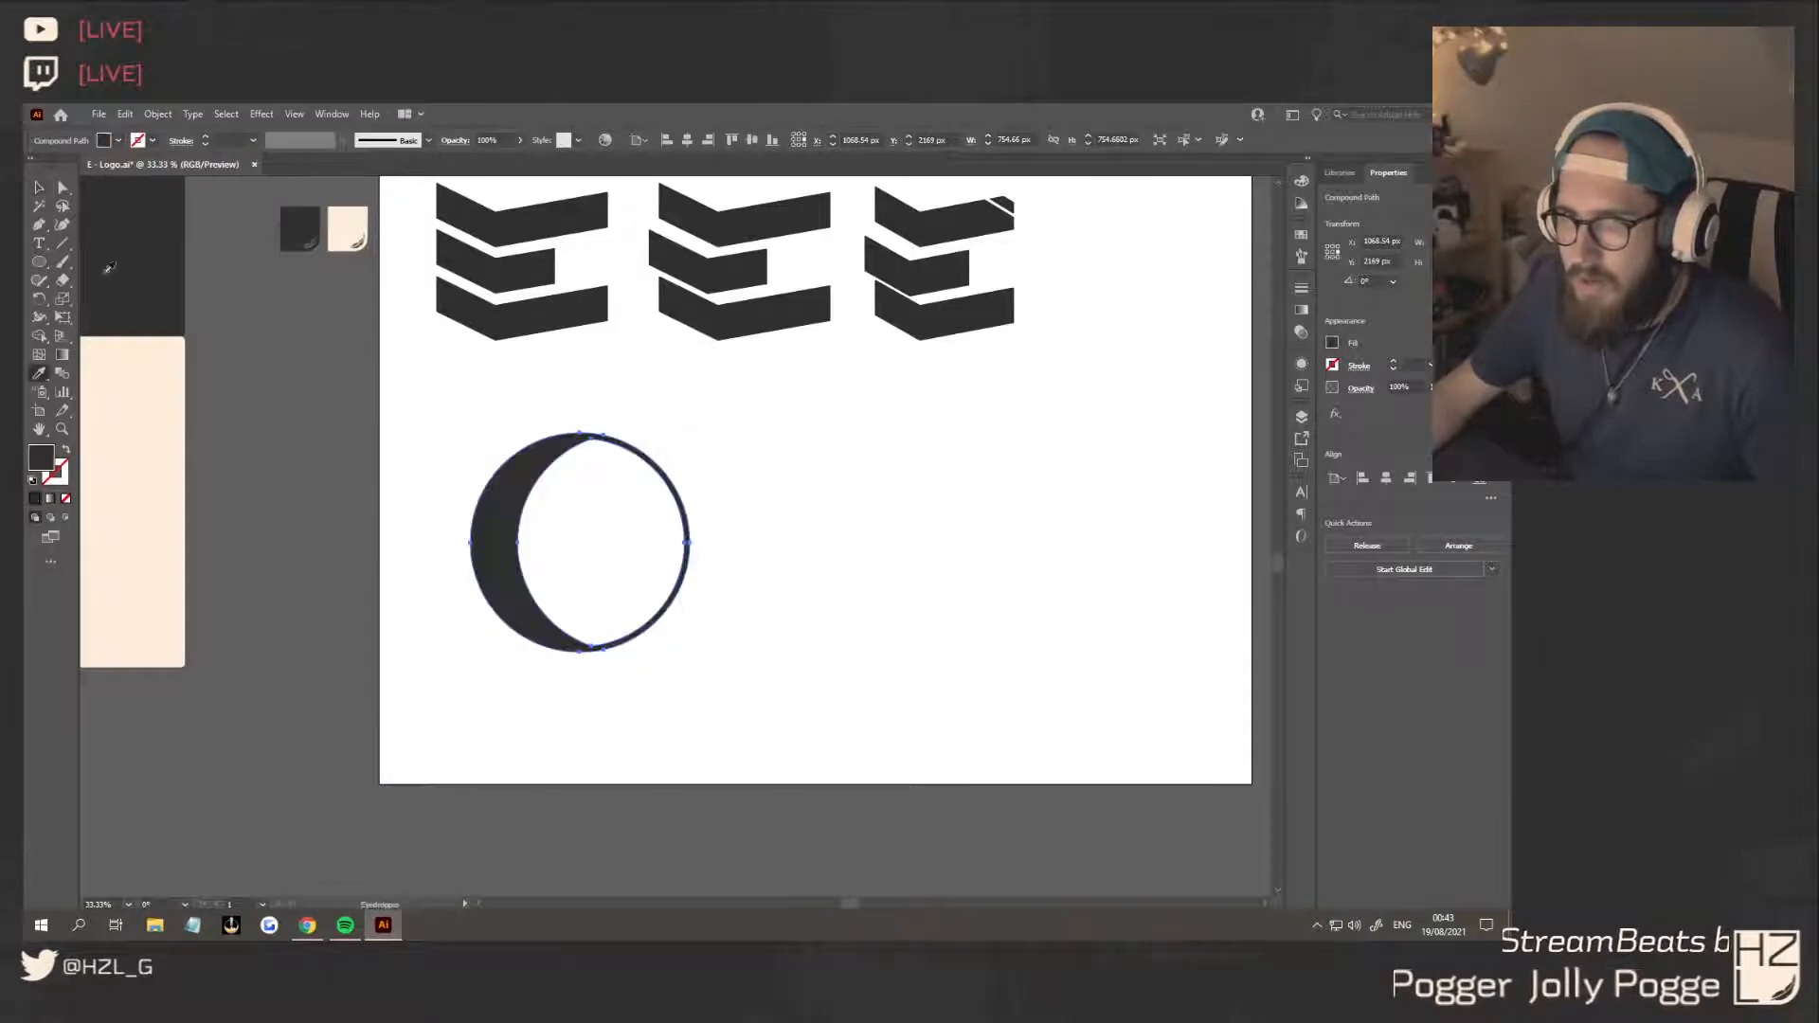
left_click(39, 188)
left_click(825, 647)
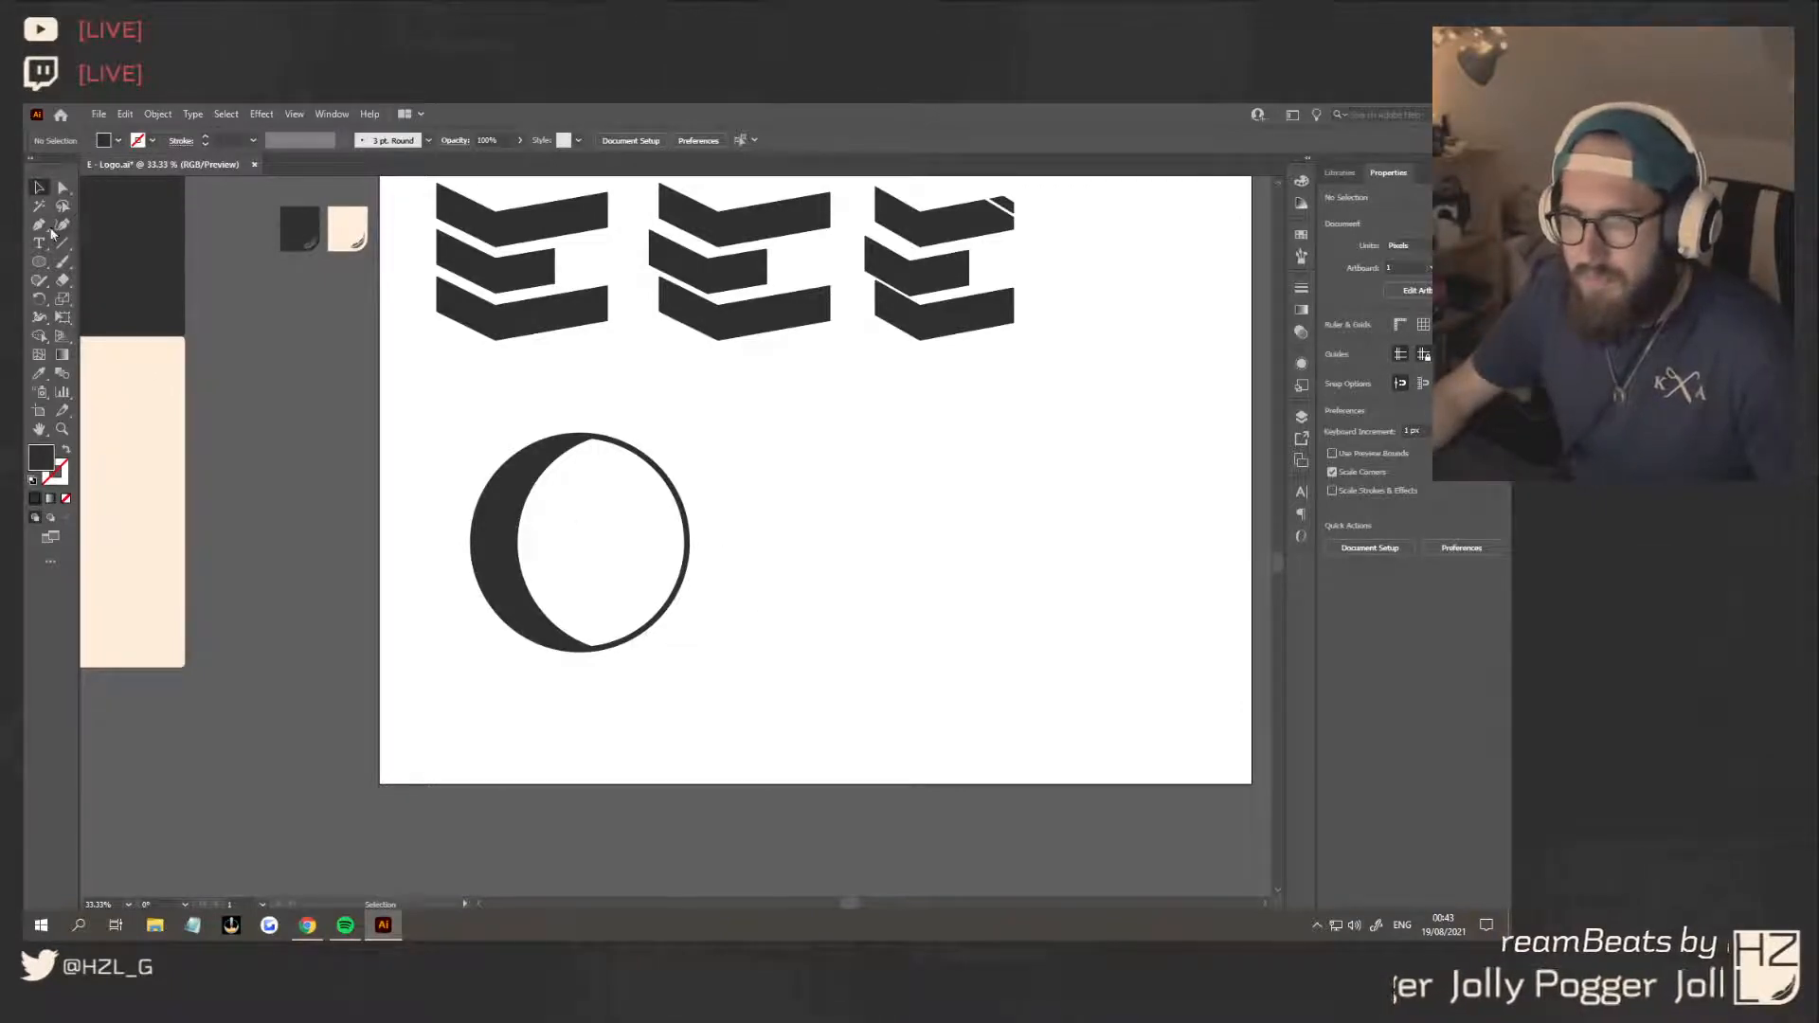
Draw a dark lightning bolt about 420 px wide and 953 px tall from the ring's upper inner edge to below the circle with the Pen tool
left_click(642, 459)
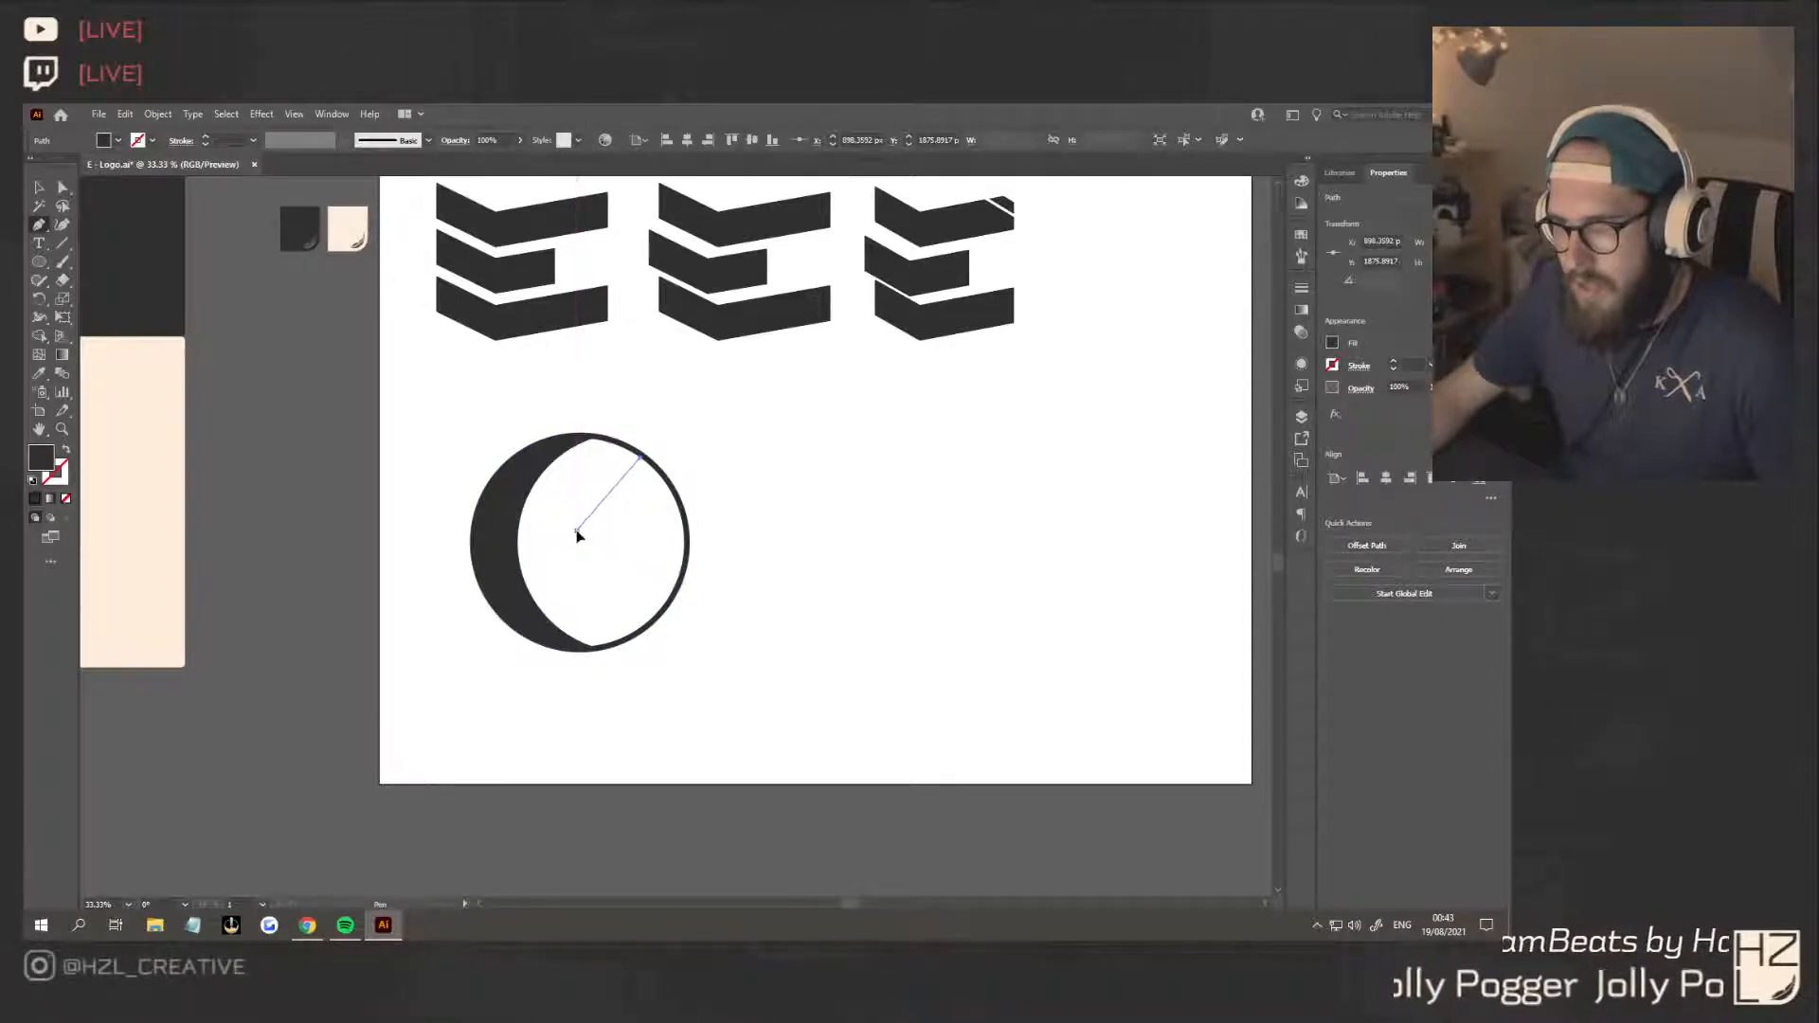
left_click(577, 532)
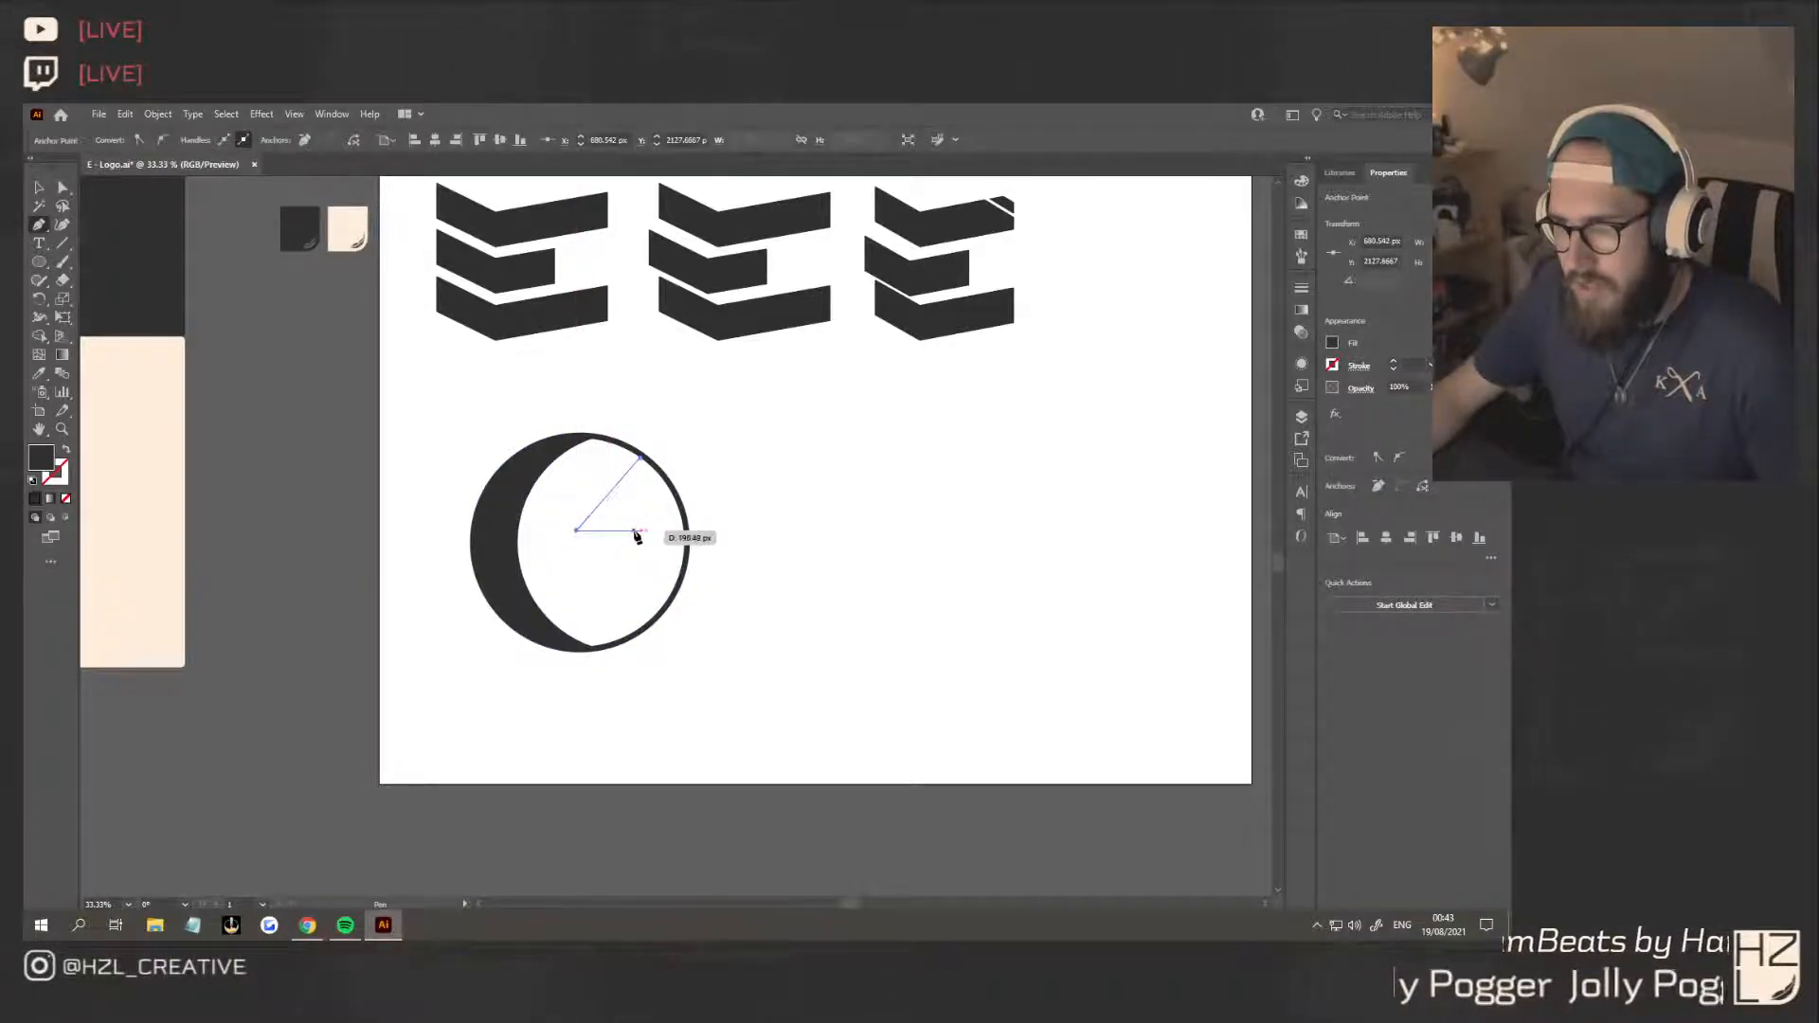
left_click(641, 533)
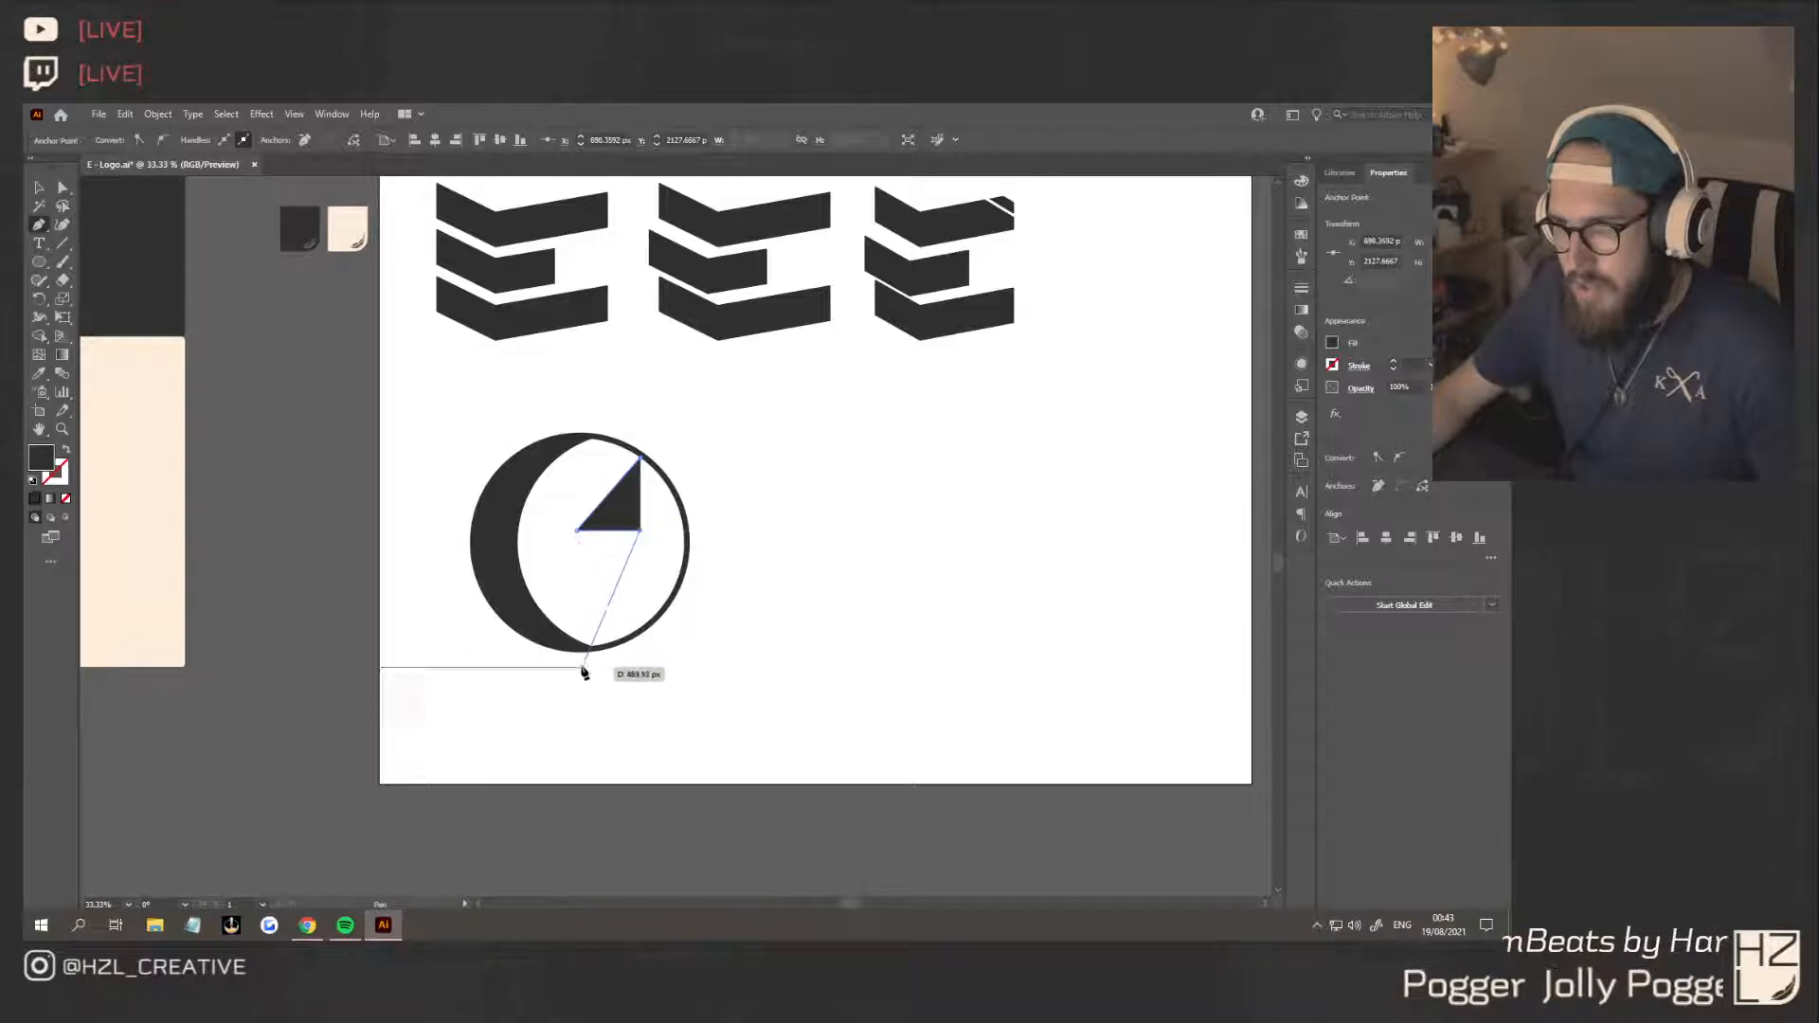
left_click(518, 734)
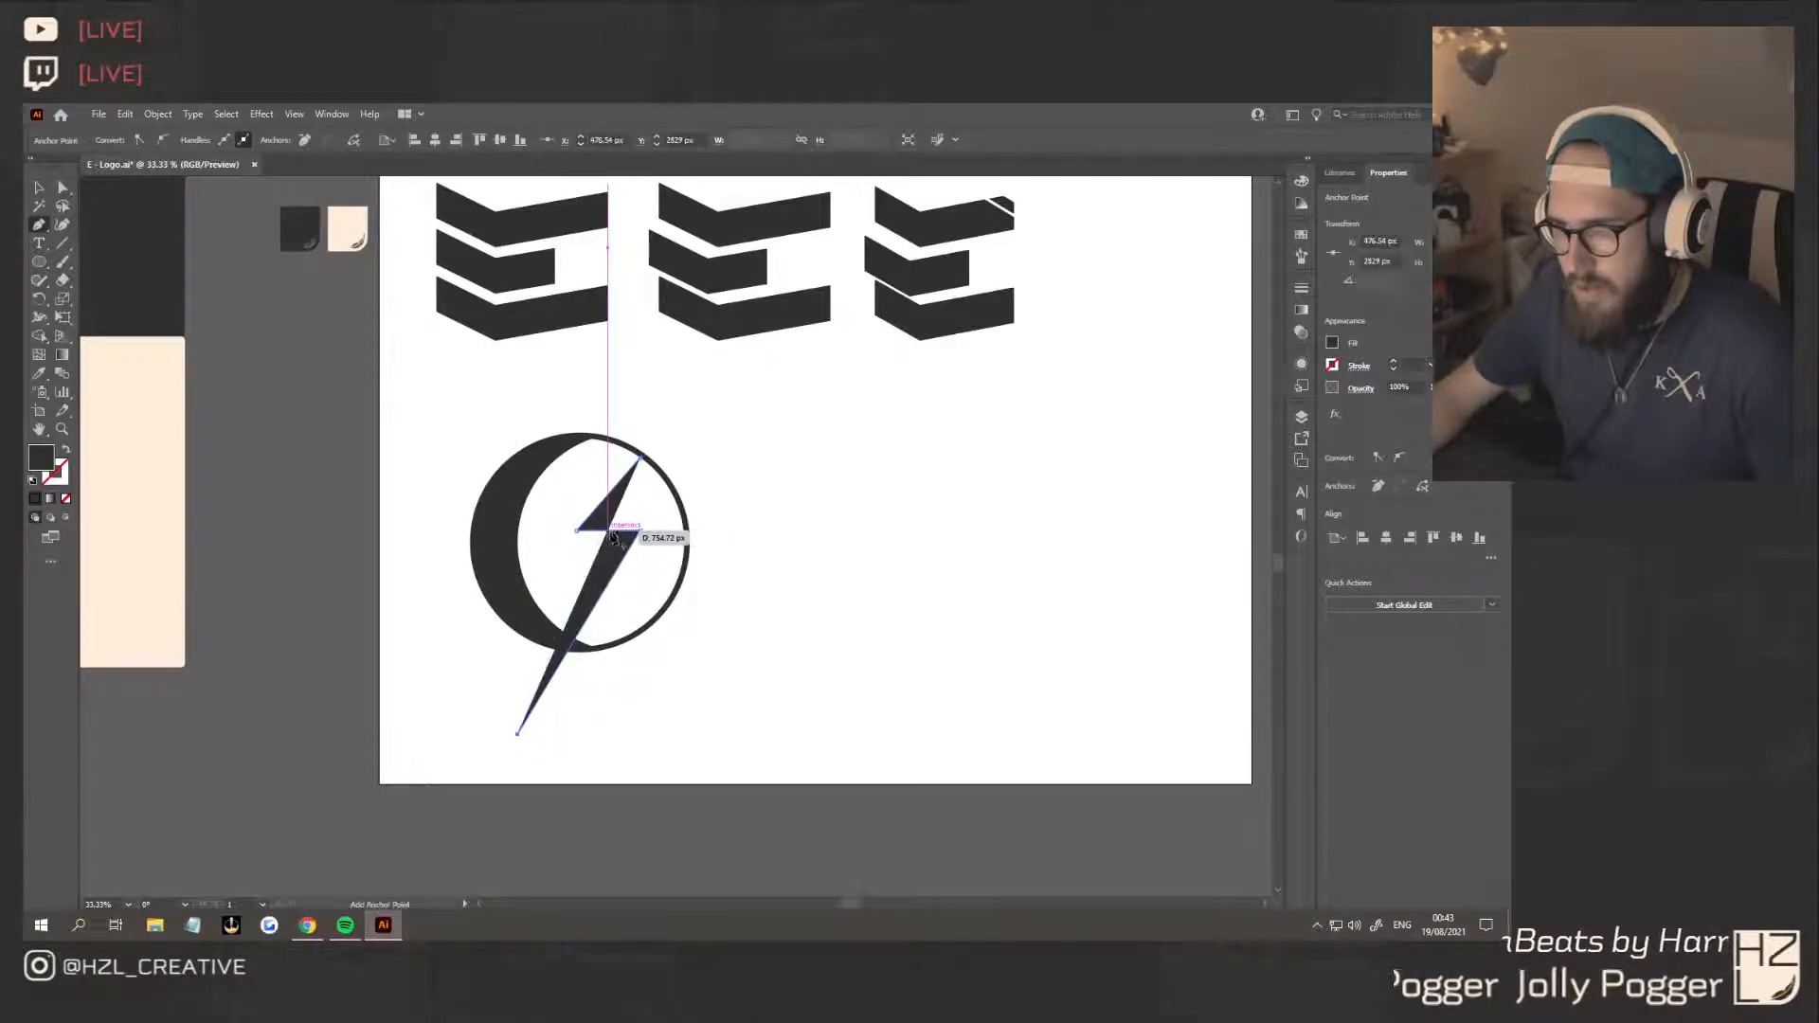
left_click(614, 536)
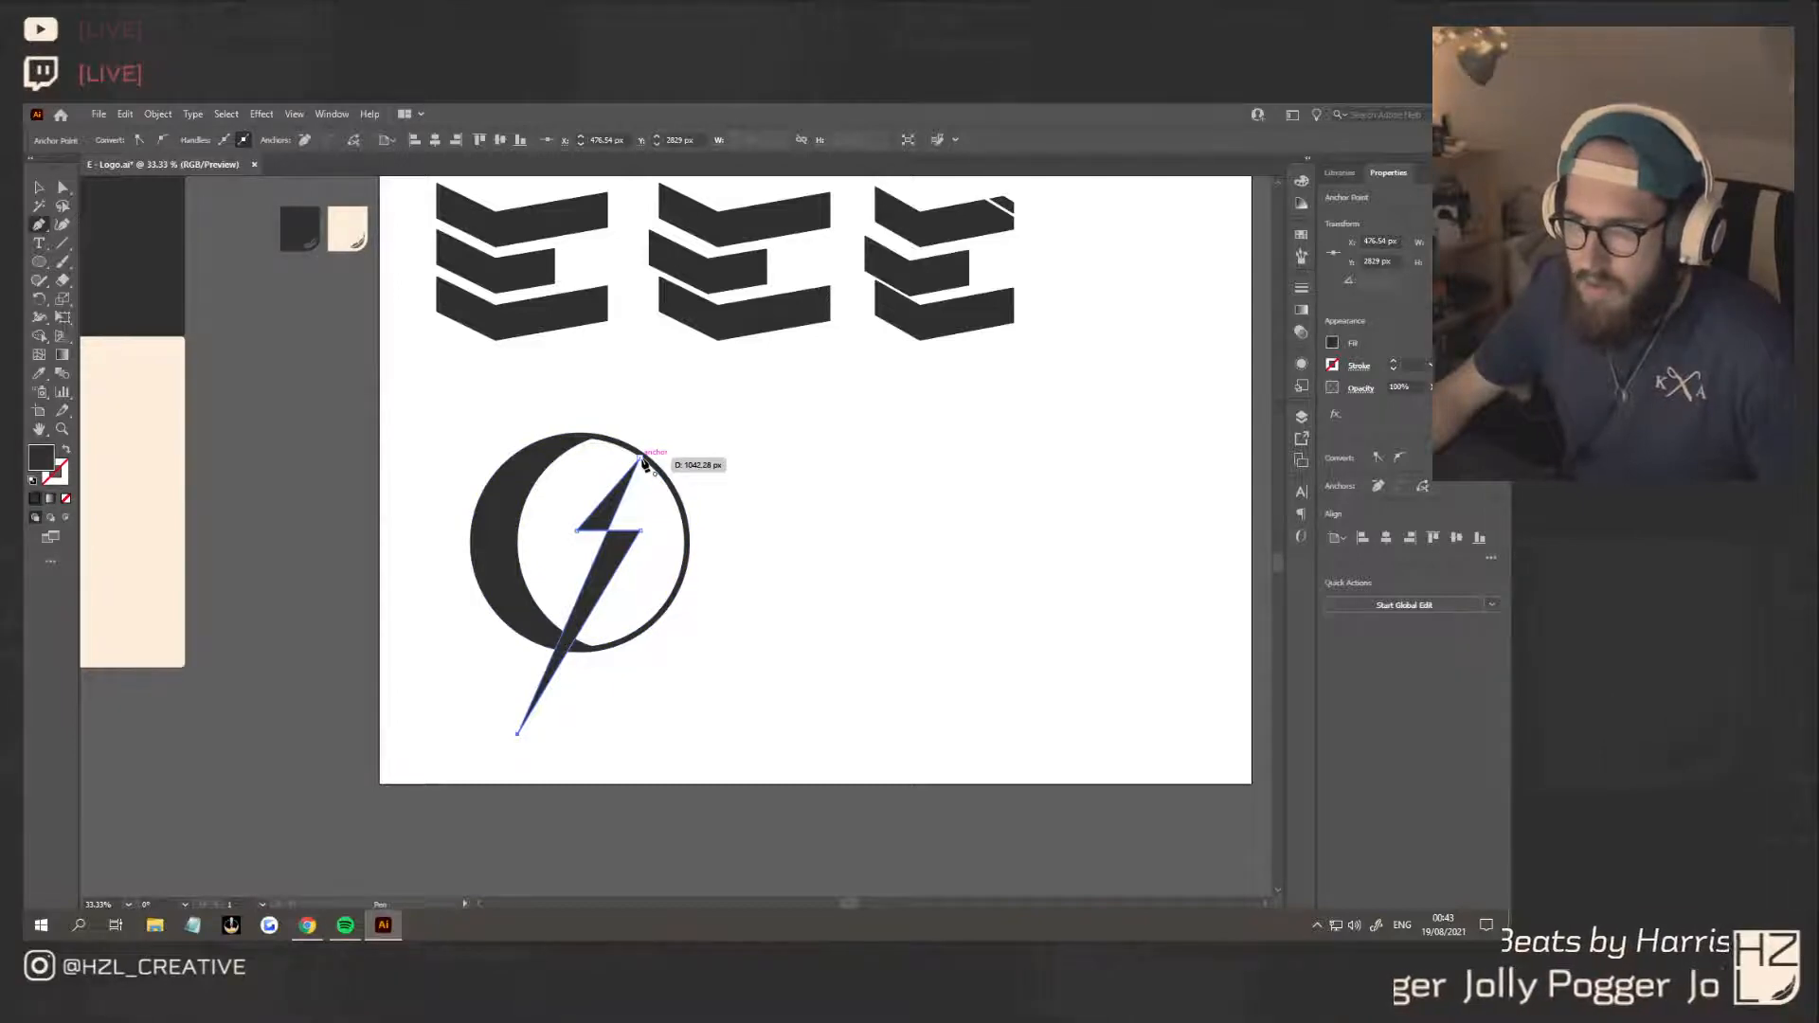
left_click(641, 459)
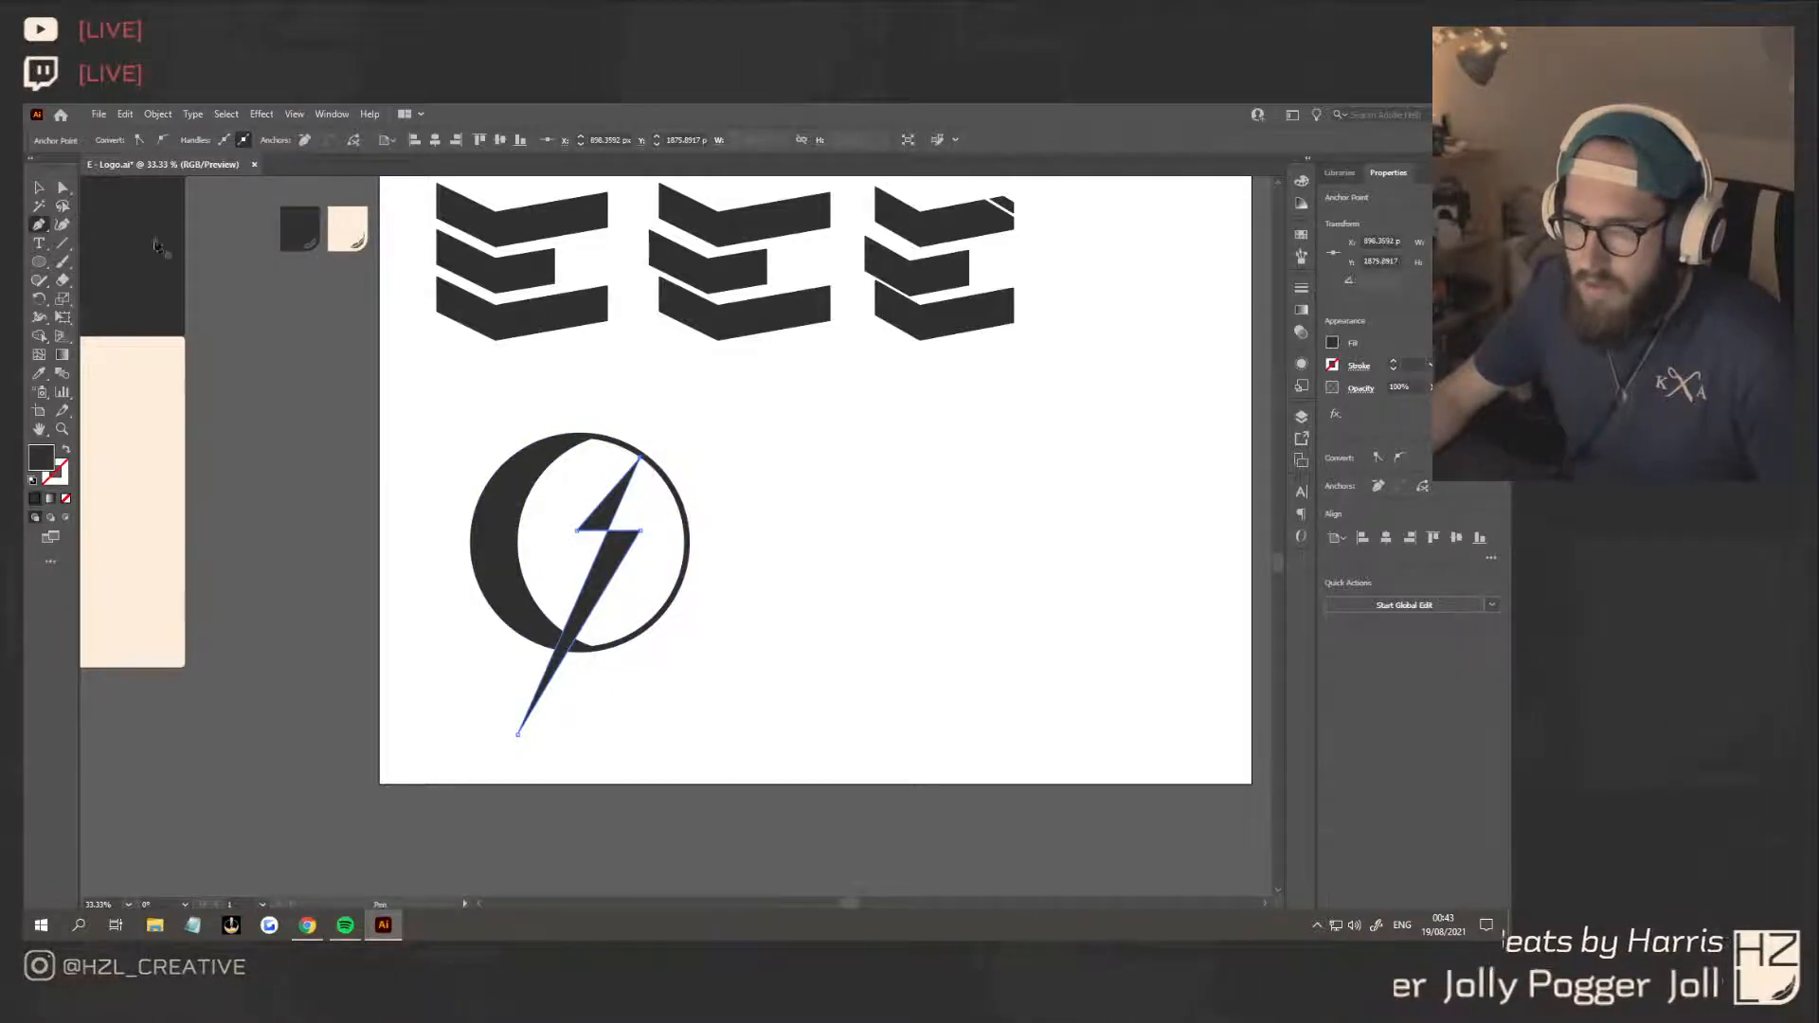
left_click(40, 189)
left_click(805, 506)
Move the bolt slightly up against the ring and draw a dark sliver about 219 px long and 3 px high across its middle
scroll(646, 523, "up", 4)
scroll(487, 559, "down", 2)
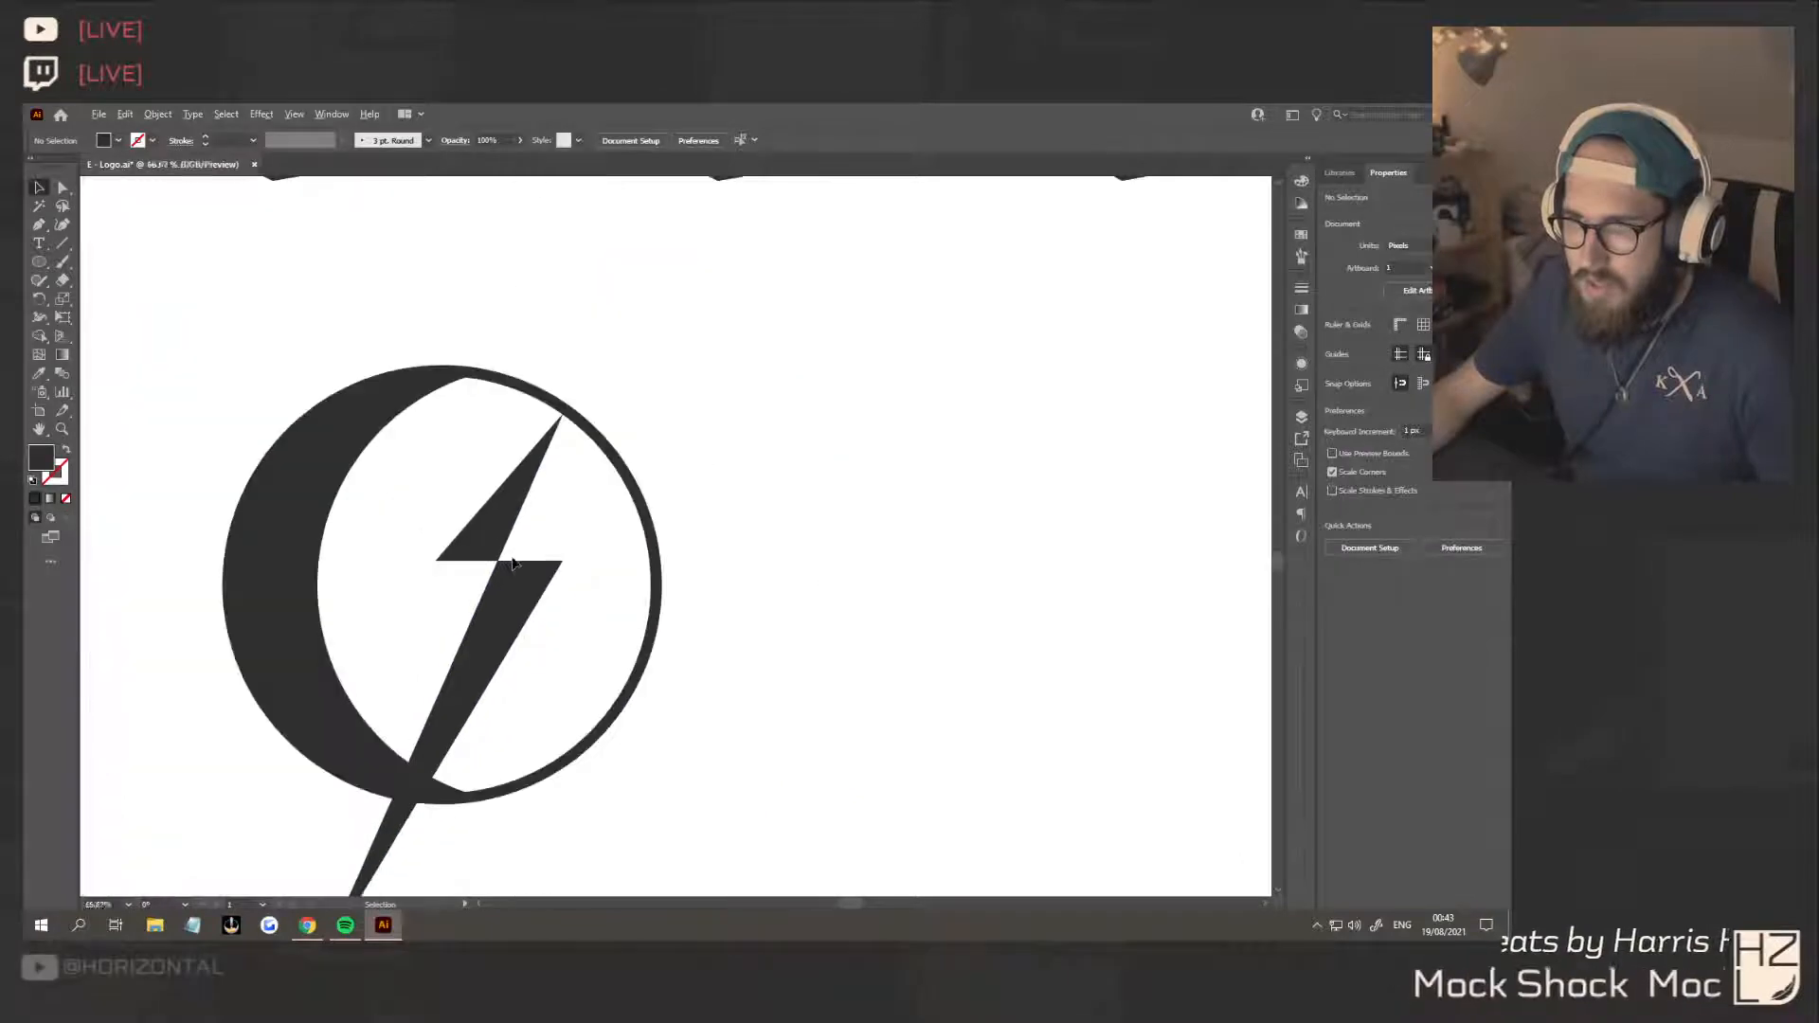
scroll(487, 559, "up", 2)
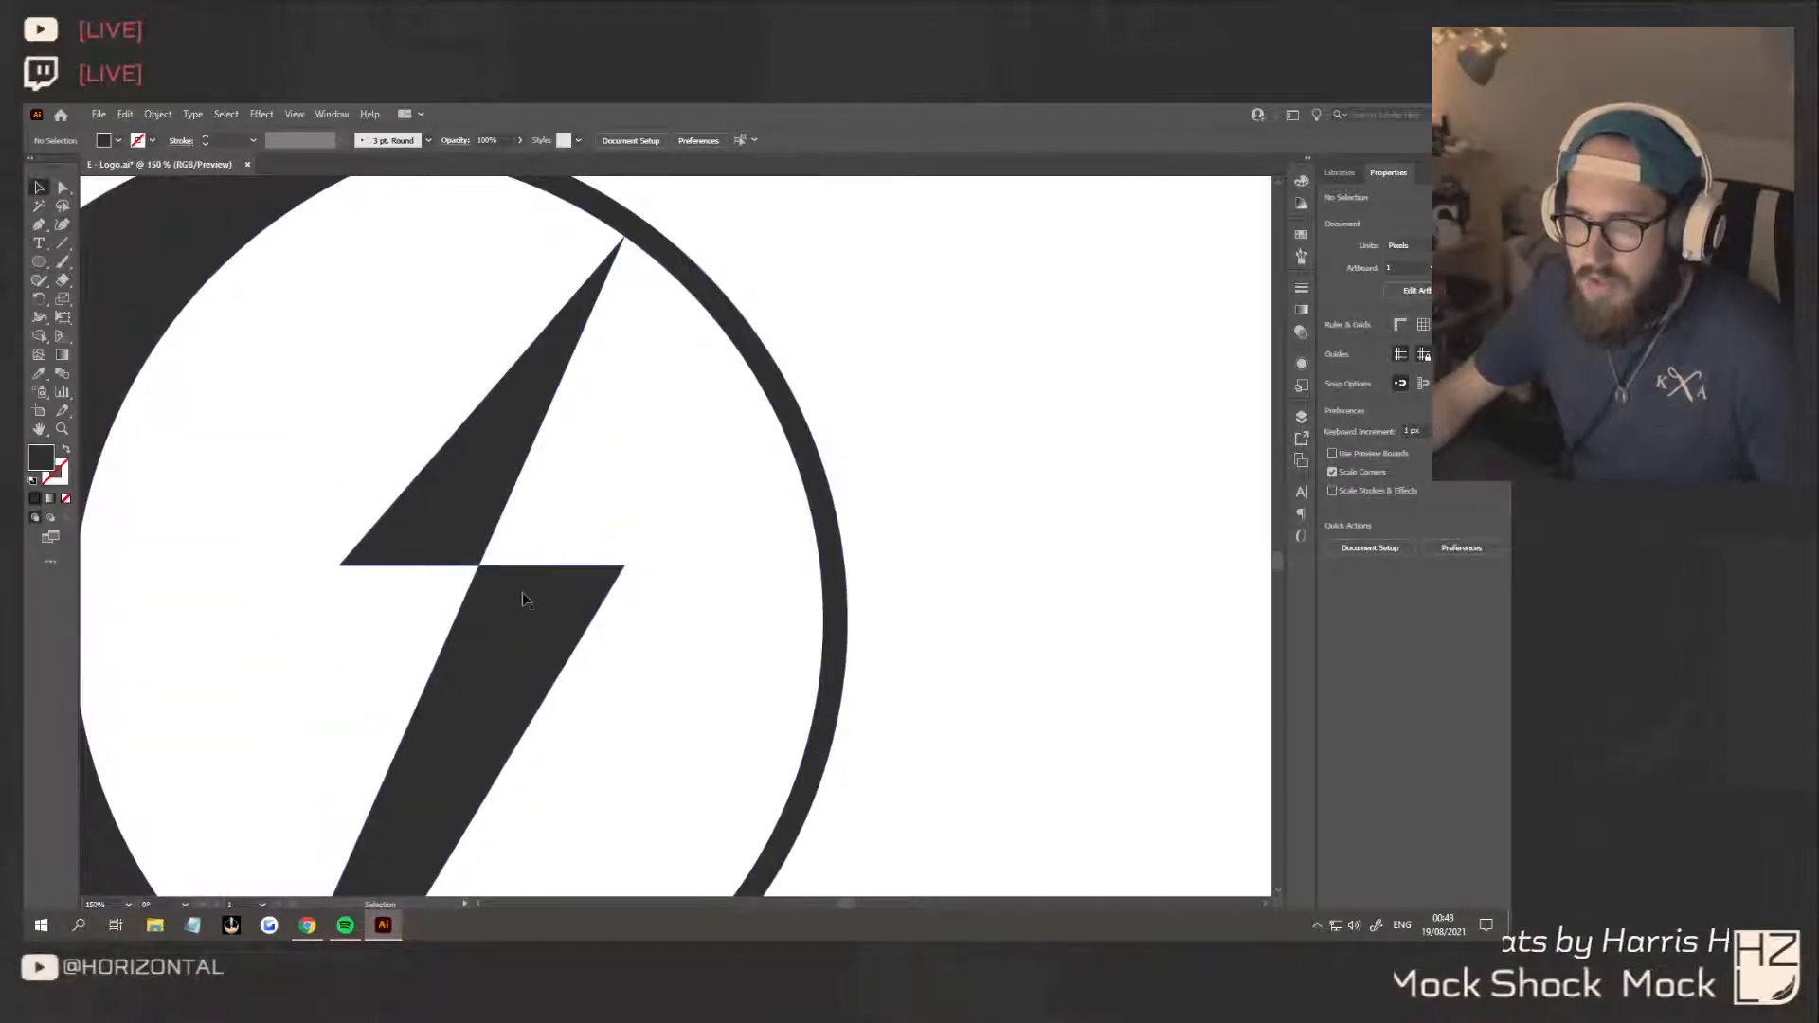
mouse_move(527, 603)
left_mouse_down()
mouse_move(553, 586)
mouse_move(538, 576)
left_mouse_up()
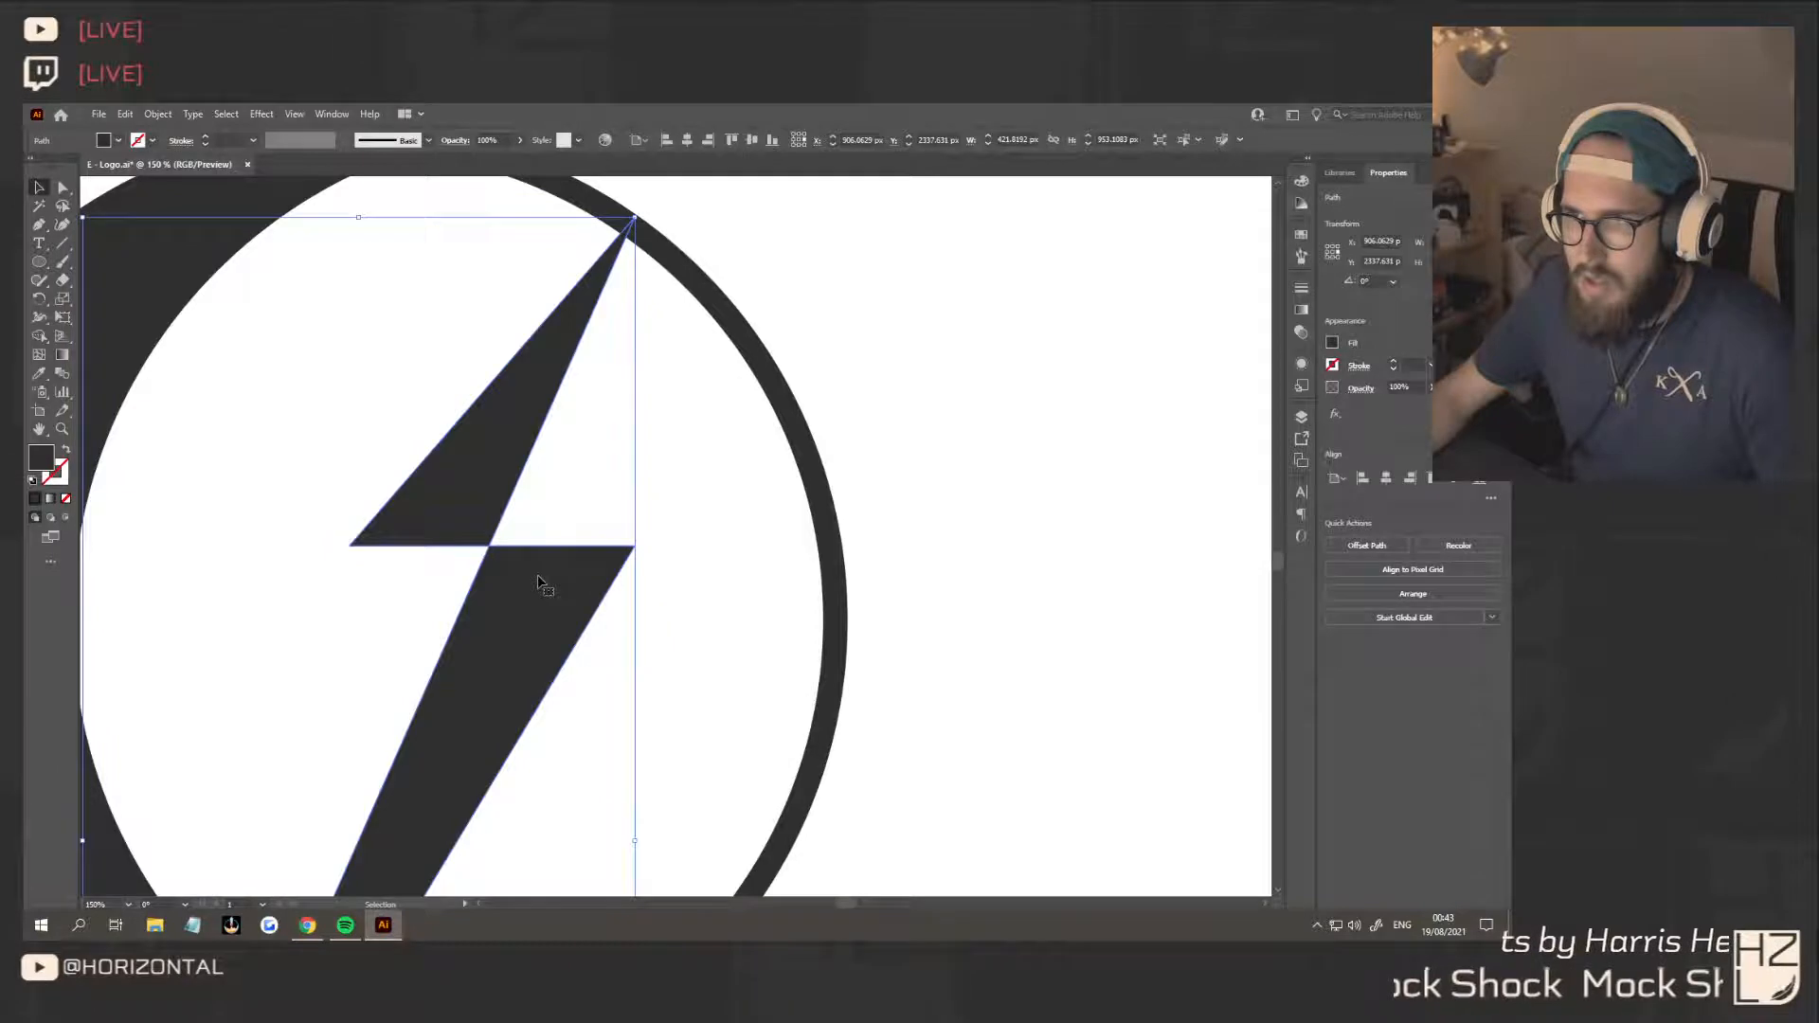
left_click(40, 225)
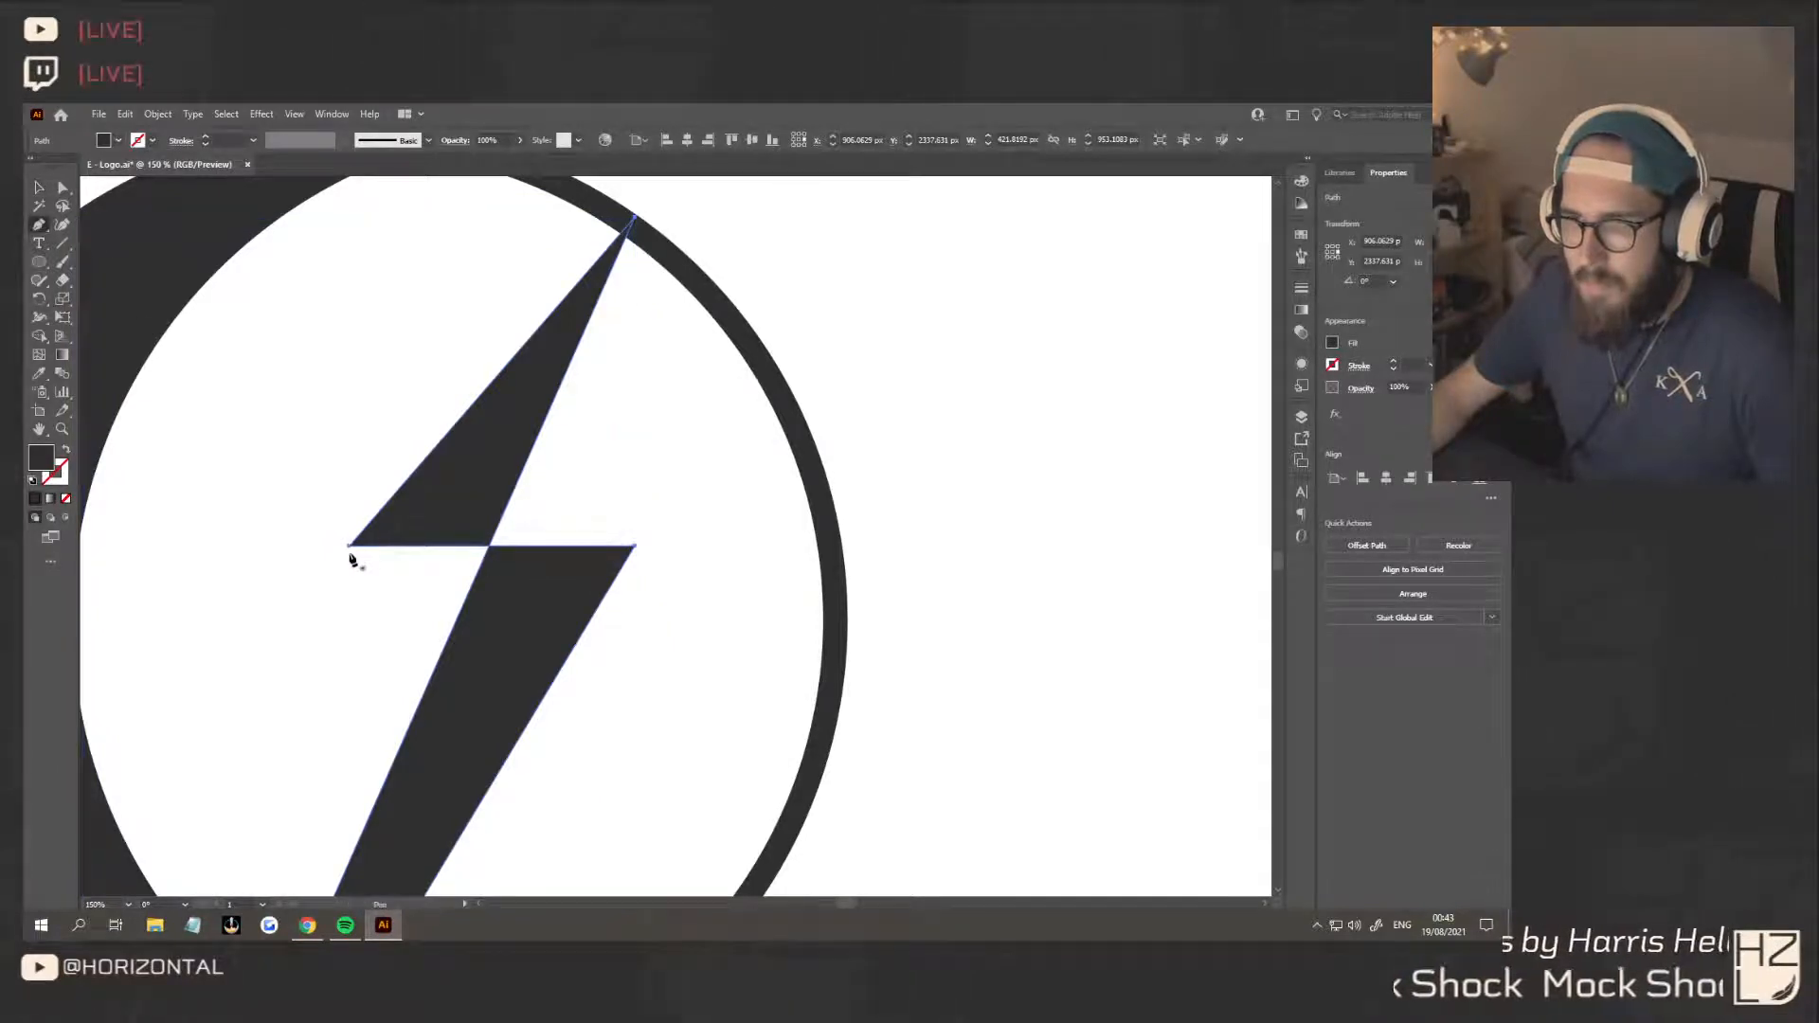
left_click(349, 549)
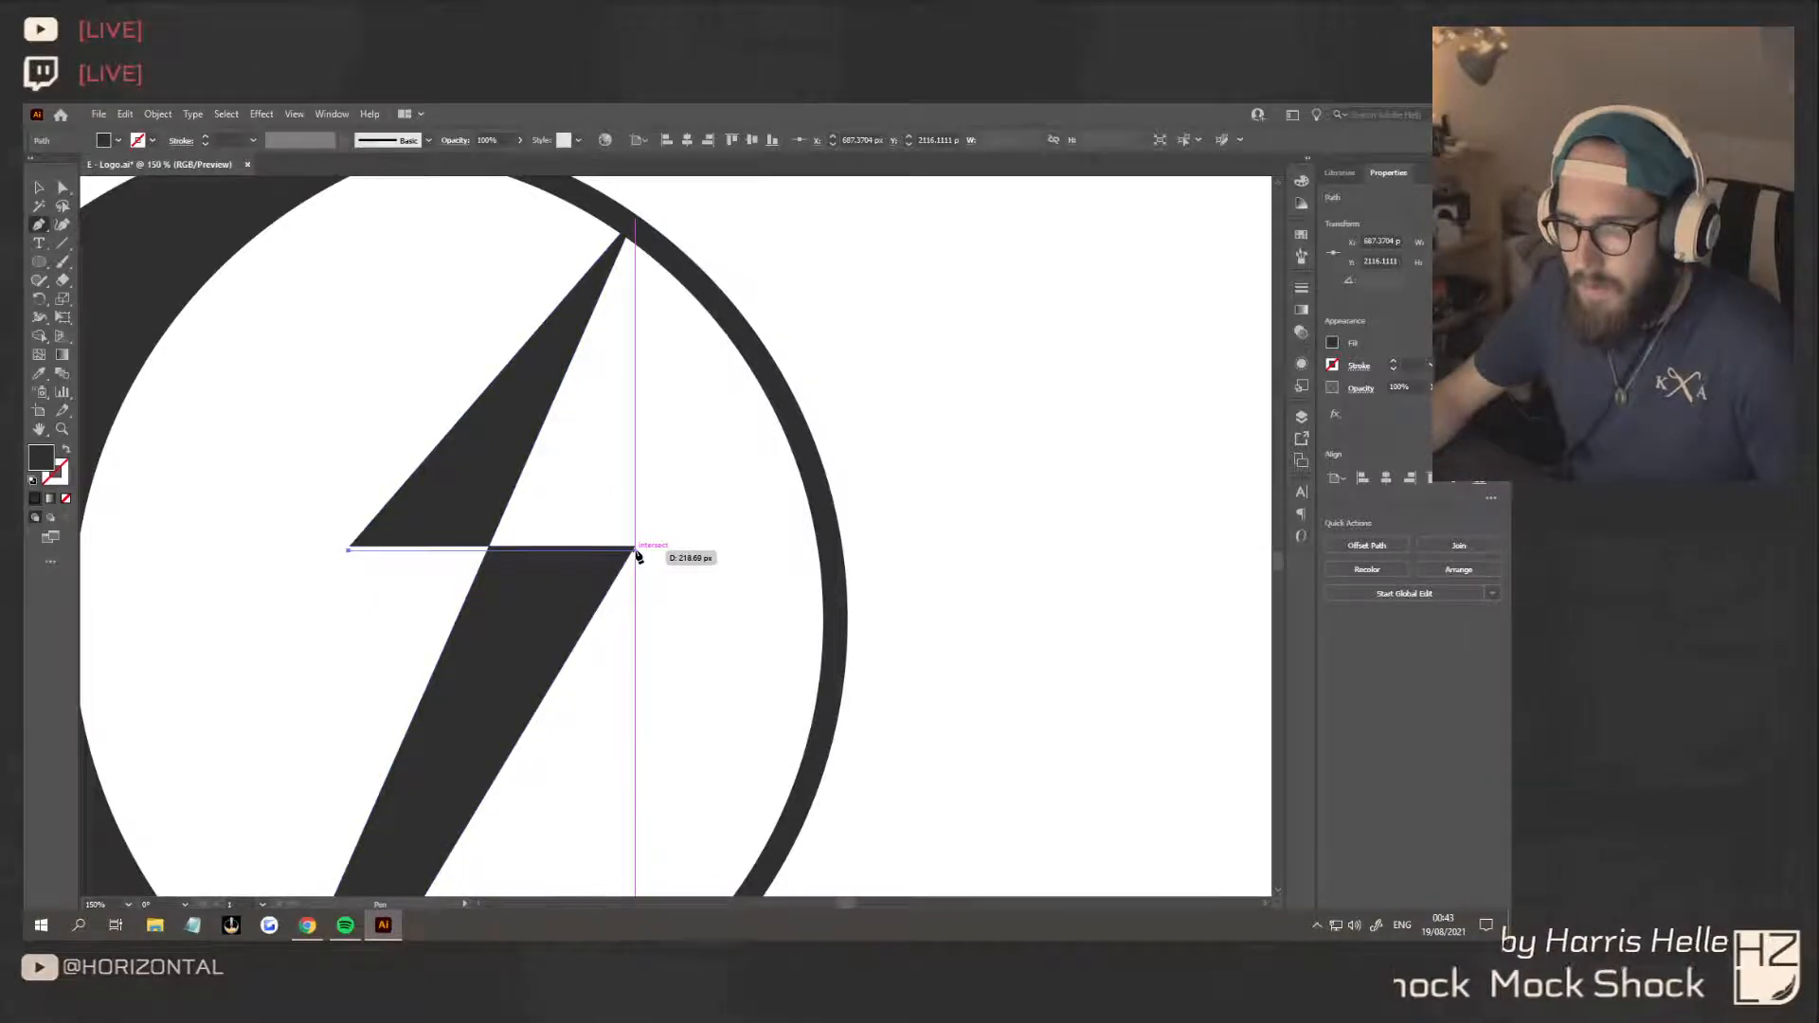
left_click(636, 550)
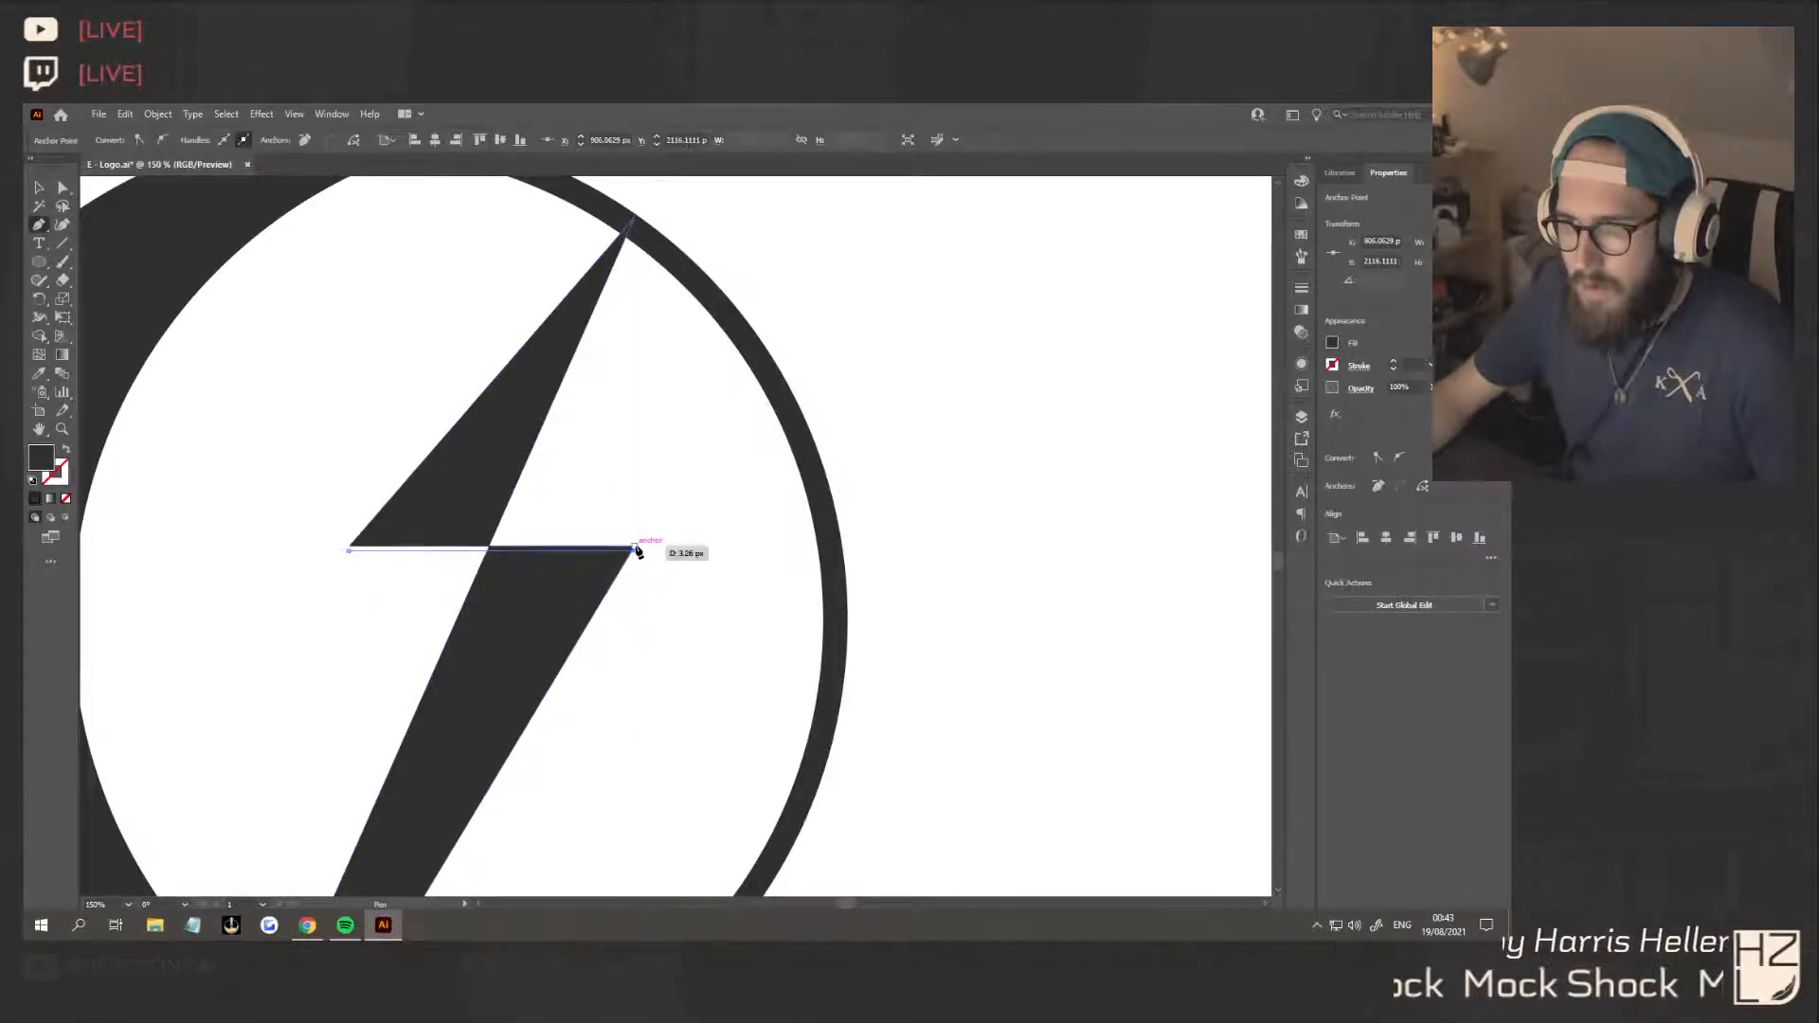
left_click(349, 549)
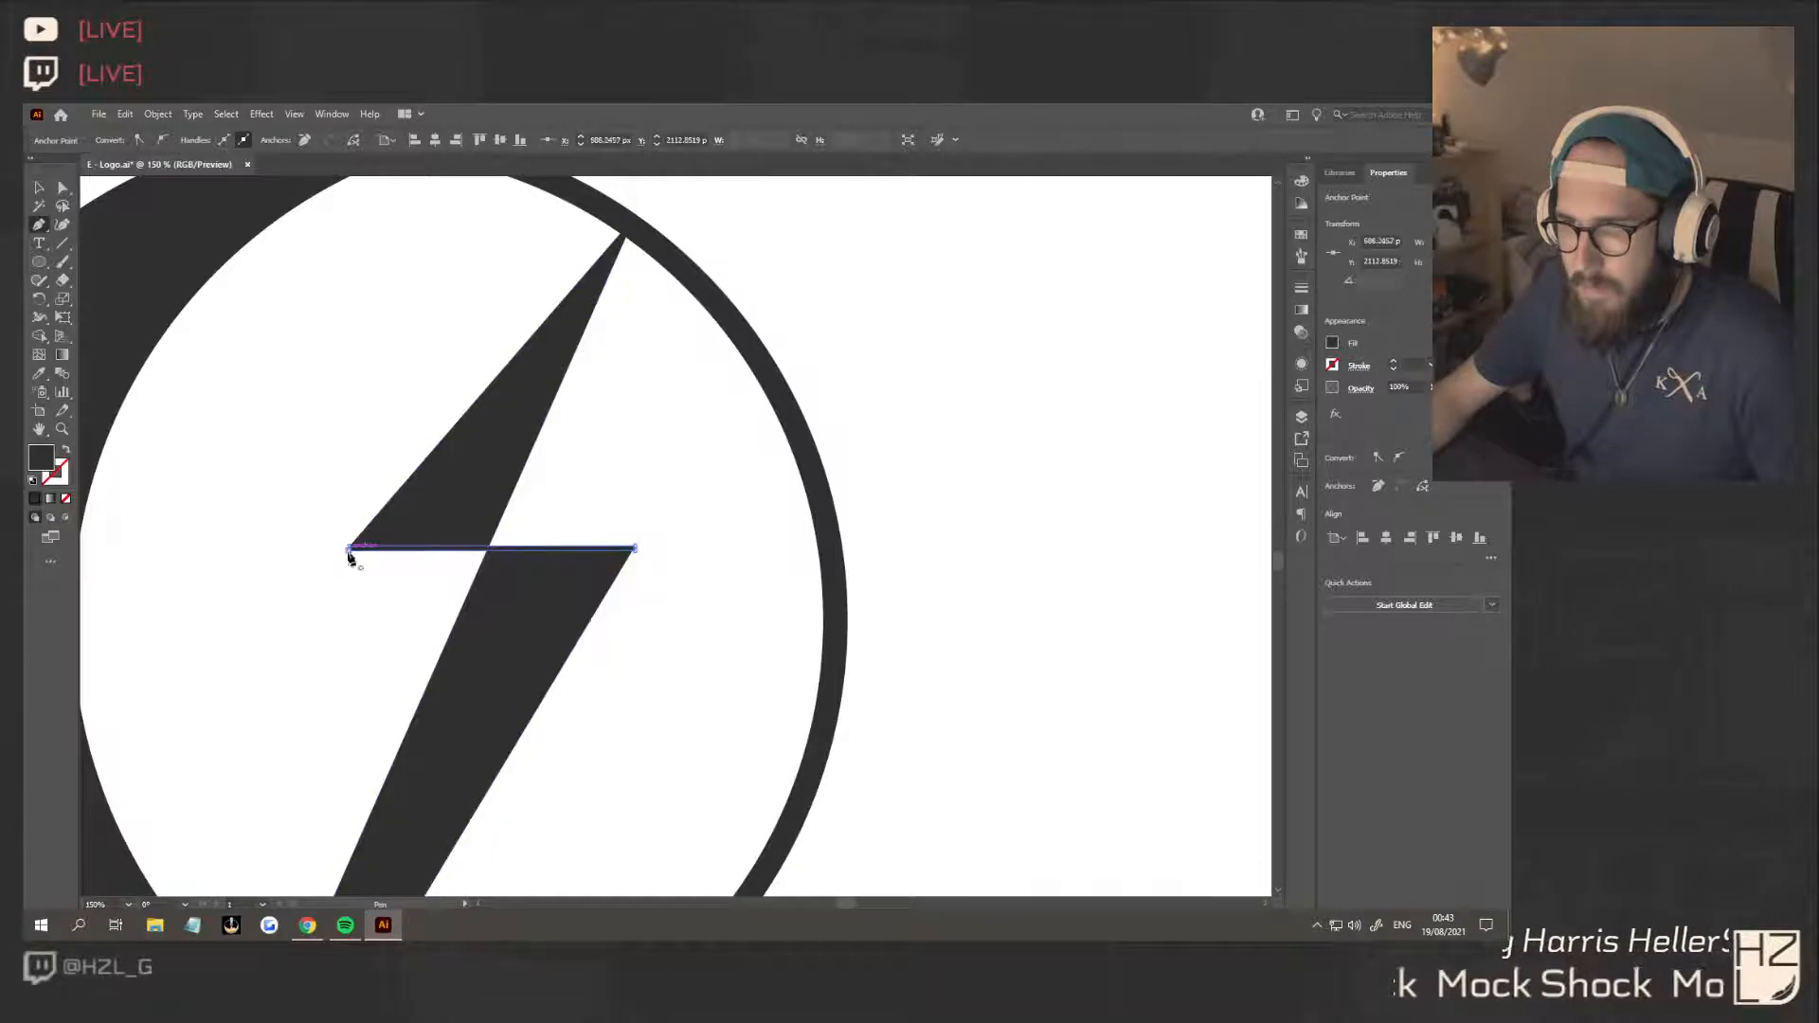
key("v")
left_click(707, 565)
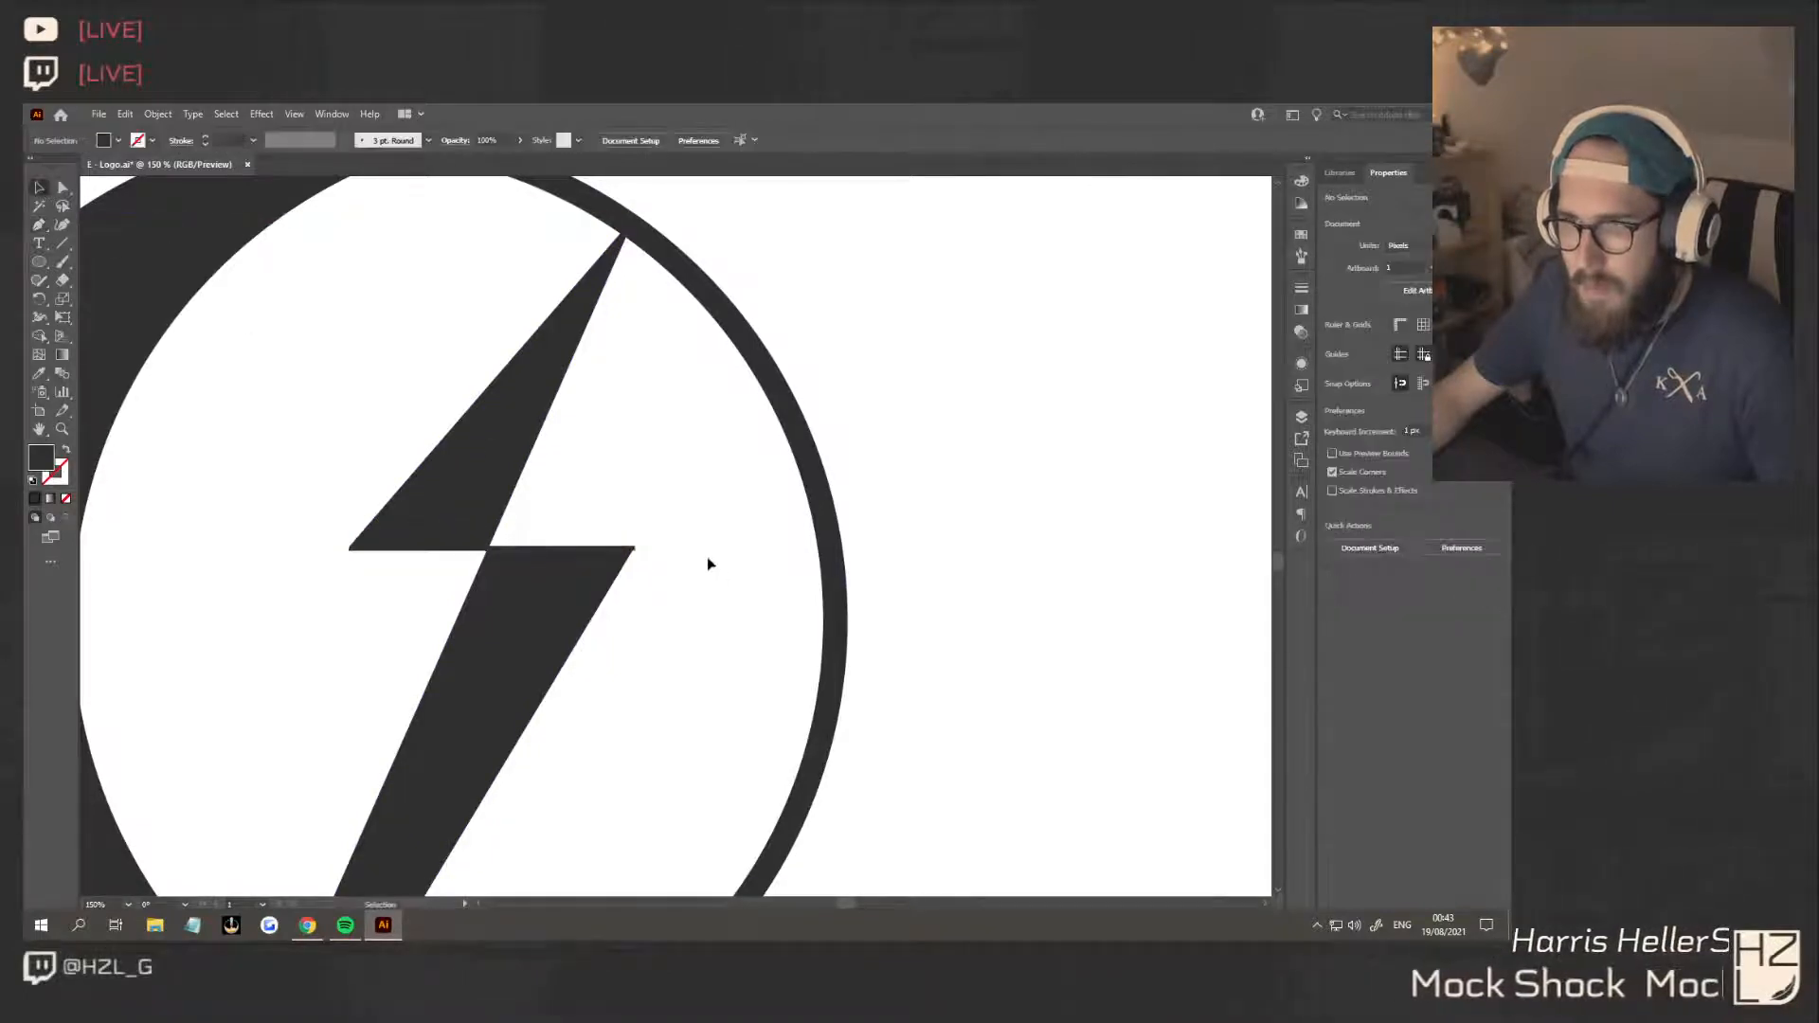
Delete the lightning bolt and its connecting sliver from the circle
scroll(650, 559, "down", 2)
left_click(645, 557)
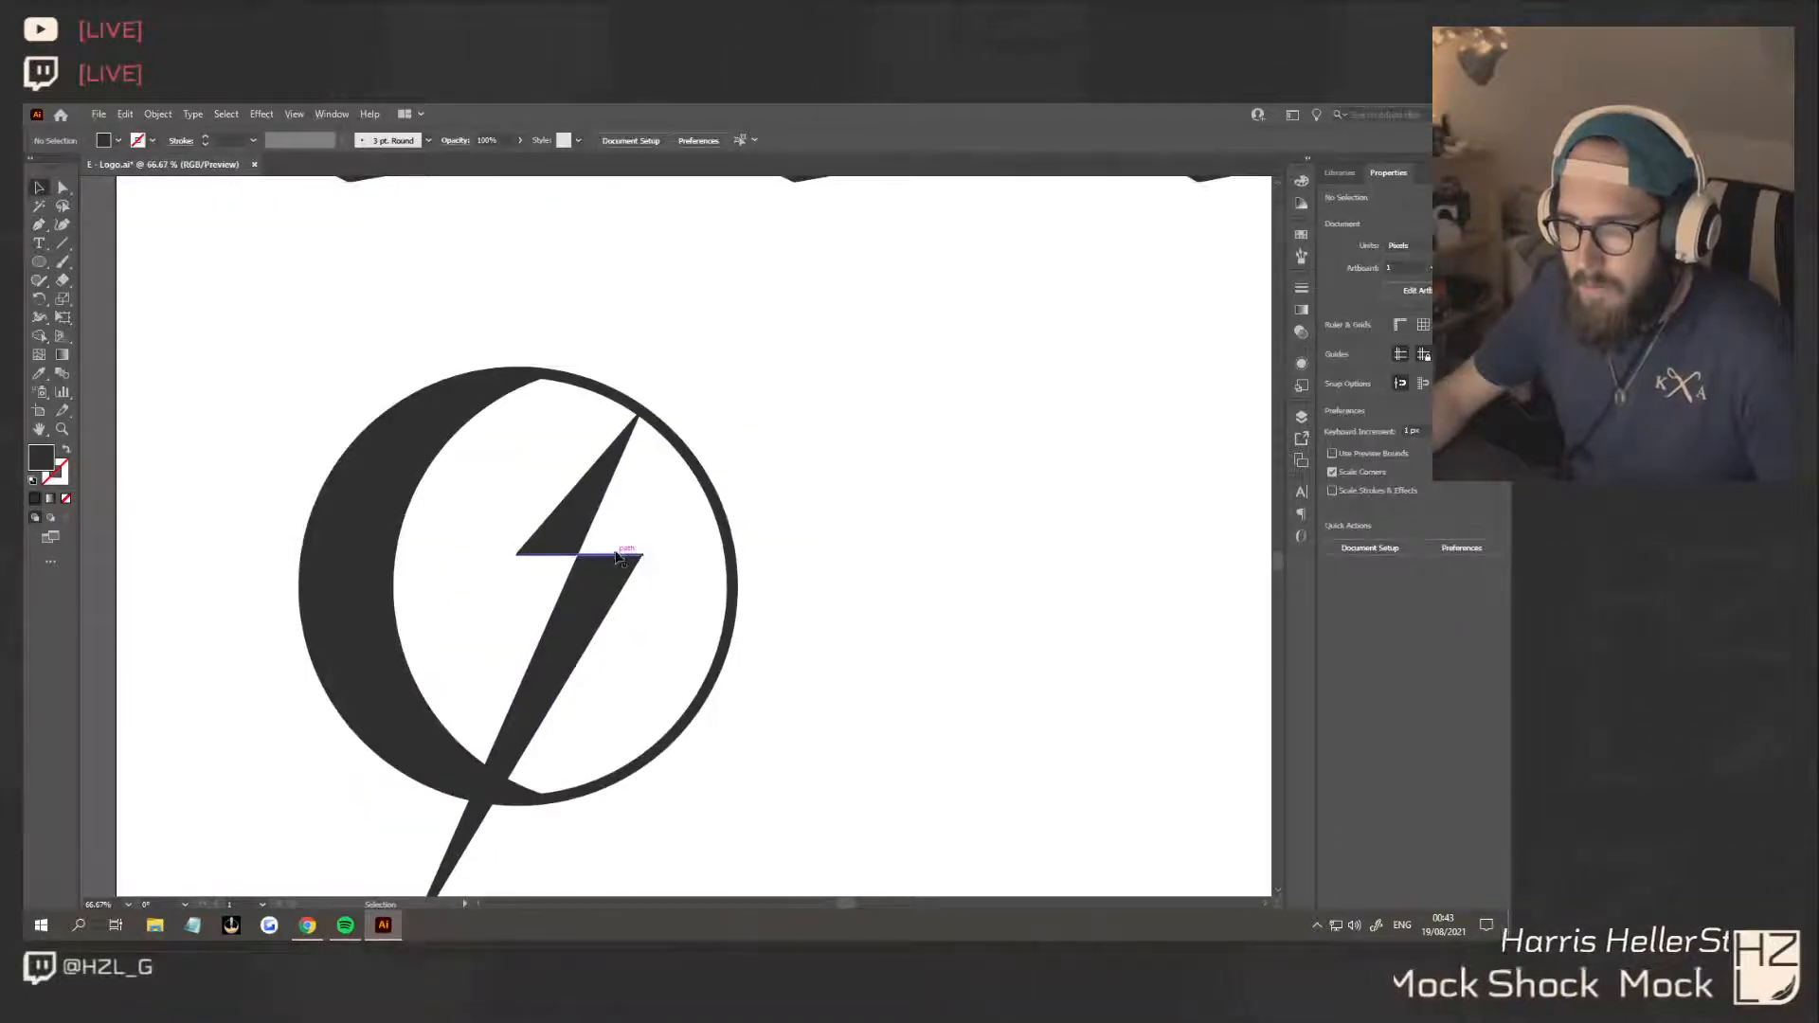
left_click(552, 611, "shift")
key("Delete")
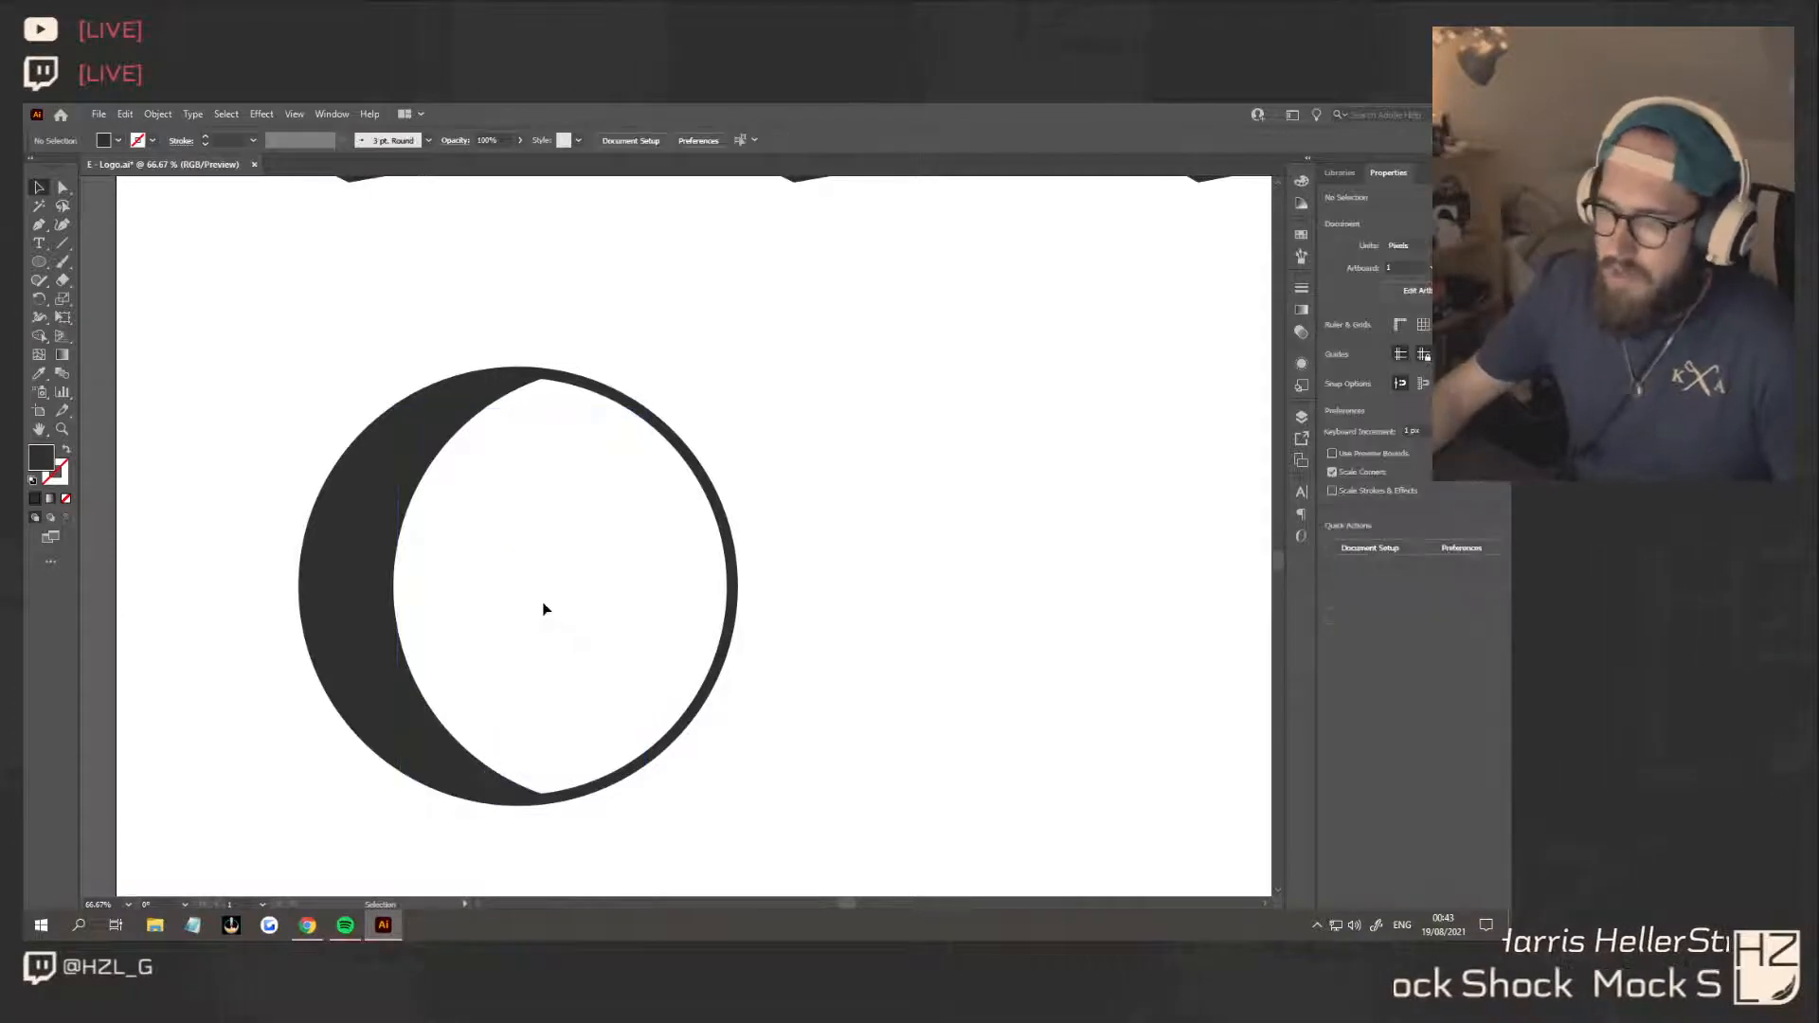
Start a dark lightning bolt path with the Pen tool, from the ring's upper inner edge diagonally down to the circle's centre
left_click(41, 225)
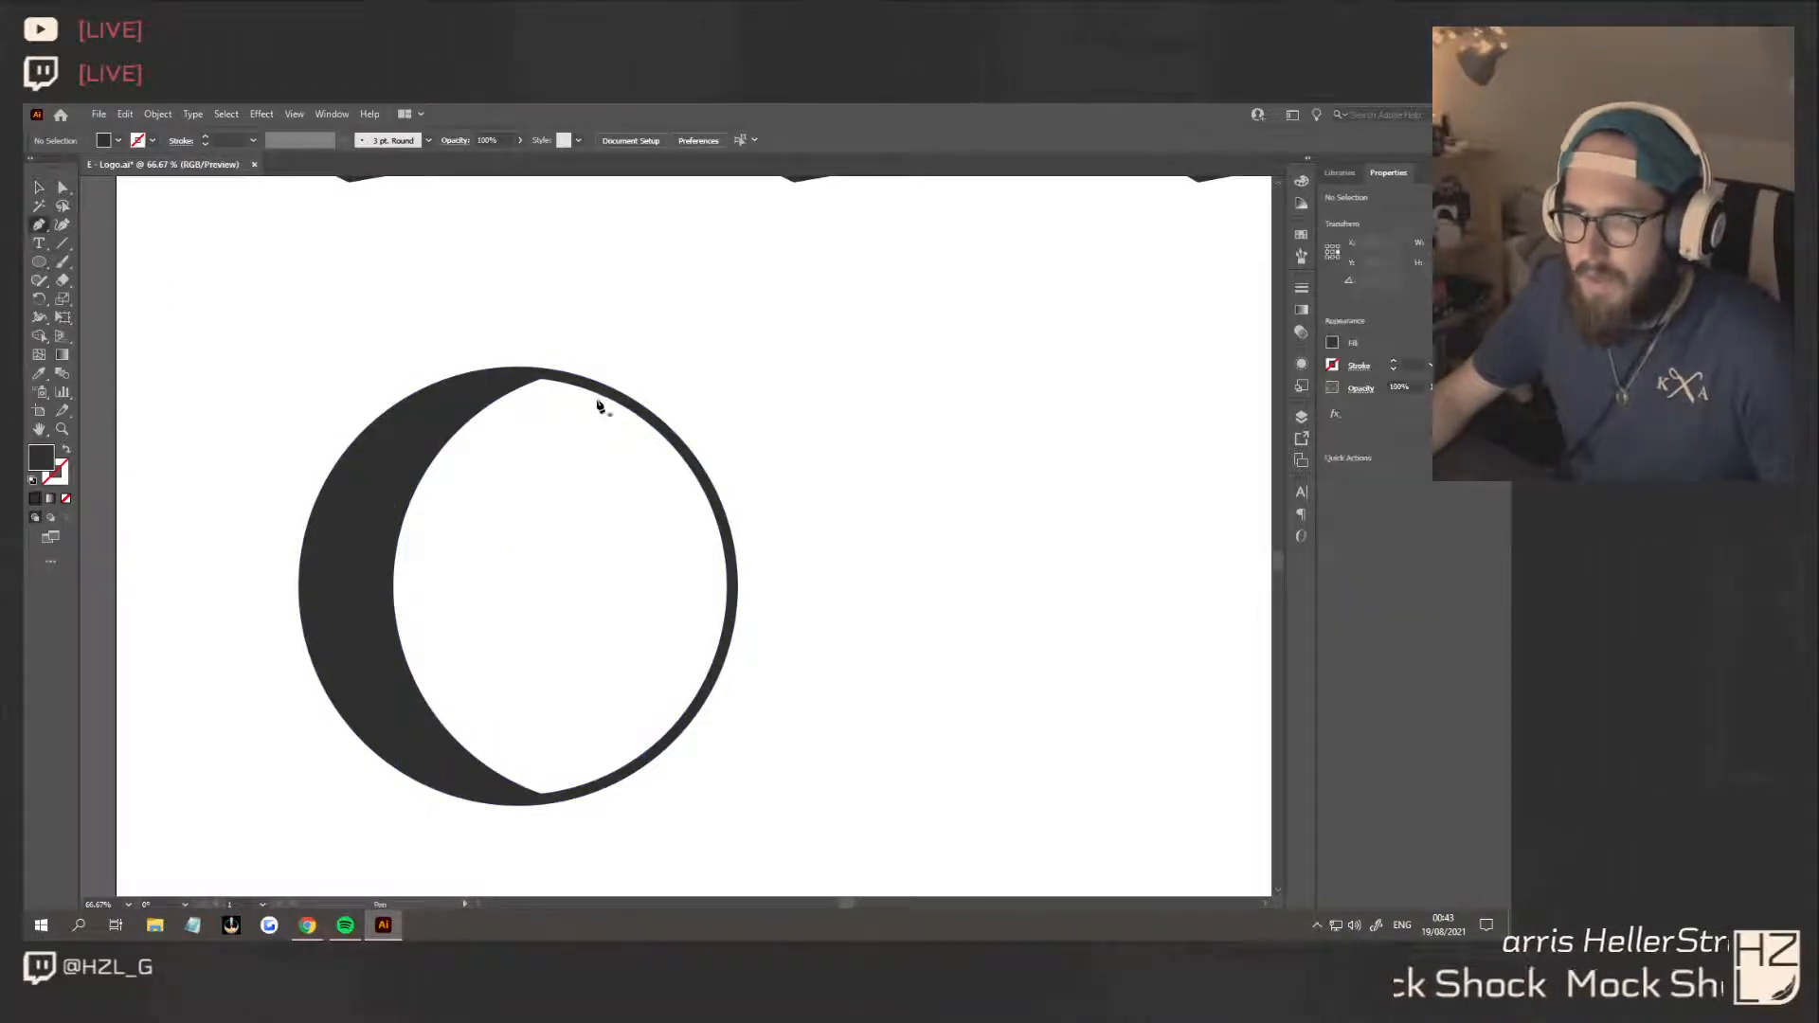
left_click(623, 407)
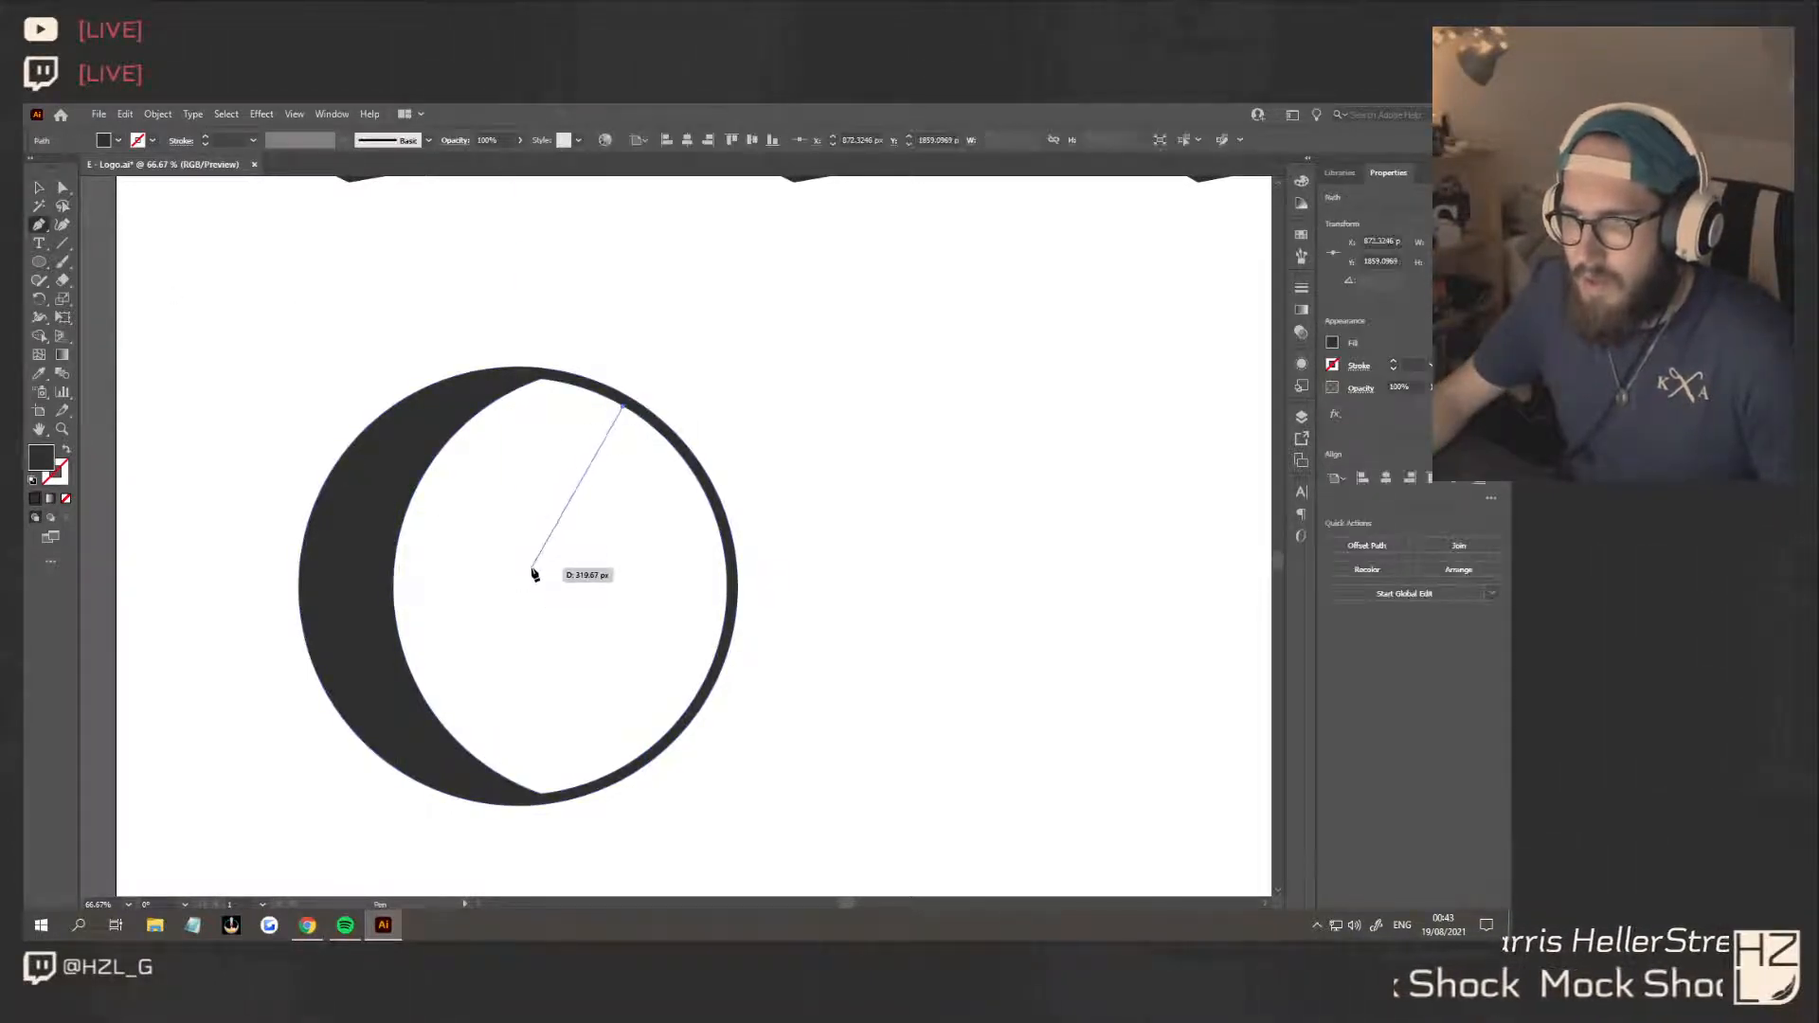
left_click(518, 560)
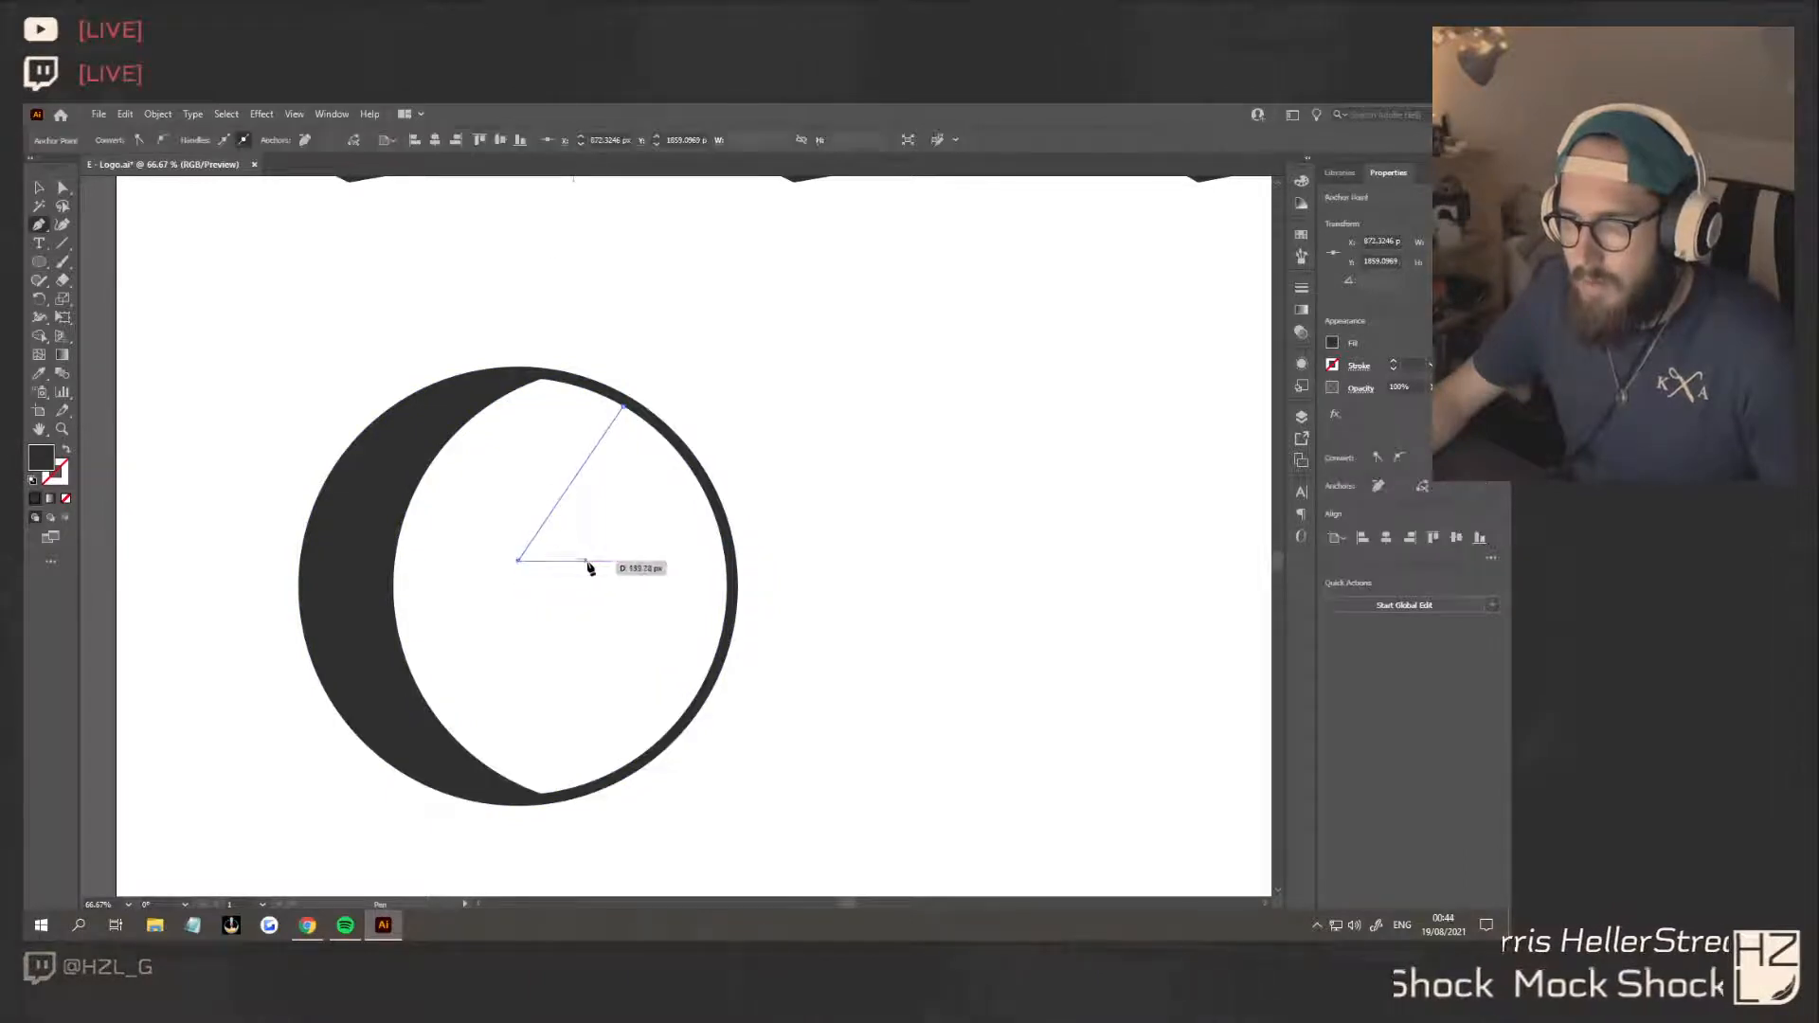
left_click(613, 562)
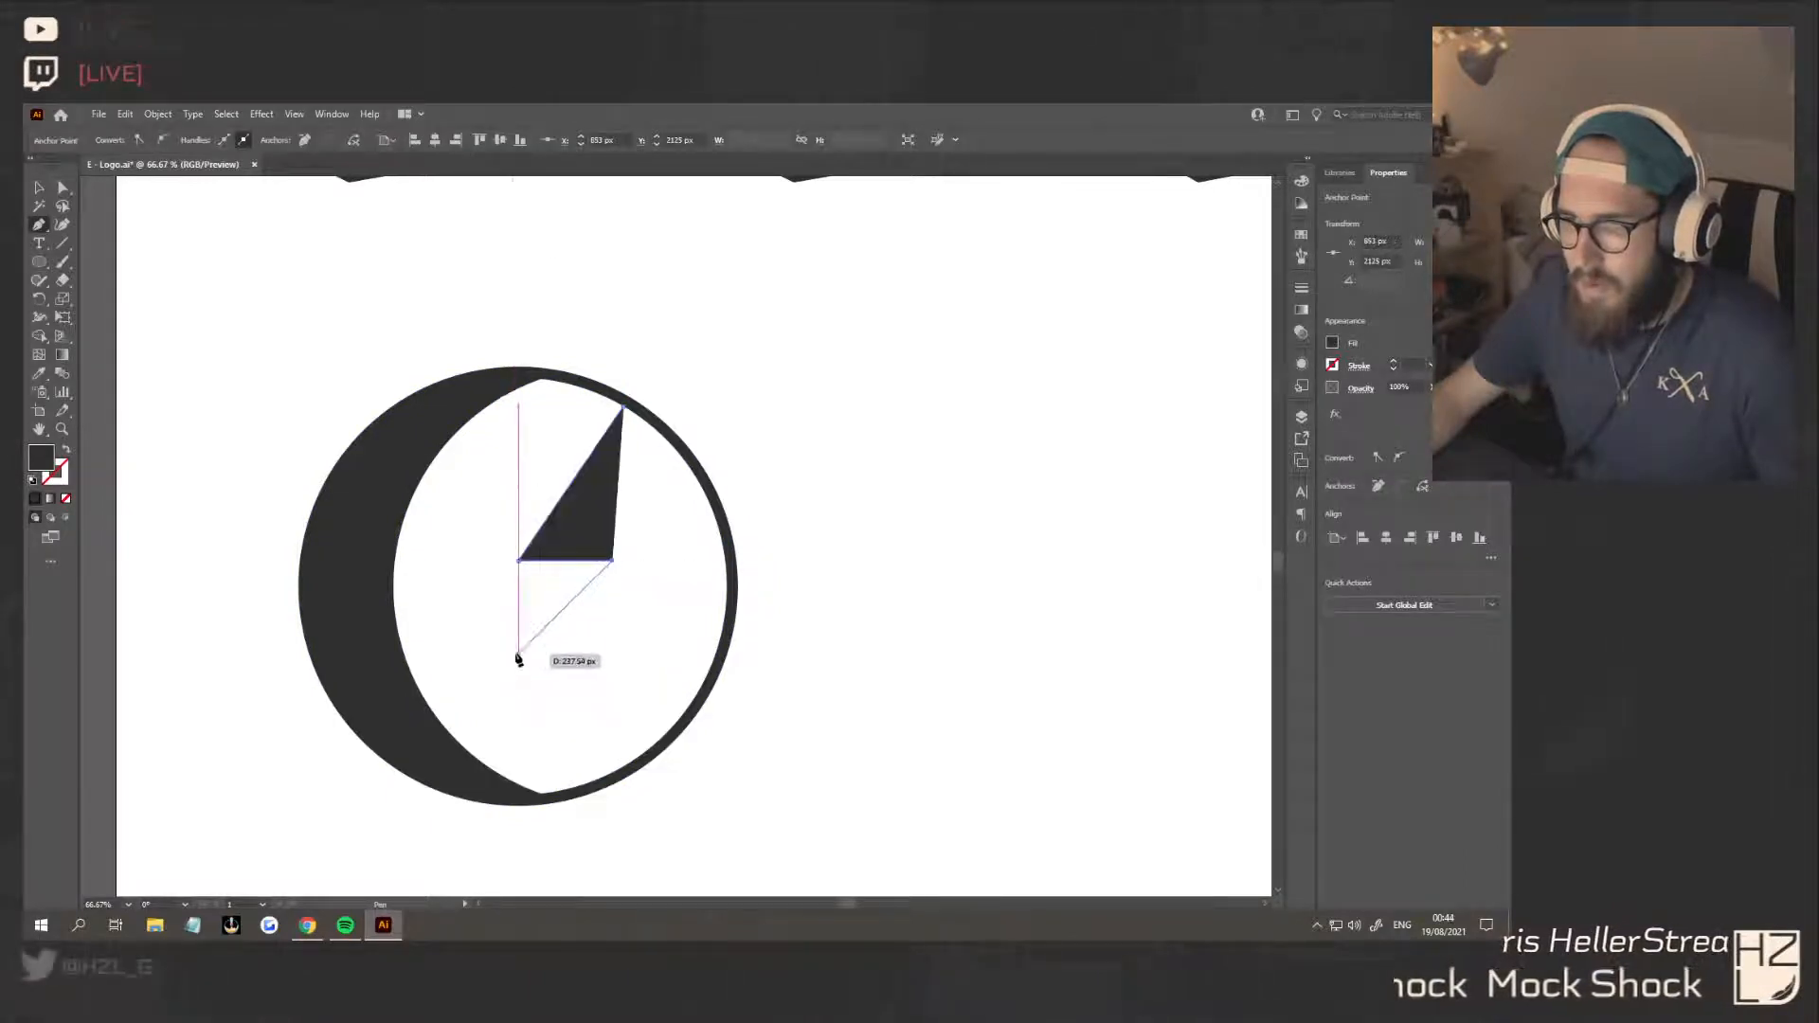
scroll(517, 658, "down", 3)
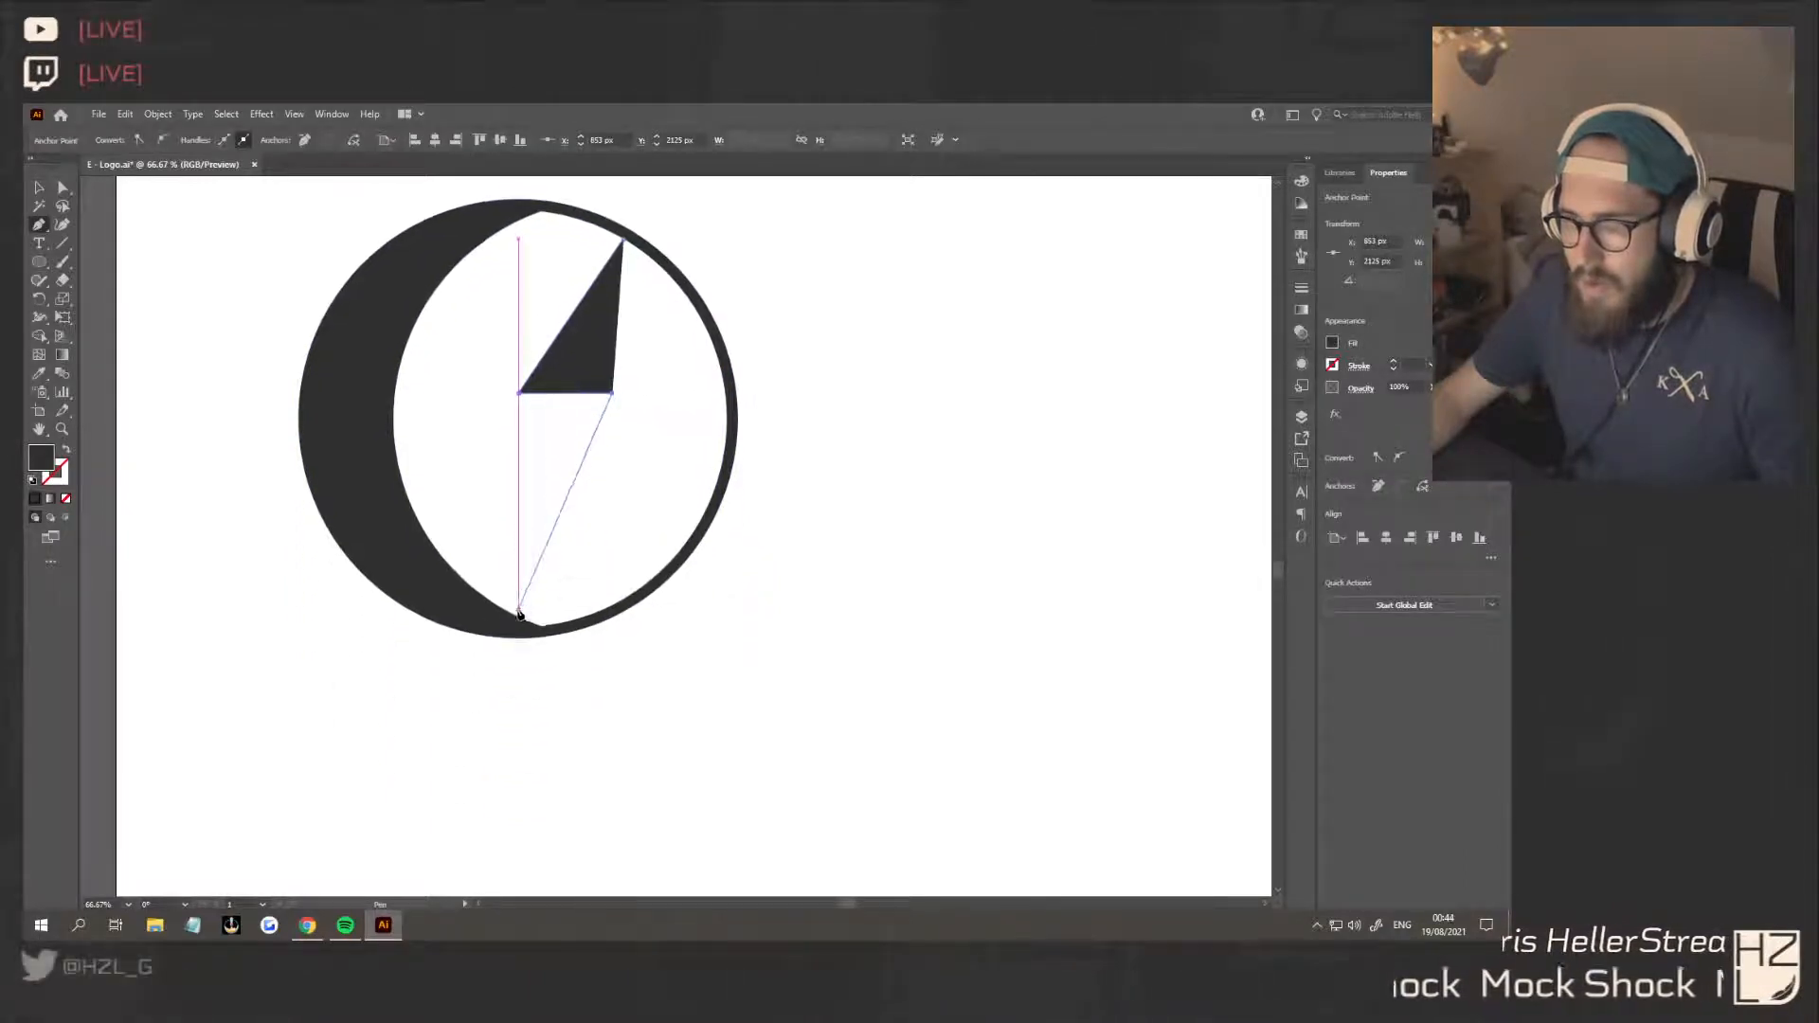
left_click(448, 689)
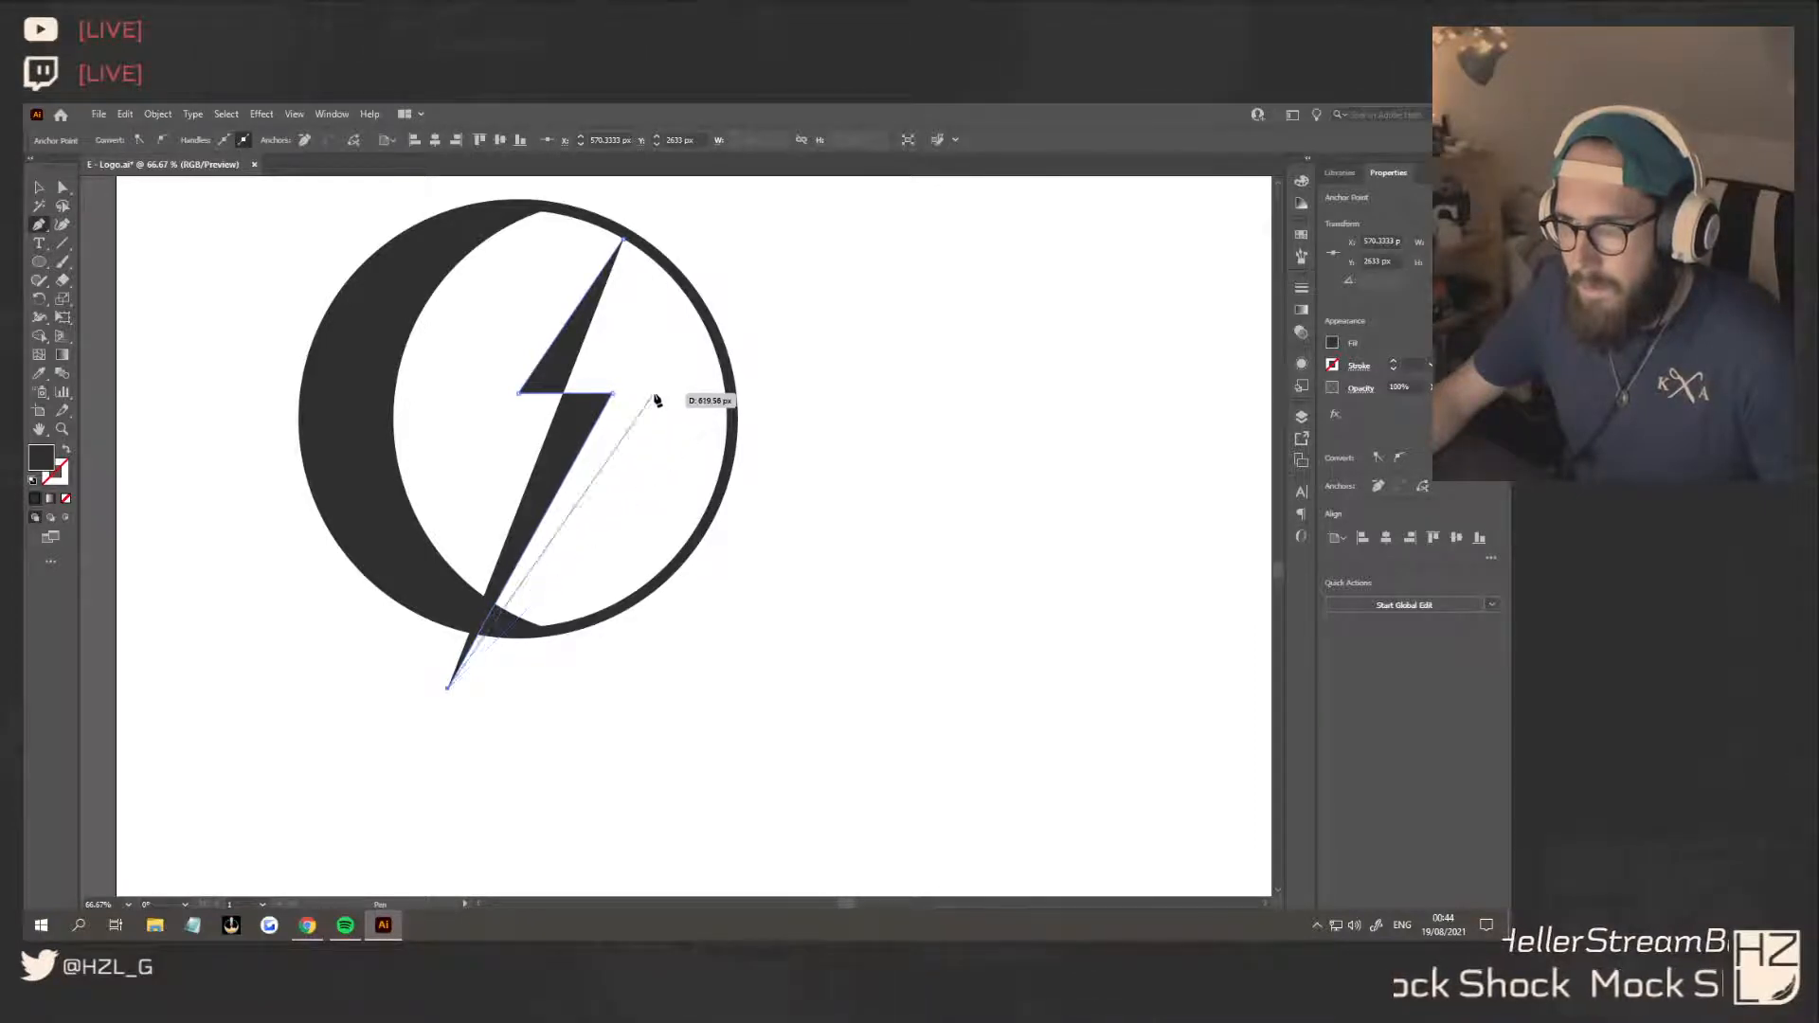
scroll(653, 394, "up", 4)
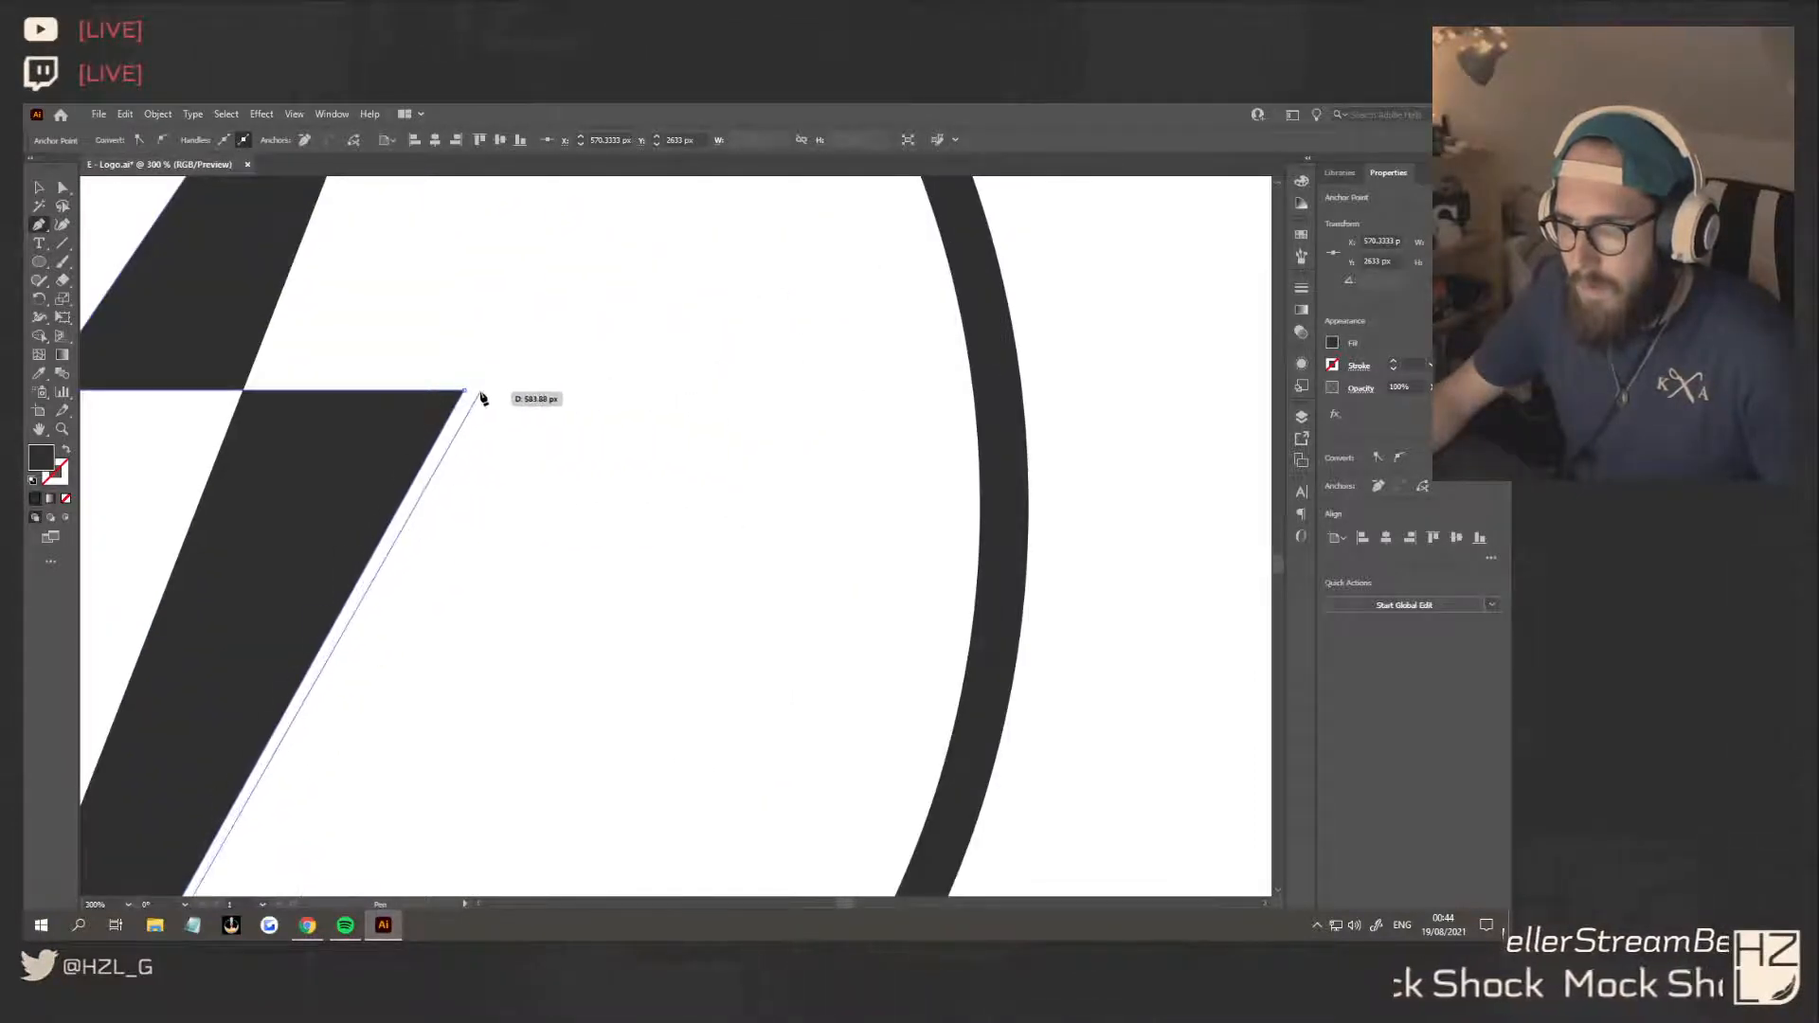
left_click(662, 393)
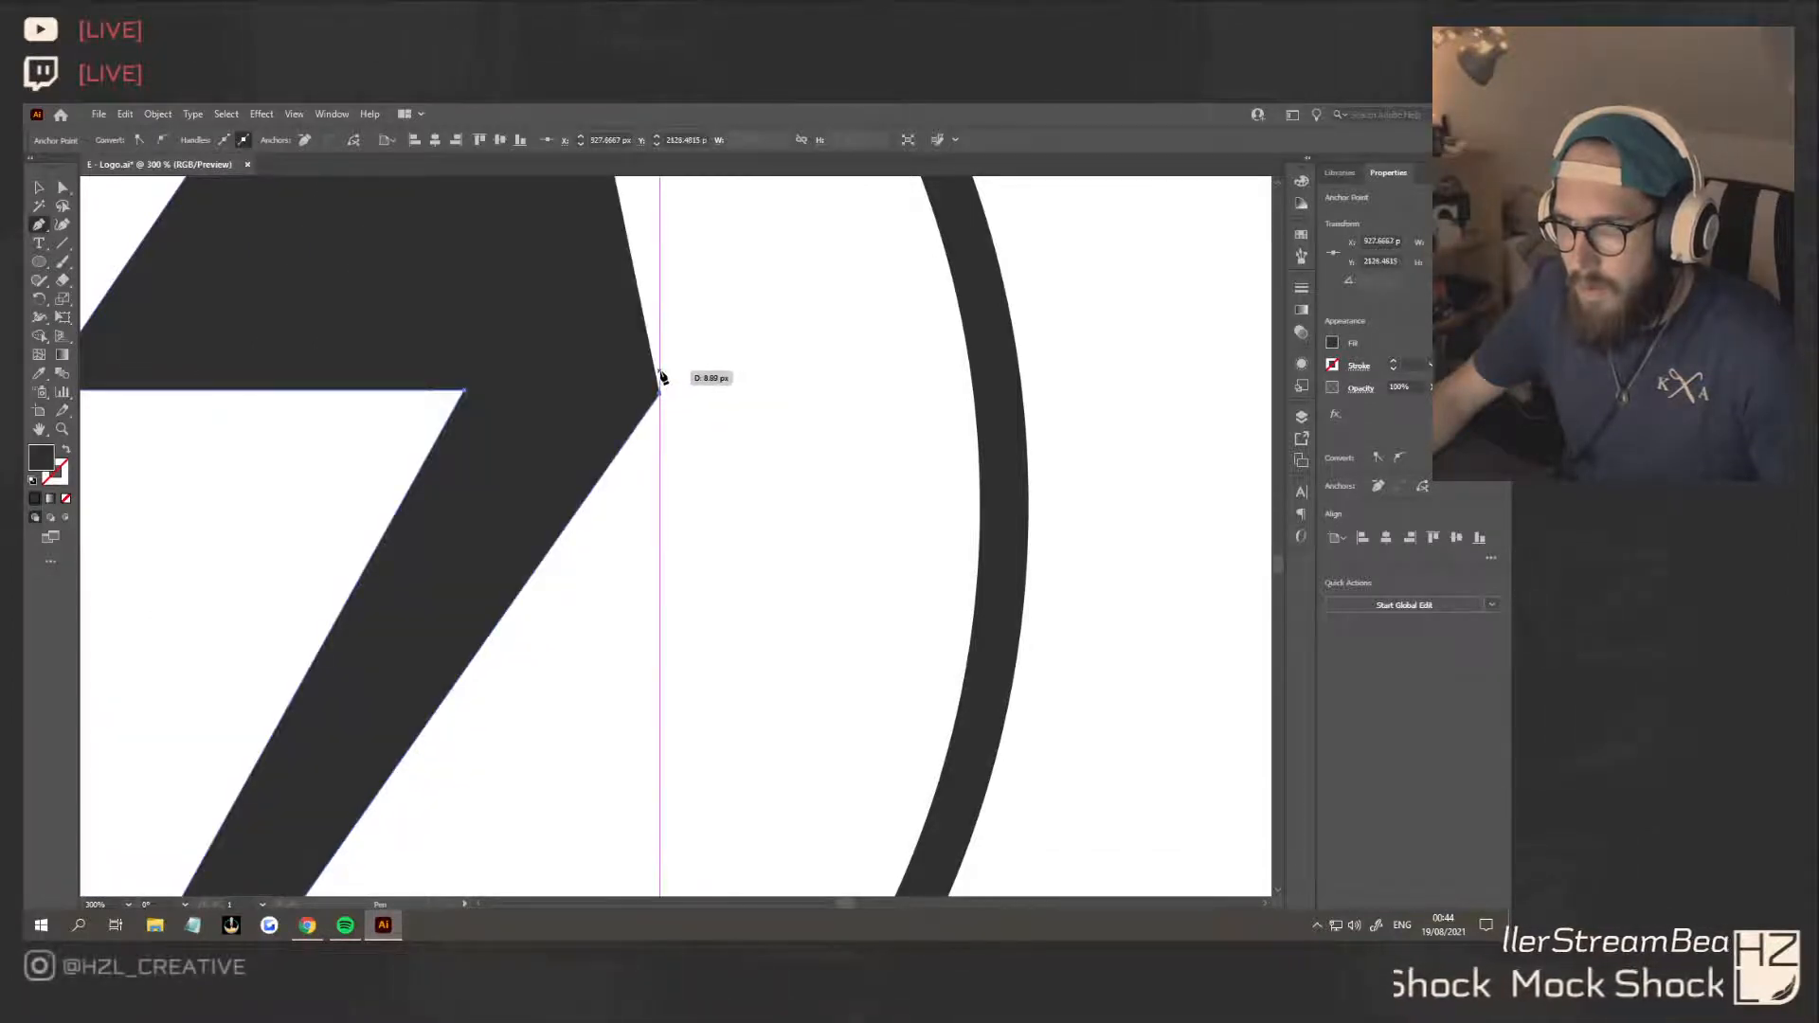
left_click(660, 370)
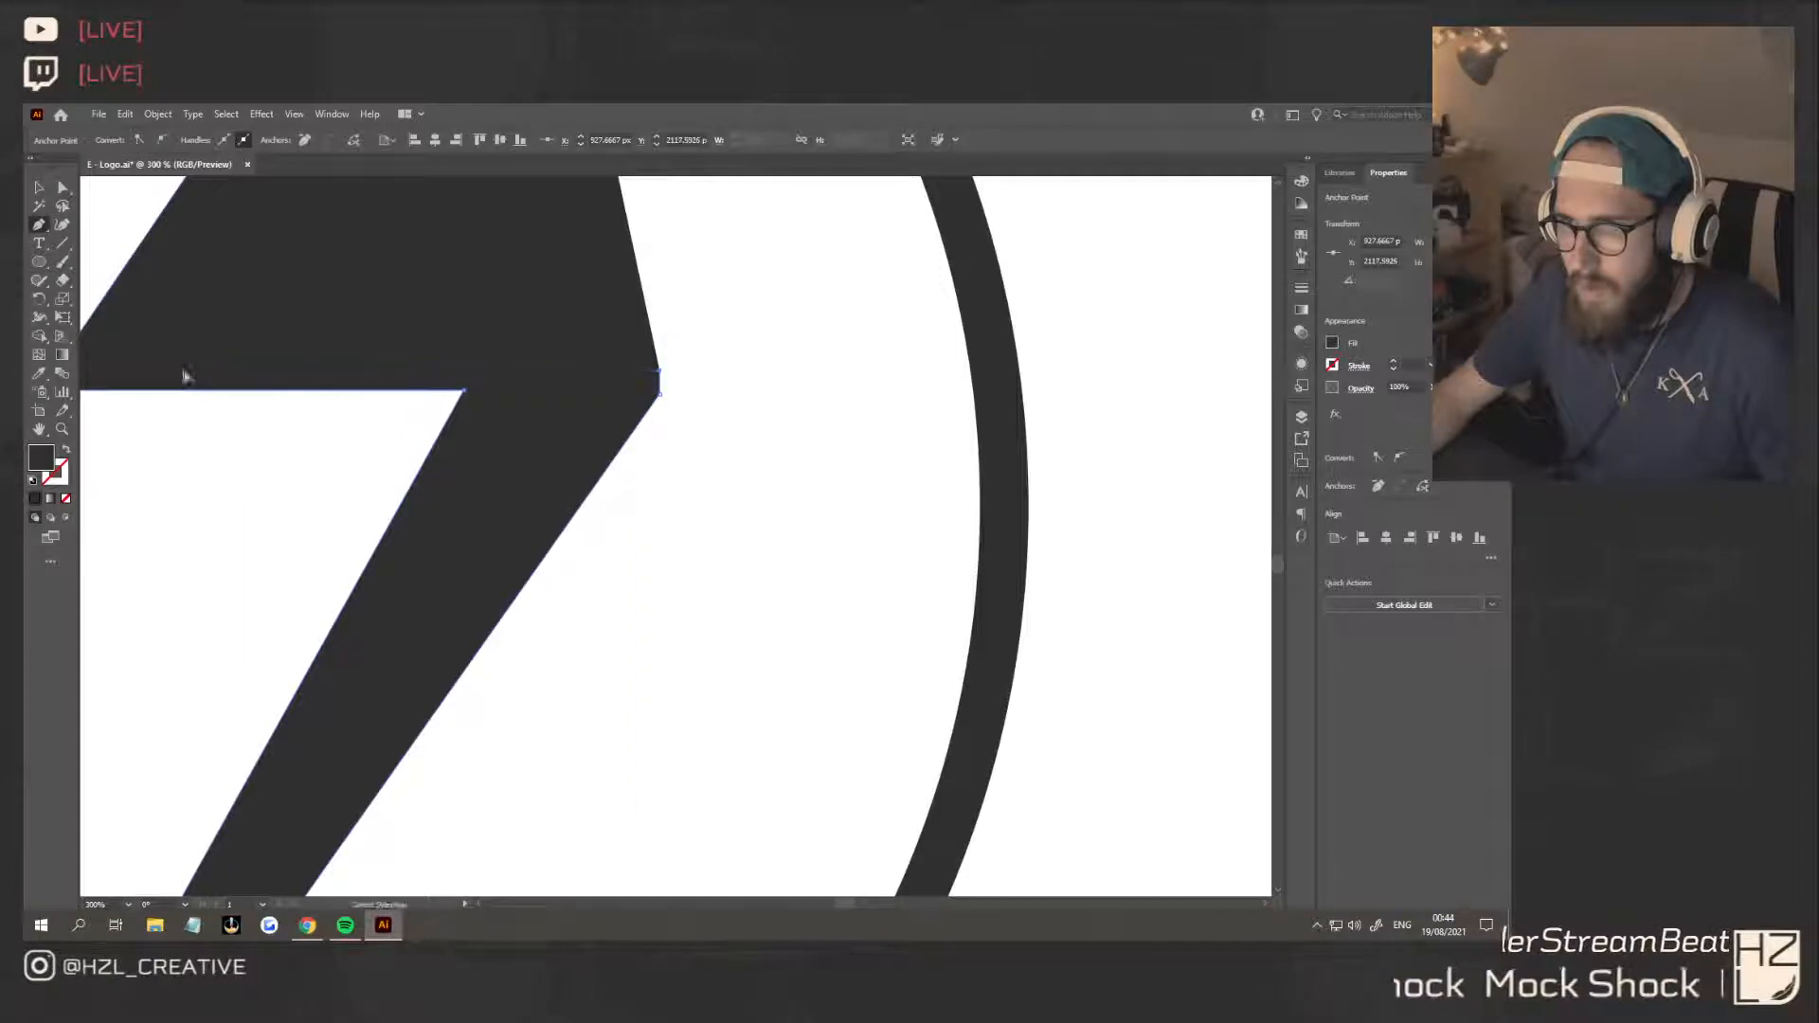
scroll(184, 370, "left", 7)
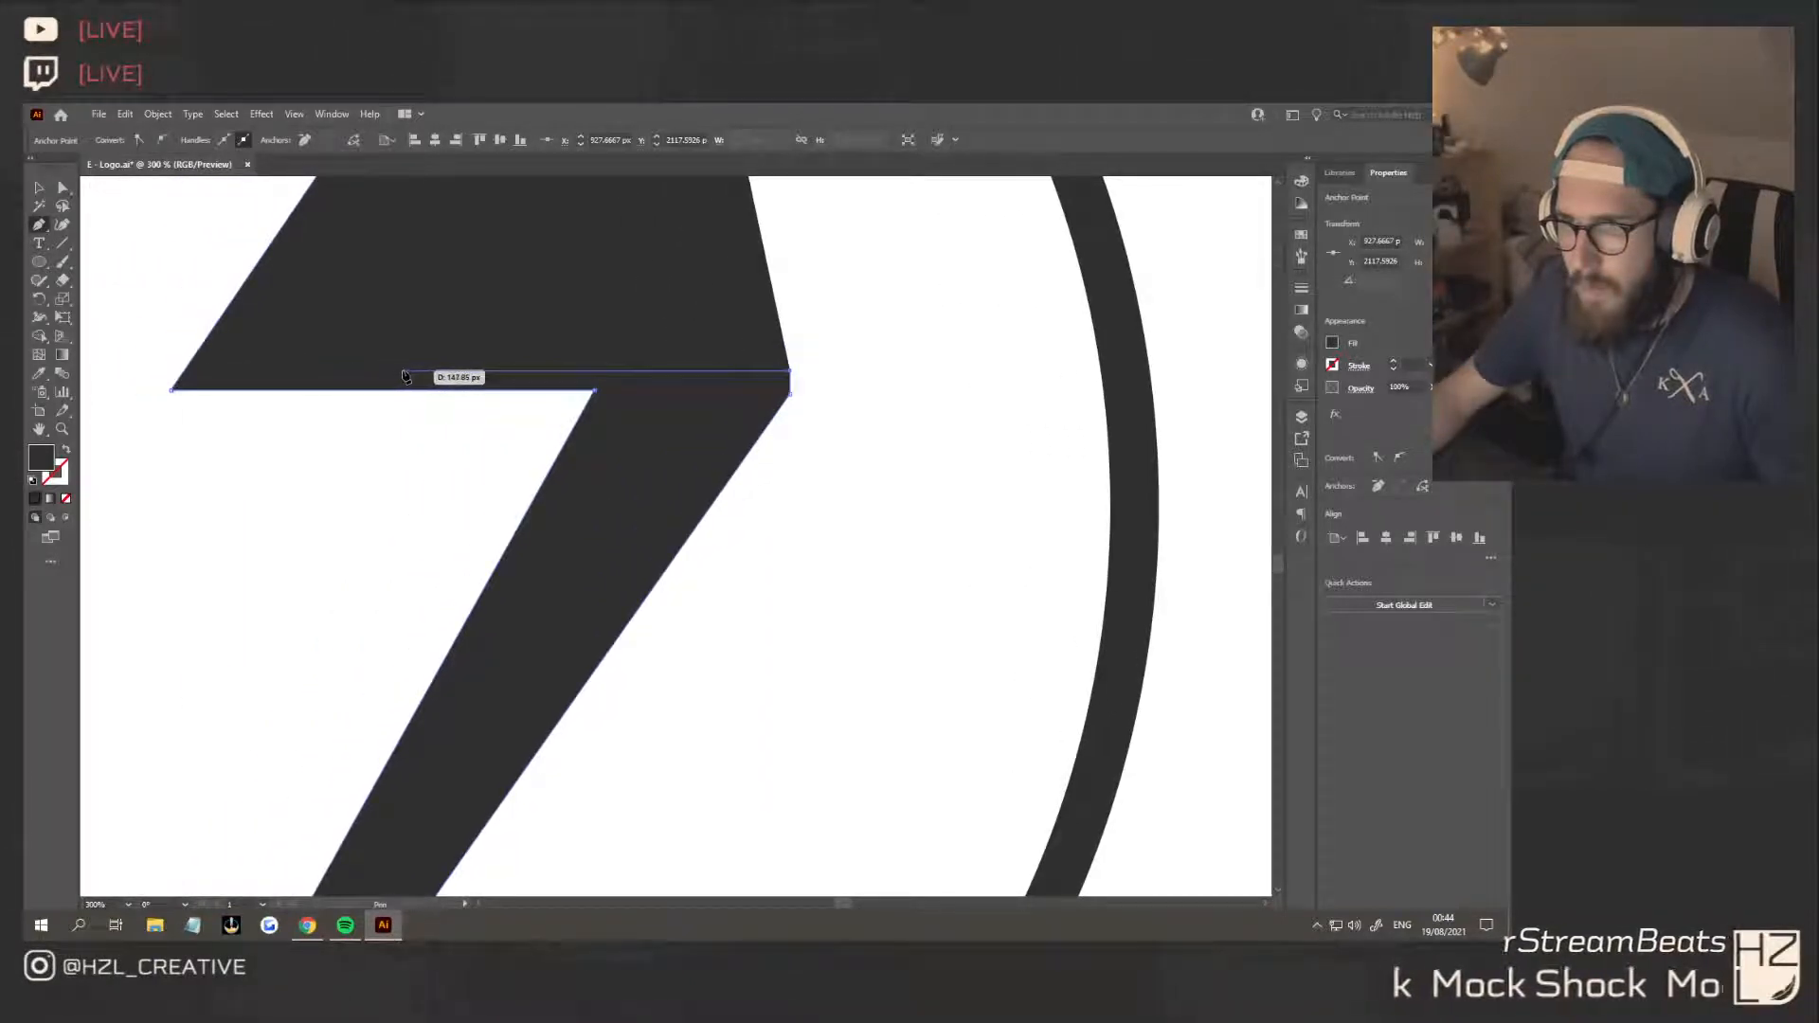
left_click(594, 389)
key("ctrl+z")
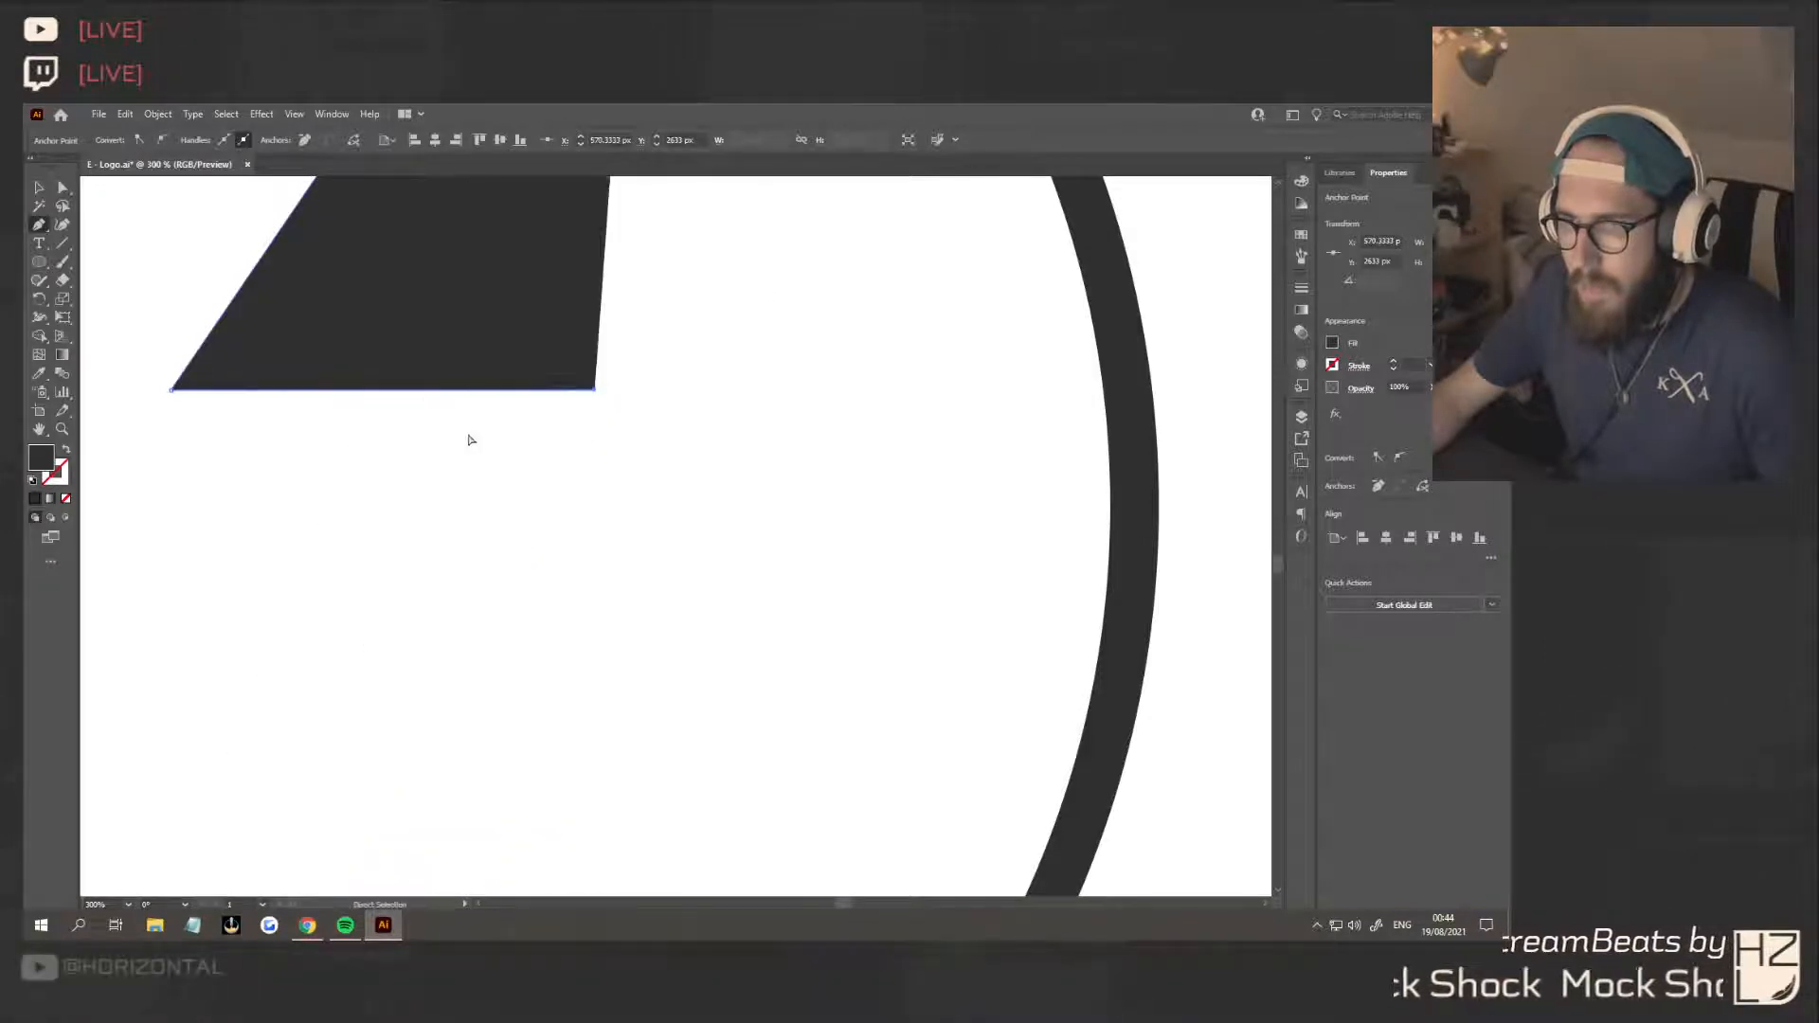
key("ctrl+z")
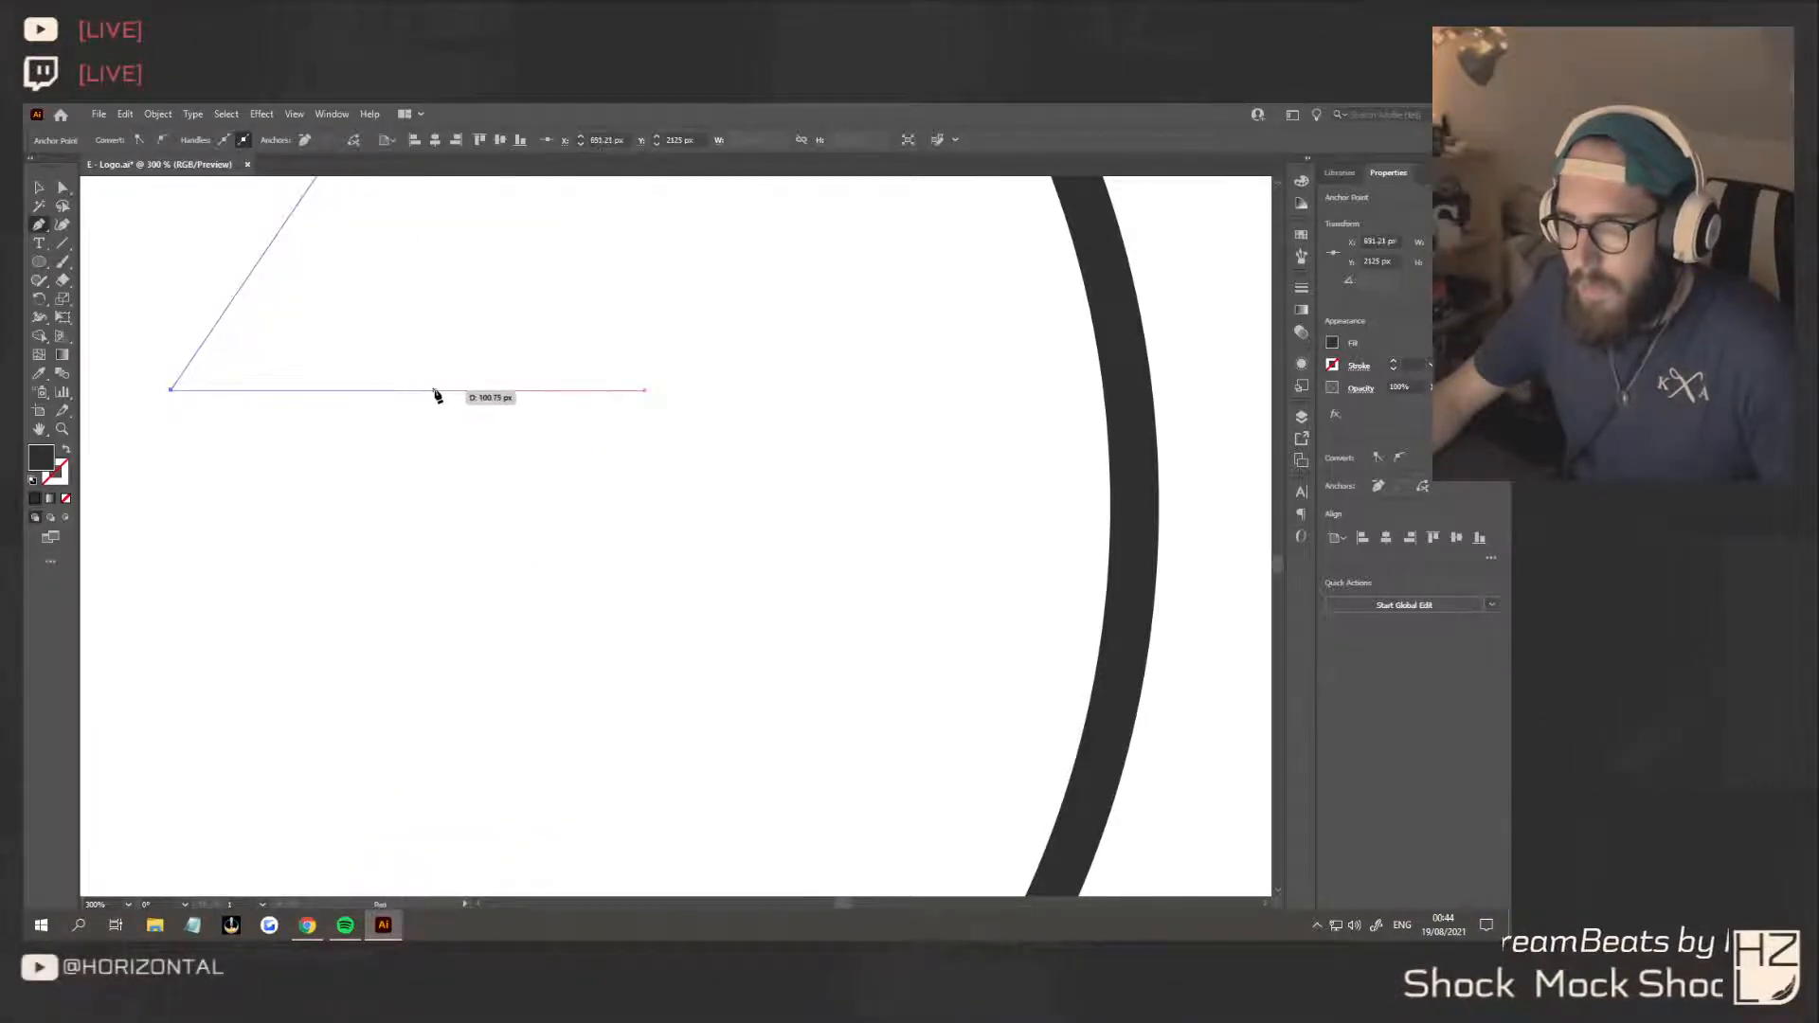
Complete the lightning bolt outline about 333 px wide and 783 px tall, with its tip below the circle, and deselect it
left_click(437, 390)
key("ctrl+0")
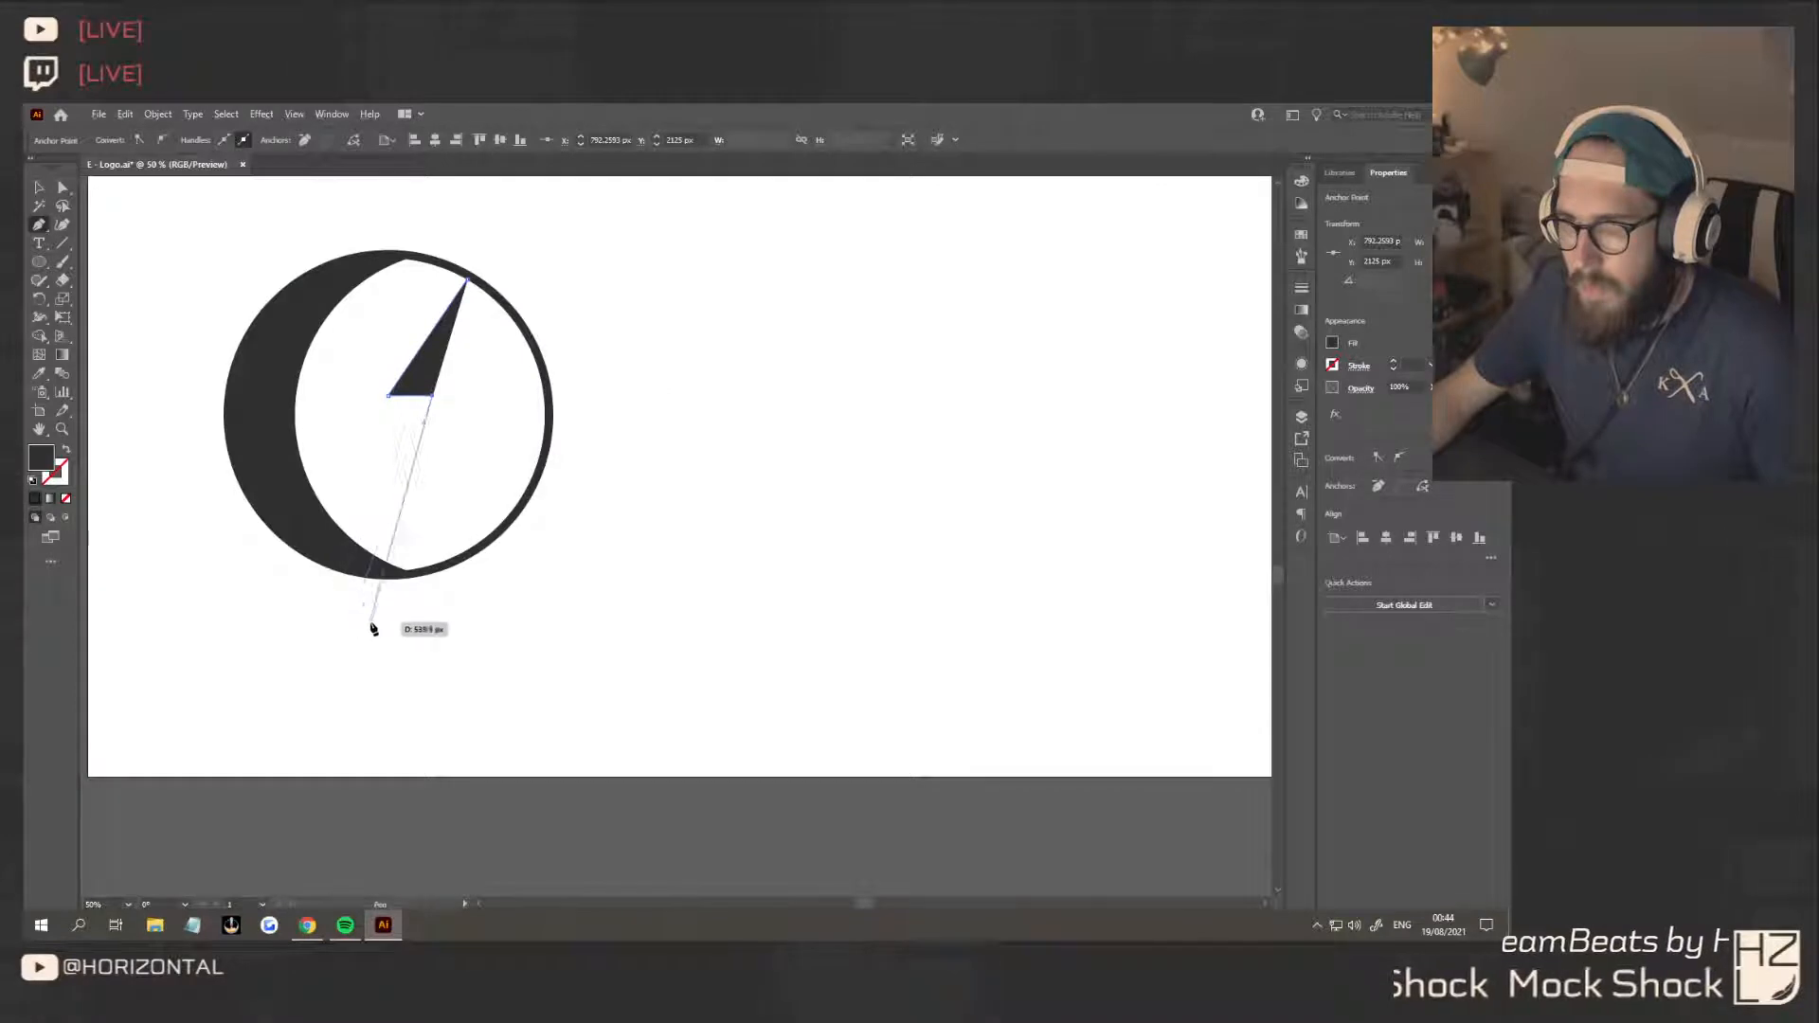
left_click(330, 614)
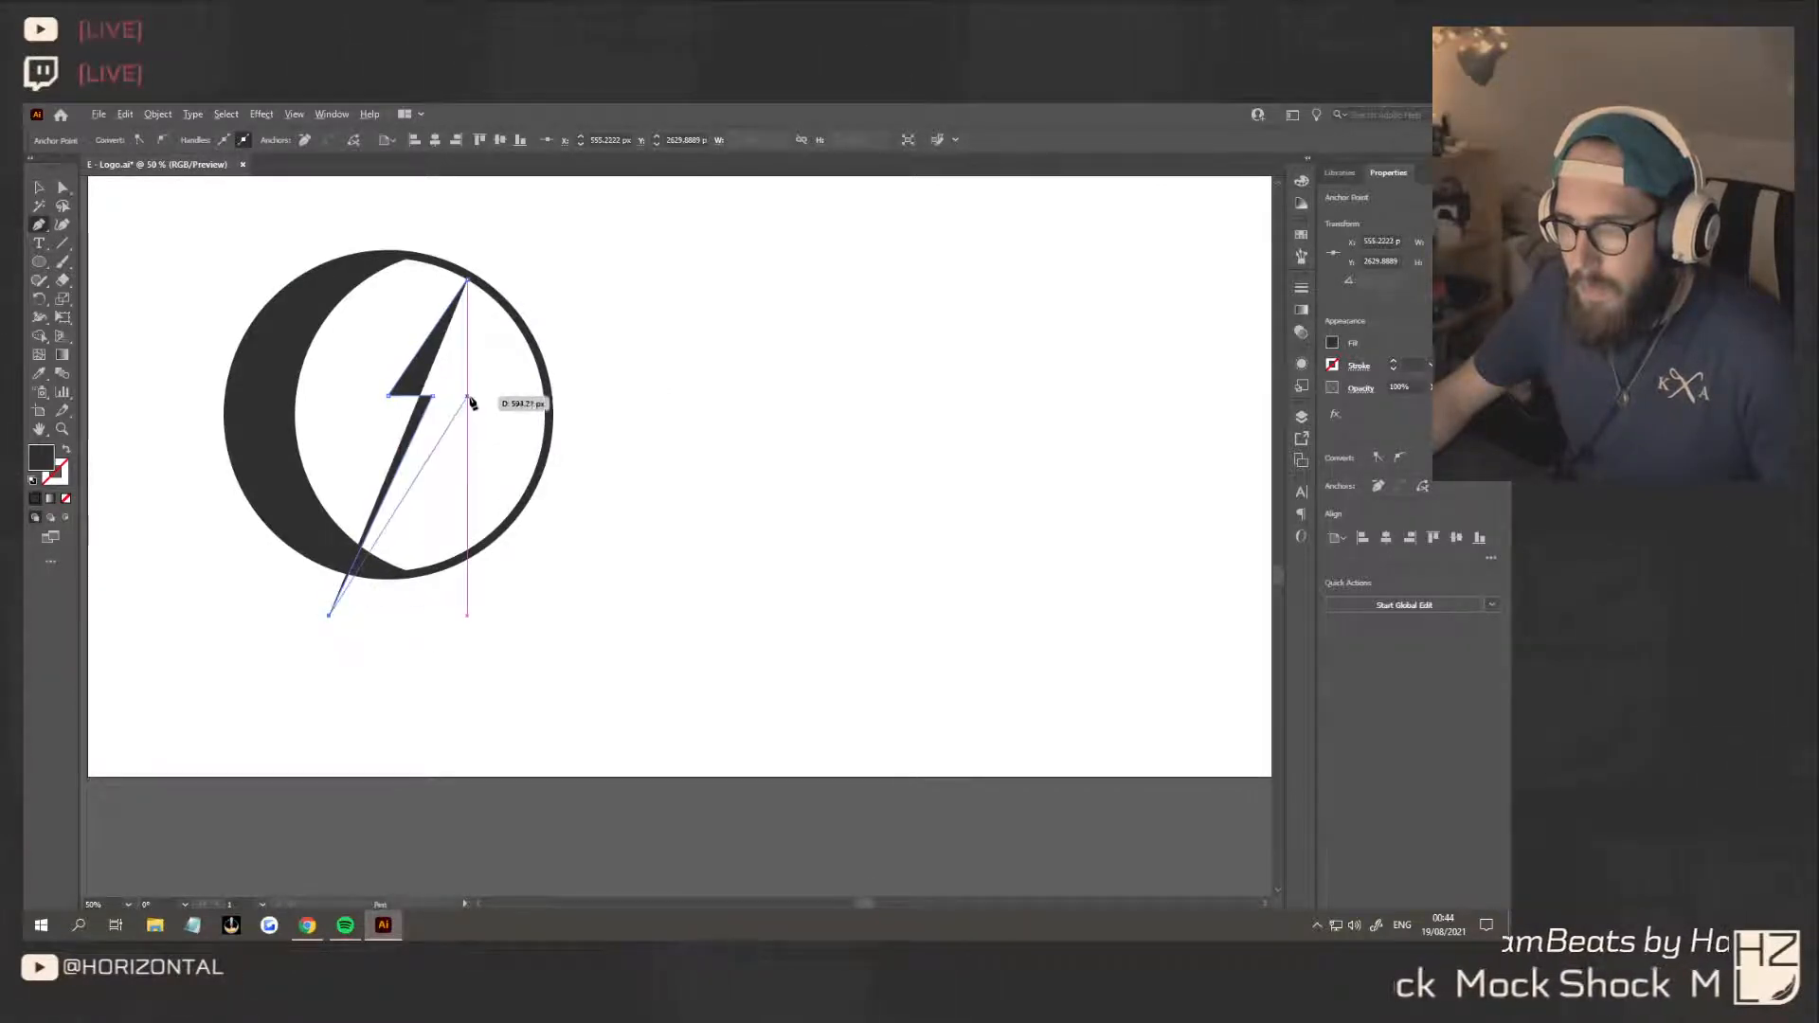
scroll(469, 397, "up", 4)
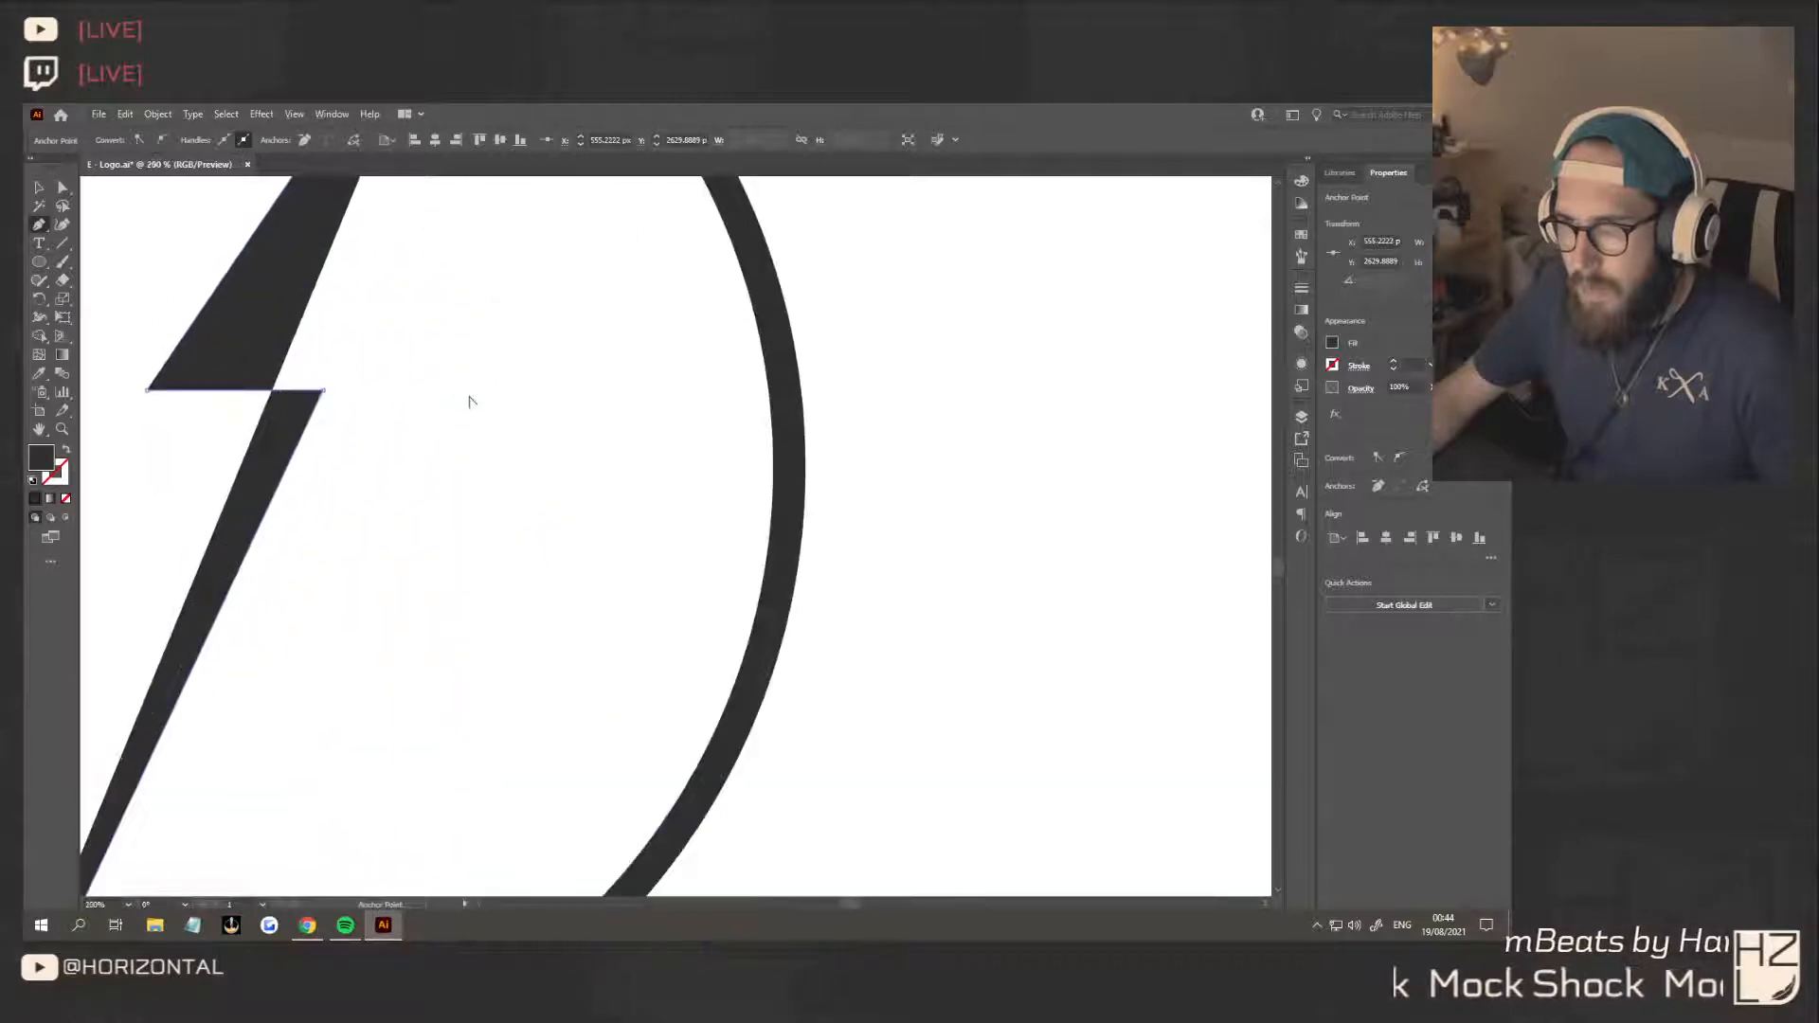
left_click(463, 390)
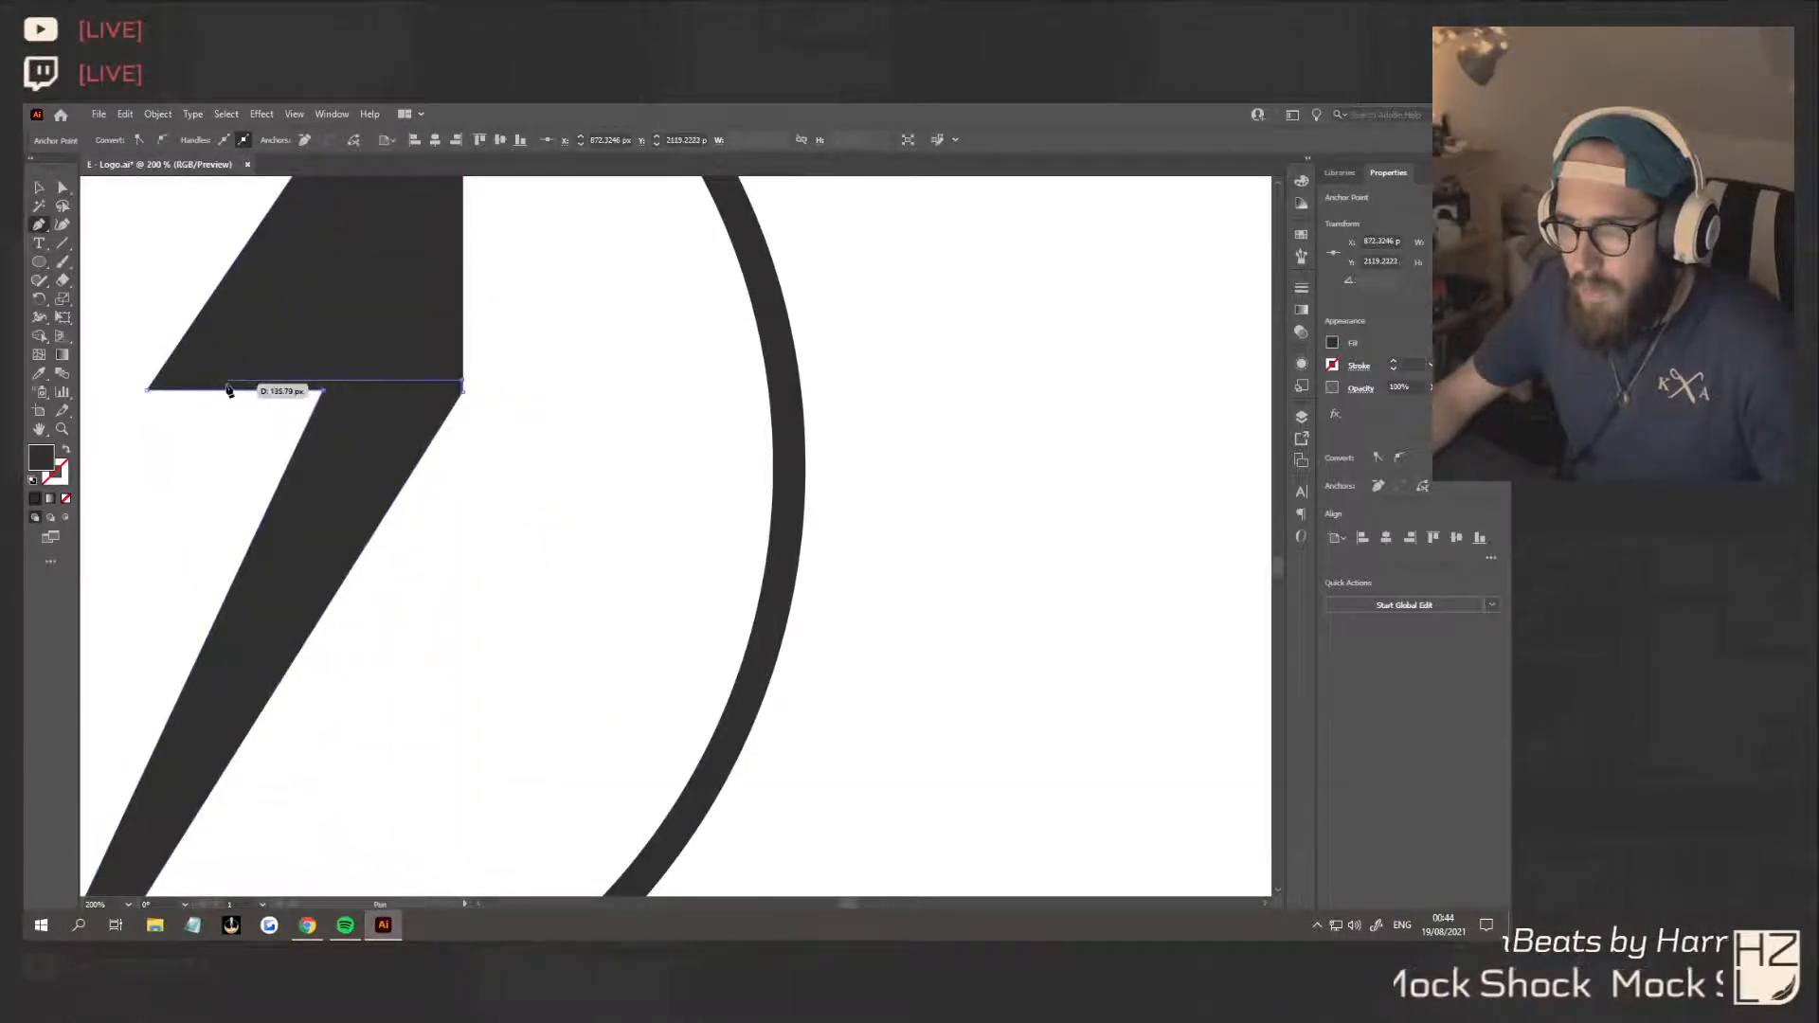
left_click(324, 384)
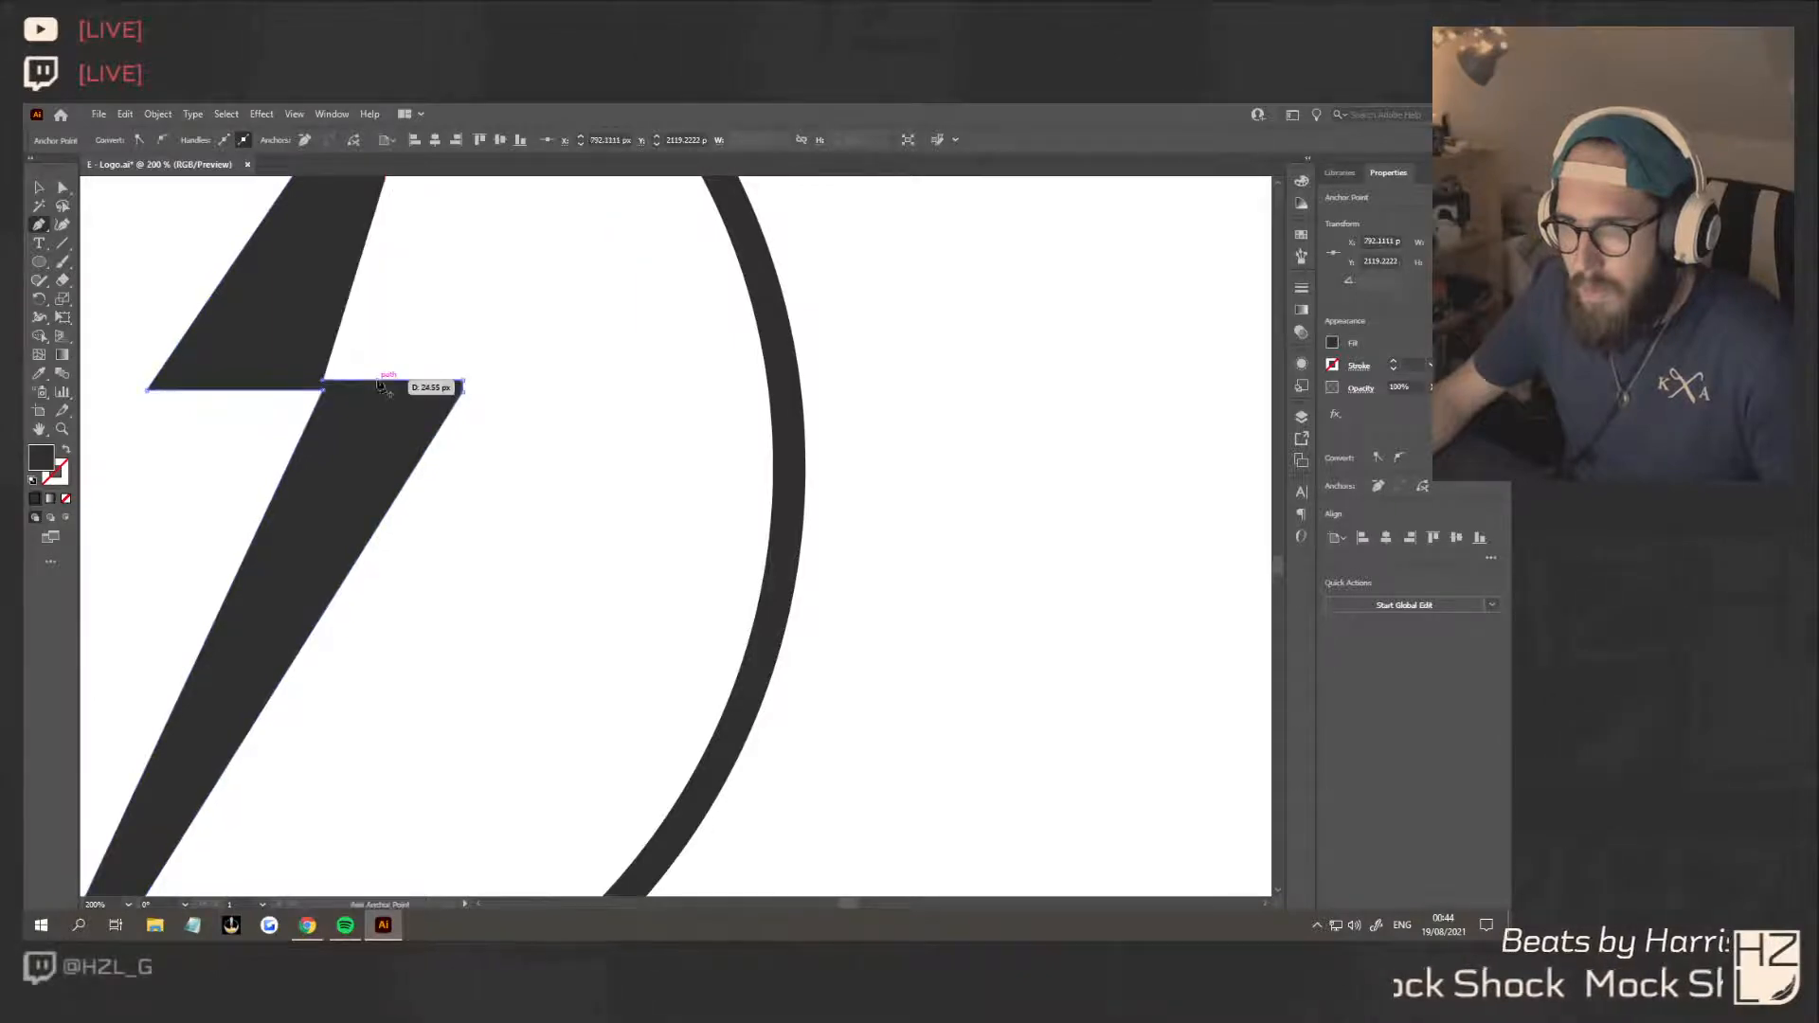
scroll(396, 386, "down", 2)
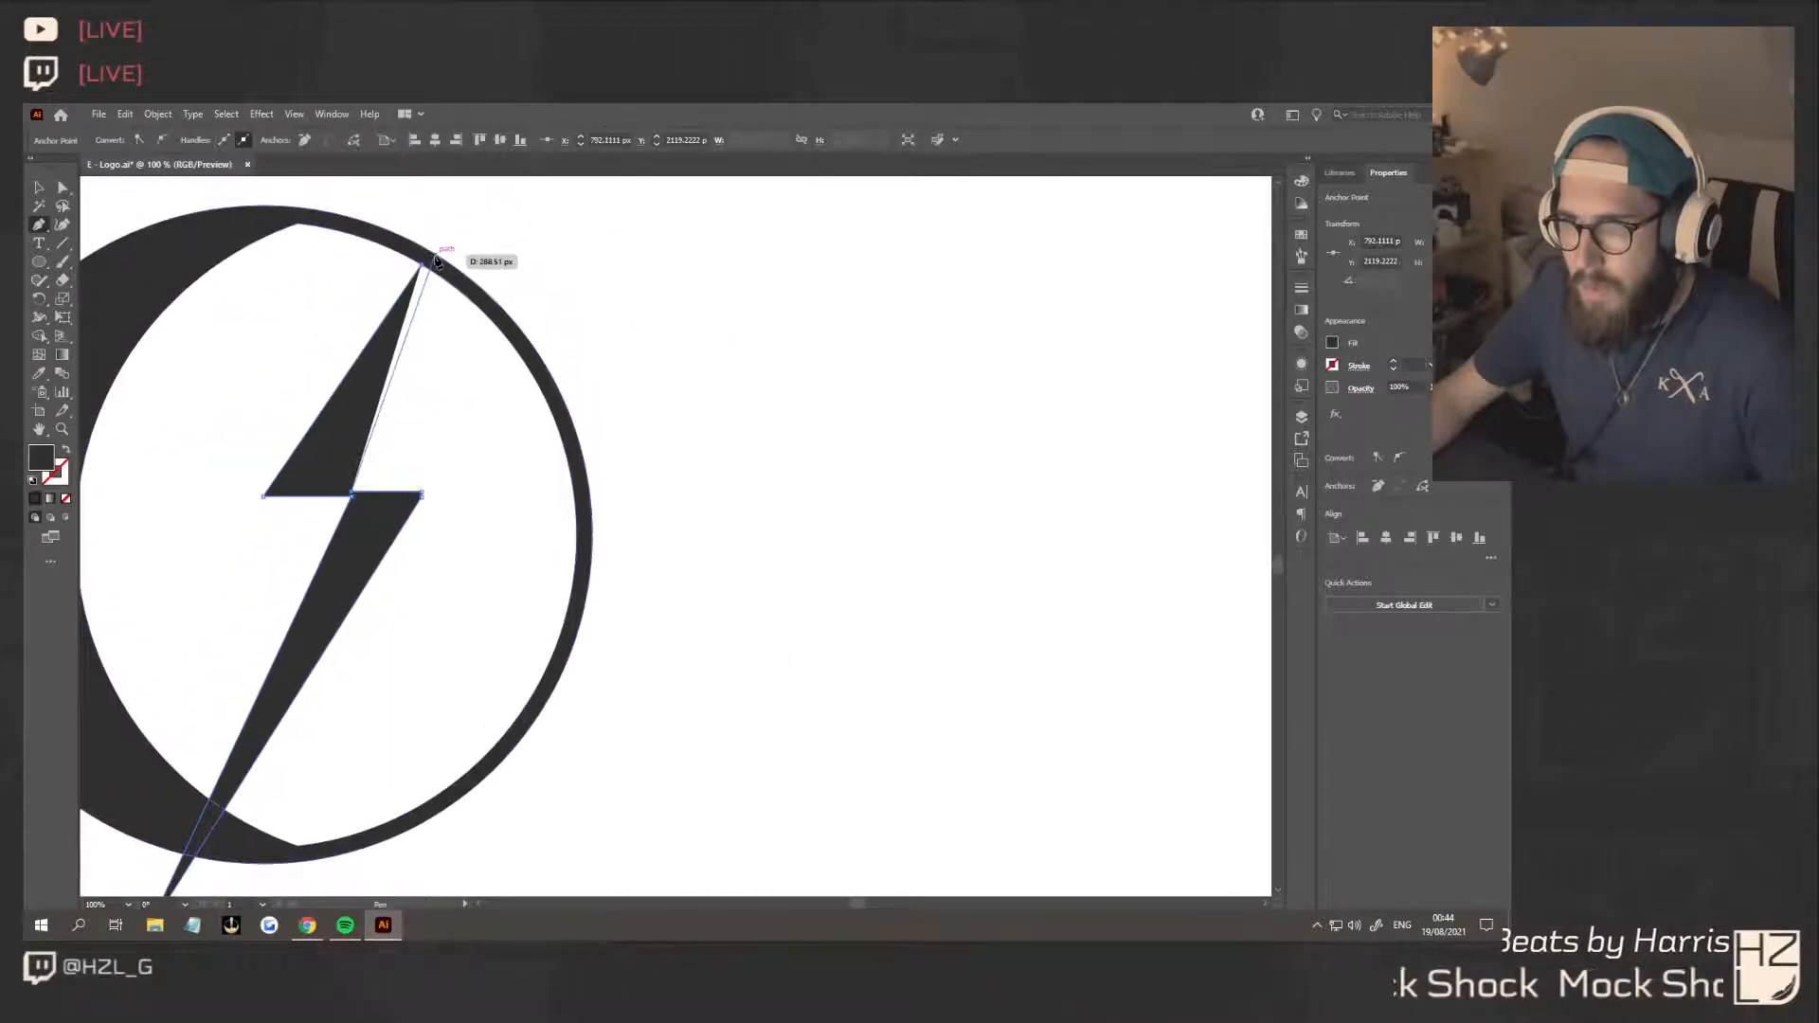
left_click(425, 266)
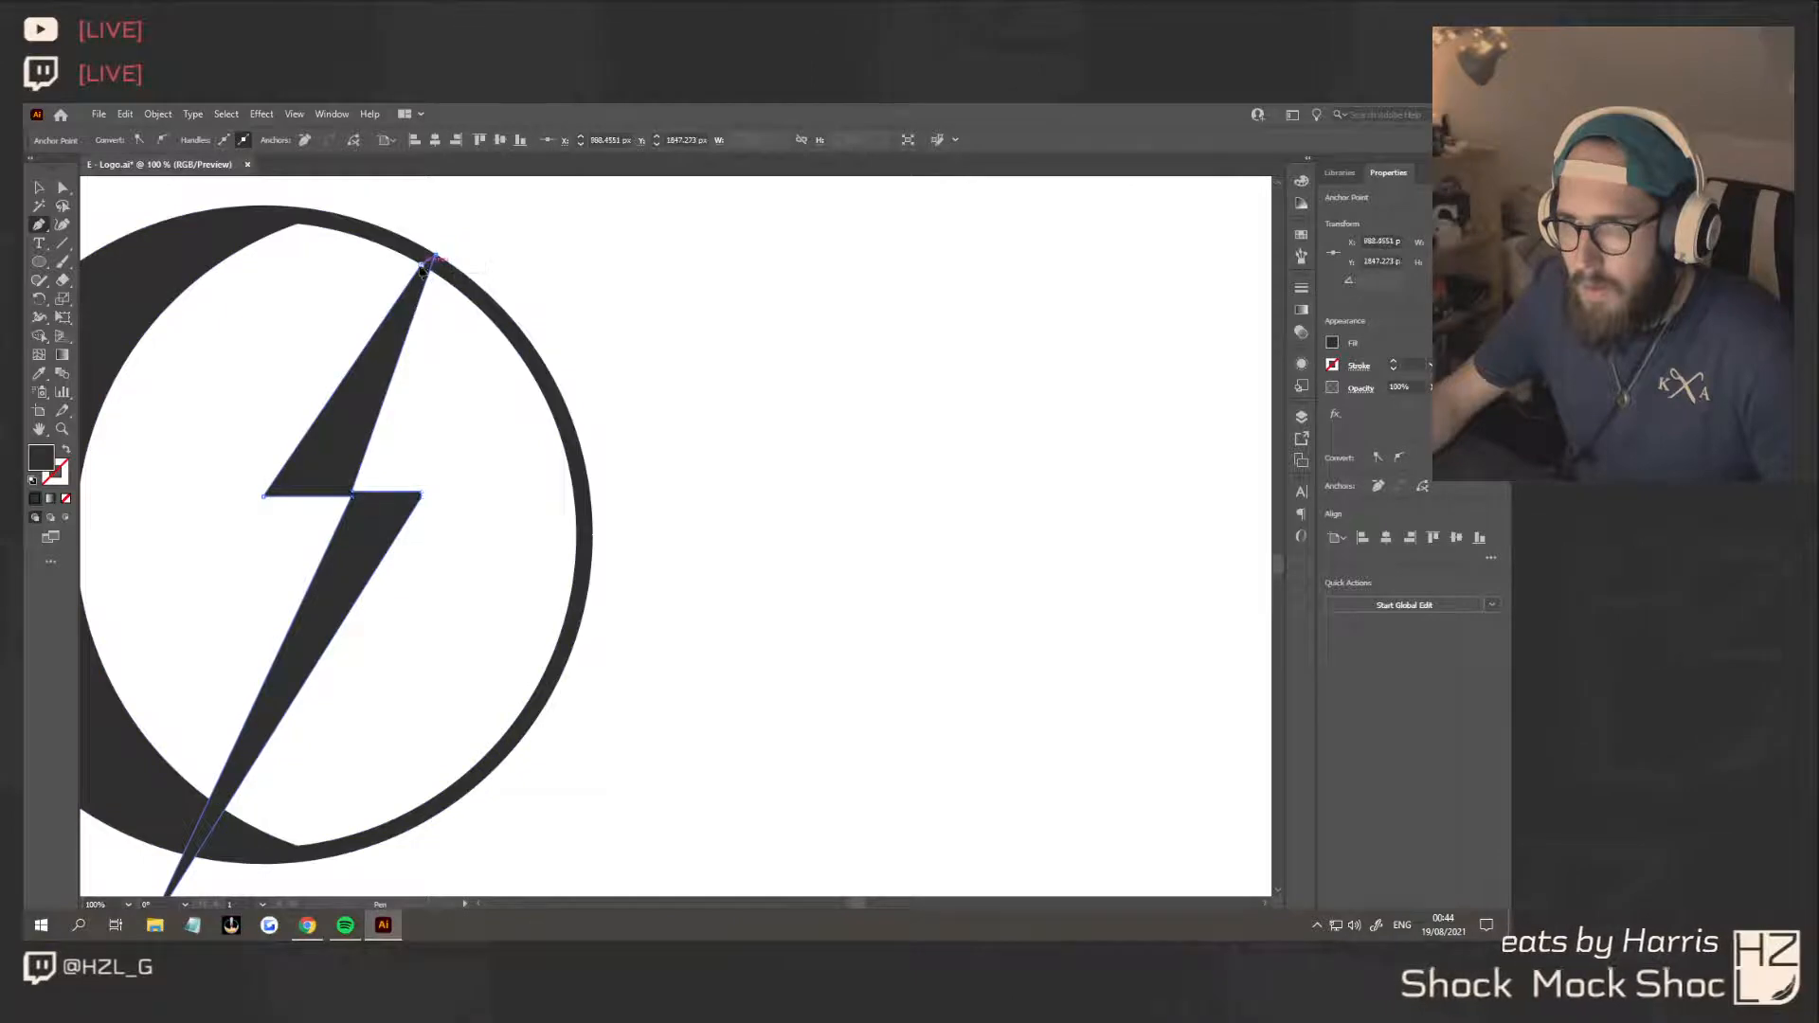
left_click(40, 187)
left_click(487, 465)
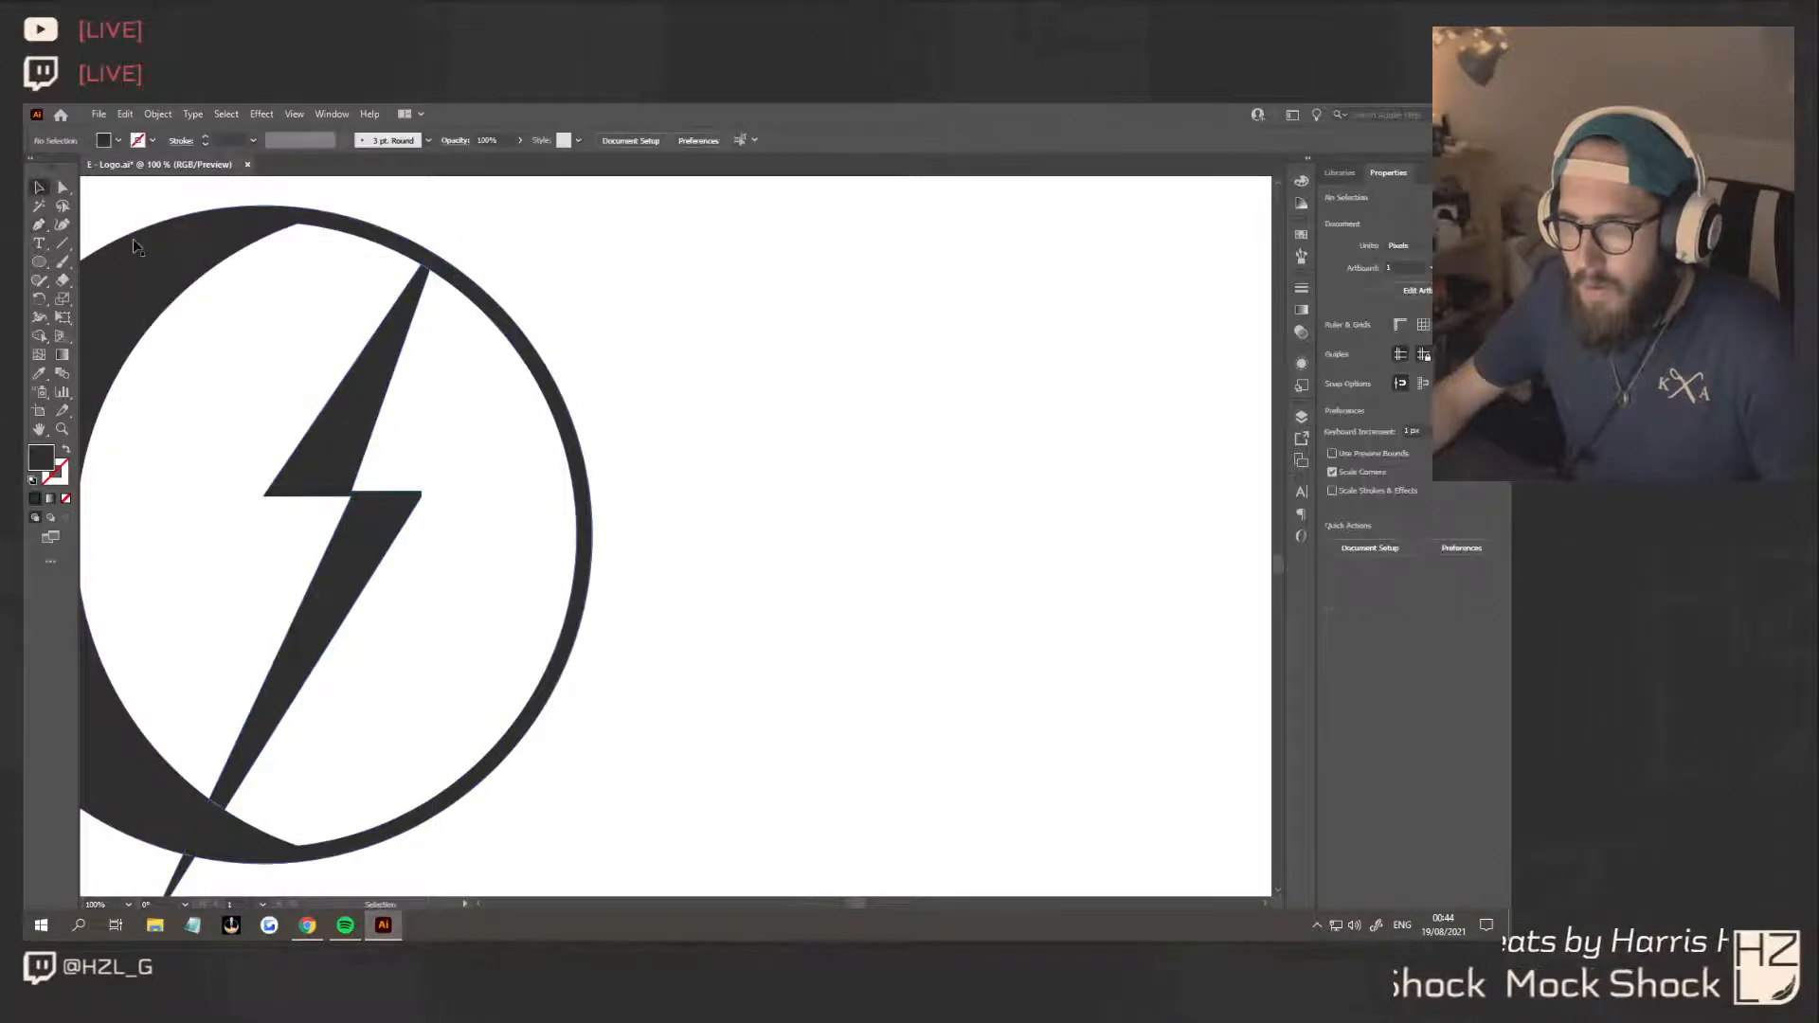
Realign the anchor at the bolt's centre notch with its slanted edges and delete the lower anchor of its blunt outer corner
key("a")
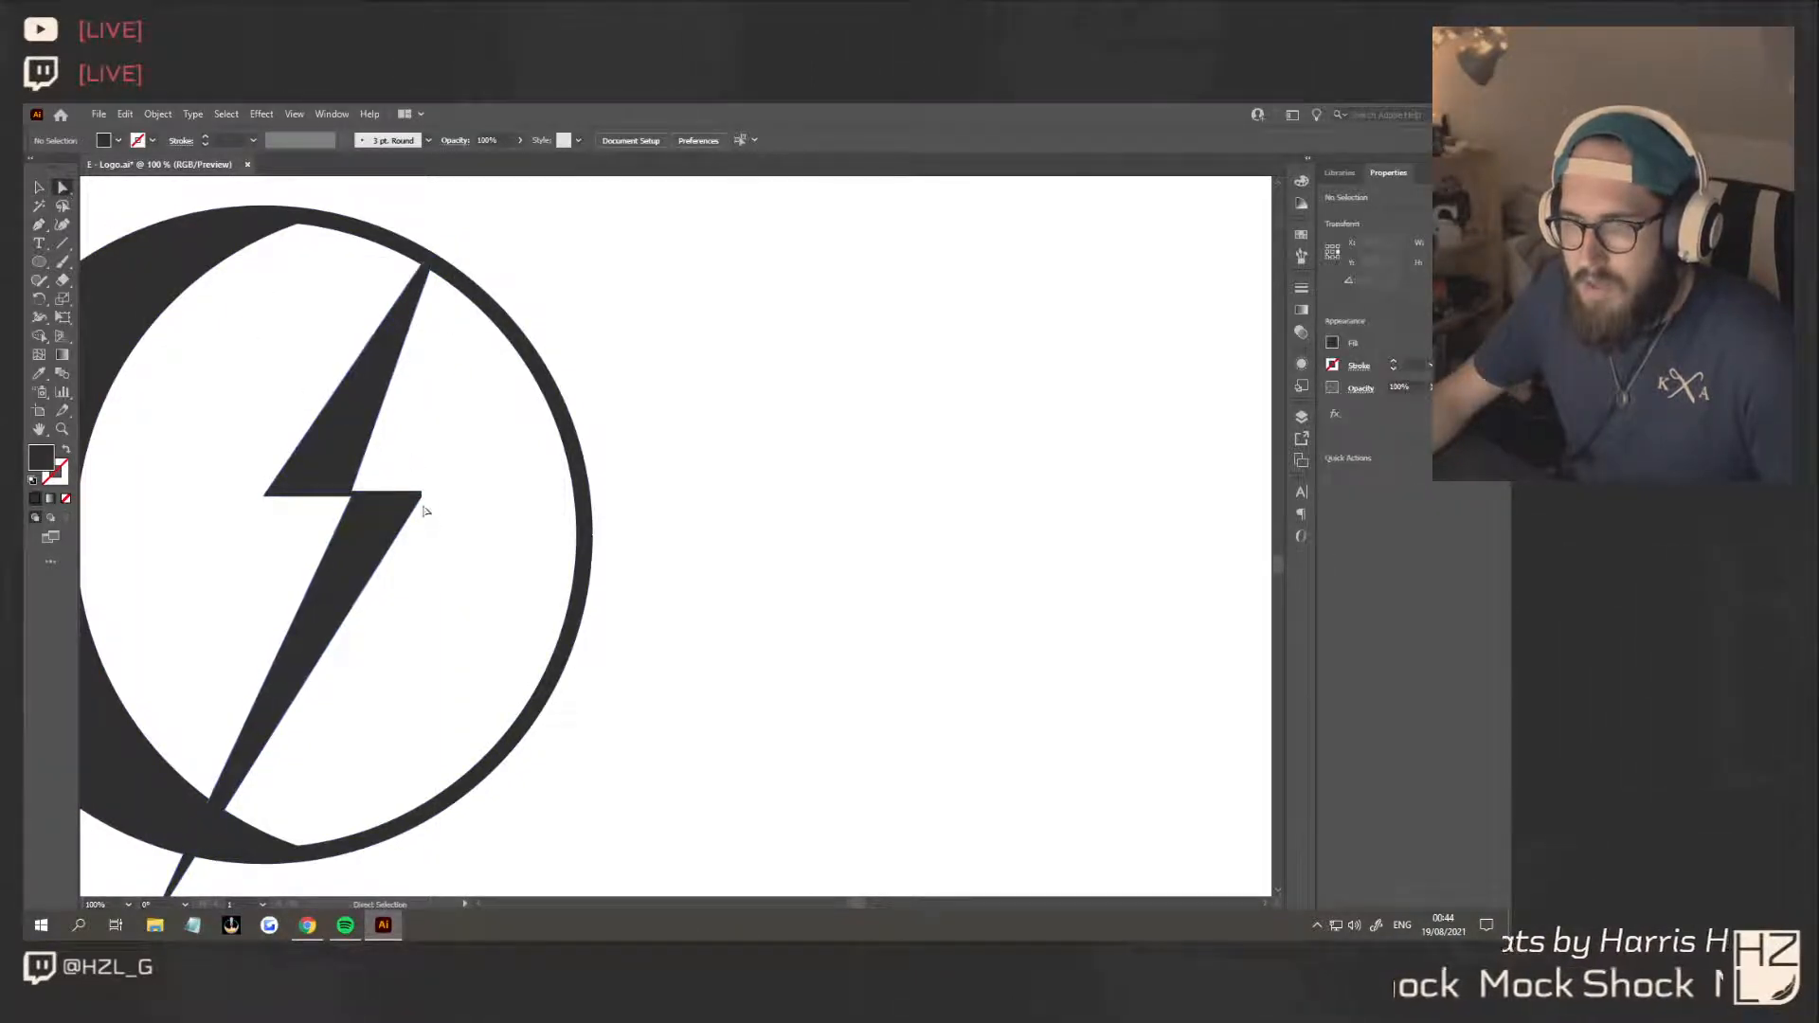
scroll(424, 511, "up", 4)
left_click(478, 493)
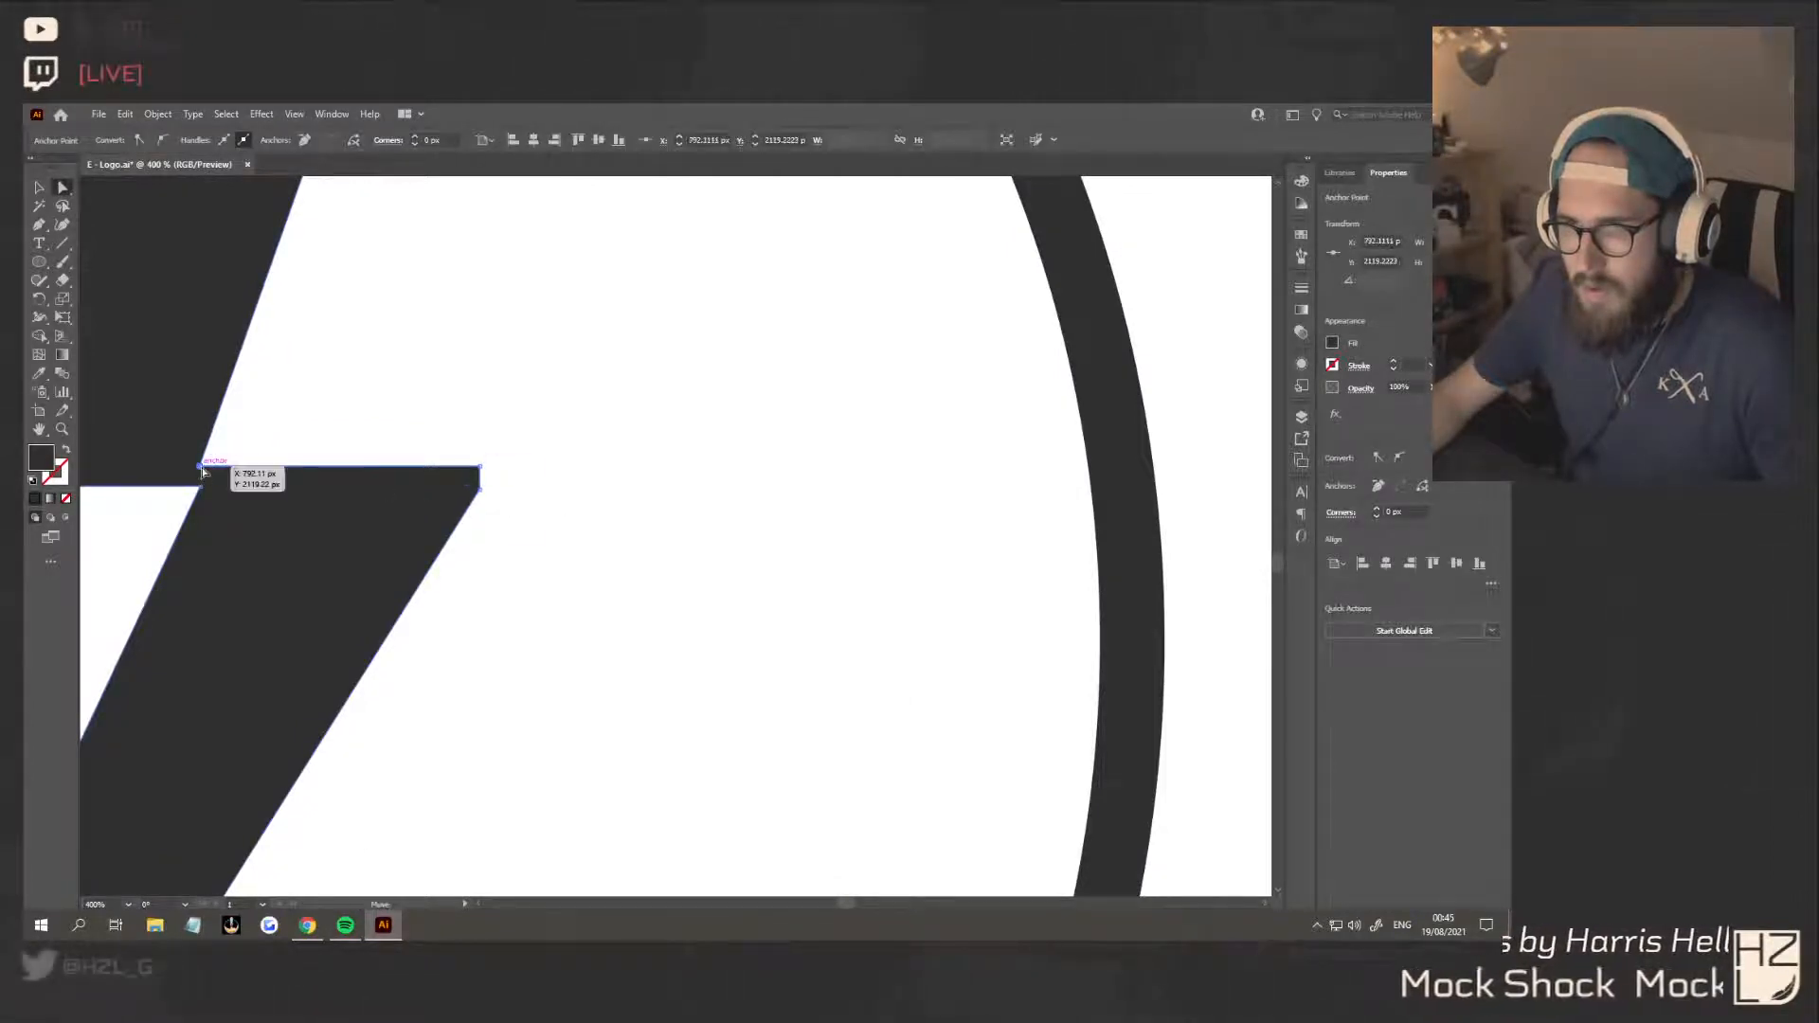
left_click_drag(202, 471, 195, 488)
left_click(480, 490)
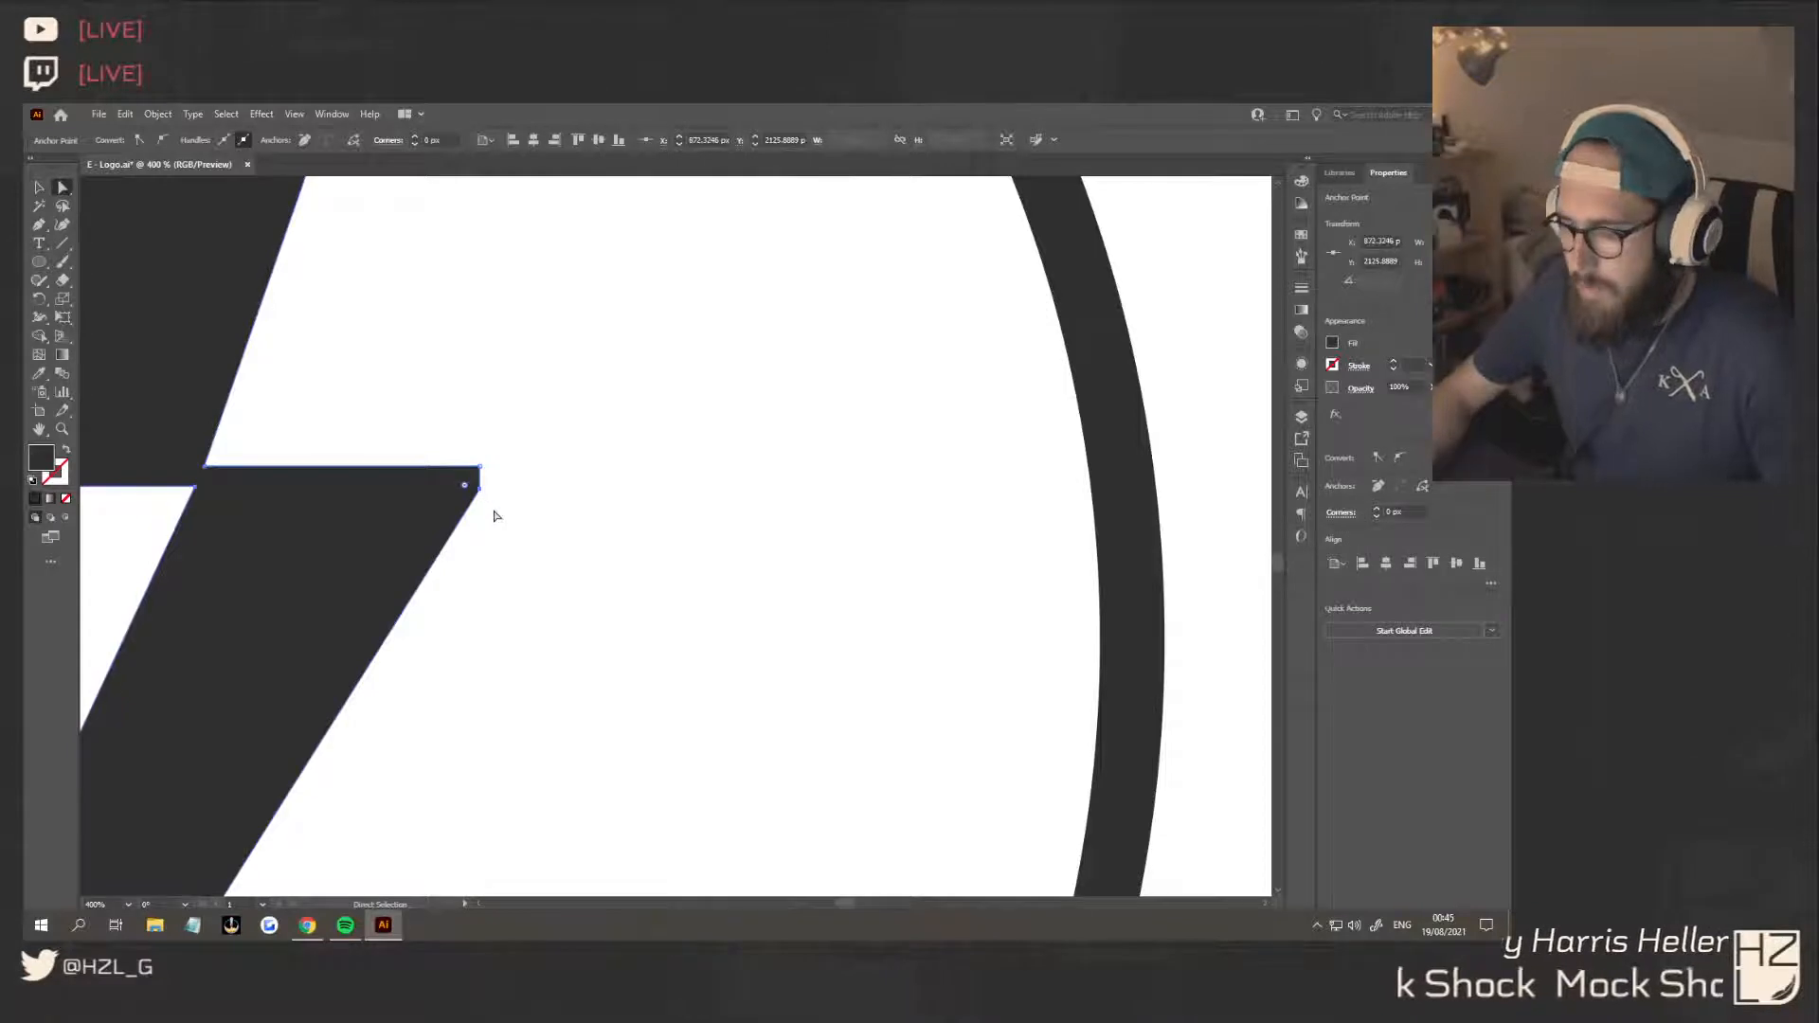
key("Delete")
Close the bolt's open outline from the sharp outer corner to the bottom tip with the Pen tool and deselect it
scroll(491, 513, "down", 1)
scroll(491, 517, "down", 6)
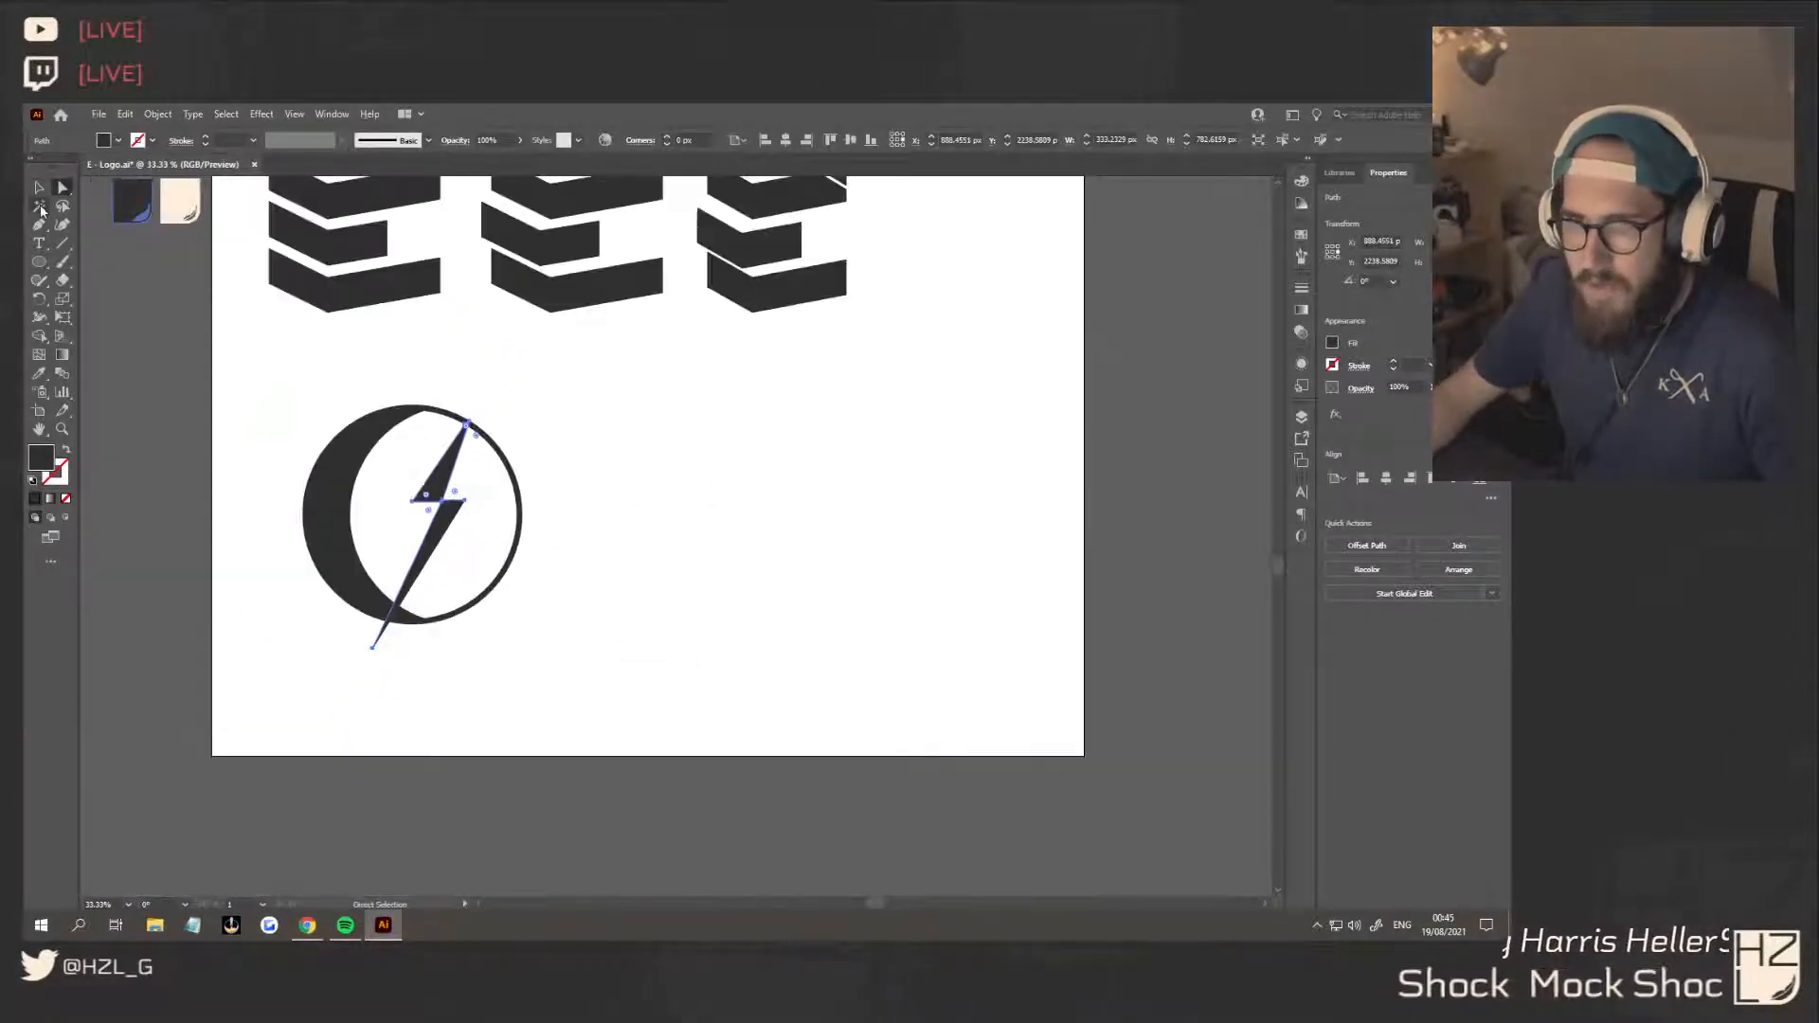
left_click(39, 225)
left_click(464, 499)
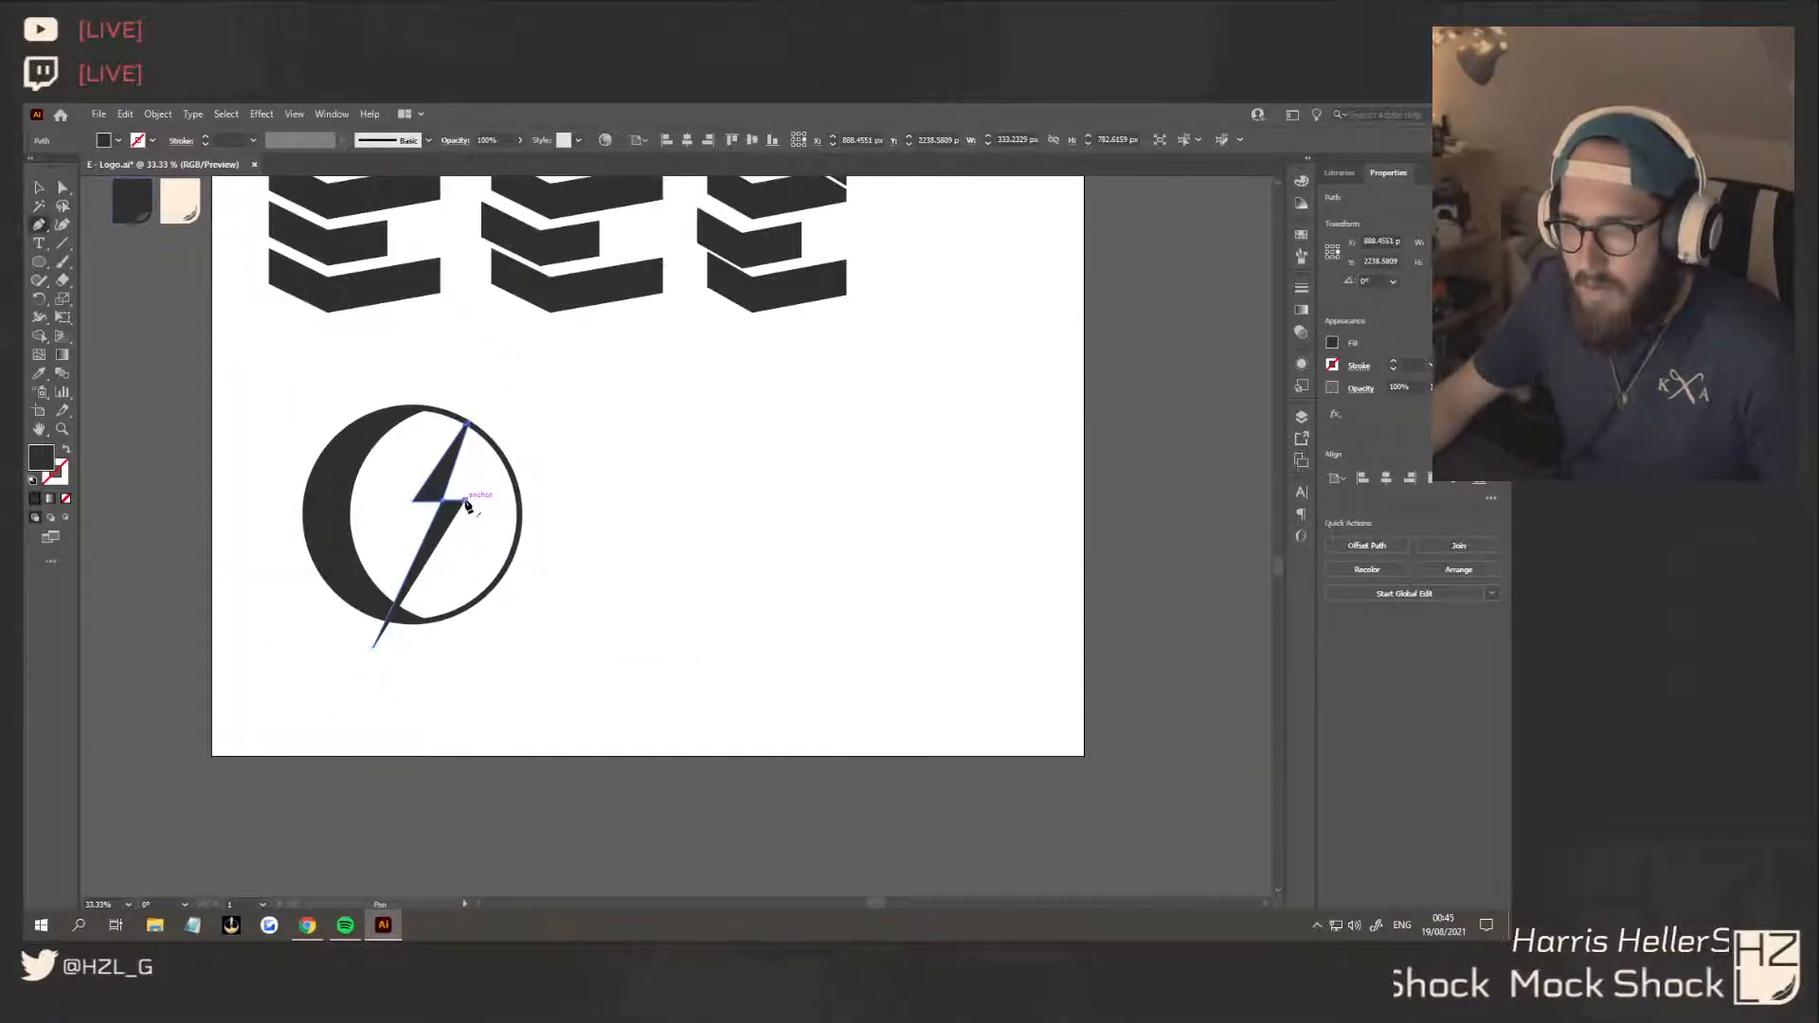
left_click(372, 650)
key("v")
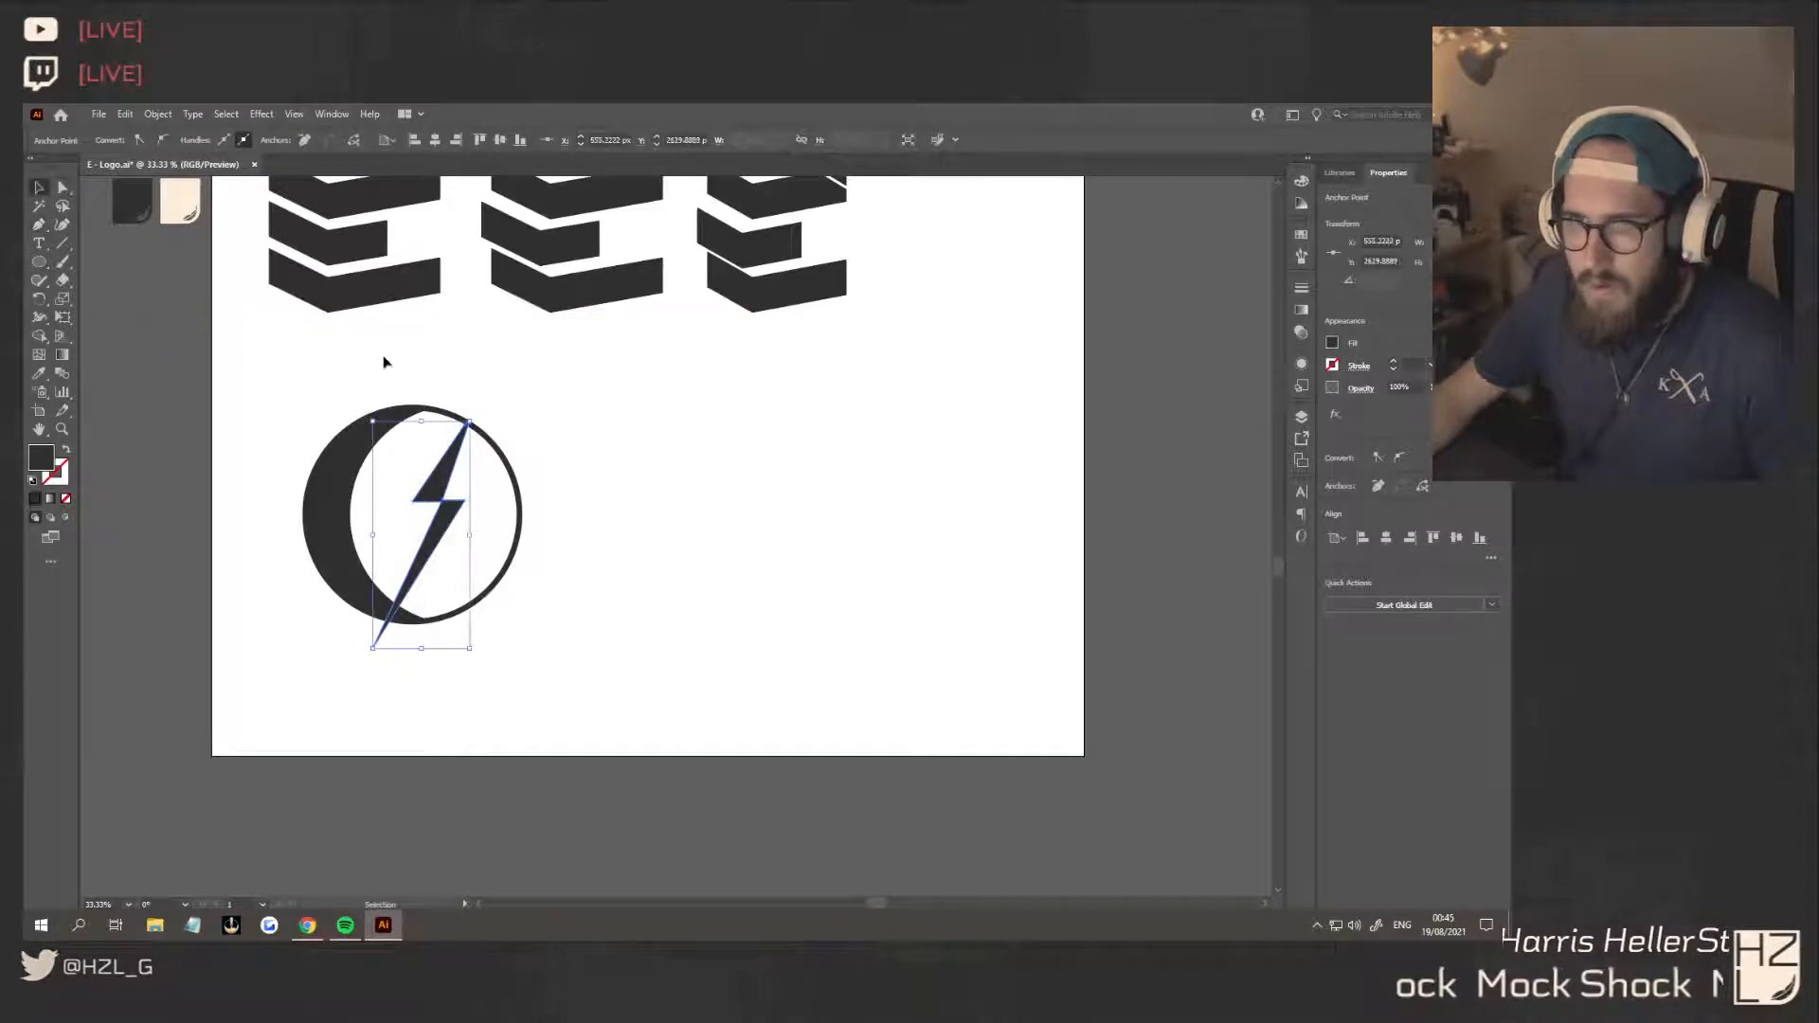
left_click(555, 590)
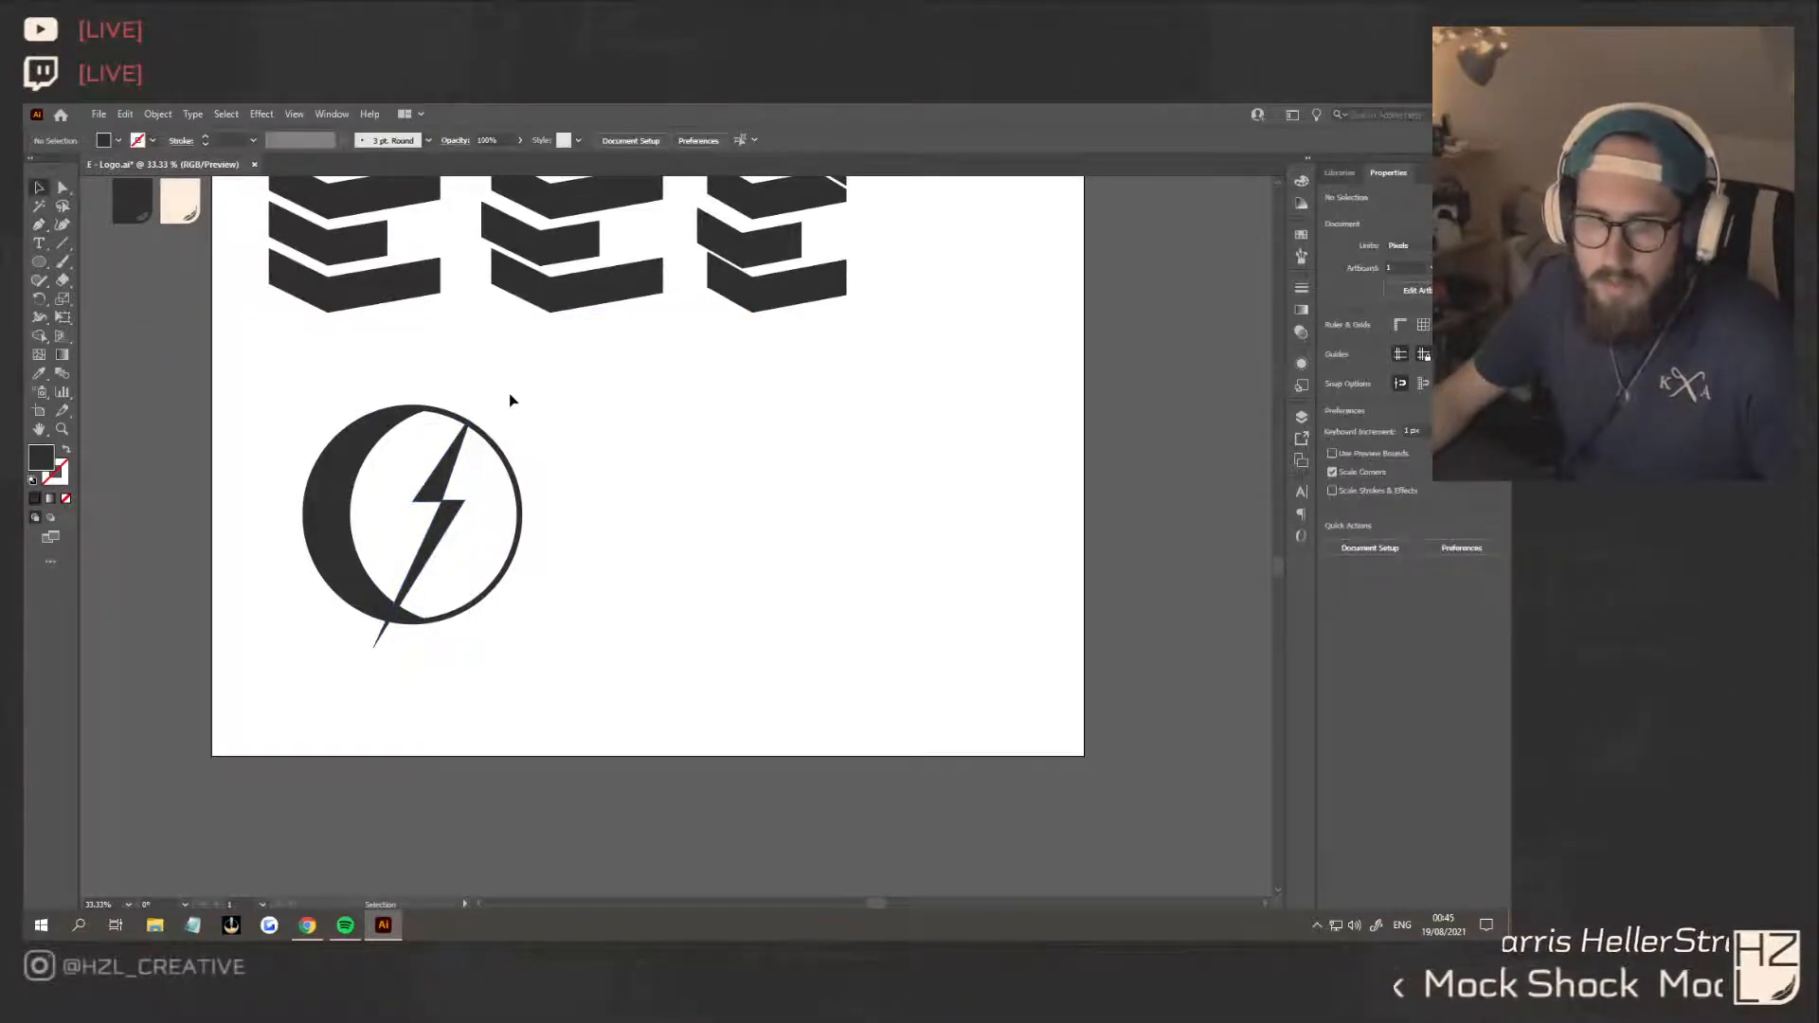
Offset the lightning bolt's path outward by 10 px with miter joins and a miter limit of 4
scroll(479, 420, "up", 3)
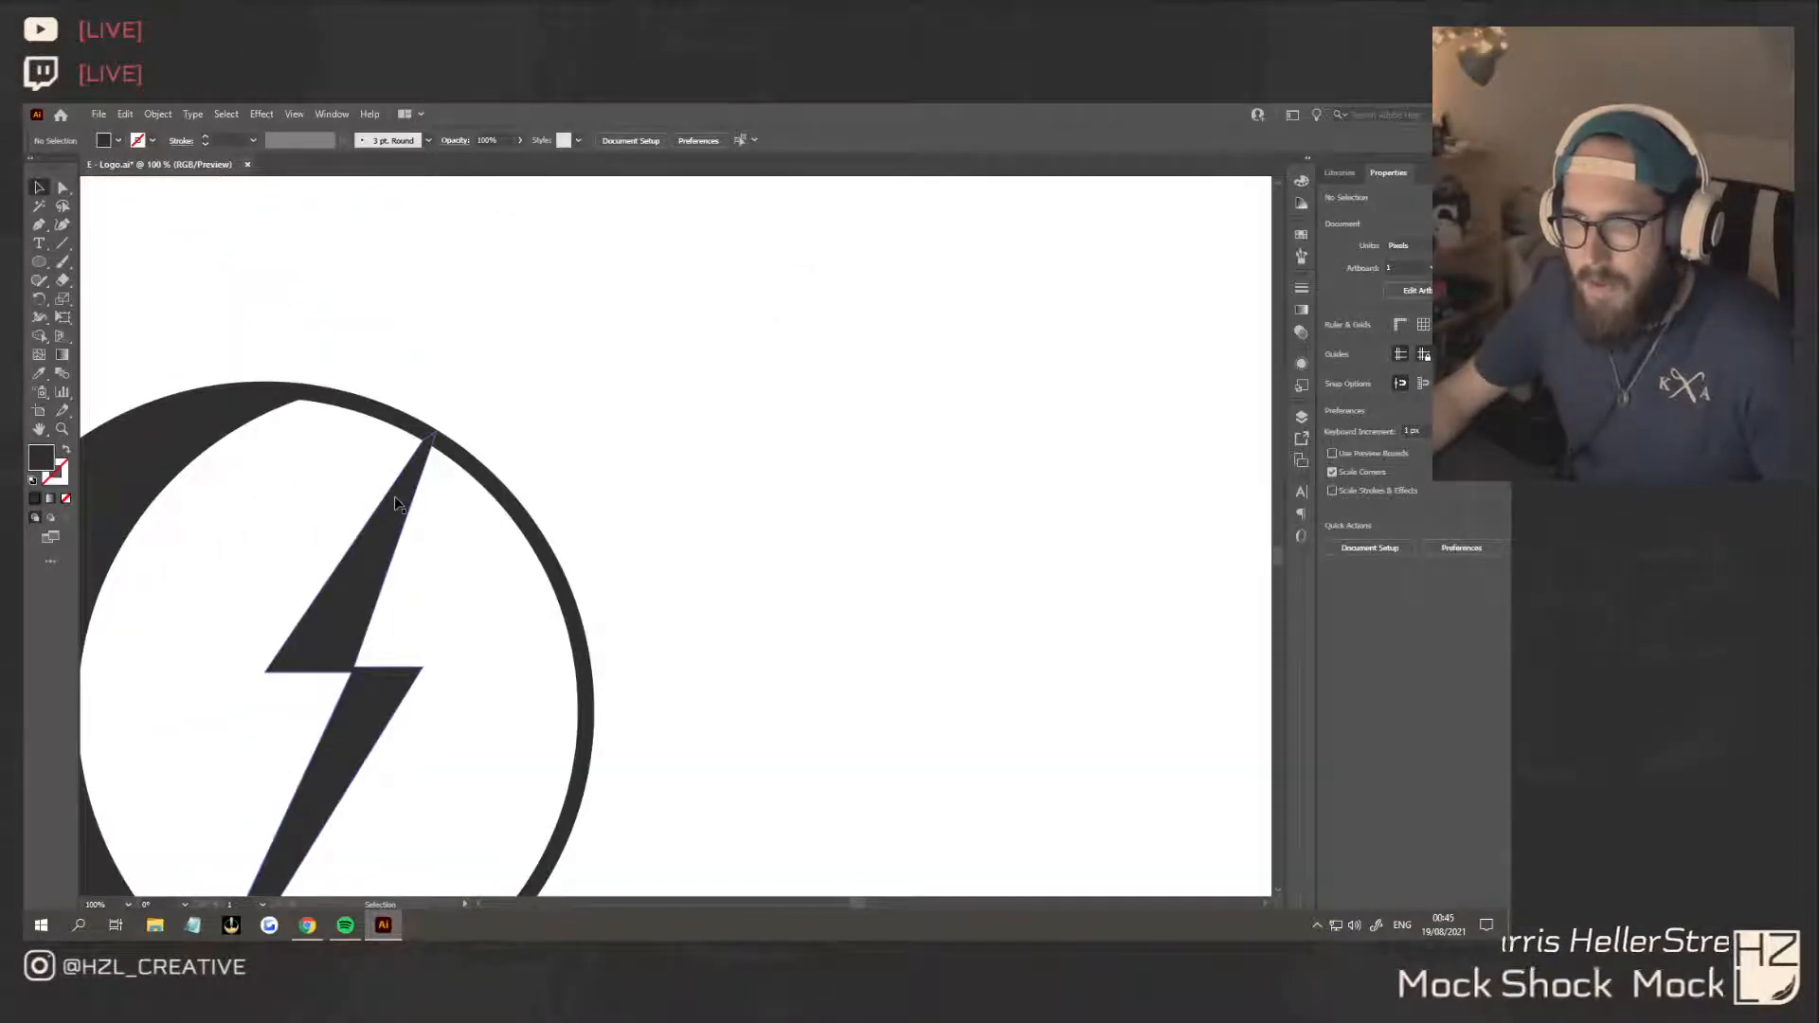
left_click(464, 465)
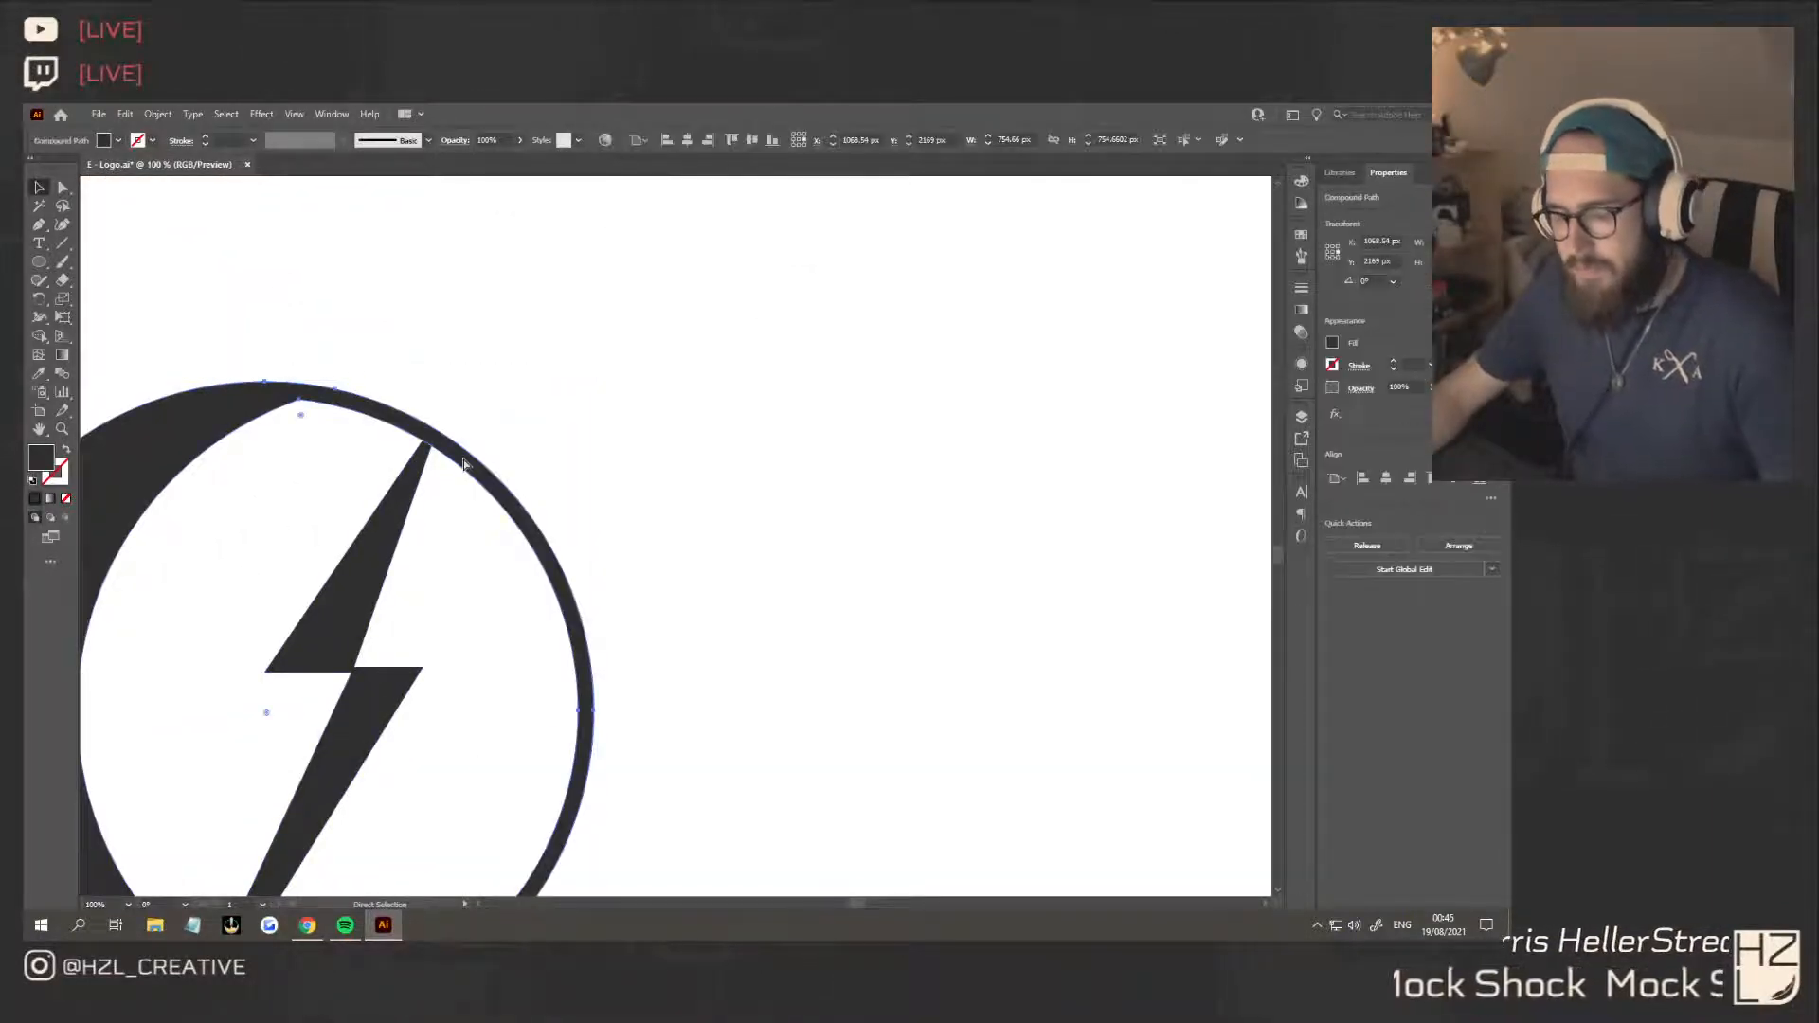
key("v")
left_click(403, 511)
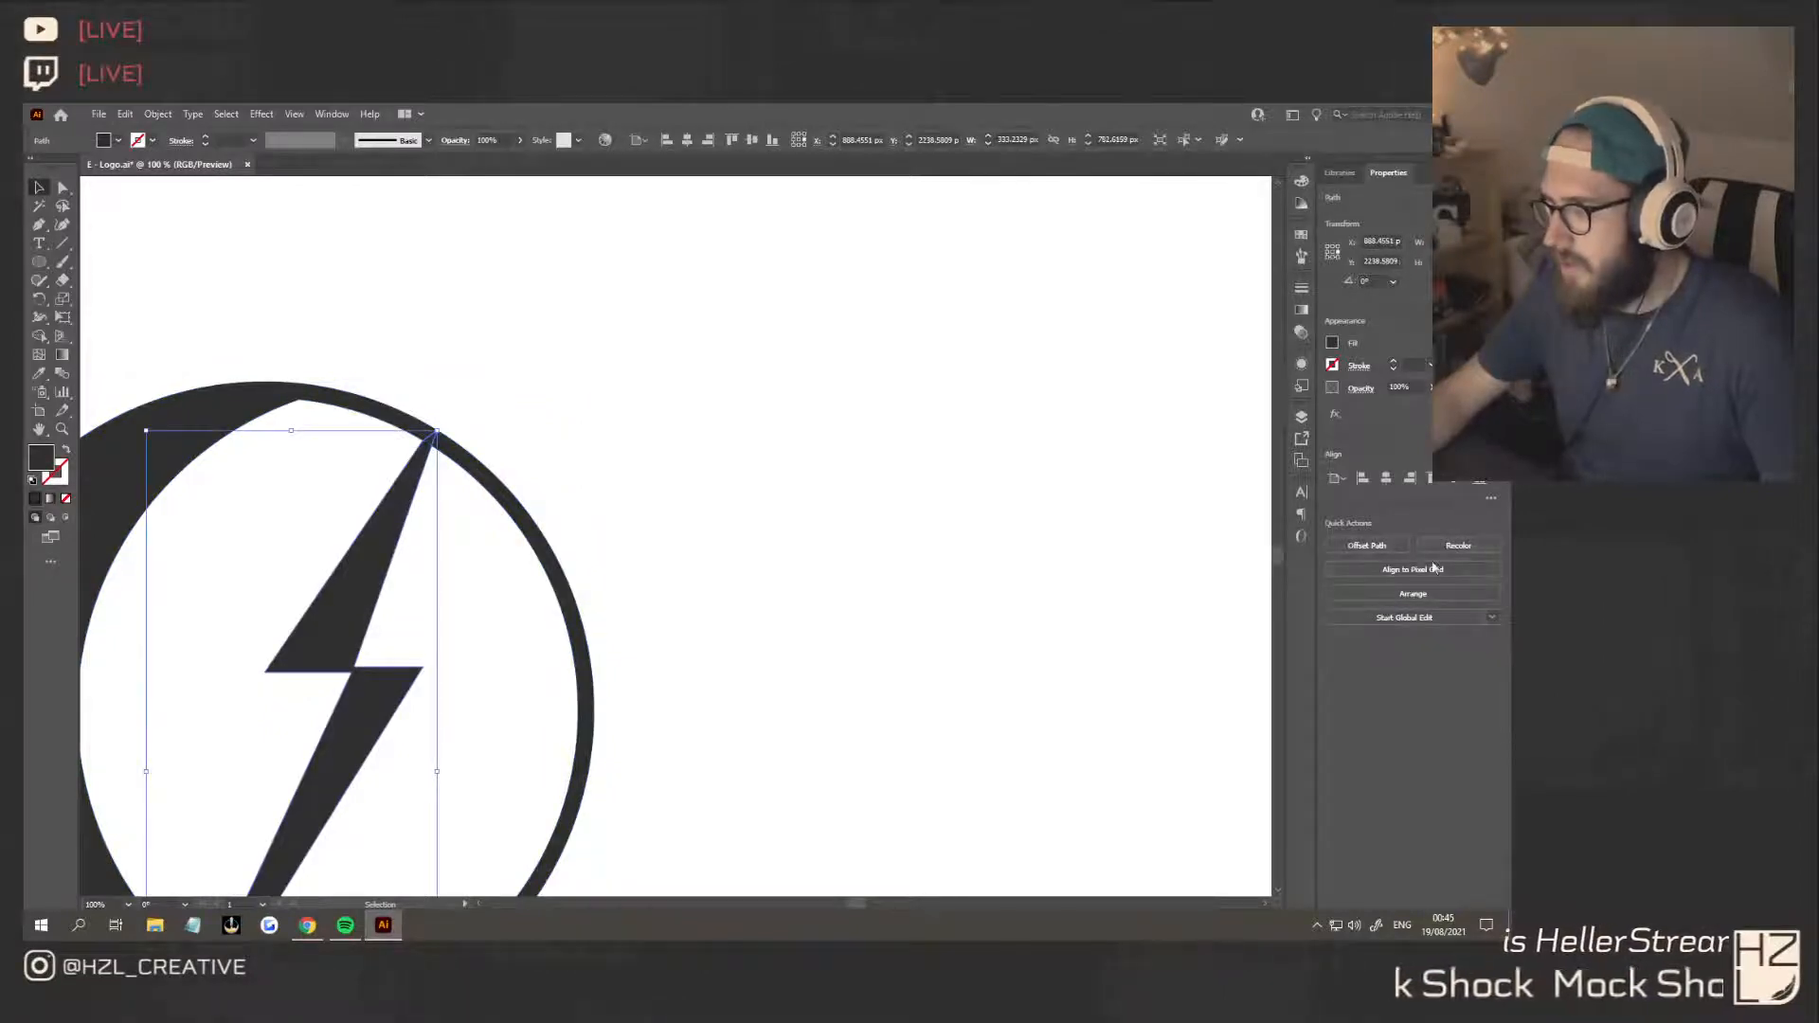
left_click(1367, 546)
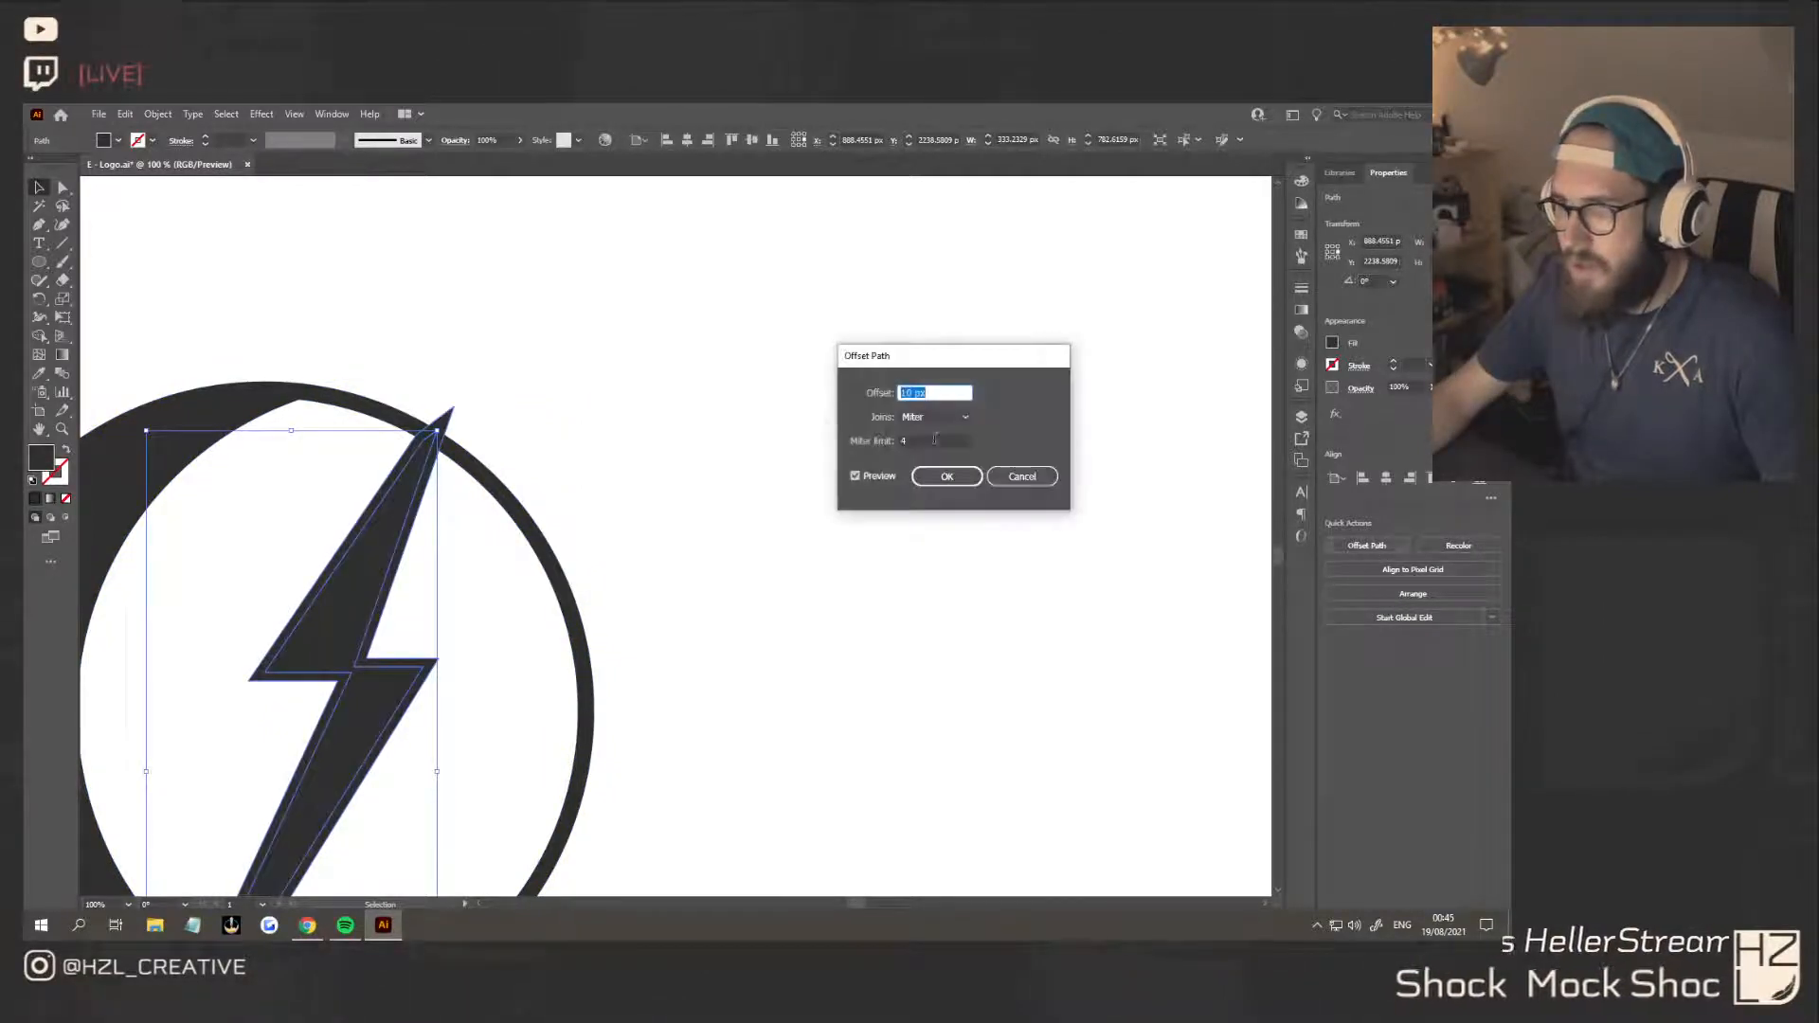
left_click(945, 479)
Select the offset bolt with the ring and remove the offset shape with Shape Builder, cutting gaps in the ring around the bolt
left_click(679, 491)
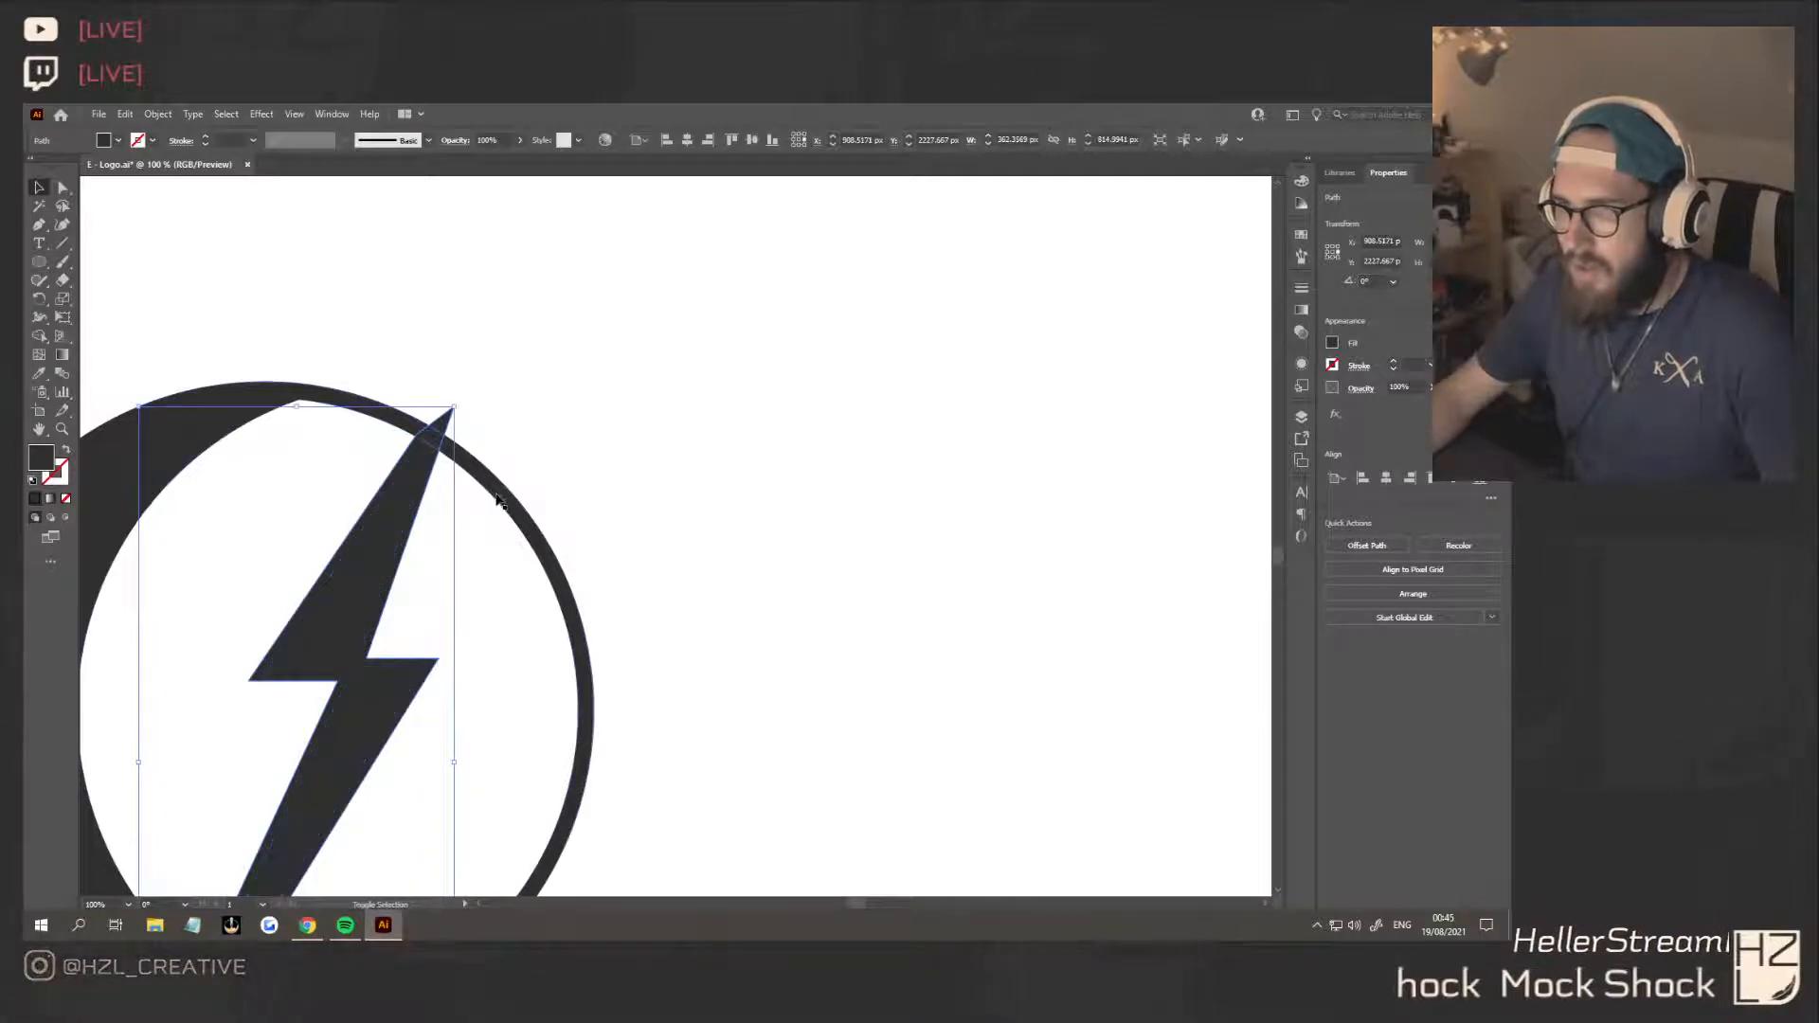
key("ctrl+a")
scroll(679, 513, "down", 2)
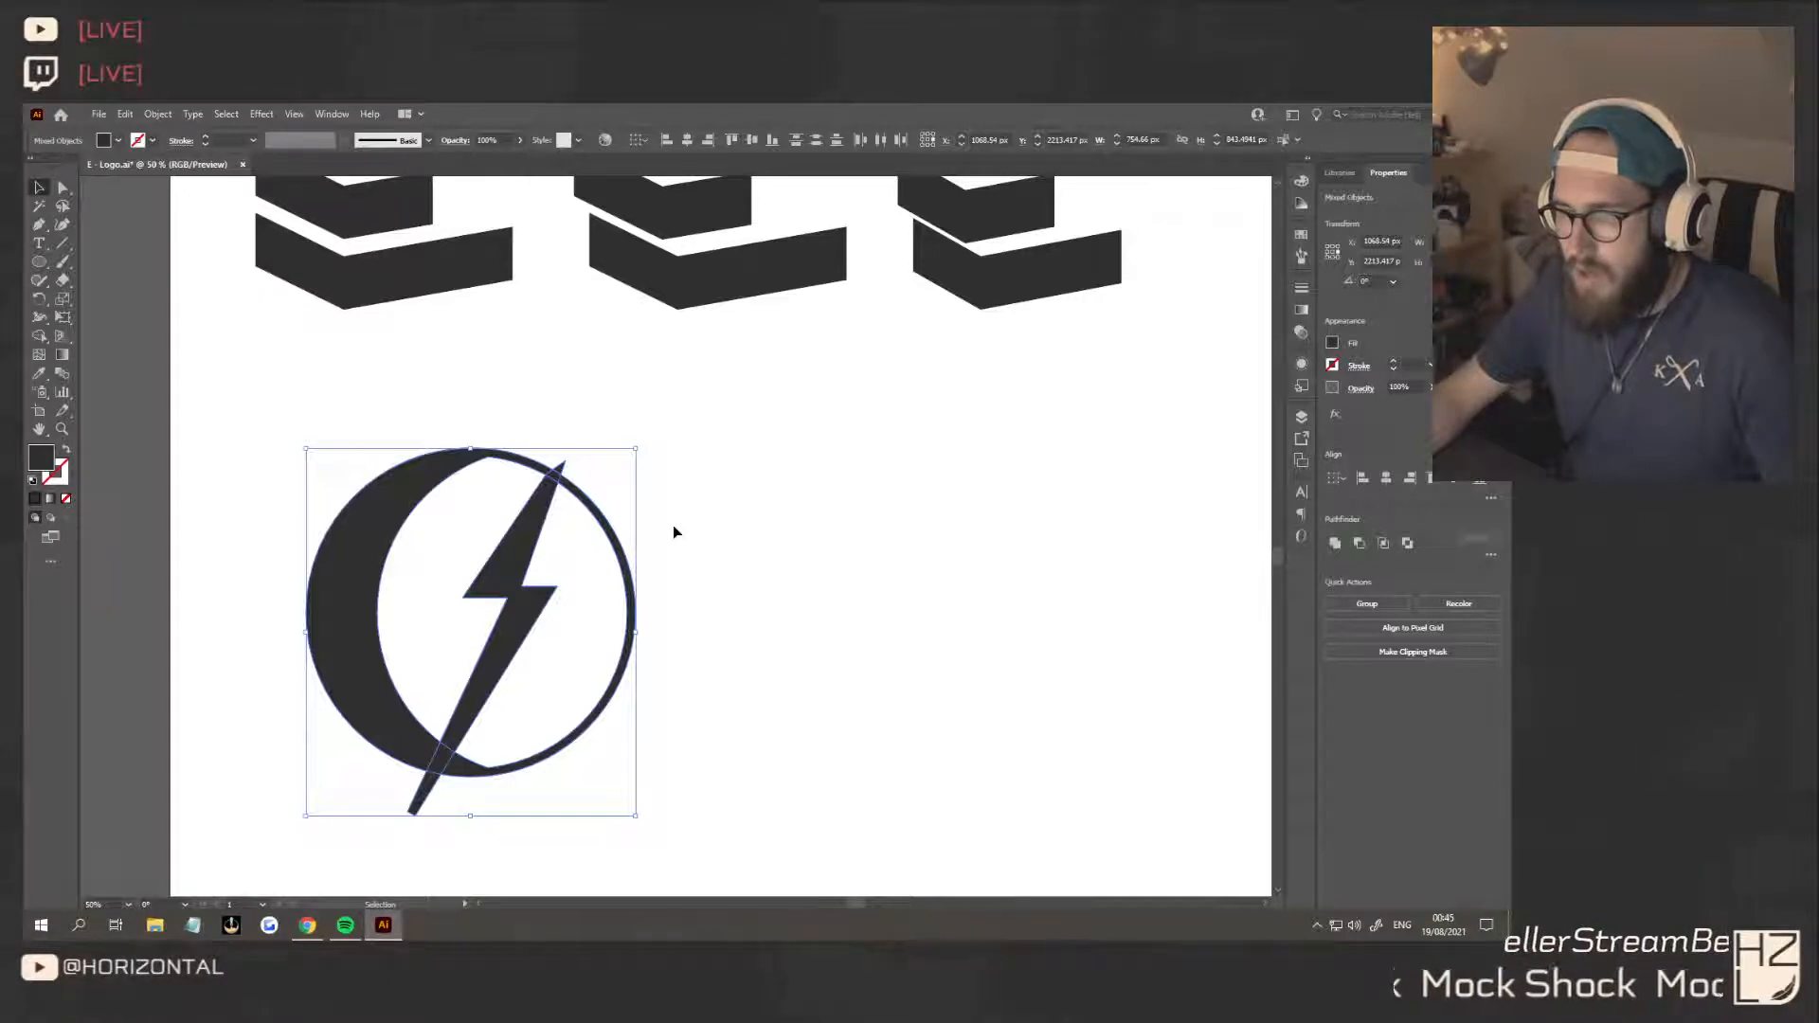
key("shift+m")
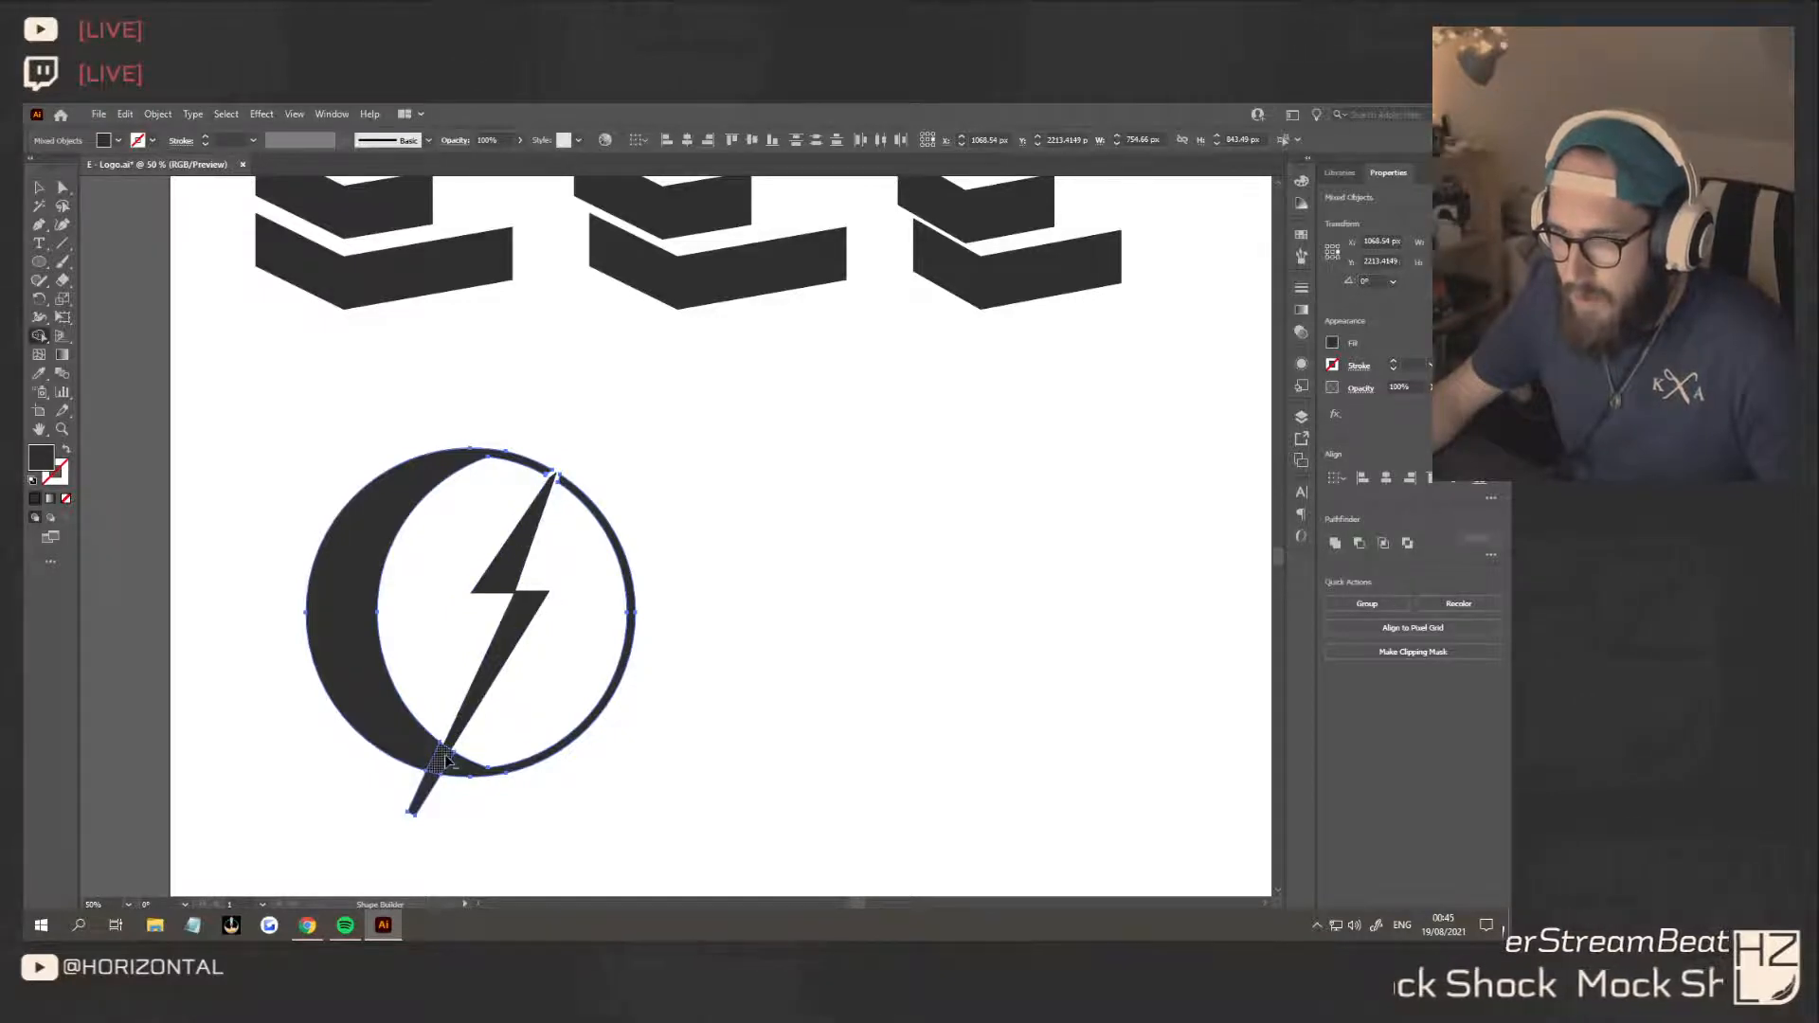
left_click(429, 786)
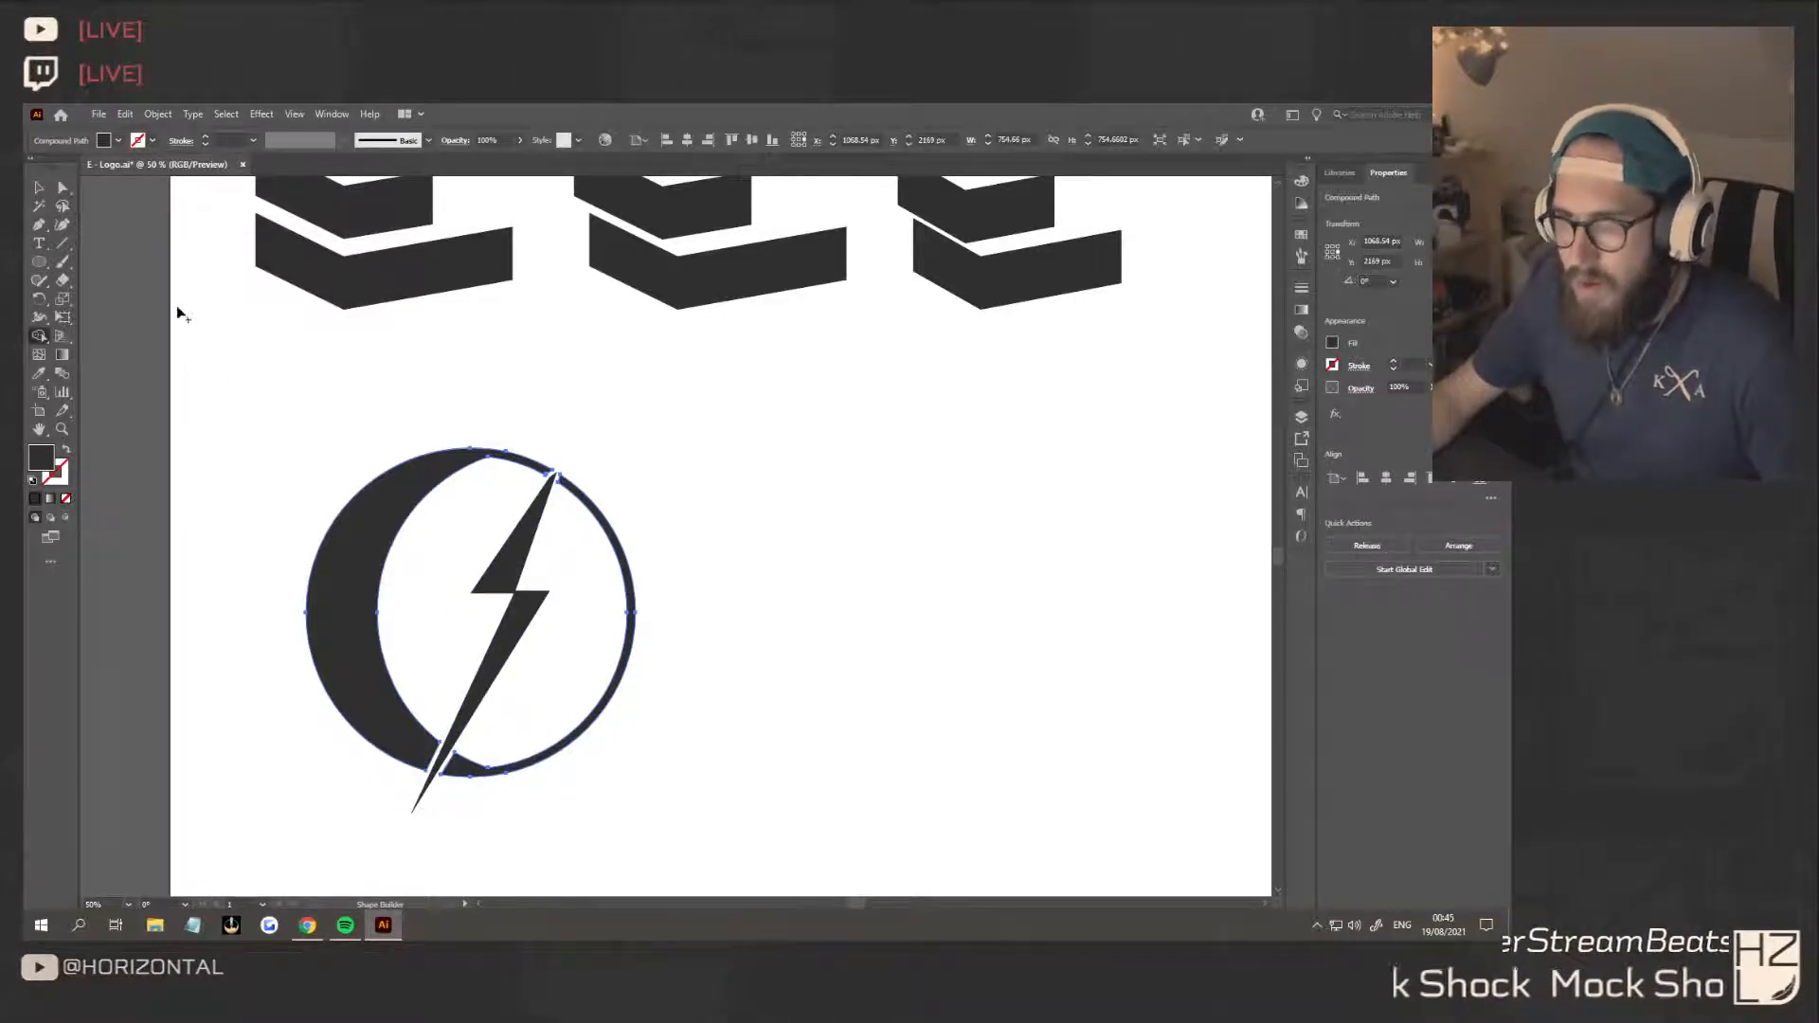
Draw a closed filled shape with the Pen tool bridging the gap between the ring's cut end and the bolt's upper tip
left_click(44, 189)
left_click(720, 606)
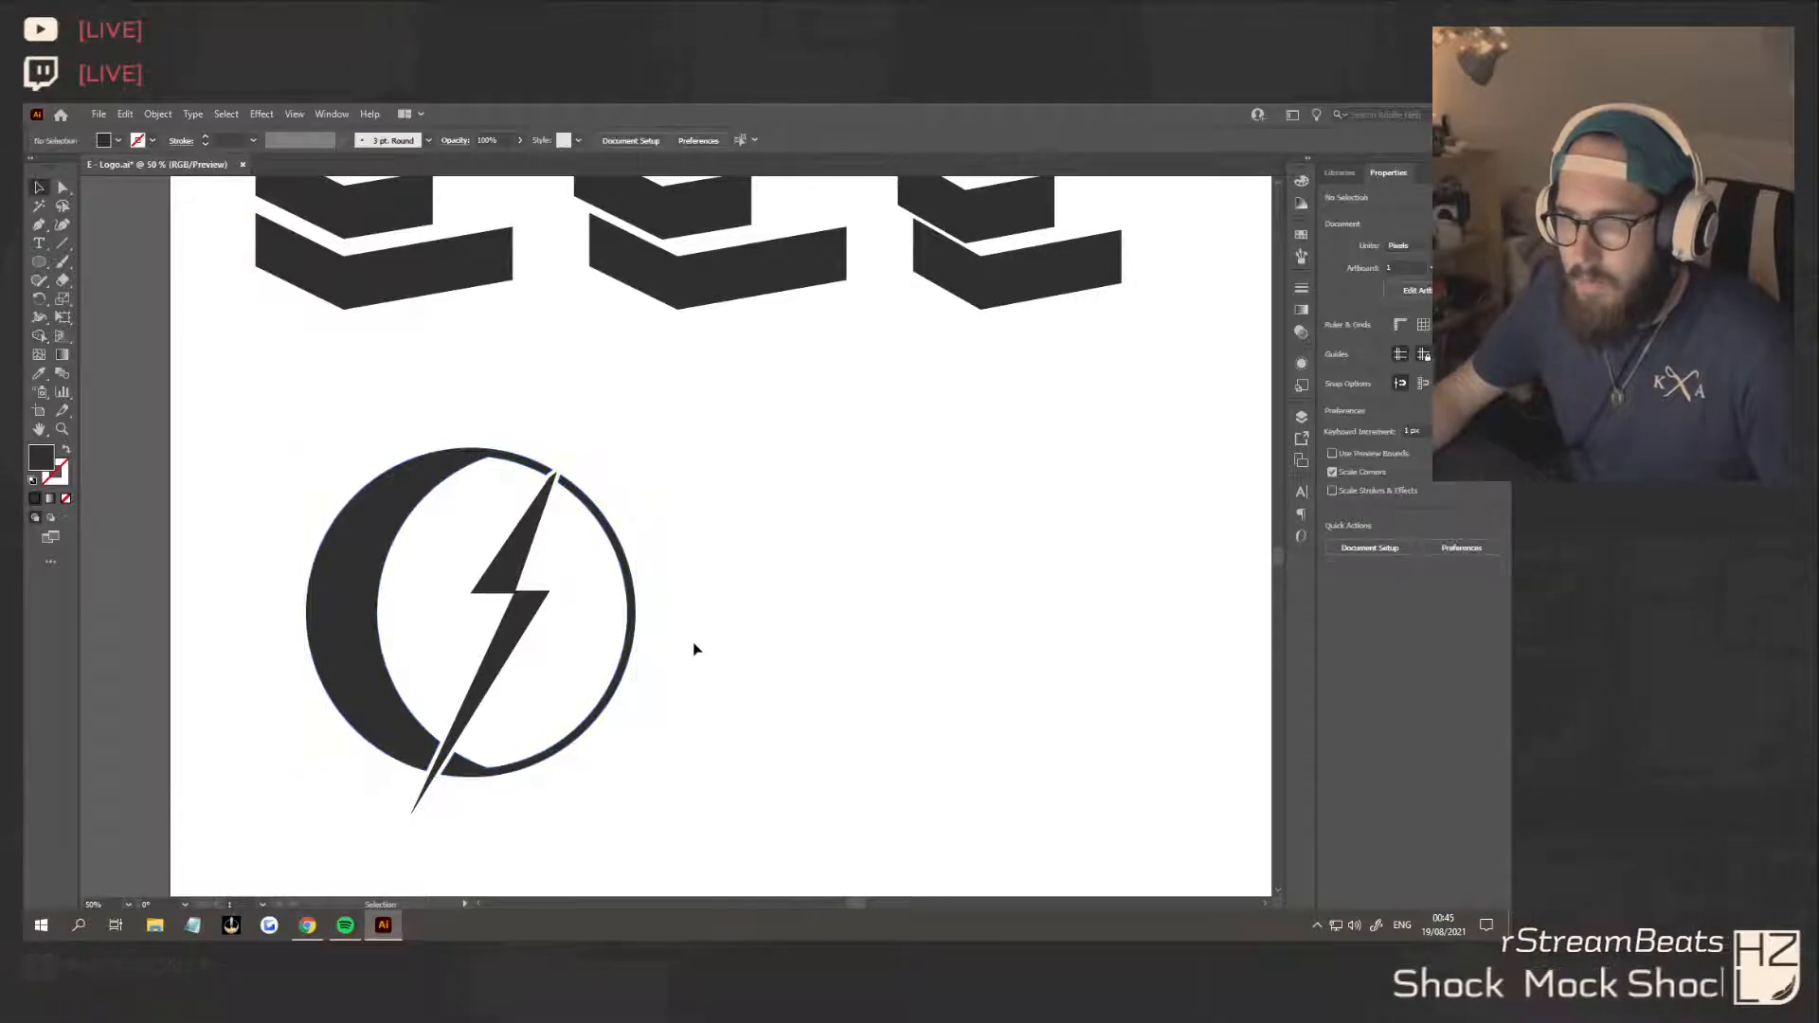
left_click(39, 225)
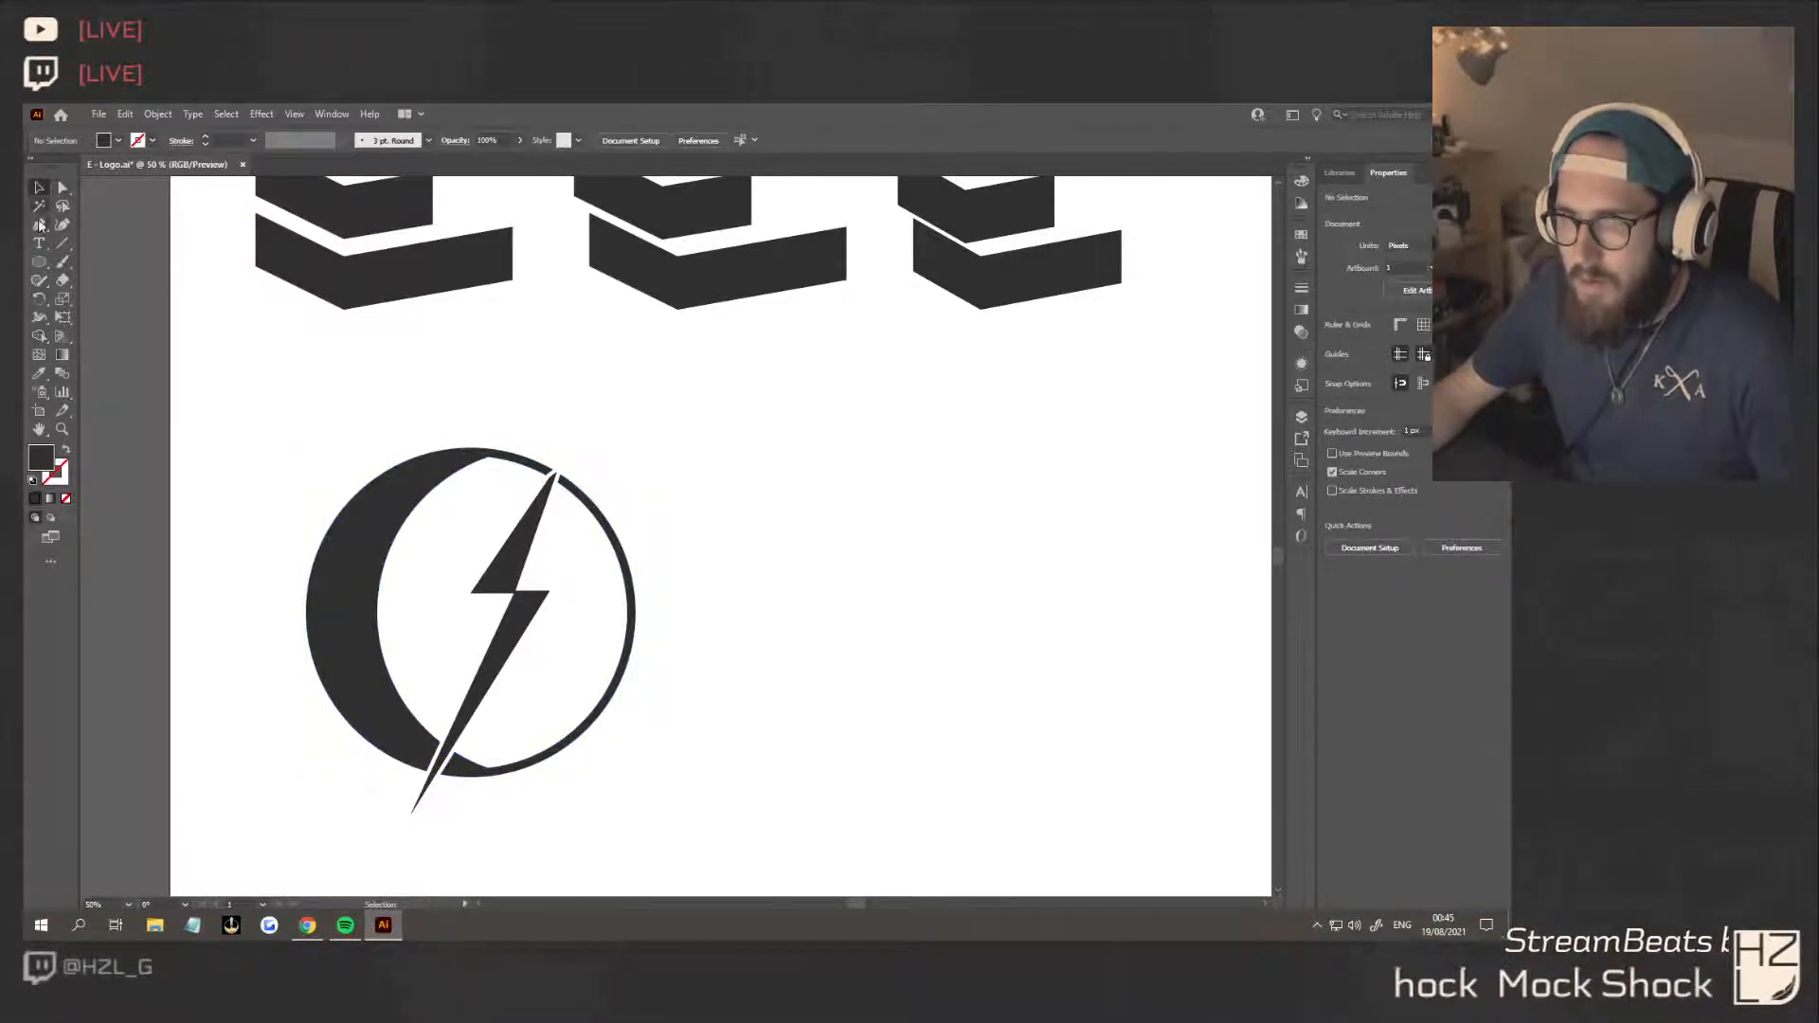
scroll(547, 463, "up", 8)
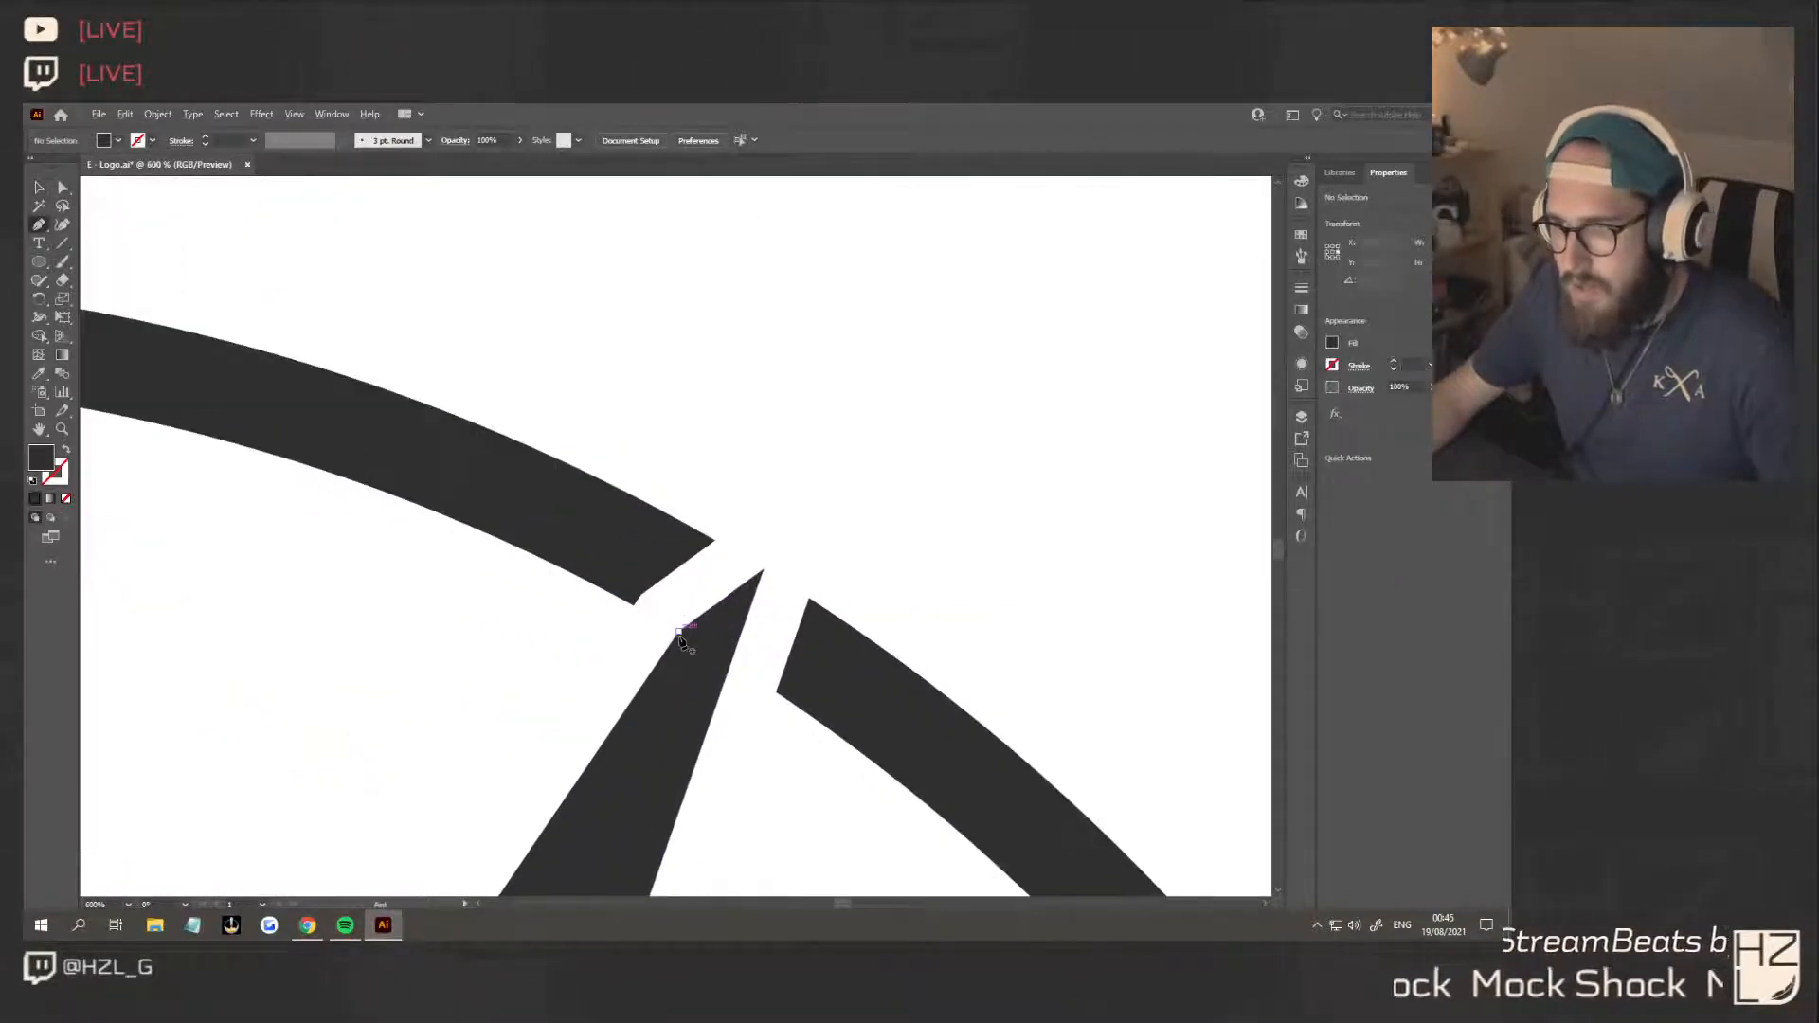
left_click(680, 632)
left_click(635, 603)
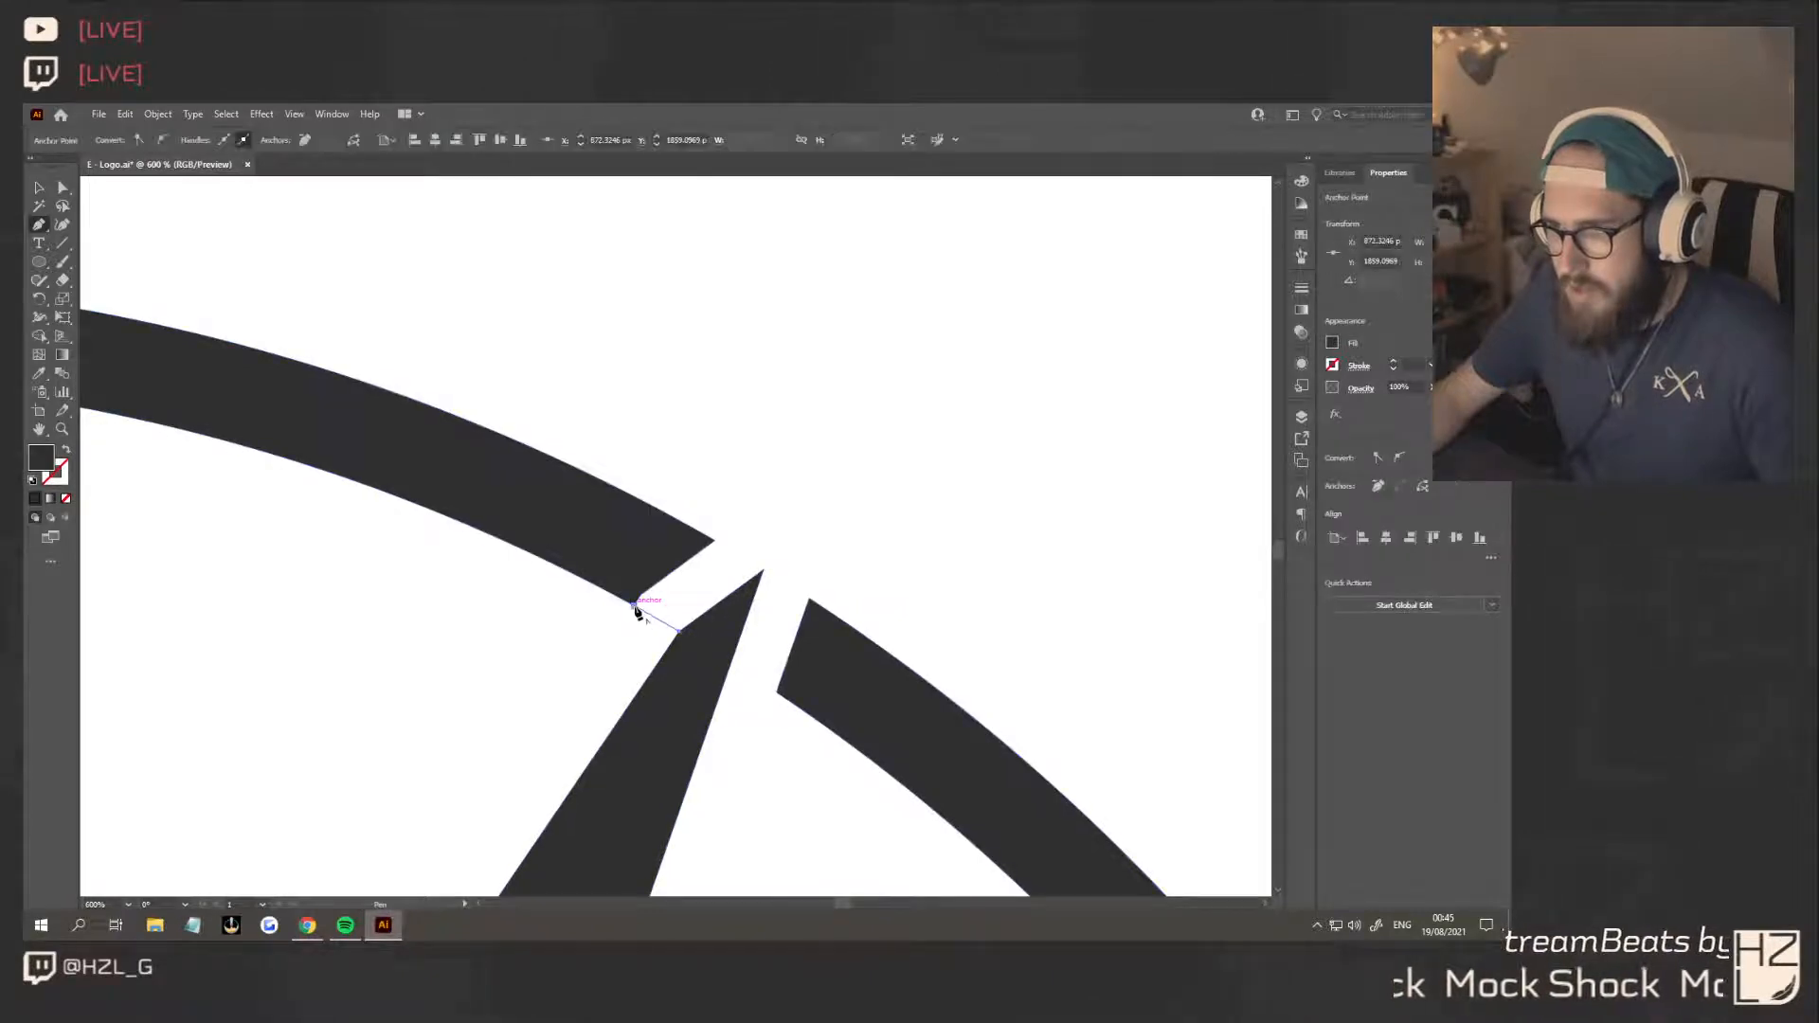
left_click(644, 545)
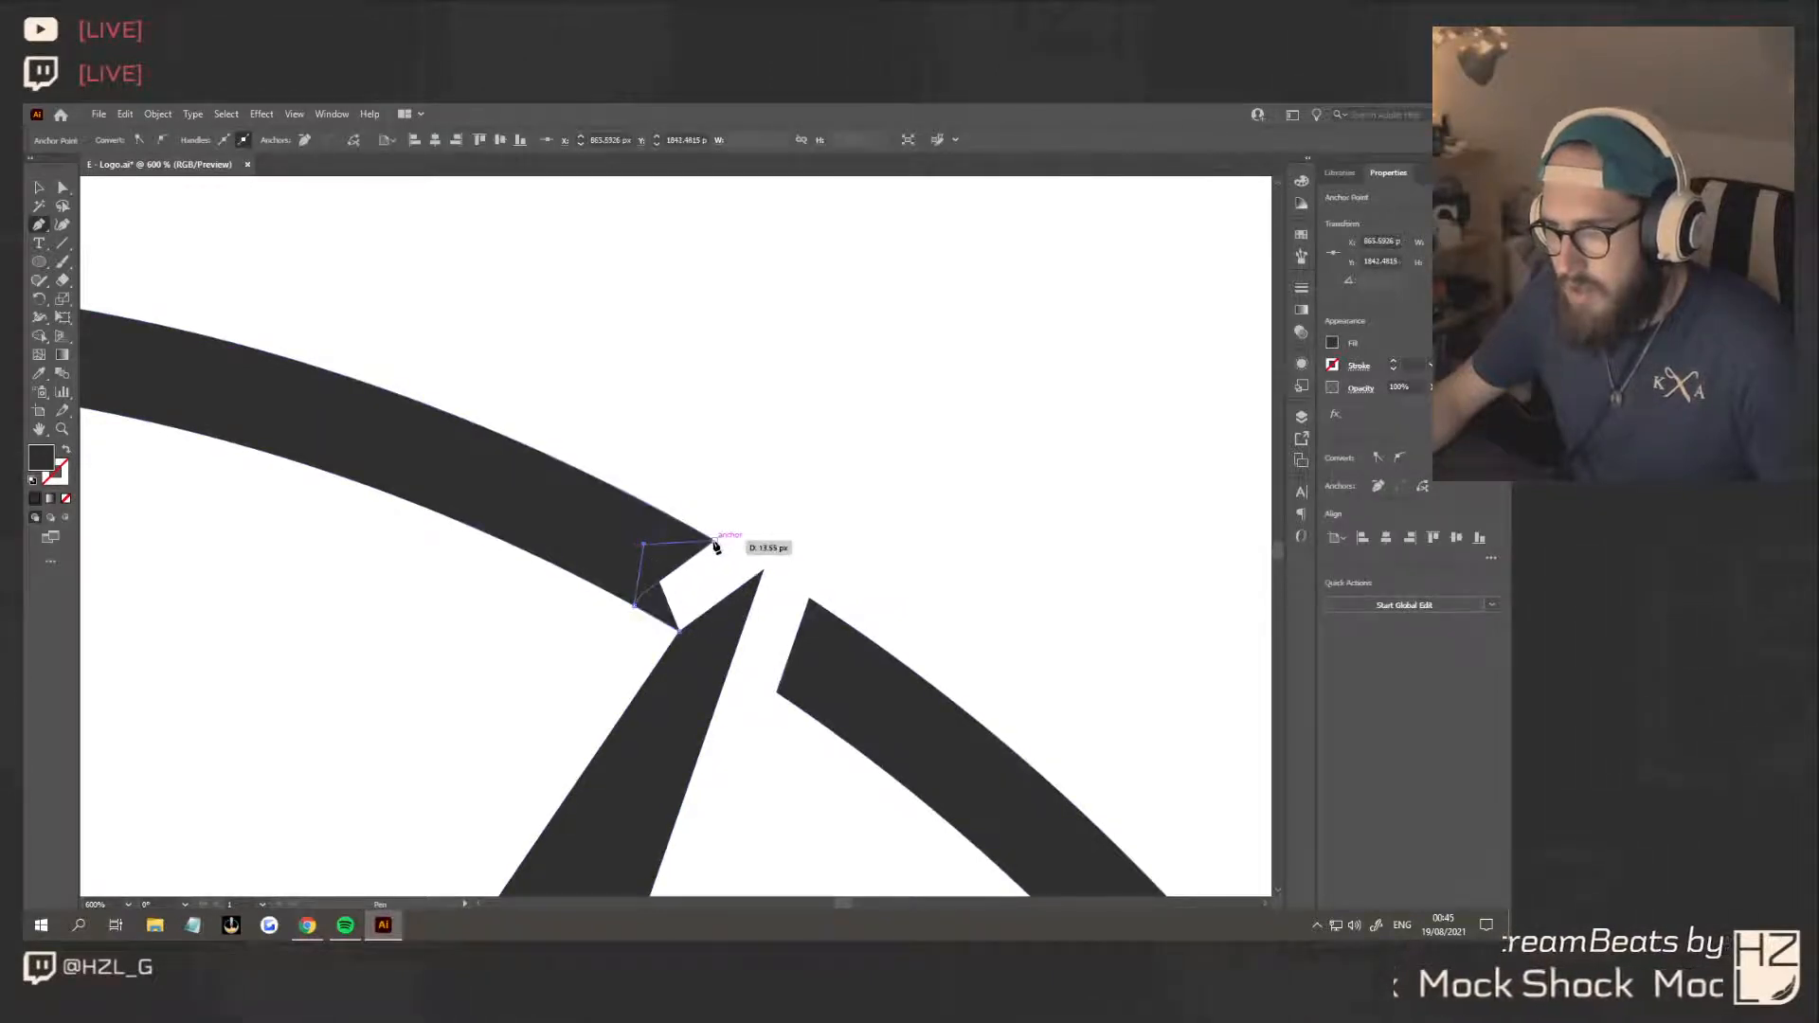
left_click(714, 541)
left_click(764, 570)
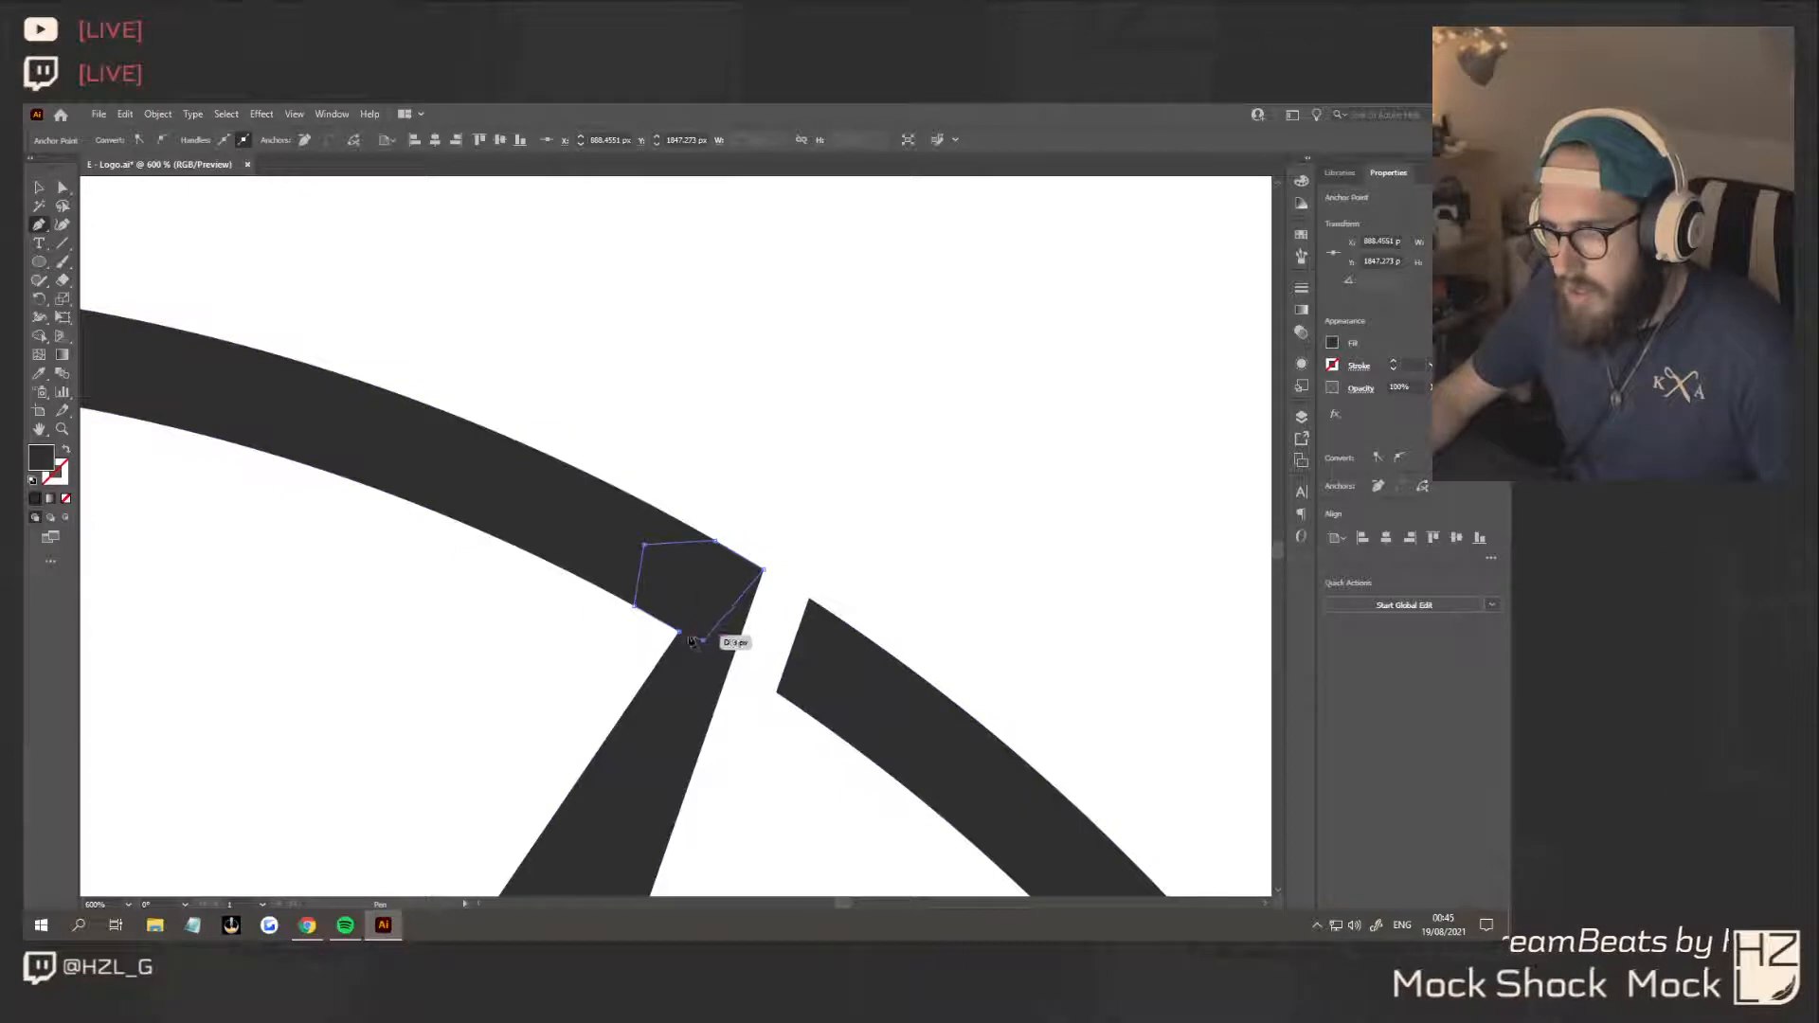
left_click(704, 640)
Select the ring, bolt and bridging shape and unite them with Pathfinder
left_click(42, 187)
left_click(635, 423)
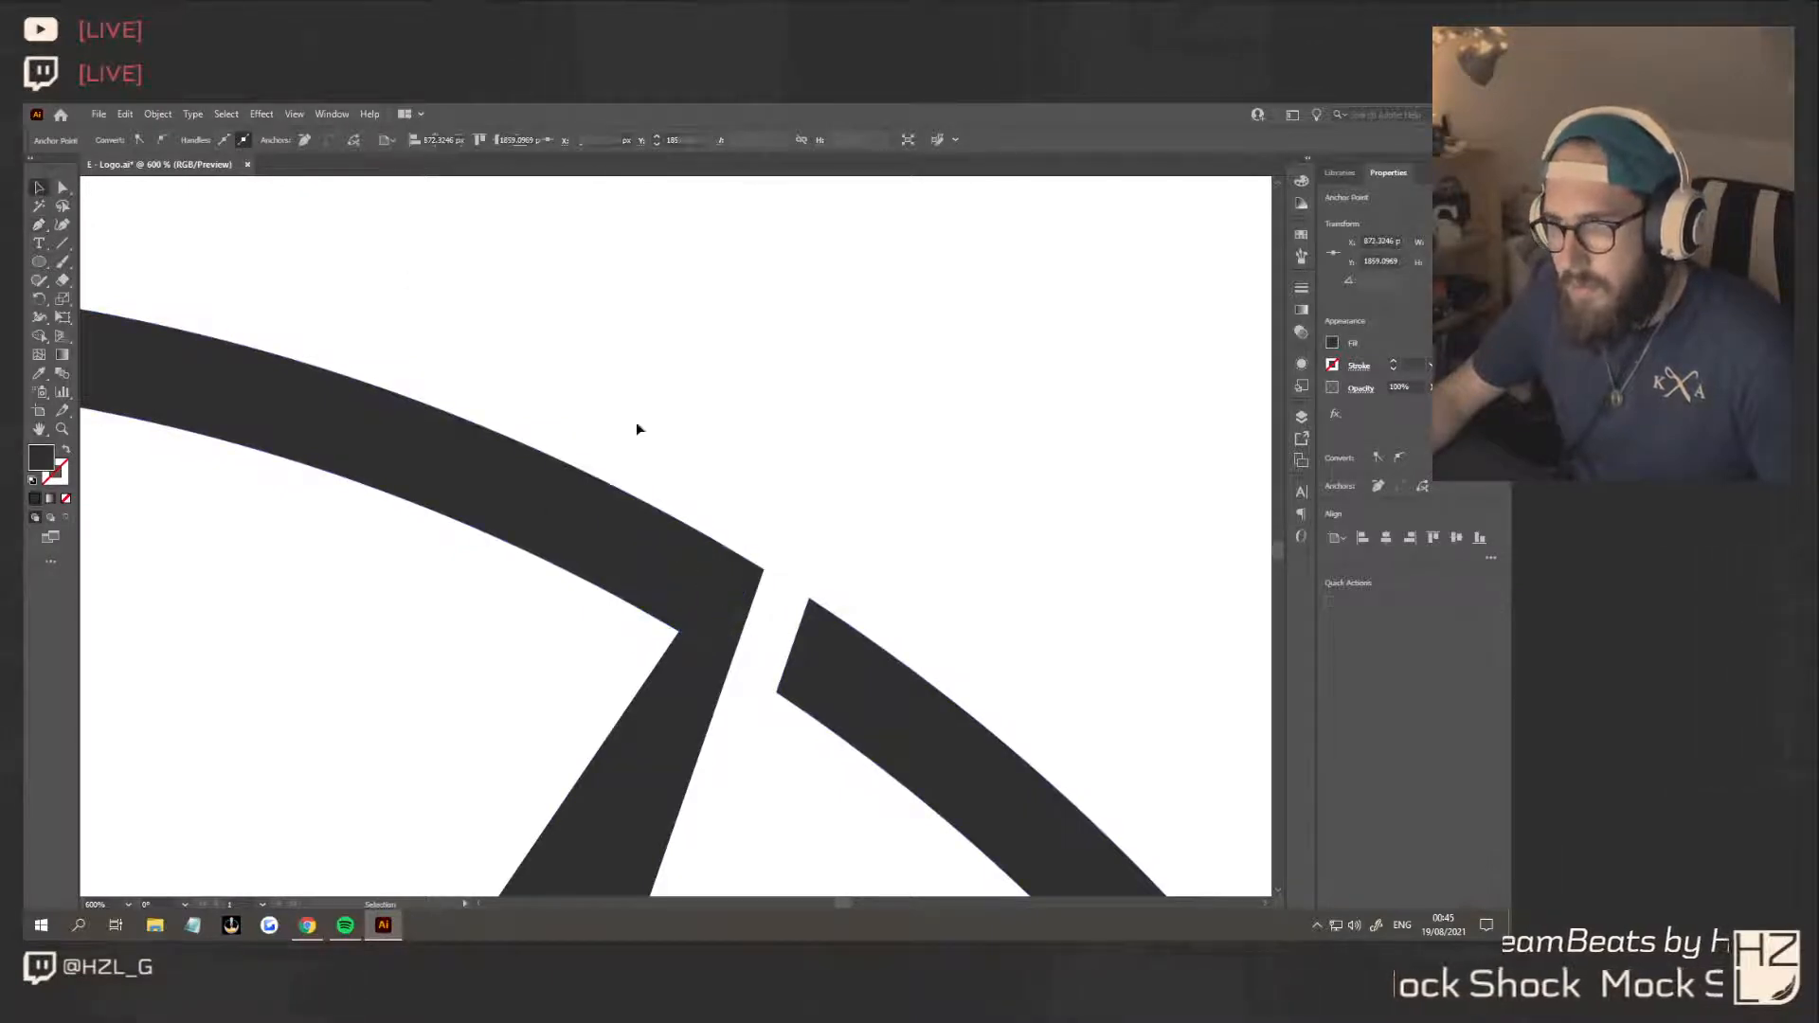
left_click_drag(786, 532, 762, 571)
left_click(1335, 543)
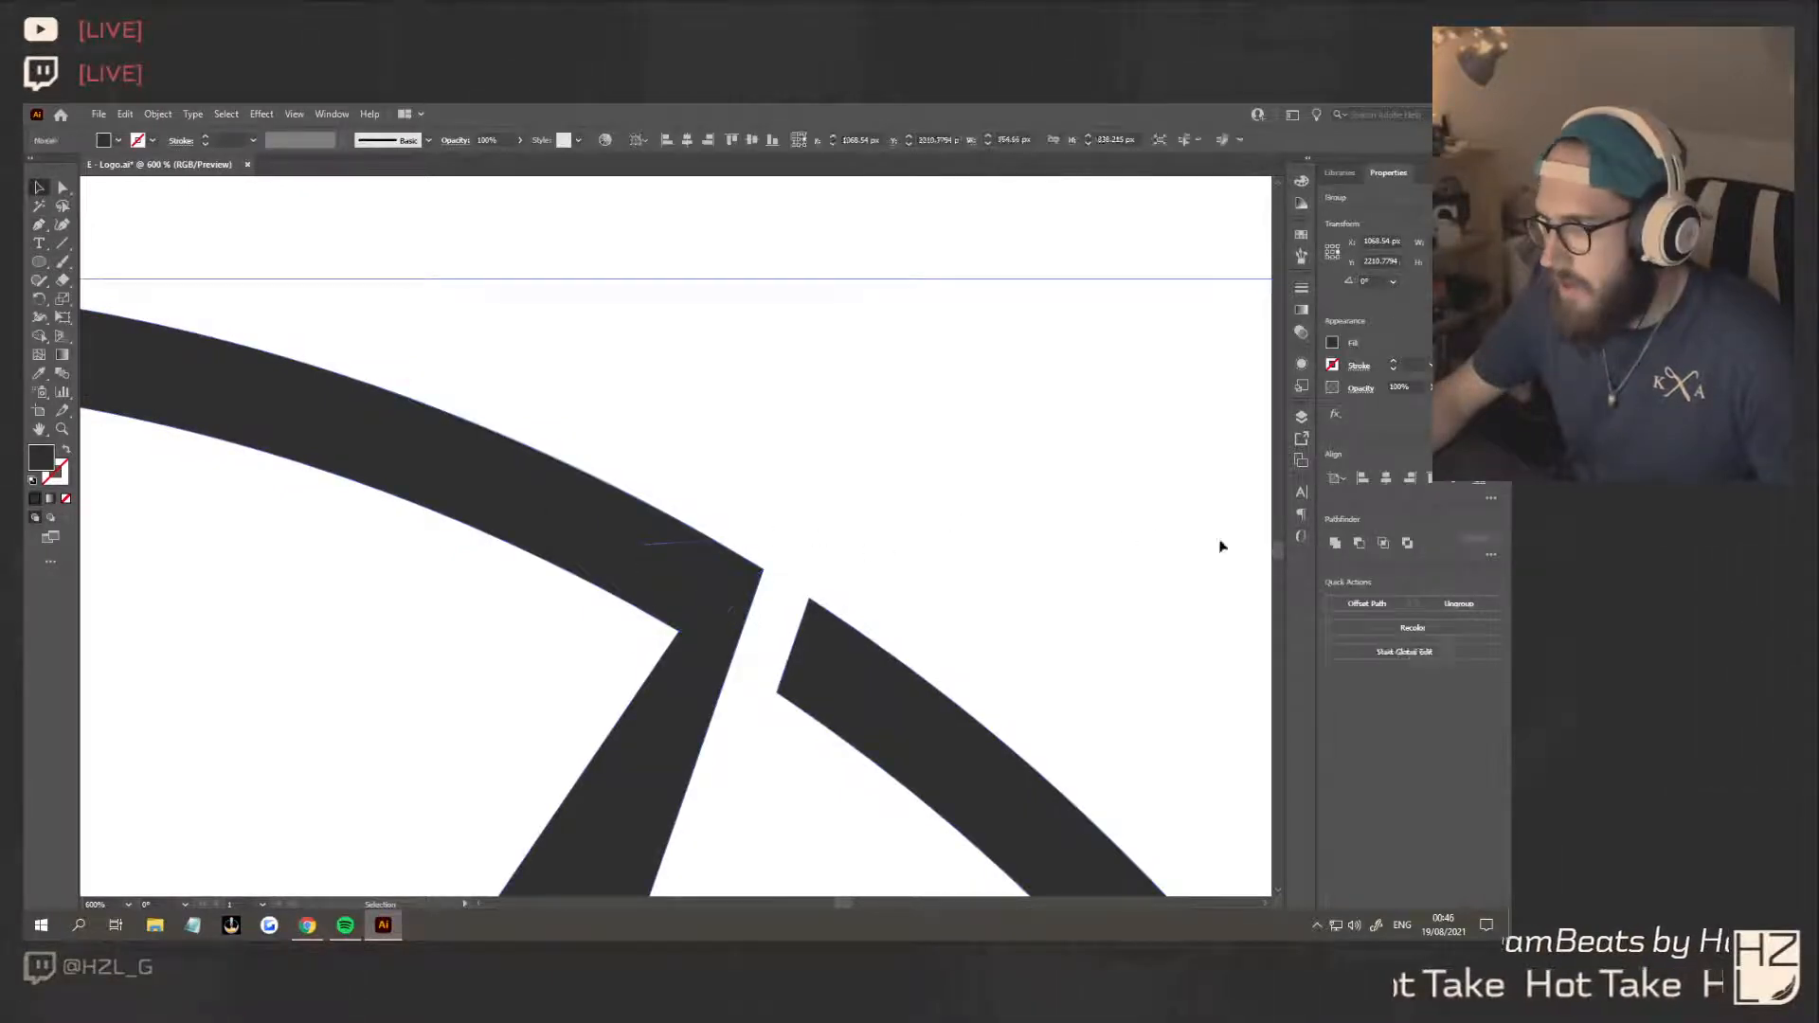
left_click(1005, 583)
scroll(1003, 584, "down", 9)
scroll(1073, 643, "up", 7)
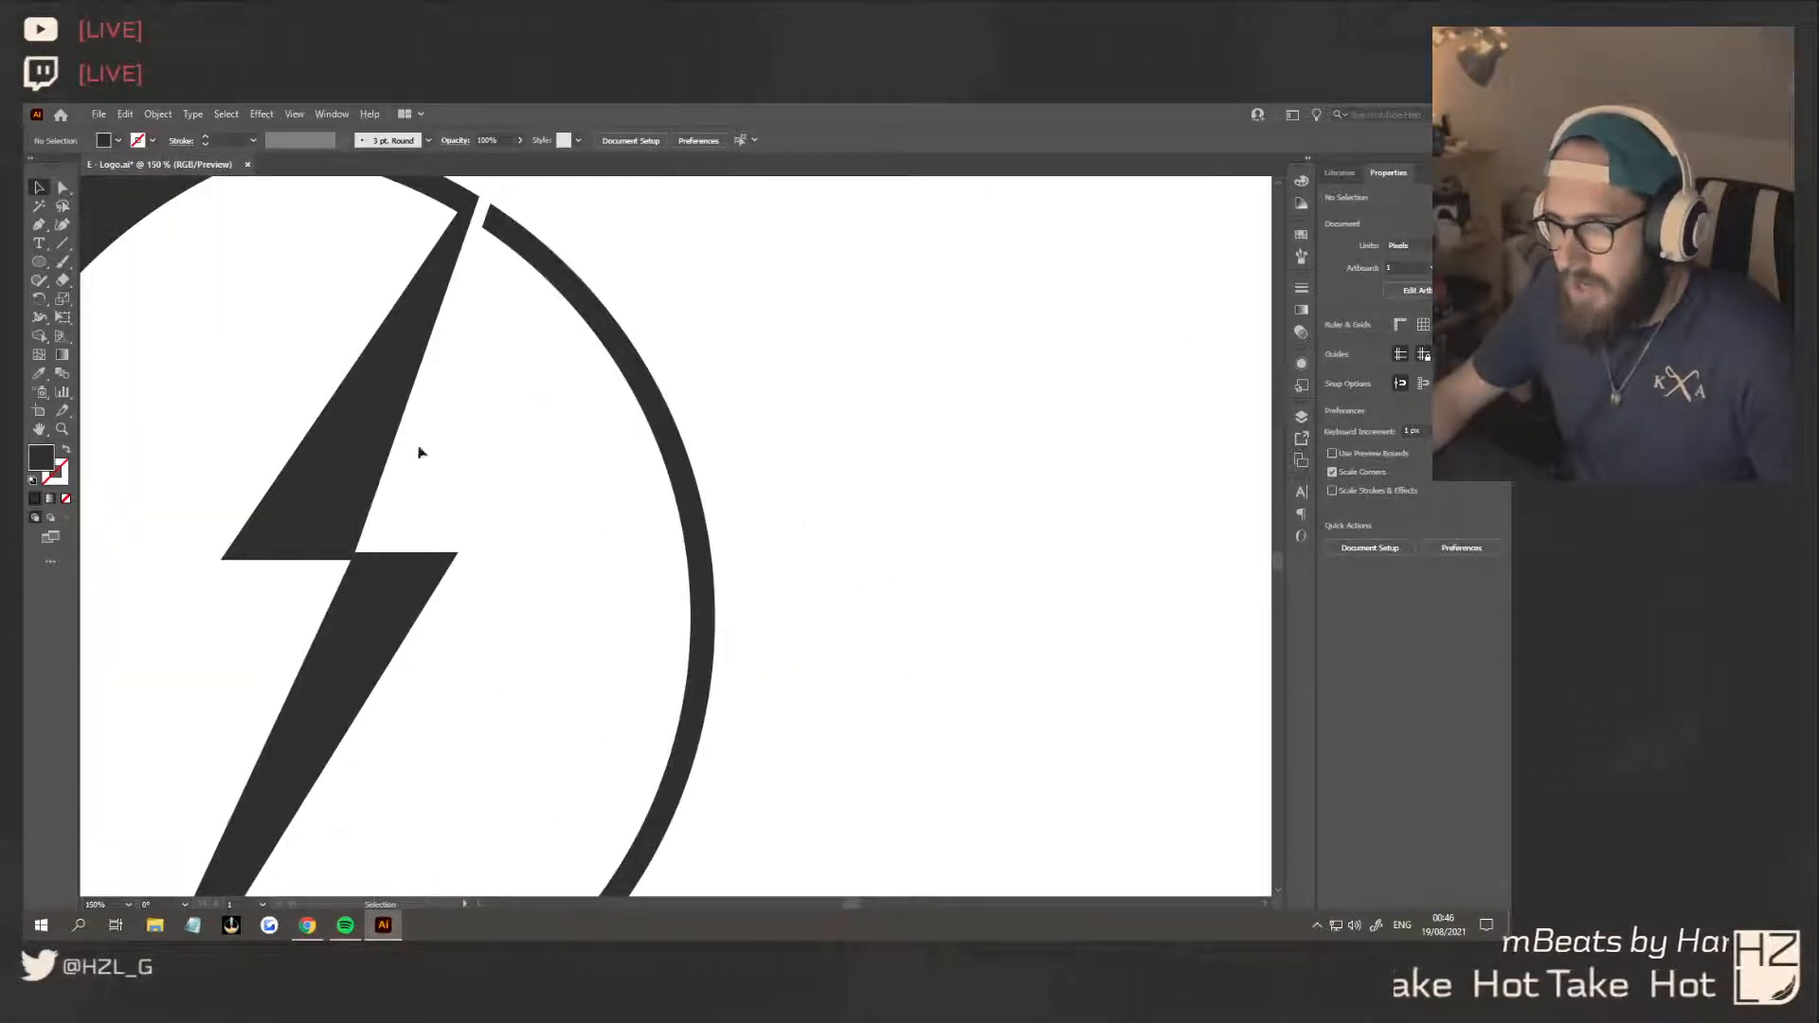
Draw a closed Pen shape over the ring's upper-right arc, from the bolt tip down to the level of the bolt's centre notch
key("p")
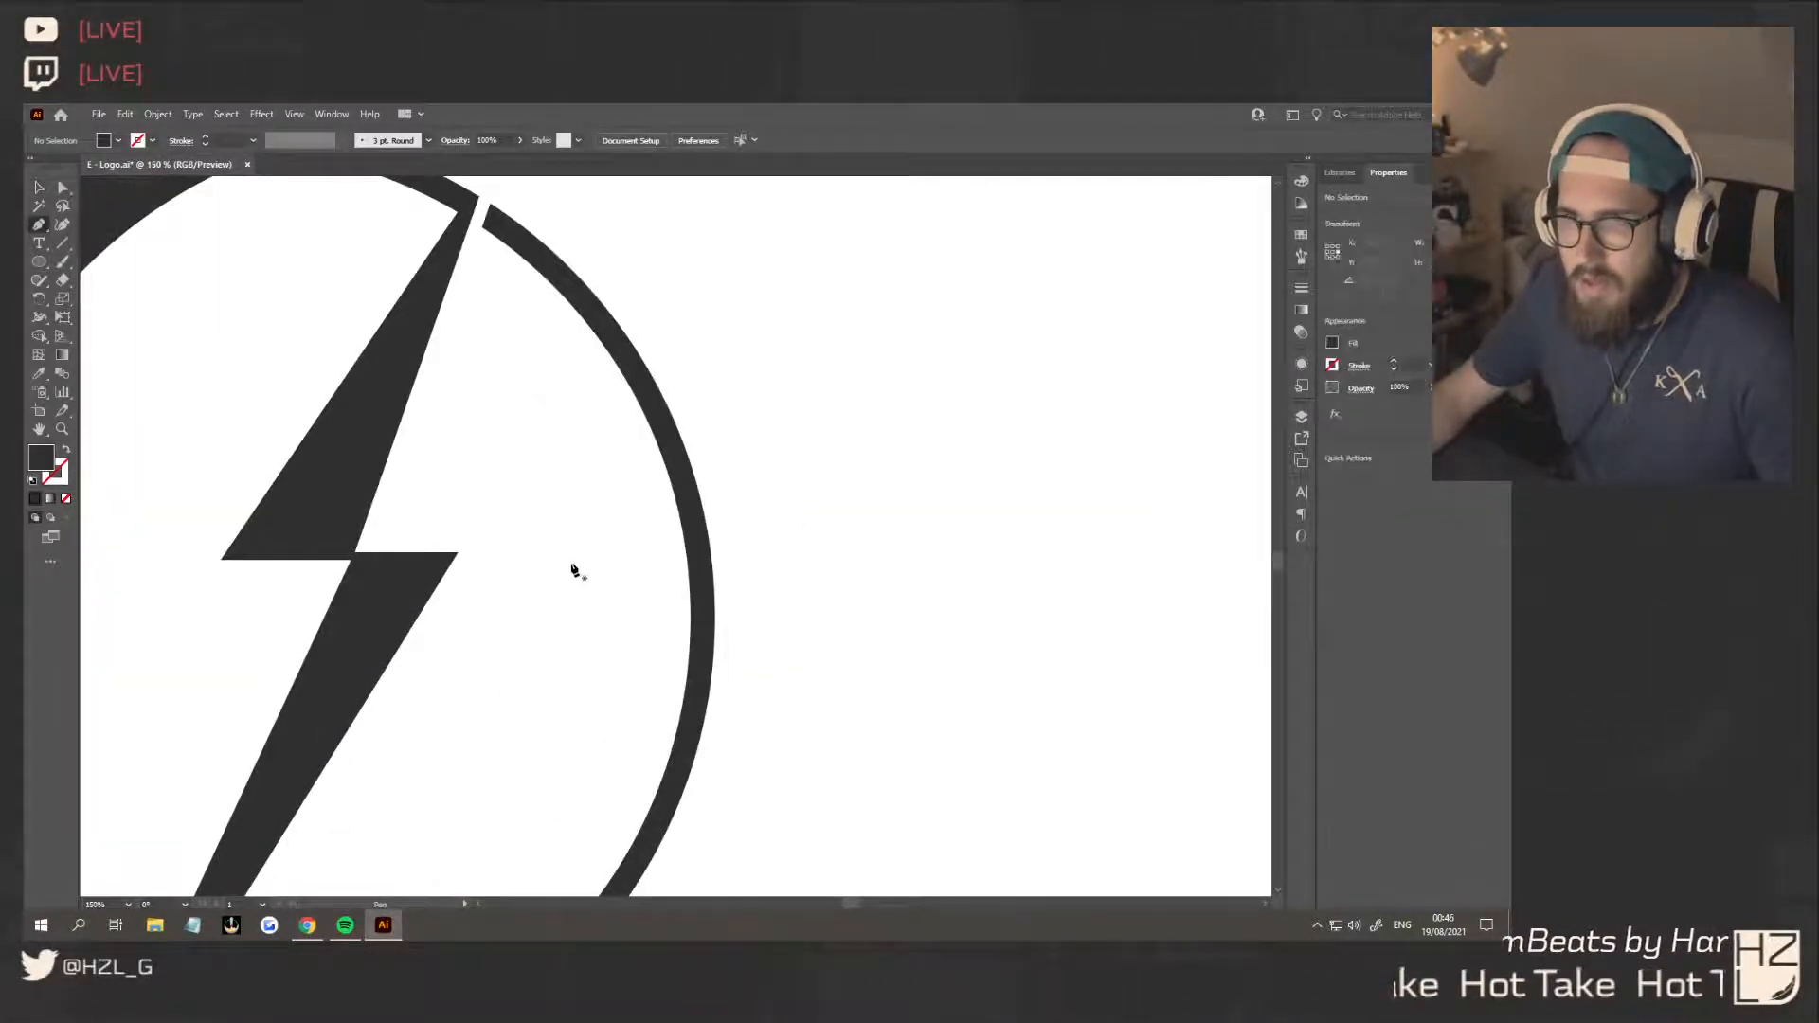
left_click(448, 553)
left_click(744, 554)
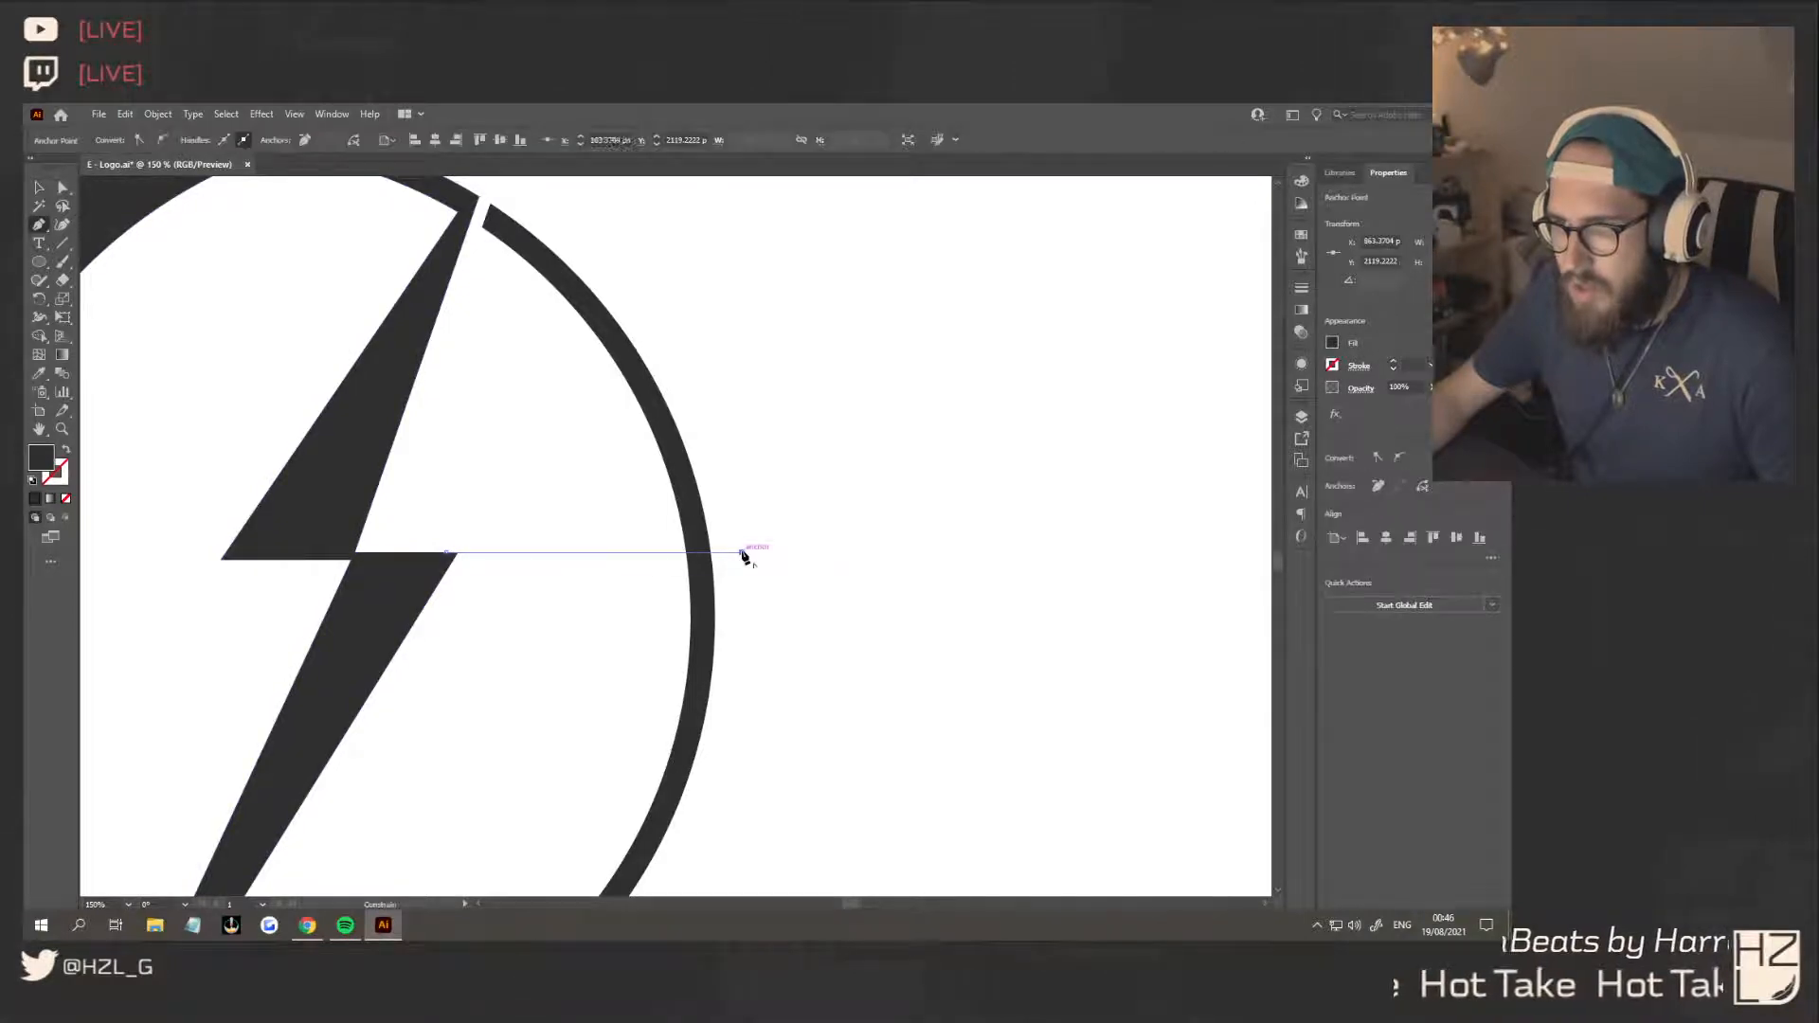
left_click(660, 232)
scroll(531, 246, "up", 1)
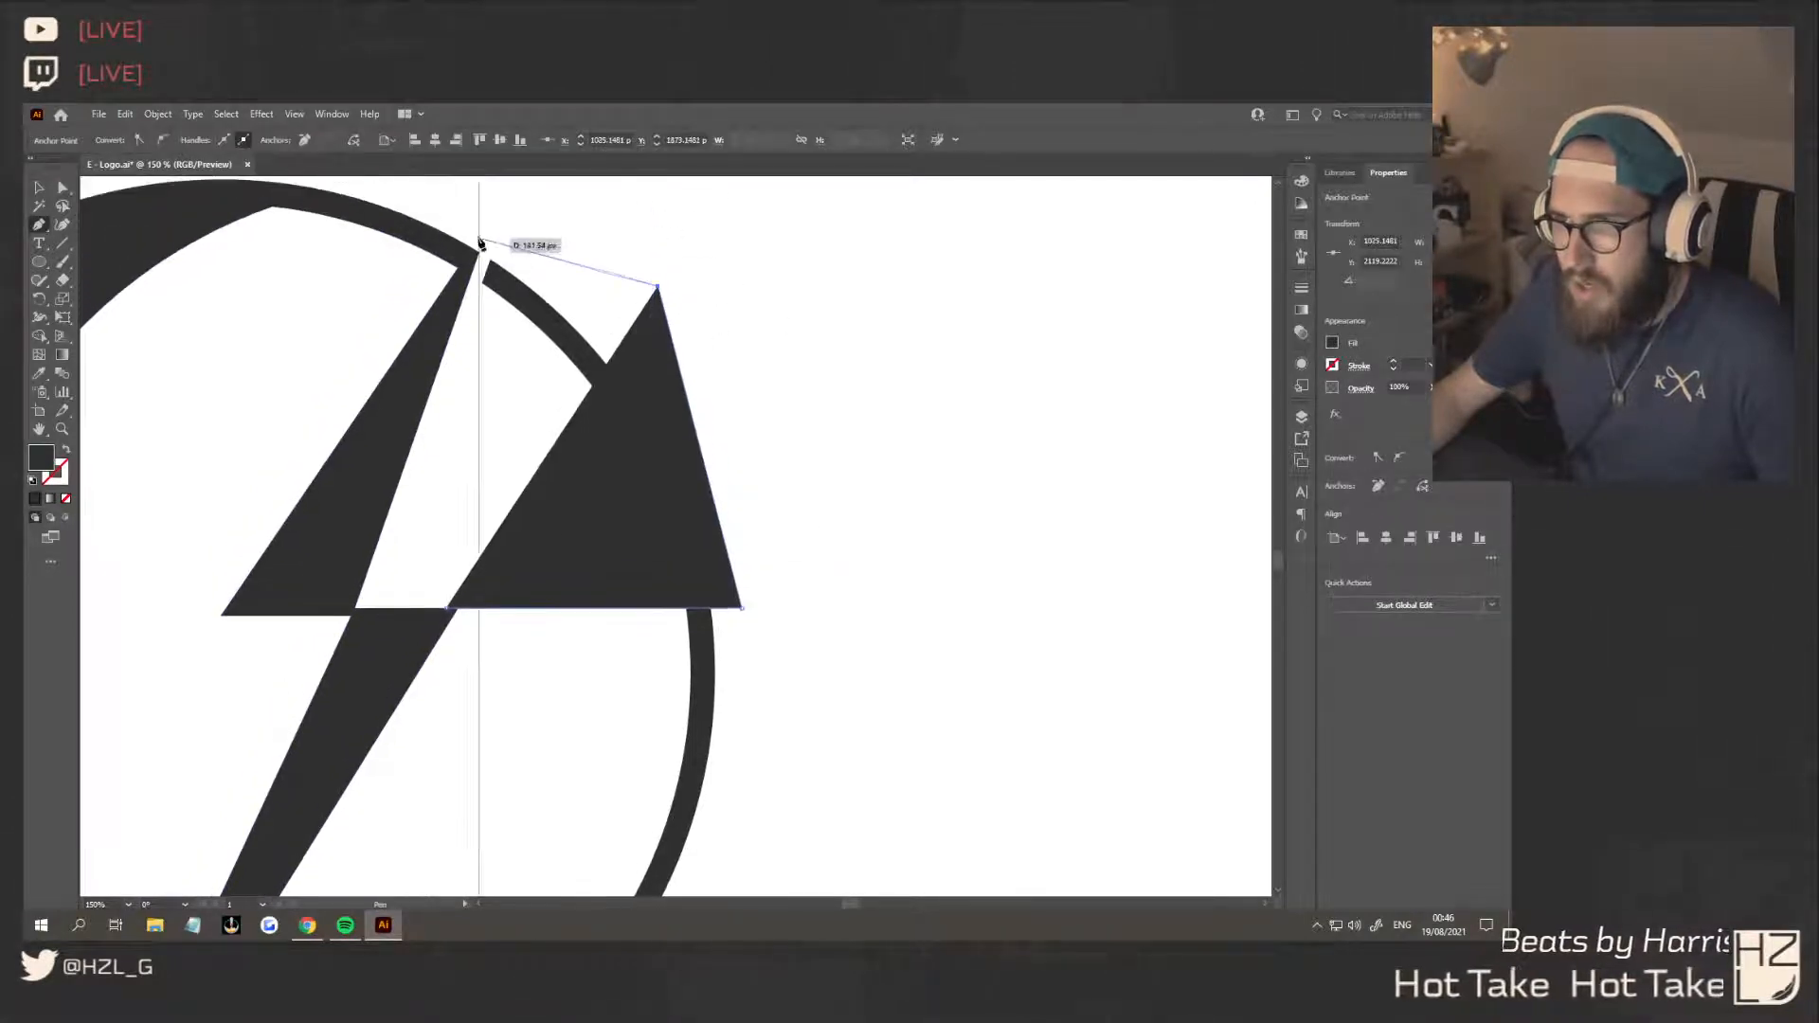
left_click(490, 244)
left_click(453, 383)
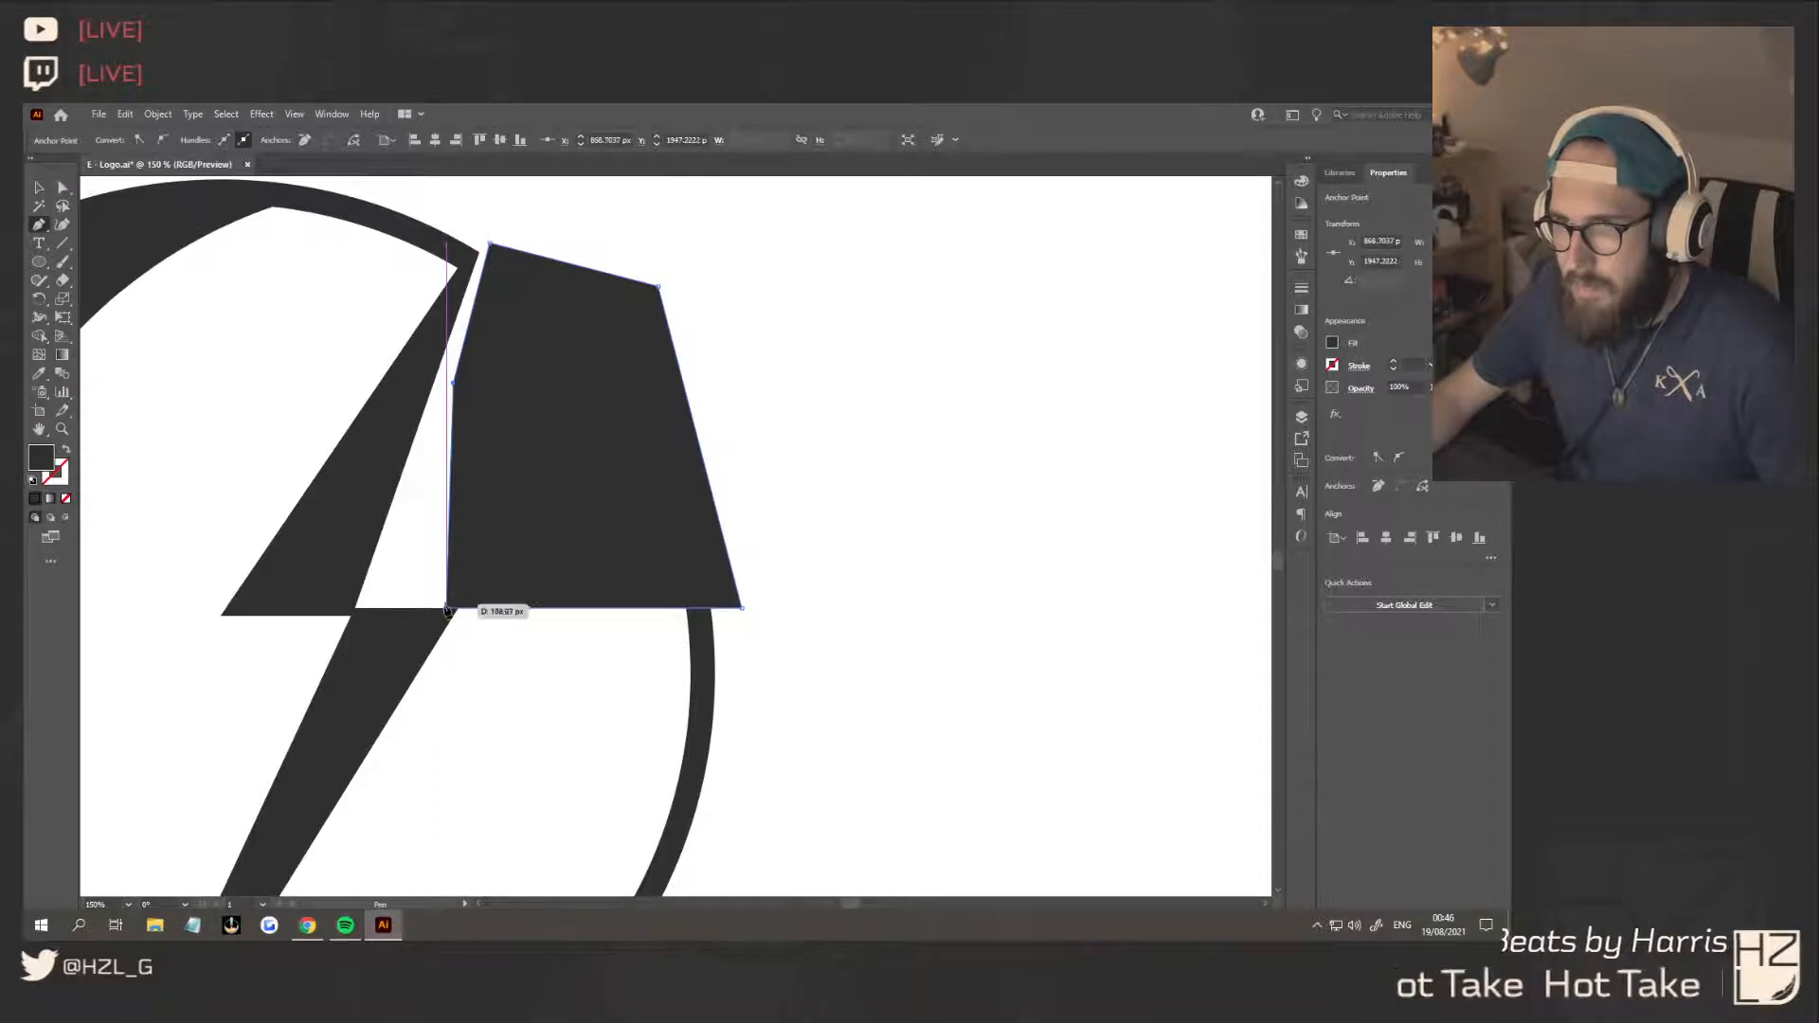
left_click(448, 611)
key("v")
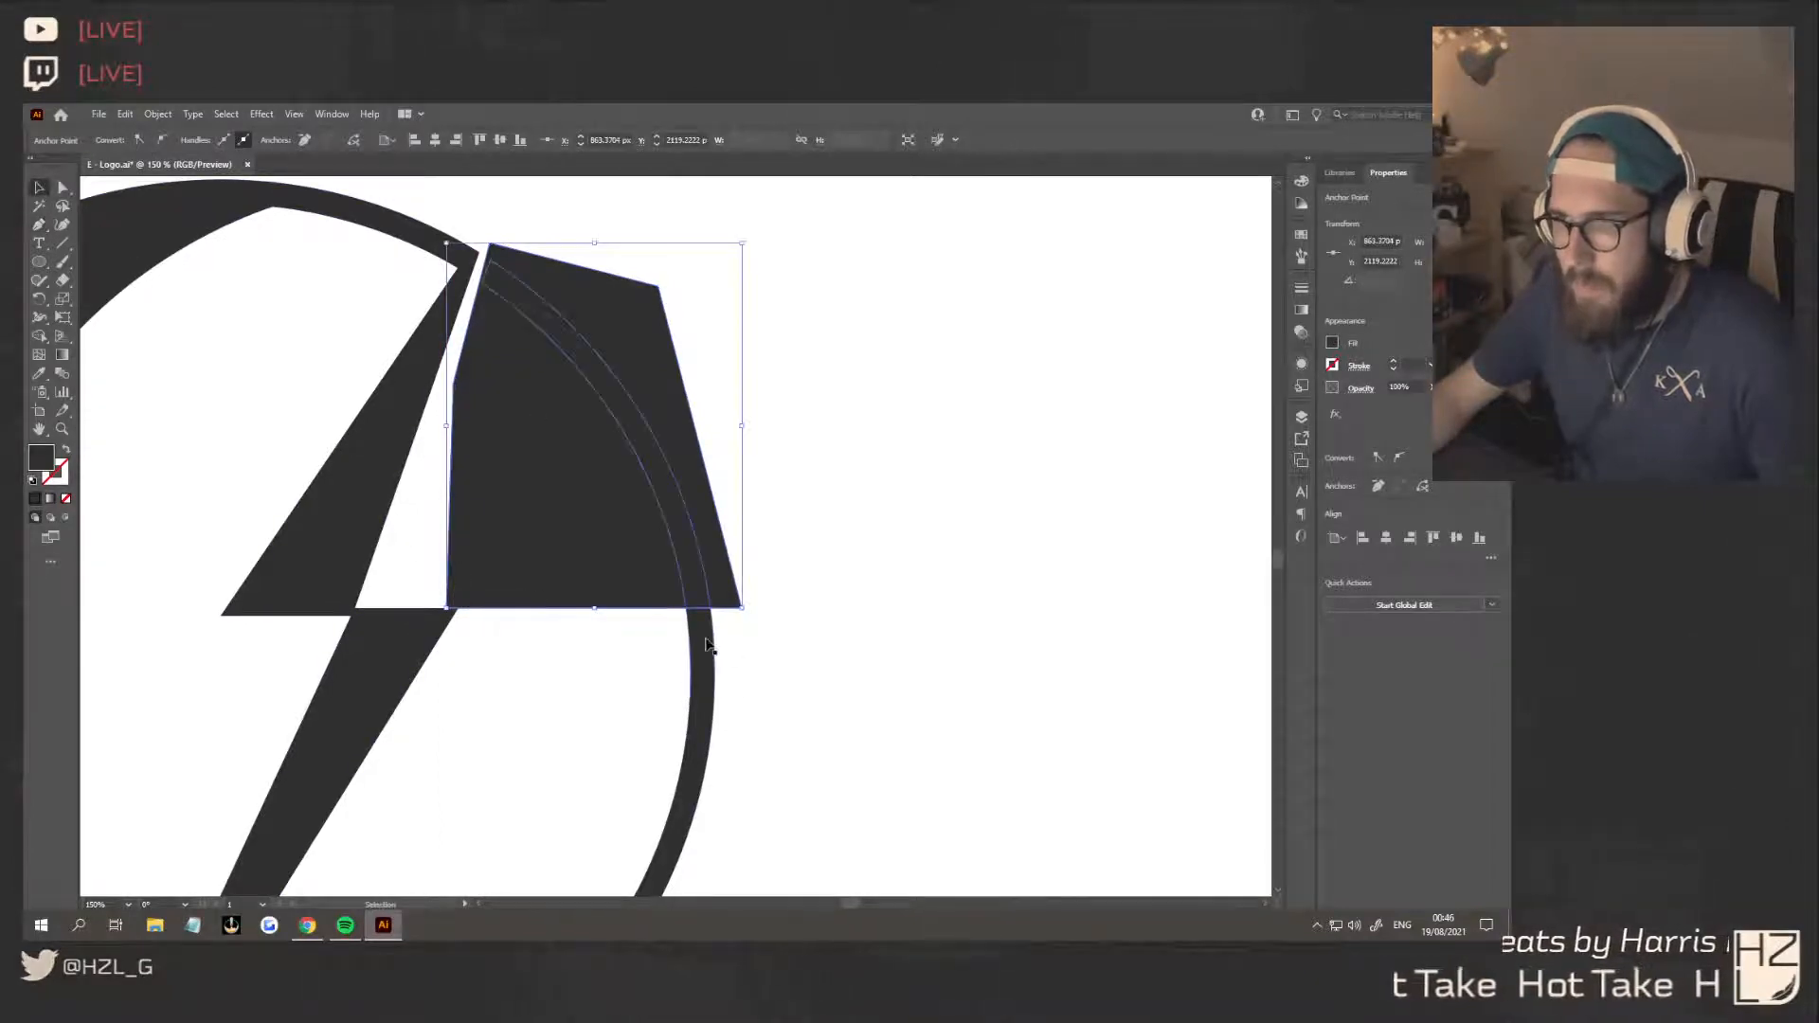
Remove the covering shape and the ring arc beneath it with Shape Builder, opening the circle's upper-right side
left_click(713, 642, "shift")
key("shift+m")
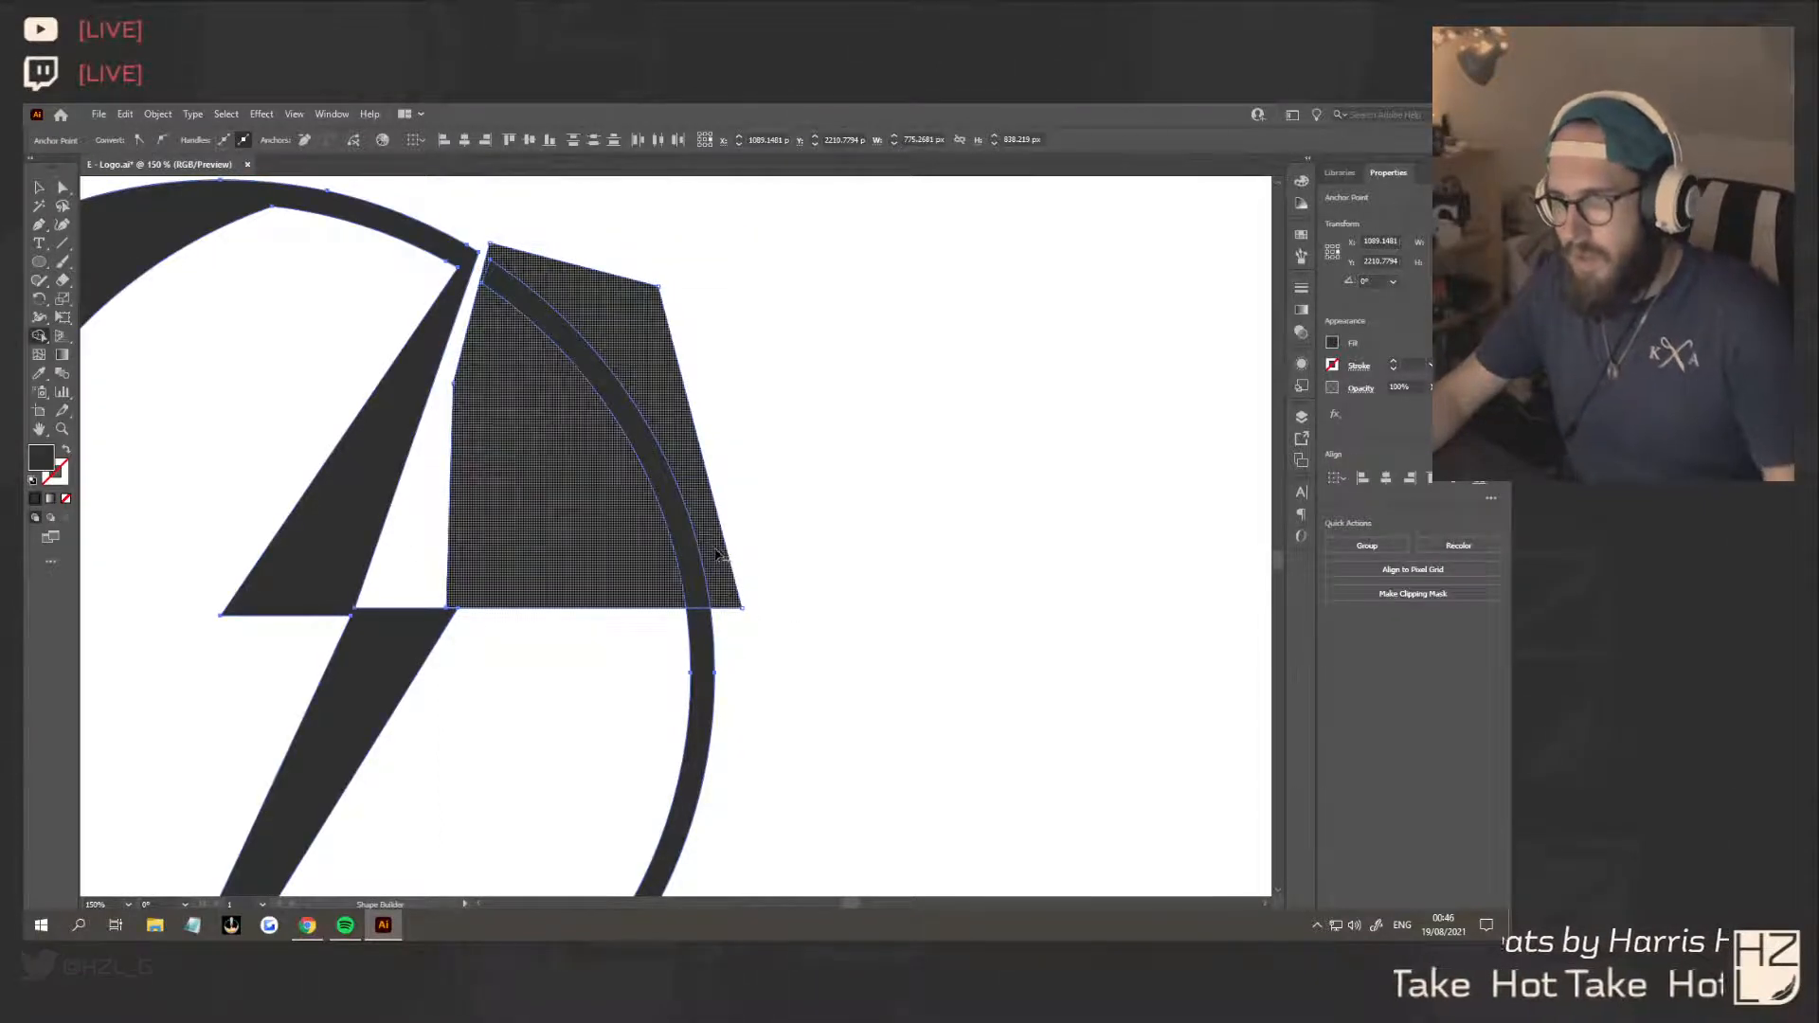
left_click(719, 554, "alt")
left_click(689, 555, "alt")
key("v")
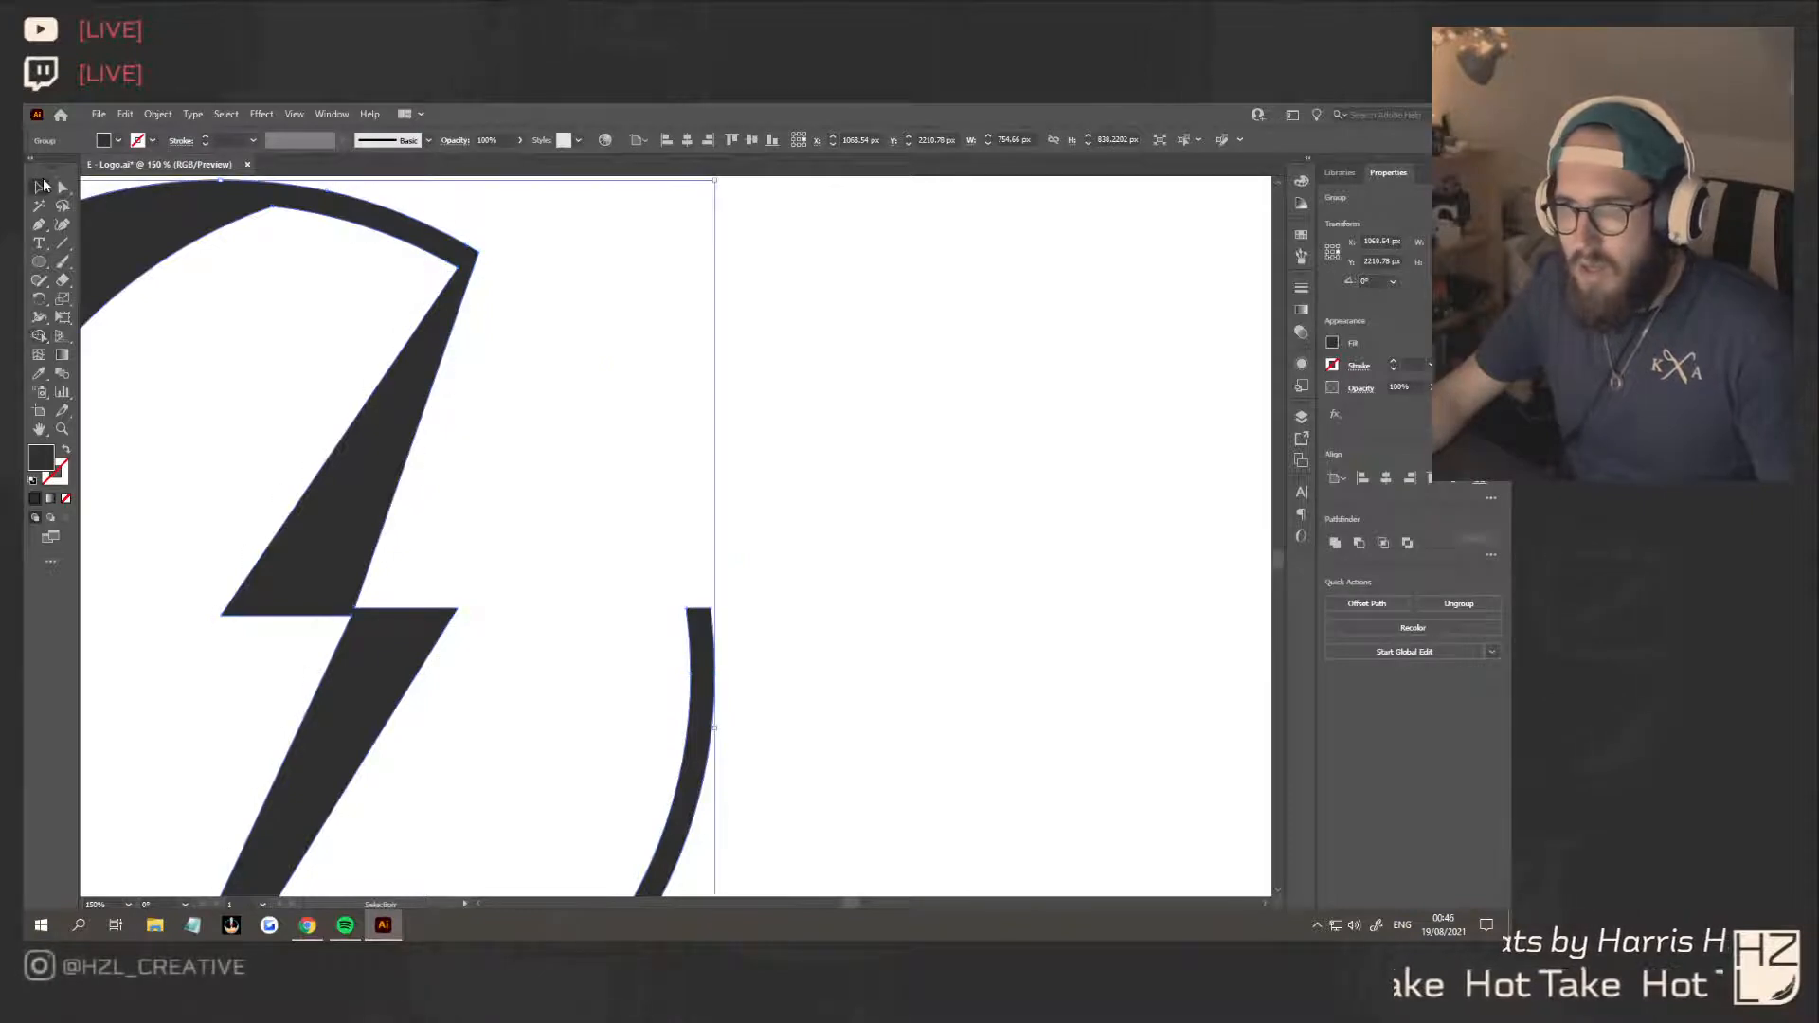
left_click(771, 464)
Rotate the whole crescent and bolt mark about 18 degrees clockwise and deselect it
scroll(772, 484, "down", 5)
scroll(780, 491, "up", 1)
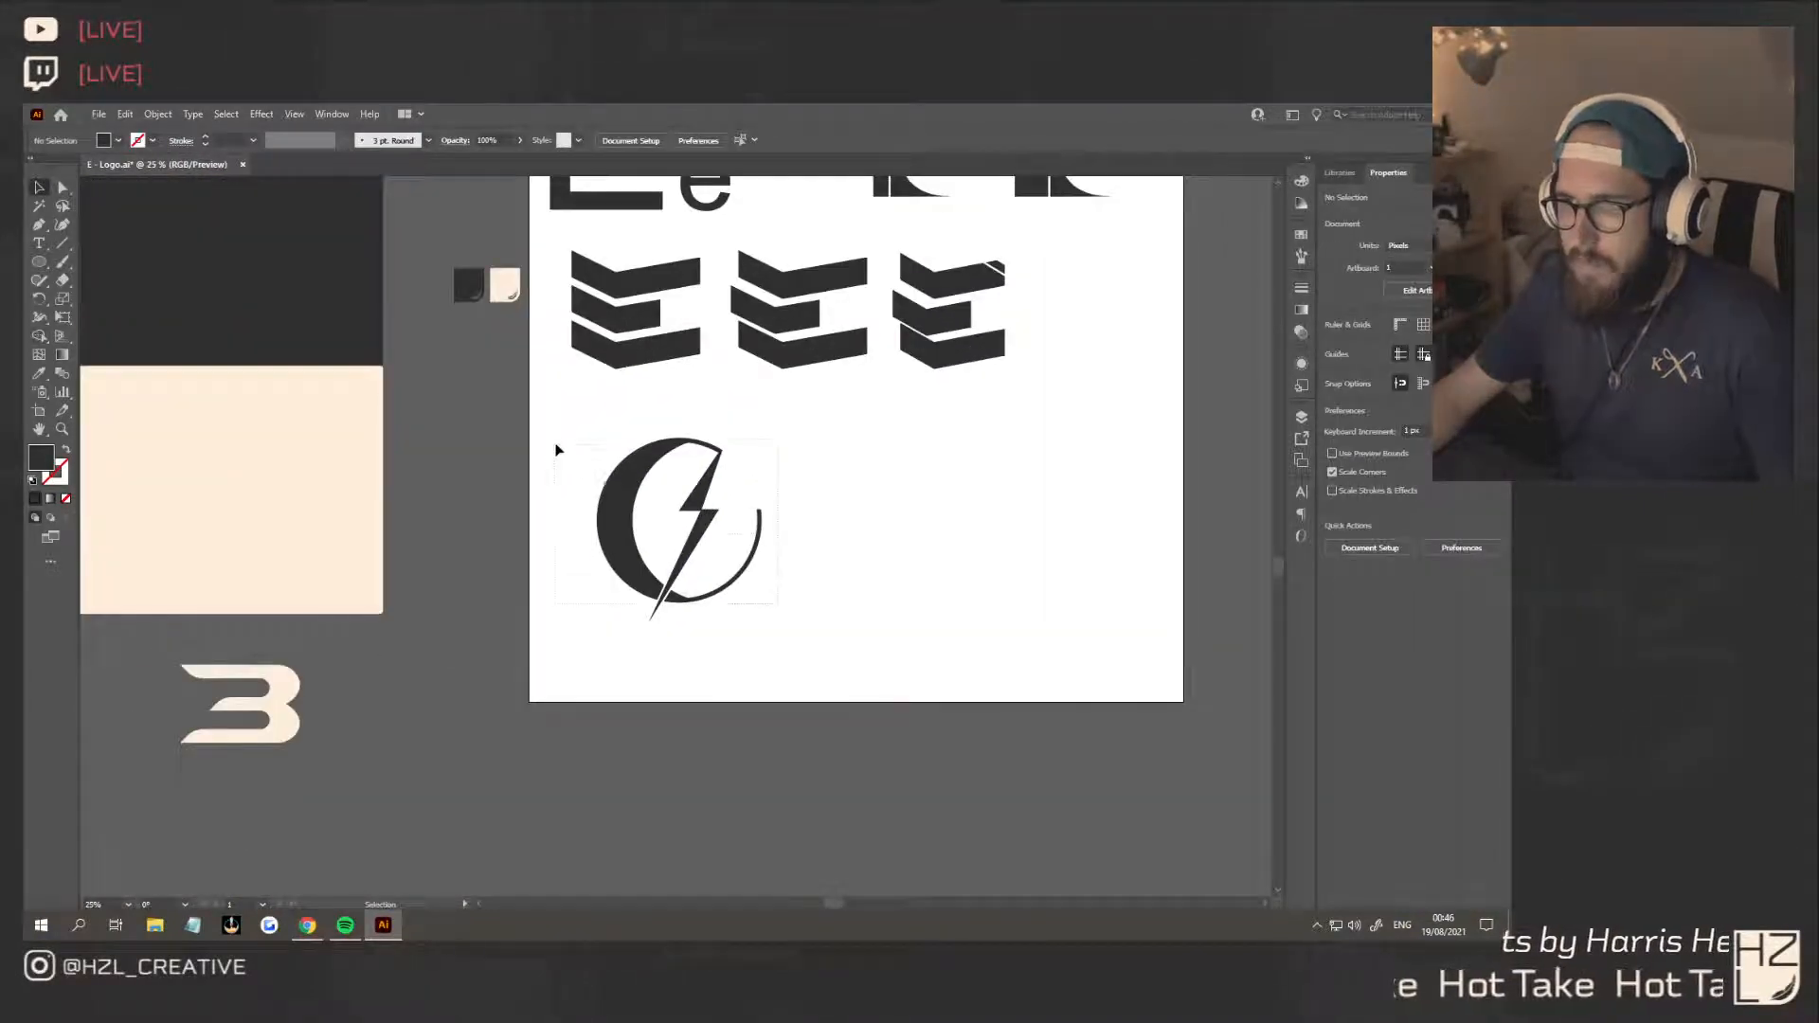
left_click_drag(562, 438, 795, 466)
left_click(832, 488)
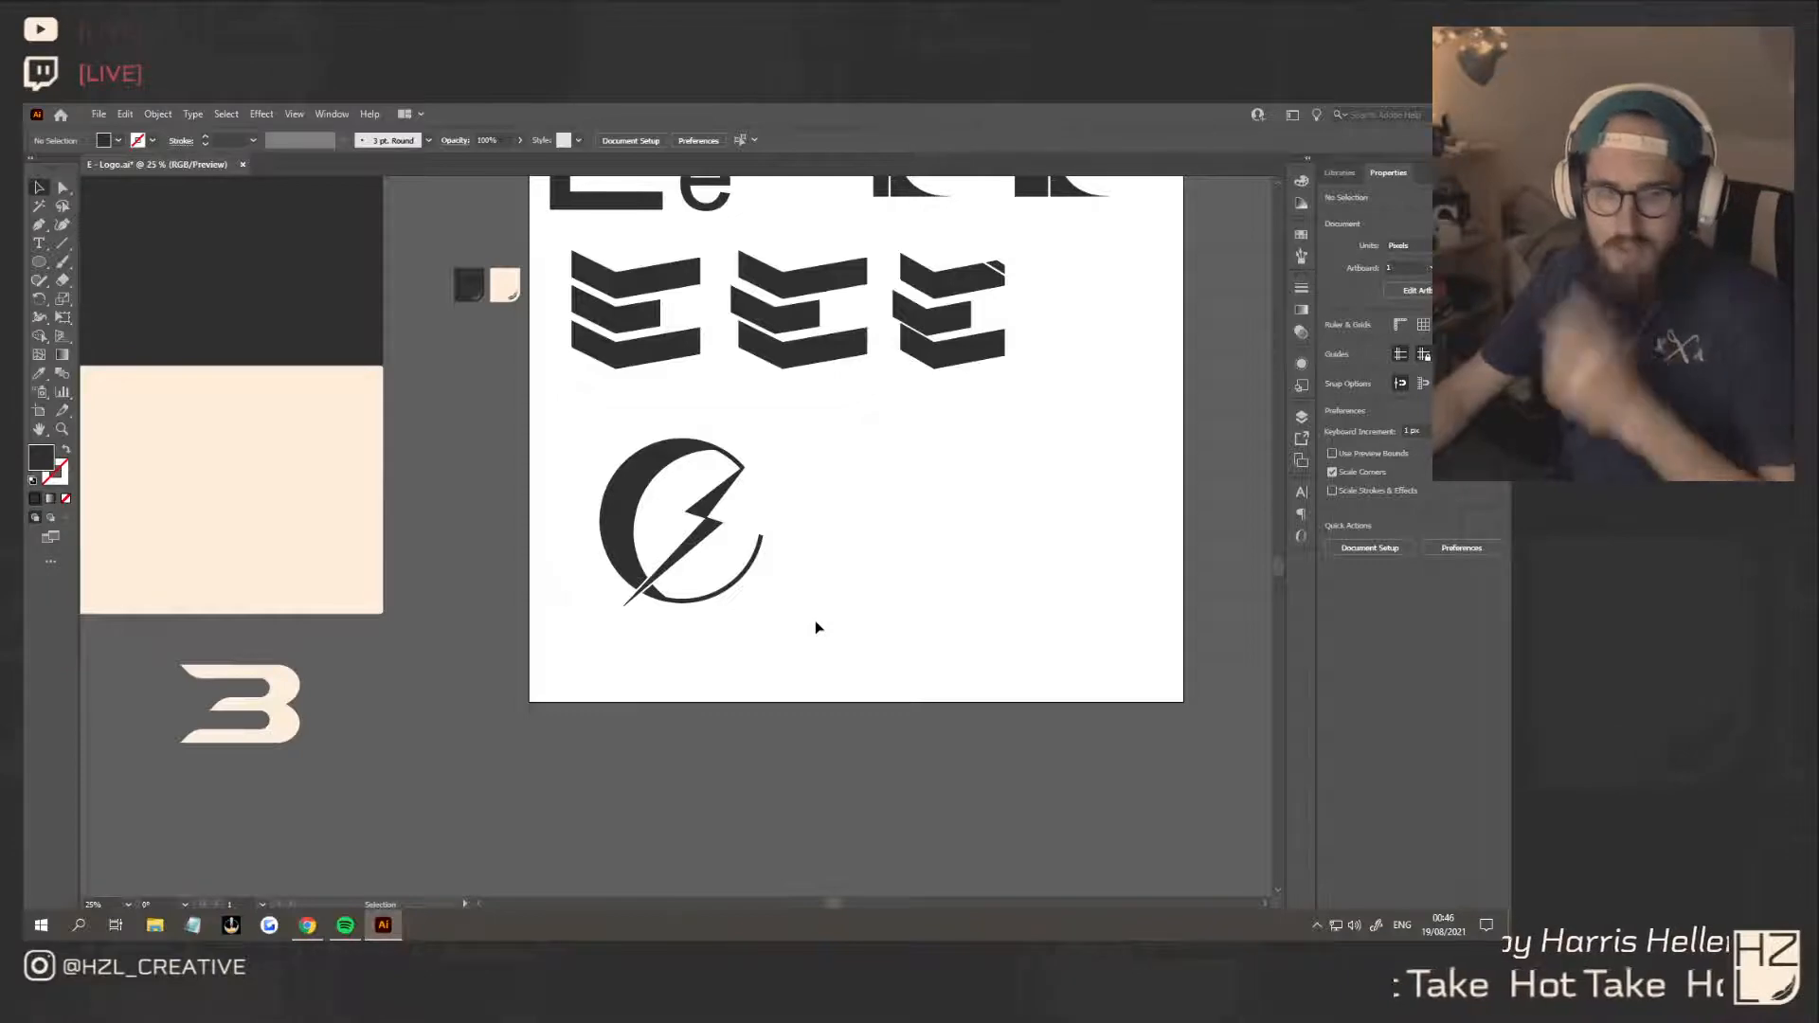
Move the crescent and bolt mark slightly up and left beneath the first chevron E
scroll(780, 615, "down", 2)
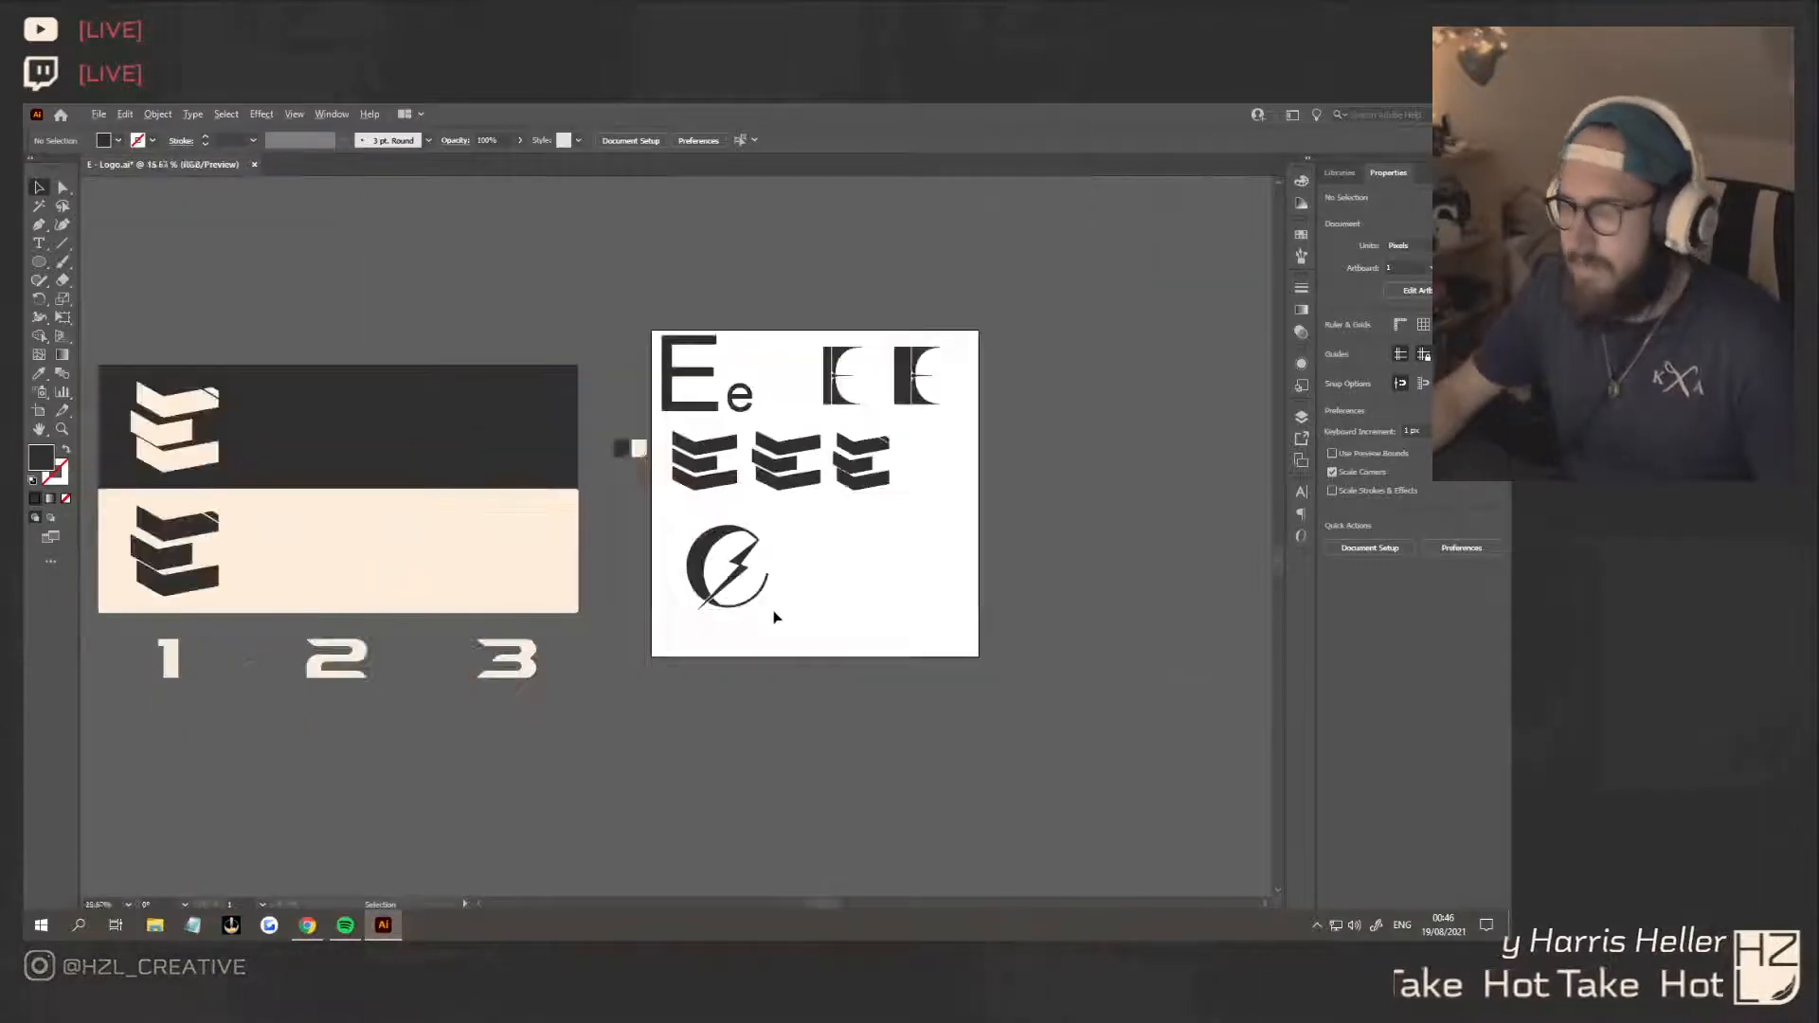
scroll(776, 616, "up", 3)
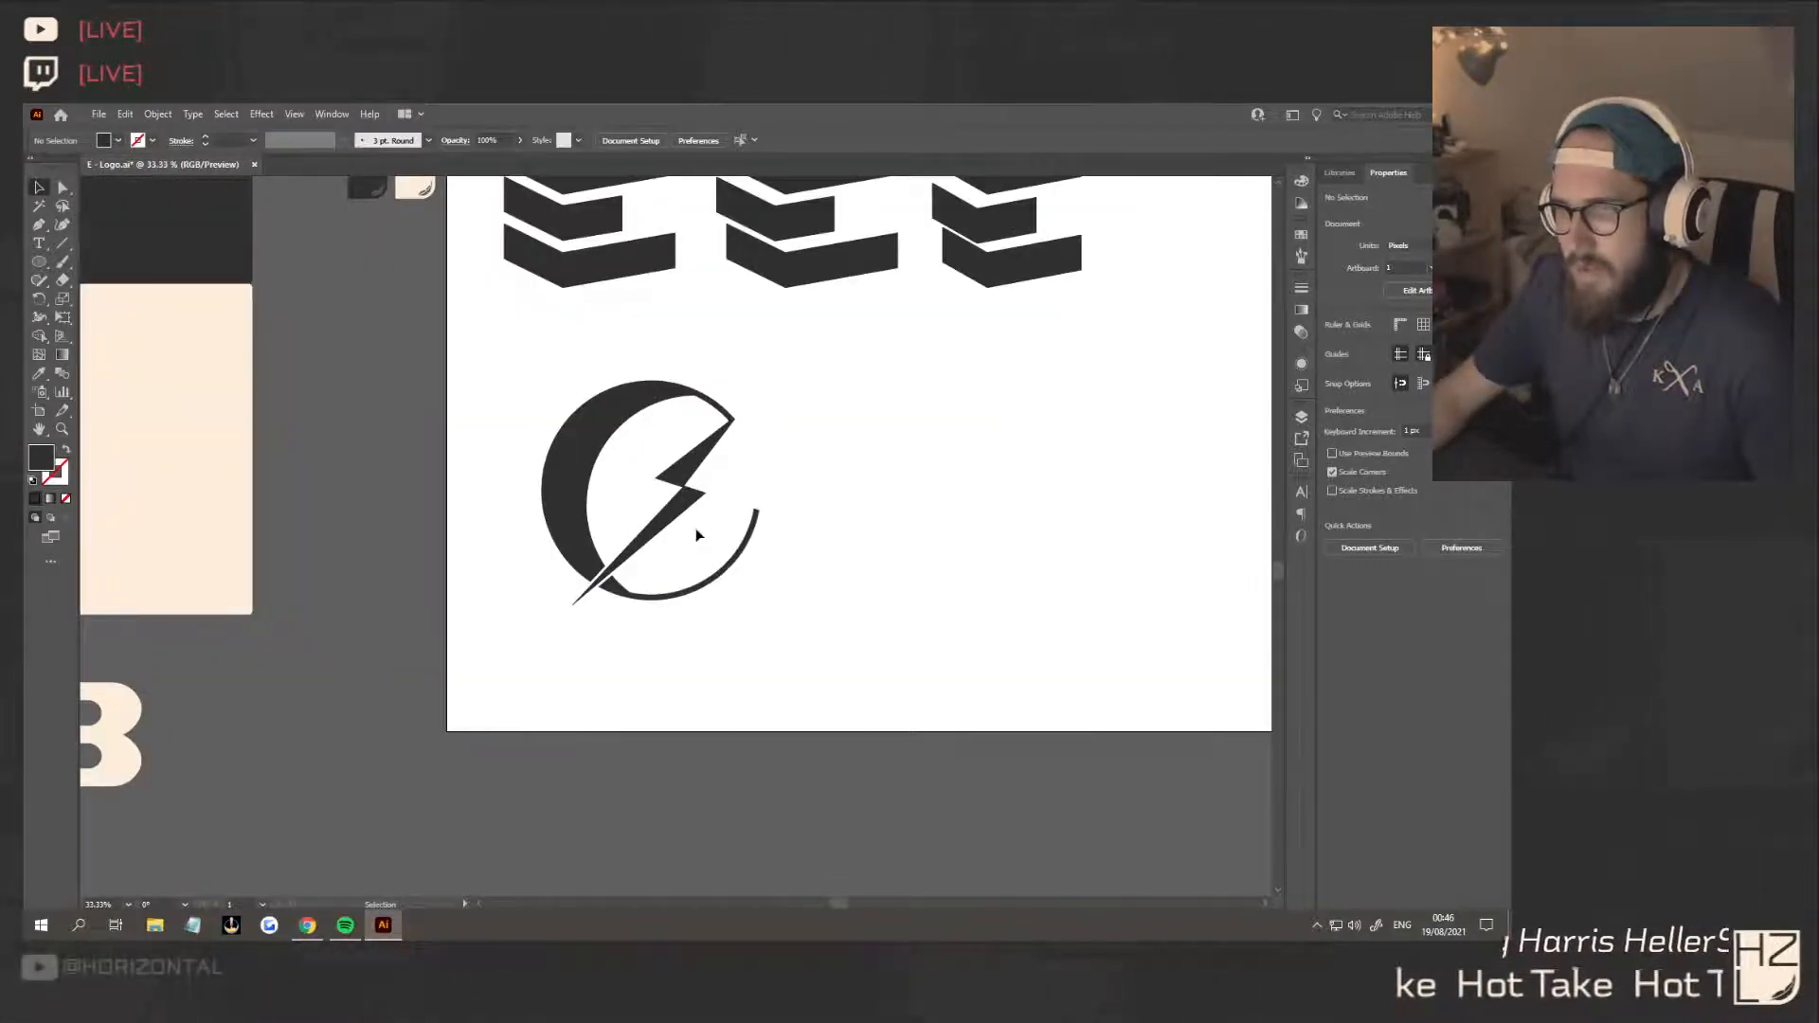
left_click_drag(709, 555, 499, 381)
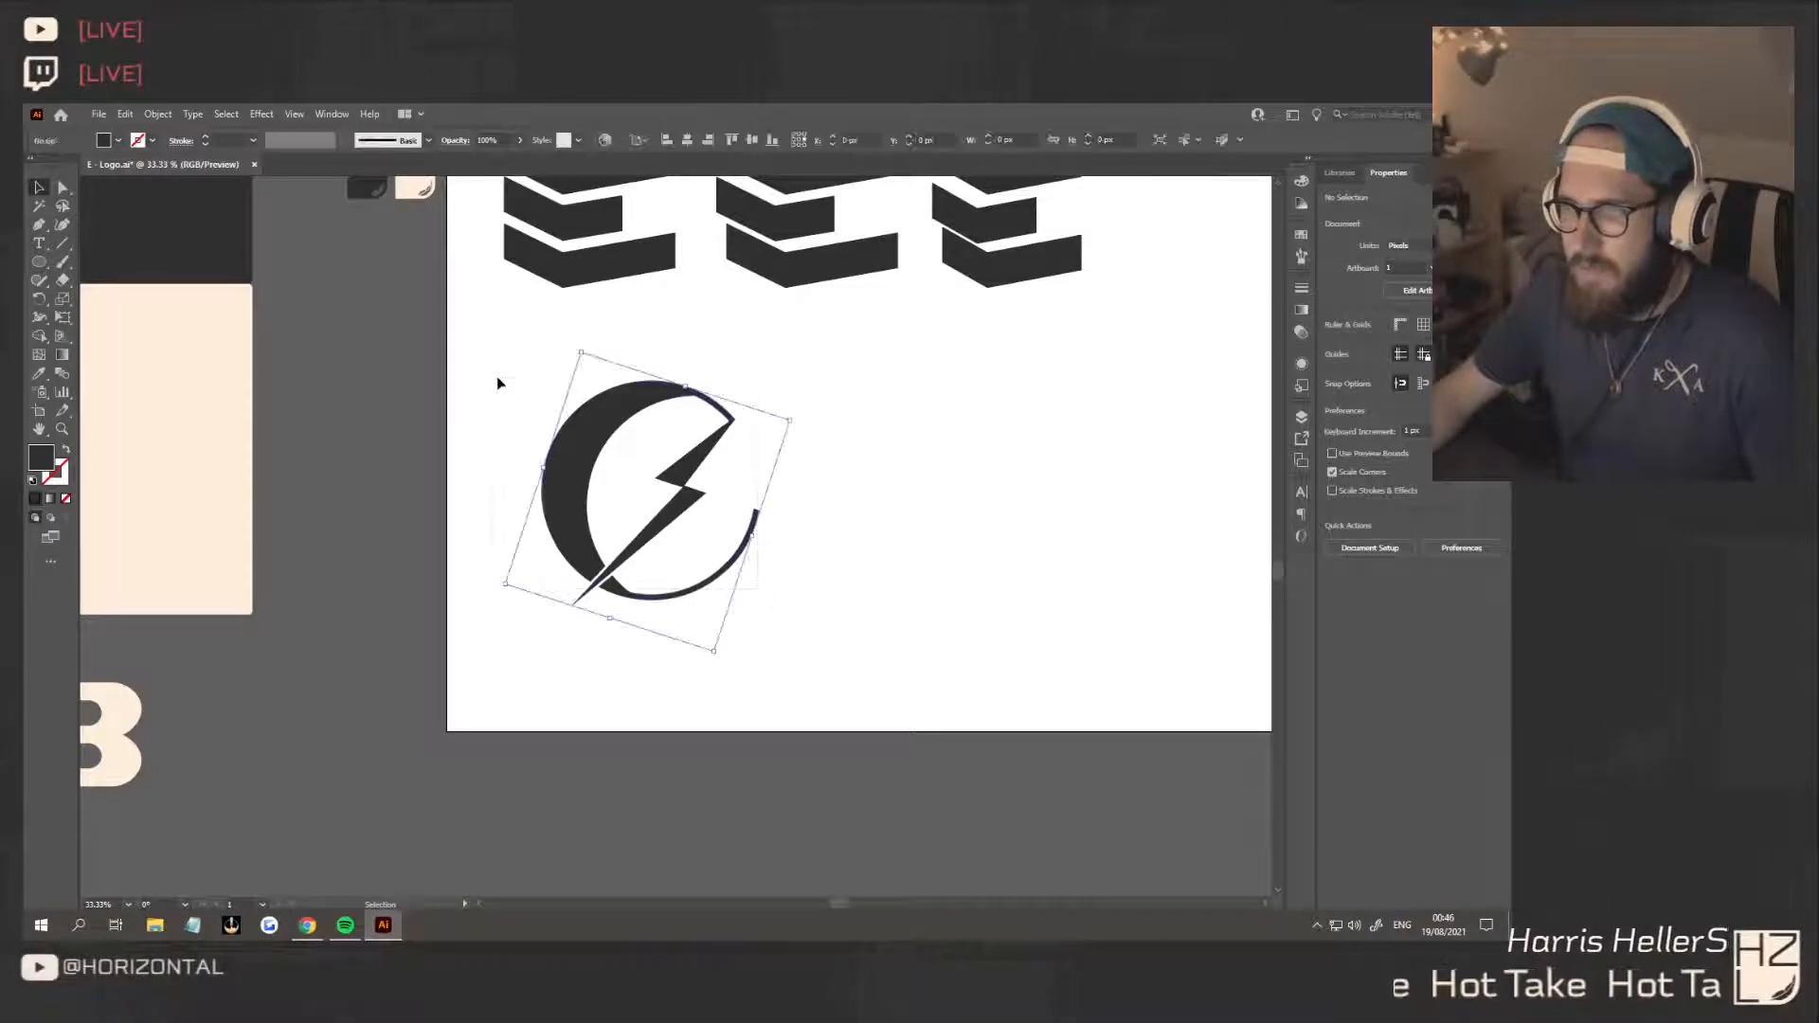
left_click_drag(593, 433, 543, 416)
key("a")
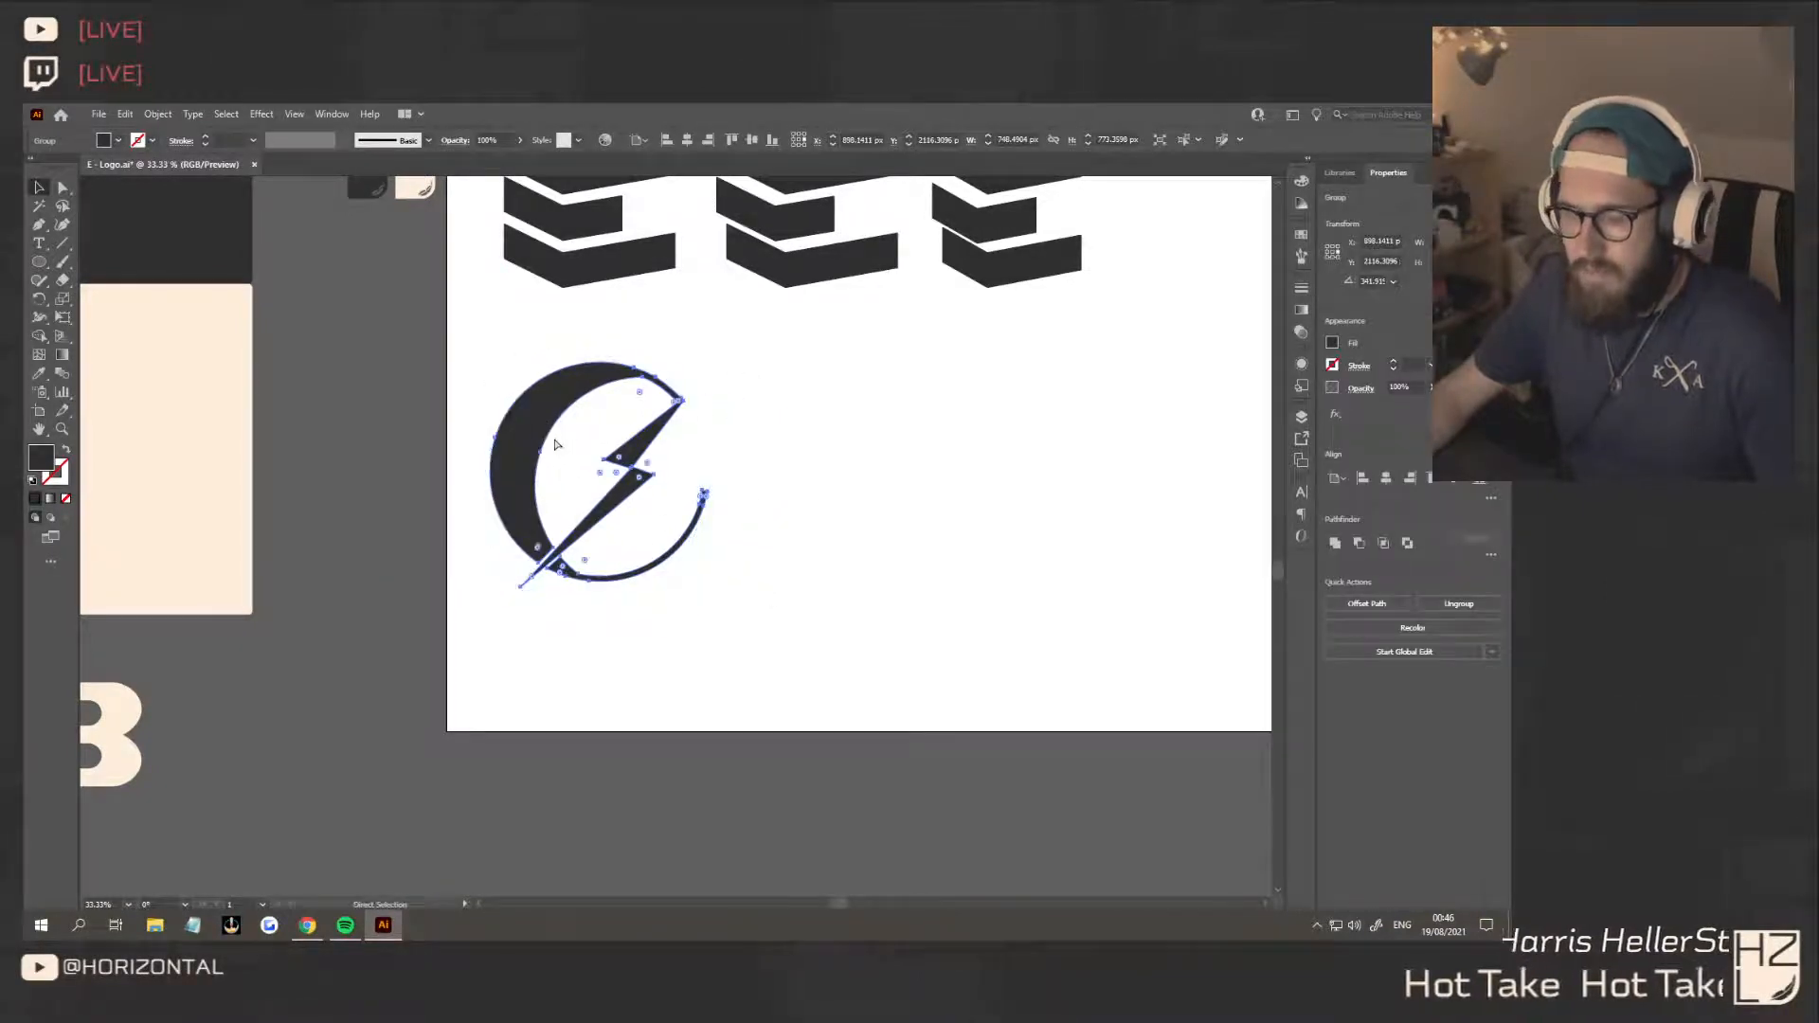
key("v")
left_click(798, 491)
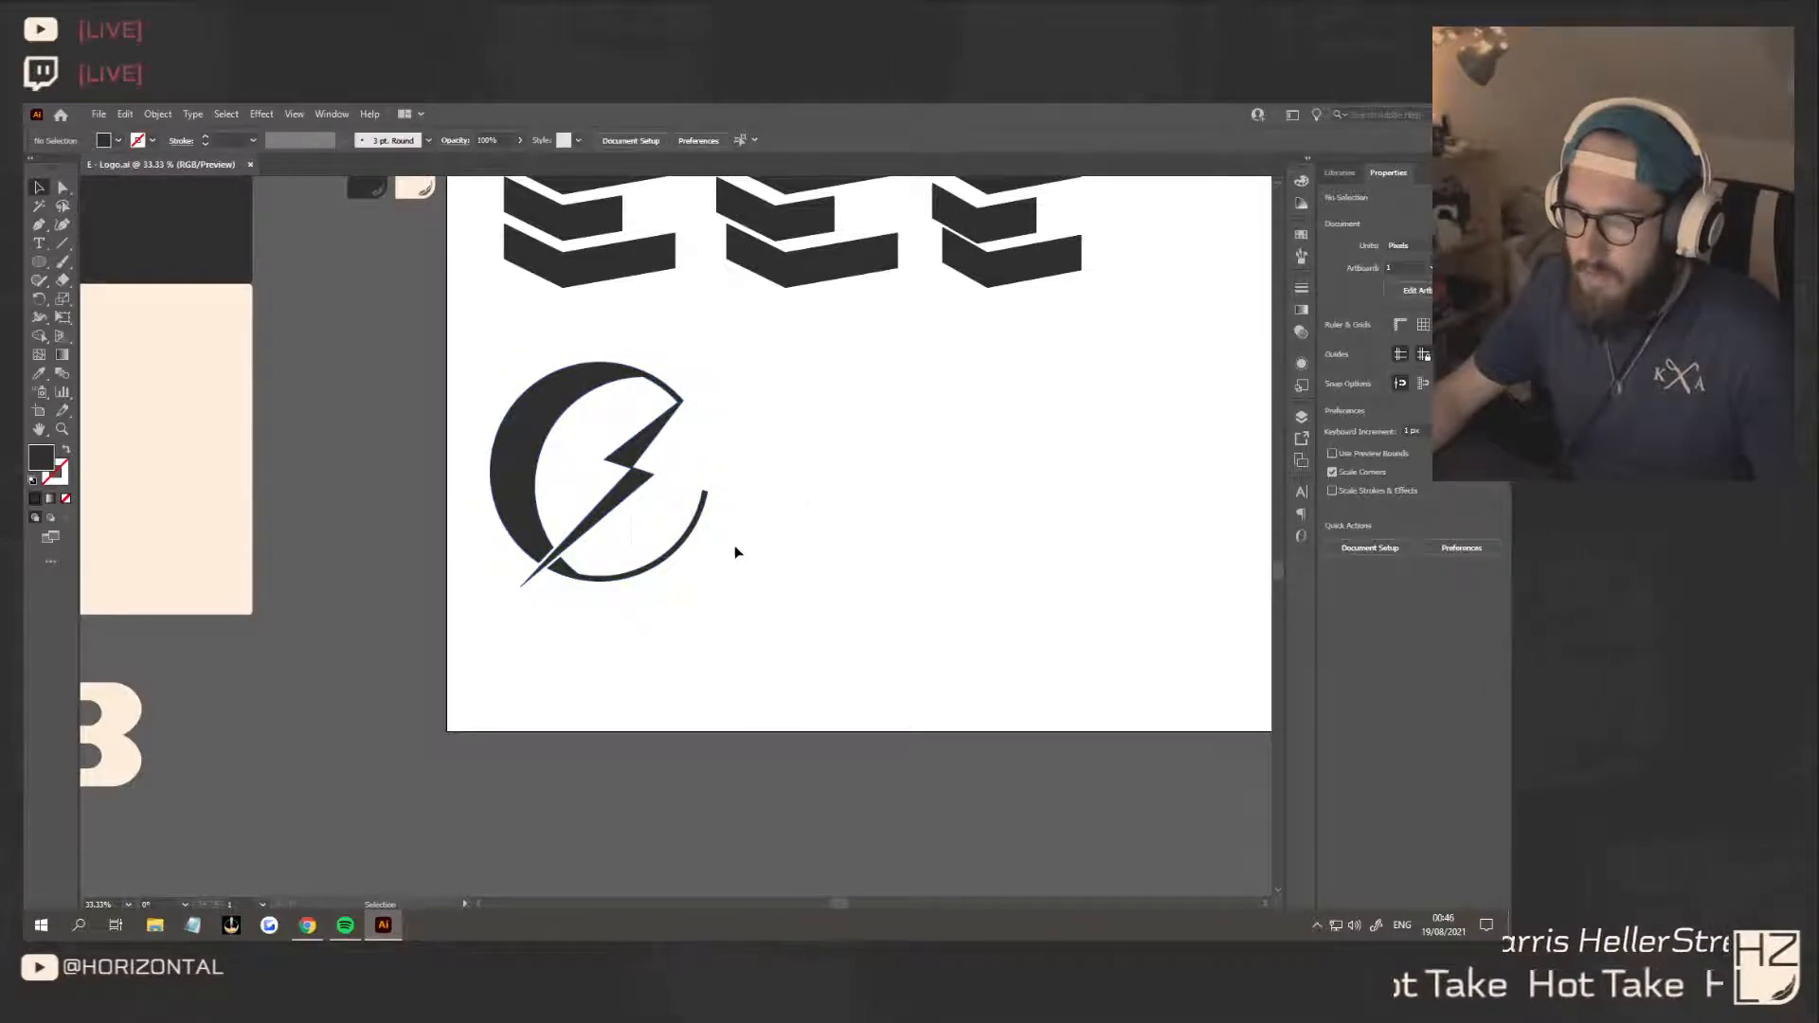
Duplicate the crescent and bolt mark horizontally beside the original and deselect the copy
left_click_drag(456, 348, 456, 348)
left_click_drag(534, 436, 805, 436, "alt")
left_click(1061, 453)
Draw a horizontal rectangle about 100 px wide over the slanted upper end of the copy's thin arc
left_click(62, 188)
scroll(1040, 467, "up", 5)
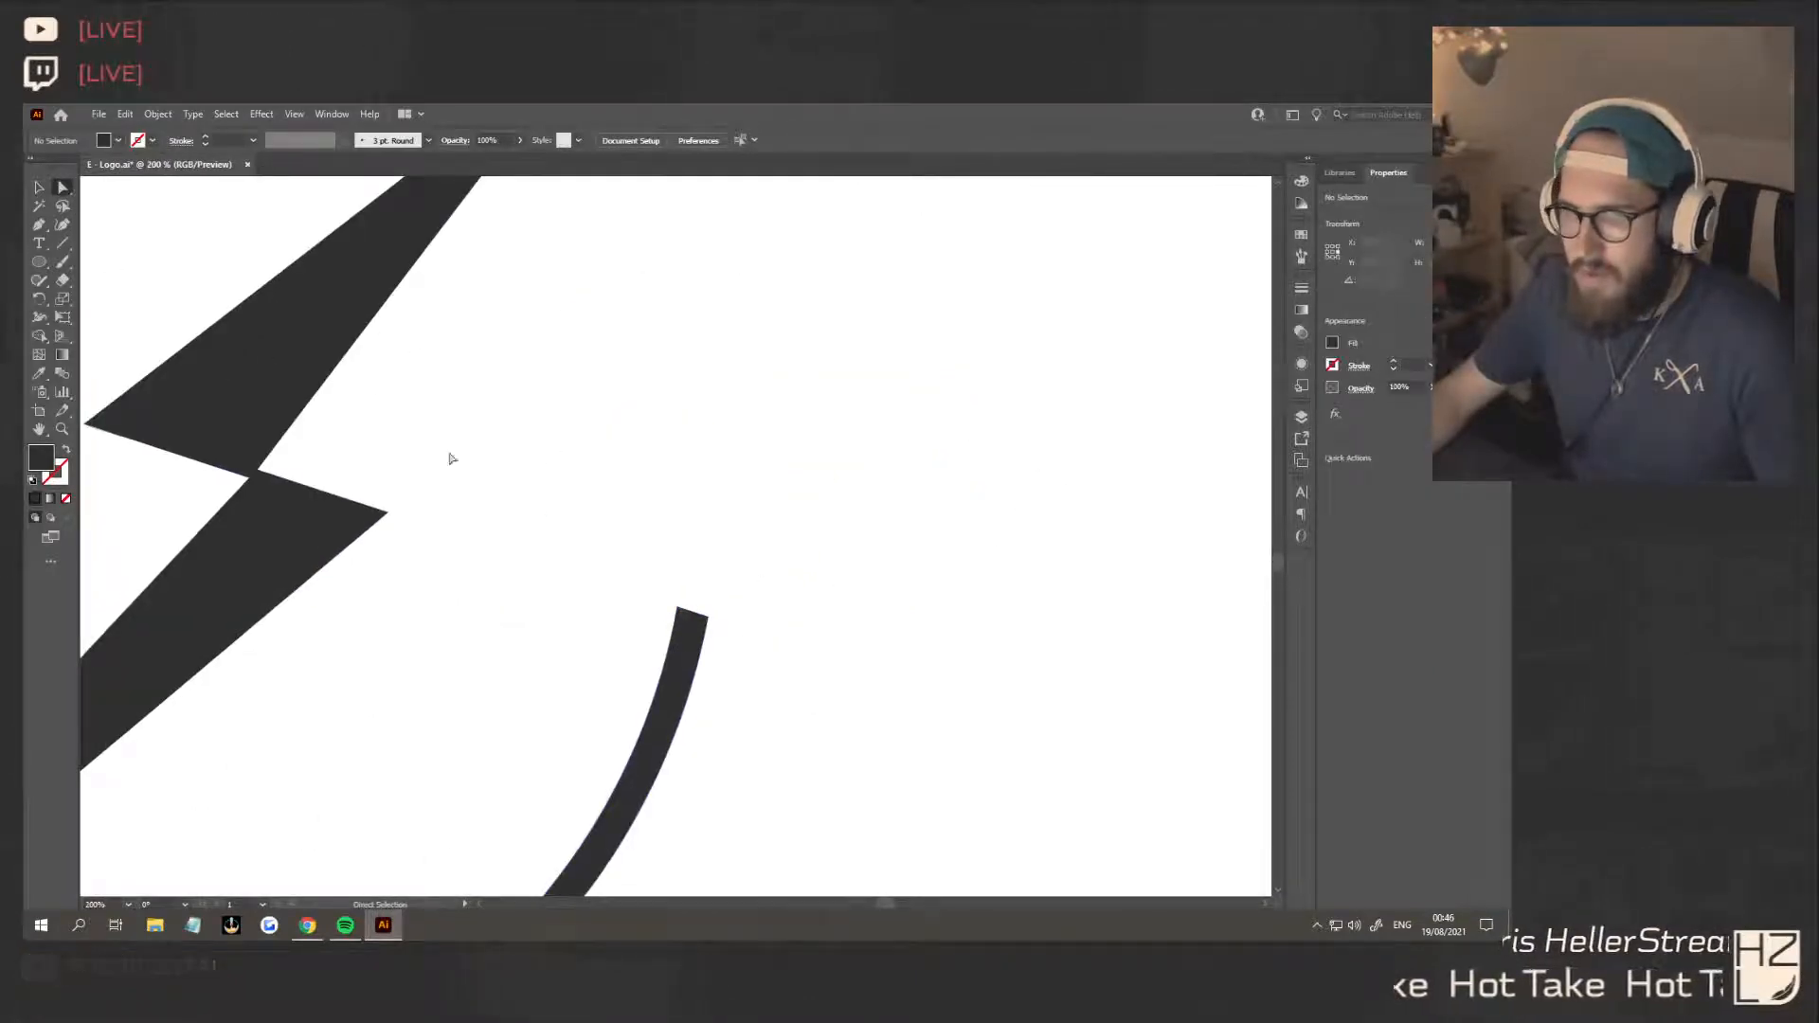
scroll(584, 499, "down", 3)
scroll(593, 496, "up", 3)
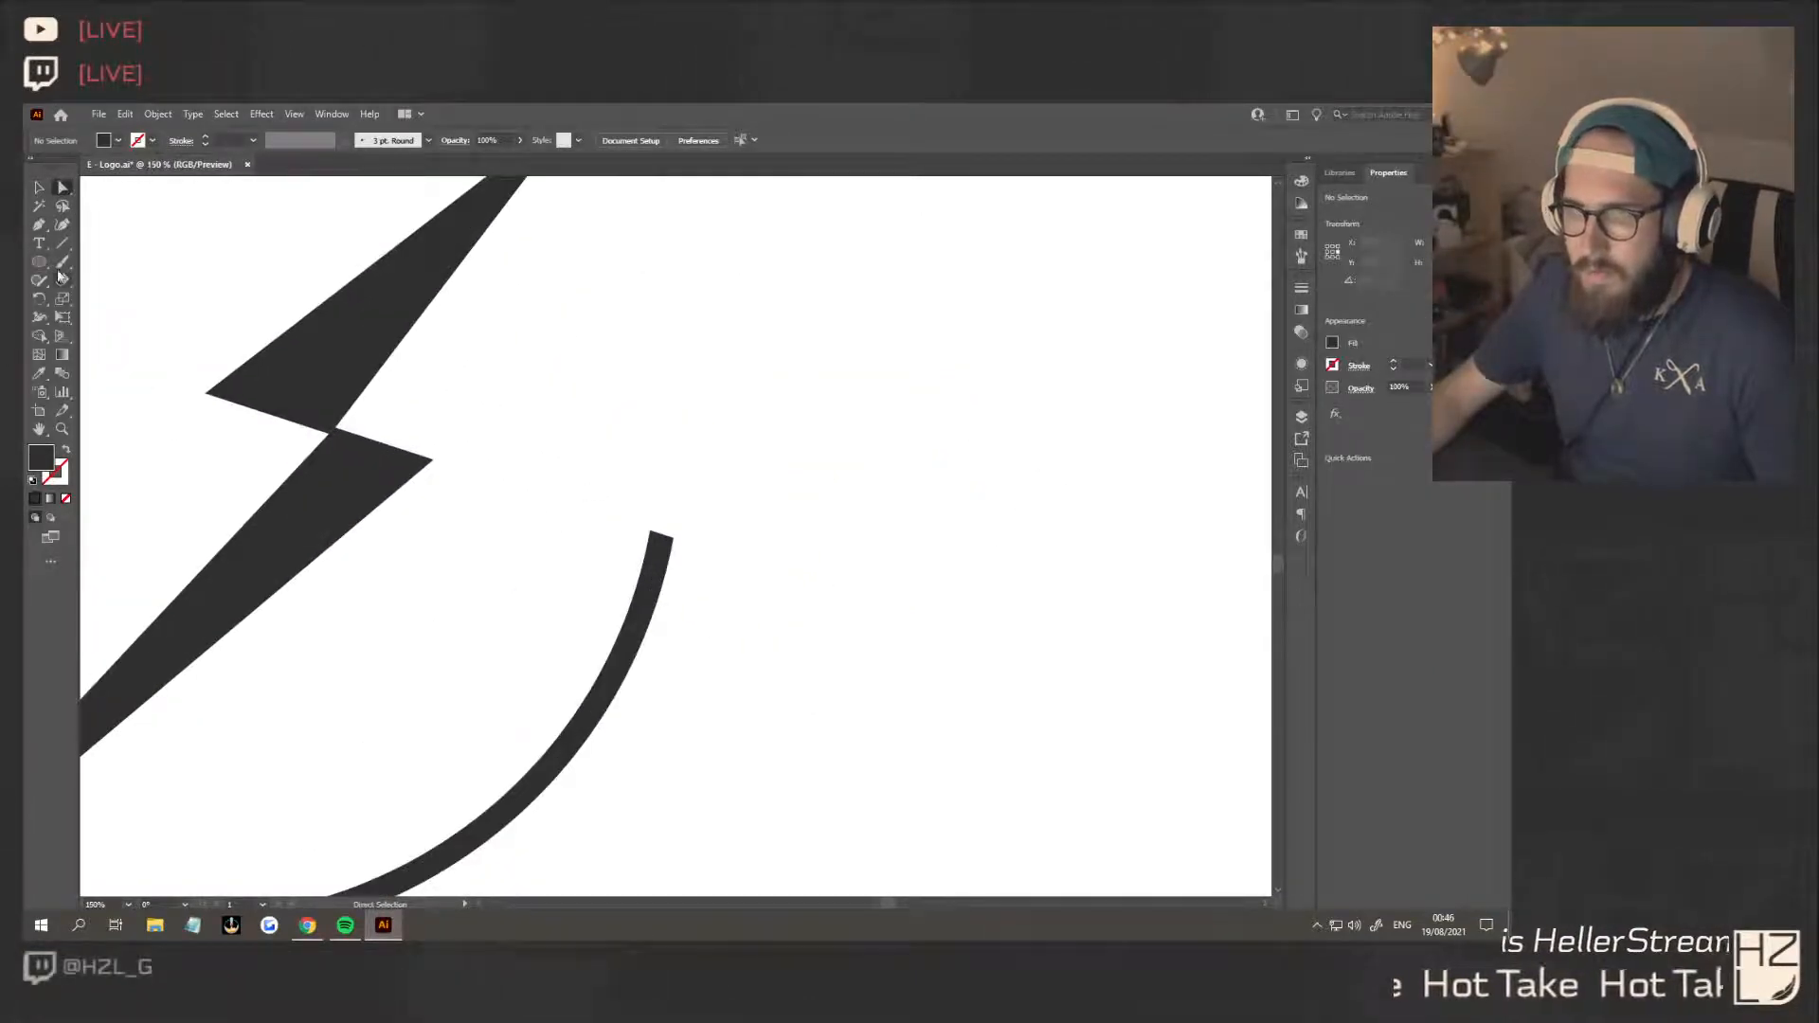
left_click(45, 268)
left_click_drag(586, 493, 724, 545)
left_click(49, 188)
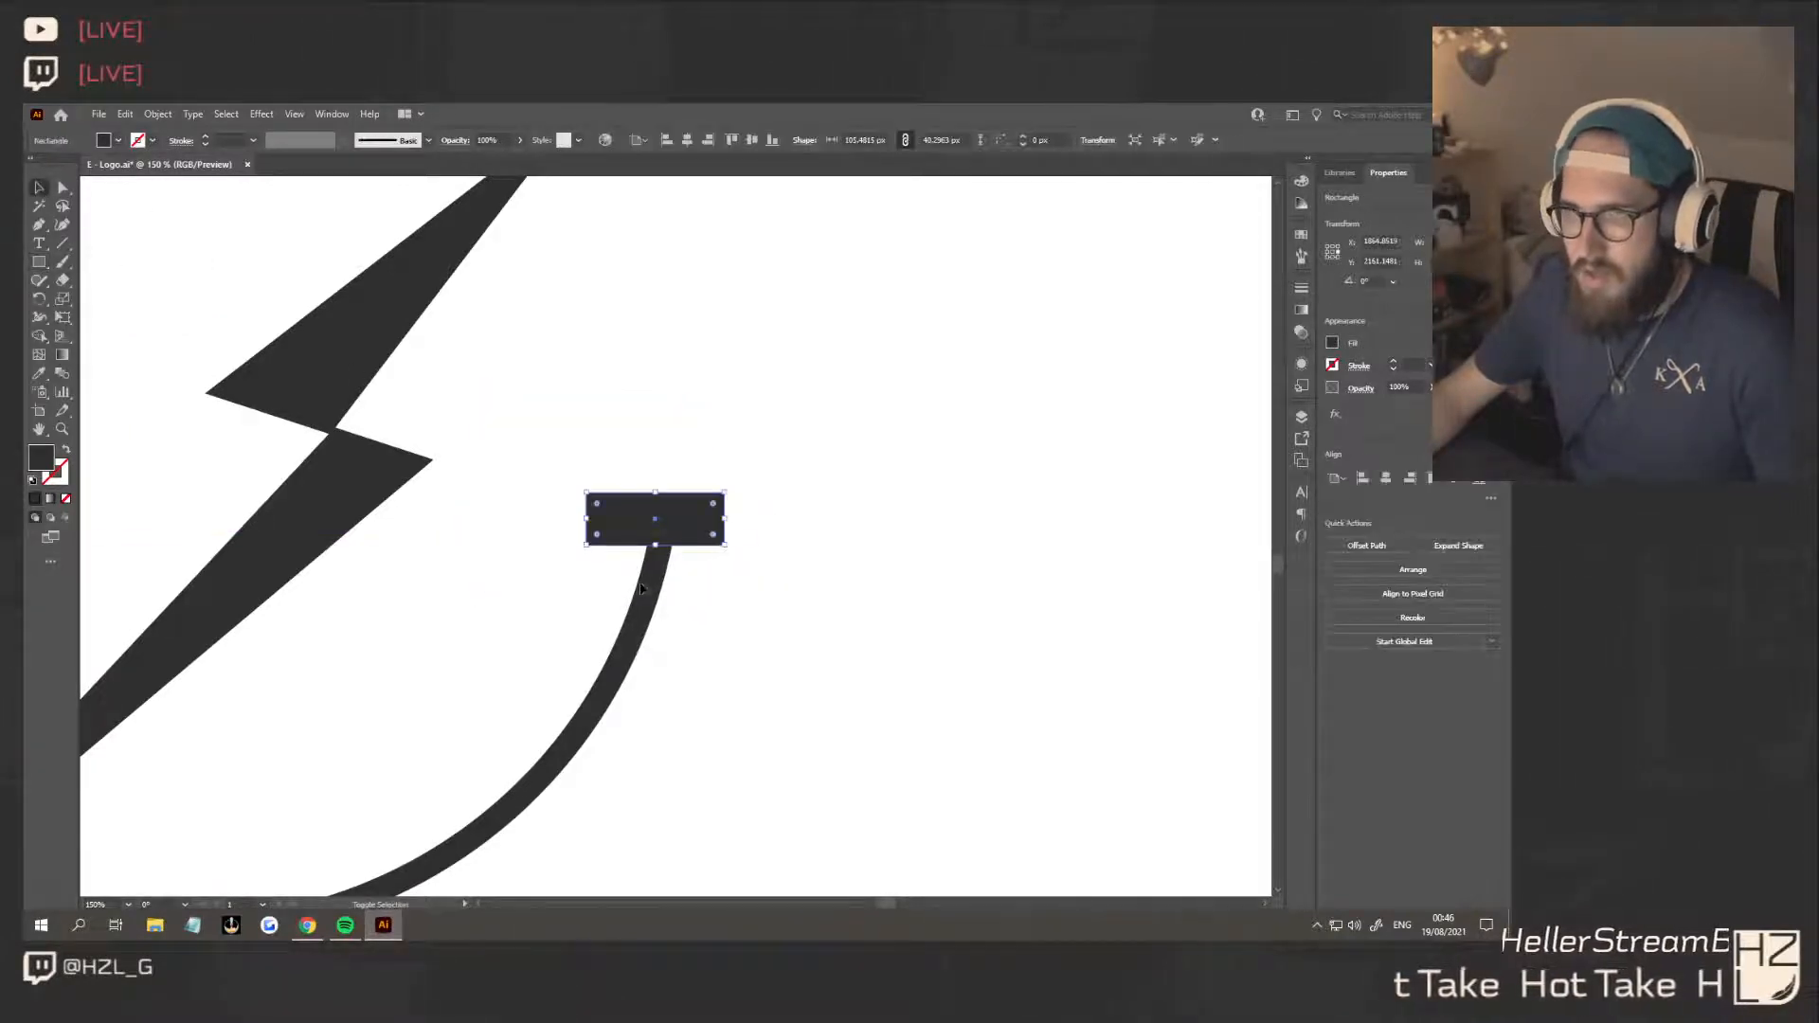
Select all artwork and remove the rectangle with the arc end beneath it using Shape Builder, trimming the copy's arc horizontally
key("ctrl+a")
key("shift+m")
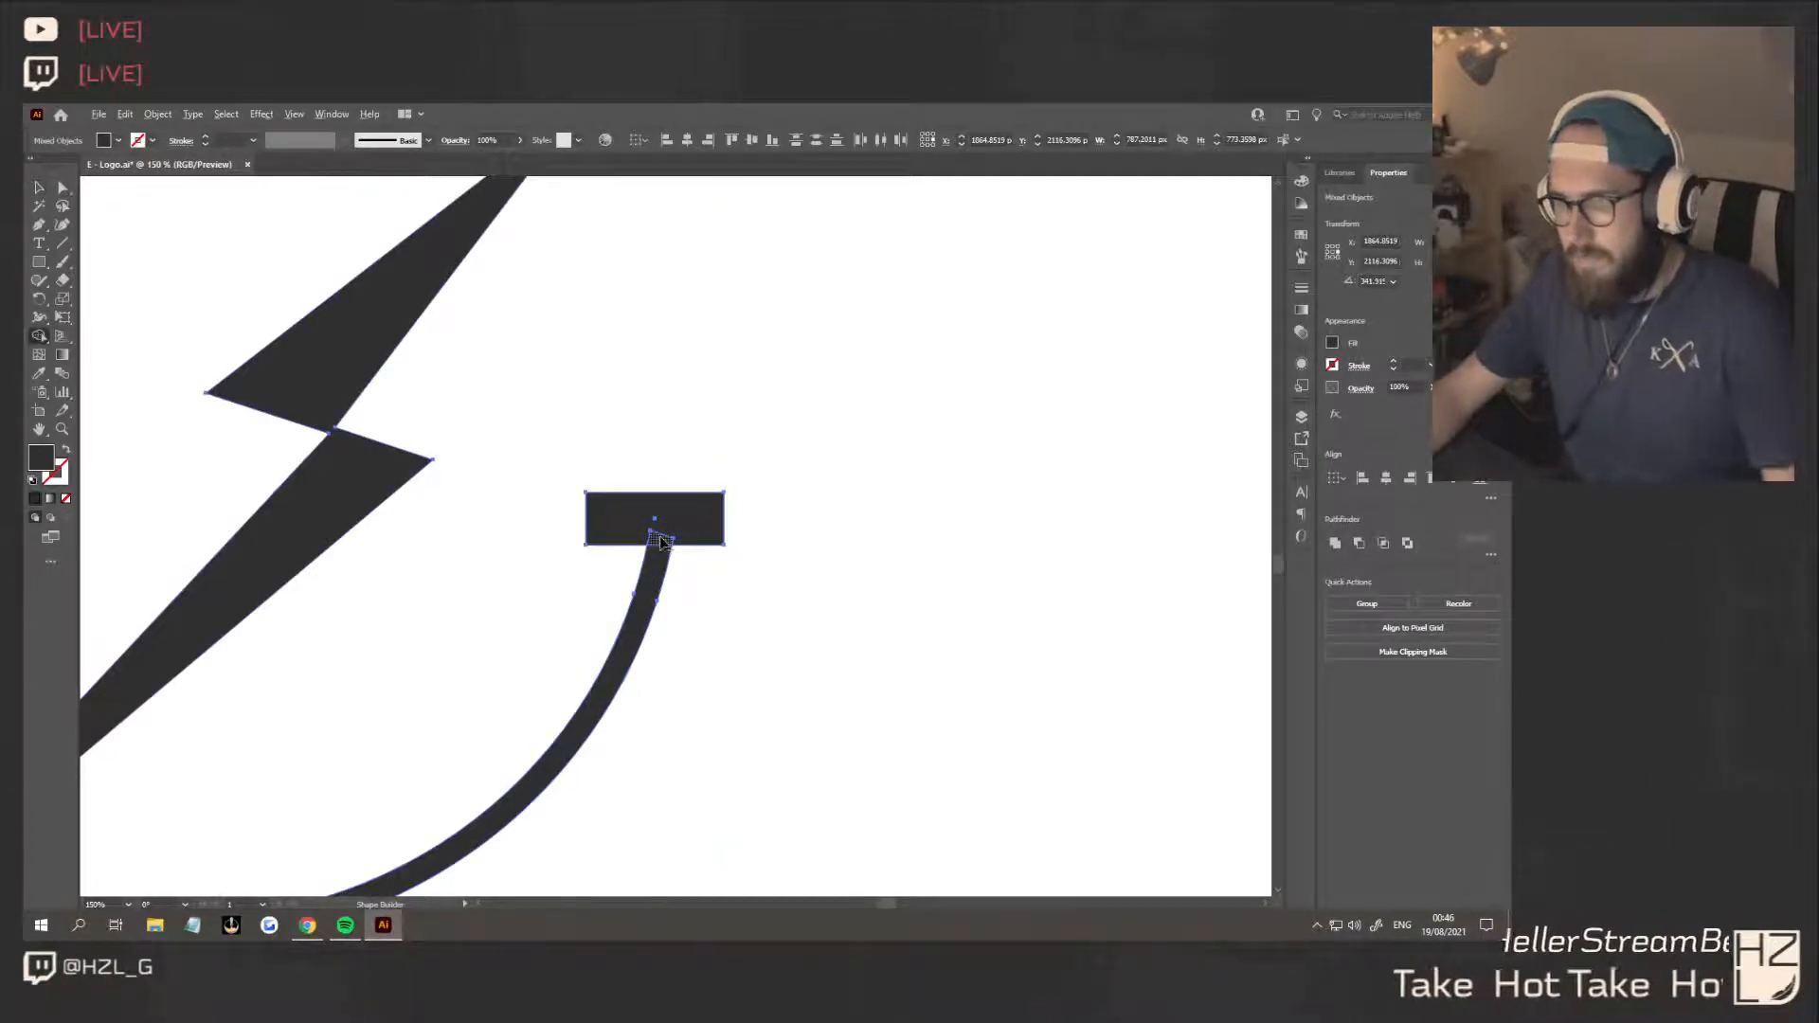
left_click(666, 533, "alt")
scroll(665, 527, "down", 3)
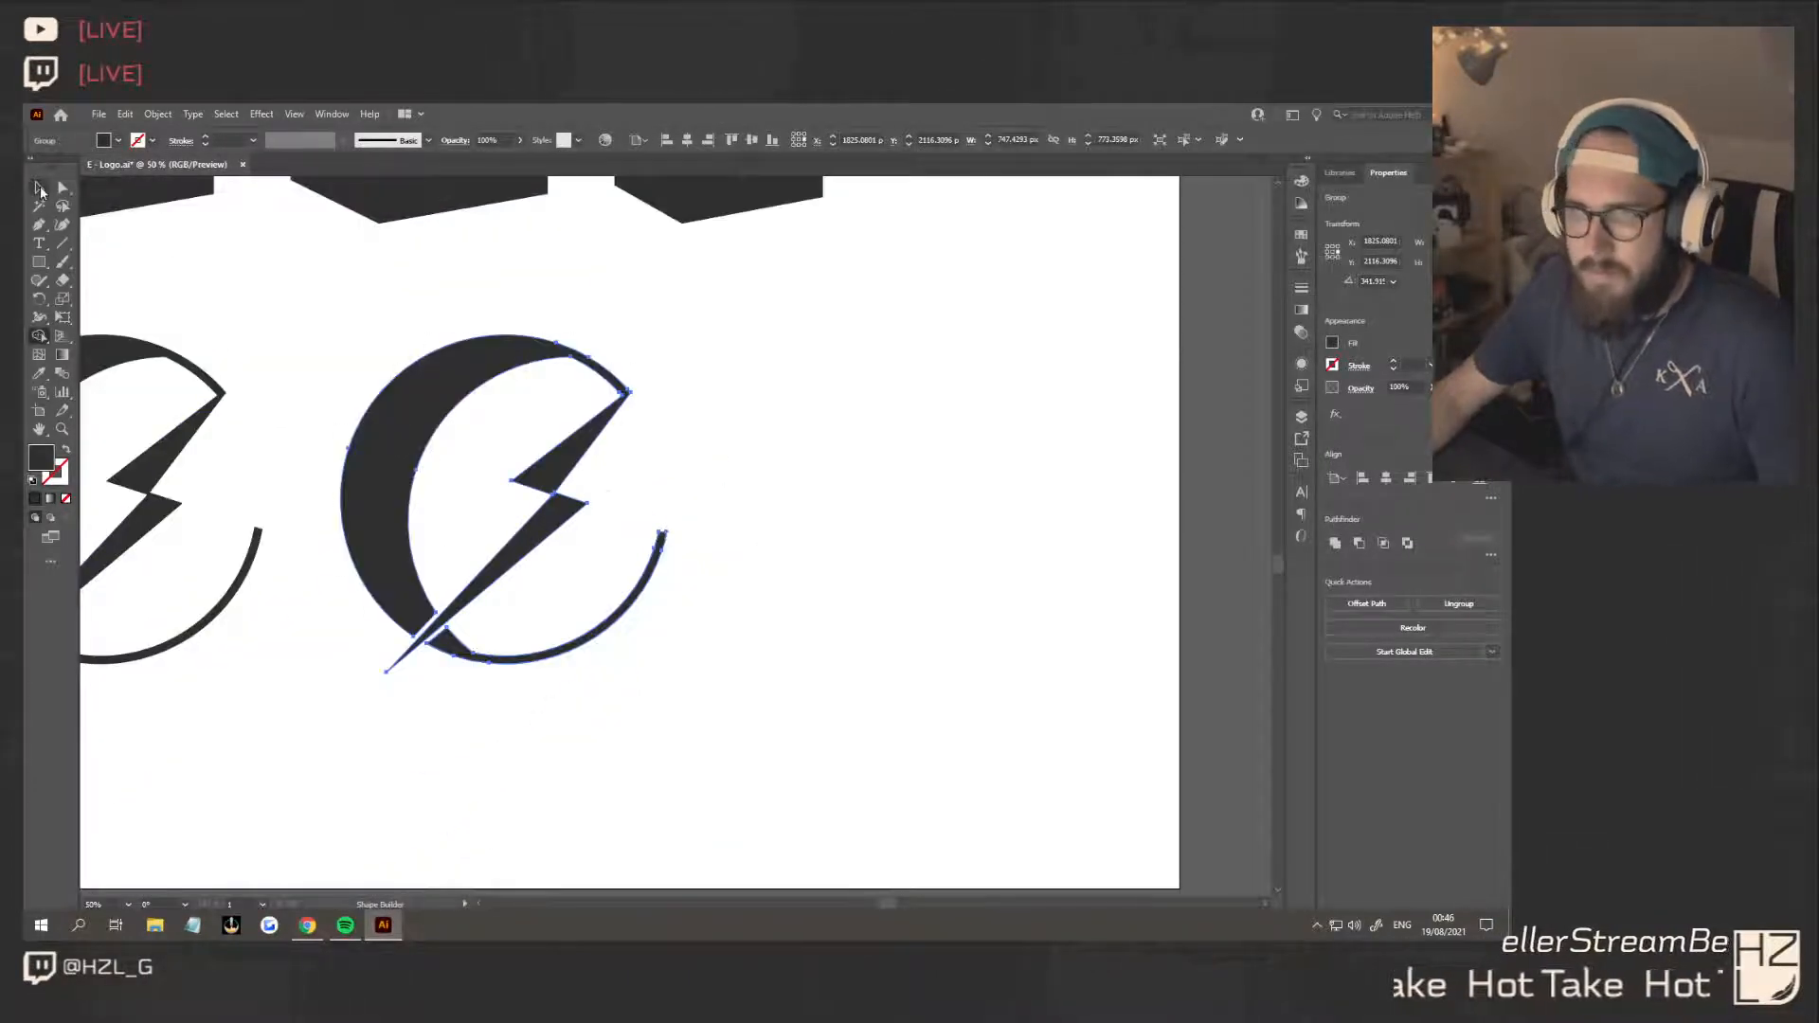
left_click(40, 190)
left_click(732, 509)
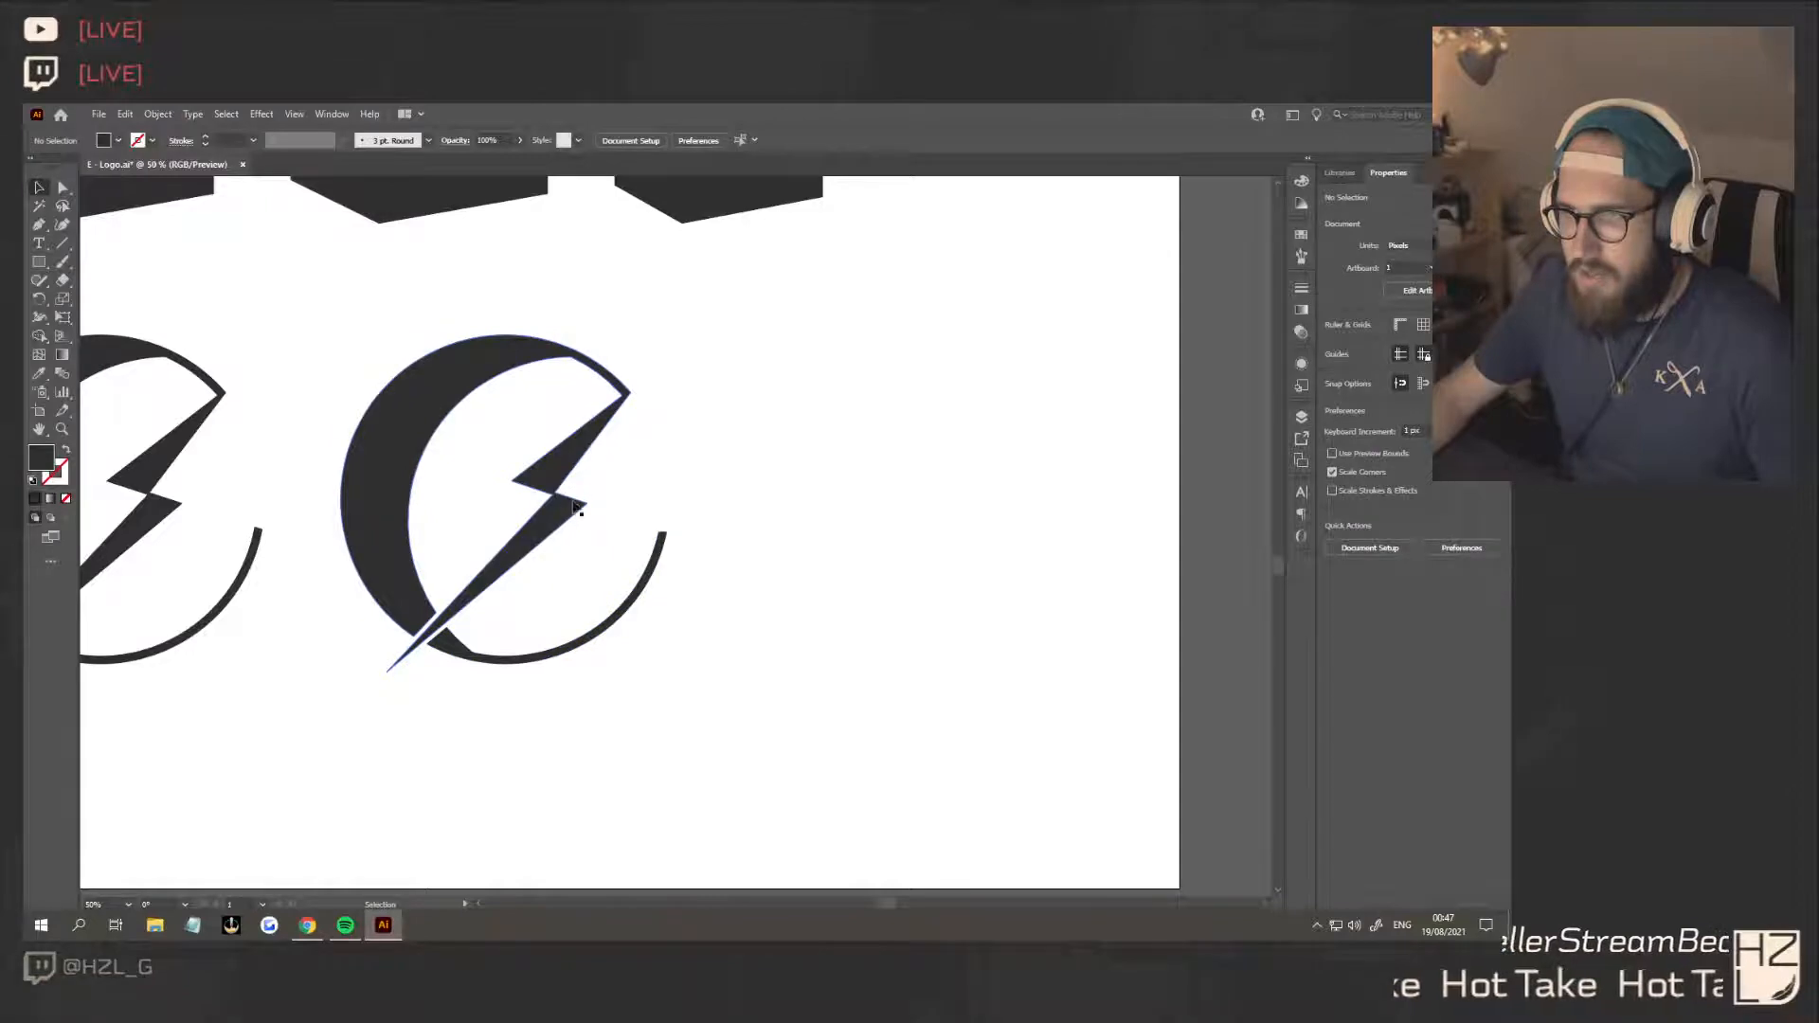
Reposition the two outer corner anchors of the copy's bolt so both centre notch edges run horizontally, extending the right corner outward
scroll(516, 500, "up", 3)
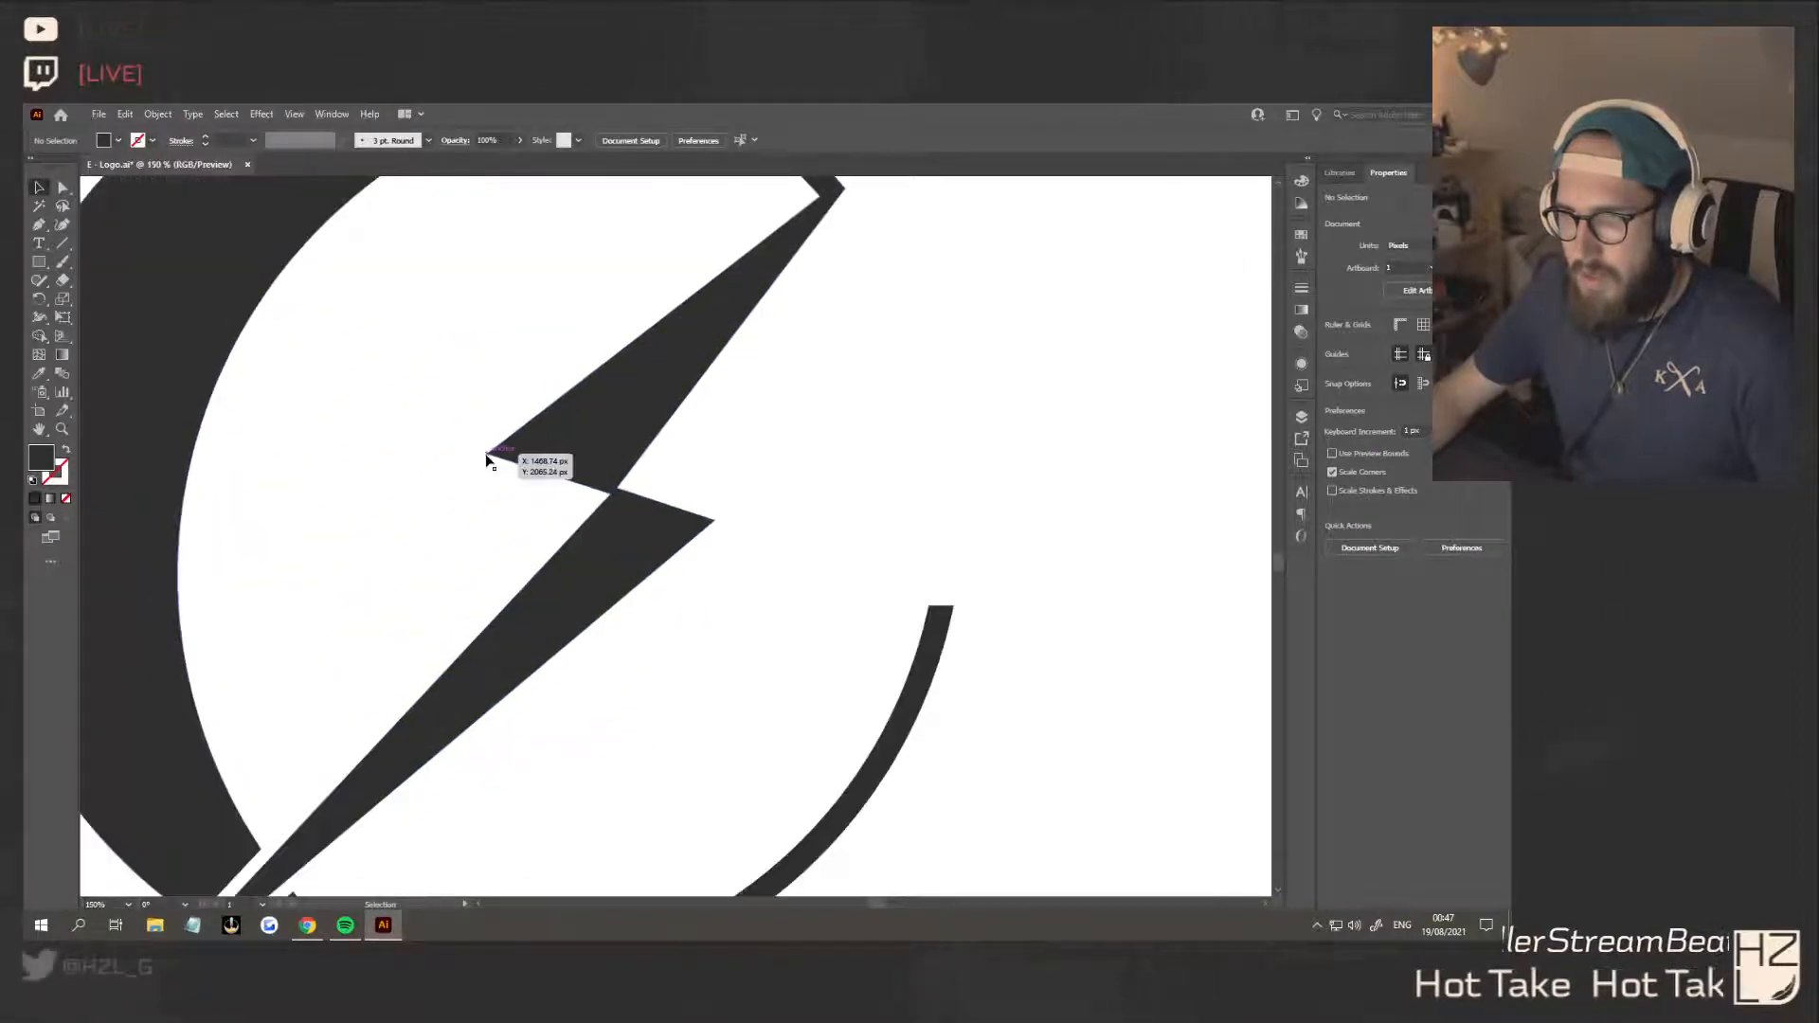
left_click(63, 189)
left_click_drag(486, 459, 479, 491)
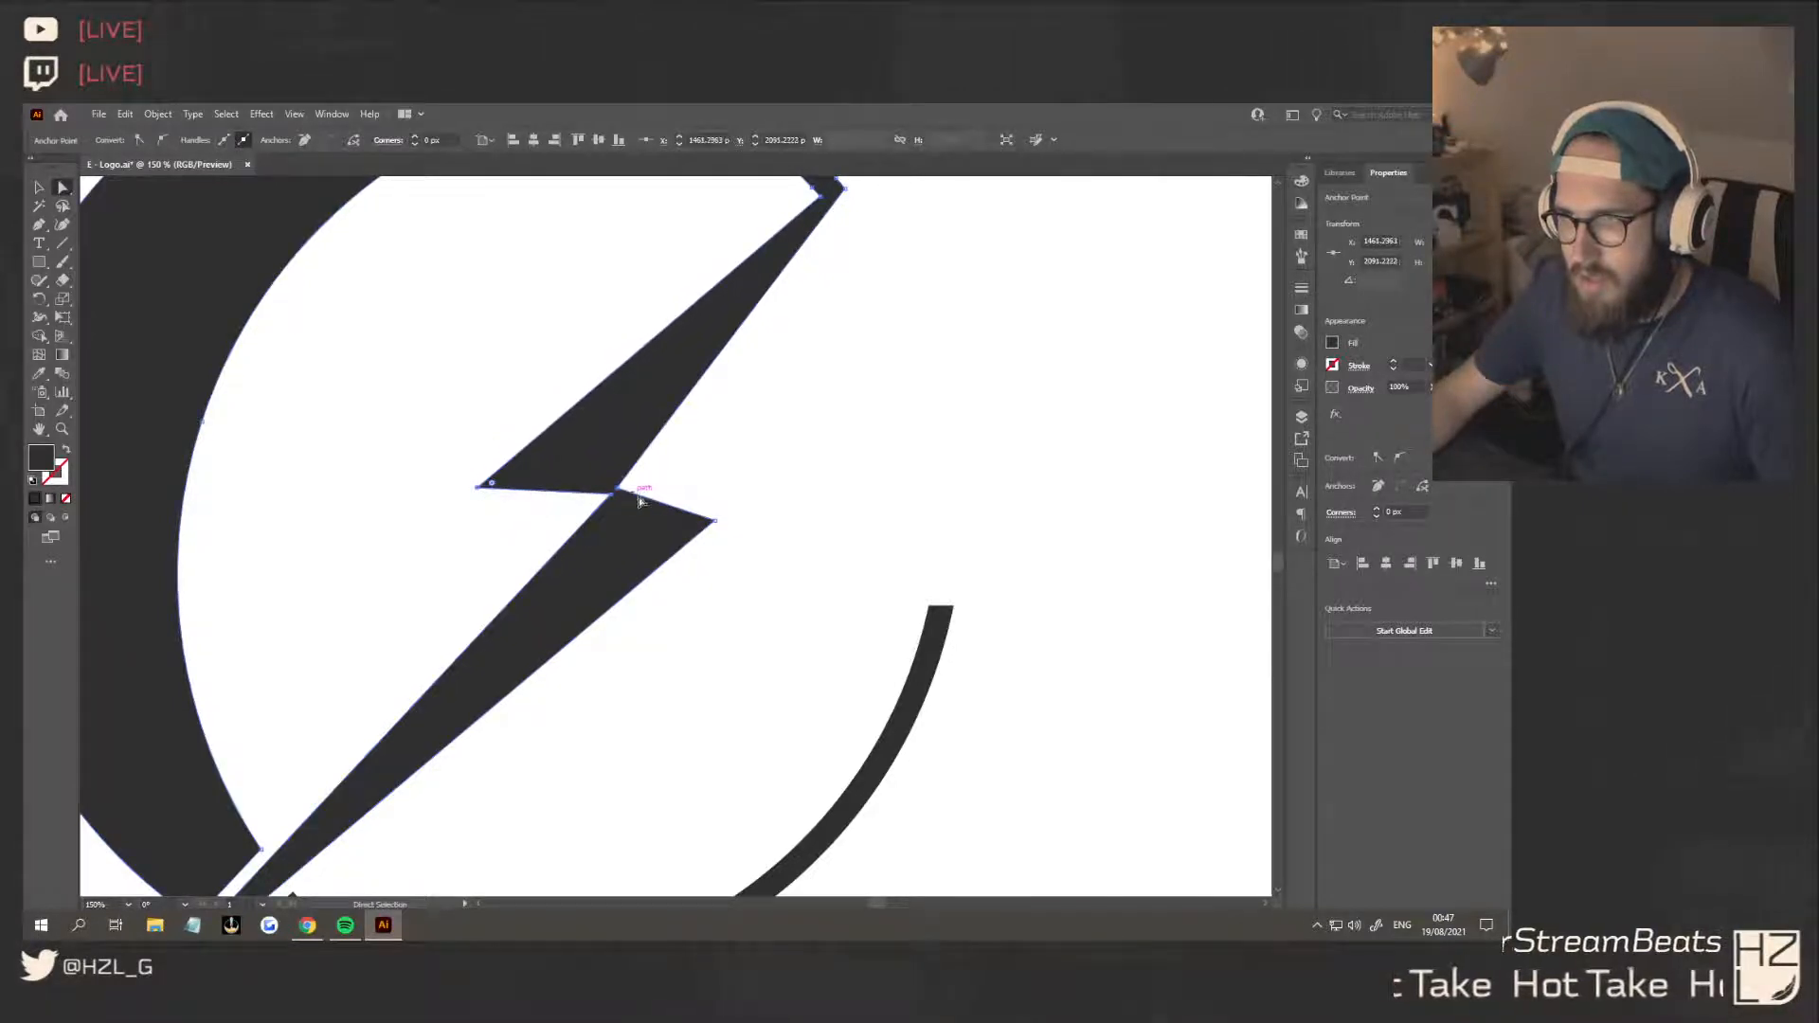
left_click_drag(716, 520, 744, 491)
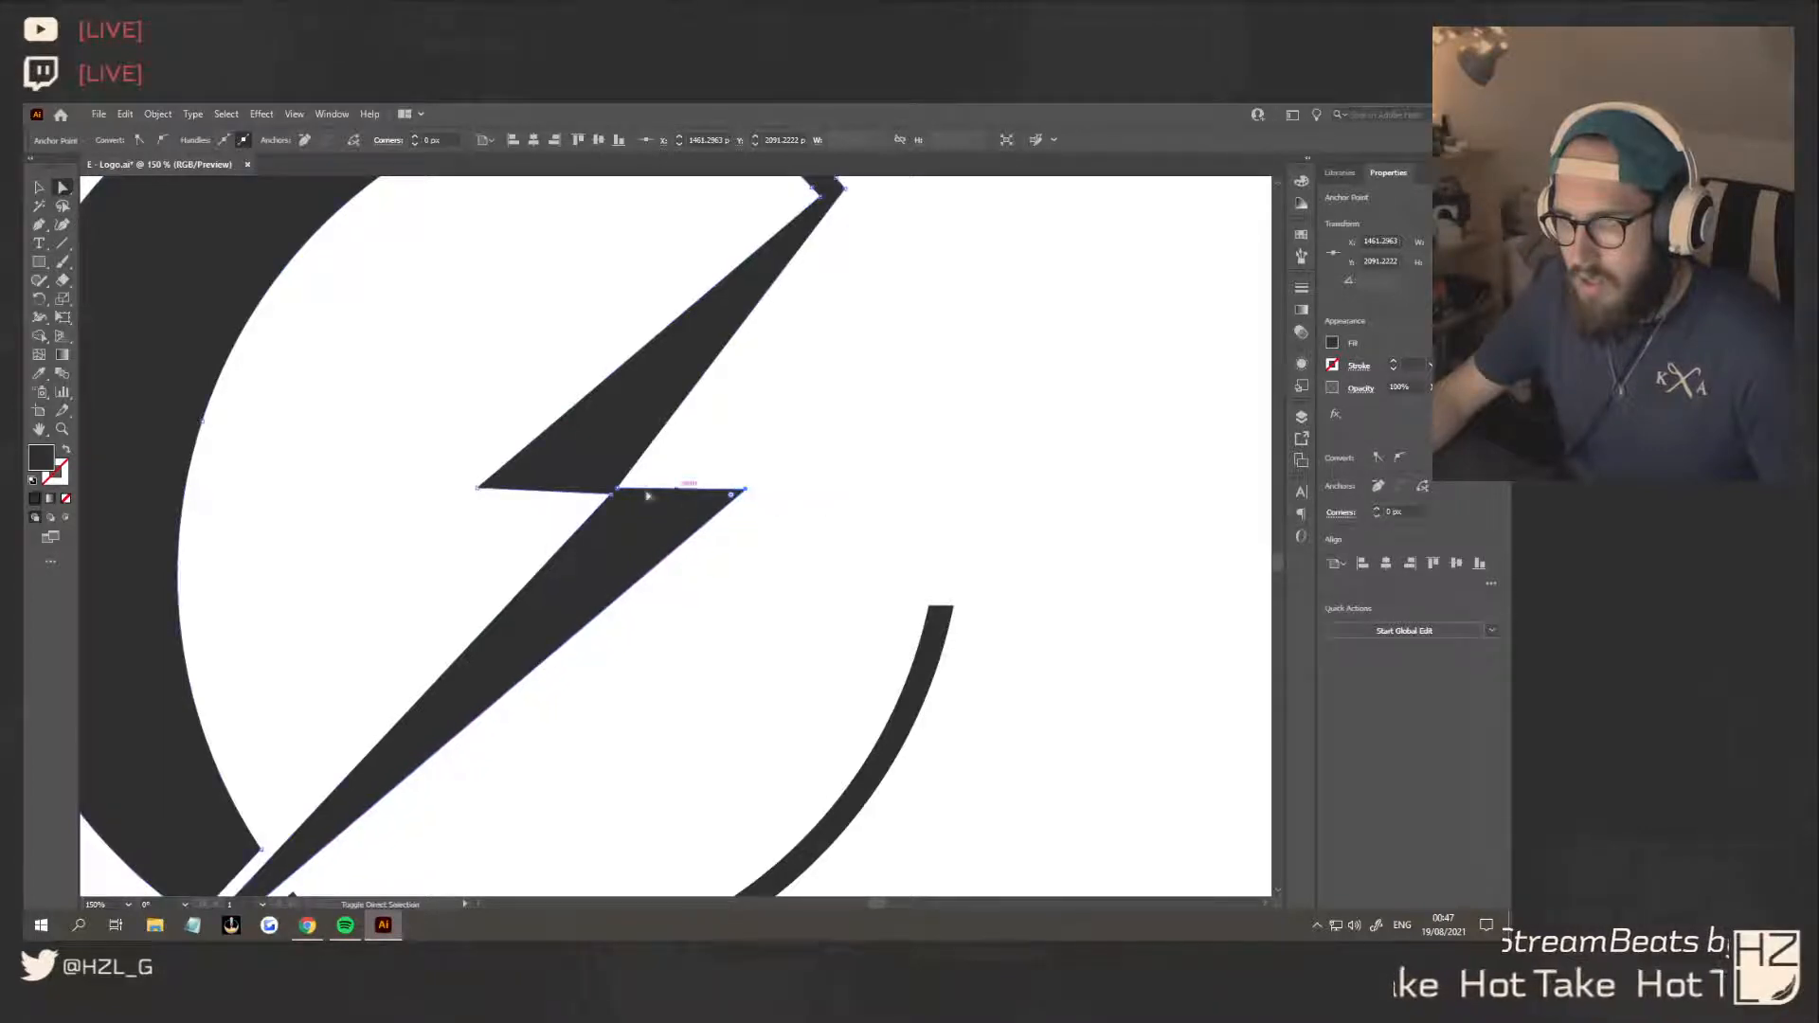
mouse_move(473, 493)
left_mouse_down()
mouse_move(490, 495)
mouse_move(471, 495)
left_mouse_up()
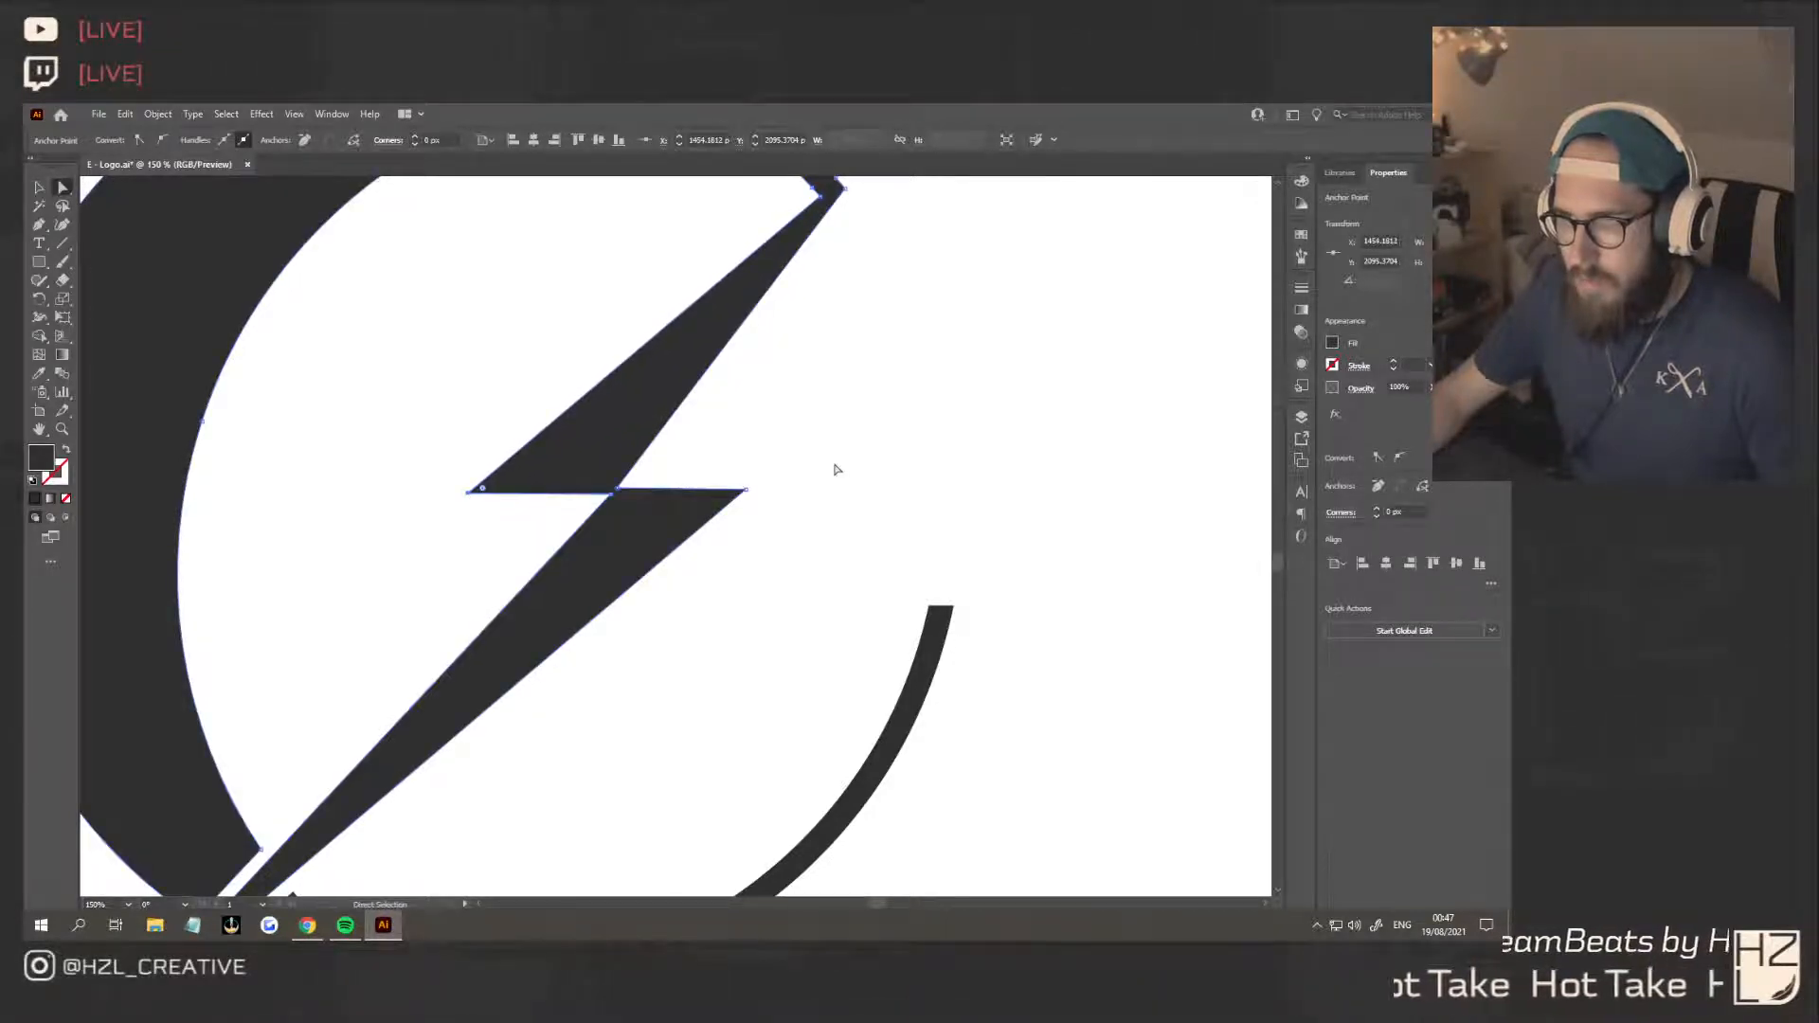
left_click_drag(747, 491, 763, 492)
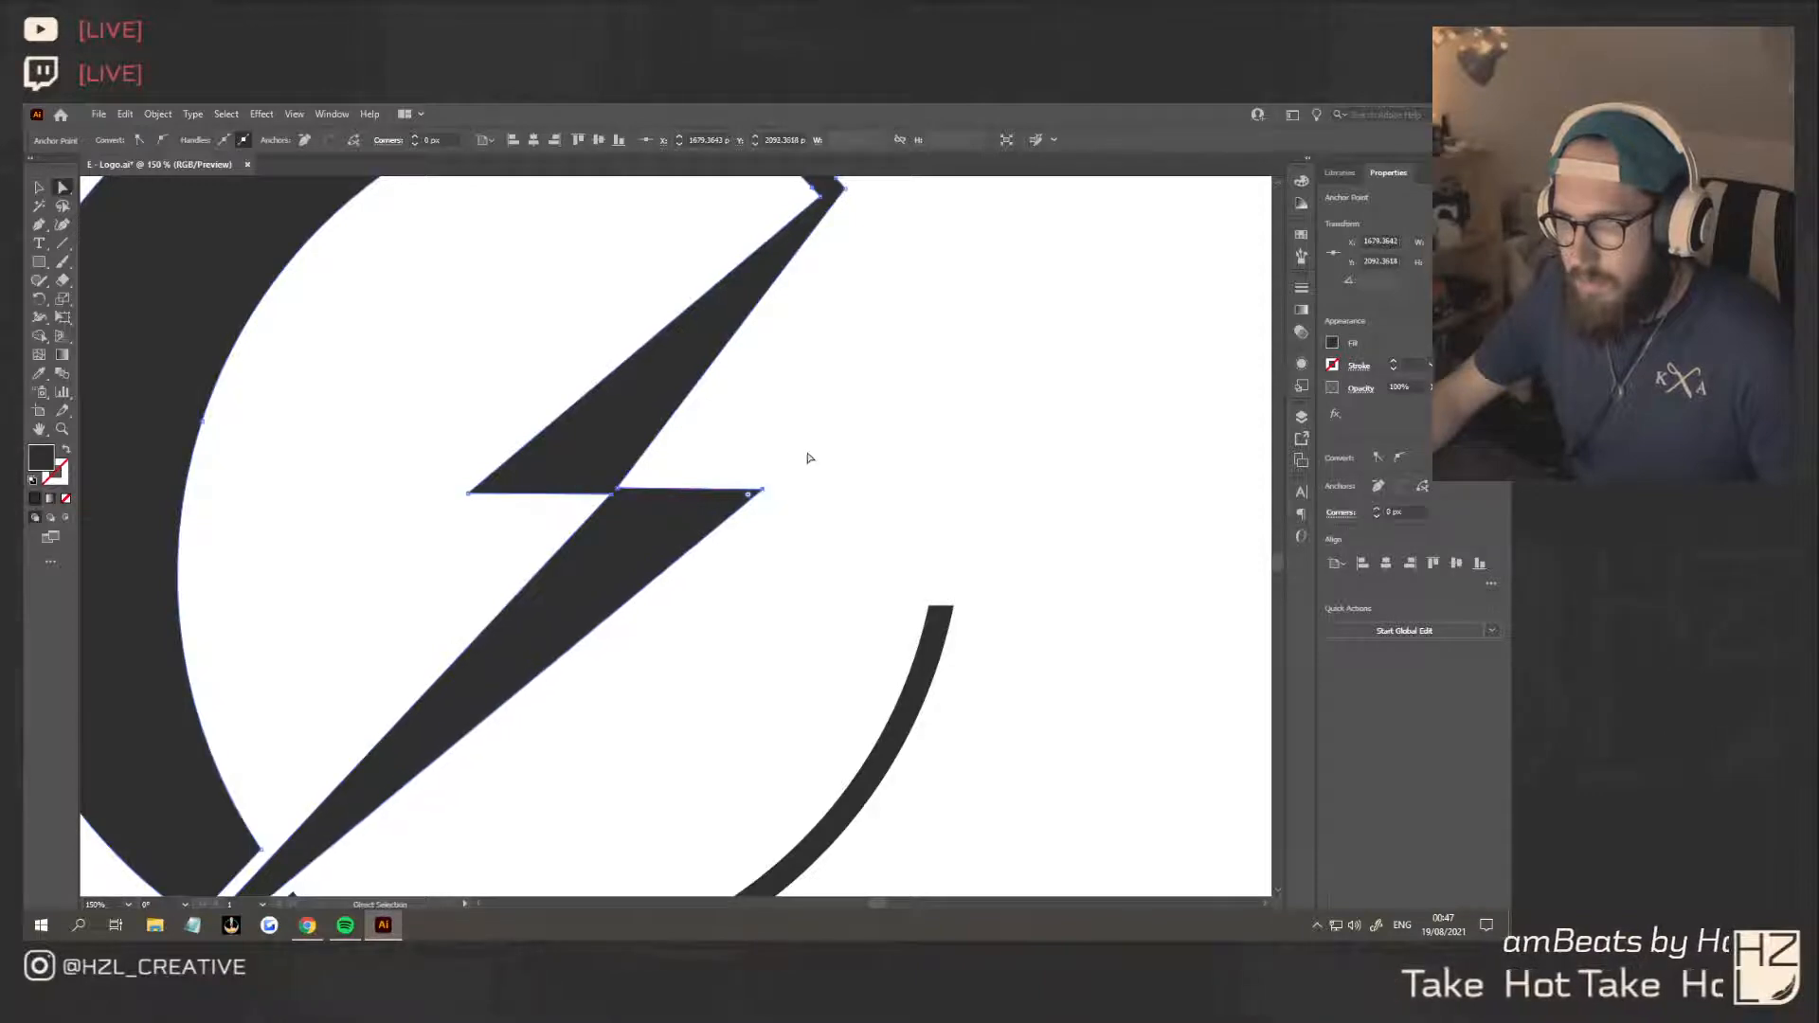
left_click(809, 459)
scroll(730, 500, "down", 4)
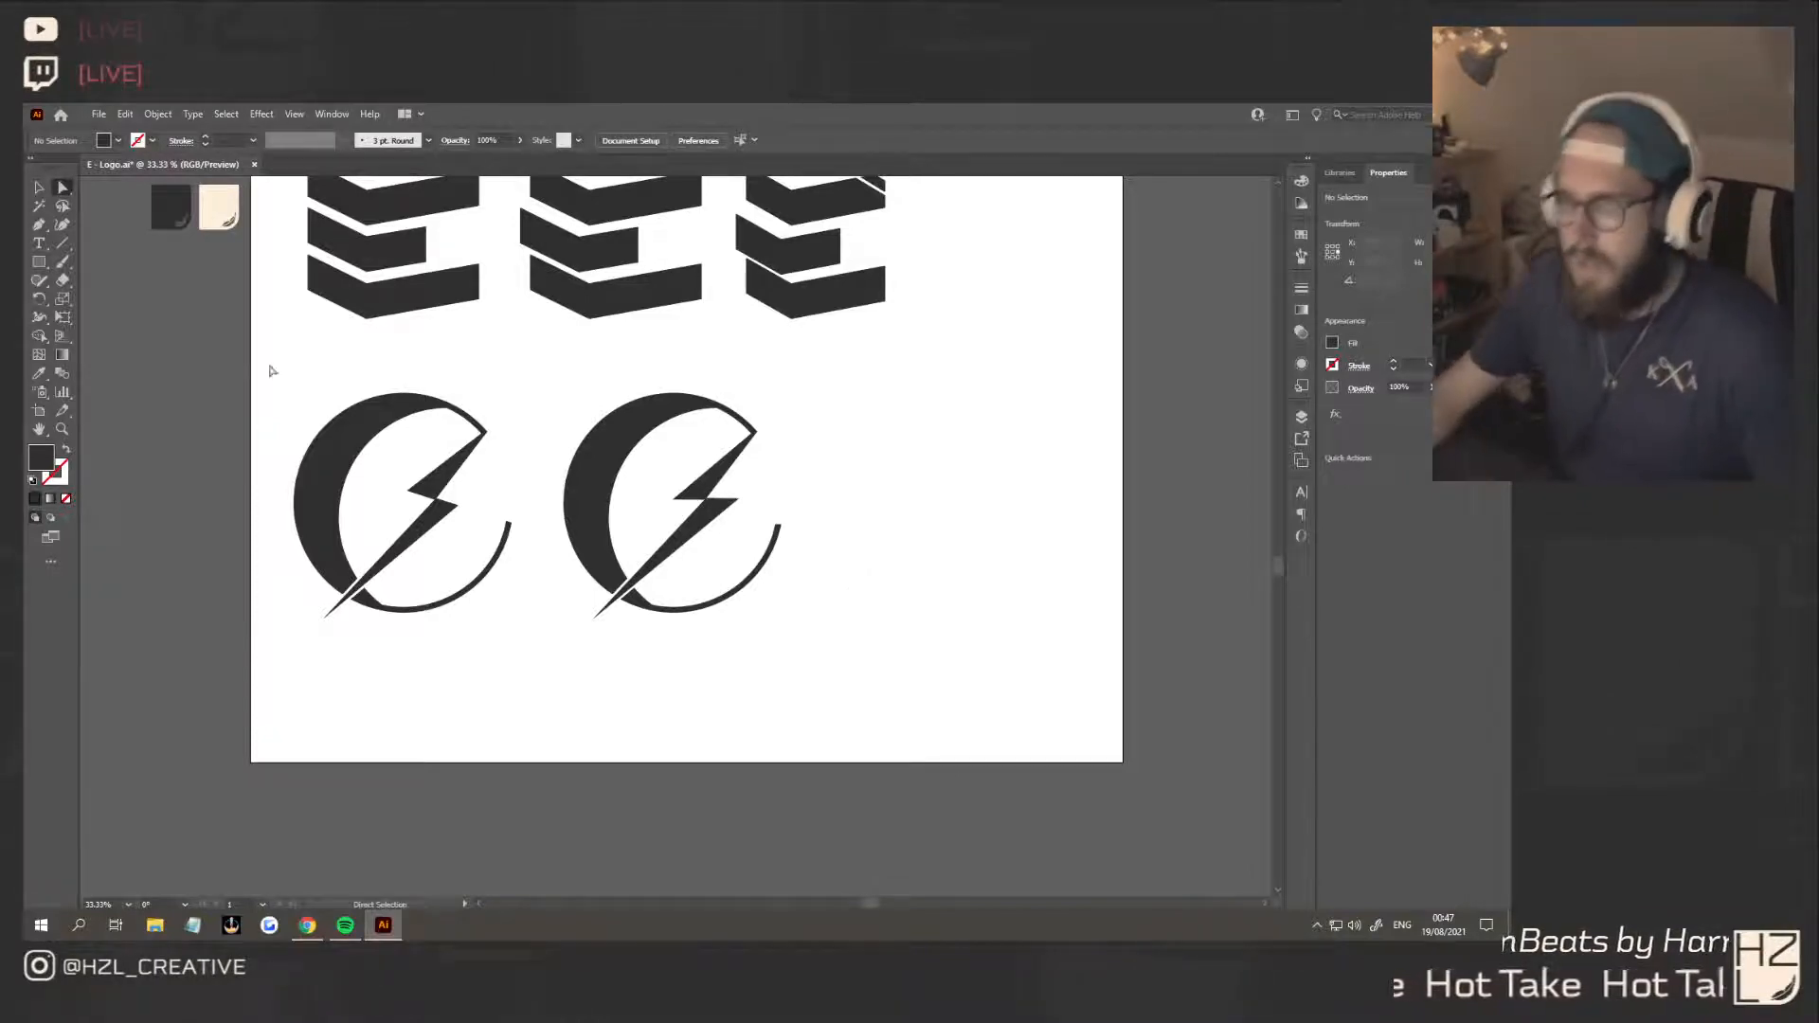
Examine the copied crescent and bolt mark at overview and close-up scale, checking its anchors along the upper arc
left_click(39, 186)
scroll(884, 514, "down", 4)
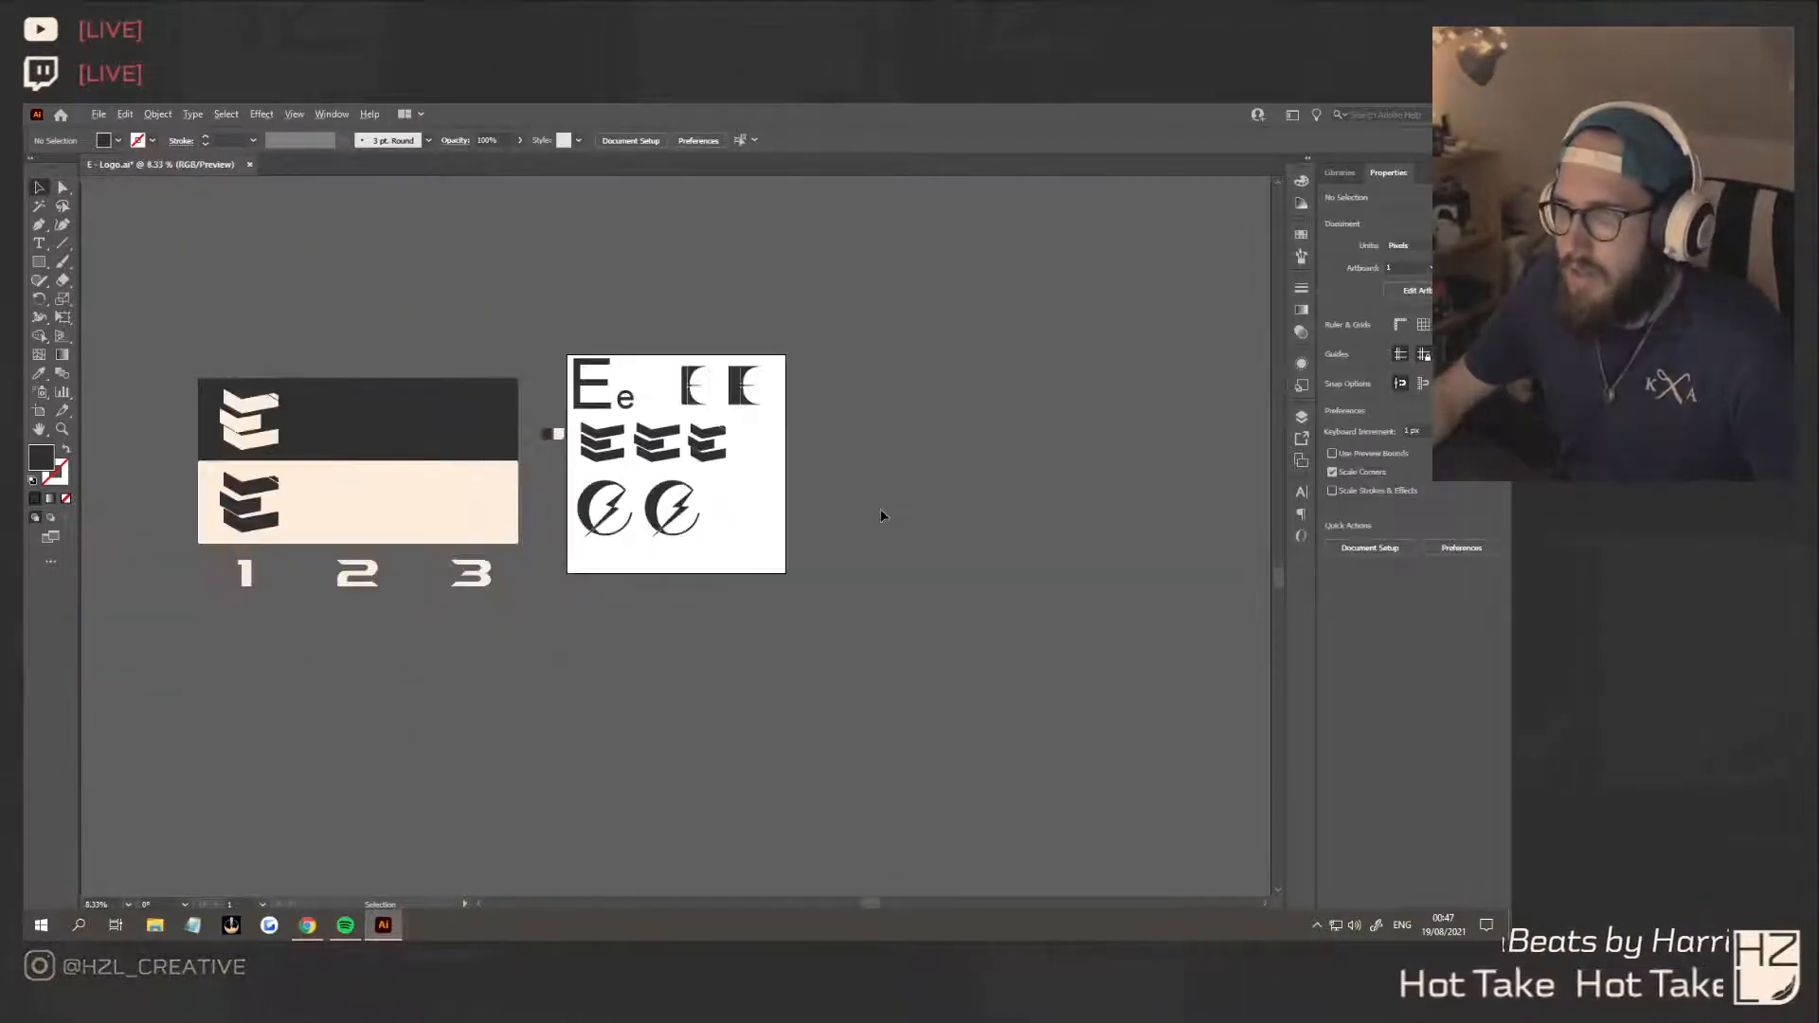
scroll(762, 576, "down", 2)
scroll(707, 567, "up", 8)
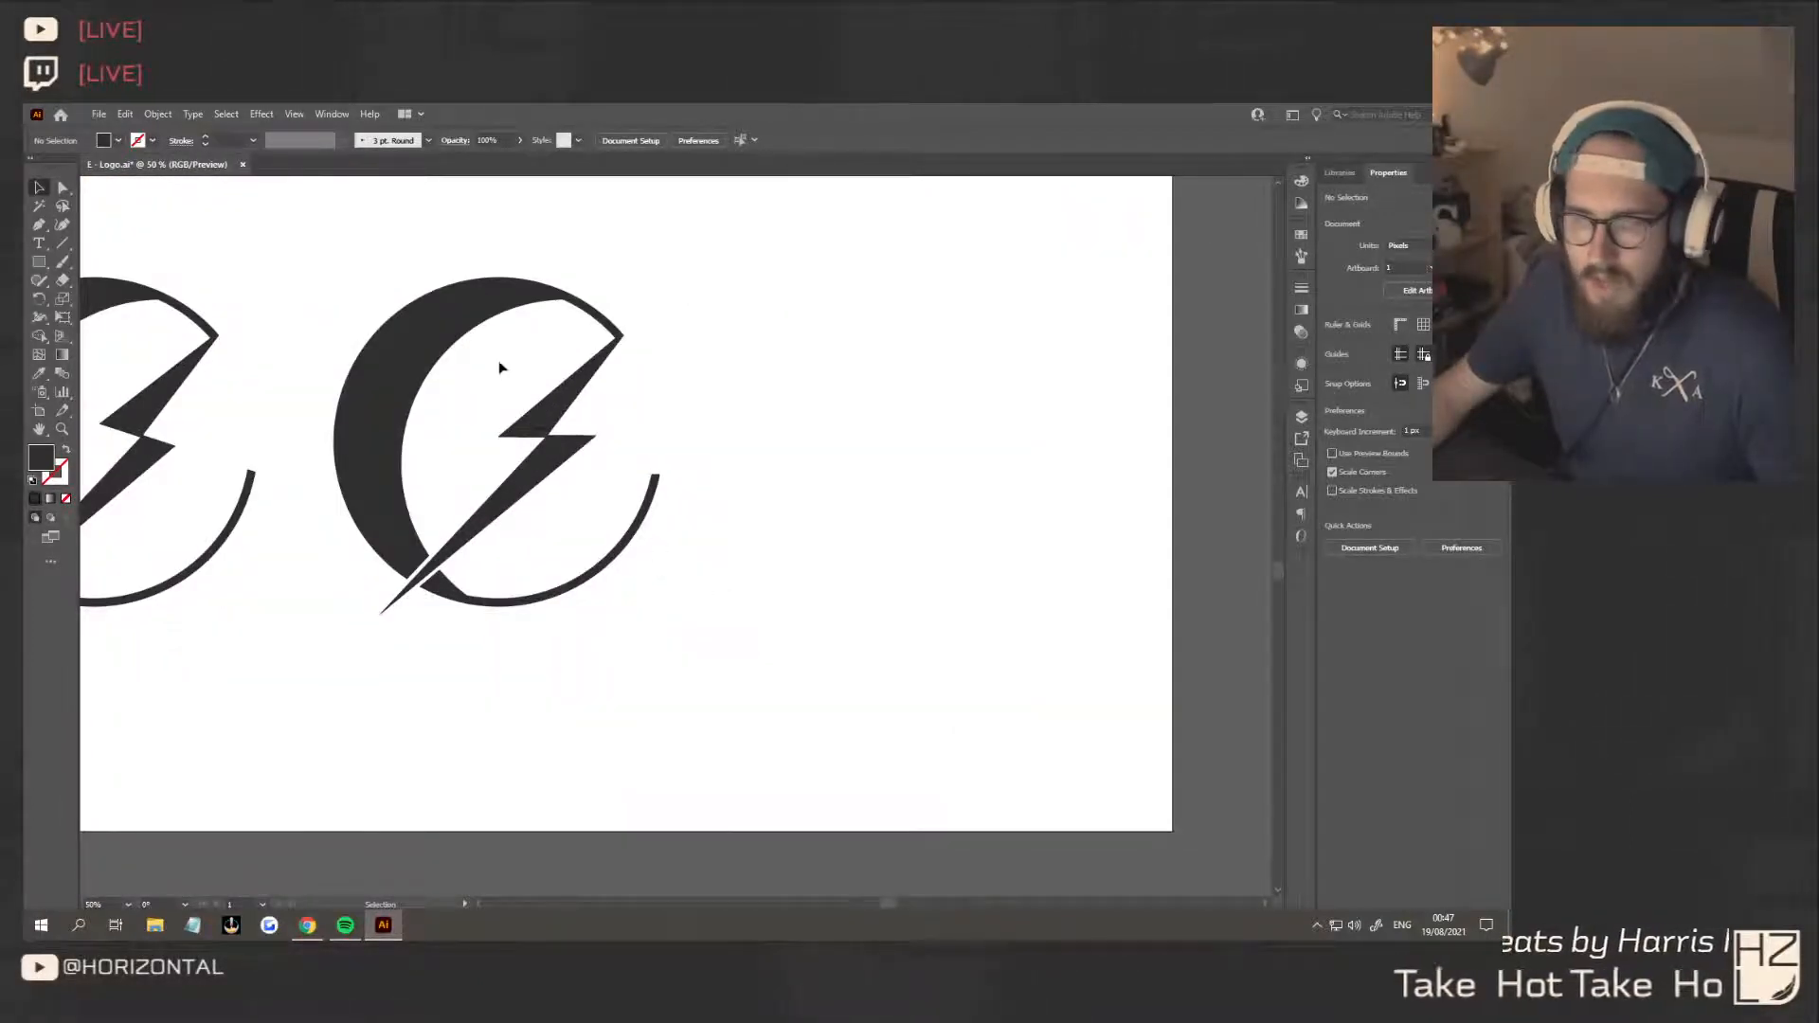
left_click(569, 311)
key("a")
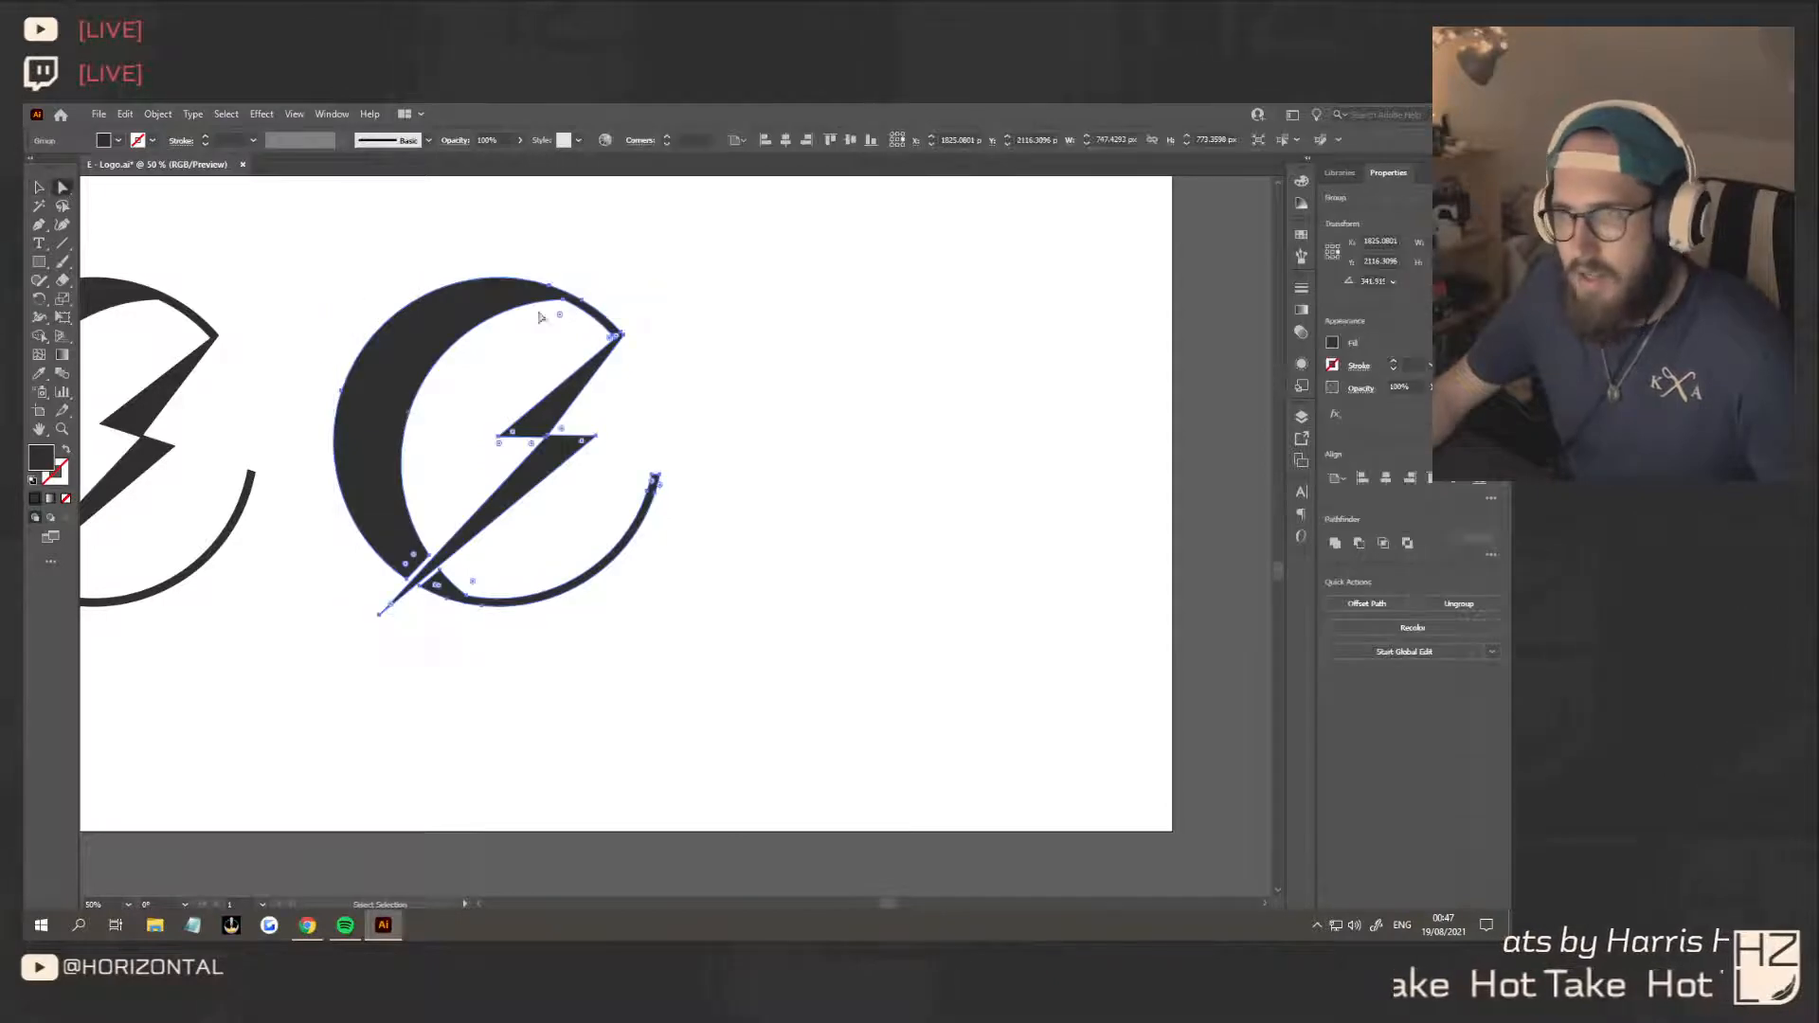
left_click(565, 303)
left_click(566, 338)
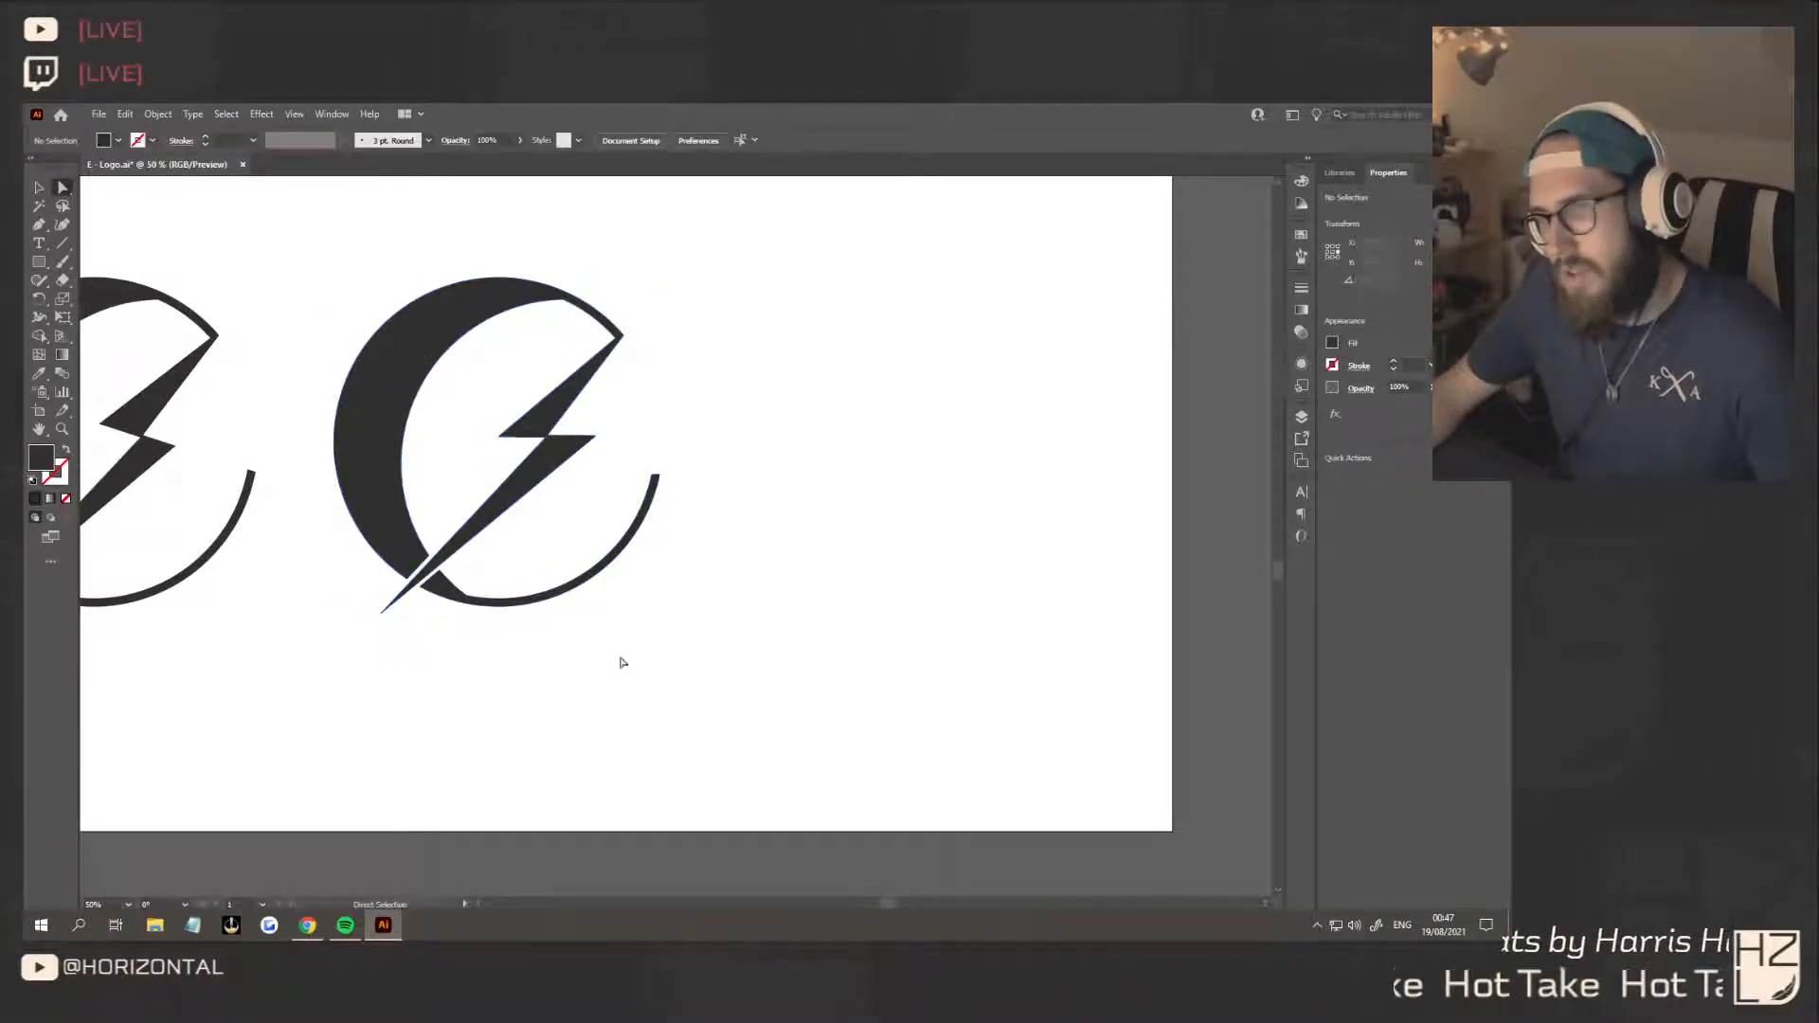
key("v")
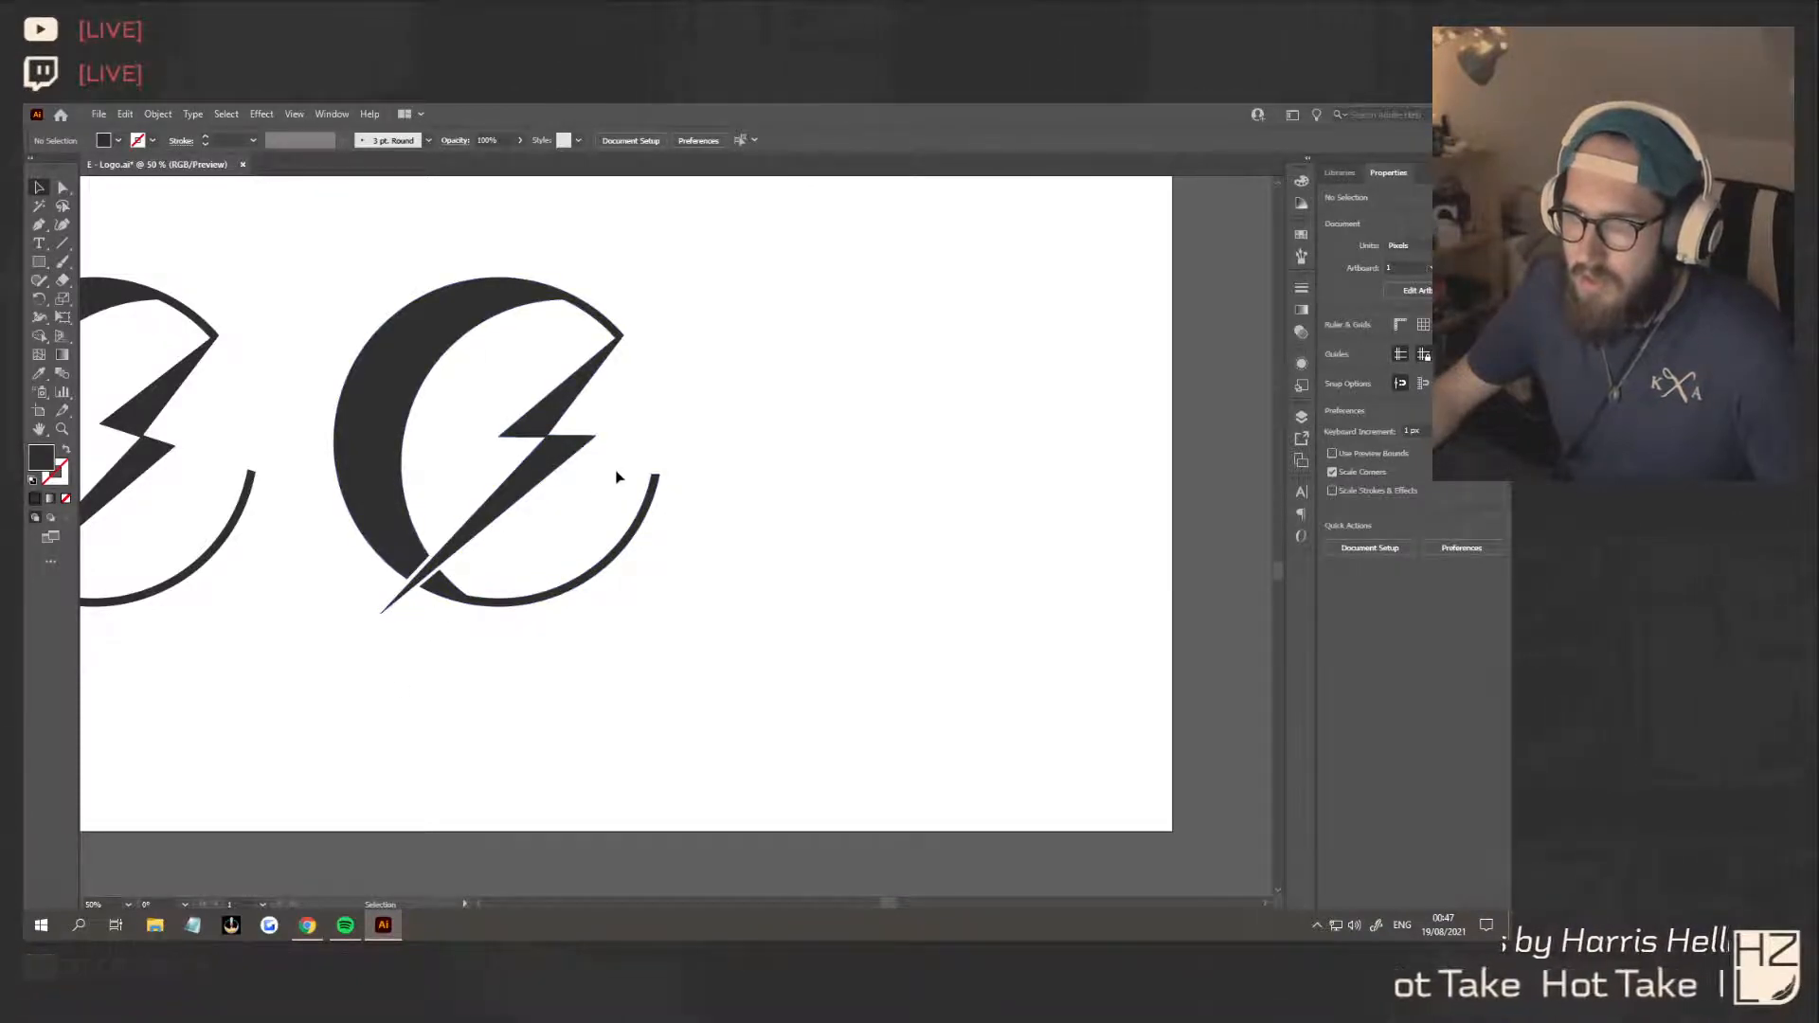
Try to pull the copy's sharp outer corner, where the arc meets the bolt, inward, then undo the move and deselect
key("a")
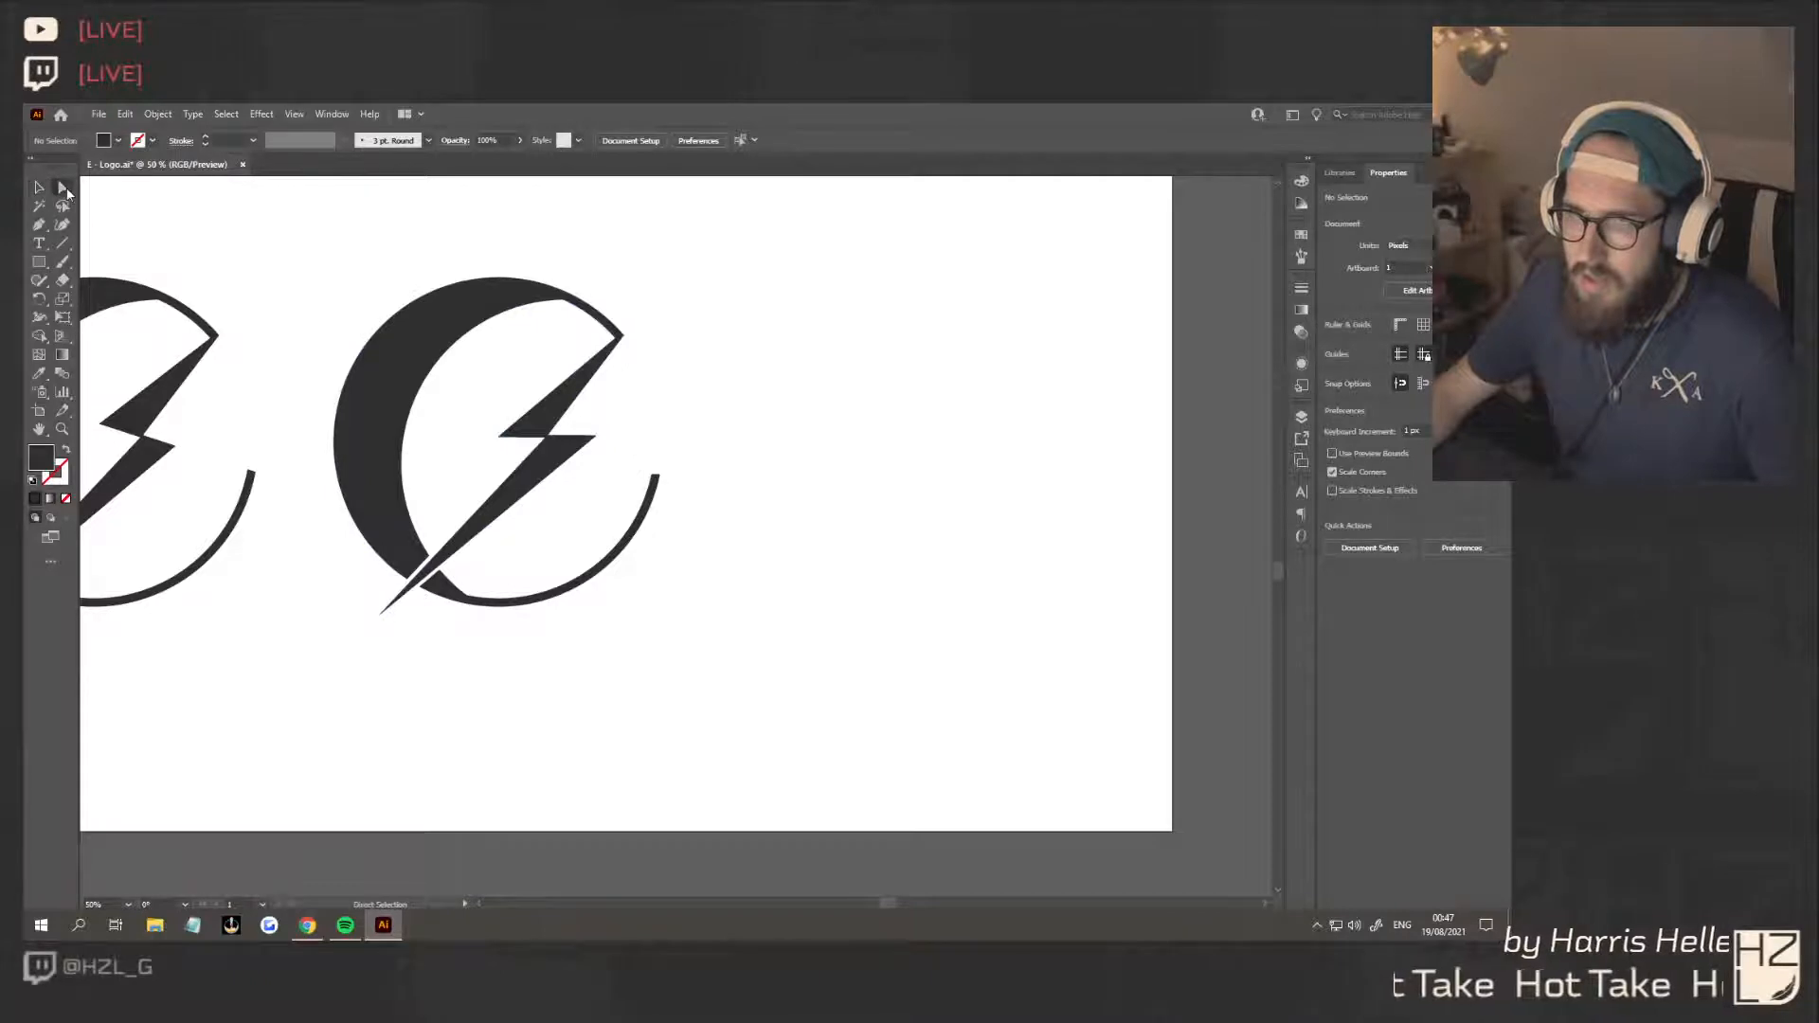
scroll(637, 355, "up", 6)
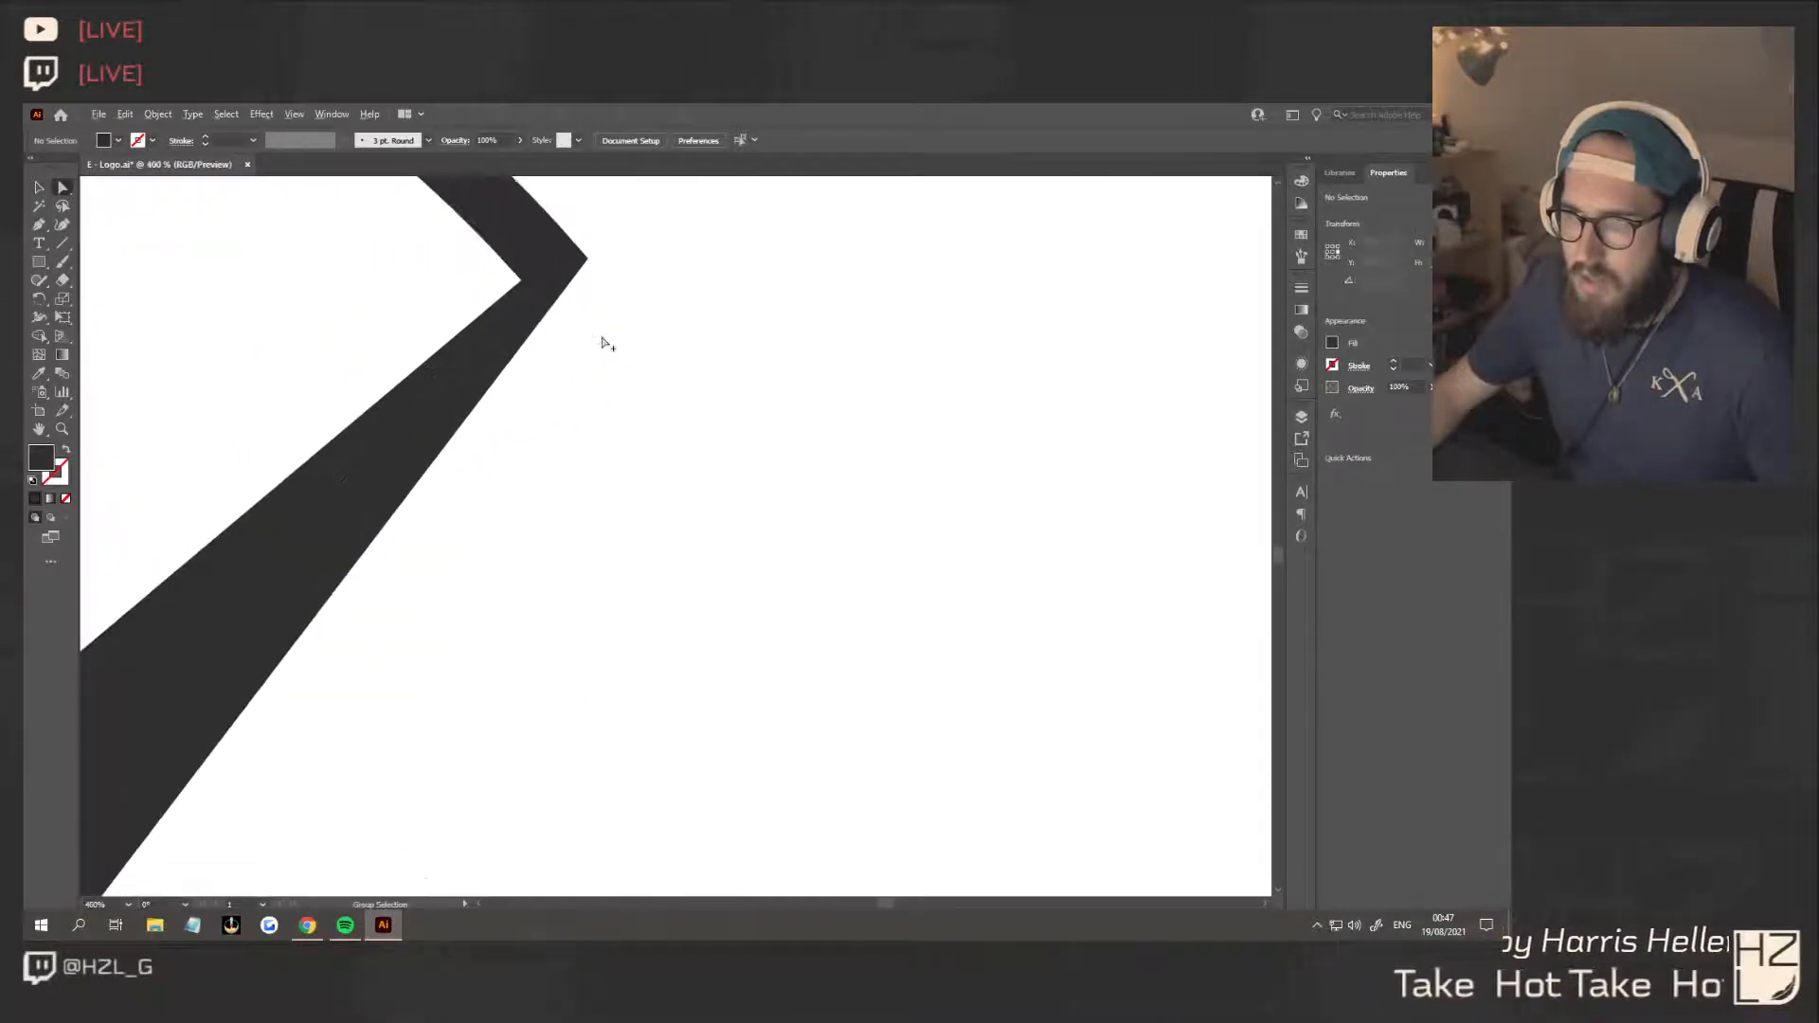
left_click(588, 259)
mouse_move(590, 263)
left_mouse_down()
mouse_move(611, 293)
mouse_move(528, 292)
left_mouse_up()
scroll(528, 289, "down", 8)
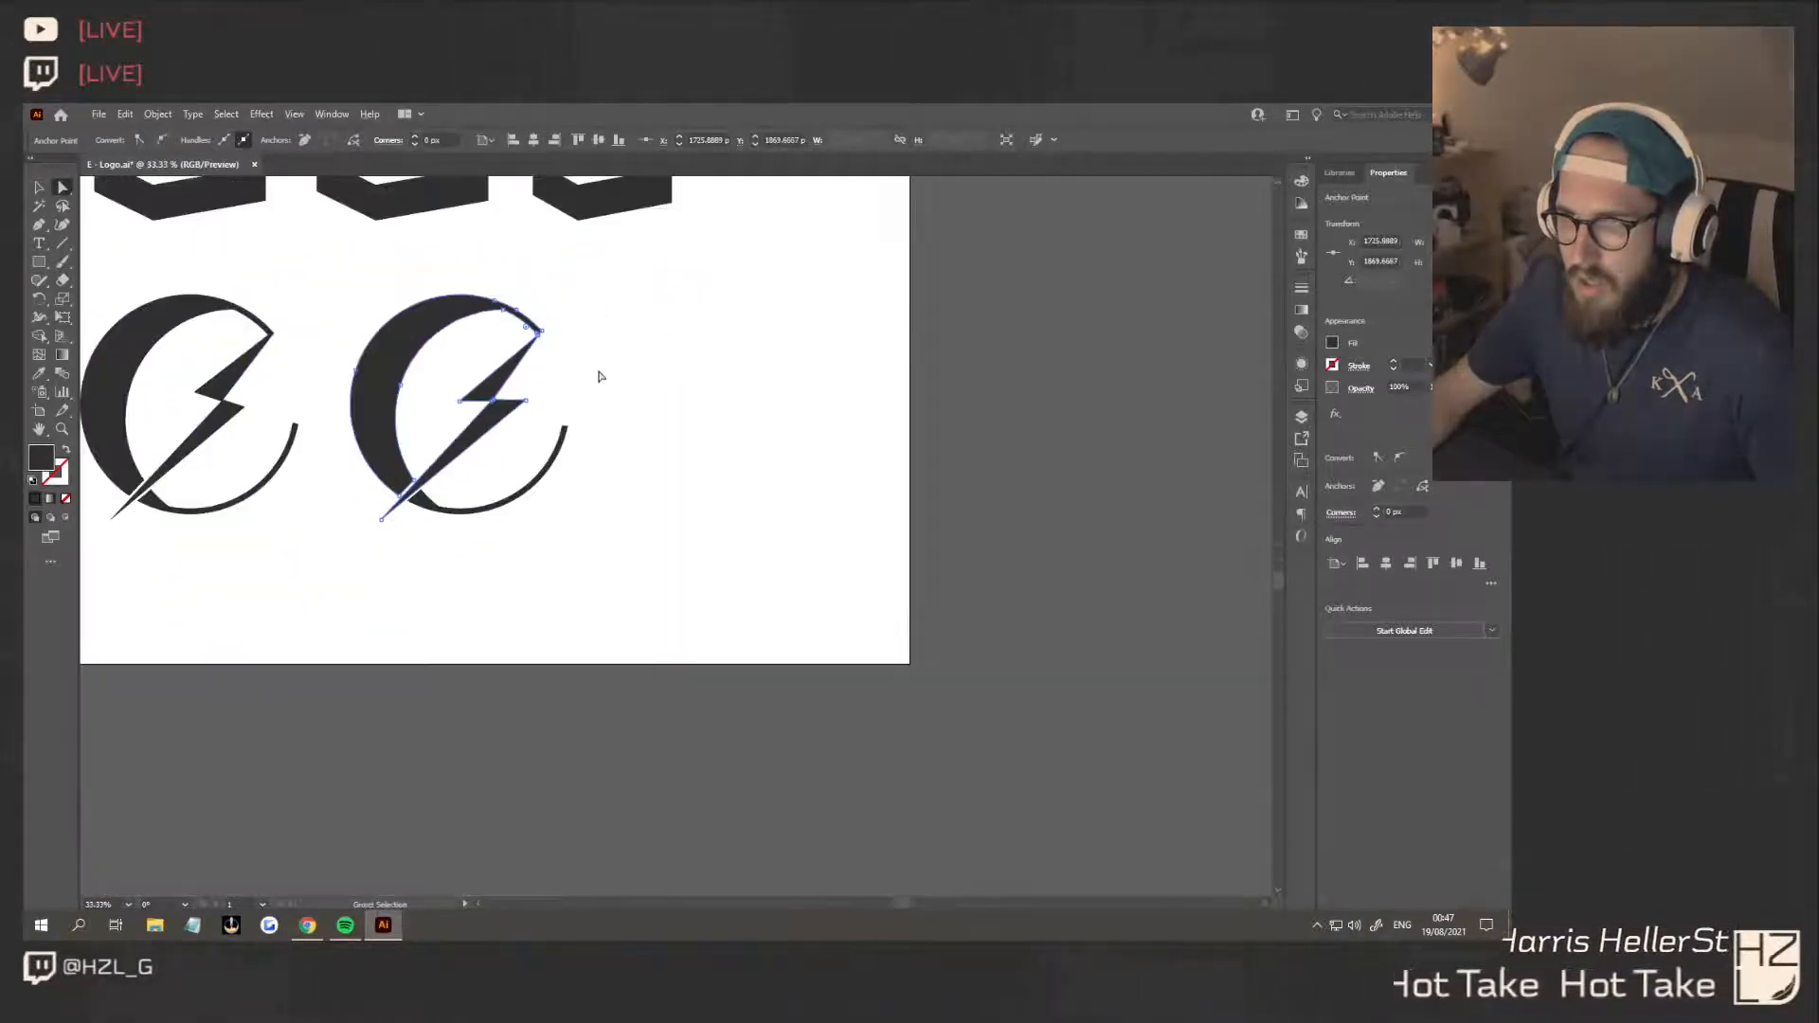
left_click(588, 435)
key("ctrl+z")
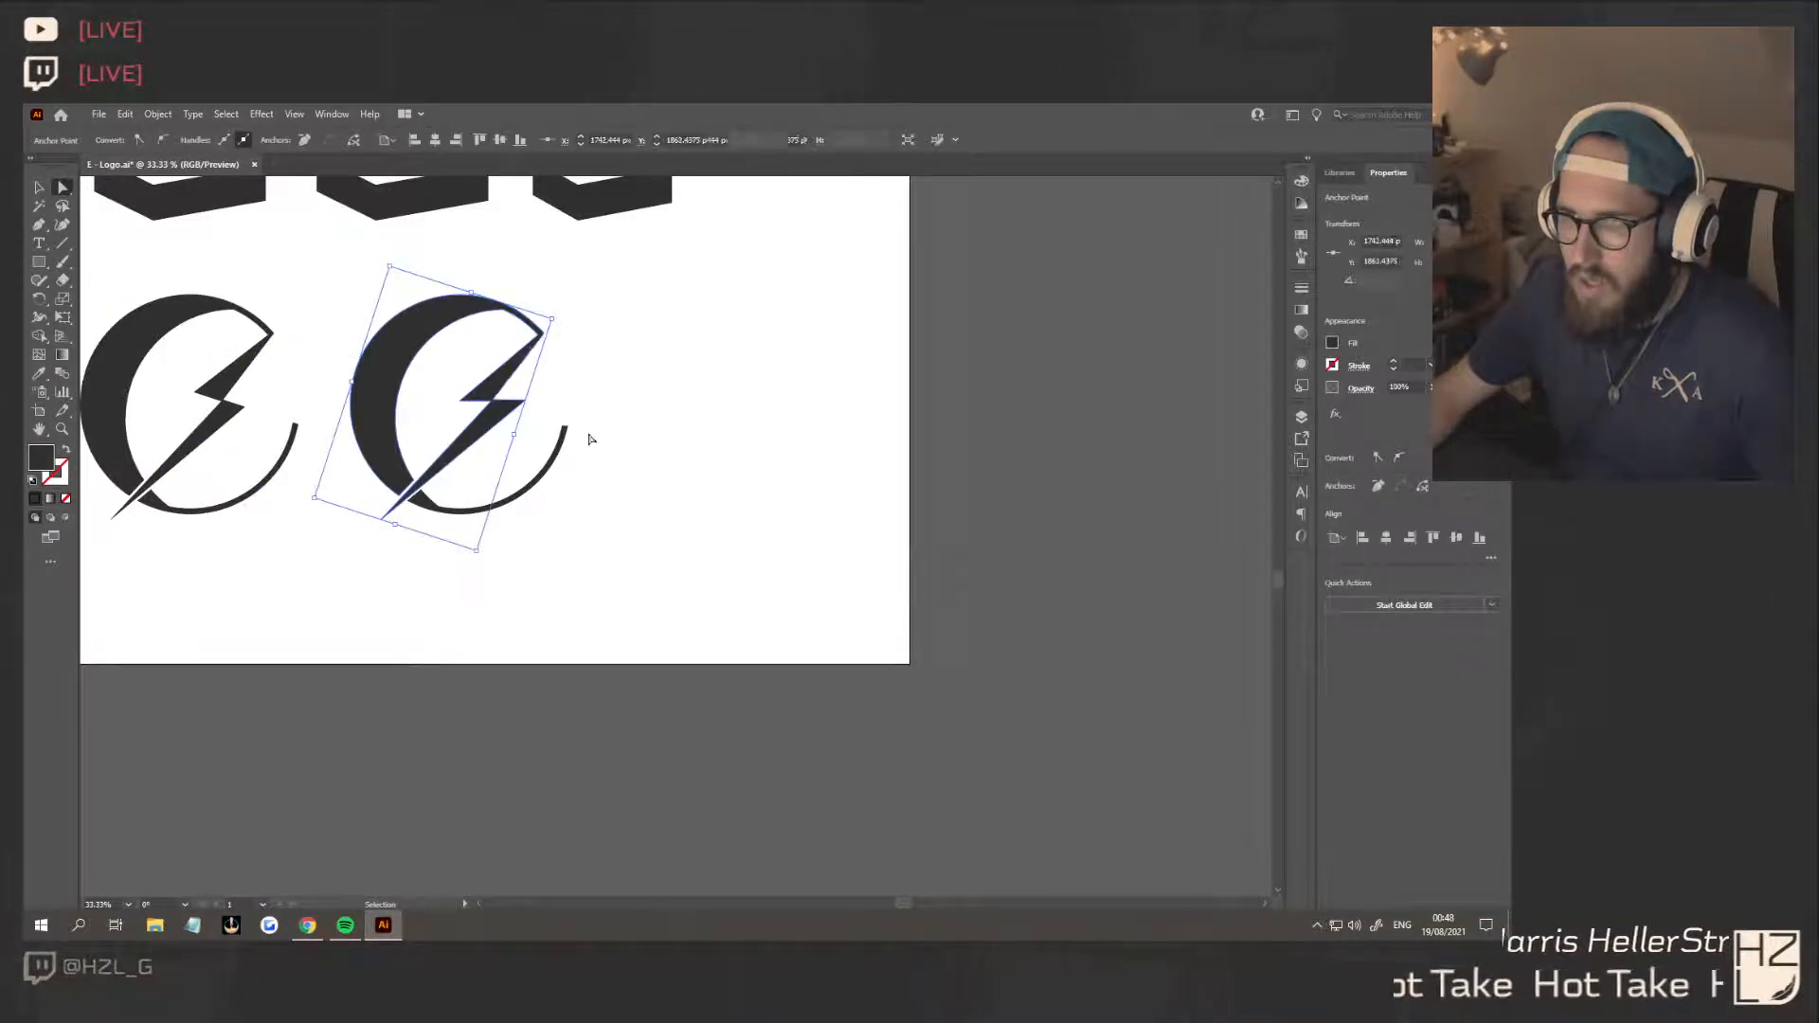
left_click(579, 460)
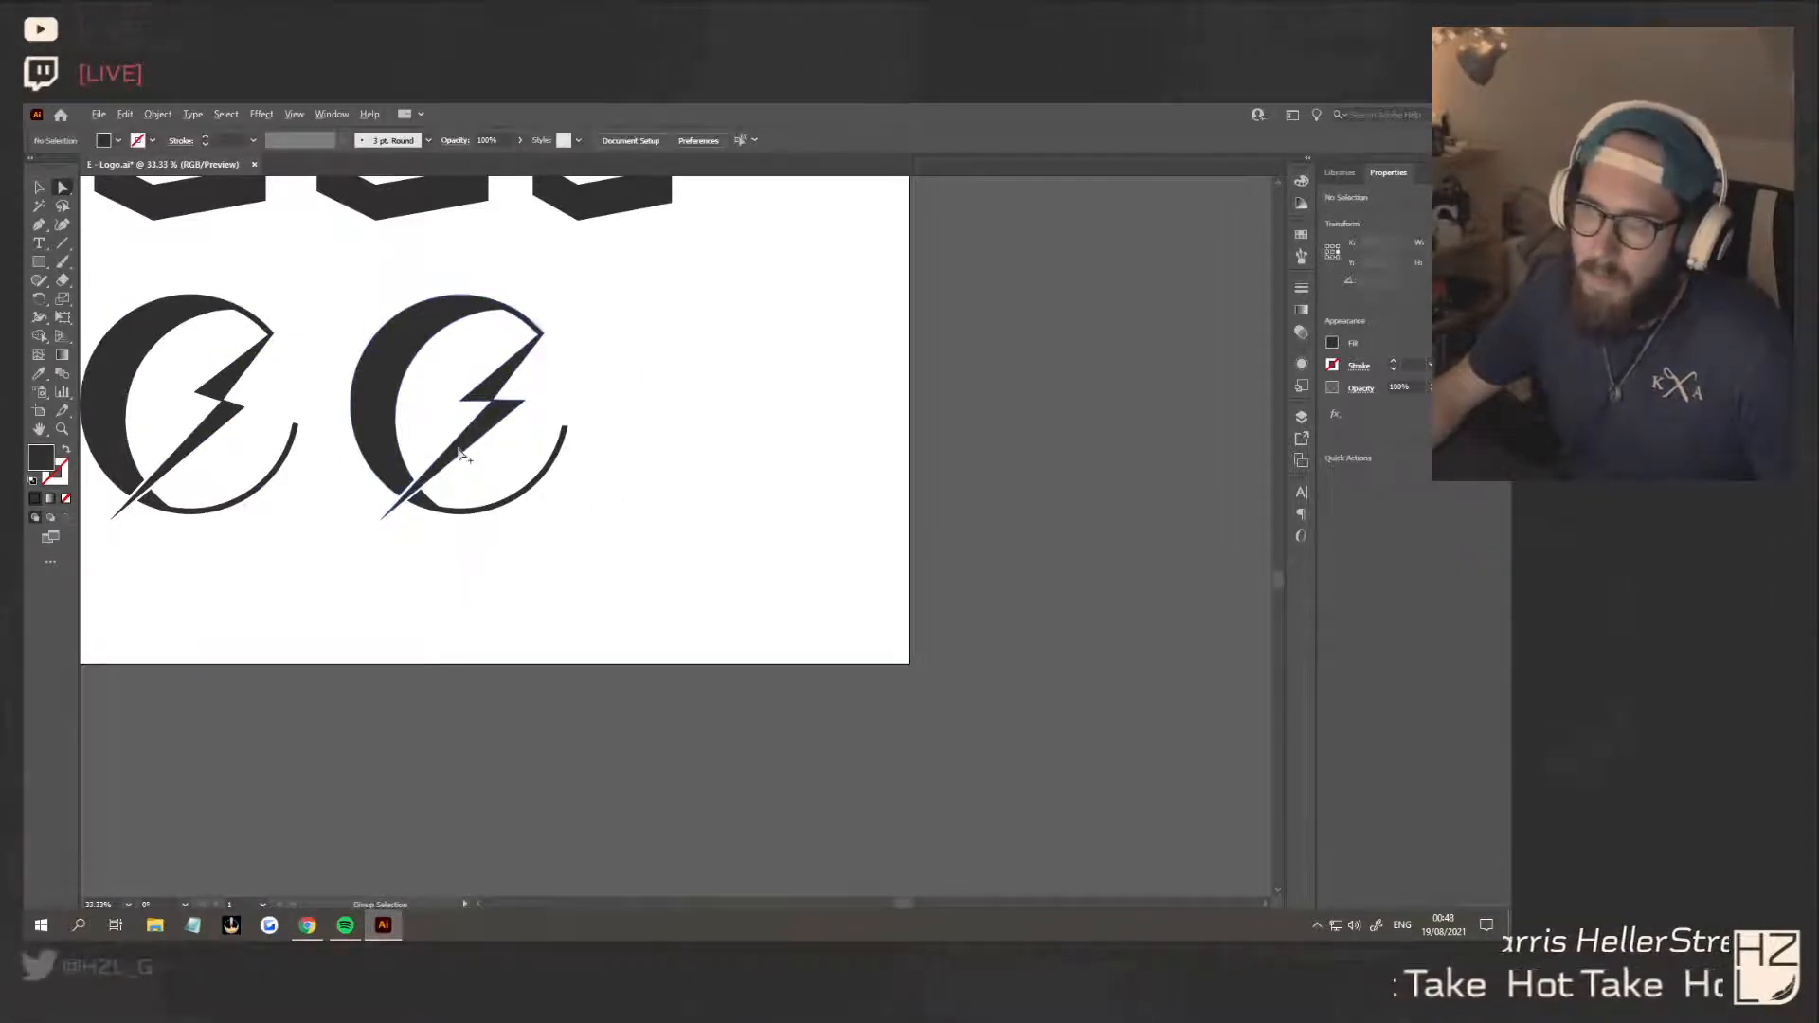
scroll(442, 457, "up", 1)
scroll(629, 540, "left", 5)
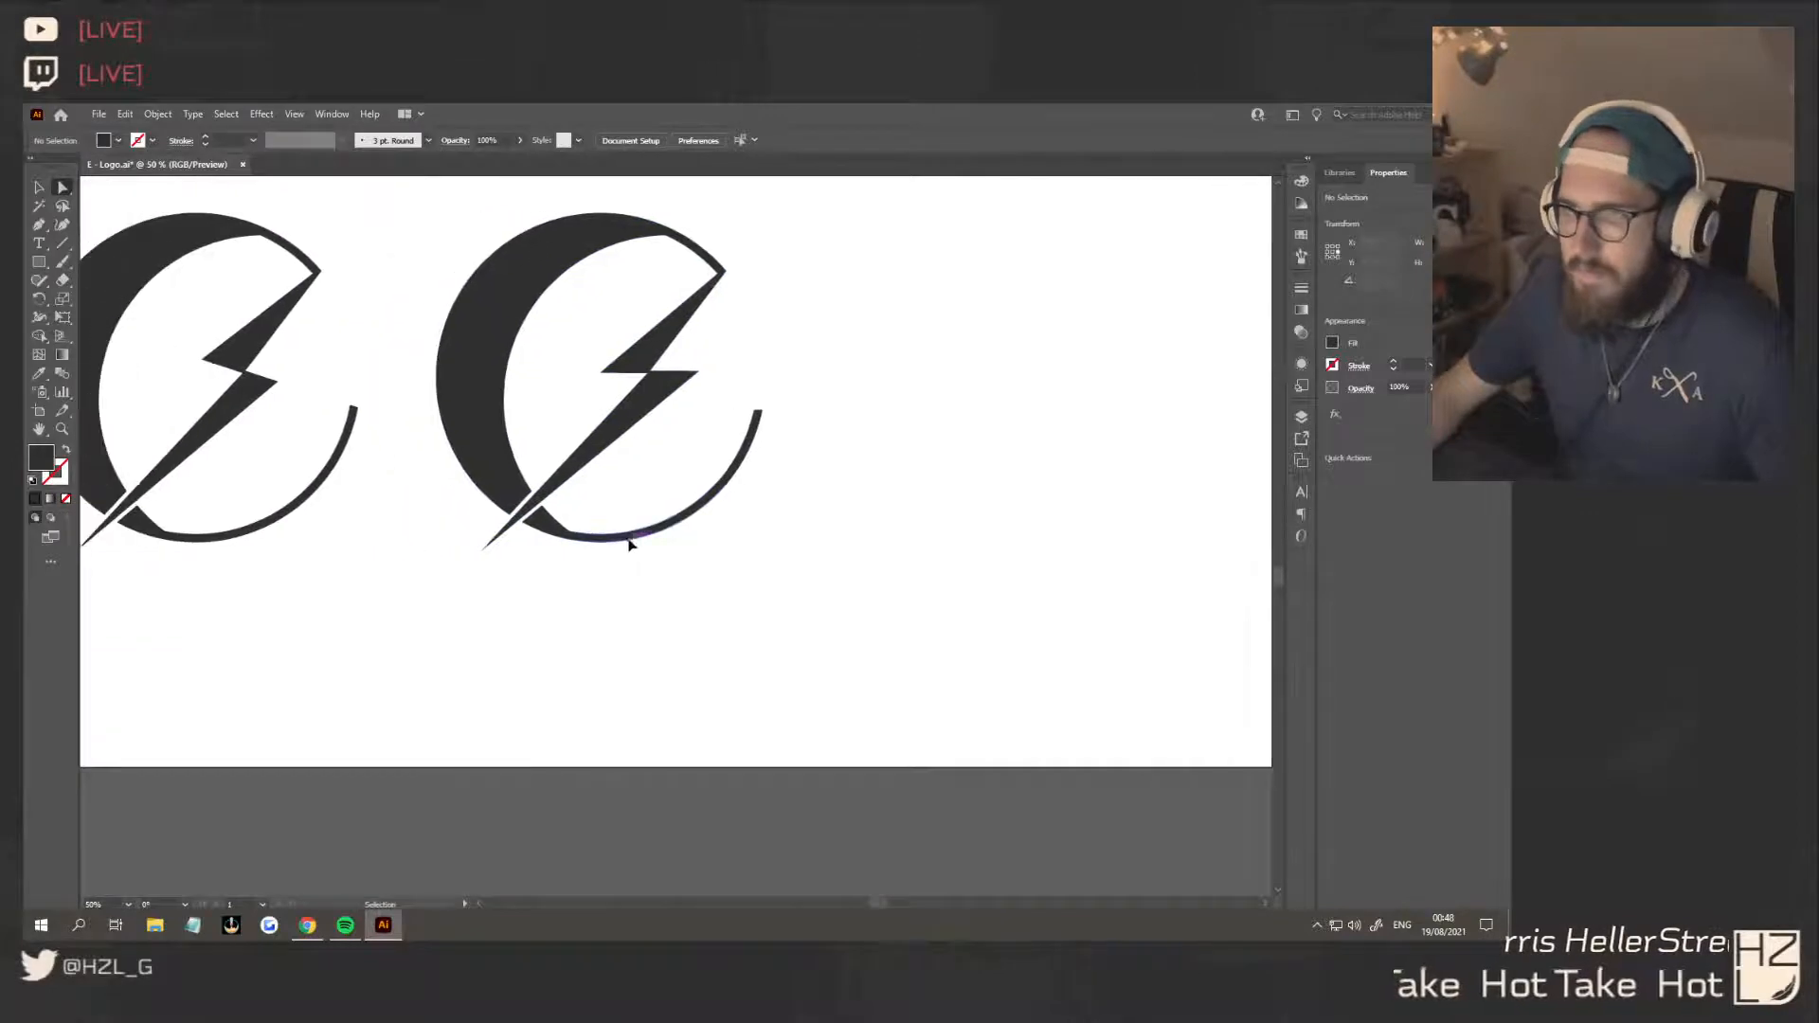
scroll(987, 520, "down", 2)
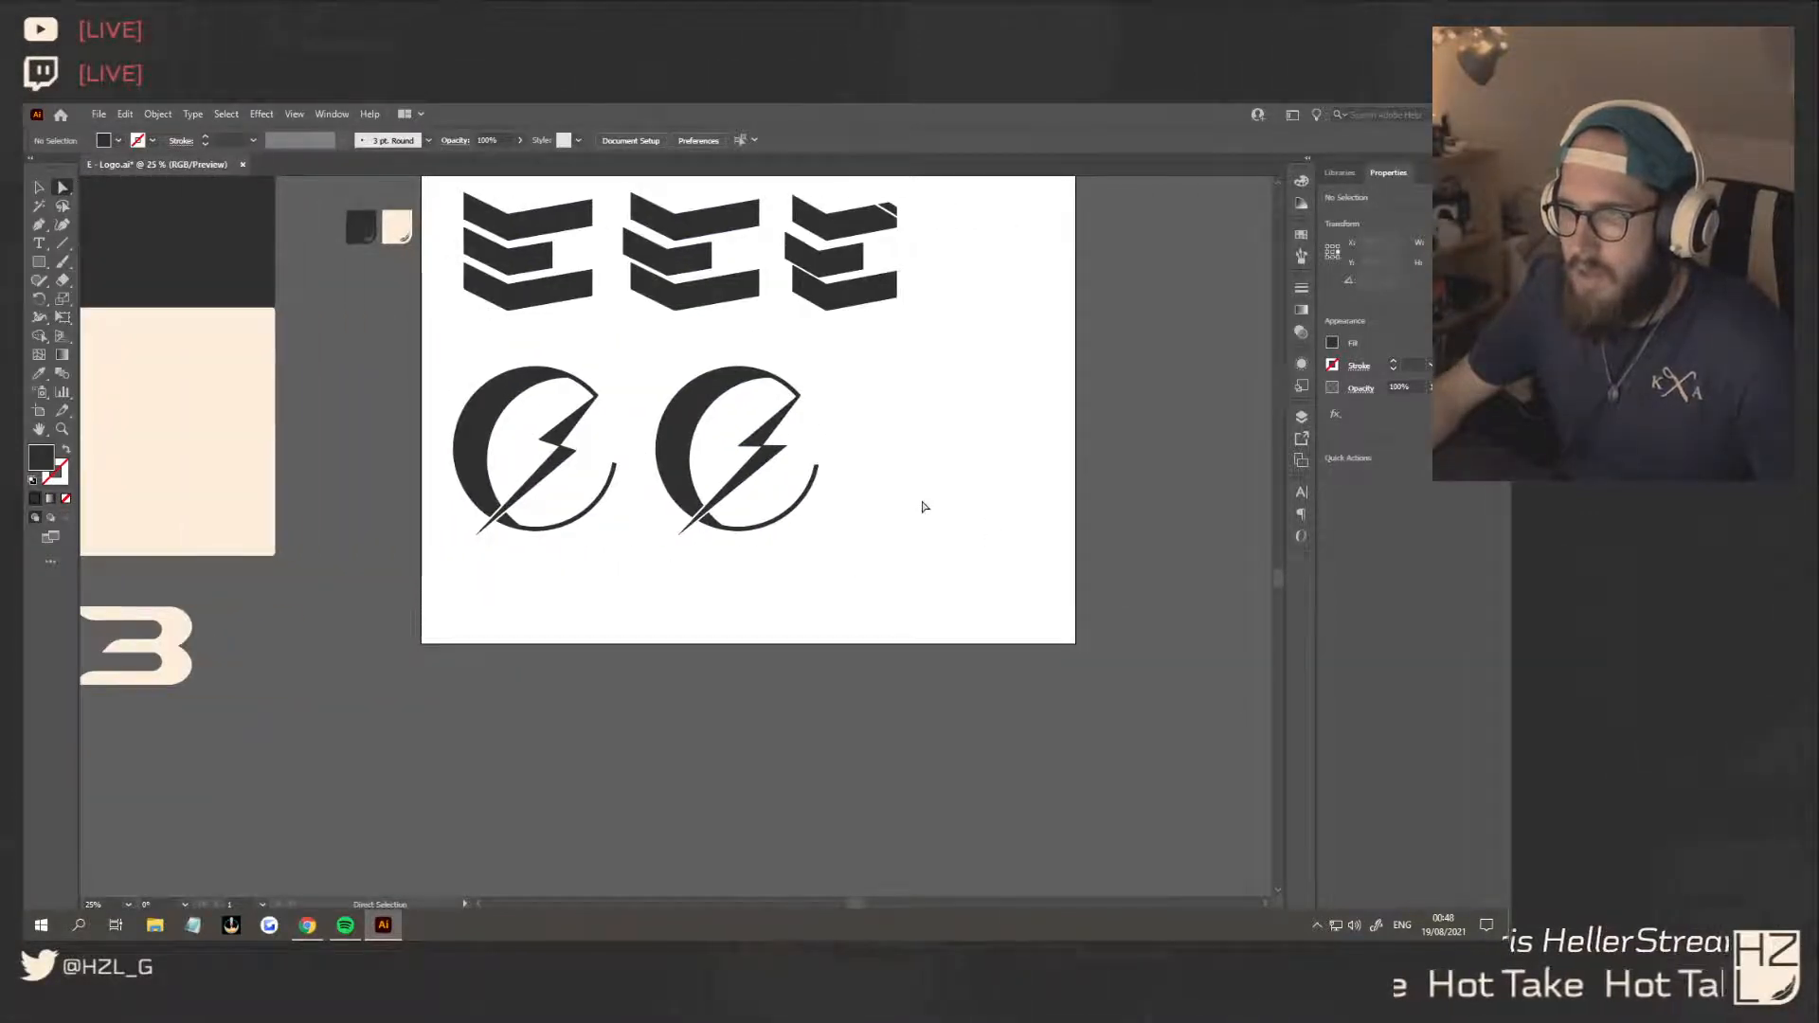
Switch to Spotify, skip to the next track and return to Illustrator
left_click(343, 924)
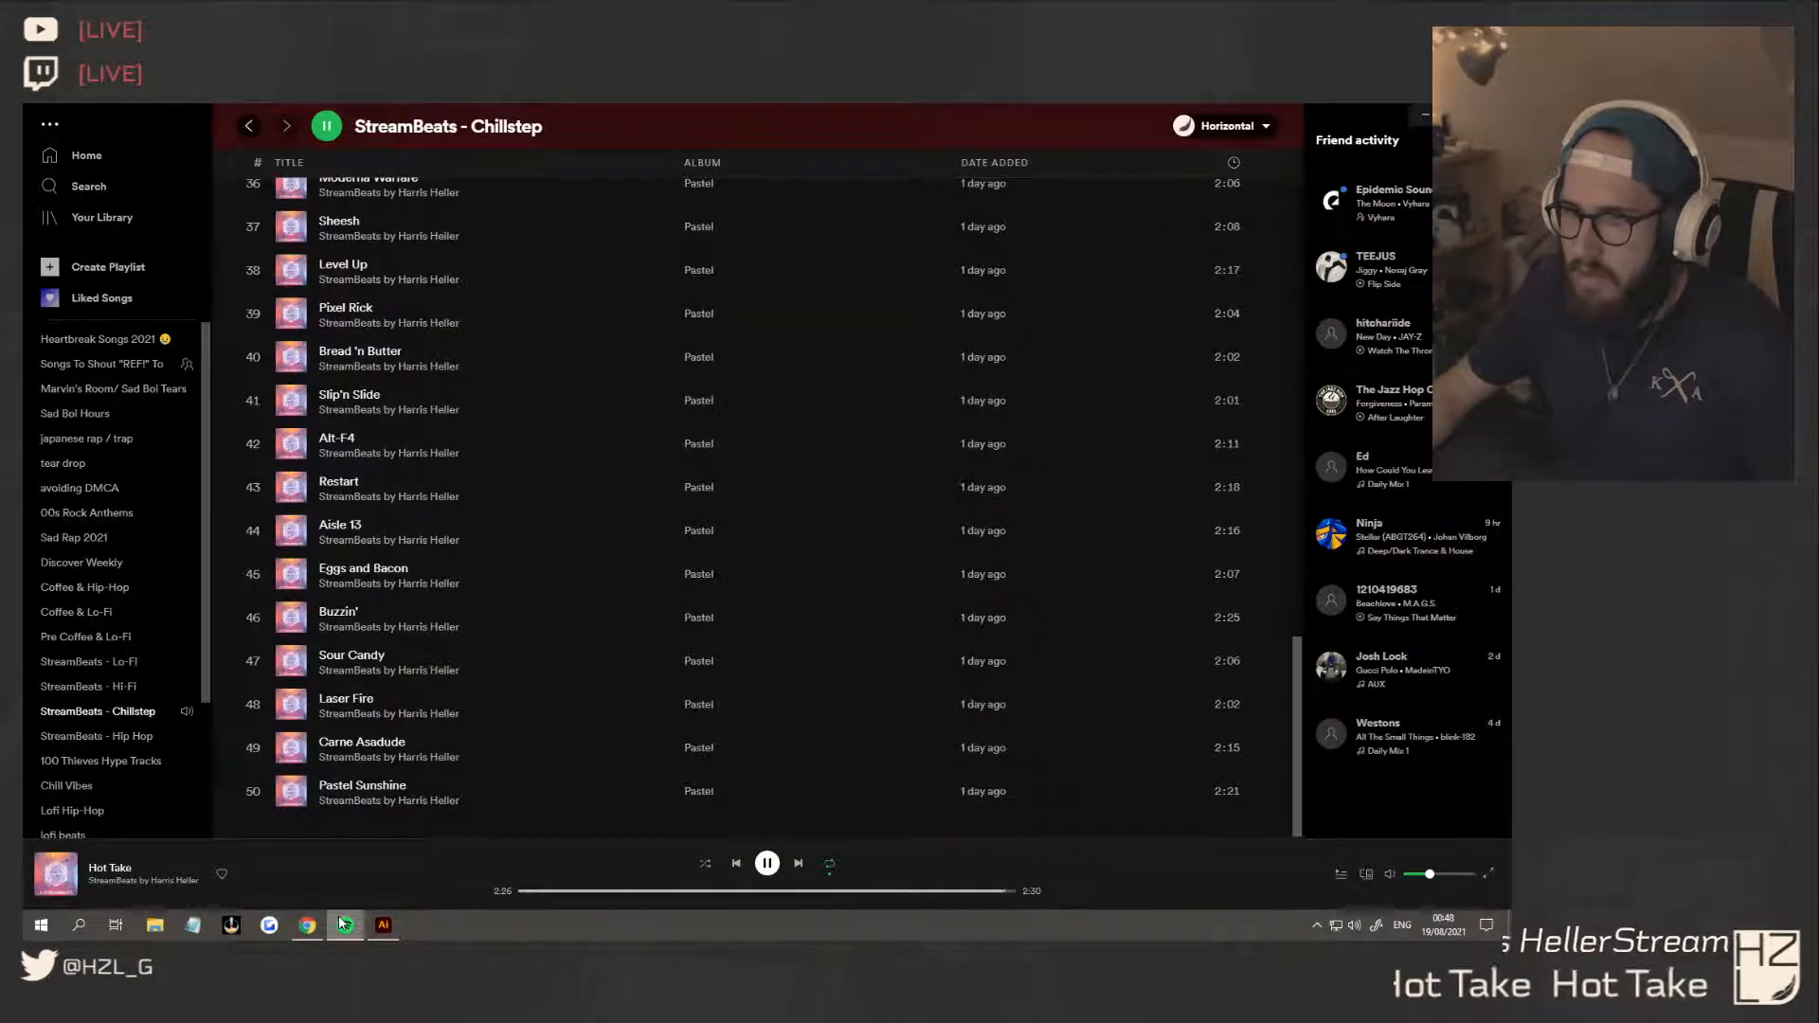
left_click(797, 863)
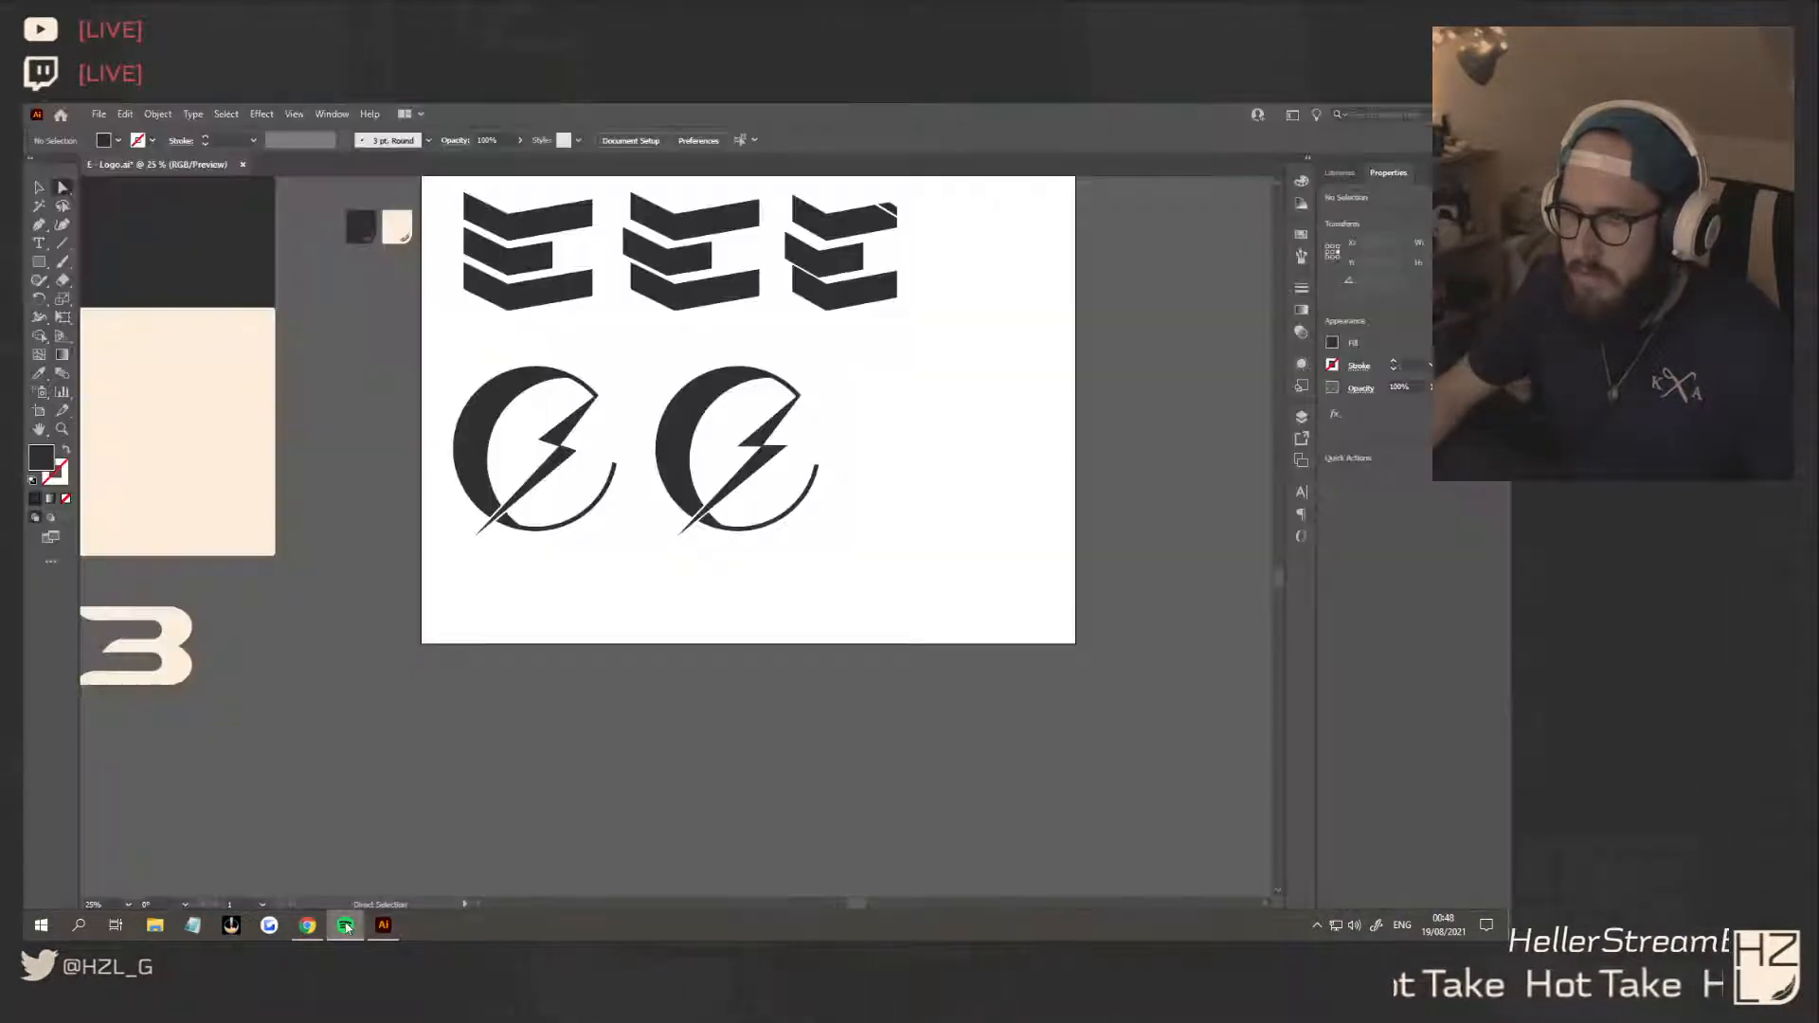
key("alt+Tab")
Examine the copy's lower crossing, comparing the gaps between the bolt's tip and the crescent's cut ends
scroll(869, 577, "up", 2)
scroll(869, 577, "right", 3)
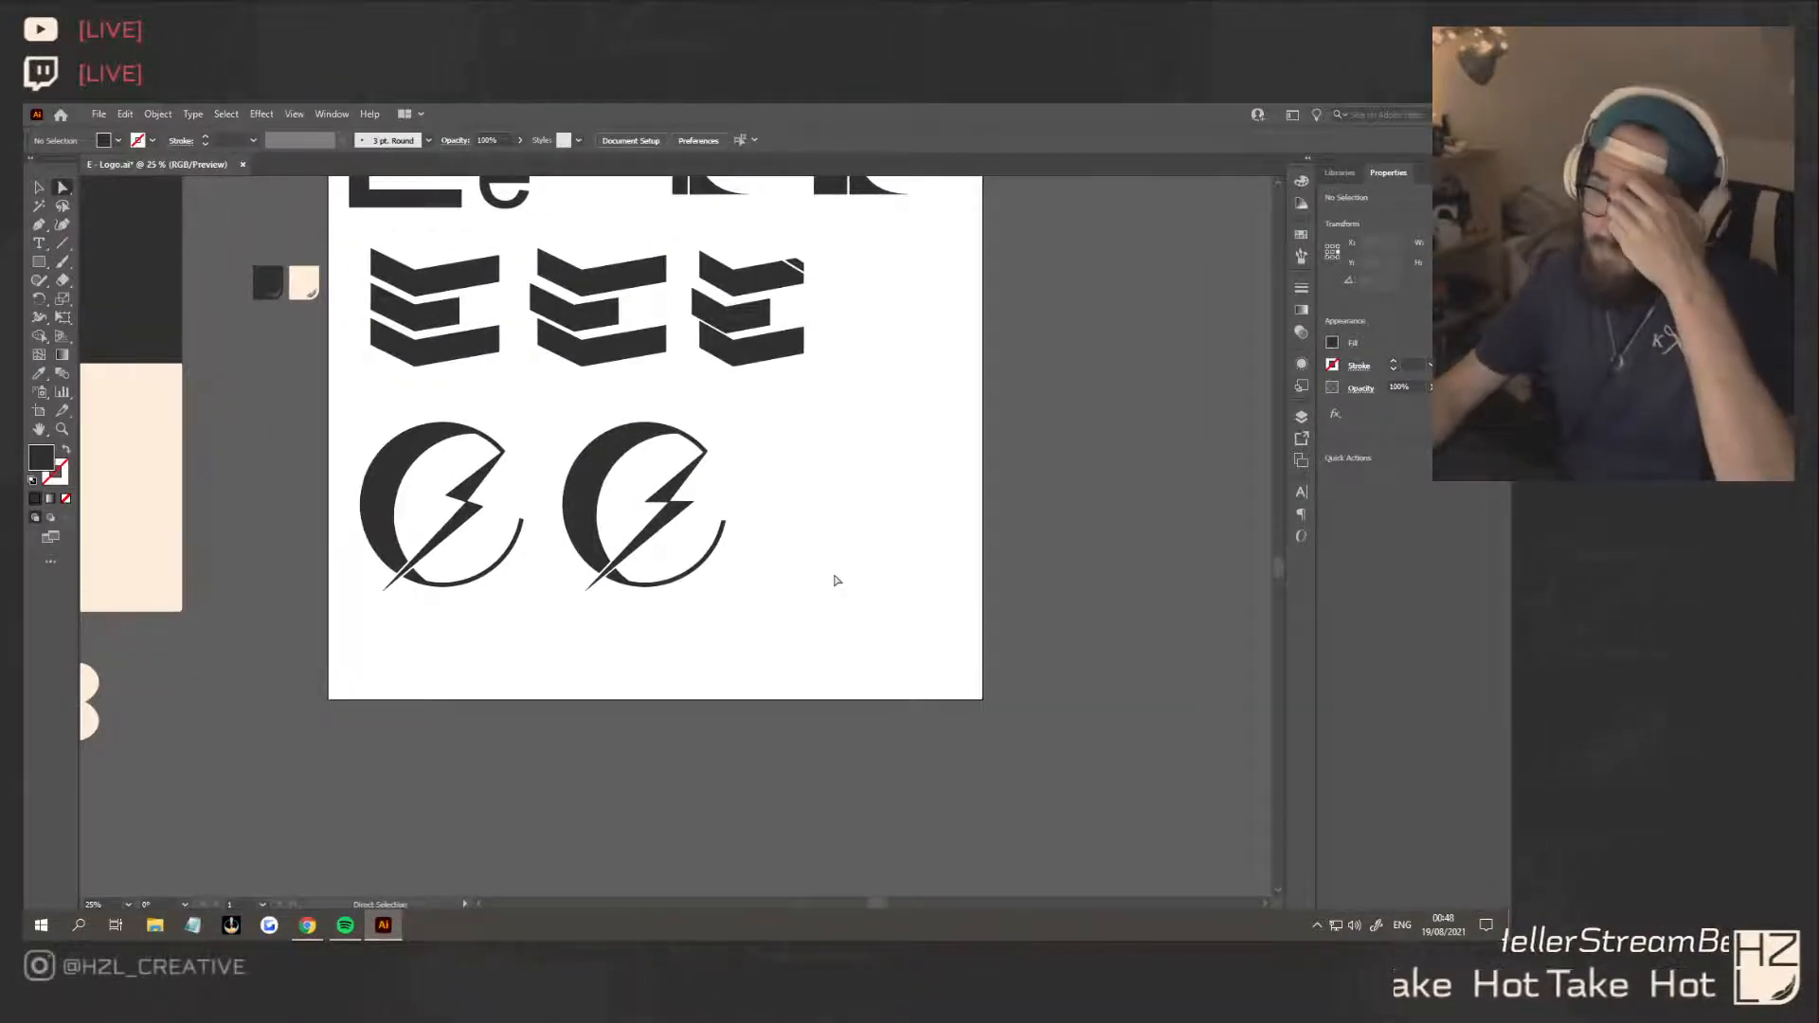
scroll(834, 580, "down", 4)
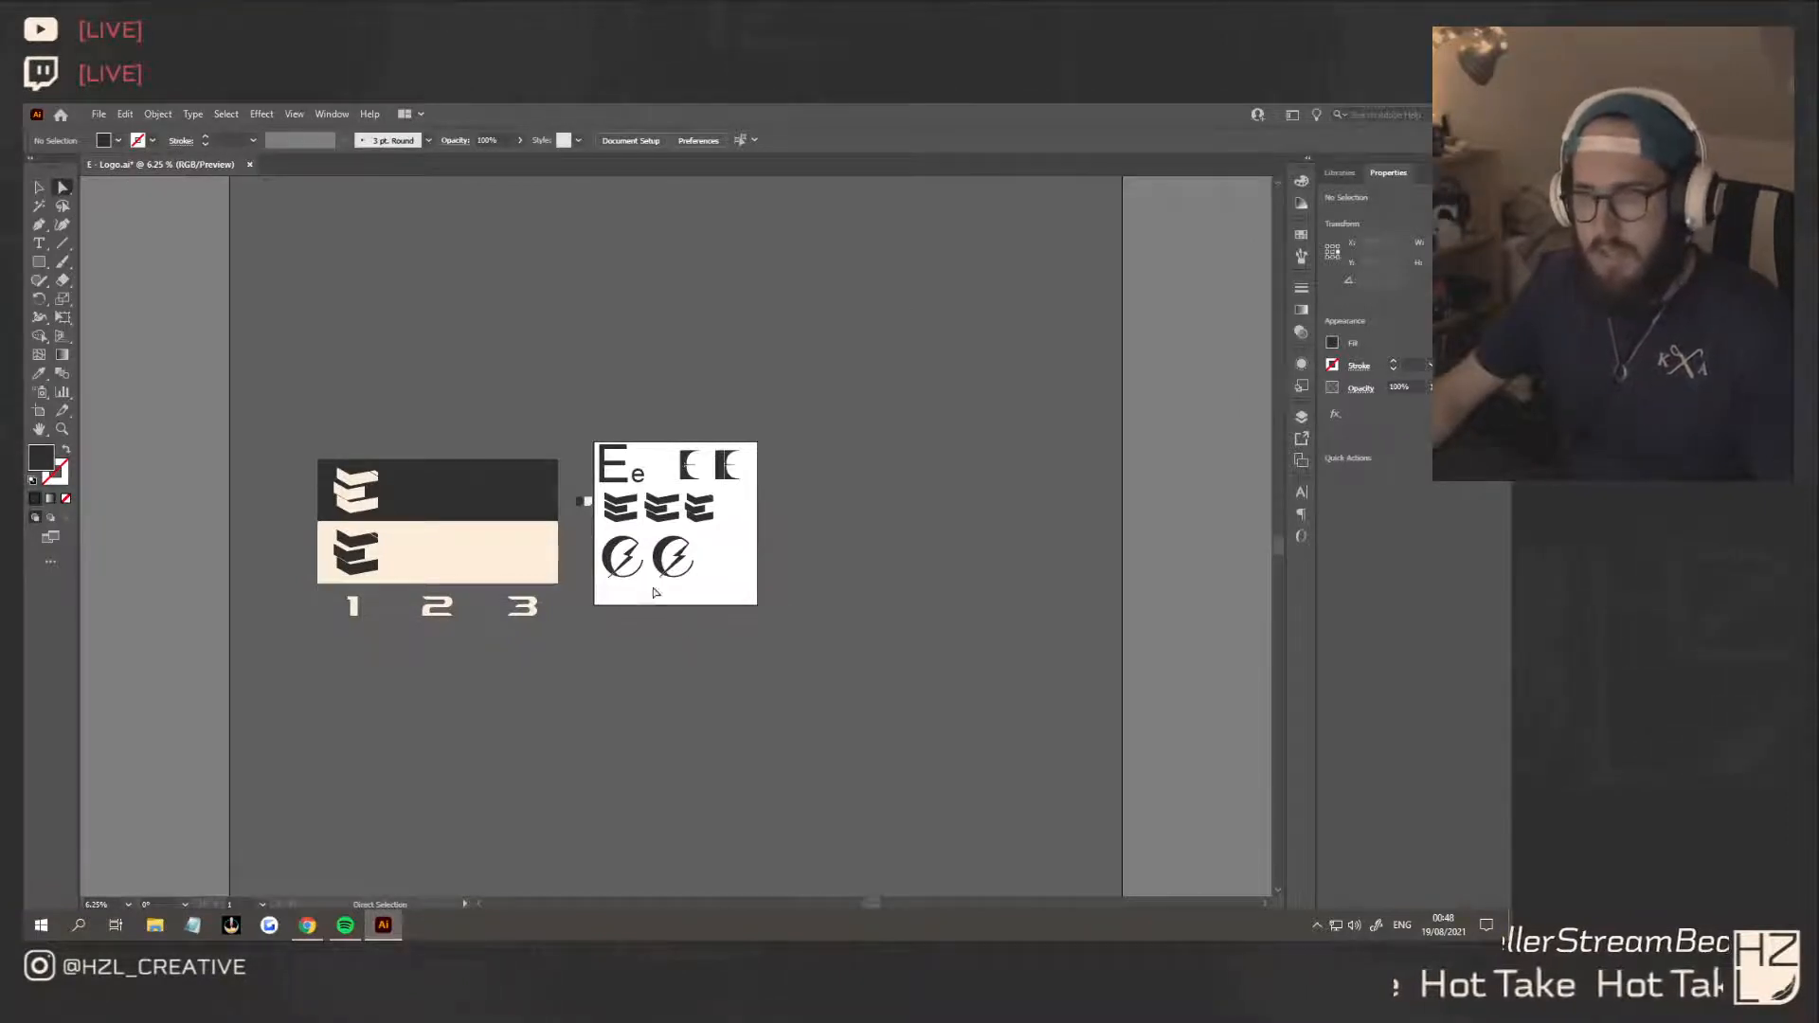
scroll(656, 592, "up", 11)
scroll(632, 629, "down", 2)
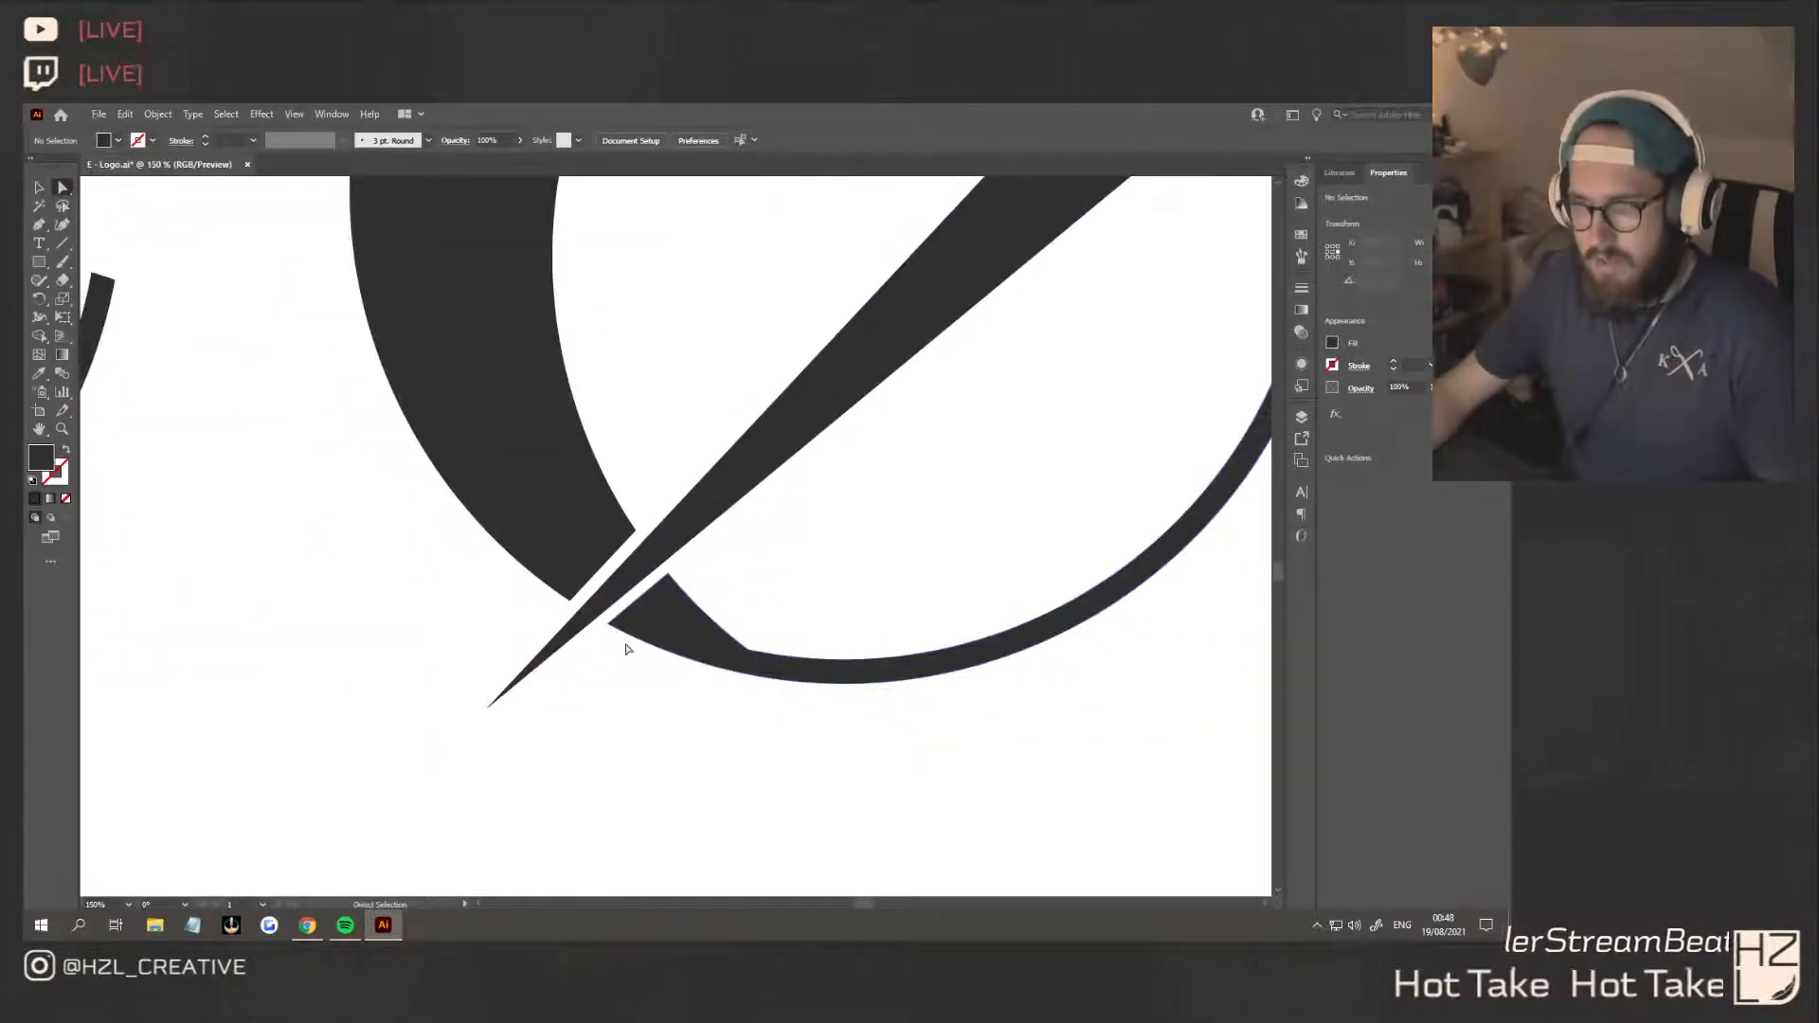
left_click(703, 497)
scroll(816, 536, "down", 4)
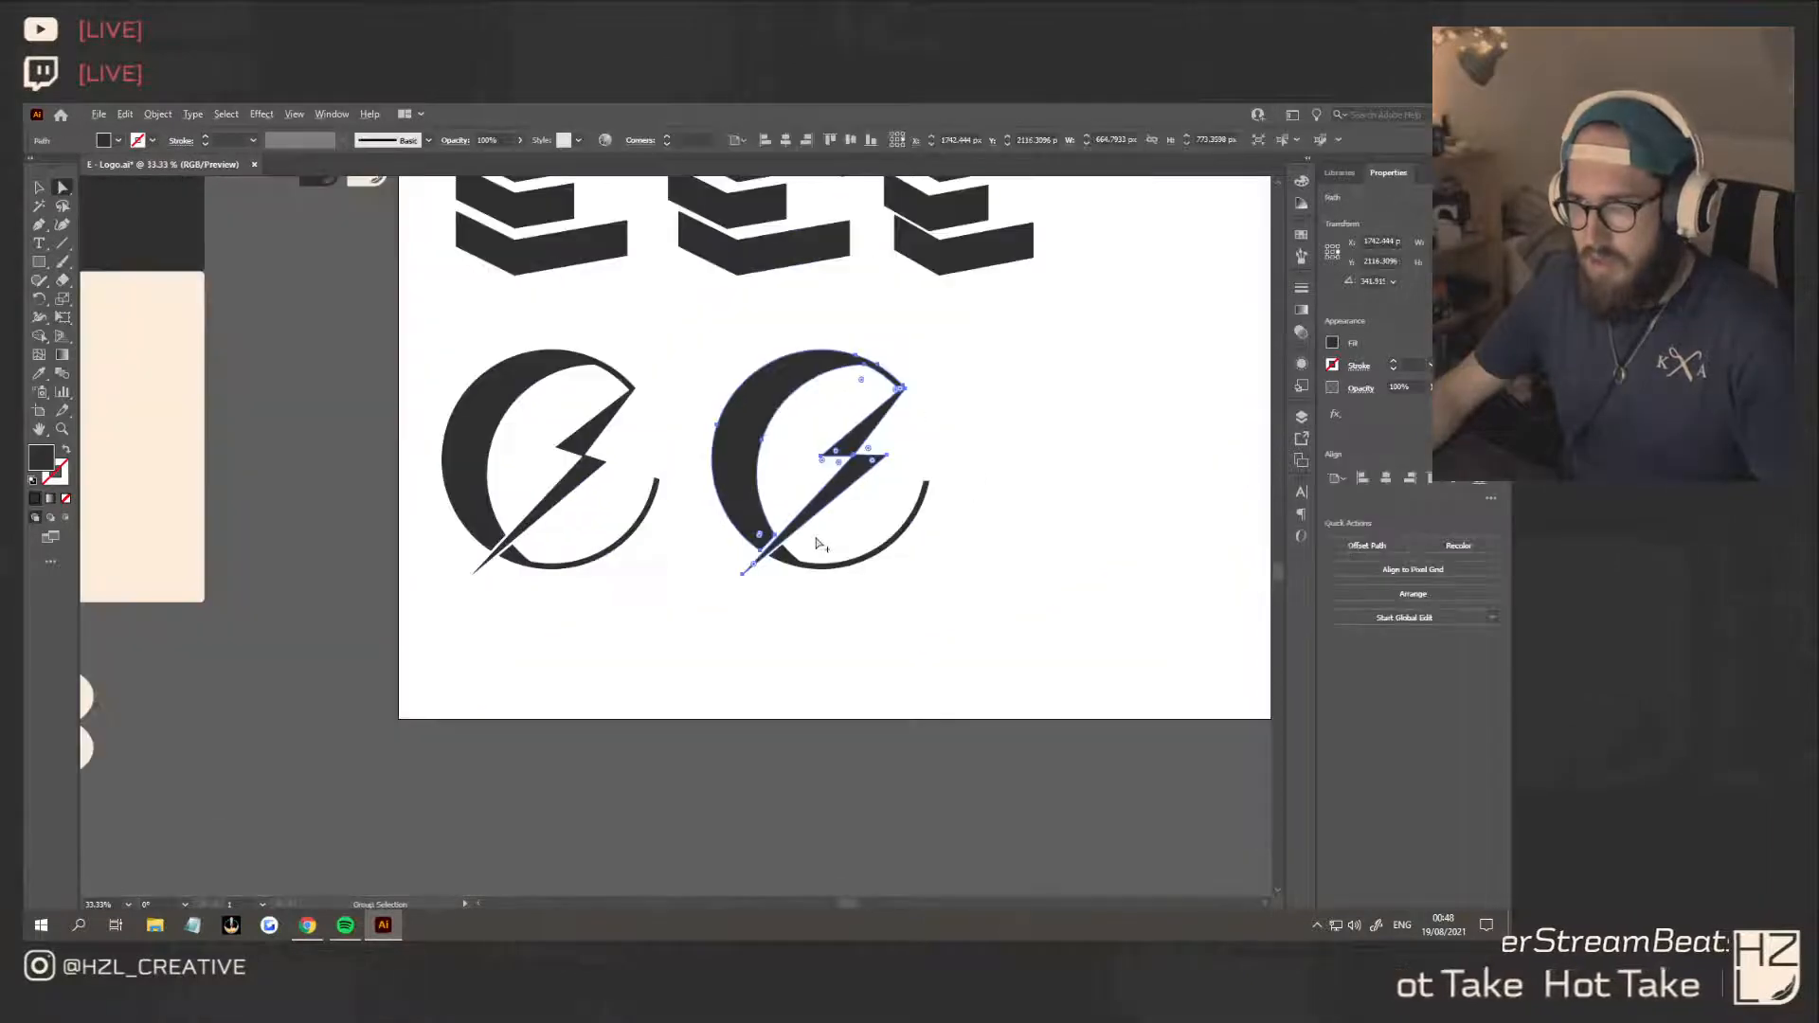
left_click(43, 194)
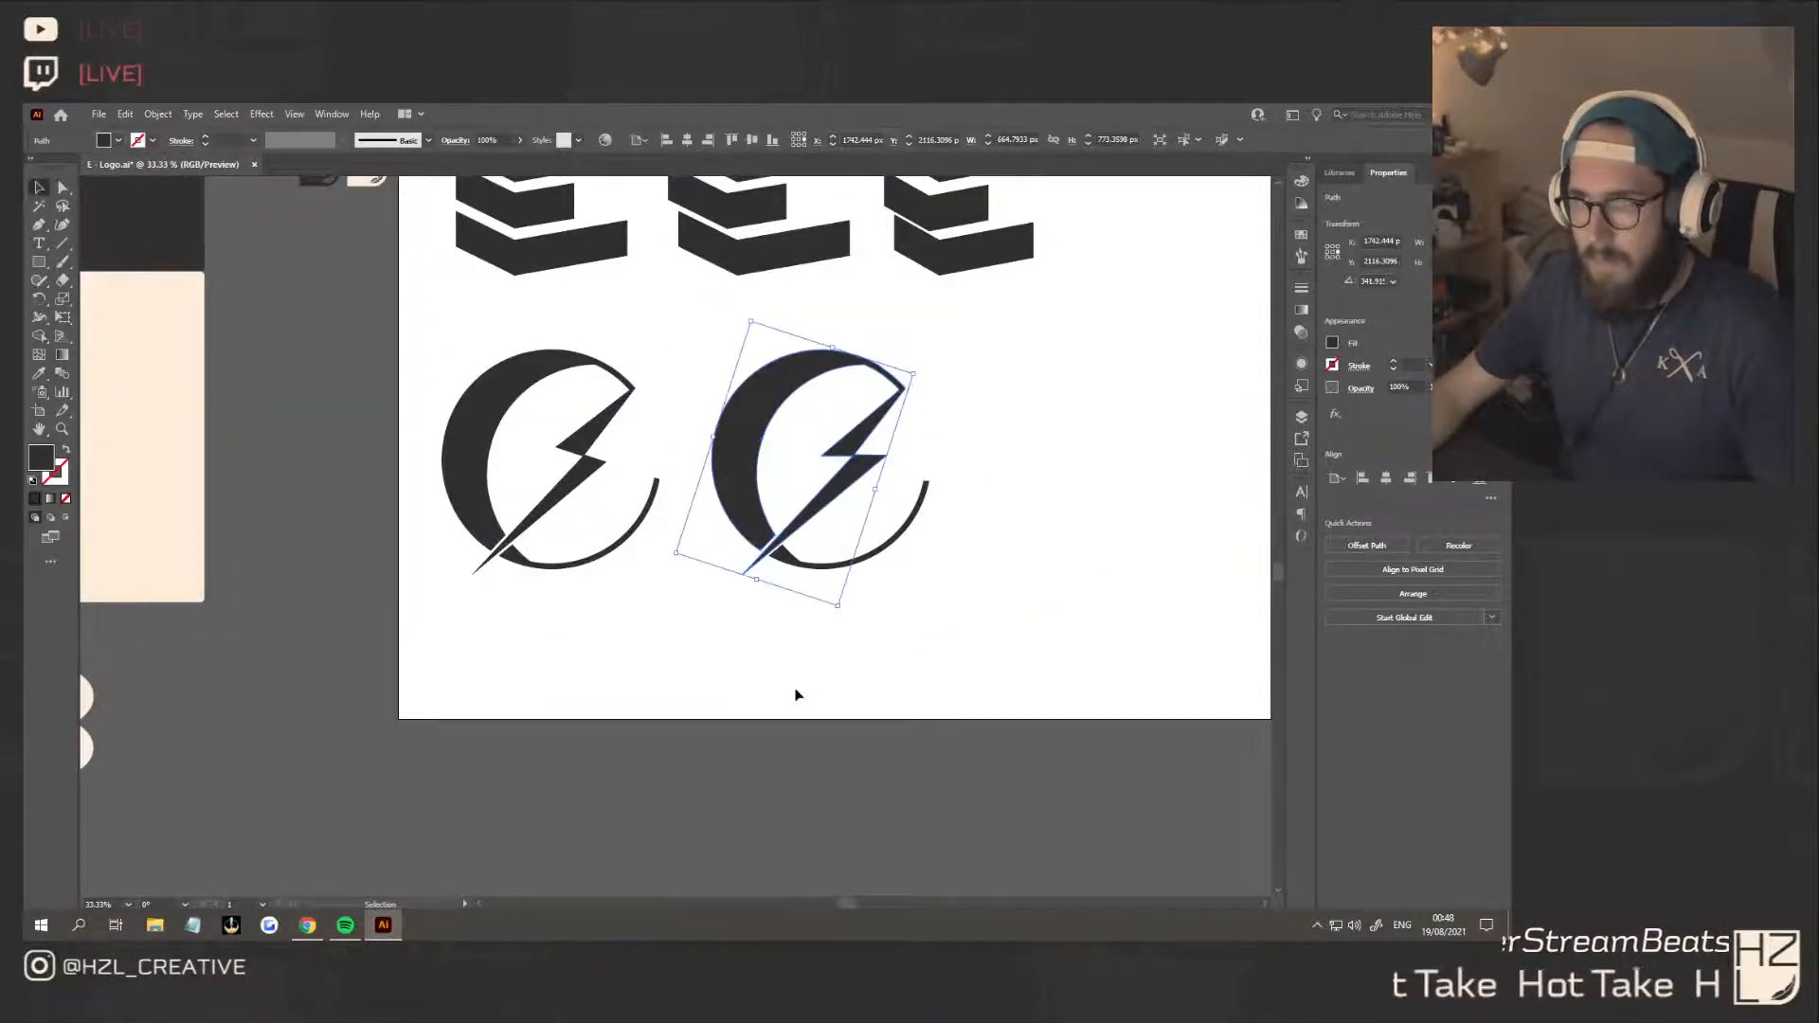
left_click(796, 691)
left_click(776, 545)
scroll(775, 559, "up", 1)
scroll(779, 561, "up", 4)
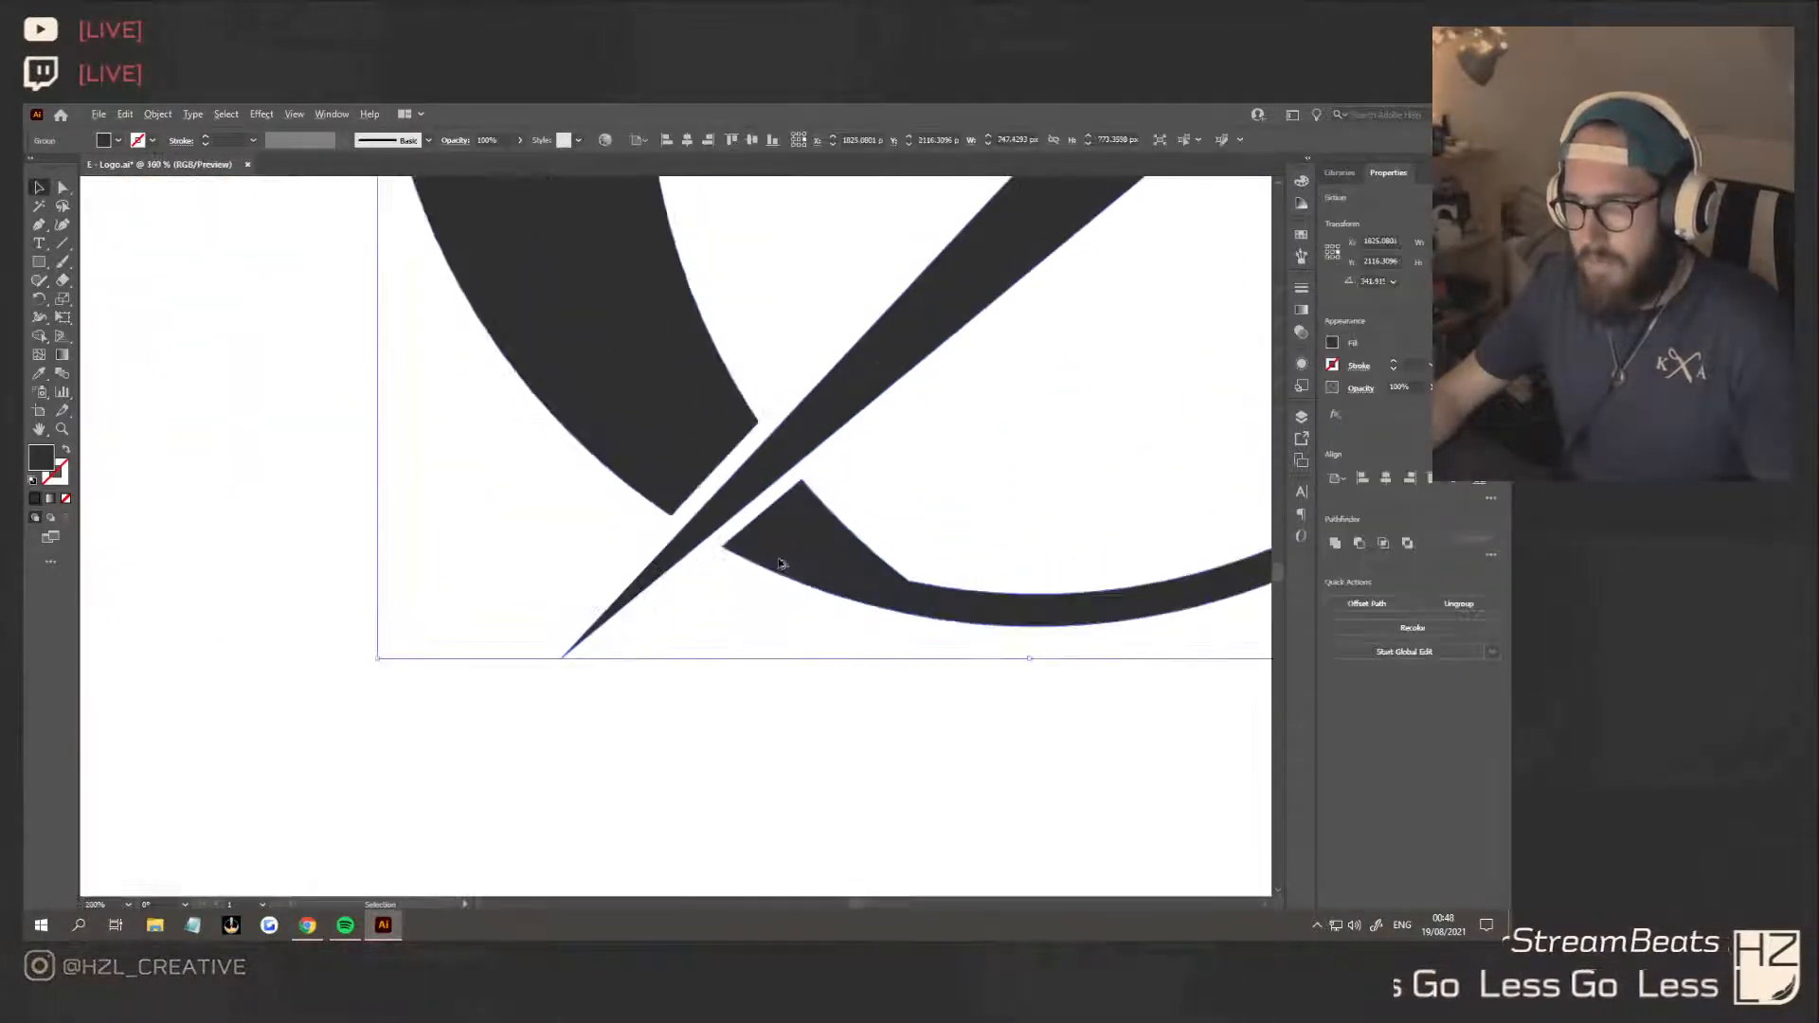
key("m")
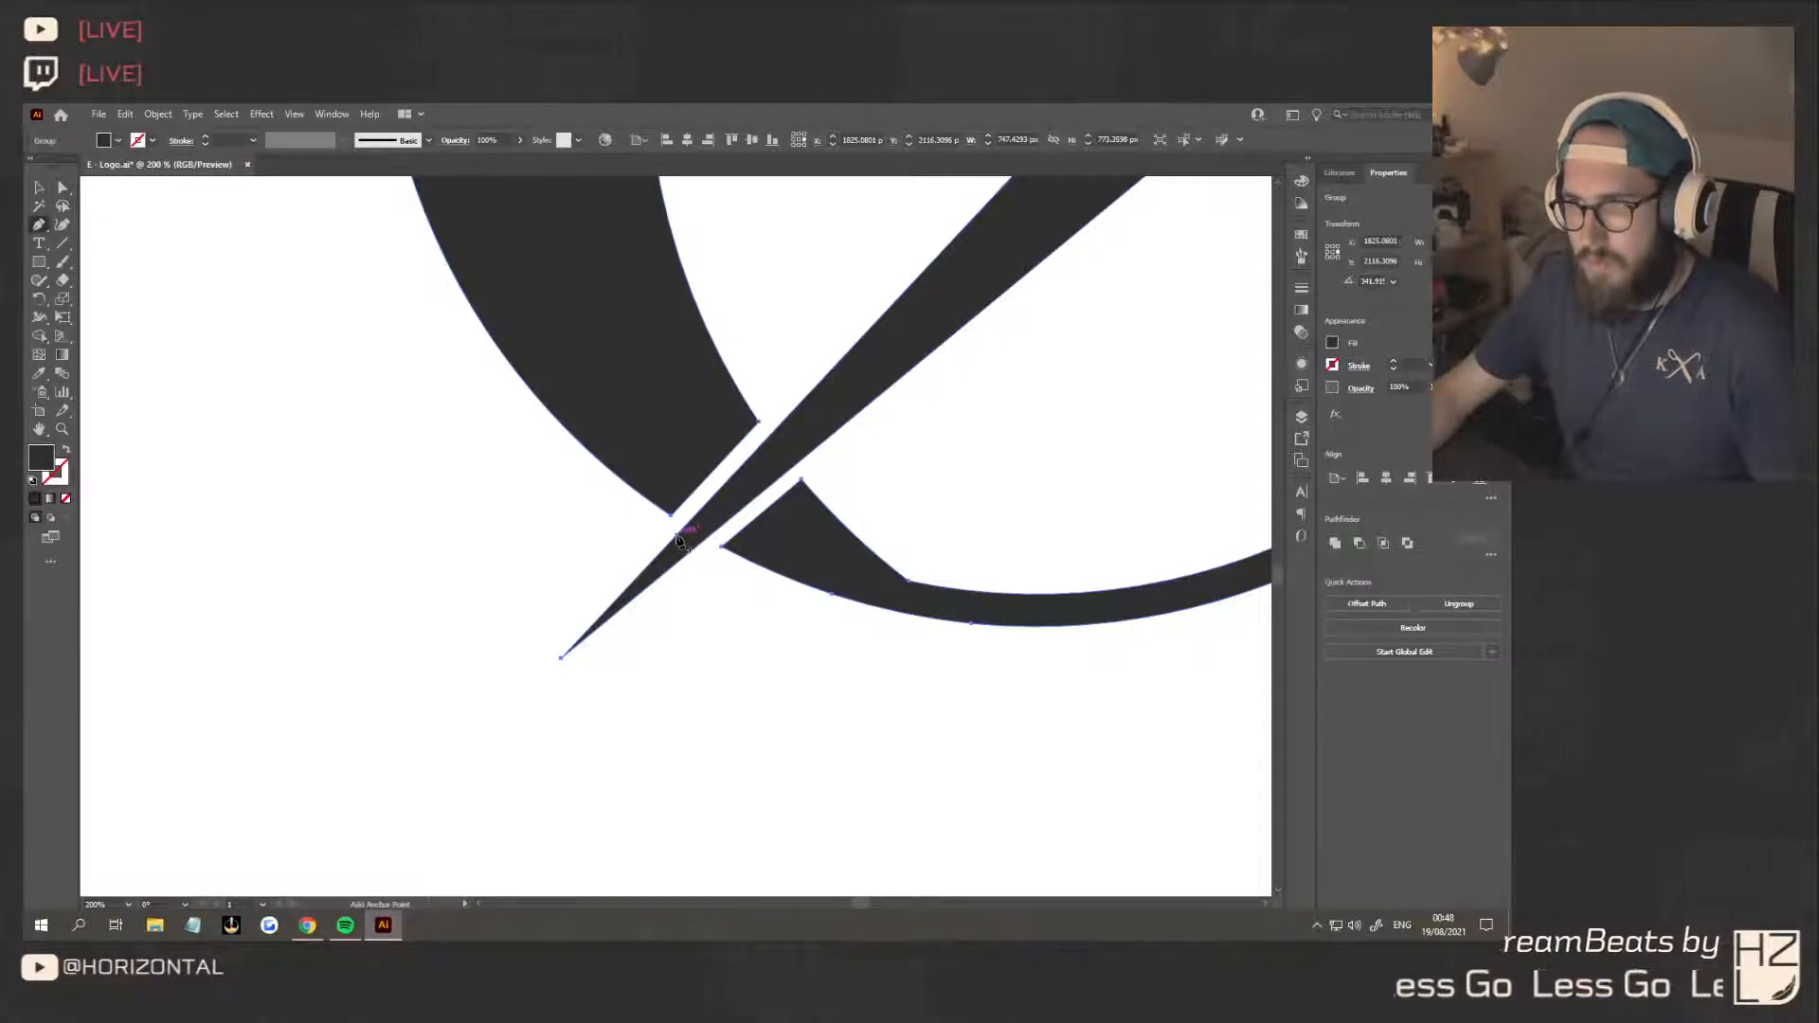
left_click(677, 536)
left_click(787, 419)
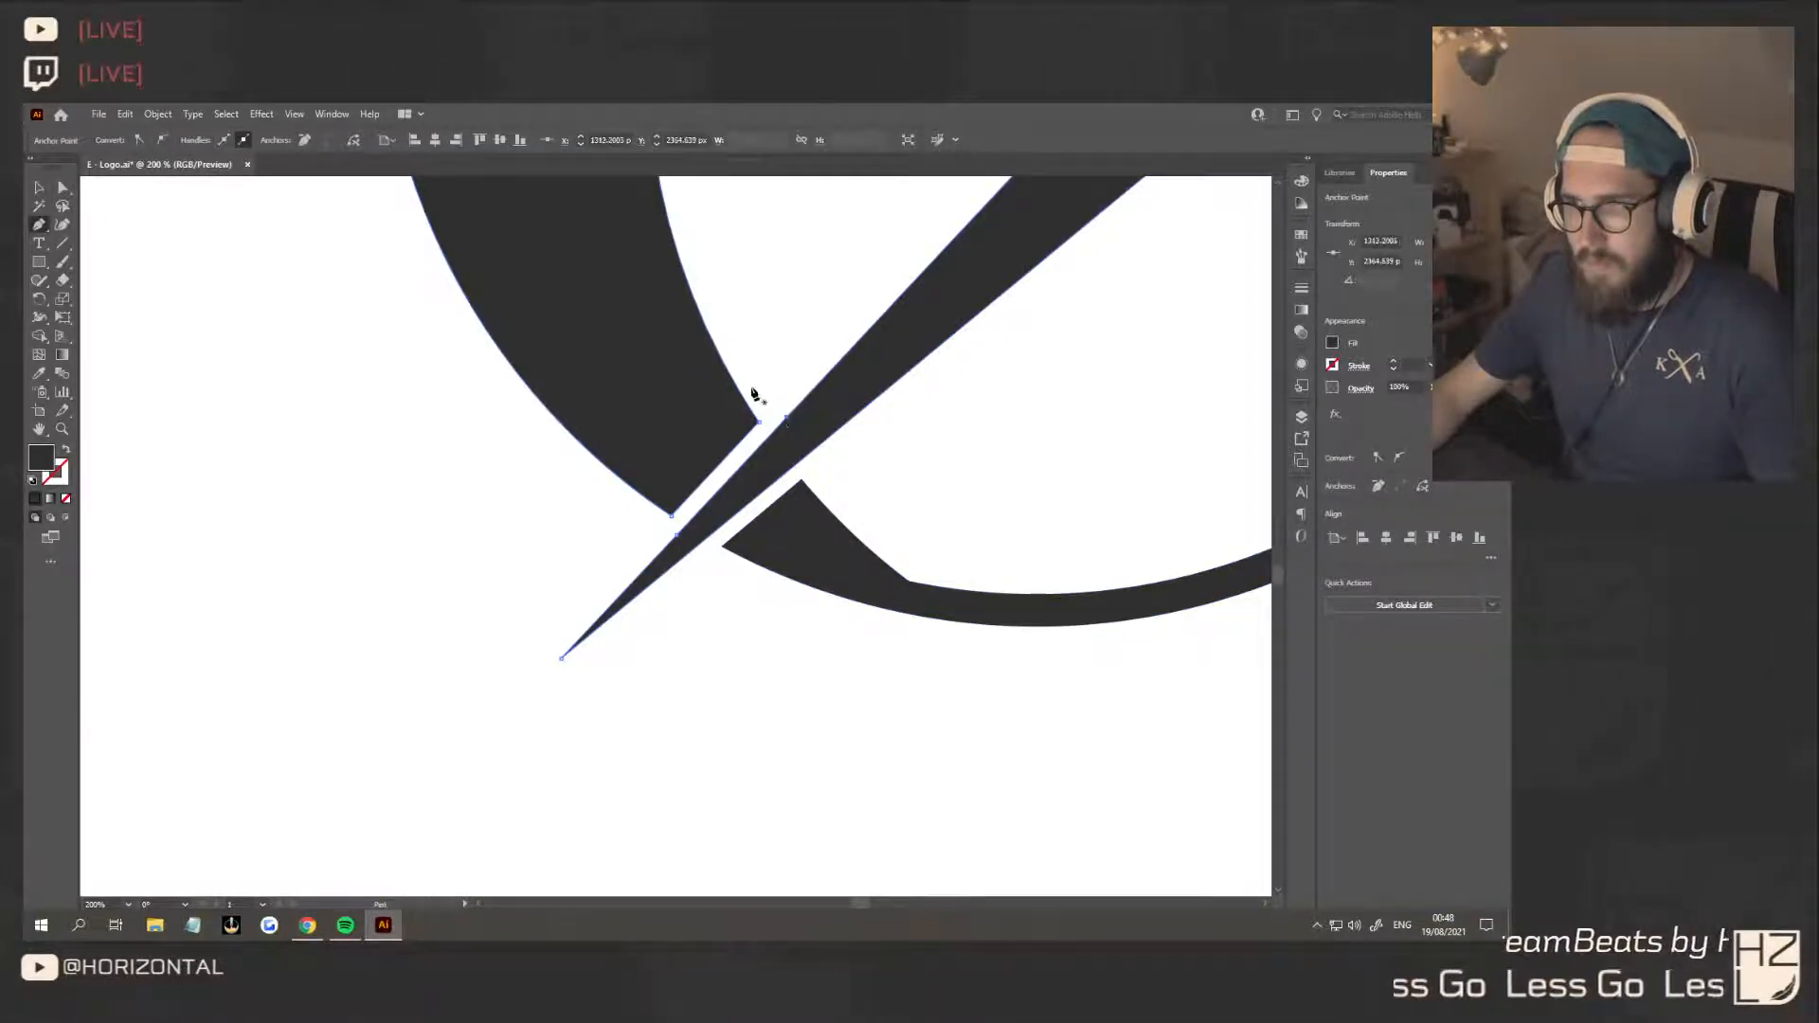
left_click(755, 386)
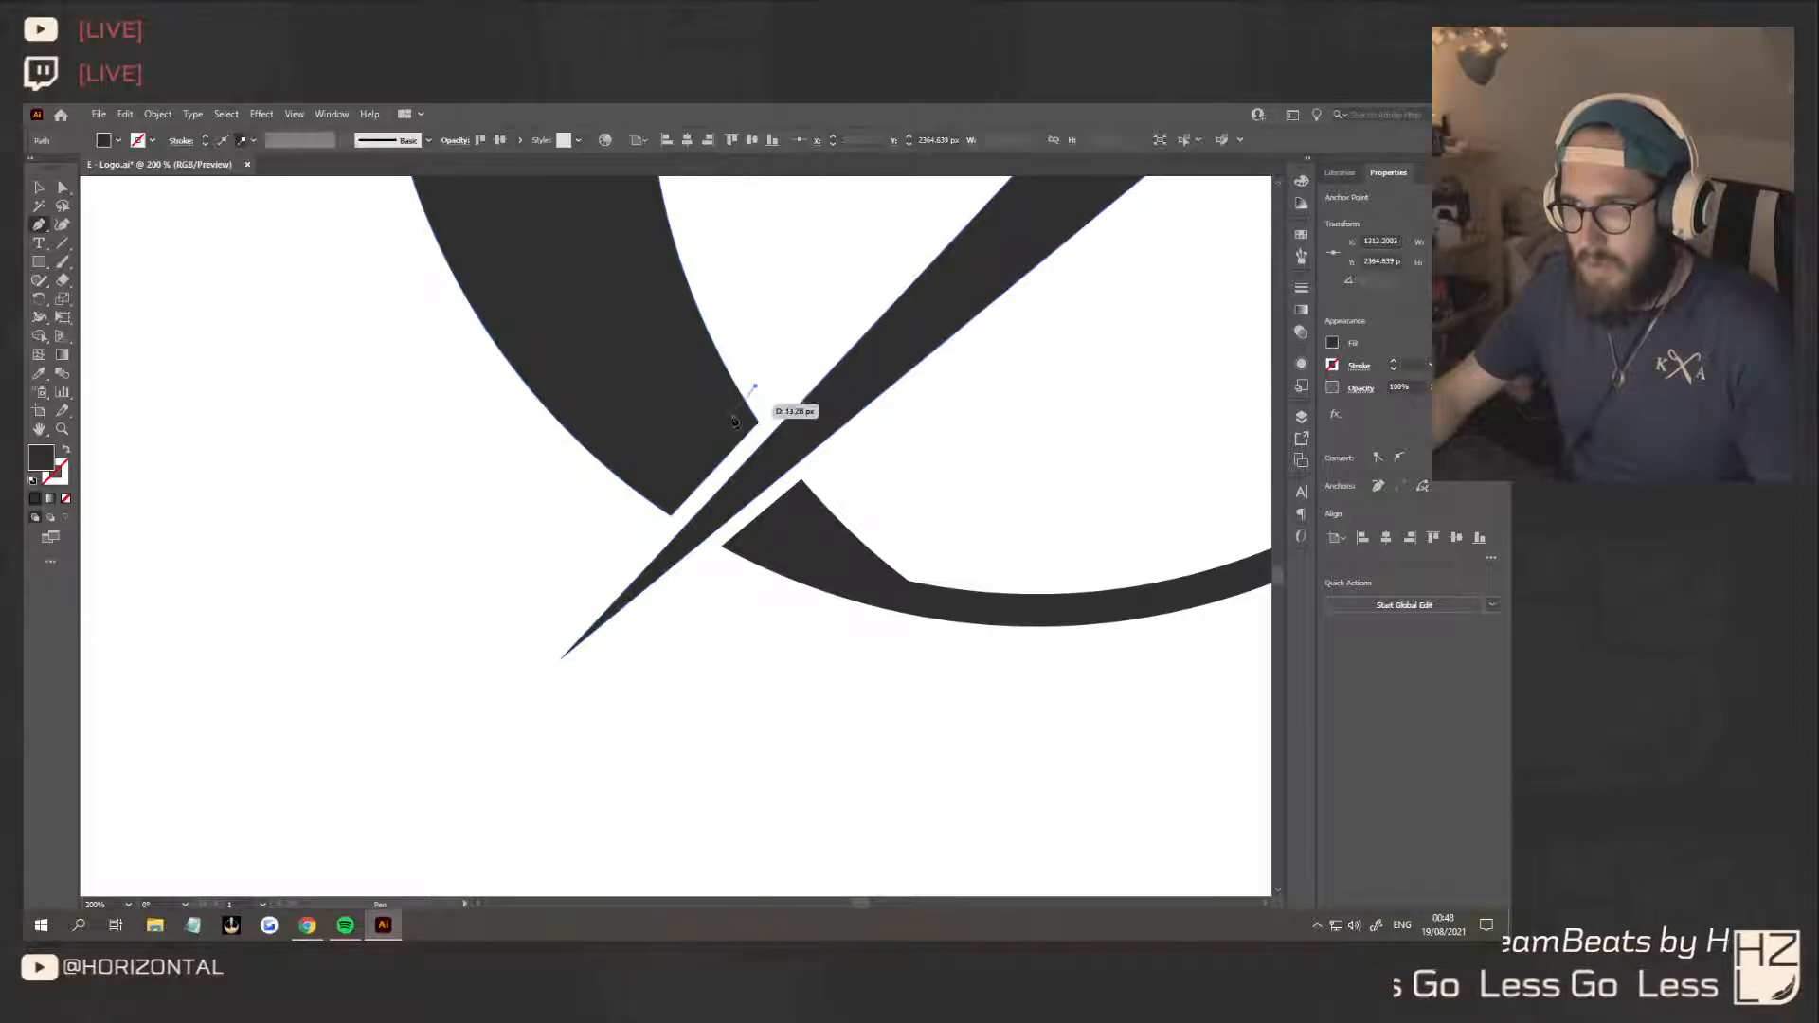
key("ctrl+z")
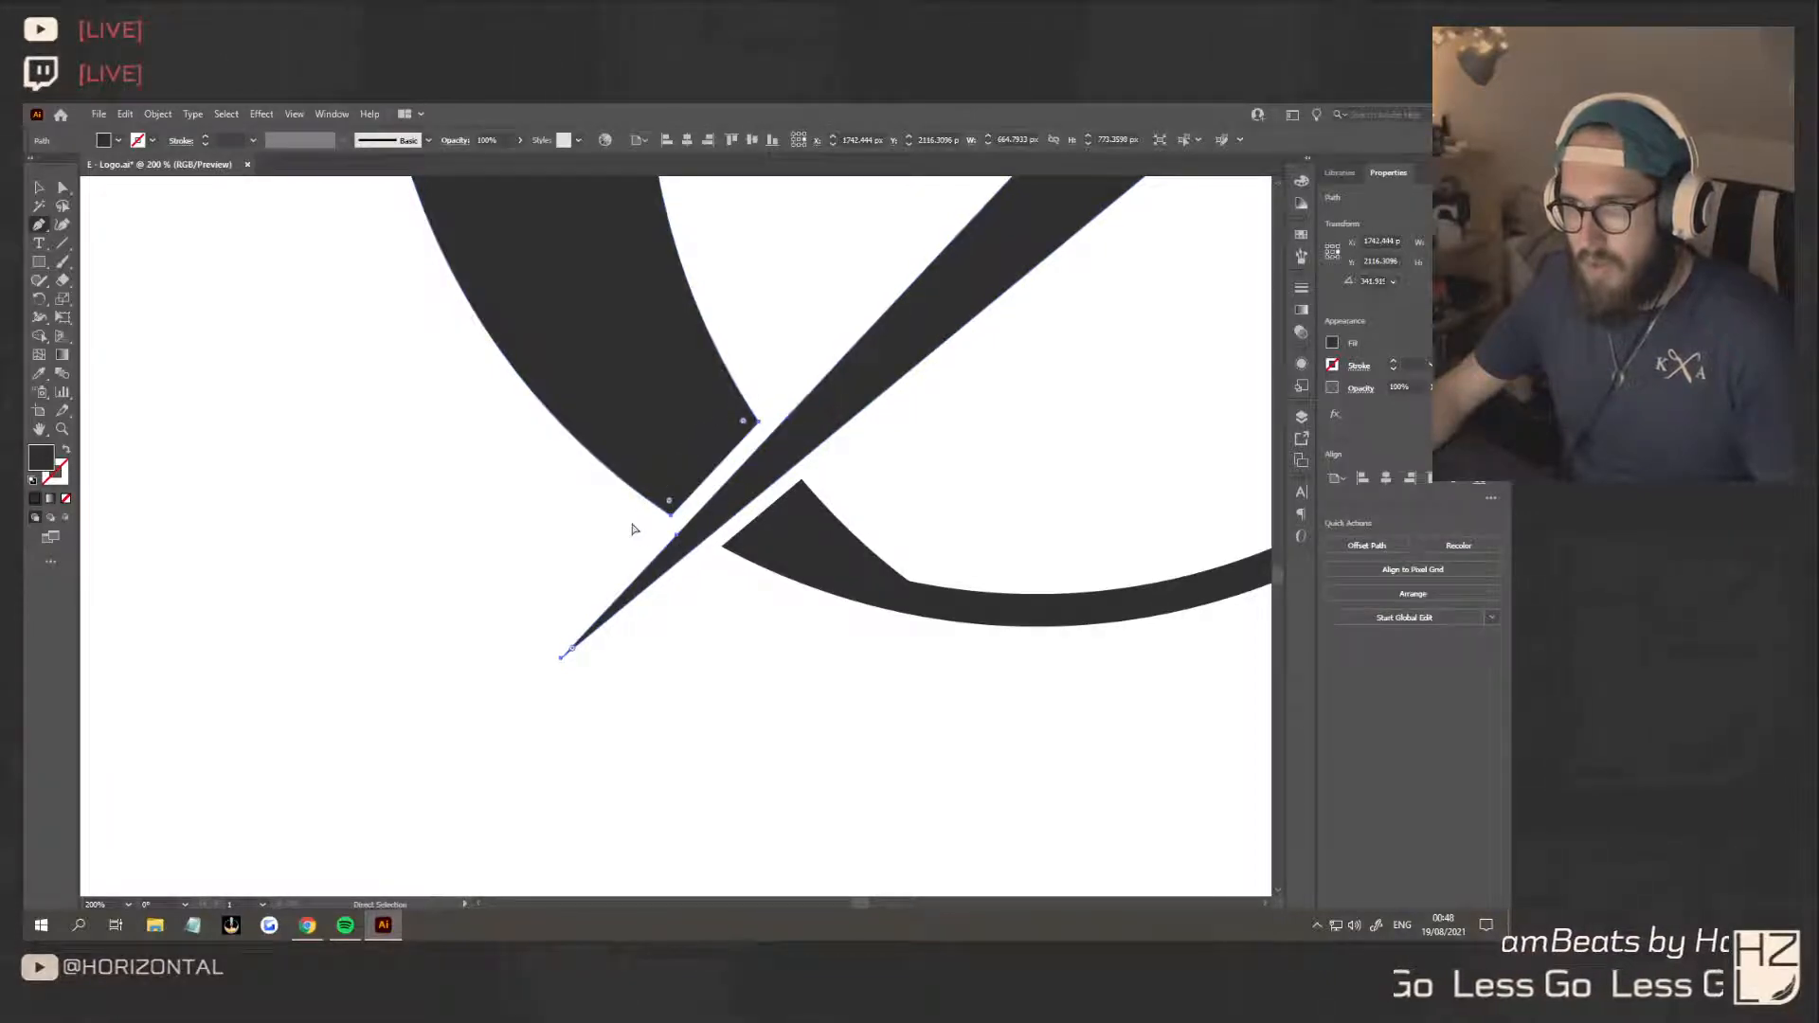
key("ctrl+z")
key("ctrl+z")
Draw a slanted four-sided shape with the Pen tool along the bolt's upper-left edge, covering the crescent's thick cut end
left_click(641, 507)
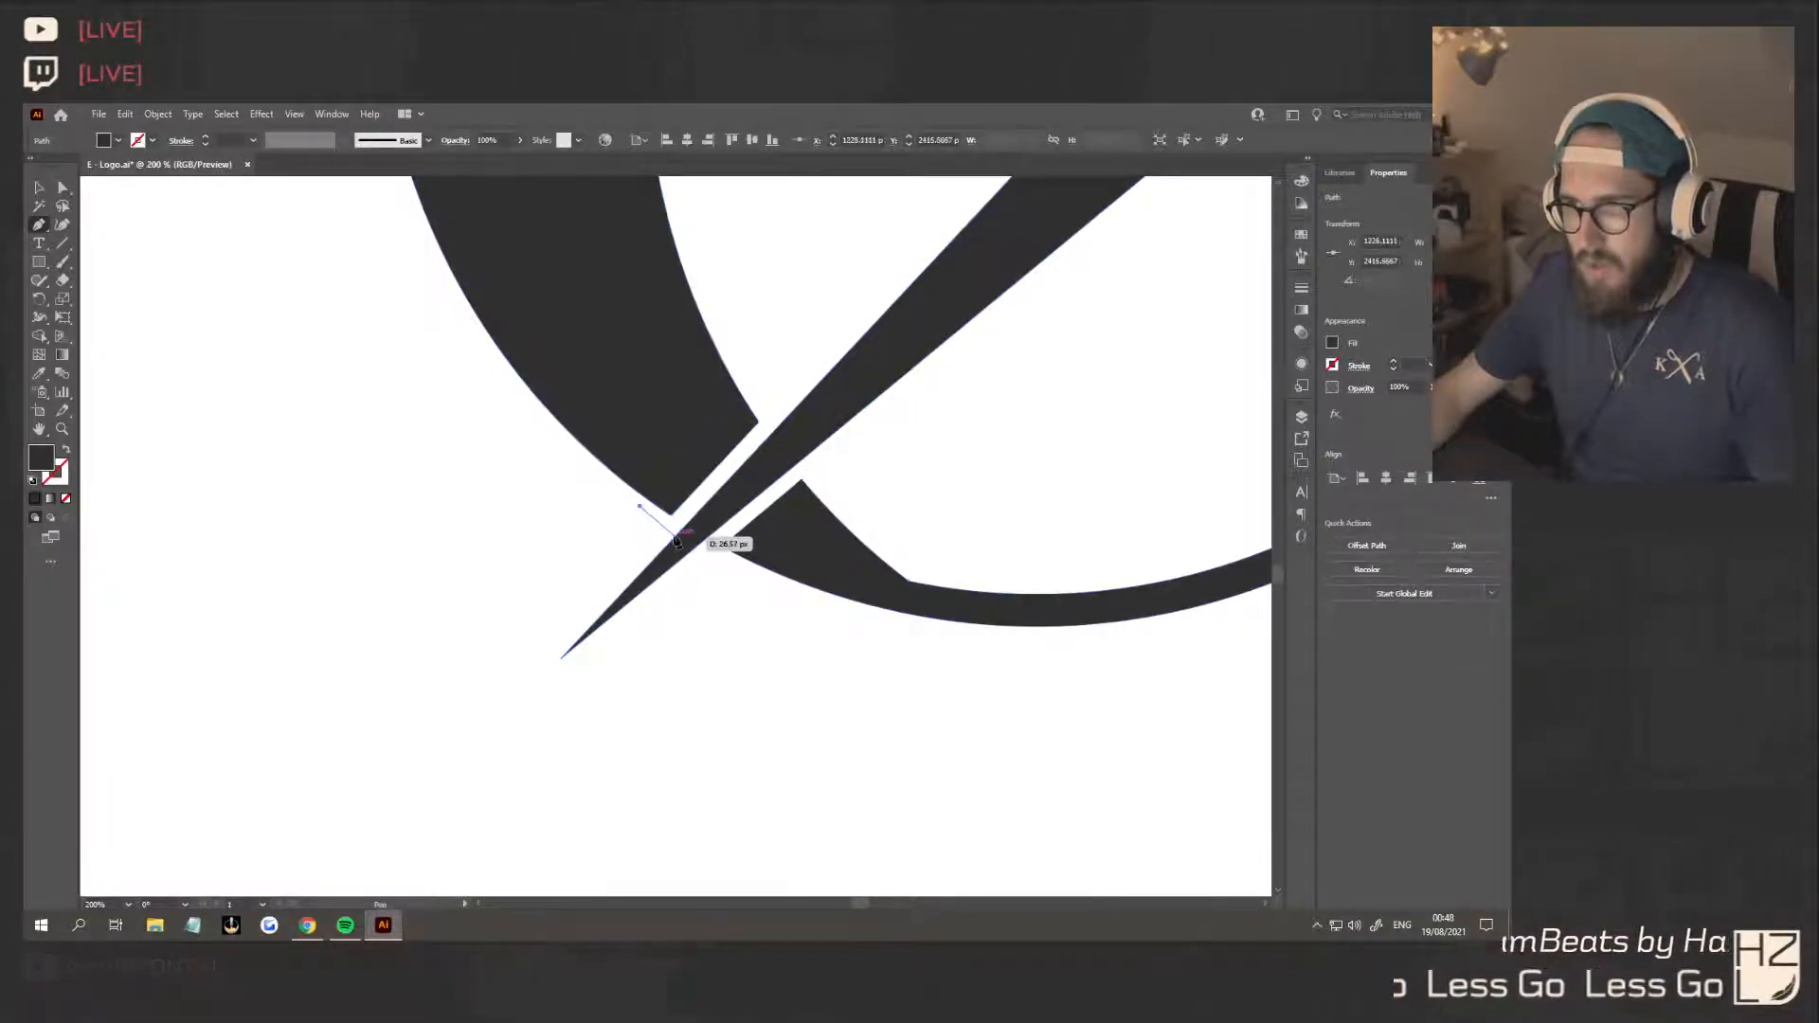
left_click(674, 537)
left_click(801, 403)
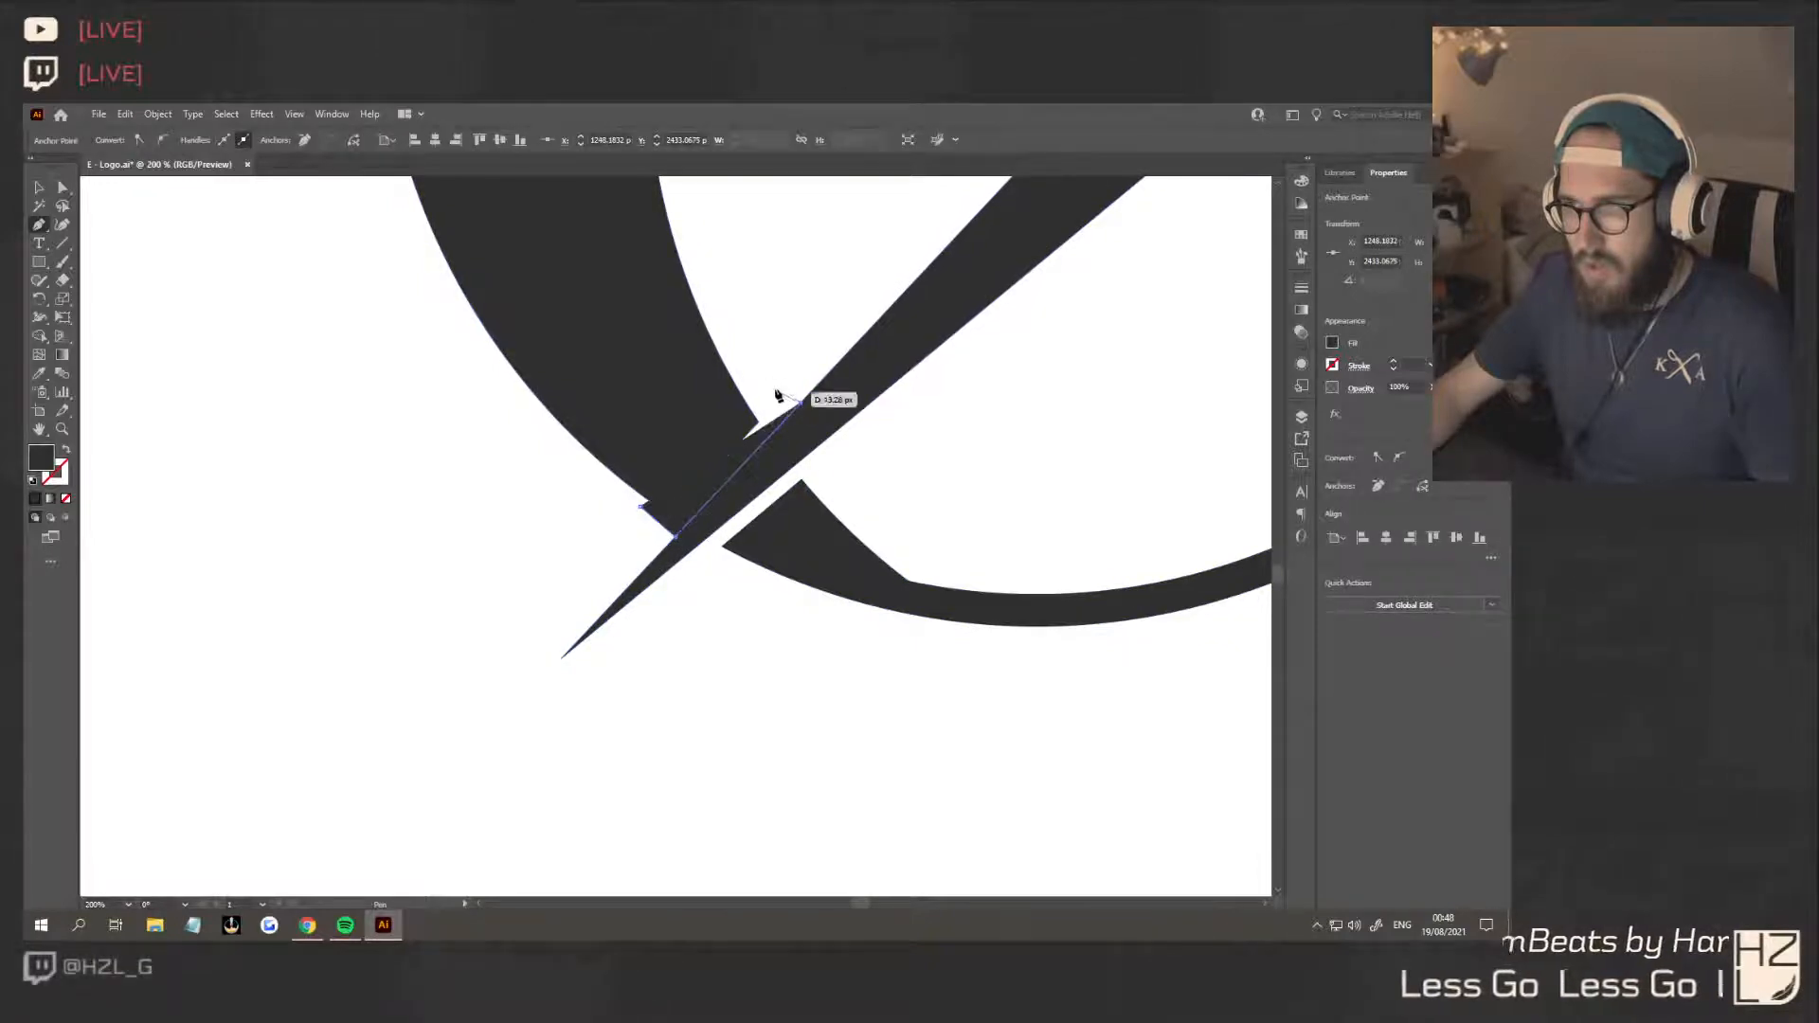
left_click(761, 370)
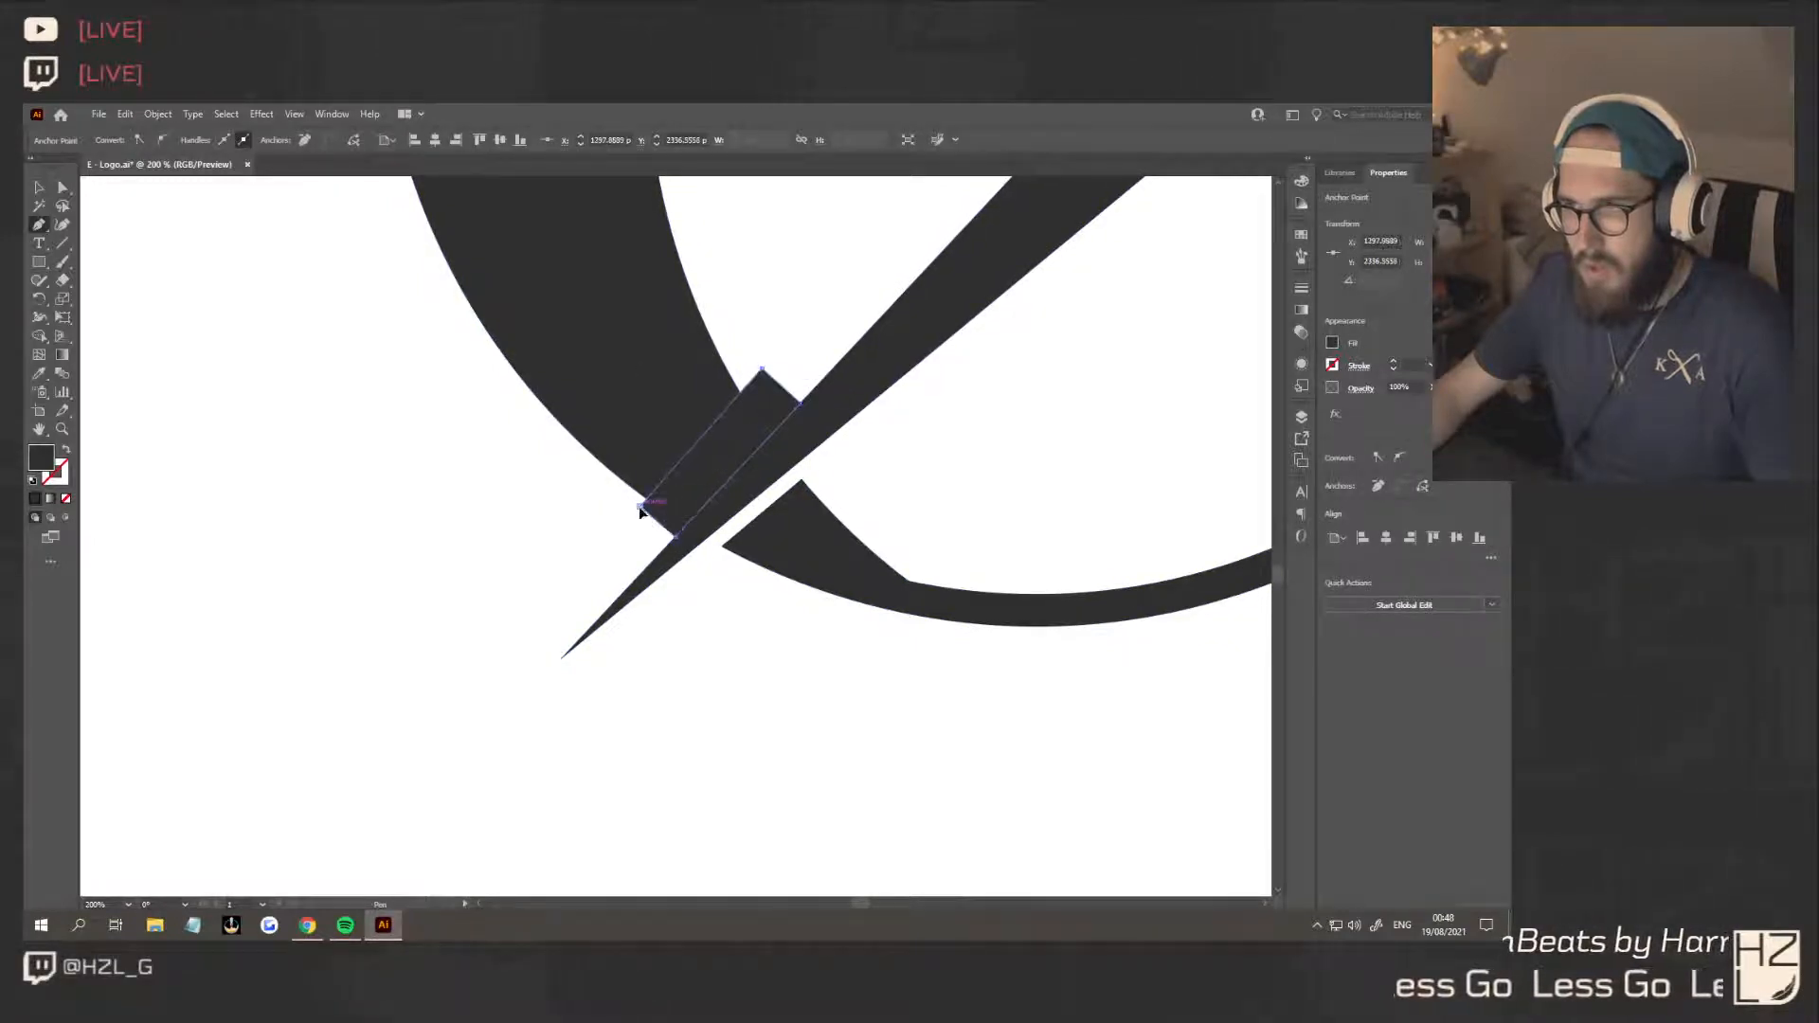
Try to shift the slanted shape's lower-left corner slightly outward, then deselect the shape
left_click(42, 194)
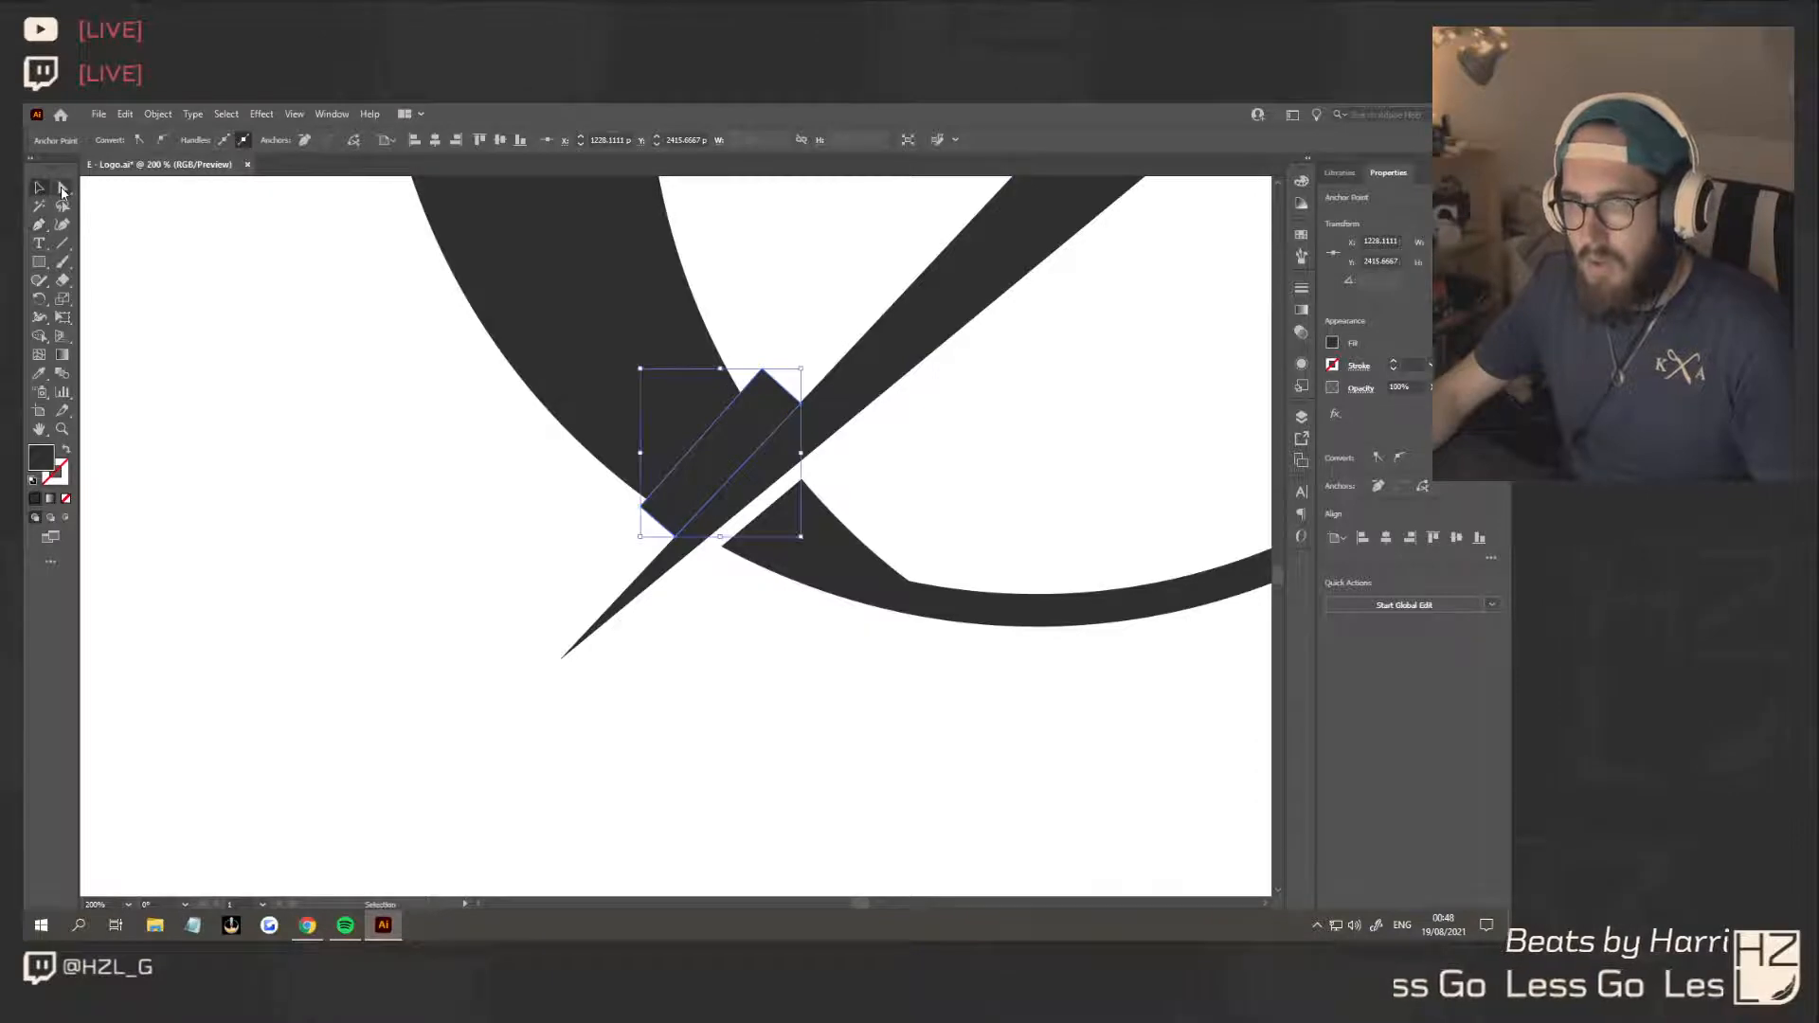
left_click(63, 189)
left_click(641, 508)
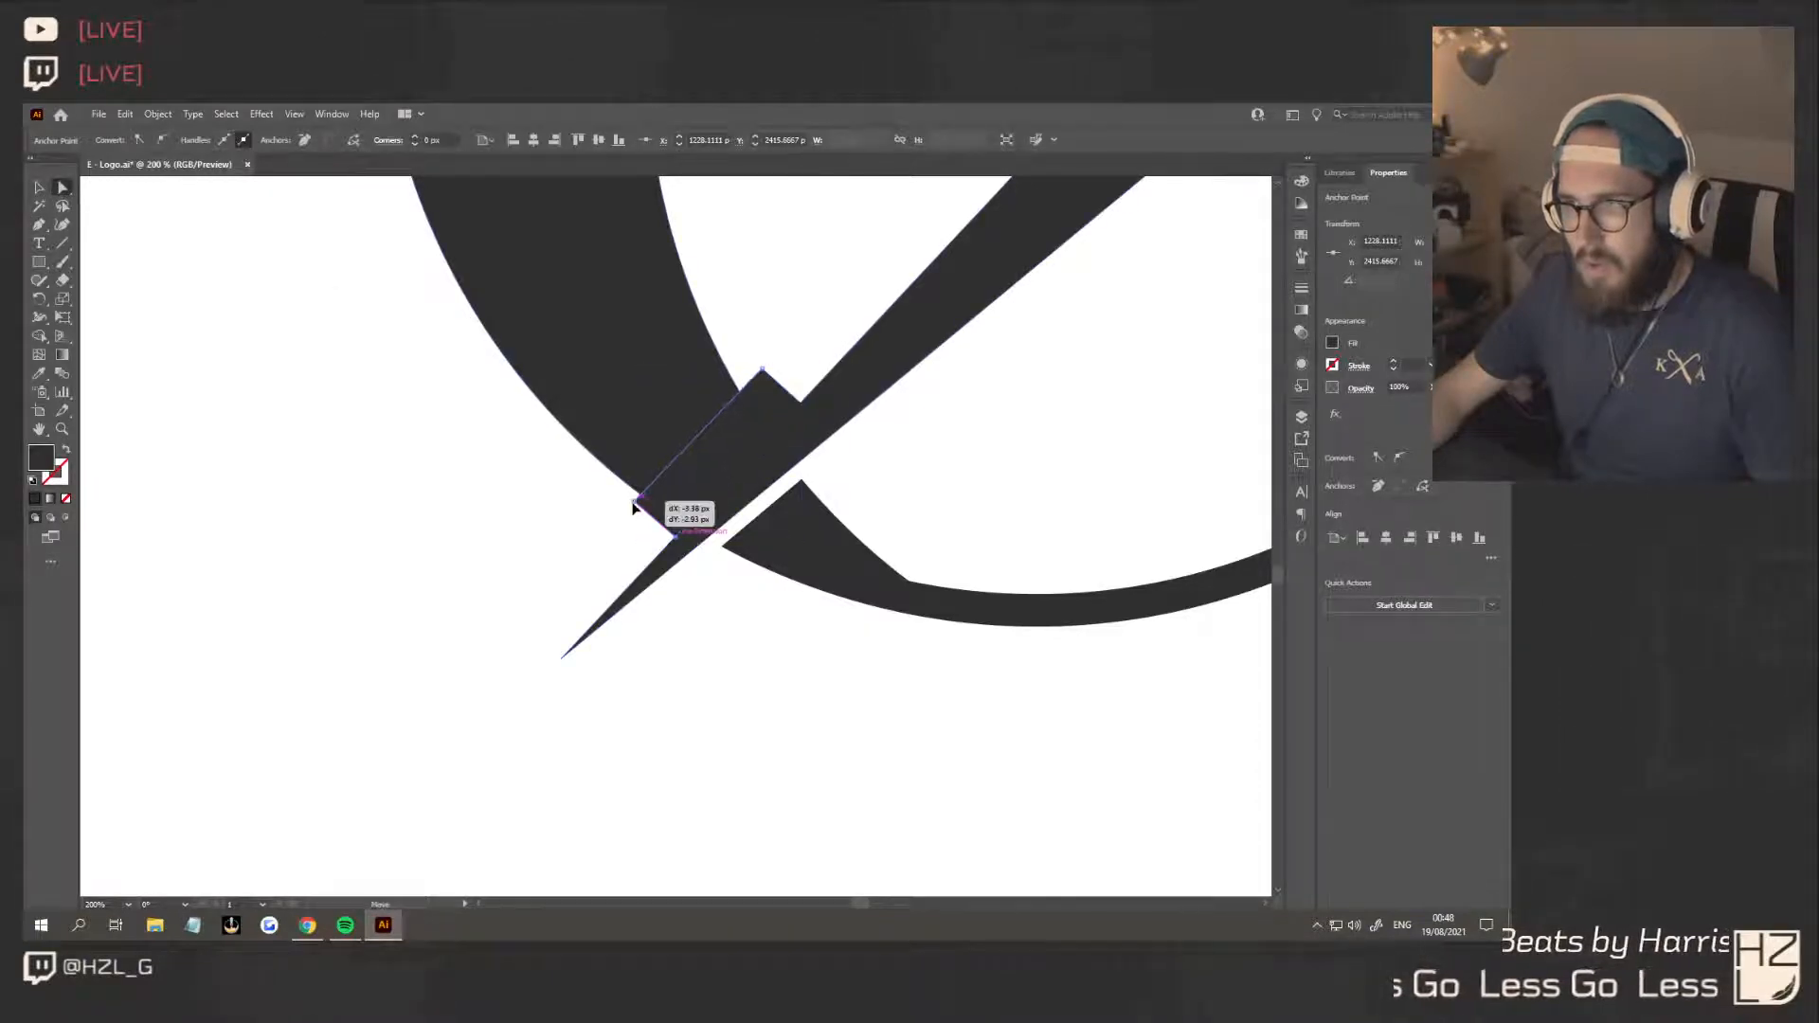
left_click(569, 594)
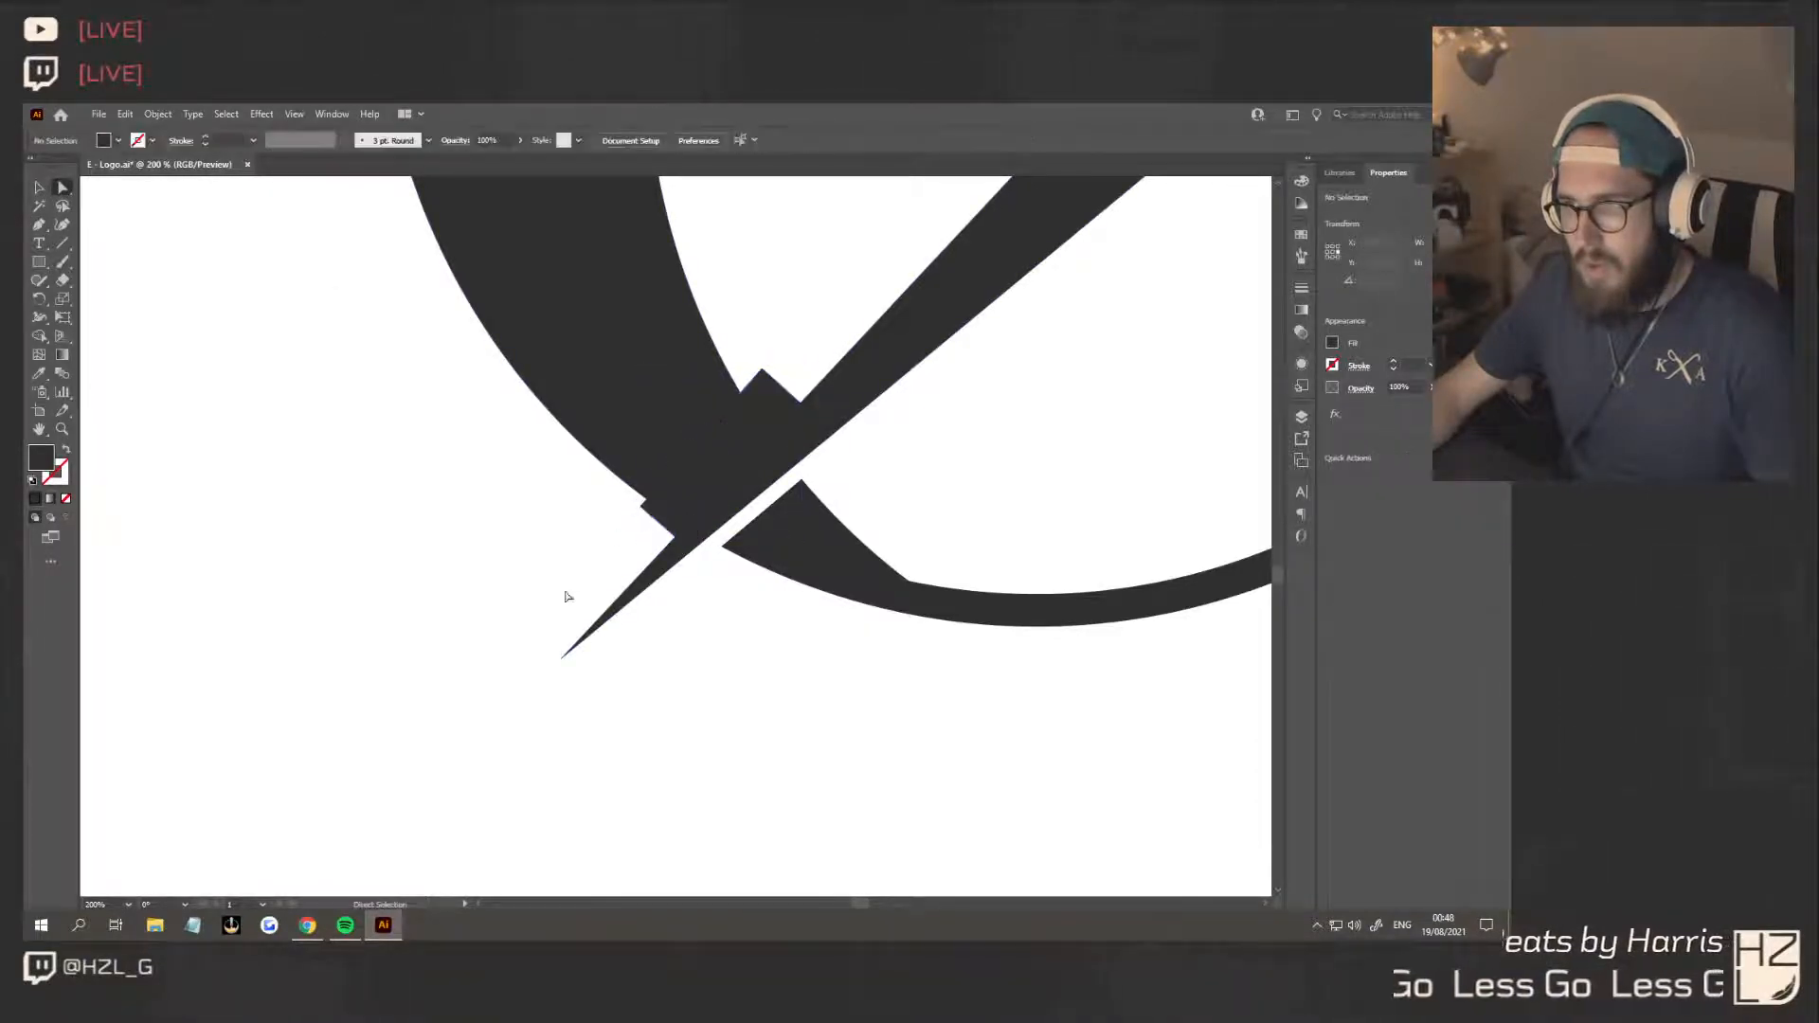
Duplicate the slanted shape across the bolt, rotate the copy about 9° clockwise and fit it along the bolt's lower-right edge
scroll(573, 560, "down", 2)
left_click(47, 184)
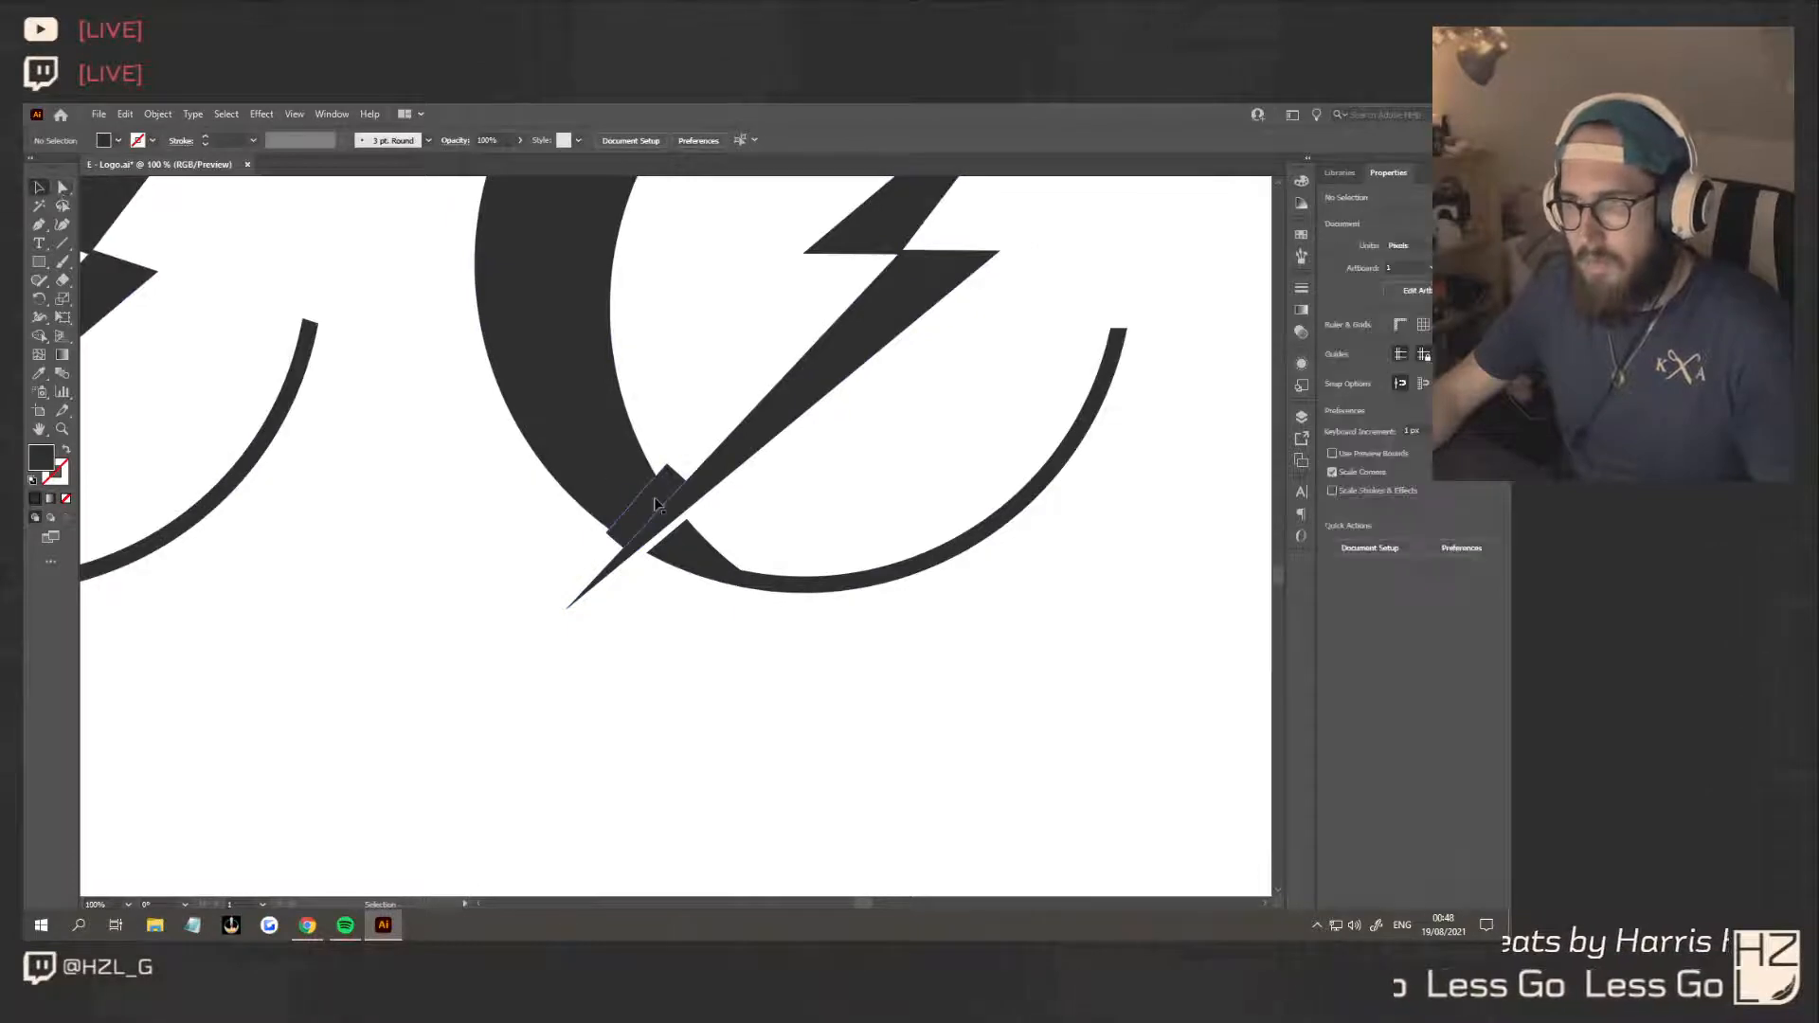
left_click_drag(666, 498, 703, 534)
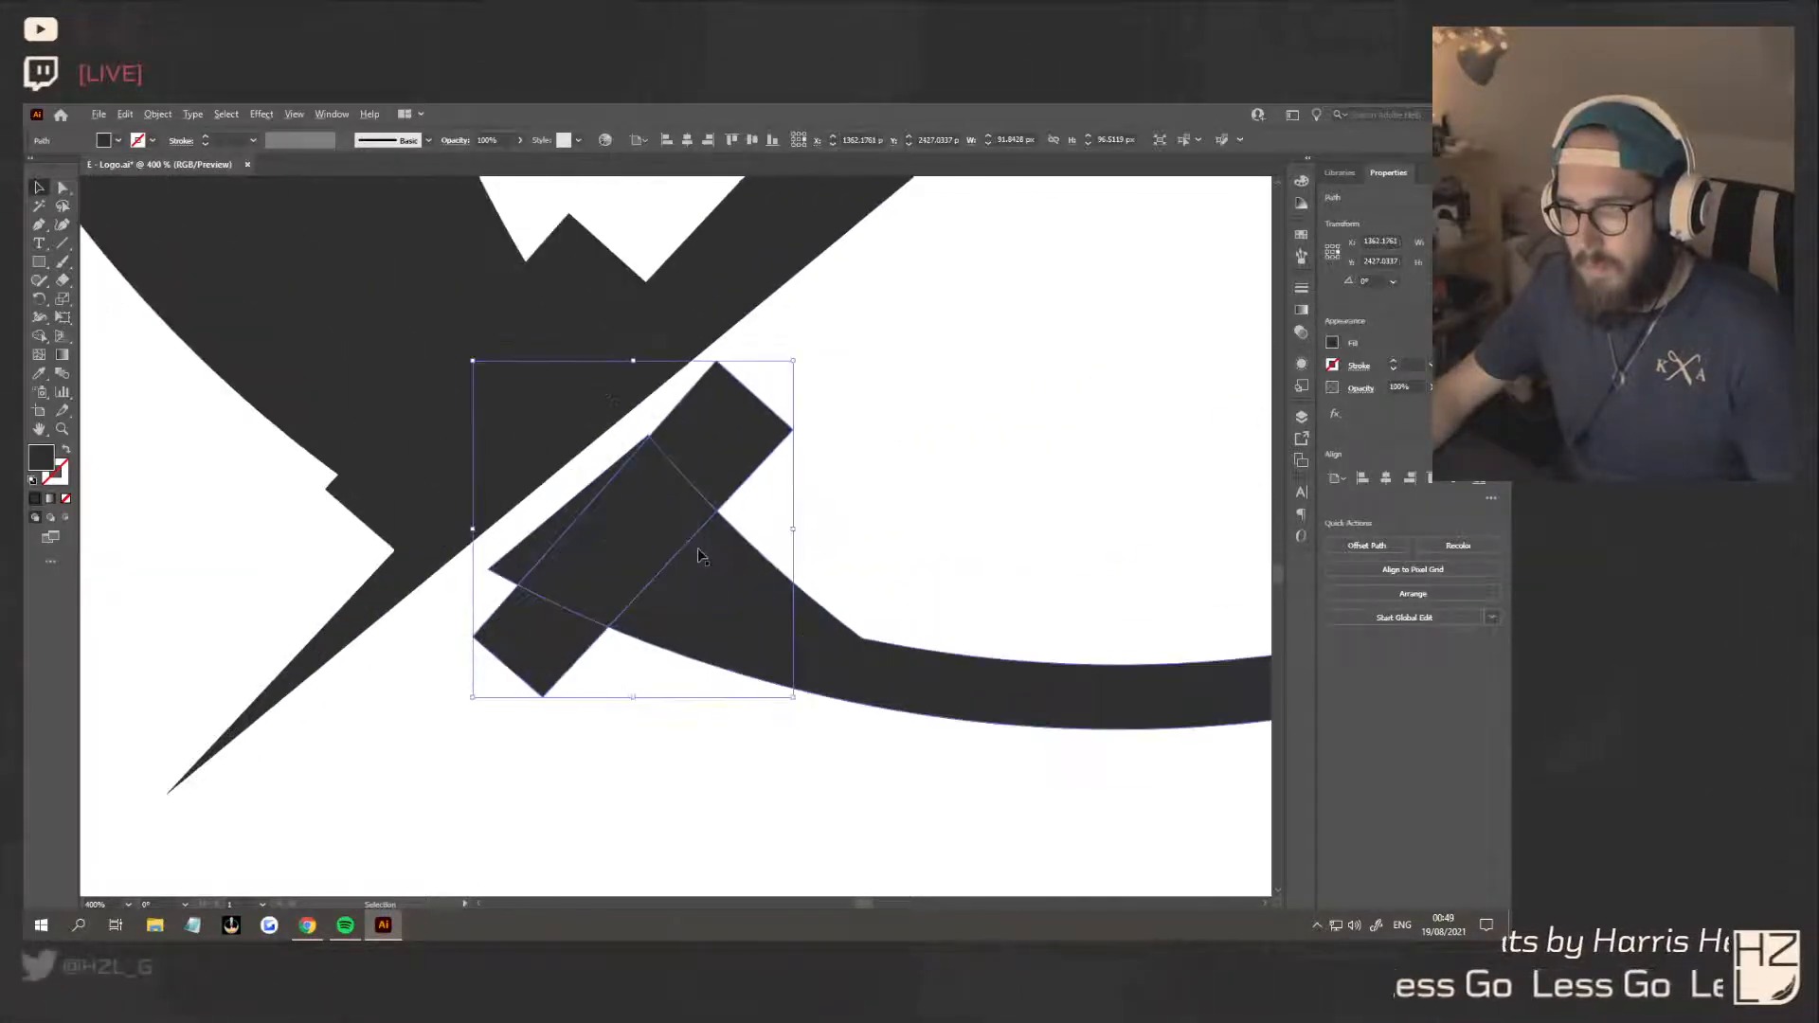
scroll(705, 527, "up", 4)
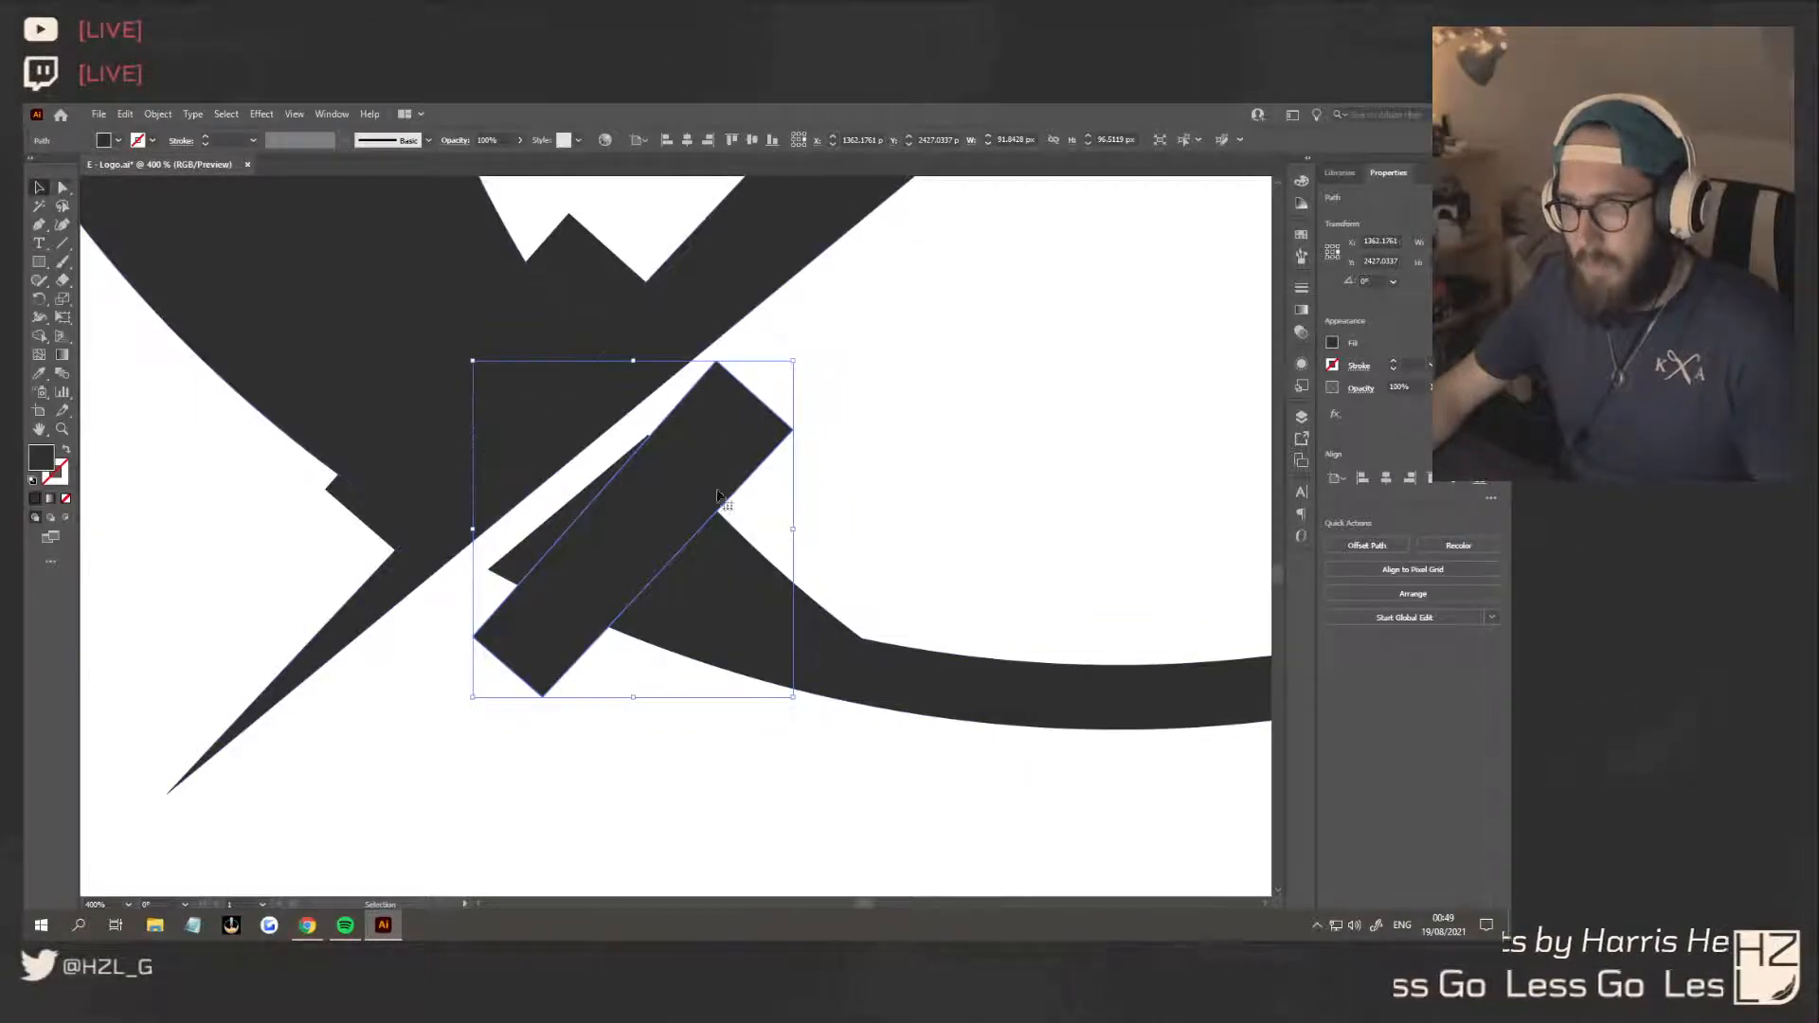
left_click_drag(801, 352, 835, 377)
left_click_drag(759, 447, 712, 426)
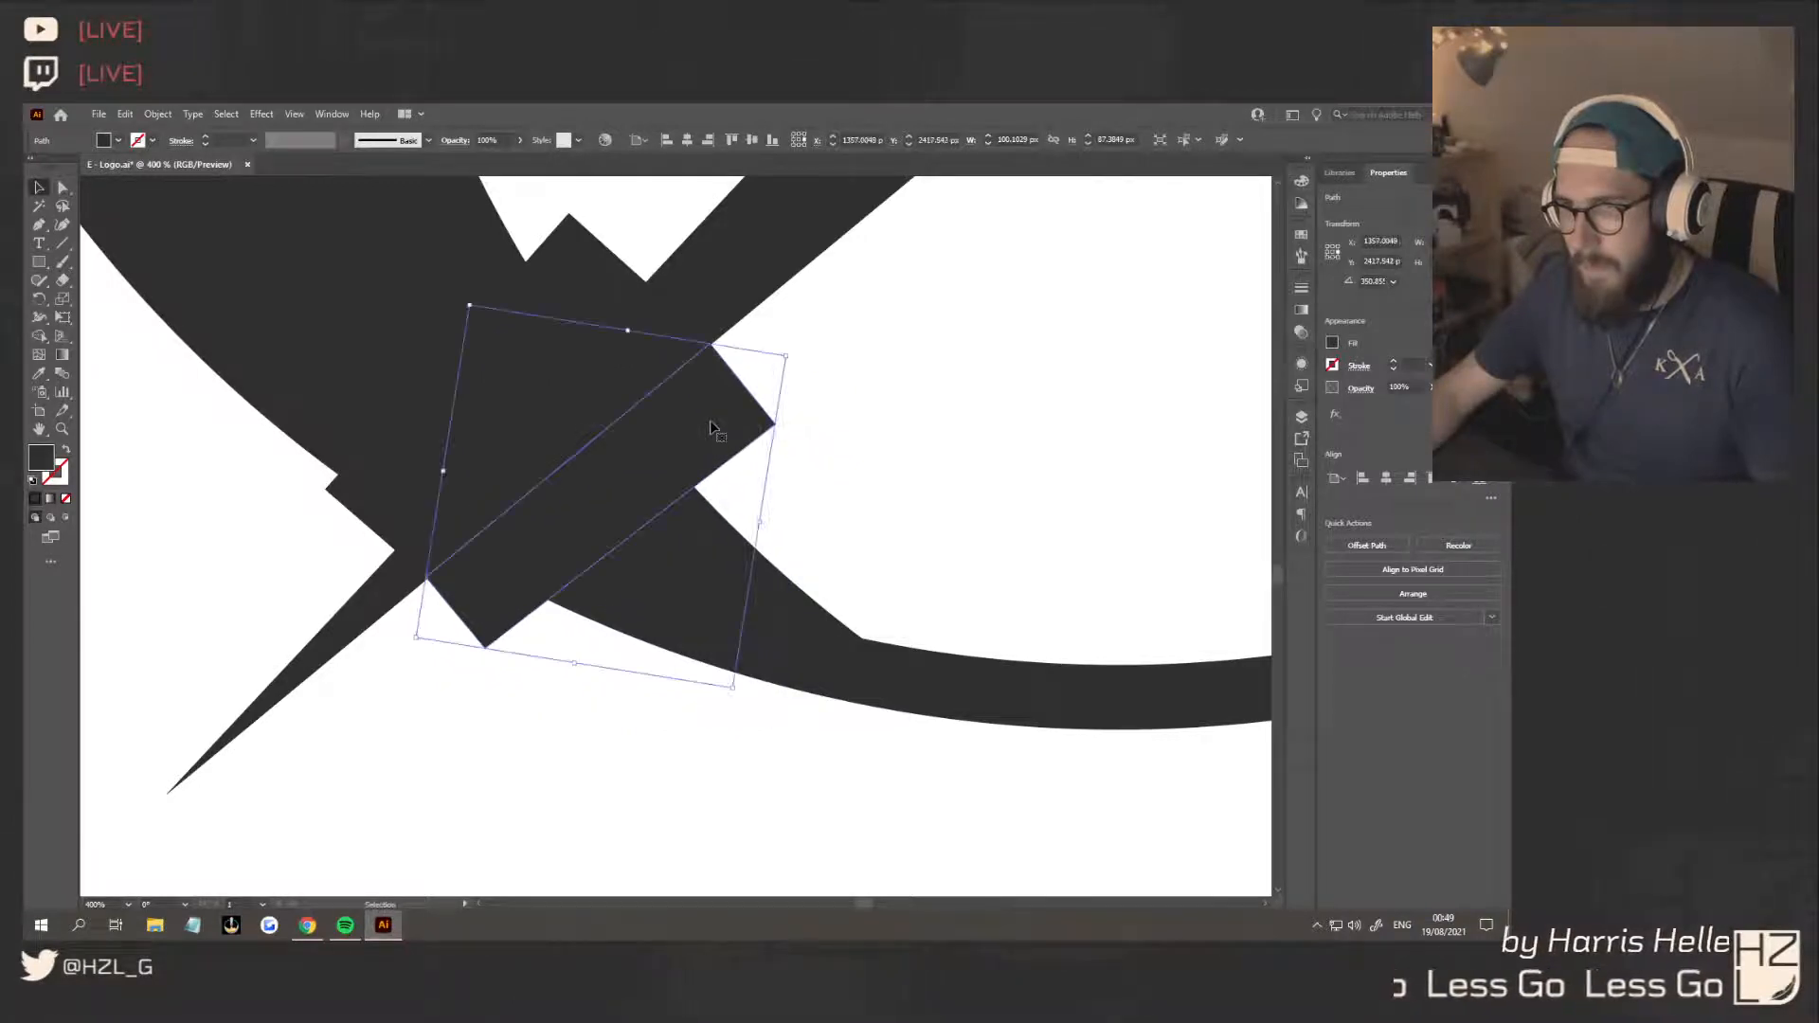
Remove both slanted shapes and the crescent areas beneath them with Shape Builder, cutting a gap on each side of the bolt
left_click(537, 381, "shift")
scroll(605, 405, "down", 2)
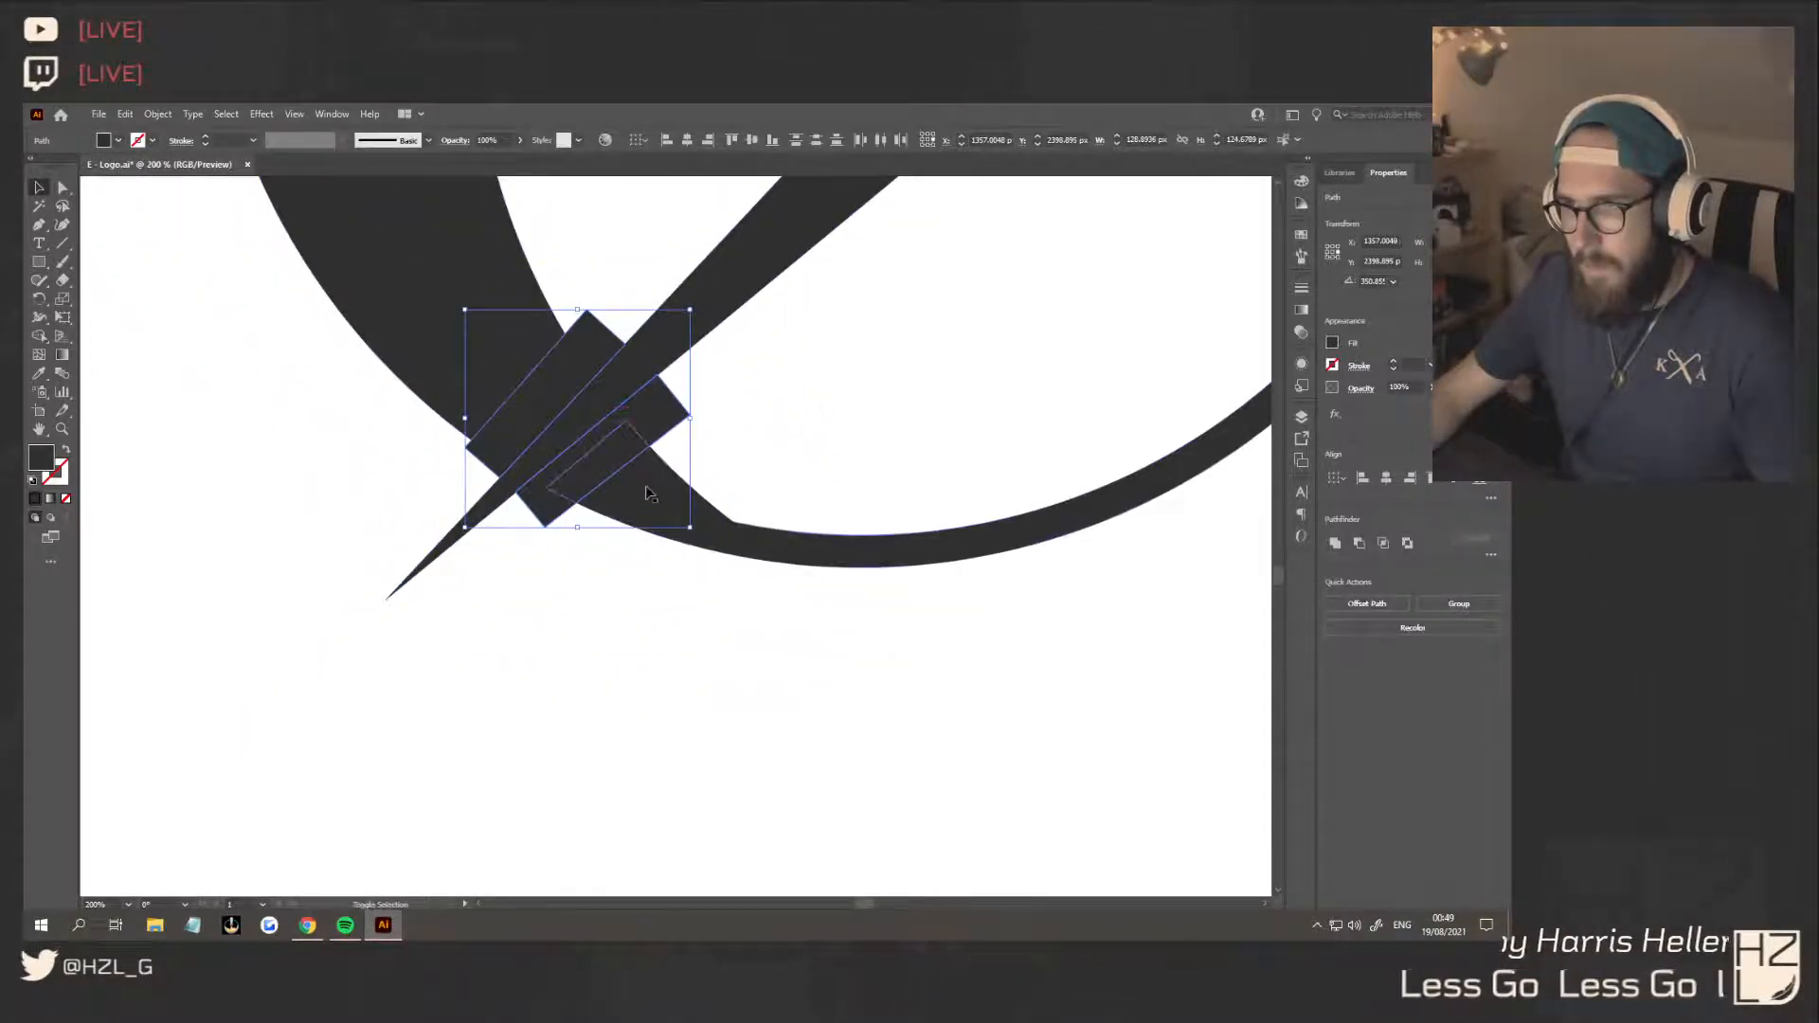
left_click(481, 387, "shift")
scroll(569, 470, "down", 2)
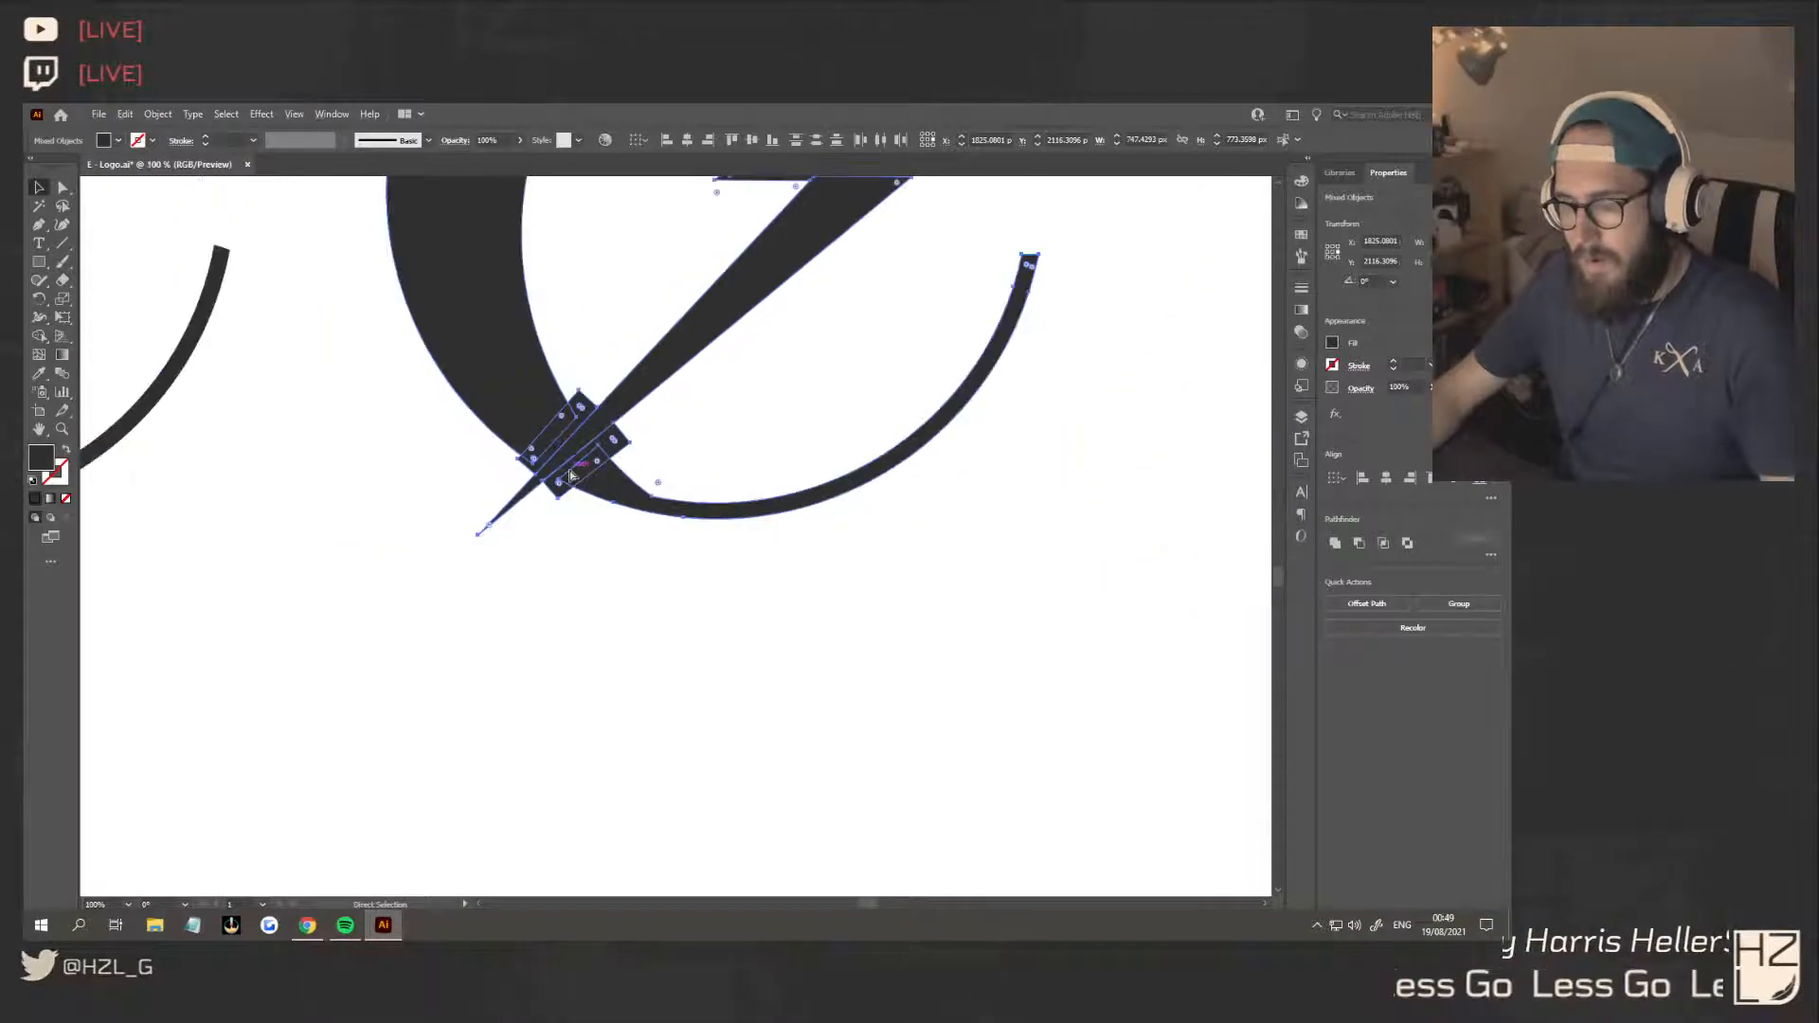
key("ctrl+shift+b")
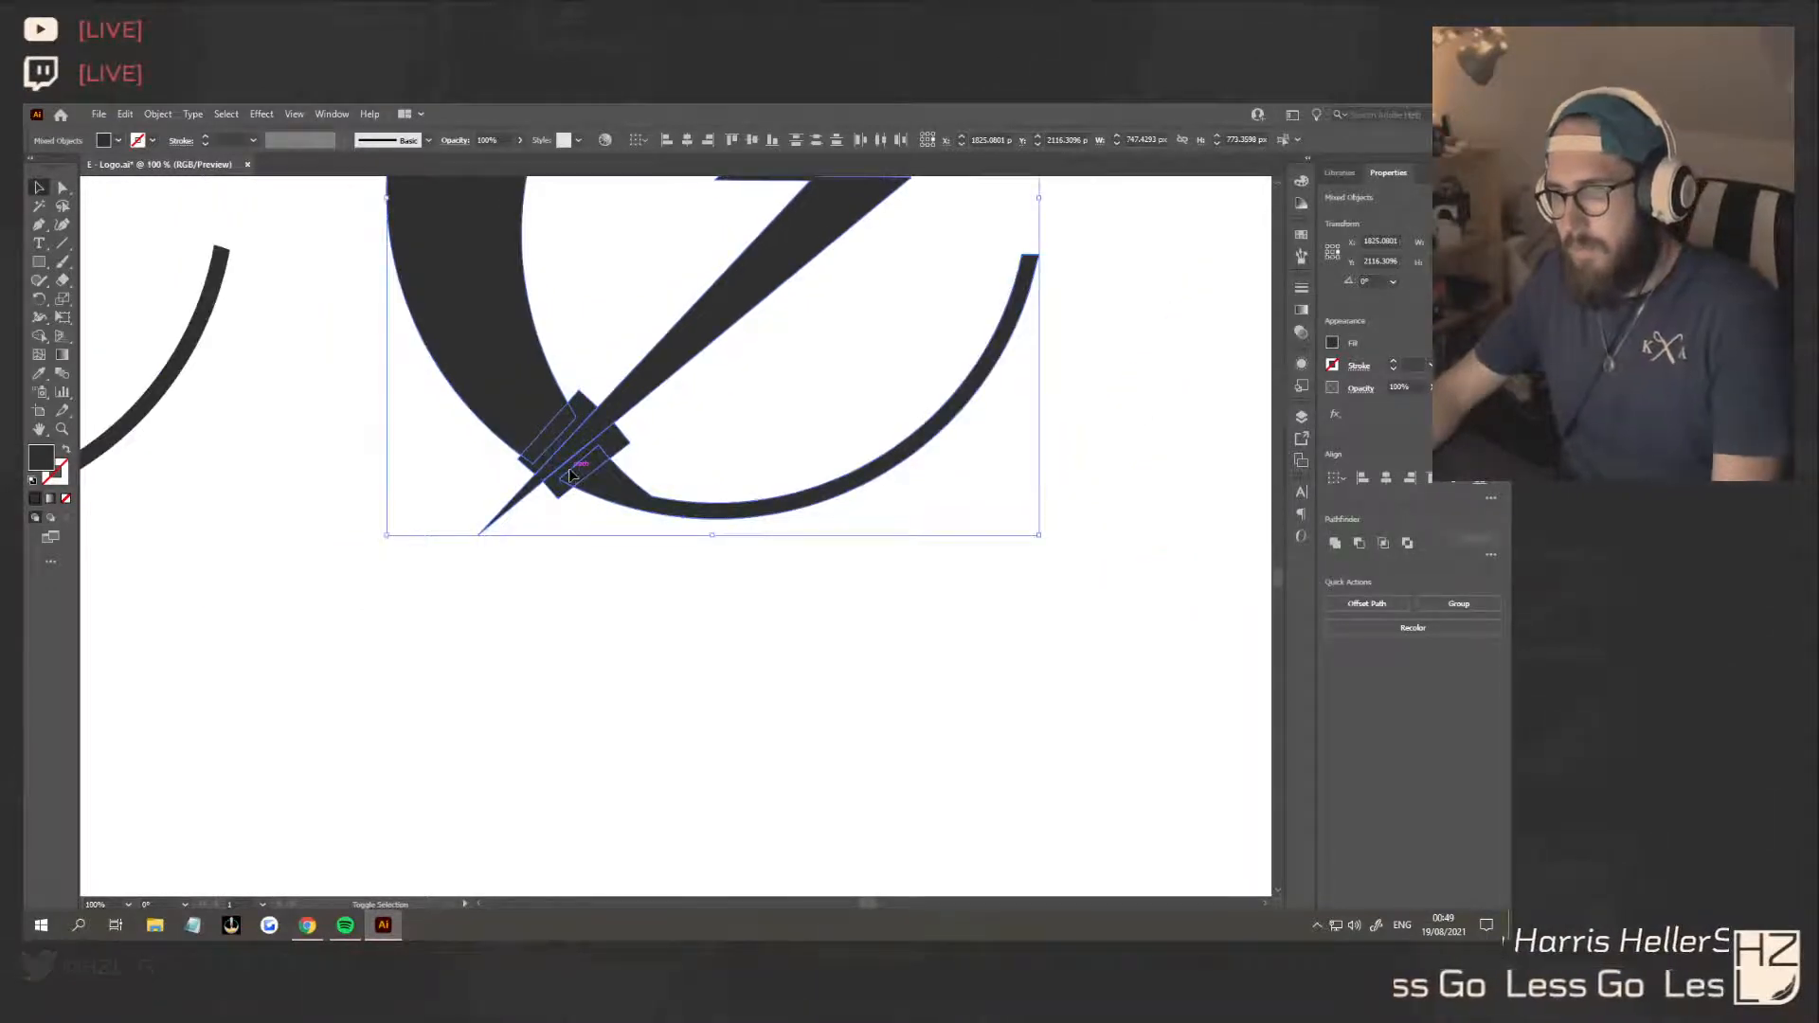
key("shift+m")
left_click(587, 474, "alt")
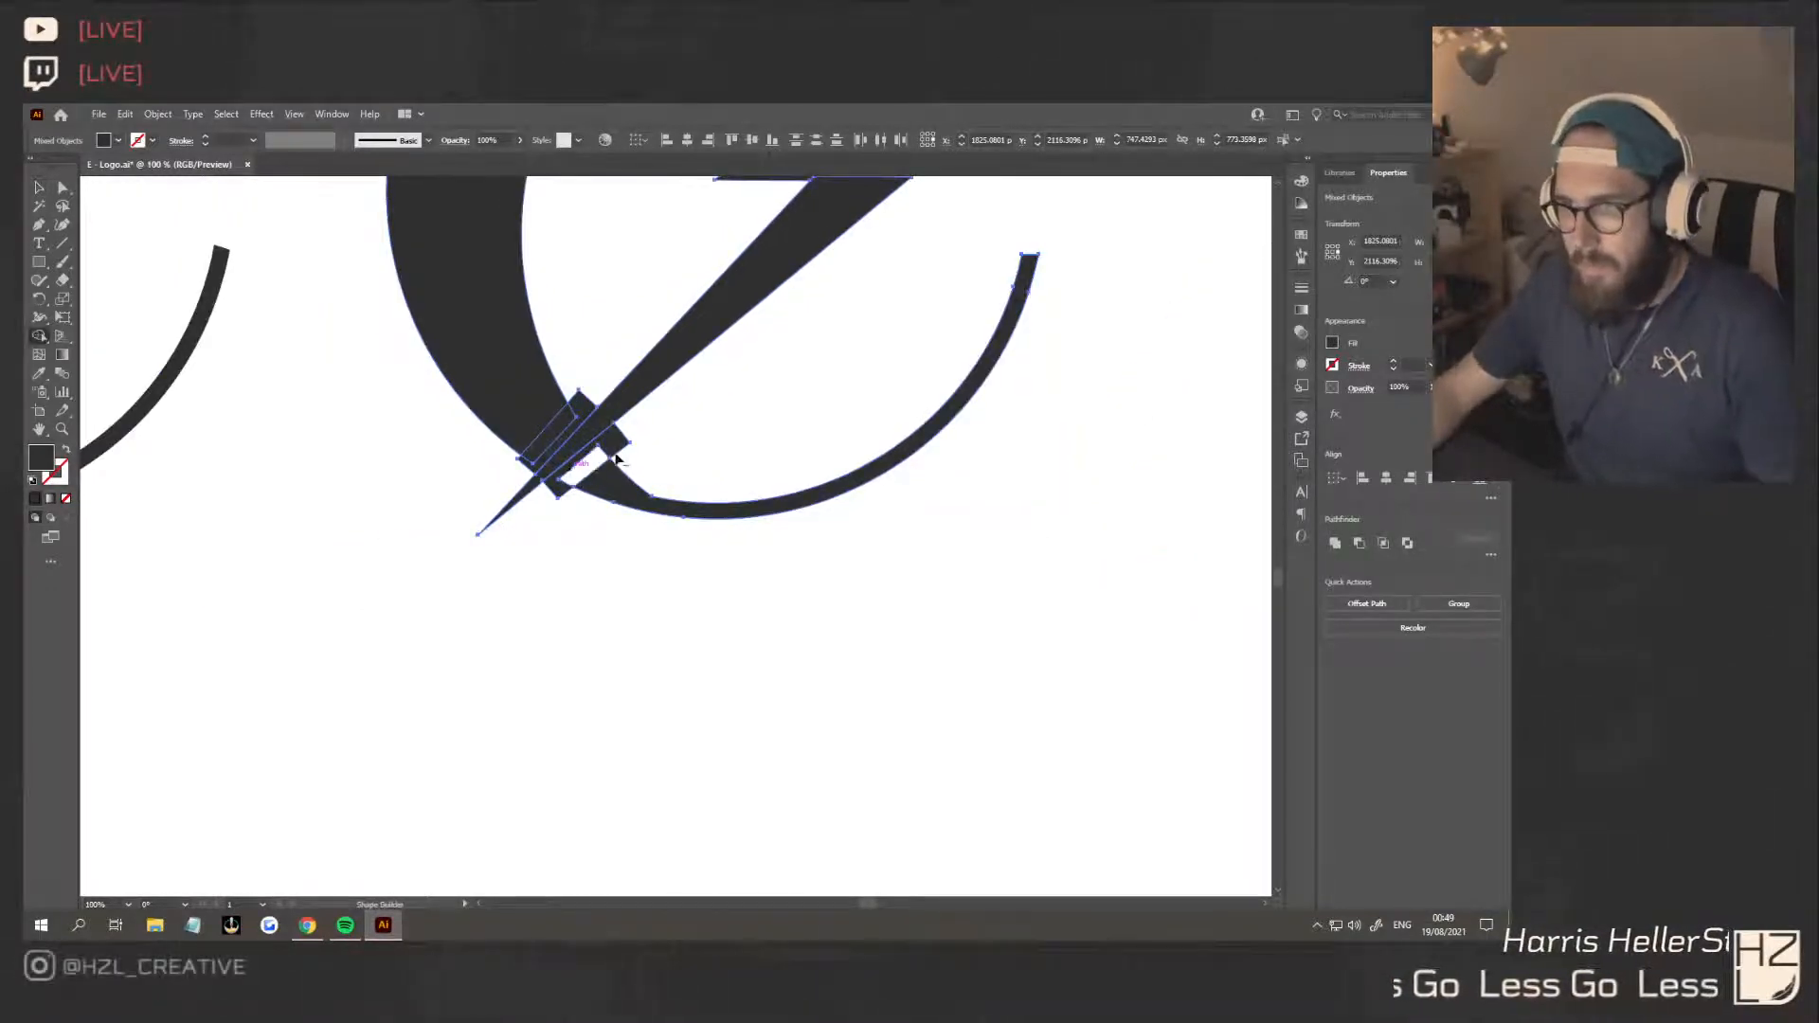
left_click(616, 448, "alt")
left_click(561, 429, "alt")
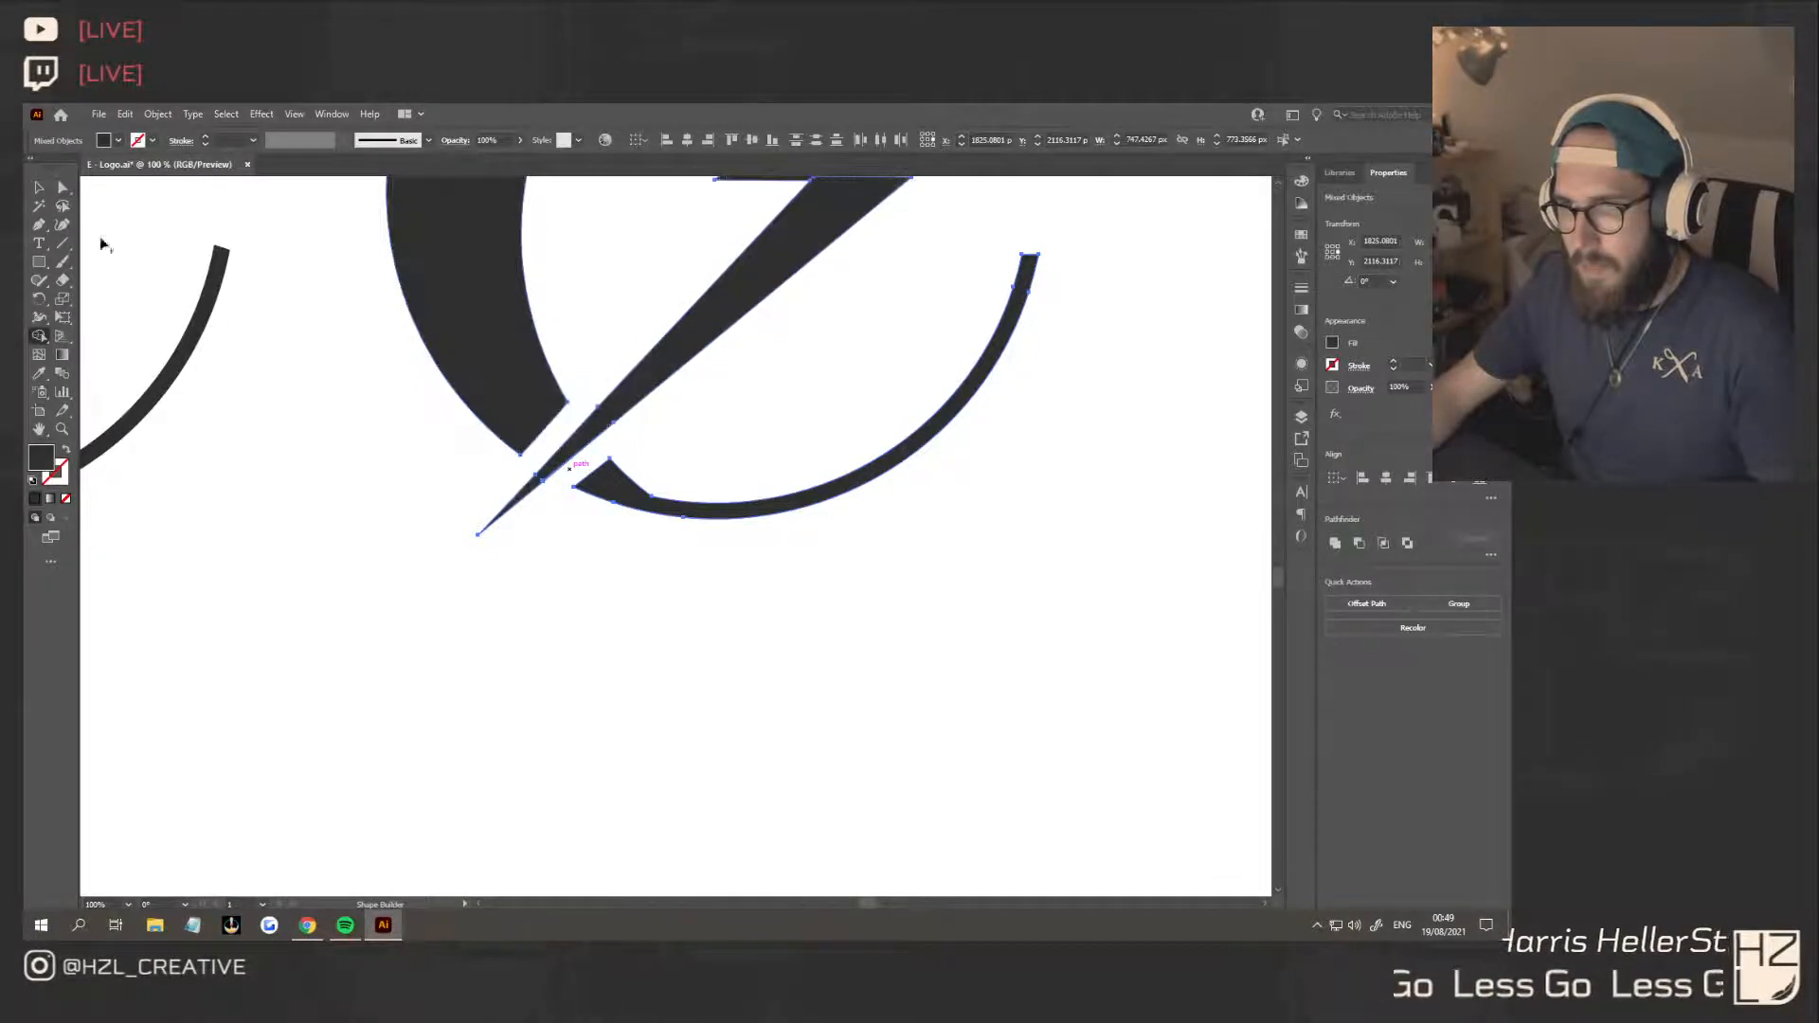
left_click(41, 189)
left_click(533, 565)
Group all pieces of the second crescent-and-bolt circle logo and deselect it
scroll(545, 587, "down", 3)
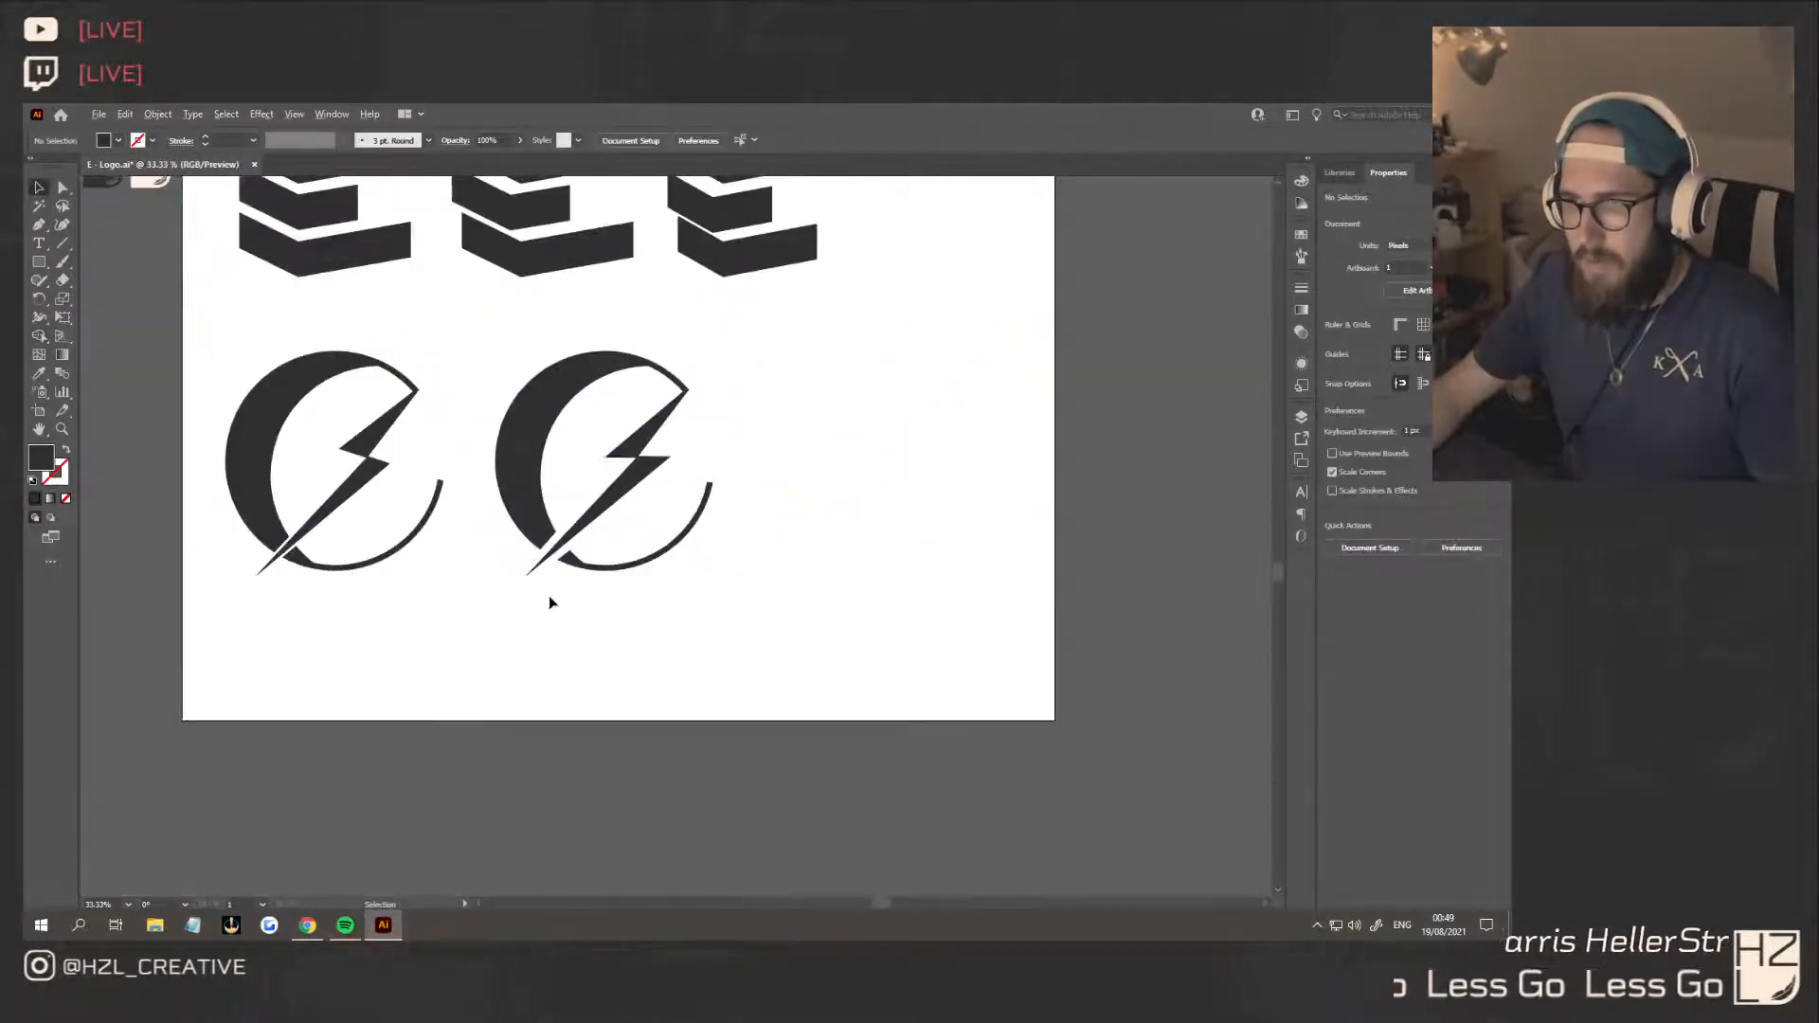
scroll(588, 629, "down", 3)
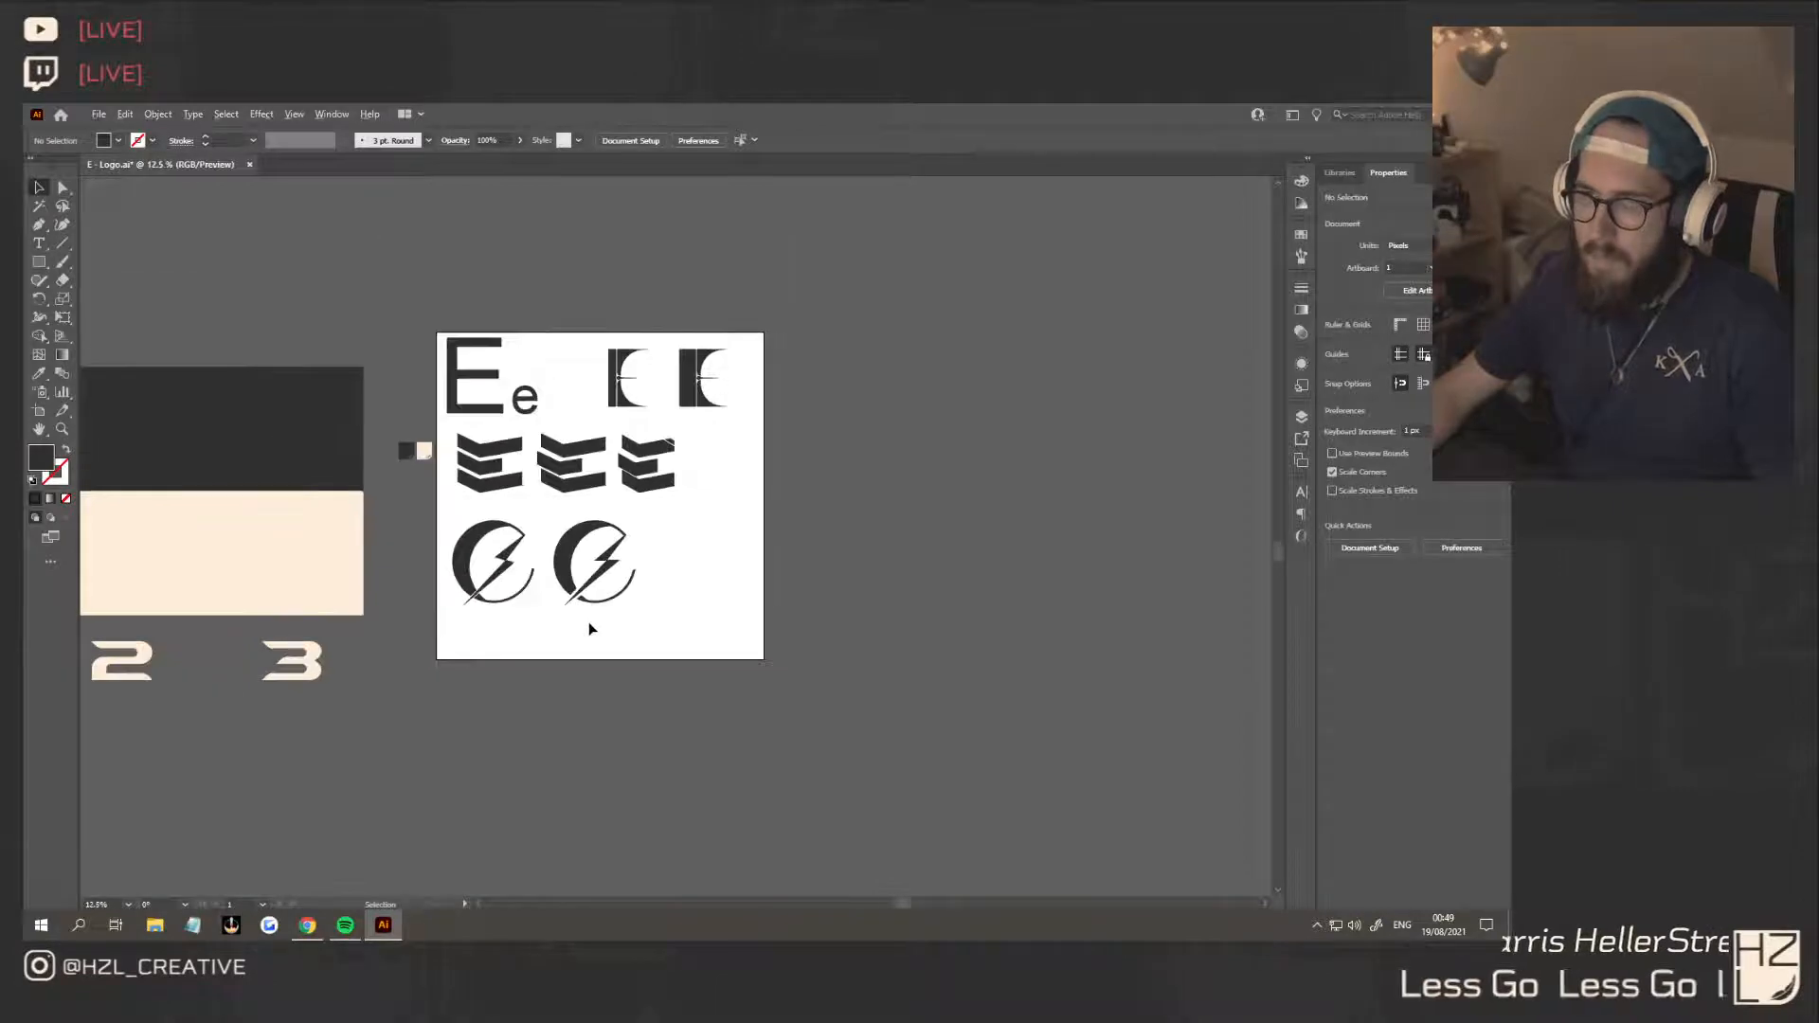
scroll(588, 629, "up", 2)
left_click(611, 584)
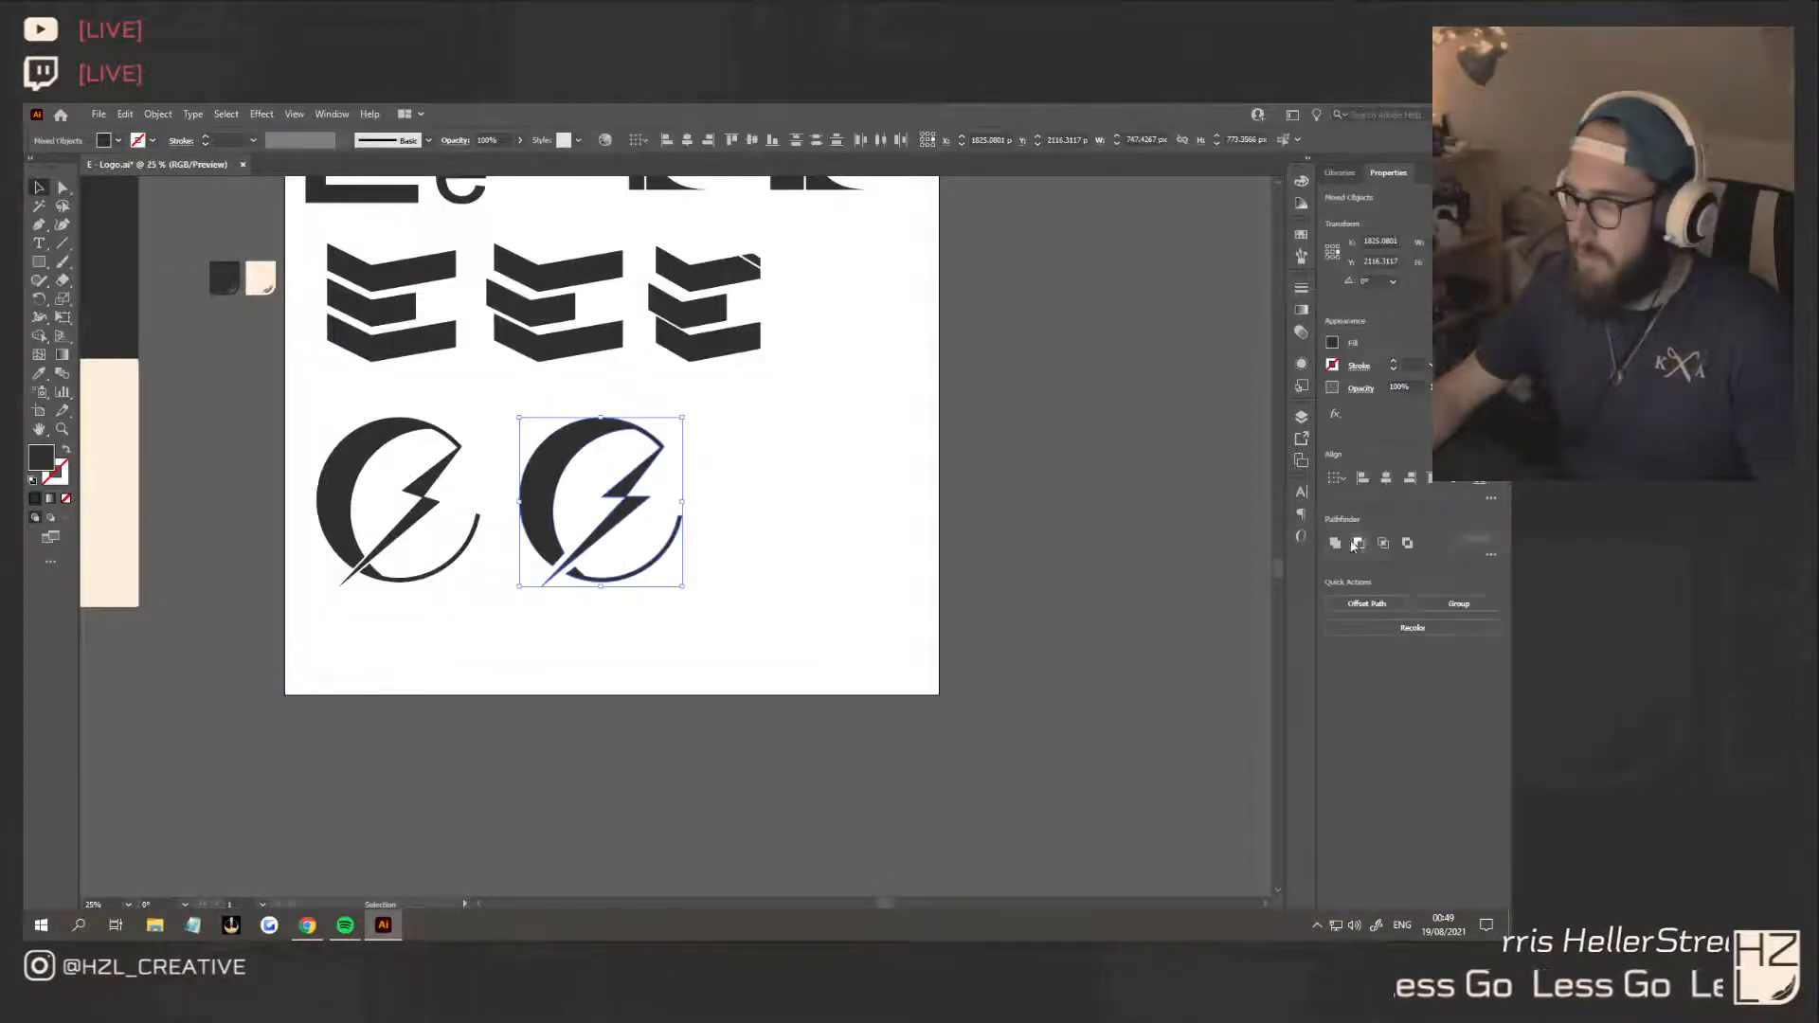
left_click(758, 519)
scroll(577, 593, "up", 2)
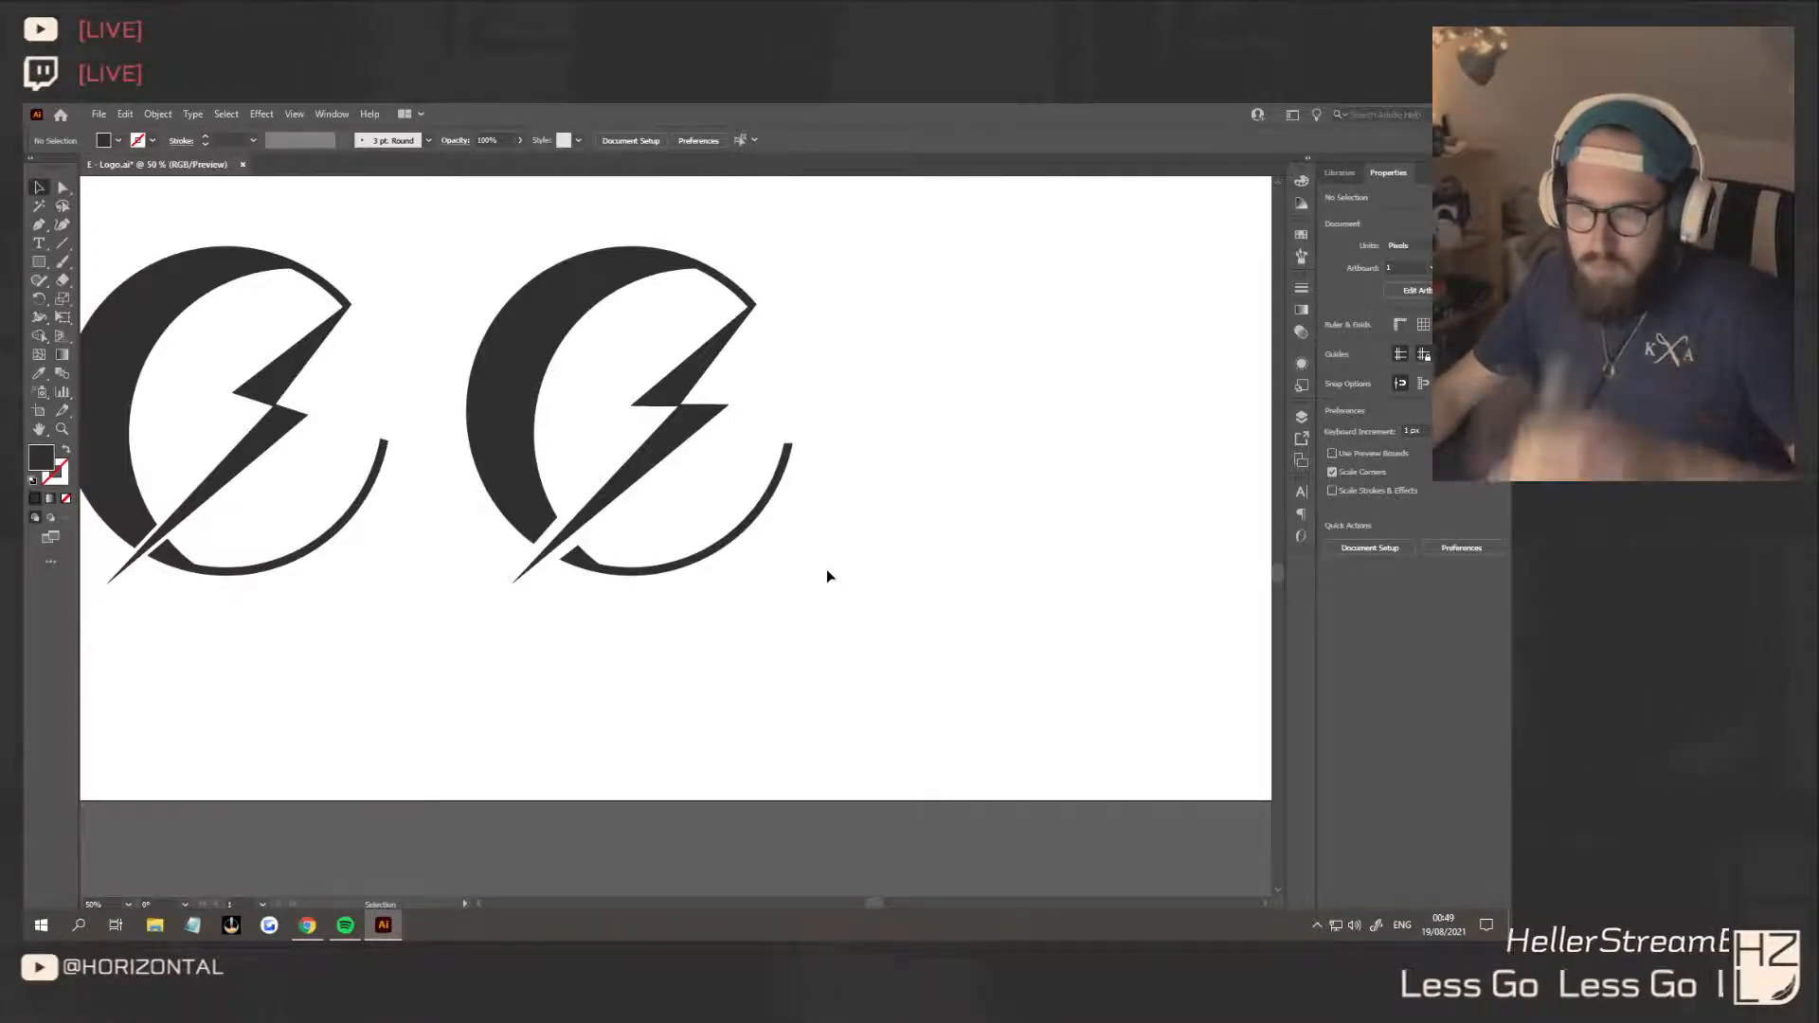
Duplicate the grouped second circle logo to its right as a third variant in the same row
scroll(826, 574, "down", 4)
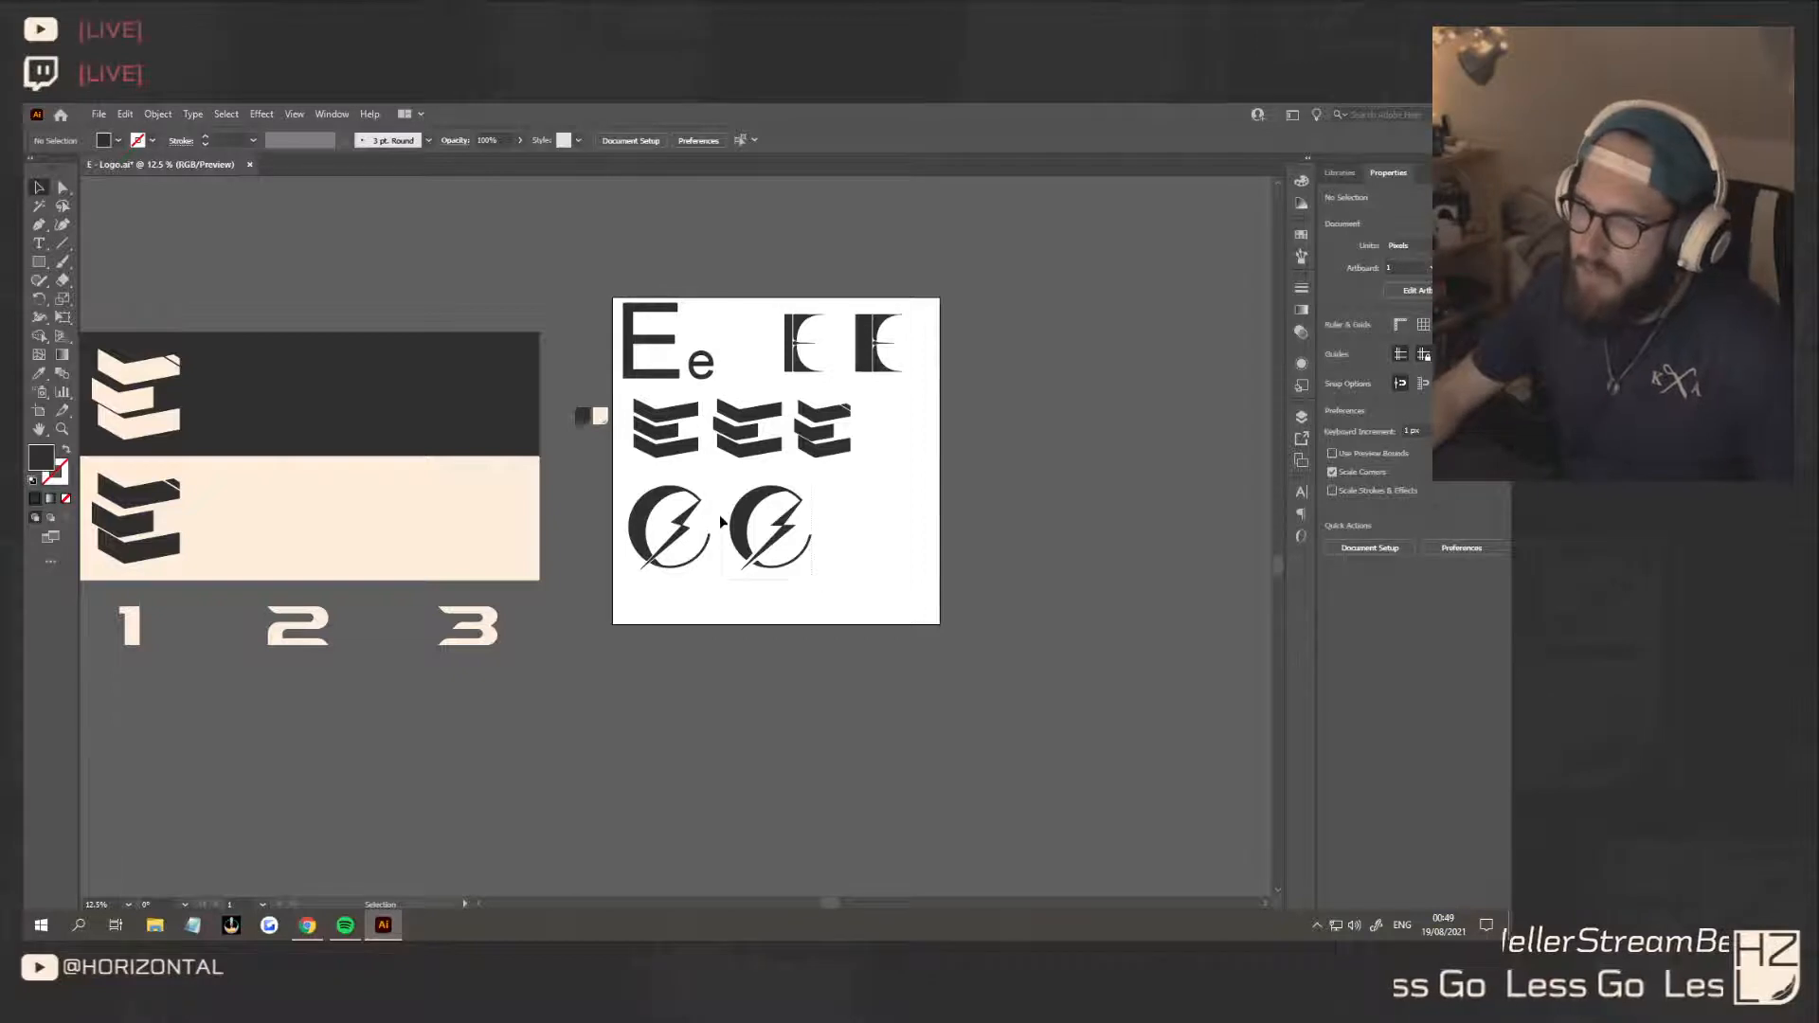
left_click_drag(725, 475, 871, 531)
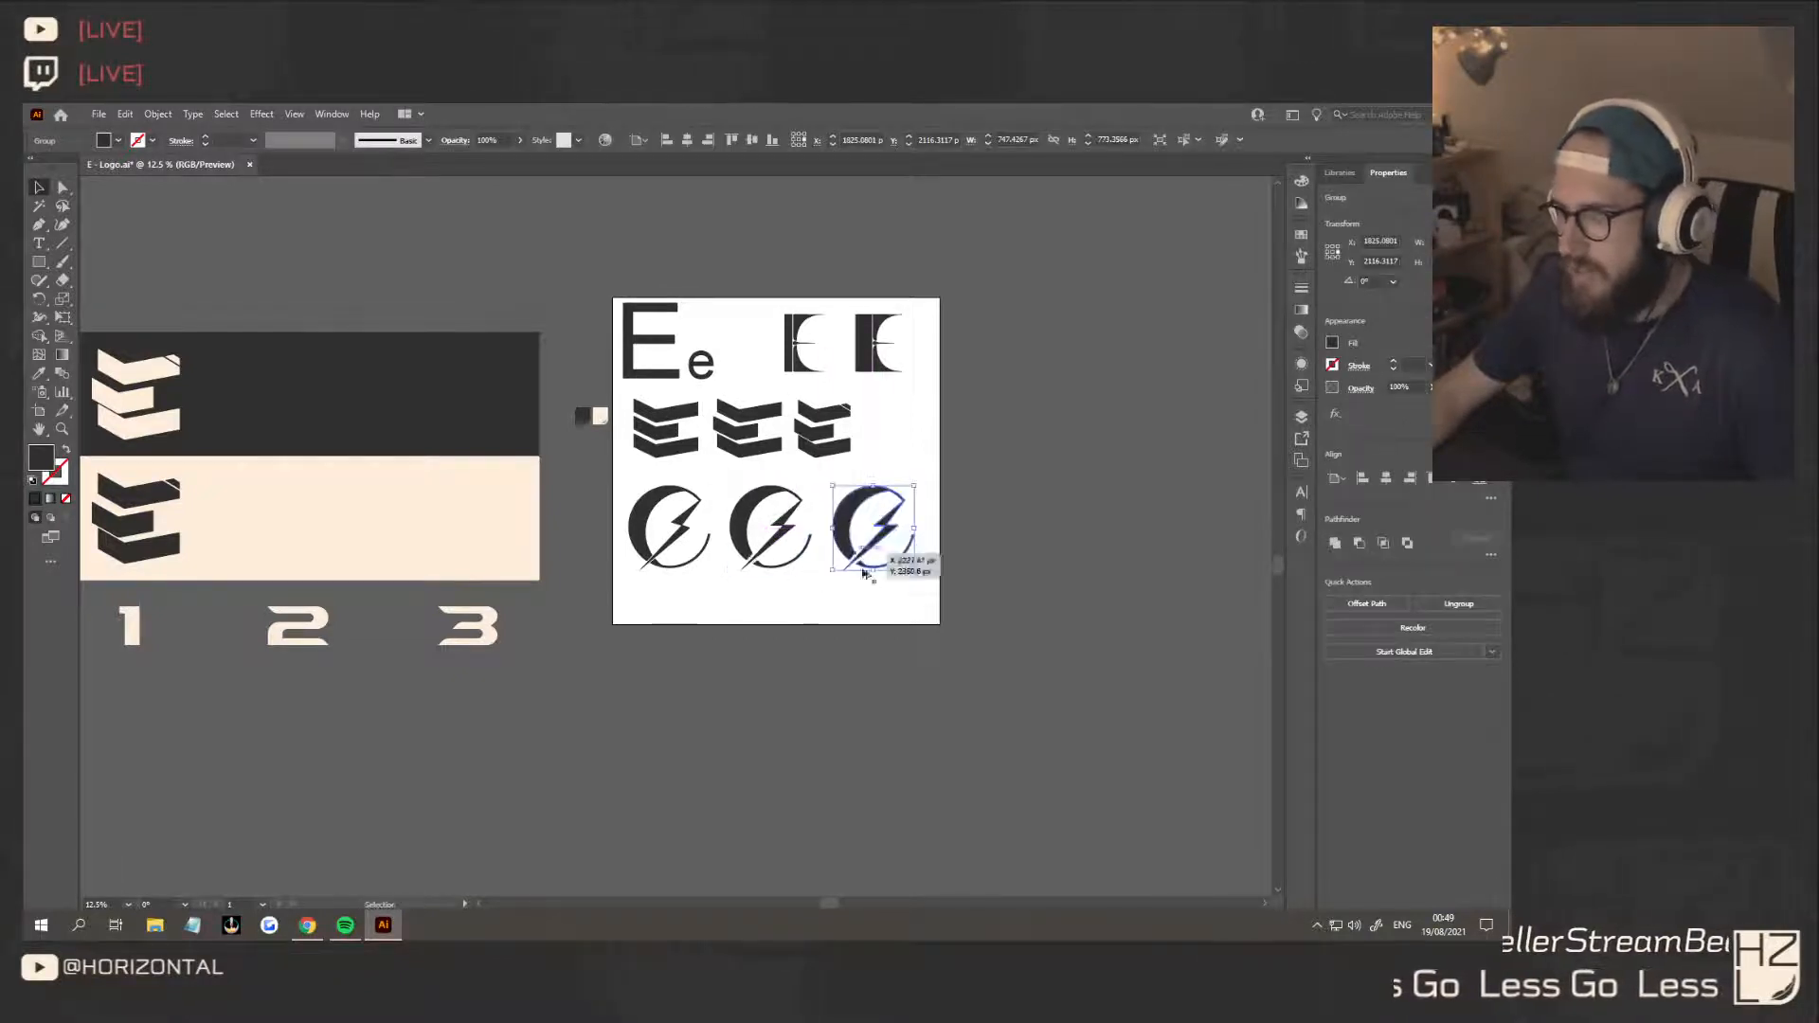
left_click(925, 575)
Round the two inner notch corners in the middle of the third variant's bolt with a radius of about 16 px
scroll(925, 574, "up", 5)
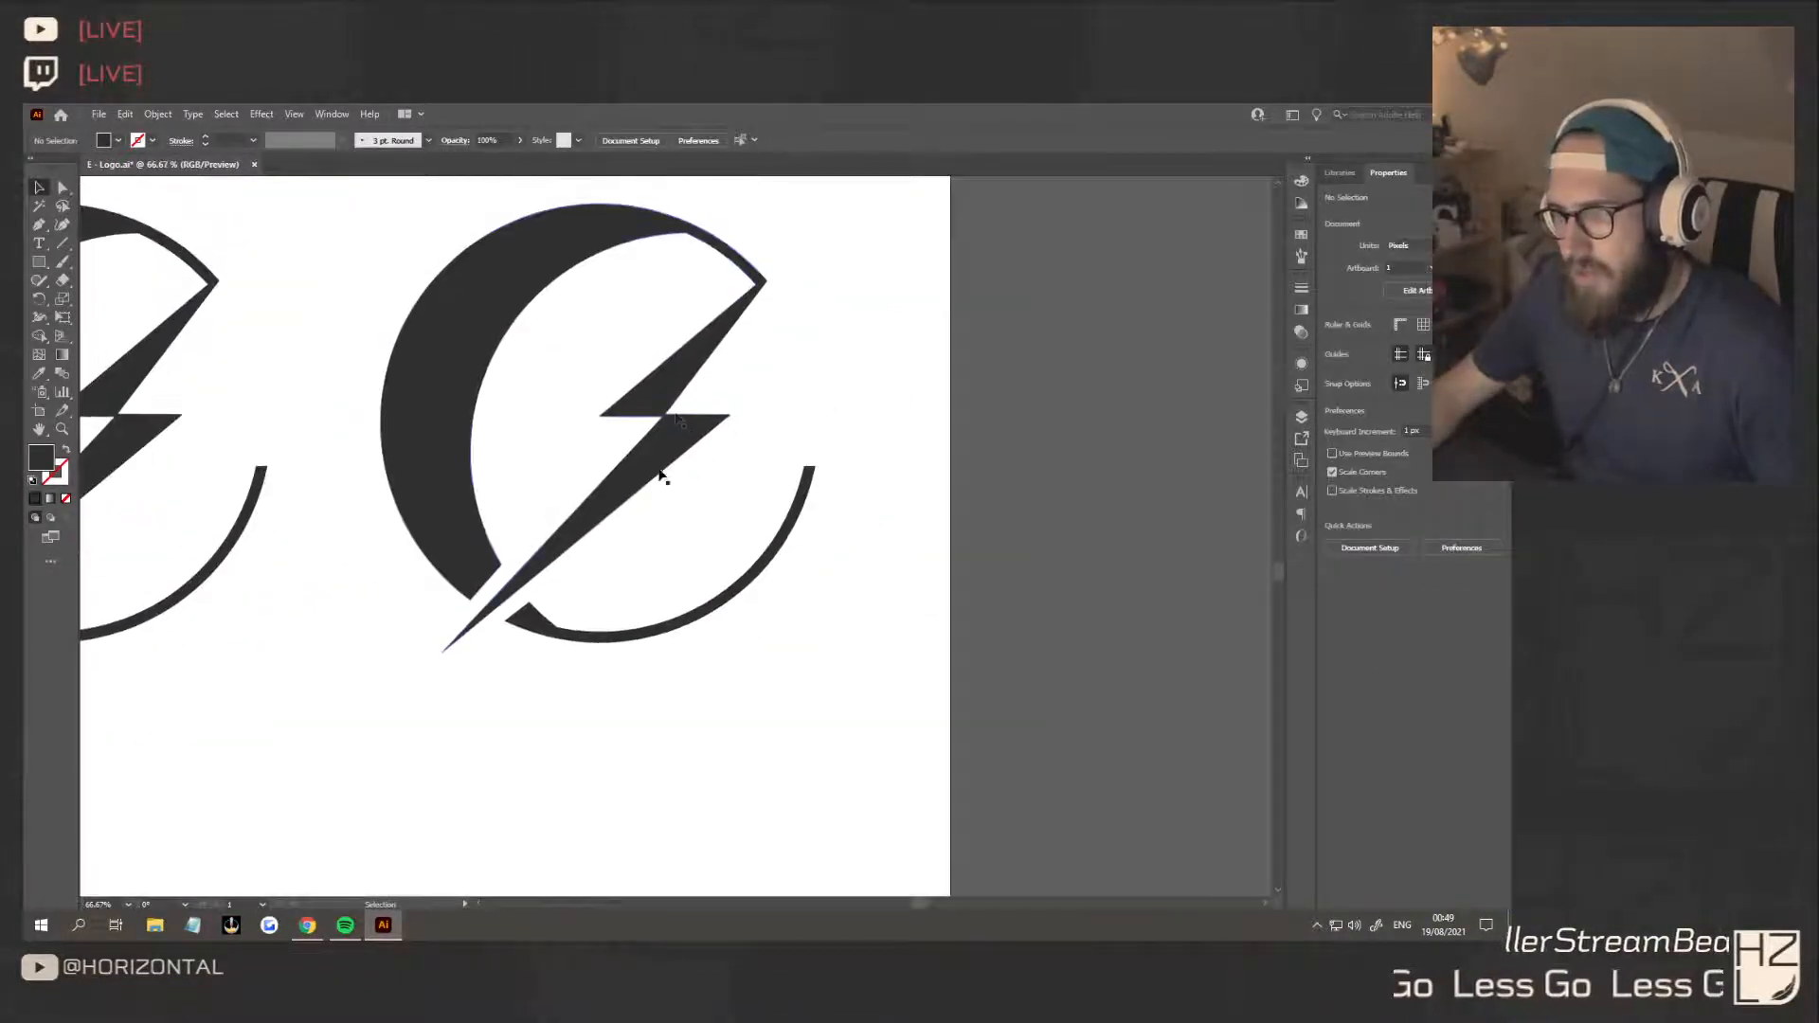
left_click(674, 417)
left_click(62, 186)
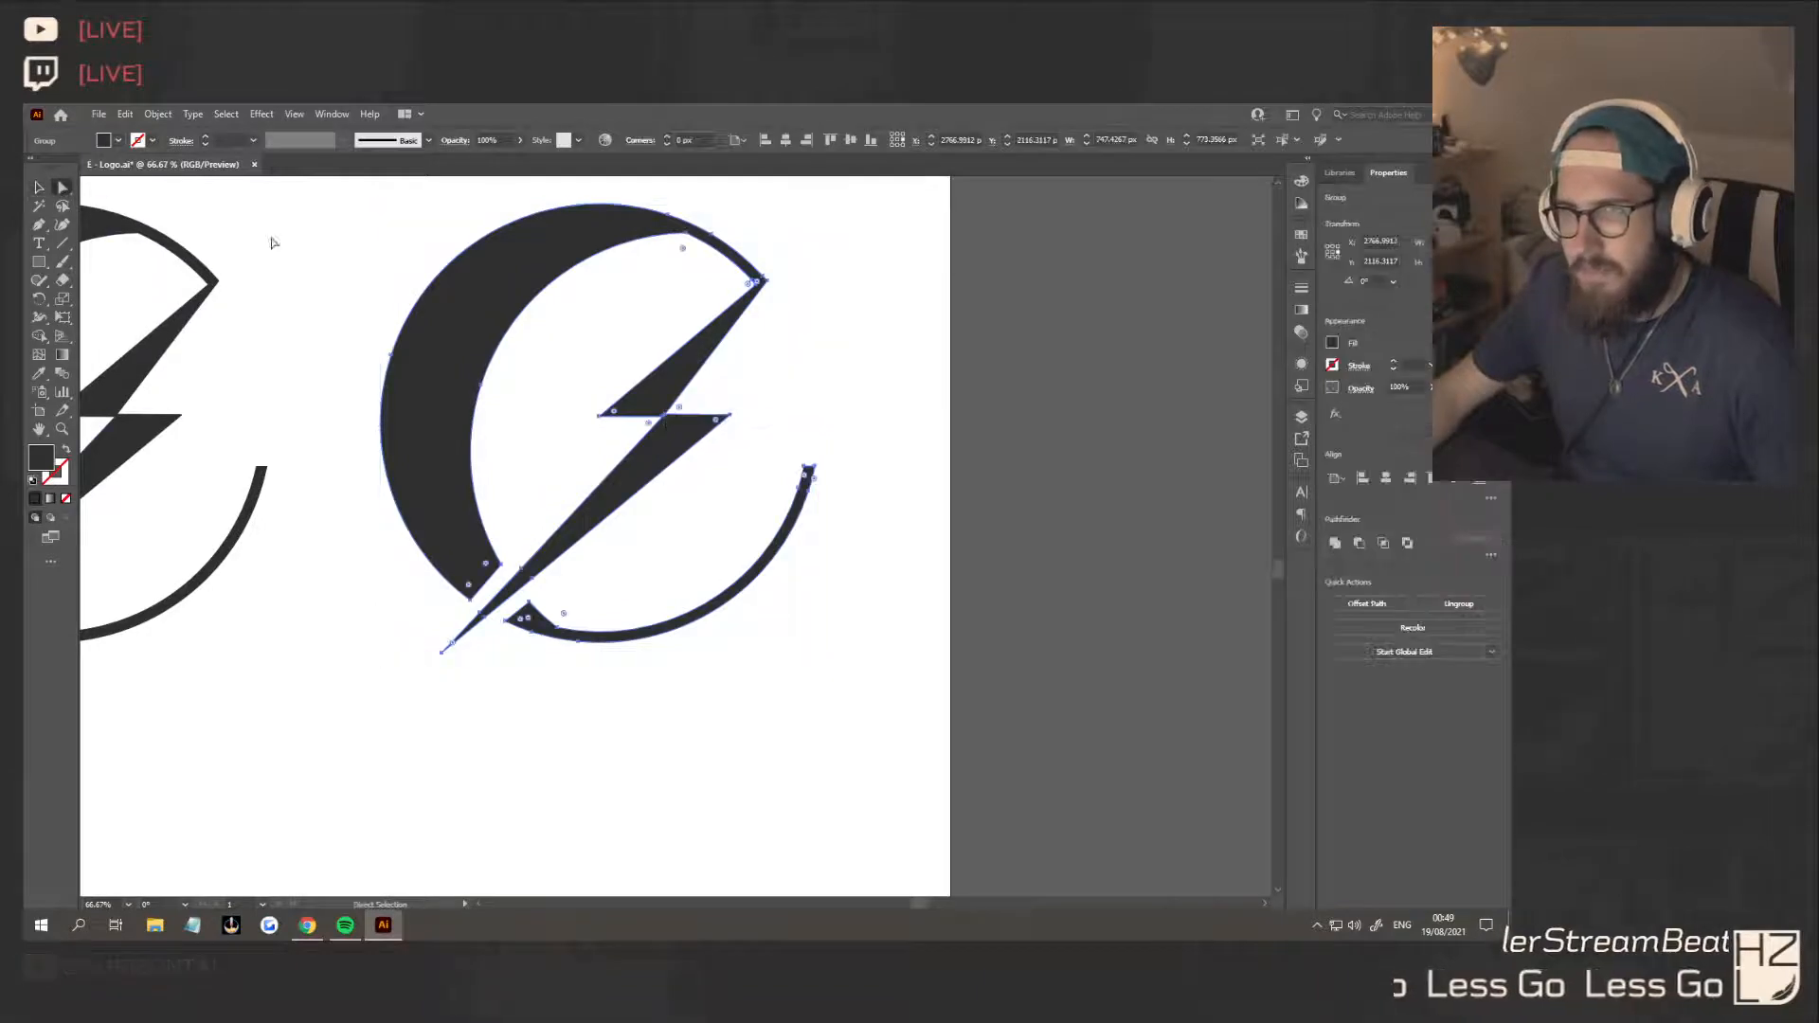
left_click(679, 417)
left_click_drag(681, 415, 684, 409)
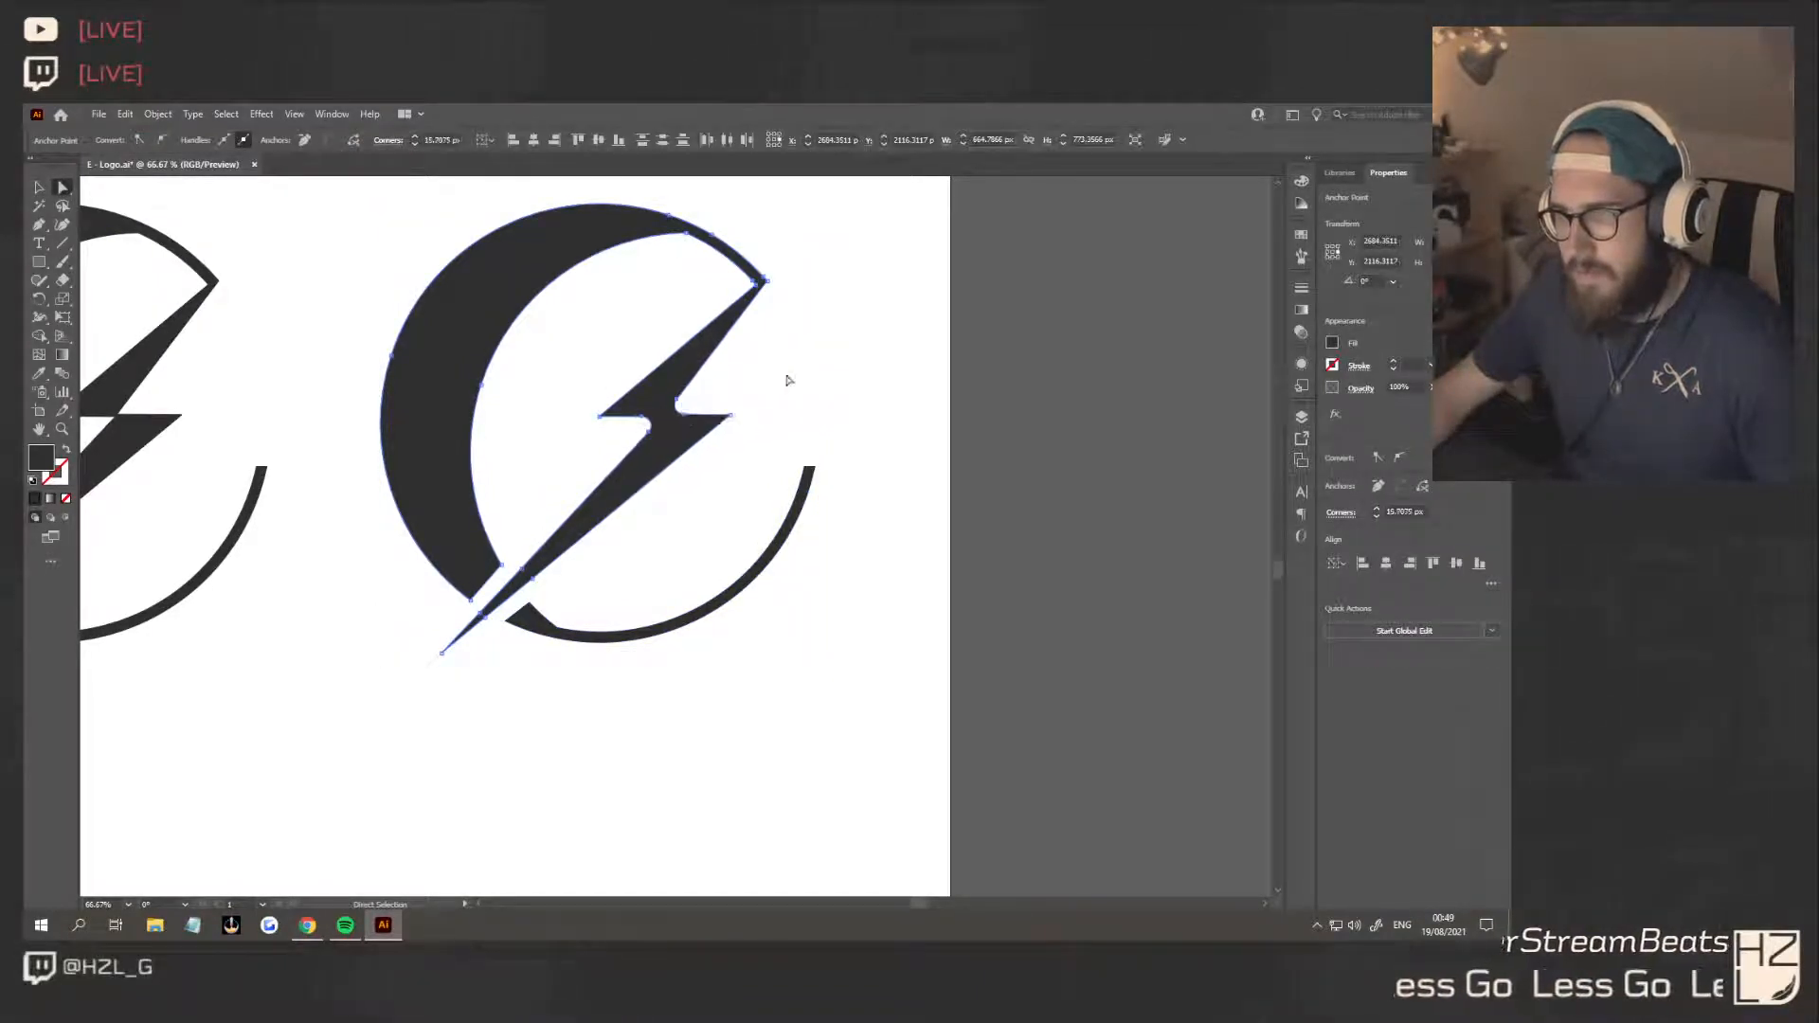
left_click(787, 380)
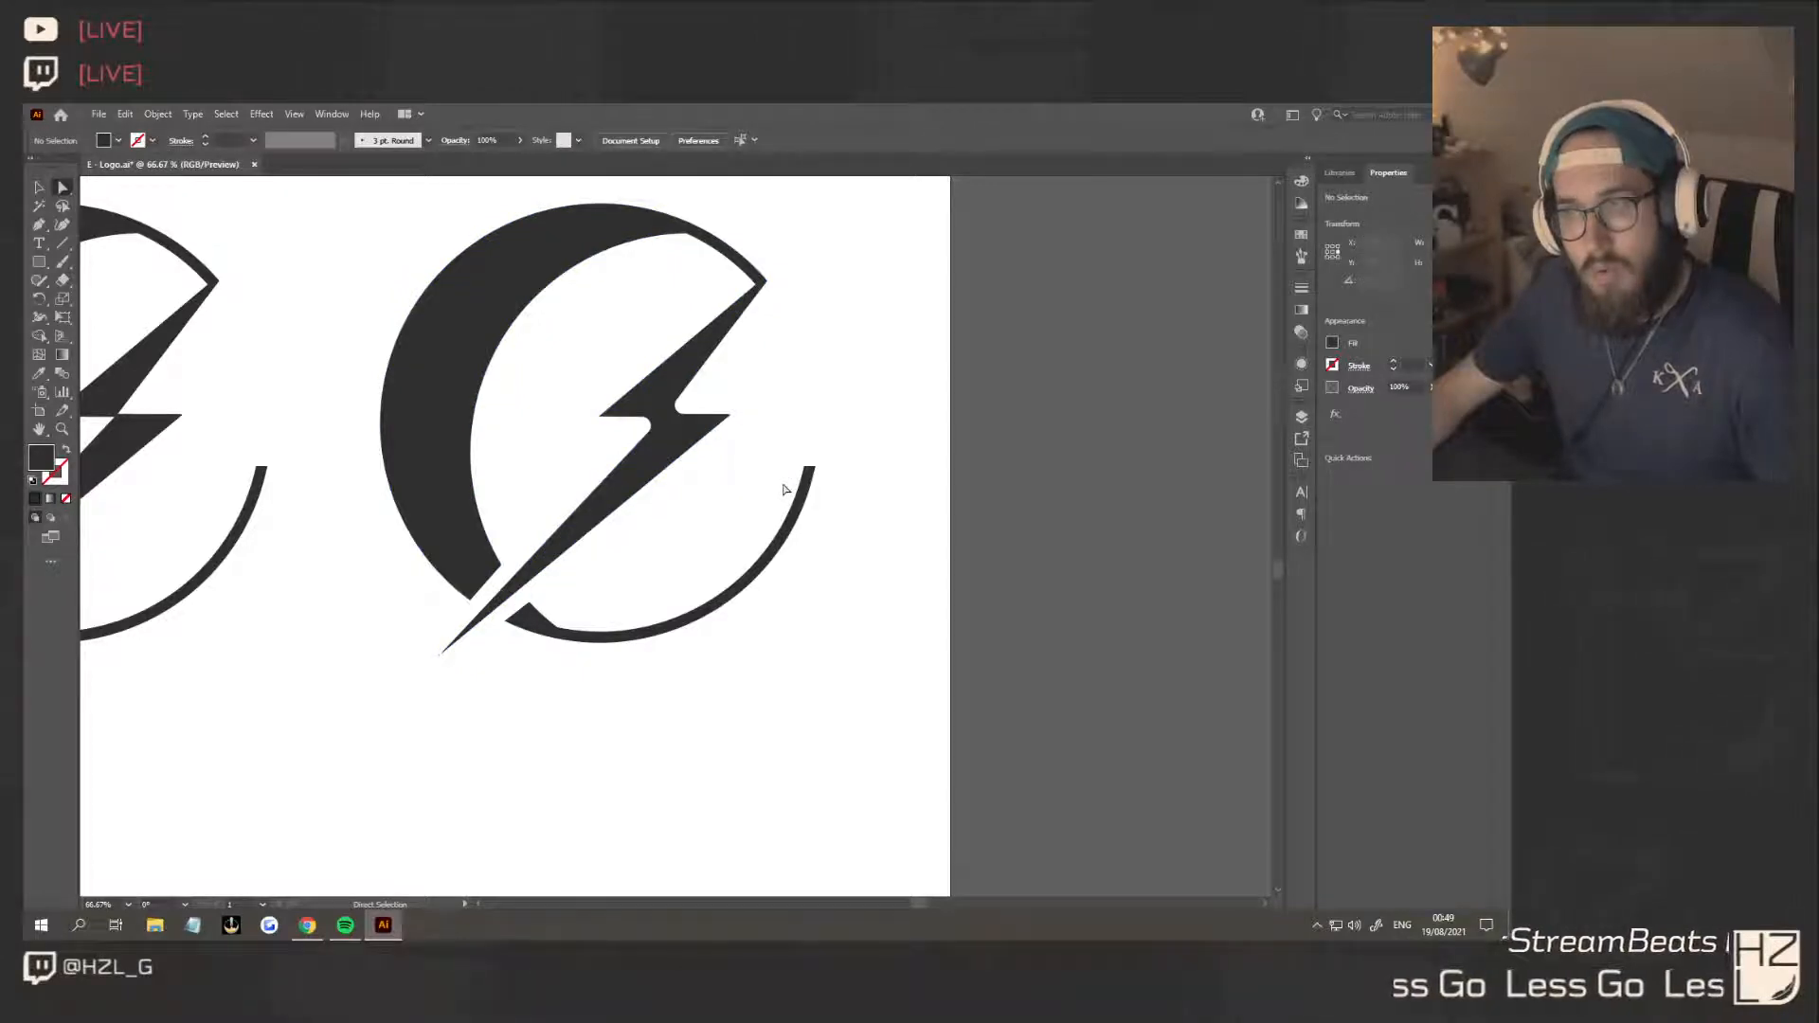
Round the upper cut corner of the lower arc about 33 px and the inner cut corner of the thick crescent about 72 px
left_click(531, 612)
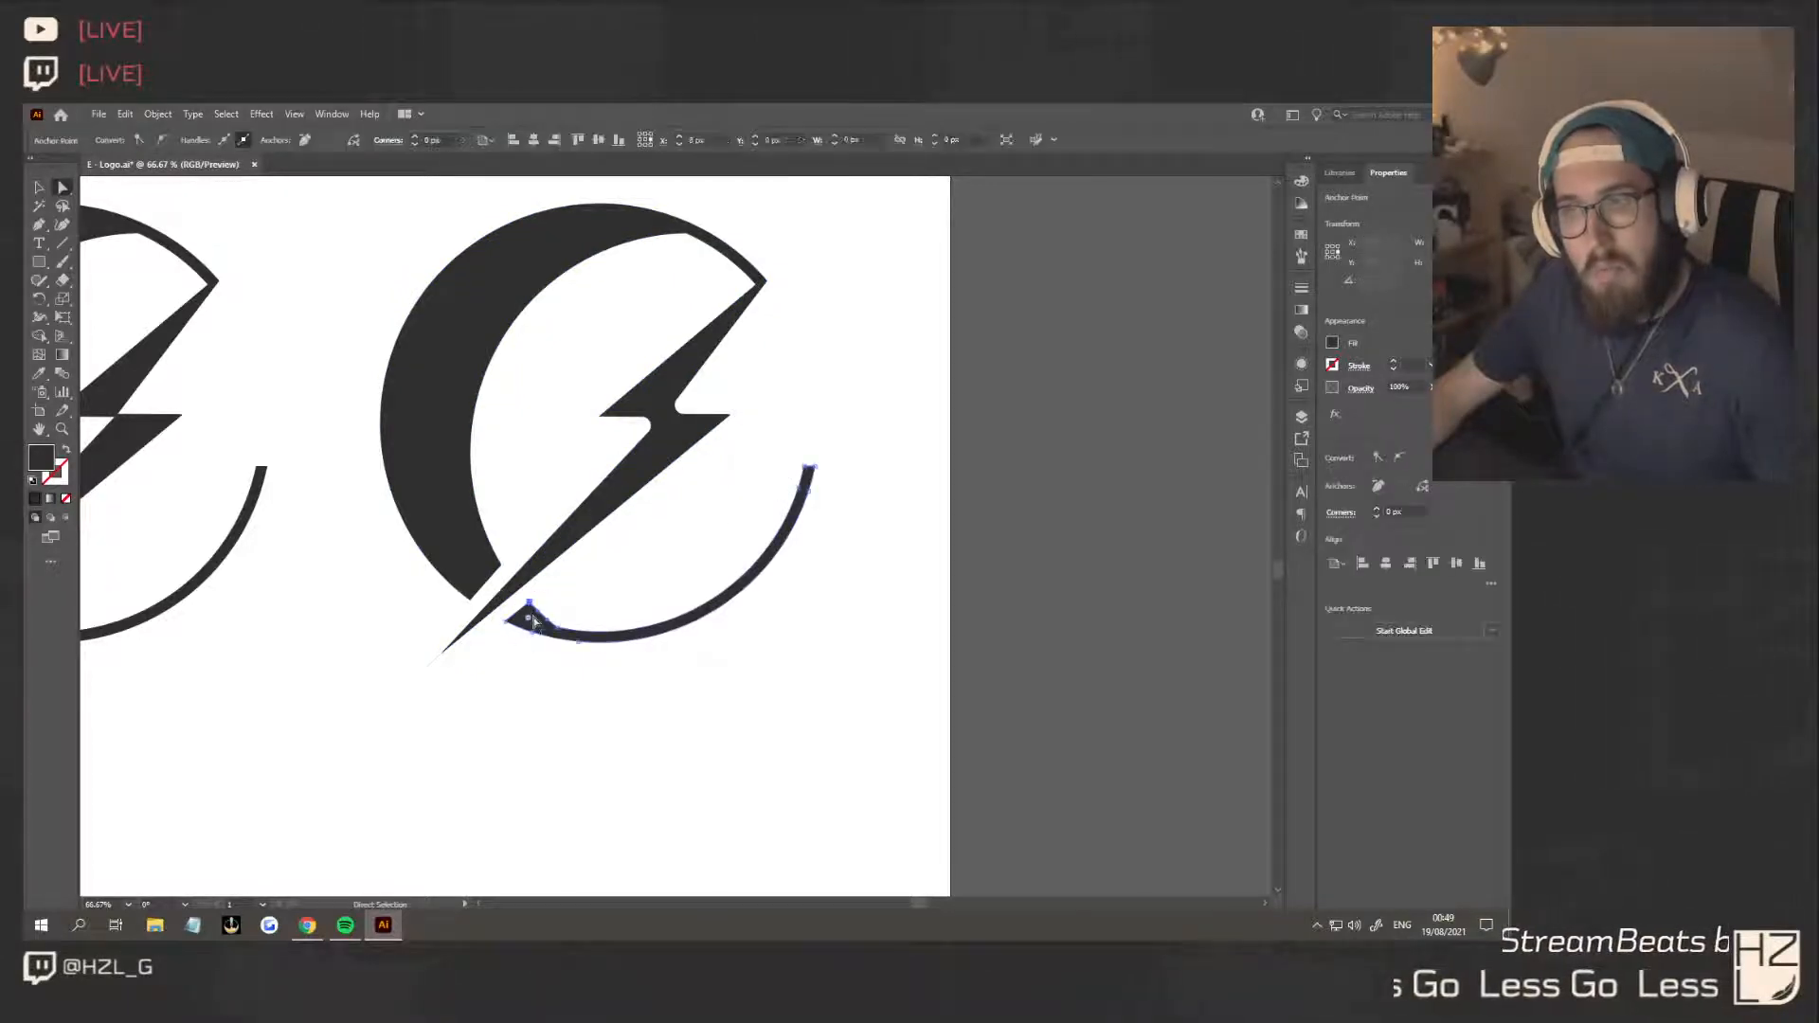
left_click_drag(536, 625, 534, 635)
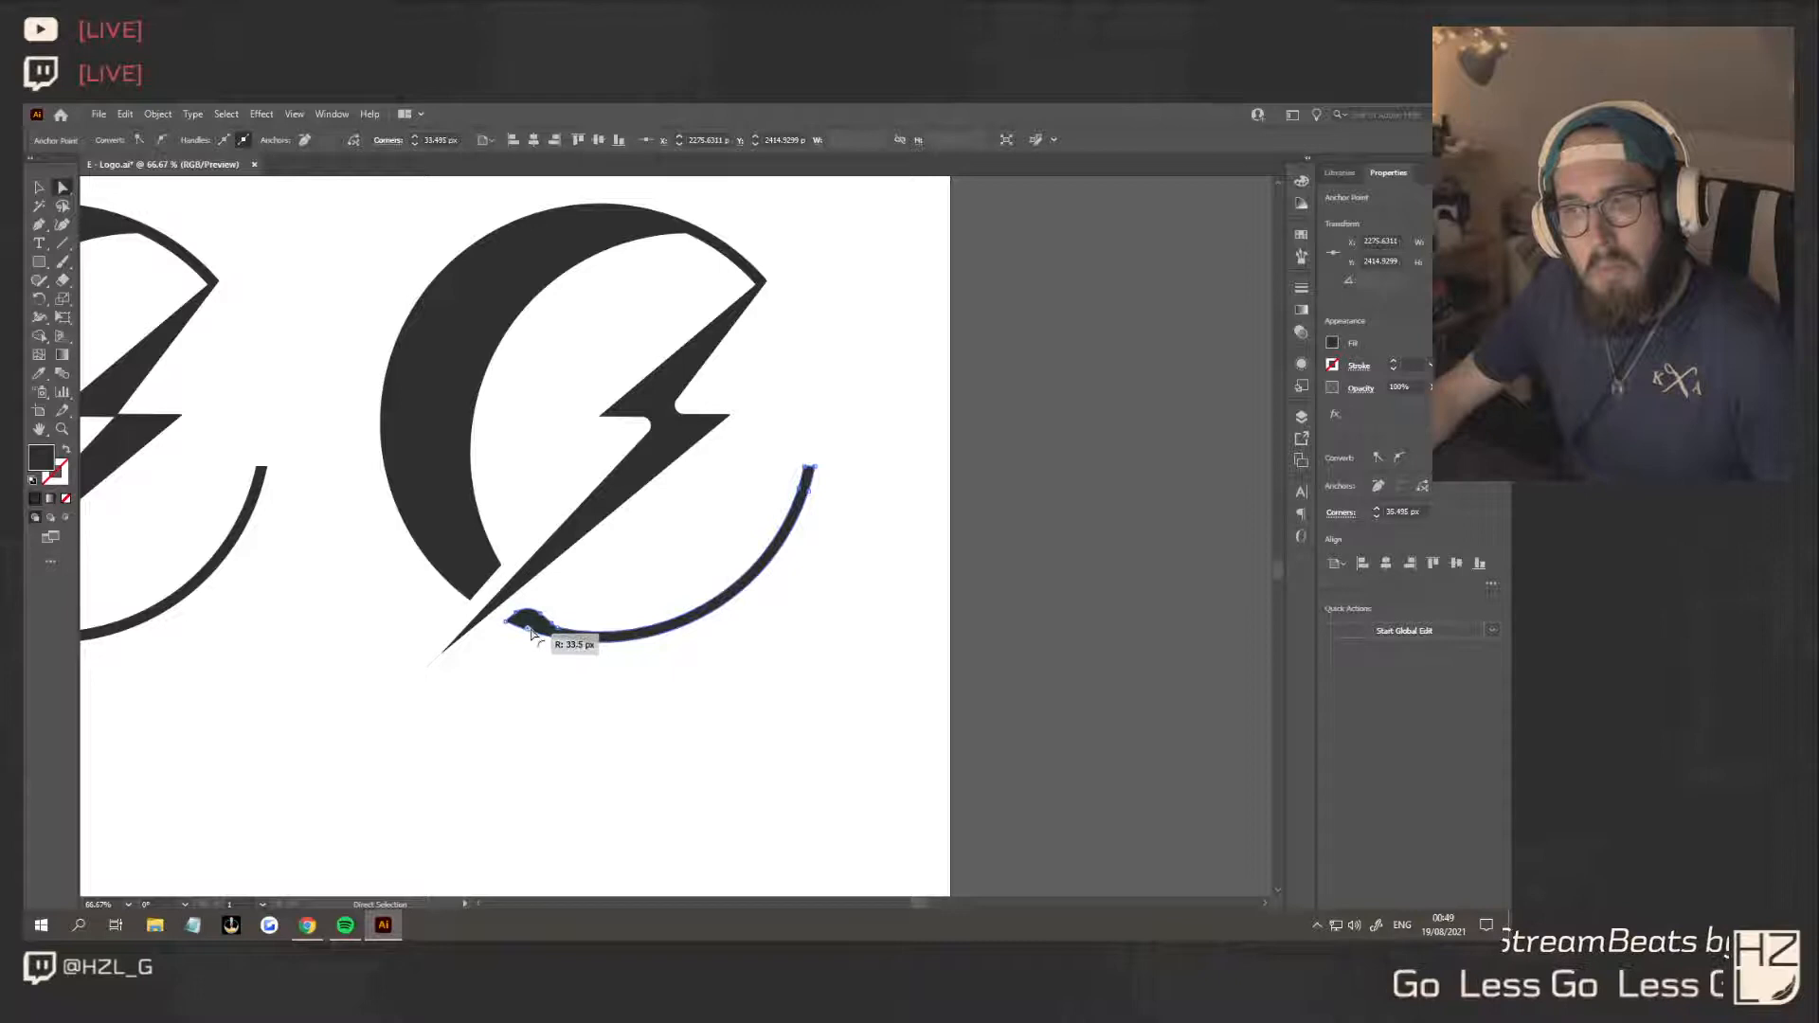
left_click(501, 566)
left_click_drag(488, 566, 464, 569)
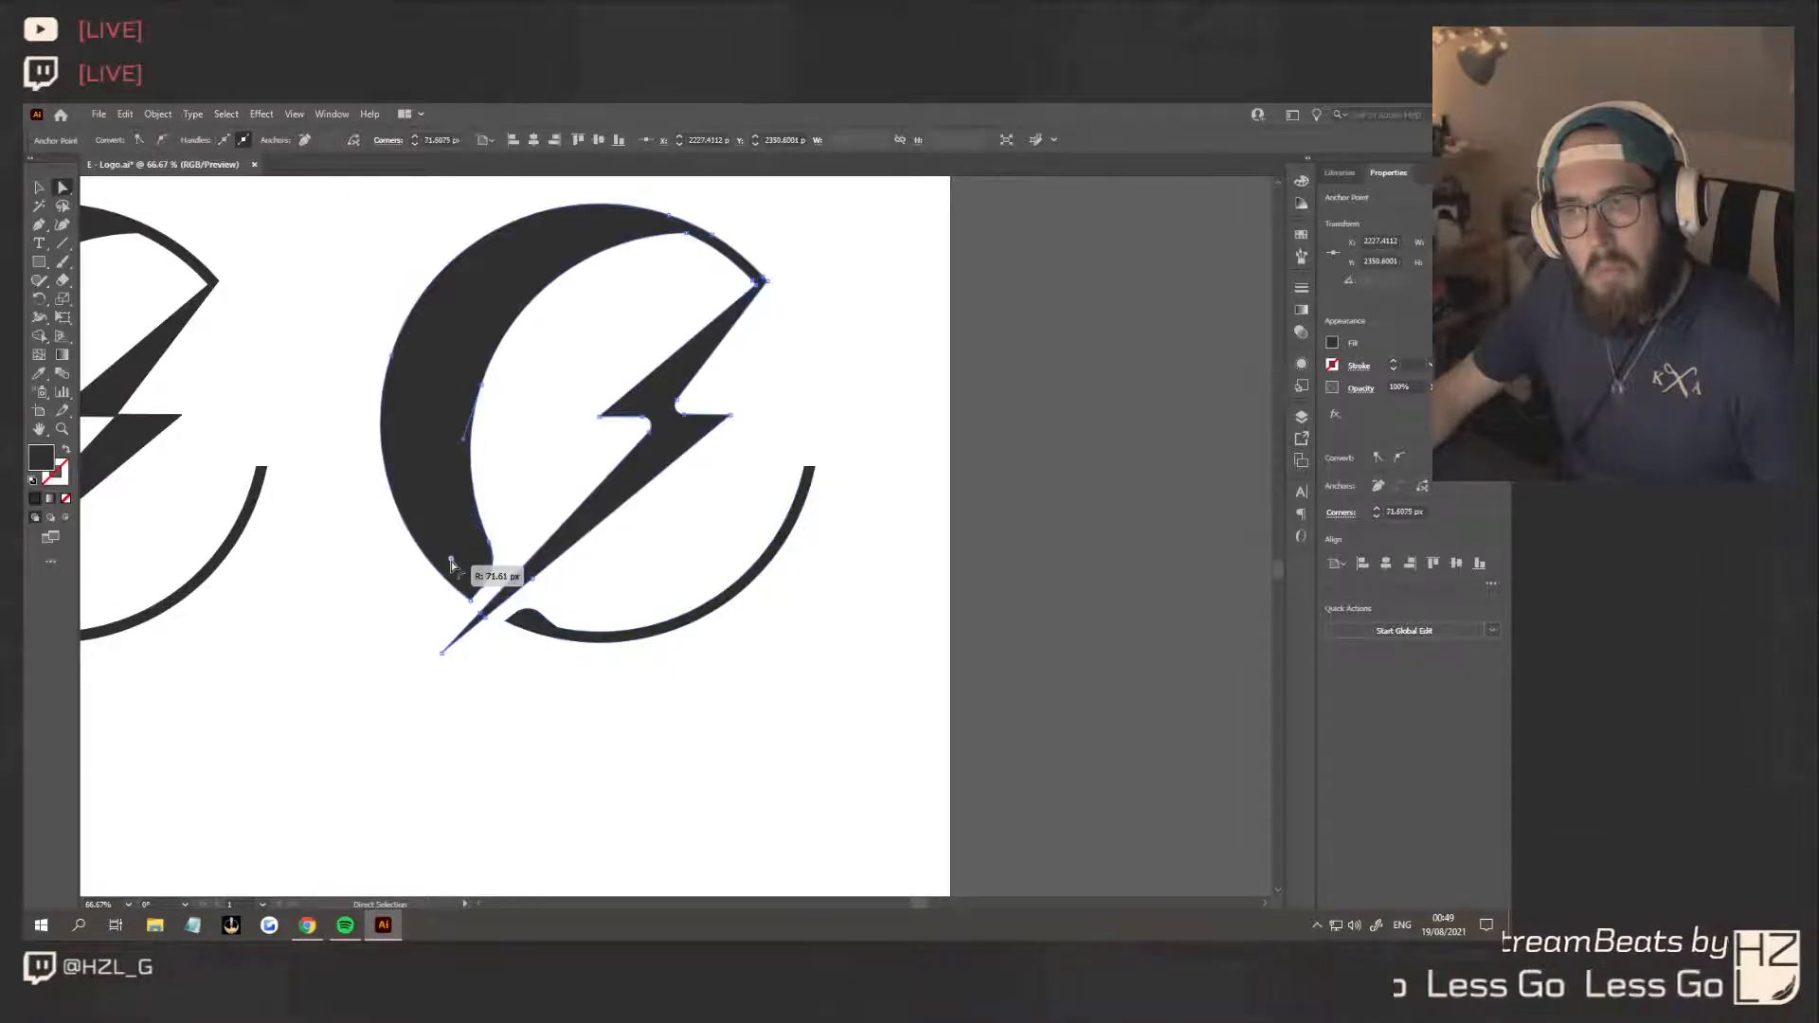
left_click(629, 577)
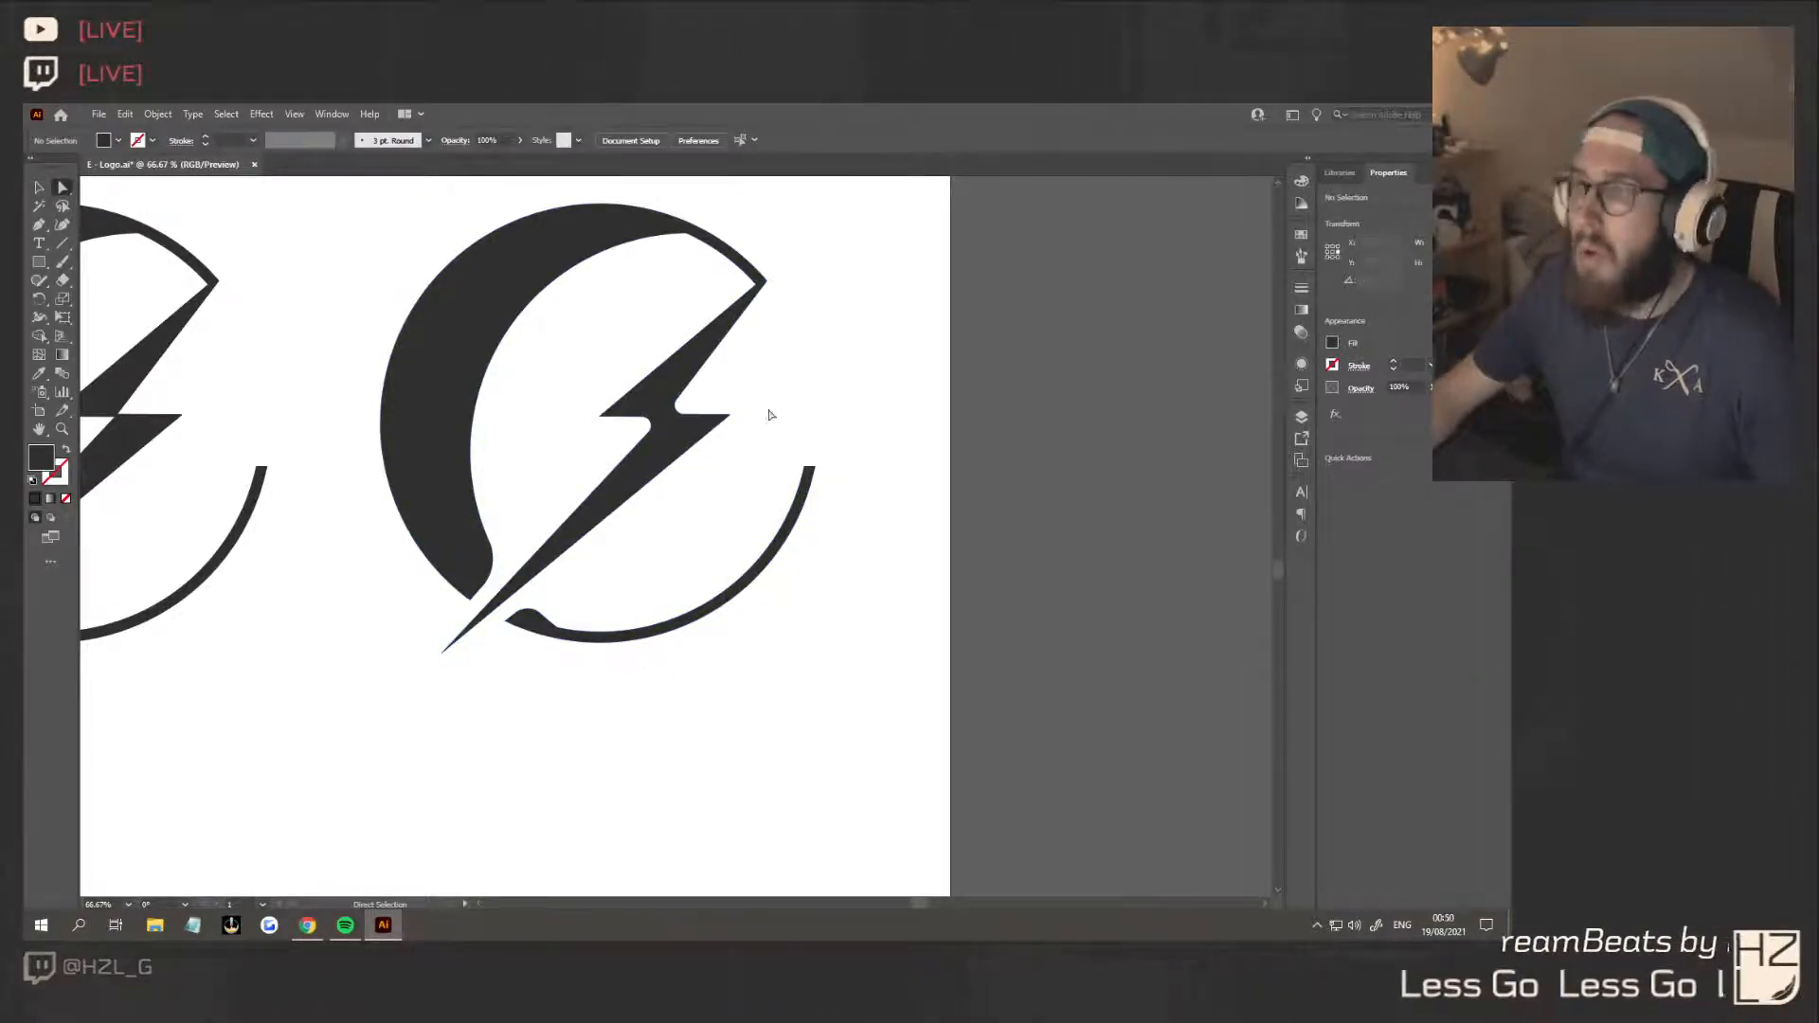
Round the inner corner where the crescent meets the bolt's upper tip and the inner corner at the lower arc's free end
left_click(754, 283)
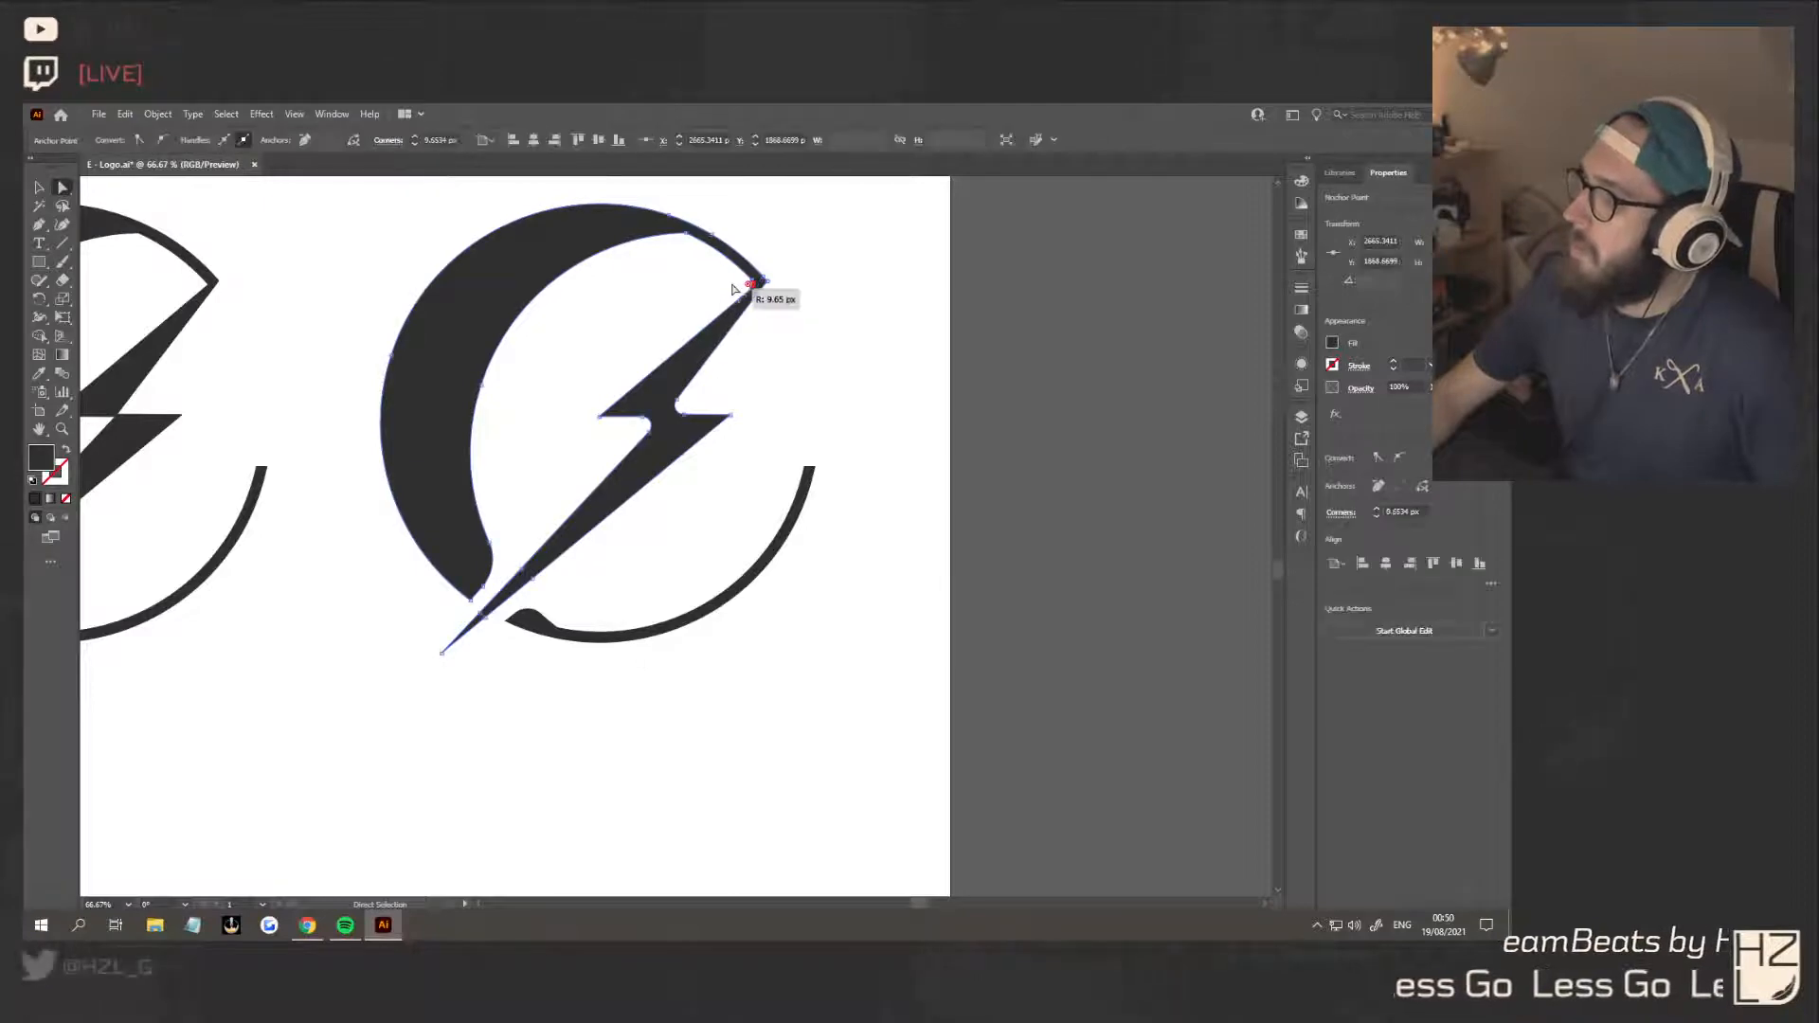
left_click(721, 298)
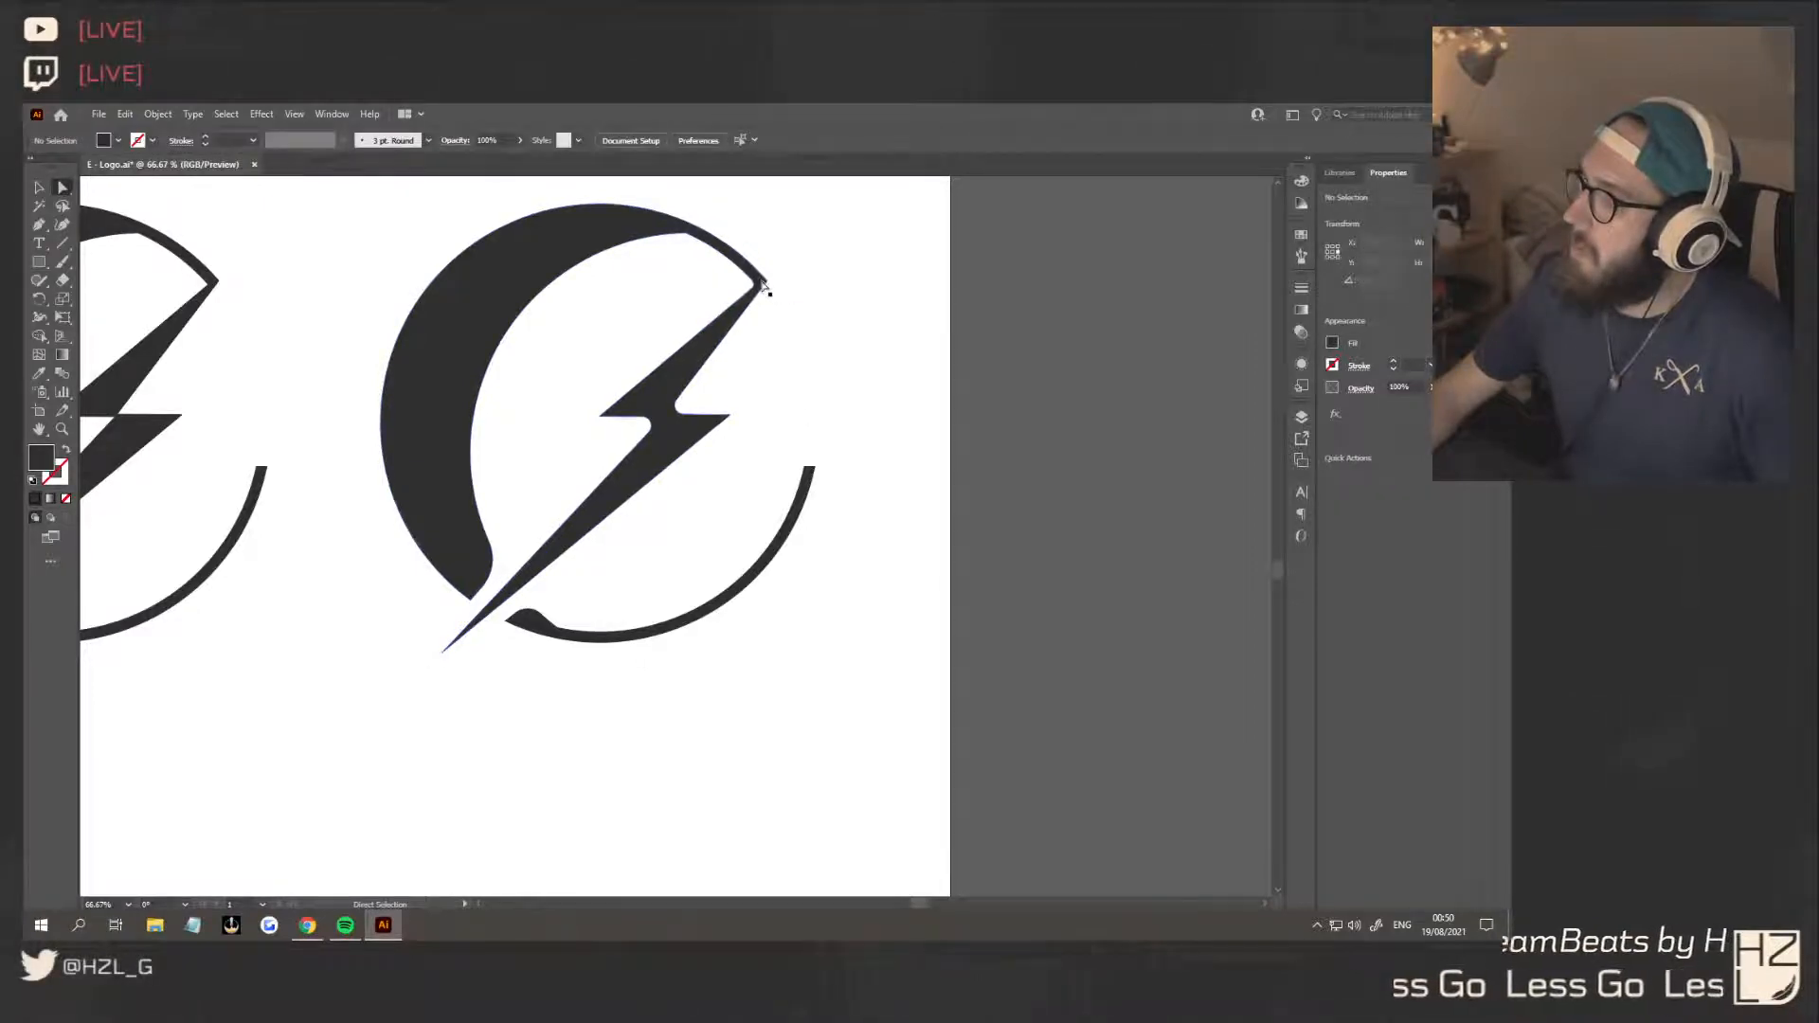
left_click(767, 282)
left_click(805, 369)
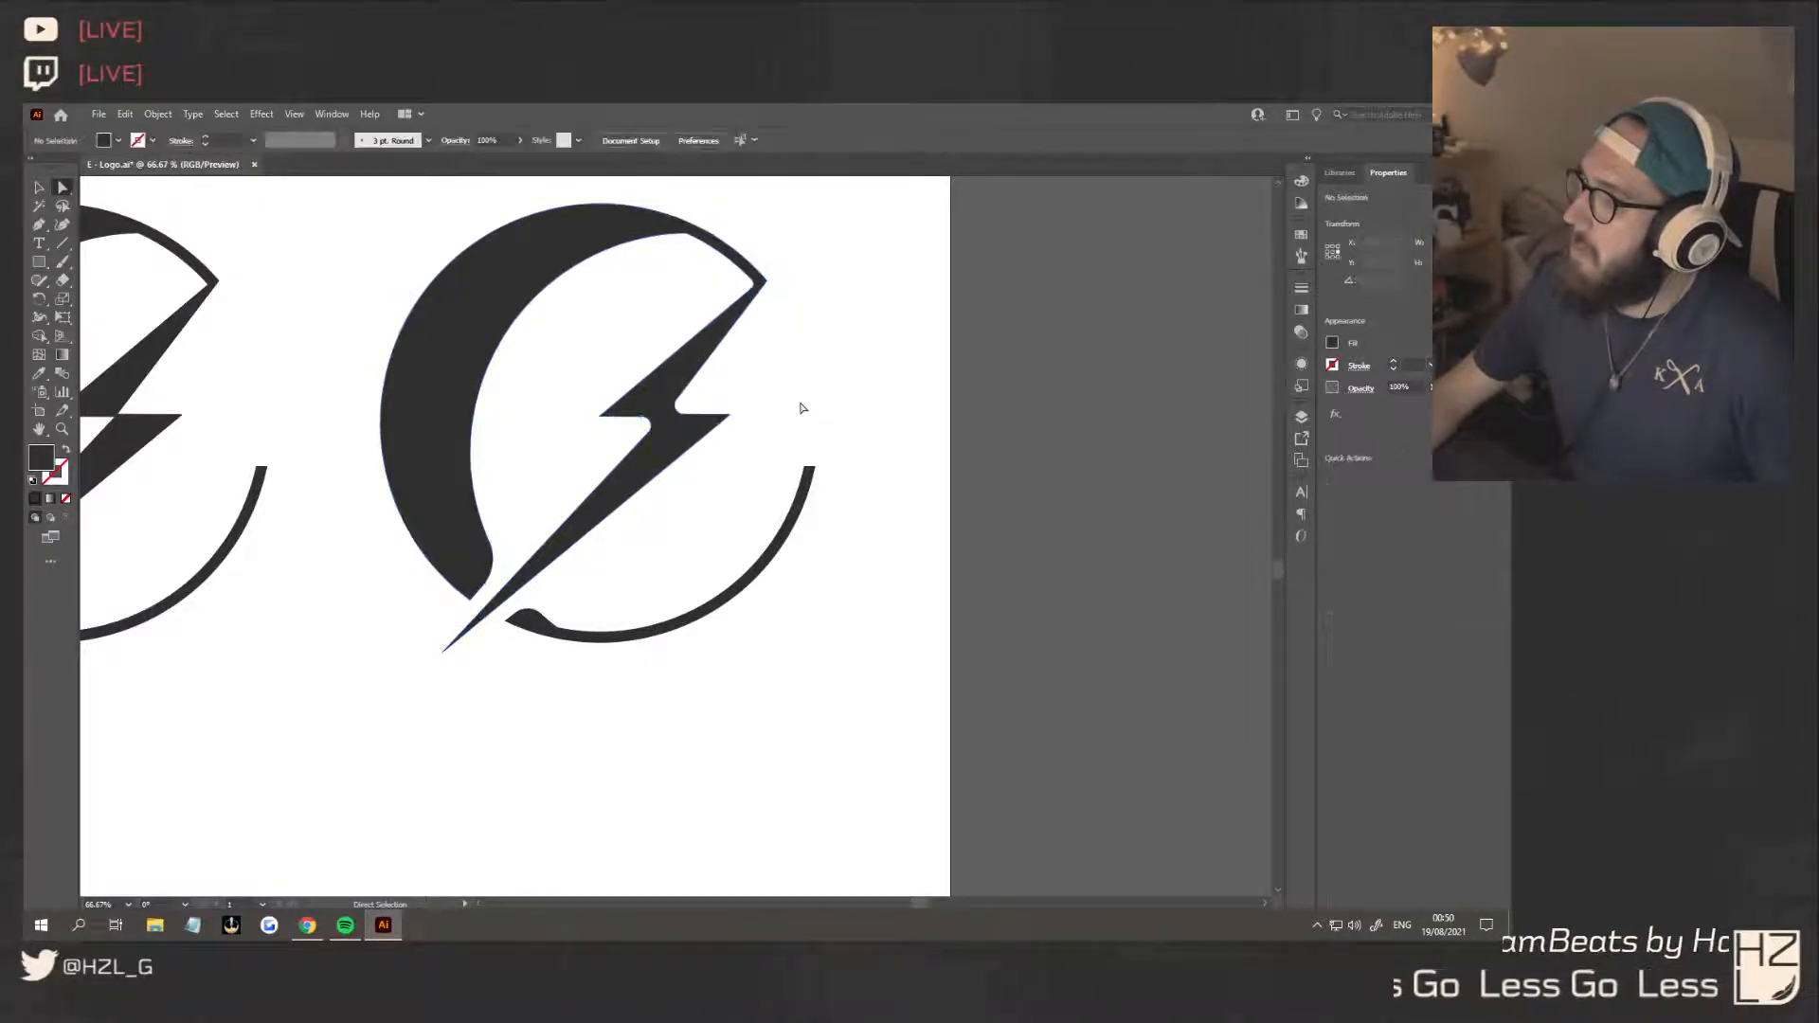
left_click(808, 470)
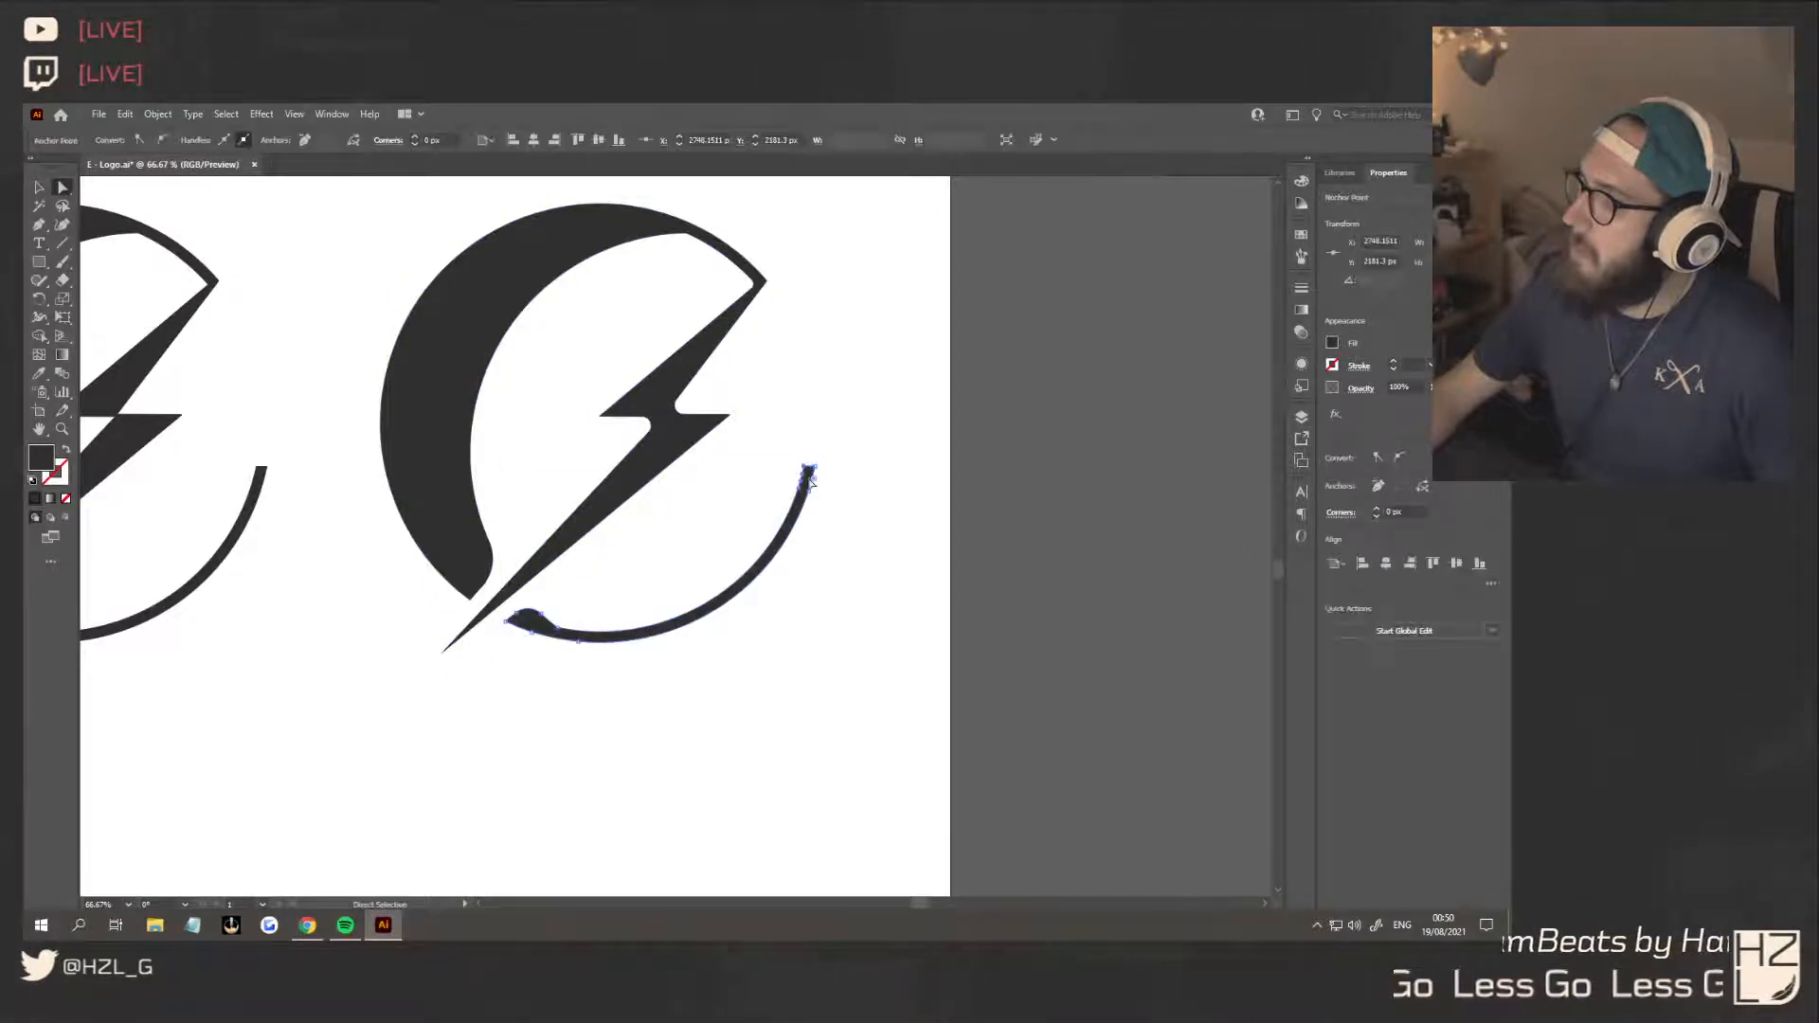
left_click_drag(813, 484, 836, 510)
left_click(869, 566)
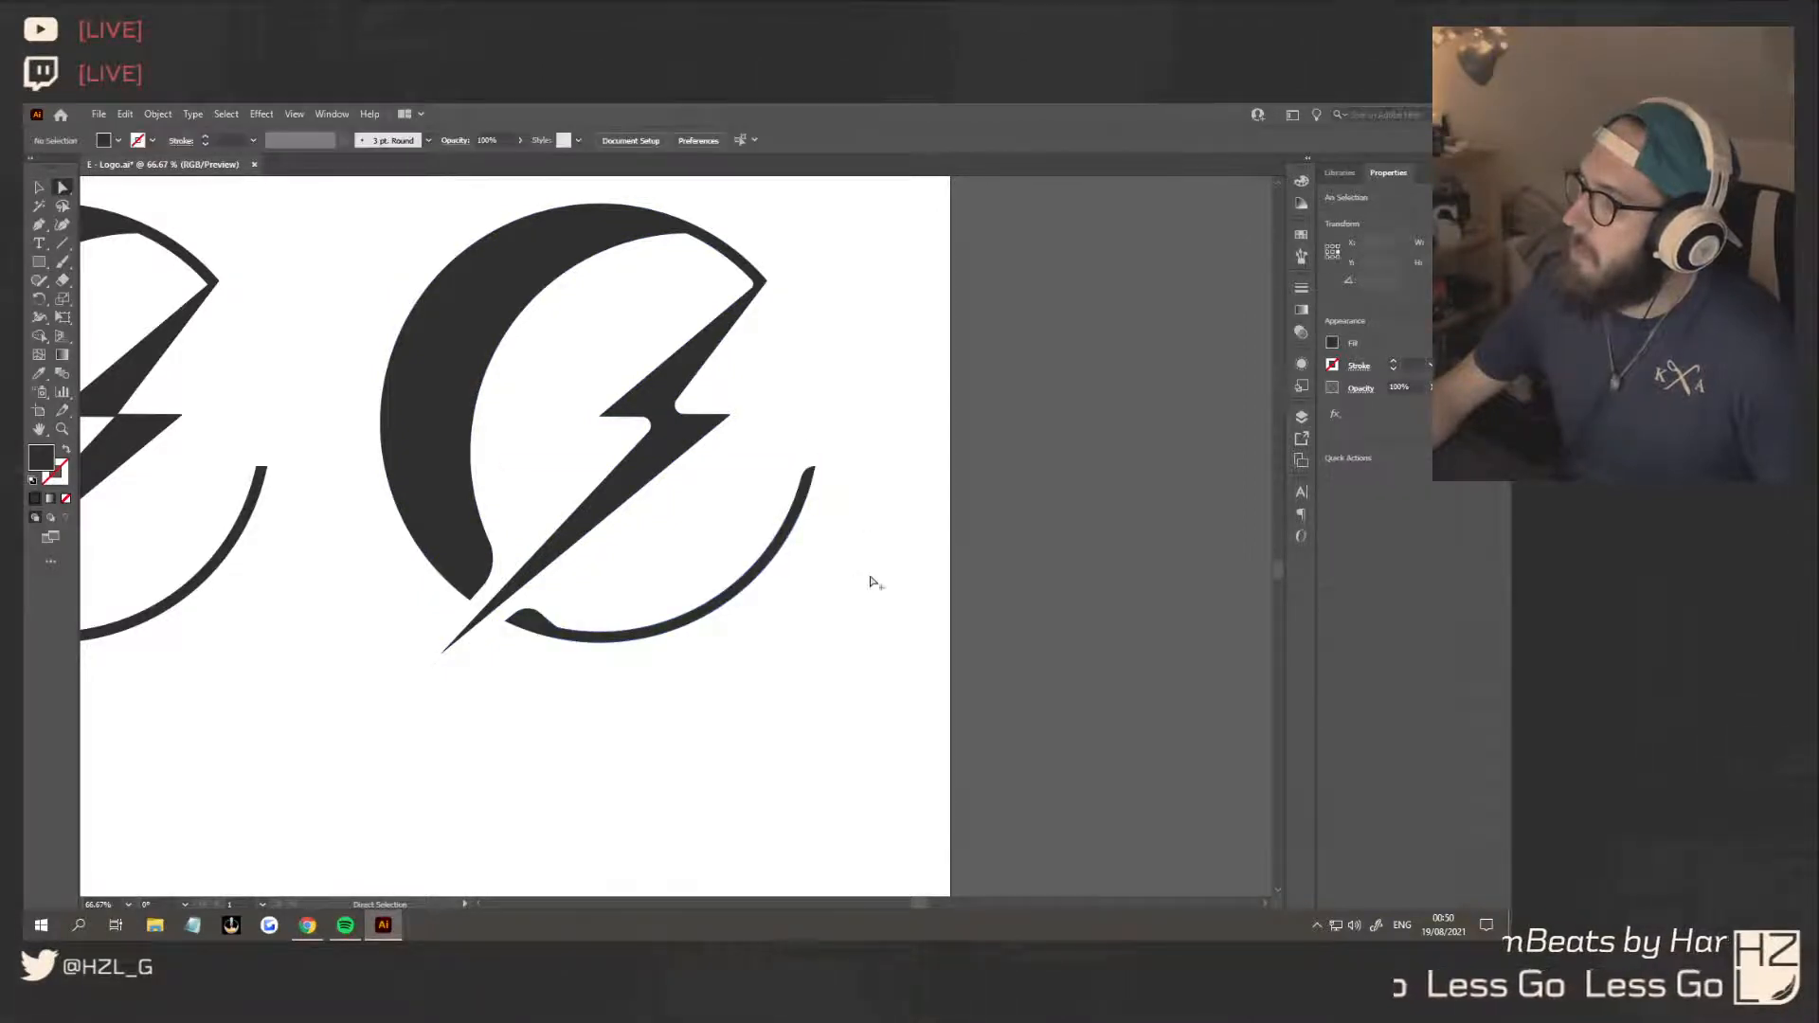
Restore sharp corners on the thick crescent's cut end and on both ends of the third variant's lower arc
scroll(869, 578, "down", 5)
scroll(869, 580, "up", 3)
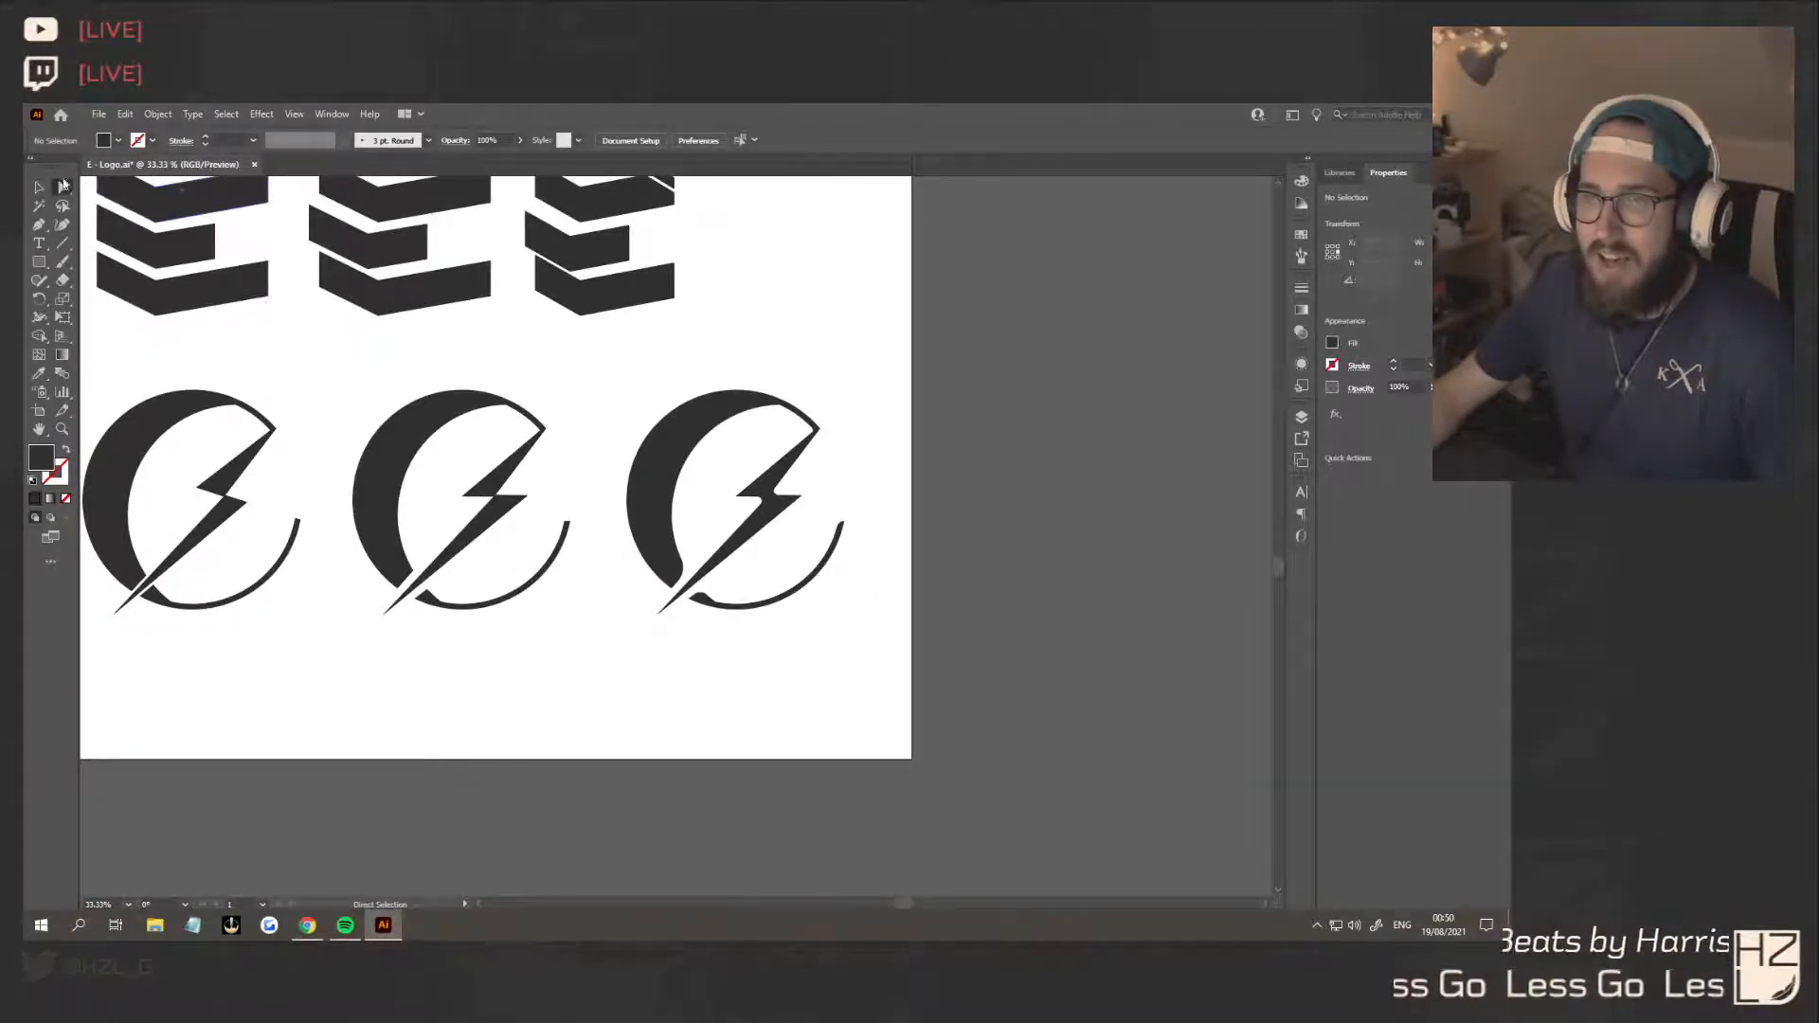
key("v")
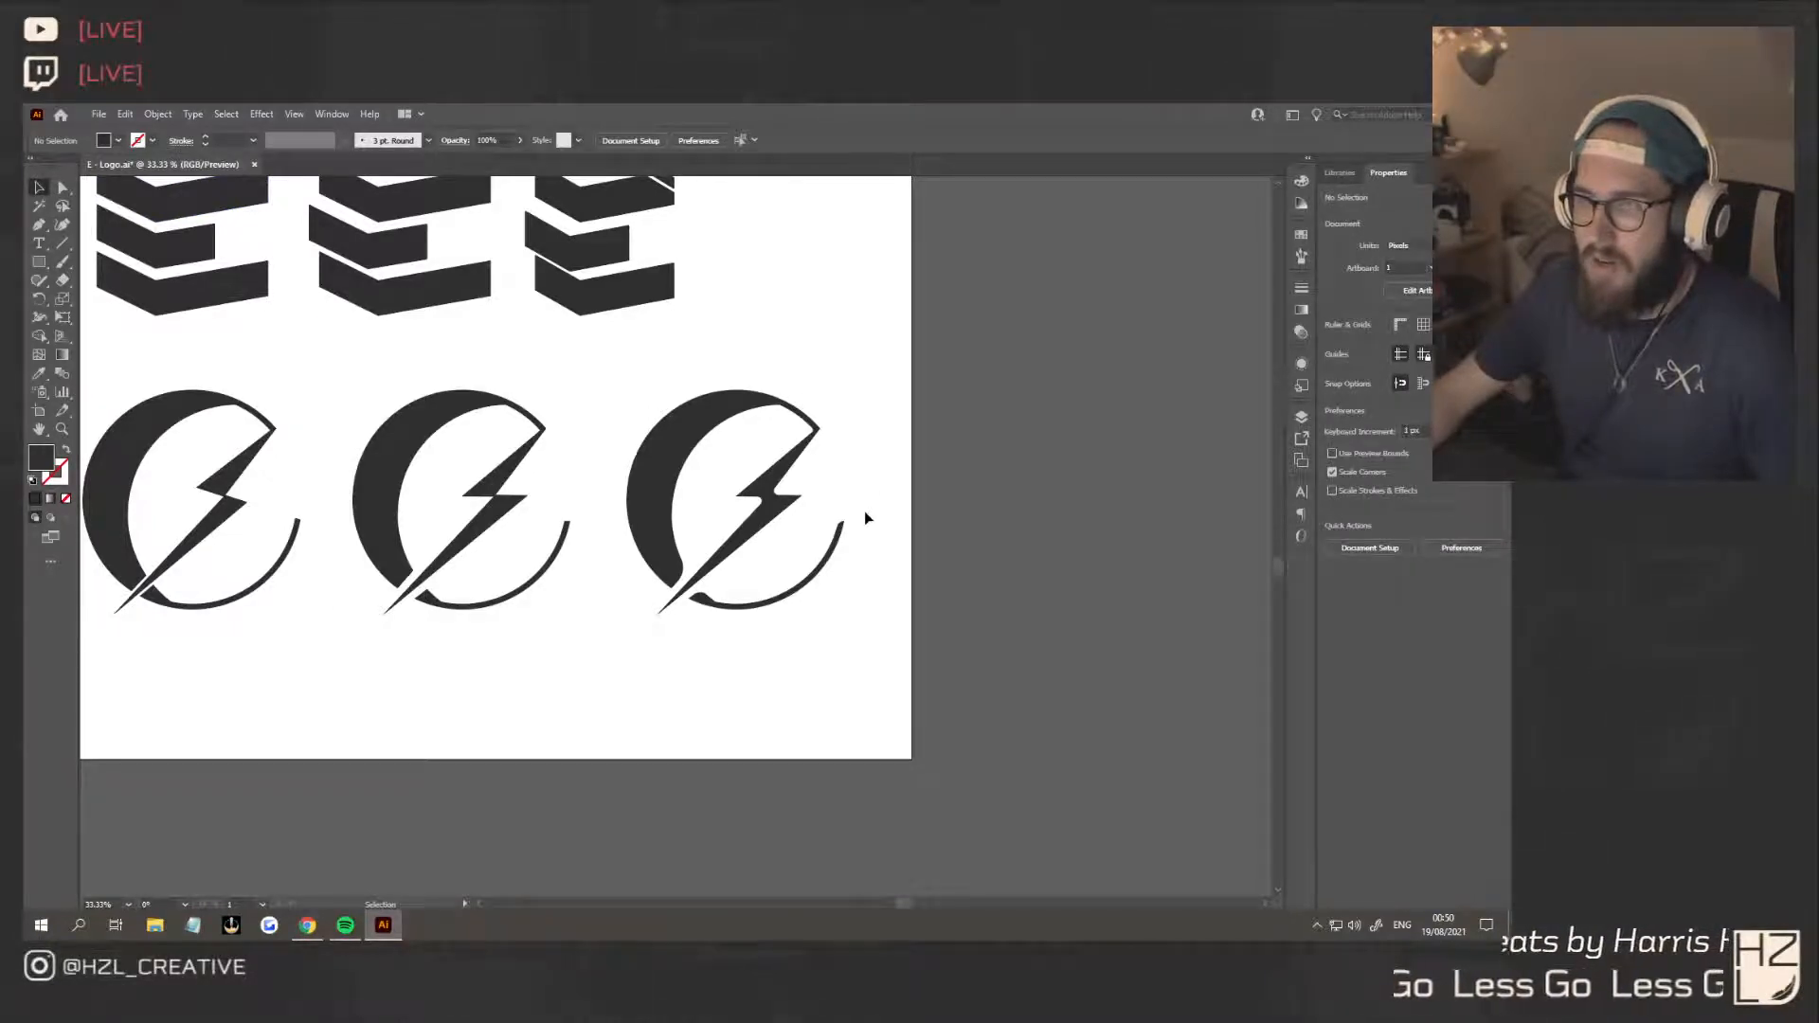
left_click(706, 554)
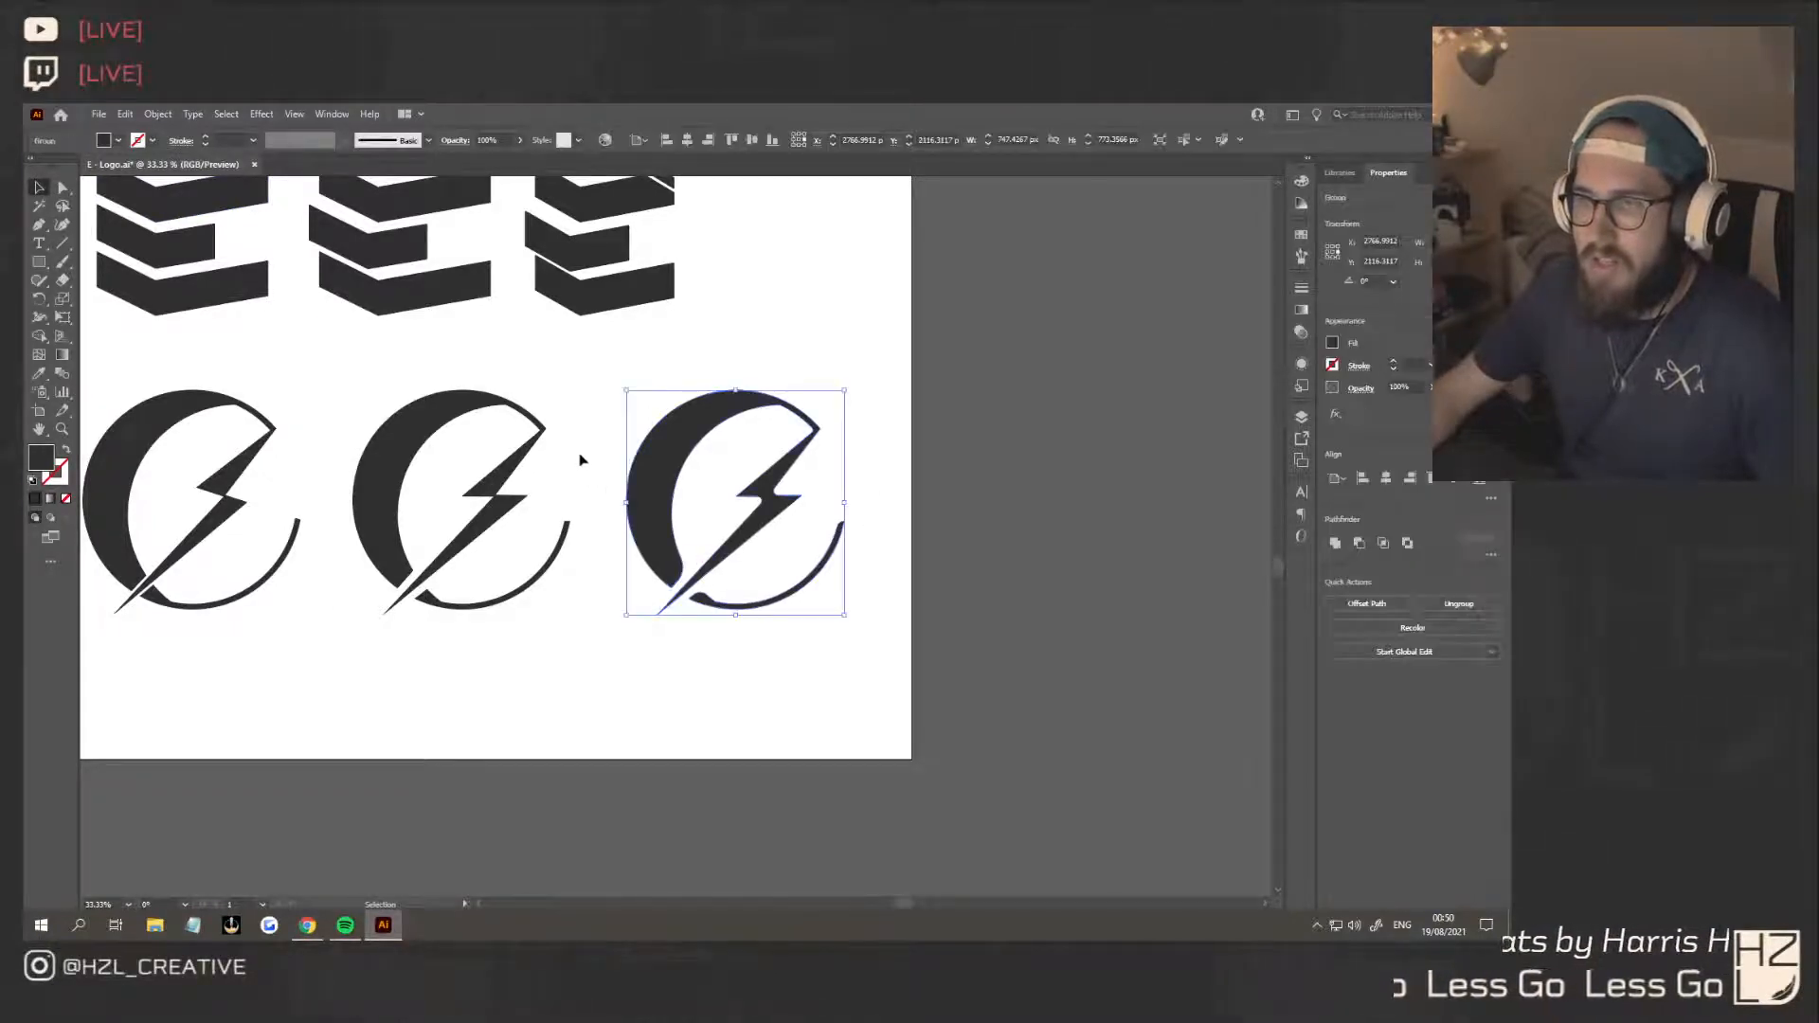
key("a")
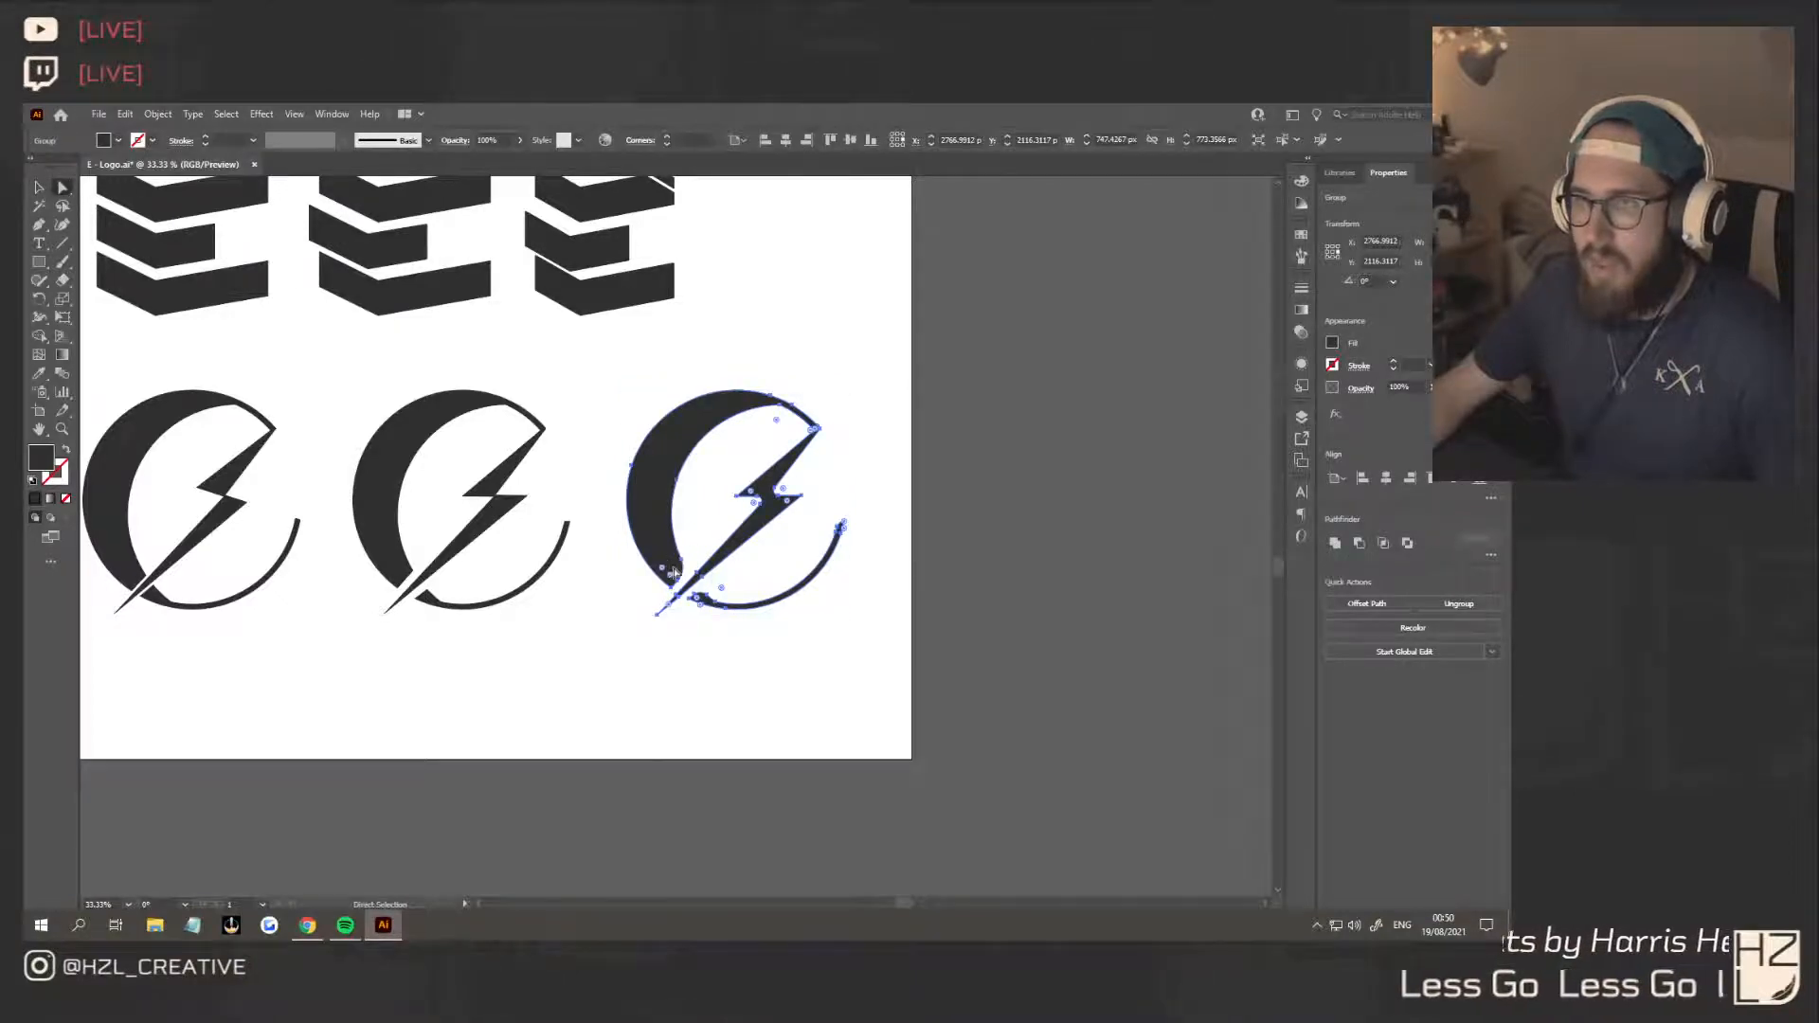
left_click_drag(666, 575, 743, 571)
left_click(734, 685)
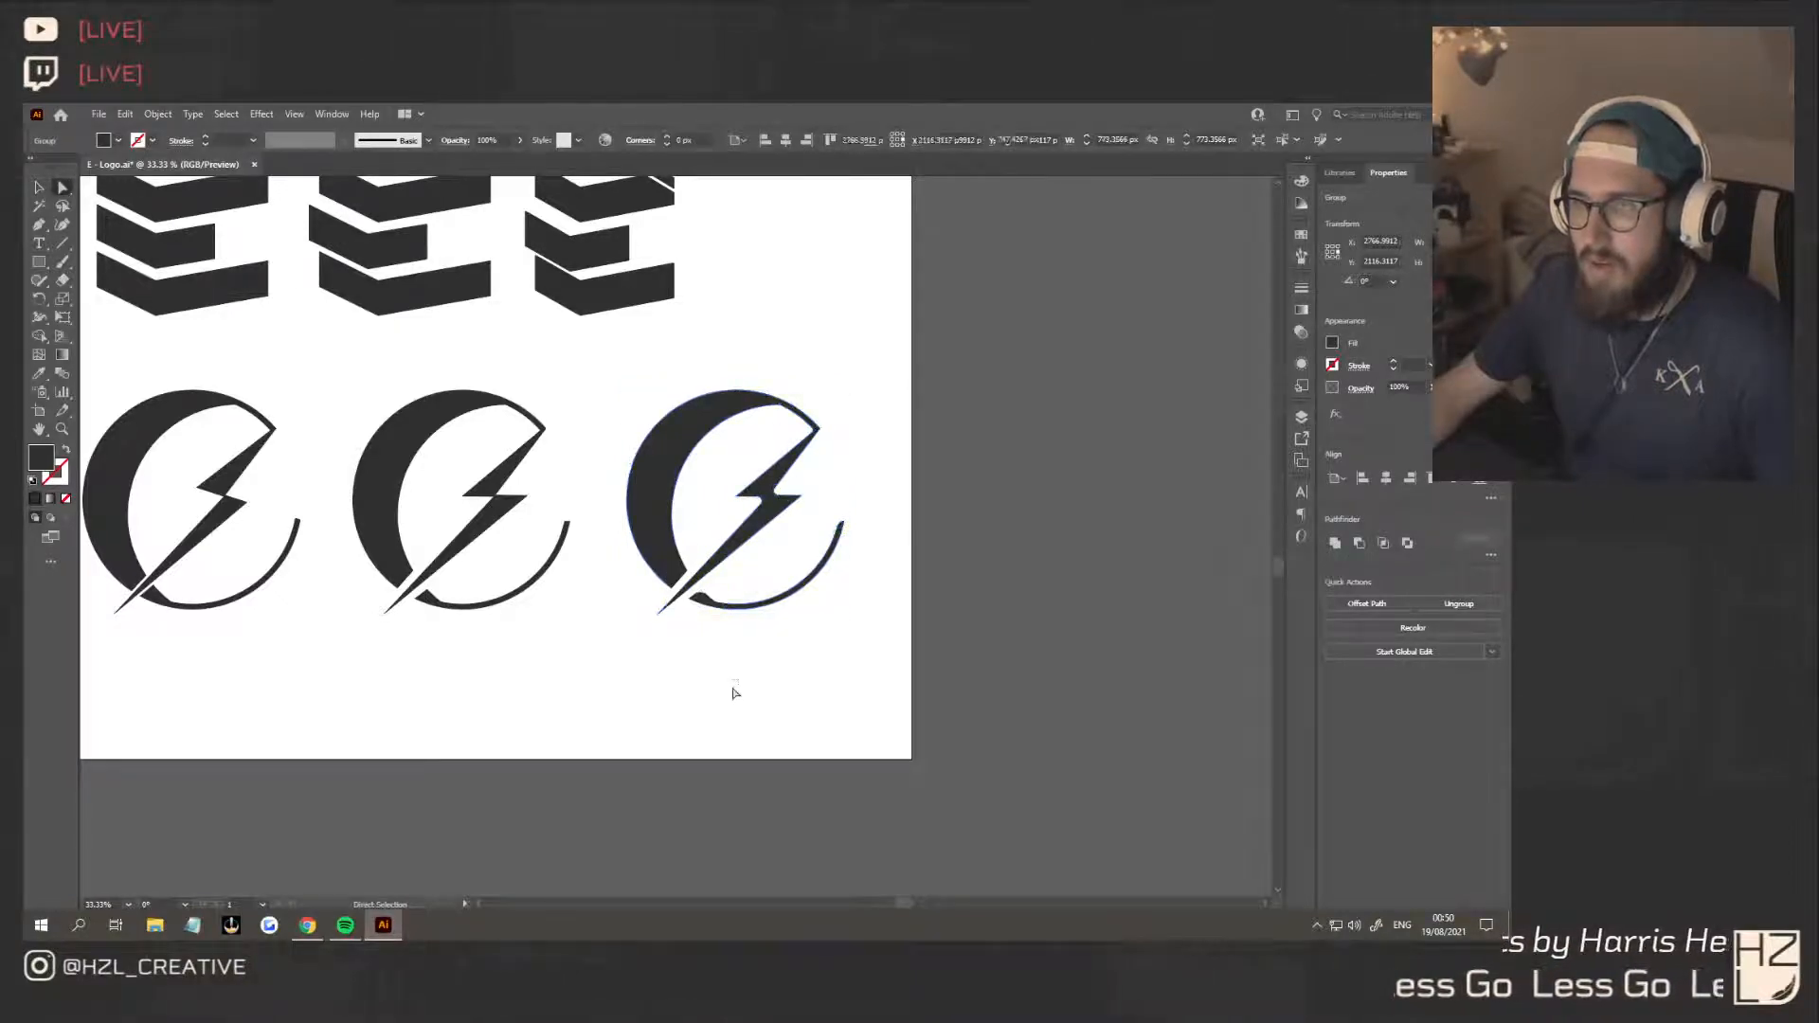
left_click(705, 603)
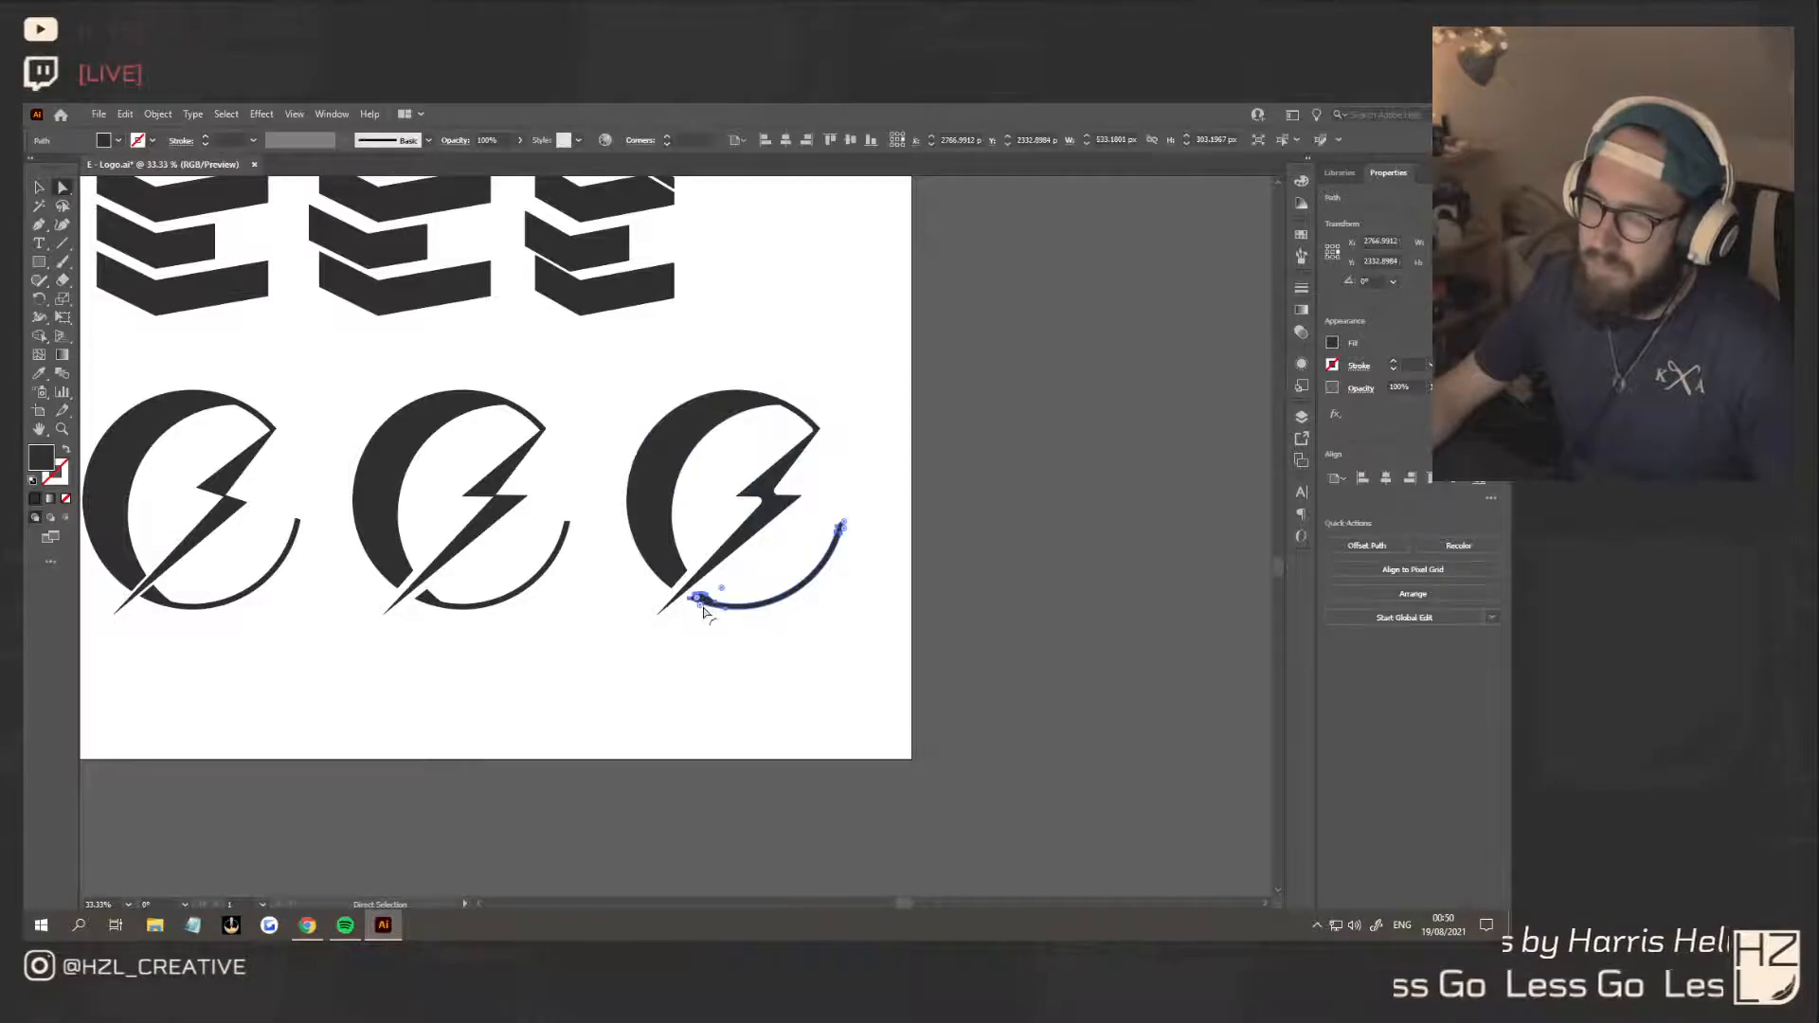
left_click(811, 726)
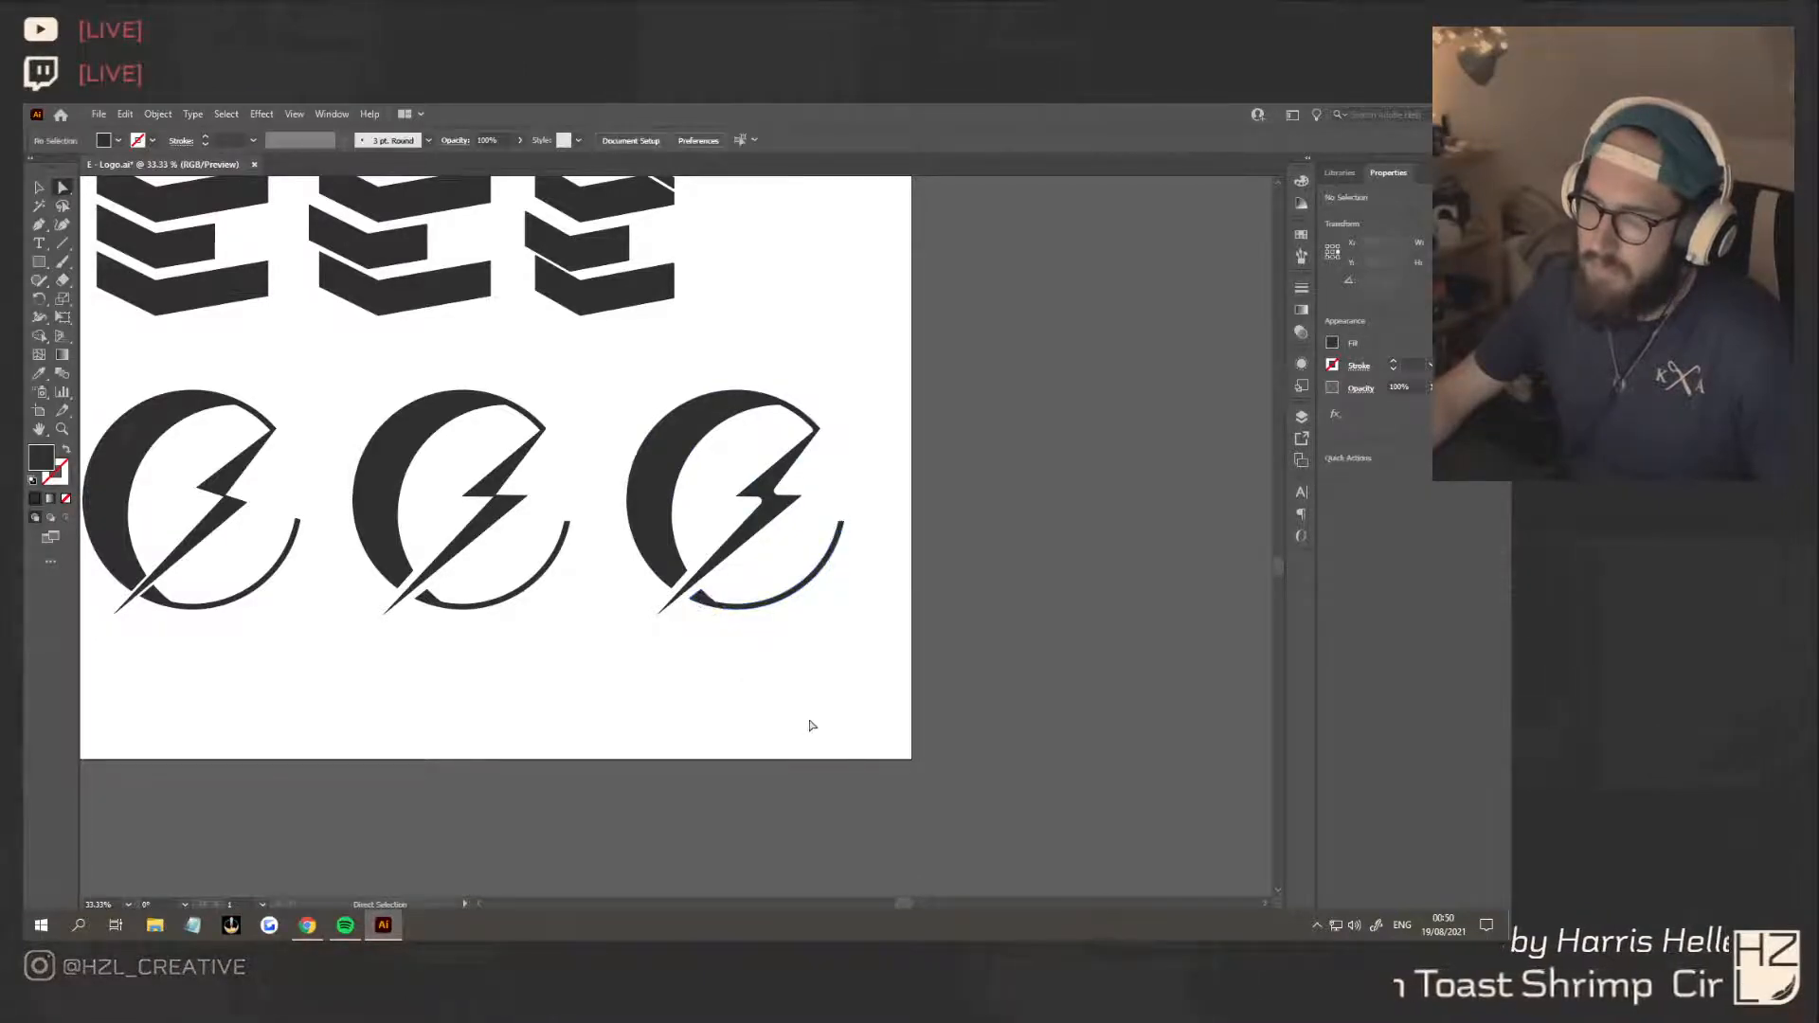
Restore the sharp inner corner where the third variant's crescent meets the bolt's upper tip
left_click(814, 426)
scroll(825, 434, "up", 2)
scroll(825, 434, "up", 5)
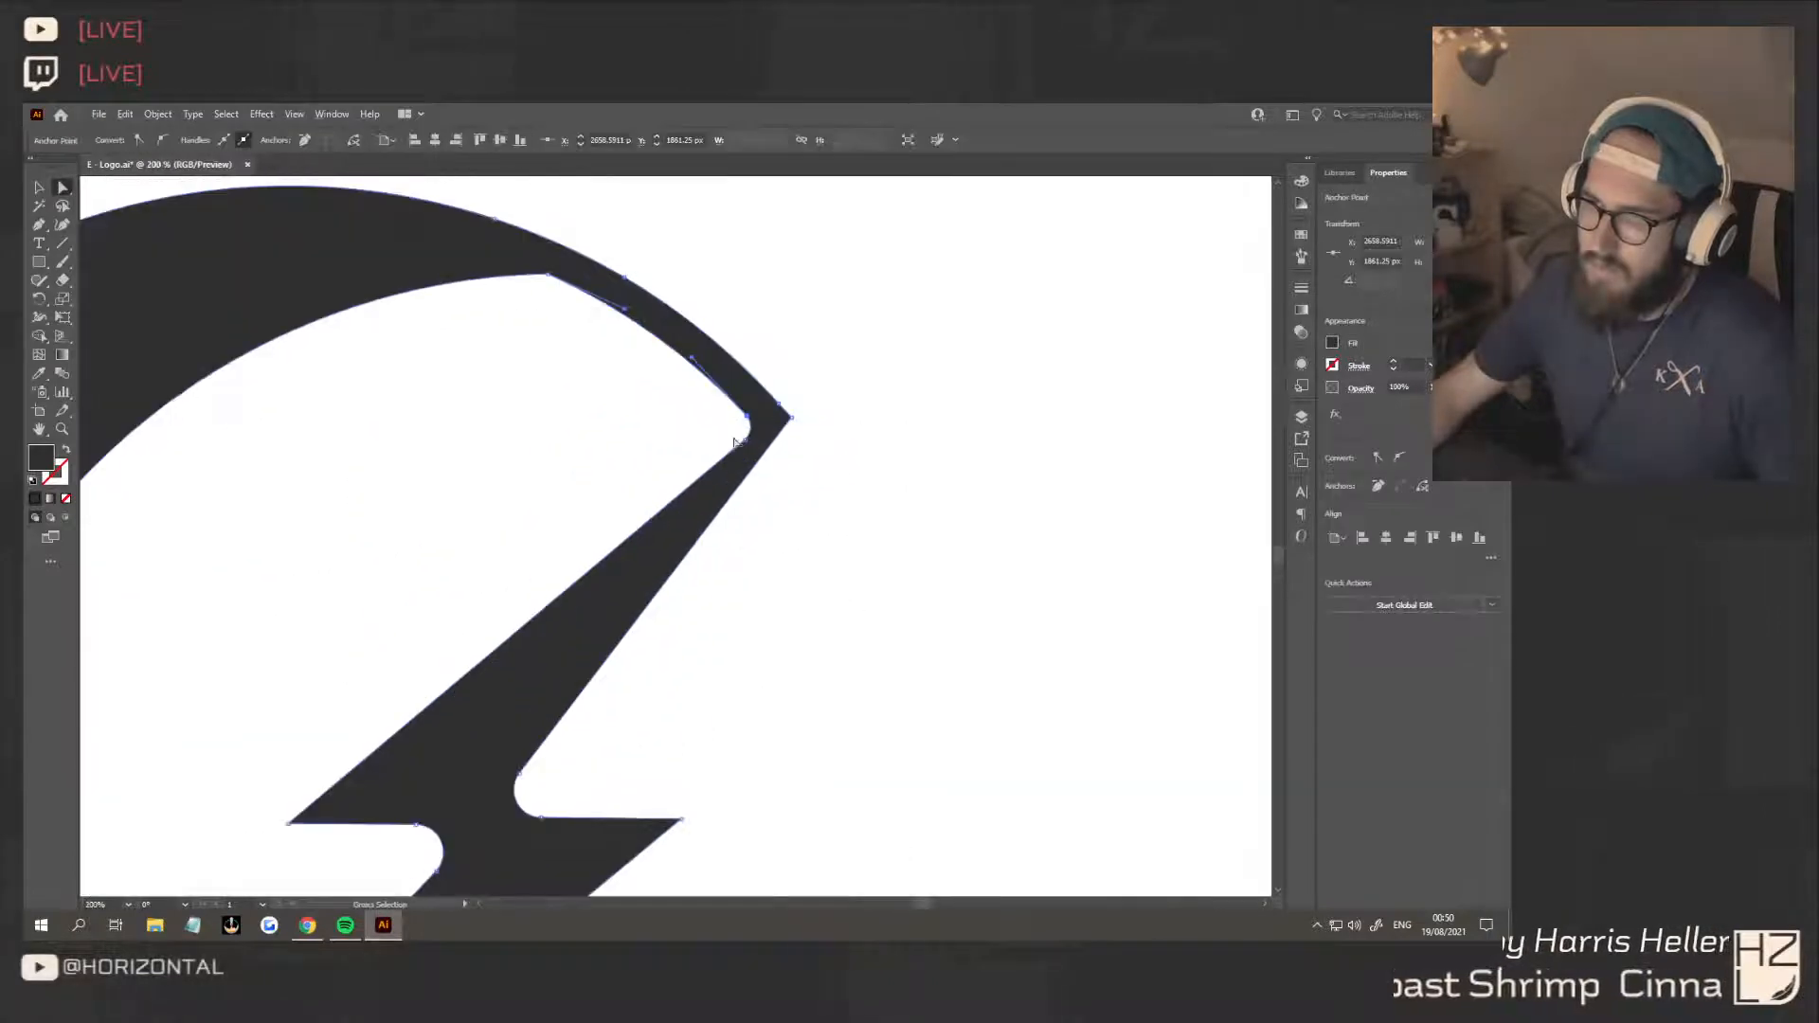
left_click(747, 436)
left_click_drag(736, 427, 794, 433)
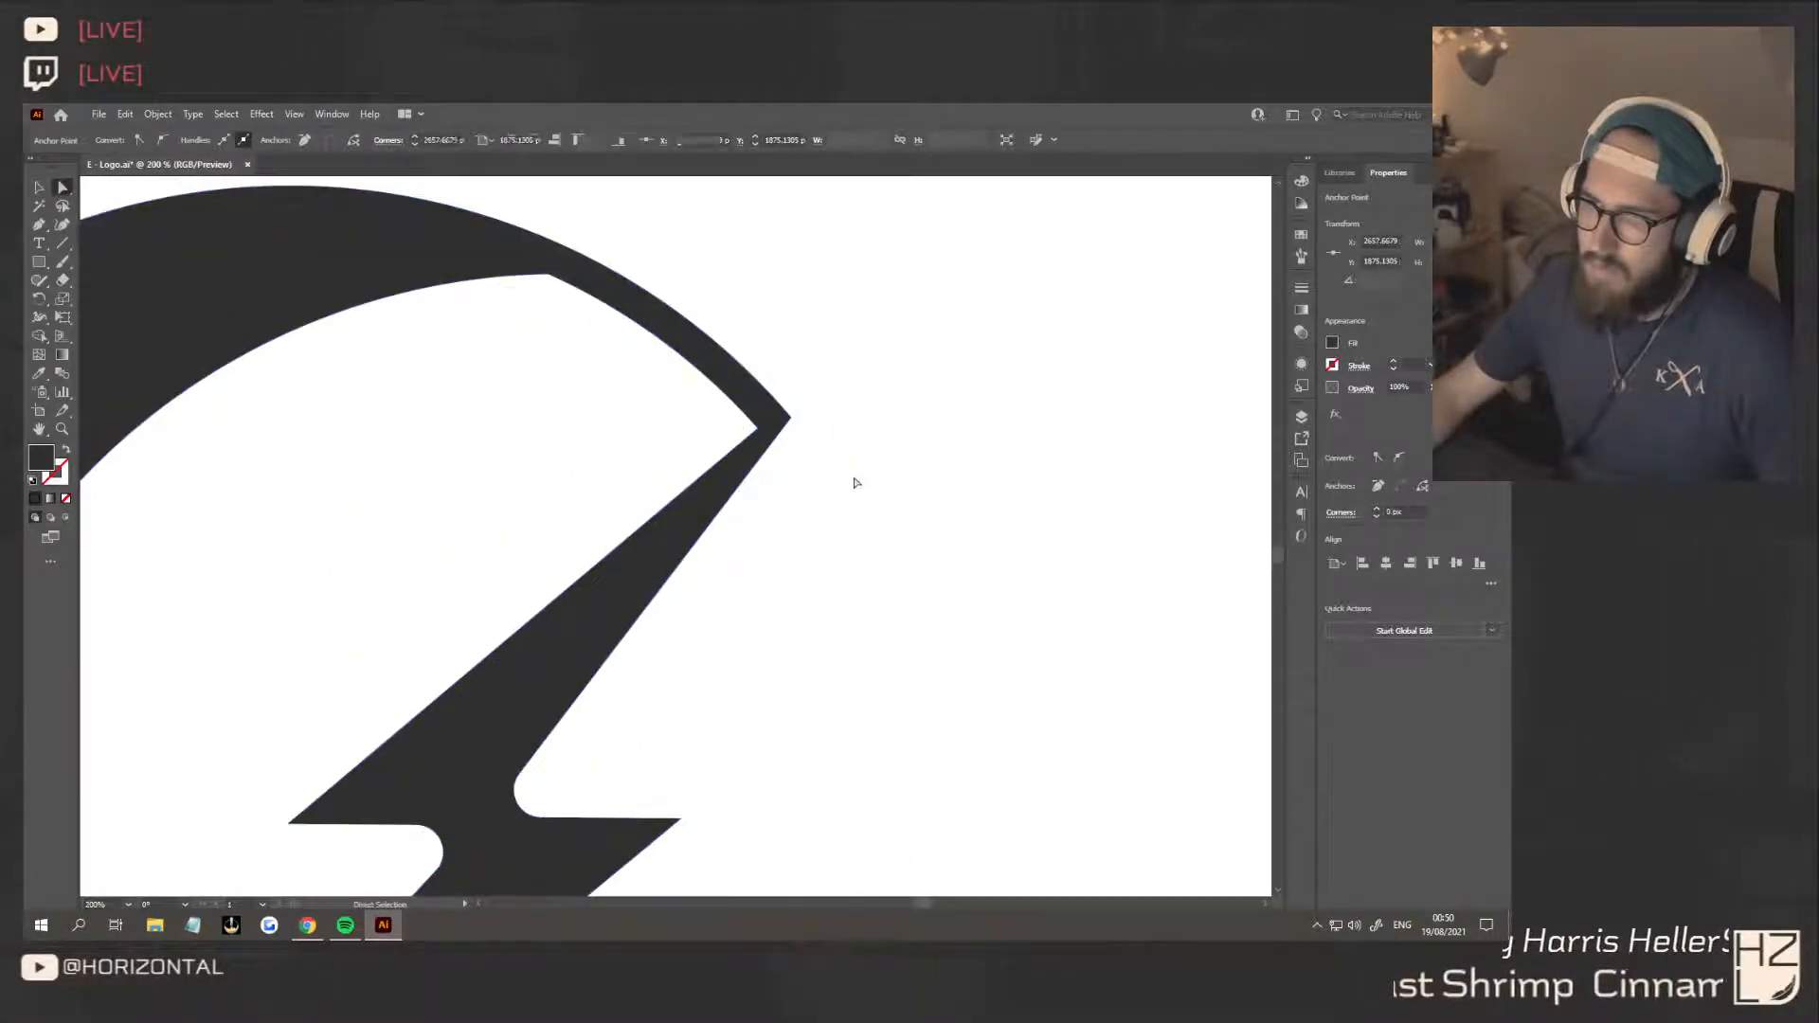
left_click(842, 531)
scroll(828, 573, "down", 3)
scroll(884, 571, "down", 3)
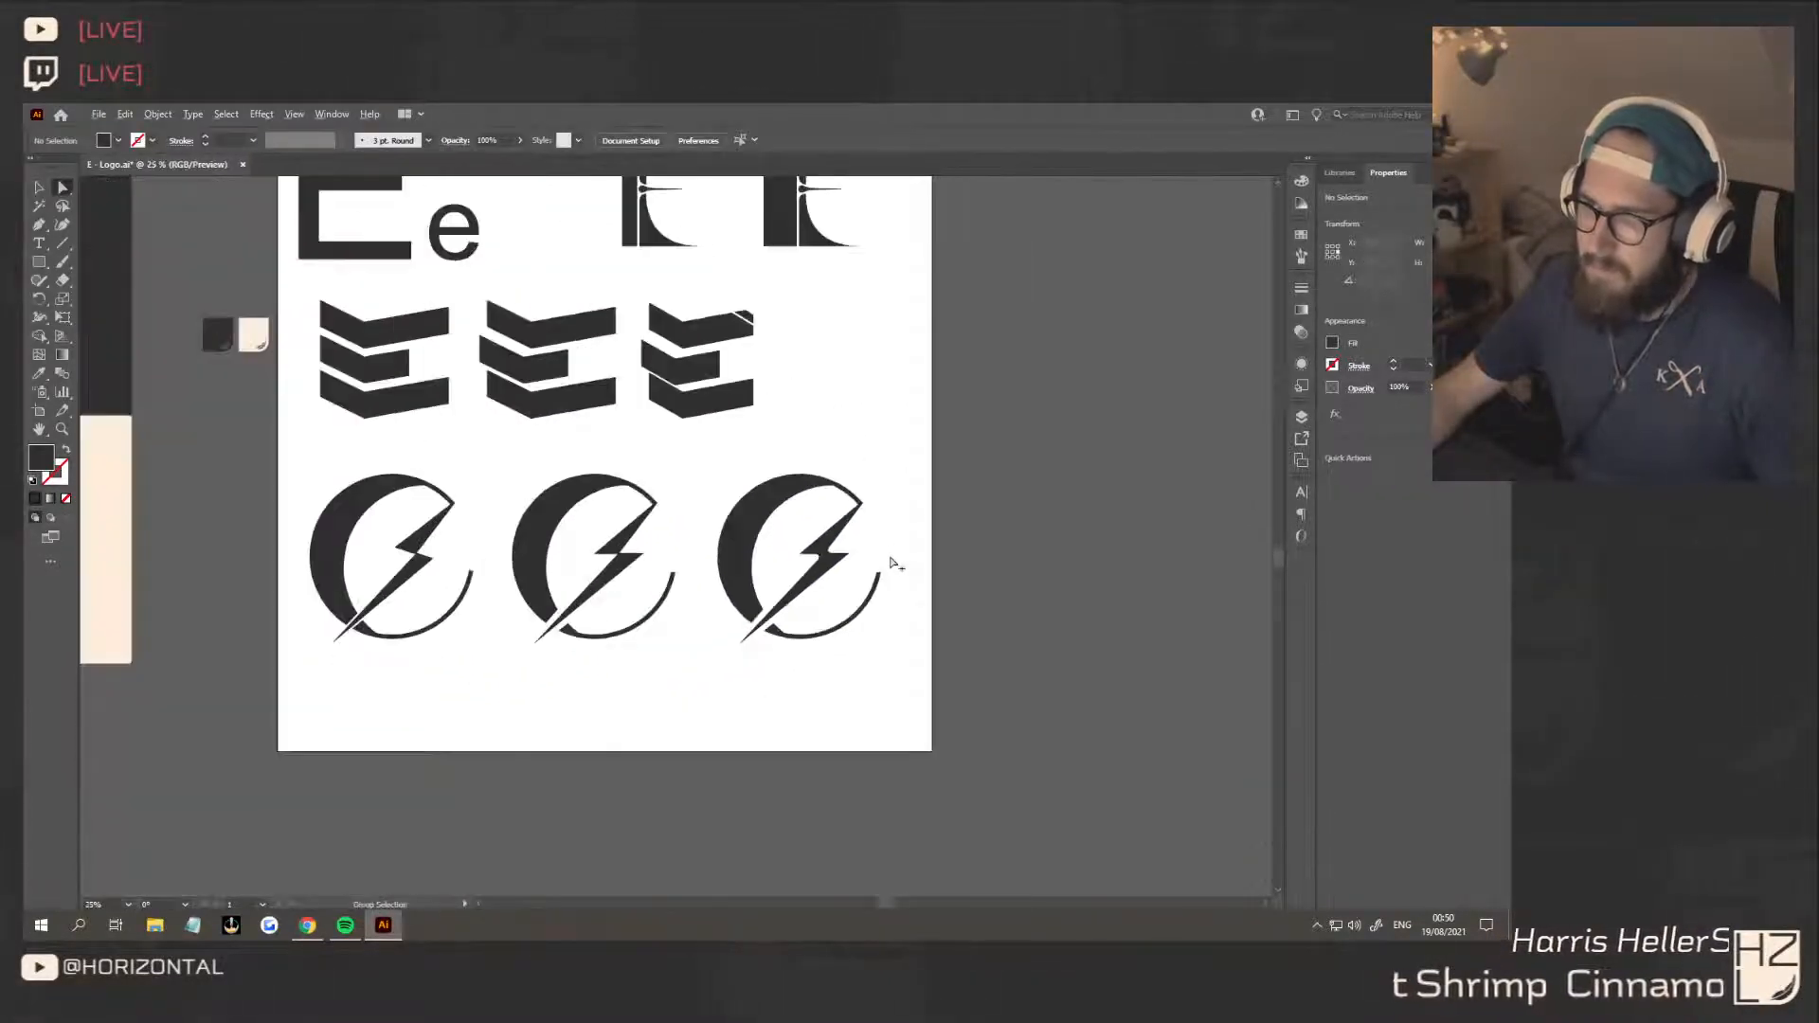
scroll(787, 638, "up", 4)
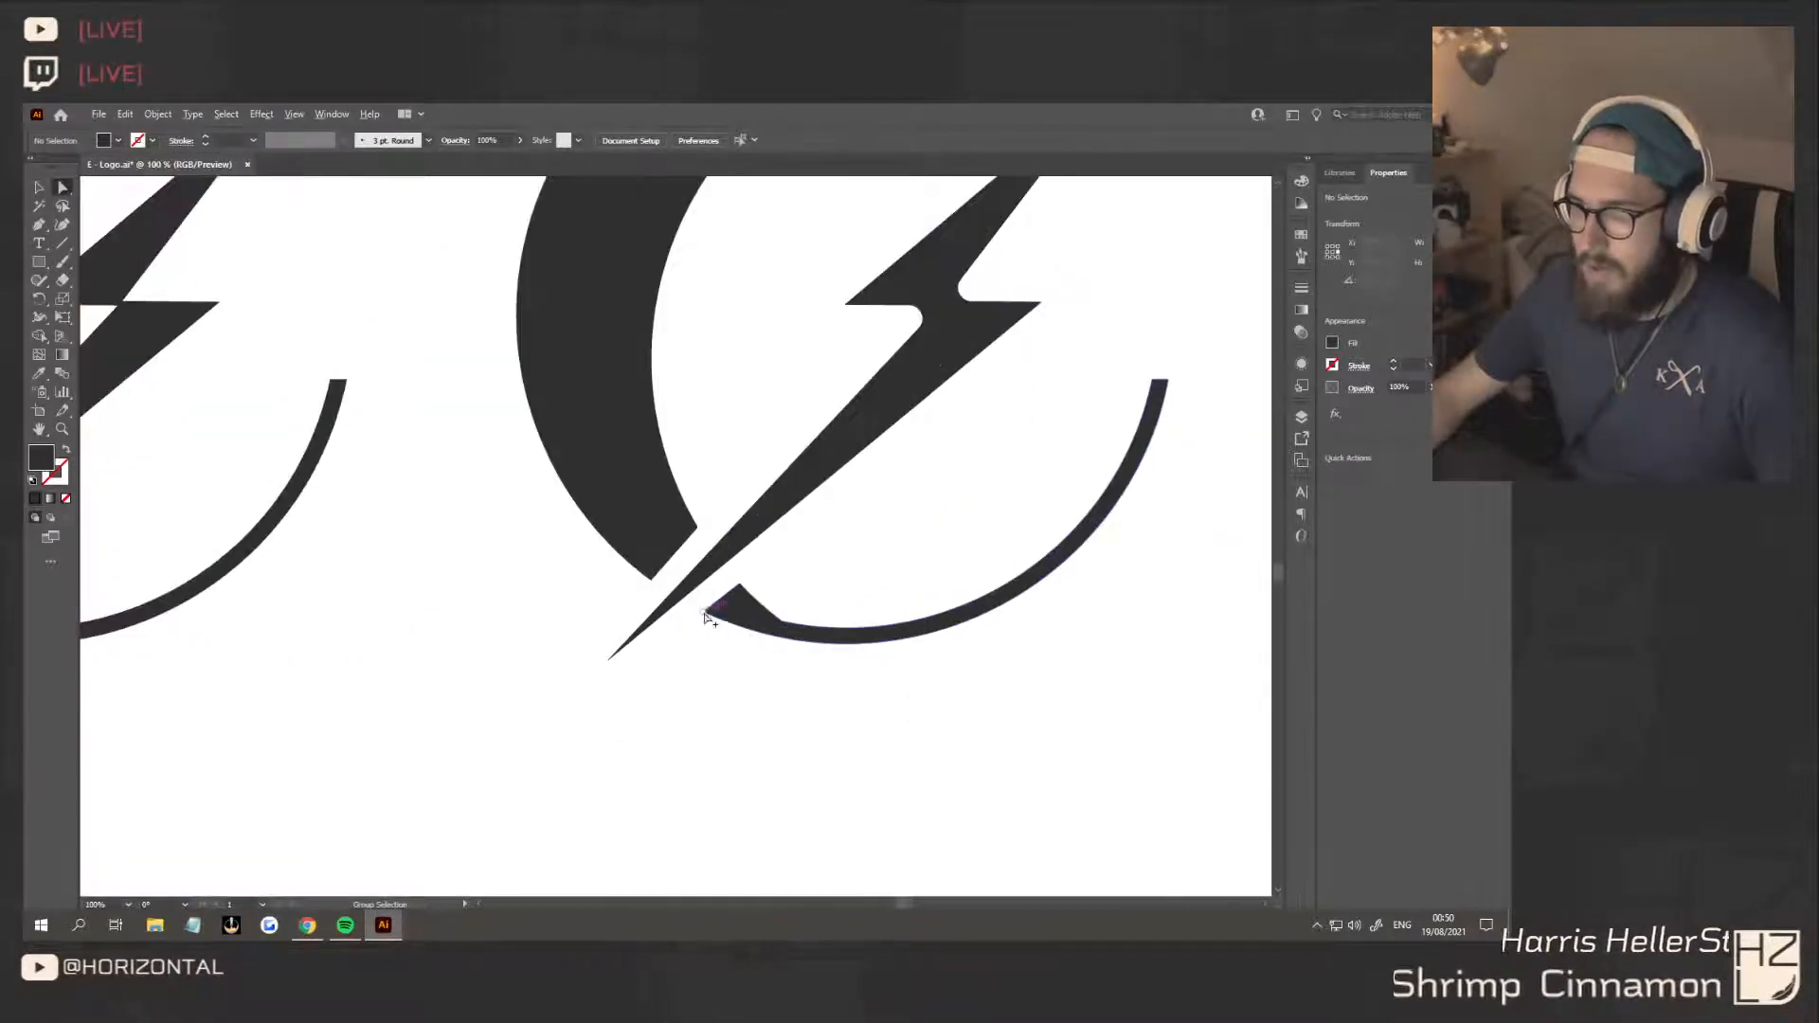
Round the upper cut corner of the third variant's lower arc and the inner cut corner of its thick crescent, the crescent about 124 px
left_click(704, 613)
left_click(740, 584)
left_click_drag(743, 604, 740, 715)
left_click(740, 714)
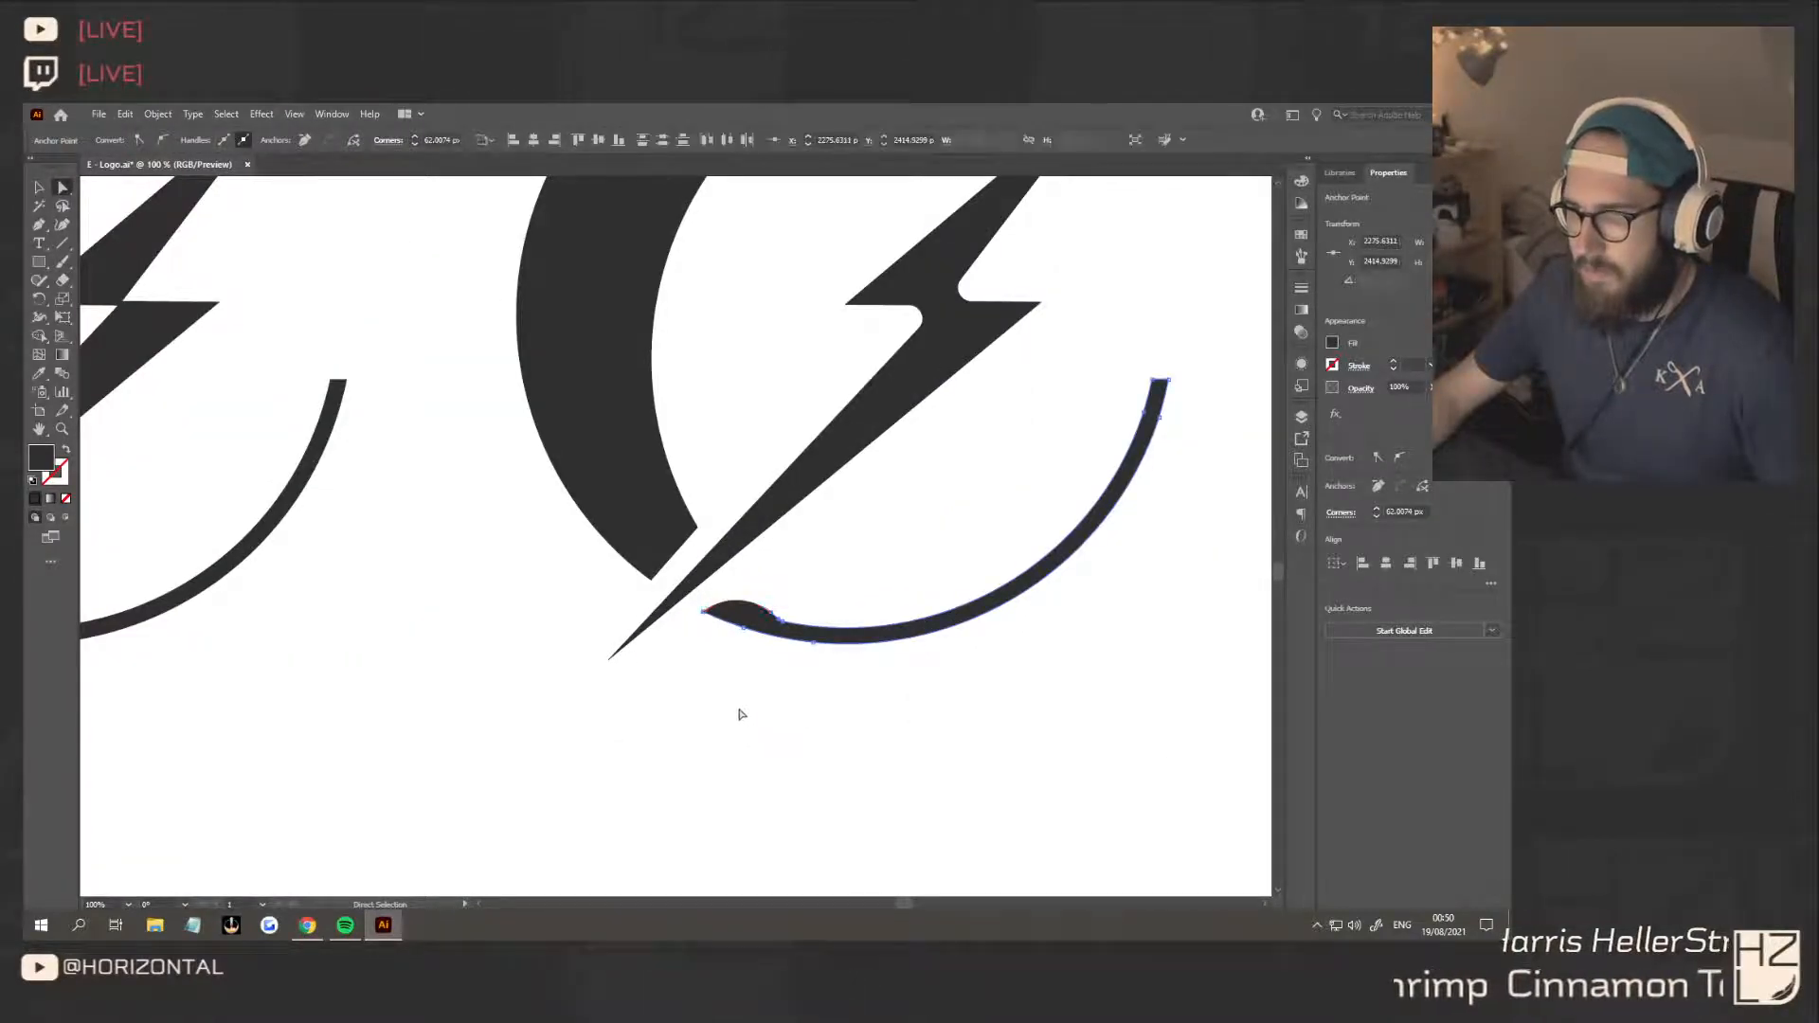
left_click(698, 526)
left_click_drag(674, 524, 386, 439)
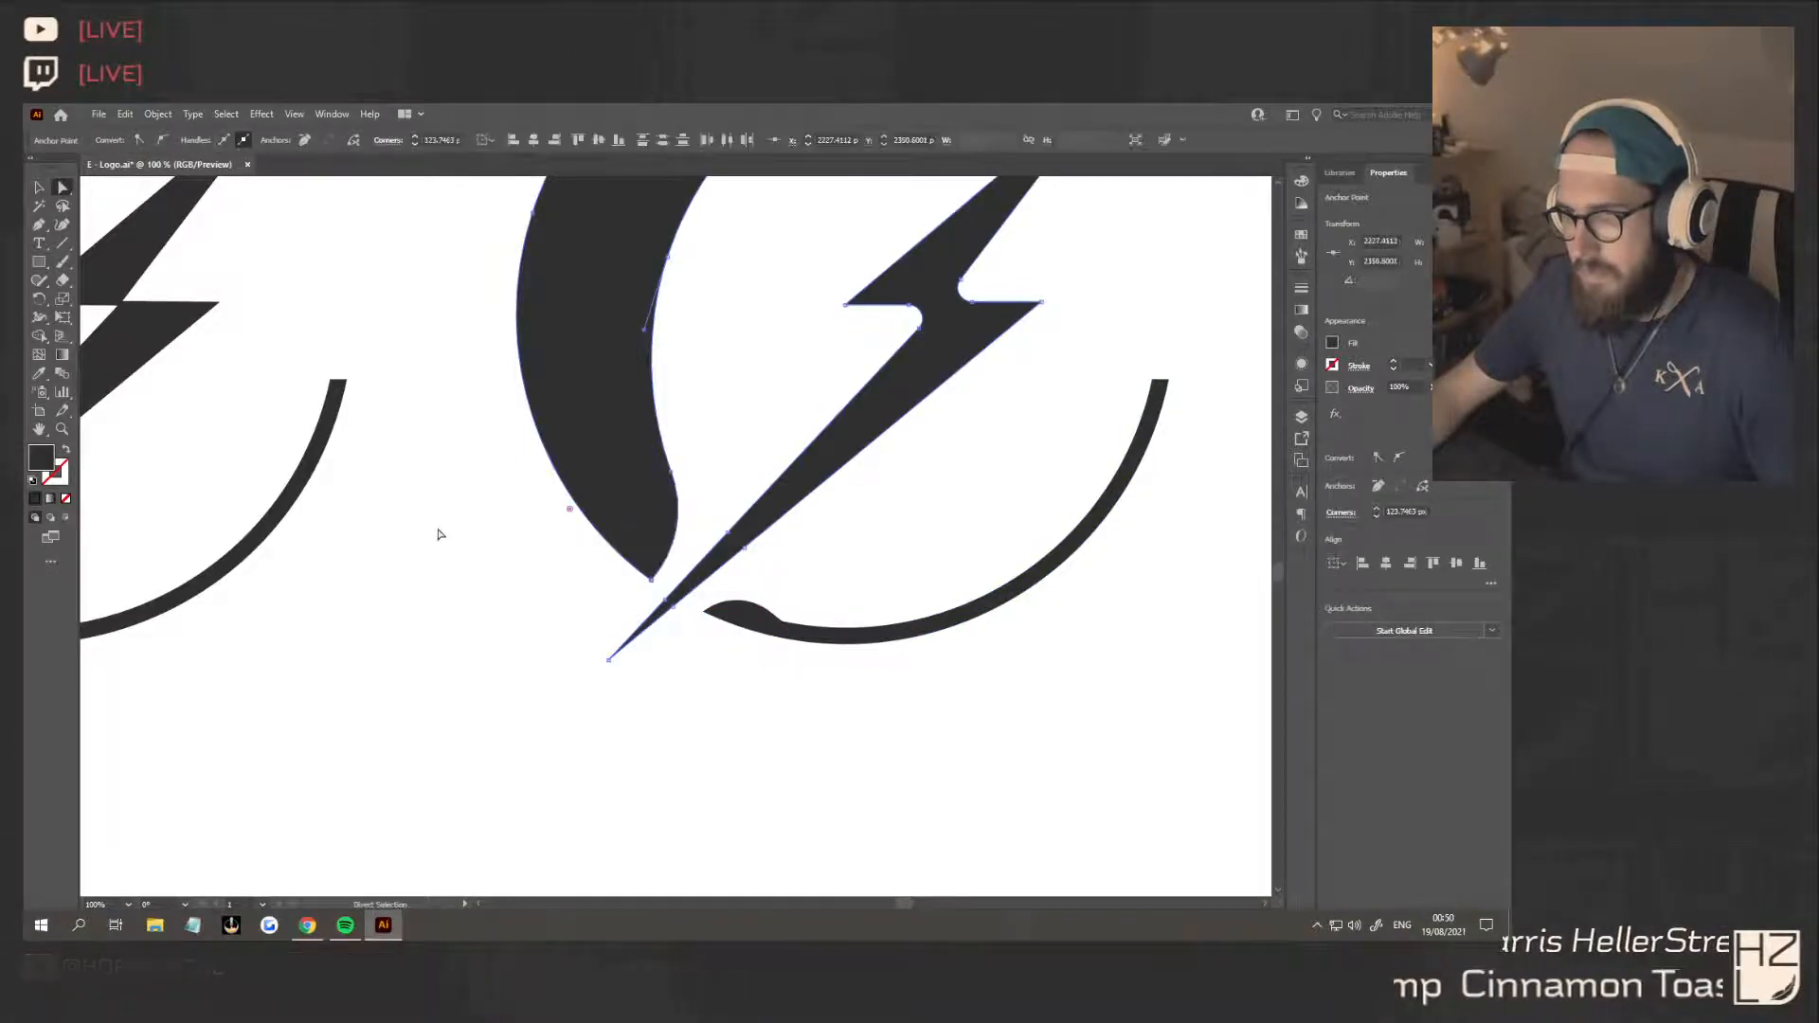
left_click(438, 535)
scroll(499, 601, "down", 4)
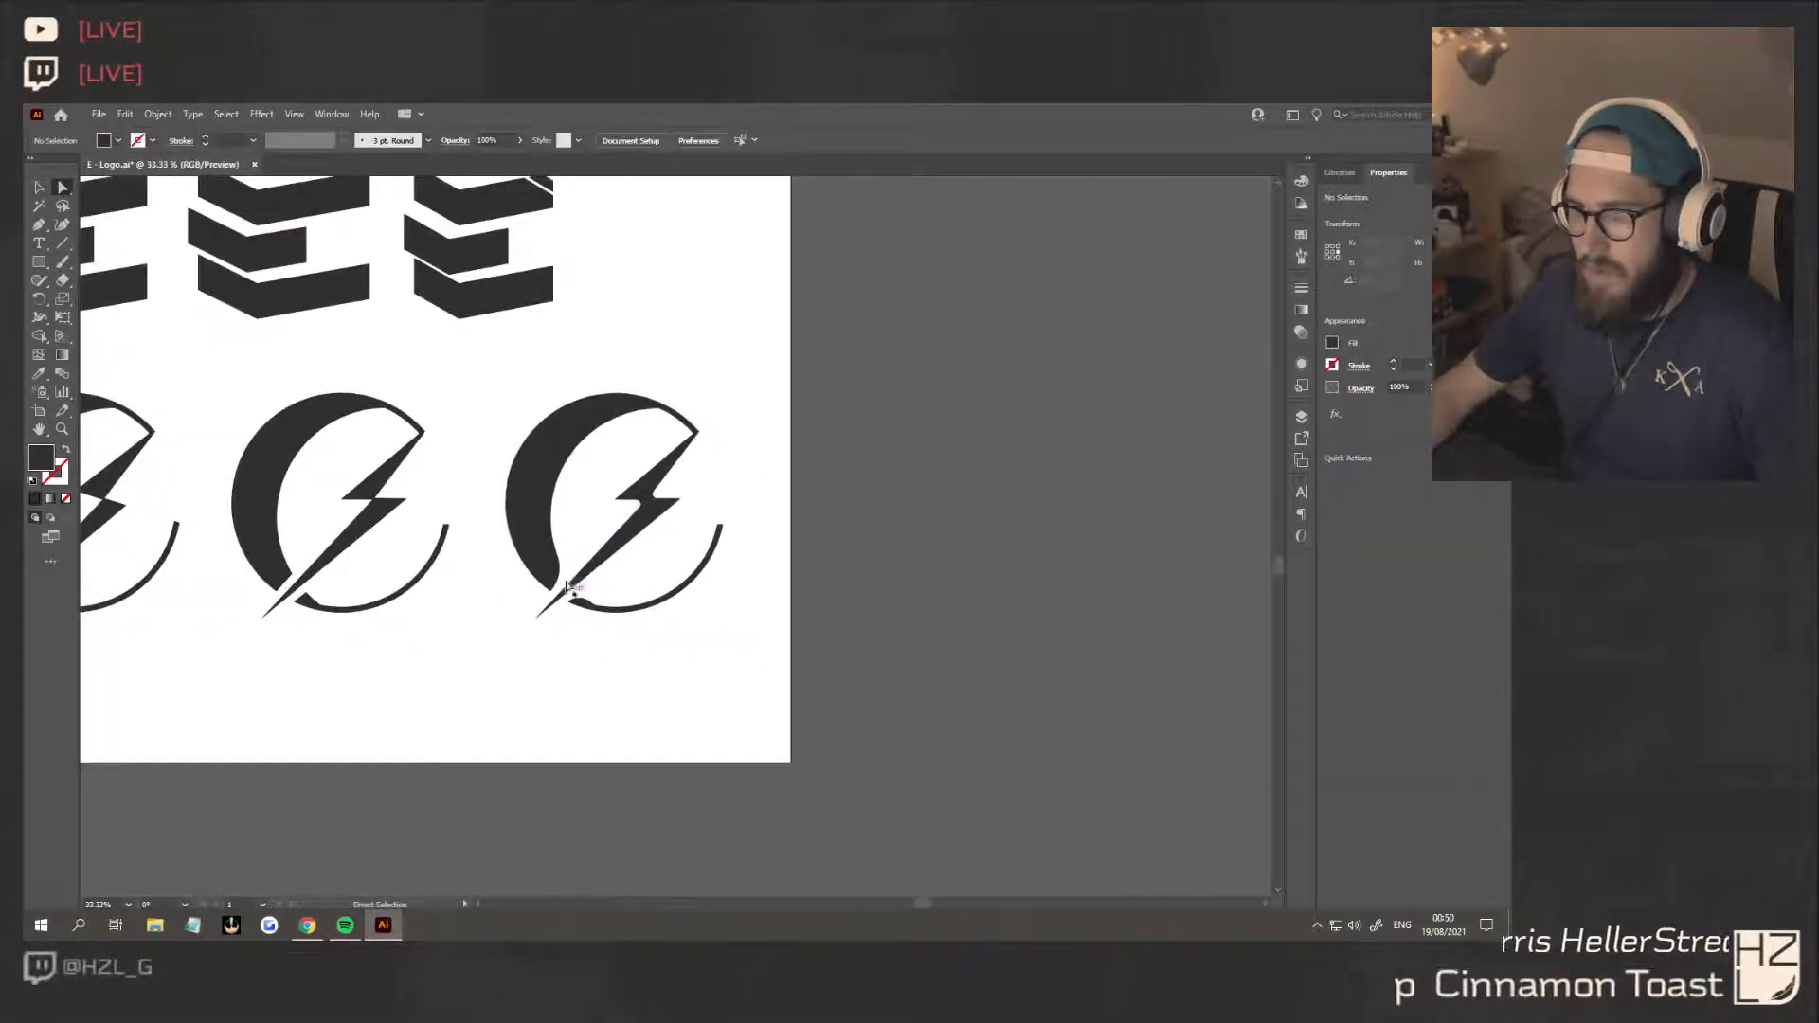
Round the inner corner where the third variant's crescent meets the bolt's upper tip
left_click(658, 408)
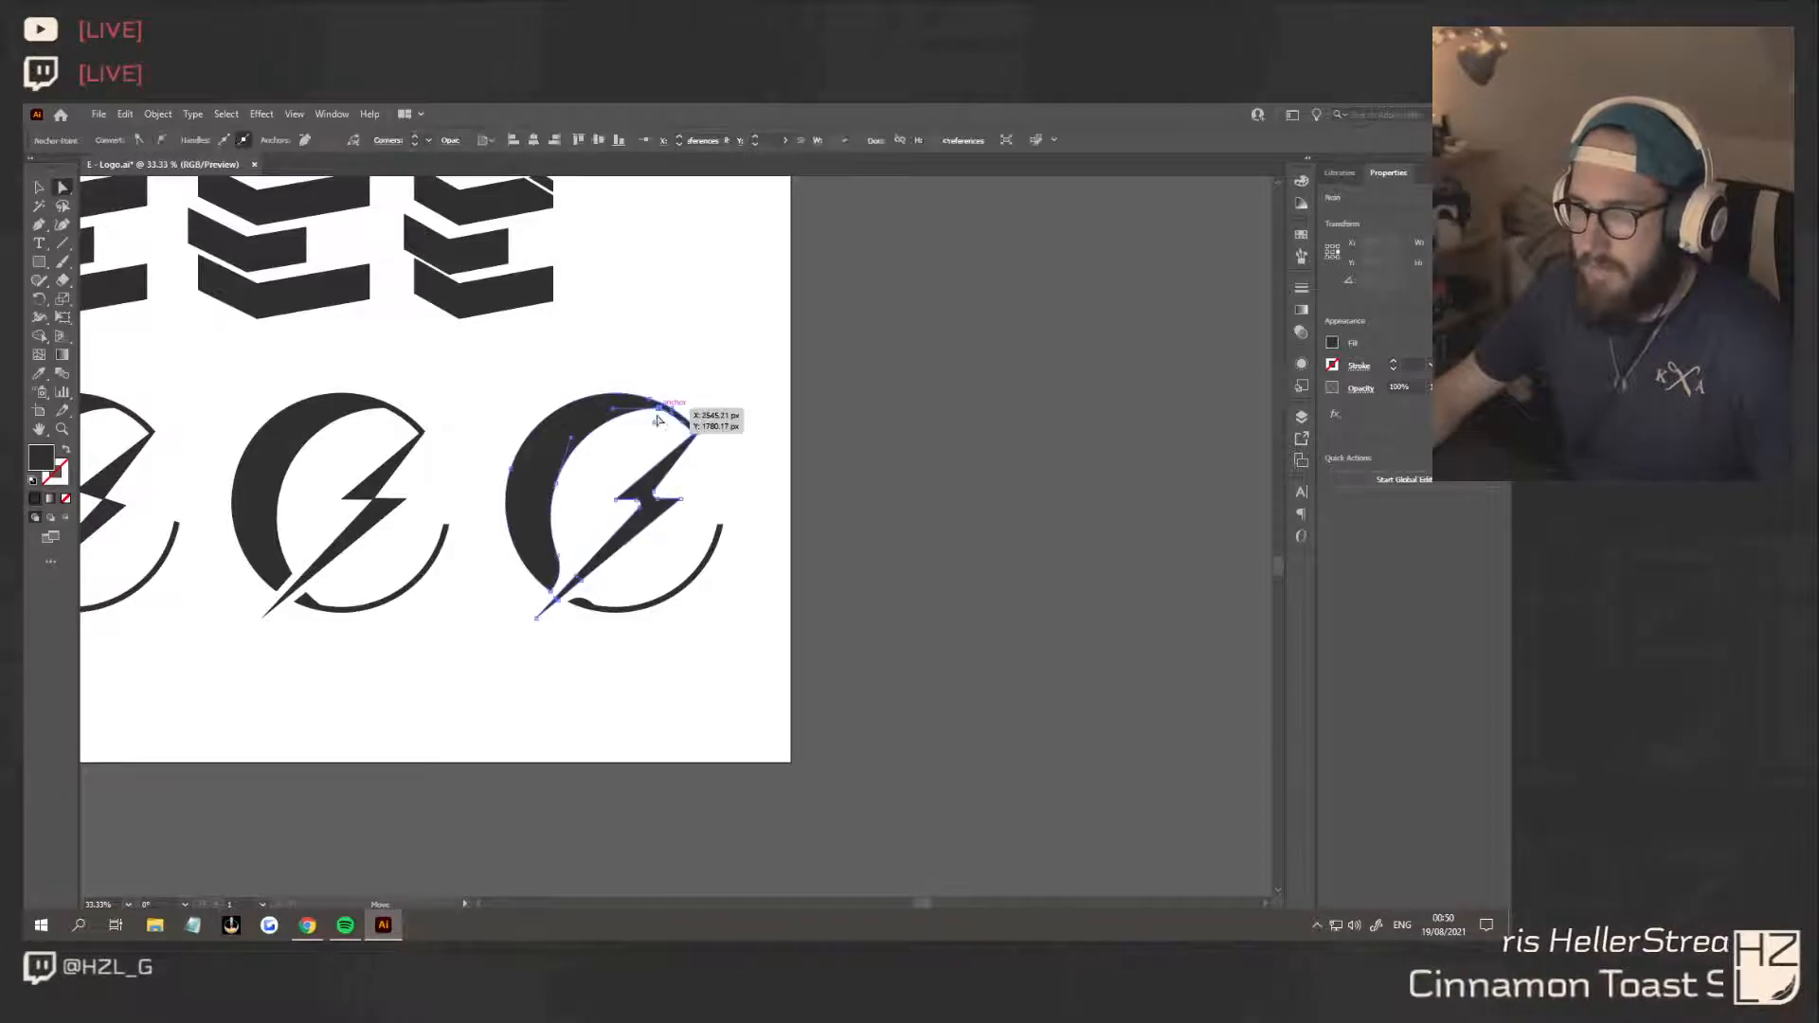
left_click(693, 617)
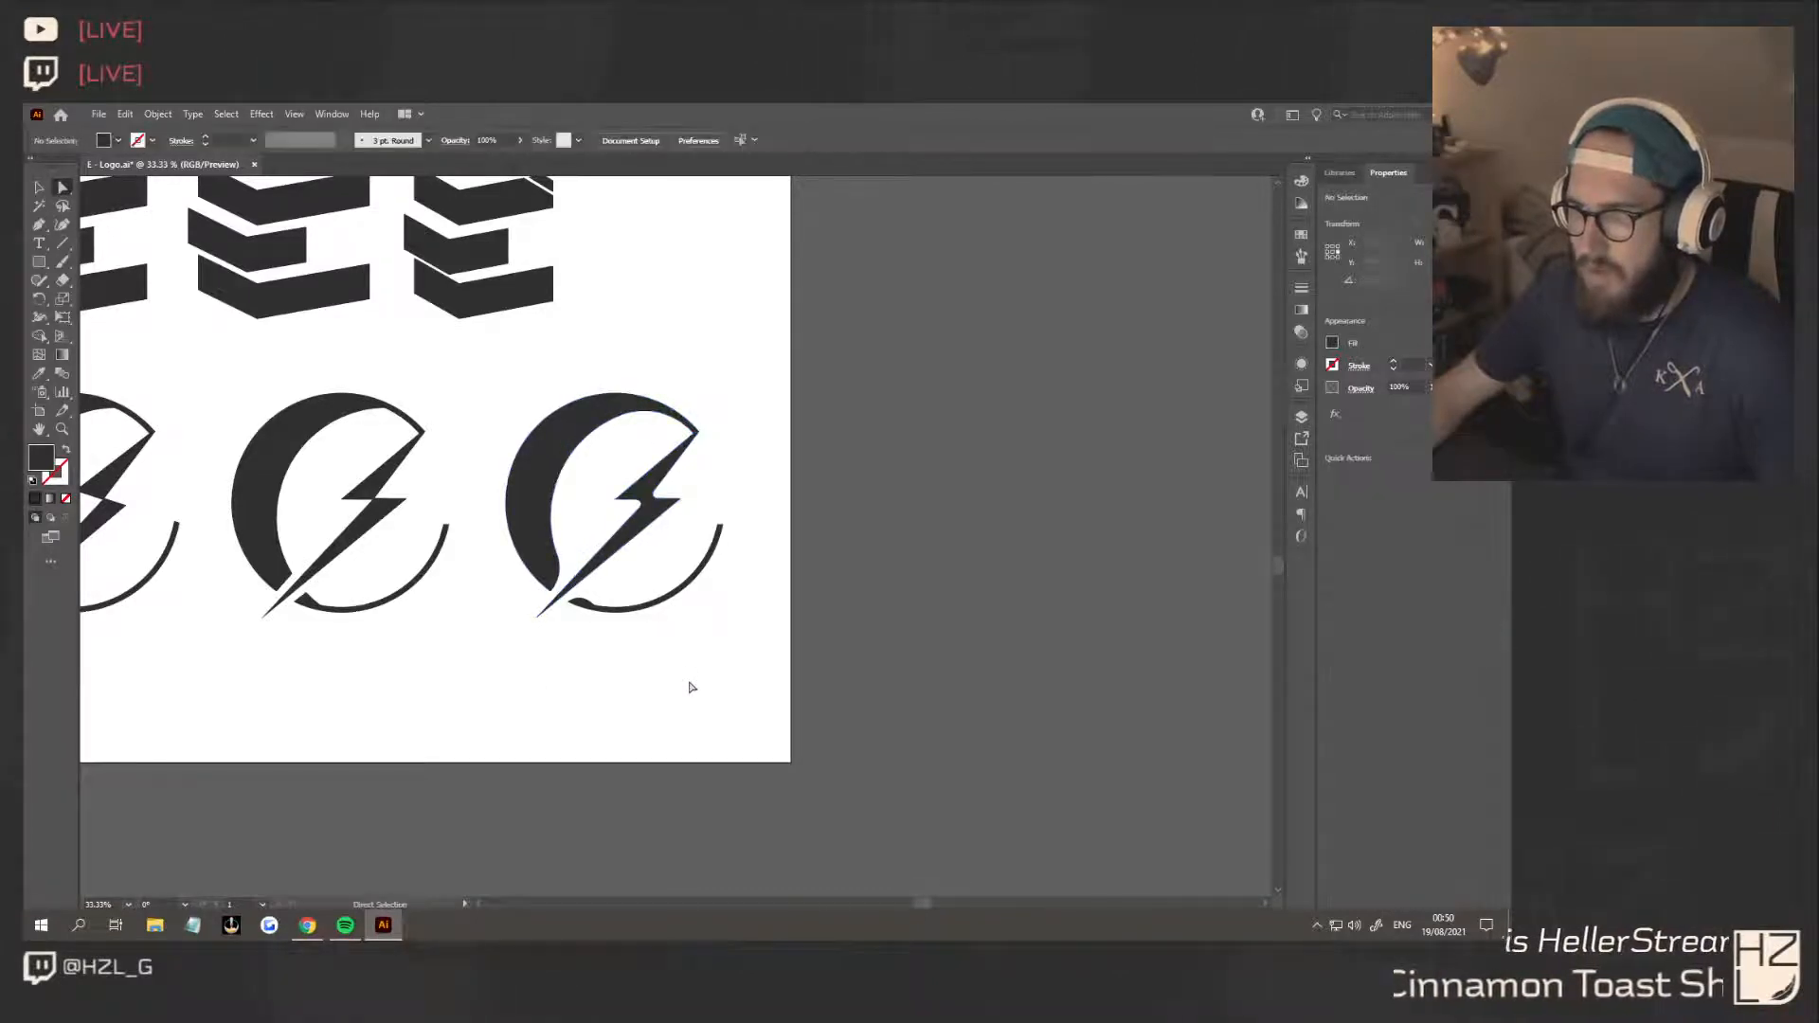
key("ctrl+z")
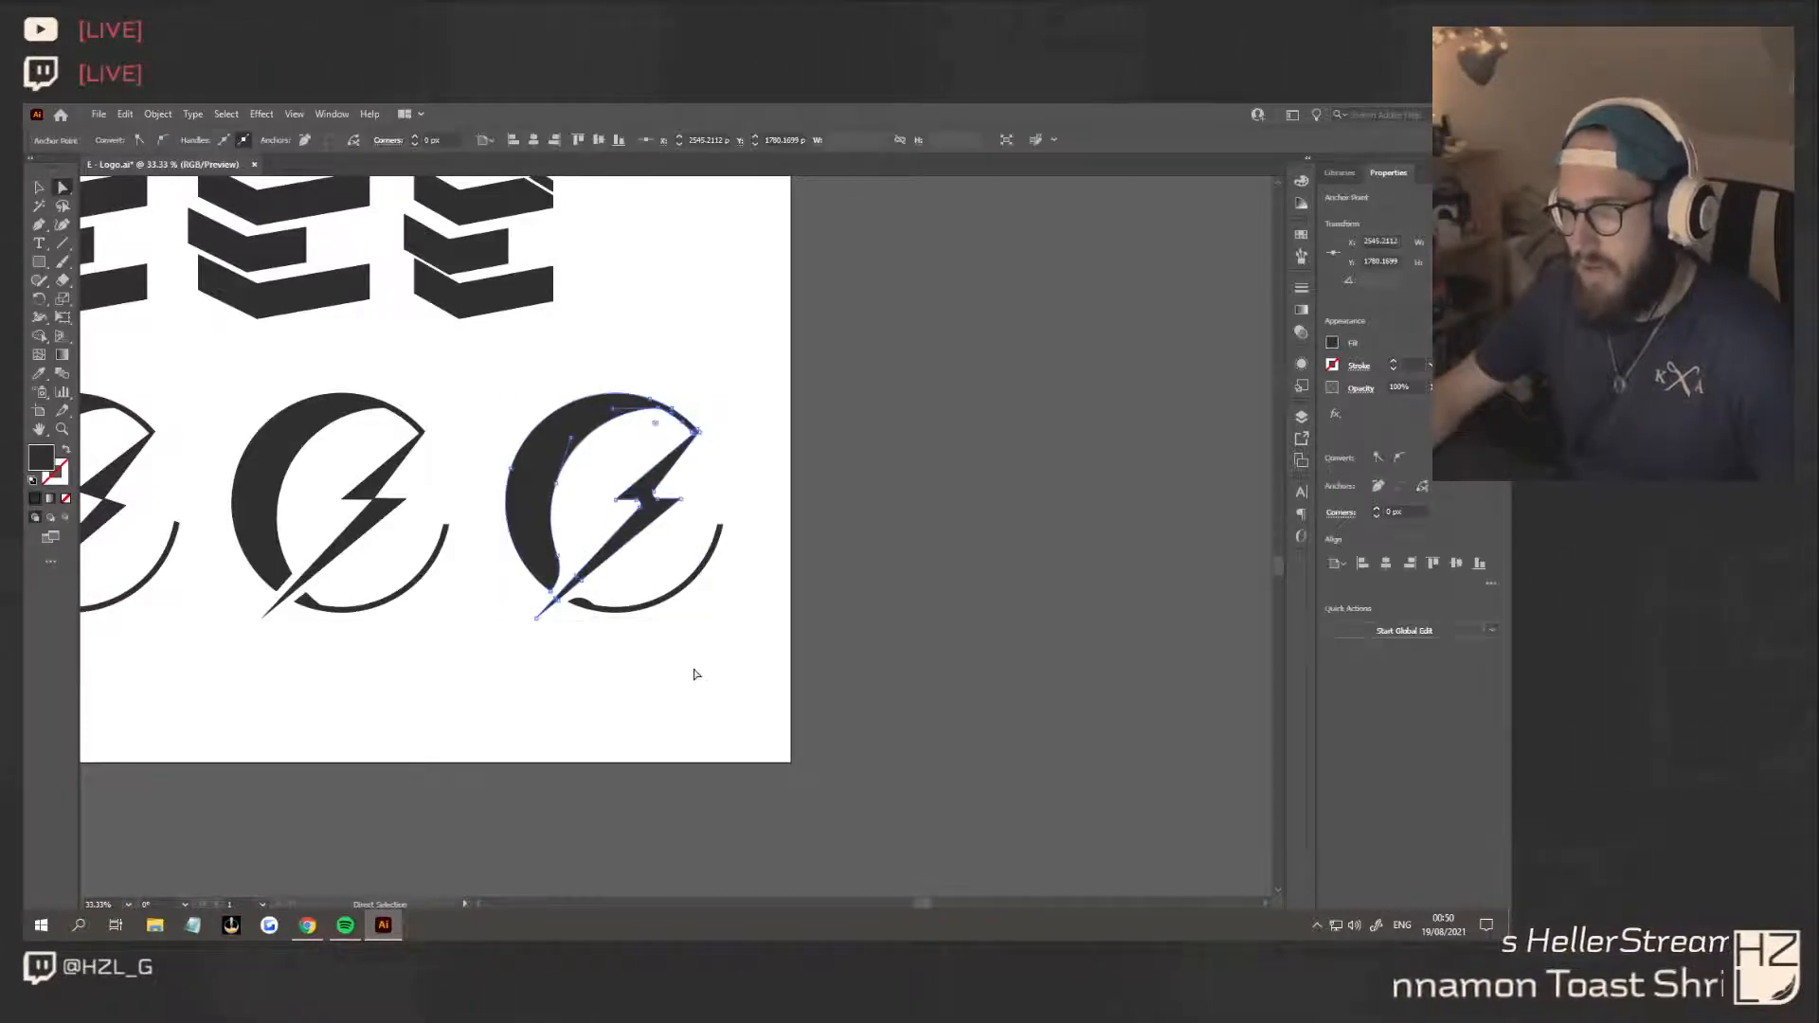
left_click(692, 669)
left_click(659, 411)
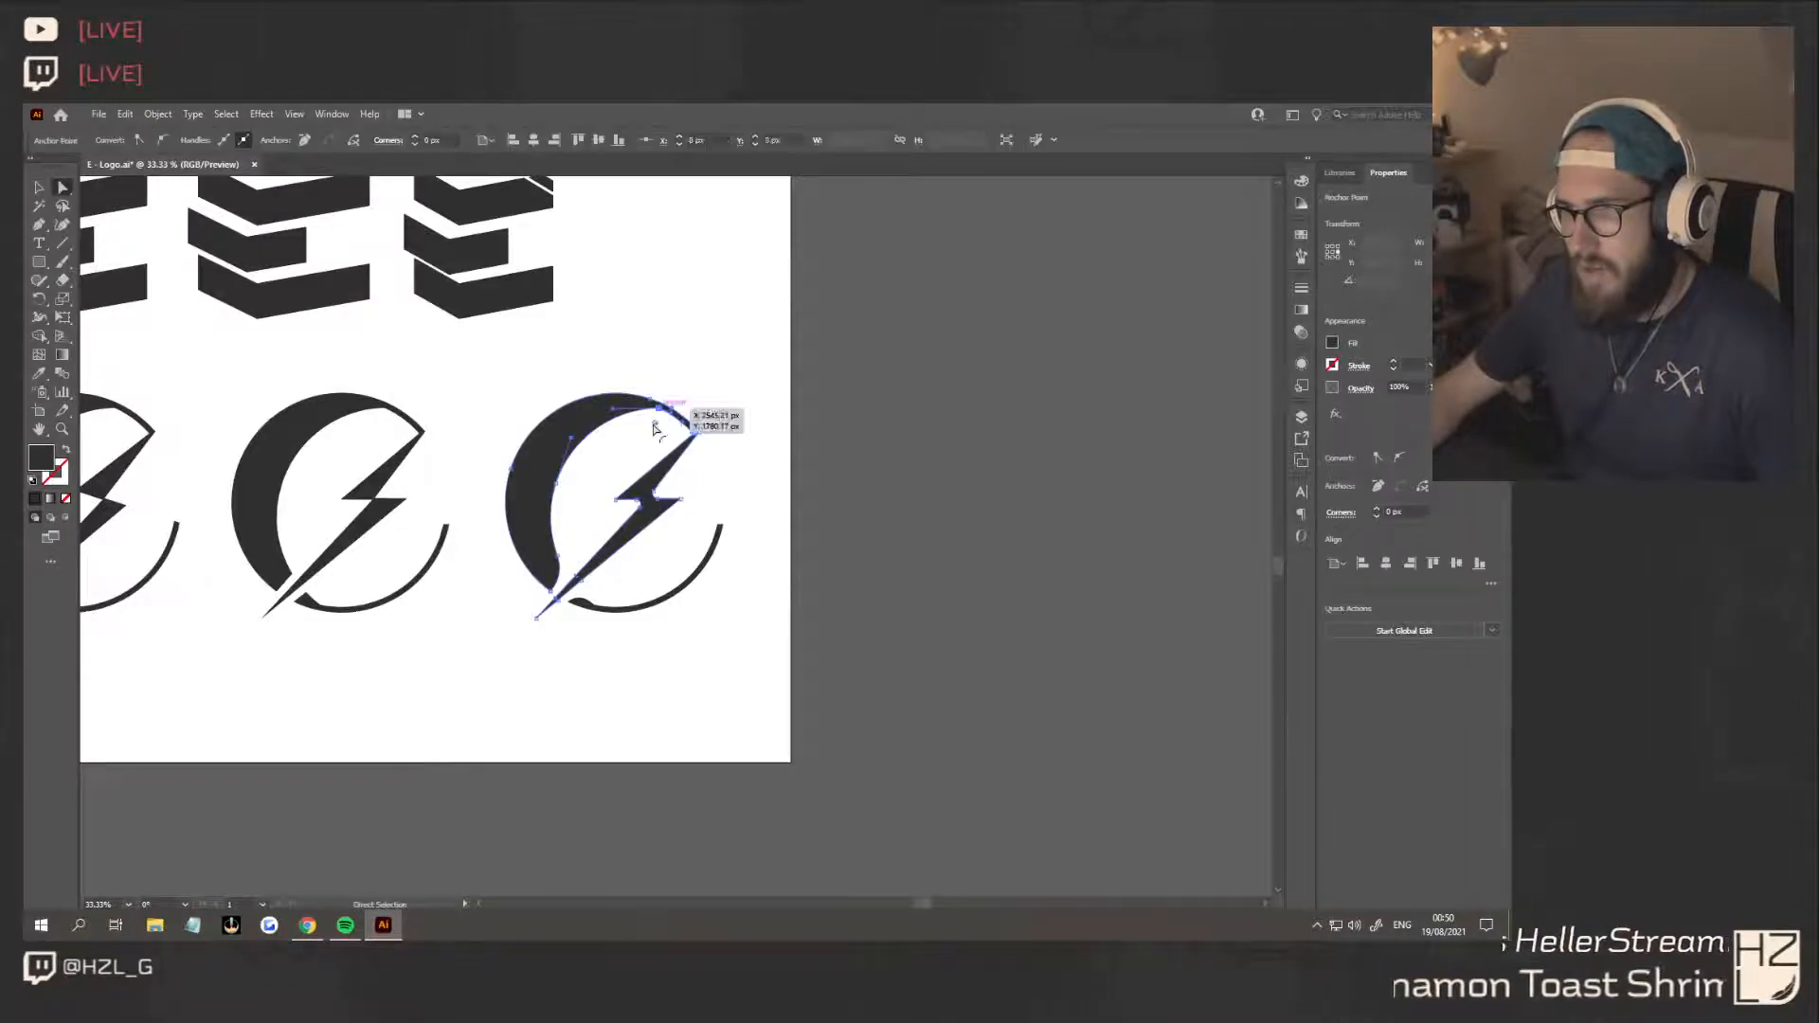
left_click_drag(655, 423, 637, 481)
left_click(655, 722)
Compare the rounded third circle variant with the two sharp-cornered circle variants
scroll(656, 722, "down", 2)
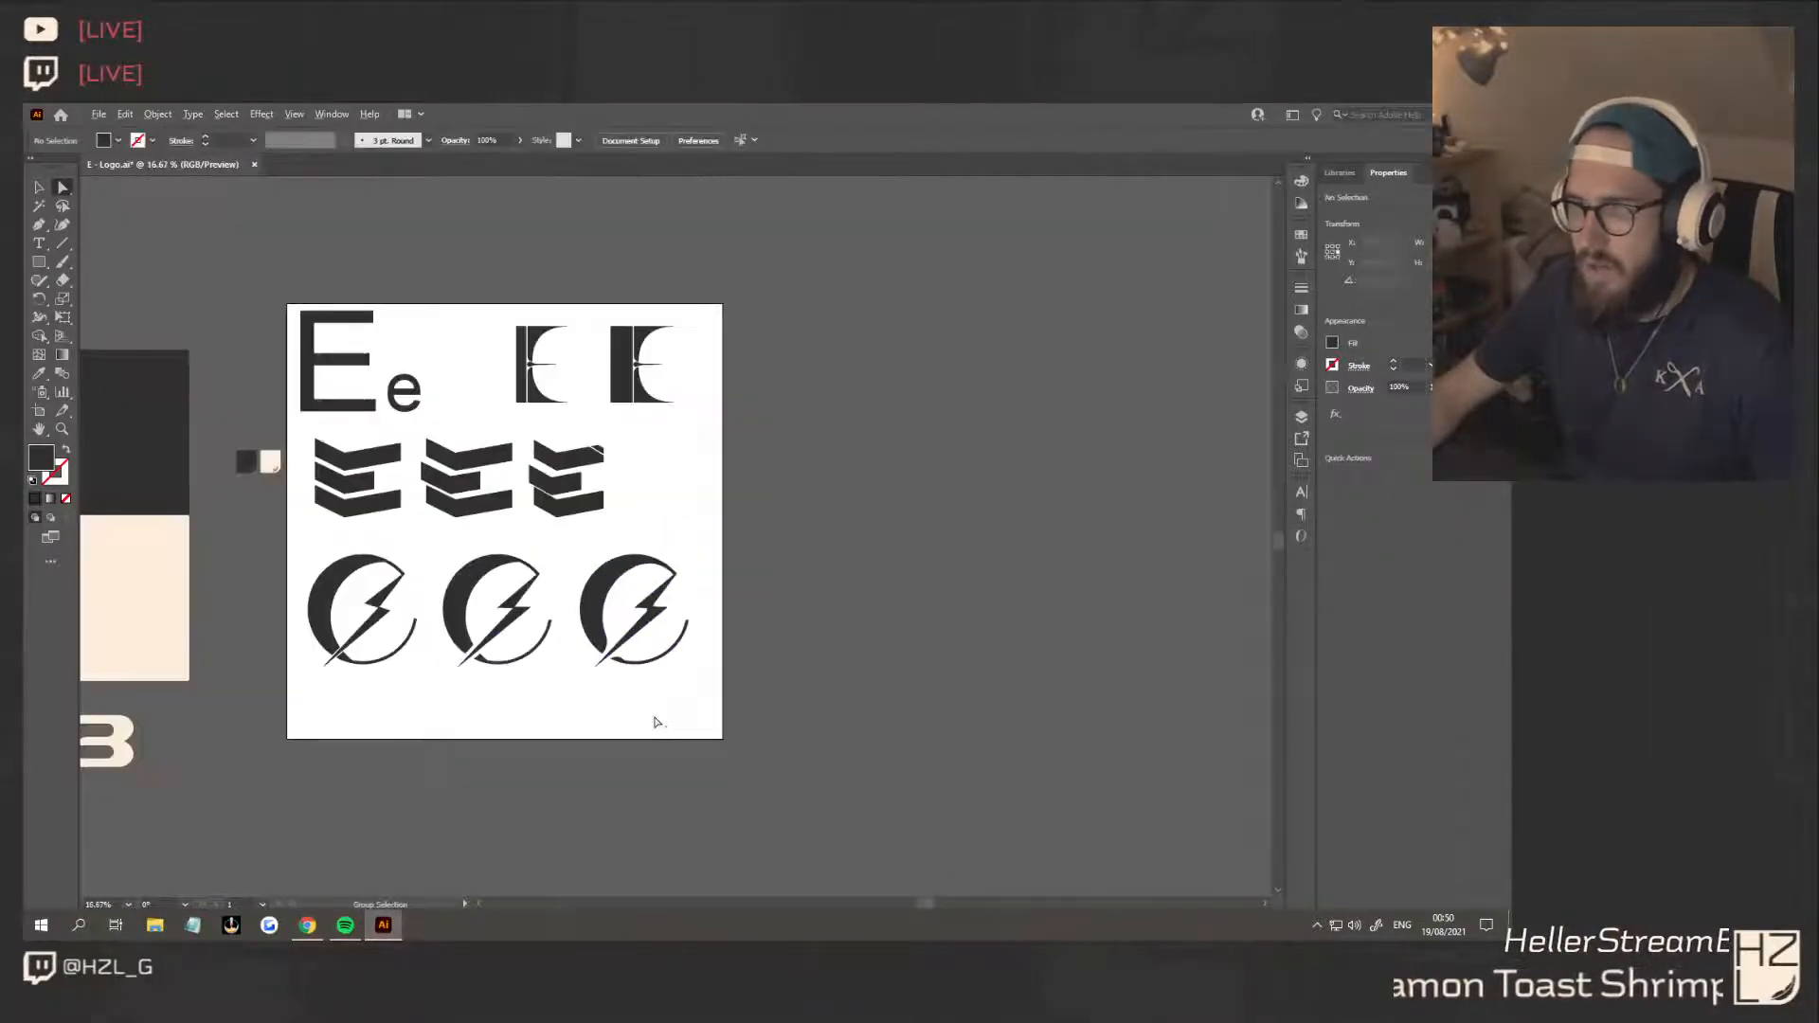
scroll(621, 728, "up", 2)
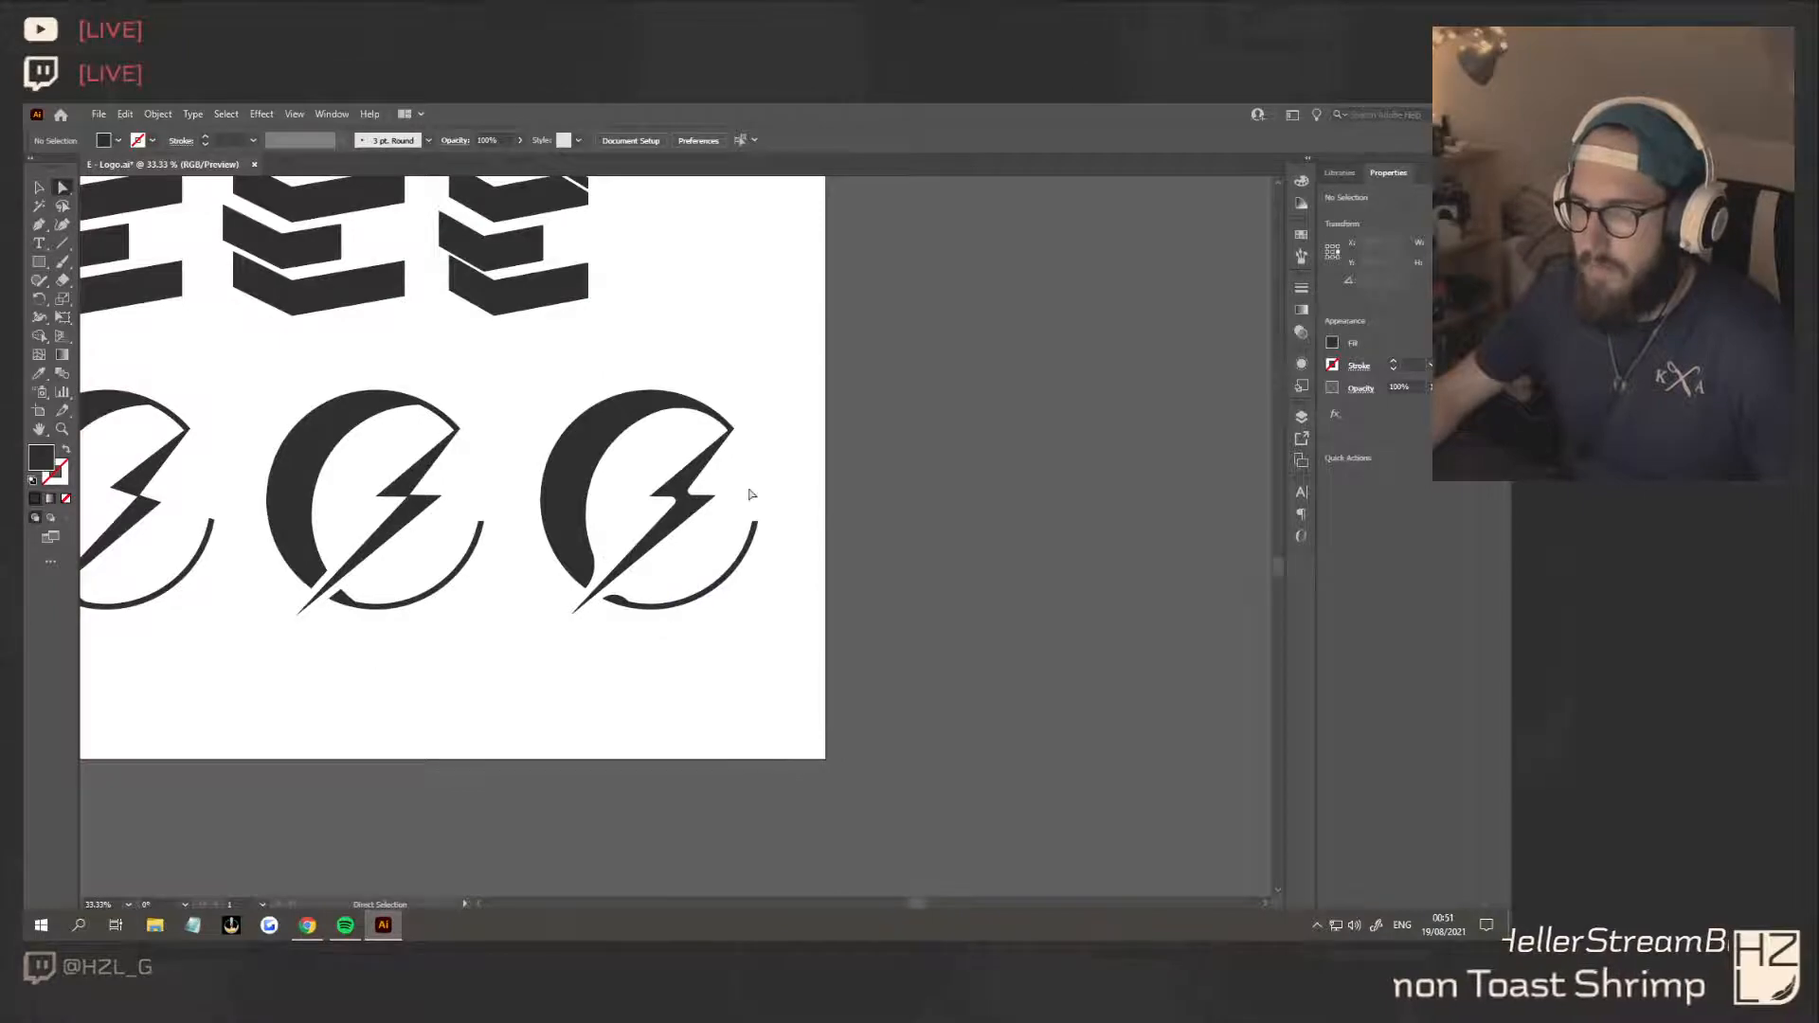
key("v")
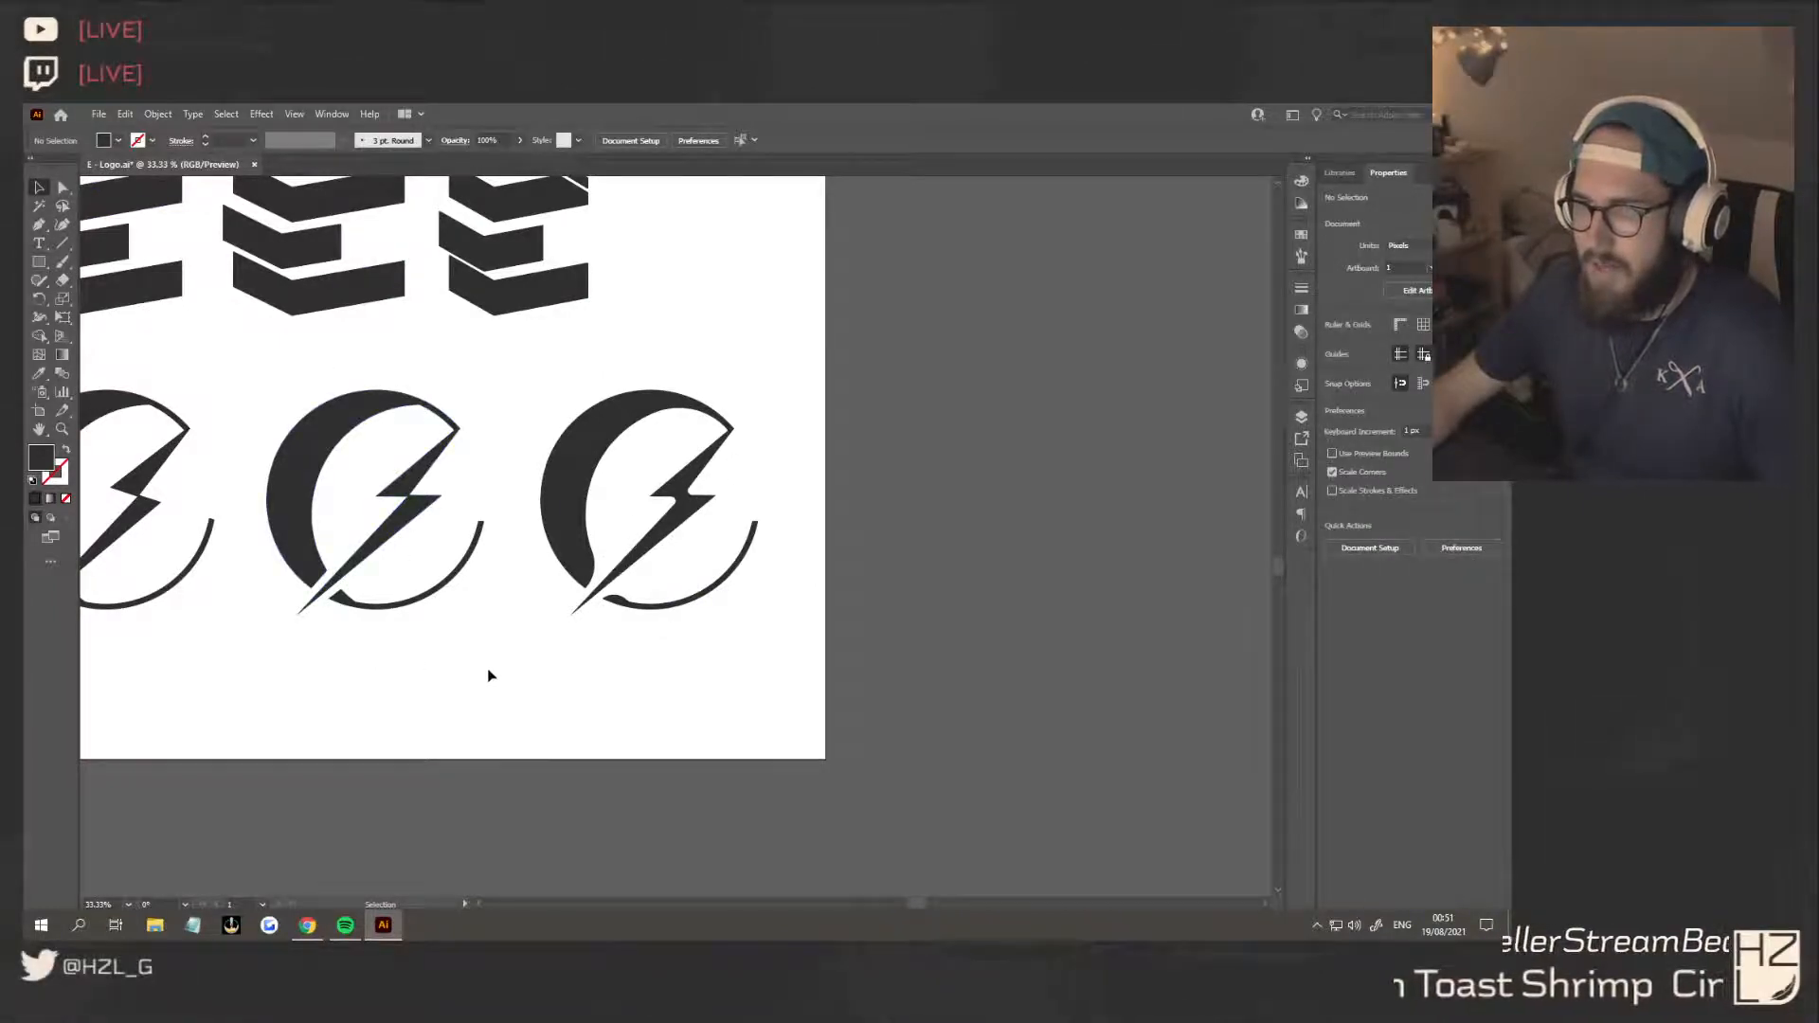
scroll(490, 669, "left", 4)
scroll(926, 686, "down", 1)
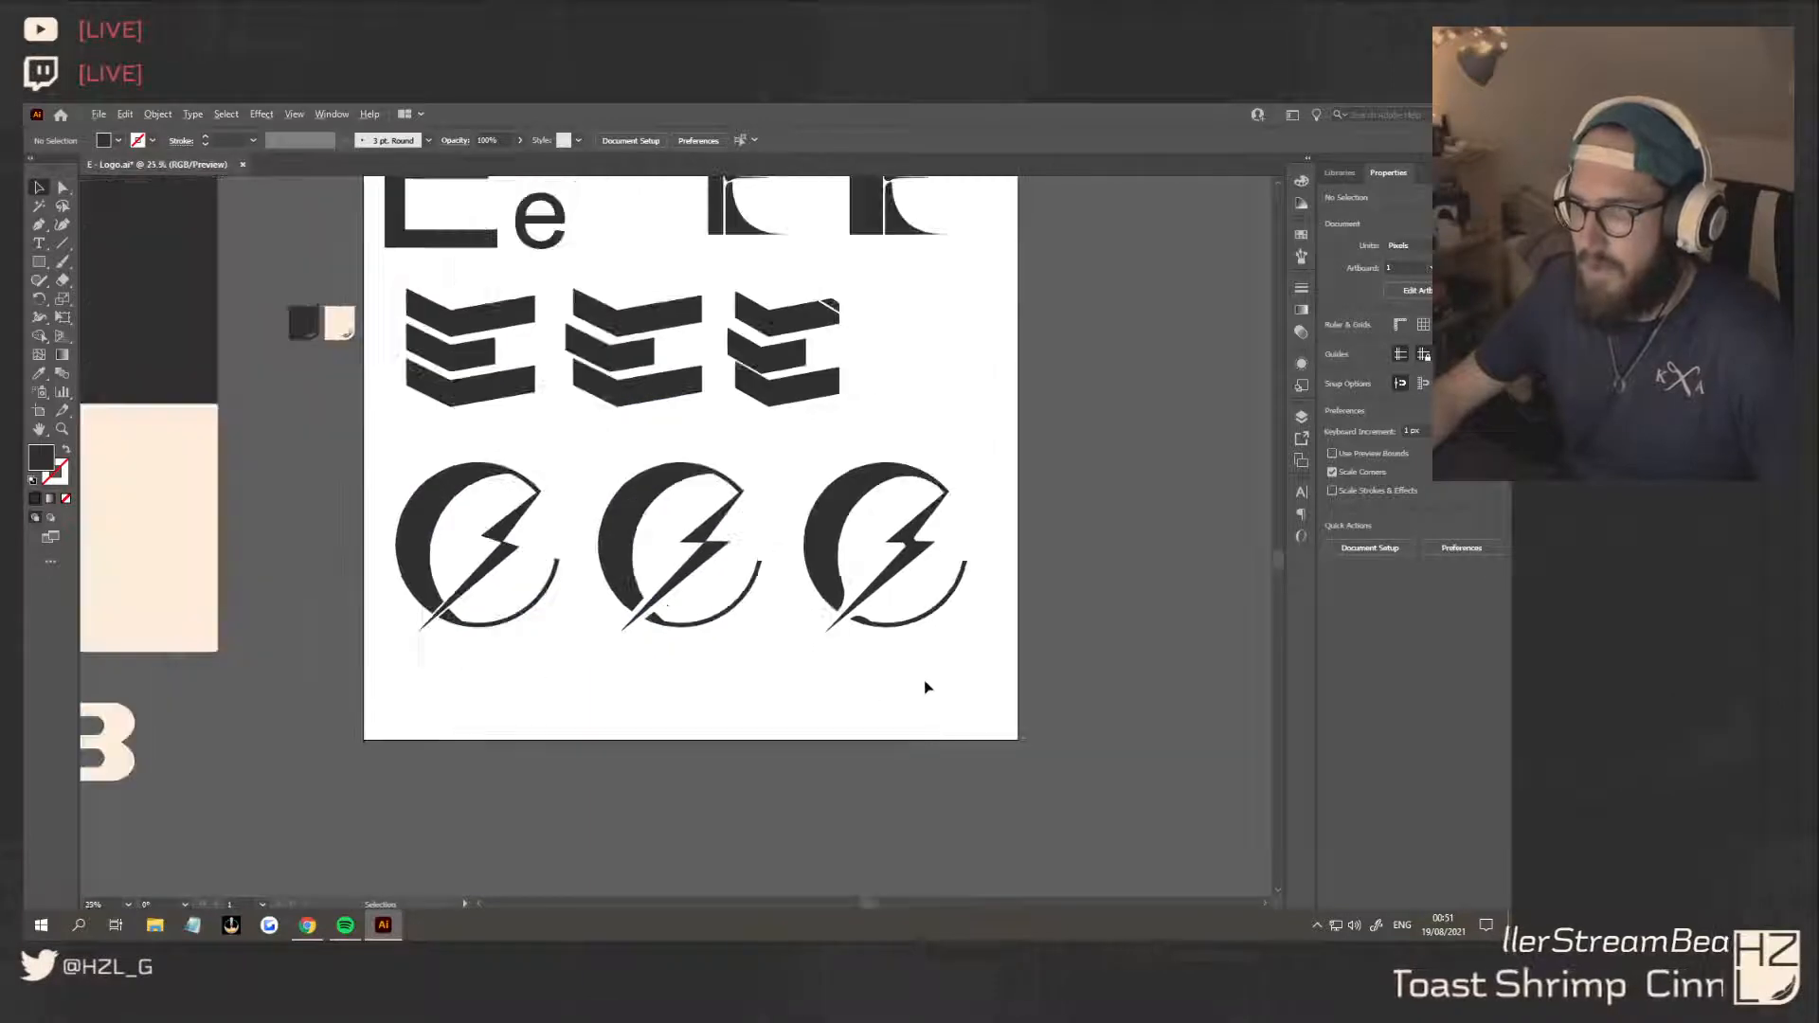
scroll(926, 684, "right", 2)
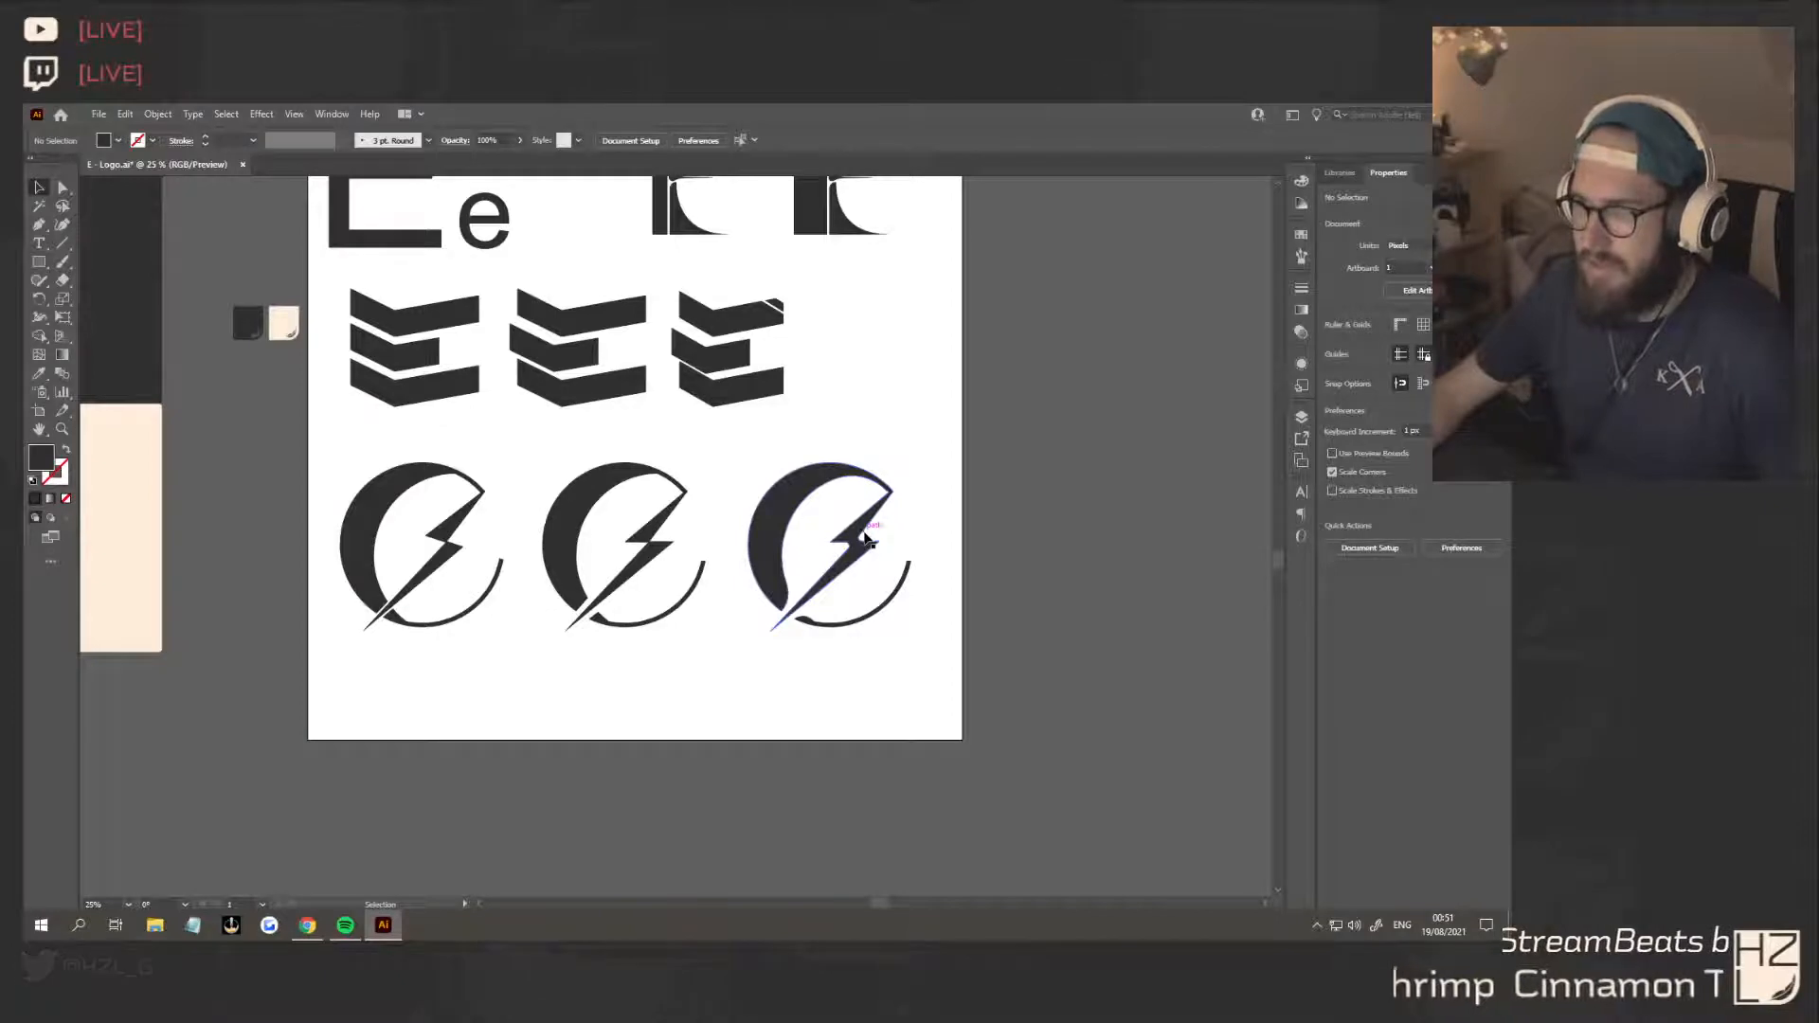
scroll(923, 539, "up", 2)
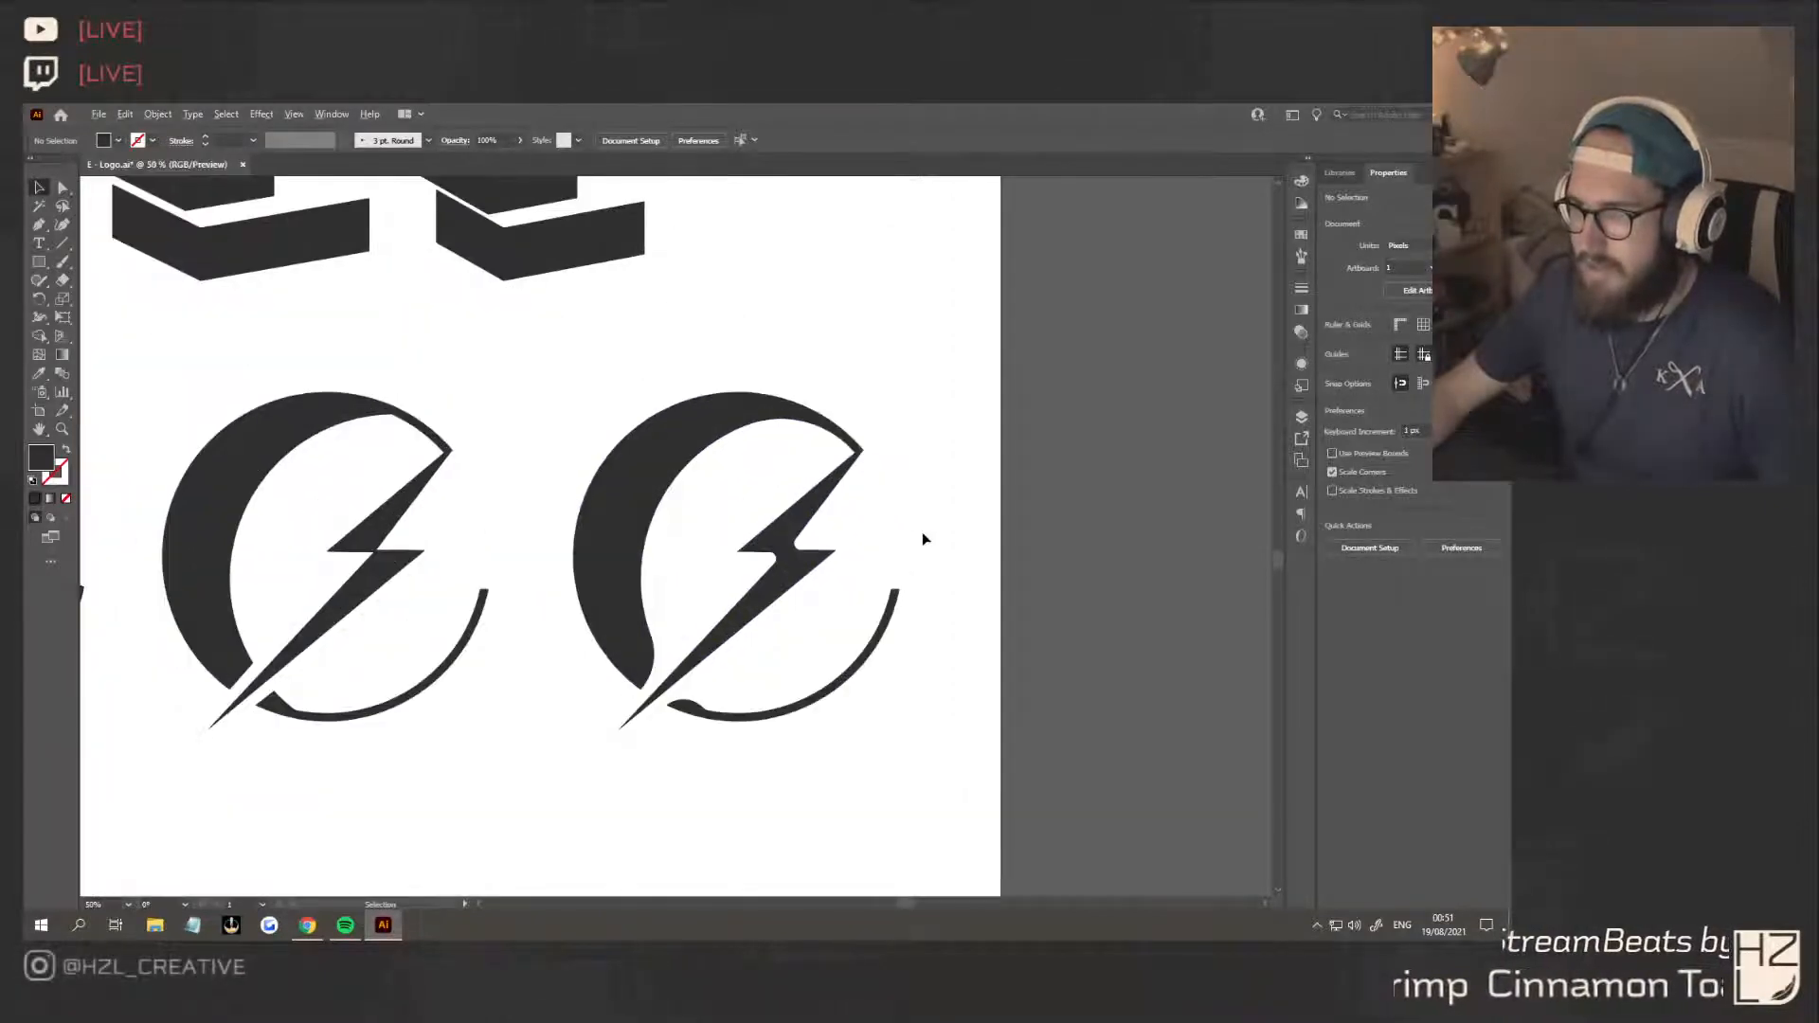
scroll(923, 539, "down", 2)
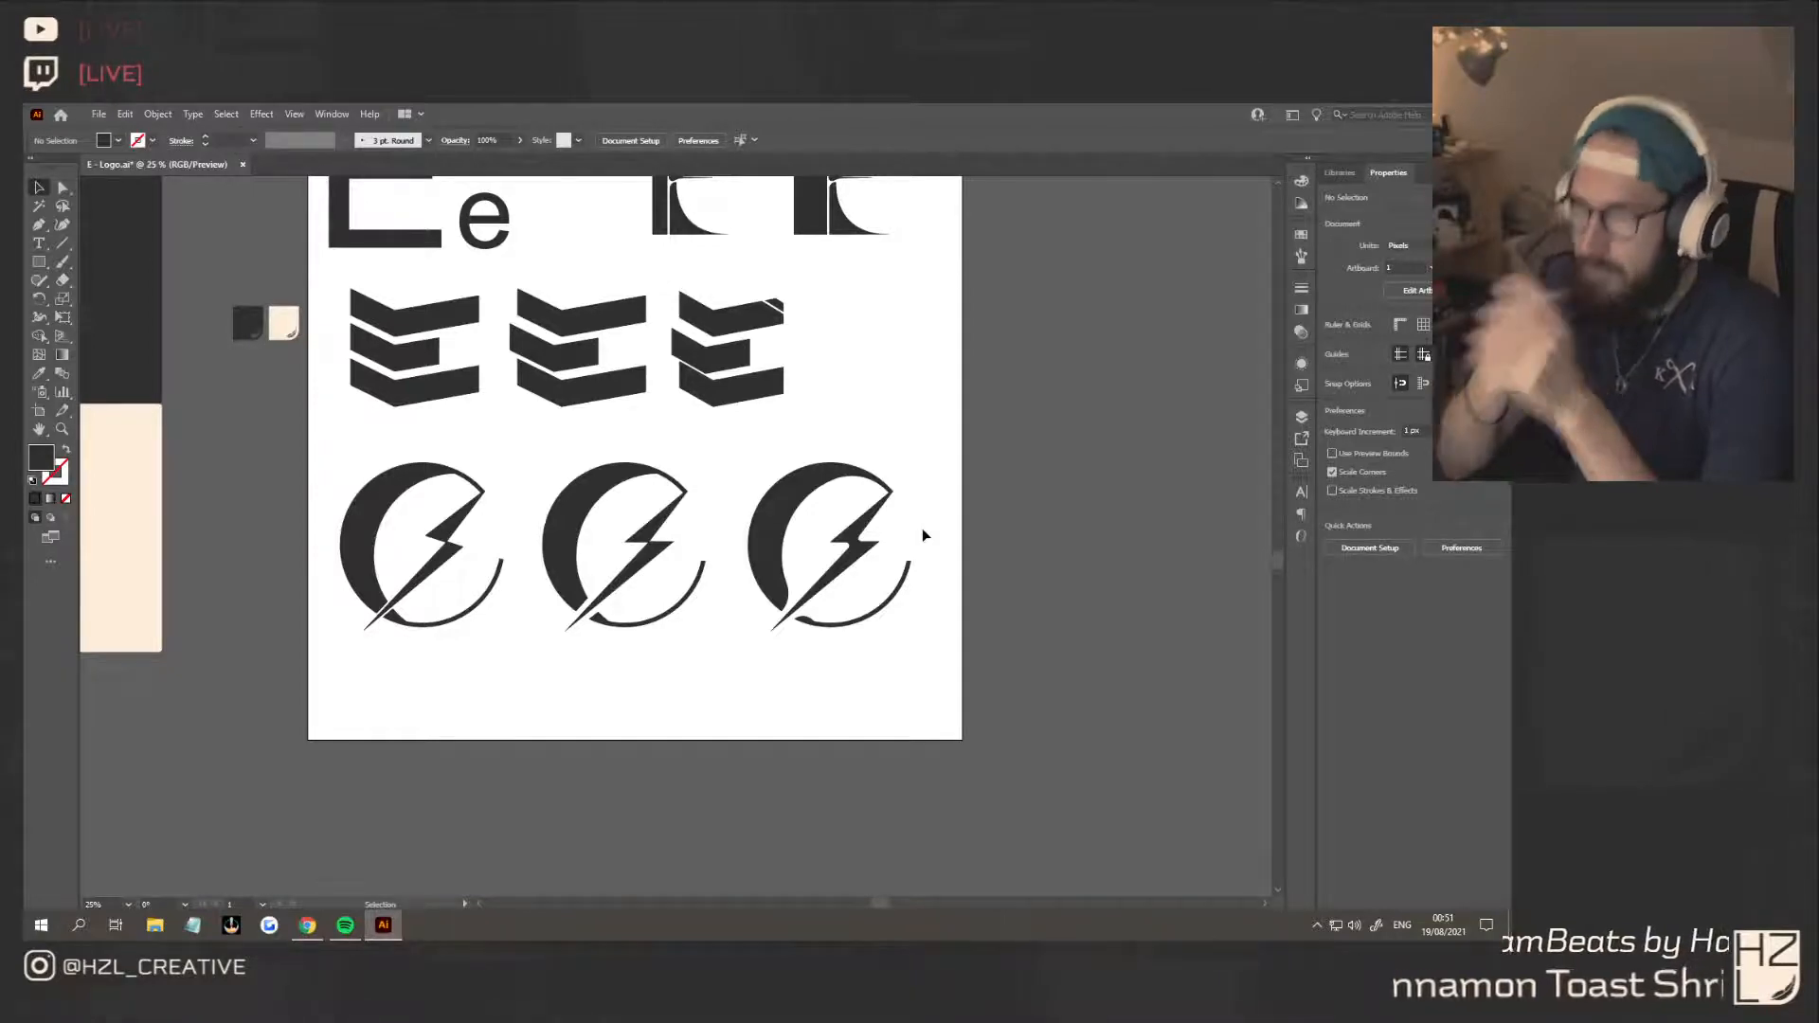
Scale all three circle variants down together and place them directly beneath the chevron row, matching its width
left_click_drag(930, 637, 479, 495)
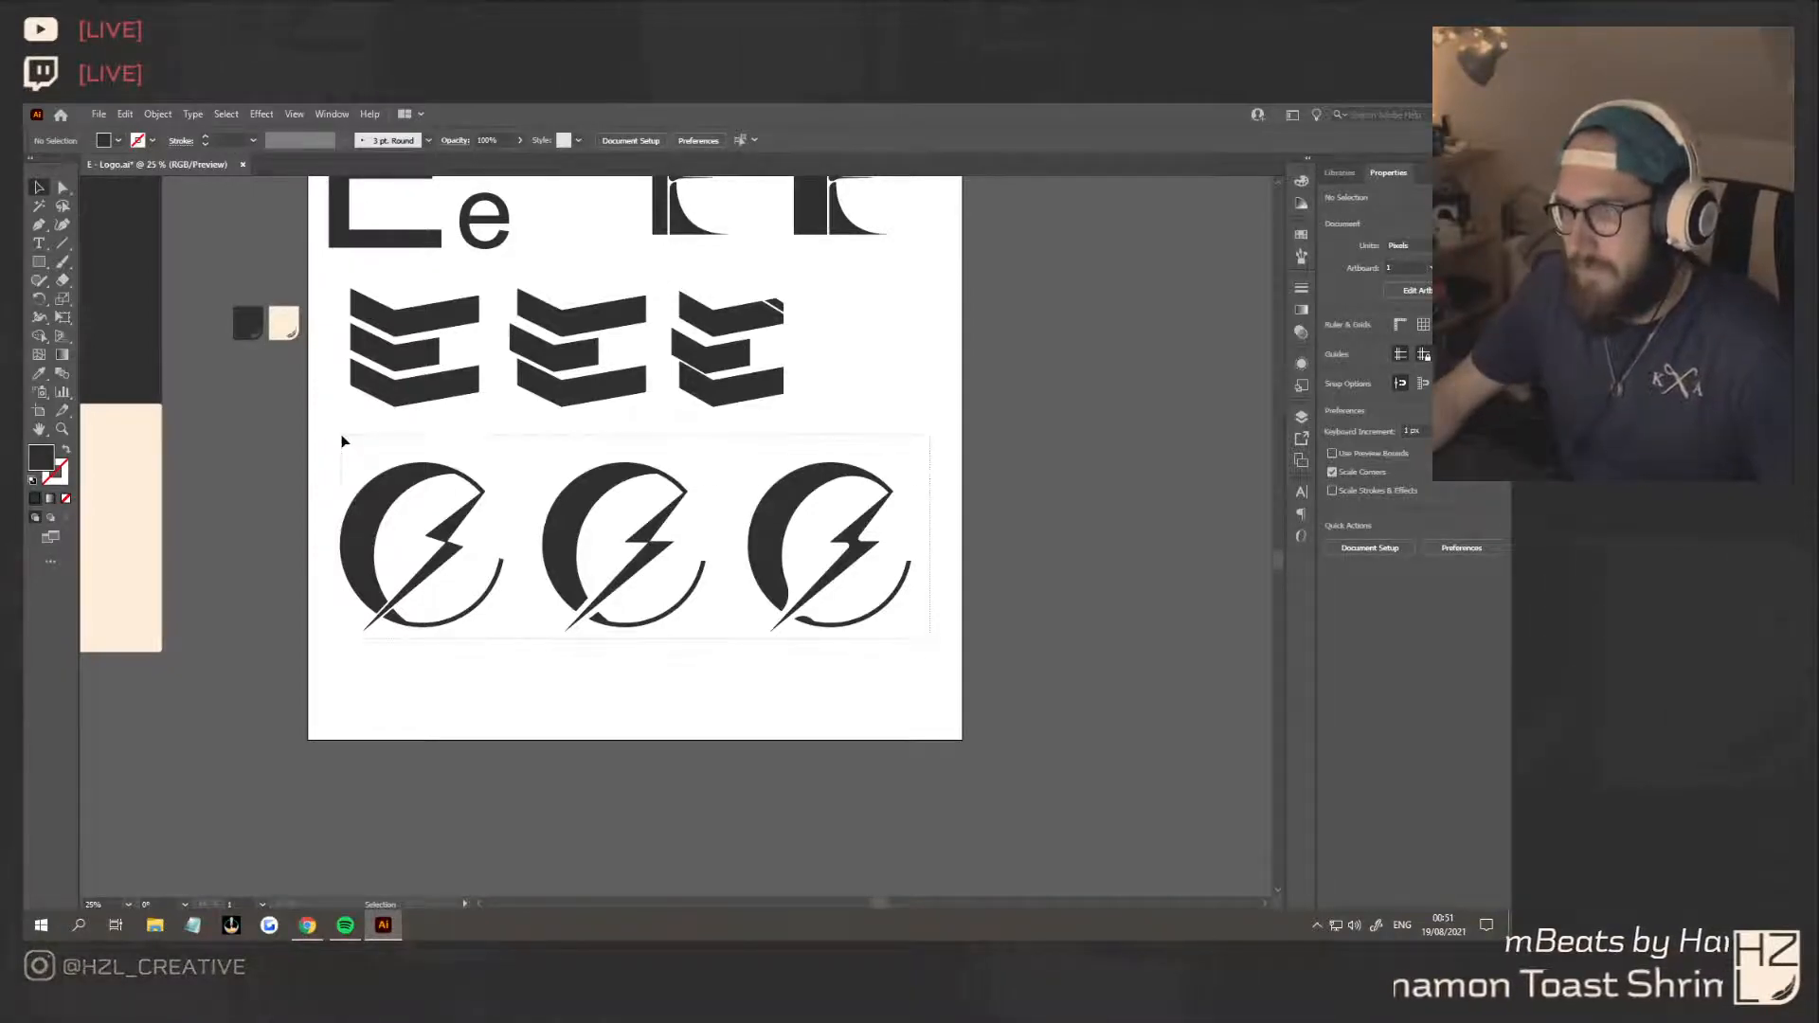
left_click_drag(339, 438, 337, 439)
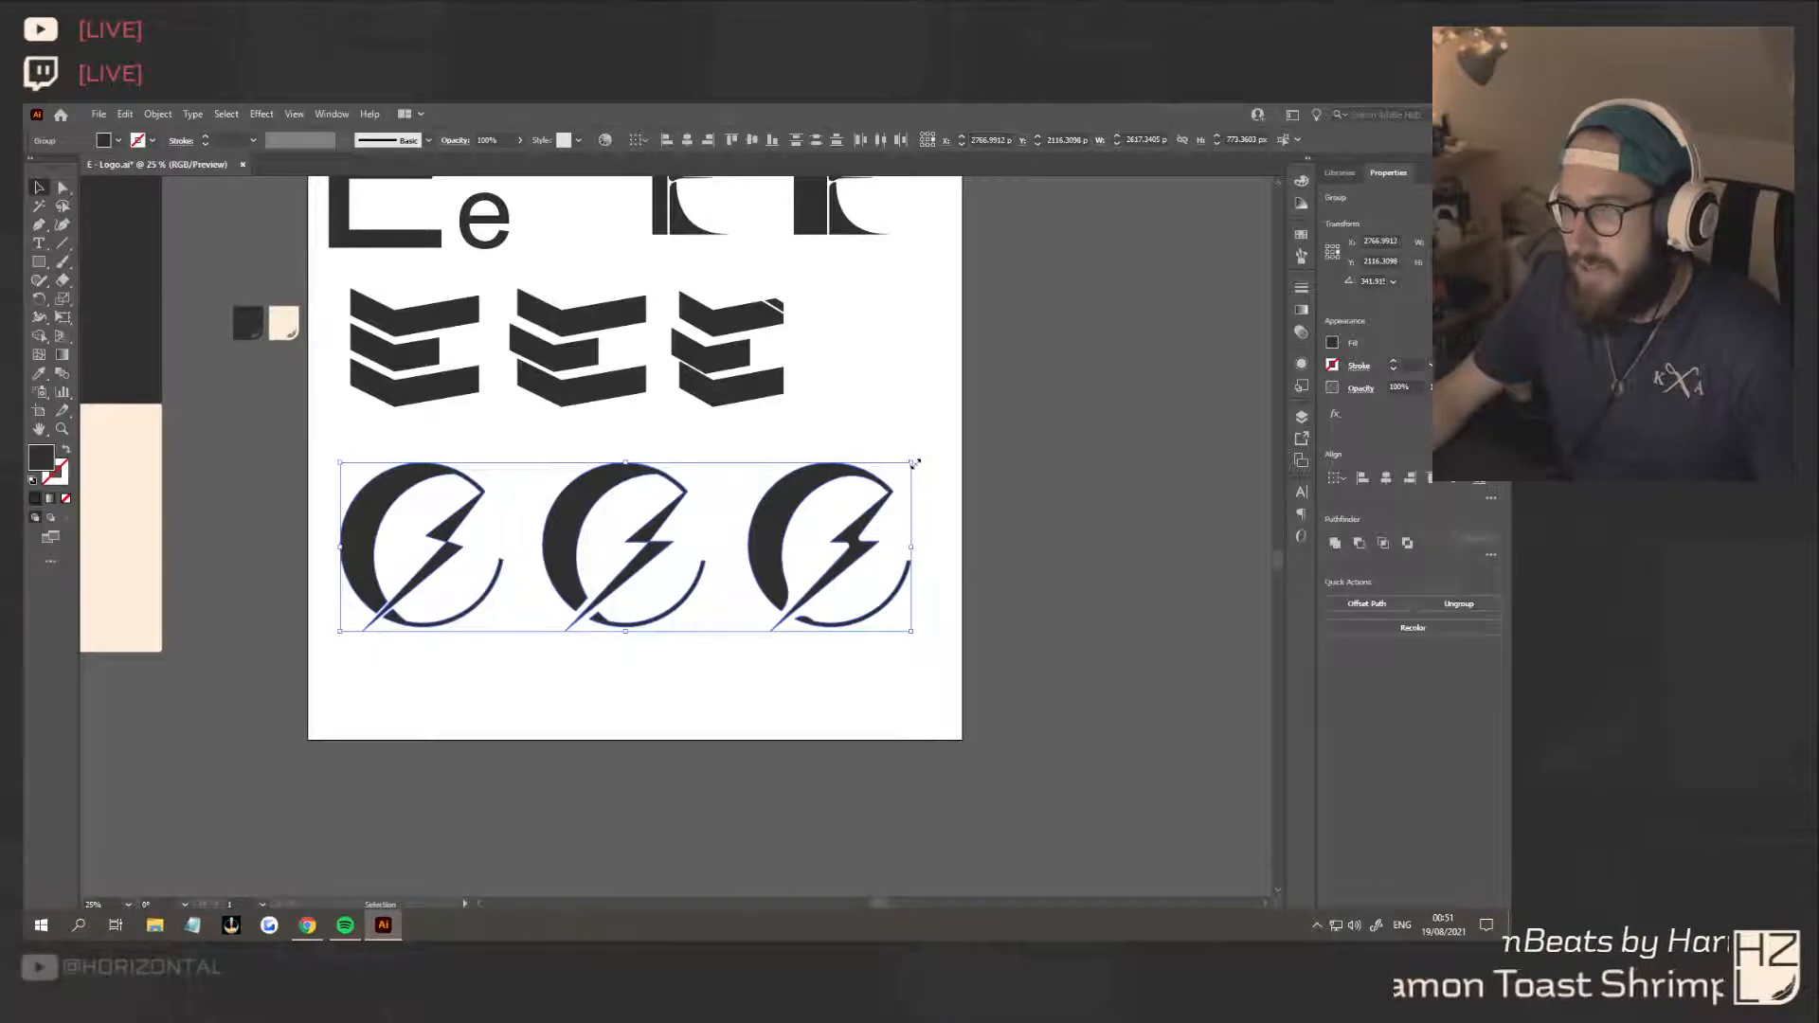
left_click_drag(914, 462, 713, 449)
left_click(857, 538)
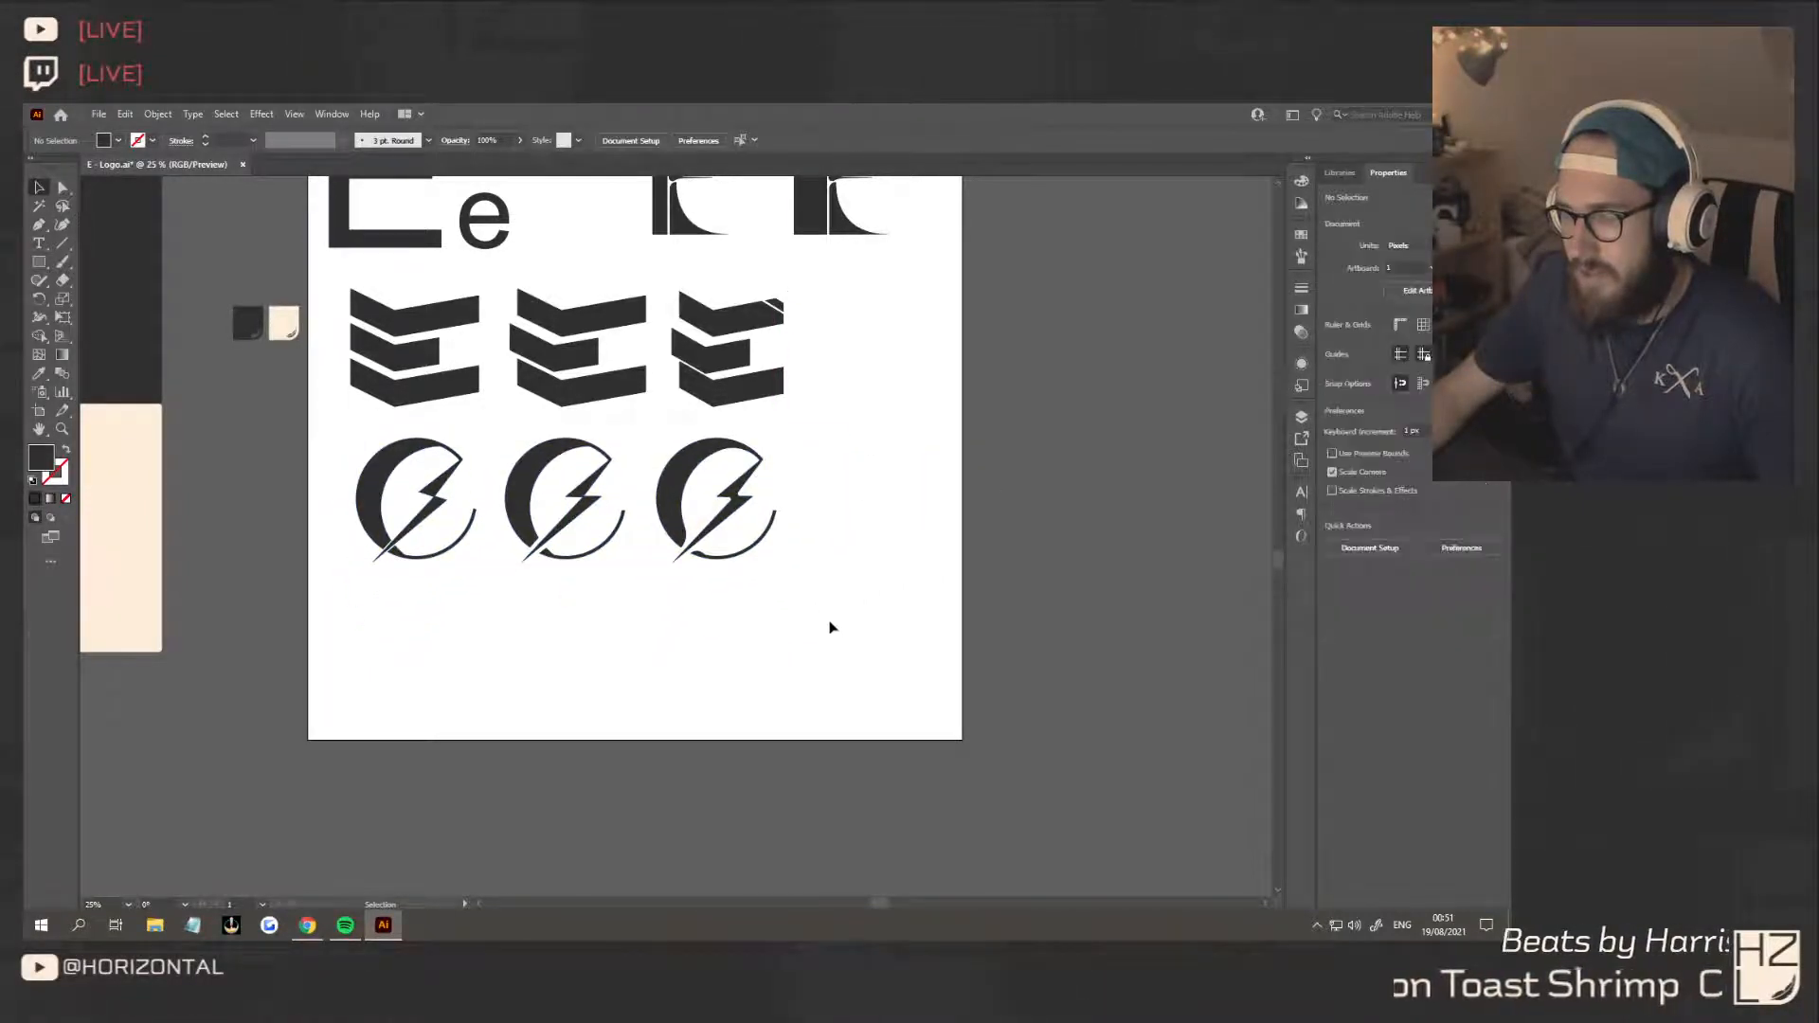
Review the full set of letter E concepts on the artboard and the comparison board beside it
scroll(833, 626, "up", 2)
scroll(848, 547, "up", 2)
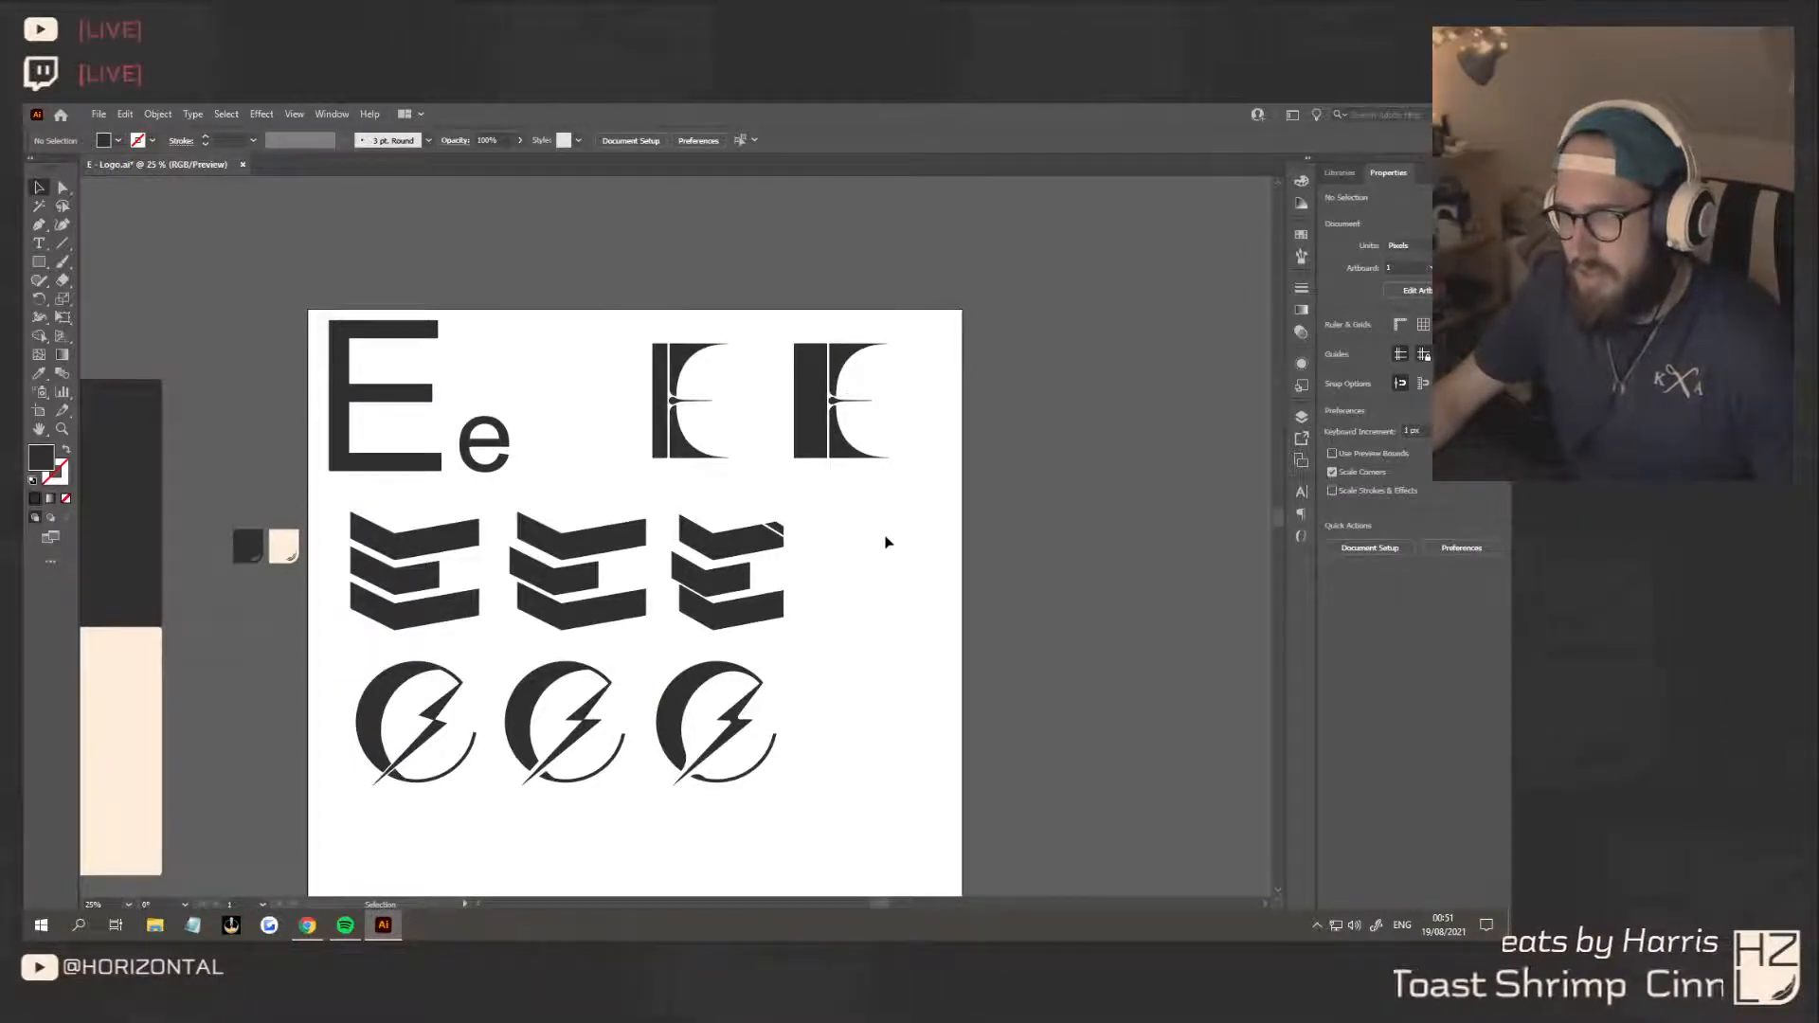
scroll(892, 531, "down", 2)
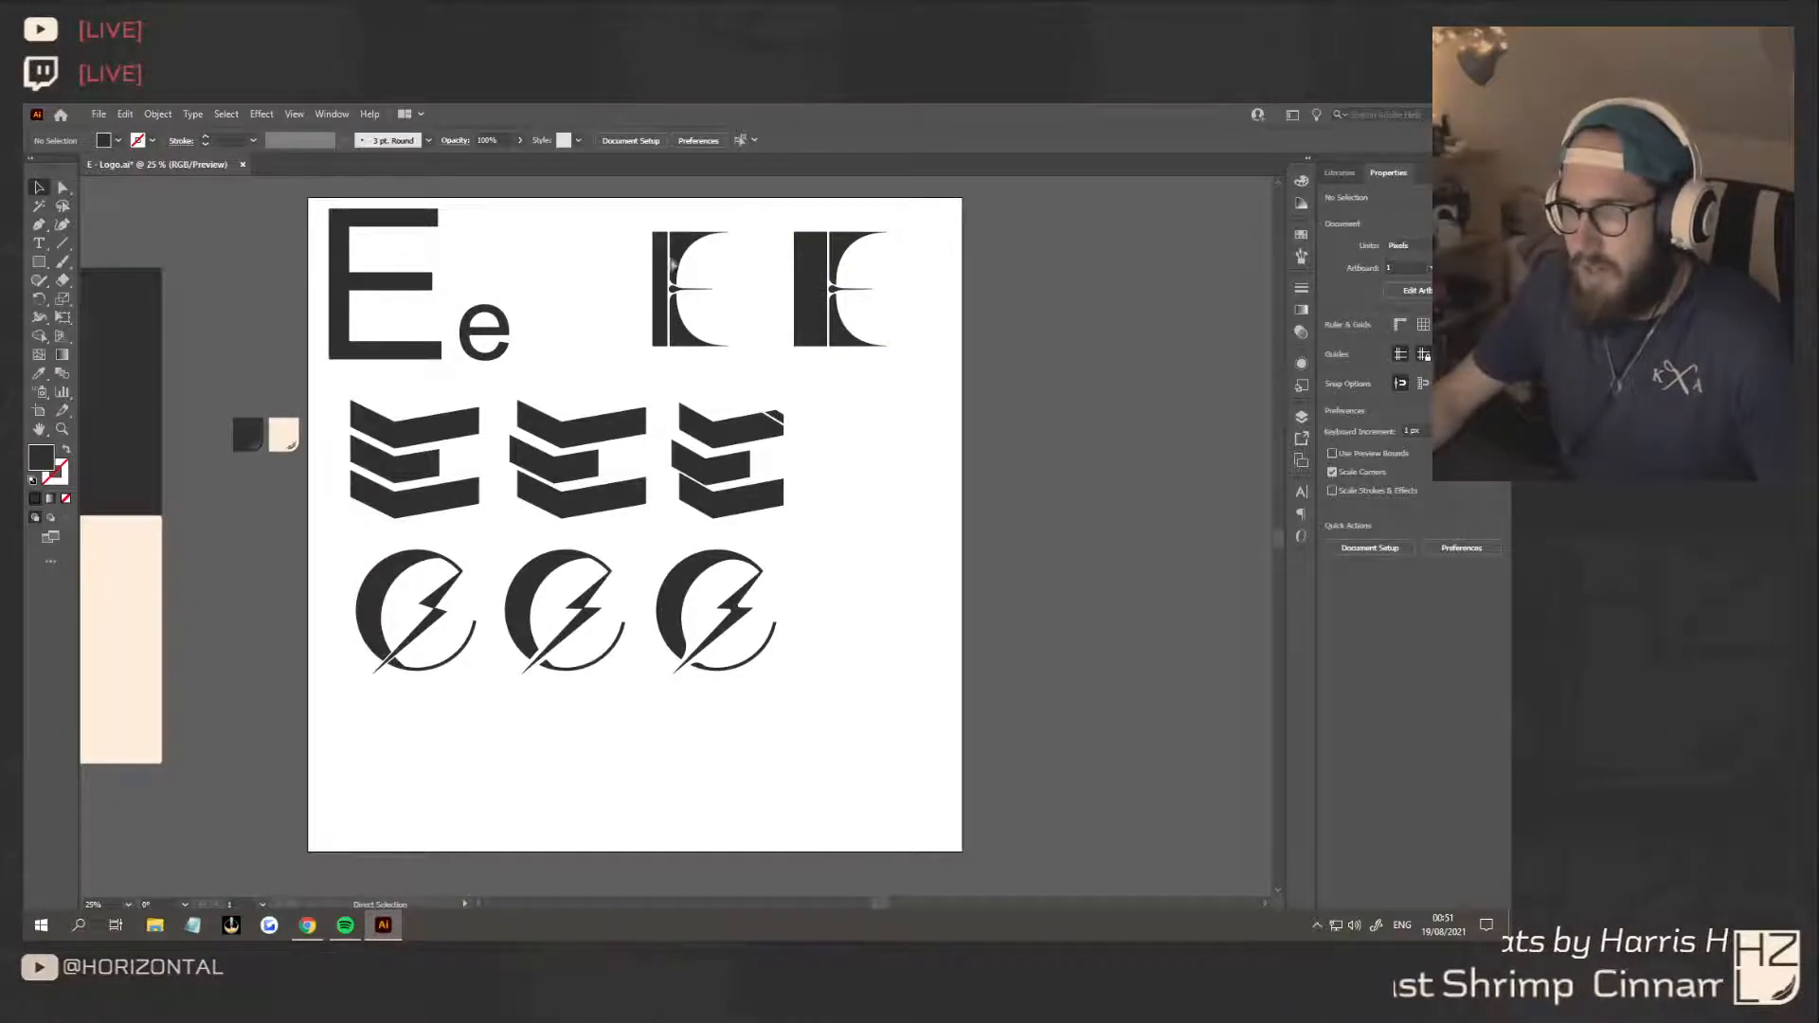
scroll(918, 589, "down", 2)
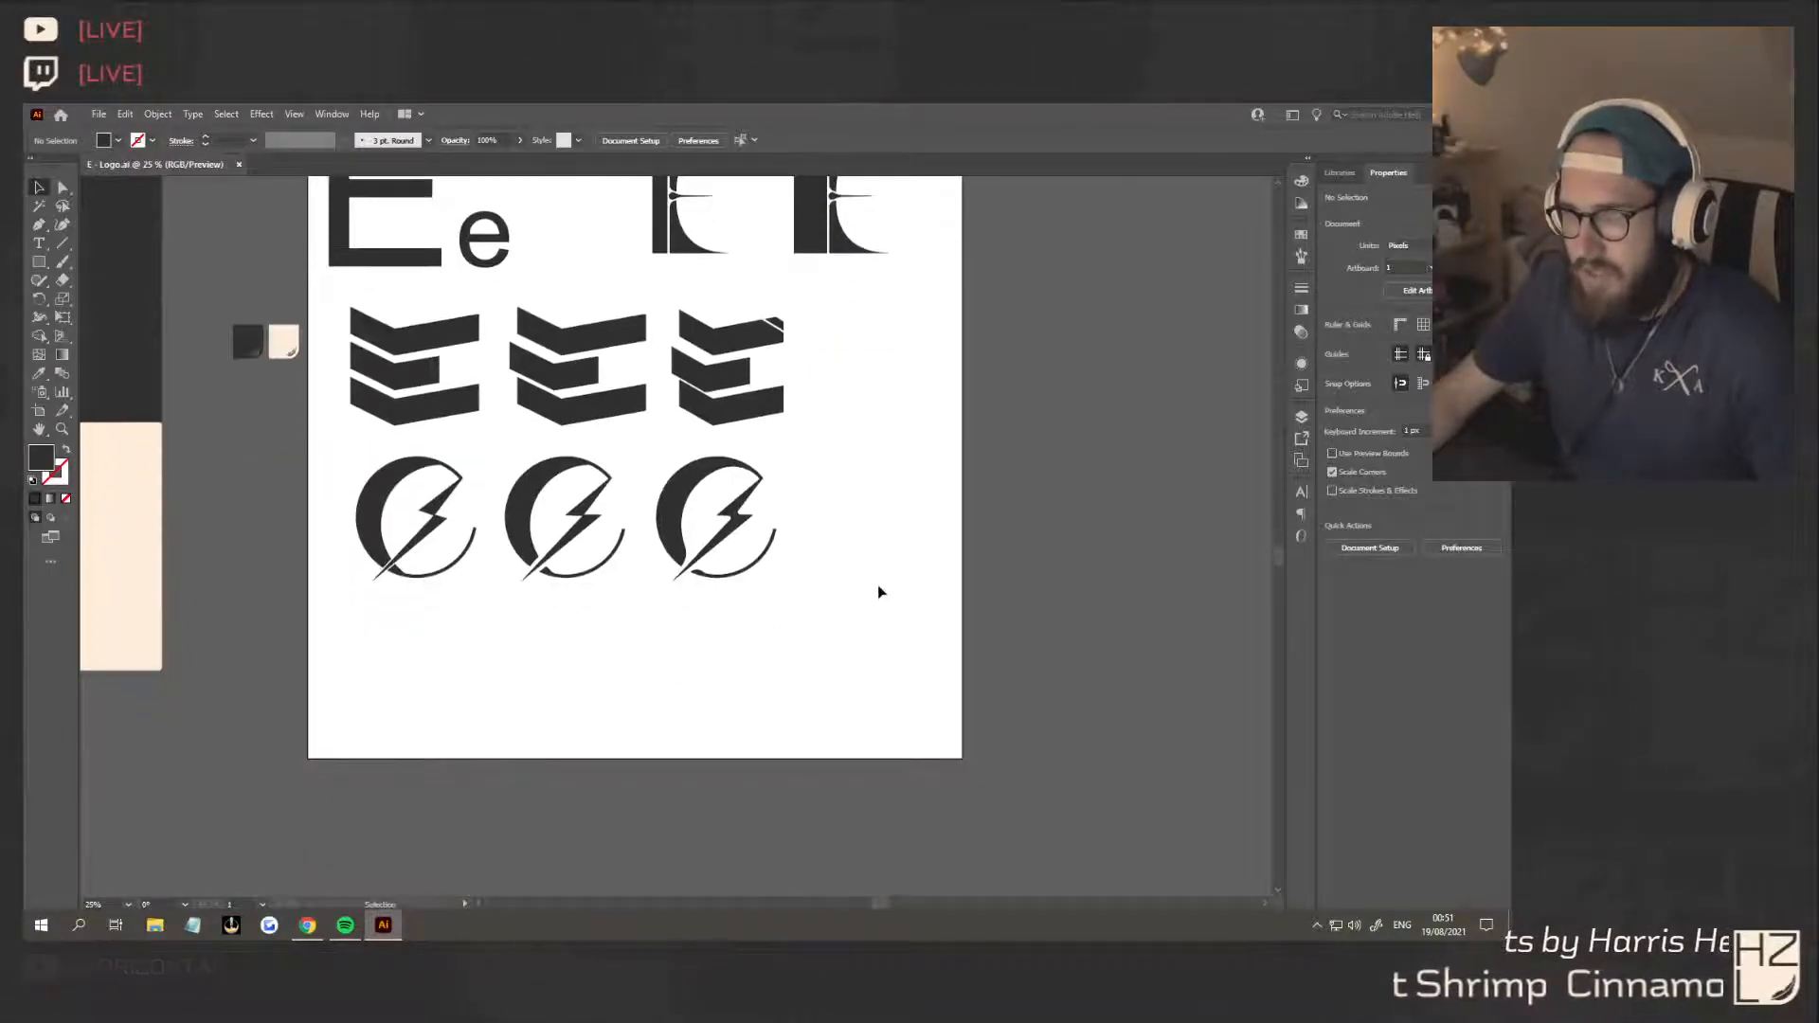
scroll(589, 639, "down", 2)
scroll(597, 641, "up", 3)
scroll(619, 661, "left", 6)
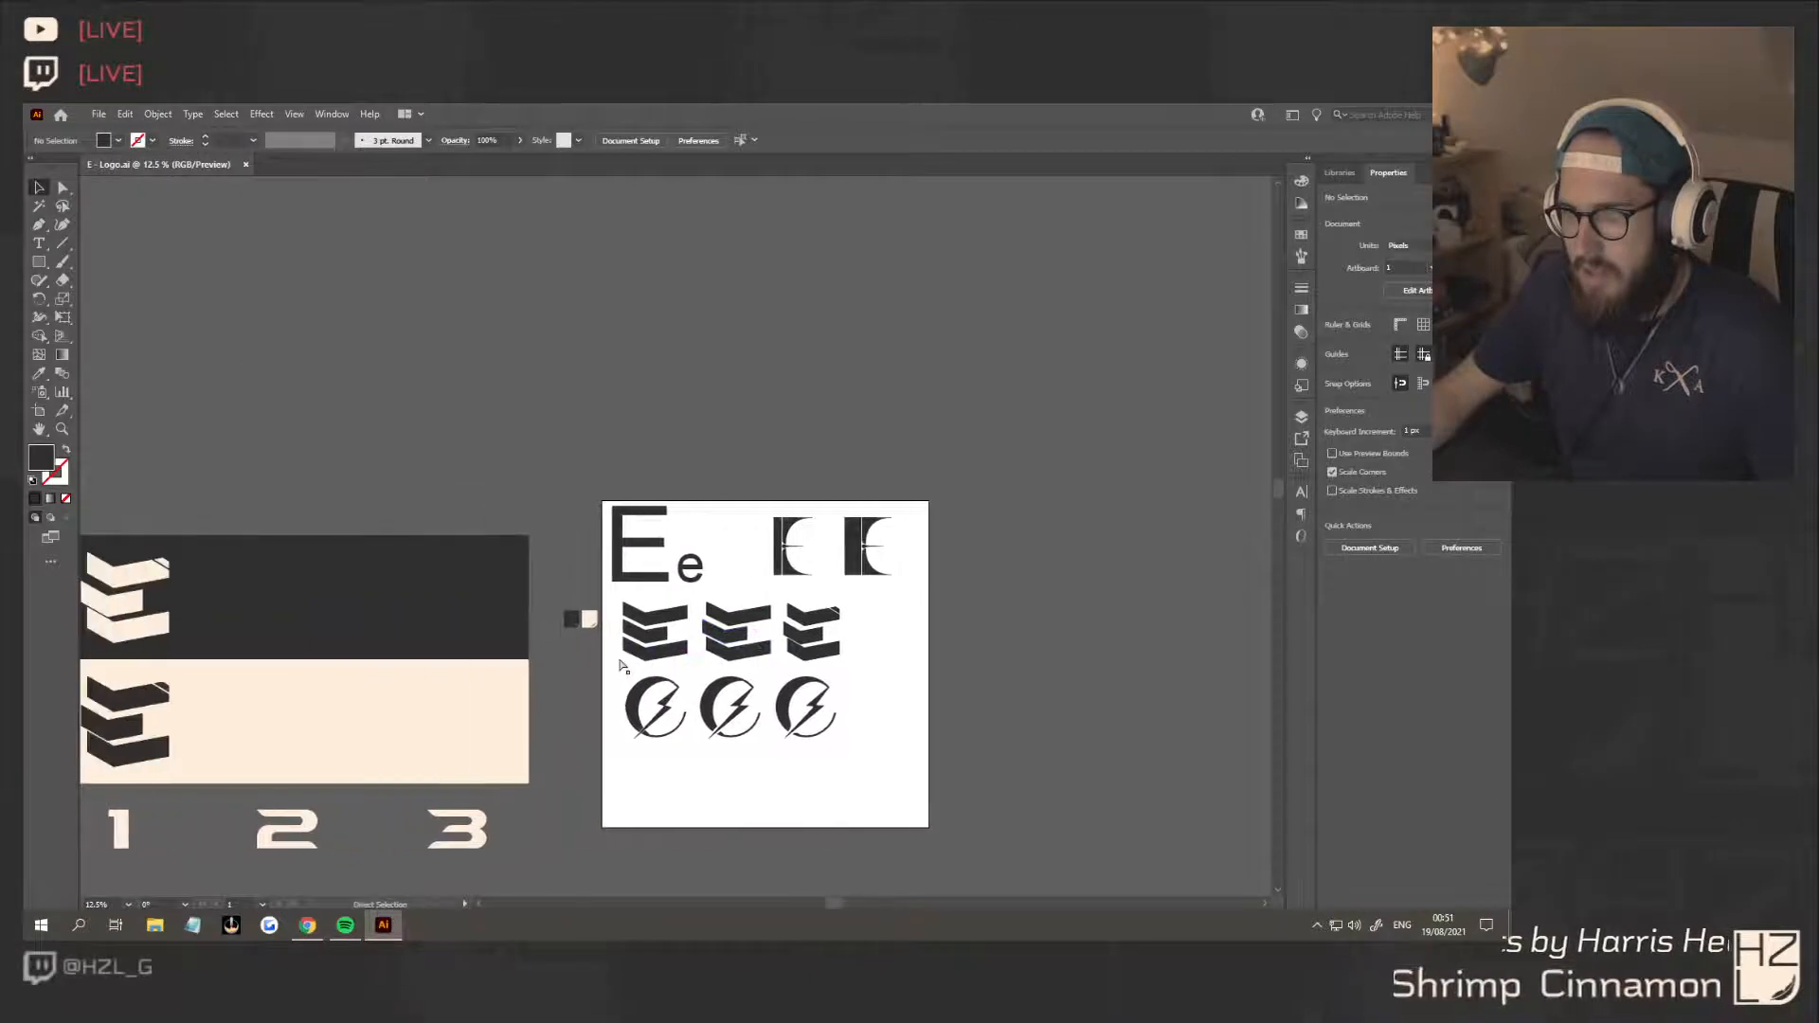
scroll(726, 661, "down", 2)
Place enlarged copies of the third circle variant above number 2 on the comparison board, one on the cream band and one on the dark band
left_click(910, 608)
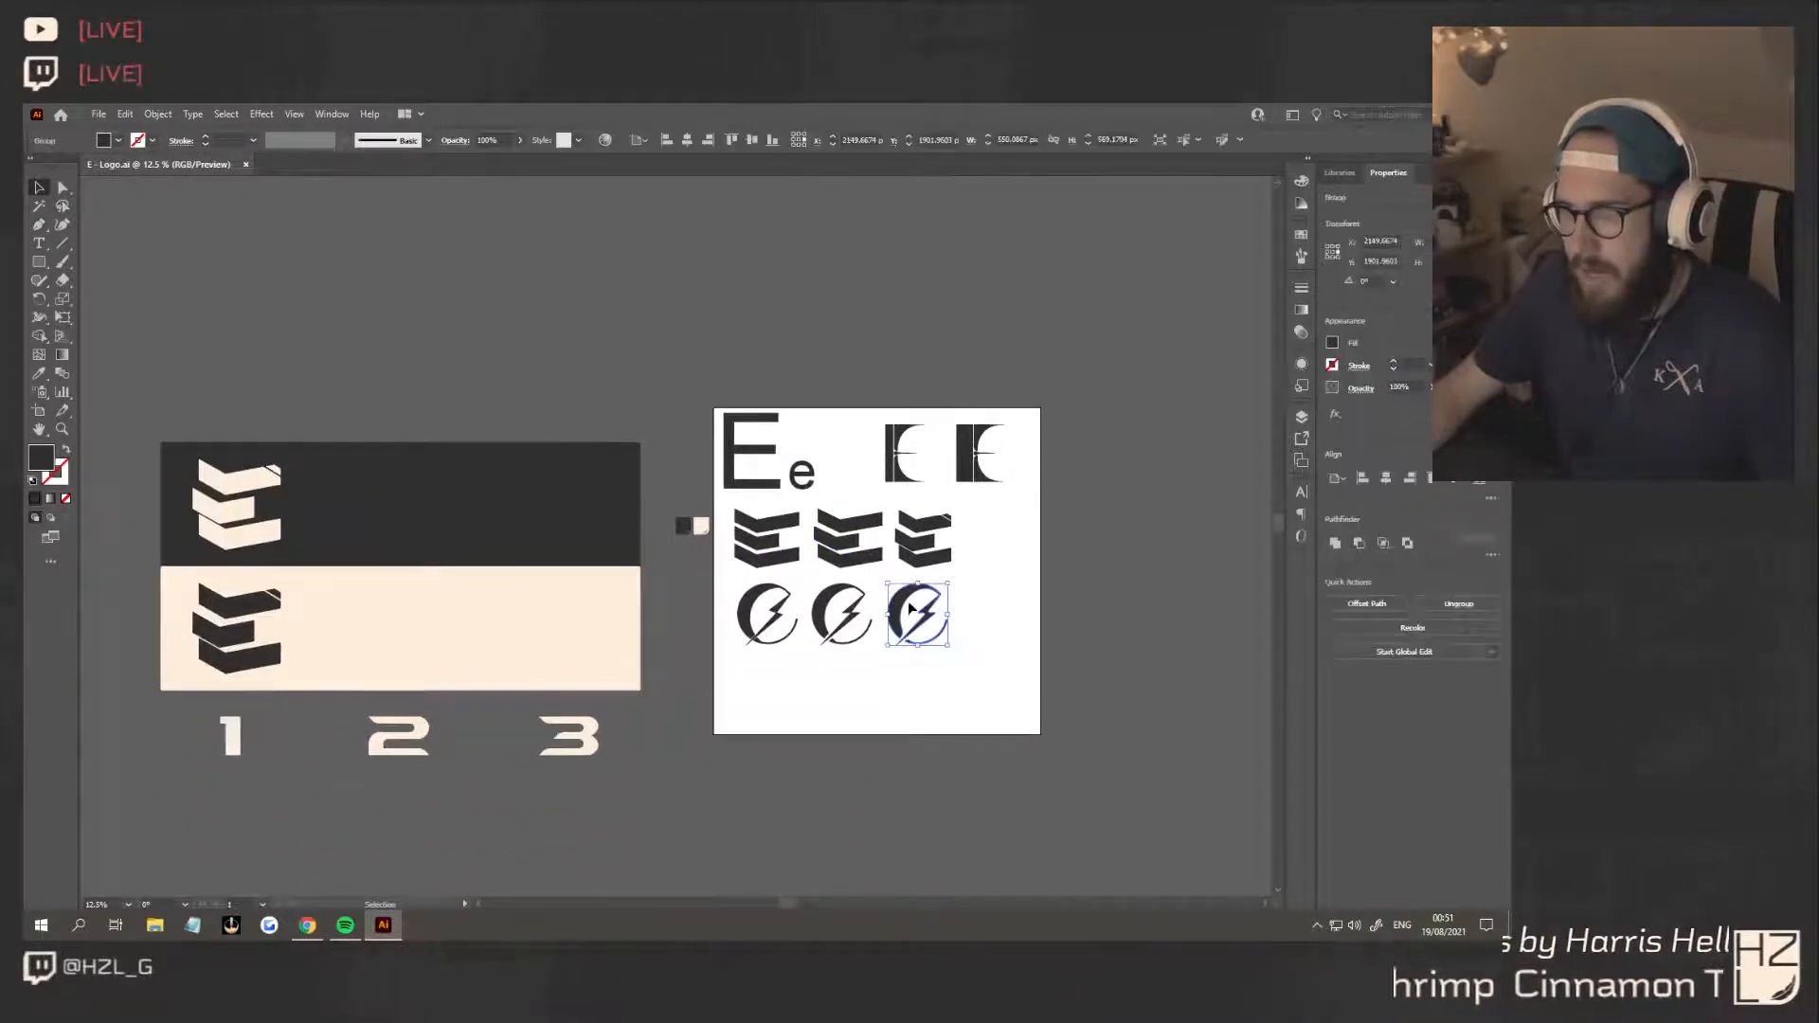
left_click_drag(906, 604, 434, 656)
left_click_drag(442, 540, 370, 527)
Recolour the circle logo on the dark band with the cream sampled from the lower band
left_click(39, 376)
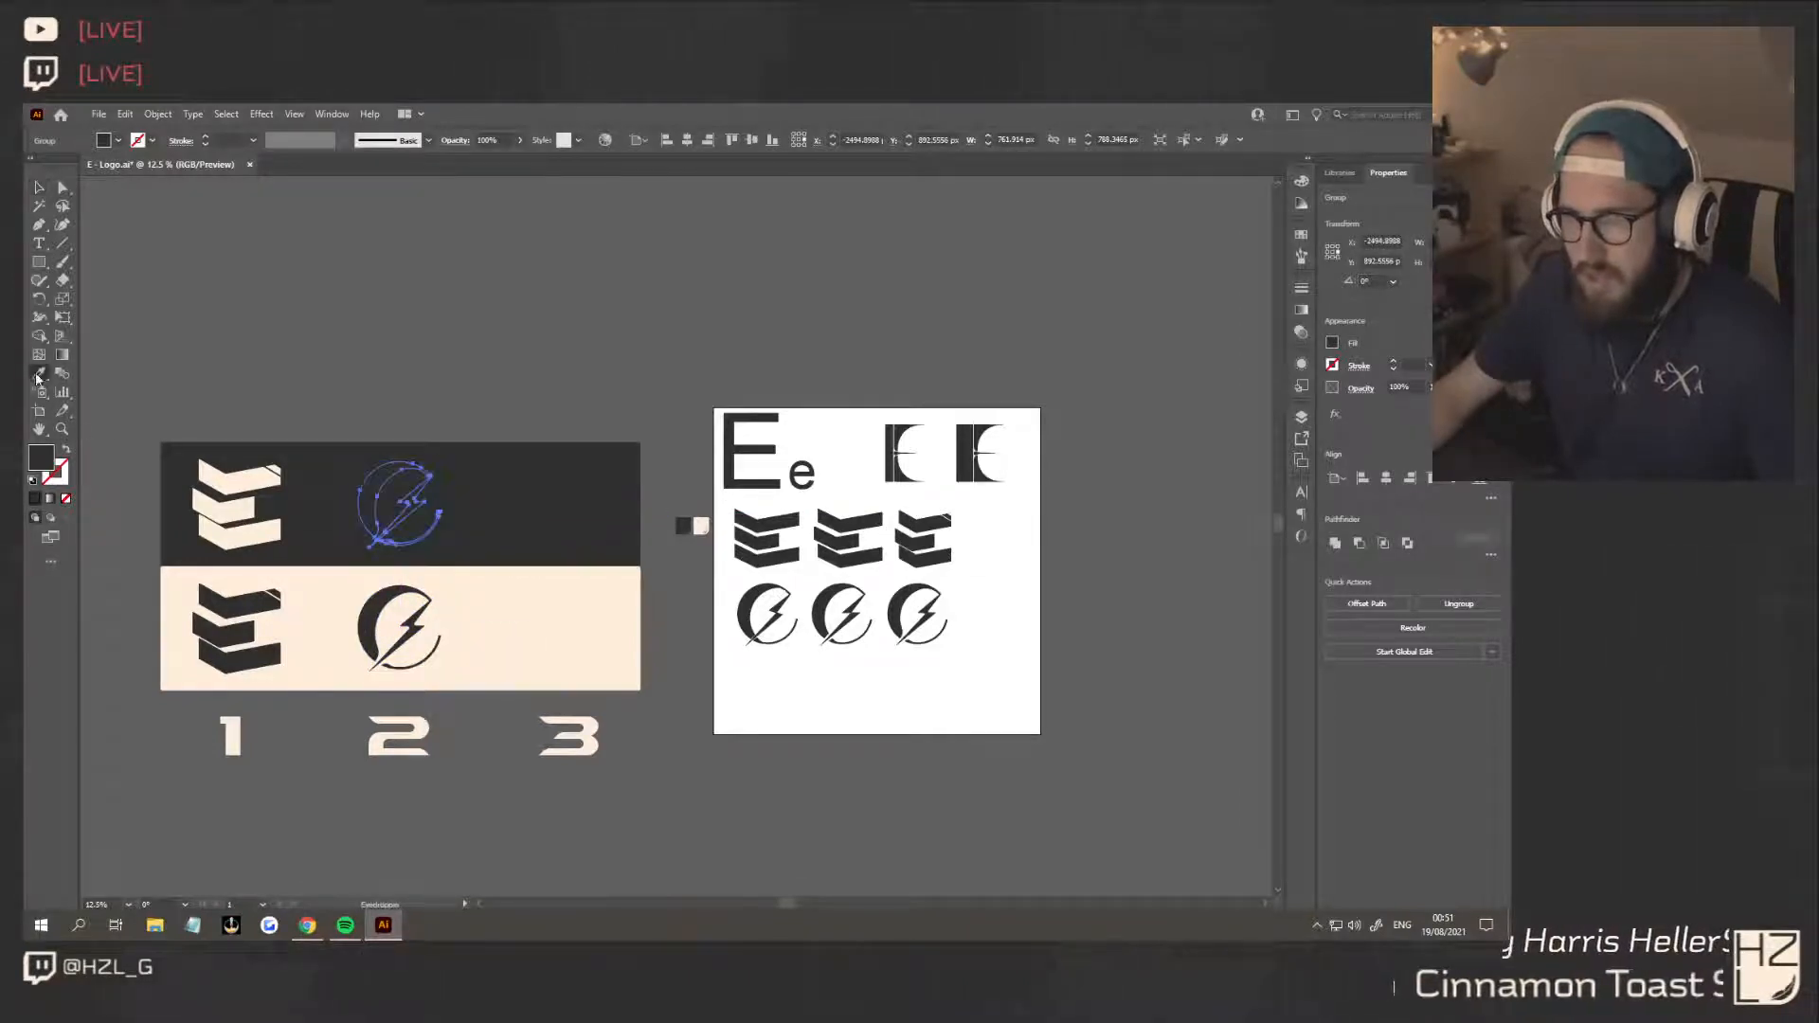
left_click(323, 613)
key("v")
left_click(333, 293)
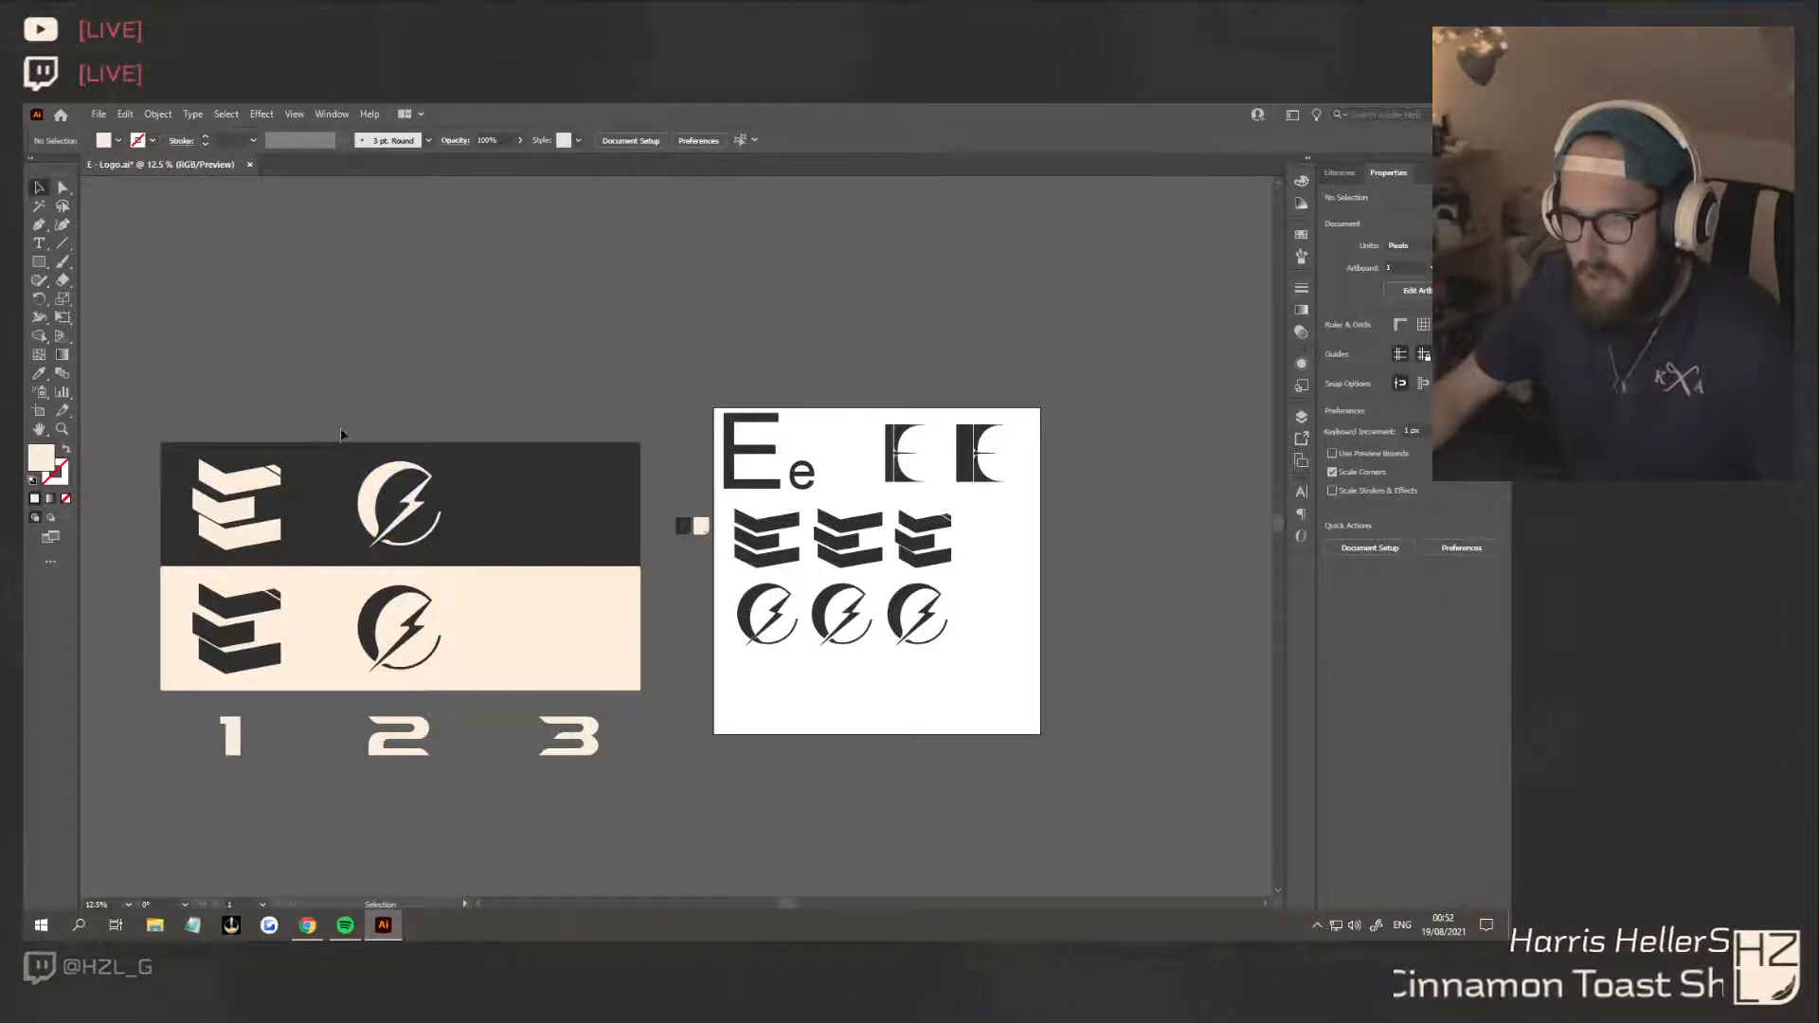
left_click(421, 536)
left_click(242, 418)
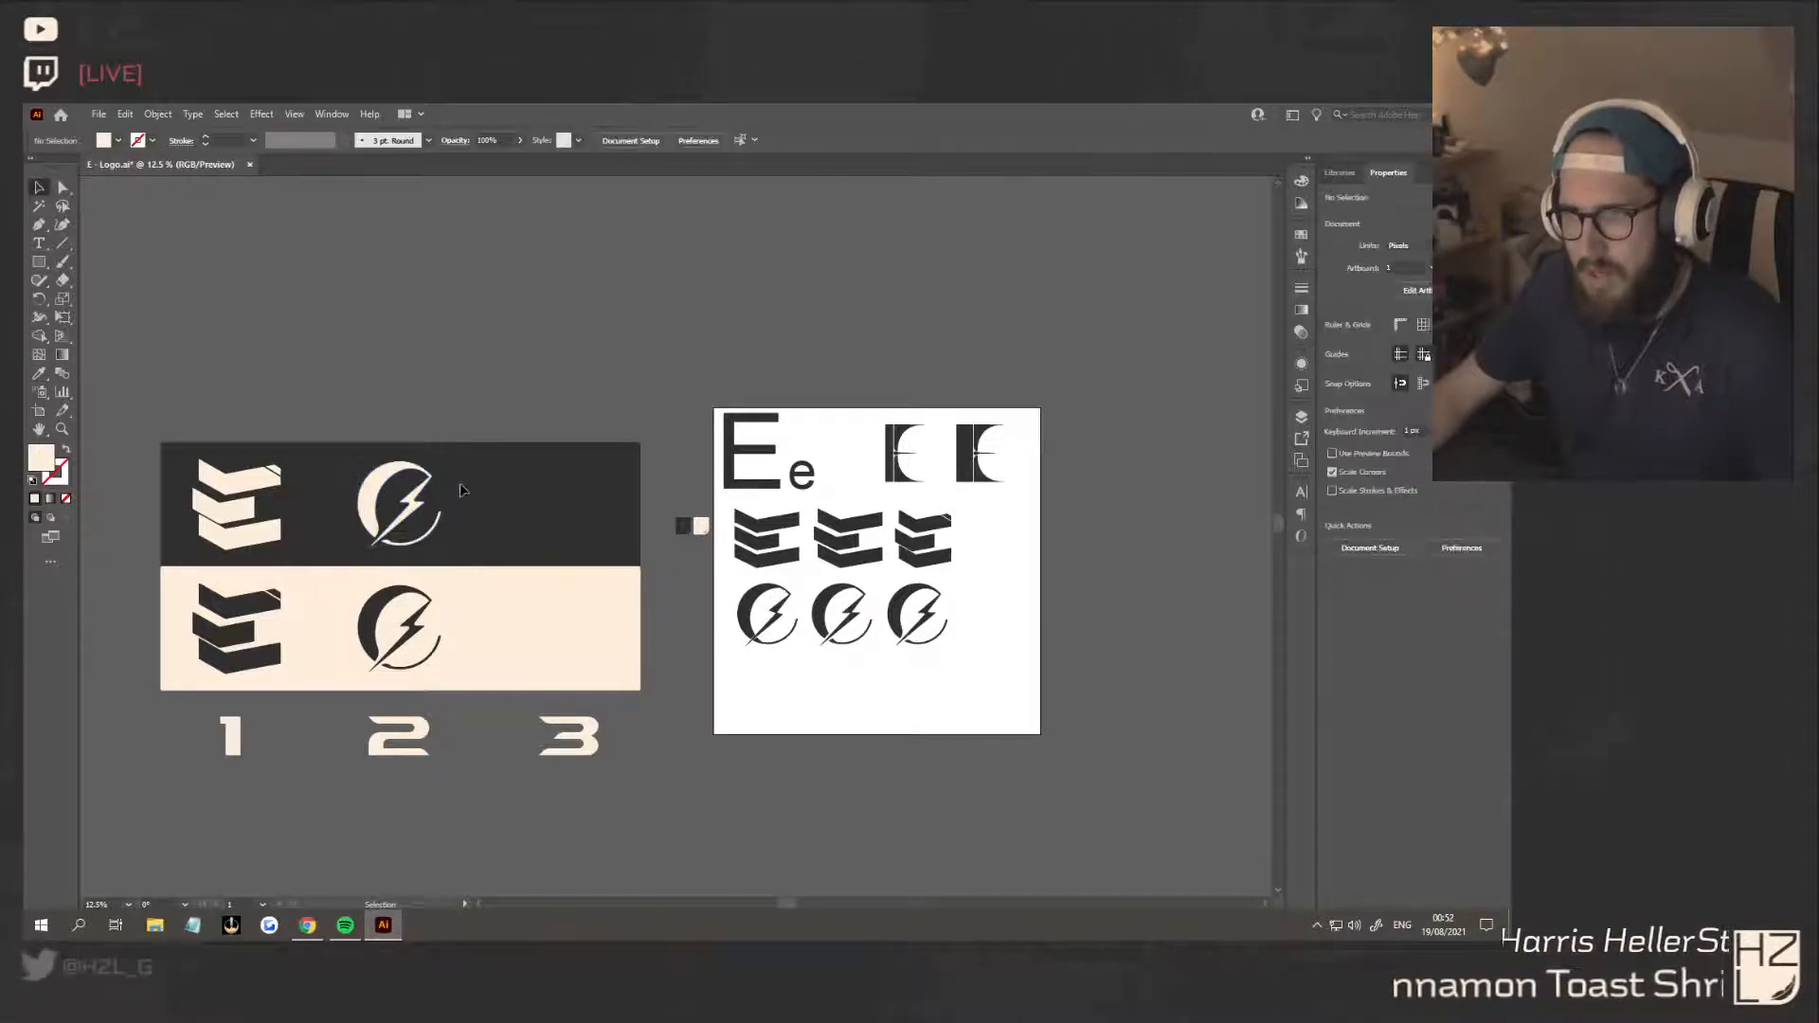
left_click_drag(469, 538, 415, 535)
left_click(417, 340)
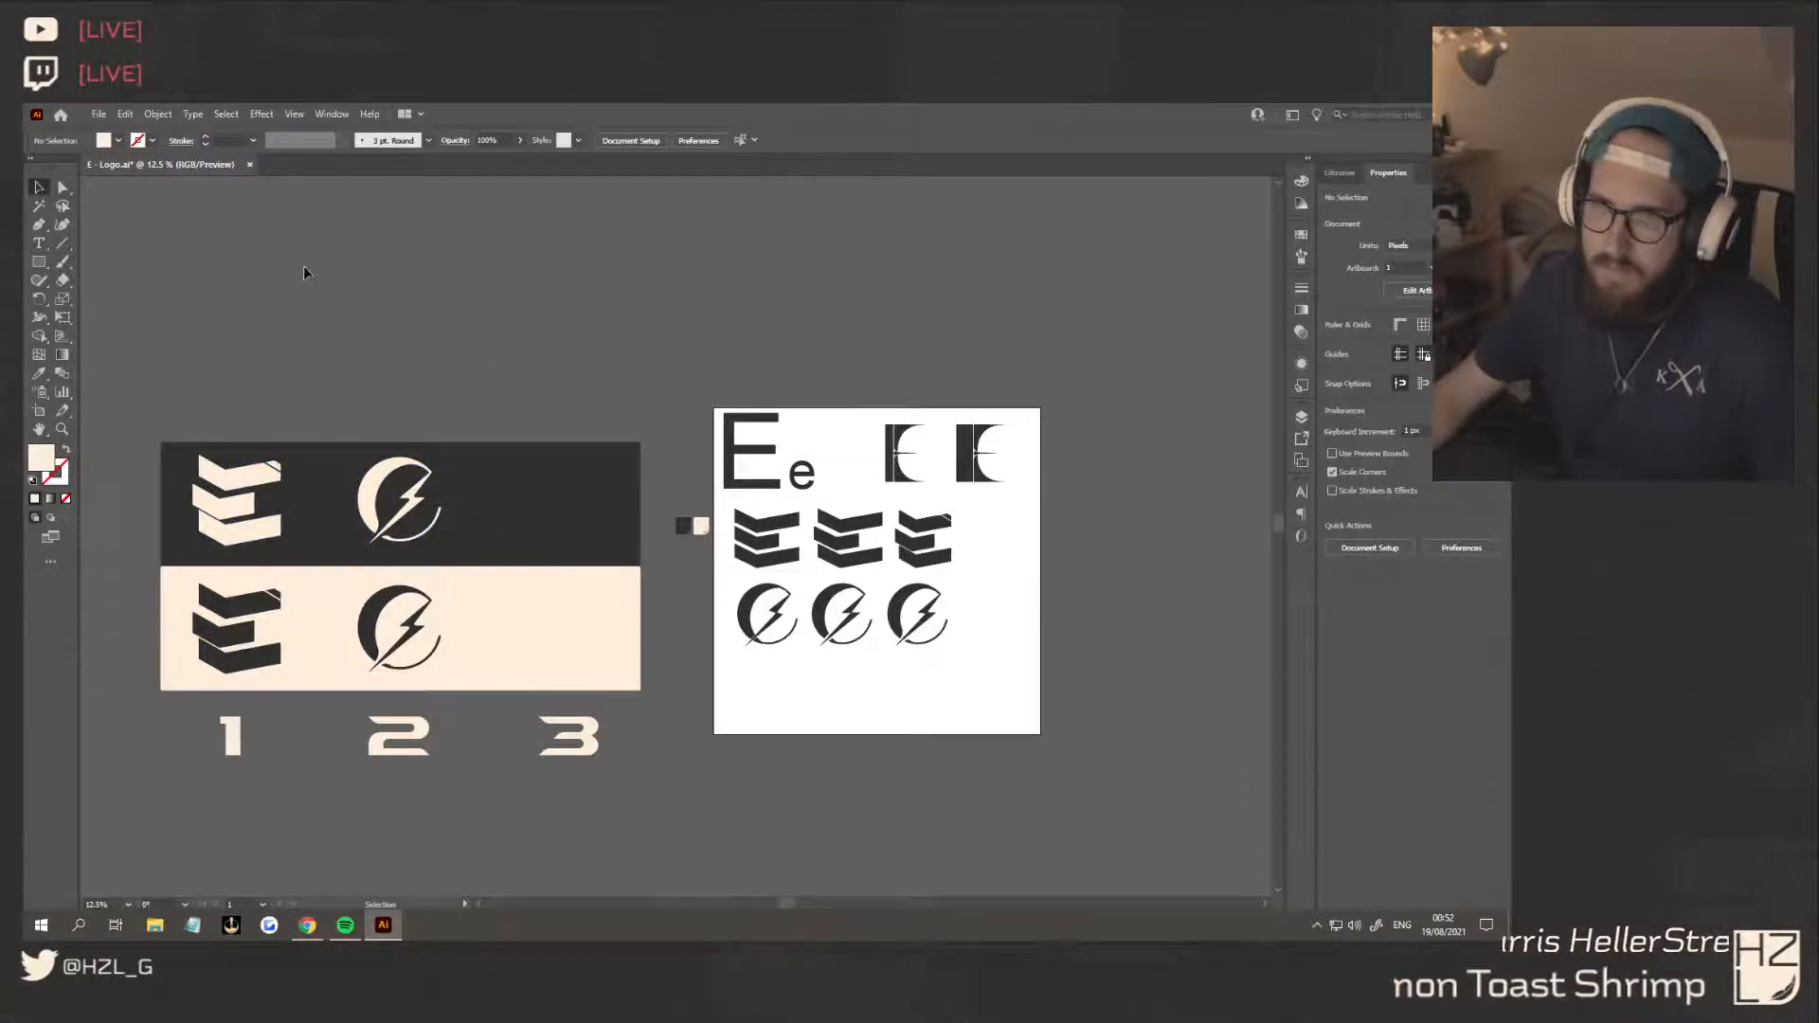
Save the logo document
scroll(969, 748, "up", 3)
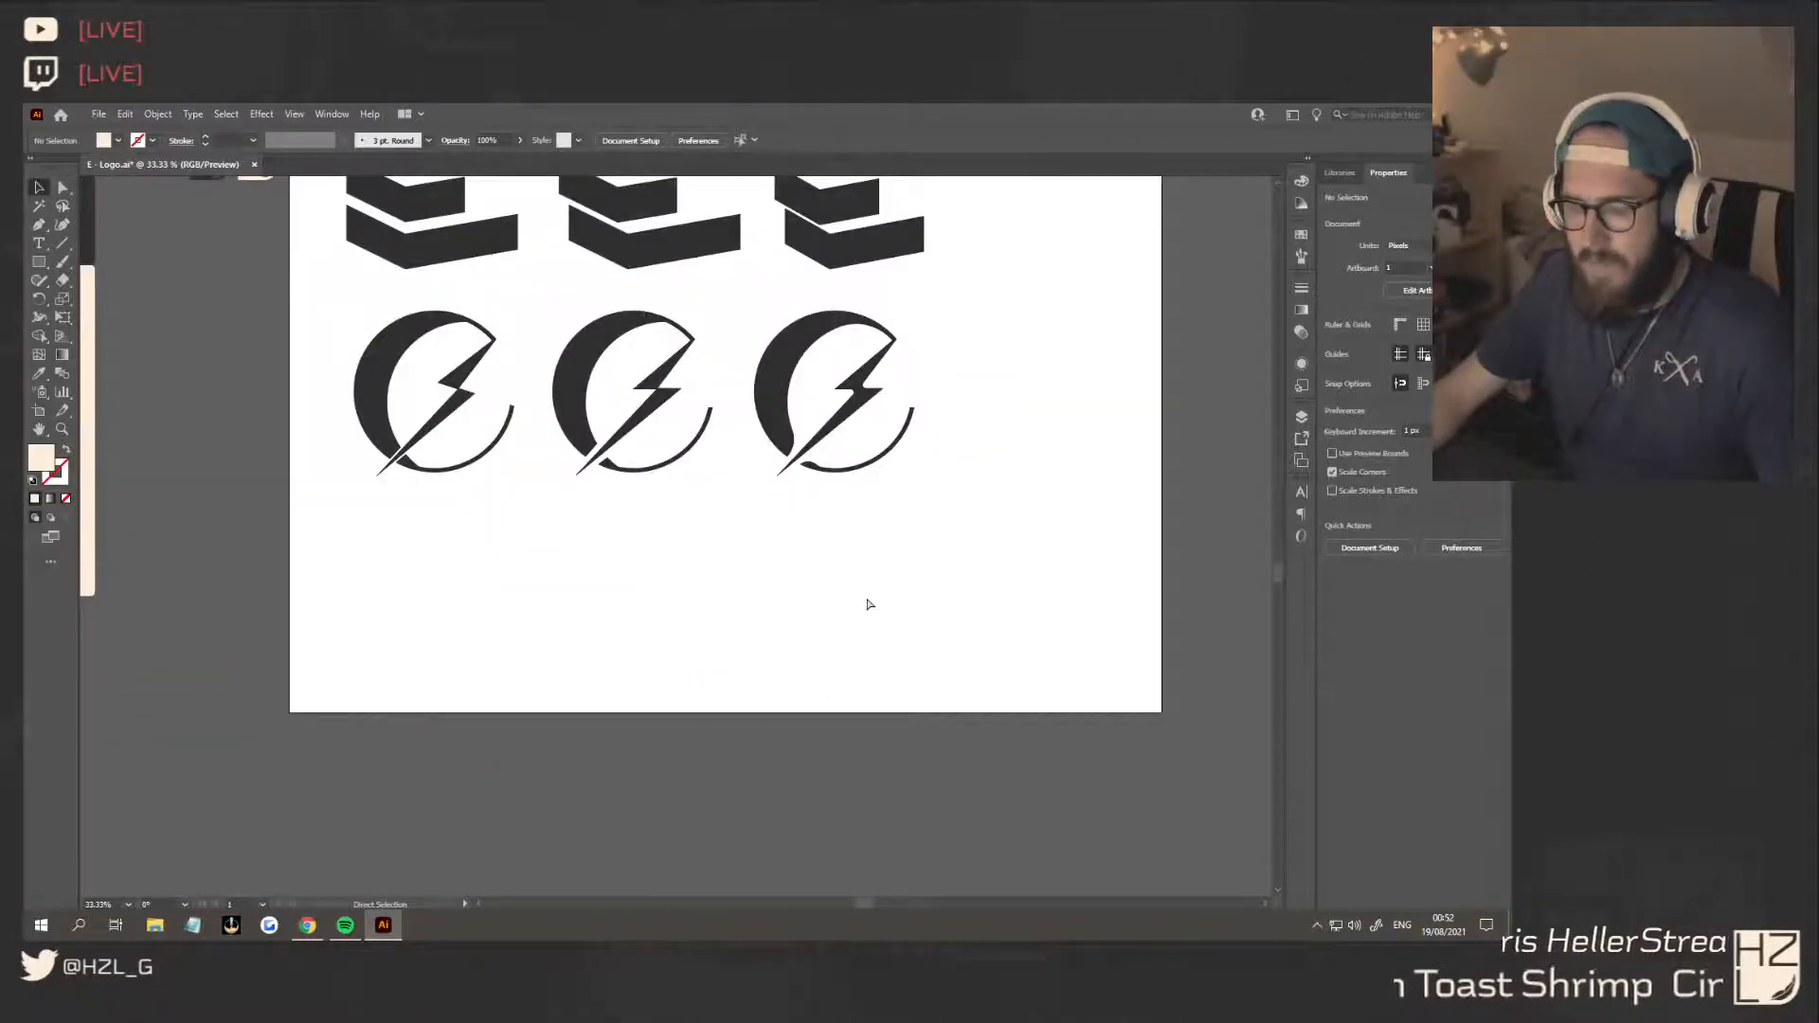
key("ctrl+s")
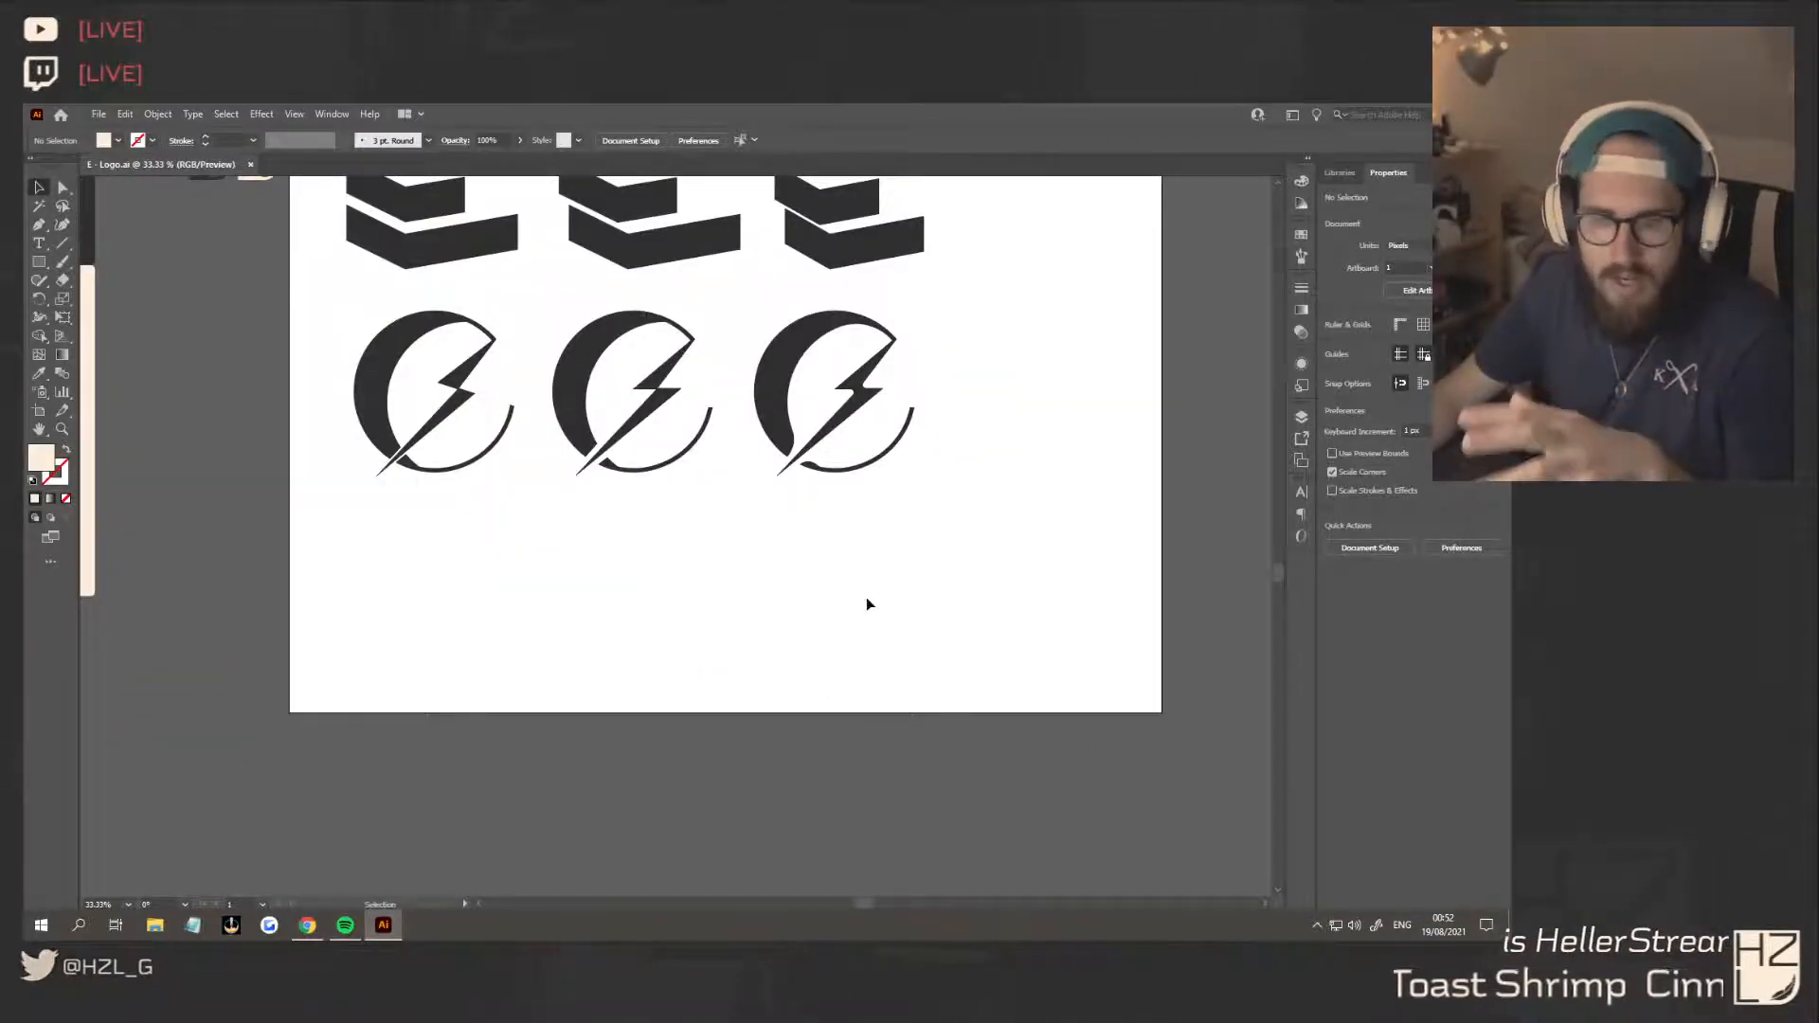
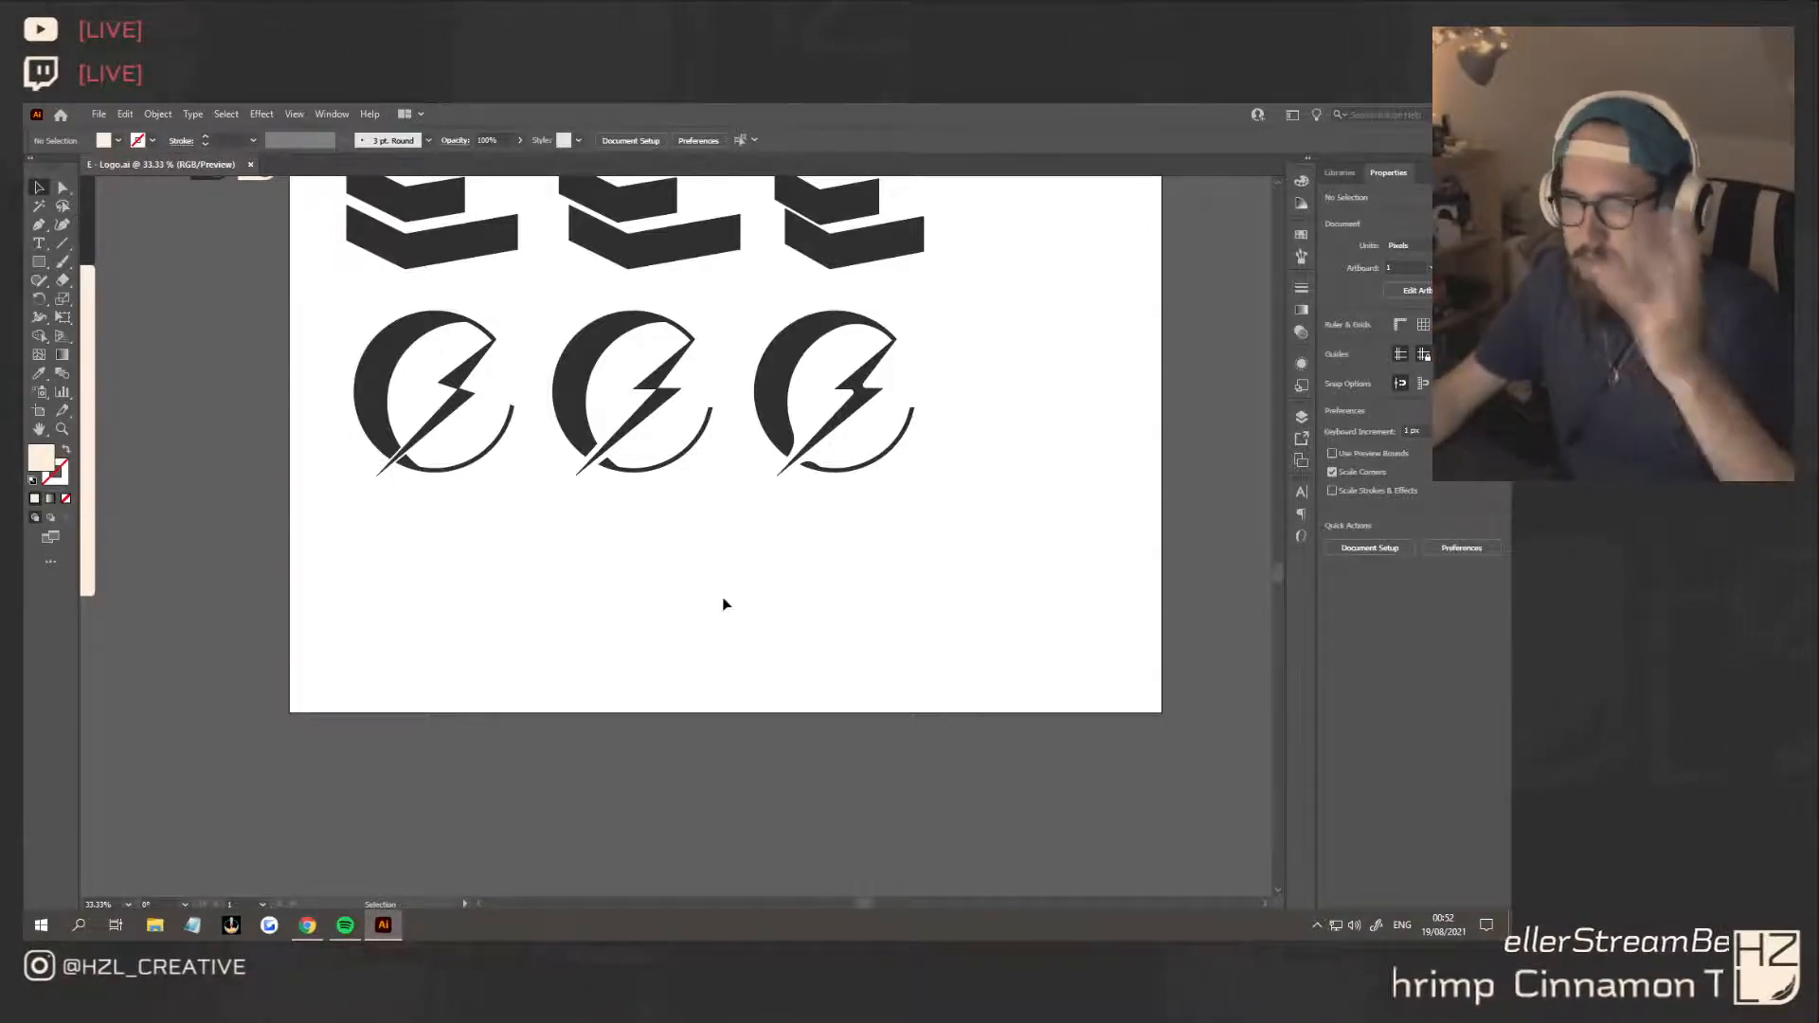
Draw a cream triangle with the Polygon tool and place it below the first two circle variants
left_click(39, 264)
left_click(111, 319)
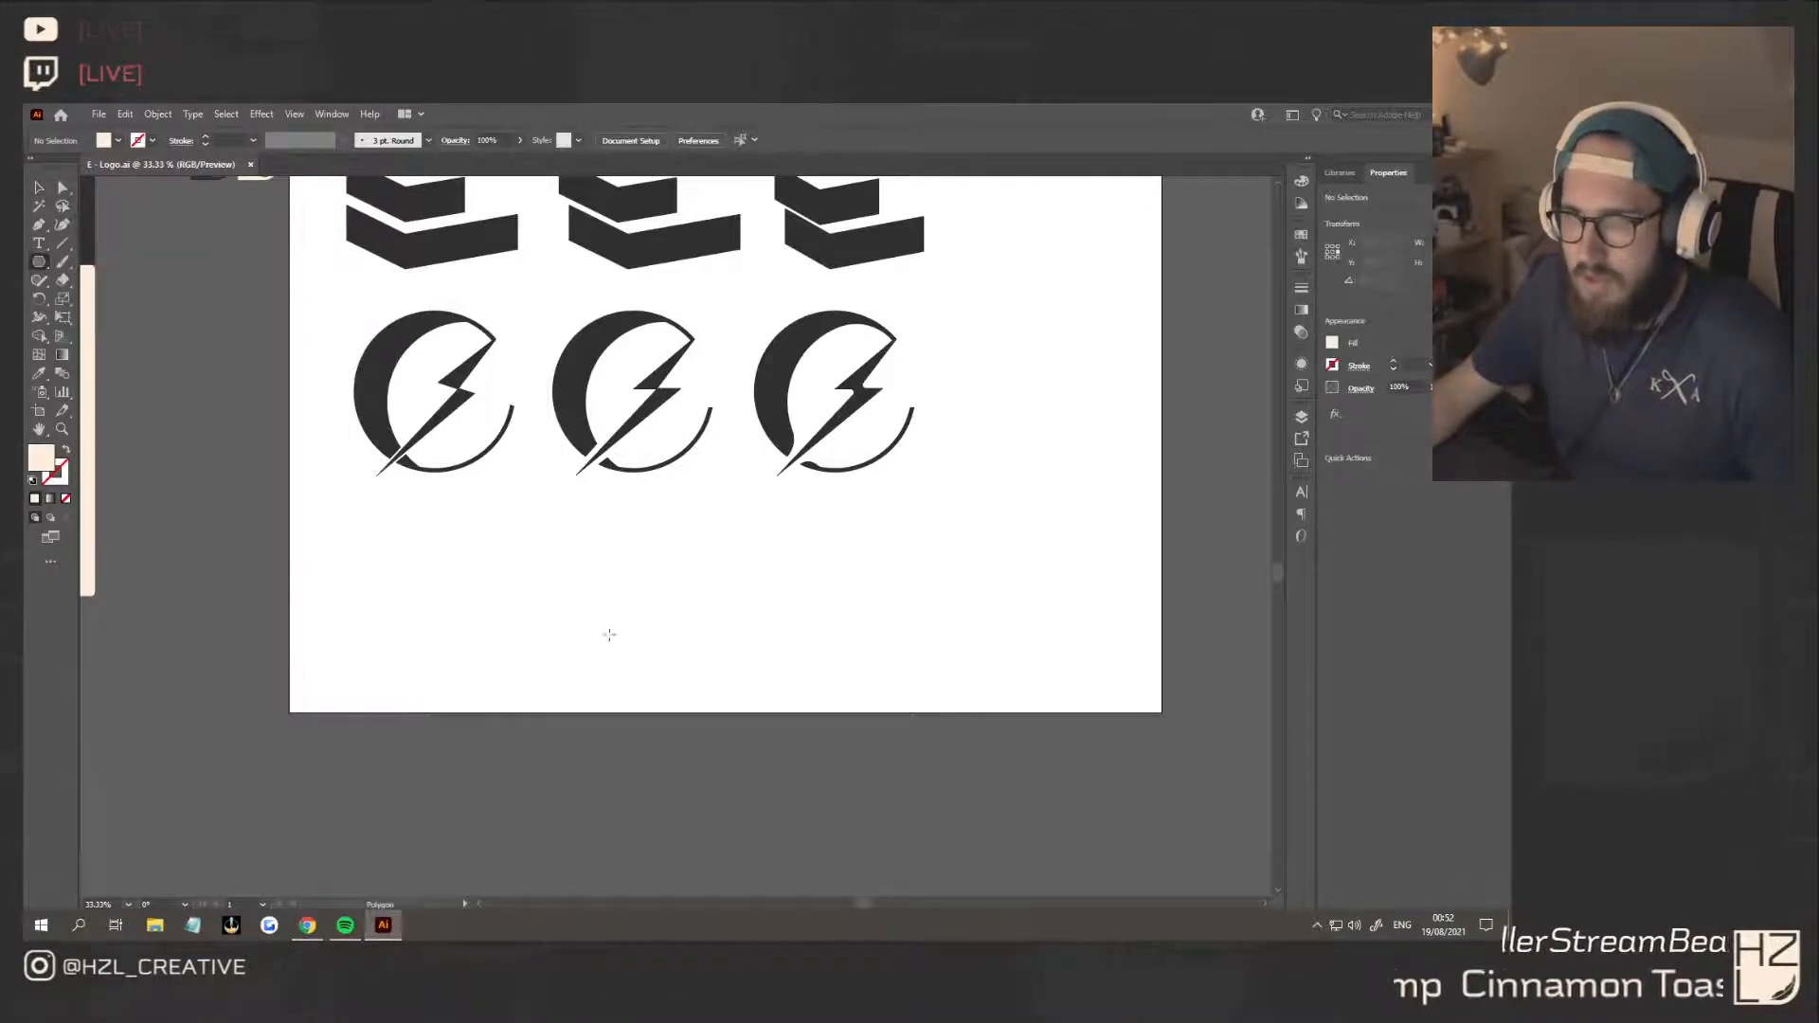
left_click_drag(688, 636, 836, 480)
left_click(38, 189)
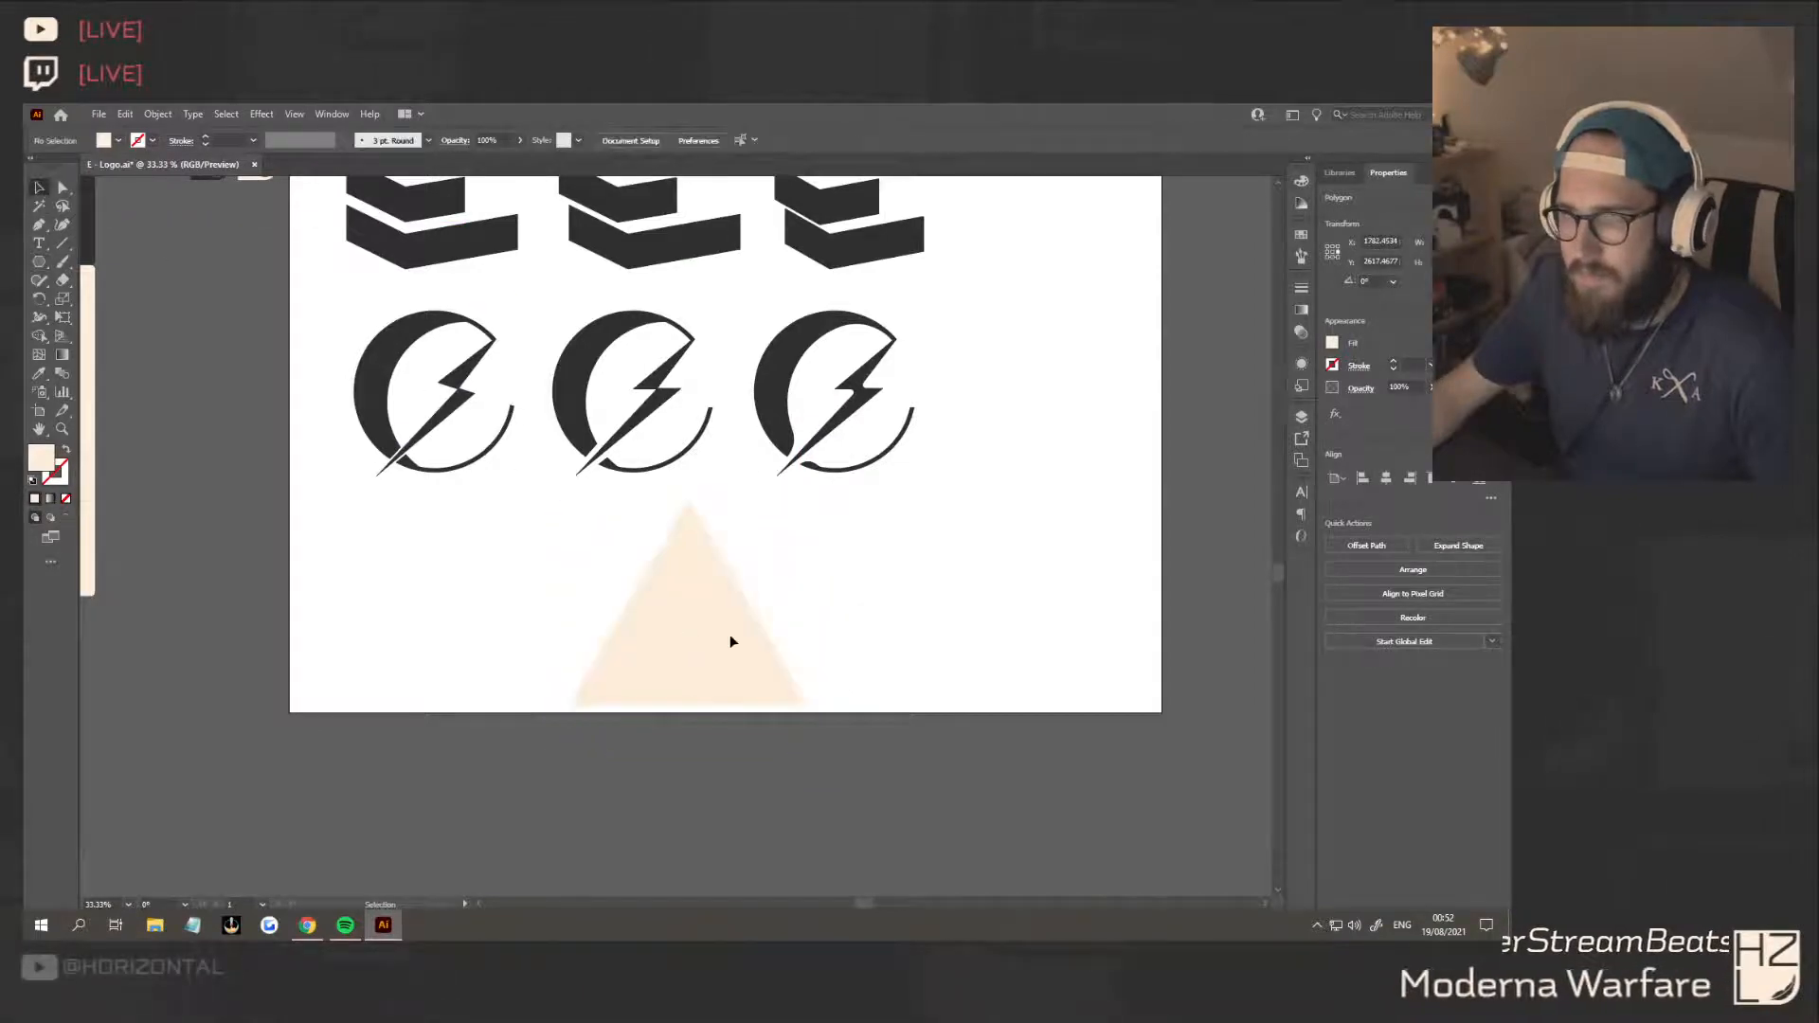
left_click_drag(730, 638, 560, 629)
left_click(710, 611)
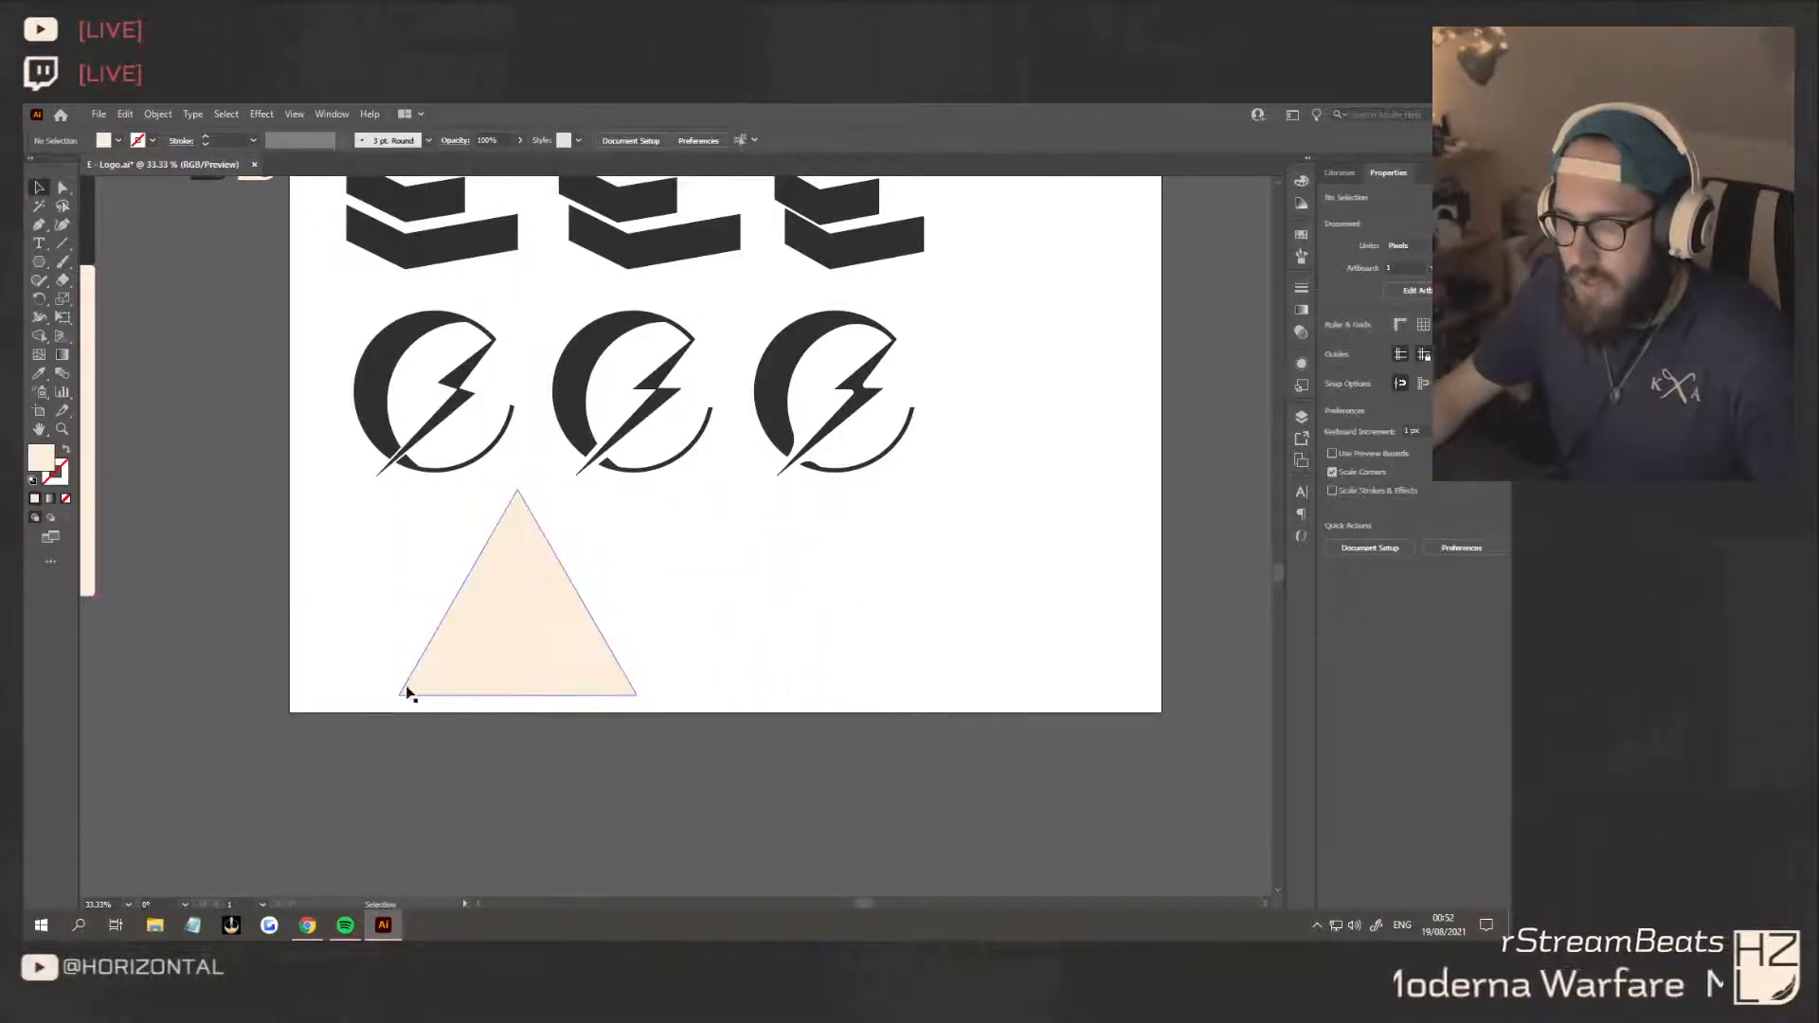
Start a dark grey Pen path at the triangle's apex, running down its right edge and angling inward
scroll(407, 692, "up", 1)
scroll(476, 700, "down", 1)
scroll(476, 703, "left", 5)
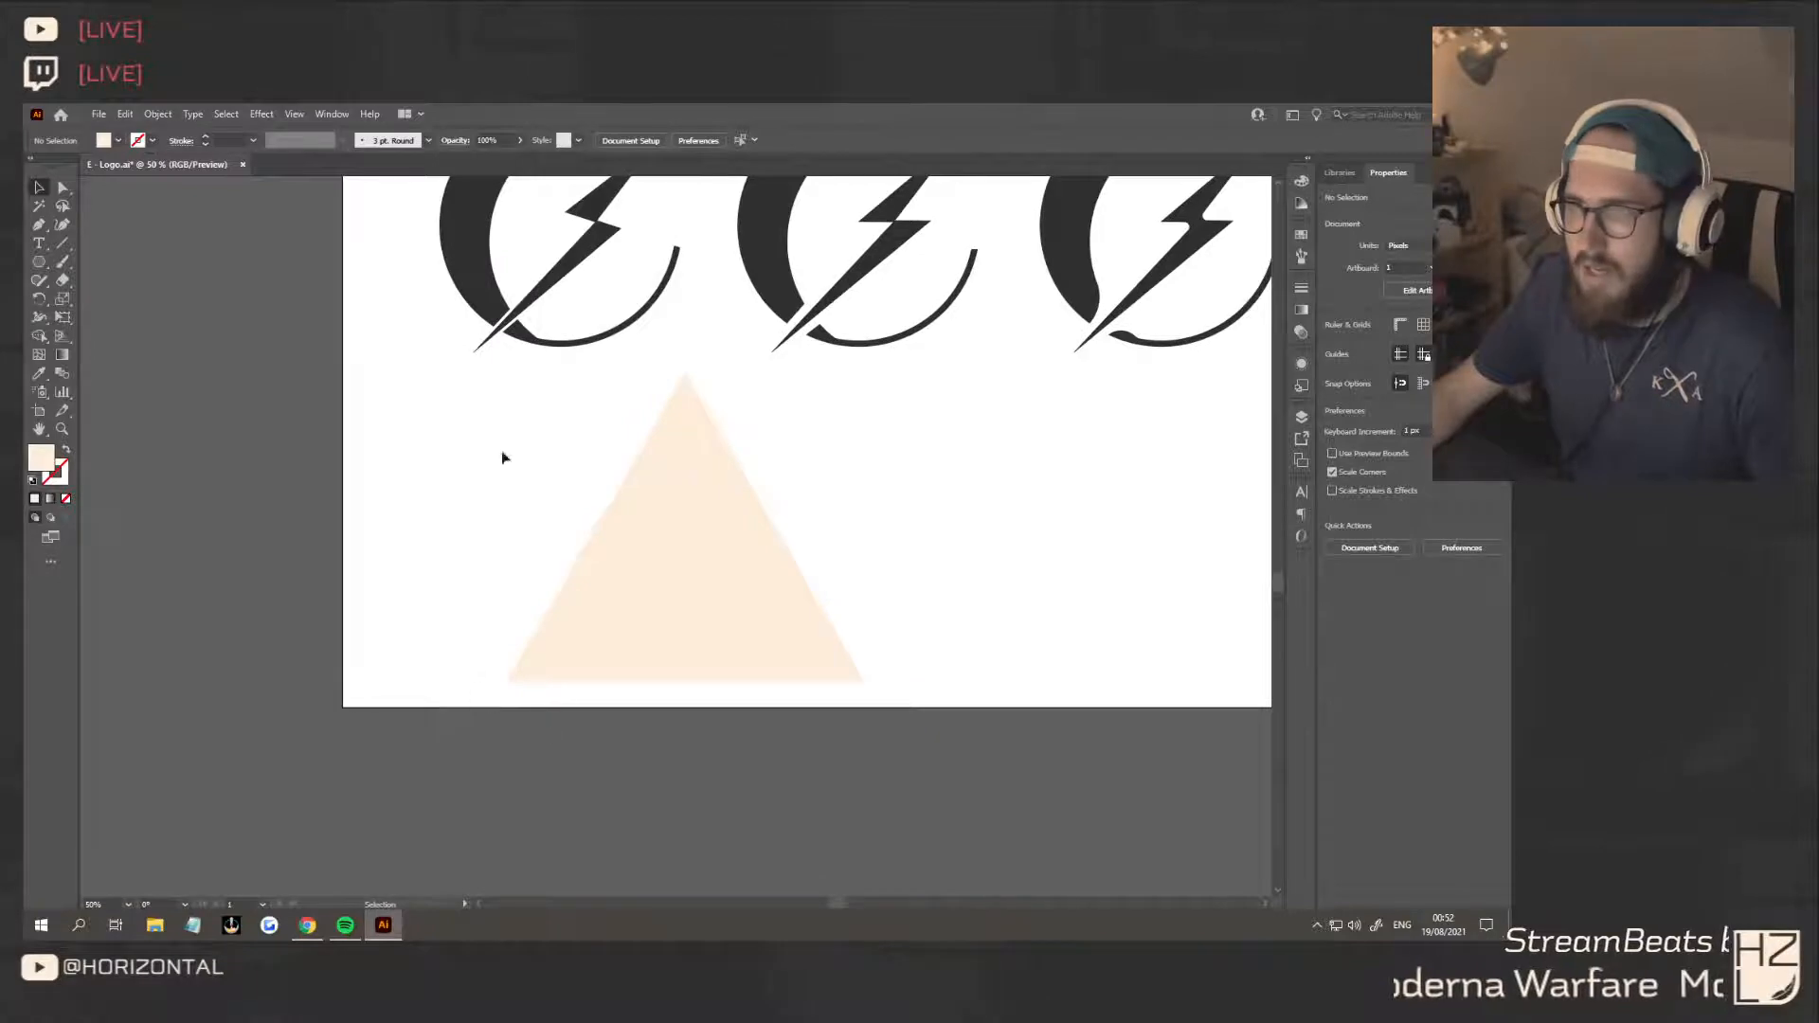
left_click(466, 256)
left_click(437, 463)
left_click(41, 224)
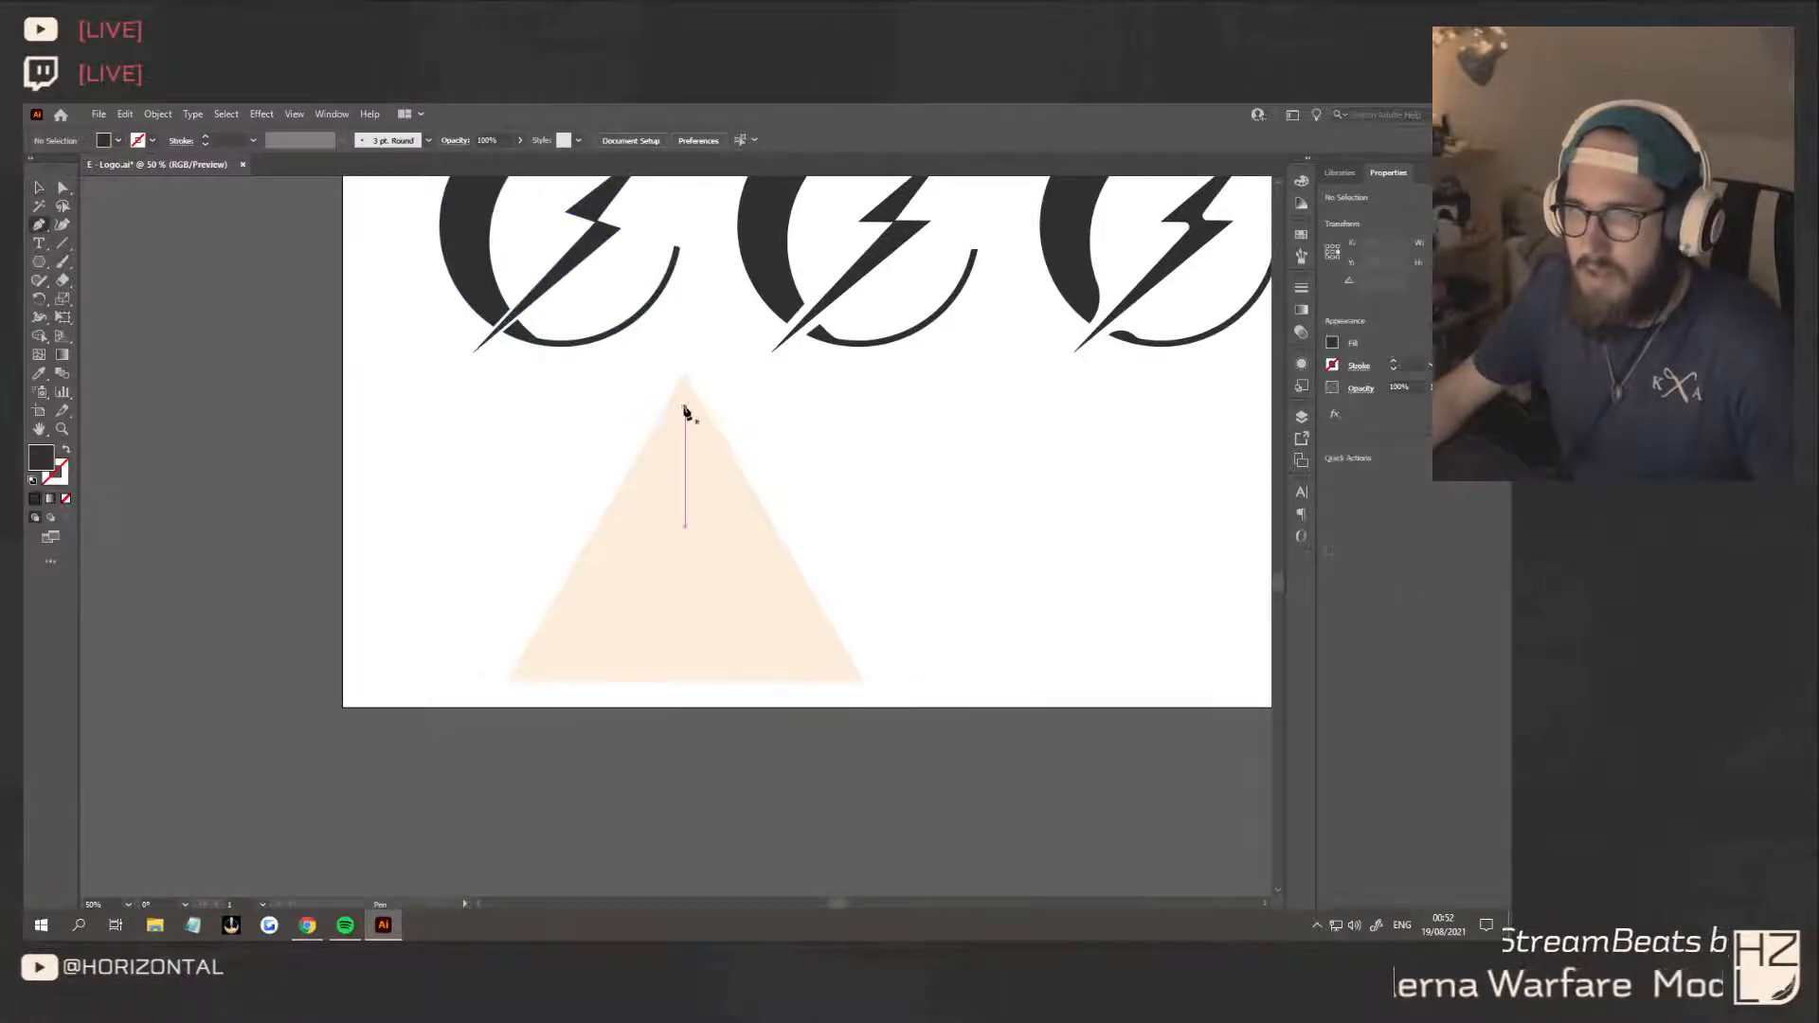
left_click(686, 375)
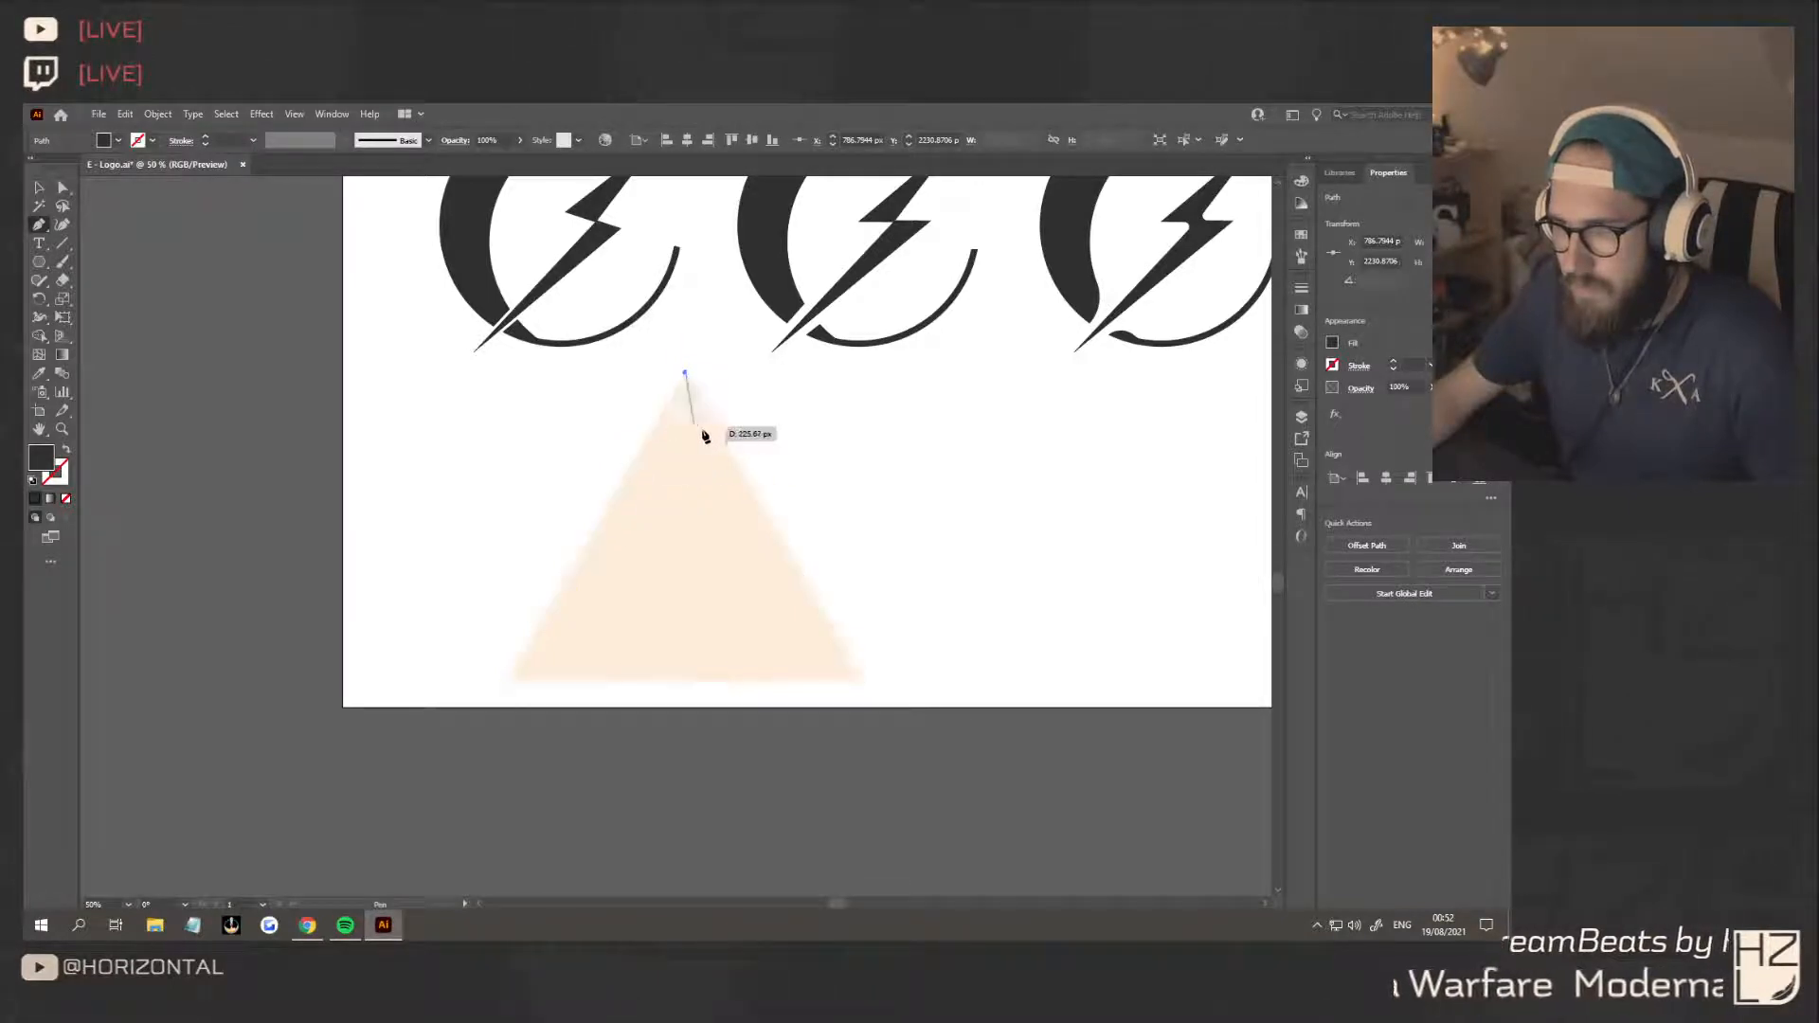
left_click(751, 487)
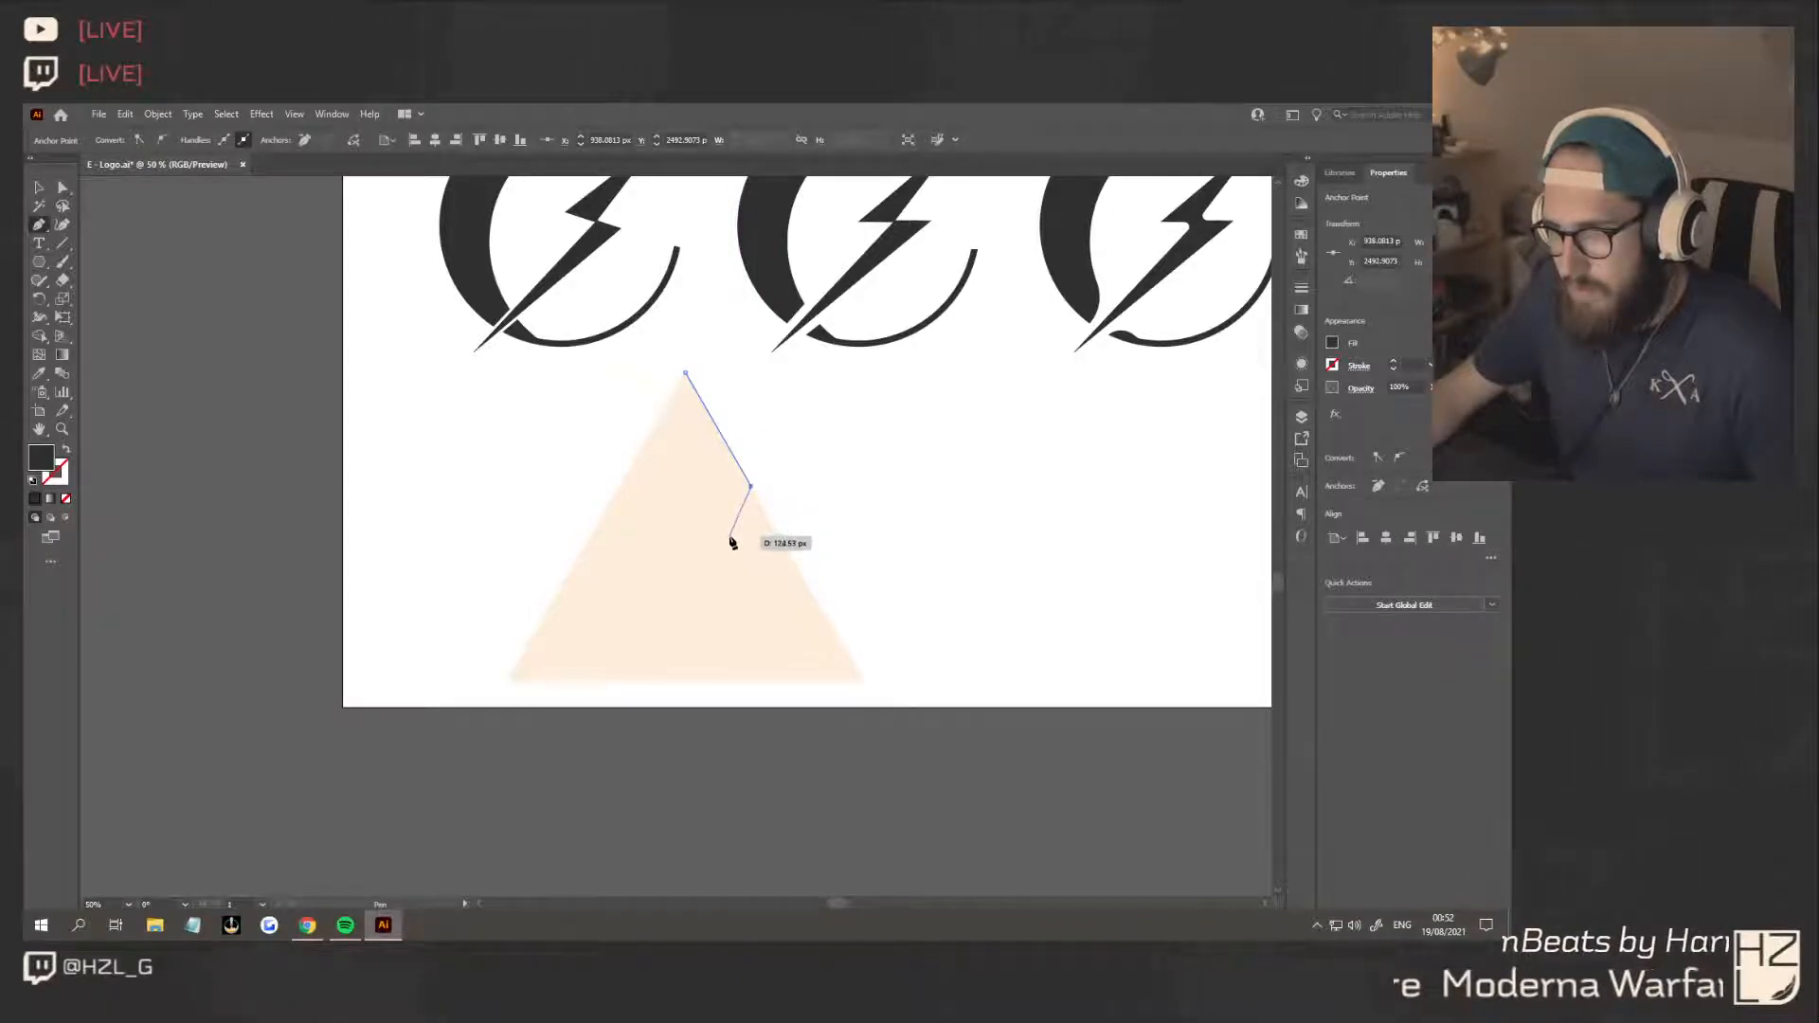
left_click(729, 536)
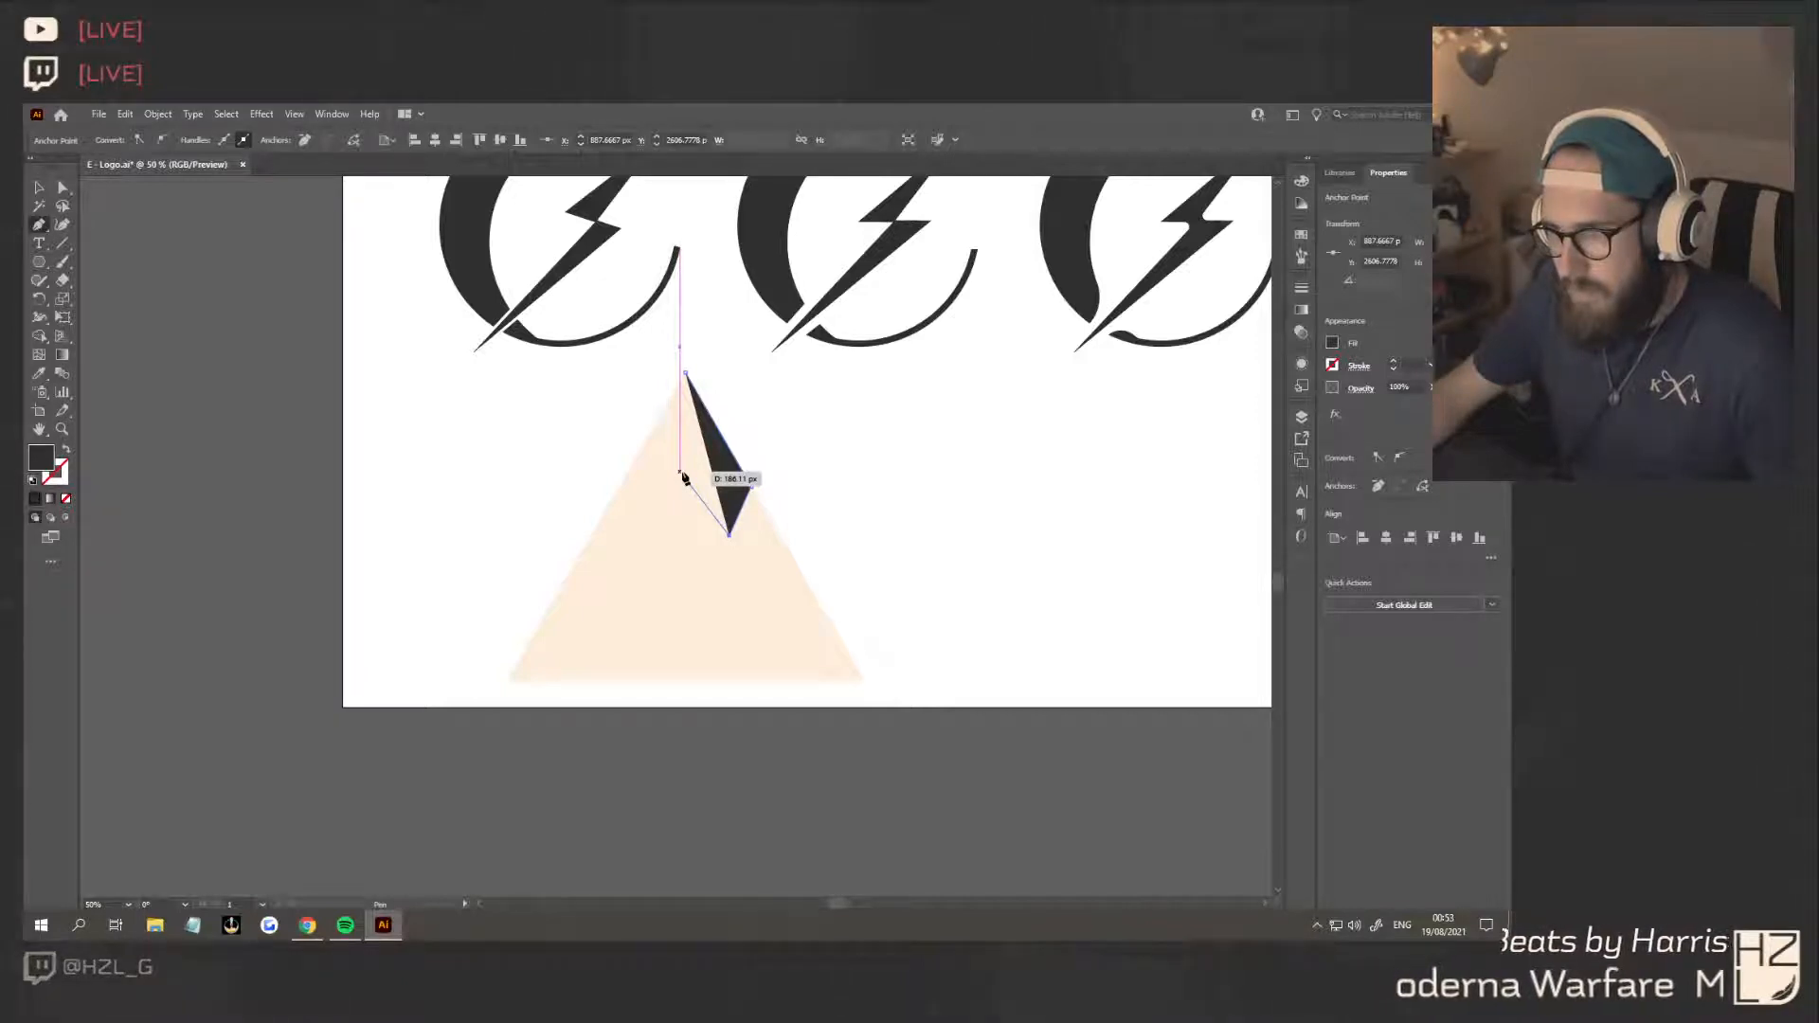
Try continuing the dark path with a stepped inner edge, and undo those anchor points
left_click(680, 472)
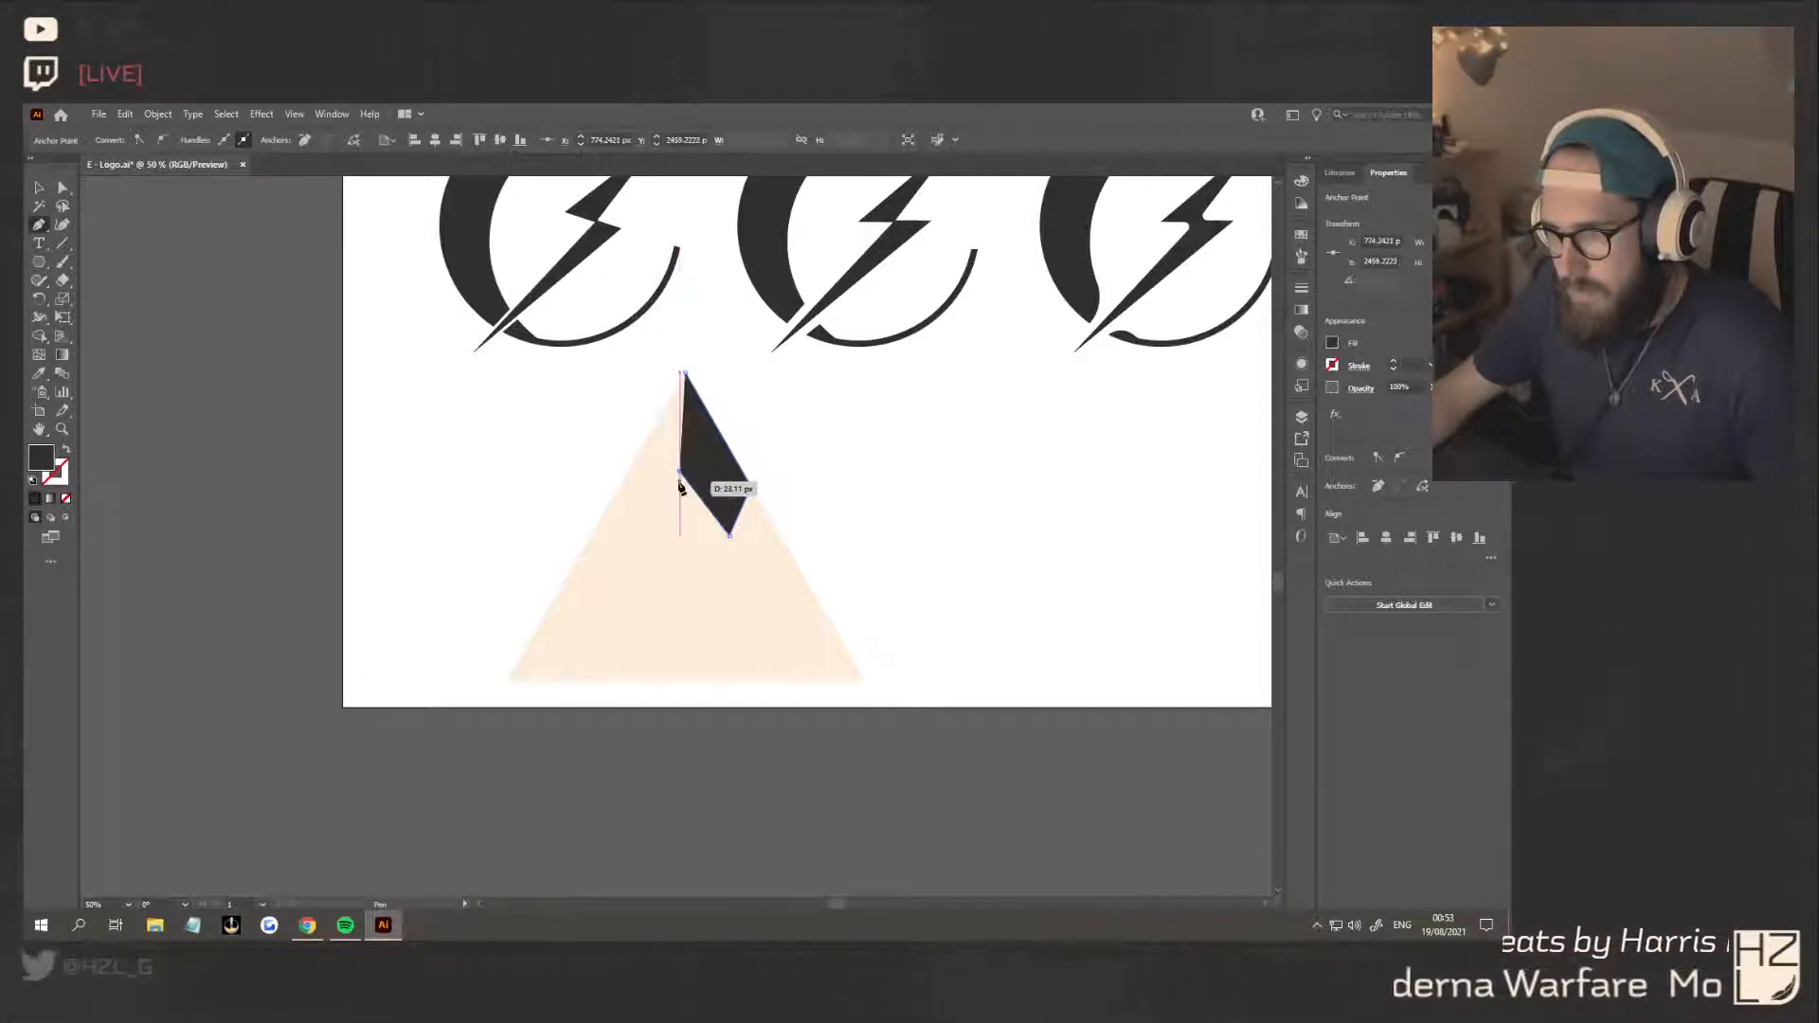
left_click(679, 485)
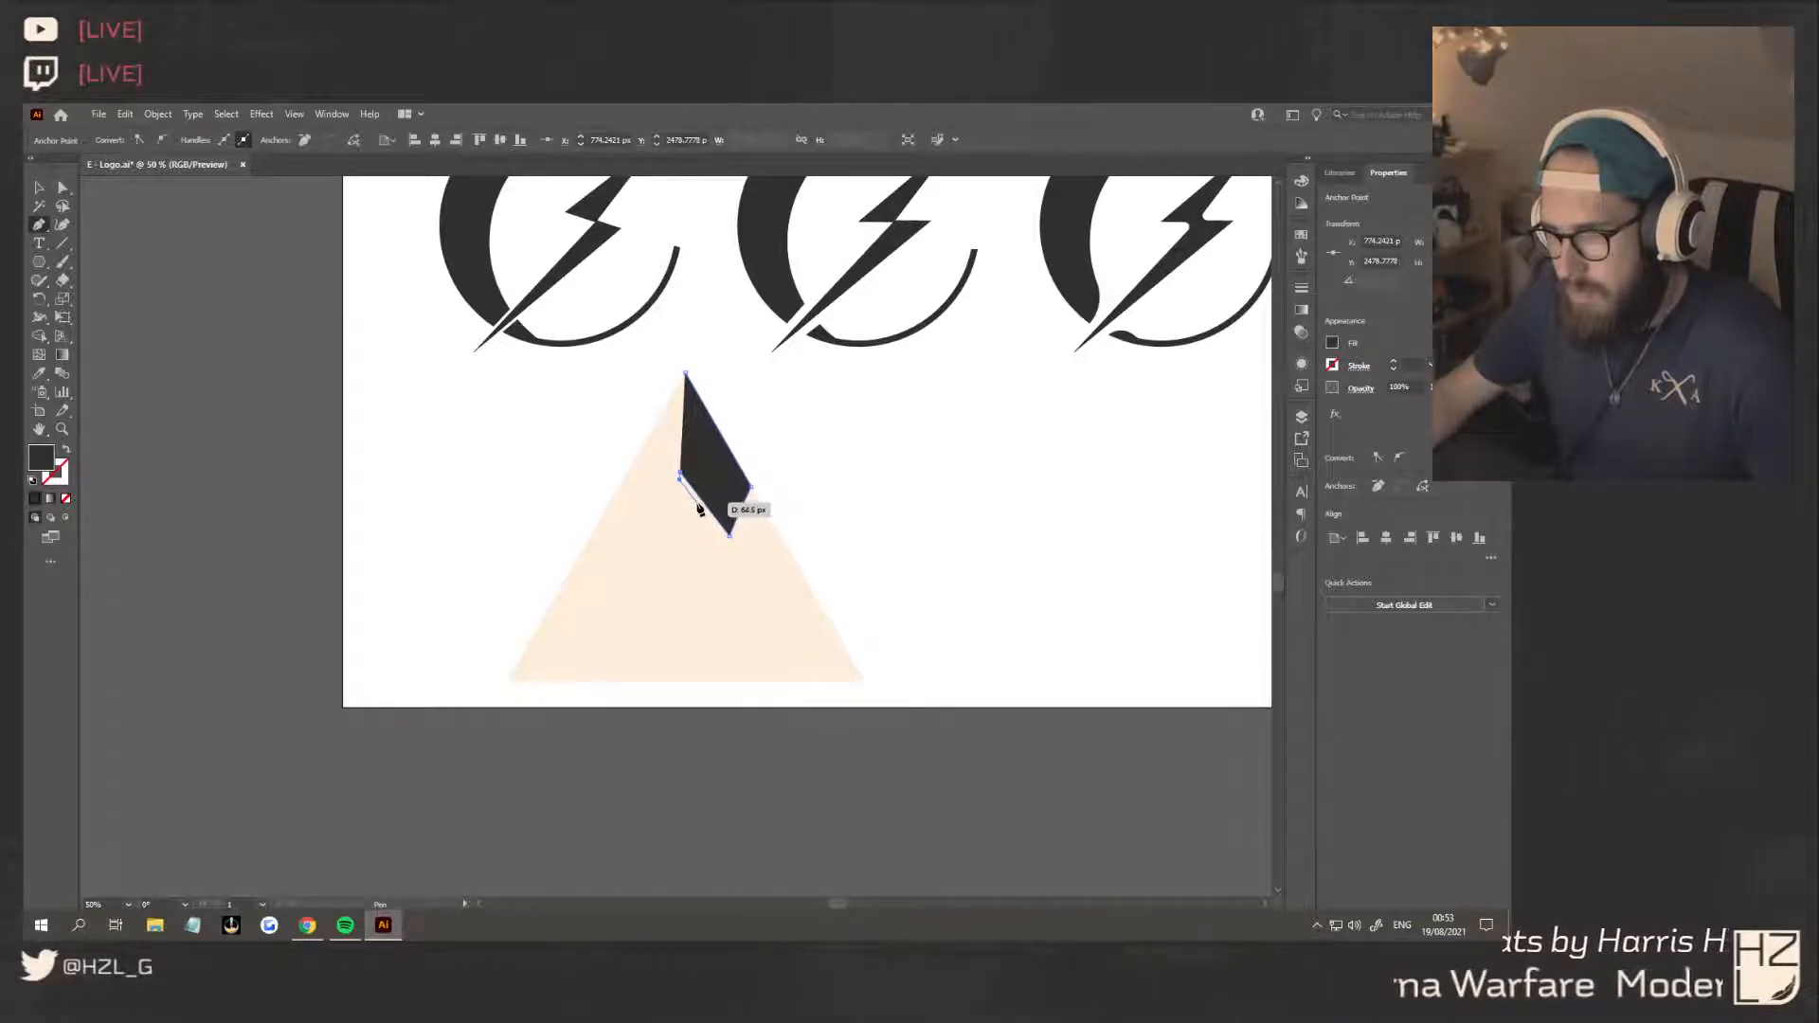
left_click(699, 509)
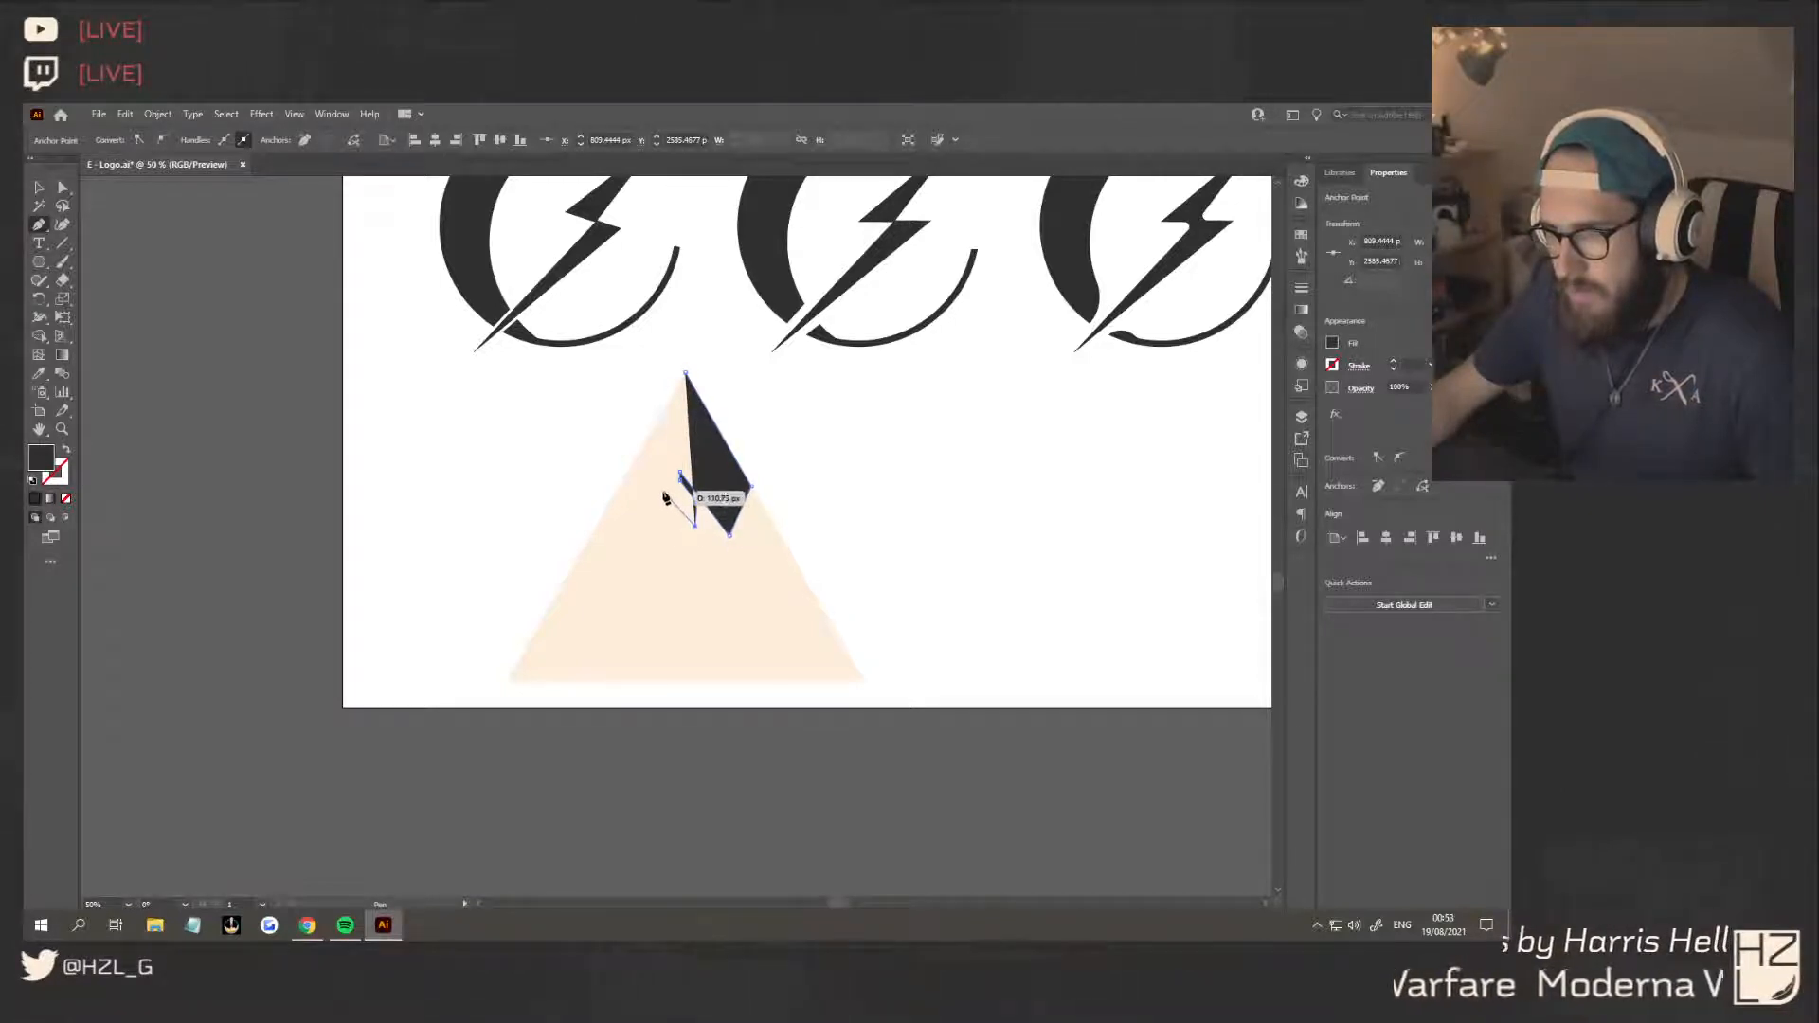
scroll(675, 504, "up", 2)
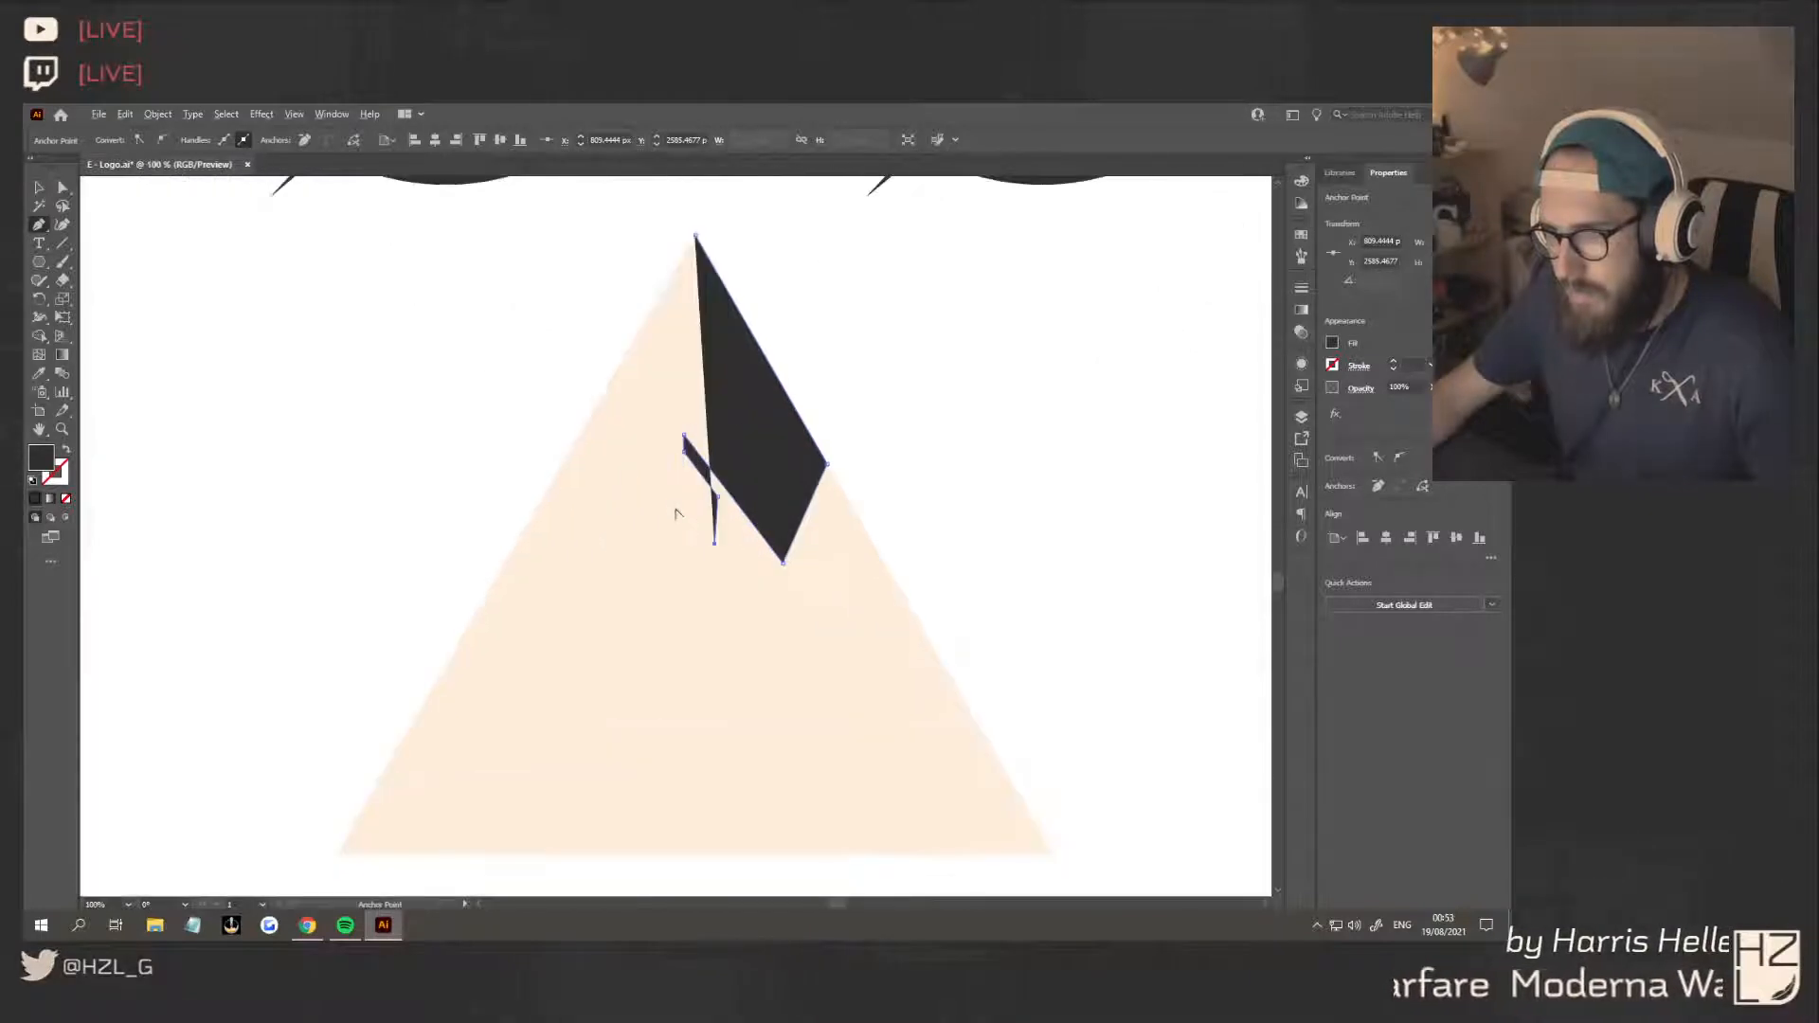
left_click(665, 483)
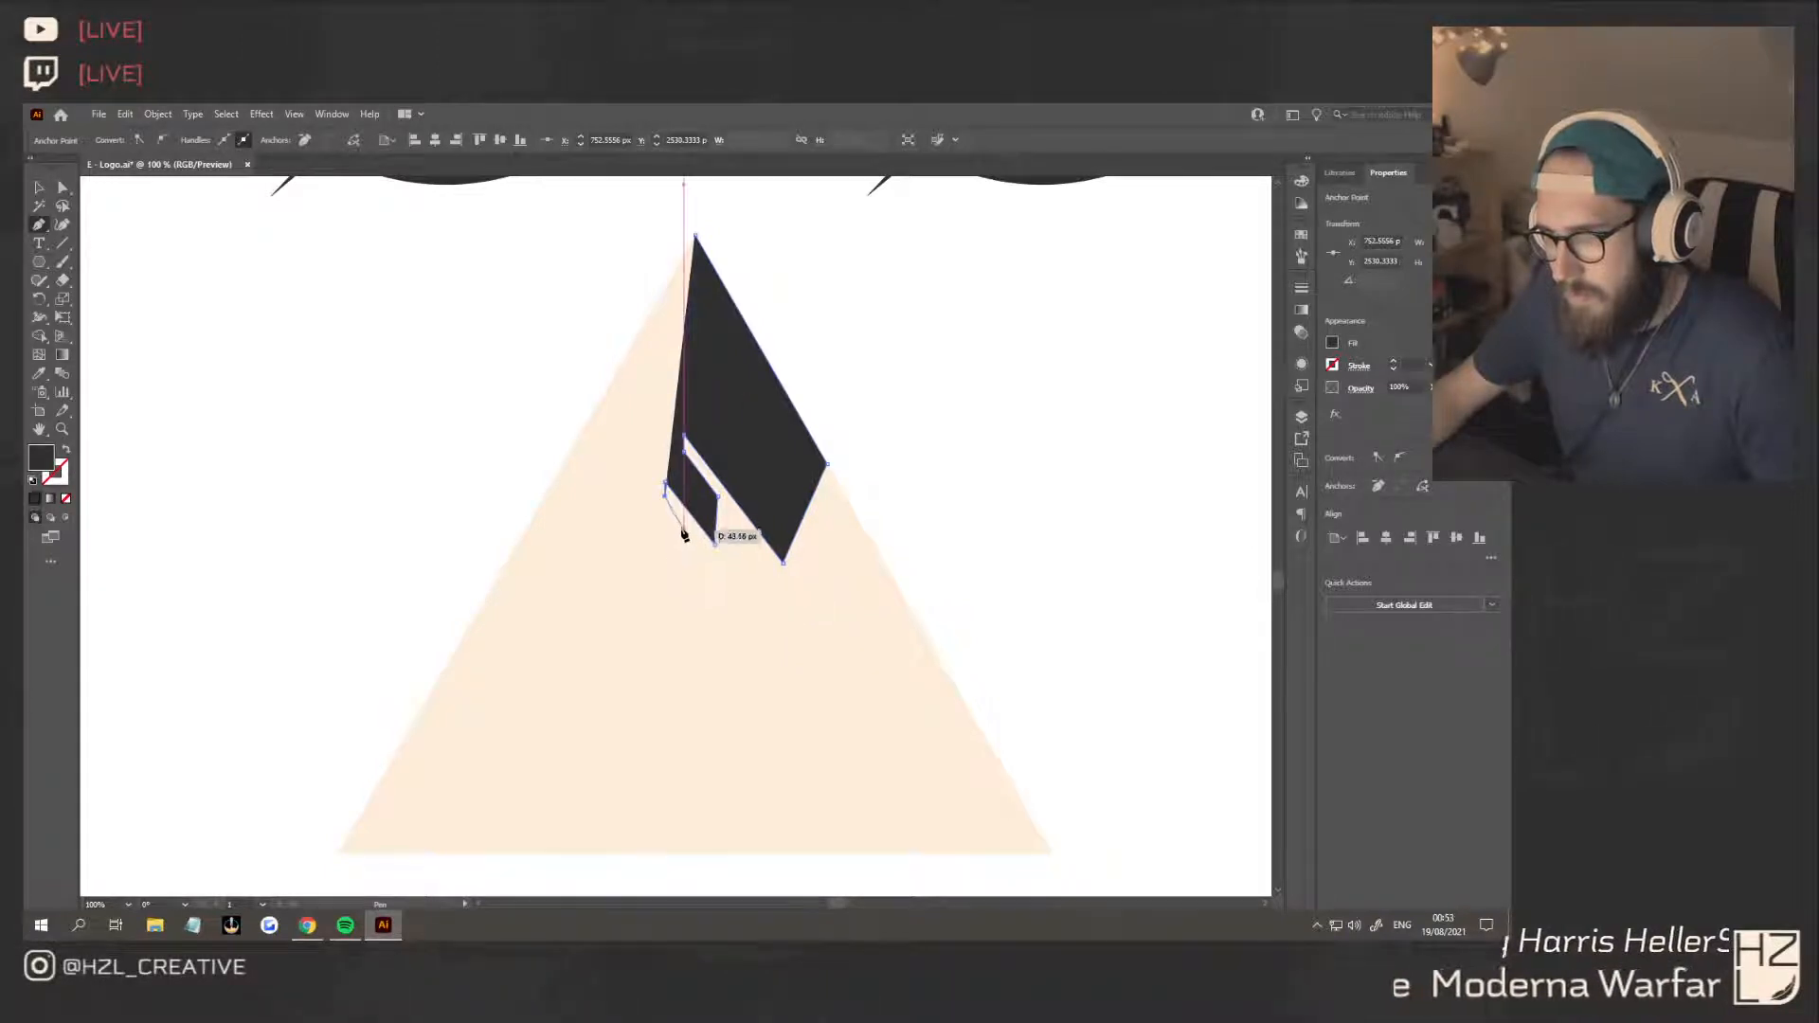
key("ctrl+z")
key("ctrl+z")
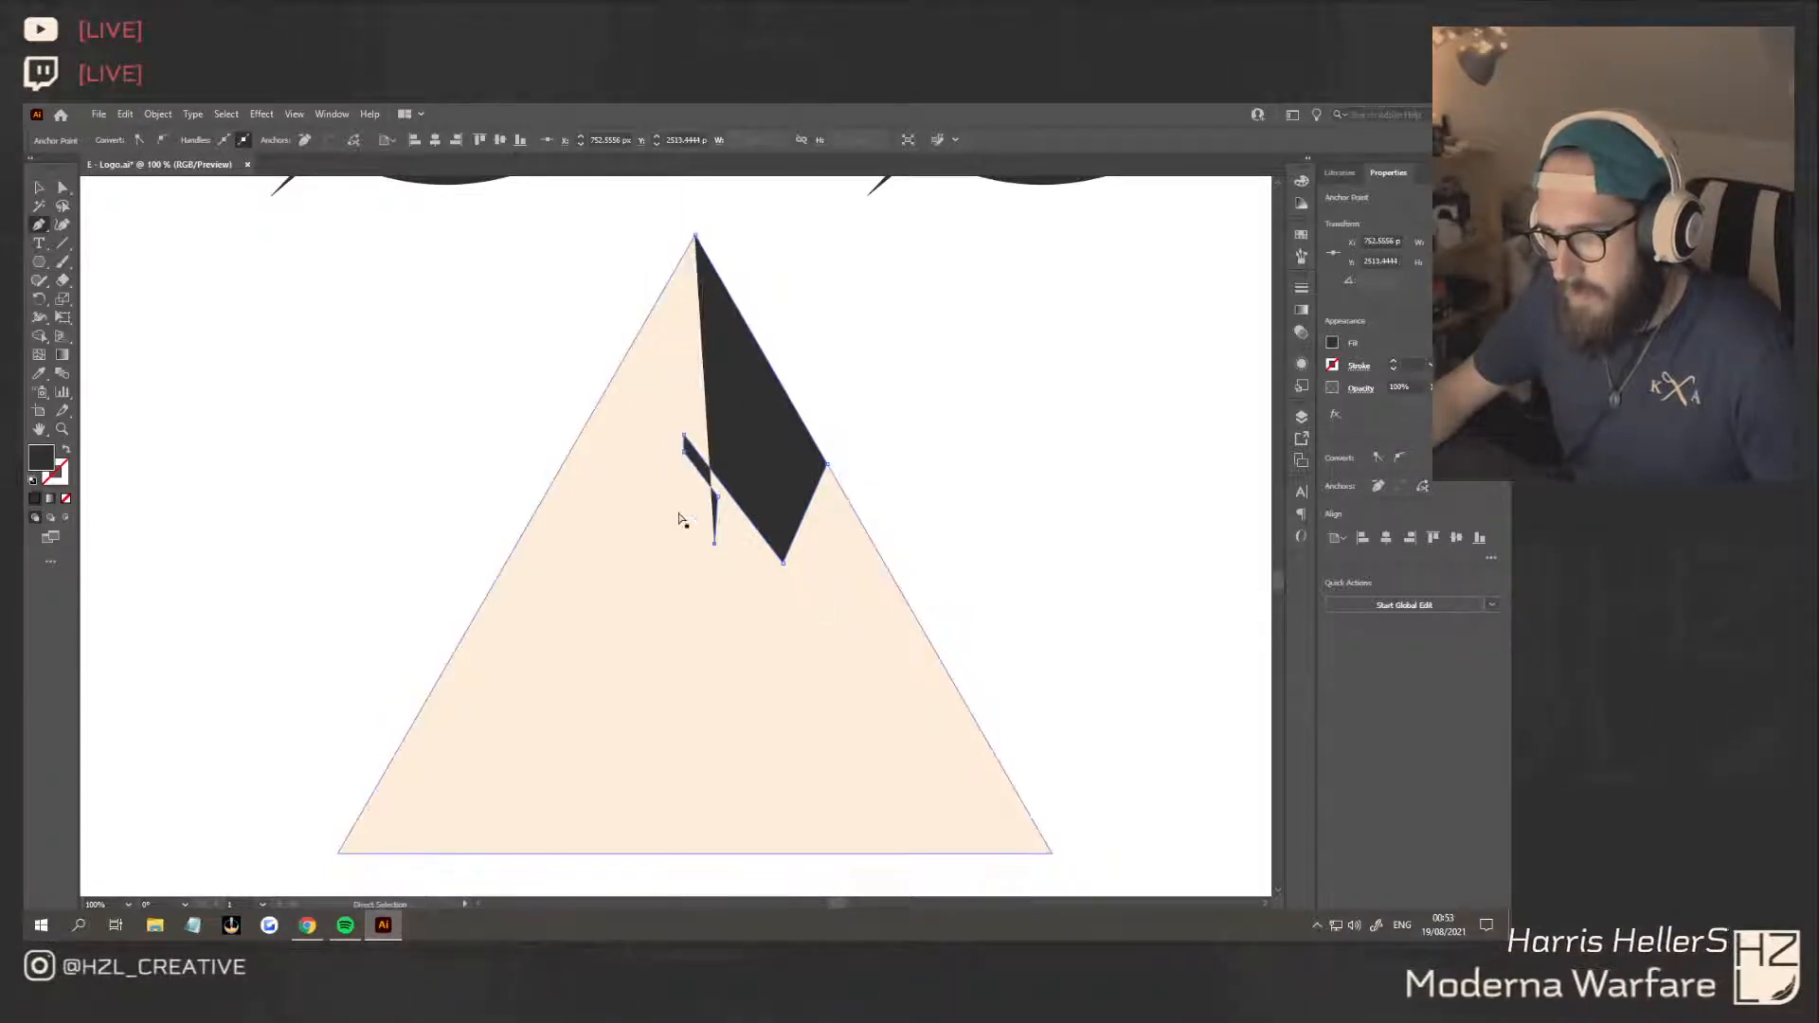
key("ctrl+z")
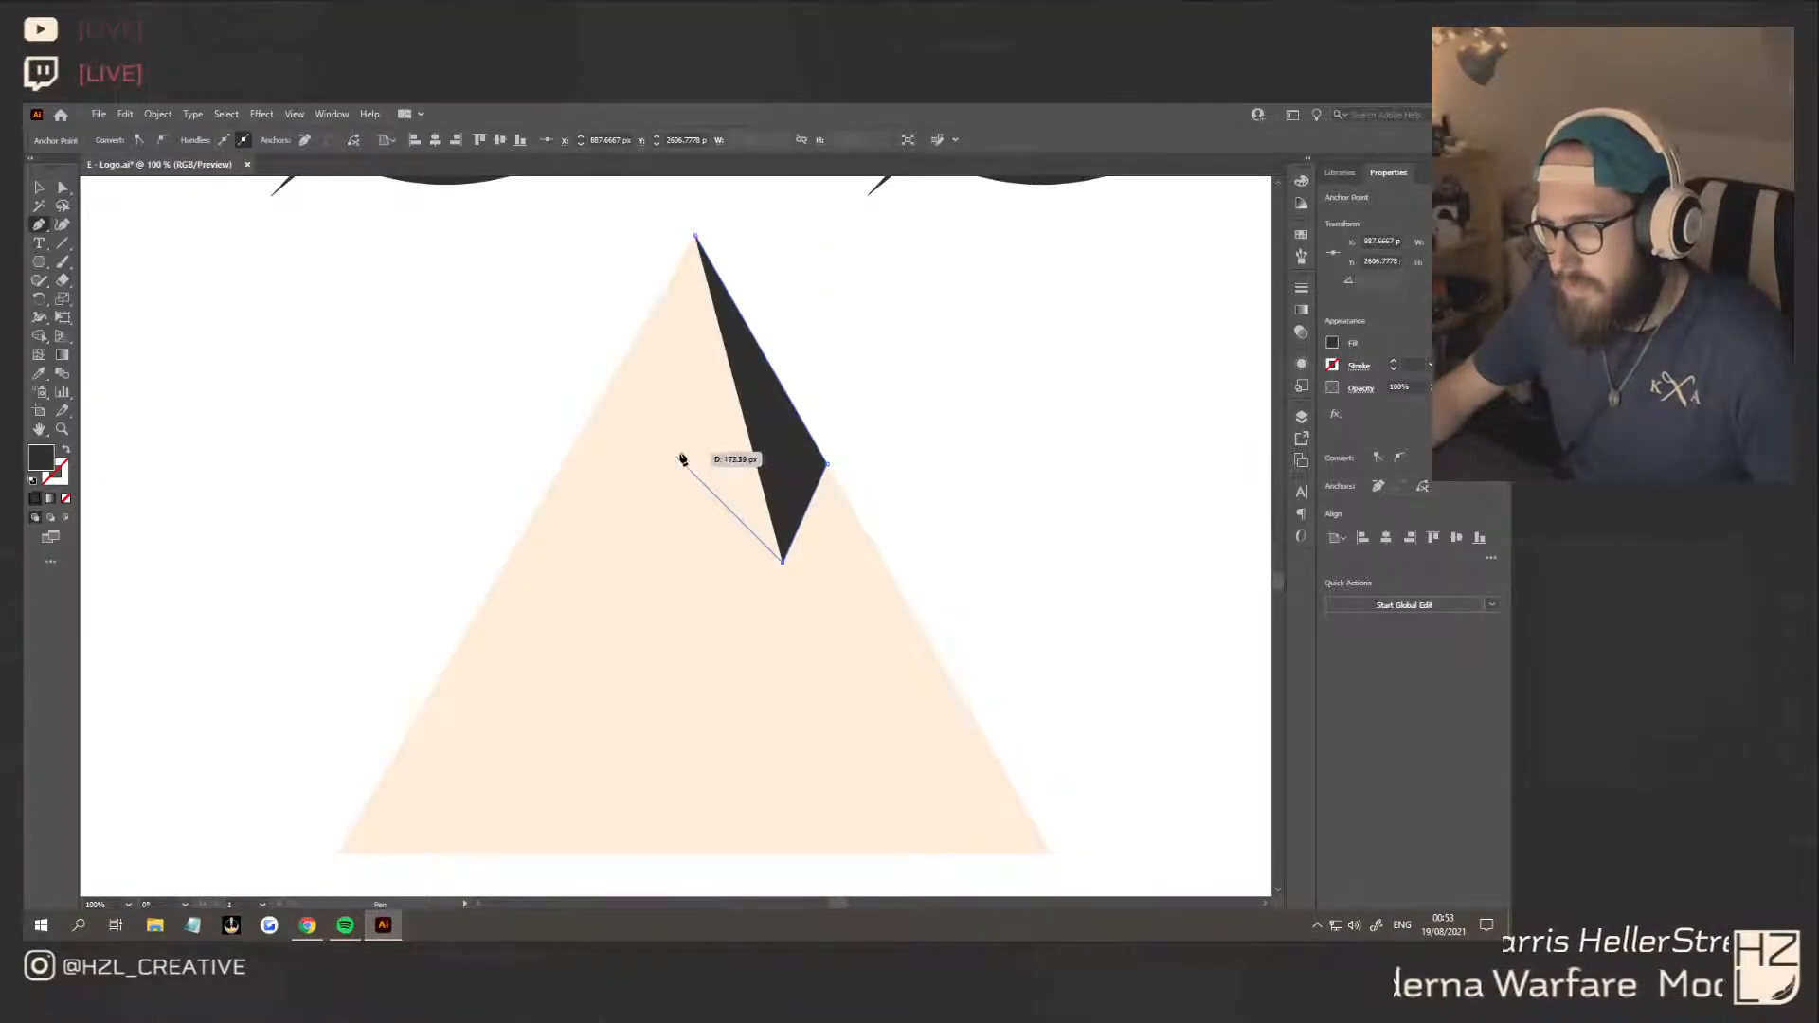
Complete the dark path as a four-sided peak reaching across to the triangle's left edge
left_click(574, 446)
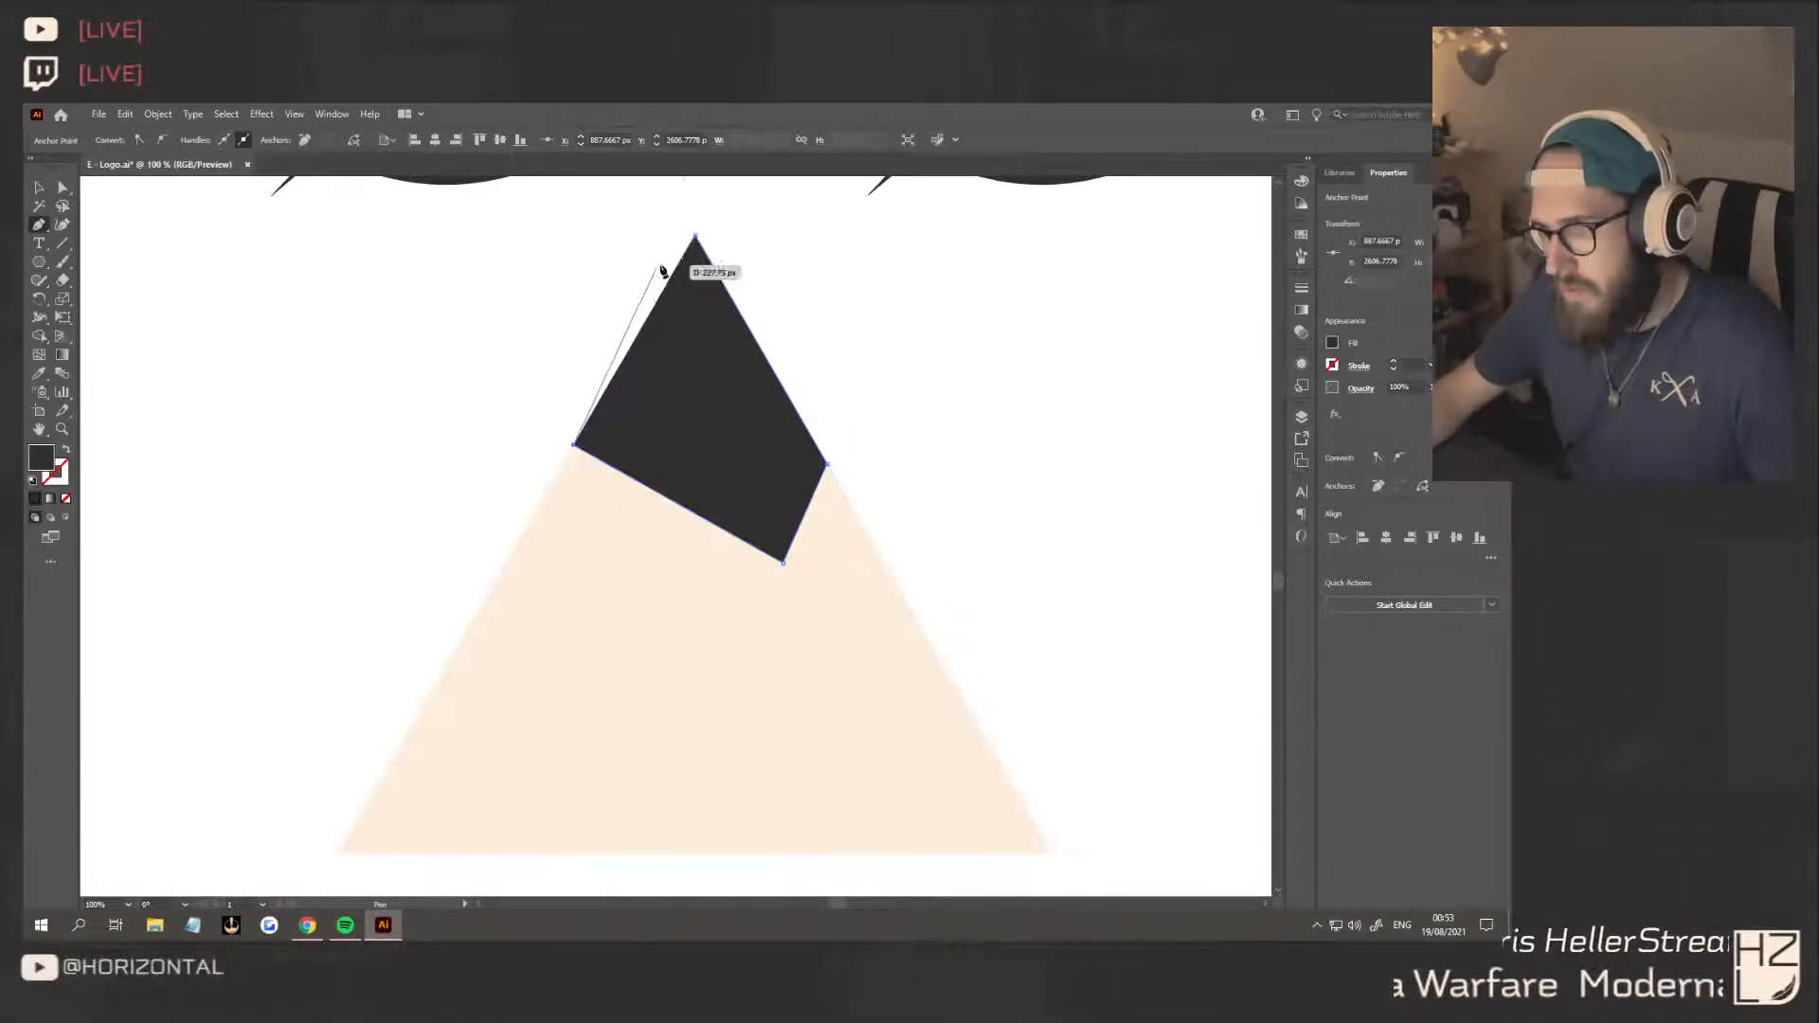
key("v")
left_click(333, 337)
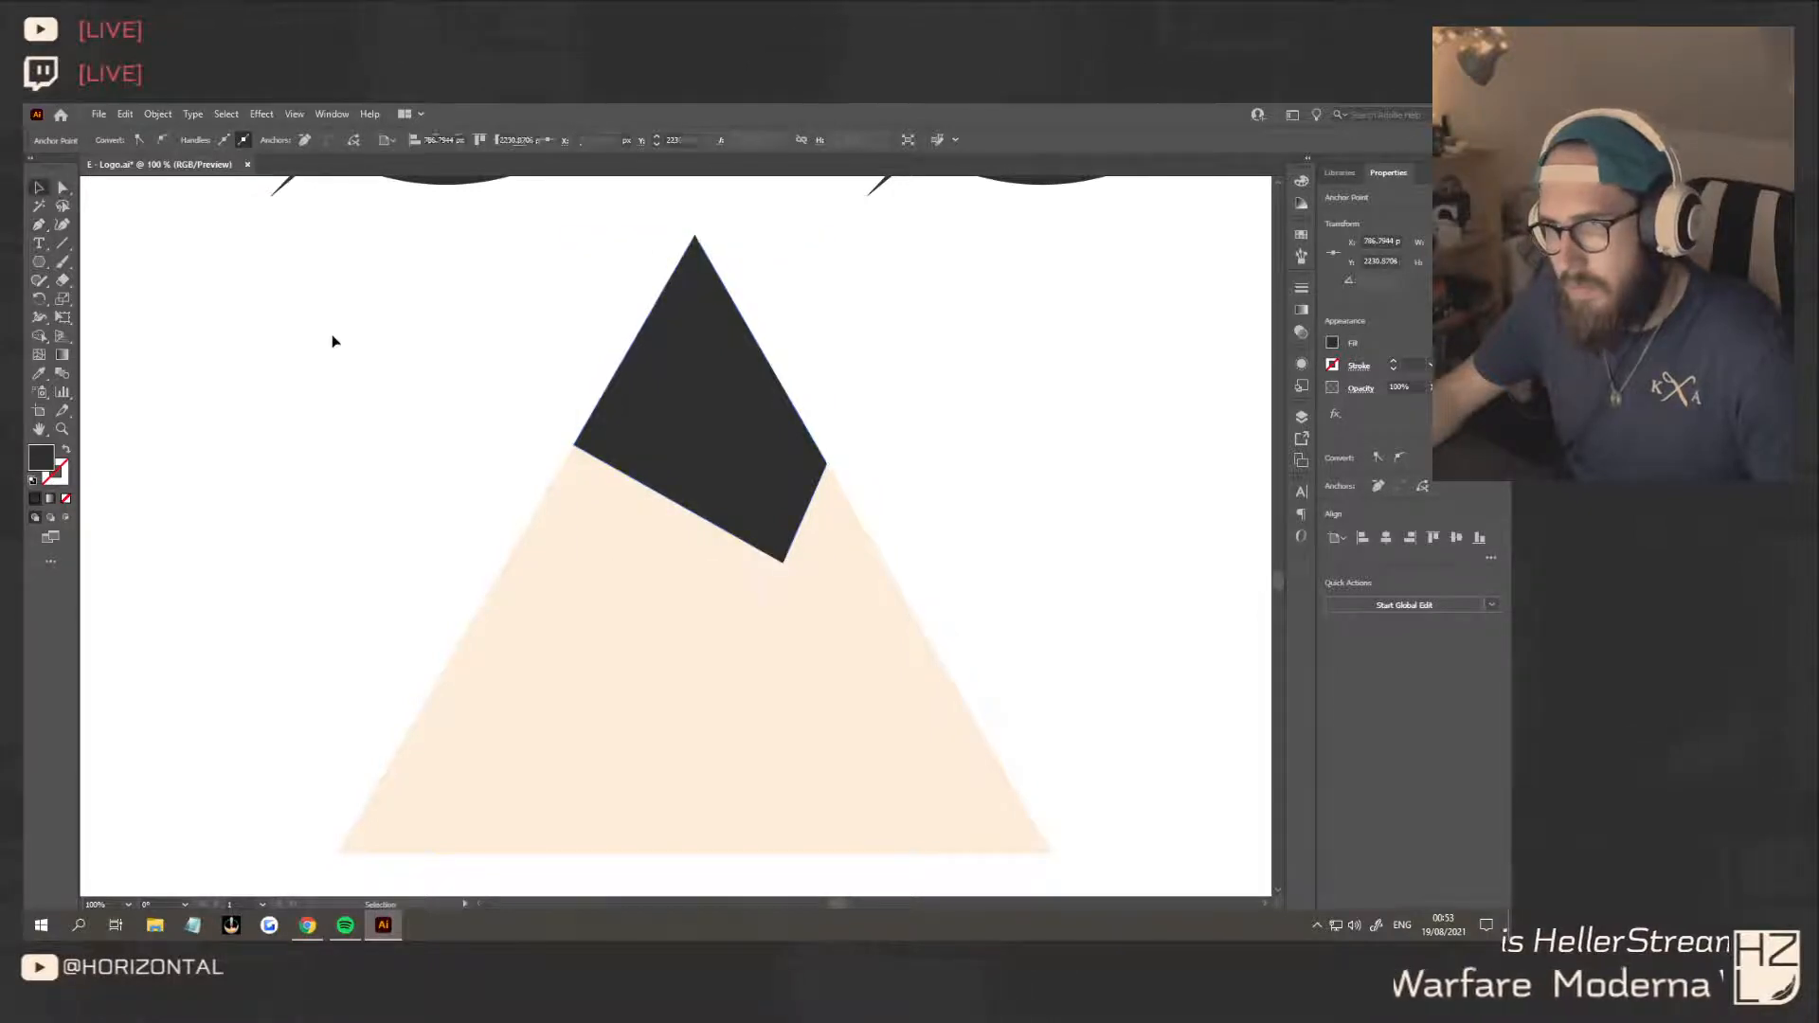
Draw a smaller dark four-sided block parallel to the peak's lower edge, leaving a thin gap, on the triangle's left side
scroll(373, 435, "down", 1)
left_click(38, 224)
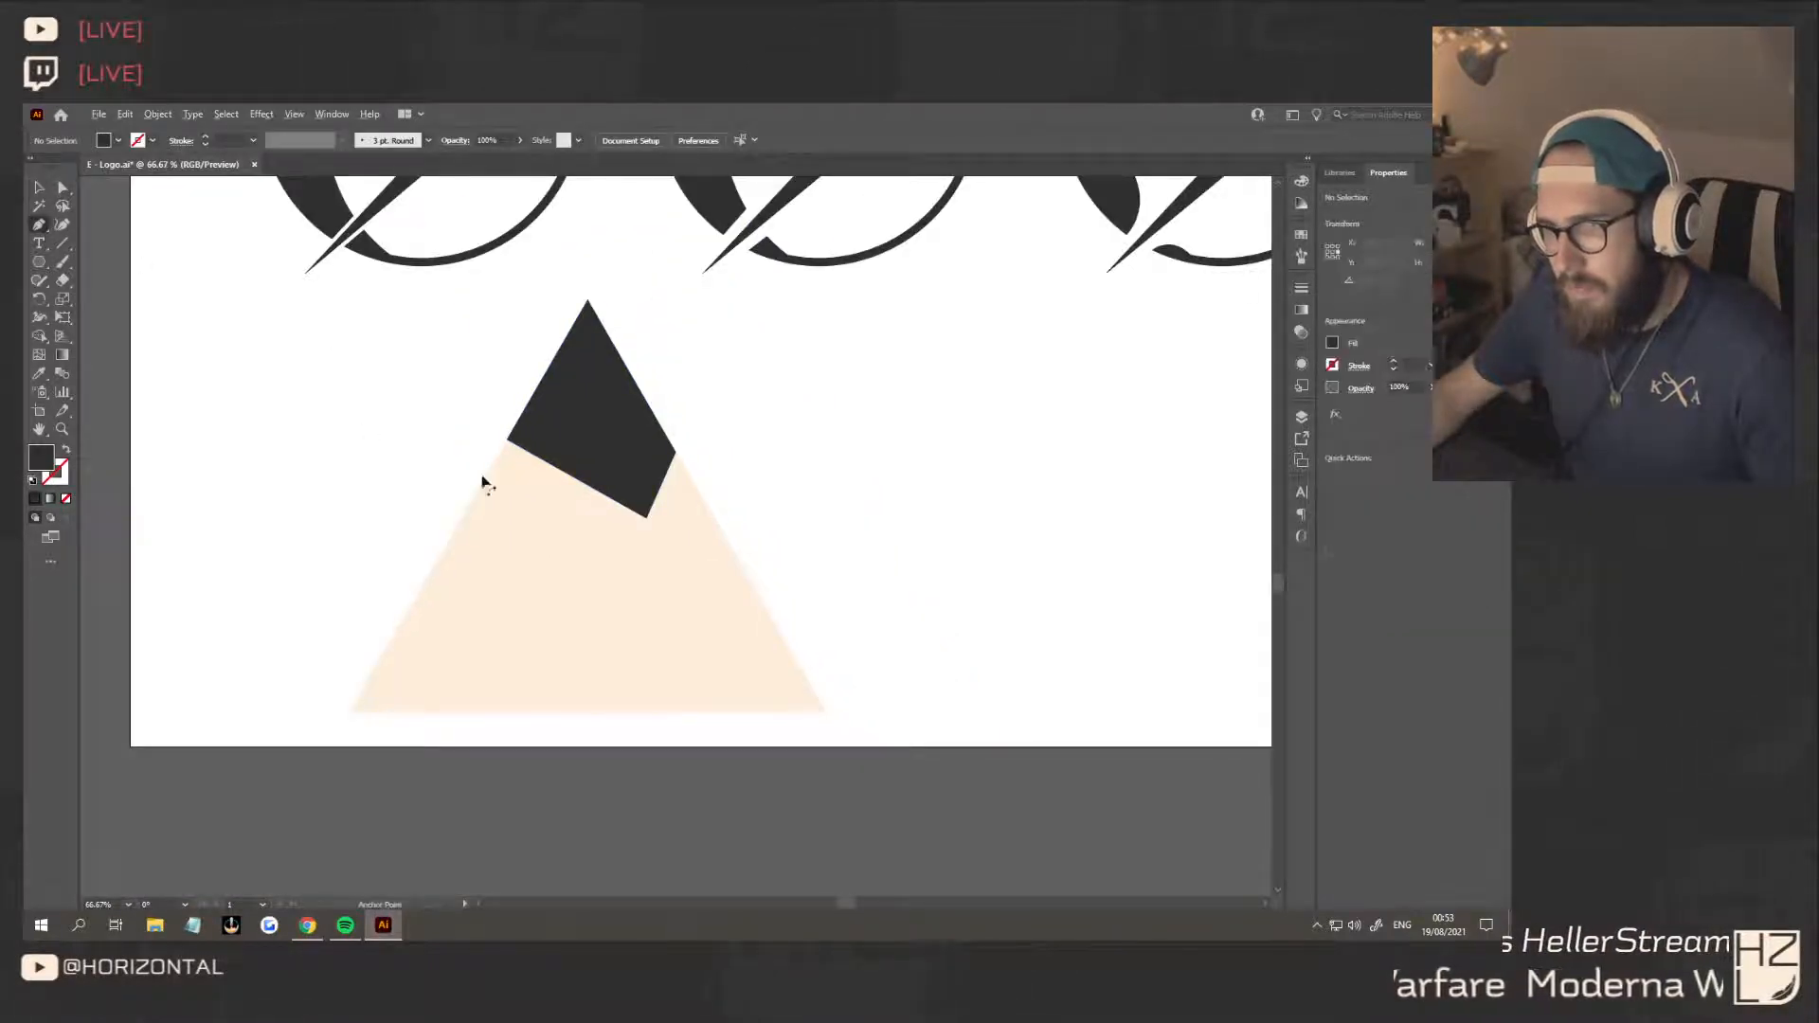
scroll(483, 475, "up", 1)
left_click(514, 428)
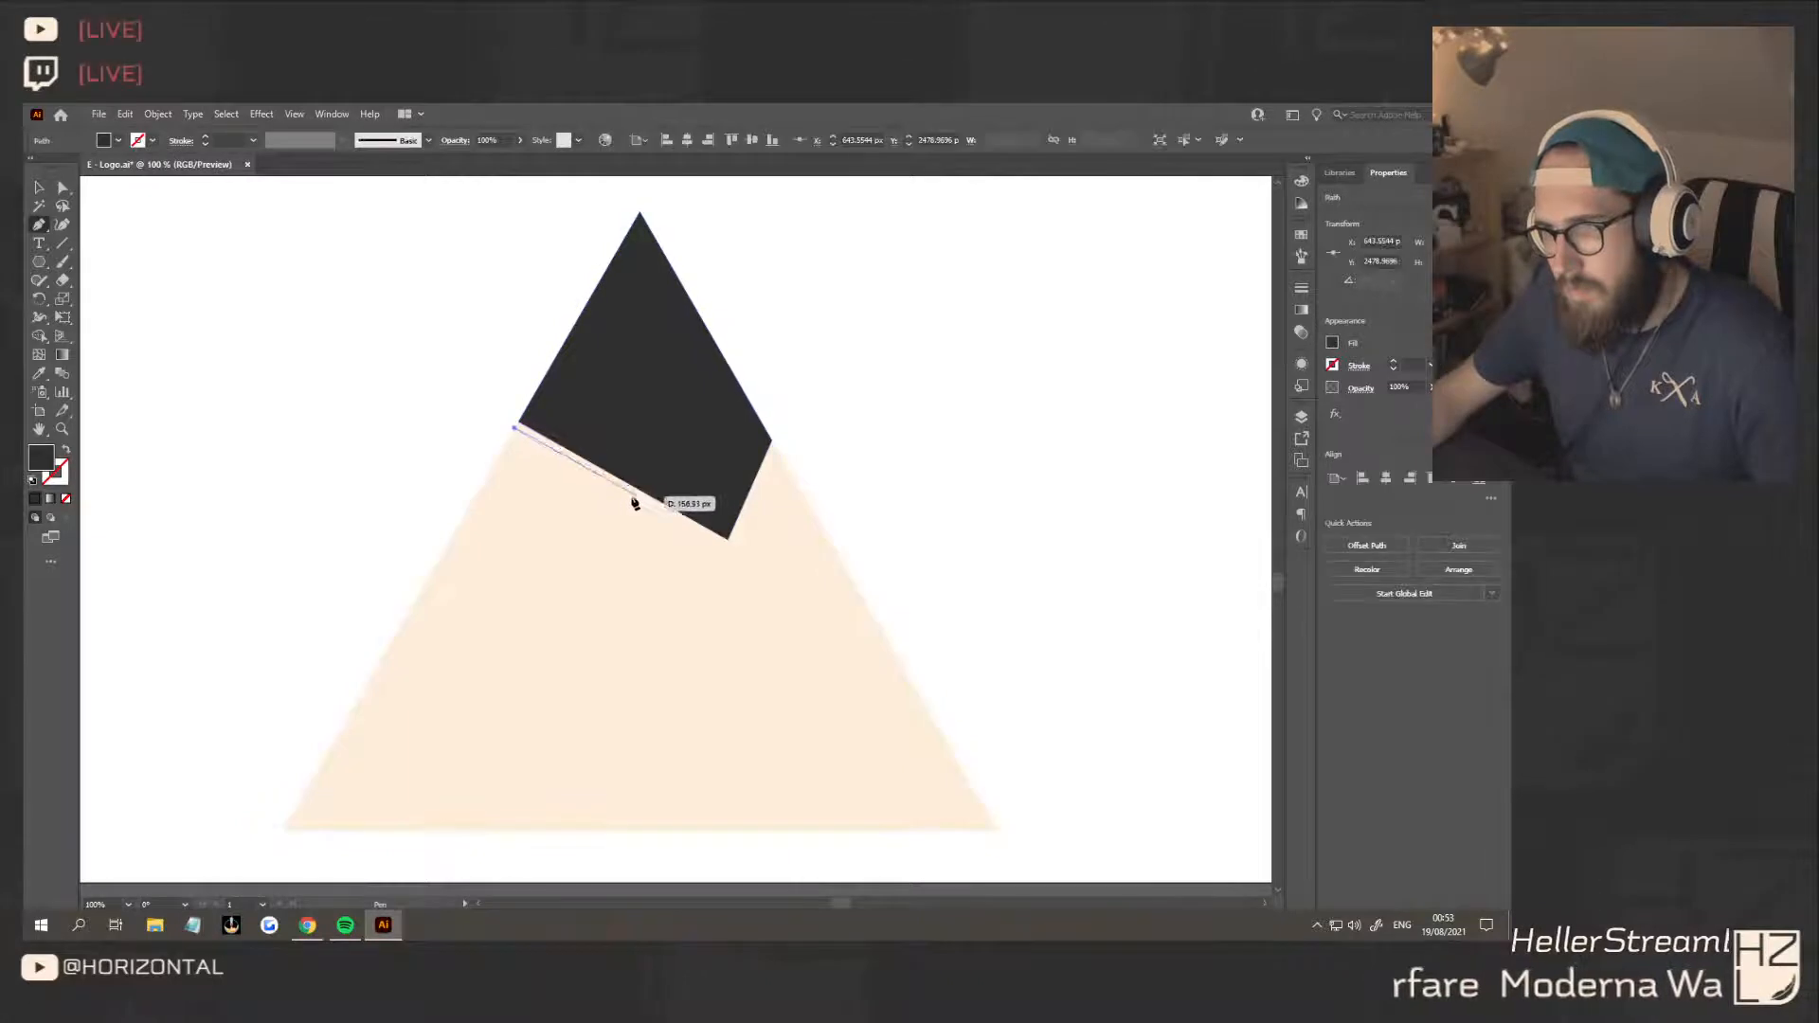
left_click(607, 481)
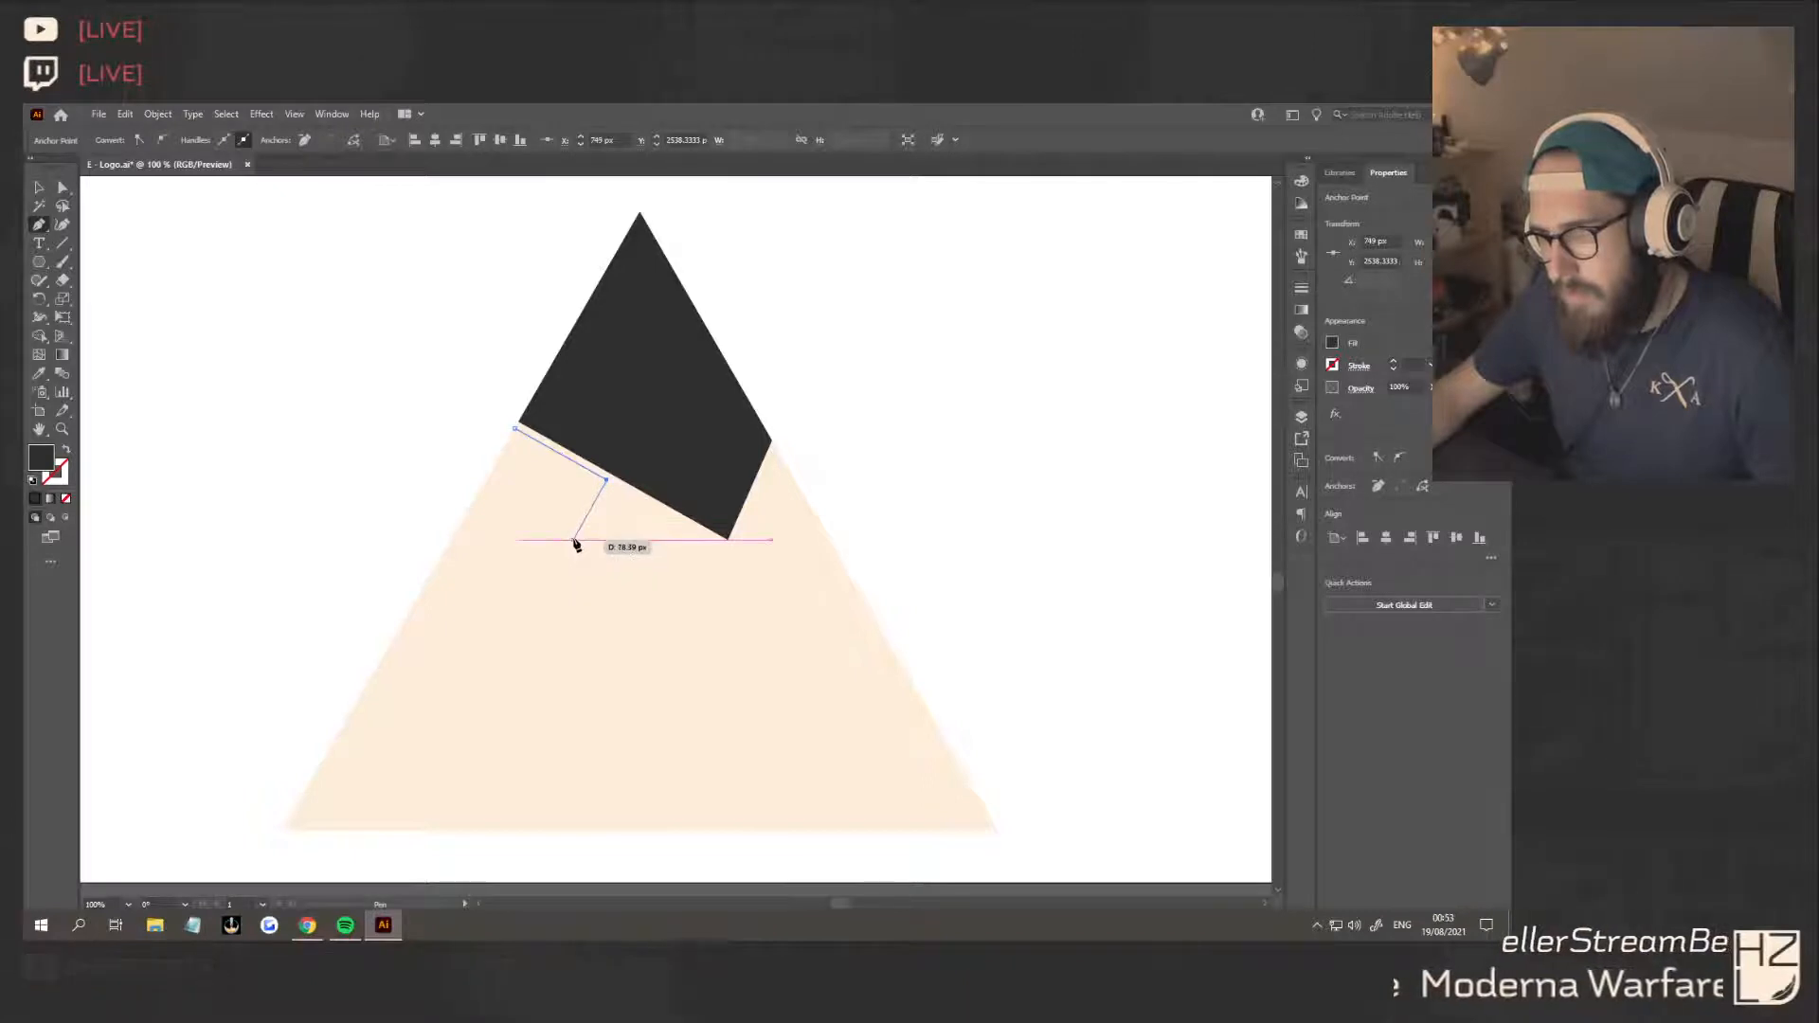
left_click(574, 538)
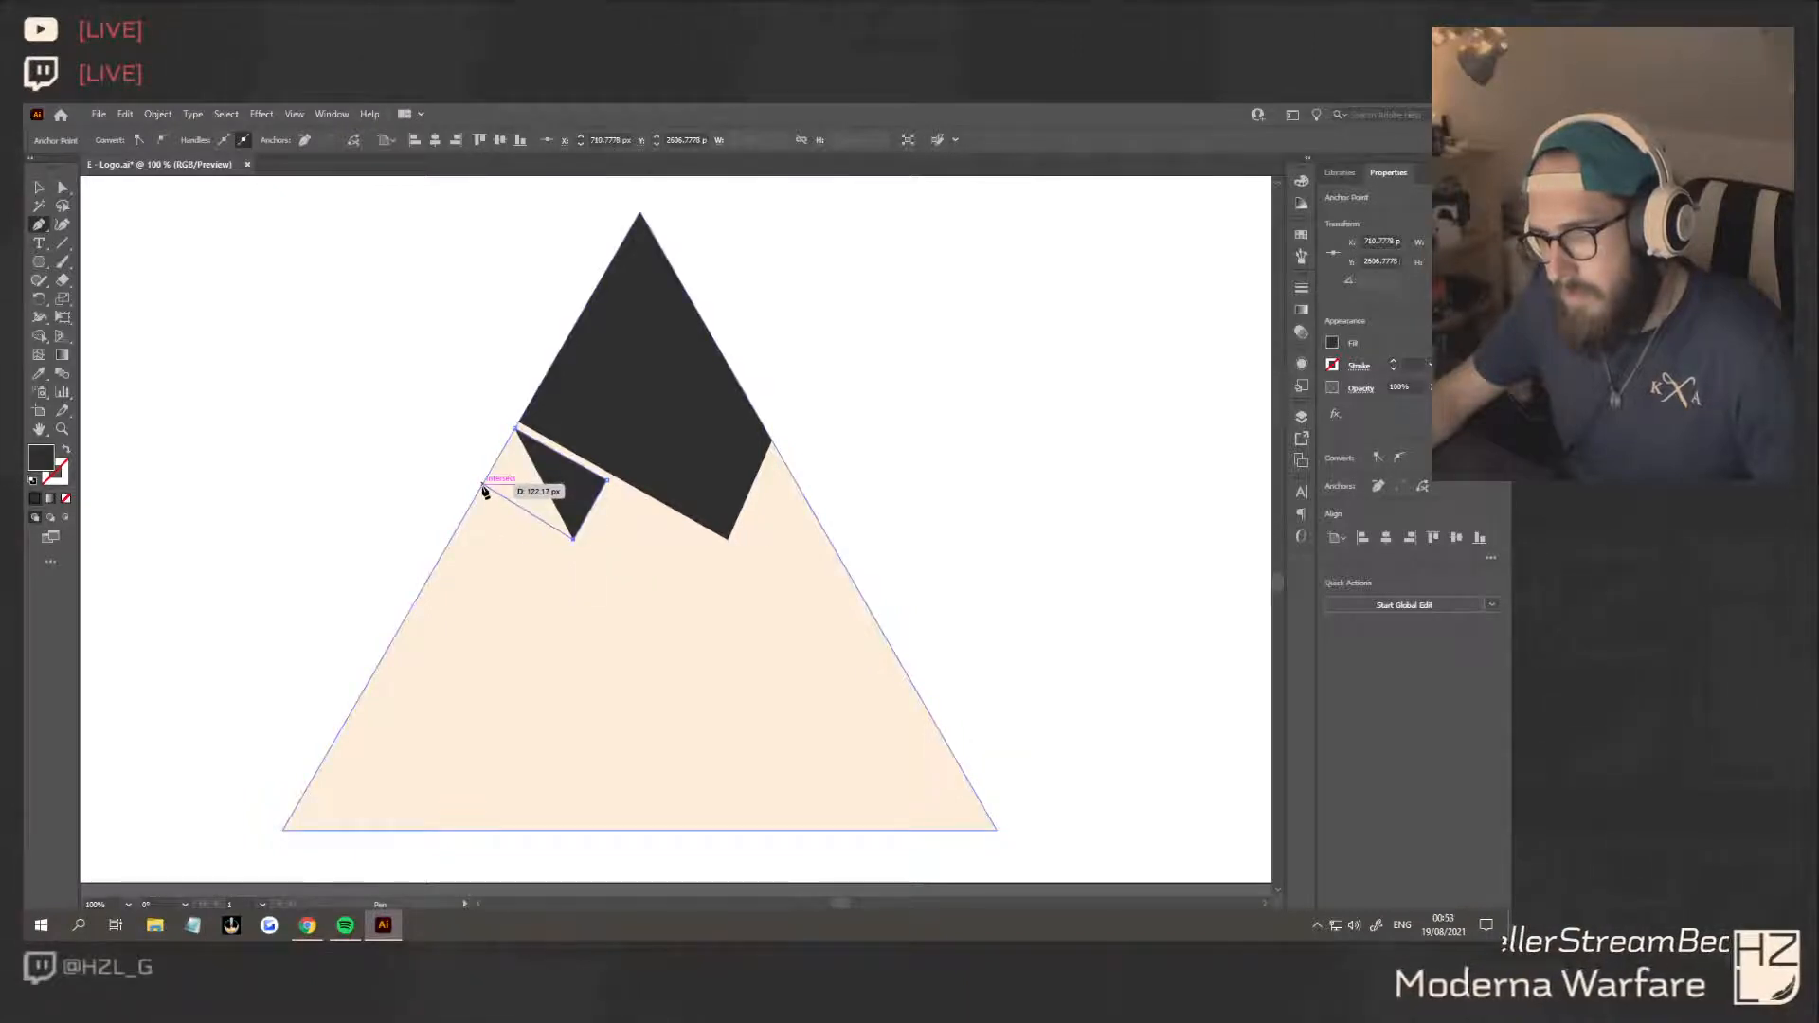
left_click(481, 492)
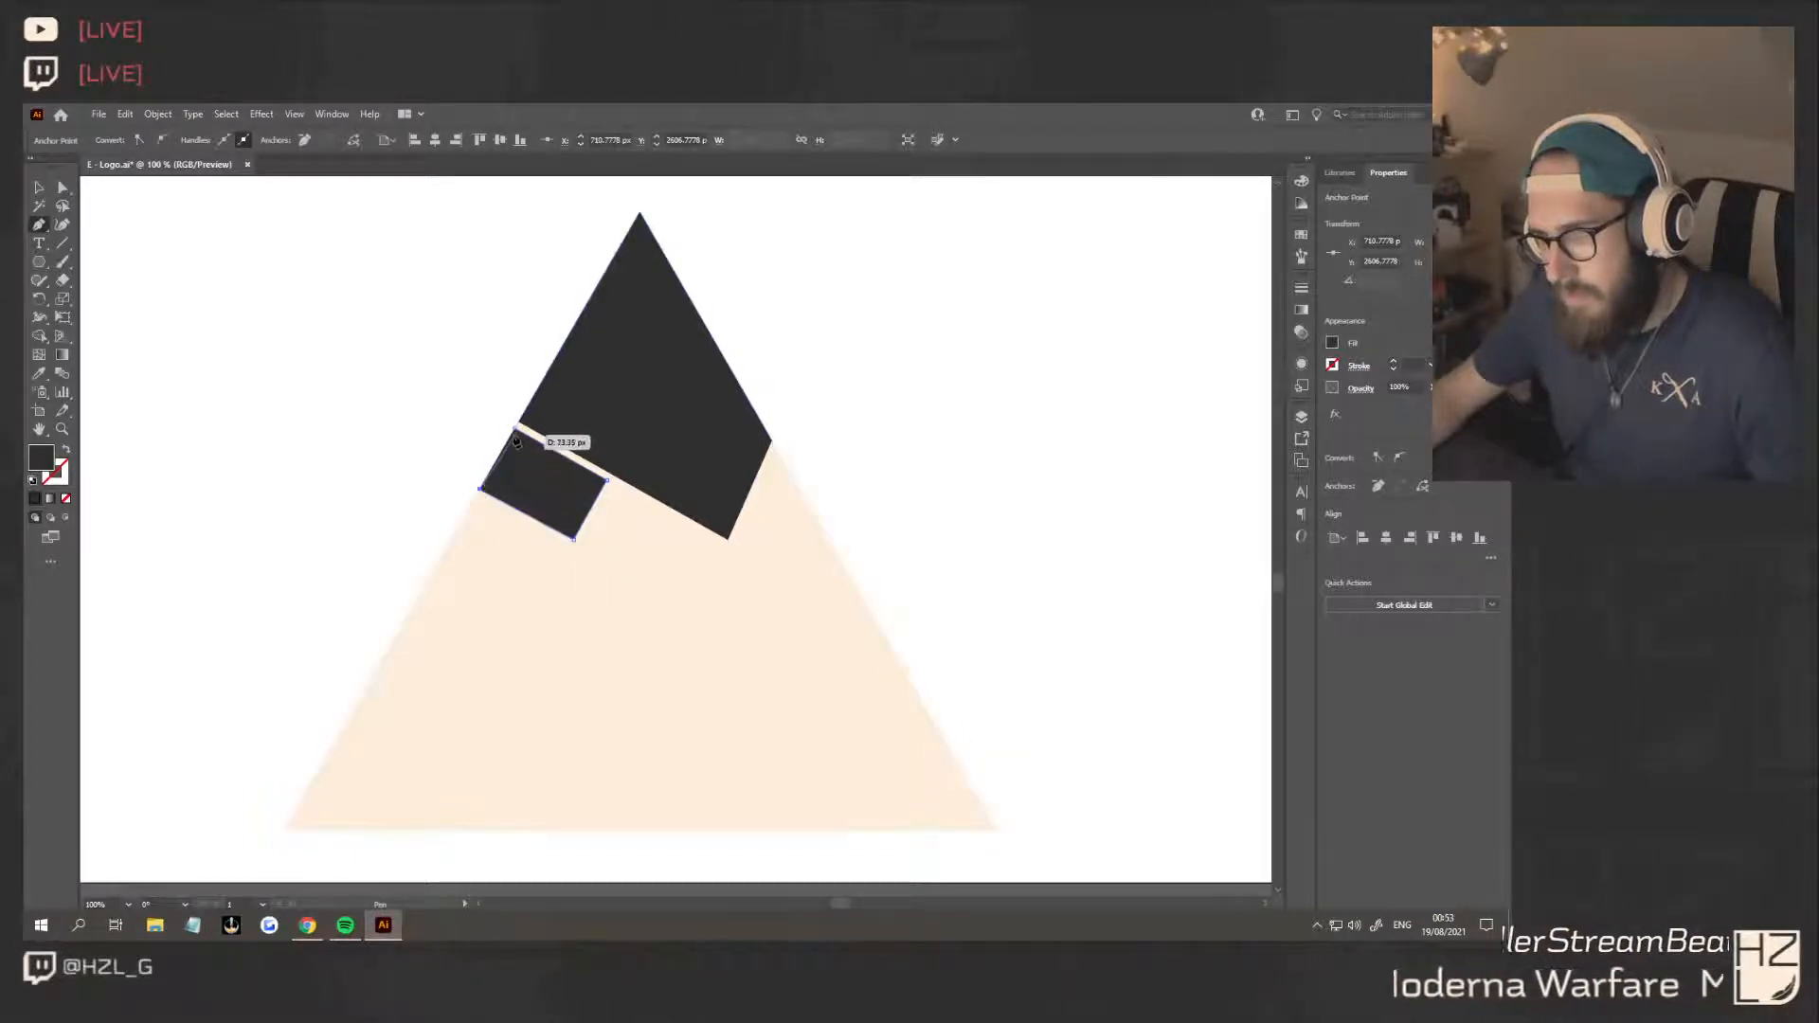
key("v")
left_click(379, 577)
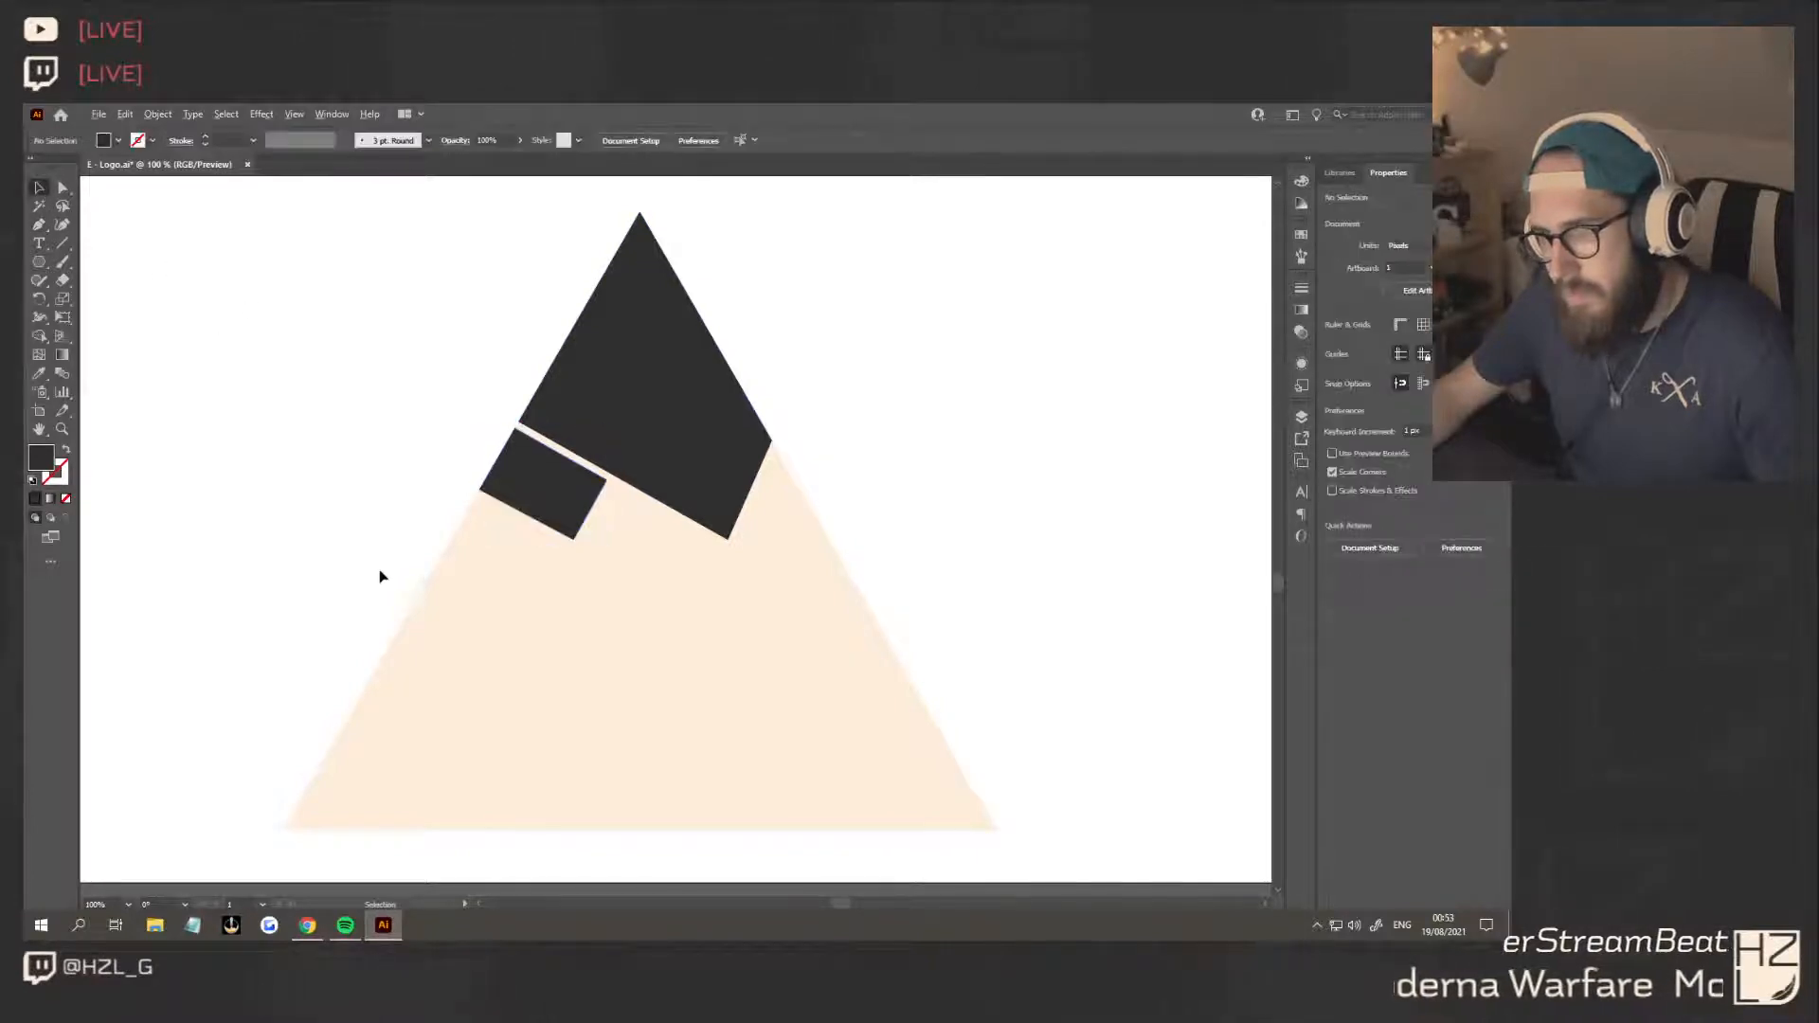
Draw a third, narrower dark block below the second one along the triangle's left edge
left_click(40, 226)
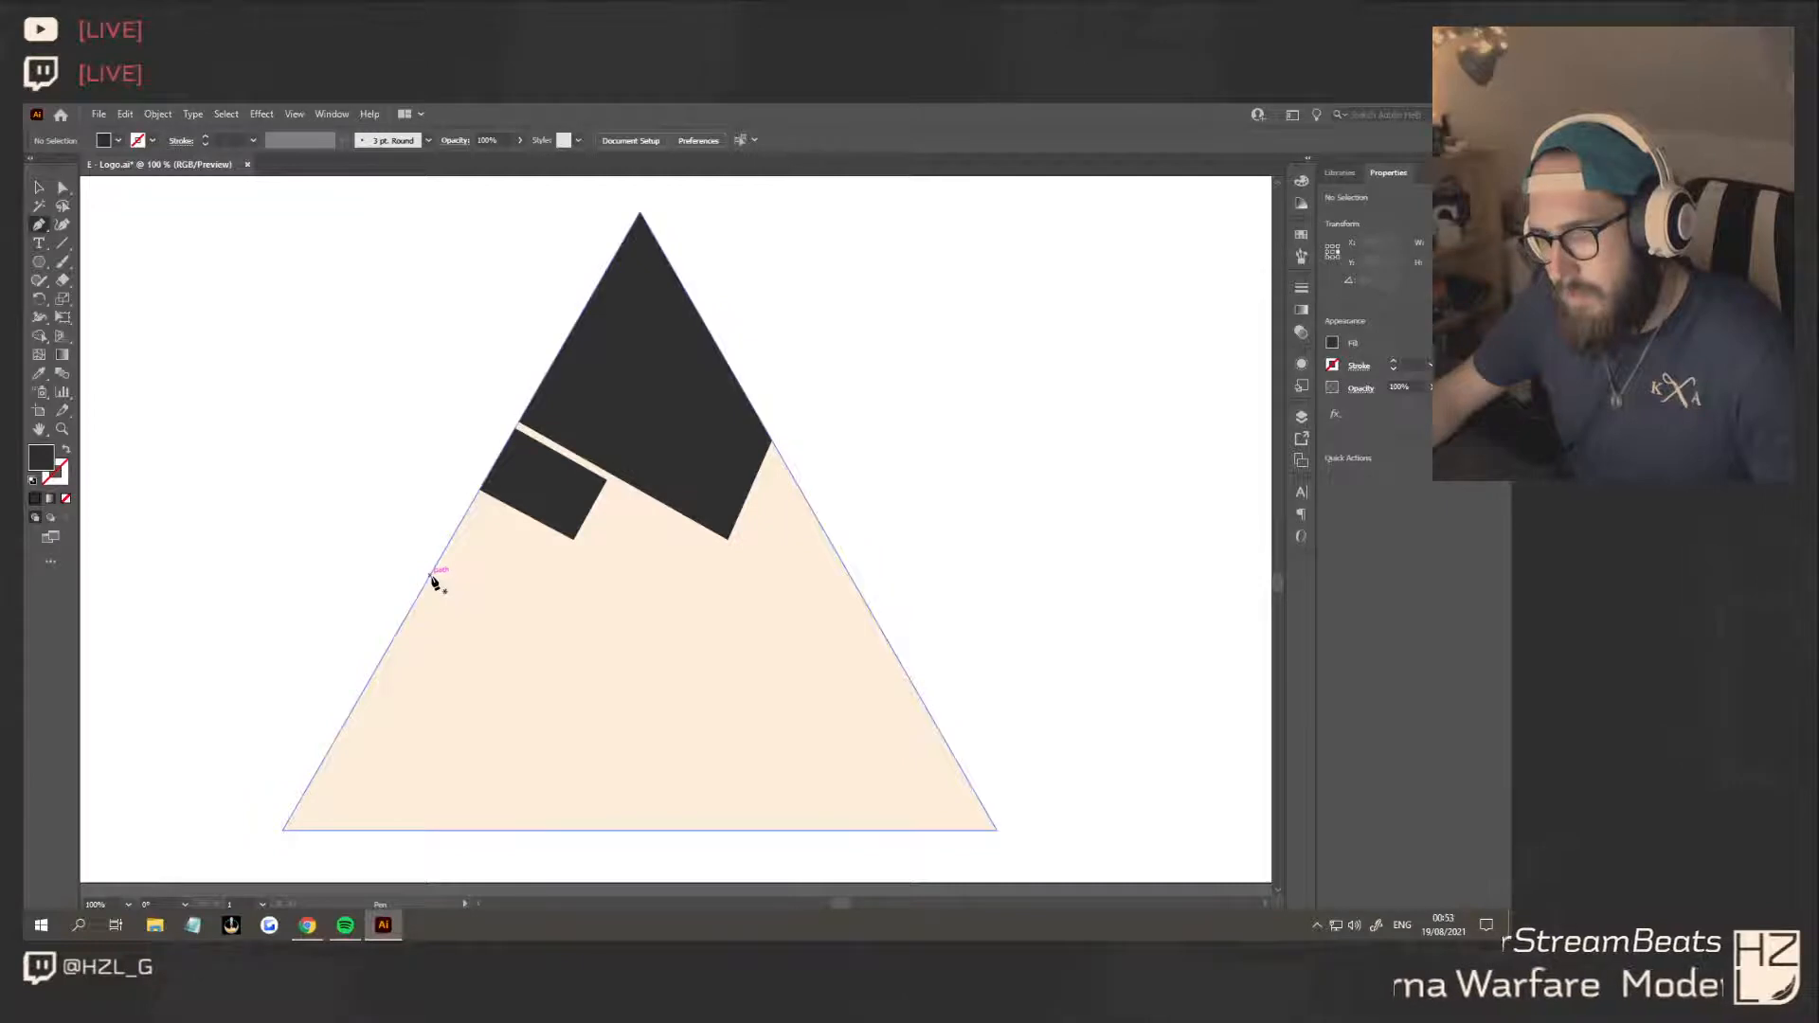
left_click(430, 576)
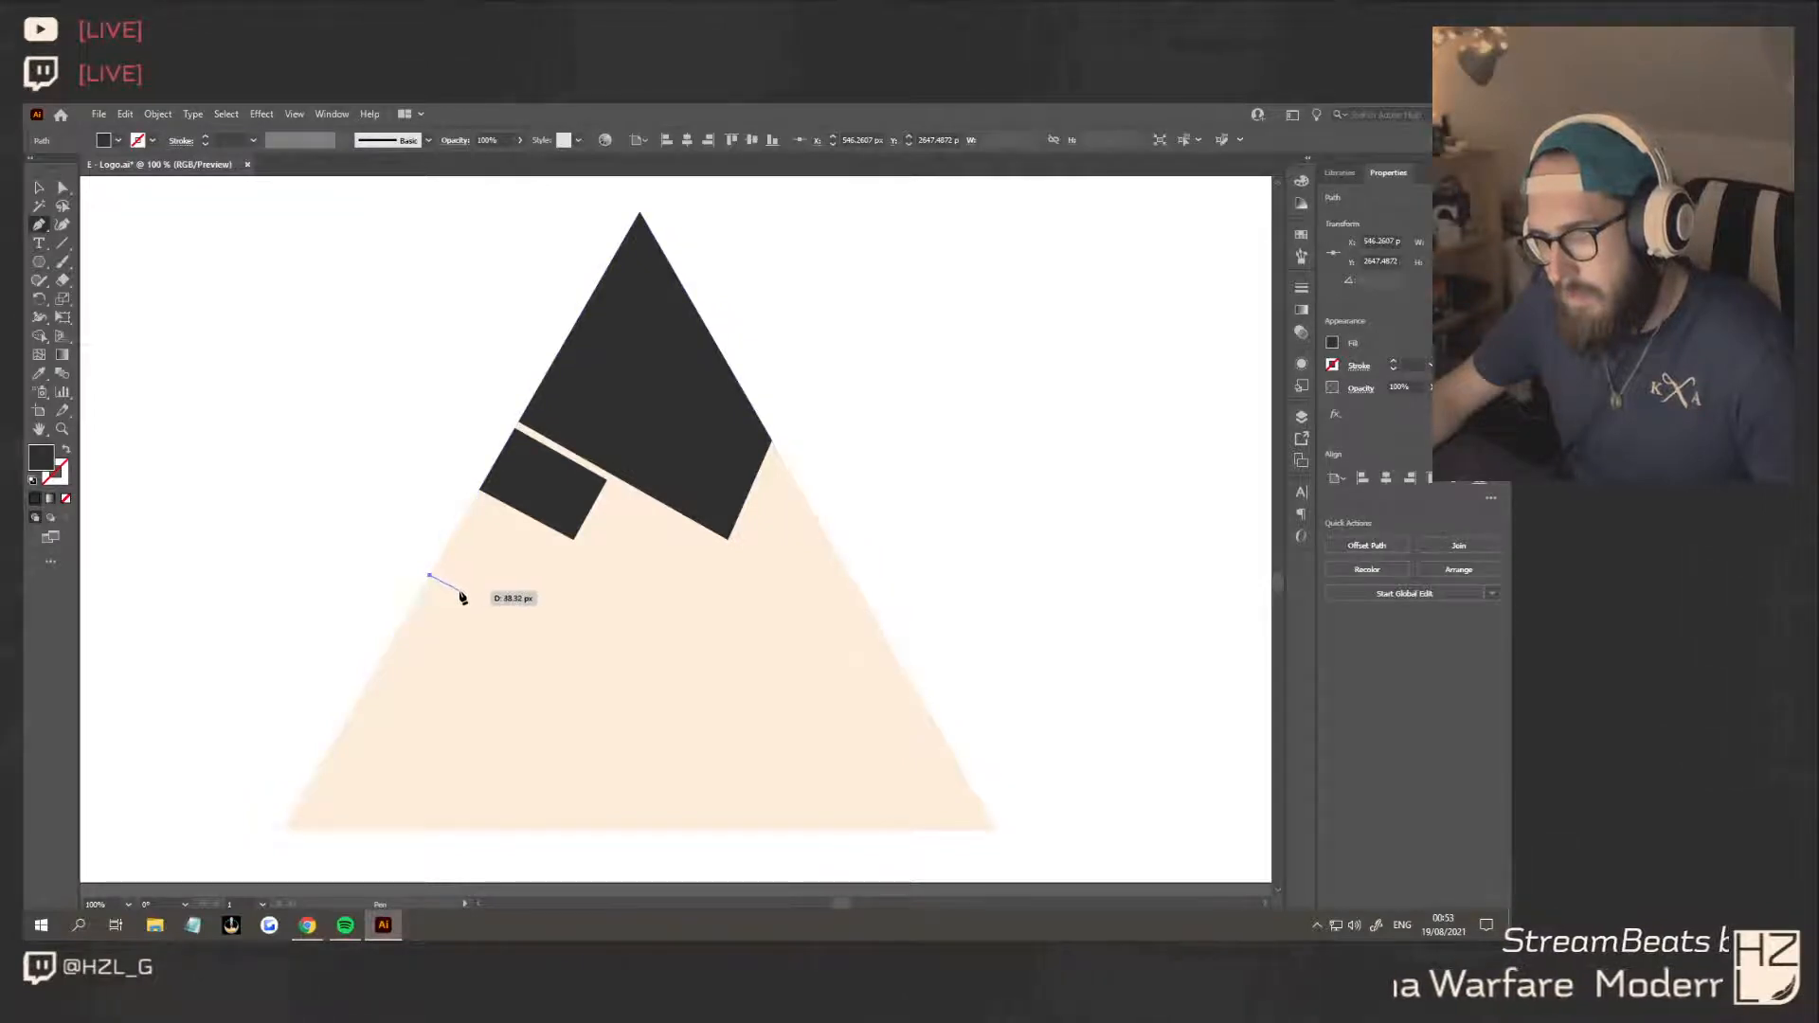
left_click(459, 590)
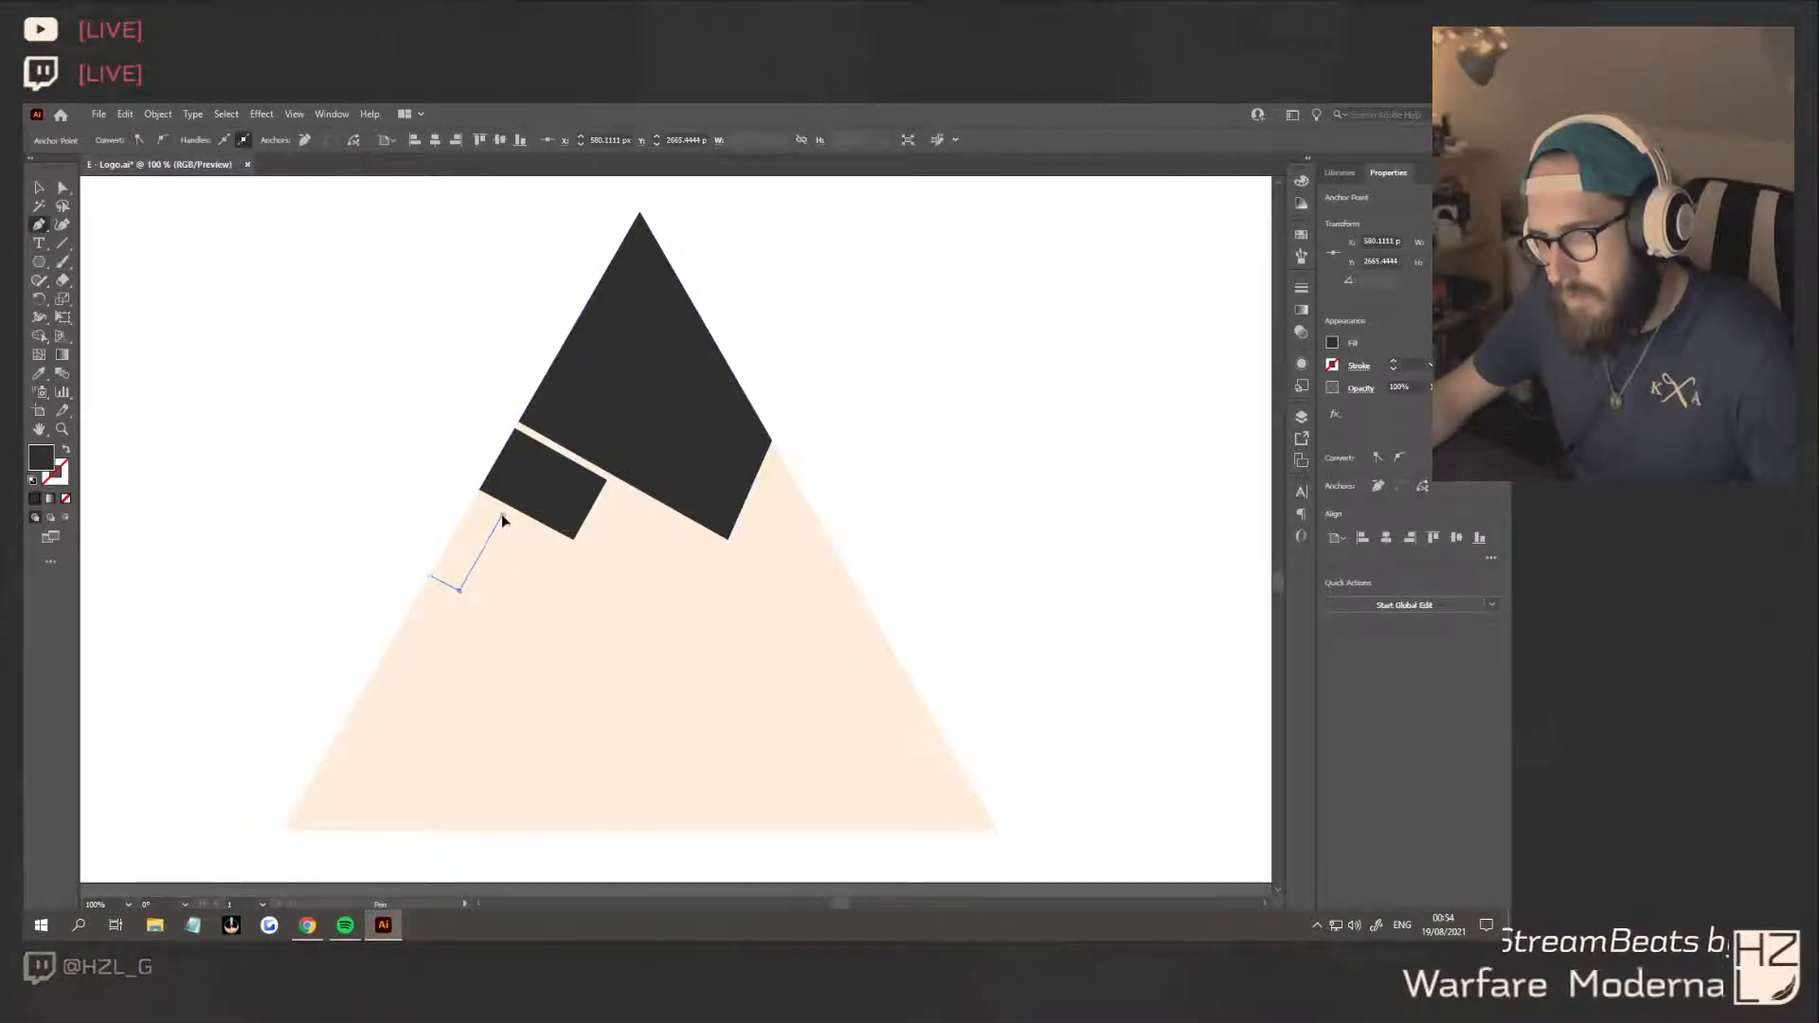
left_click(502, 517)
left_click(473, 501)
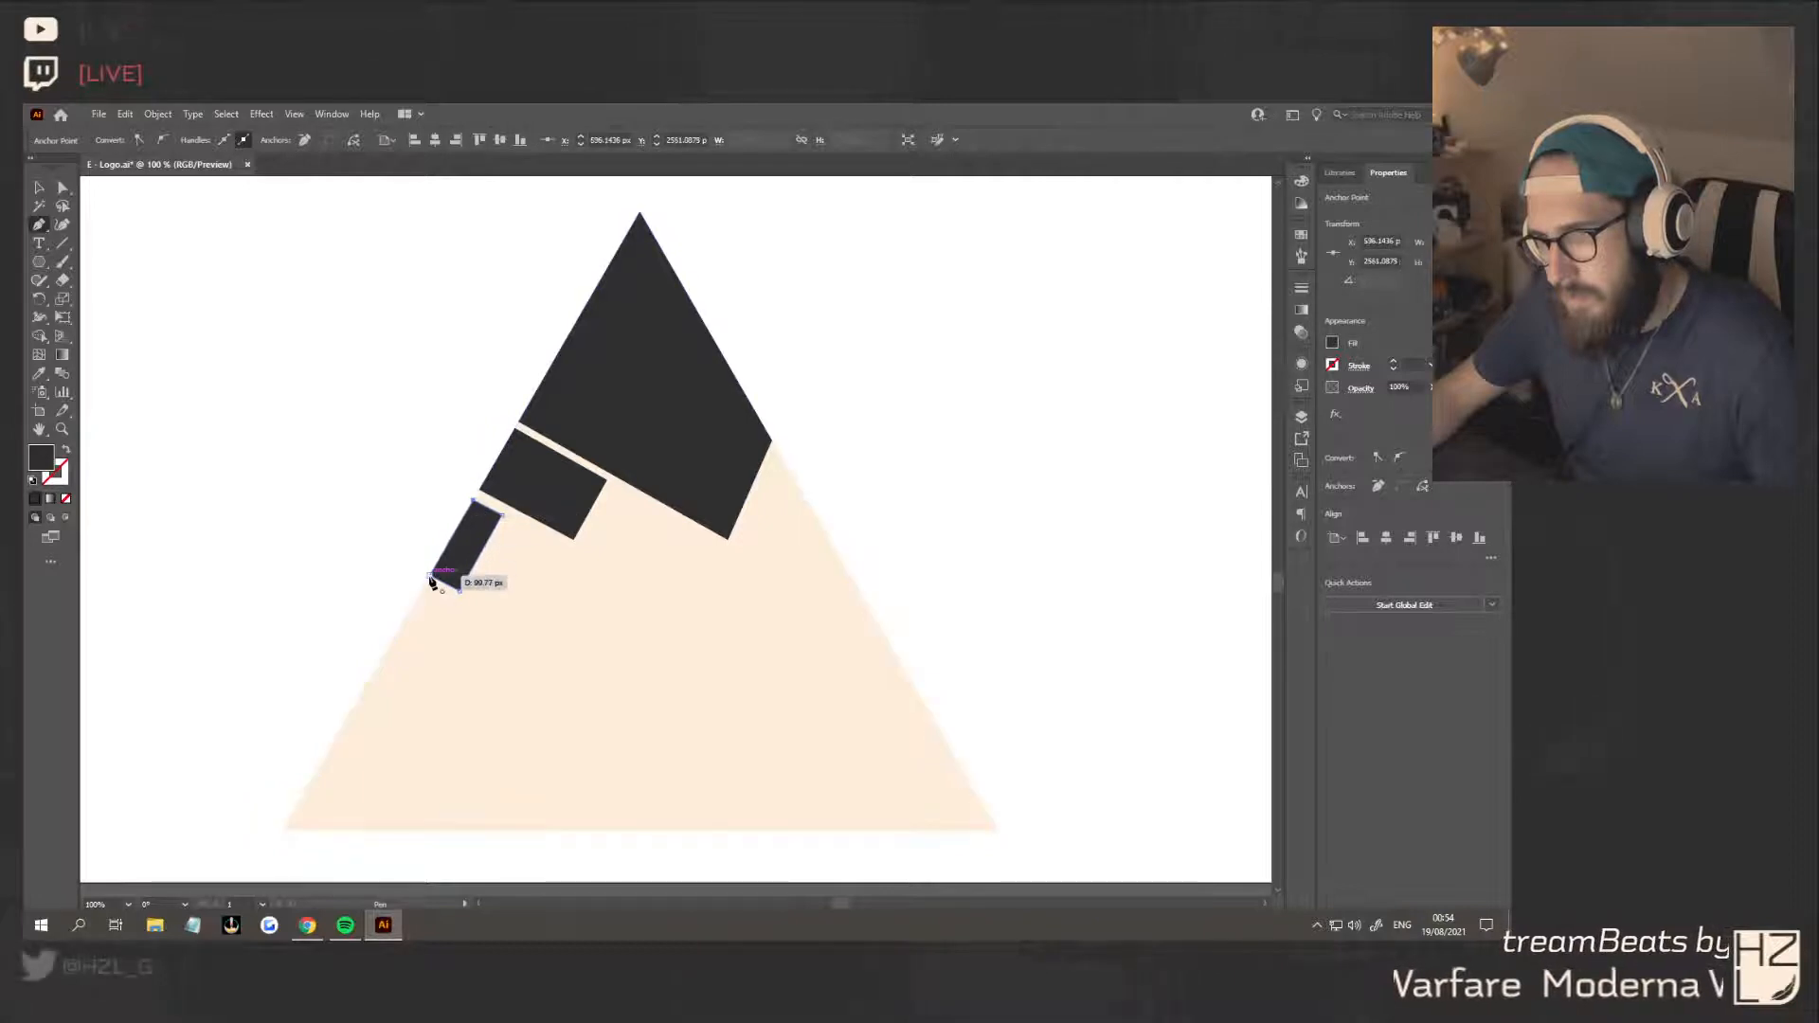
left_click(433, 573)
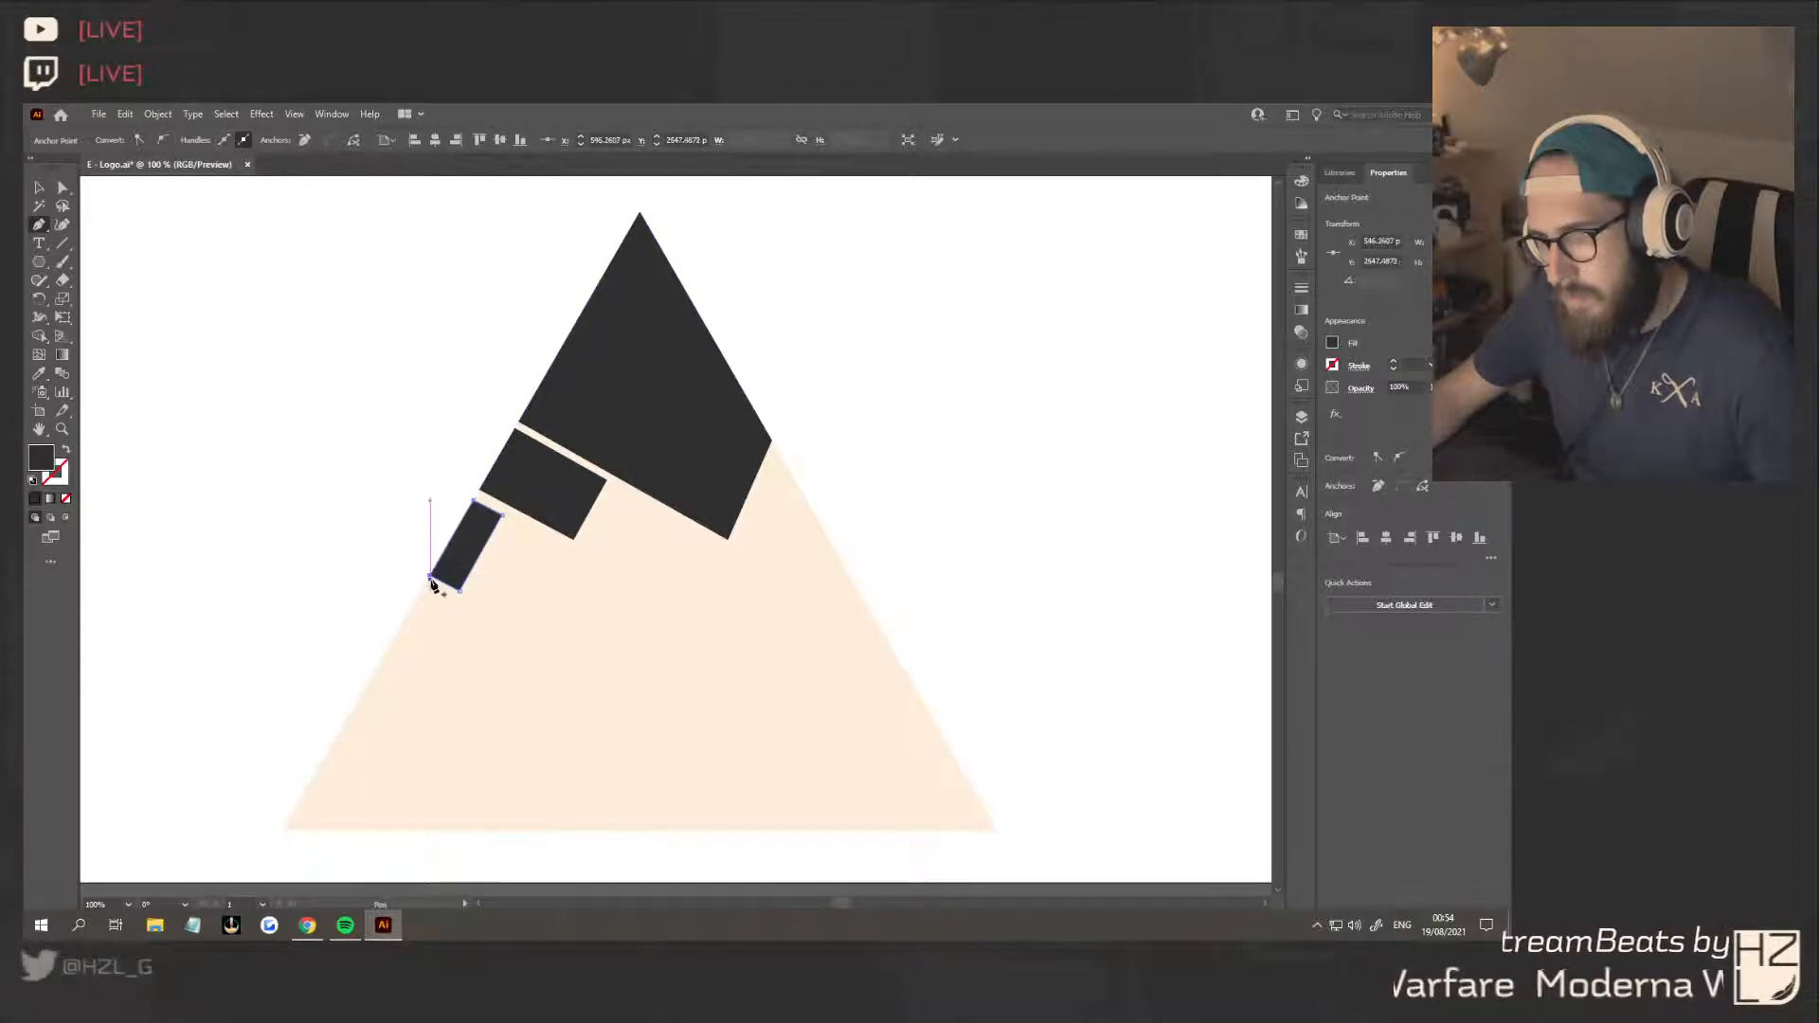
Draw a thin dark strip along the triangle's left edge that joins the three dark blocks
left_click(640, 220)
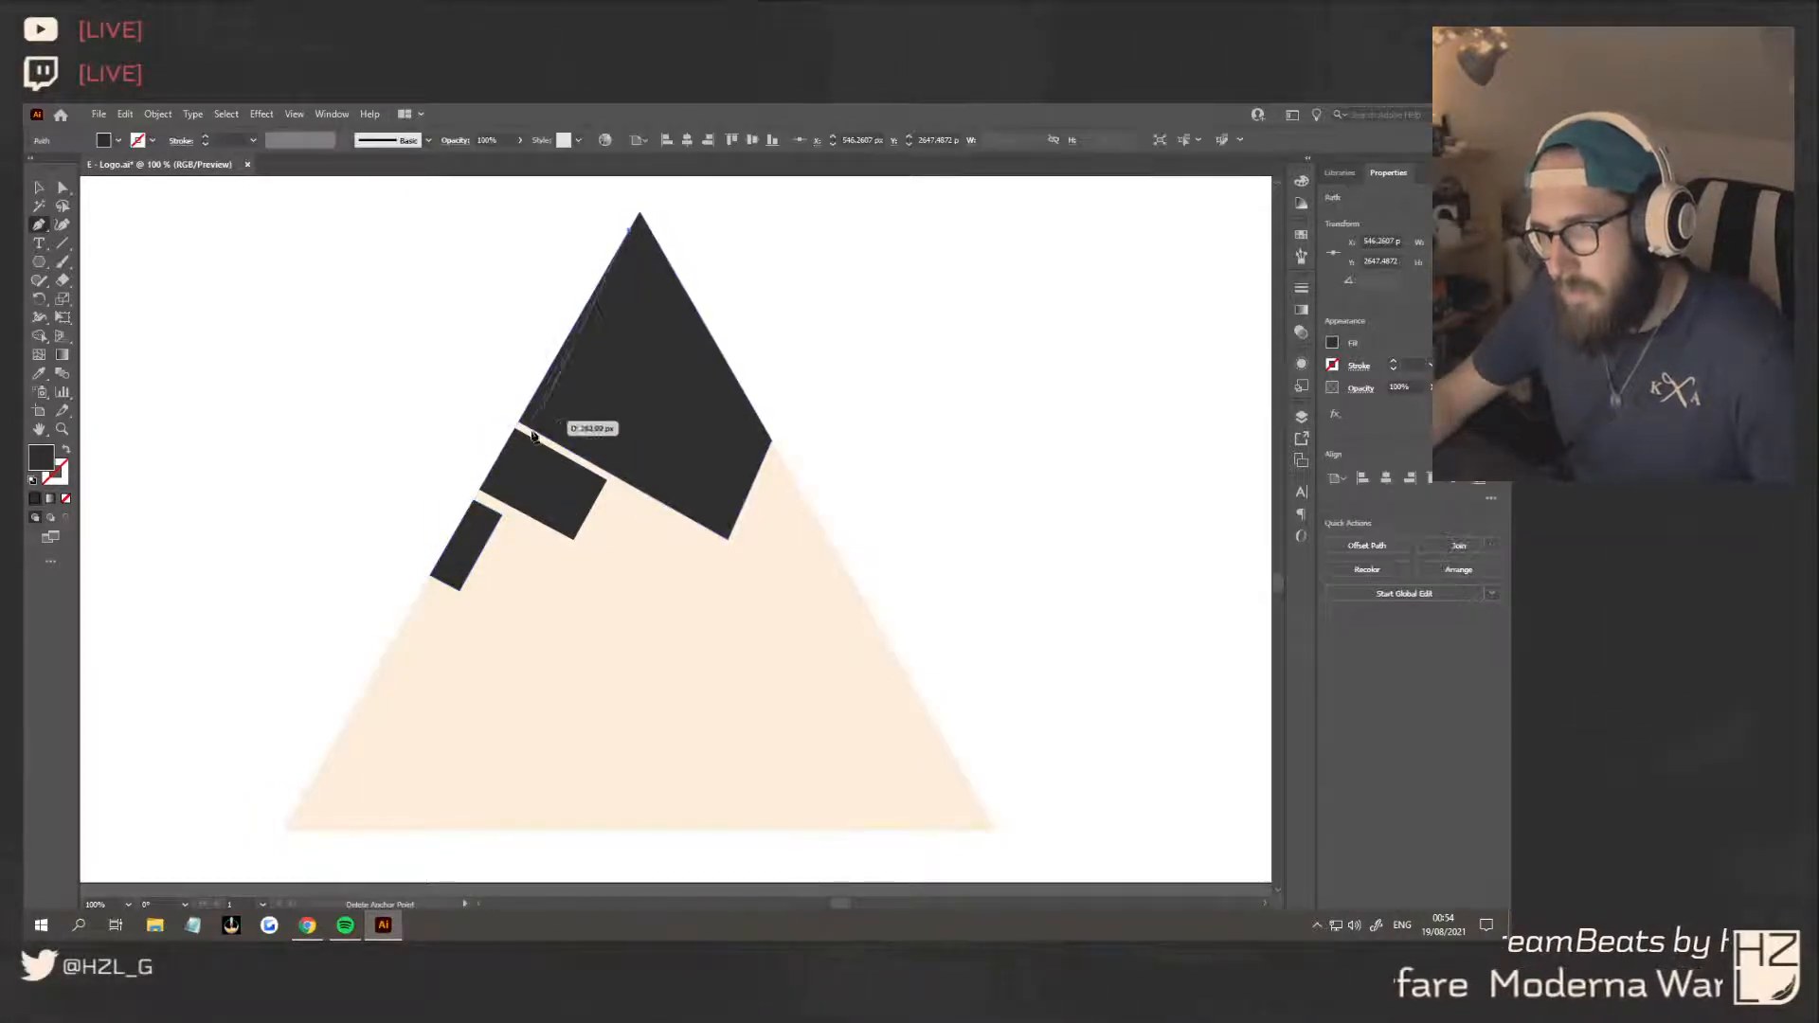
left_click(438, 568)
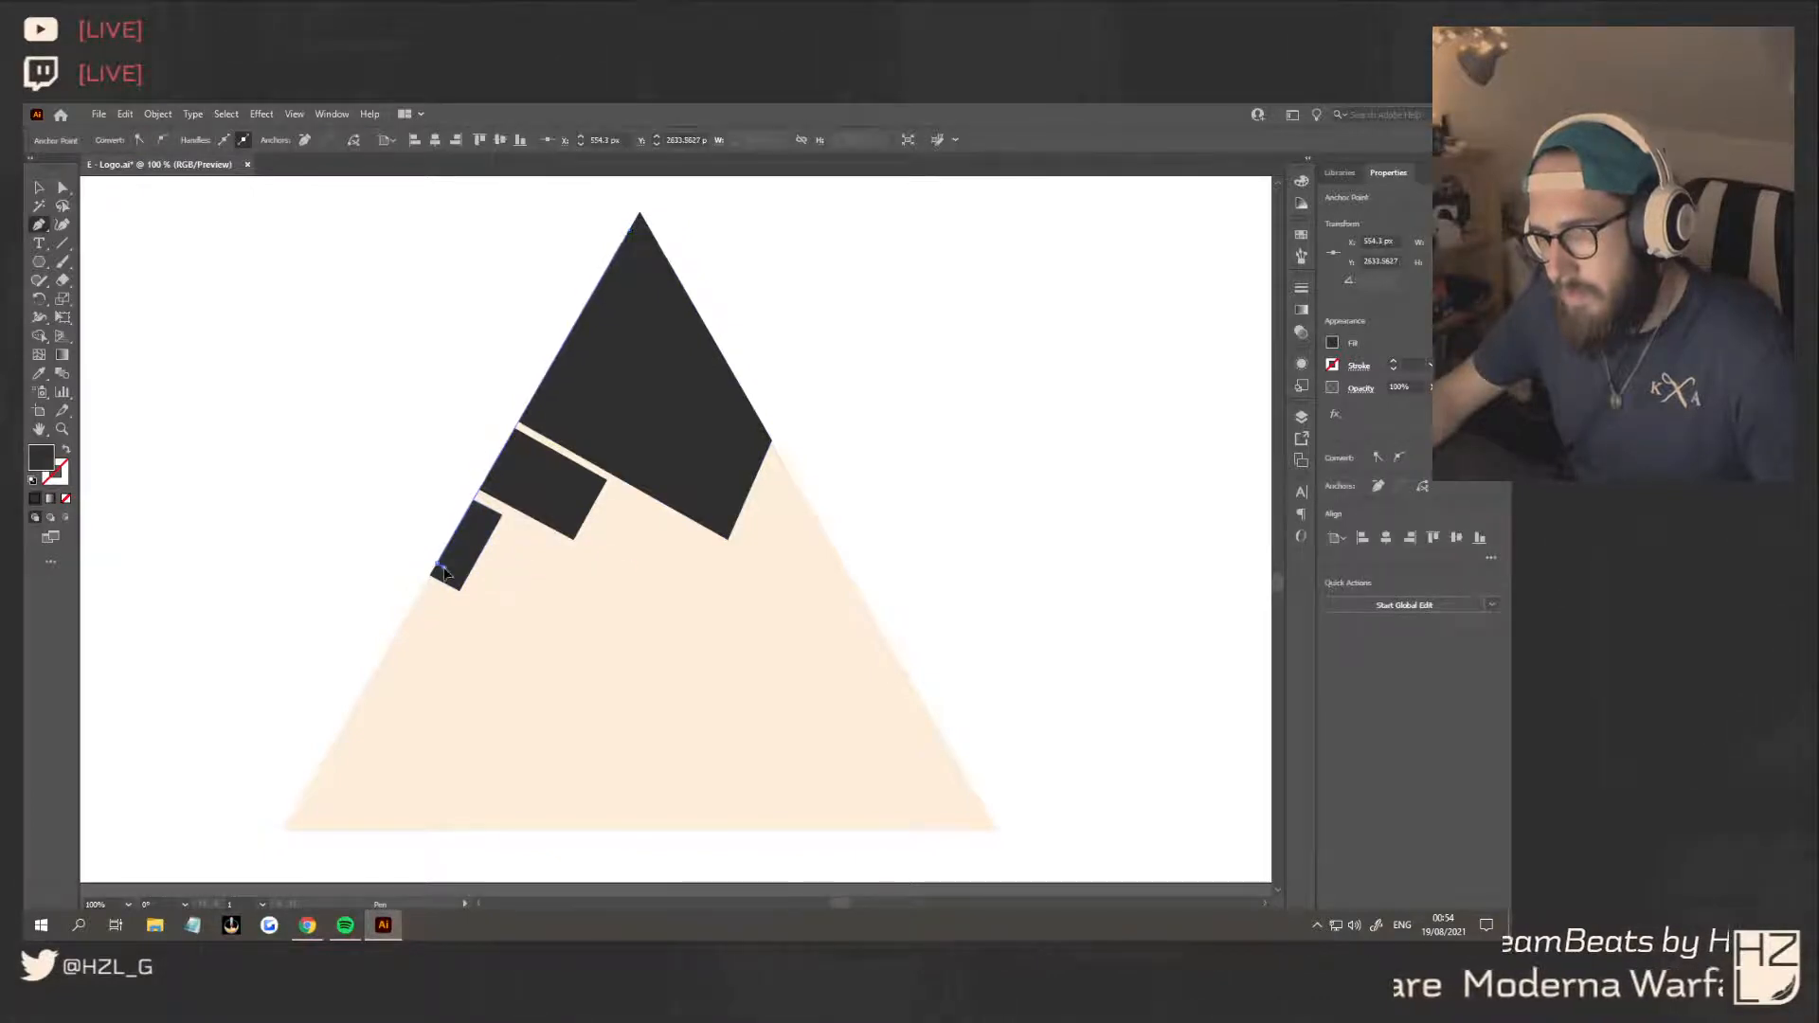
left_click(634, 232)
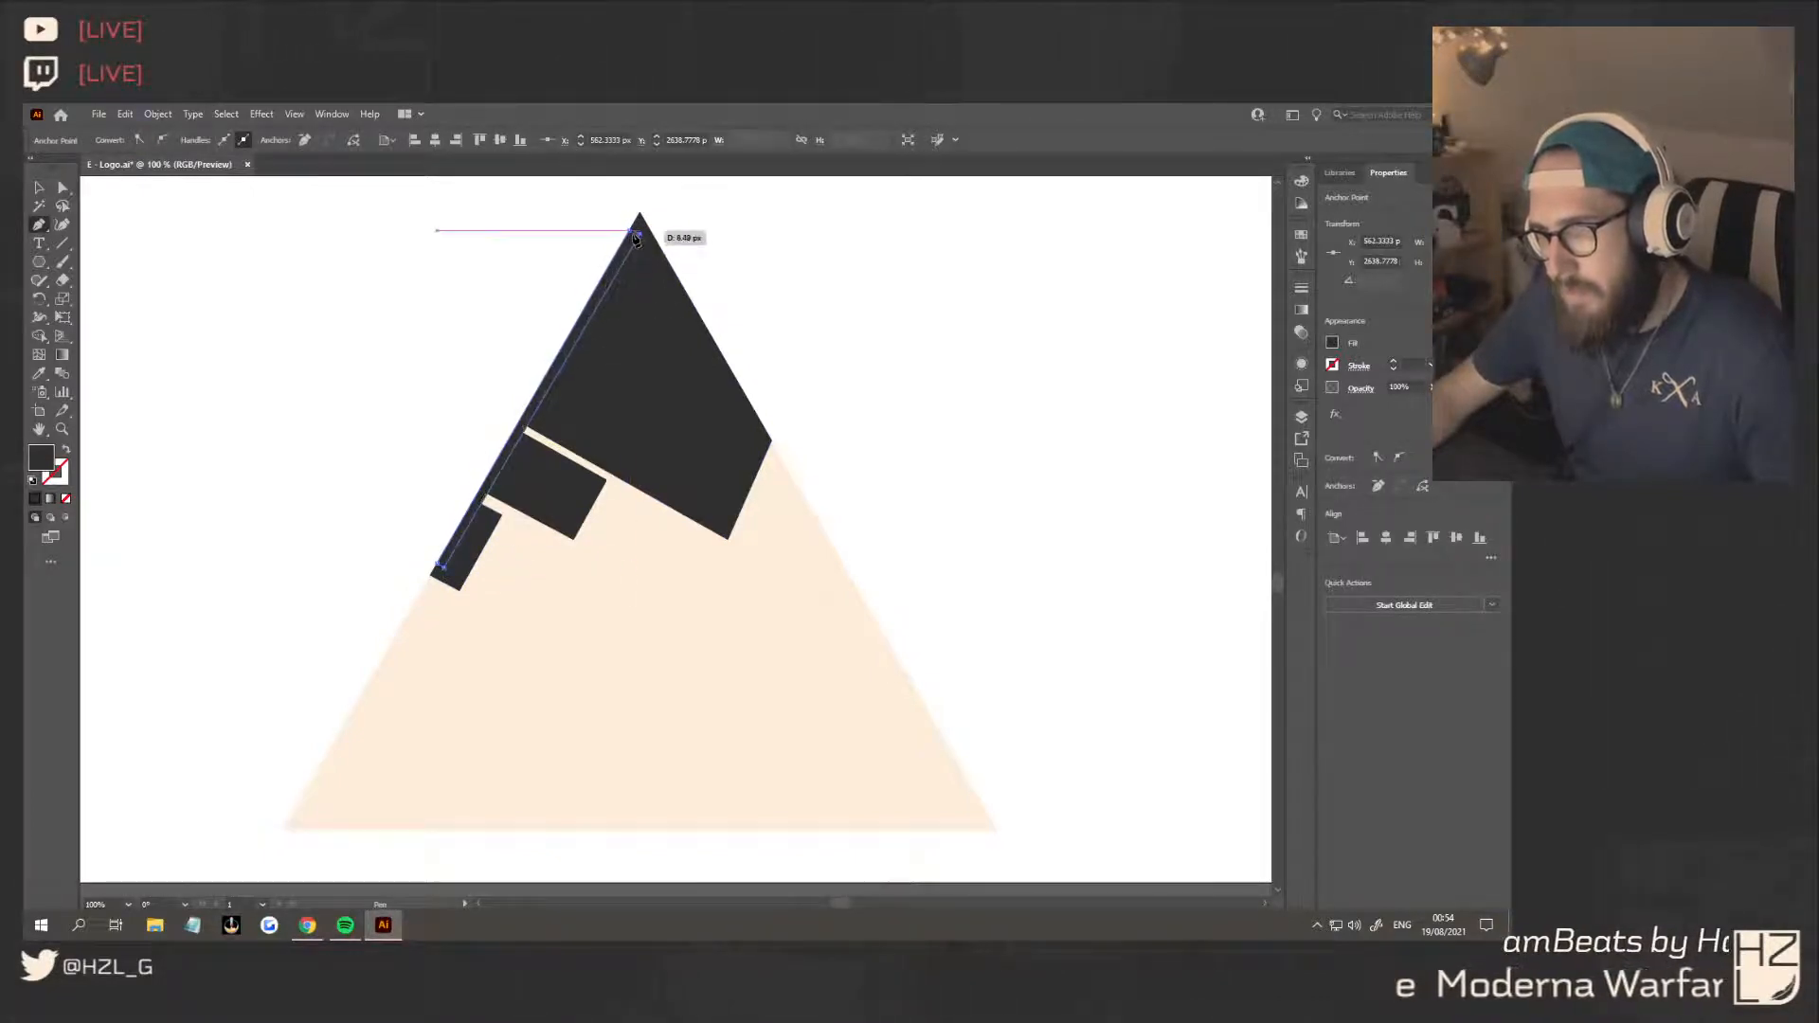
left_click(42, 188)
left_click(218, 252)
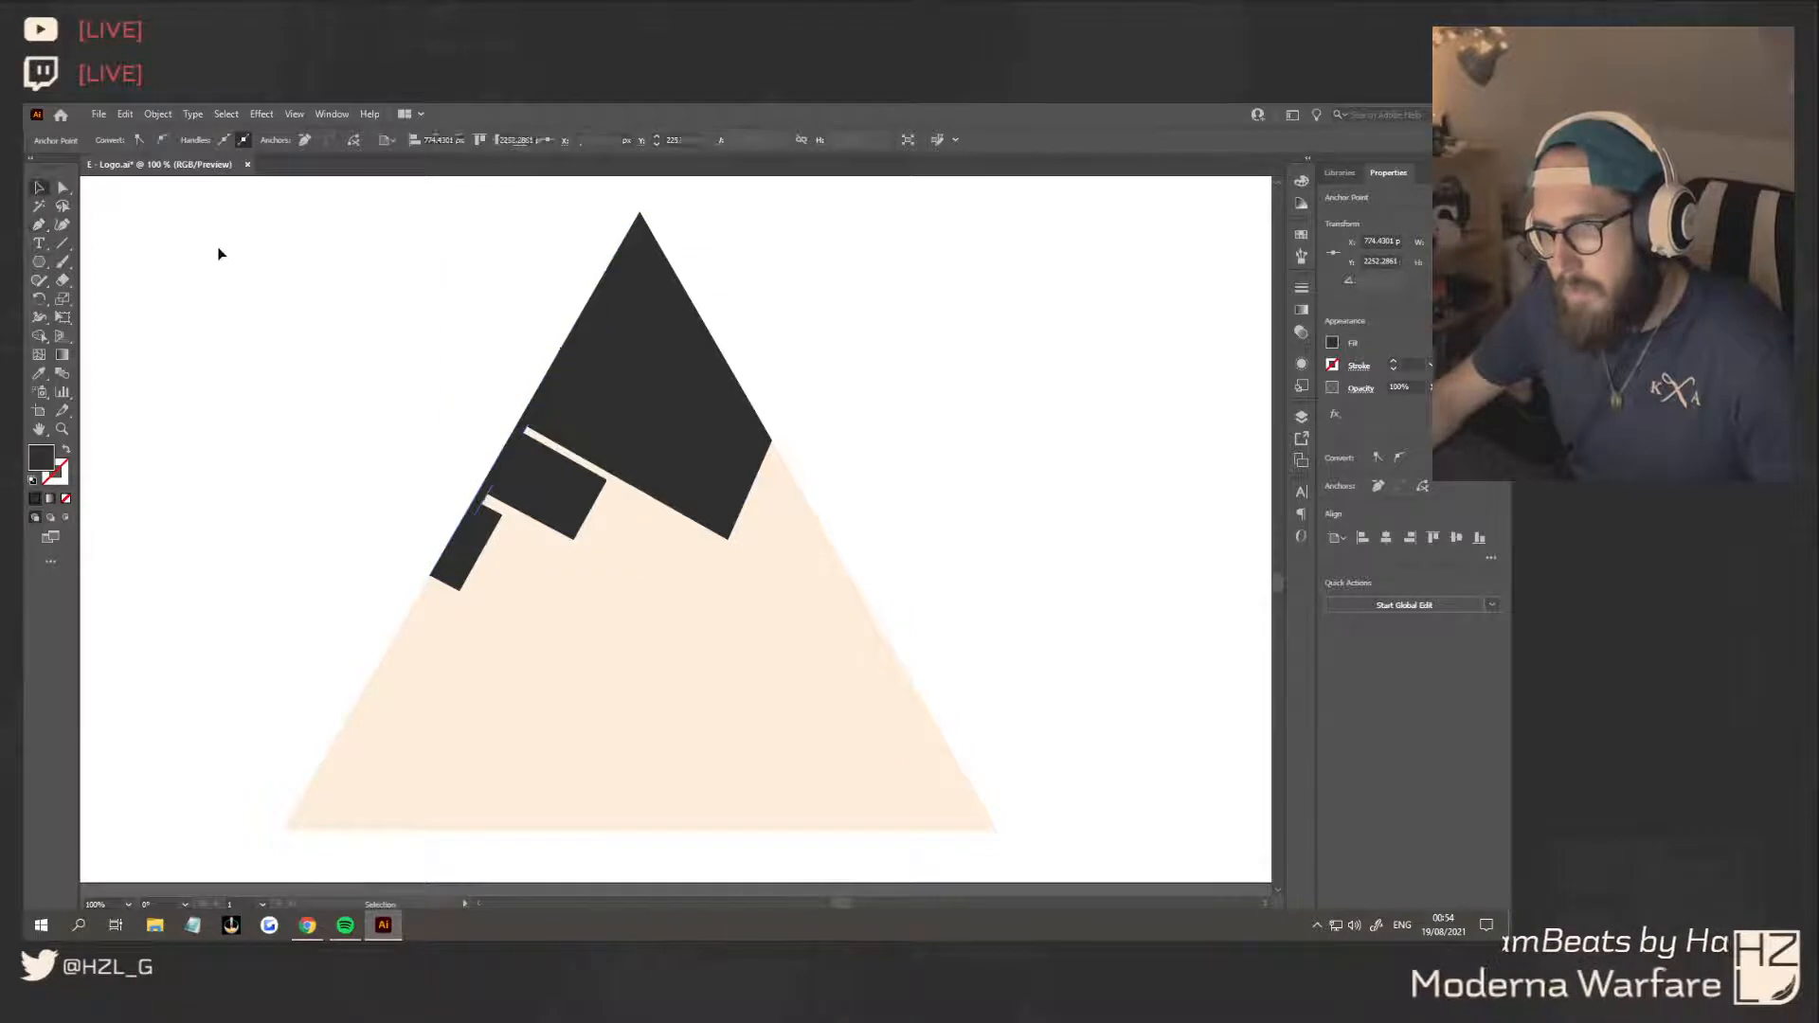
Delete all the dark pieces drawn over the triangle, keeping the cream triangle itself
scroll(320, 427, "down", 2)
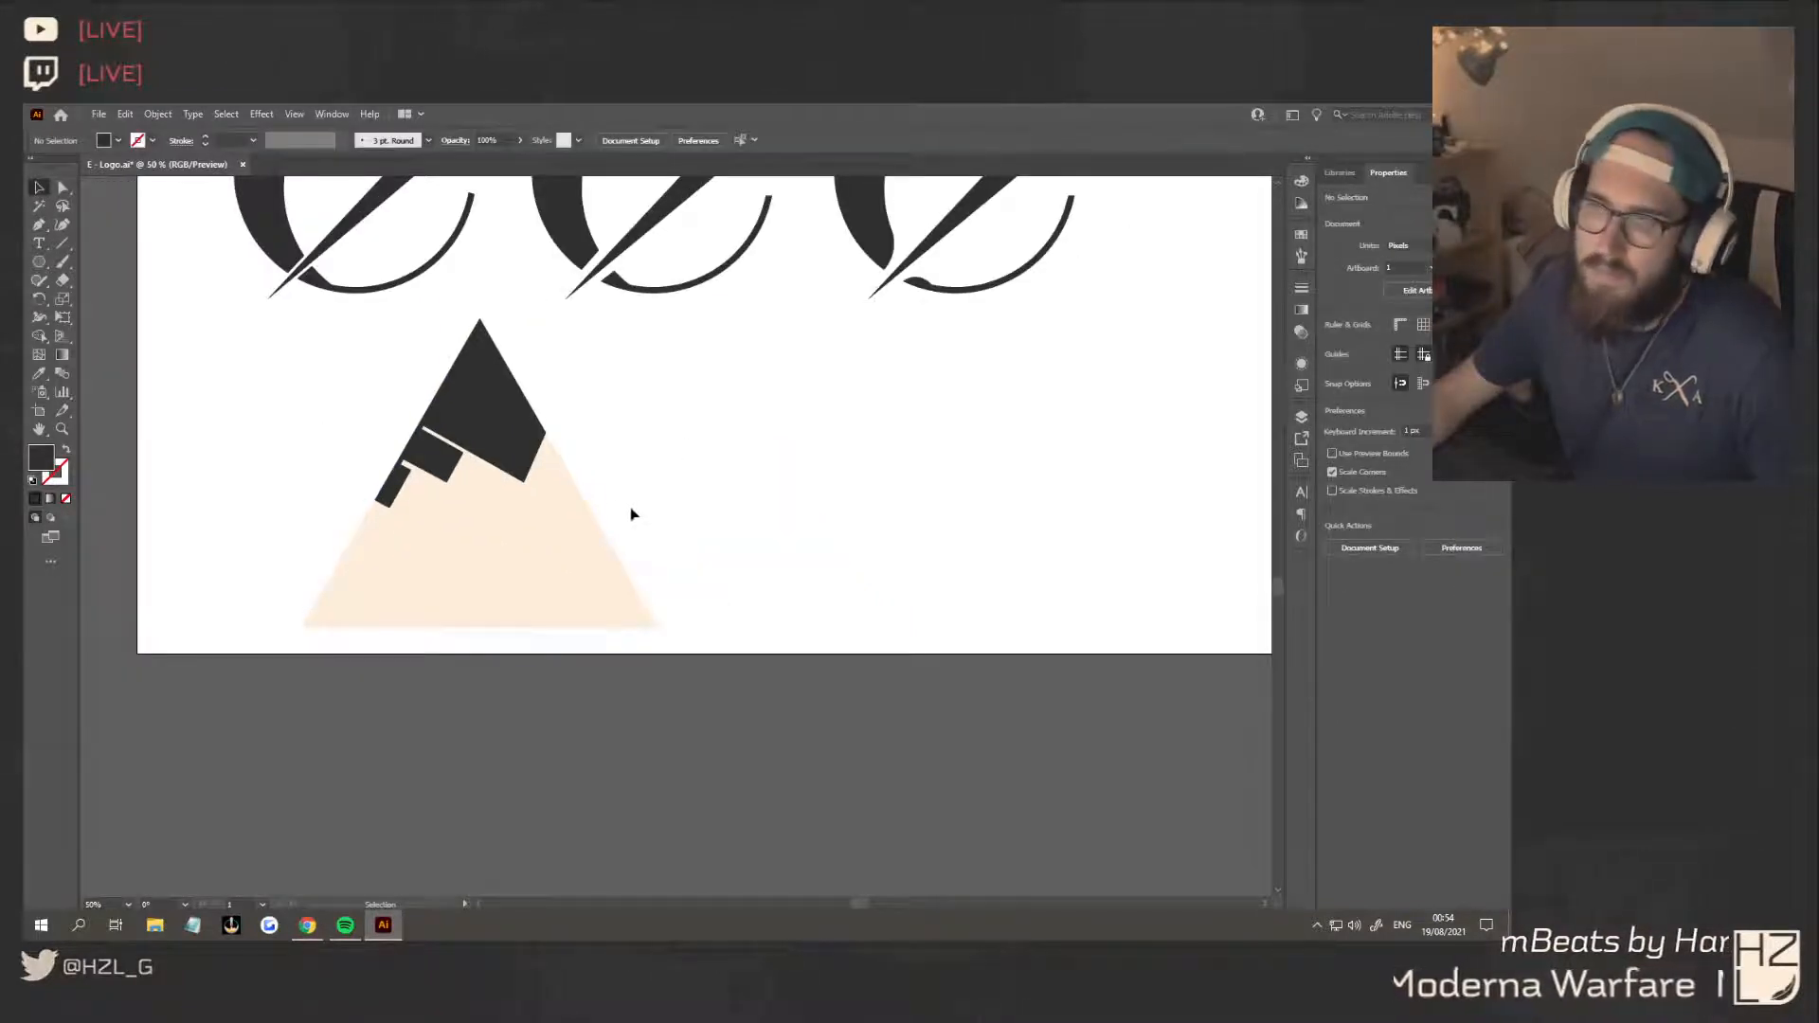
left_click(459, 377)
left_click(606, 497)
left_click(583, 516)
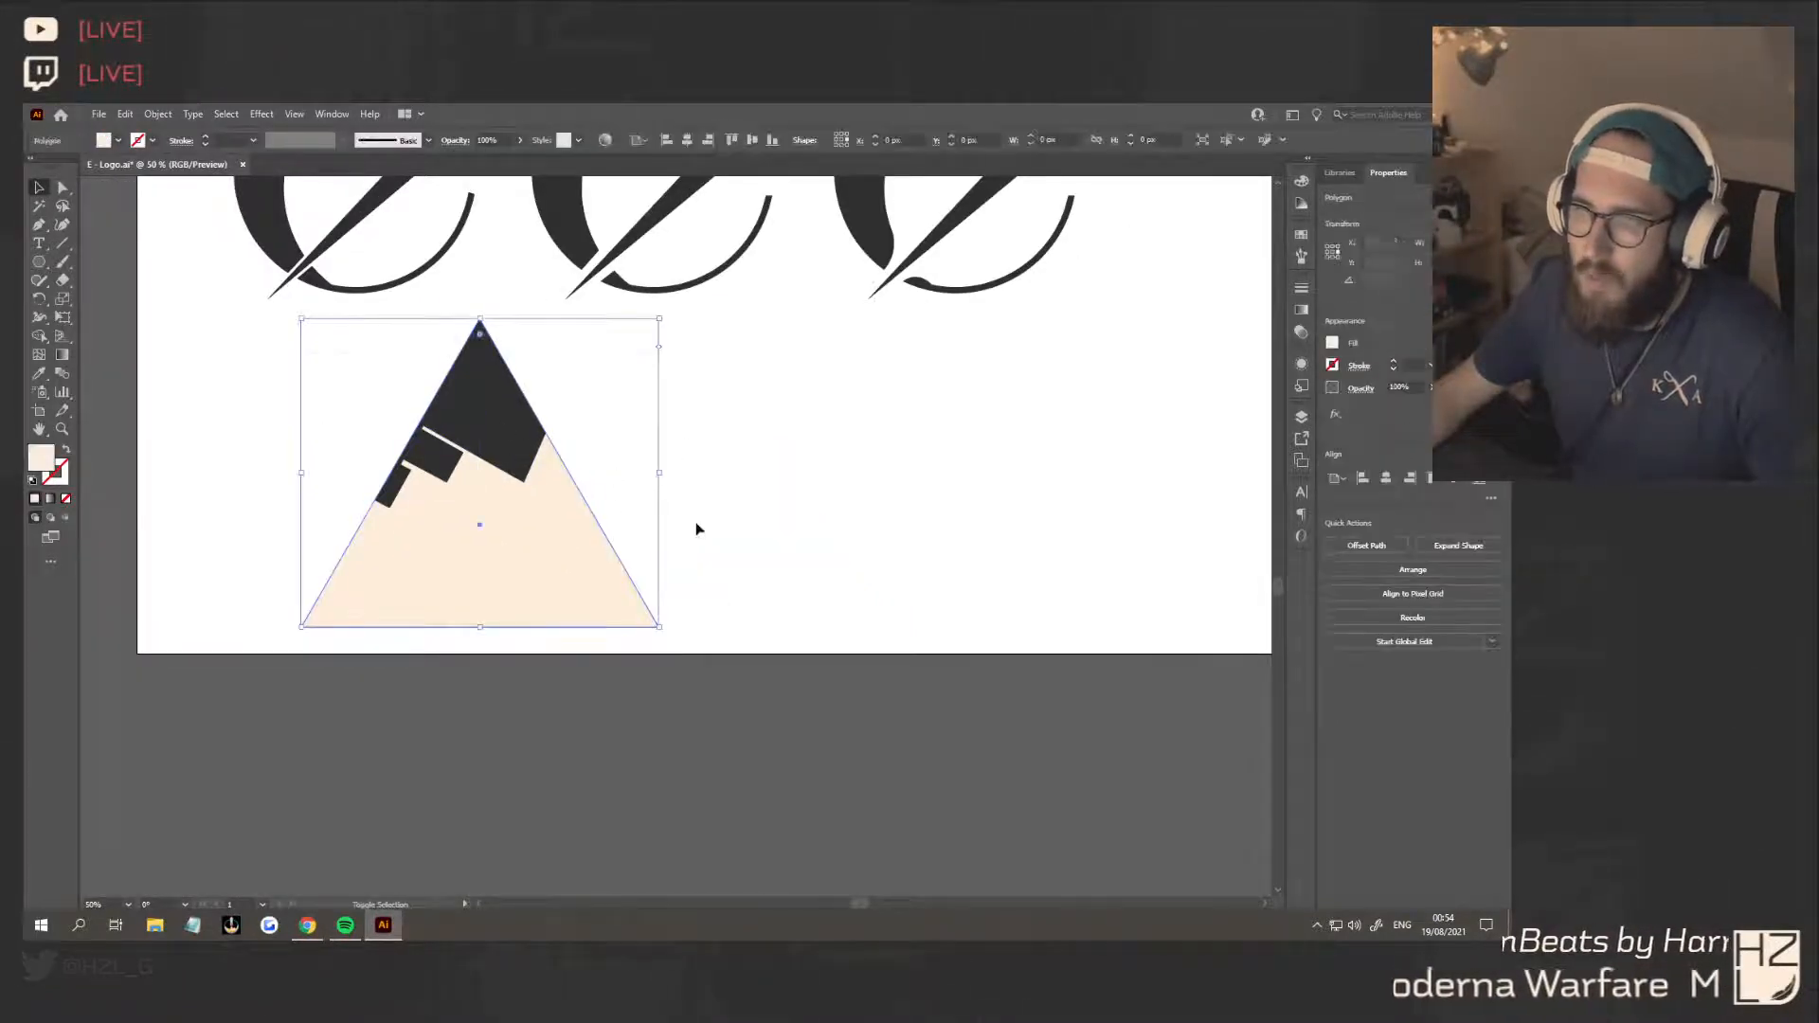
left_click(473, 426)
key("Delete")
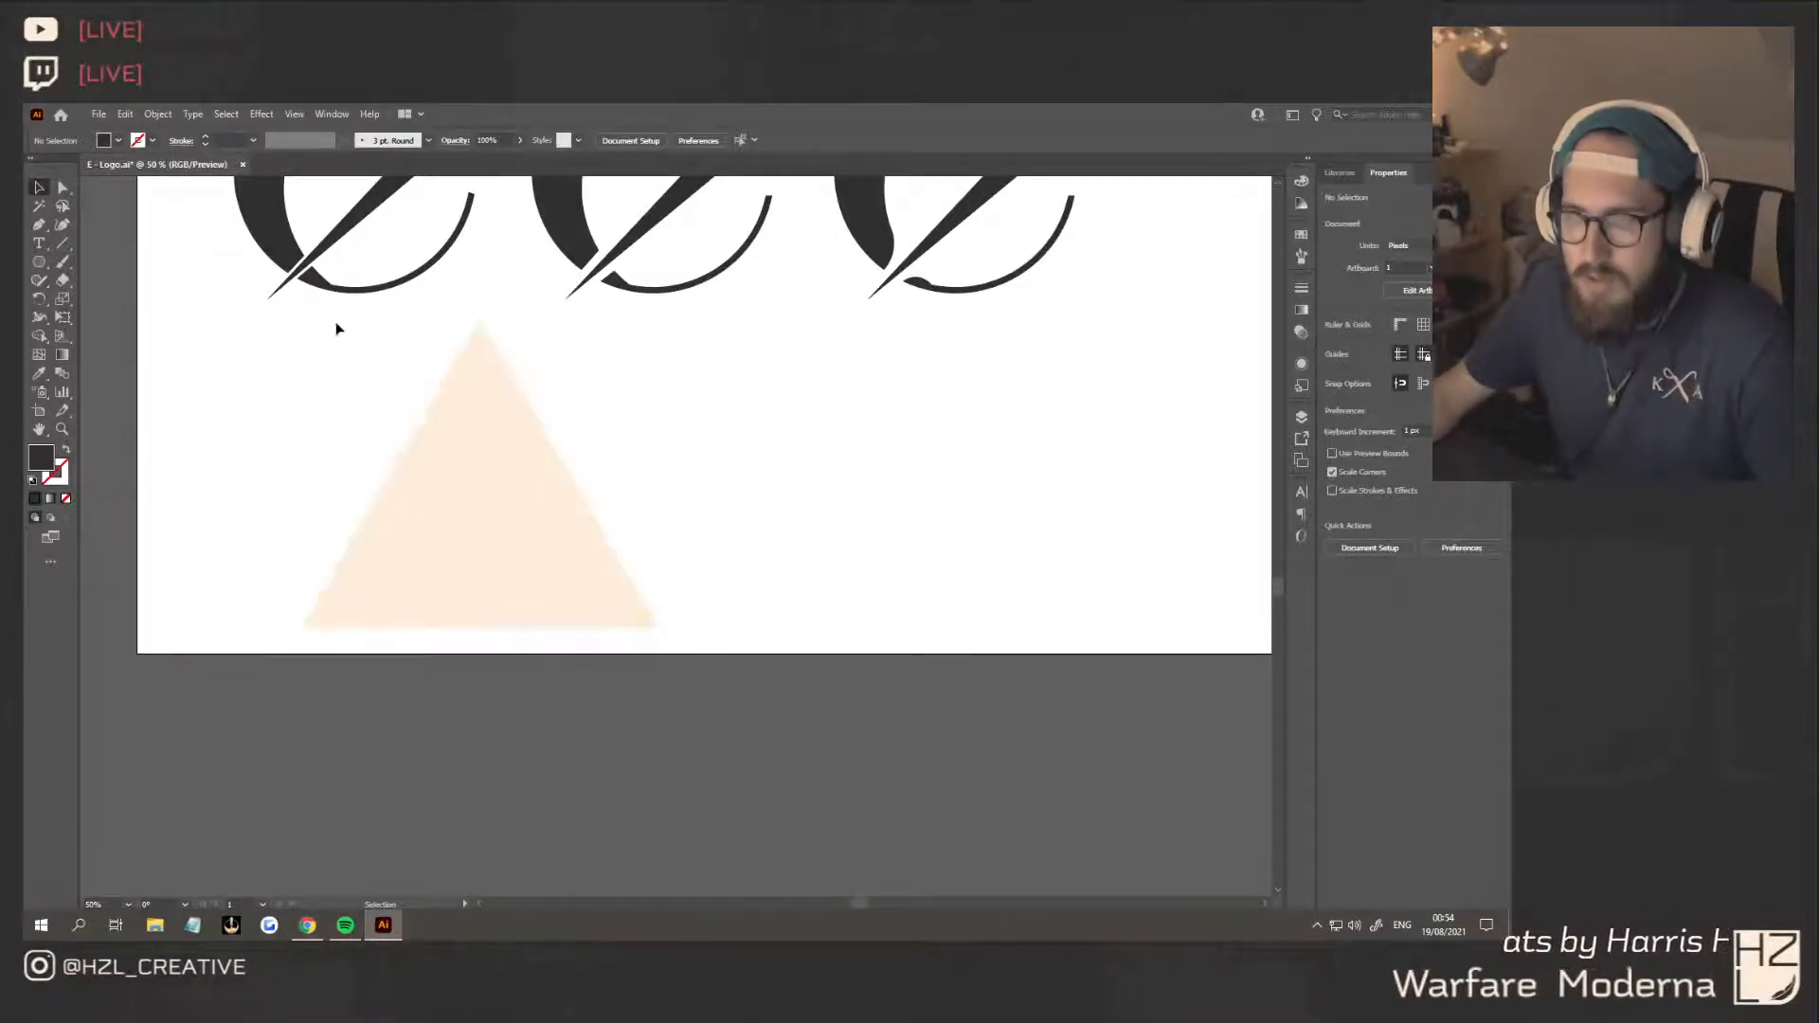
Draw a dark four-sided bar with the Pen tool across the full width of the cream triangle's base
left_click(39, 225)
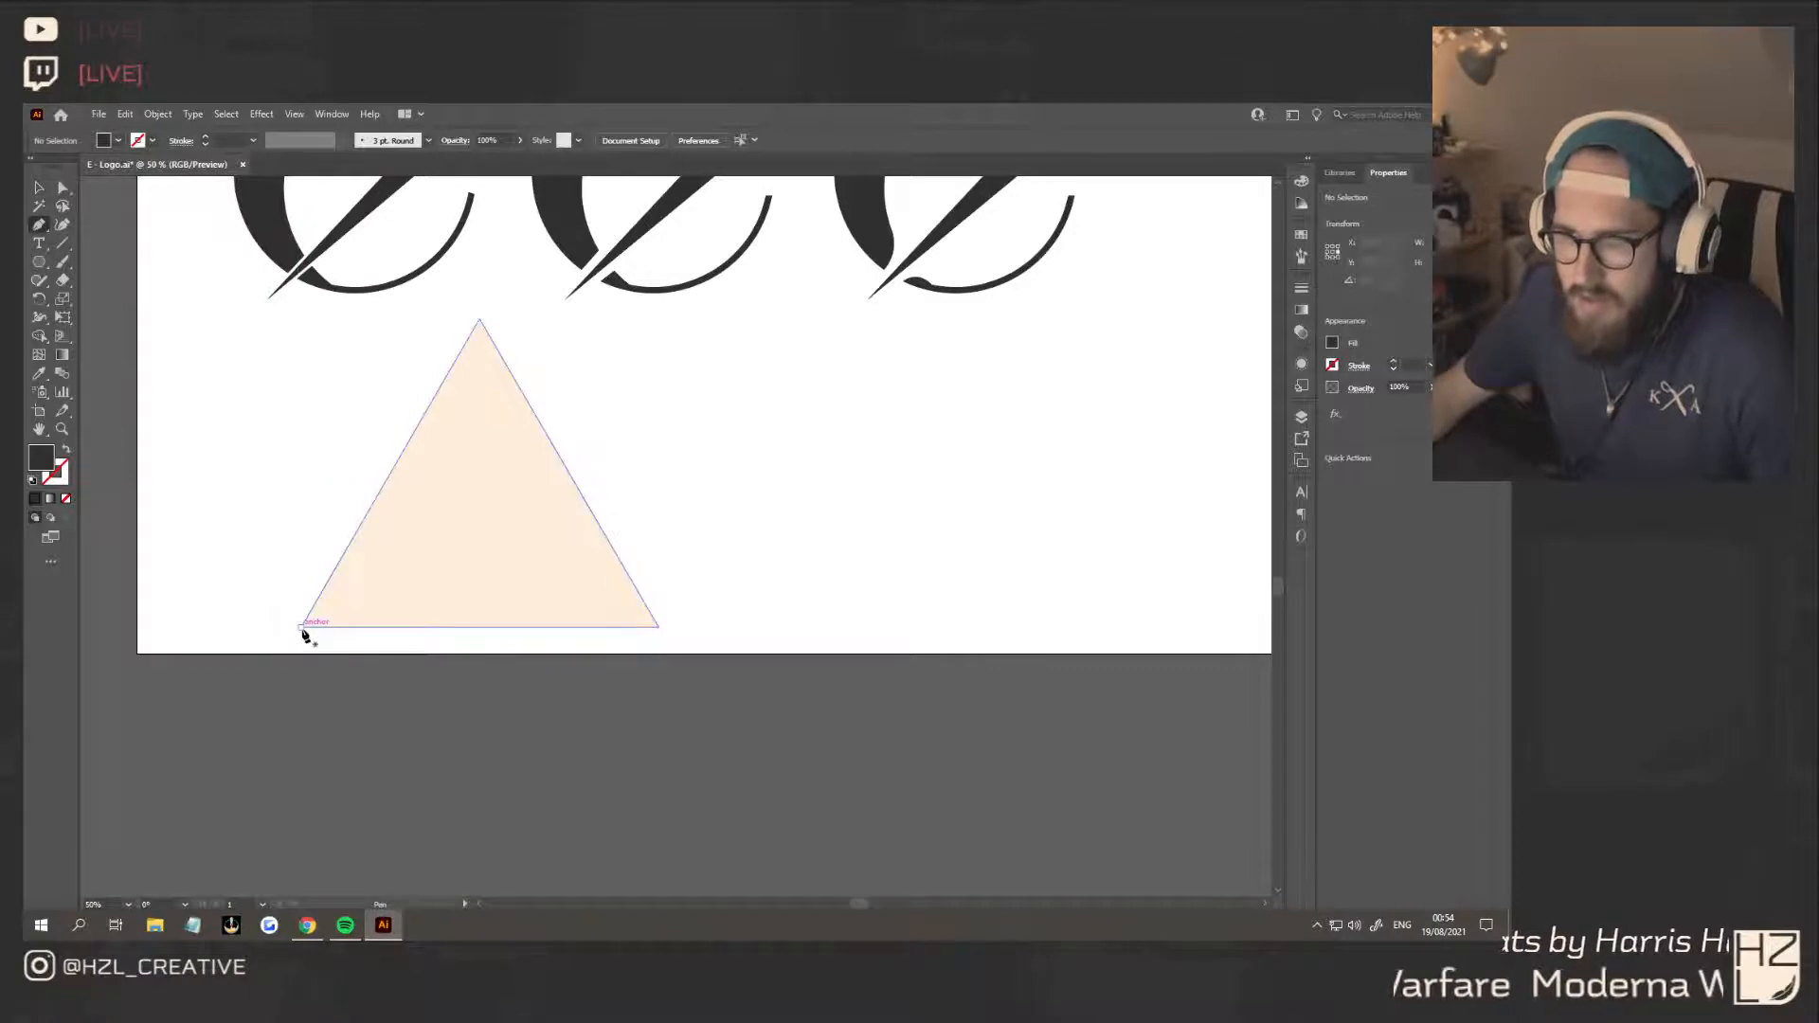
left_click(302, 628)
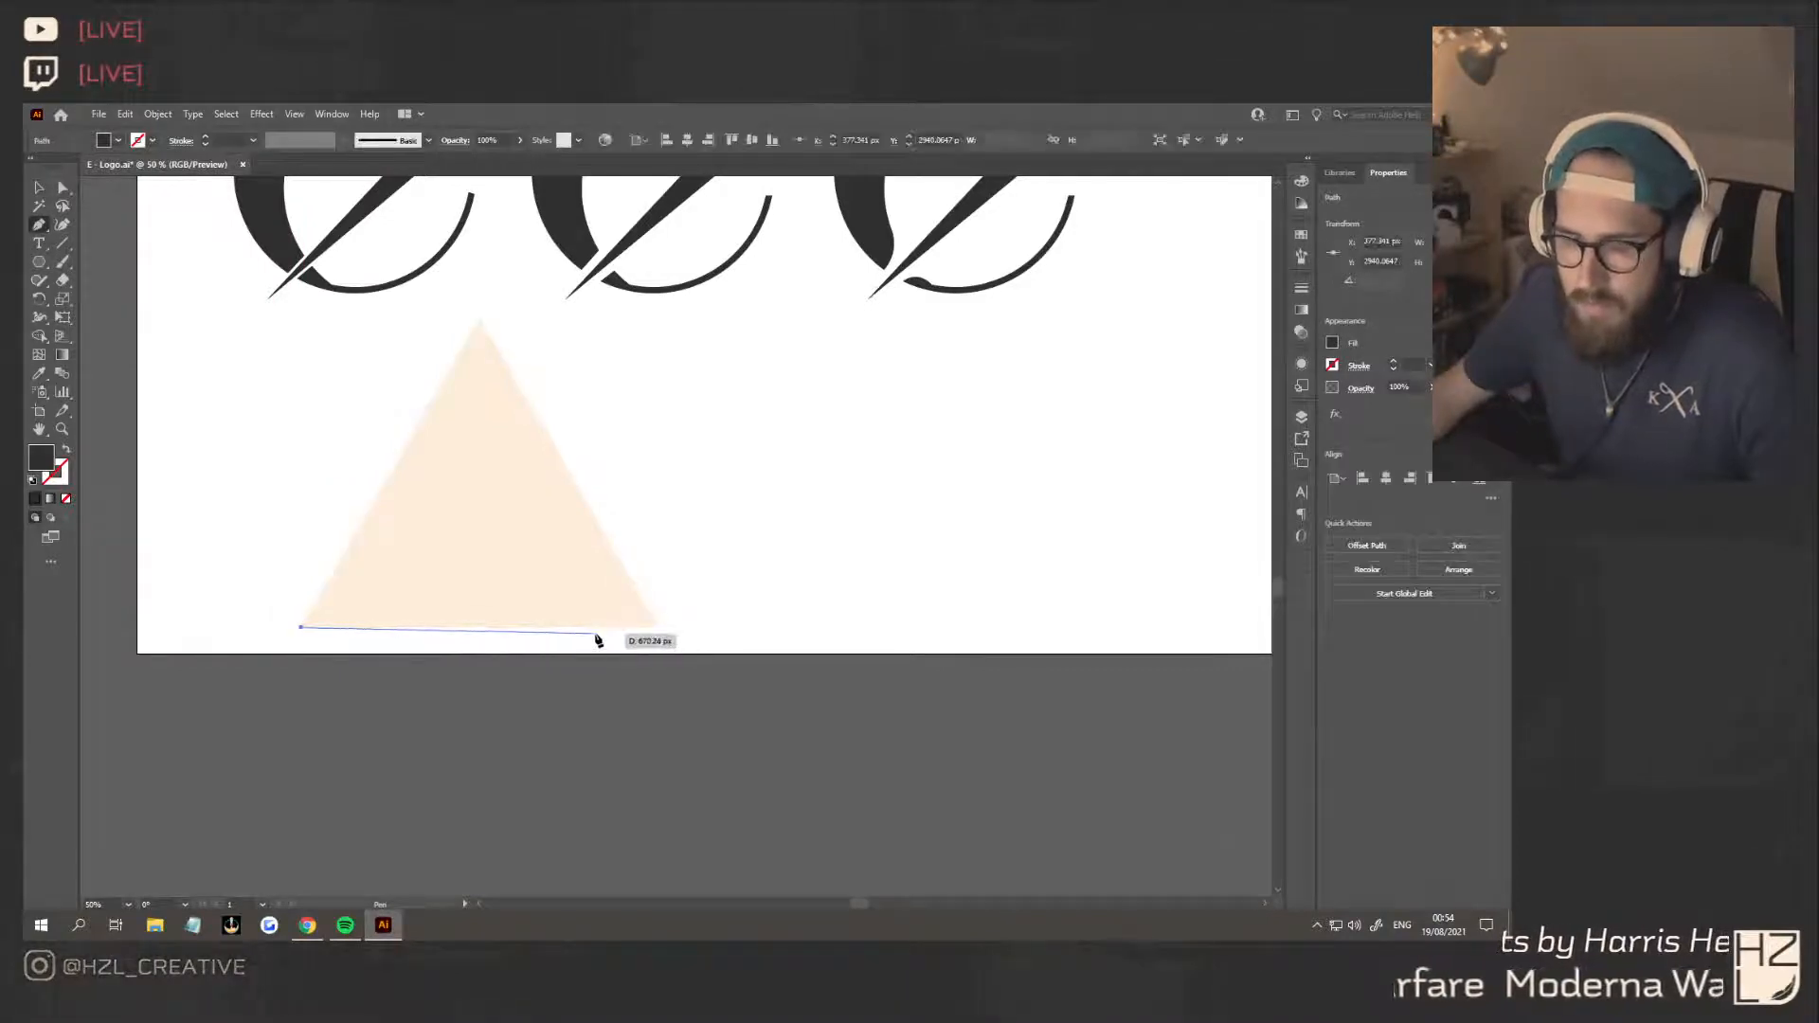
left_click(657, 627)
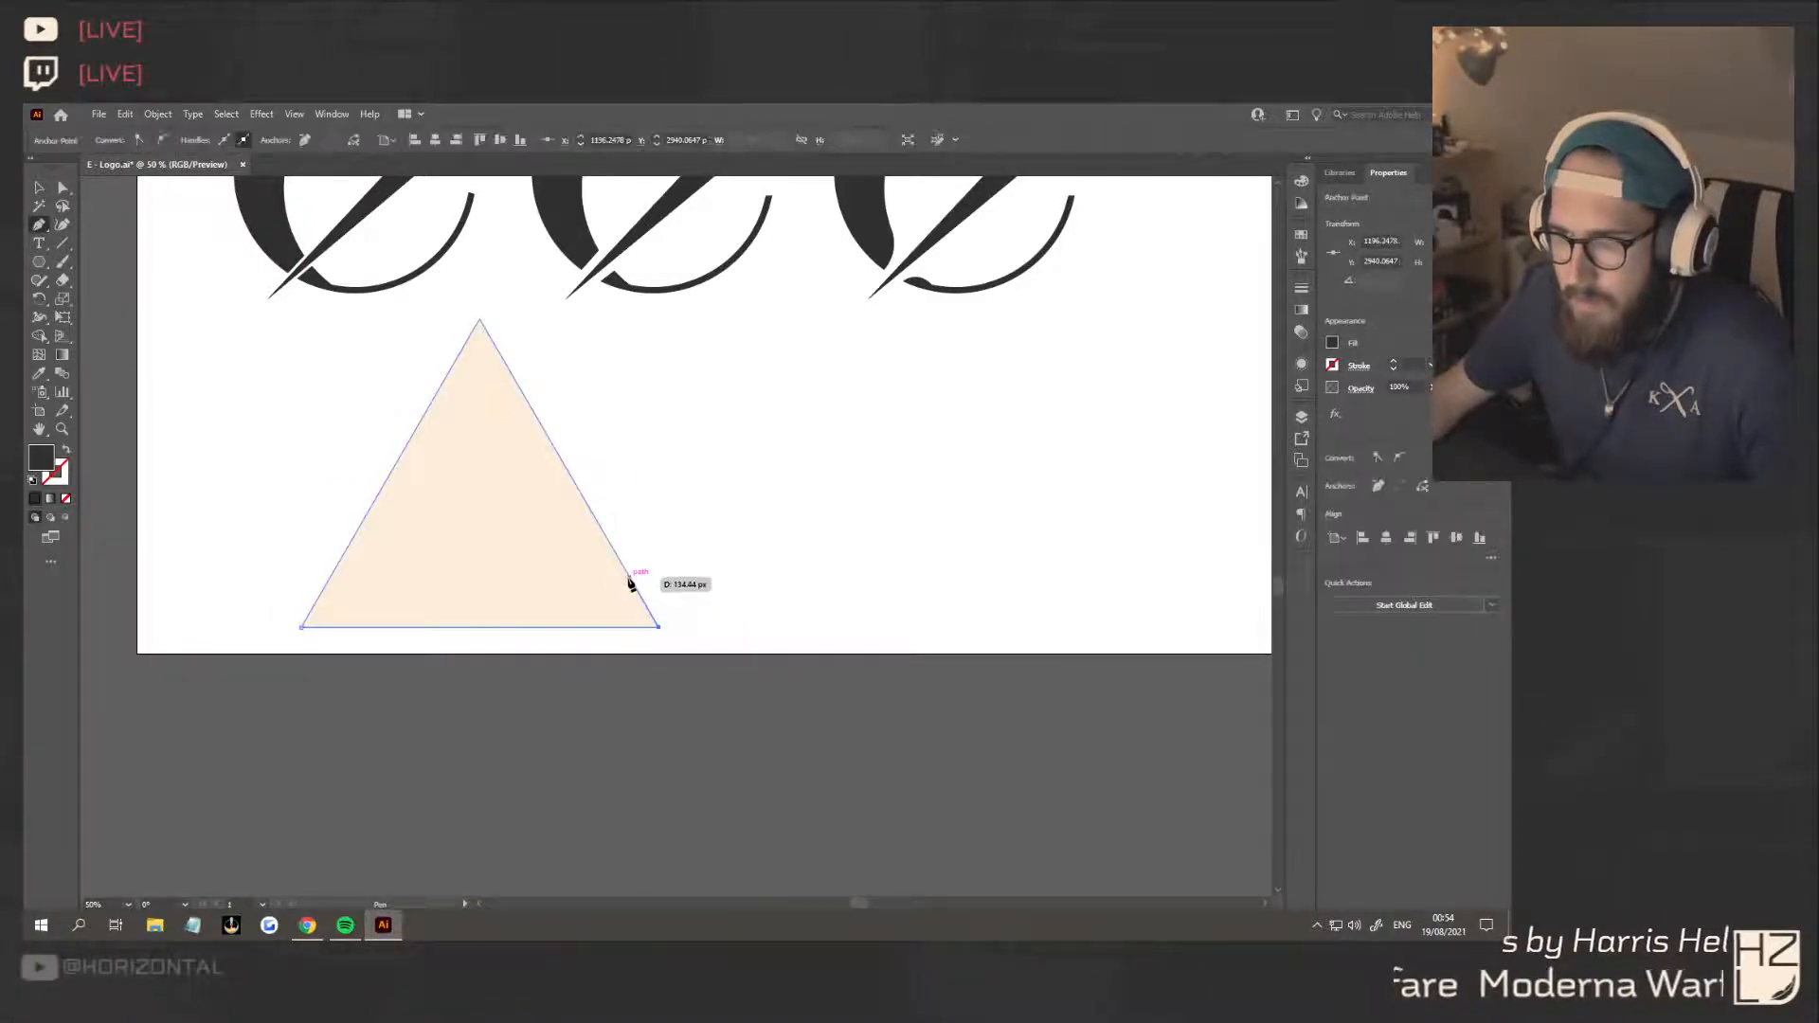
left_click(632, 584)
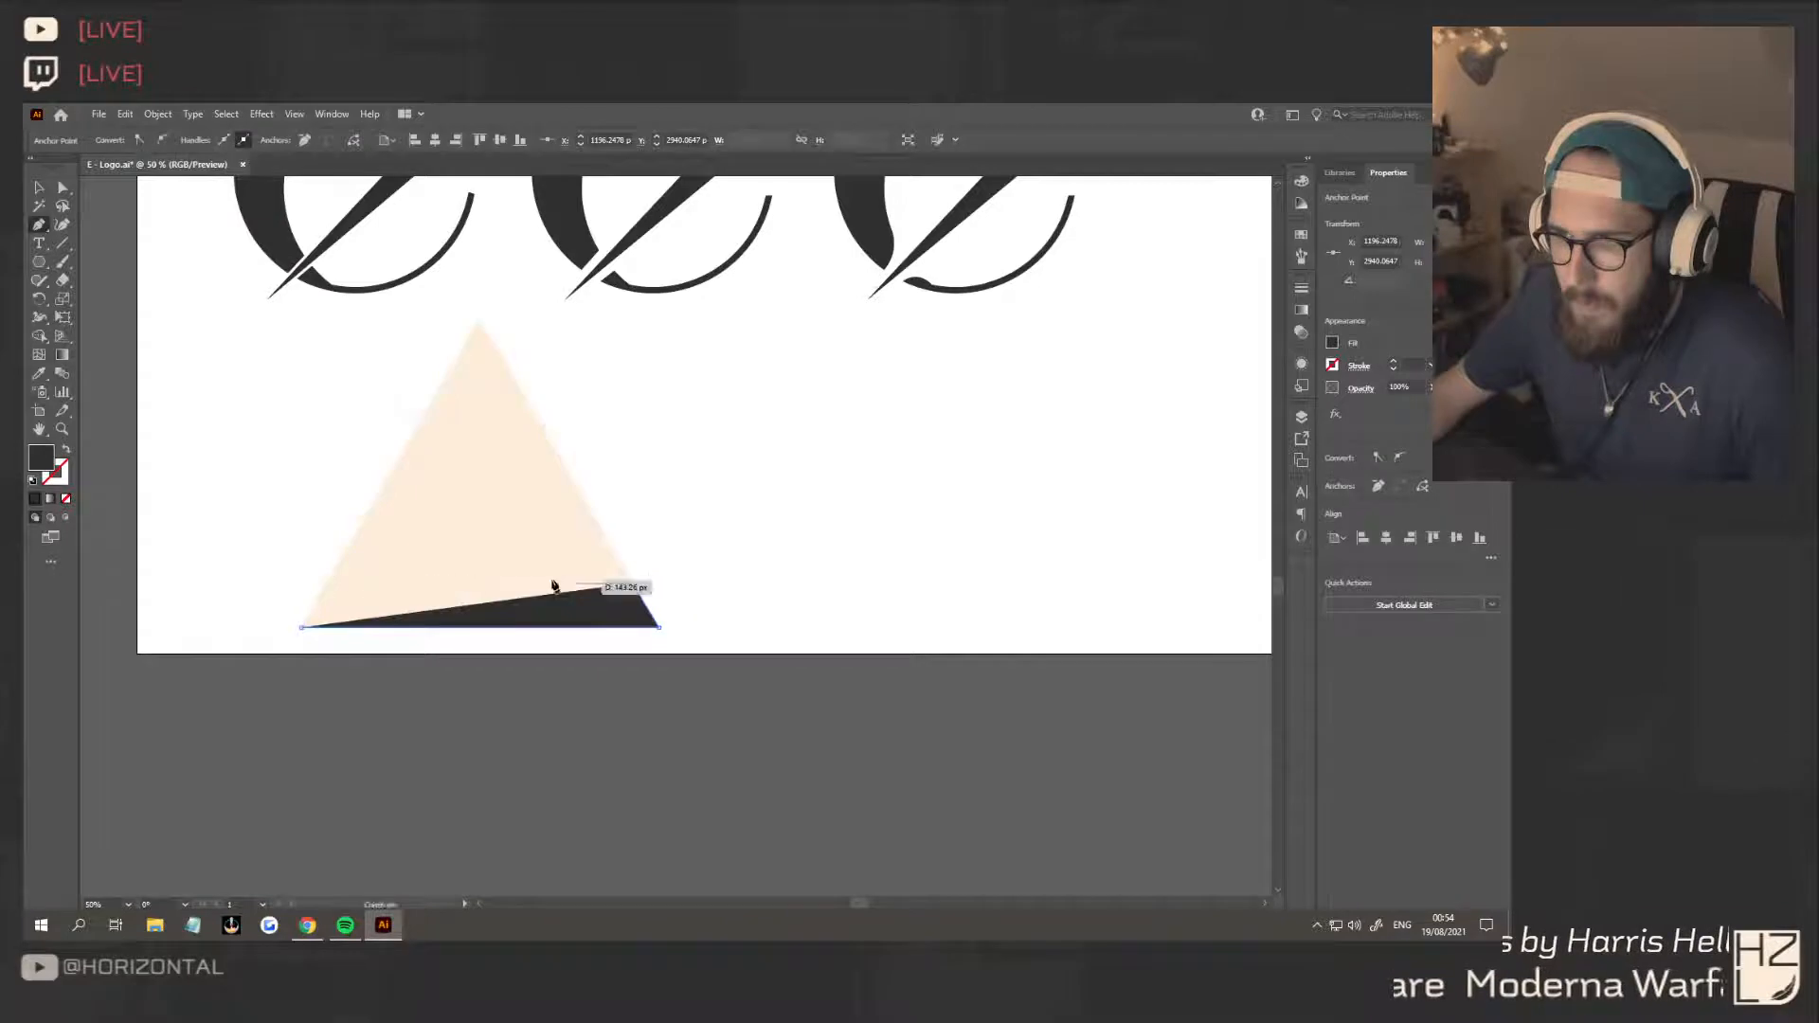
left_click(327, 585)
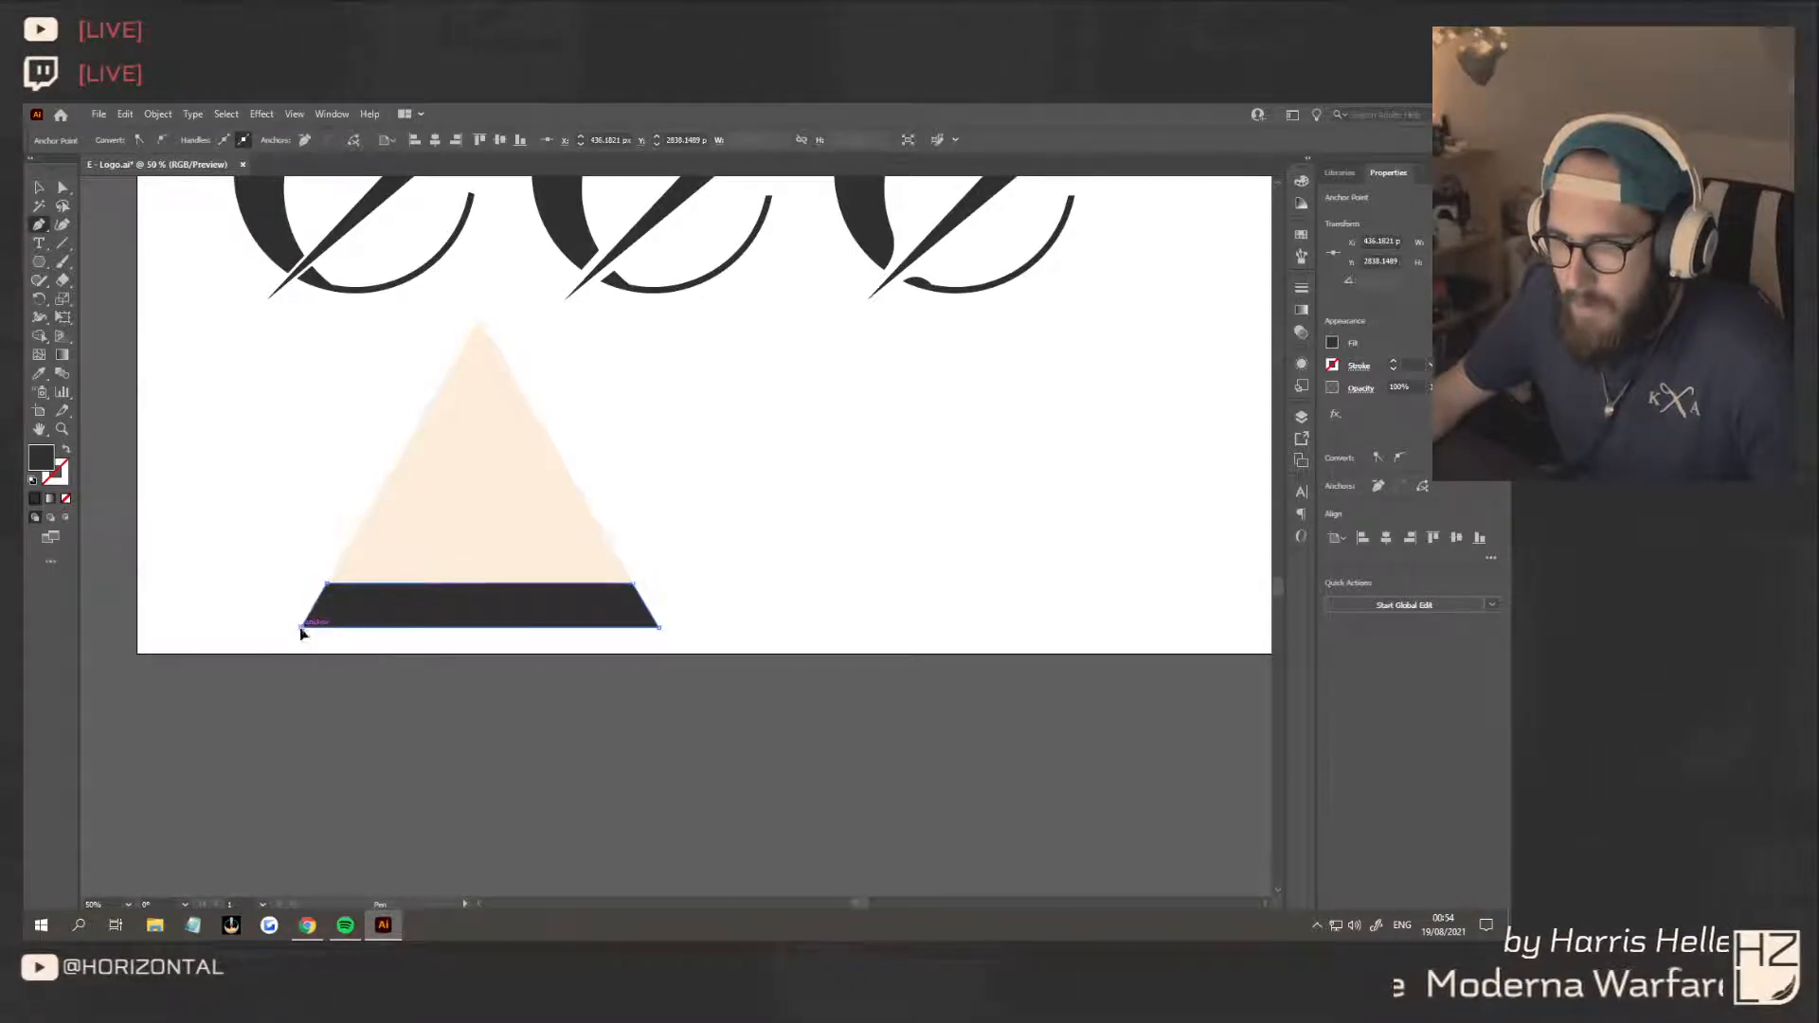
Draw a dark parallelogram along the triangle's left edge, leaving a thin cream gap above the base bar
left_click(340, 560)
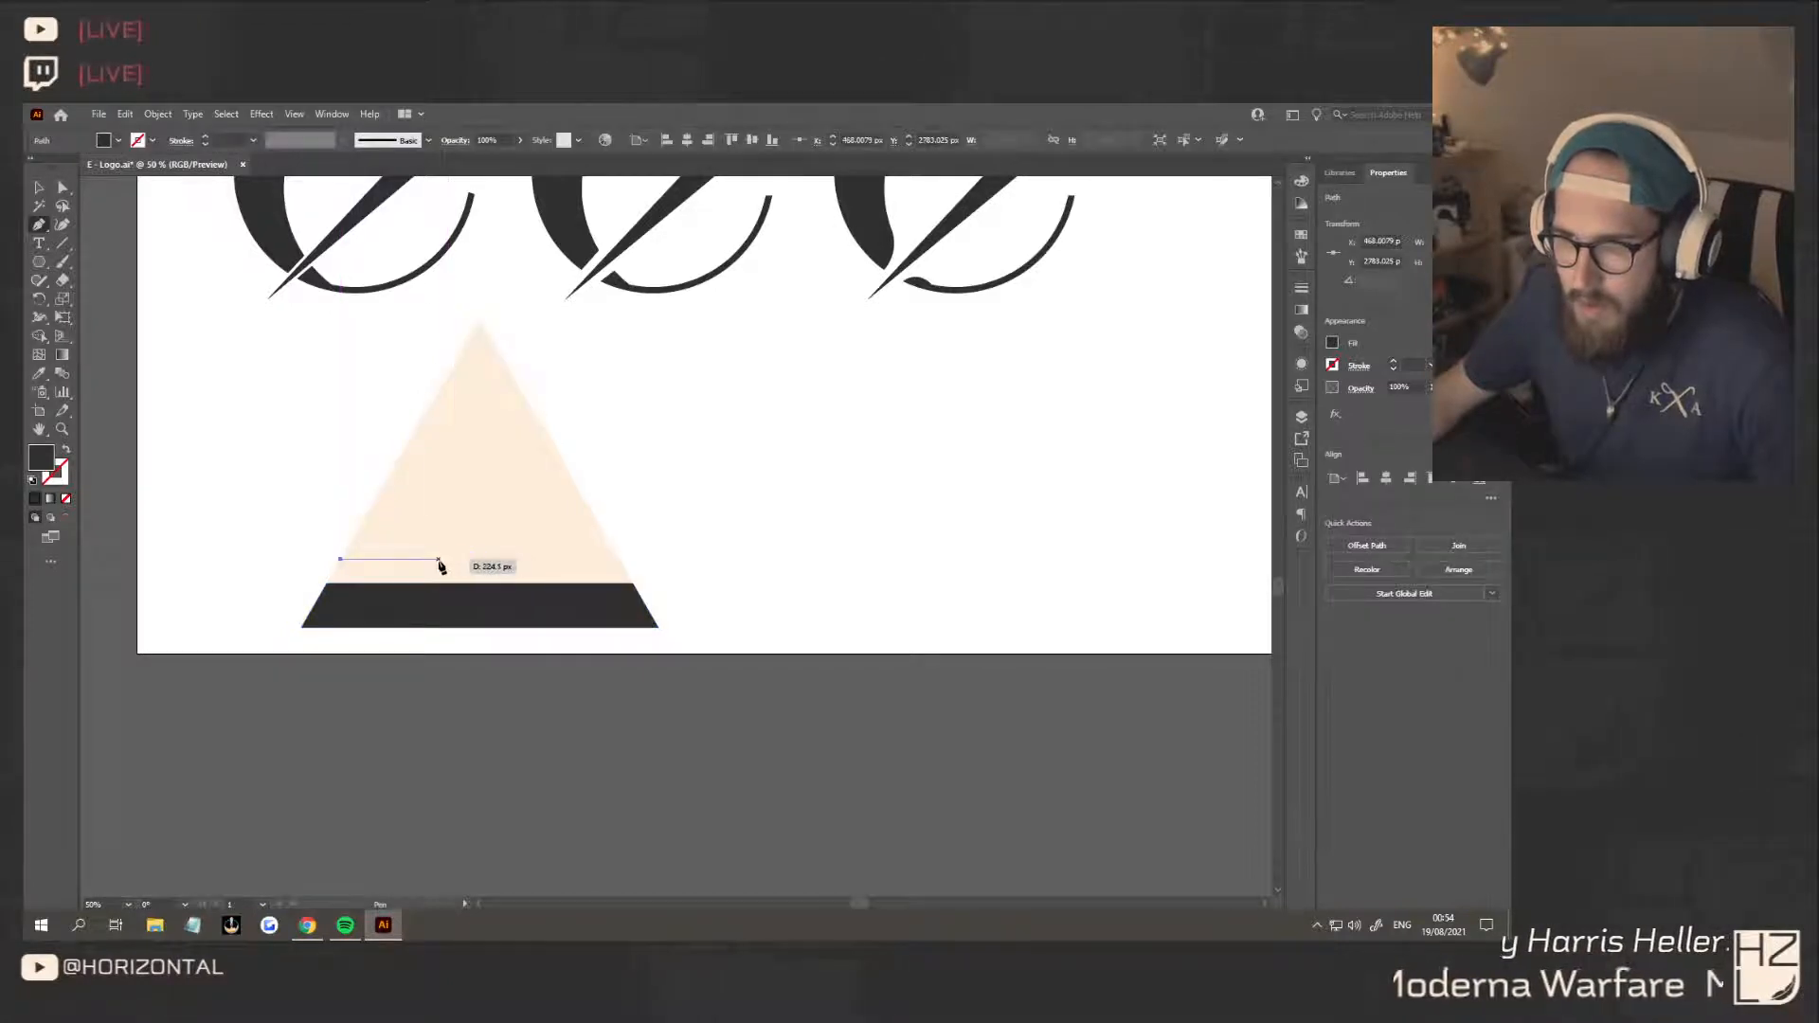
left_click(439, 560)
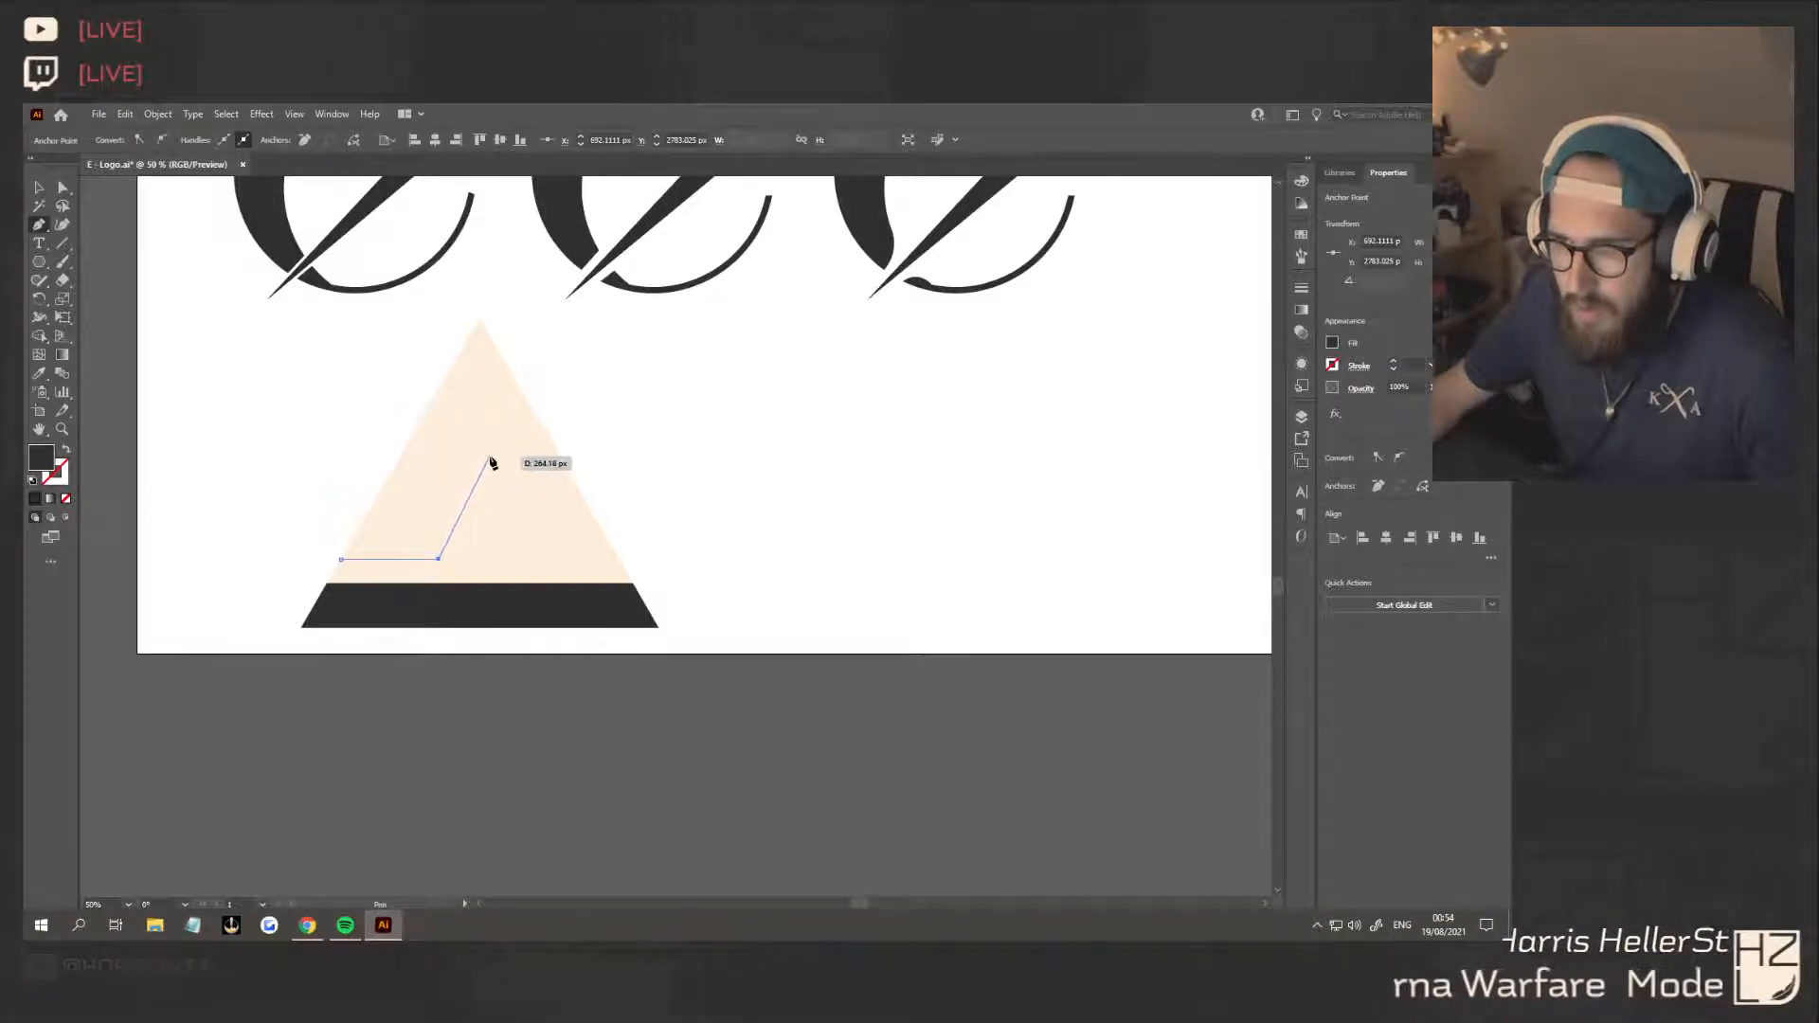
left_click(490, 458)
left_click(399, 457)
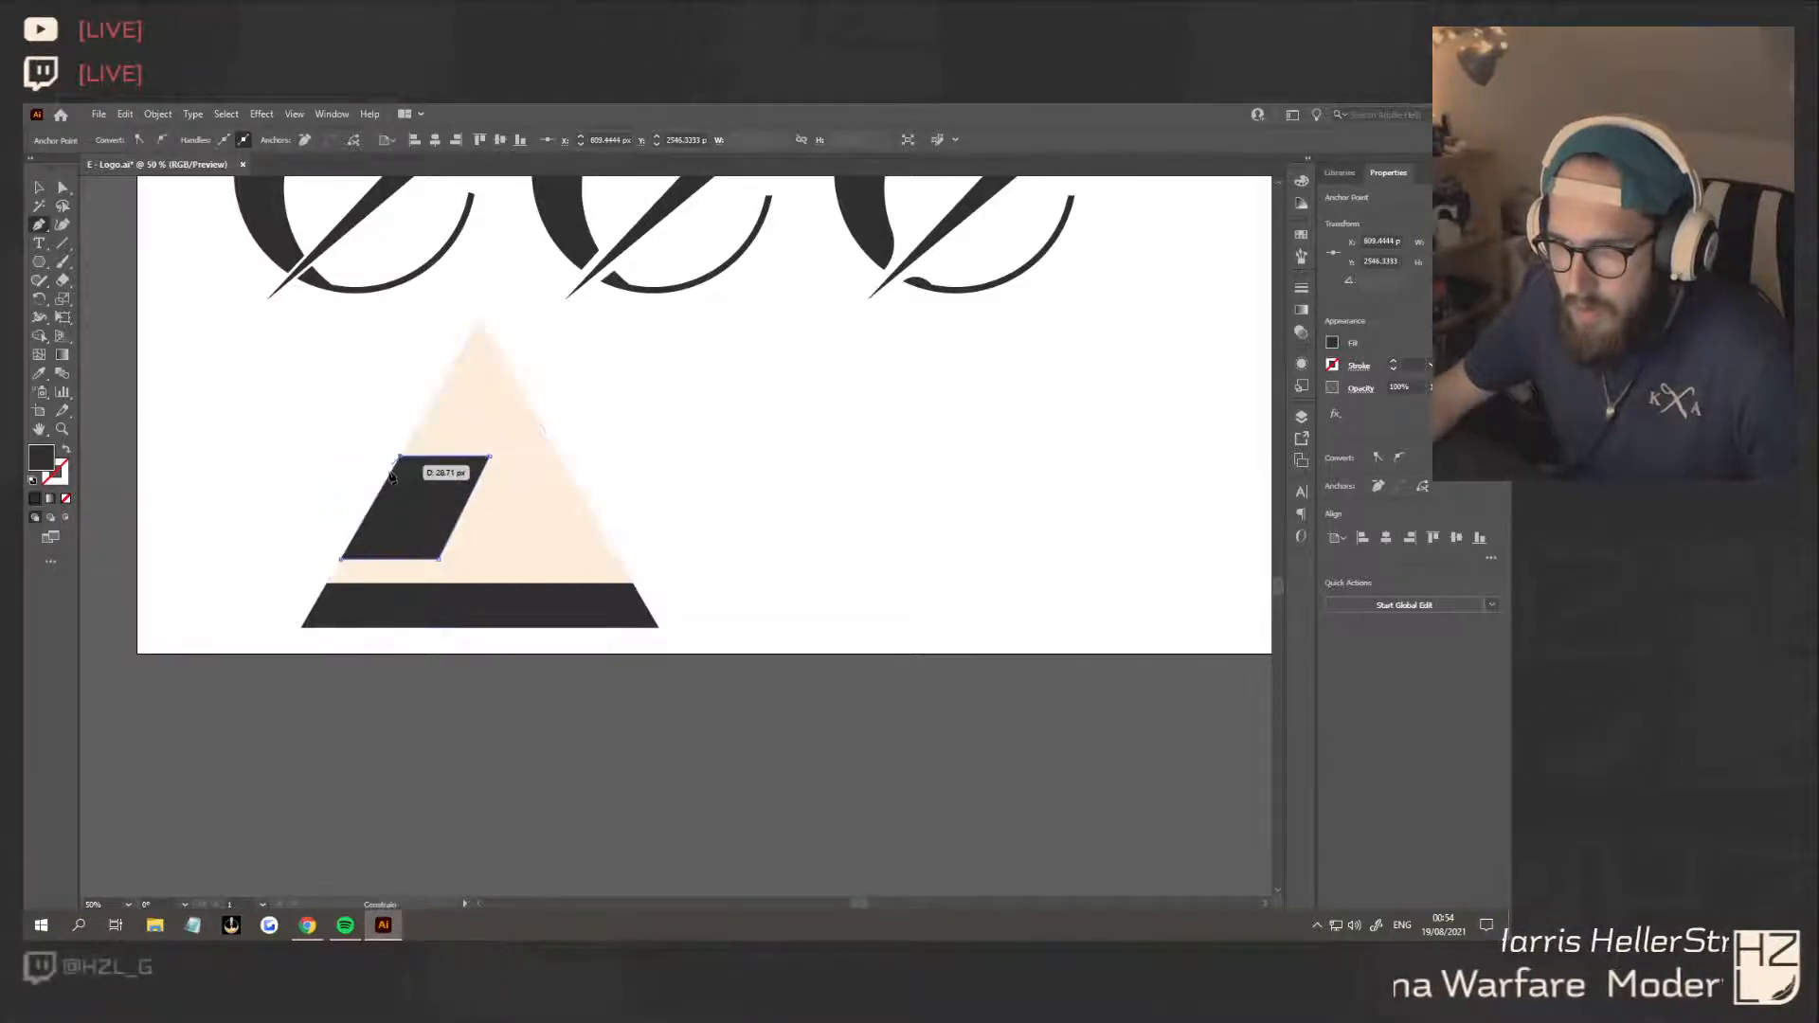
left_click(341, 561)
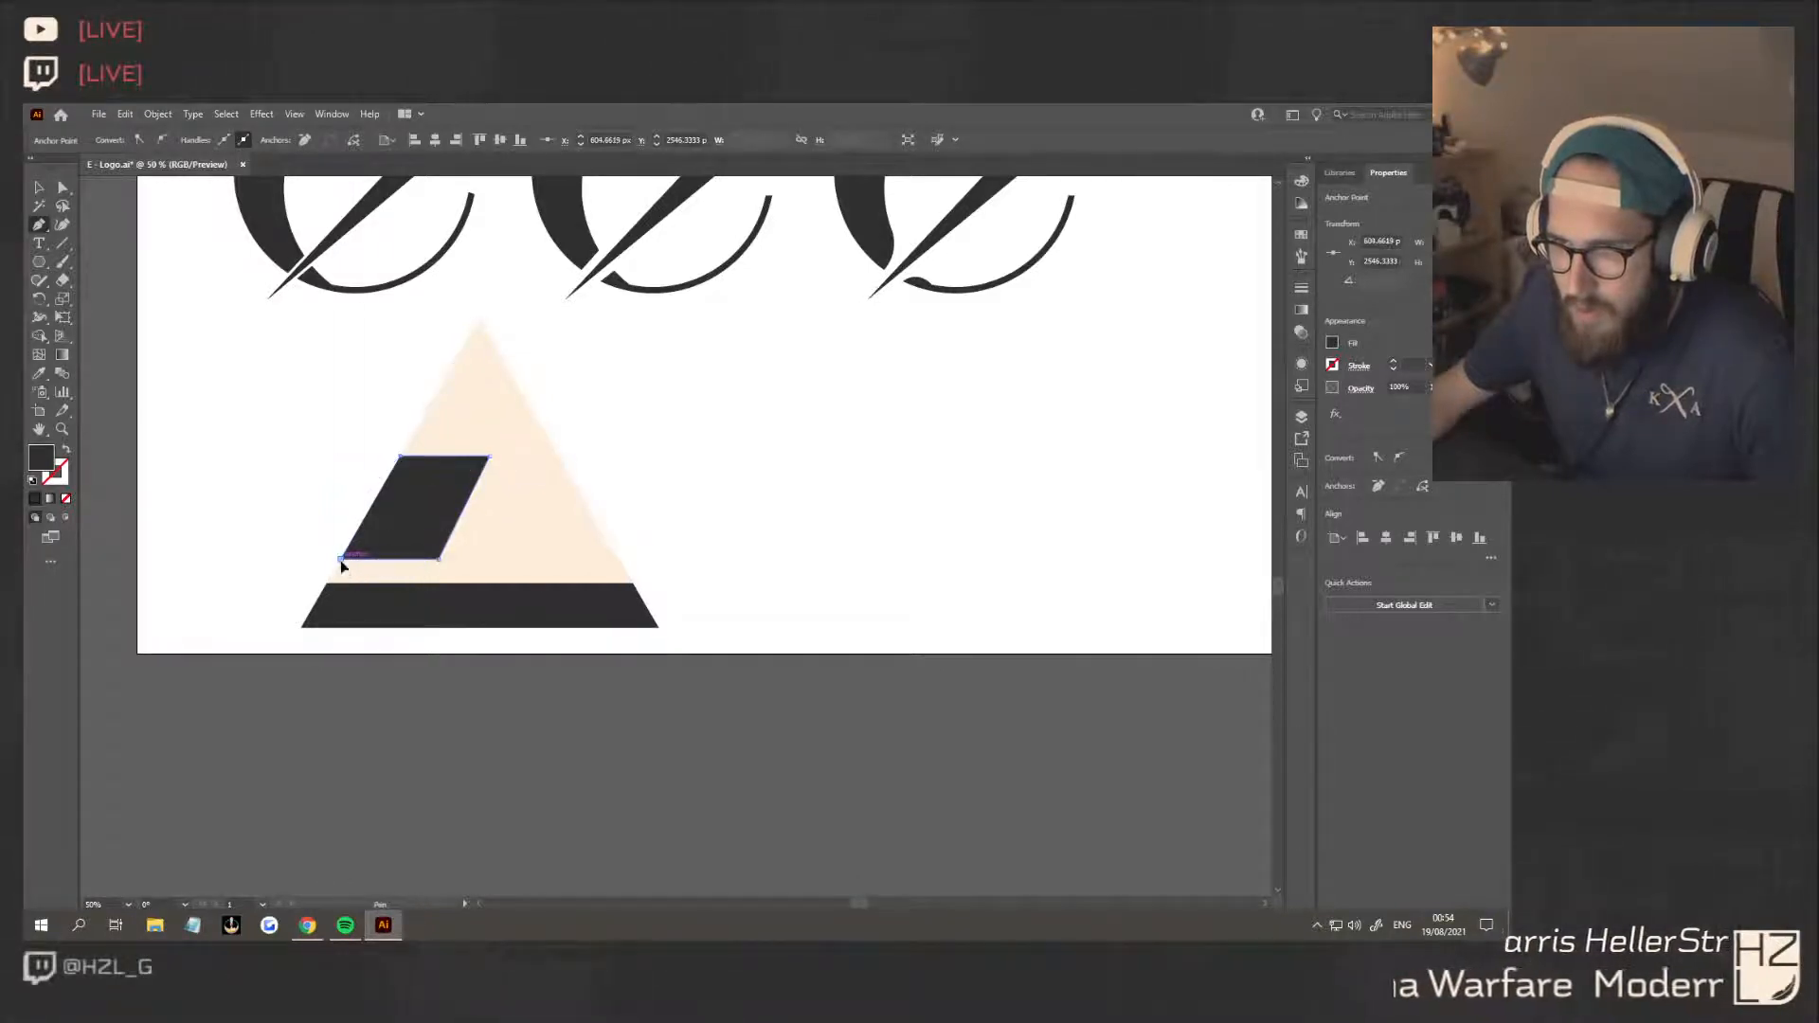
Draw a dark trapezoid across the upper triangle, just above the parallelogram, leaving the cream tip uncovered
left_click(409, 442)
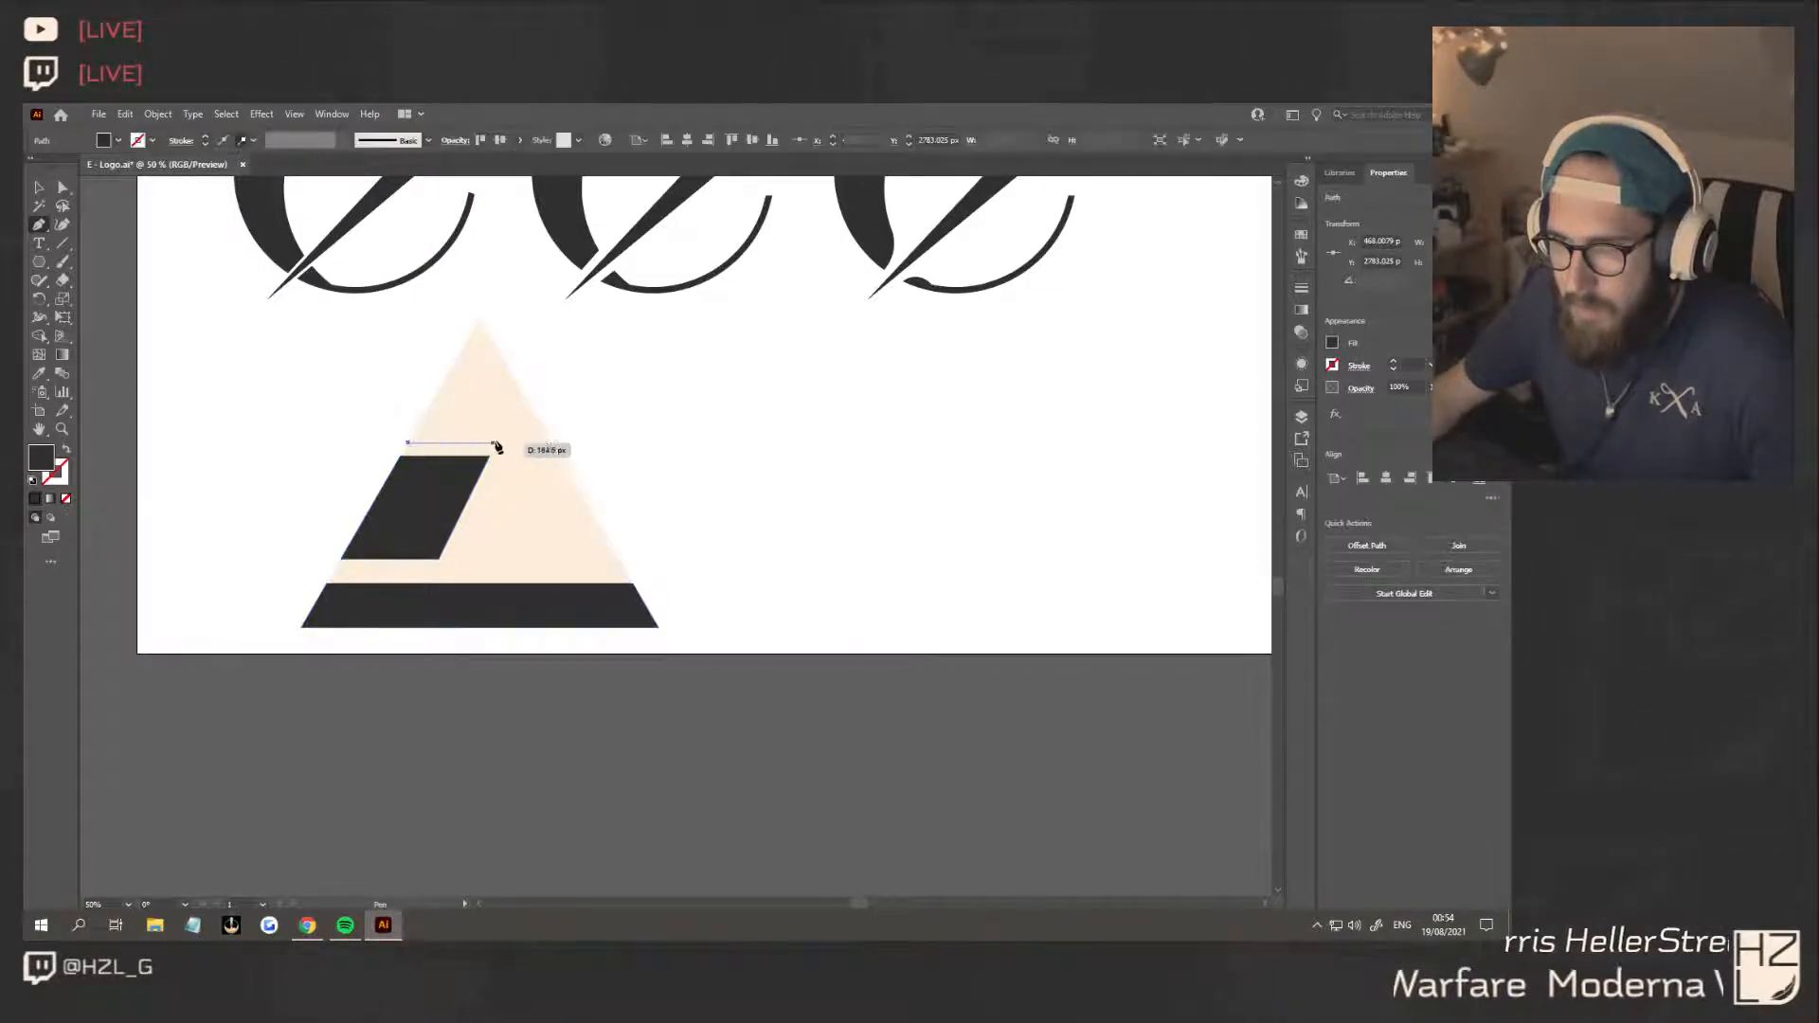
left_click(552, 444)
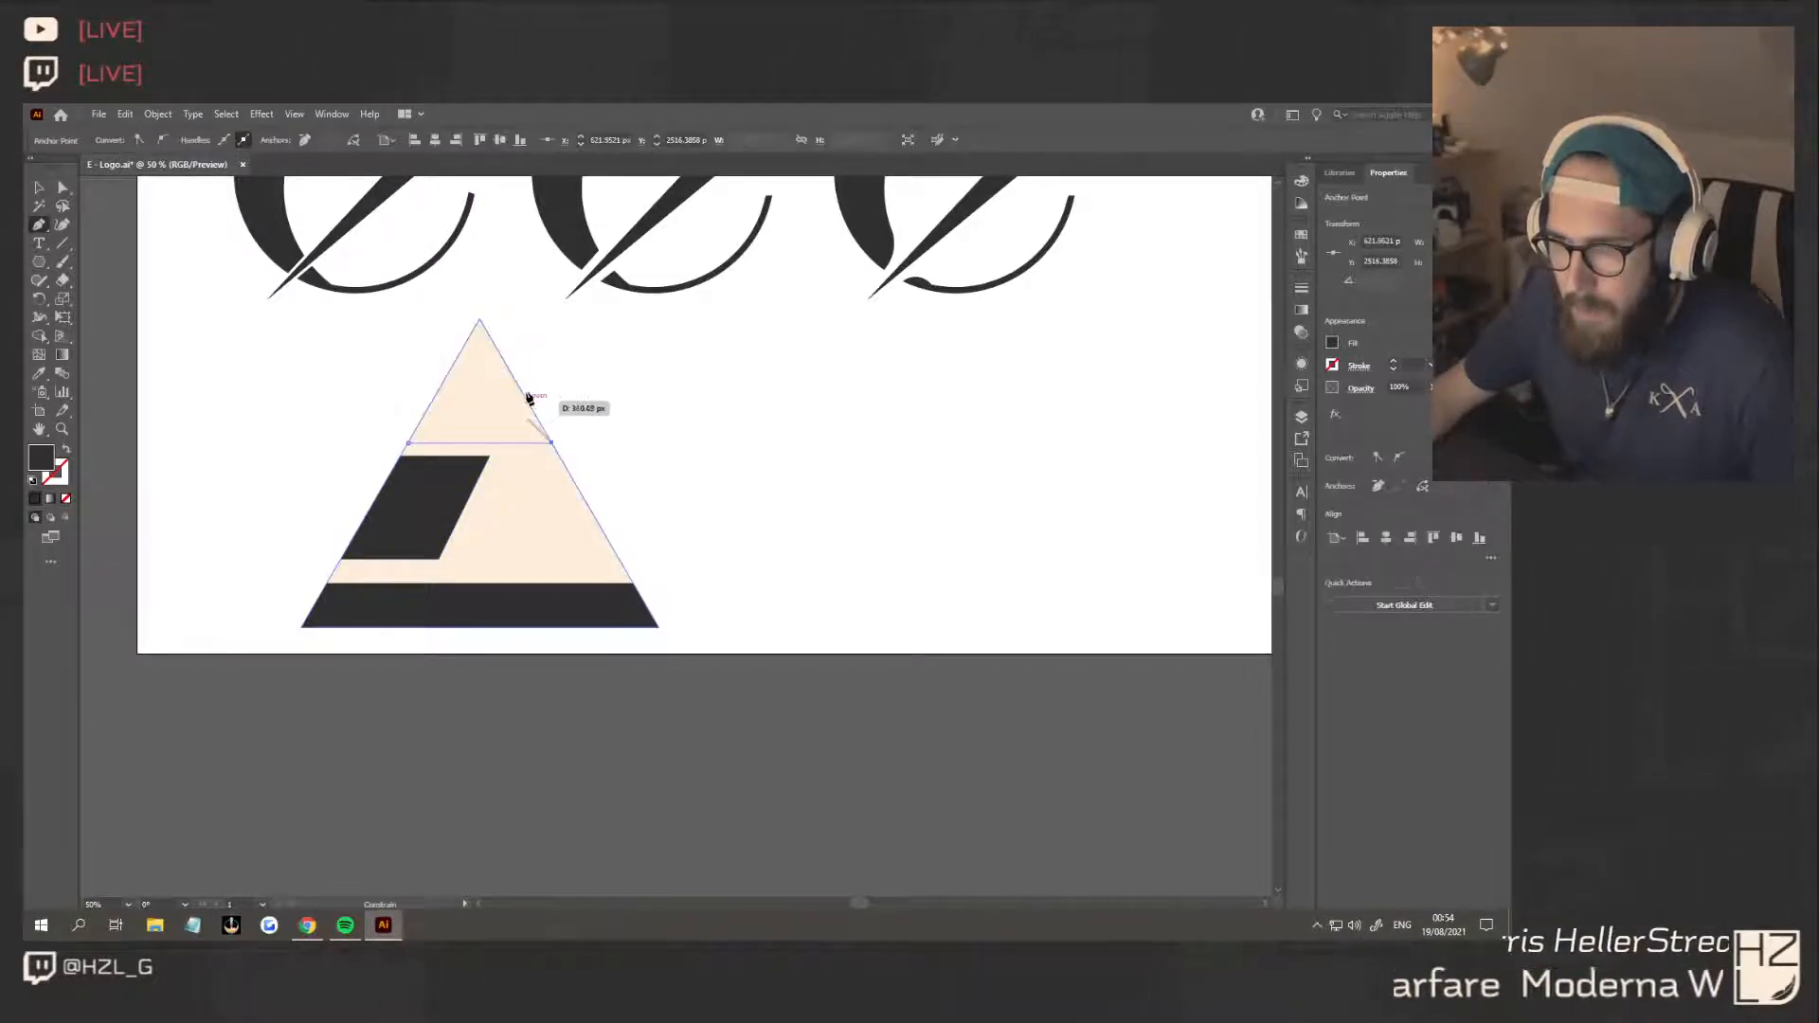
left_click(501, 353)
left_click(461, 352)
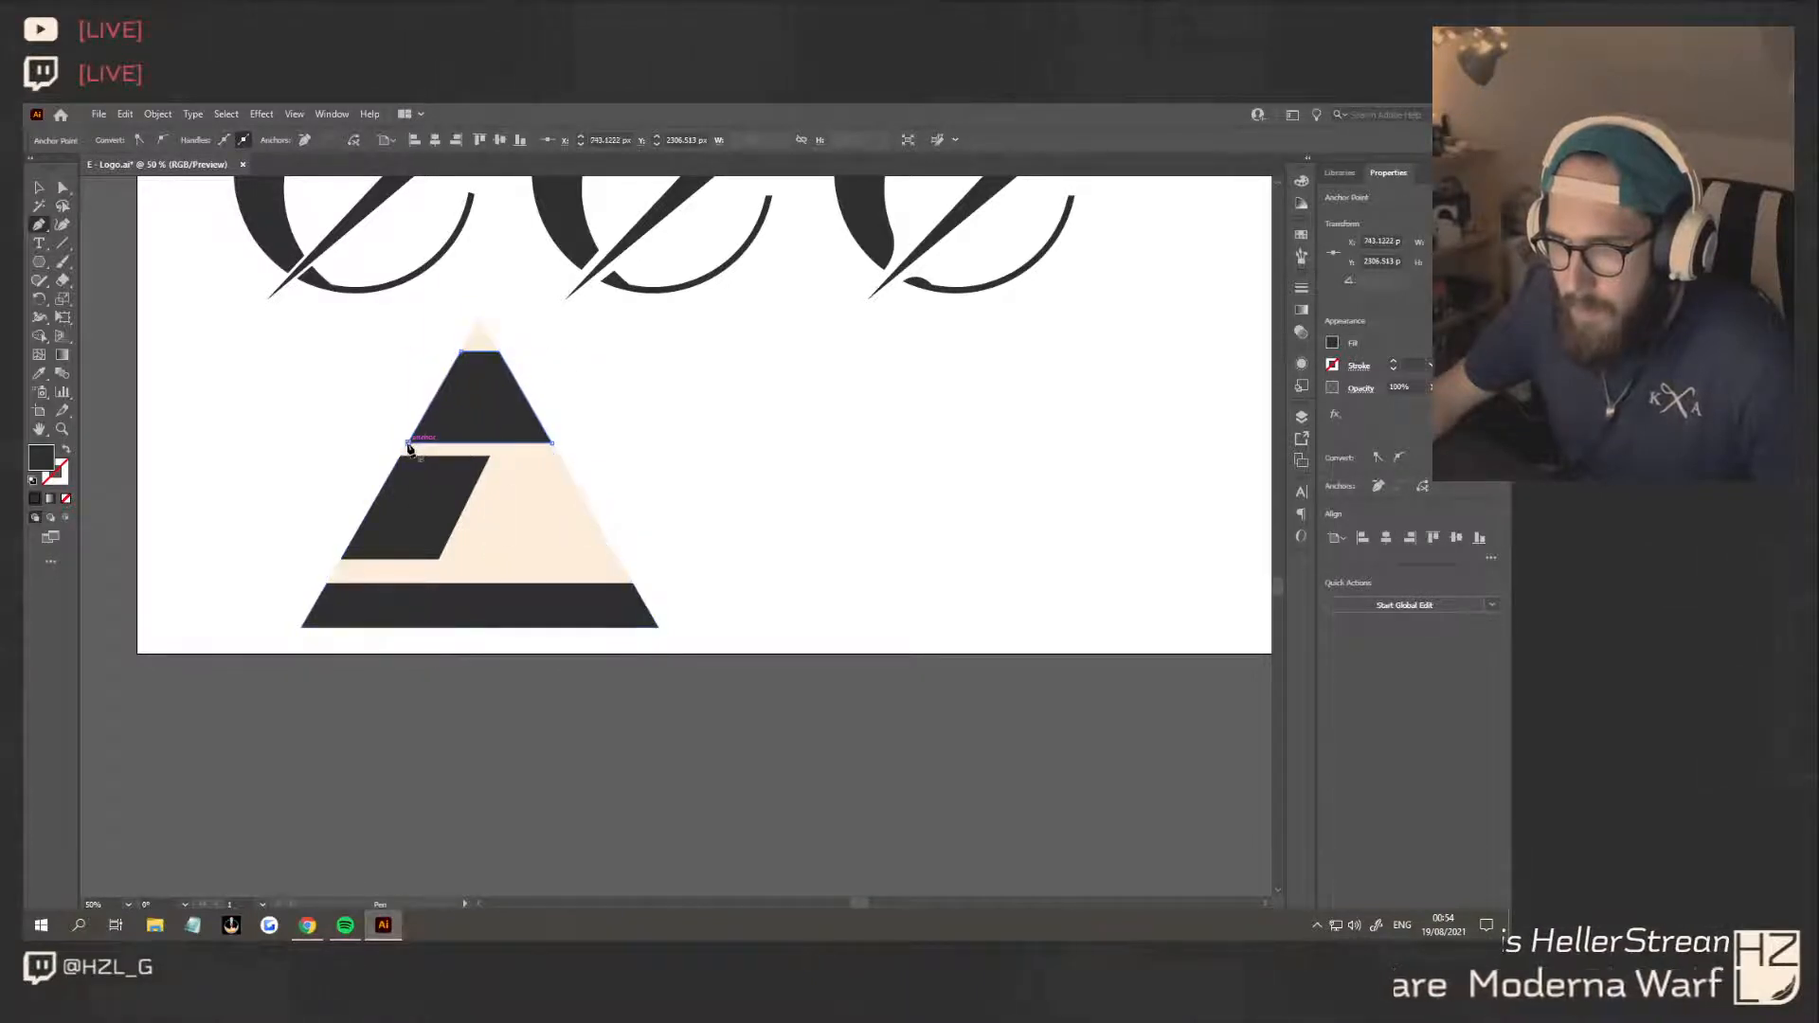
Shift the parallelogram's lower-right corner slightly left to adjust the slant of its right side
key("a")
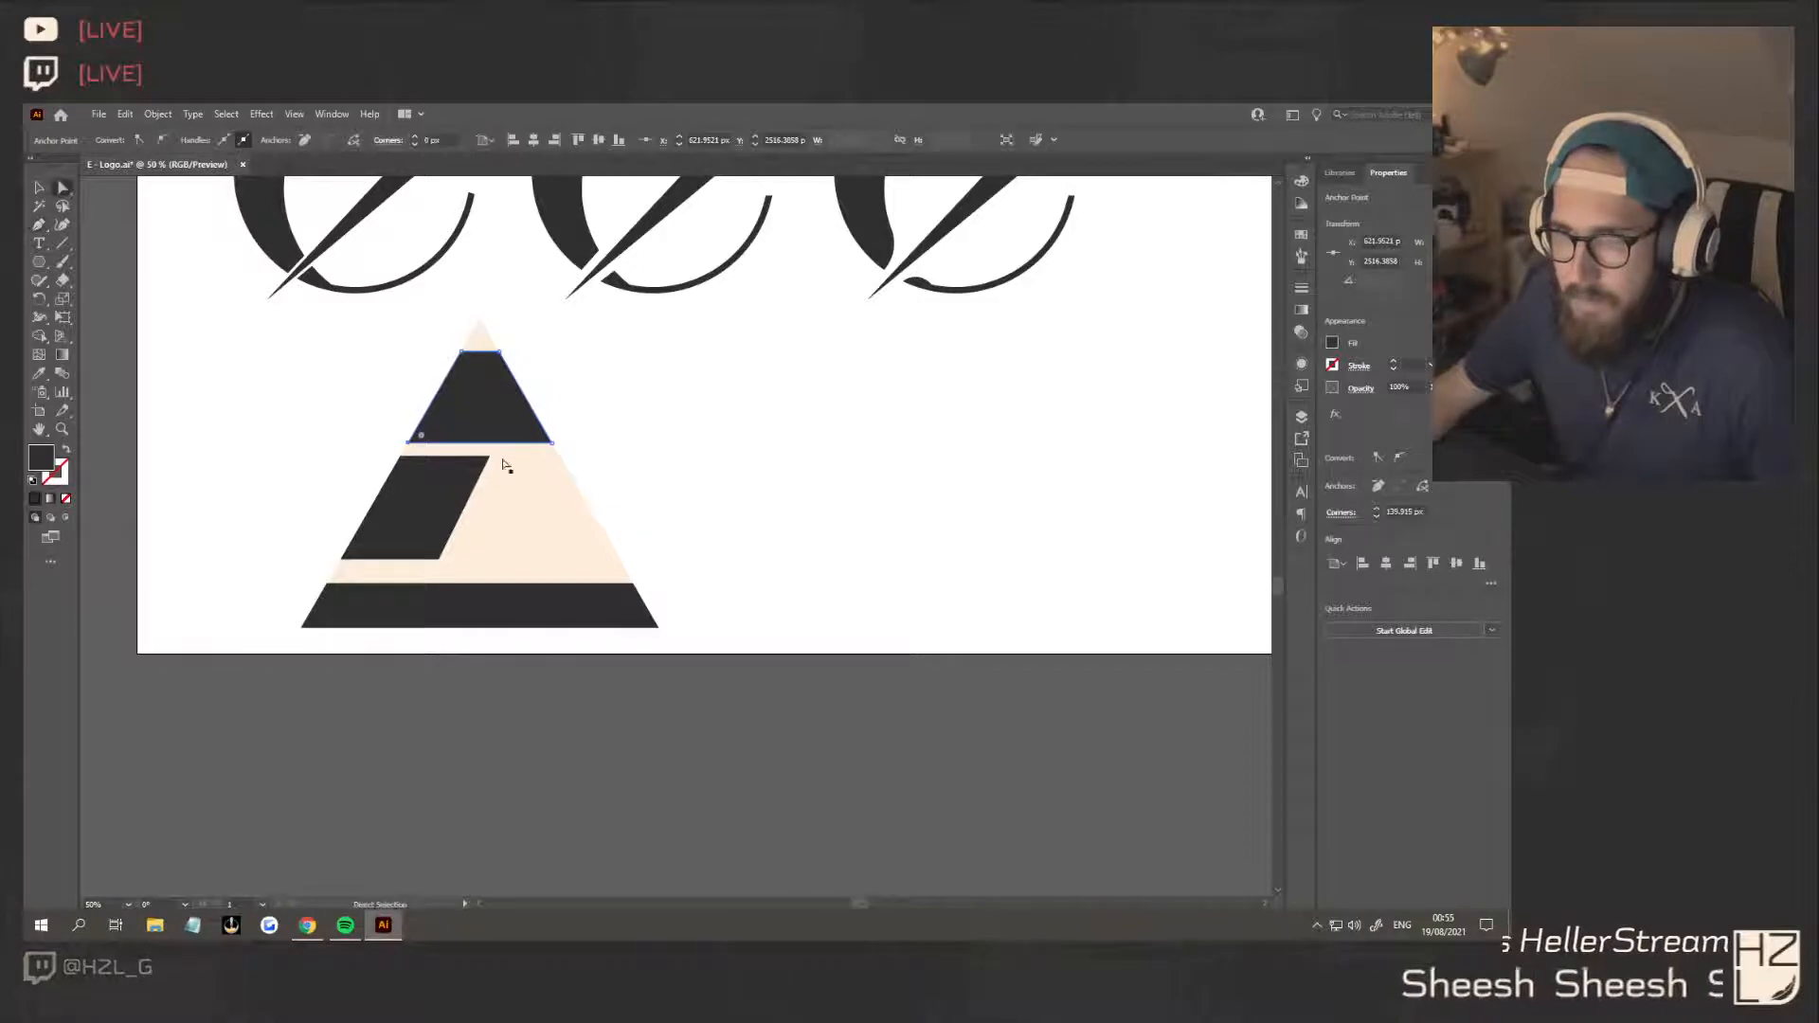
left_click_drag(486, 460, 489, 459)
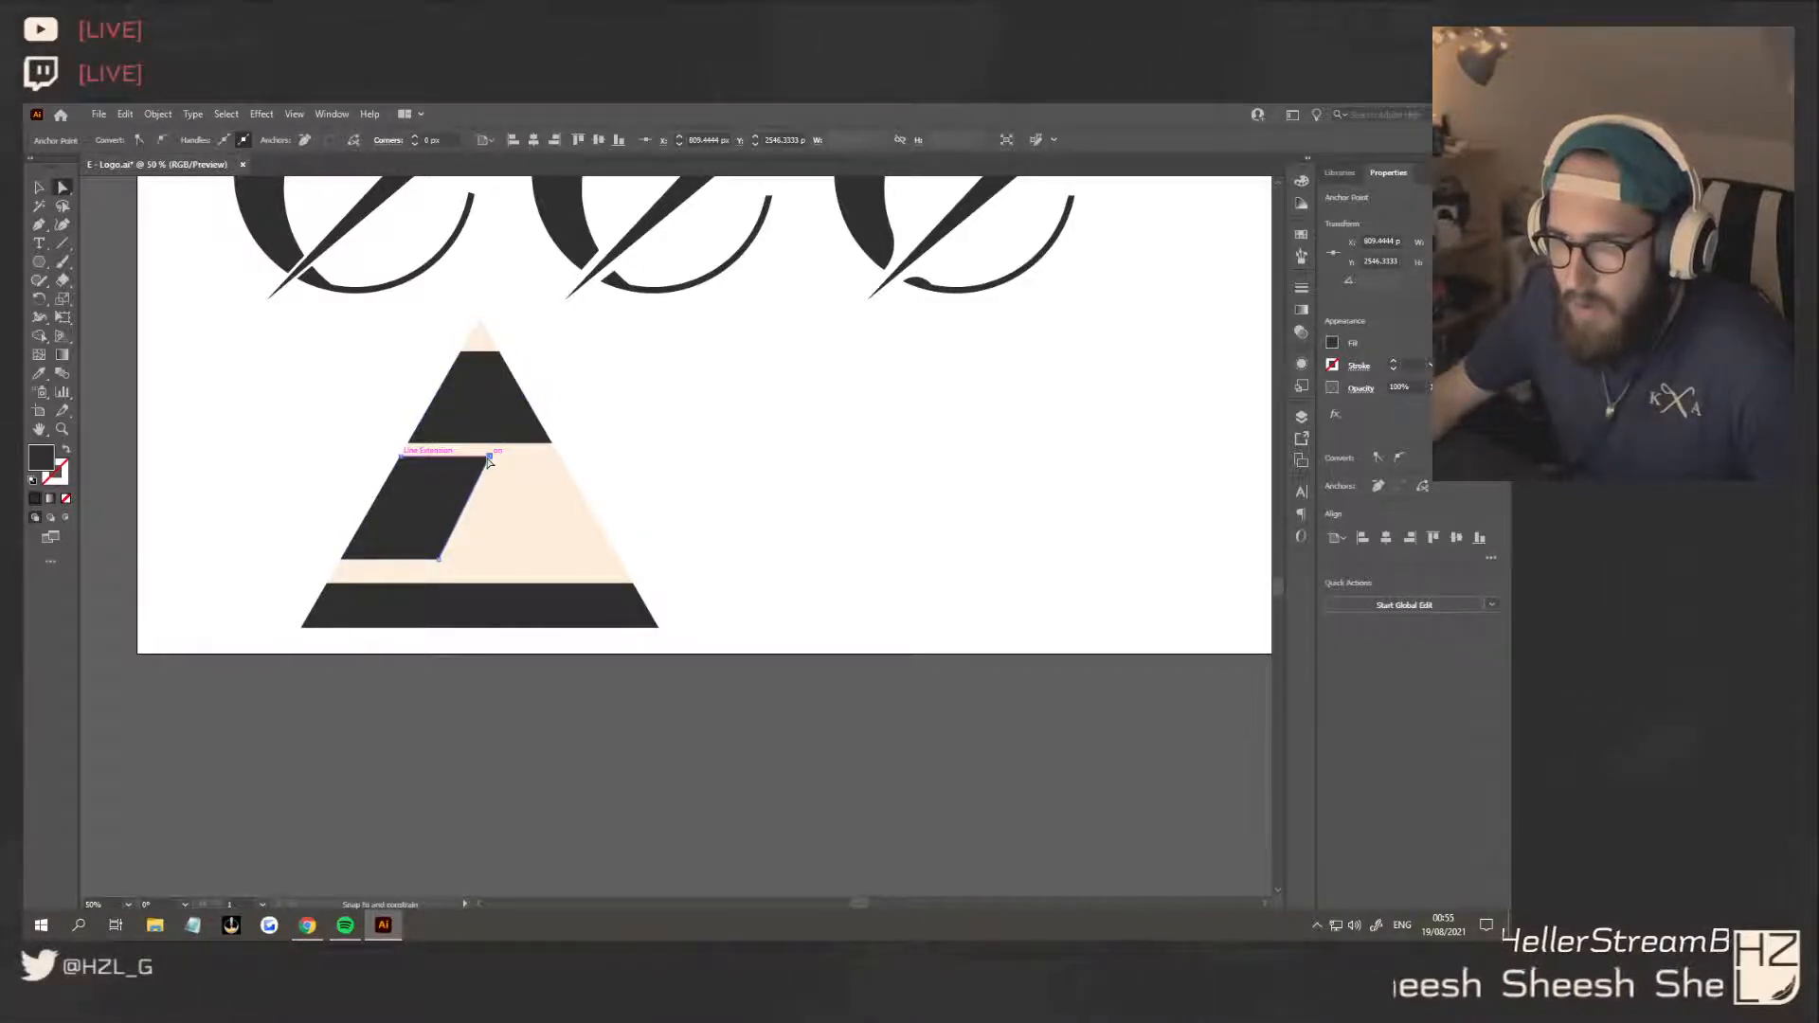
left_click_drag(439, 559, 436, 564)
left_click(629, 557)
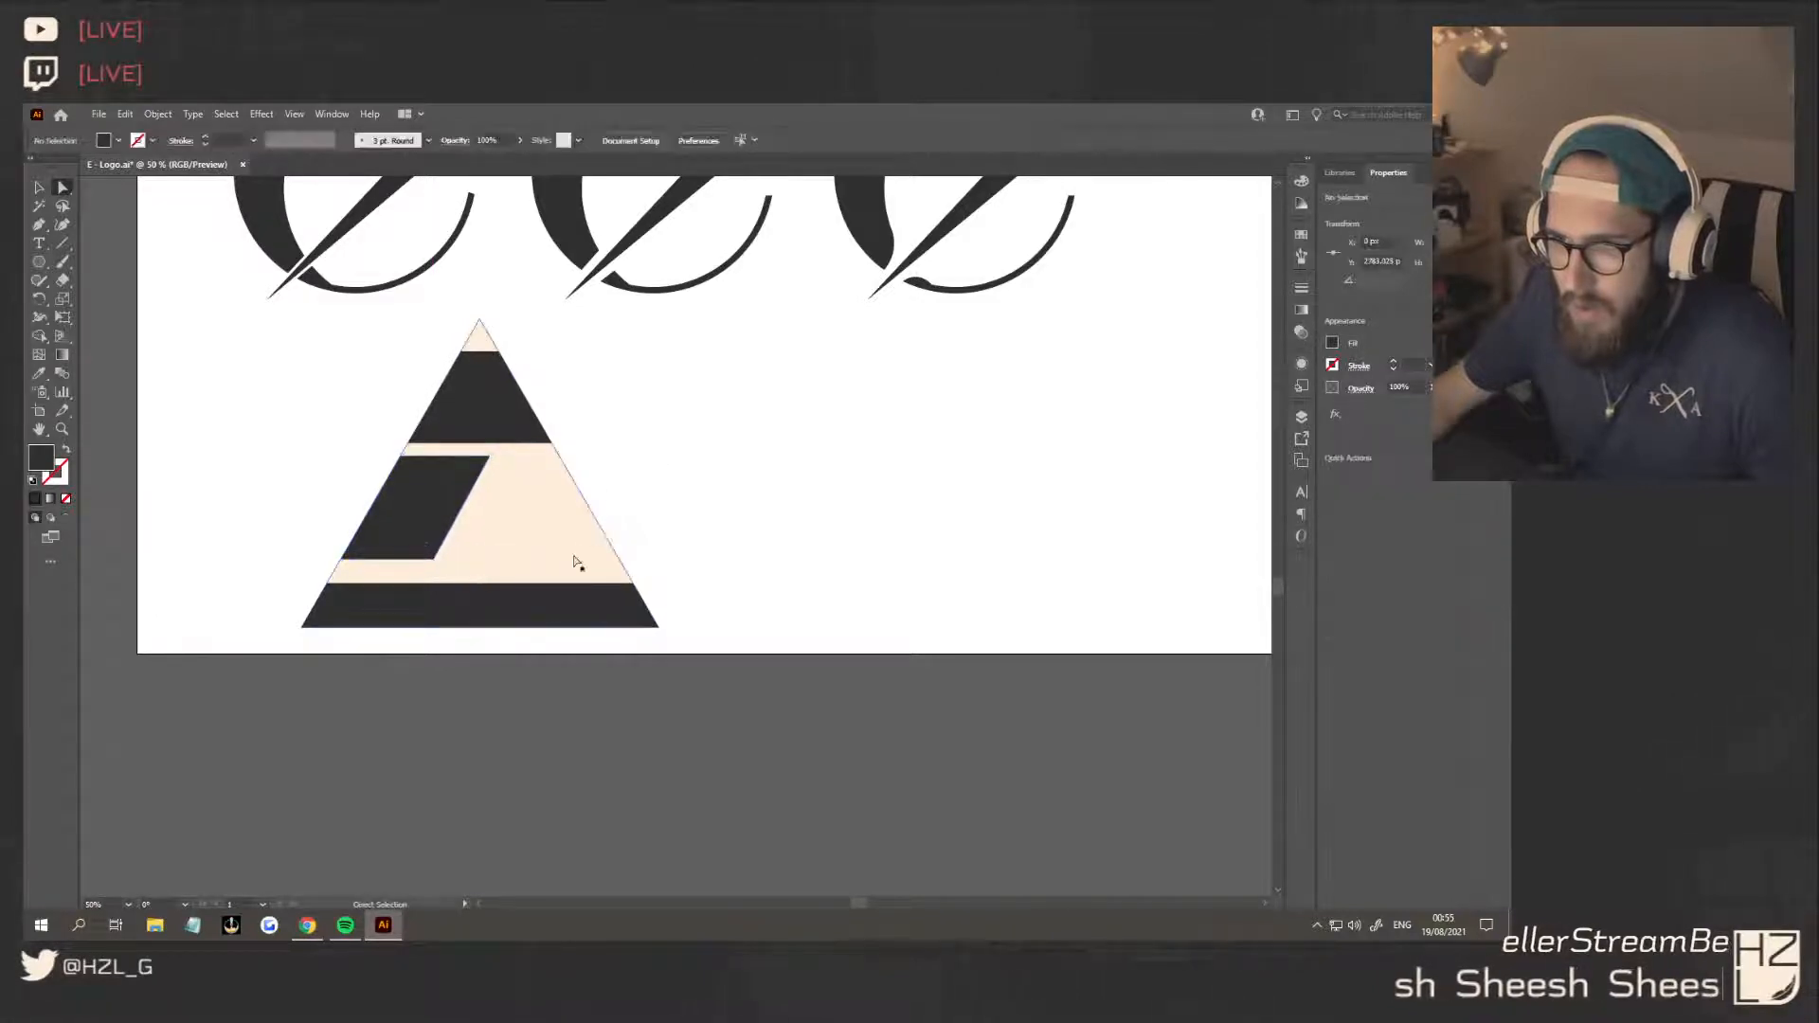
Try to extend the parallelogram's lower edge down to the base bar, following the triangle's slope
left_click(434, 561)
left_click(342, 560, "shift")
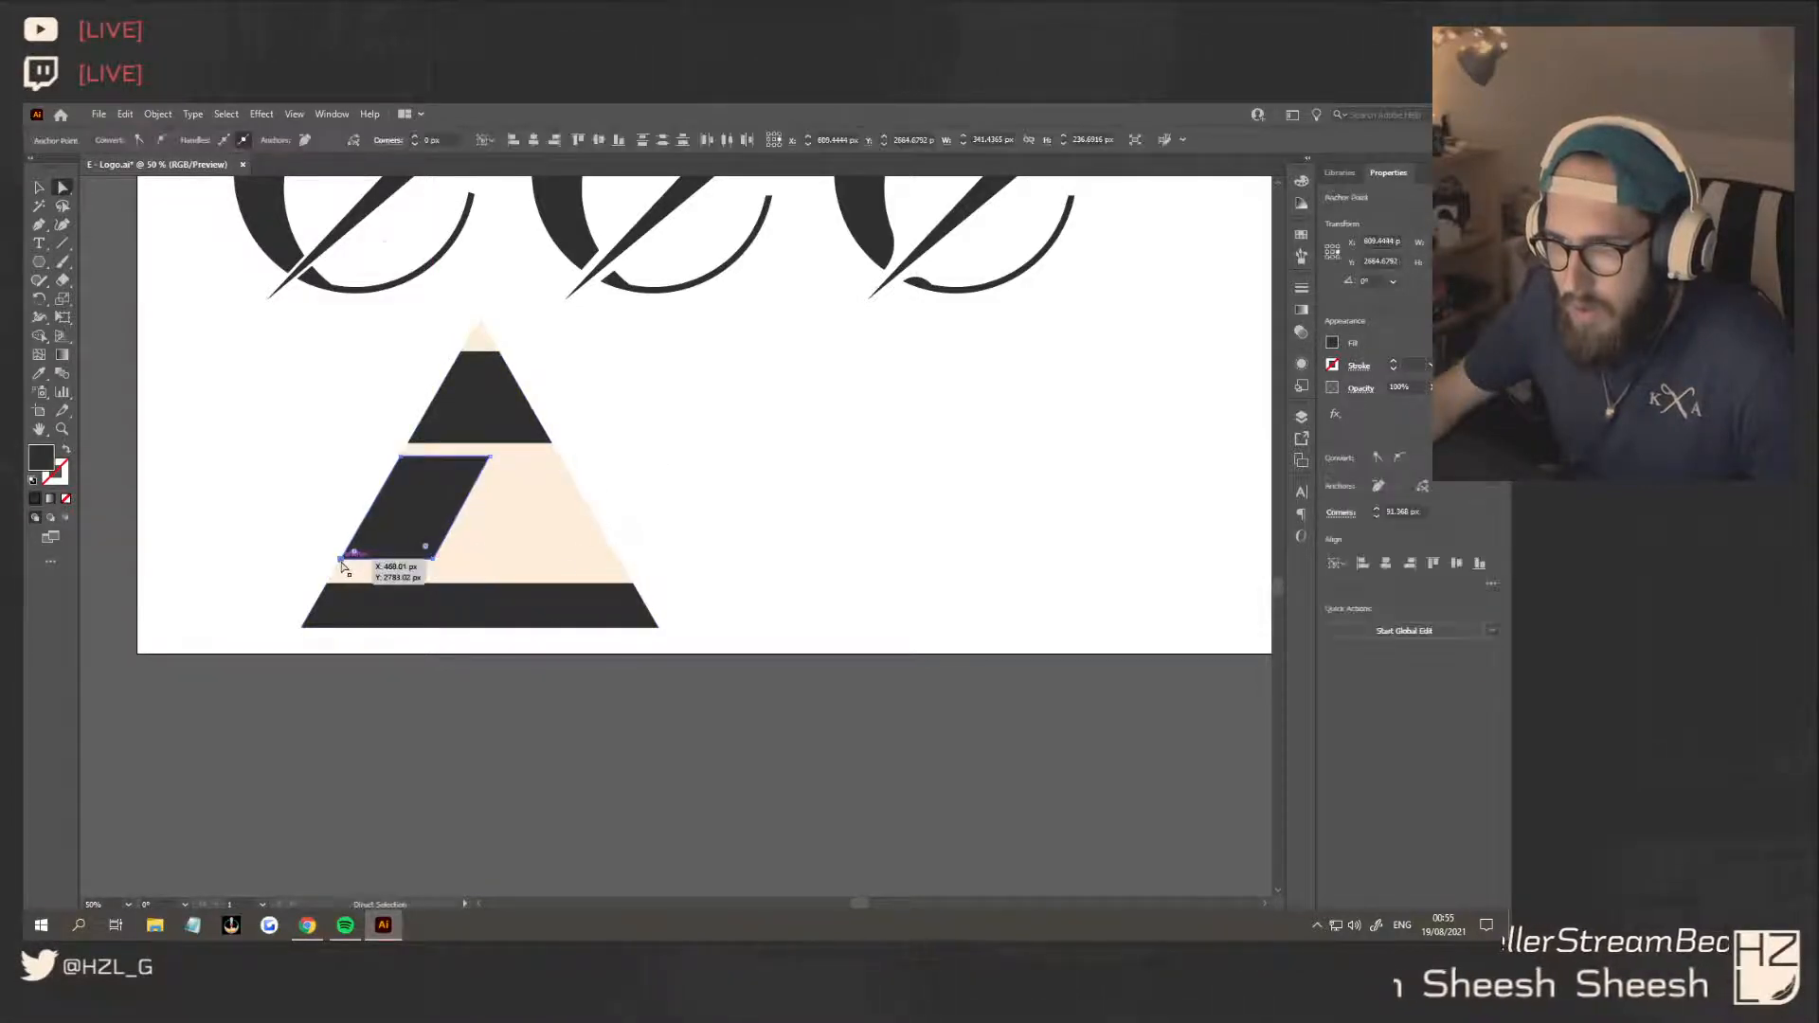
left_click_drag(342, 561, 329, 592)
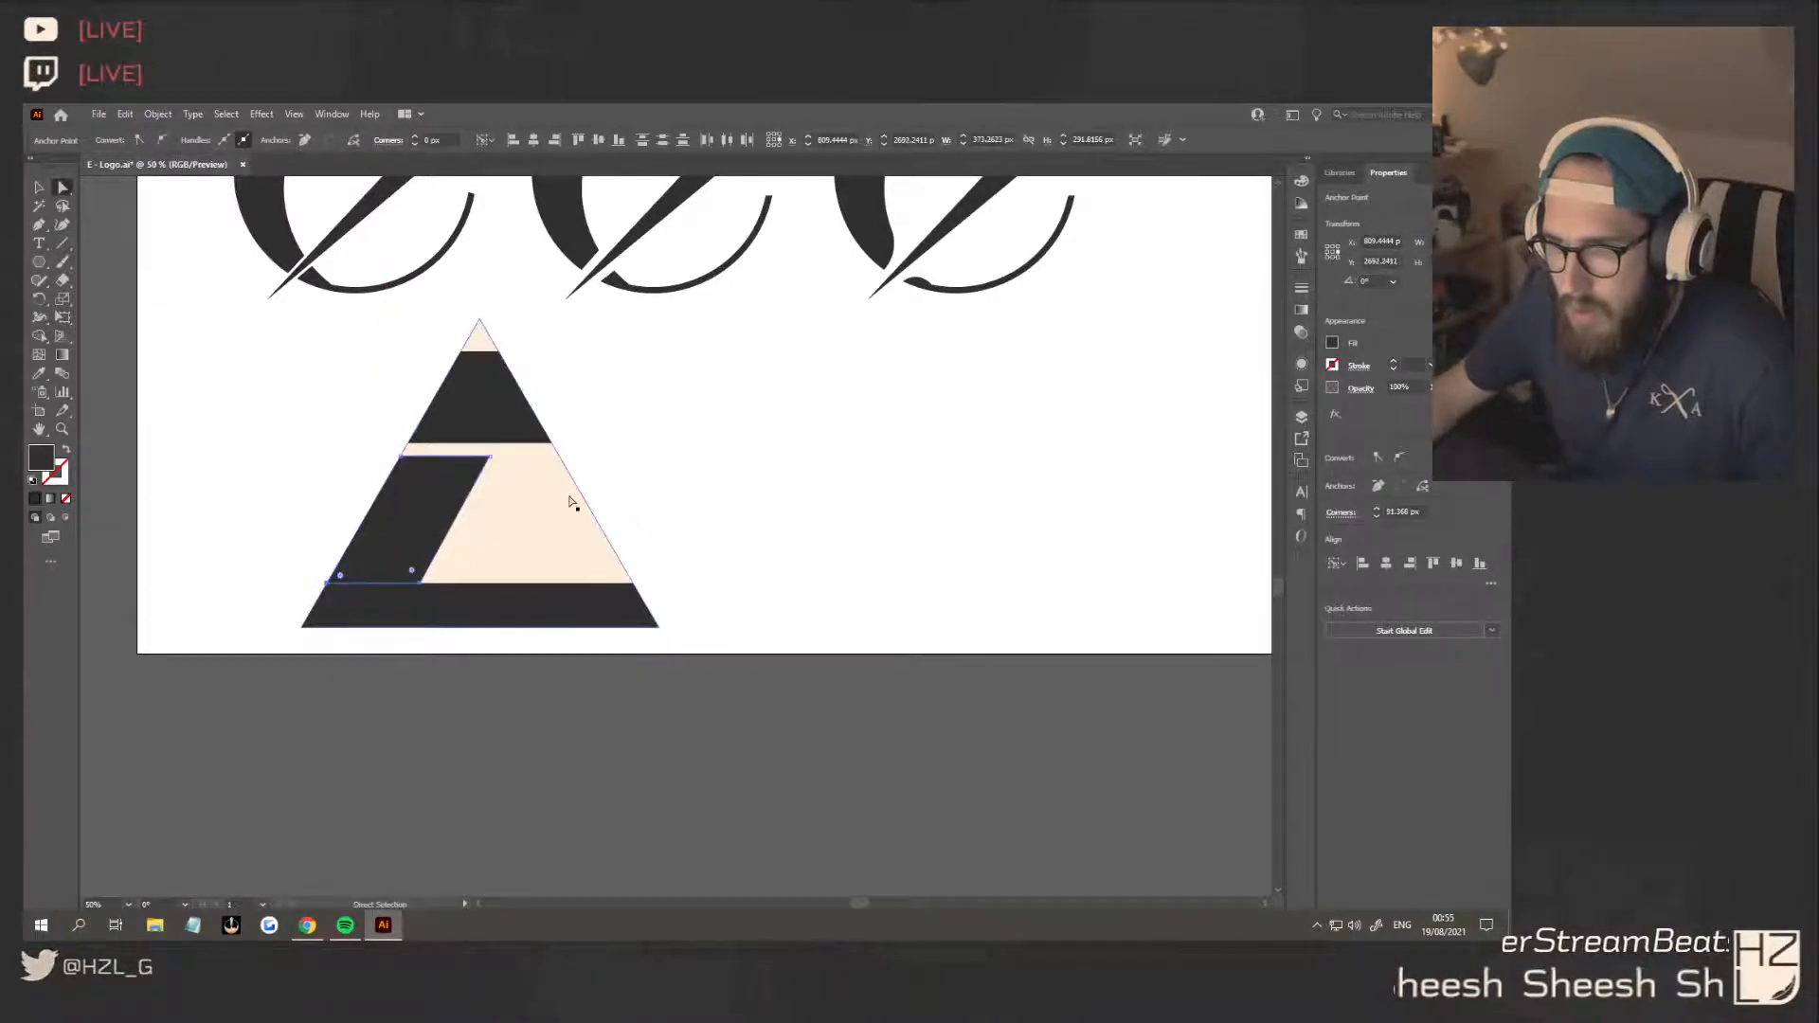
left_click(529, 570)
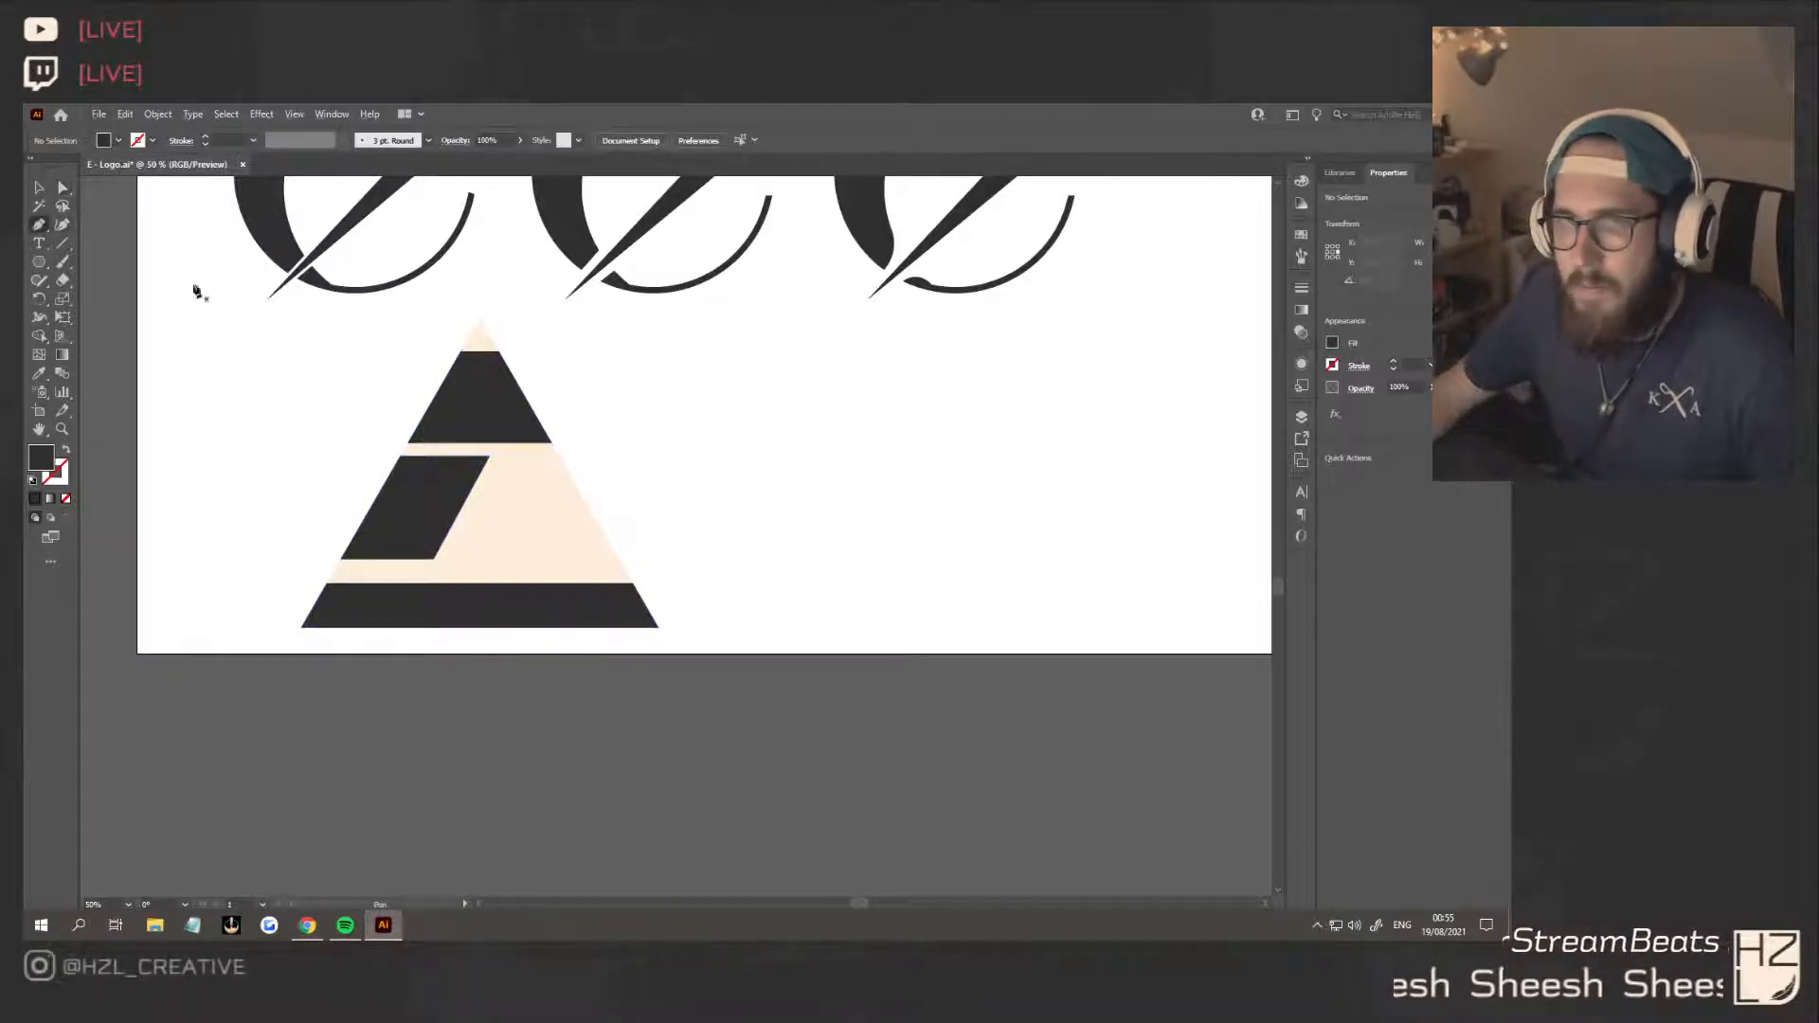
Draw a thin dark strip along the triangle's left edge, from the top trapezoid to the base bar, joining the three blocks
left_click(407, 442)
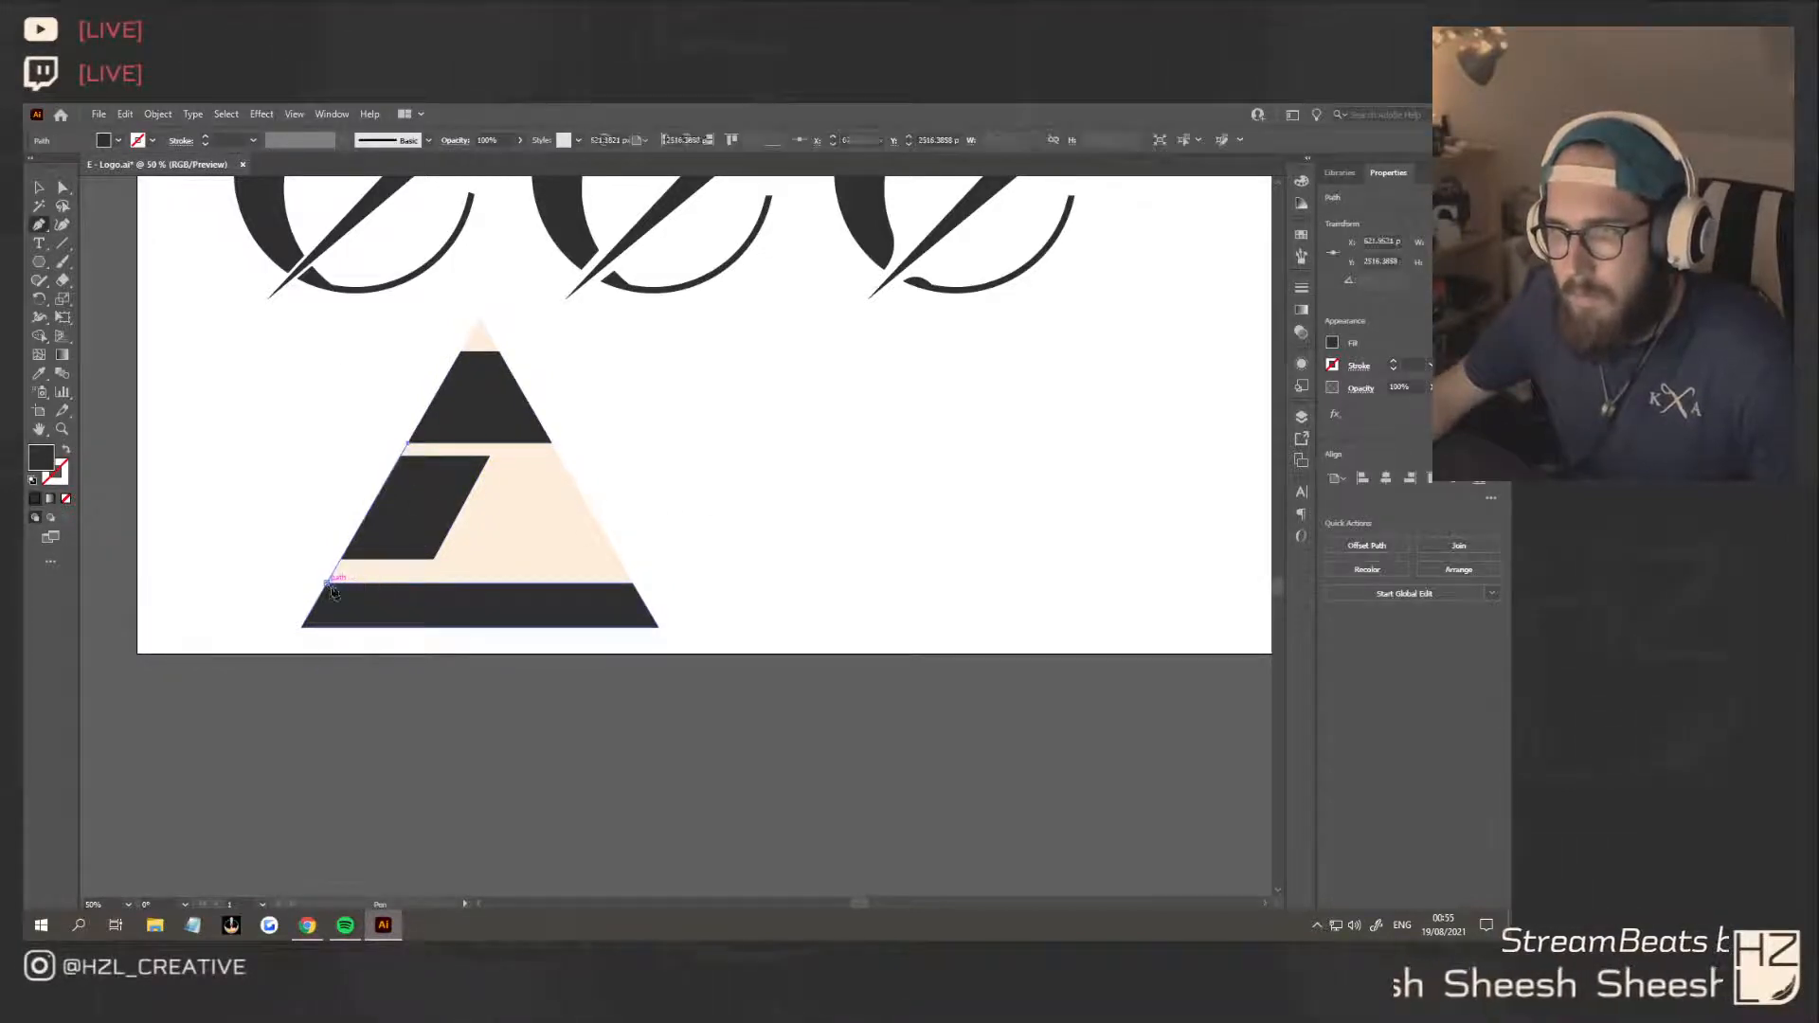
left_click(329, 583)
left_click(358, 582)
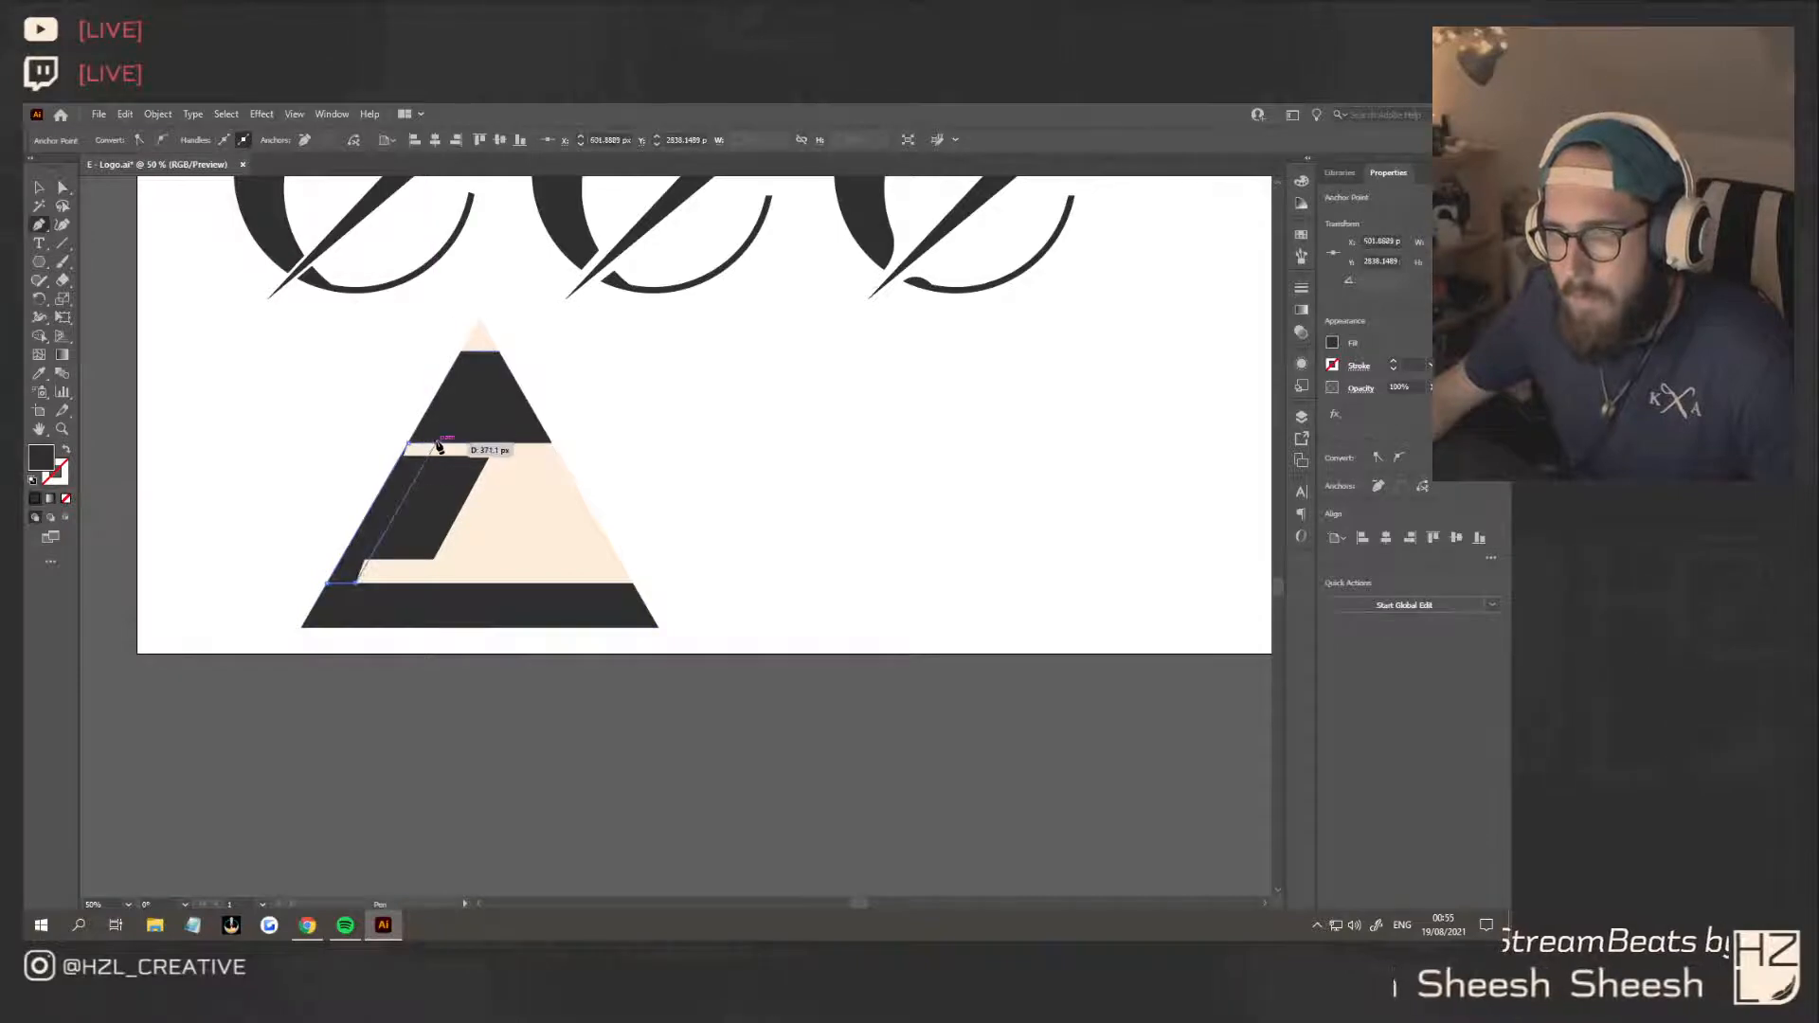
left_click(441, 447)
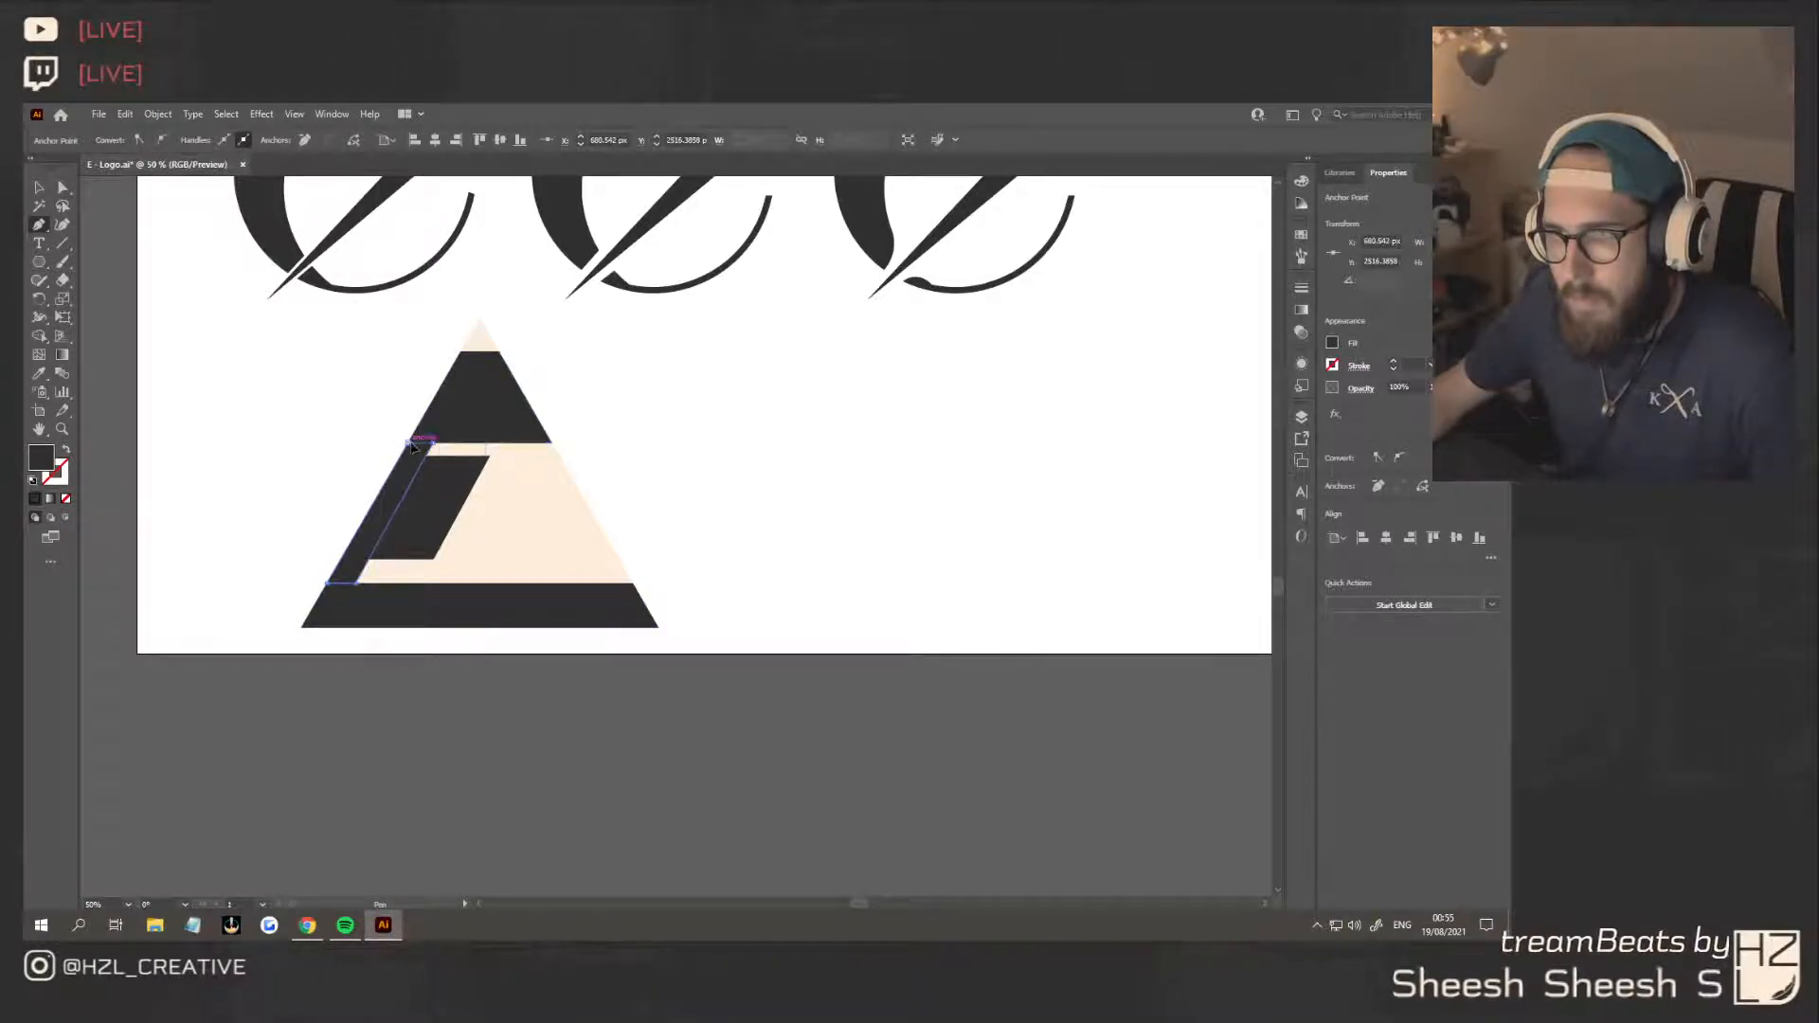
left_click(410, 443)
left_click(767, 564)
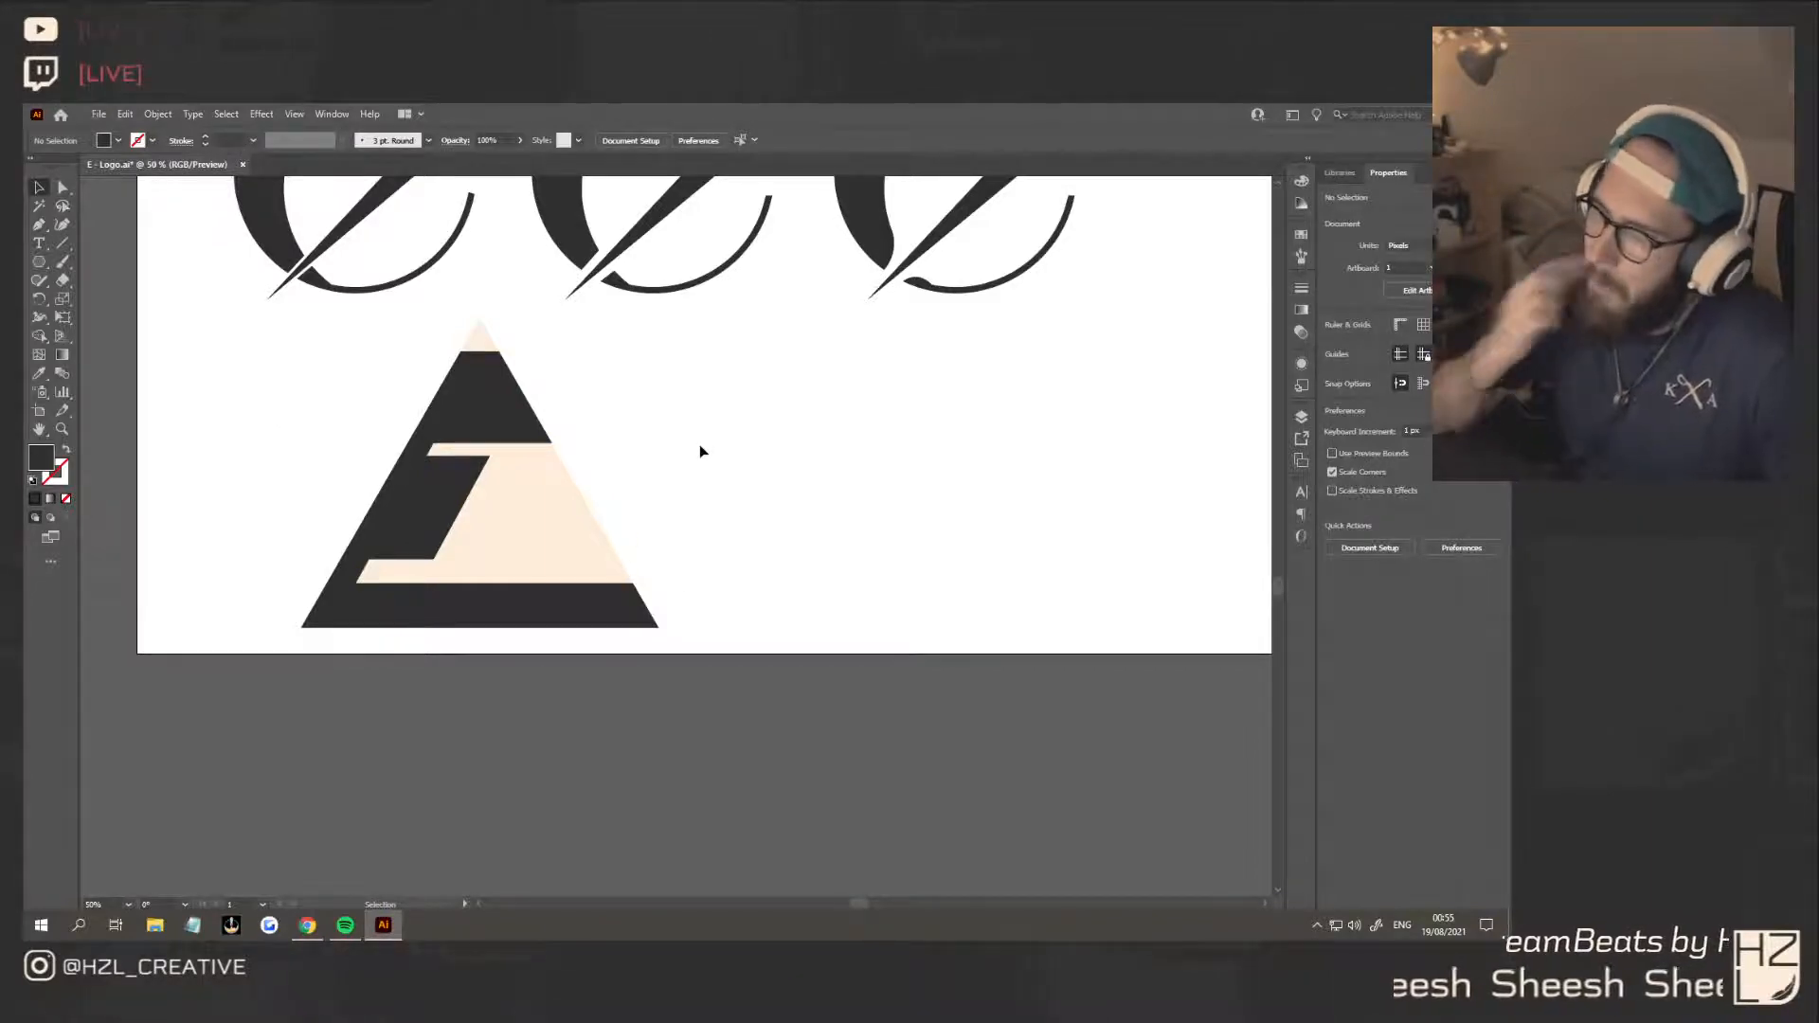
Raise the base bar's upper edge to leave only a thin gap below the middle block
scroll(627, 464, "down", 1)
scroll(532, 487, "up", 3)
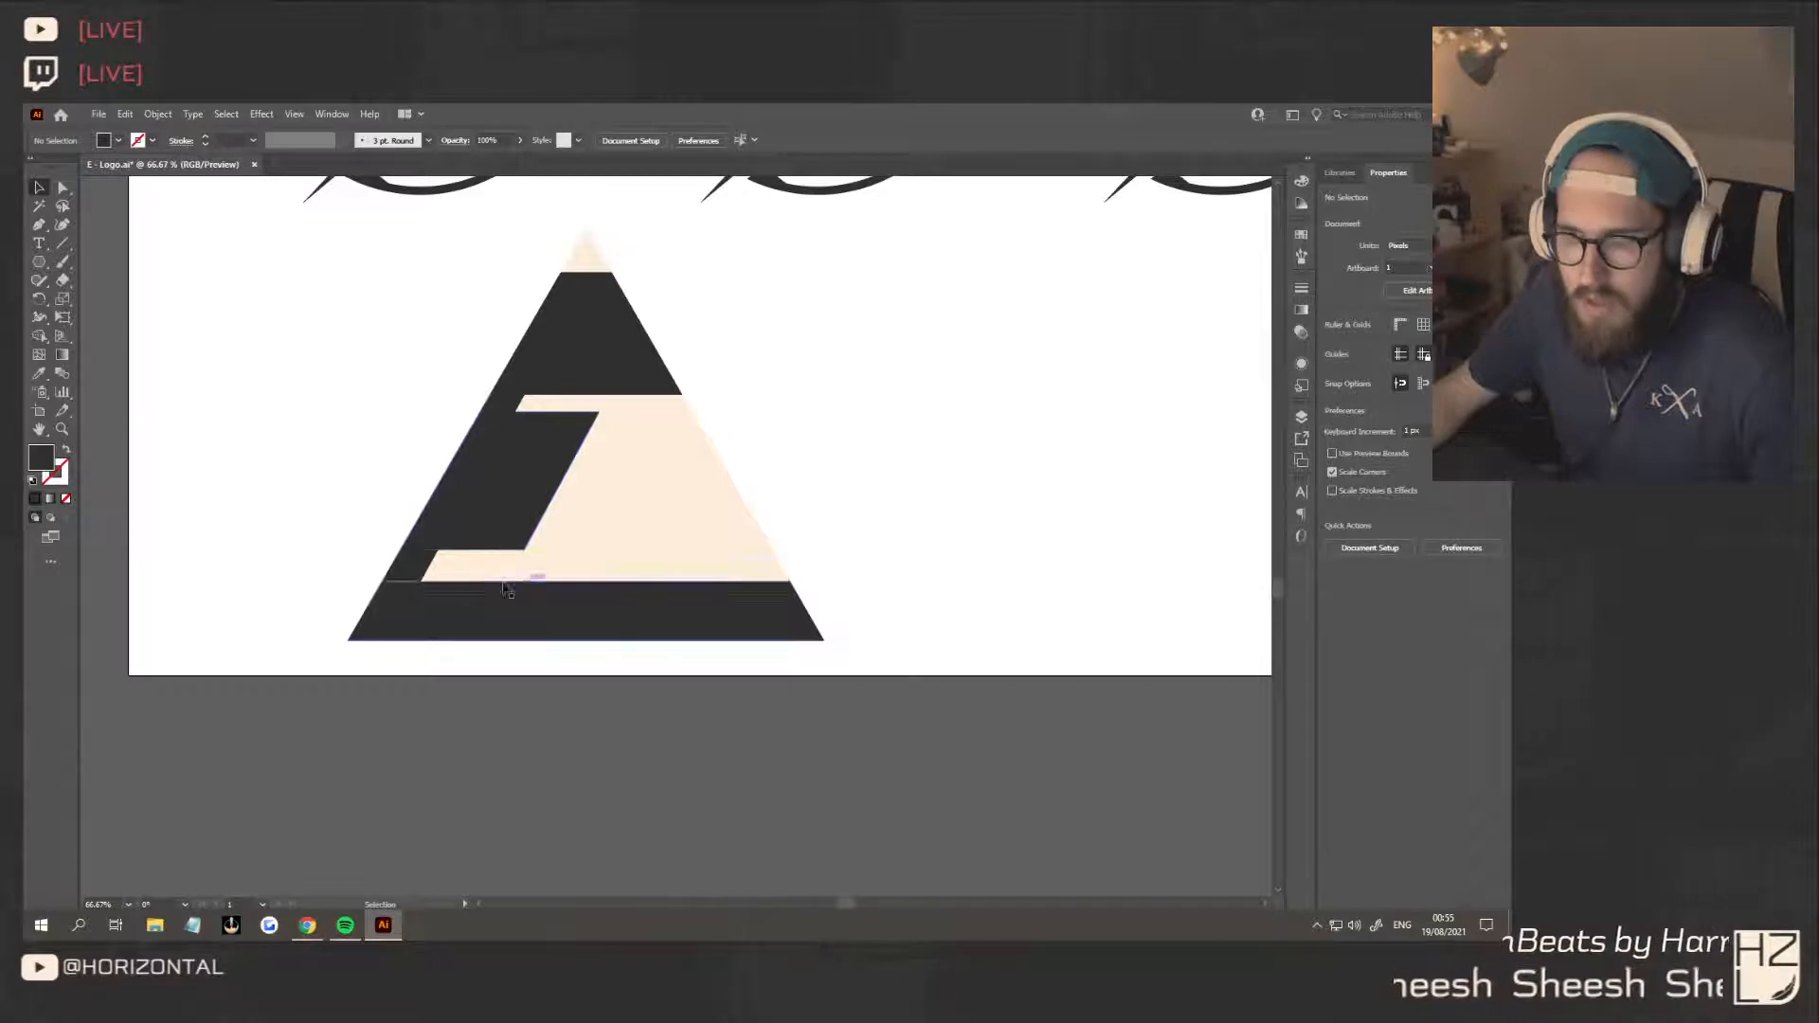
left_click(500, 631)
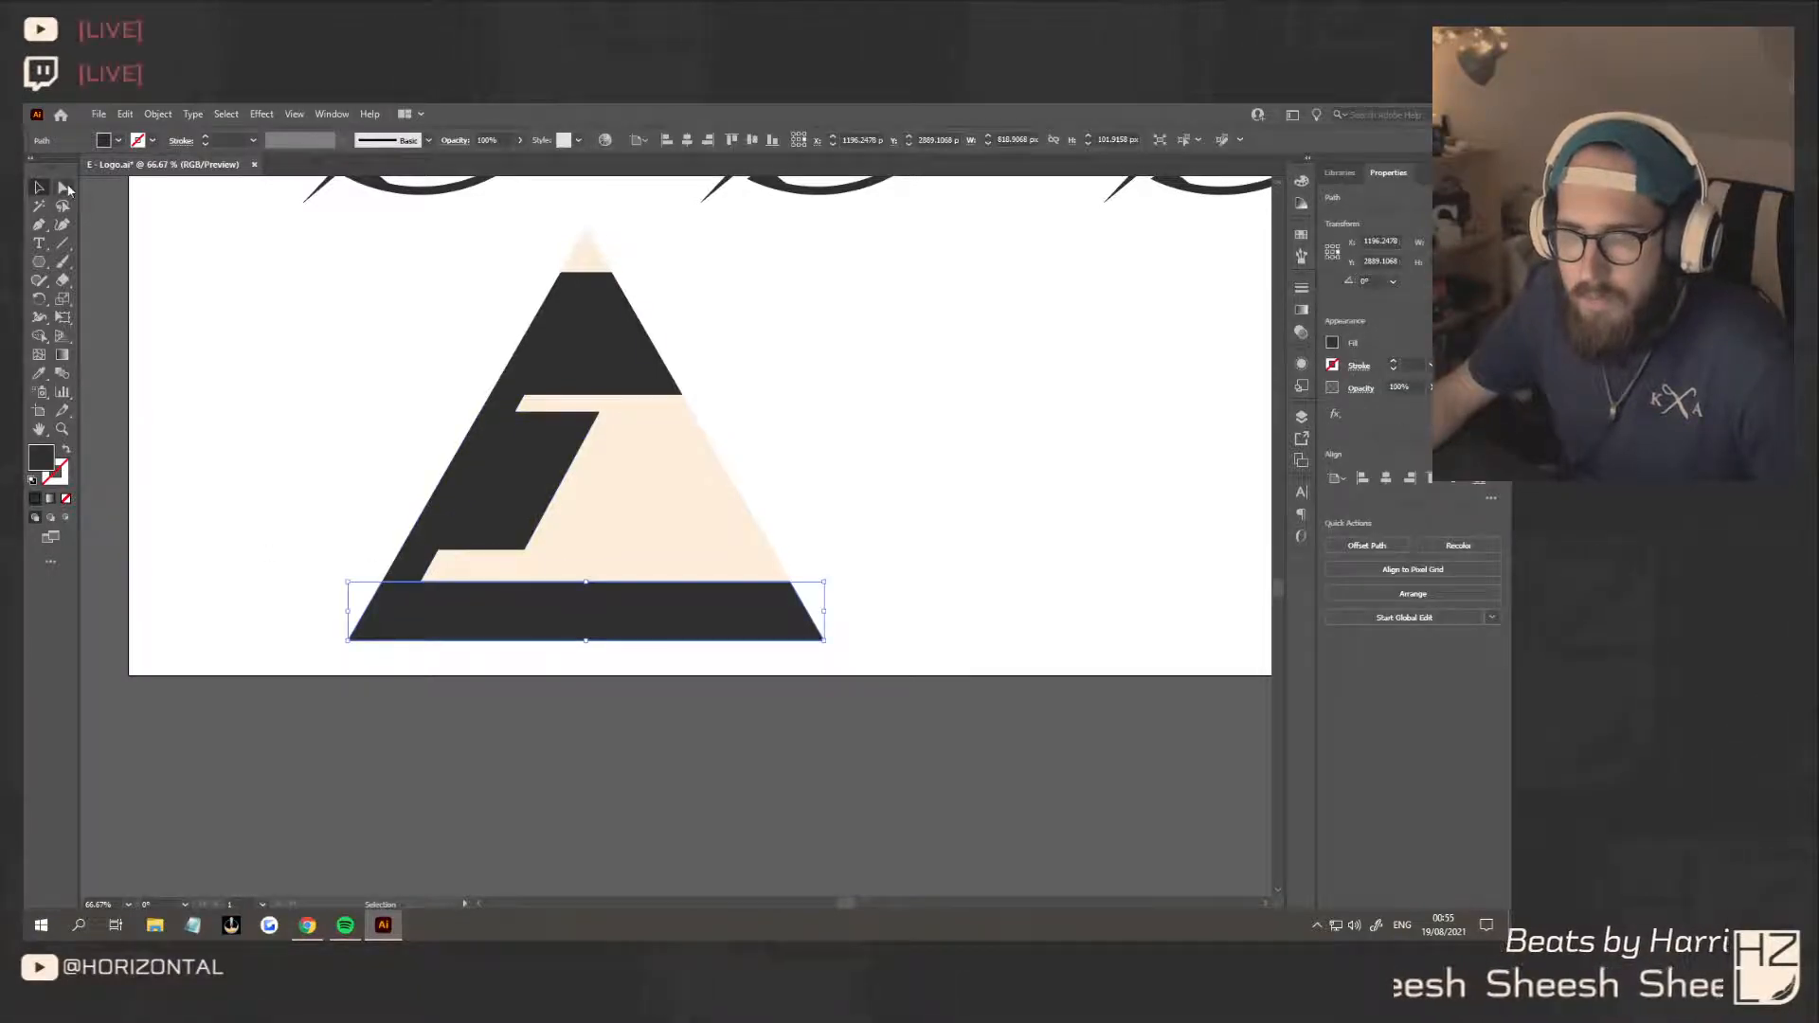
left_click(65, 189)
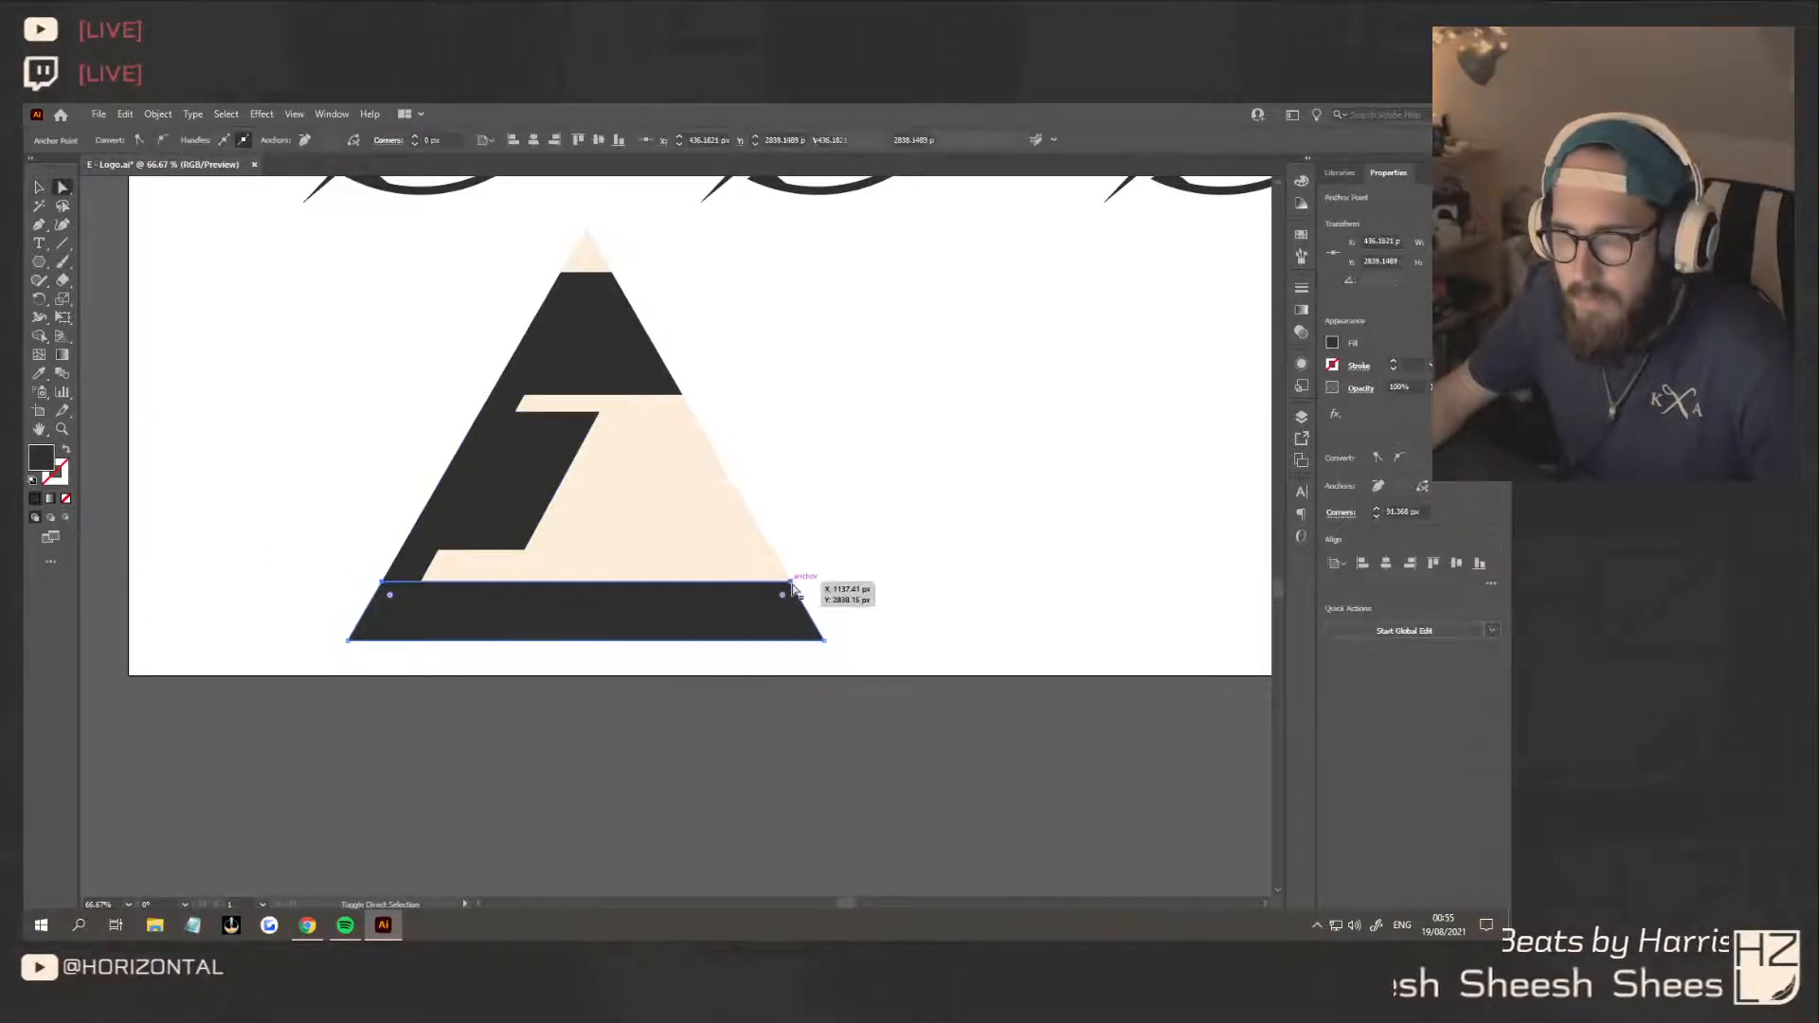
mouse_move(792, 587)
left_mouse_down()
mouse_move(792, 531)
mouse_move(792, 562)
left_mouse_up()
Lower the top block's bottom edge by about 15 px to narrow the gap above the middle block
left_click(520, 396)
left_click(491, 396)
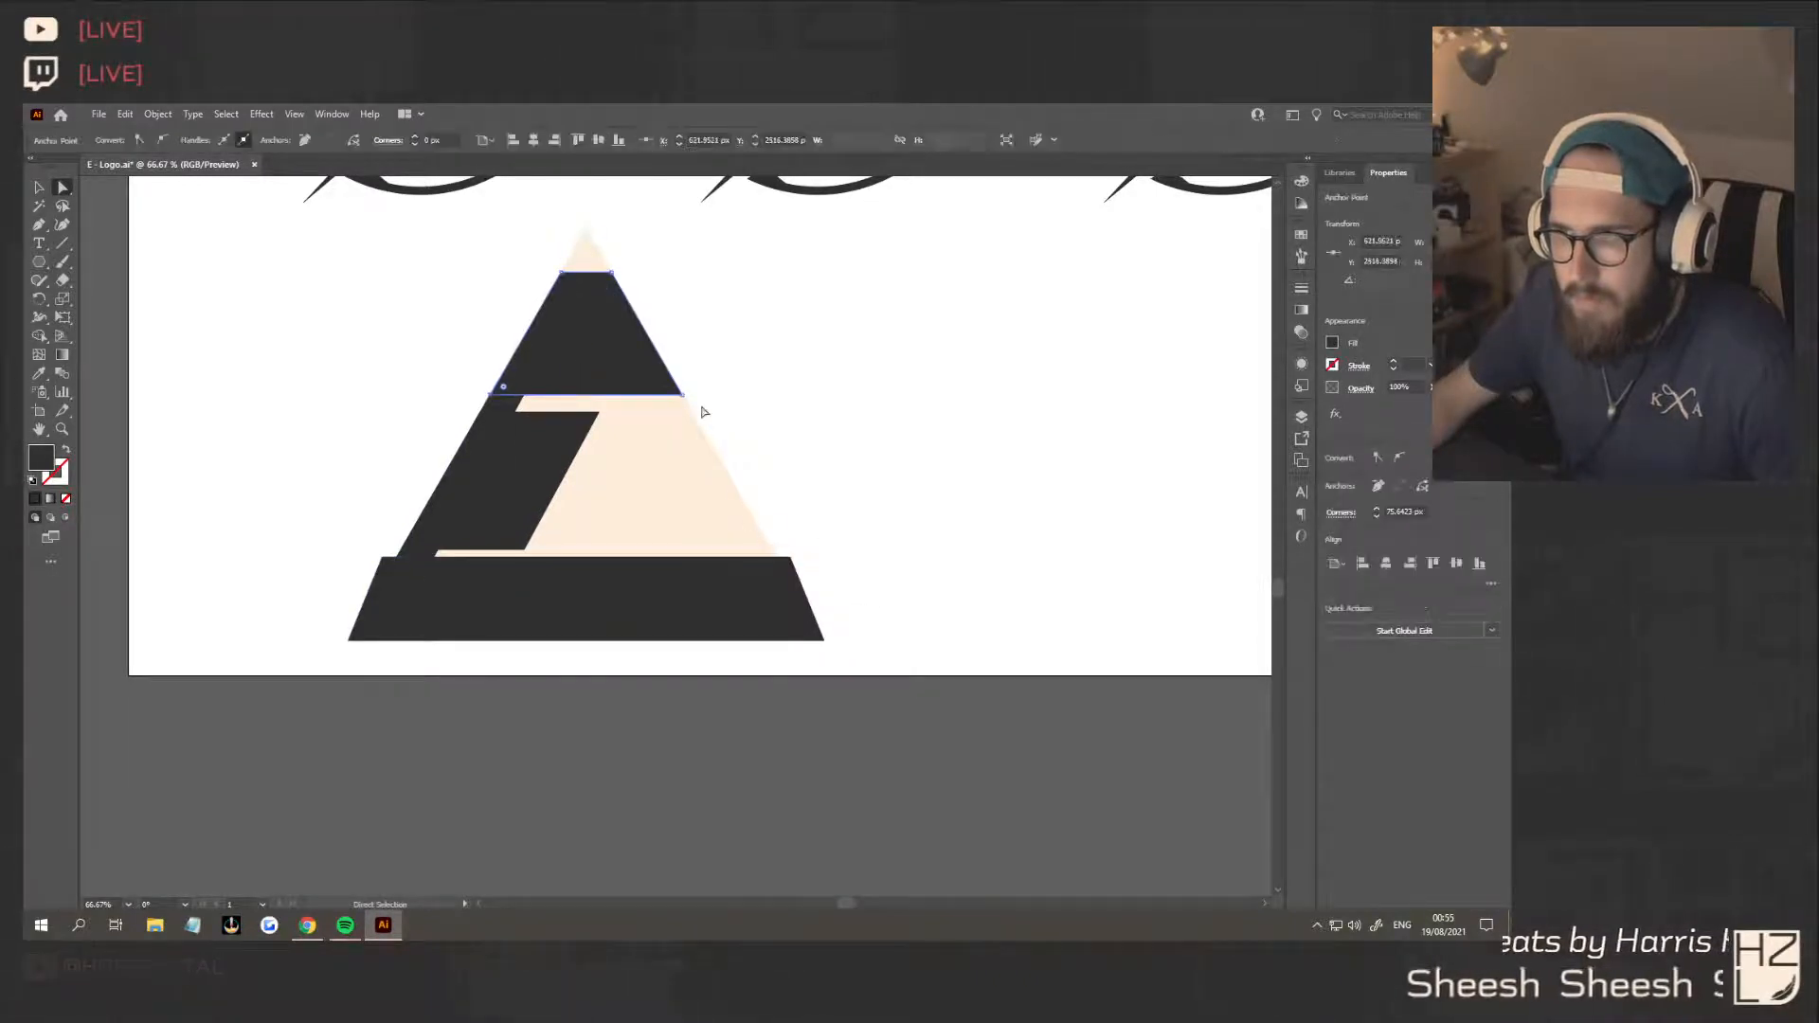
left_click(683, 395, "shift")
left_click_drag(683, 395, 682, 405)
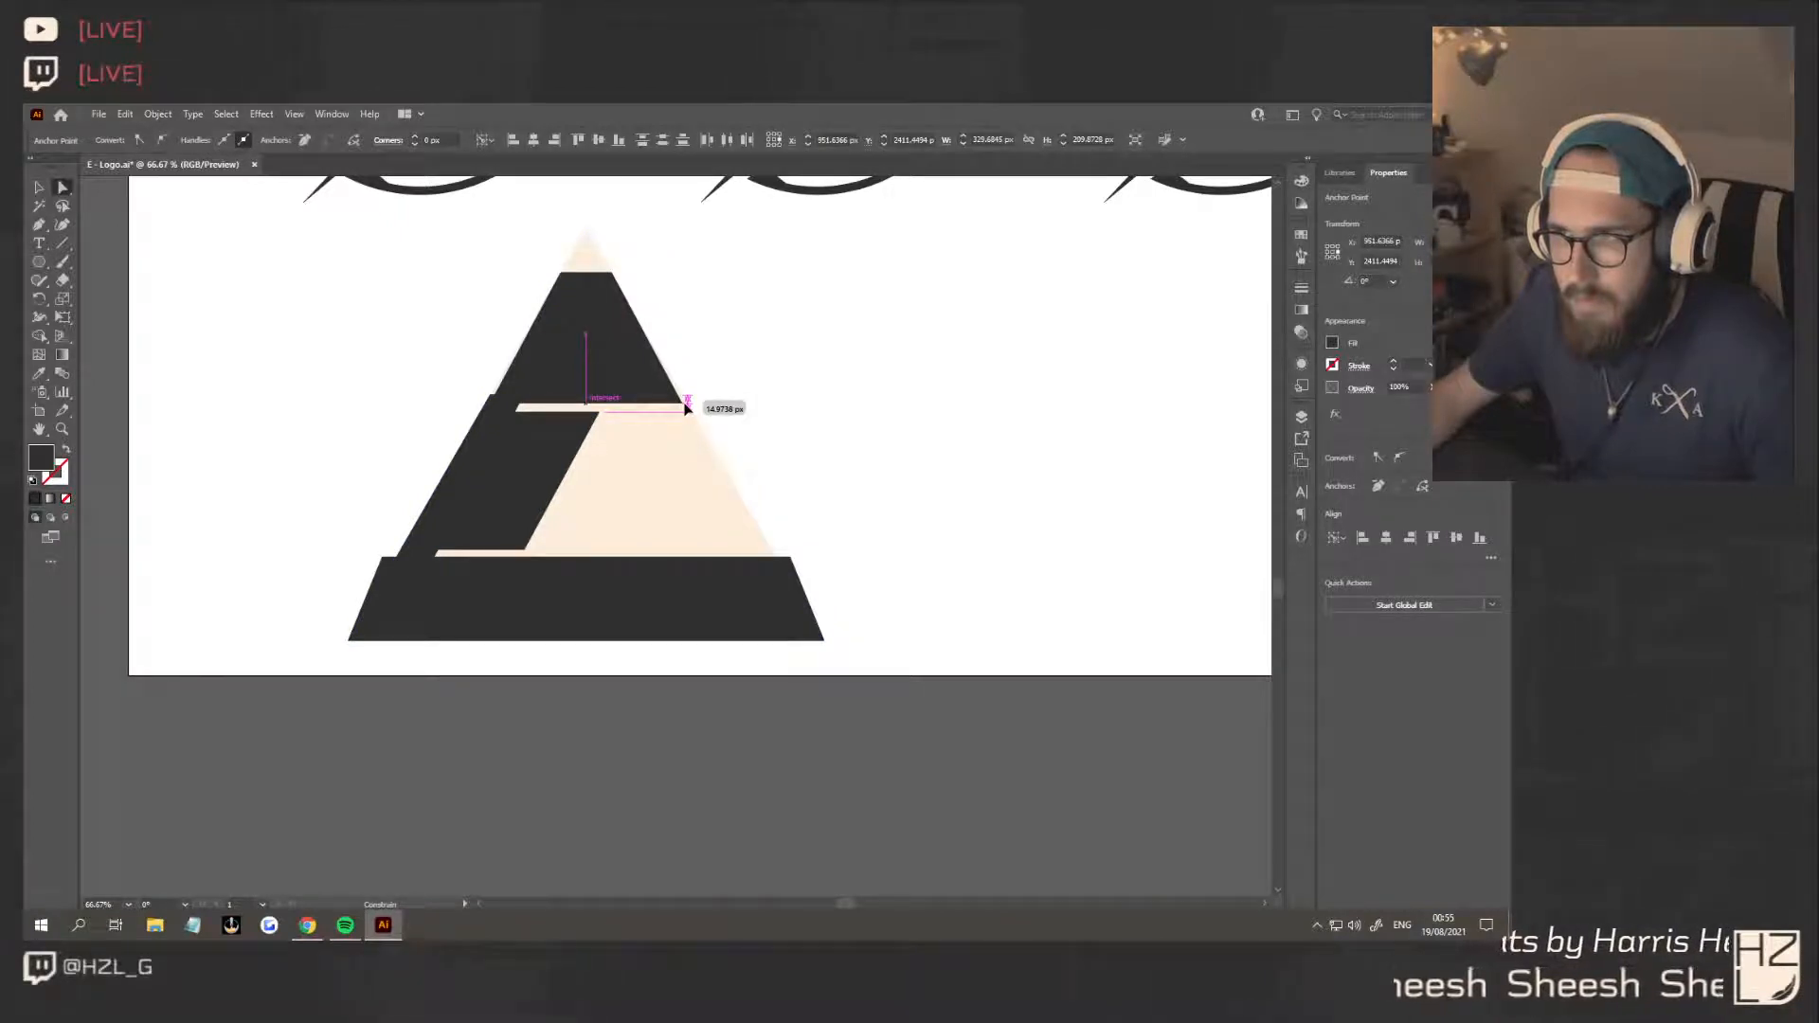
Move the top block's two lower corners outward to line up with the triangle's sloping edges
left_click_drag(686, 408, 688, 407)
left_click(684, 407)
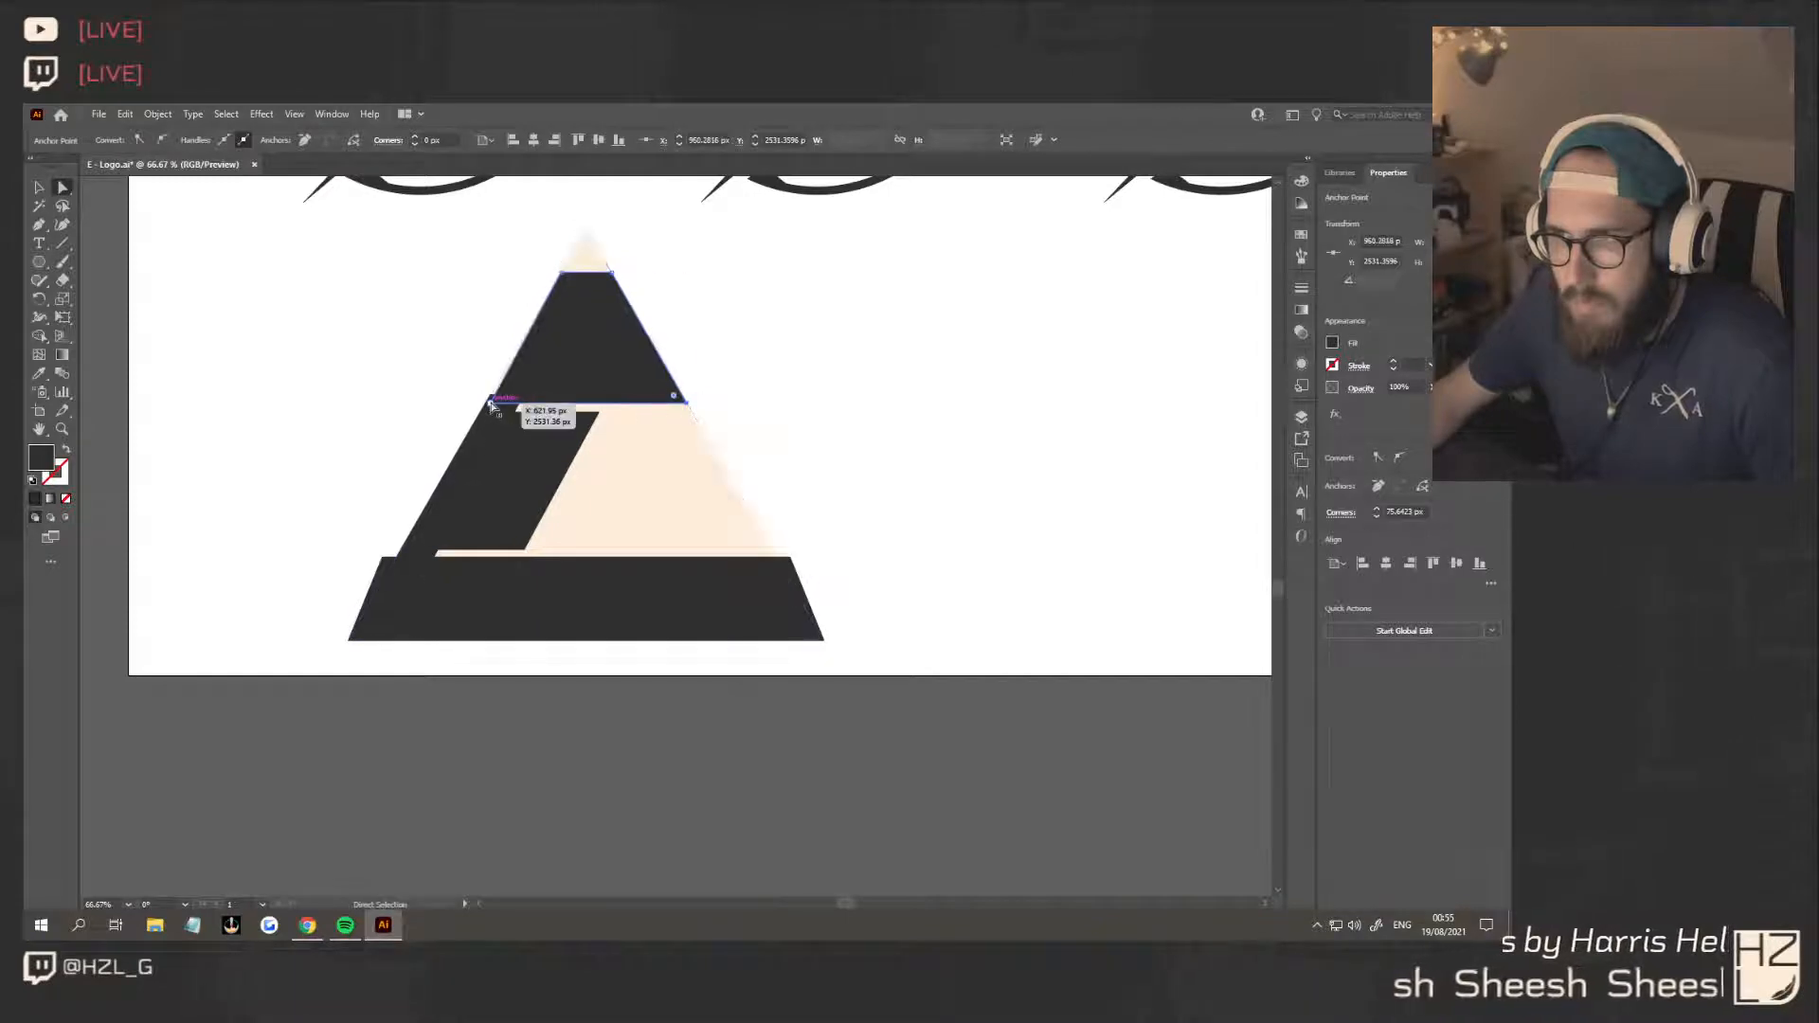
left_click_drag(490, 407, 484, 410)
left_click(812, 418)
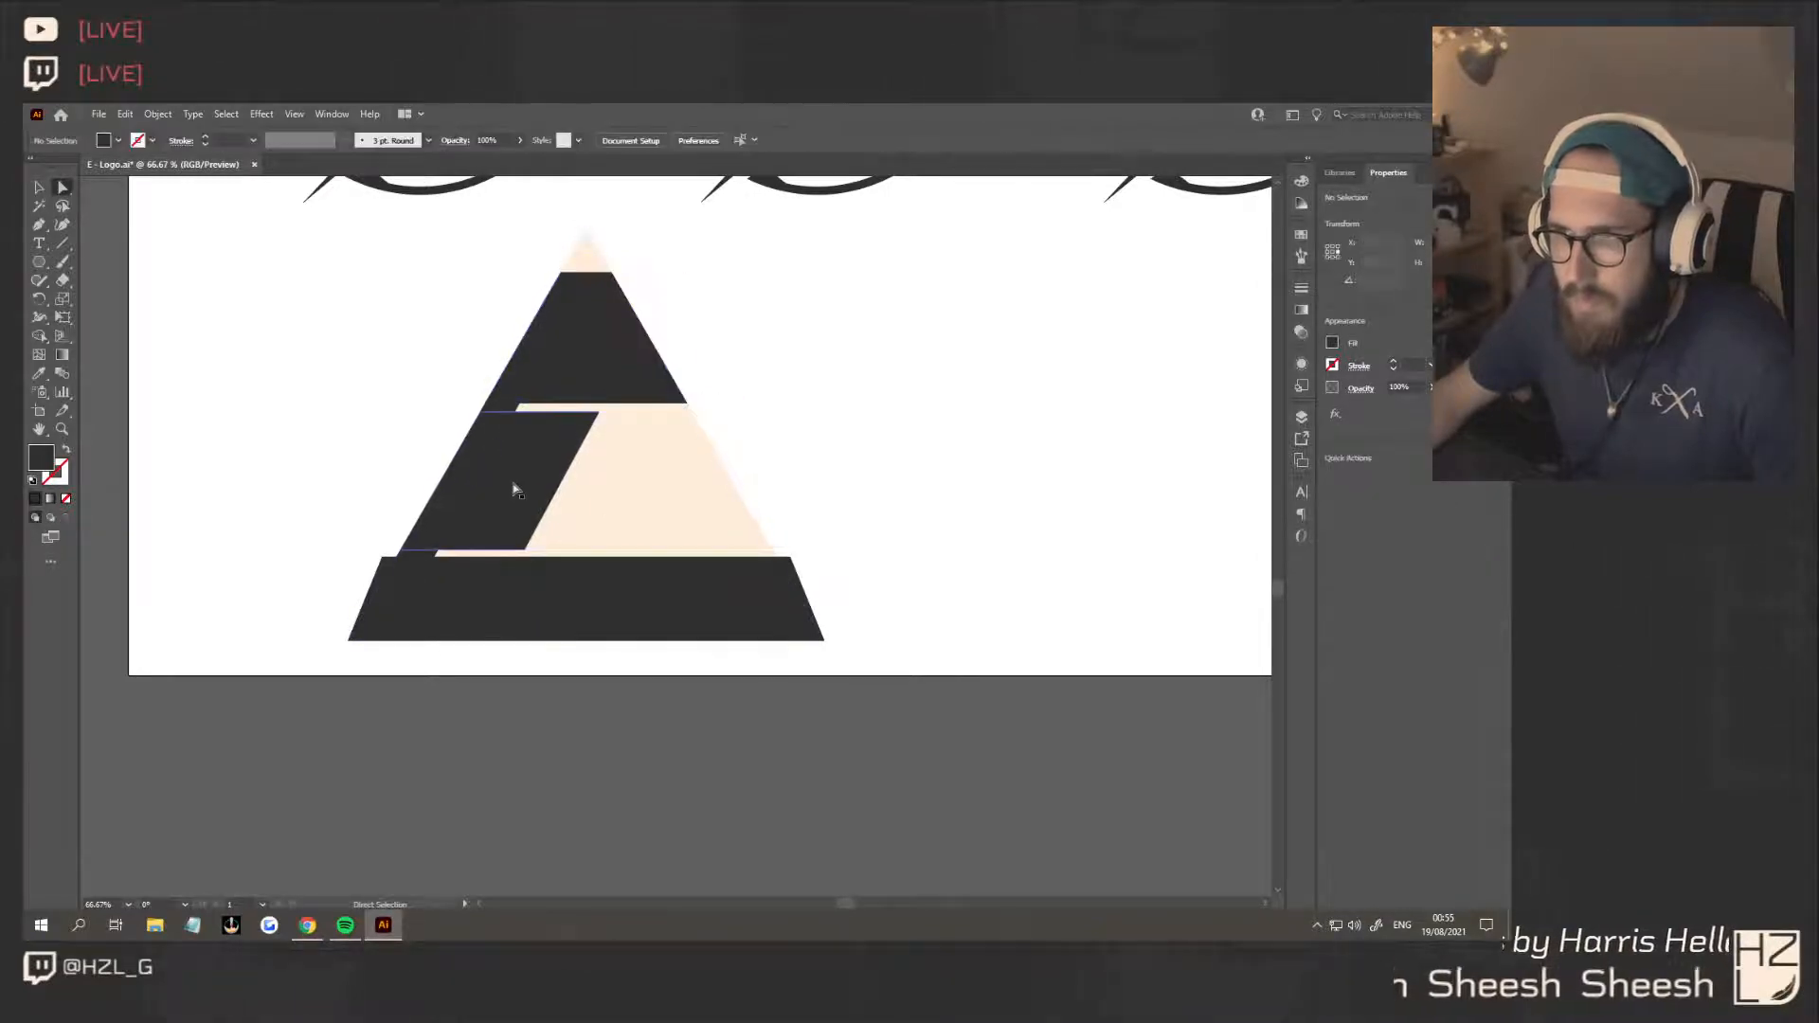
Move the middle block's upper-left corner slightly outward to meet the top block's left edge
left_click(598, 413)
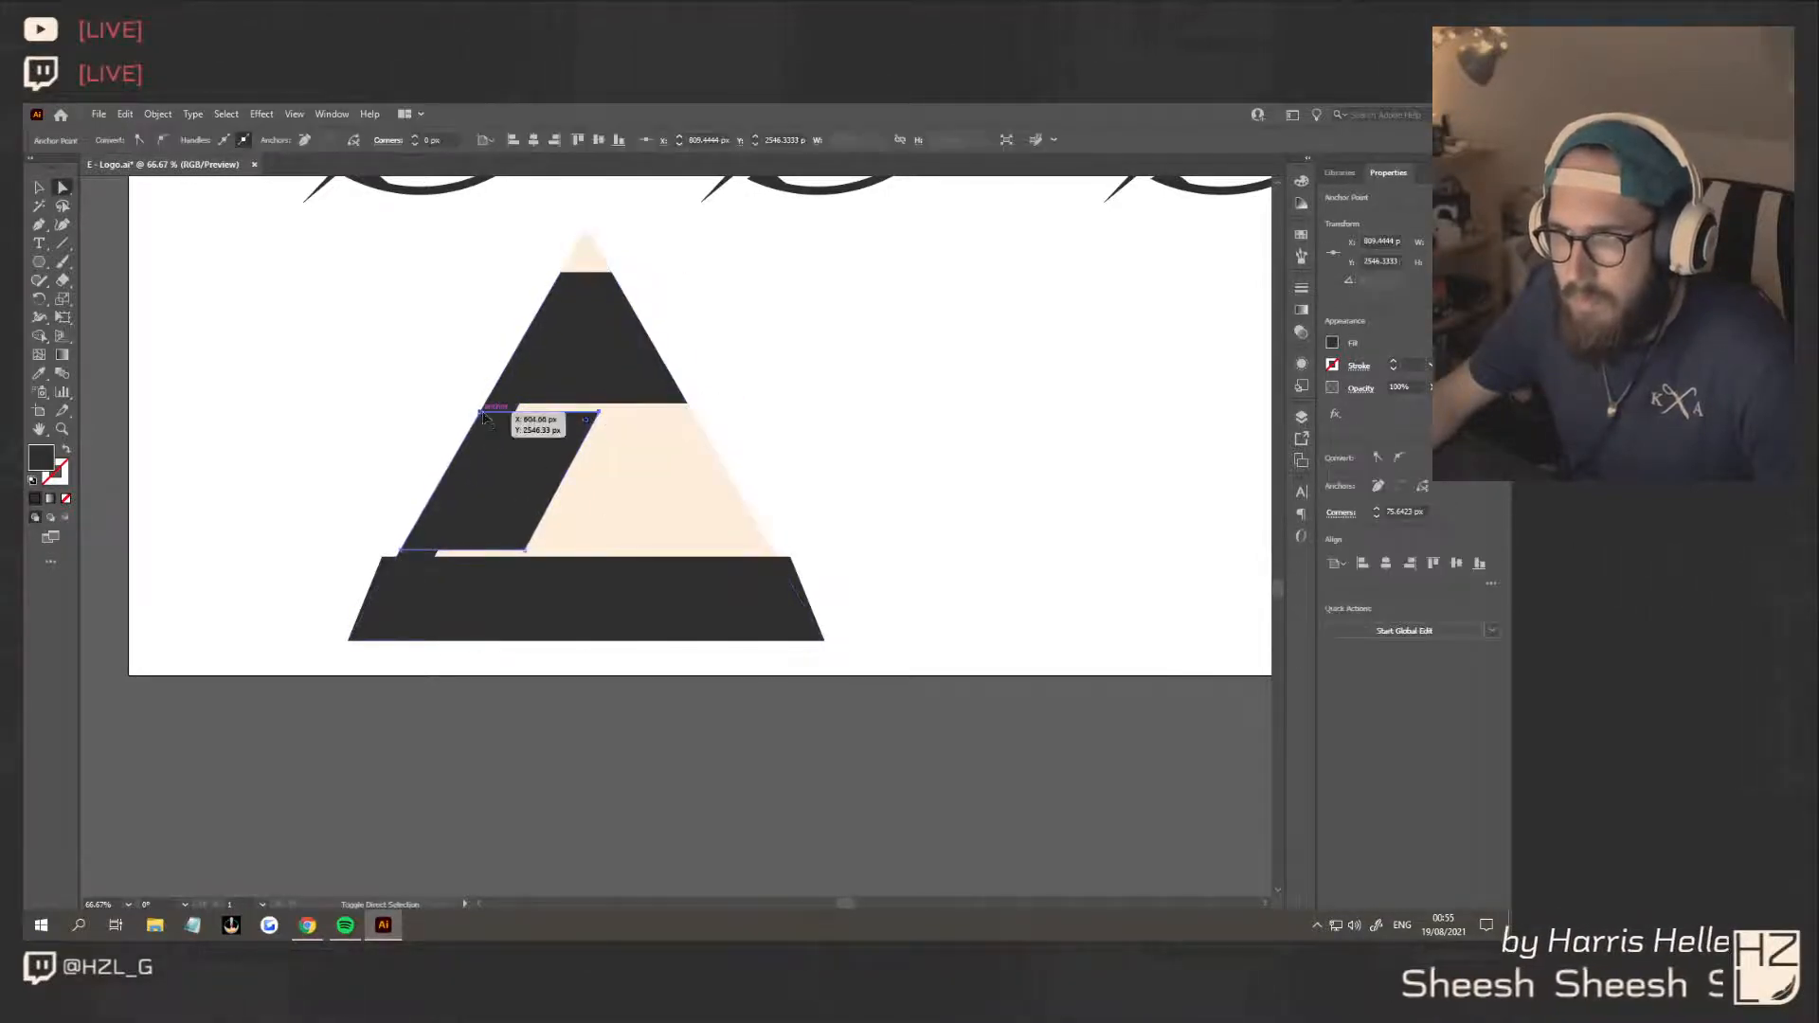
left_click_drag(484, 417, 482, 416)
left_click(840, 428)
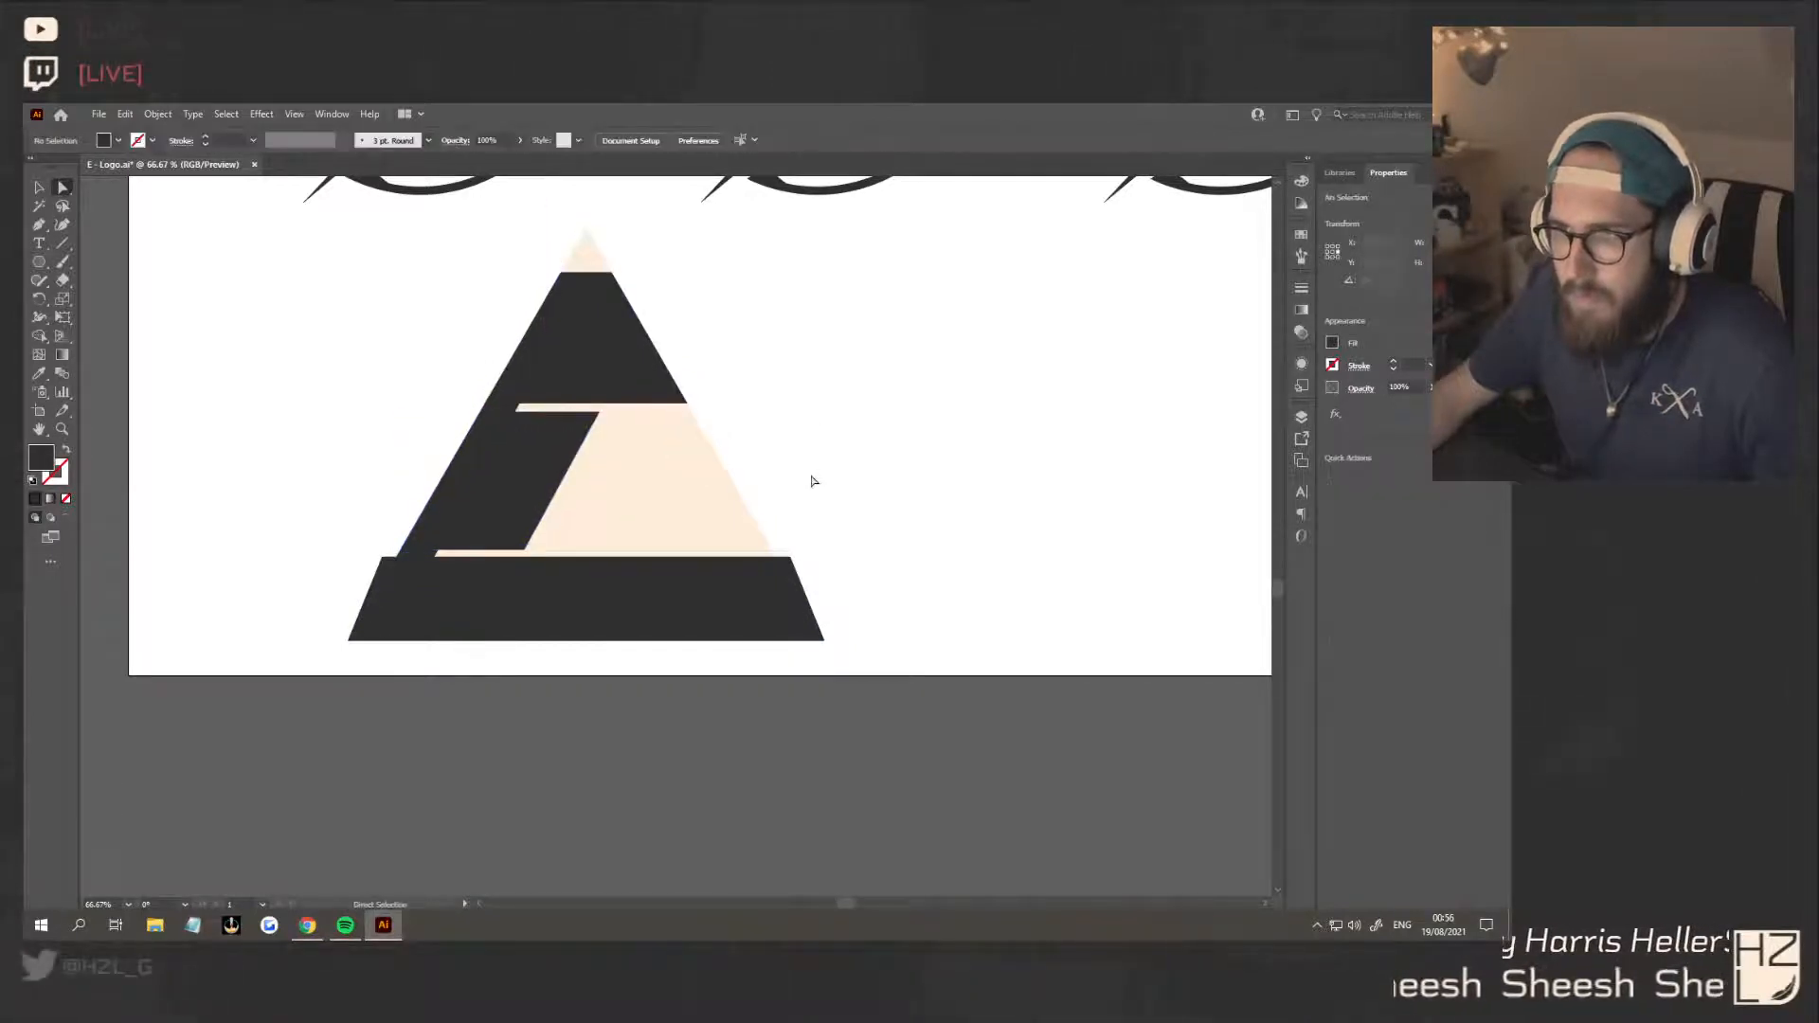
Draw a slanted dark tip about 44 px deep below the top block's right end with the Pen tool, following the triangle's edge
left_click(44, 228)
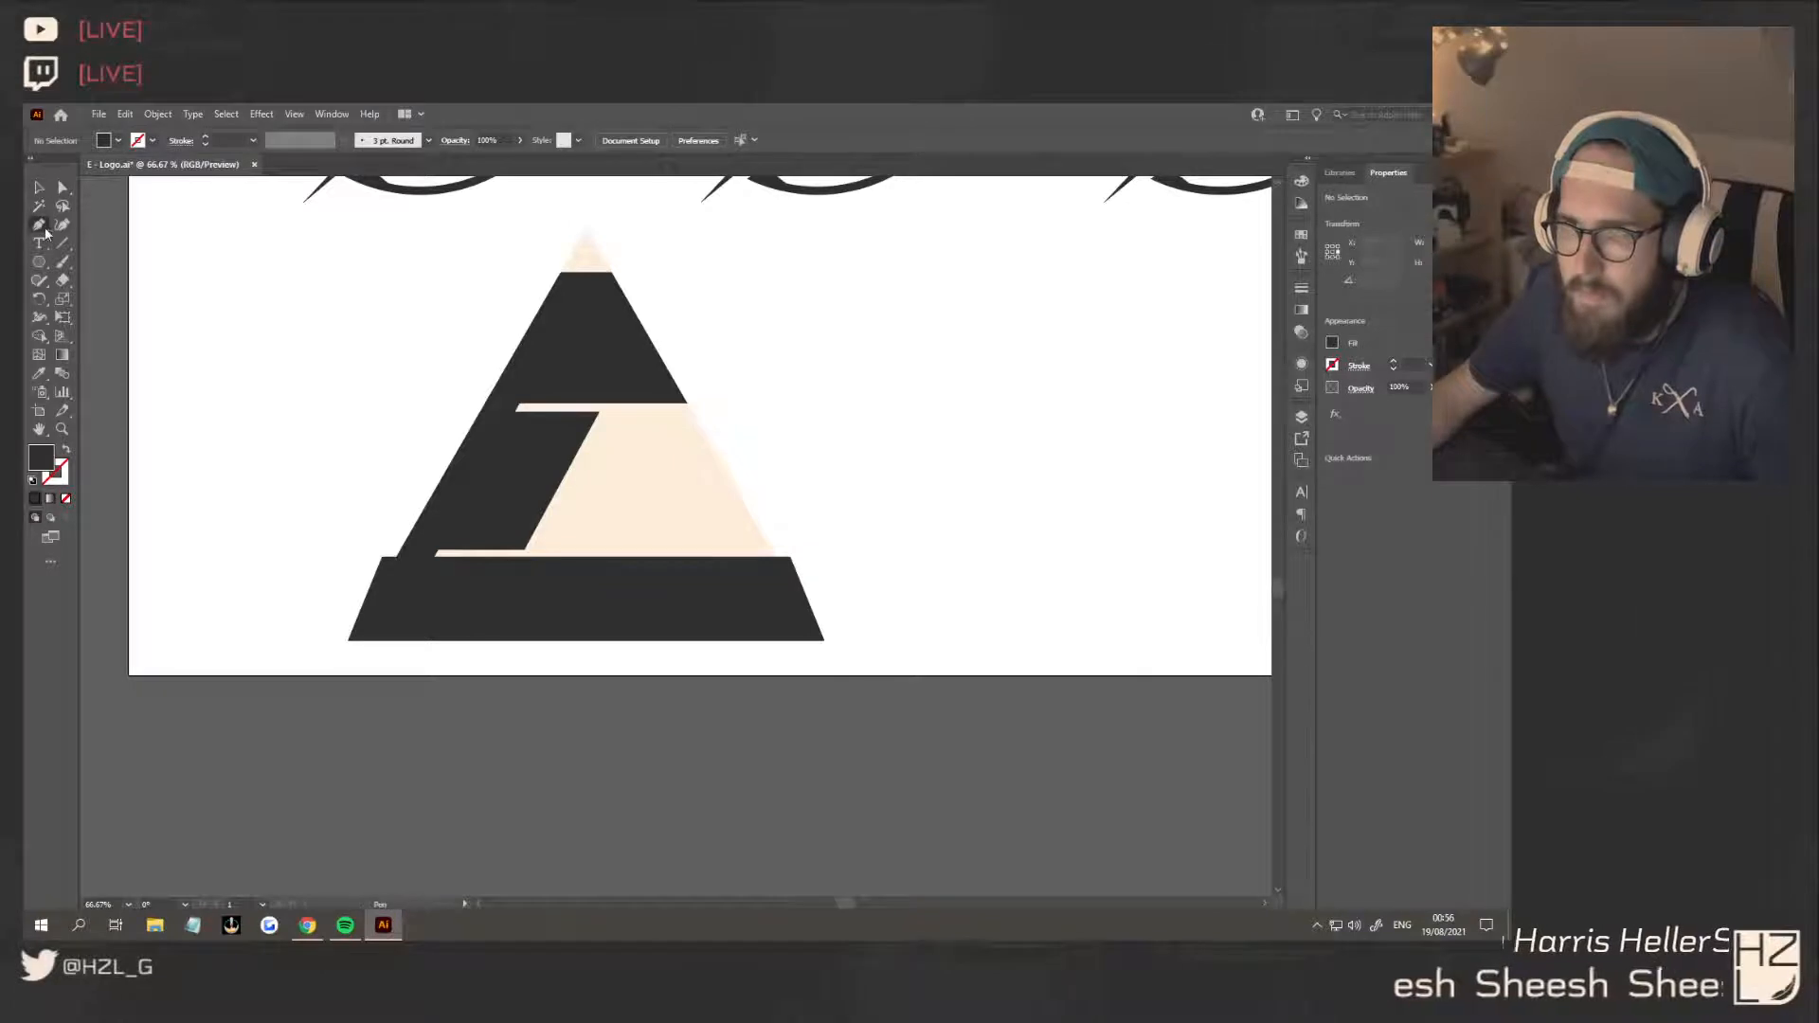
left_click(648, 405)
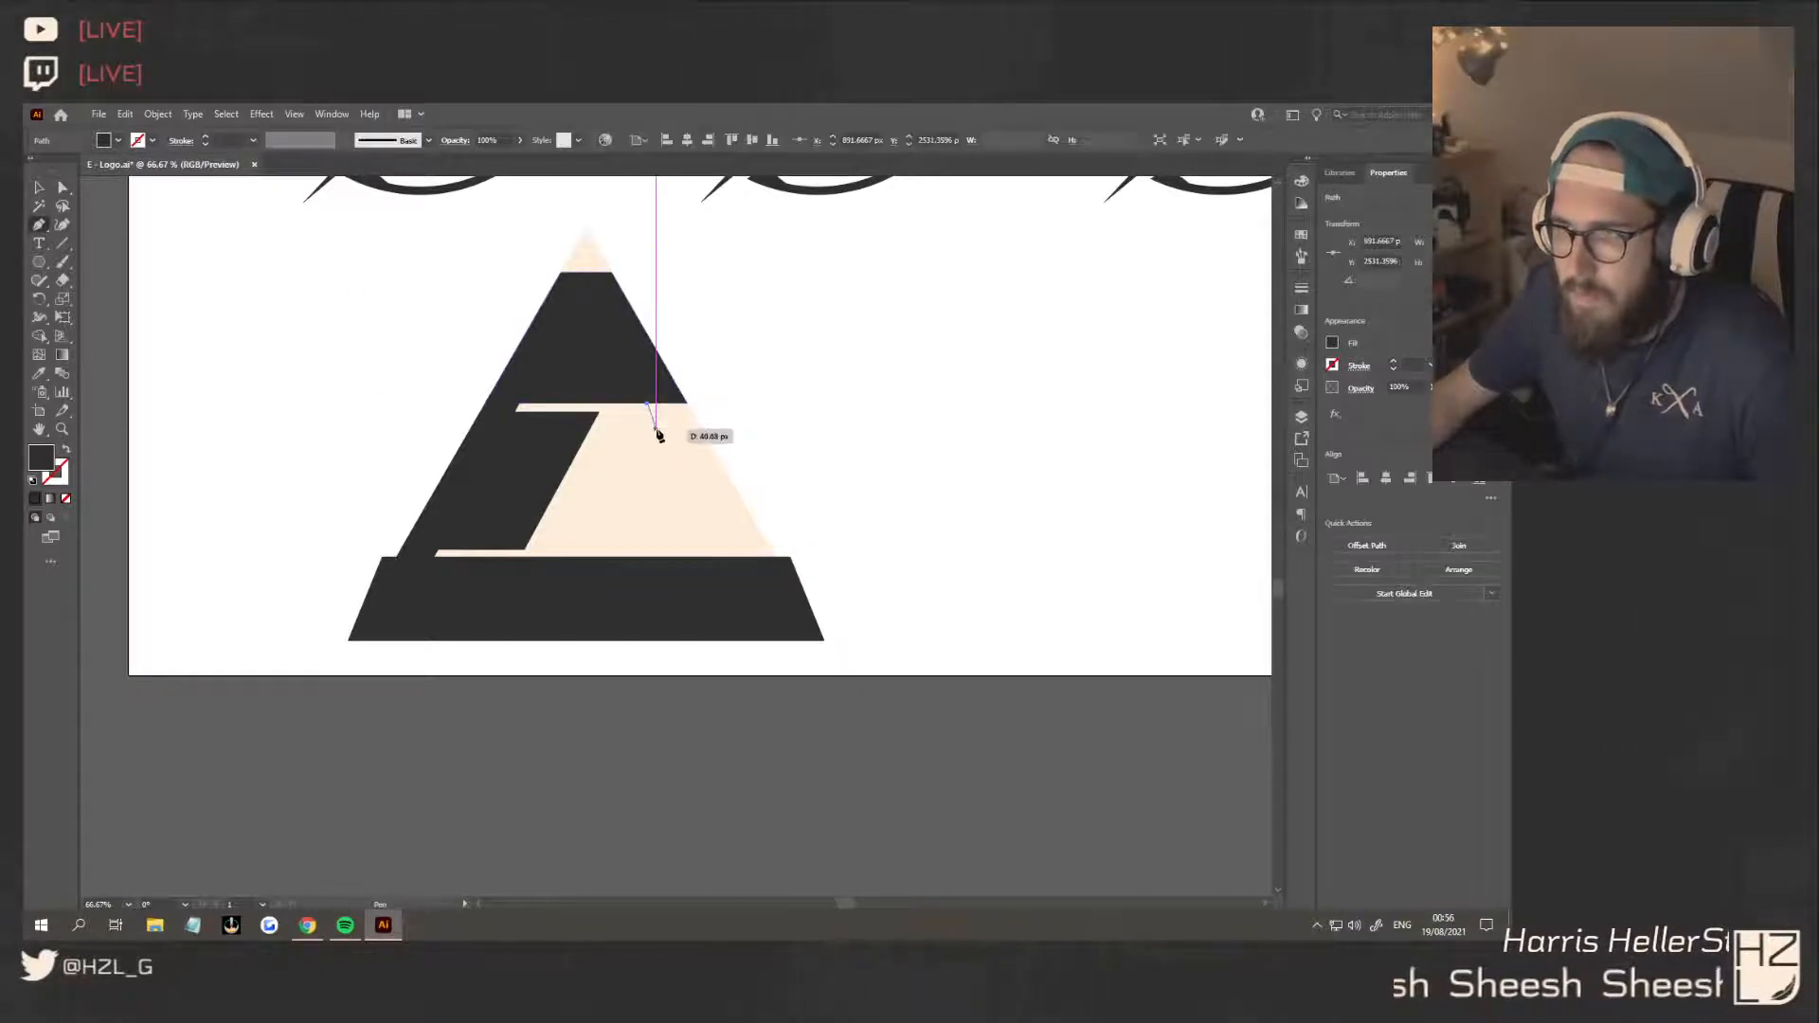
left_click(661, 432)
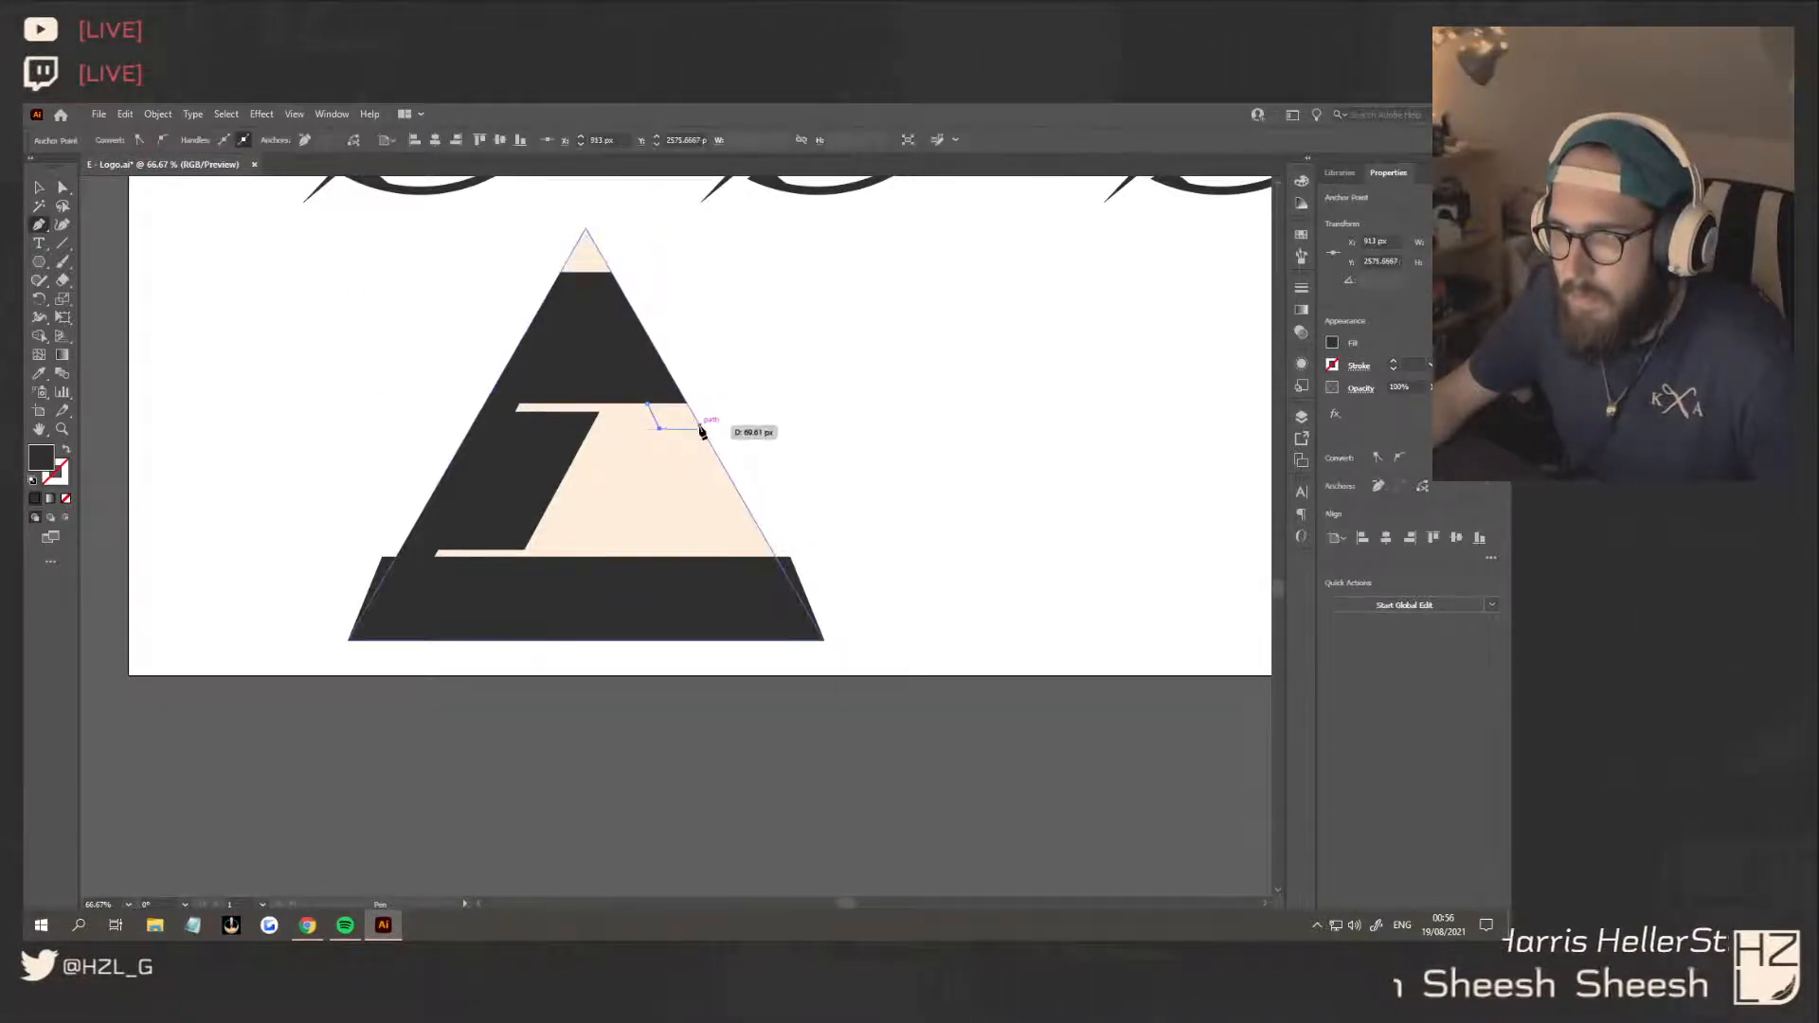
left_click(703, 429)
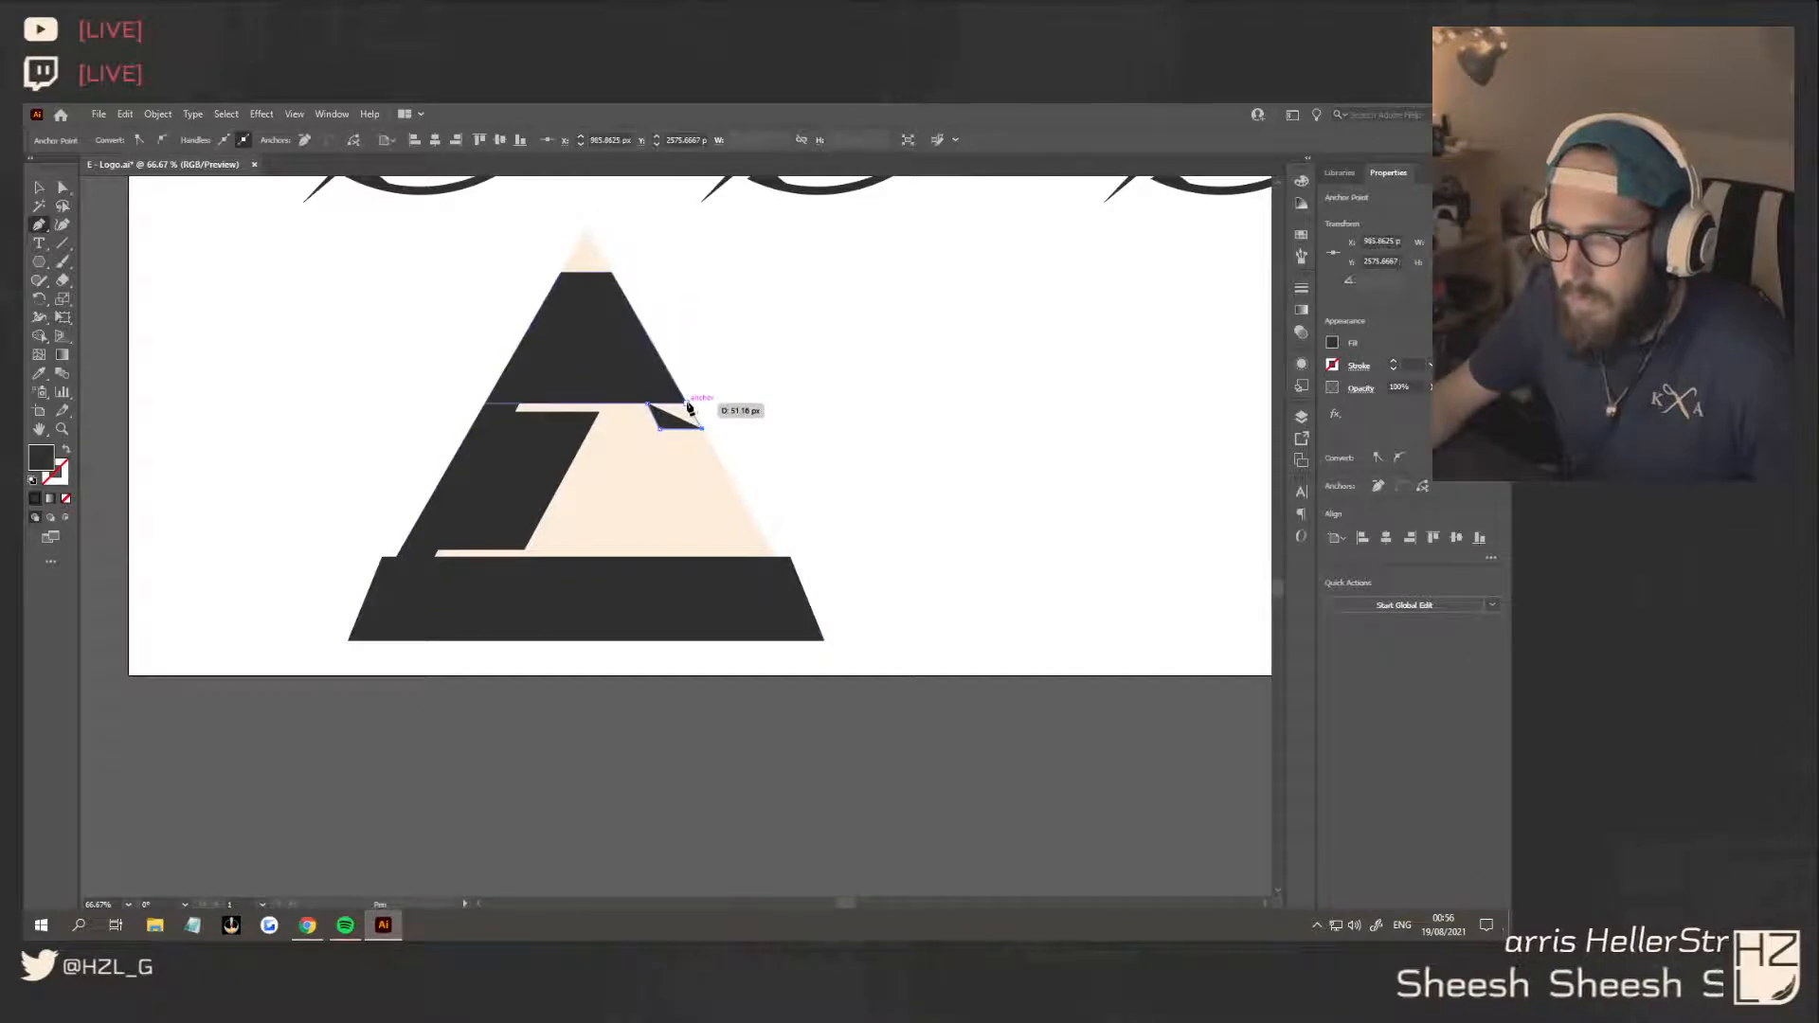
left_click(688, 406)
left_click(39, 186)
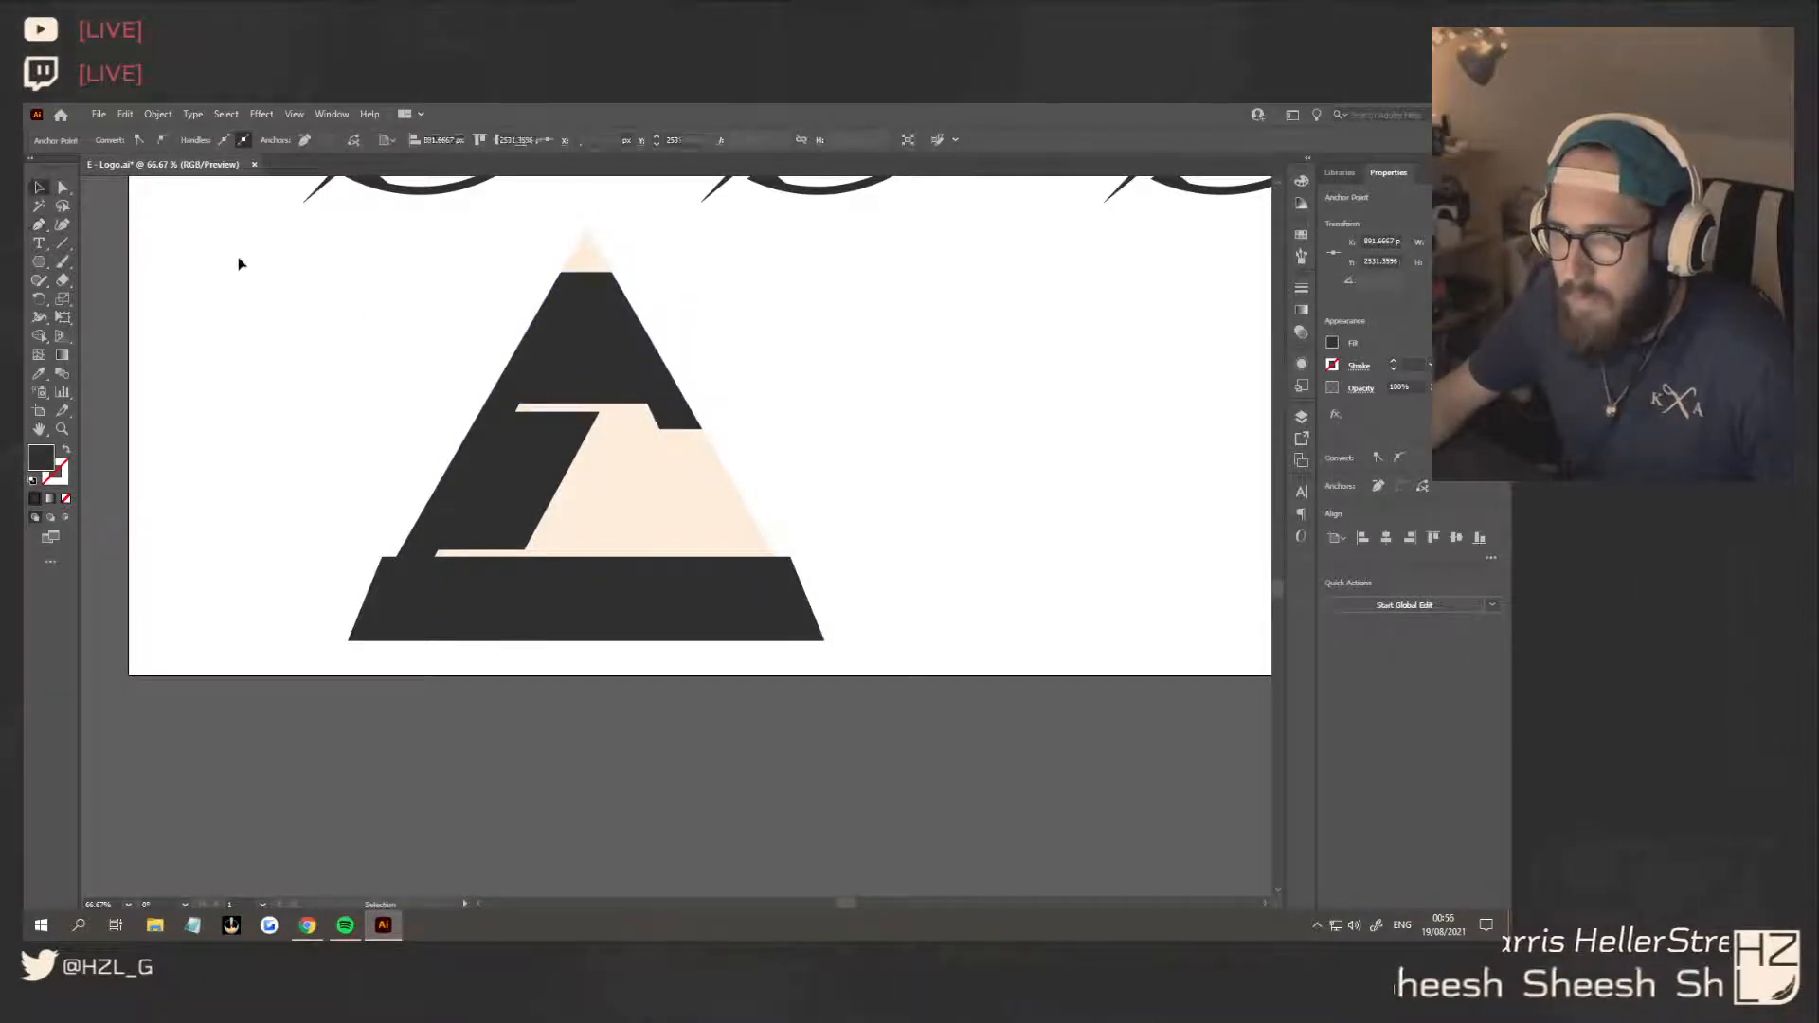
left_click(236, 260)
Move the base bar's two upper corners inward to line up with the triangle's sloping edges
left_click(674, 426)
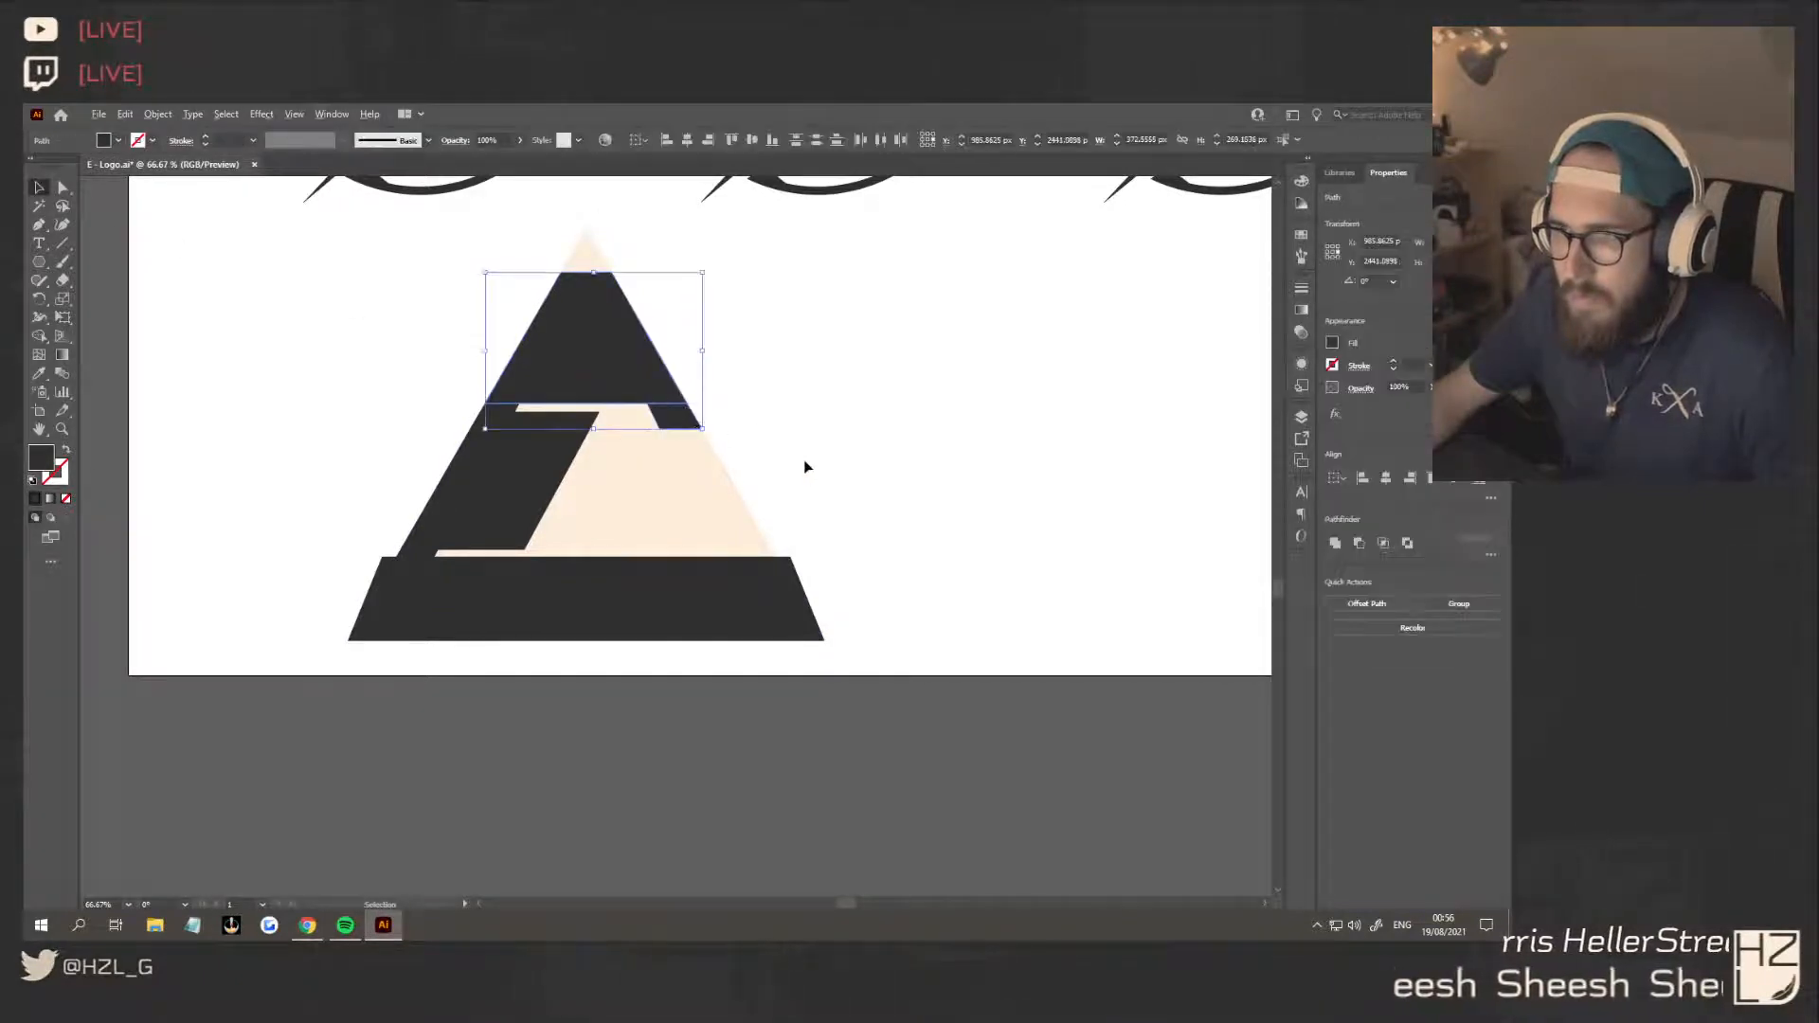
left_click(806, 505)
left_click(734, 521)
left_click_drag(900, 672, 743, 604)
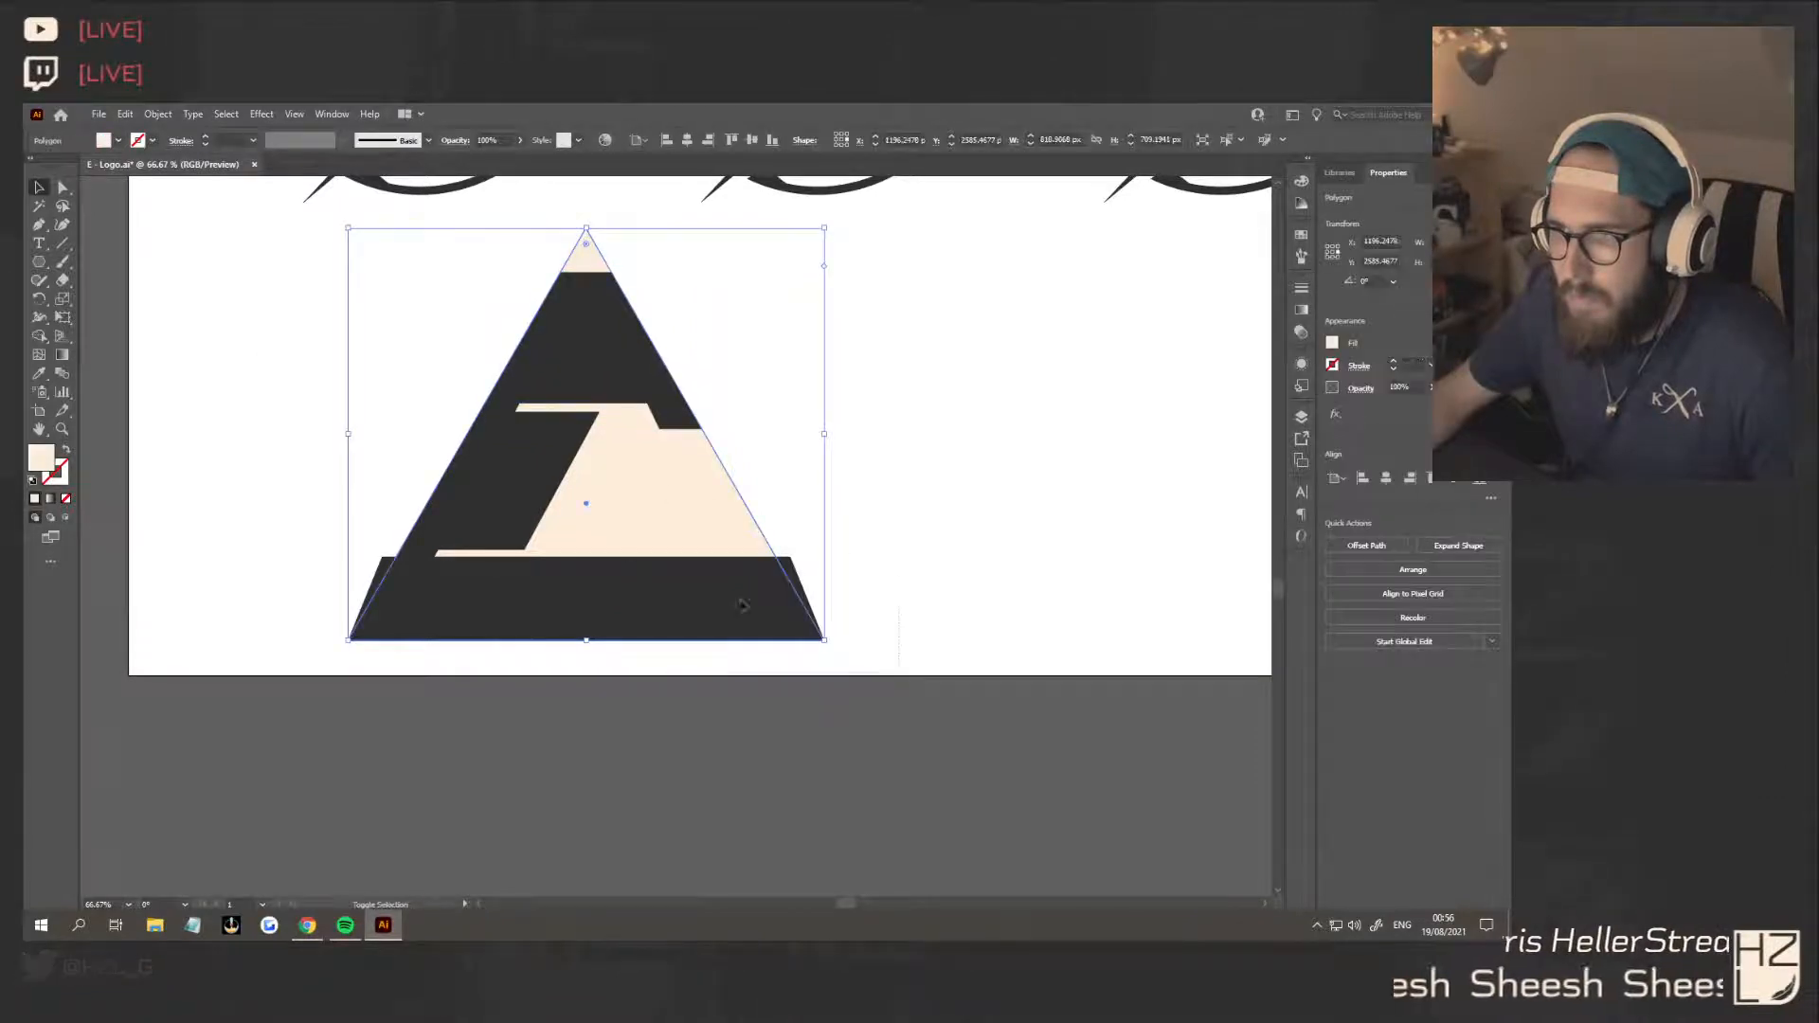
left_click(793, 578)
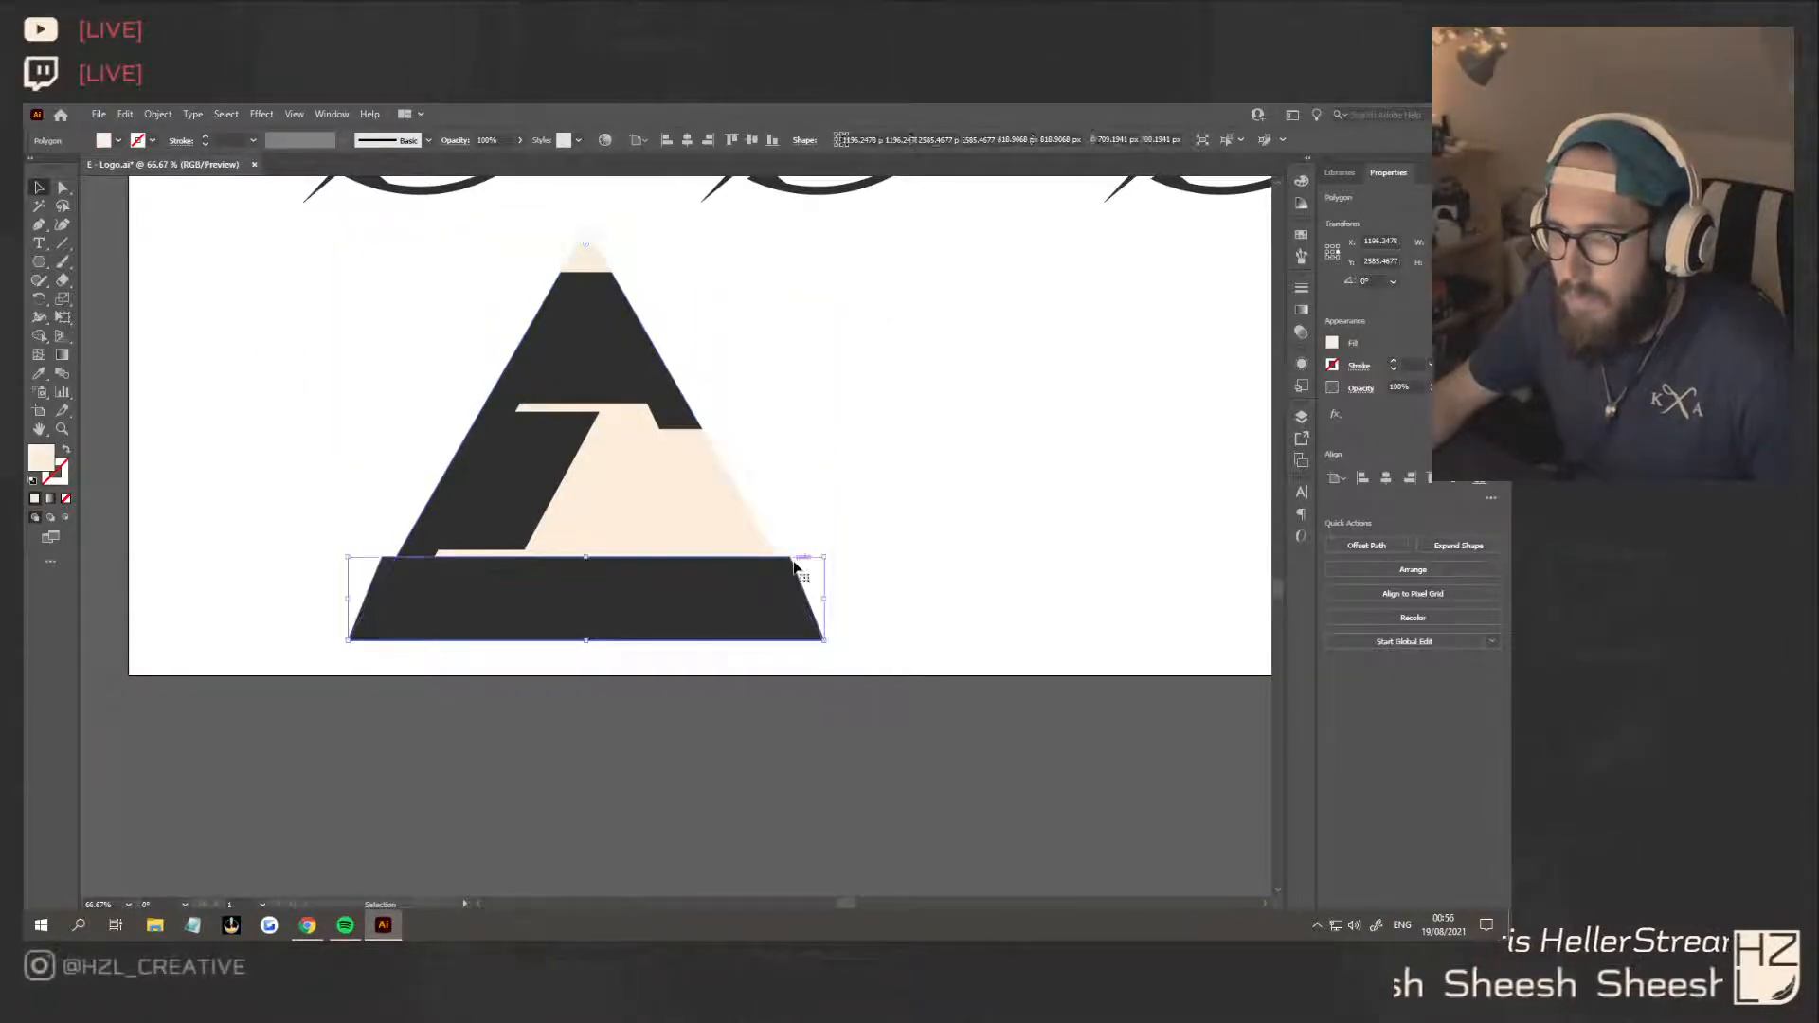
left_click(63, 187)
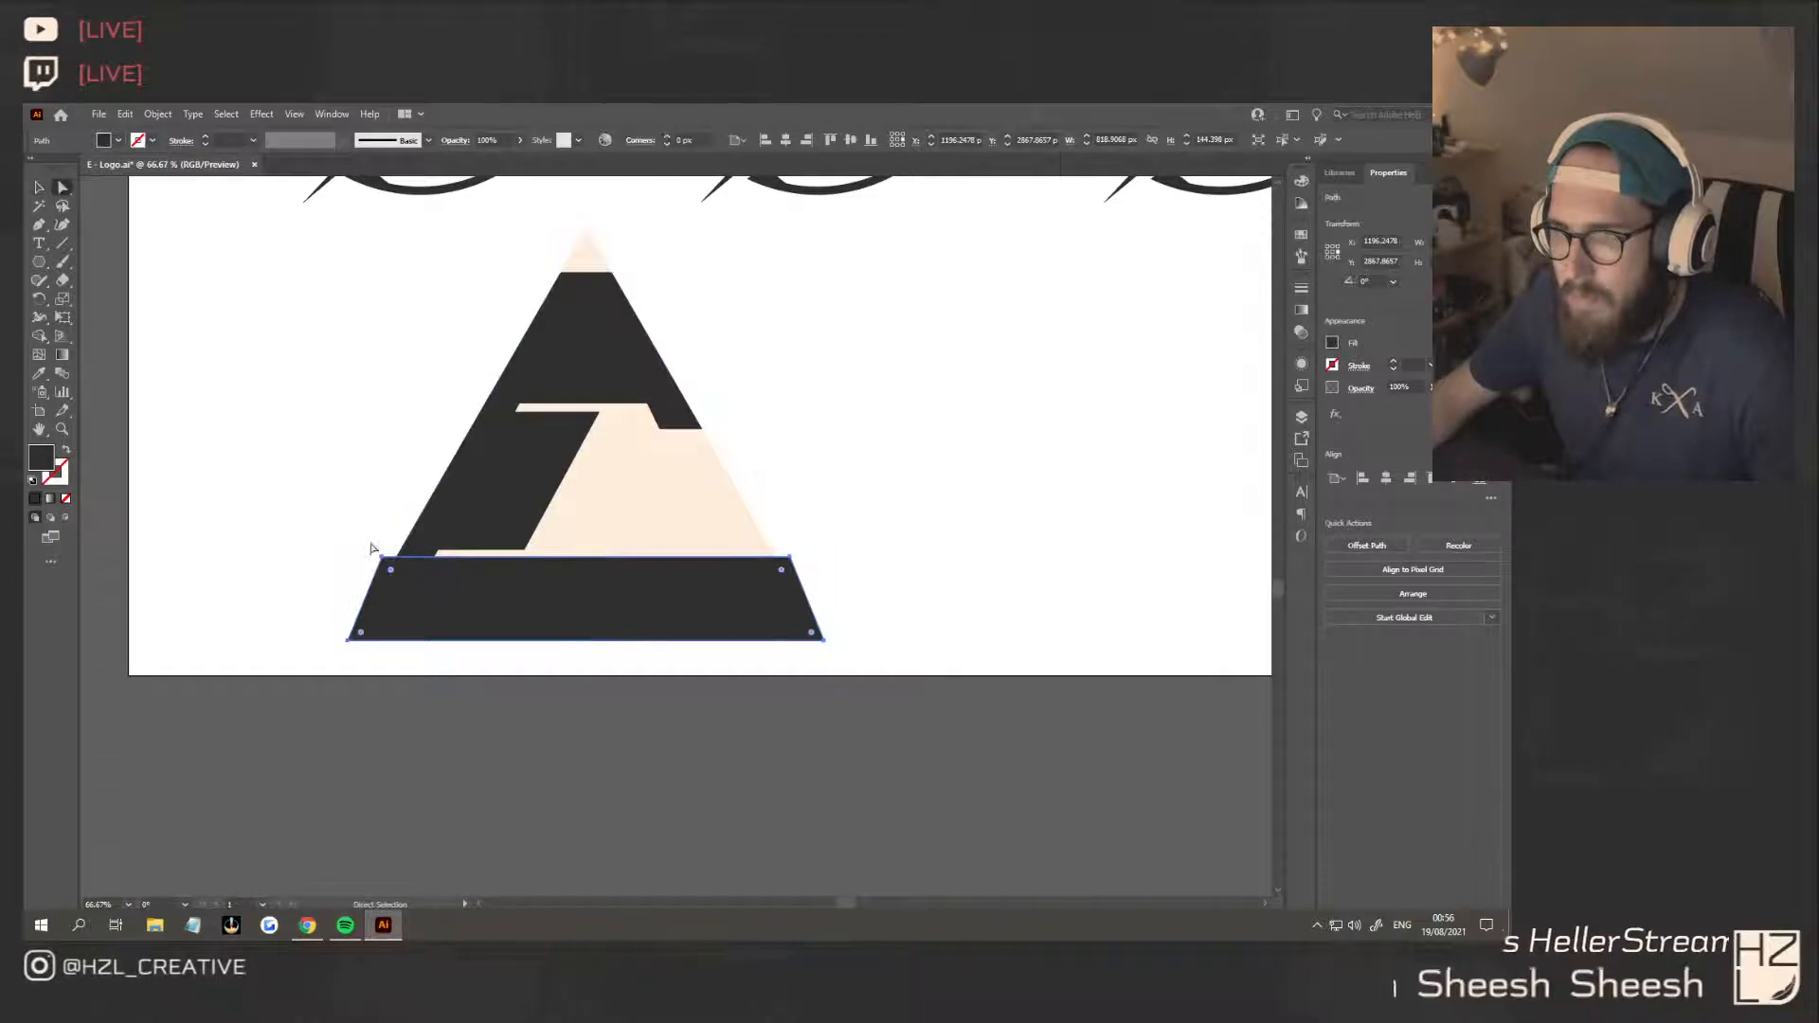
left_click_drag(383, 559, 397, 564)
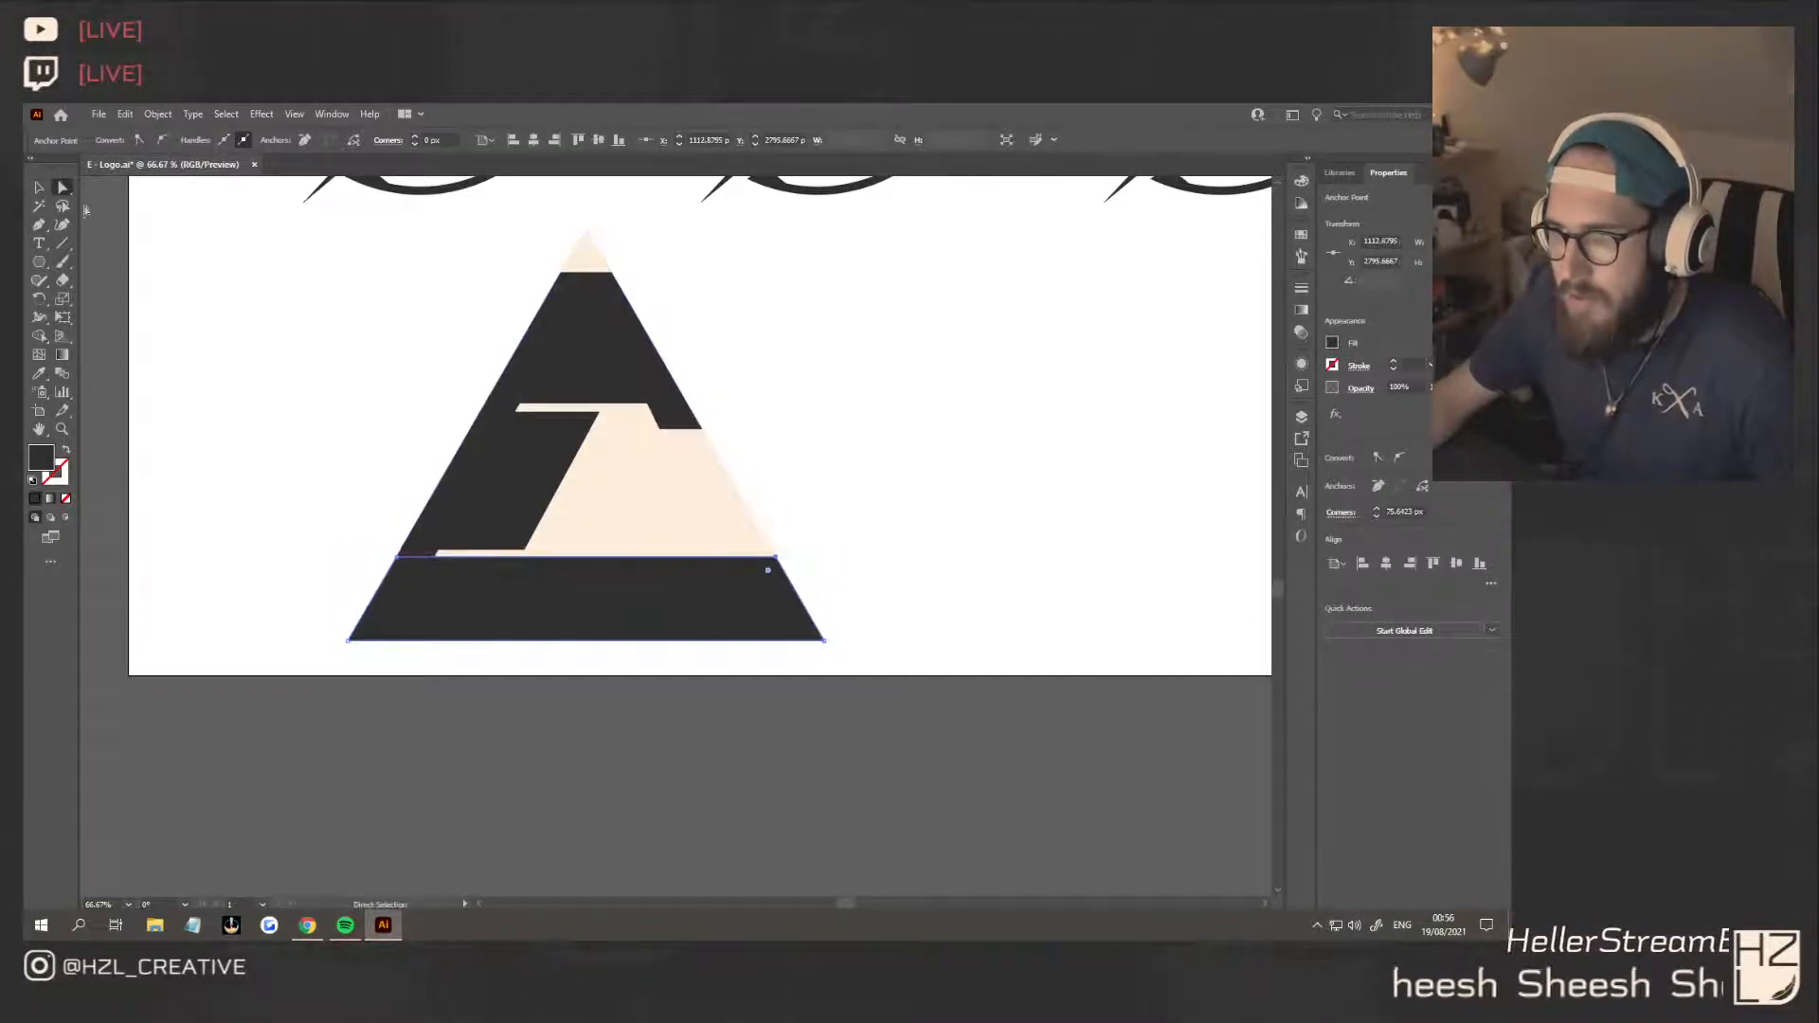
key("v")
left_click(904, 621)
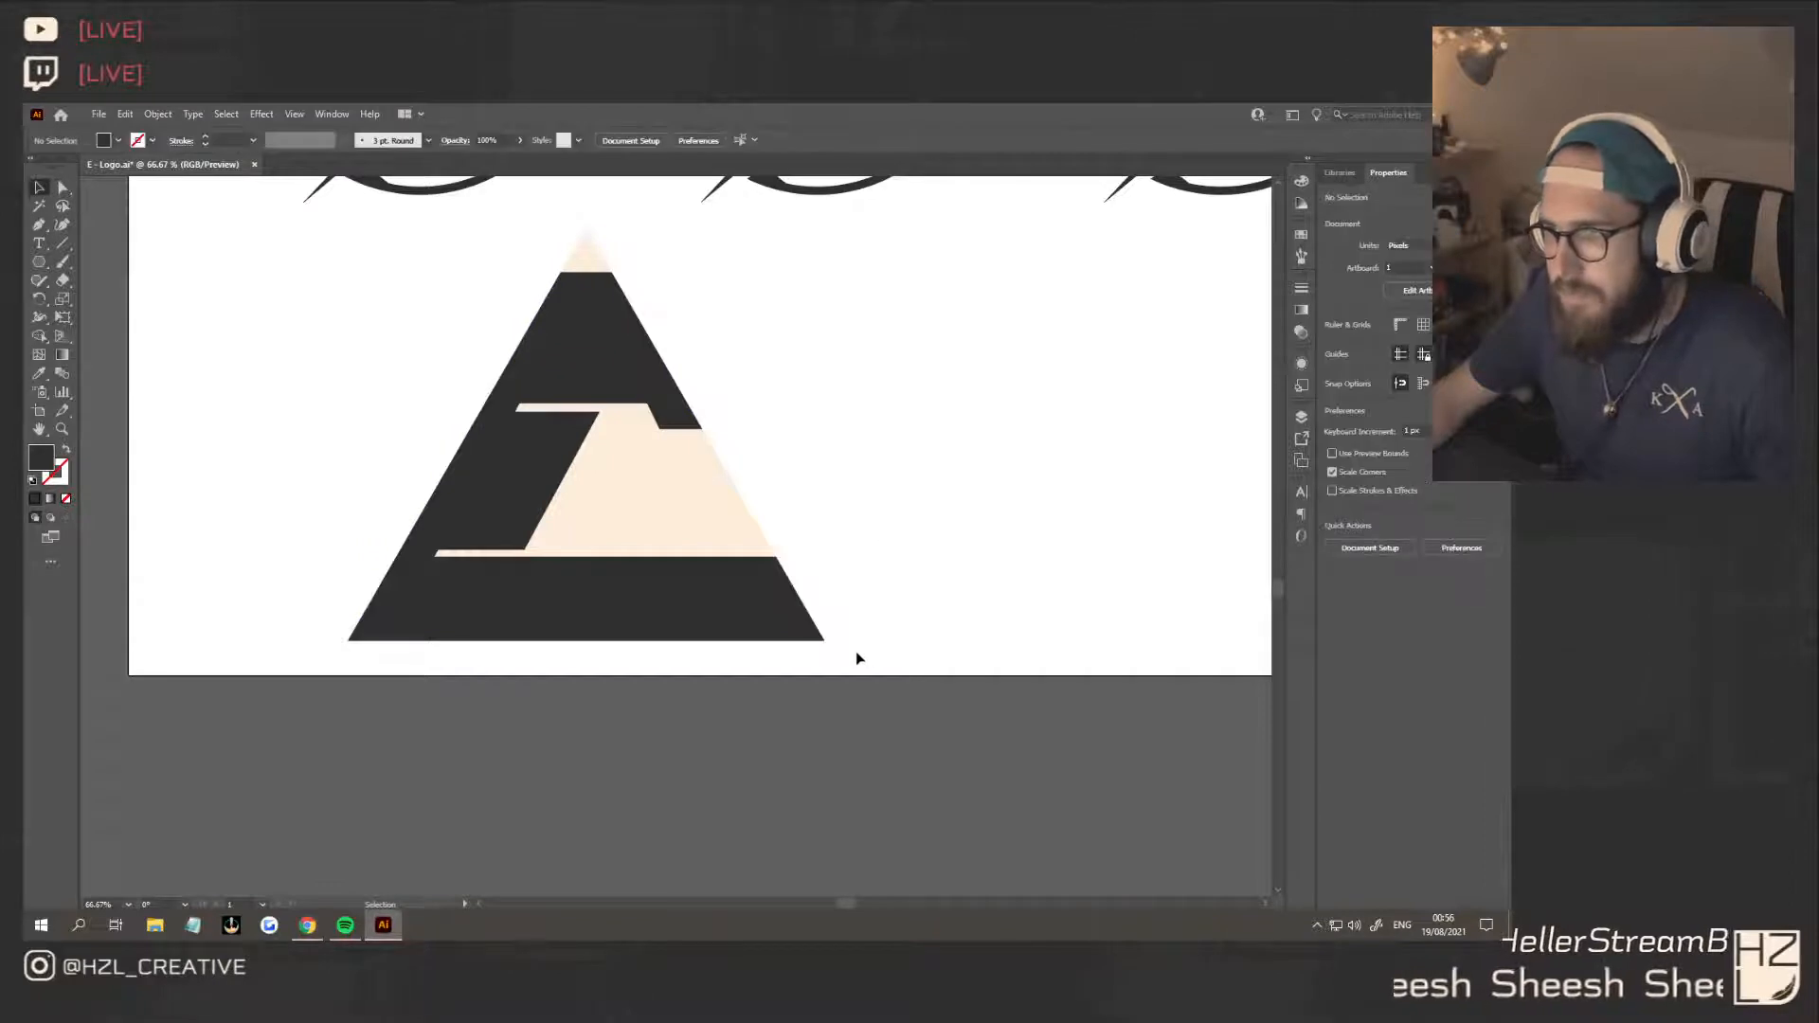
Unite all the dark blocks of the triangular E into a single shape
left_click(805, 638)
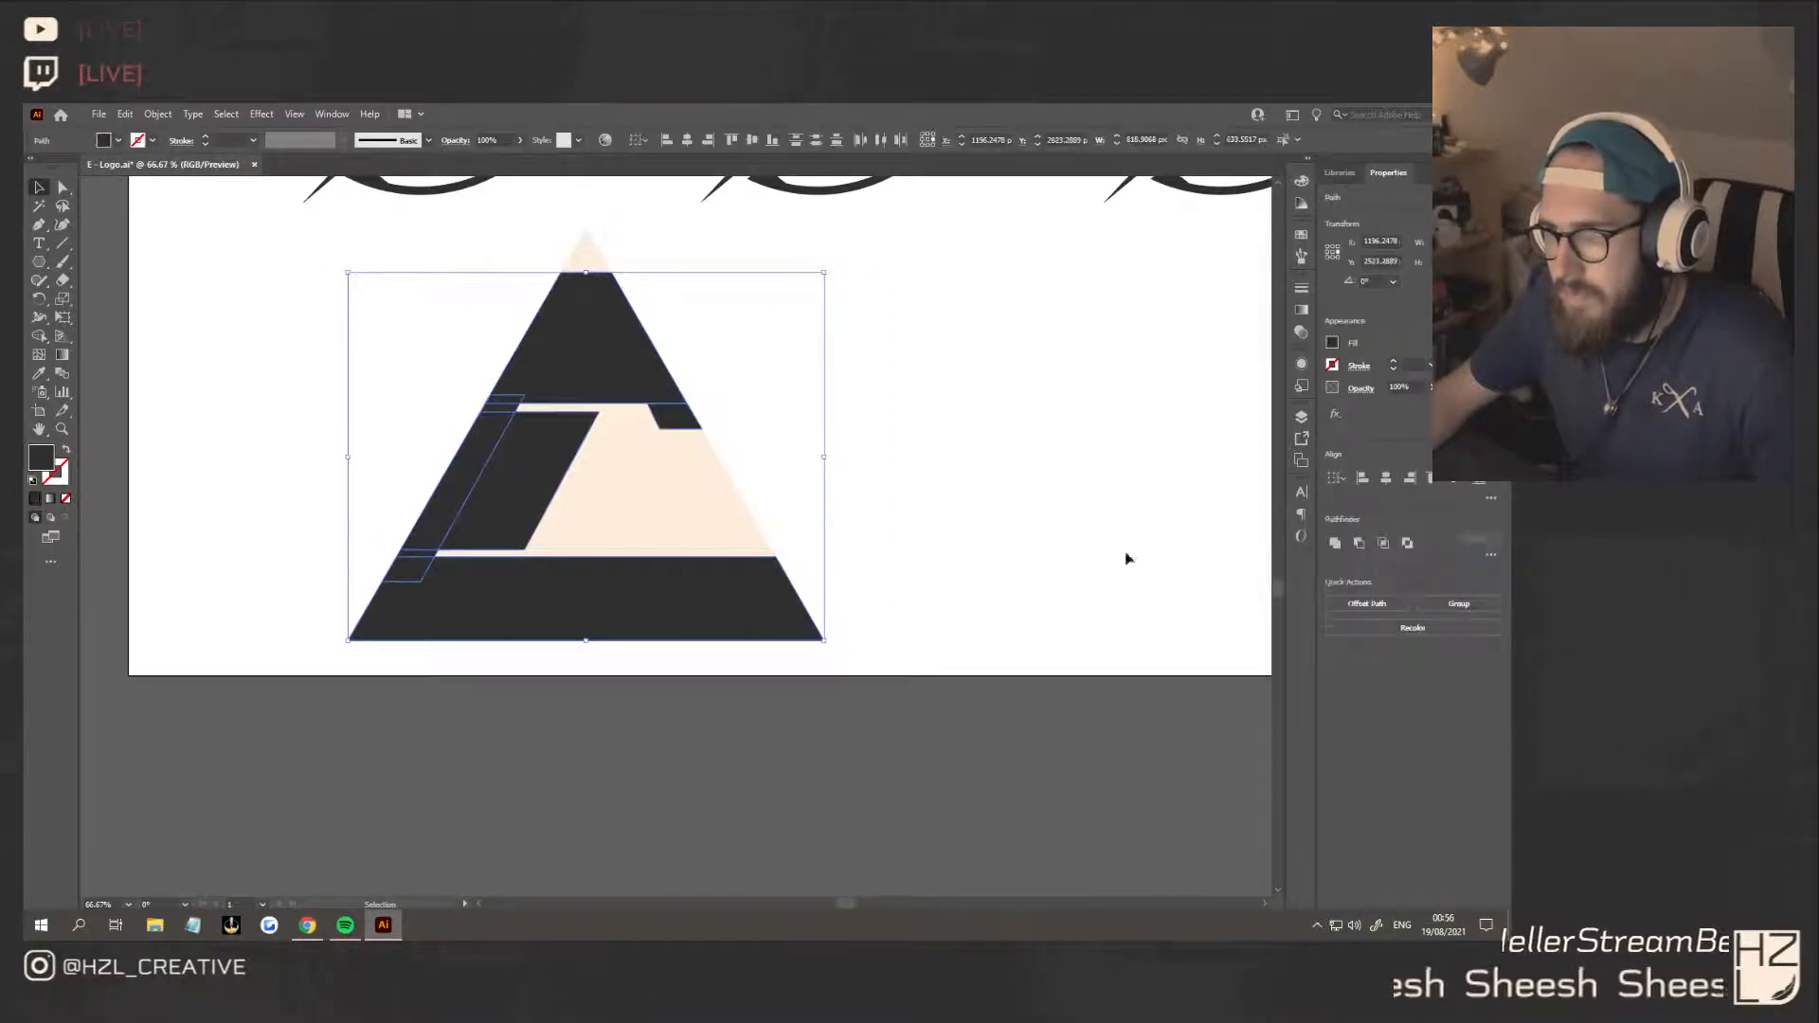
key("a")
key("ctrl+minus")
key("ctrl+minus")
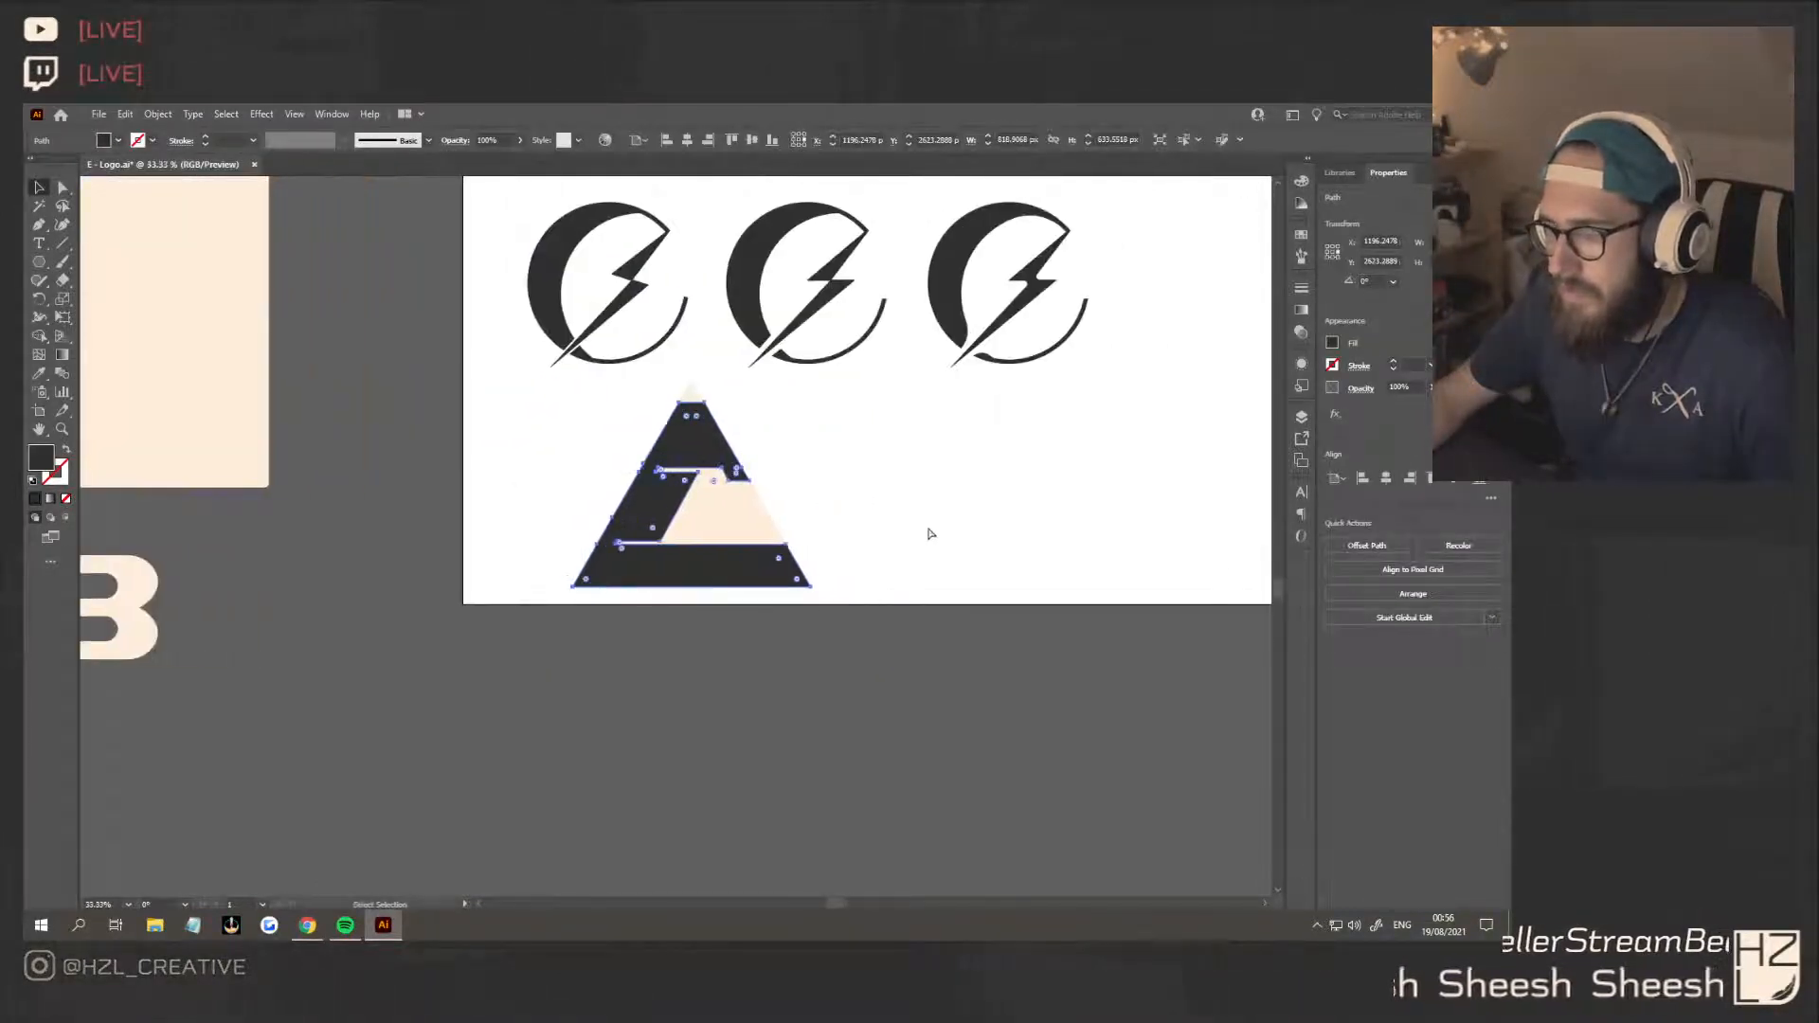
Place a copy of the triangular E beside the original and scale it proportionally to about 468 px wide
scroll(930, 534, "right", 2)
left_click_drag(548, 501, 839, 502)
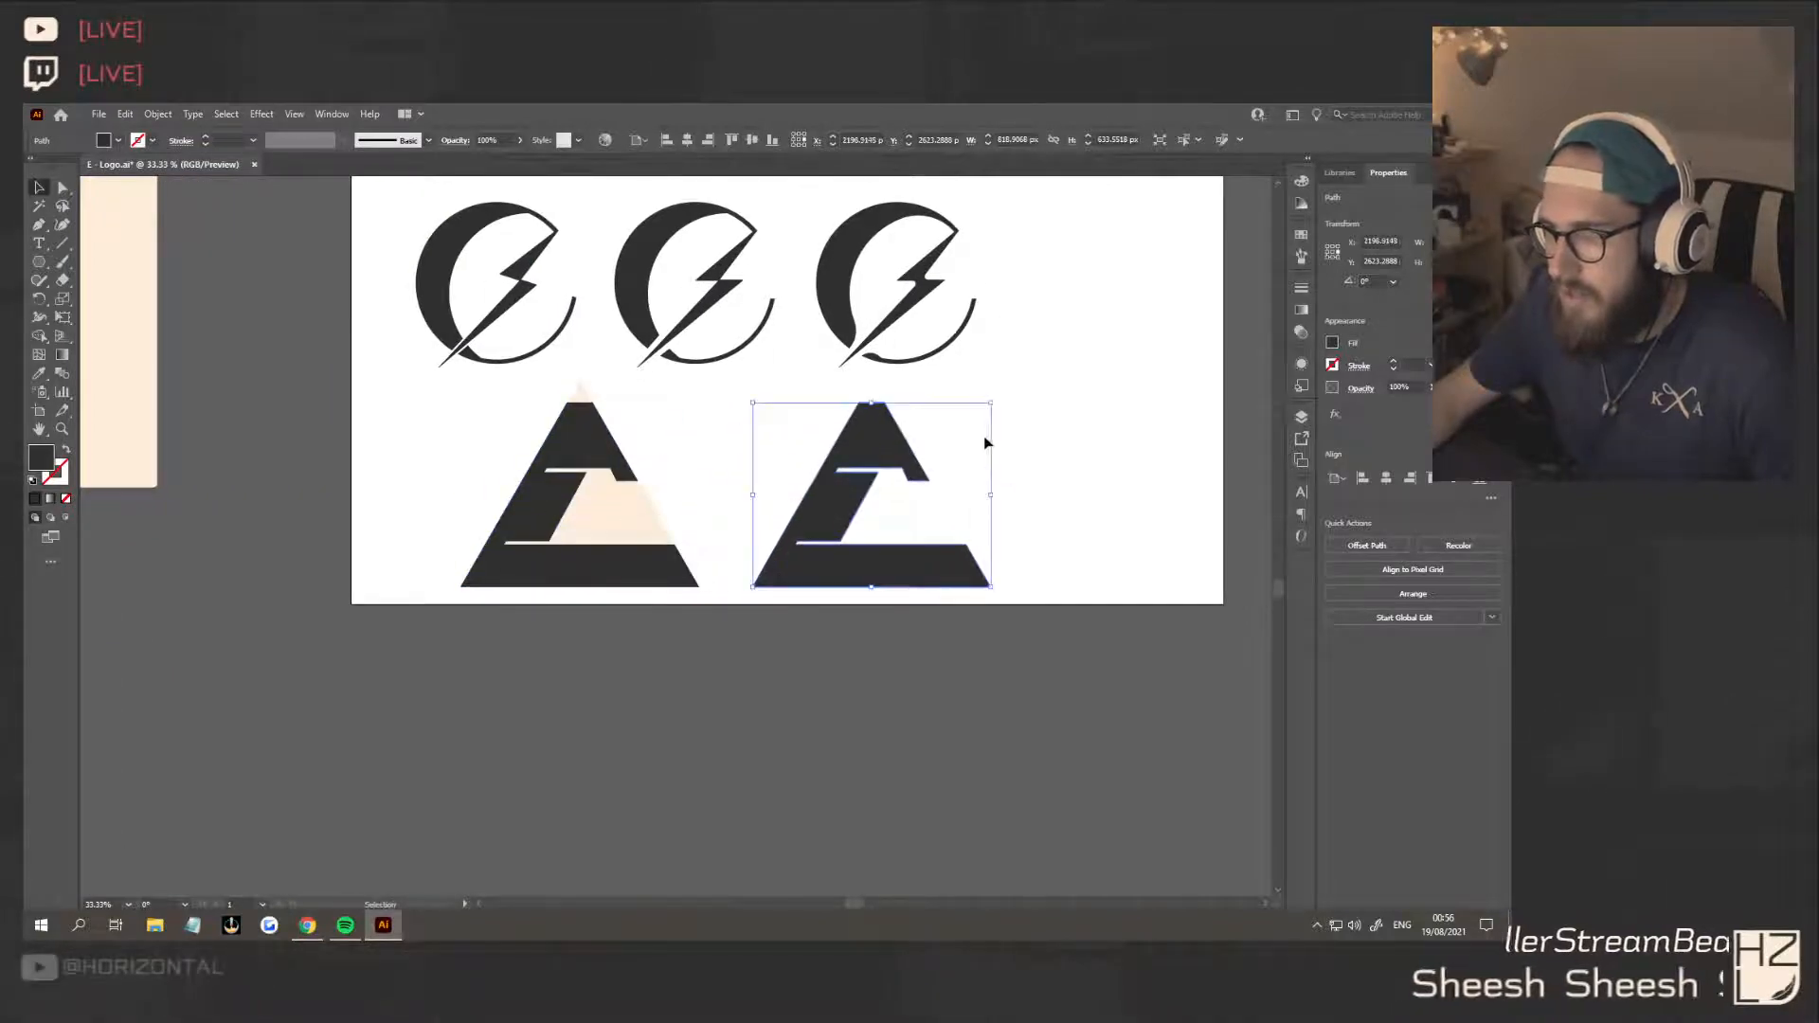
left_click_drag(994, 405, 945, 438)
left_click(965, 622)
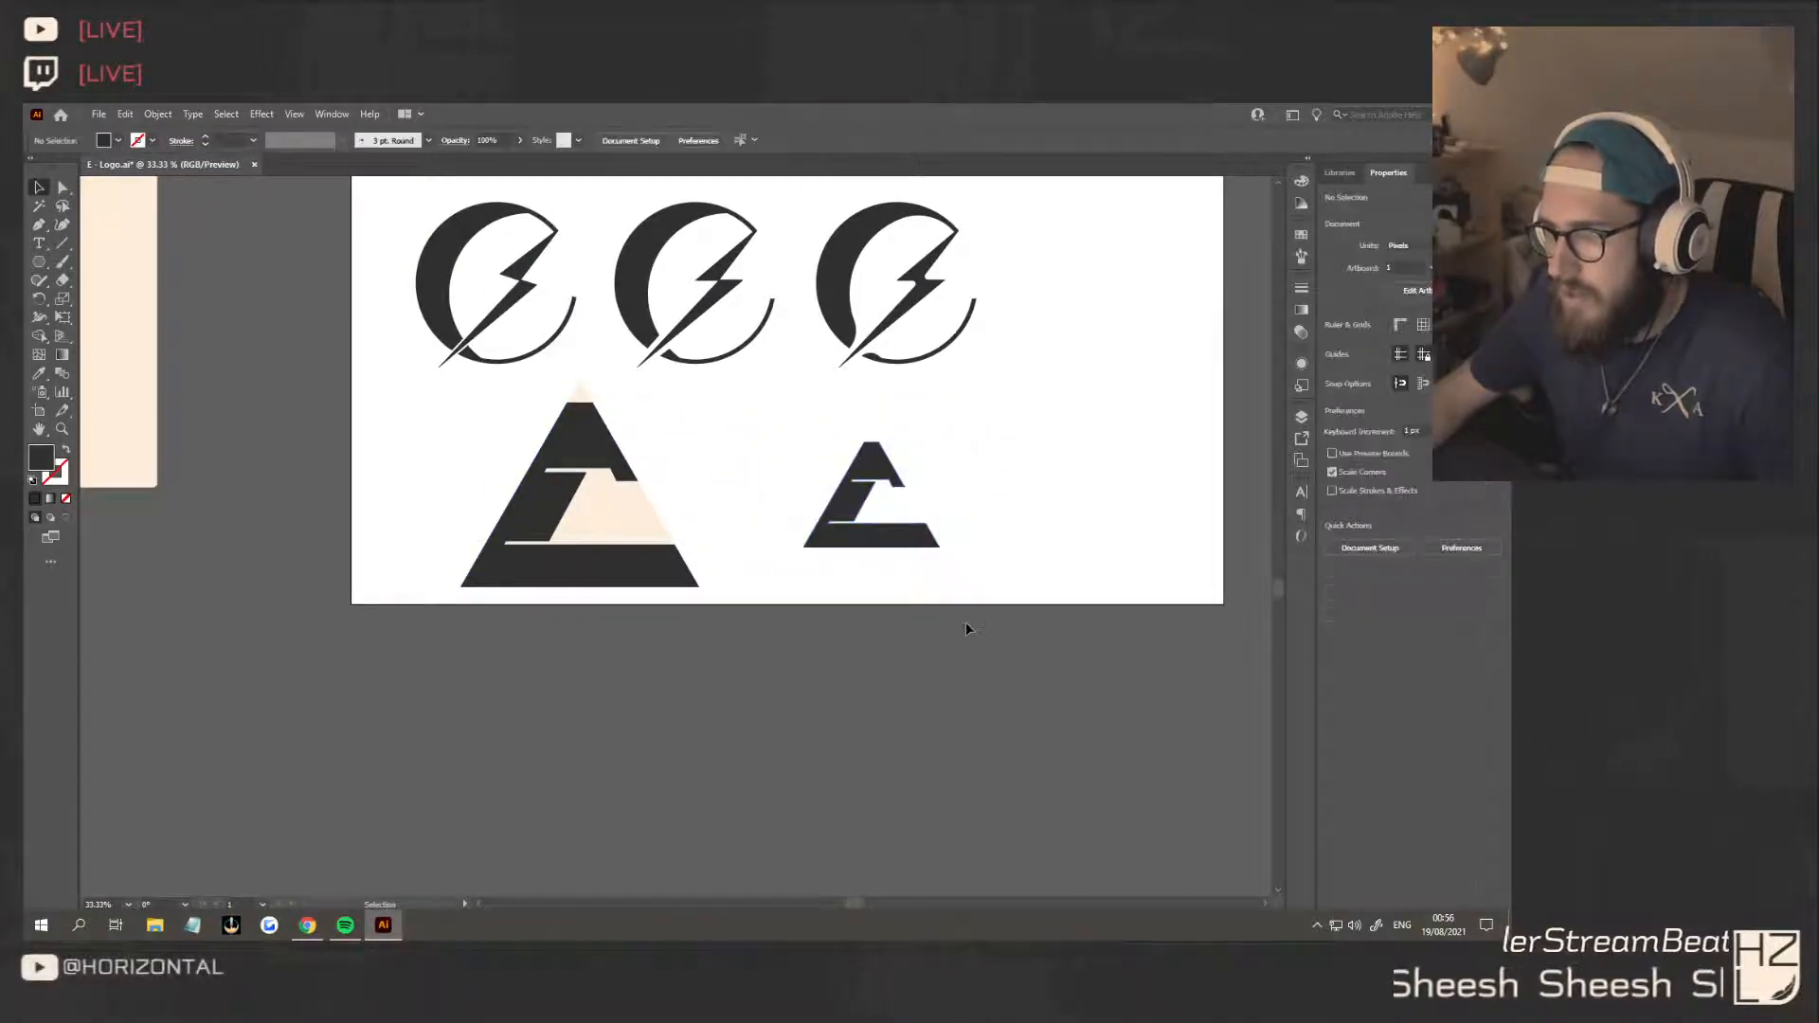
Move the small triangular E up and flank it with two copies rotated 180°, leaving narrow diagonal gaps
left_click(912, 495)
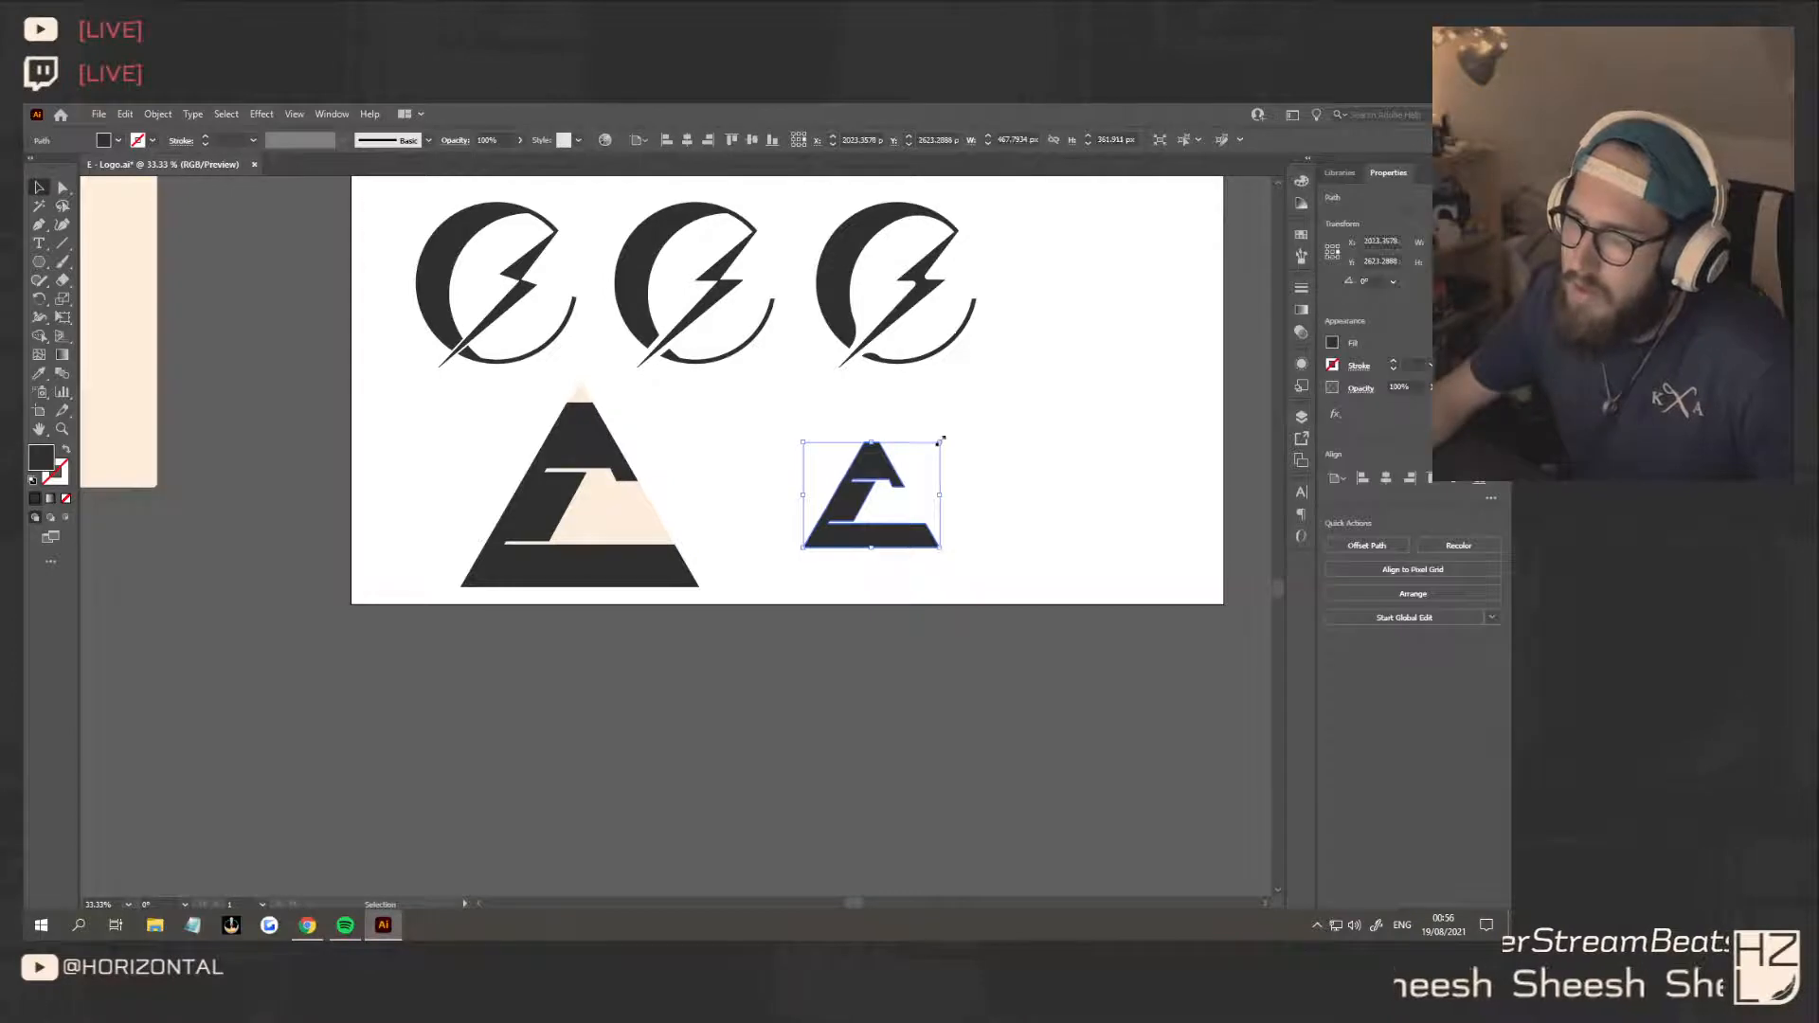
left_click_drag(880, 471, 801, 627)
left_click_drag(891, 570, 891, 559)
left_click(1005, 587)
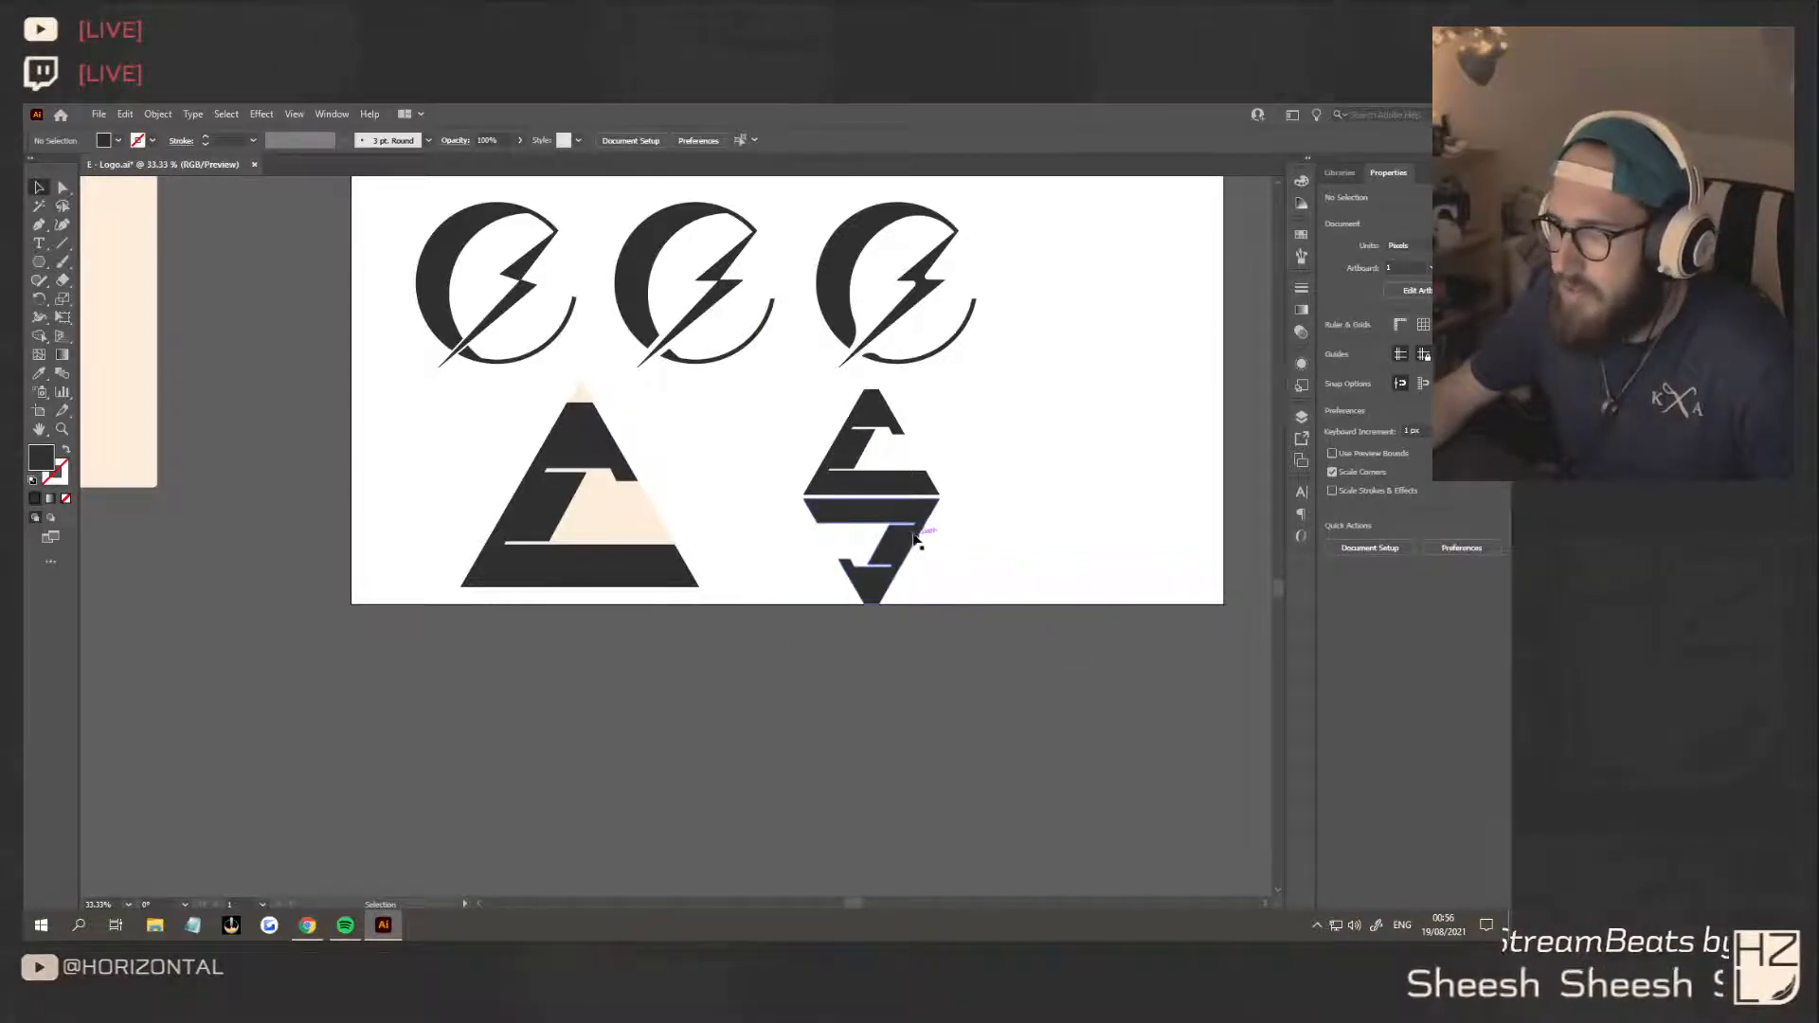
left_click_drag(915, 539, 830, 432)
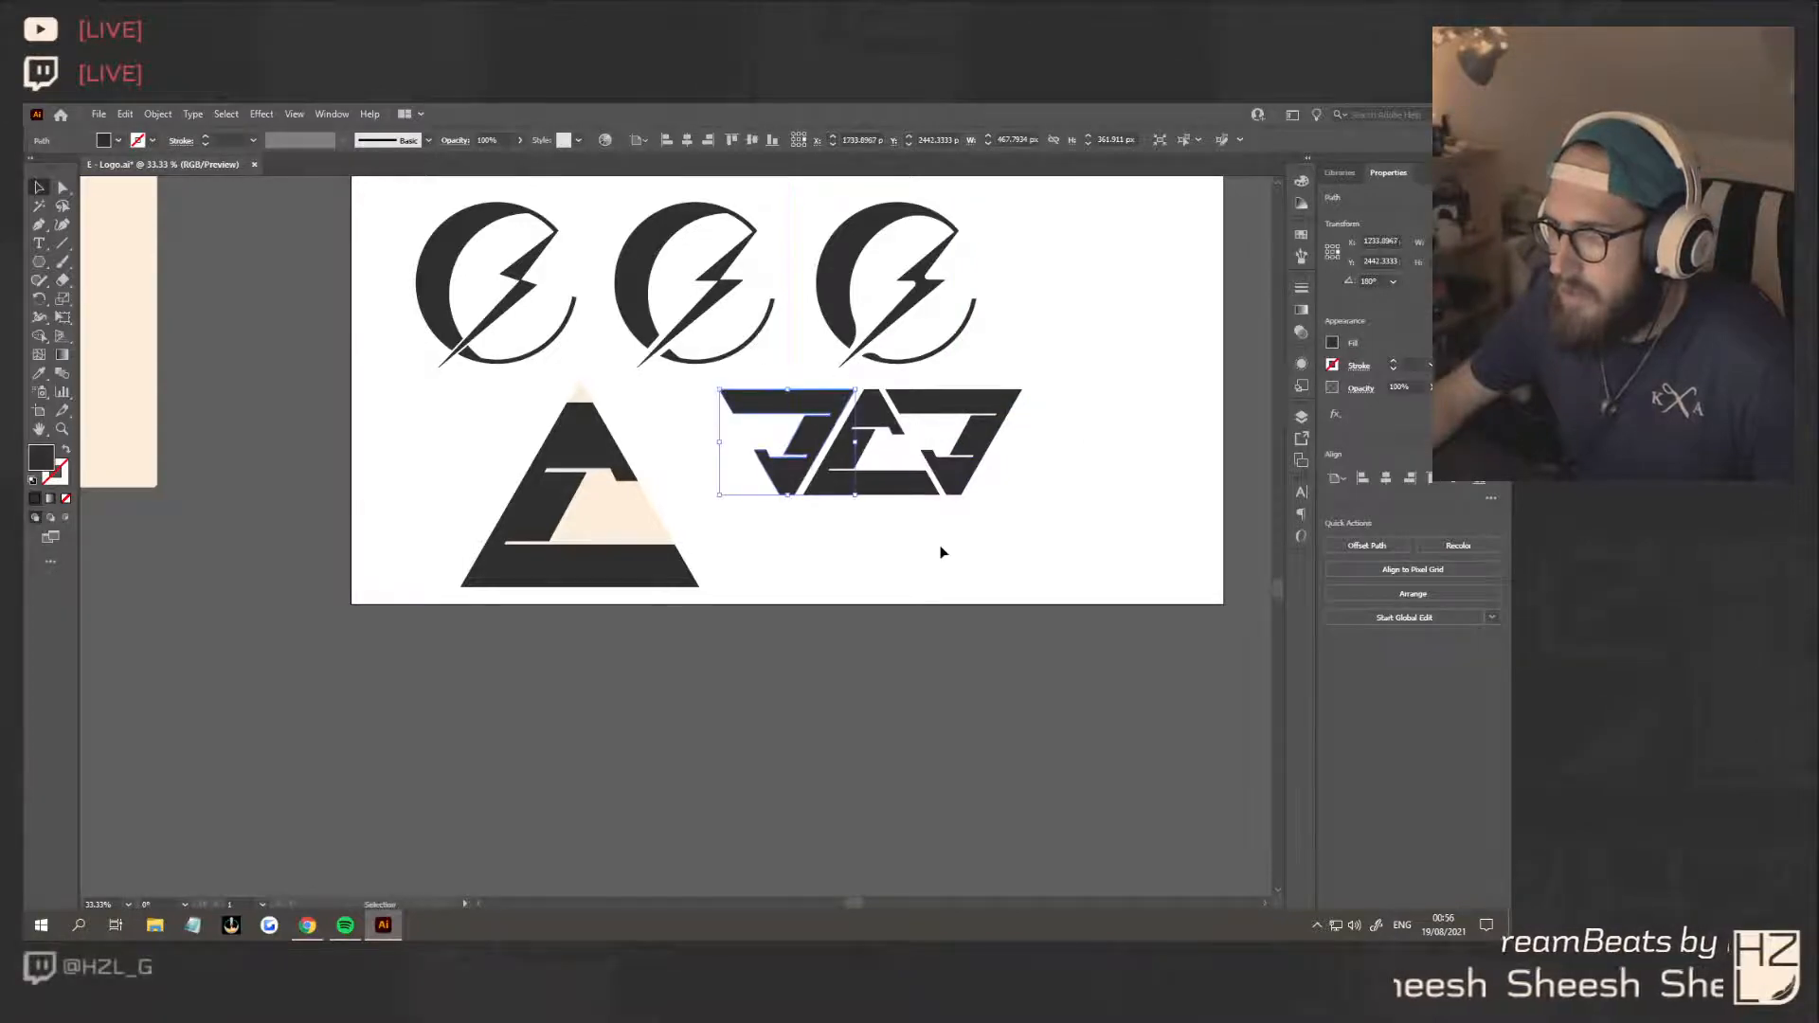
left_click(941, 552)
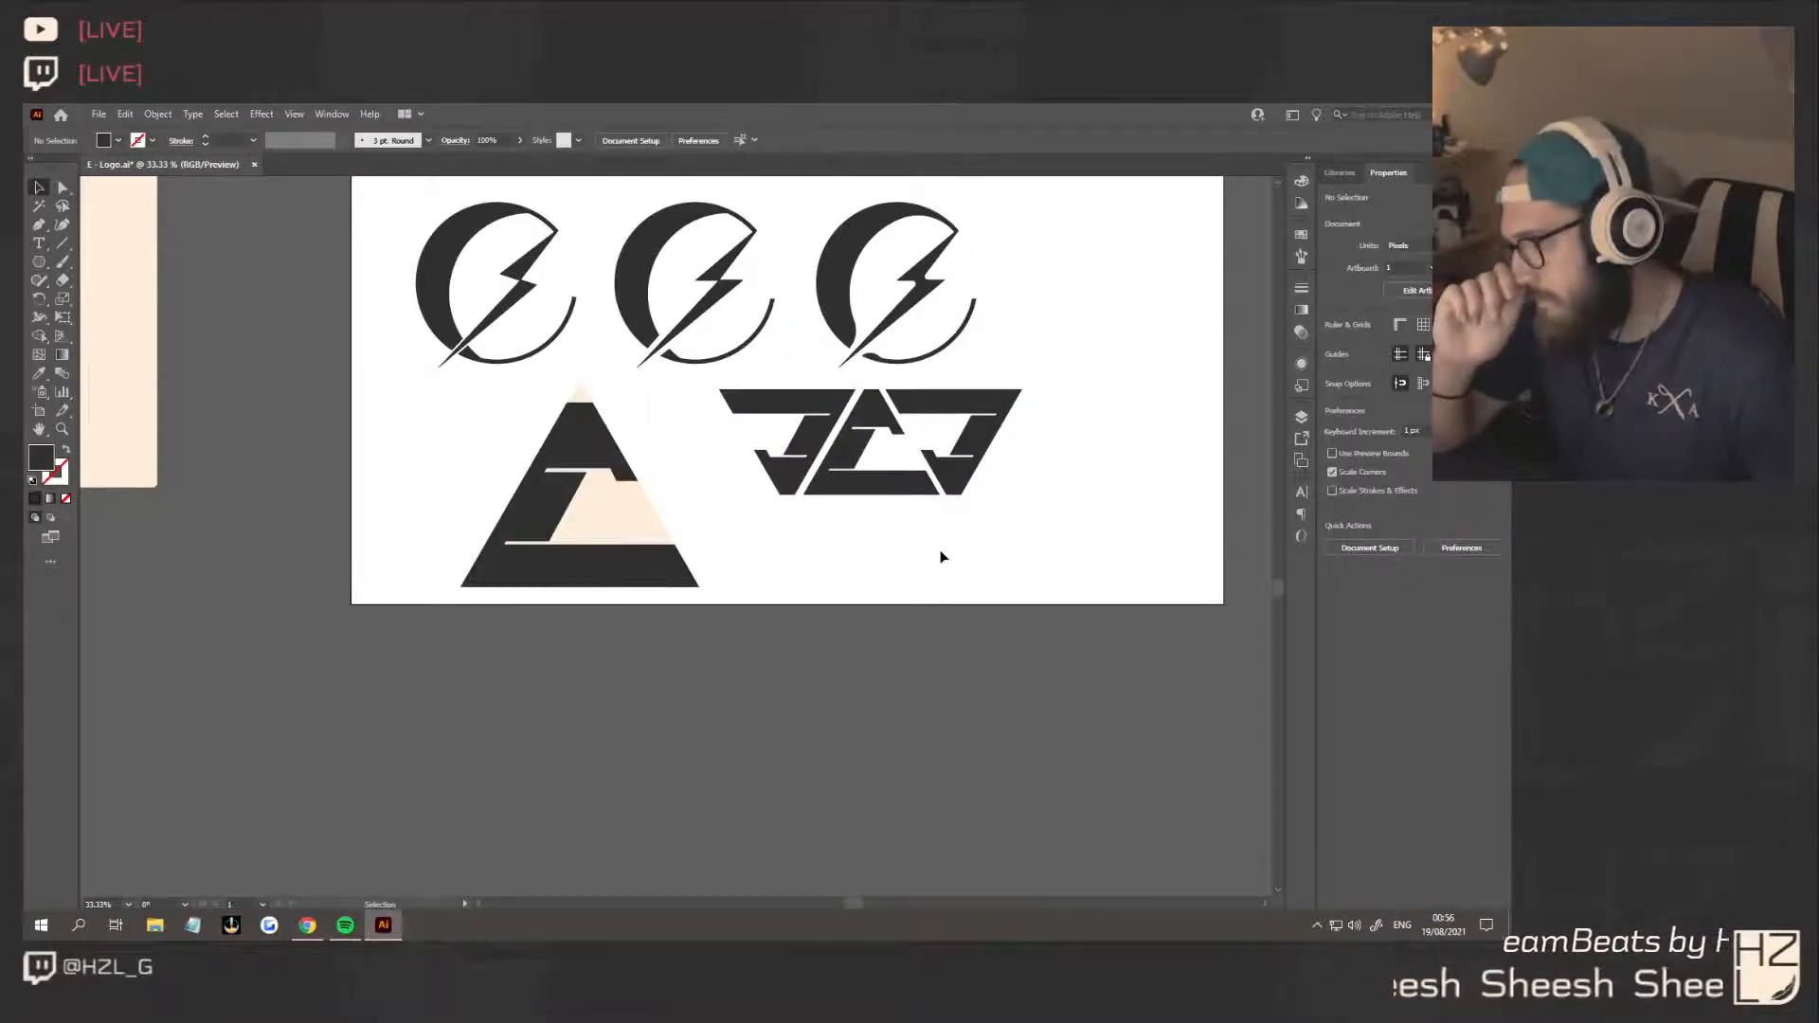
Move the small upright E's two middle-block corners outward so its inner edge slopes roughly parallel to the triangle's right side
left_click(64, 189)
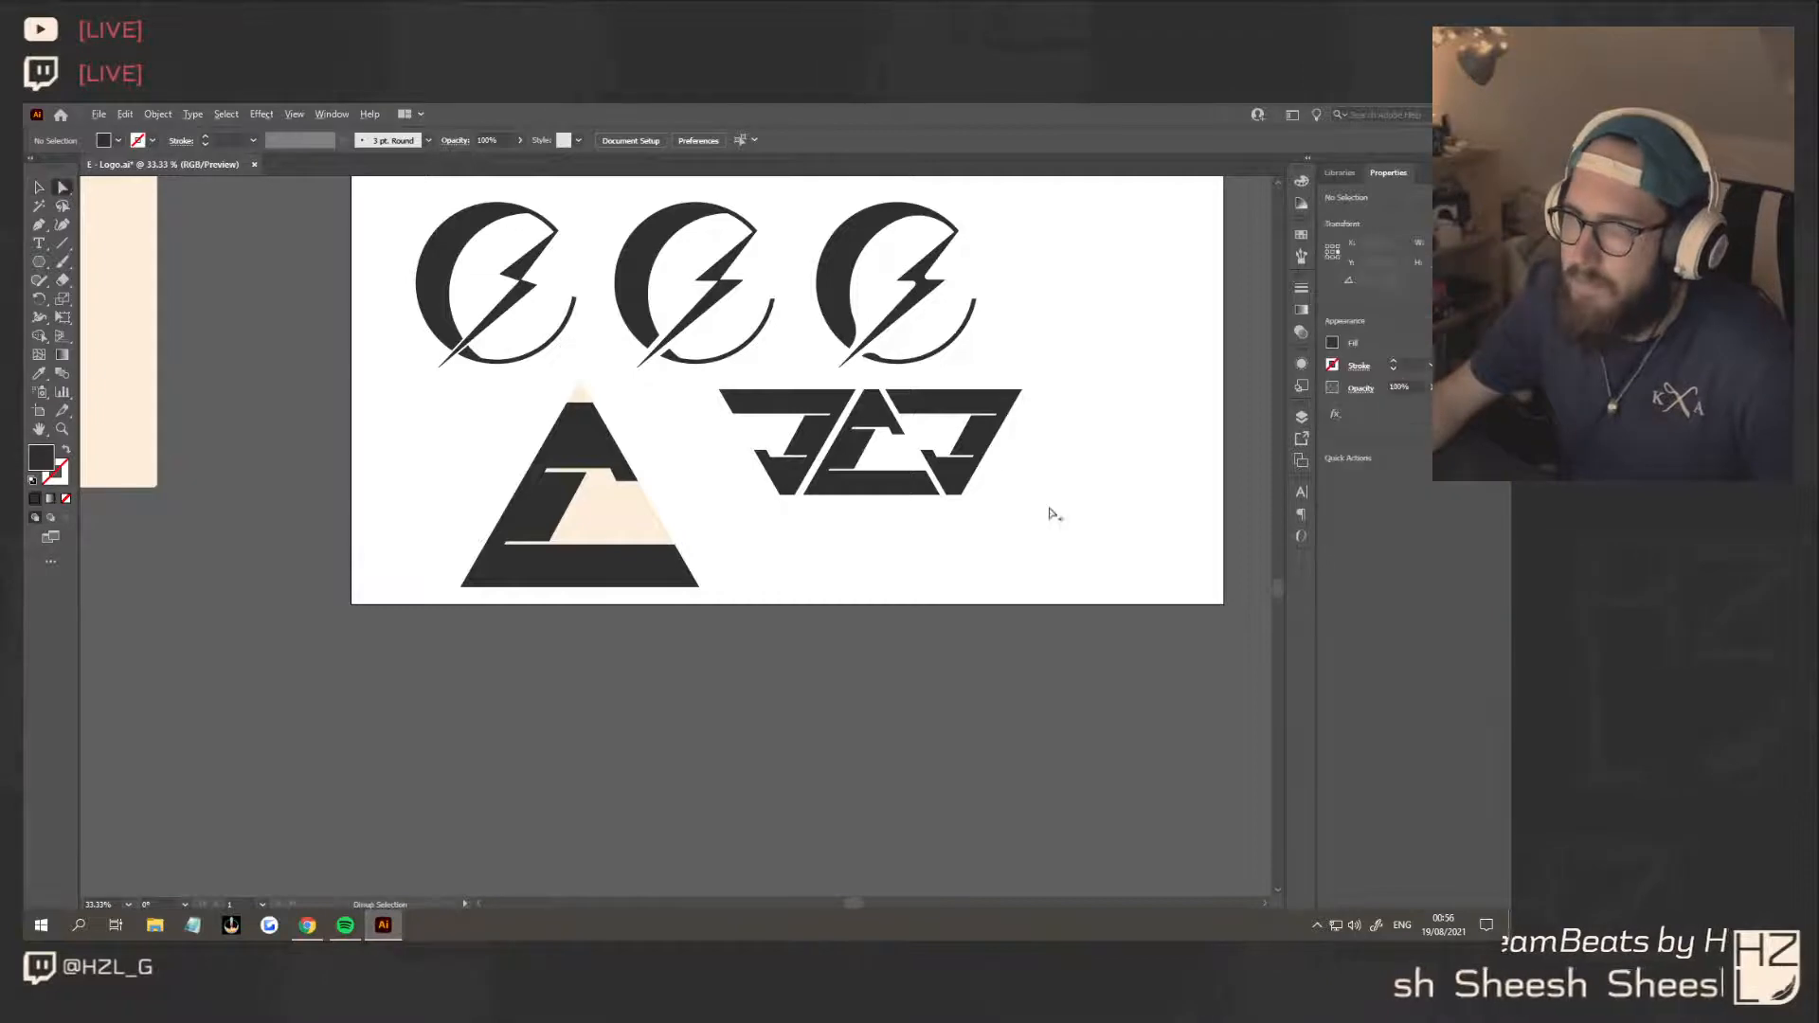
scroll(1050, 510, "up", 3)
scroll(650, 422, "down", 1)
scroll(578, 408, "up", 4)
left_click_drag(570, 406, 593, 402)
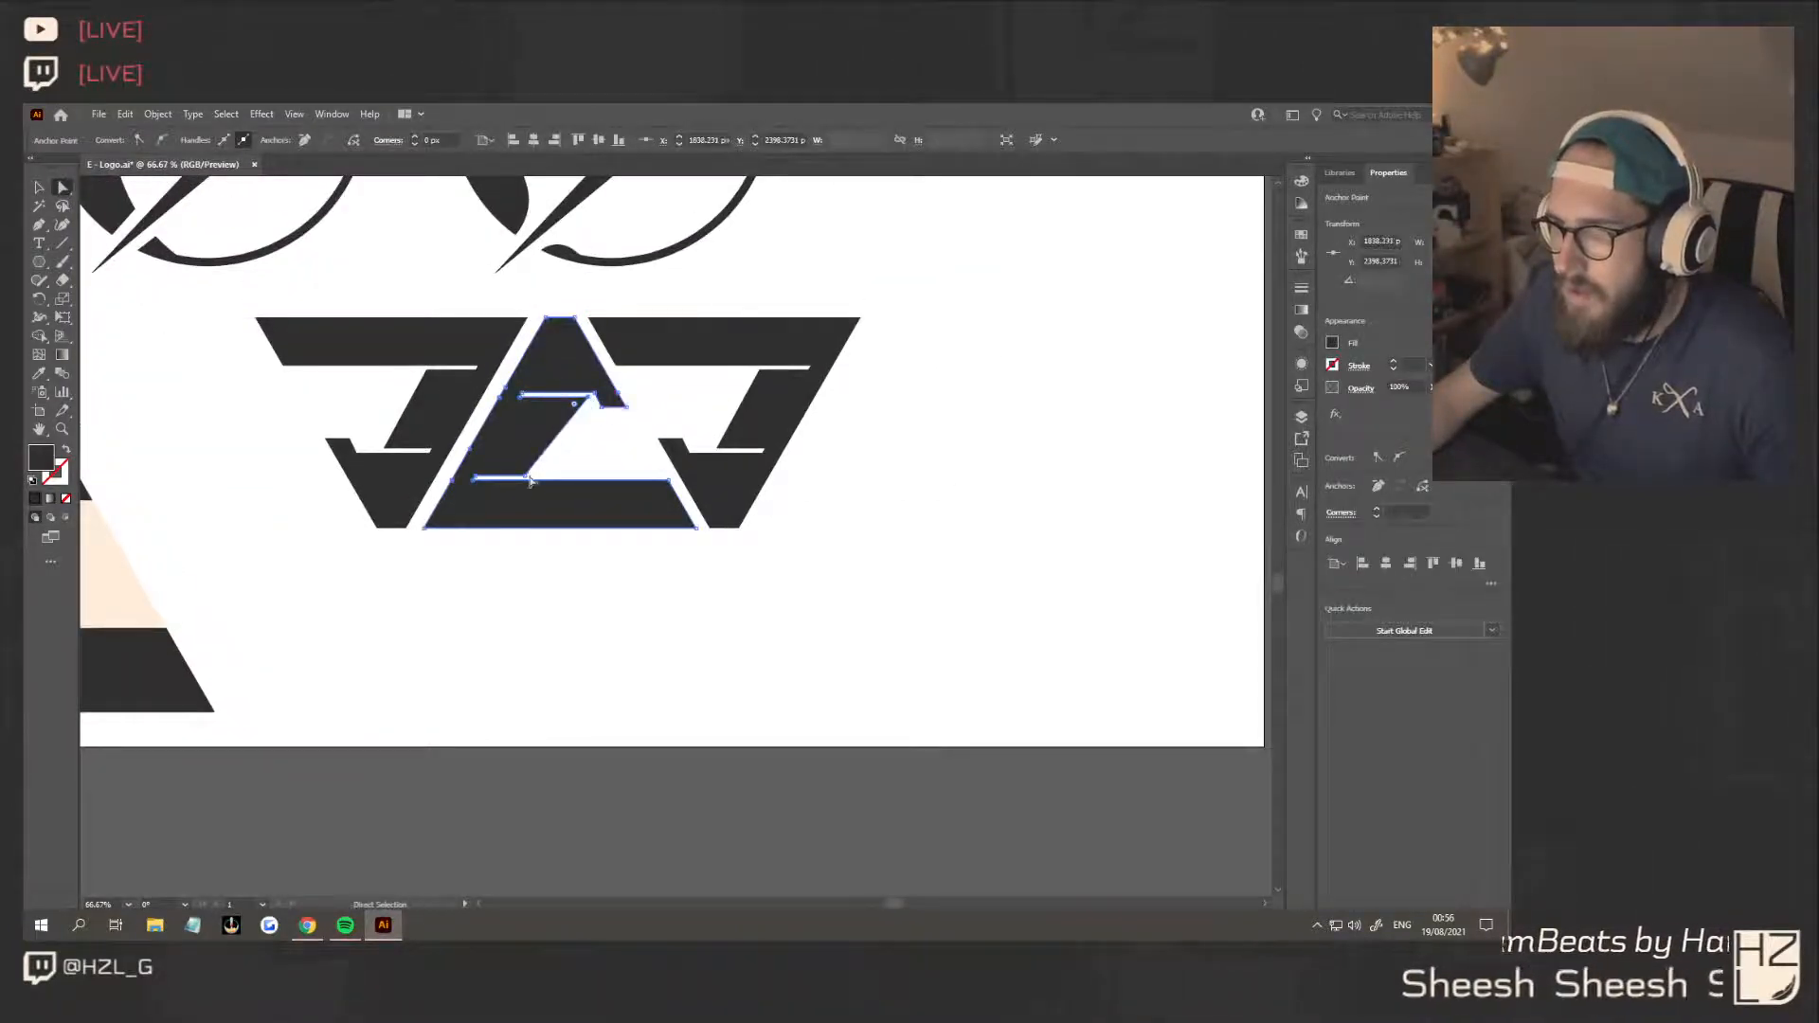
left_click_drag(530, 479, 628, 476)
left_click(687, 598)
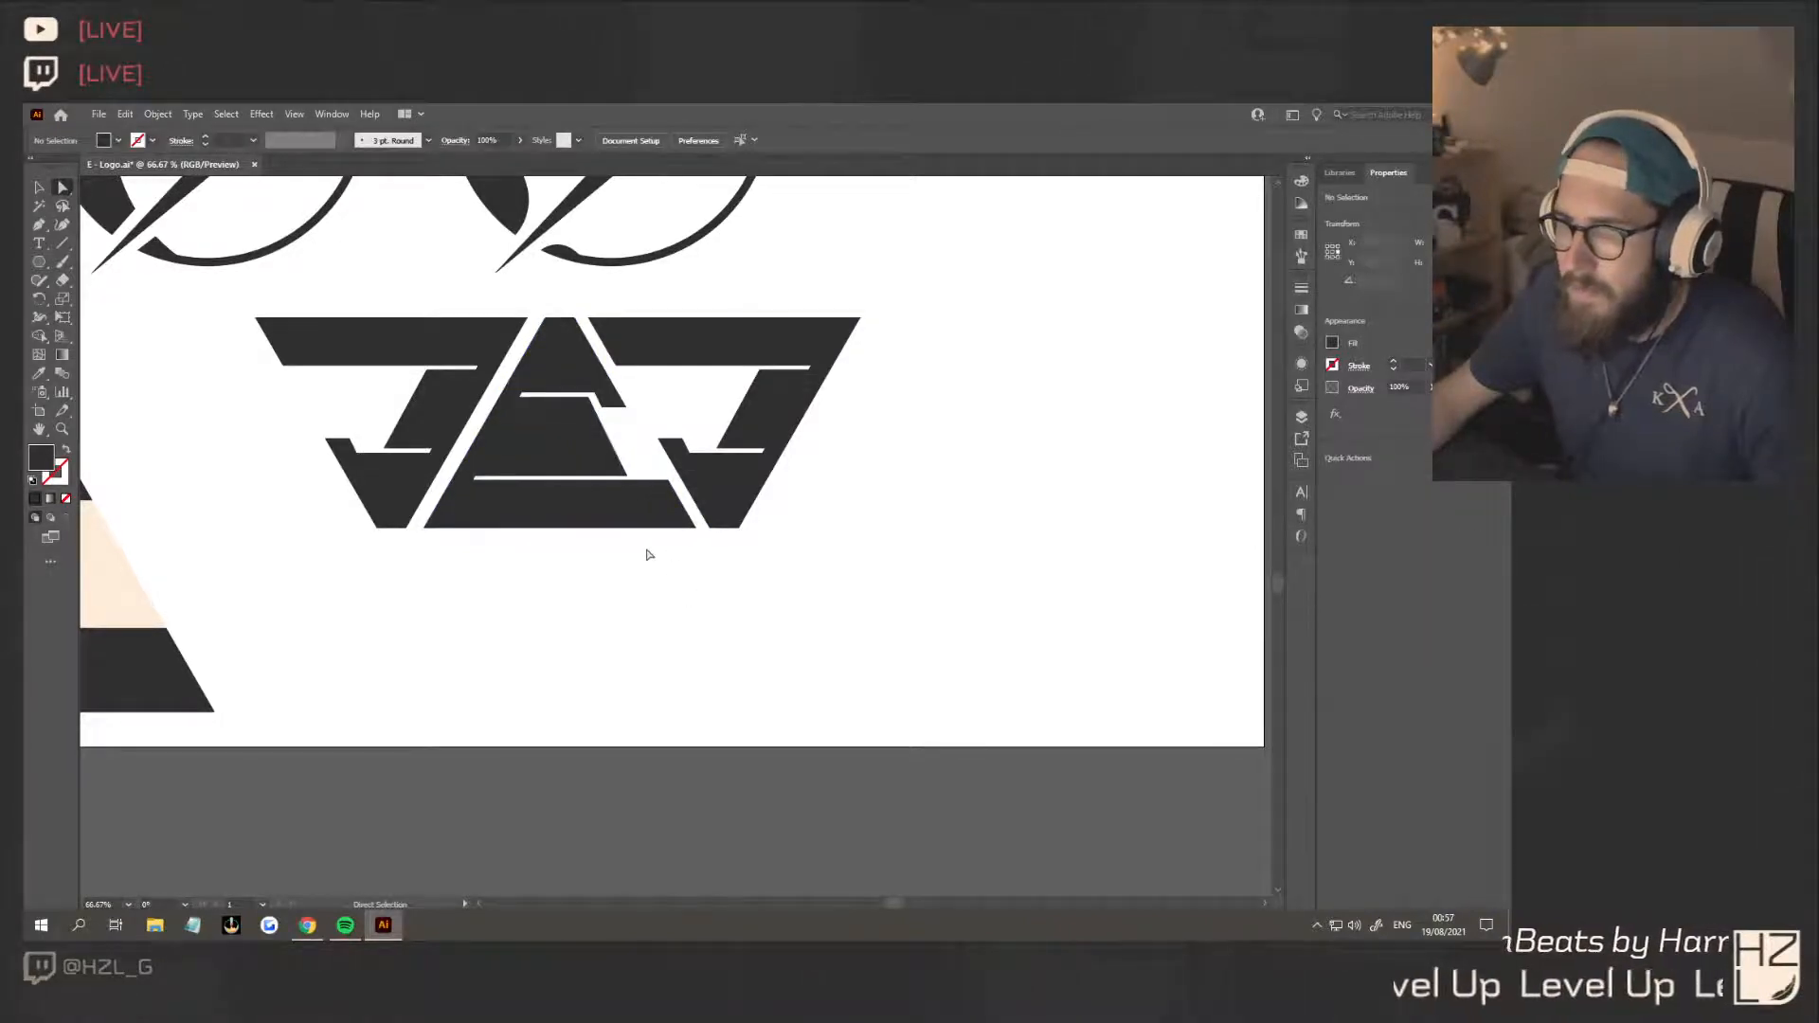
Delete the two rotated E copies flanking the small upright triangular E
scroll(631, 549, "down", 3)
key("v")
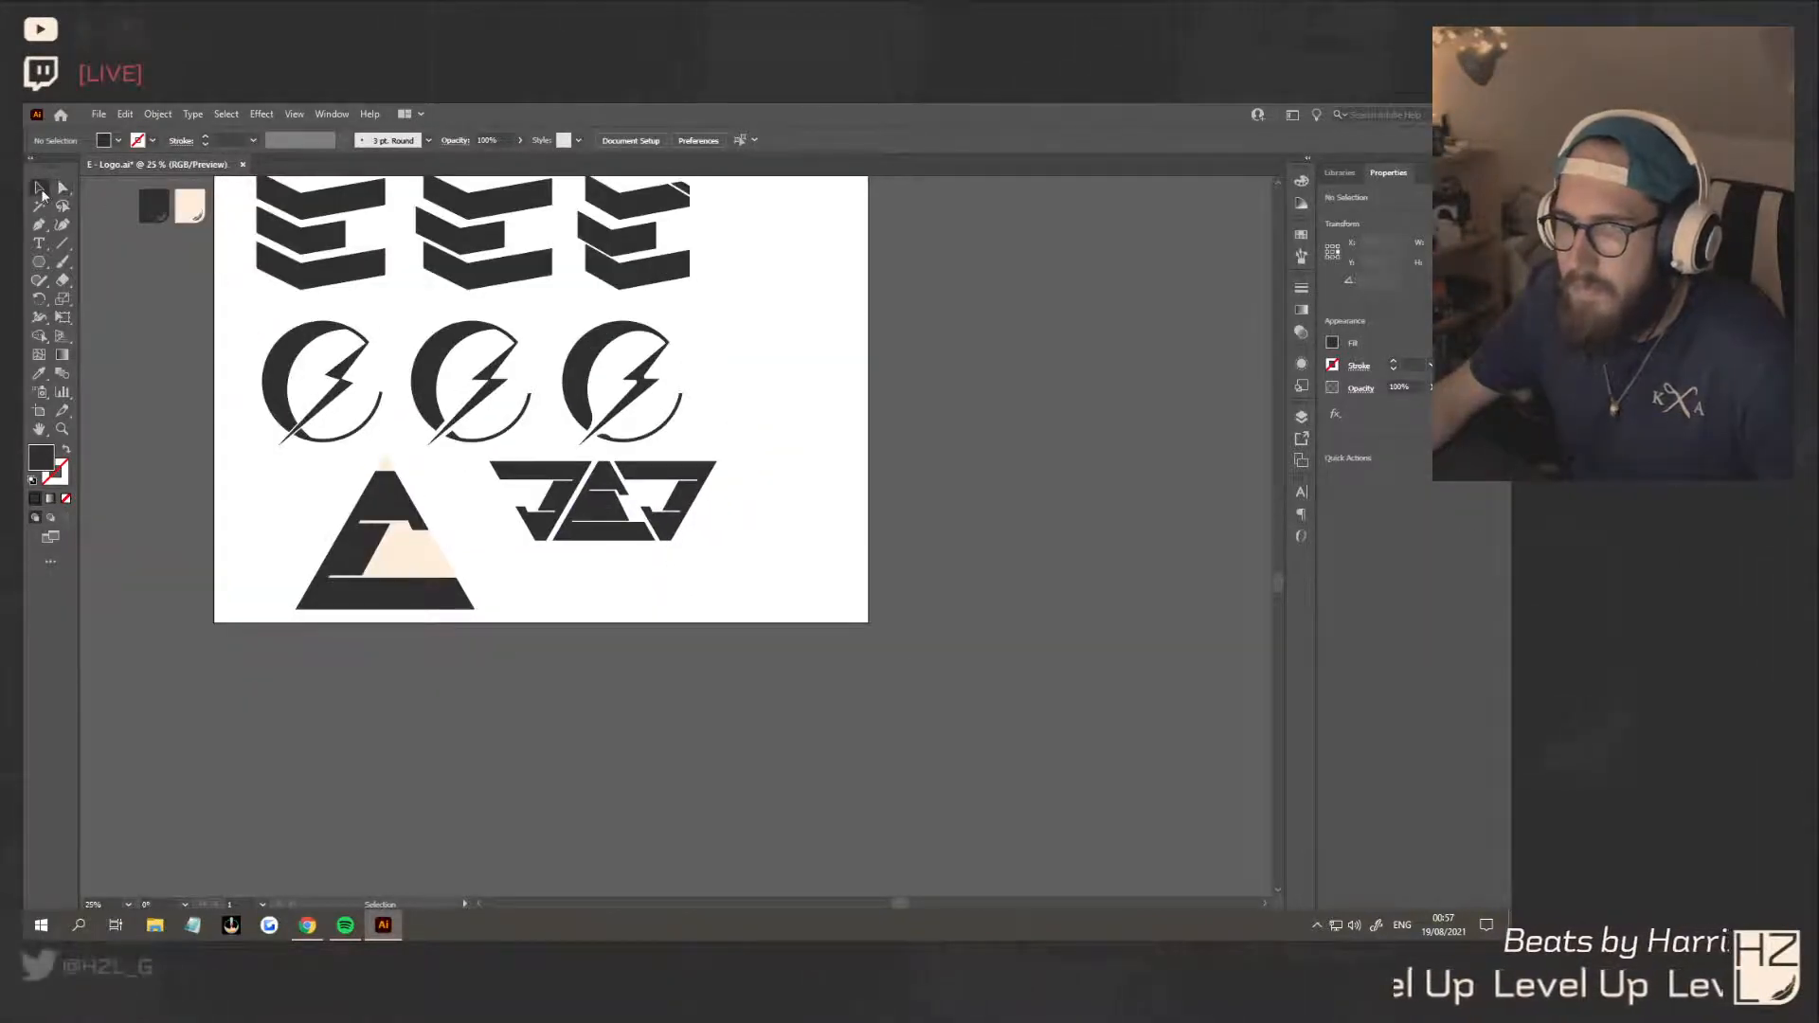
left_click(582, 465)
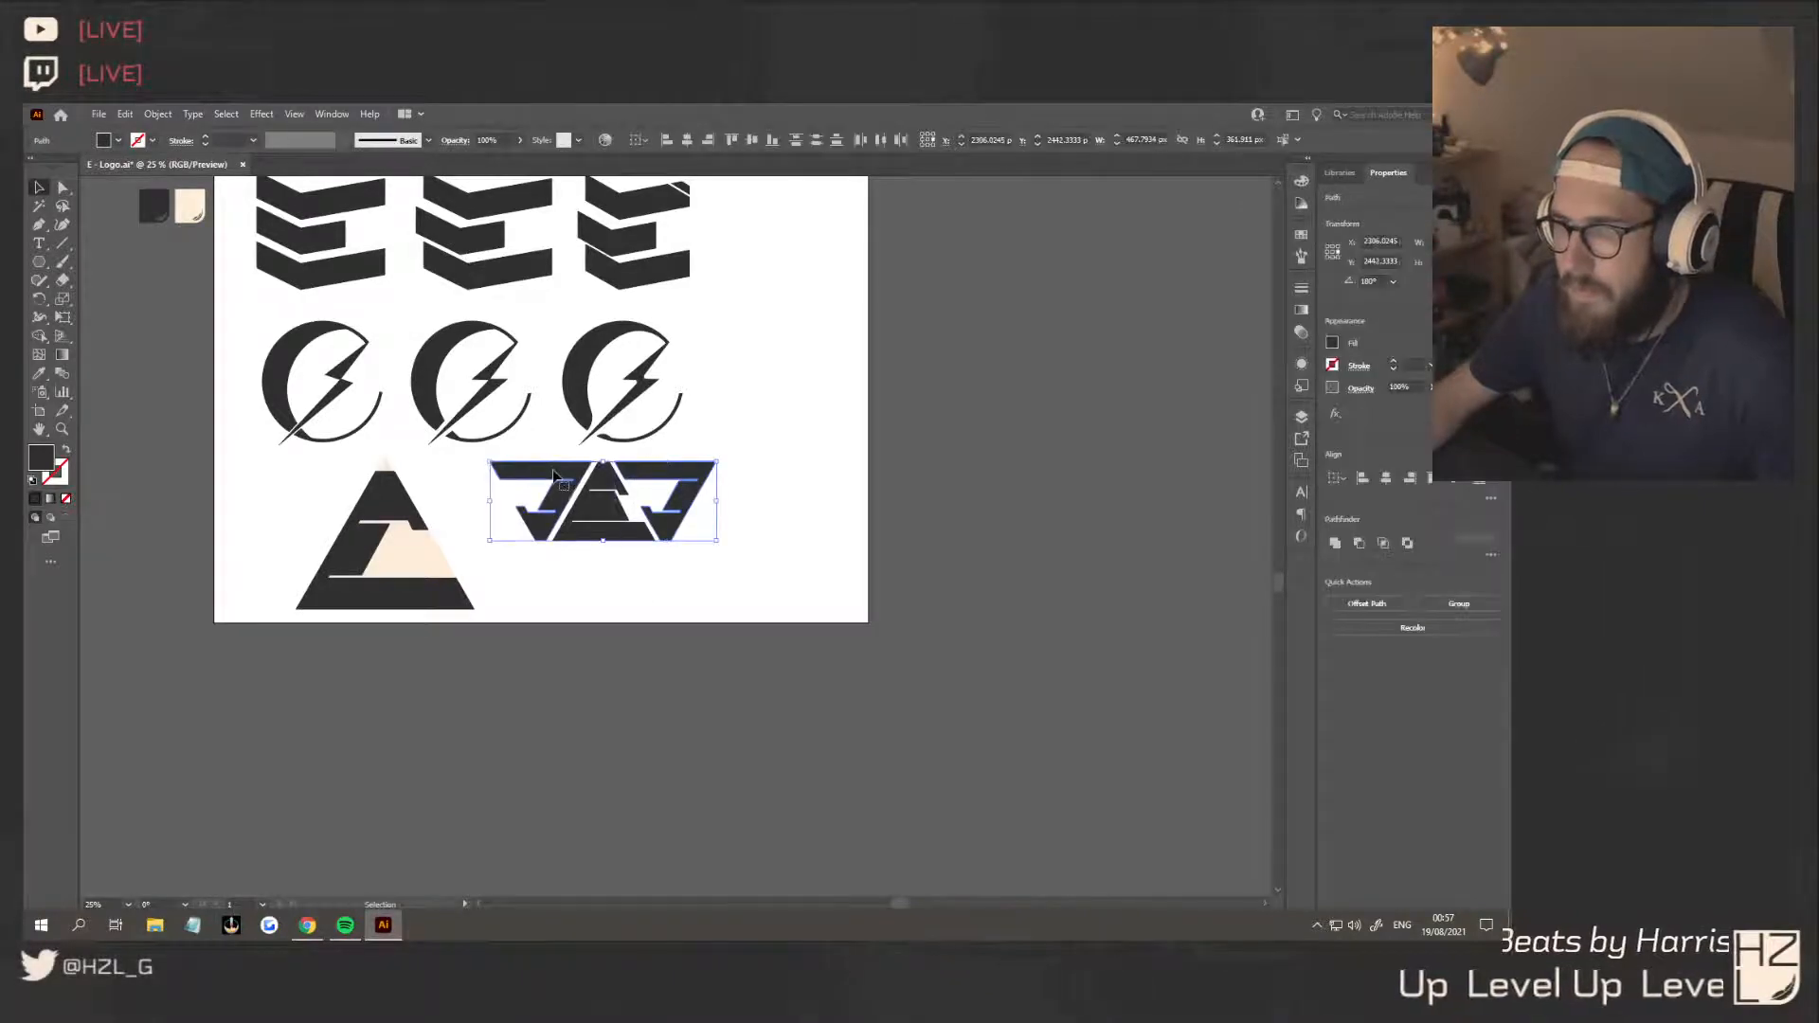
key("Delete")
Try interlocking a 180° rotated copy of the small E against its lower-right side, and remove the copy
left_click_drag(601, 531, 738, 547)
left_click_drag(779, 455, 678, 540)
left_click(644, 570)
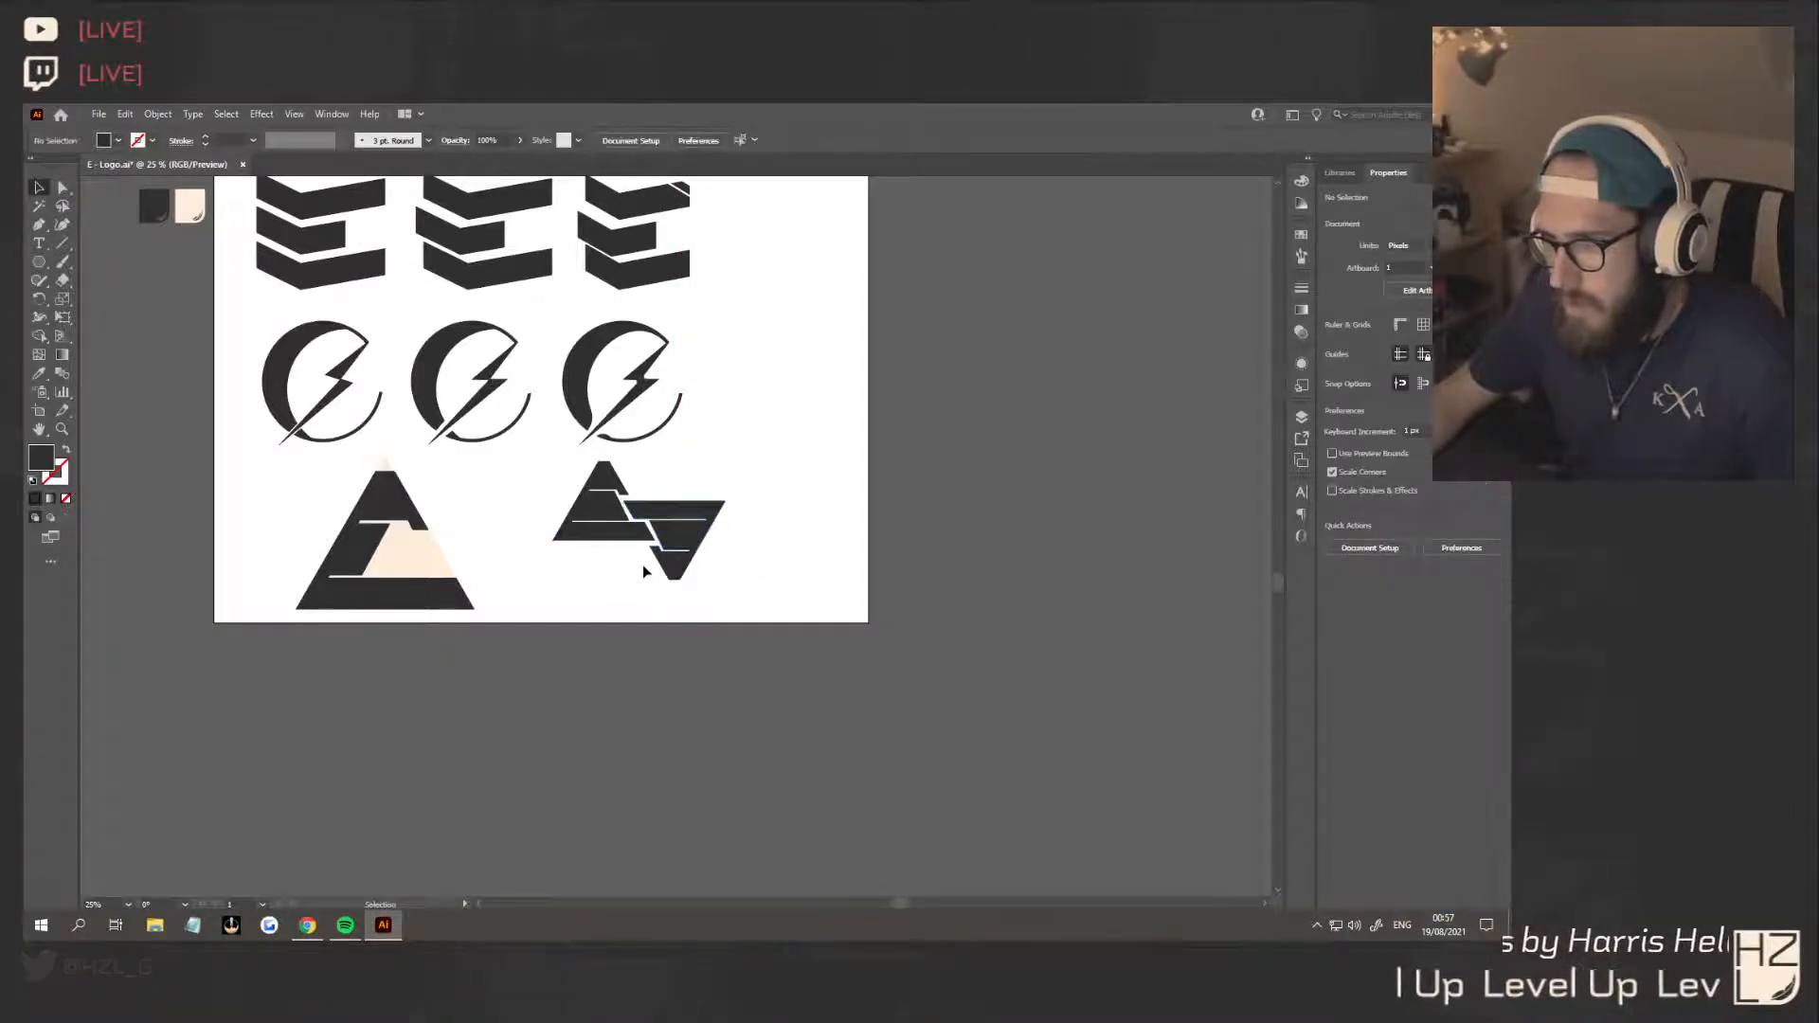
left_click(706, 535)
key("Delete")
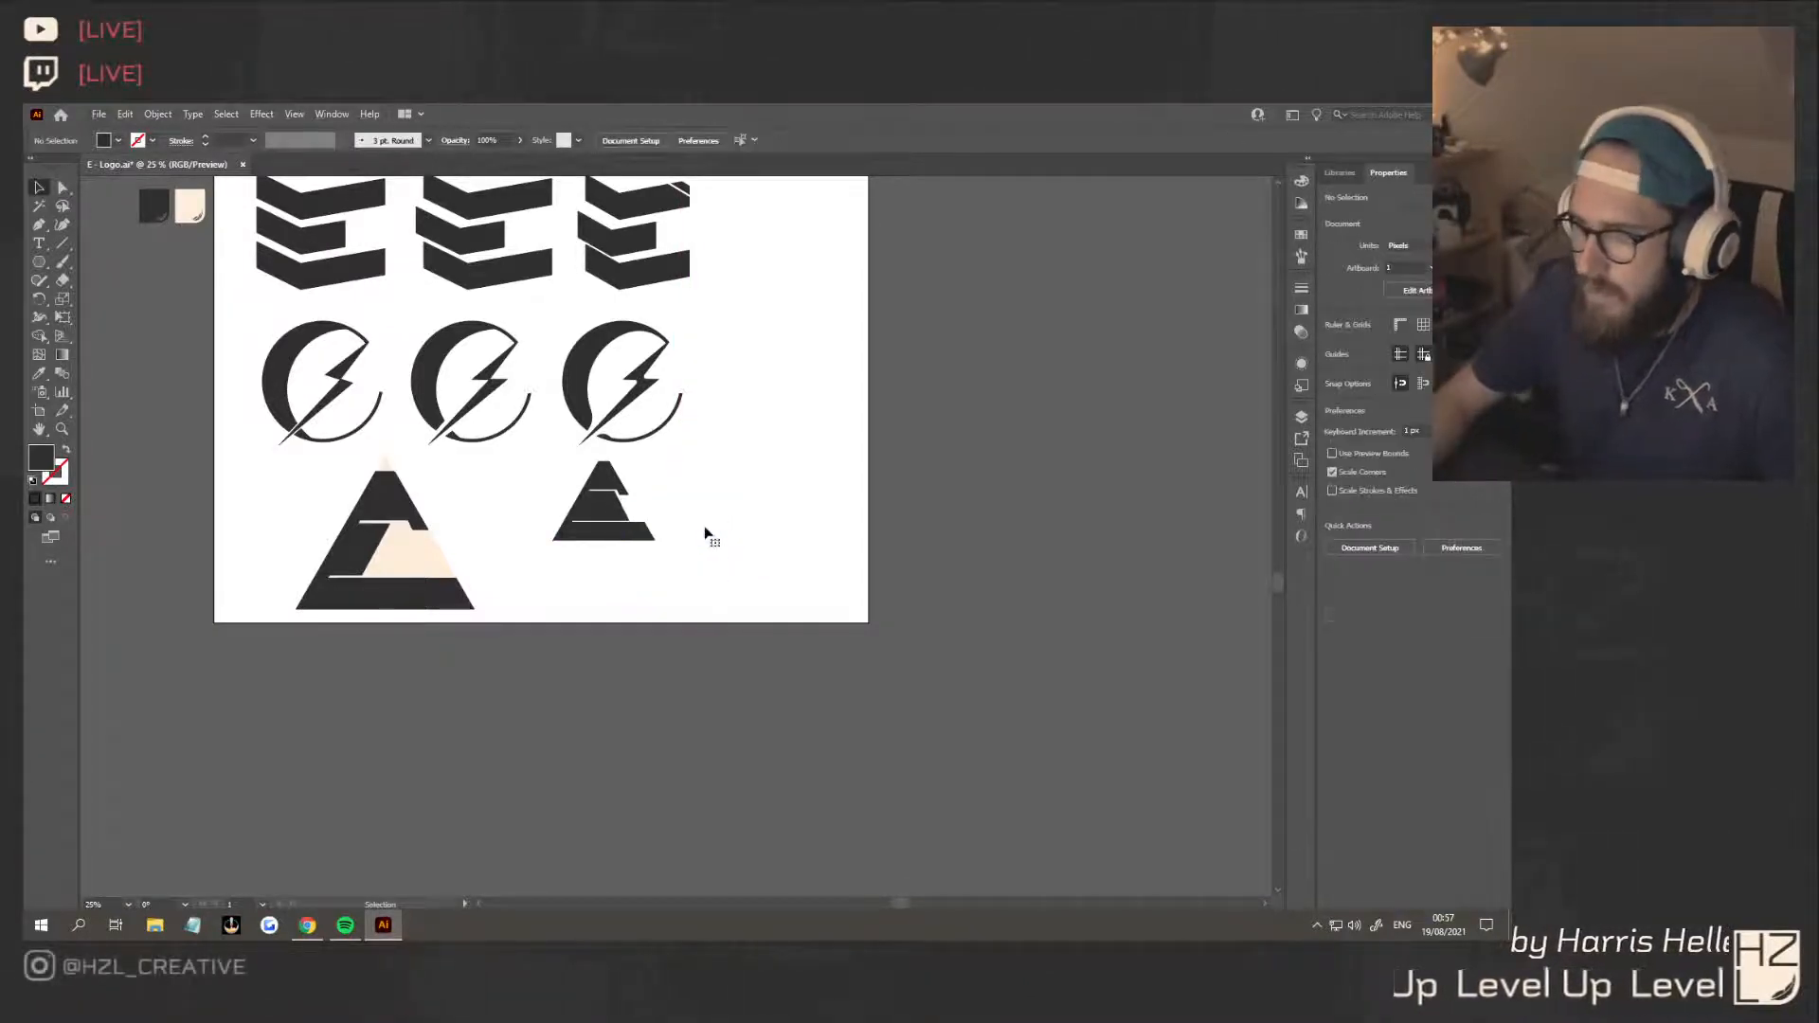
Nudge the middle block's lower-right corner and the top tip's inner corner outward to make their slanted edges parallel
scroll(601, 492, "up", 6)
key("a")
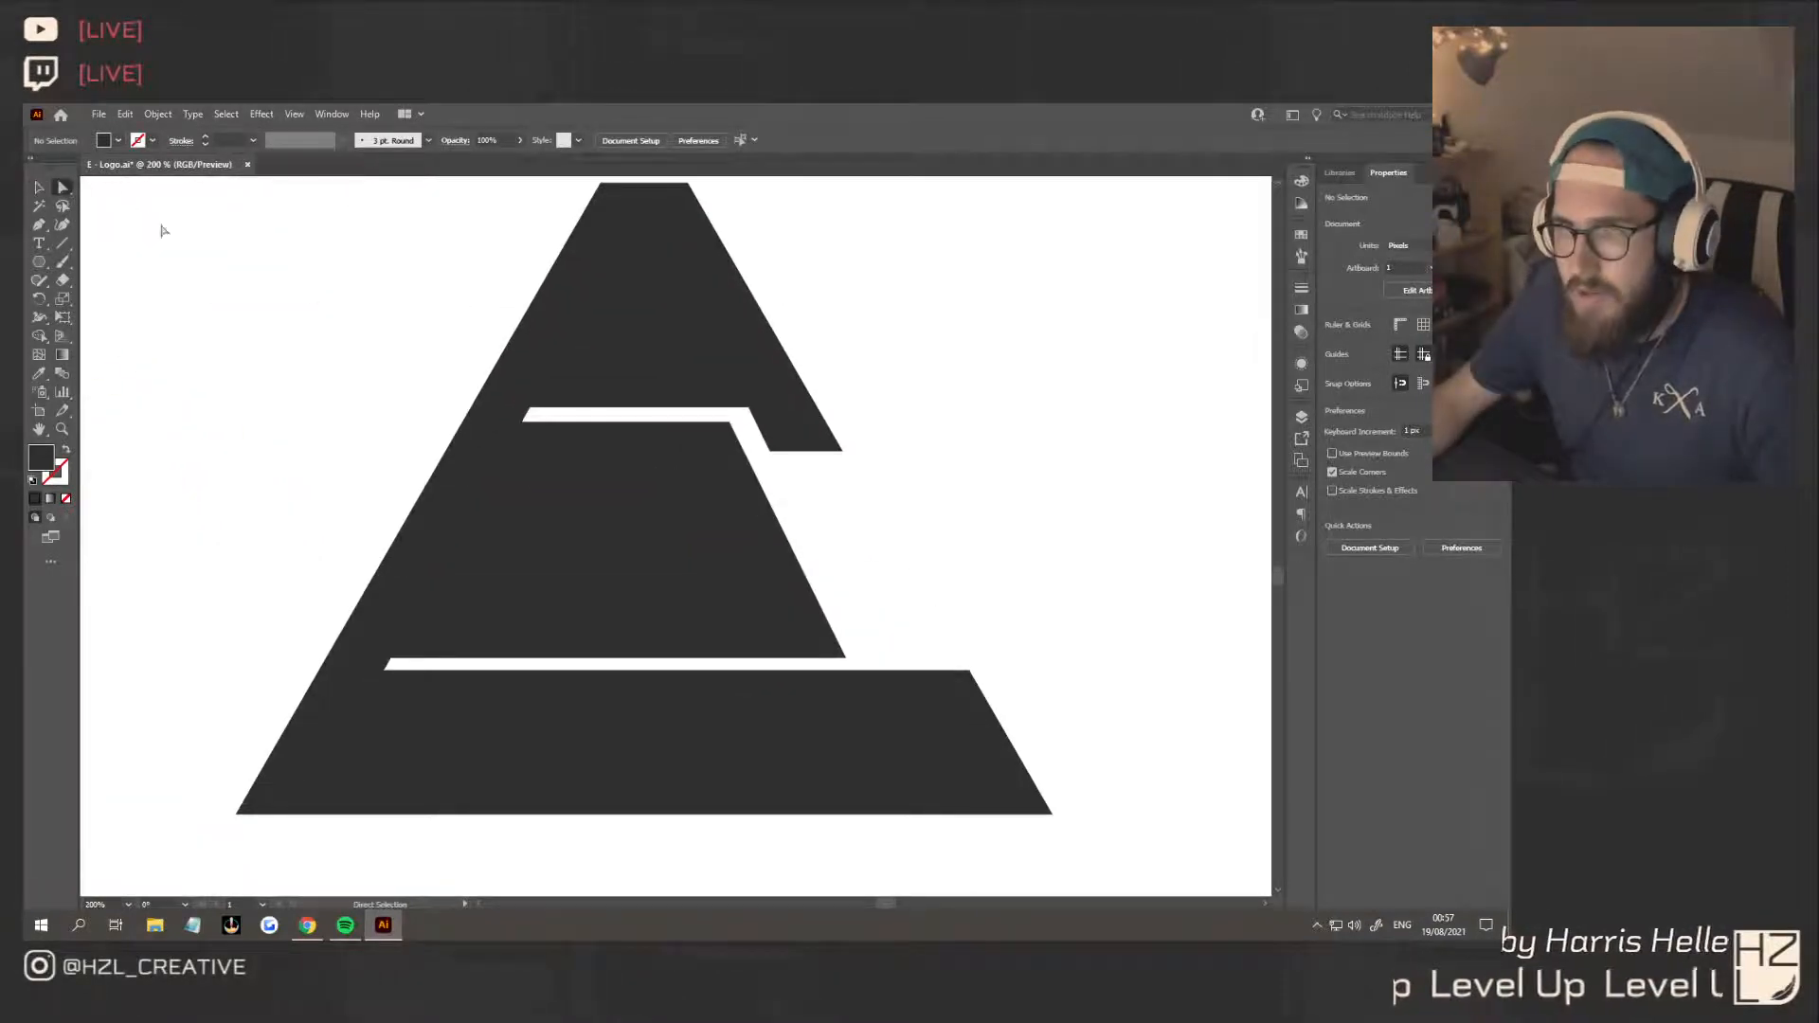
left_click_drag(847, 659, 852, 665)
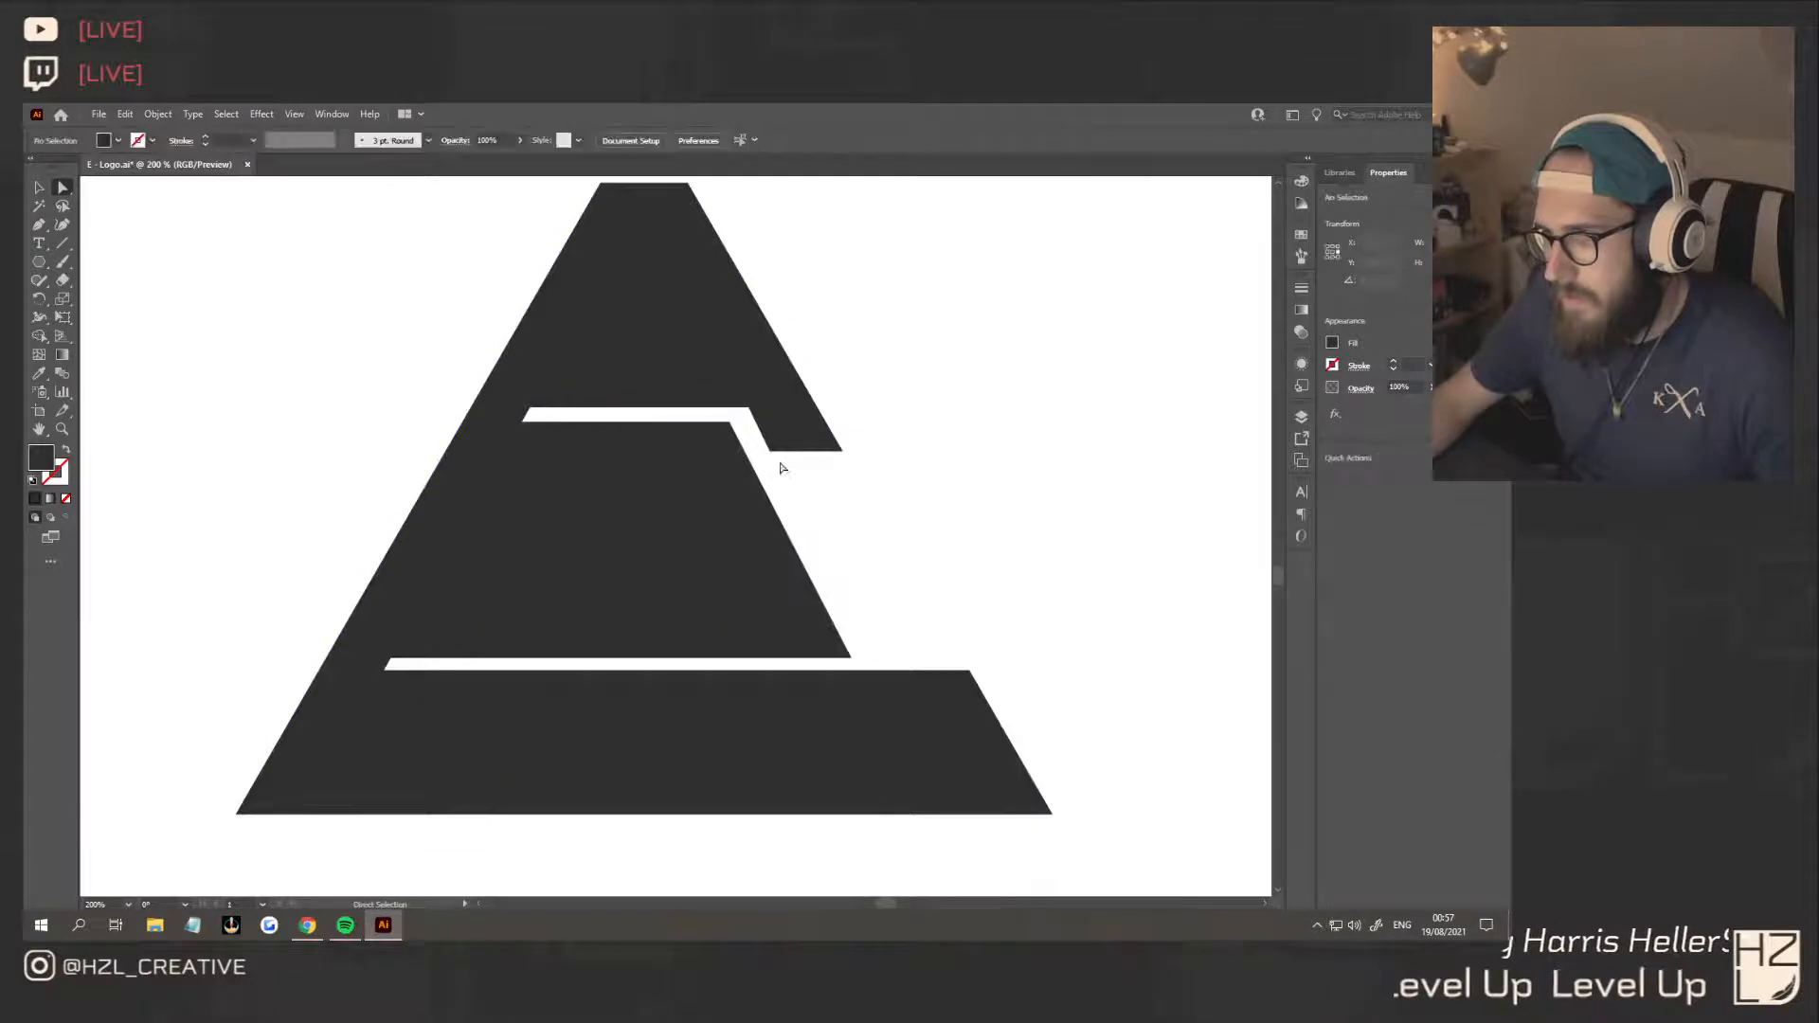
left_click_drag(770, 452, 775, 451)
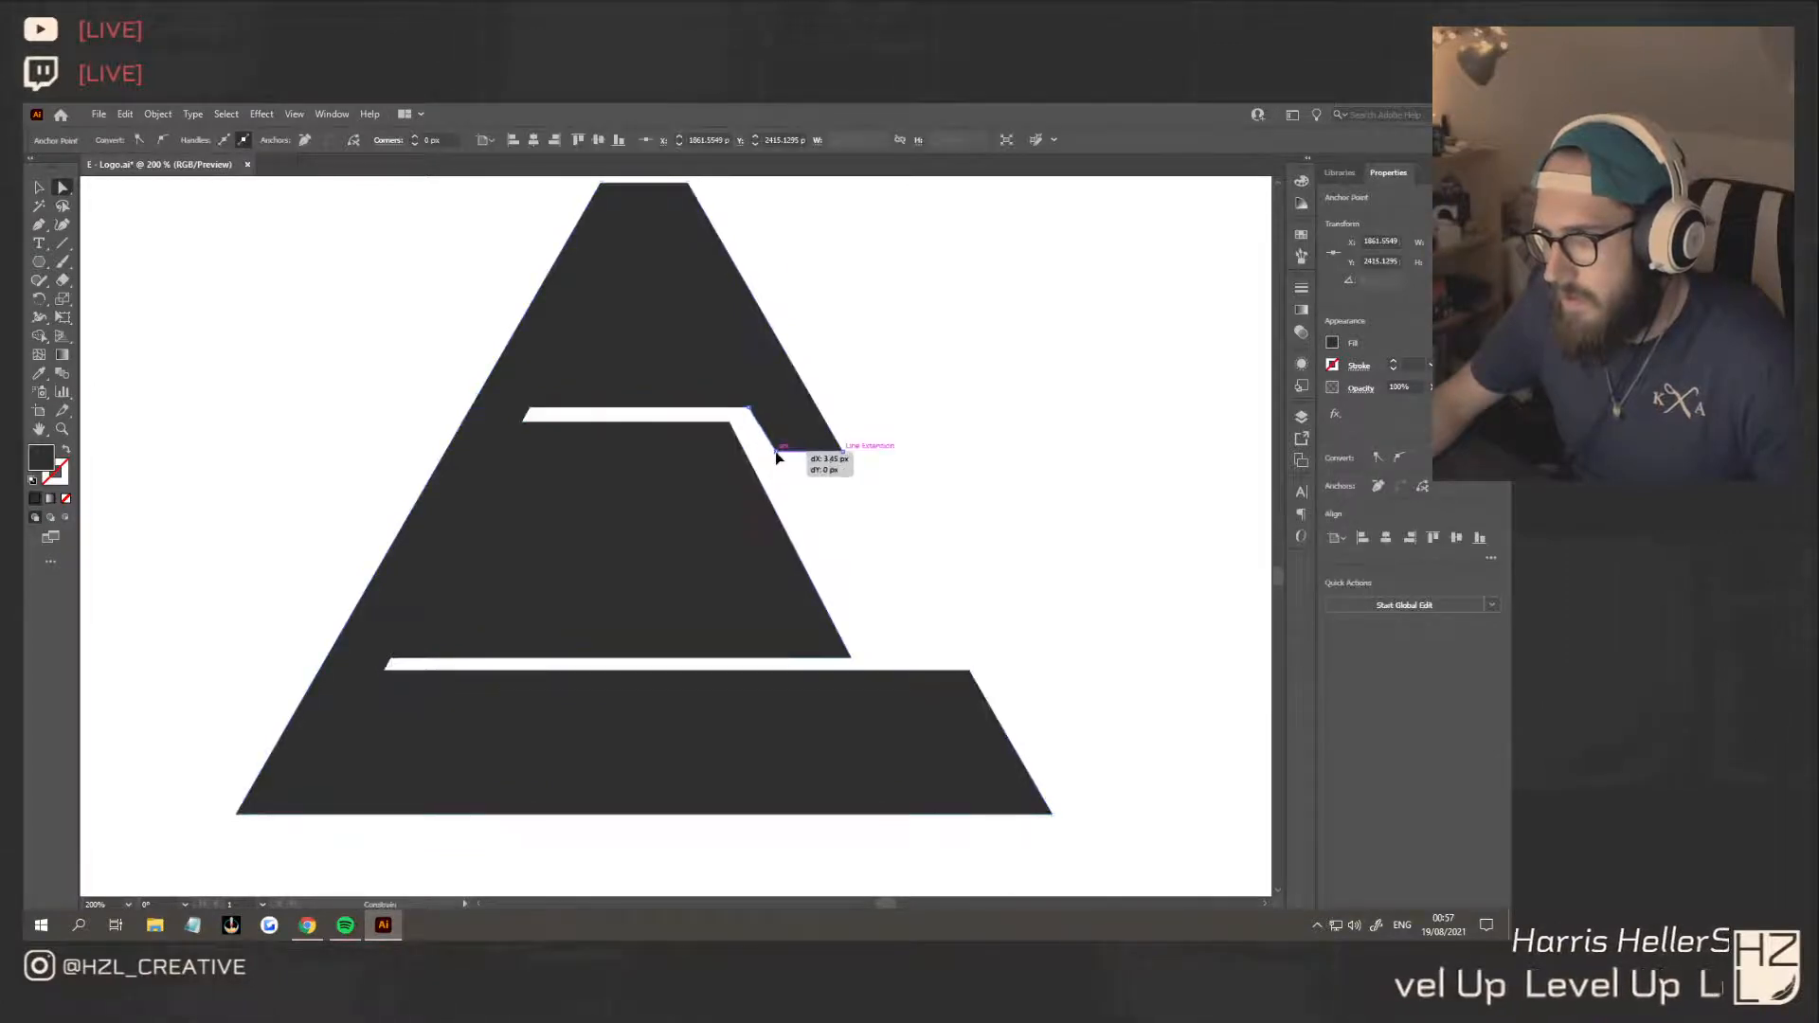
left_click(894, 491)
left_click_drag(853, 665, 863, 663)
left_click(958, 622)
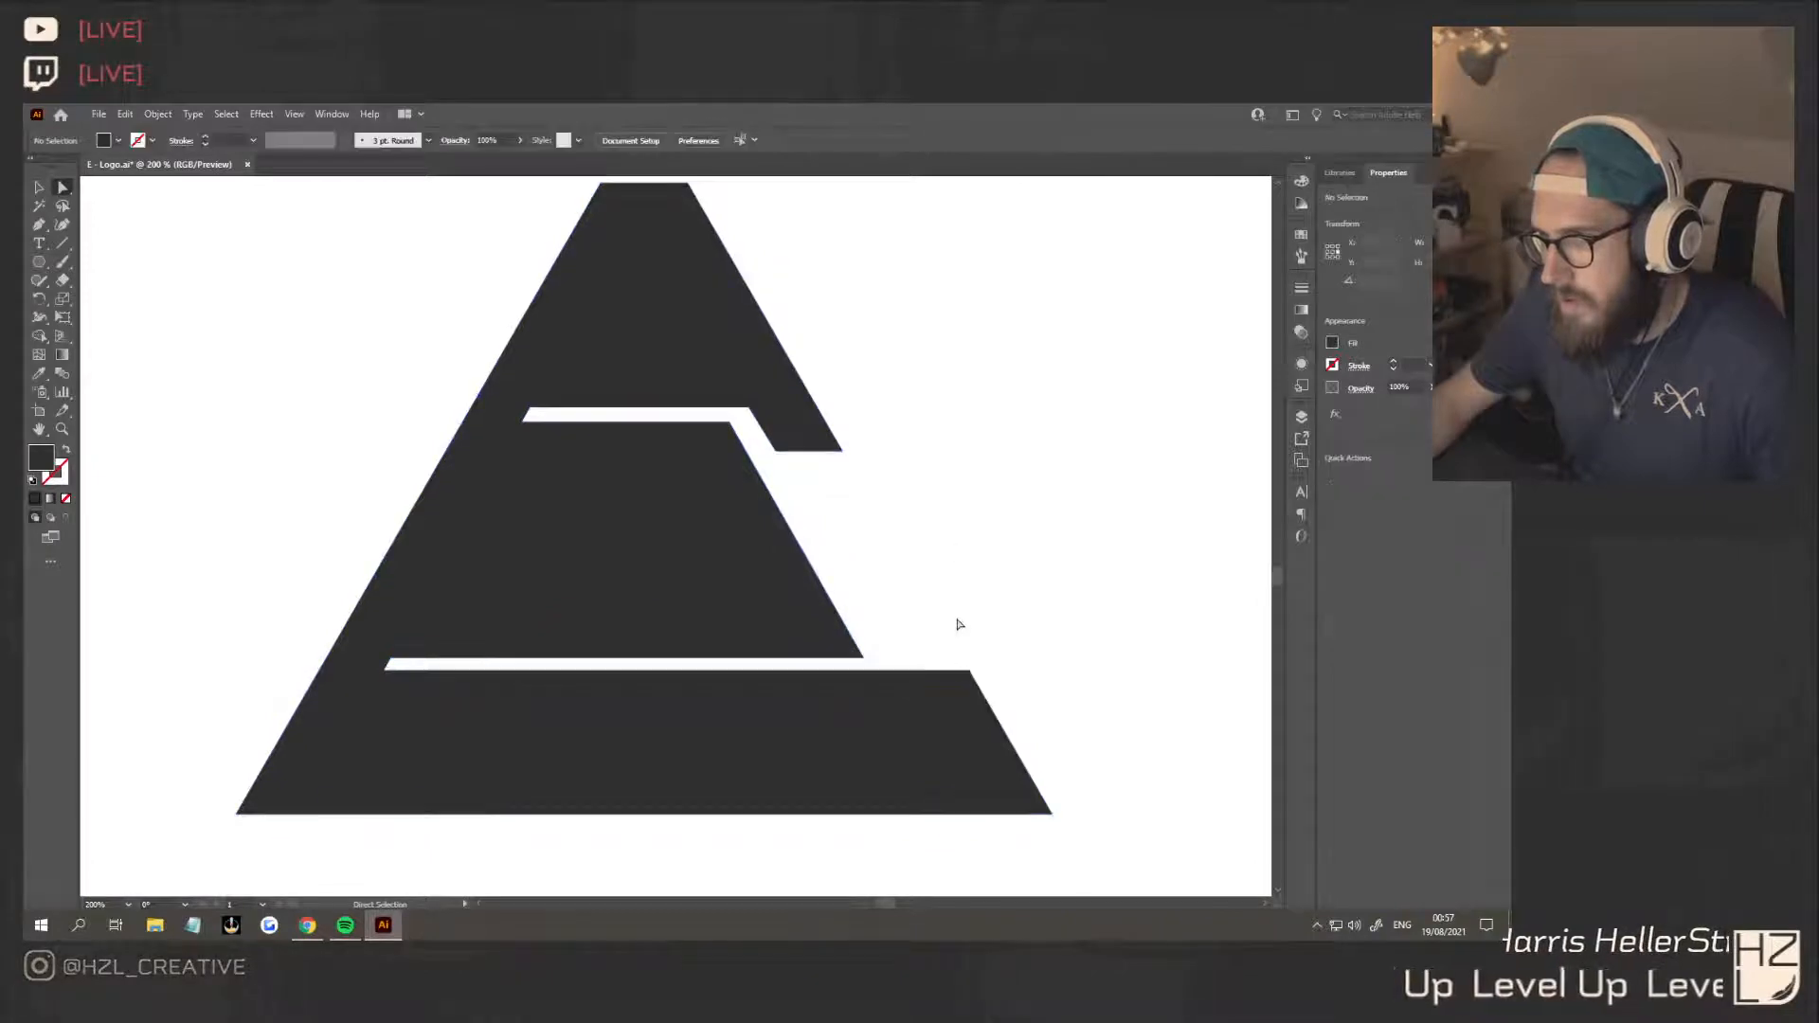
Duplicate the small triangular E, rotate the copy 180° and place it directly below the original to form a diamond
scroll(958, 621, "down", 3)
left_click(38, 189)
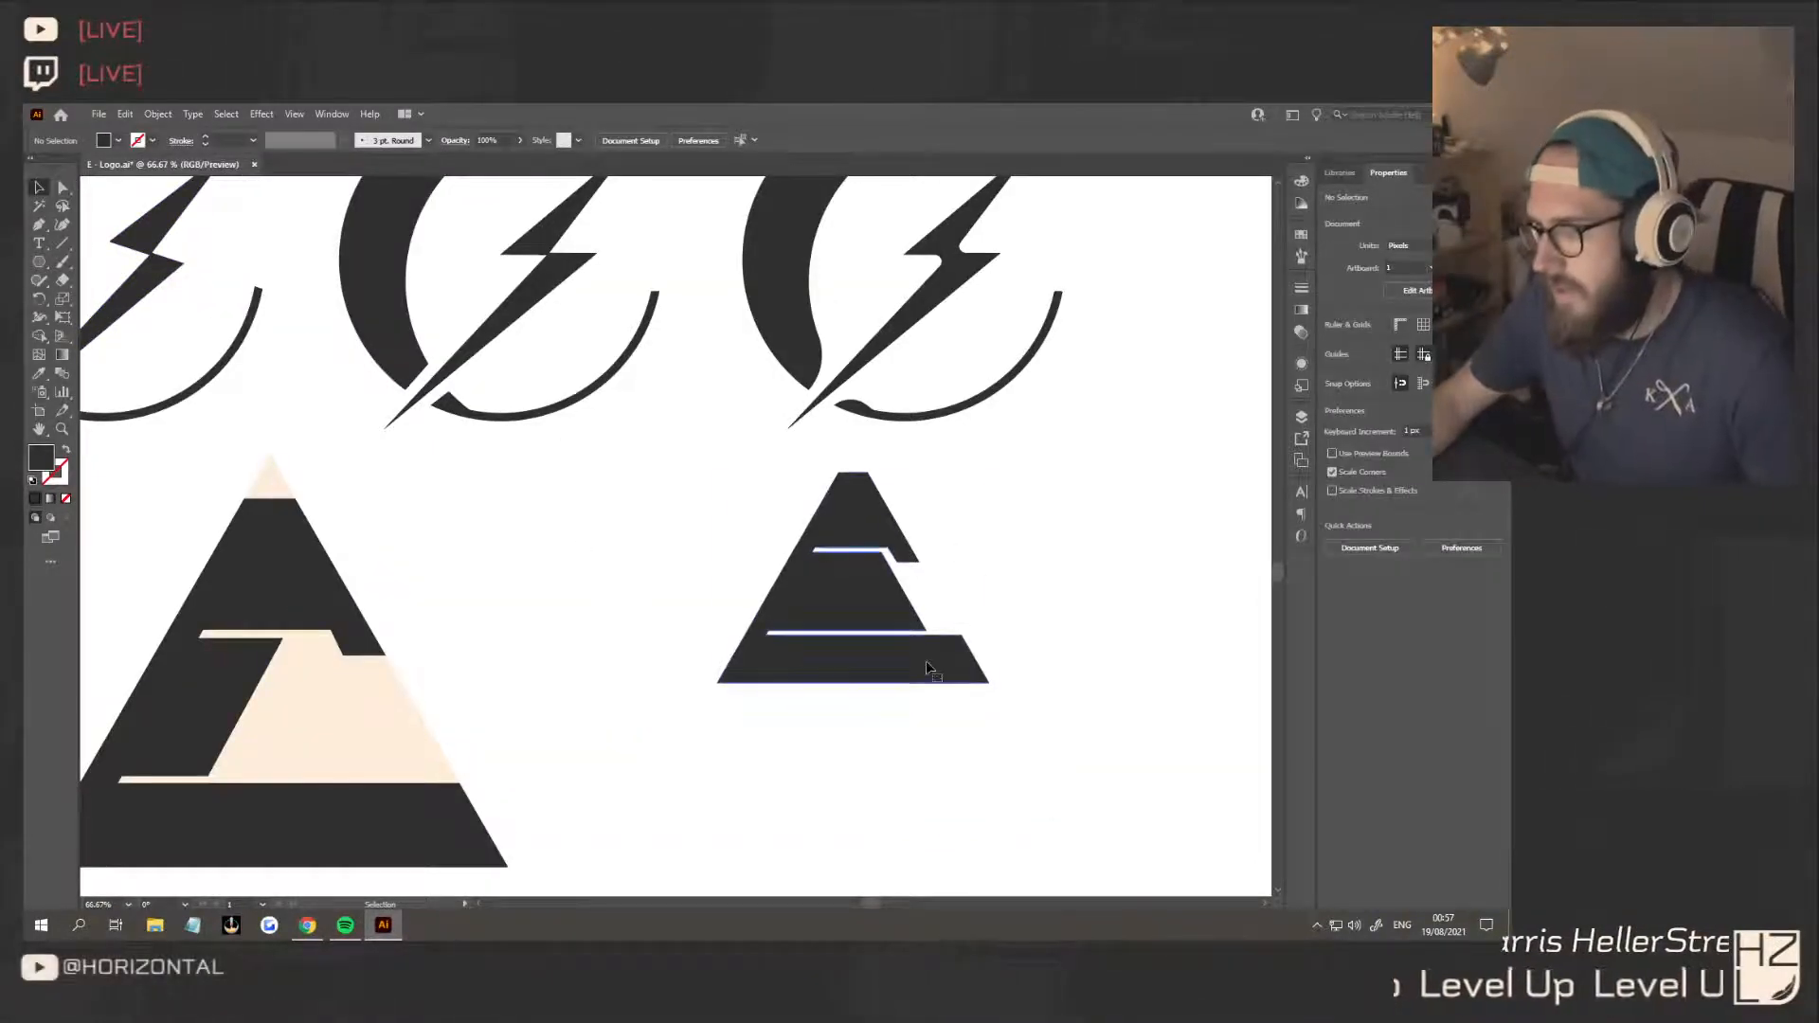
left_click_drag(925, 661, 1101, 652)
scroll(999, 650, "down", 3)
scroll(1000, 650, "right", 3)
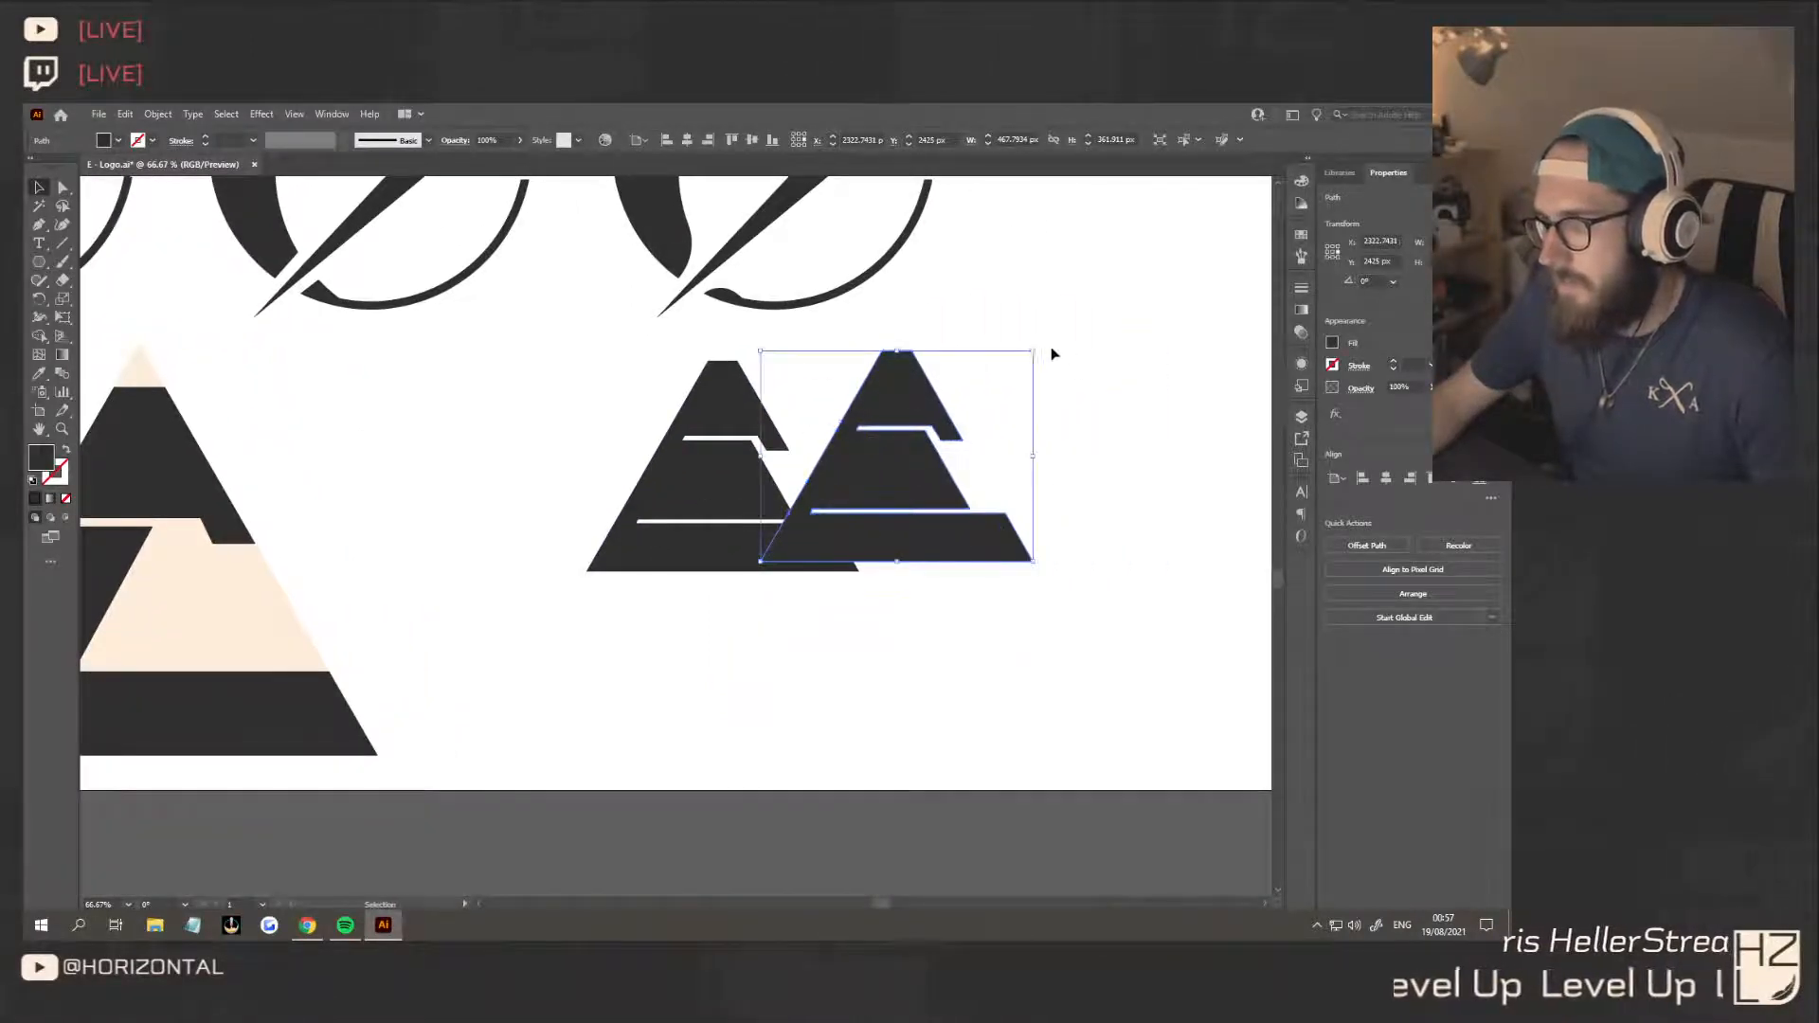
left_click_drag(1042, 347, 833, 572)
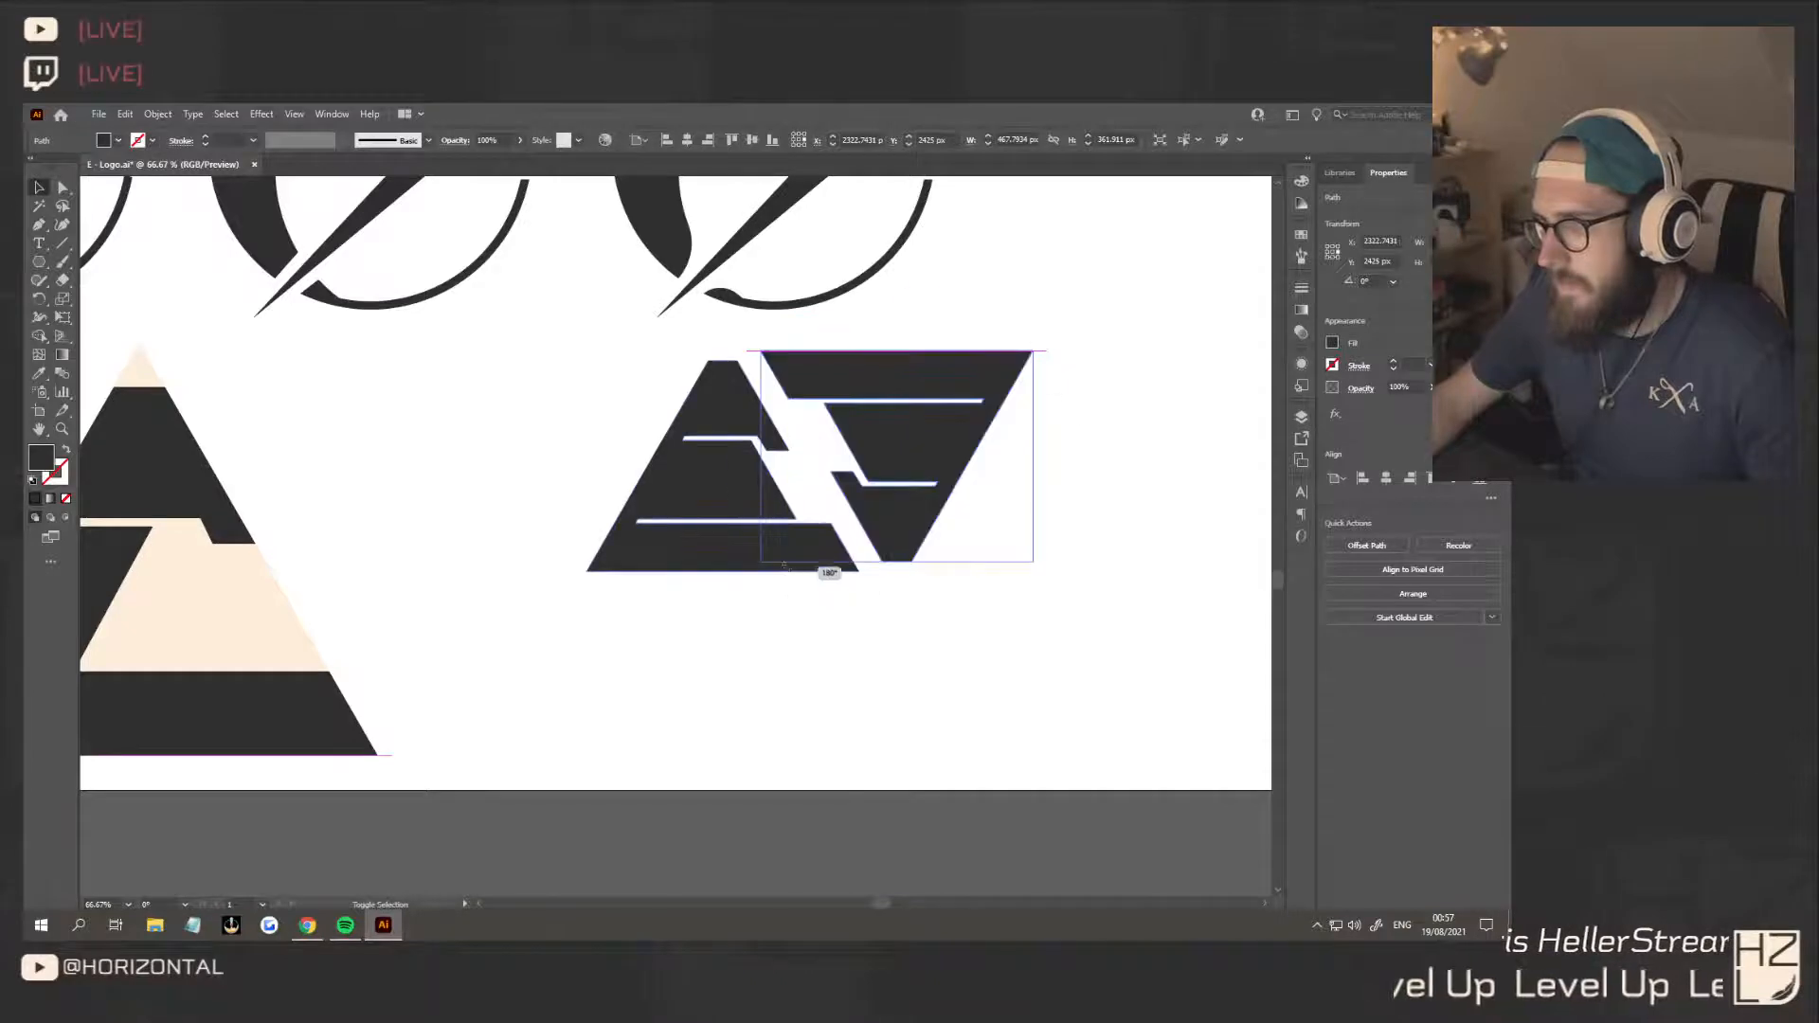
left_click_drag(939, 407, 749, 652)
left_click(946, 658)
scroll(944, 675, "down", 4)
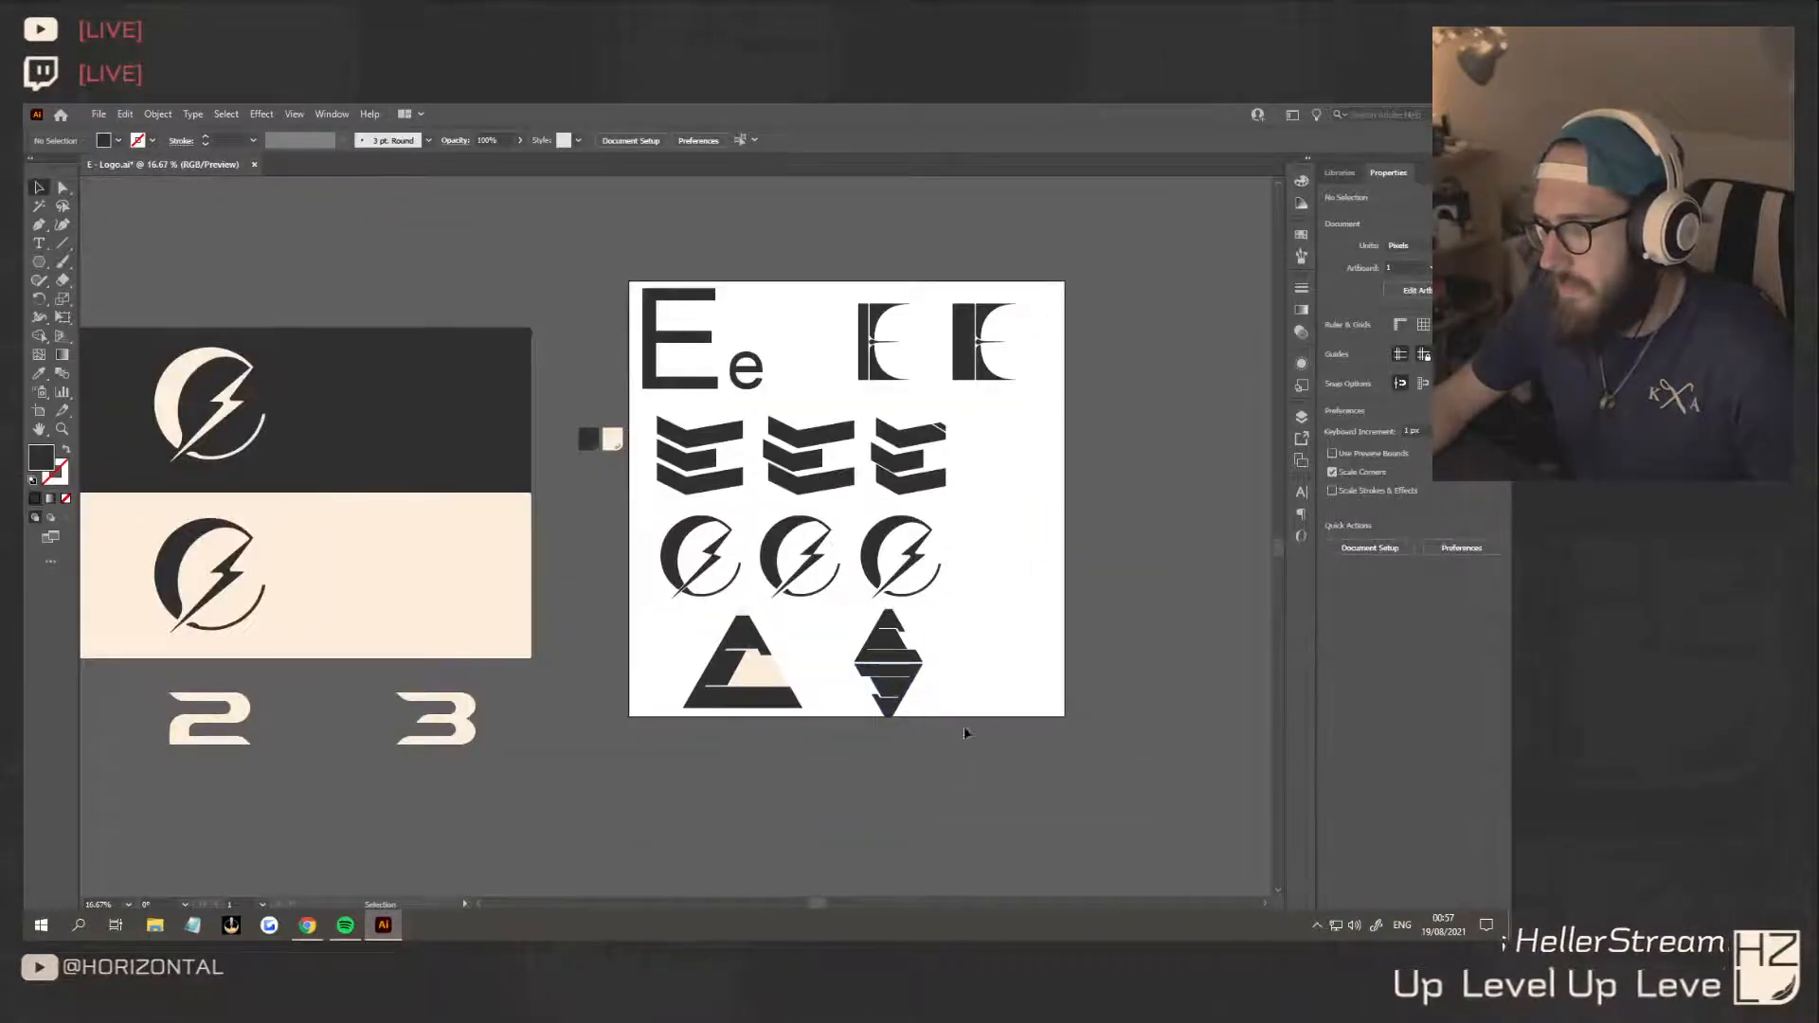
Place another copy of the inverted E against the upright E's right side, leaving a narrow diagonal gap
left_click_drag(888, 699, 936, 635)
scroll(937, 635, "up", 6)
left_click_drag(908, 552, 867, 504)
scroll(808, 611, "down", 1)
scroll(808, 611, "down", 4)
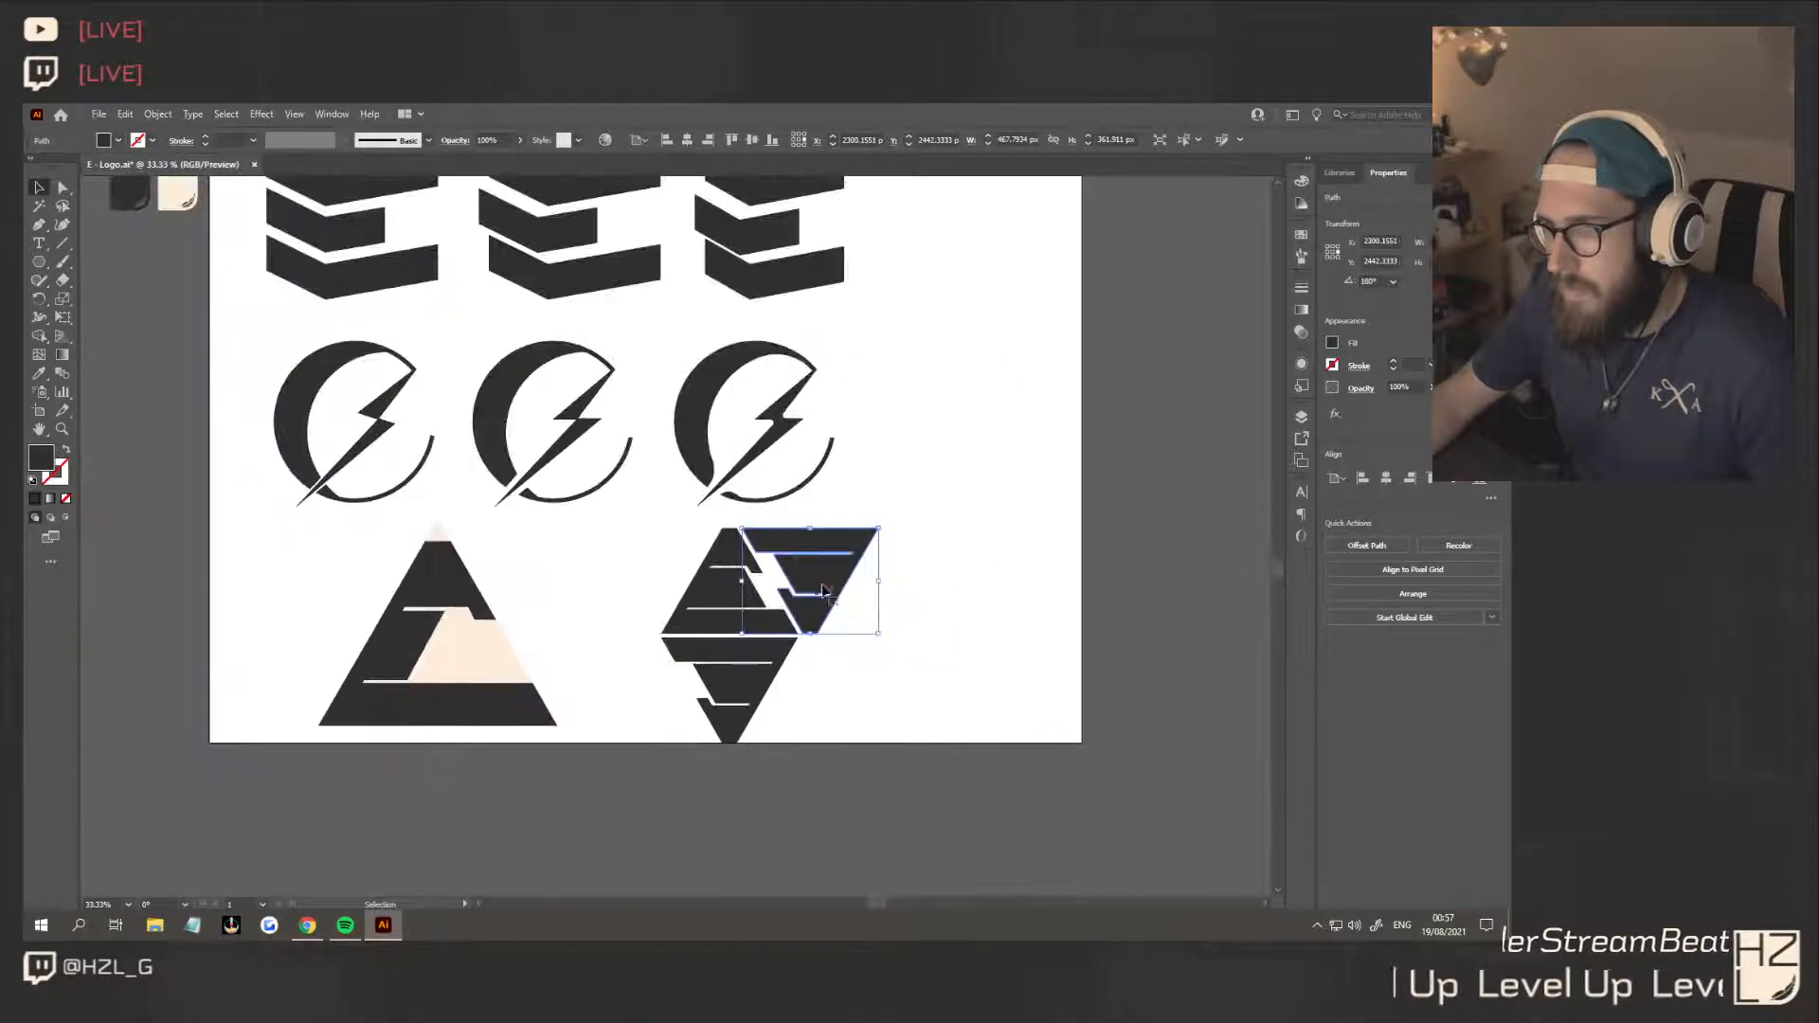
Place a copy of the right-hand inverted E against the upright E's left side, leaving a narrow diagonal gap
left_click_drag(830, 582, 670, 582)
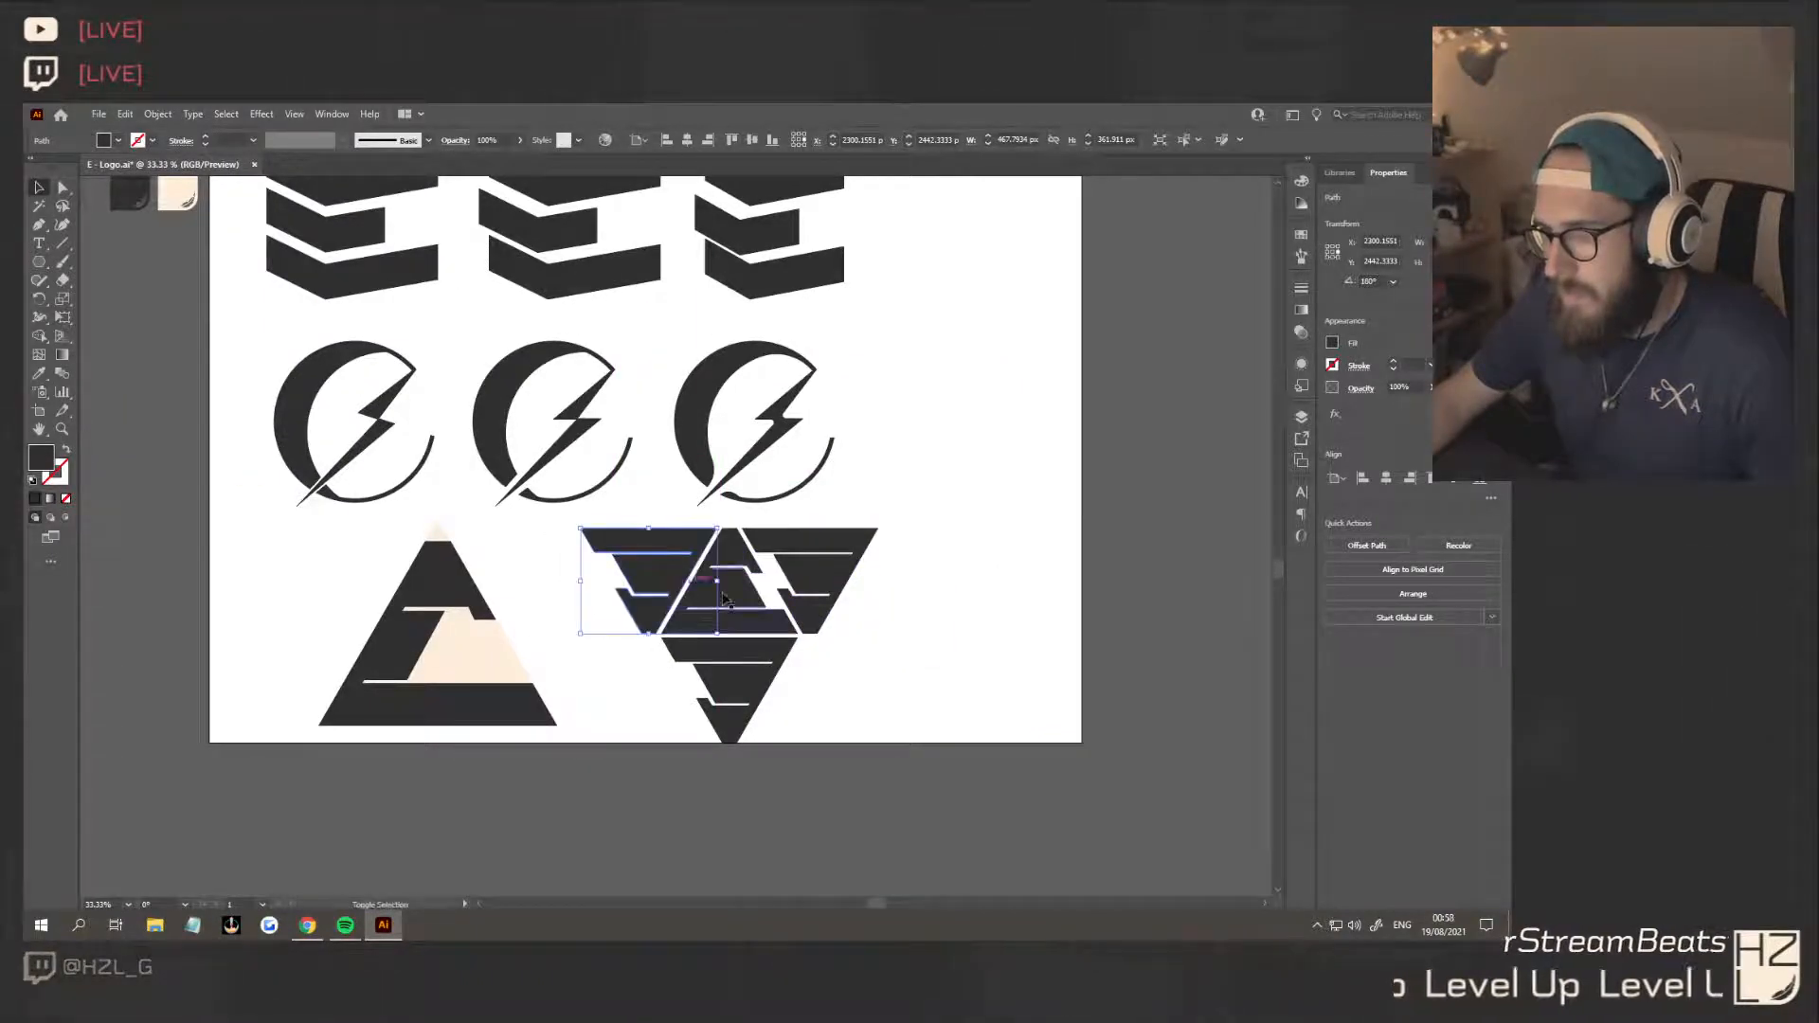
left_click(932, 698)
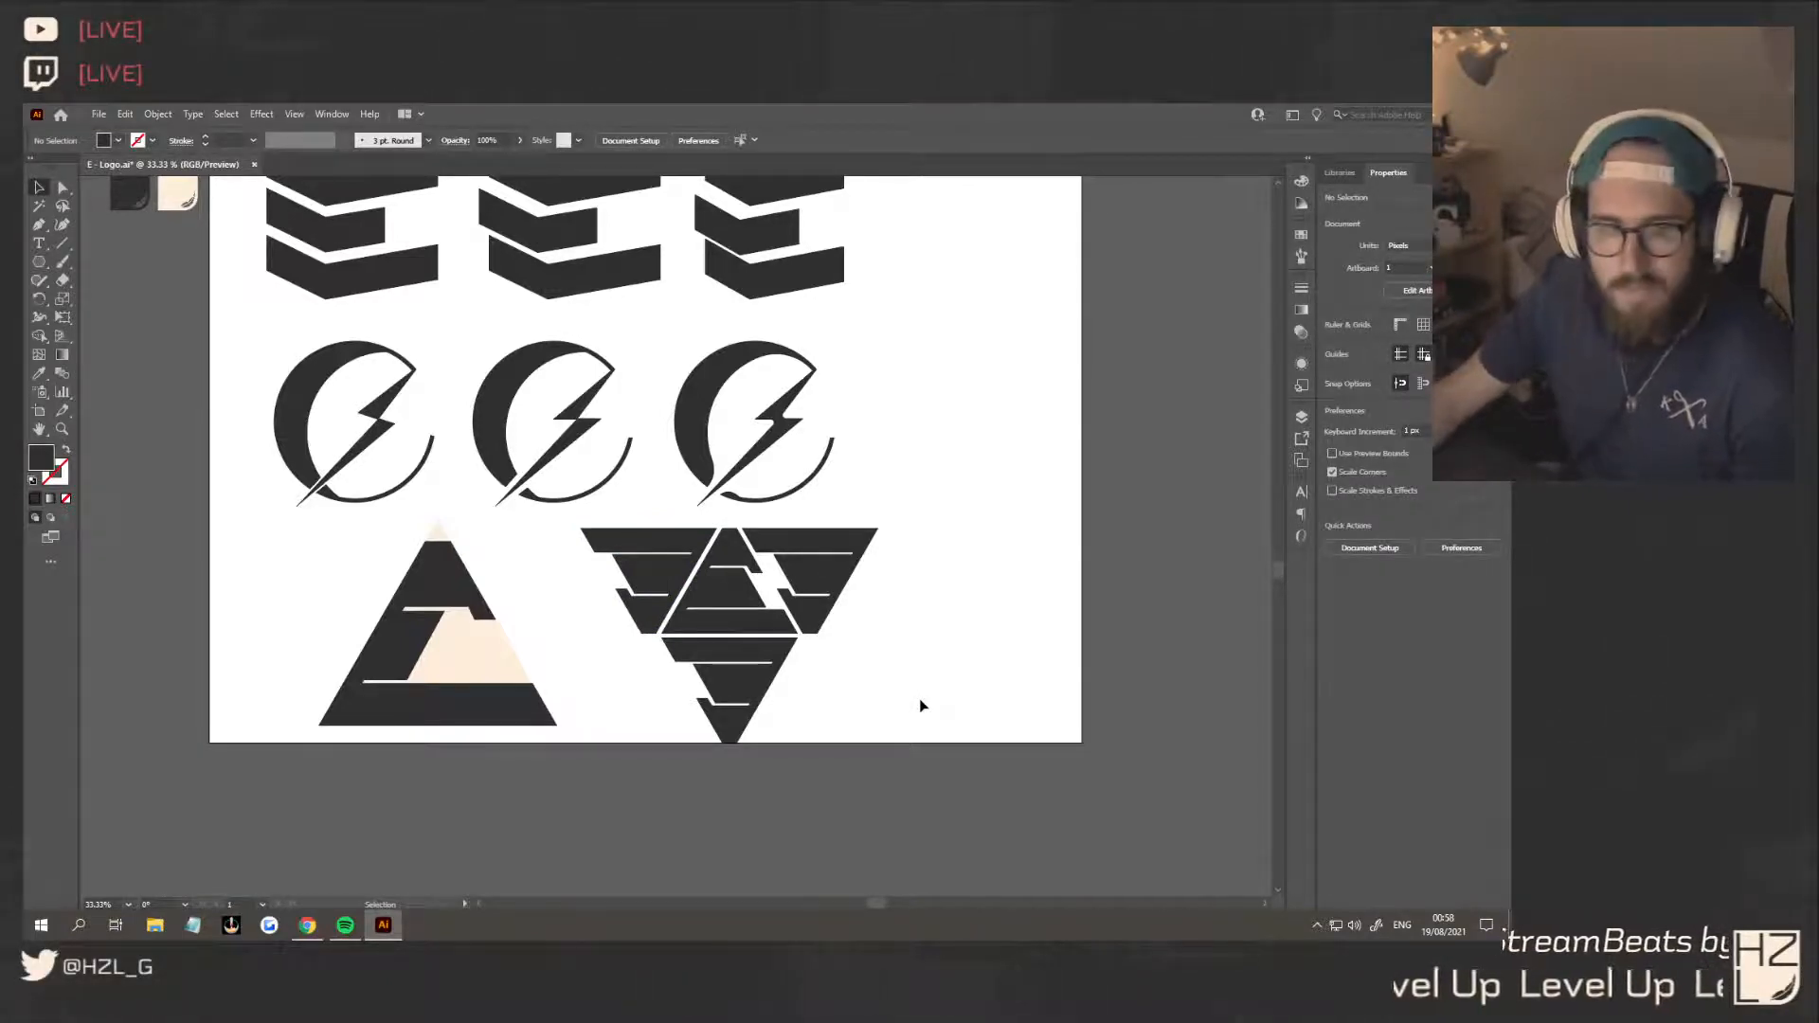
Try recolouring the central upright E with the cream sampled from the large triangle, and undo it
left_click(734, 607)
left_click(467, 659)
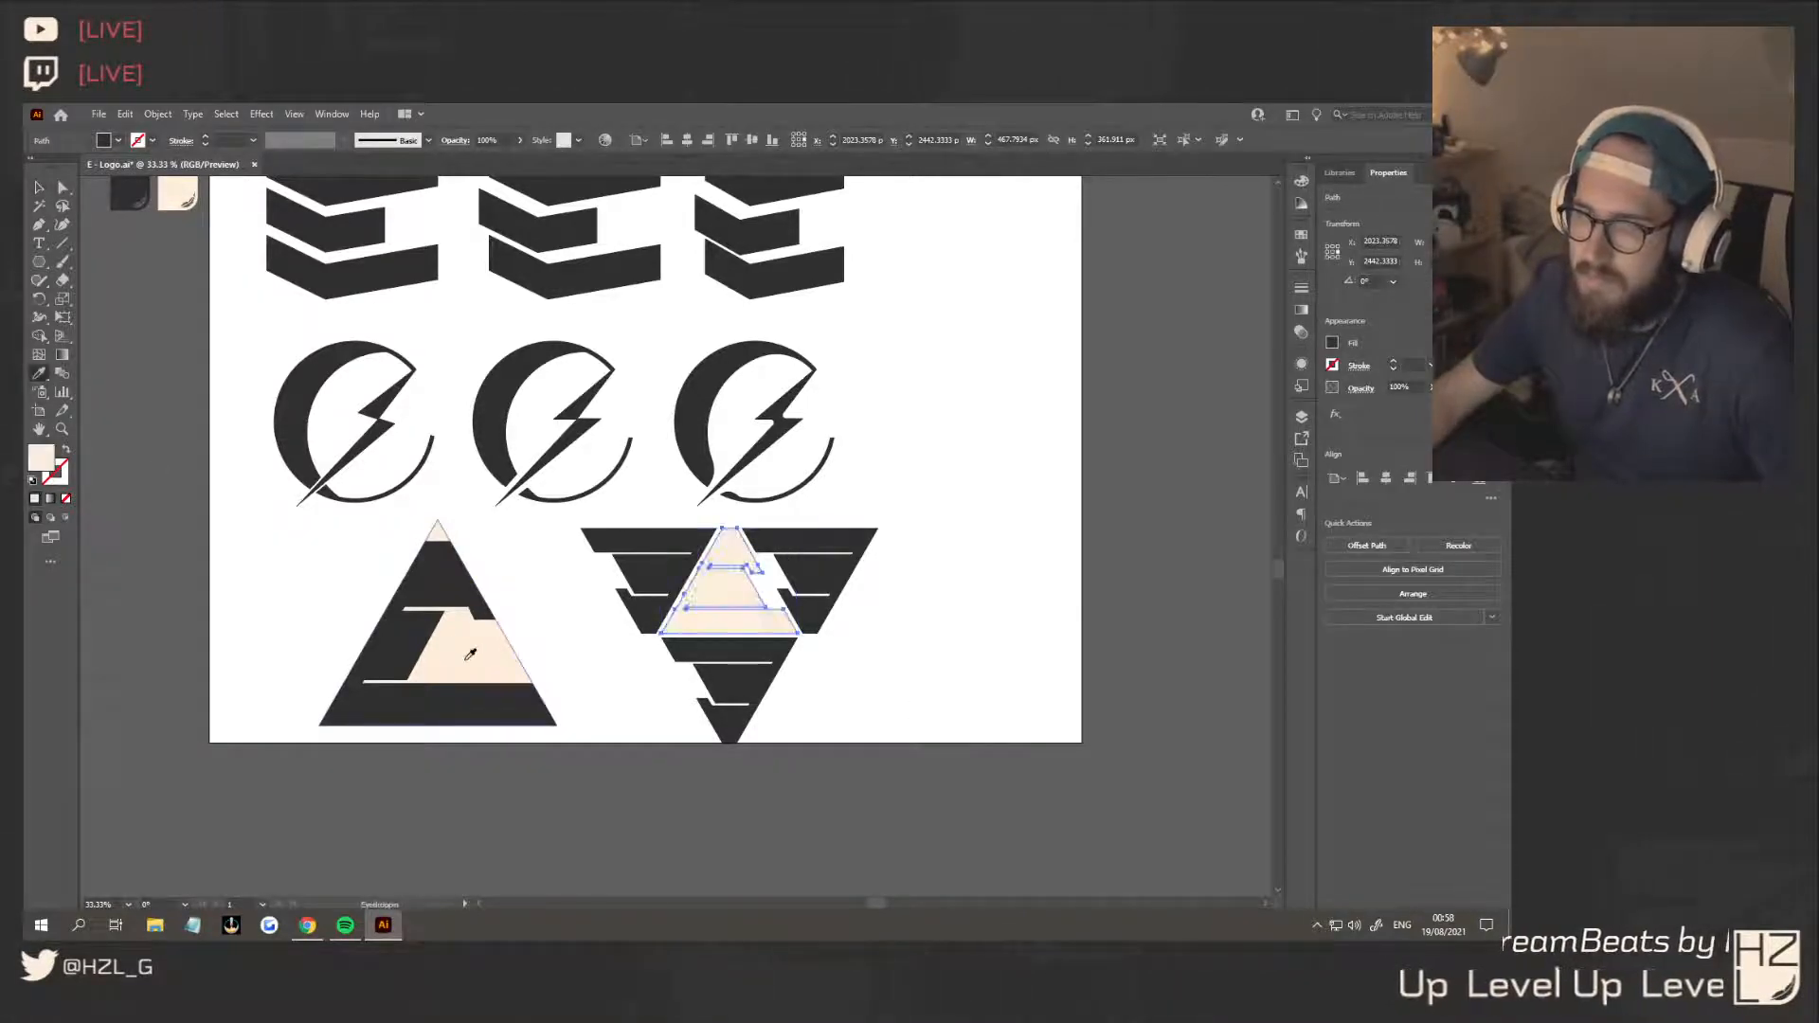
left_click(41, 189)
left_click(277, 632)
key("ctrl+z")
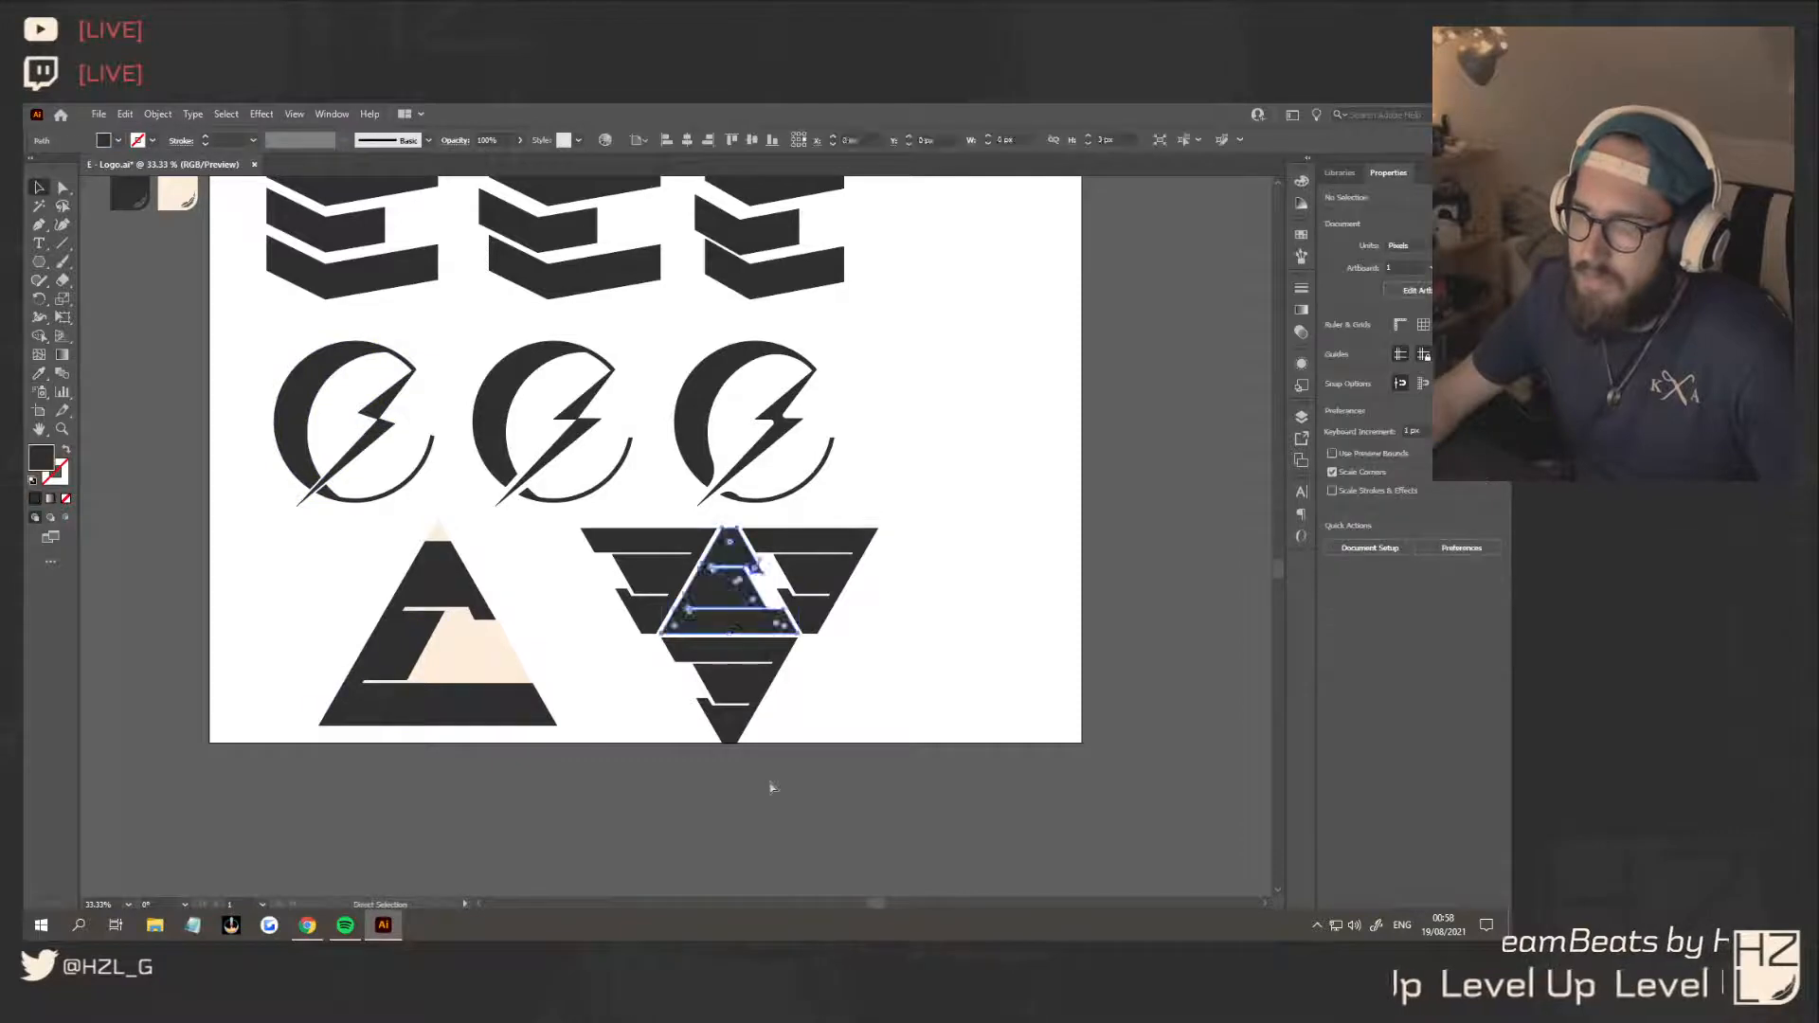
Try the central E as an unfilled dark outline with a 10 pt stroke aligned to the inside
left_click(65, 452)
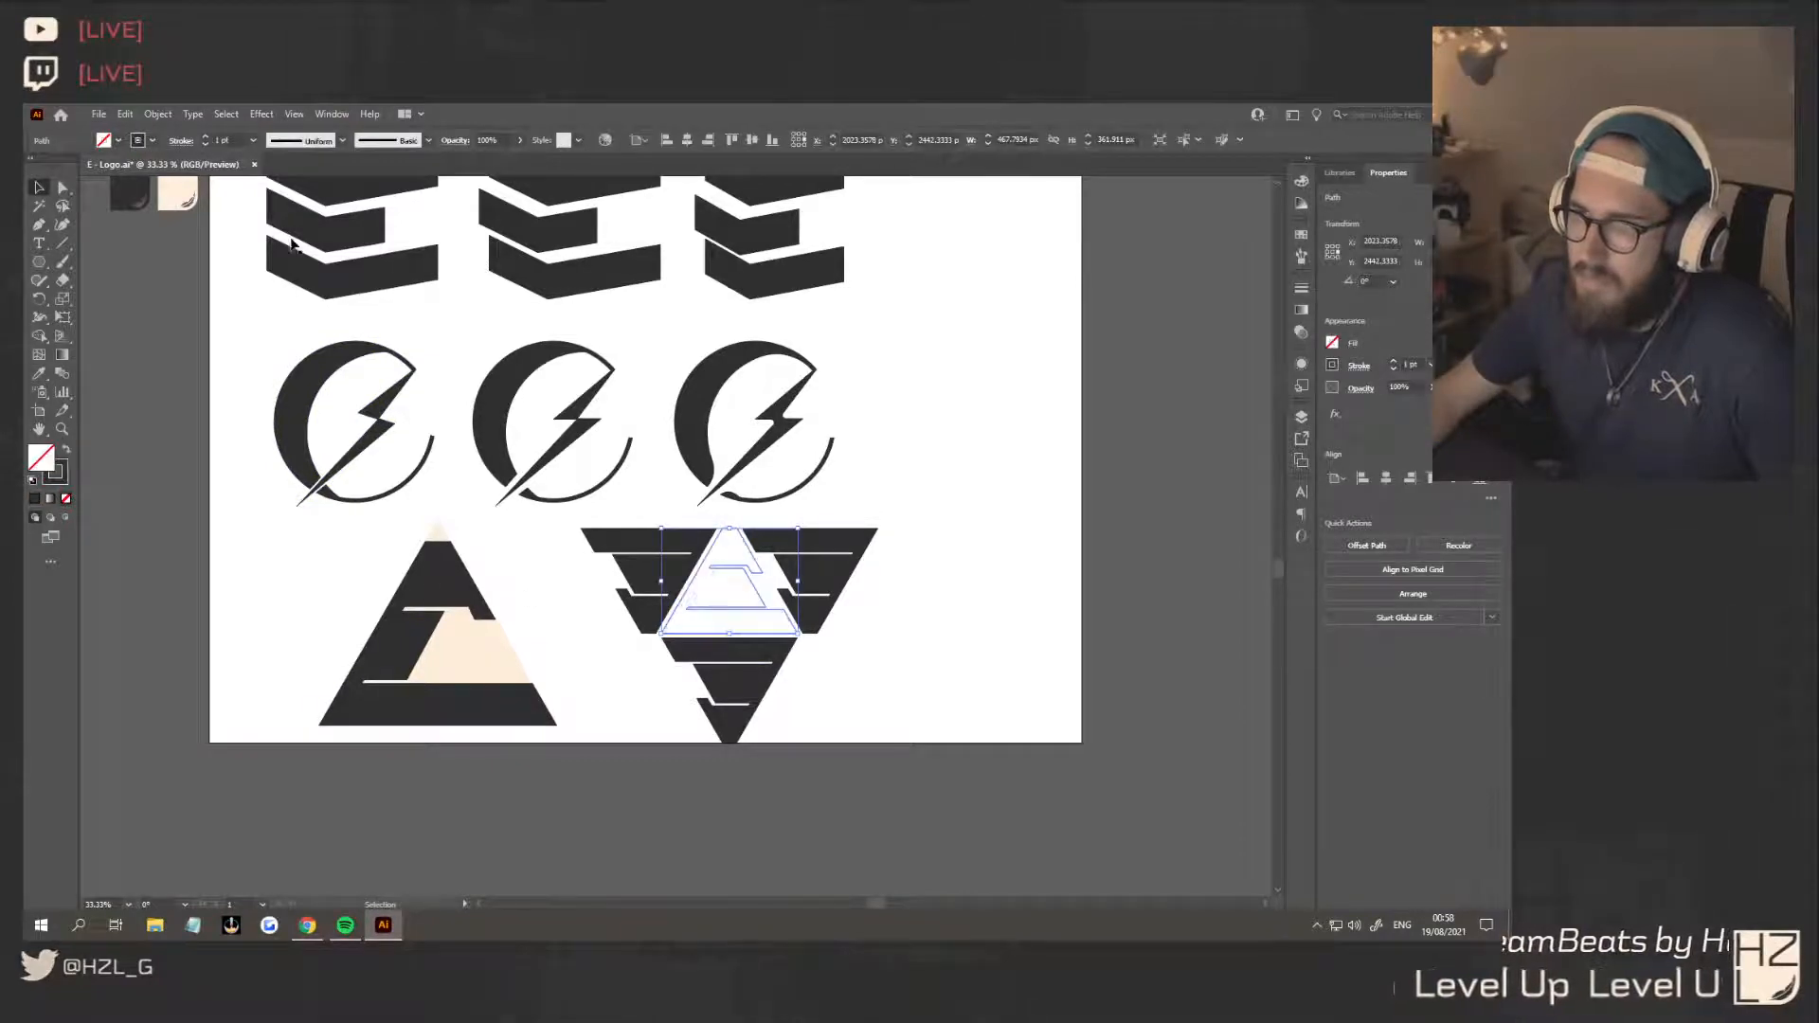
left_click(207, 136, "shift")
left_click(1045, 519)
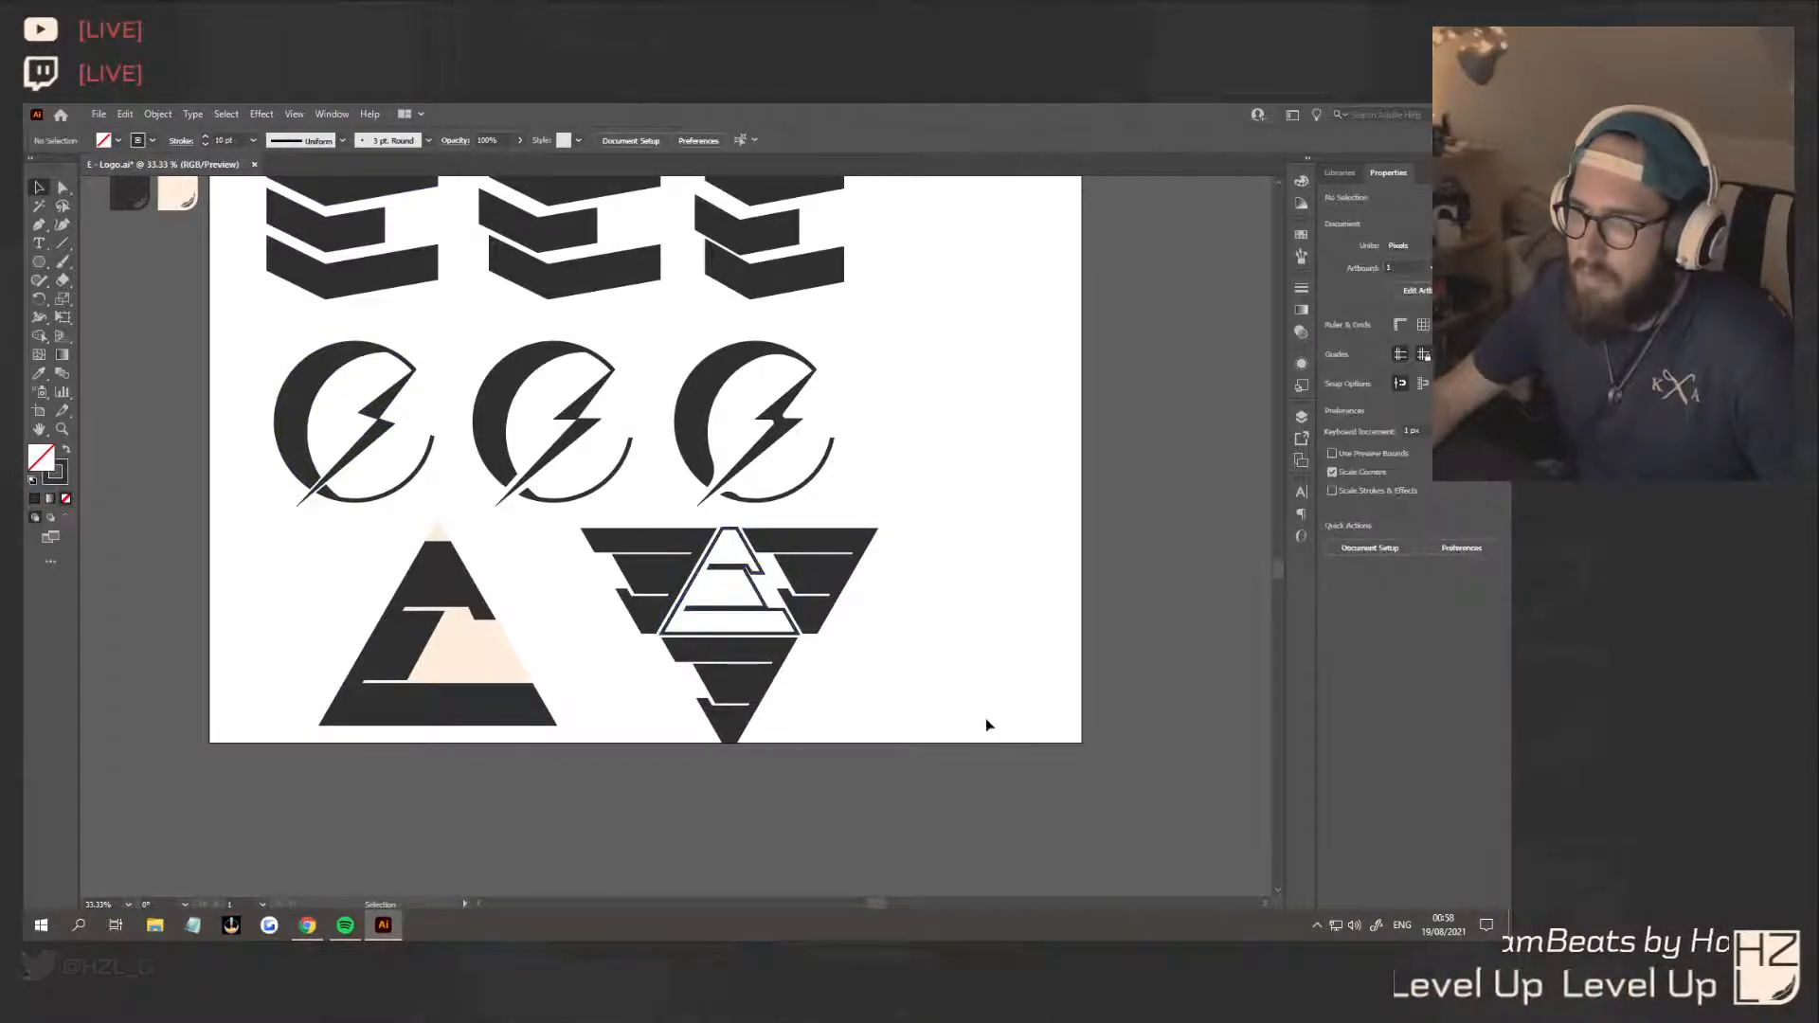
left_click(766, 607)
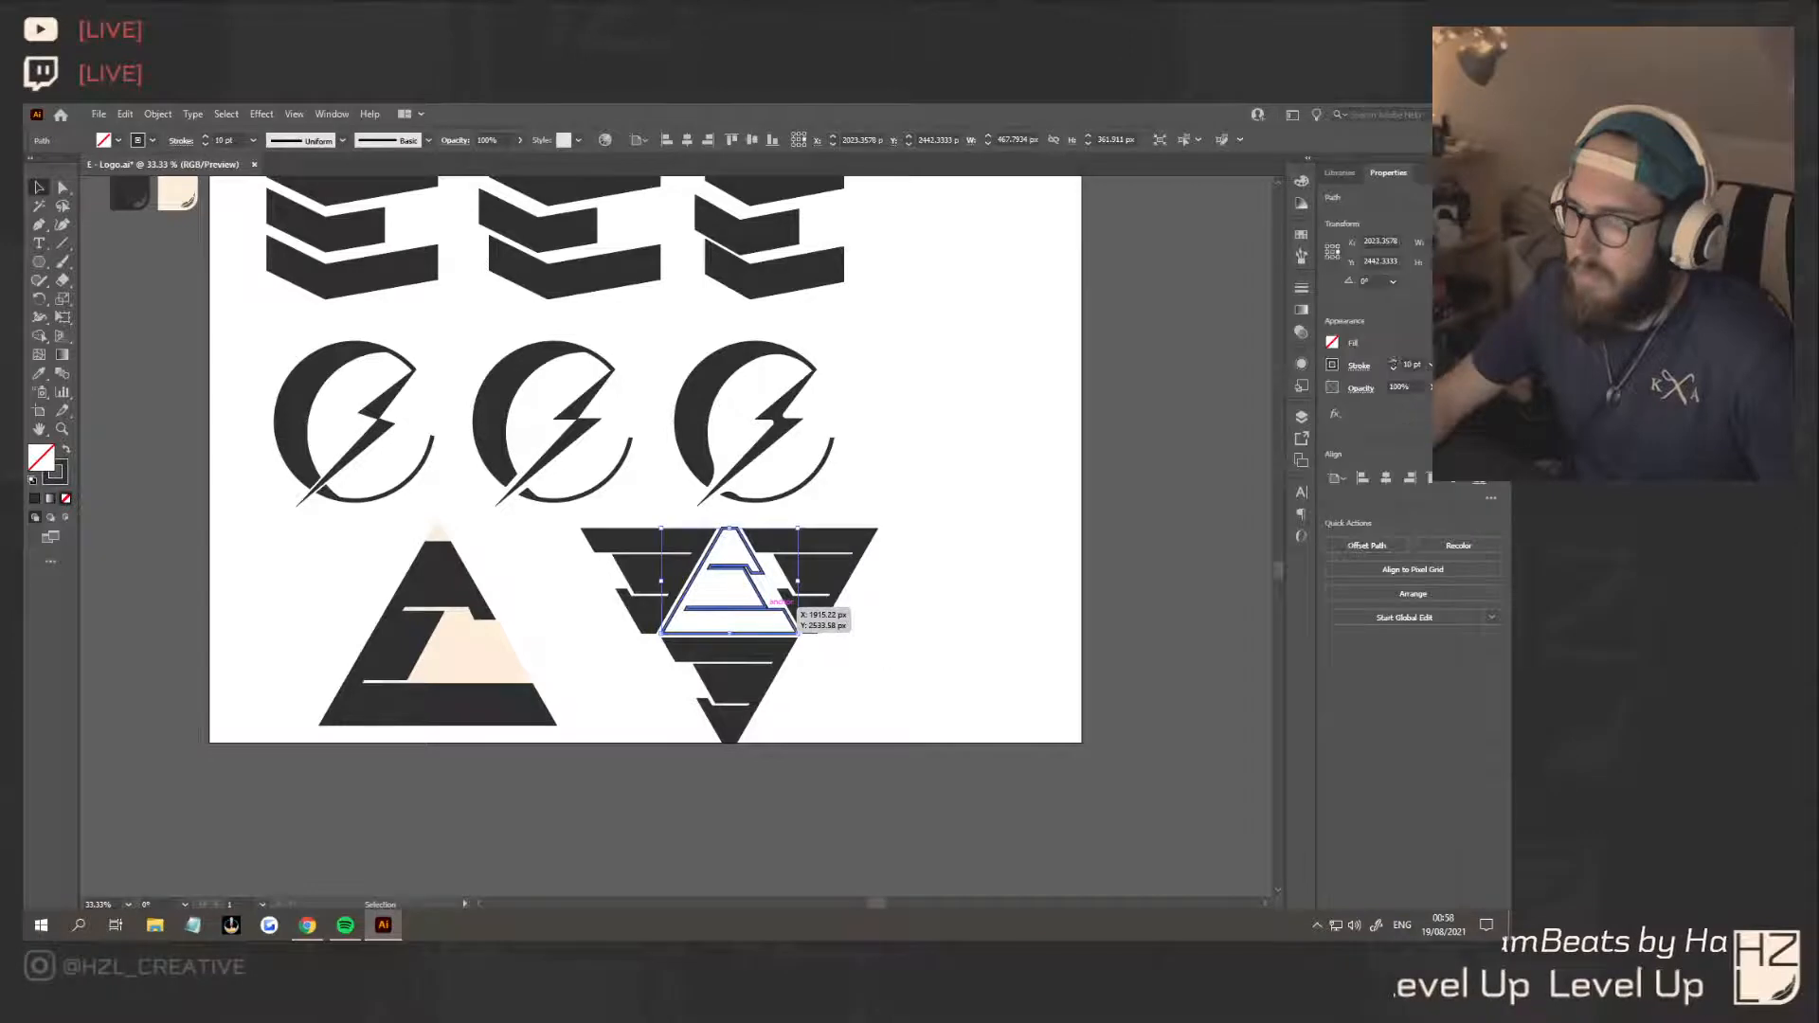
left_click(1335, 366)
left_click(1368, 368)
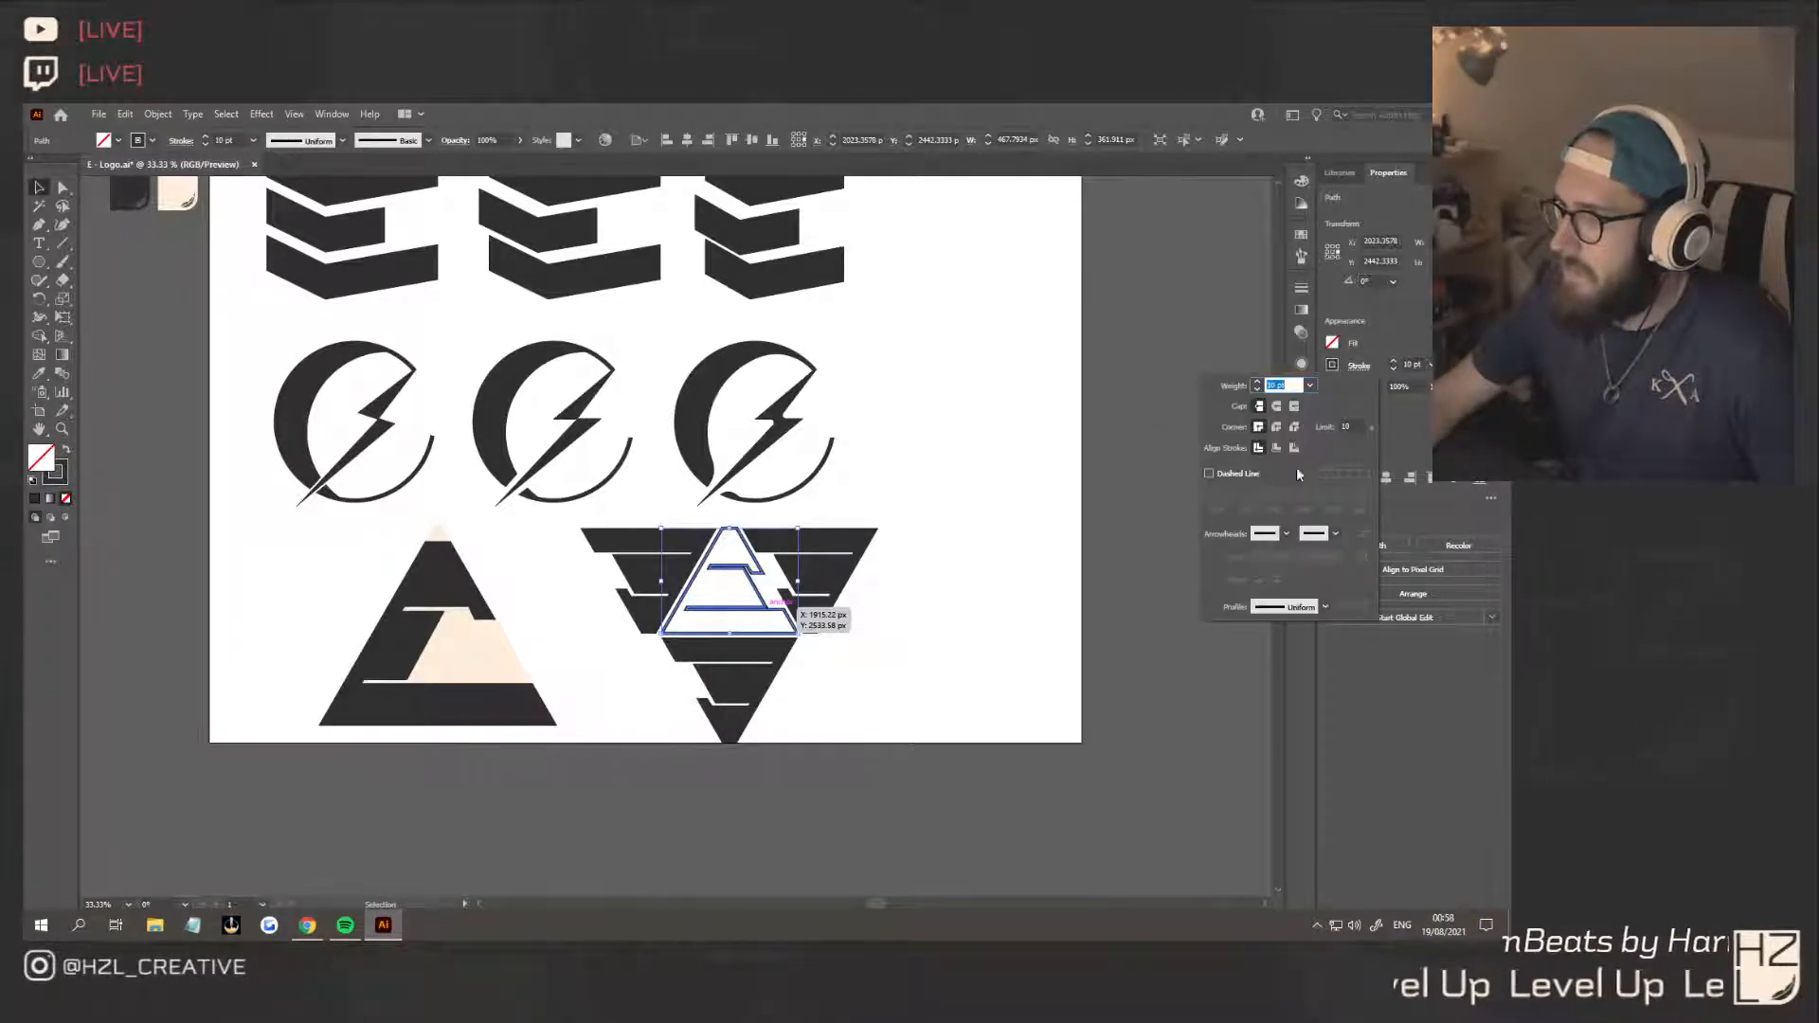
left_click(1276, 449)
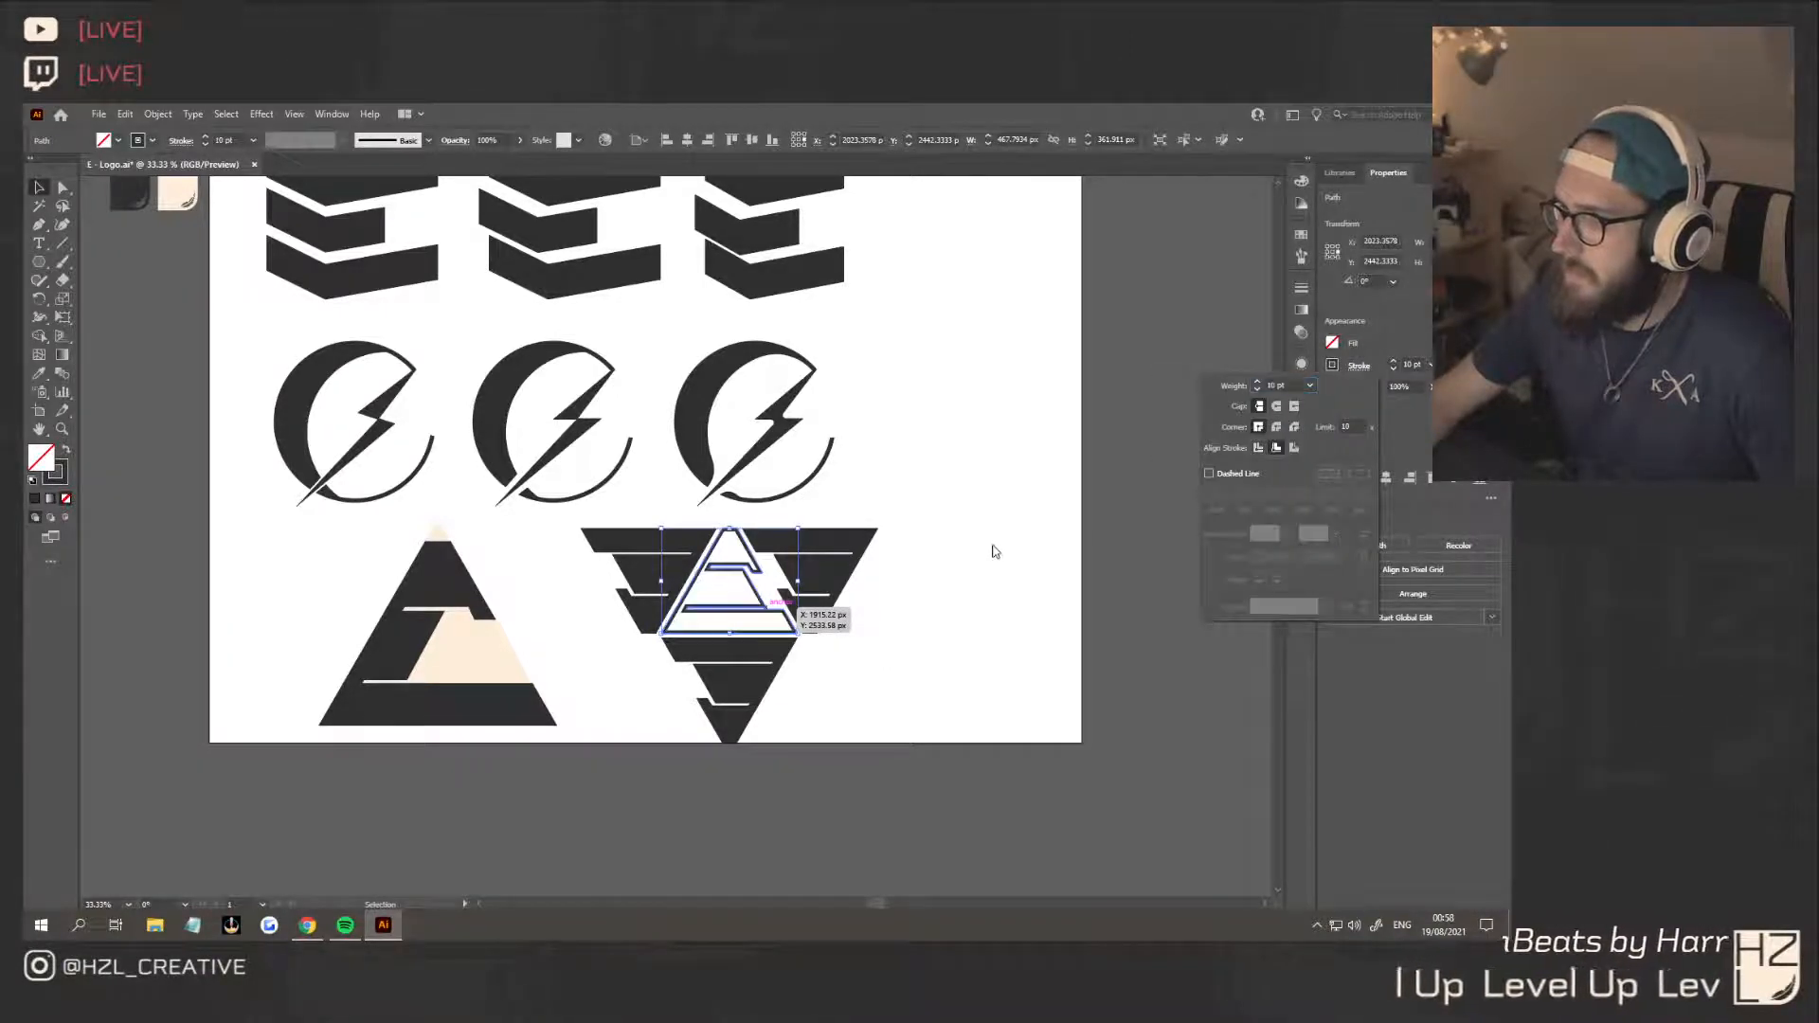
left_click(991, 689)
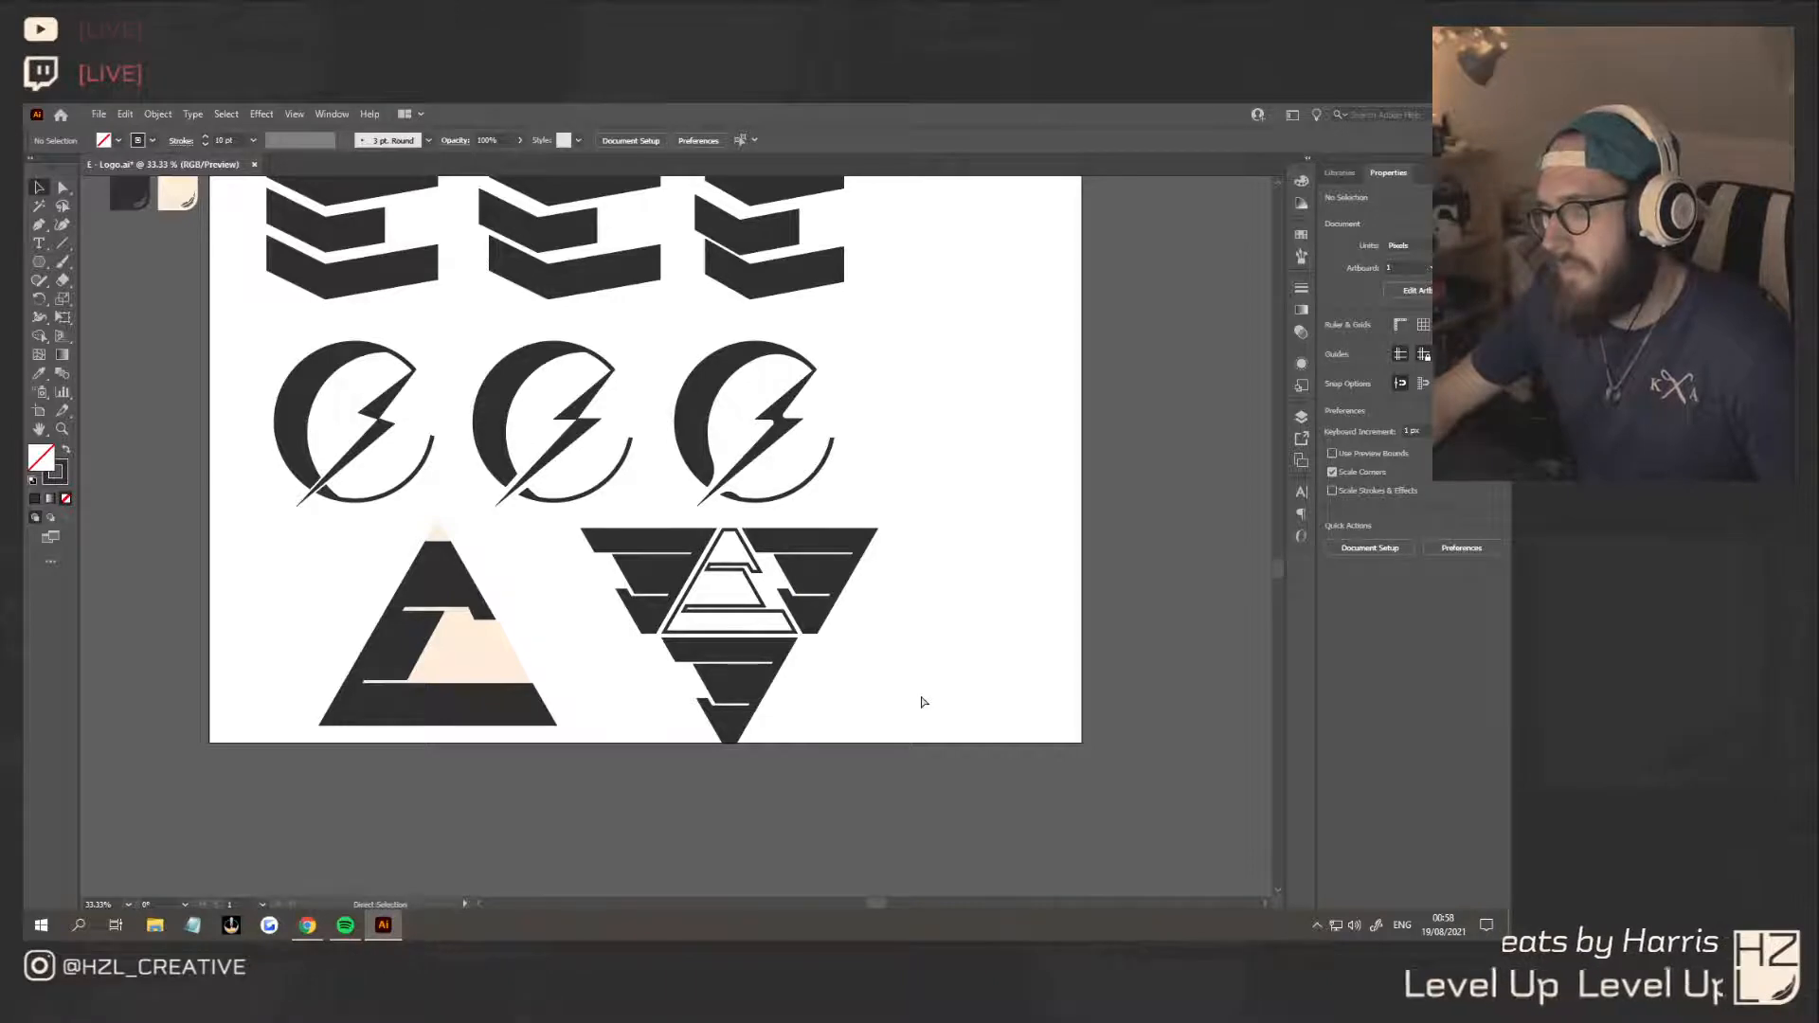
Undo the outline treatment of the central E to bring back its solid dark fill
key("ctrl+z")
key("ctrl+z")
key("ctrl+z")
key("ctrl+z")
key("ctrl+z")
key("ctrl+z")
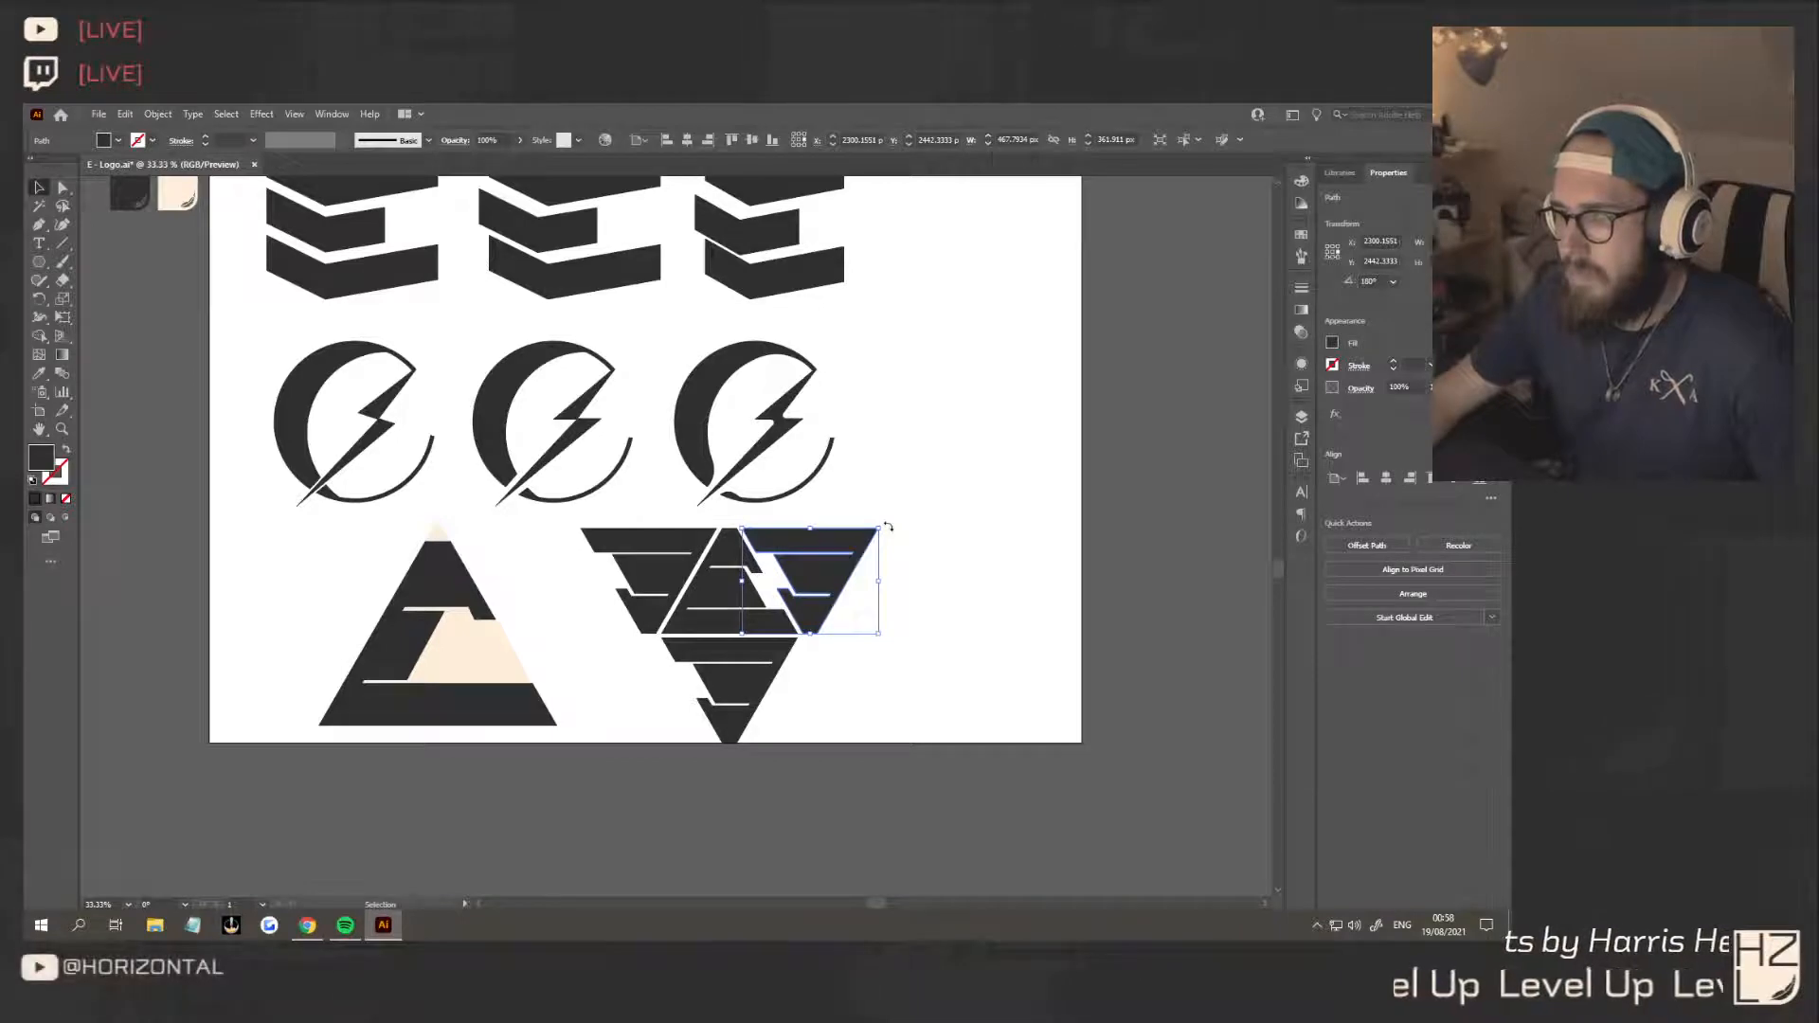
Delete the bottom inverted E and move the two side copies below the upright E, rotating one 180° to interlock them
left_click(744, 692)
key("Delete")
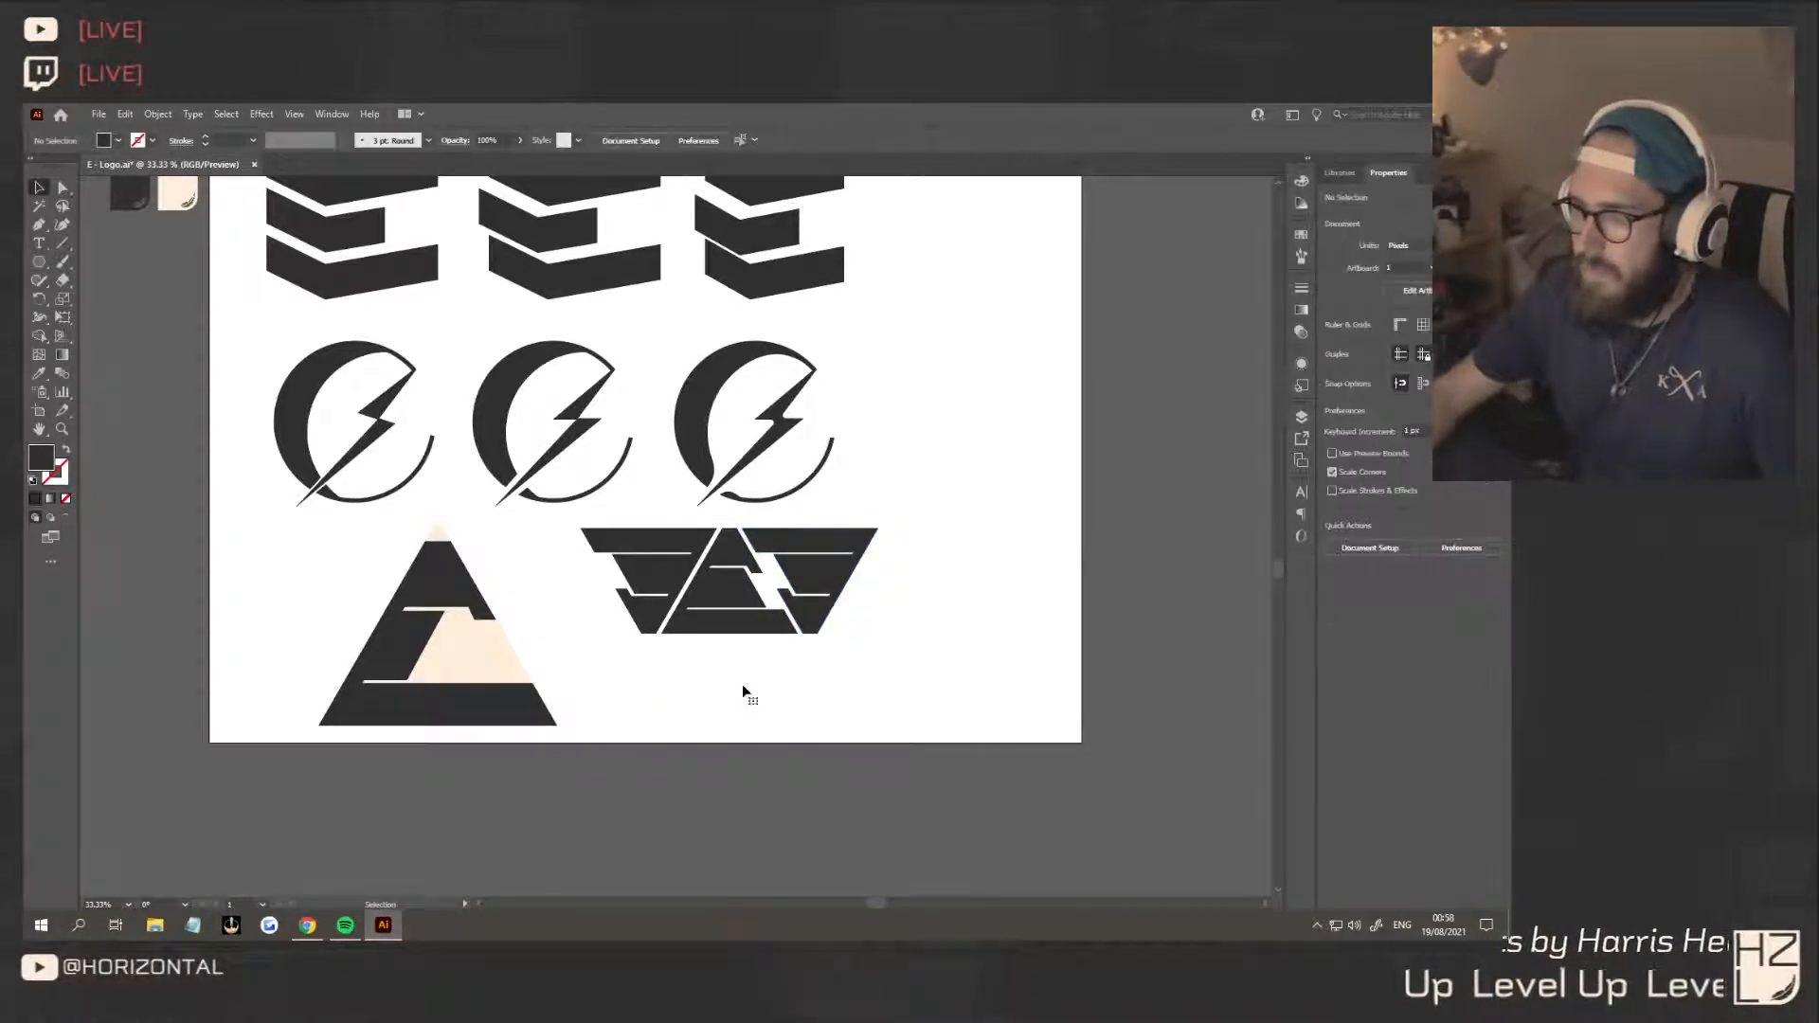
left_click_drag(854, 559, 892, 682)
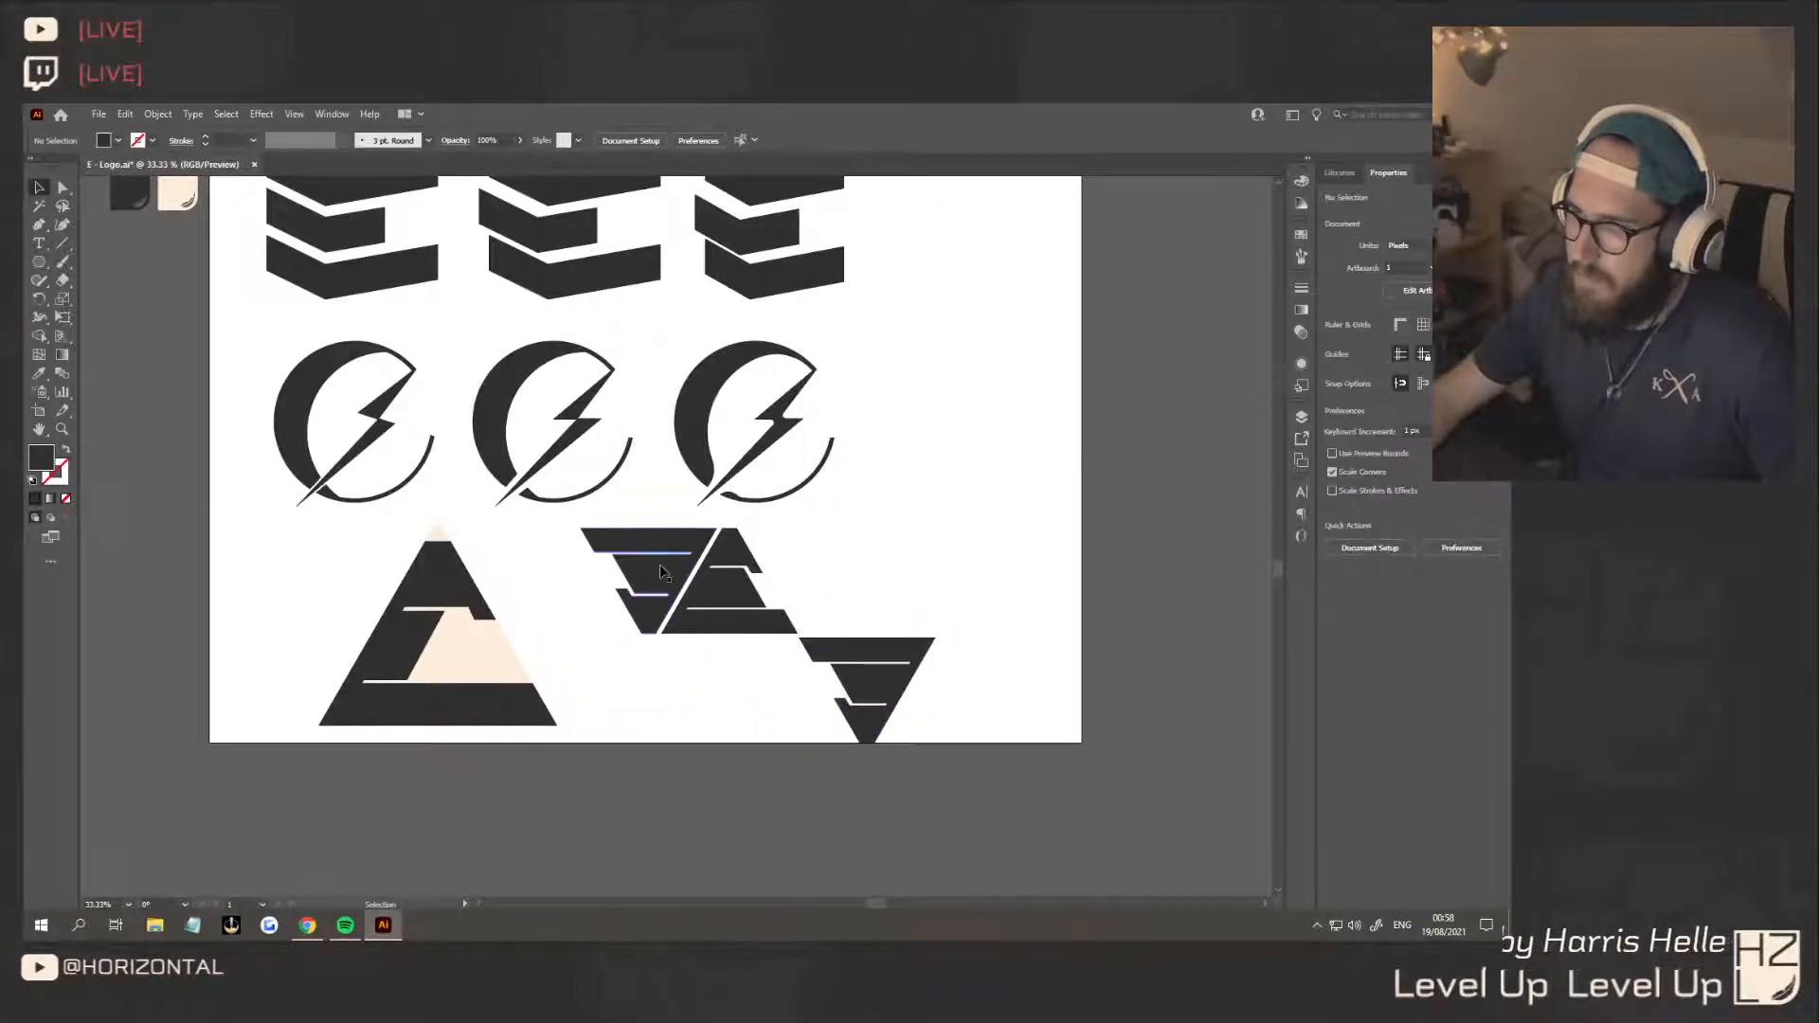
left_click_drag(660, 573, 830, 653)
left_click(820, 653, "shift")
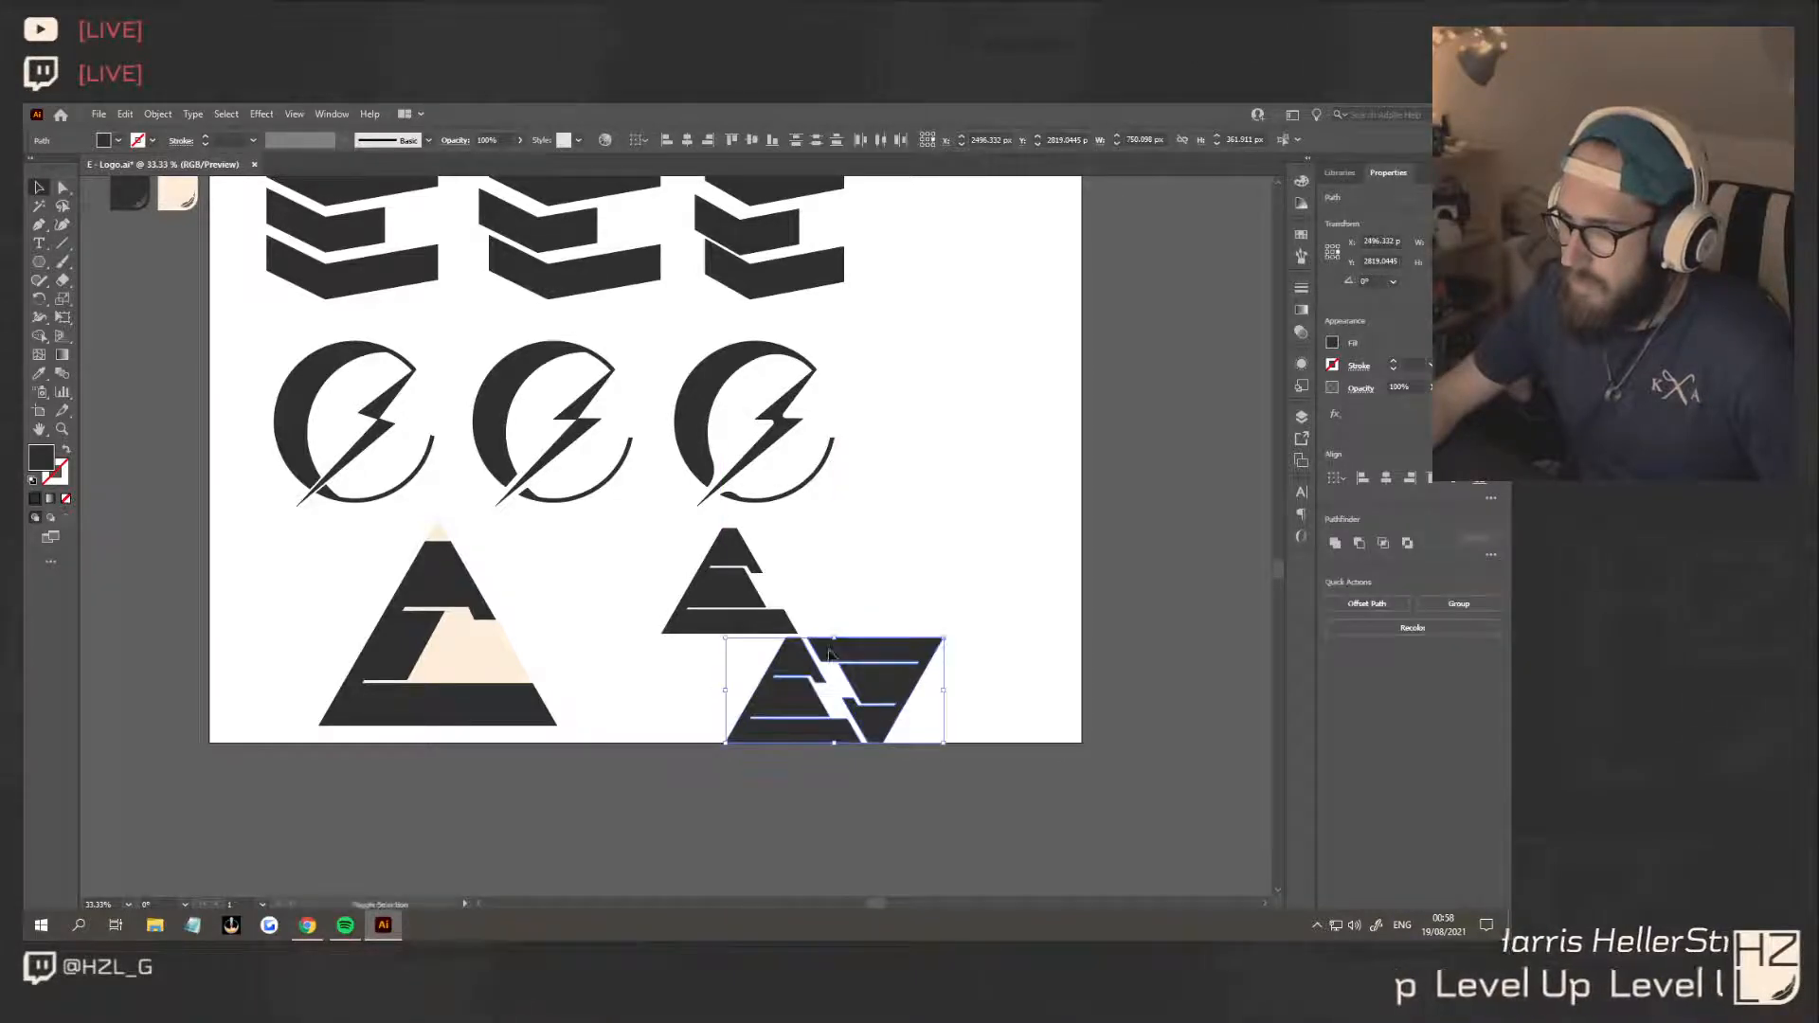
left_click(845, 592)
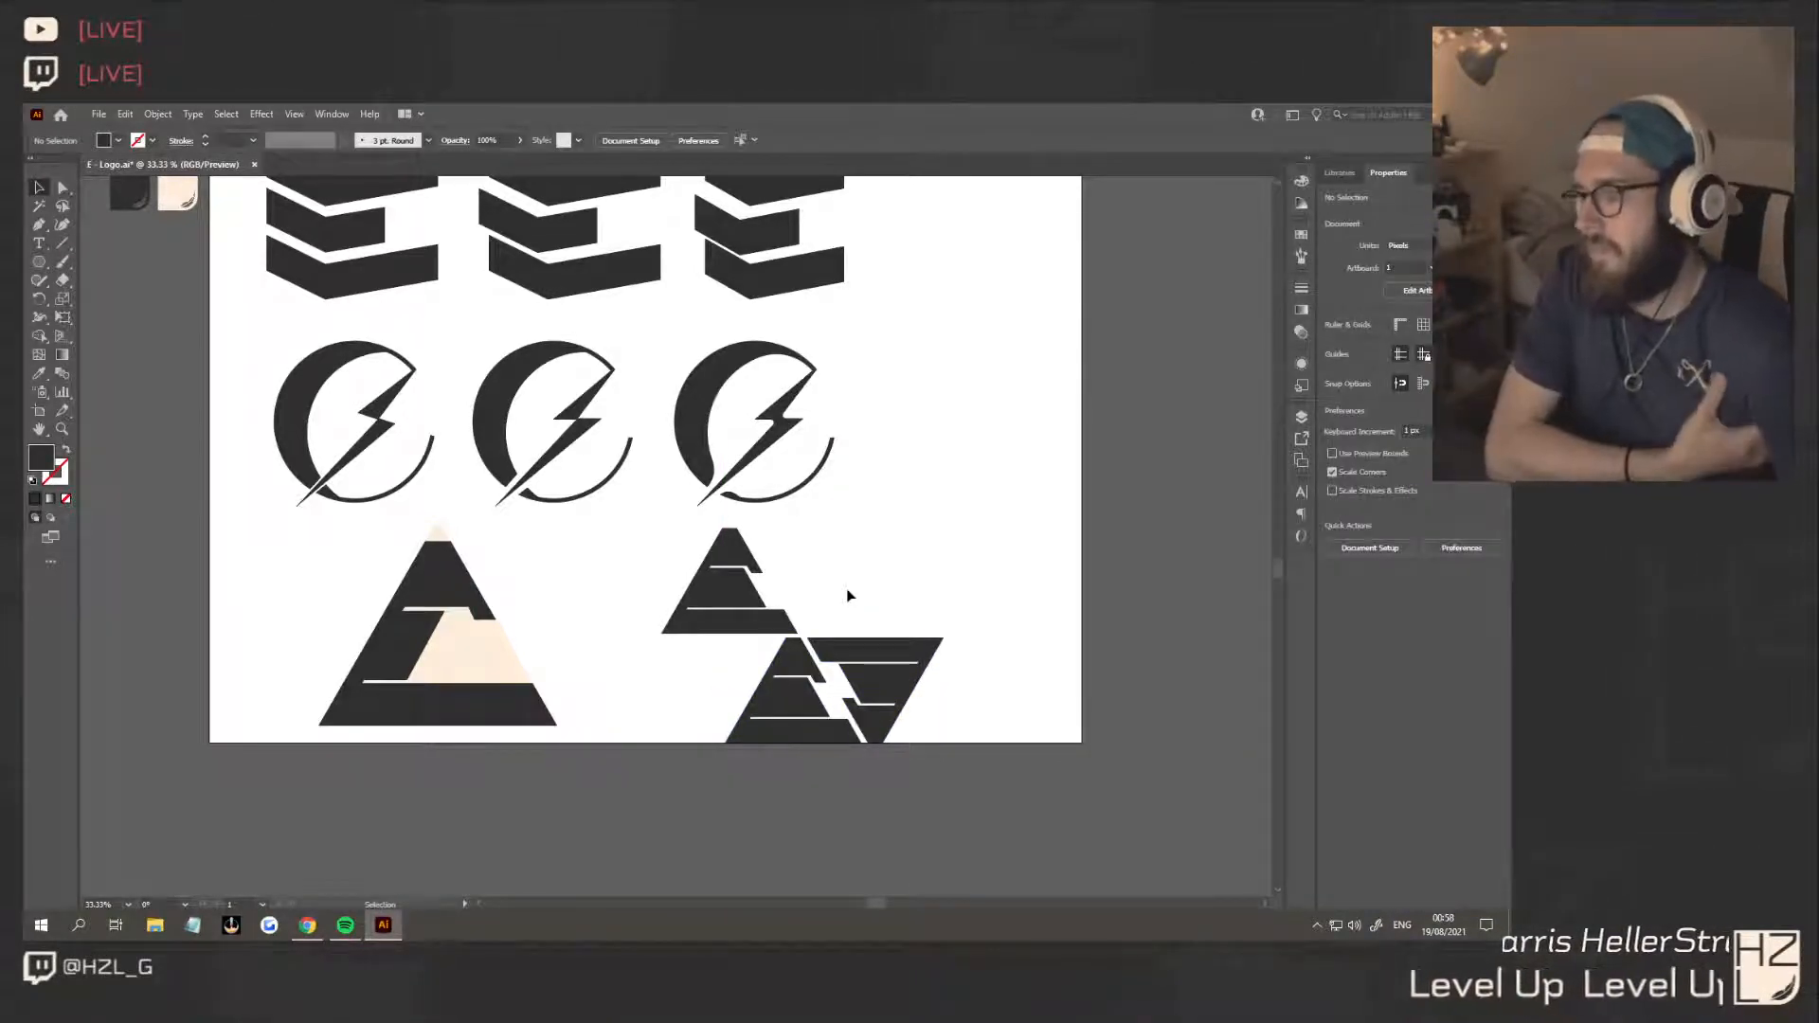
Rotate the lower upright copy 180°, place it directly beneath the original E and scale it down towards its upper-right corner
left_click(791, 675, "shift")
left_click_drag(869, 633, 726, 763)
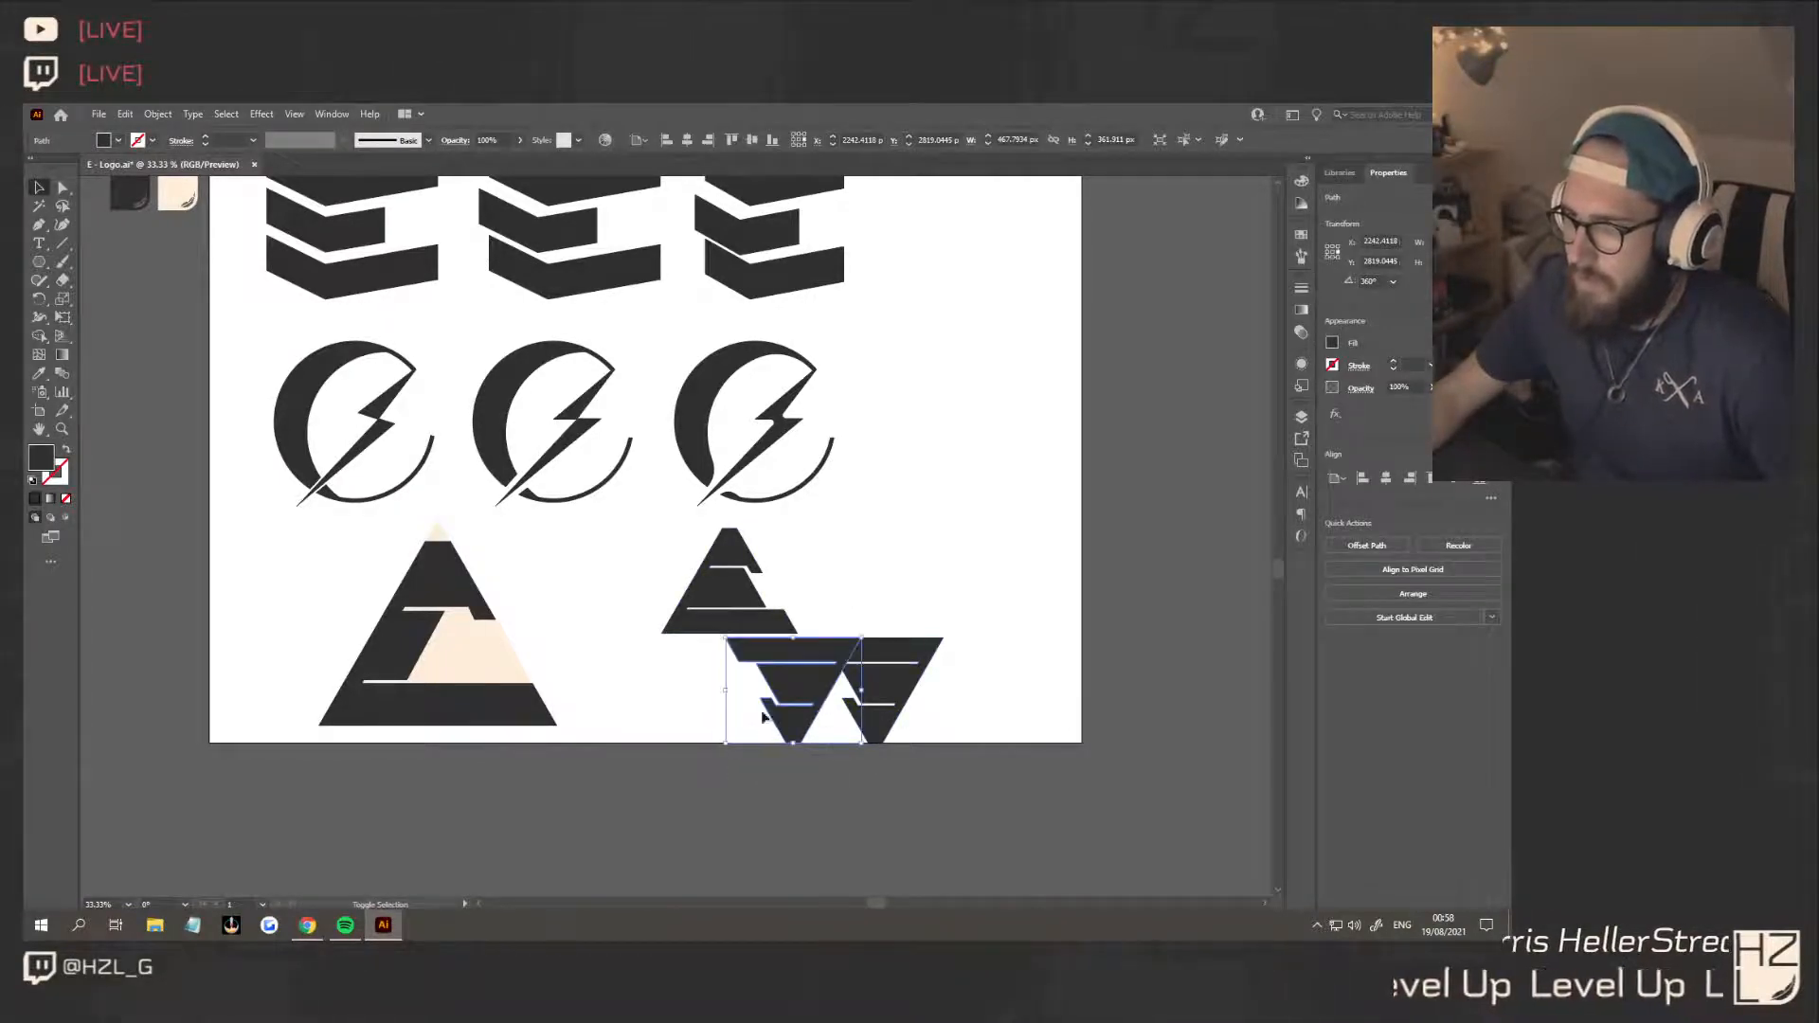
left_click_drag(842, 686, 777, 686)
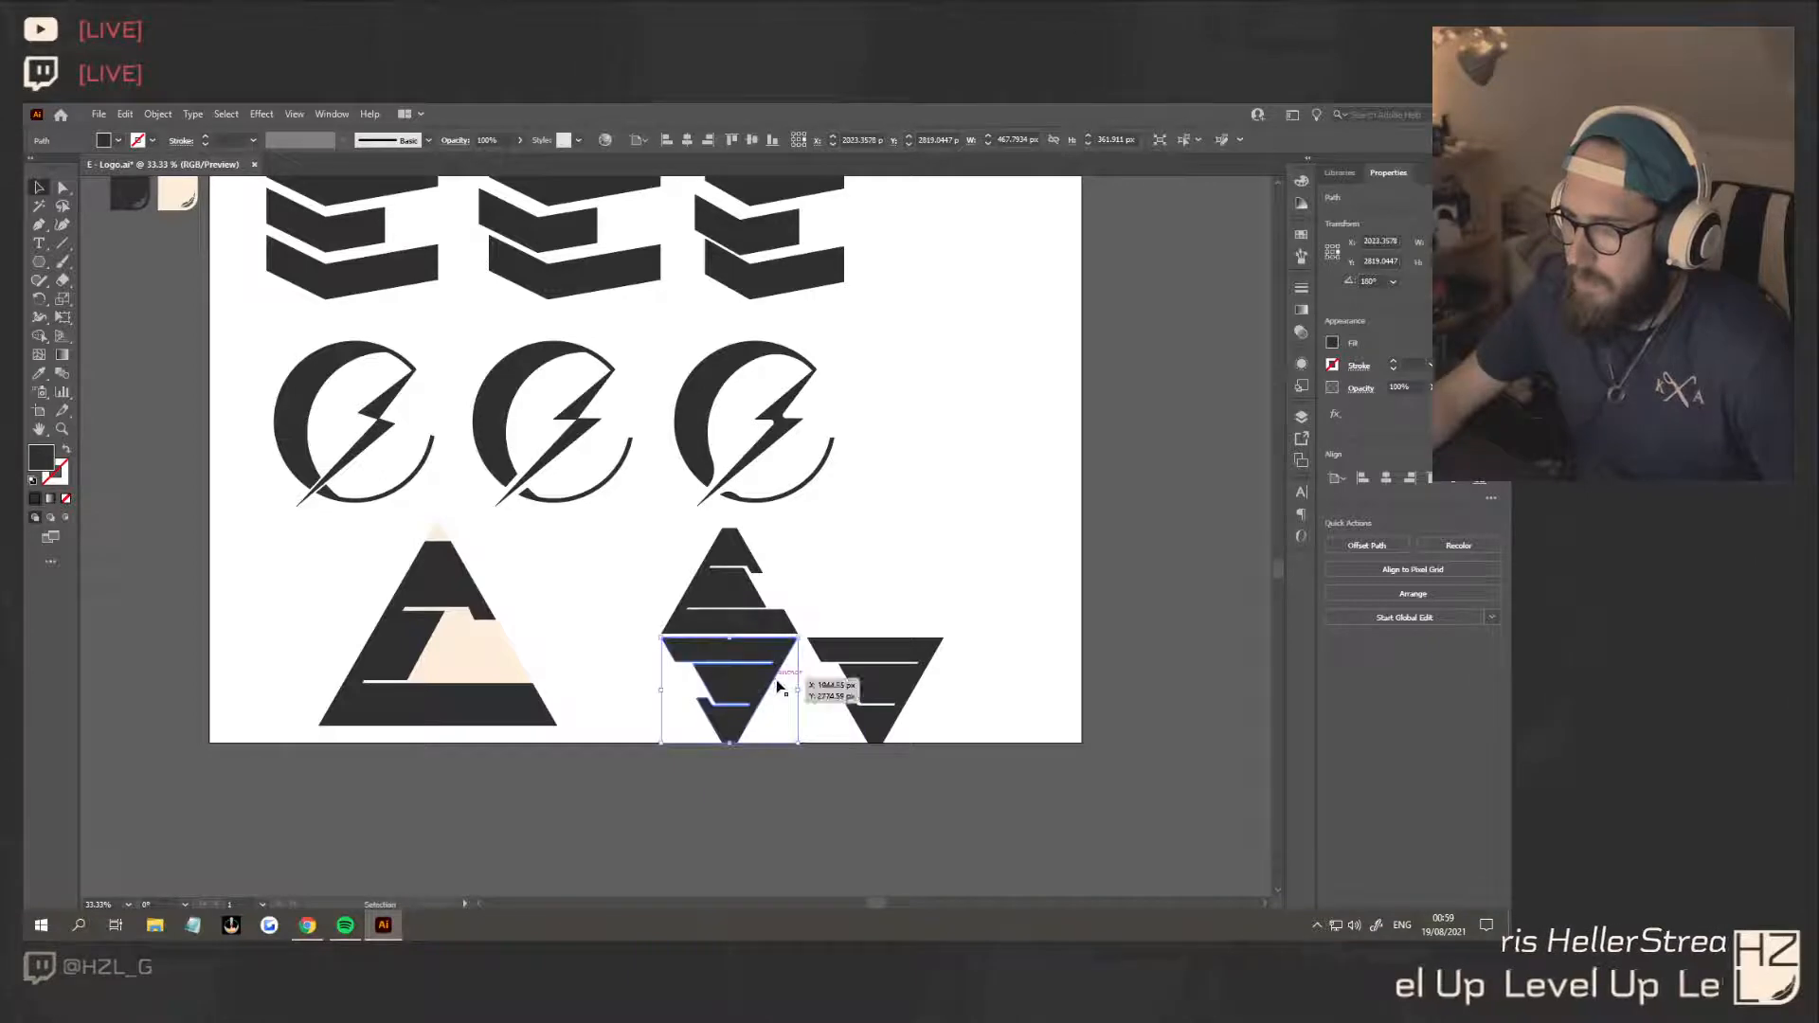
left_click_drag(729, 743, 769, 671)
left_click(947, 727)
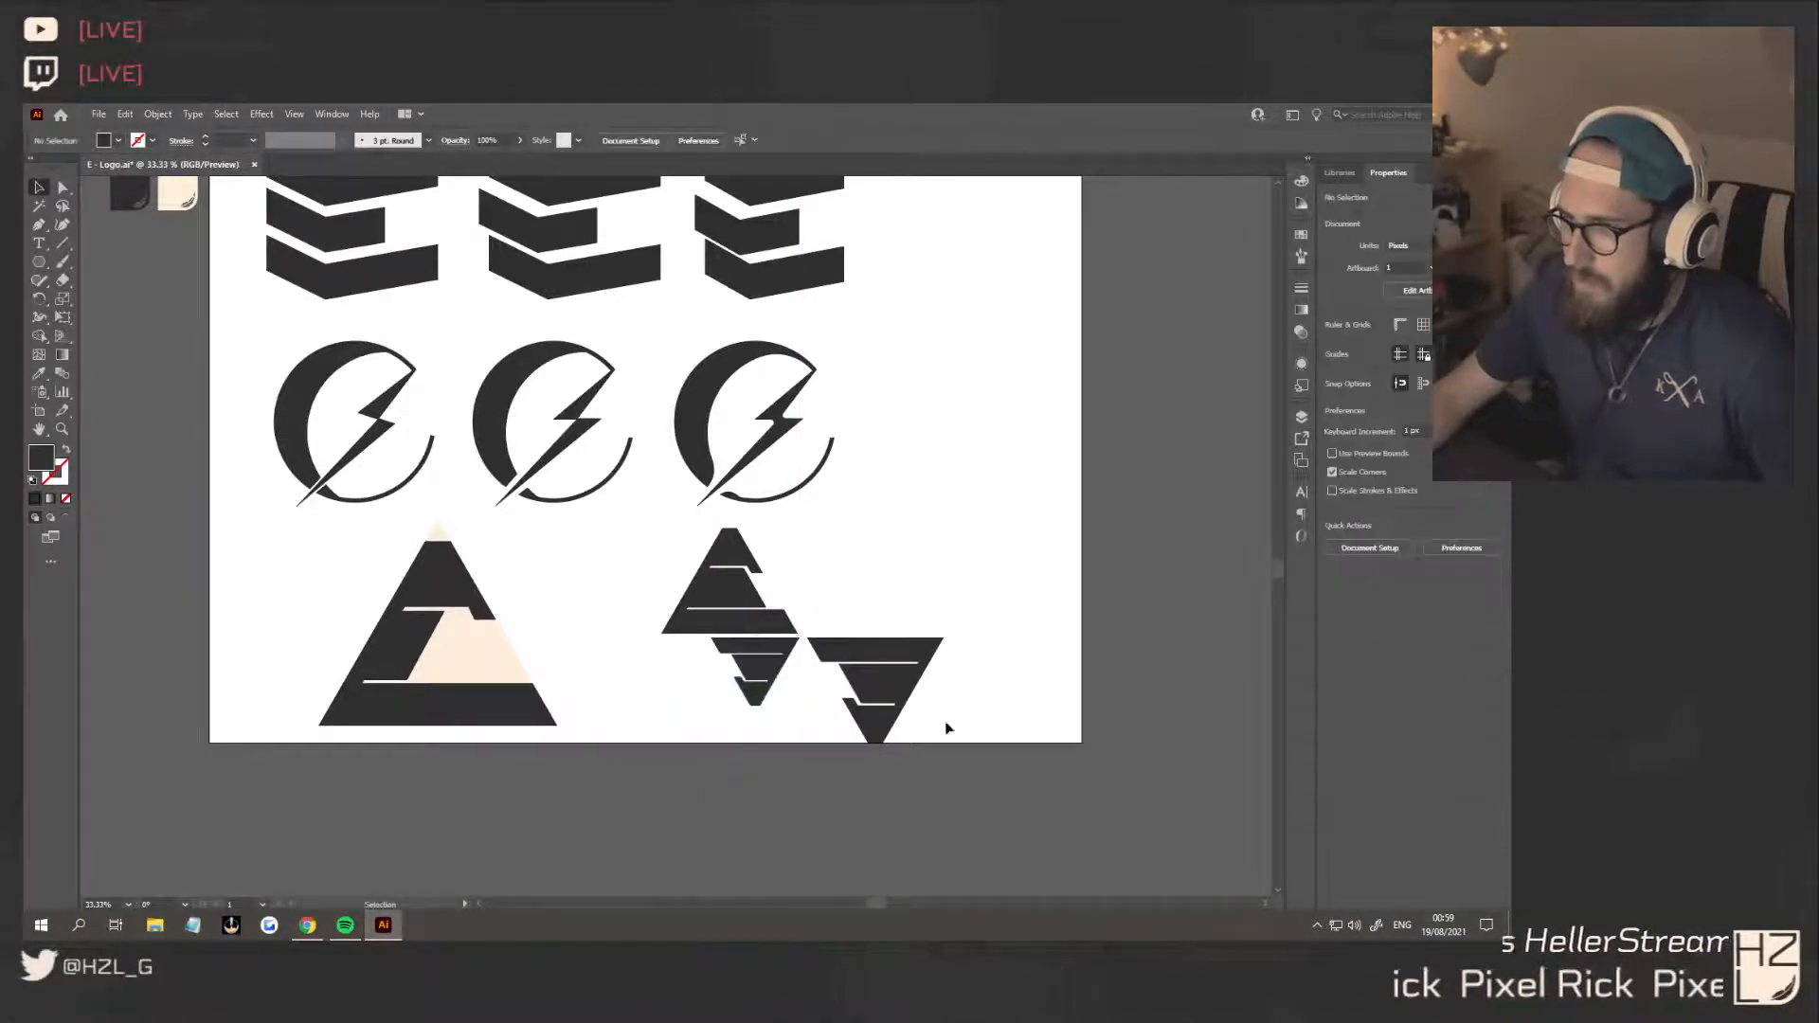
Delete the leftover full-size inverted E and place a shrunken copy of the upright E against the small inverted E's right side
left_click(906, 659)
key("Delete")
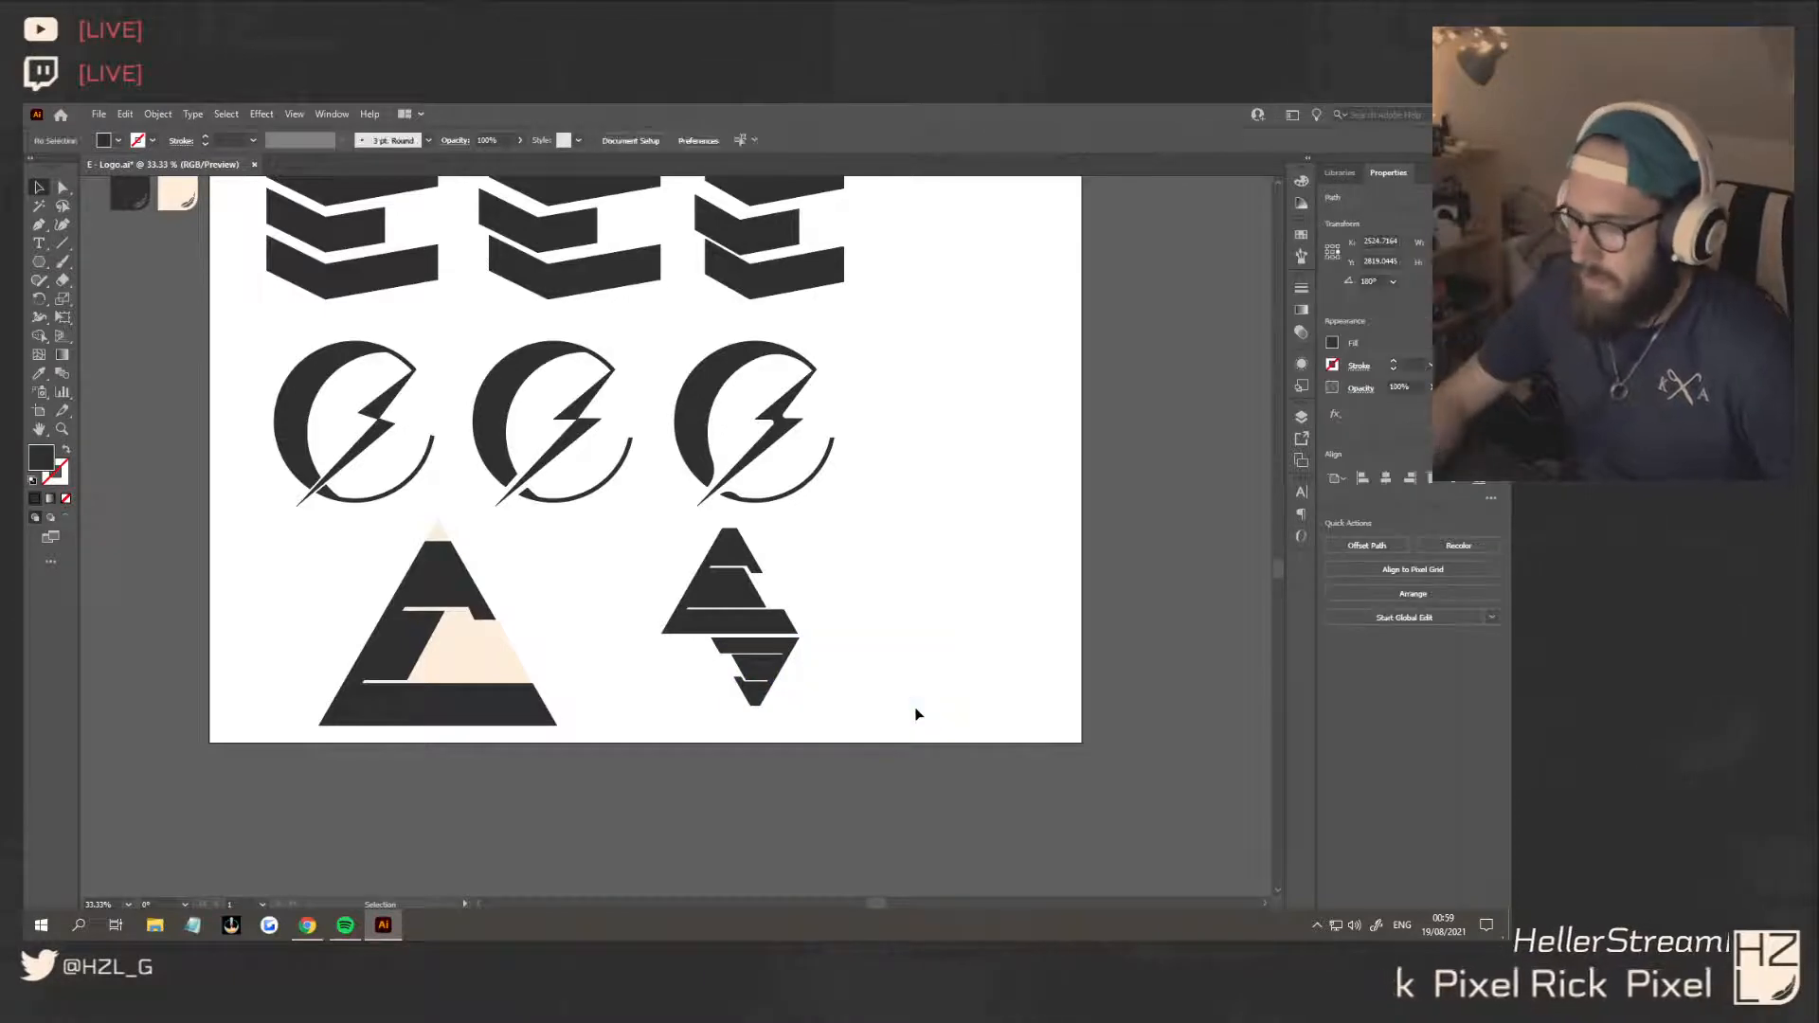
left_click(735, 630)
left_click_drag(734, 630, 889, 691)
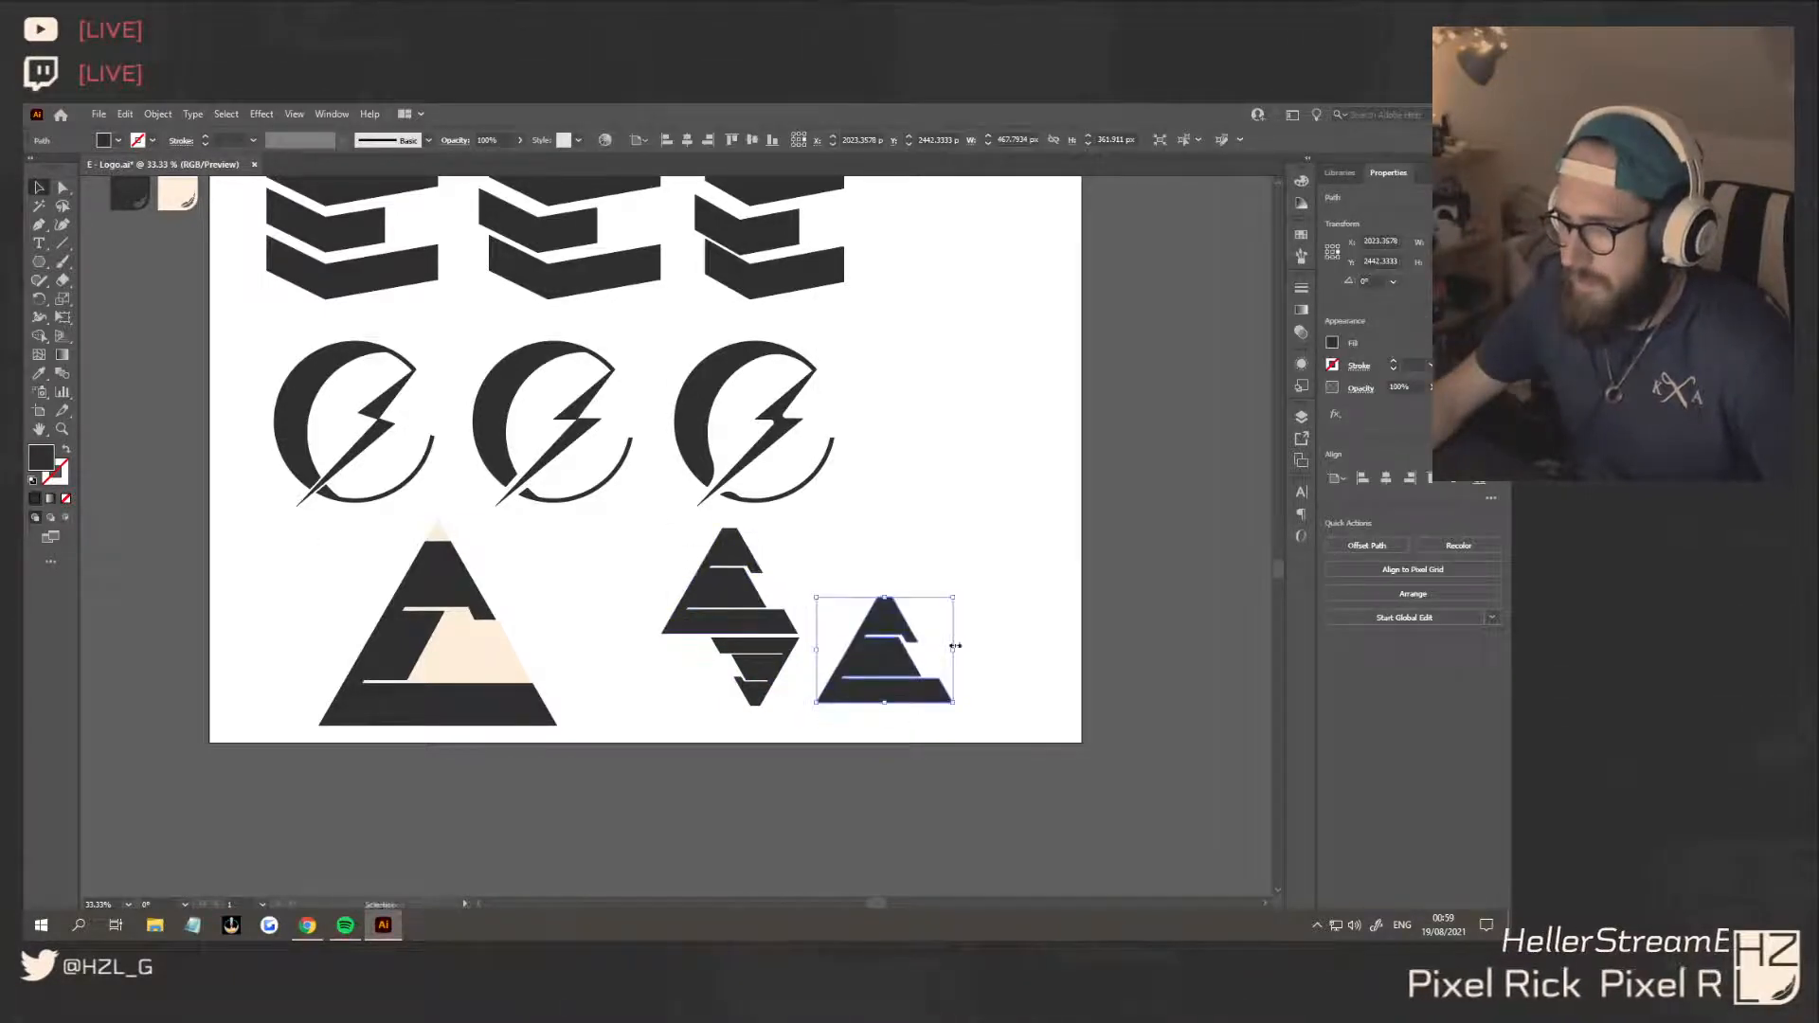
left_click_drag(951, 600, 811, 674)
left_click(951, 661)
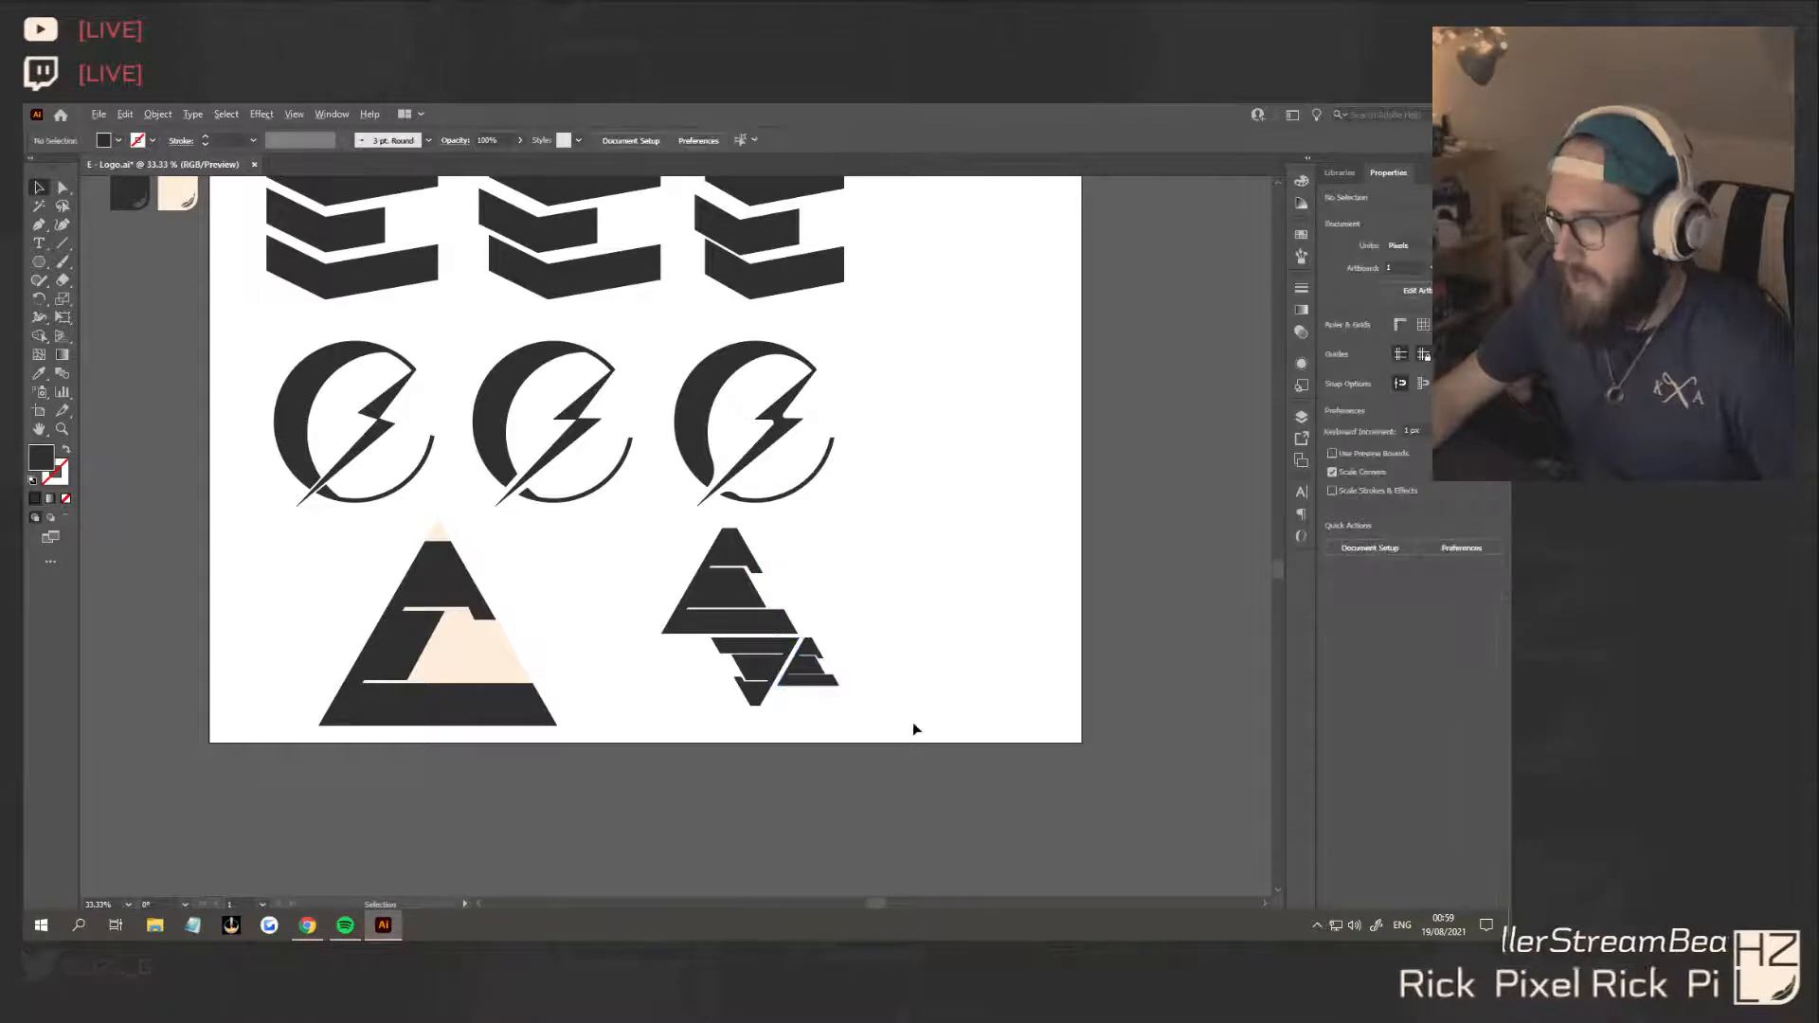
Move the smallest upright E to the left side of the inverted E beneath the large one
scroll(913, 722, "down", 2)
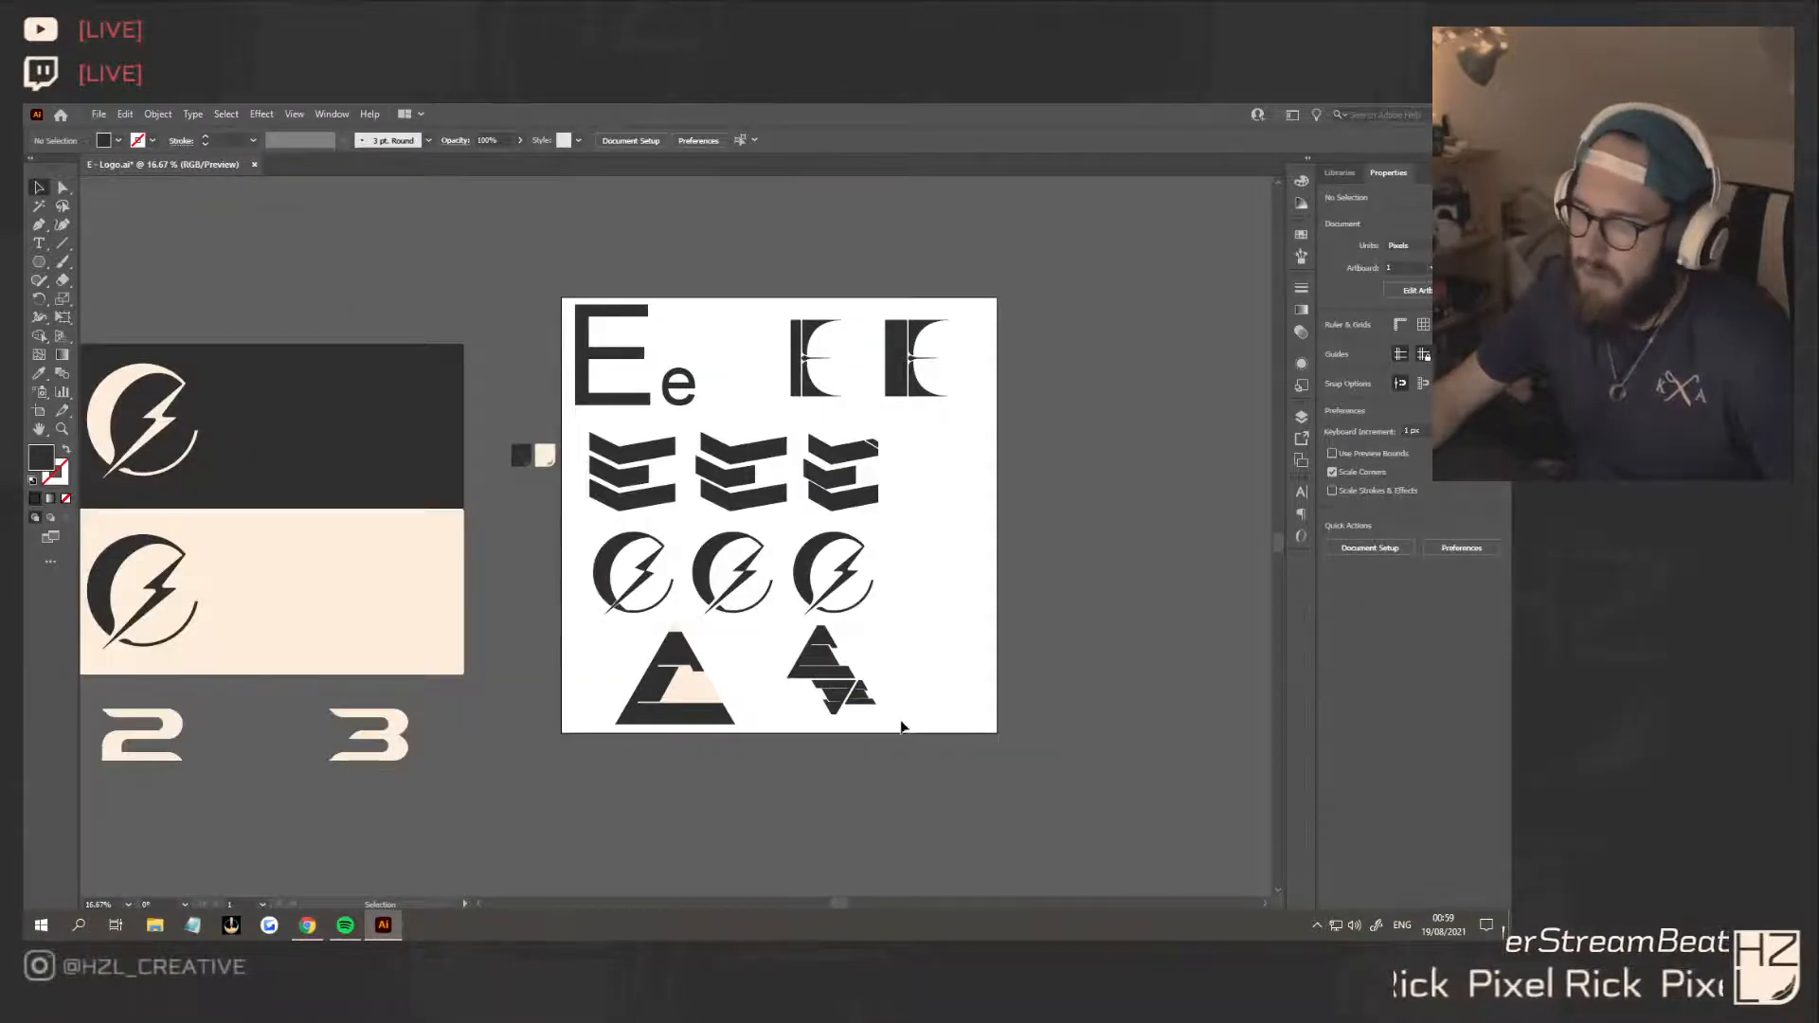
scroll(901, 726, "up", 3)
left_click_drag(804, 663, 647, 658)
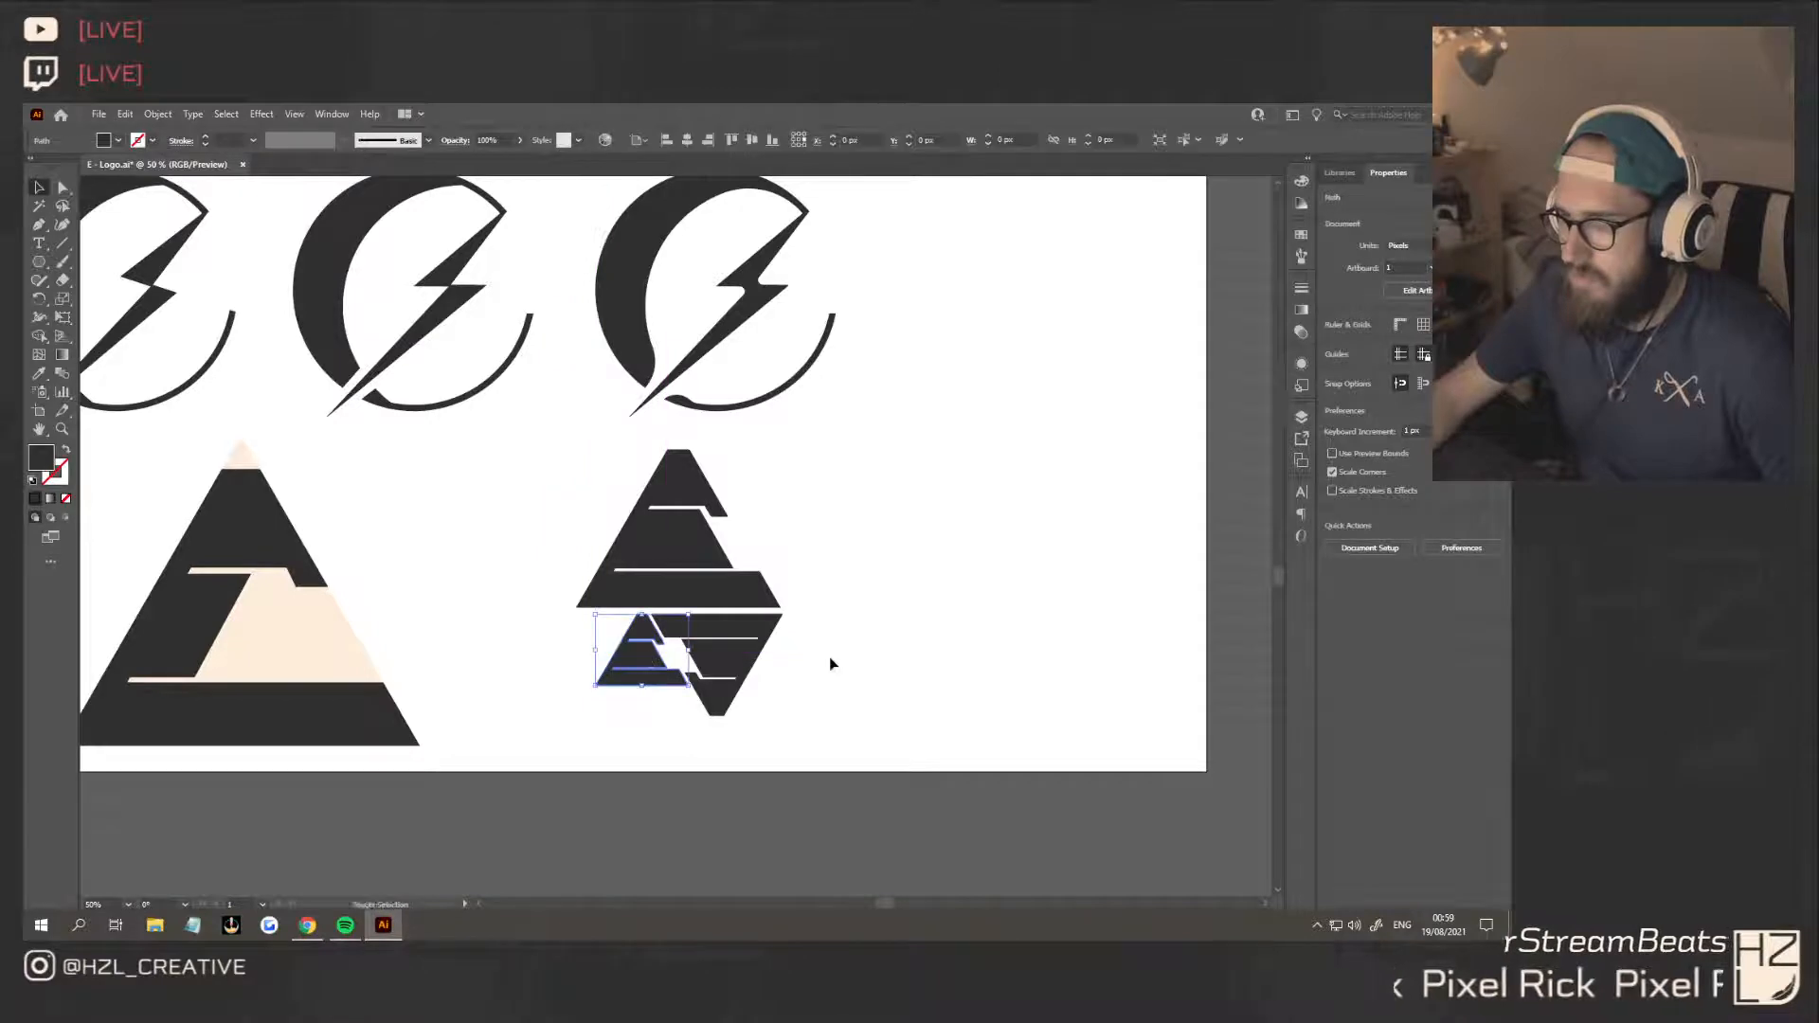
Adjust the gap between the two small E's, try shifting the pair left under the large E, and undo the shift
left_click(730, 675)
left_click(647, 669, "shift")
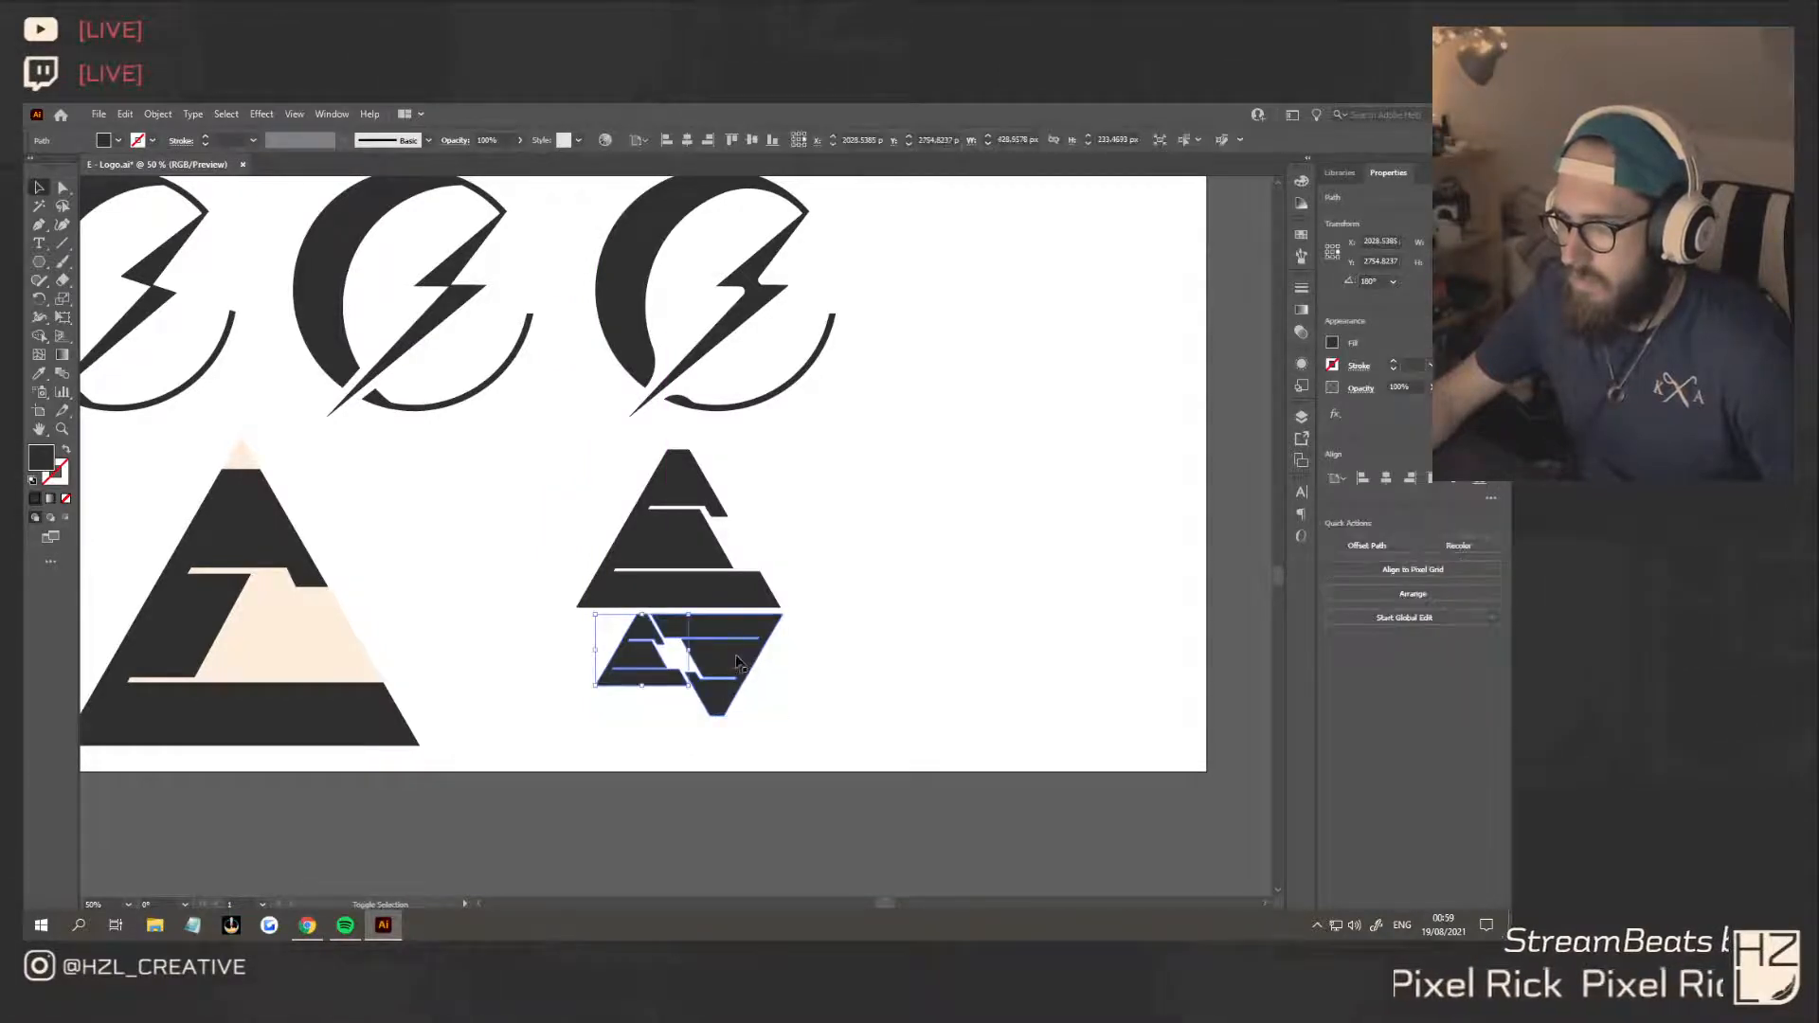
left_click_drag(648, 661, 716, 669)
left_click(730, 669, "shift")
left_click(843, 662)
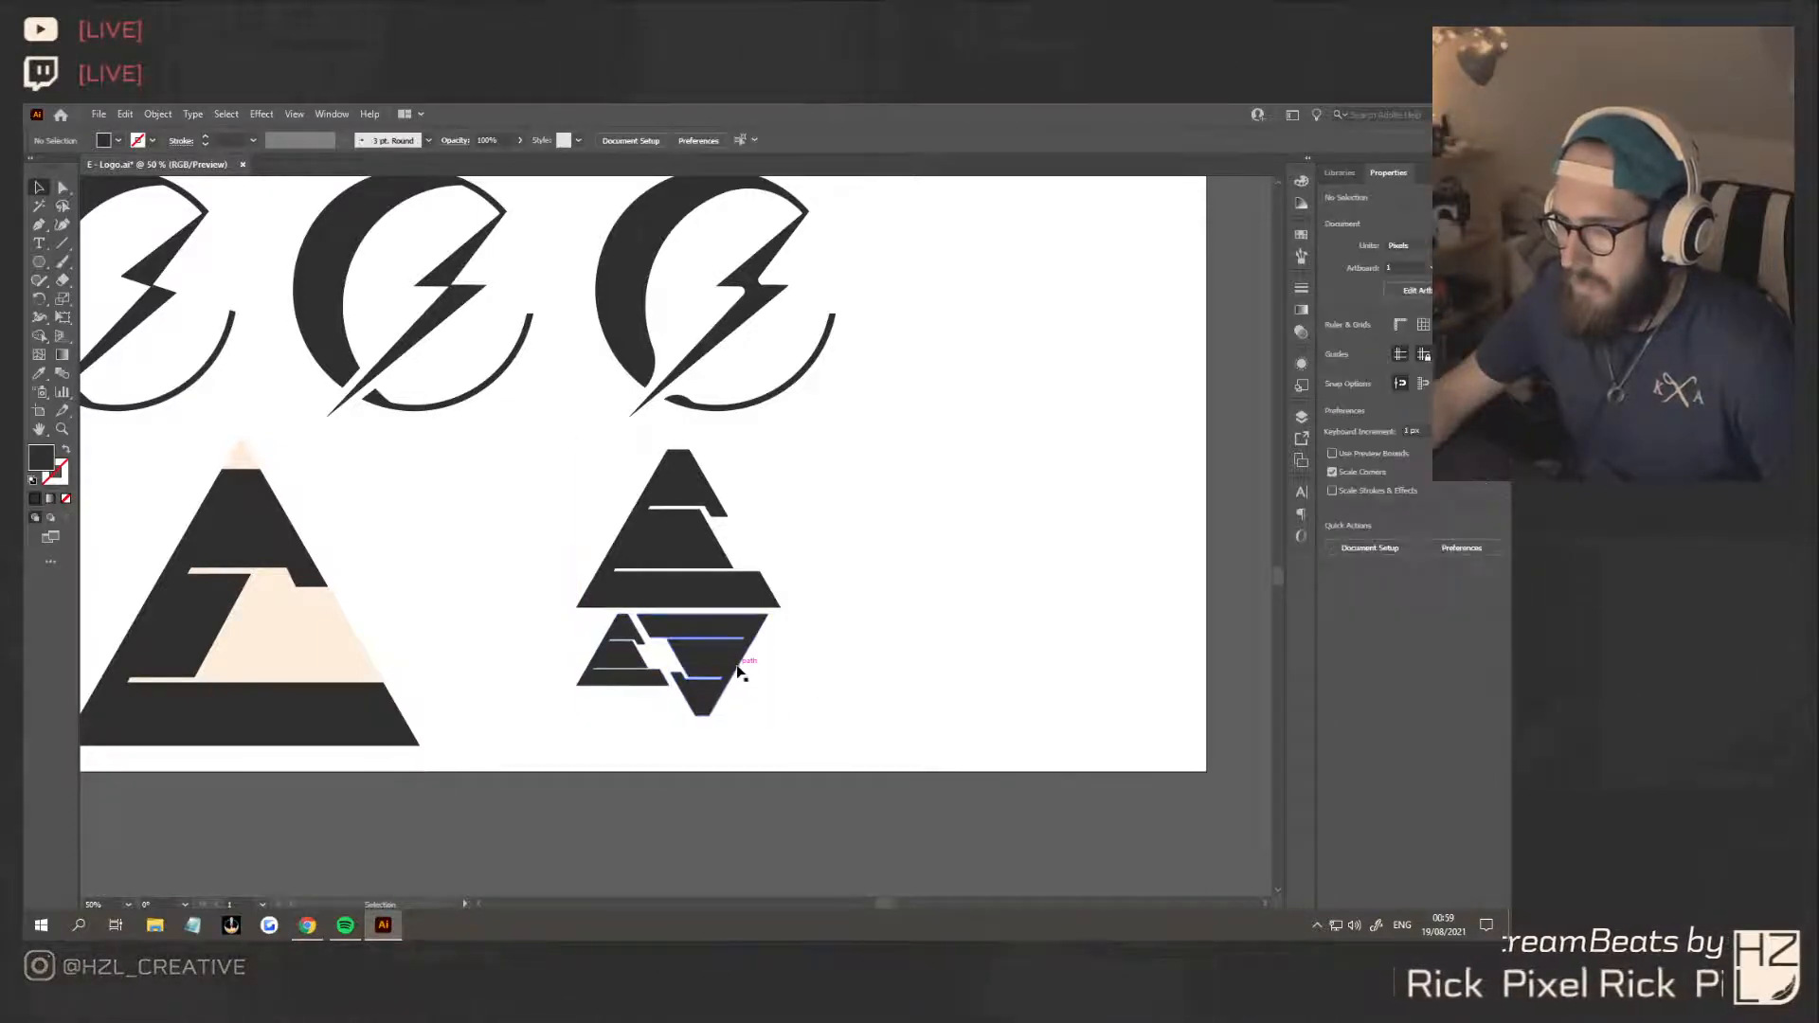
key("ctrl+z")
left_click(936, 670)
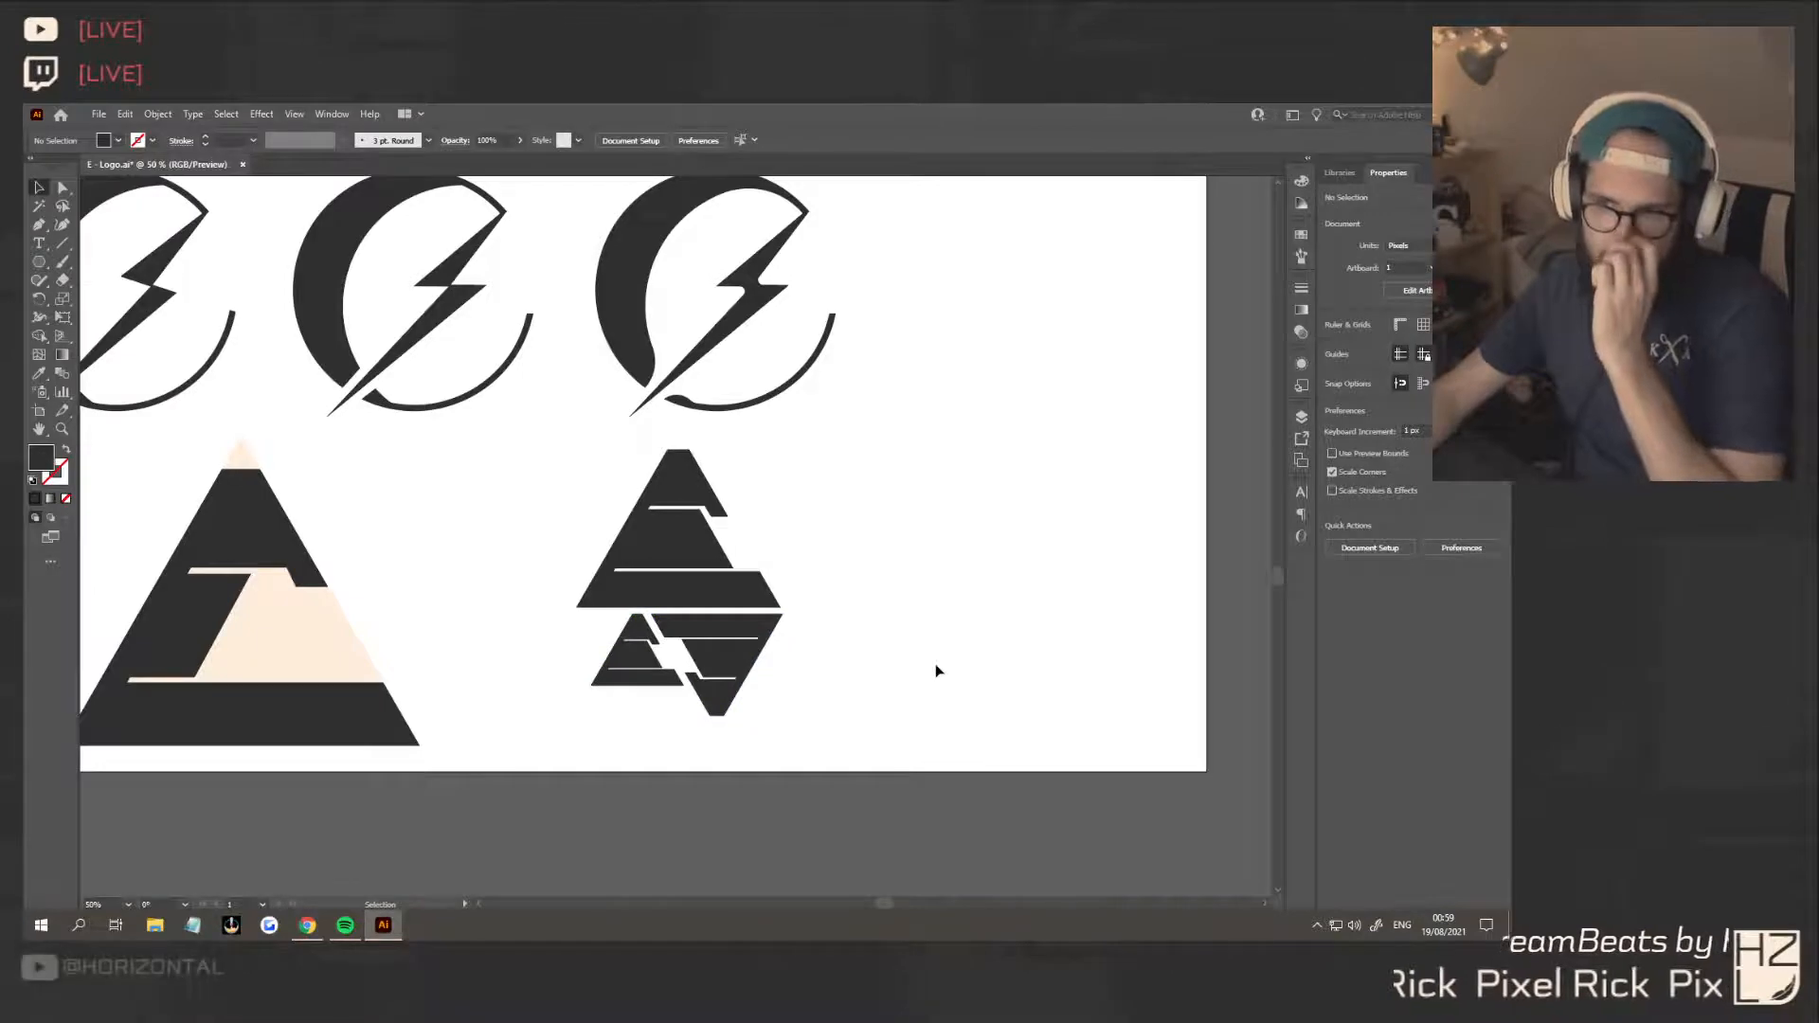
Delete the large two-tone triangle and the cluster of small triangular E's from the bottom row of the artboard
scroll(936, 670, "down", 2)
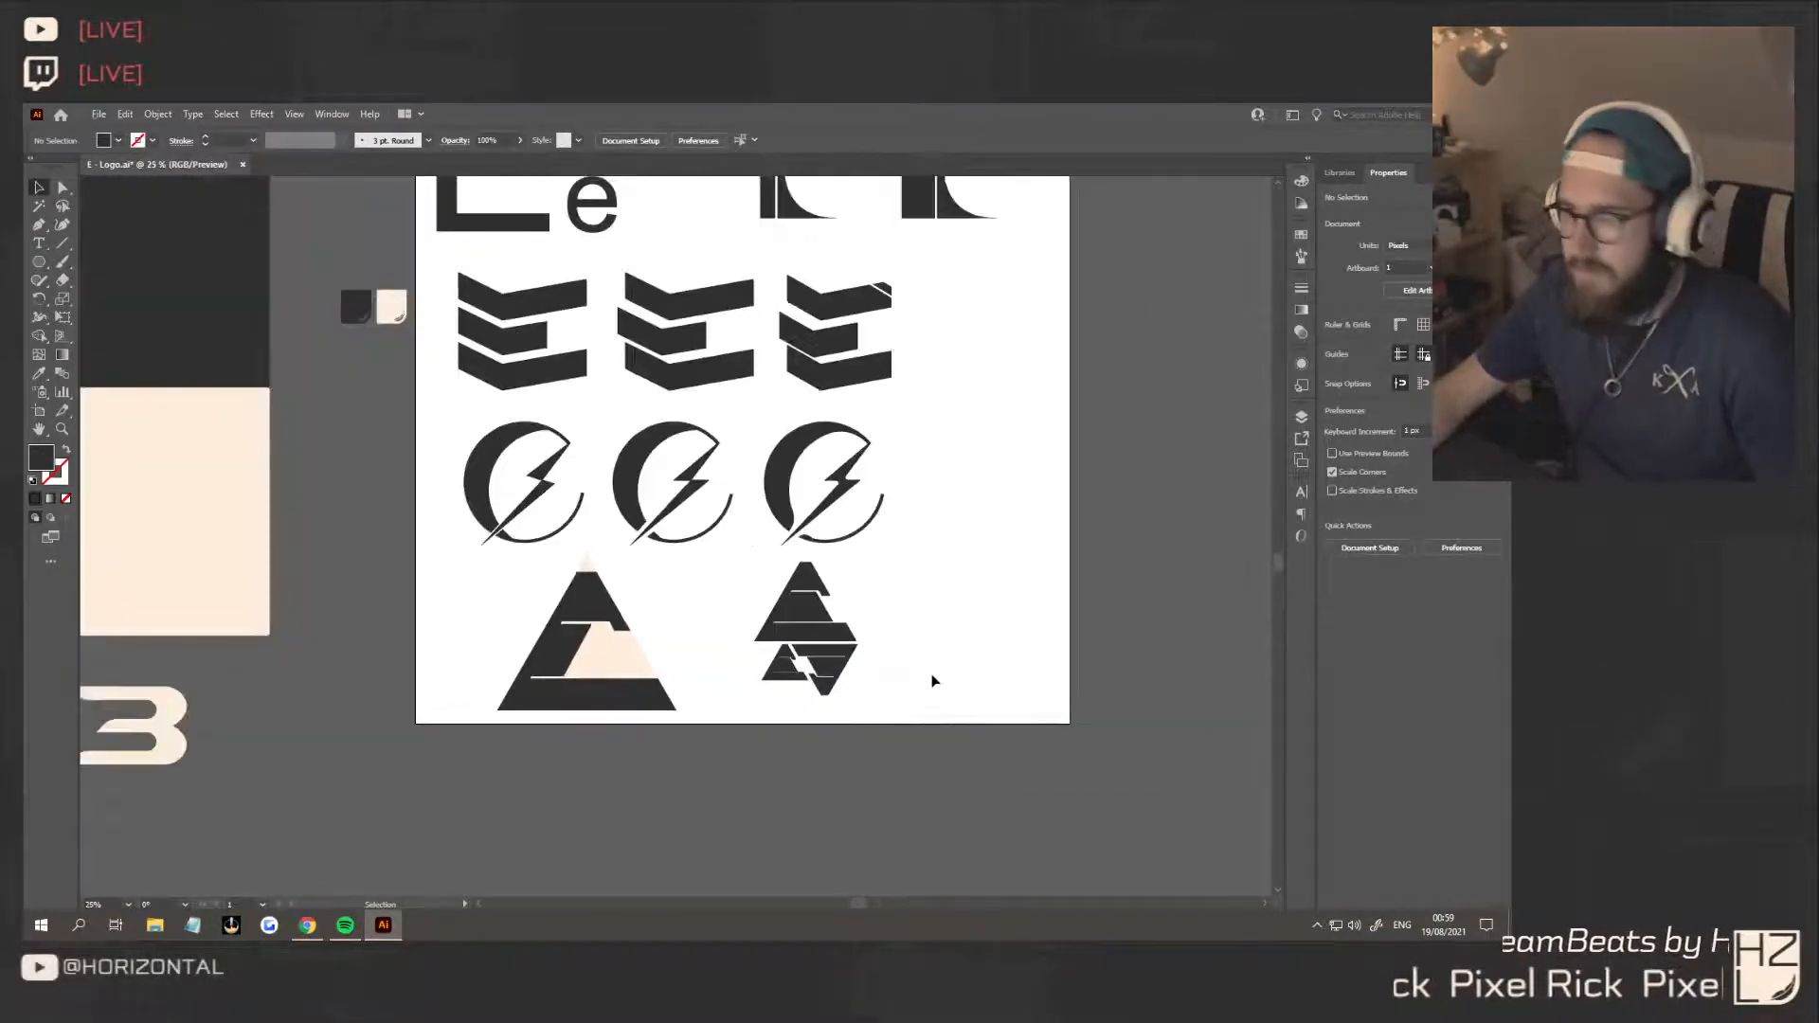
left_click(565, 636)
key("Delete")
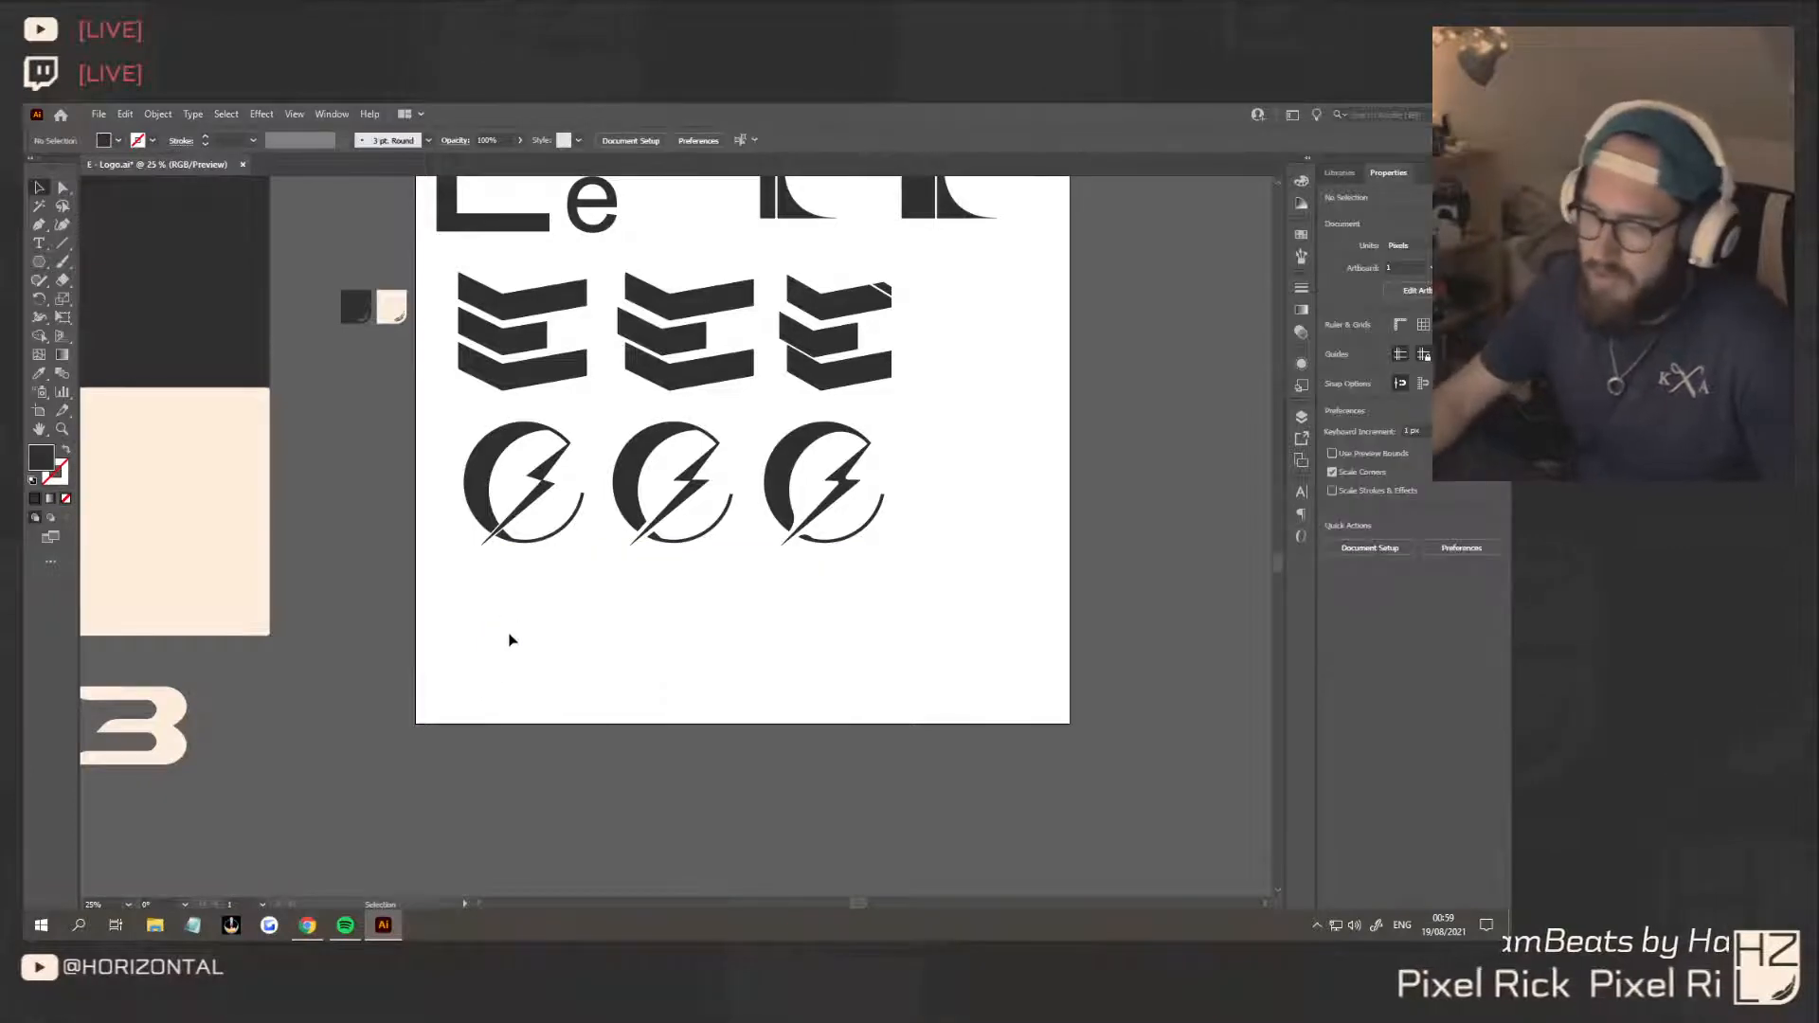
Switch to Chrome and examine the Order and freedom lettering project on Behance for inspiration
left_click(307, 925)
left_click(285, 116)
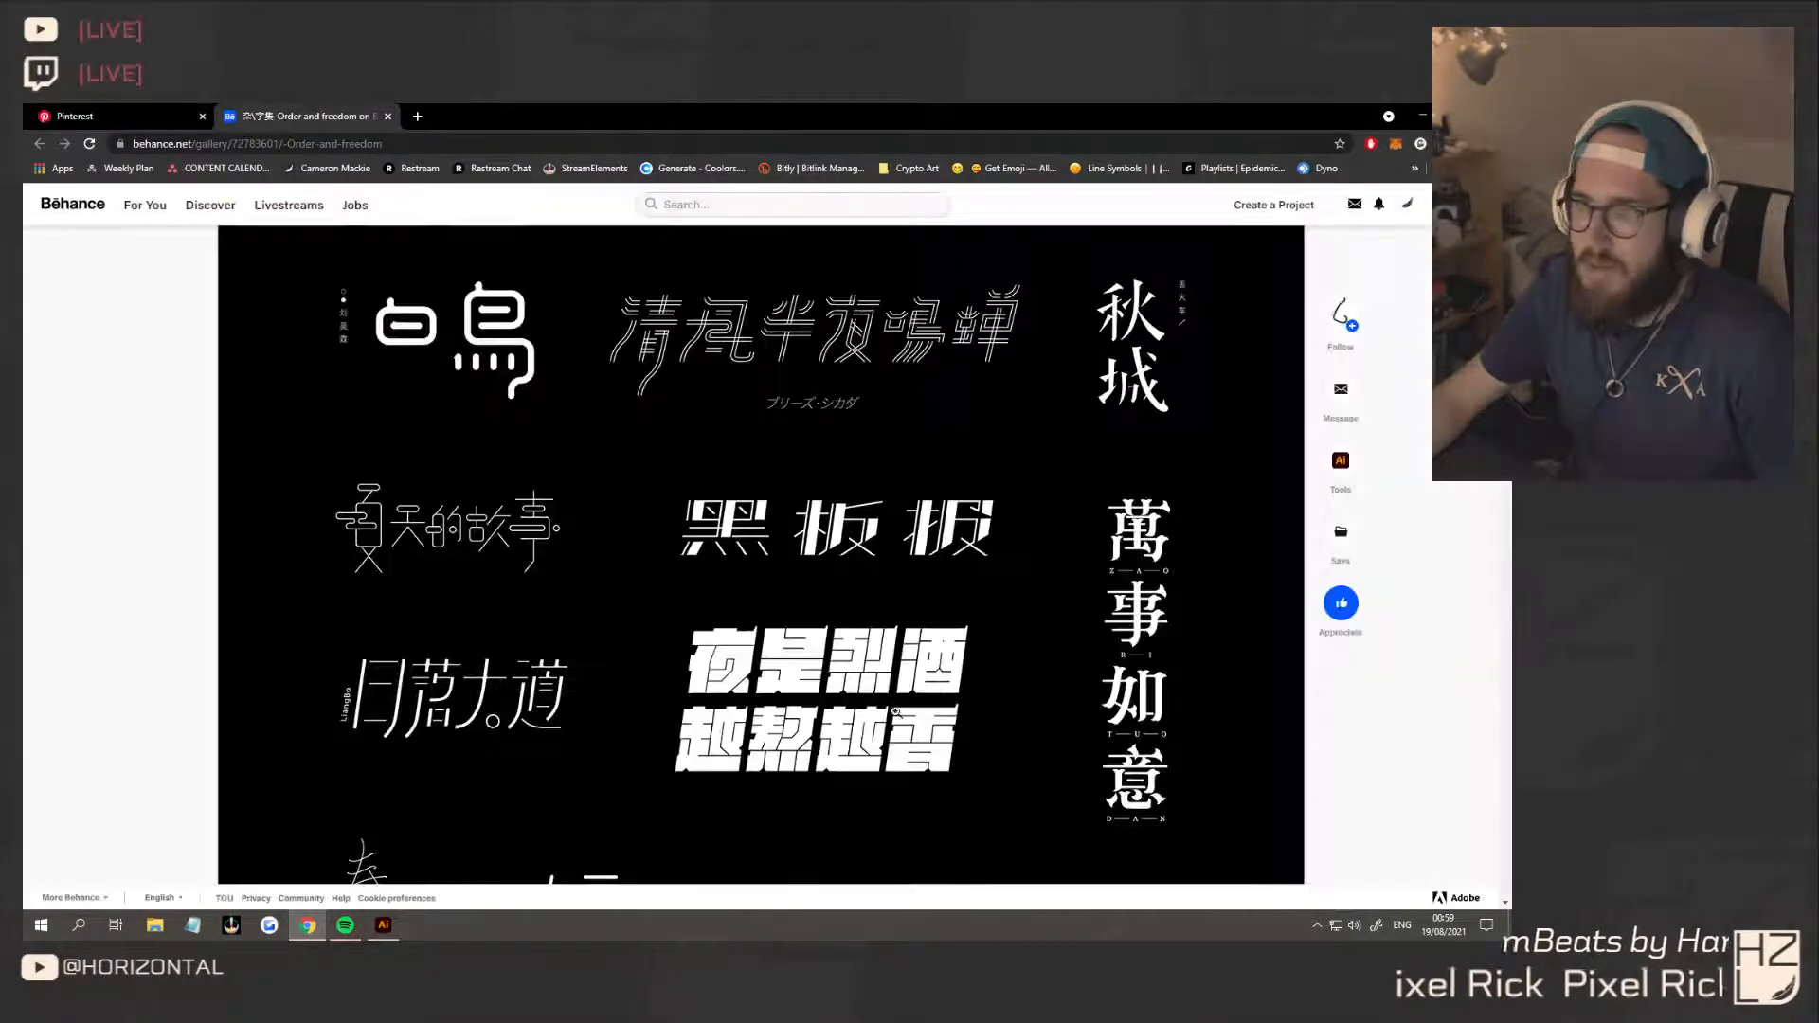
scroll(857, 735, "down", 1)
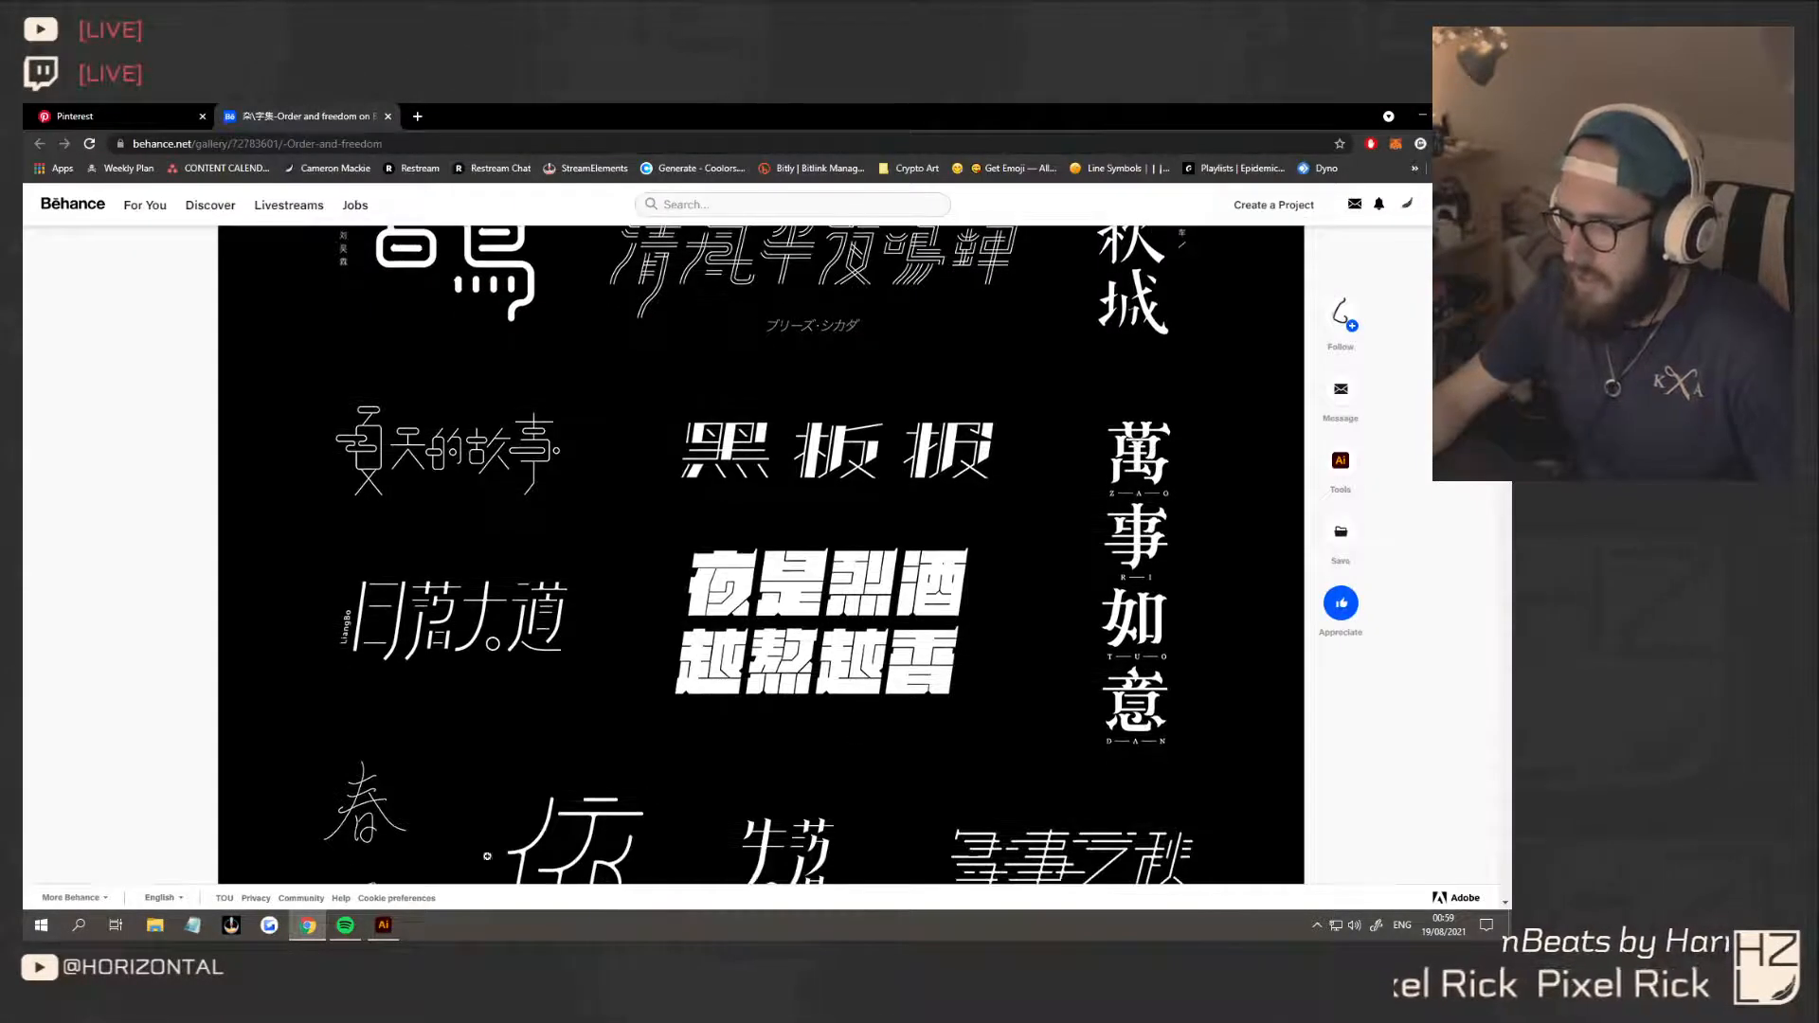
Switch back to Illustrator, draw a dark square about 598 px wide below the first crescent-and-bolt logo, and show its corner points for editing
left_click(384, 926)
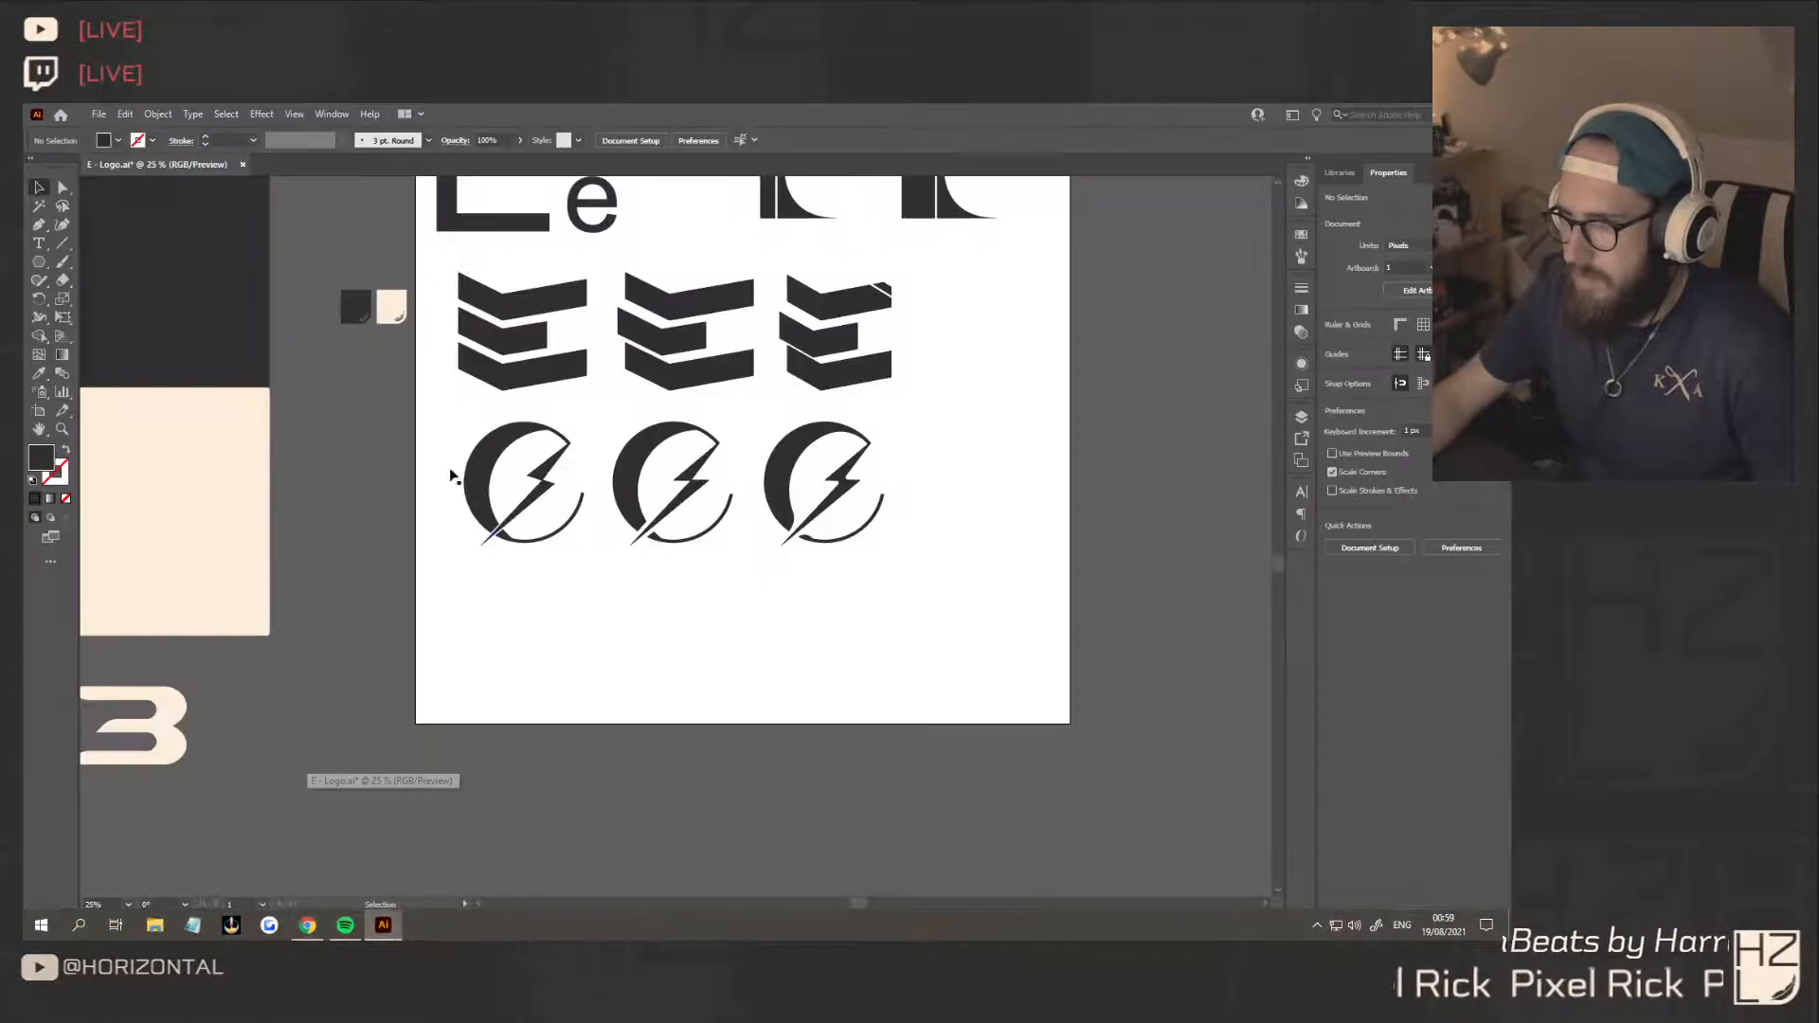
scroll(559, 706, "up", 1)
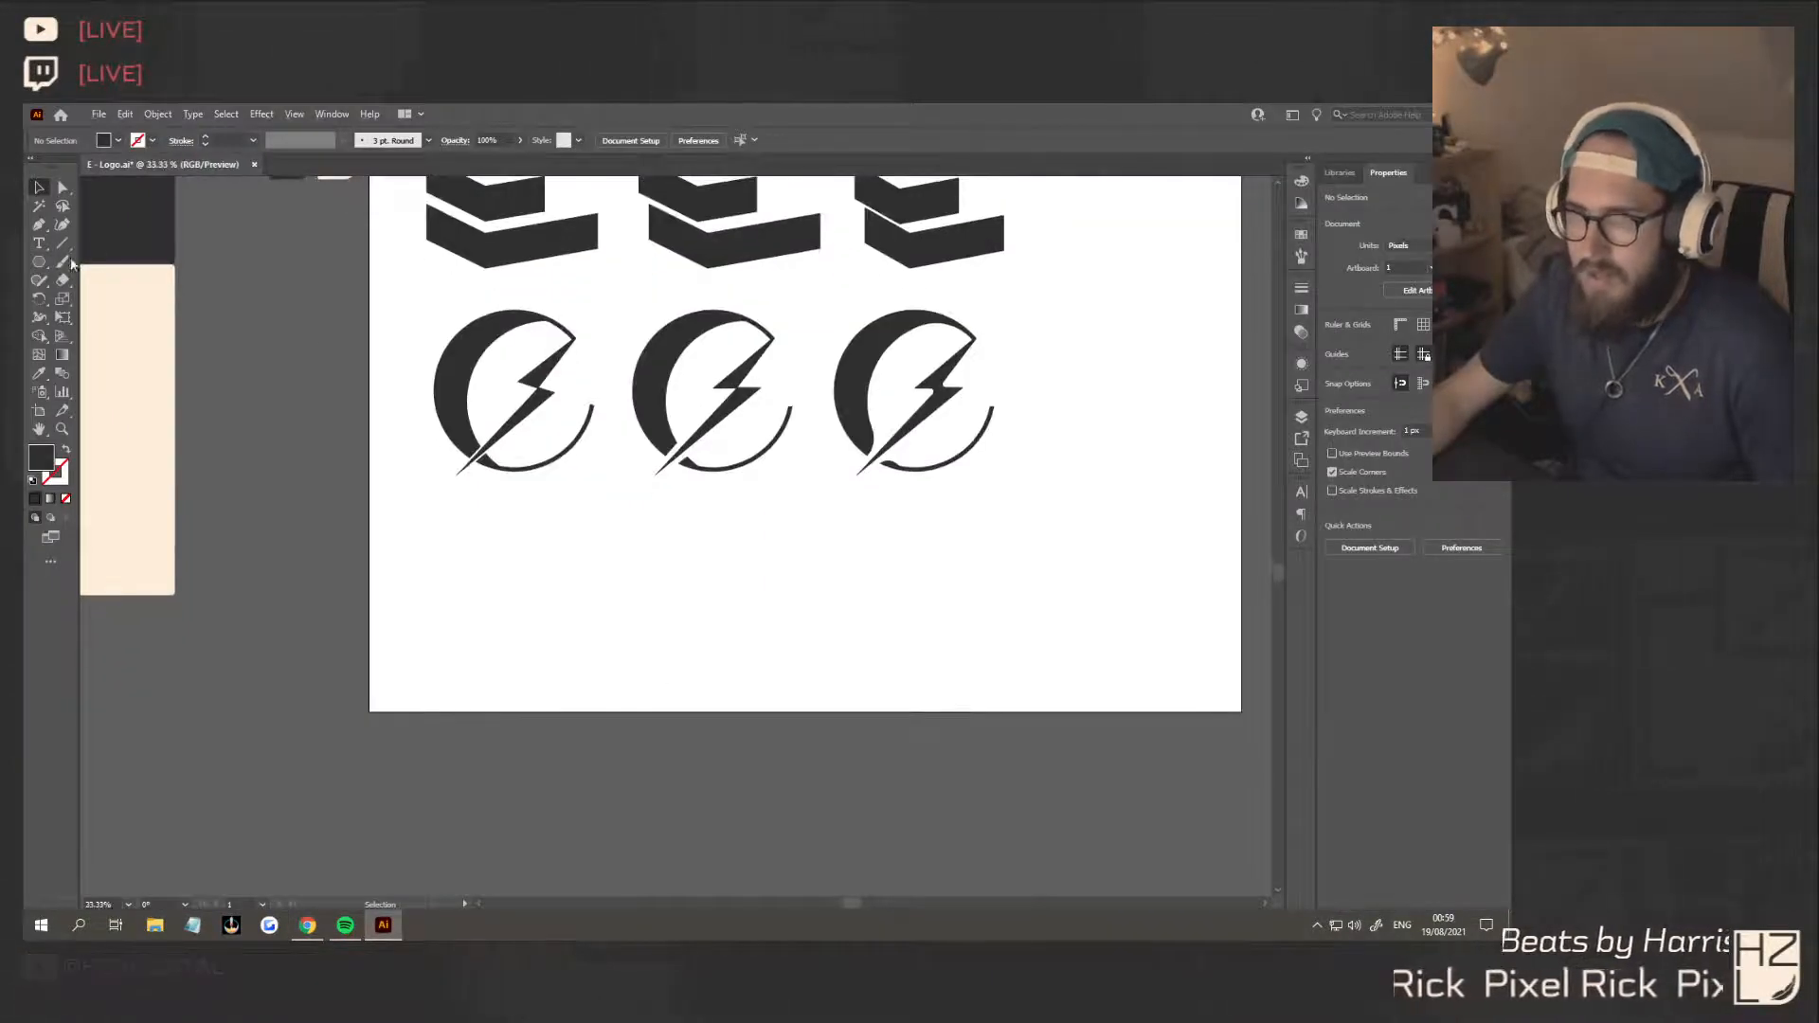
left_click(39, 262)
left_click_drag(43, 264, 94, 261)
left_click_drag(465, 522, 640, 622)
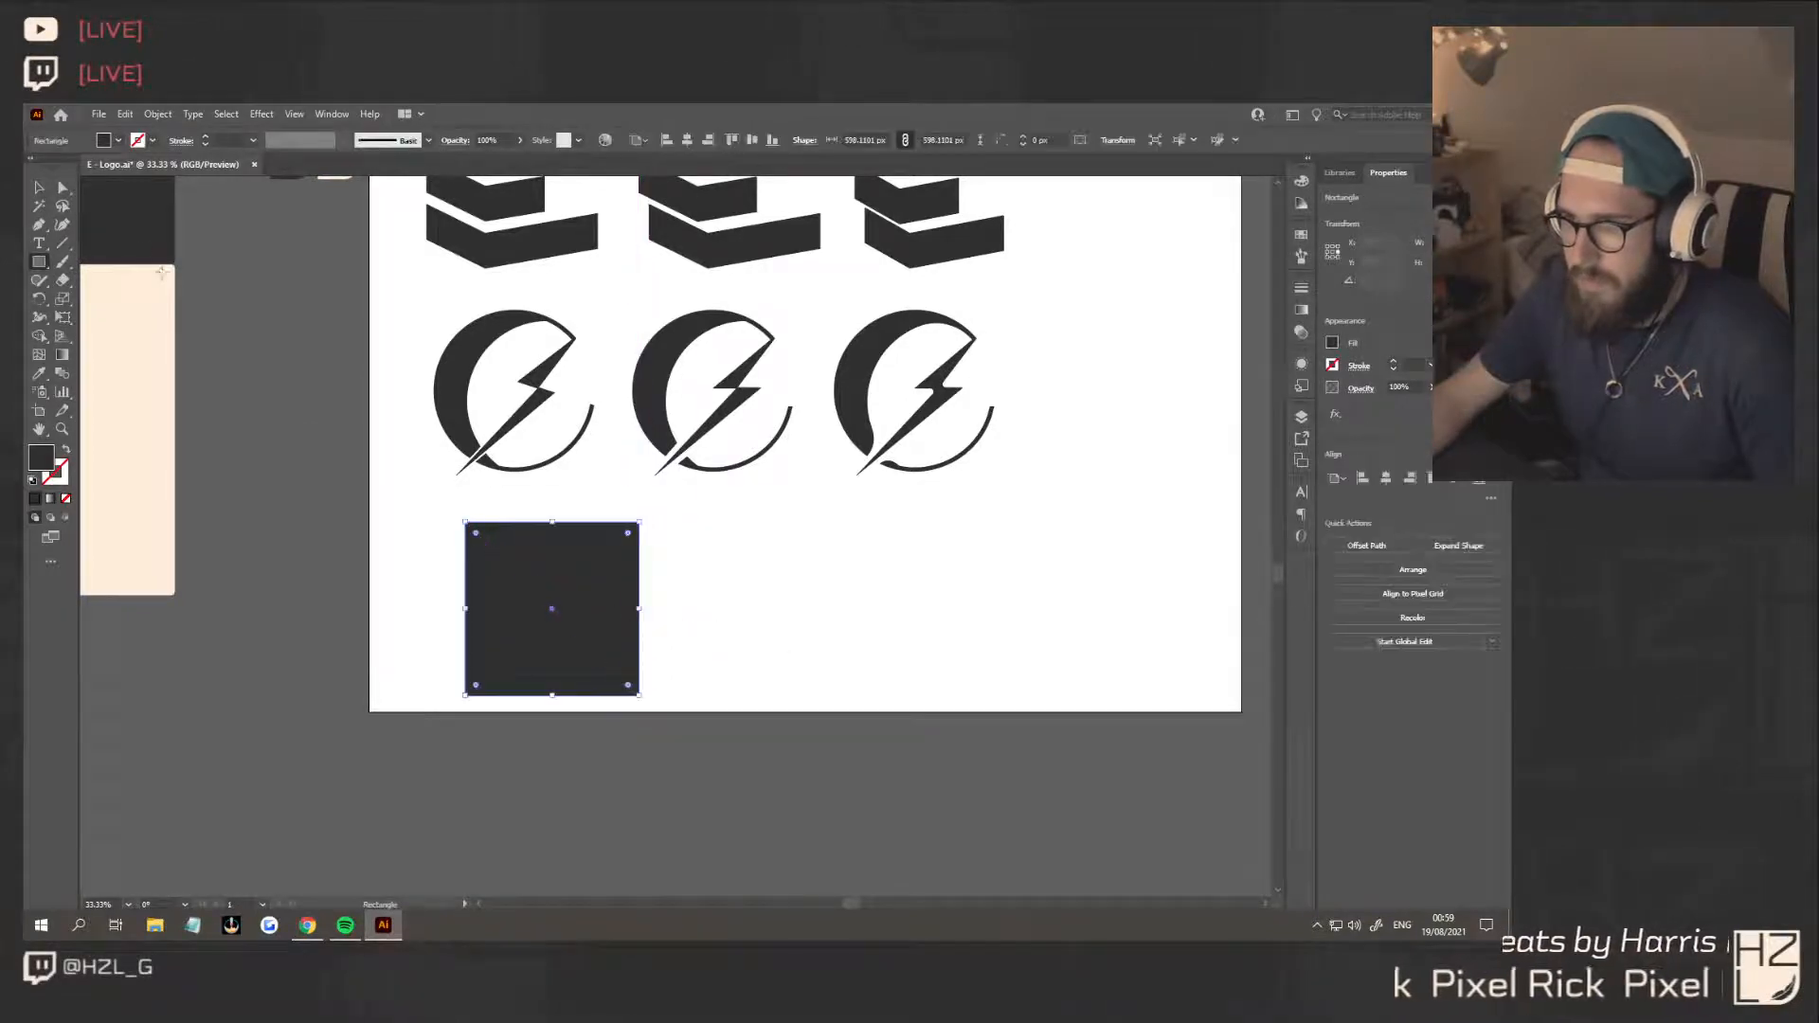
left_click(40, 189)
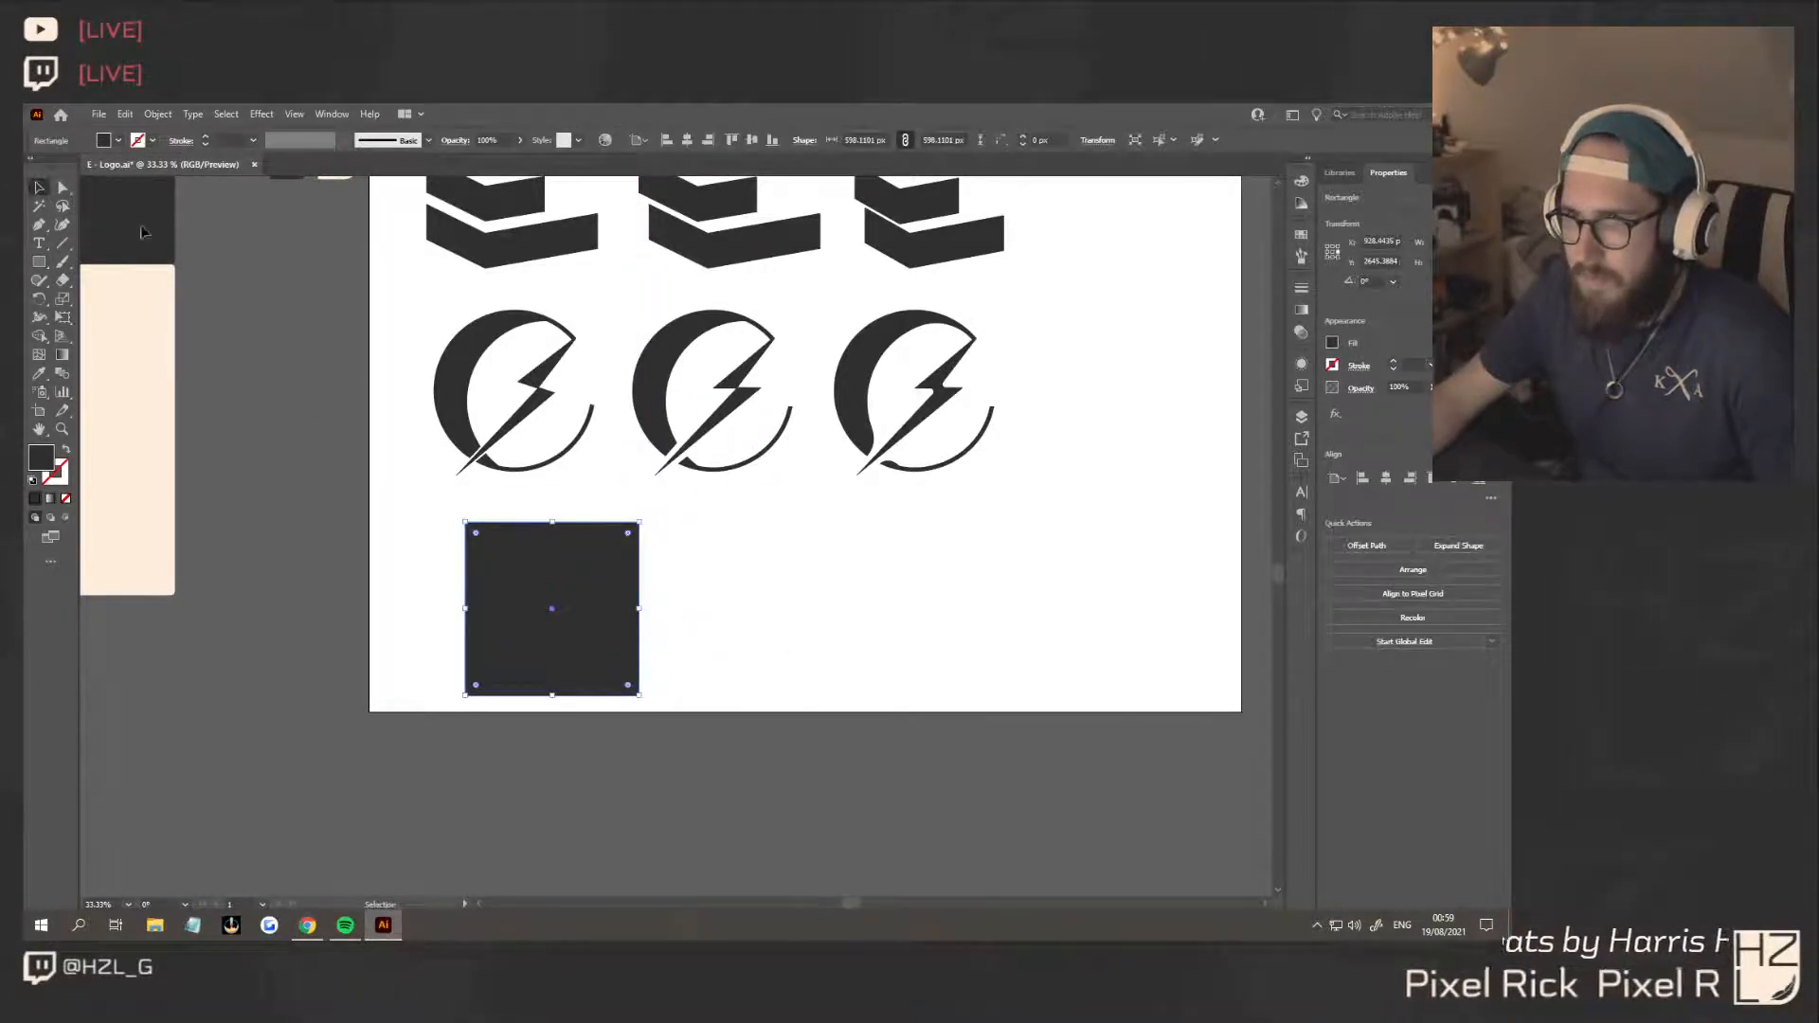
left_click(65, 191)
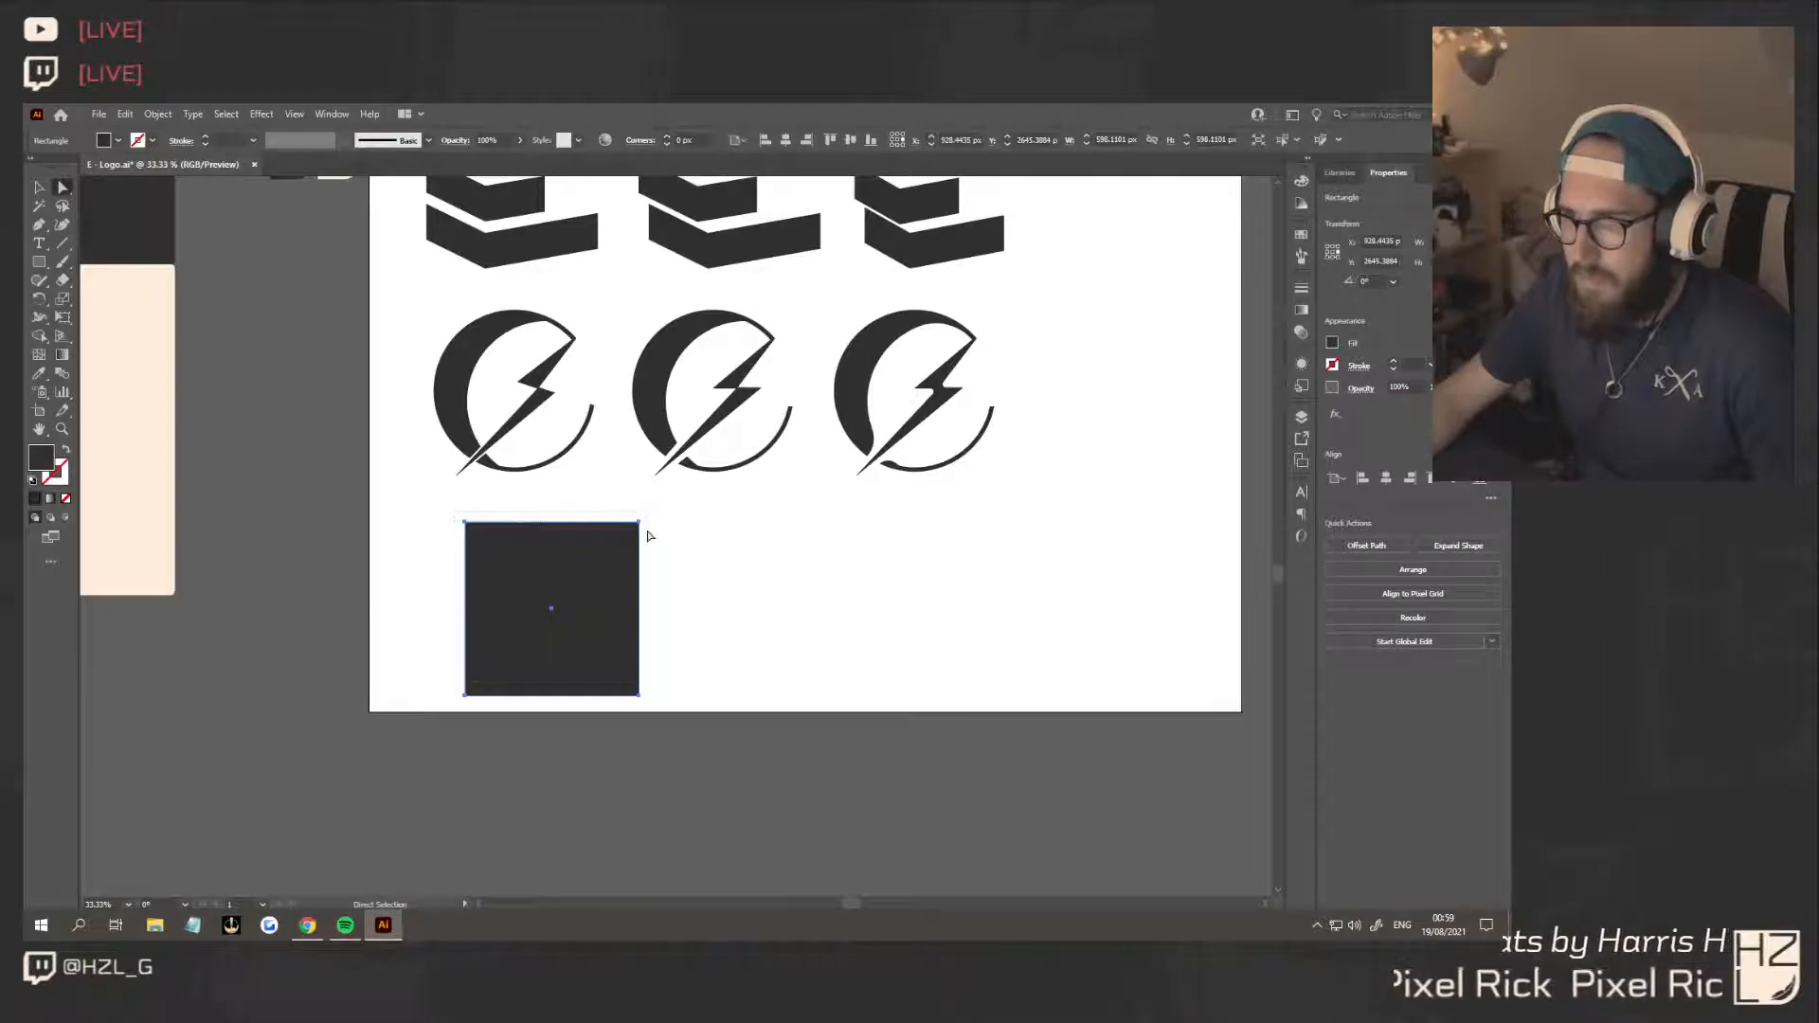
Slant the dark square by moving its two top corner points about 40 px to the right
left_click_drag(648, 533, 648, 534)
key("shift+Right")
key("shift+Right")
key("shift+Right")
key("shift+Right")
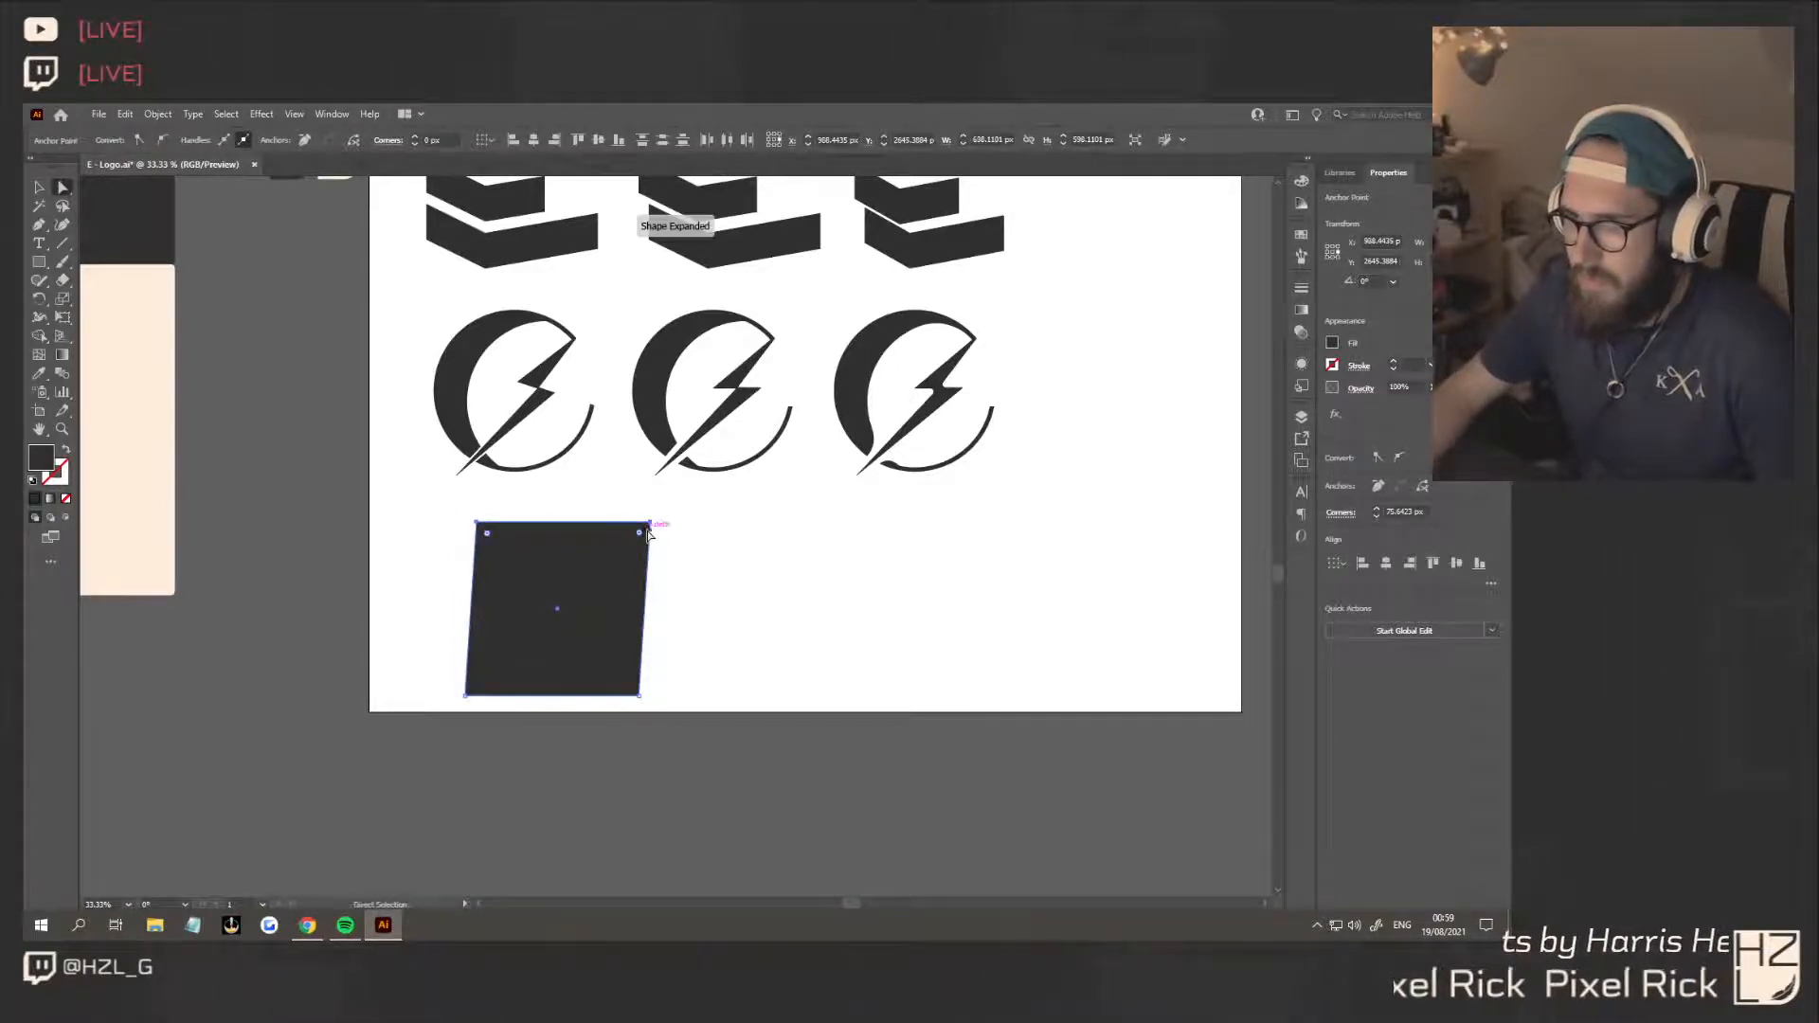
left_click(751, 576)
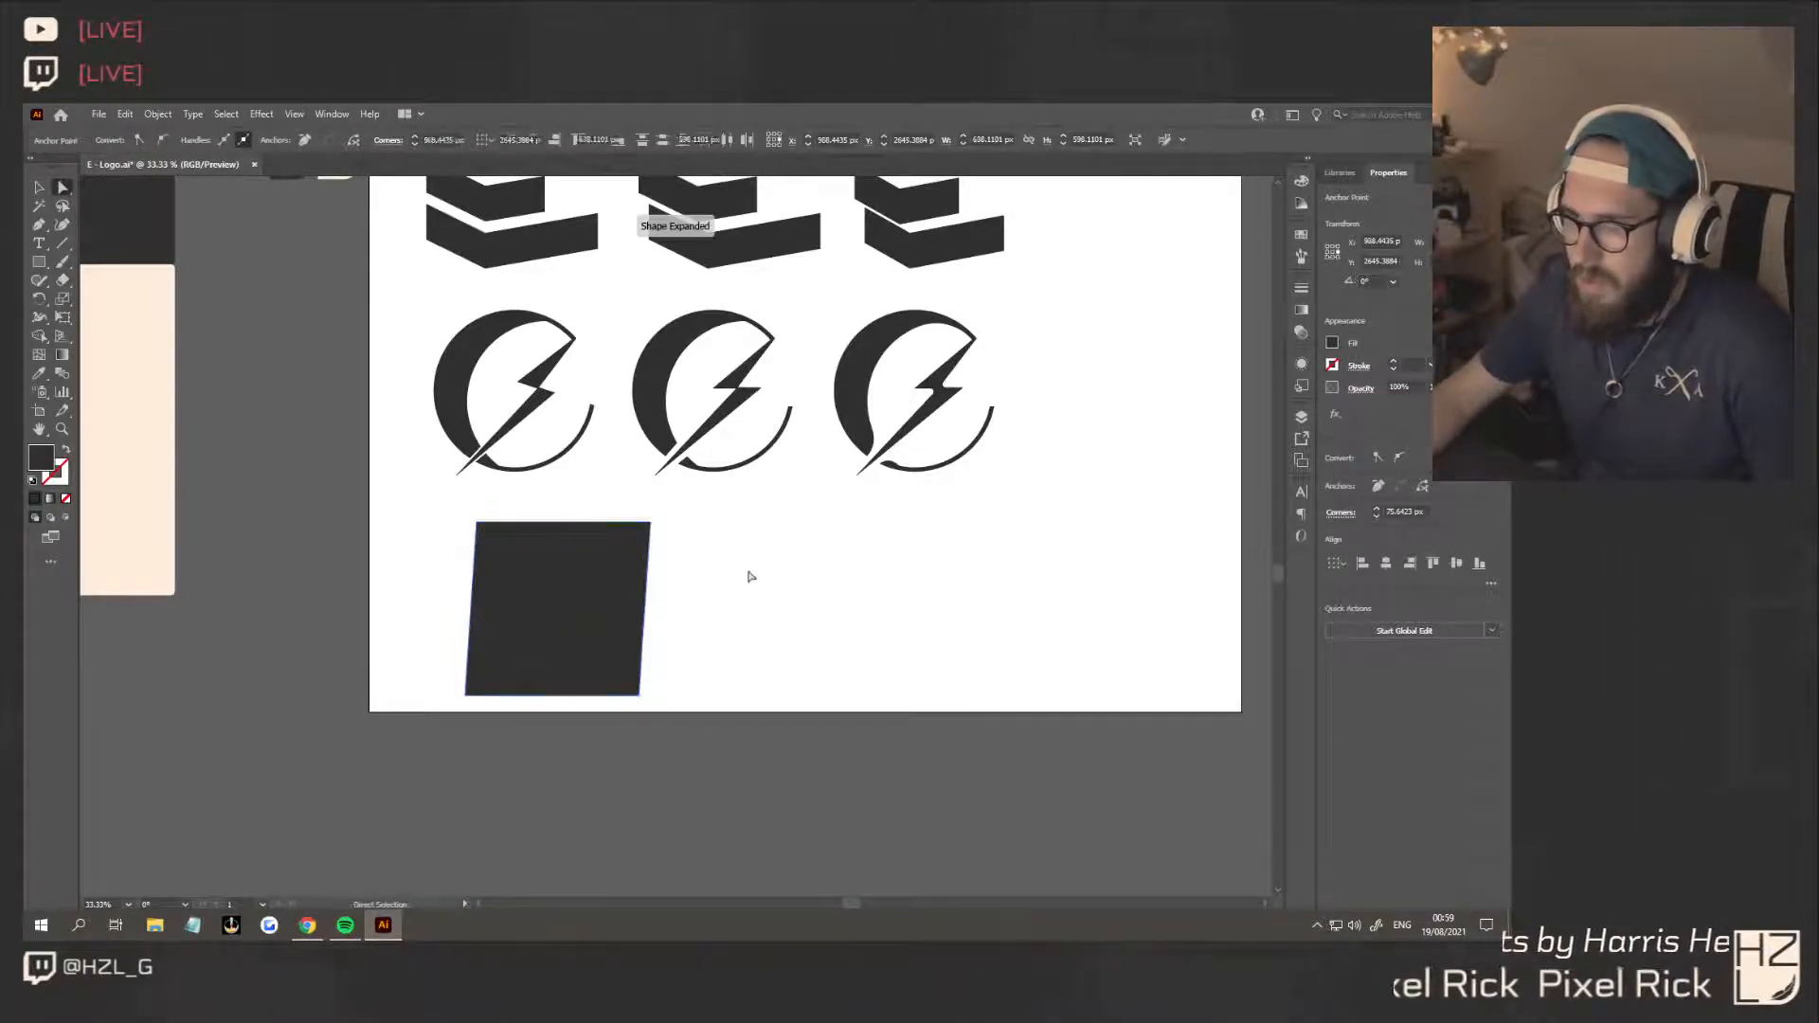
Draw a narrow pointed tab about 38 px high above the slanted square's upper-right corner with the Pen tool
left_click(40, 225)
scroll(626, 493, "up", 3)
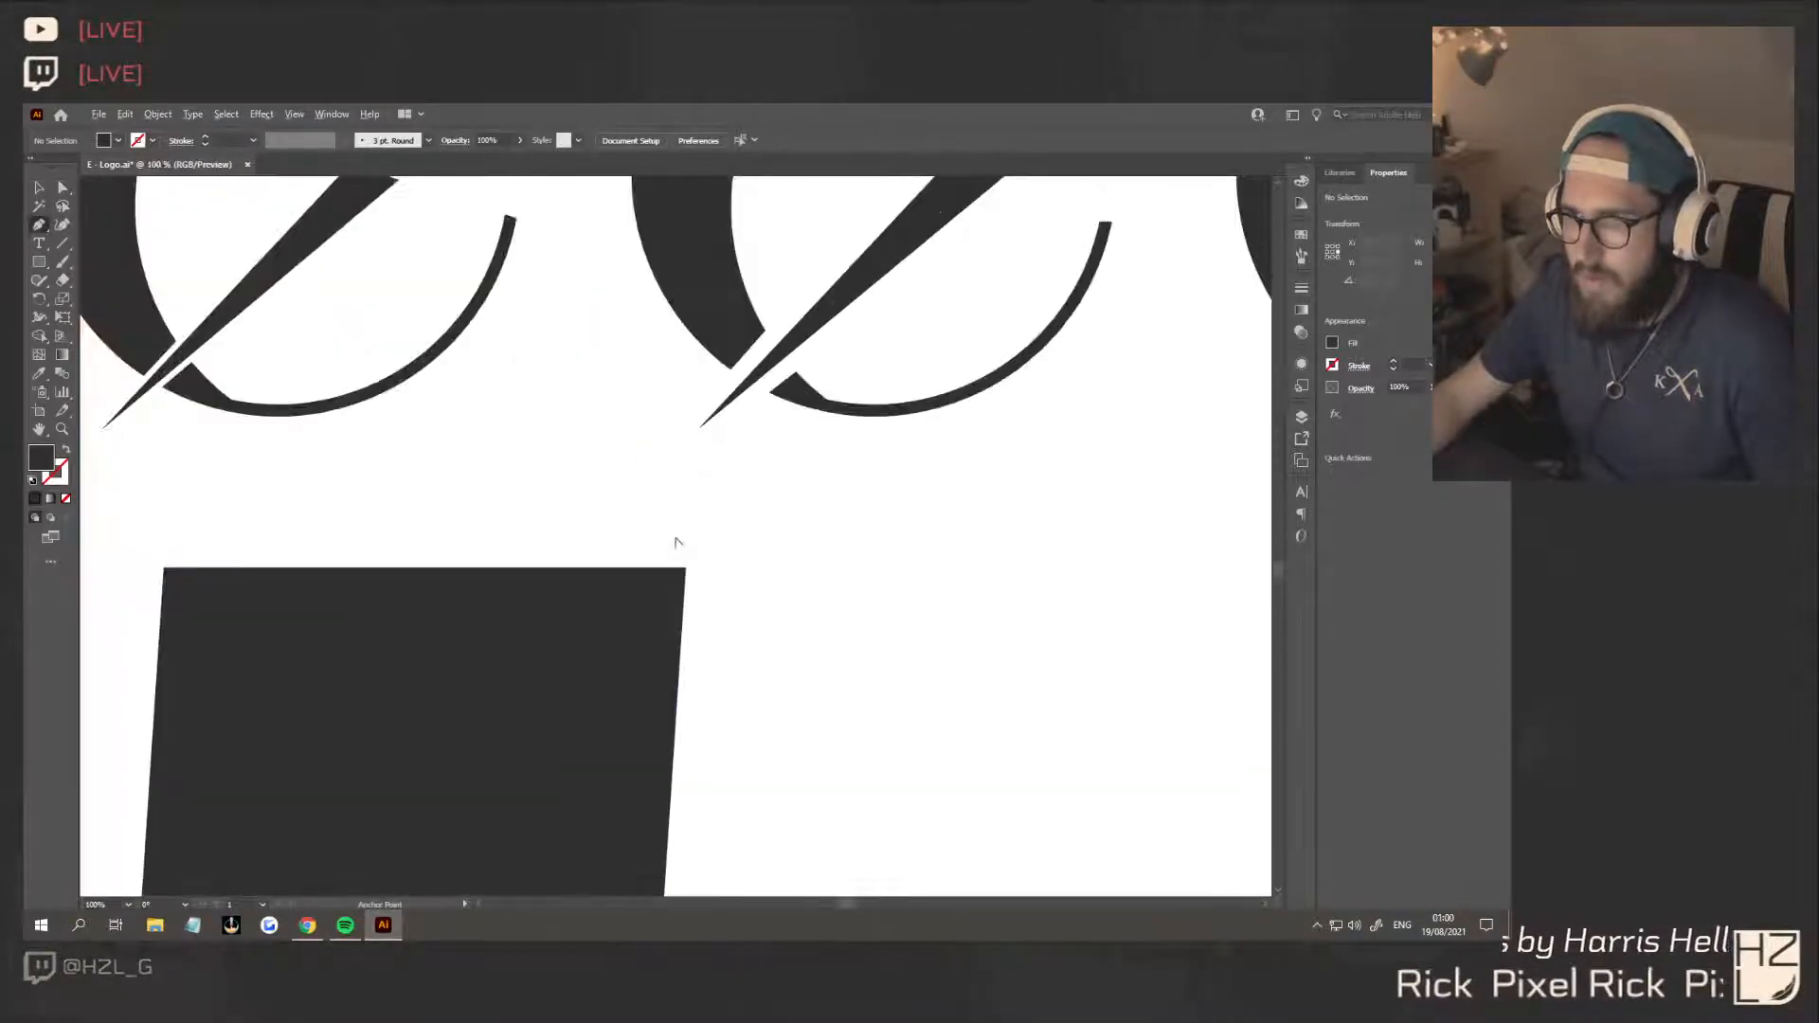
left_click(686, 568)
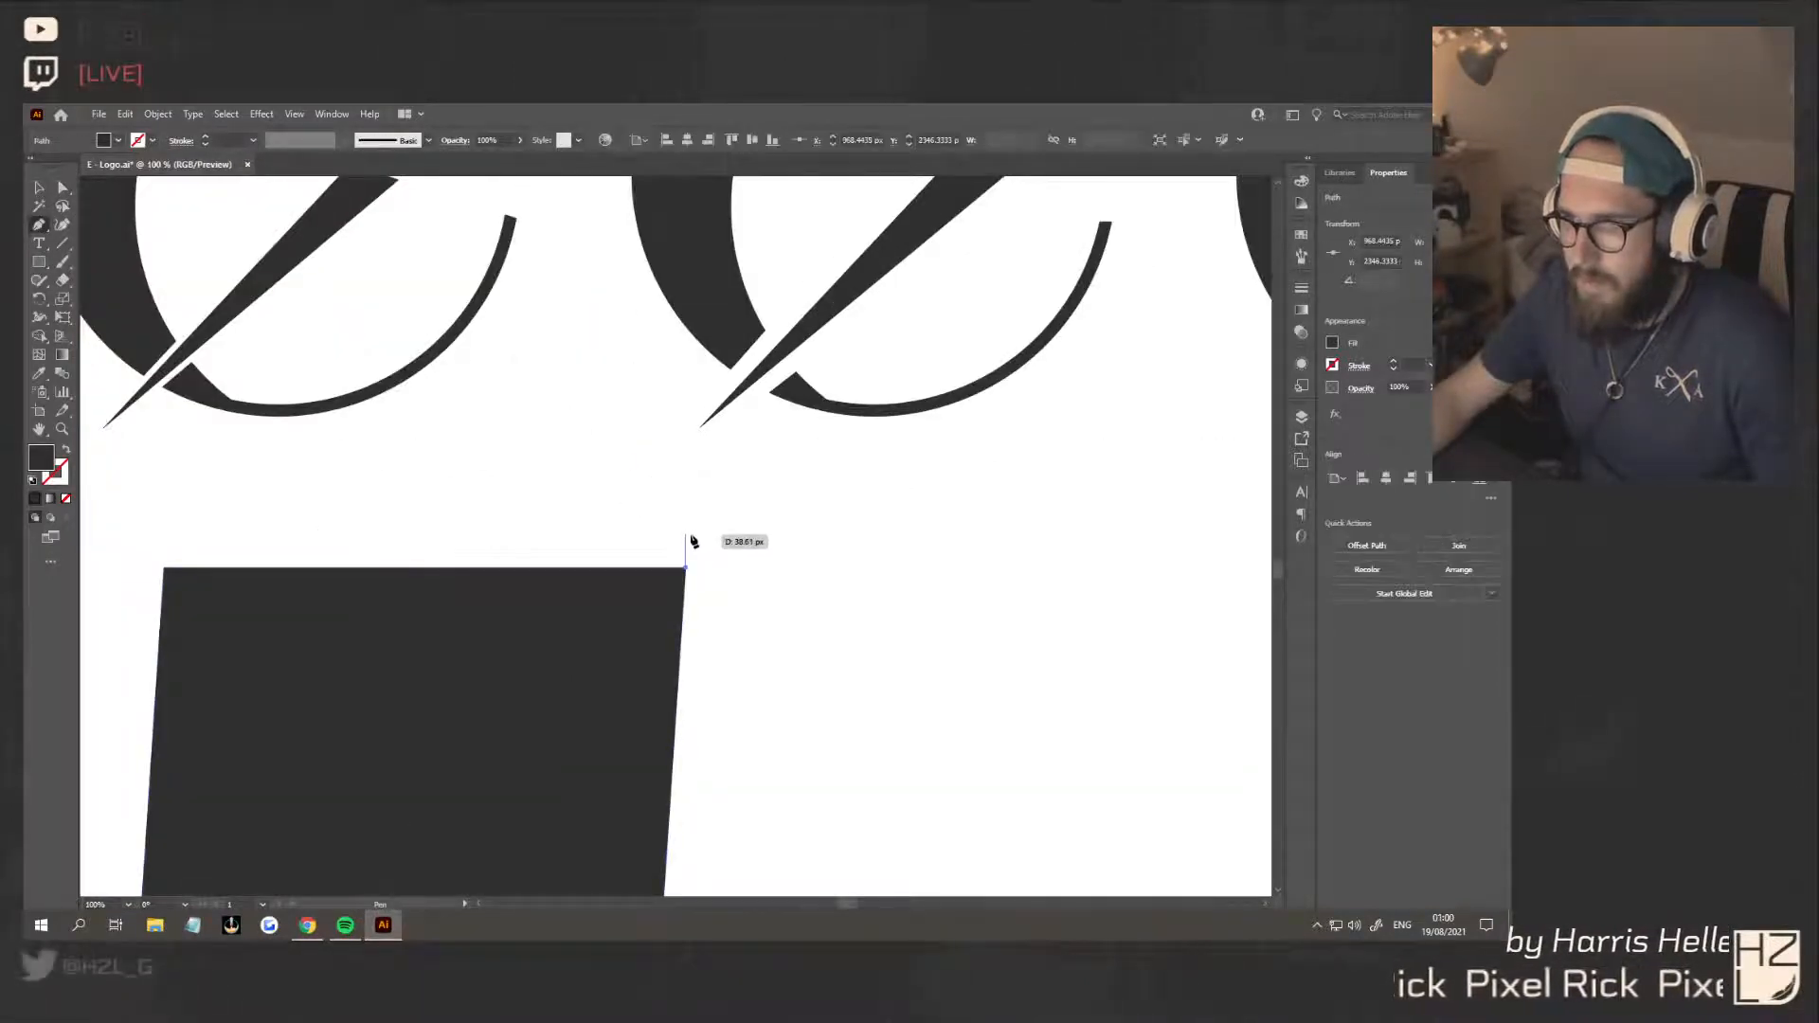
left_click(674, 538)
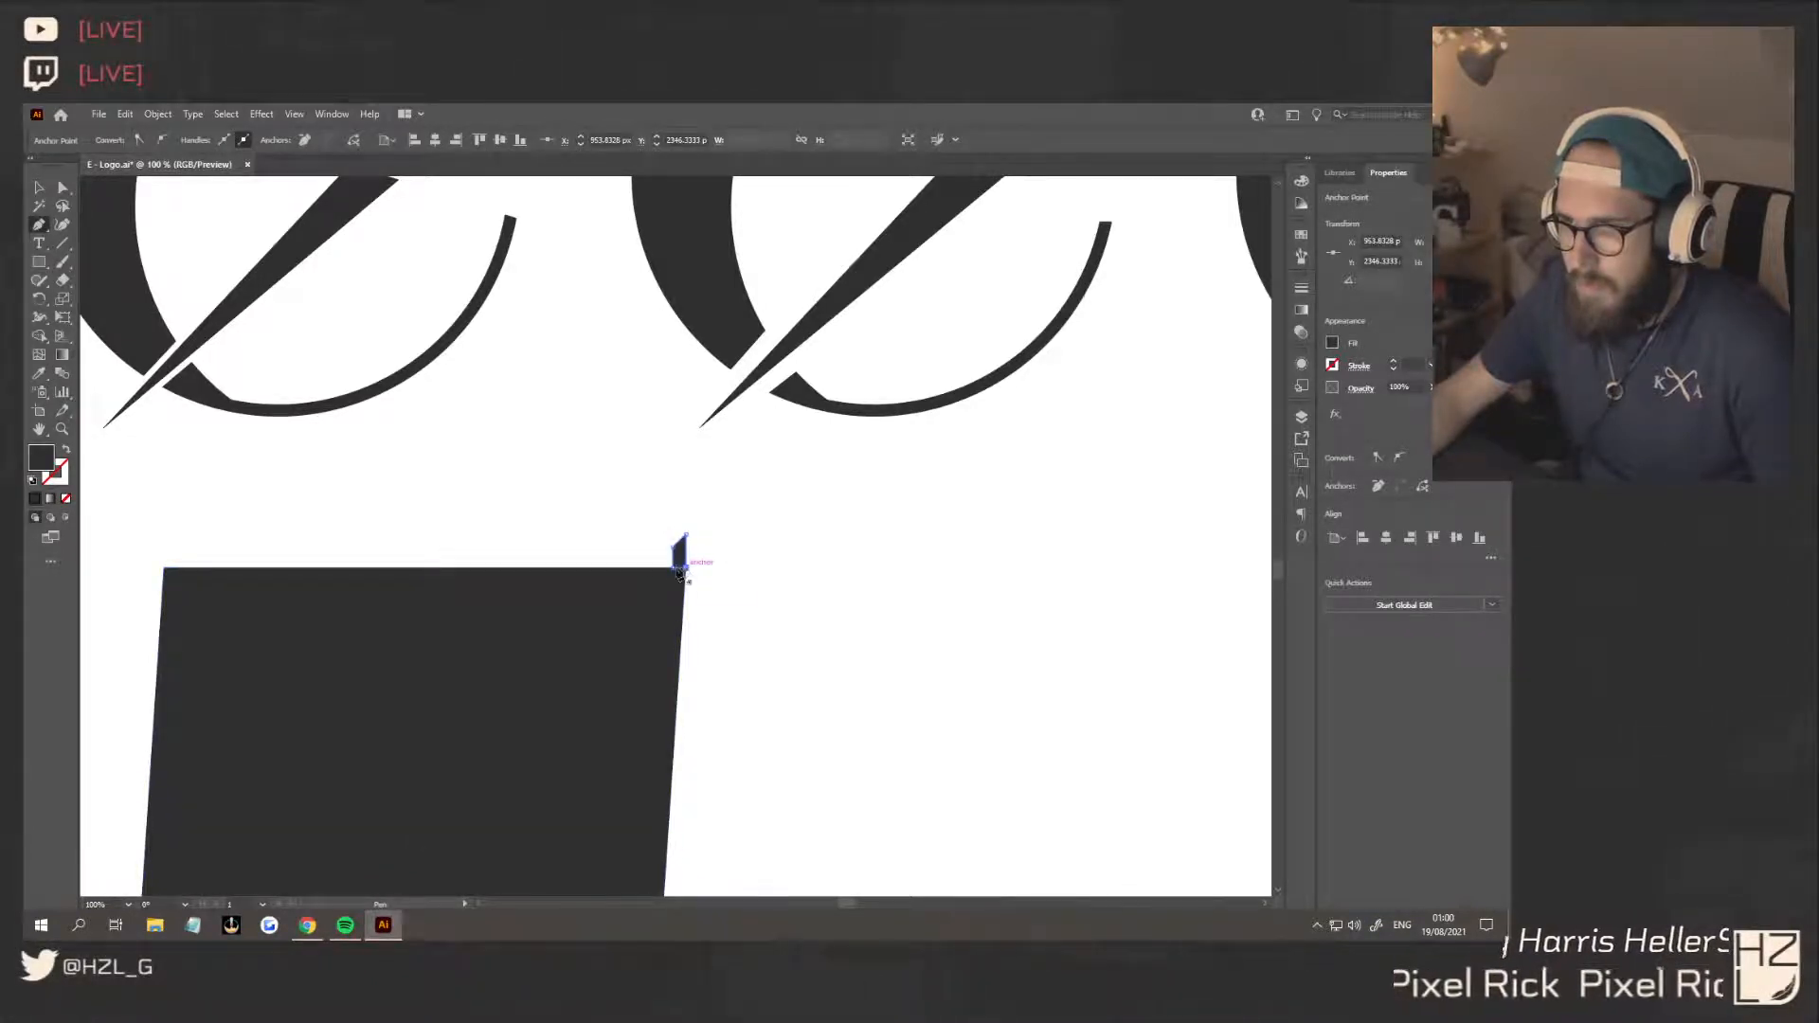
left_click(662, 626)
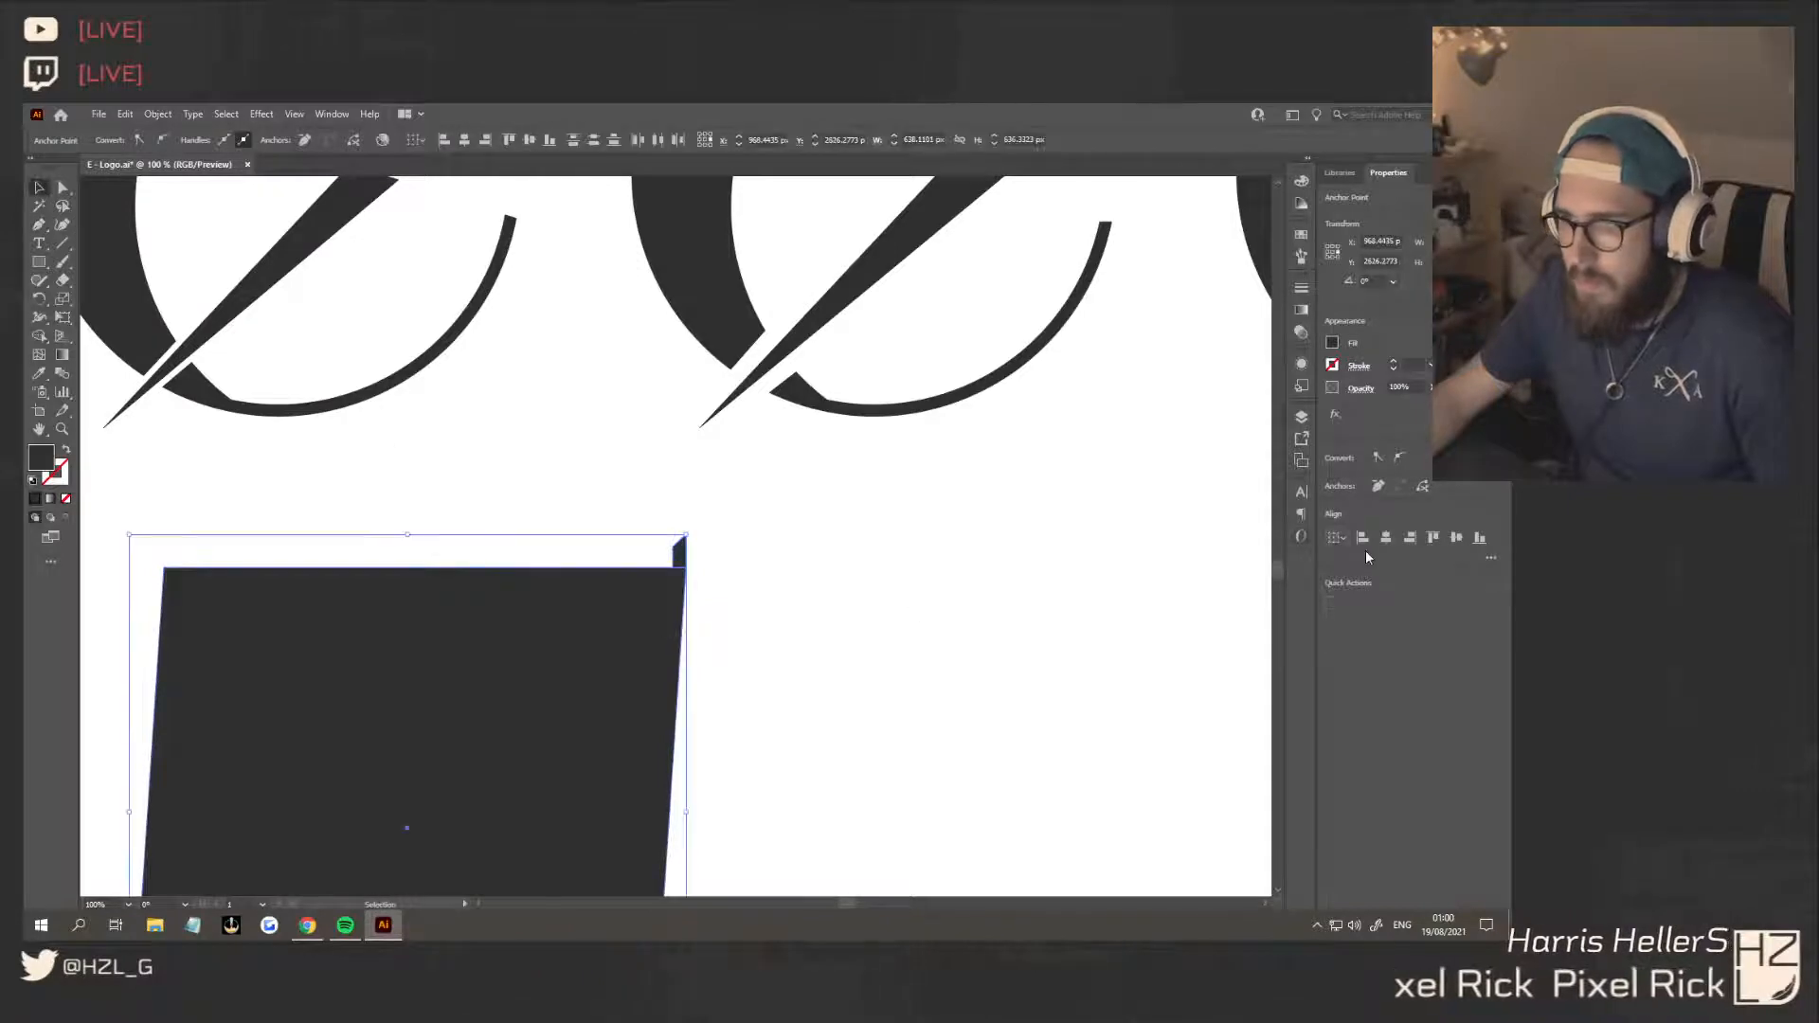
Unite the pointed tab and the slanted square into one shape
left_click_drag(905, 703, 601, 534)
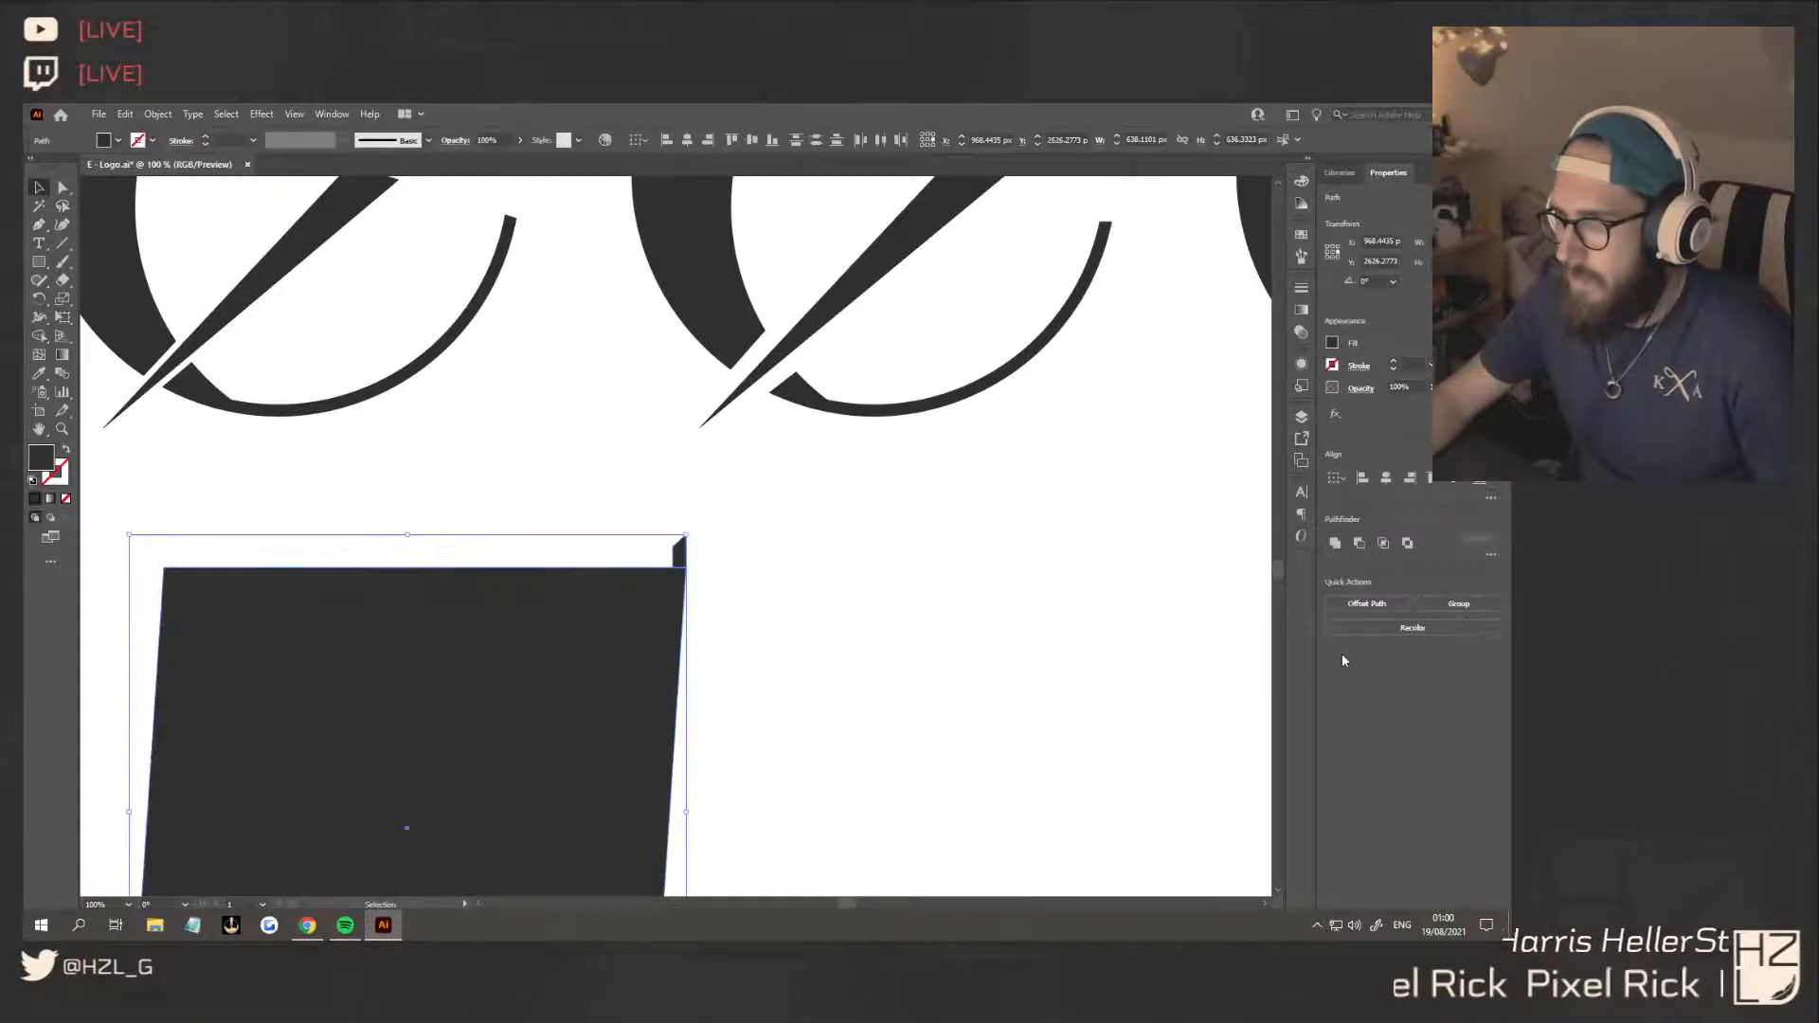
left_click(1337, 545)
left_click(699, 617)
left_click(677, 559)
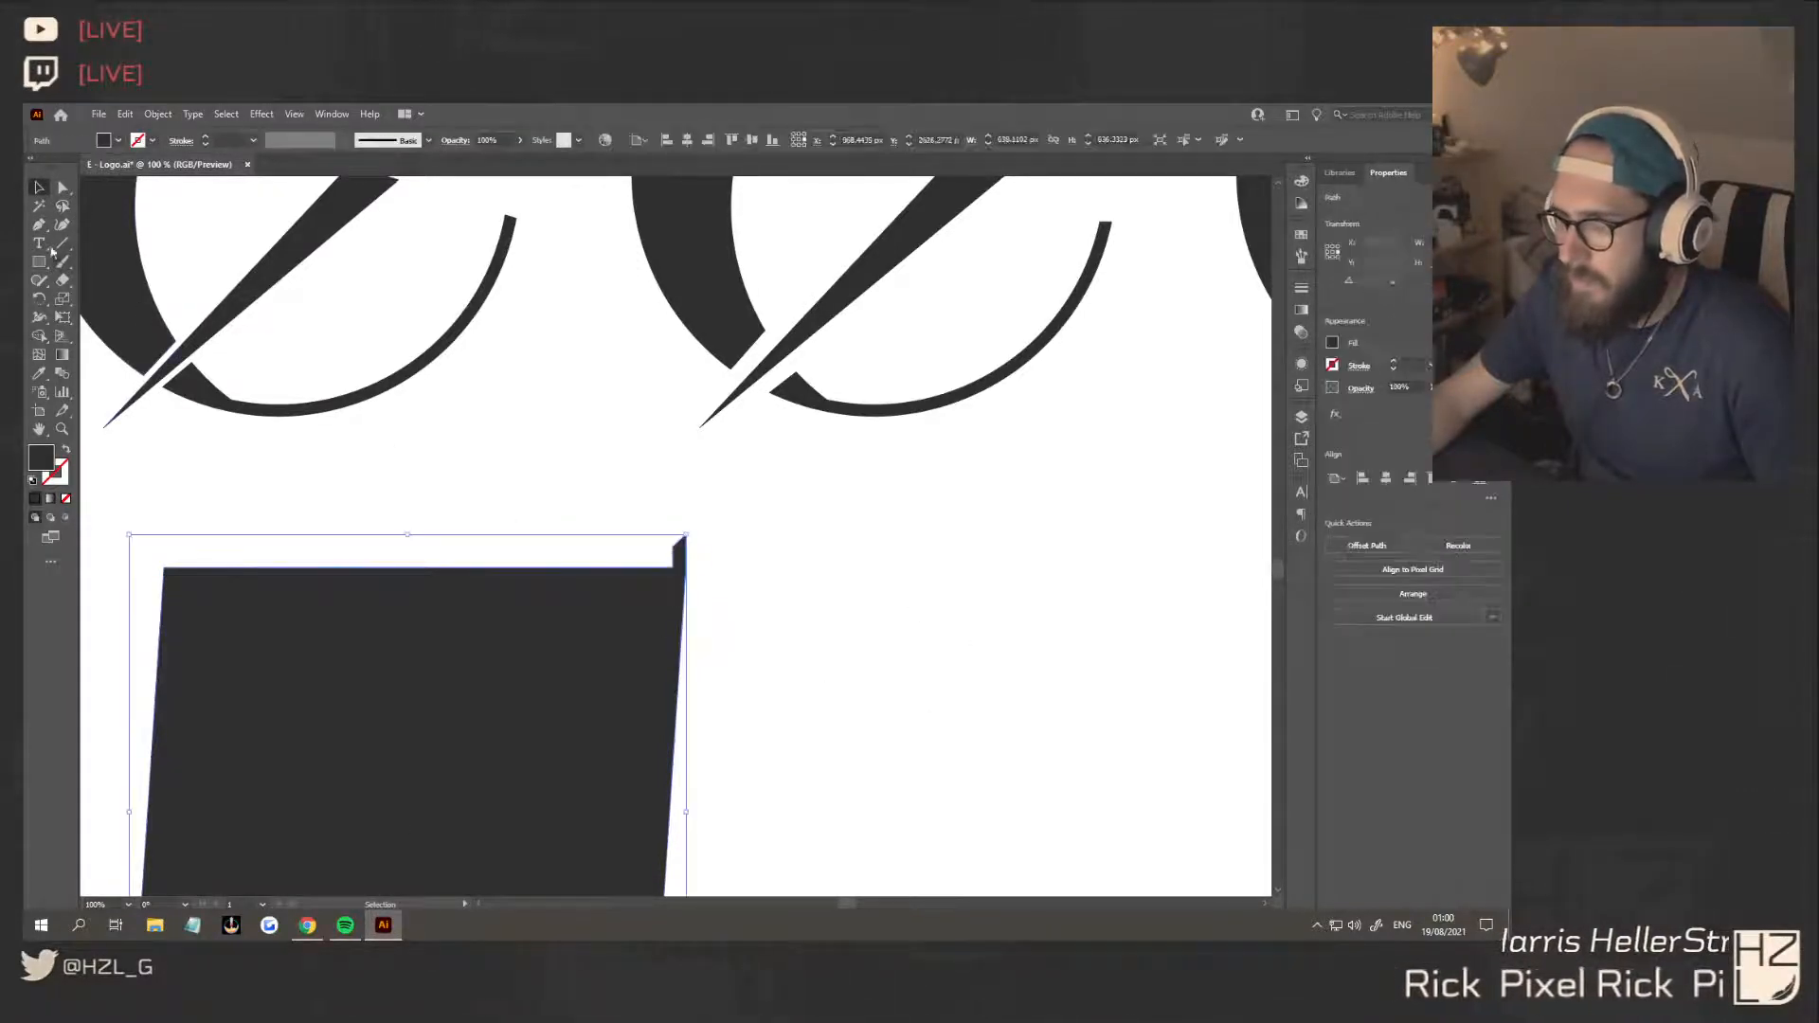
Try rounding the corner points of the tab and undo the rounding
key("a")
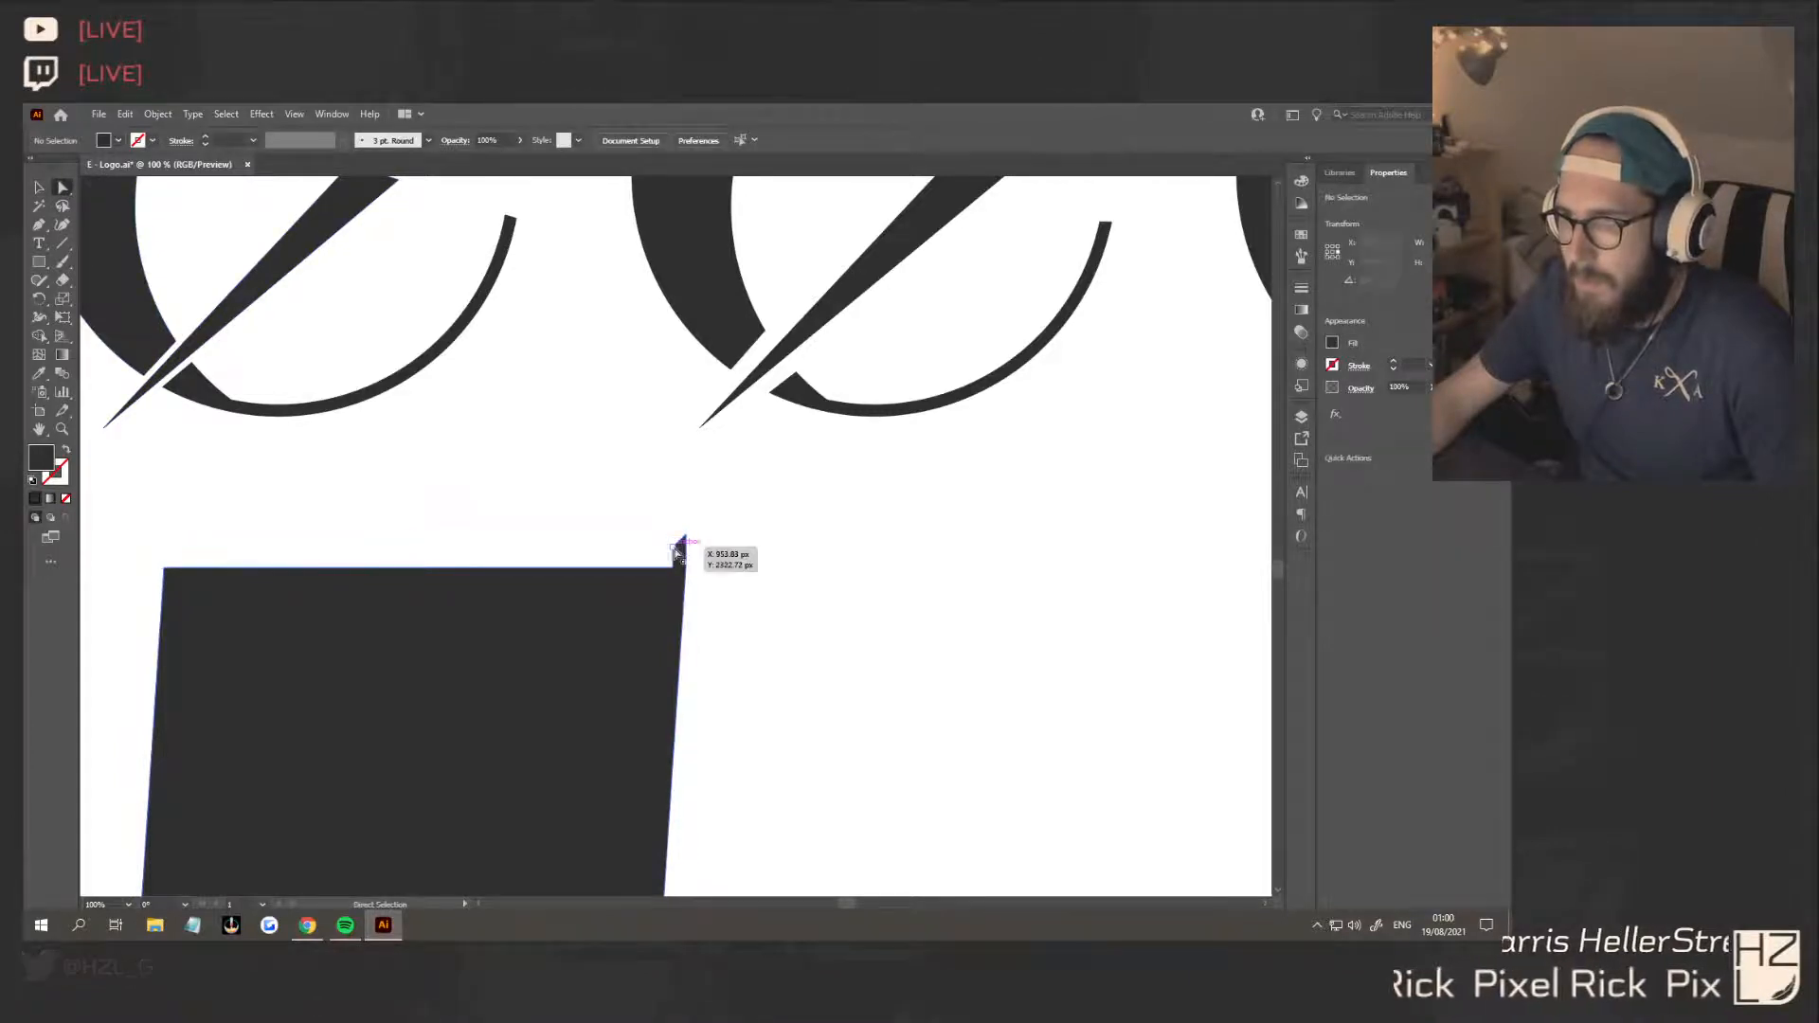
left_click(679, 557)
left_click_drag(688, 556, 949, 625)
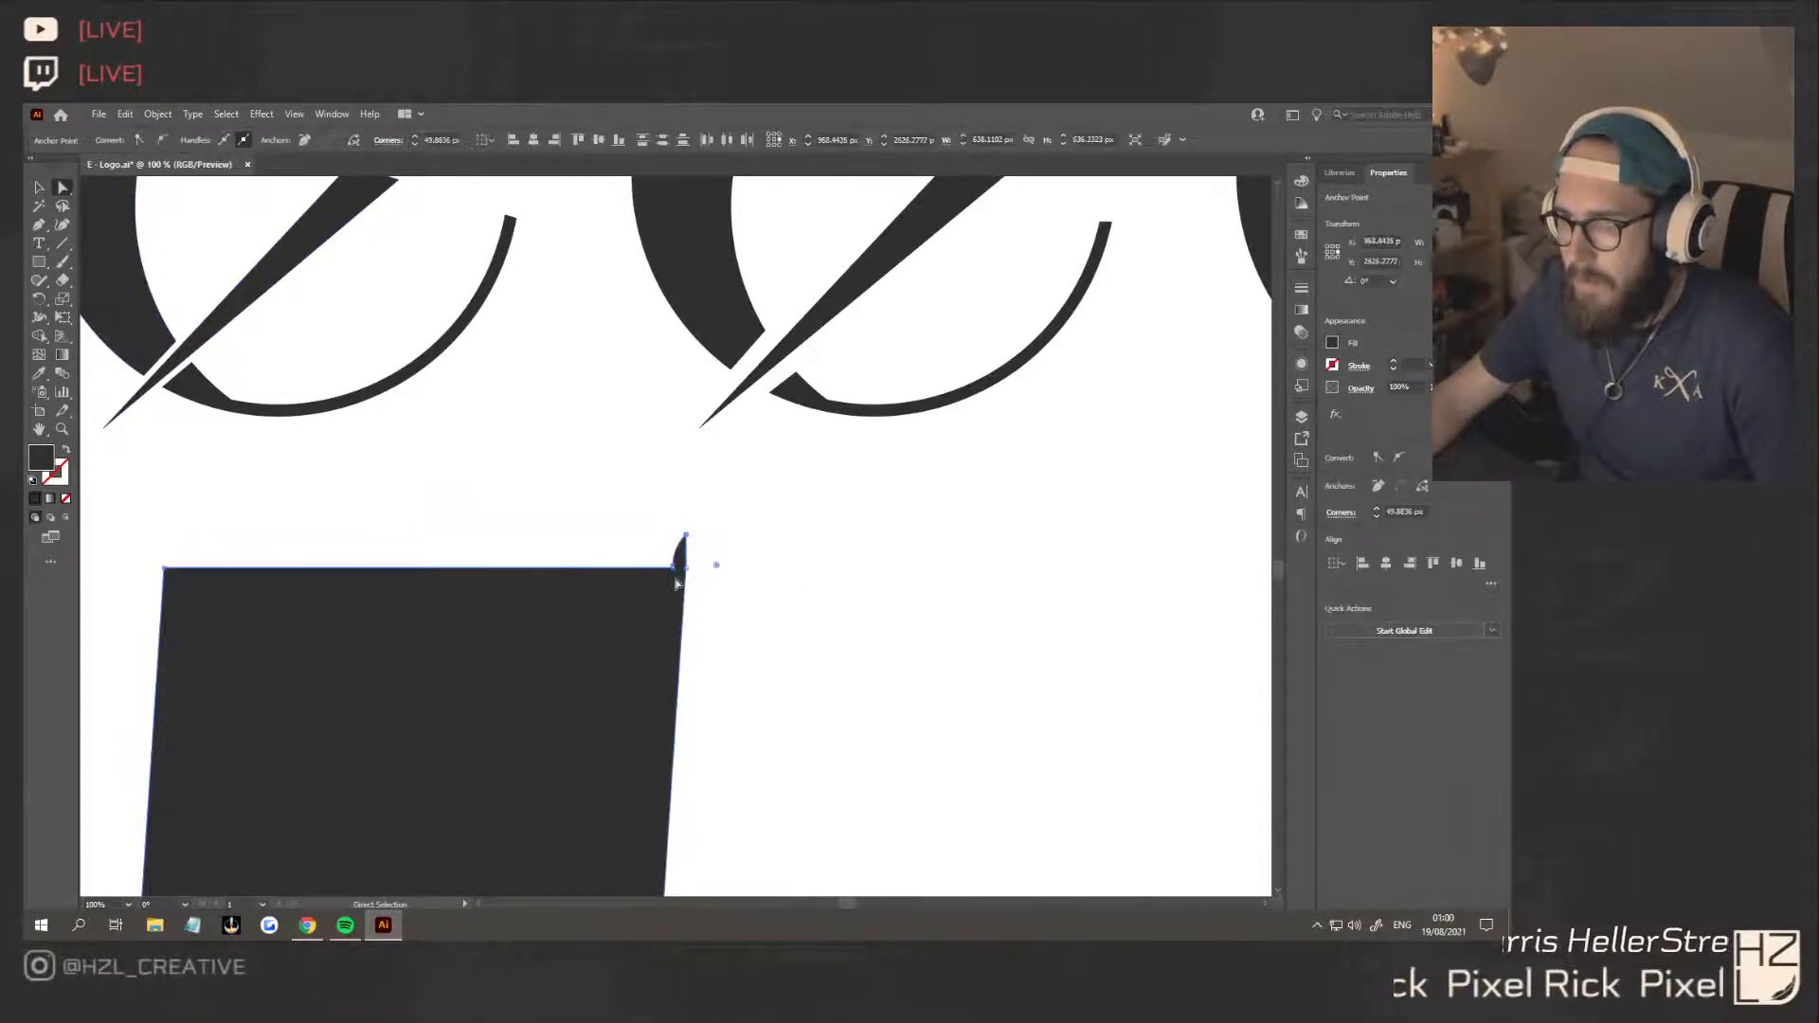
left_click(687, 543)
left_click(681, 547)
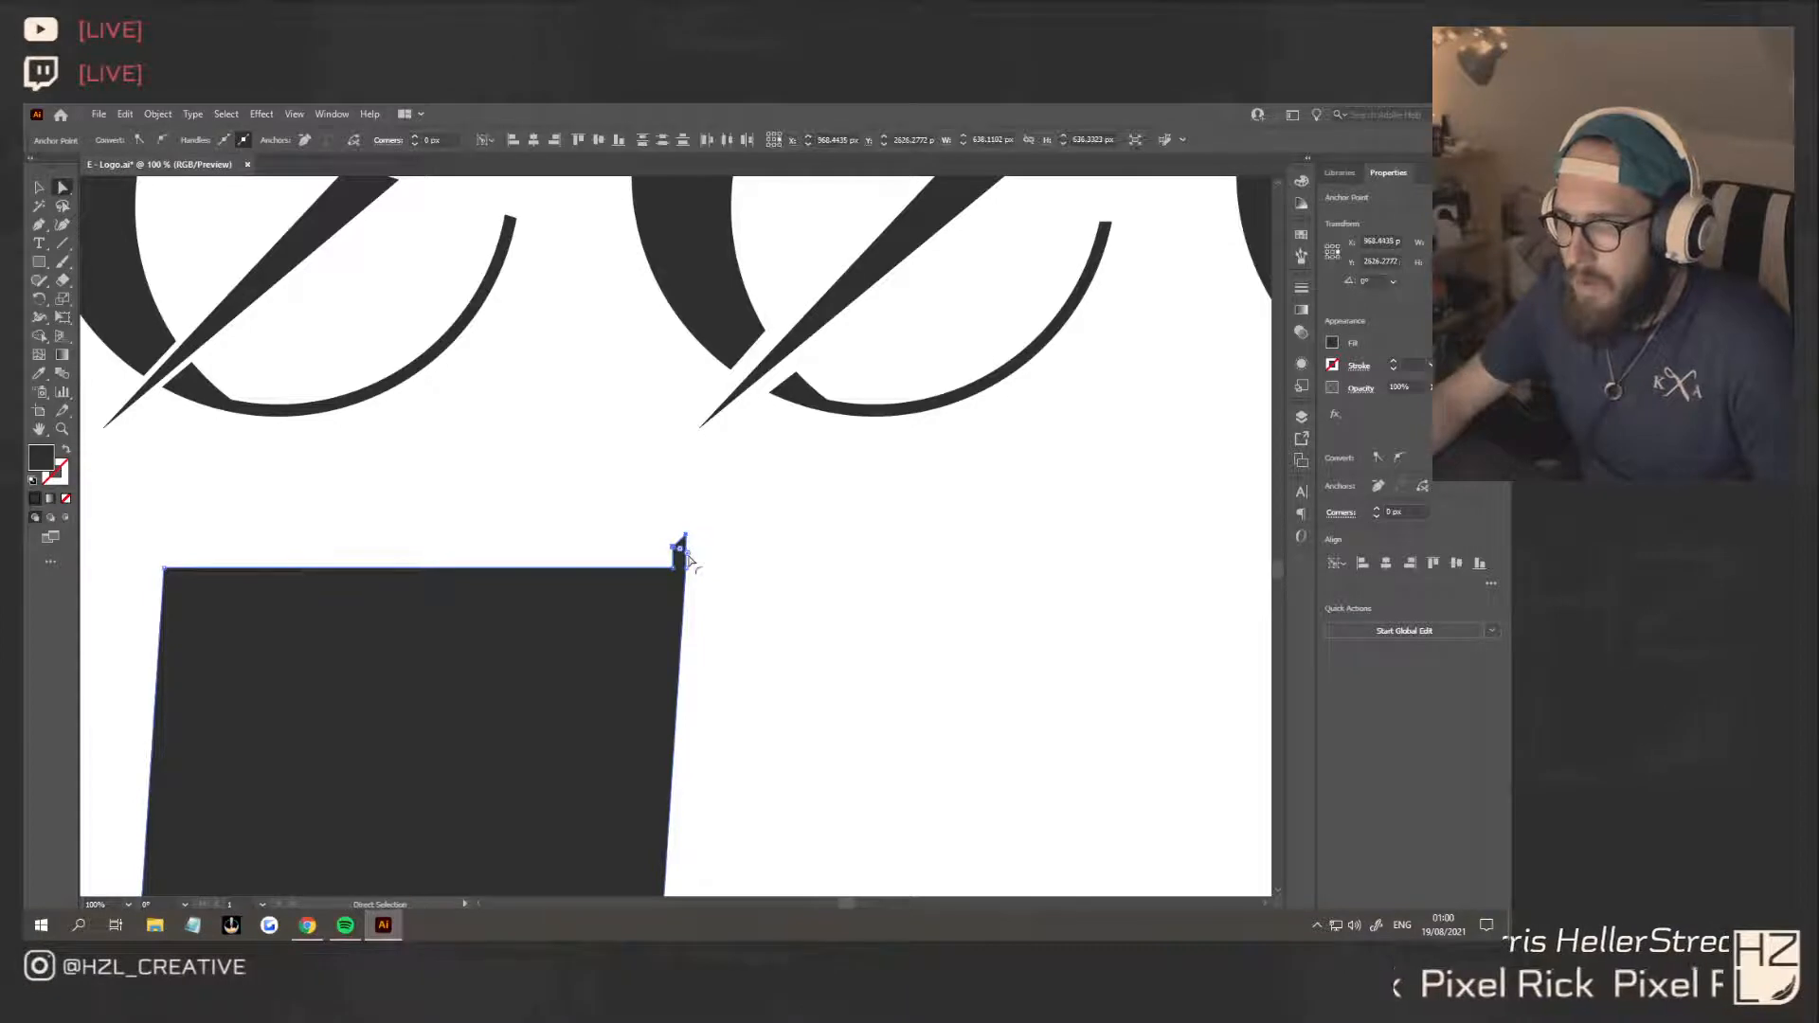
left_click_drag(679, 548, 717, 572)
left_click(745, 592)
scroll(722, 591, "up", 2)
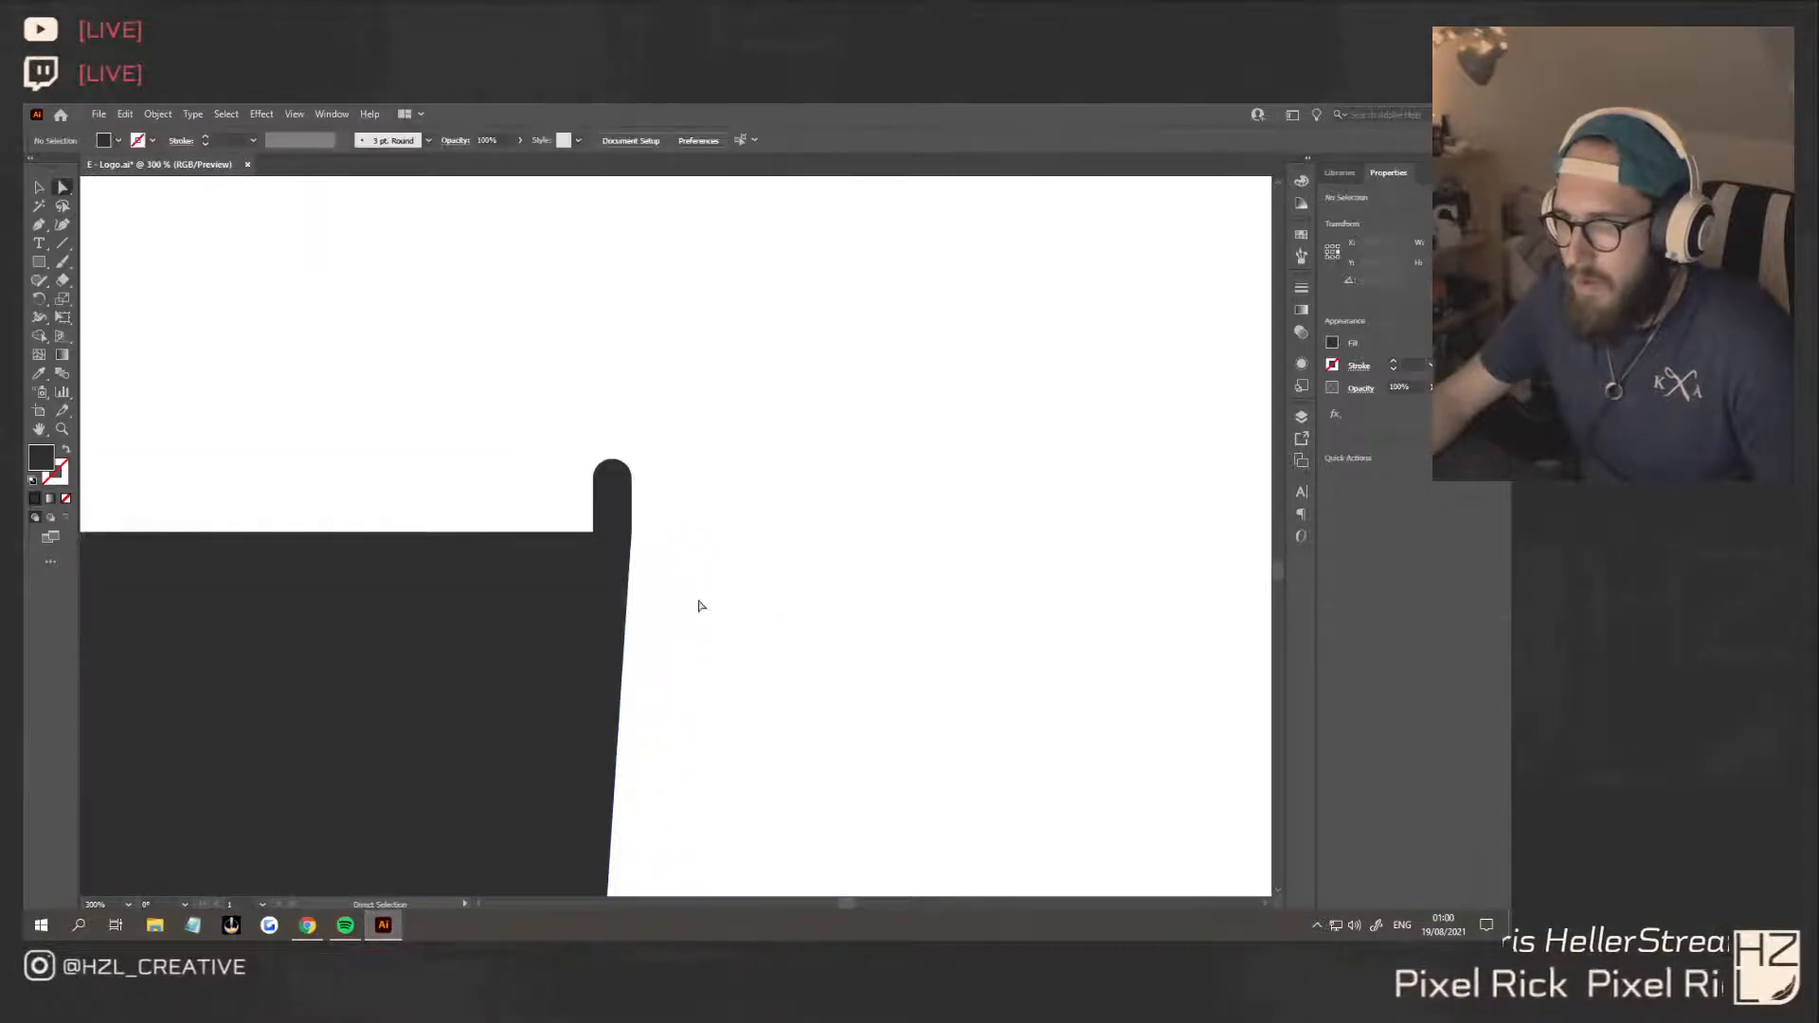
key("z")
key("ctrl+z")
Round the tab's outer left corner to about 36 px, and soften its tip and the inner corner where it meets the square
left_click(325, 378)
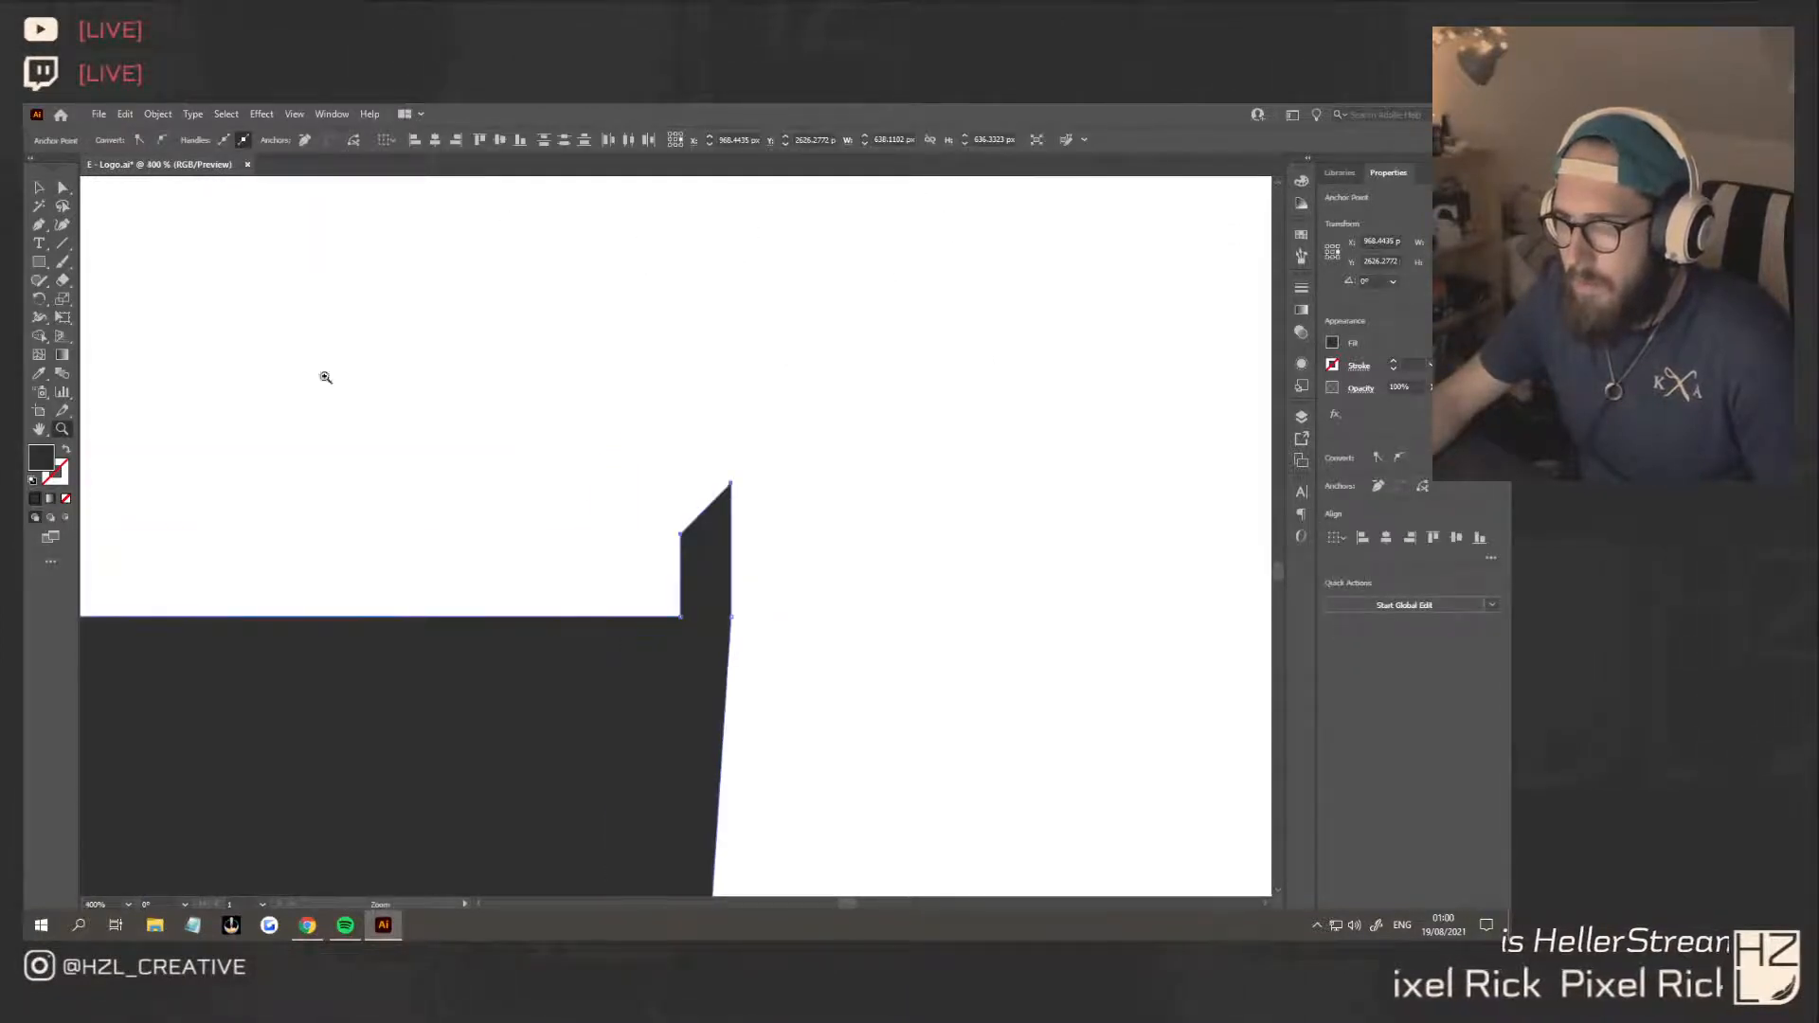
left_click(63, 191)
left_click_drag(695, 540, 821, 597)
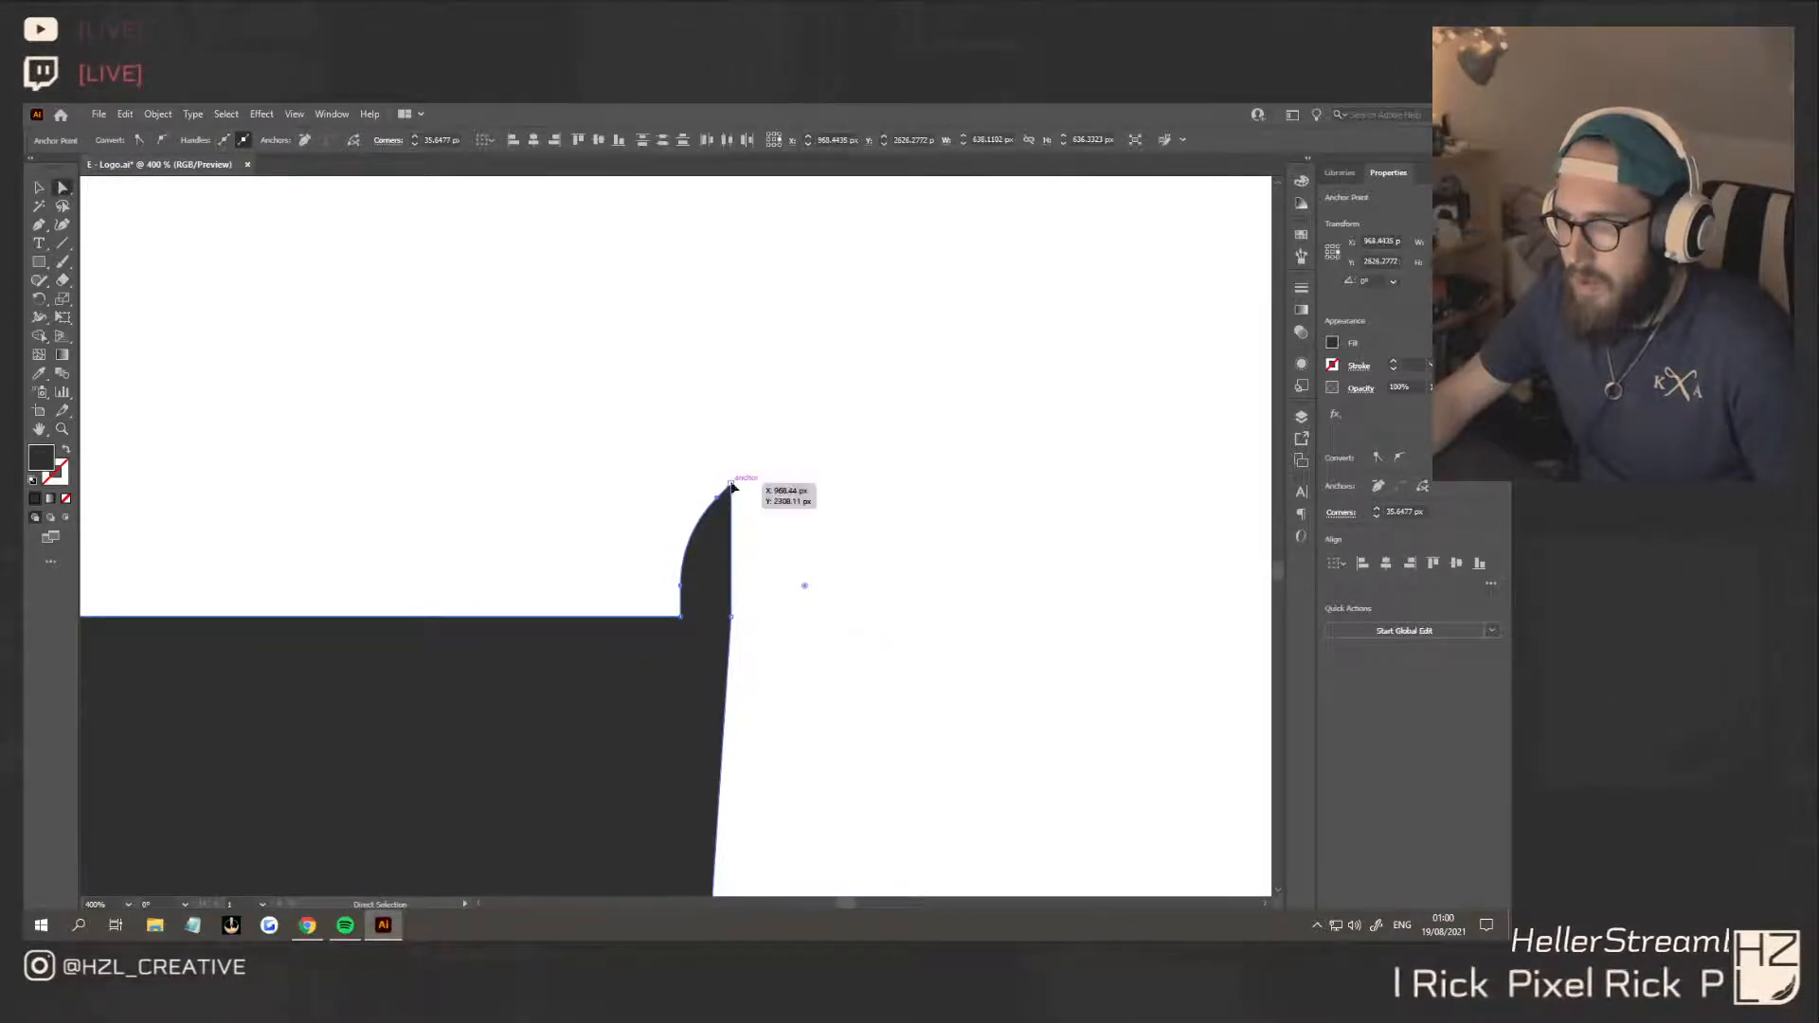
left_click(731, 485)
left_click(828, 519)
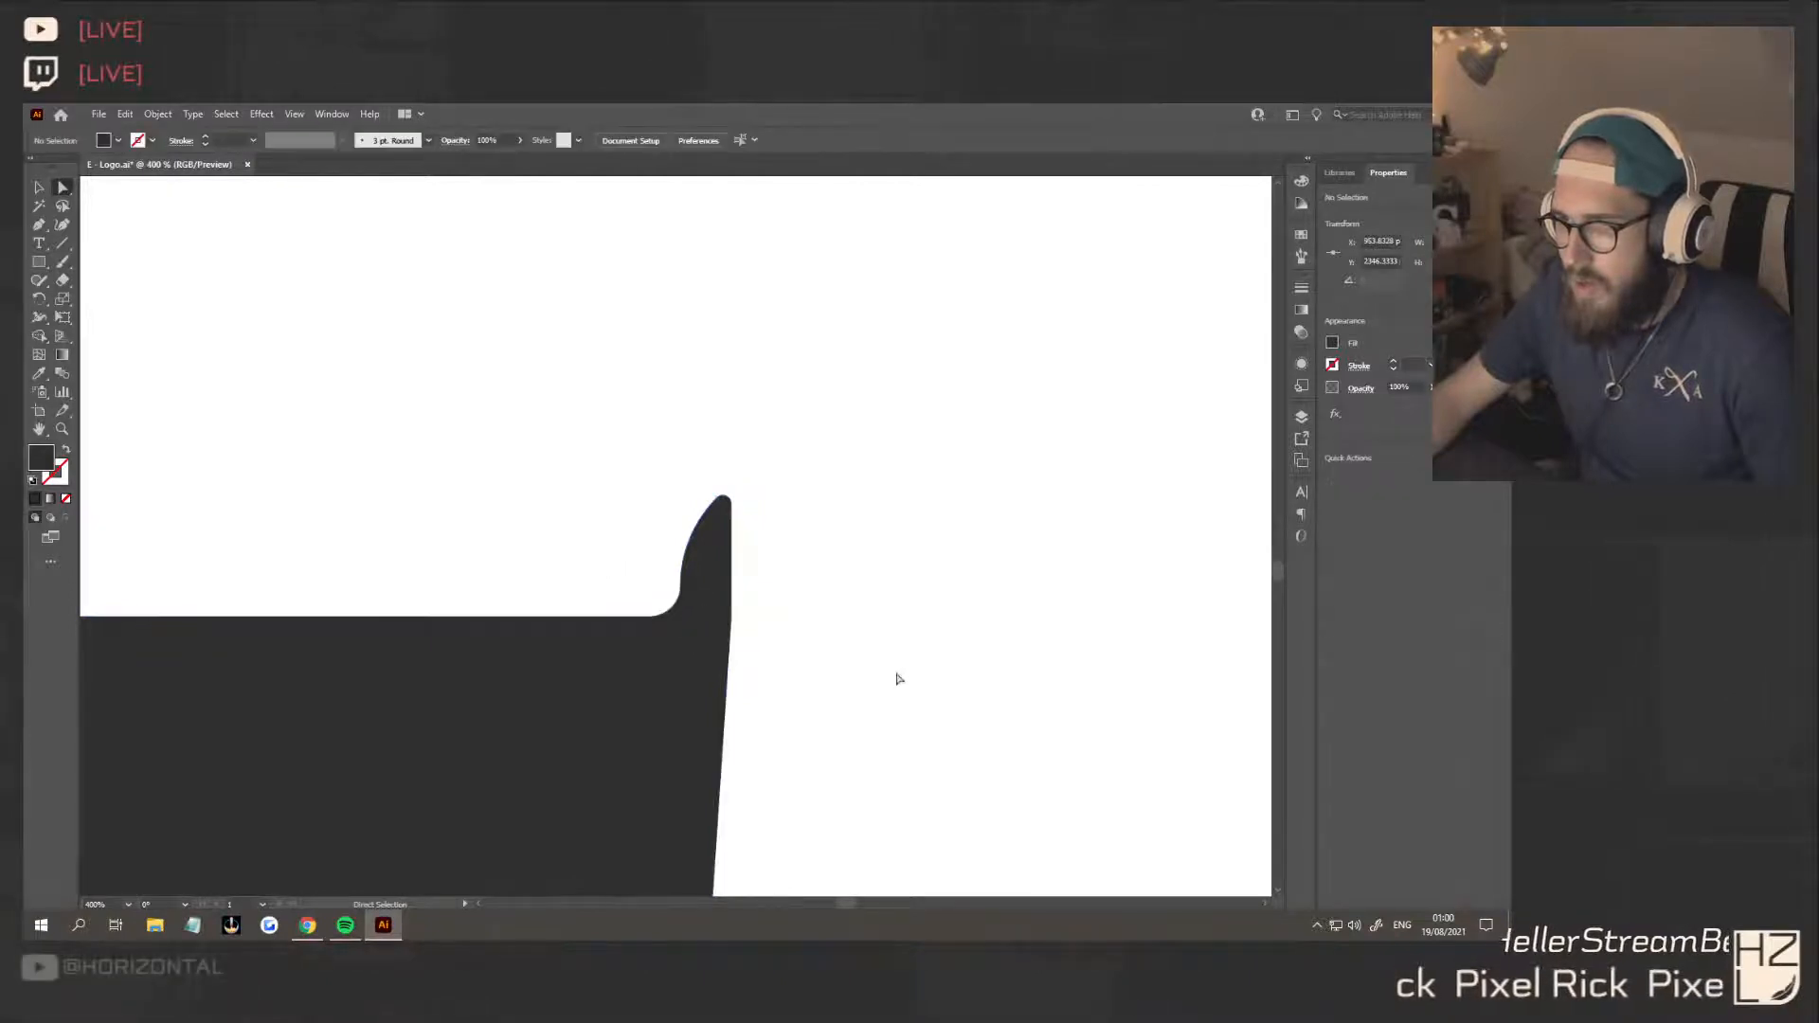
scroll(853, 658, "down", 3, "alt")
scroll(854, 654, "down", 4, "alt")
scroll(867, 663, "down", 1)
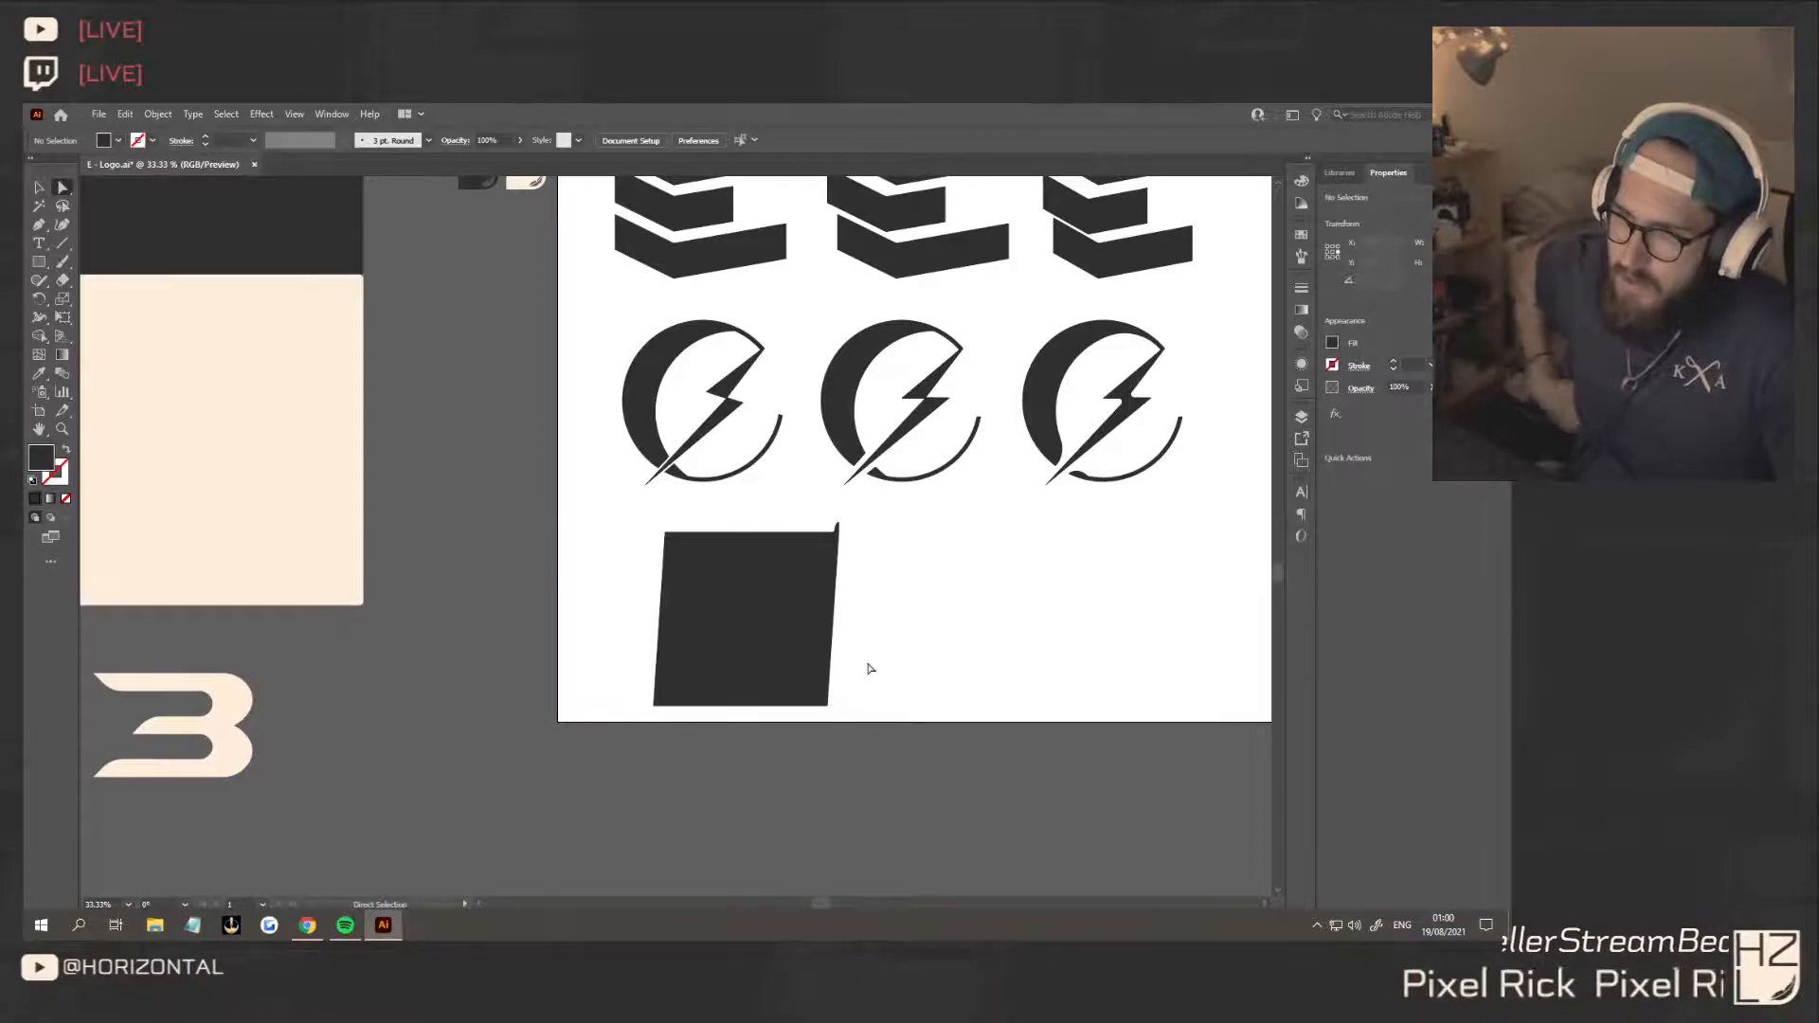
Duplicate the slanted shape slightly upward, and place another overlapping copy about 125 px to the right
left_click(41, 228)
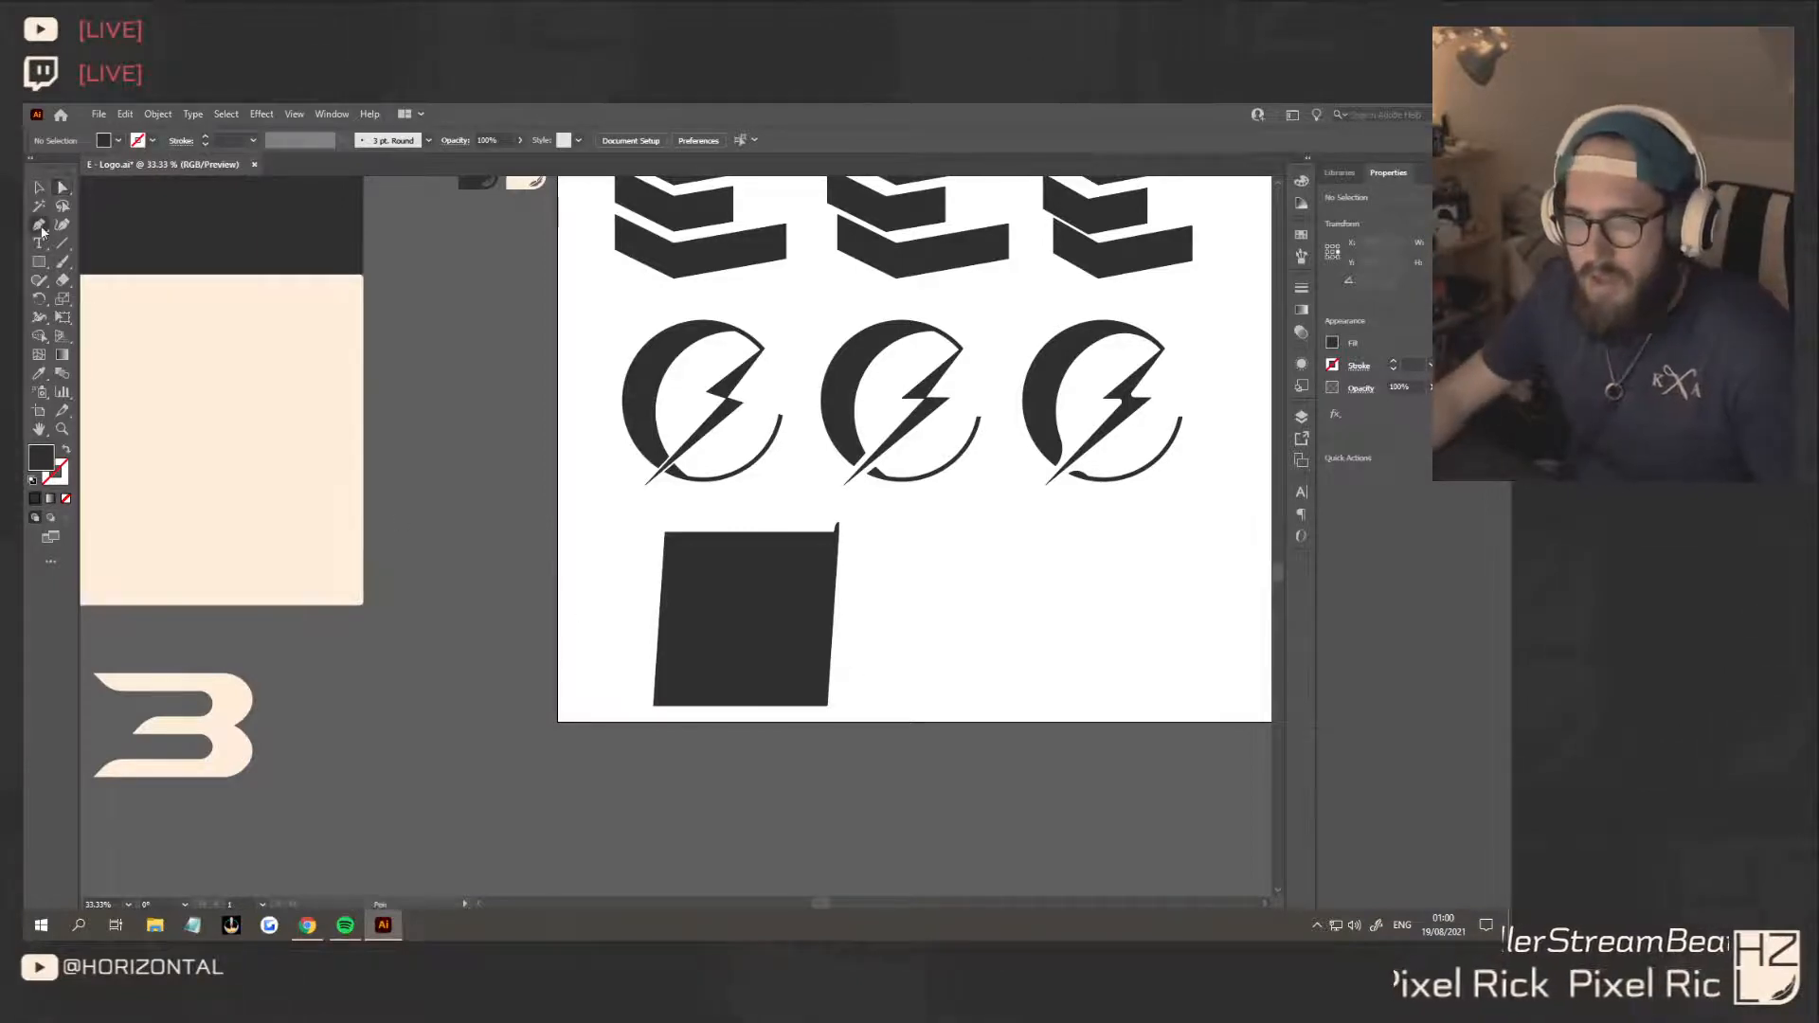
scroll(652, 514, "up", 2, "alt")
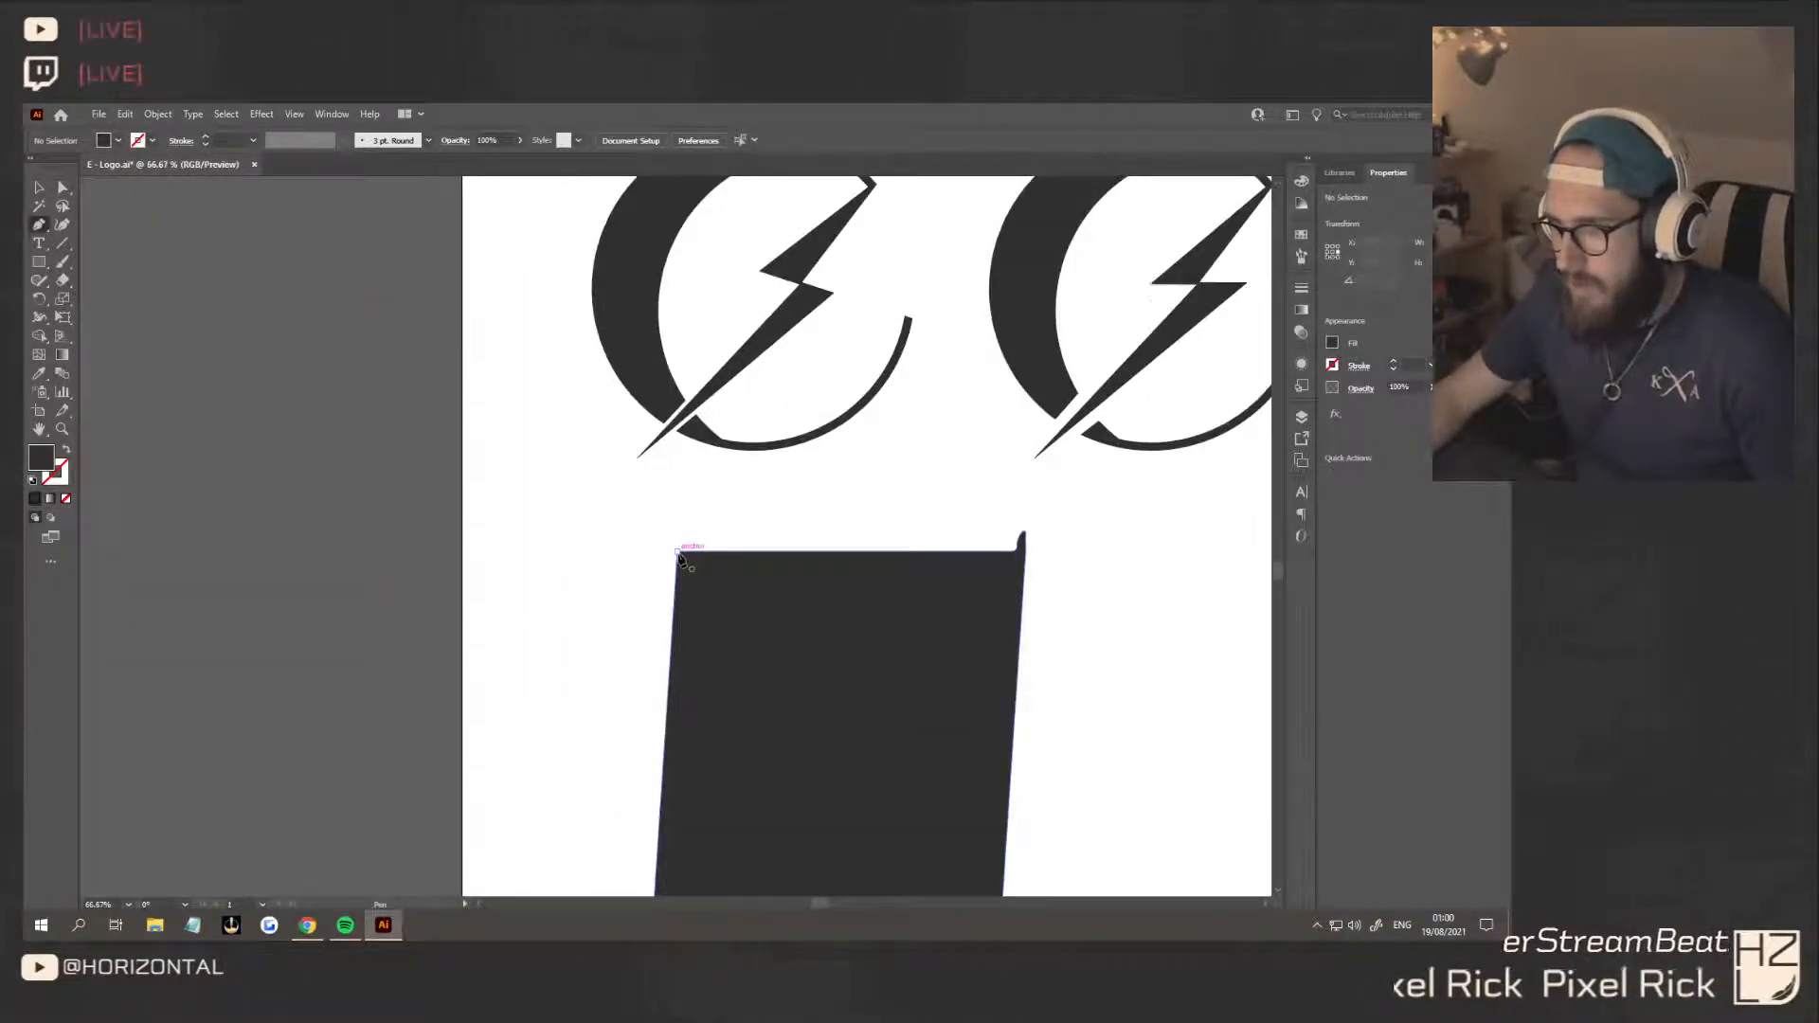
left_click(40, 187)
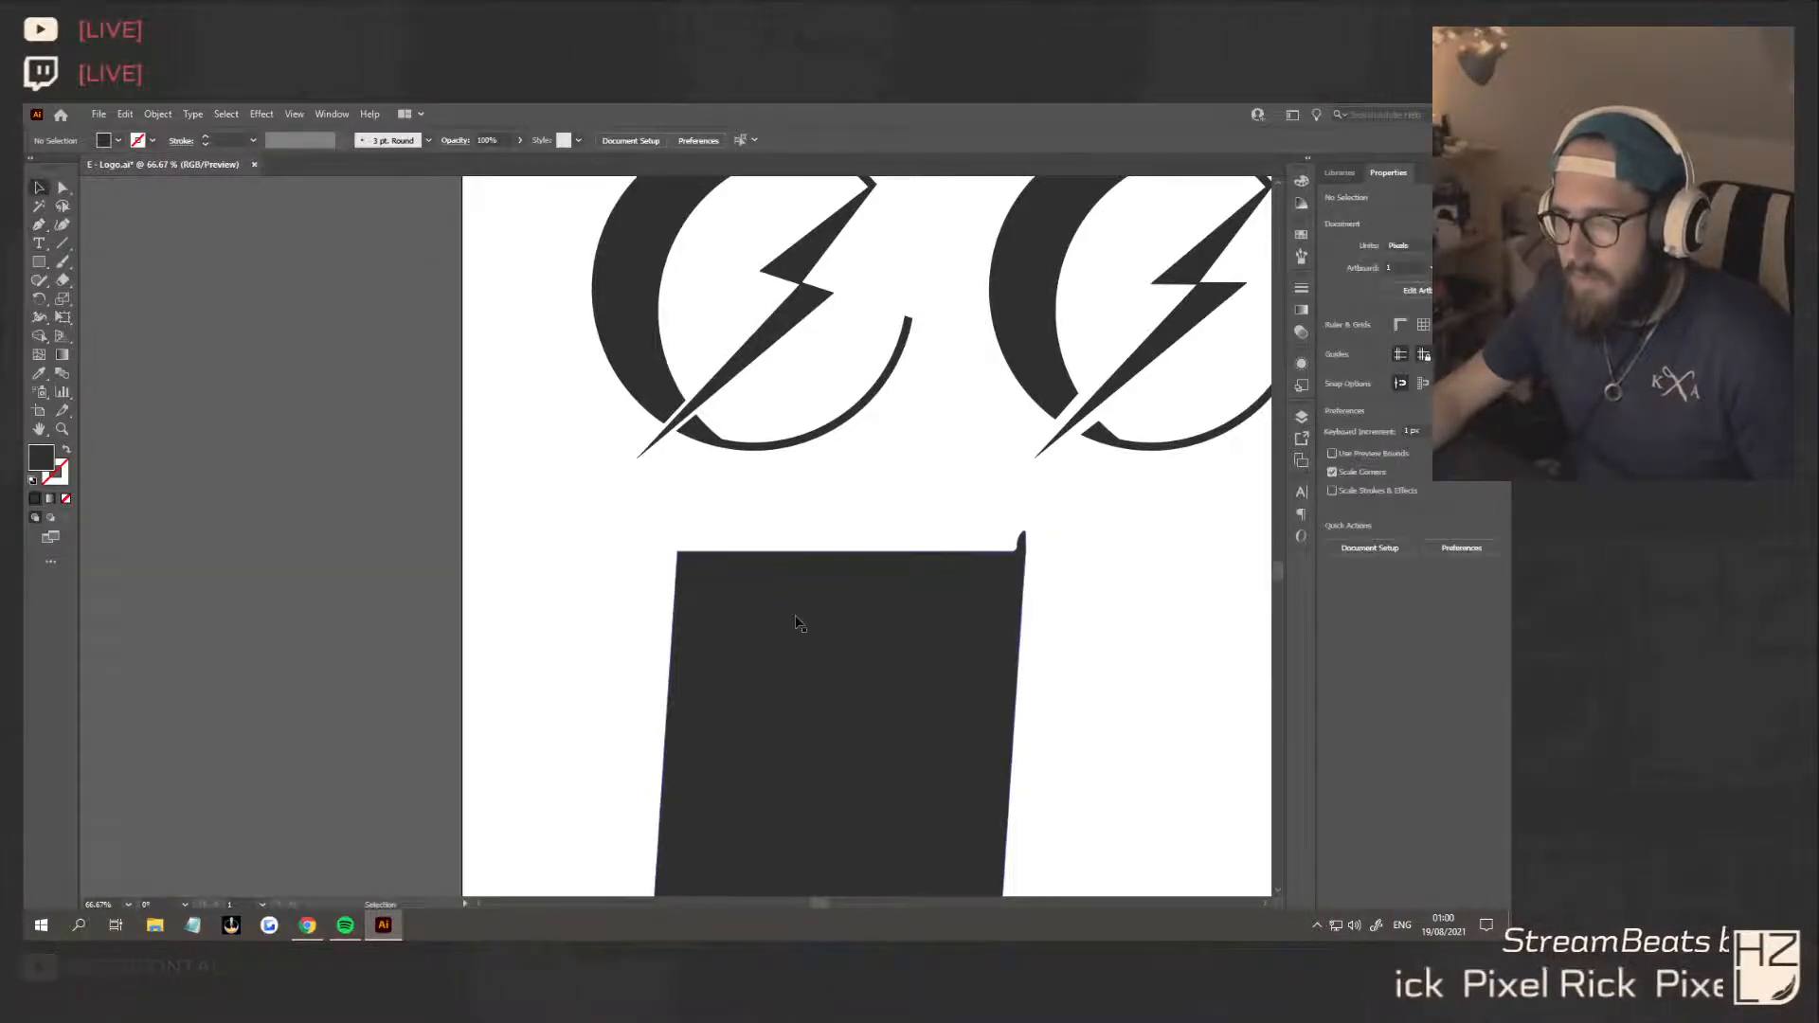
left_click(824, 653)
scroll(871, 673, "down", 2)
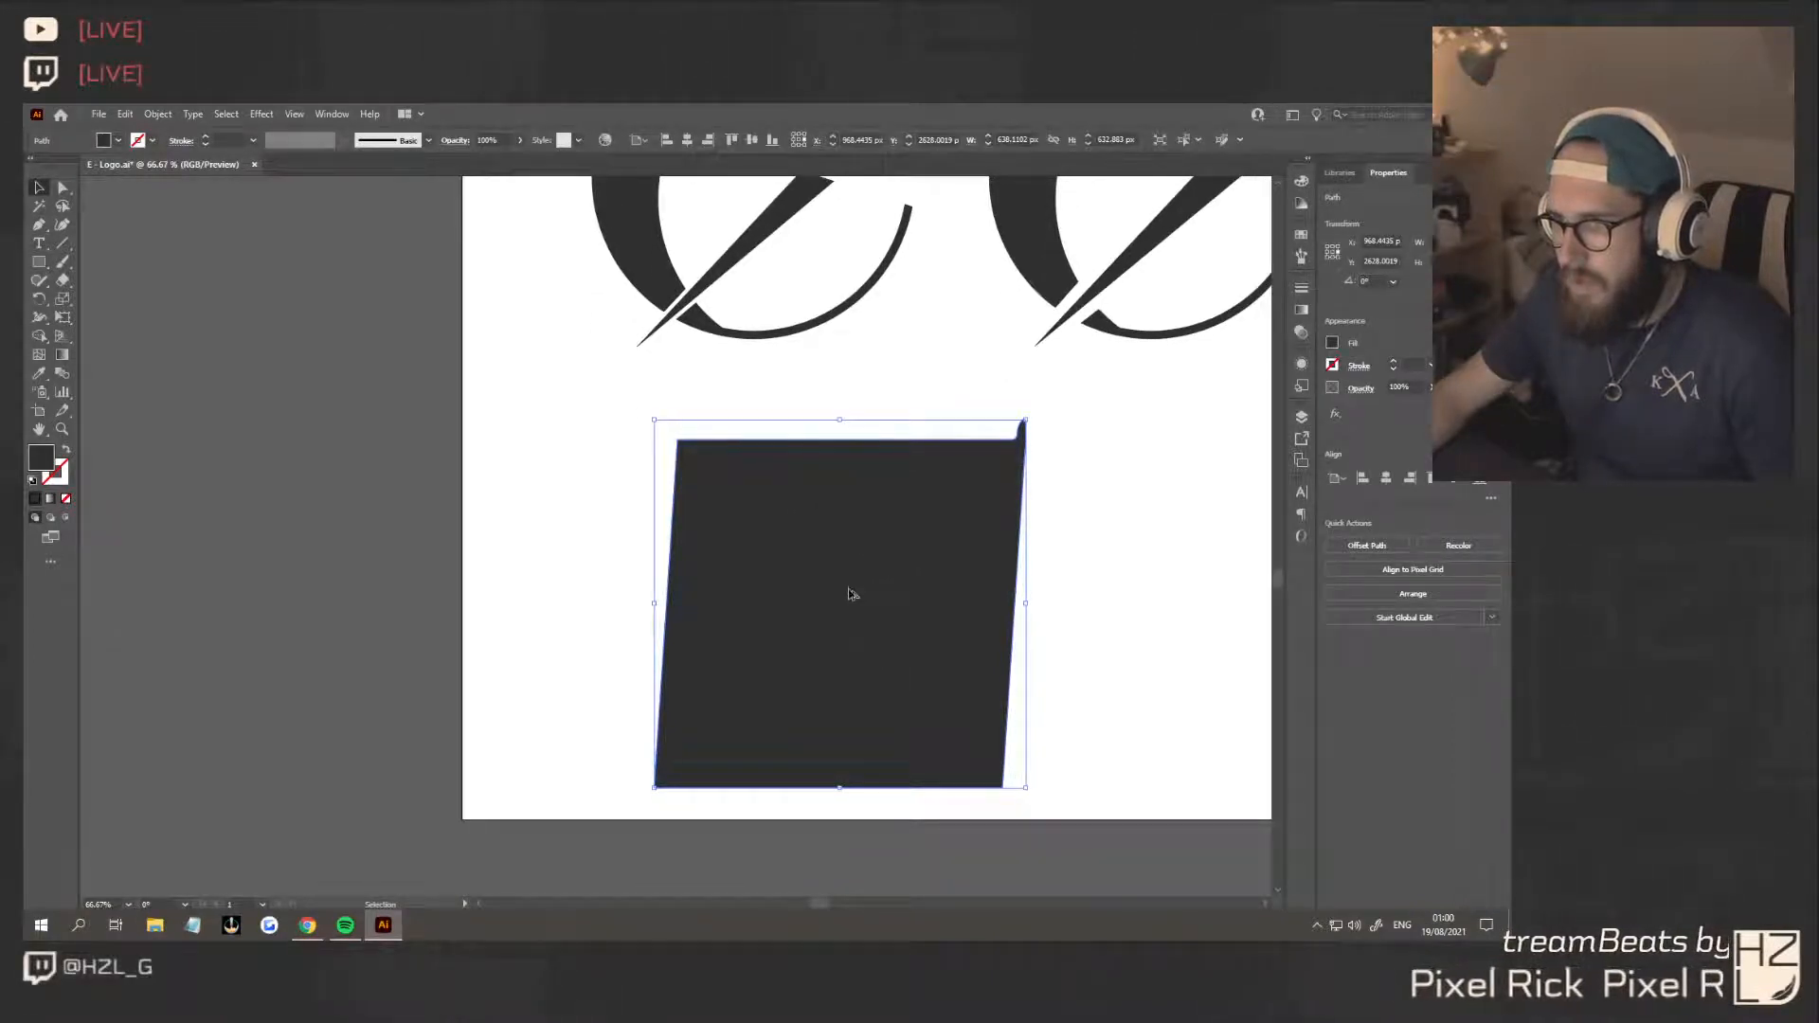
left_click_drag(851, 595, 936, 575)
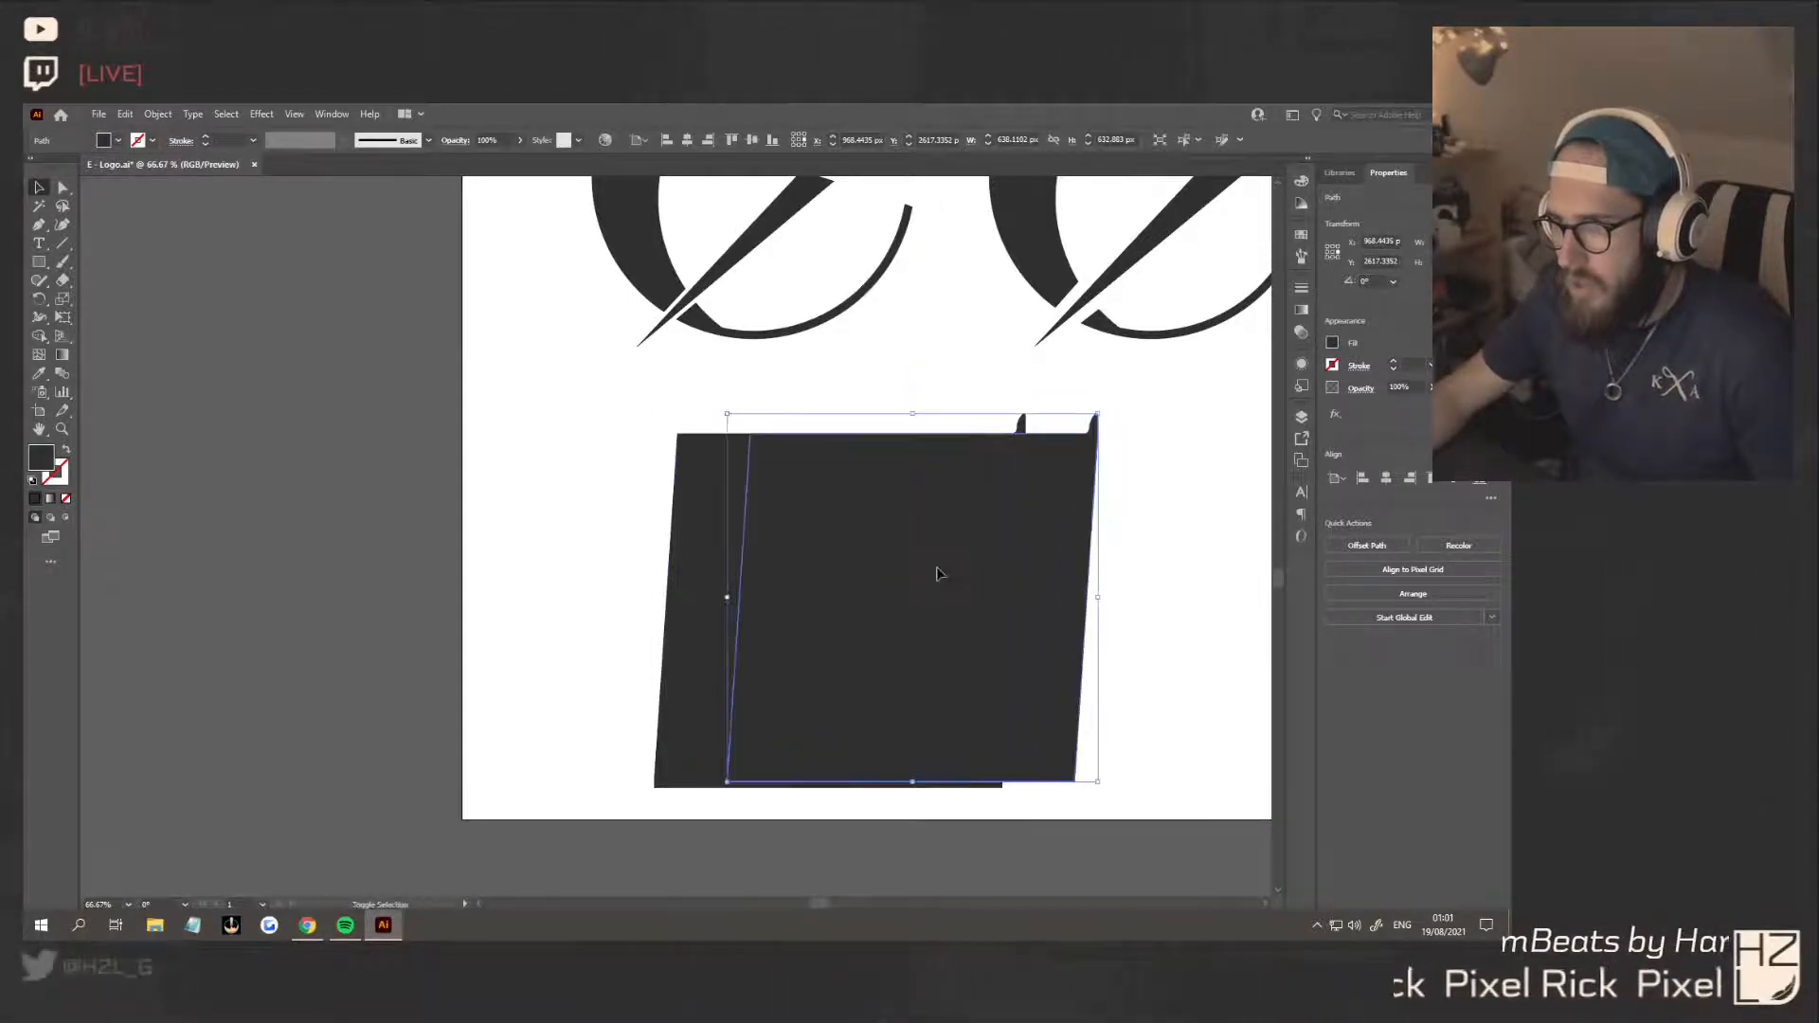
Select all the overlapping slanted shapes and remove the protruding right strip and the thin top strip with the Shape Builder tool
left_click(677, 436, "shift")
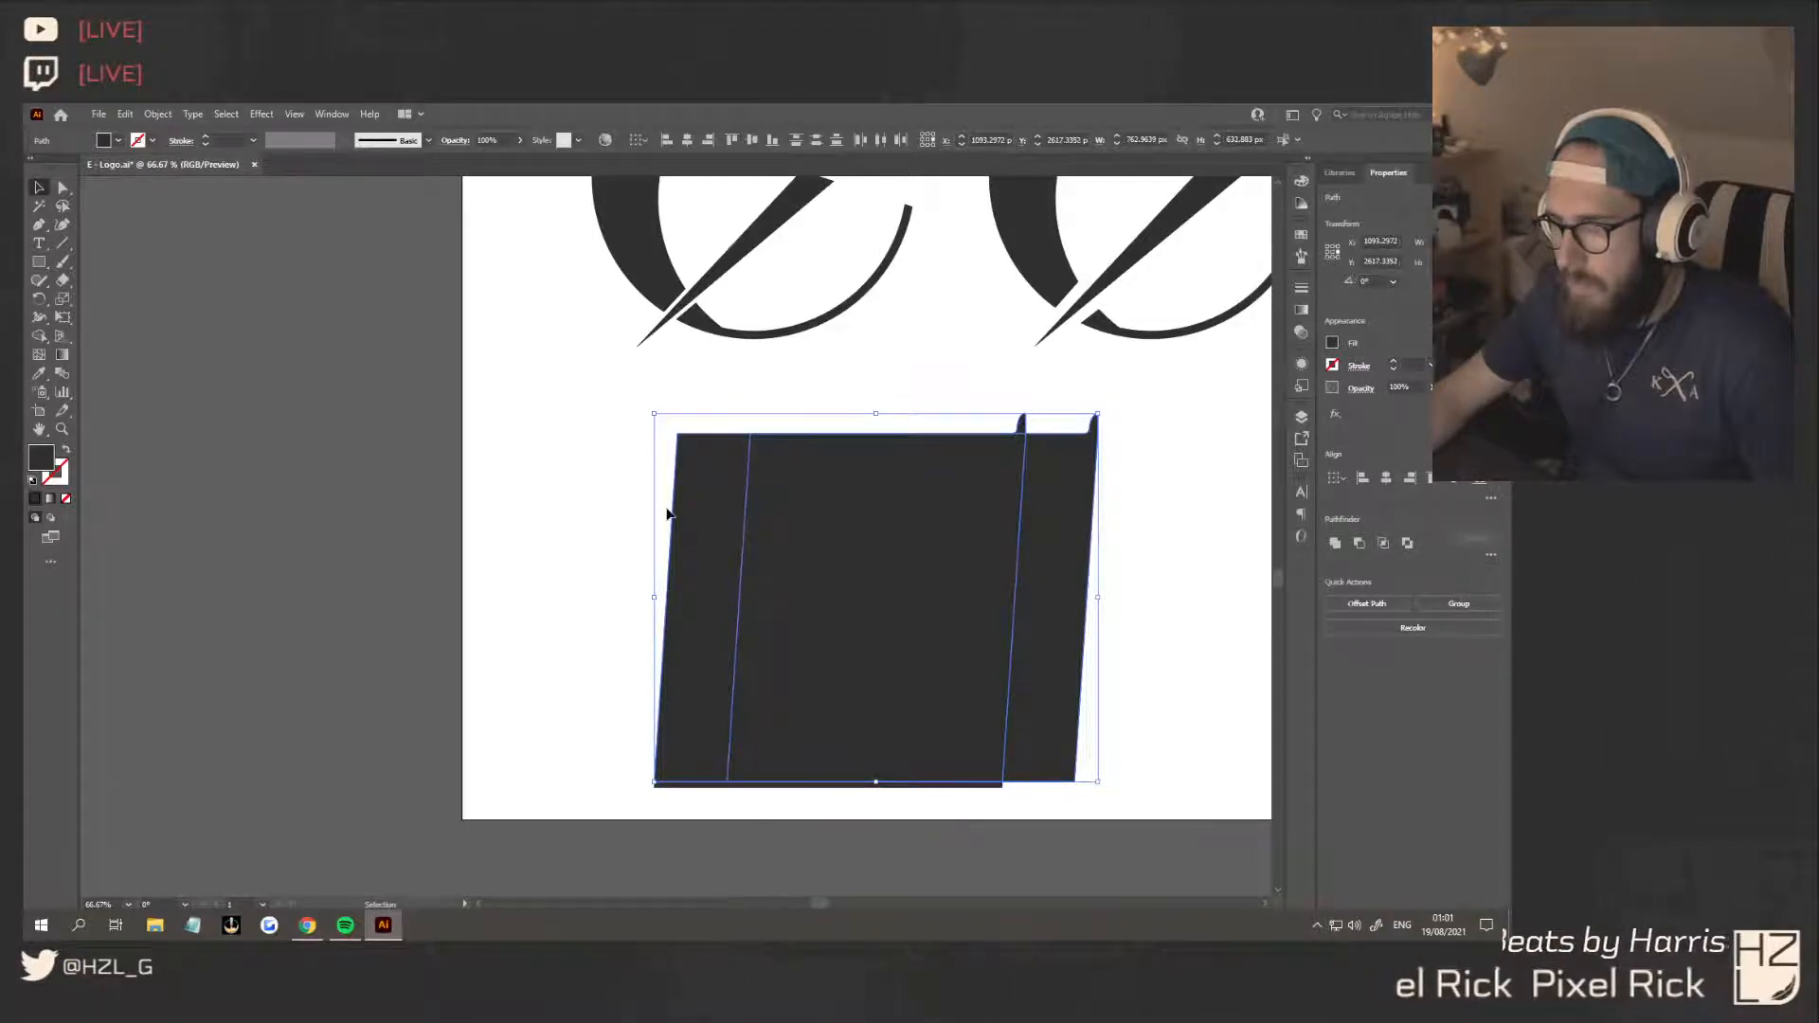
left_click(724, 787, "shift")
left_click(716, 802)
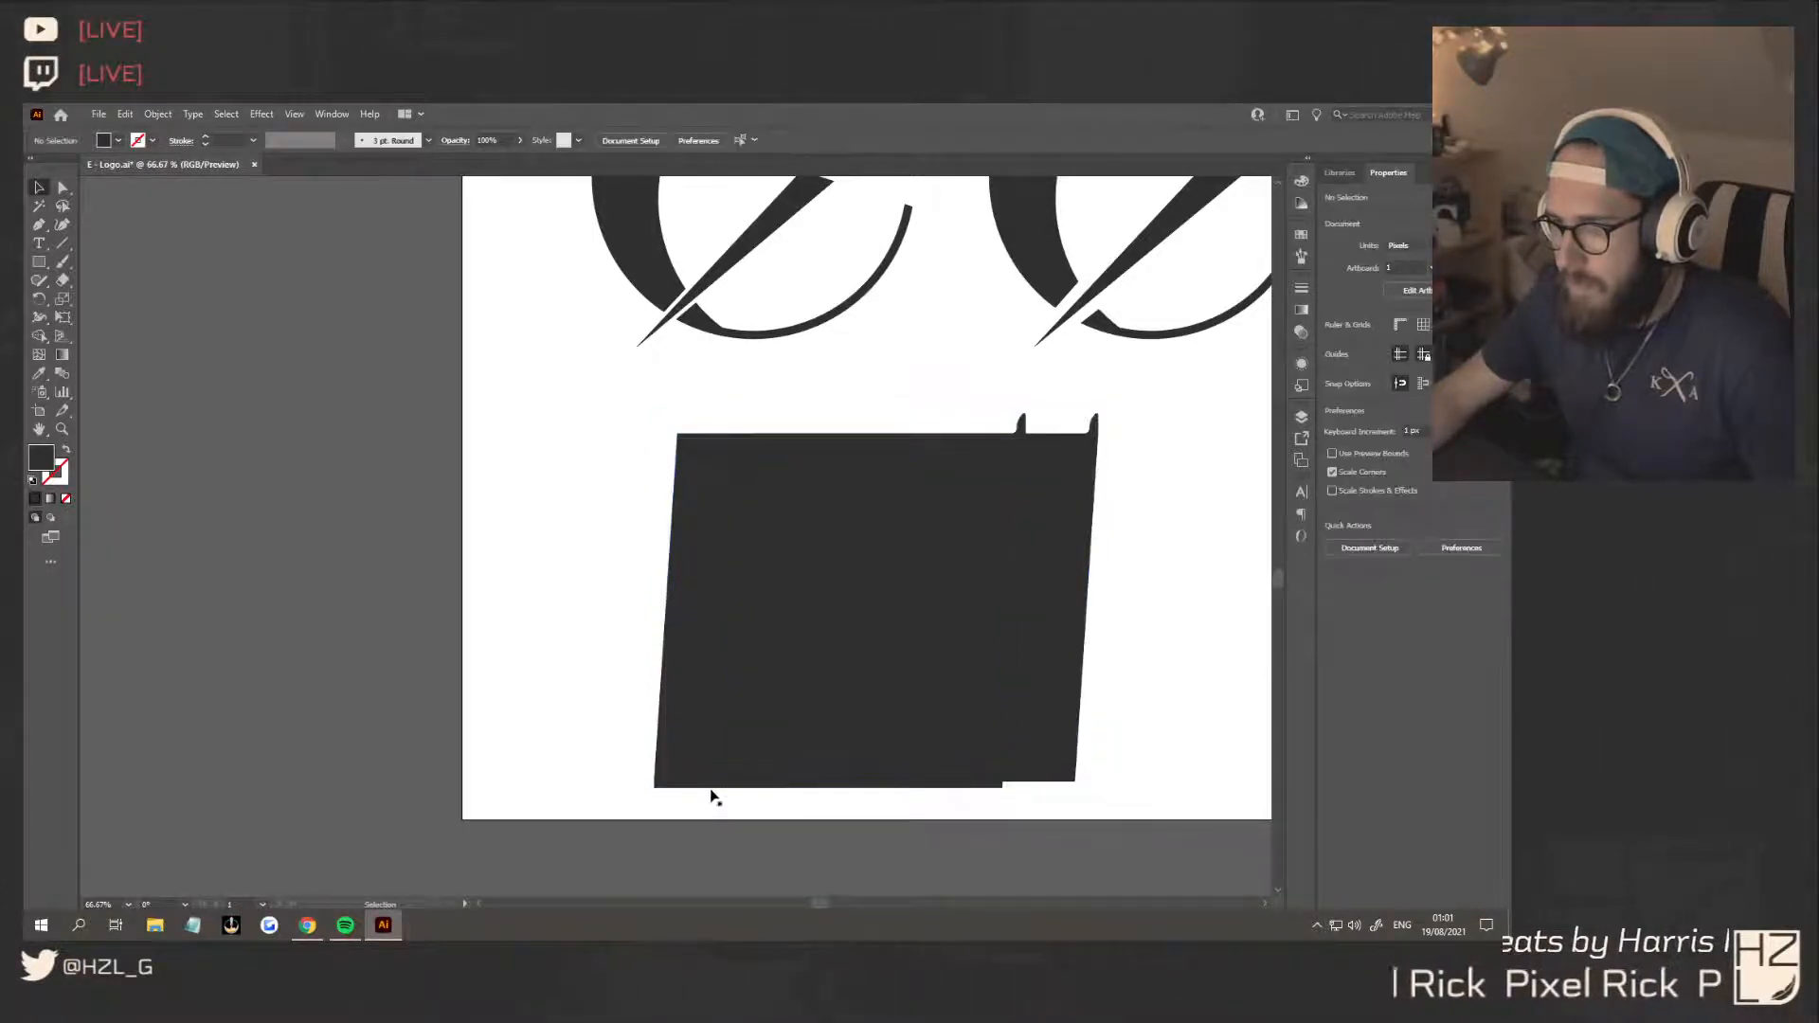
left_click(713, 788)
key("a")
key("v")
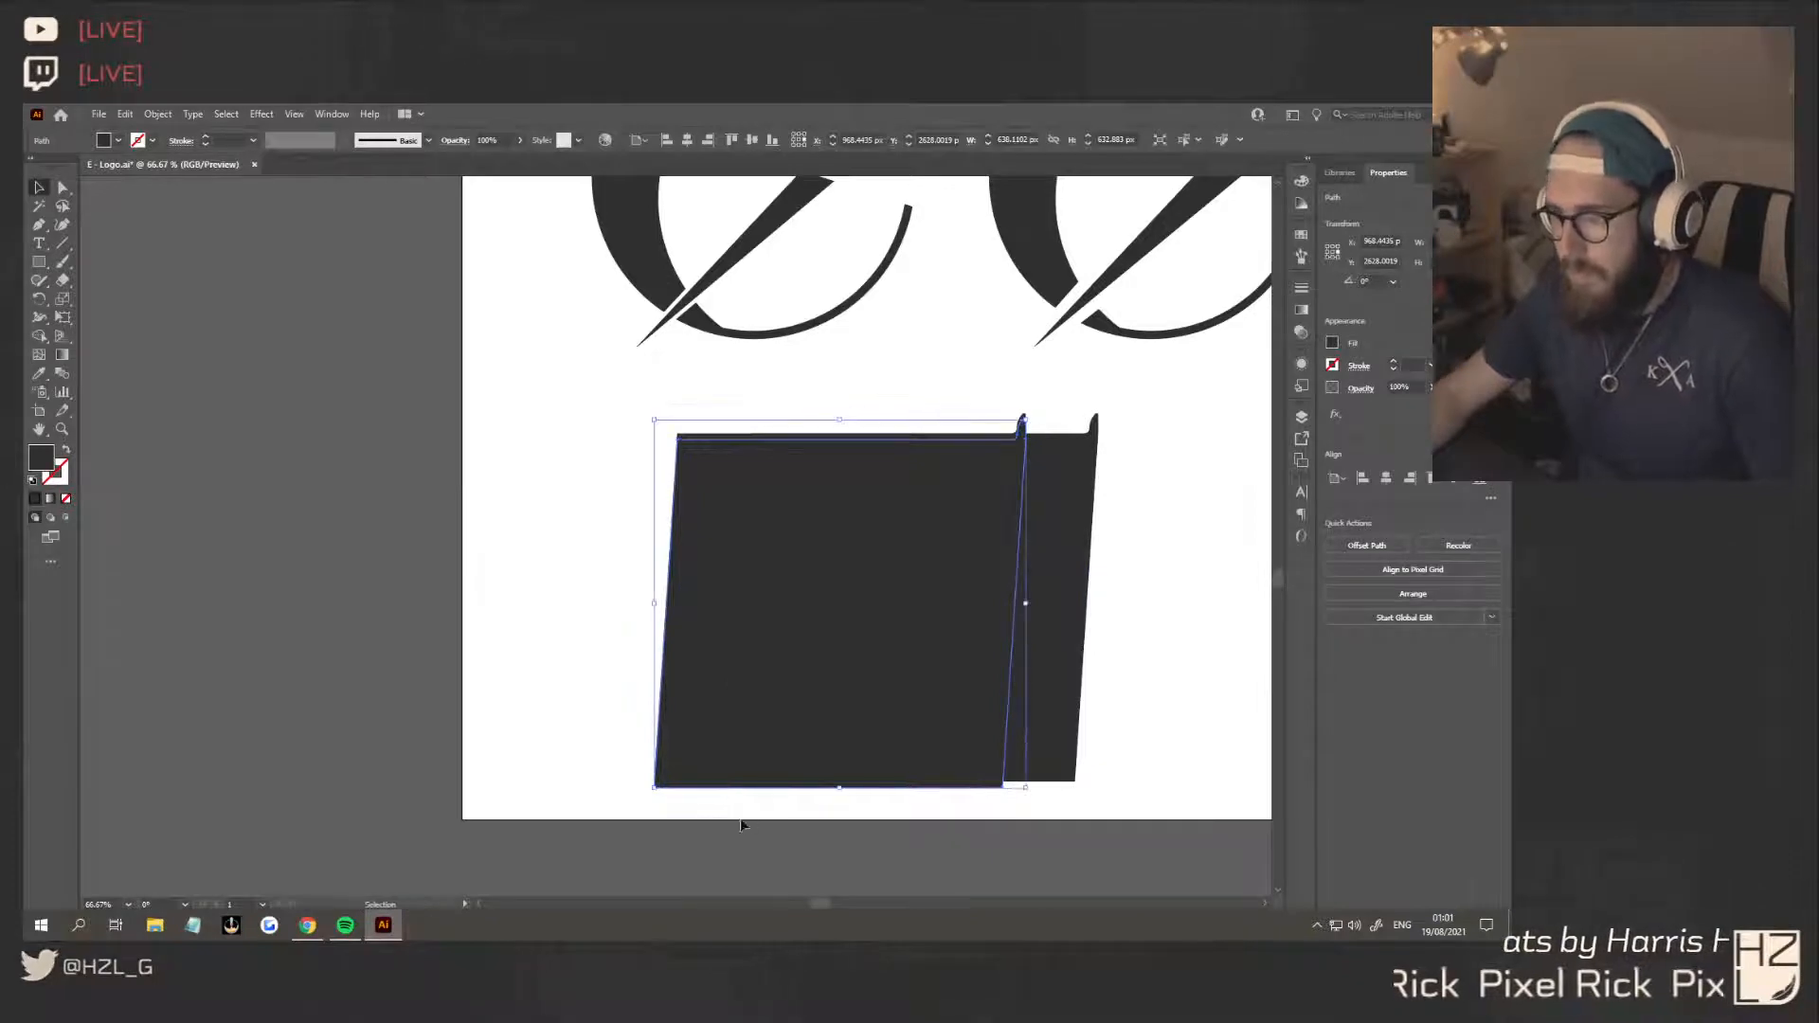
left_click(743, 824)
left_click(944, 787)
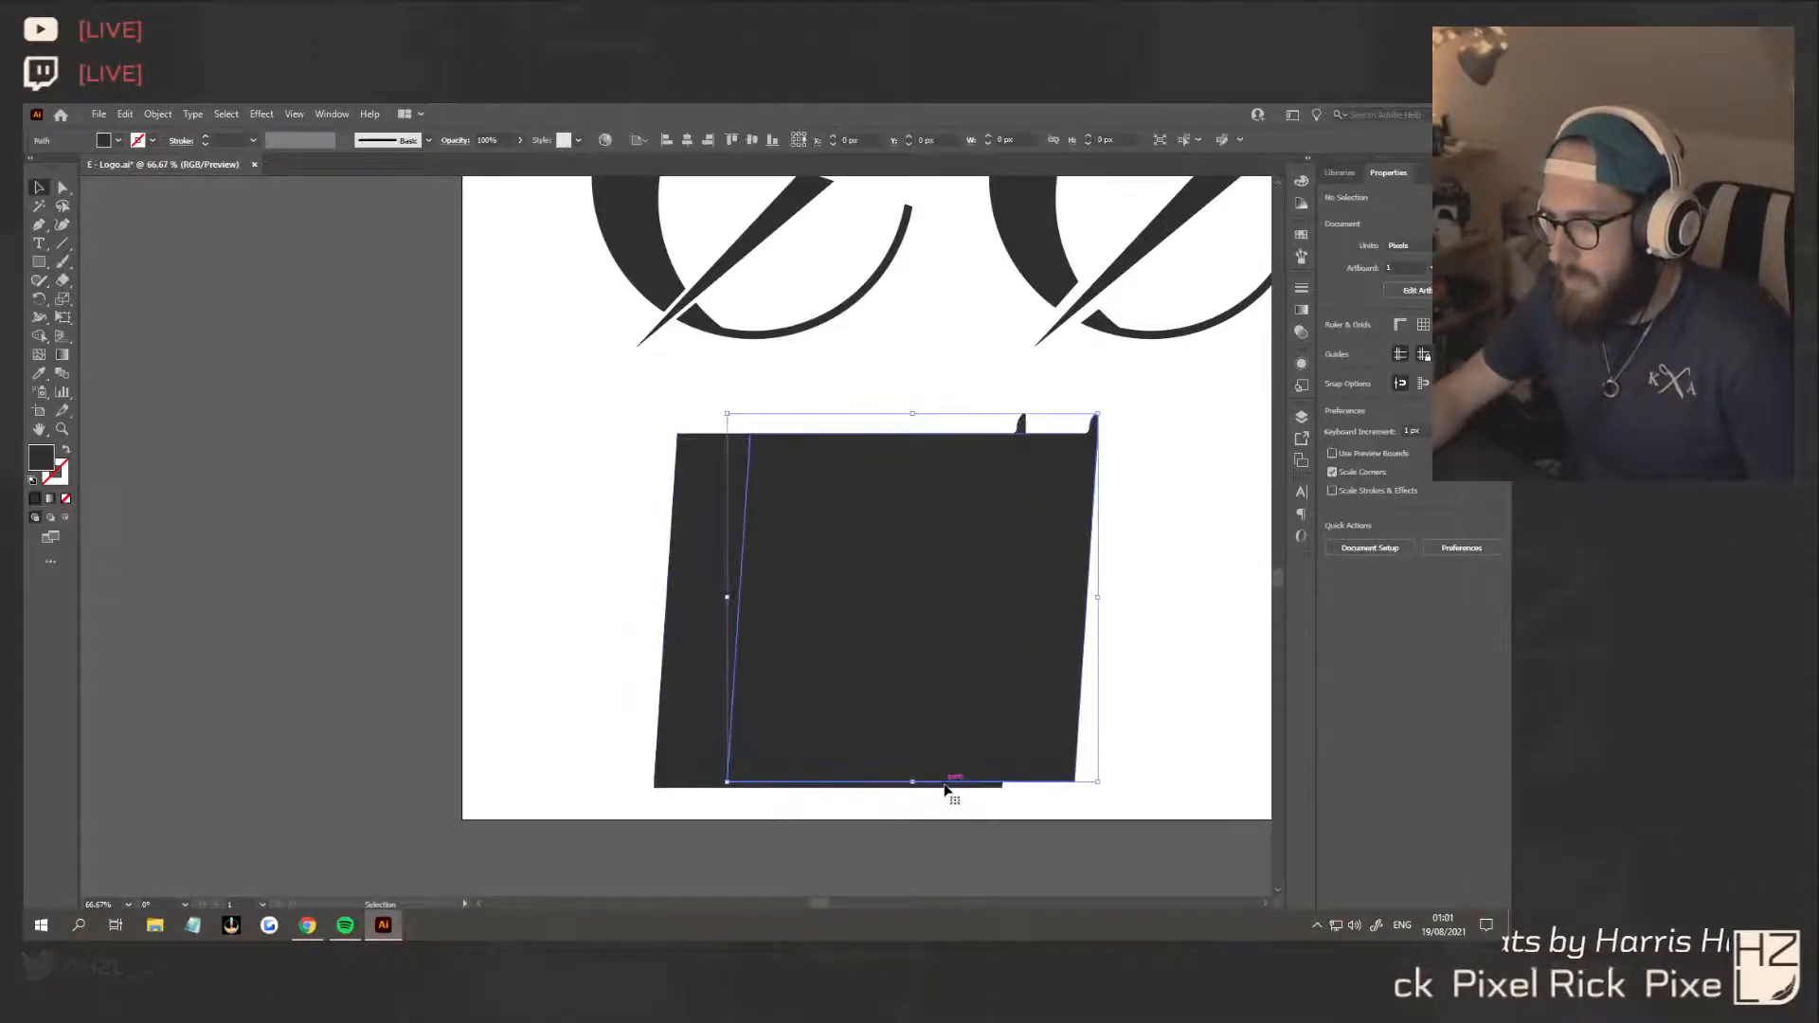
left_click_drag(631, 410, 599, 375)
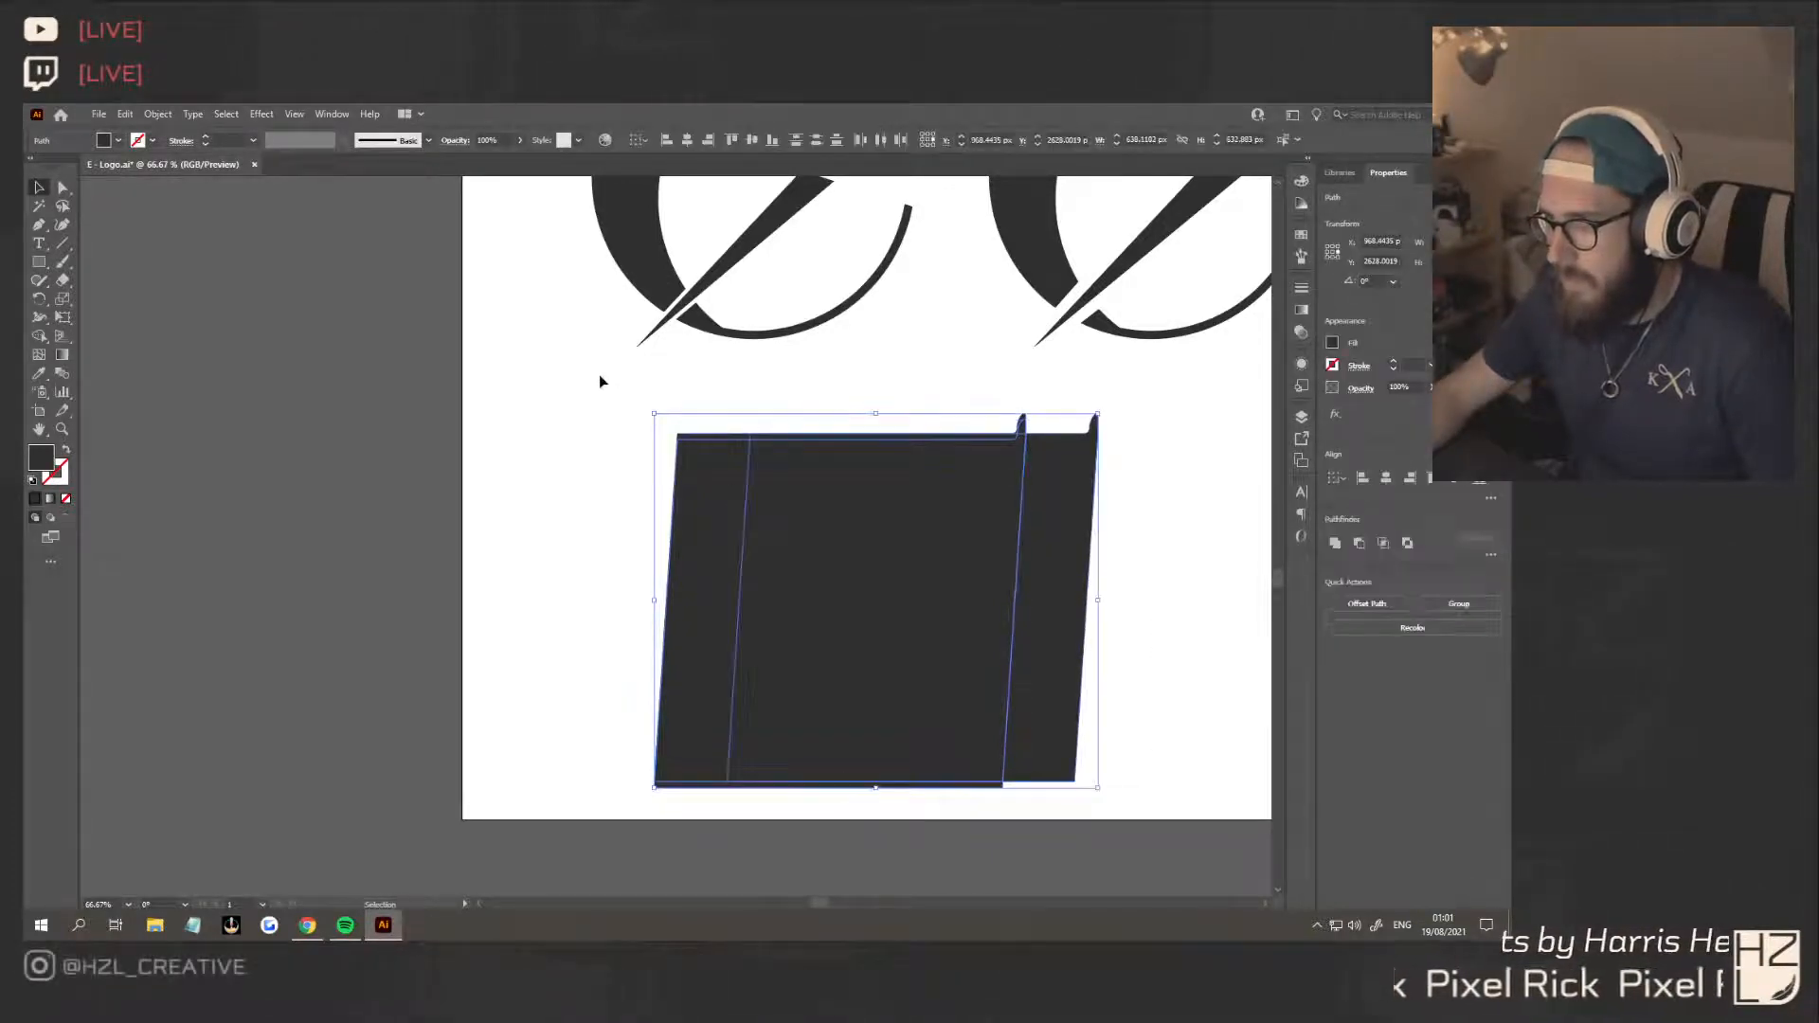
key("shift+m")
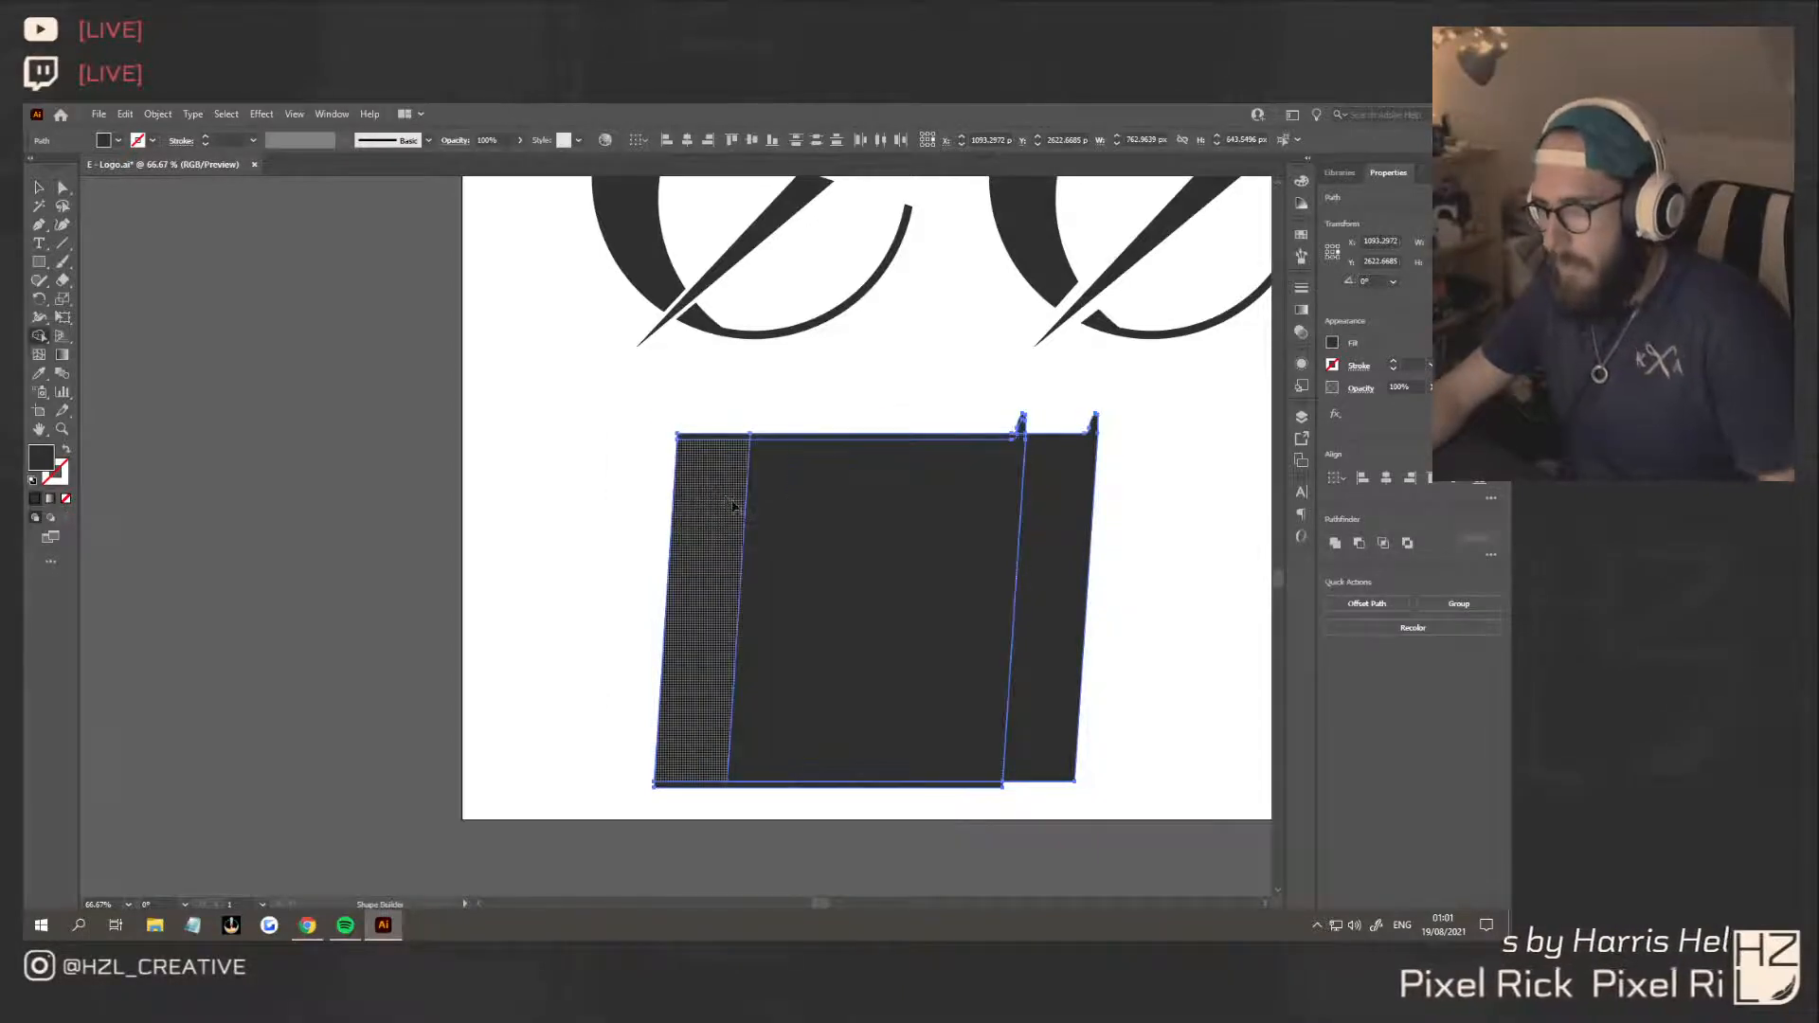
left_click(1052, 507, "alt")
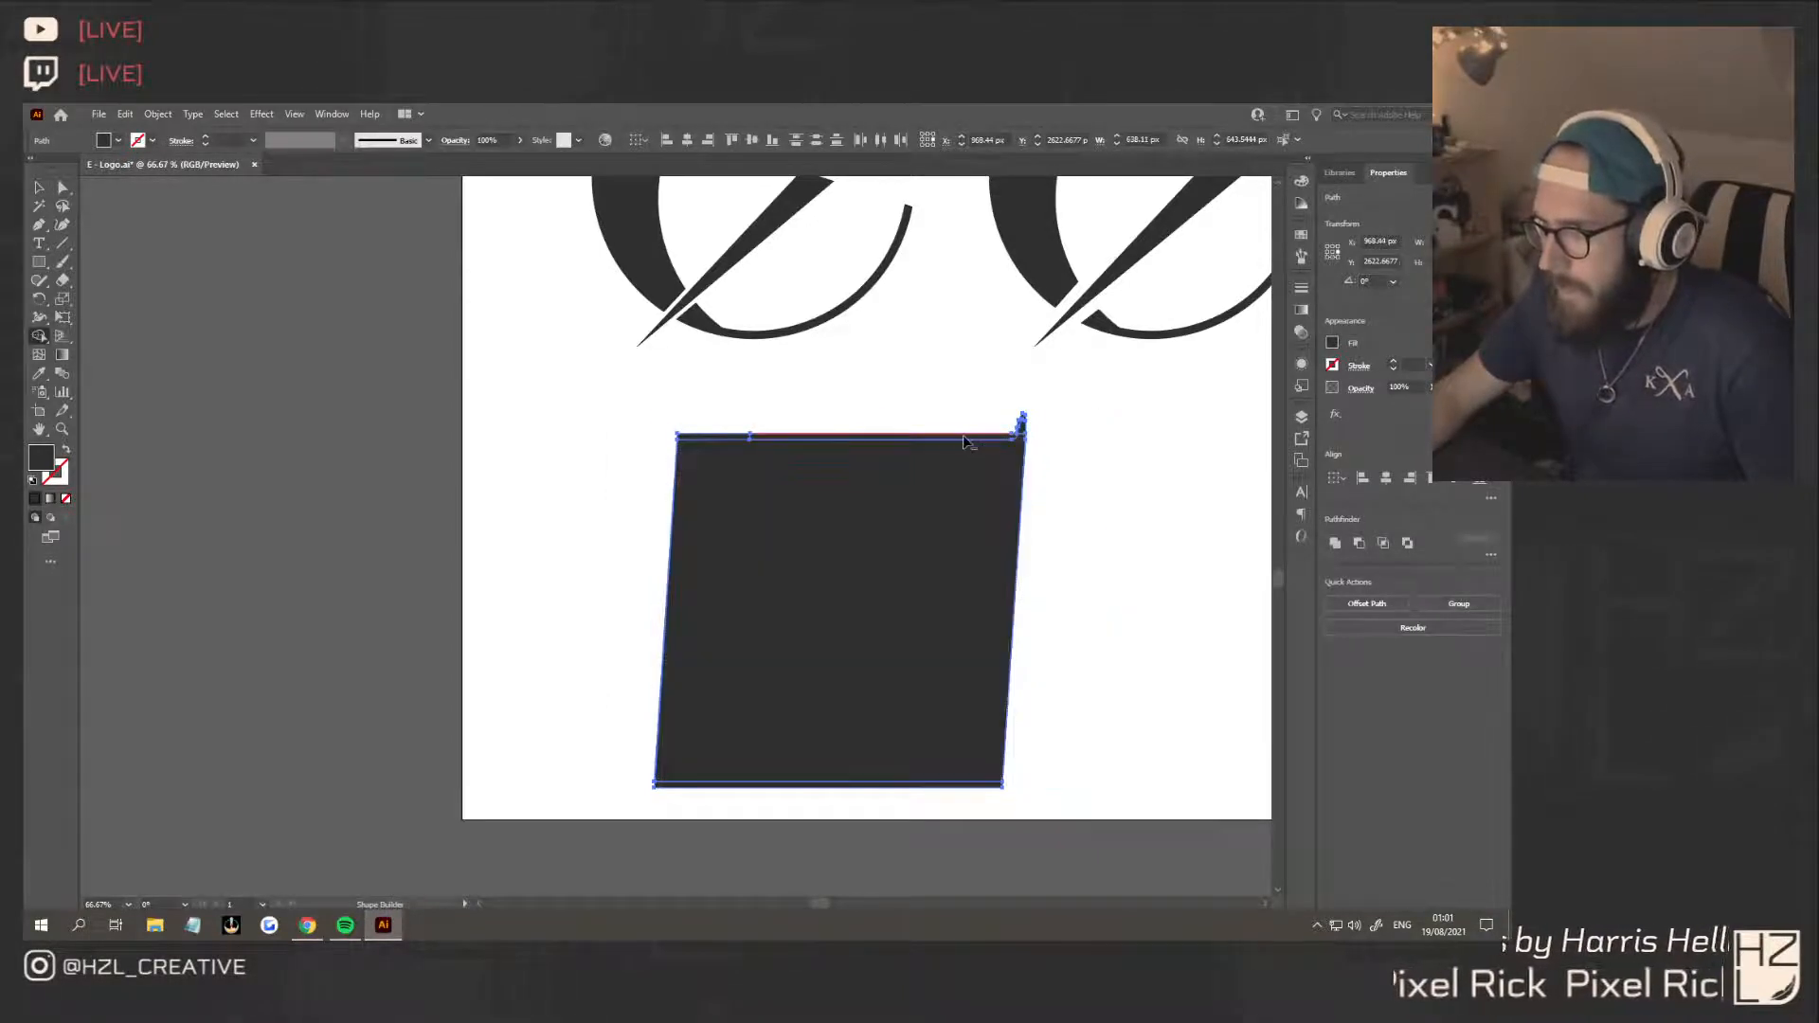
left_click(968, 437, "alt")
Remove the leftover sliver around the tab's tip and the thin strip along the right edge with Shape Builder
scroll(1037, 446, "up", 7)
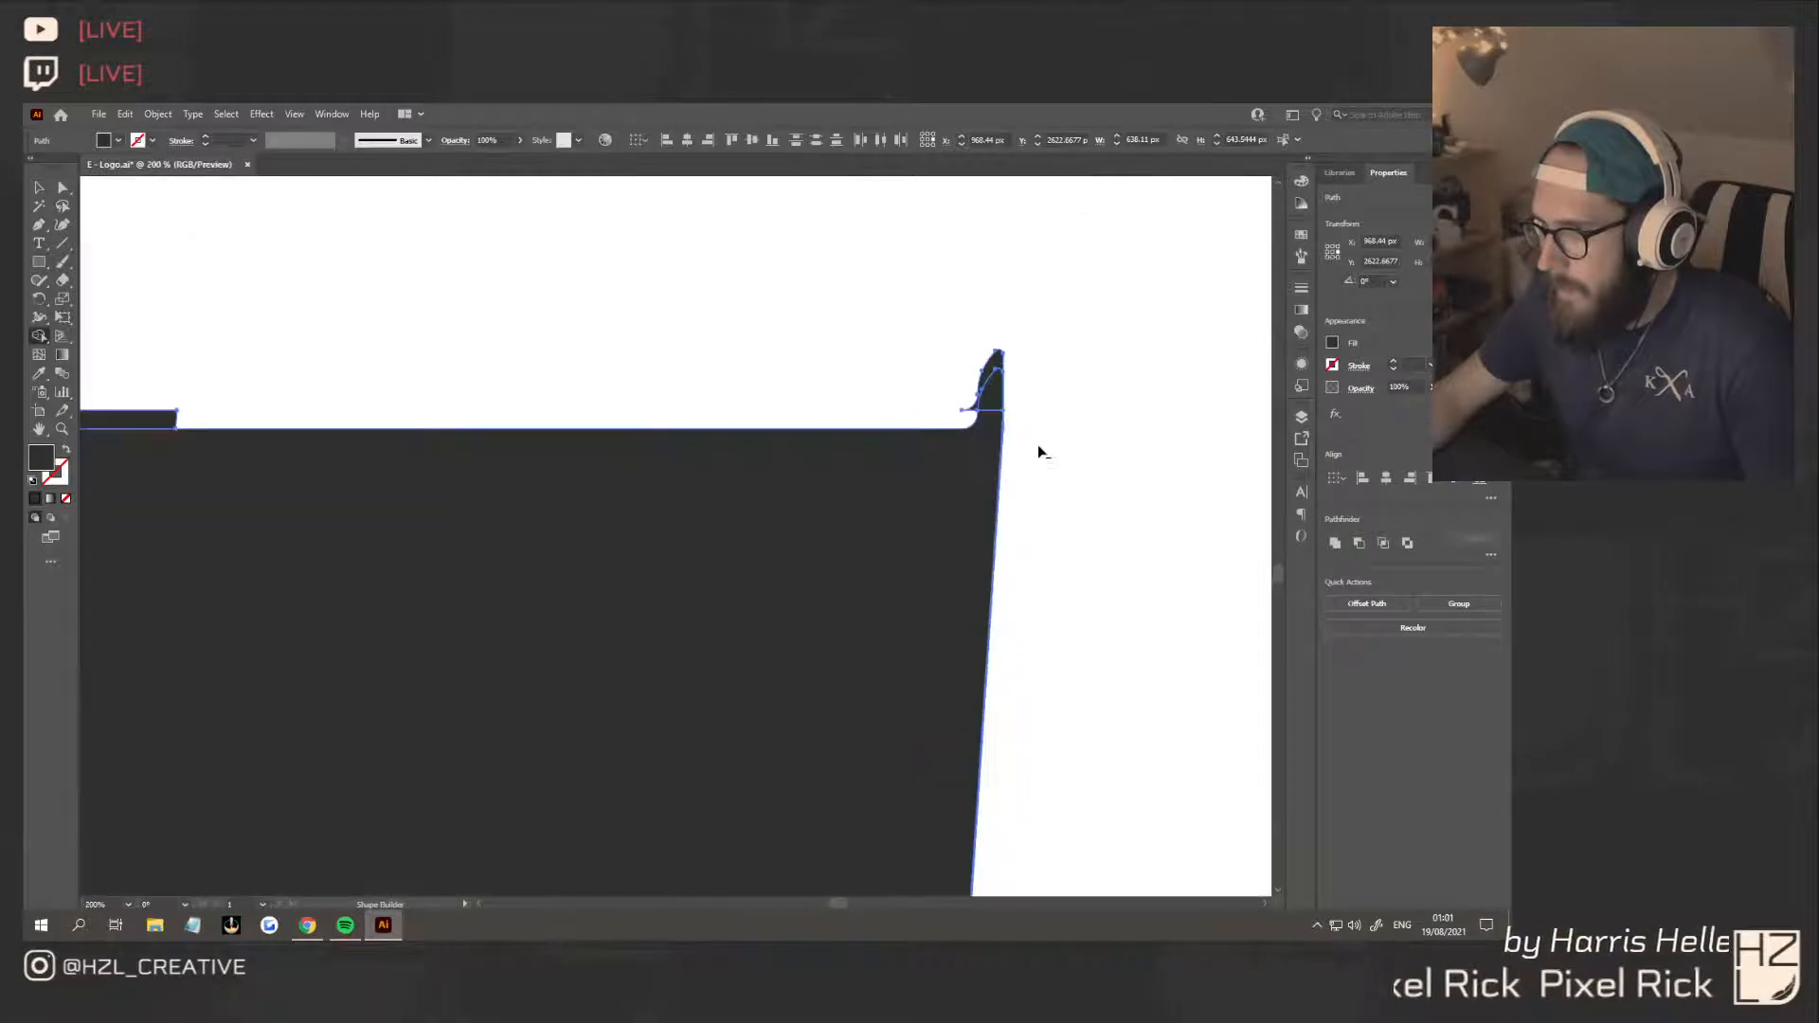
left_click(927, 289, "alt")
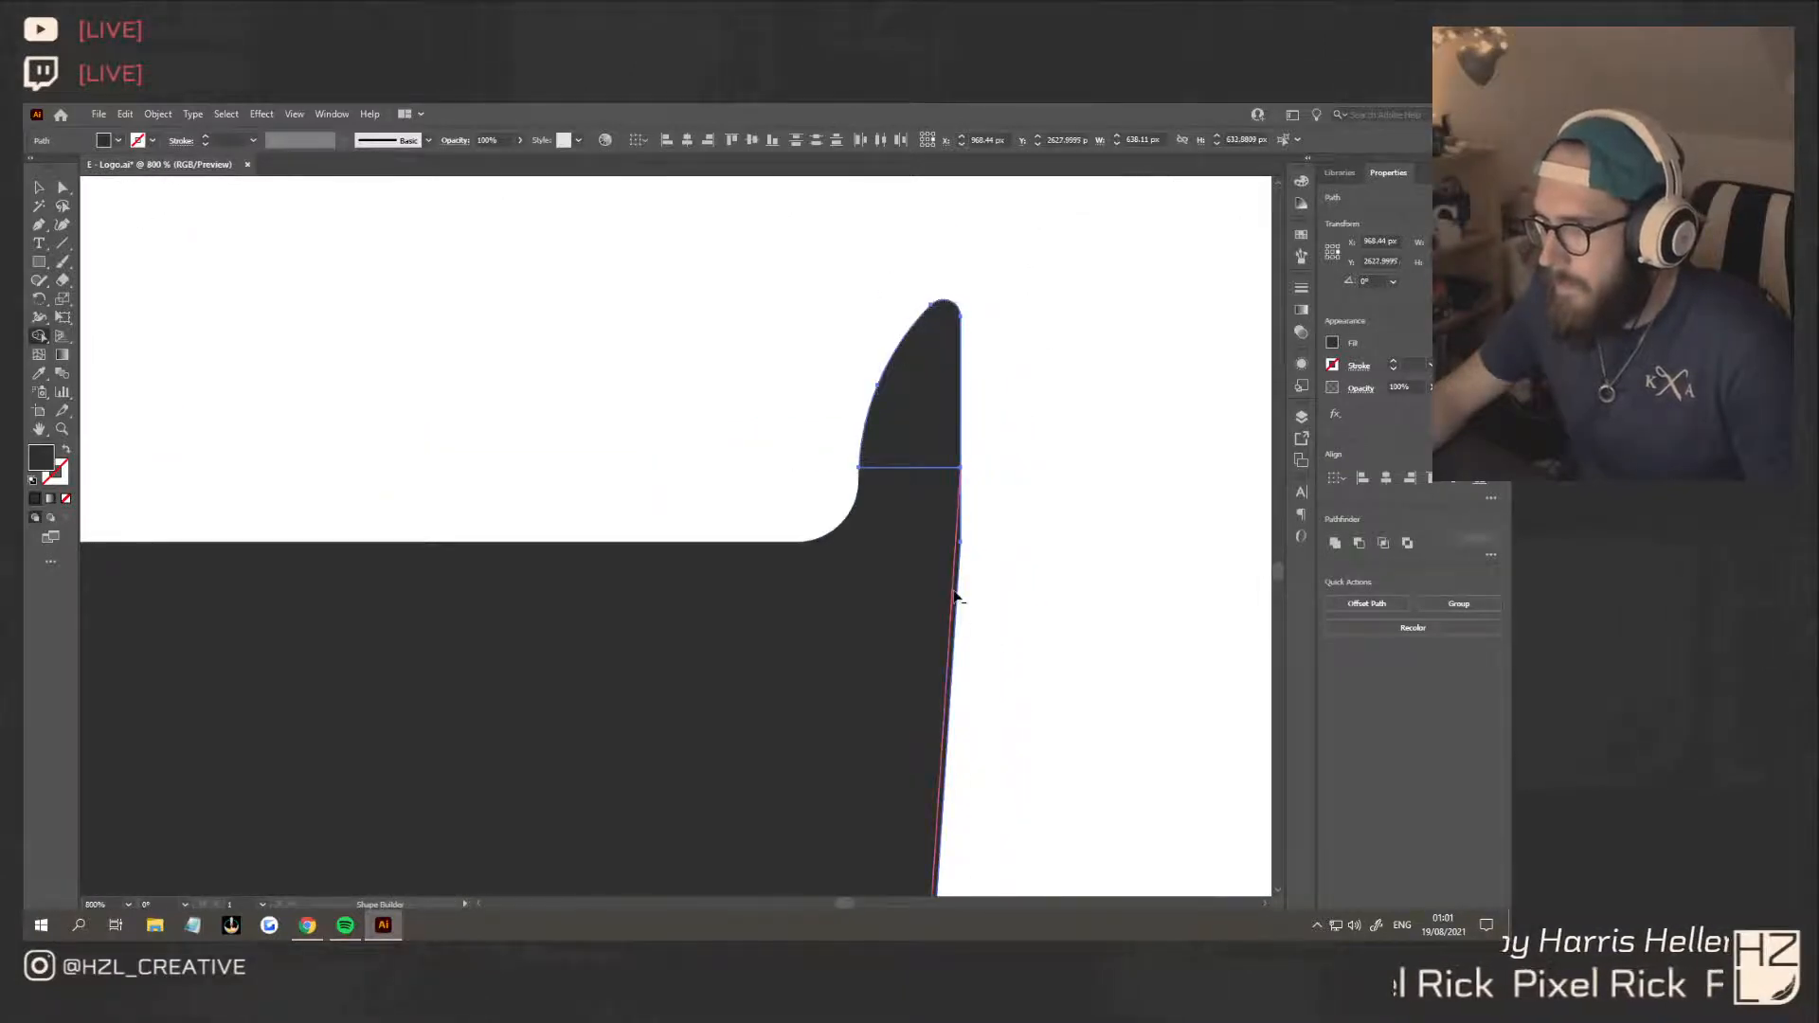
scroll(965, 584, "up", 4)
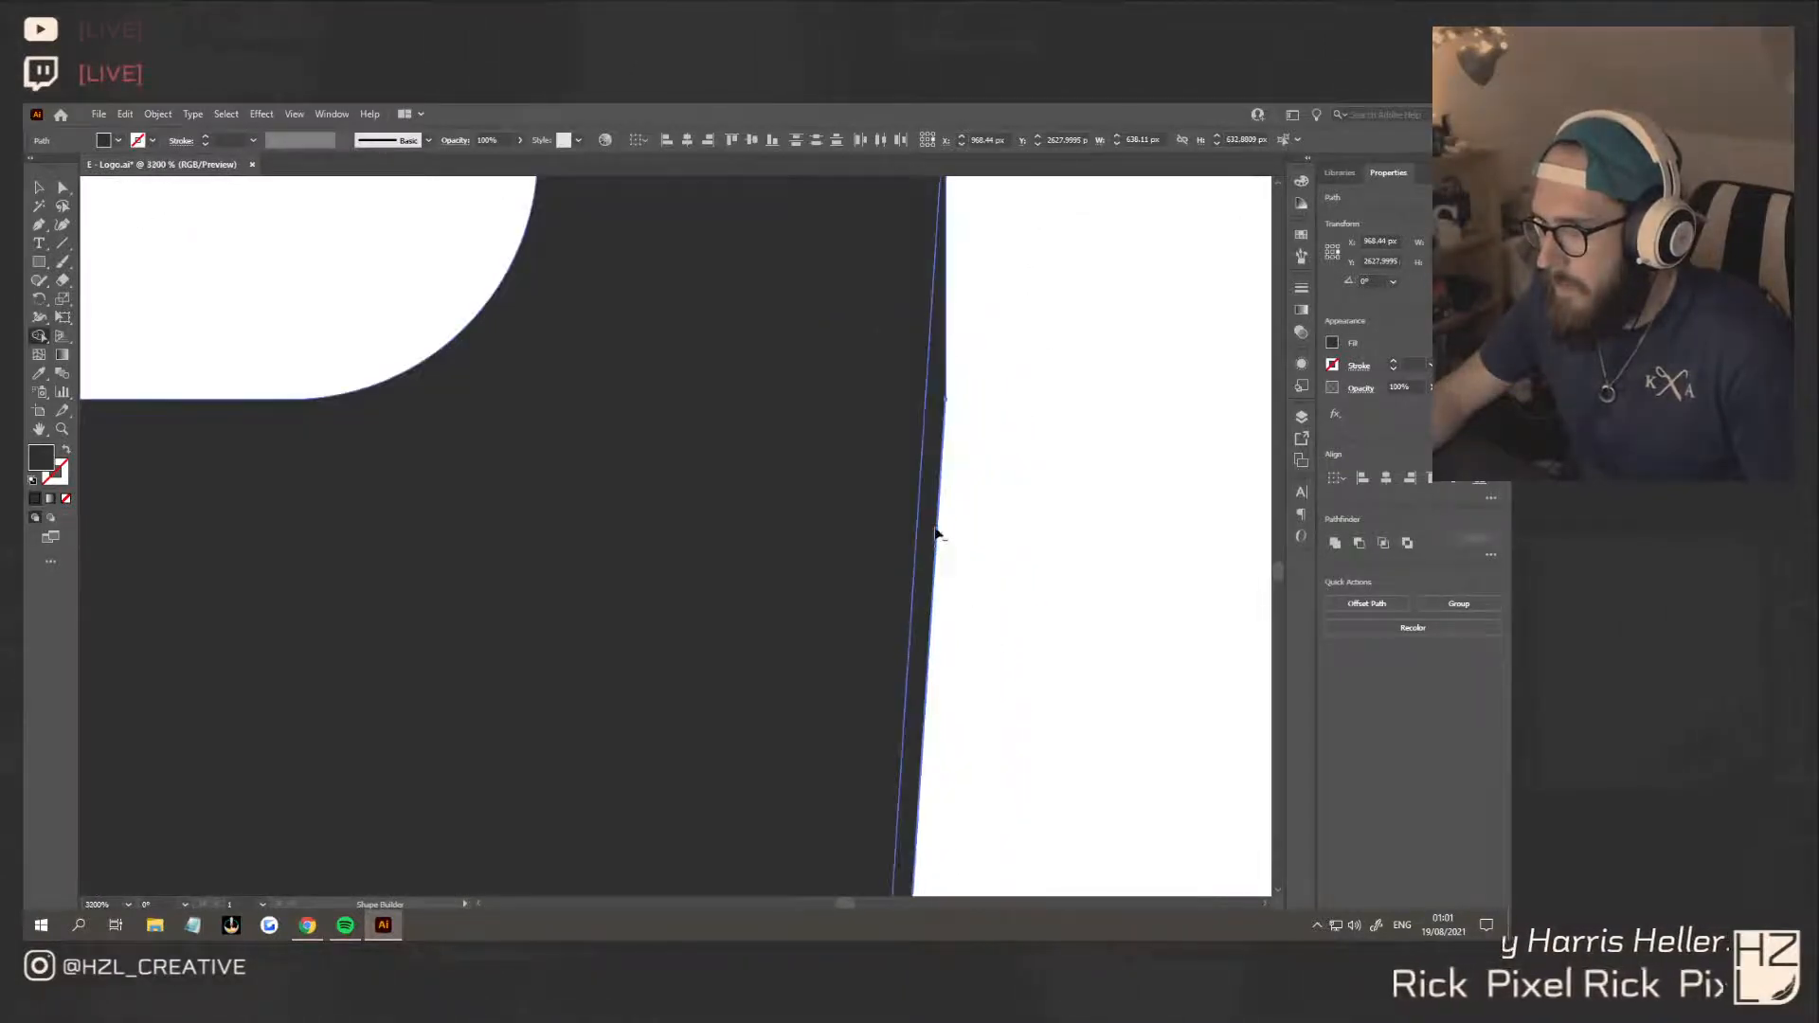
left_click(933, 510, "alt")
Remove the thin strips along the bottom and left edges of the slanted shape with Shape Builder
scroll(986, 595, "down", 11)
scroll(999, 614, "down", 2)
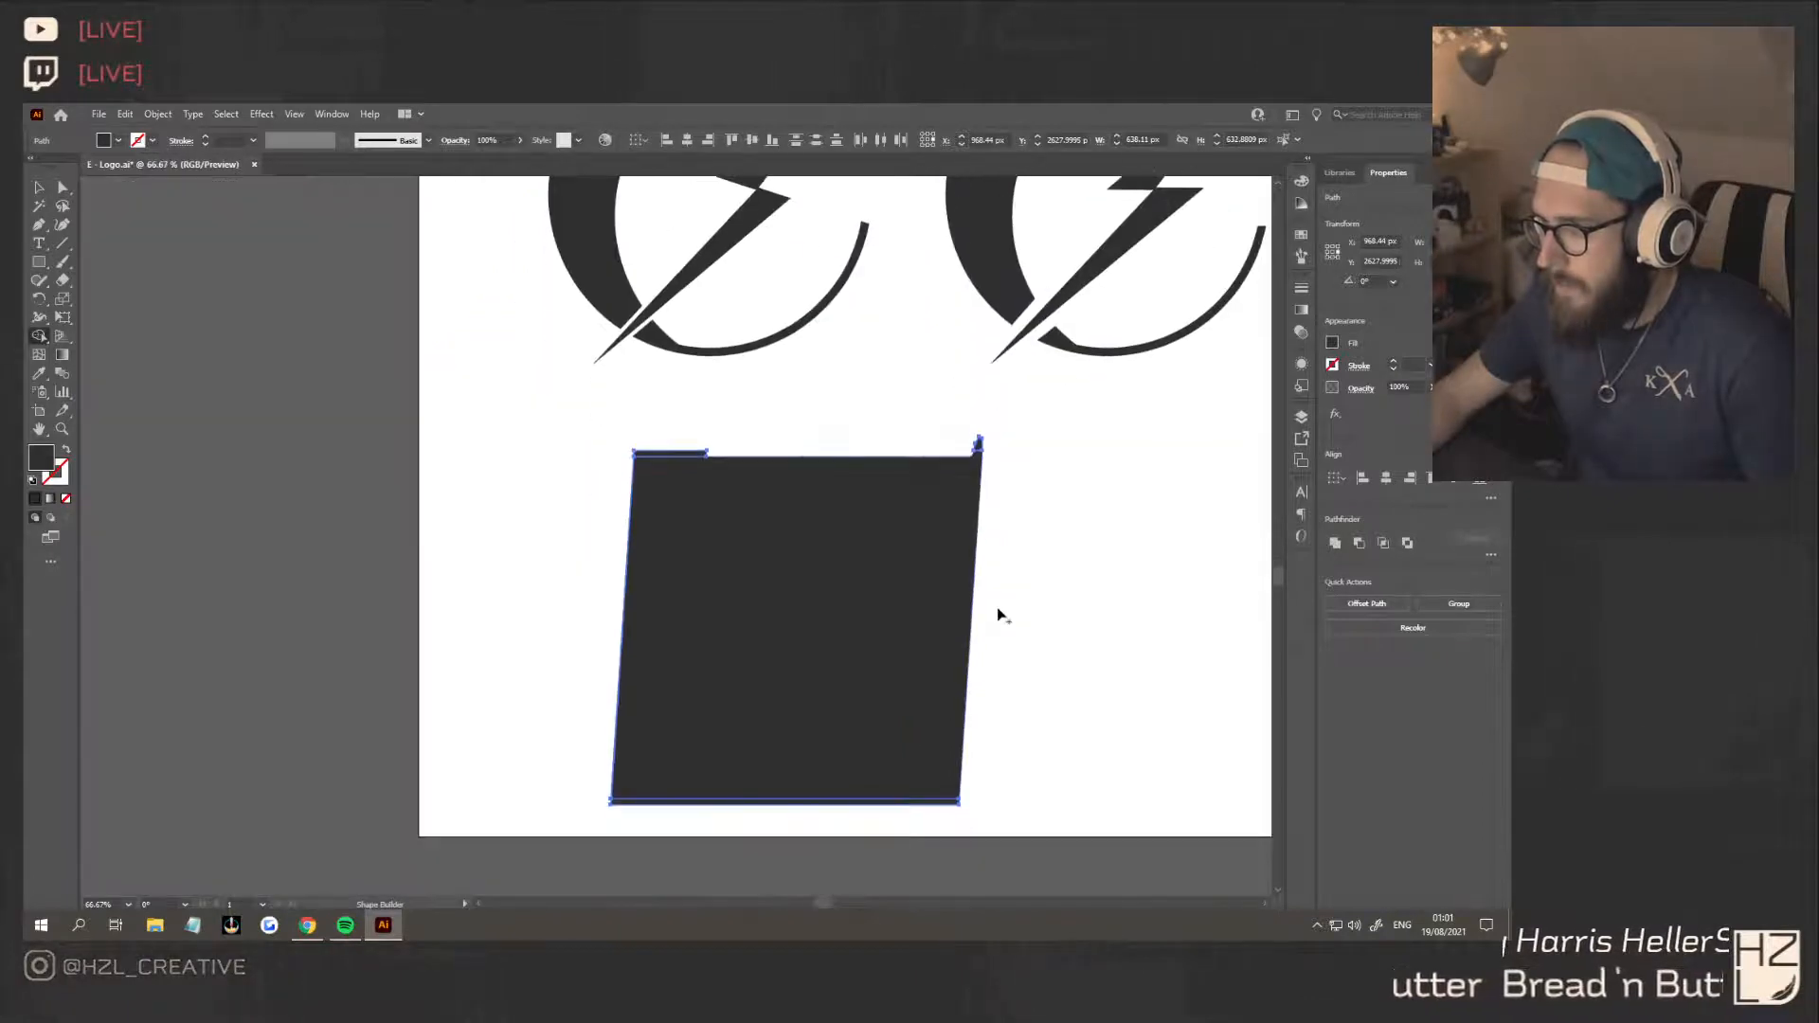
scroll(861, 801, "up", 3)
left_click(731, 782, "alt")
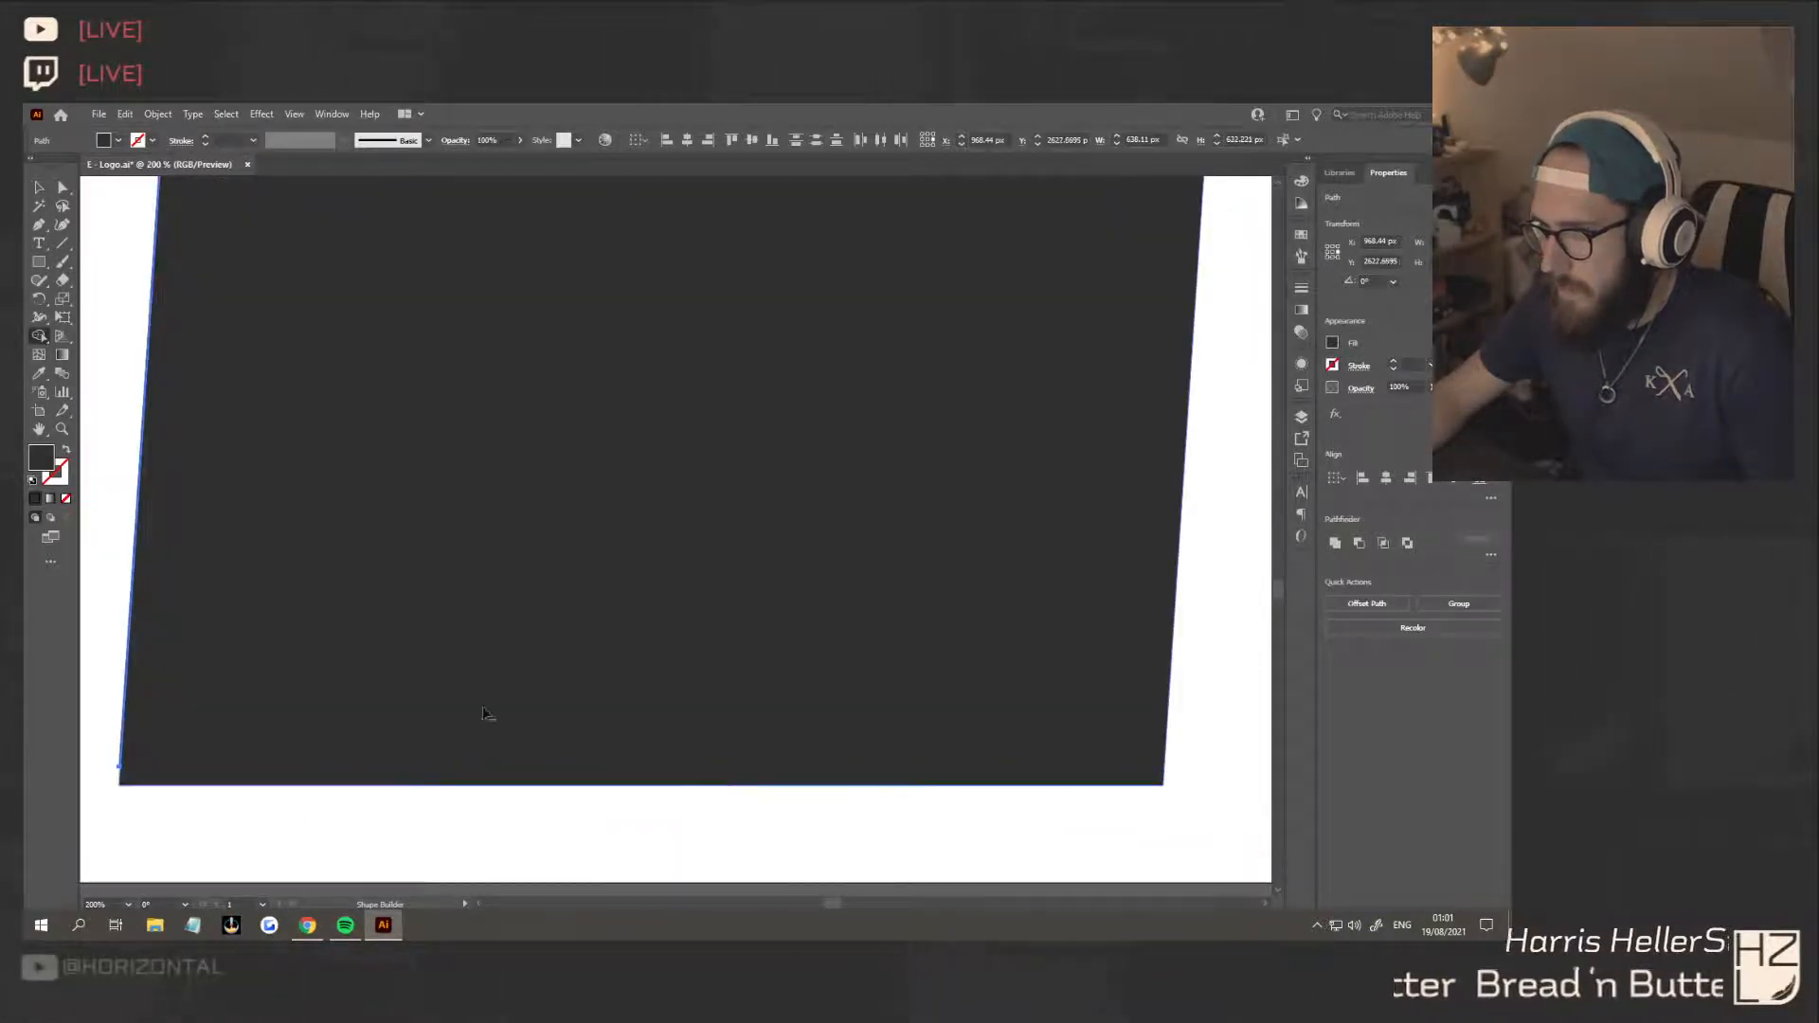
scroll(276, 629, "up", 10)
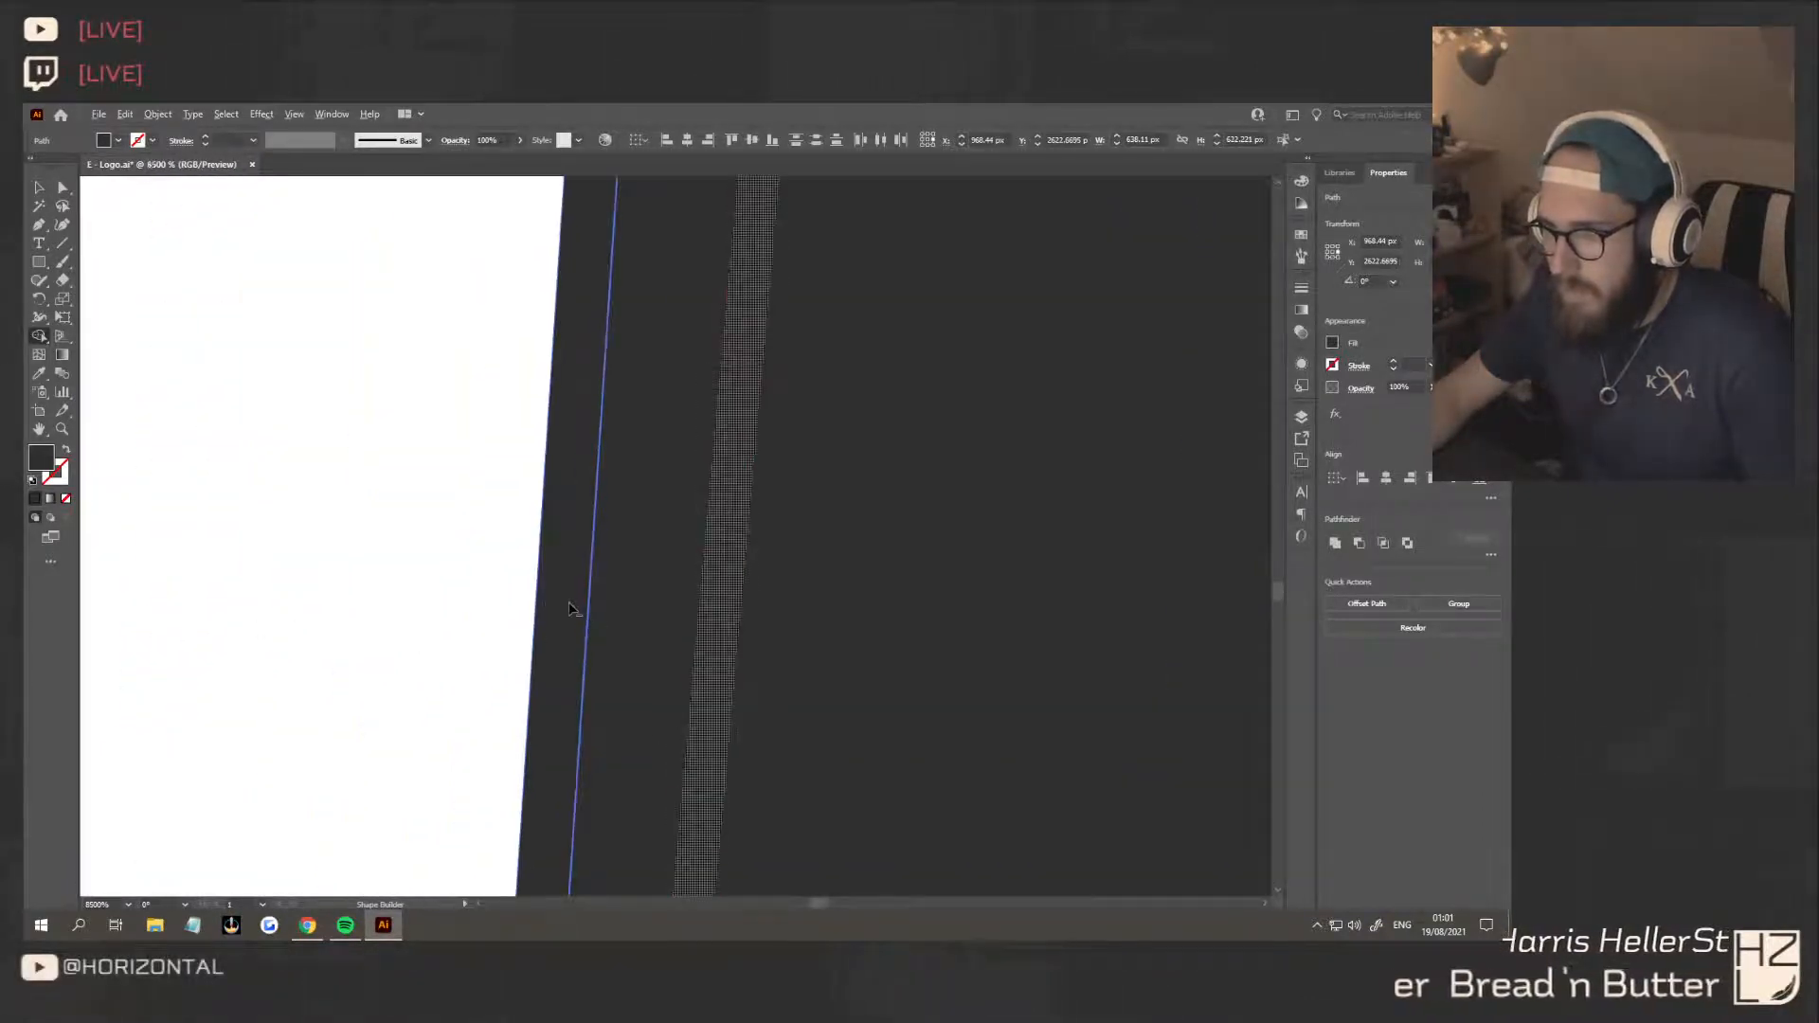
left_click(553, 589, "alt")
left_click(572, 619, "alt")
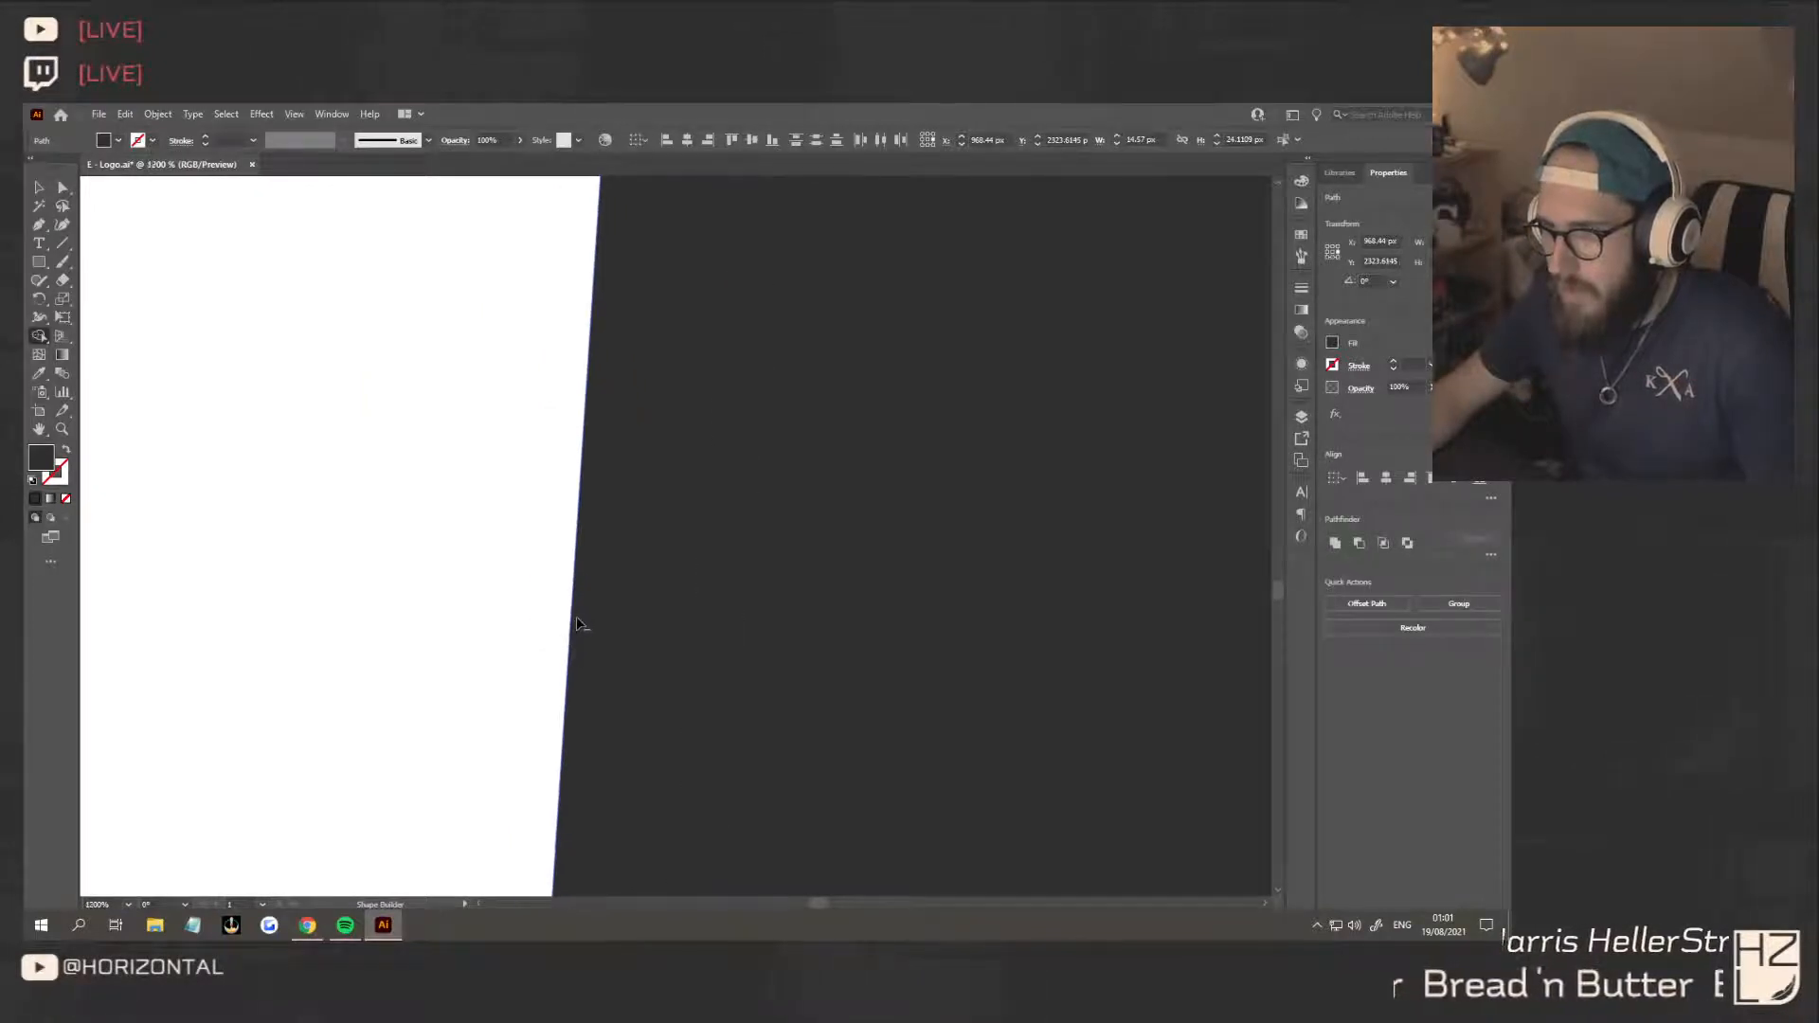
Deselect the slanted shape and examine its trimmed outline, including the raised strip and the curved tab
scroll(578, 623, "down", 12)
scroll(590, 597, "up", 4)
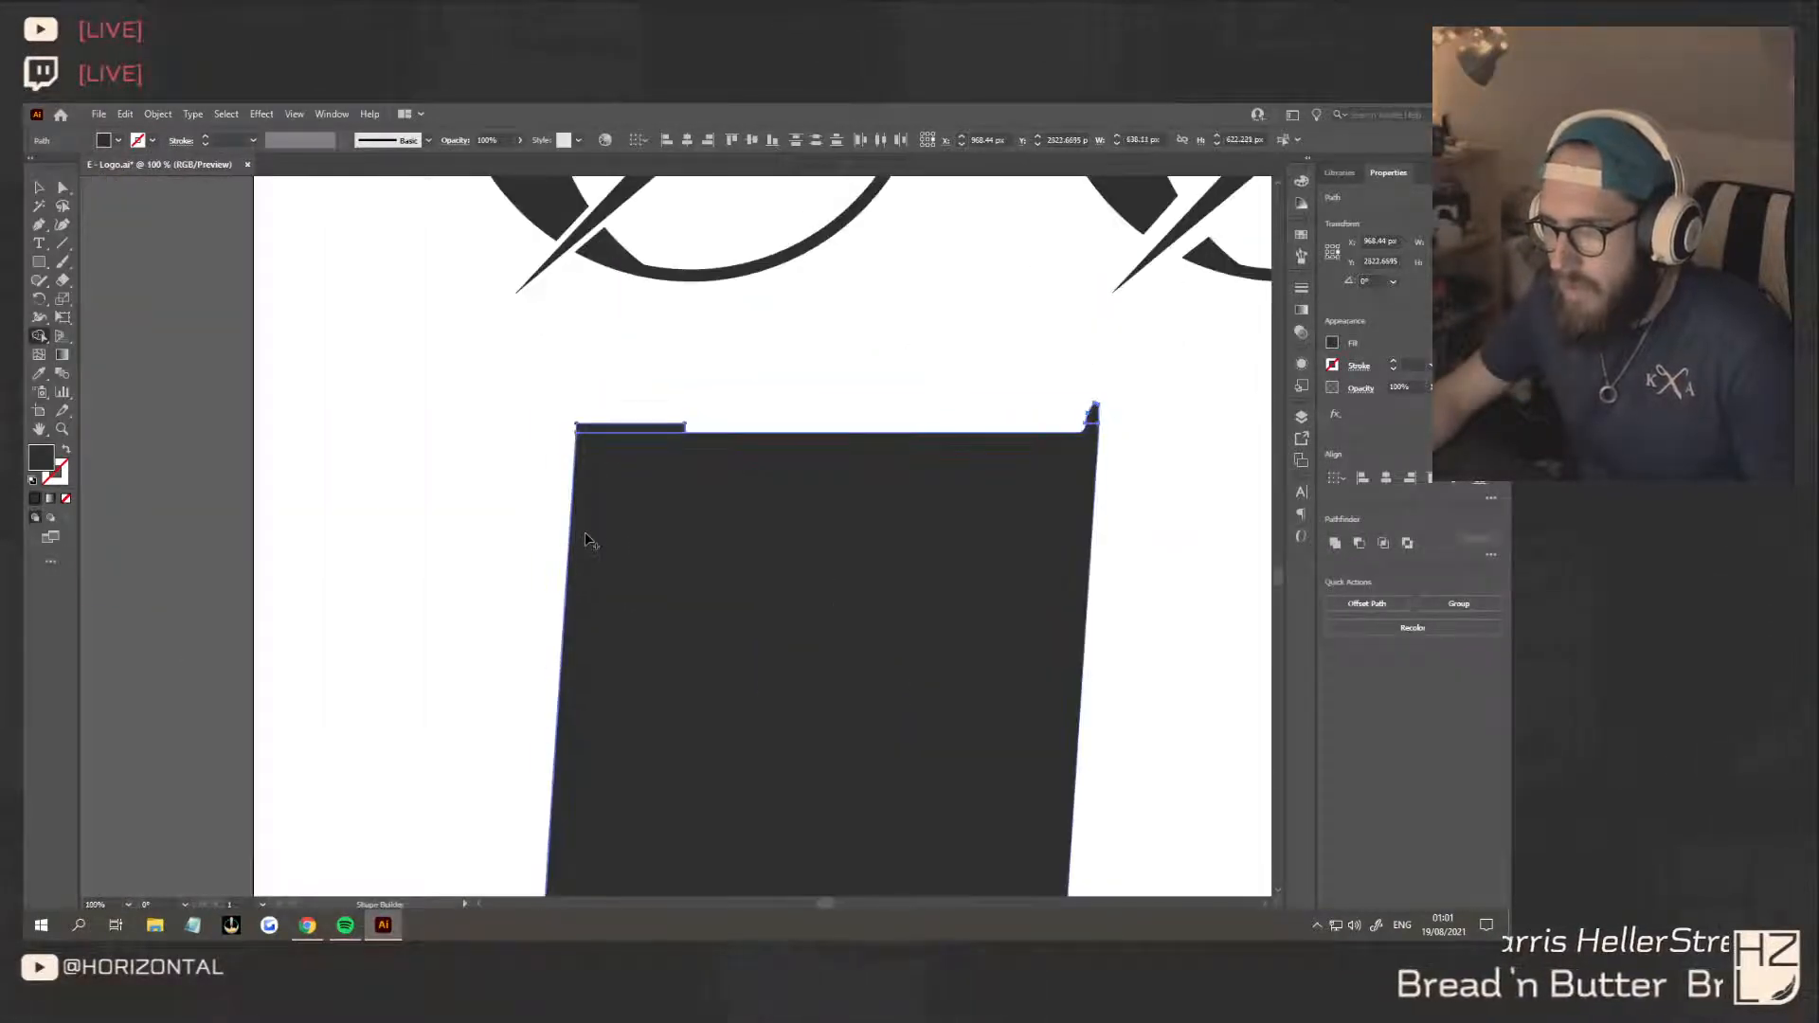
left_click(40, 188)
left_click(371, 425)
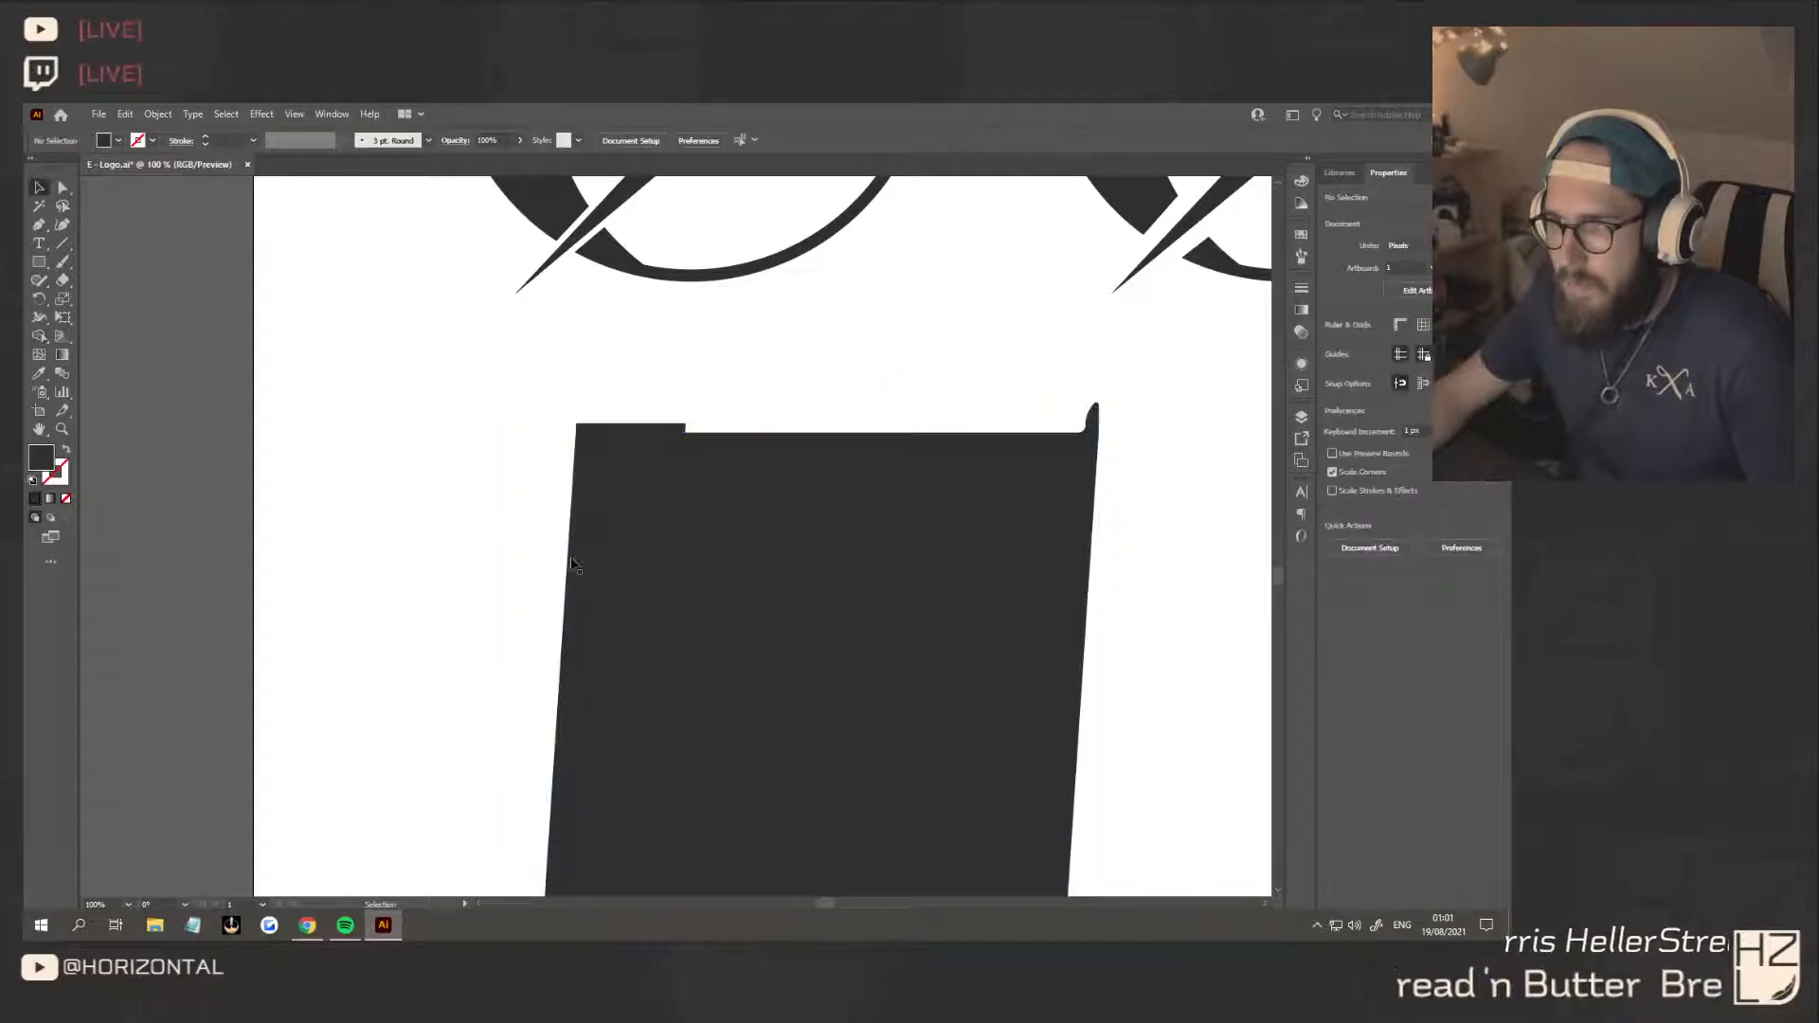
scroll(640, 585, "down", 2)
left_click(658, 569)
left_click(453, 685)
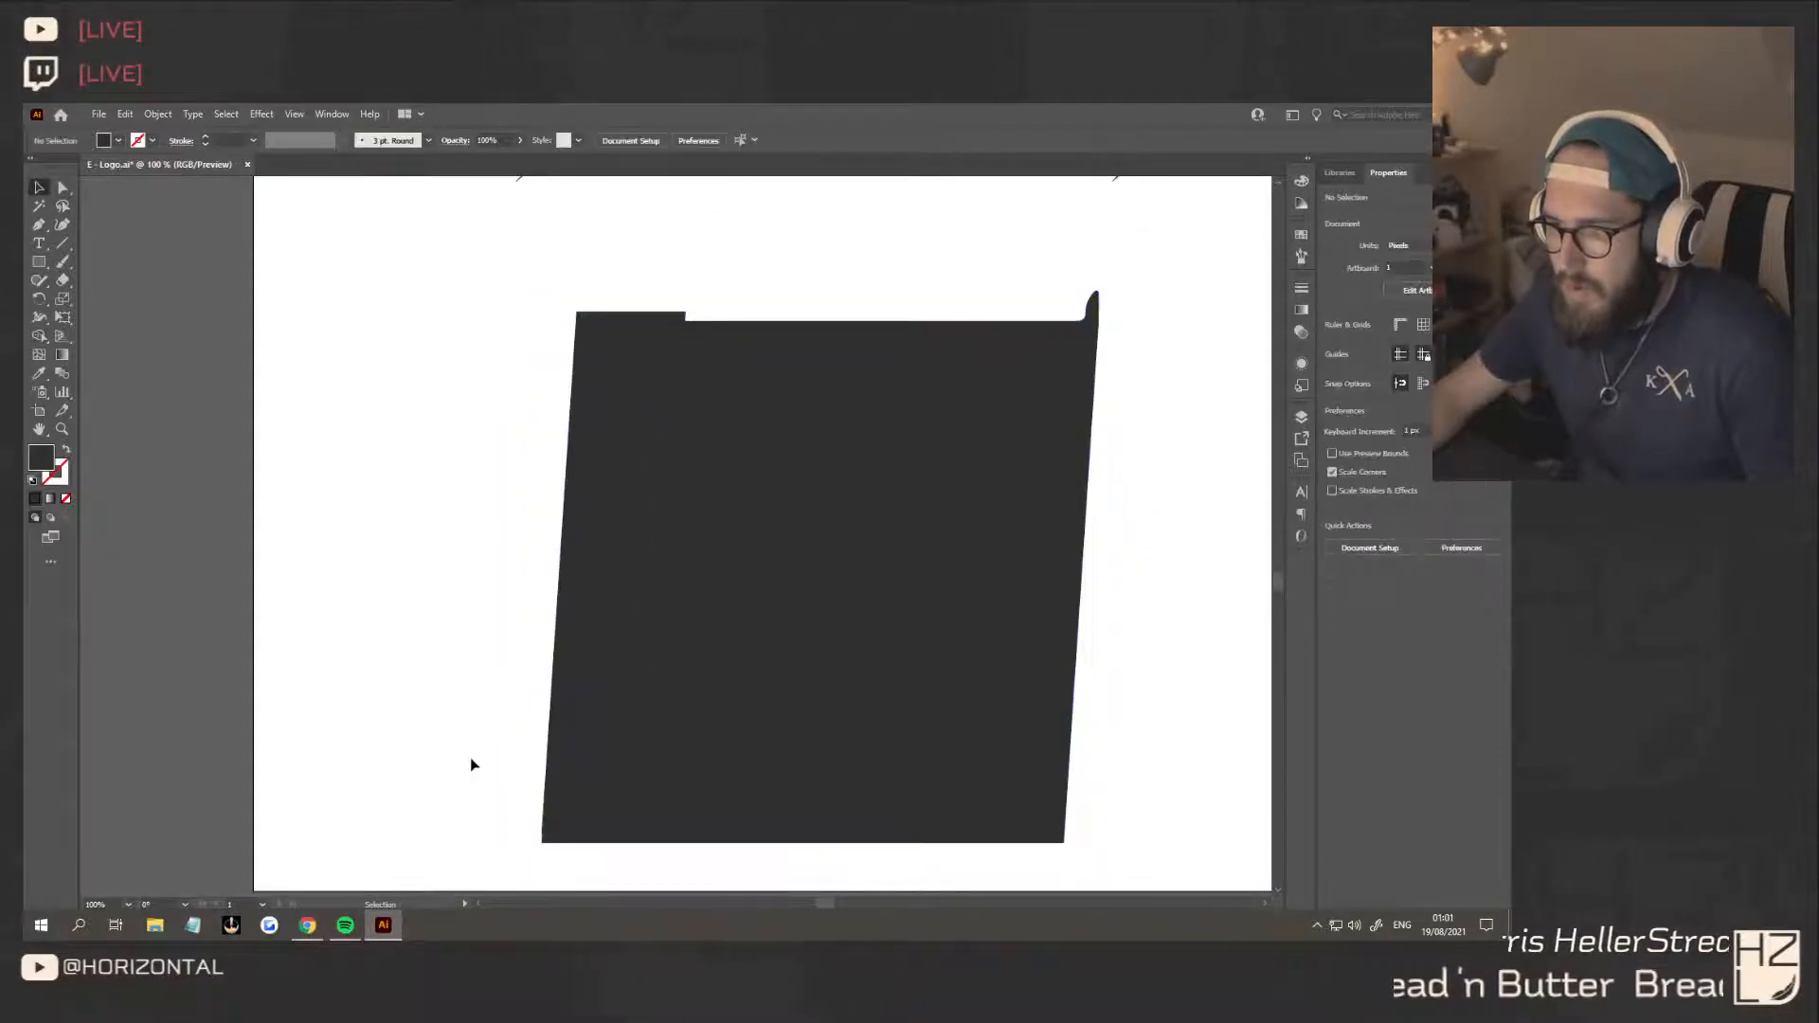
scroll(499, 642, "up", 4)
scroll(625, 657, "down", 5)
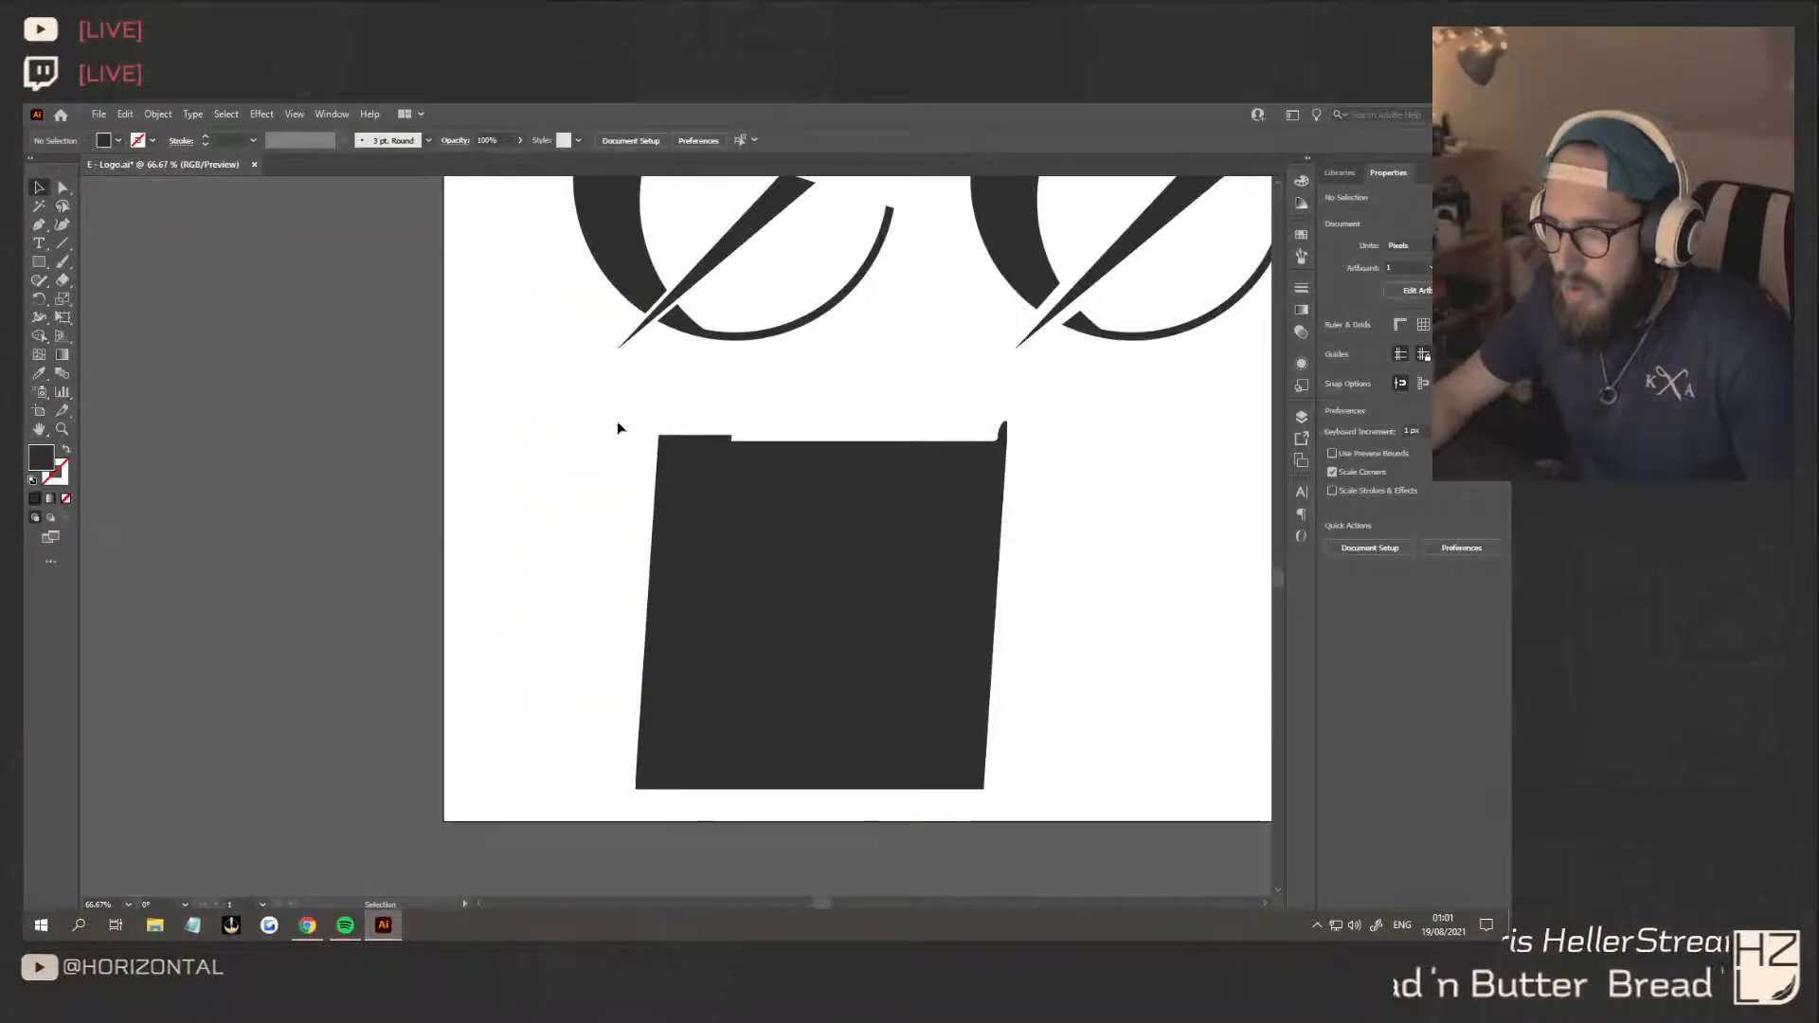
Try to unite the slanted shape with its raised strip, move the result down and left, and undo the move
left_click_drag(618, 422, 984, 494)
left_click(1347, 545)
left_click(1118, 583)
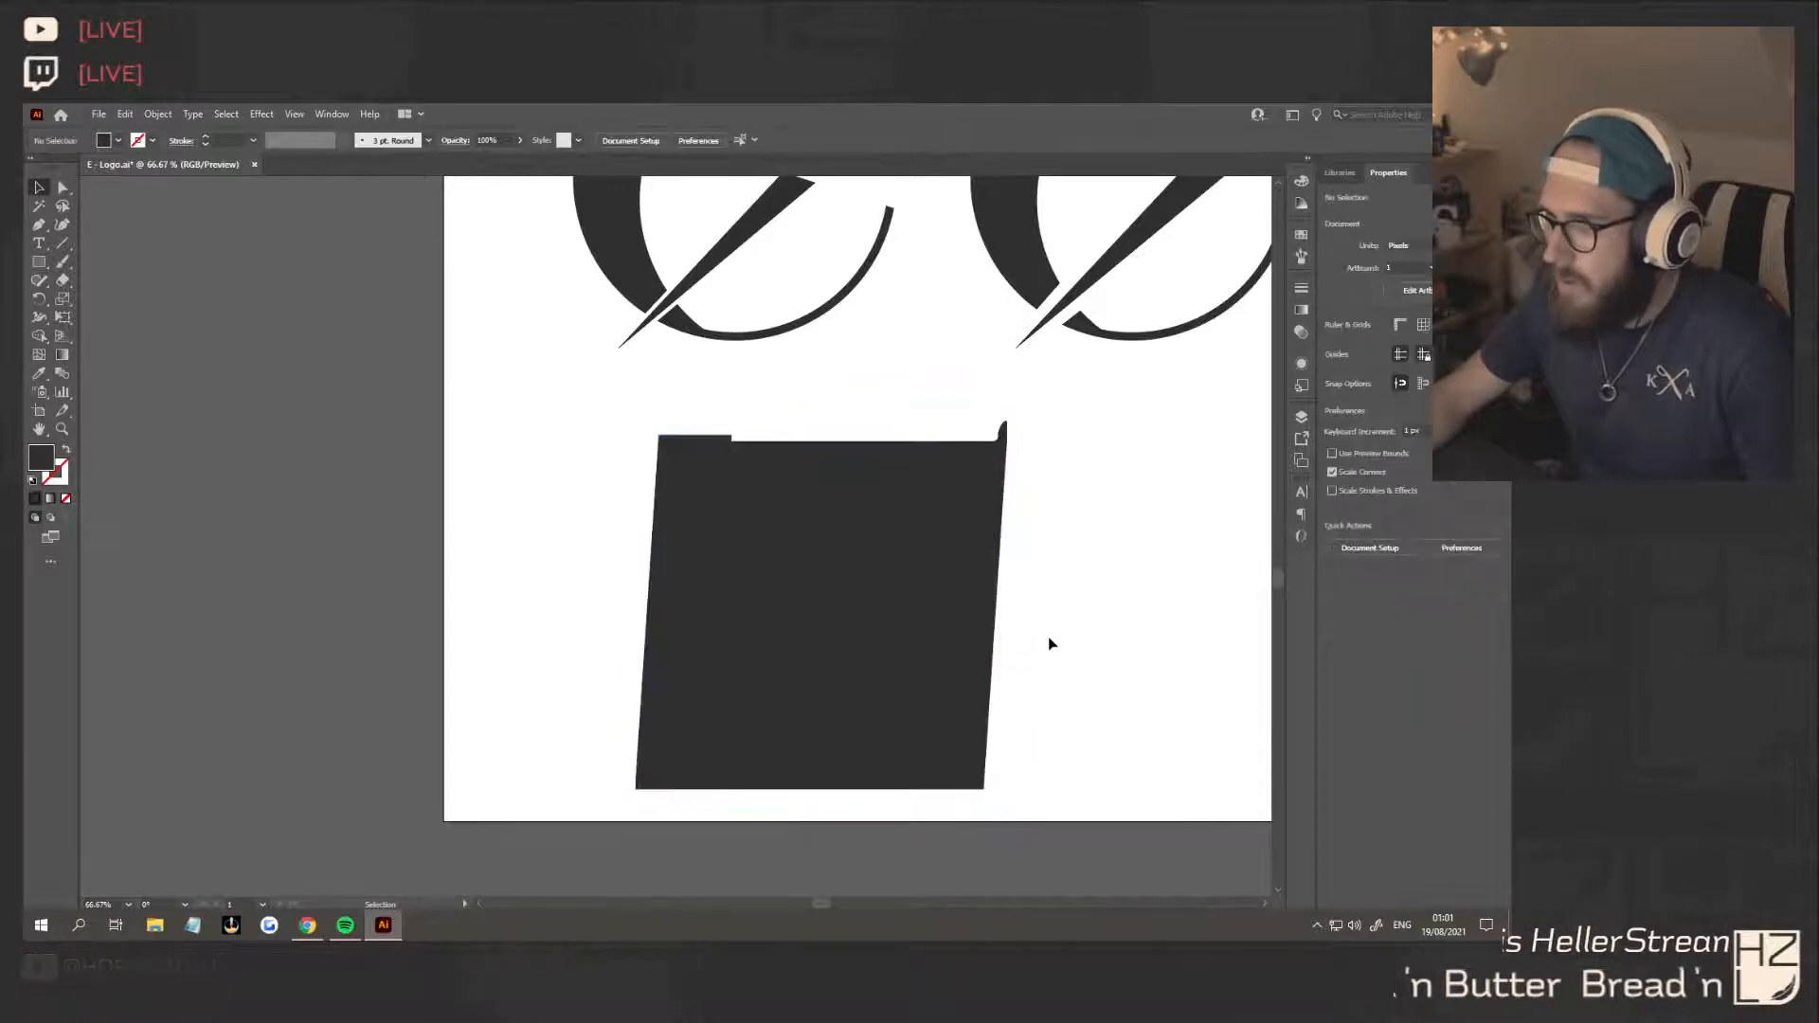
left_click_drag(720, 464, 675, 492)
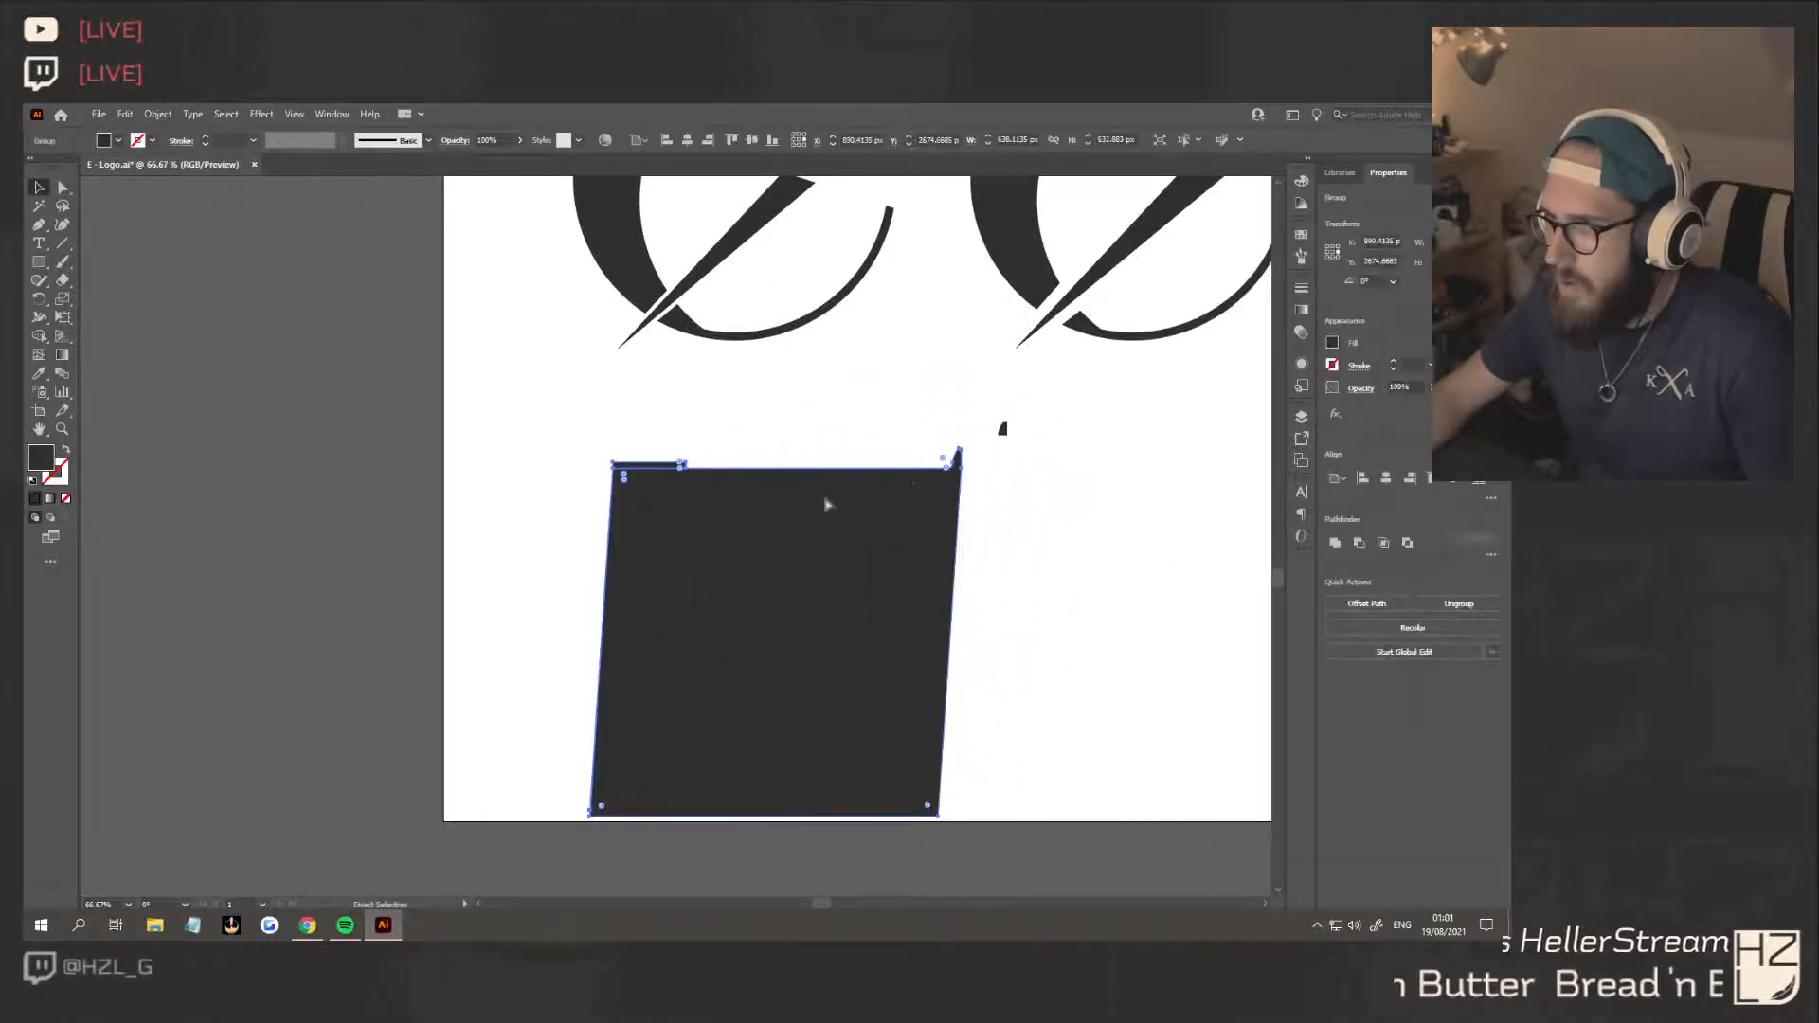
key("ctrl+z")
key("ctrl+z")
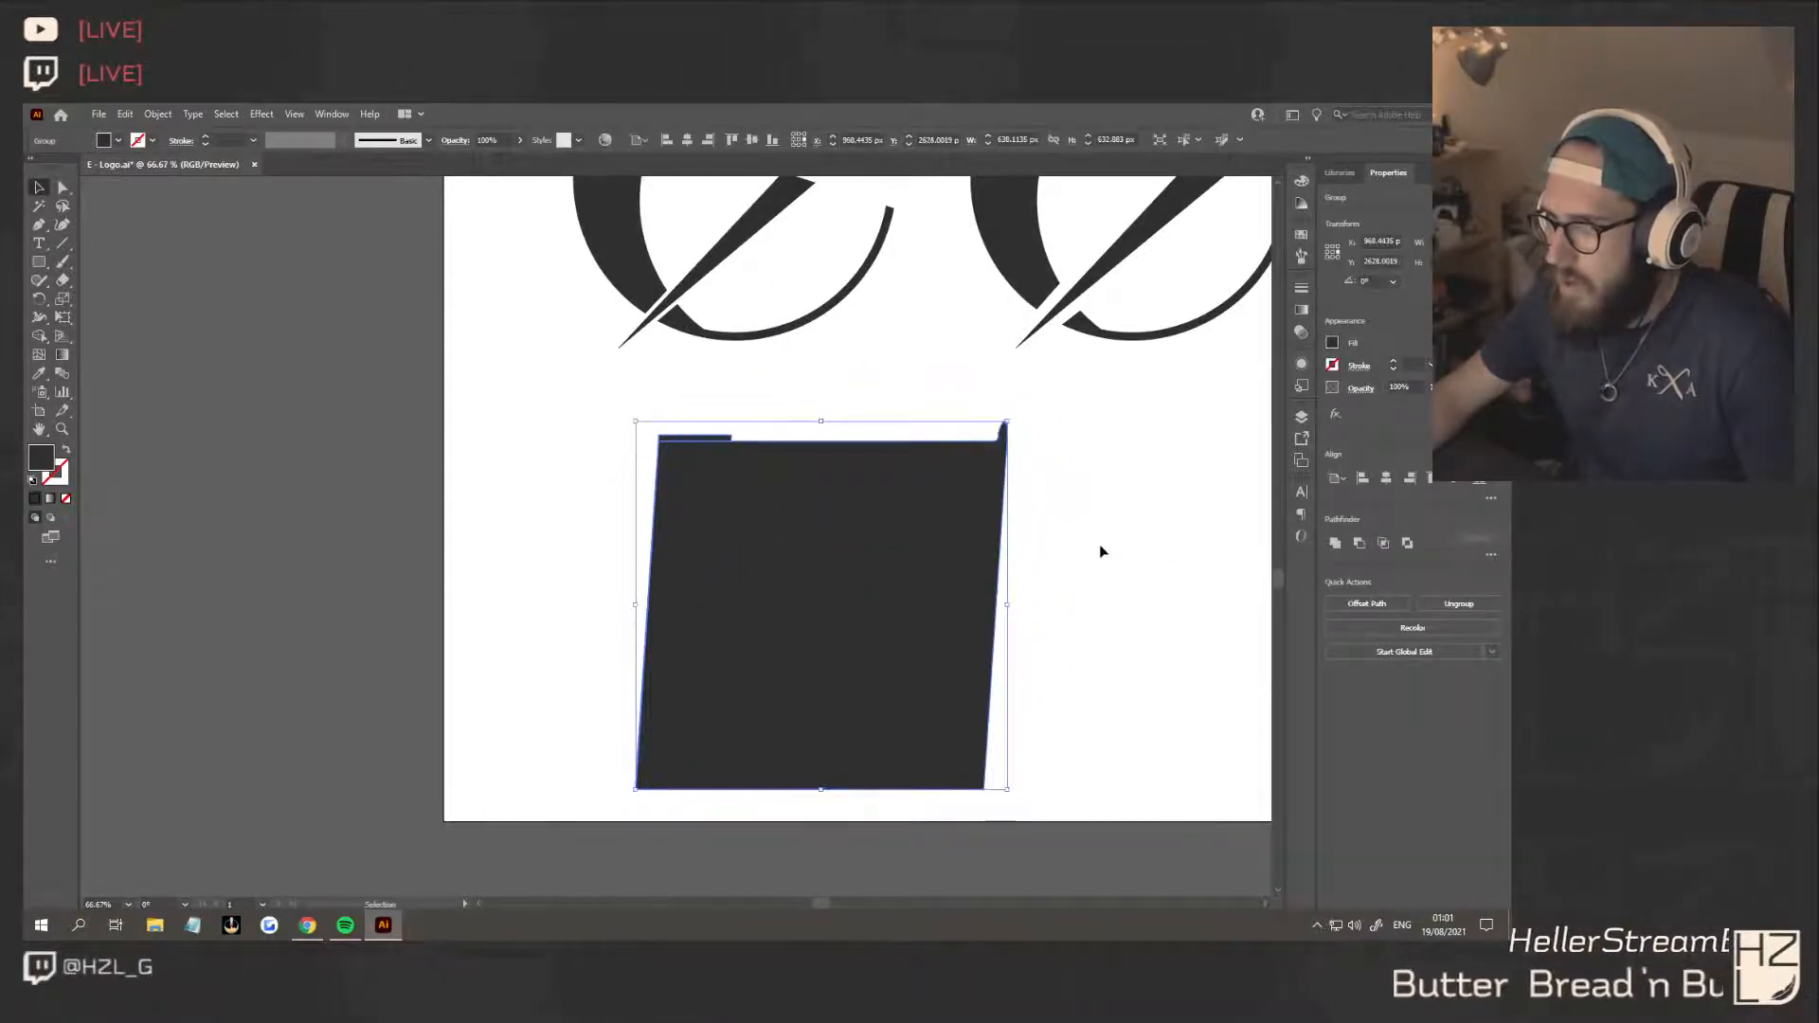
Test whether the raised strip and the main body move as one shape, undoing each trial move
left_click(1102, 548)
key("a")
left_click(695, 448)
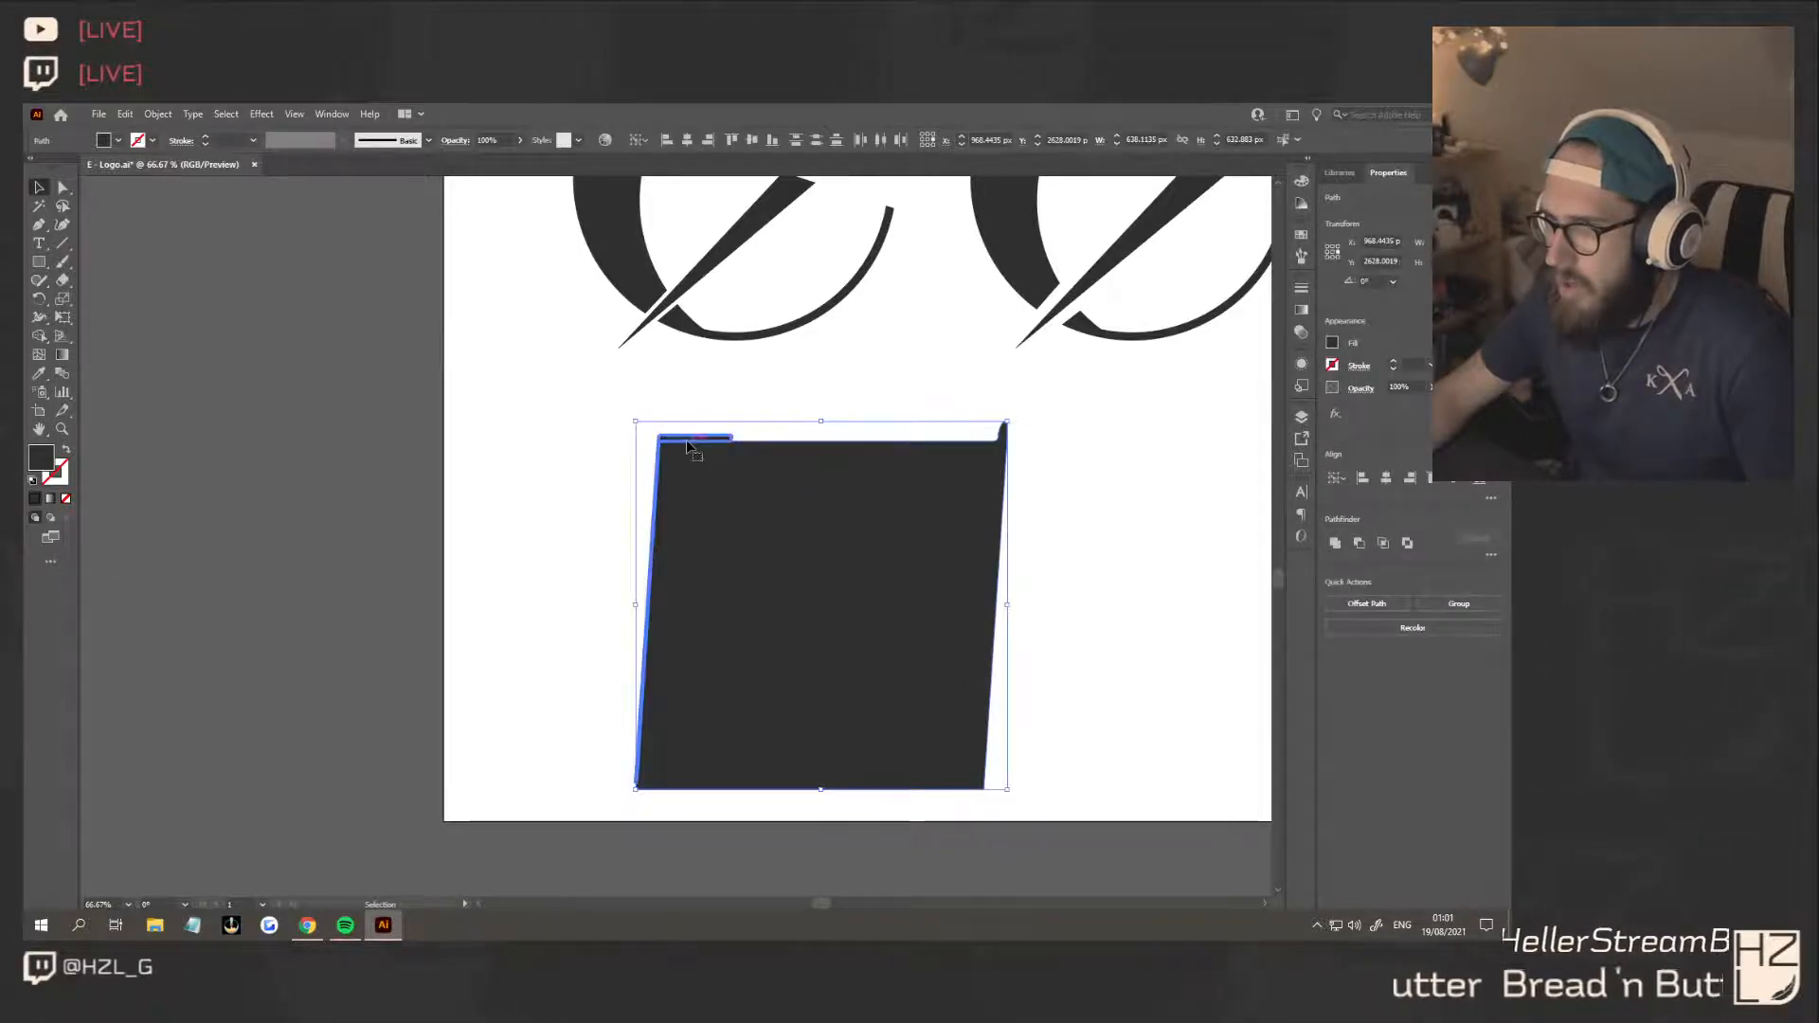
left_click_drag(695, 448, 645, 471)
key("ctrl+z")
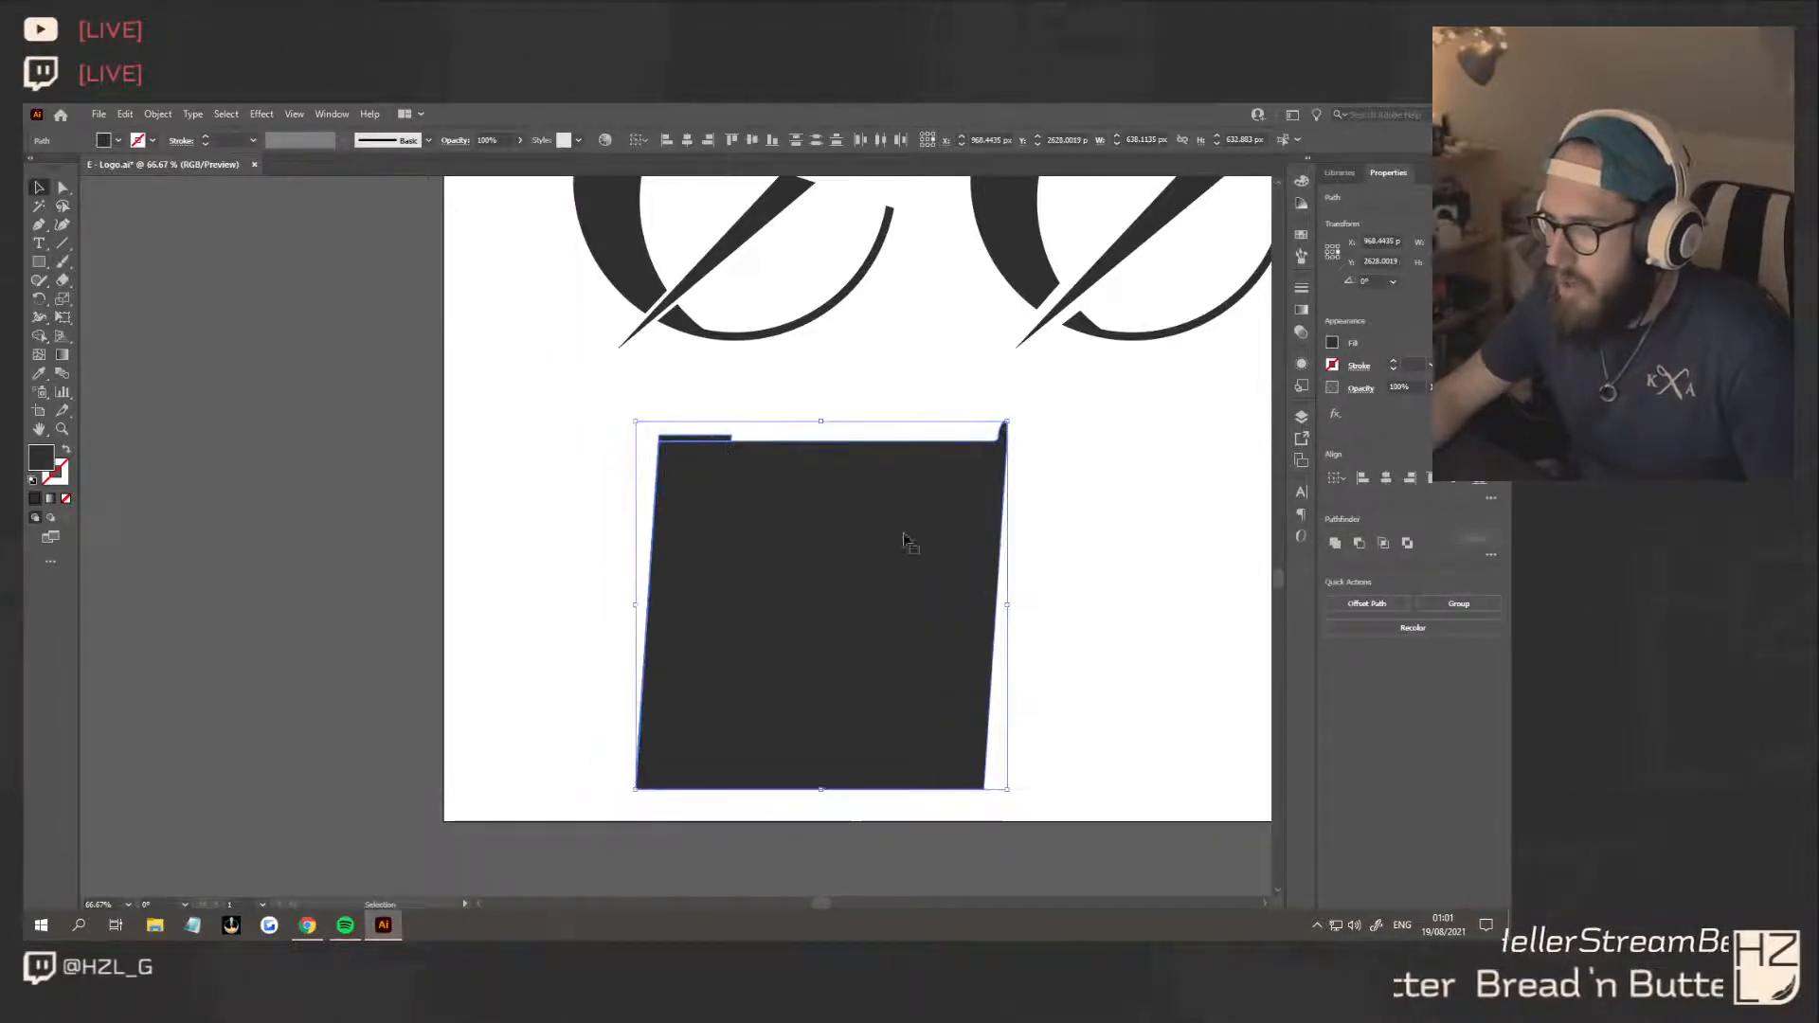
left_click_drag(714, 441, 778, 558)
key("ctrl+z")
Try uniting the raised strip and main body again, and inspect the seam between them
left_click_drag(622, 422, 757, 506)
left_click(1336, 544)
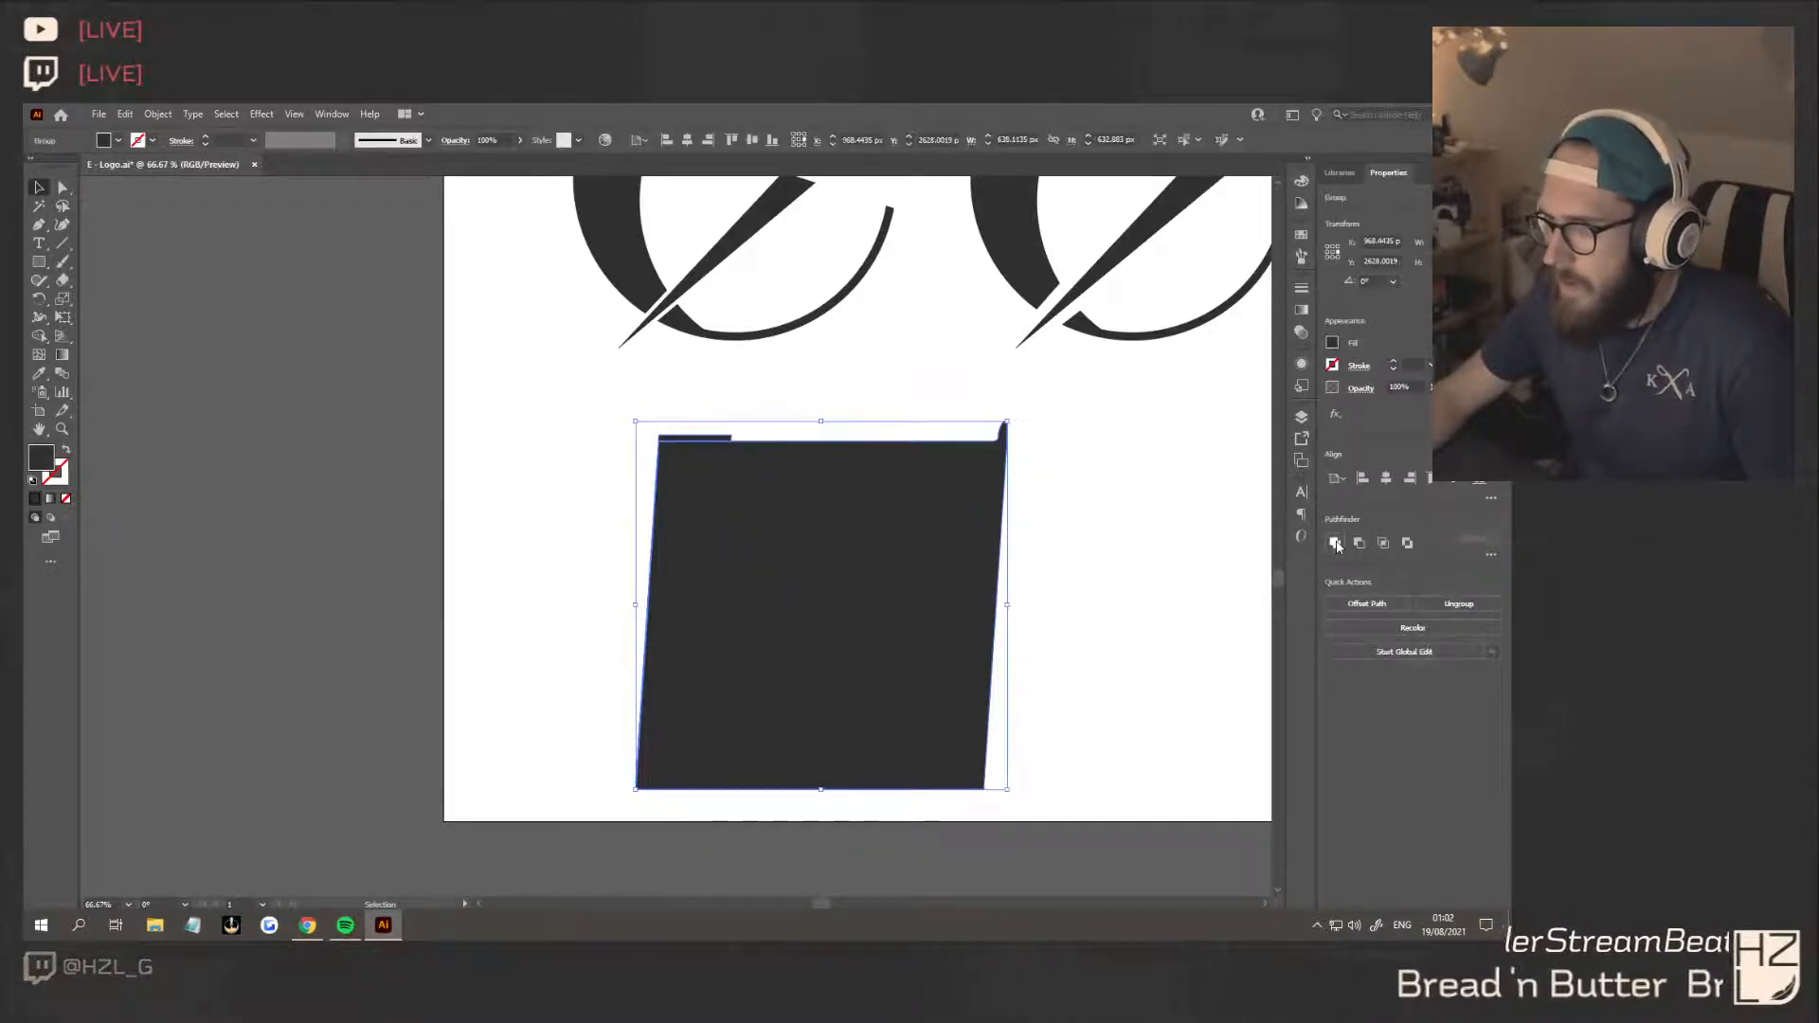
left_click(1233, 538)
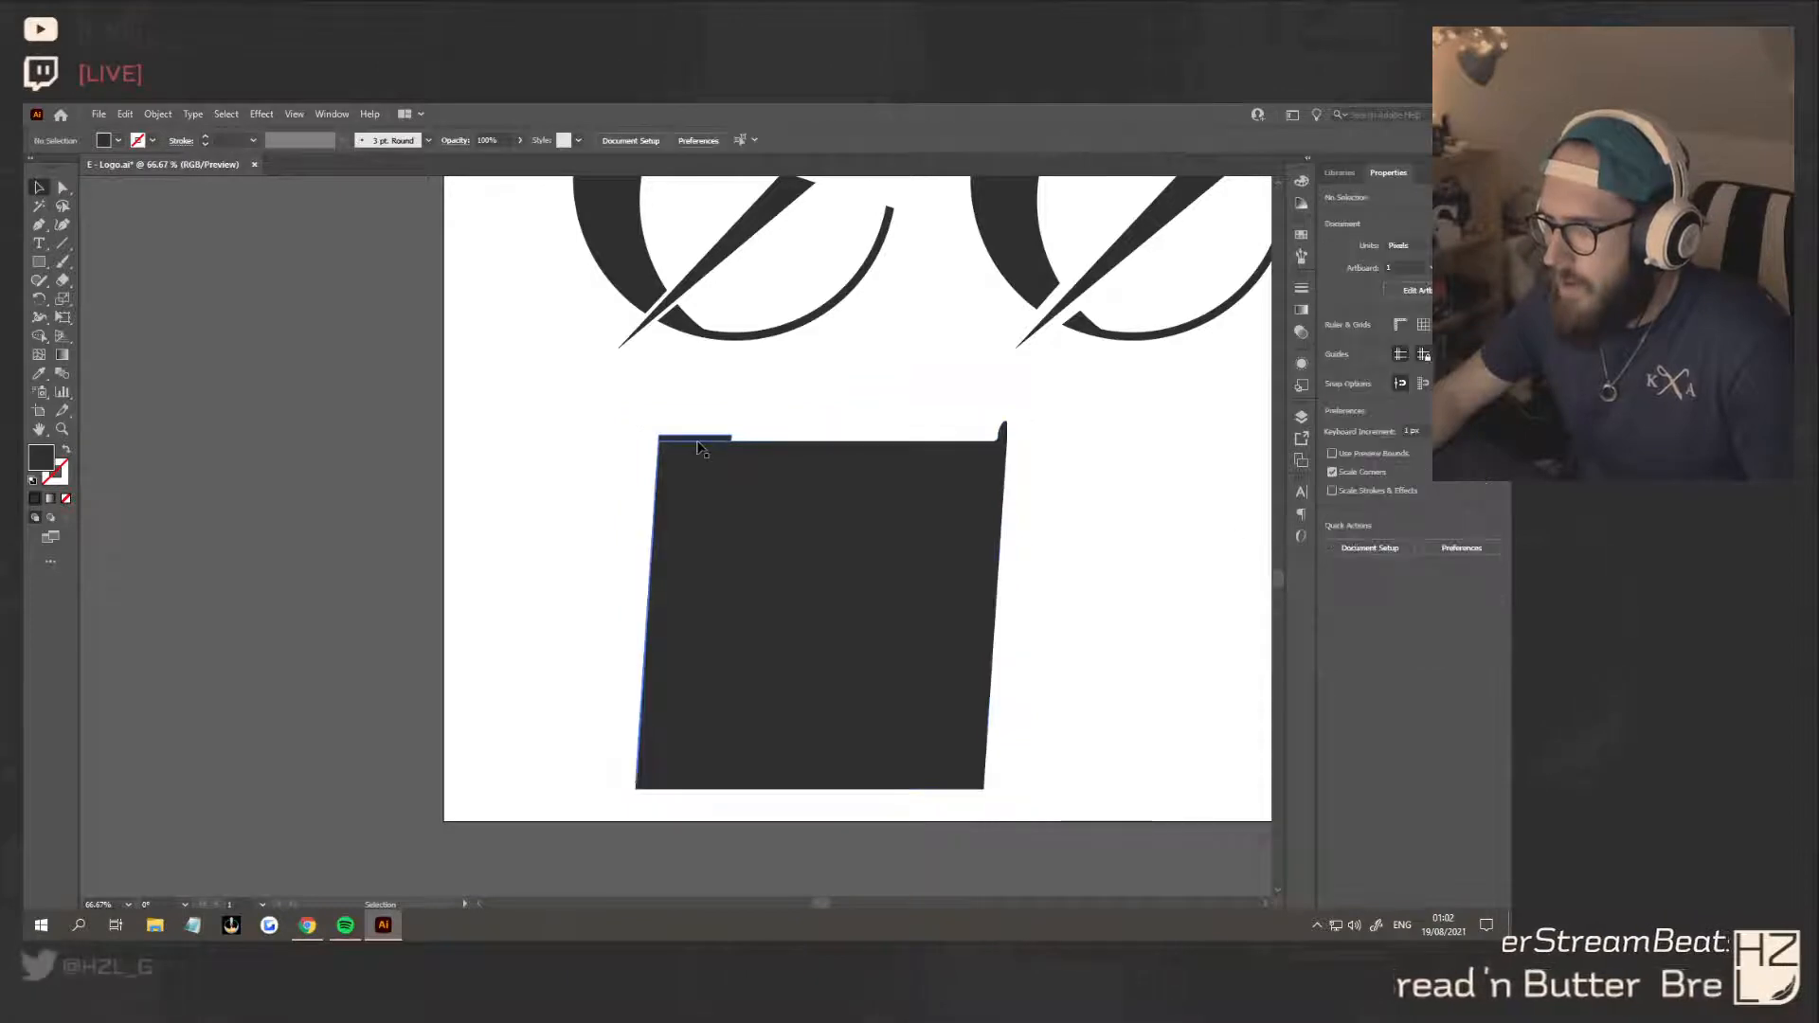
scroll(683, 441, "up", 6)
scroll(650, 452, "down", 1)
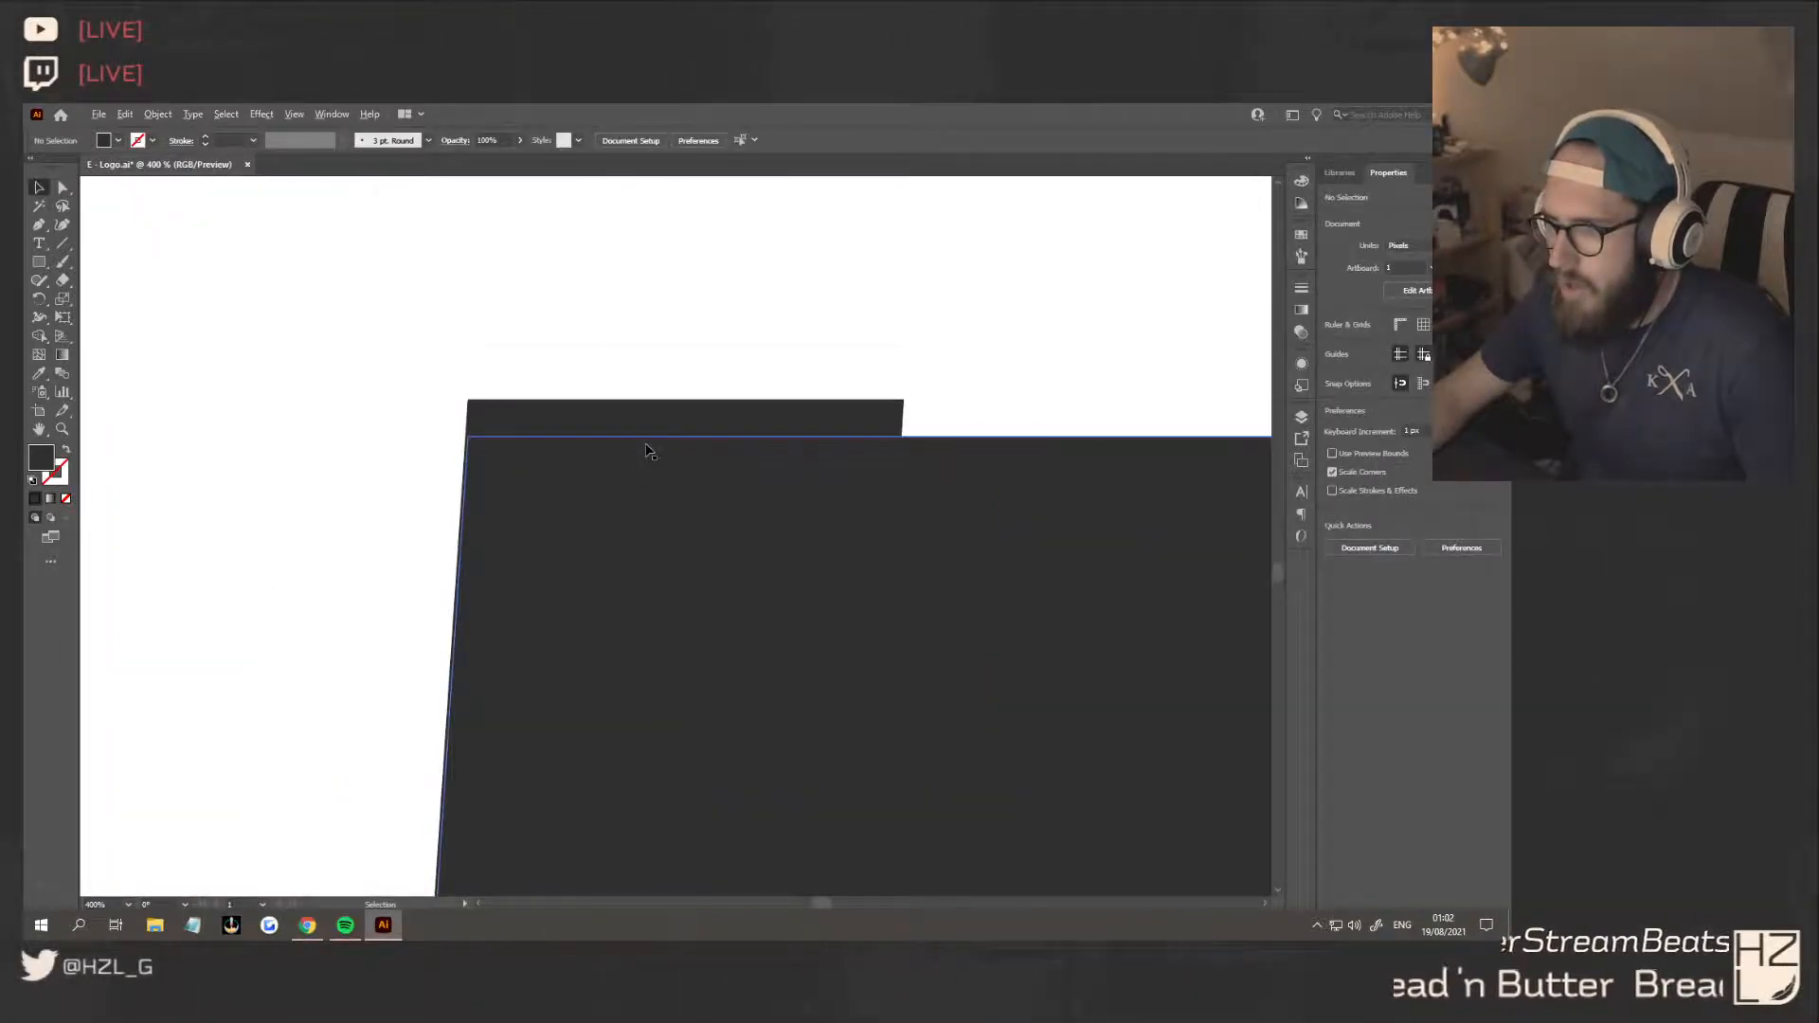
left_click(496, 416)
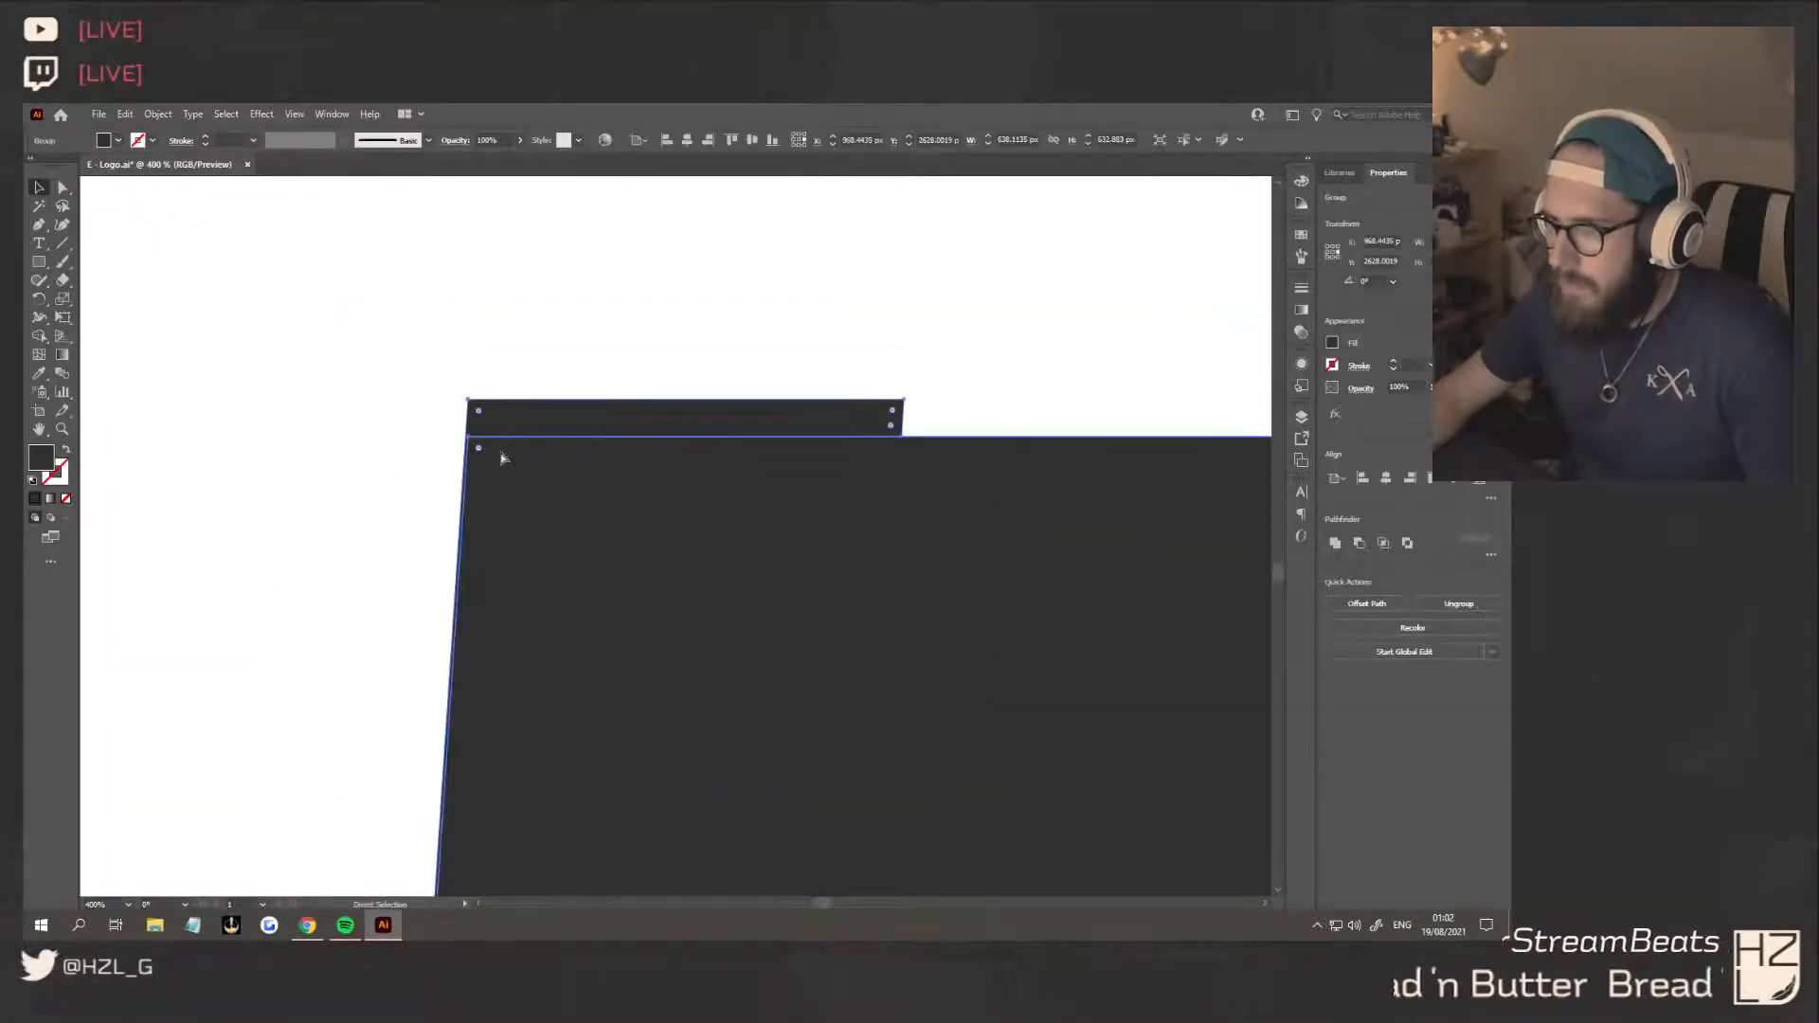
left_click(451, 454)
left_click(528, 413)
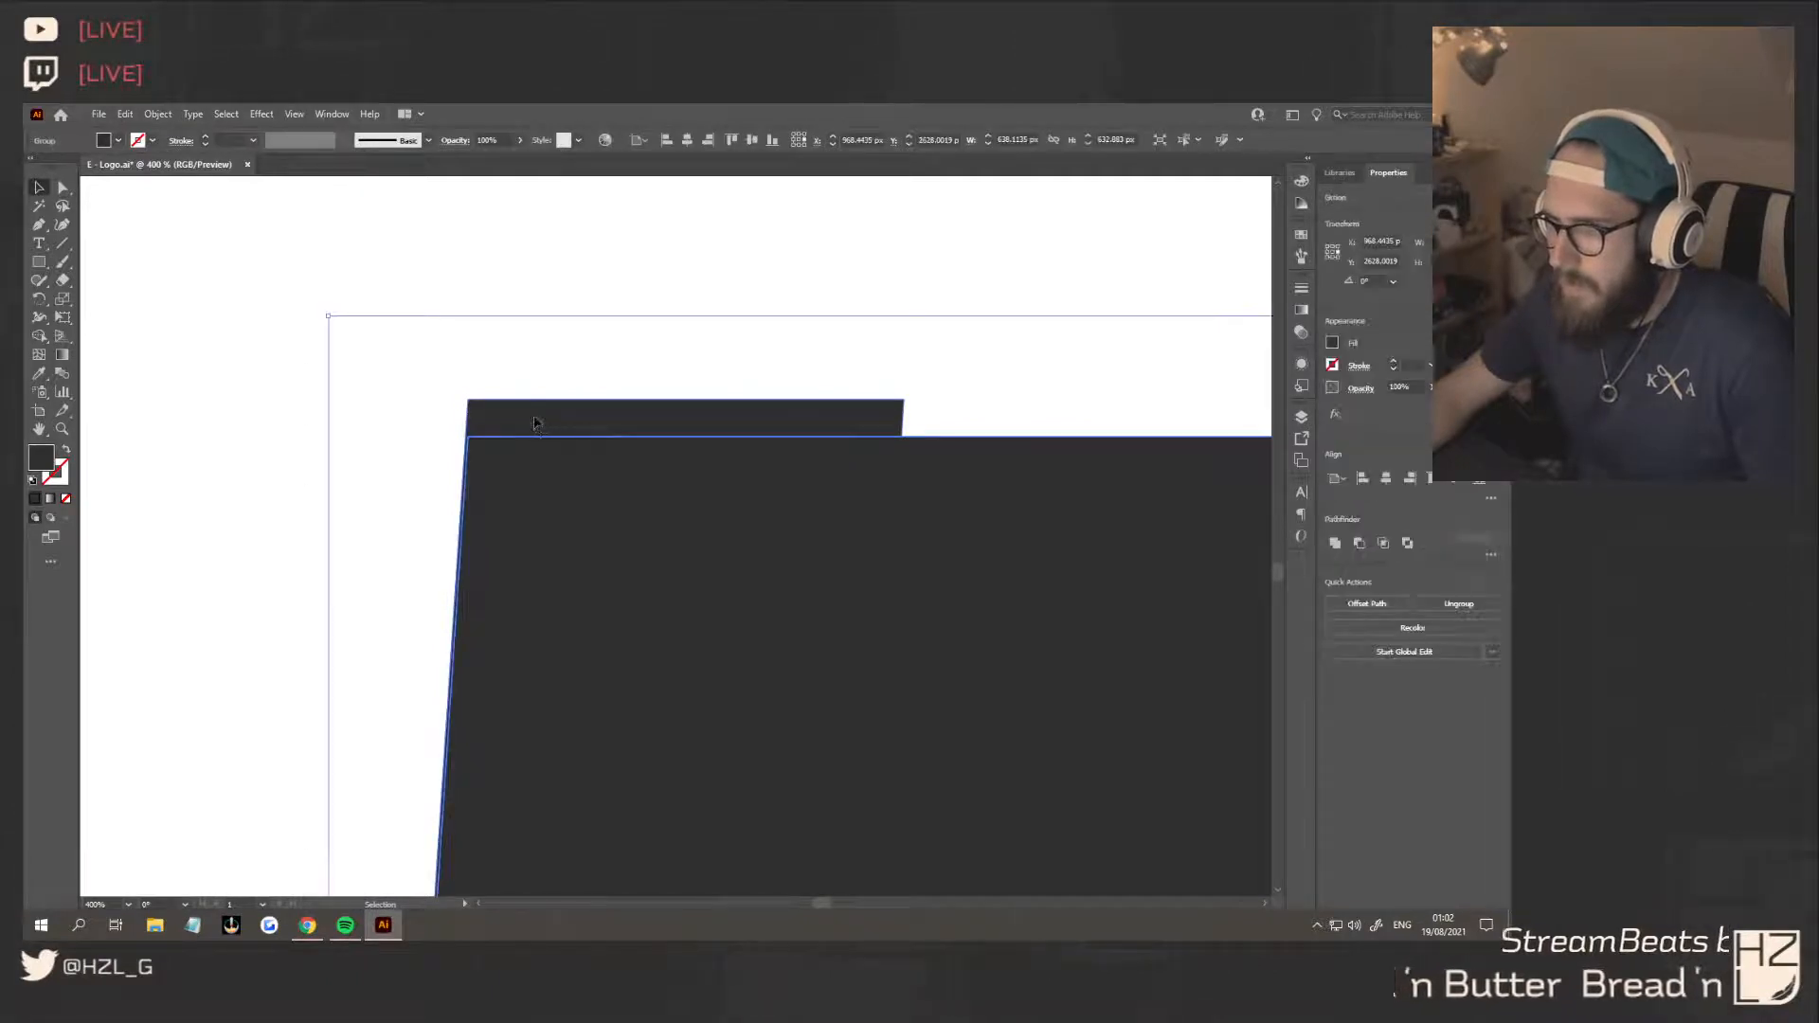
Try moving and ungrouping the pieces around the raised strip, undoing back to the separate shapes
left_click_drag(539, 423, 495, 405)
key("ctrl+z")
key("ctrl+shift+g")
key("ctrl+z")
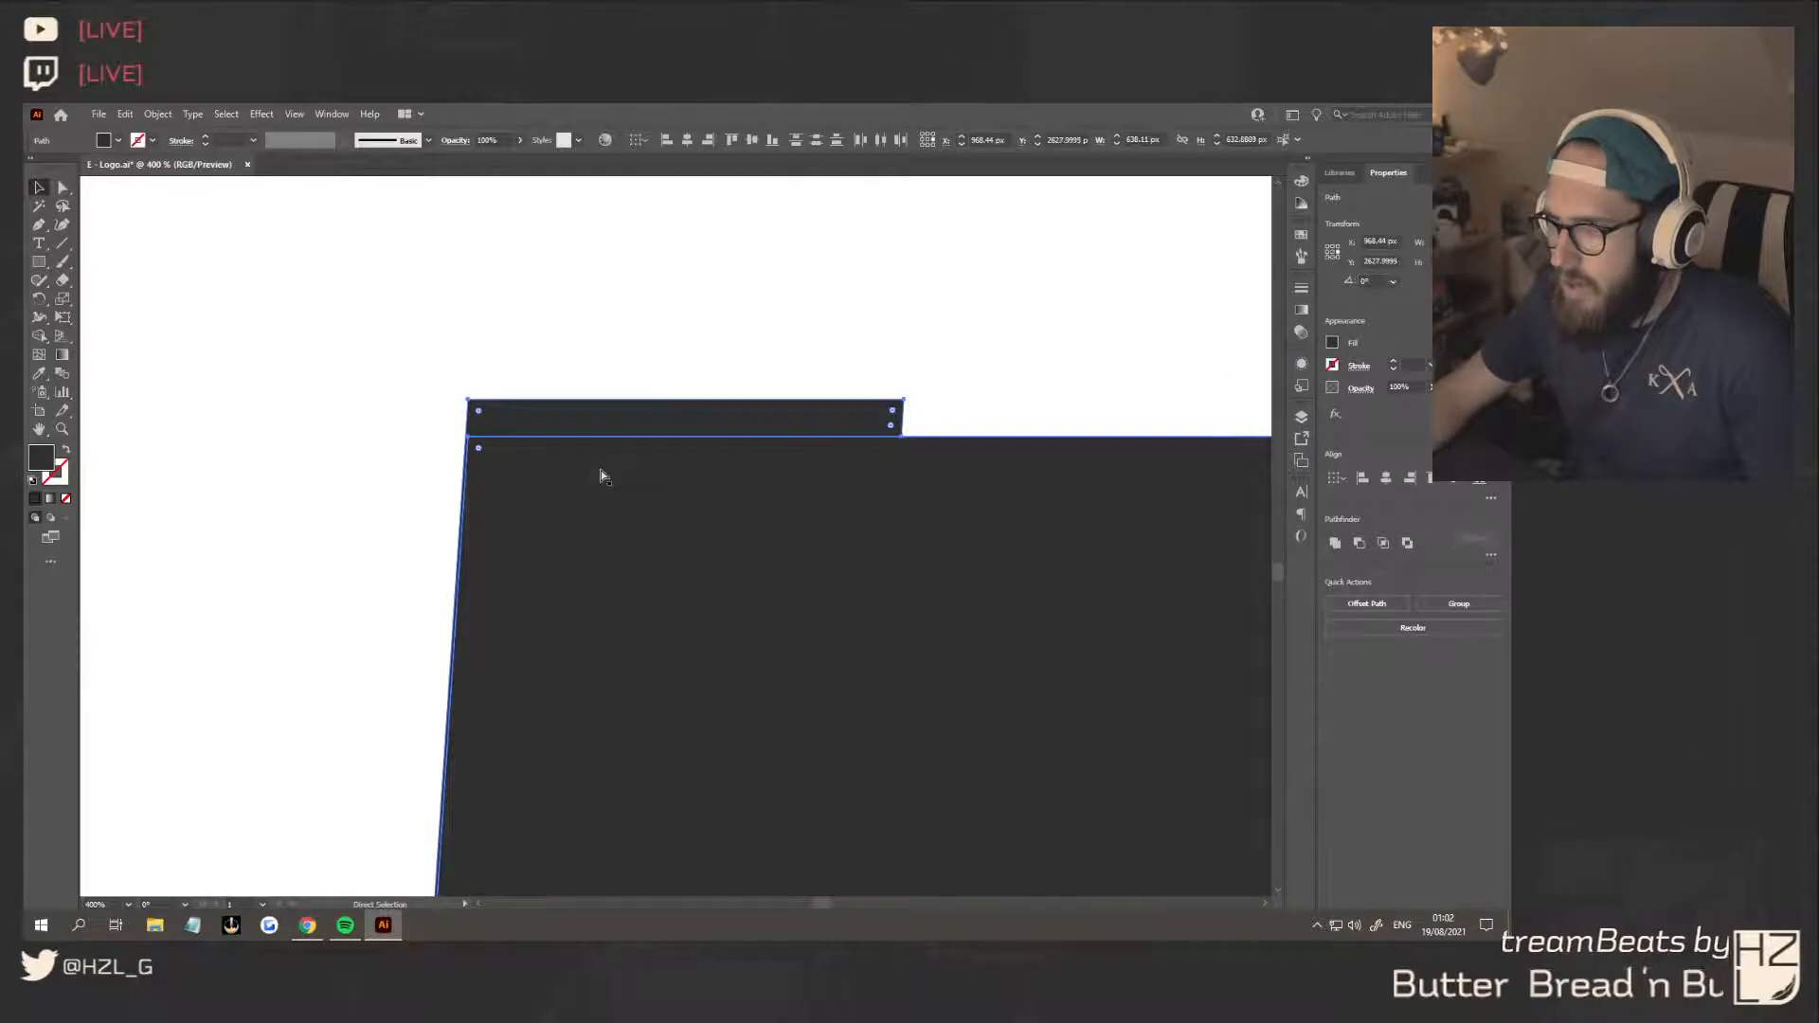
left_click(604, 479)
left_click_drag(572, 488, 604, 522)
key("ctrl+z")
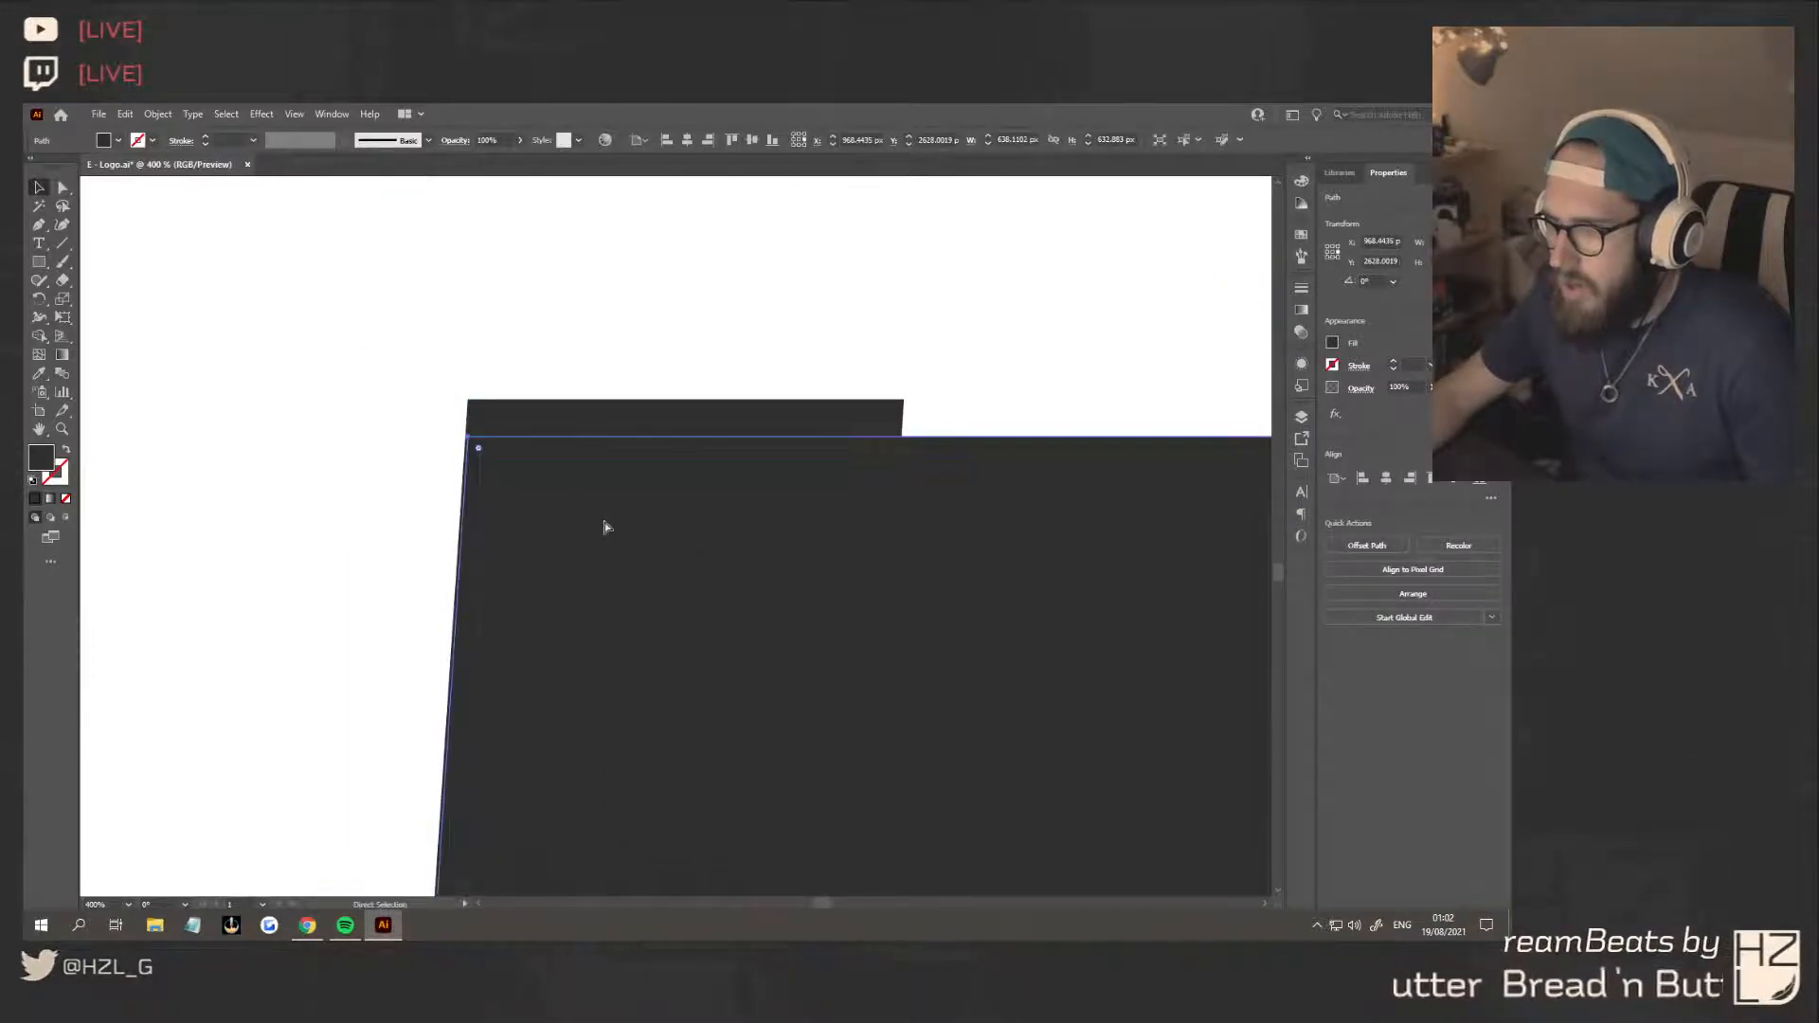
Reposition the raised strip piece horizontally and snap its slanted edge onto the main body's edge
left_click(528, 422)
left_click_drag(533, 413, 540, 419)
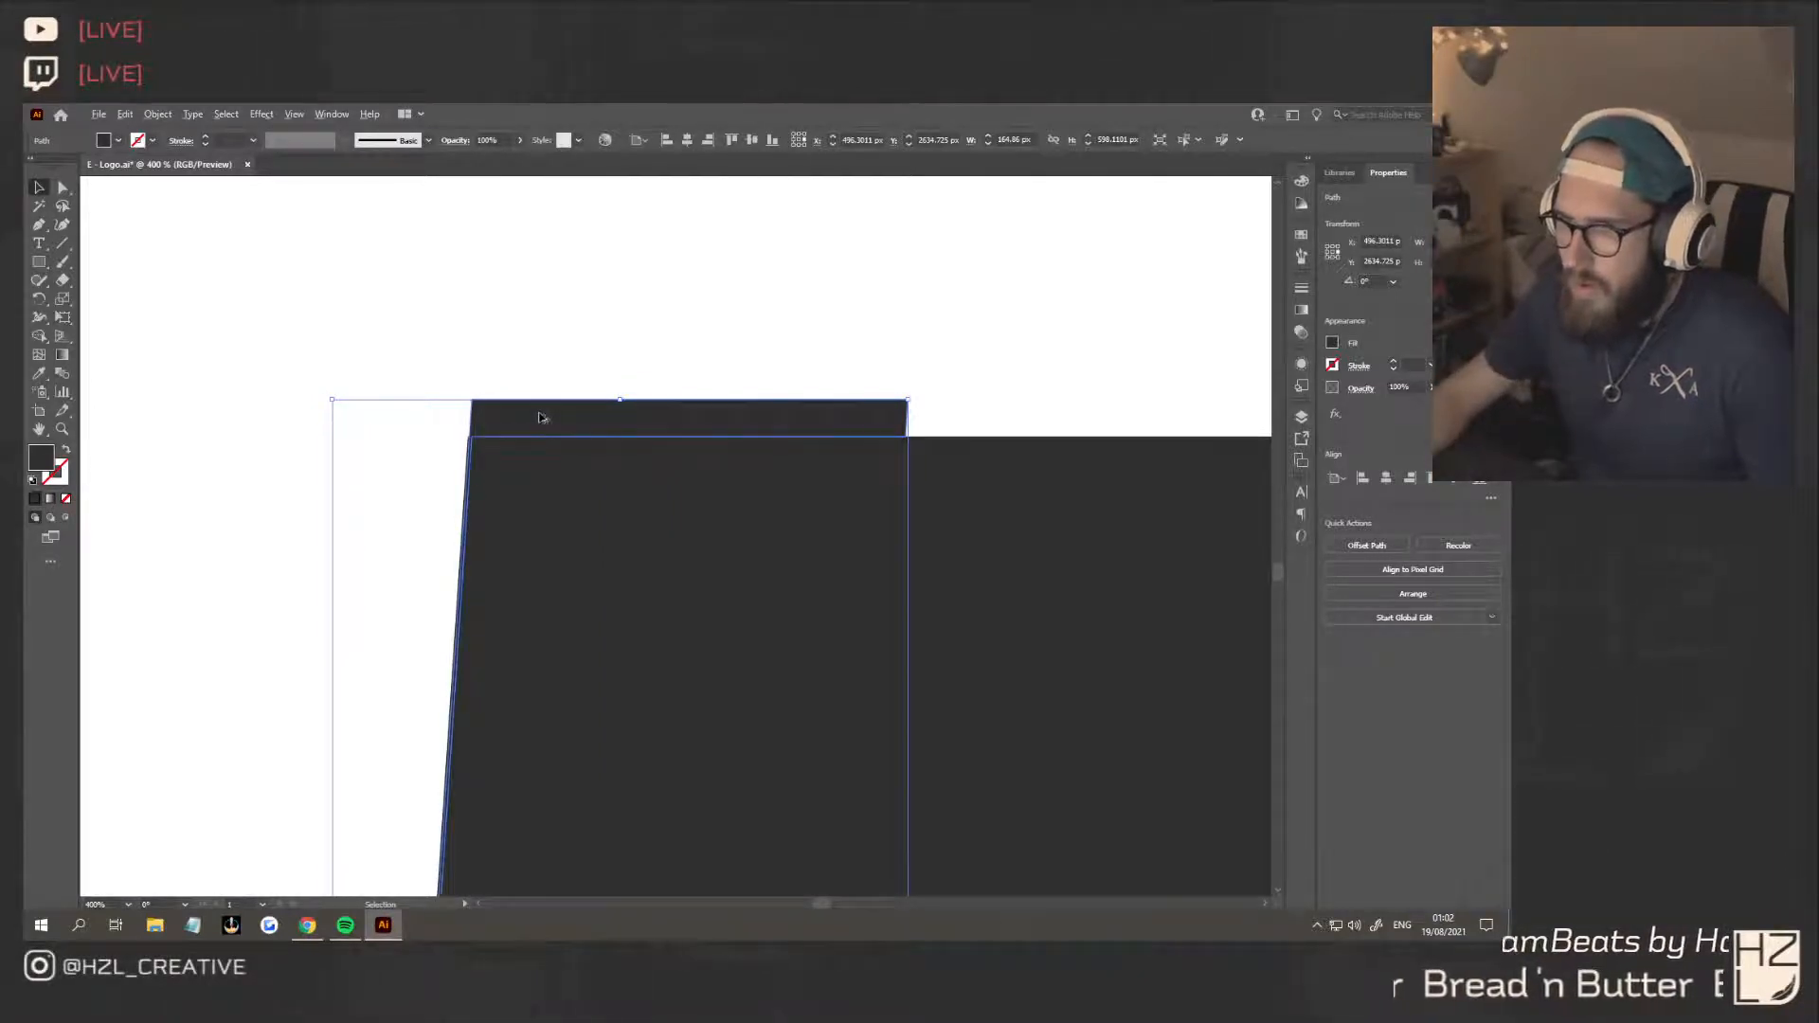
scroll(540, 418, "up", 4)
scroll(237, 472, "up", 4)
left_click_drag(403, 465, 380, 467)
scroll(499, 495, "down", 10)
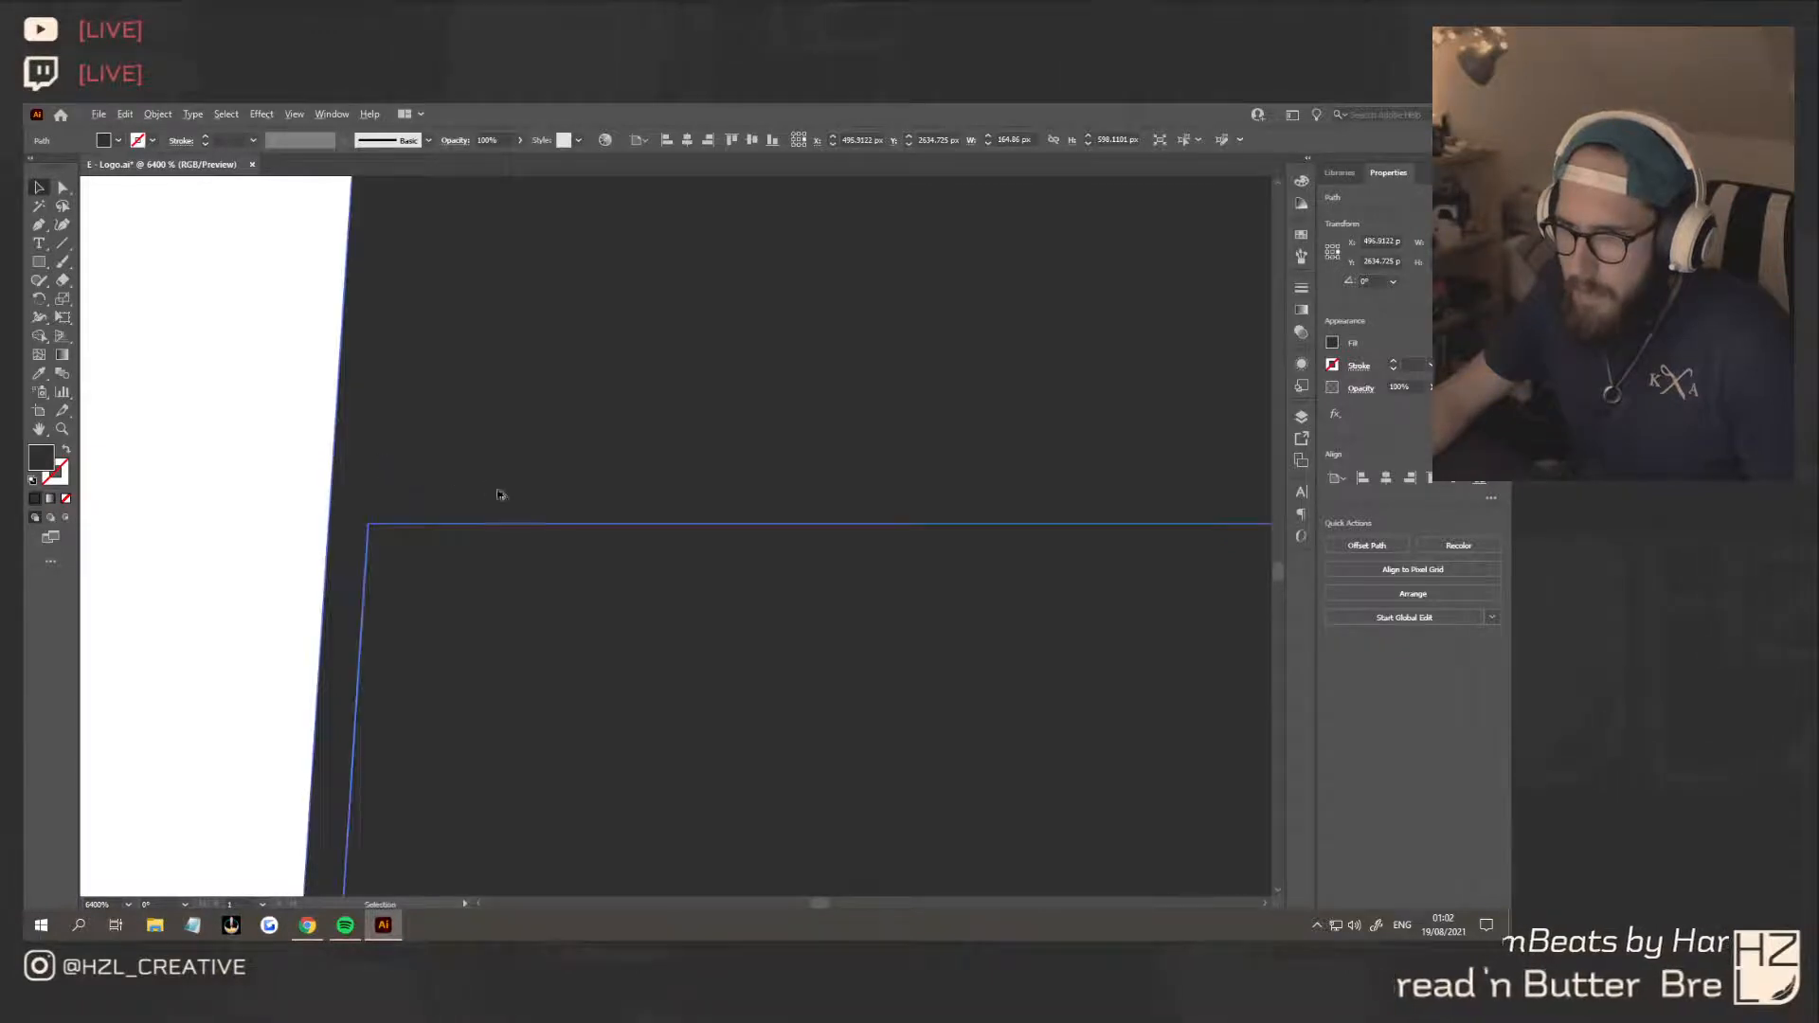
Try to unite the realigned strip piece with the main body, inspect the seam, and undo the union
left_click(797, 543, "shift")
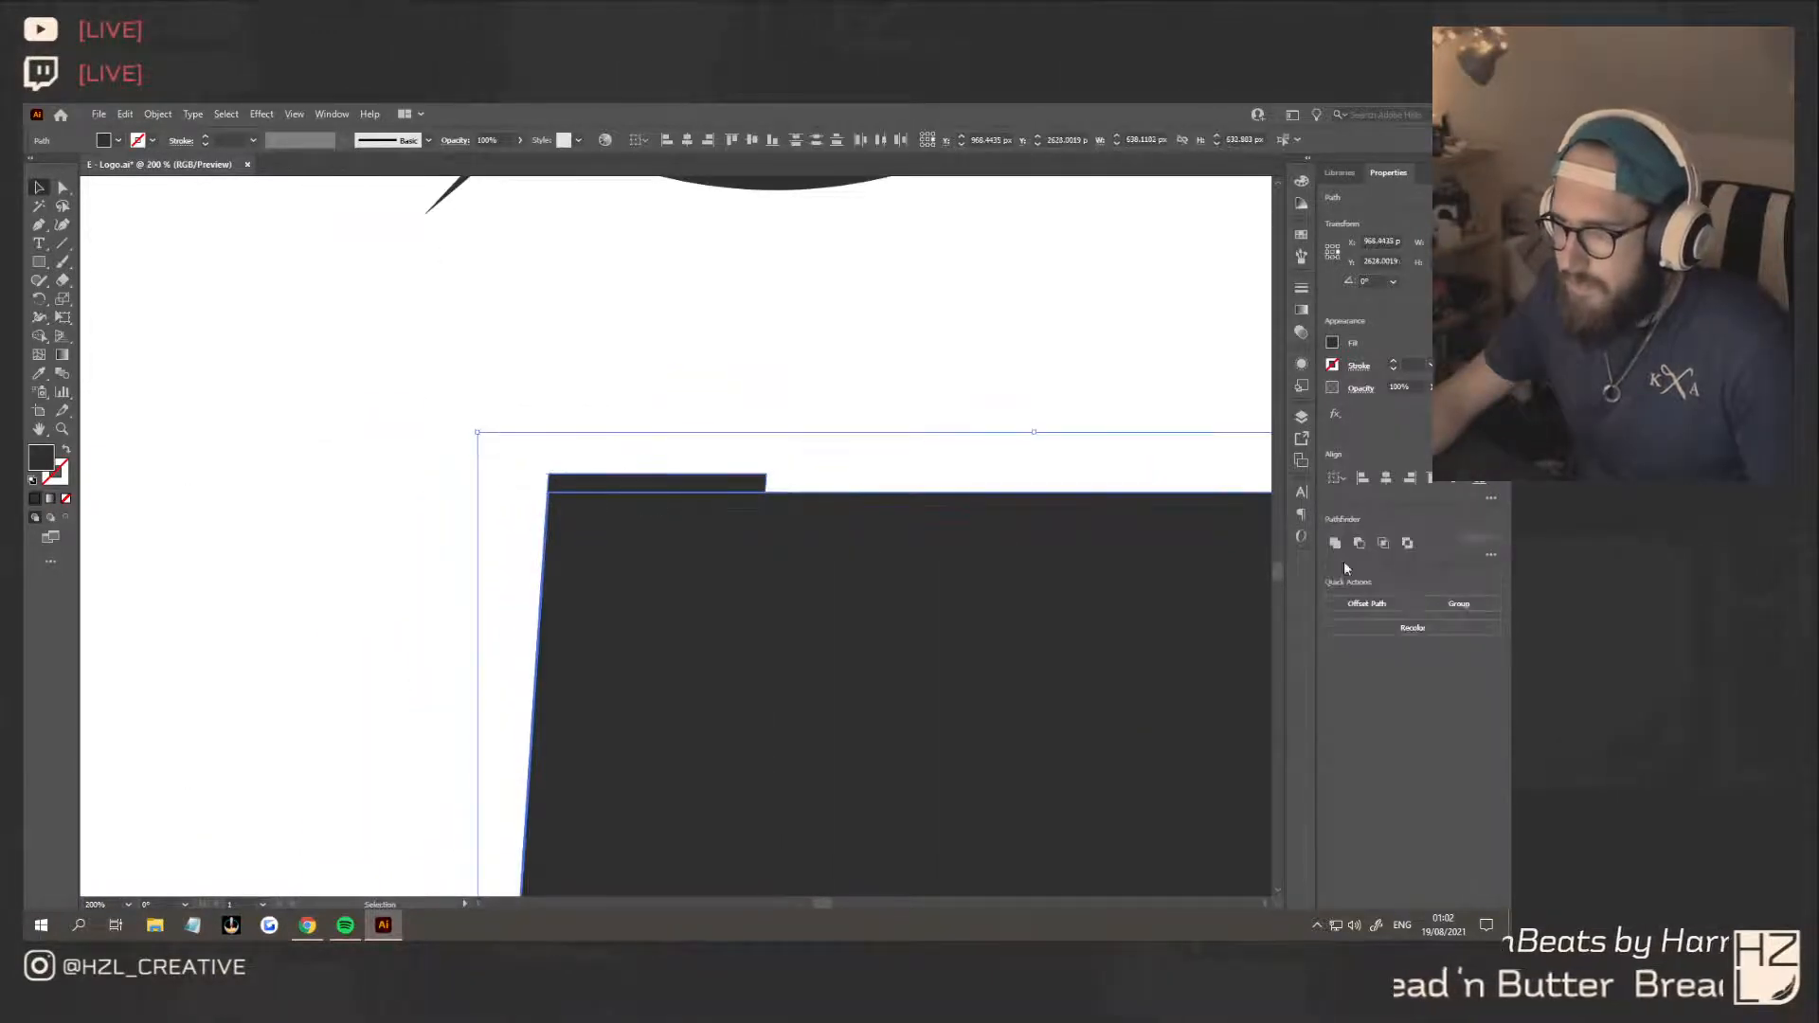
left_click(1335, 544)
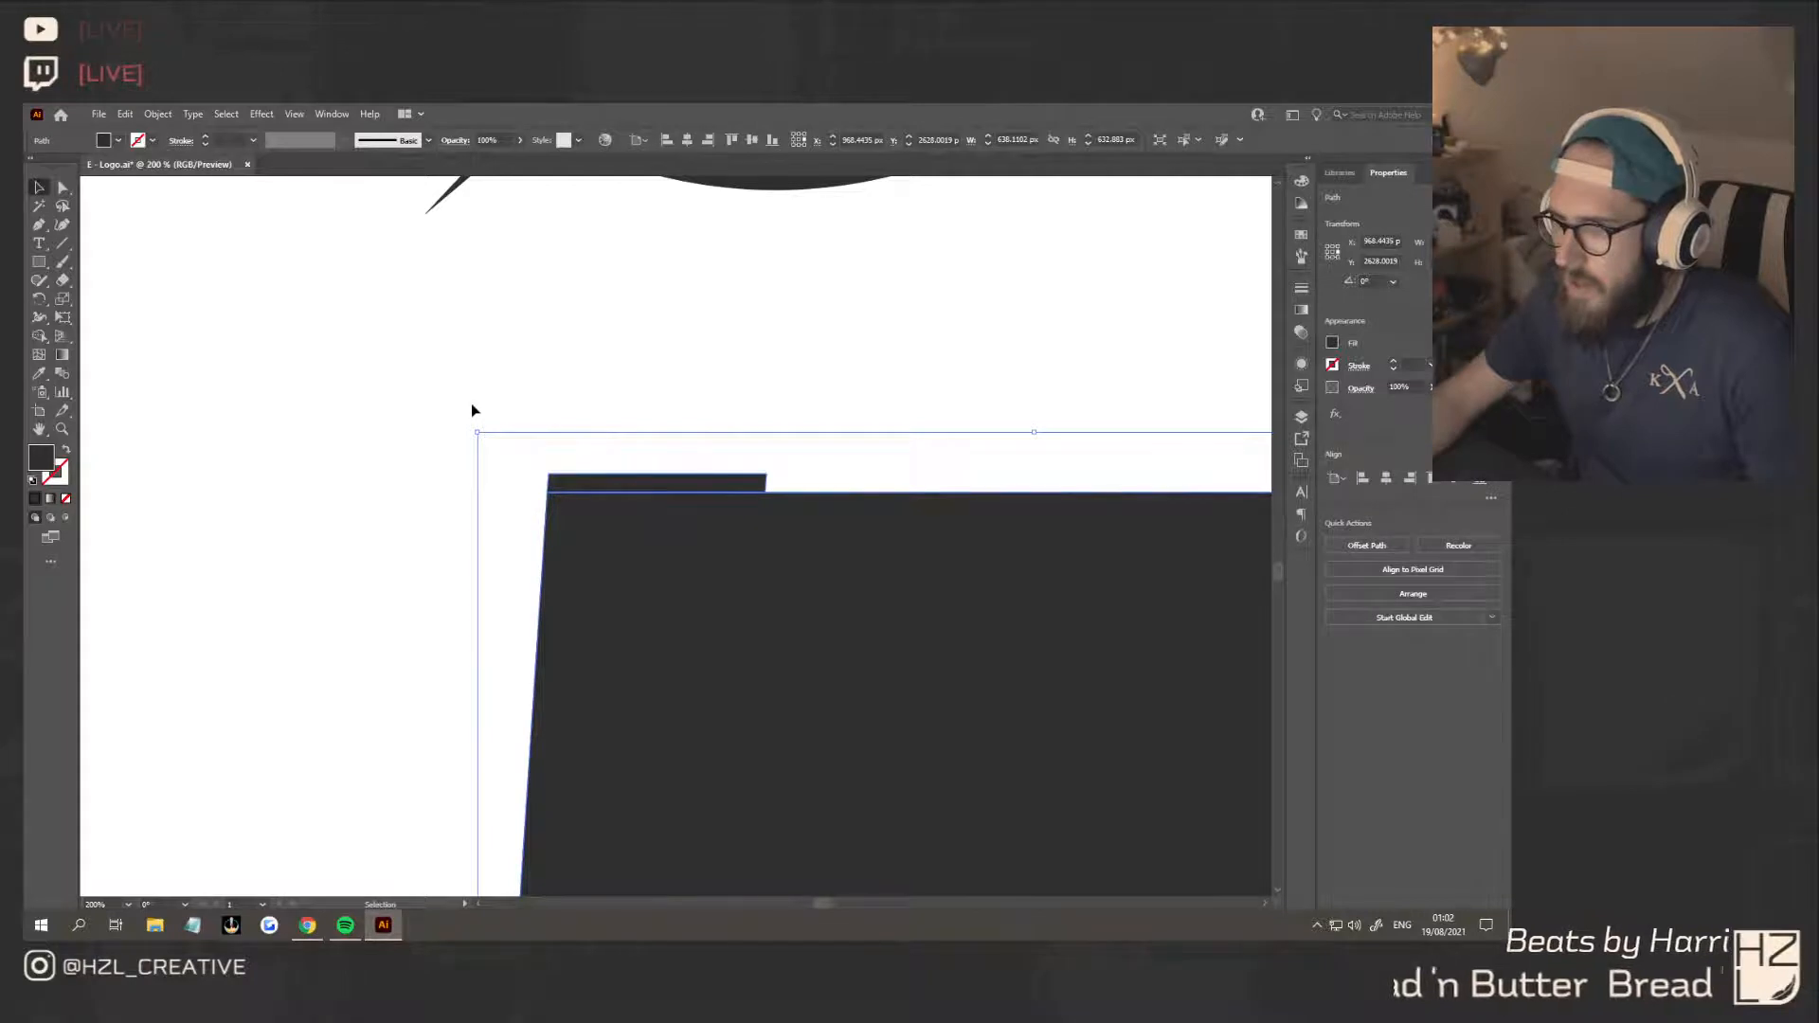
left_click(472, 404)
left_click(634, 492)
left_click(62, 187)
scroll(700, 519, "up", 4)
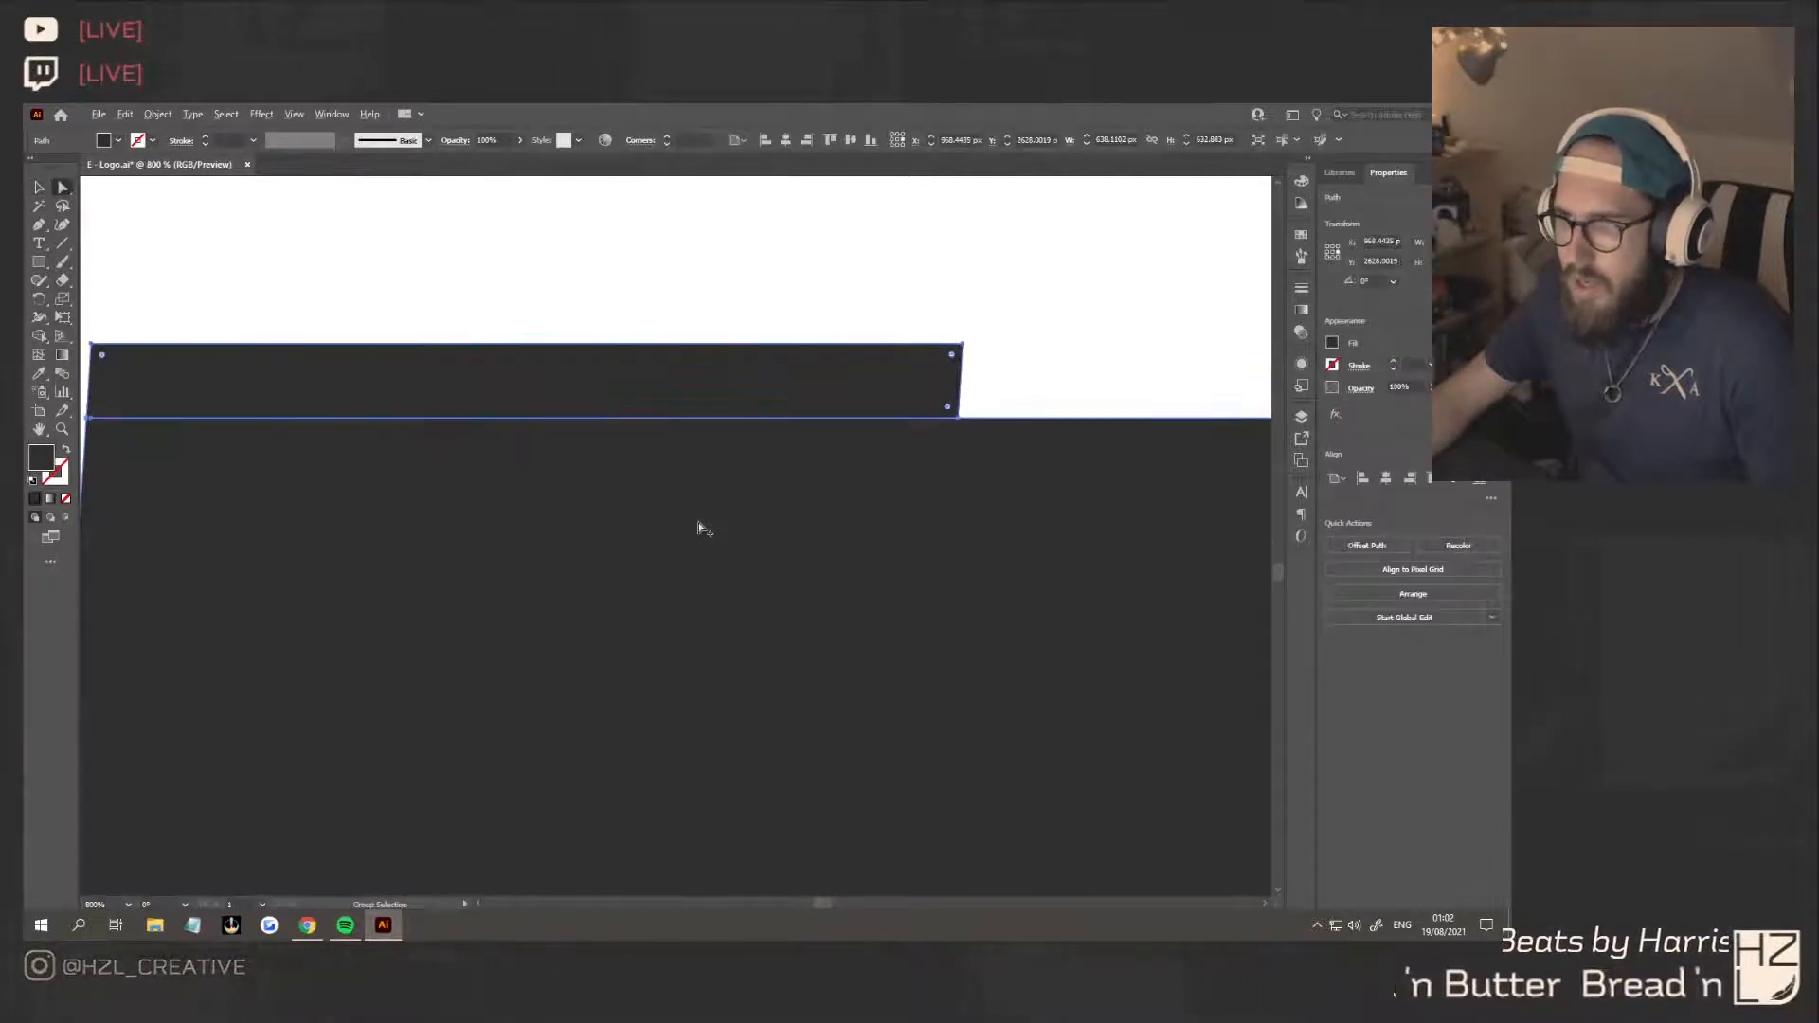
key("ctrl+z")
Select the two lower anchor points of the raised strip and lower them slightly to overlap the main body
scroll(405, 517, "up", 3)
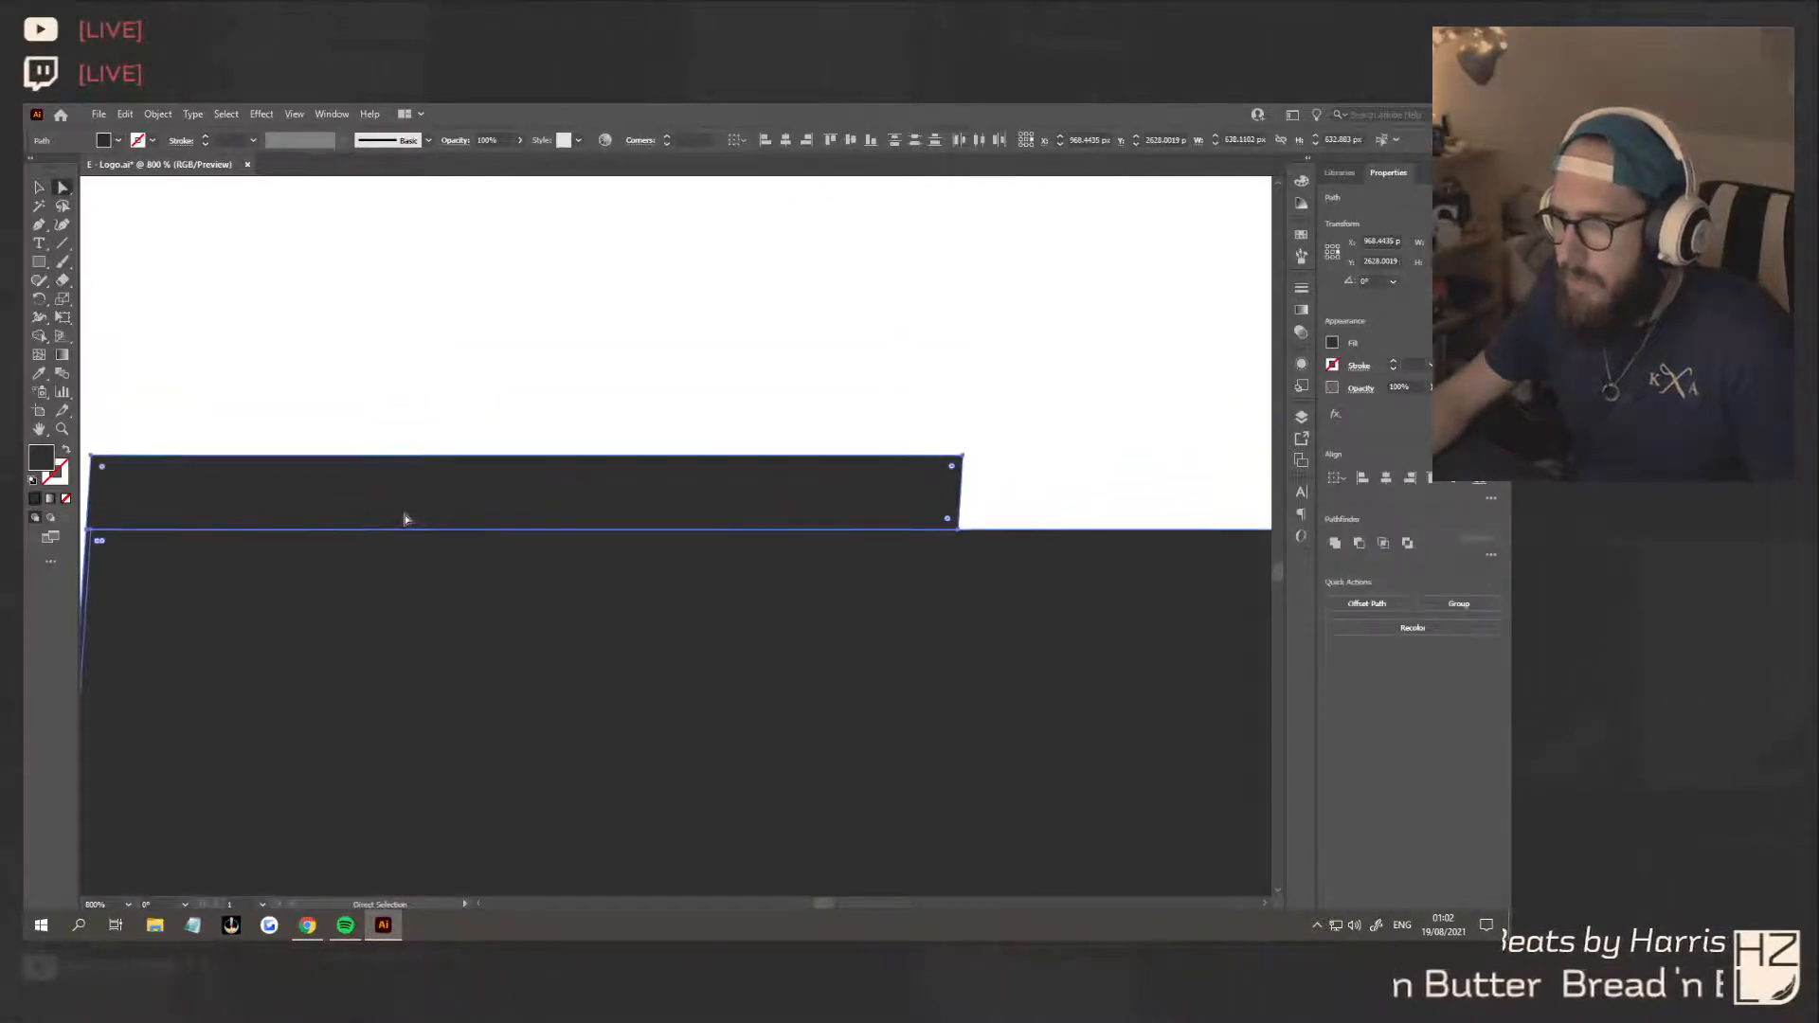
left_click(269, 433)
left_click(271, 481)
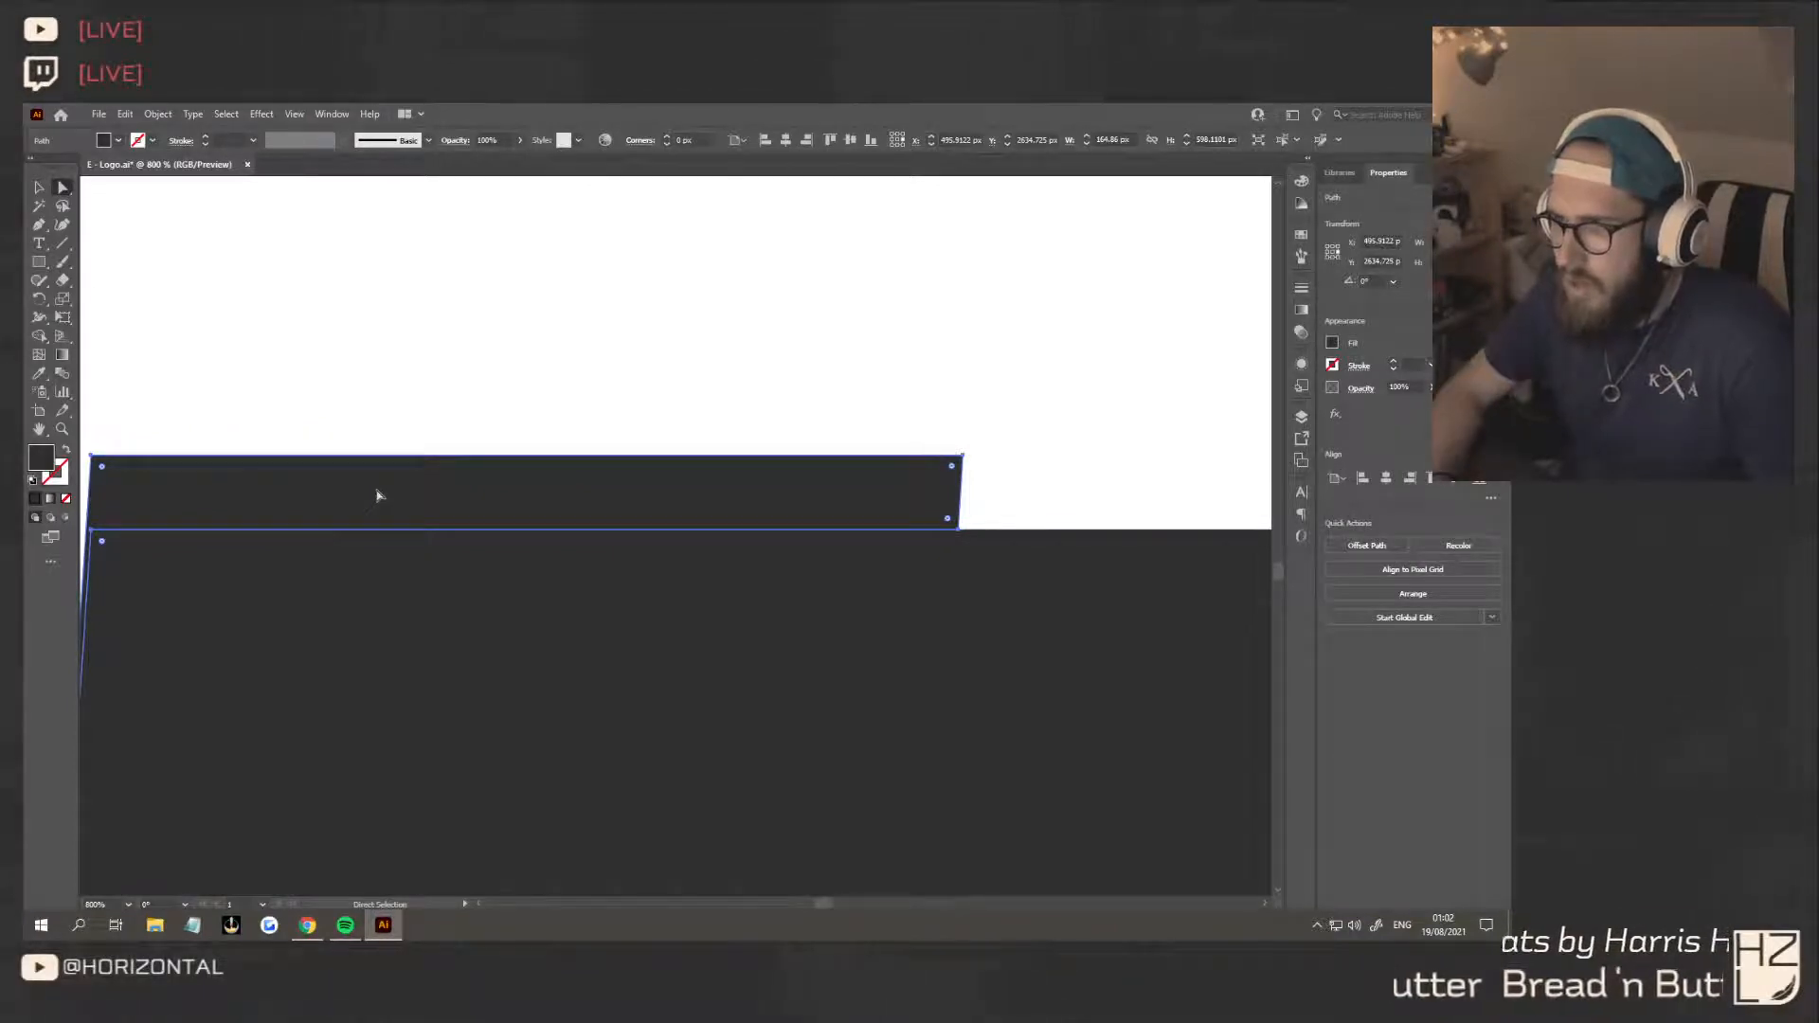
left_click(95, 529)
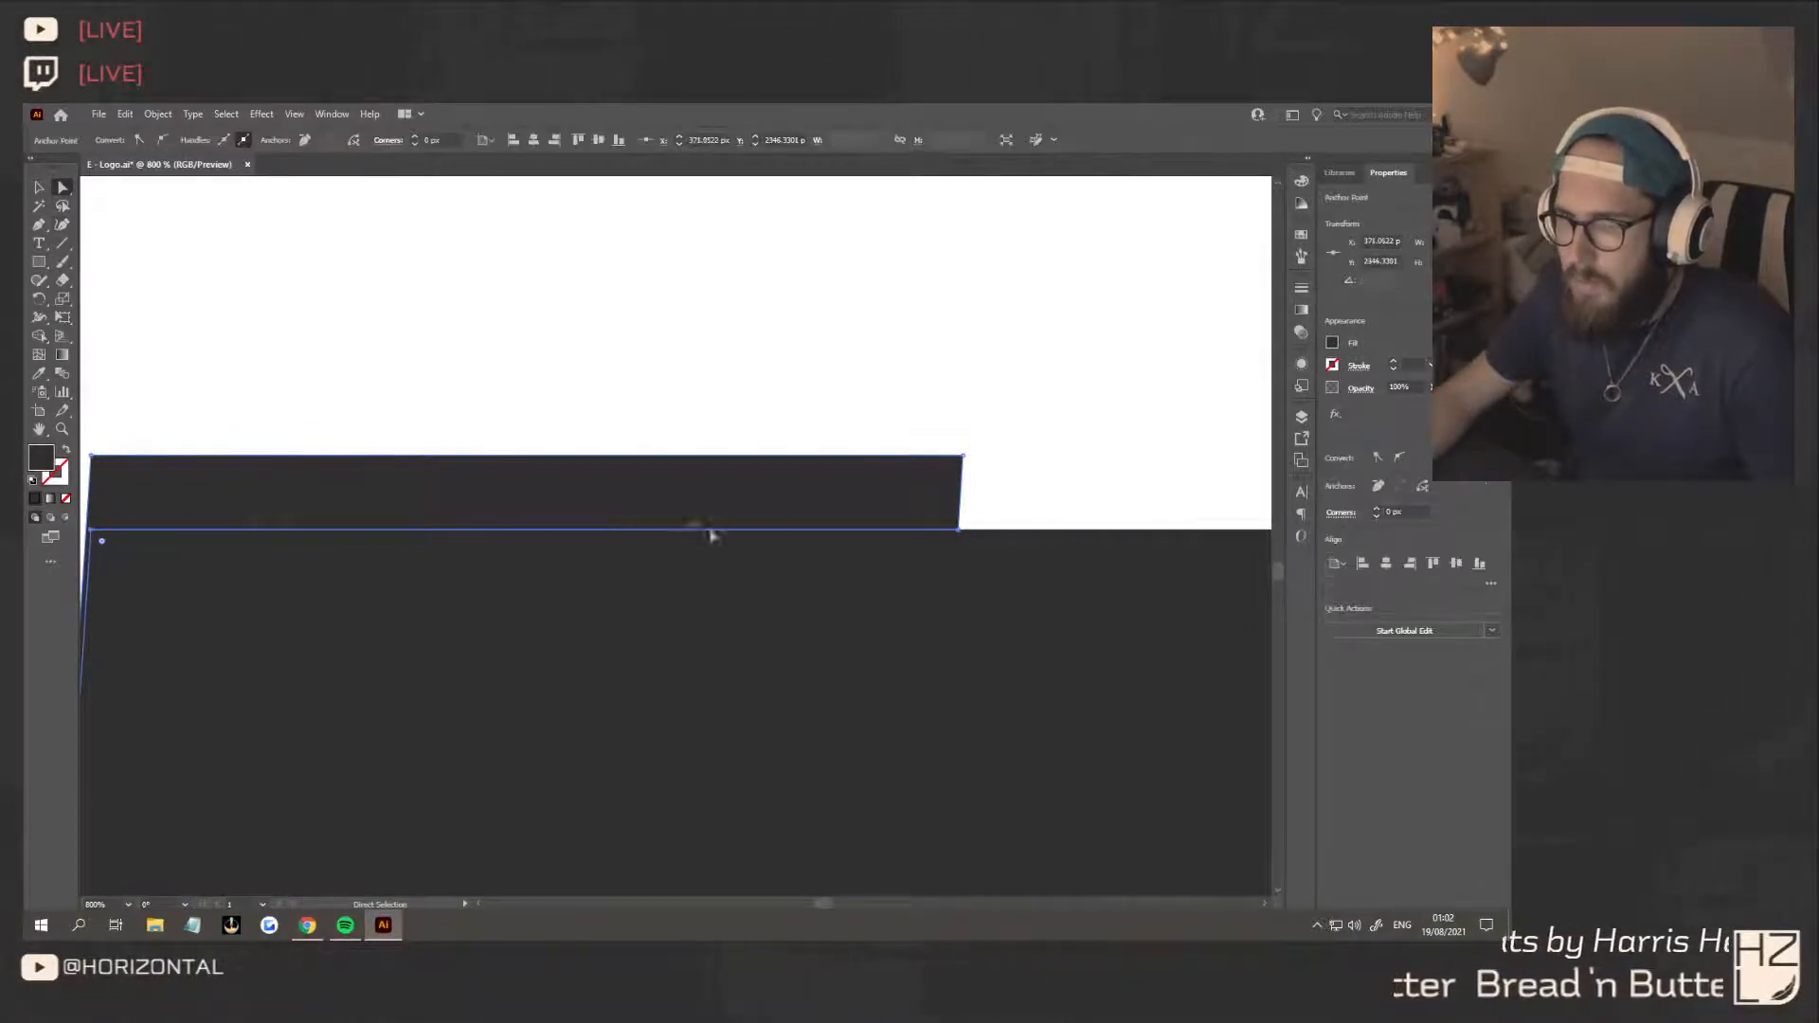
left_click(958, 531, "shift")
left_click_drag(958, 532, 957, 542)
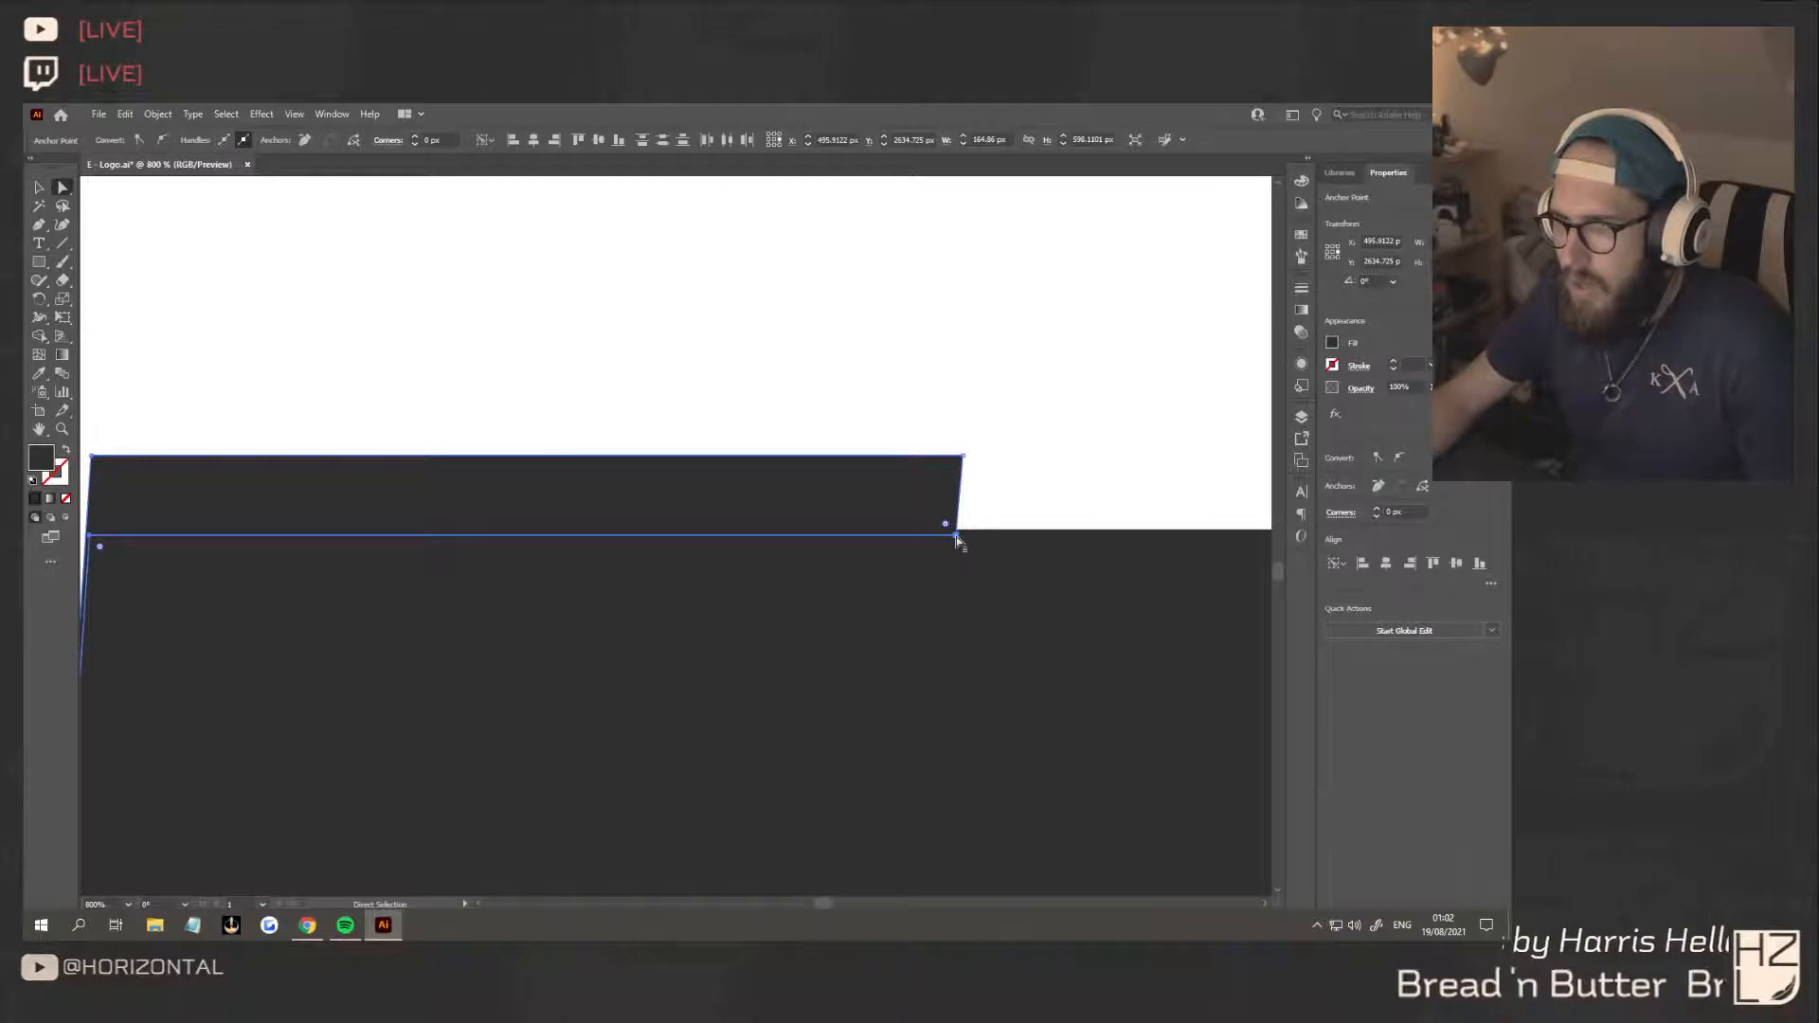
Select the overlapping strip piece and main body and unite them into a single shape with Pathfinder
left_click(39, 186)
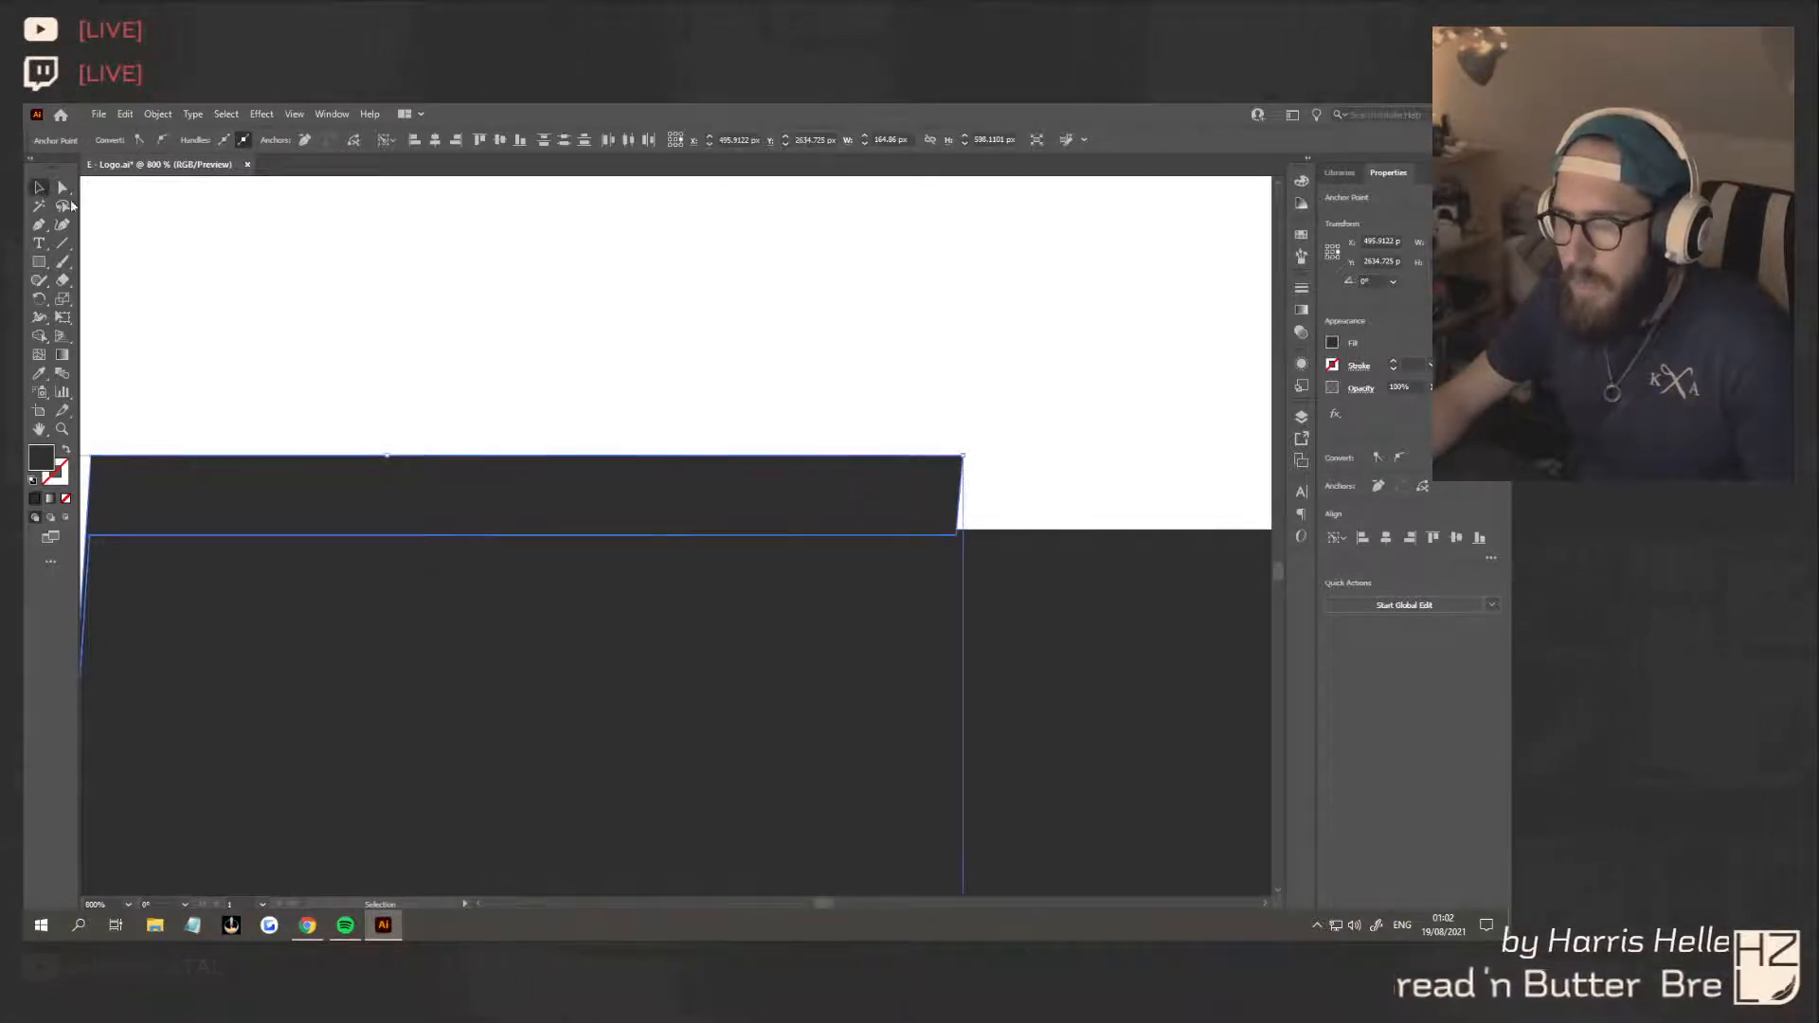
left_click(436, 409)
left_click_drag(436, 409, 882, 676)
left_click(1337, 545)
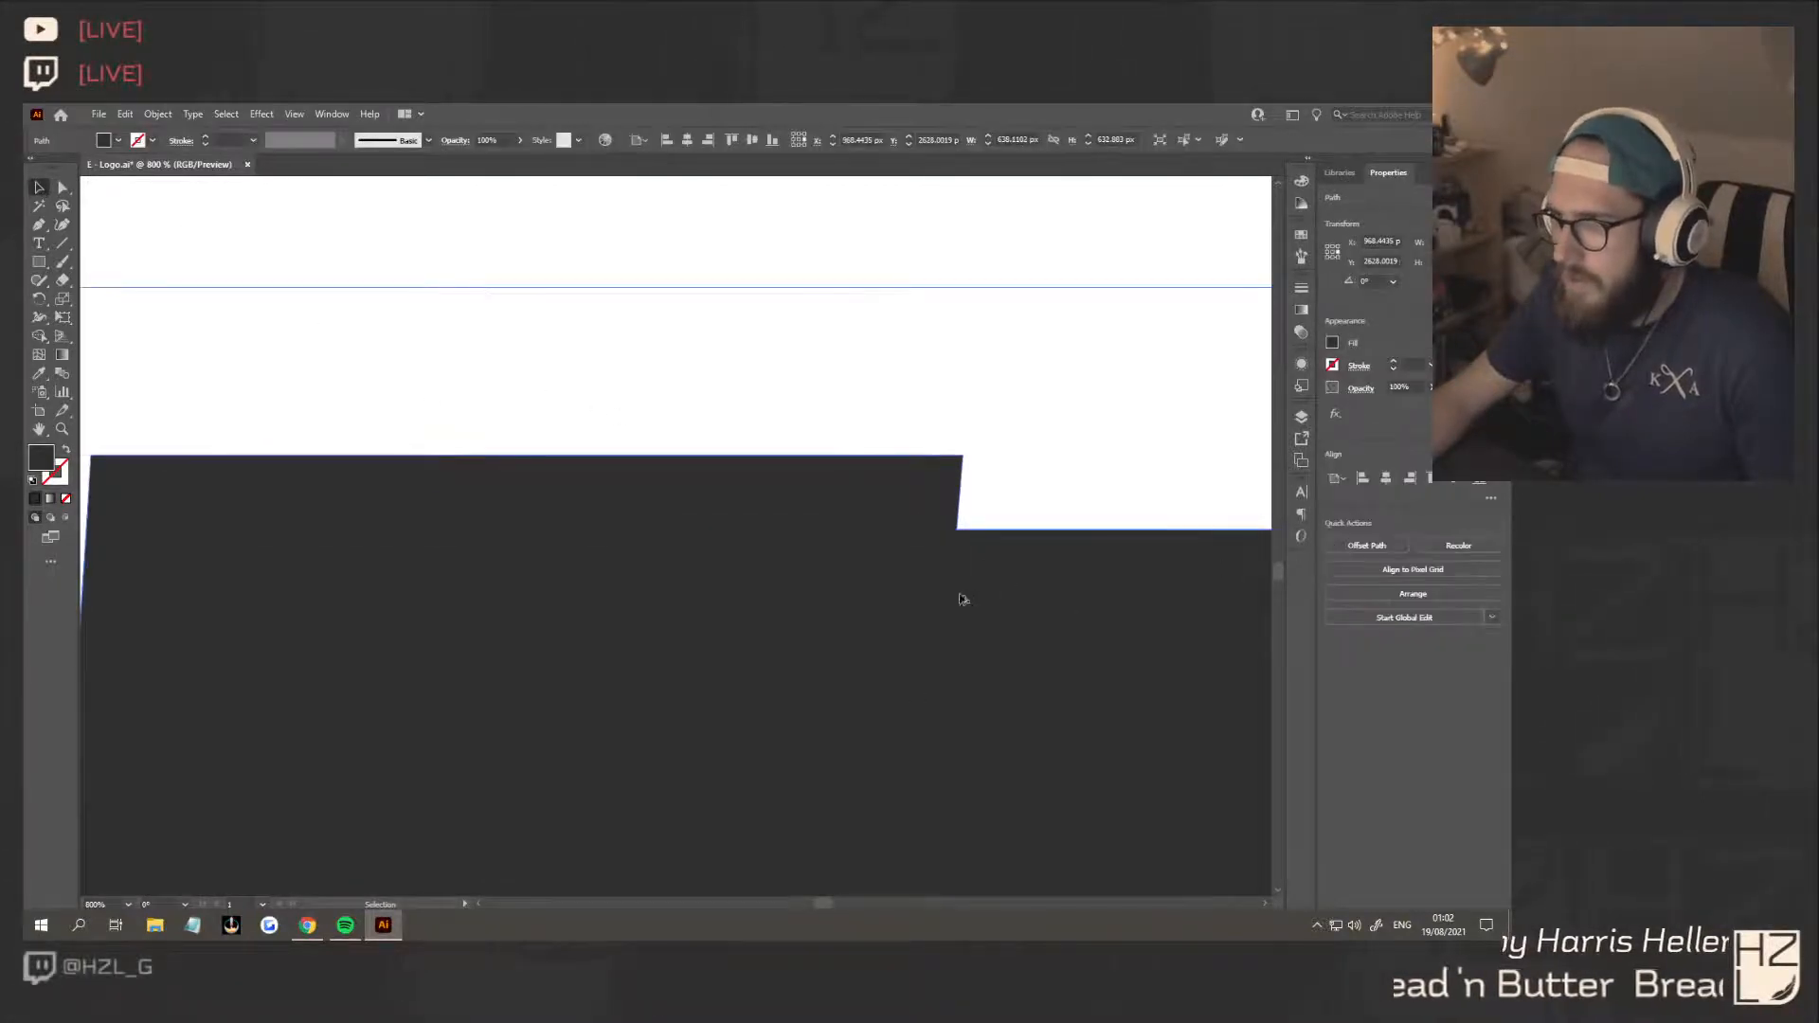
Delete the leftover piece protruding above the curved tab's tip at the shape's upper corner
scroll(958, 599, "down", 6)
scroll(958, 599, "down", 3)
scroll(1027, 593, "up", 4)
scroll(829, 337, "up", 3)
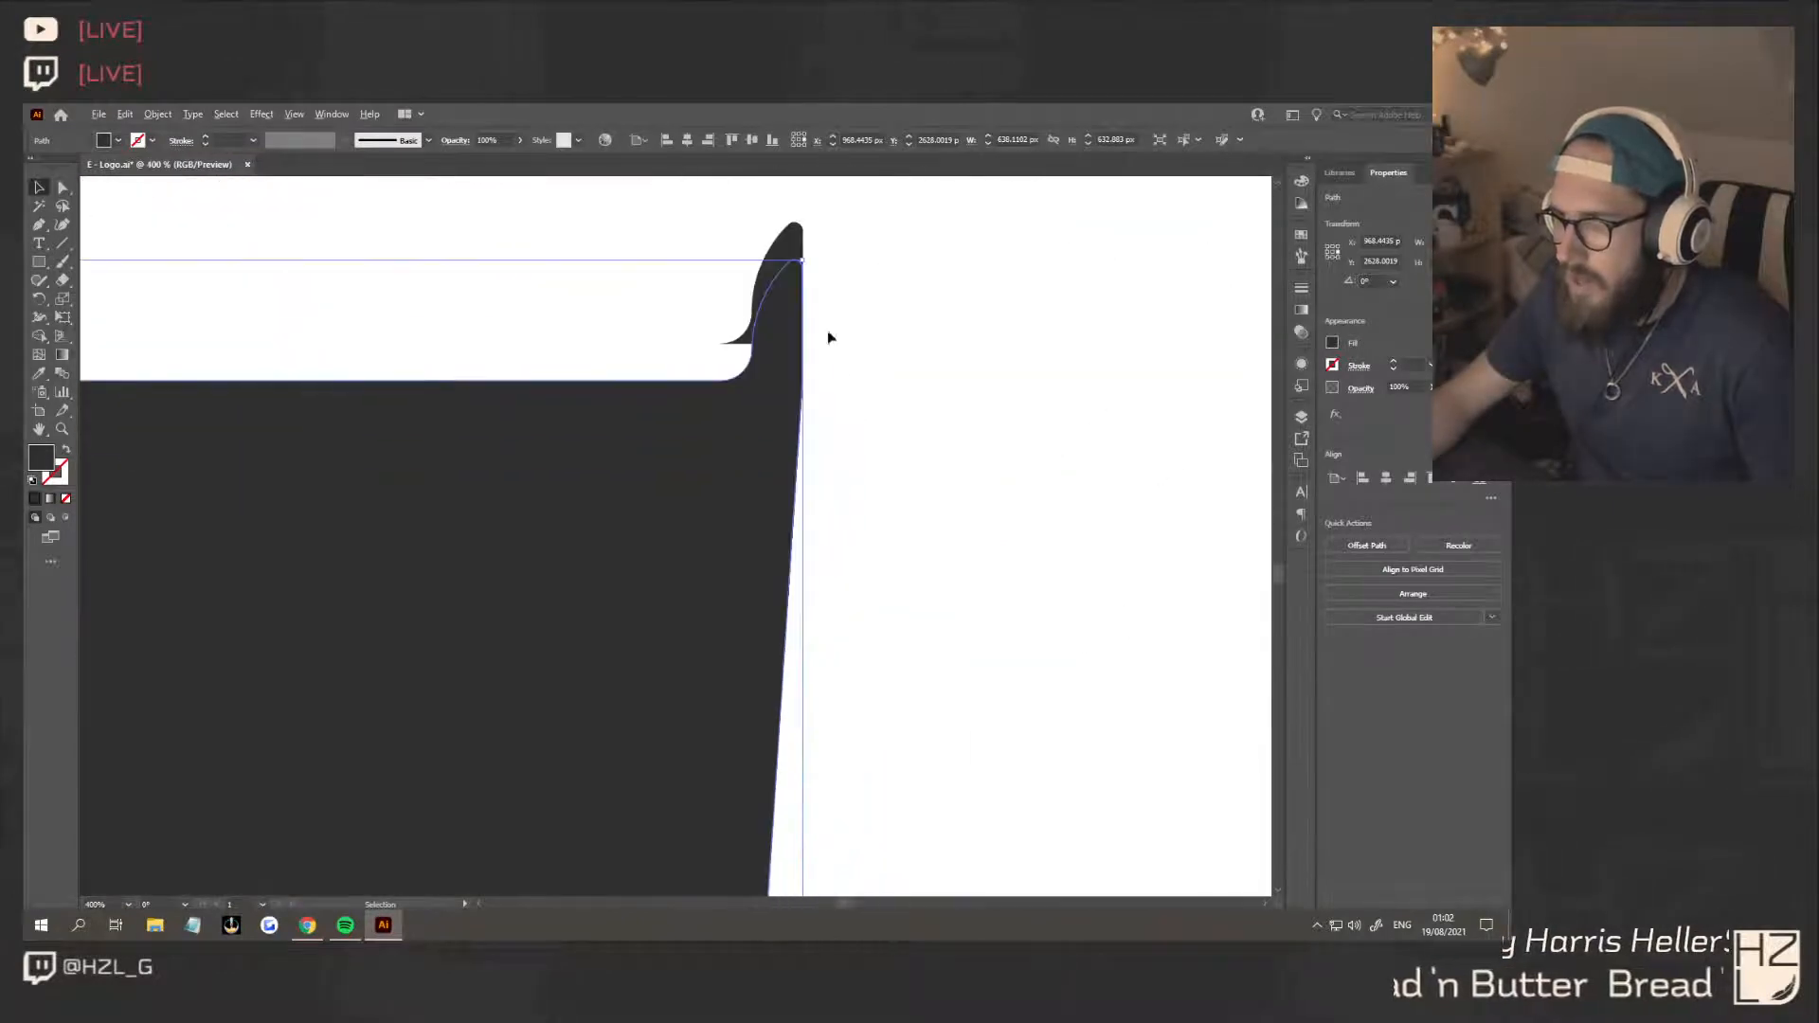
left_click(785, 252)
key("Delete")
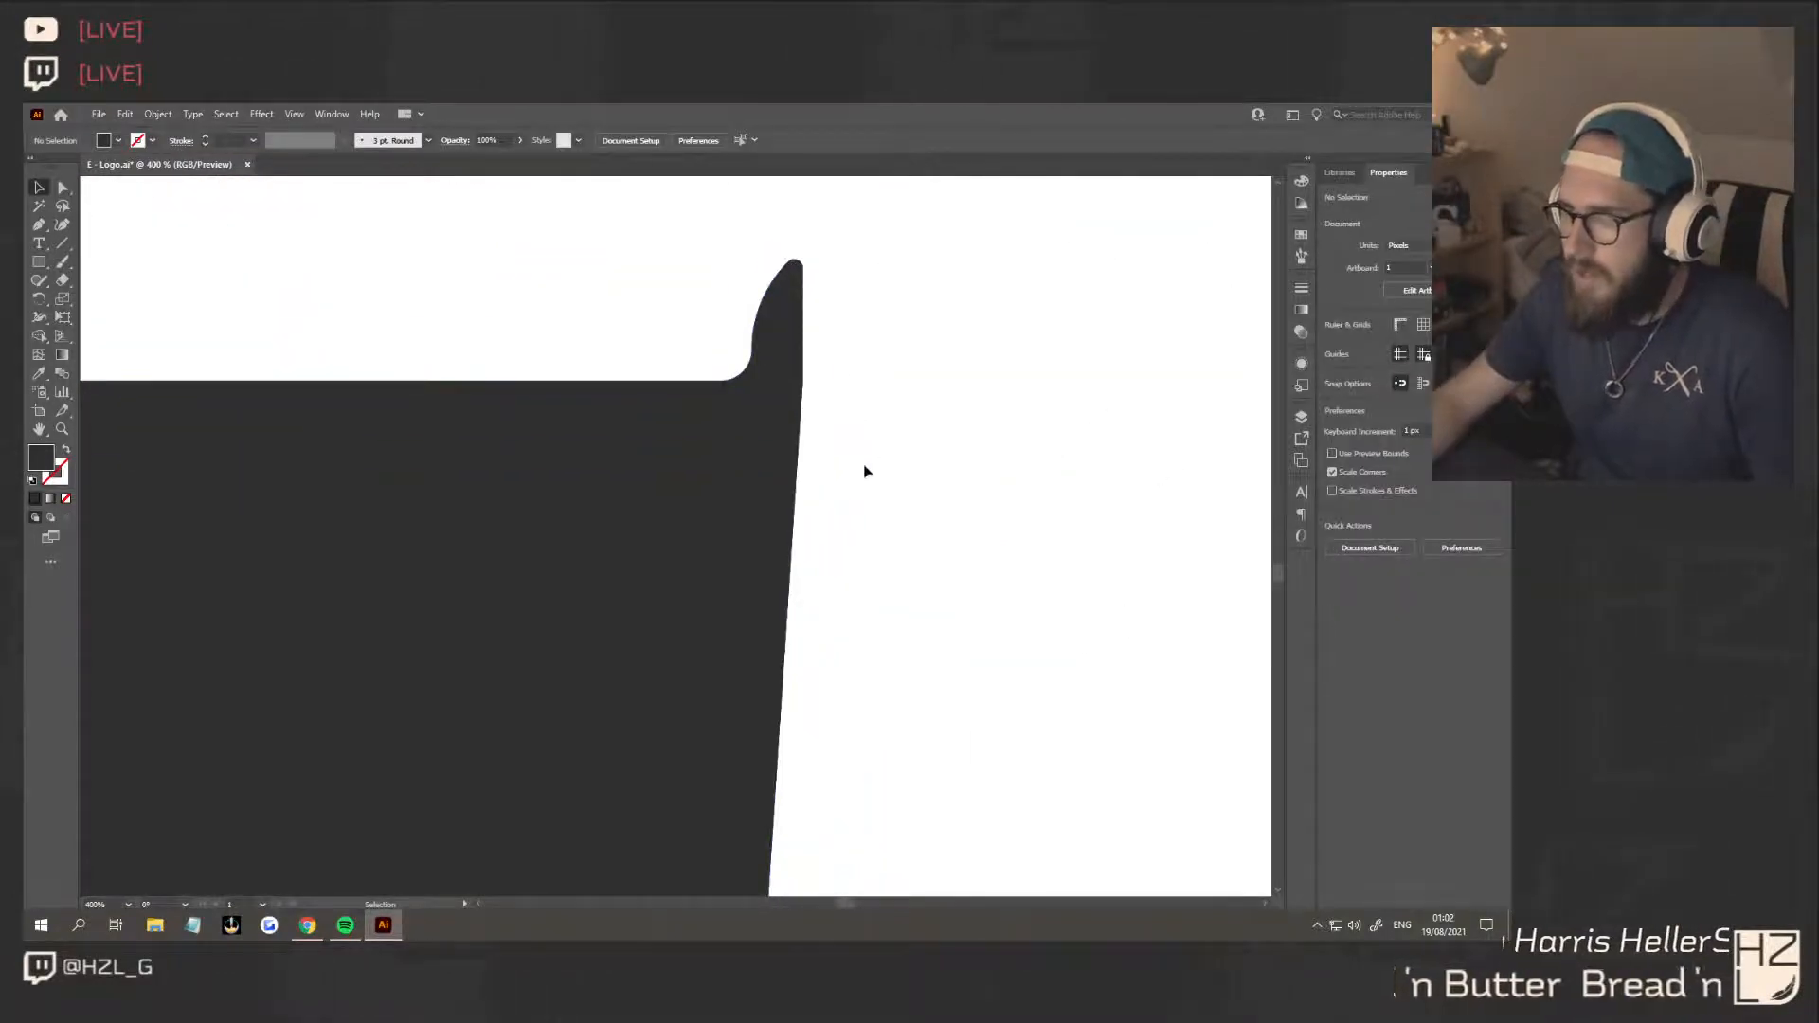
Examine the united shape's anchor points around the raised strip and its overall look beside the other logo concepts
scroll(865, 469, "down", 5)
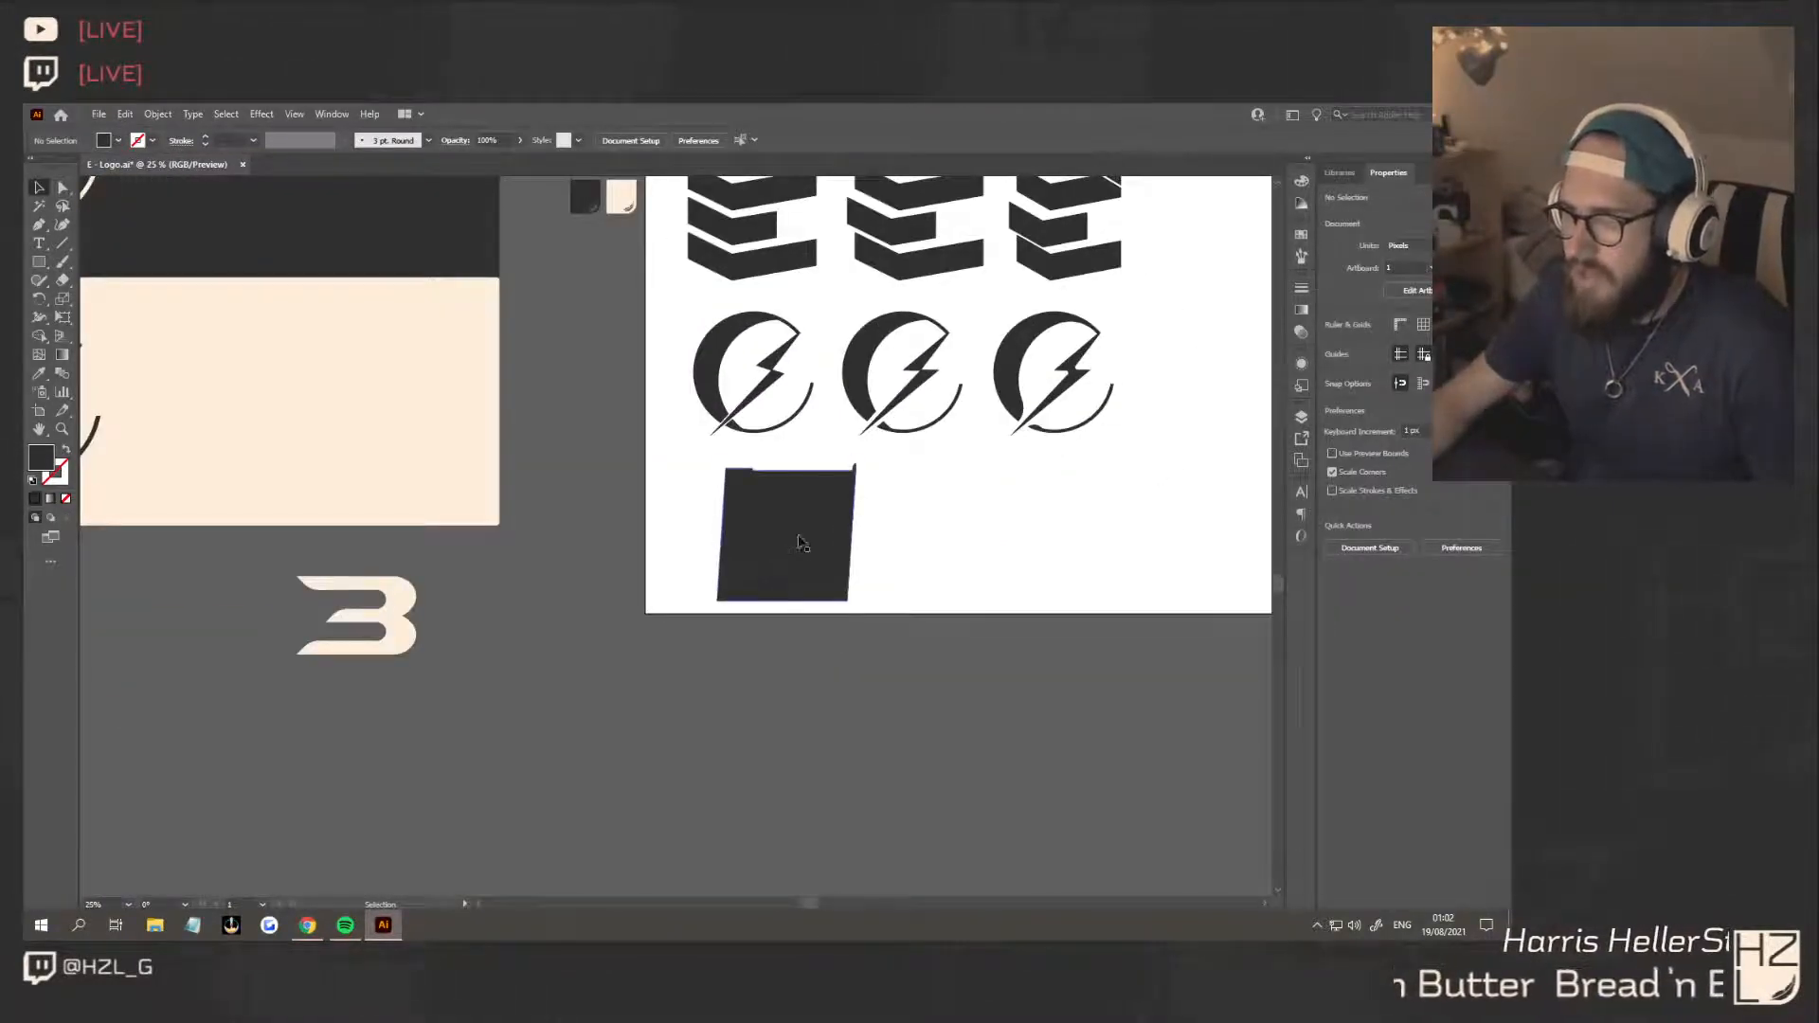
scroll(798, 543, "up", 2)
key("a")
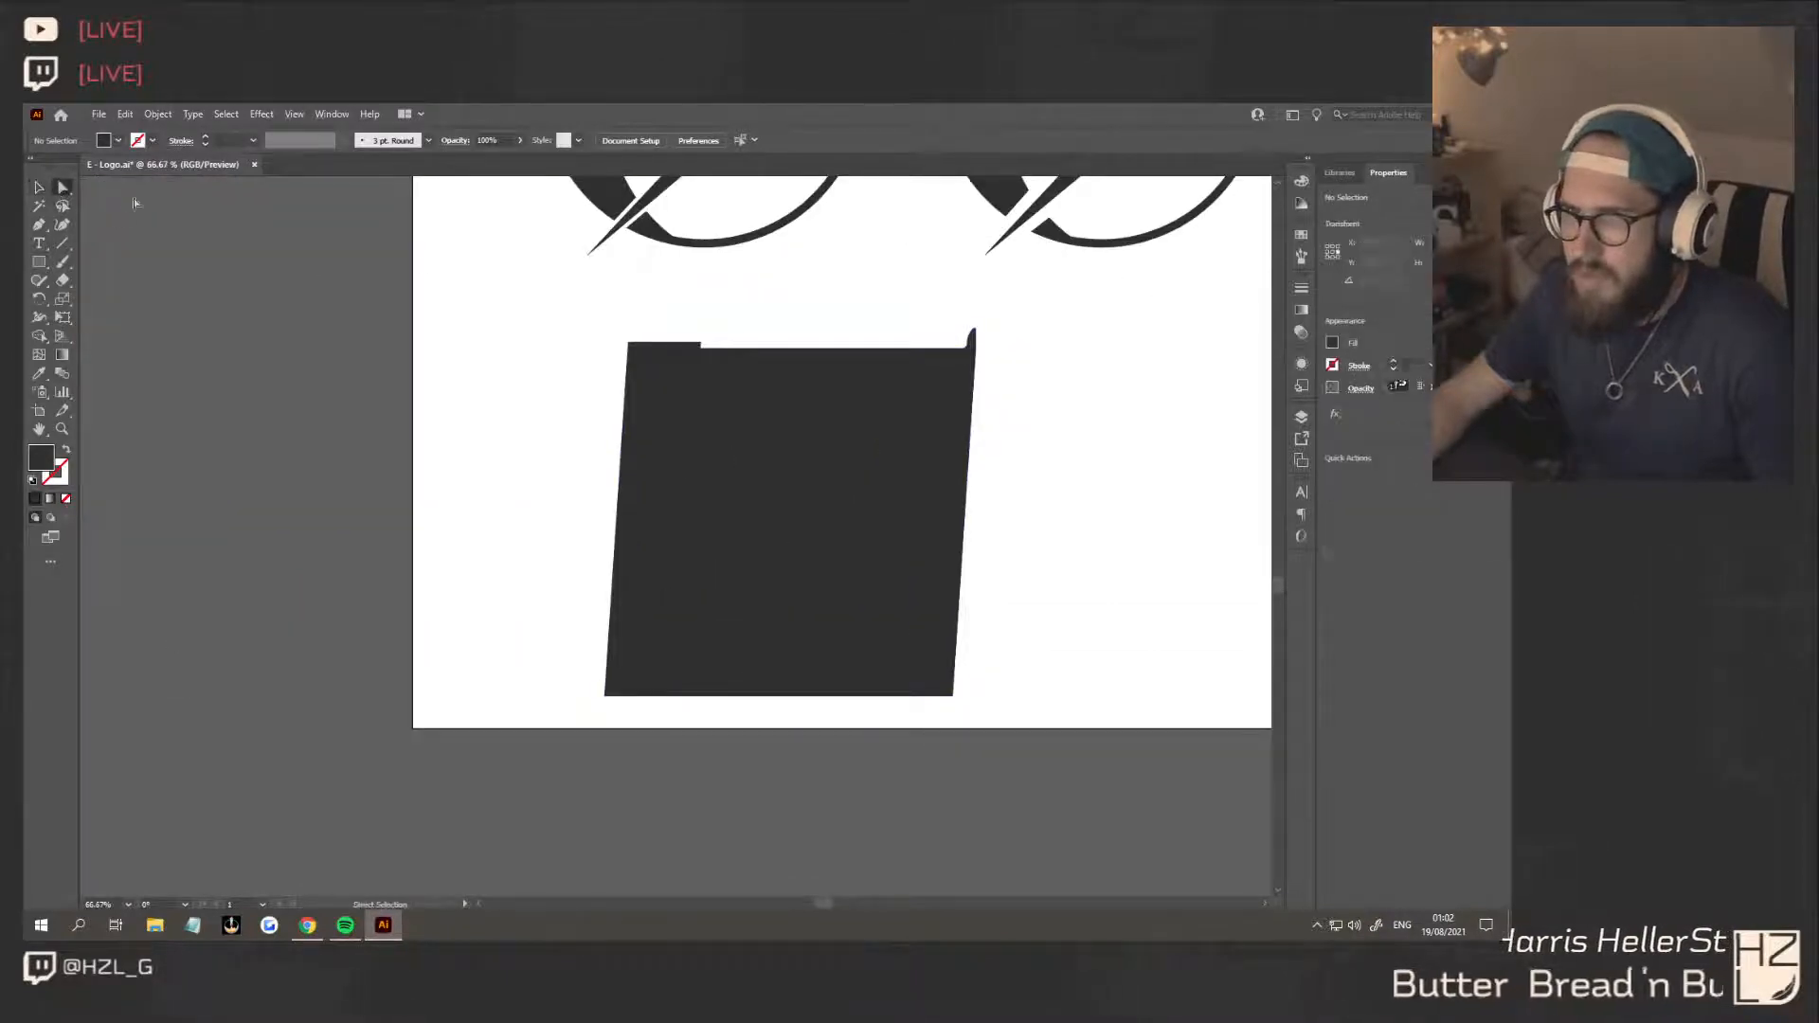
left_click_drag(715, 350, 717, 350)
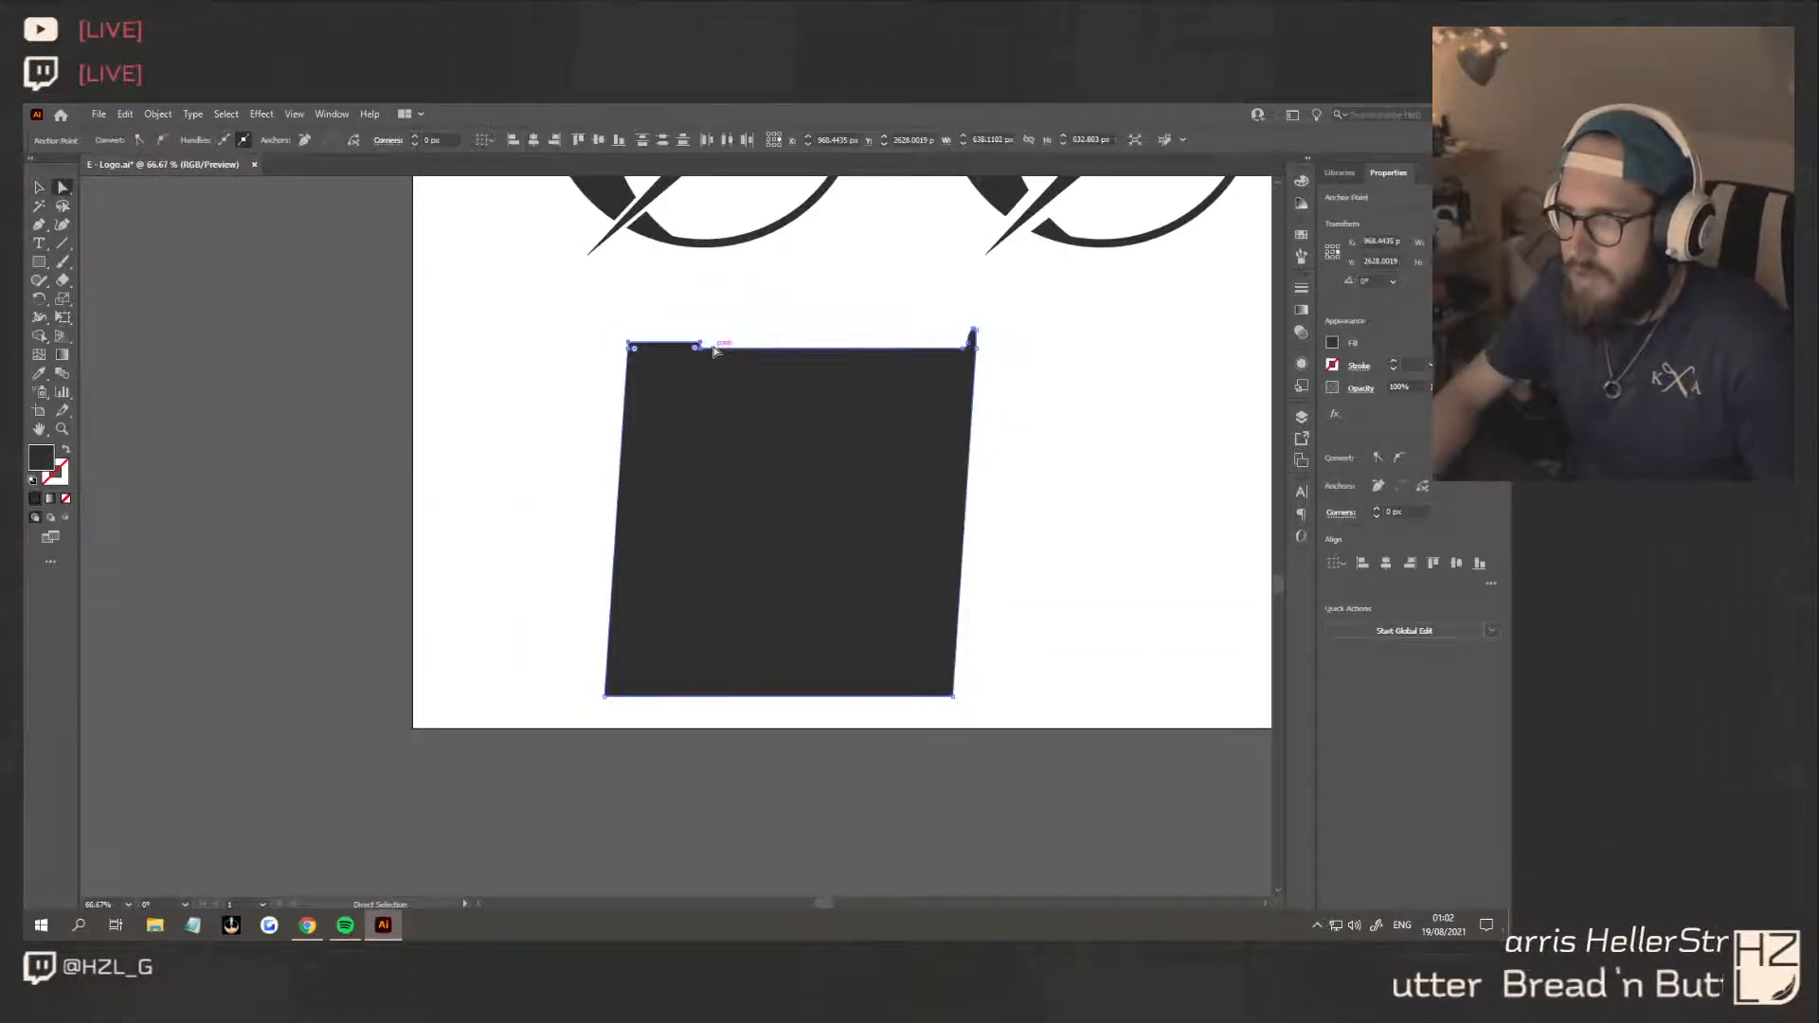
scroll(663, 343, "up", 5)
left_click_drag(480, 387, 478, 385)
left_click(467, 335)
scroll(648, 417, "down", 4)
scroll(823, 462, "down", 3)
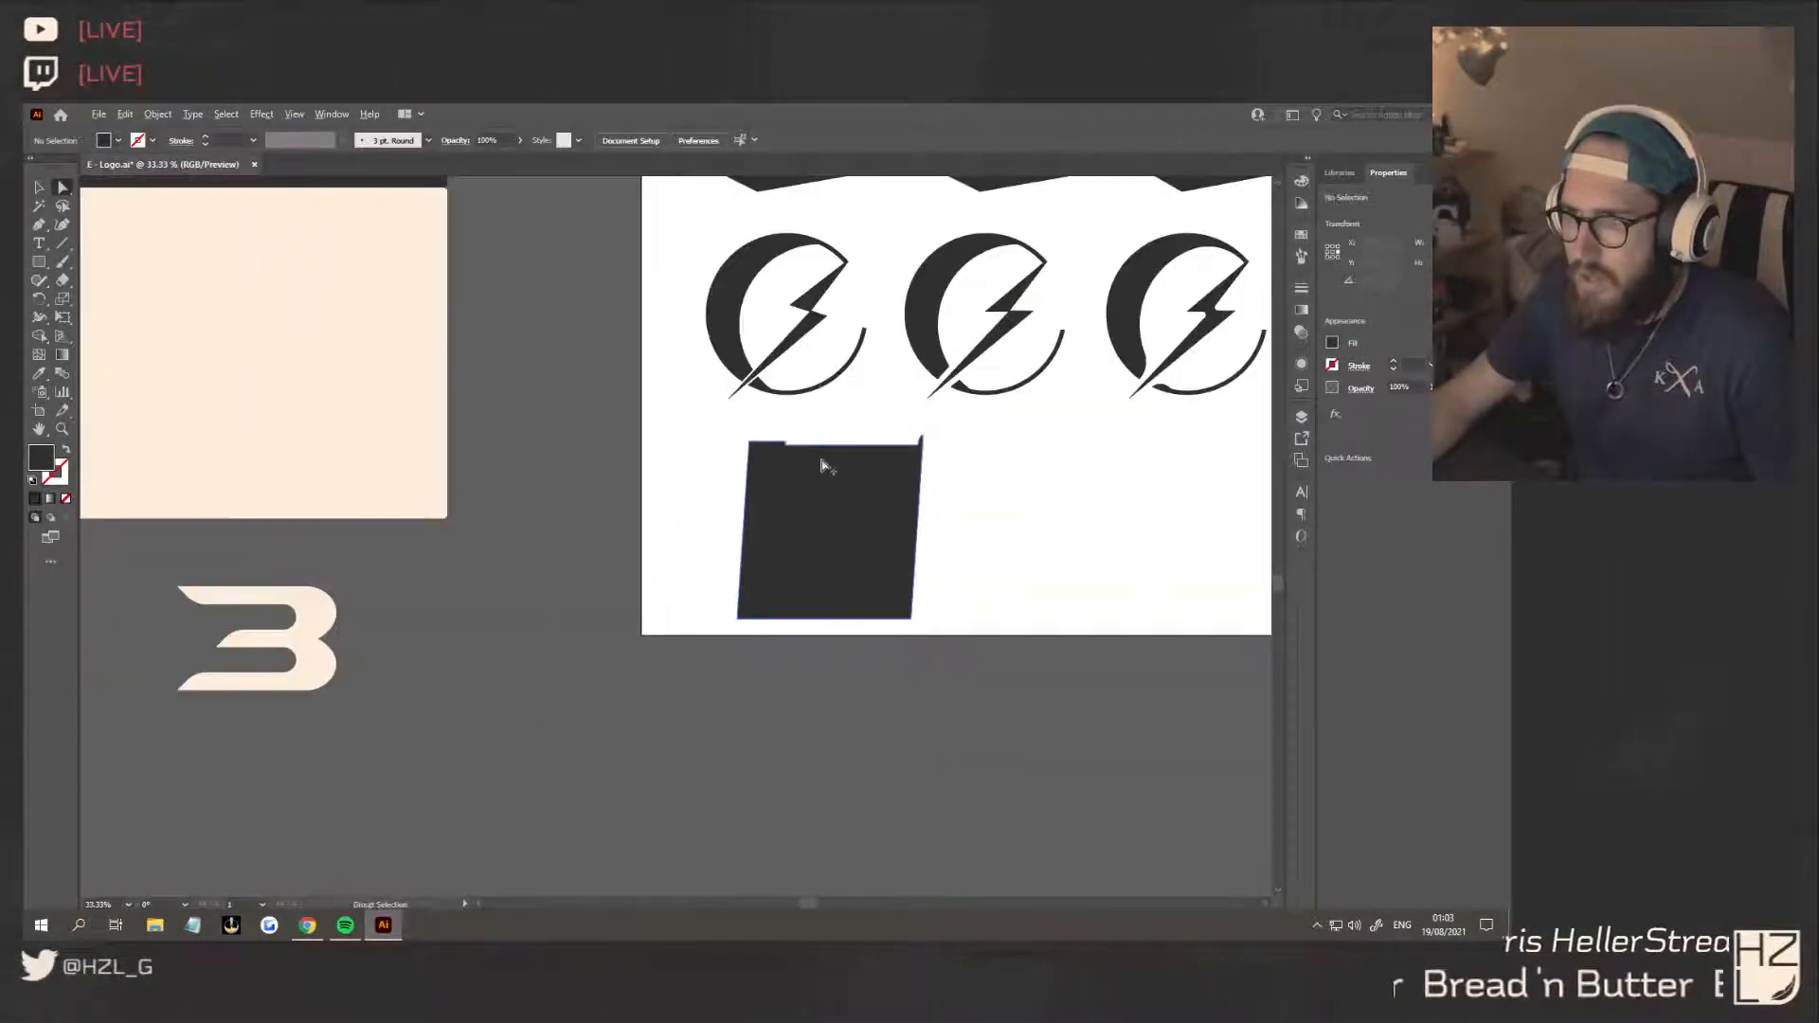
scroll(885, 528, "up", 2)
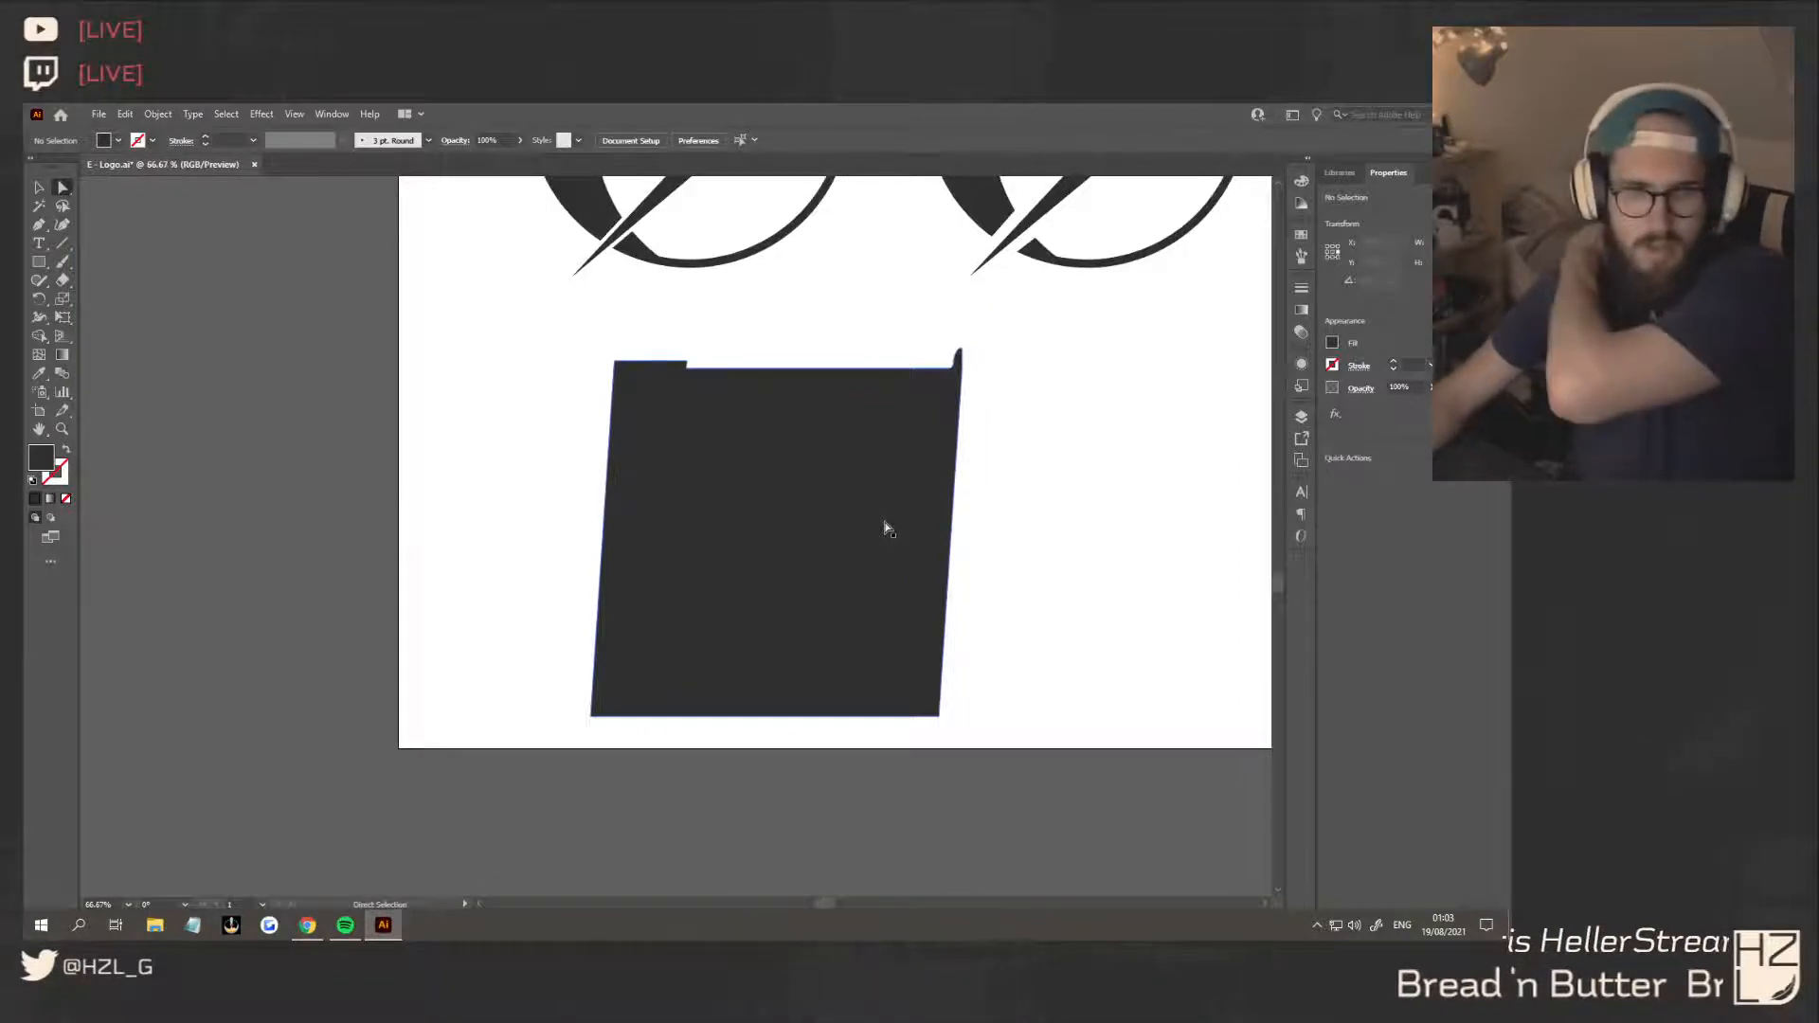
Switch to Chrome to view the Behance lettering reference page
left_click(307, 925)
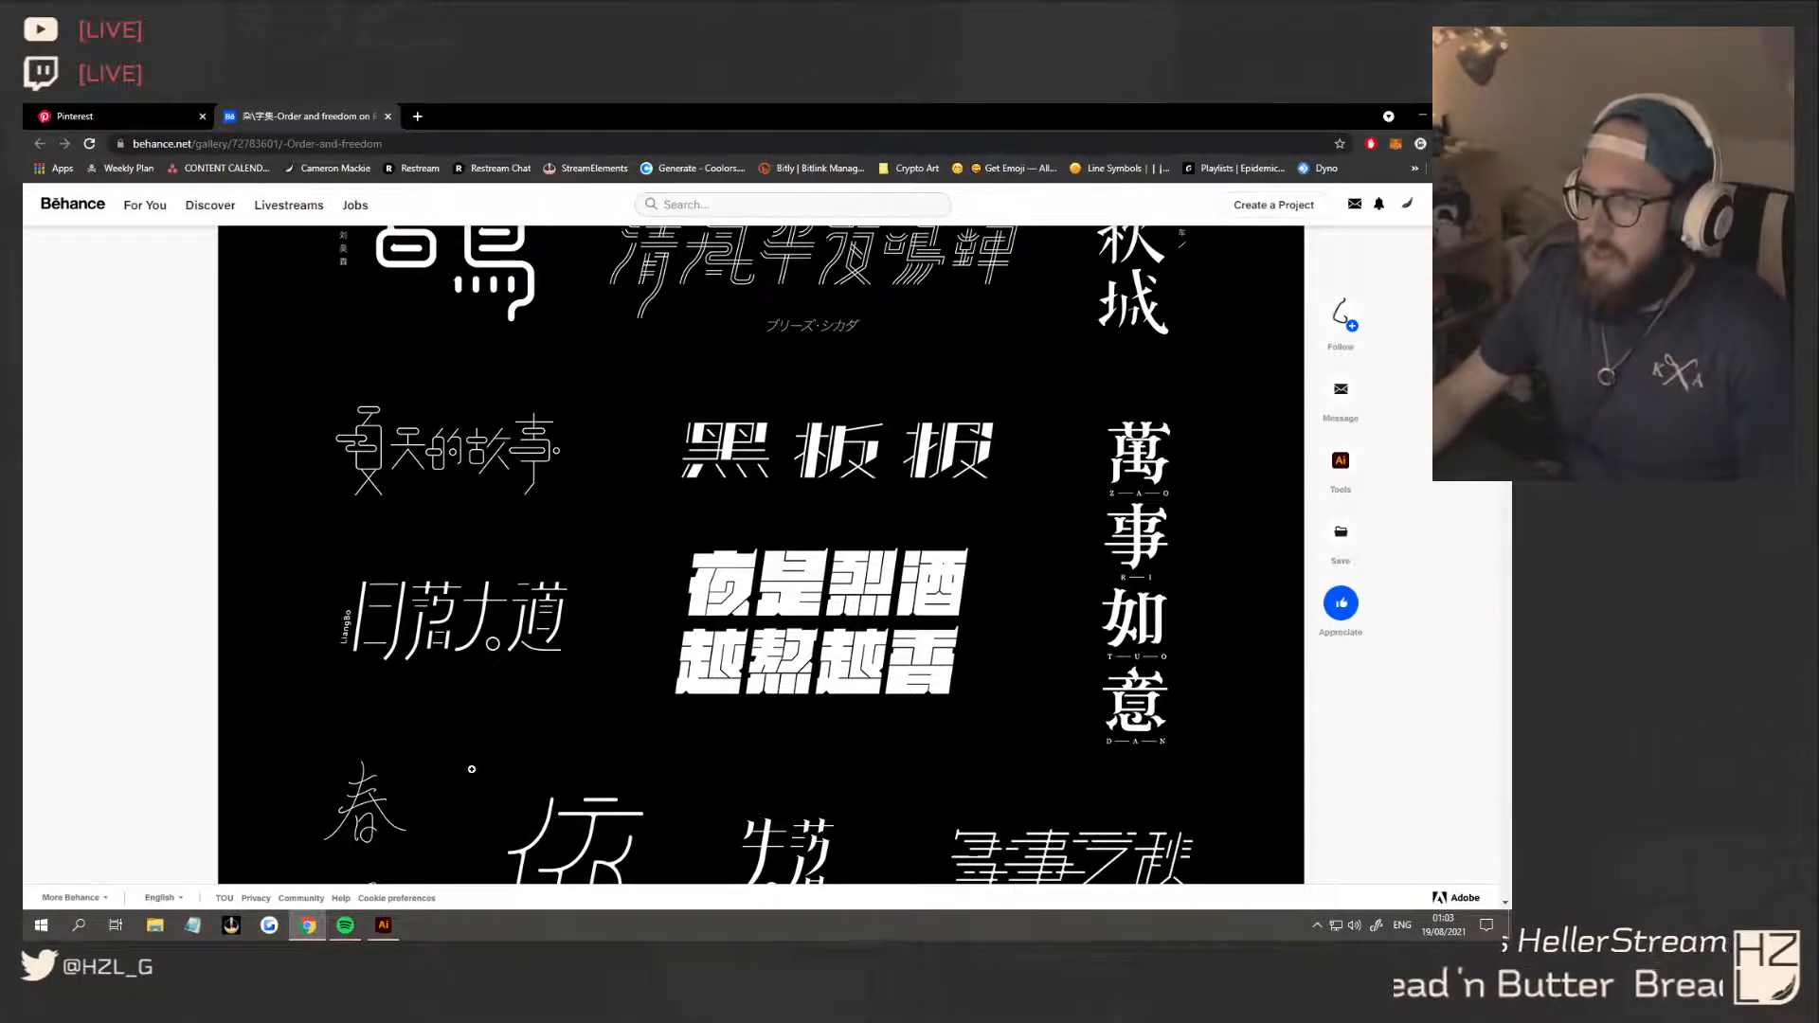
Switch to Illustrator and draw a thin horizontal rectangle about 629 by 9 px across the middle of the slanted square
left_click(383, 926)
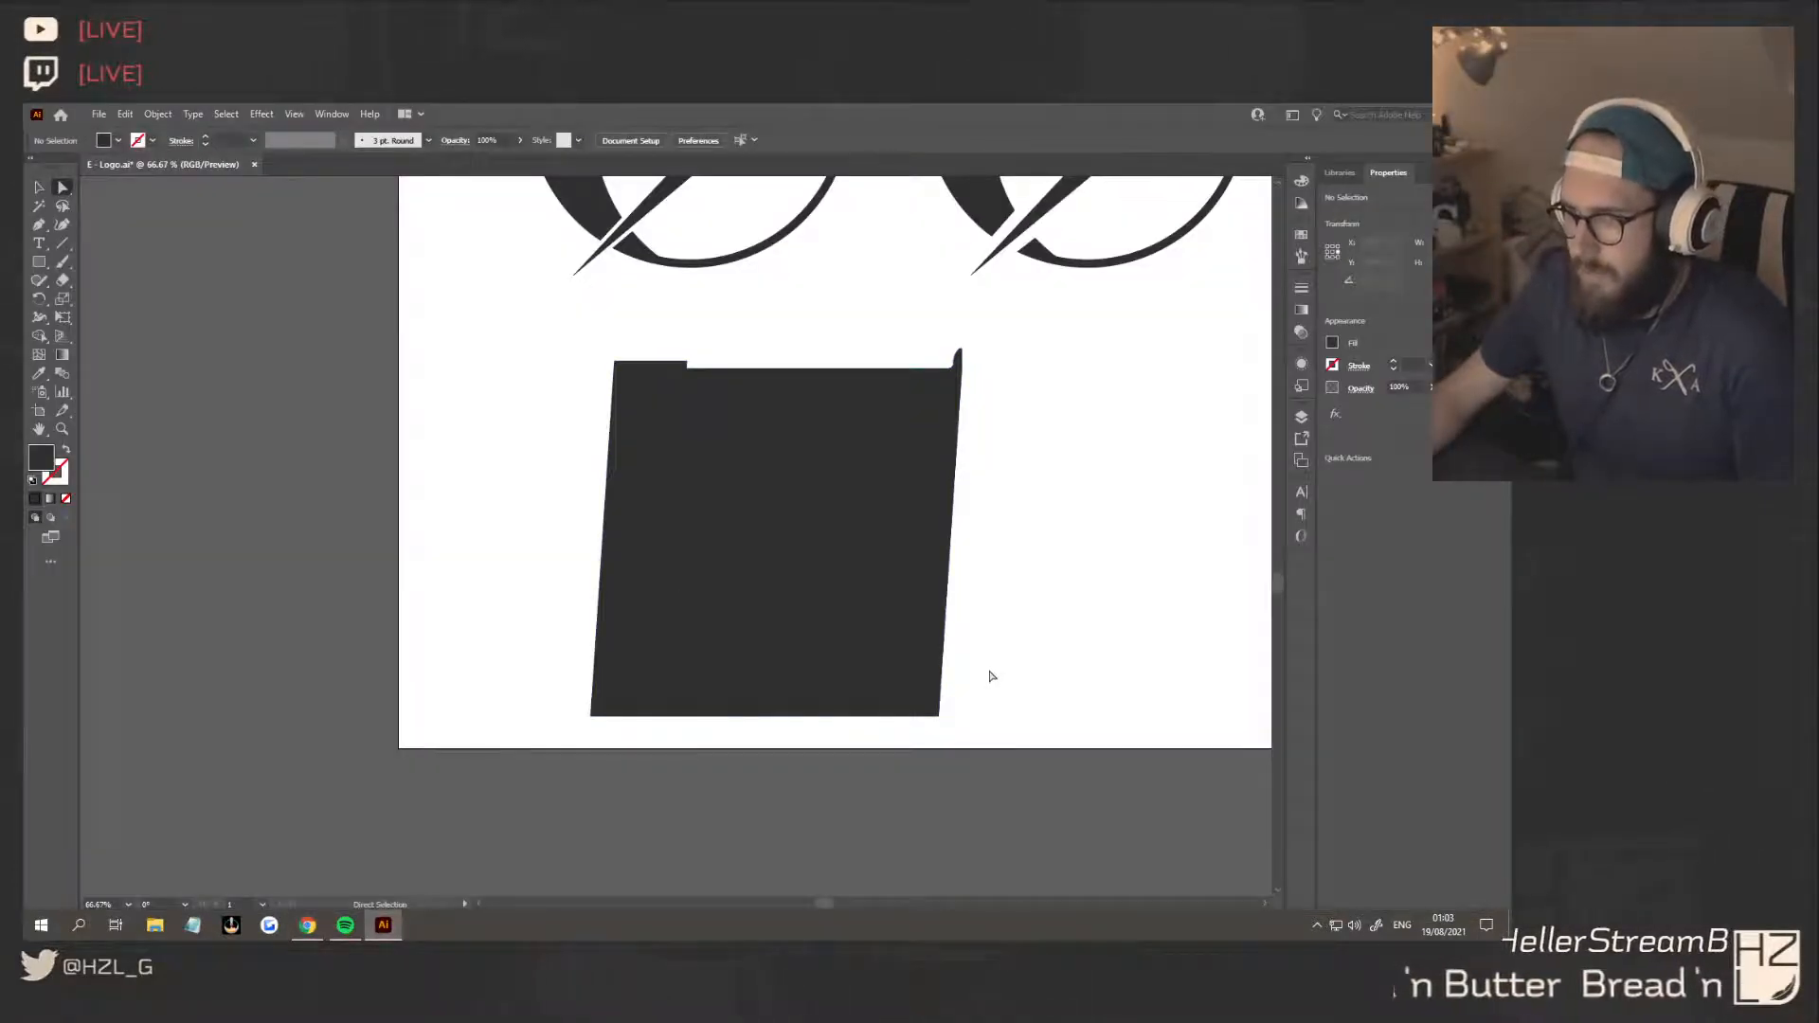
left_click(39, 262)
left_click_drag(597, 552, 963, 552)
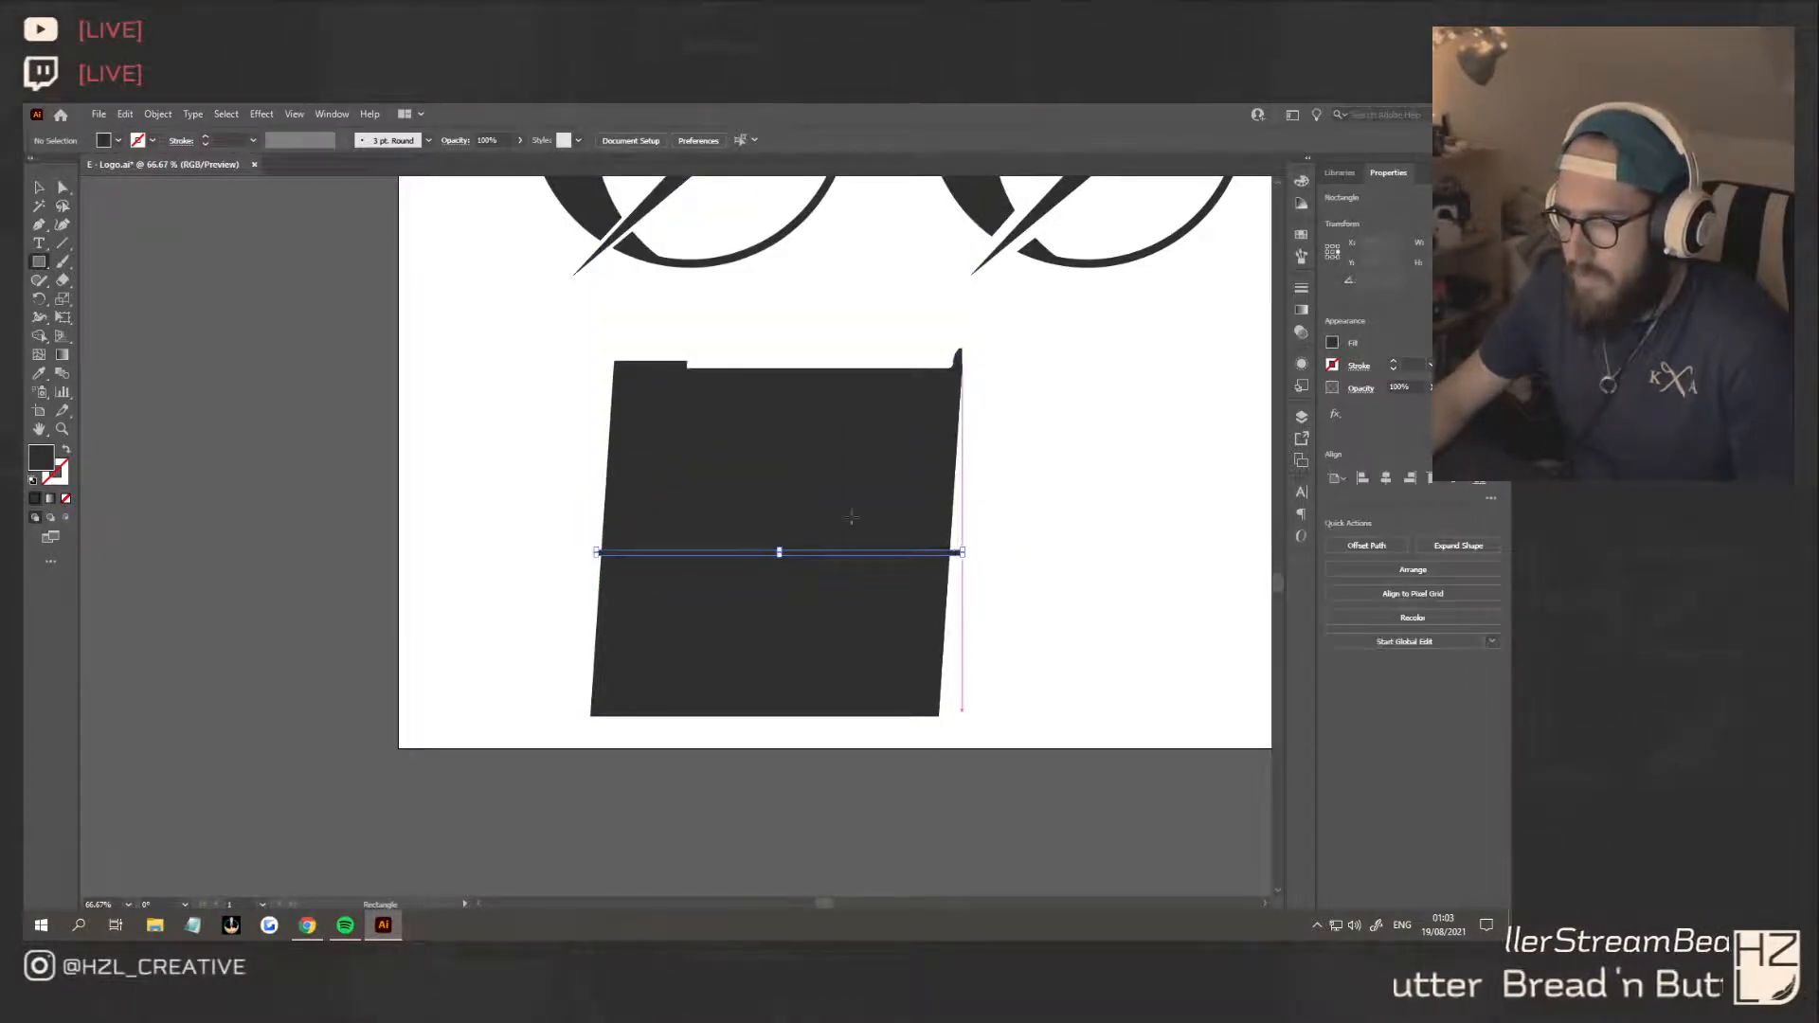
Align the thin strip and the slanted square to each other's vertical centre
left_click(39, 187)
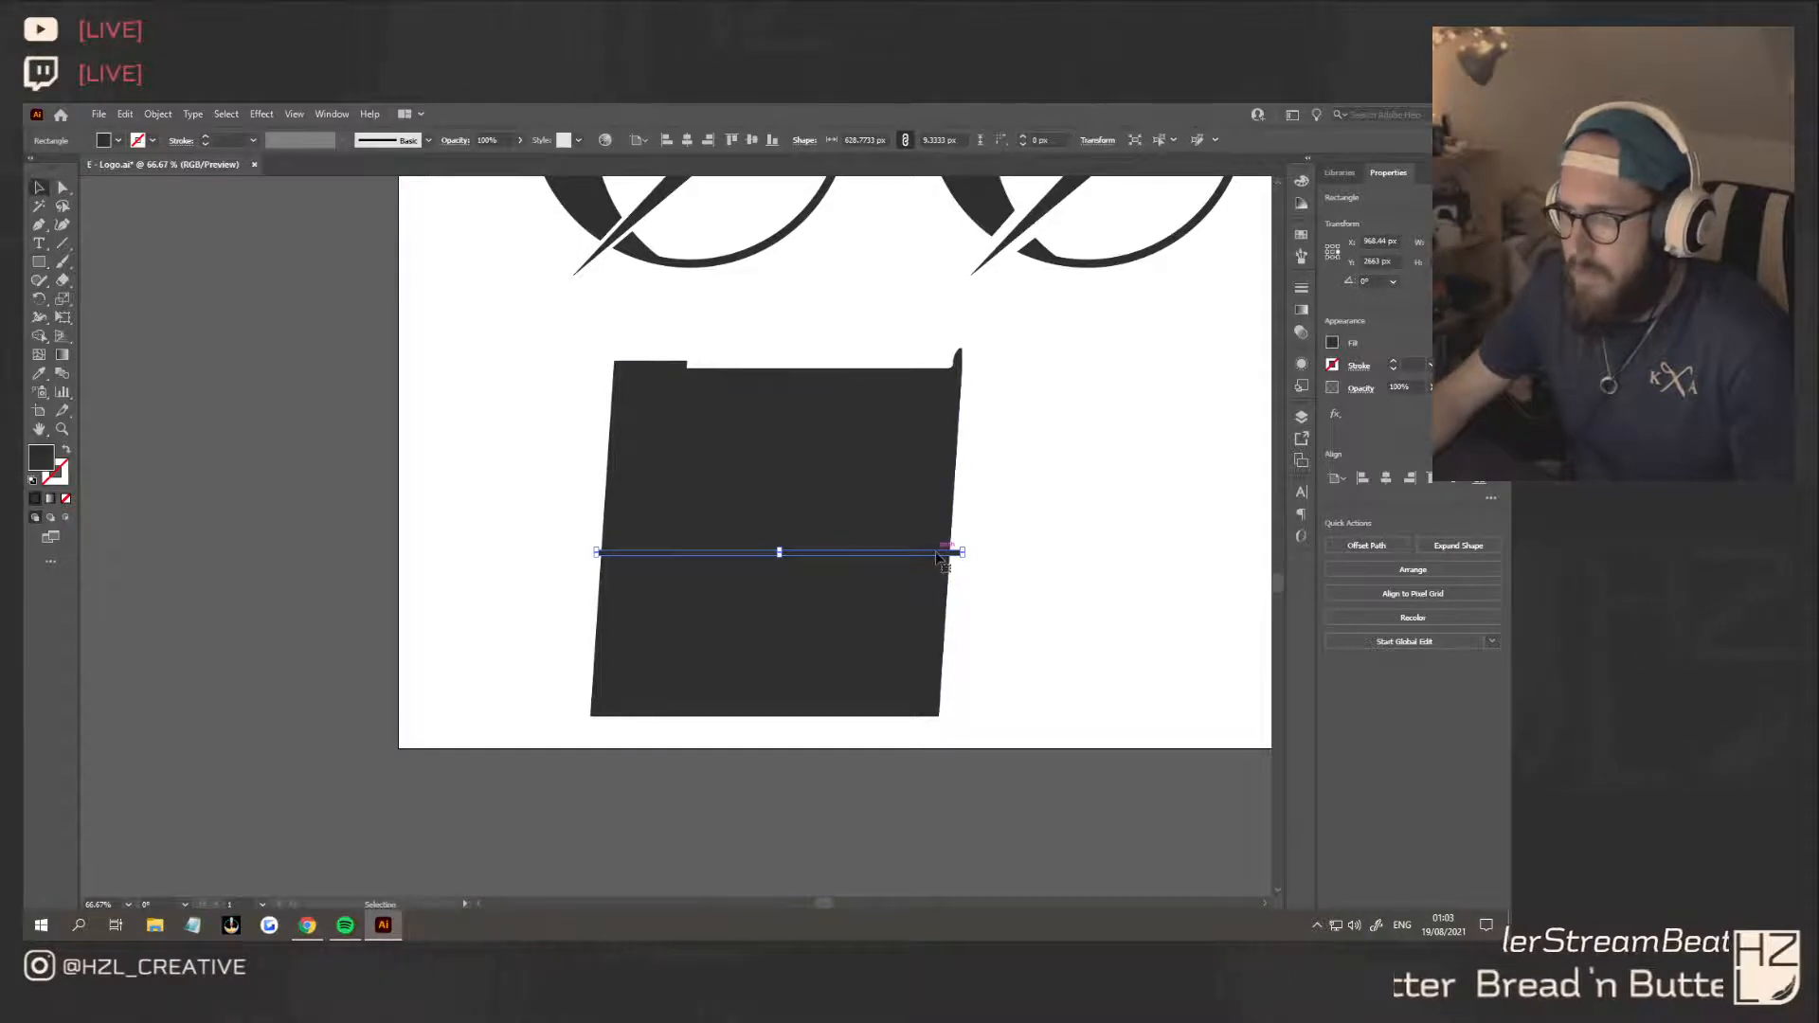
left_click(801, 568, "shift")
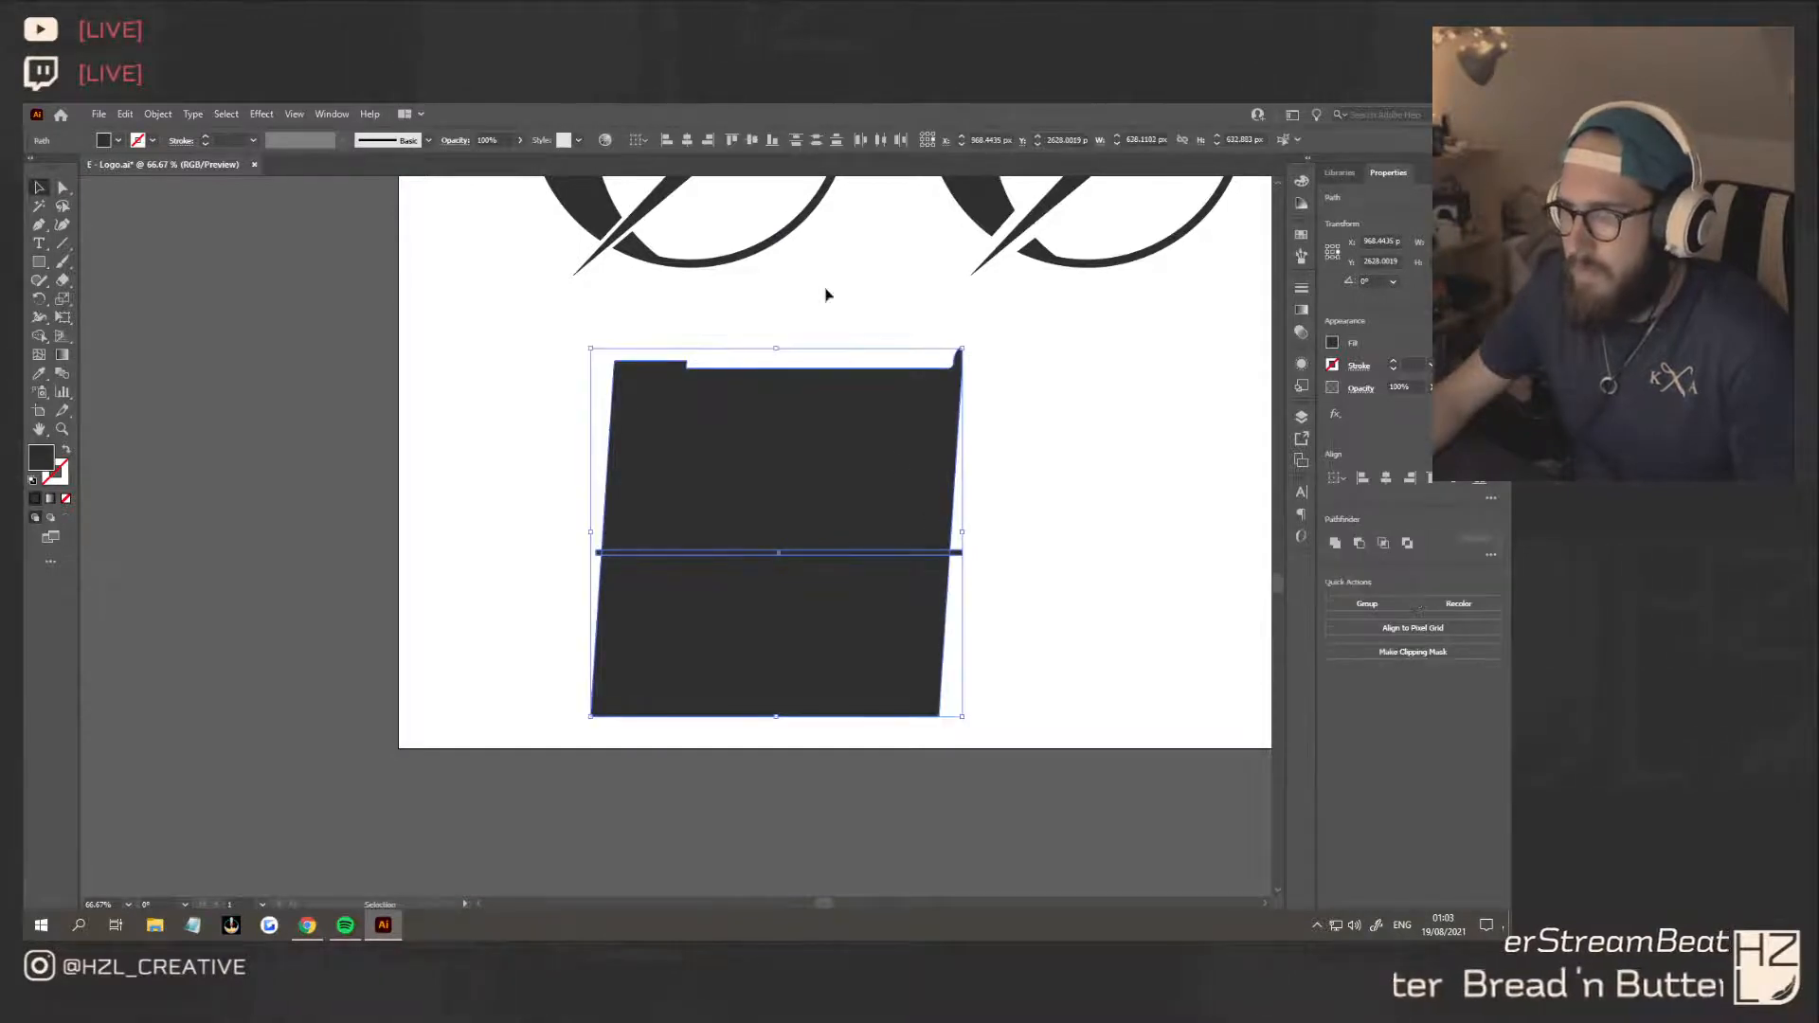
left_click(754, 141)
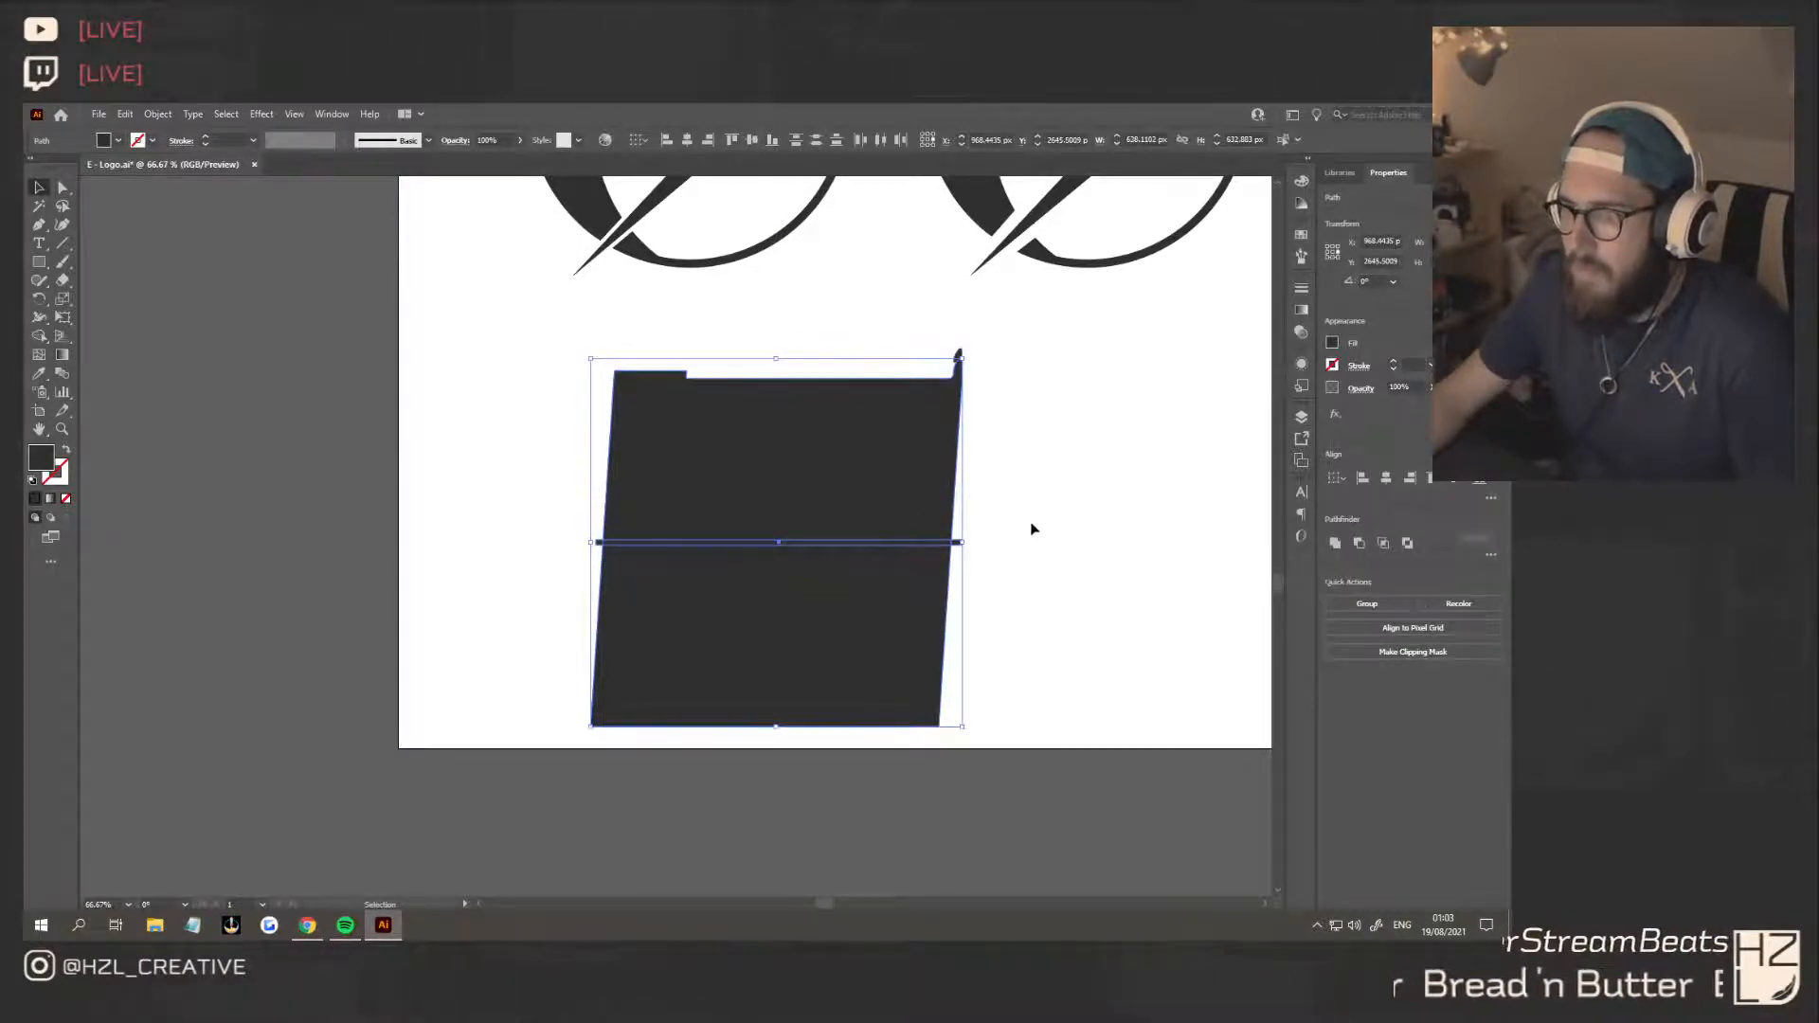
left_click(1033, 527)
Duplicate the strip above and below the original and distribute the three strips evenly in the vertical direction
left_click(958, 543)
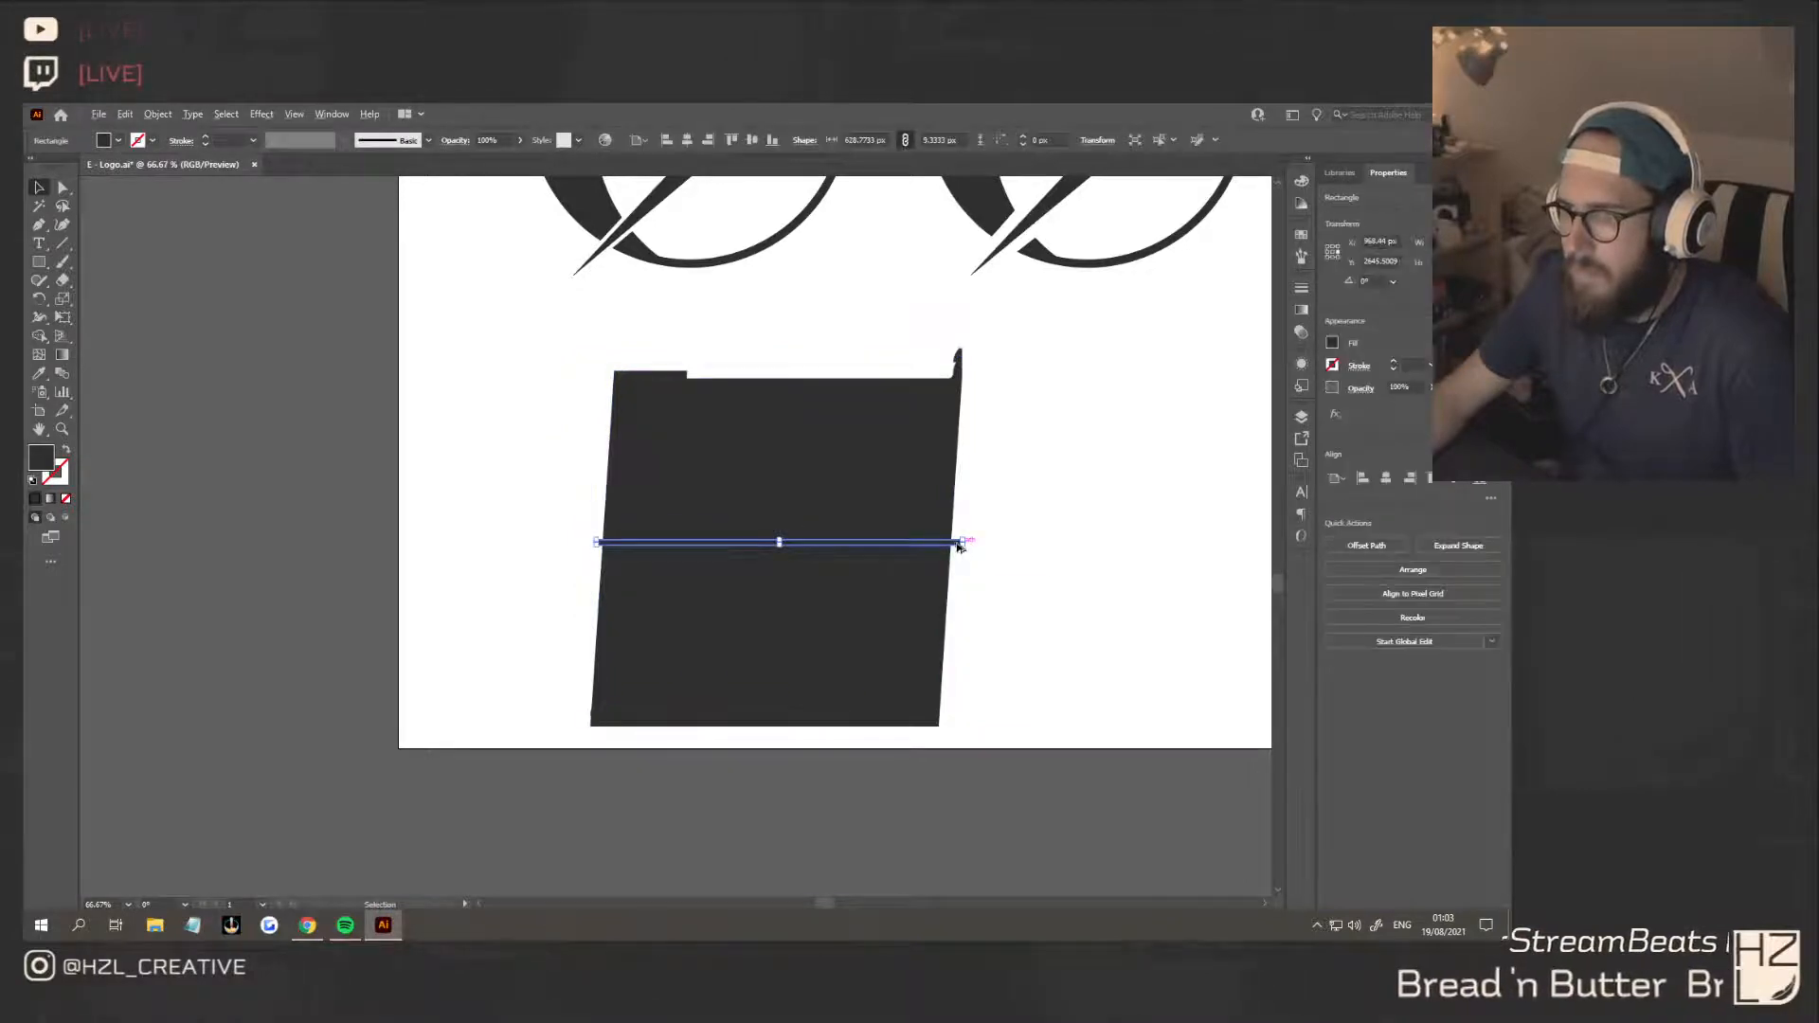
left_click_drag(958, 543, 934, 629)
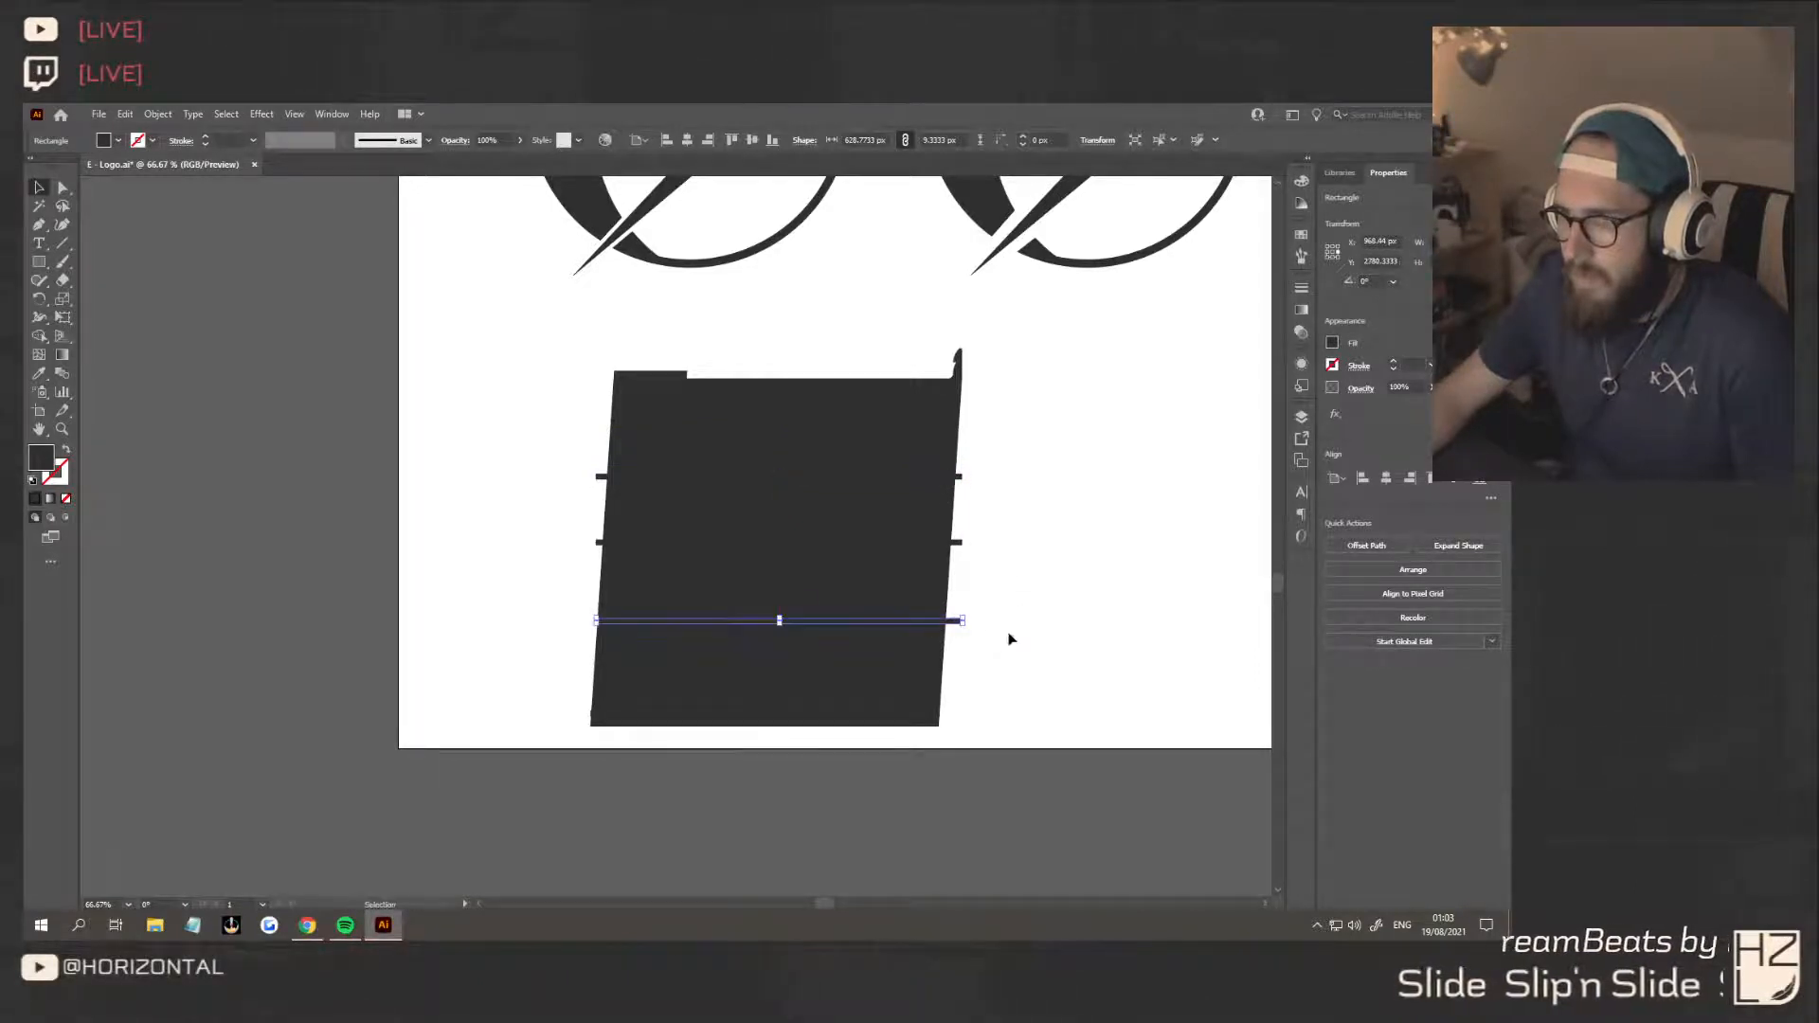
left_click_drag(959, 466, 957, 465)
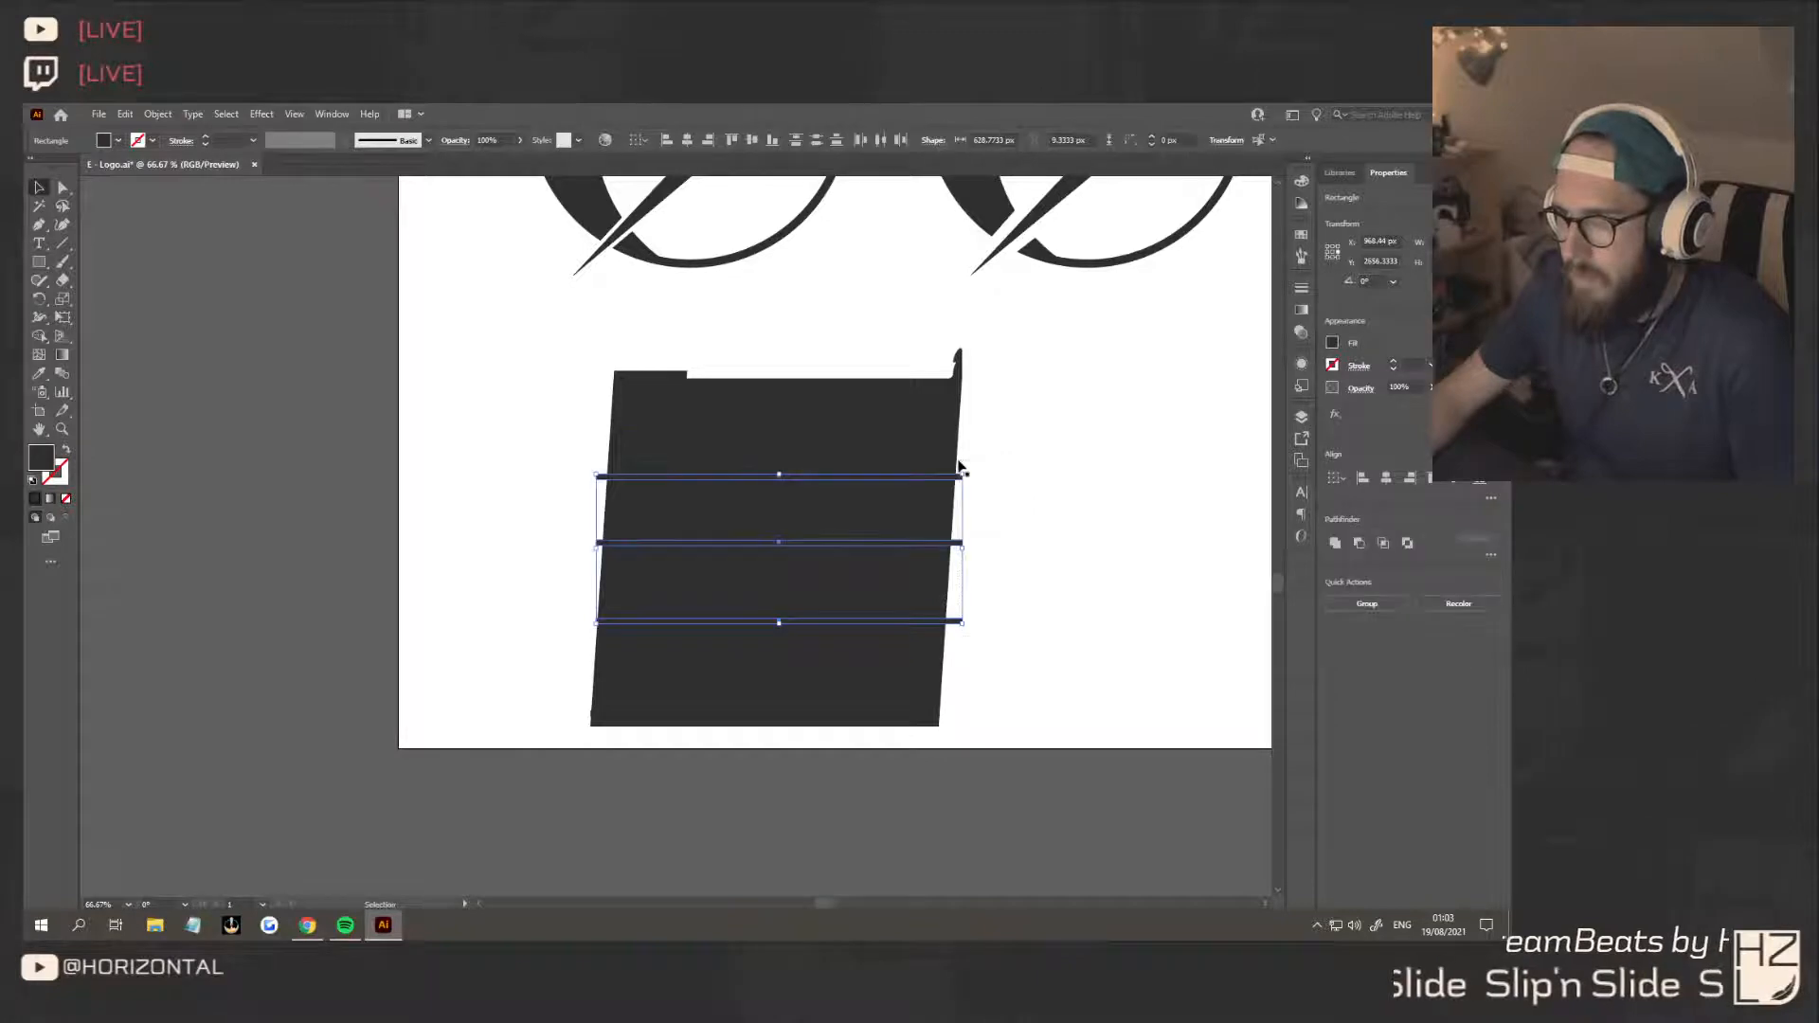
left_click(816, 141)
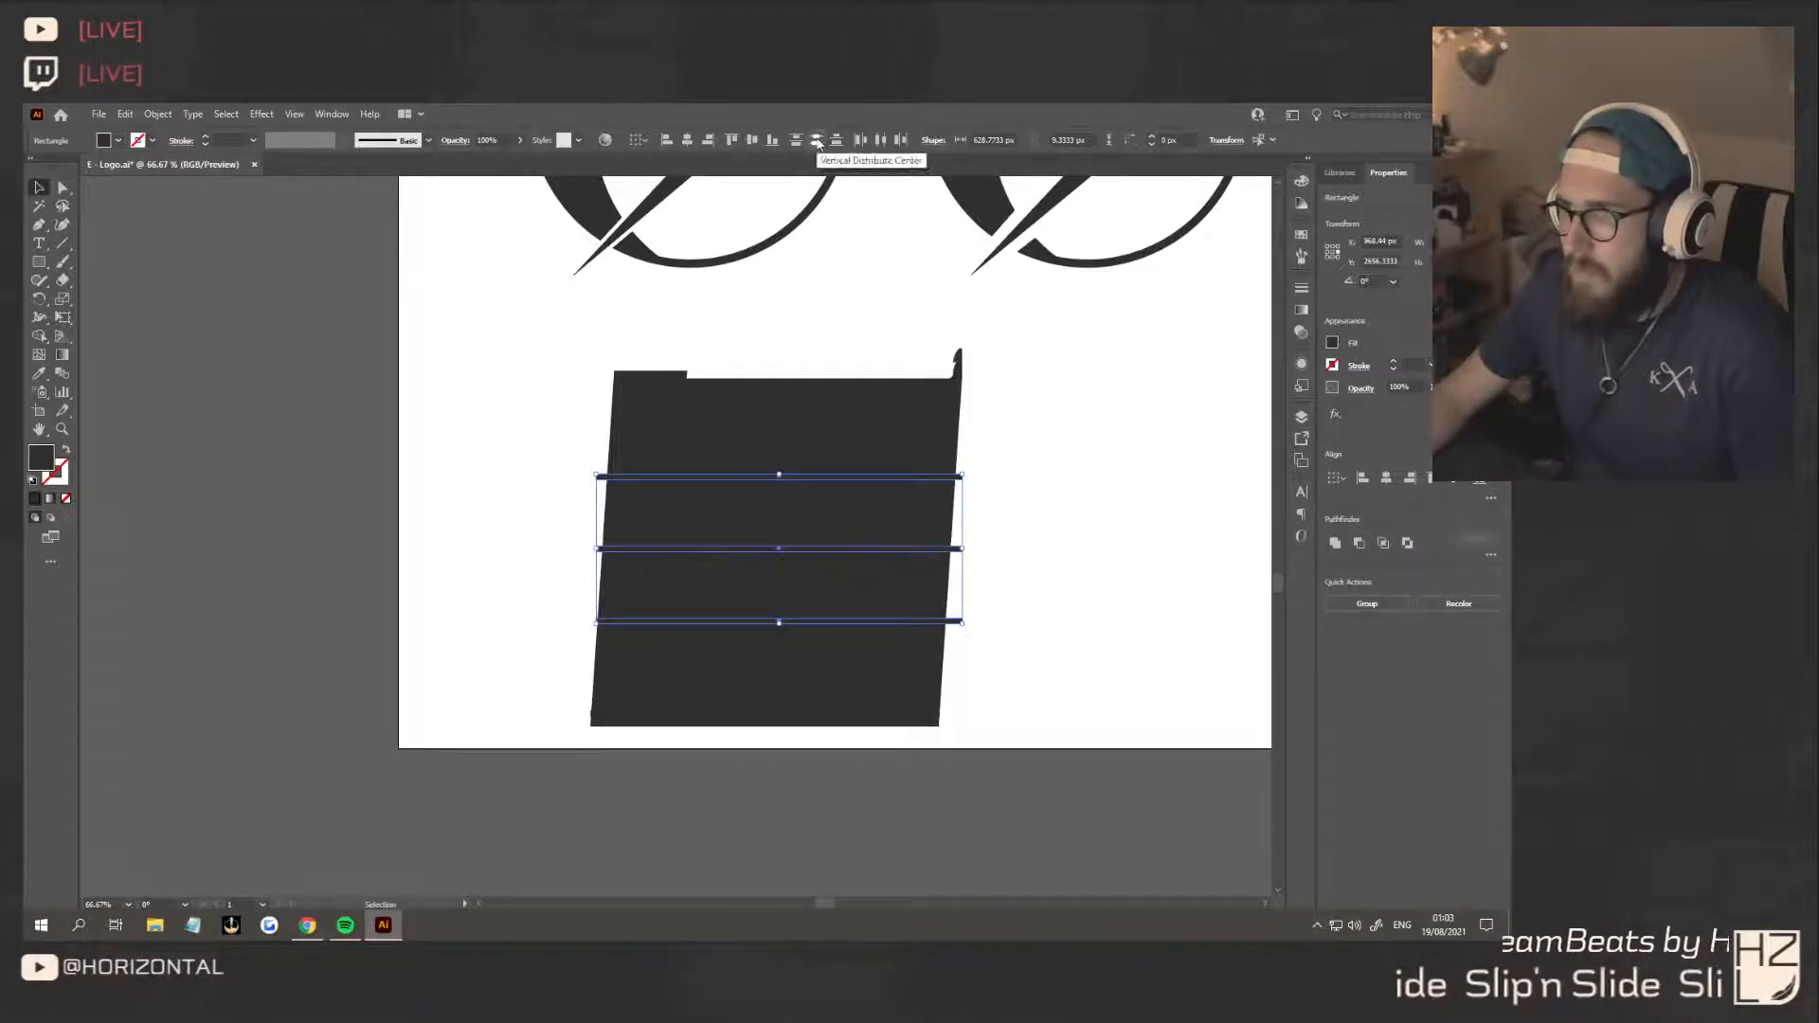
Move the three strips slightly upward together and centre the slanted square vertically on them
left_click_drag(950, 551, 948, 542)
left_click(957, 536)
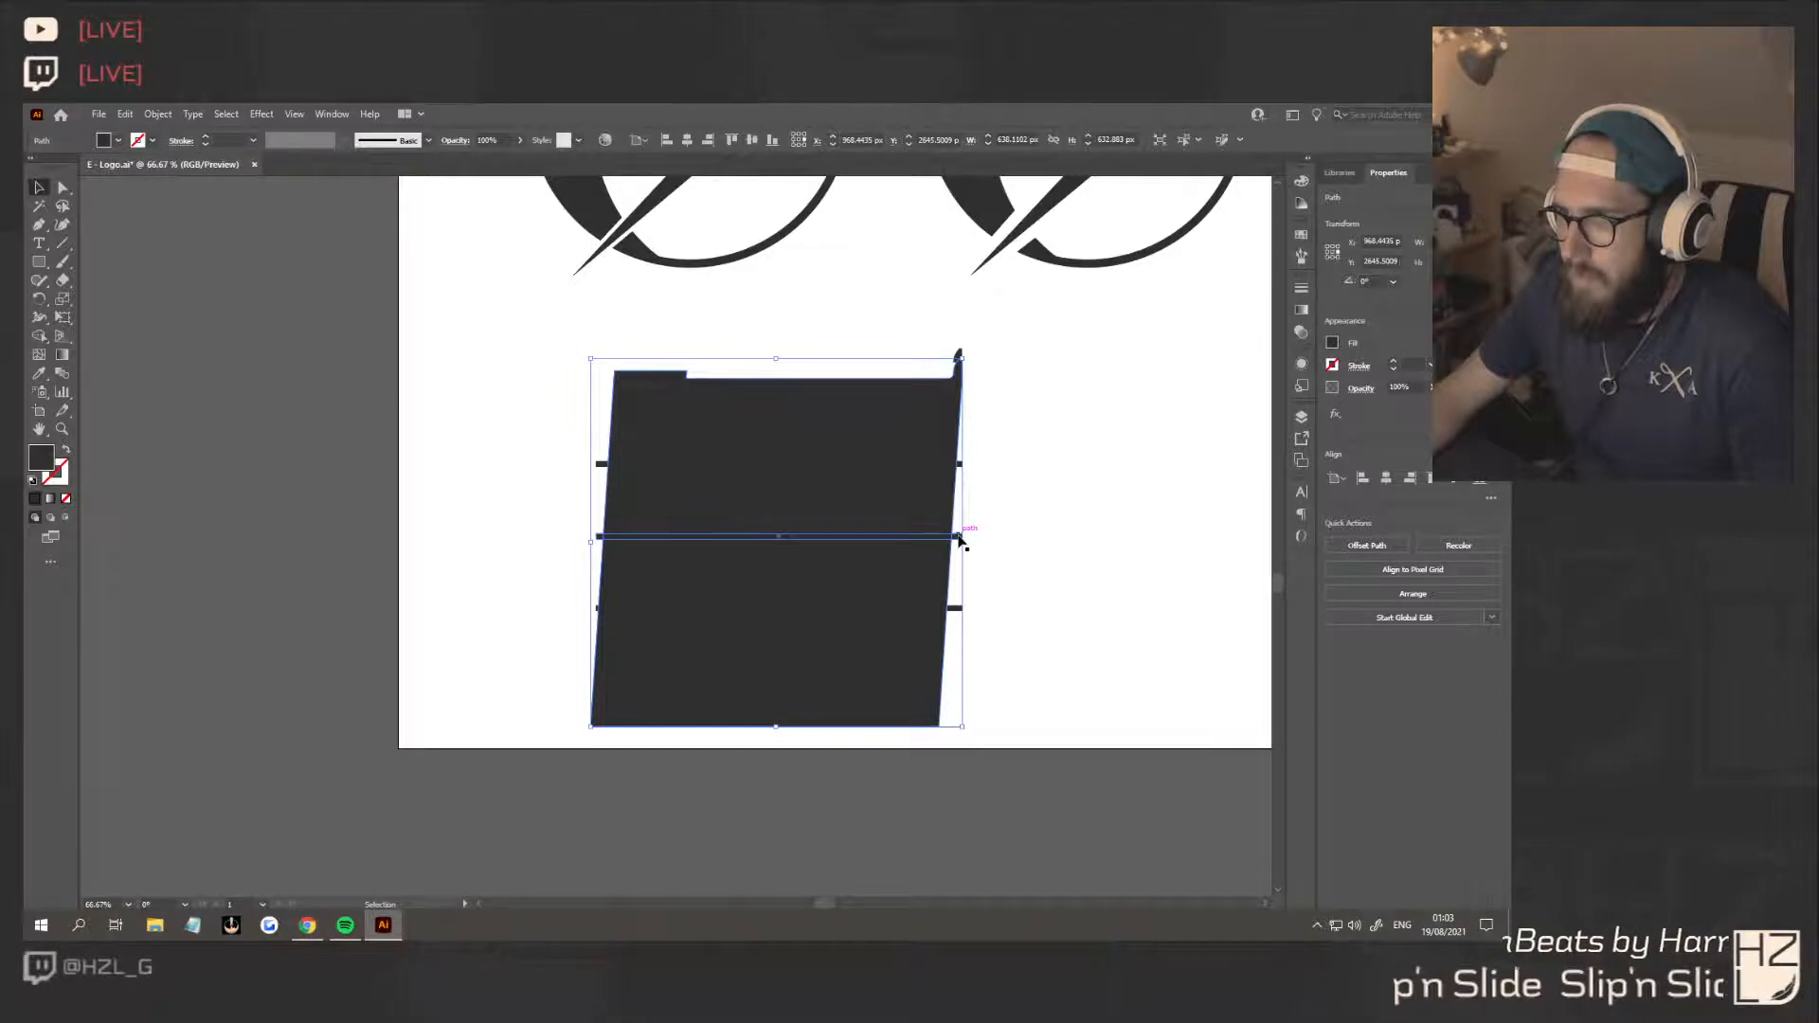
left_click_drag(941, 528, 934, 509)
left_click(1034, 531)
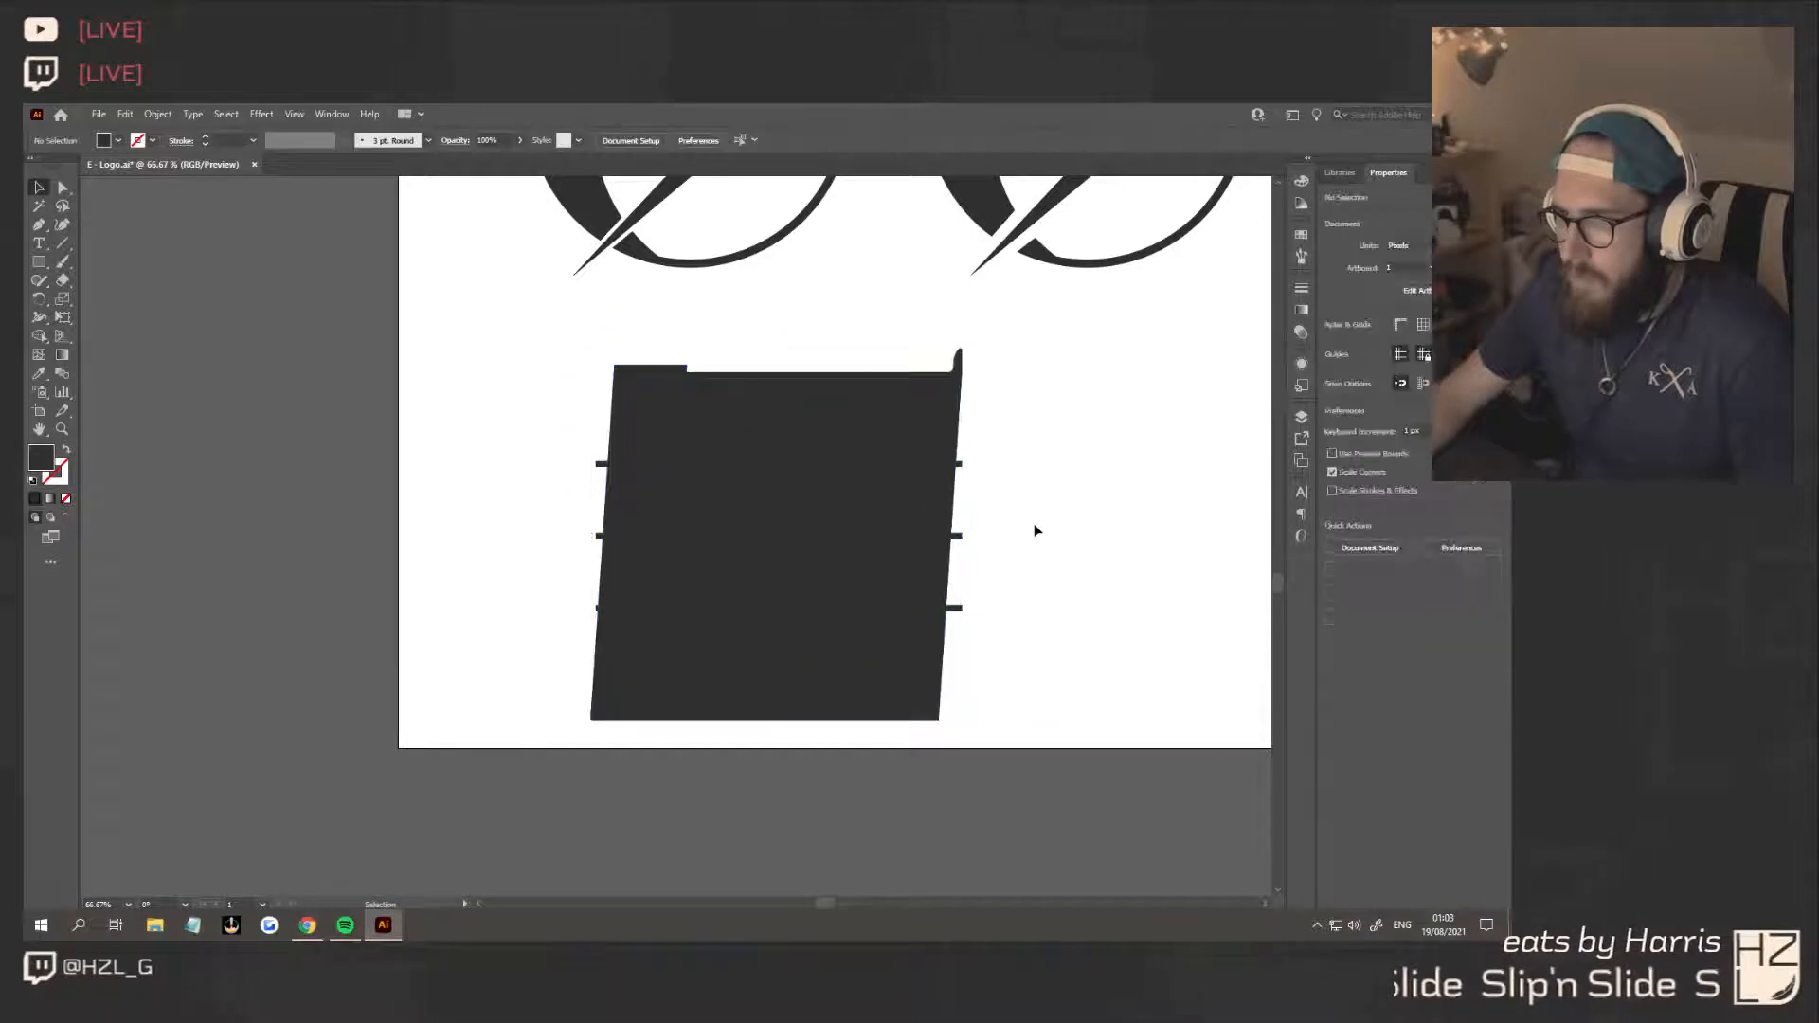
left_click_drag(970, 489, 911, 422)
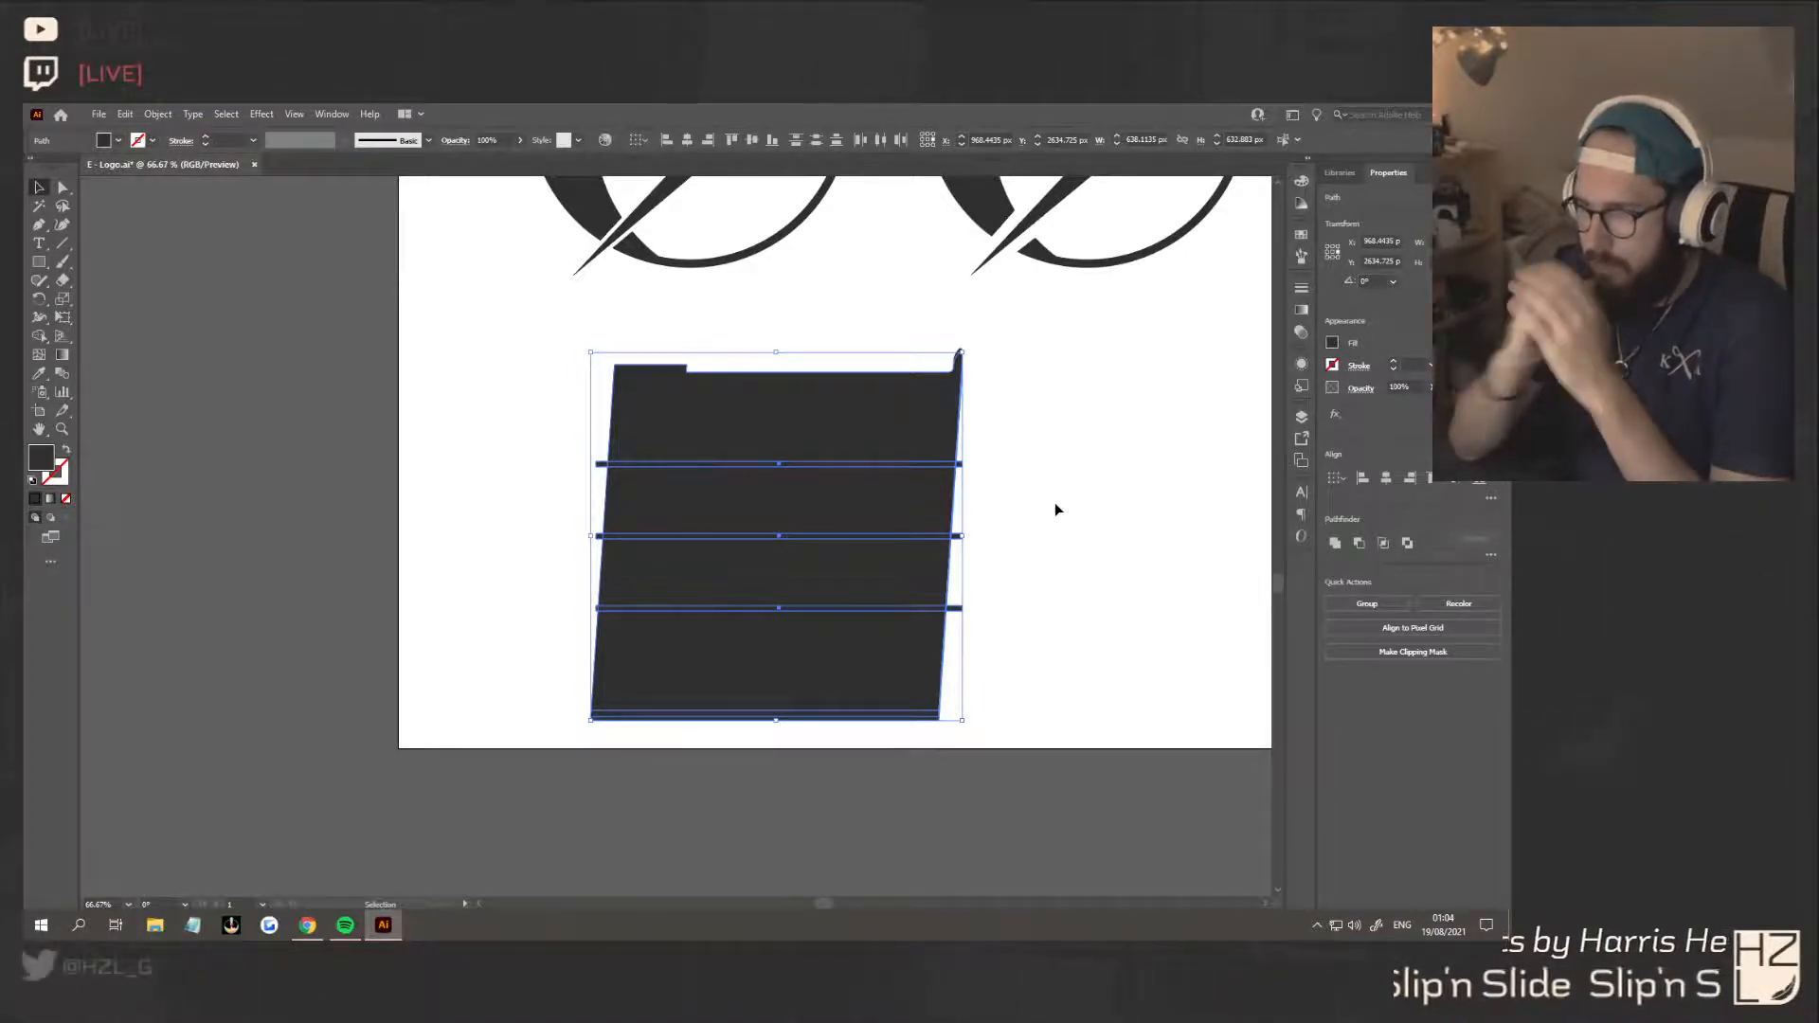
left_click(1054, 510)
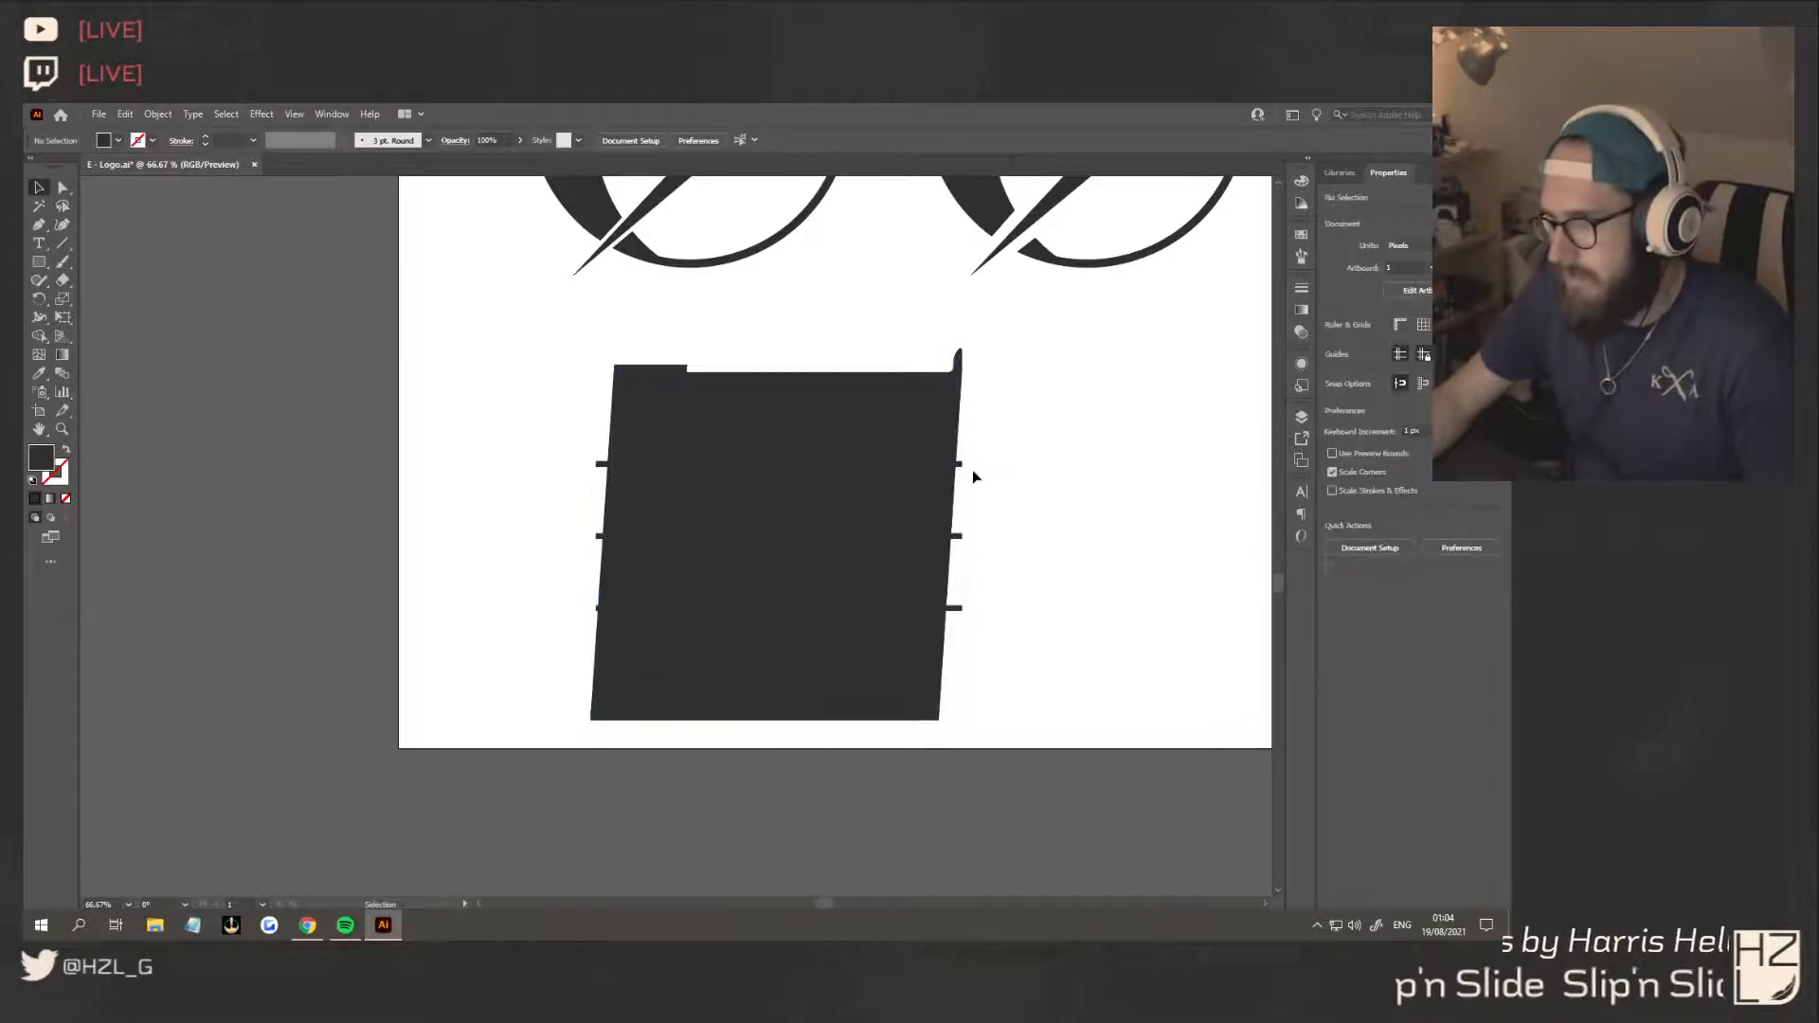
Recolour the three horizontal strips with the cream colour sampled from the square beside the artboard
left_click(959, 465)
left_click(957, 536, "shift")
left_click(955, 609, "shift")
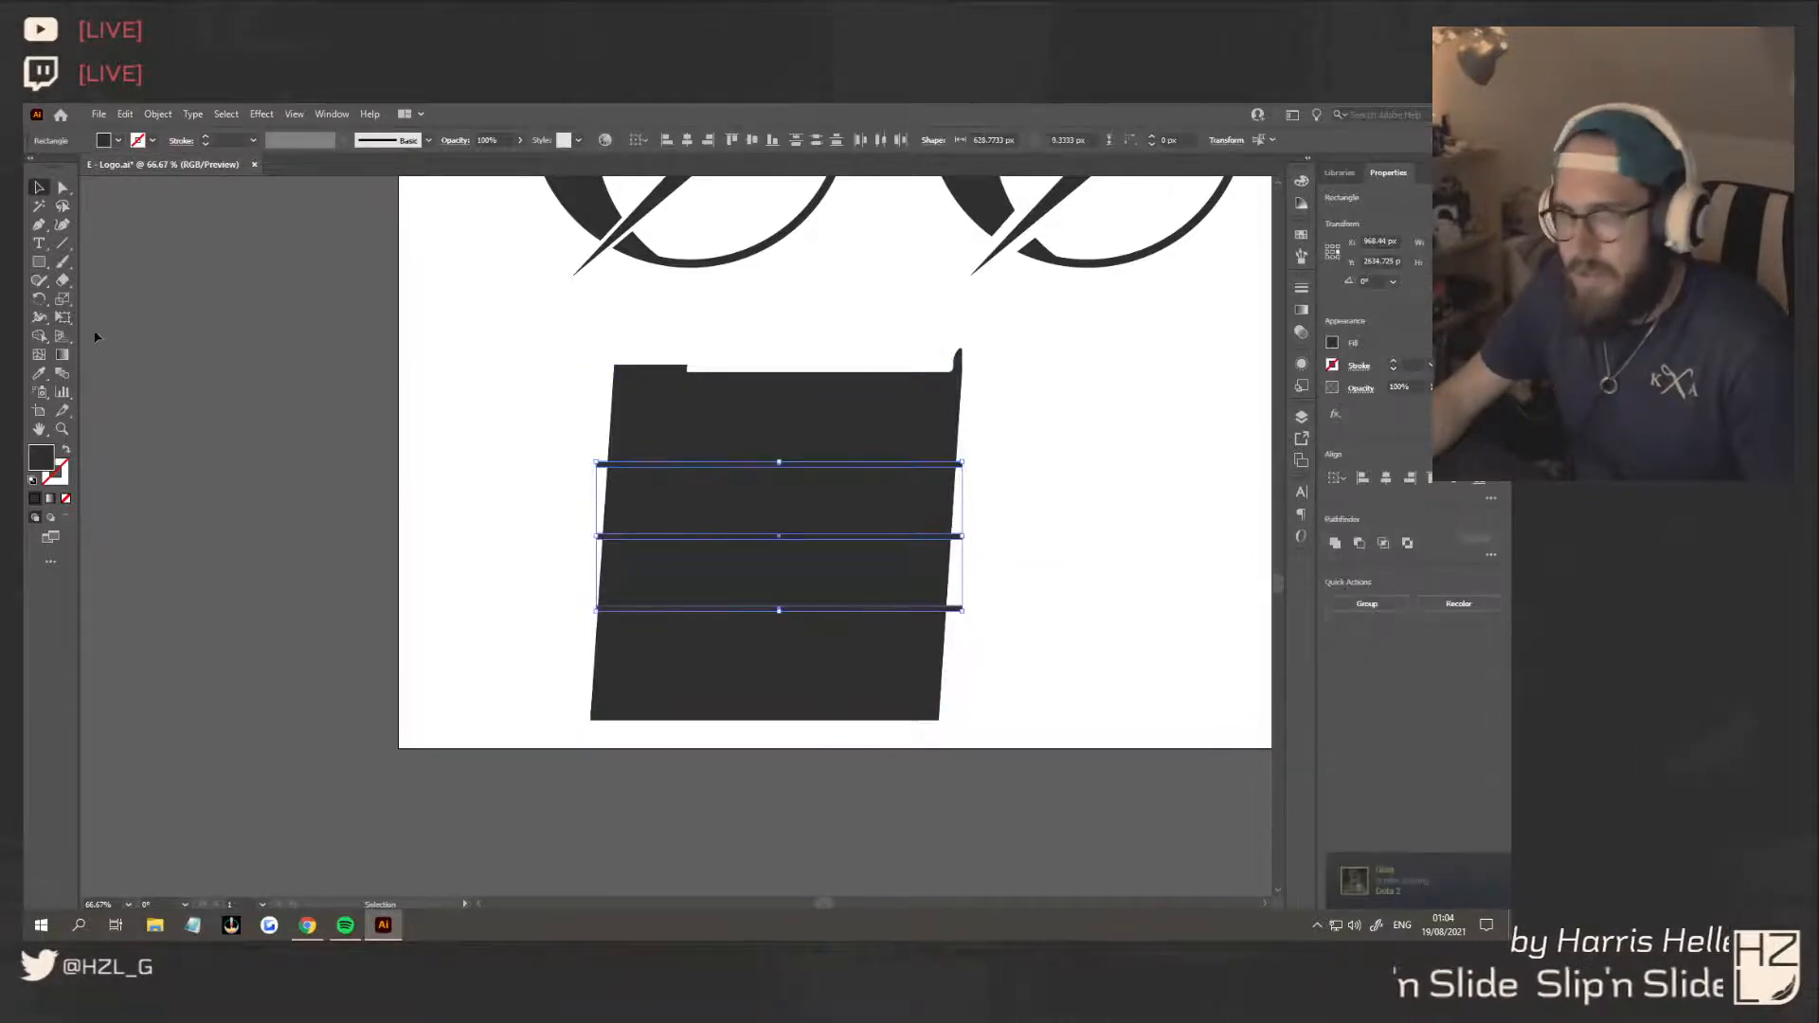
key("ctrl+minus")
key("ctrl+minus")
key("ctrl+minus")
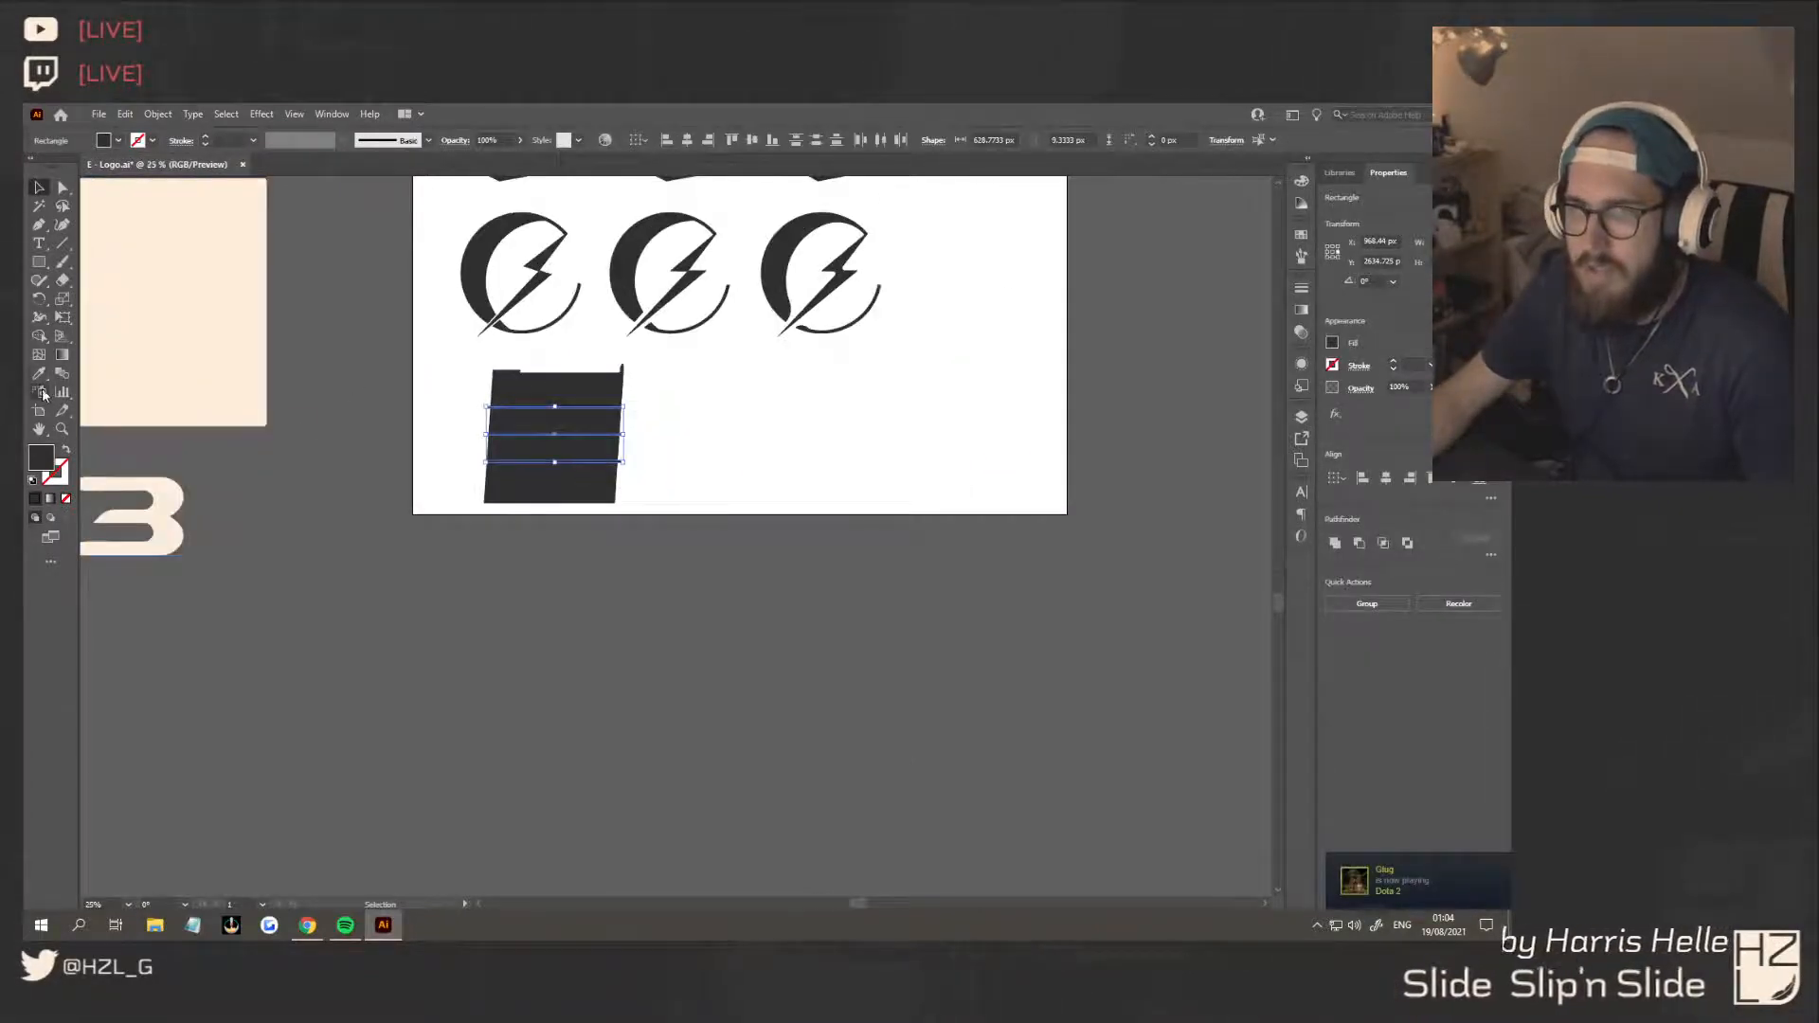
left_click(39, 373)
left_click(175, 346)
left_click(40, 188)
left_click(690, 451)
key("ctrl+plus")
key("ctrl+plus")
key("ctrl+plus")
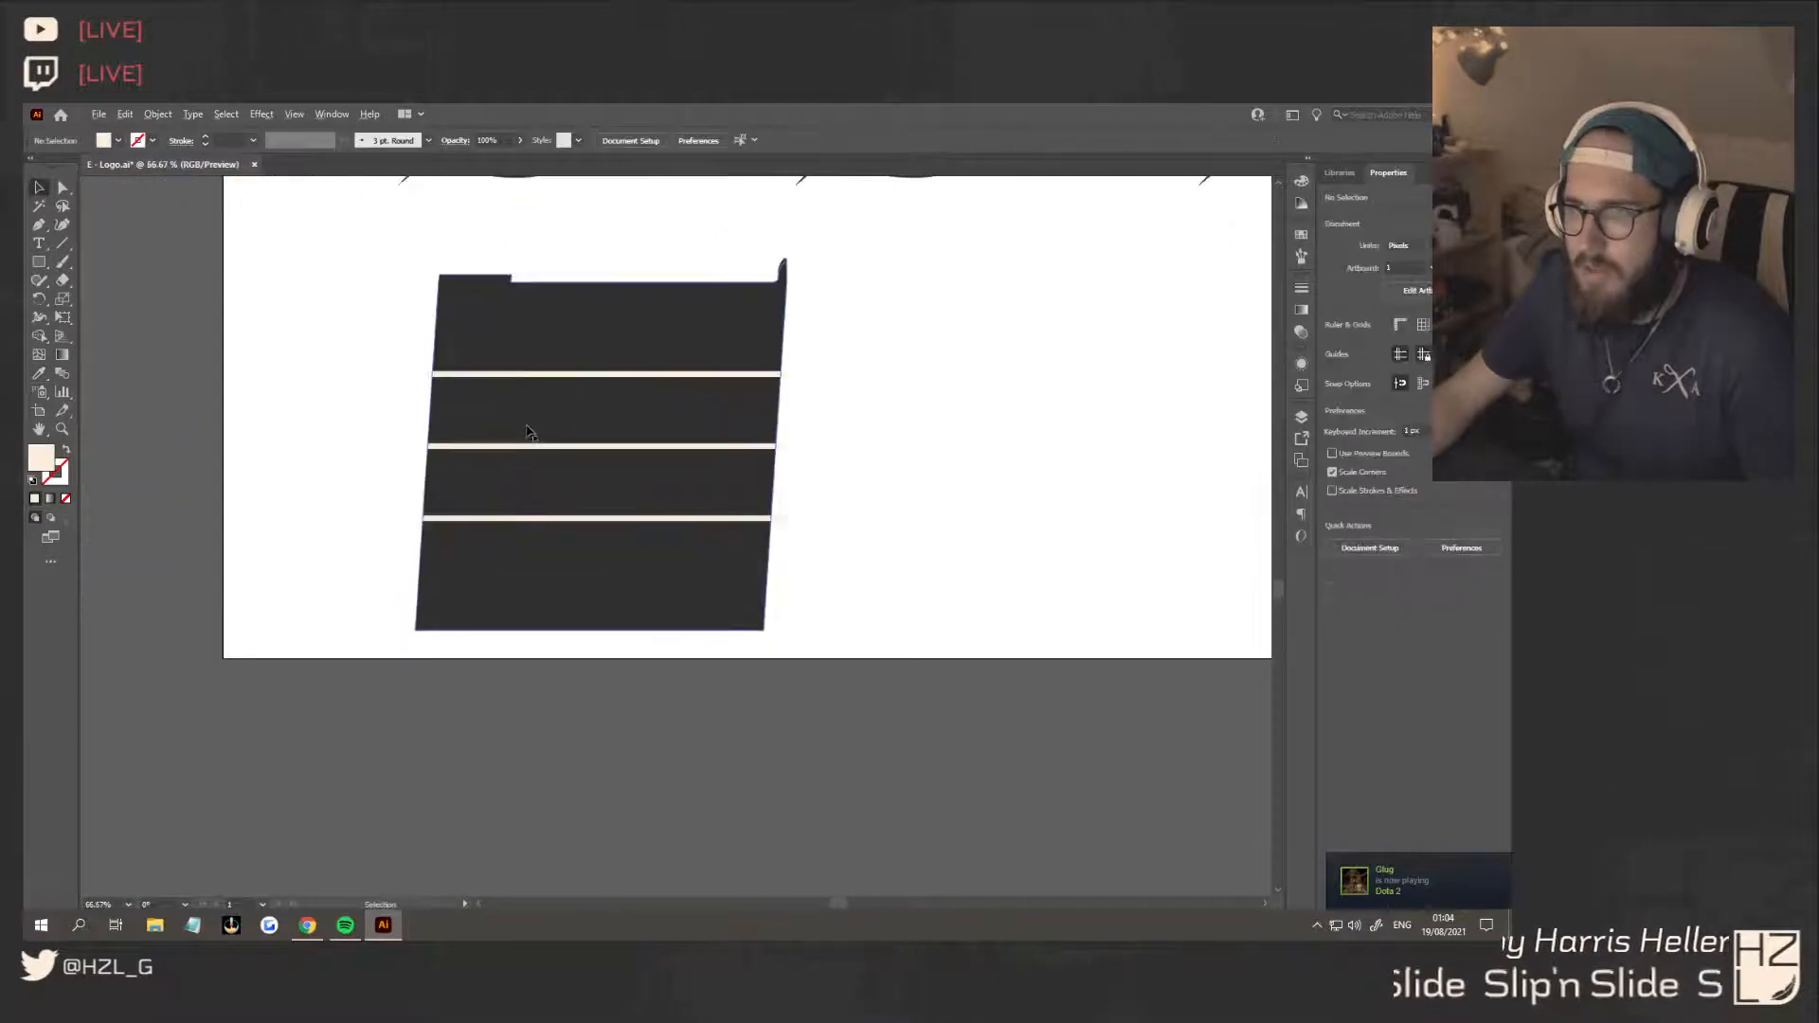
Draw a closed vertical cream strip about 12 px wide with the Pen tool, spanning the slanted square's bottom and top edges
key("ctrl+plus")
key("ctrl+plus")
key("ctrl+minus")
left_click(962, 371)
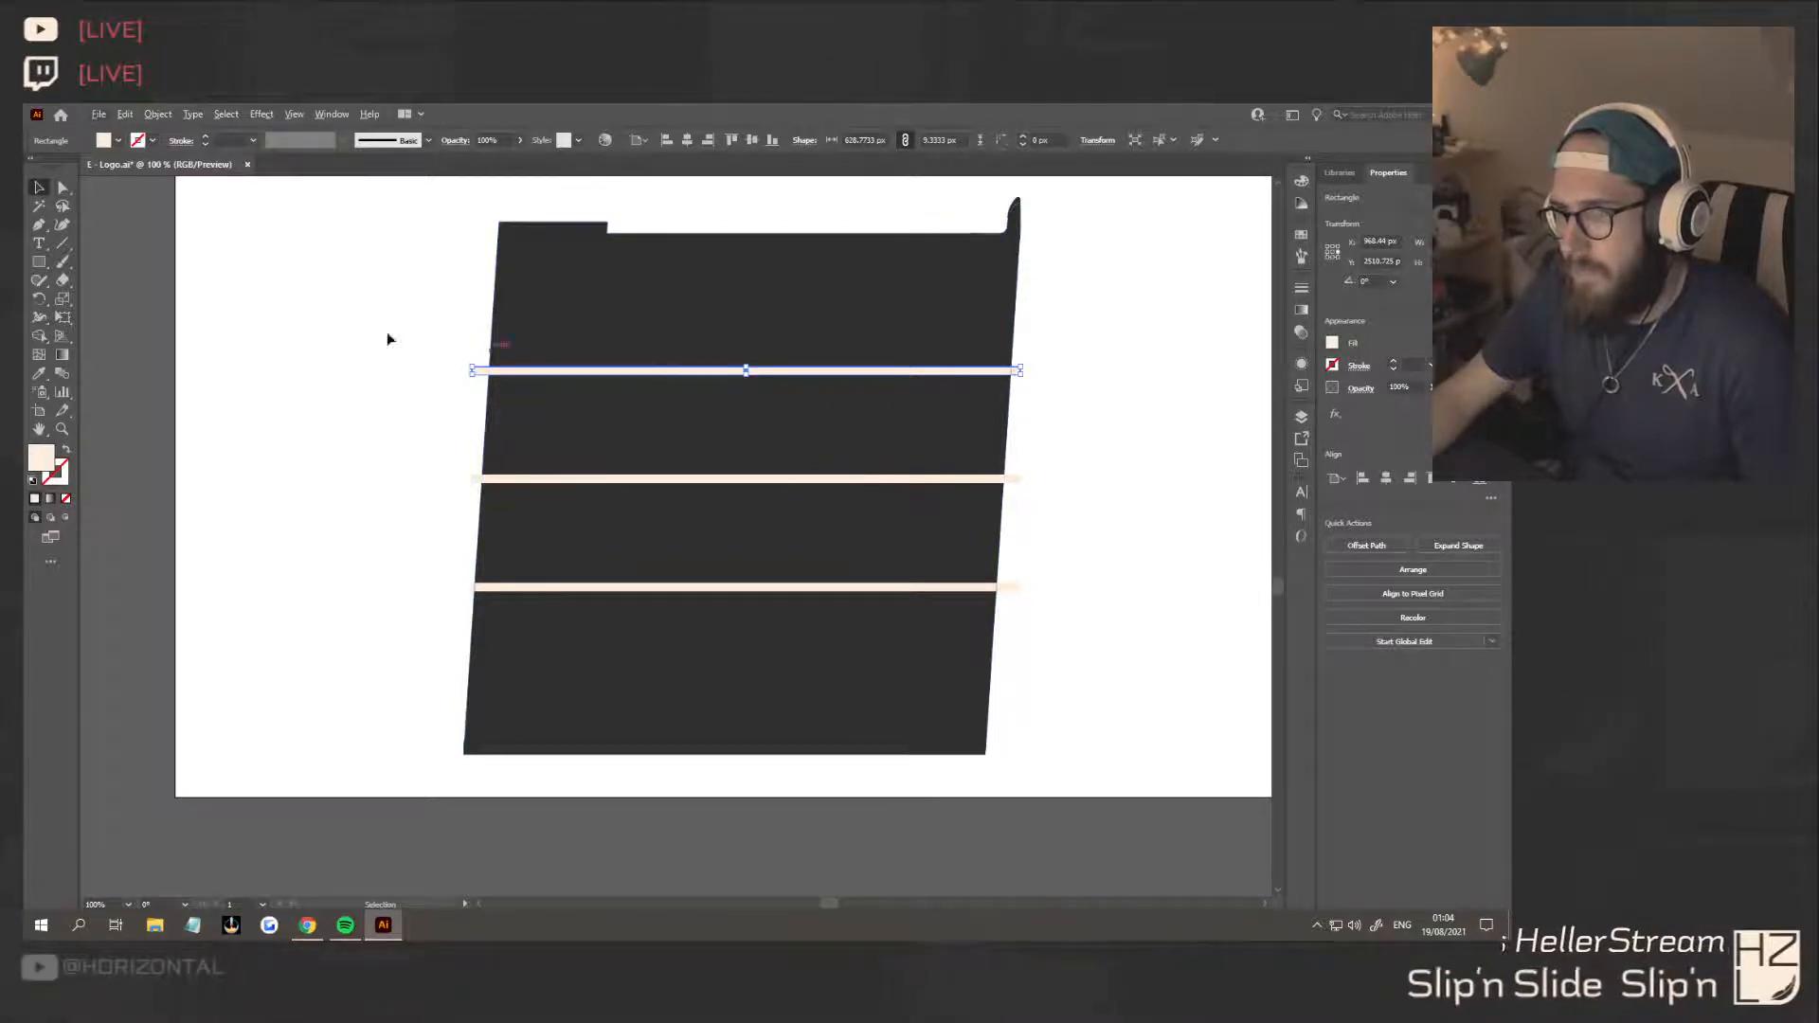
left_click(39, 225)
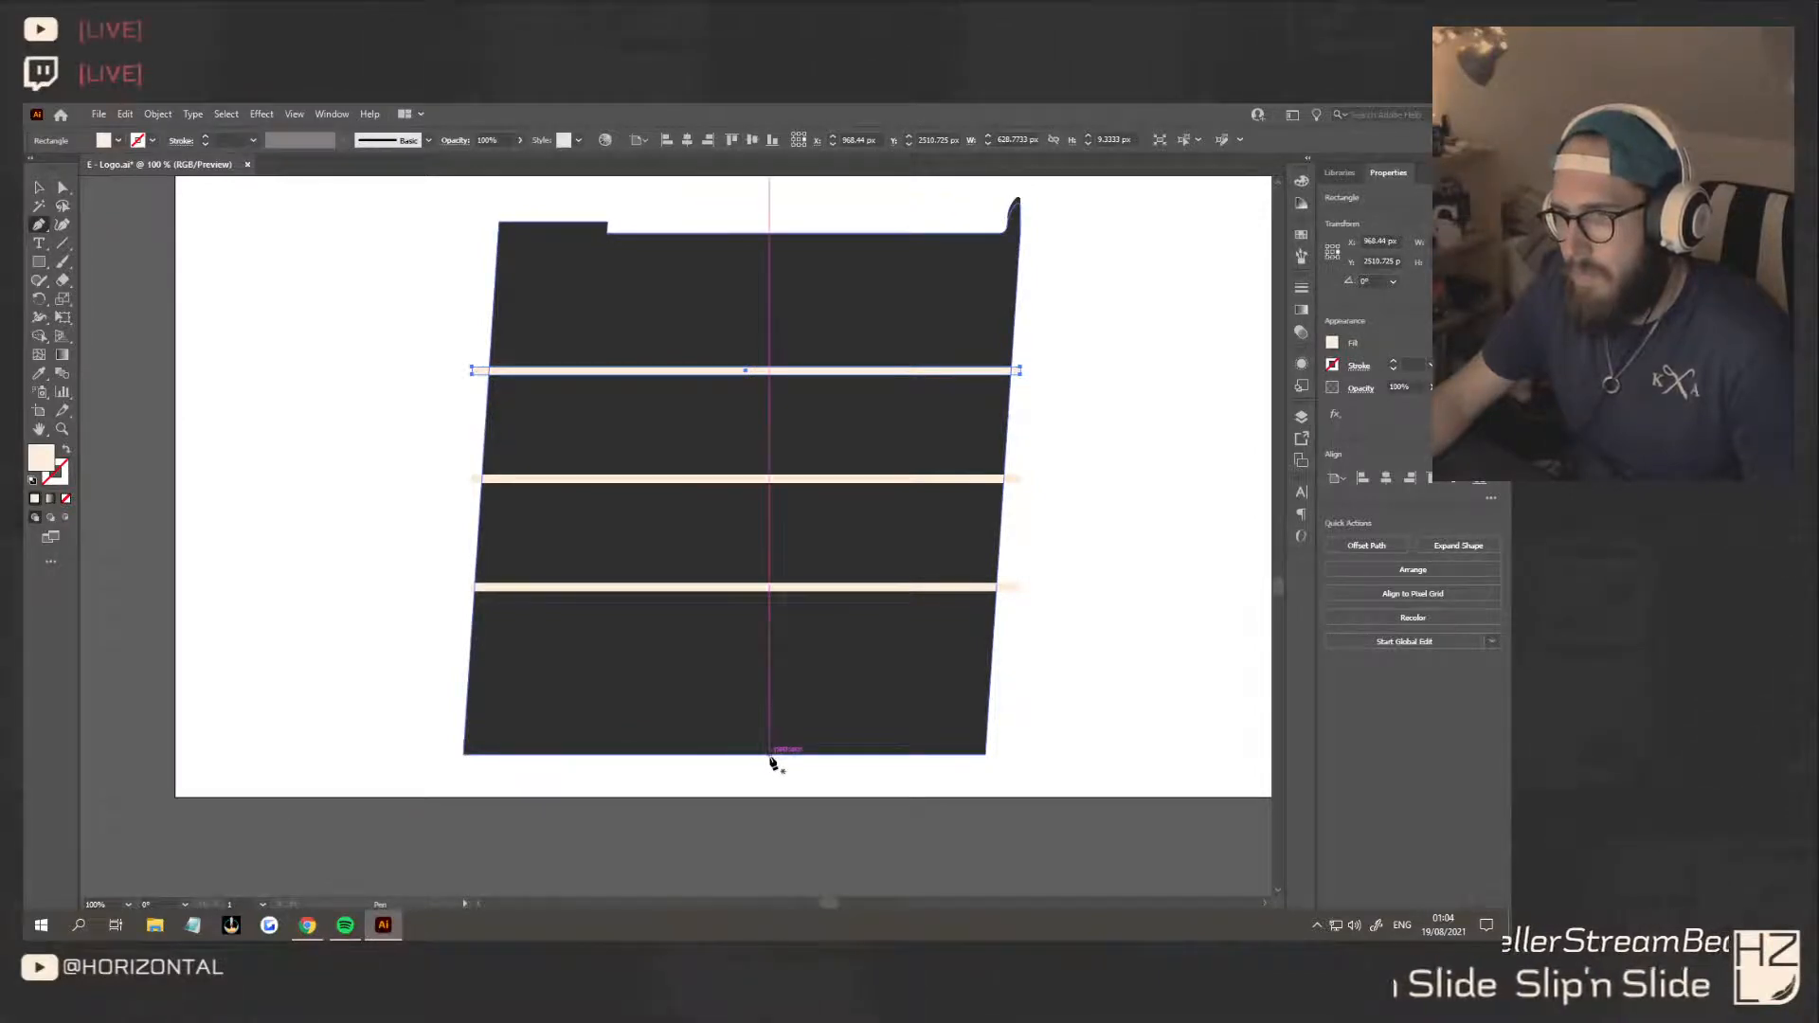
left_click(771, 756)
left_click(770, 756)
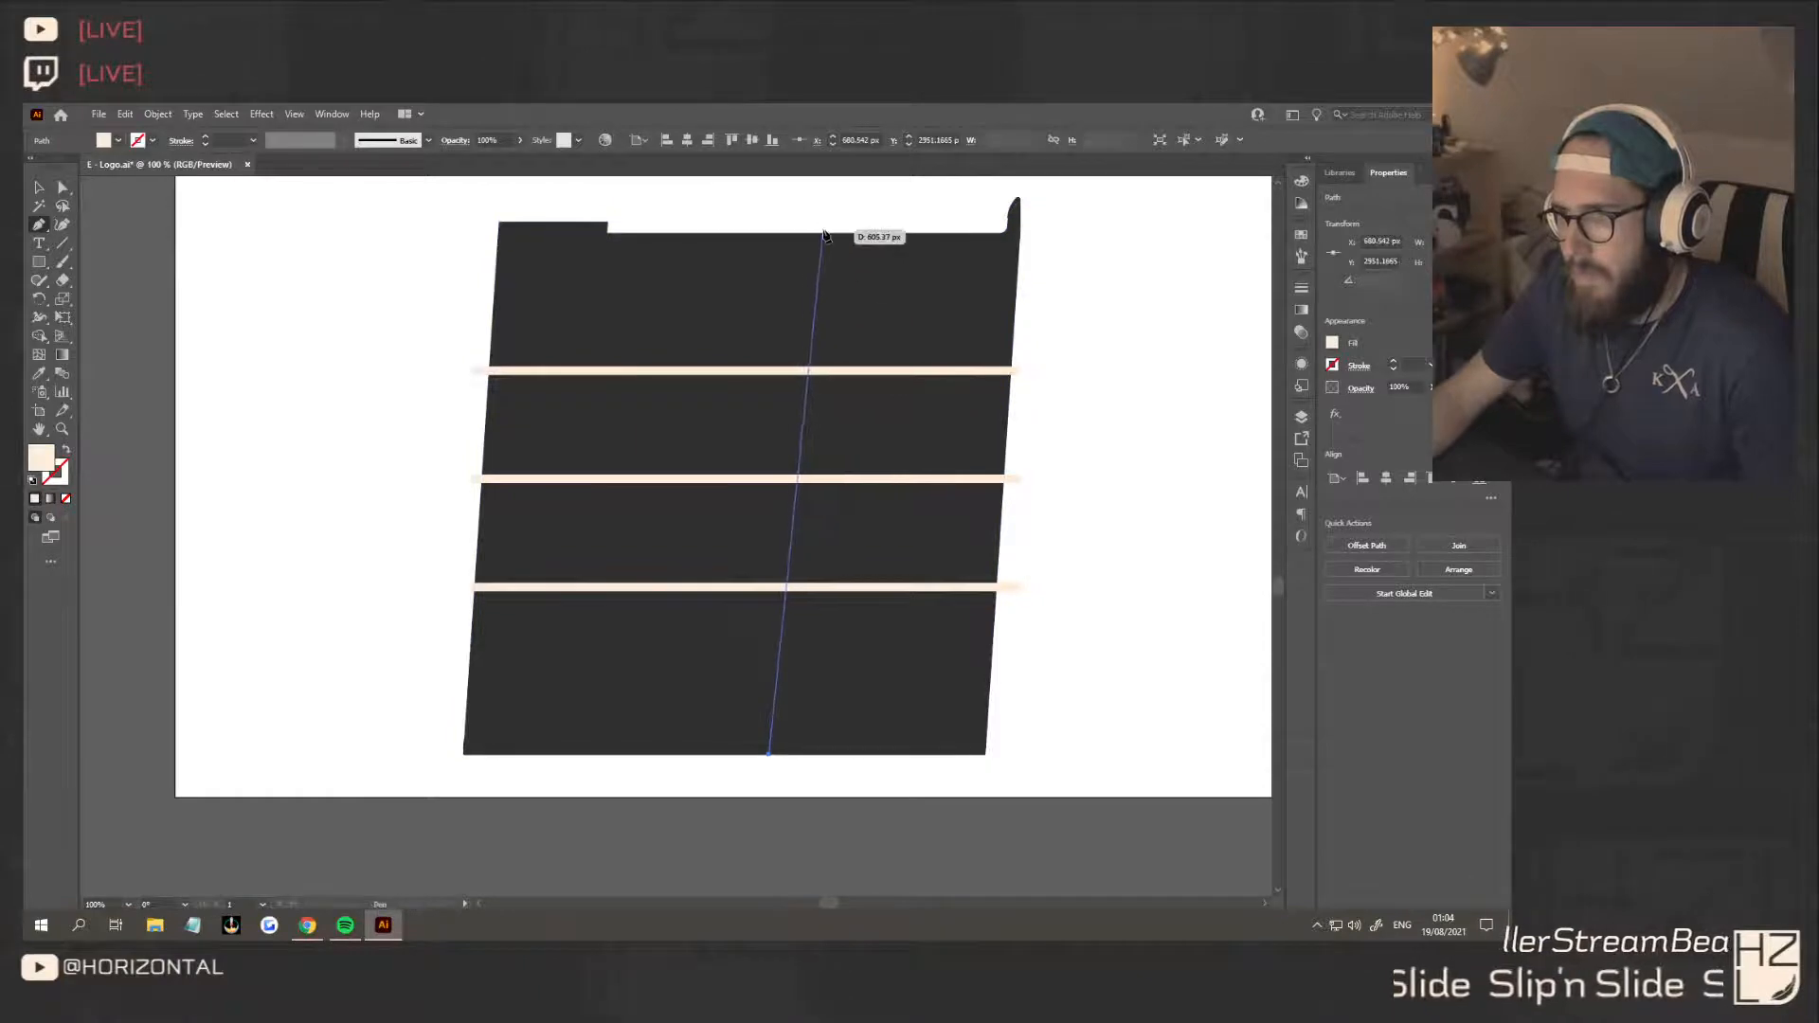
left_click(770, 234, "shift")
left_click(780, 234, "shift")
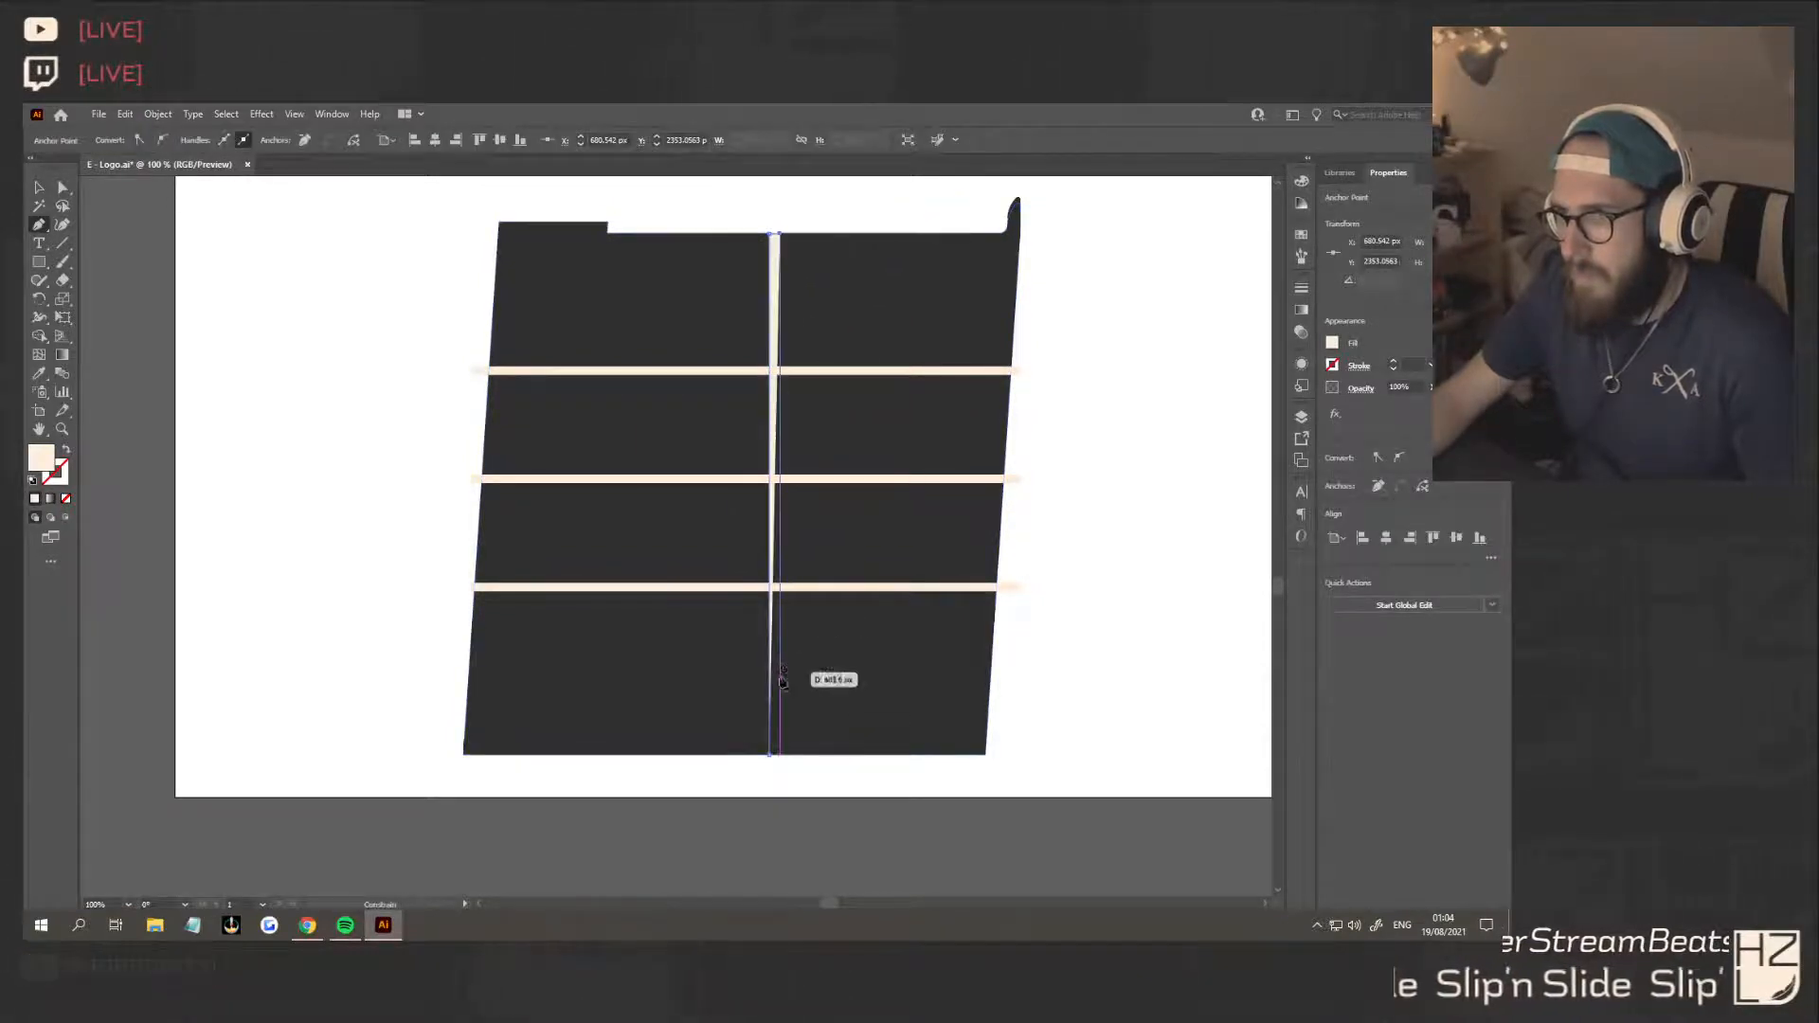
left_click(780, 755)
left_click(770, 755)
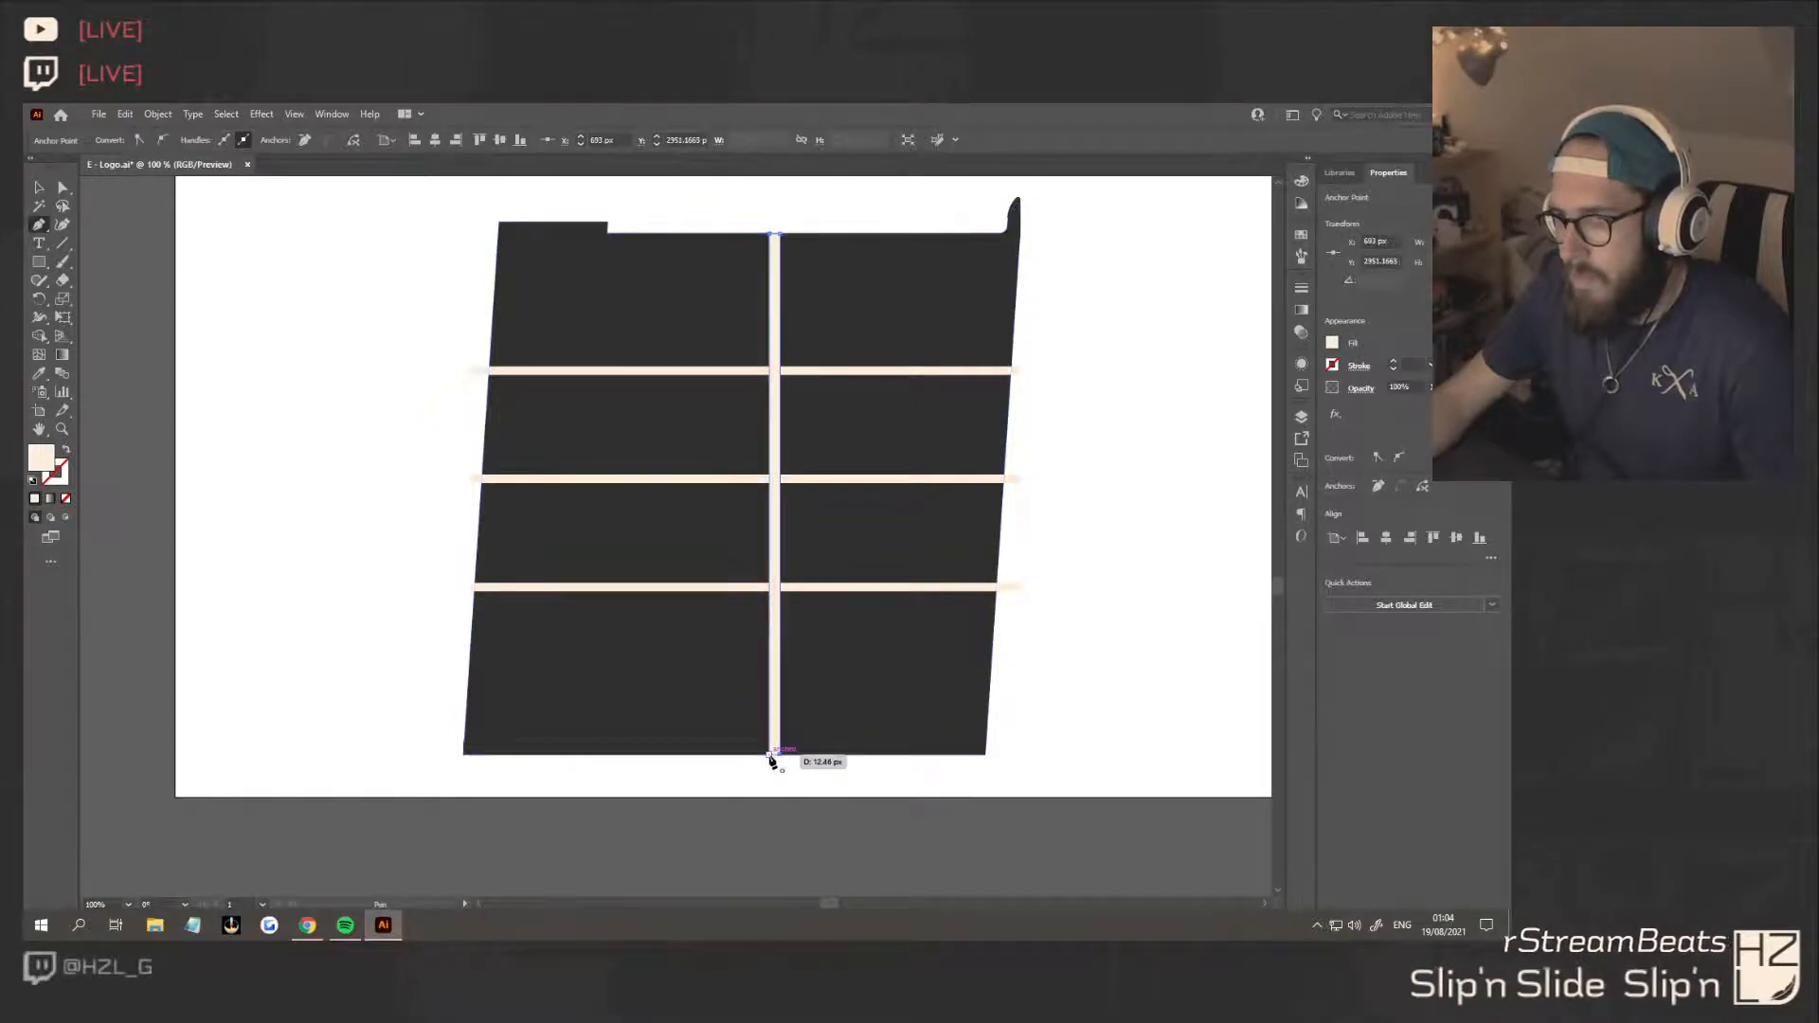
Move the vertical strip to the square's left edge and shift its bottom points 40 px left to match the slant
left_click(63, 187)
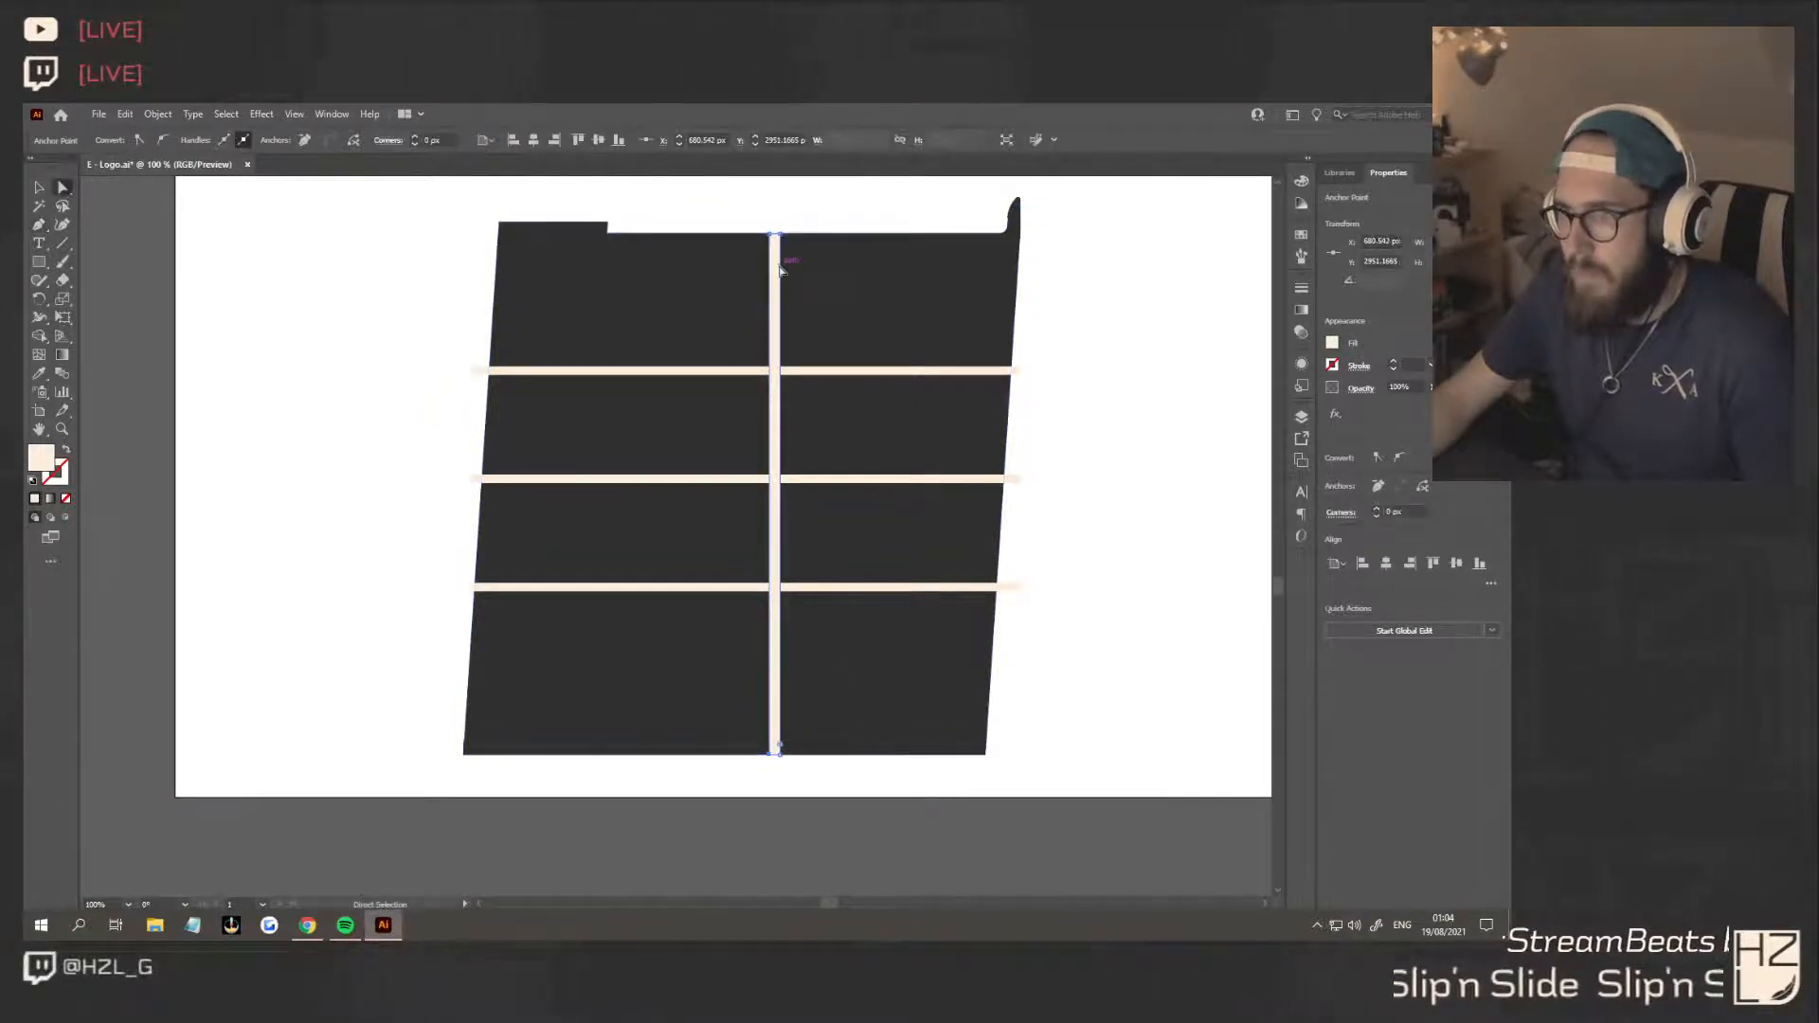
left_click_drag(774, 275, 506, 277)
left_click(509, 756)
left_click(498, 755, "shift")
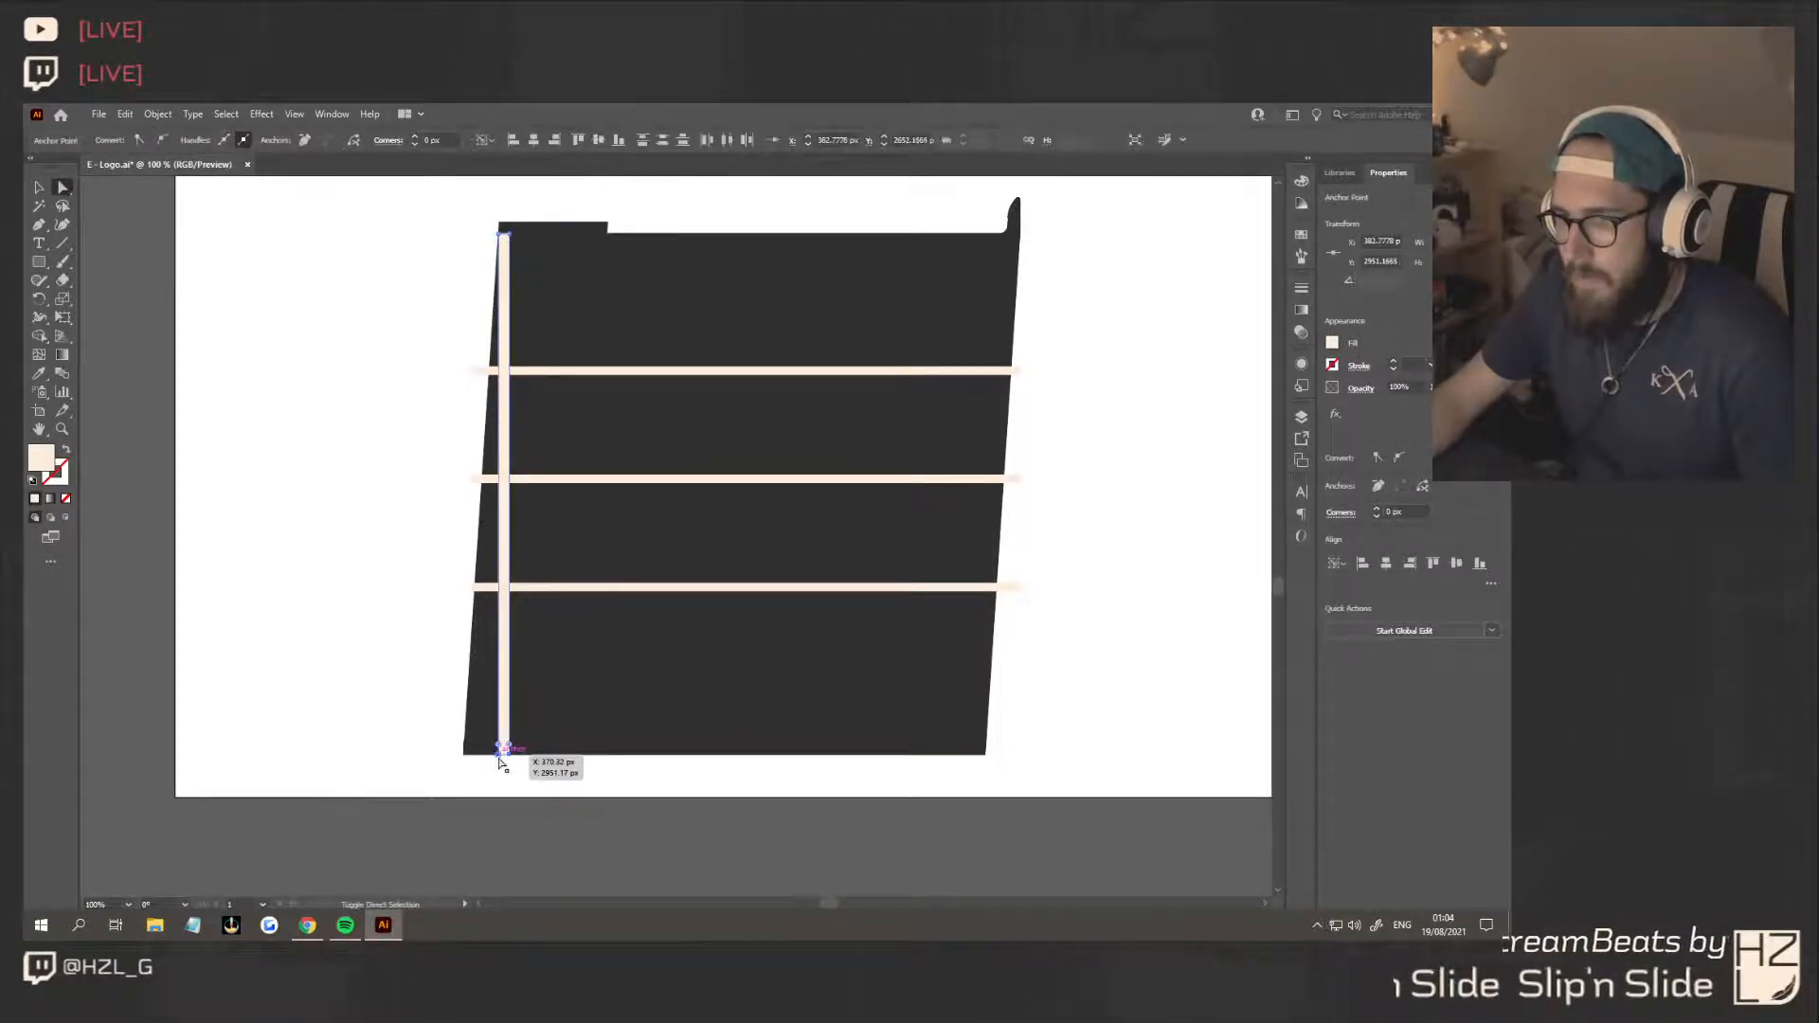
key("shift+Left")
key("shift+Left")
key("shift+Left")
key("shift+Left")
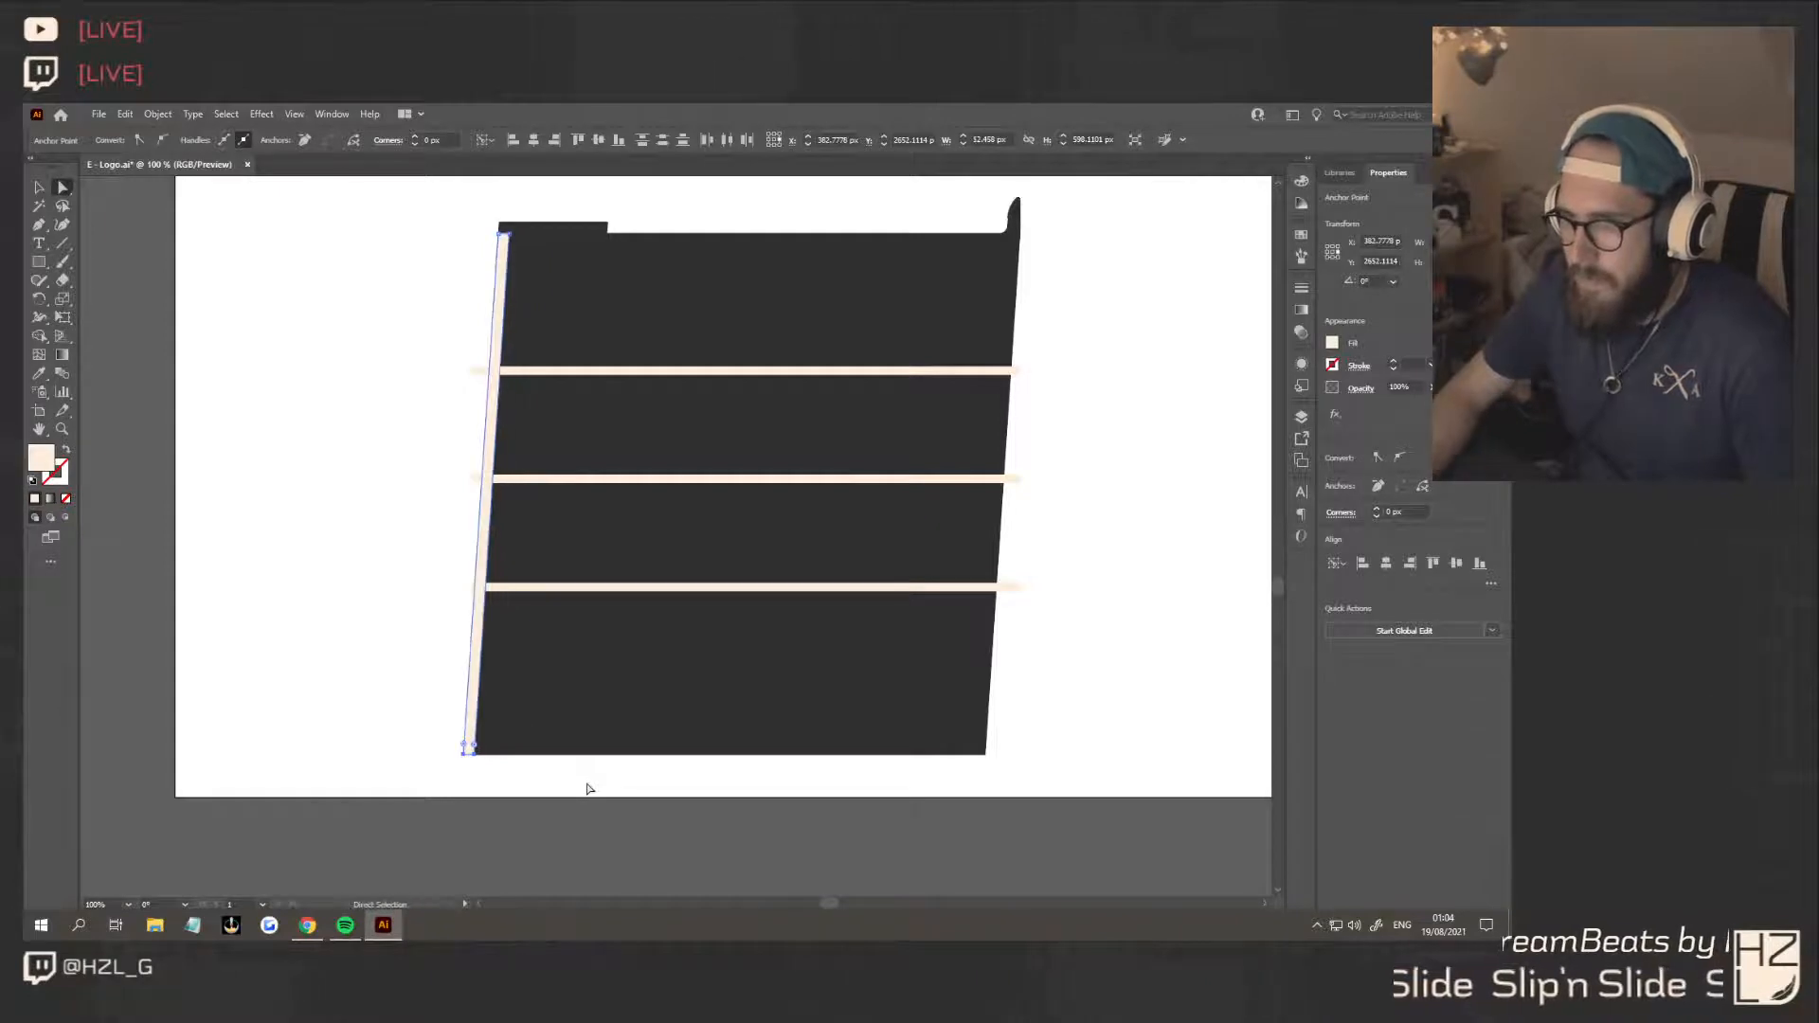
Move the slanted strip right of the square's centre so it crosses the three horizontal strips
key("v")
left_click(405, 406)
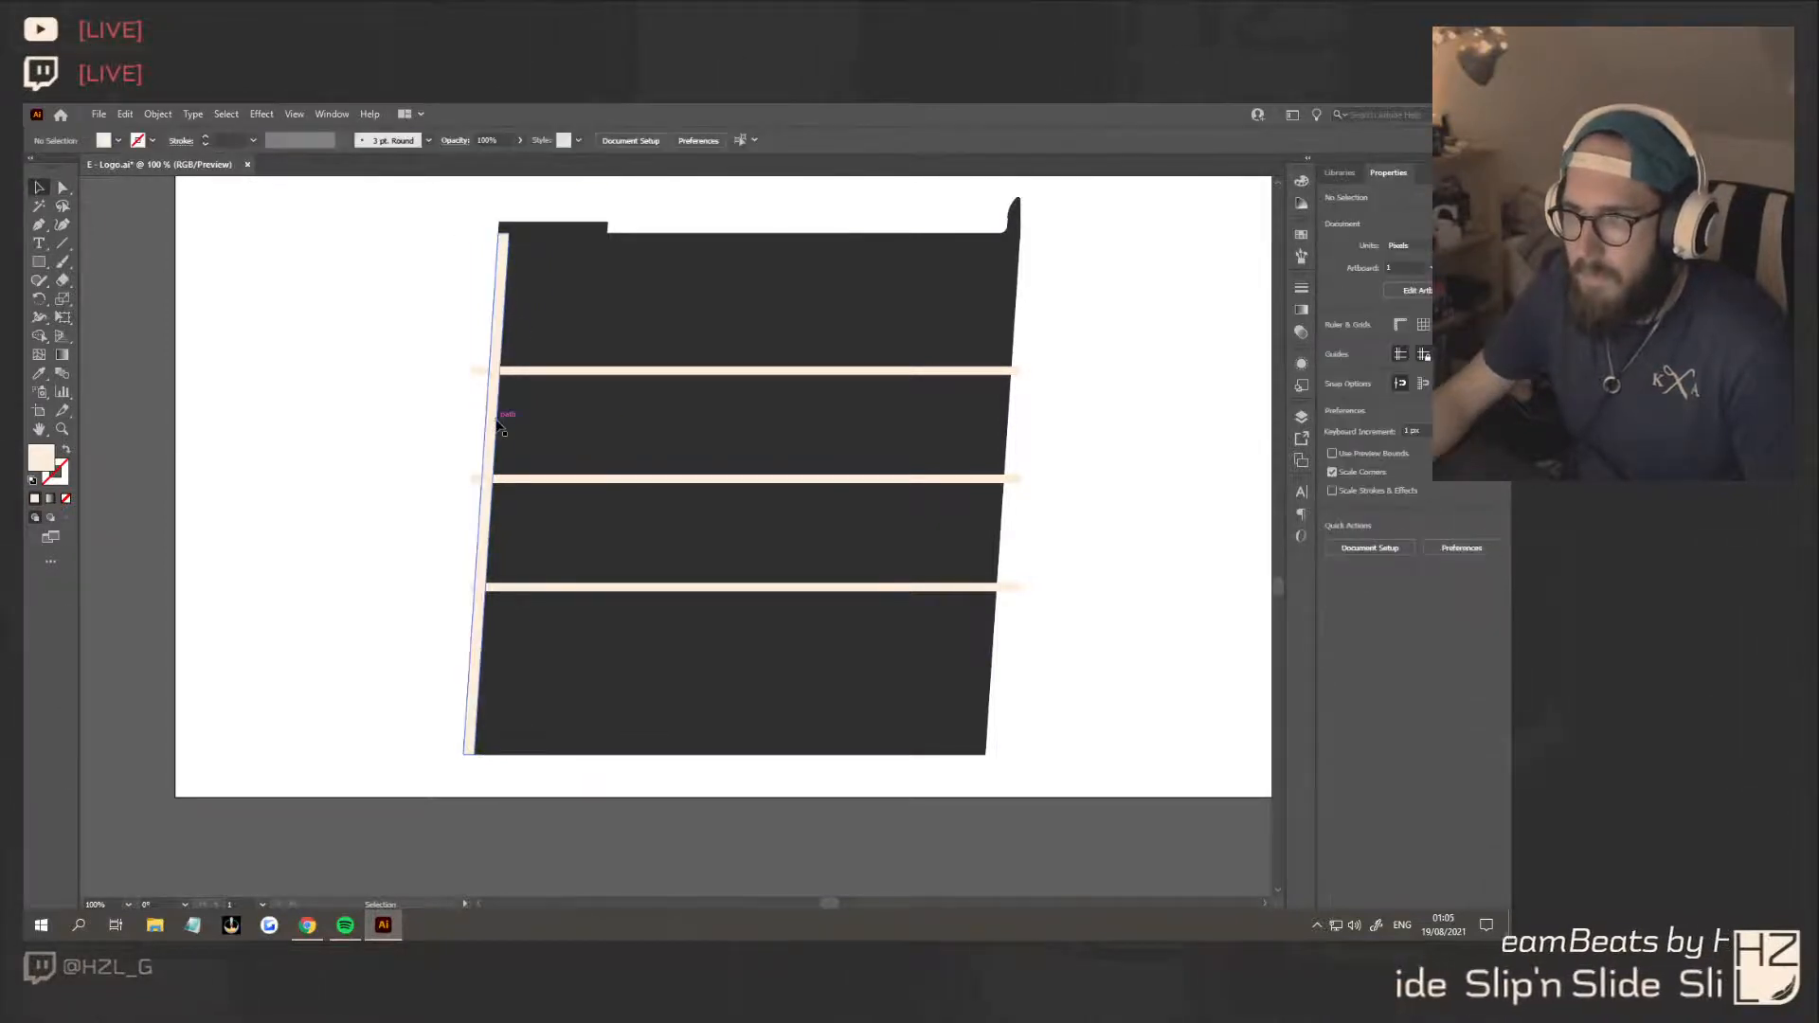
left_click_drag(493, 417, 821, 432)
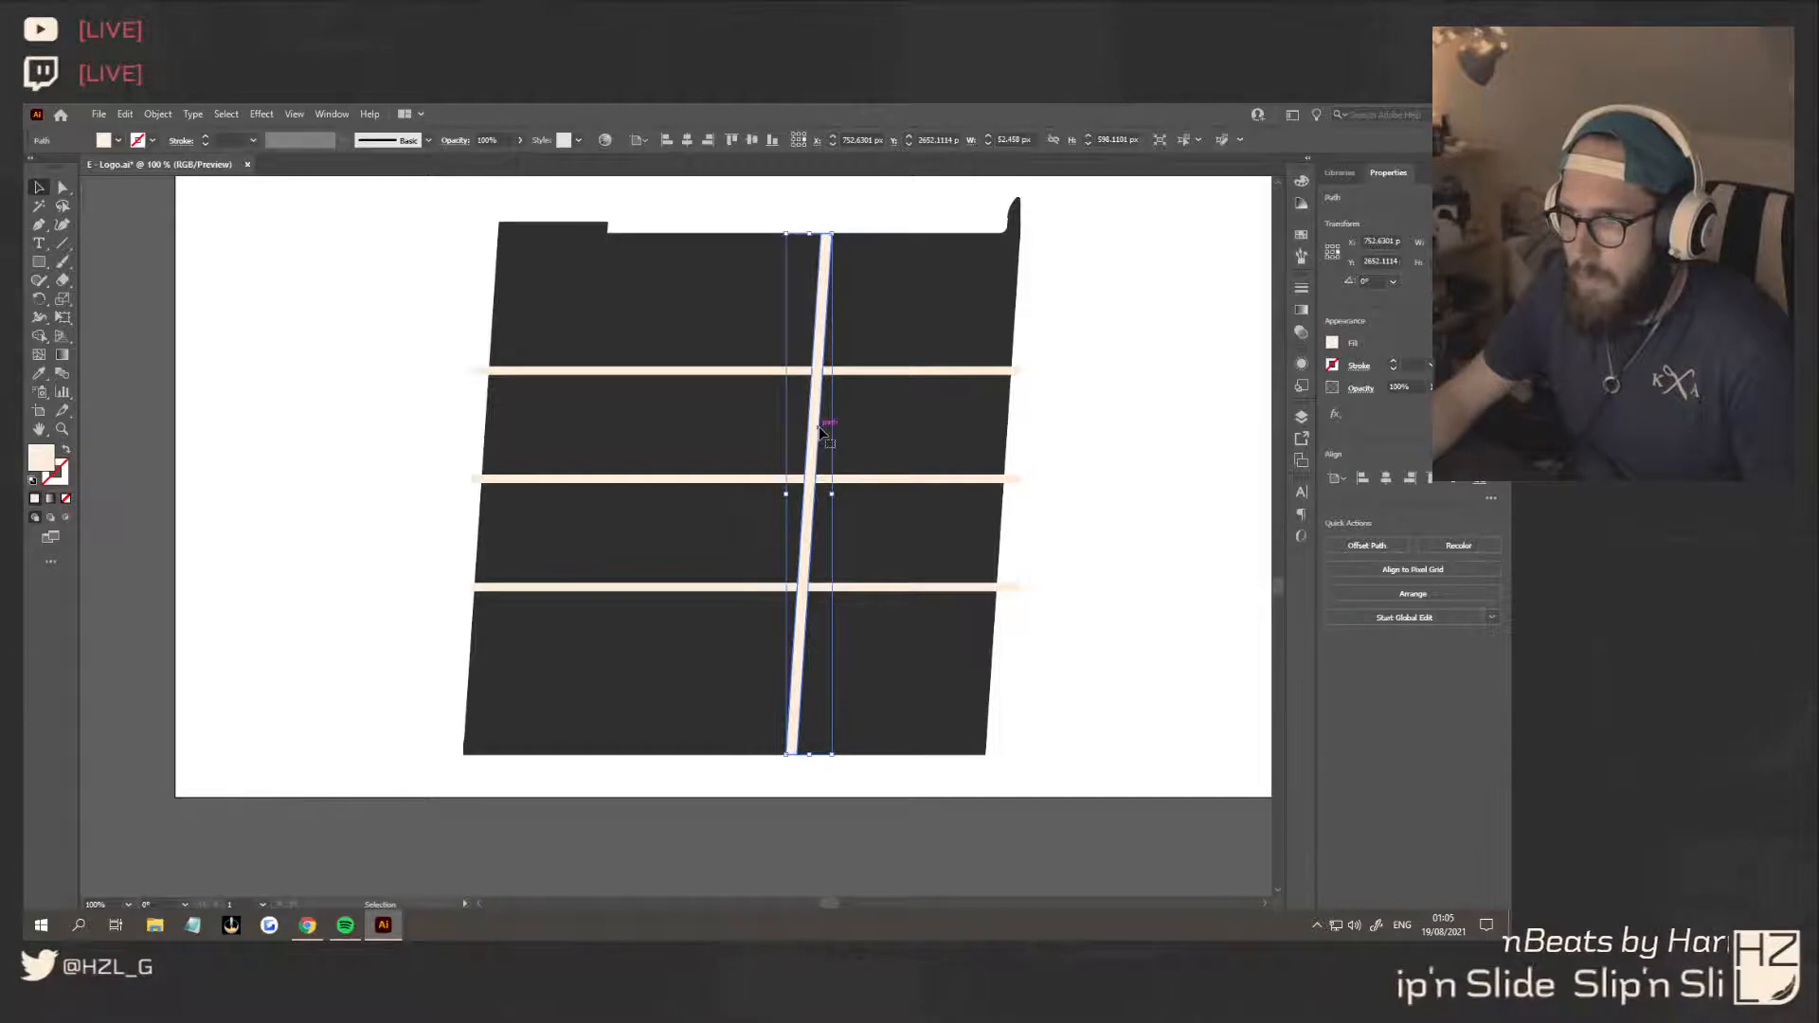
left_click(1084, 475)
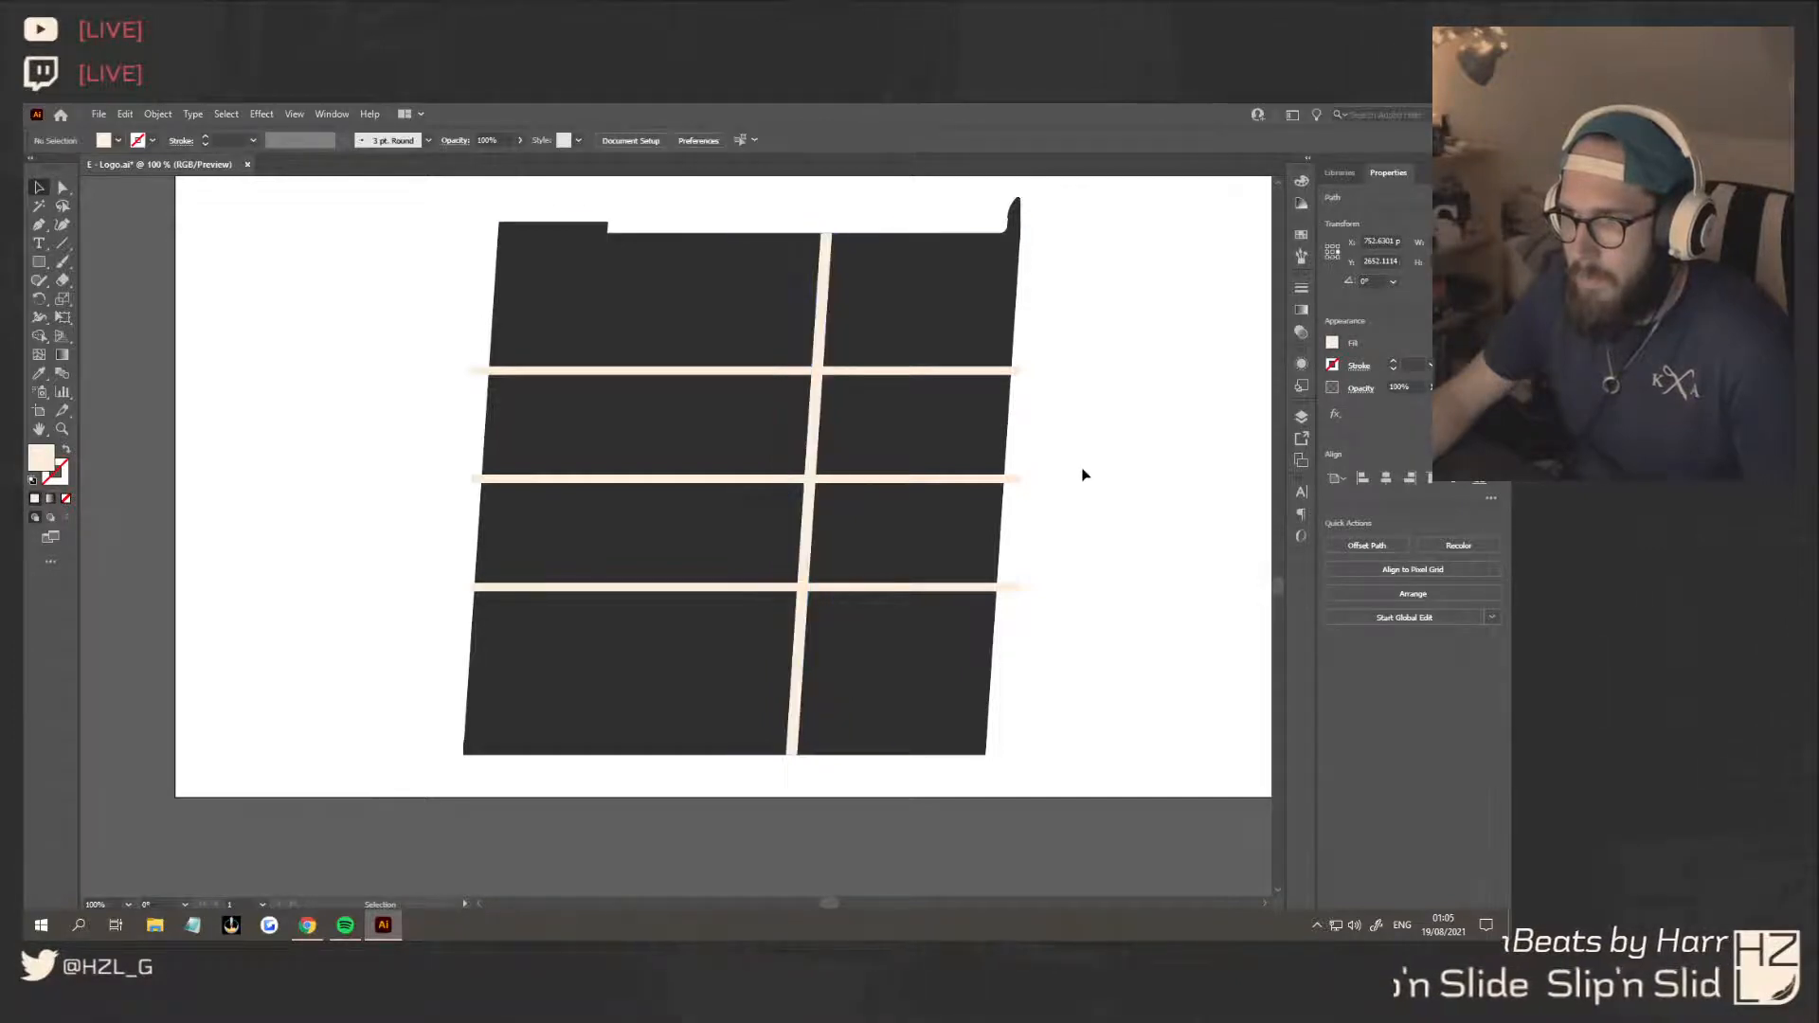
Narrow the slanted vertical strip by shifting its right-hand anchor points 6 px to the left
scroll(1083, 474, "down", 3)
scroll(1061, 478, "right", 5)
scroll(752, 433, "up", 4)
scroll(751, 433, "down", 3)
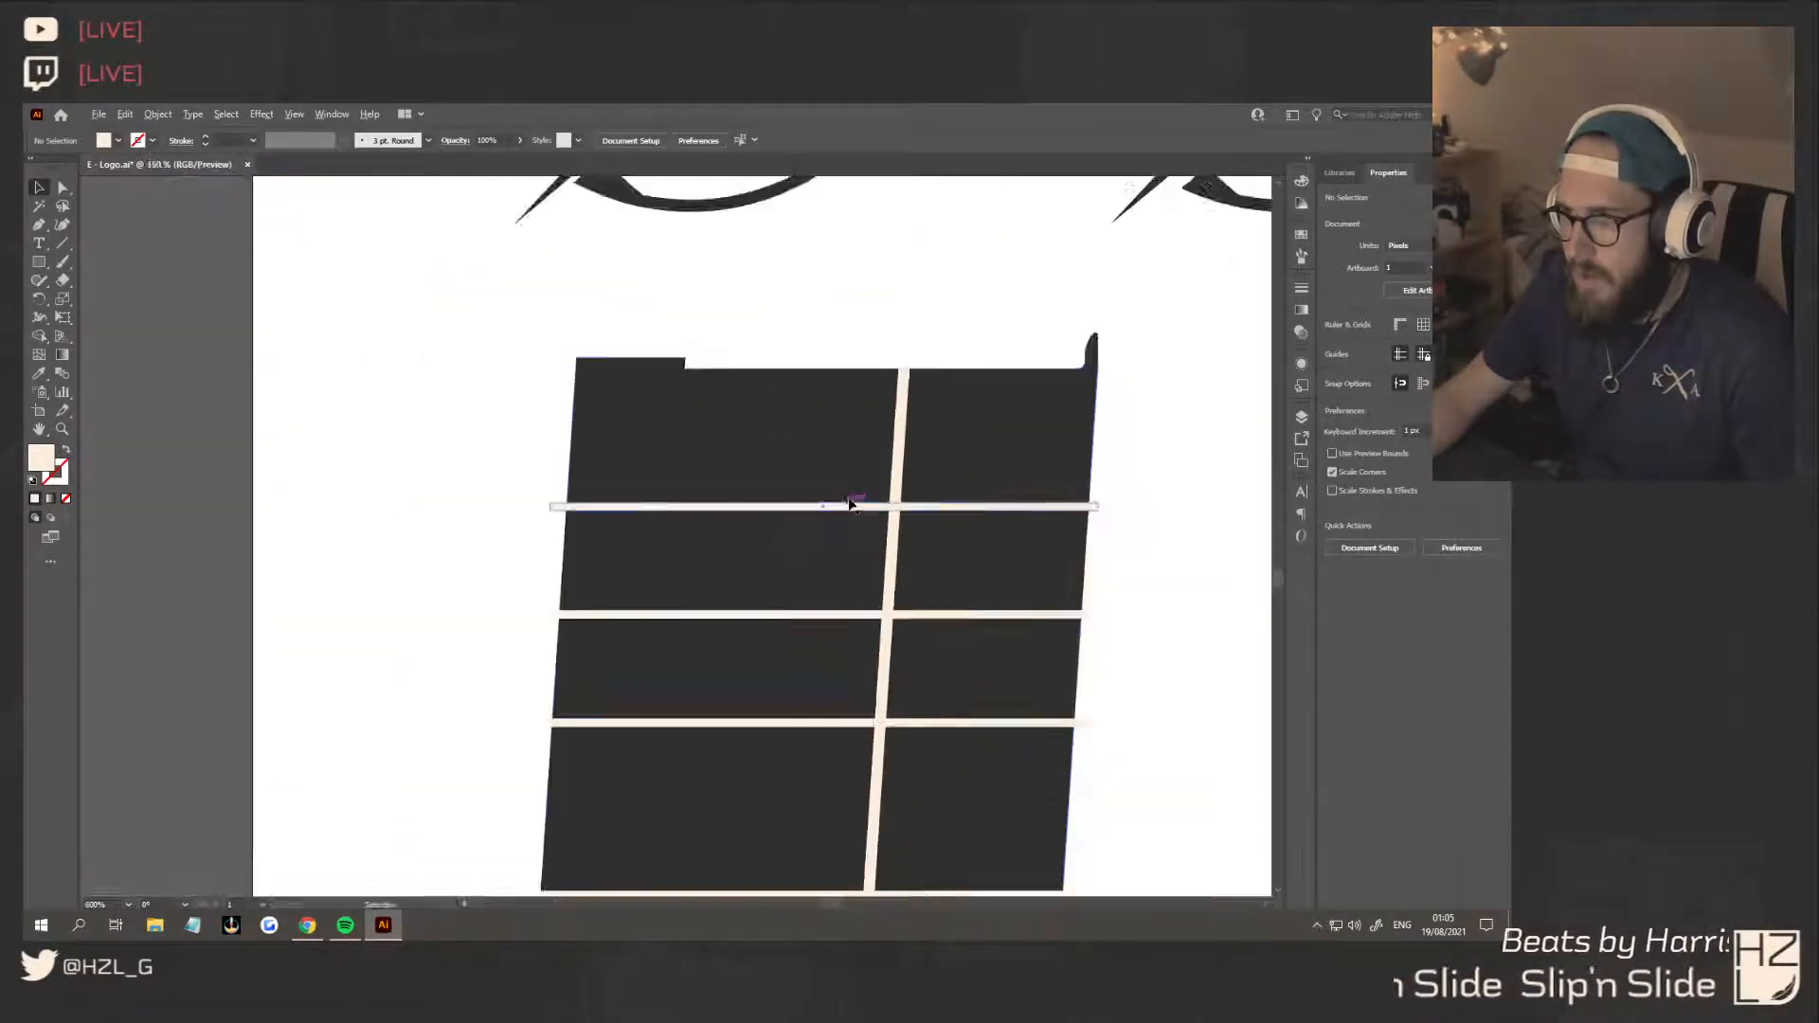
left_click(878, 531)
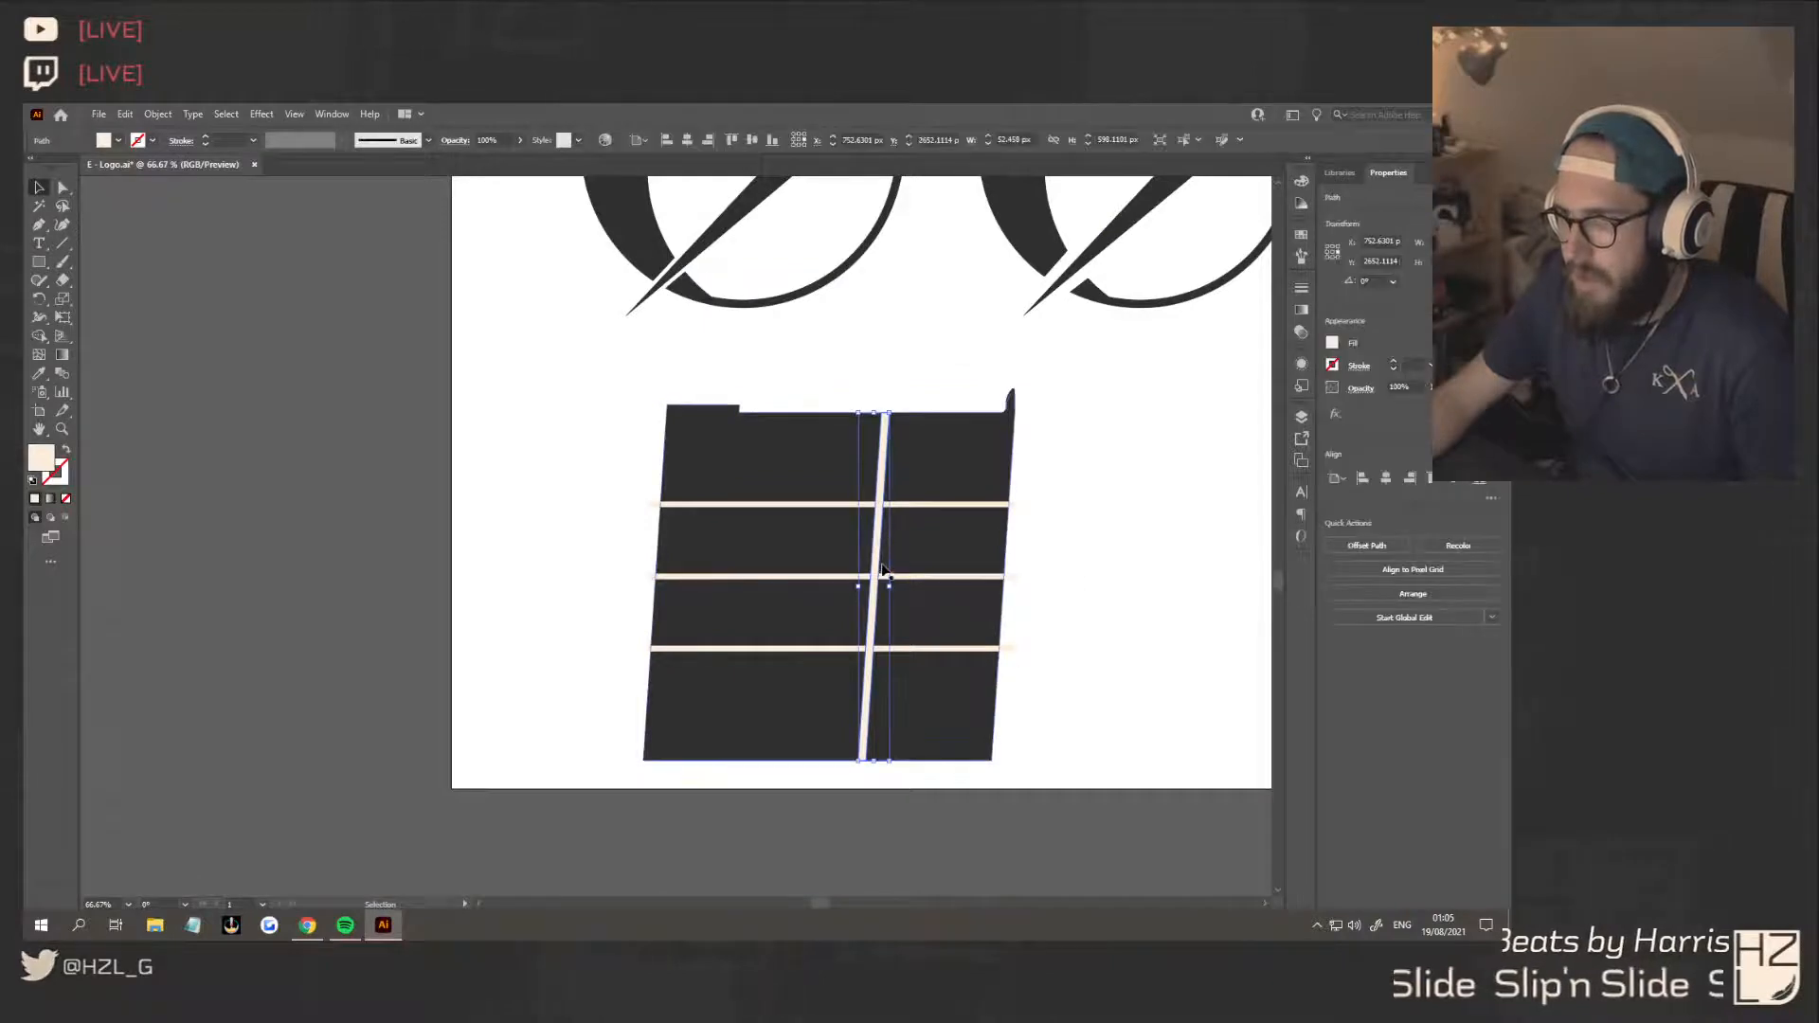
left_click(885, 415)
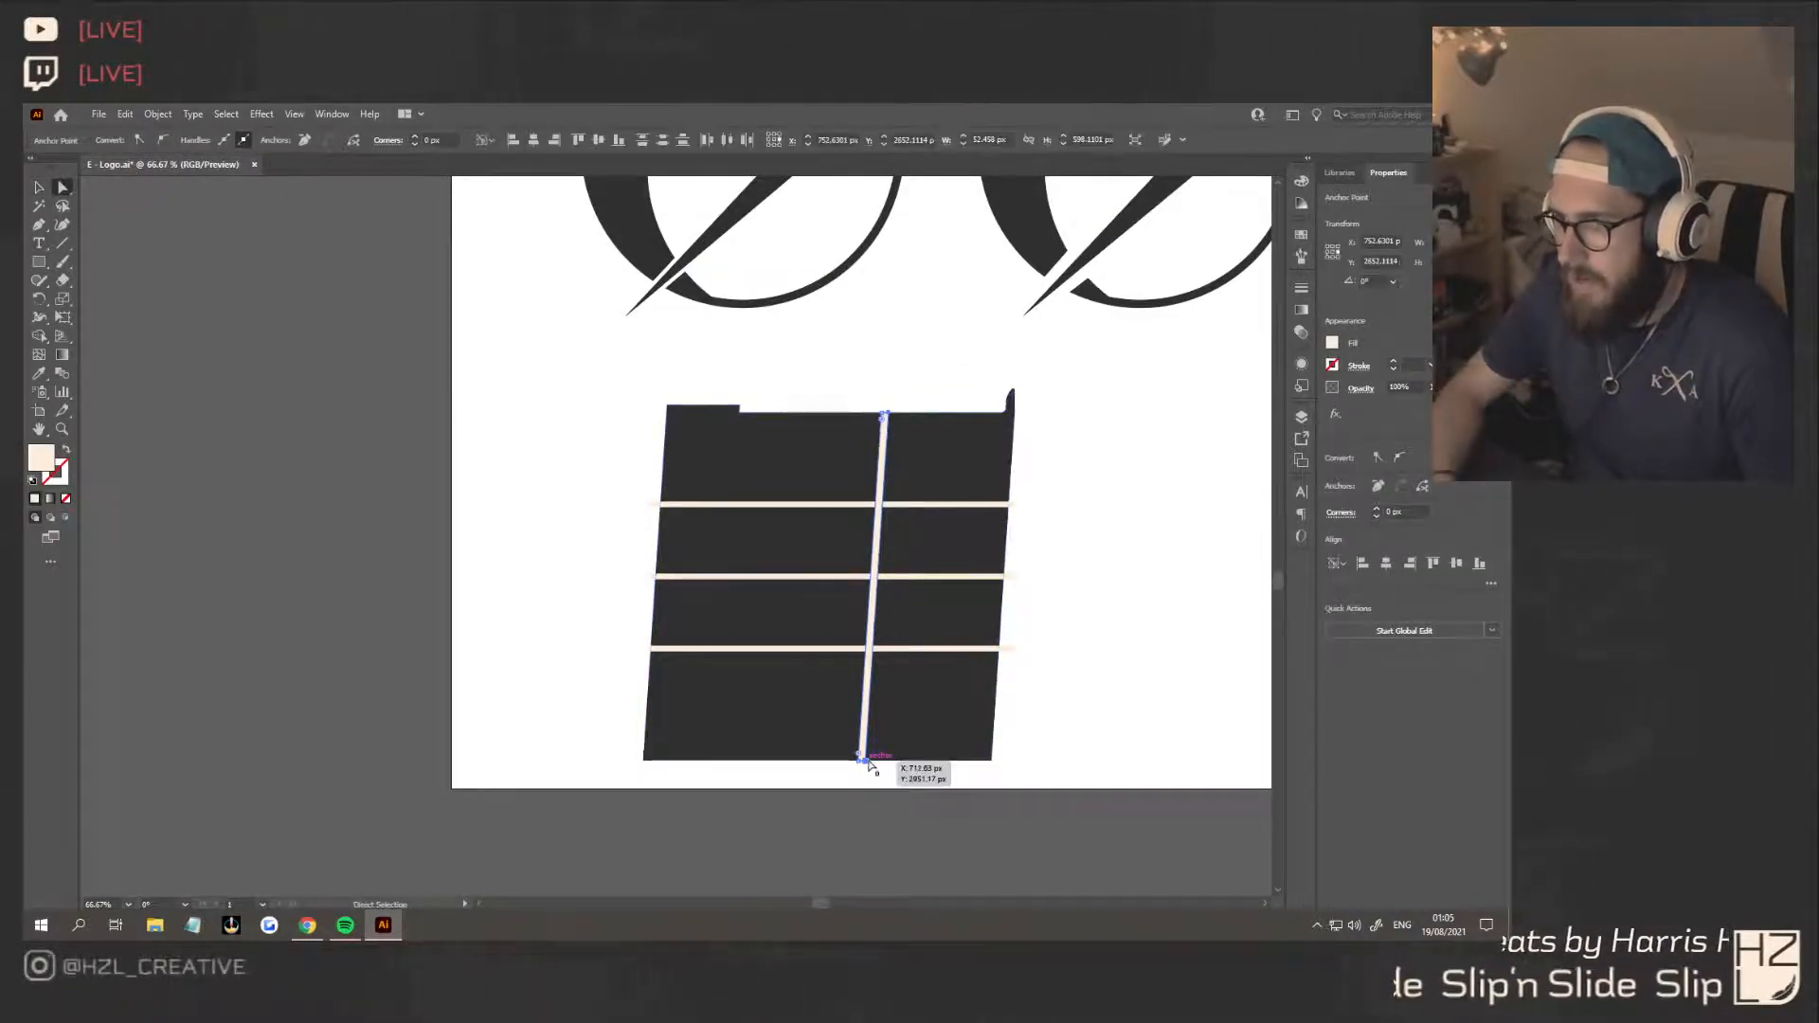
left_click(863, 758, "shift")
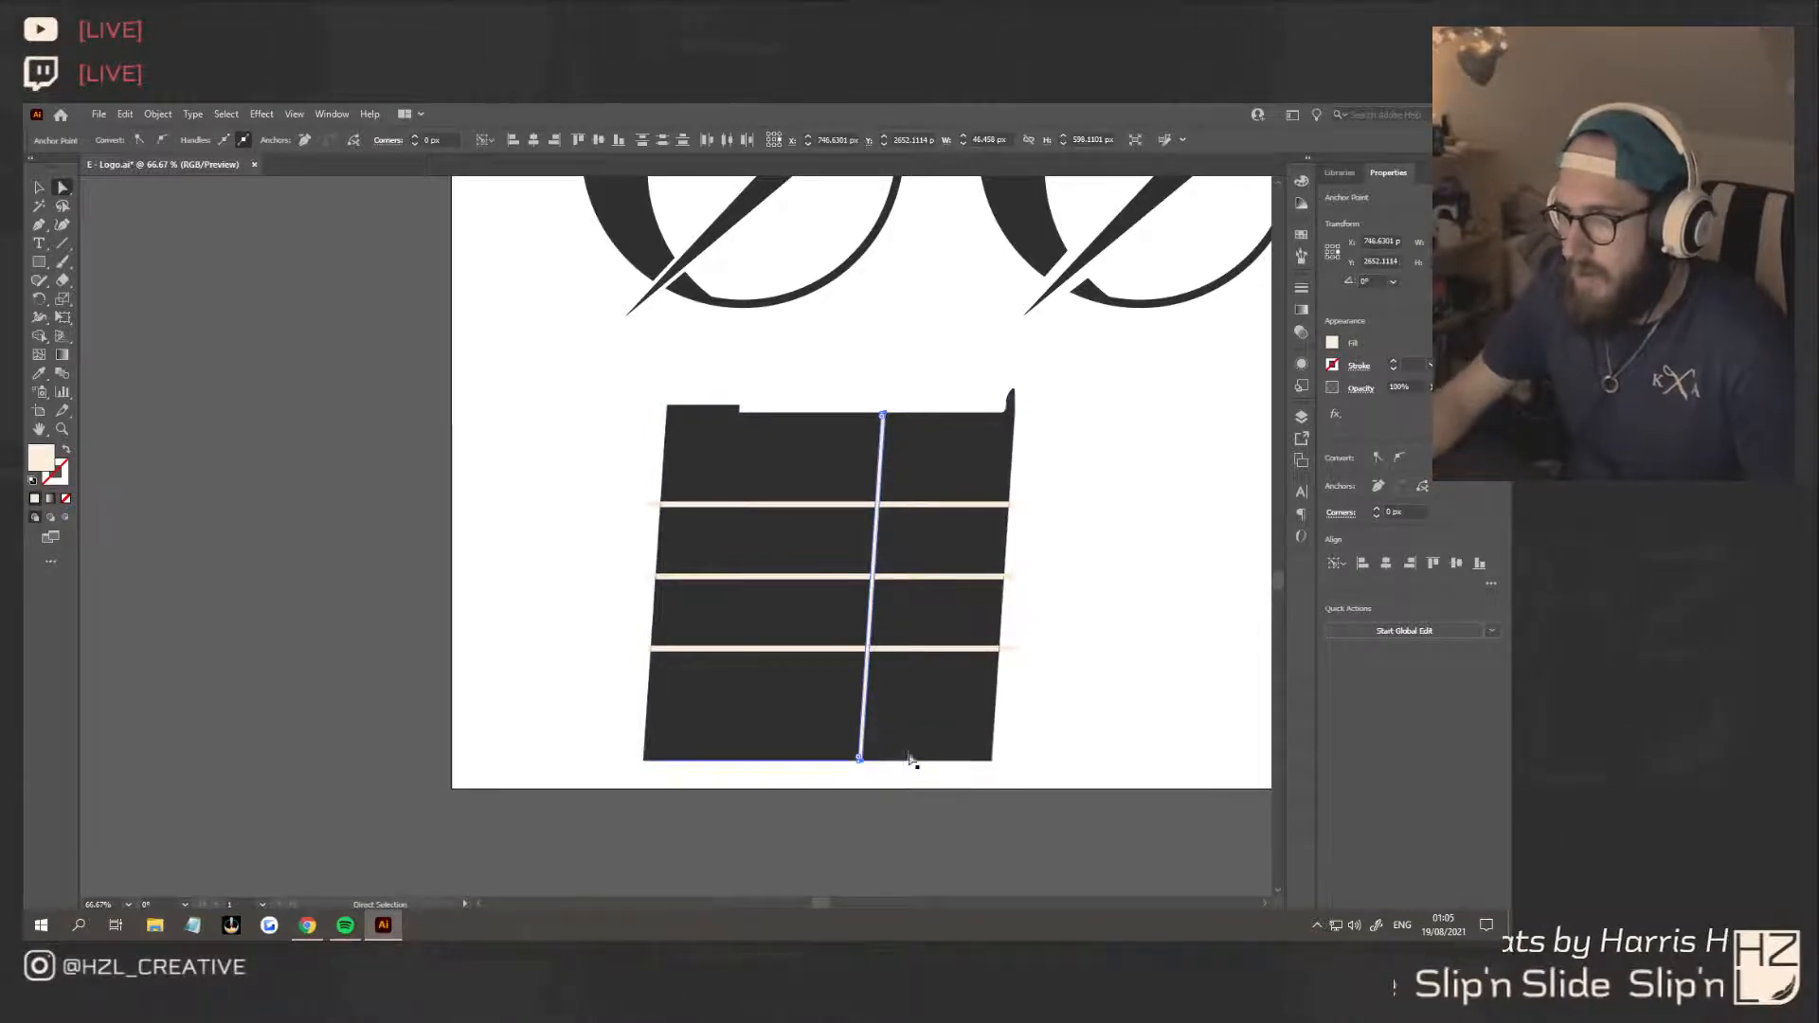
Thin the uppermost horizontal strip by lowering the anchor points of its top edge
left_click(1006, 507)
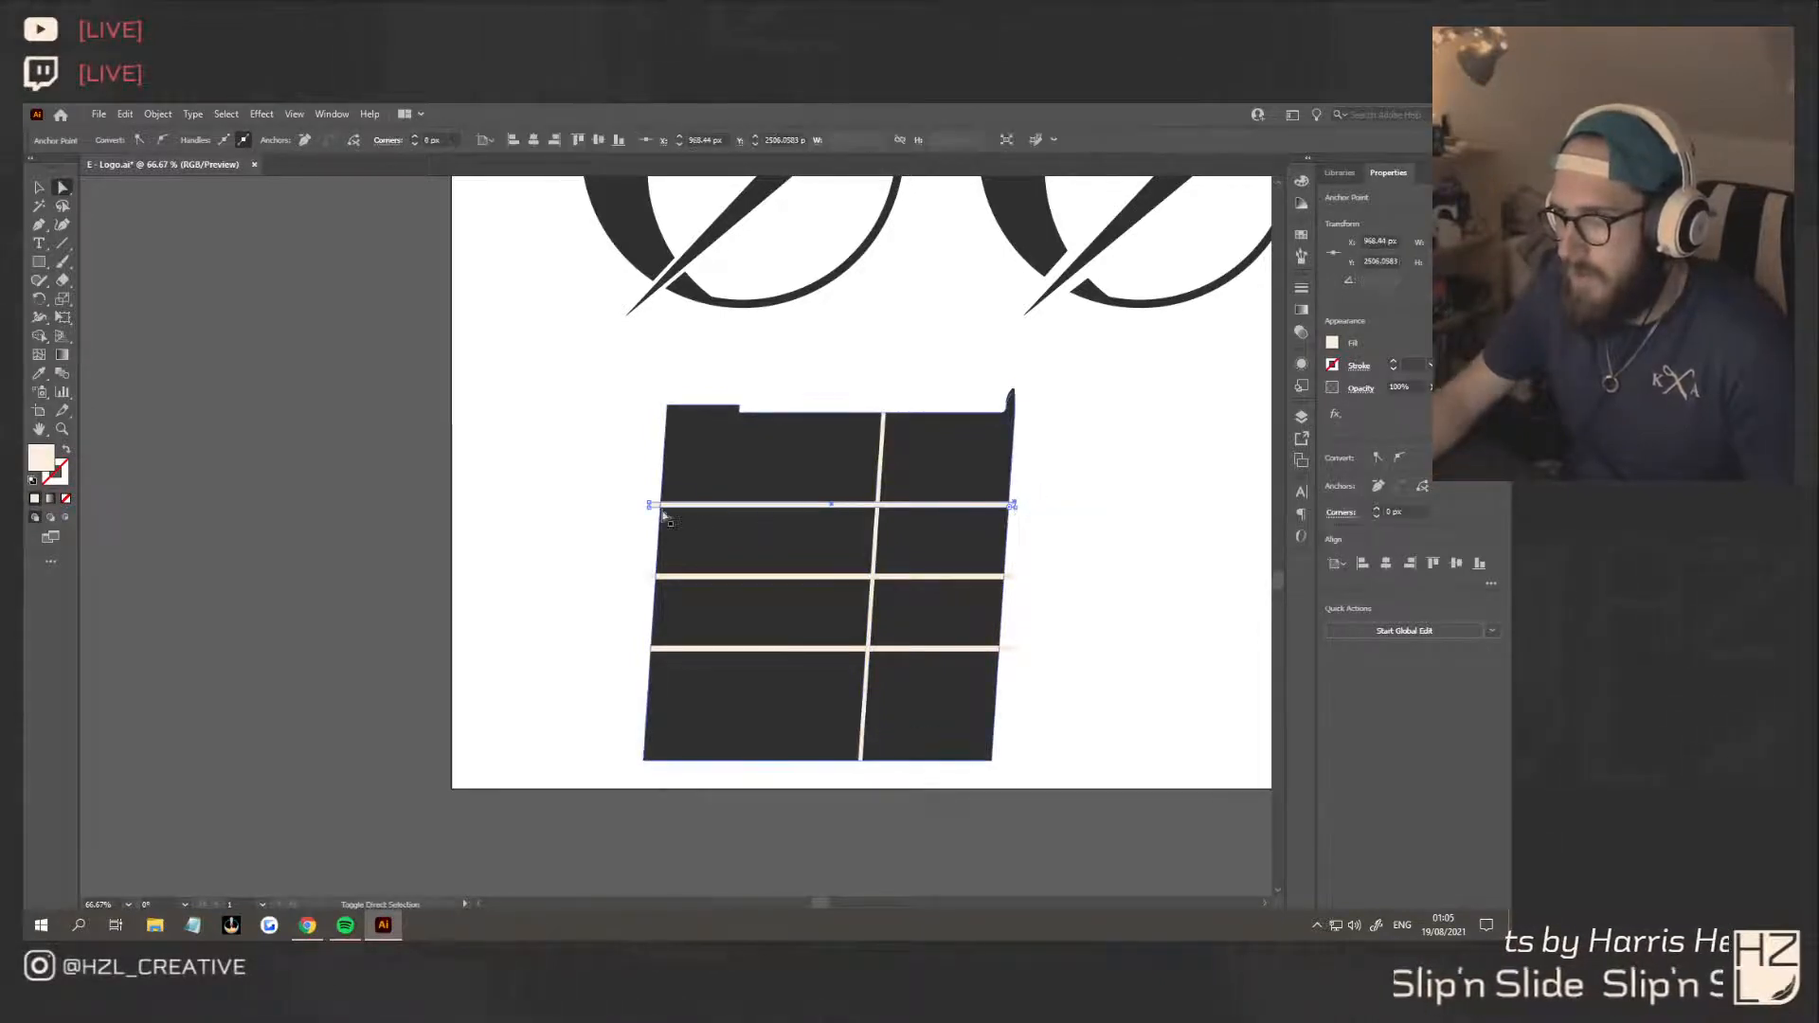
left_click(648, 504, "shift")
key("Down")
key("Down")
key("Down")
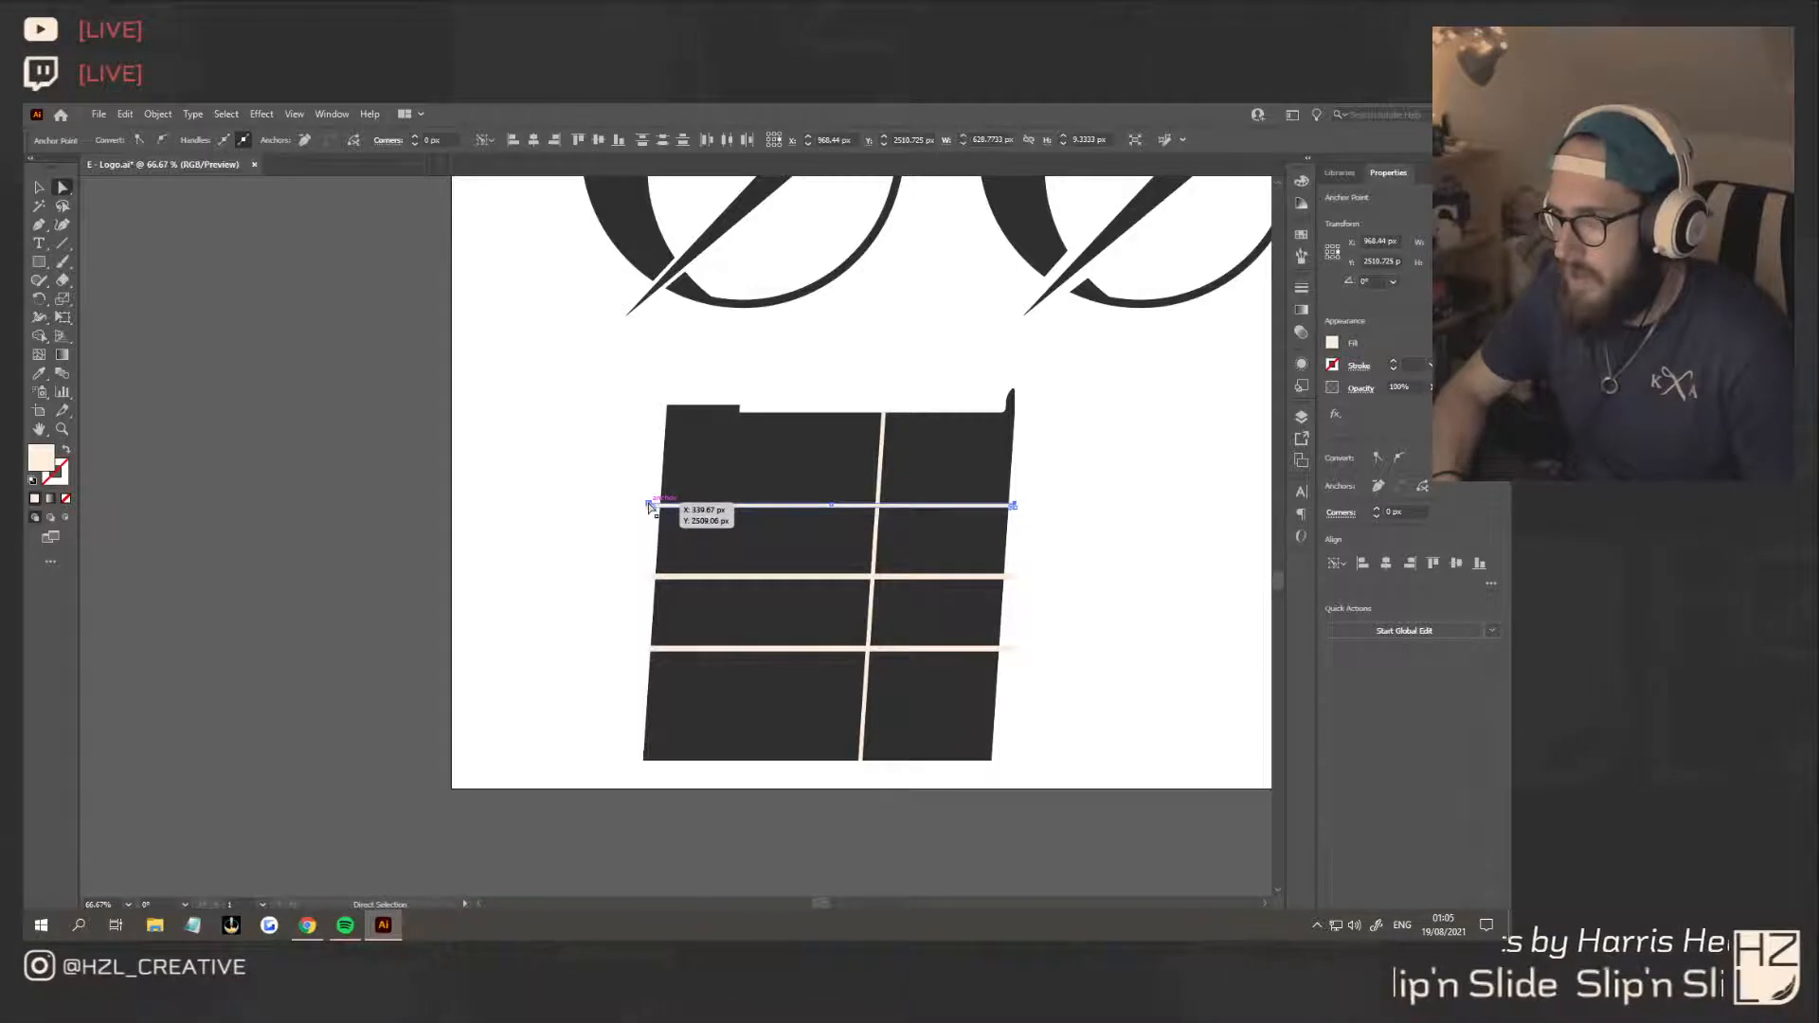
Thin the lowest and middle horizontal strips to about 6.3 px by shifting the anchor points along one long edge
left_click(656, 650)
left_click(1015, 651, "shift")
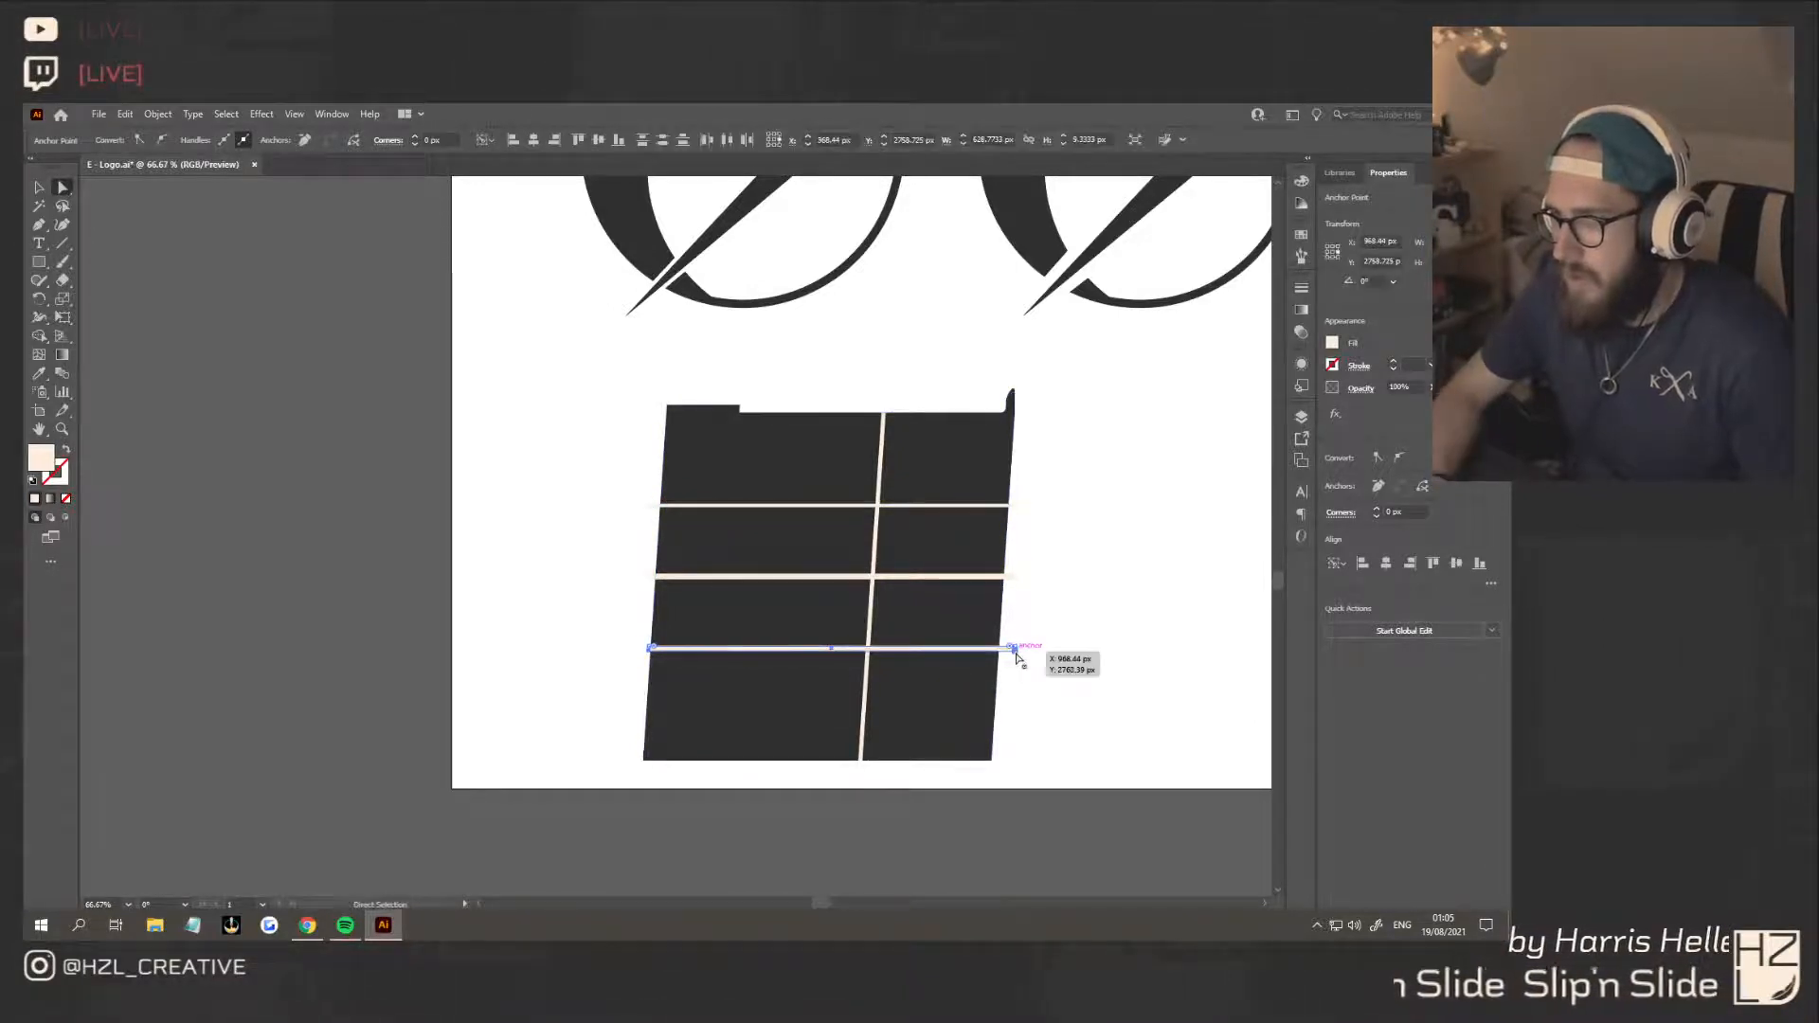
left_click(1014, 576)
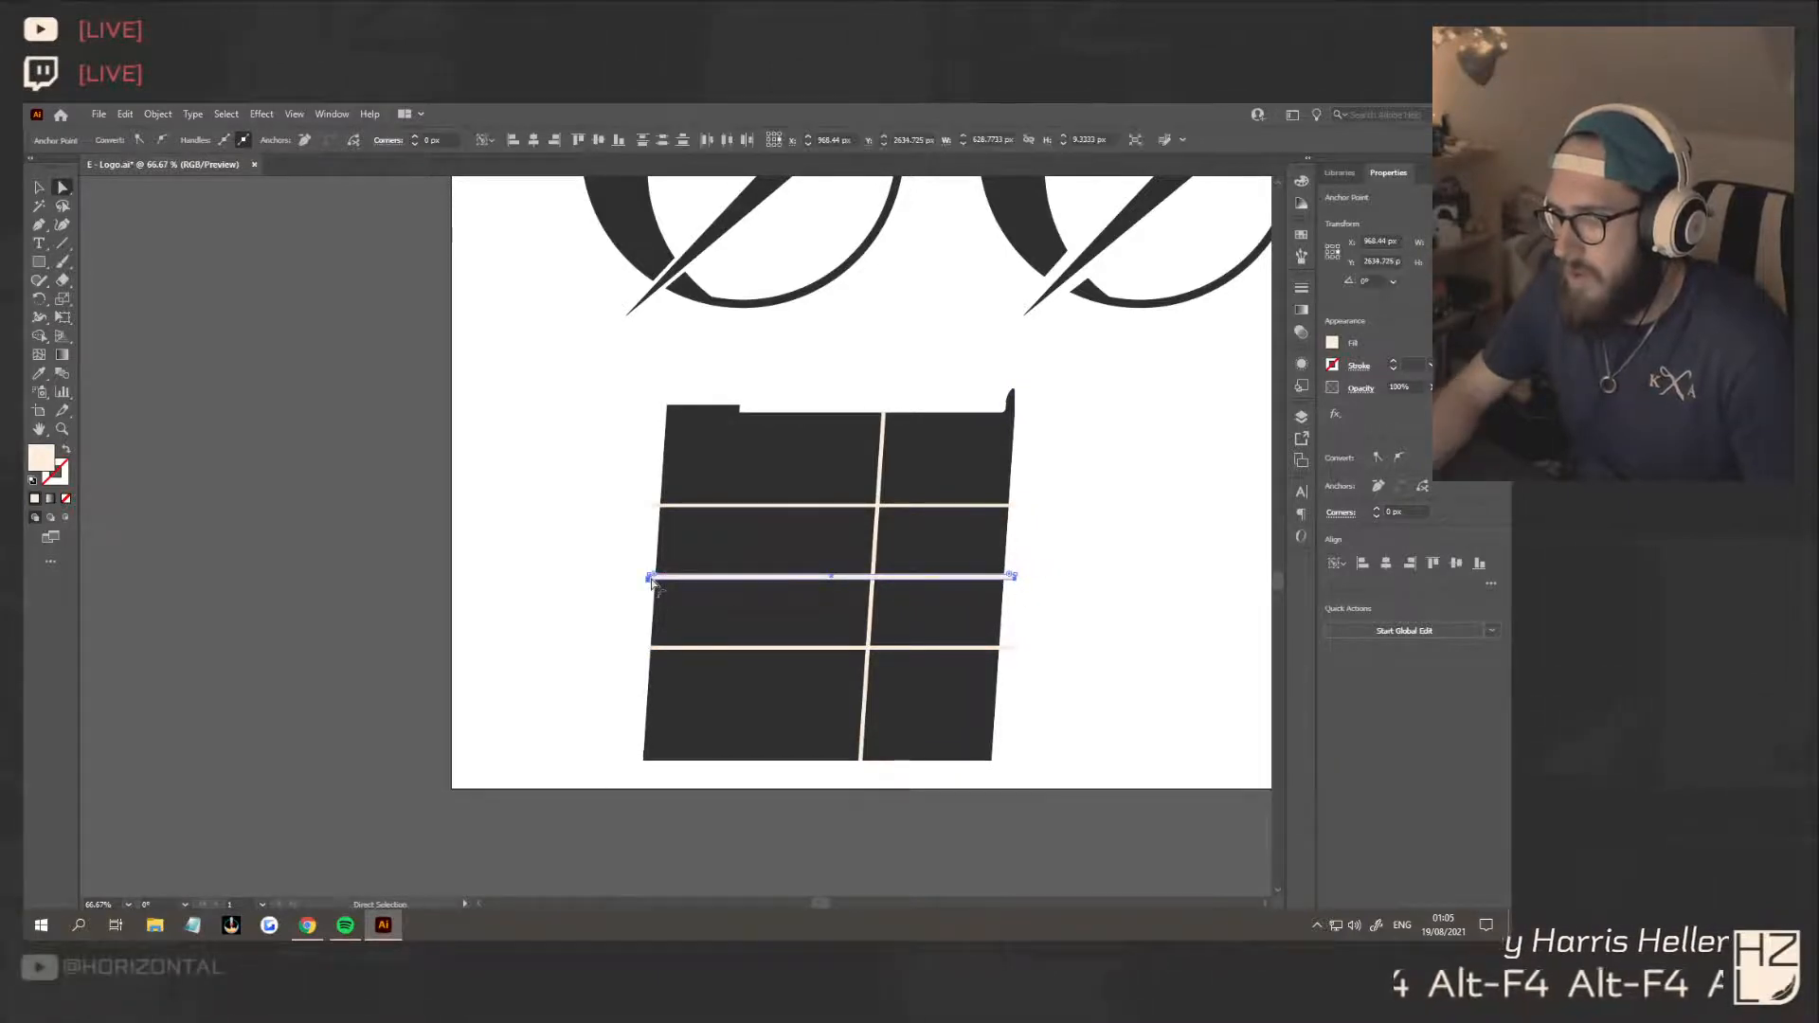
left_click(649, 577, "shift")
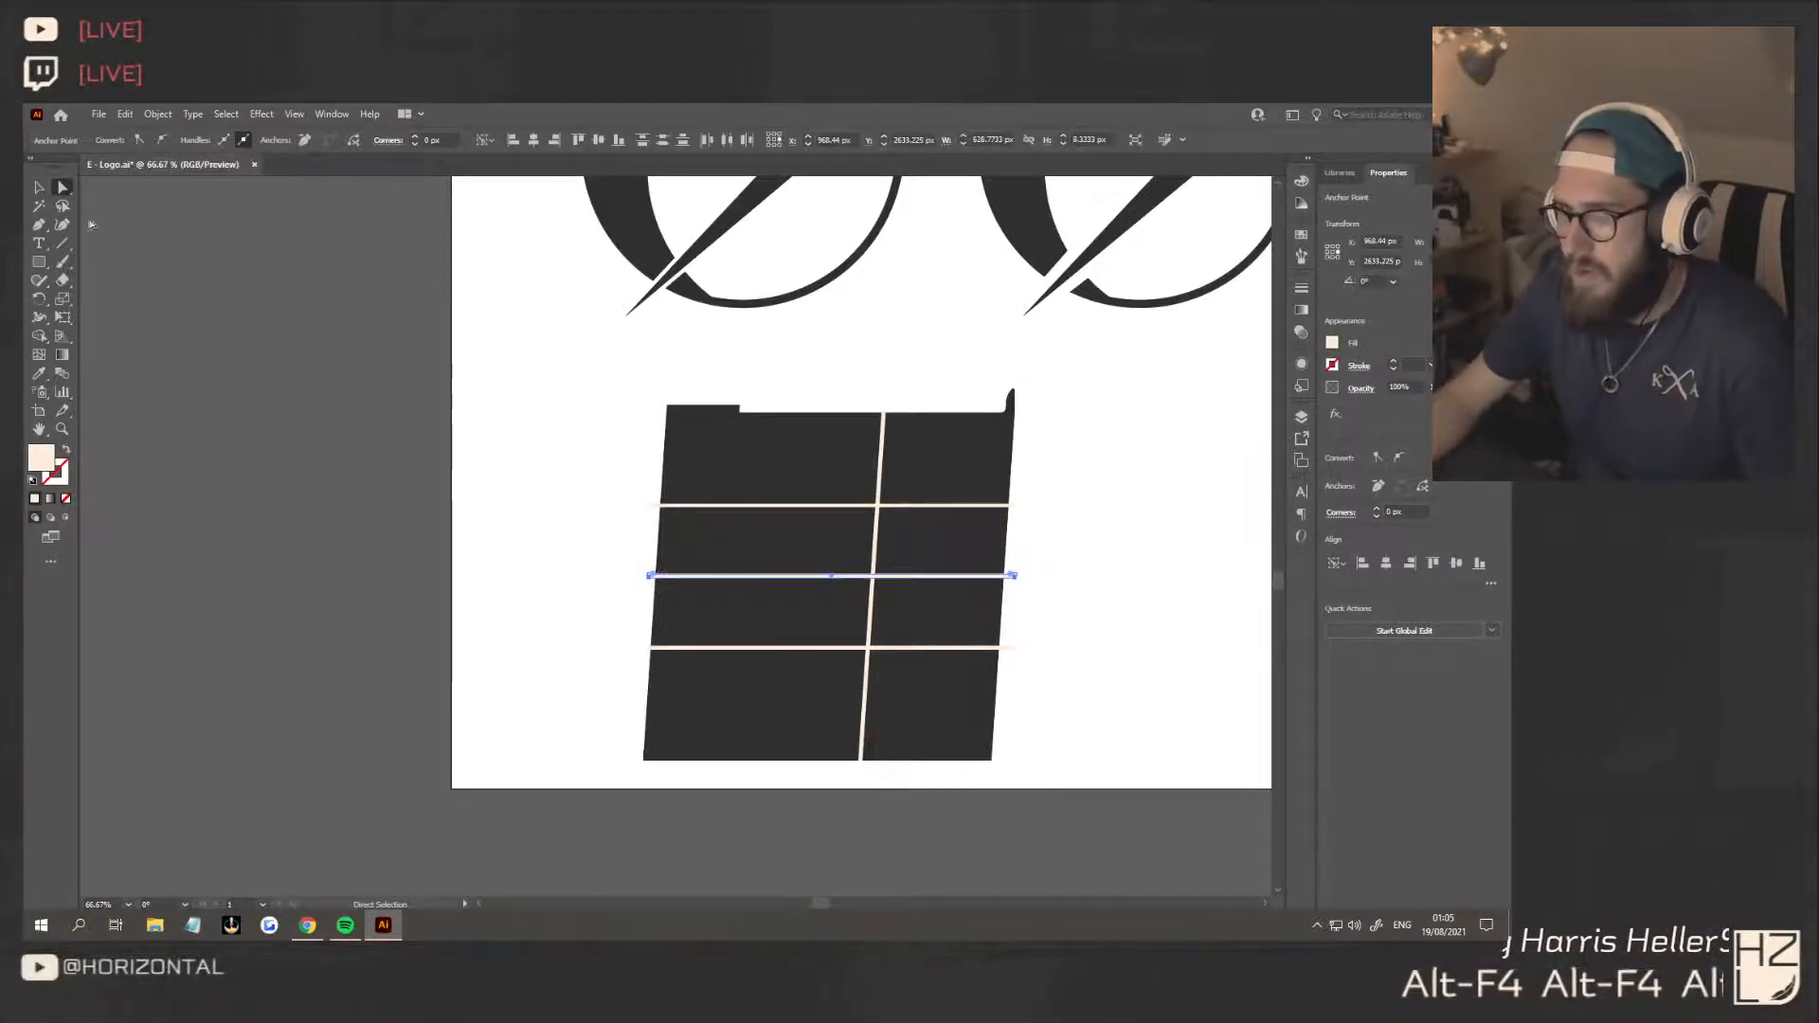
Nudge the middle horizontal strip down by 1 px
key("v")
left_click(528, 609)
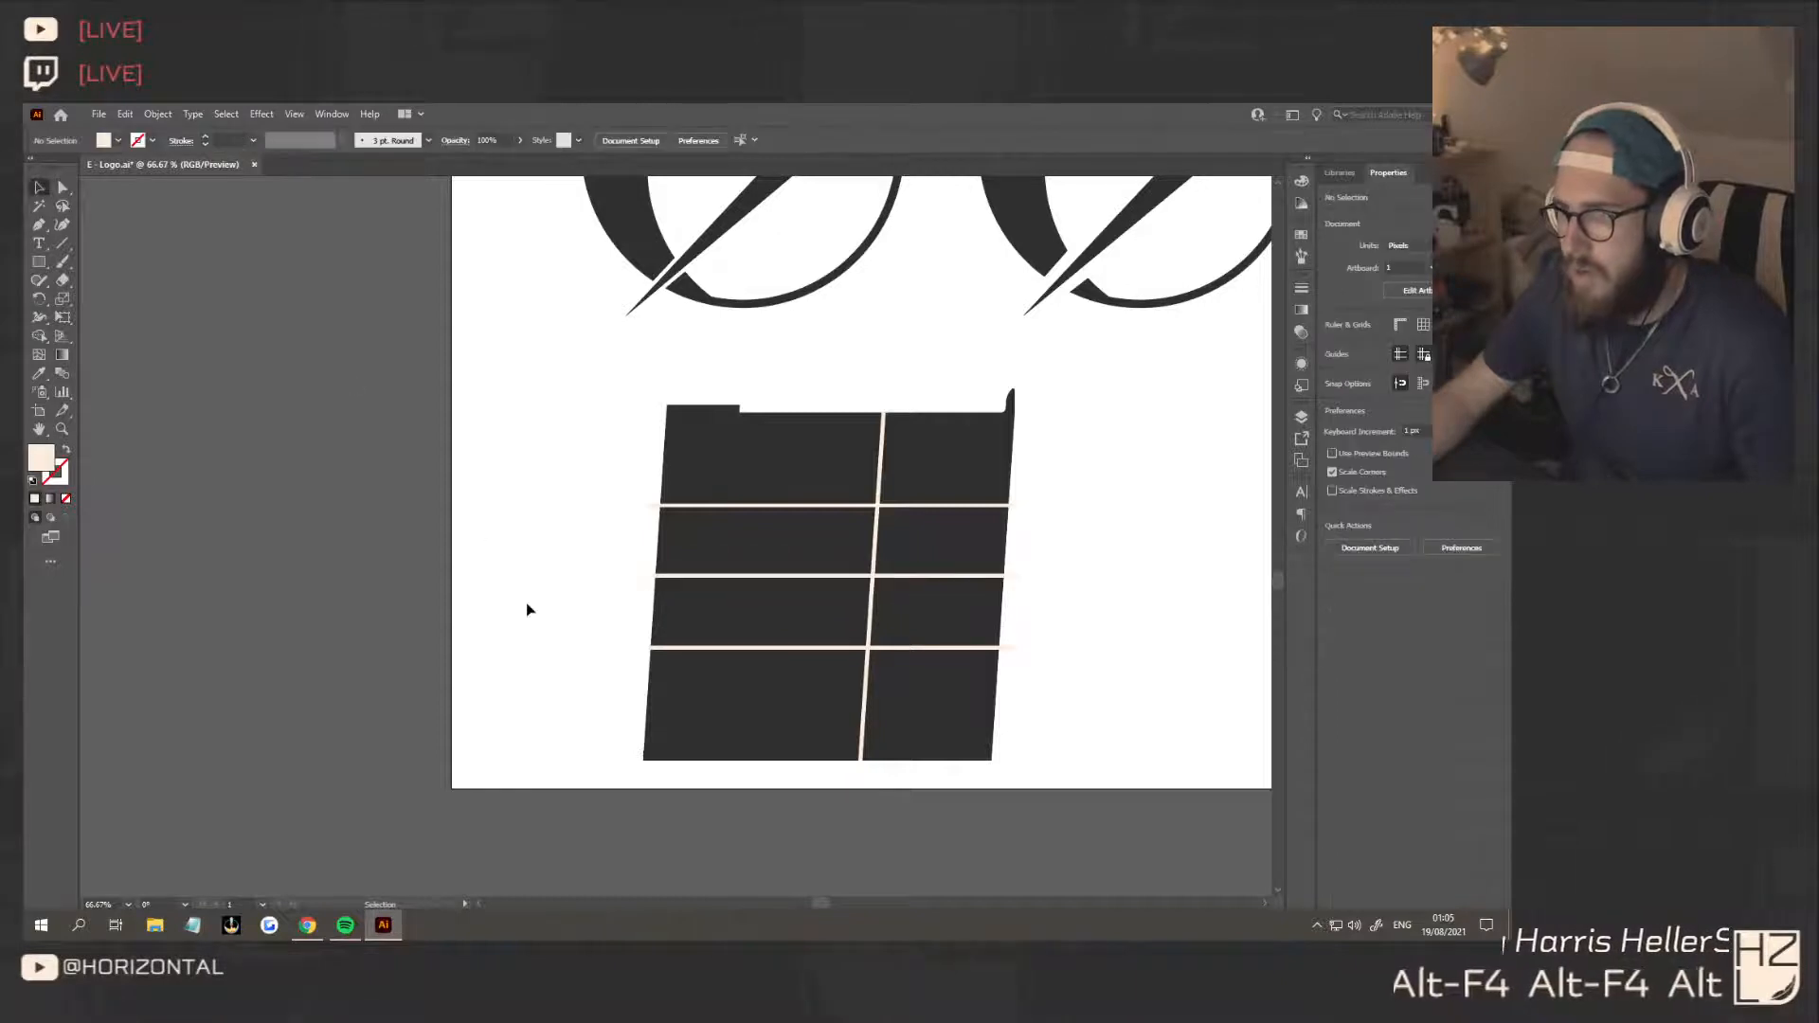
left_click(981, 575)
key("Down")
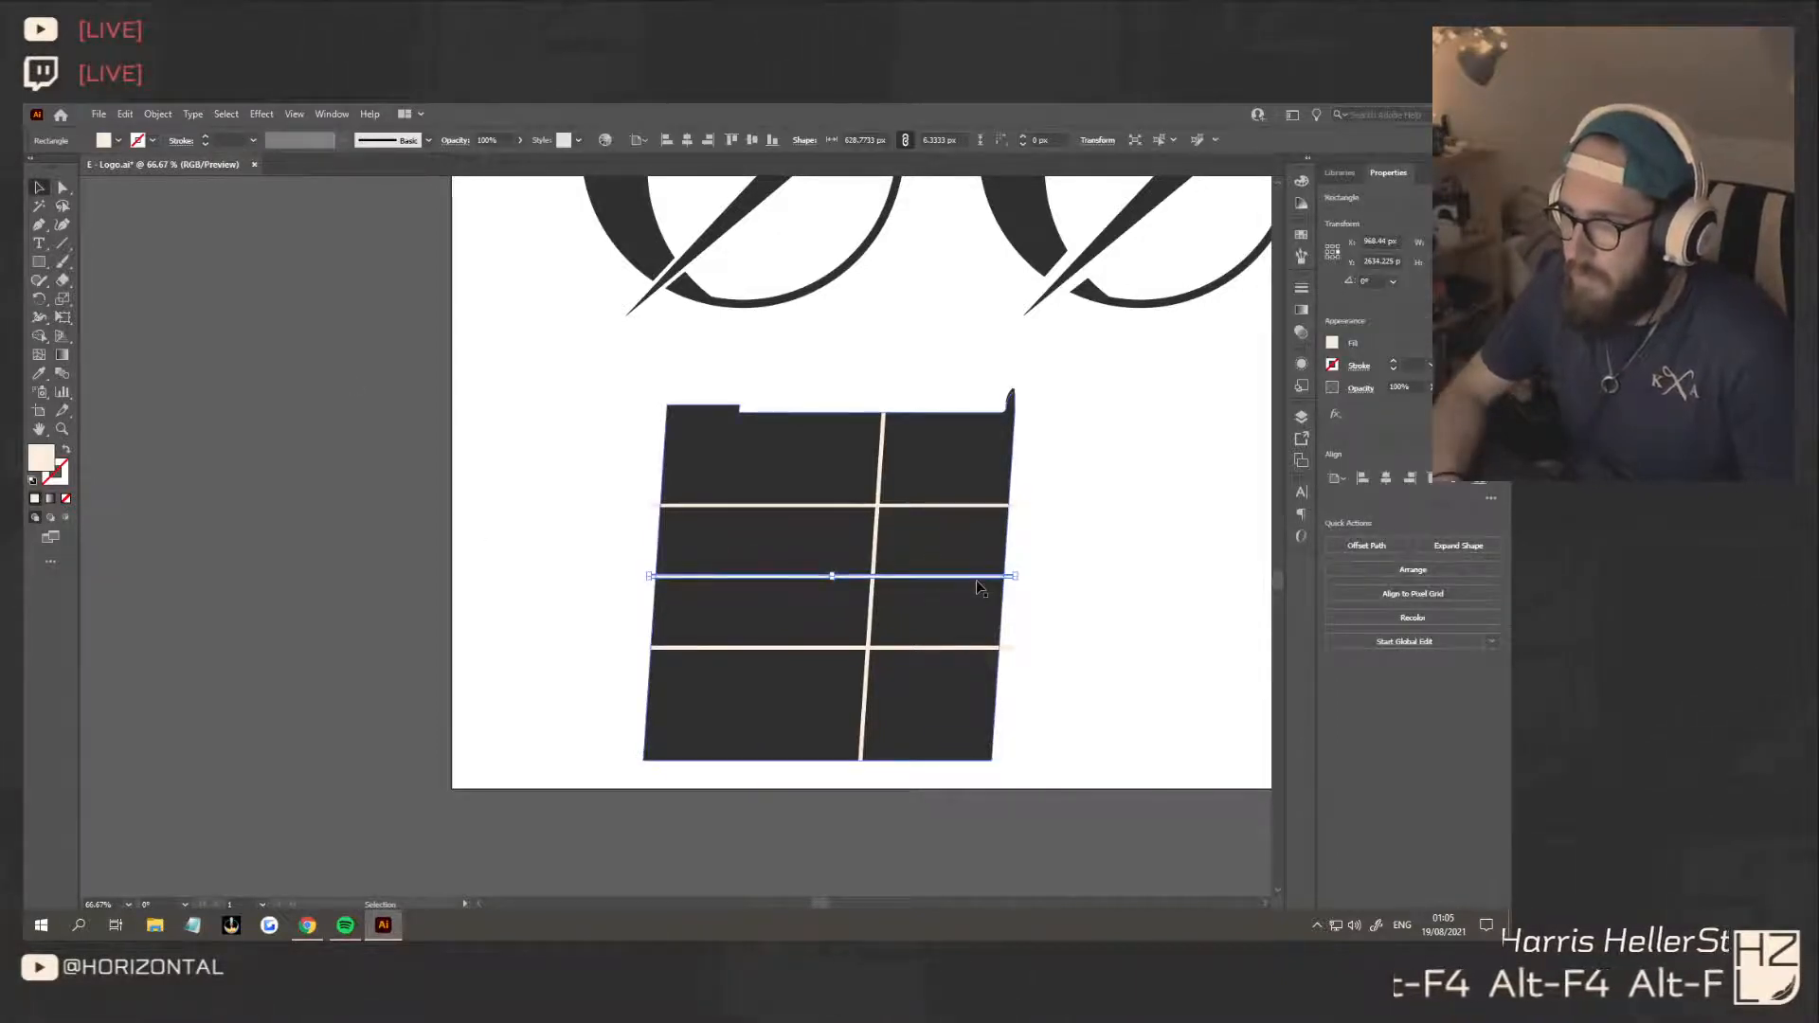
left_click(1116, 603)
Duplicate the slanted strip to line up with the upper-left notch and add copies of the horizontal strip near the square's top and bottom
scroll(1116, 601, "down", 2)
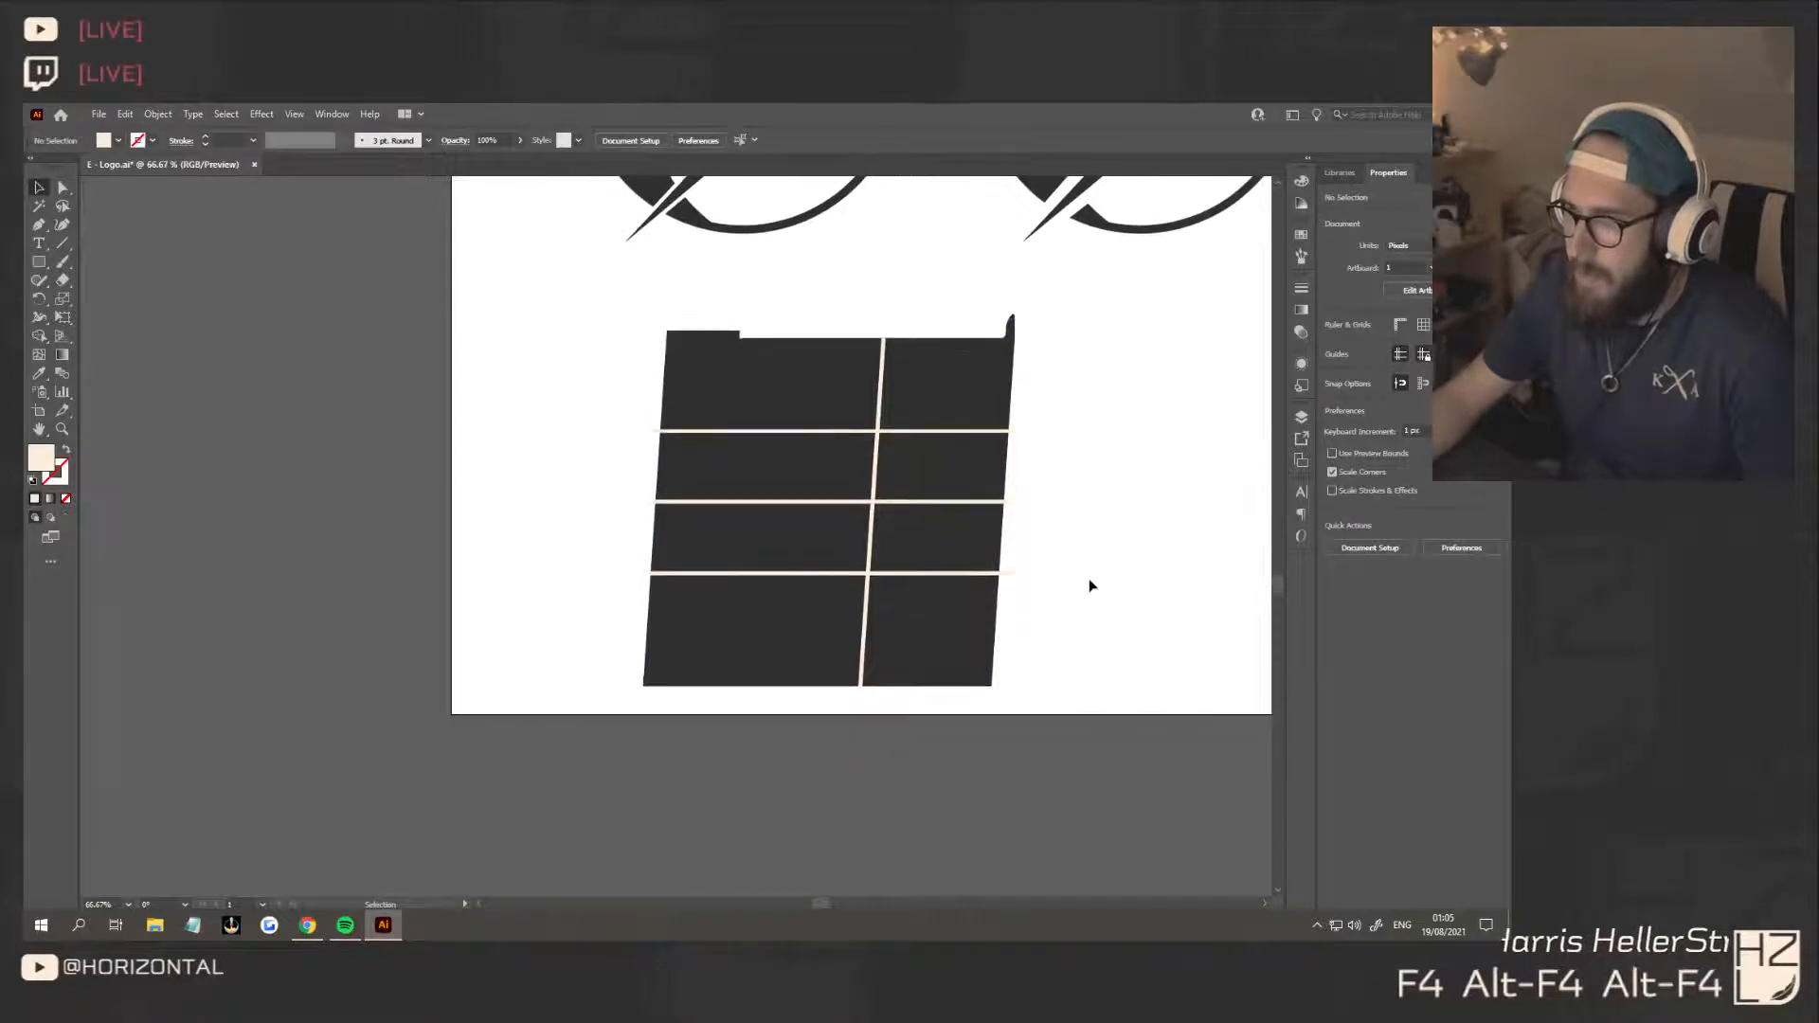
scroll(1089, 580, "right", 3)
scroll(1086, 578, "up", 2)
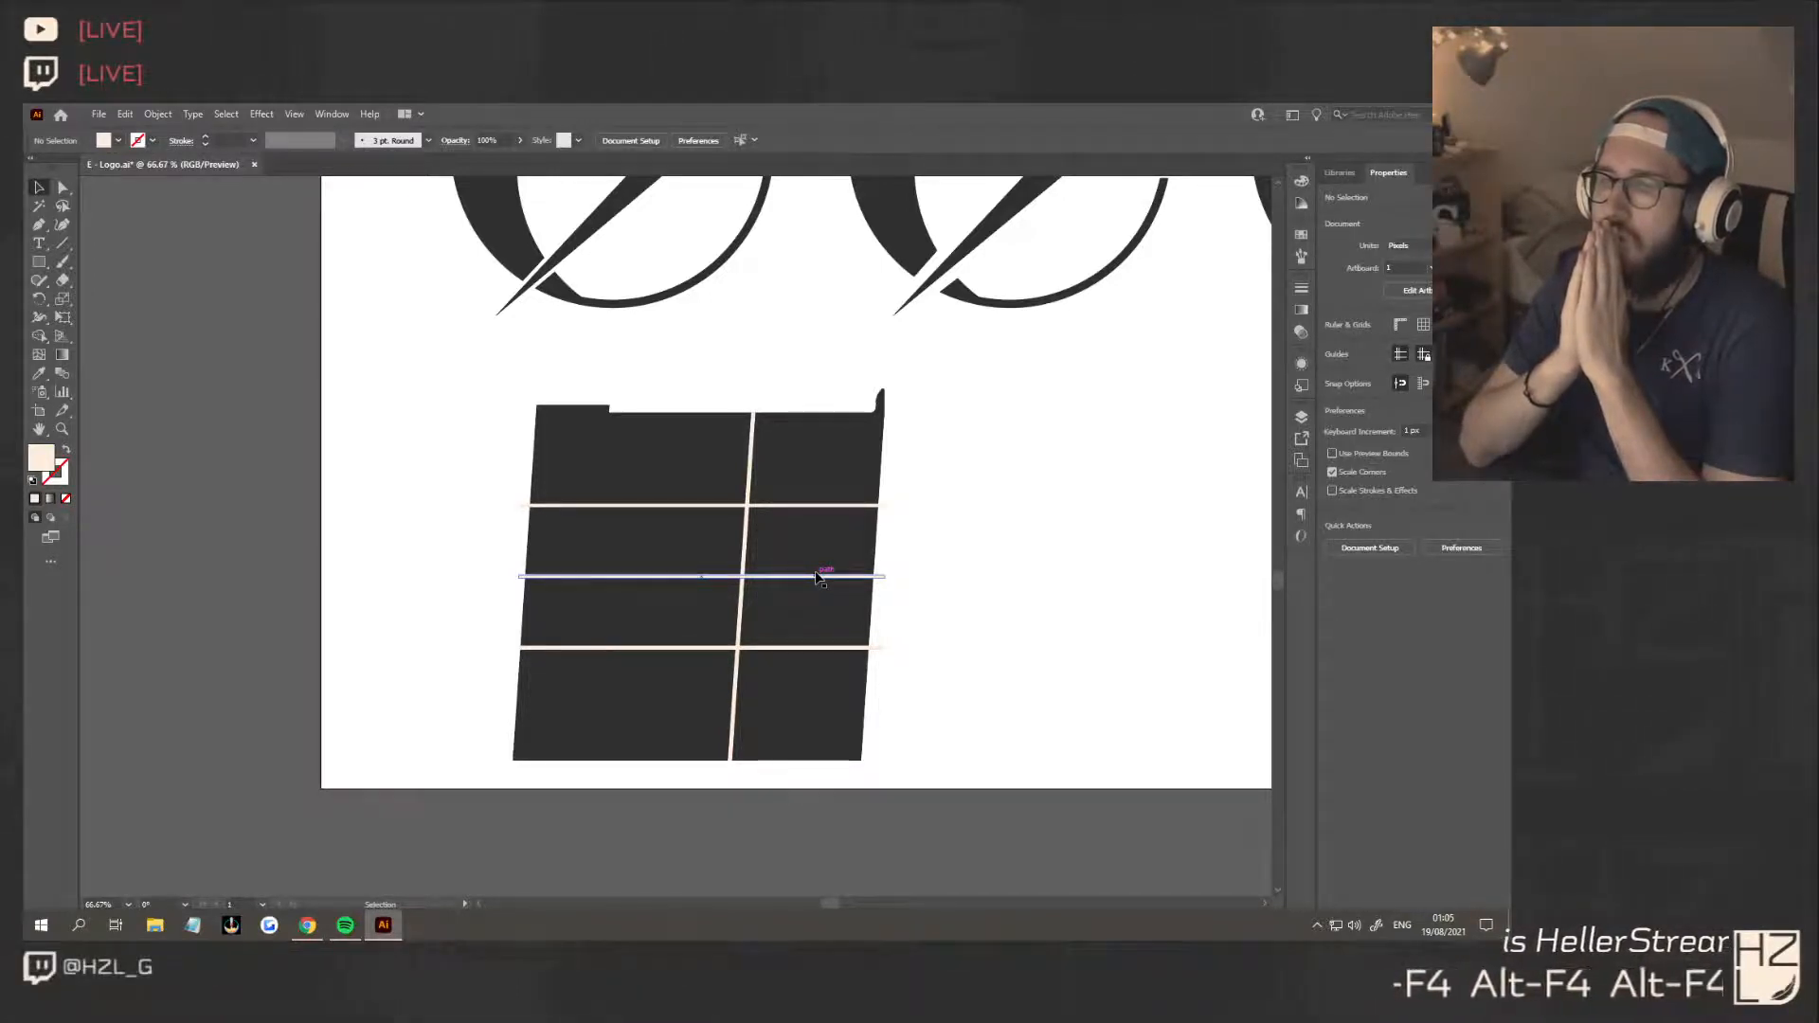
left_click(751, 492)
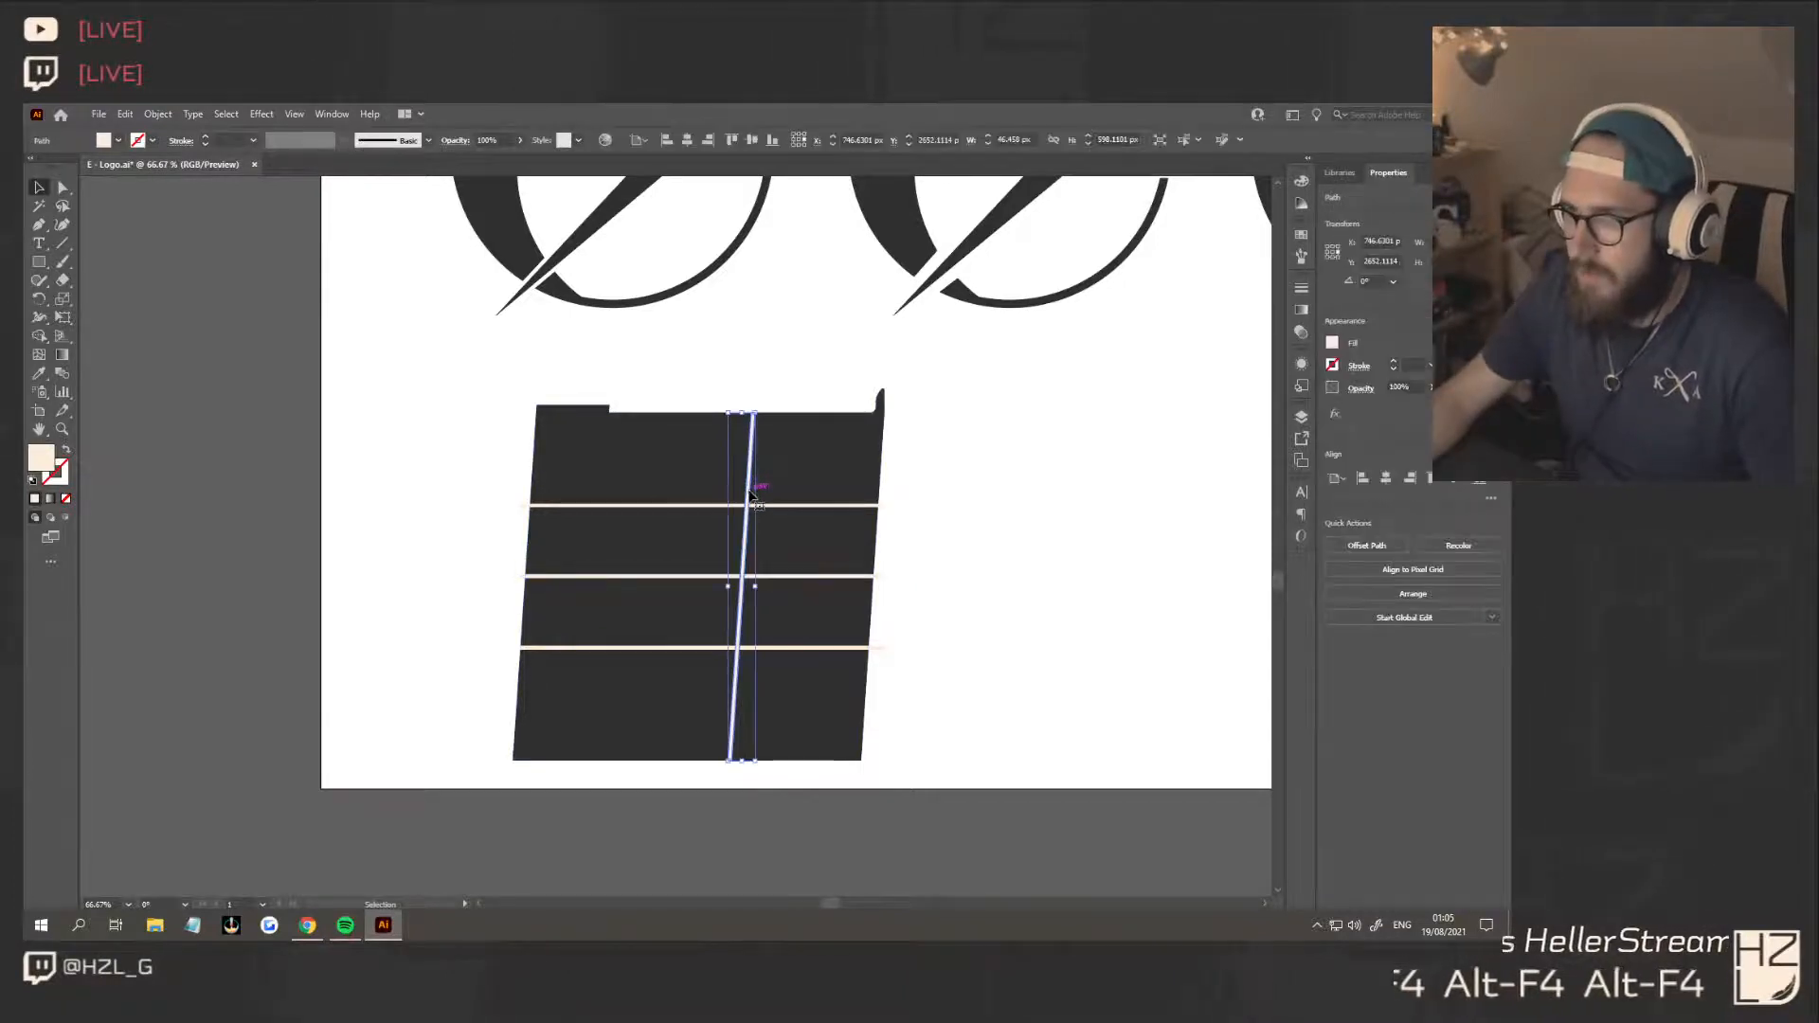
left_click_drag(752, 493, 611, 499)
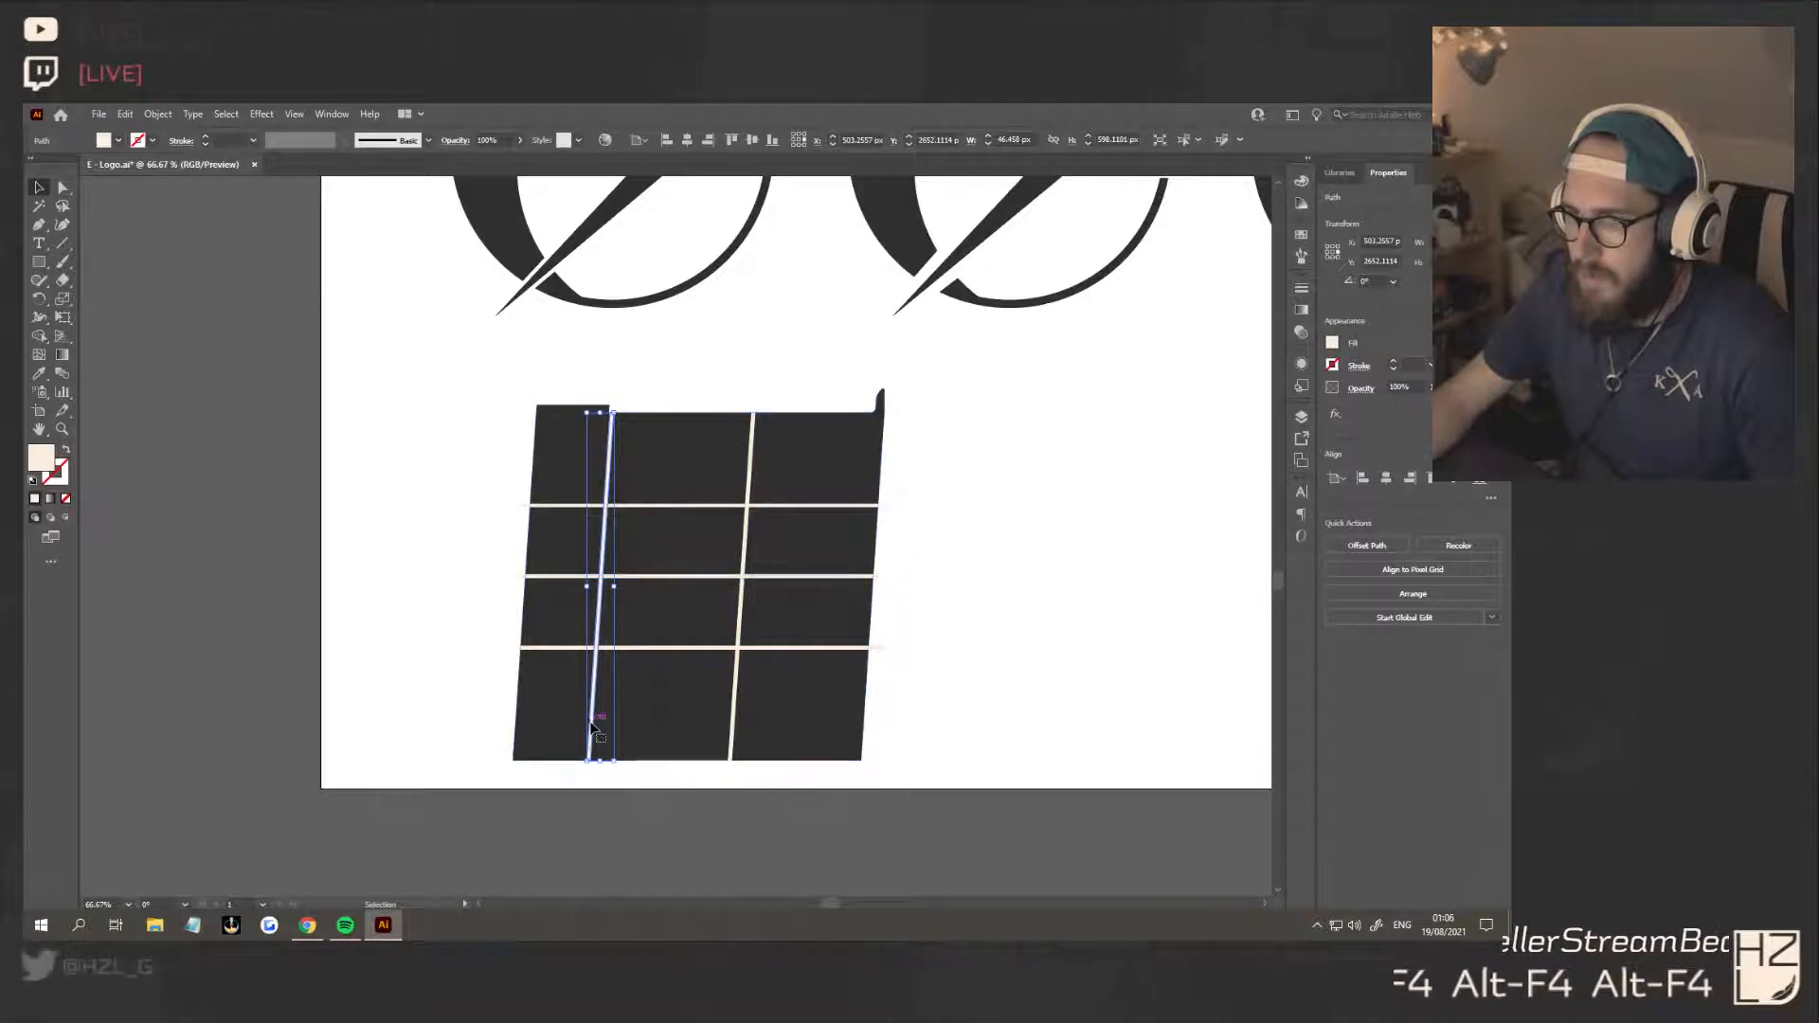
left_click_drag(799, 651, 784, 445)
left_click(991, 621)
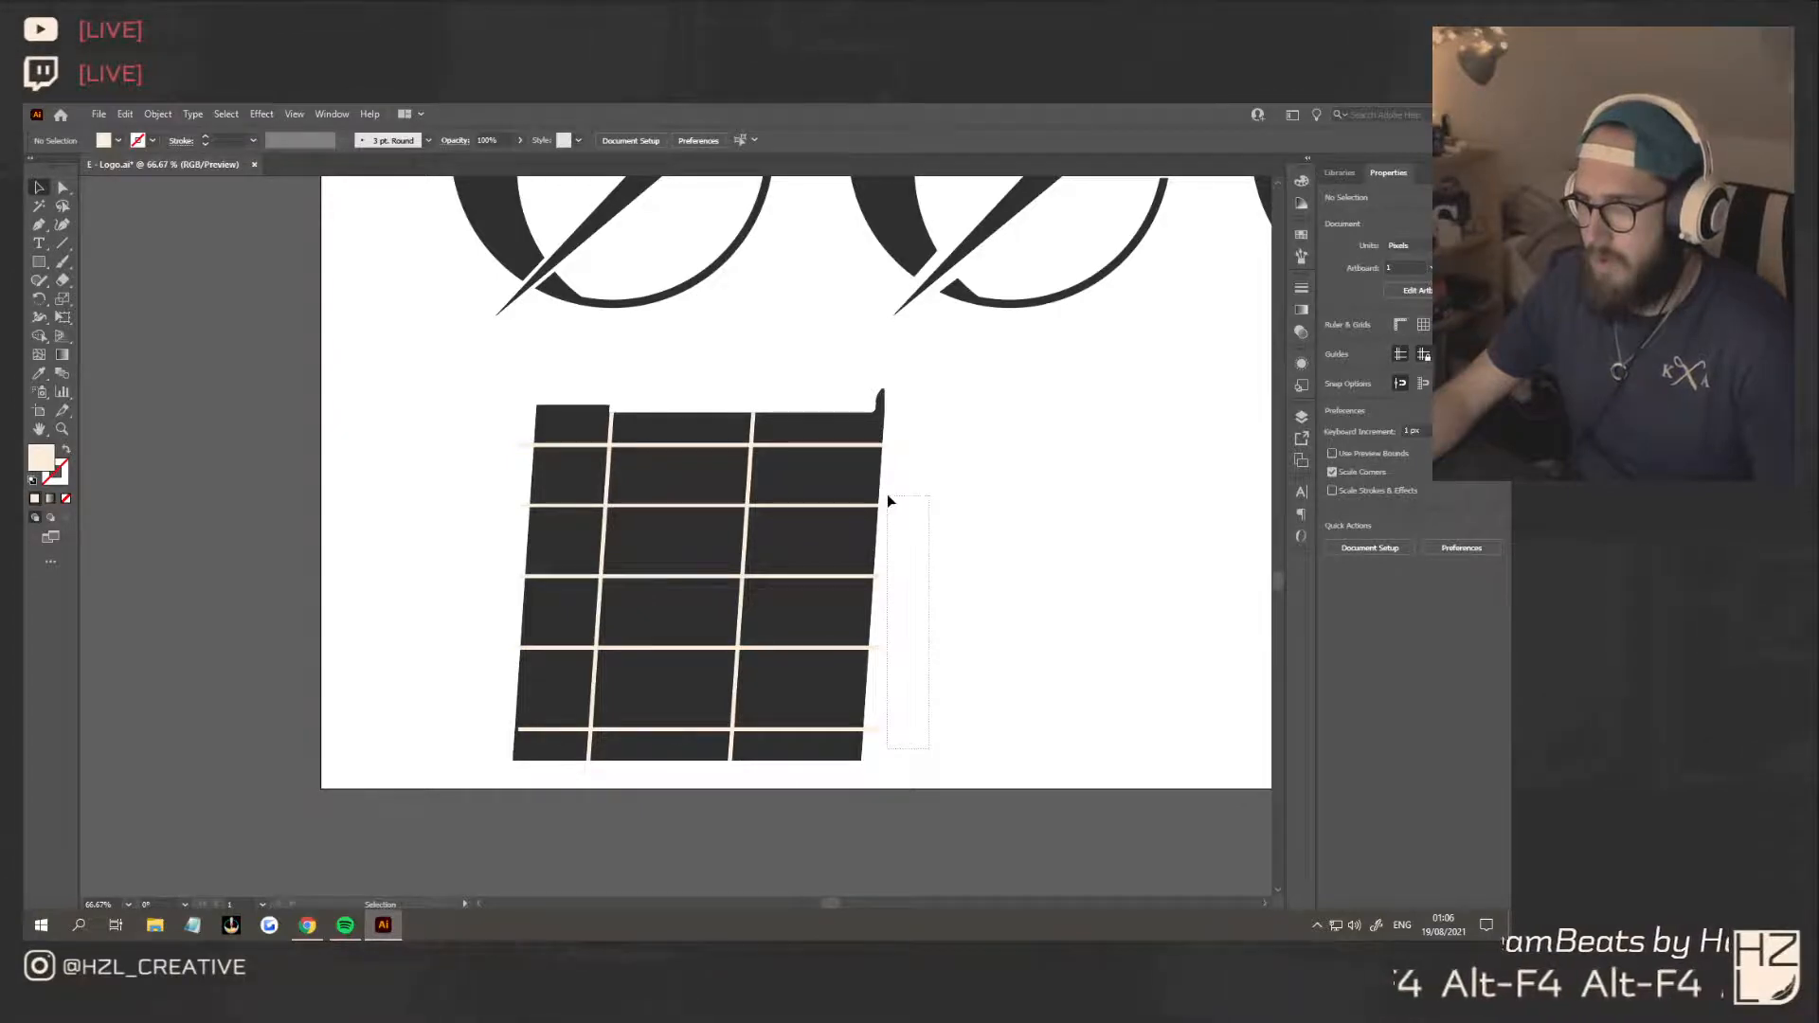
Try to distribute the horizontal strips by their vertical centres with the dark square included in the selection
left_click(852, 443)
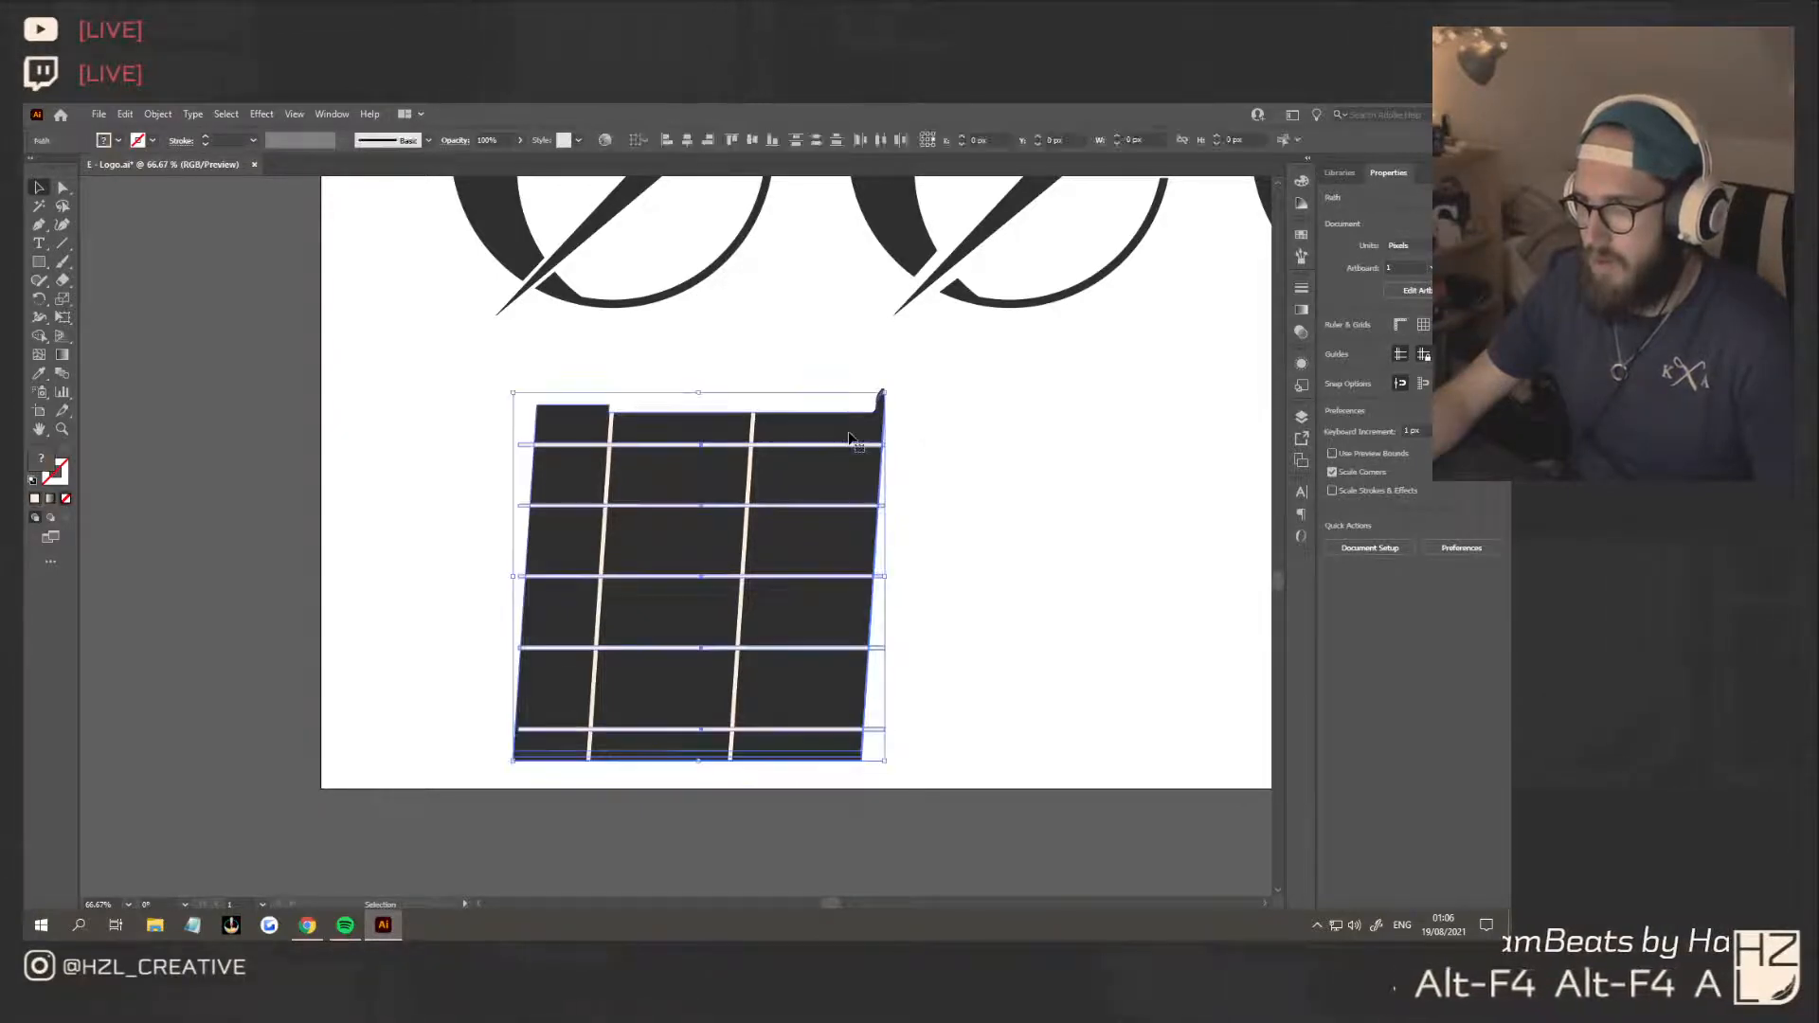
left_click(820, 138)
key("ctrl+z")
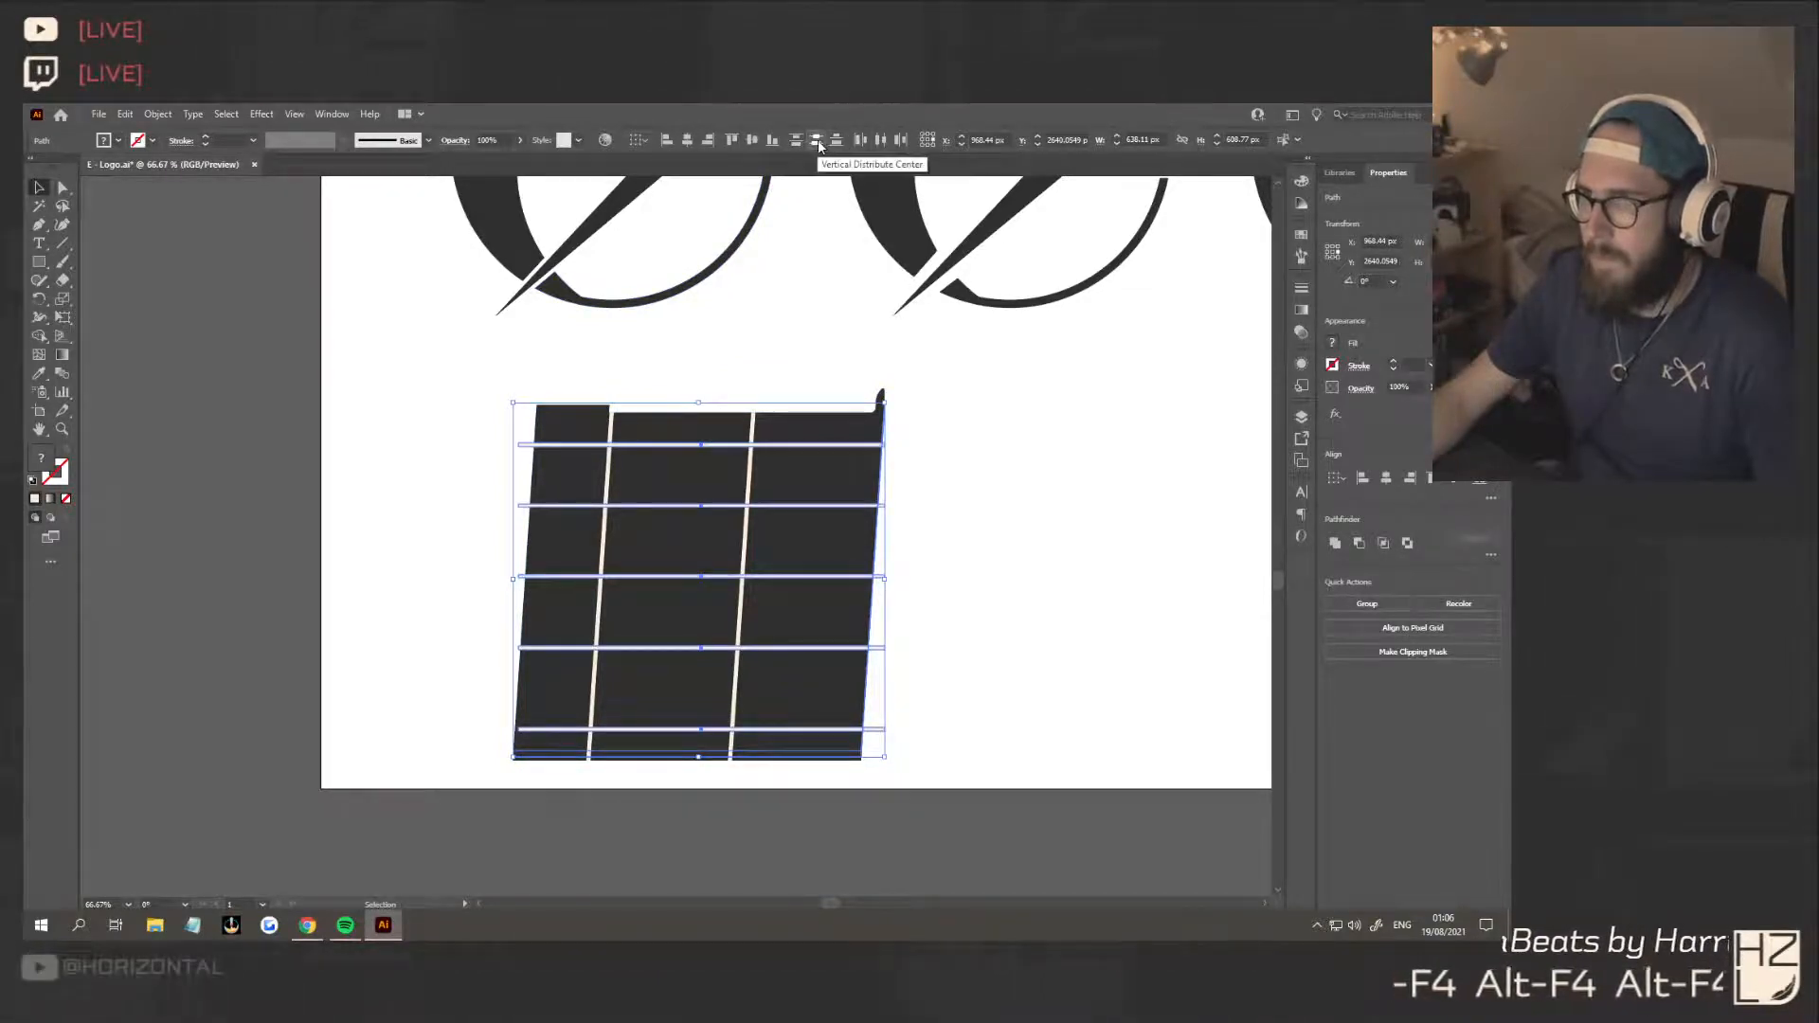
left_click(816, 140)
key("ctrl+z")
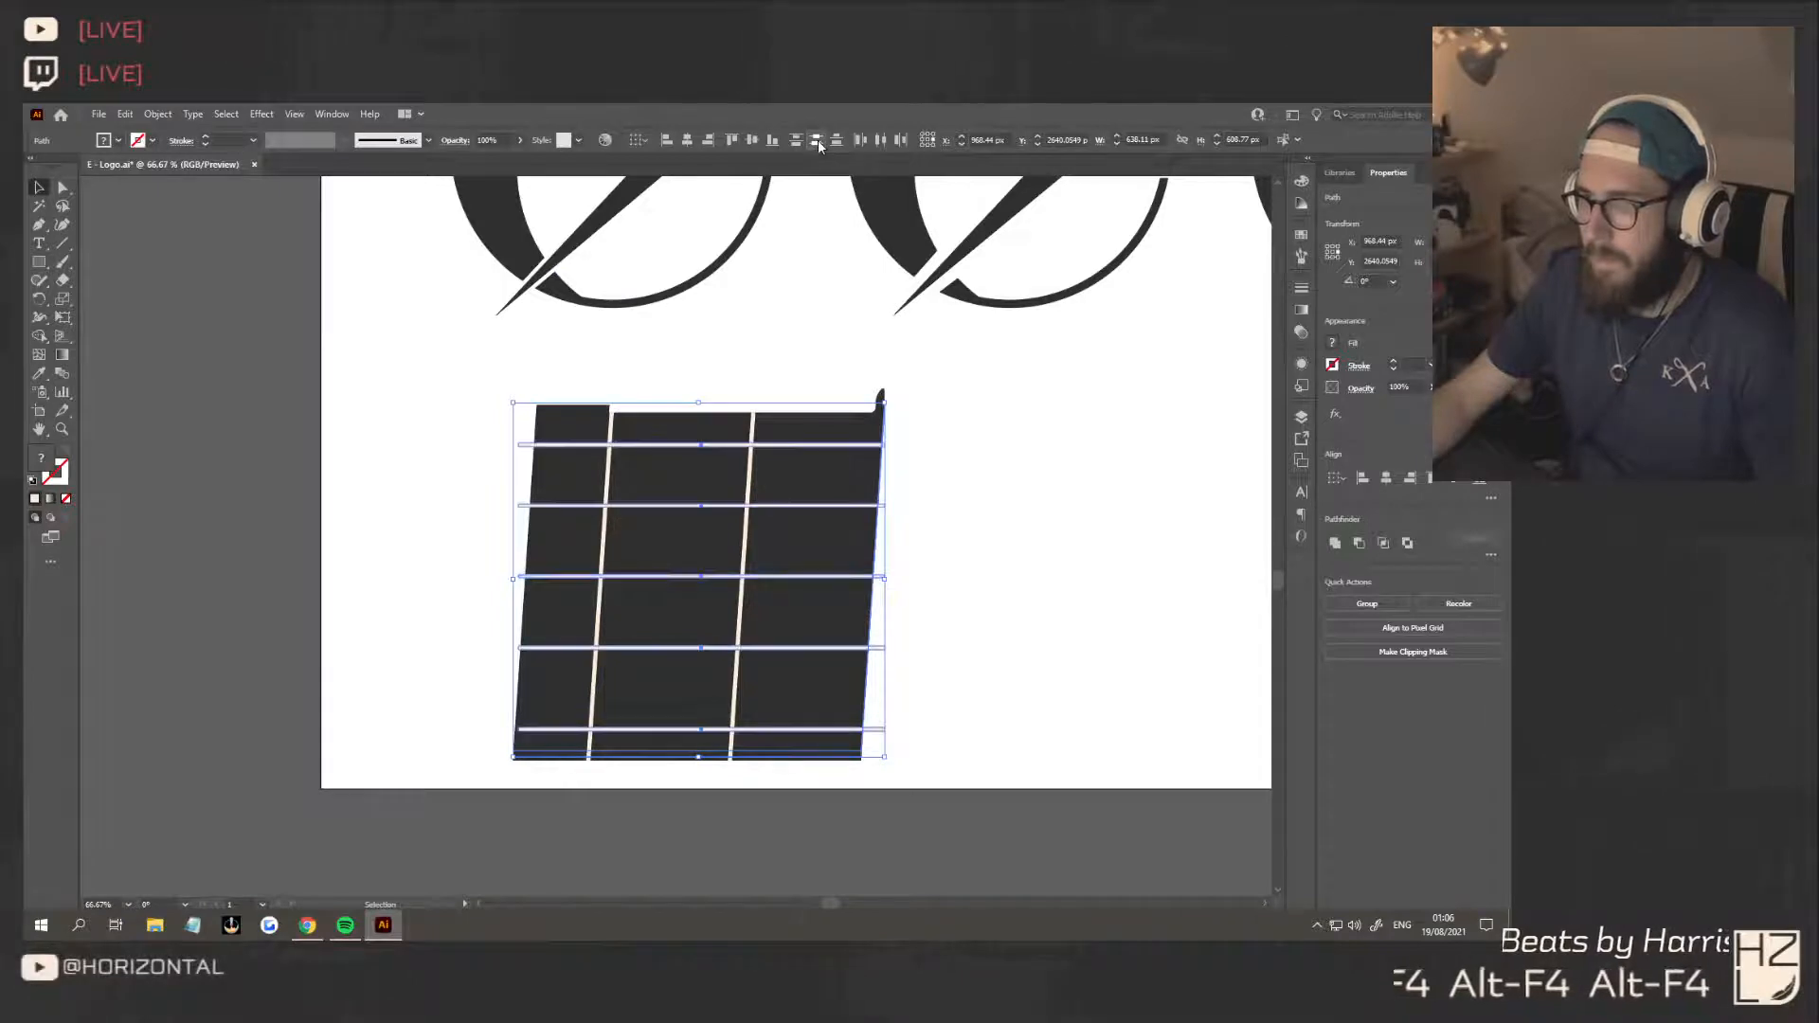
left_click(967, 719)
left_click(842, 758)
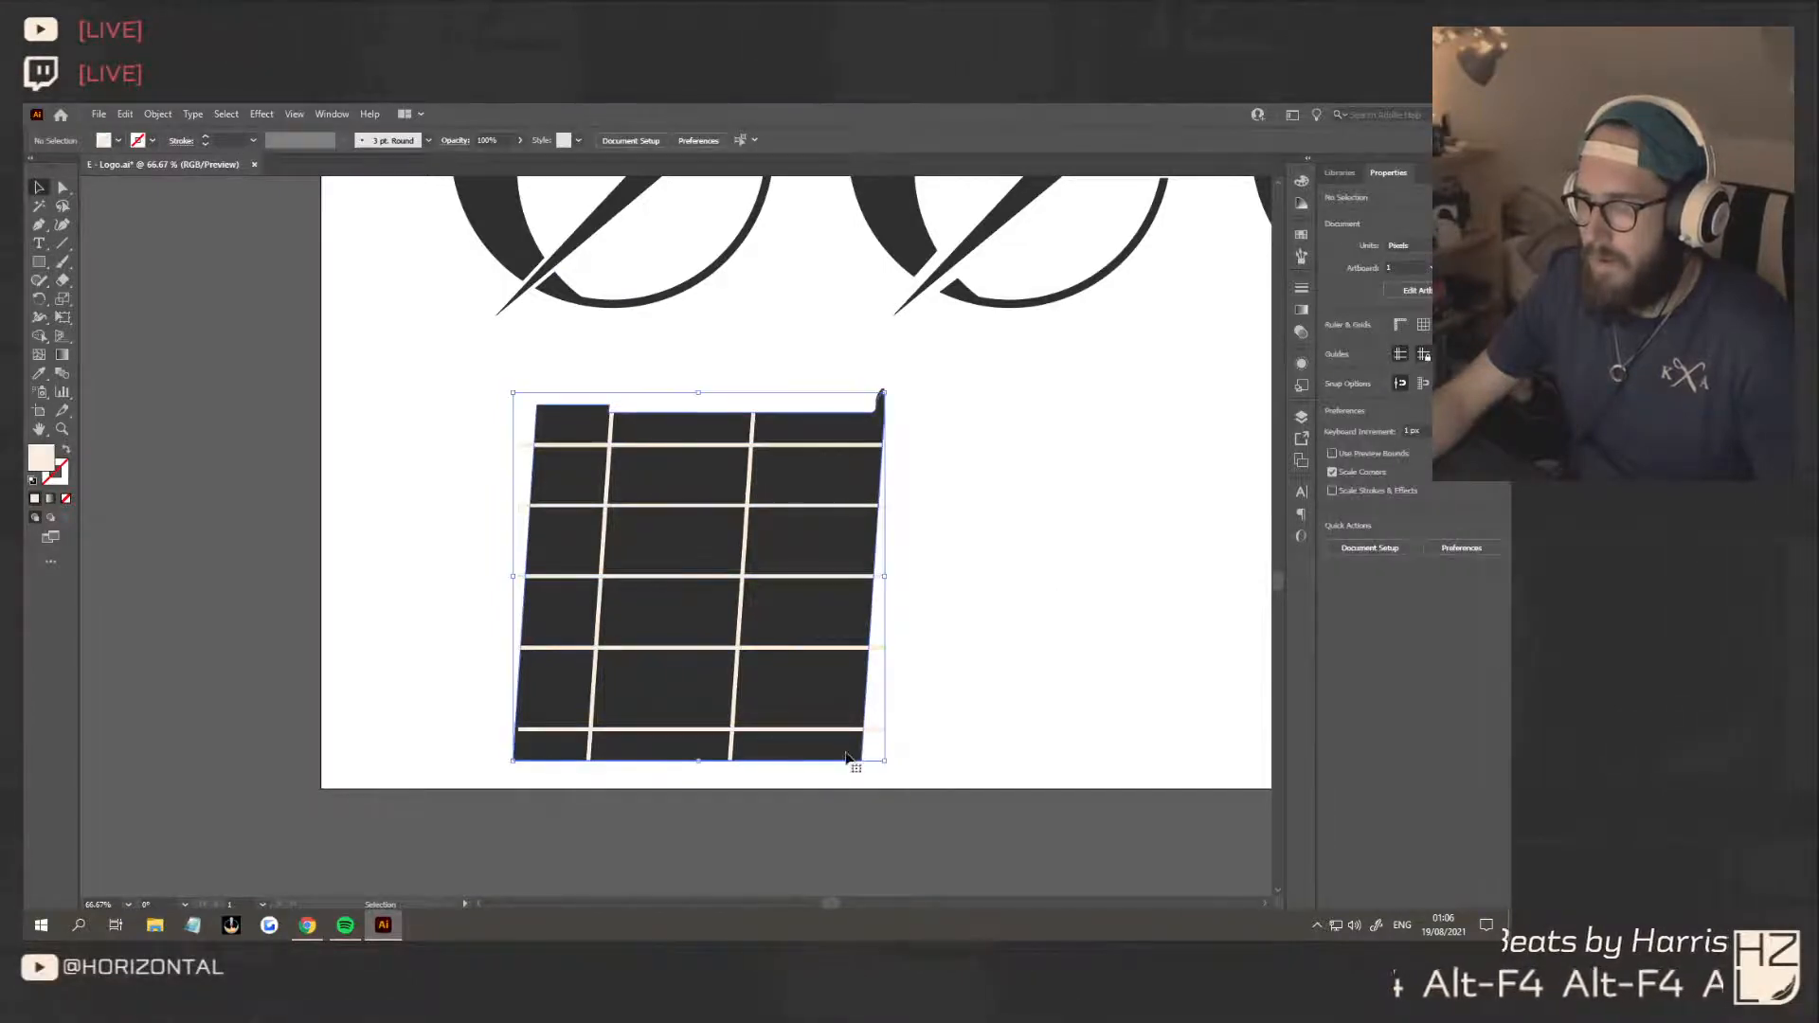
left_click(827, 397, "shift")
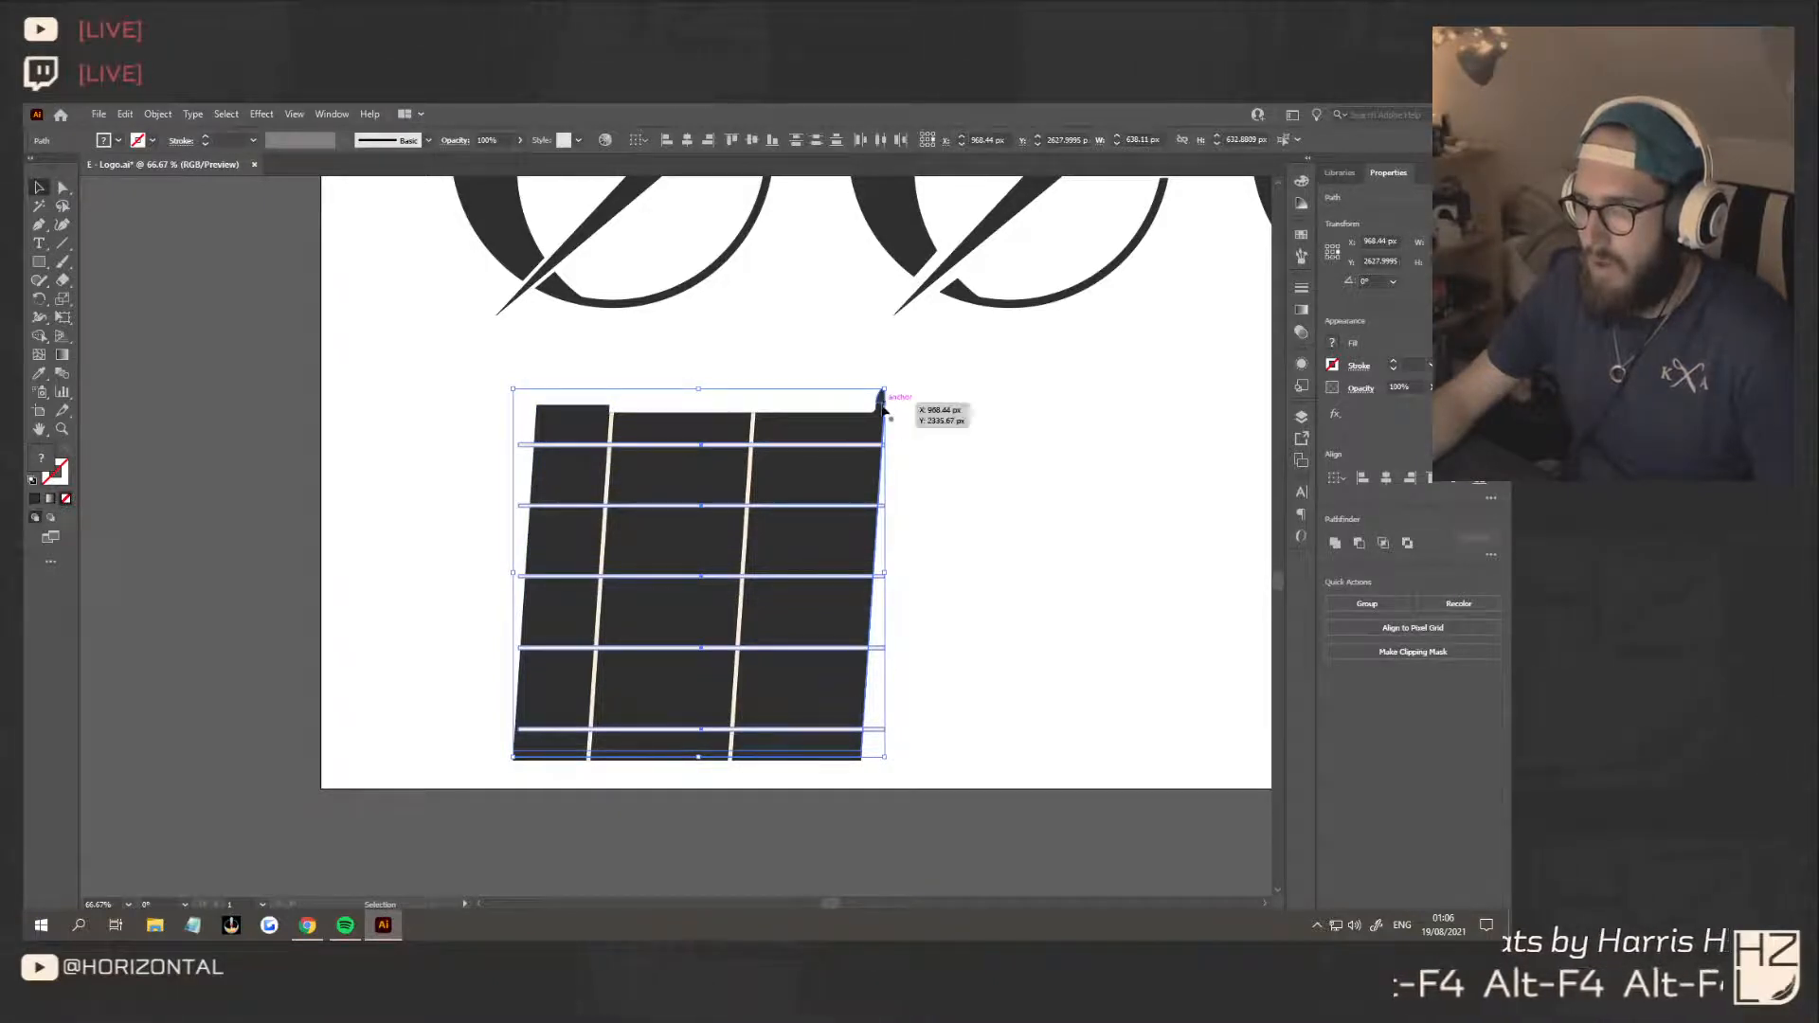
left_click(908, 415)
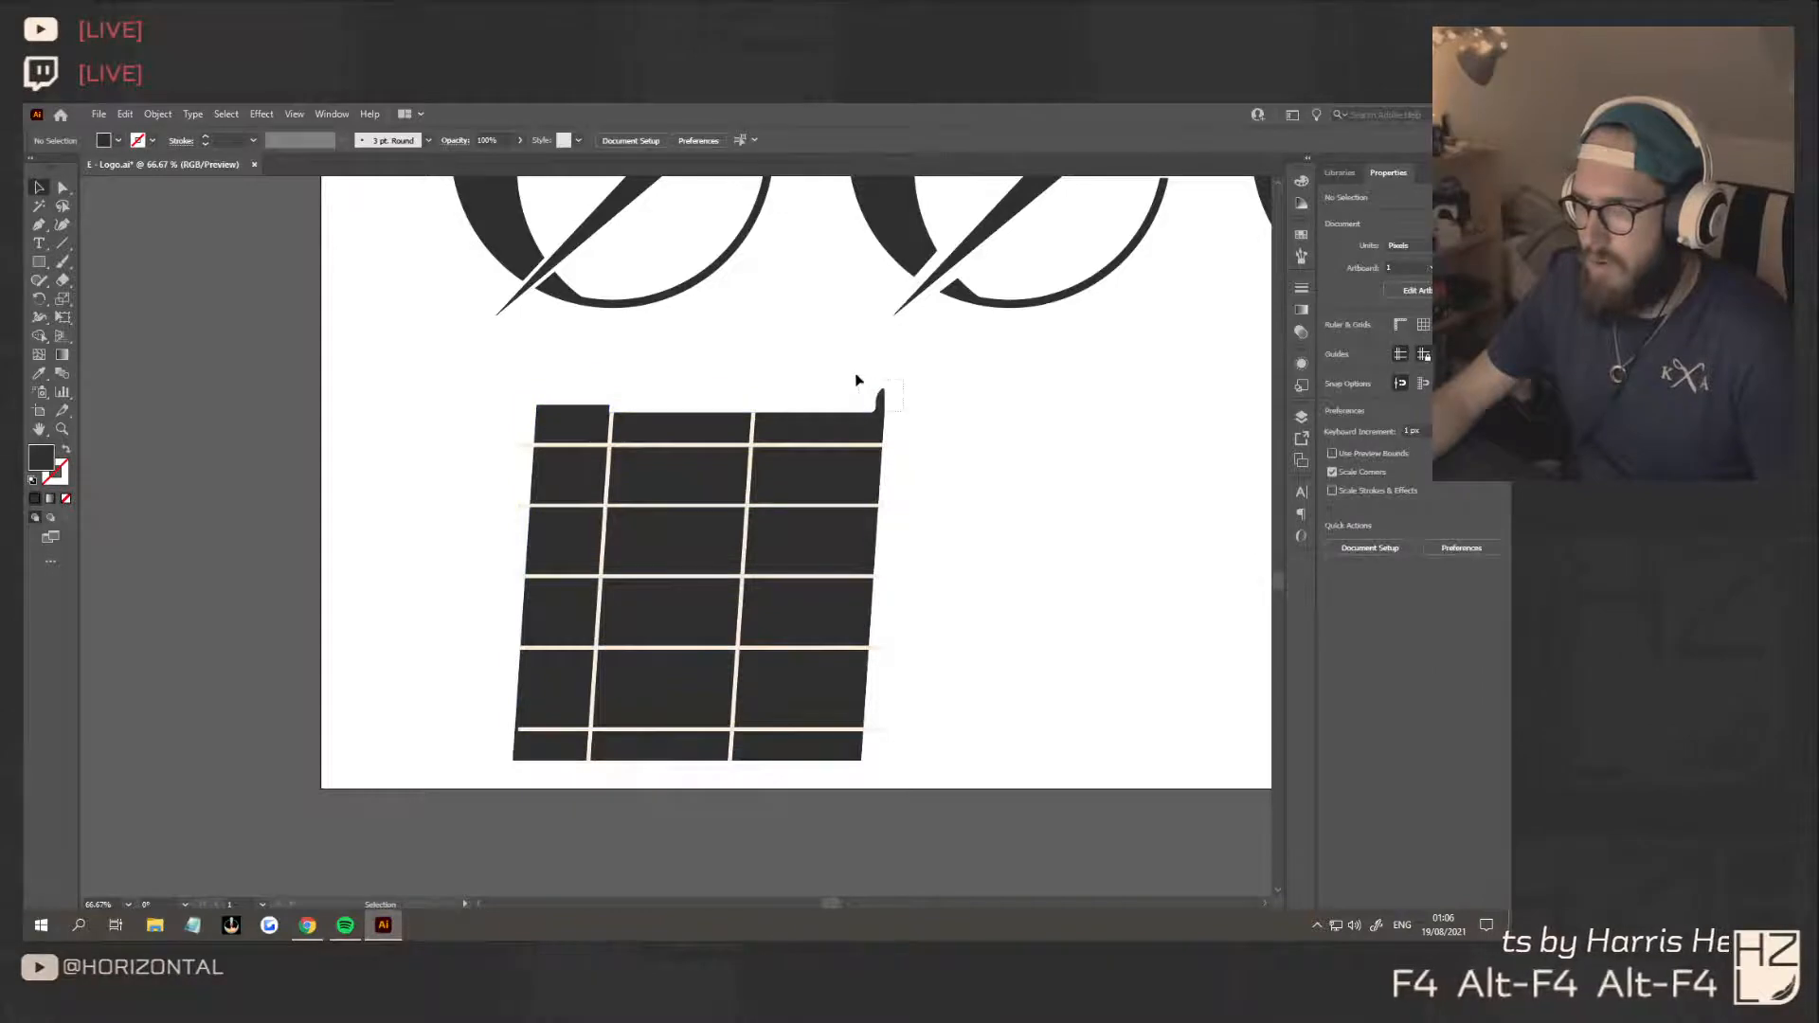
left_click(877, 403)
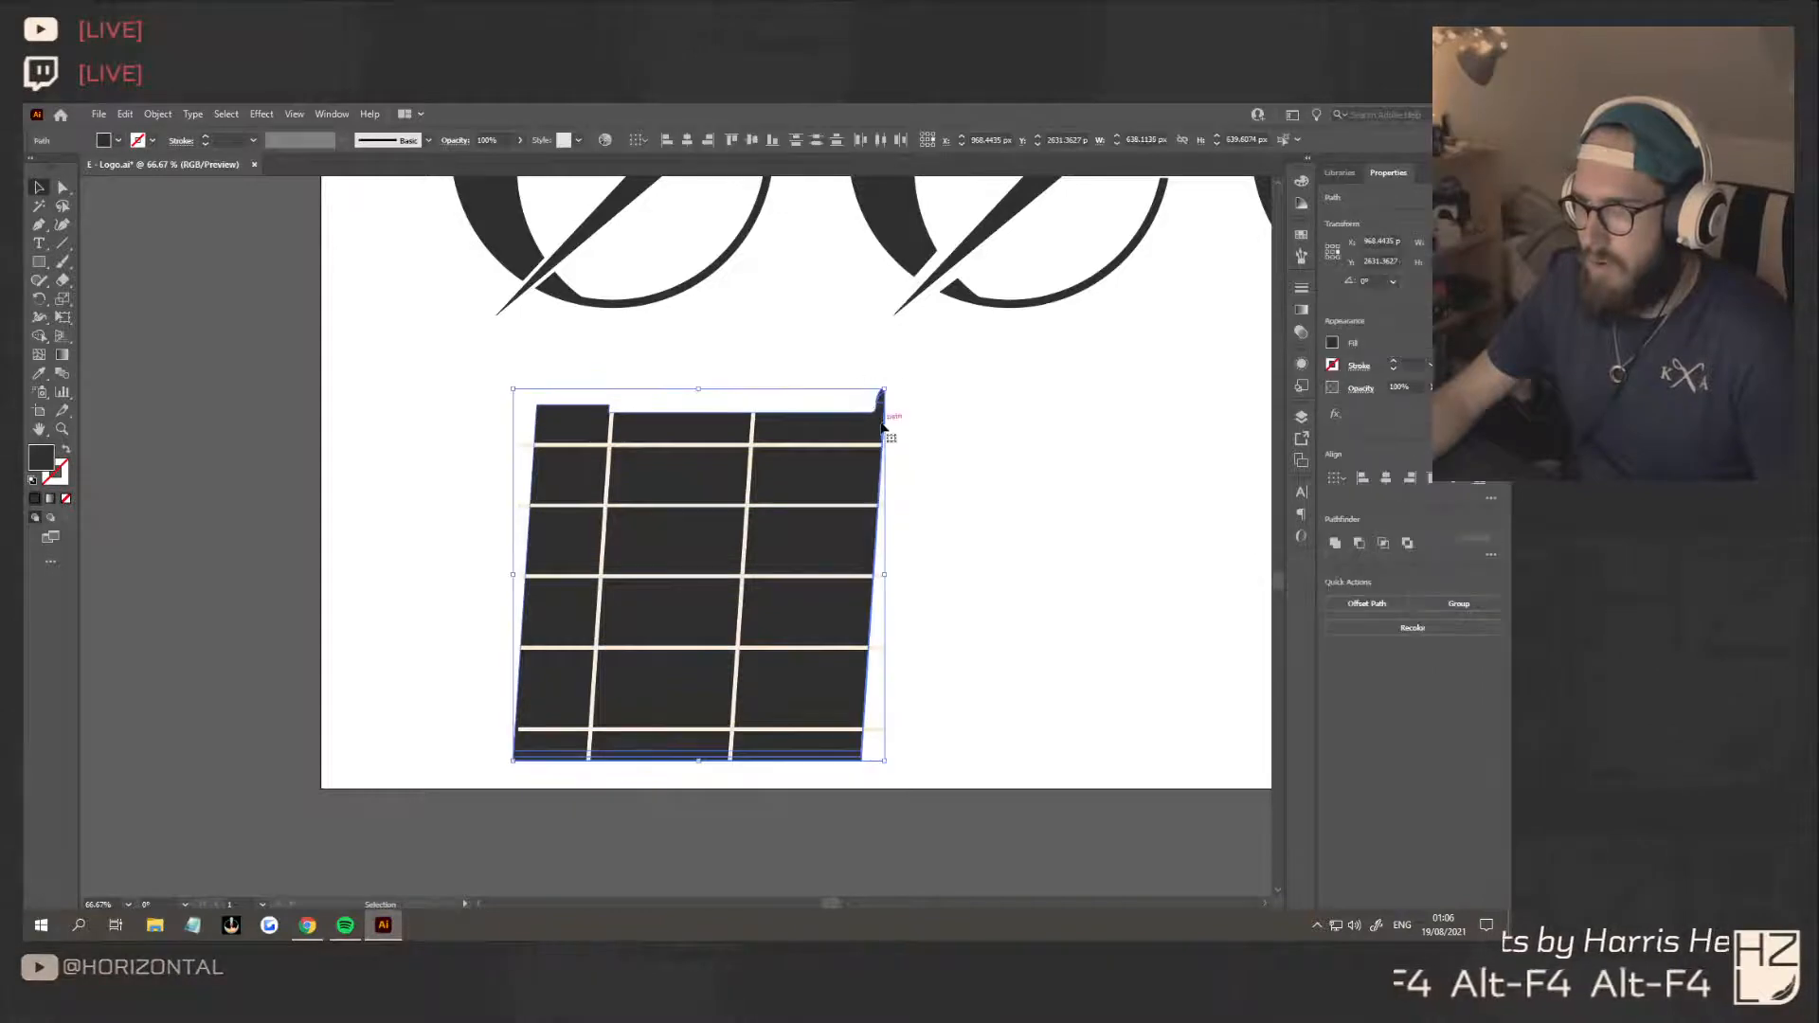
left_click(964, 425)
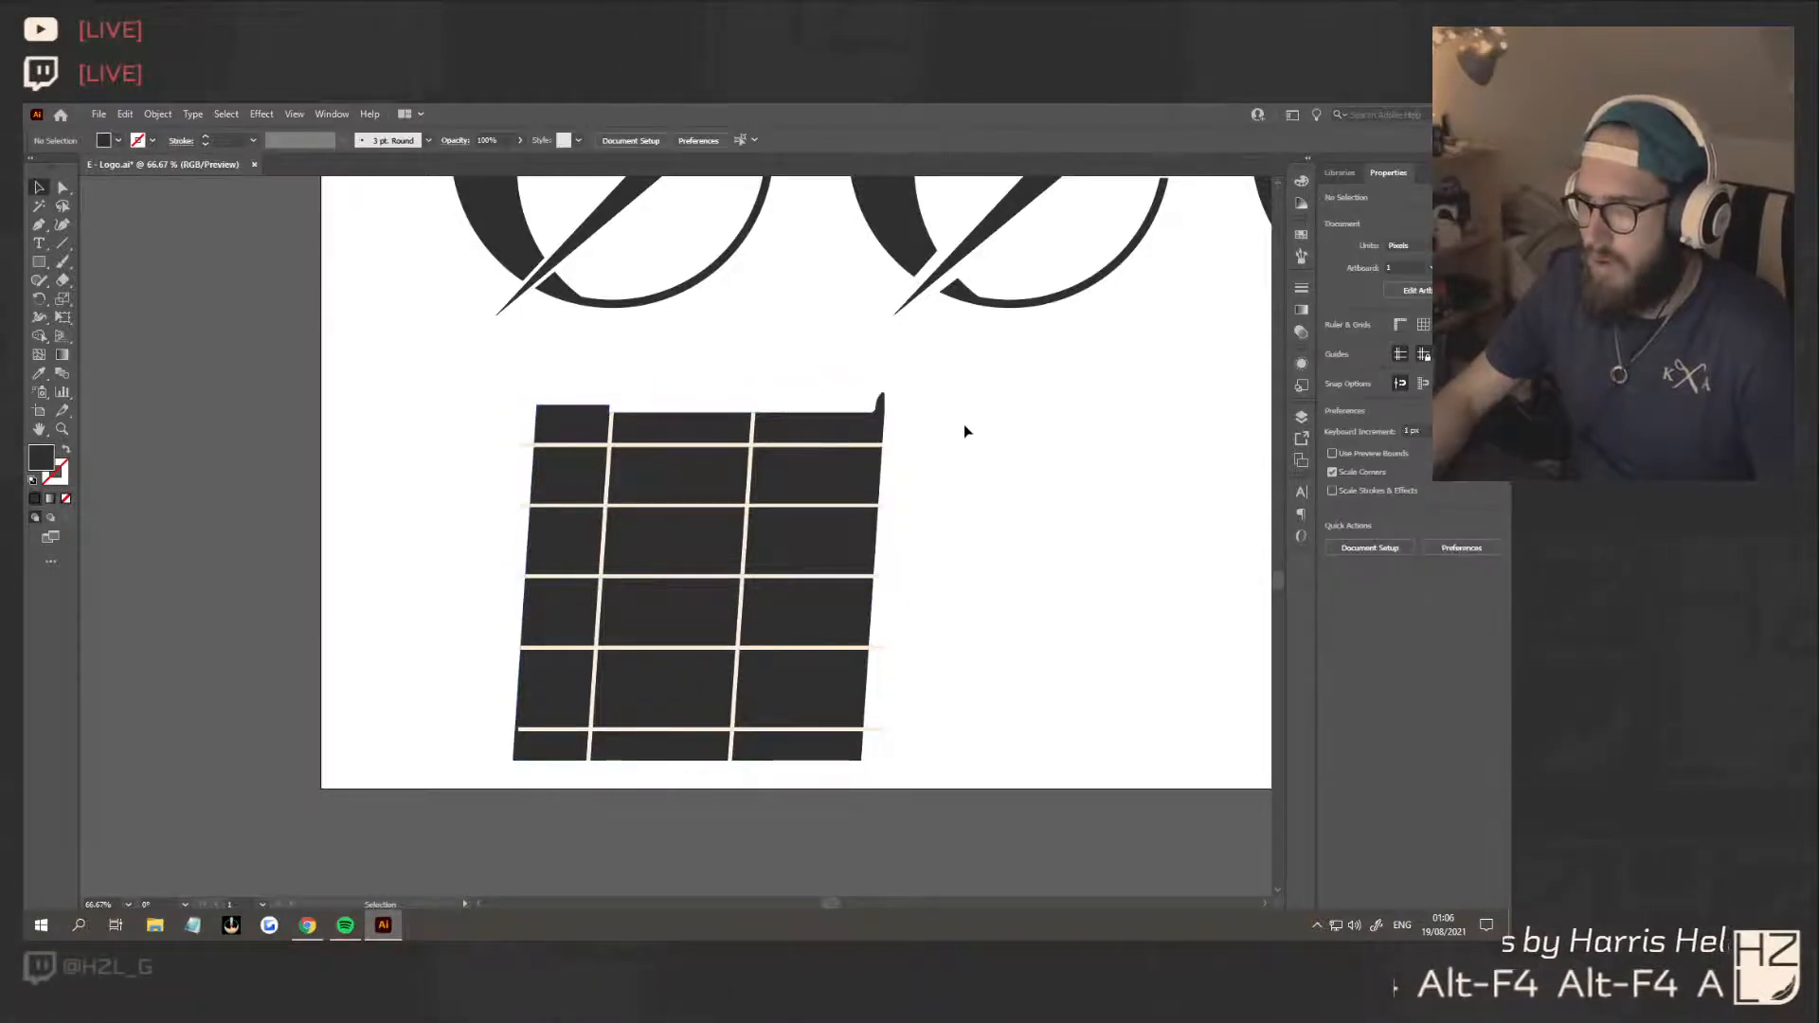
Distribute only the five horizontal strips evenly by their vertical centres
left_click(843, 669)
left_click_drag(815, 336, 816, 339)
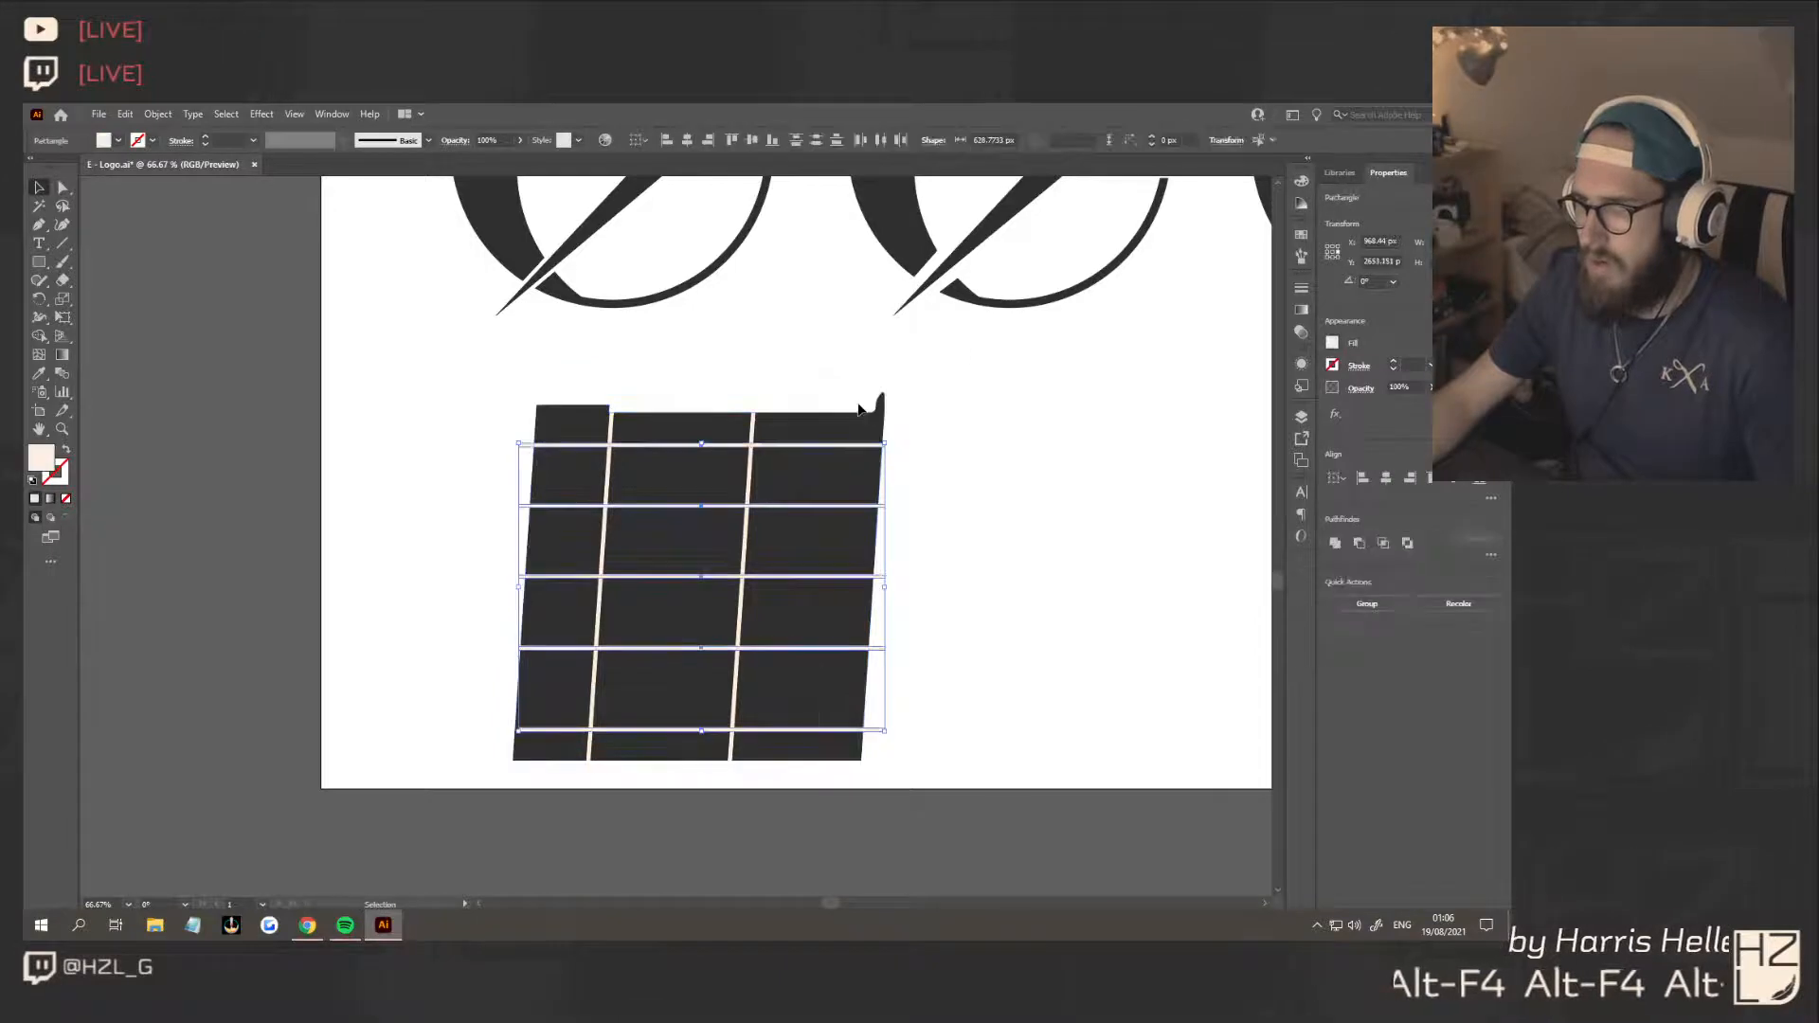
left_click(816, 141)
left_click(1008, 497)
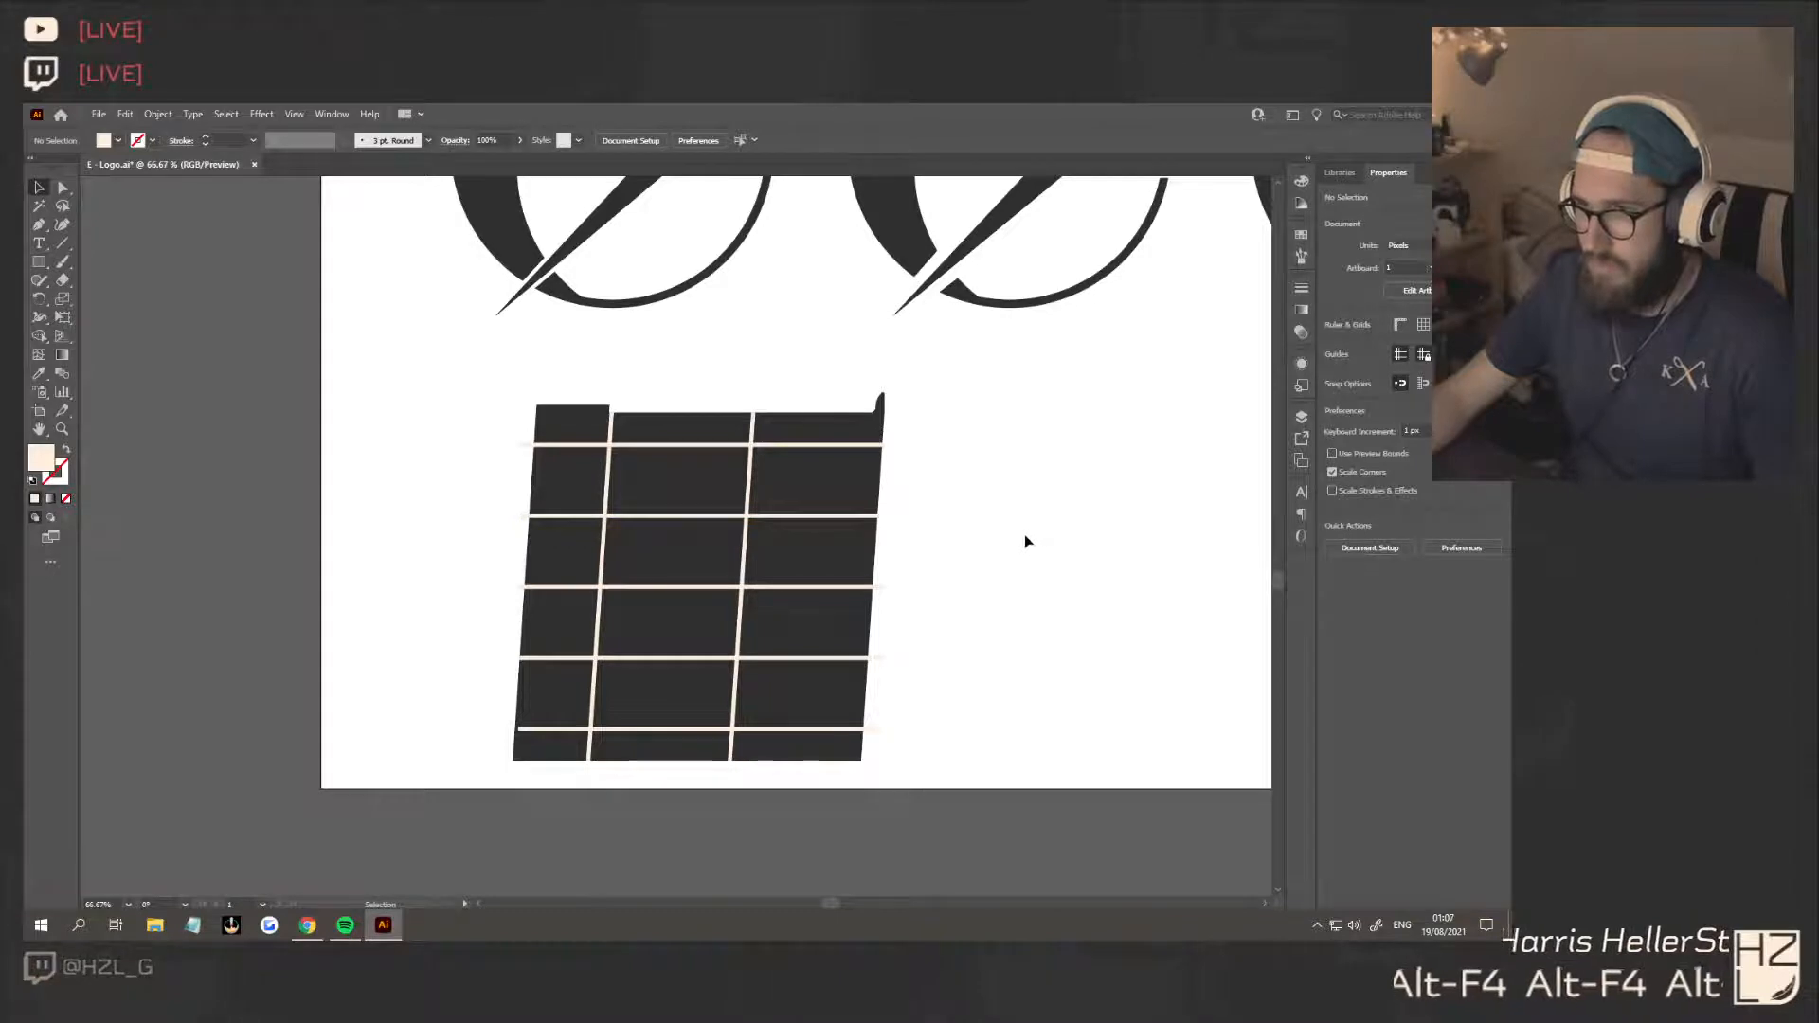
Try moving the lowest strip up and the uppermost strip down, and undo both moves
left_click_drag(856, 730, 845, 712)
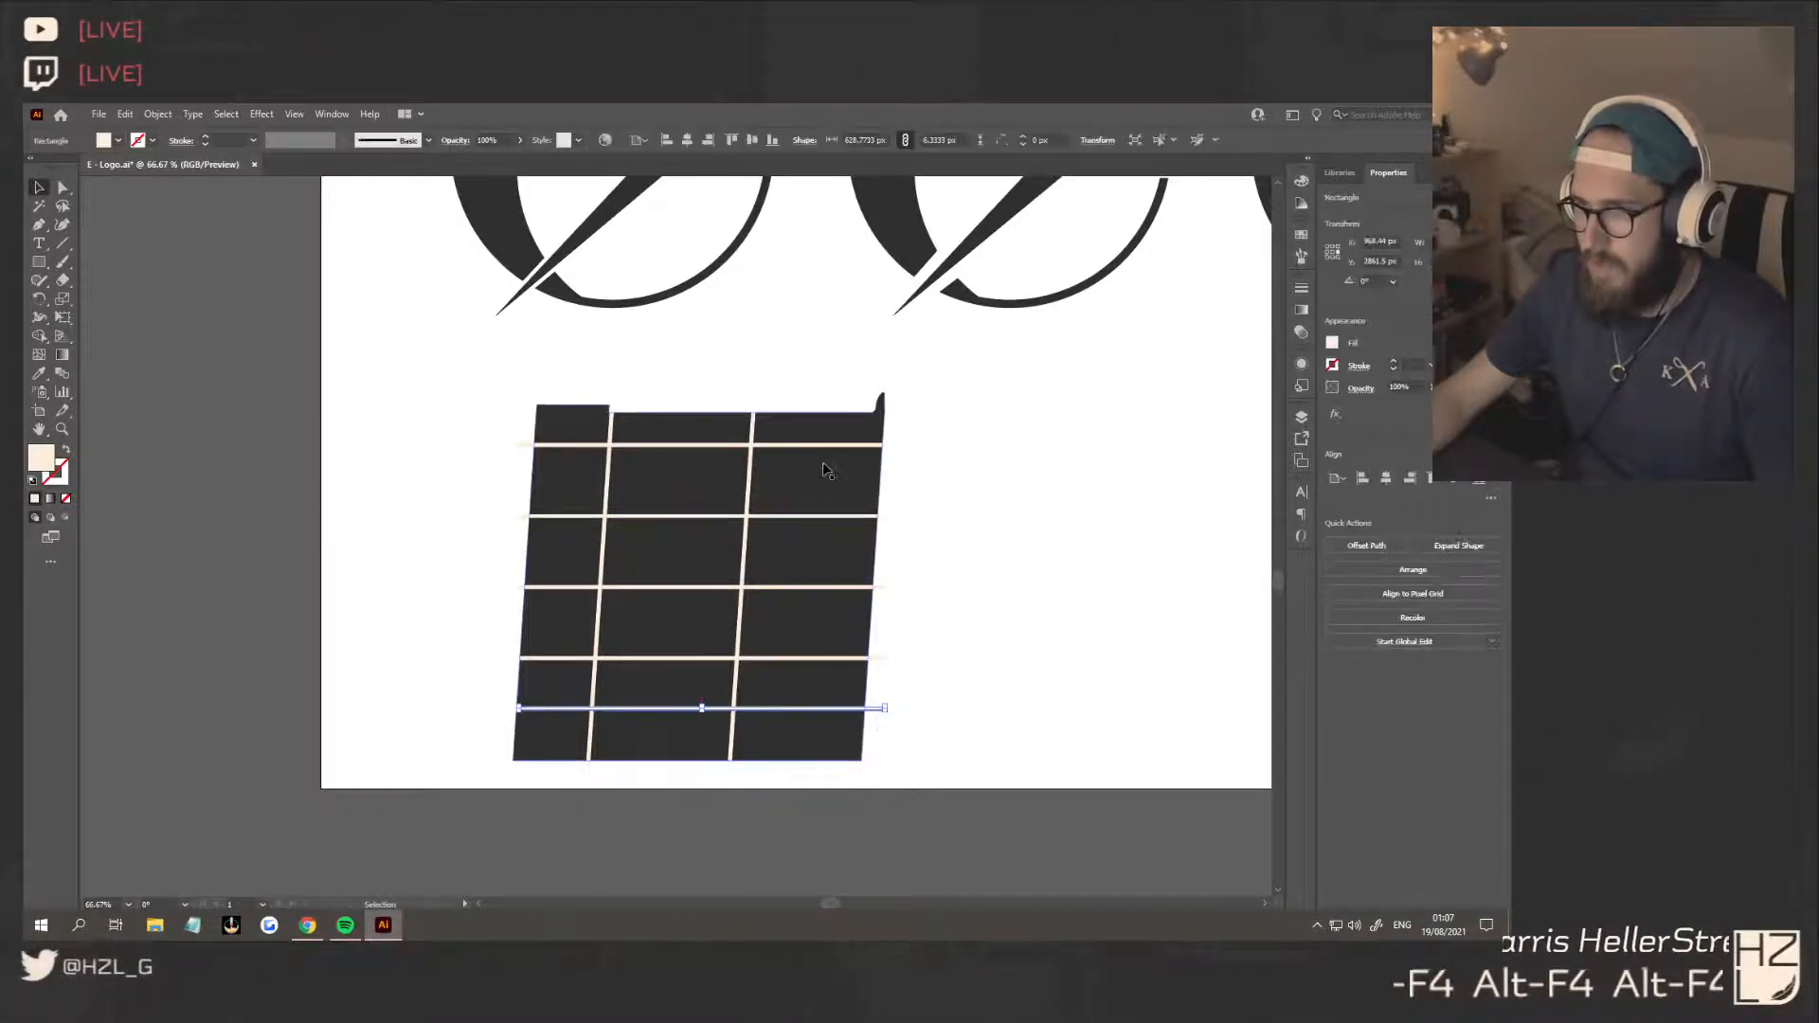
left_click_drag(827, 445, 828, 469)
key("ctrl+z")
key("ctrl+z")
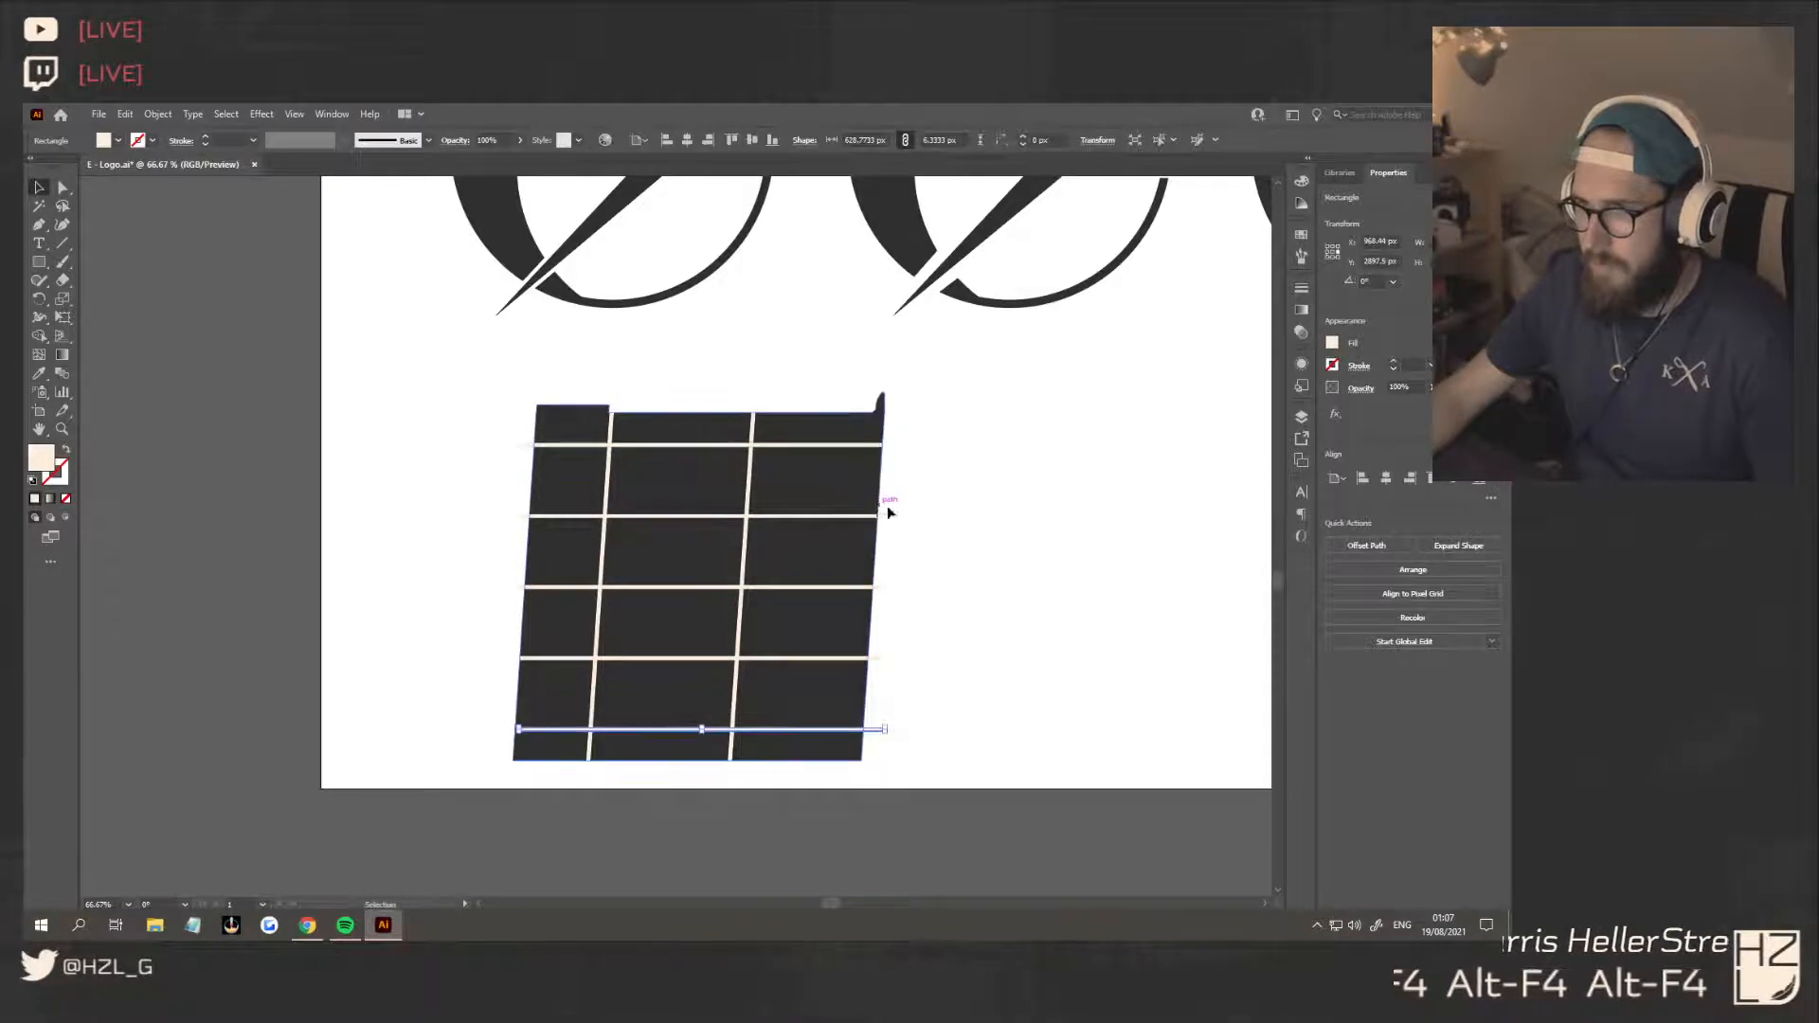
Duplicate the square with all its strips and place the copy to the right of the original
left_click(973, 706)
scroll(935, 692, "down", 1)
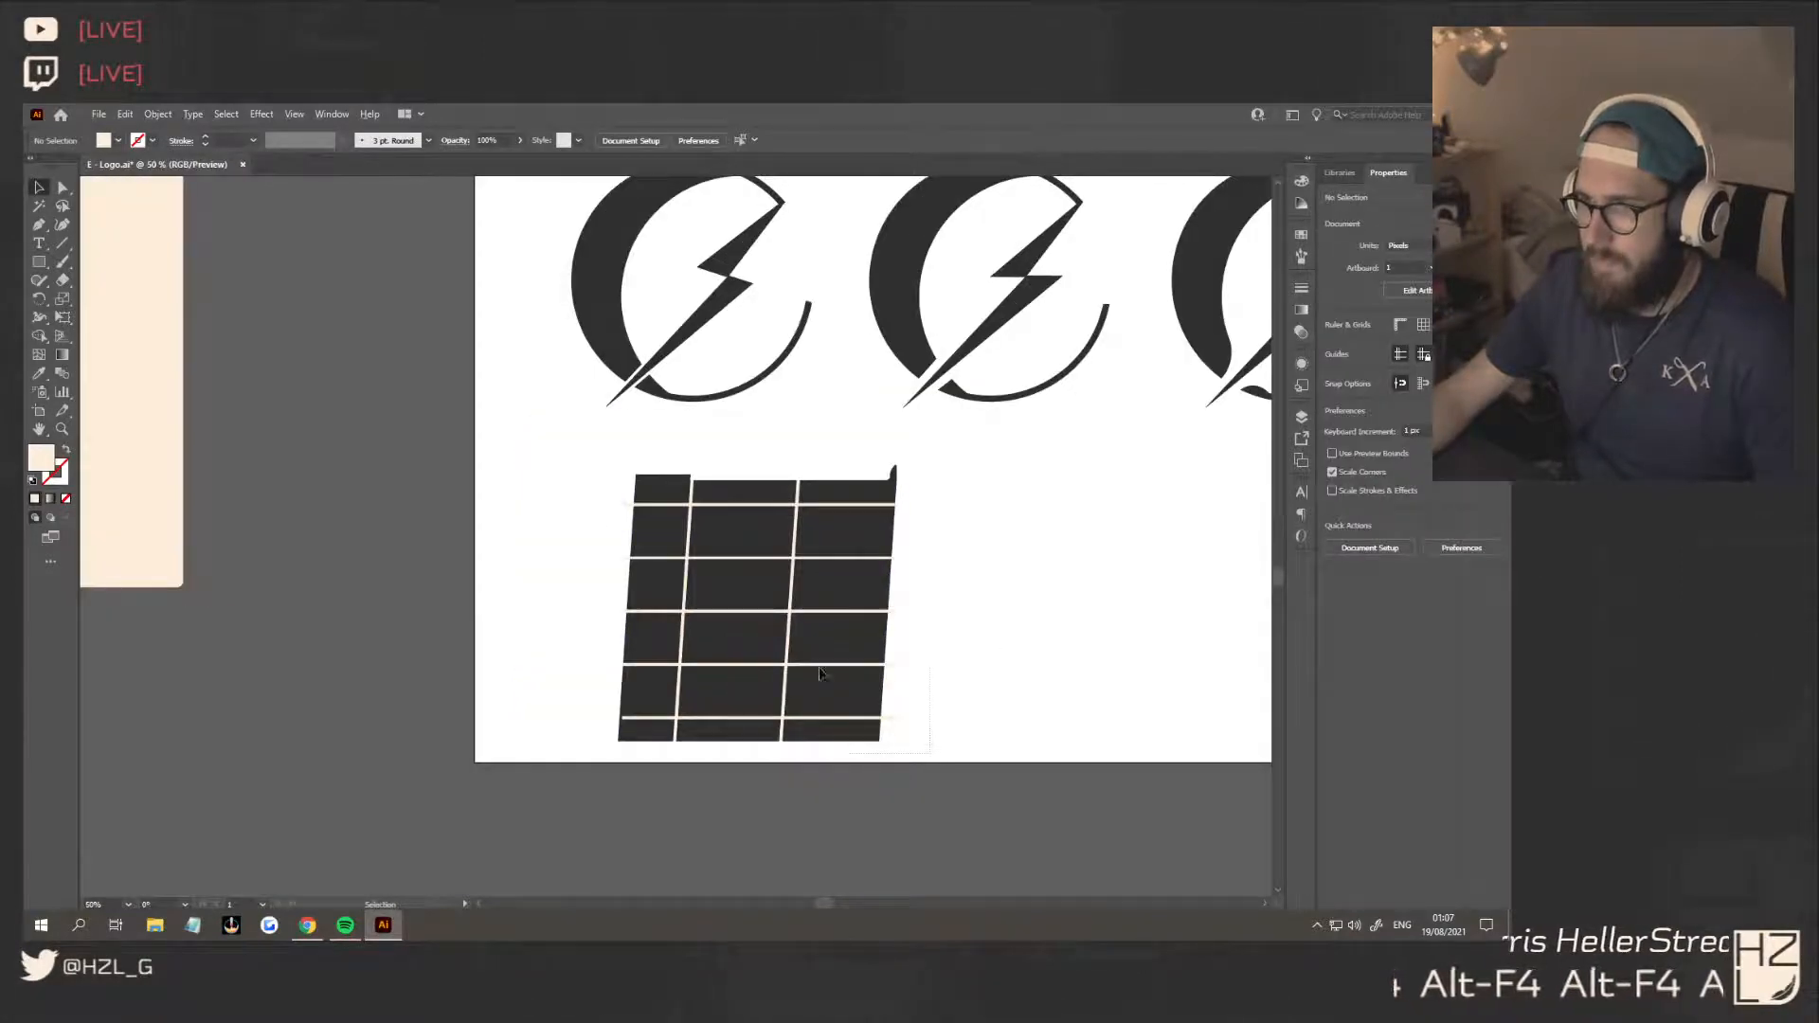
left_click_drag(732, 542, 929, 557)
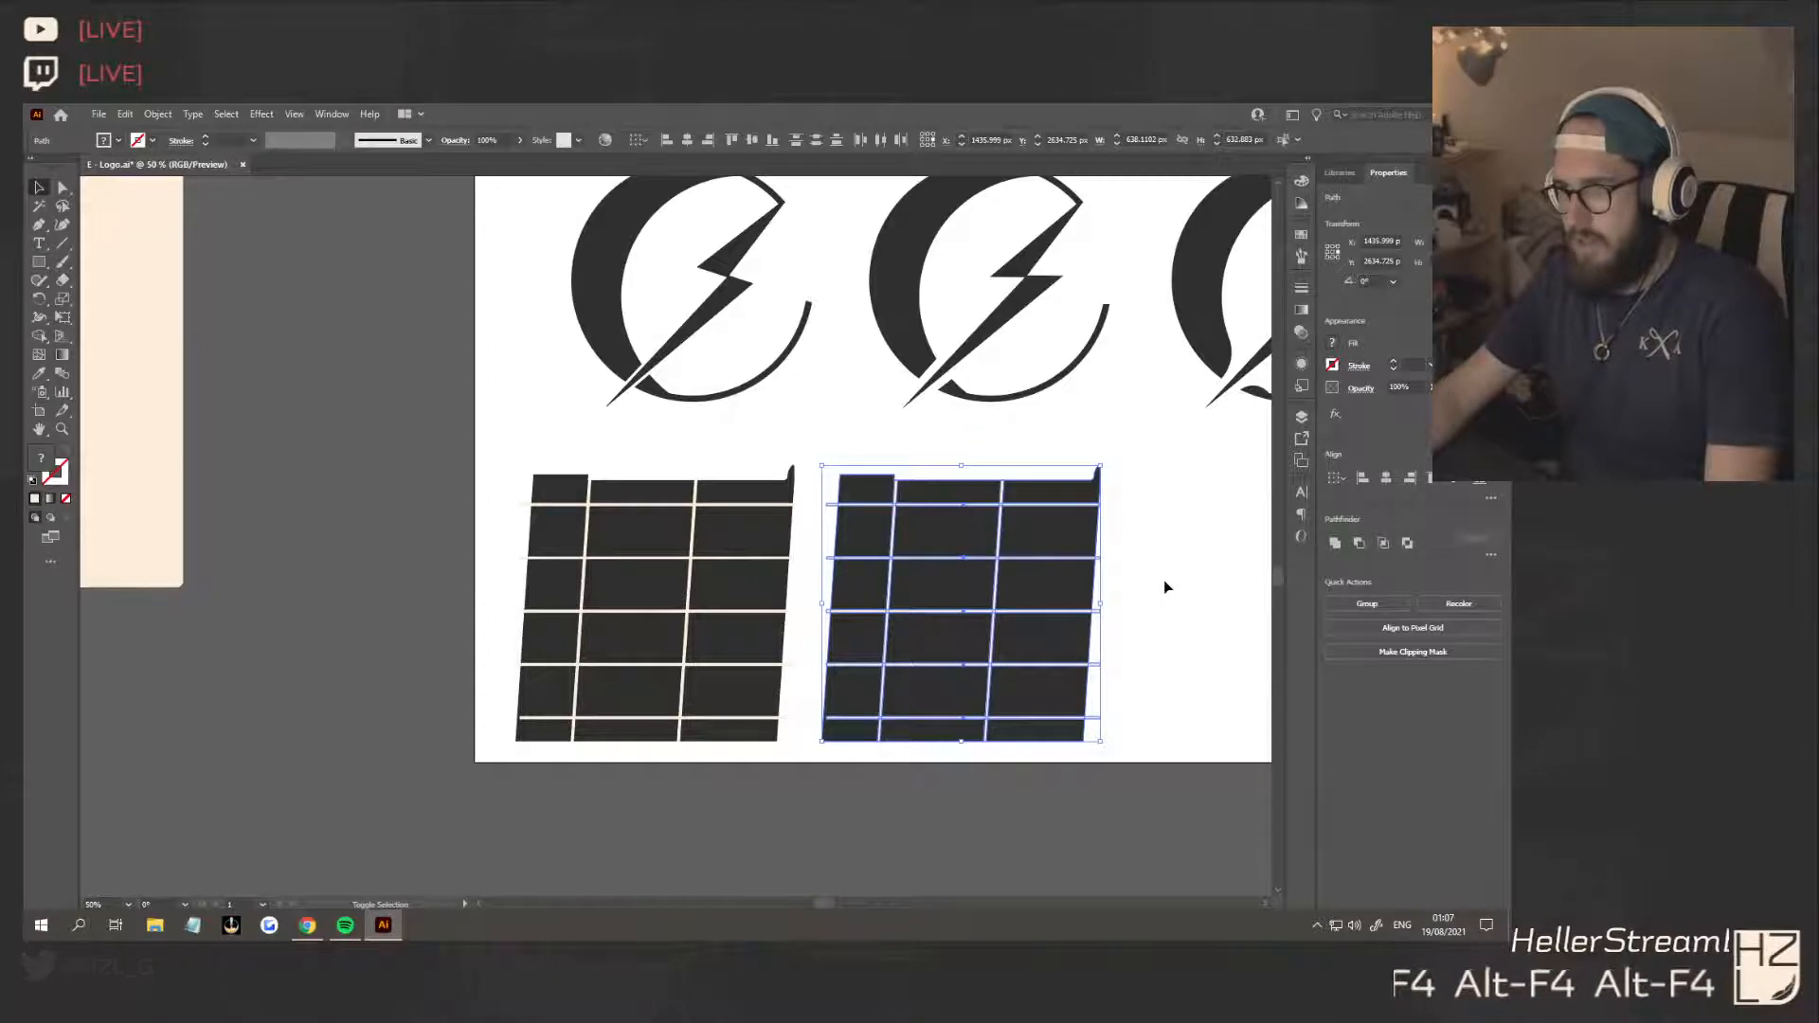
With Shape Builder, cut out the copy's middle strip segment beyond the right slanted strip and that slanted strip's segments directly above and below
key("shift+m")
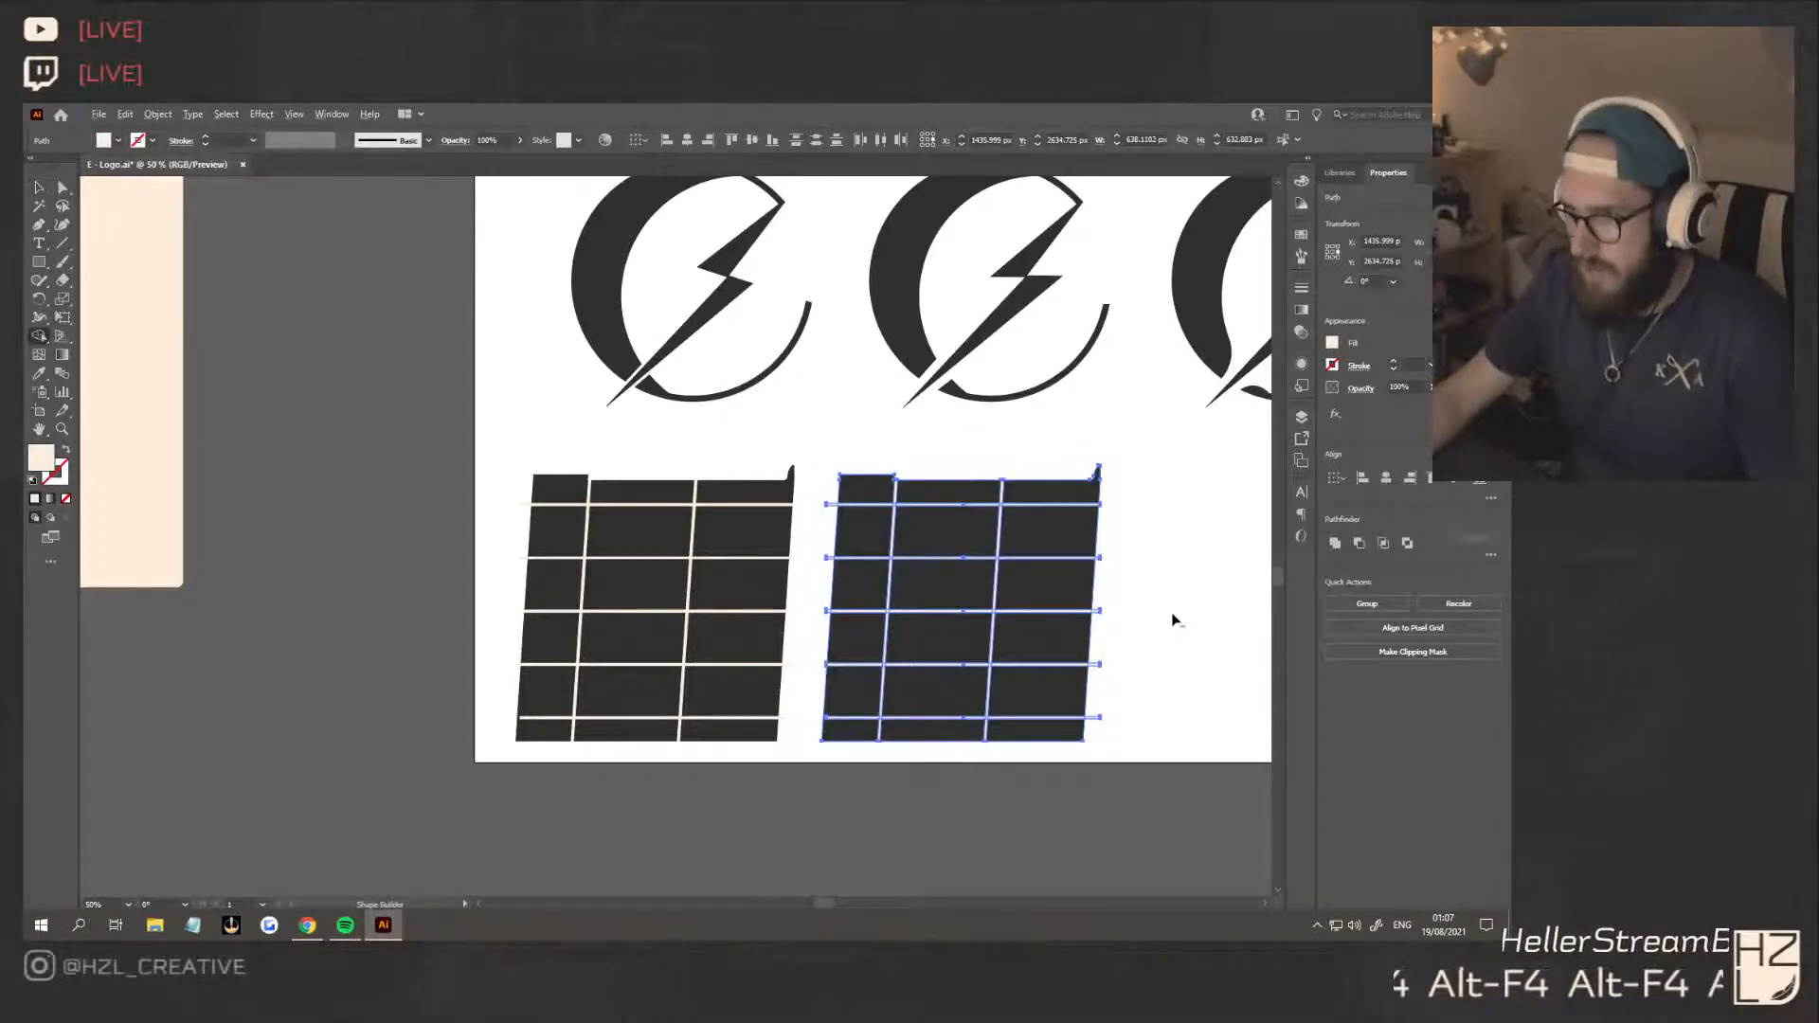
scroll(1174, 623, "up", 2)
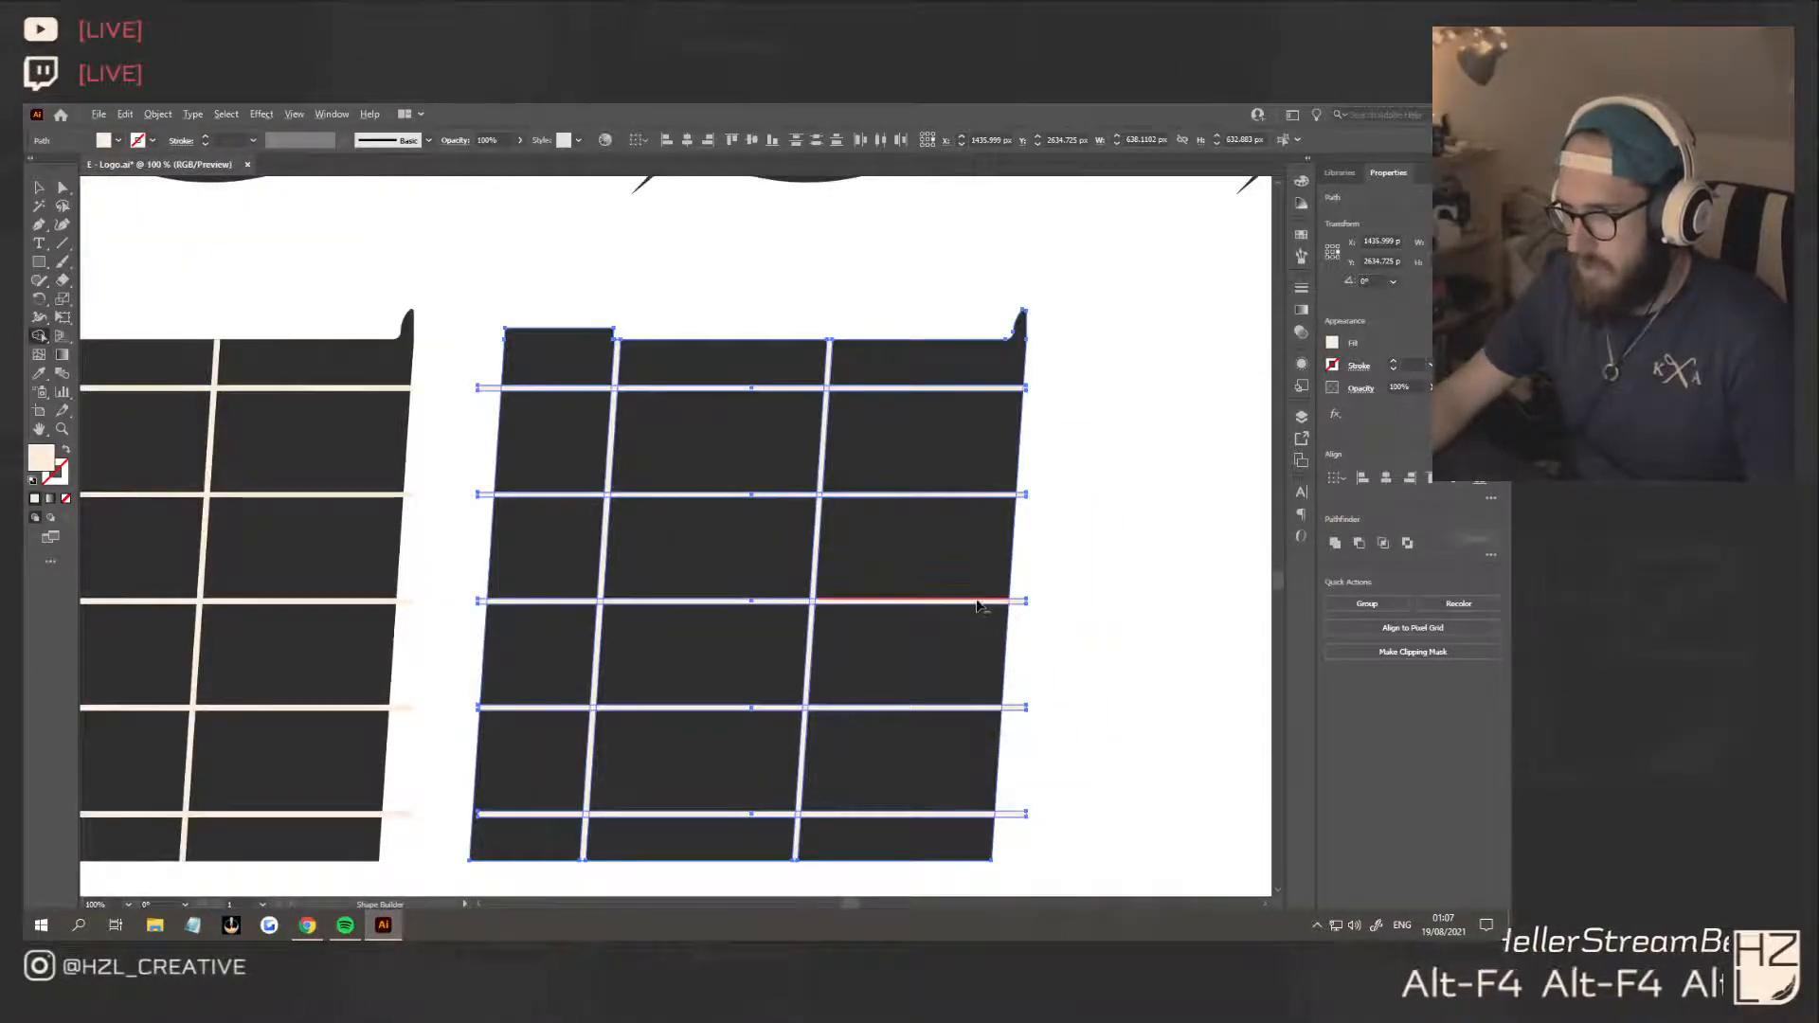
left_click_drag(976, 607, 837, 605)
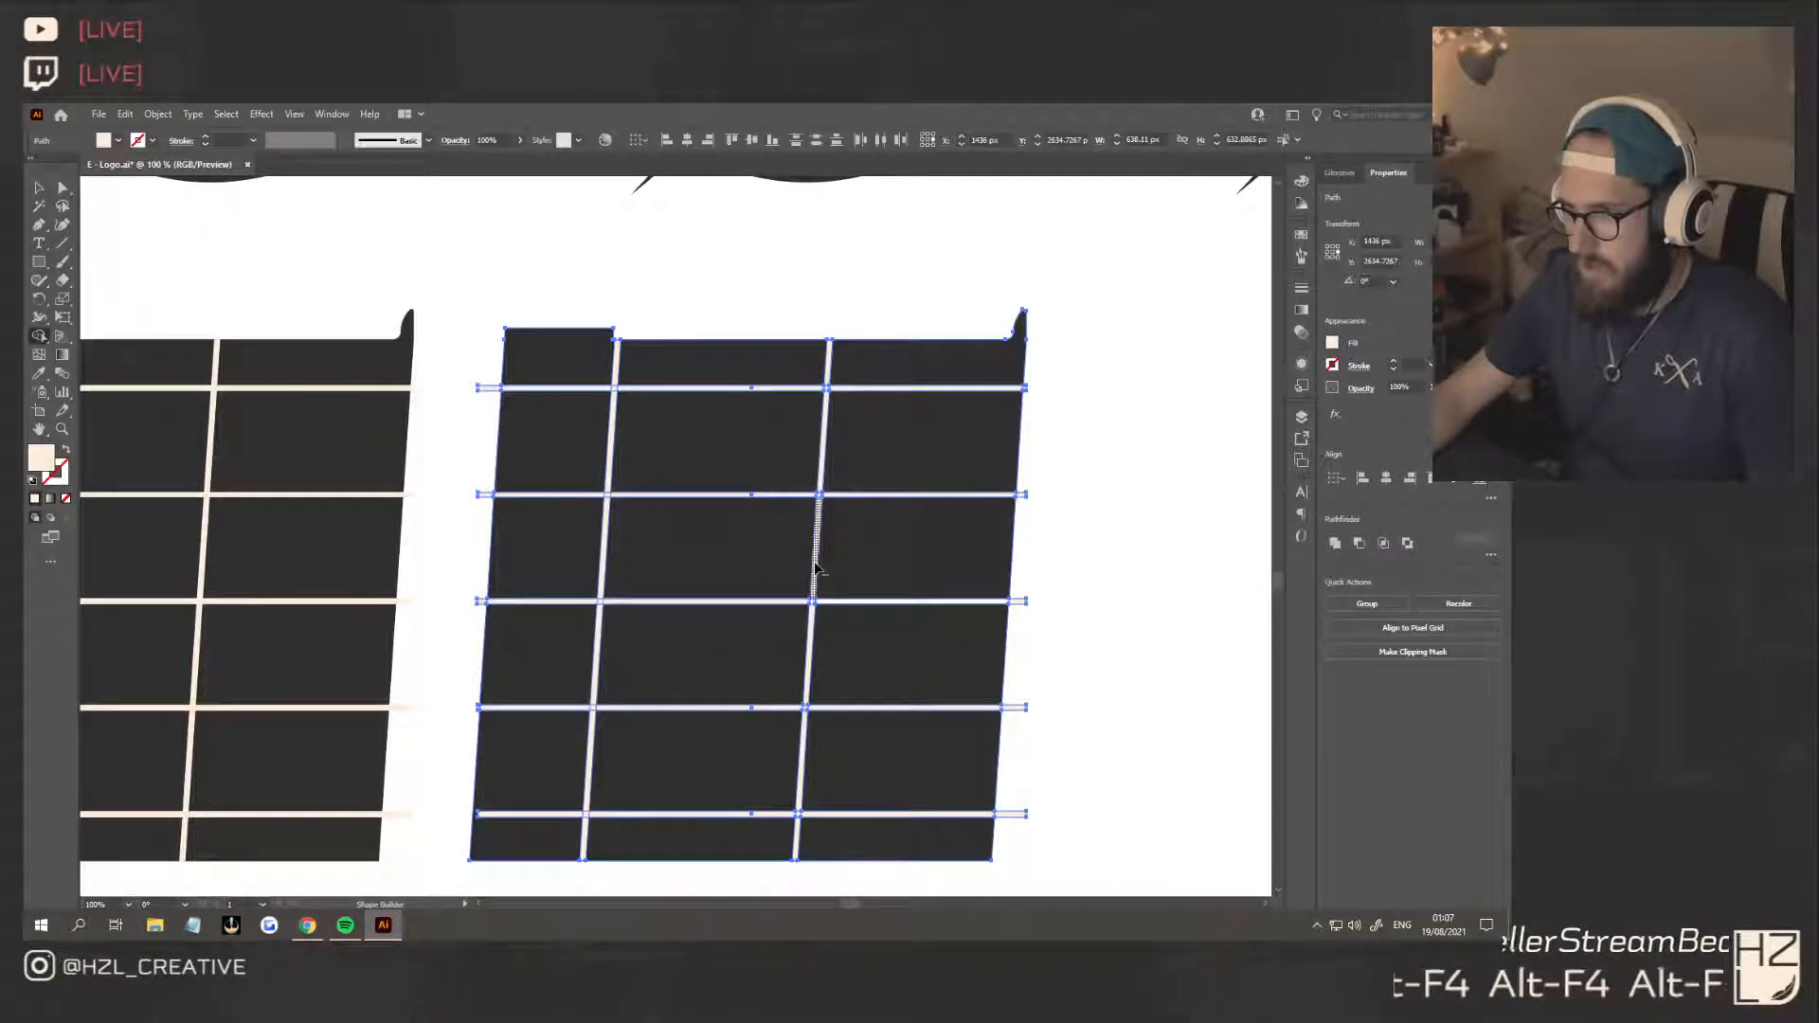
scroll(817, 566, "up", 3)
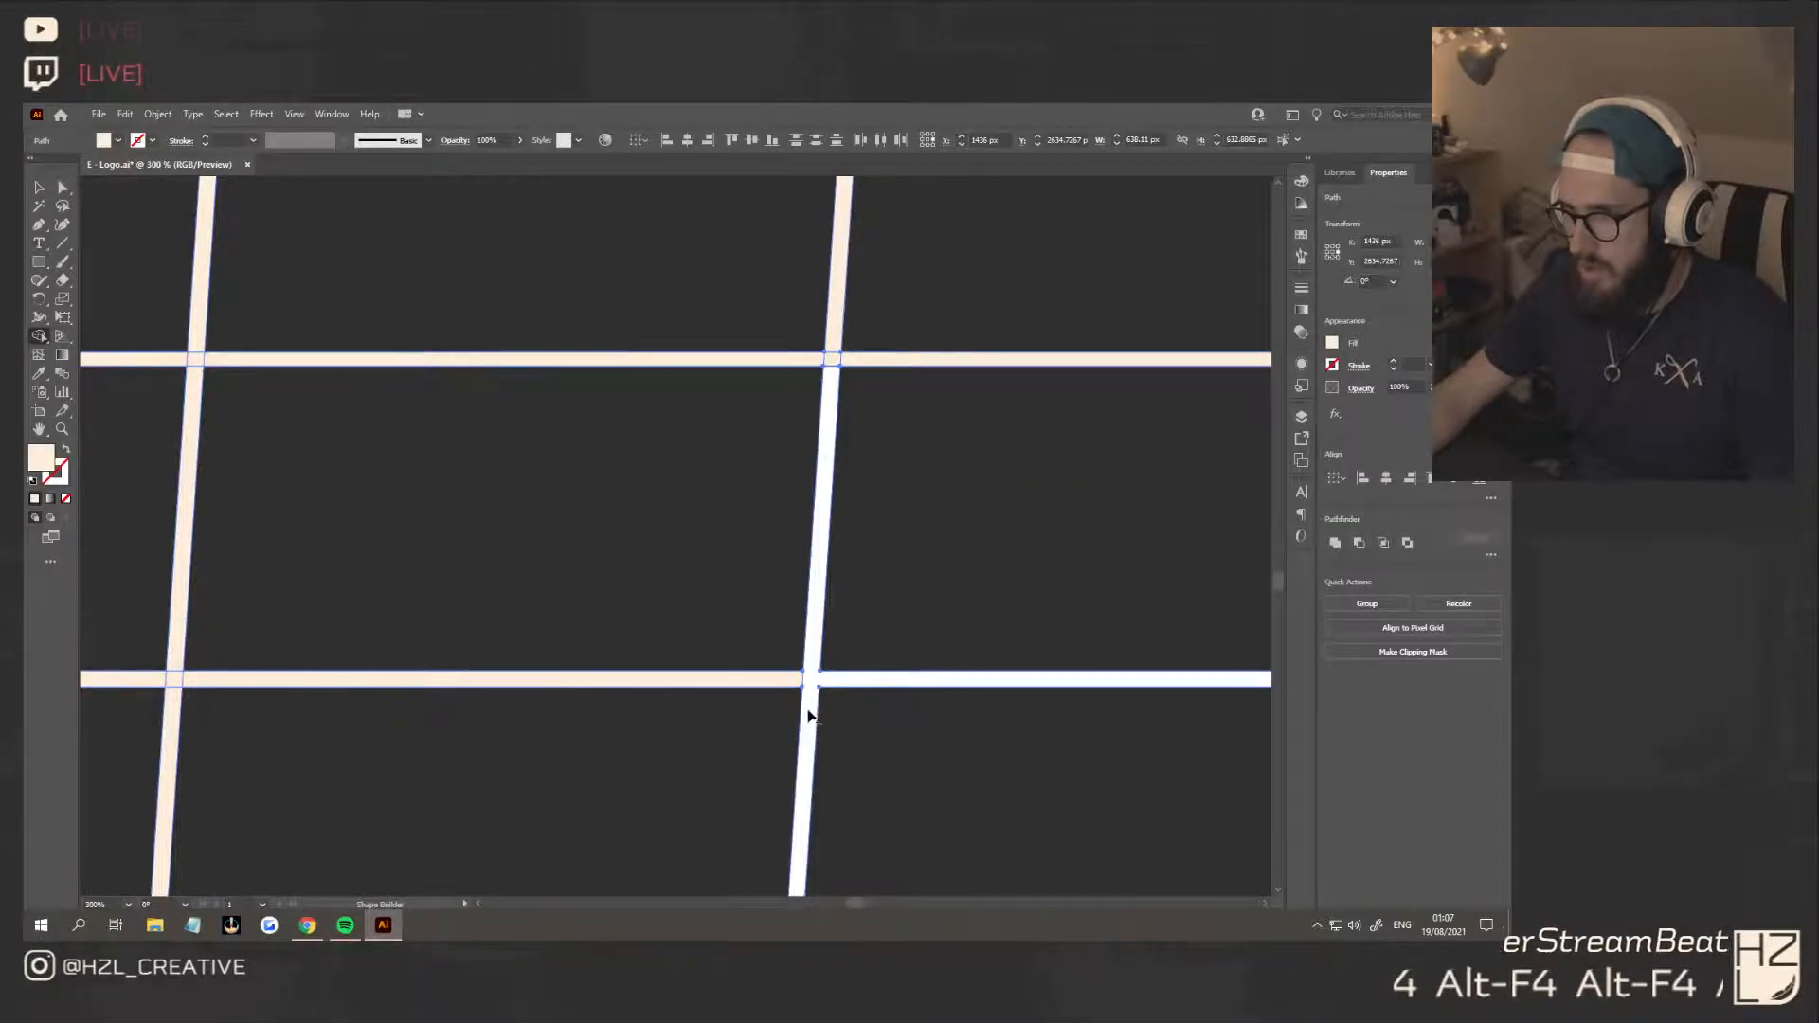
left_click_drag(805, 699, 832, 362)
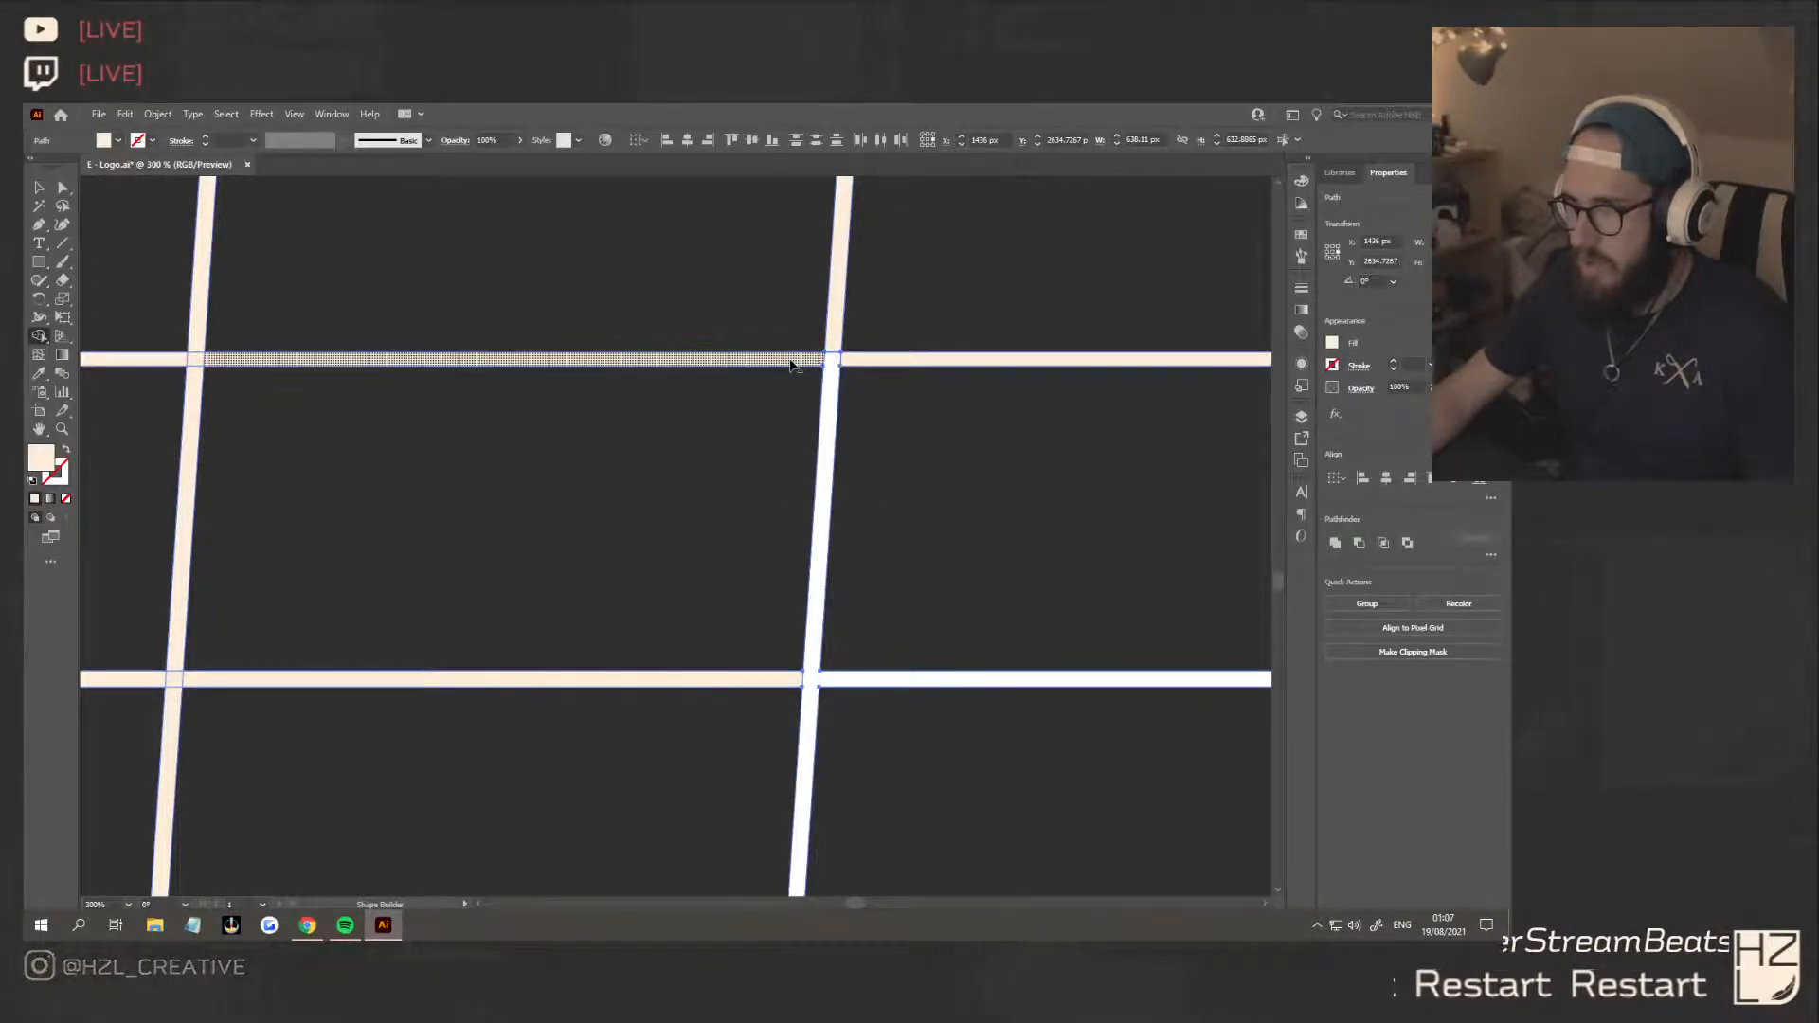
Cut out the second and fourth strips' centre segments, plus the left slanted strip's segments above the second and below the fourth strip
left_click(791, 365)
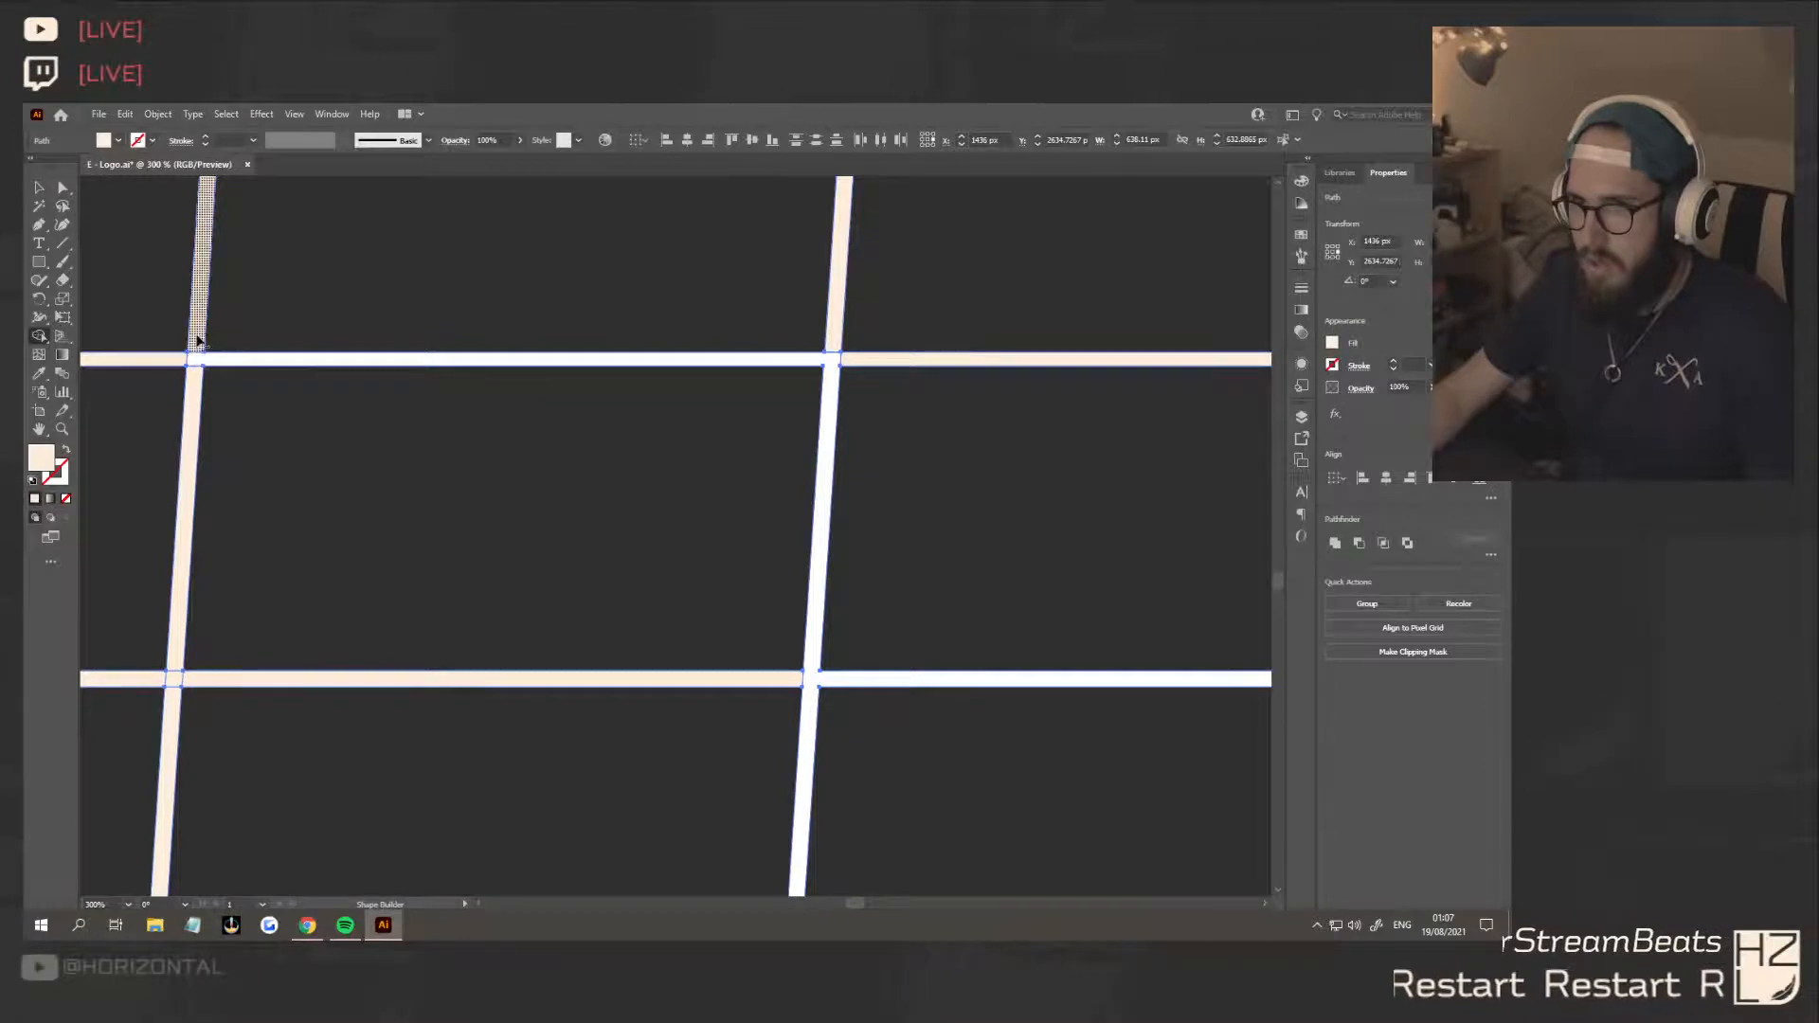
left_click(197, 341)
scroll(485, 523, "down", 1)
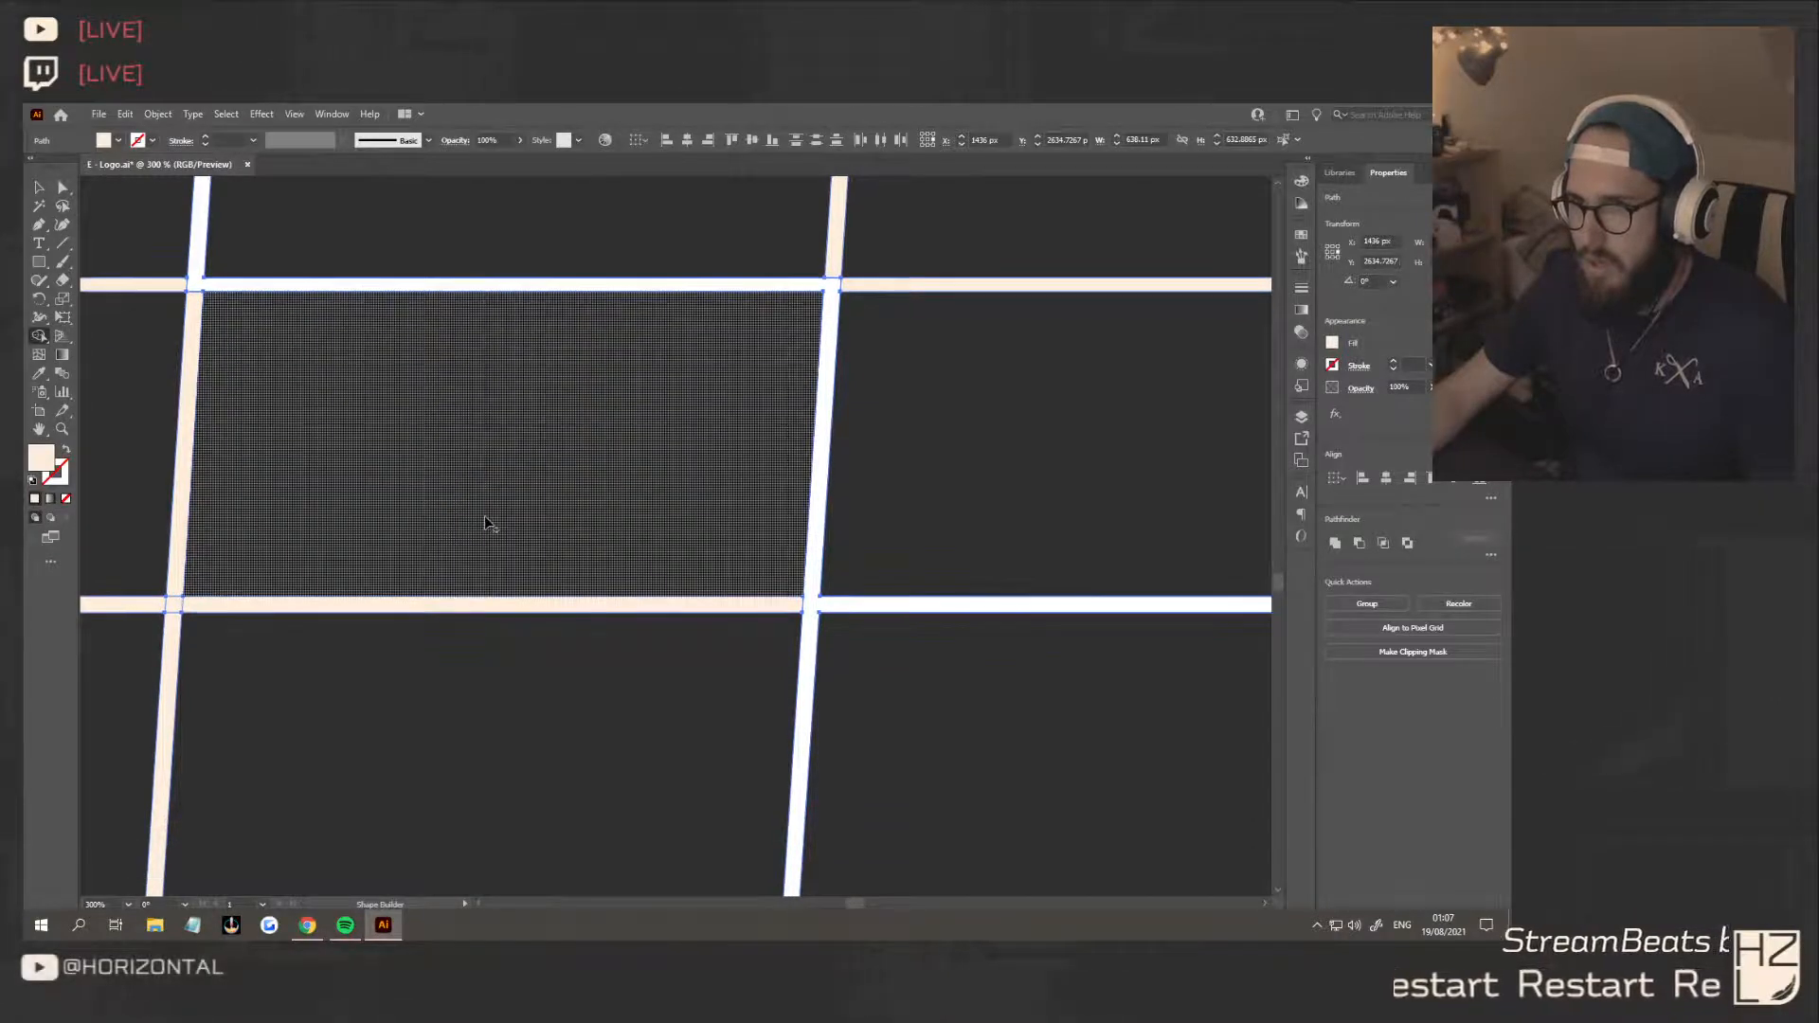
scroll(486, 523, "down", 5)
scroll(439, 629, "up", 4)
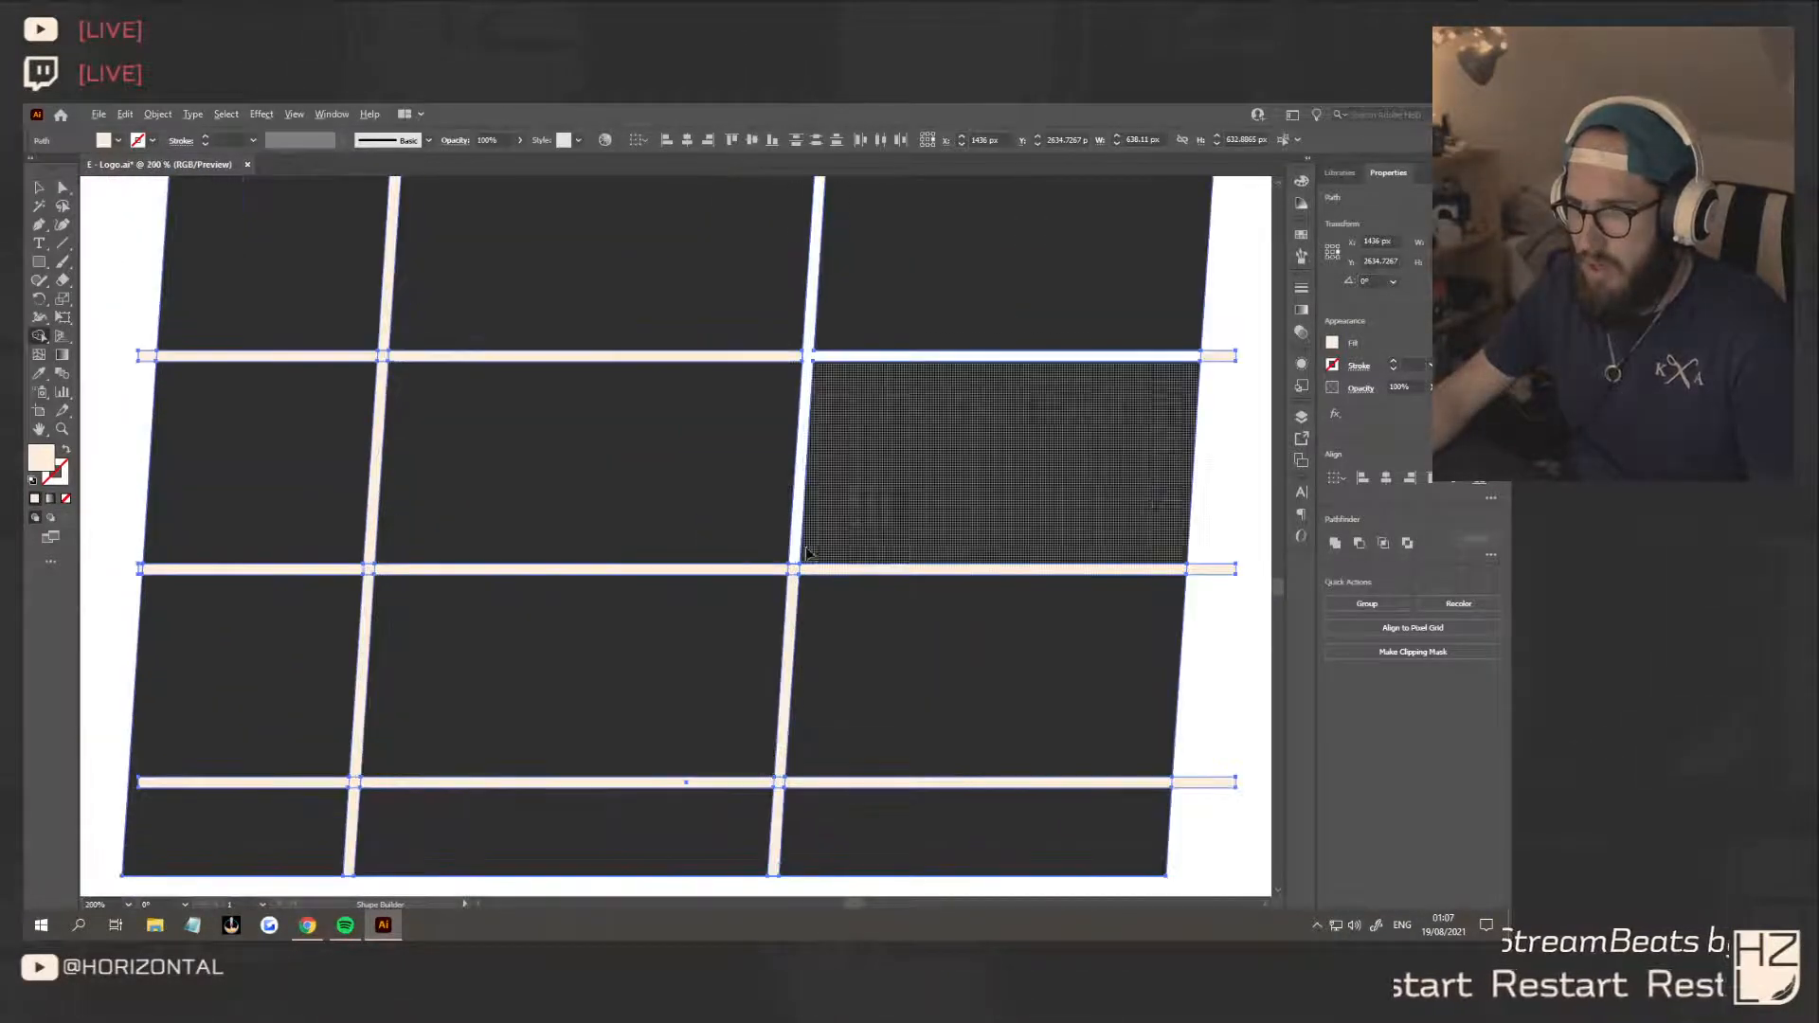
left_click(792, 571, "alt")
left_click(728, 569, "alt")
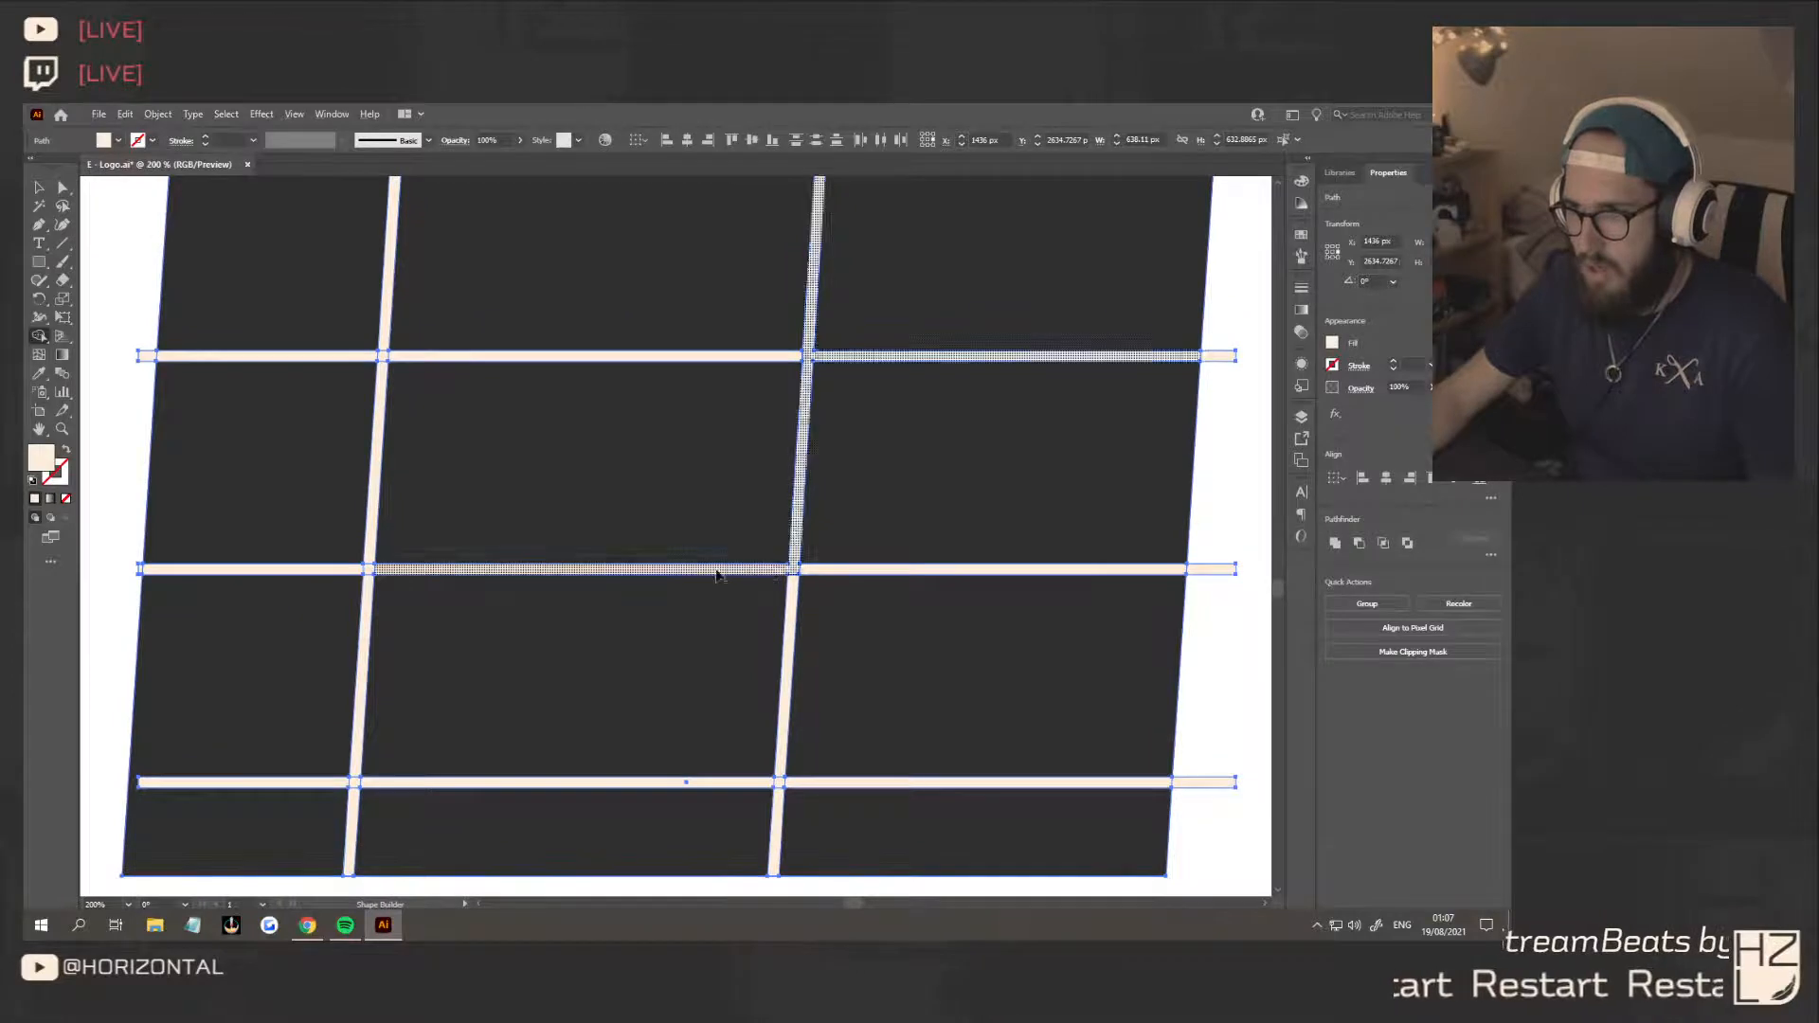
left_click(372, 593, "alt")
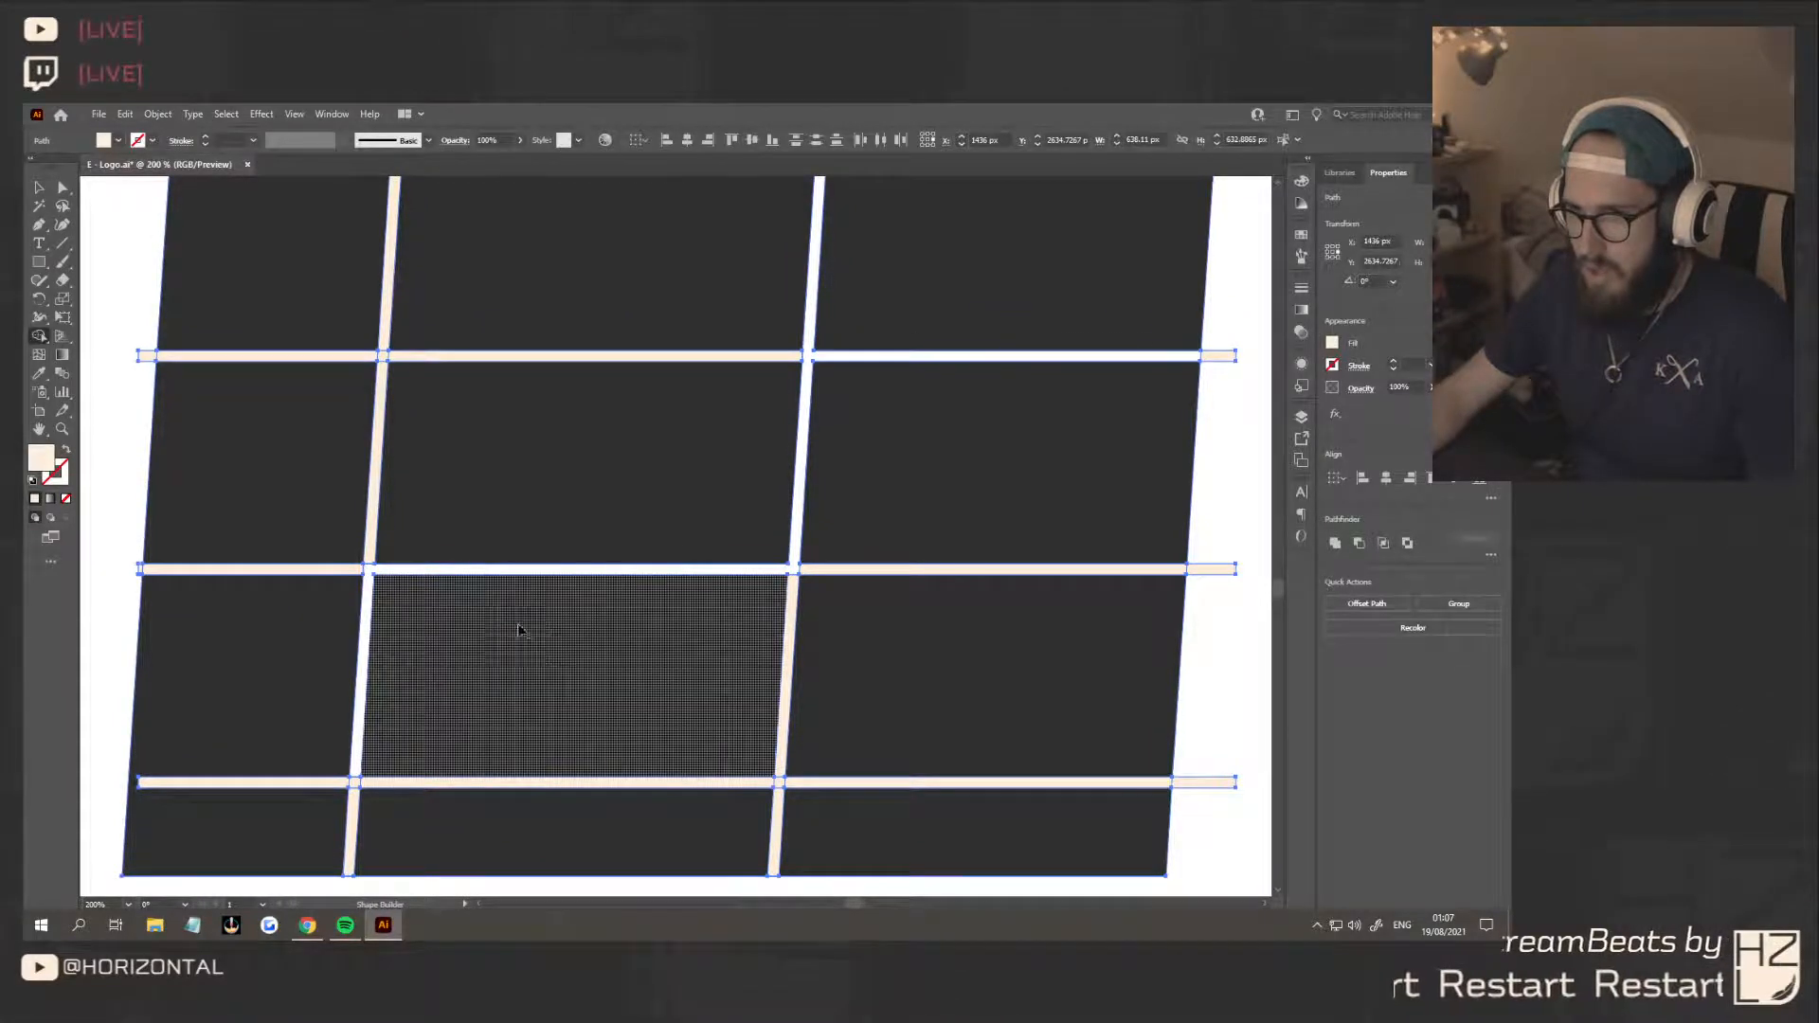
scroll(452, 614, "down", 4)
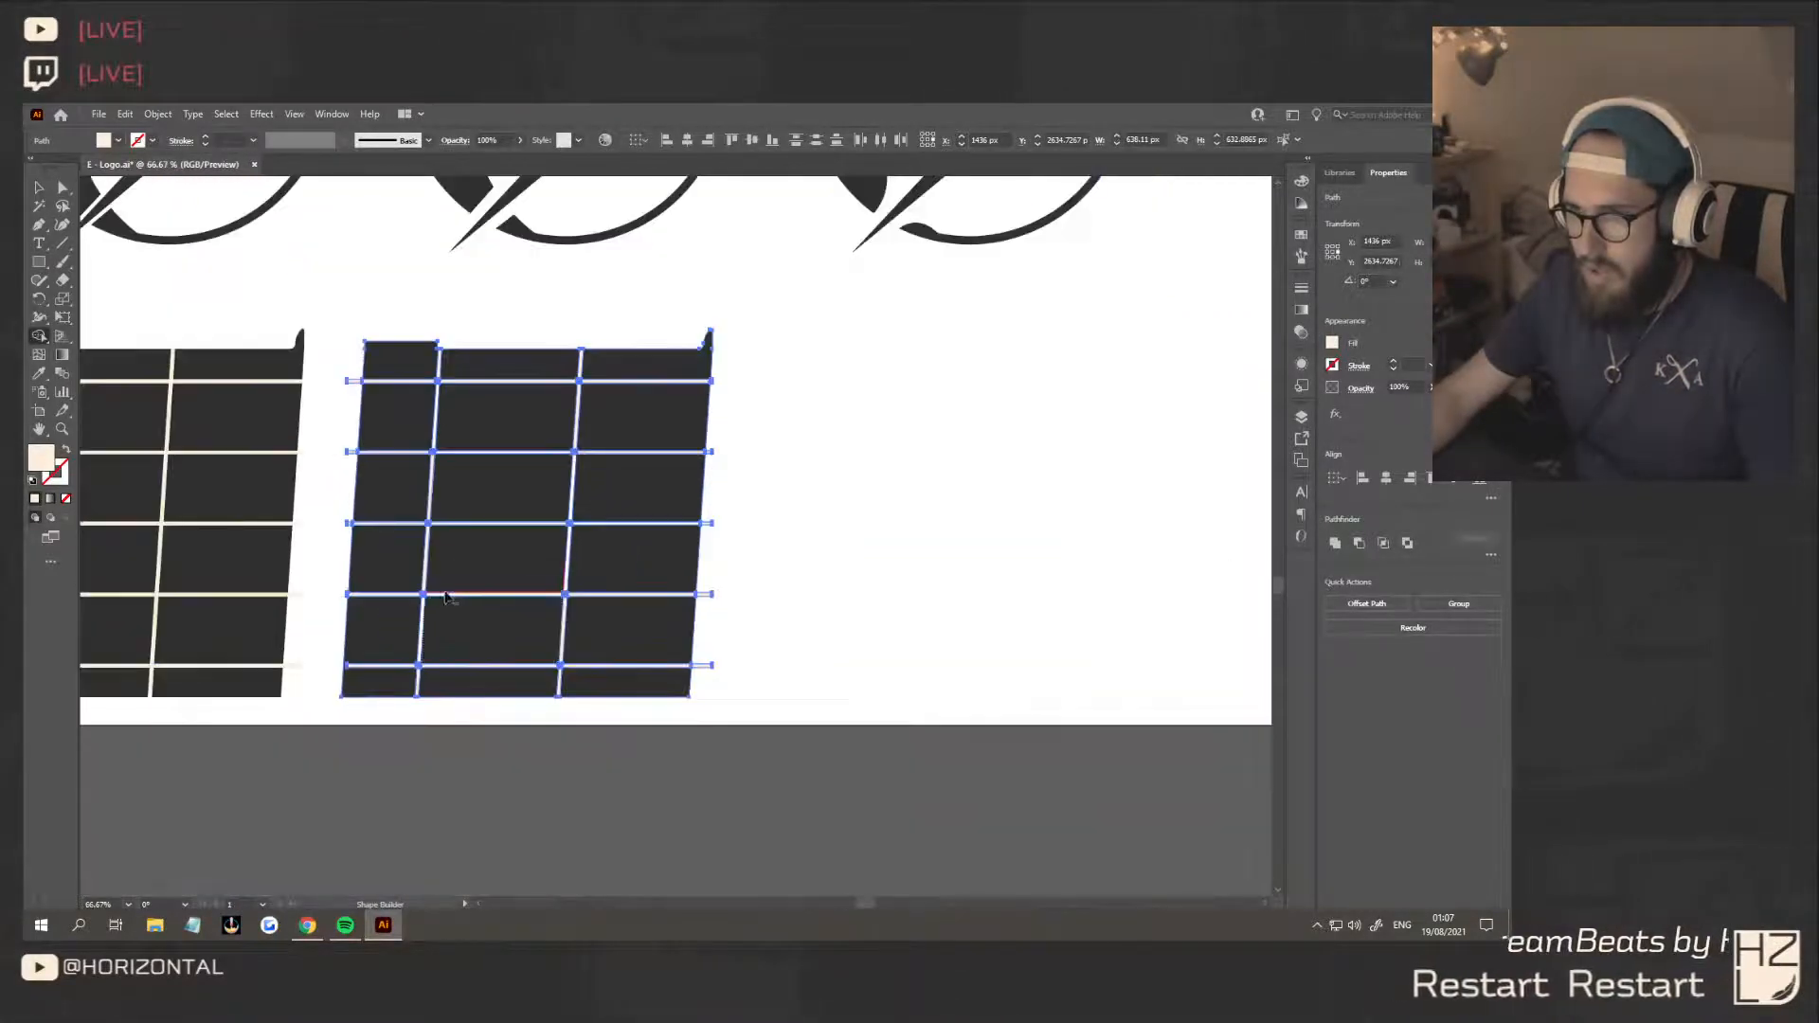
Duplicate the carved slanted square without its strips and place the copy to the right of the second grid
key("v")
left_click(781, 497)
scroll(762, 503, "down", 1)
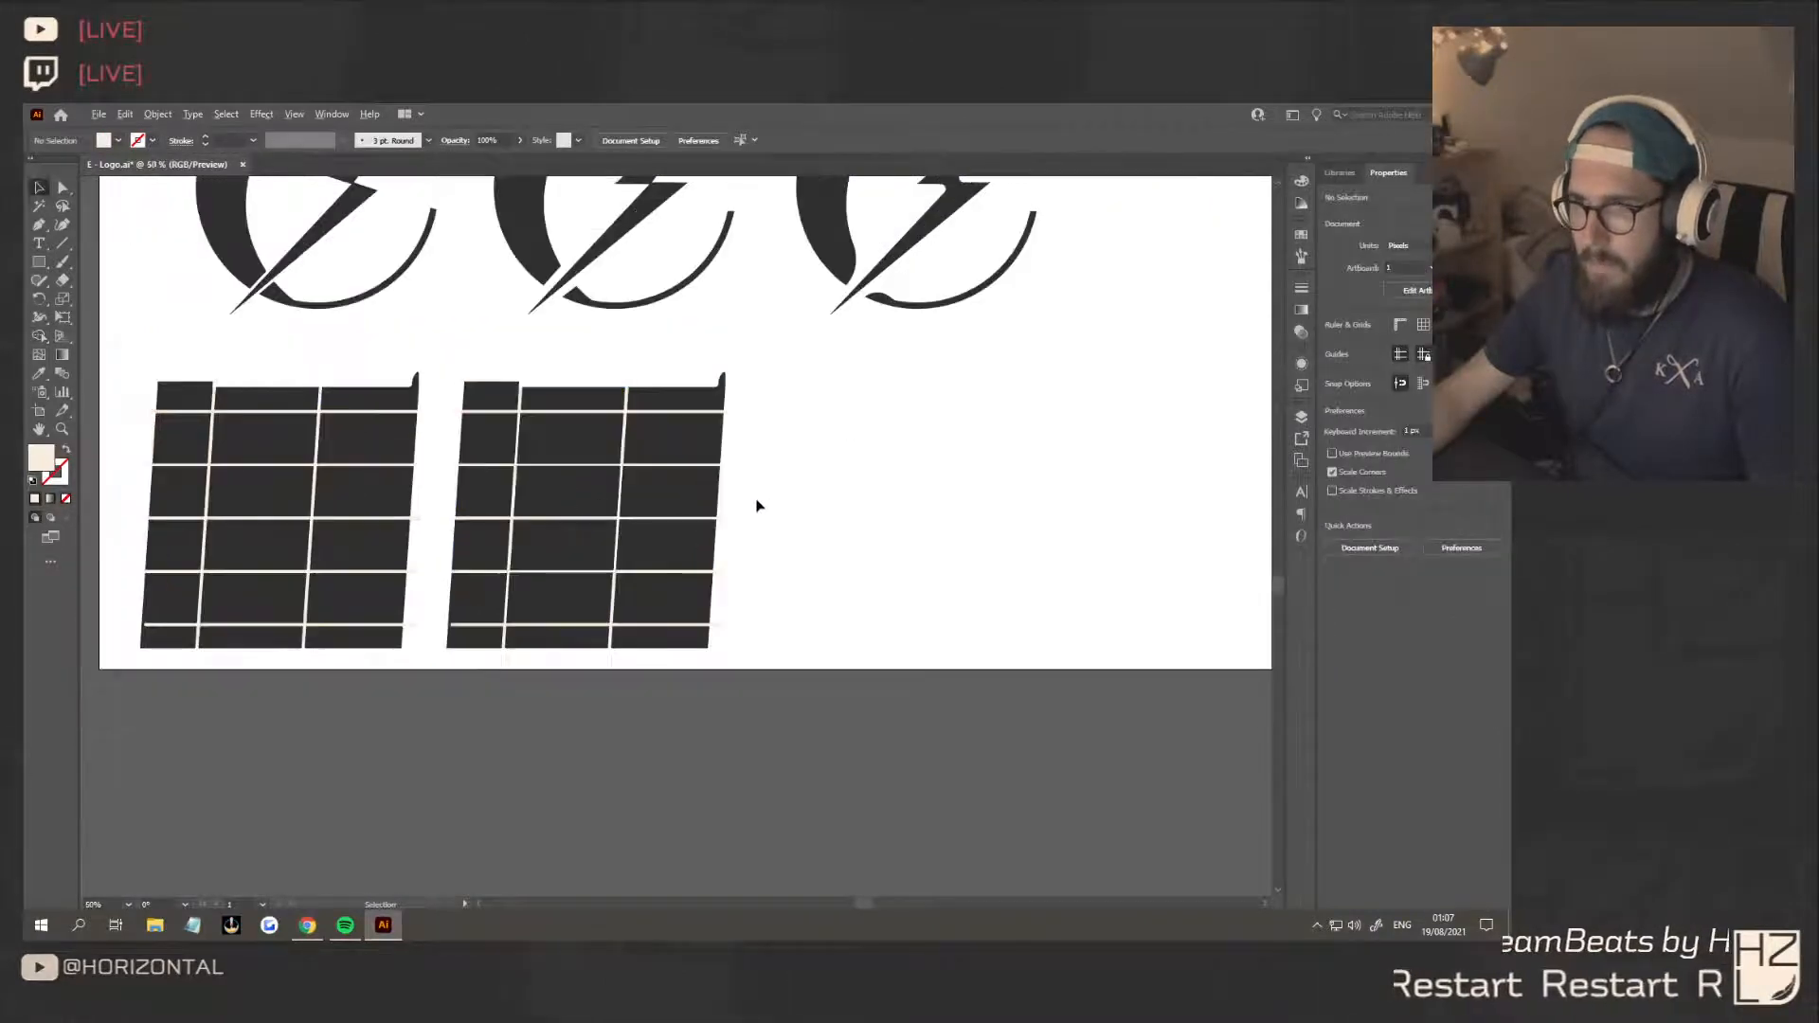
left_click(678, 444)
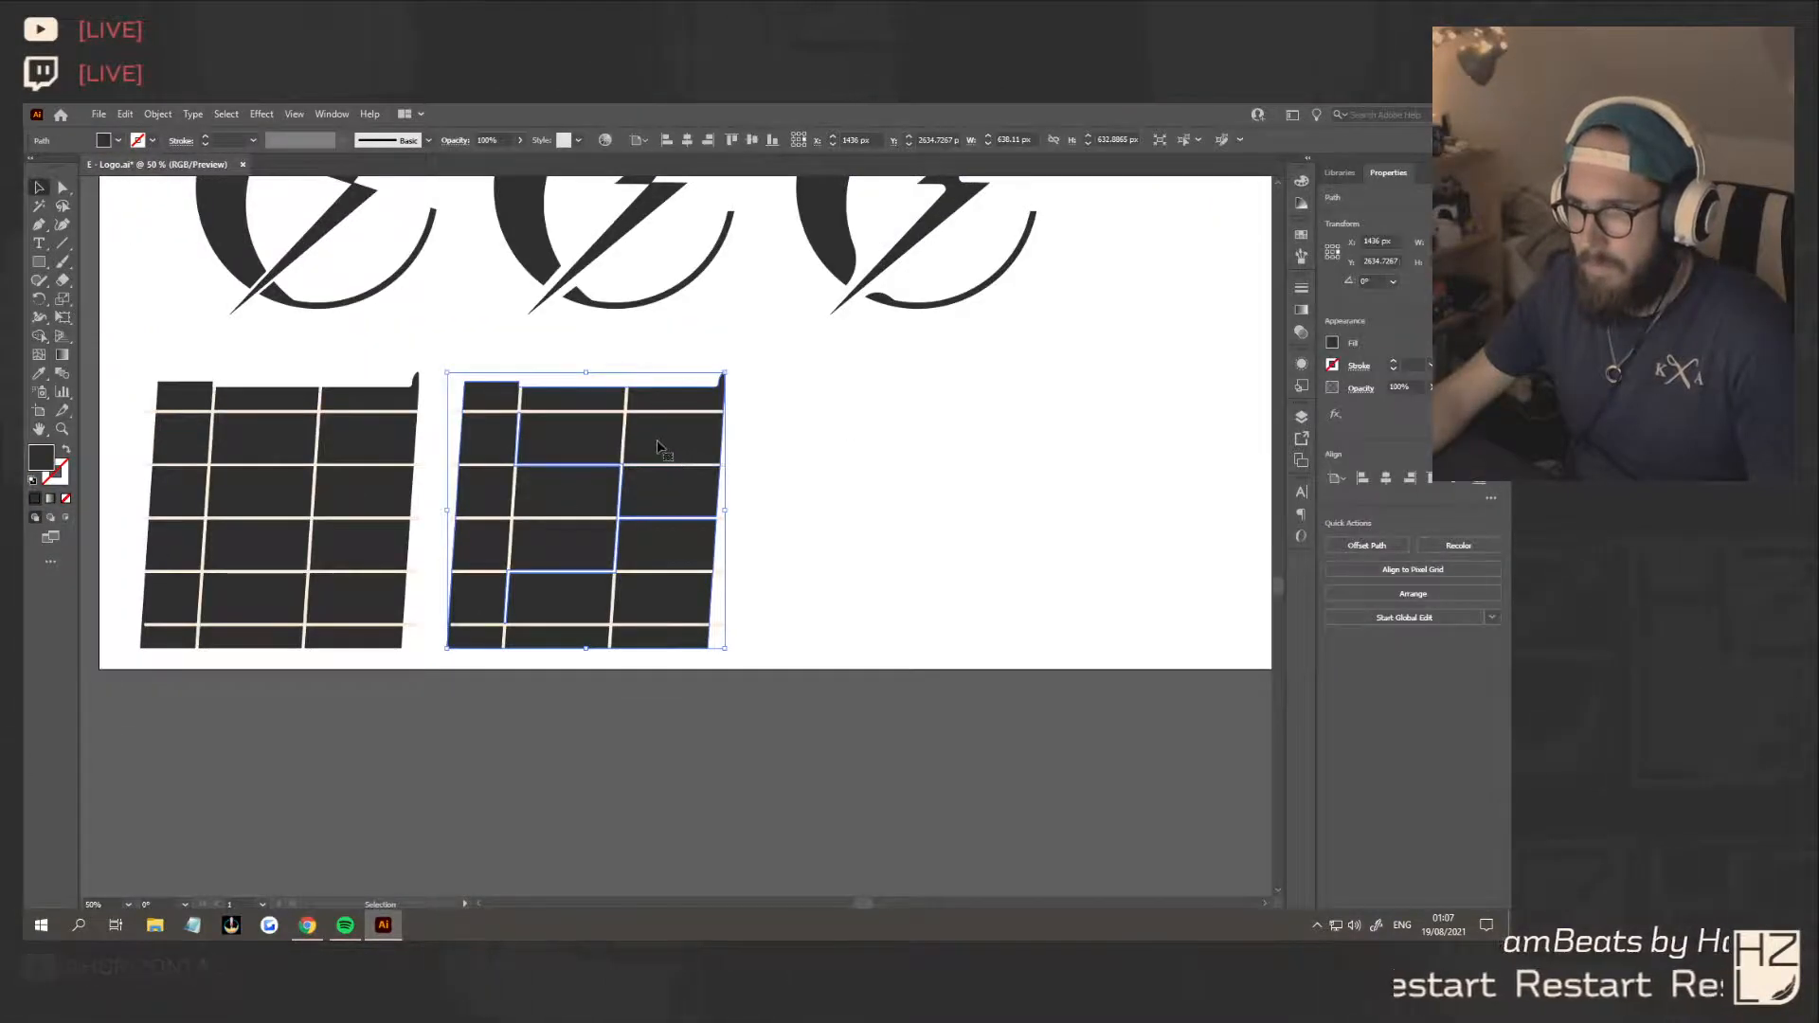
left_click_drag(663, 453, 1017, 452)
left_click(1149, 642)
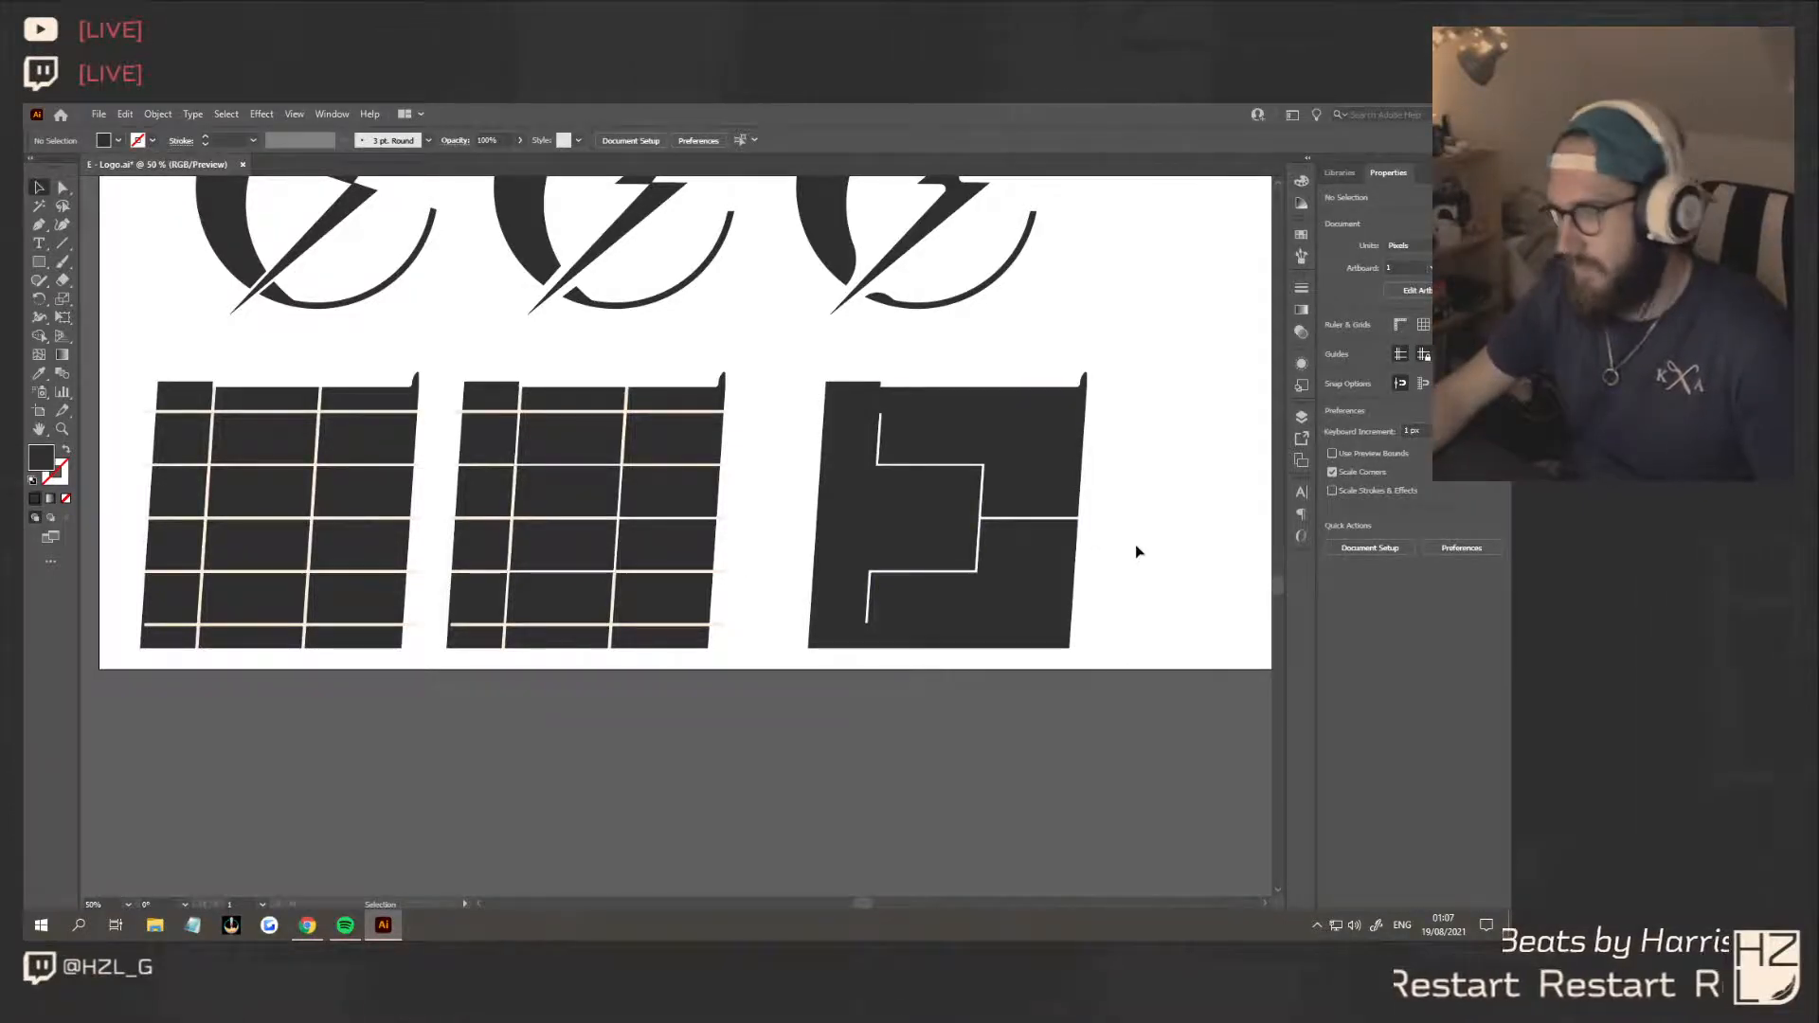
Select the corner anchor at the upper end of the uppermost slanted cut in the new copy with Direct Selection
scroll(1135, 544, "down", 3)
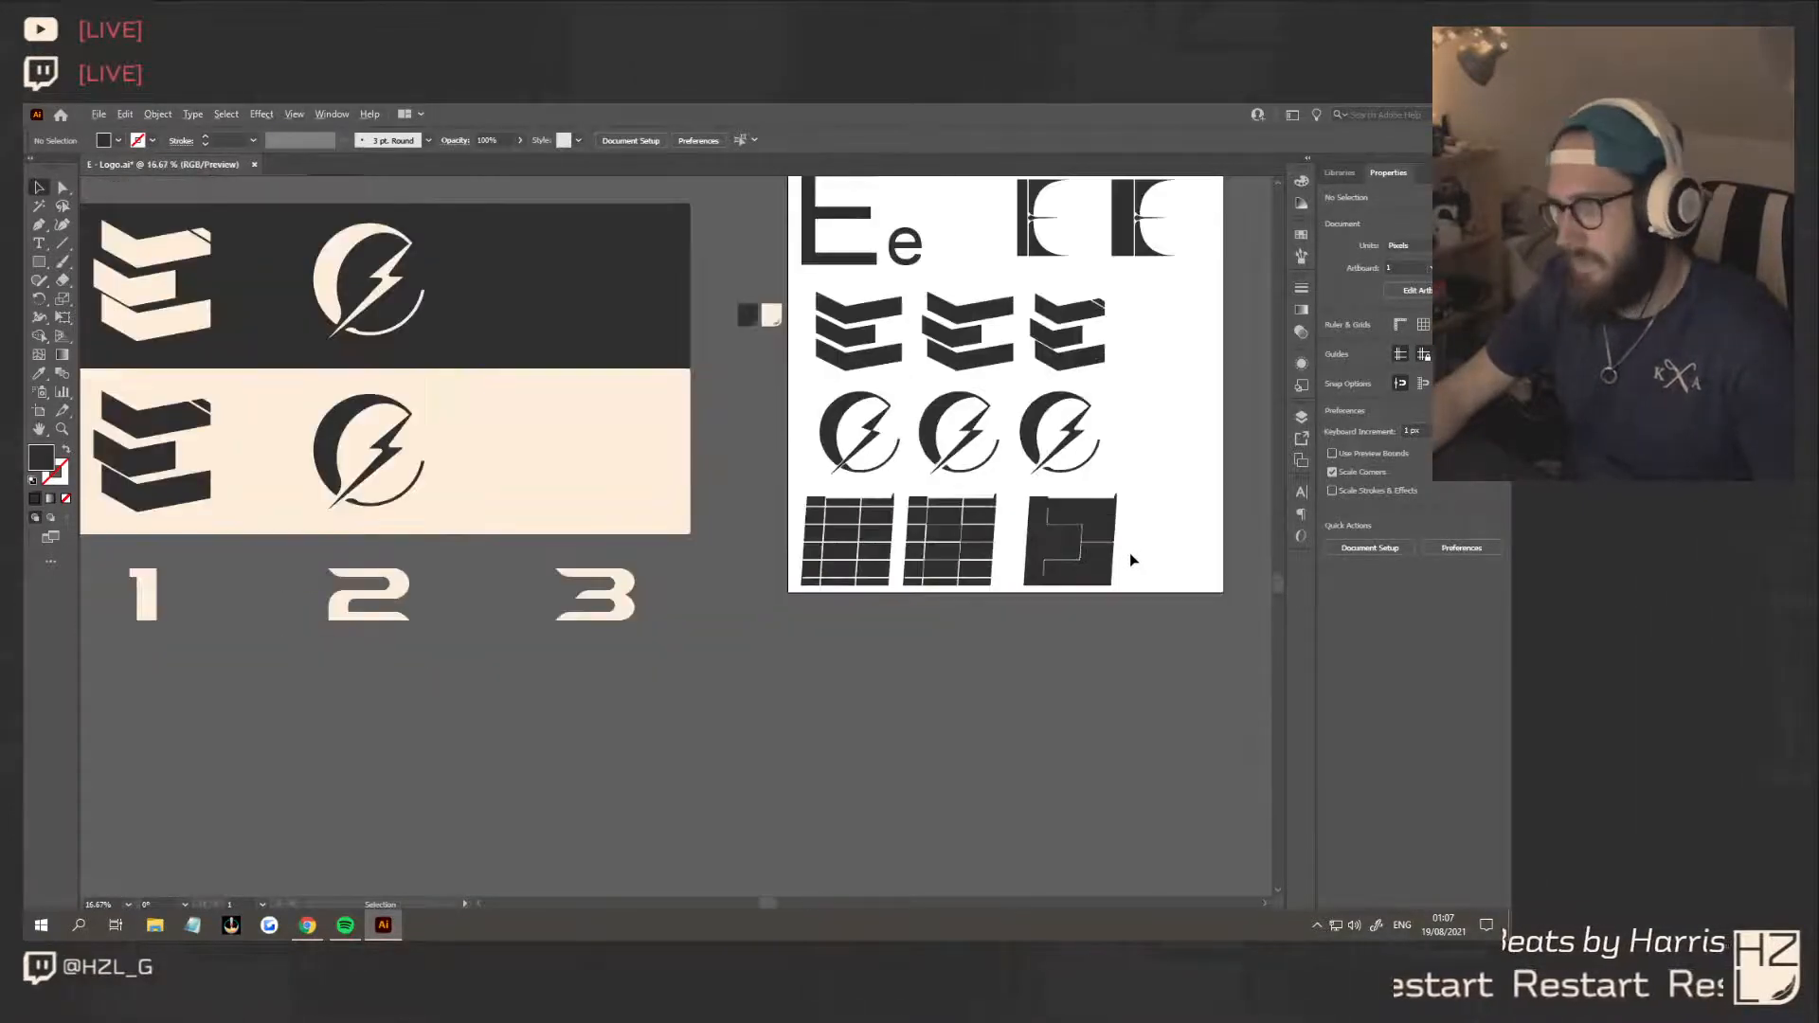
scroll(1128, 563, "right", 2)
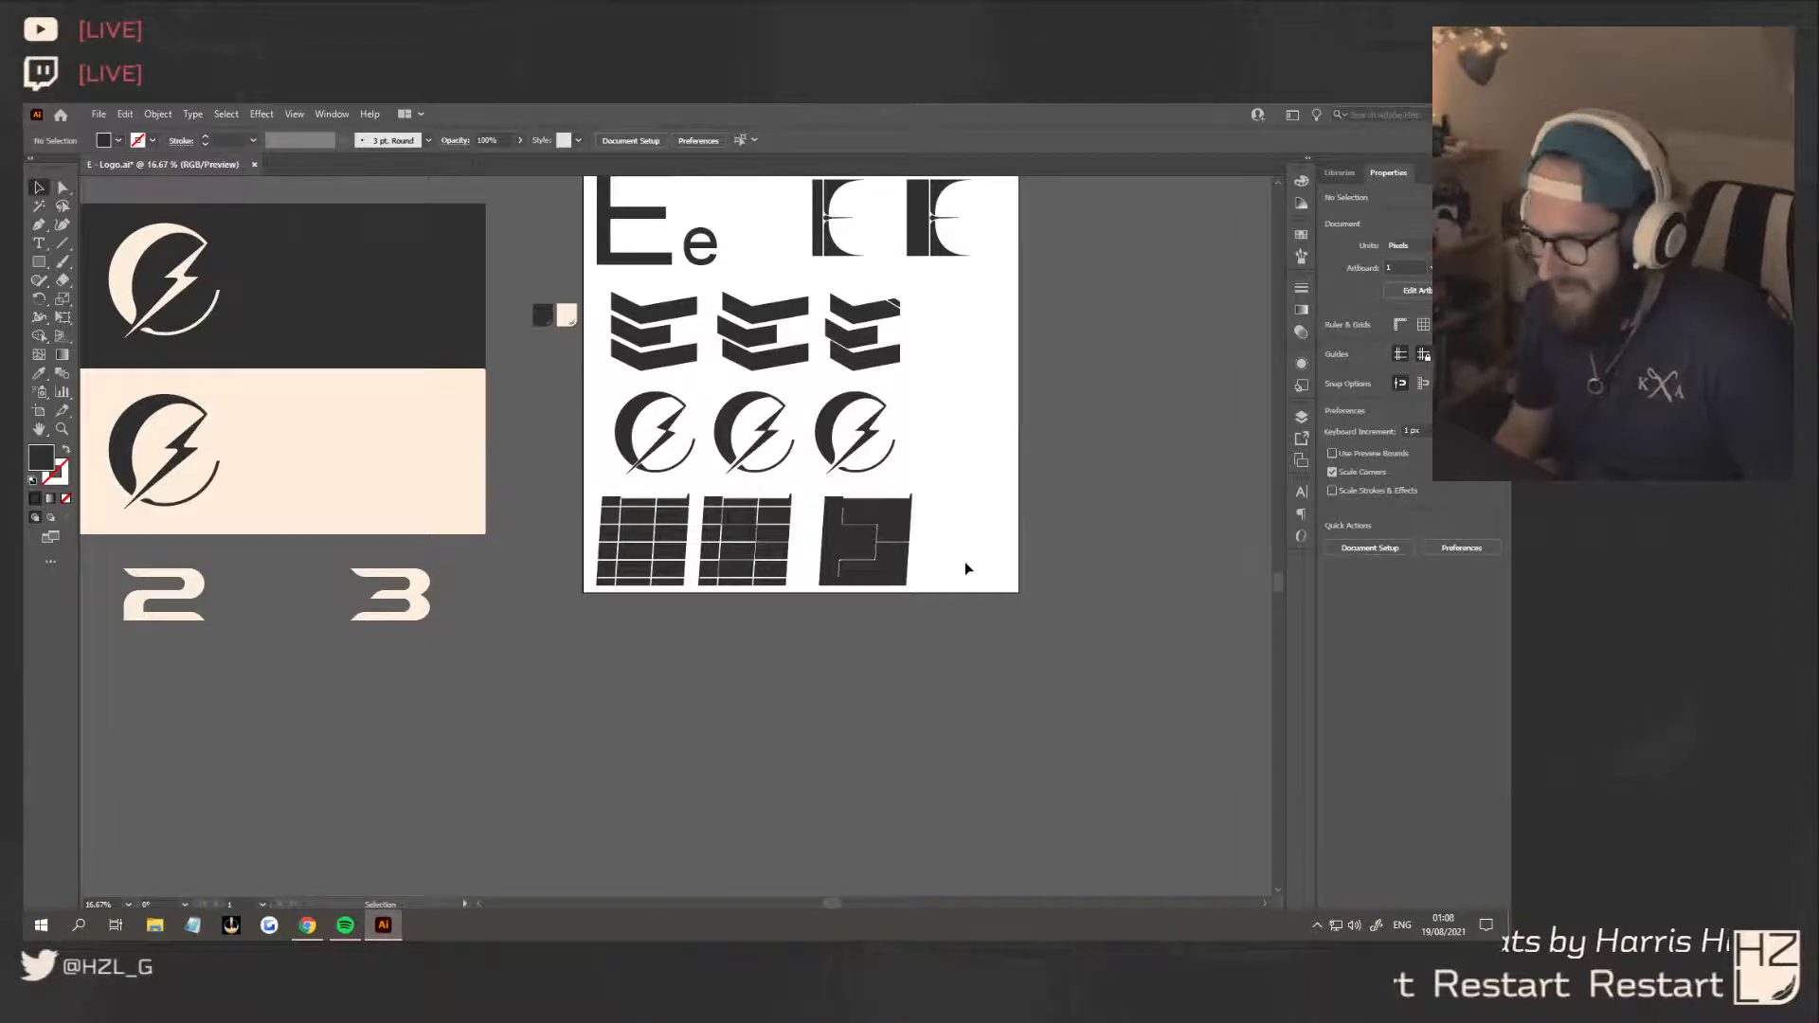
scroll(931, 561, "up", 3)
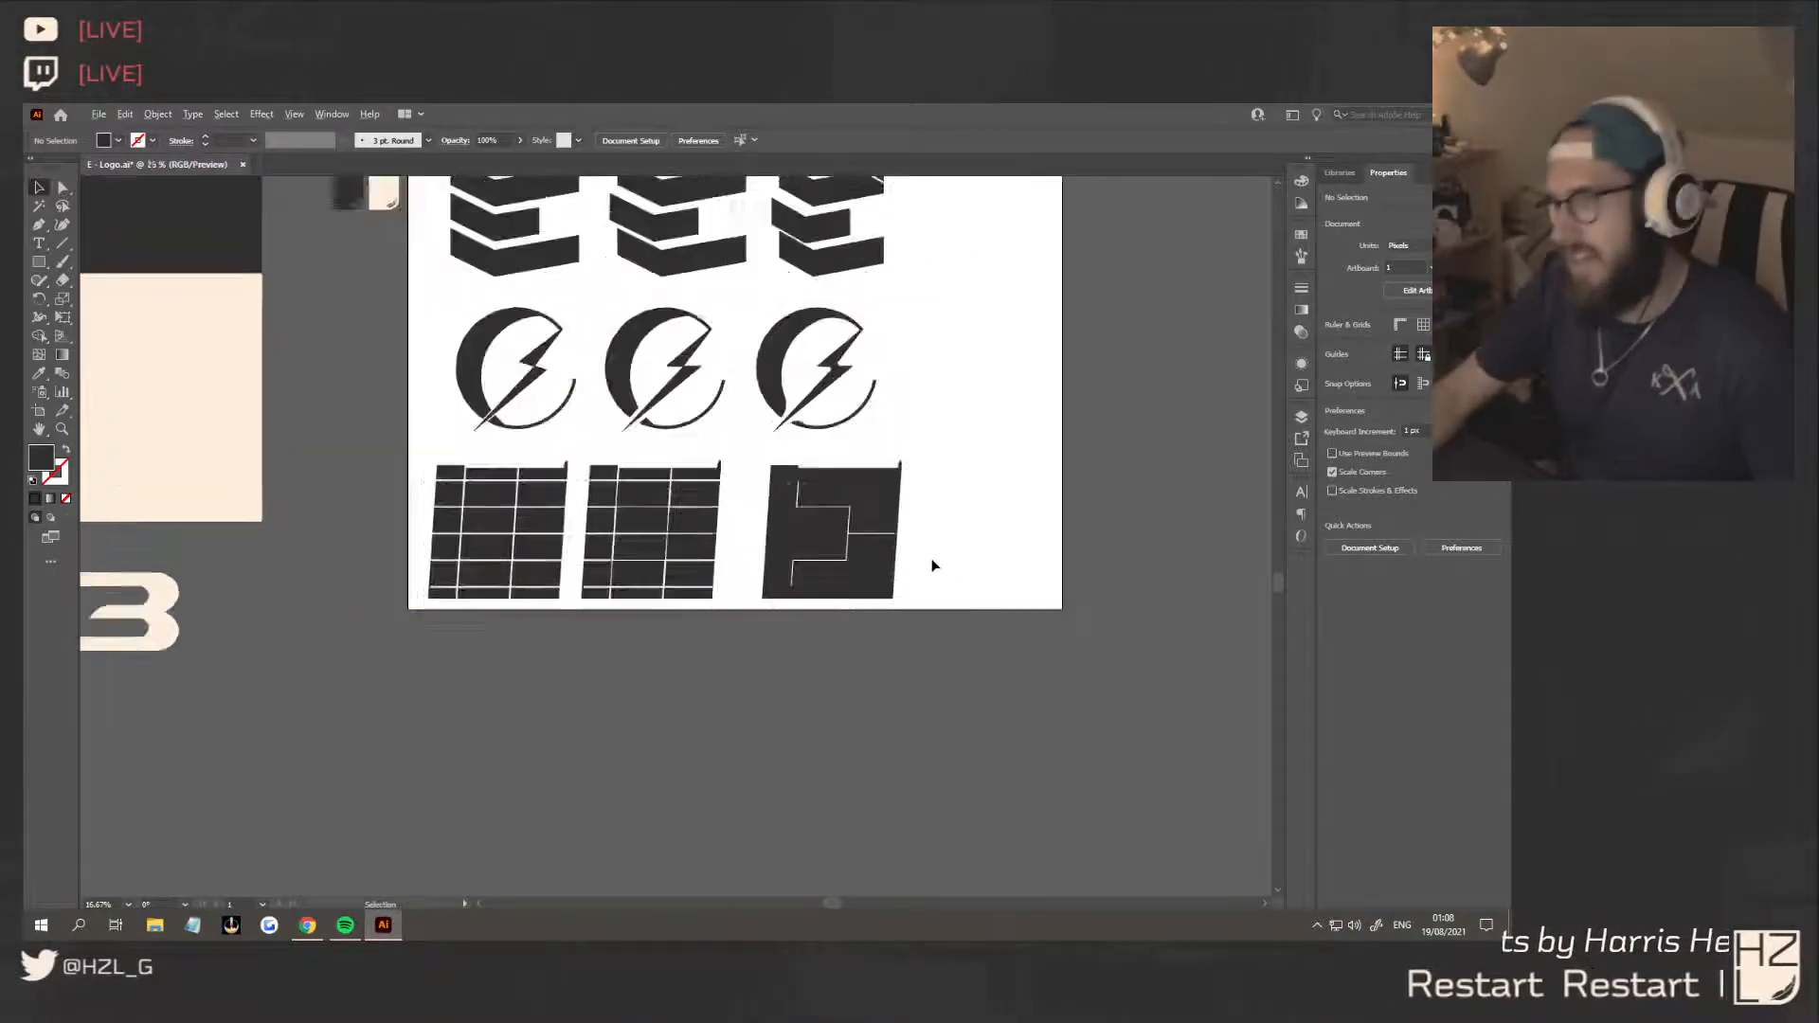
scroll(664, 497, "up", 2)
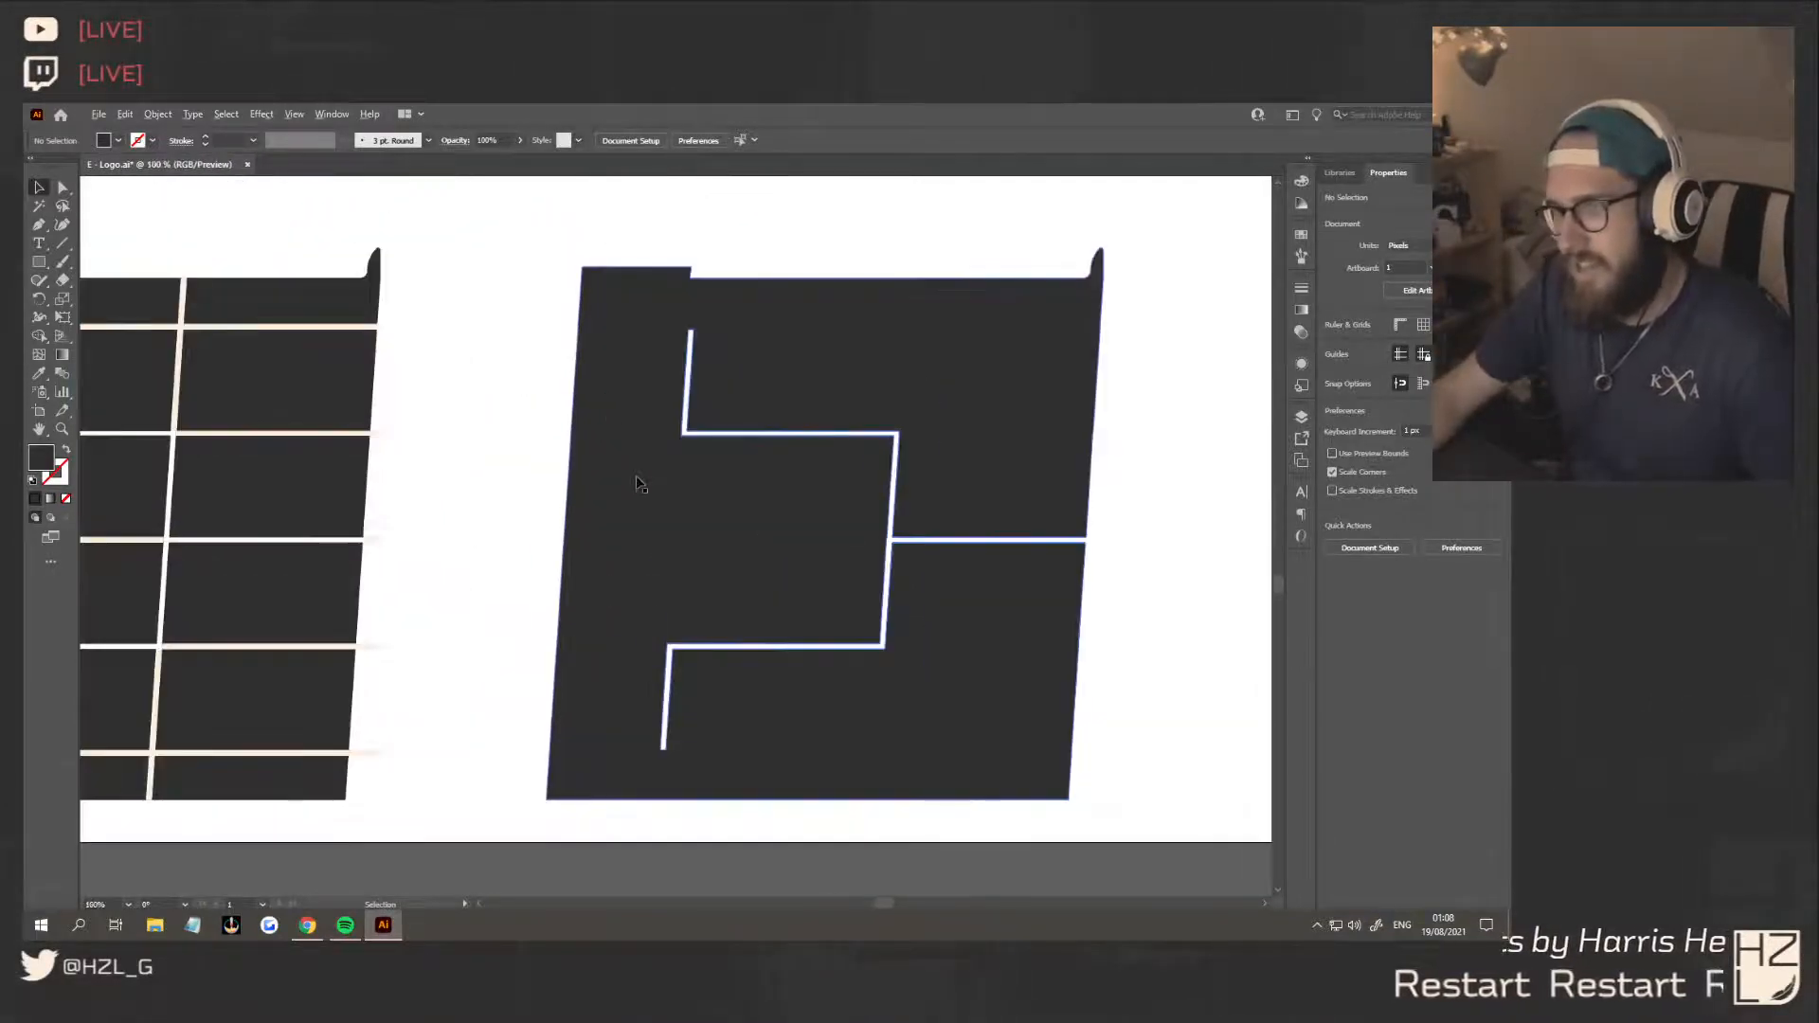
left_click(62, 187)
left_click(692, 331)
left_click(691, 333)
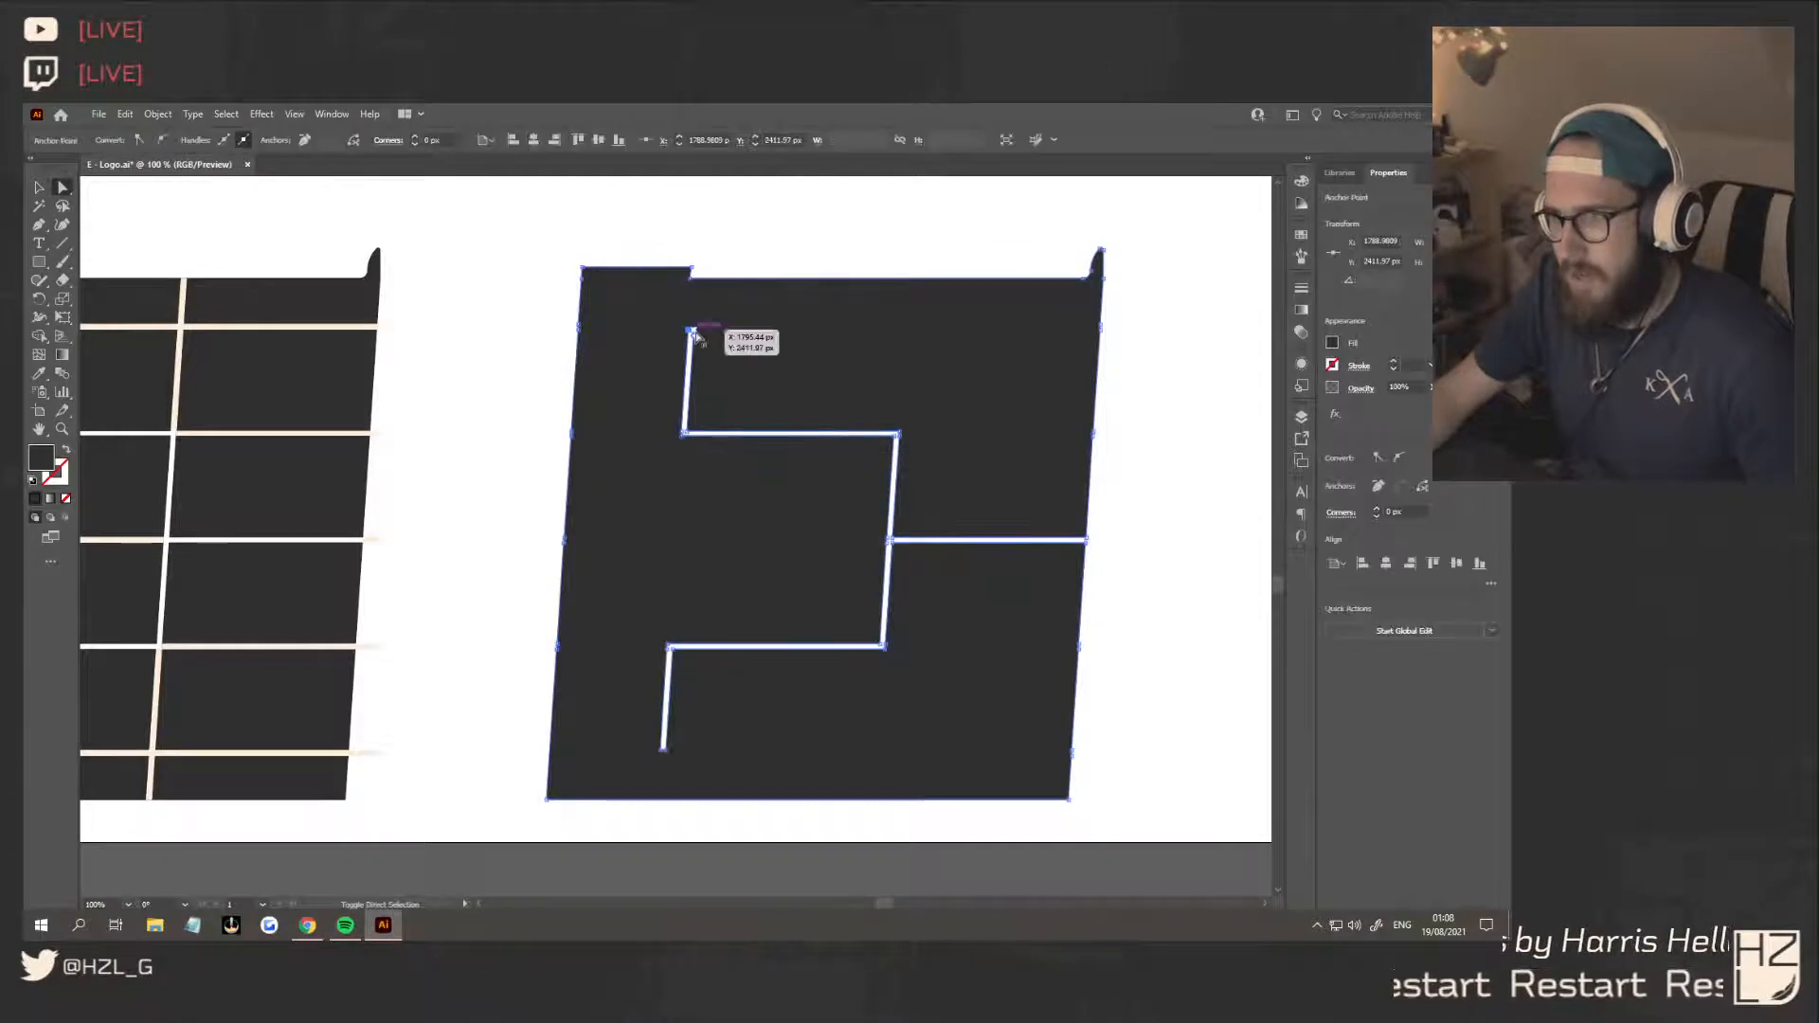
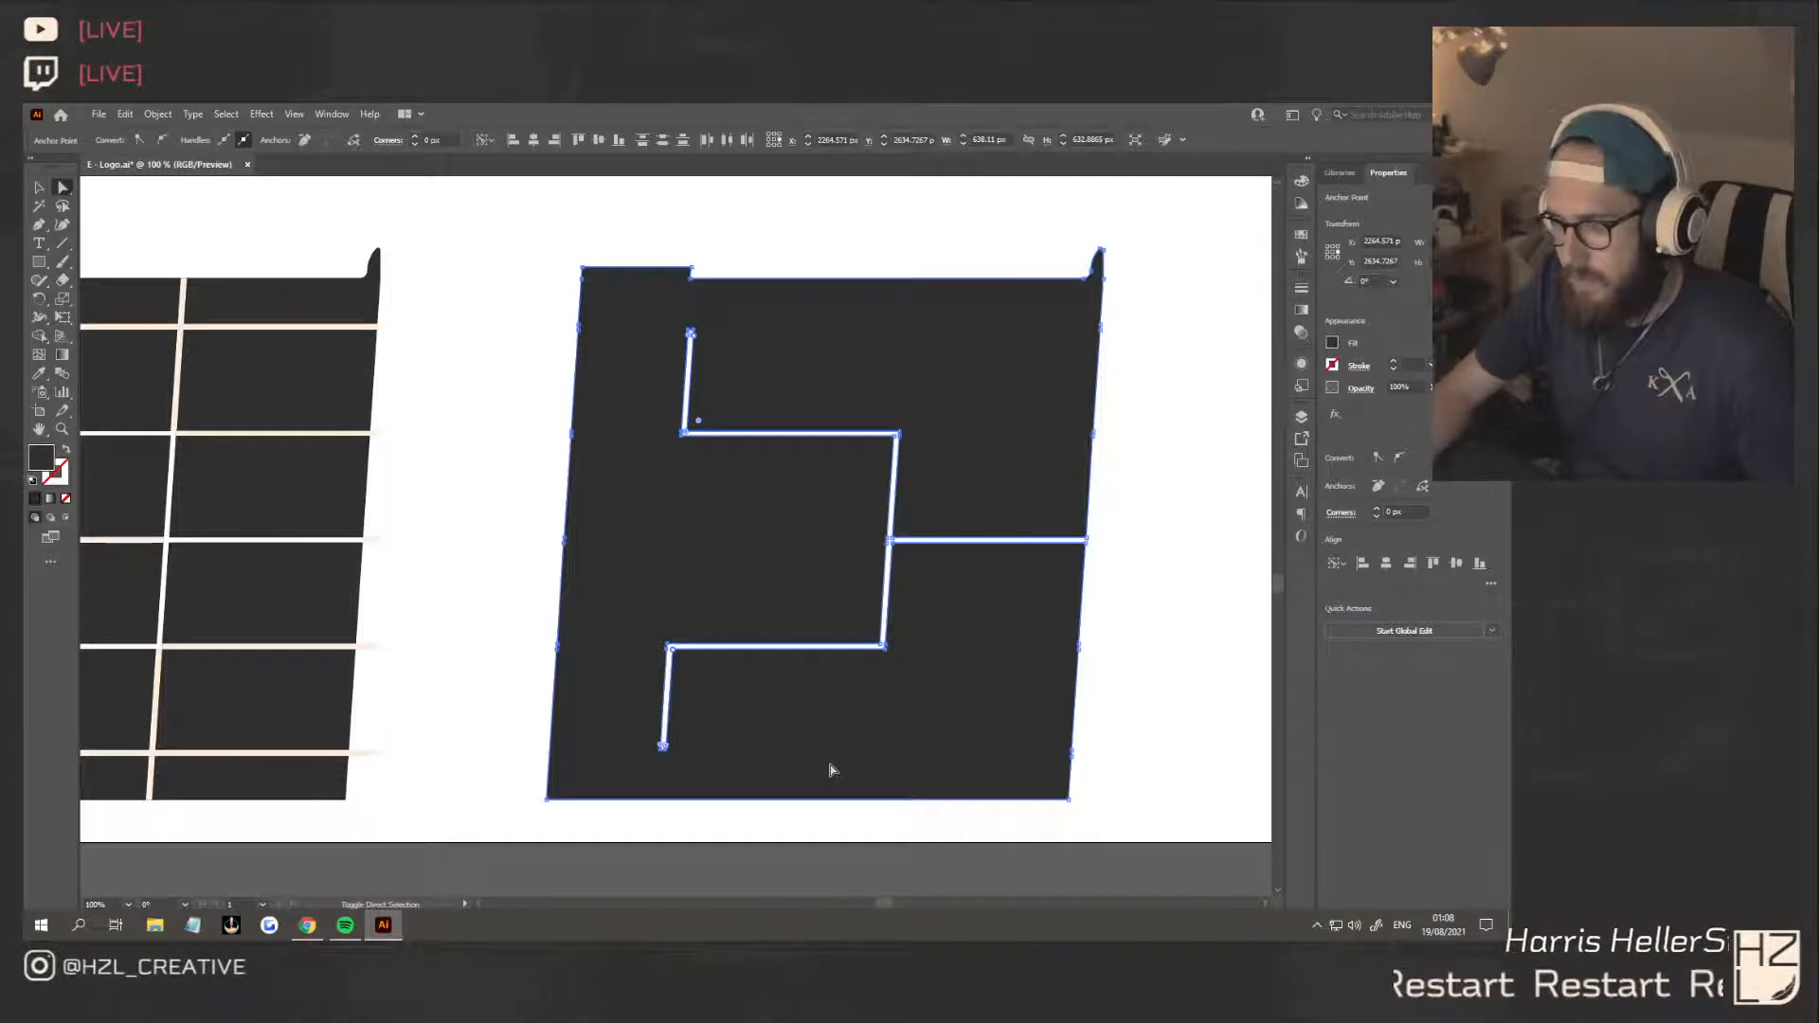
key("shift+Right")
key("shift+Right")
key("shift+Right")
key("ctrl+z")
key("ctrl+z")
key("ctrl+z")
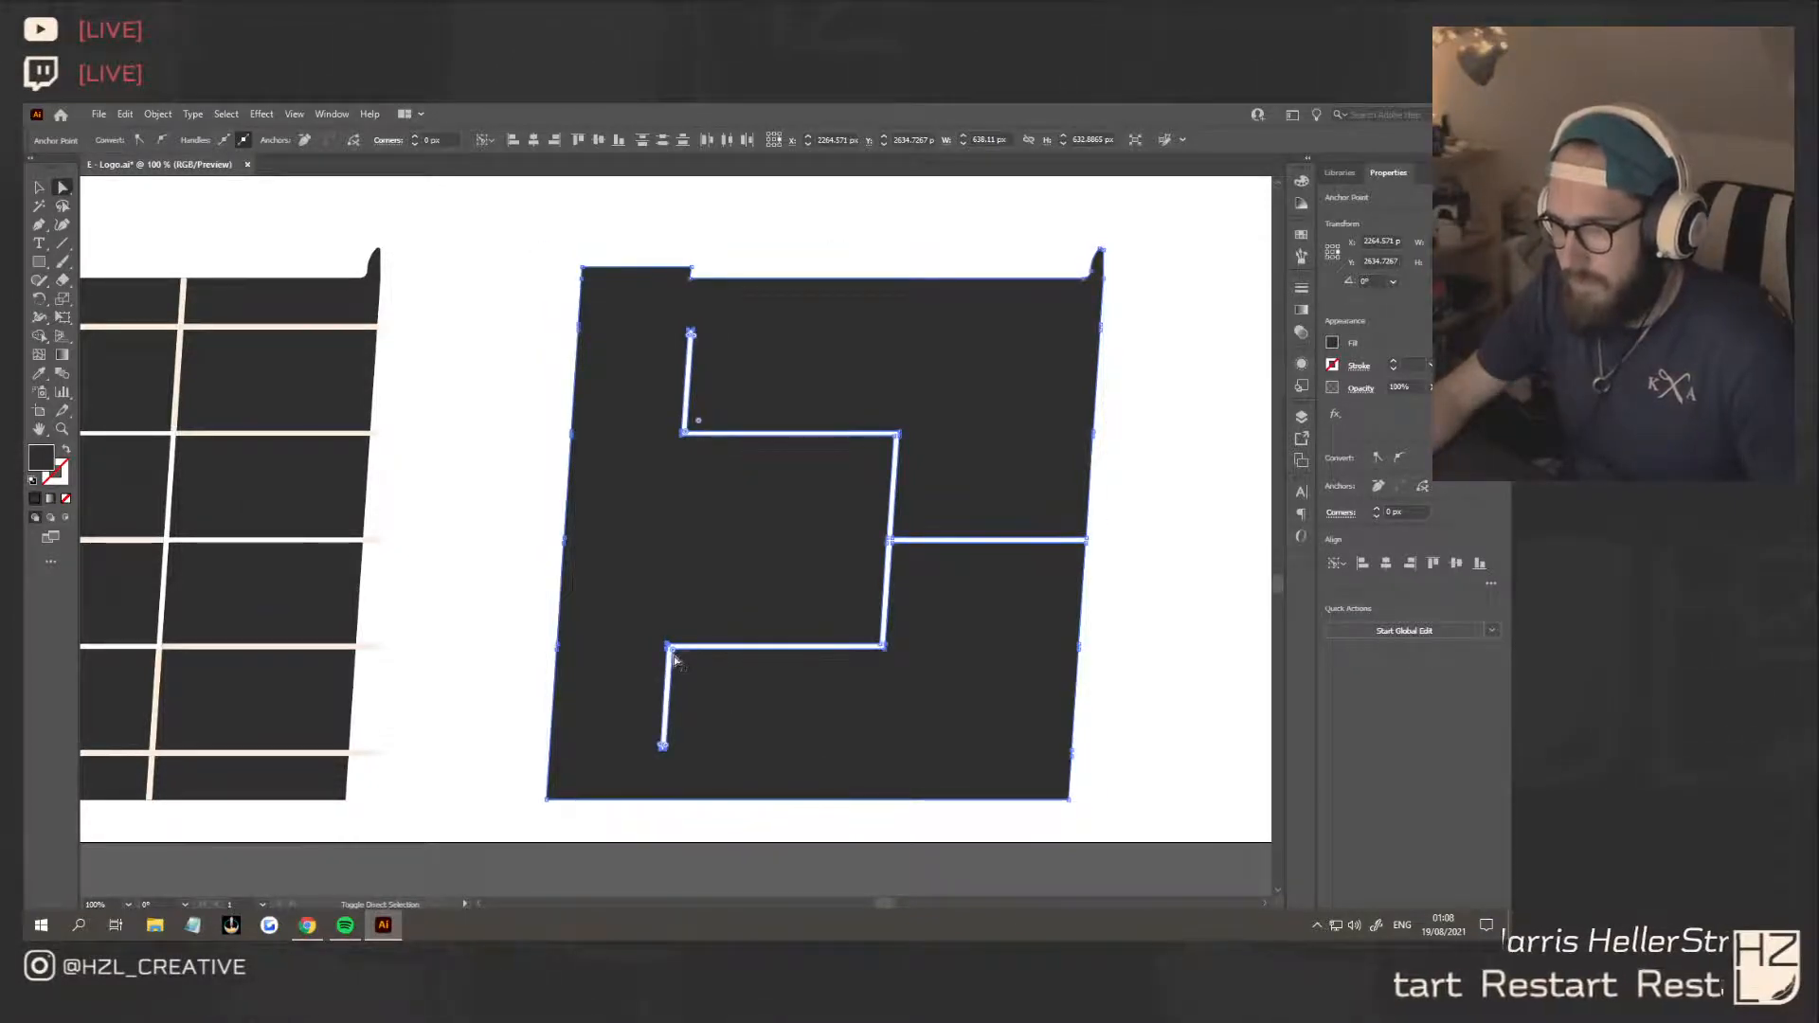
Add the lower slanted cut's corner anchors to the selection and shift both outer slanted cuts to the right
scroll(675, 660, "up", 7)
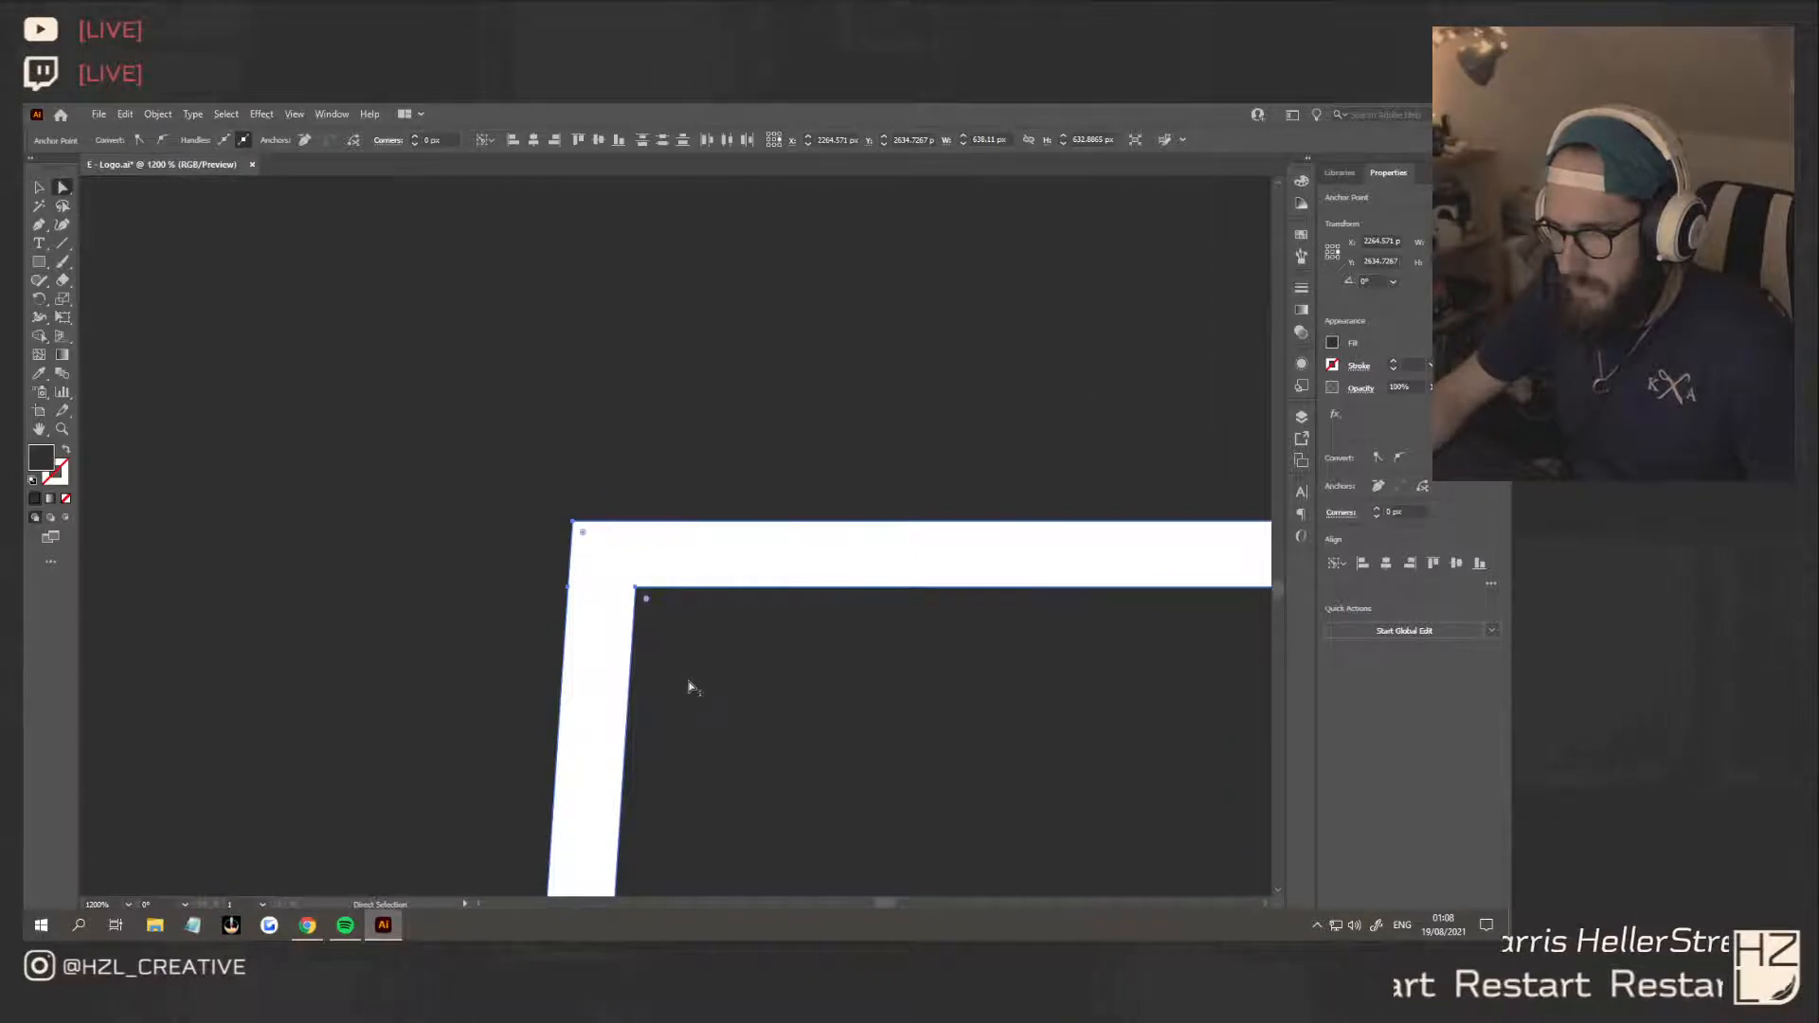
scroll(690, 687, "down", 8)
key("shift+Right")
key("shift+Right")
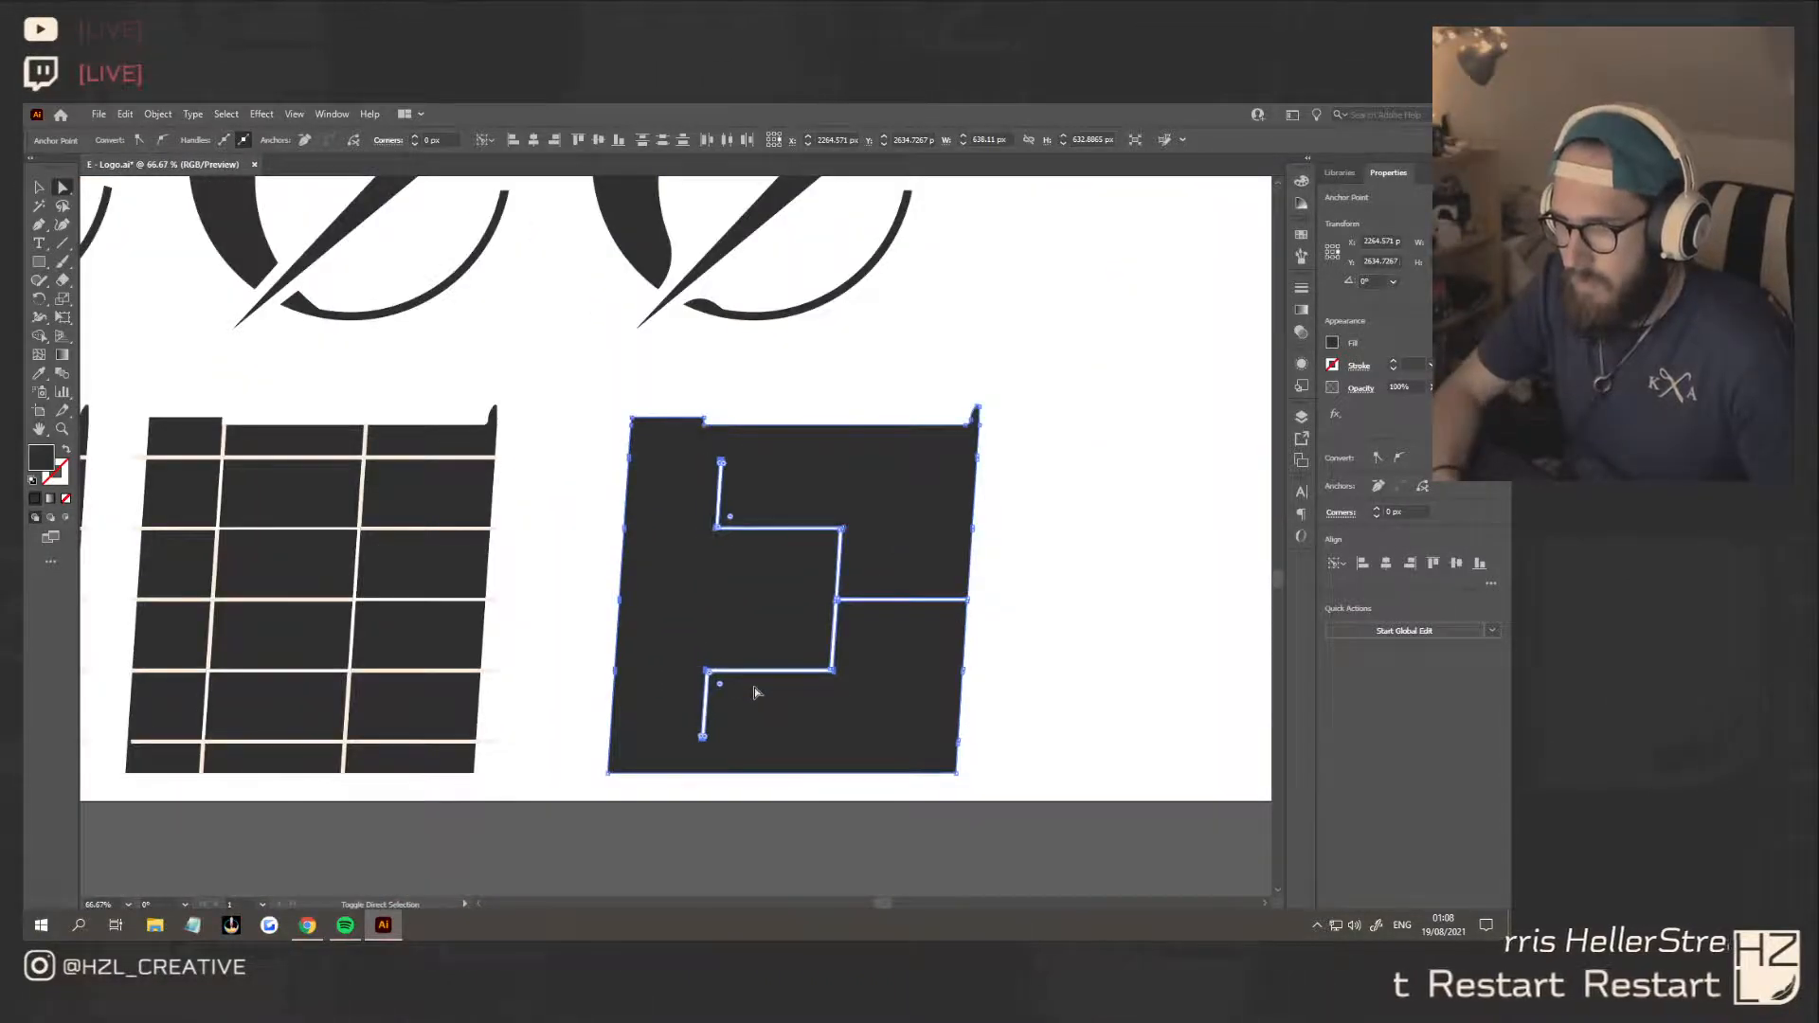
key("shift+Right")
key("shift+Right")
key("shift+Right")
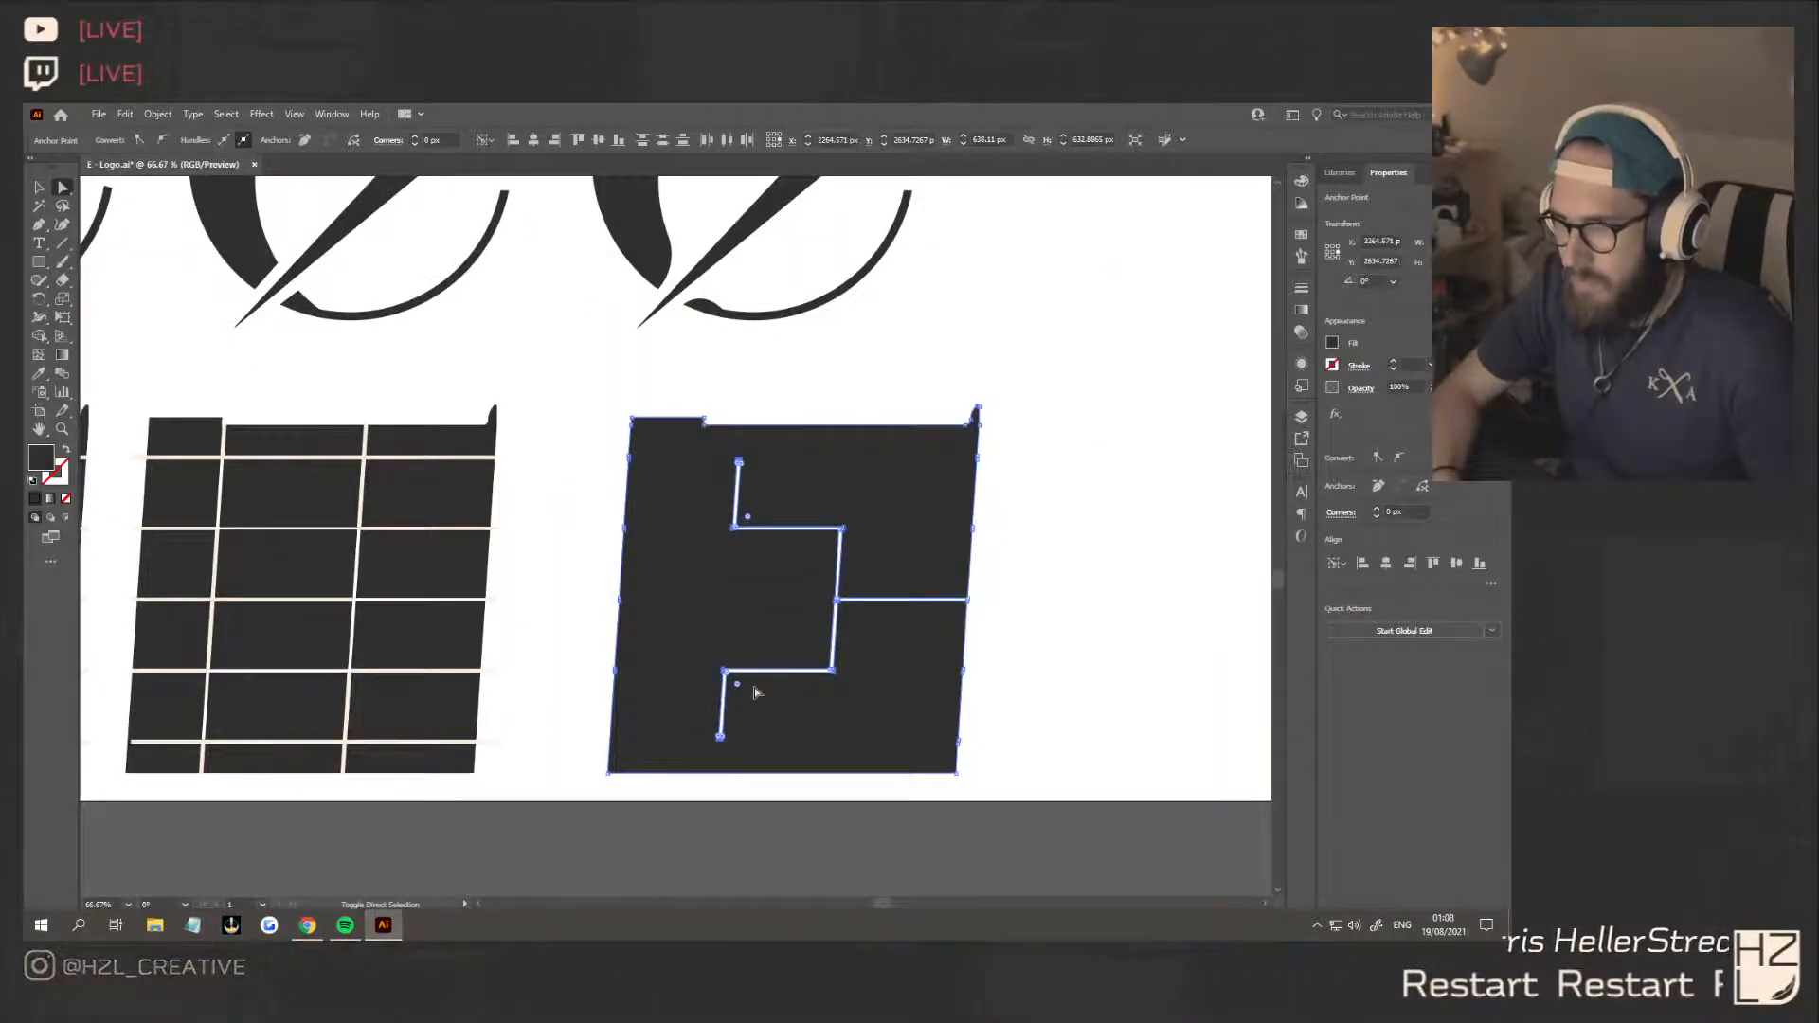
Shift the corner anchors of the top edge's notch right to line up with the upper slanted cut
left_click(704, 422)
left_click(704, 429)
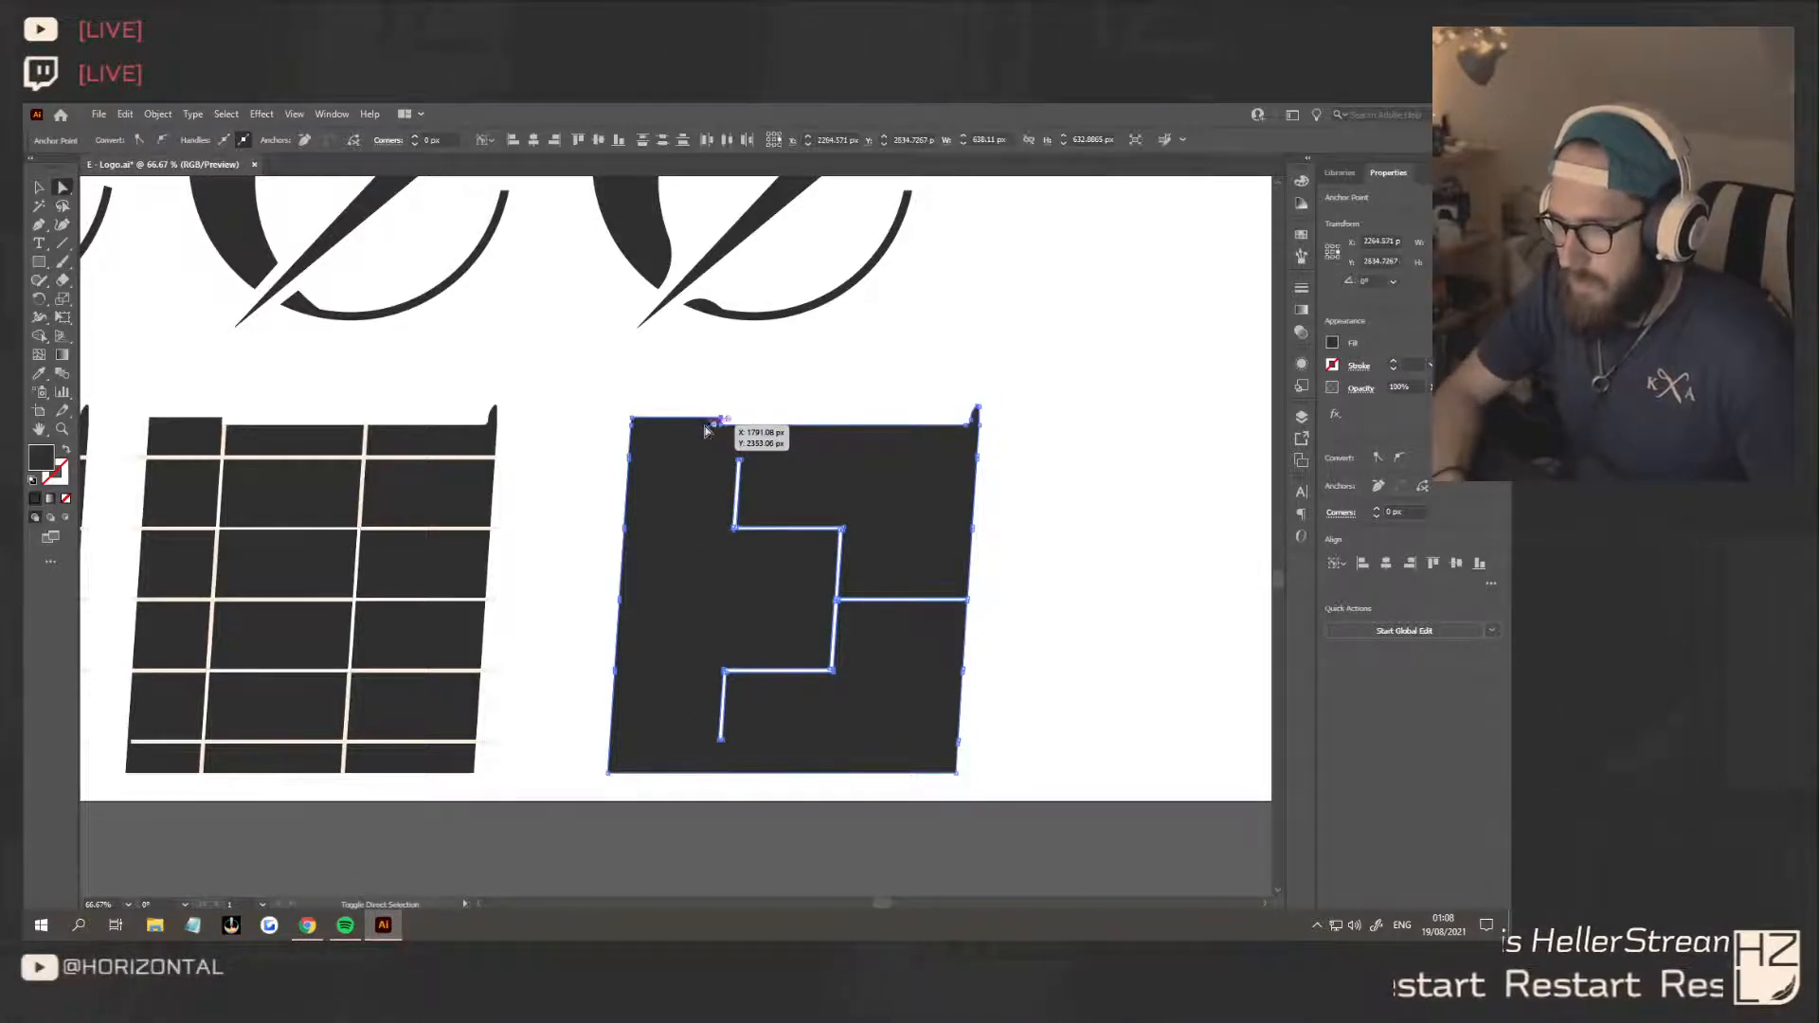
left_click(825, 402)
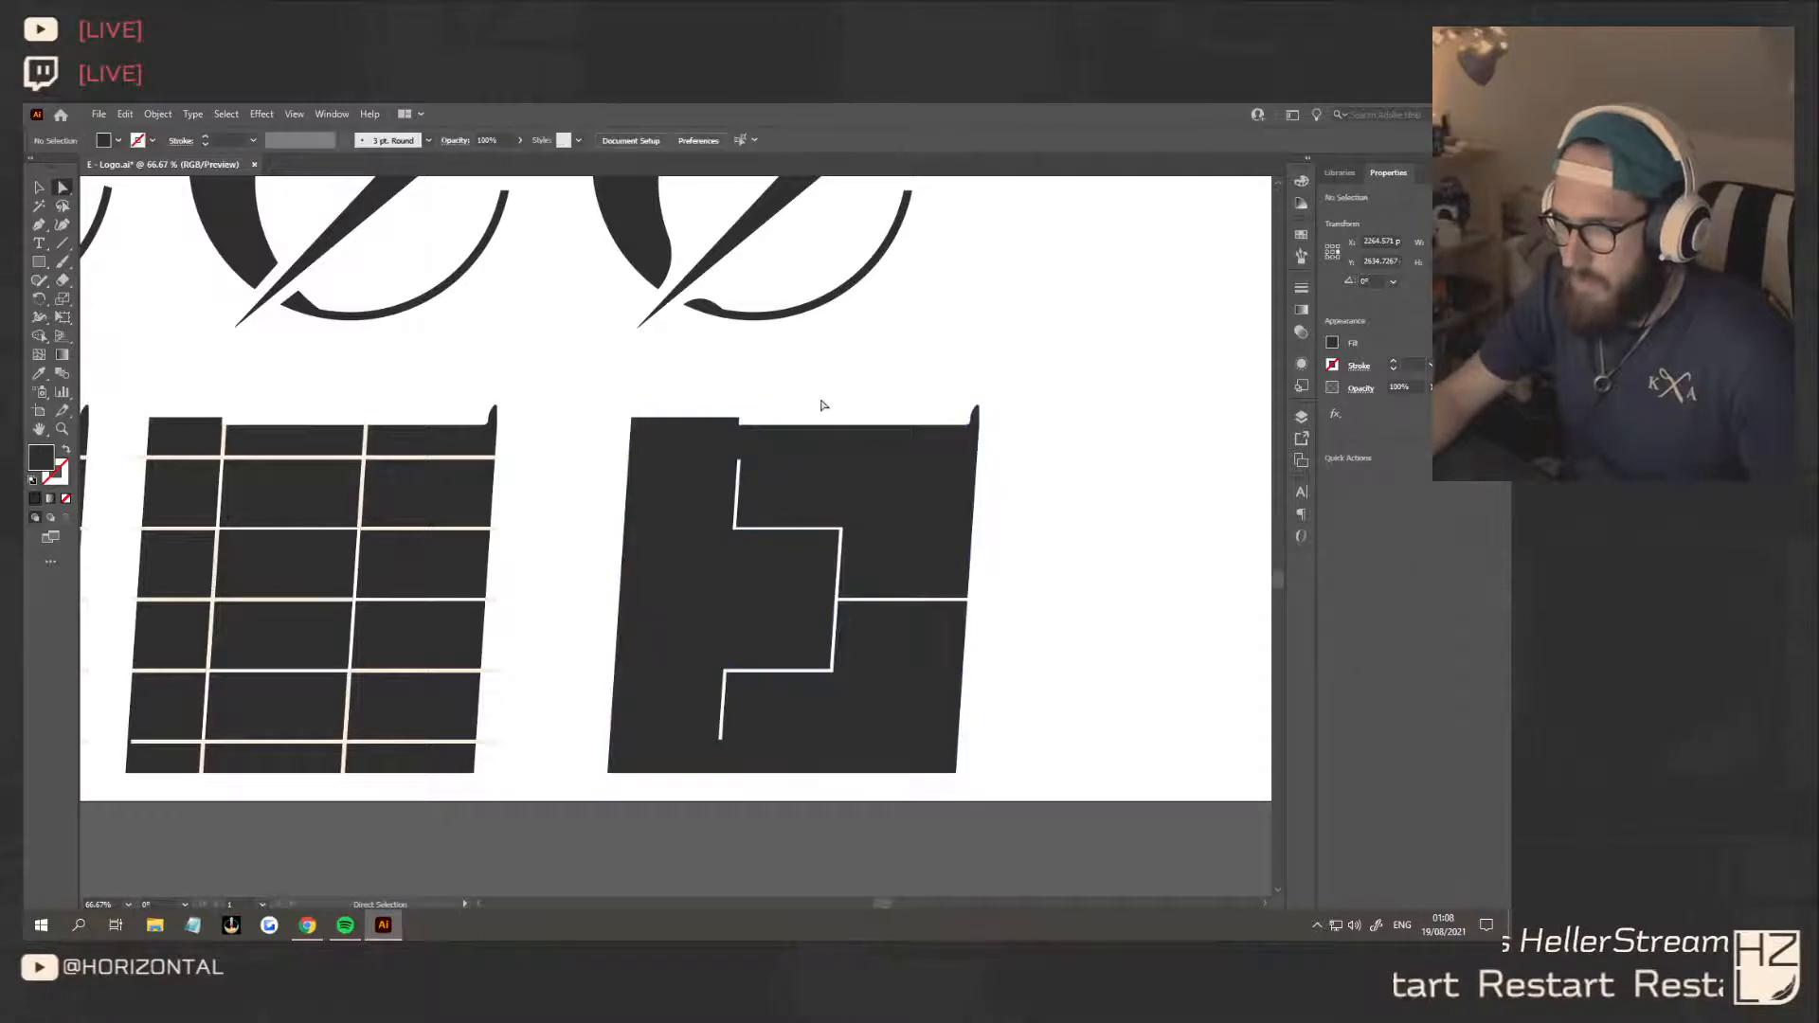
Compare the carved square with the slanted block lettering on the Behance reference page, then return to the logo in Illustrator
scroll(824, 417, "down", 2)
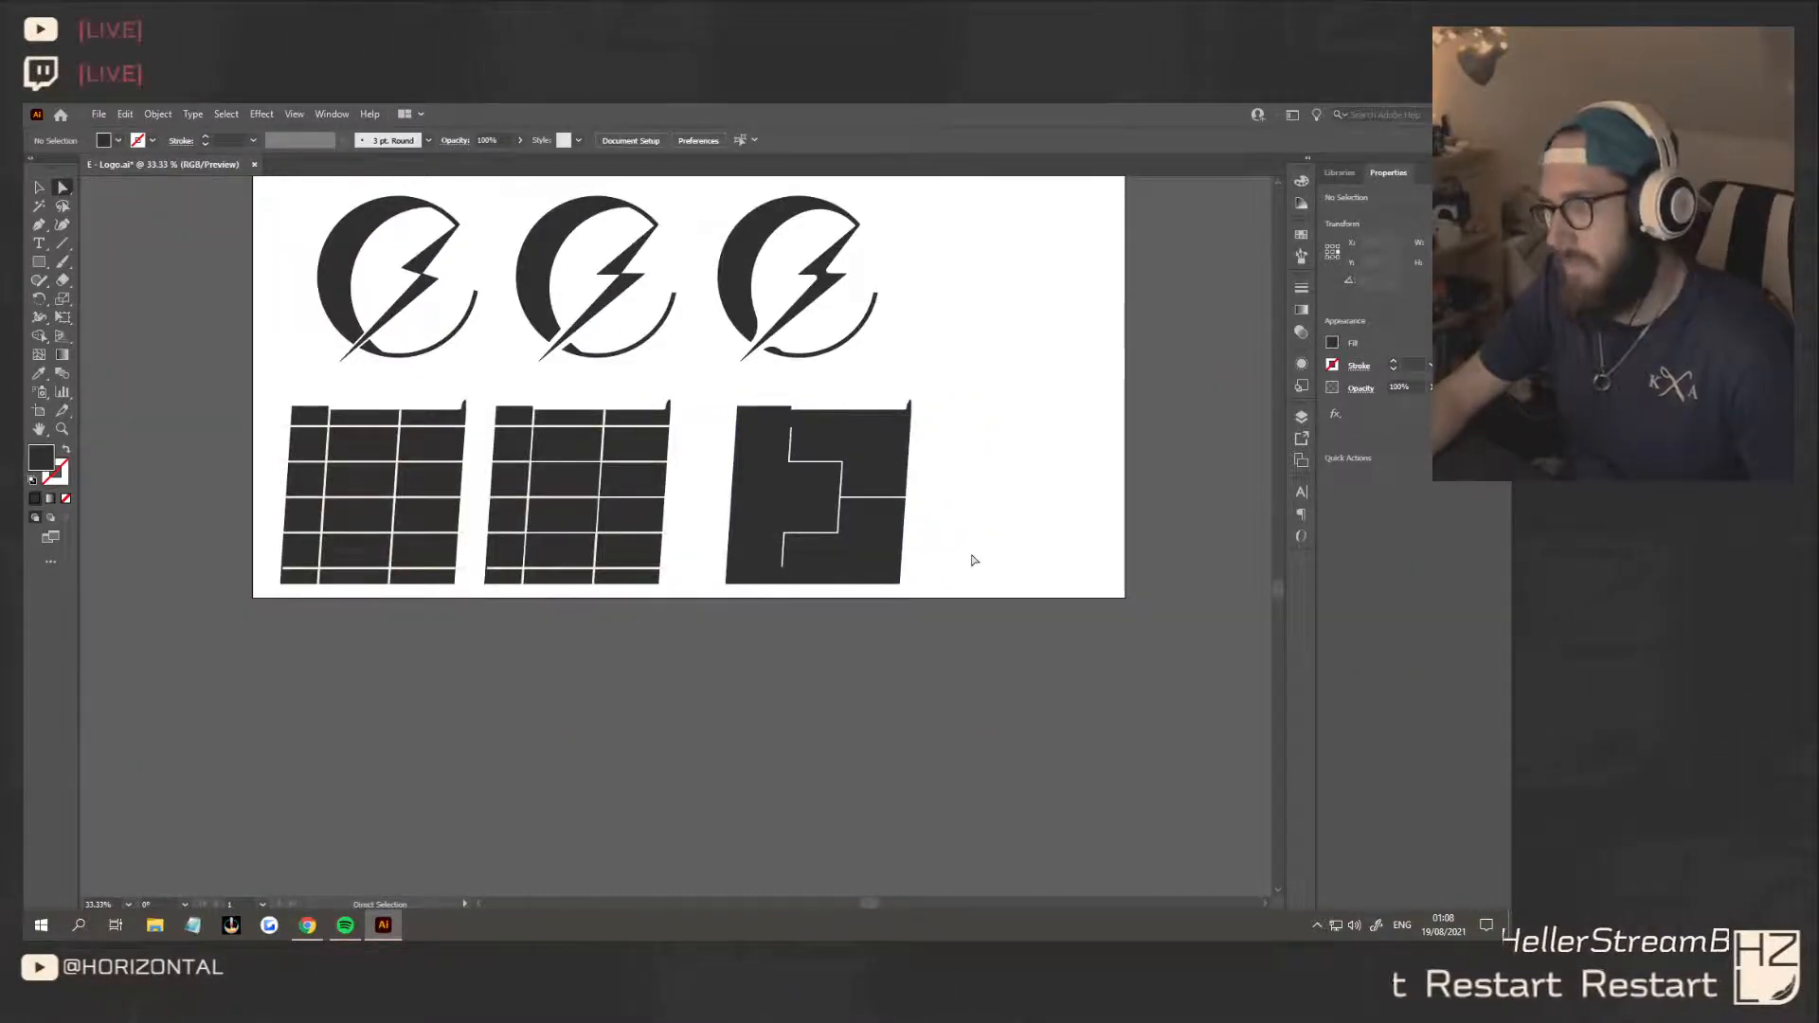
key("v")
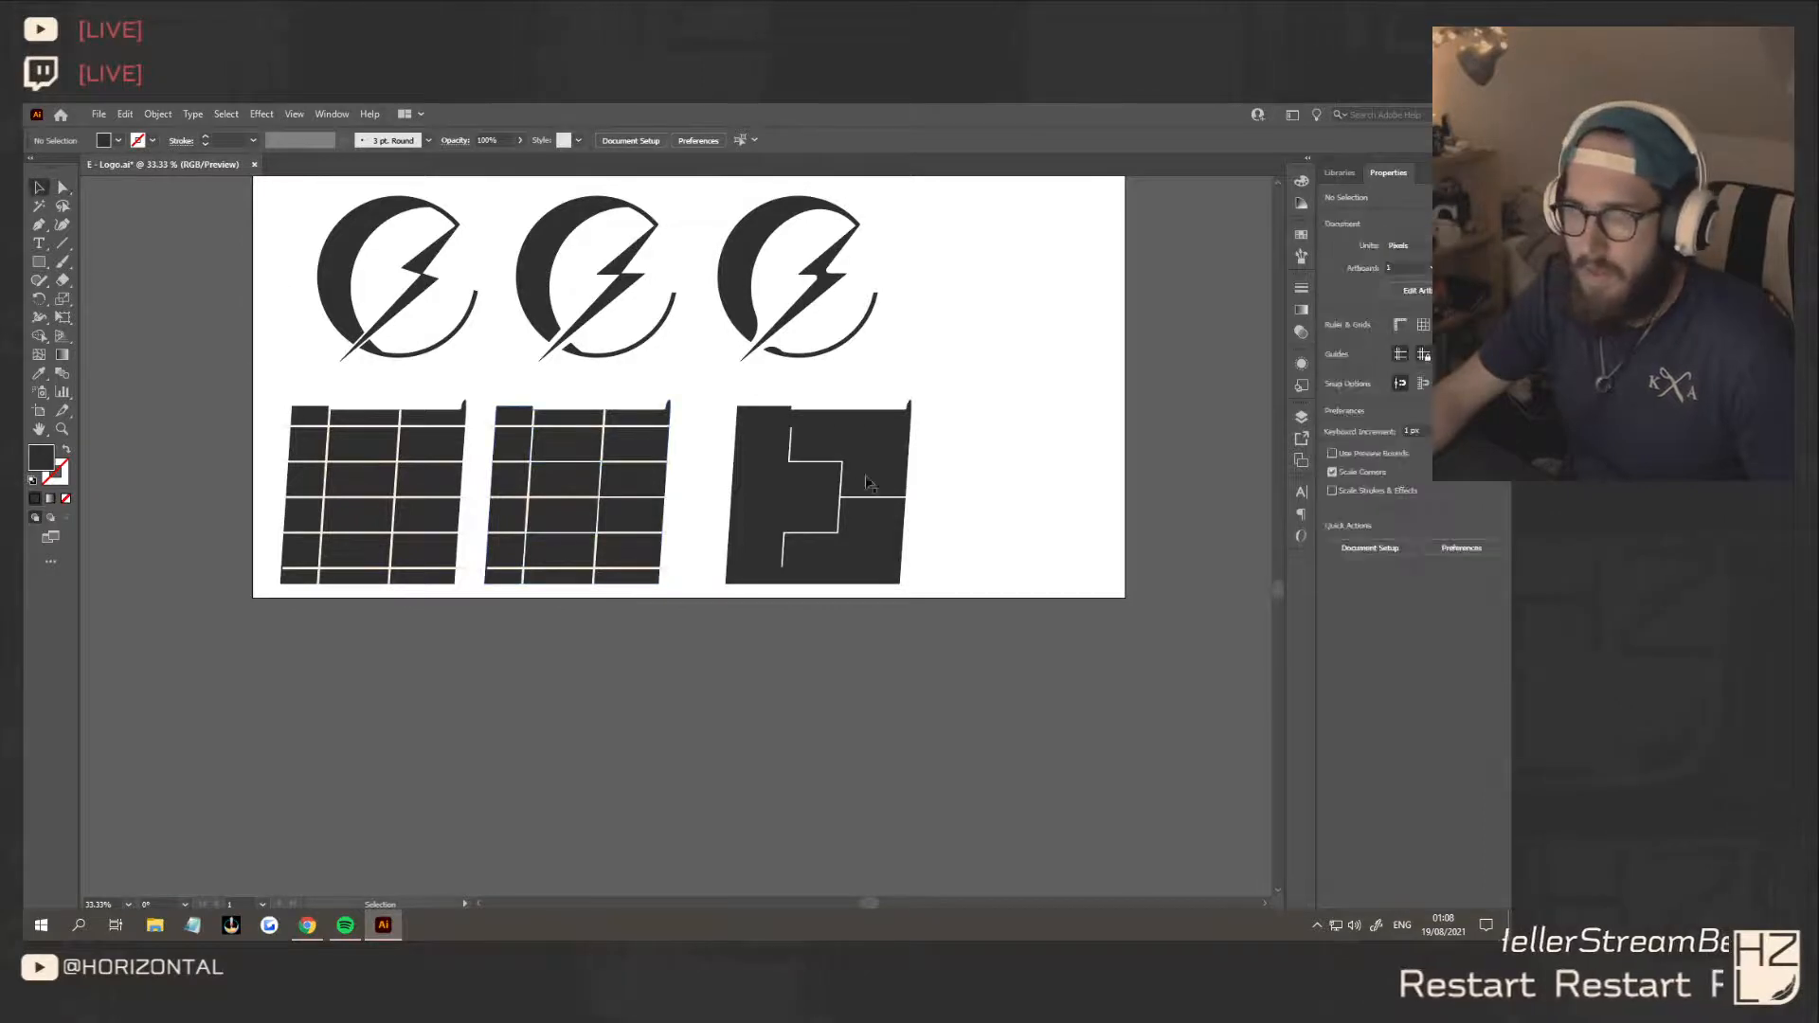
scroll(914, 585, "down", 1)
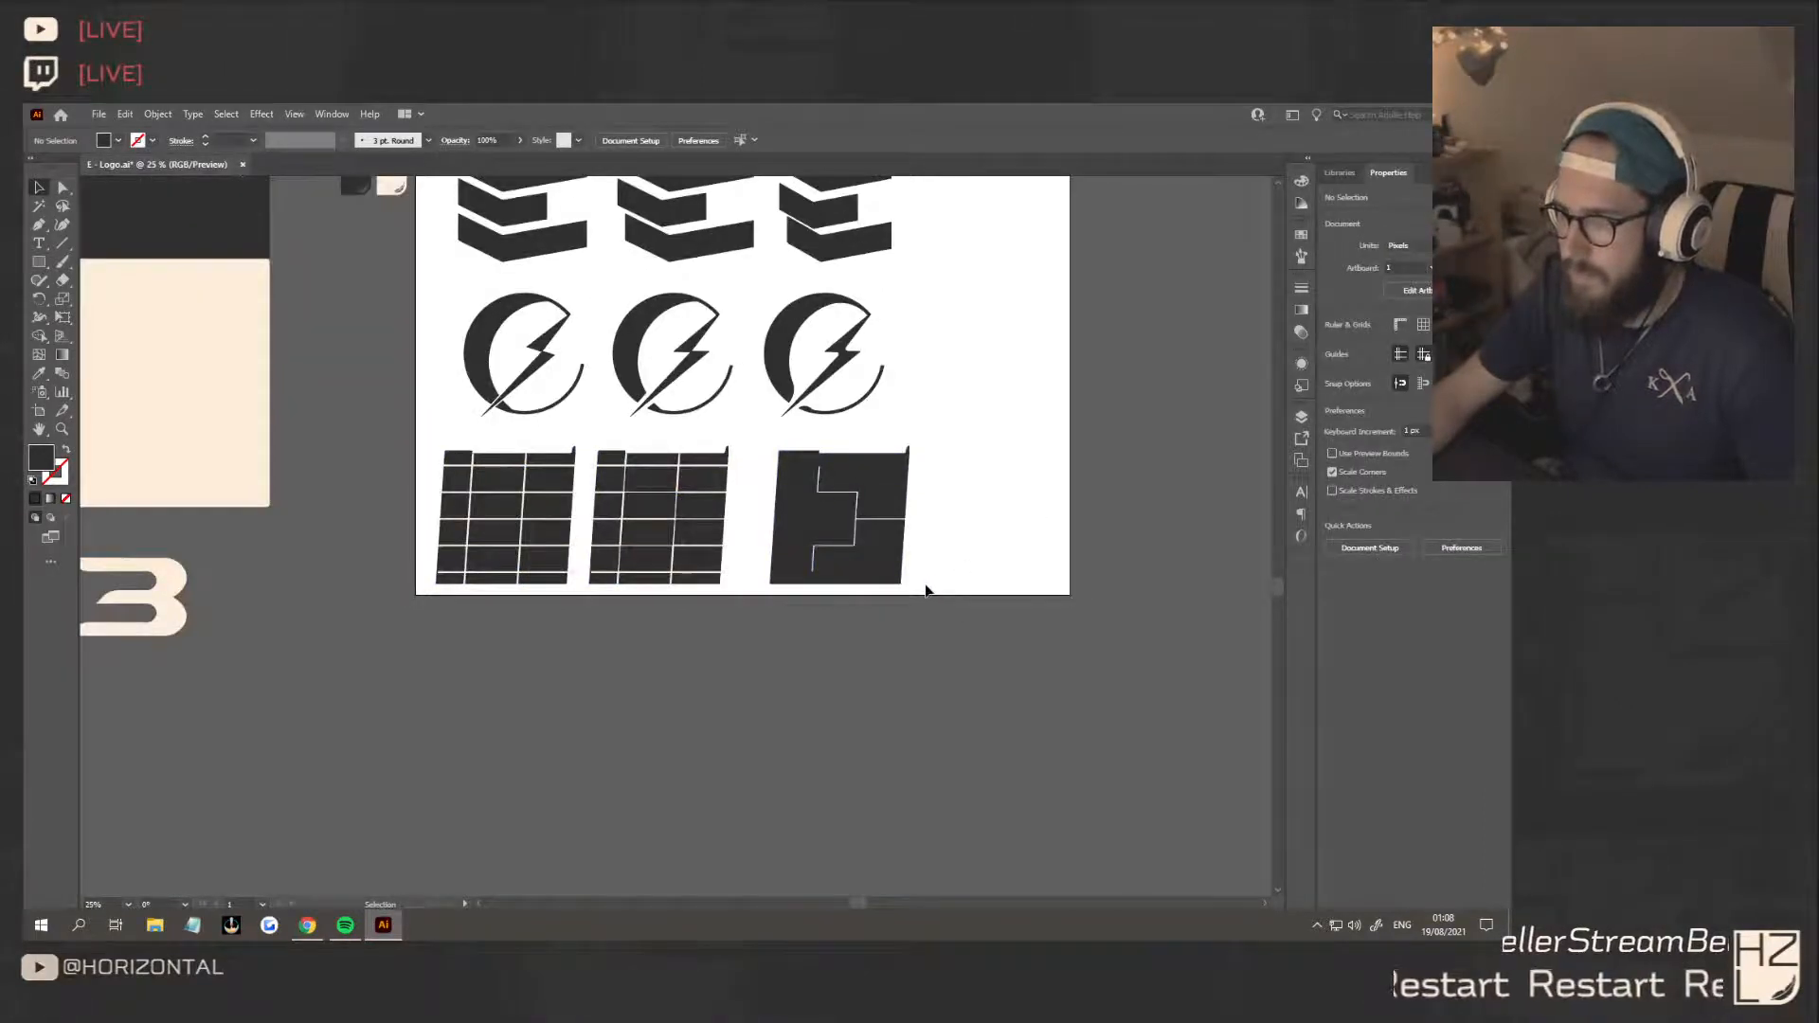
left_click_drag(917, 594, 796, 453)
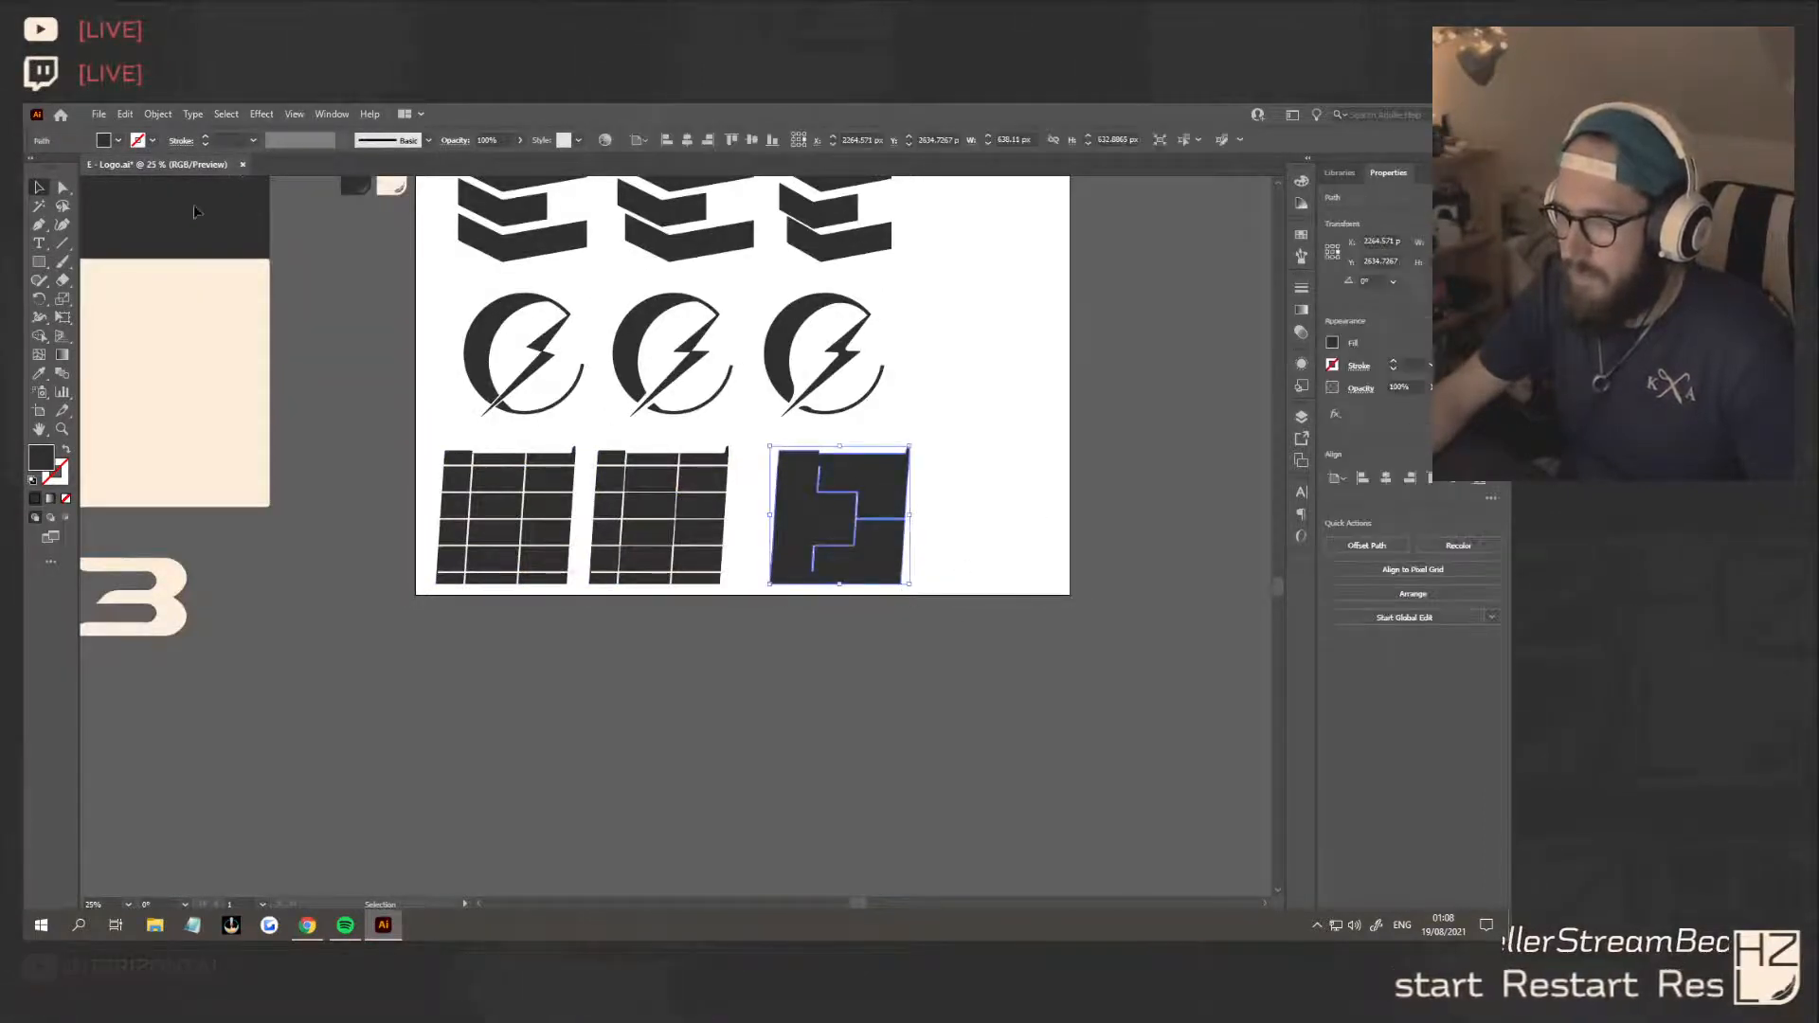
left_click(312, 927)
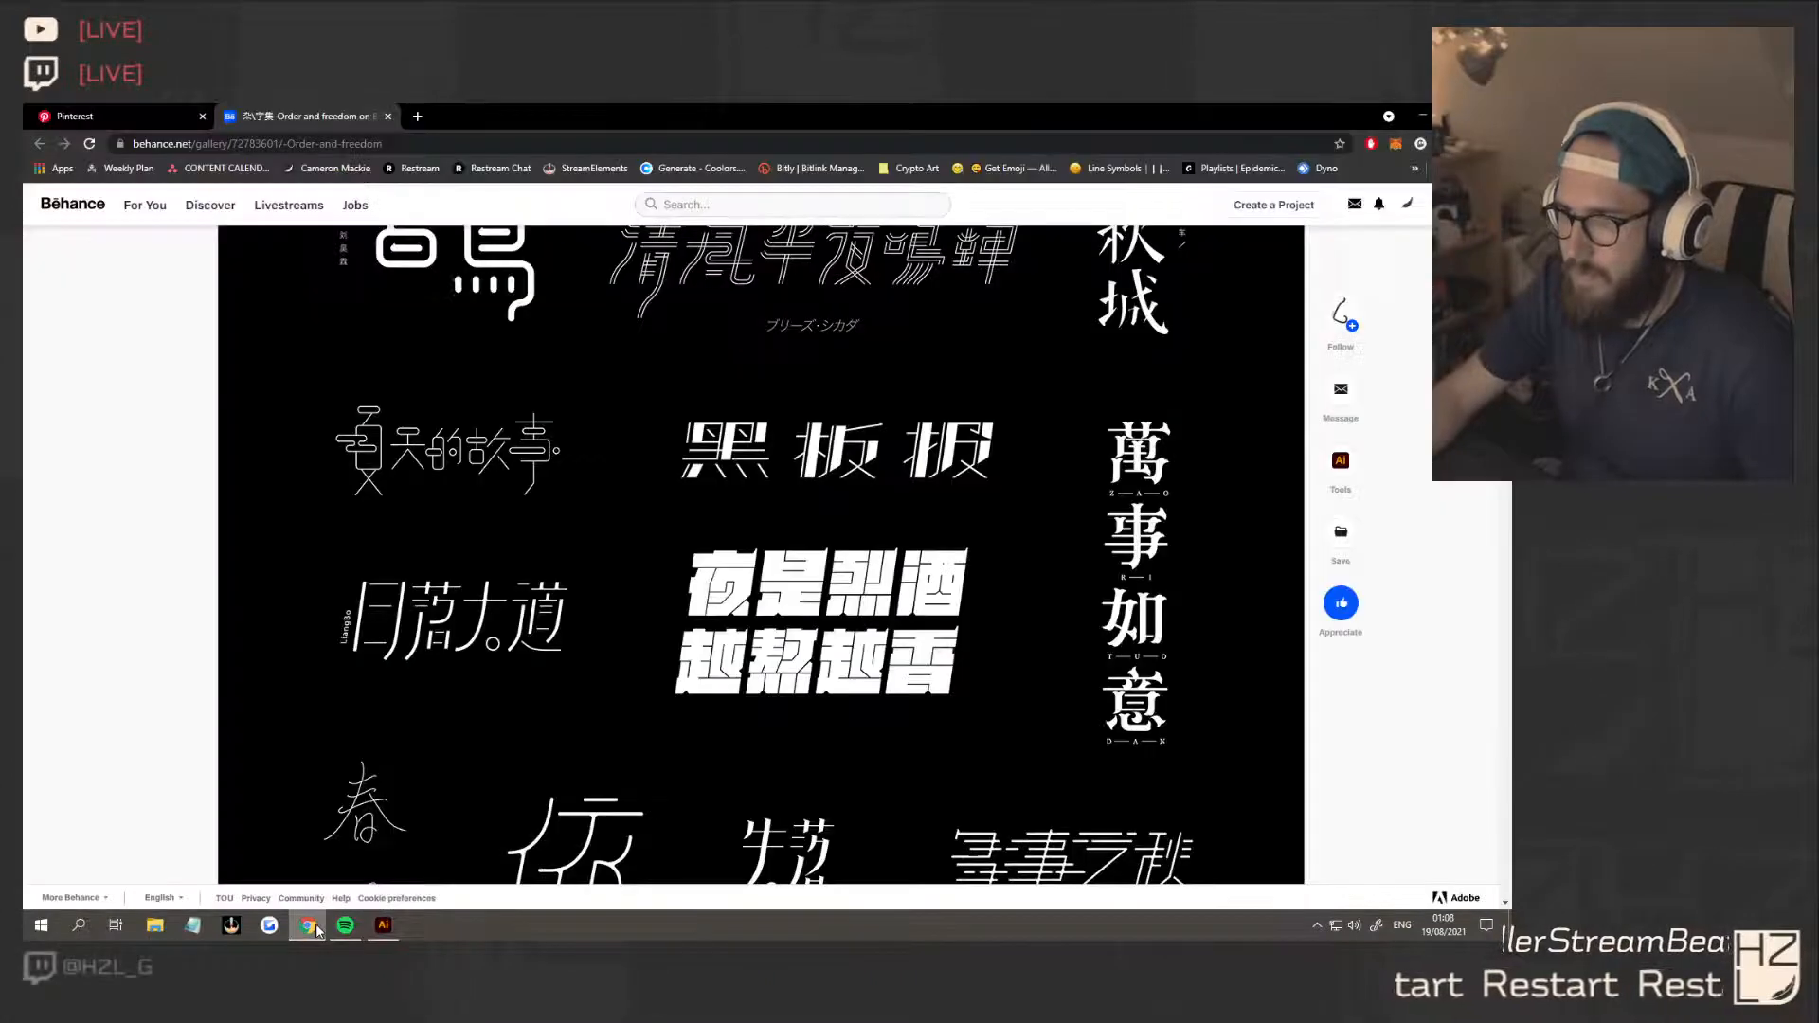
left_click(383, 928)
left_click(963, 520)
With the Pen tool, draw small triangles above and below the open right end of the middle horizontal cut
scroll(872, 528, "up", 8)
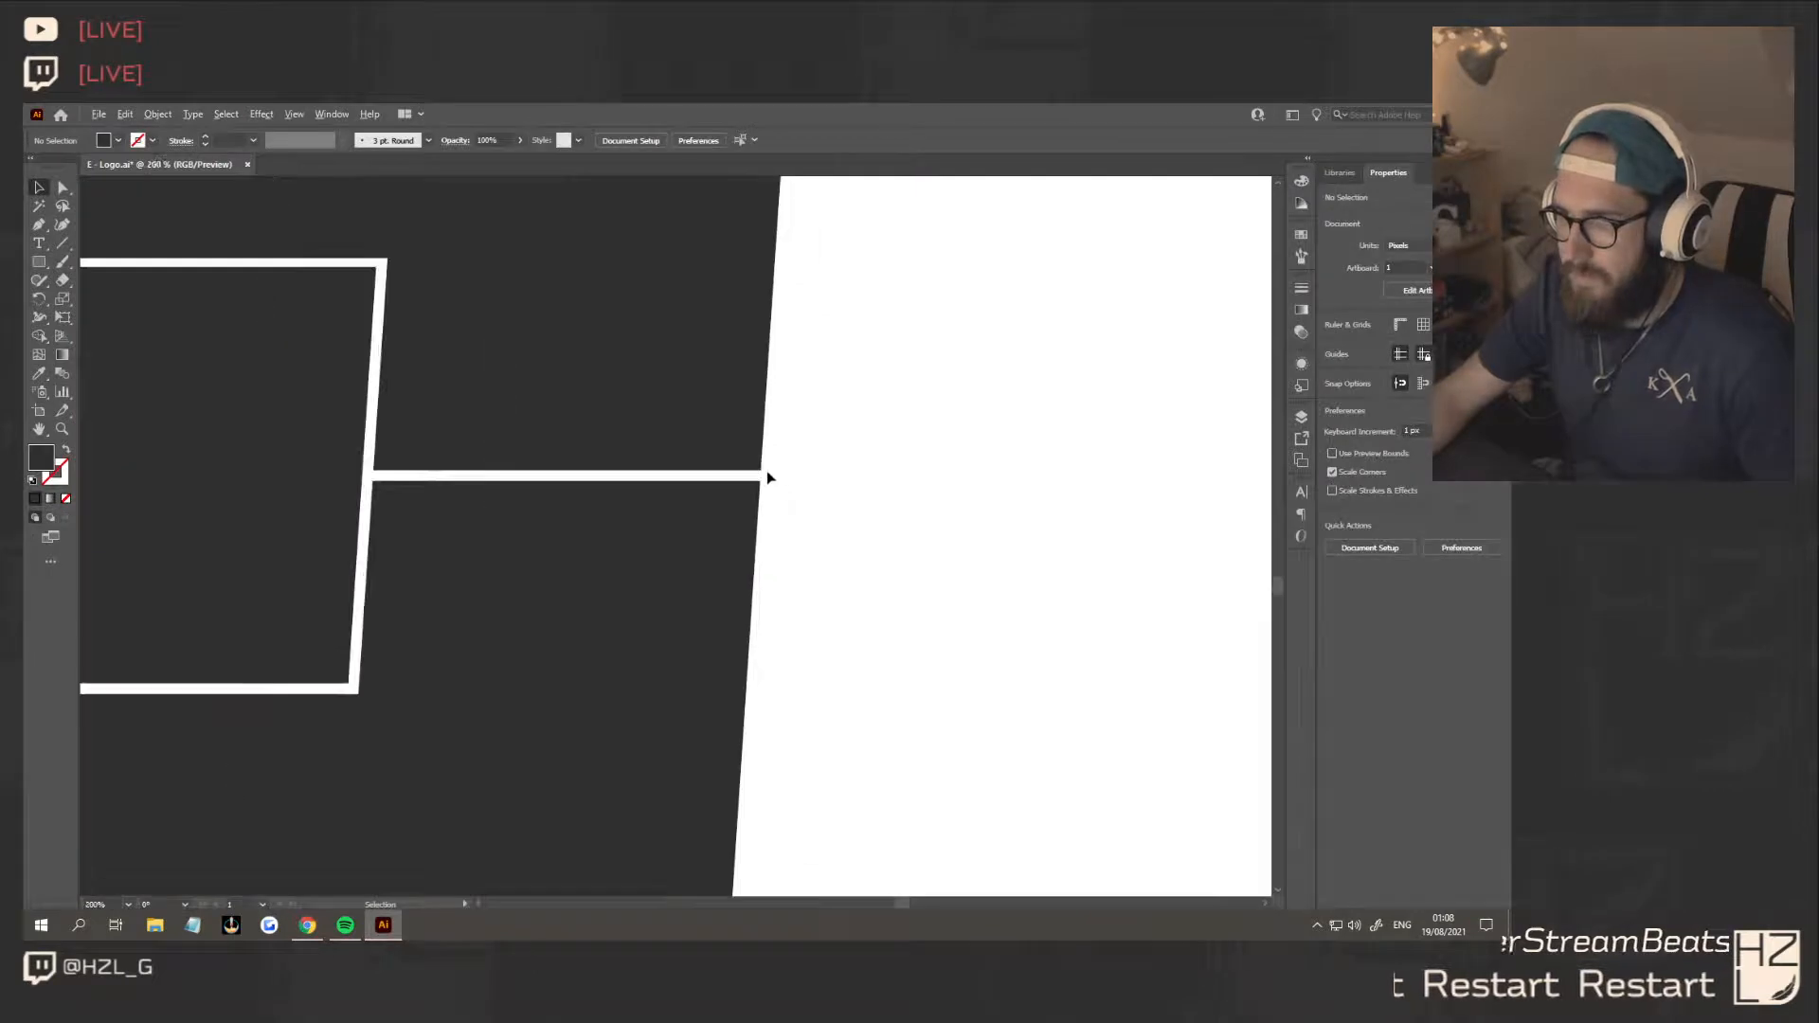
left_click(40, 228)
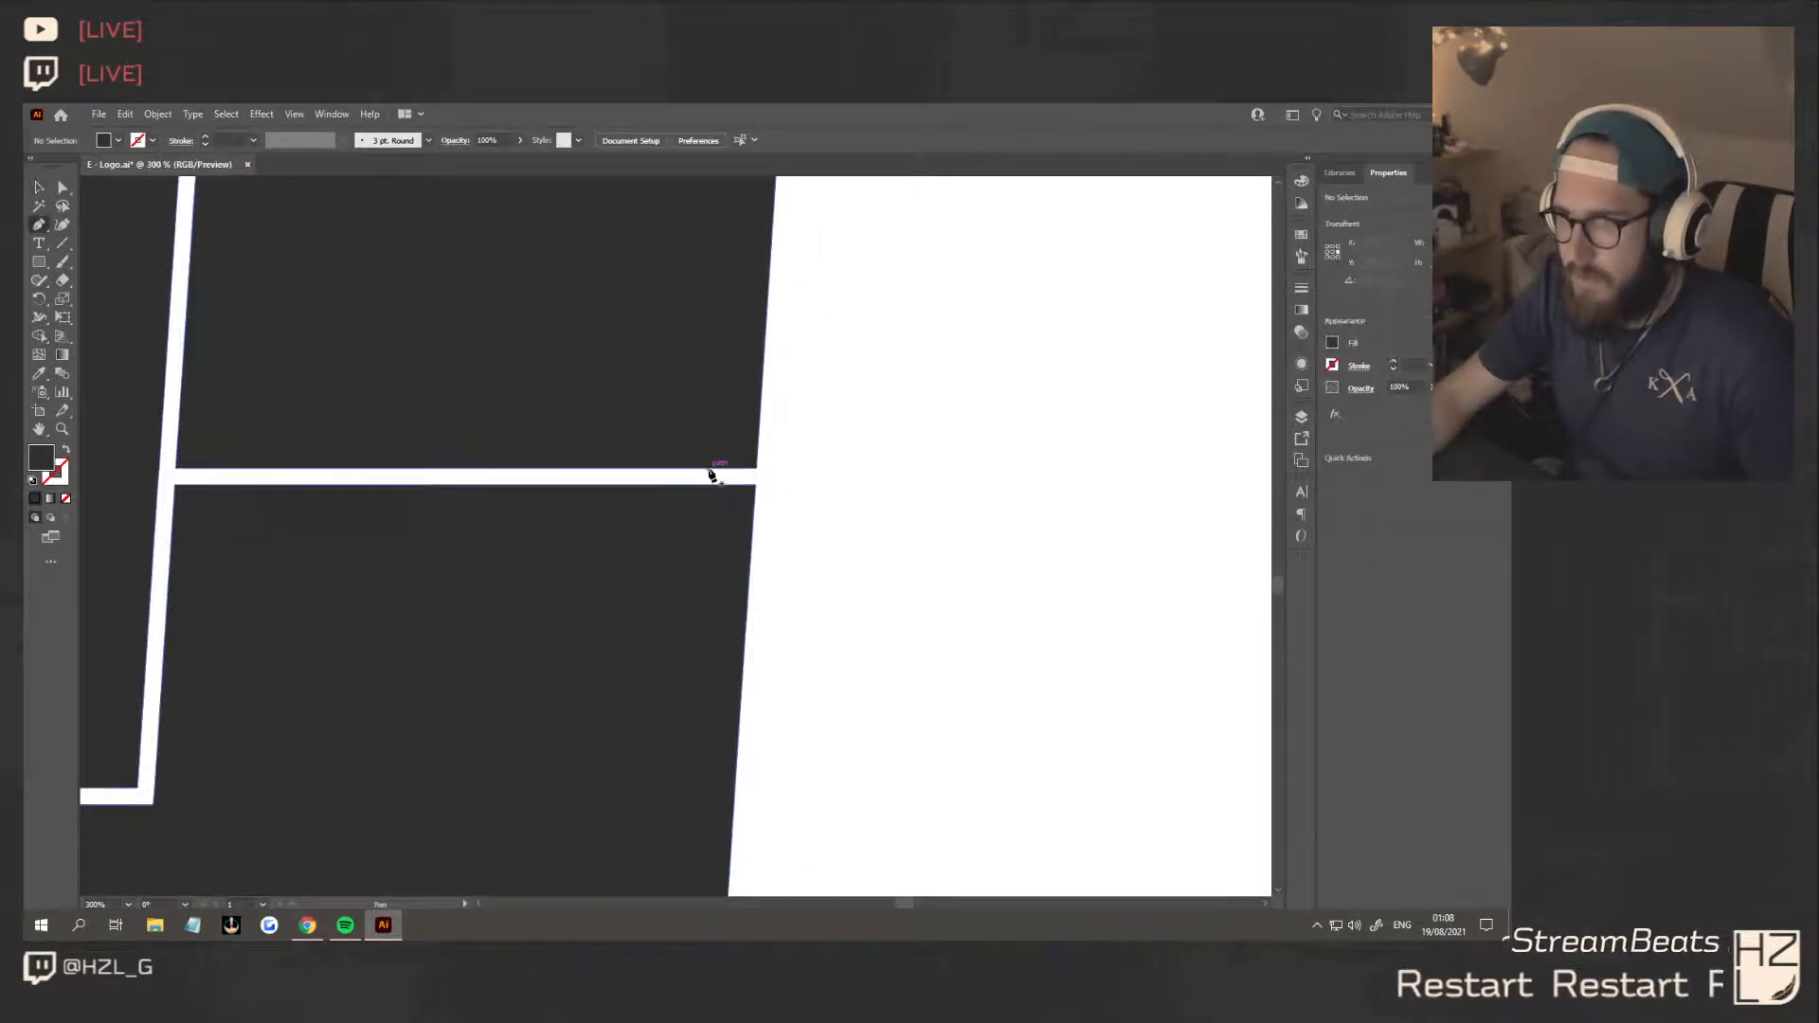
left_click(709, 469)
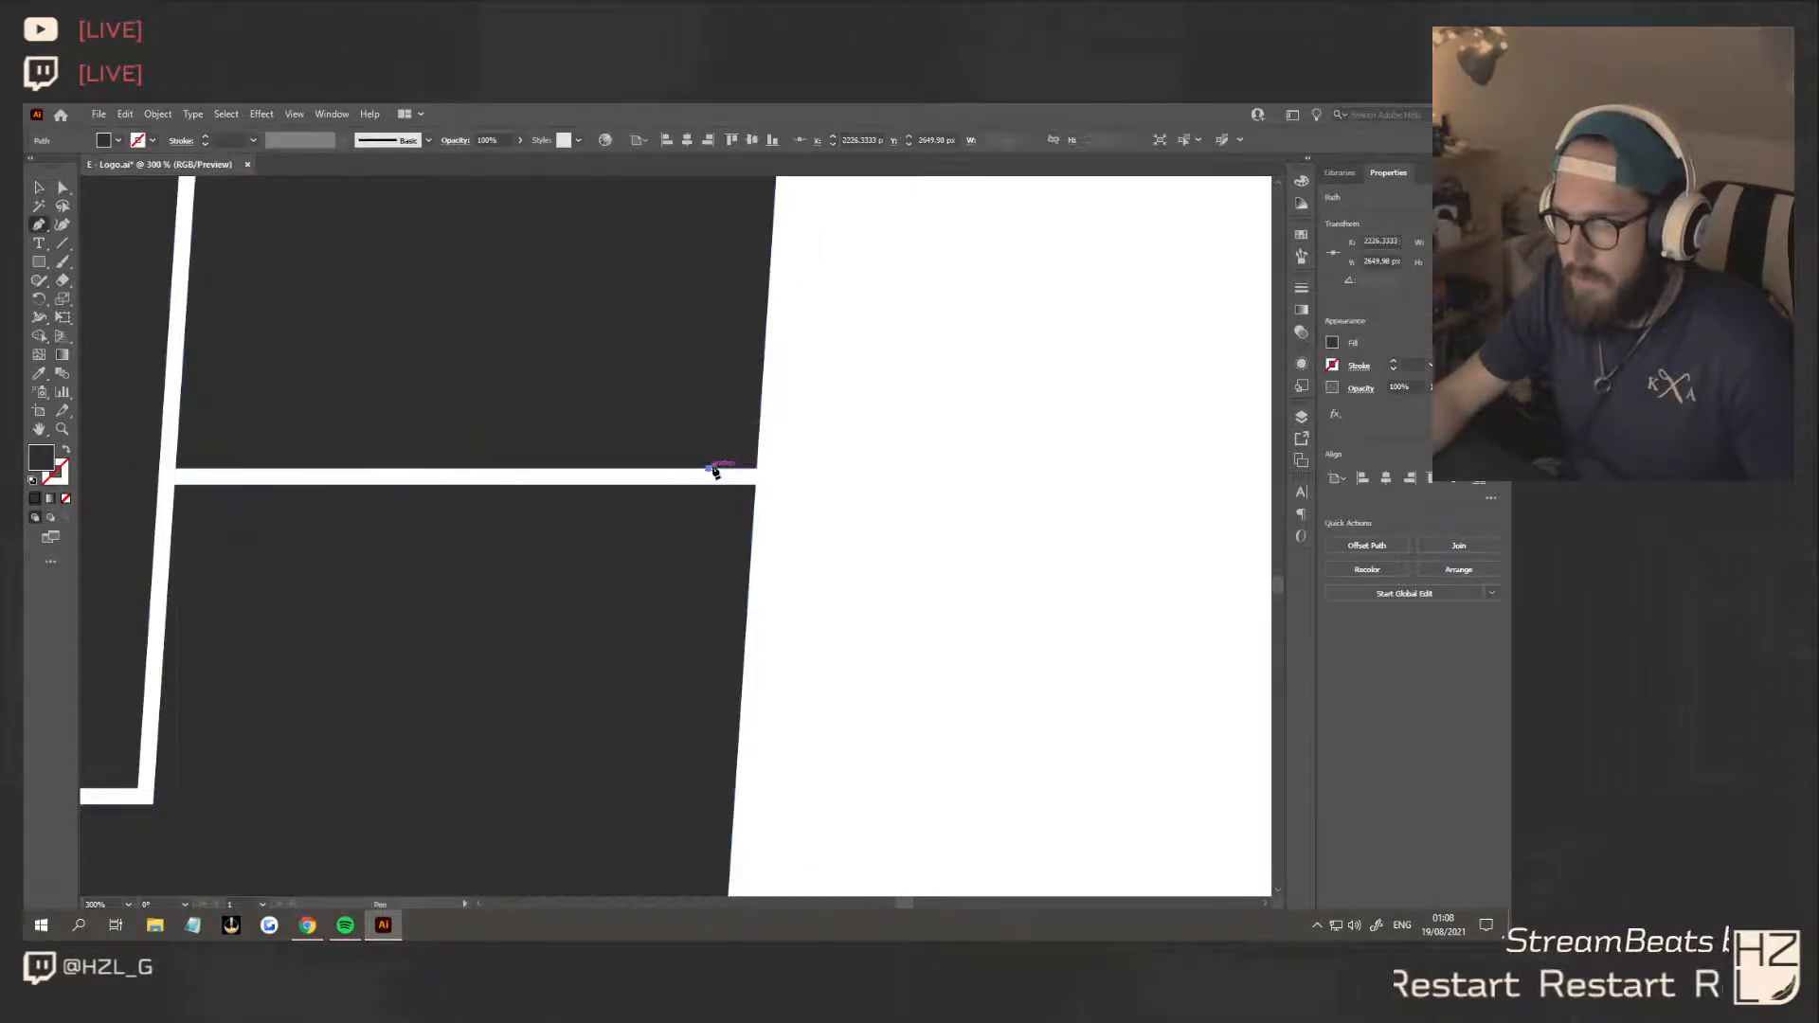
left_click(771, 407)
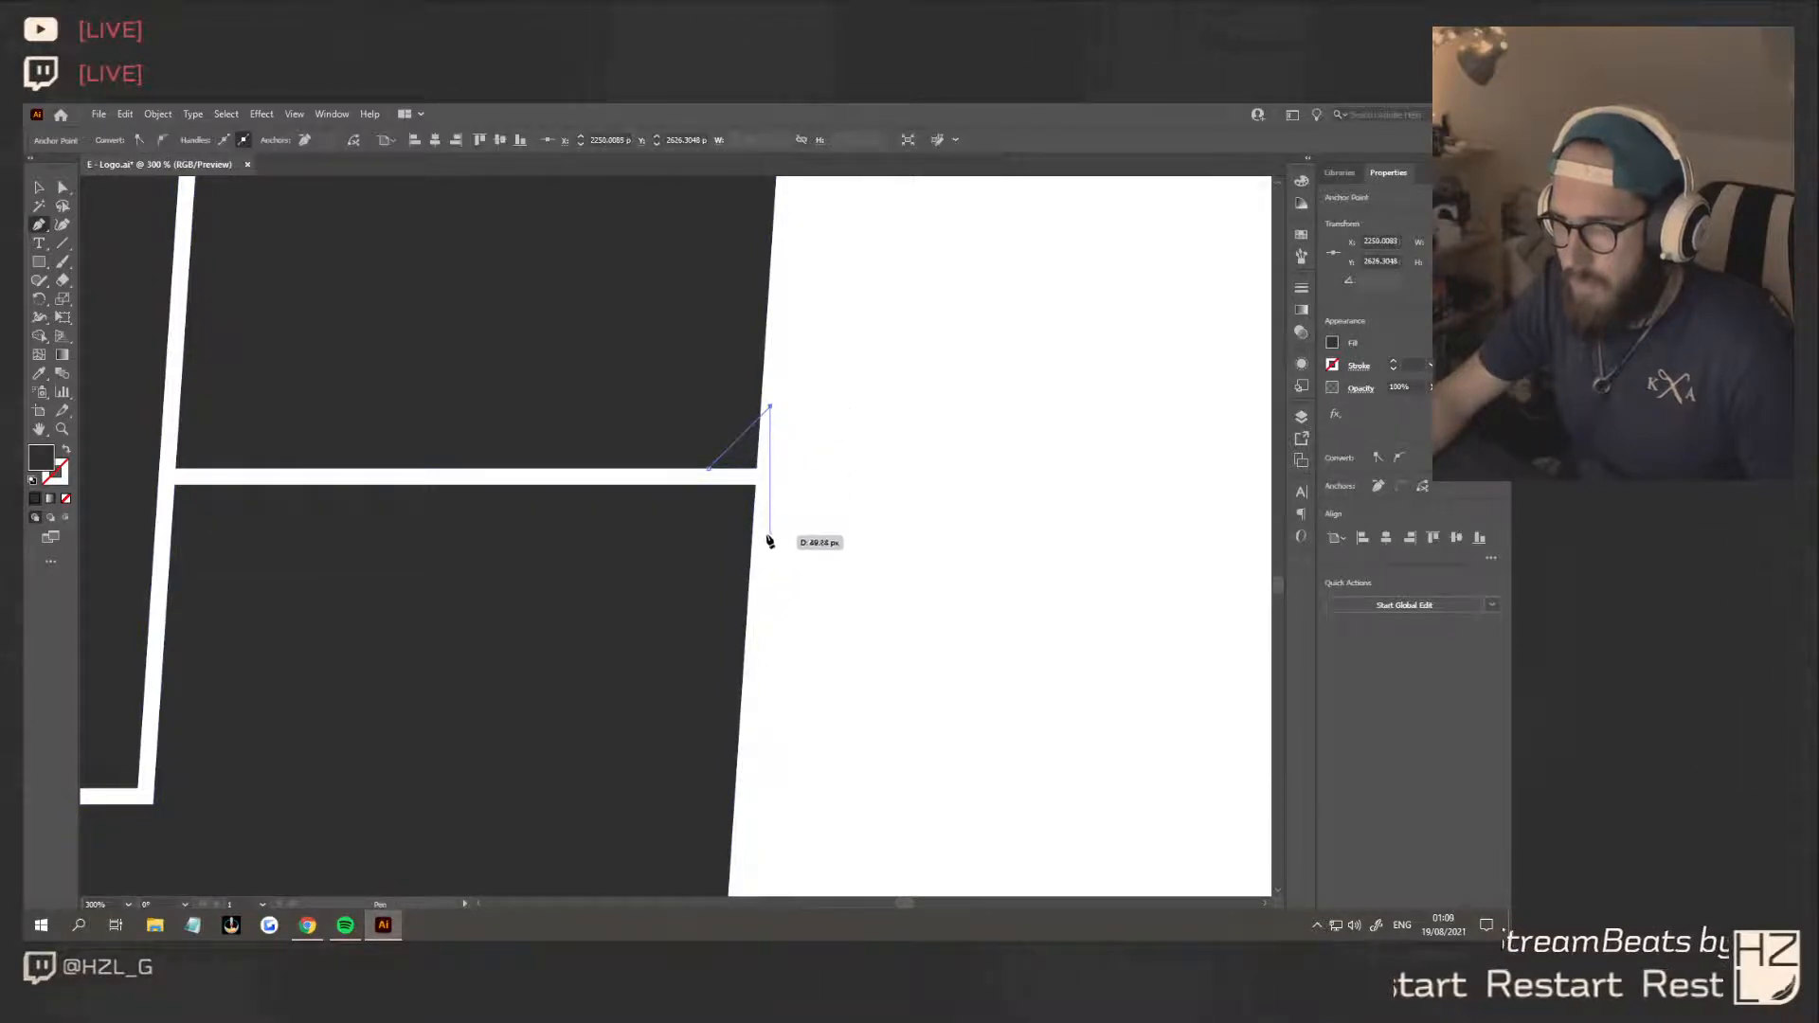
left_click(770, 469)
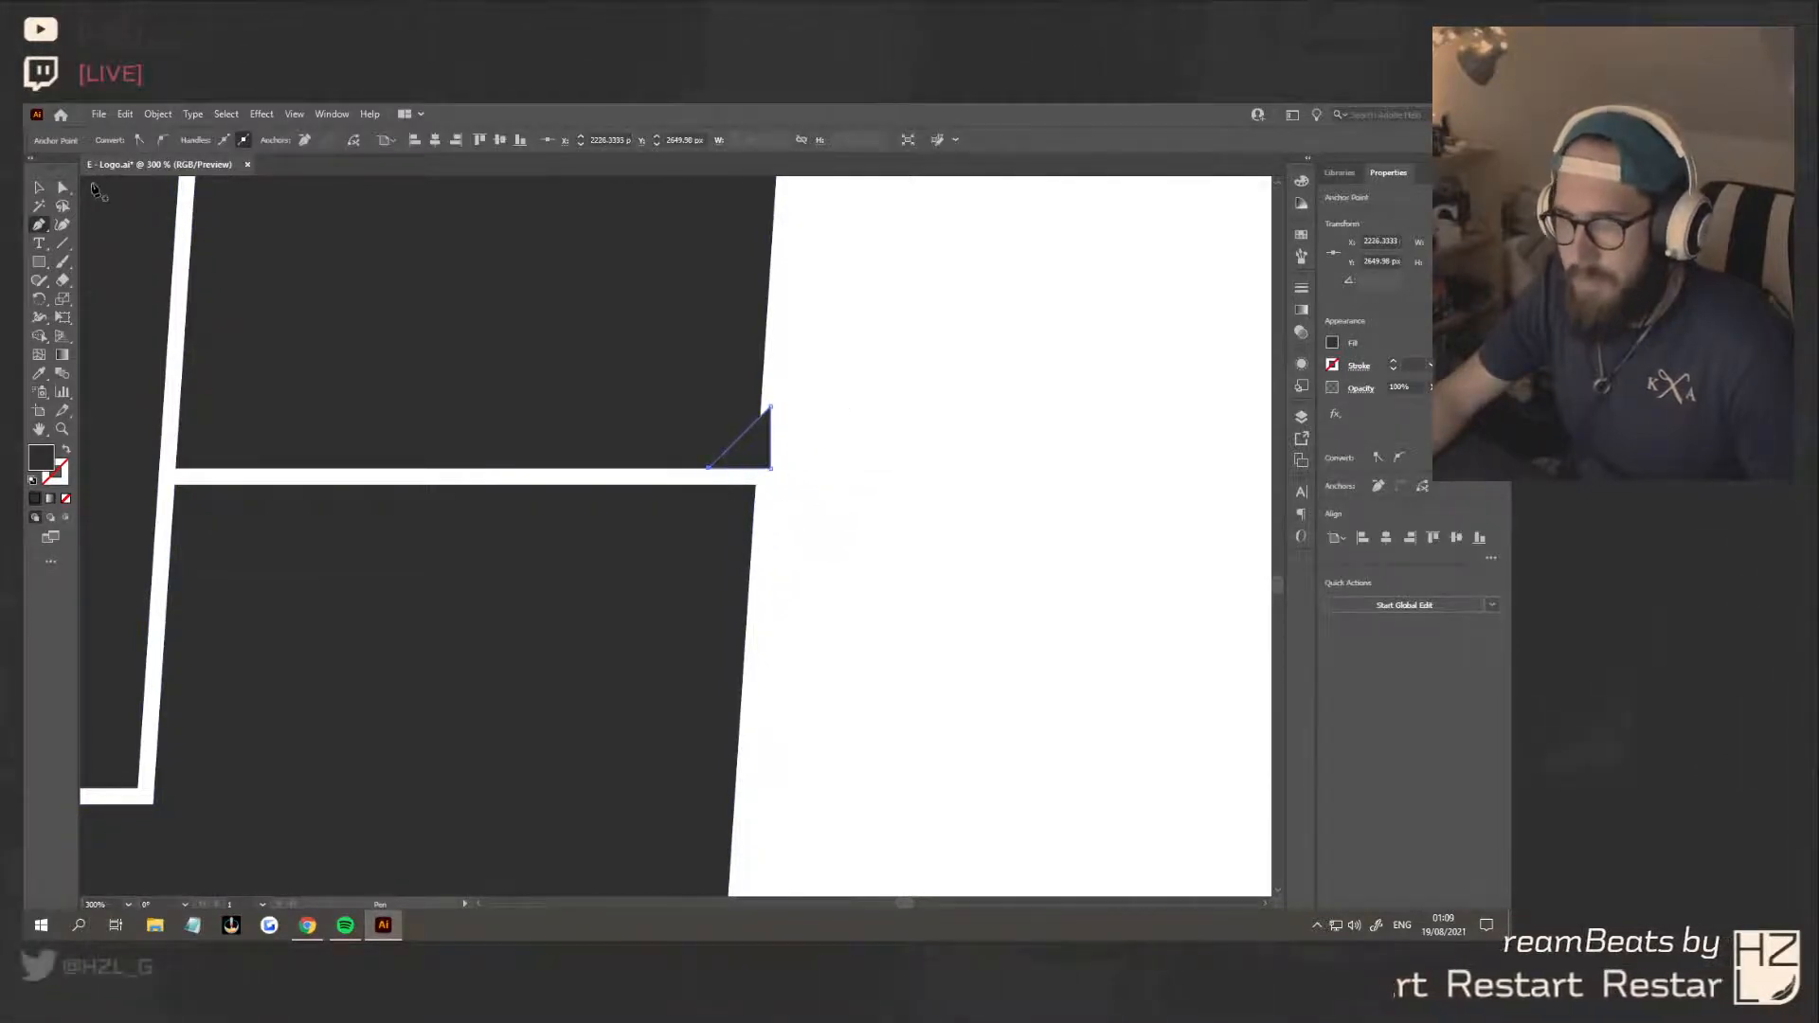
left_click(709, 483)
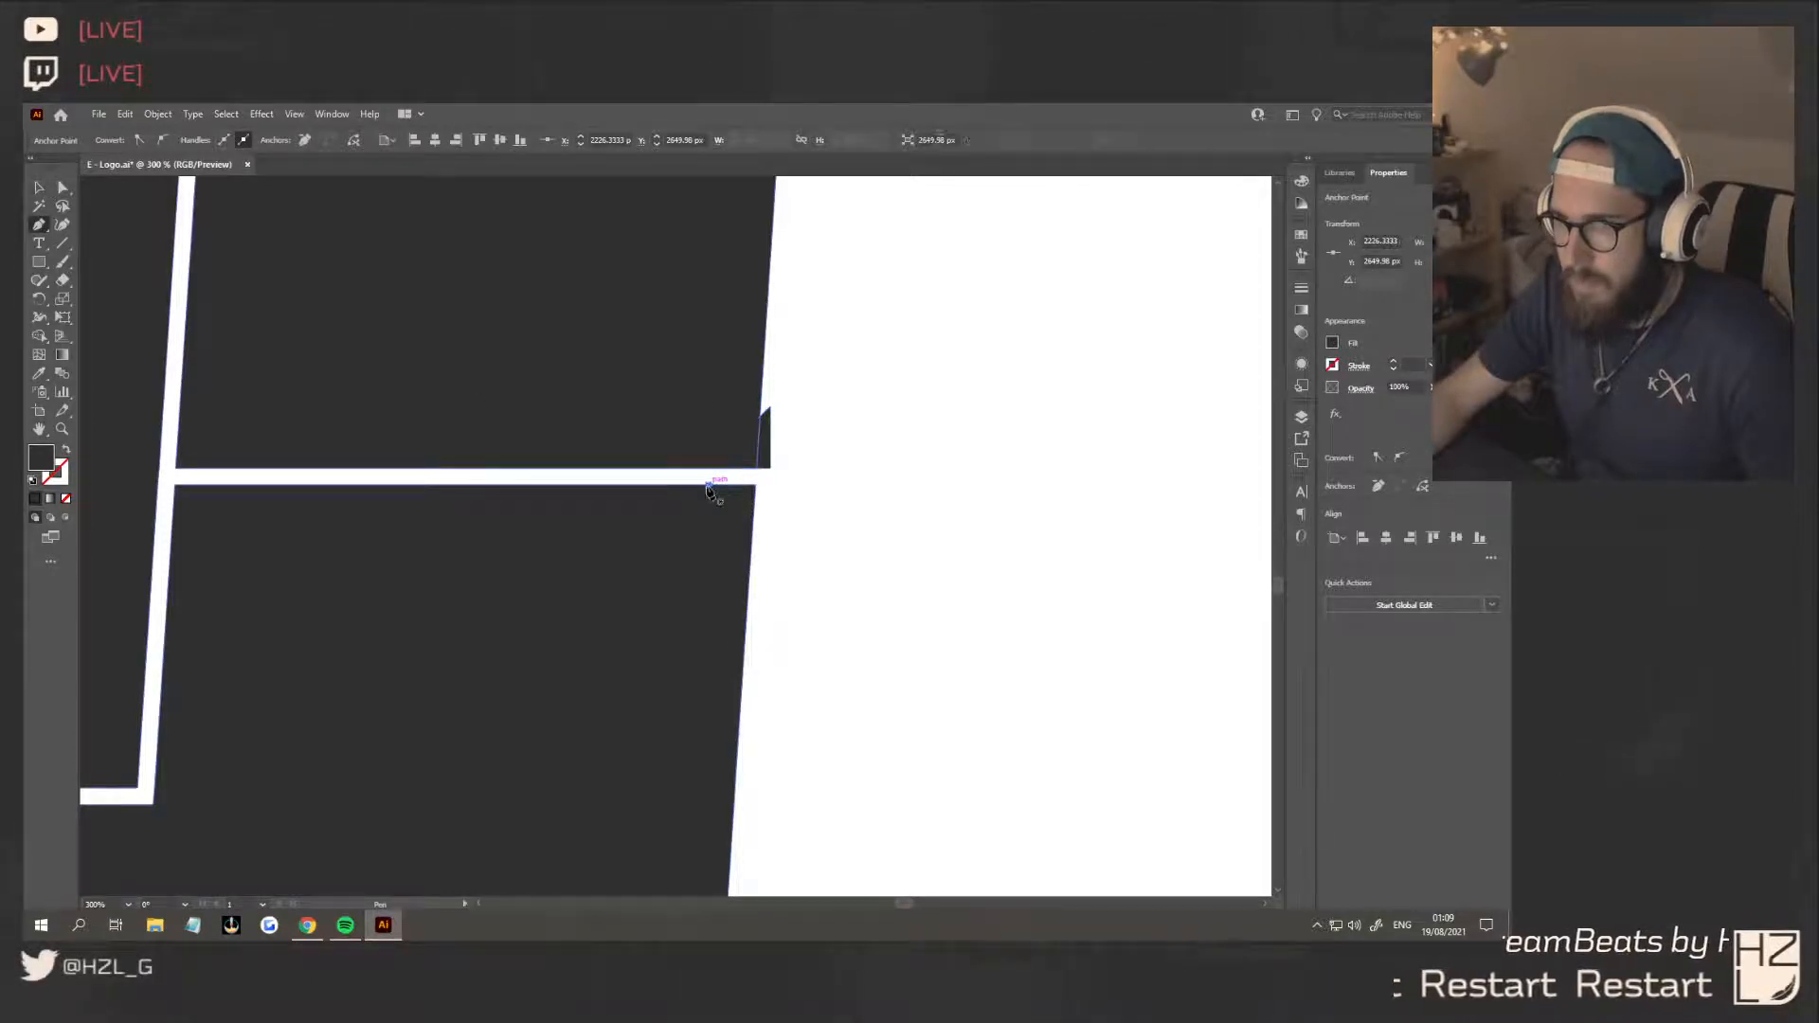
left_click(767, 492)
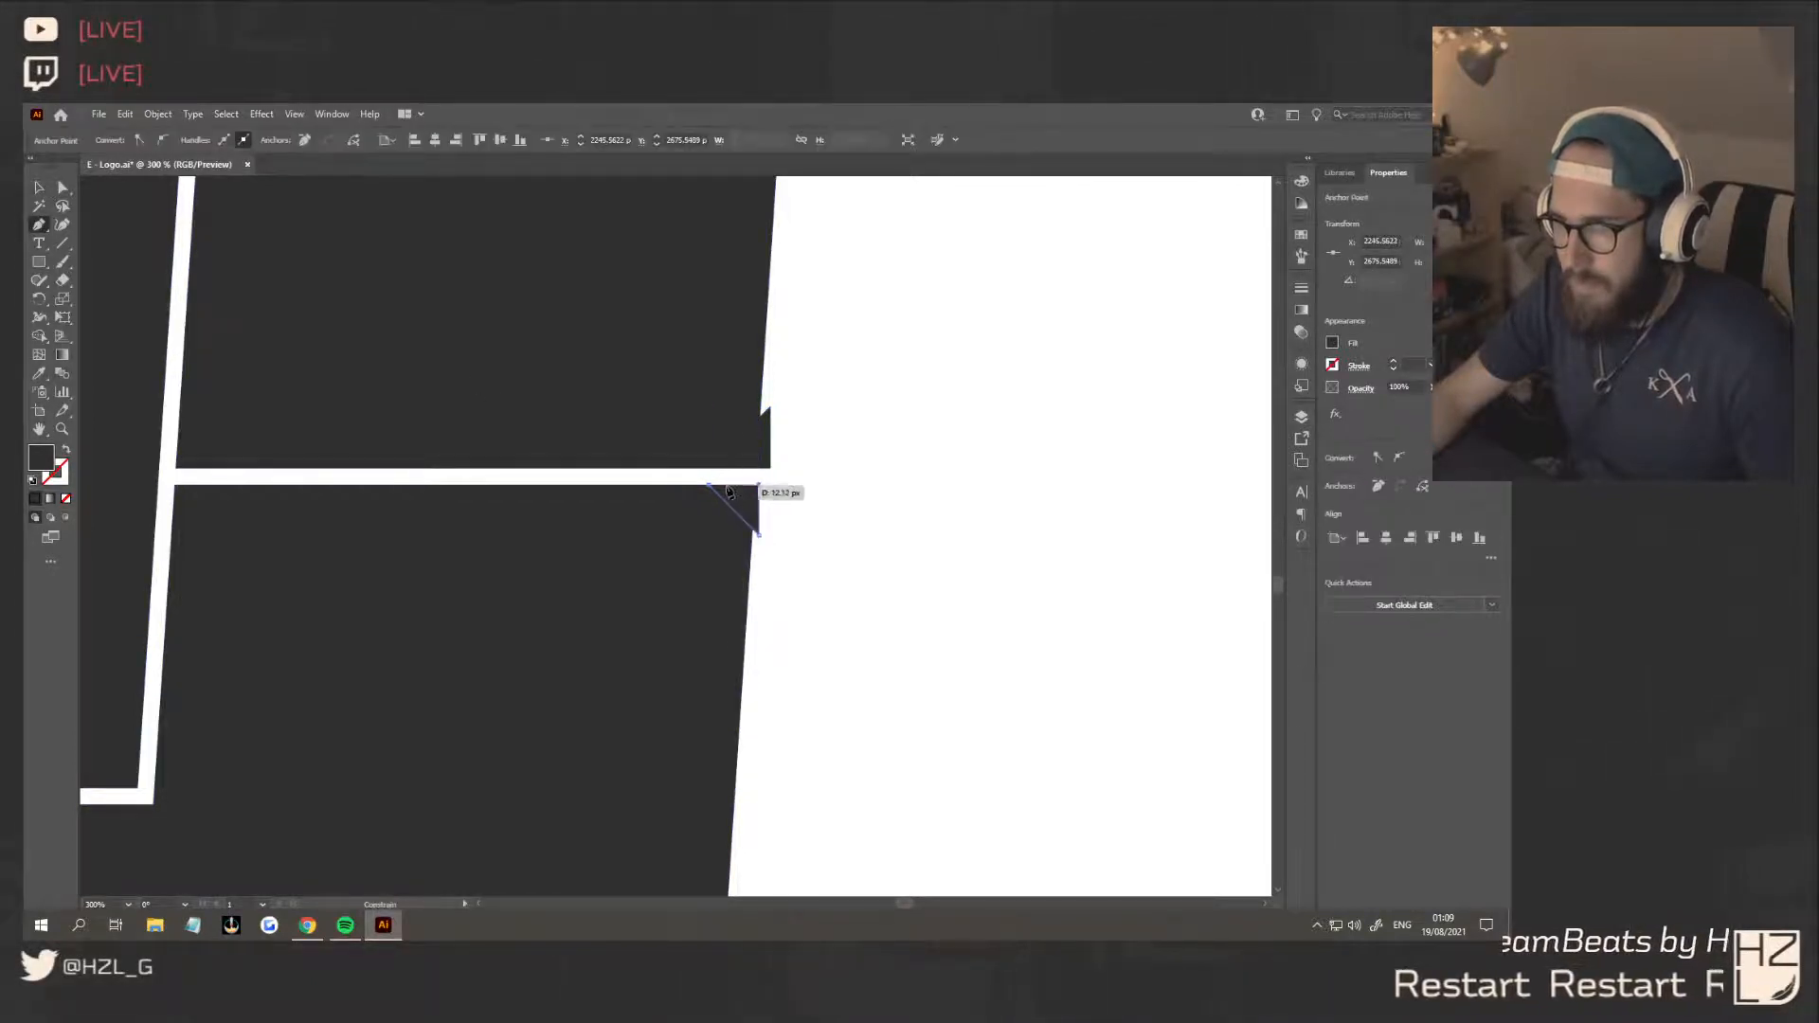
With Shape Builder, subtract both triangles and their leftover slivers from the slanted square to bevel the middle cut's outer corners
left_click(39, 188)
left_click_drag(794, 449, 740, 506)
key("shift+m")
left_click(747, 454, "alt")
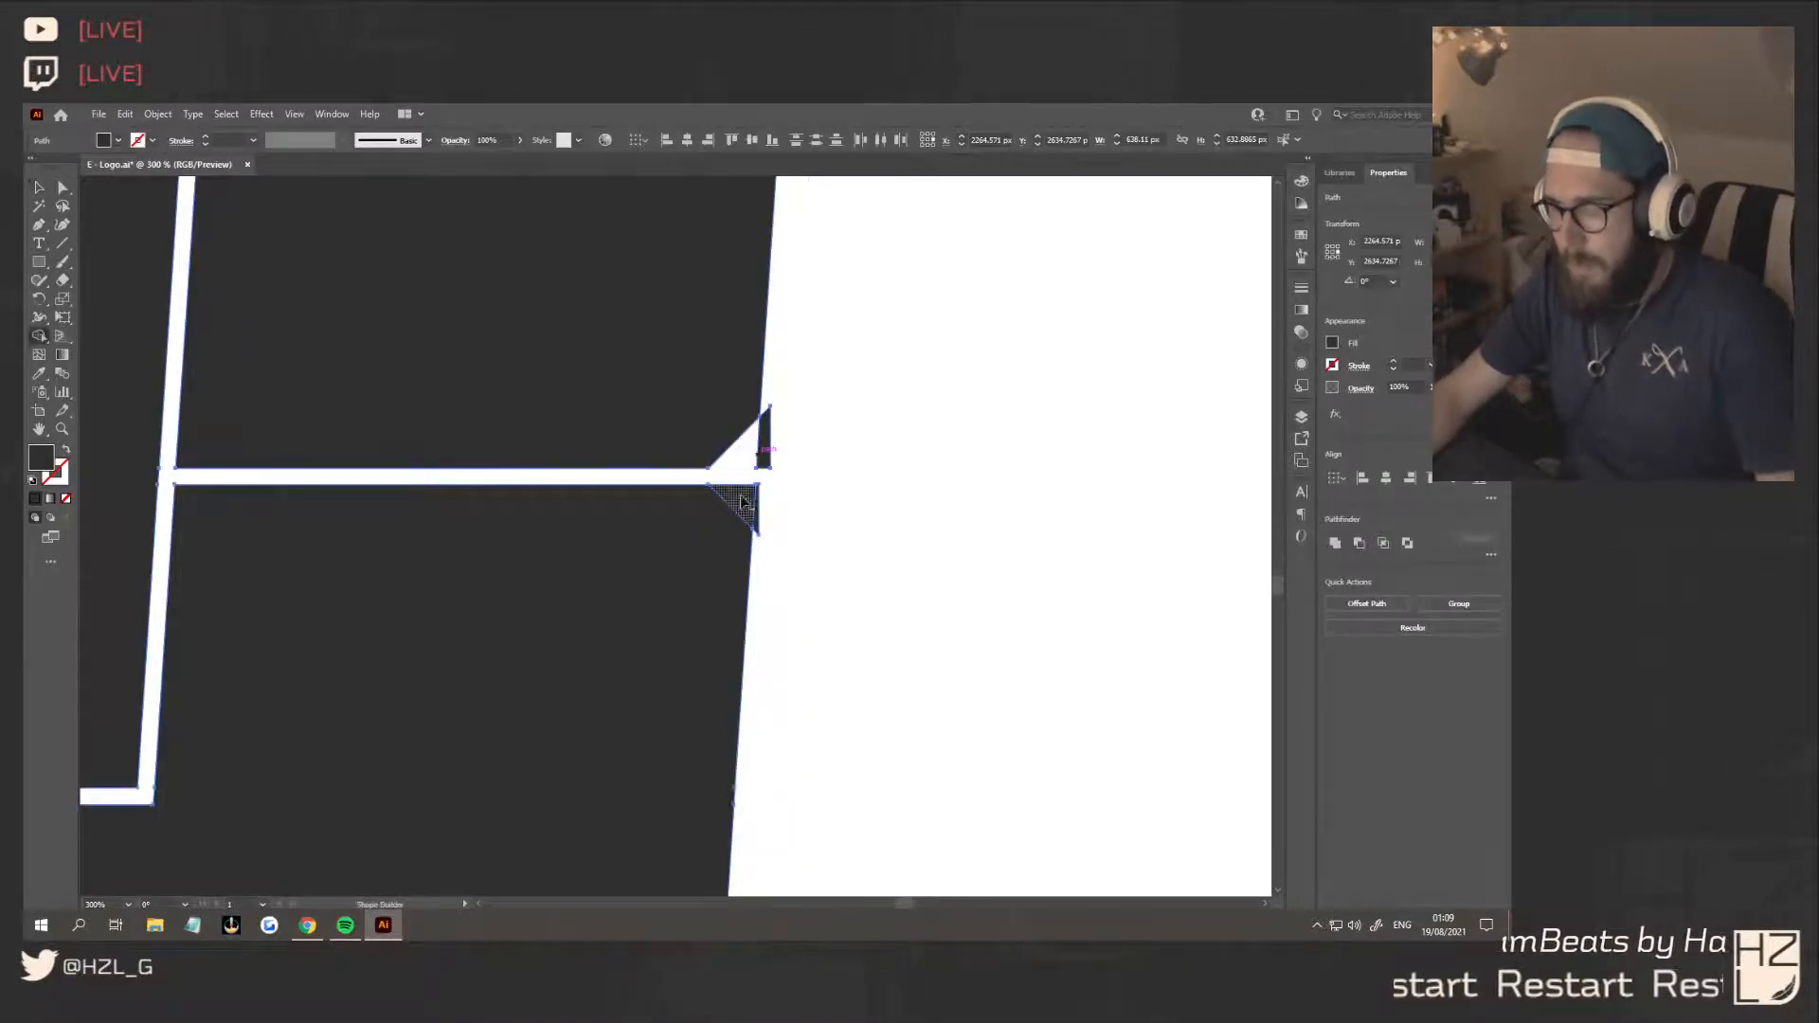
left_click(744, 500, "alt")
left_click(757, 517, "alt")
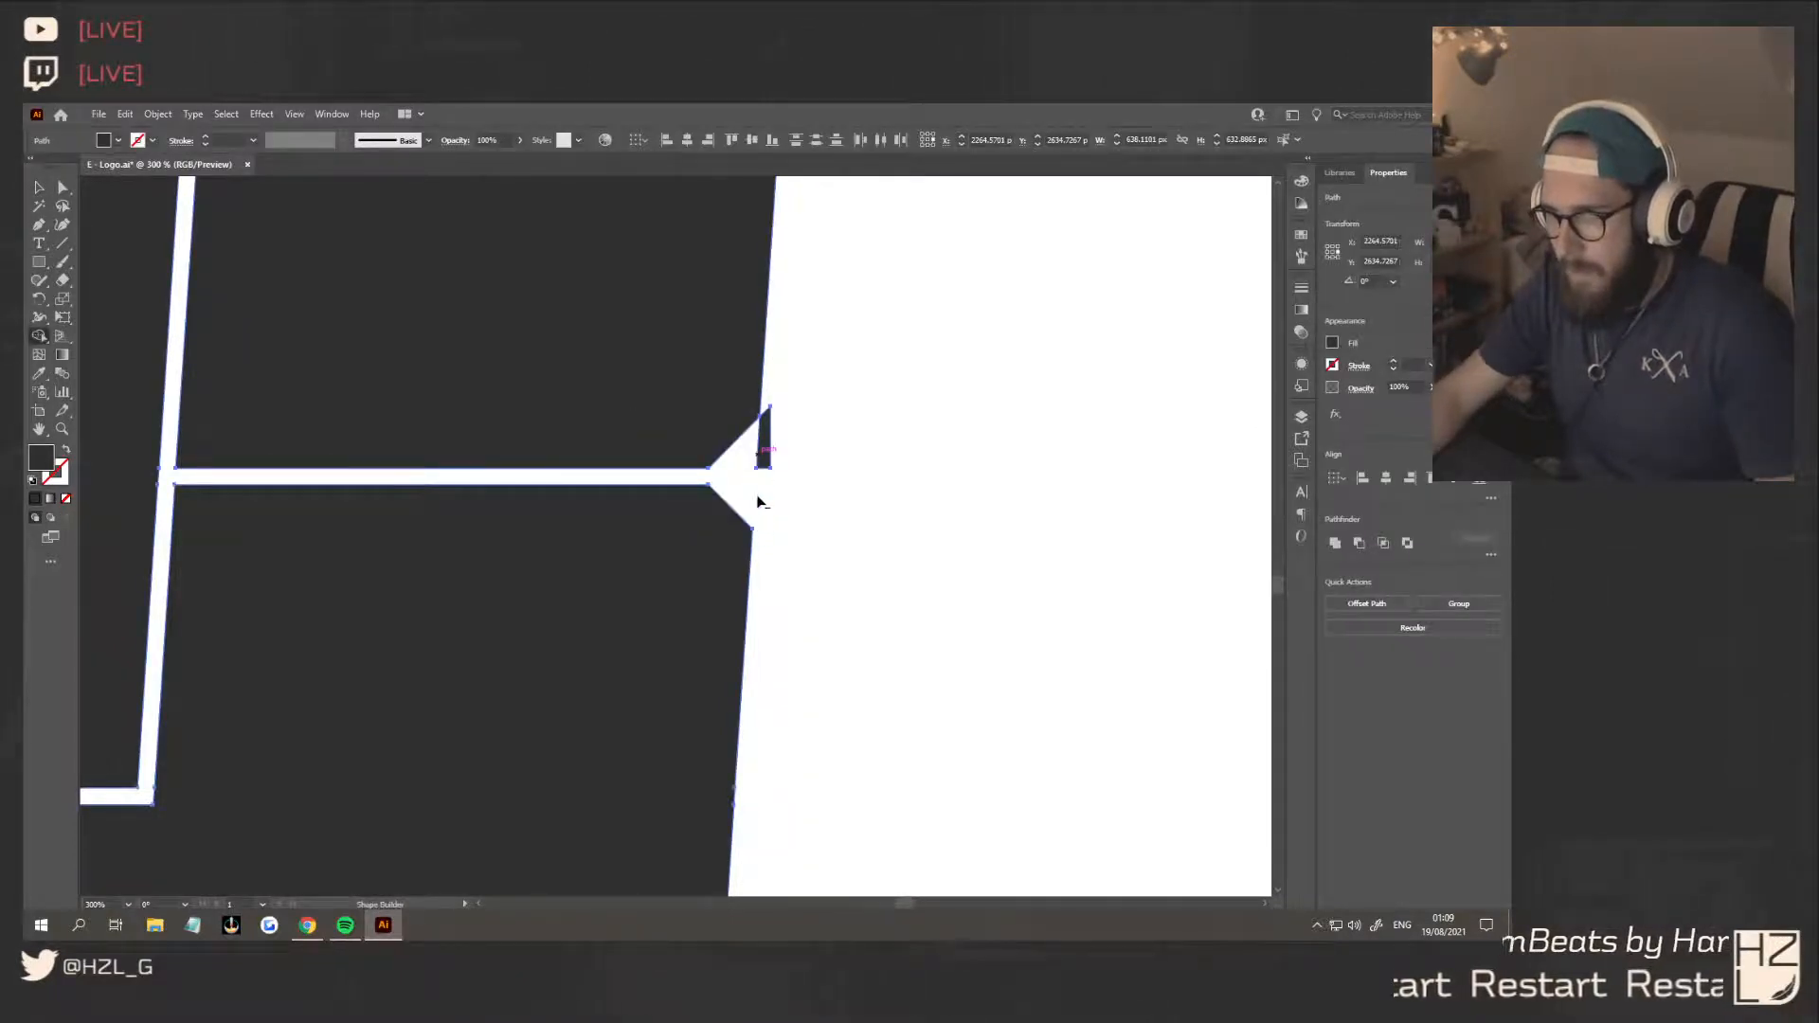
left_click(764, 434, "alt")
left_click(38, 188)
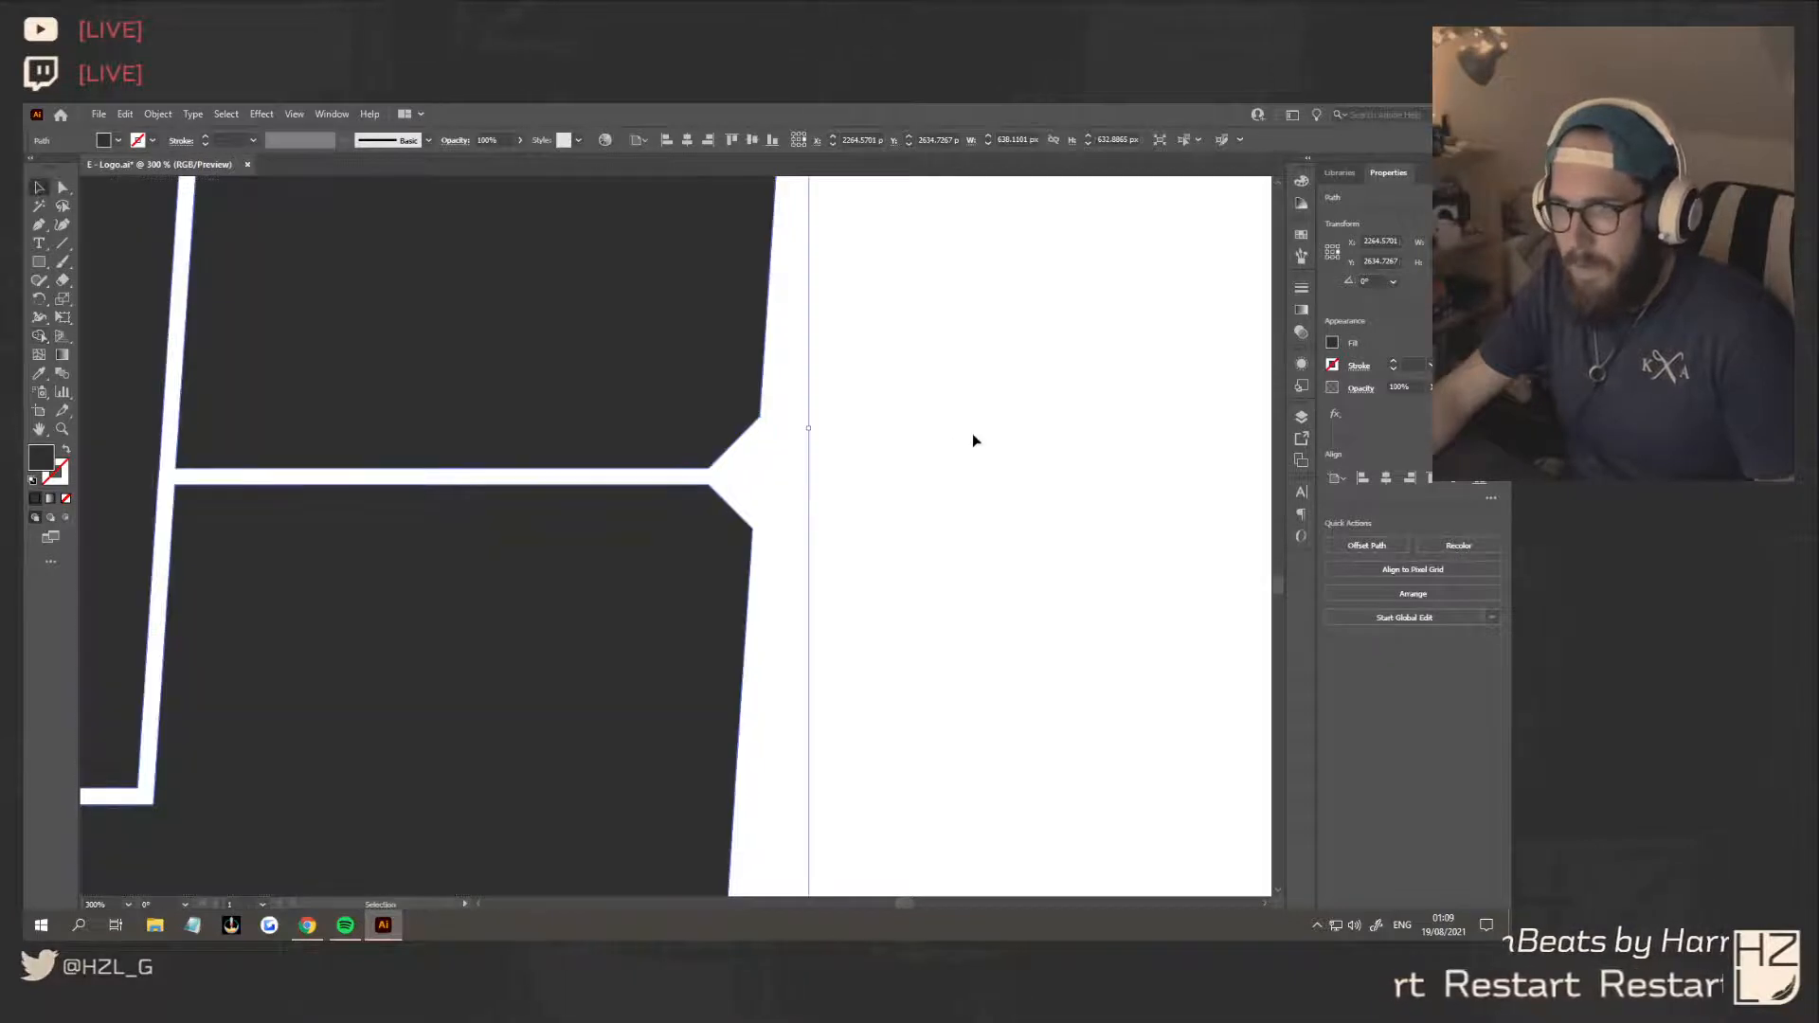
left_click(972, 434)
Check the bevelled E against the Behance lettering reference and return to Illustrator
scroll(906, 556, "down", 6)
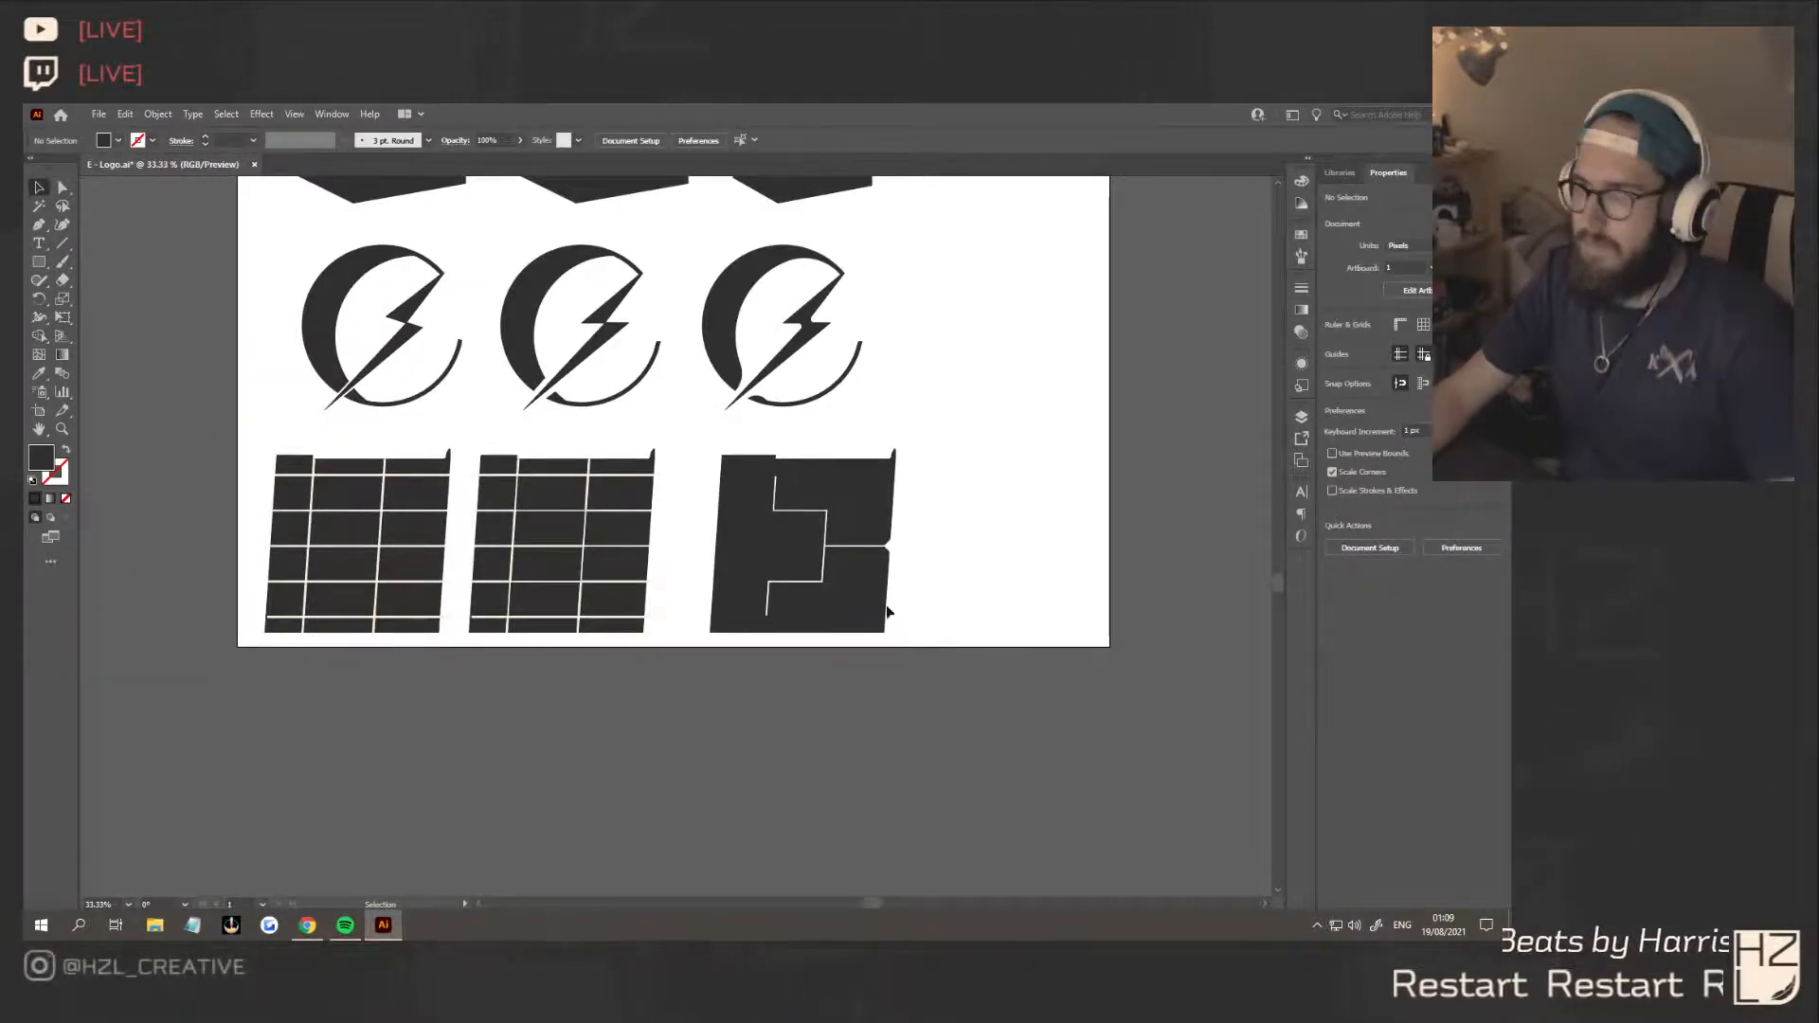
left_click(316, 926)
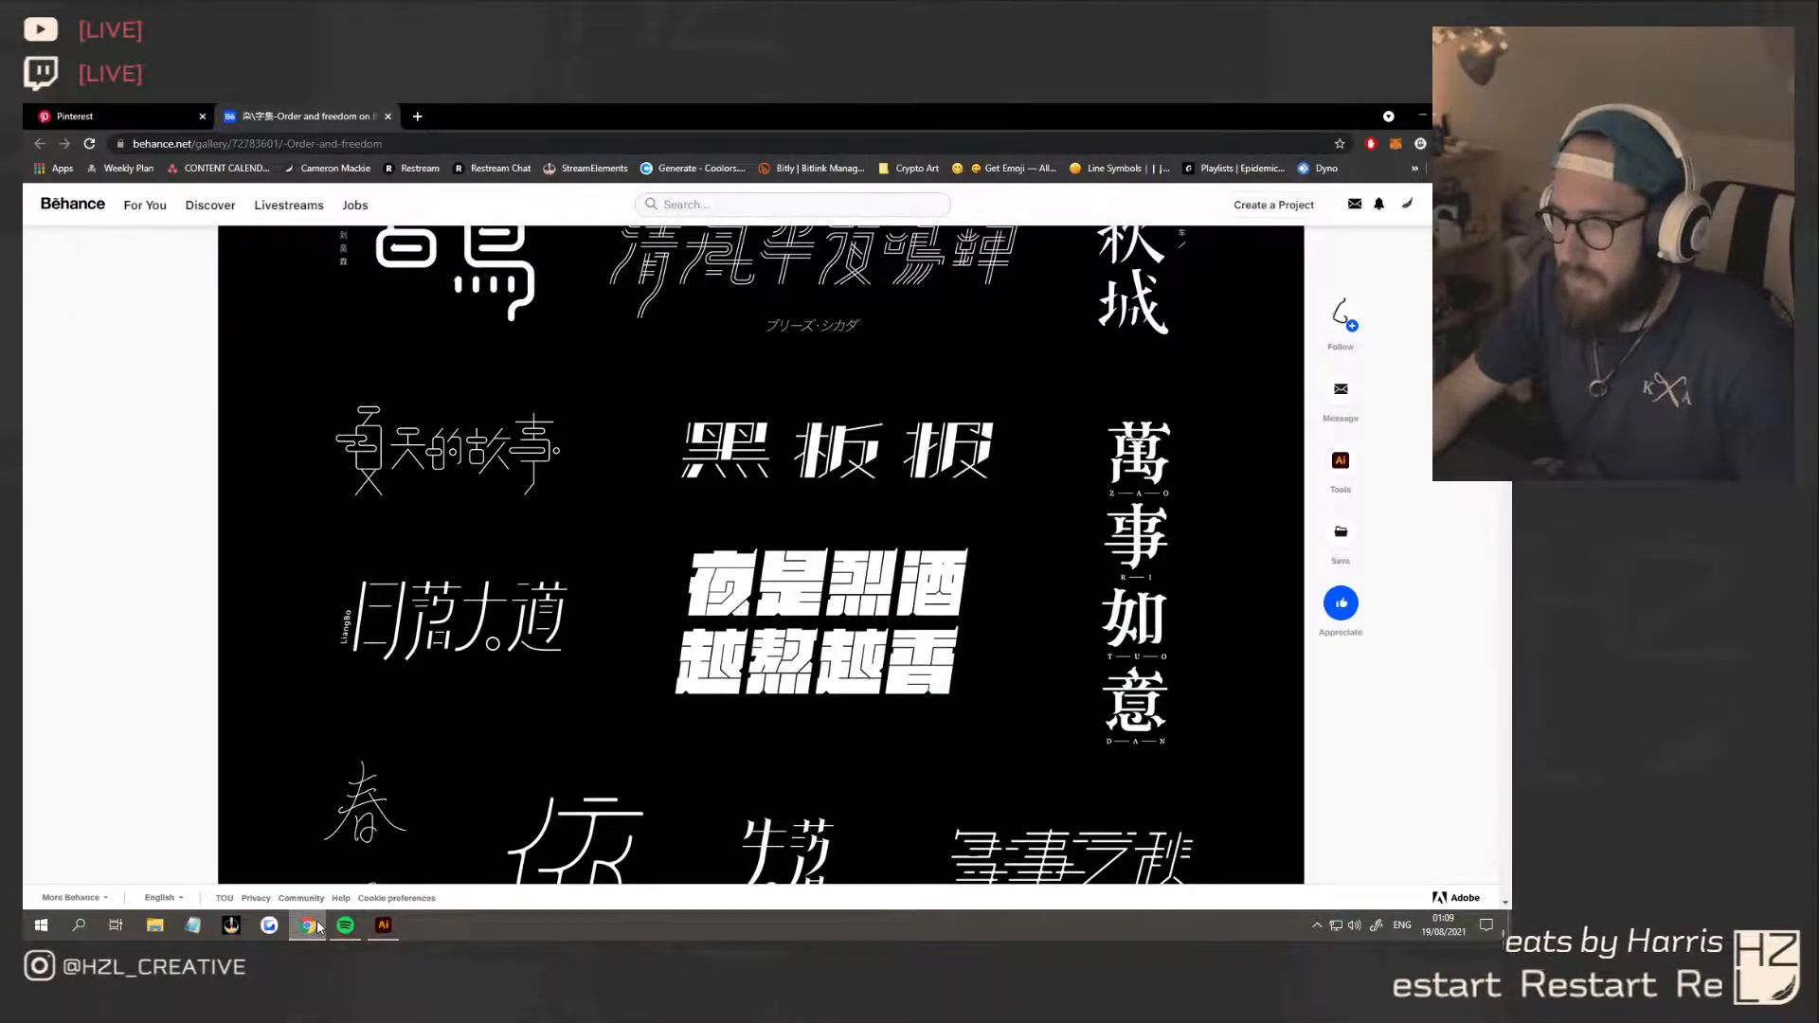
left_click(385, 926)
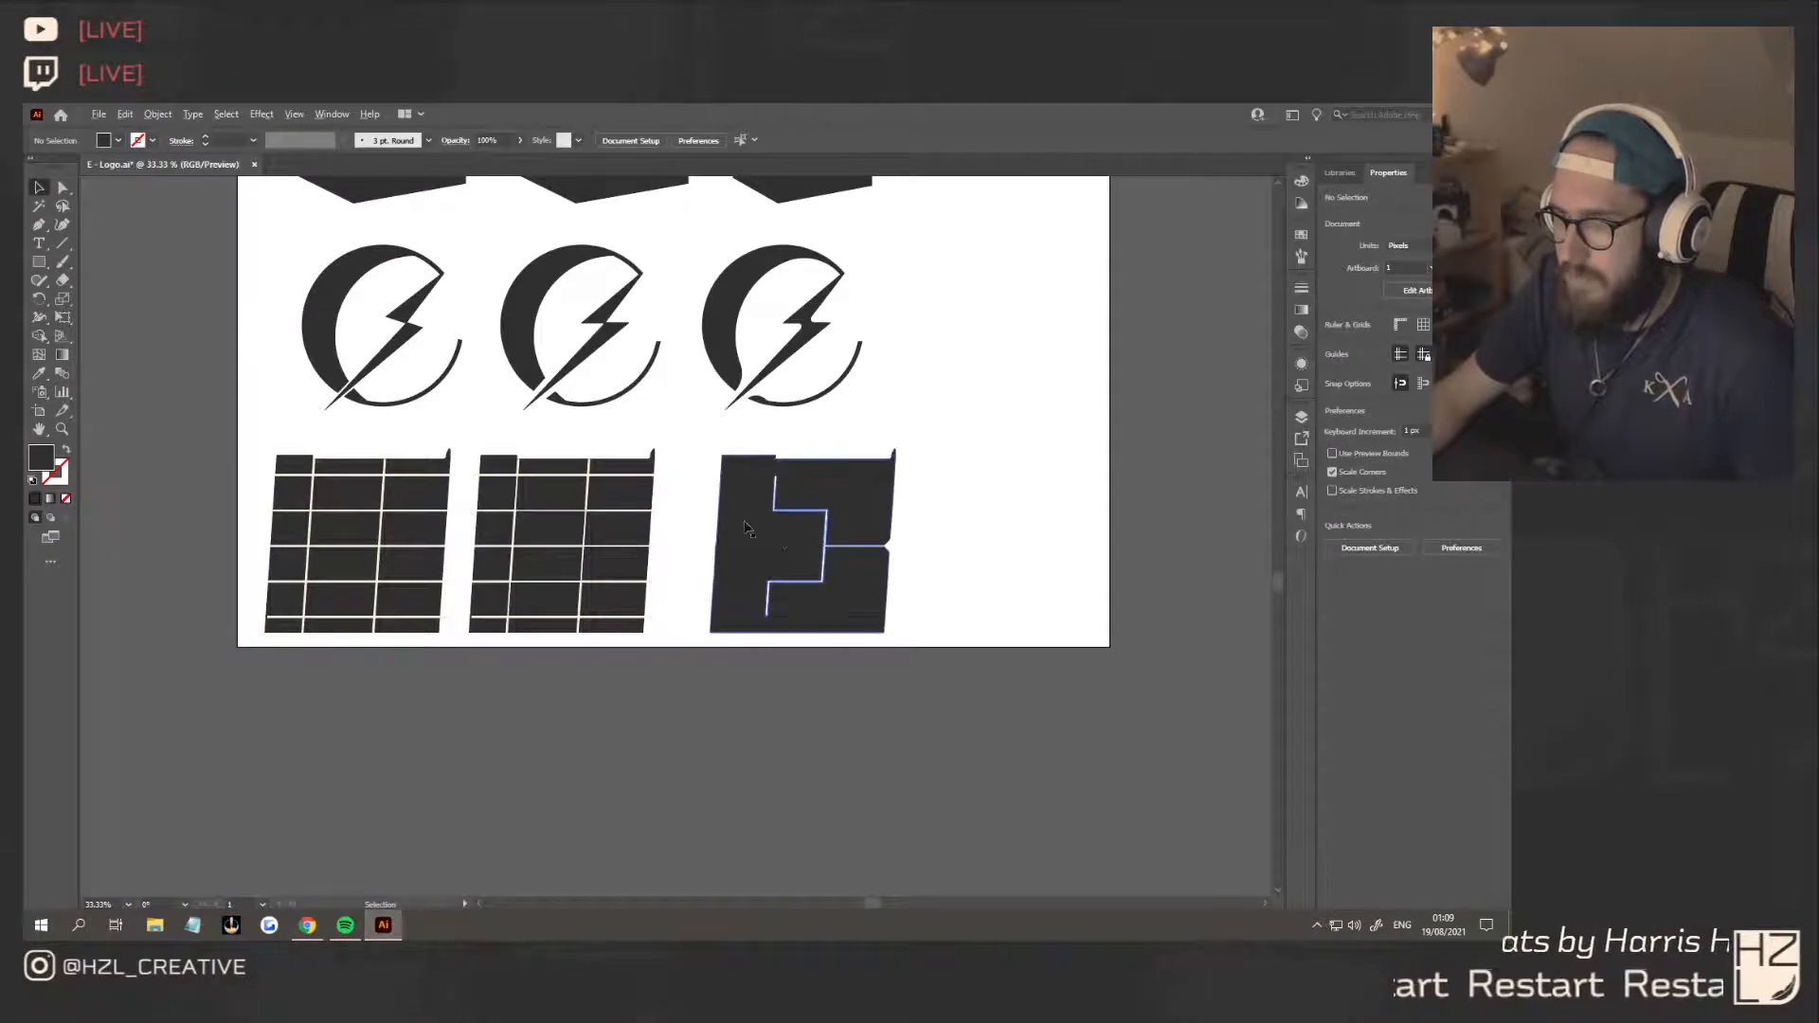
Try thickening the upper and lower slanted cuts by moving their left-side anchors left with Direct Selection
key("a")
scroll(801, 564, "up", 2)
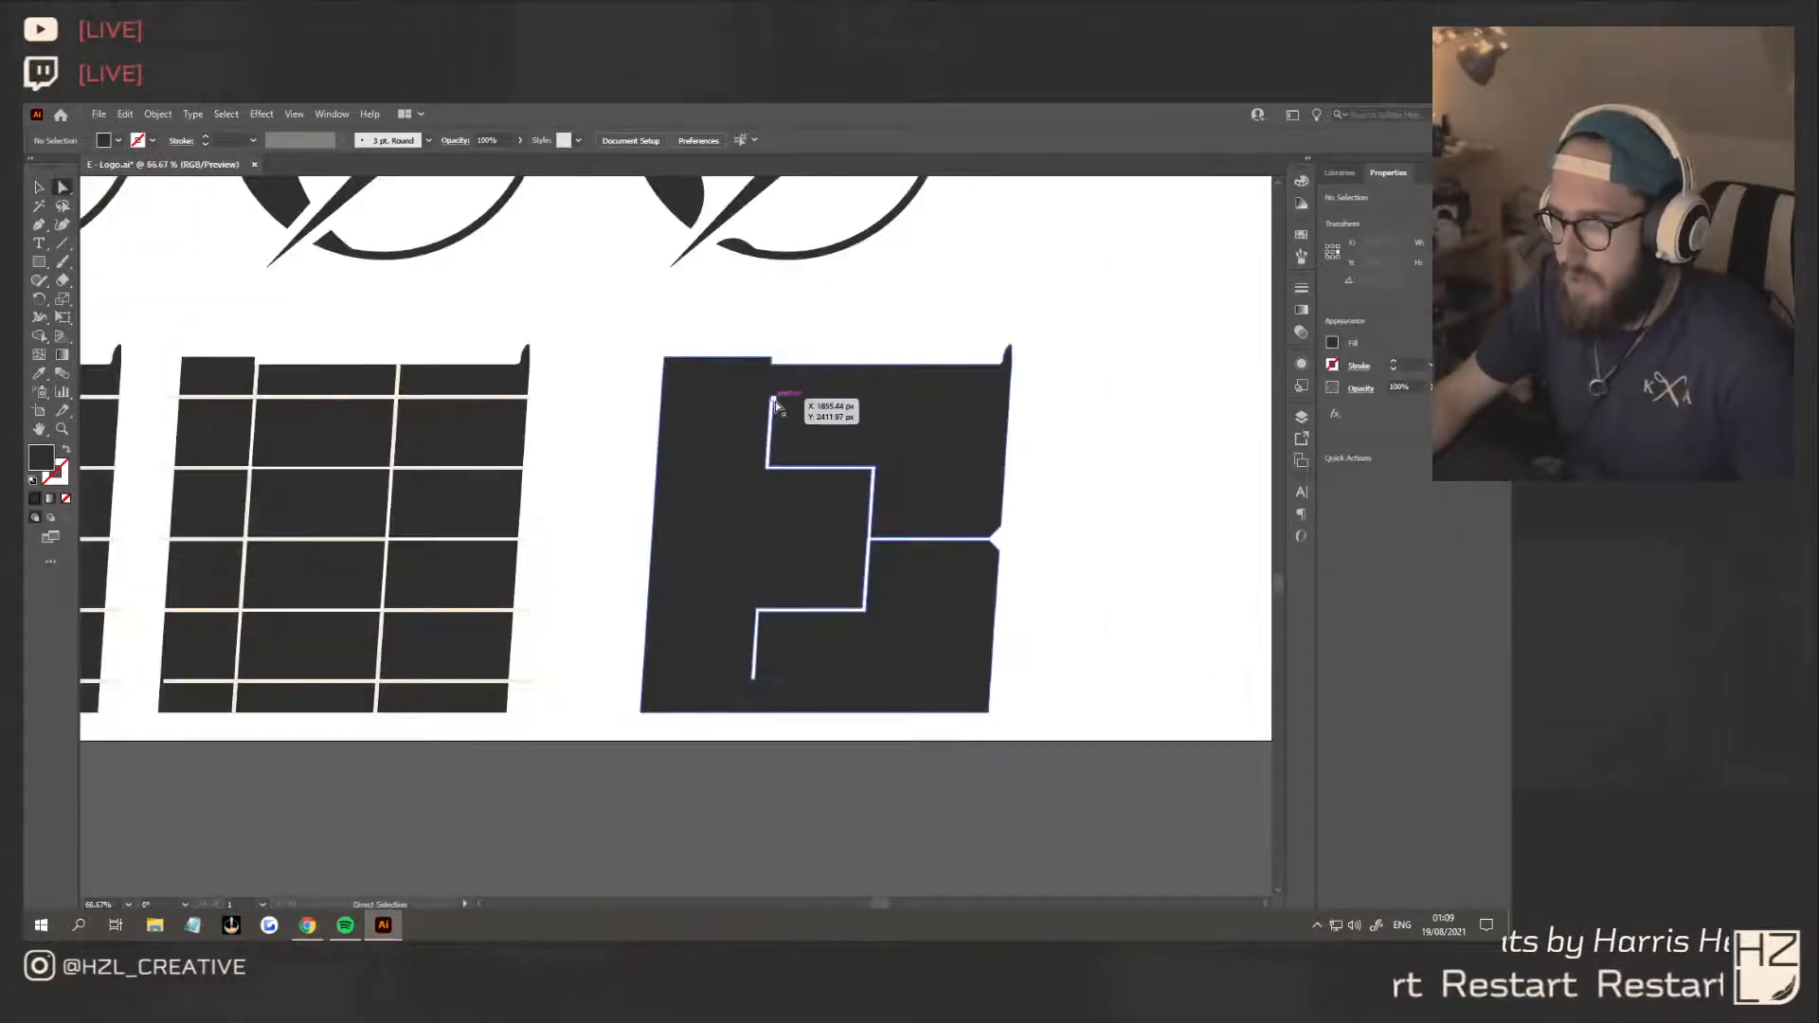
left_click(771, 400)
scroll(764, 487, "up", 1)
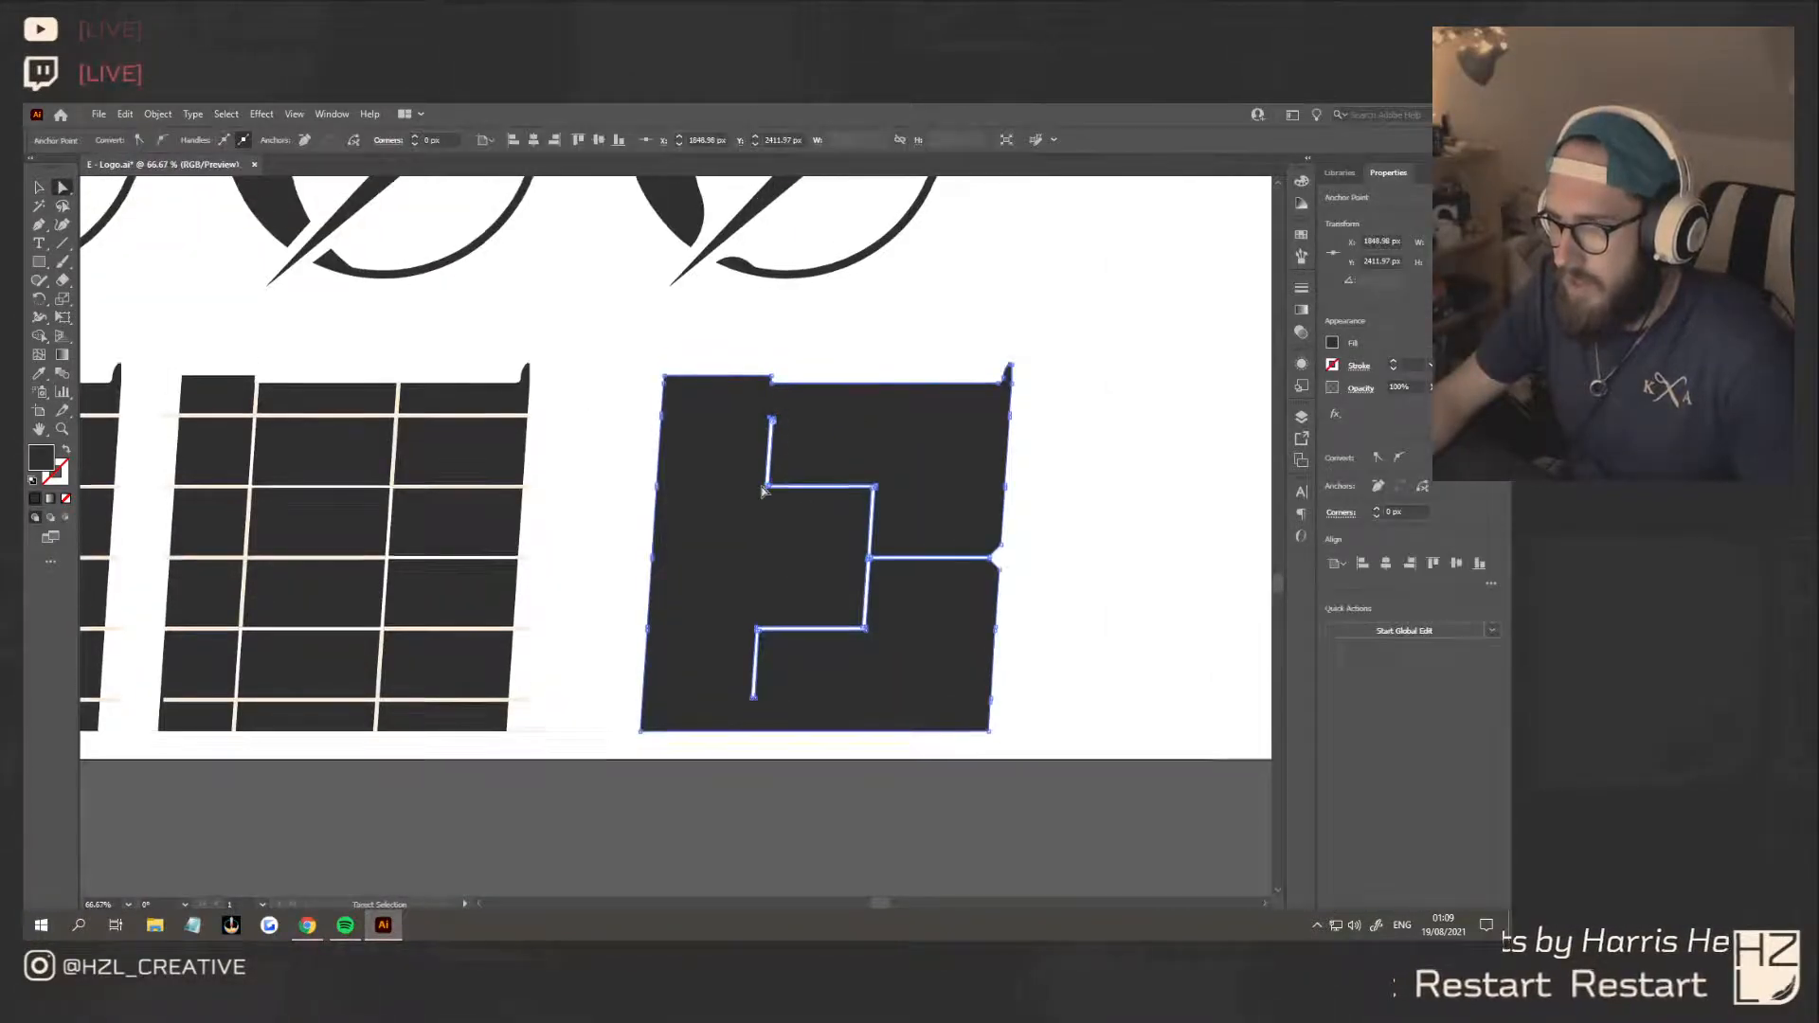
scroll(764, 489, "up", 2)
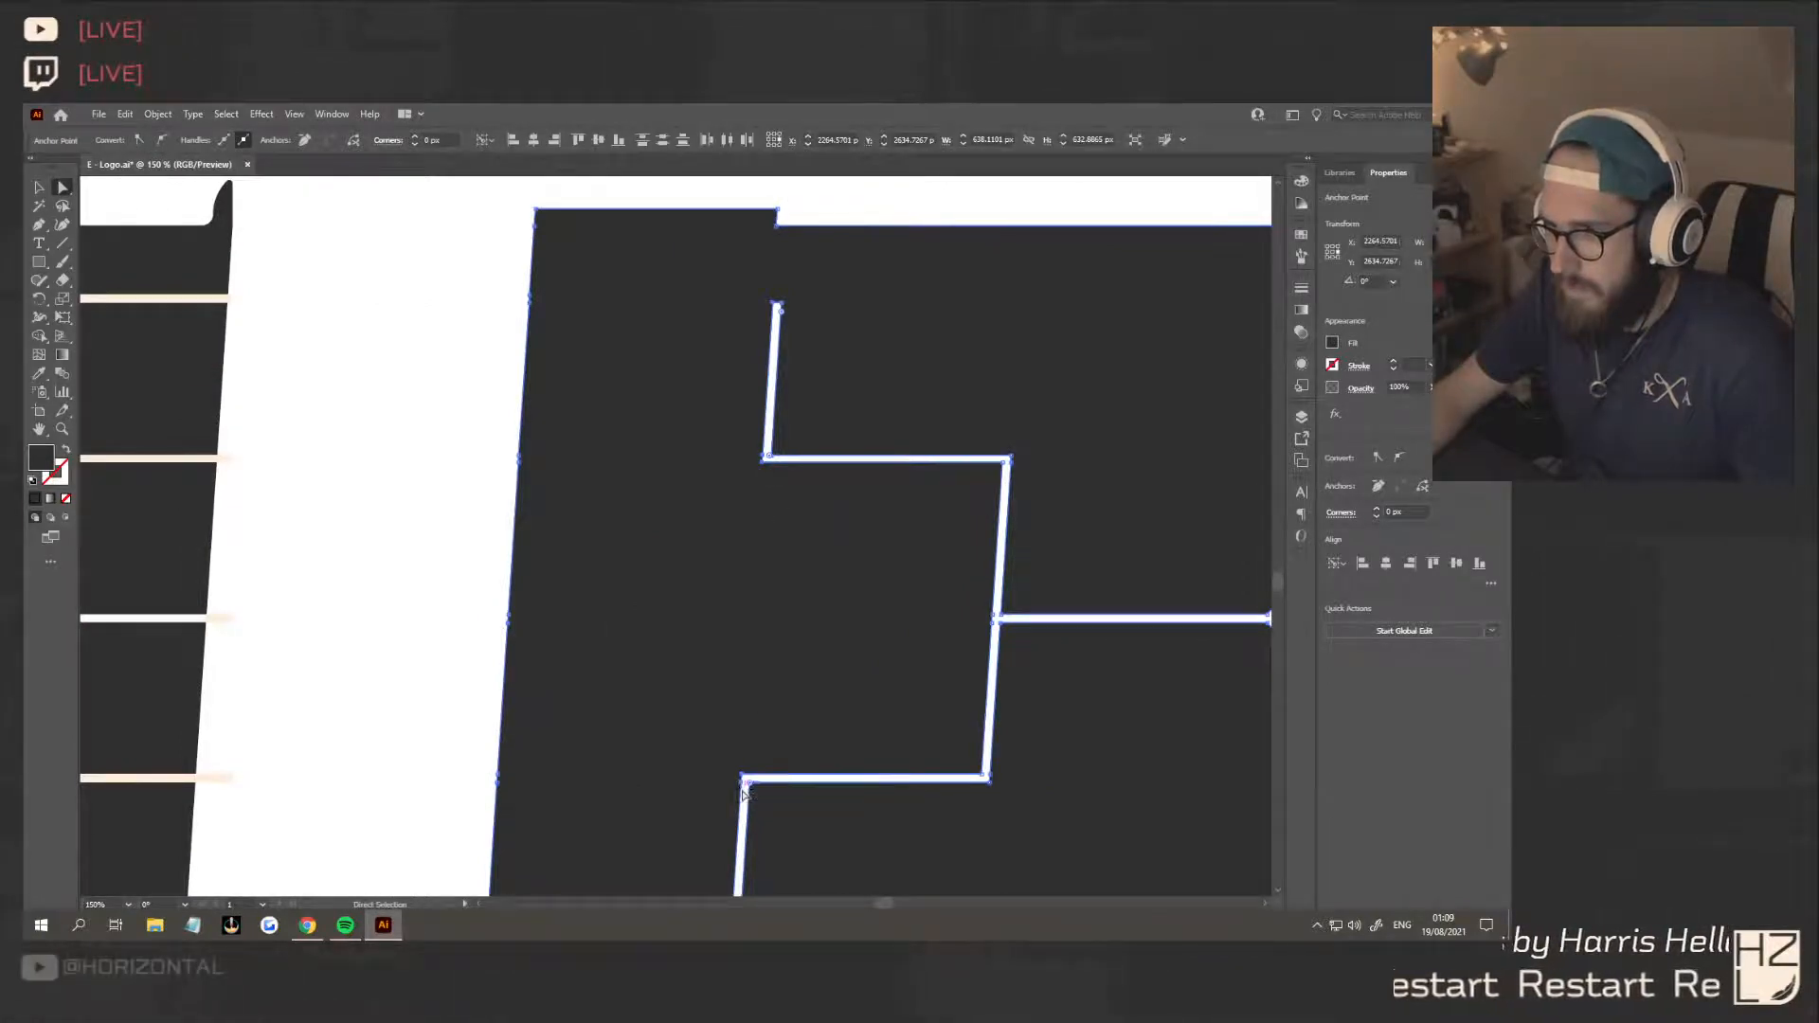
scroll(744, 791, "down", 3)
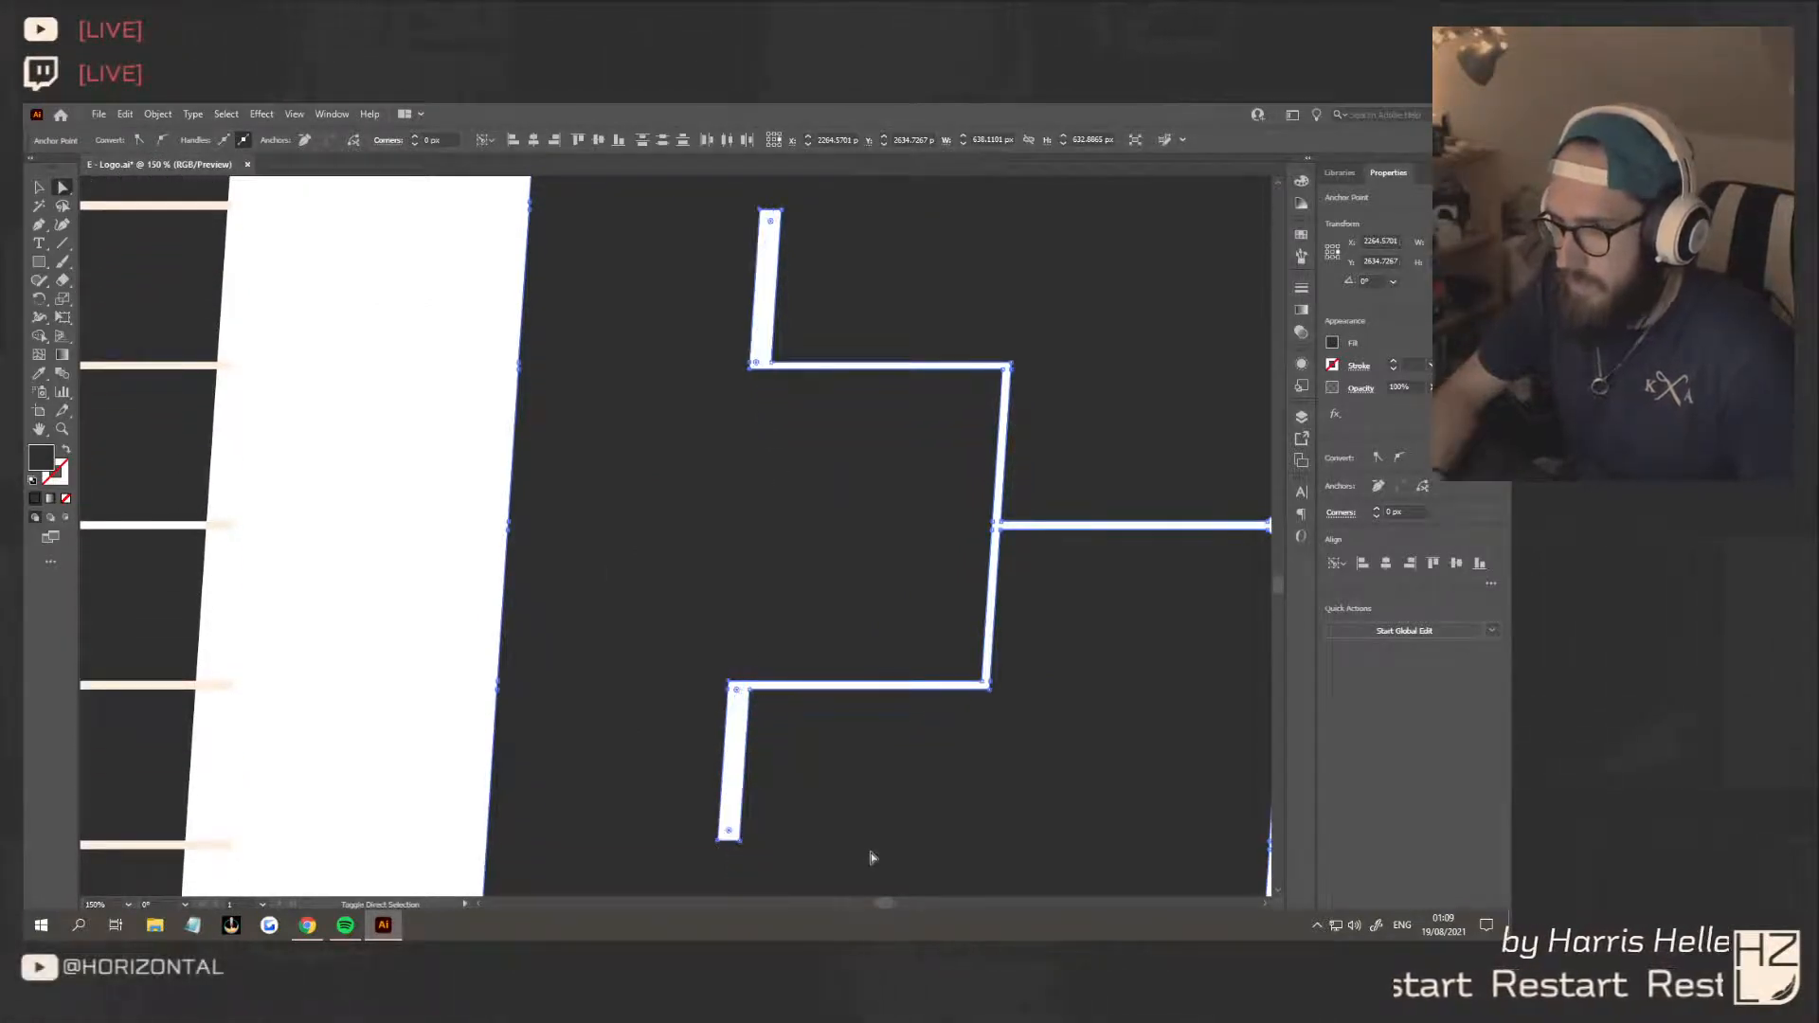
scroll(934, 826, "down", 5)
left_click(1157, 731)
scroll(1105, 736, "up", 3)
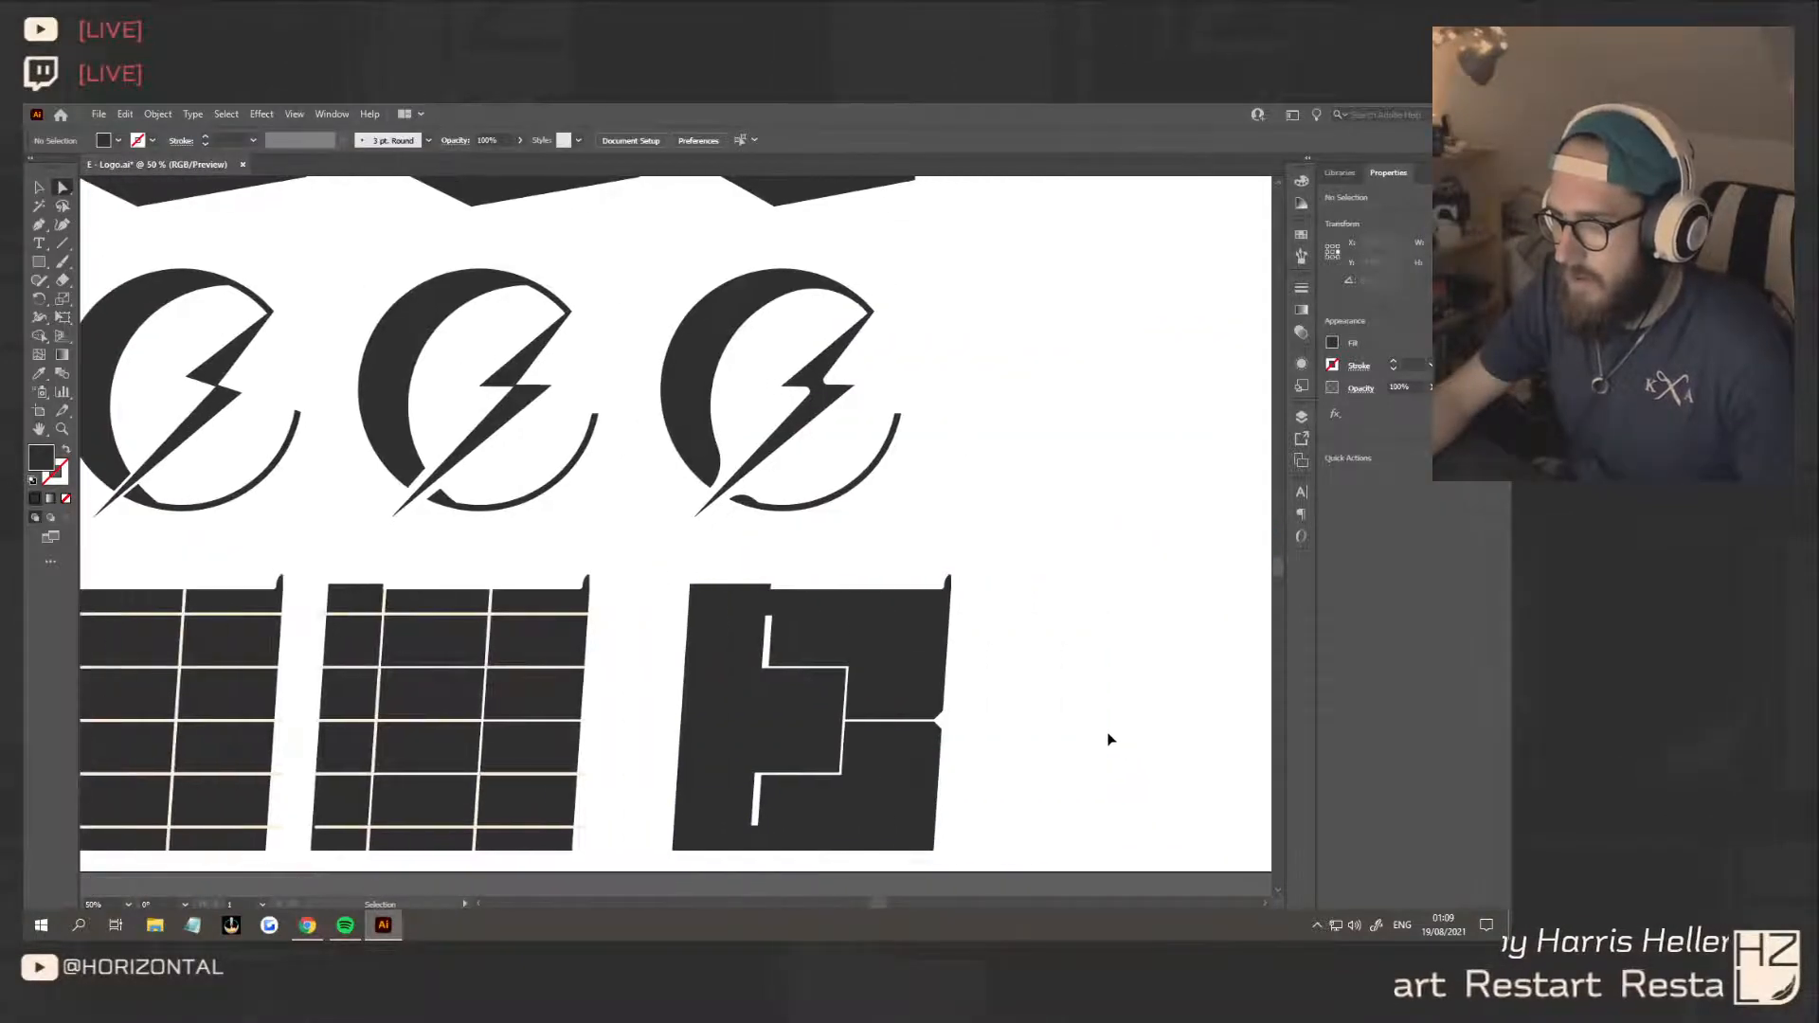
scroll(1025, 714, "down", 1)
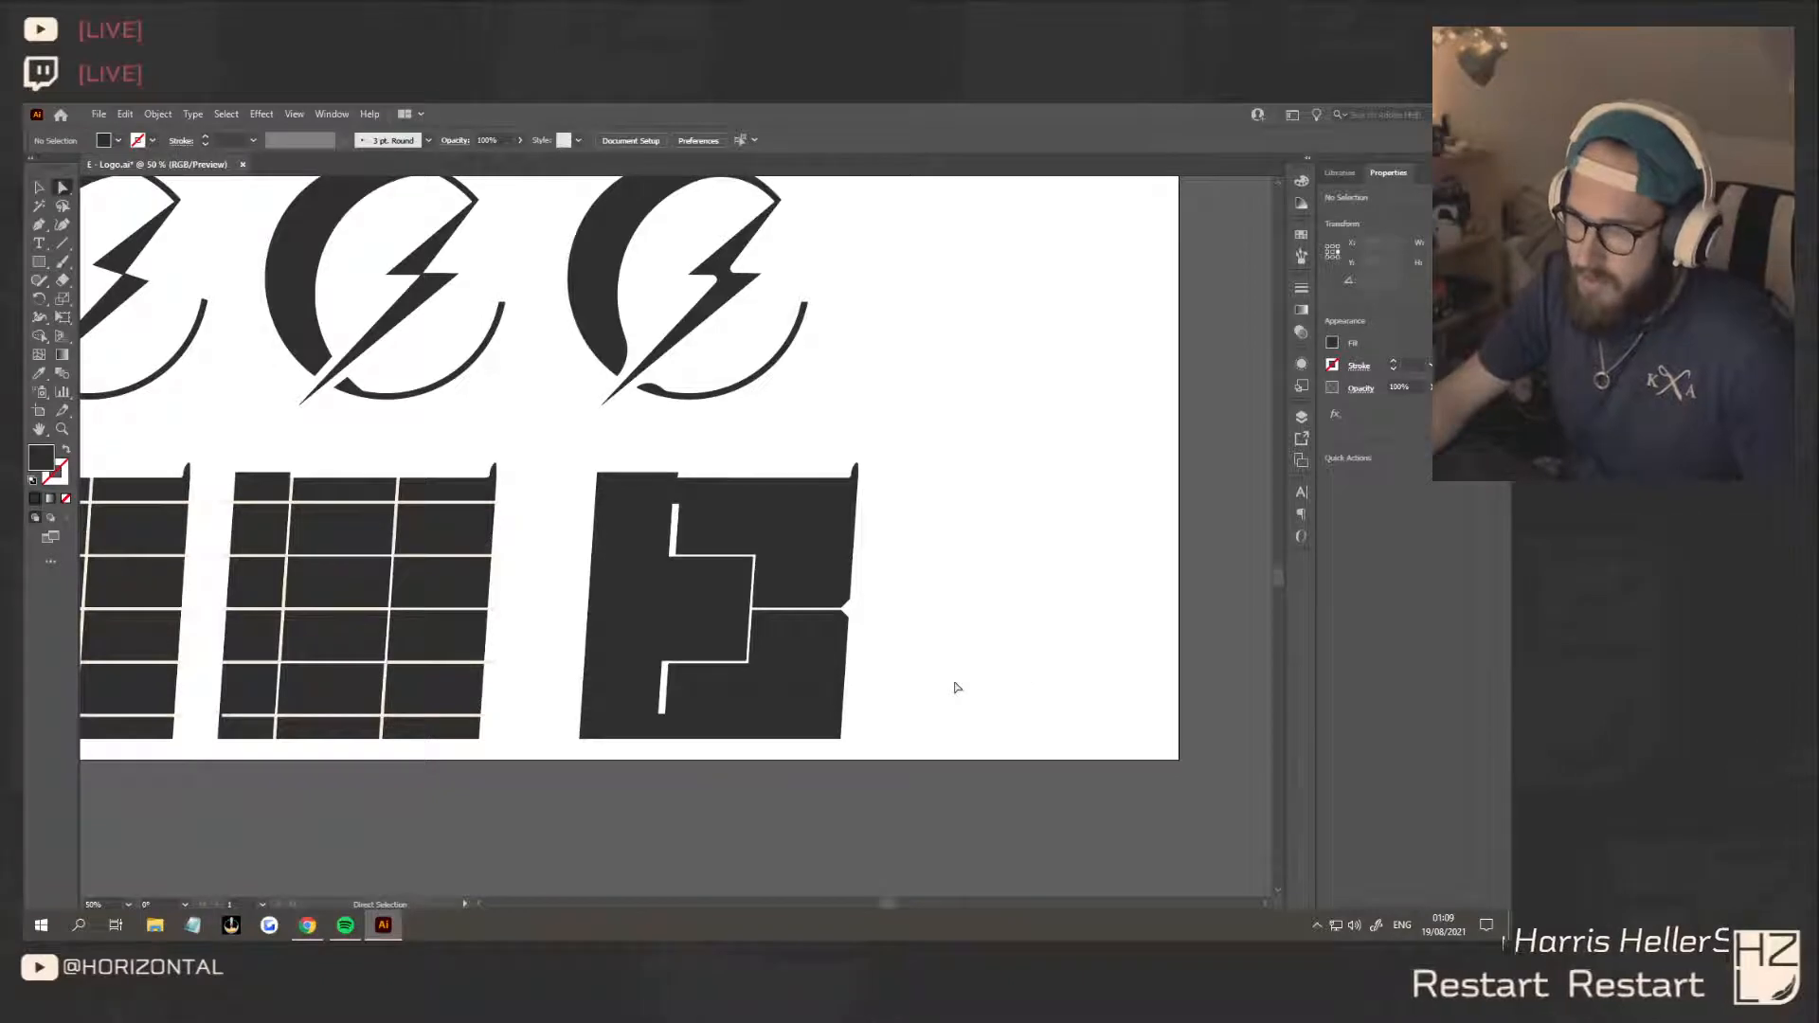
scroll(916, 683, "down", 2)
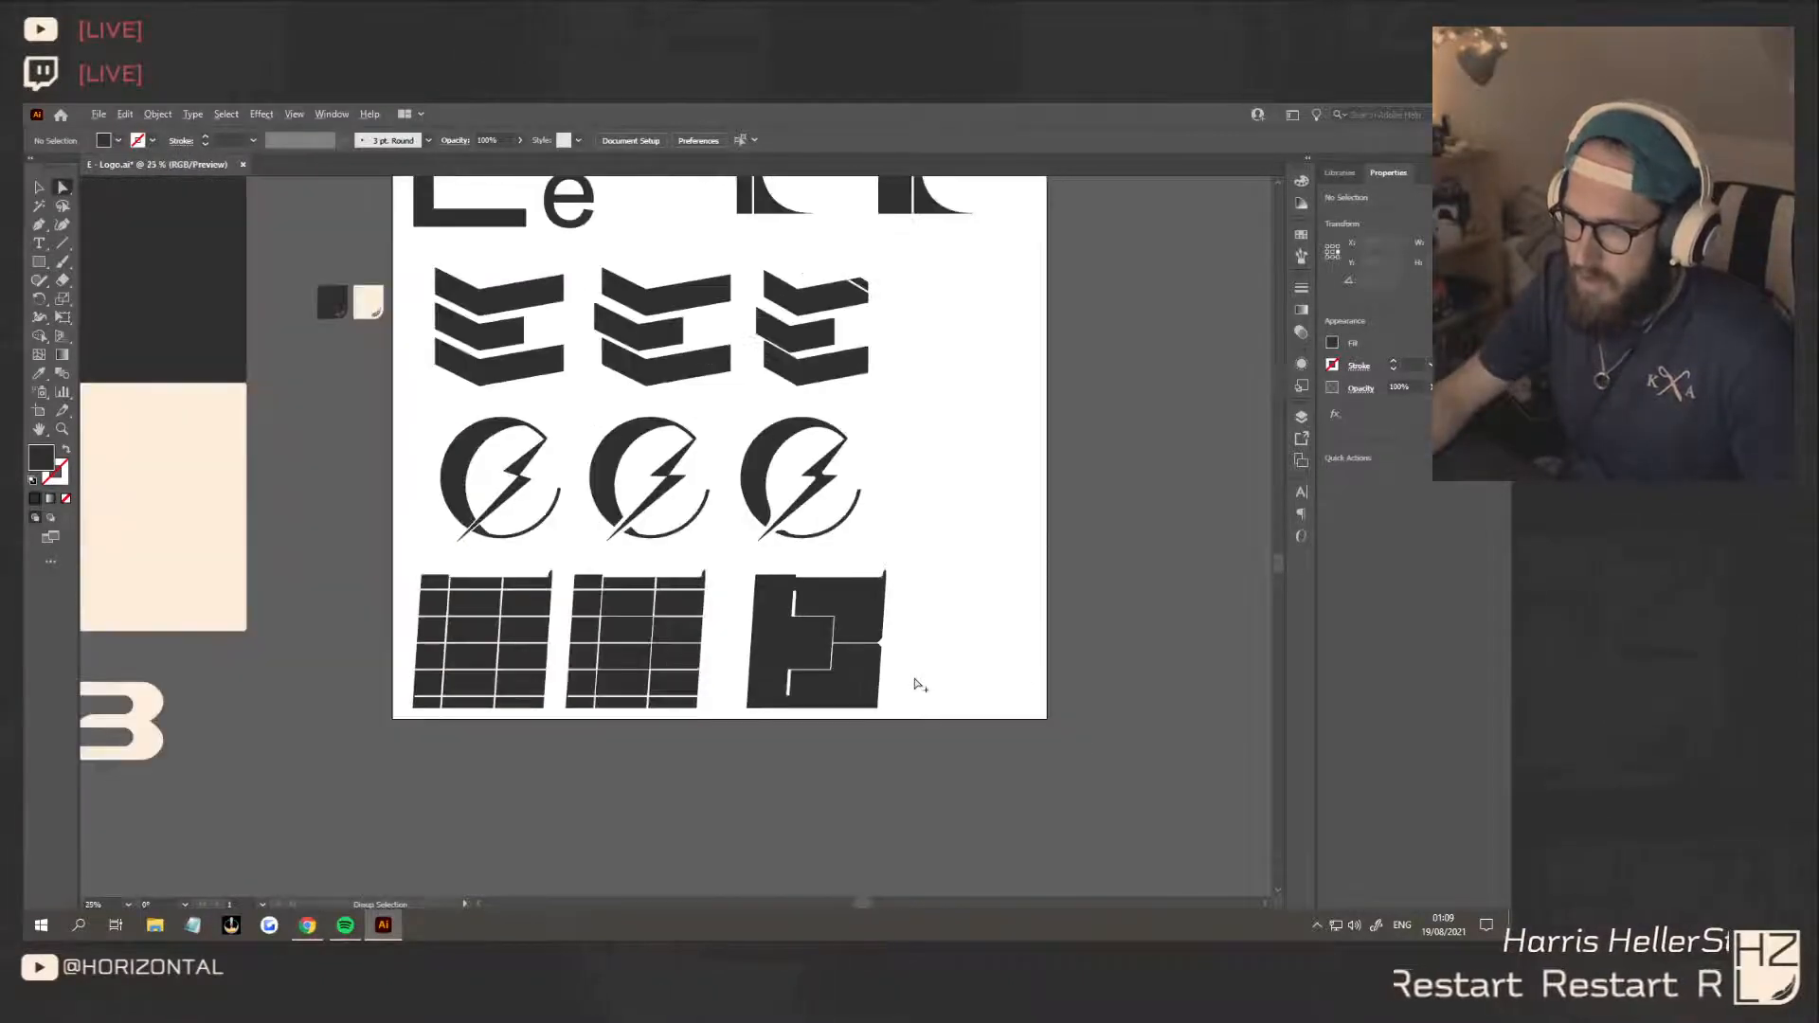
Toggle the slanted cuts' thickening off and on to compare both versions, leaving it undone
key("ctrl+z")
left_click(977, 679)
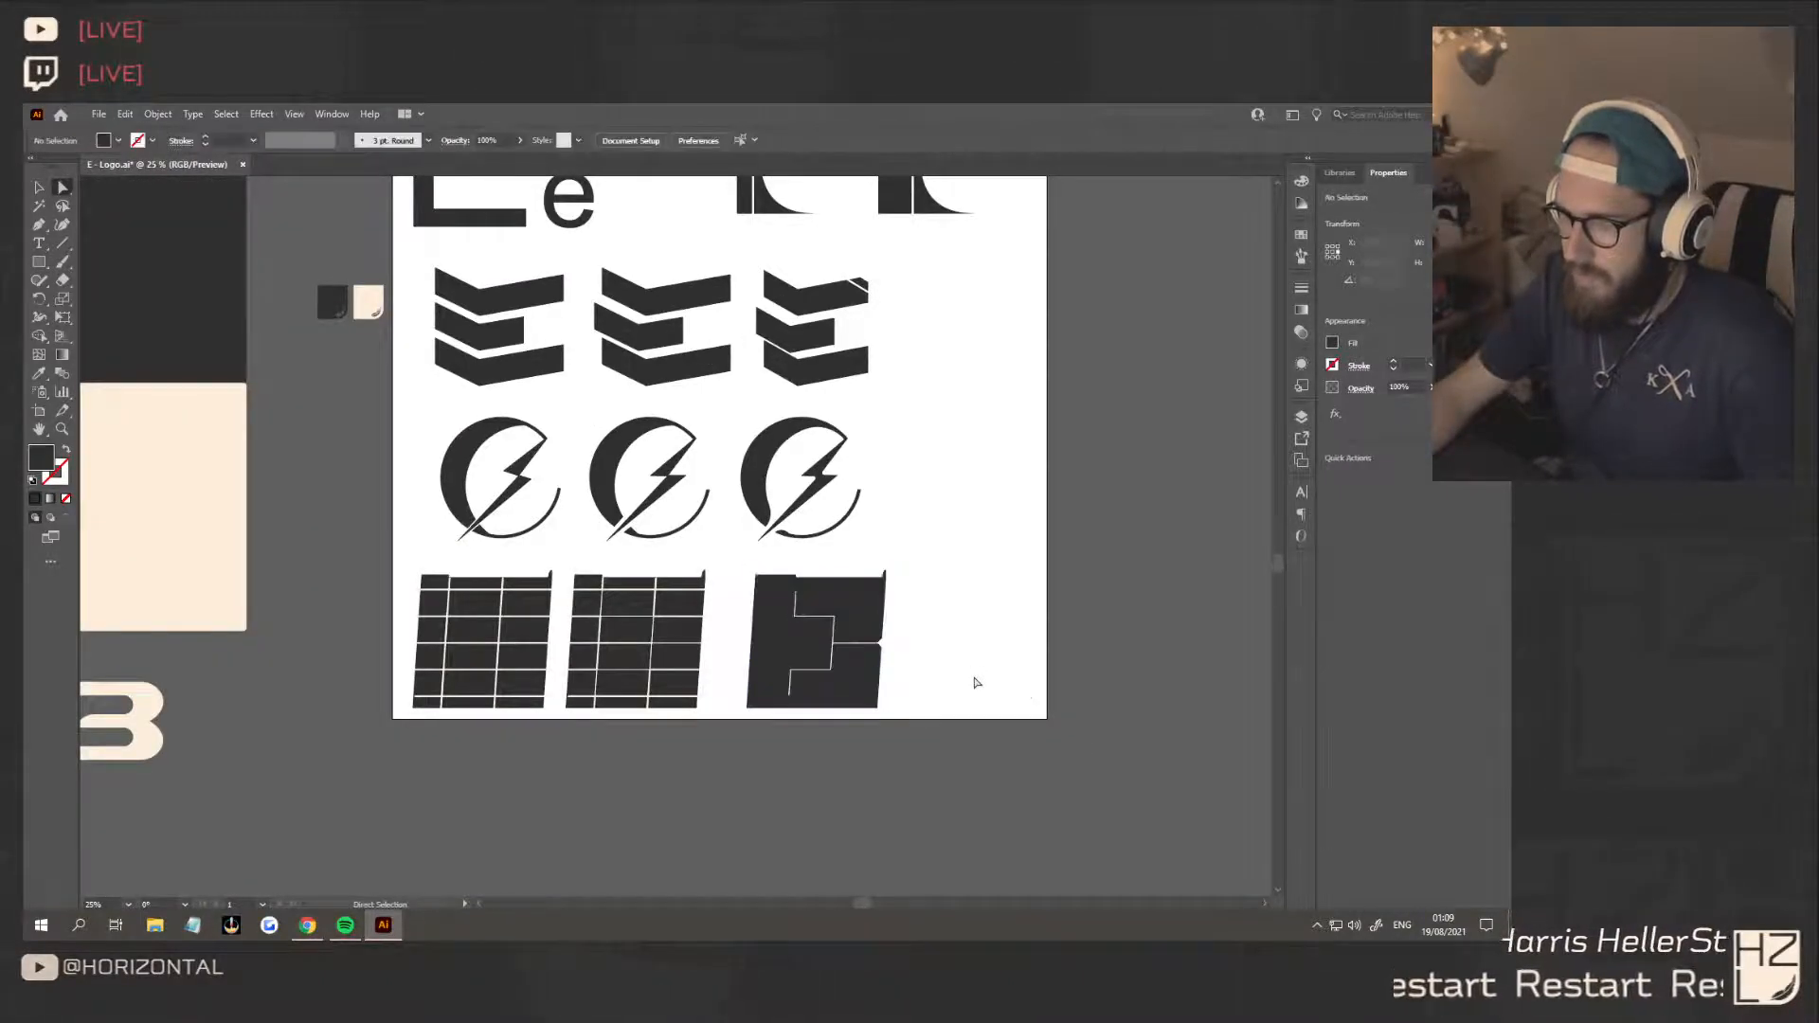
key("ctrl+z")
key("ctrl+z")
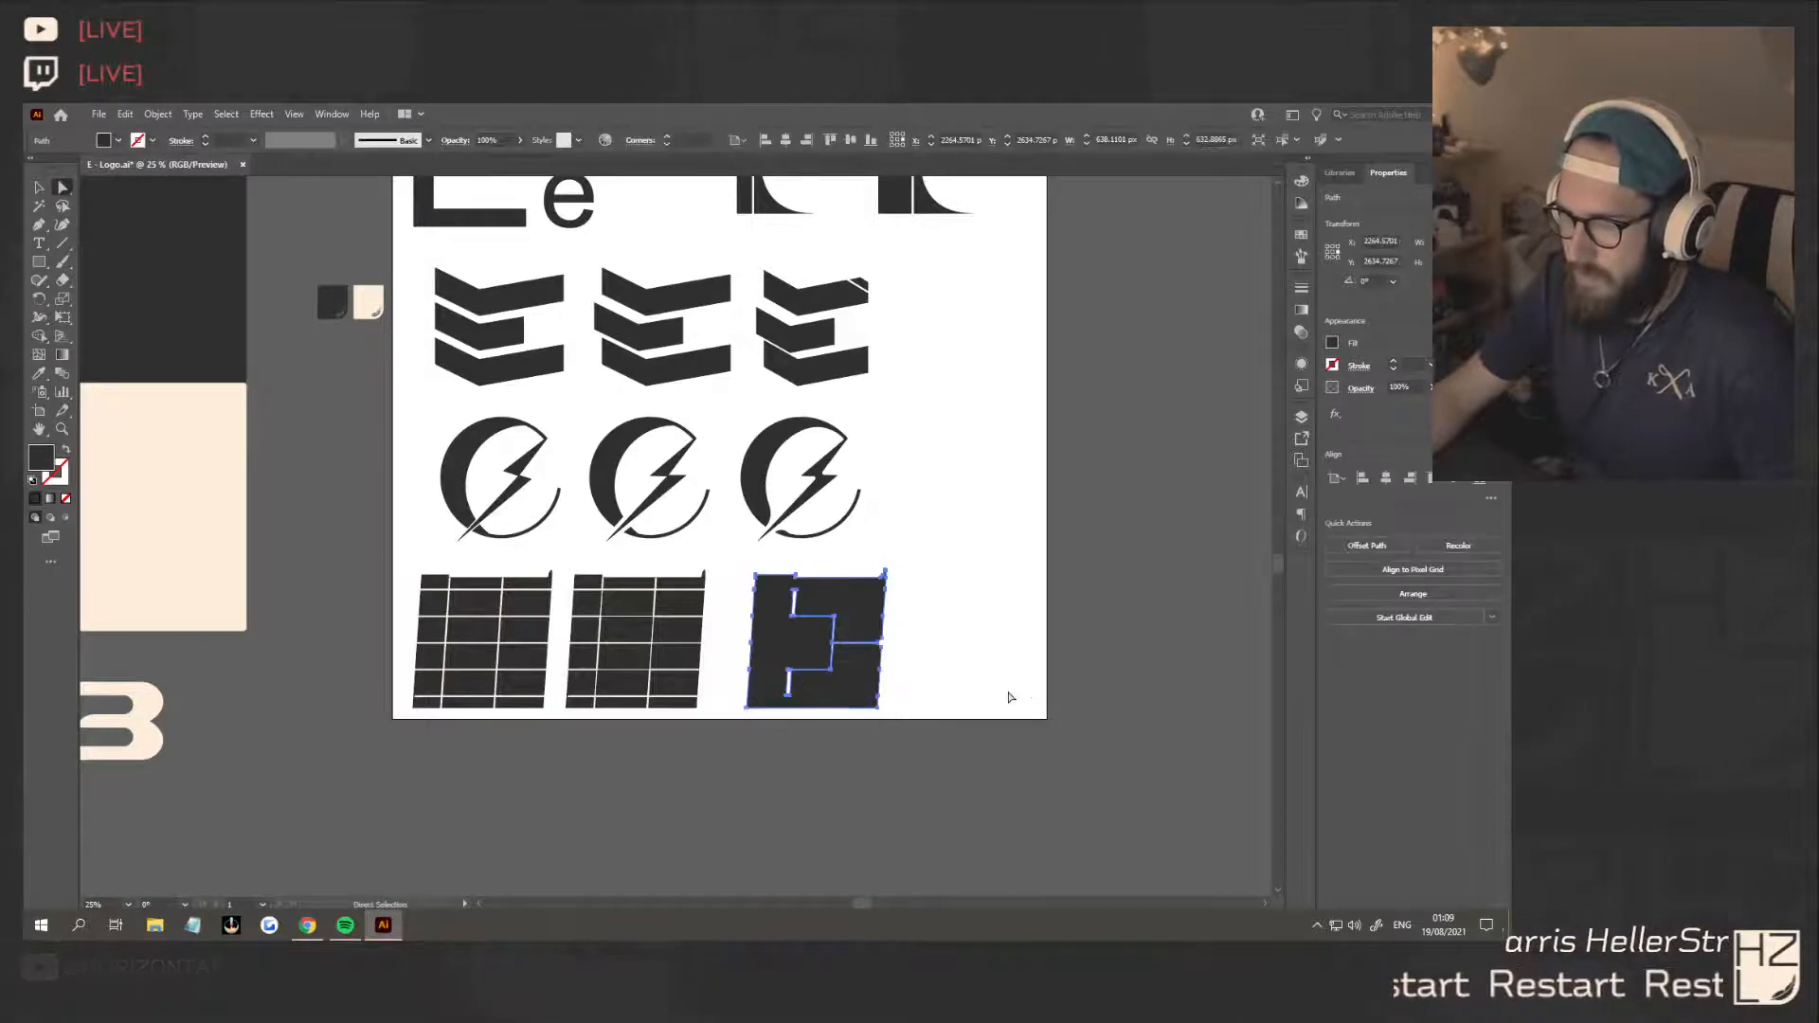
left_click(1008, 698)
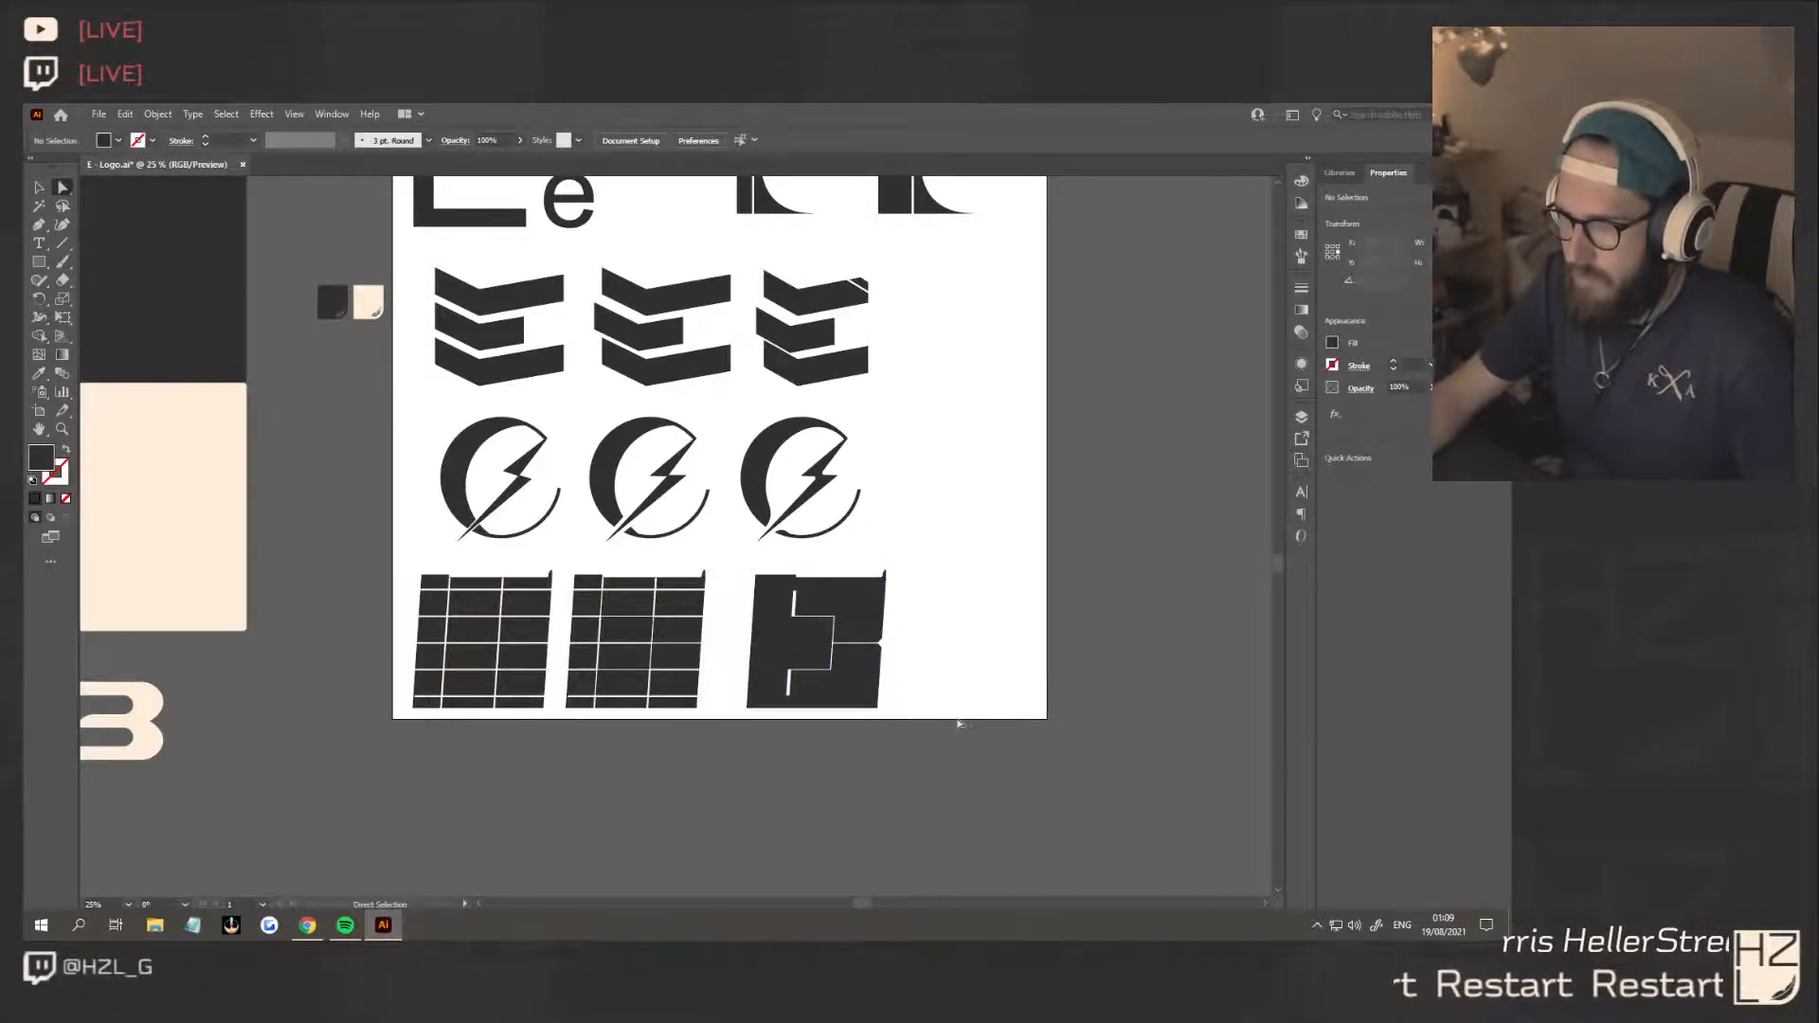
key("ctrl+z")
left_click(921, 752)
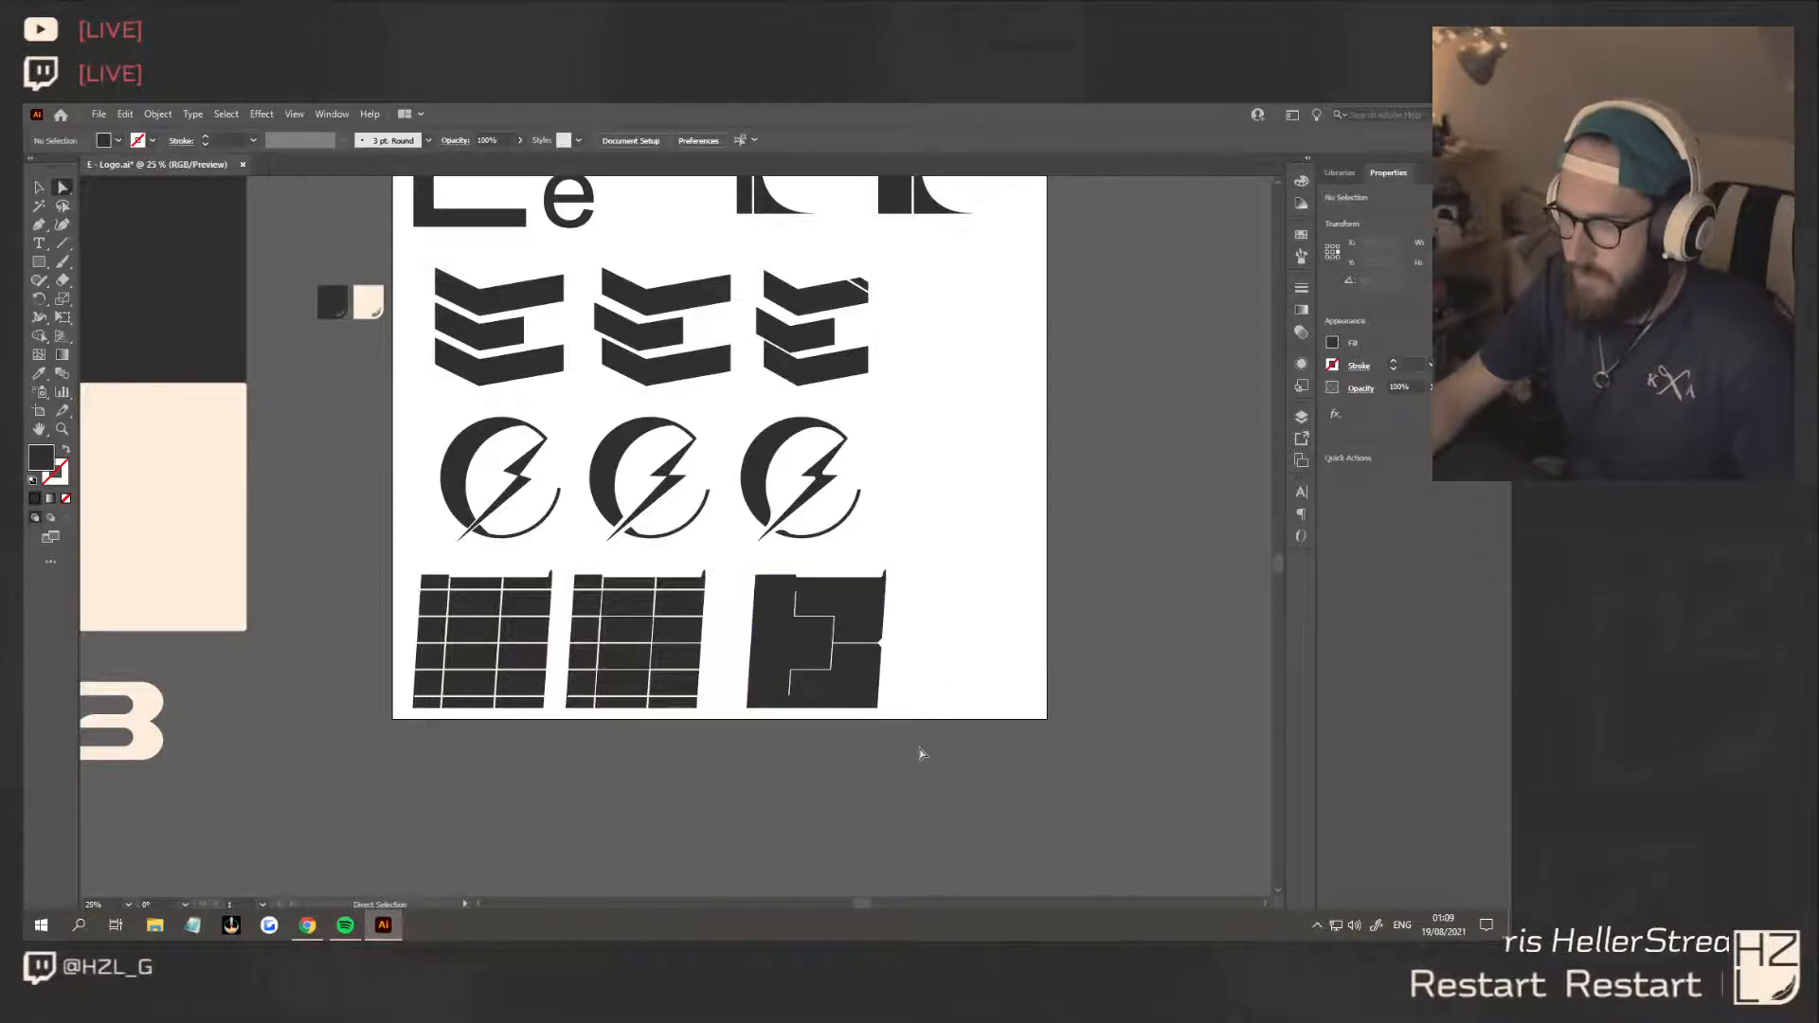
Restore the thickened version of the upper and lower slanted cuts and check the E up close and zoomed out
key("ctrl+z")
key("ctrl+z")
left_click(955, 634)
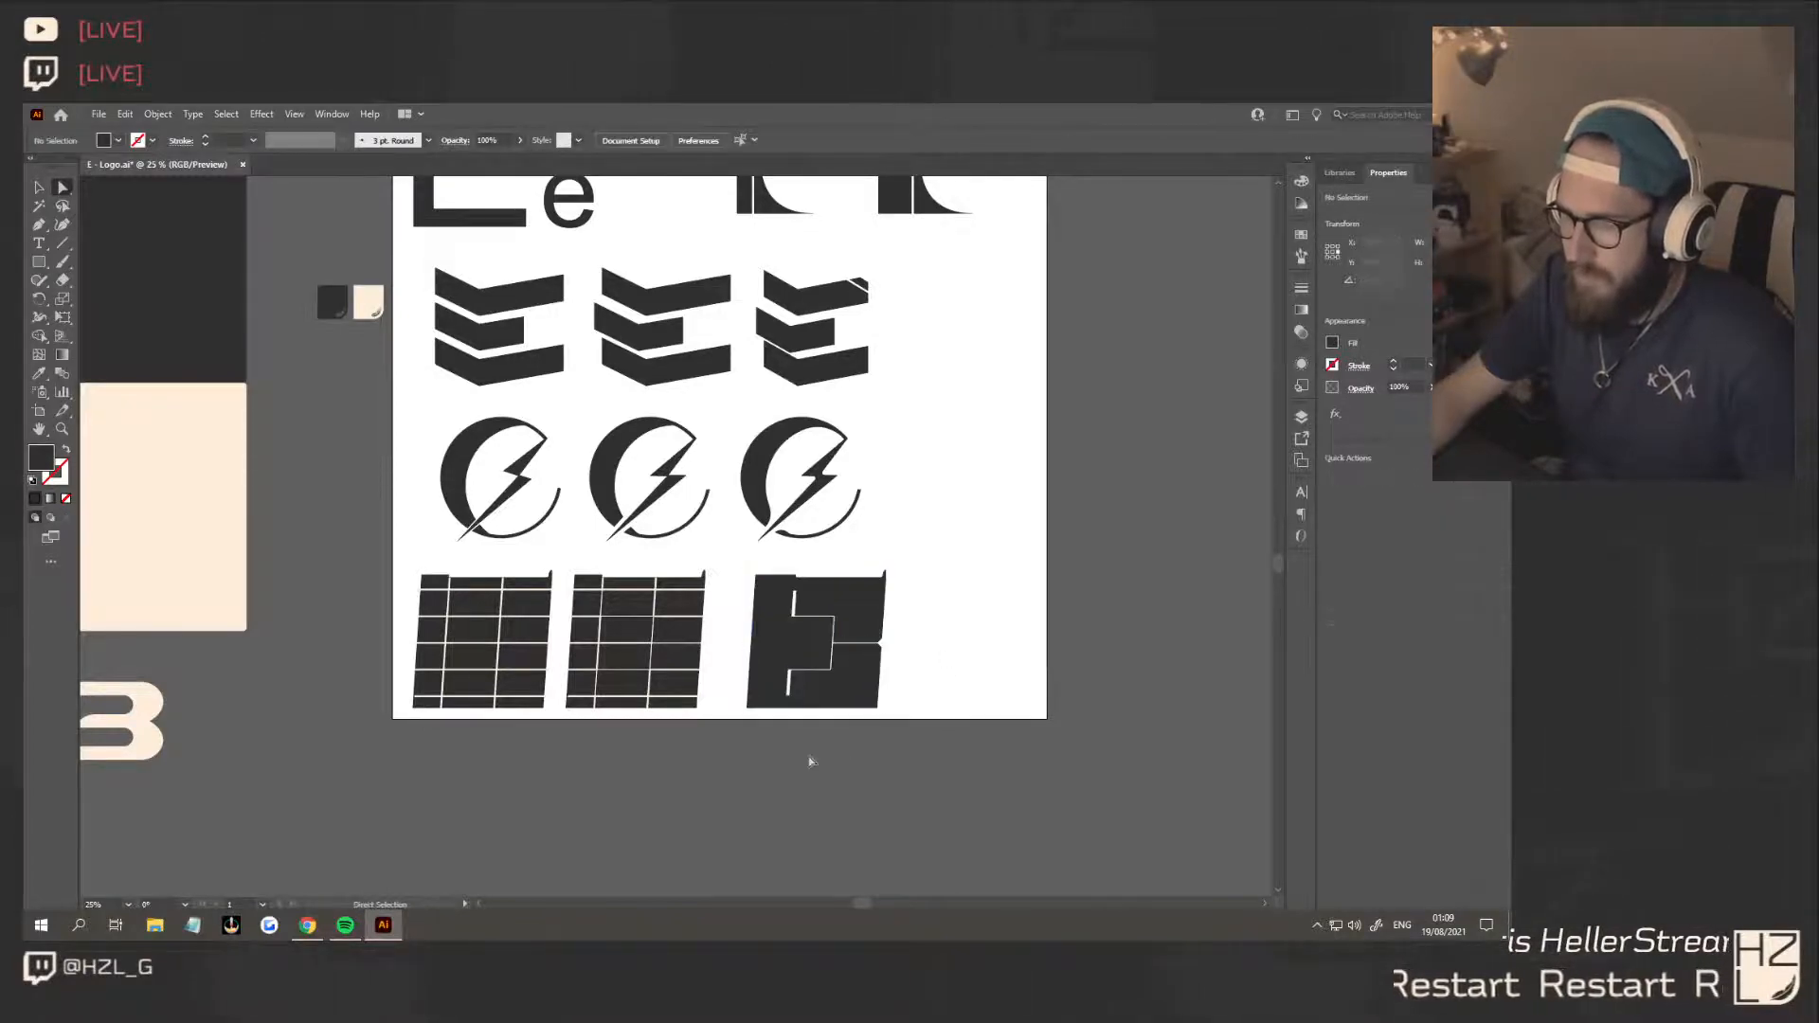
scroll(916, 681, "down", 2)
scroll(914, 682, "up", 5)
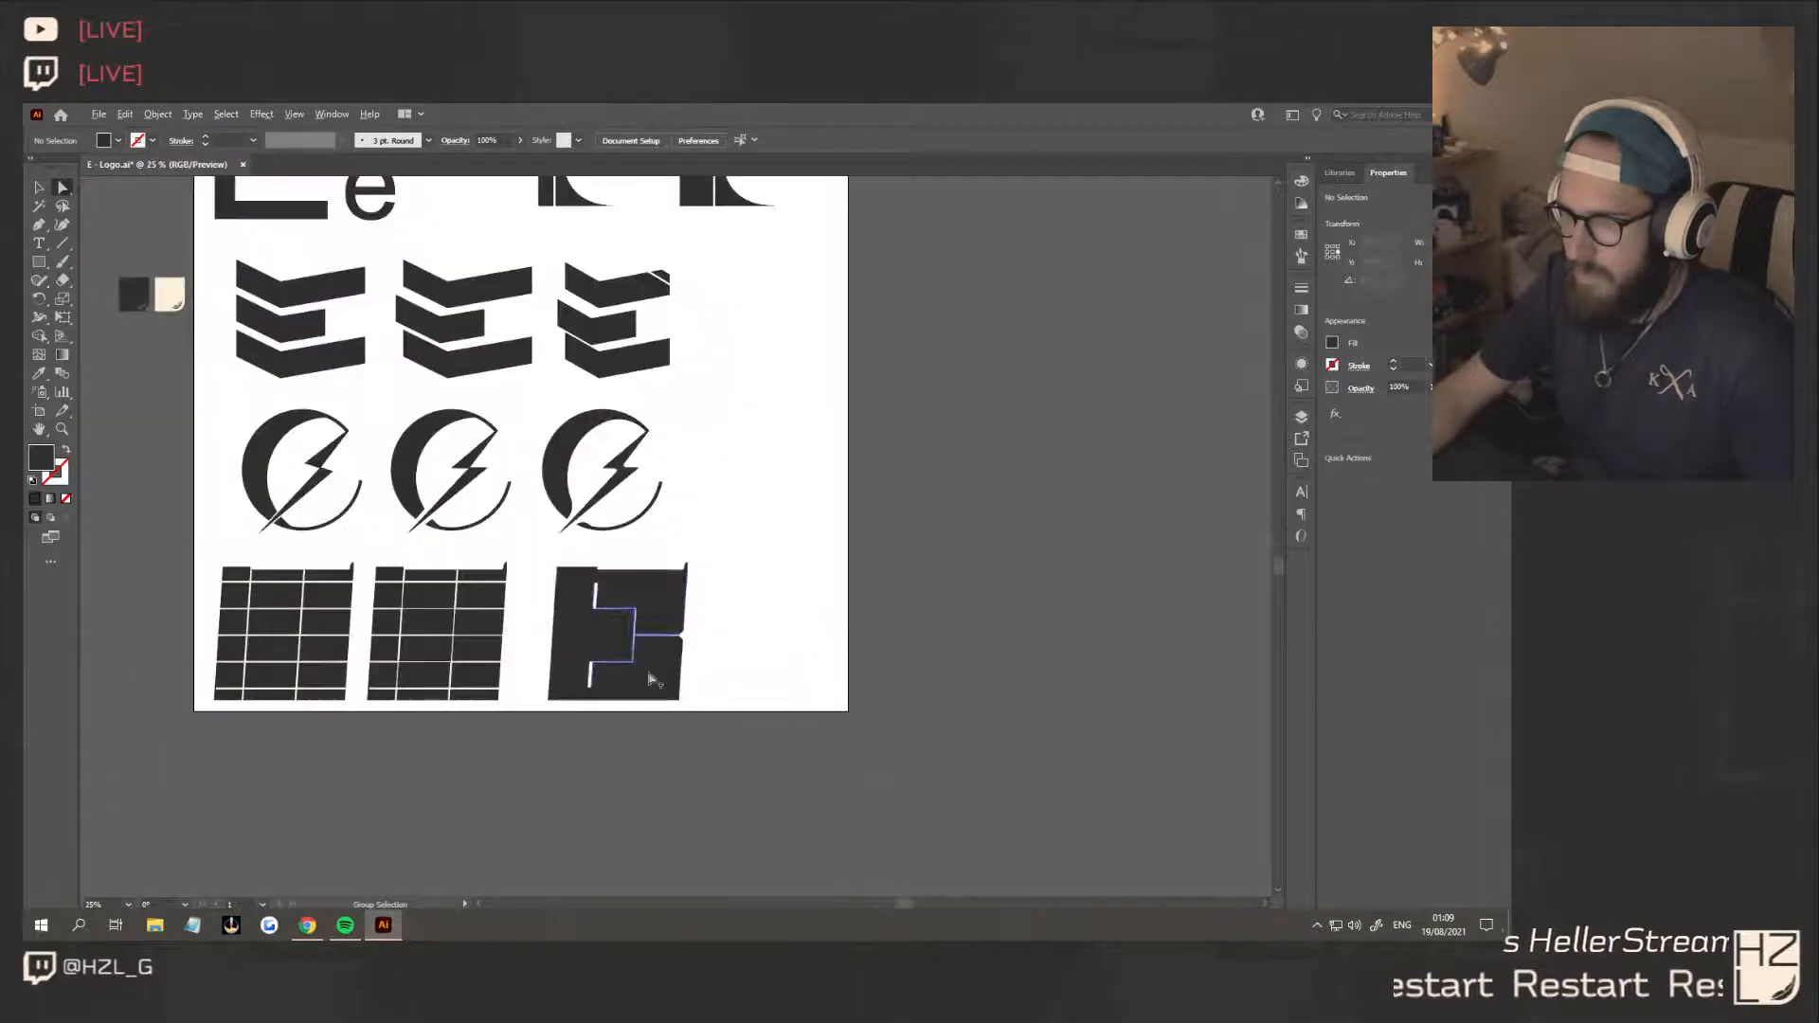
scroll(1096, 739, "down", 2)
scroll(1048, 763, "up", 4)
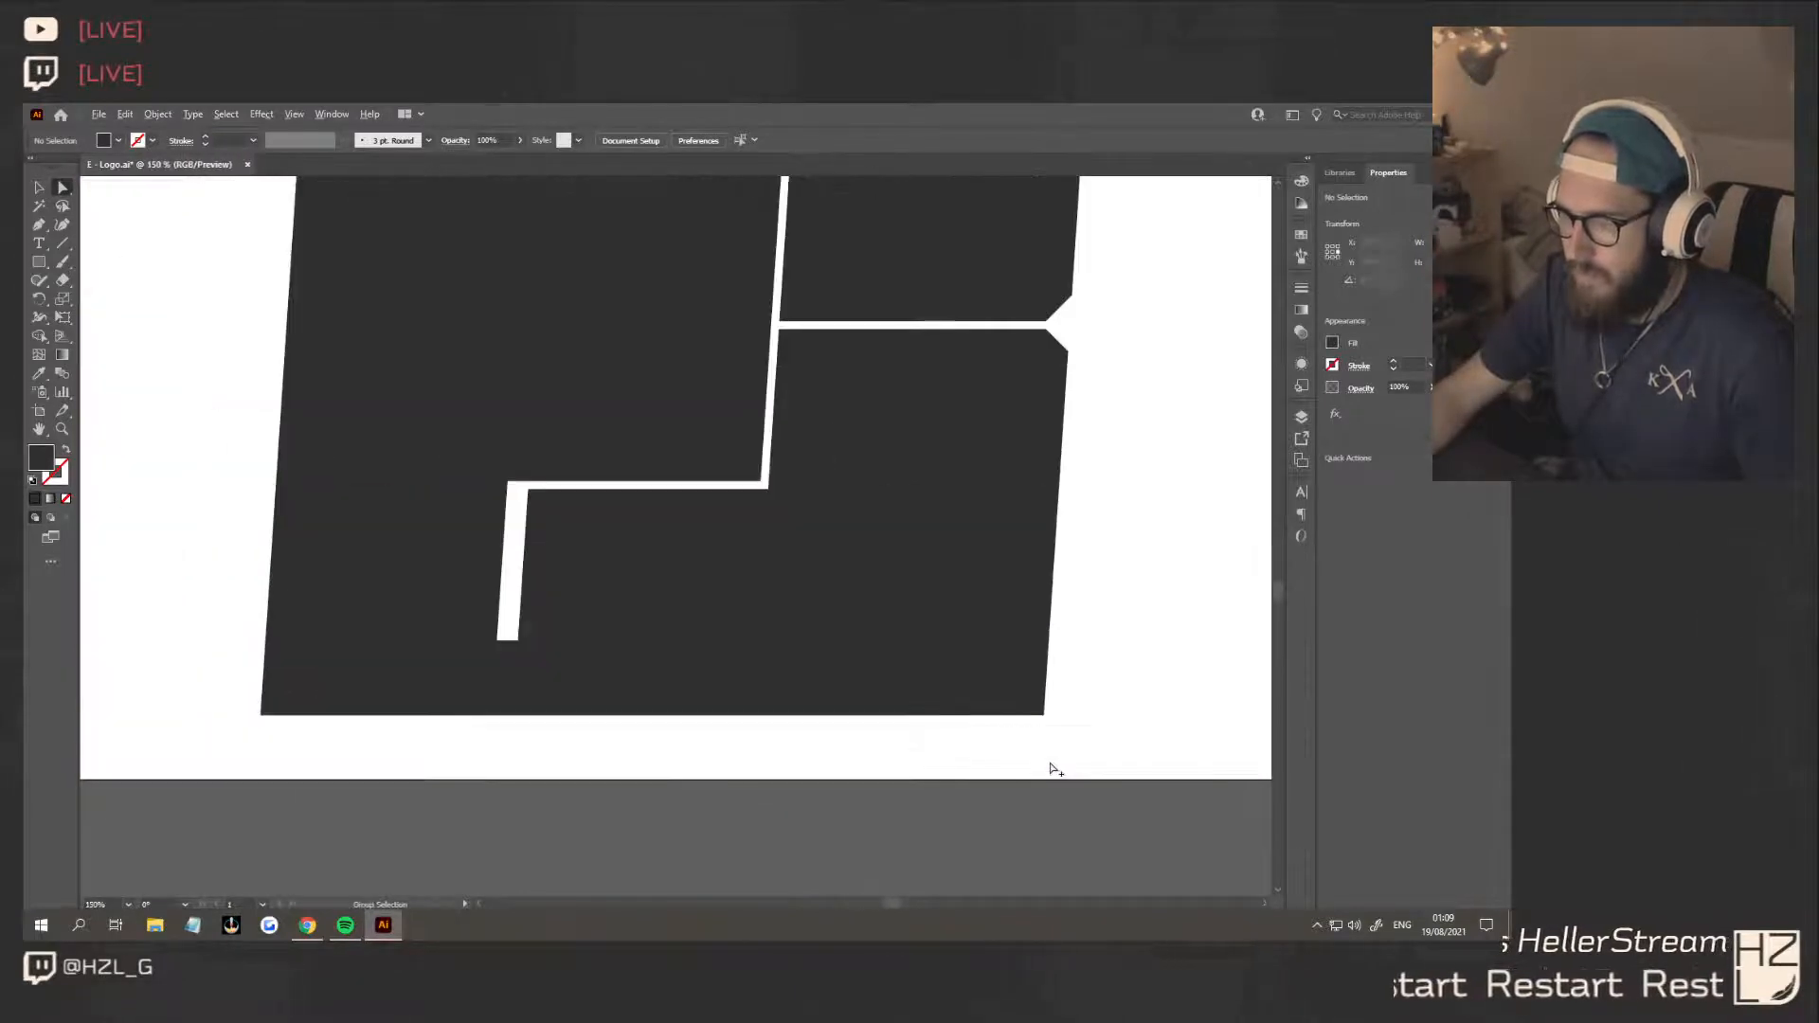
scroll(276, 731, "down", 2)
scroll(263, 720, "left", 3)
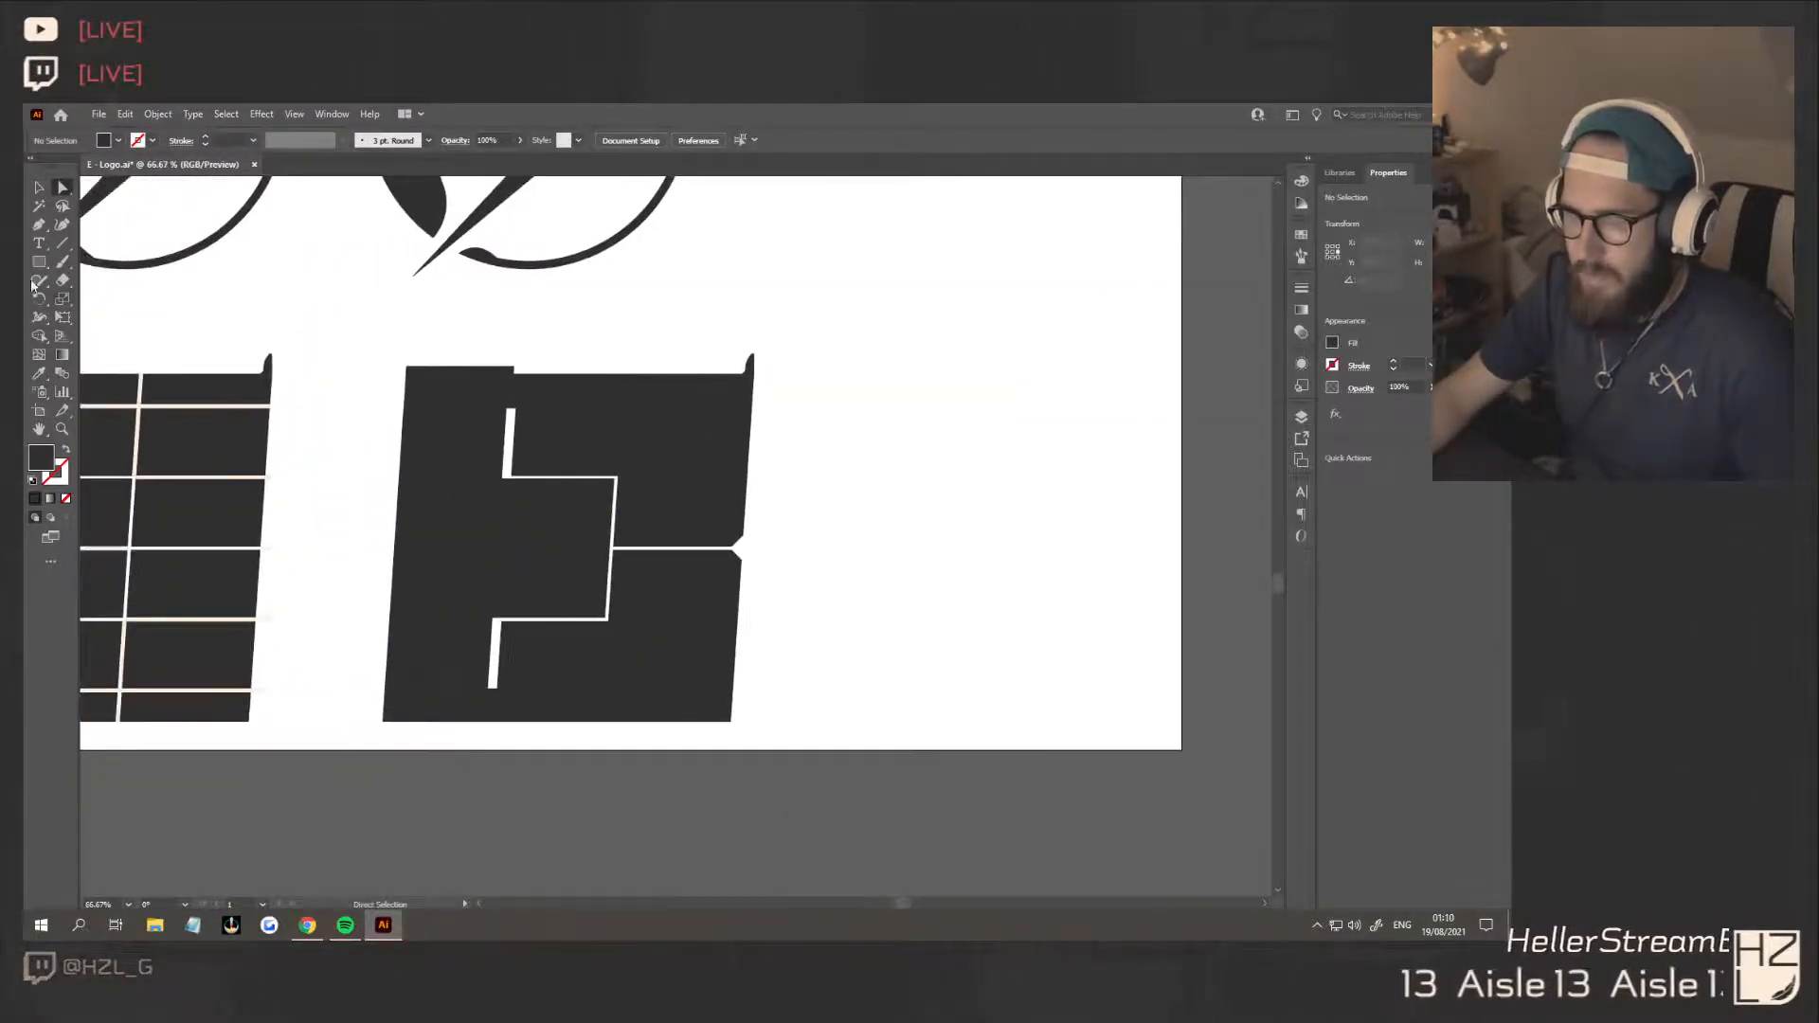
Draw a small triangle over the E's lower-left corner with the Pen tool and subtract it with Shape Builder to bevel the corner
left_click(39, 225)
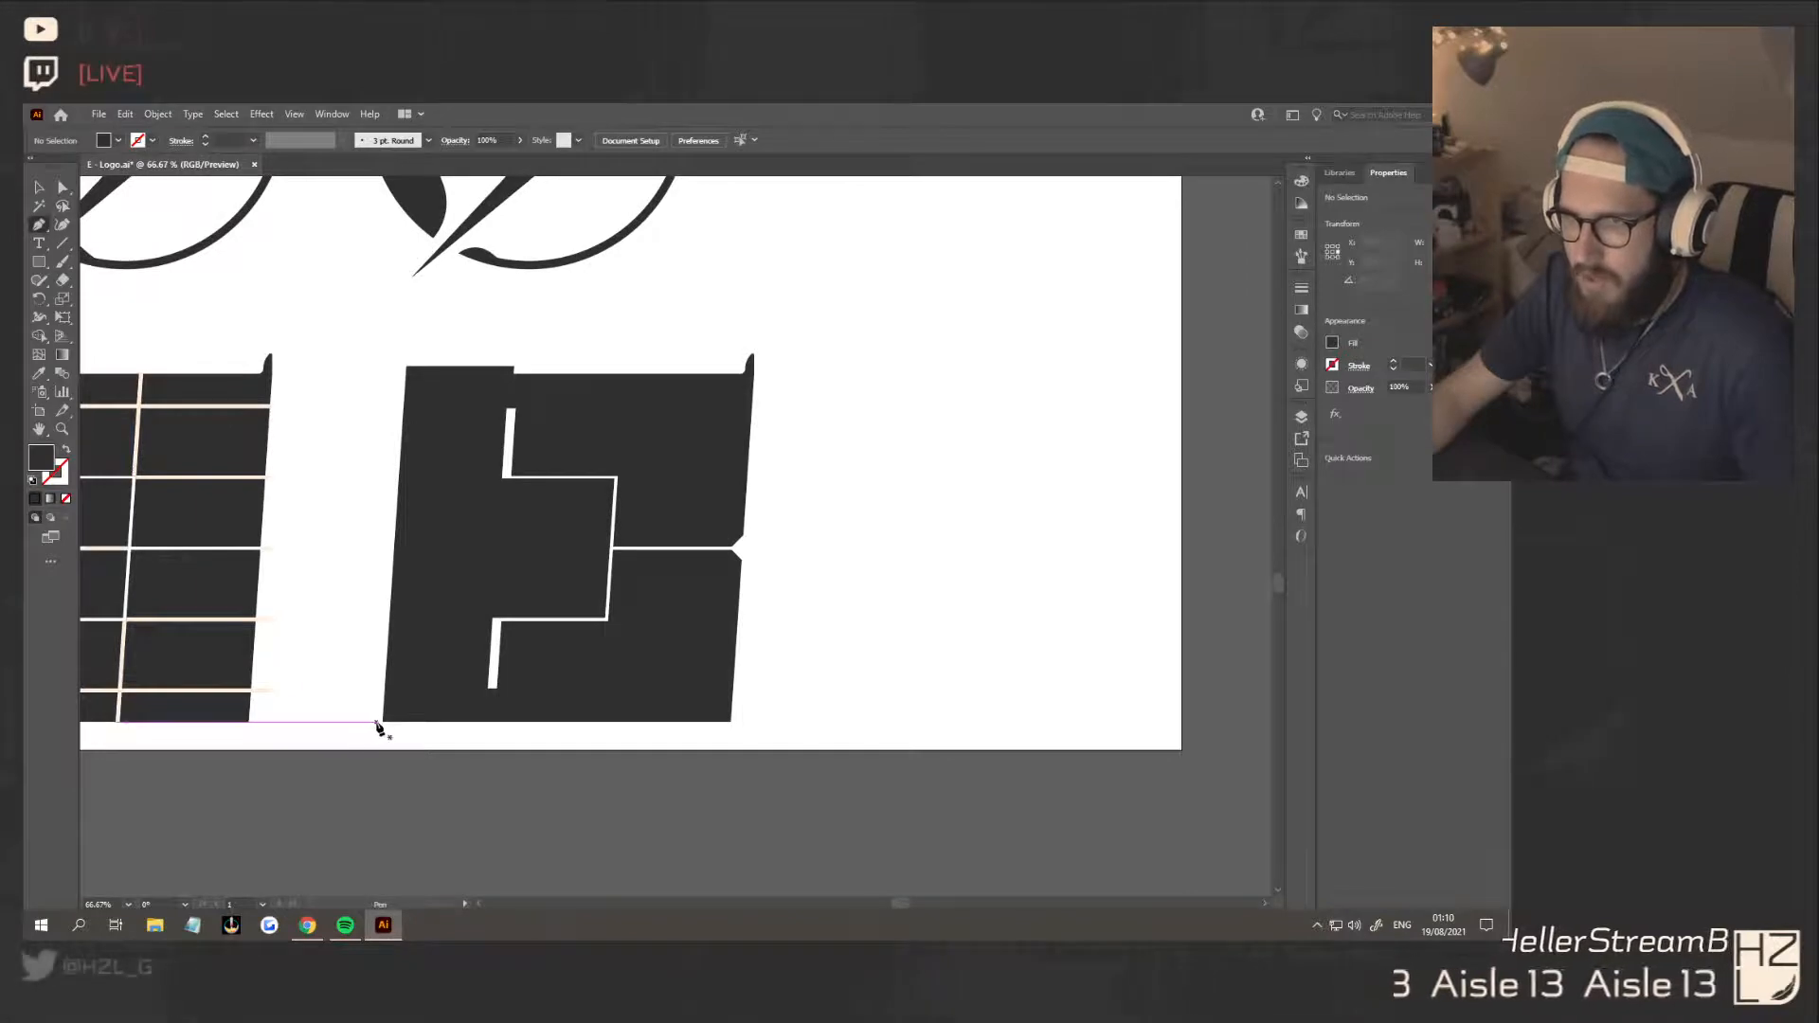
left_click(377, 728)
left_click(377, 698)
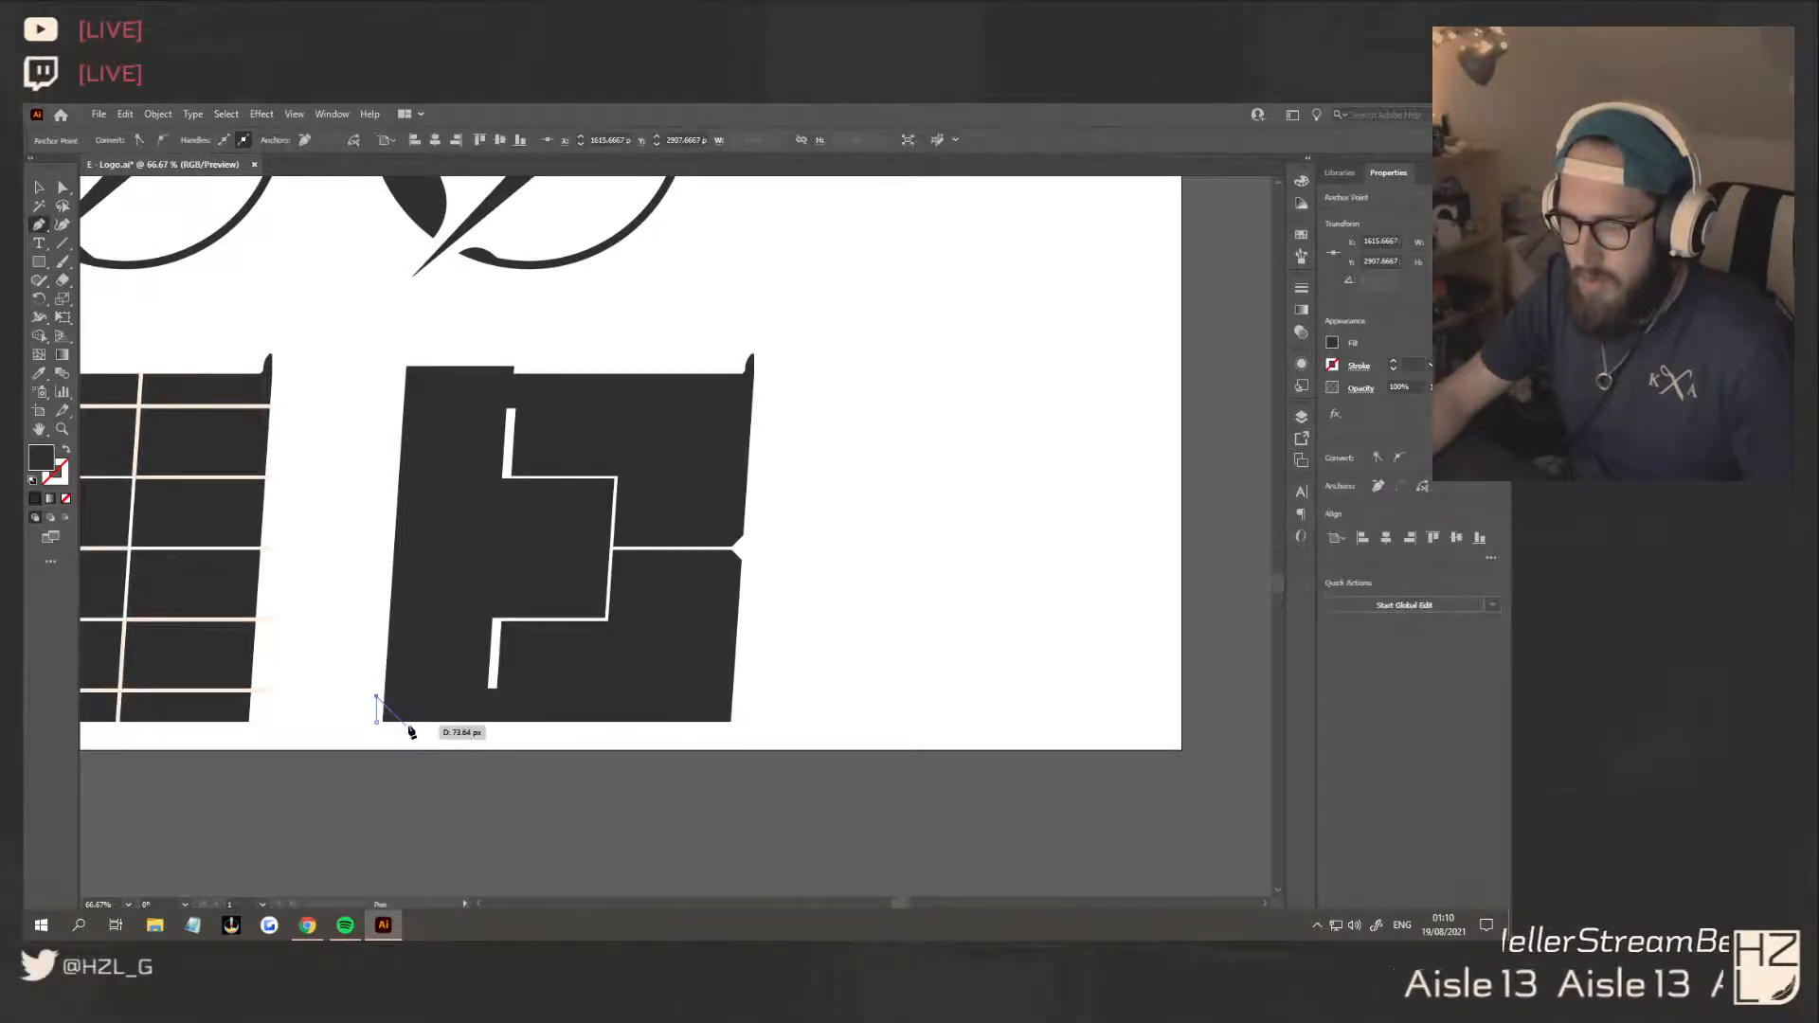
left_click(379, 732)
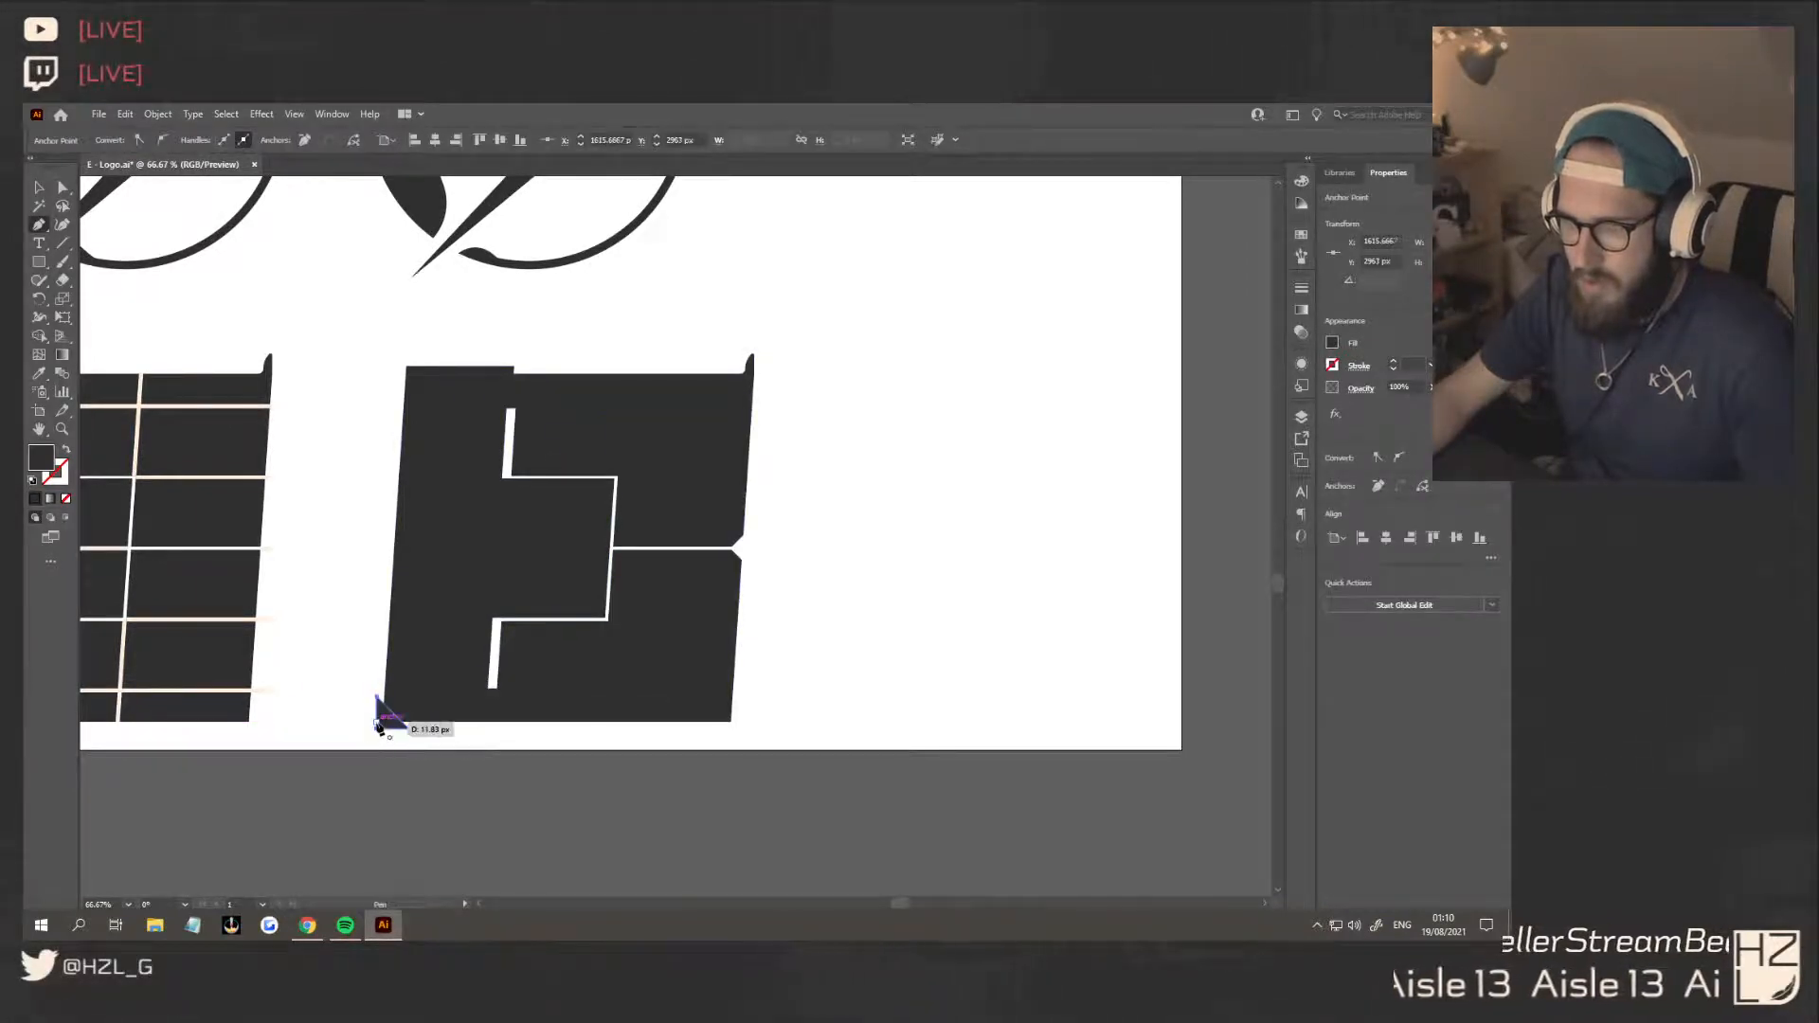
left_click(445, 678, "shift")
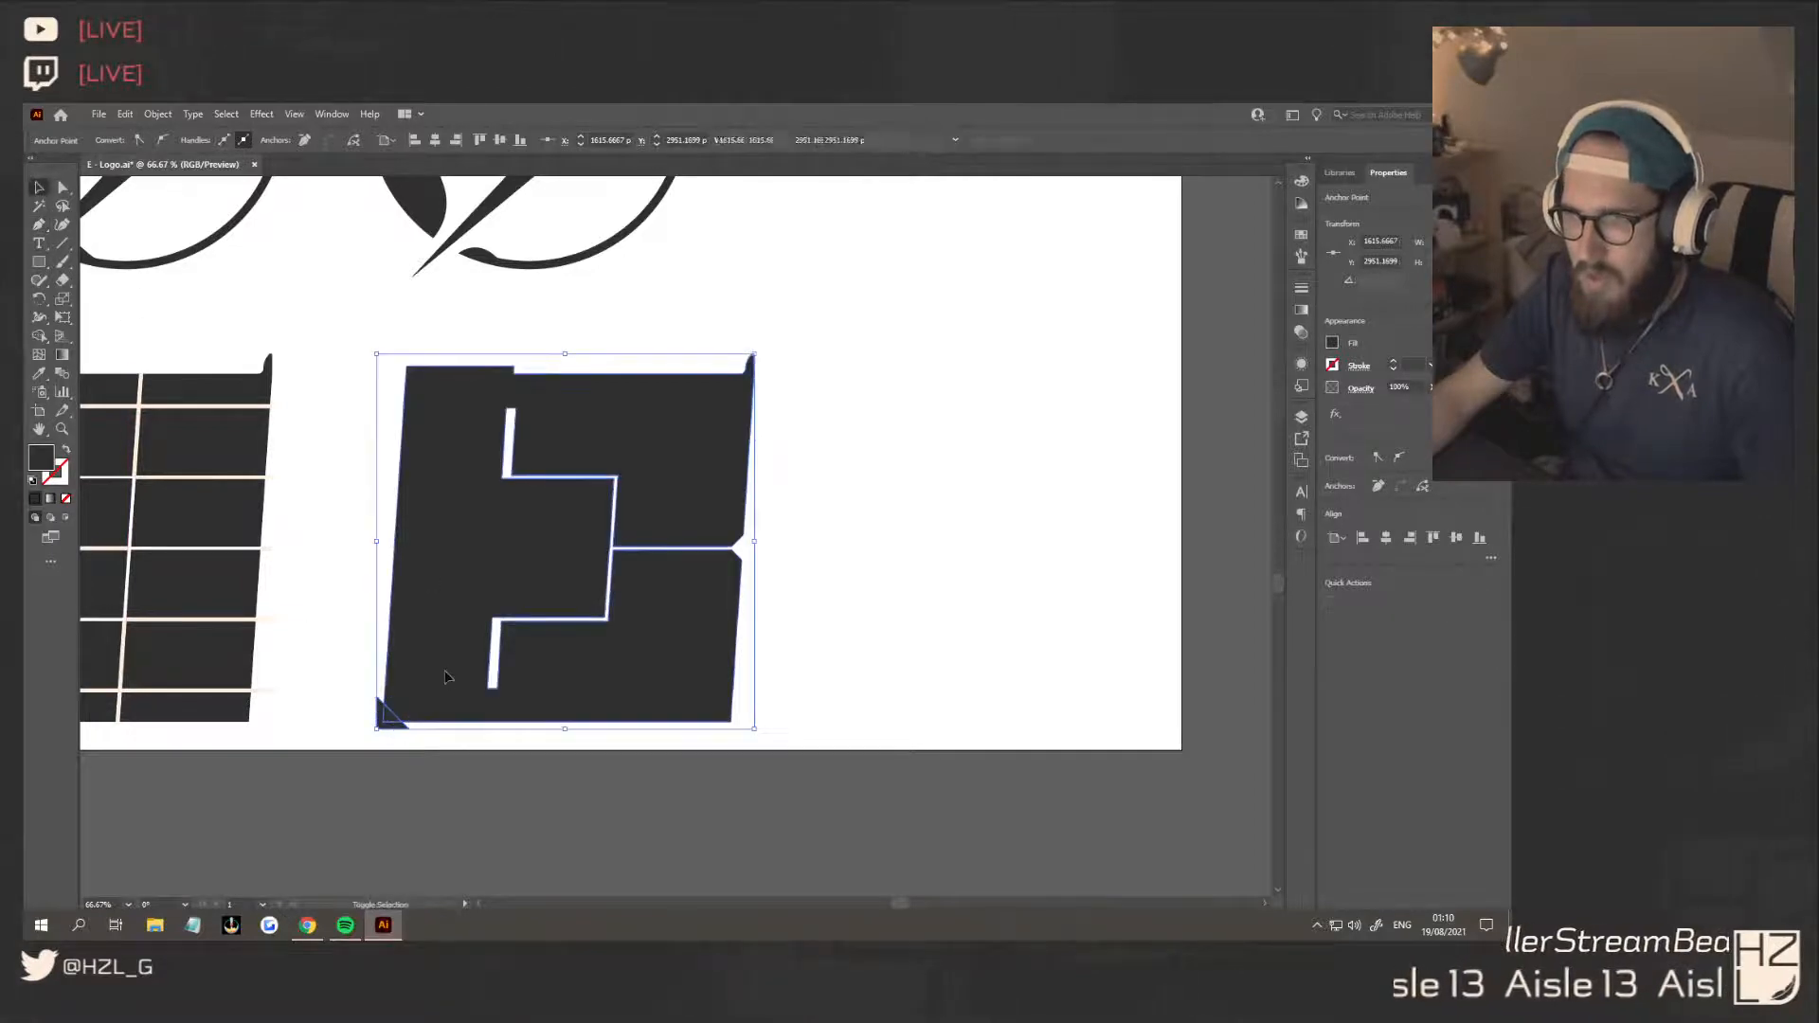
key("shift+m")
left_click(388, 718, "alt")
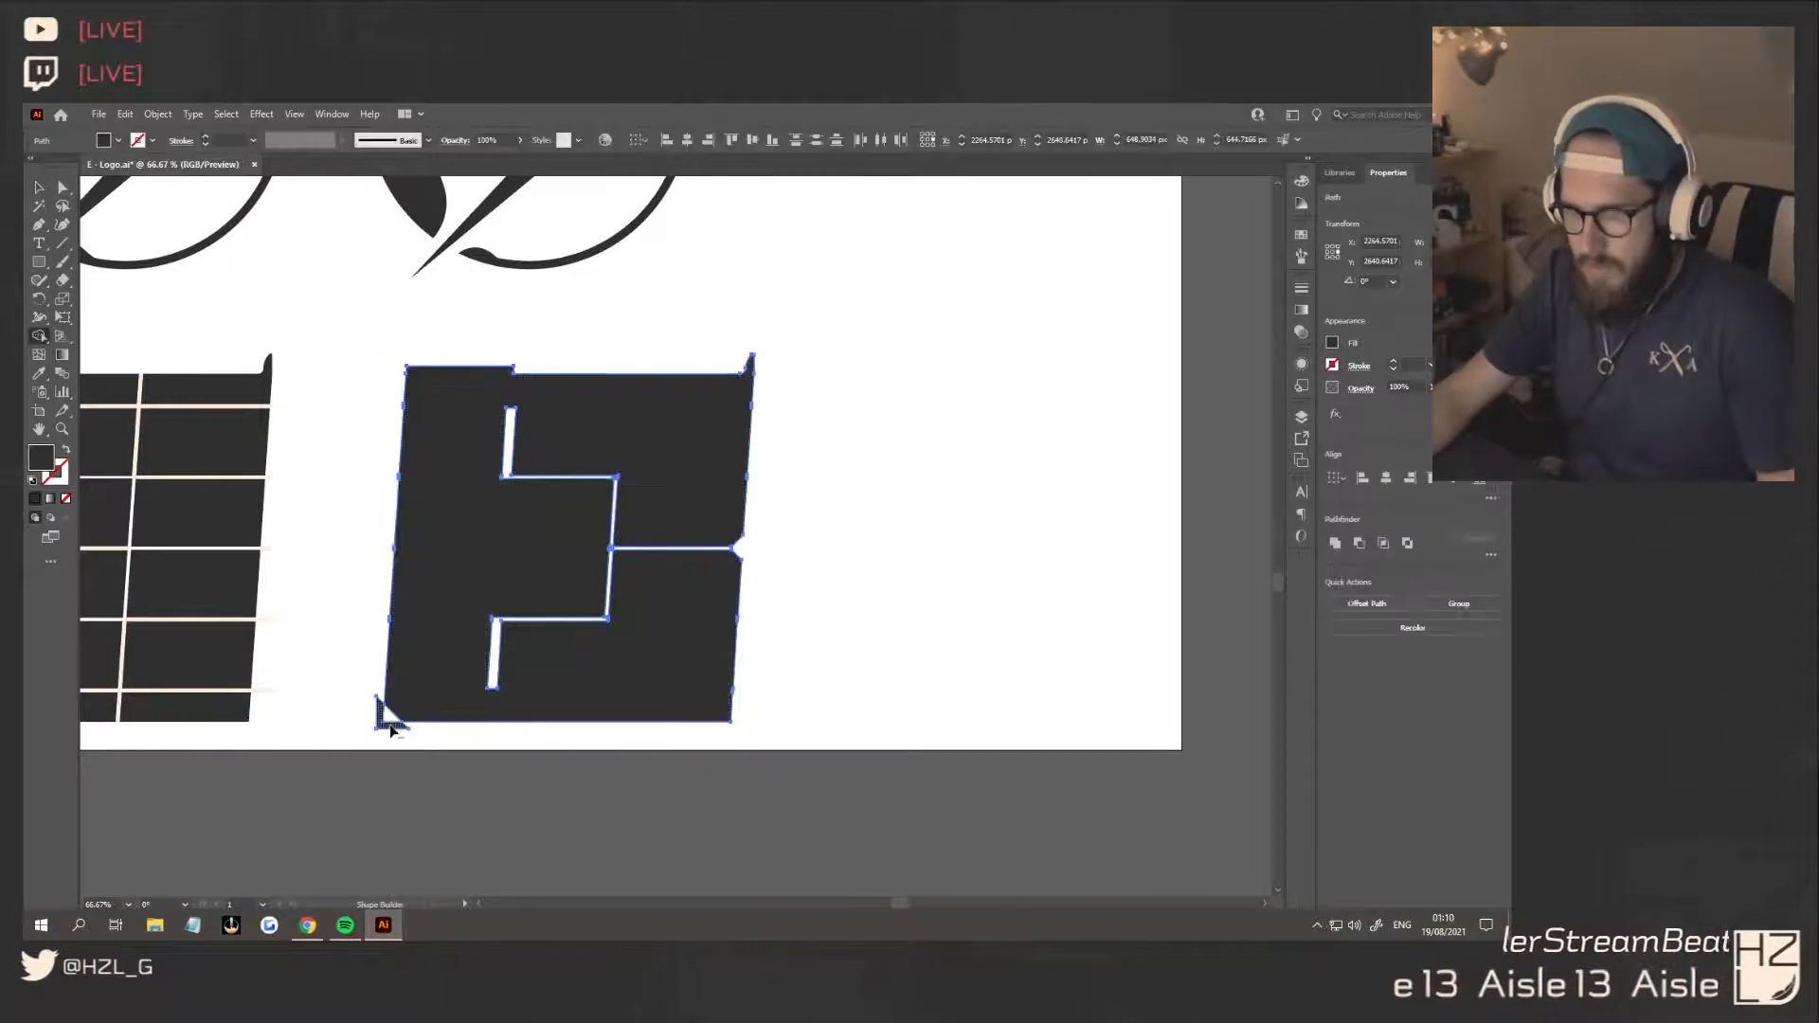
left_click(39, 187)
left_click(868, 627)
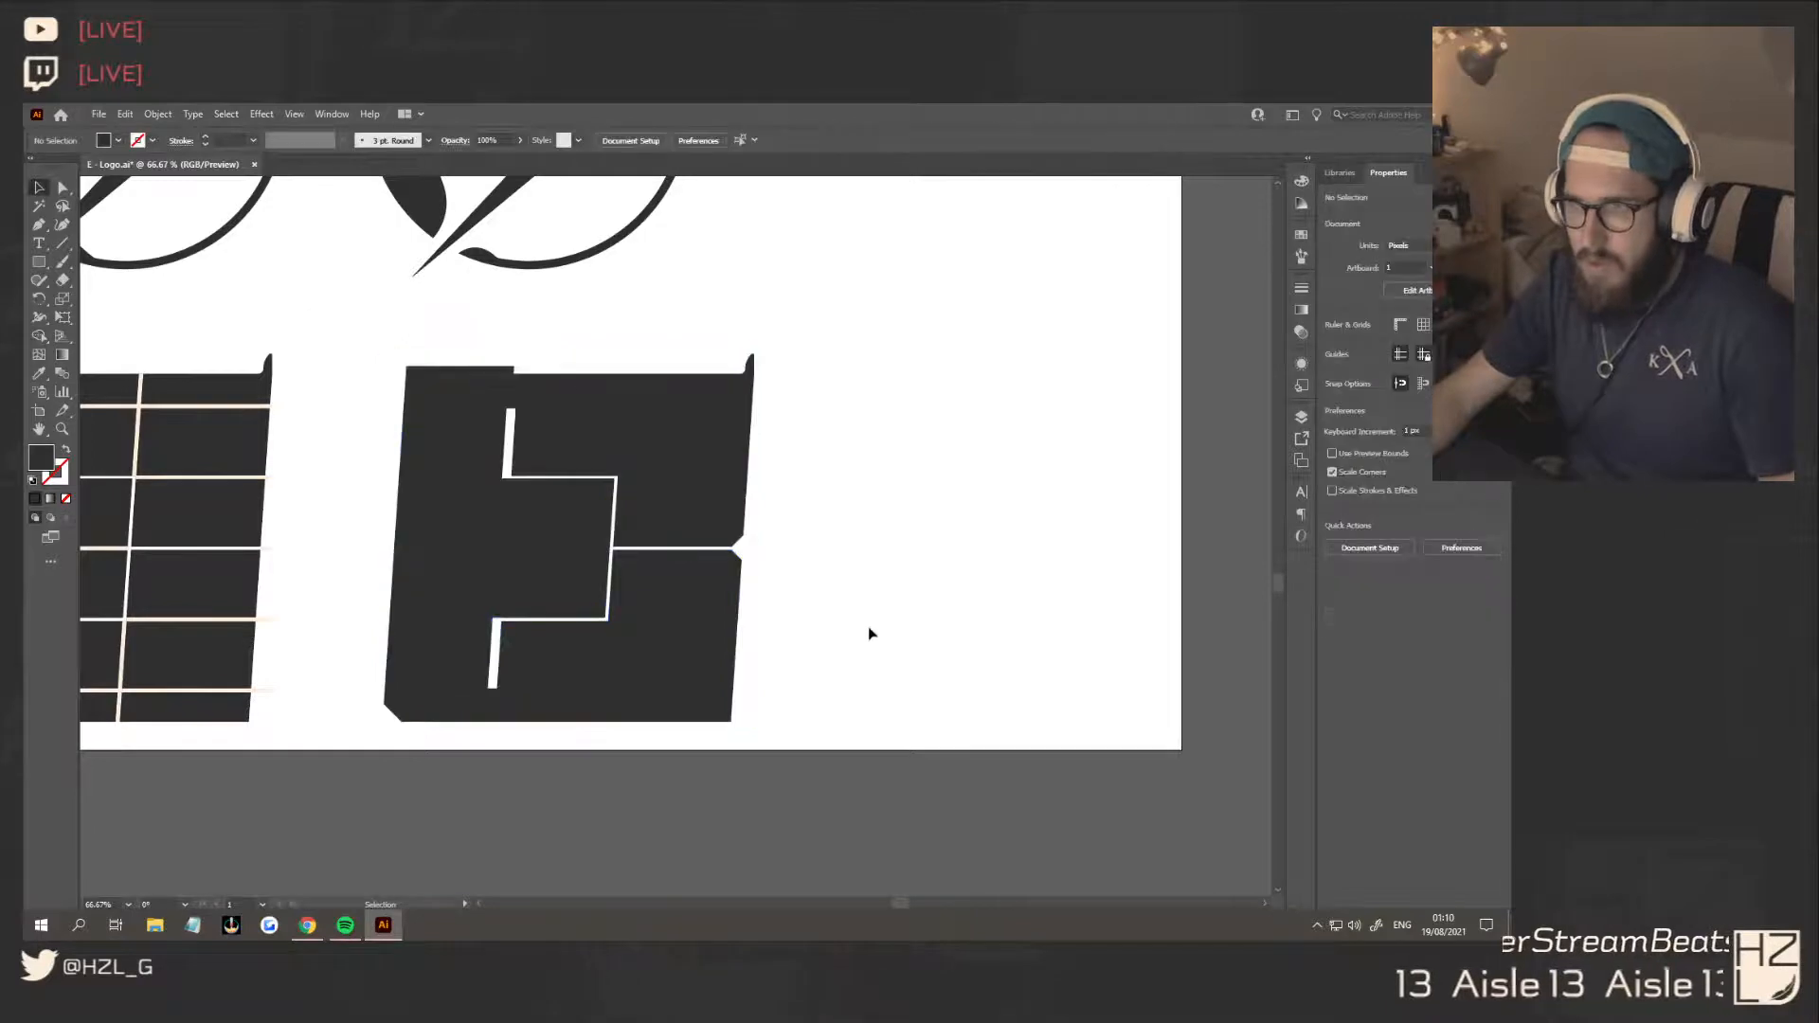
Examine the E's bevelled corners and cuts at reduced zoom beside the other logo concepts
scroll(843, 636, "down", 4, "alt")
scroll(763, 654, "up", 1, "alt")
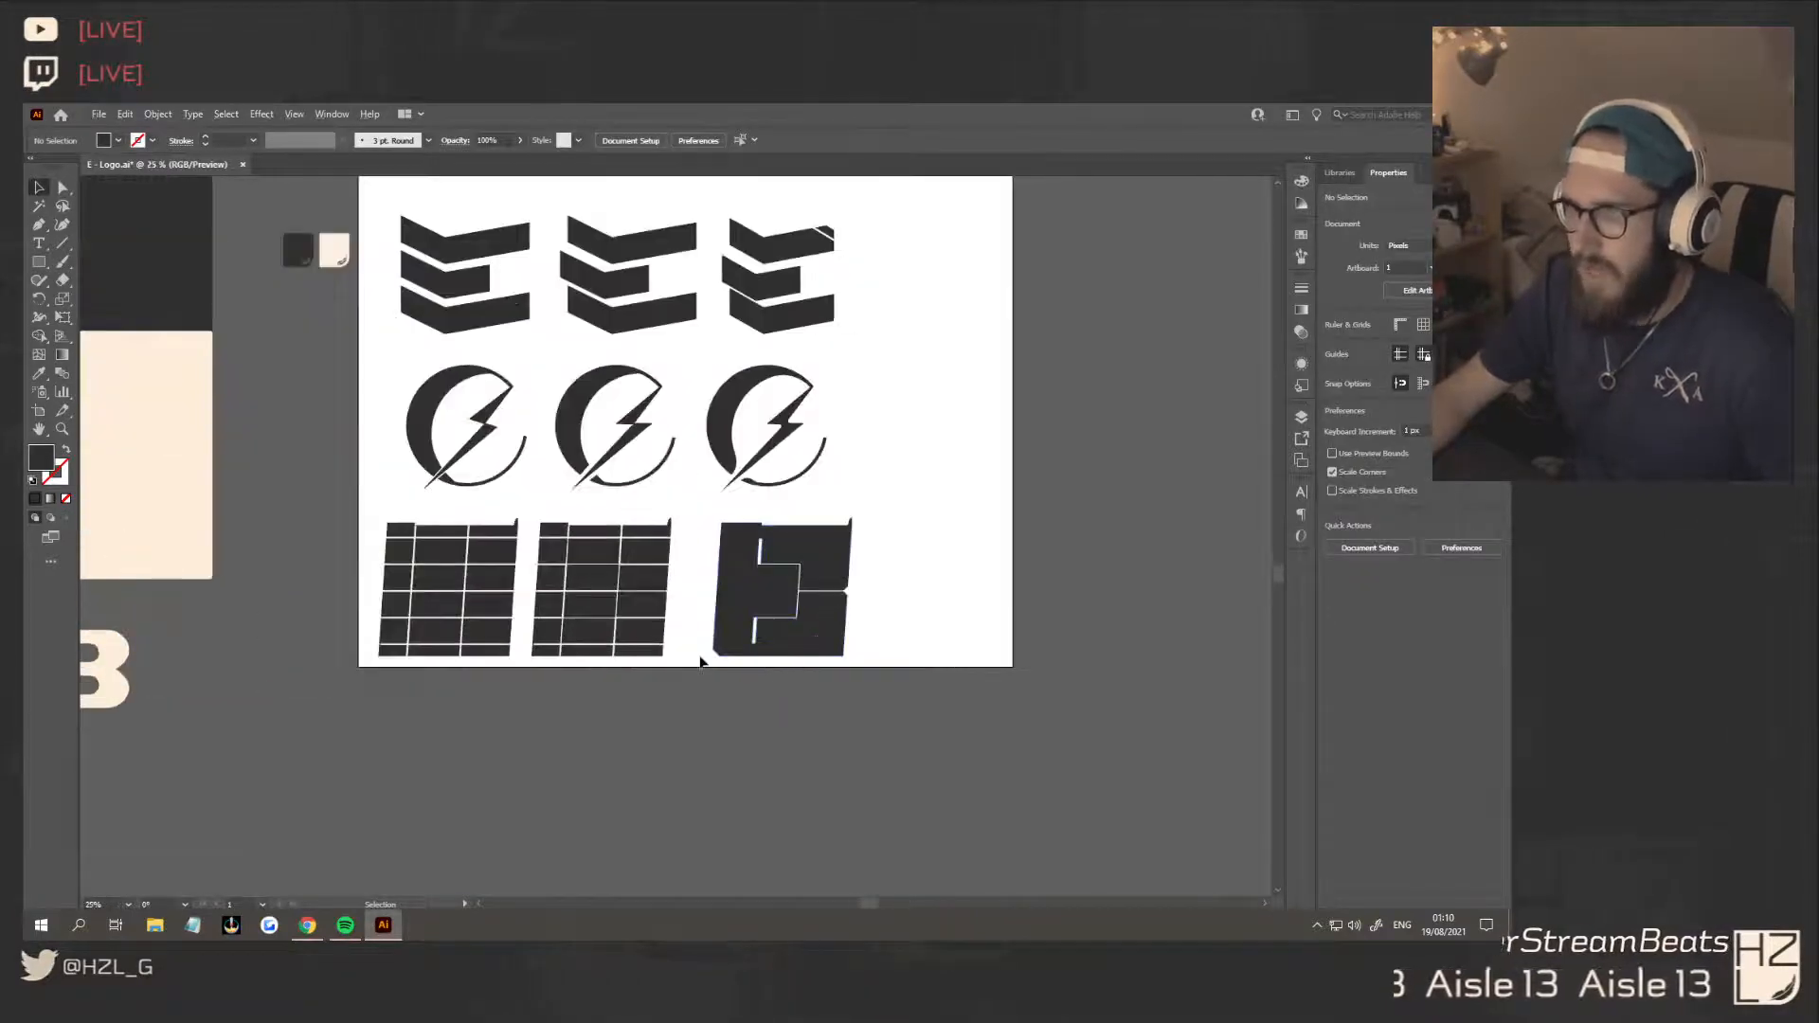
scroll(701, 661, "down", 2, "alt")
scroll(692, 663, "up", 3, "alt")
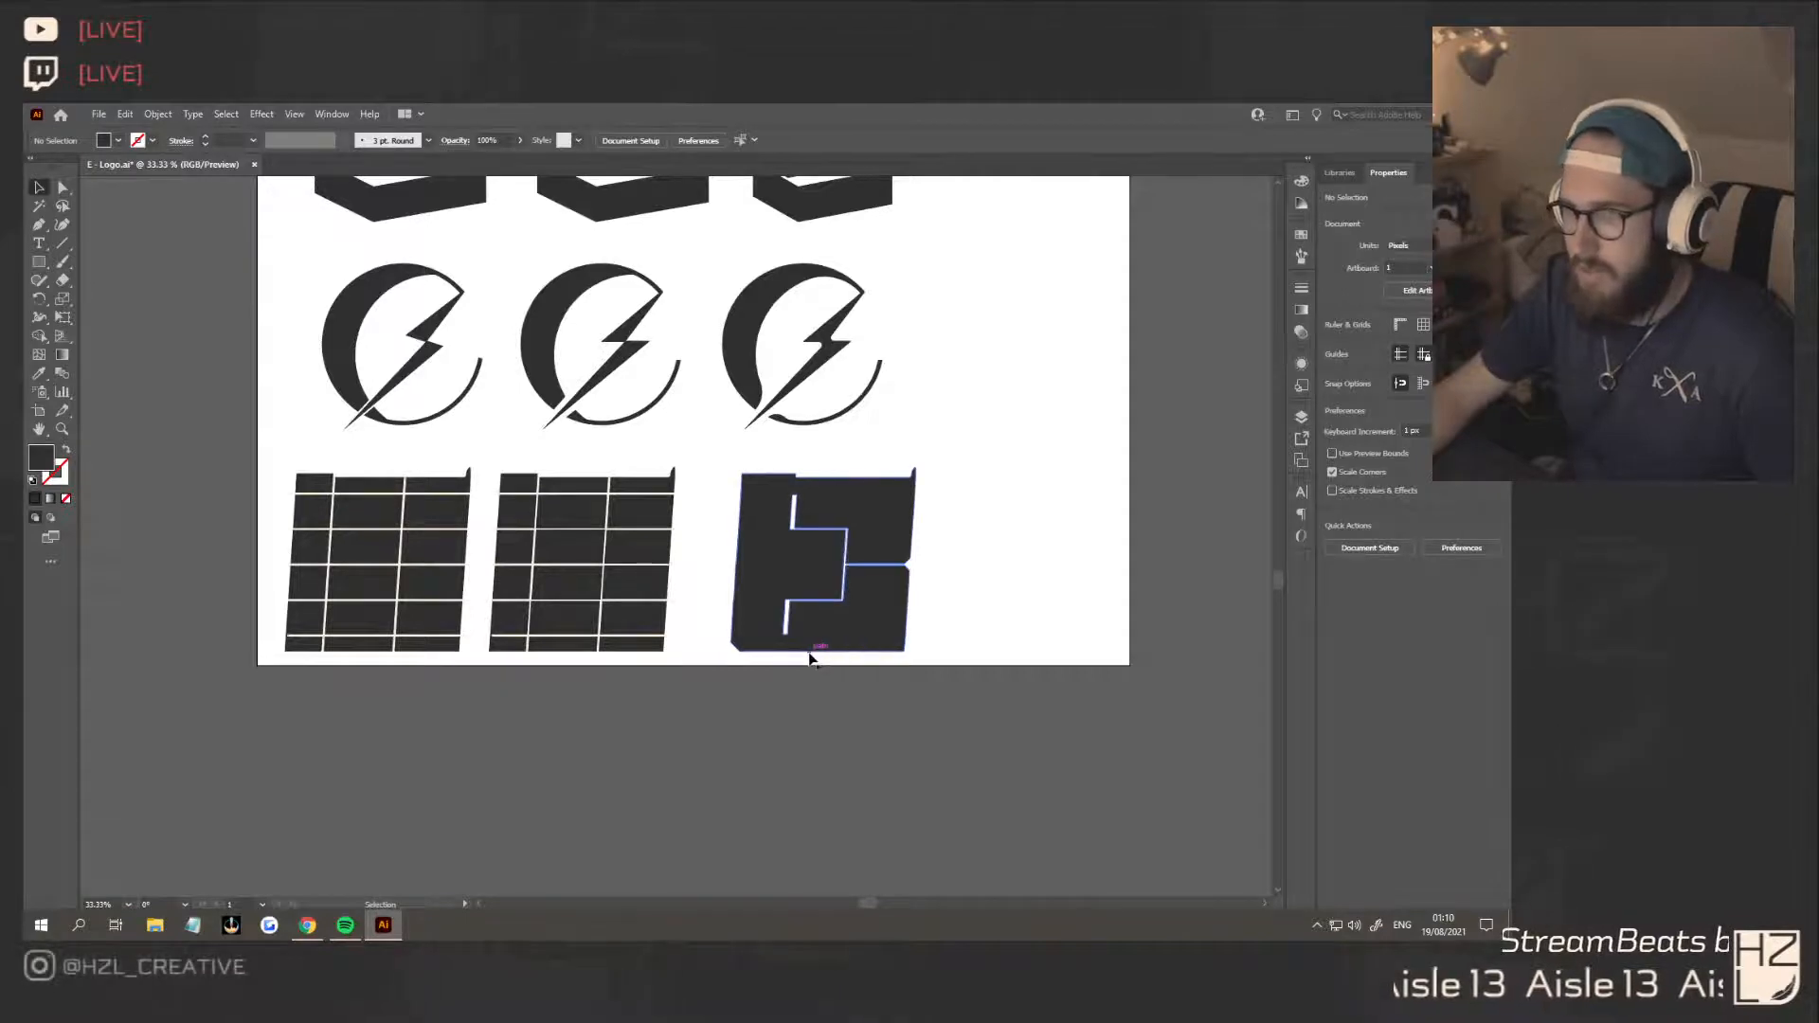
scroll(810, 658, "down", 3)
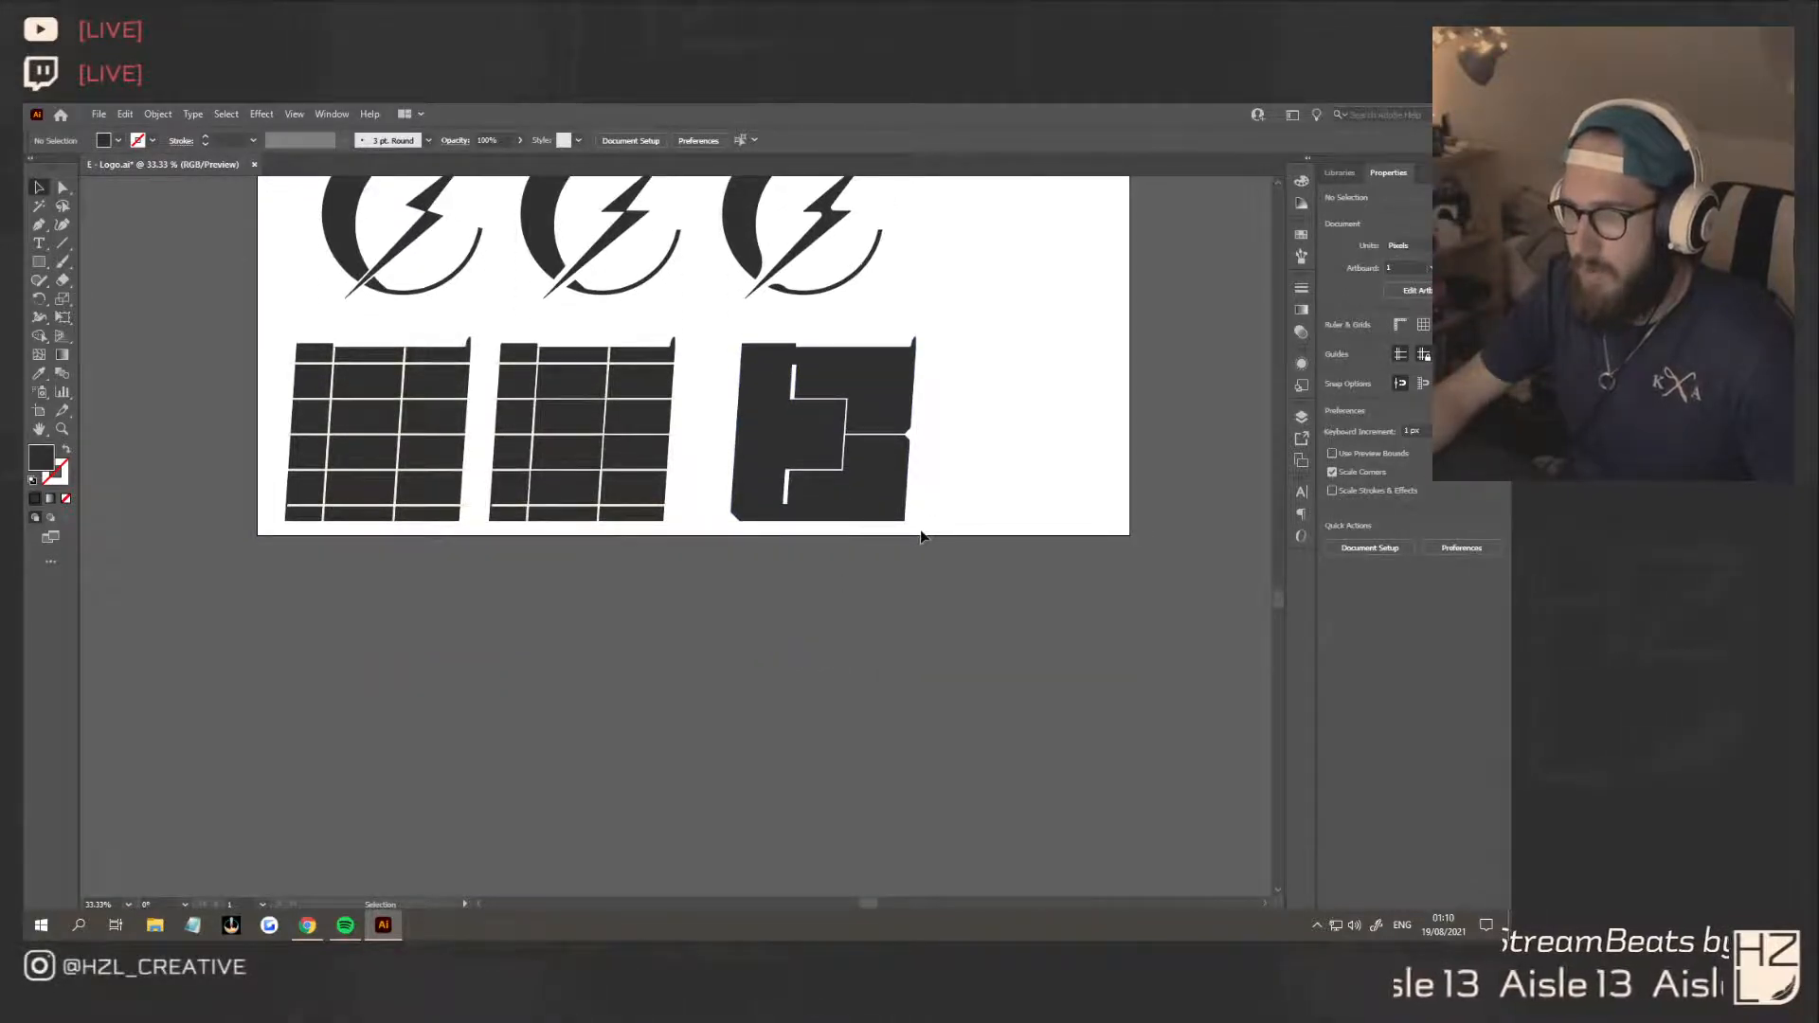
scroll(936, 535, "right", 4)
scroll(797, 545, "up", 3)
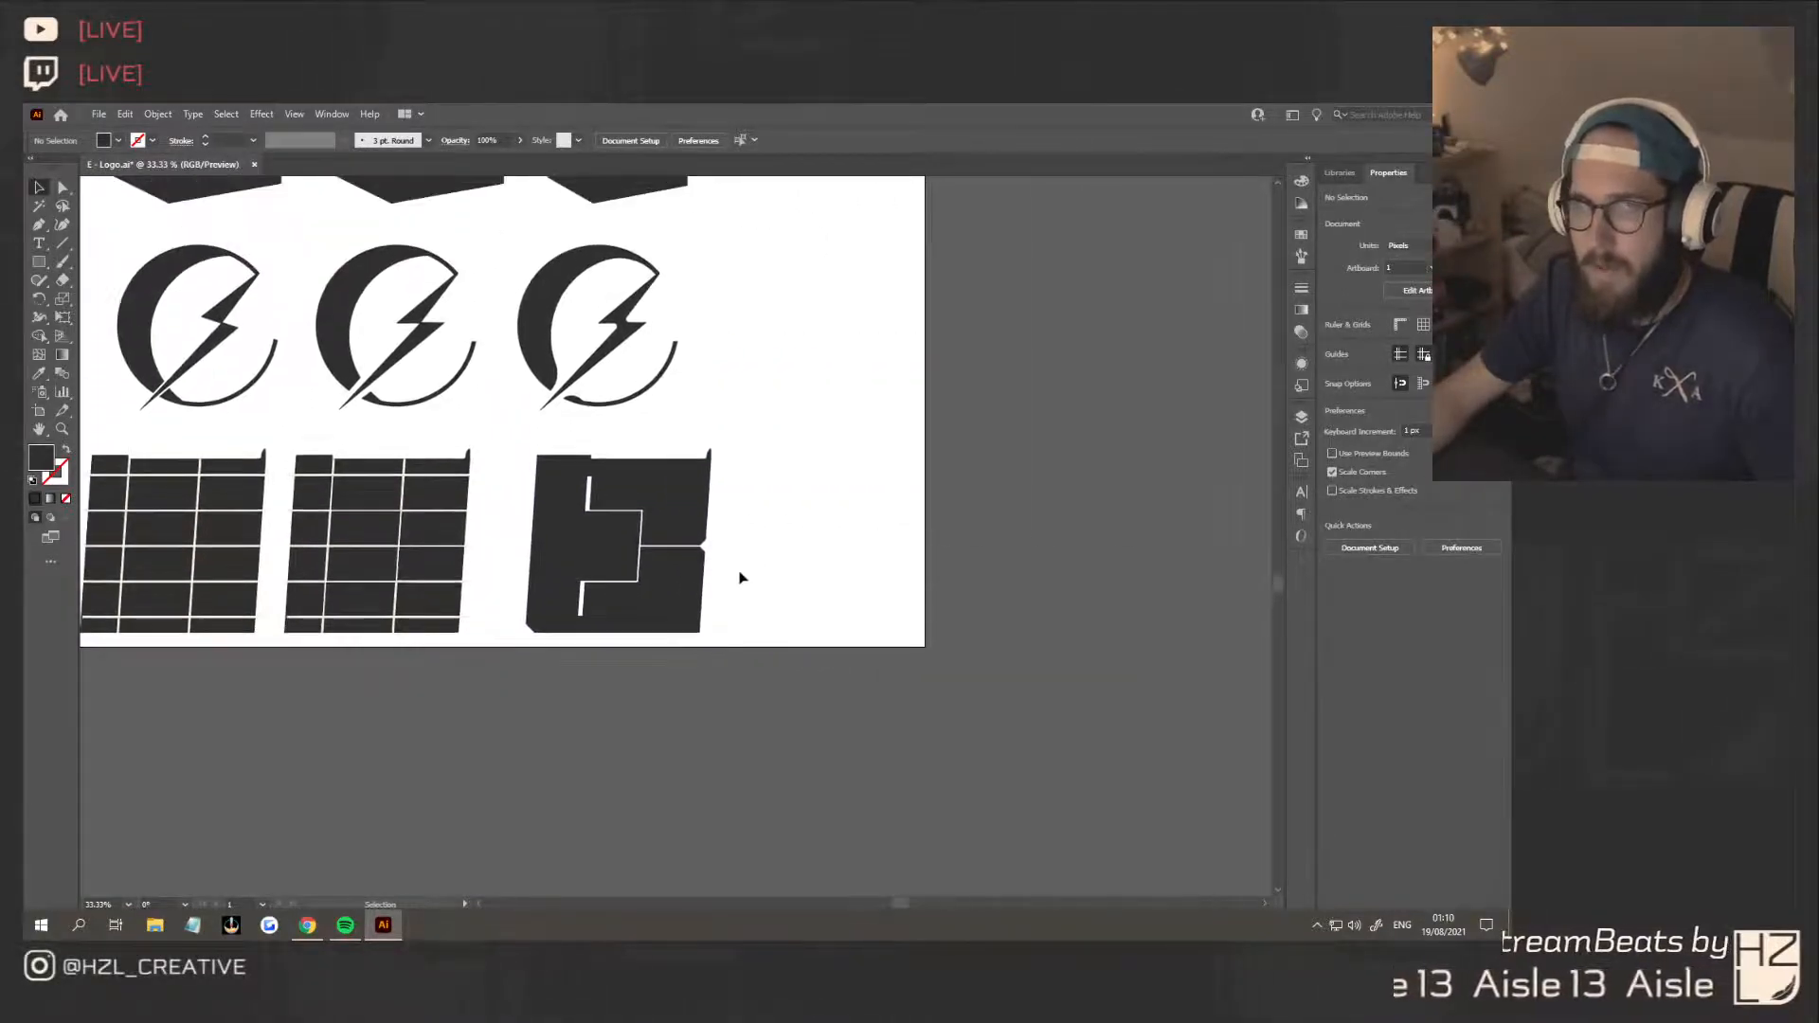
scroll(528, 619, "left", 2)
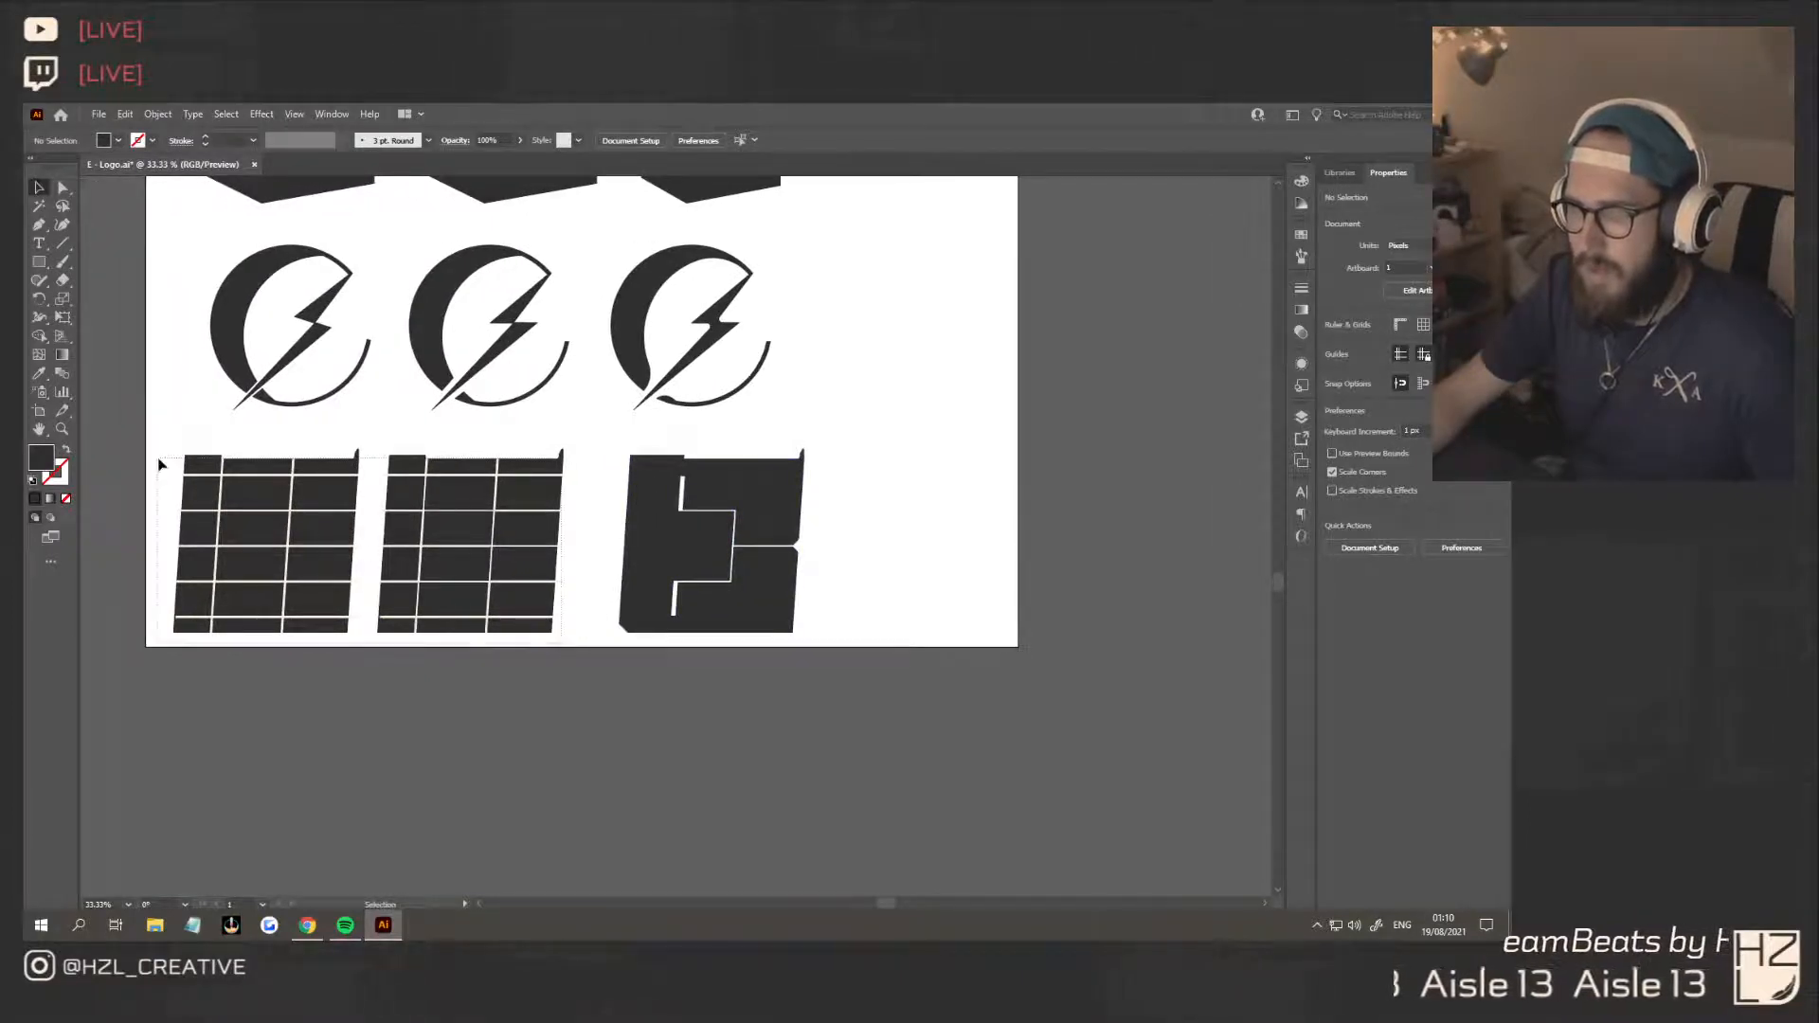
Select both grid construction squares and scale them down proportionally to free space beside the bevelled E
left_click_drag(582, 572, 360, 618)
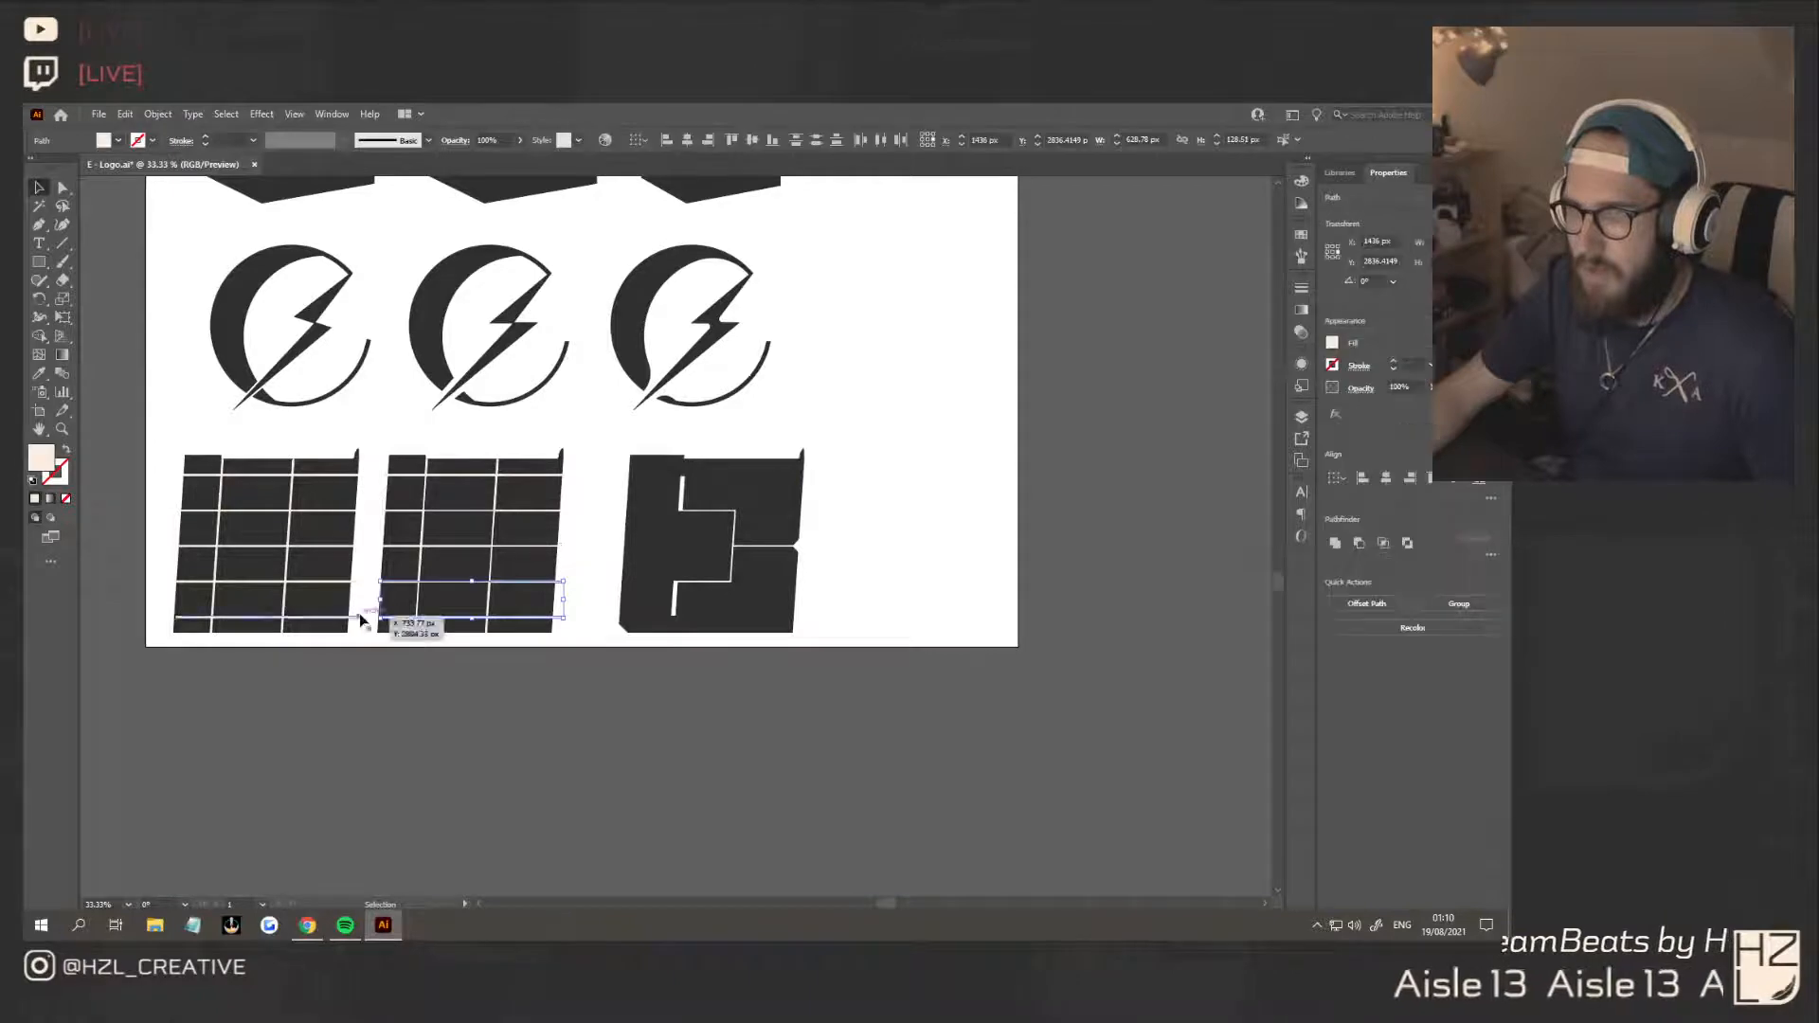
left_click(578, 620)
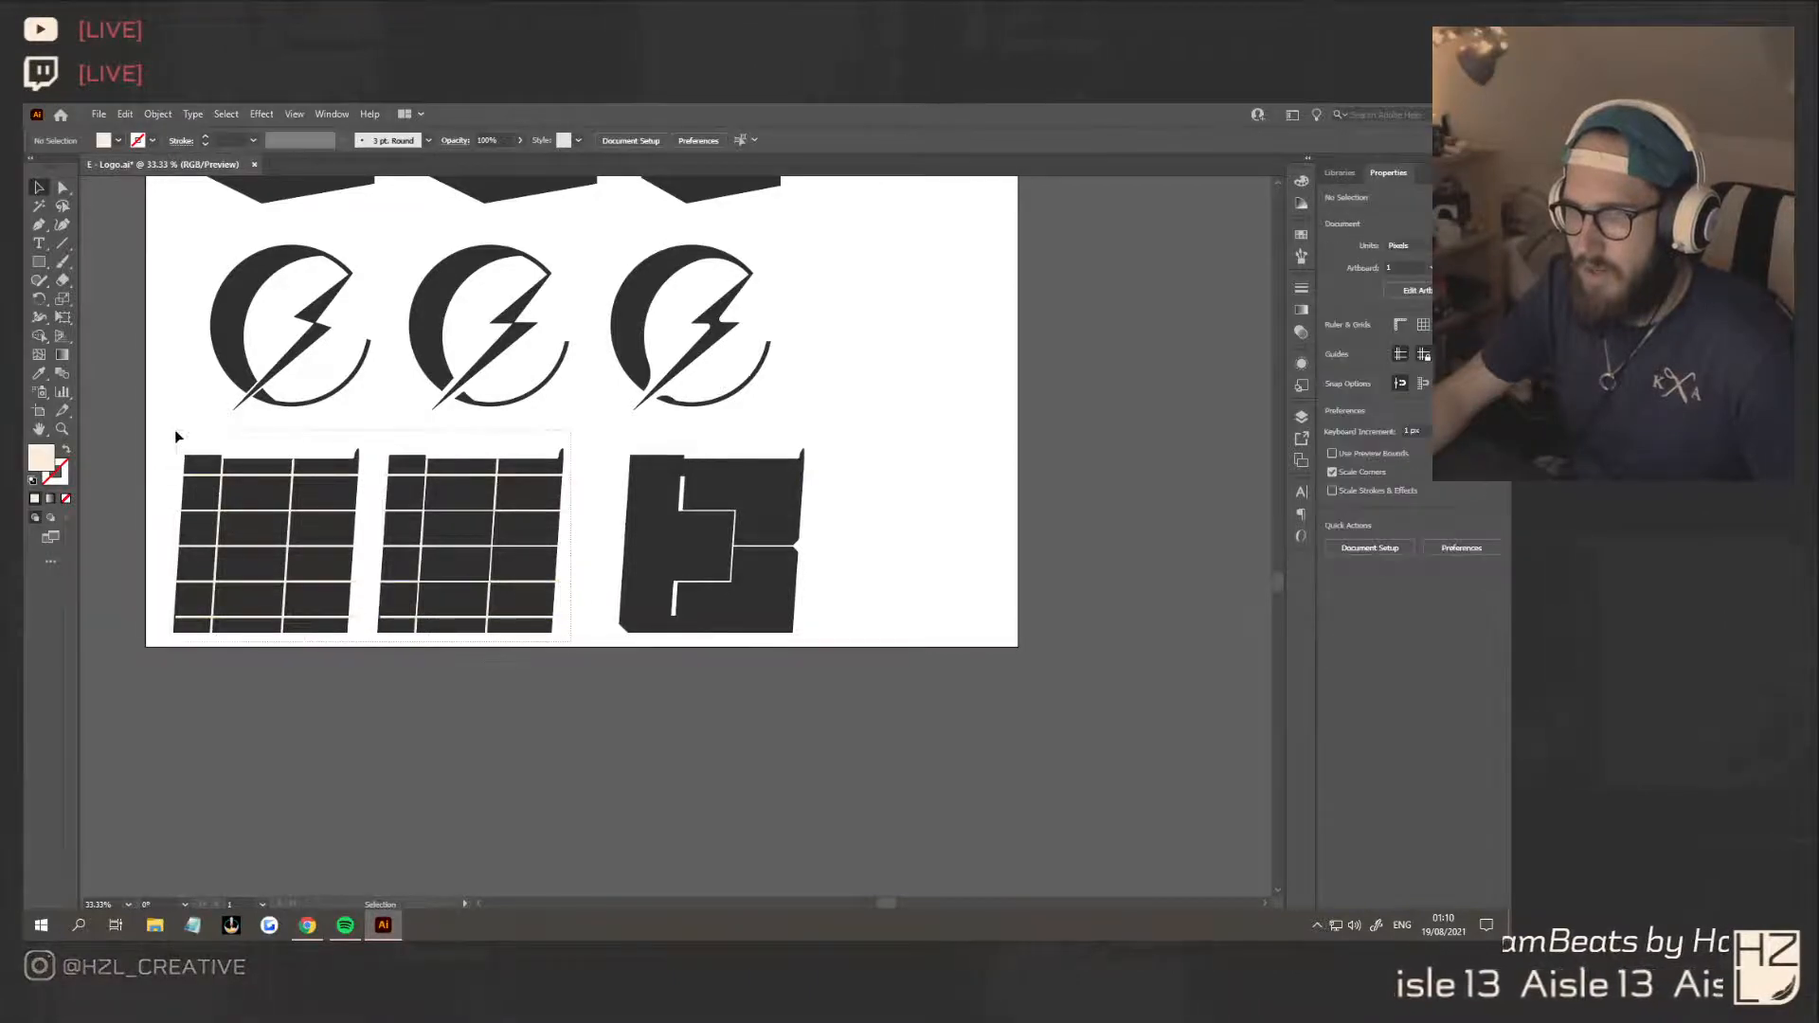
left_click_drag(175, 436, 572, 637)
left_click_drag(565, 543, 415, 542)
left_click(515, 532)
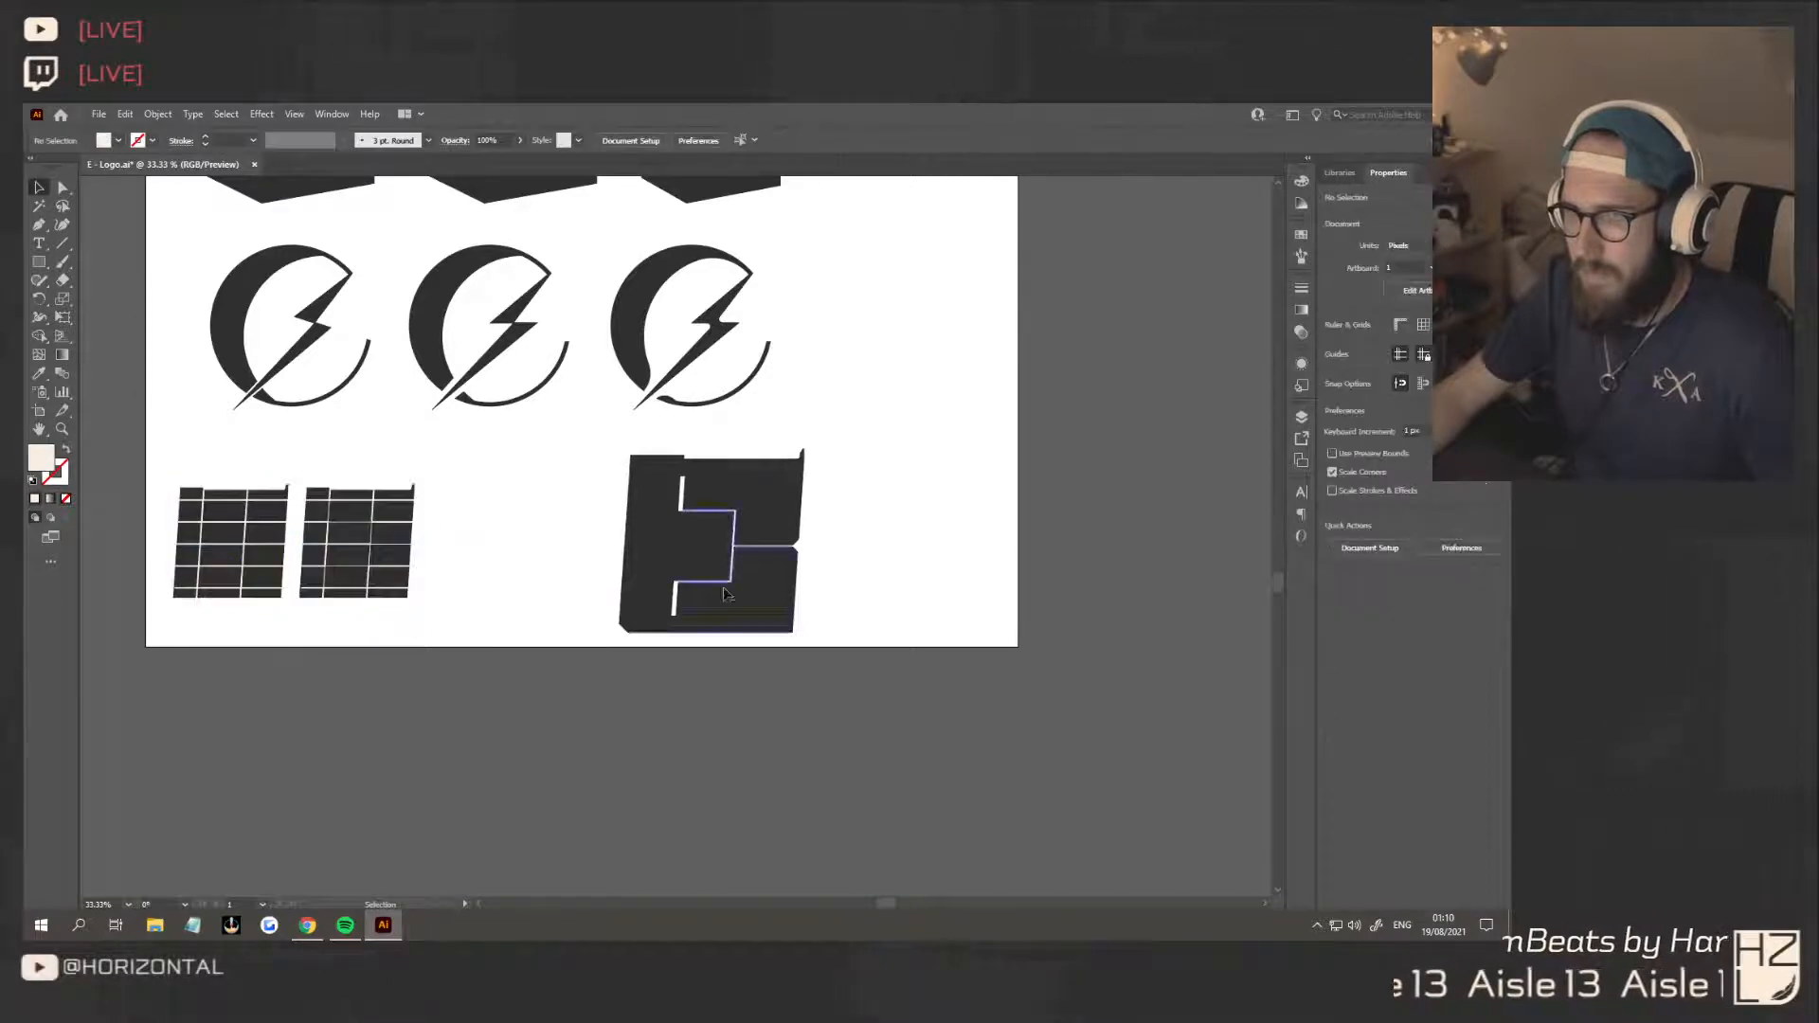
Duplicate the bevelled E side by side and copy the pair below it to form a two-by-two block
left_click_drag(848, 623, 600, 479)
left_click_drag(768, 507, 763, 677)
key("Delete")
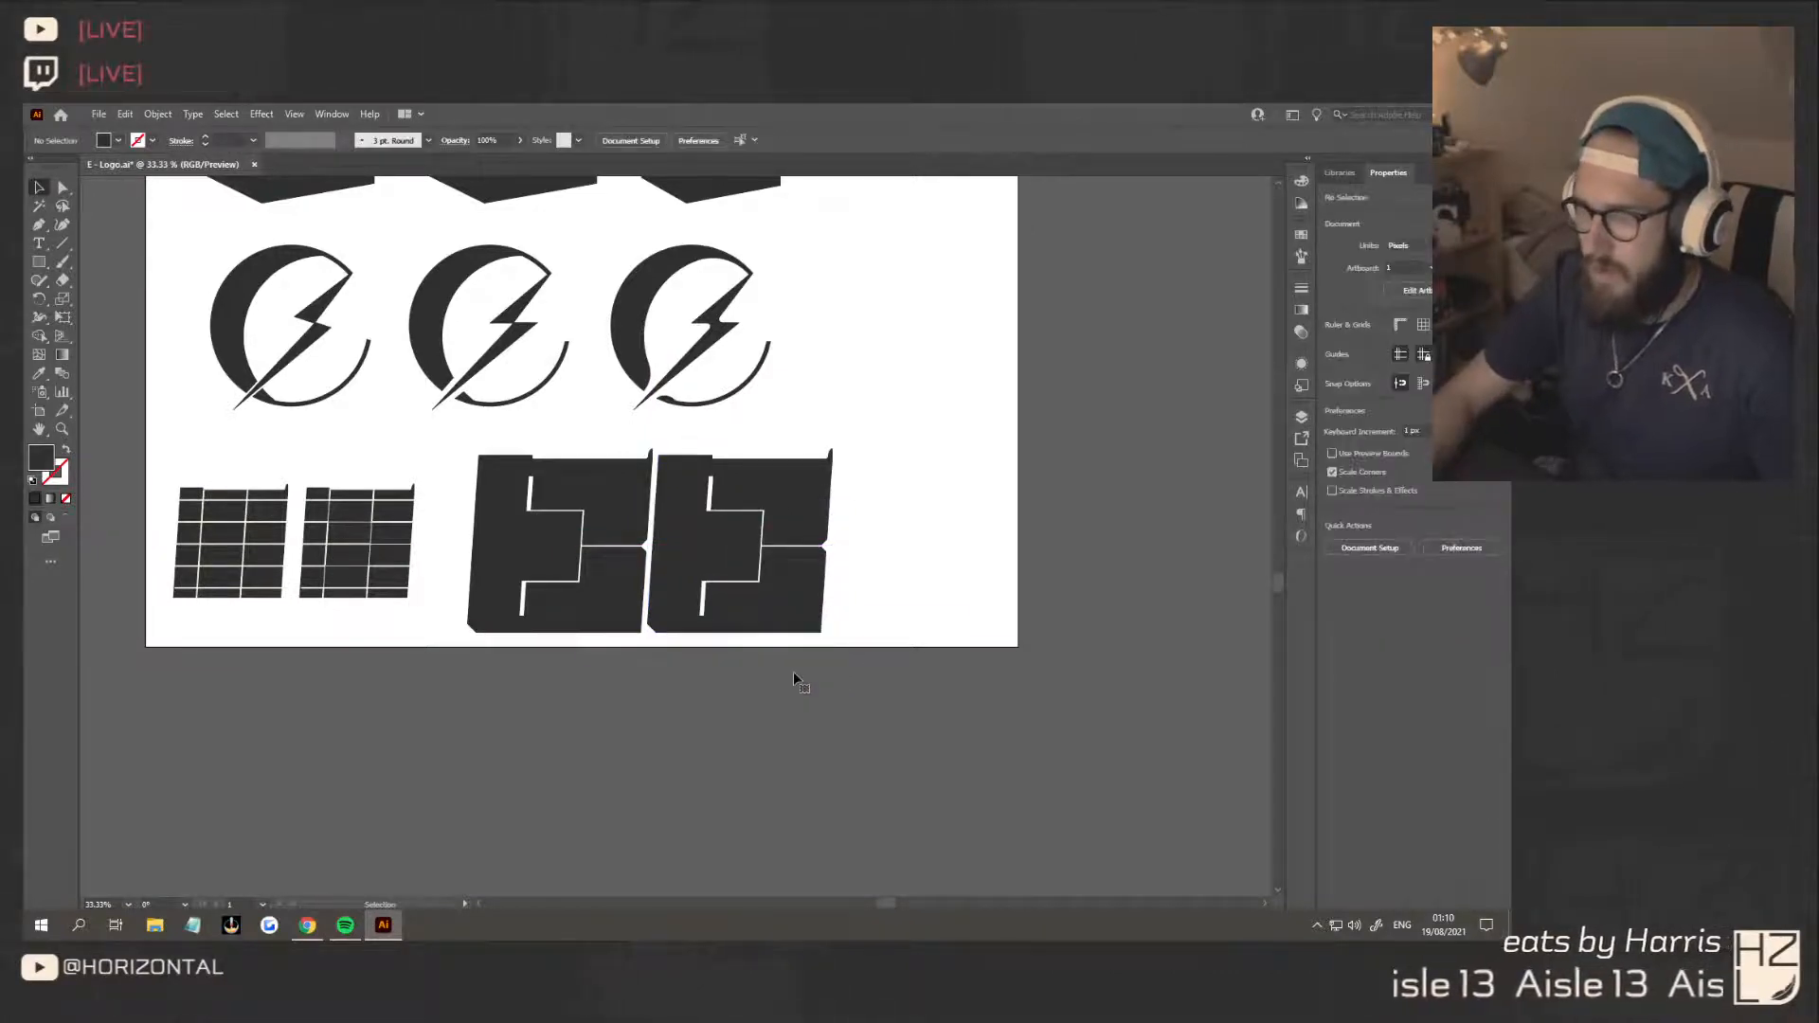
left_click(789, 549)
left_click(617, 542, "shift")
left_click_drag(617, 542, 604, 697)
left_click(849, 769)
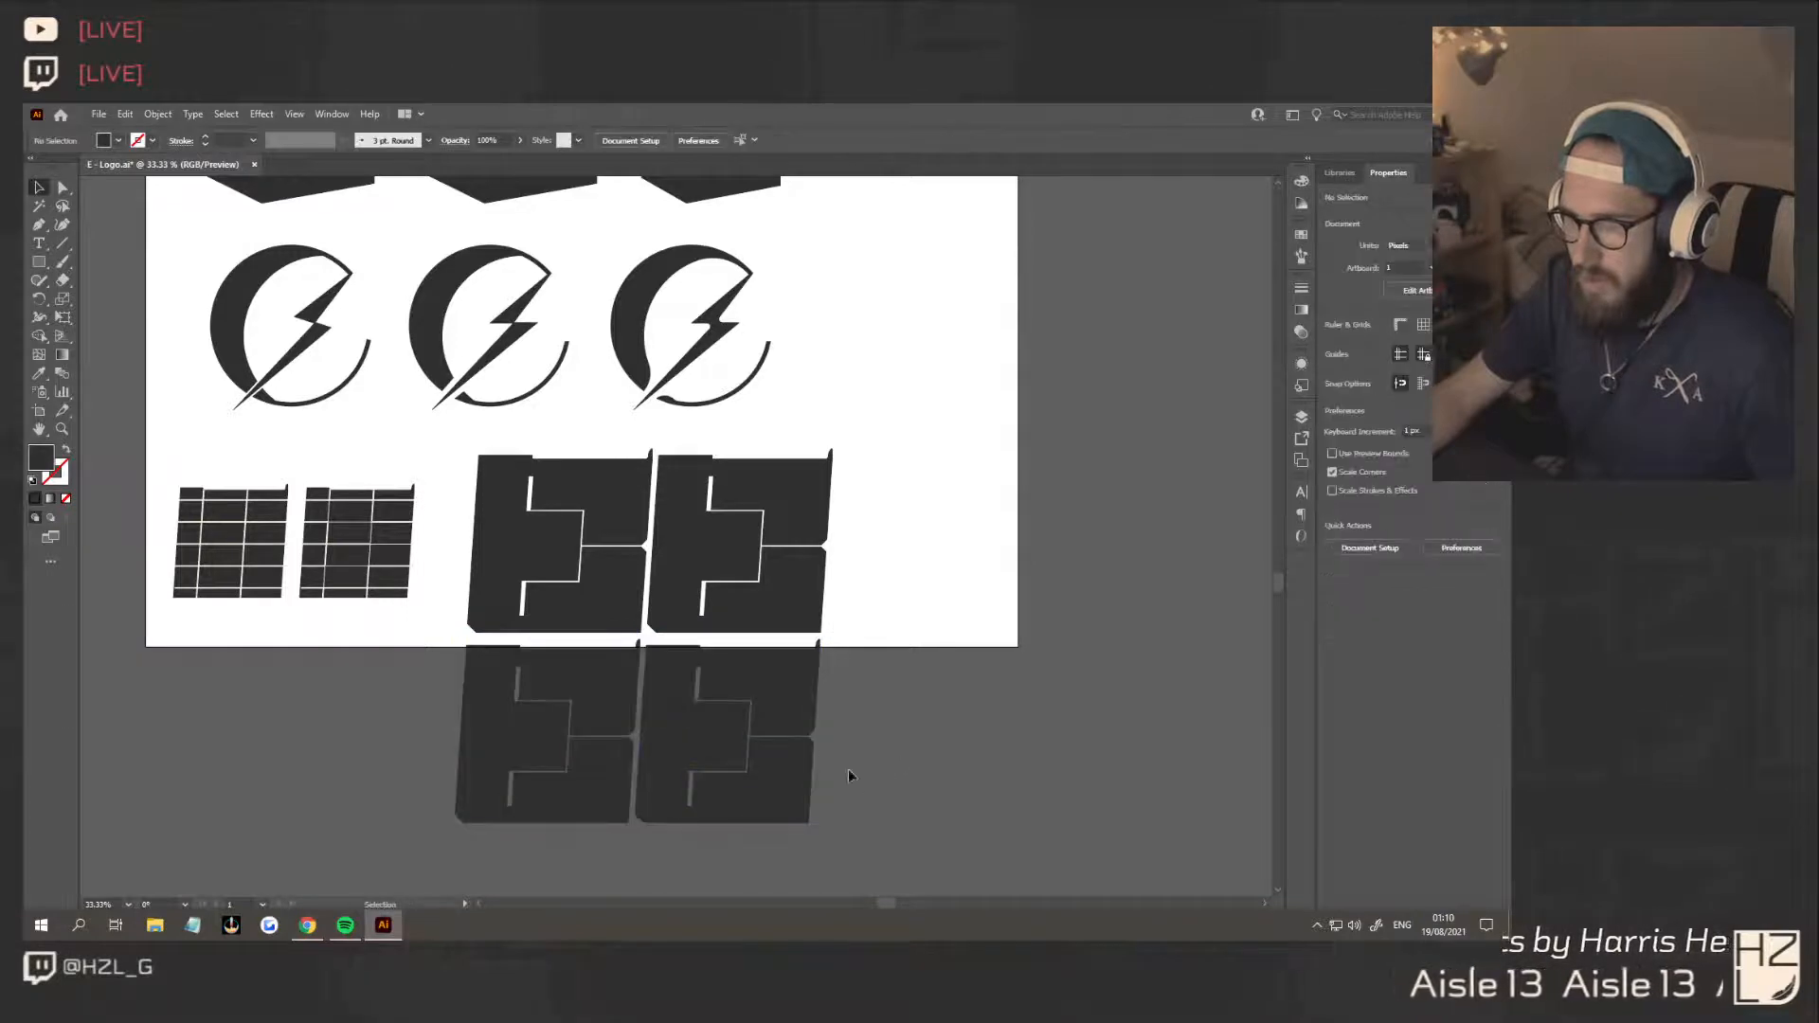
Scale down the two-by-two block of E copies and move it up to fit inside the artboard
left_click_drag(480, 514, 481, 515)
left_click_drag(833, 449, 753, 528)
left_click_drag(730, 593, 685, 491)
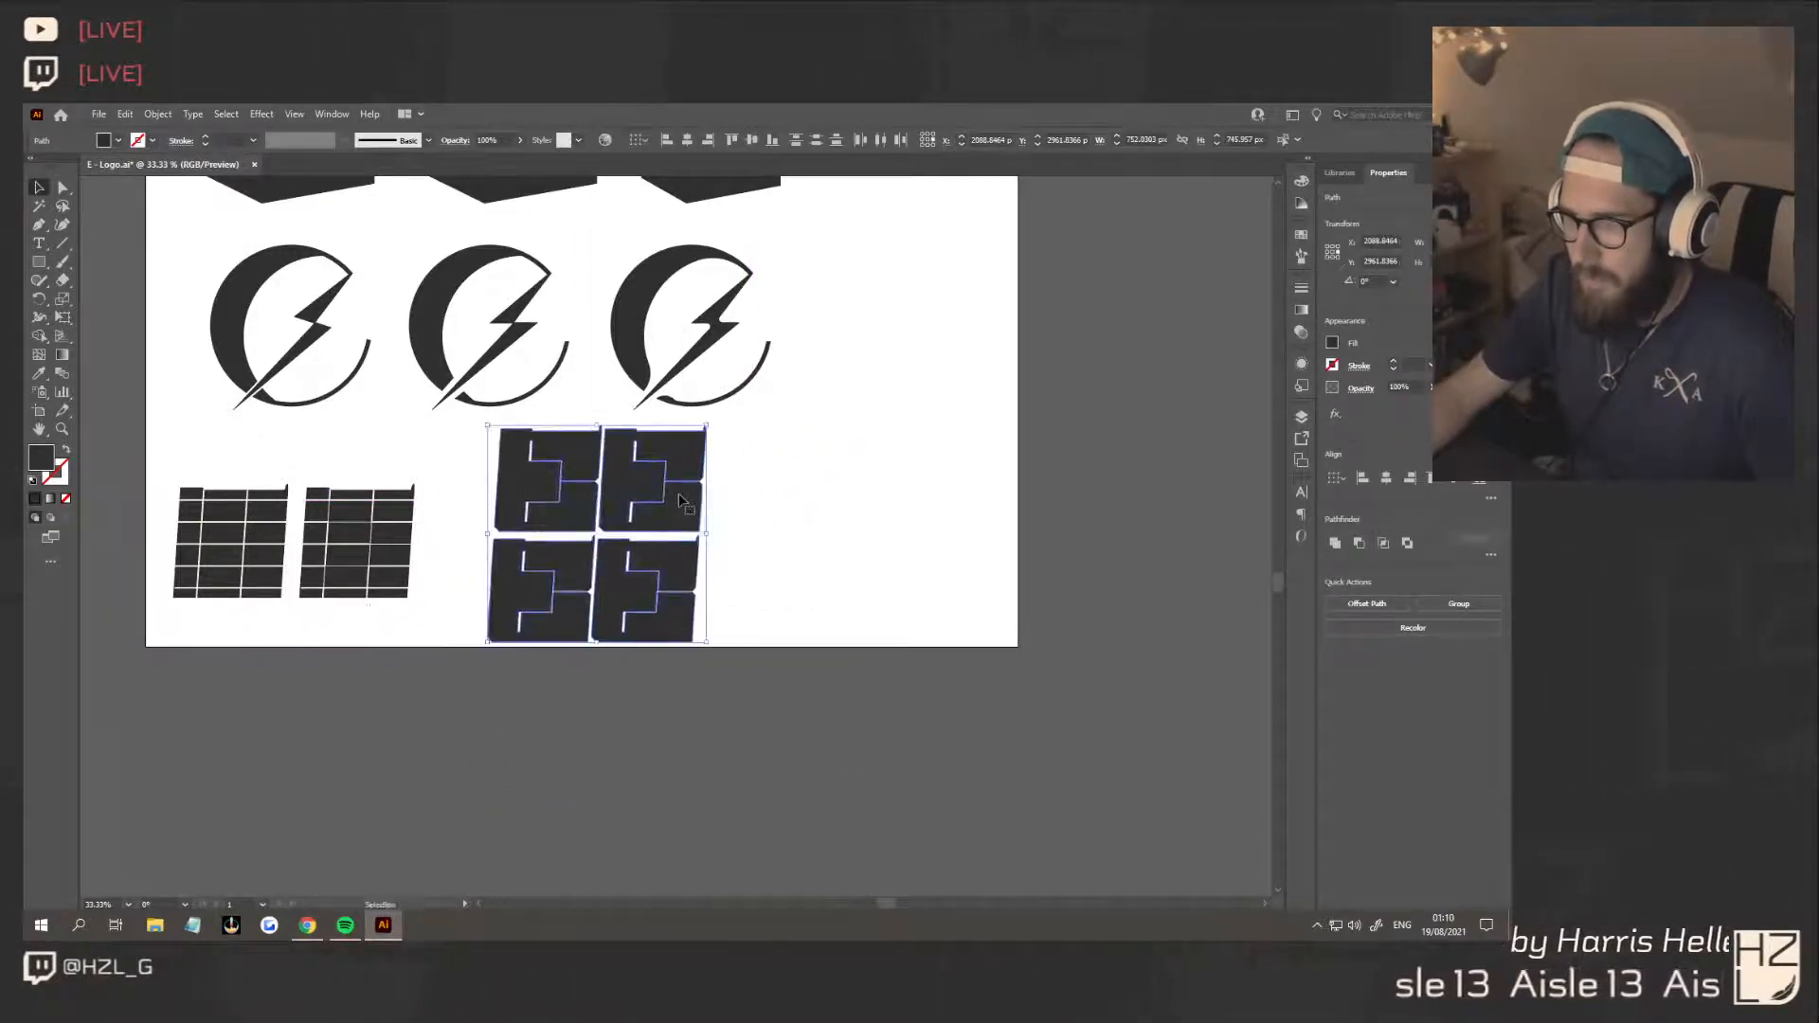
left_click(789, 630)
Compare the two-by-two E block with the Behance lettering reference in the browser, return to Illustrator and inspect the block closely
scroll(751, 607, "down", 1)
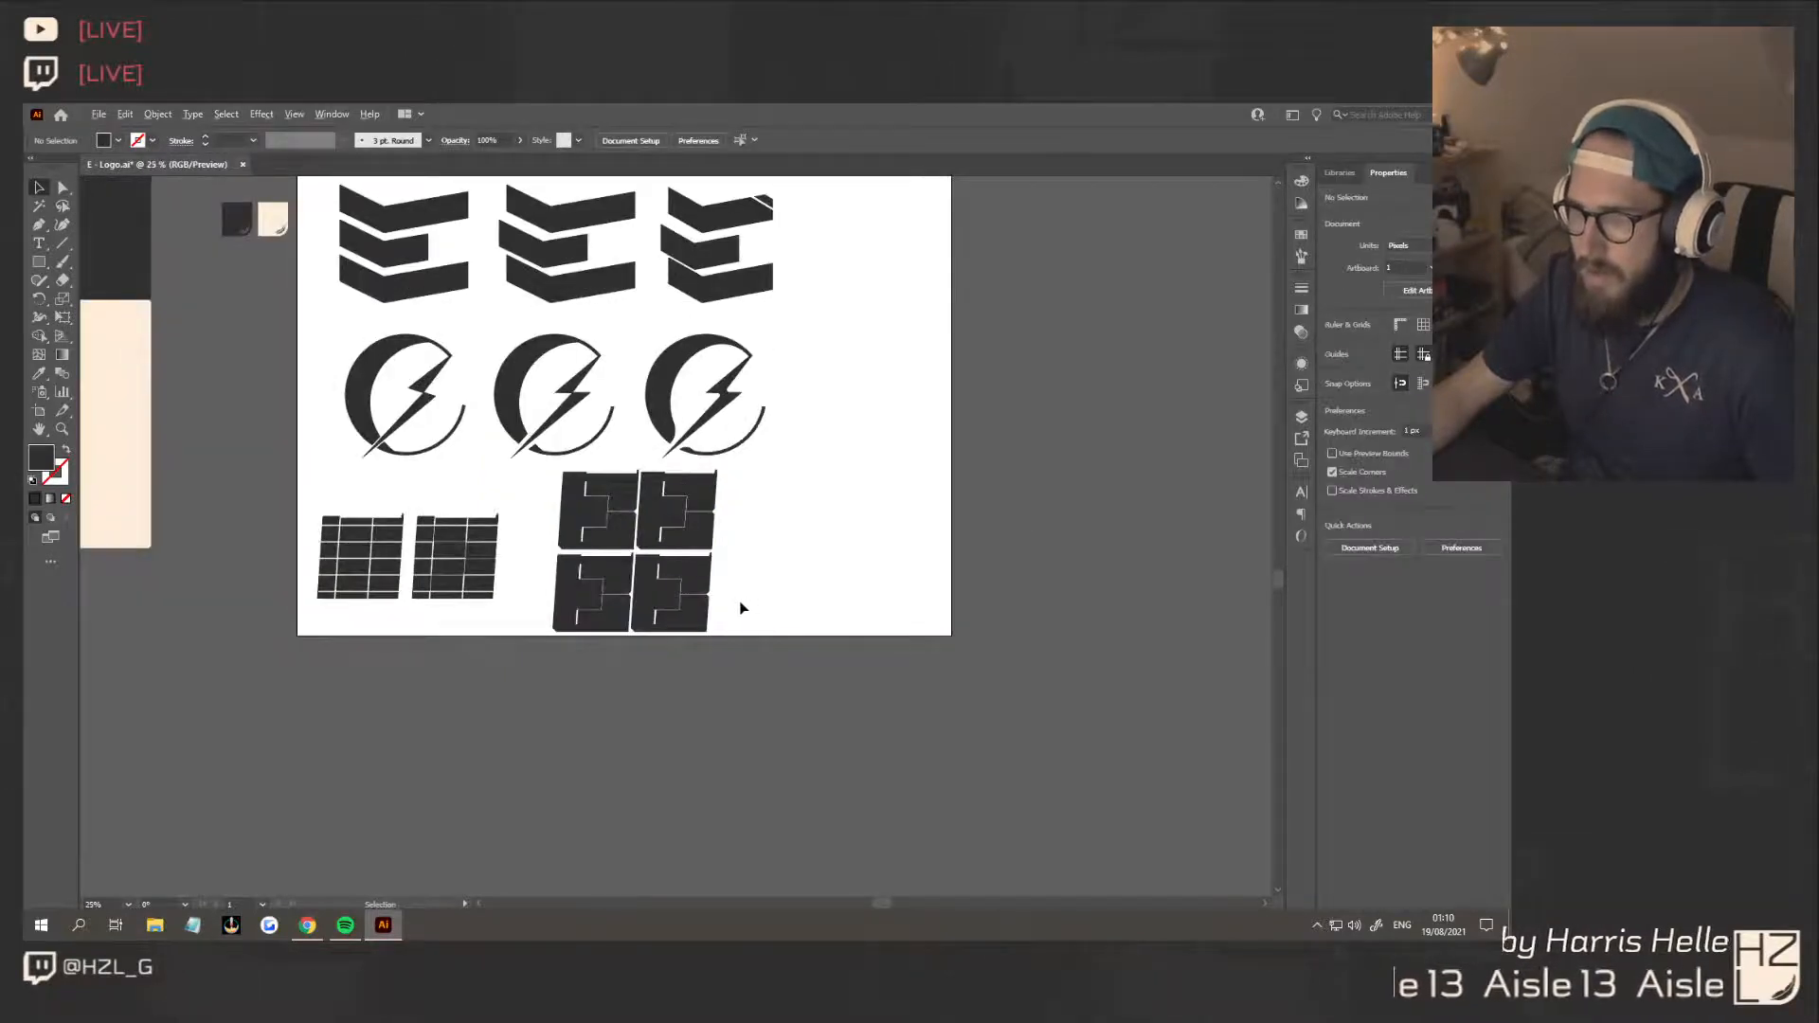
scroll(739, 603, "down", 1)
scroll(739, 603, "up", 2)
left_click(308, 925)
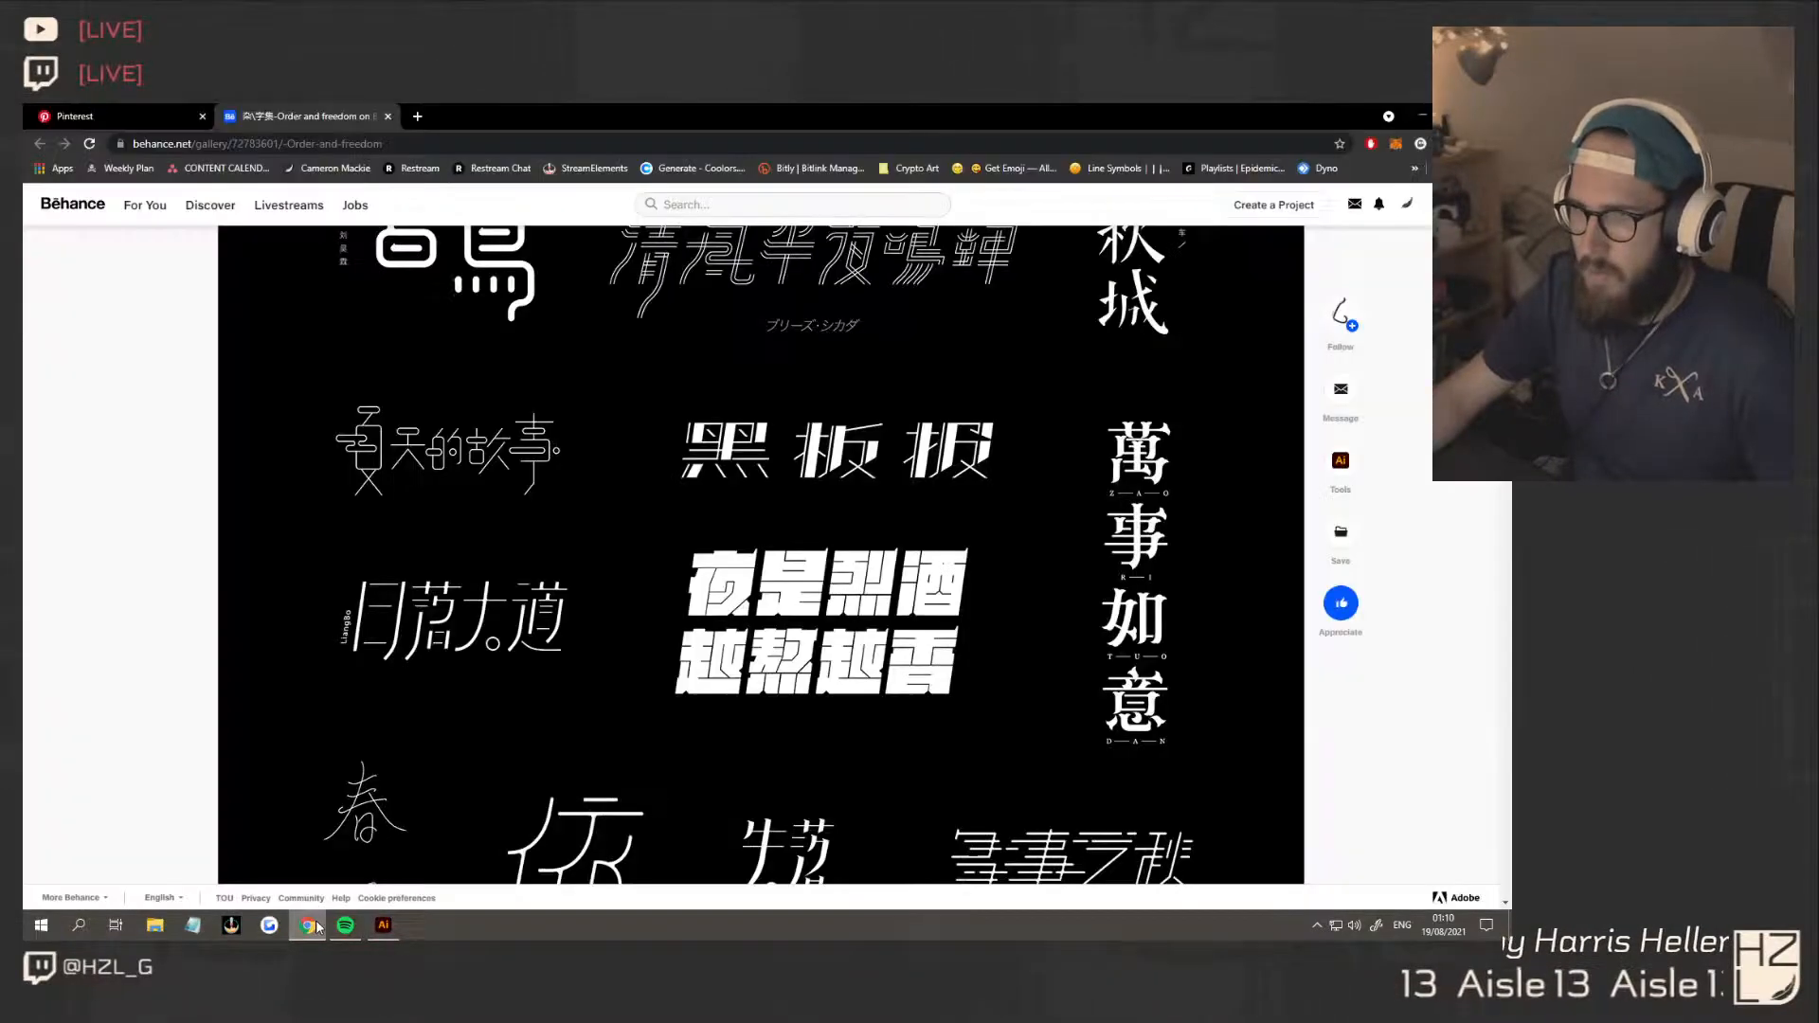
left_click(383, 925)
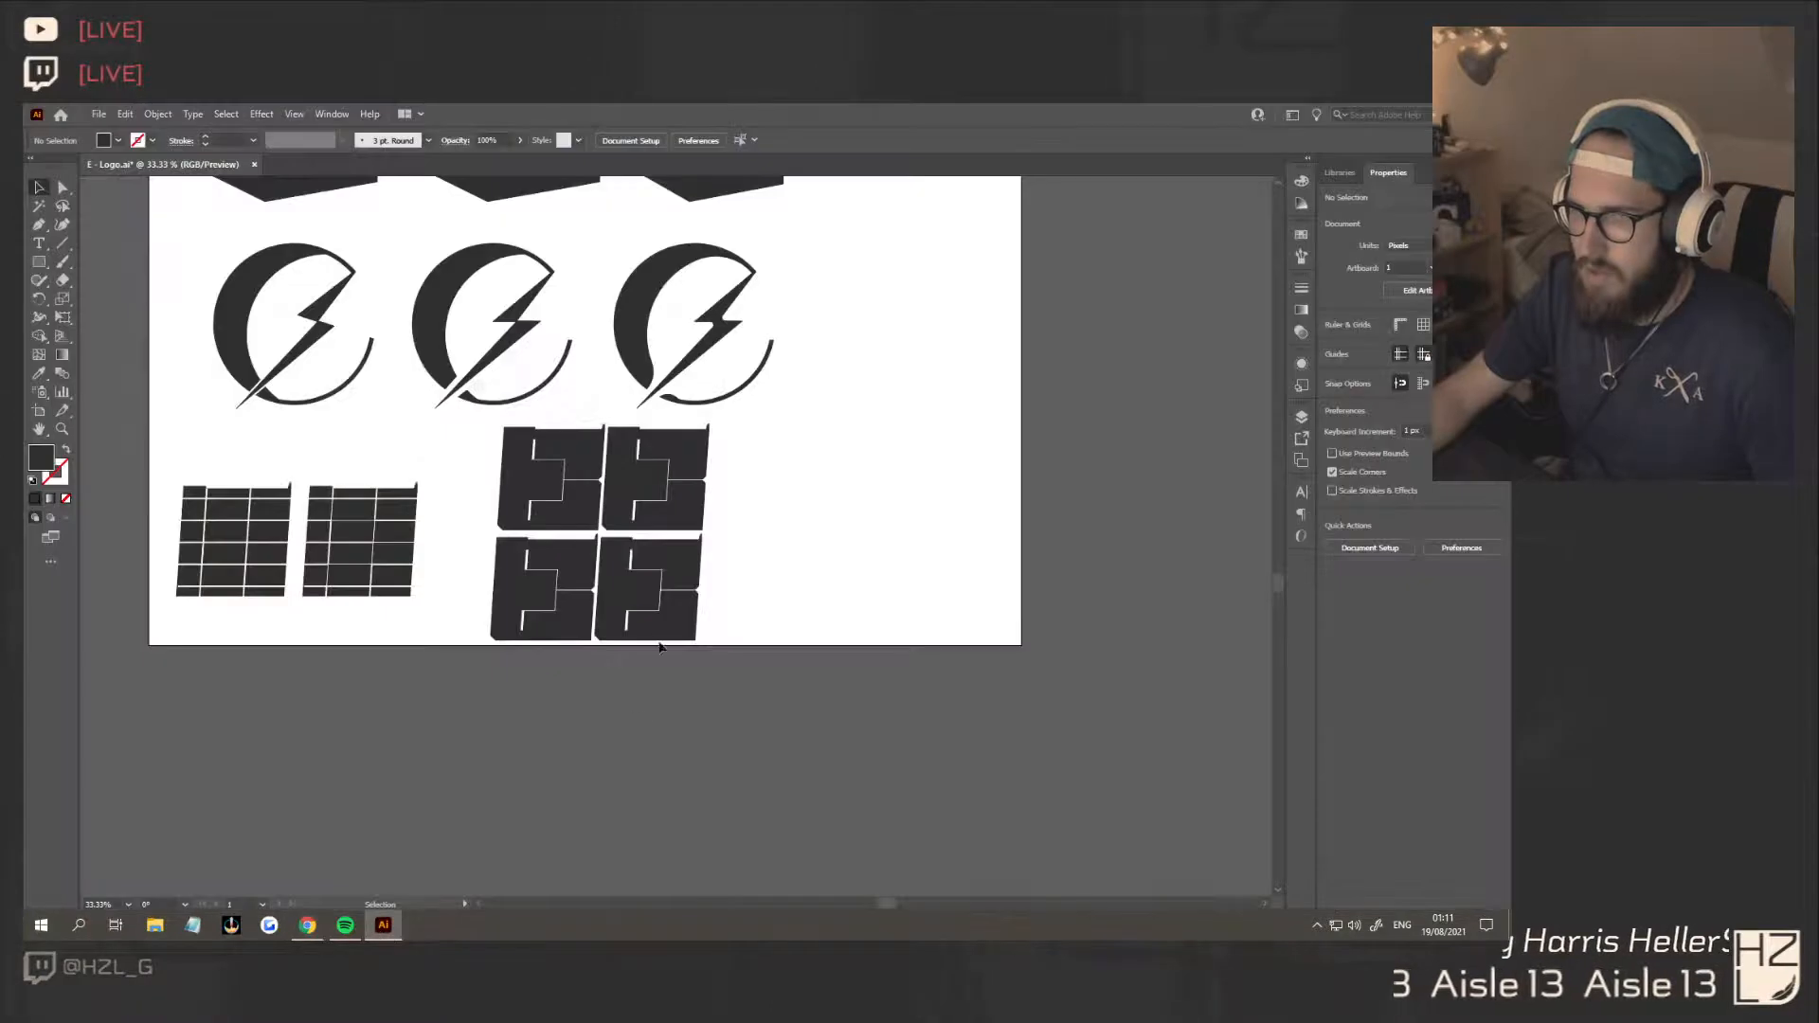
scroll(818, 631, "down", 2)
scroll(763, 616, "up", 5)
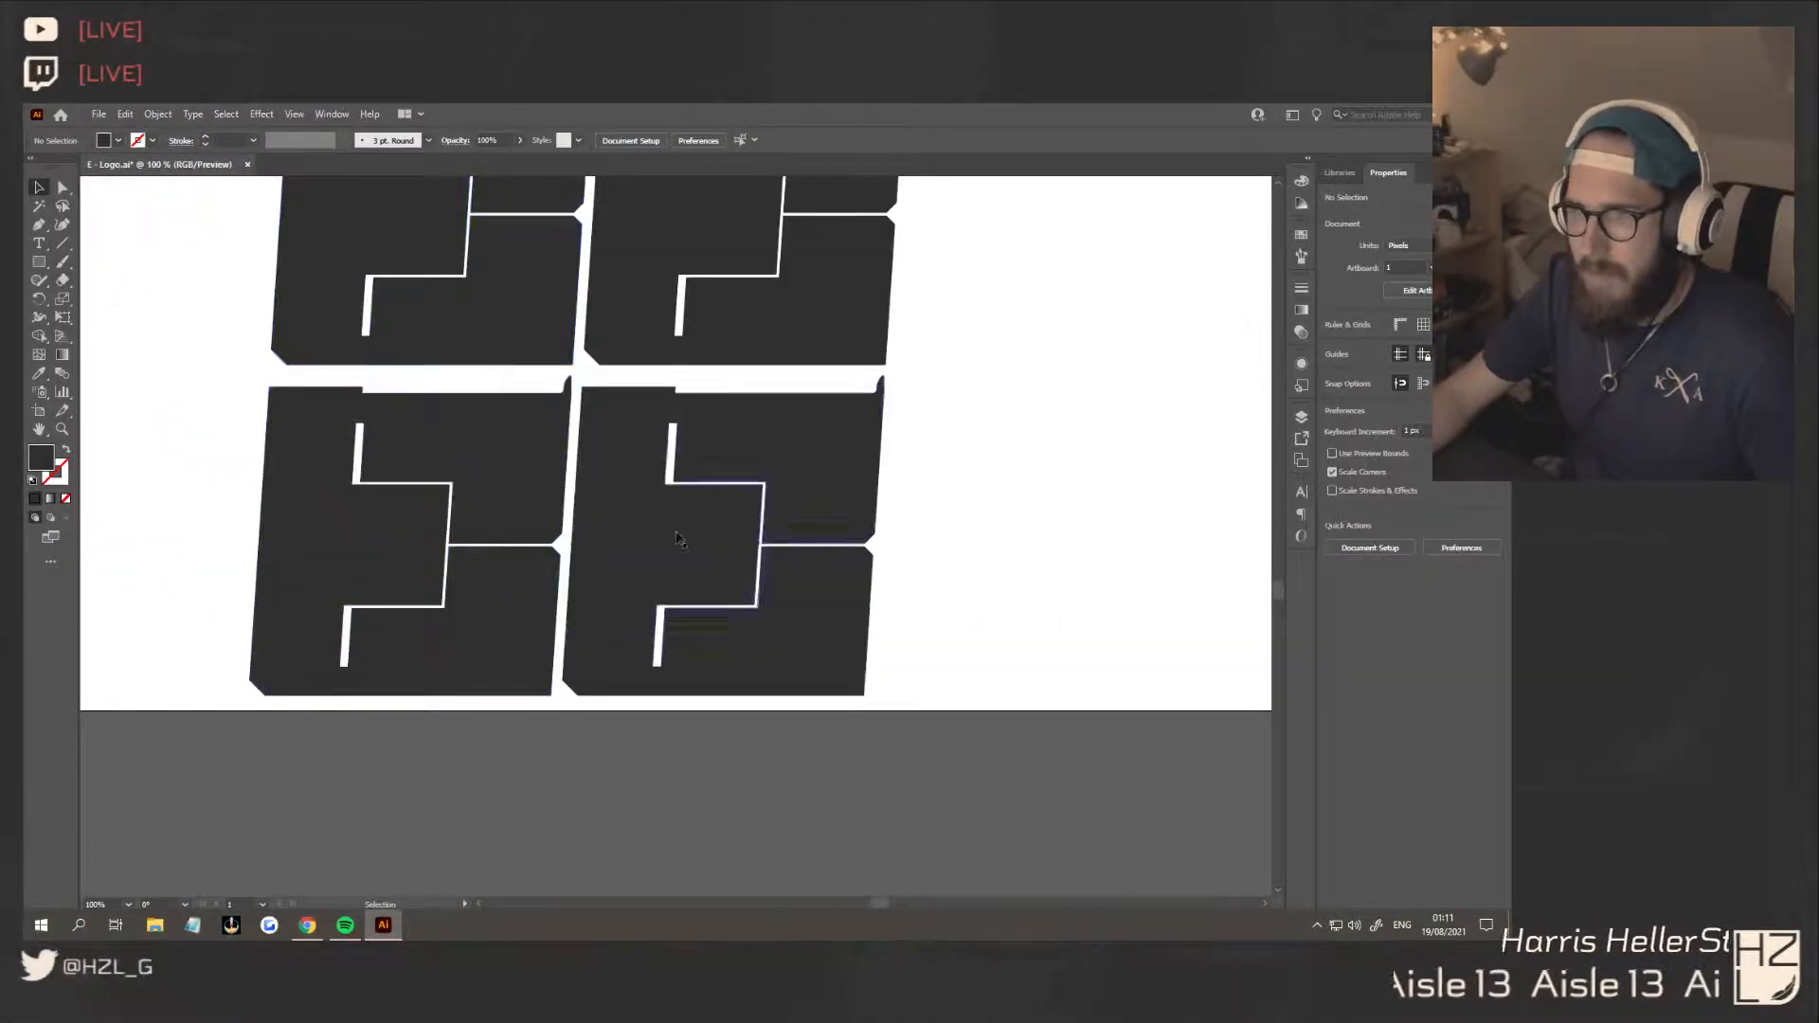
Delete three of the four E copies and enlarge the remaining one to about 367 px high
scroll(957, 648, "down", 3)
left_click_drag(698, 560, 870, 511)
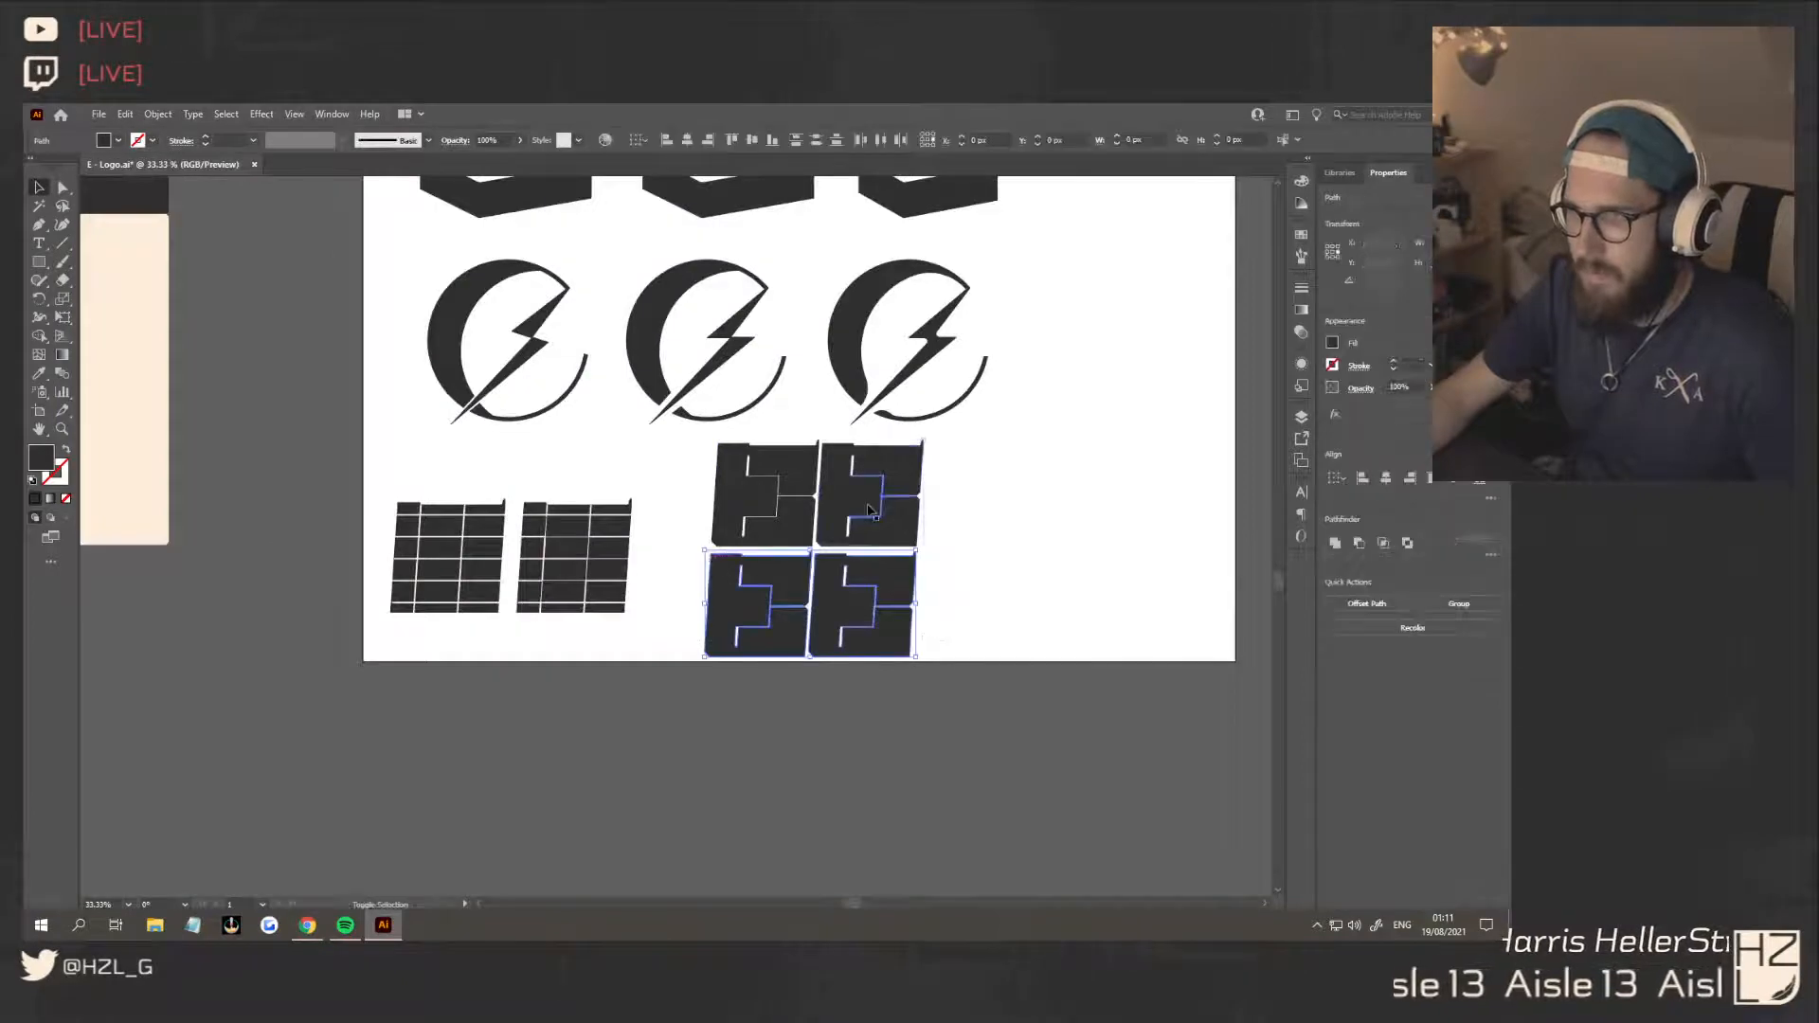
key("Delete")
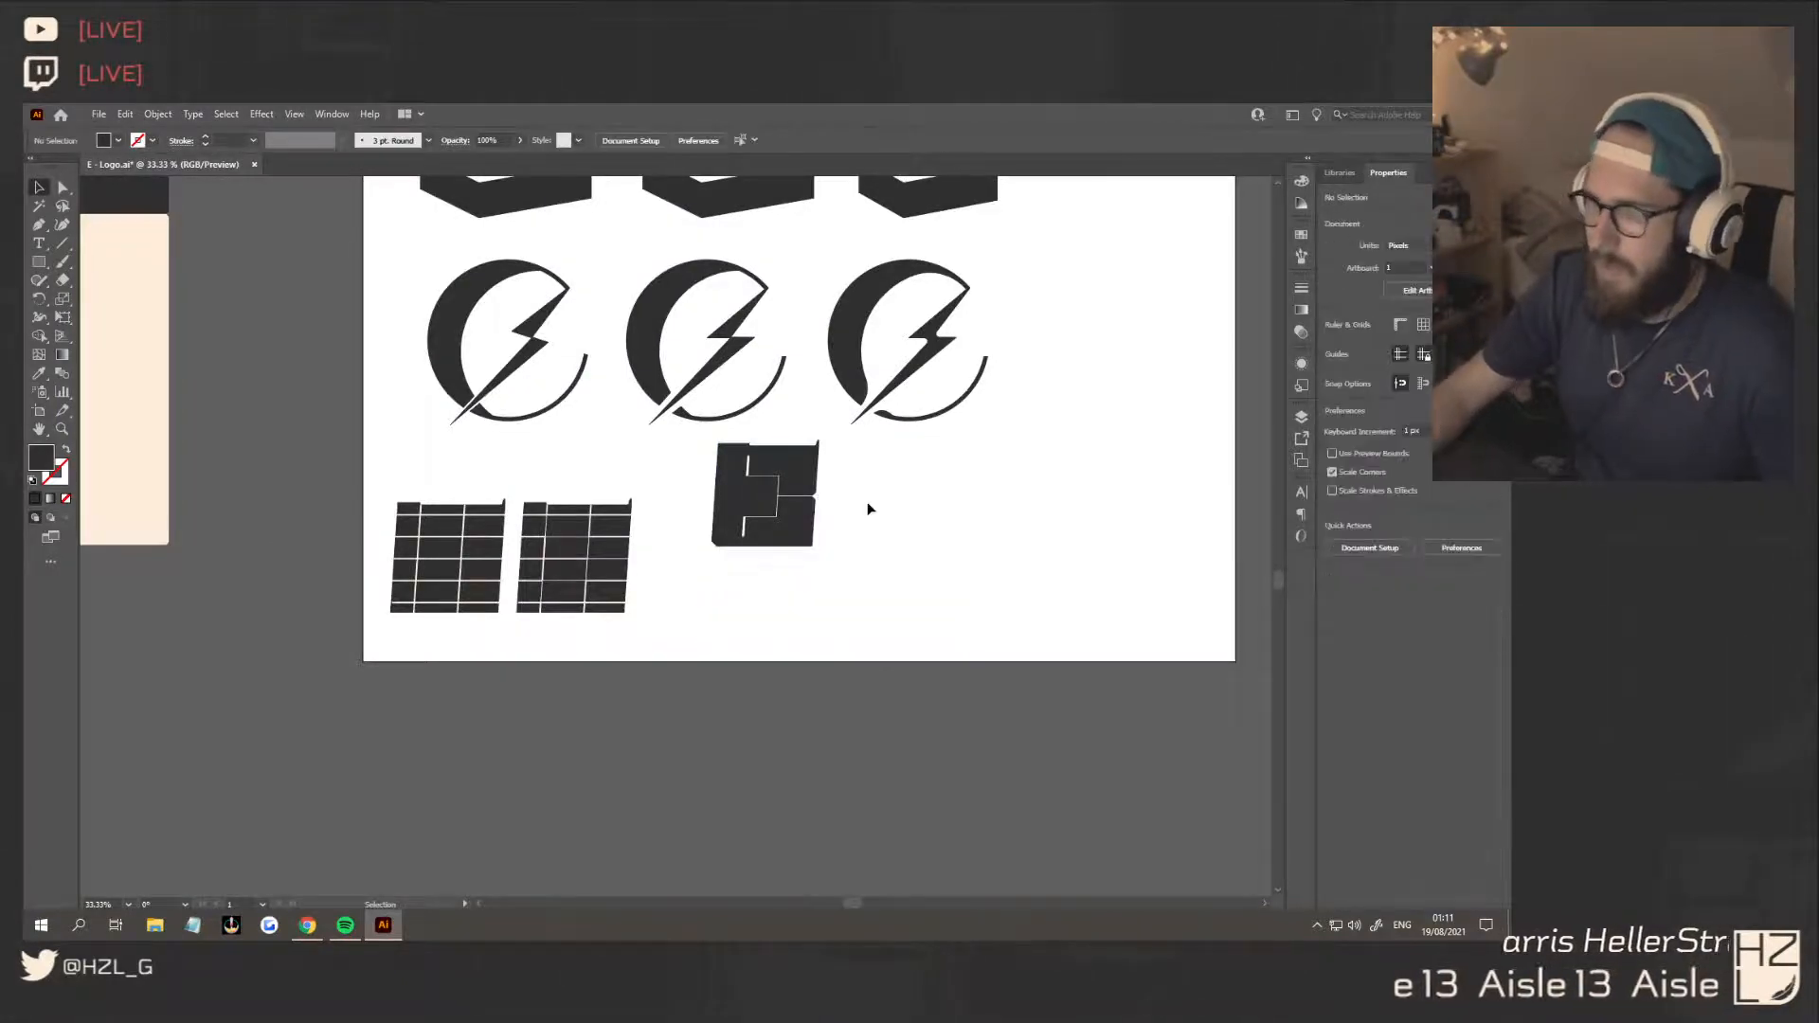
left_click_drag(814, 537, 934, 629)
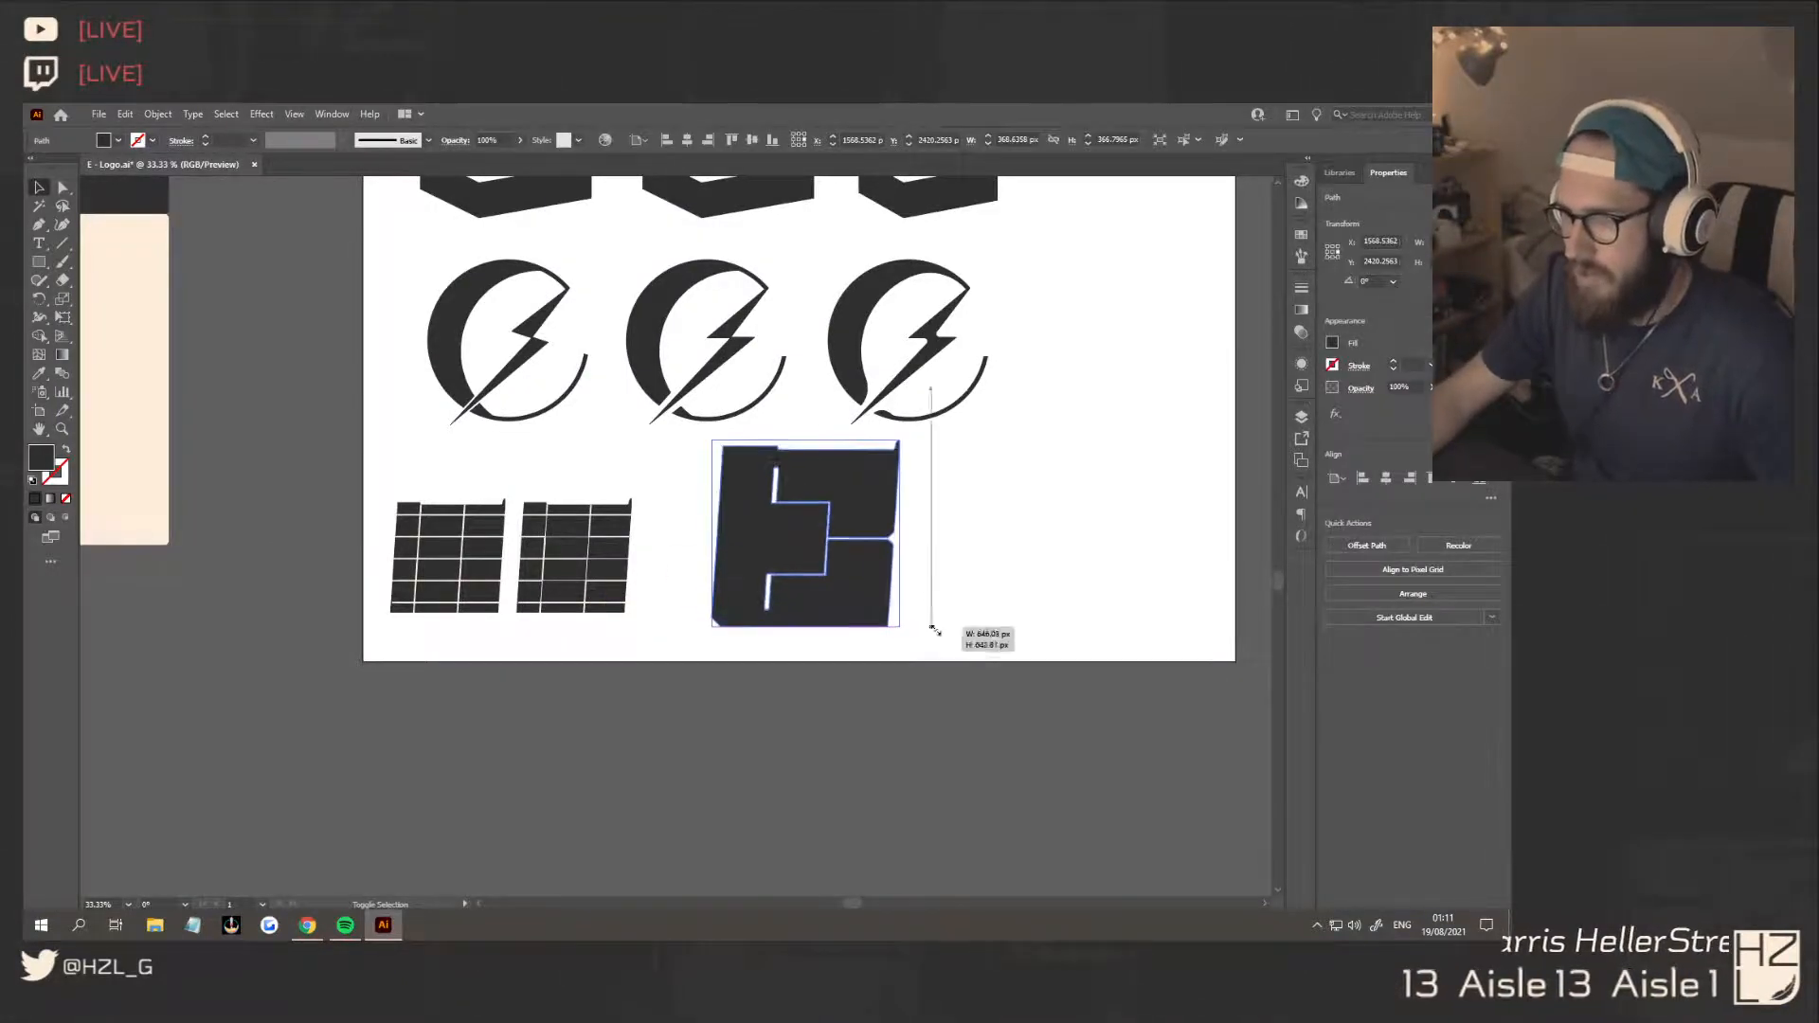
left_click(976, 587)
Thicken the E's upper and lower horizontal cuts by moving their inner-edge anchors toward the middle block with Direct Selection
scroll(981, 586, "up", 2)
scroll(981, 583, "up", 1)
scroll(398, 462, "up", 1)
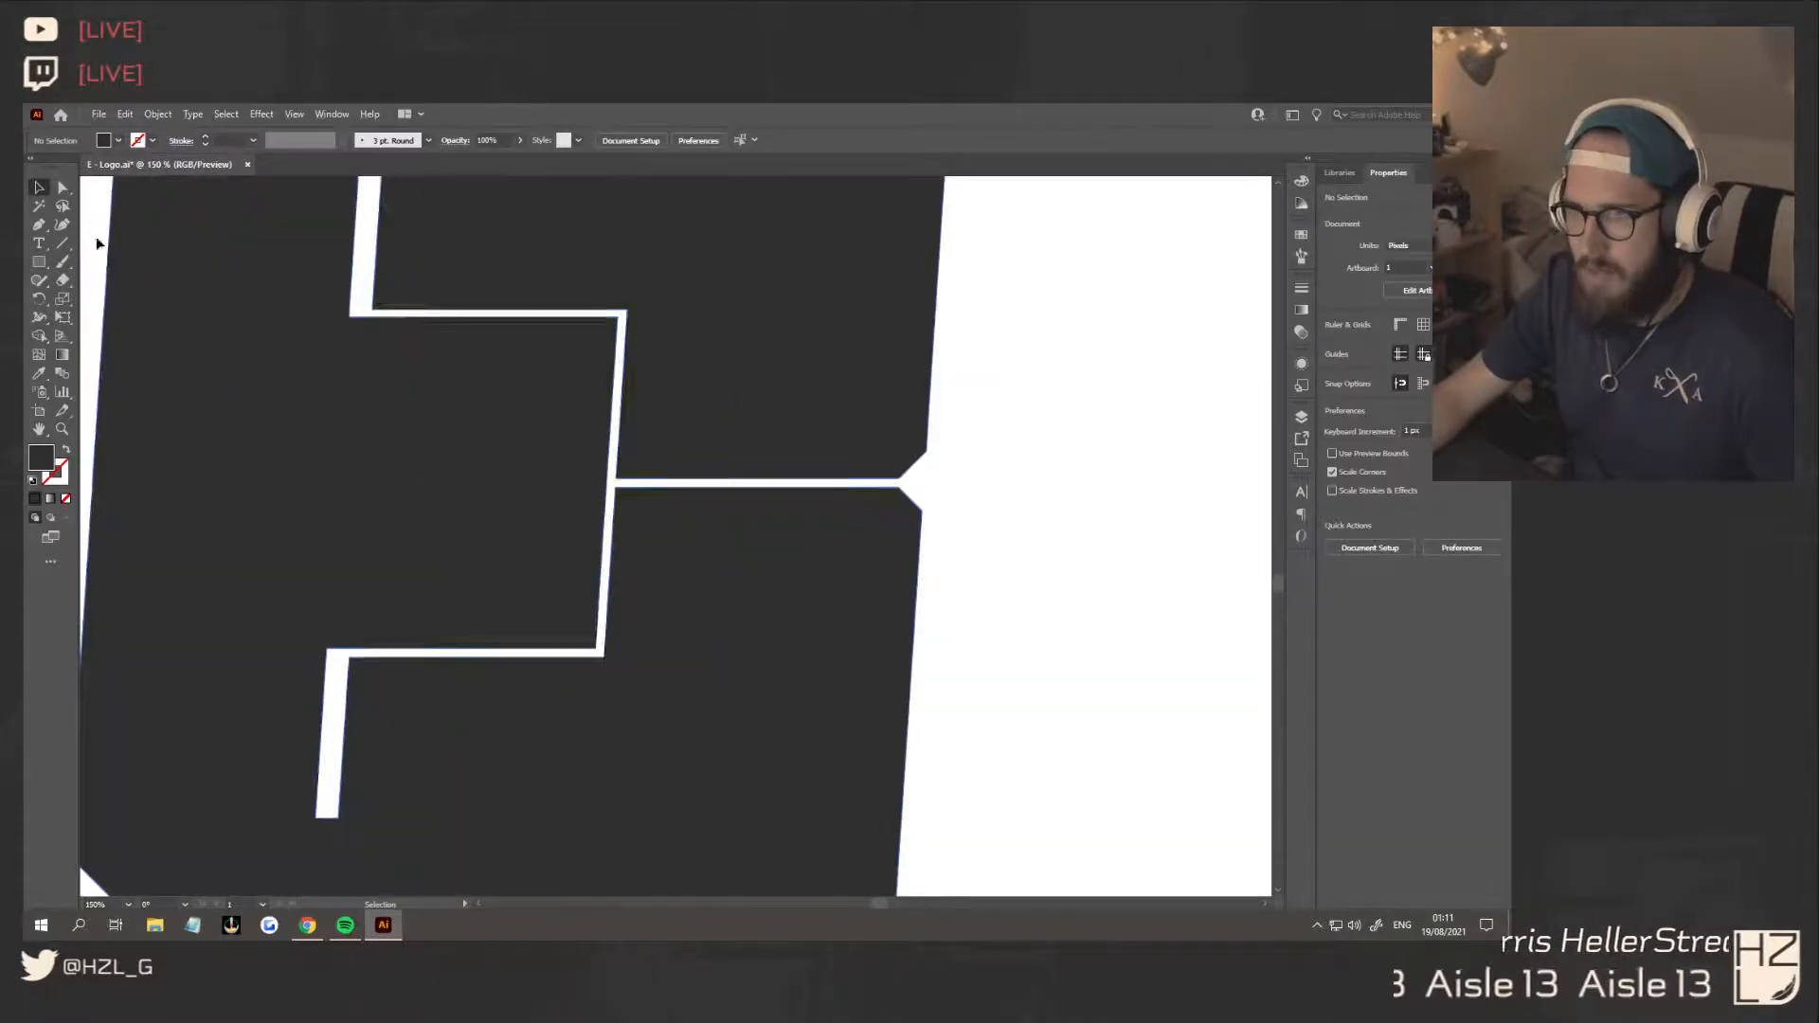
left_click(60, 188)
left_click(352, 311)
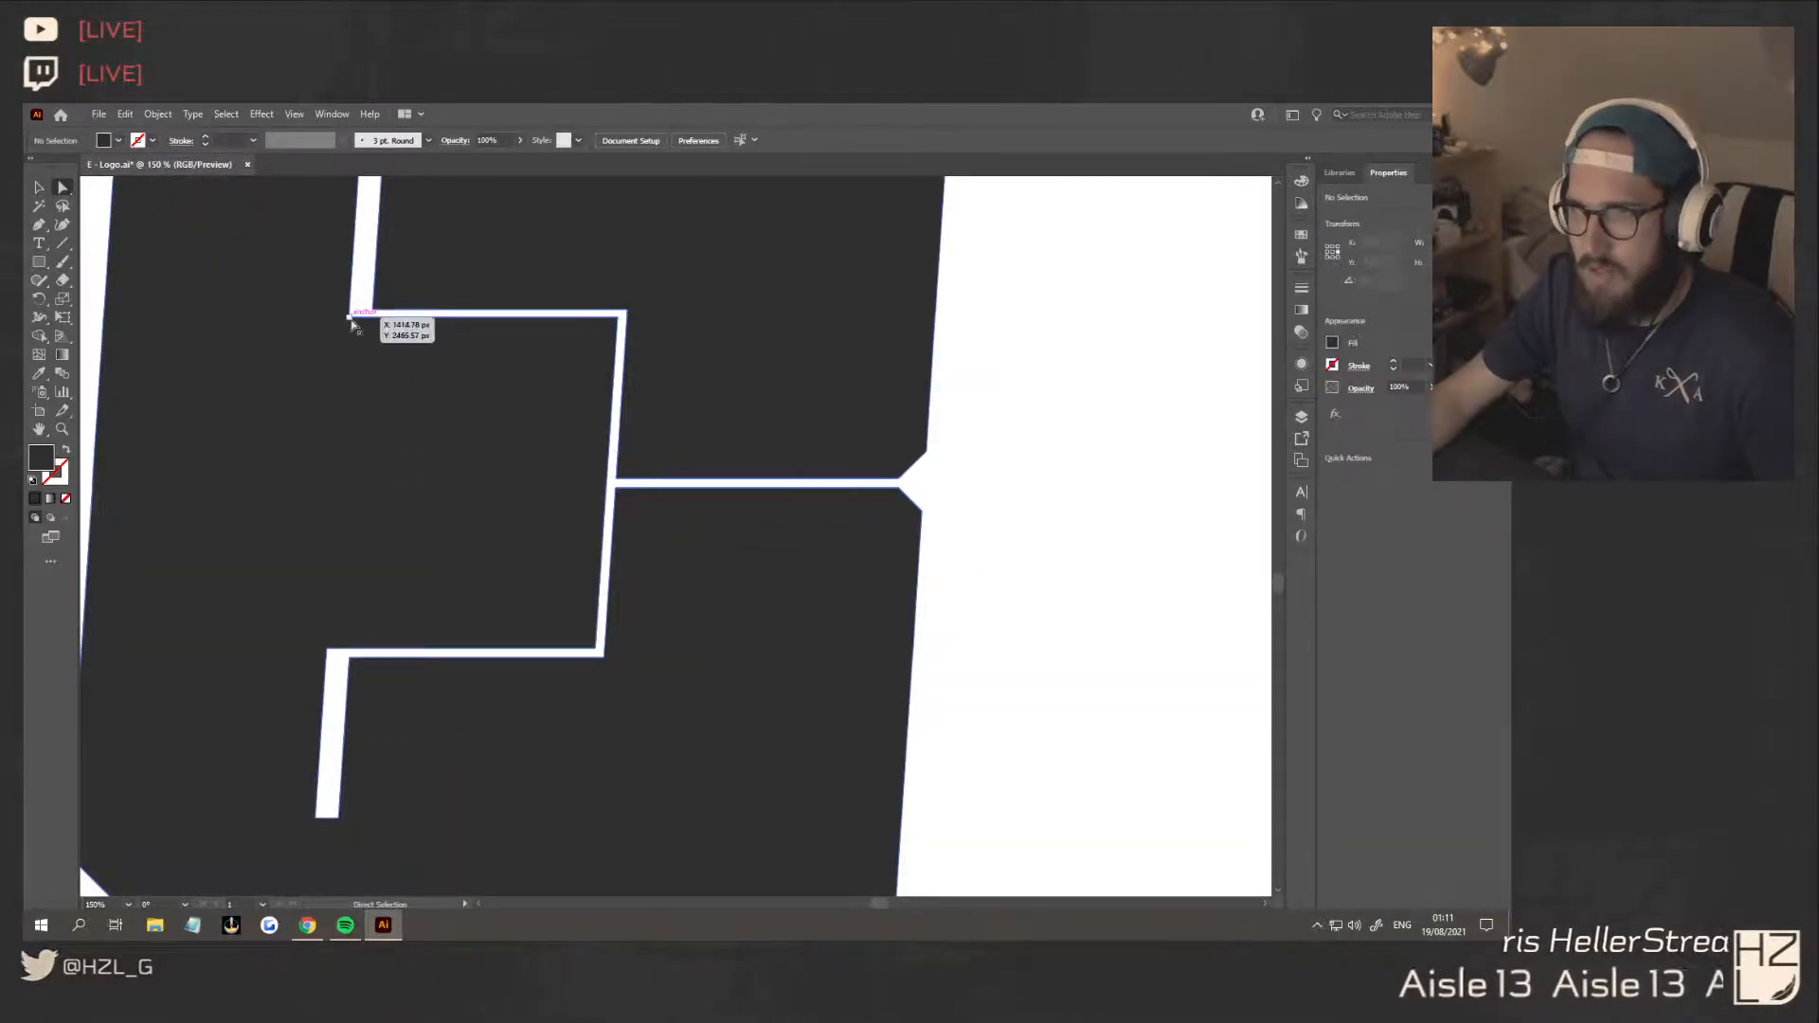
left_click(618, 318, "shift")
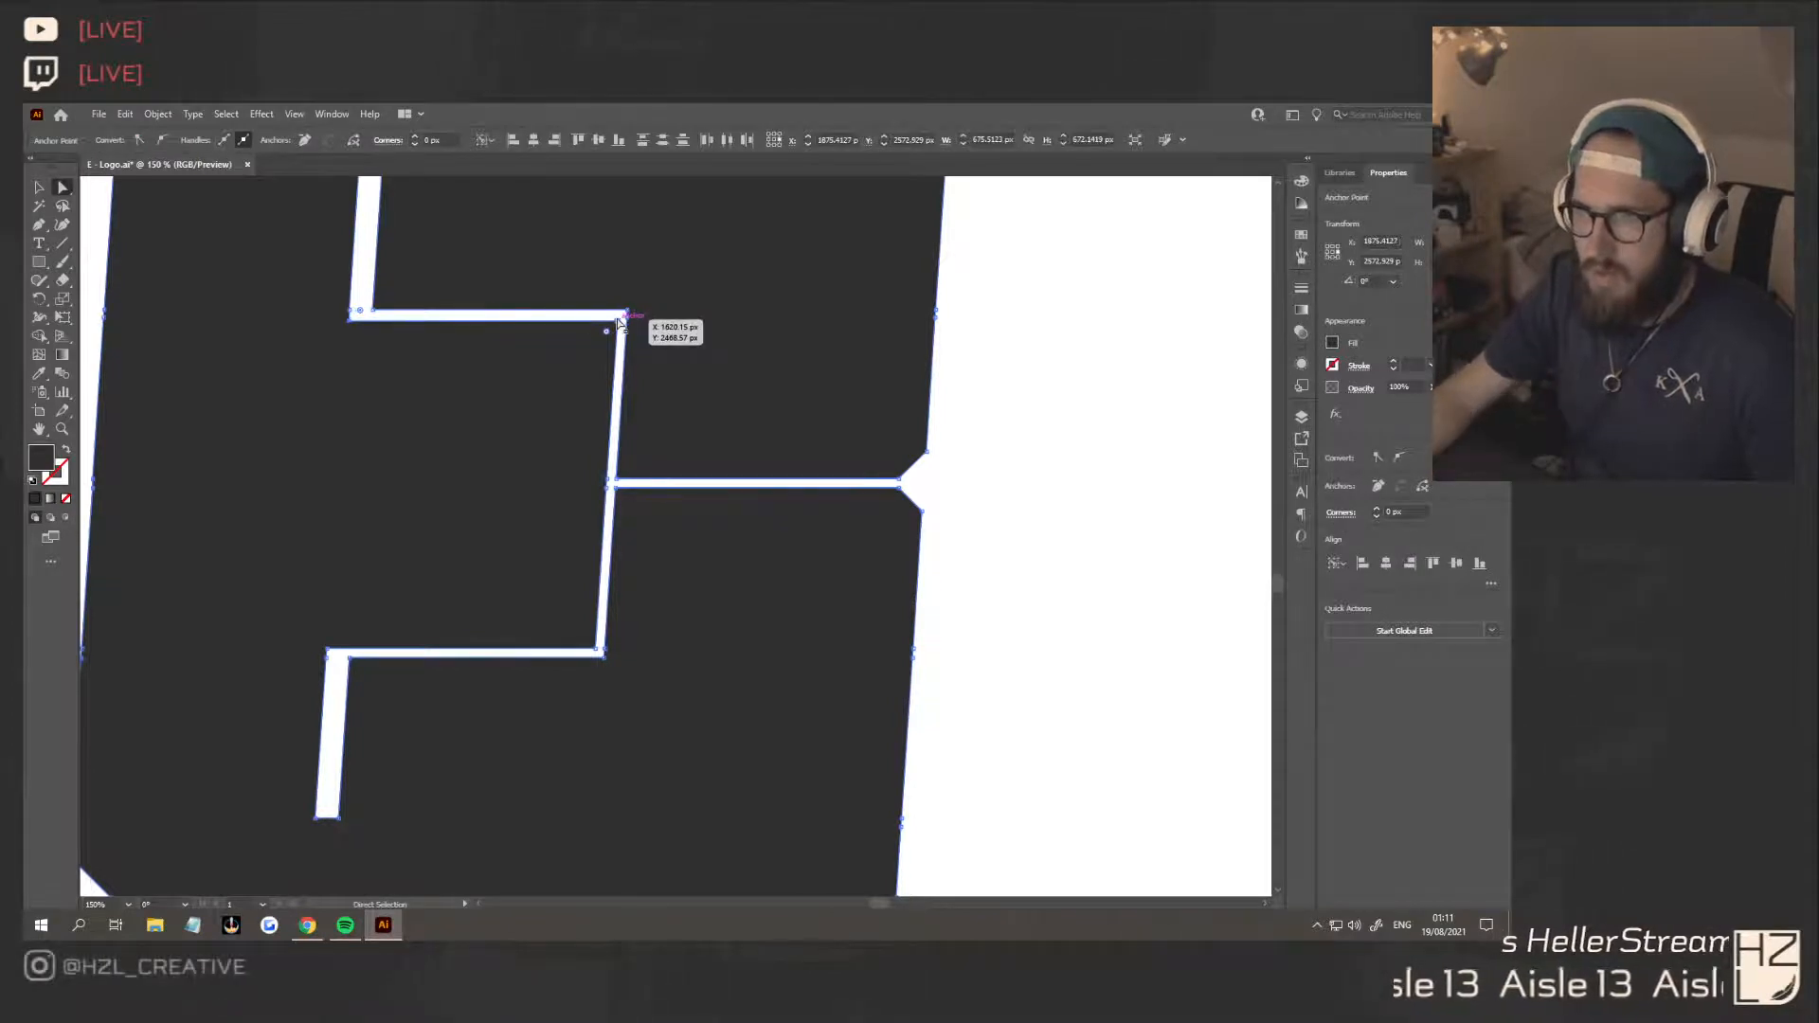
left_click(329, 652)
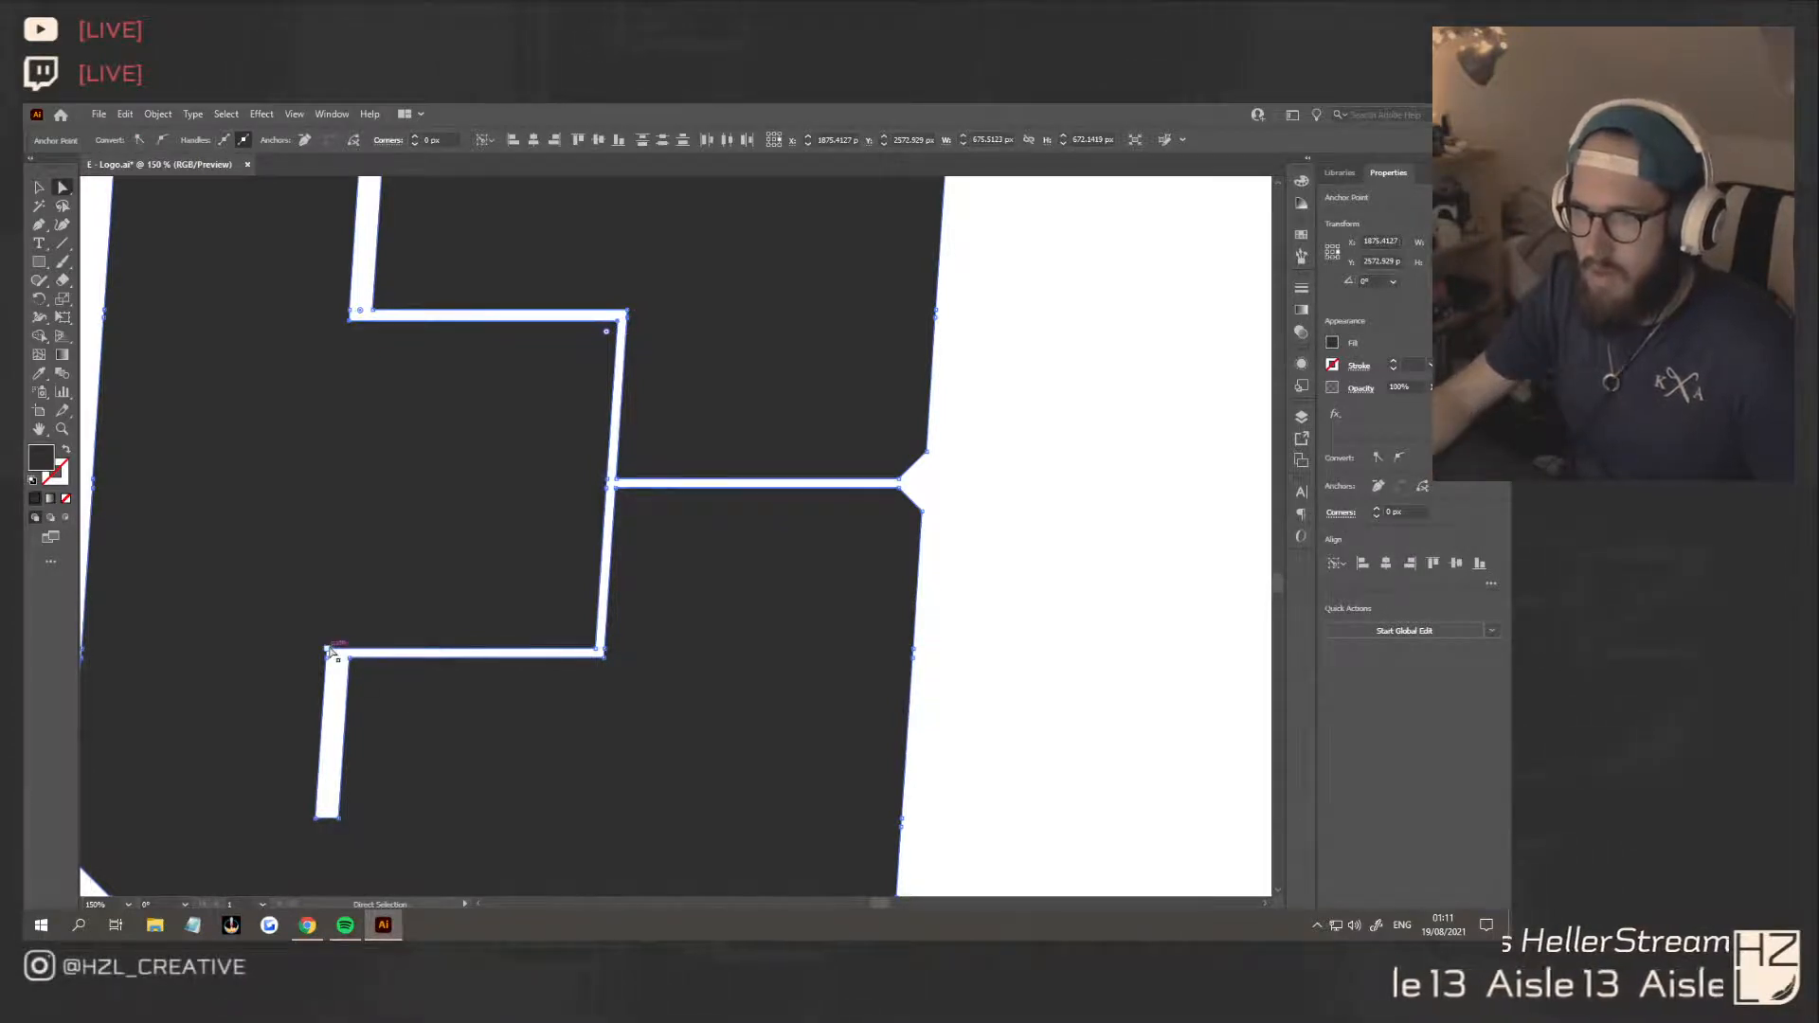
left_click(595, 652, "shift")
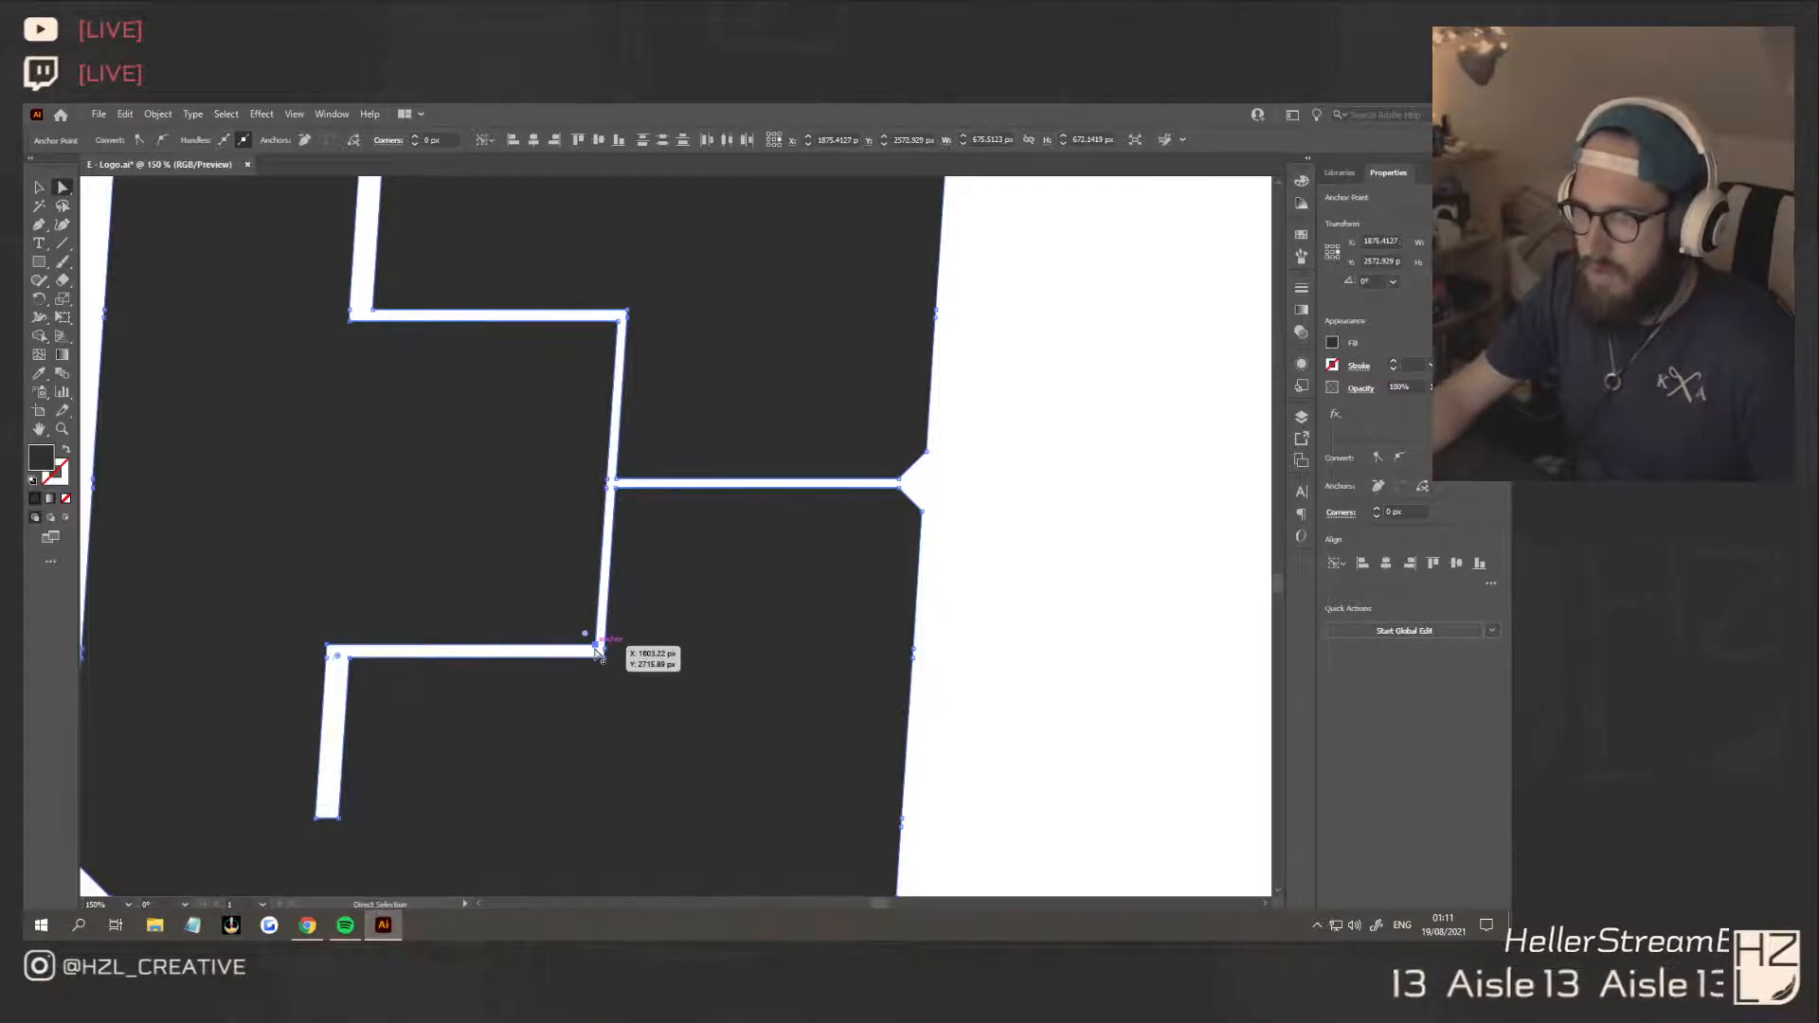
left_click(616, 487)
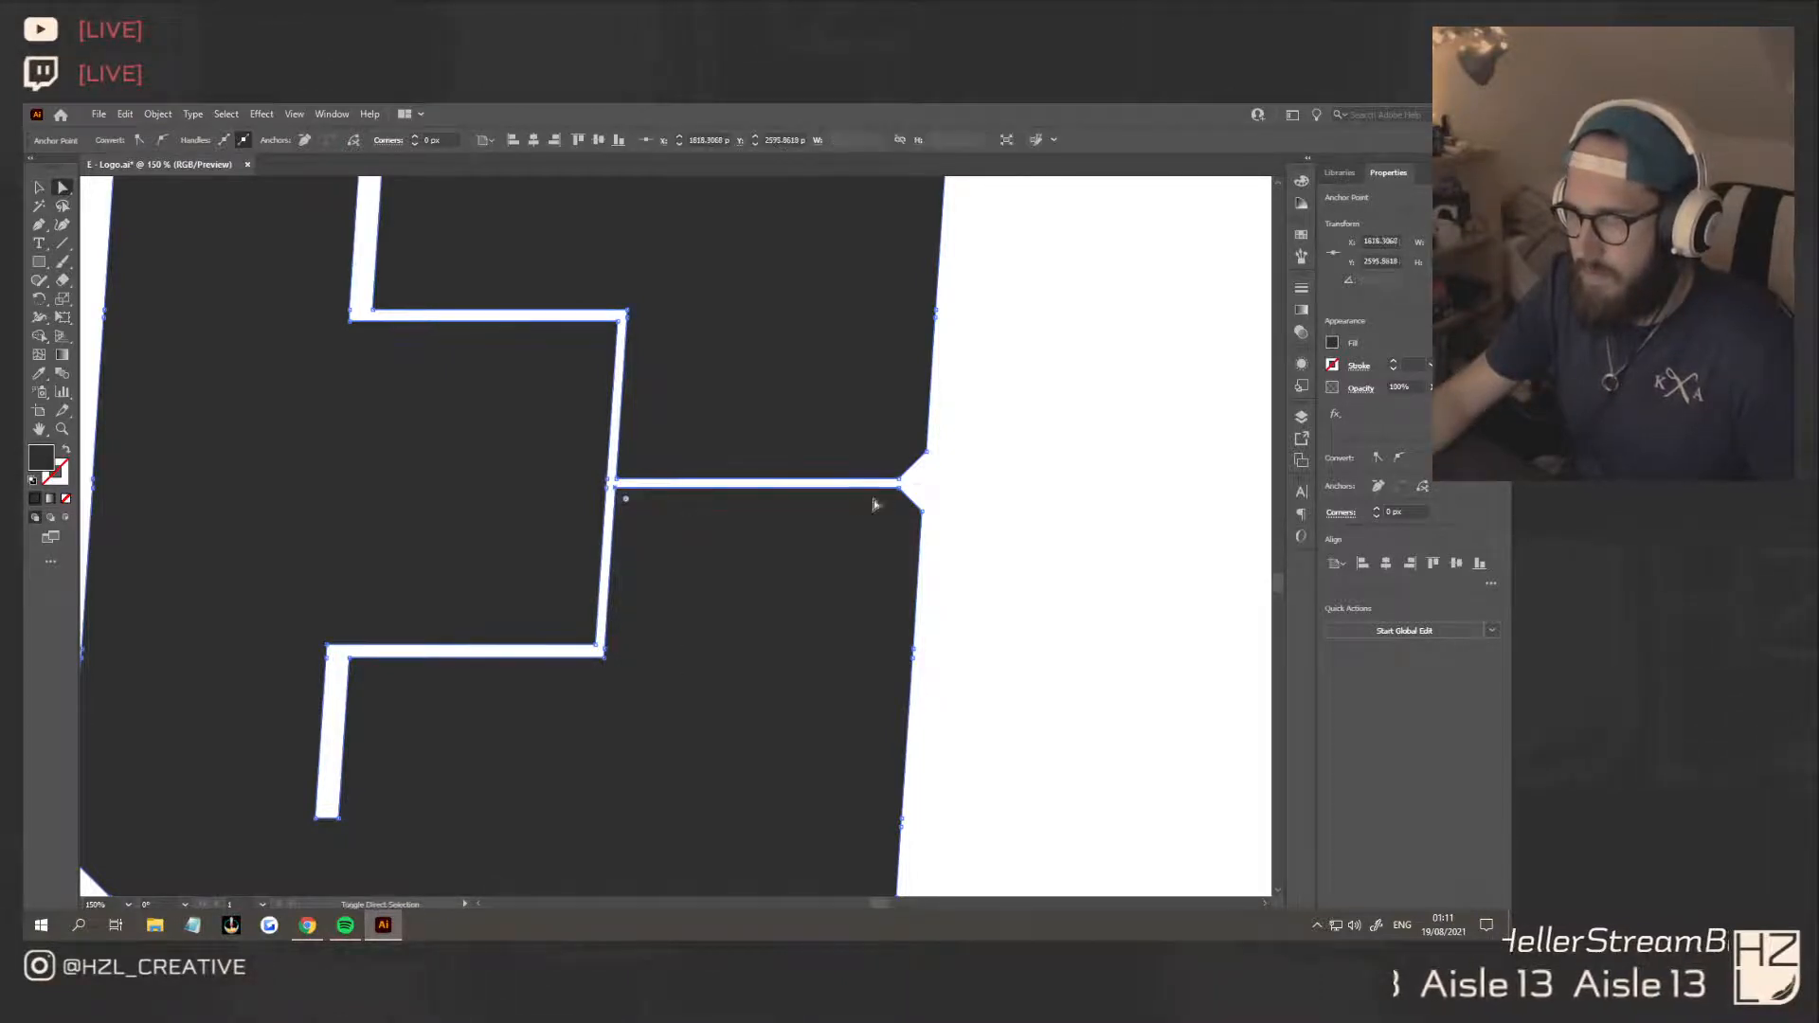
left_click(900, 489, "shift")
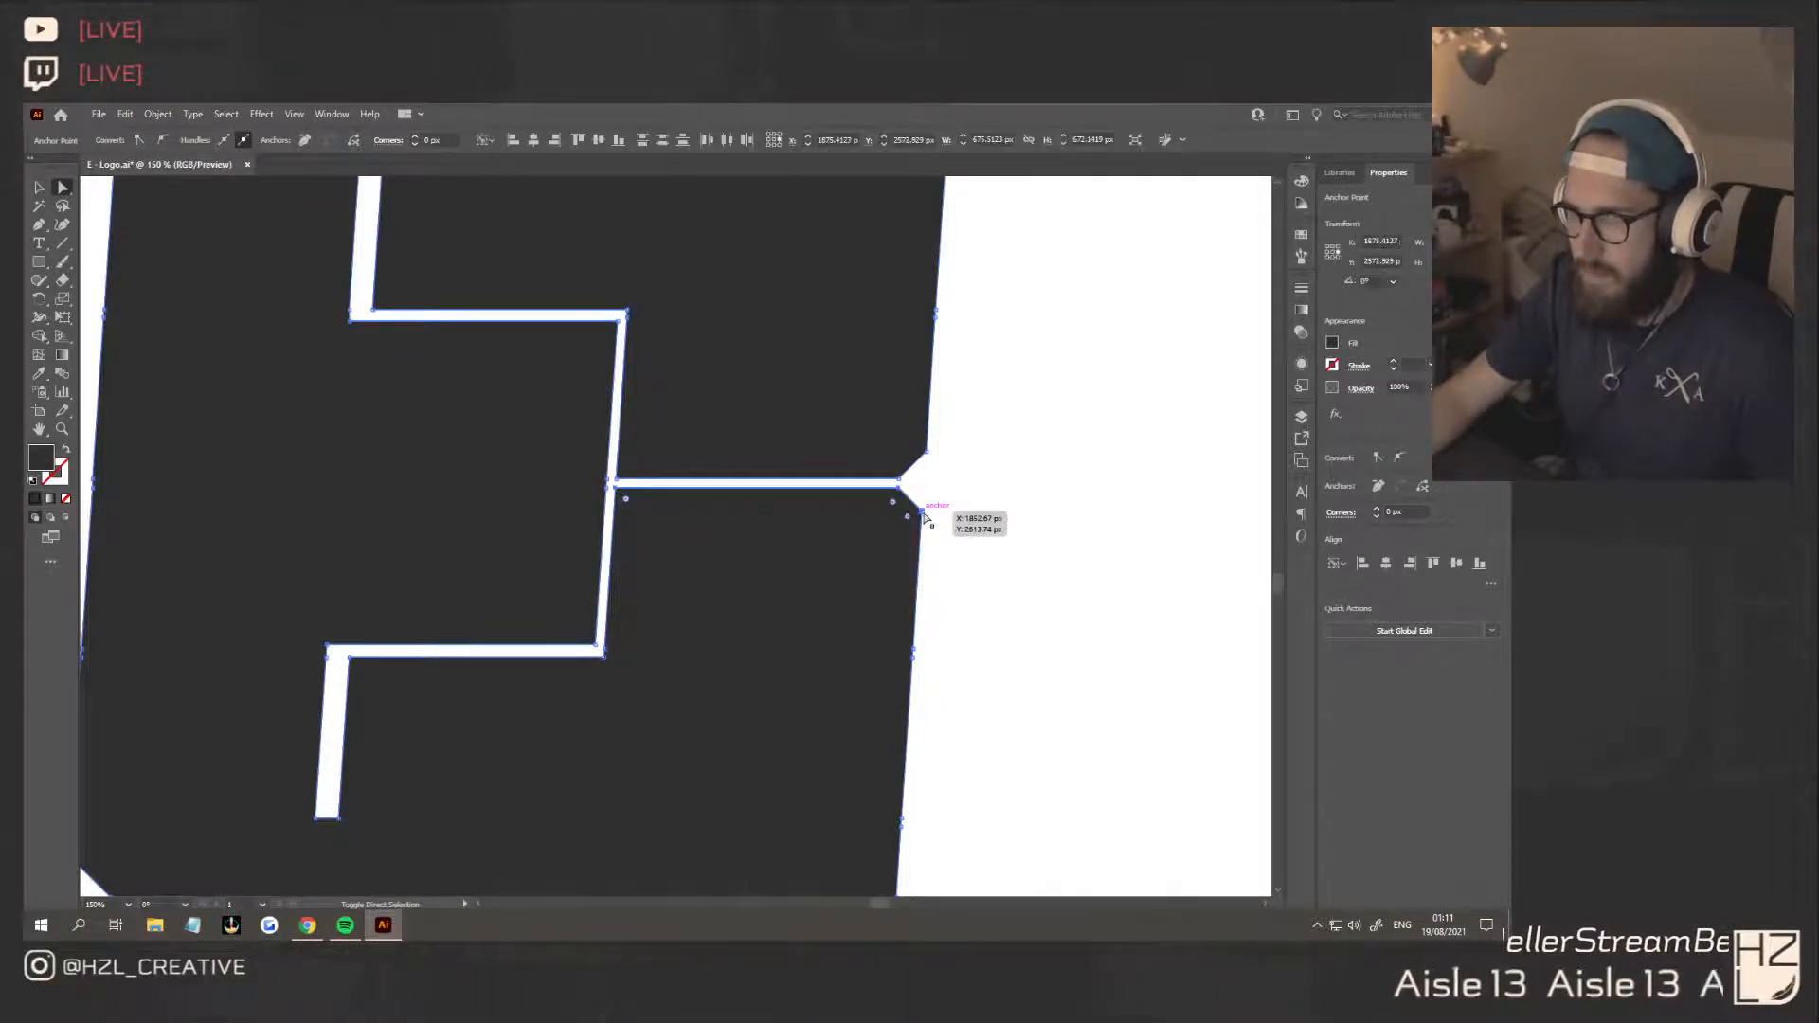
left_click(958, 492)
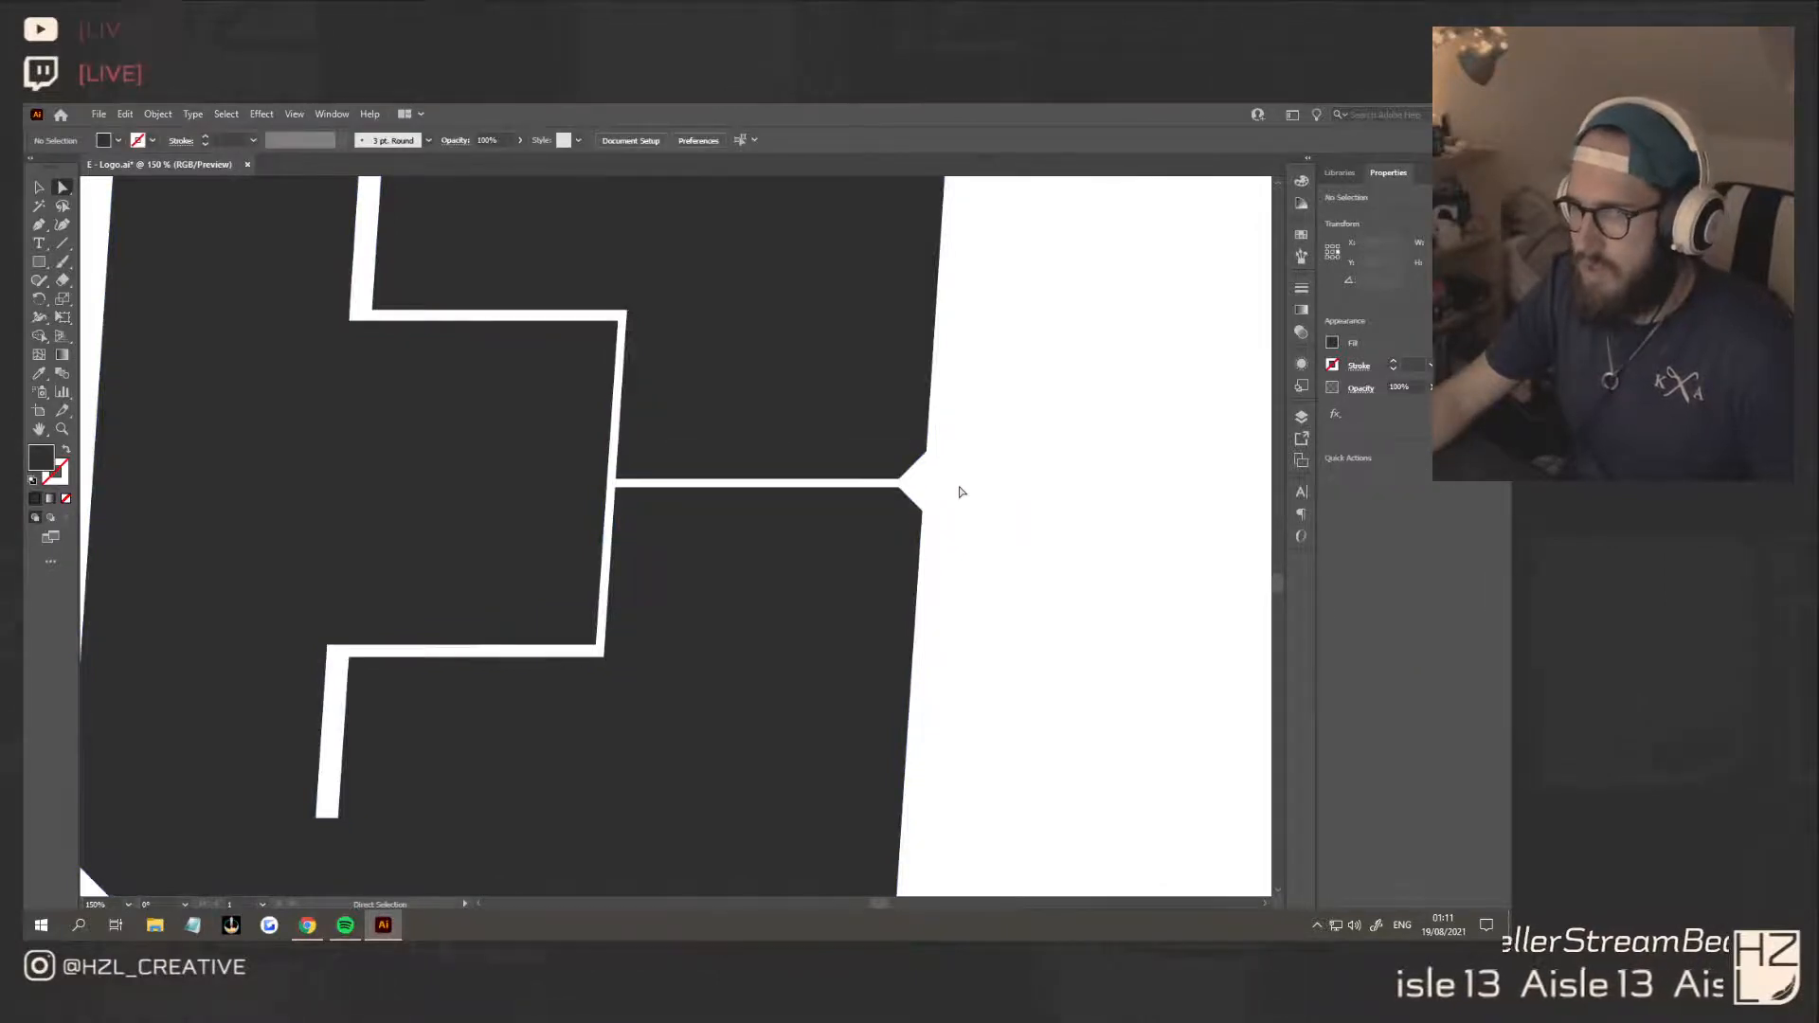
Widen the E's central horizontal slit by nudging its upper-edge anchors up and its lower-edge anchors down
left_click(617, 480)
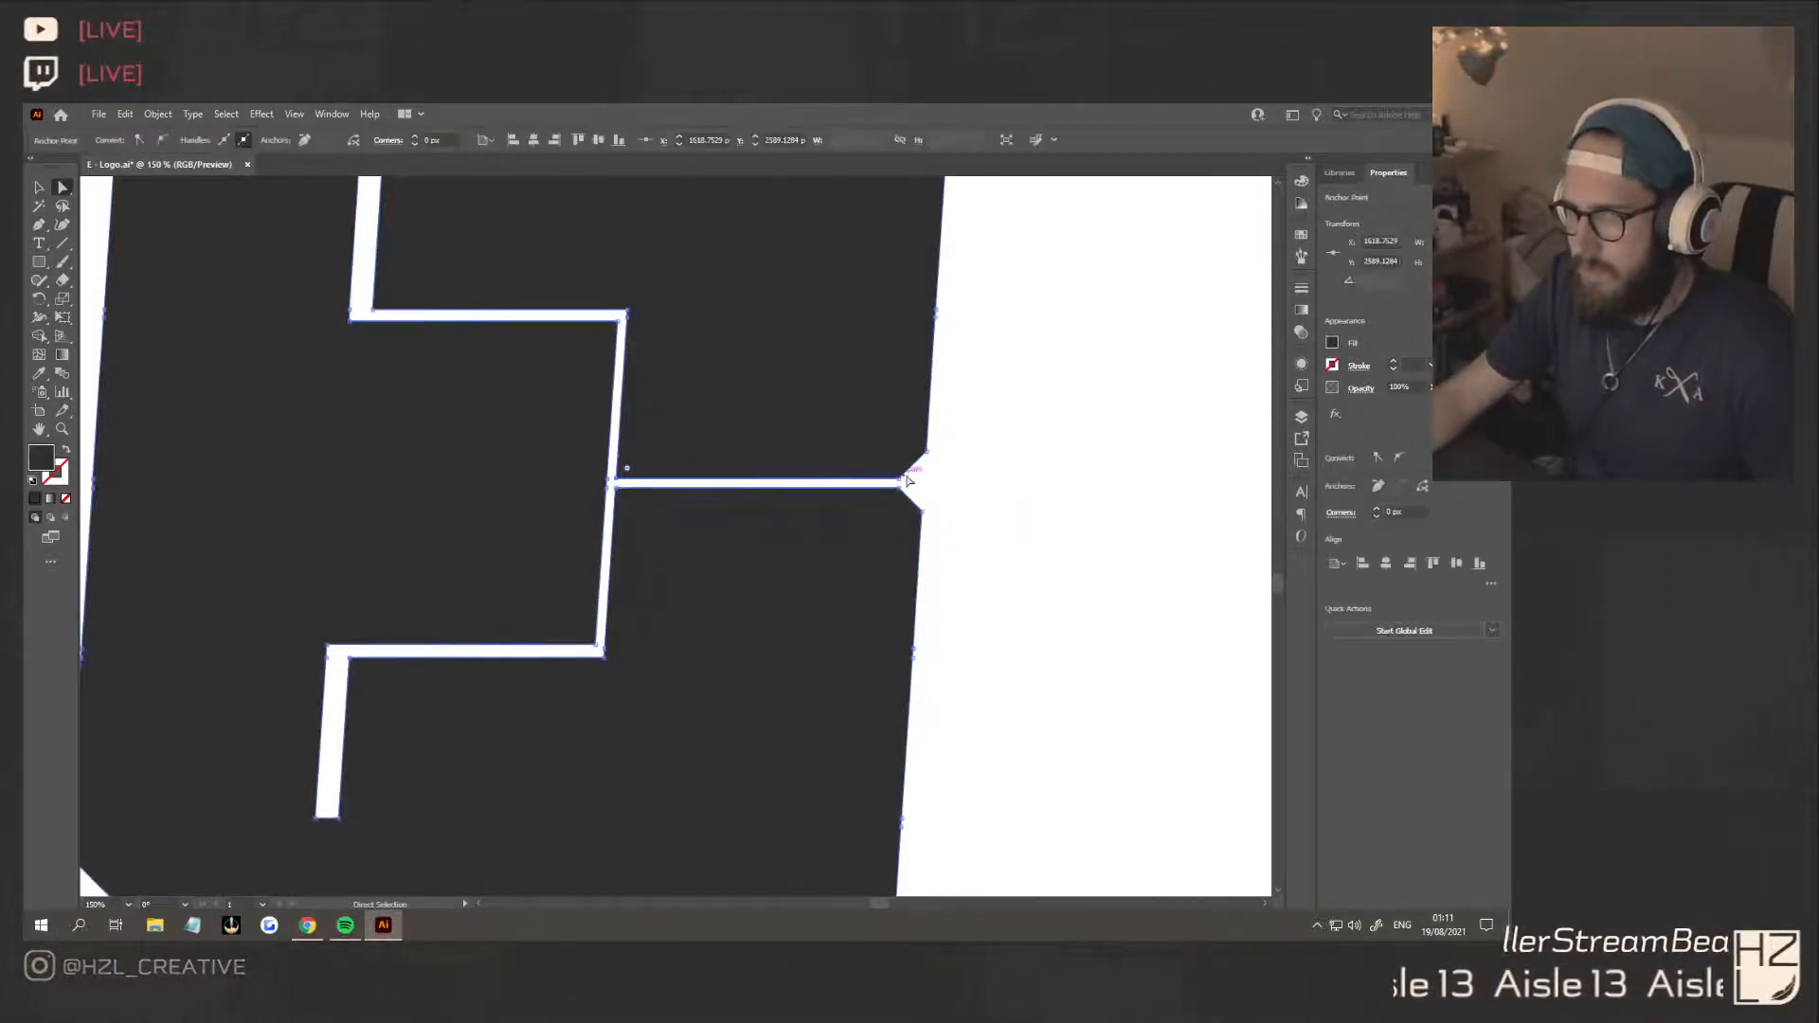
left_click(905, 484, "shift")
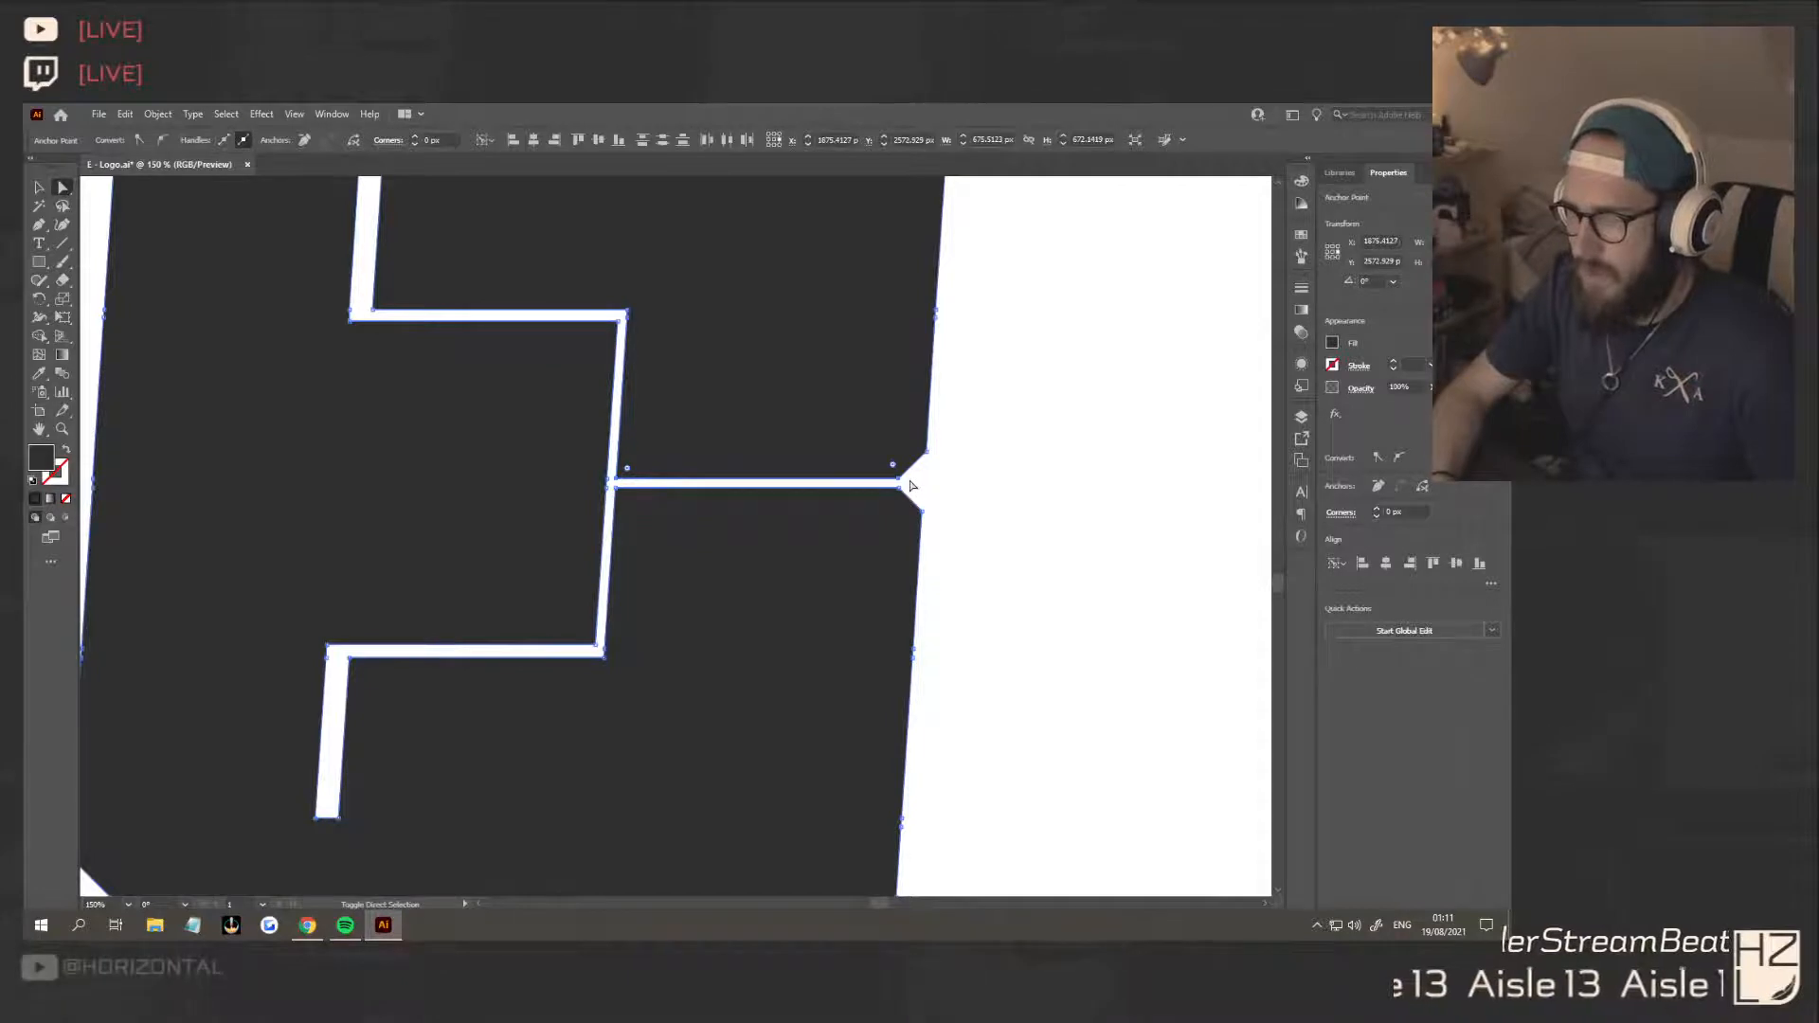
key("Up")
key("Up")
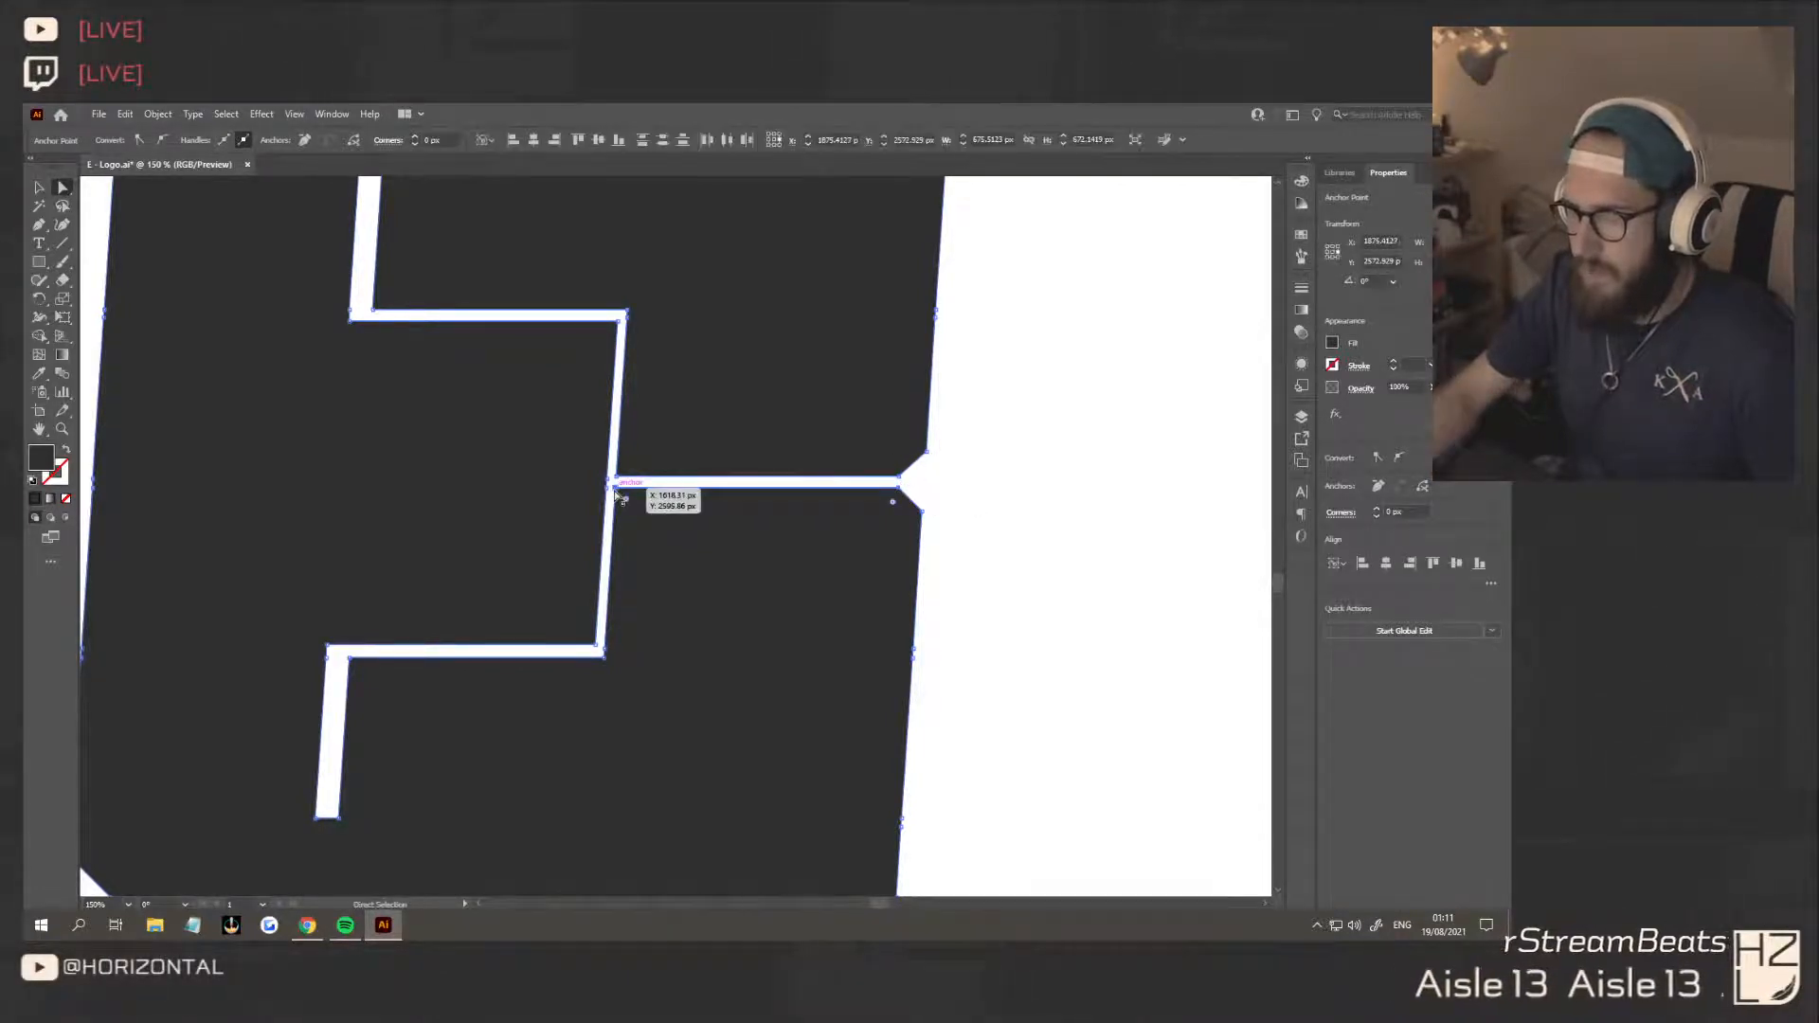
key("Down")
key("Down")
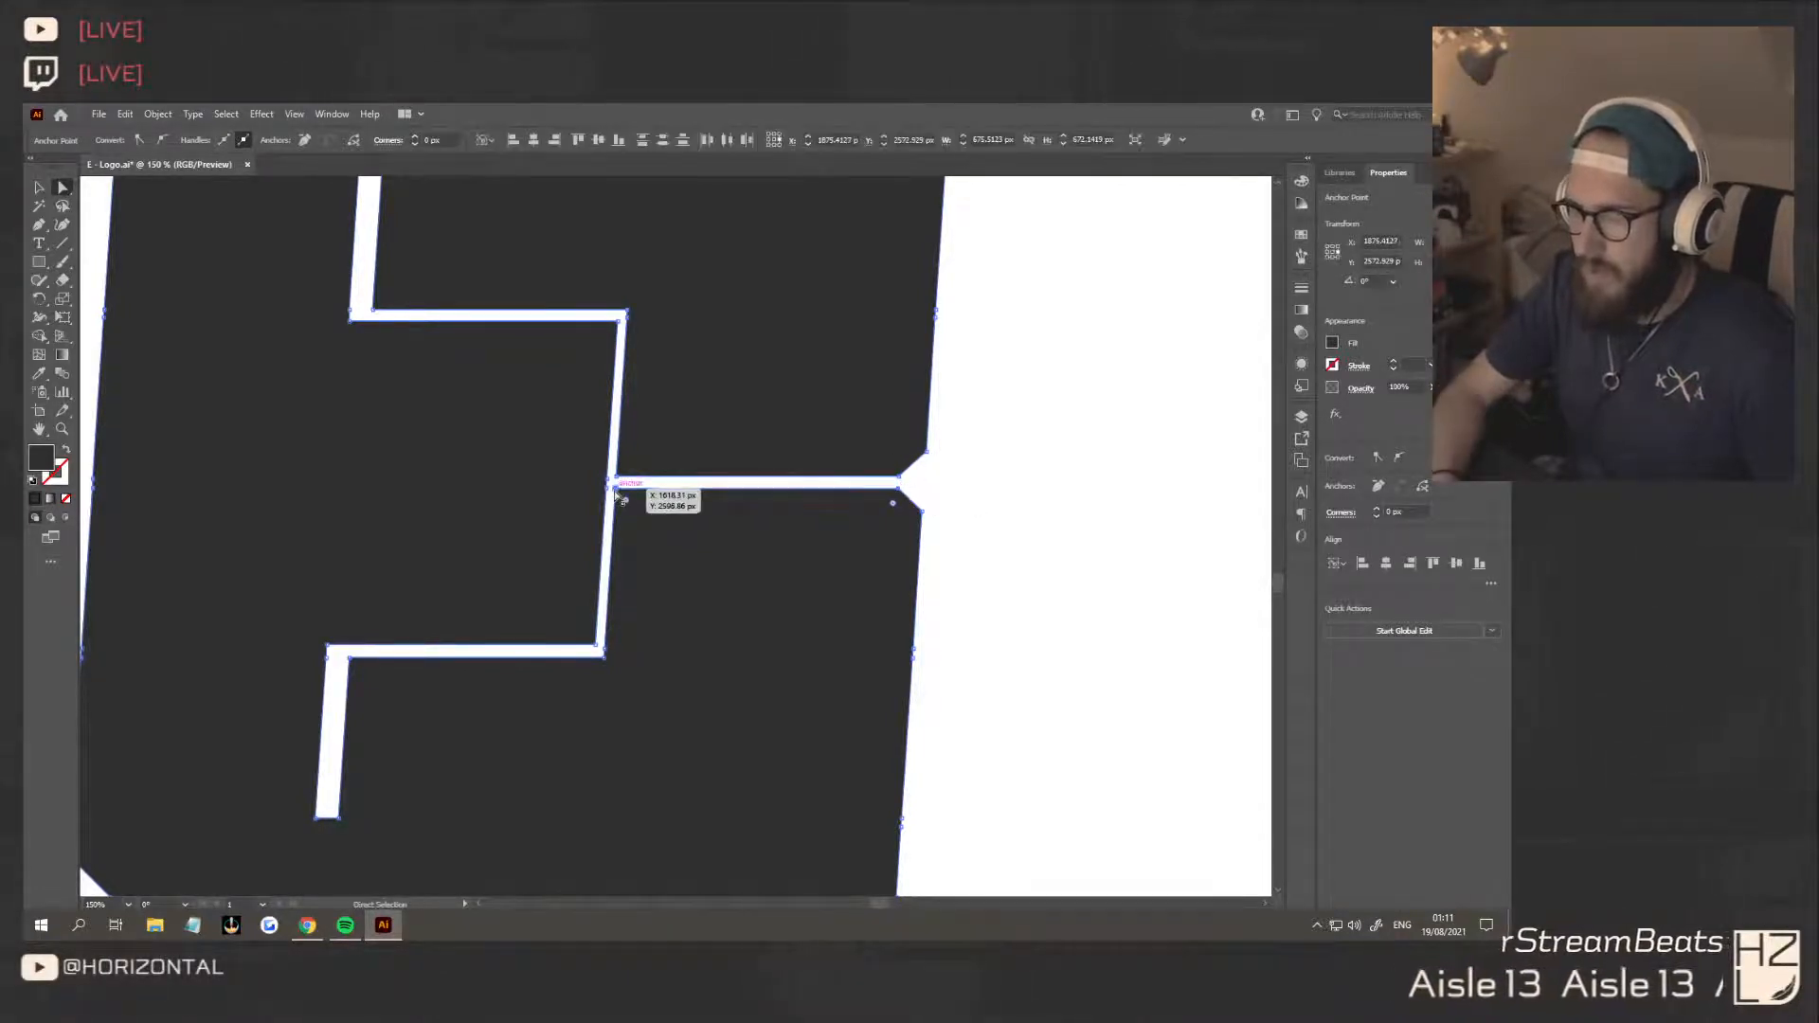
Widen the E's central vertical cut by shifting the middle block's right-edge corner anchors left with Direct Selection
left_click(596, 647)
left_click(607, 489, "shift")
left_click(607, 480, "shift")
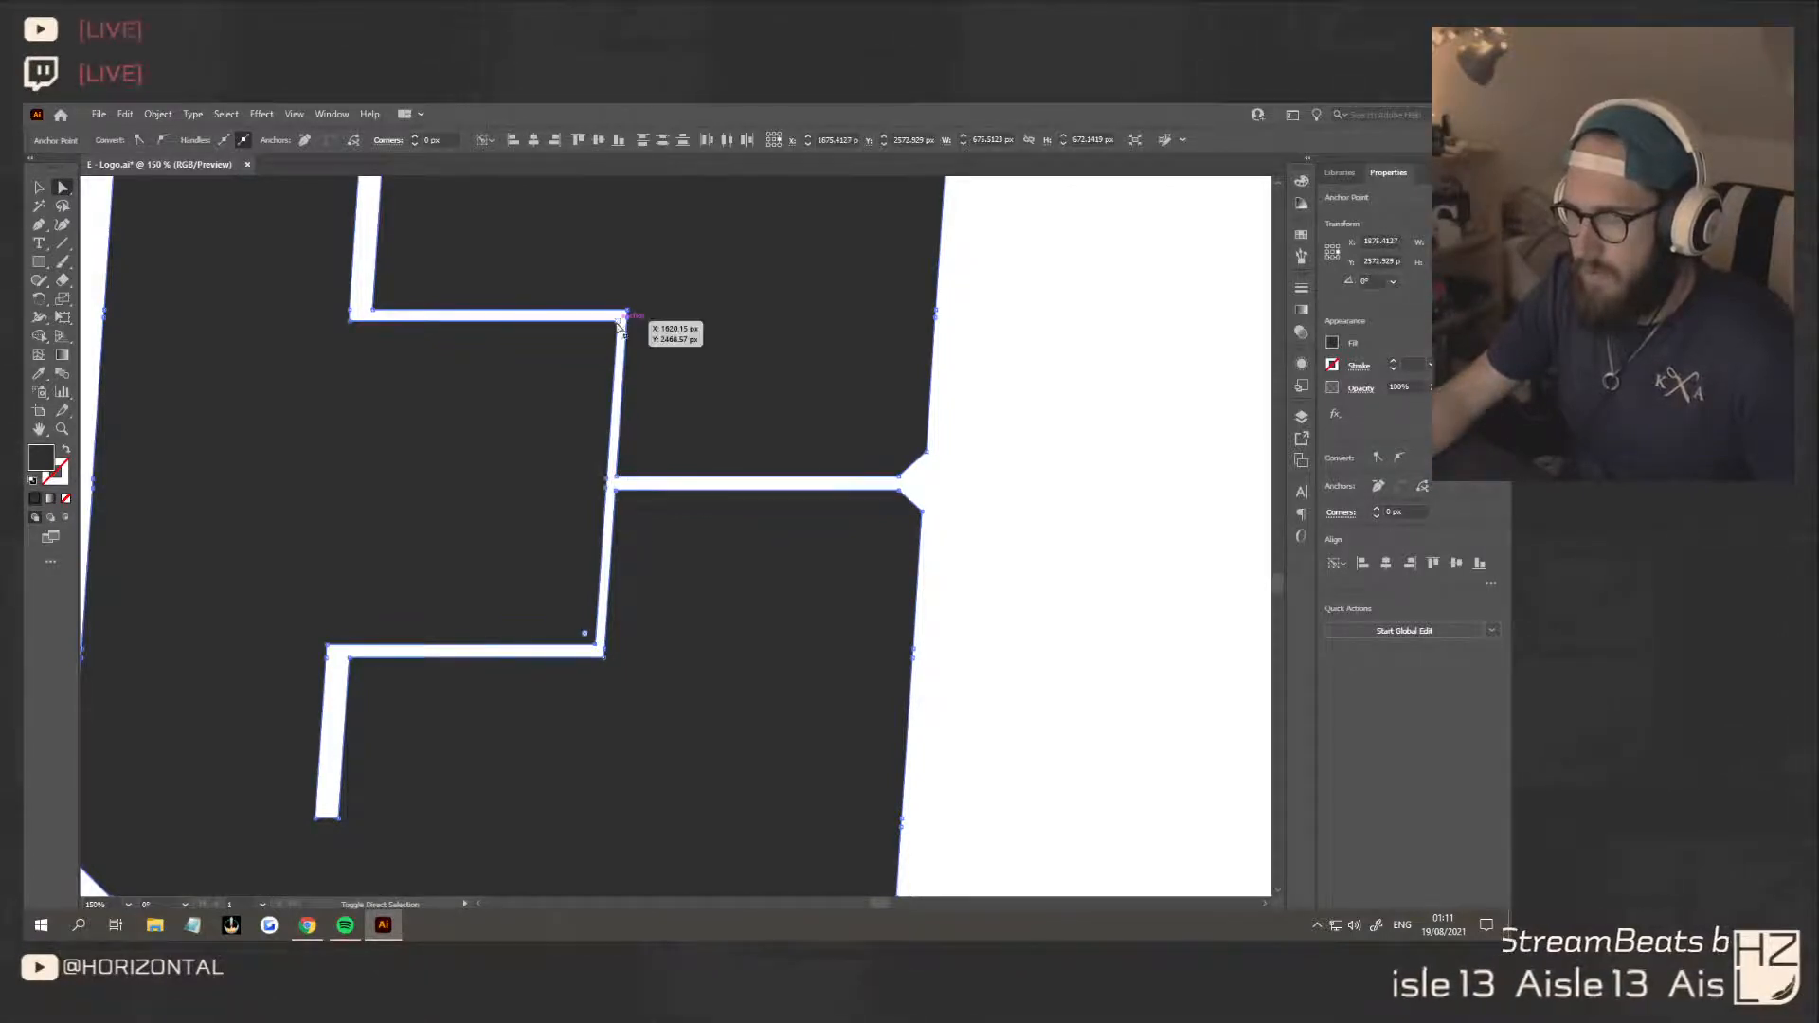
left_click(618, 325, "shift")
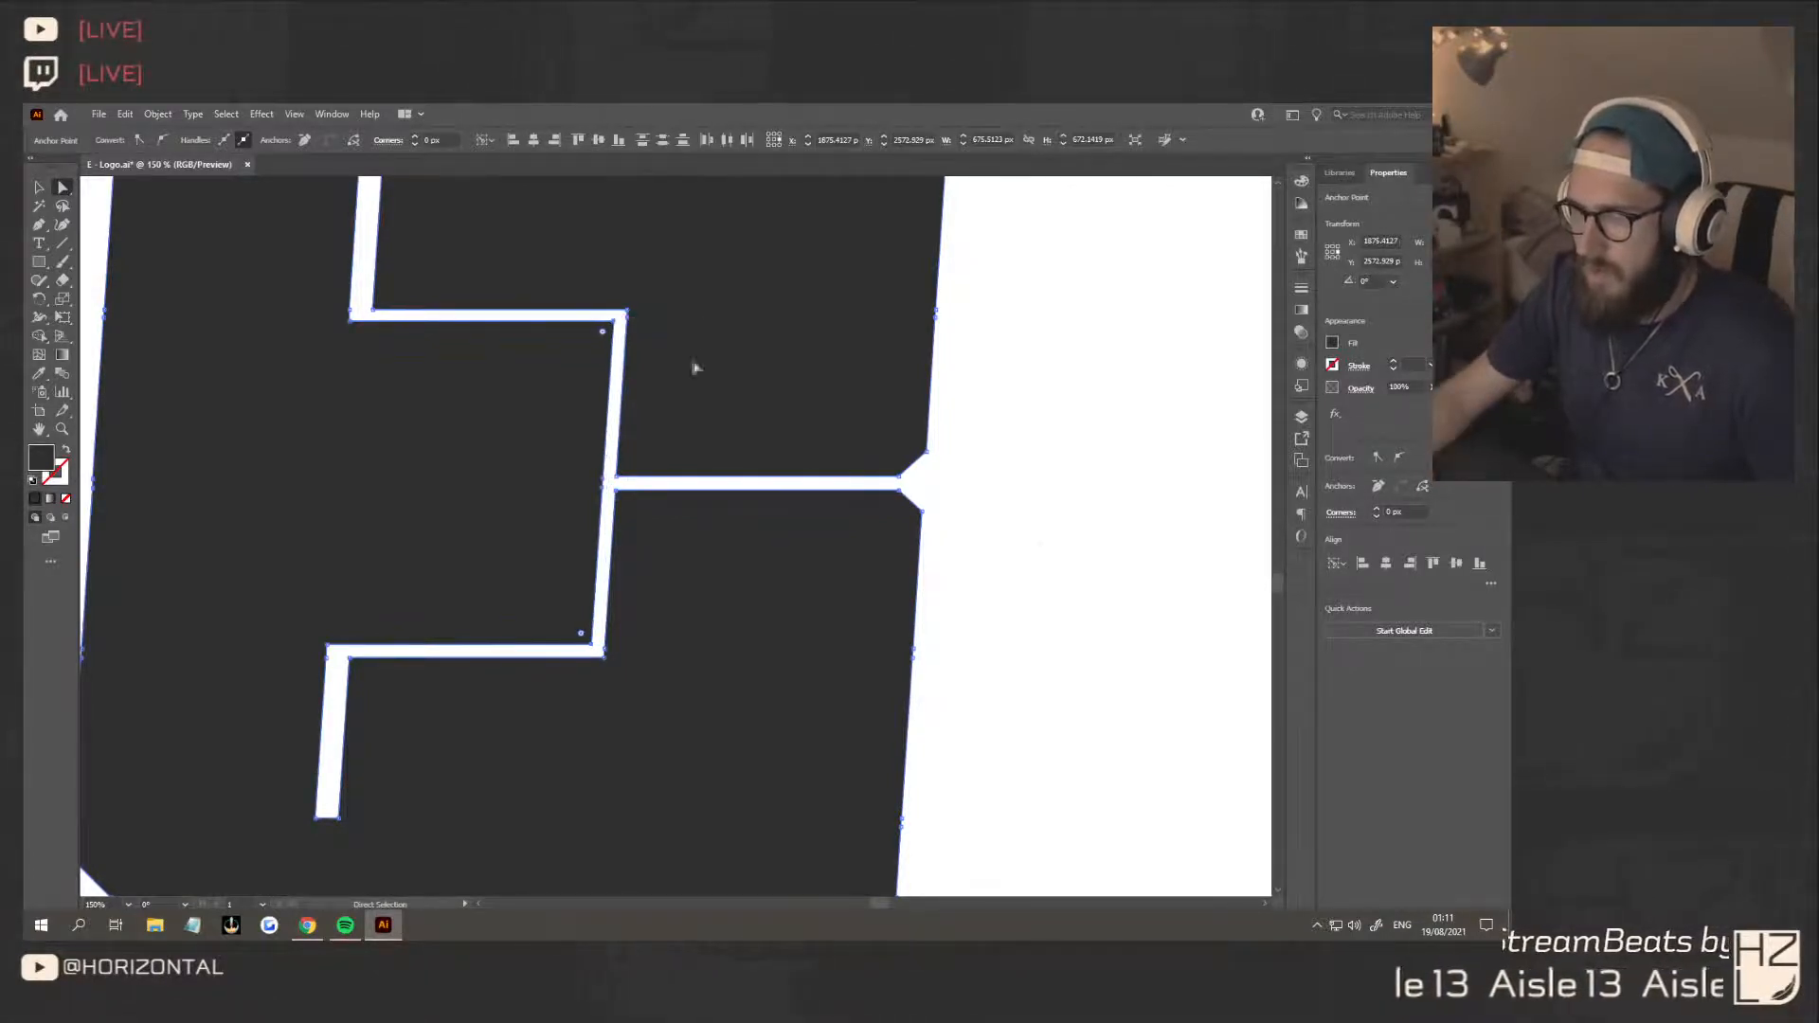
left_click(938, 736)
scroll(938, 735, "down", 3)
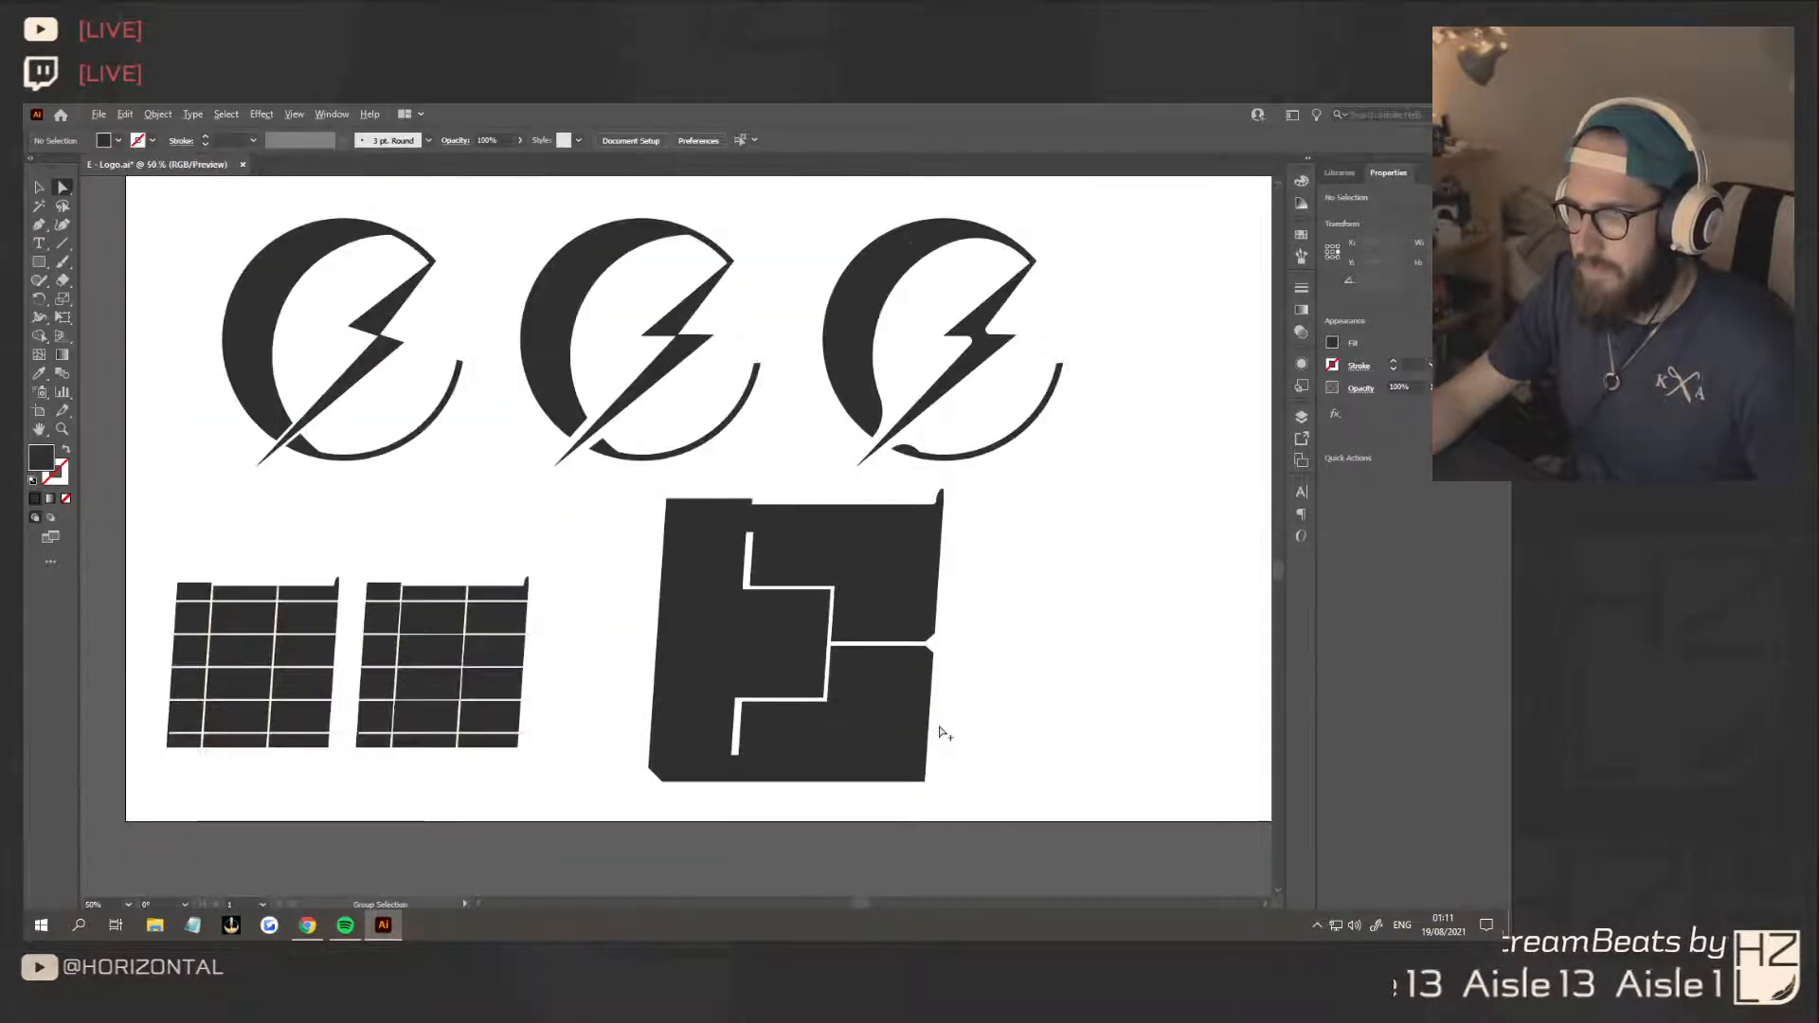
scroll(943, 730, "up", 3)
Fine-tune the lower and upper outer corner anchors of the bevelled notch at the right end of the central slit
left_click(908, 629)
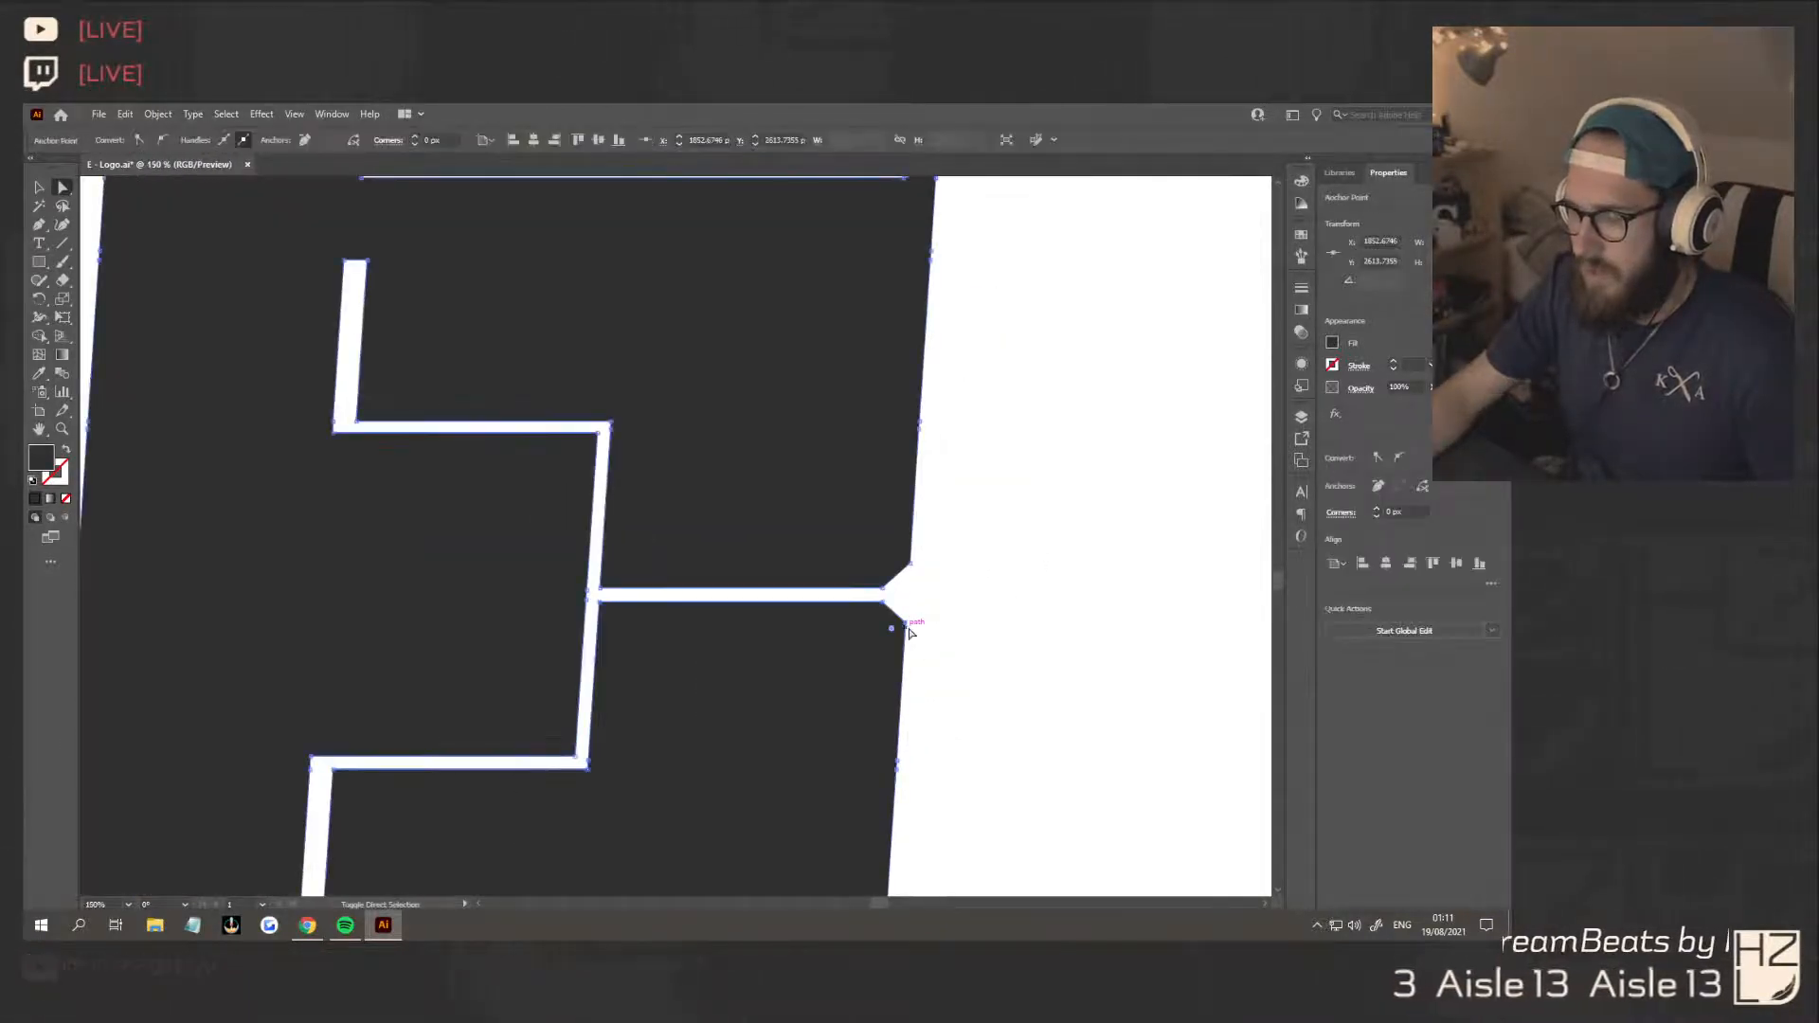
left_click_drag(908, 632, 906, 629)
left_click(943, 628)
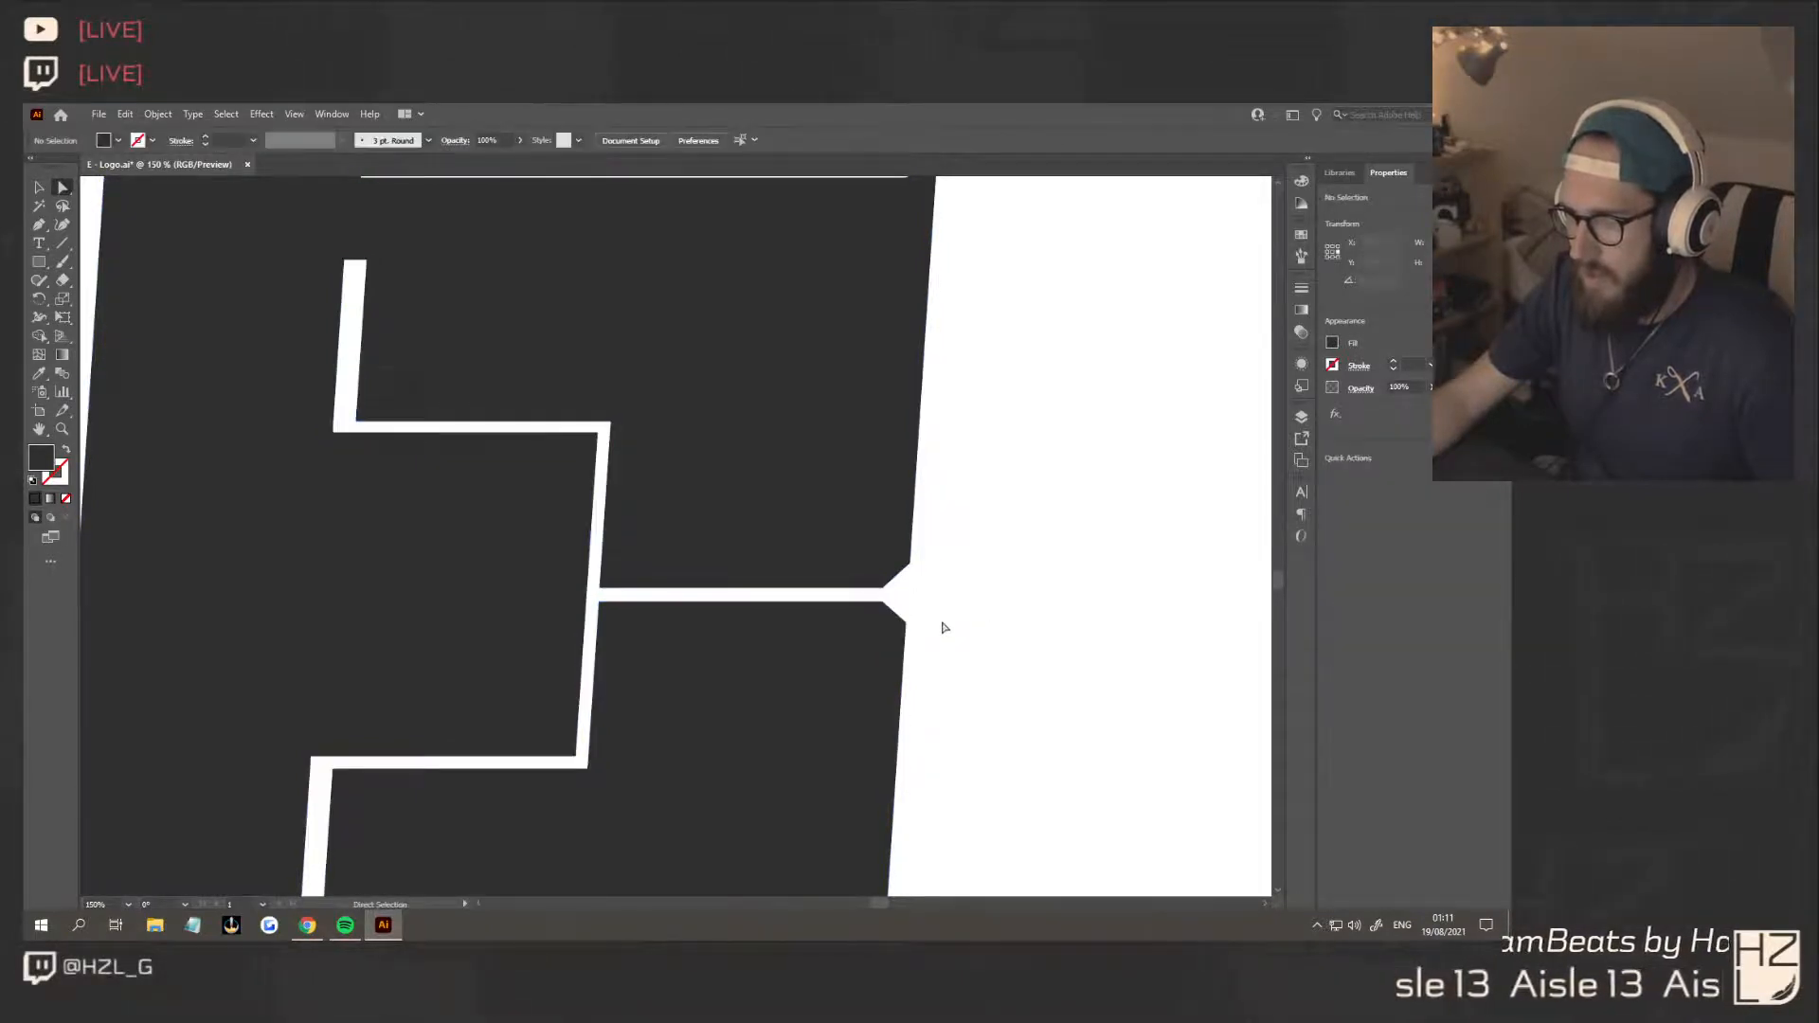
left_click_drag(914, 567, 912, 567)
Inspect the refined E at several sizes, from close up to far out, alongside the other logo concepts
scroll(971, 621, "down", 6)
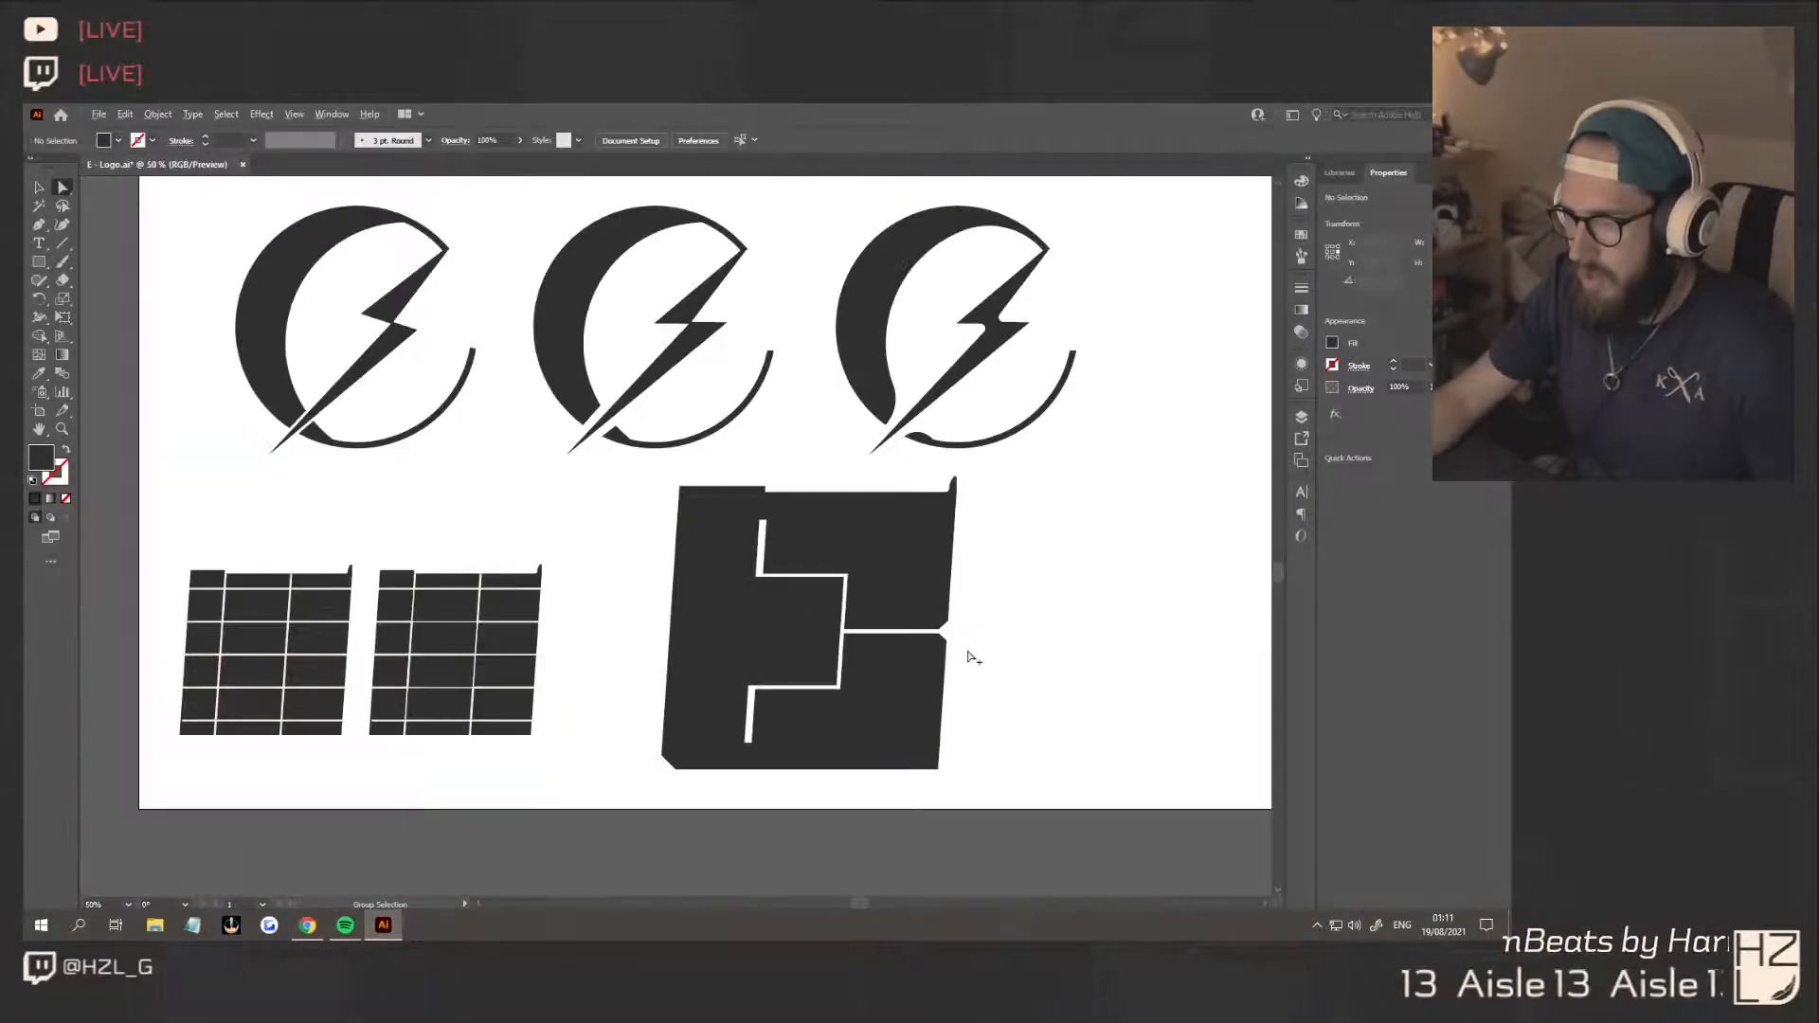
scroll(1028, 679, "down", 3)
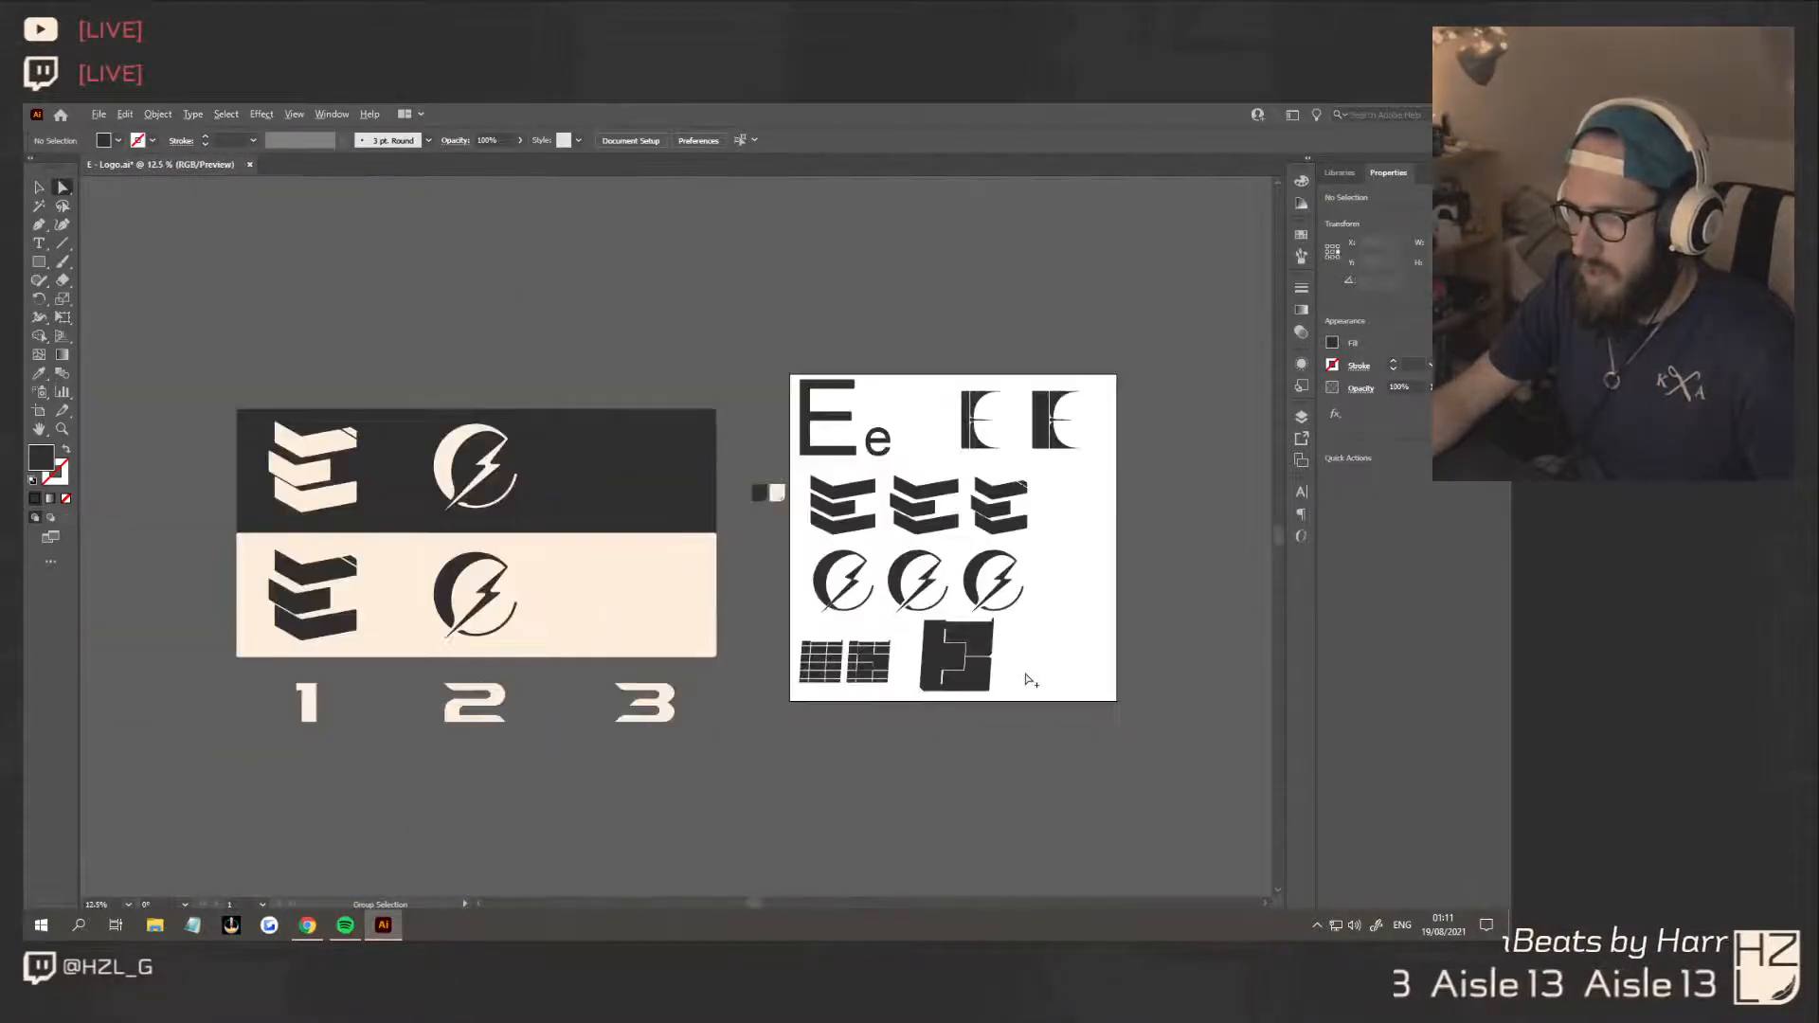
scroll(710, 700, "up", 2)
scroll(696, 698, "down", 1)
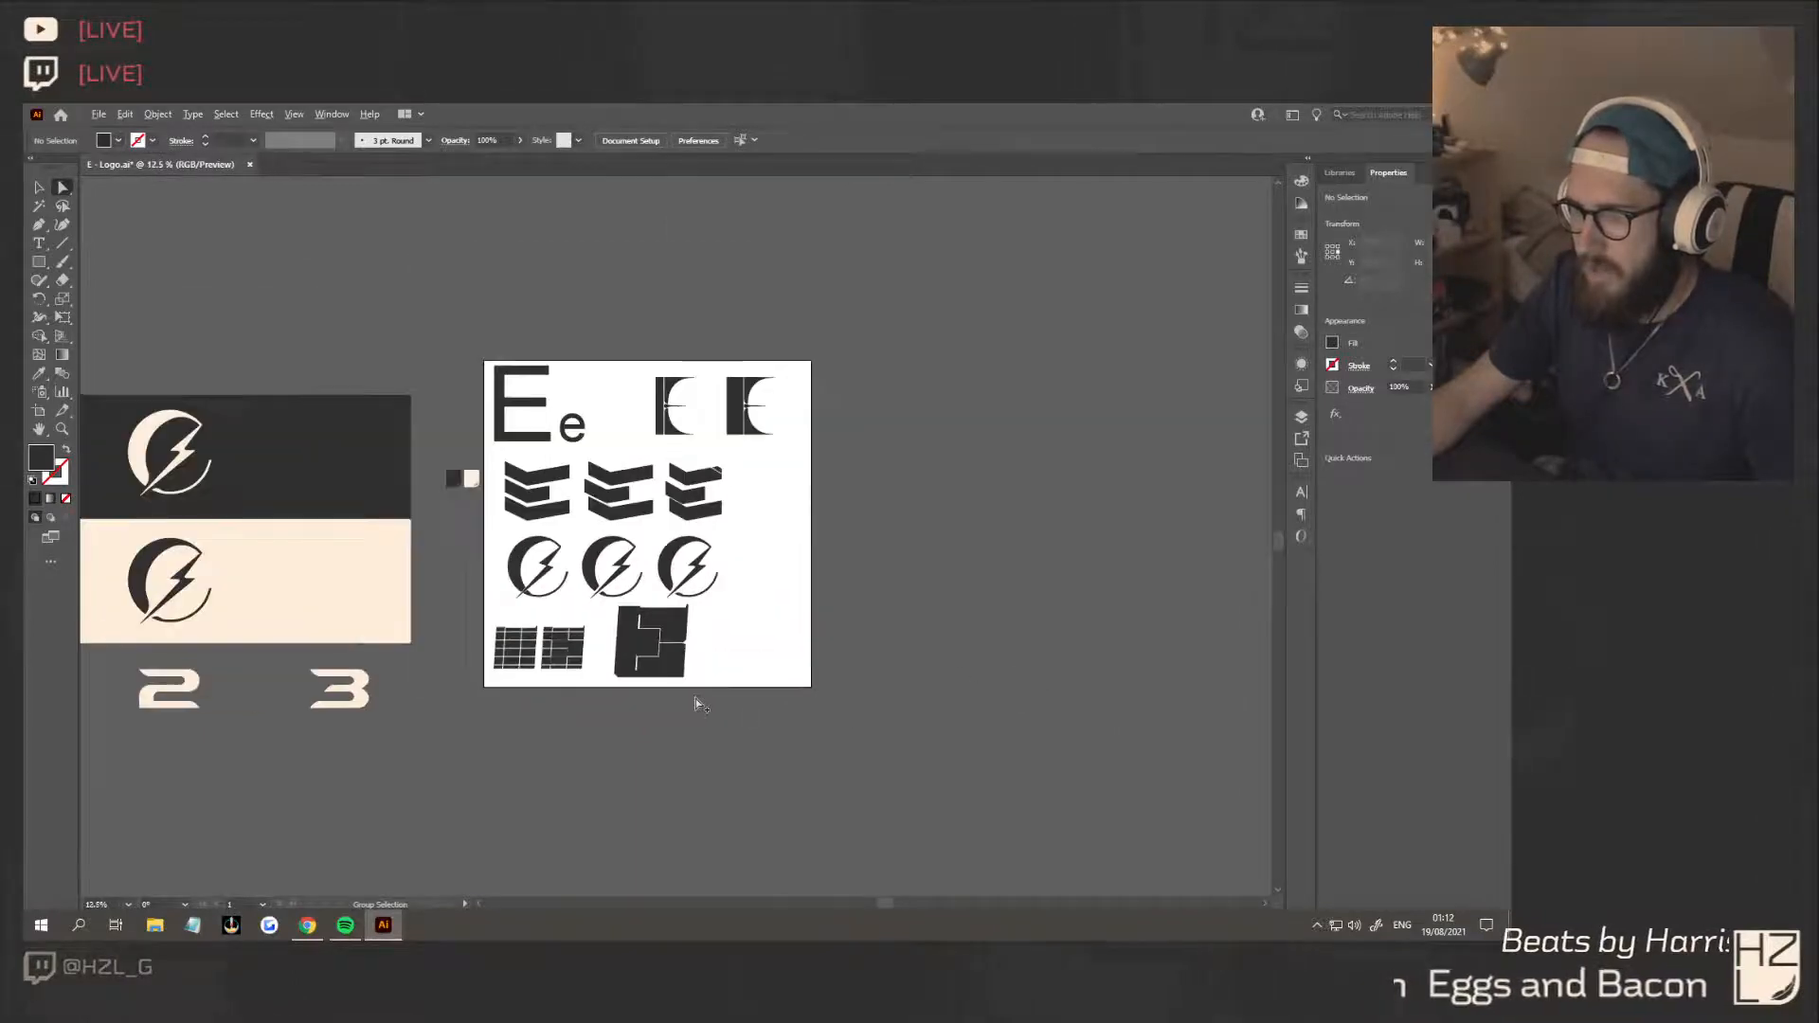
scroll(695, 698, "up", 2)
scroll(695, 697, "down", 2)
scroll(695, 697, "up", 1)
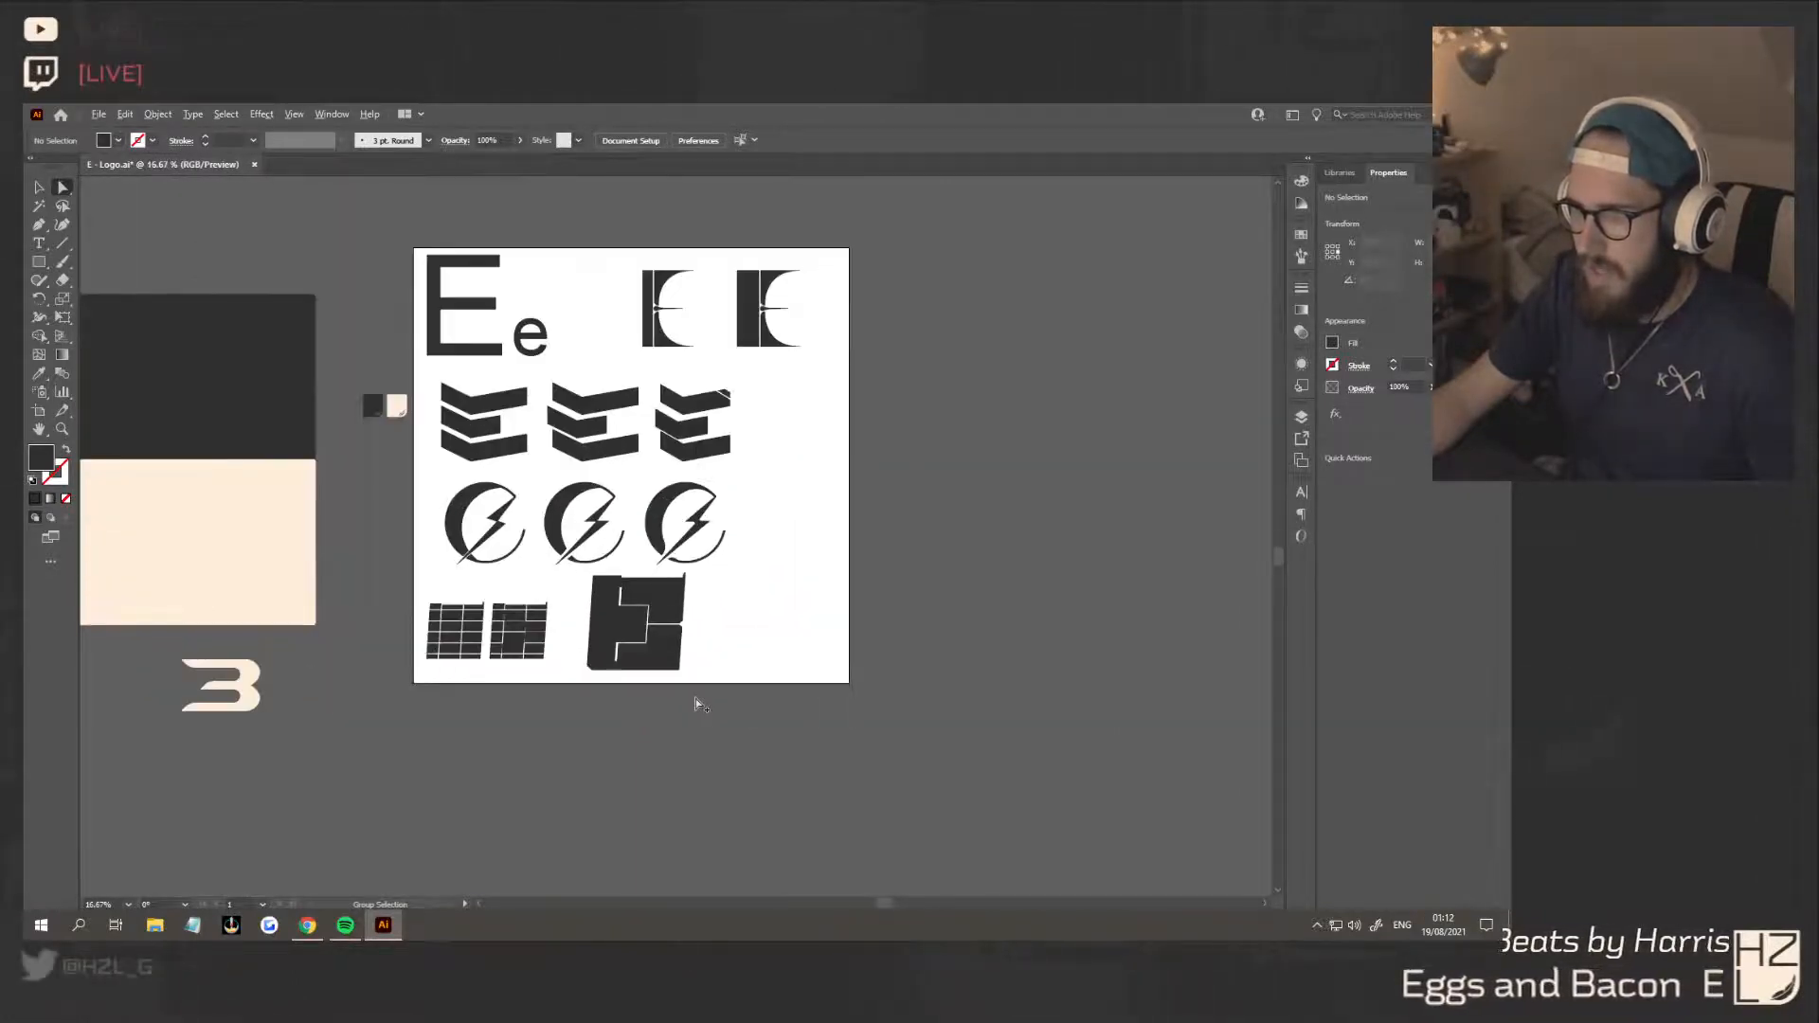
scroll(696, 697, "down", 4)
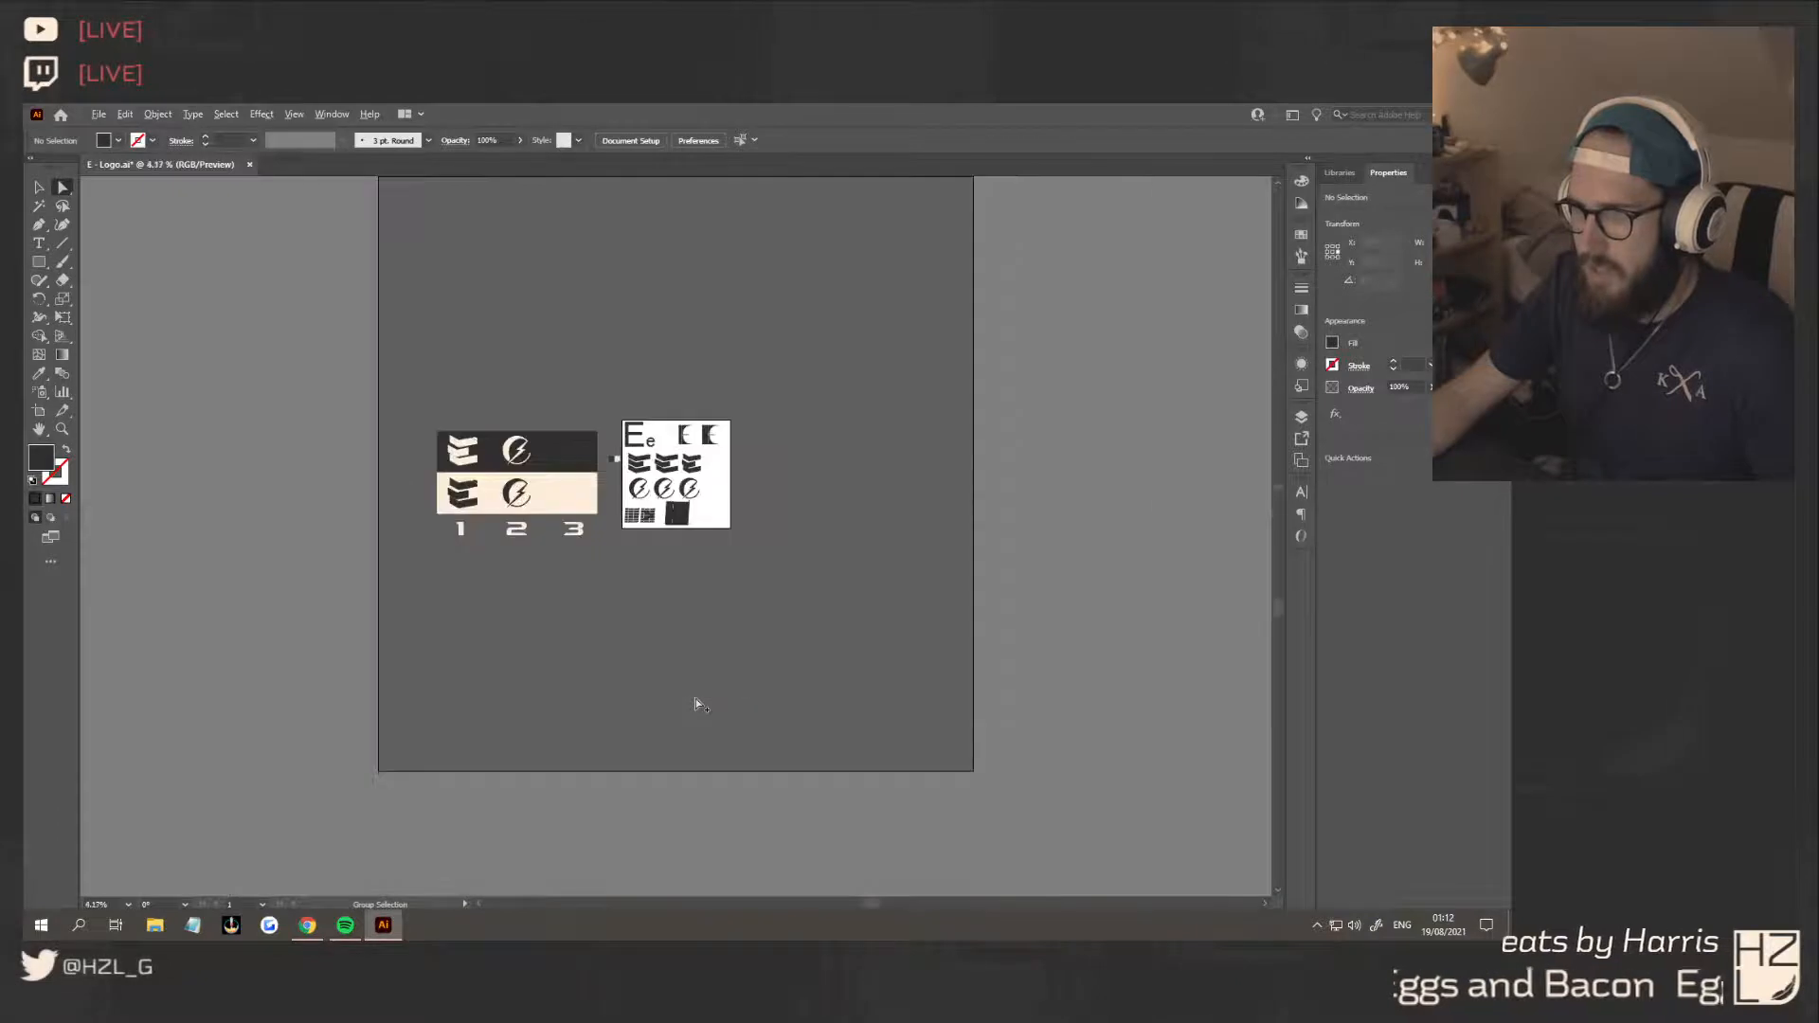
scroll(696, 697, "up", 1)
scroll(695, 697, "down", 1)
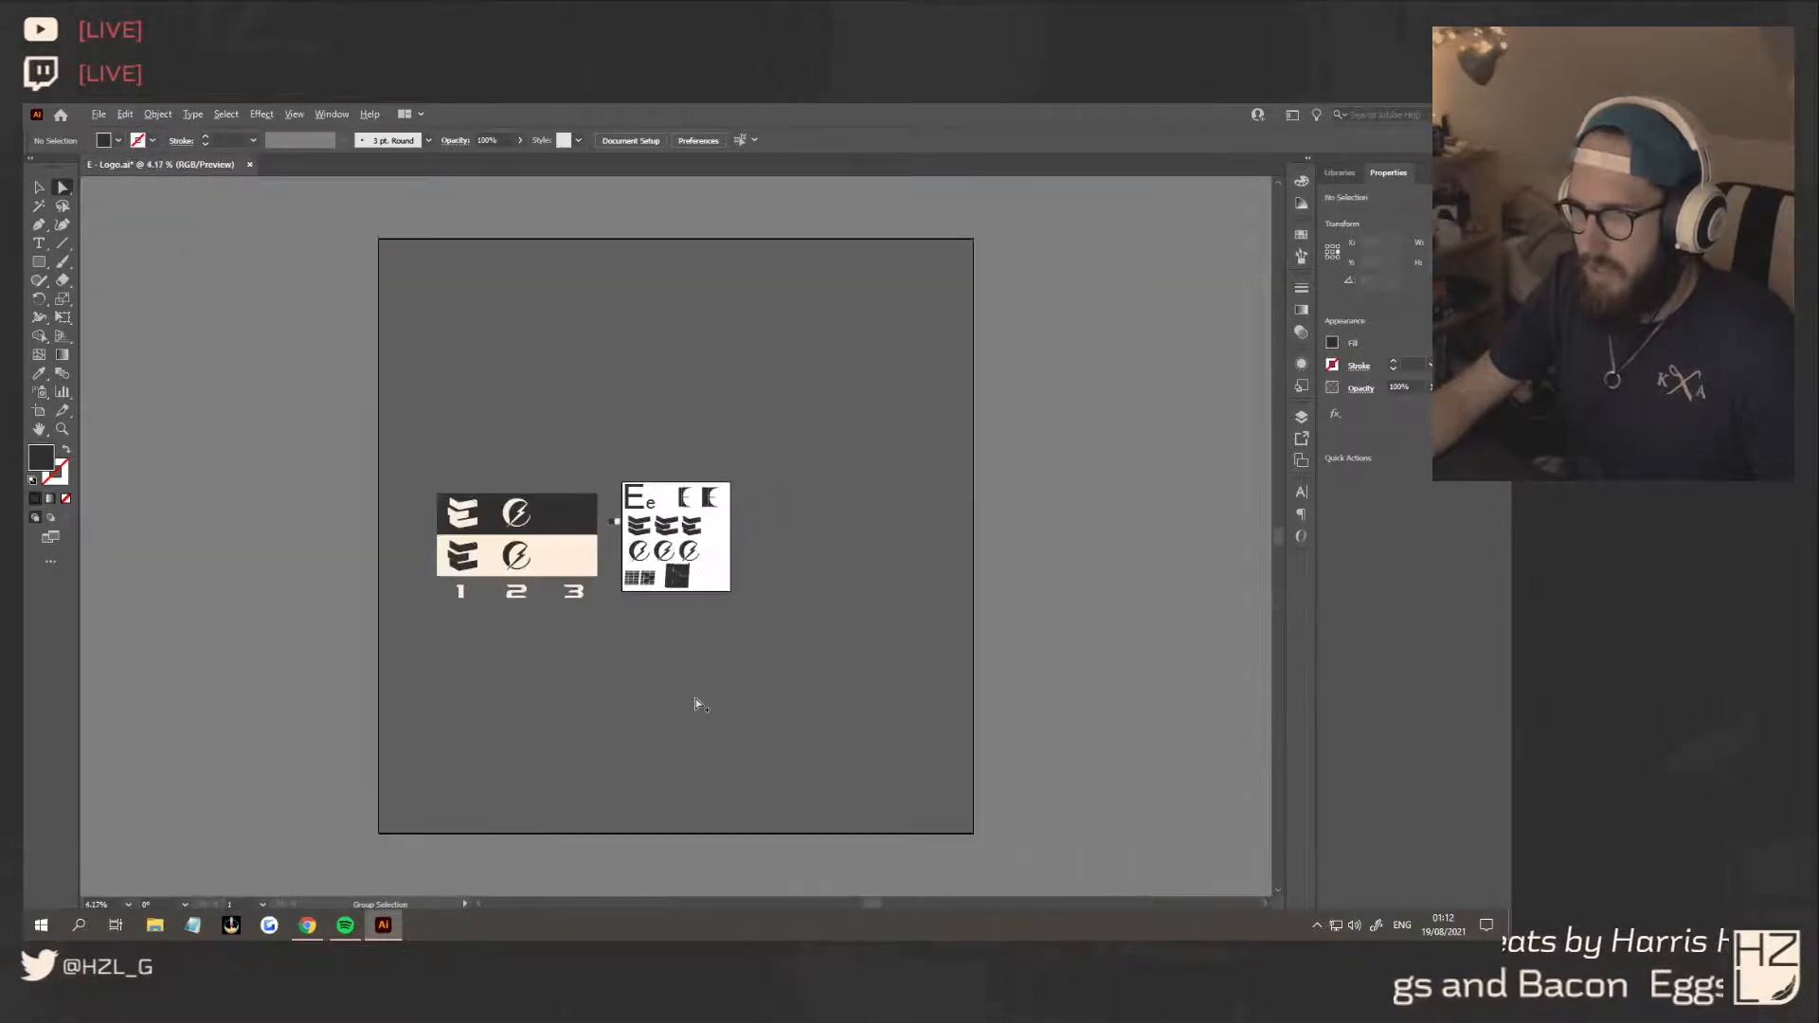
scroll(663, 559, "up", 7)
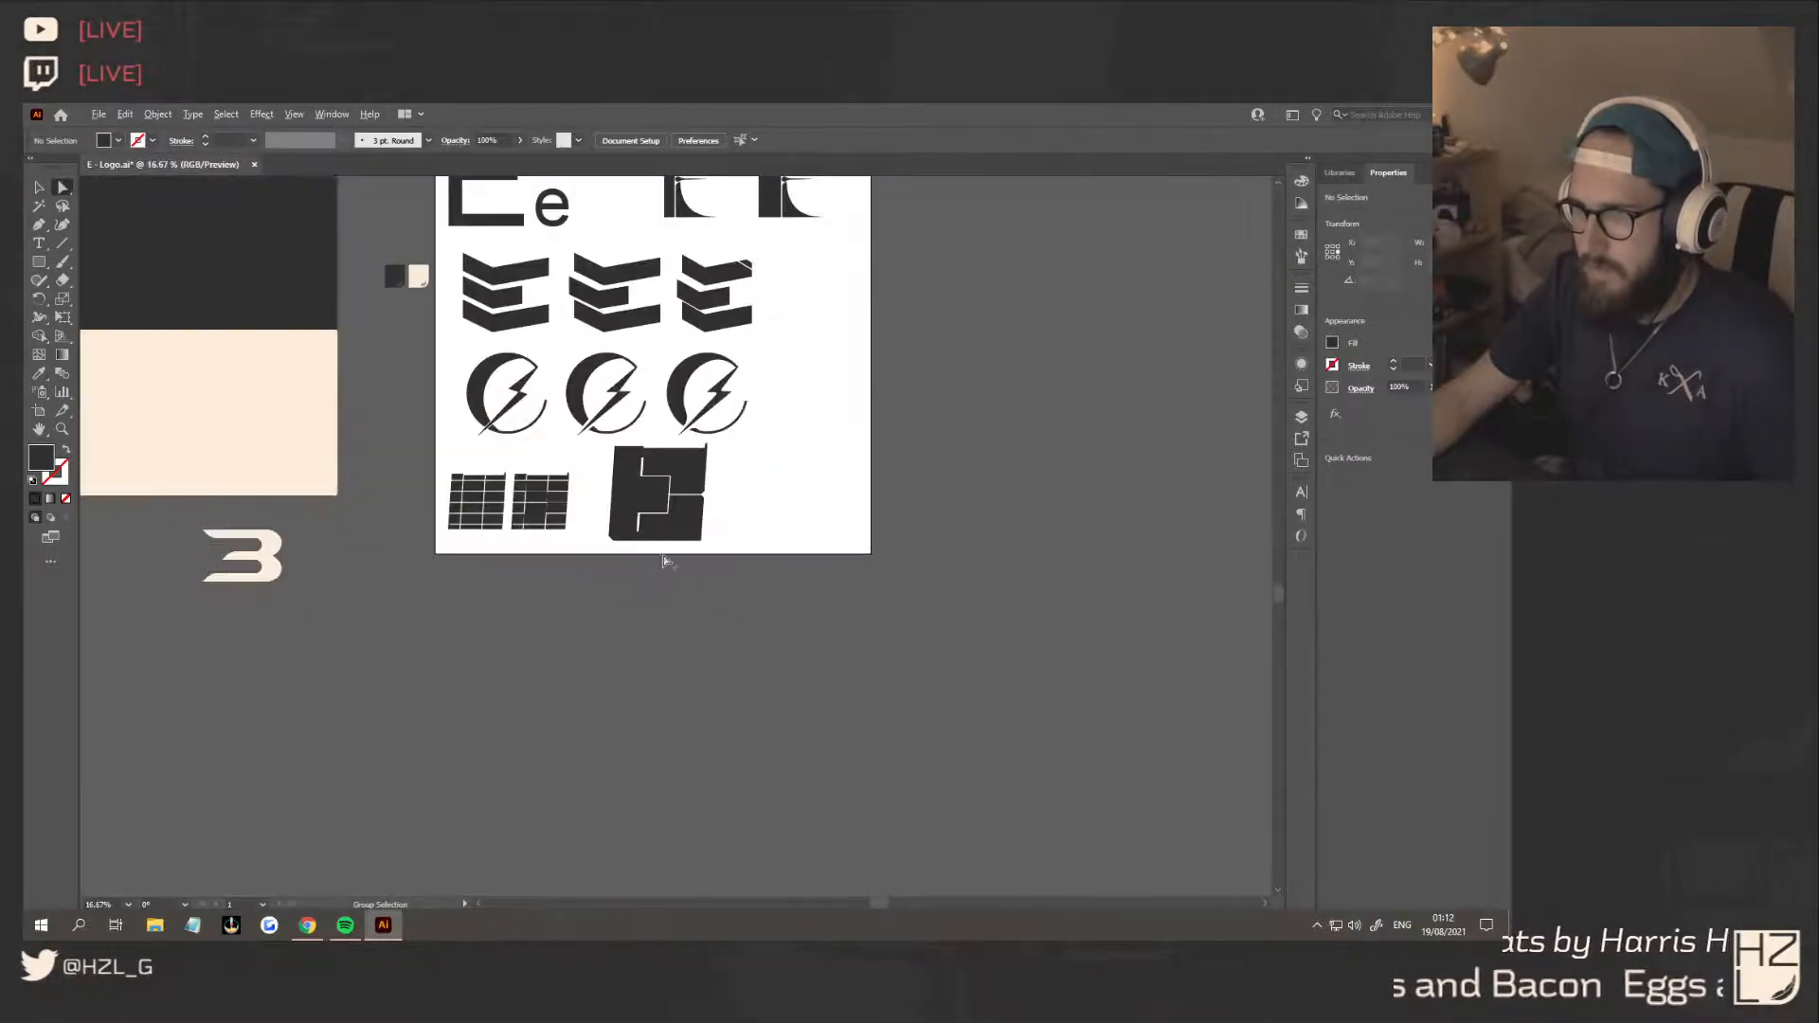
scroll(673, 573, "up", 2)
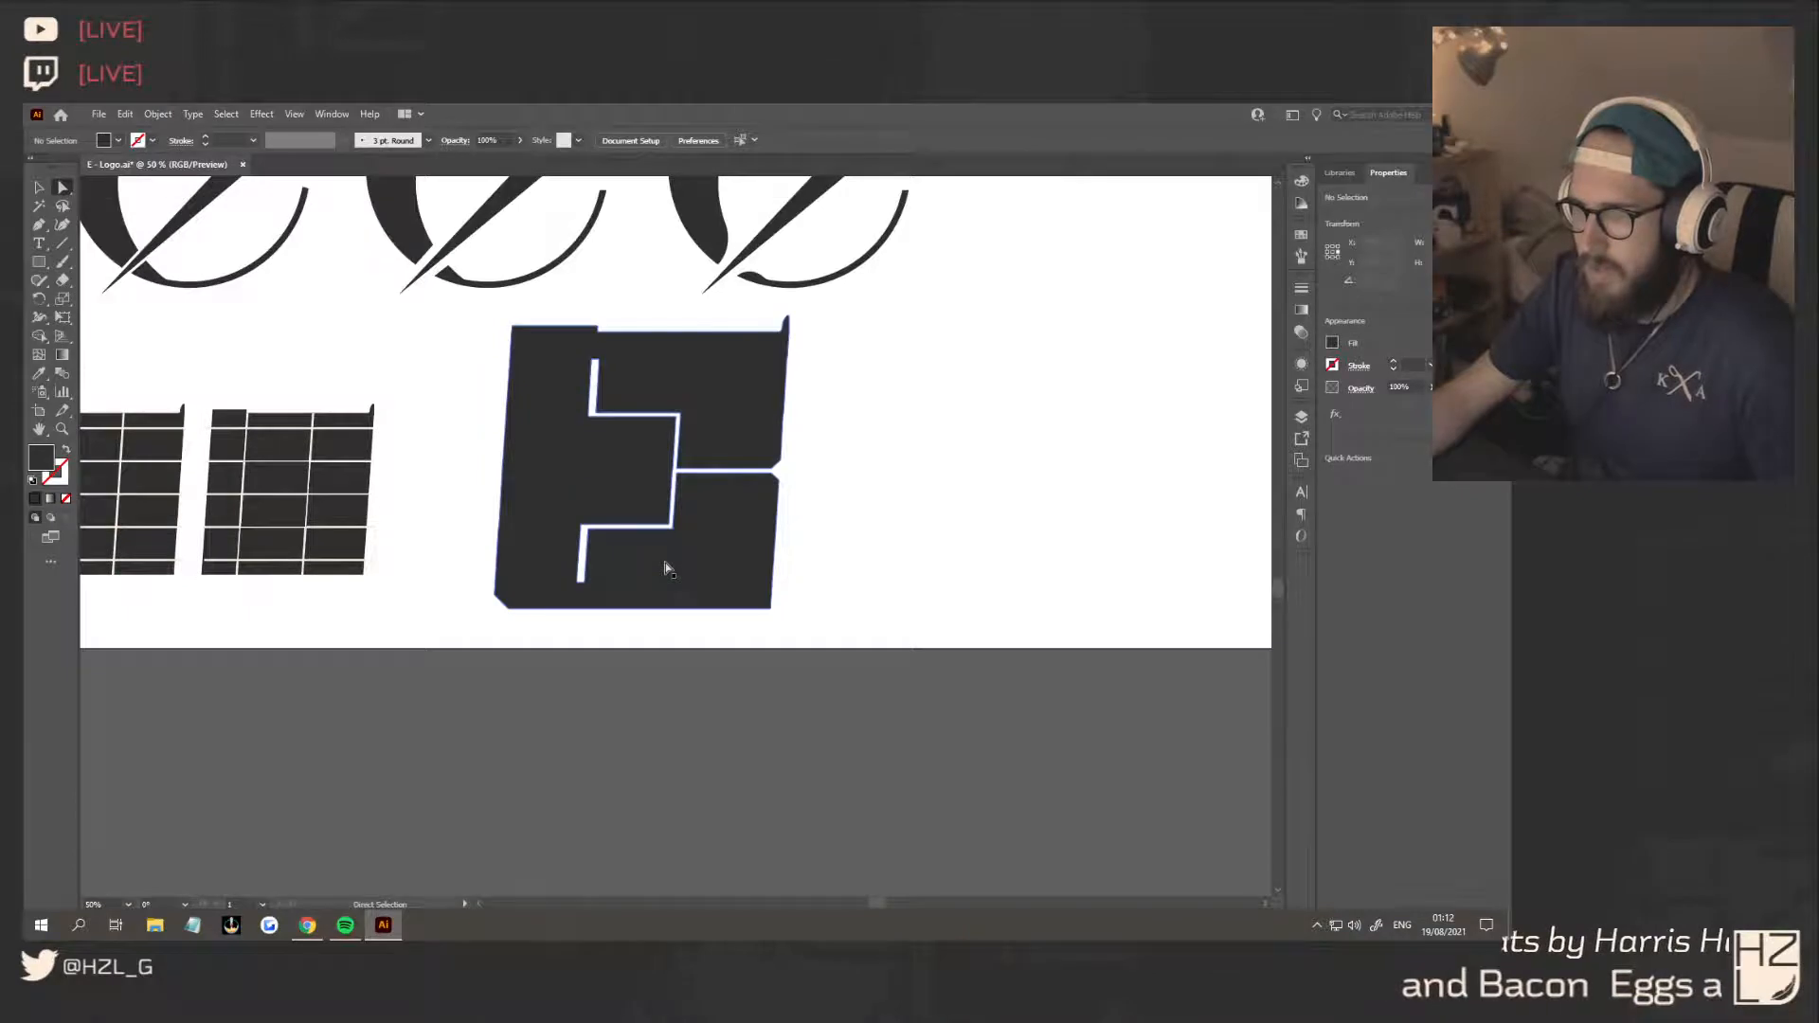
Duplicate the refined E and place the copy directly to its right with a narrow gap
left_click(39, 188)
scroll(777, 552, "down", 1)
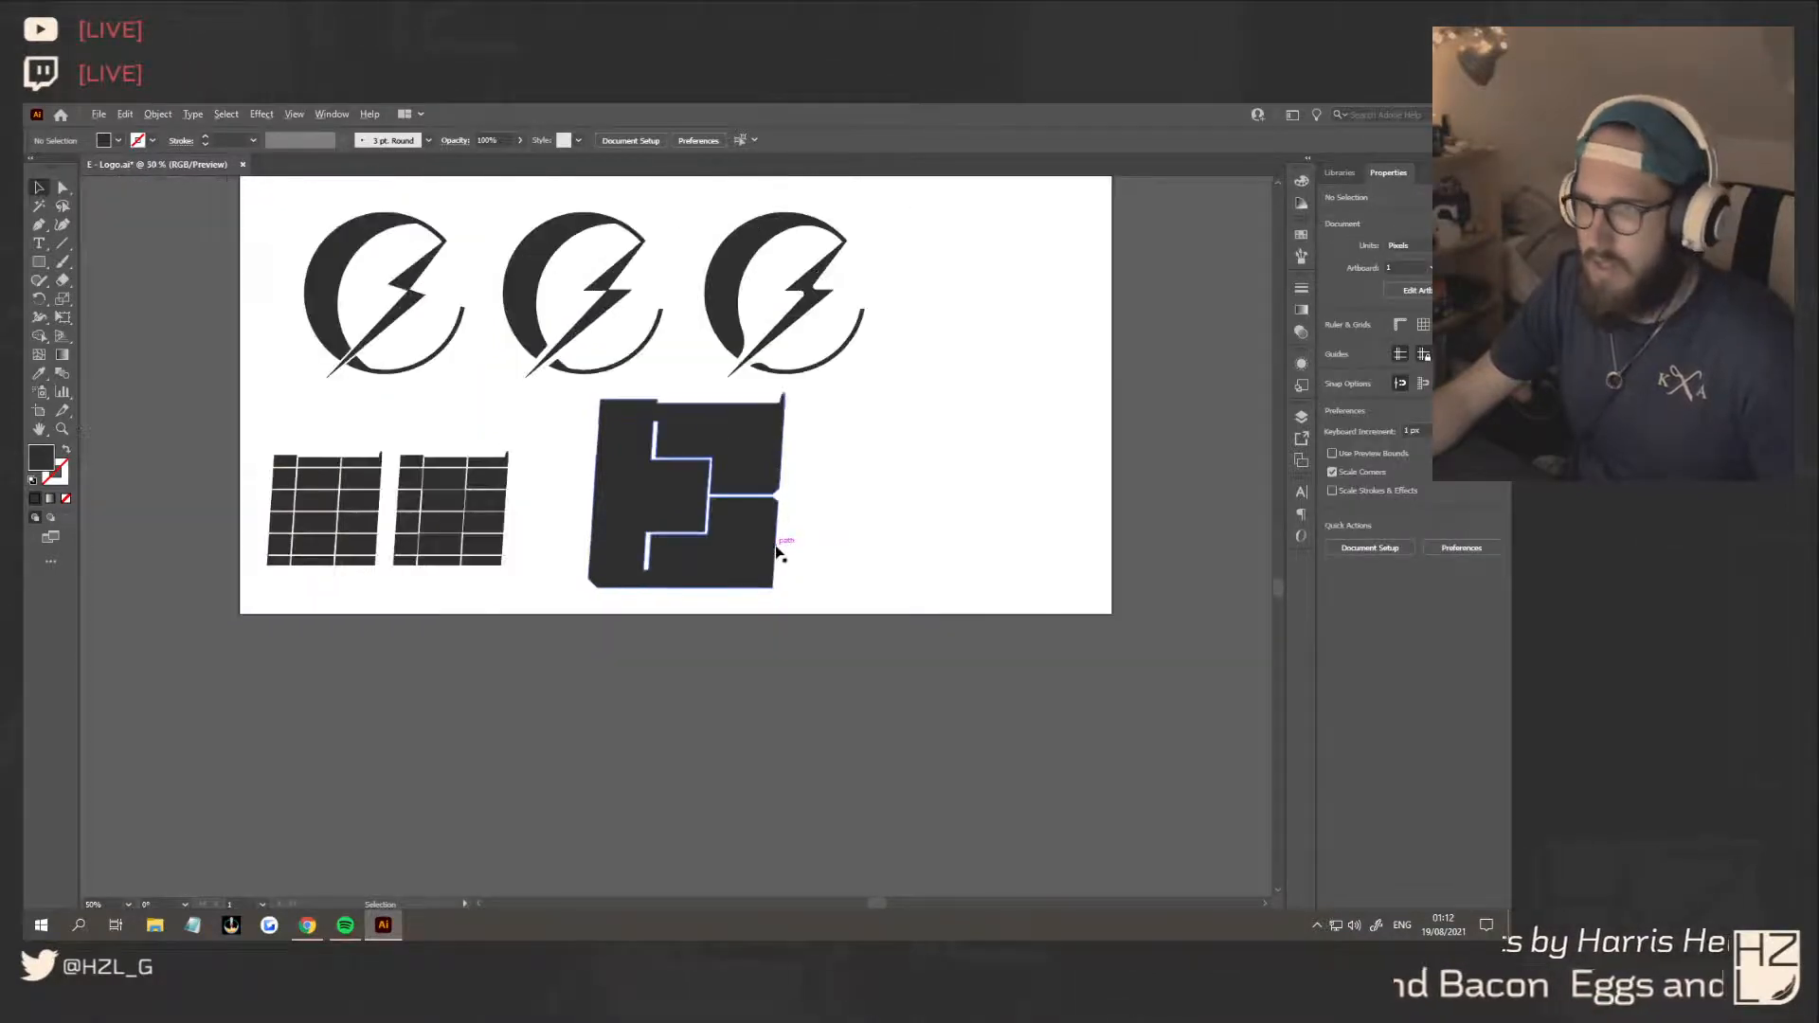
scroll(777, 551, "up", 2)
scroll(743, 528, "down", 1)
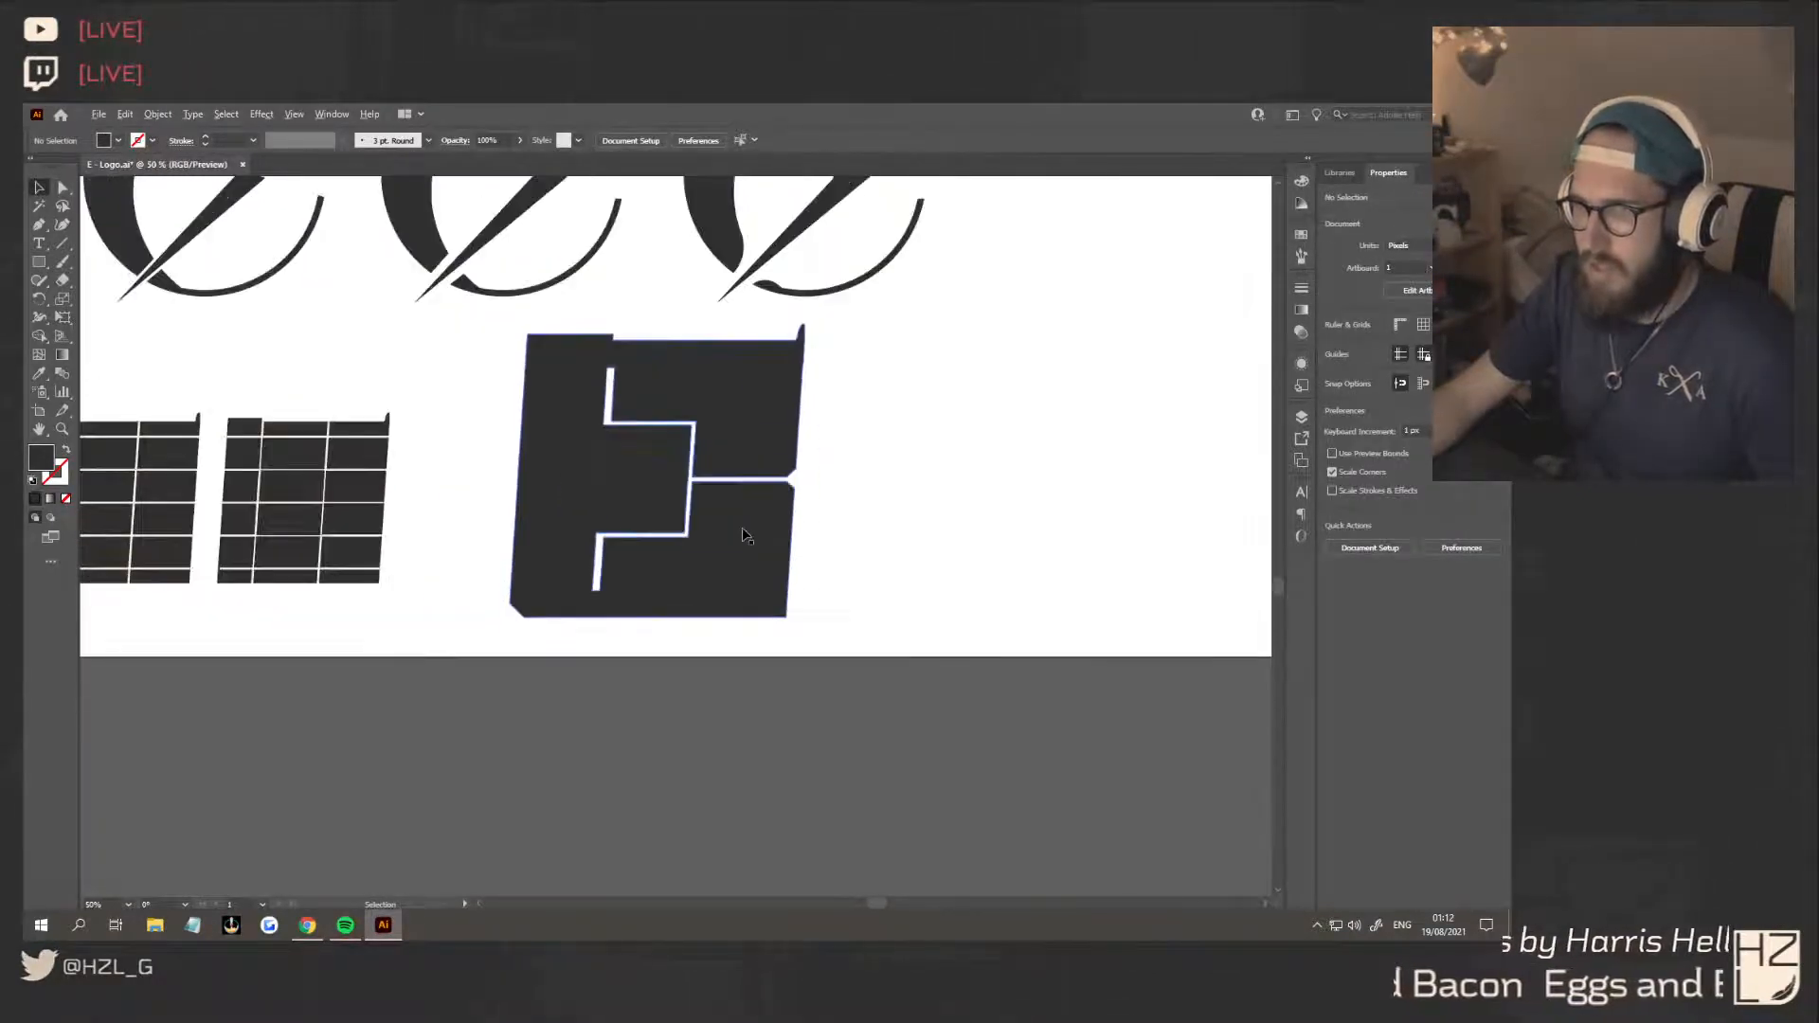
scroll(839, 563, "down", 2)
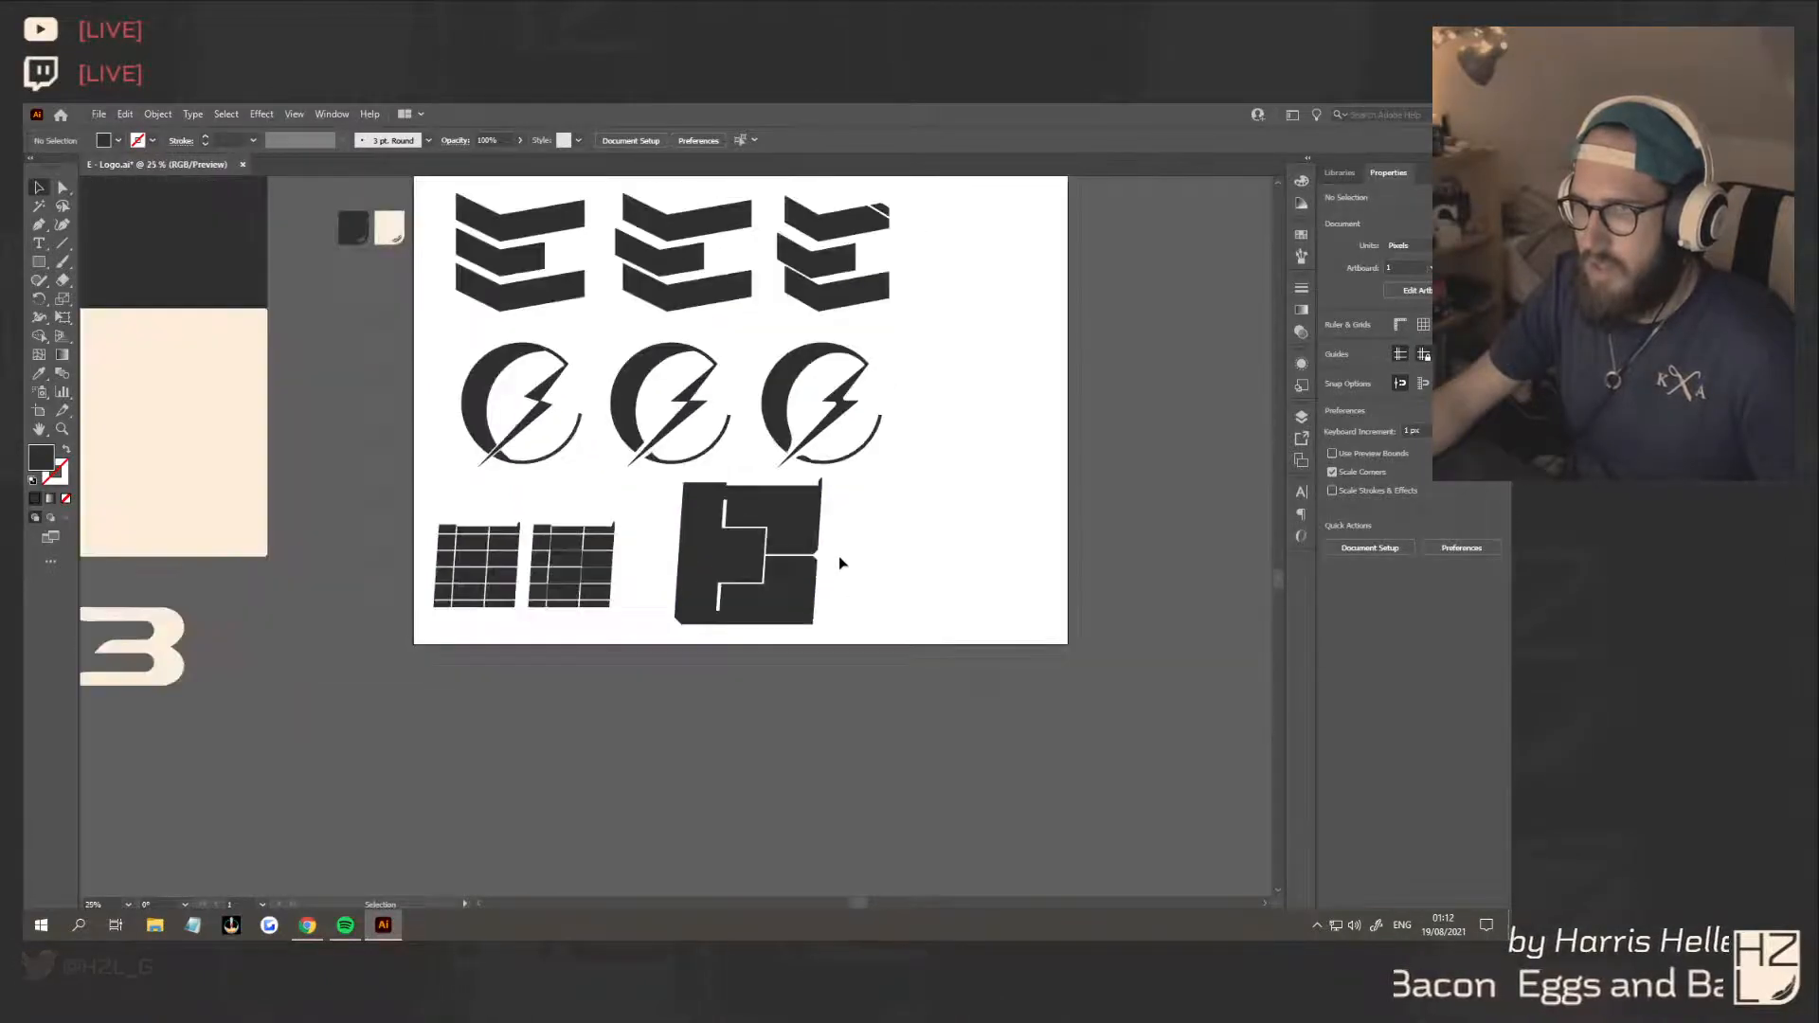
left_click(775, 604)
left_click_drag(775, 605, 922, 597)
left_click(992, 618)
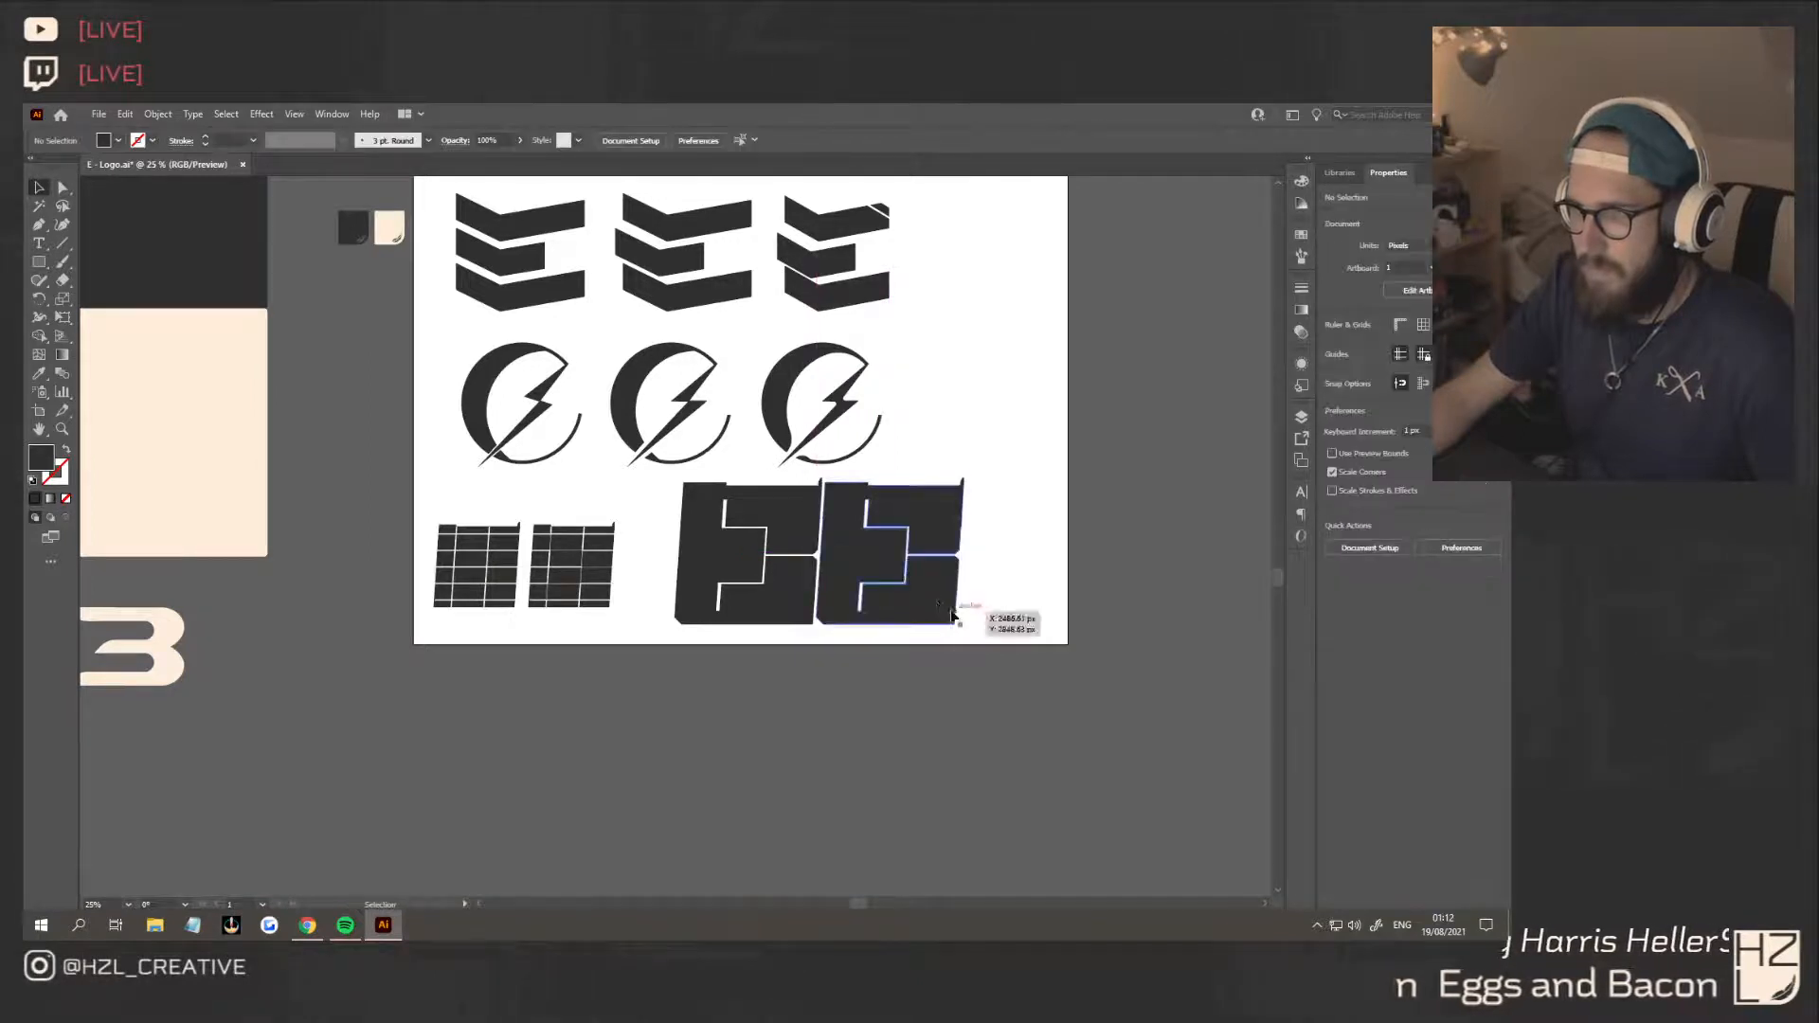
Duplicate the pair of E's below to form a two-by-two block, and nudge the lower pair down 30 px
left_click(899, 611, "shift")
left_click(797, 594, "shift")
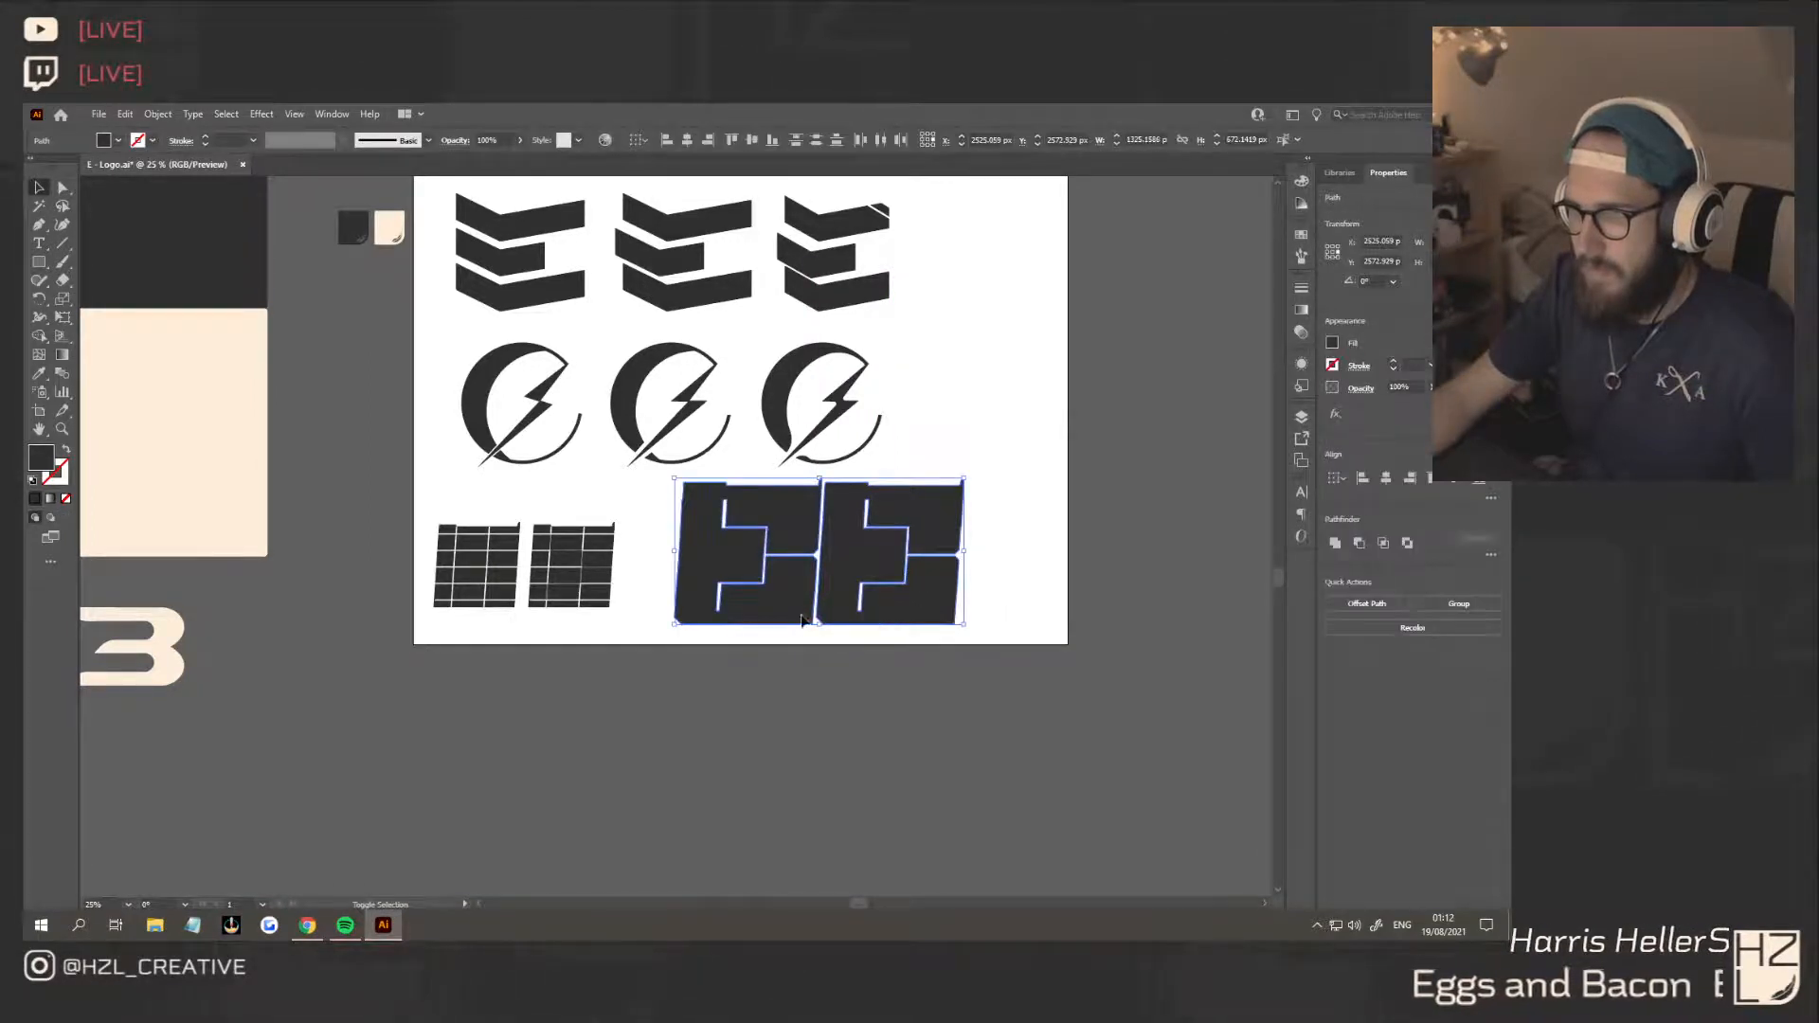
left_click_drag(797, 594, 870, 731)
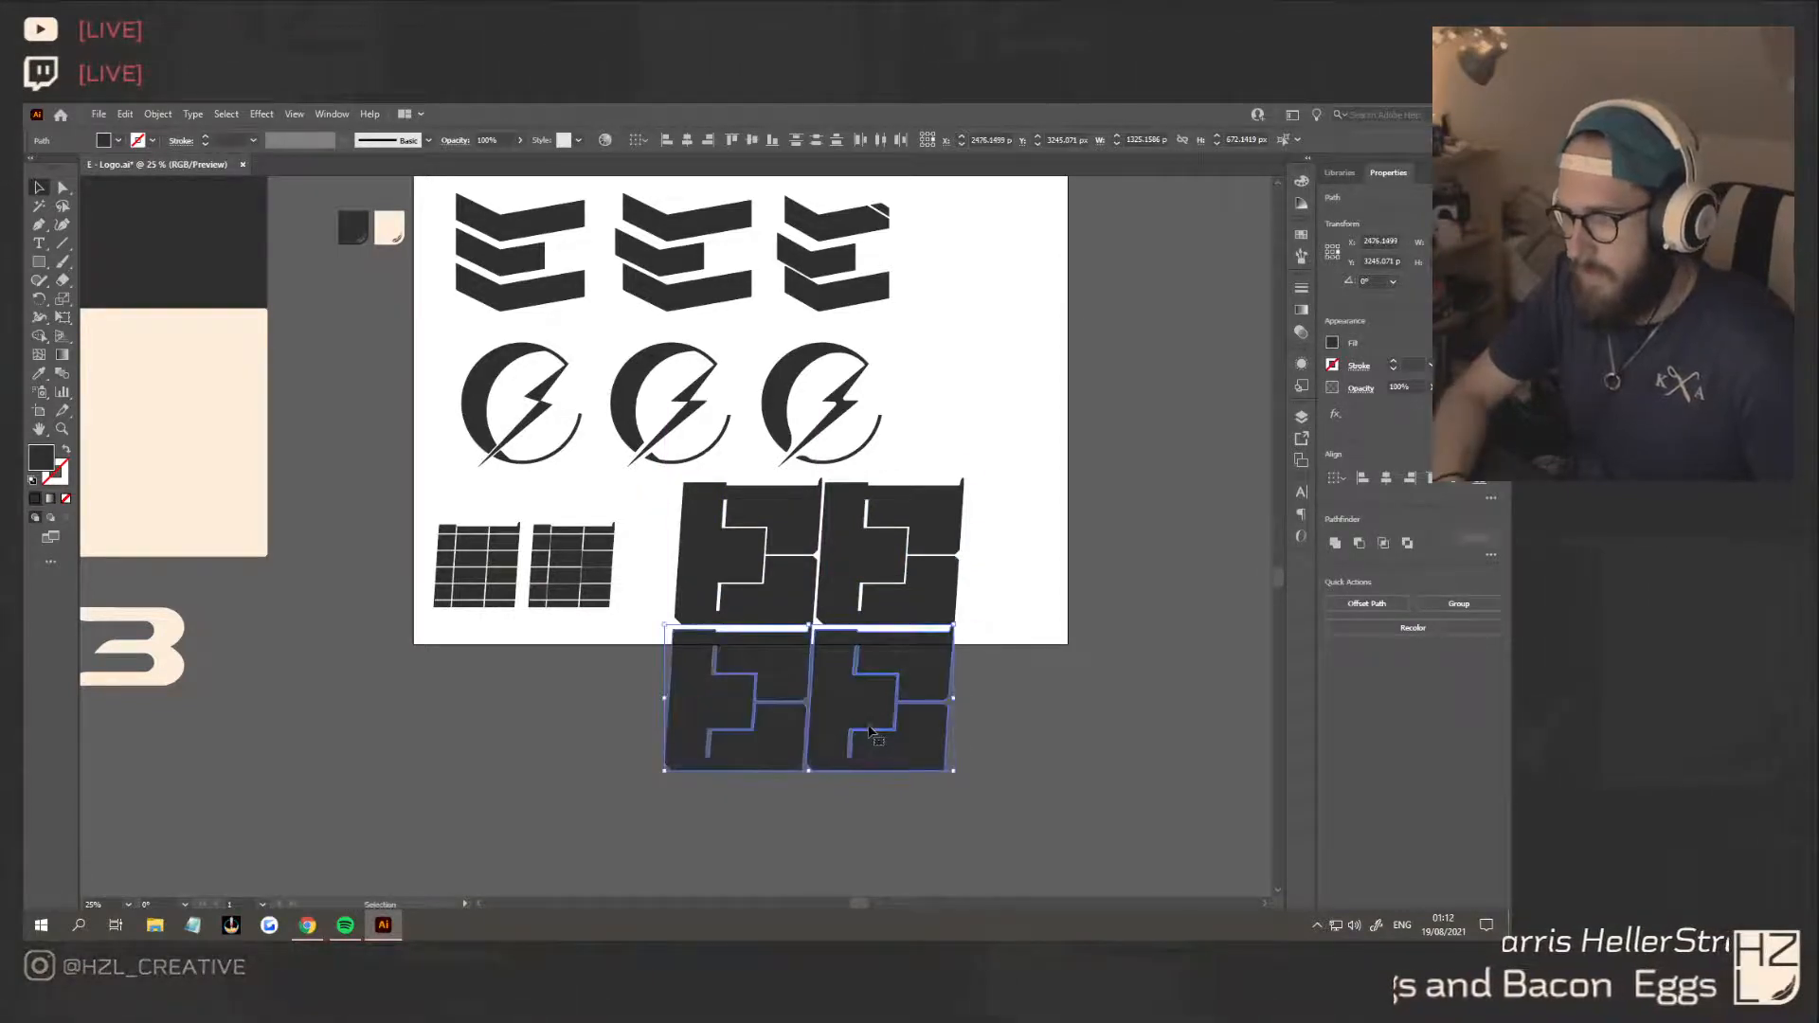
key("shift+Down")
key("shift+Down")
key("shift+Down")
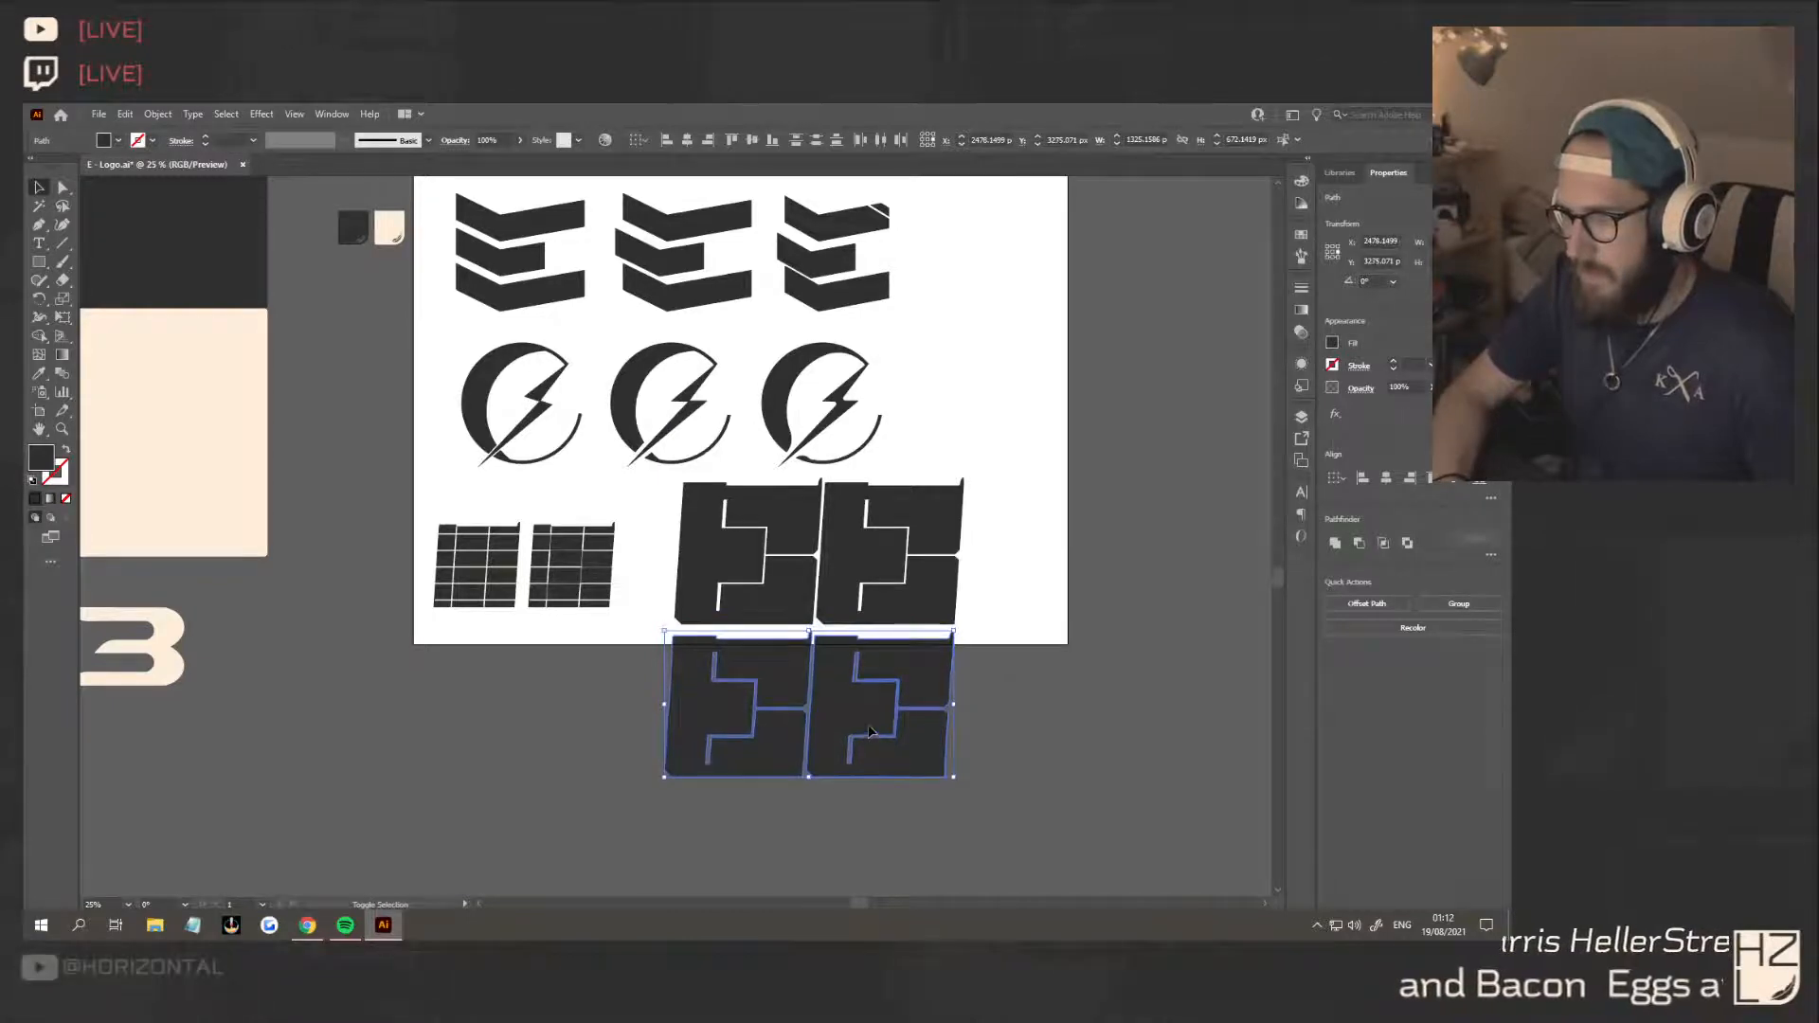
left_click(1038, 692)
Scale the two-by-two block of E's down so it fits inside the artboard
left_click_drag(1000, 765, 662, 528)
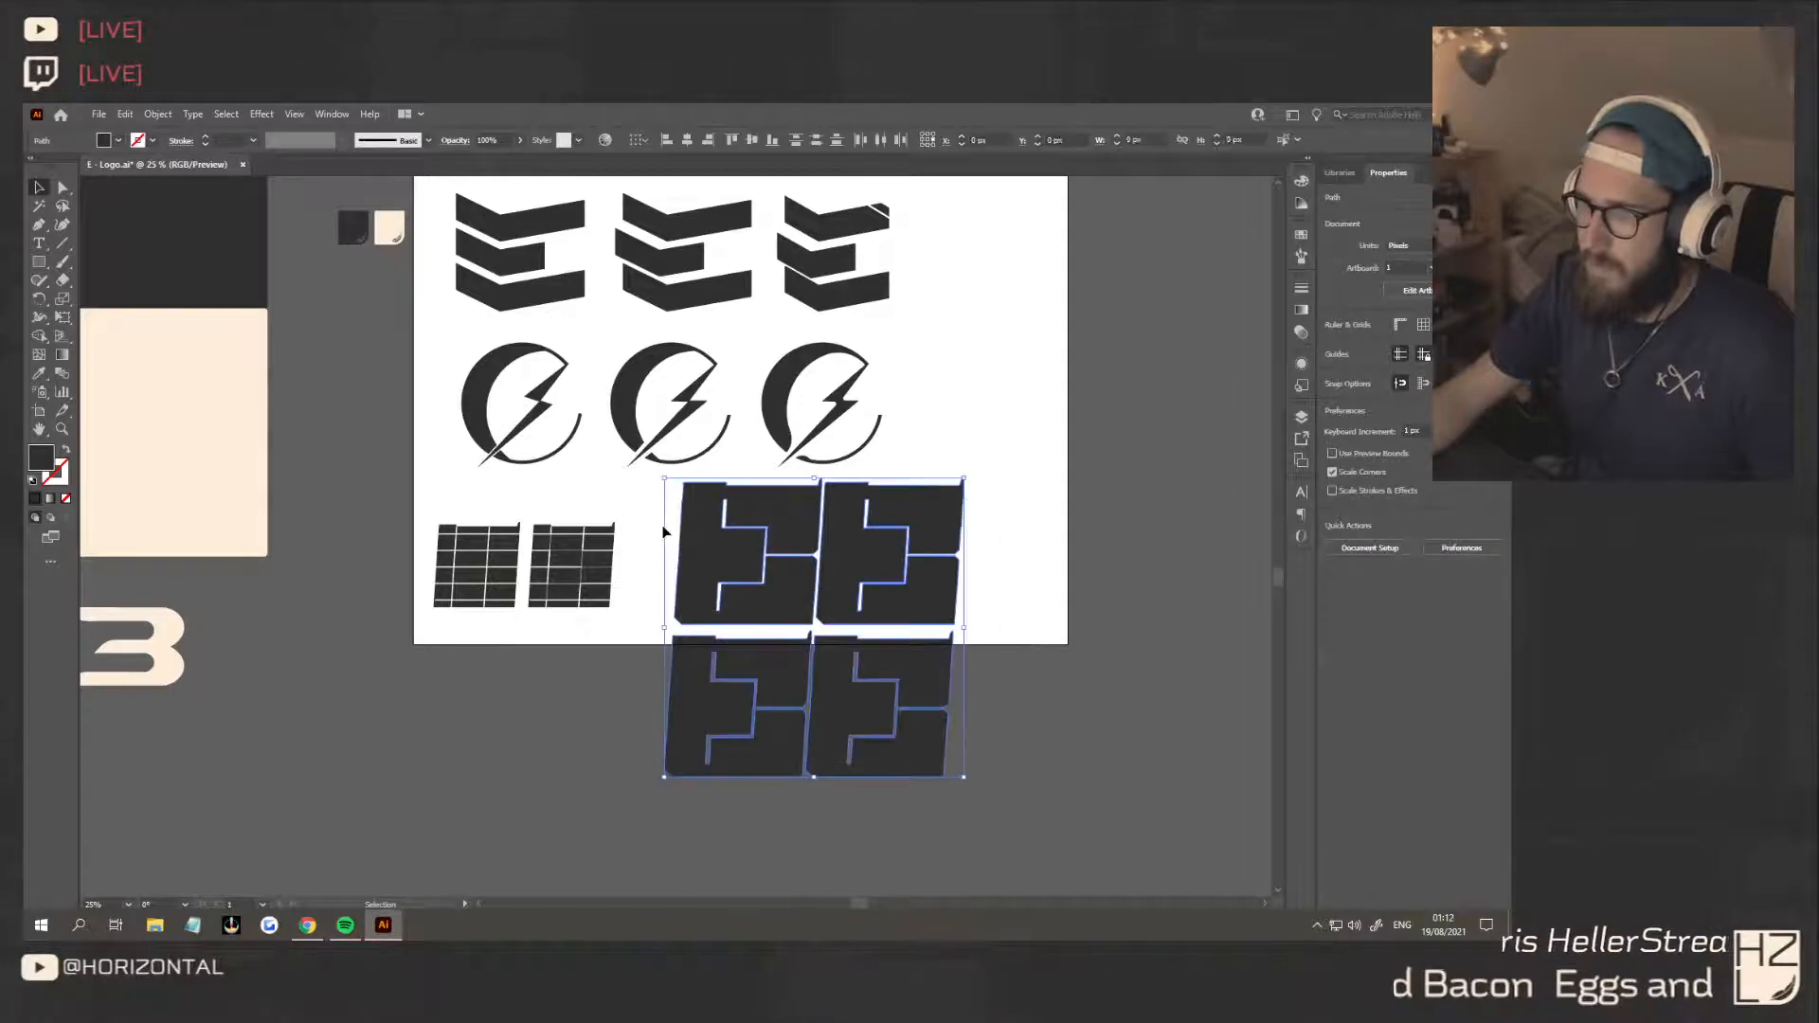
left_click_drag(964, 480, 762, 526)
left_click(877, 566)
Move the lower pair of E's to the right of the upper pair to form a row of four, closing the gap between pairs
scroll(859, 641, "down", 1)
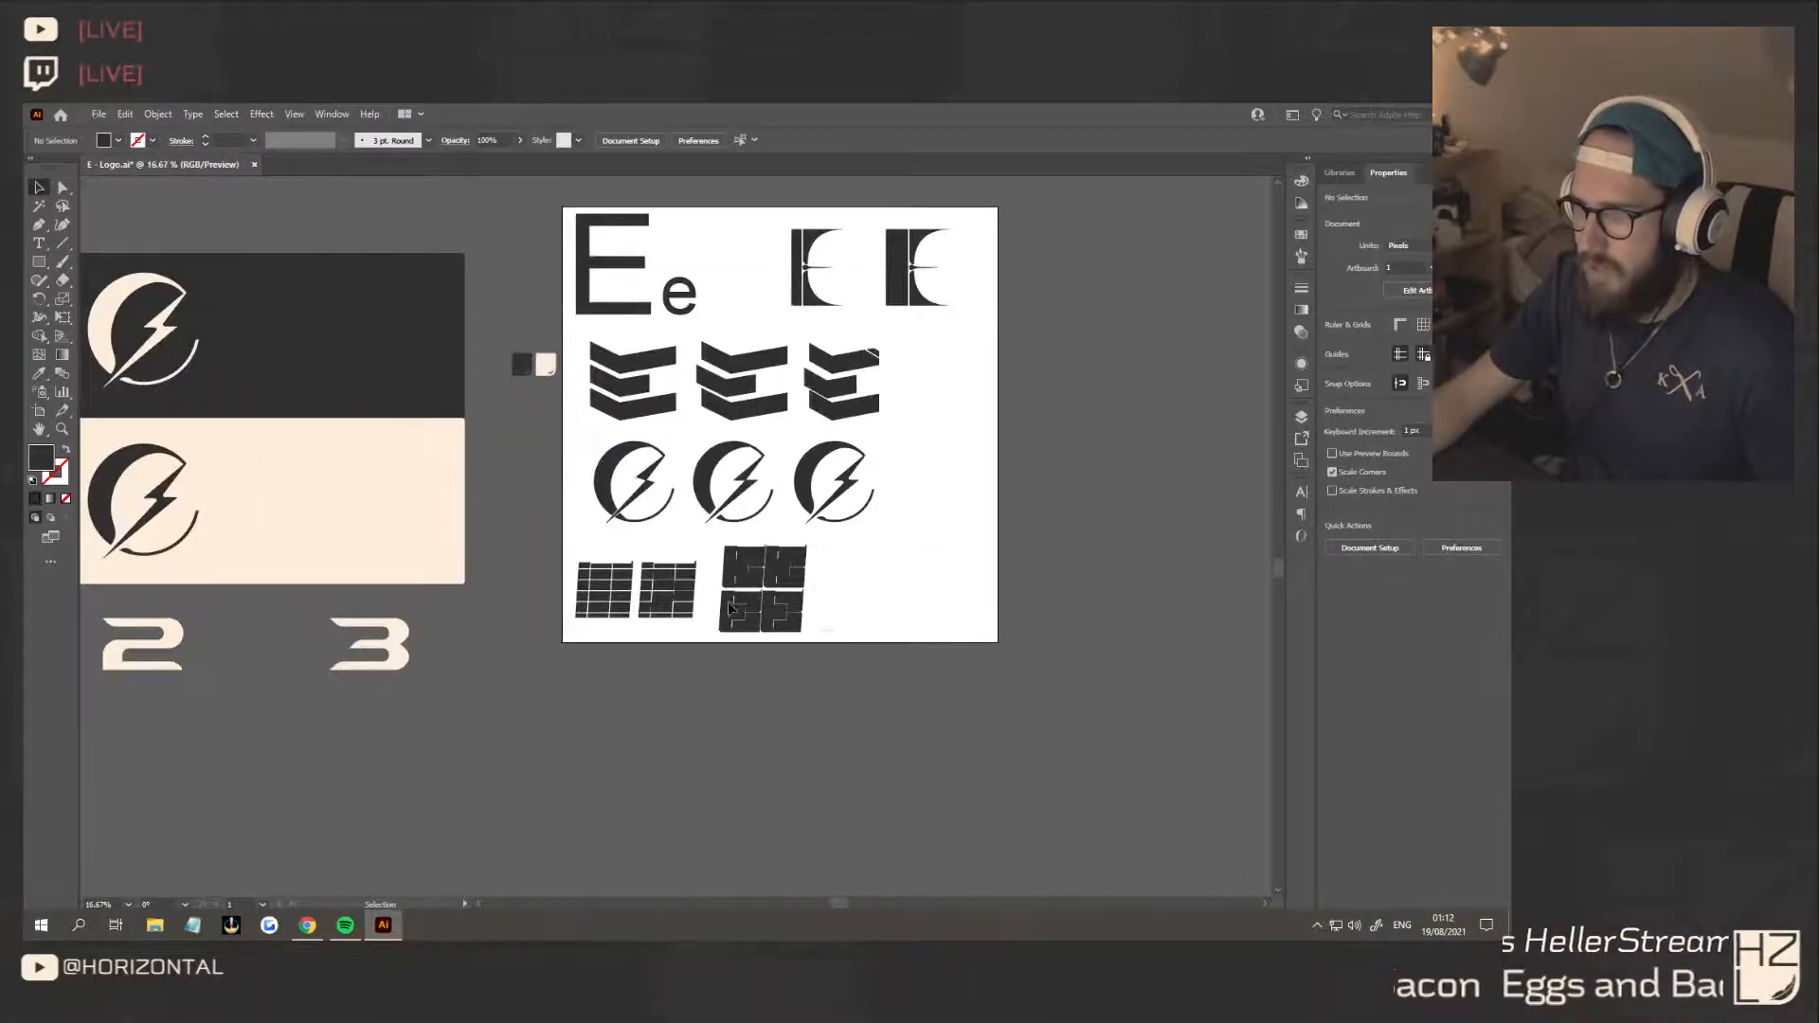
left_click_drag(729, 607, 821, 563)
left_click(823, 621)
scroll(822, 622, "up", 3)
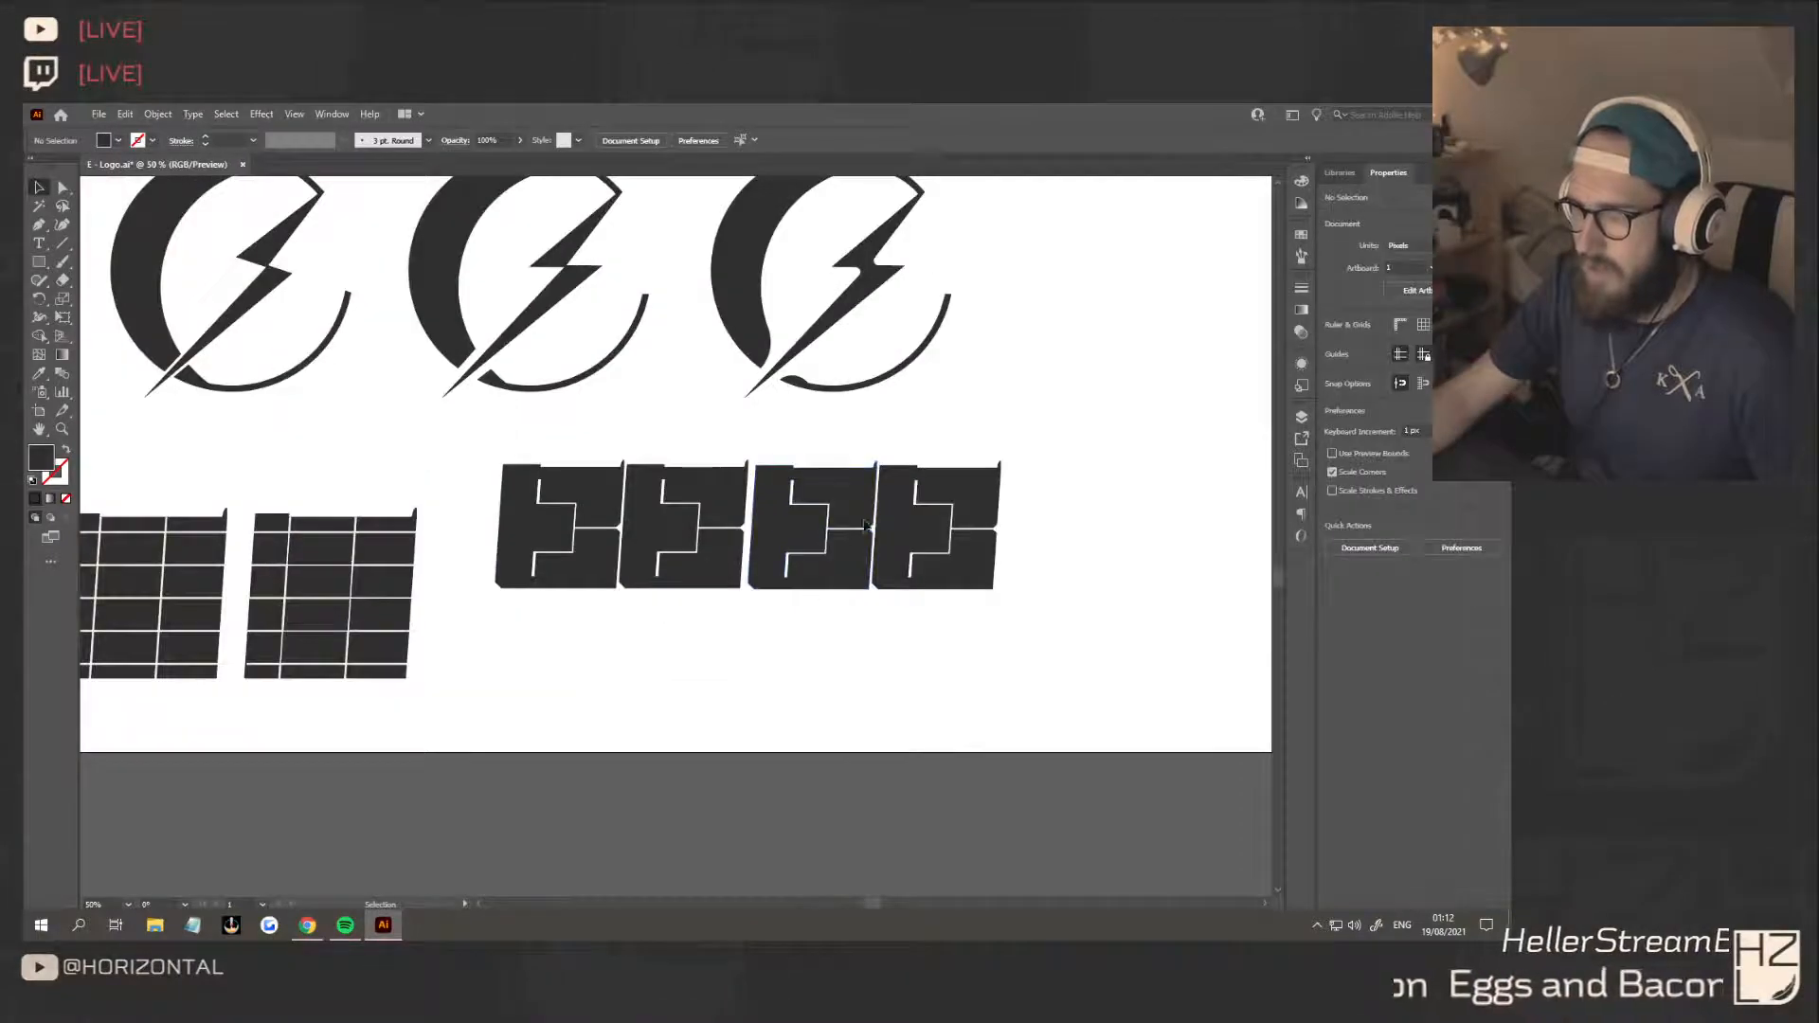
left_click_drag(780, 485, 777, 485)
left_click(764, 628)
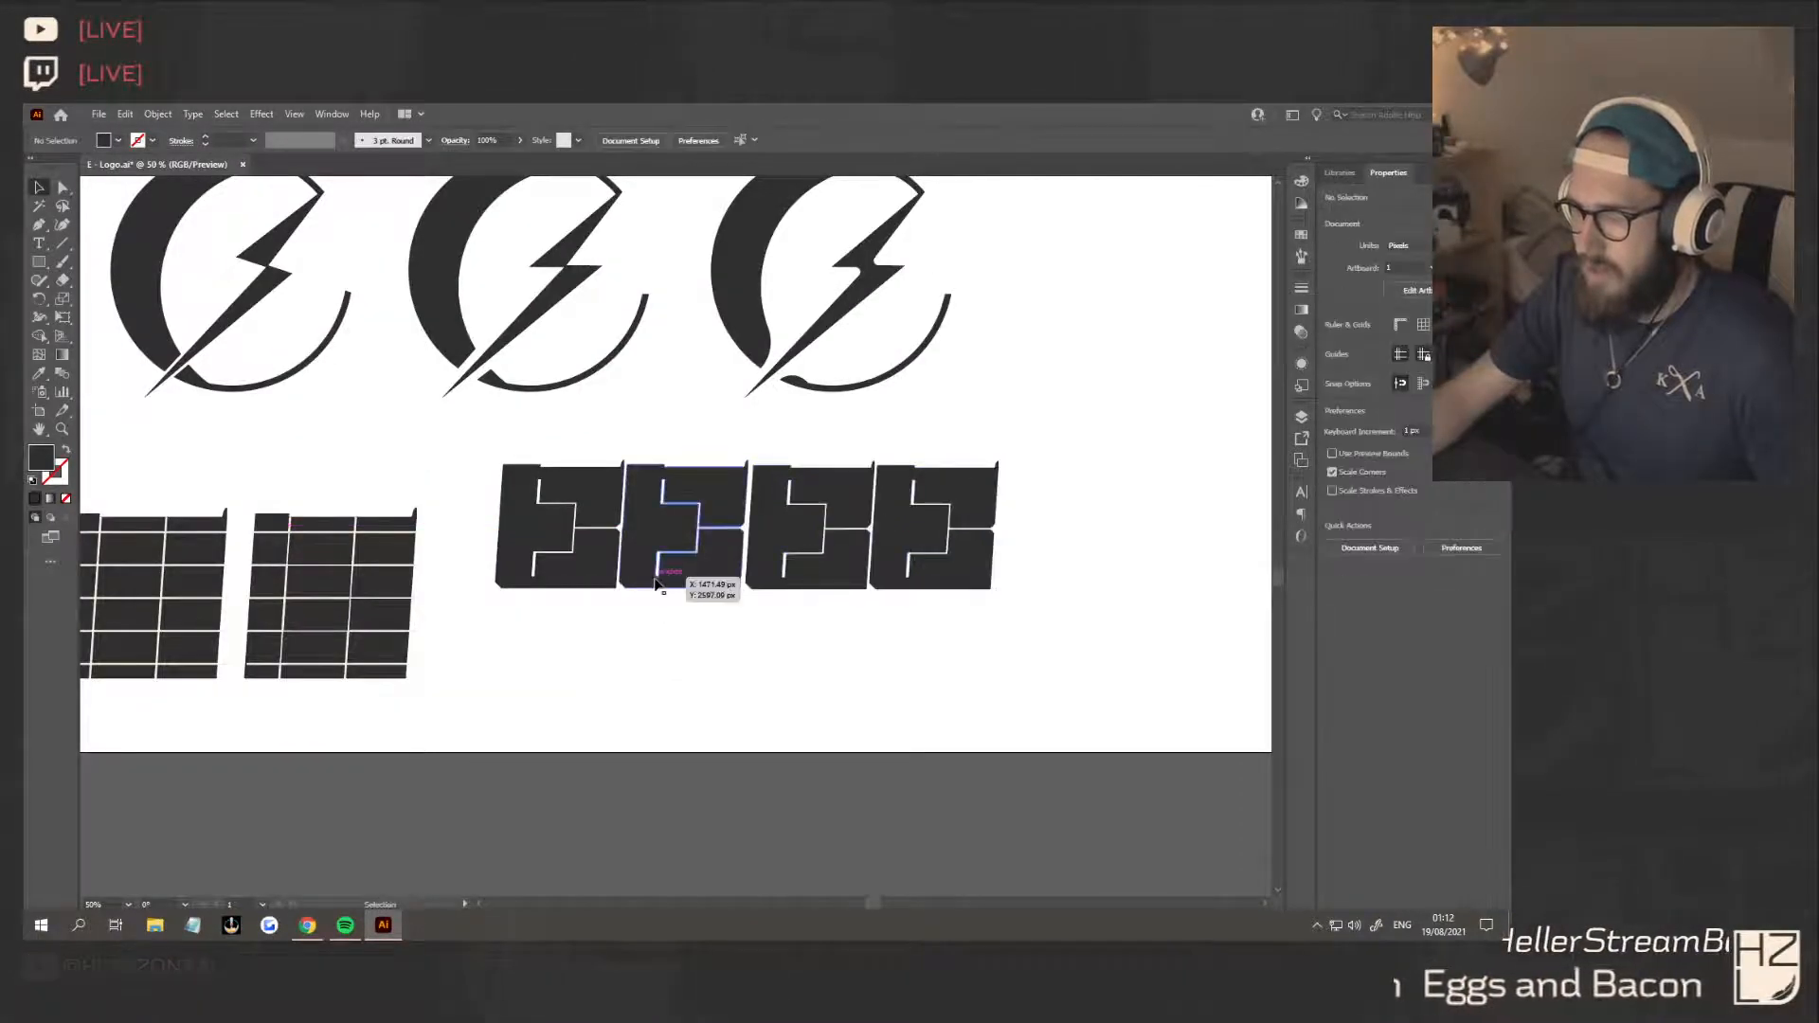
left_click_drag(927, 540, 928, 539)
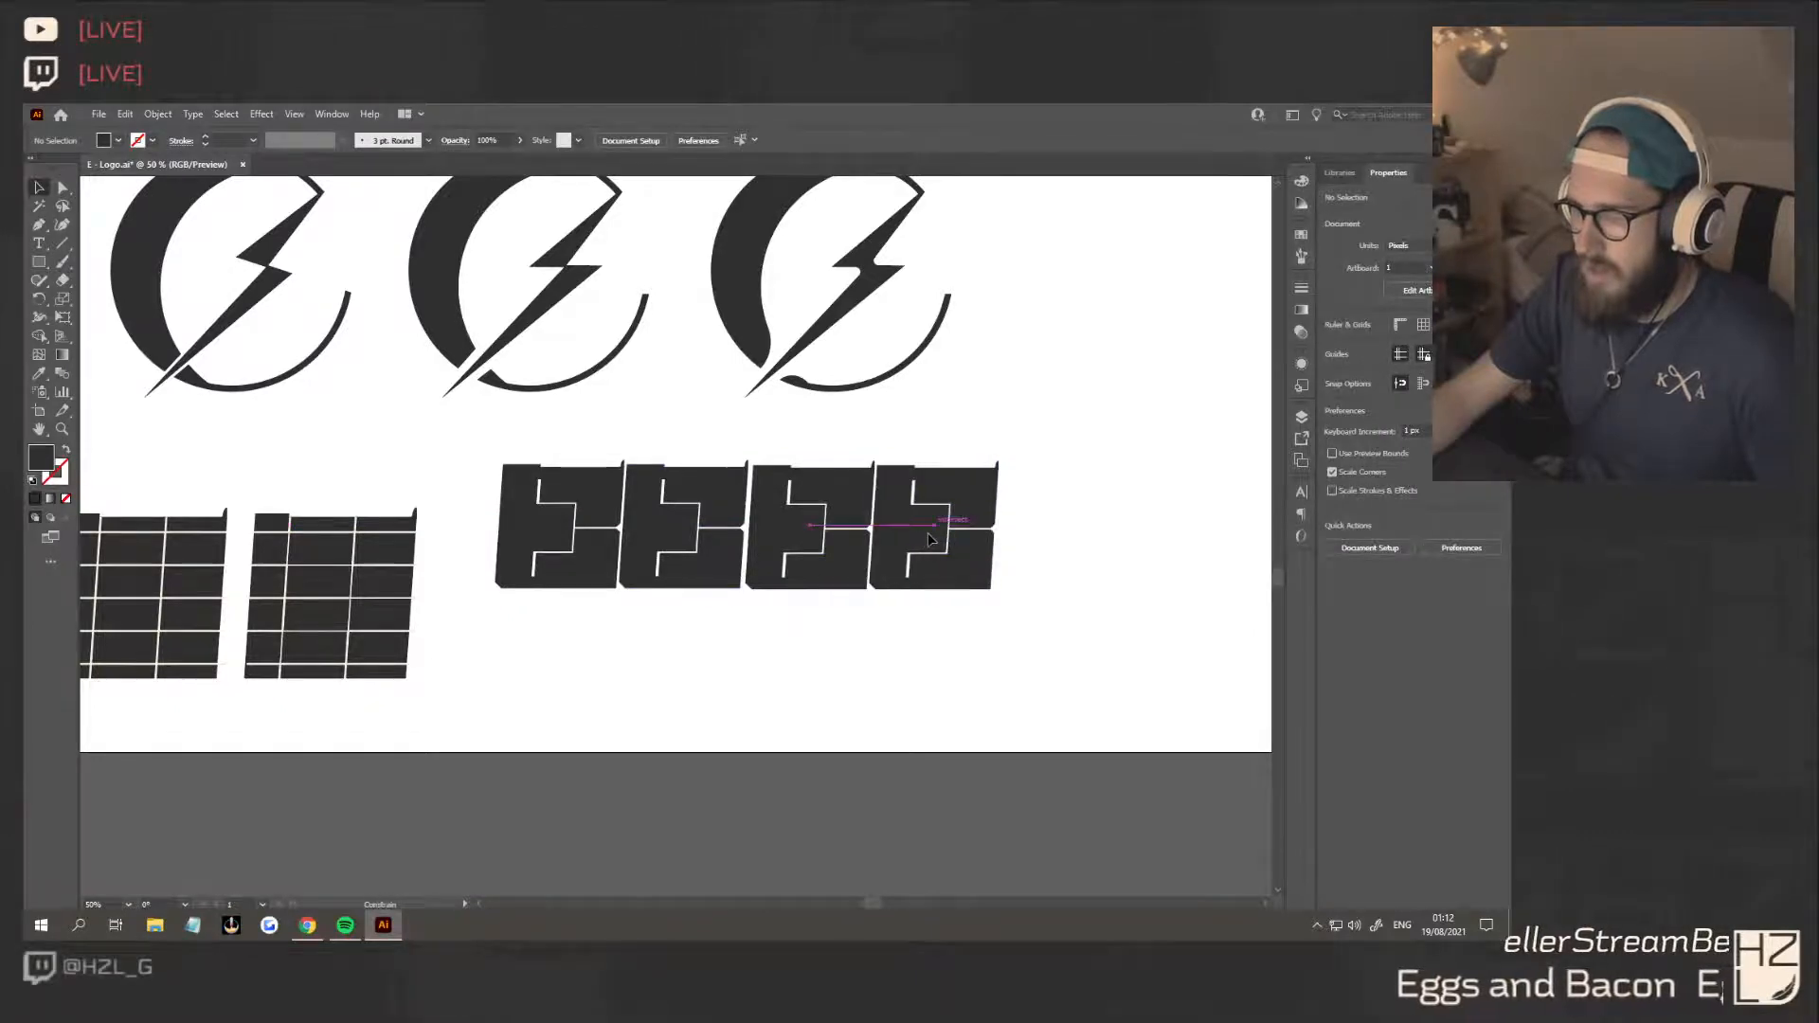
Delete the two outermost E's from the row and duplicate the remaining pair directly to its right
left_click(932, 545)
key("Delete")
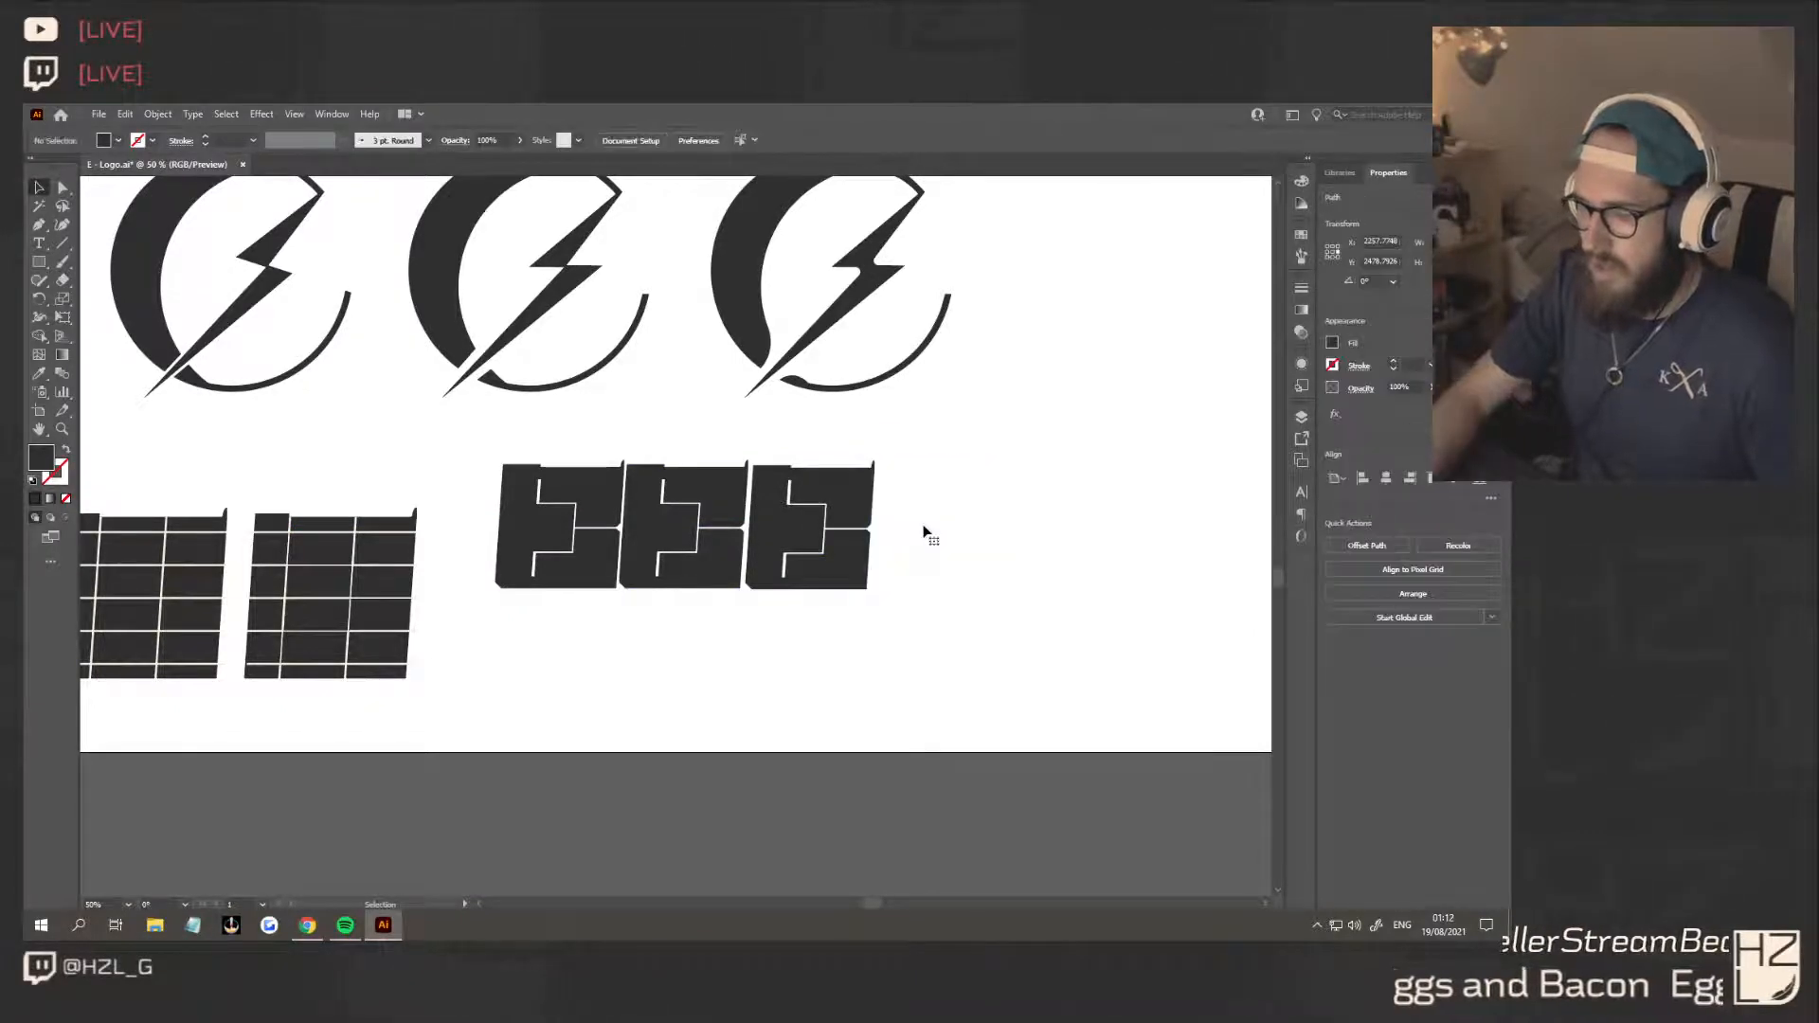
left_click(584, 534)
key("Delete")
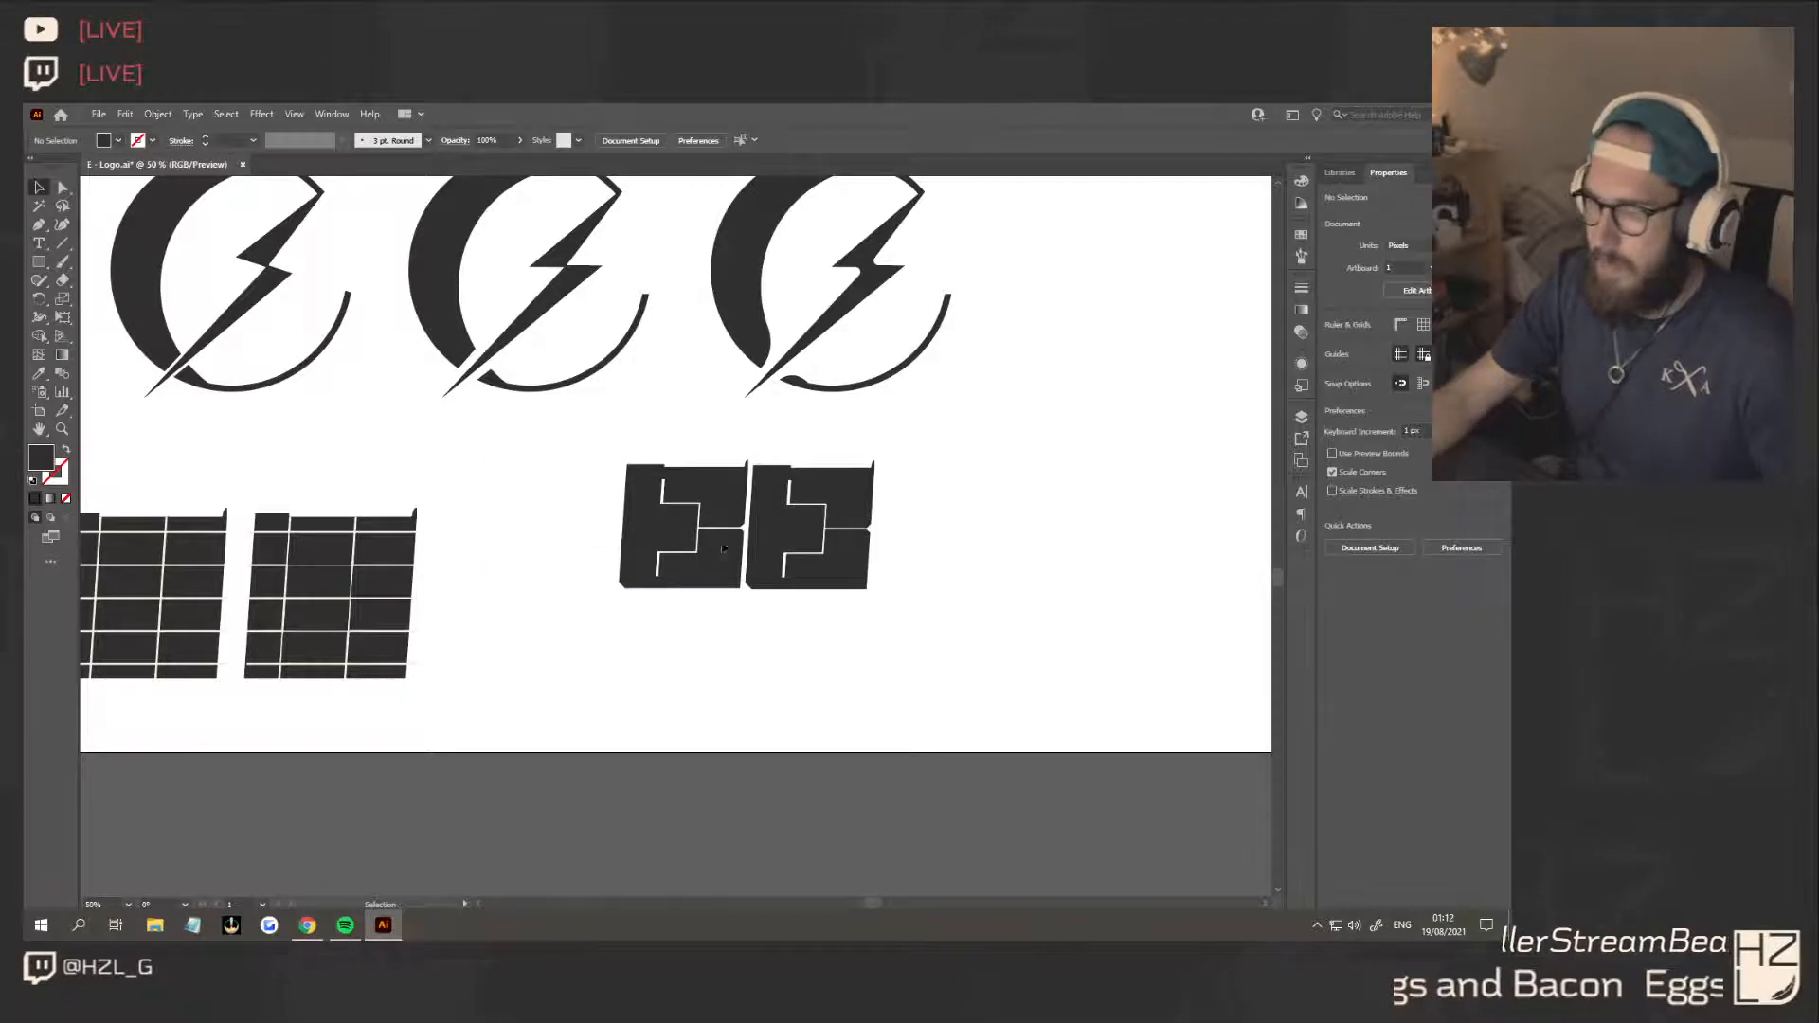
left_click_drag(581, 532, 1031, 574)
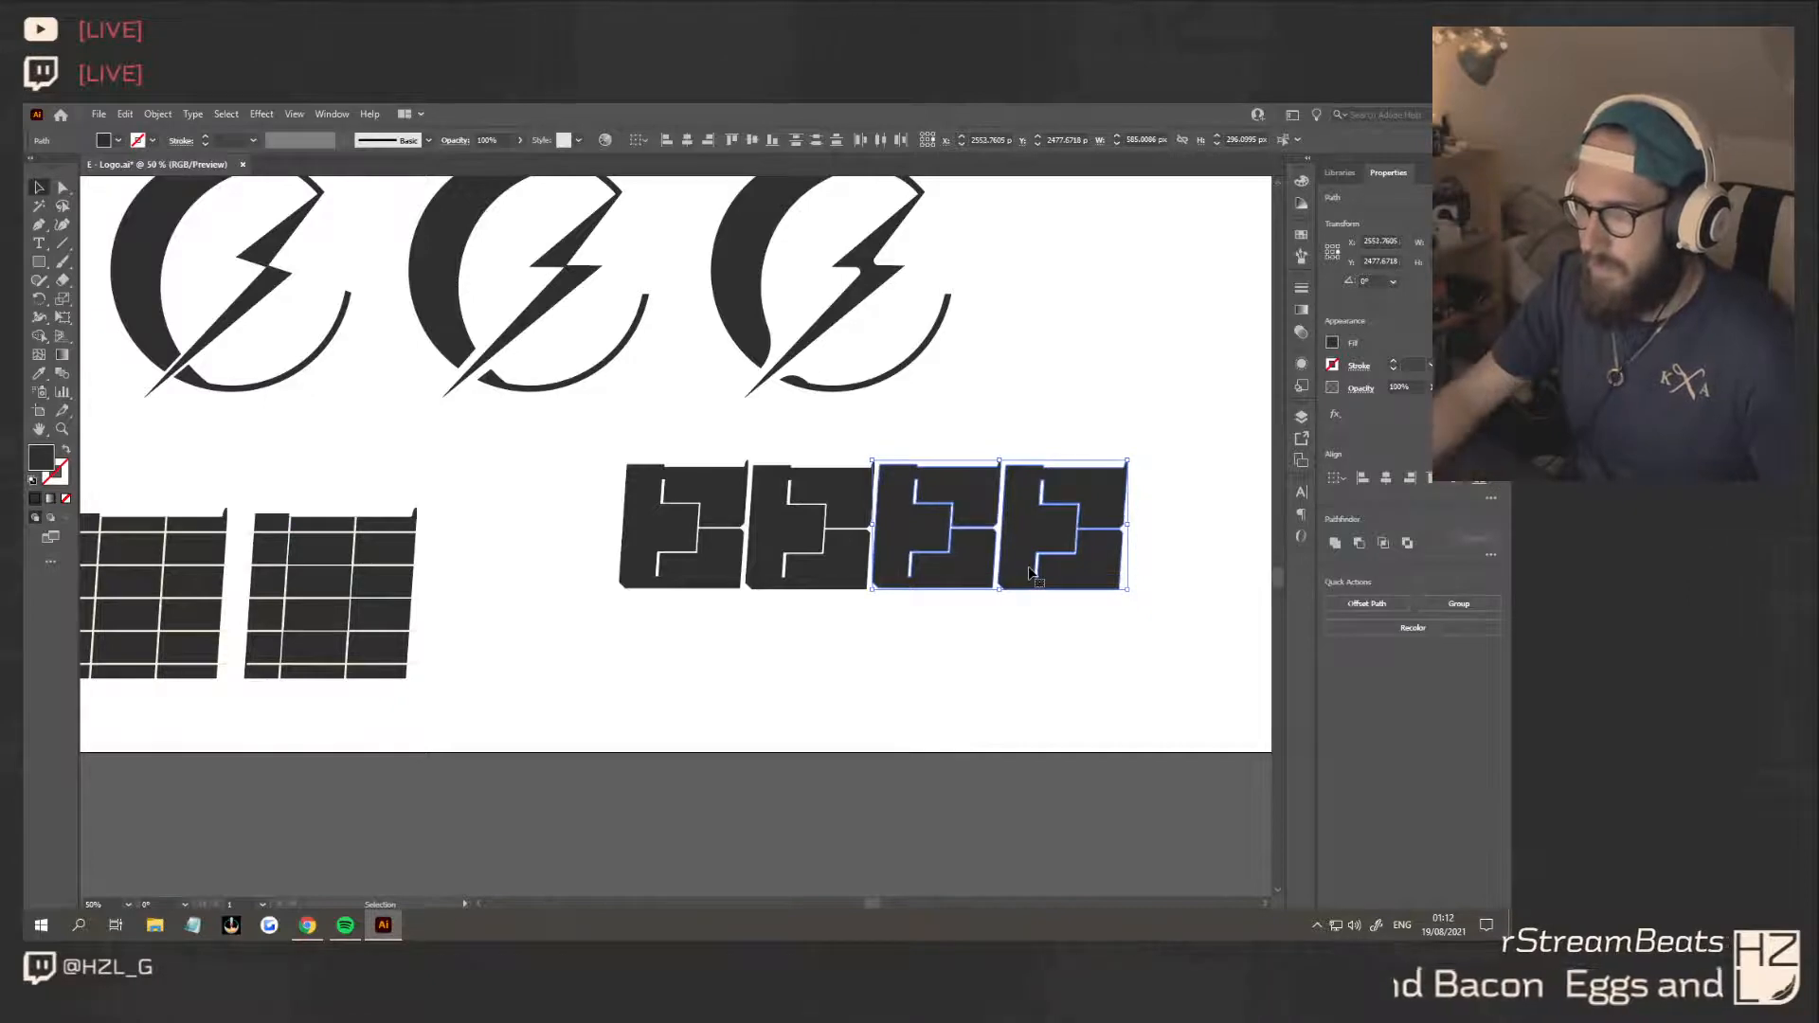
Delete the row of four slanted-square E's and place a single larger E beside the two grids
left_click(997, 666)
scroll(1023, 689, "down", 2)
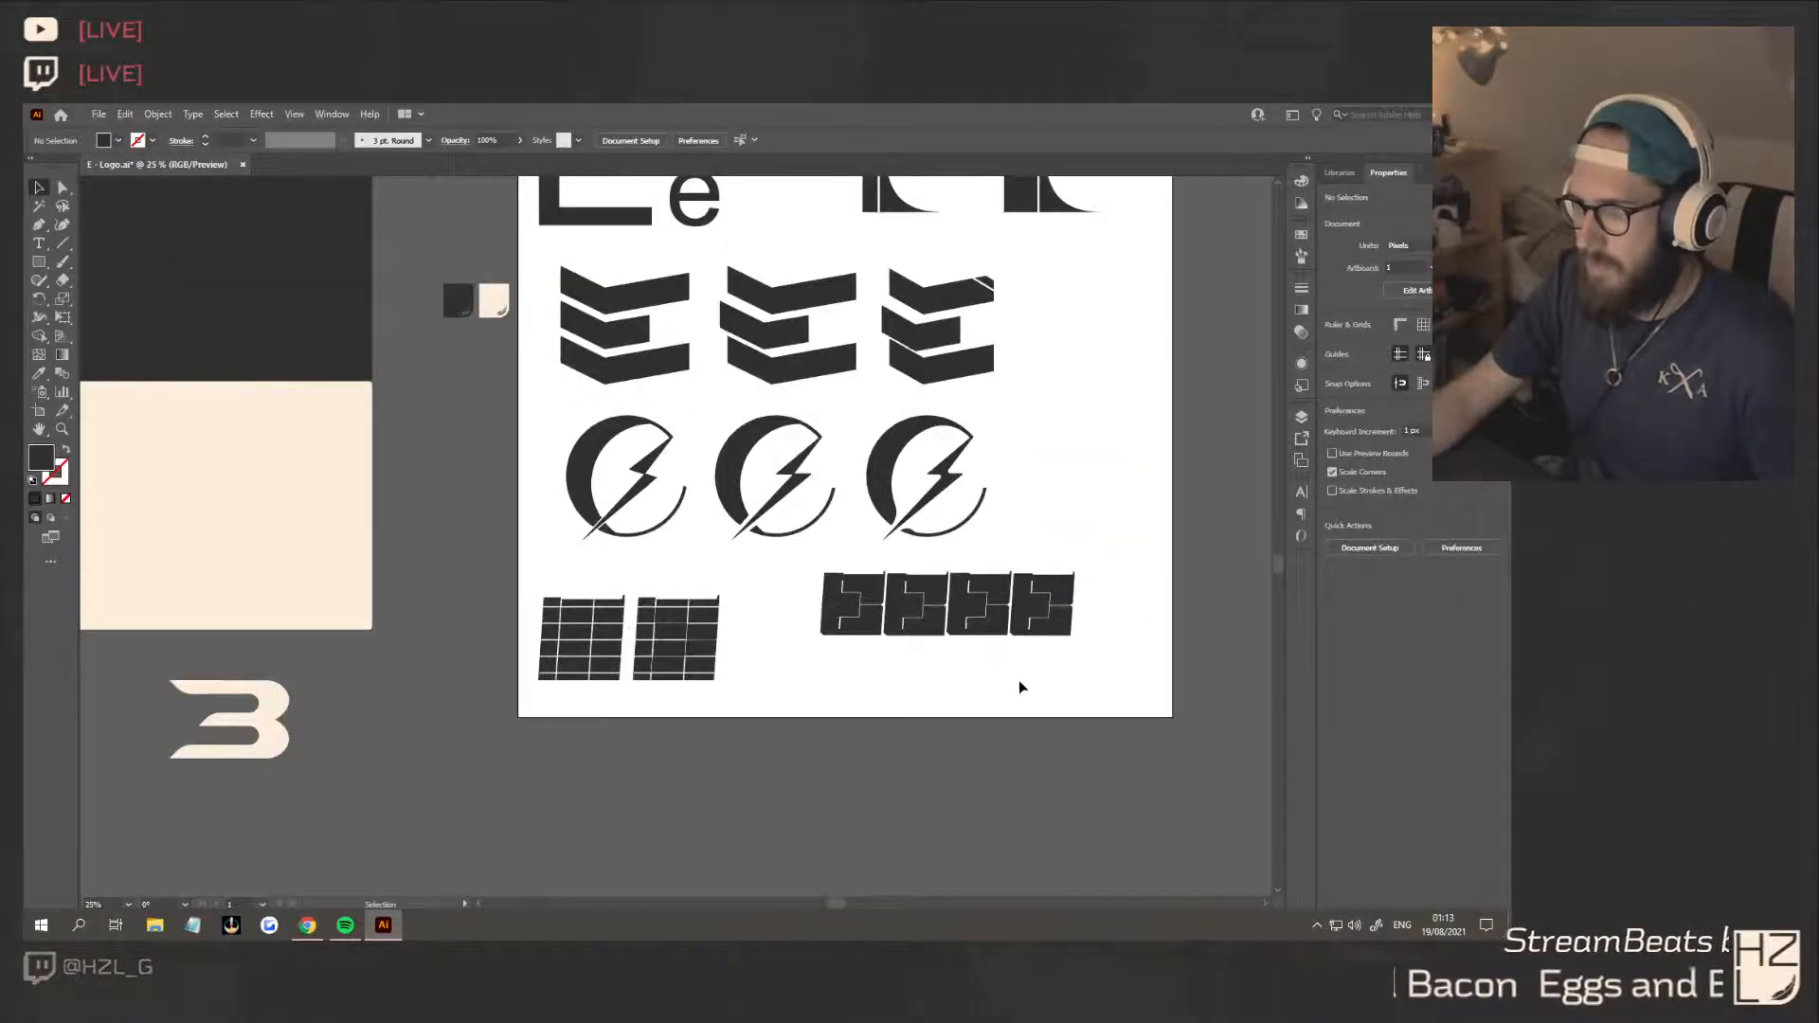
left_click_drag(1070, 663, 787, 594)
key("Delete")
left_click_drag(810, 636, 926, 698)
left_click_drag(841, 665, 846, 657)
left_click(946, 690)
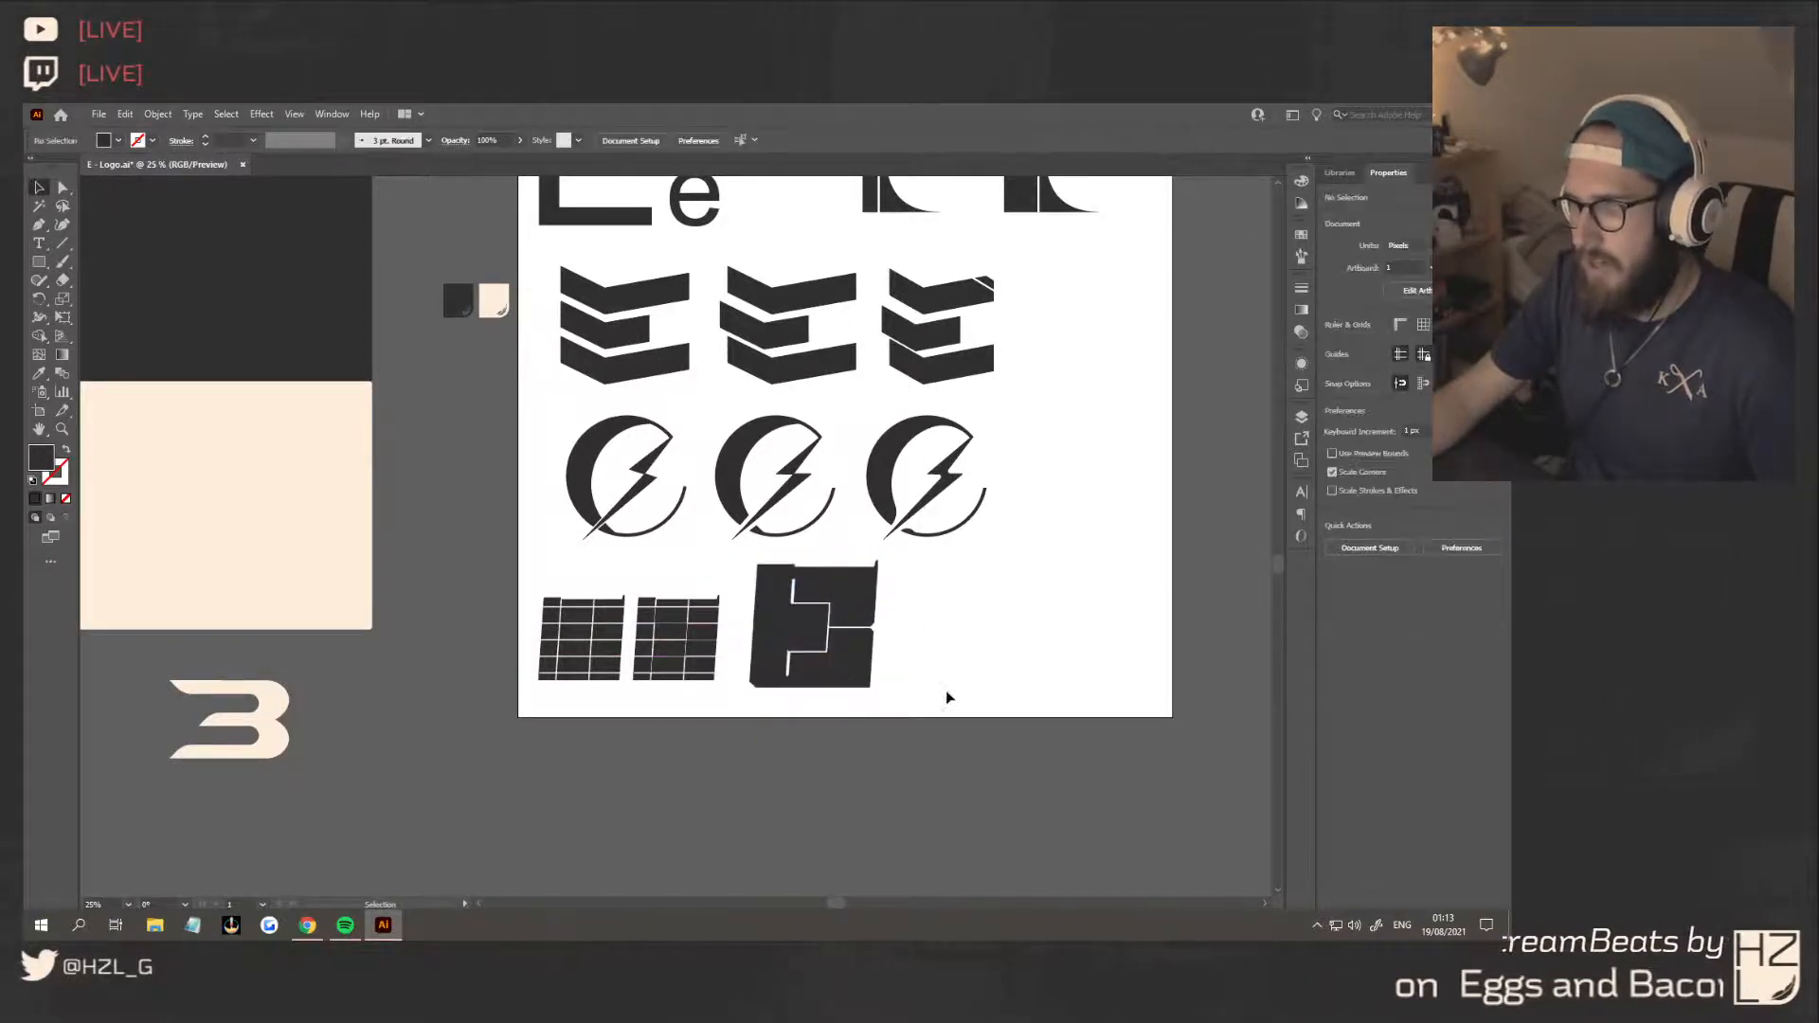
Move the thick-stemmed serif E slightly closer to the thin-stemmed one beside it
scroll(924, 687, "right", 3)
scroll(765, 656, "down", 1)
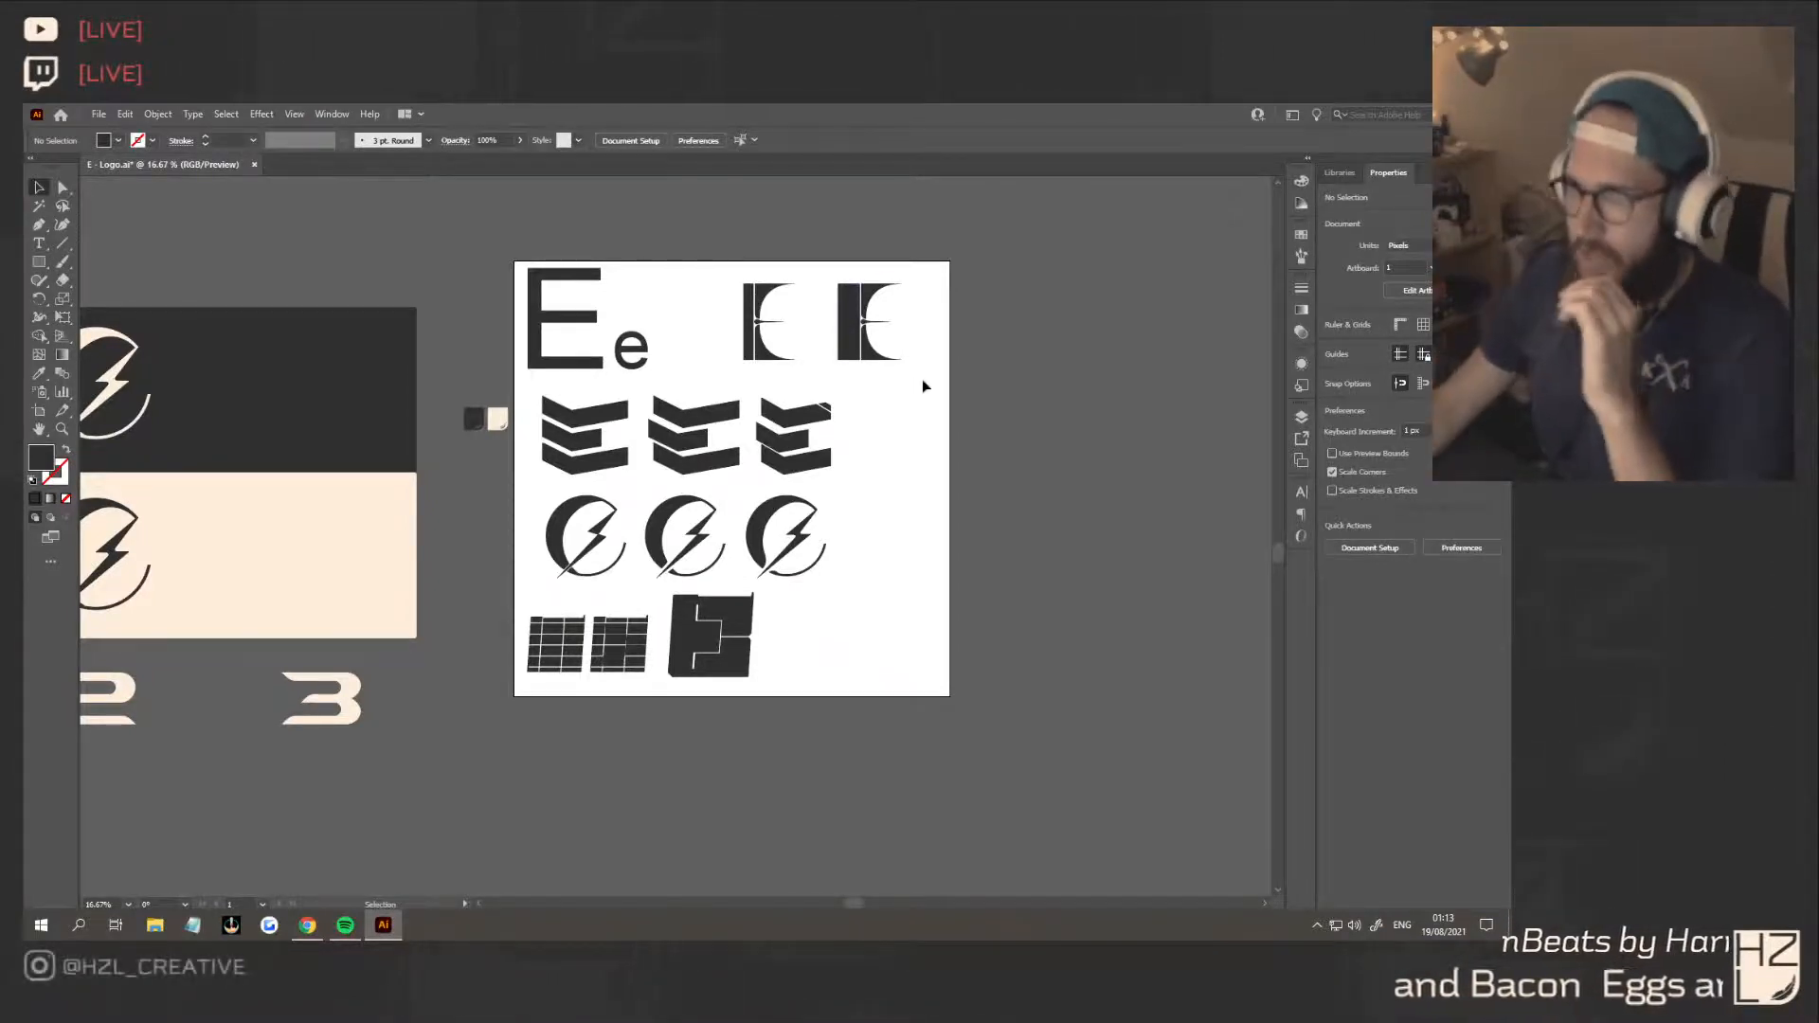
mouse_move(851, 306)
left_mouse_down()
mouse_move(827, 633)
mouse_move(807, 623)
mouse_move(852, 349)
mouse_move(839, 307)
left_mouse_up()
left_click(923, 316)
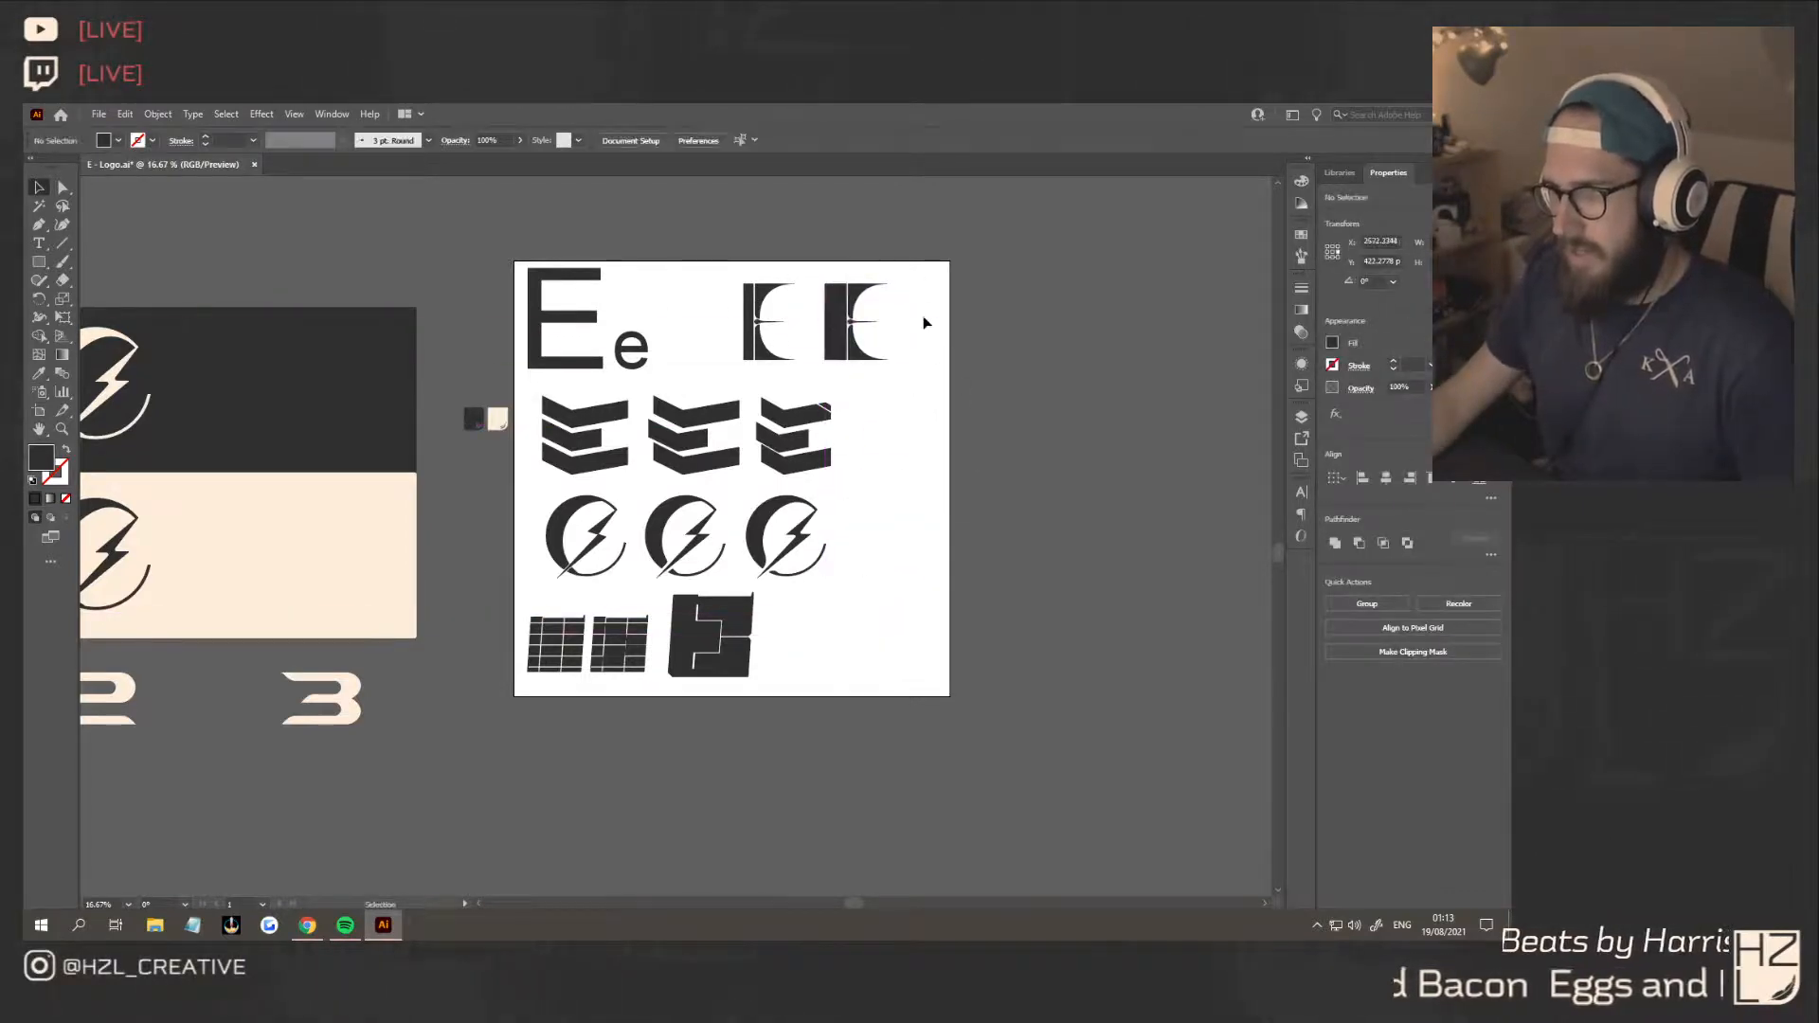
Examine the pair of serif E's and the slanted-square E up close and within the whole artboard
scroll(924, 319, "up", 3)
scroll(925, 323, "up", 1)
scroll(764, 272, "up", 1)
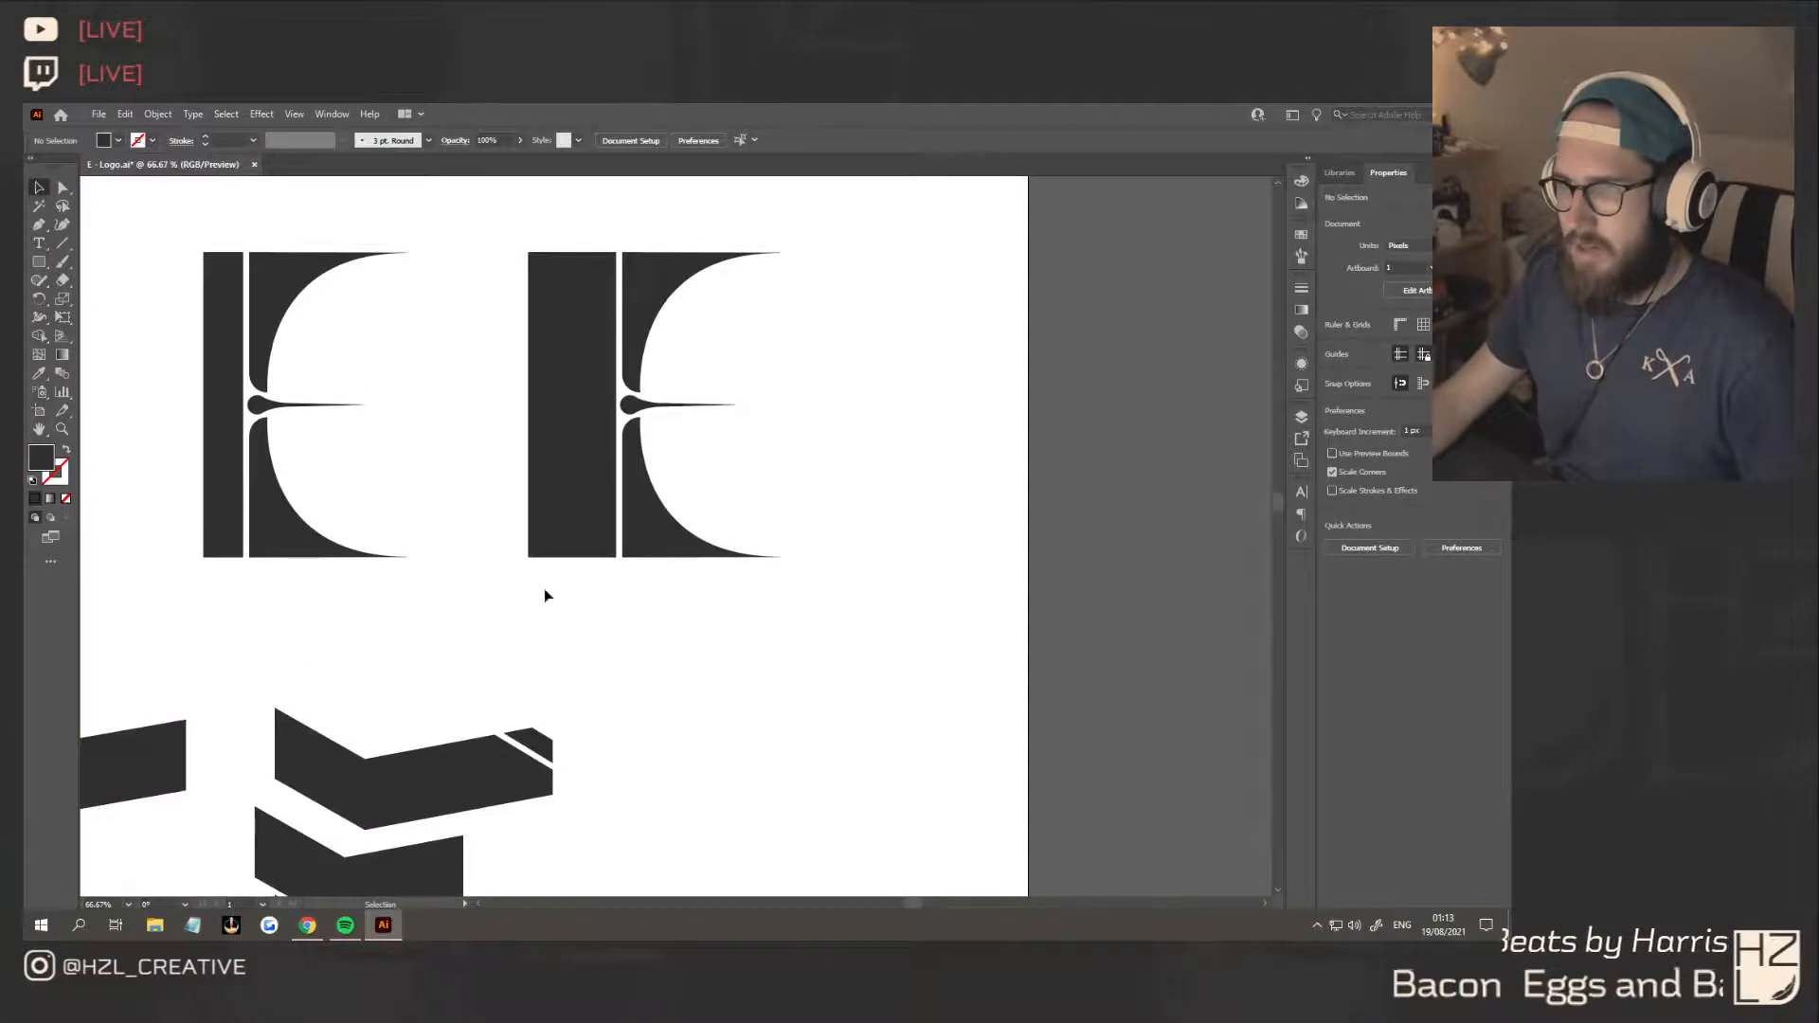
scroll(726, 438, "down", 1)
scroll(720, 445, "down", 4)
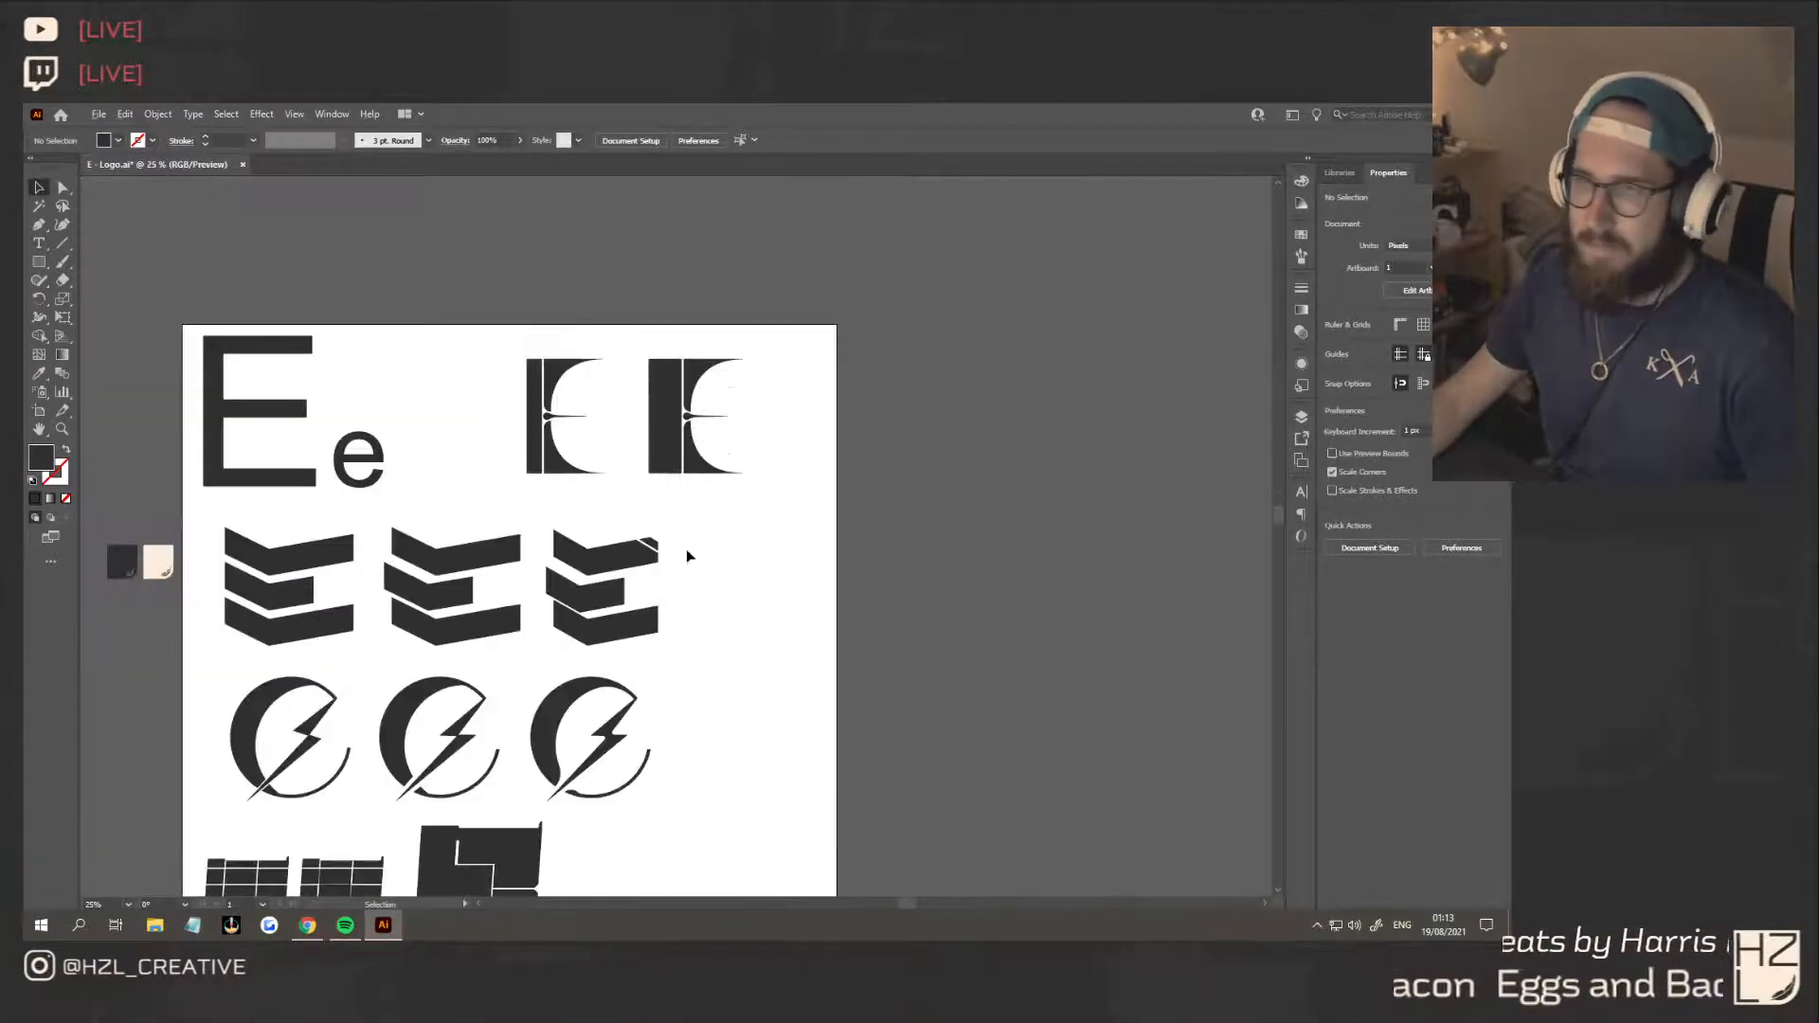
scroll(686, 548, "down", 2)
scroll(612, 594, "up", 2)
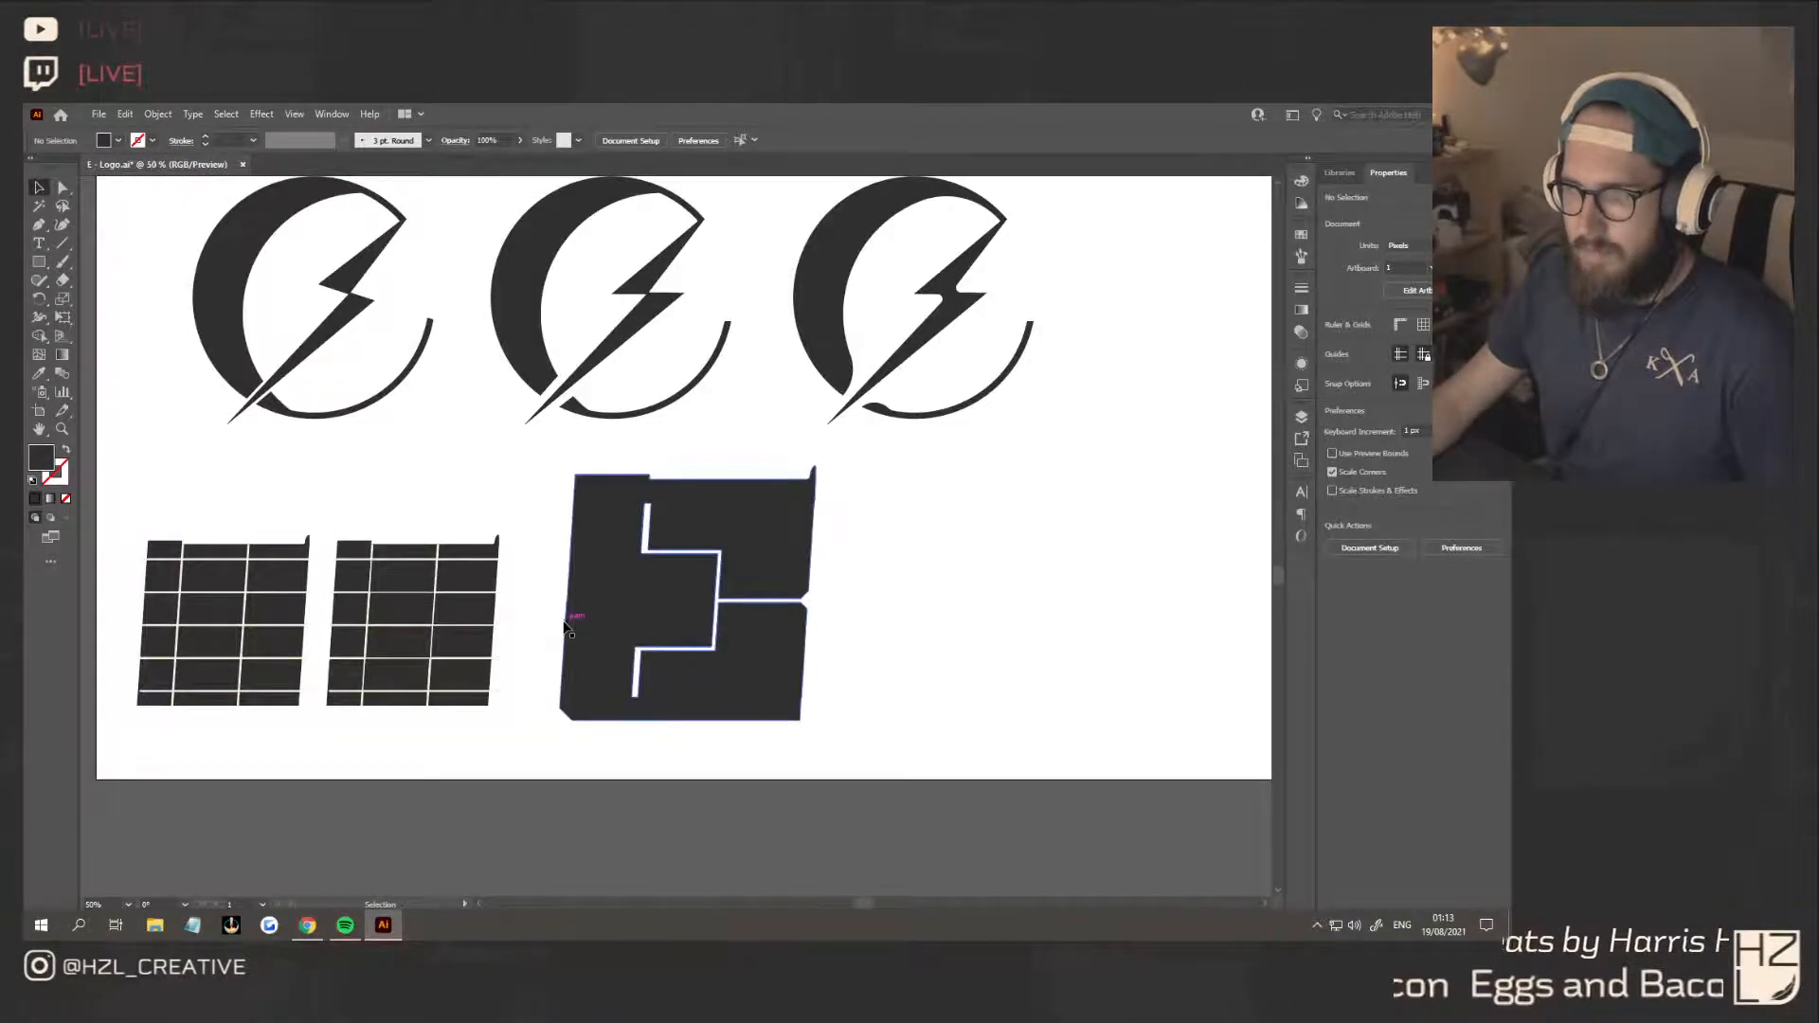
scroll(565, 628, "down", 2)
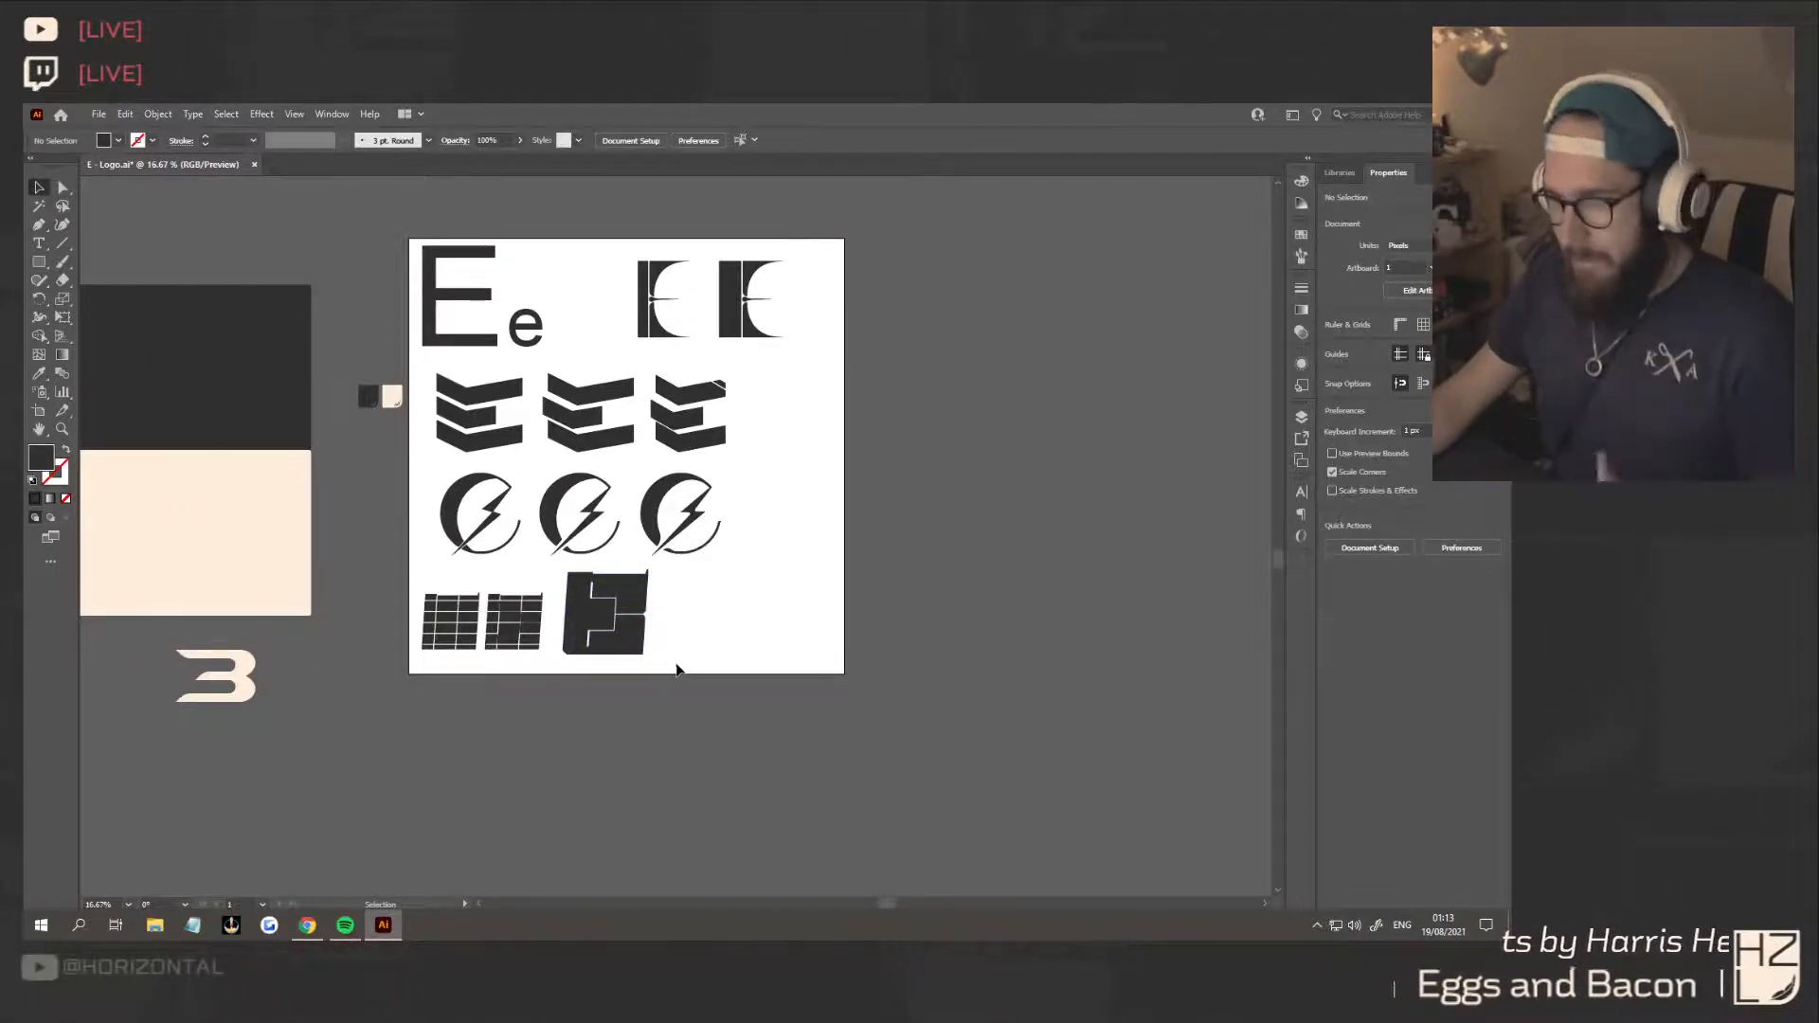
Delete the slanted-square E and its two grids, and move the two serif E's into their place below the lightning-bolt logos
left_click_drag(675, 667, 417, 568)
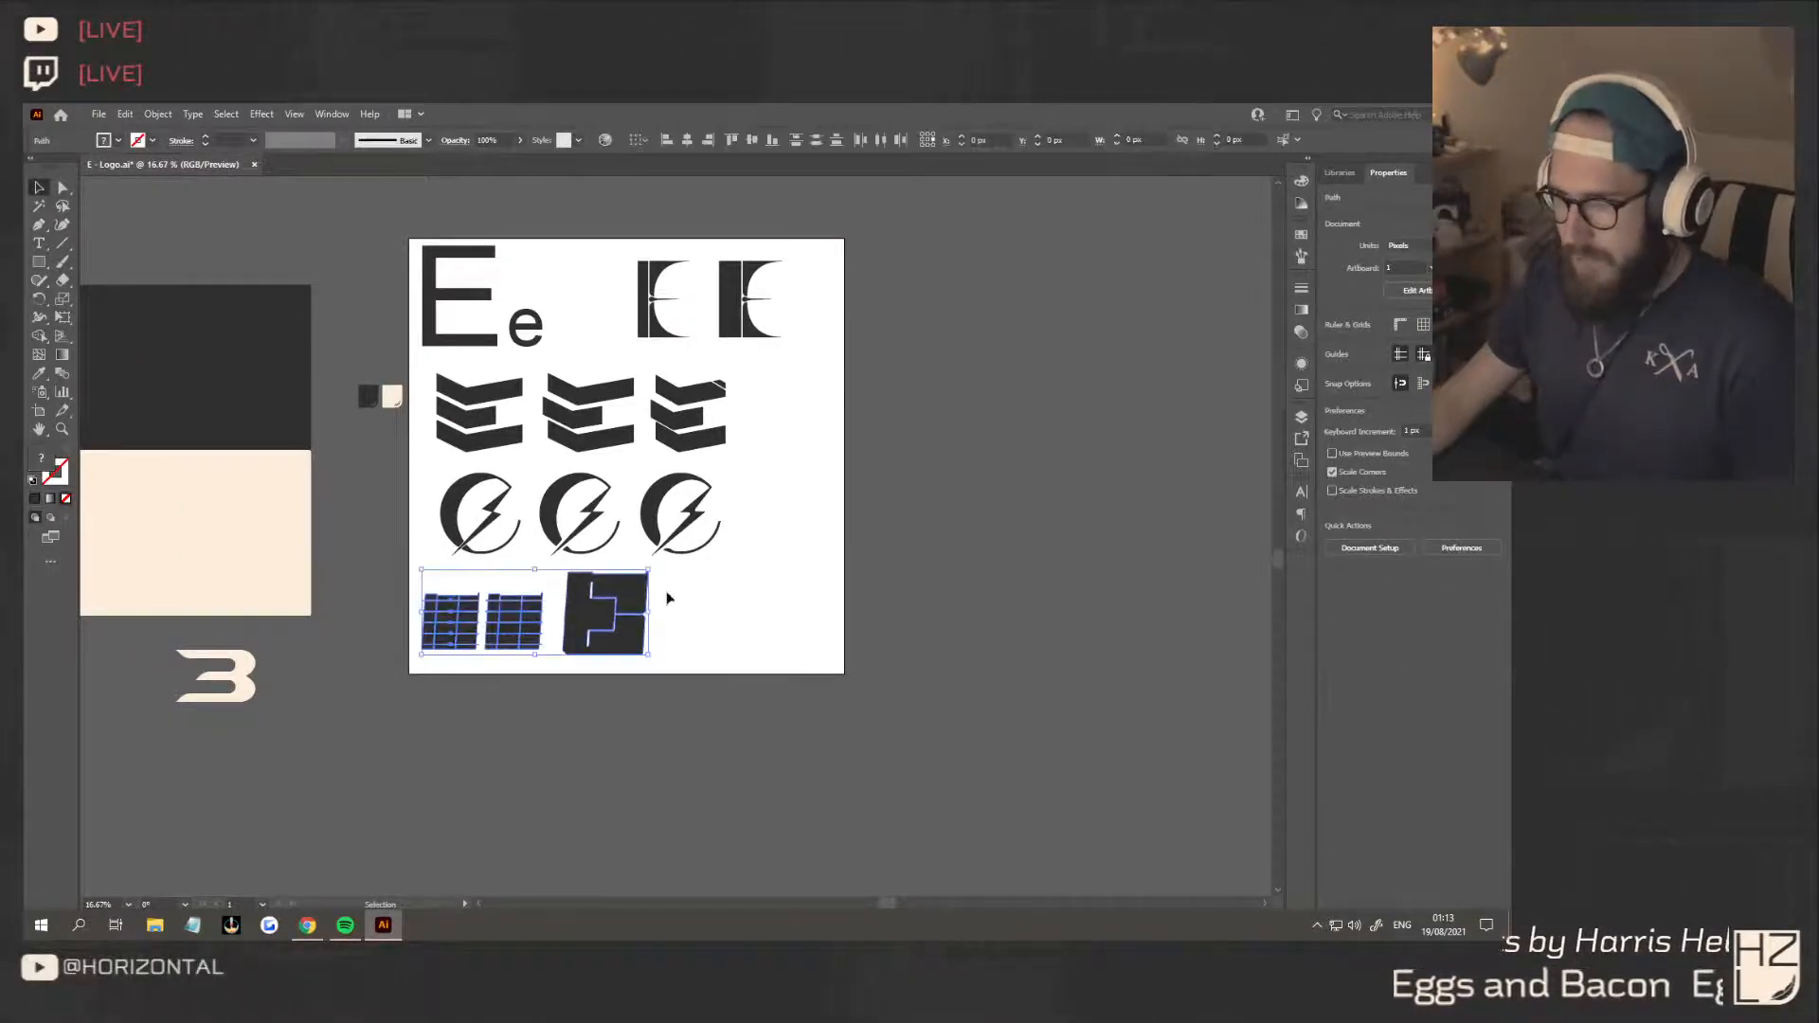
key("Delete")
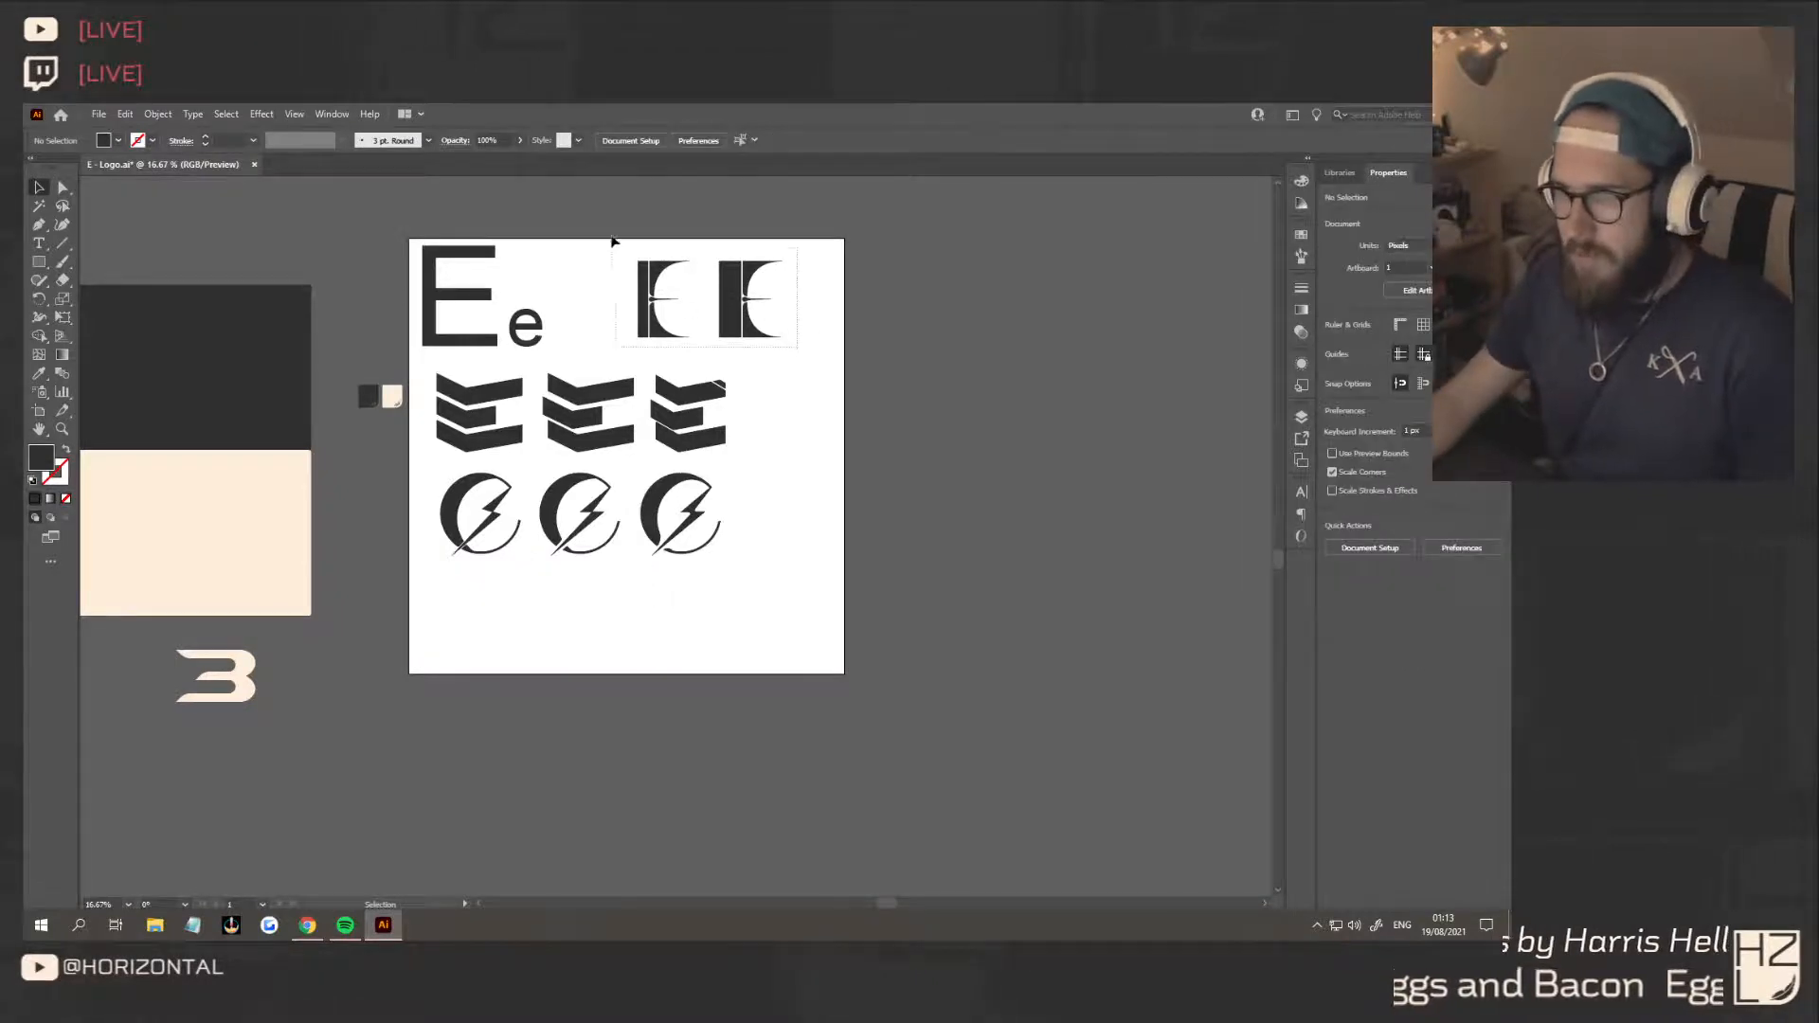
left_click_drag(748, 291, 562, 606)
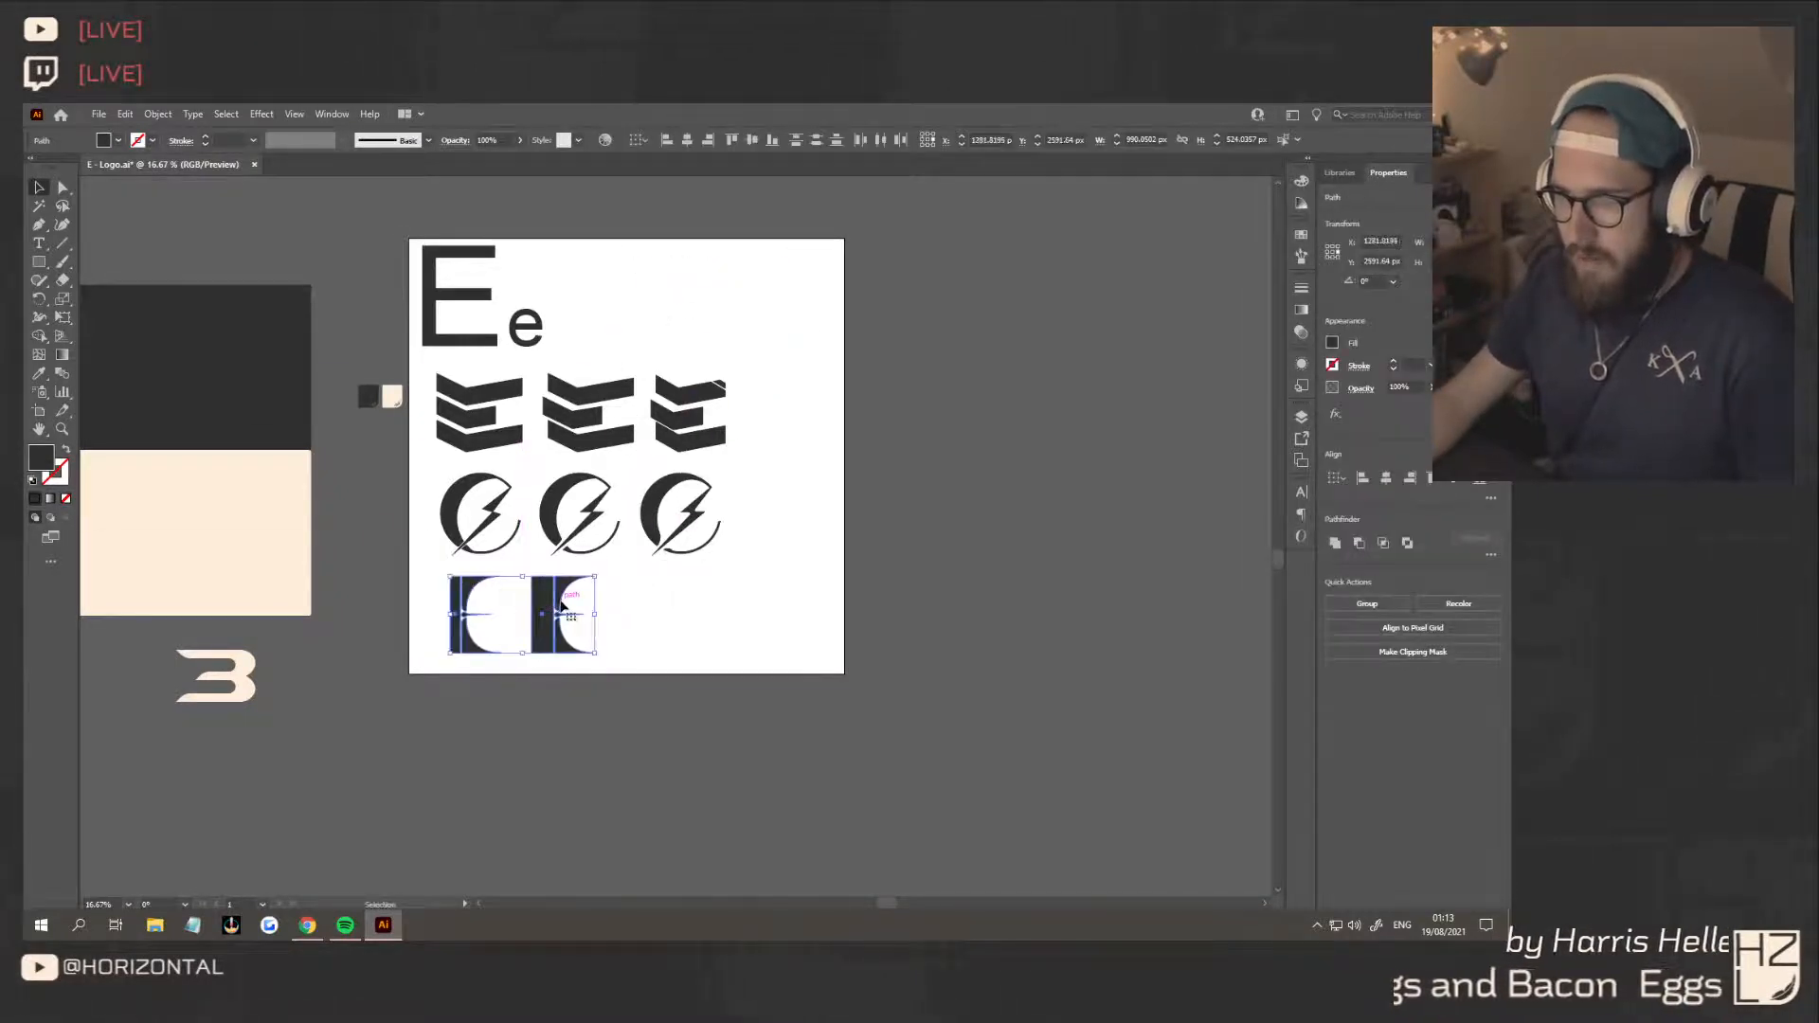
left_click(623, 647)
Place enlarged copies of the thick-stemmed serif E above number 3 on the dark and cream bands, colouring the dark-band copy cream
scroll(597, 647, "up", 1)
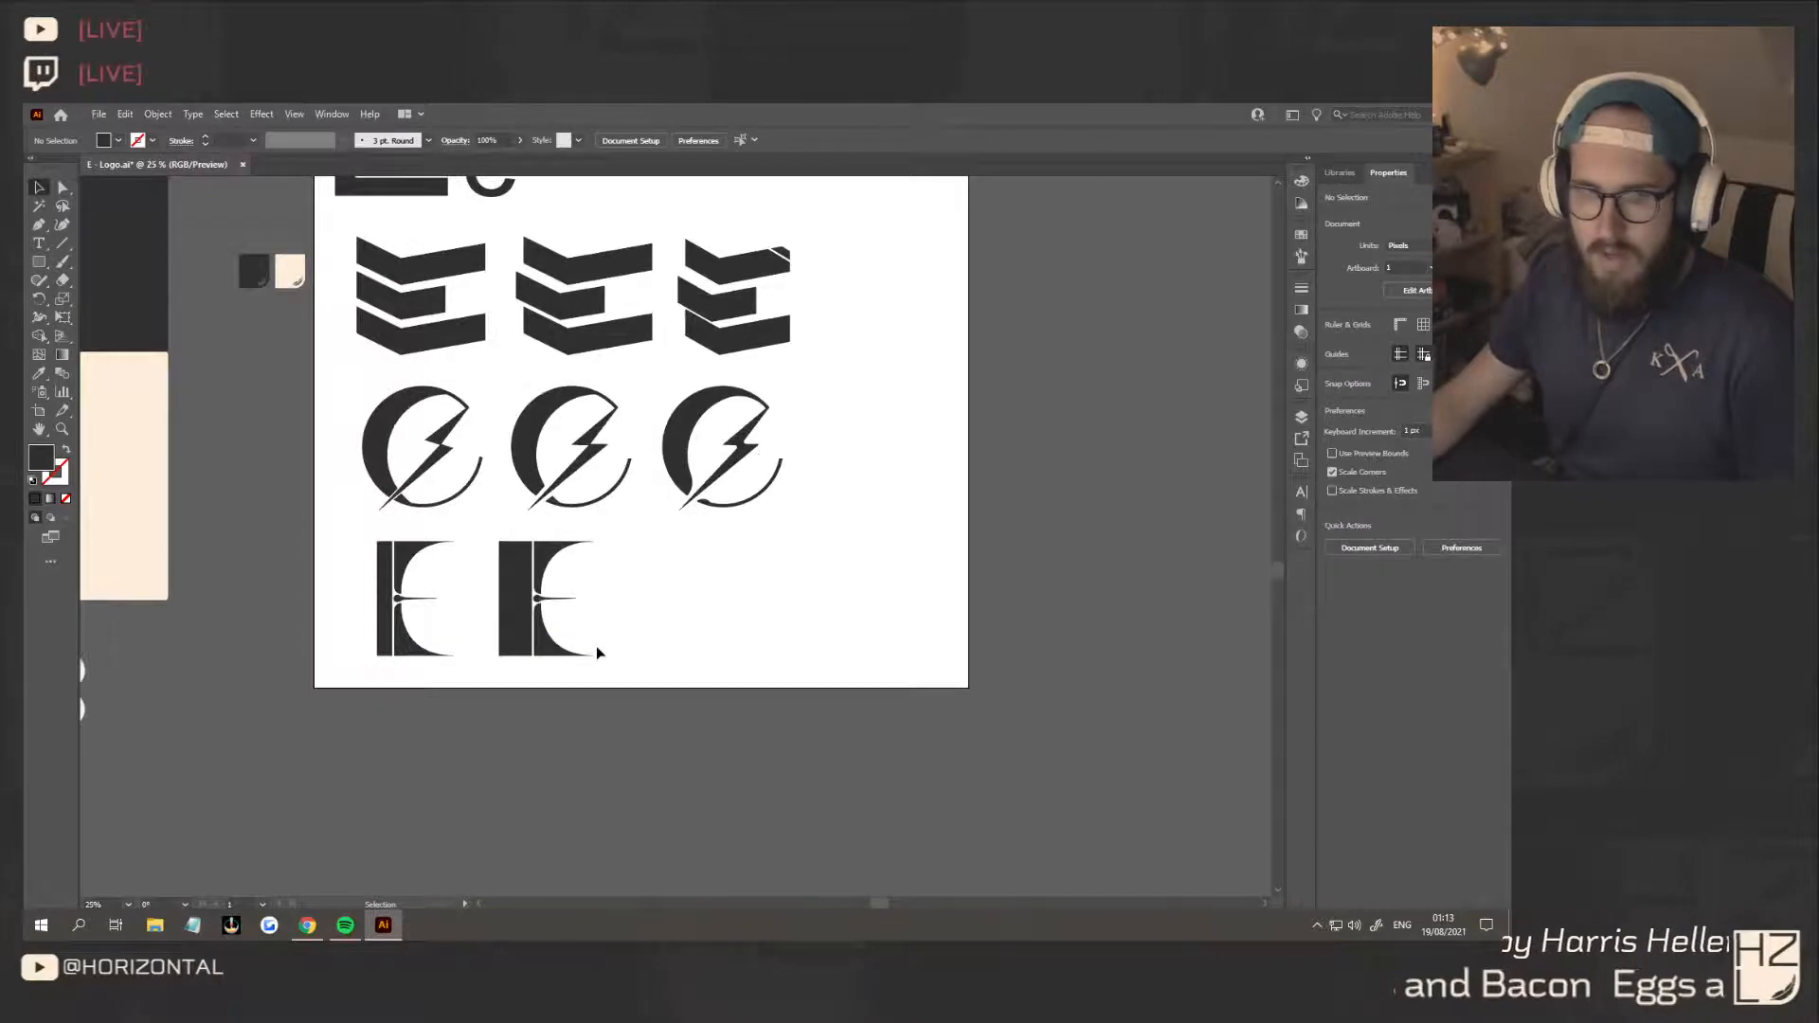
scroll(607, 648, "left", 3)
scroll(627, 641, "up", 5)
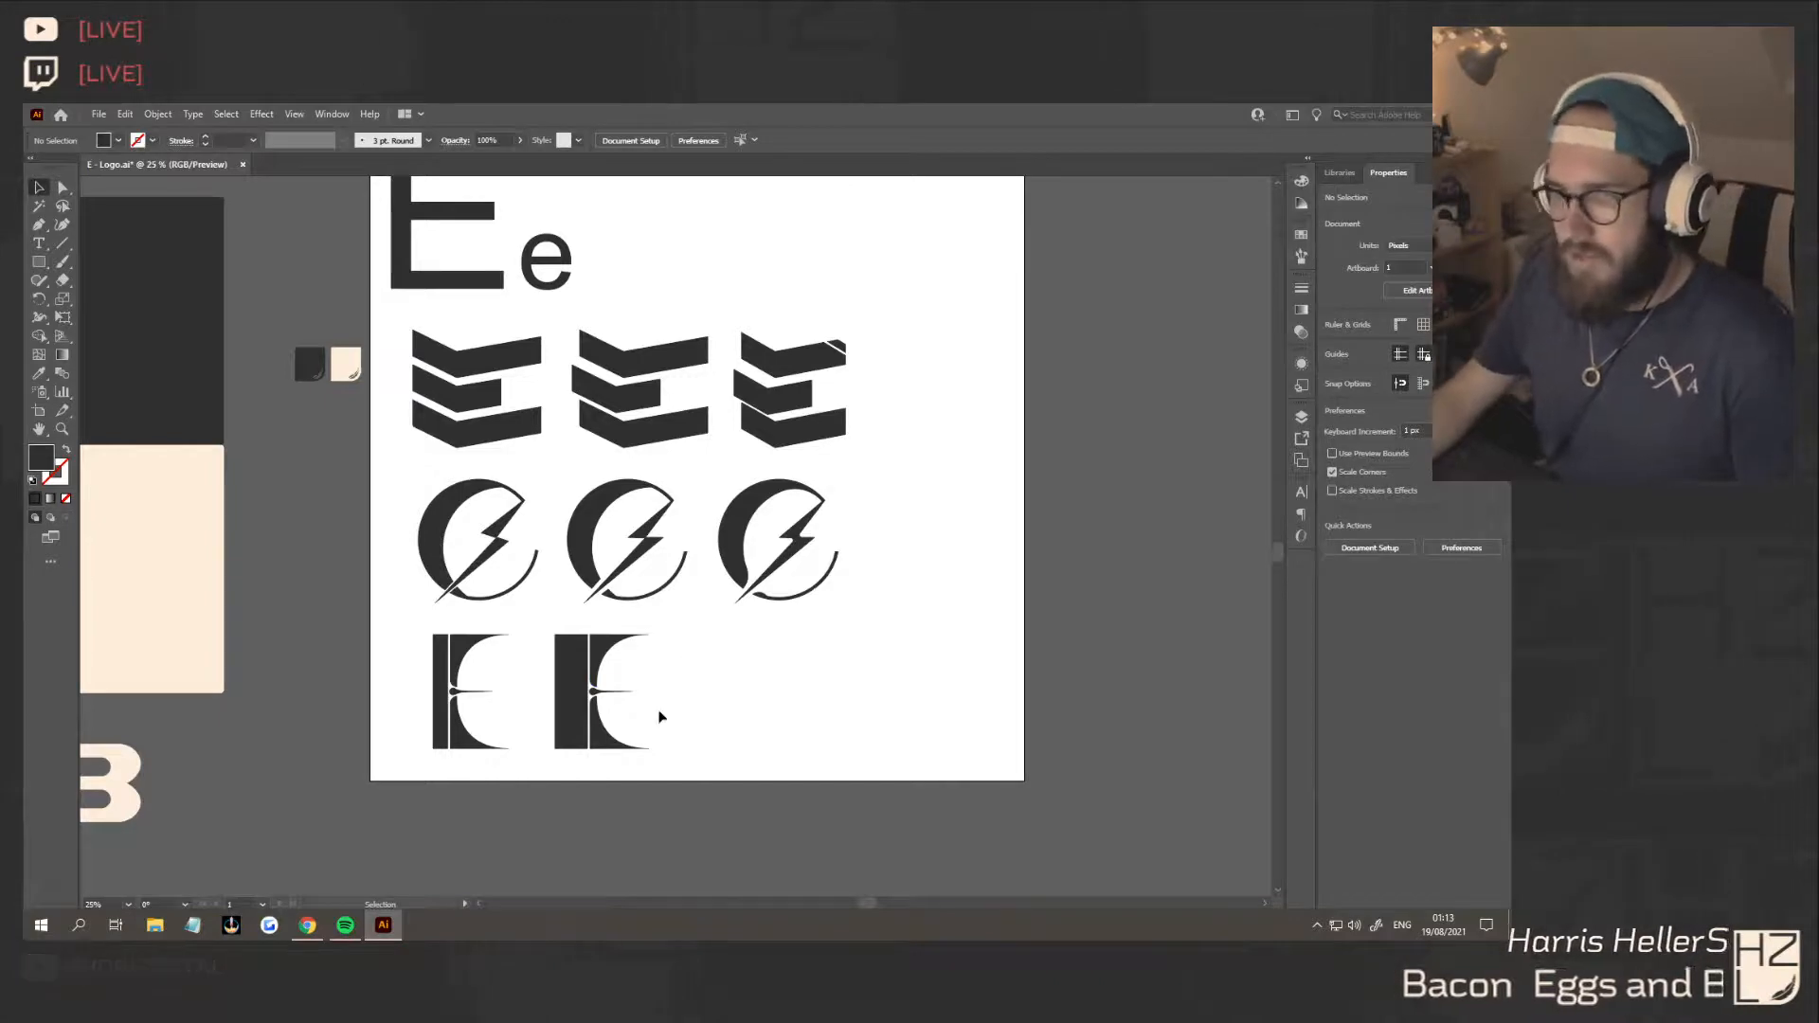
scroll(660, 701, "down", 1)
scroll(666, 700, "down", 1)
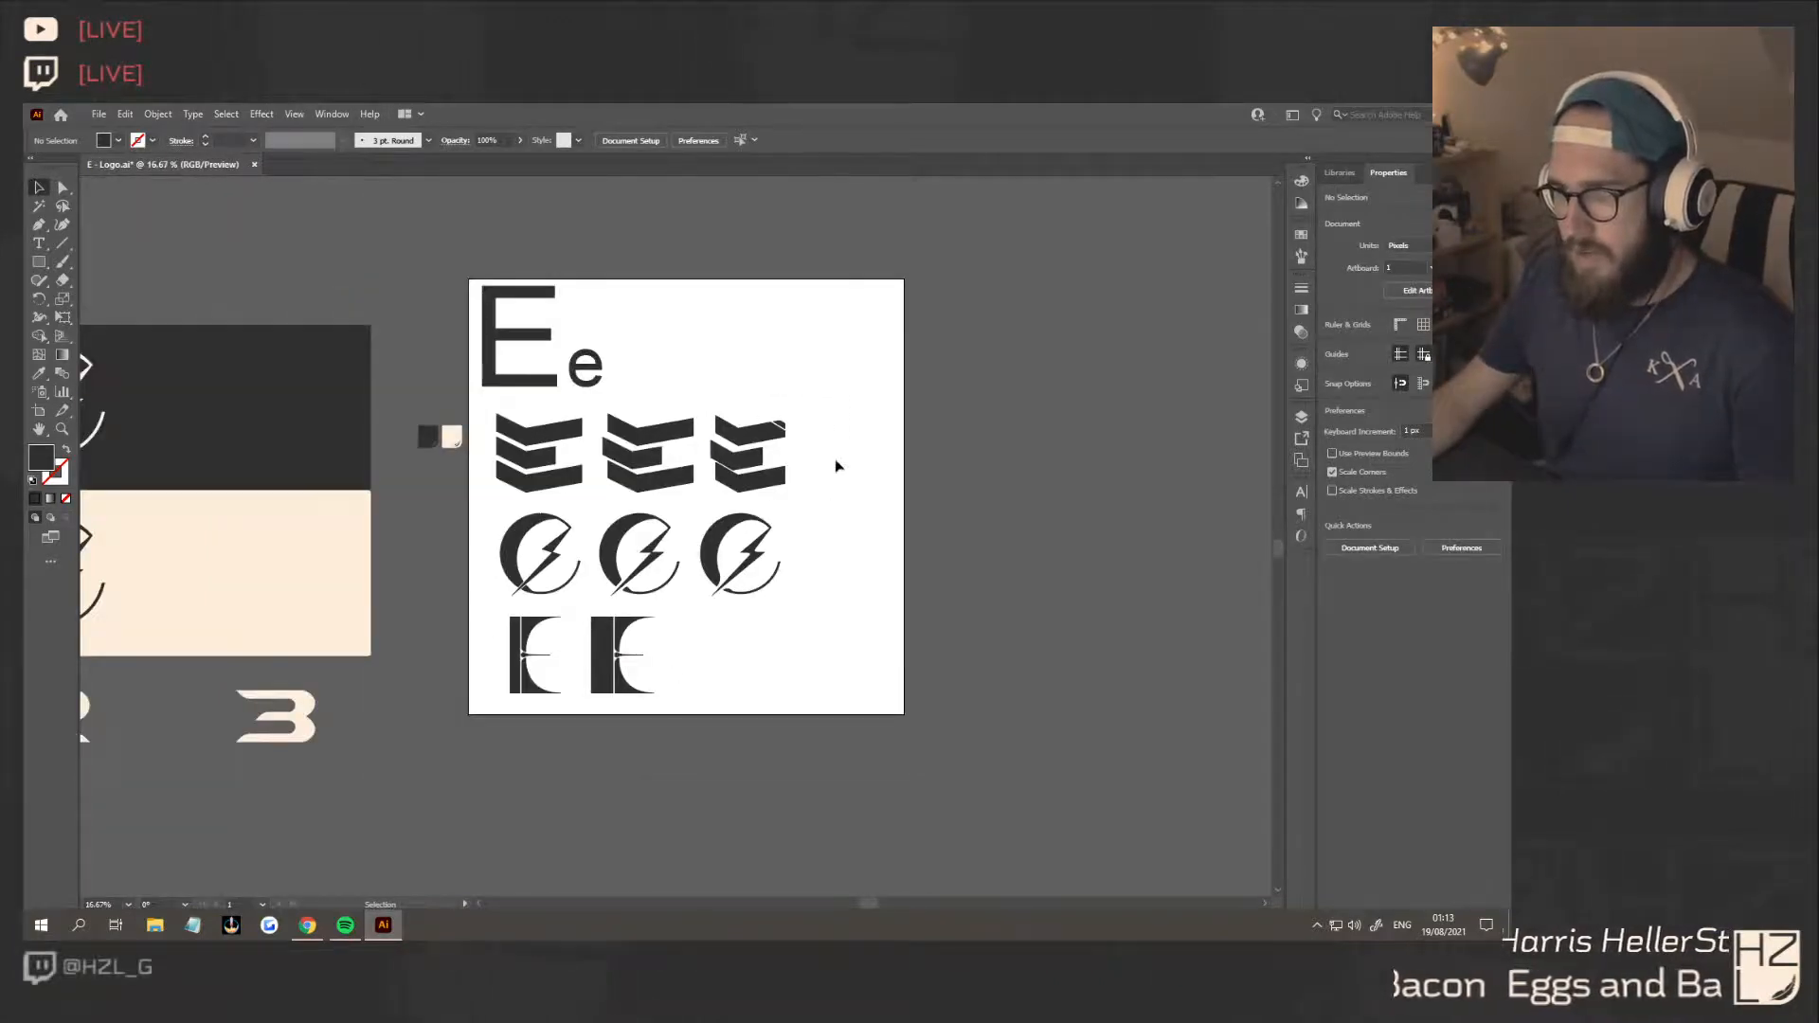
scroll(619, 677, "left", 5)
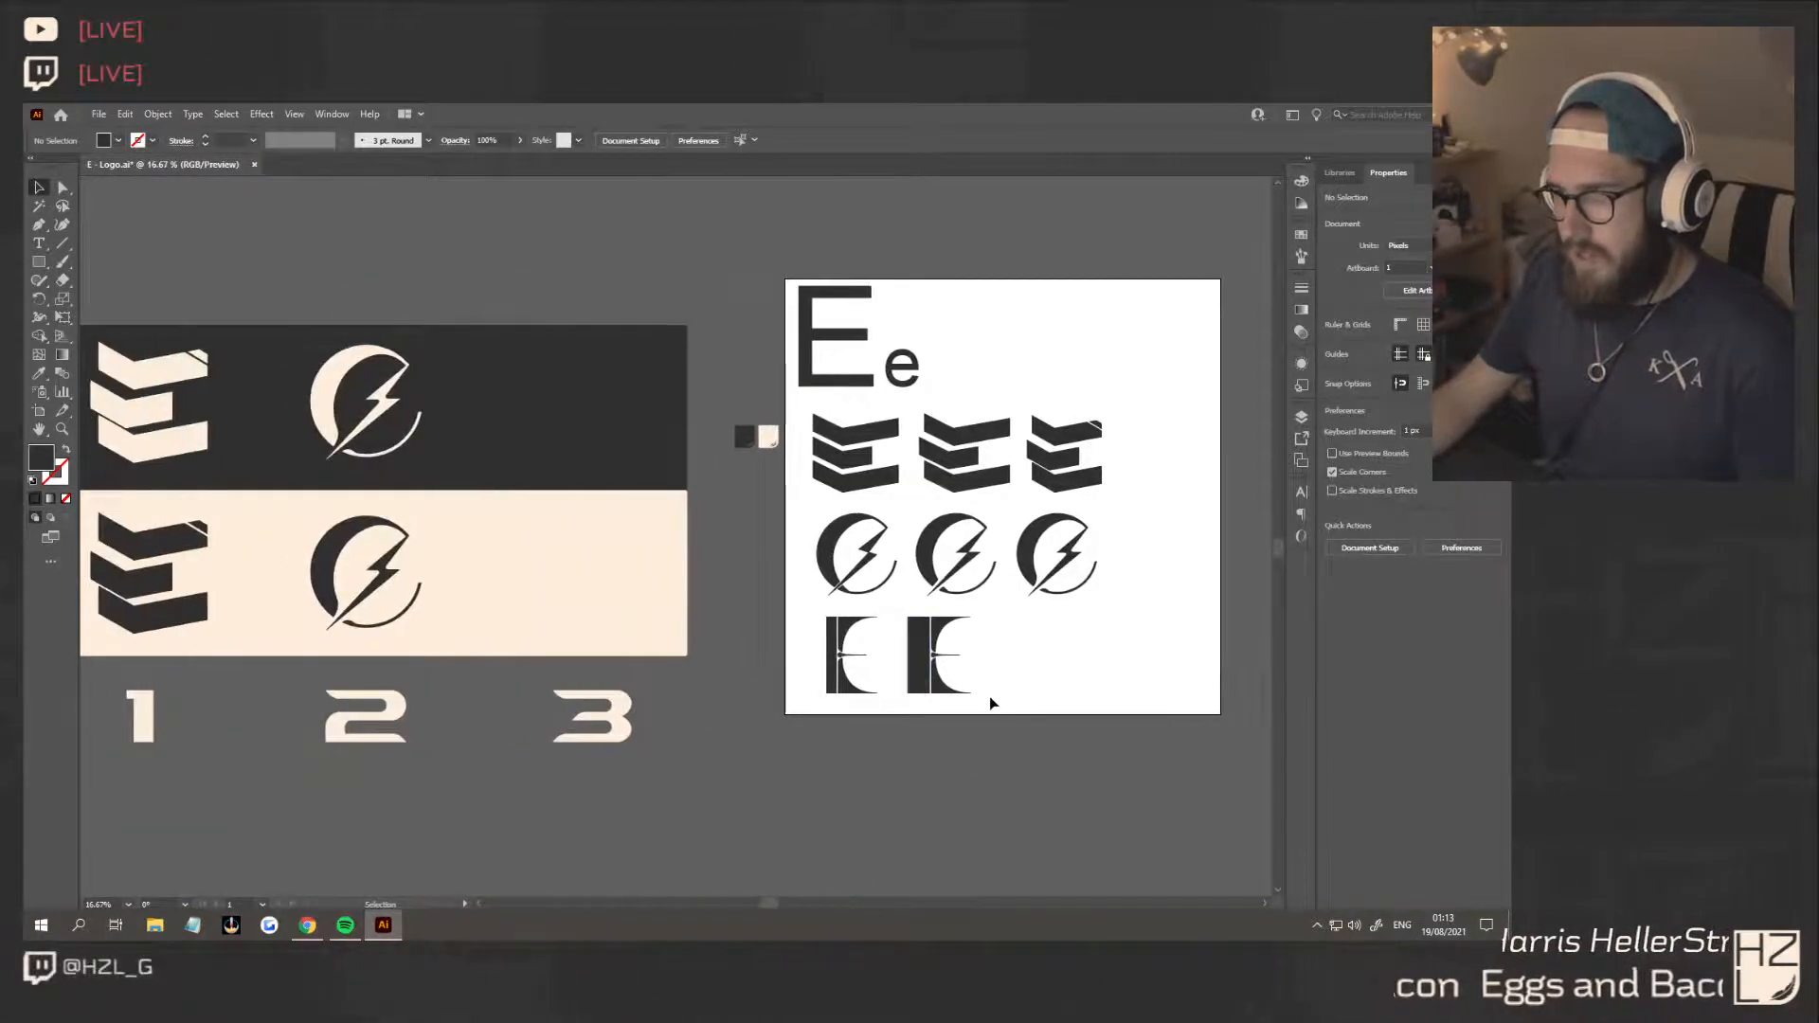
left_click_drag(905, 623, 563, 394)
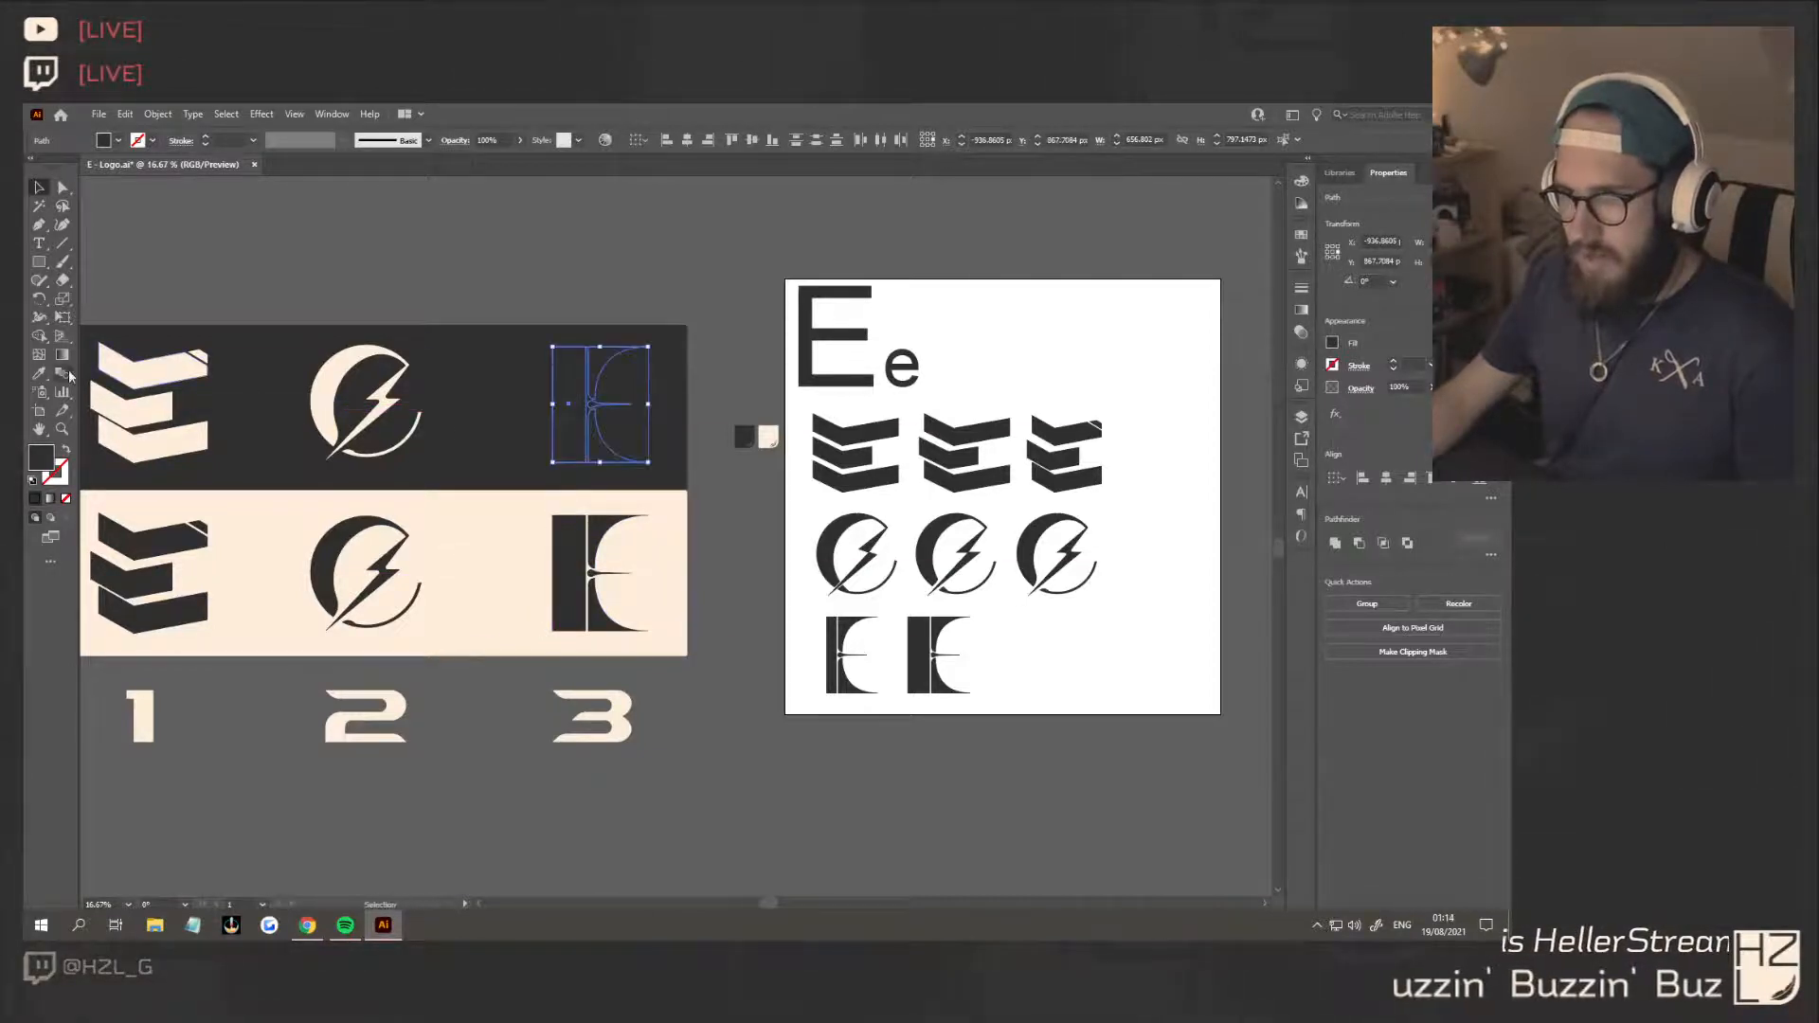
left_click(434, 565)
left_click(42, 187)
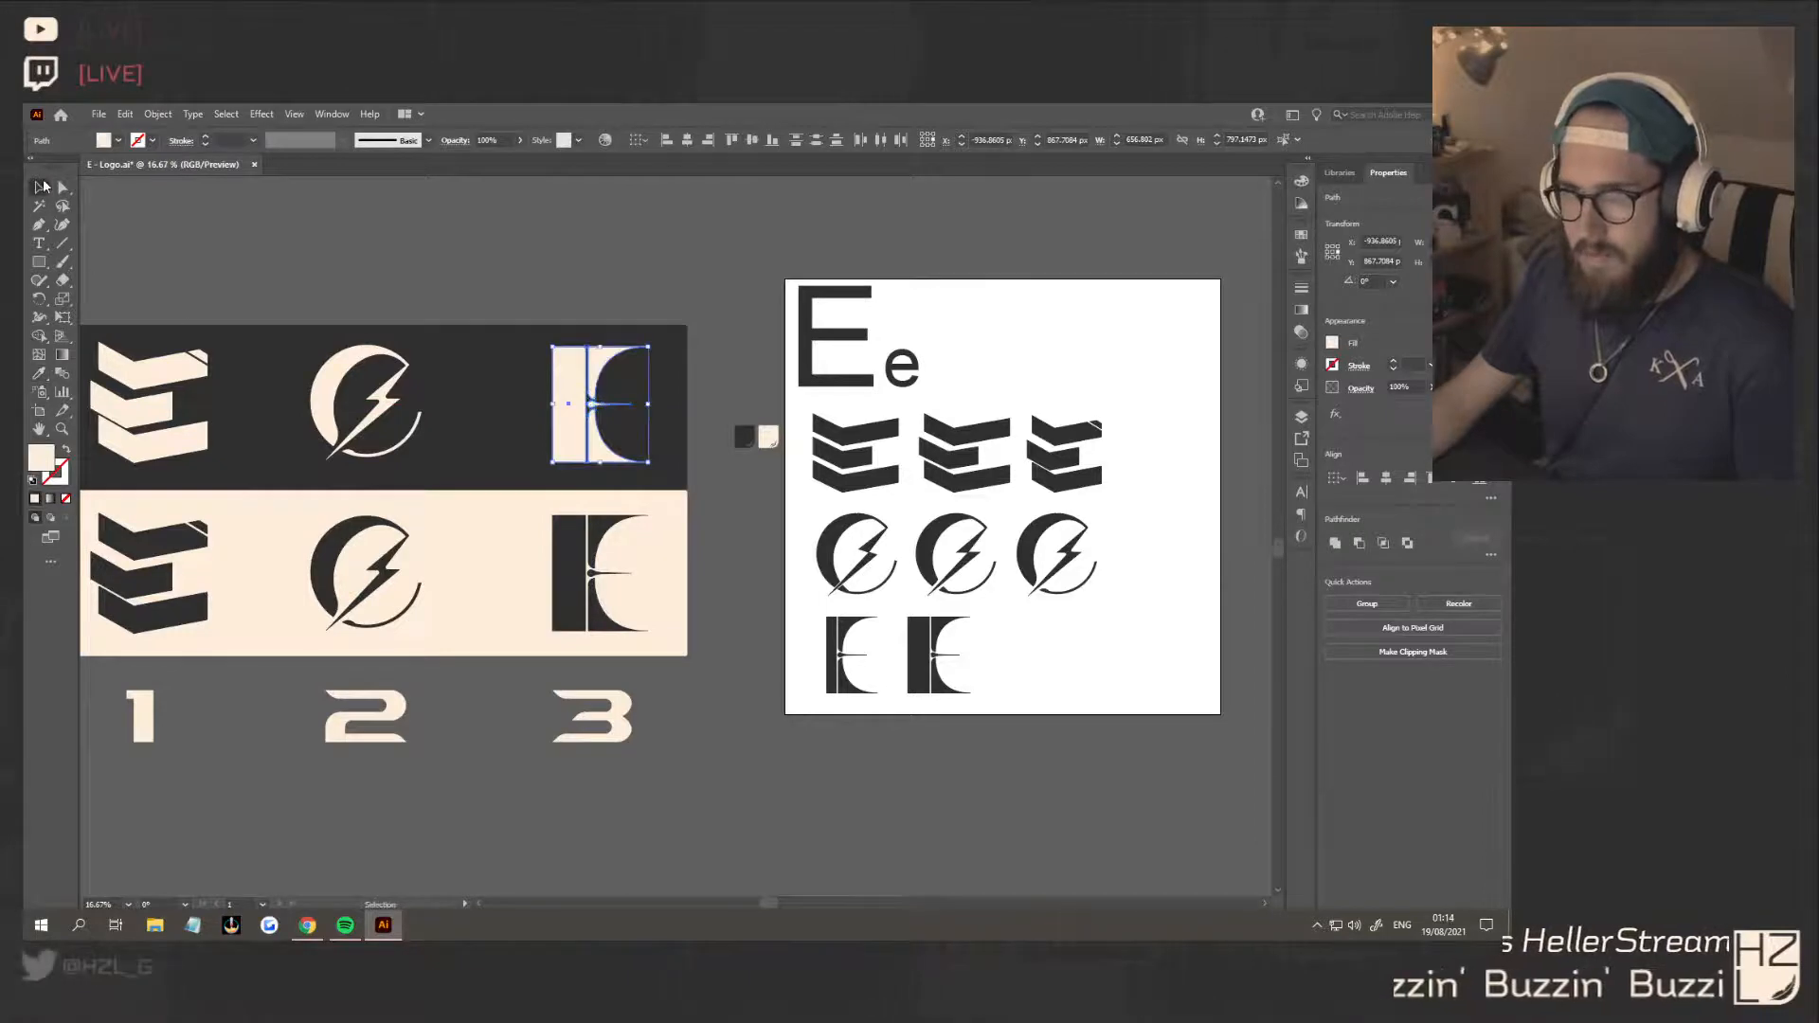
left_click_drag(718, 622, 569, 423)
left_click(719, 633)
Review the three numbered E concepts on the dark and cream bands, and save the document
scroll(720, 638, "left", 5)
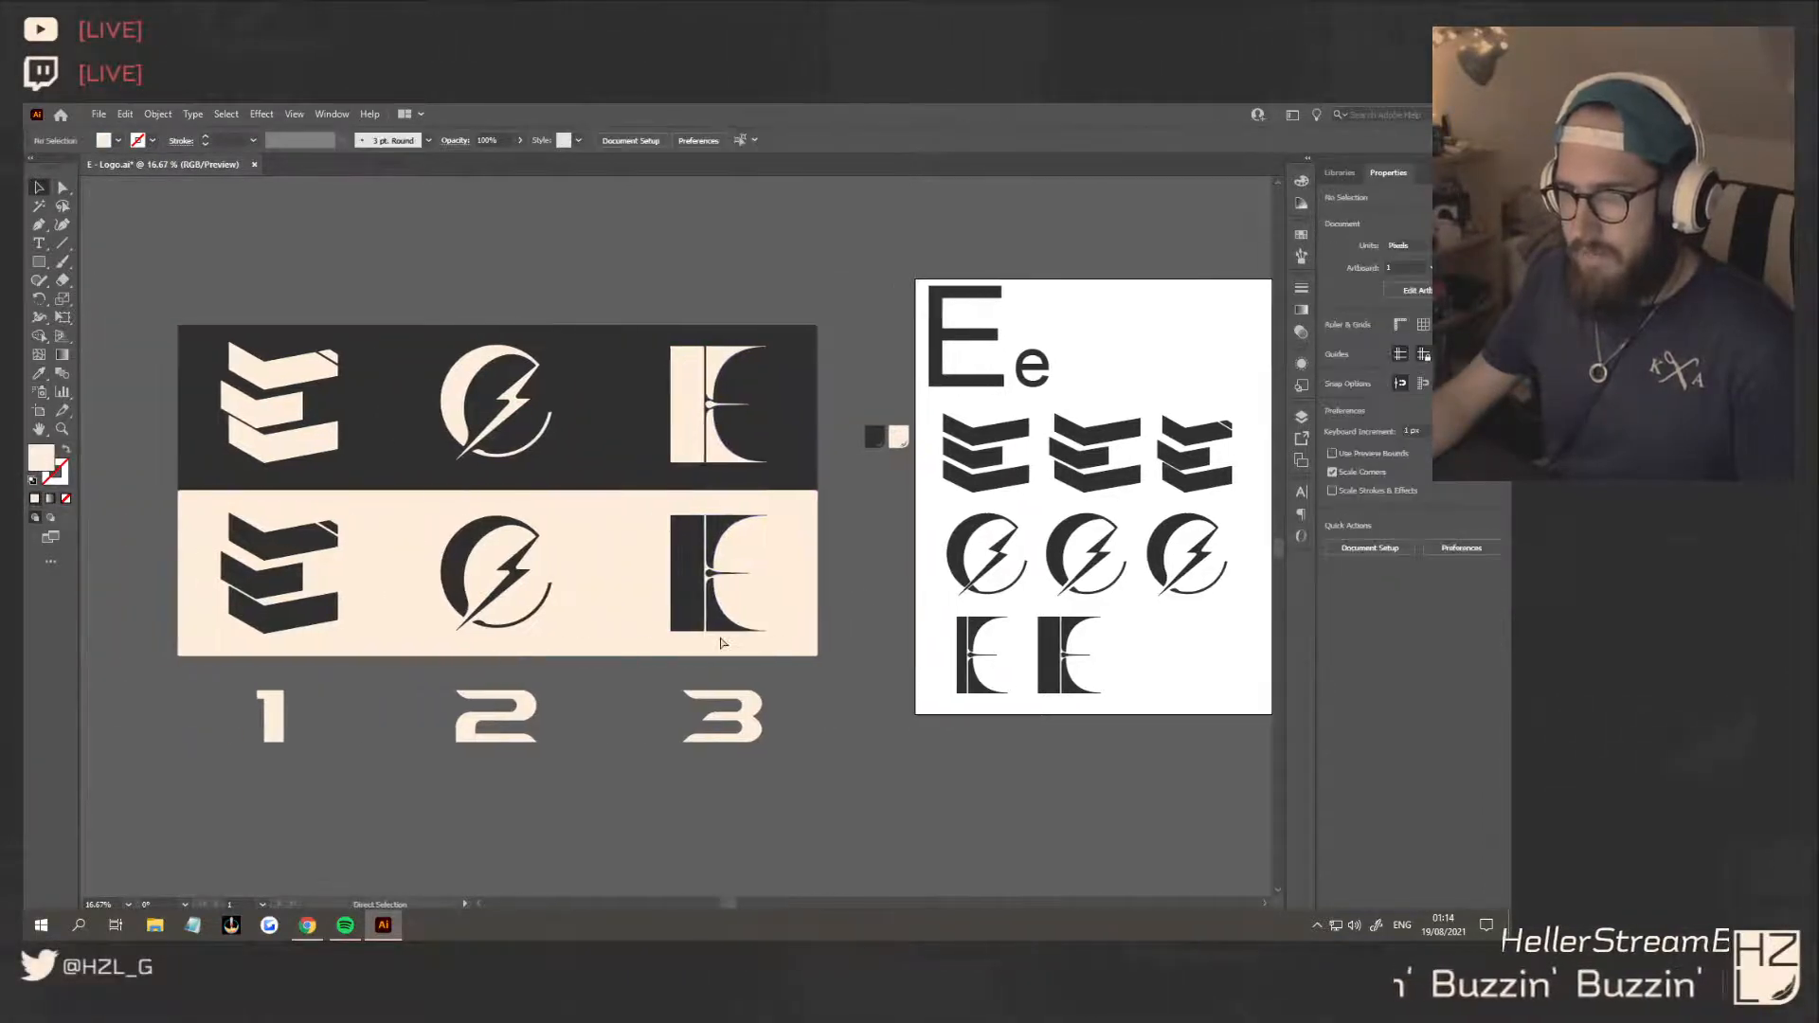
scroll(784, 679, "down", 1)
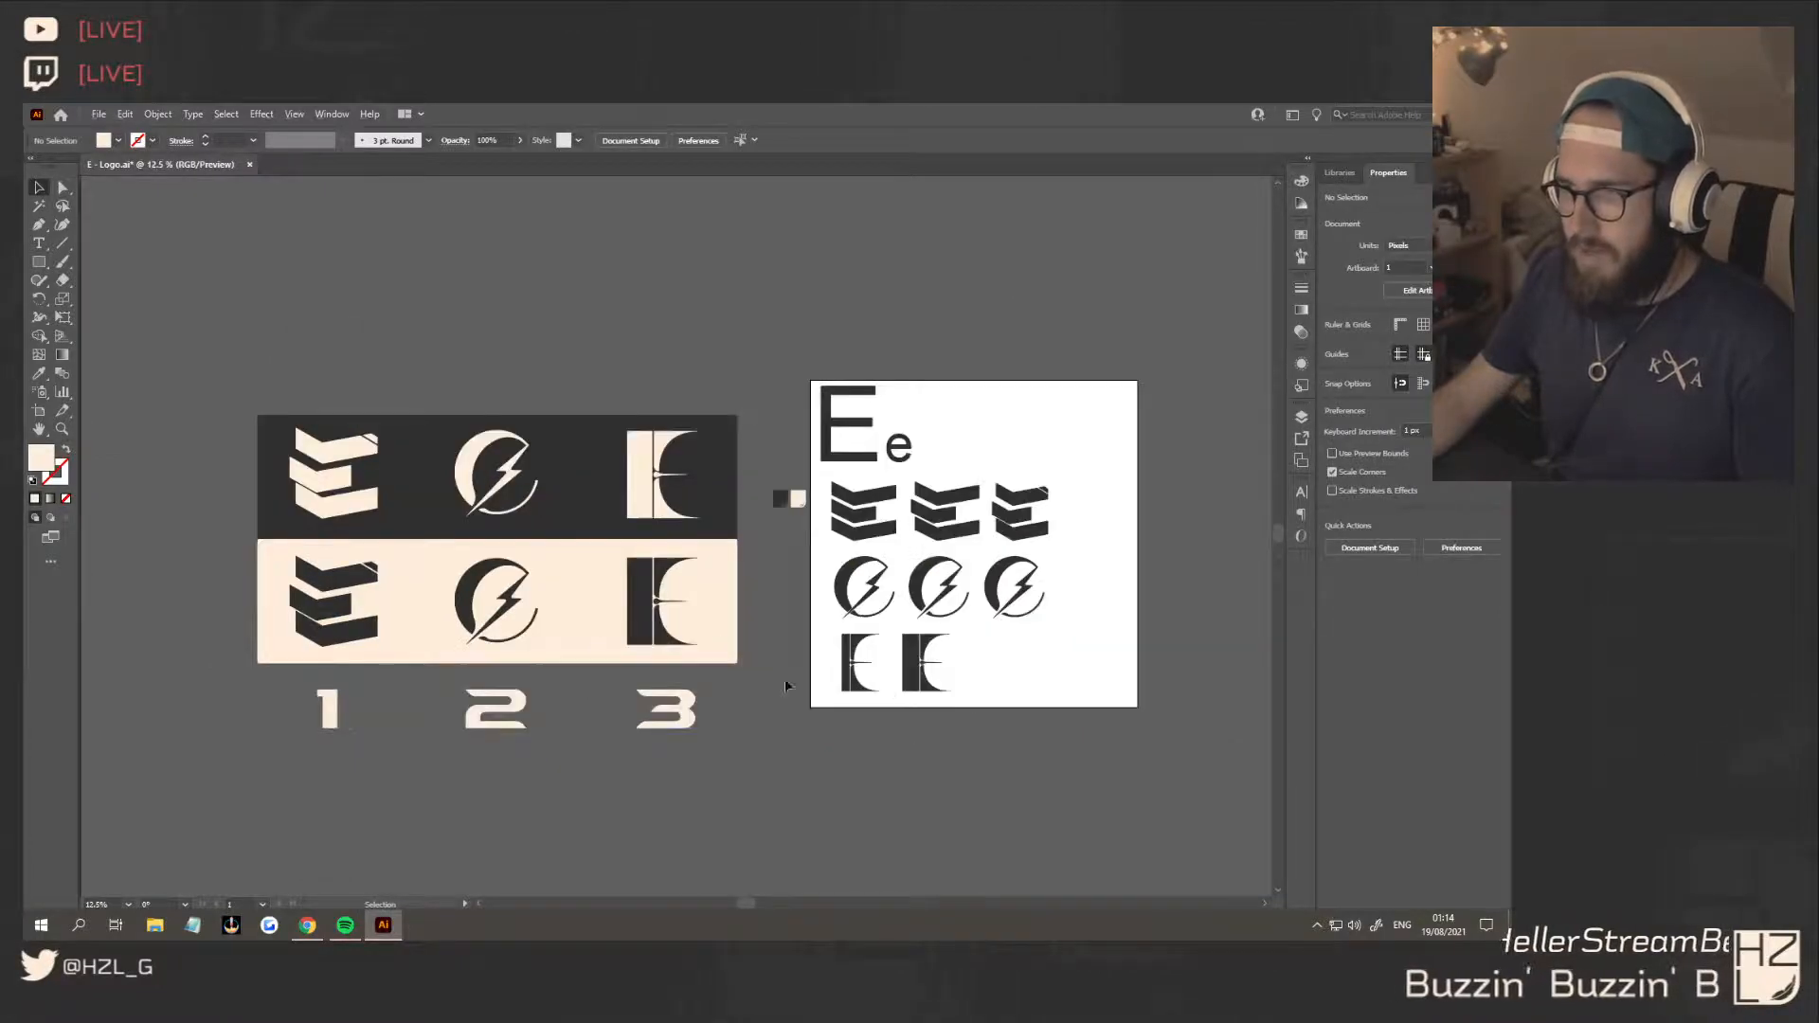
scroll(740, 701, "left", 1)
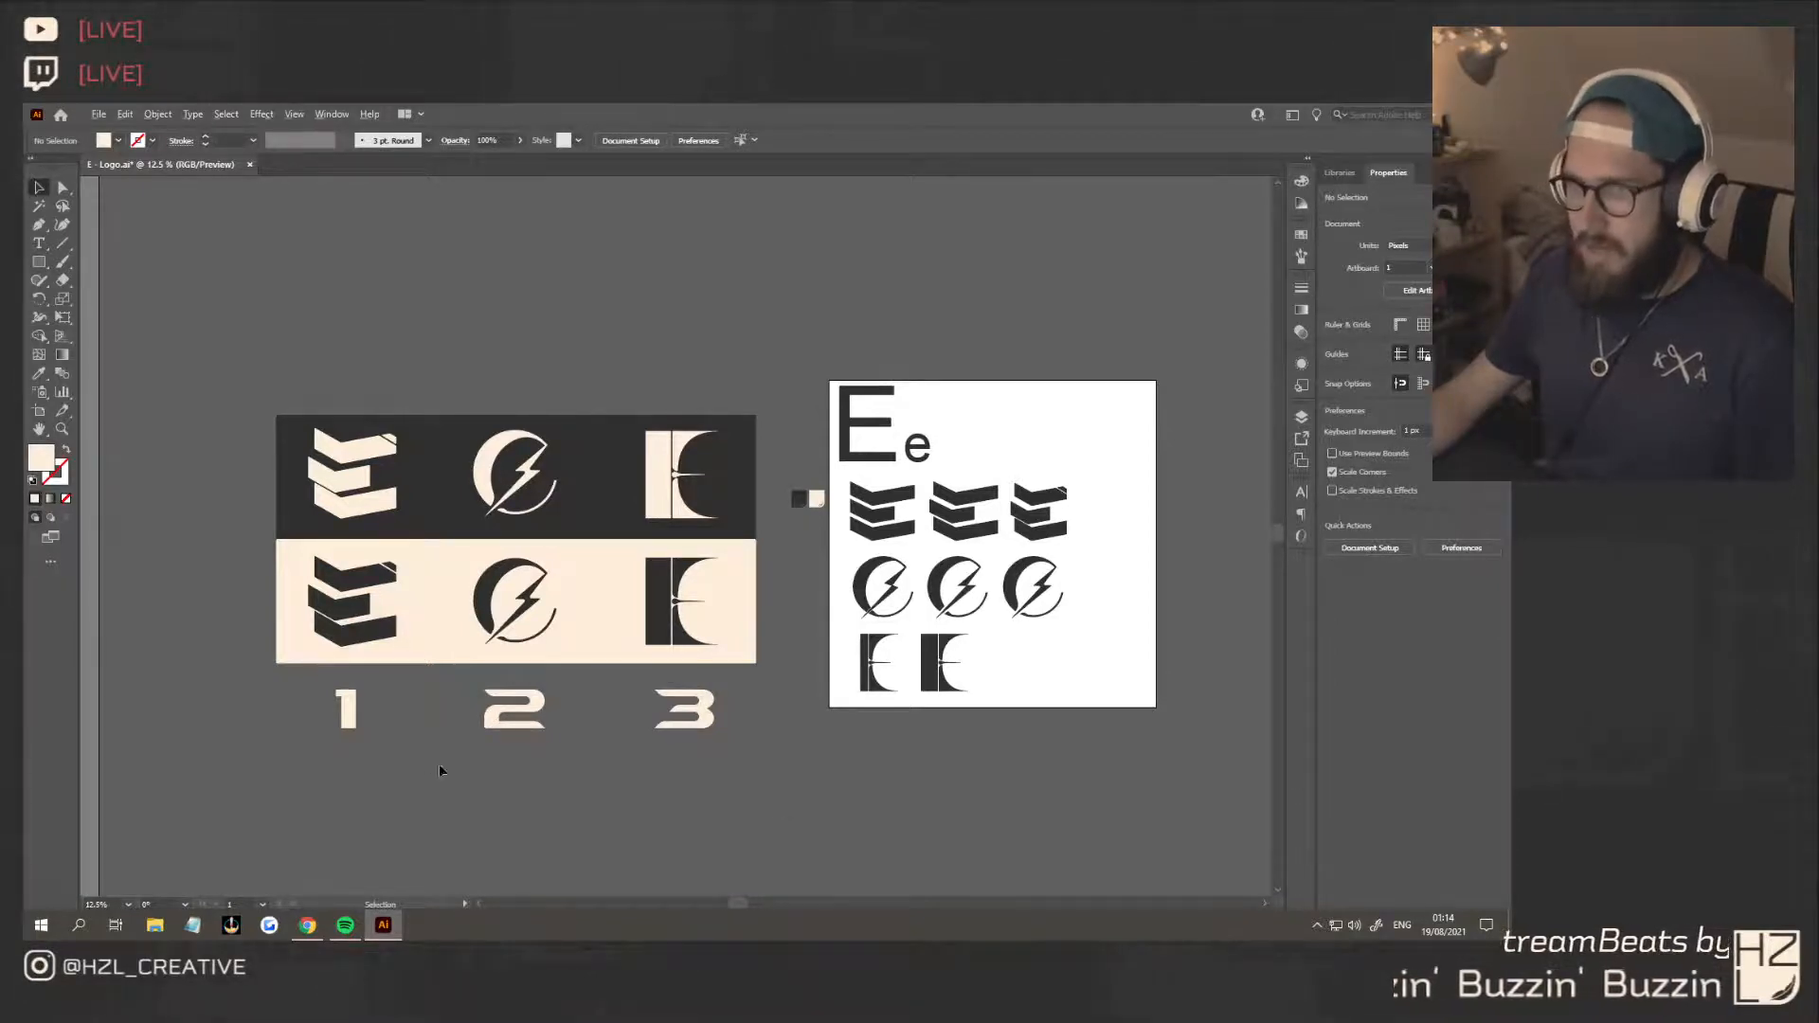
scroll(406, 747, "up", 1)
scroll(407, 749, "up", 1)
scroll(410, 746, "left", 2)
scroll(607, 724, "up", 1)
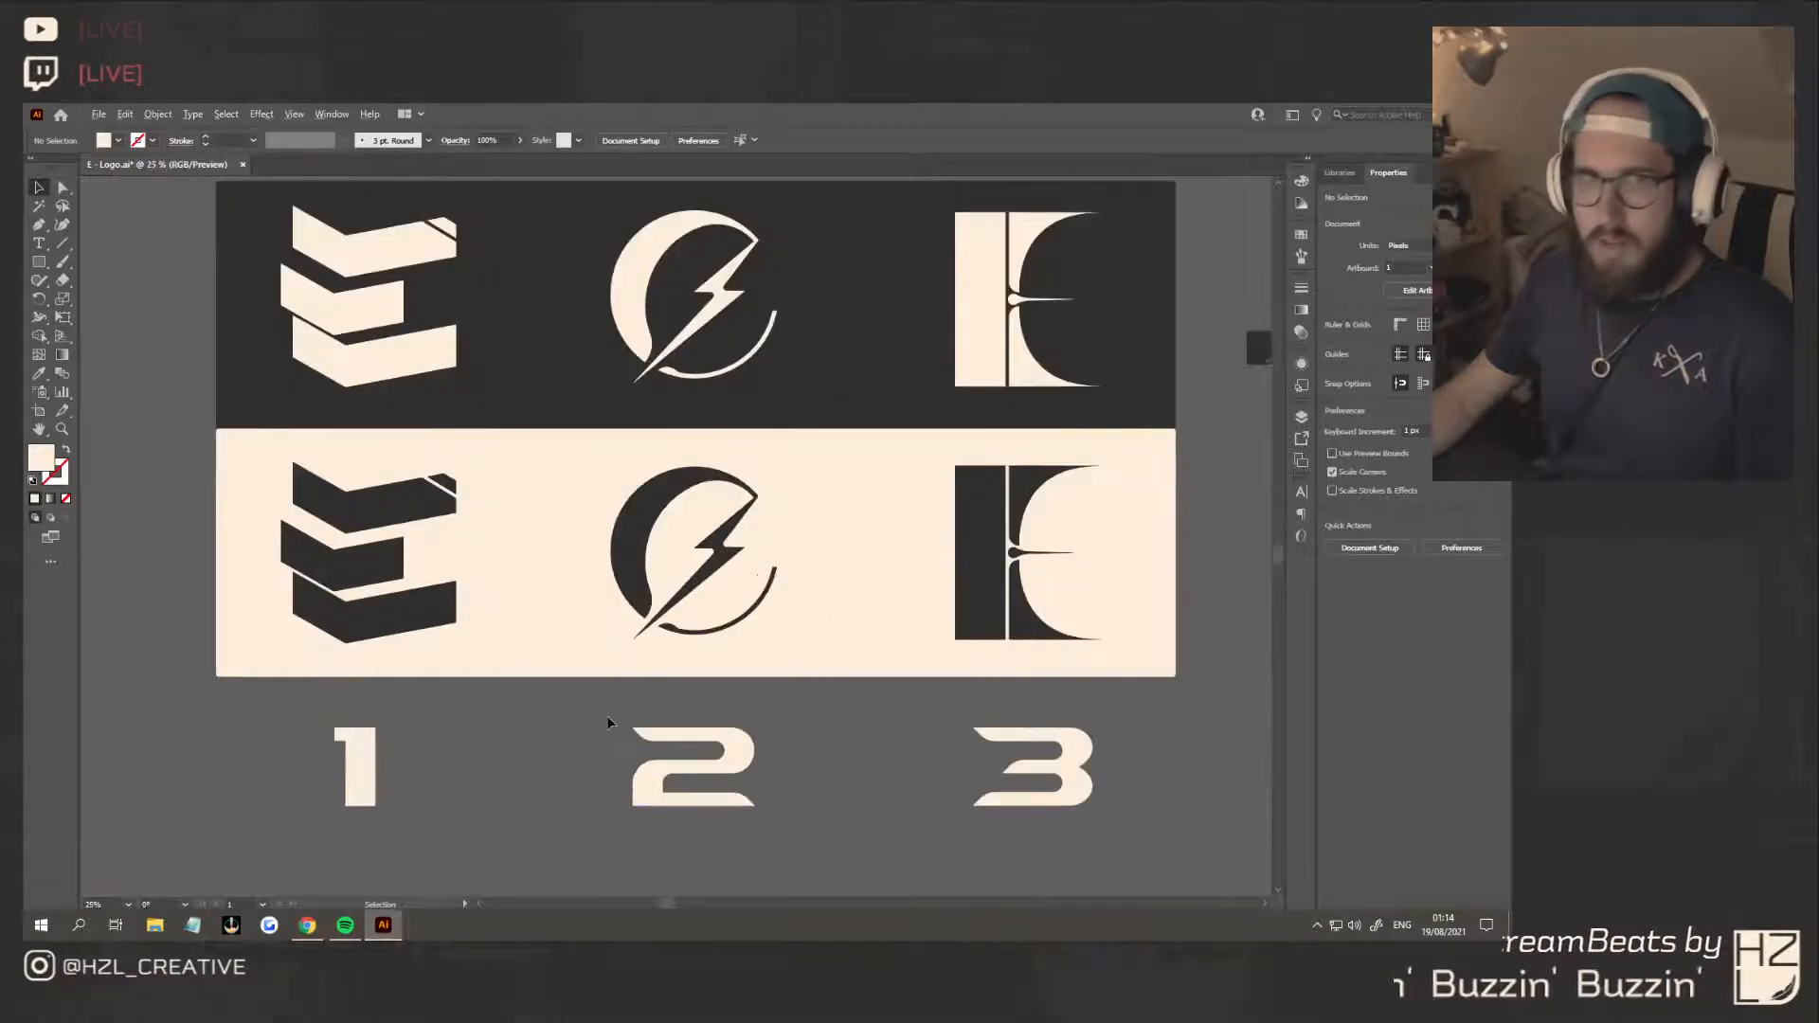
scroll(616, 723, "up", 2)
scroll(682, 728, "right", 1)
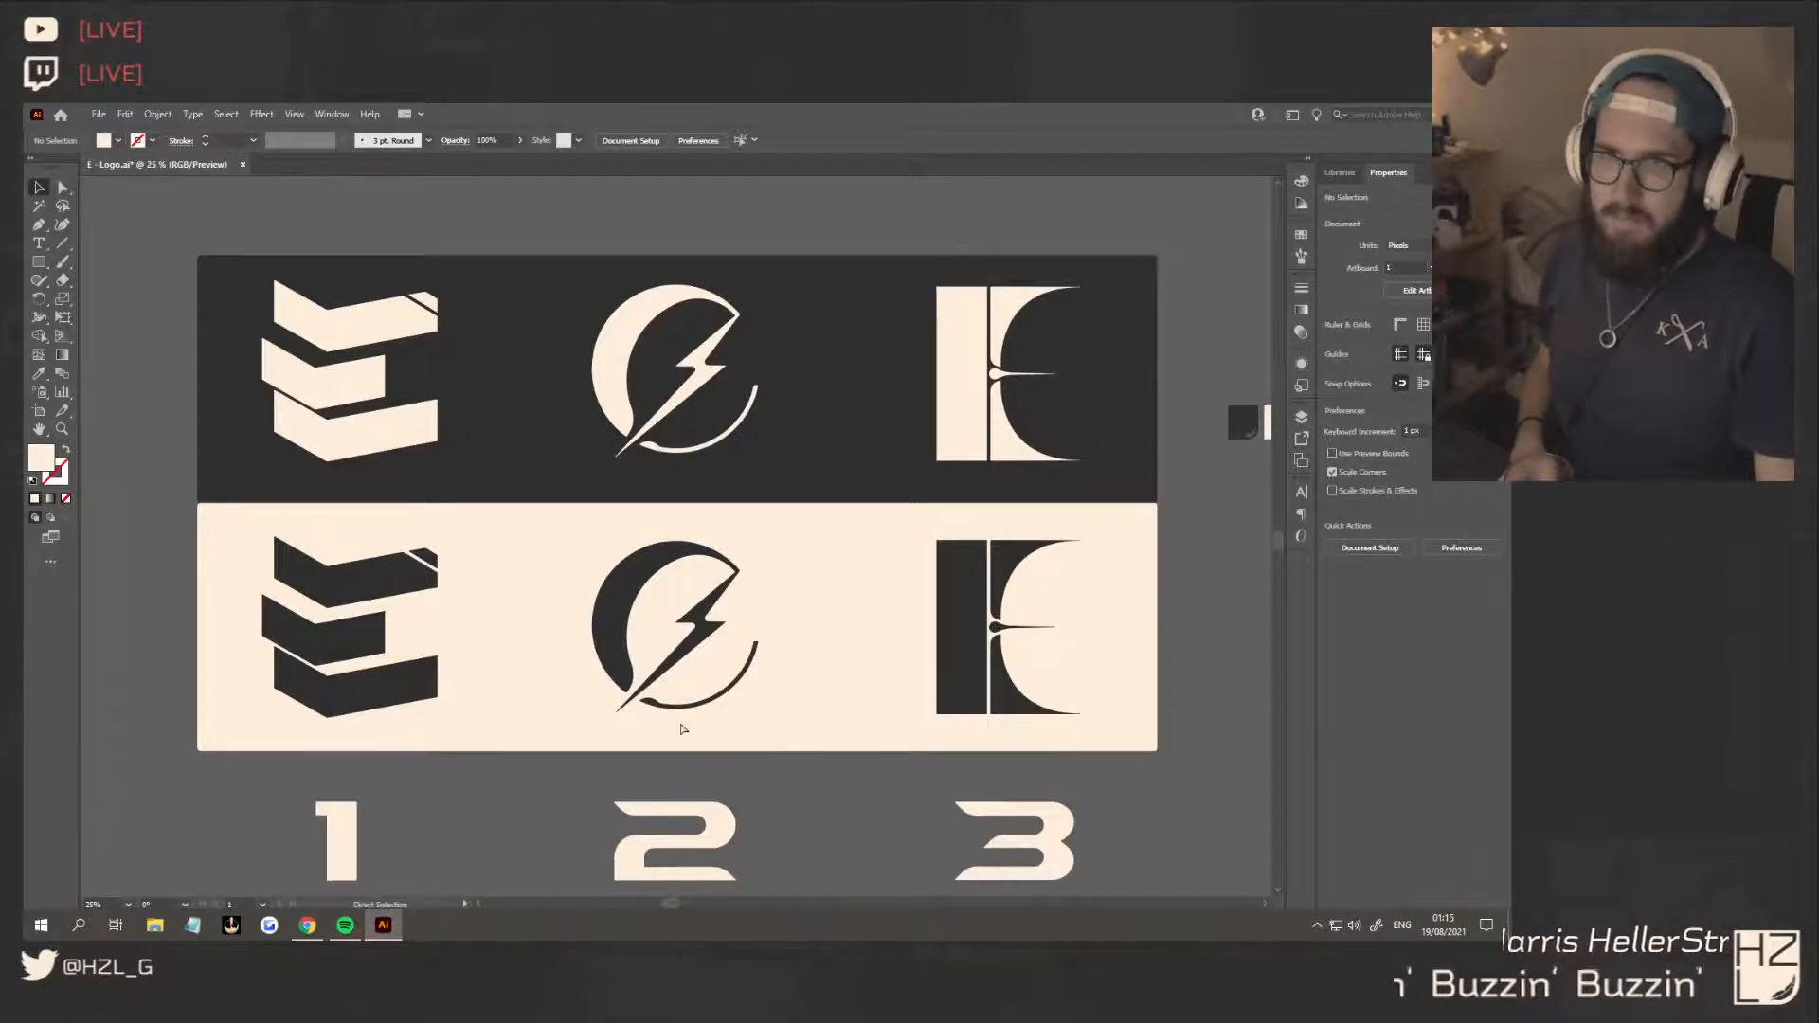
key("ctrl+s")
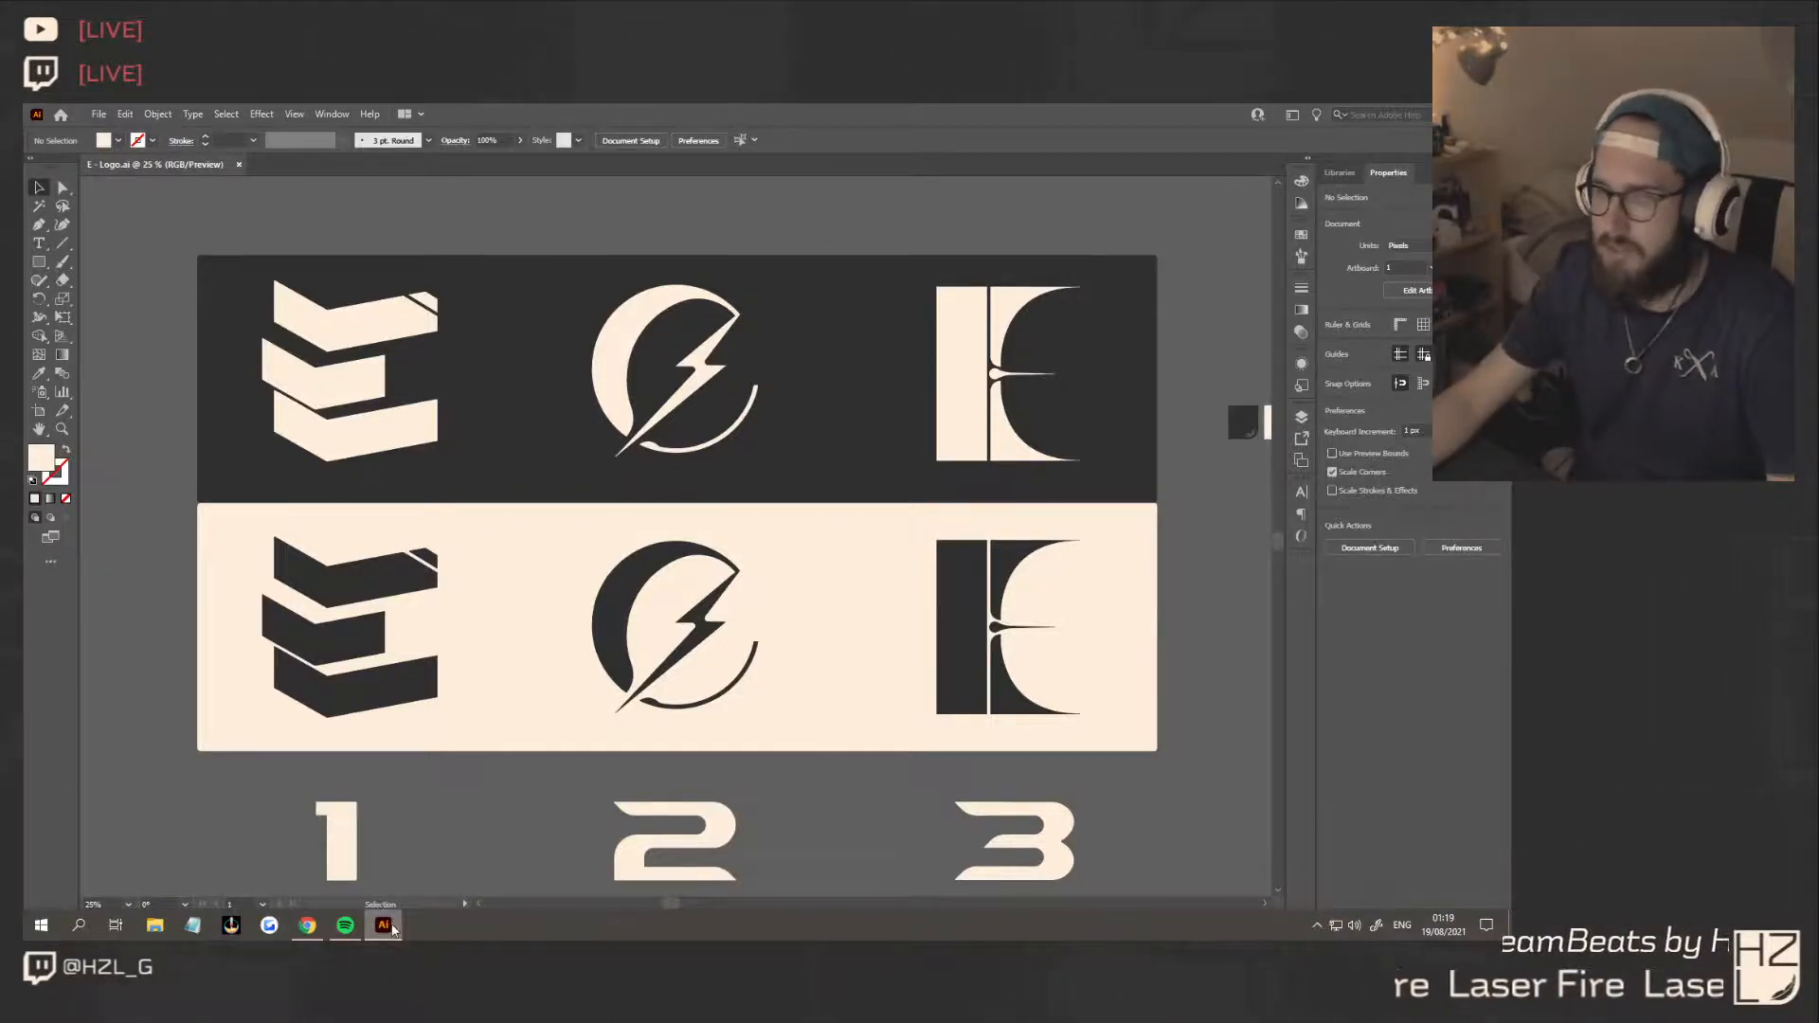
Switch to Chrome, close the reference tab, and return to Illustrator
mouse_move(391, 926)
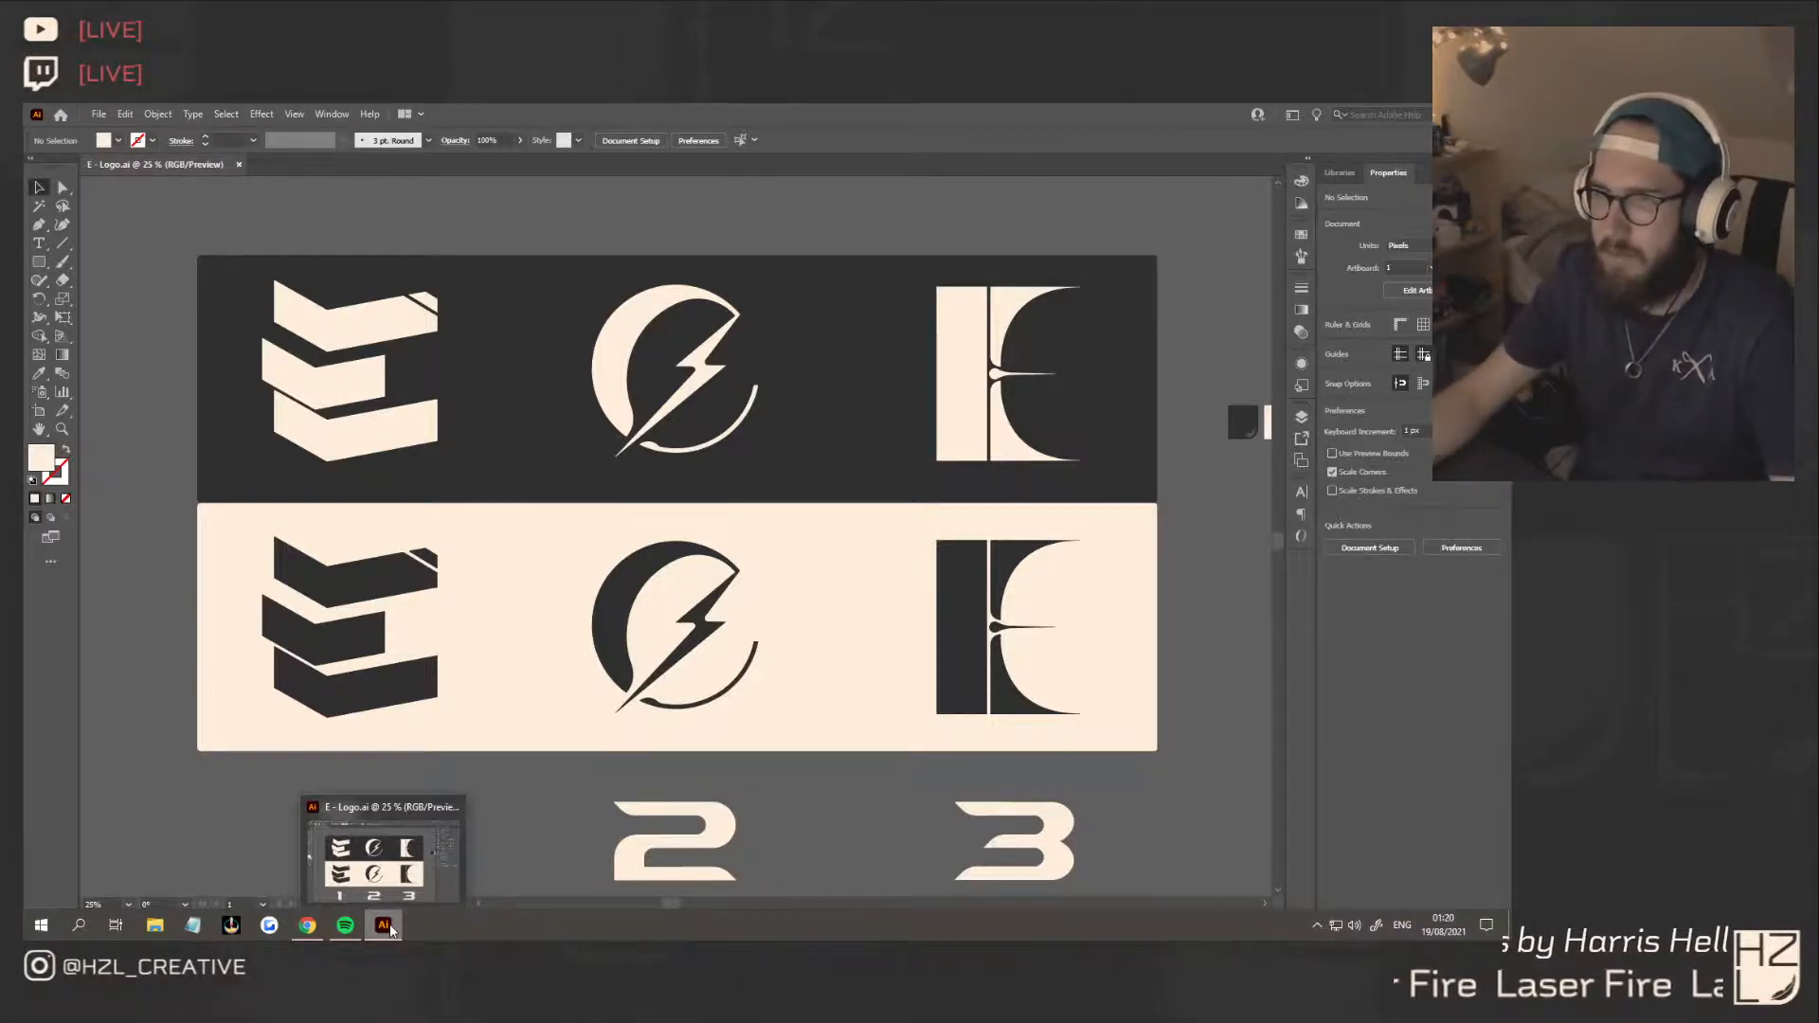
left_click(390, 931)
left_click(390, 930)
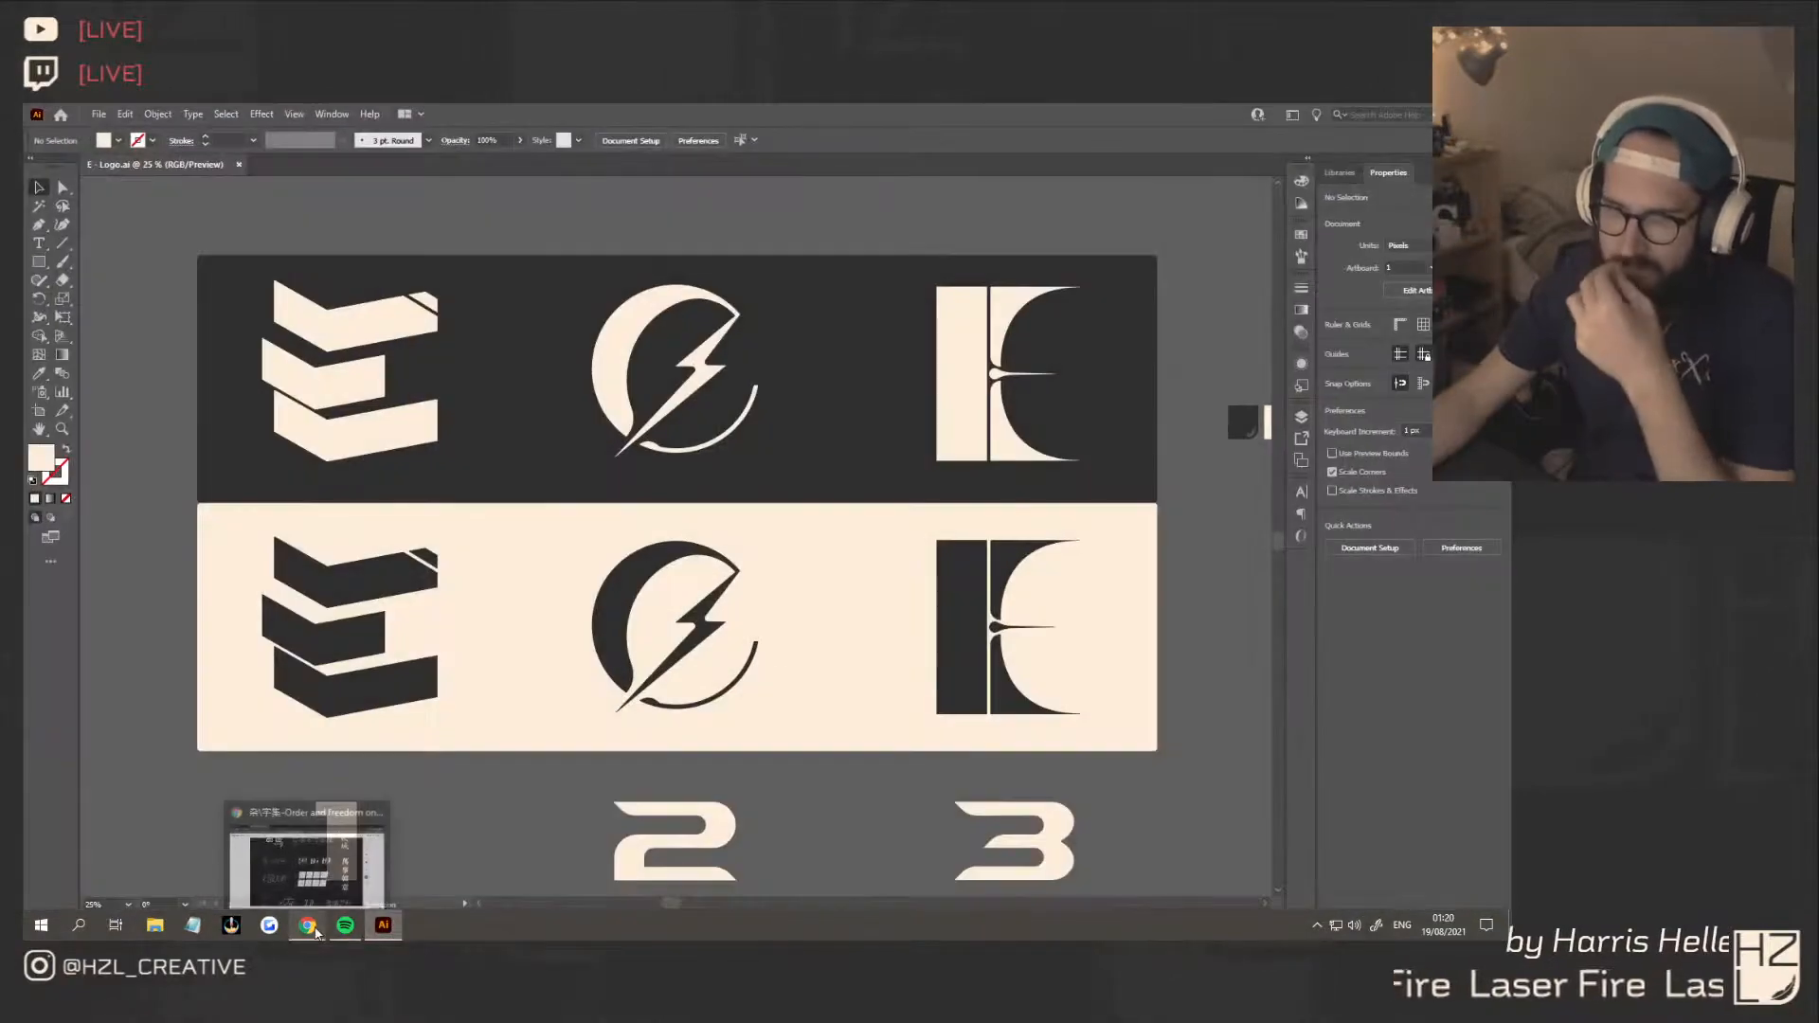
left_click(308, 926)
left_click(388, 115)
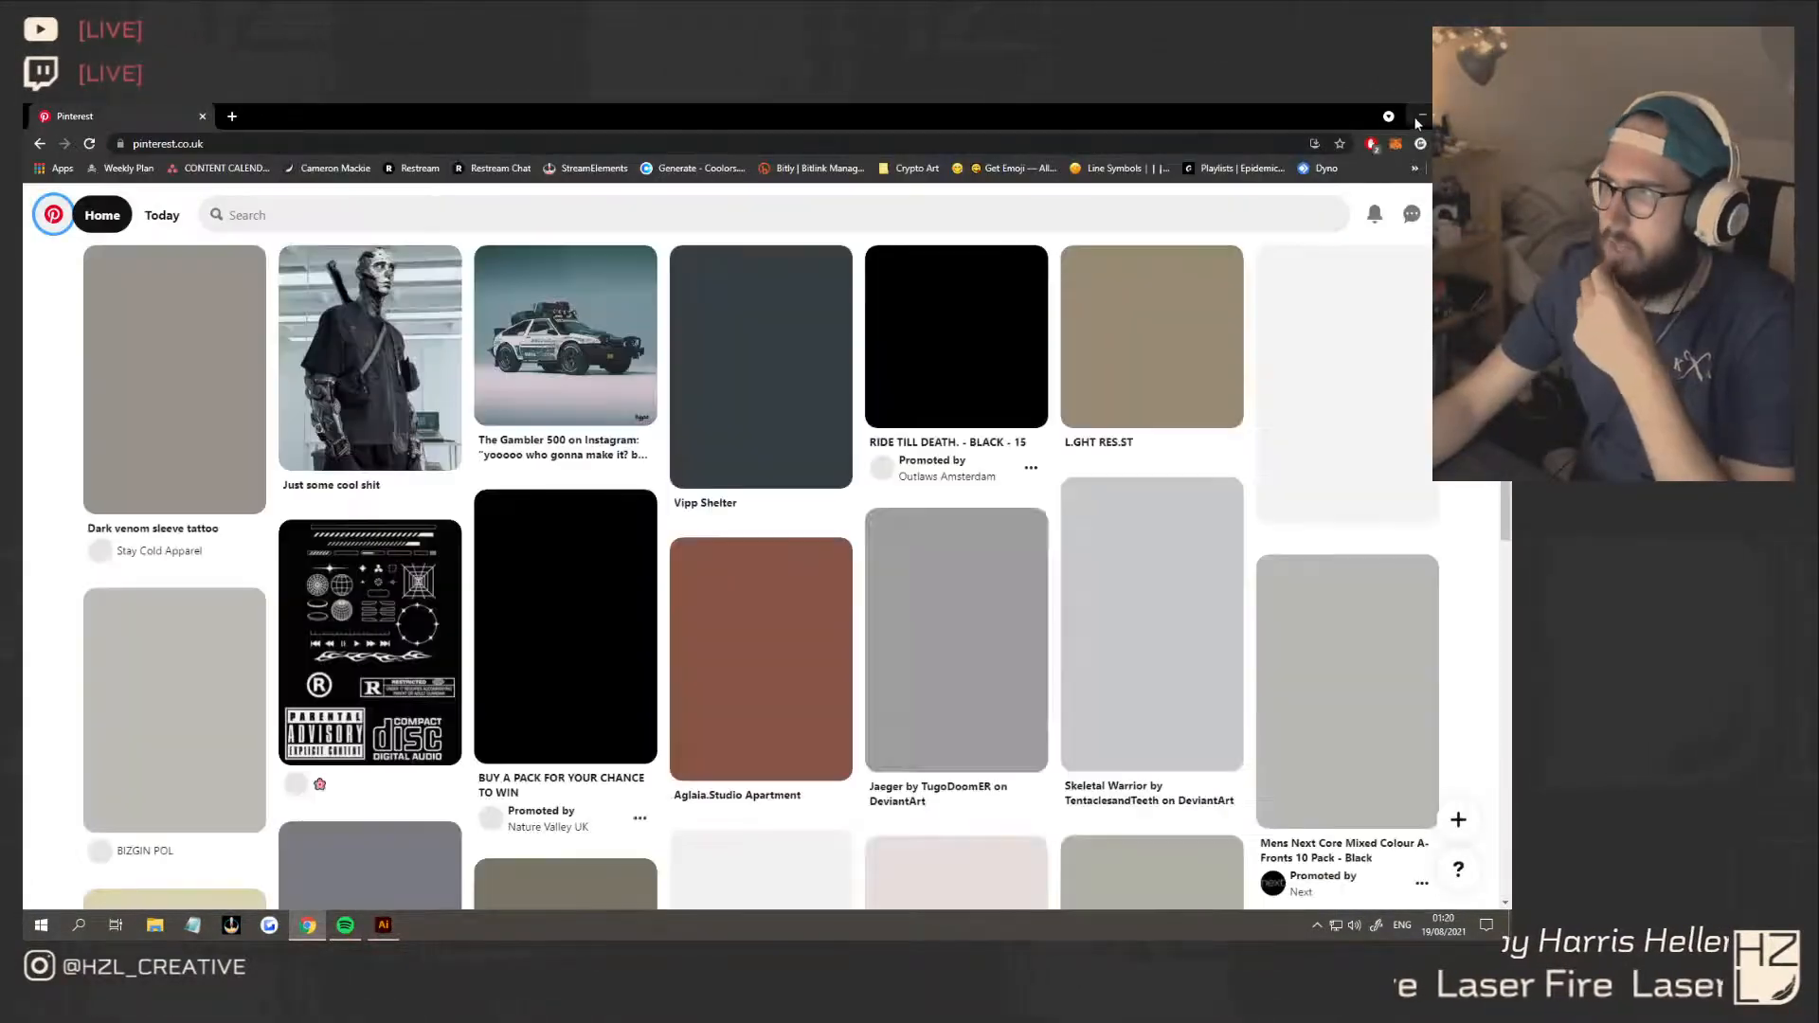
key("alt+Tab")
Open the Photoshop file "D - Logo - Display" from the Logo Alphabet D folder and switch to Photoshop
left_click(155, 926)
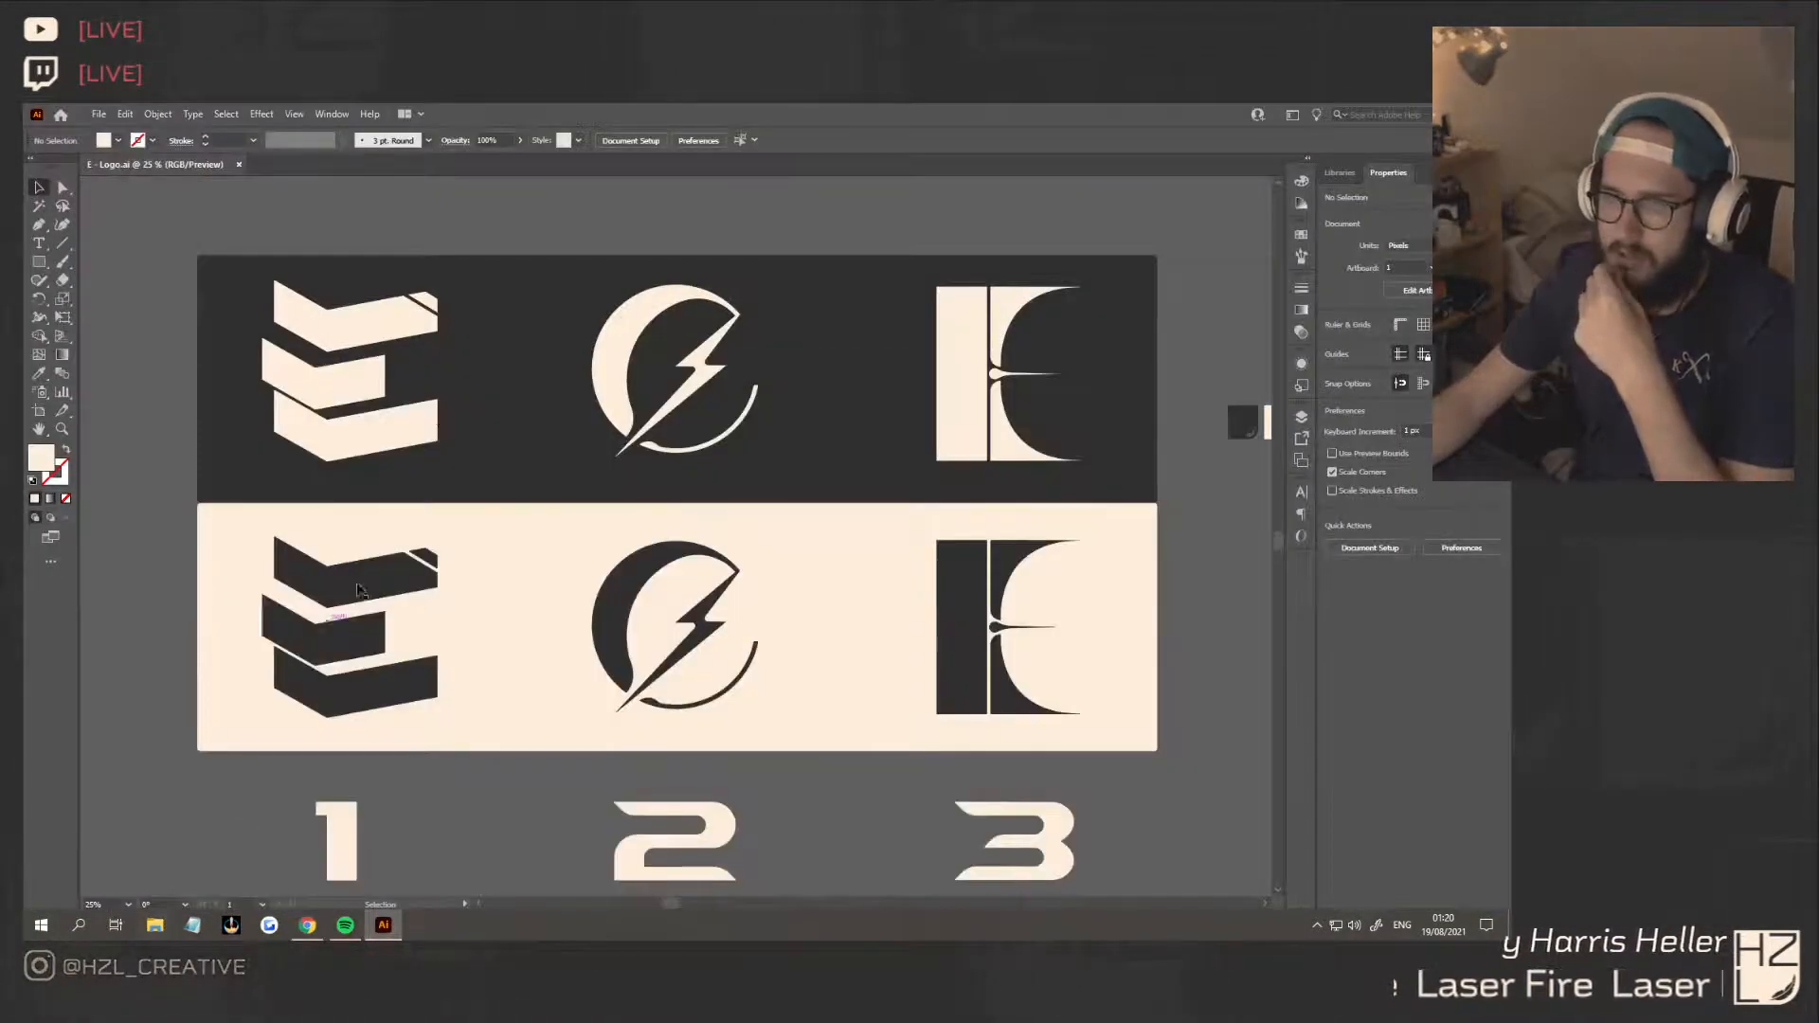
left_click_drag(745, 228, 2, 296)
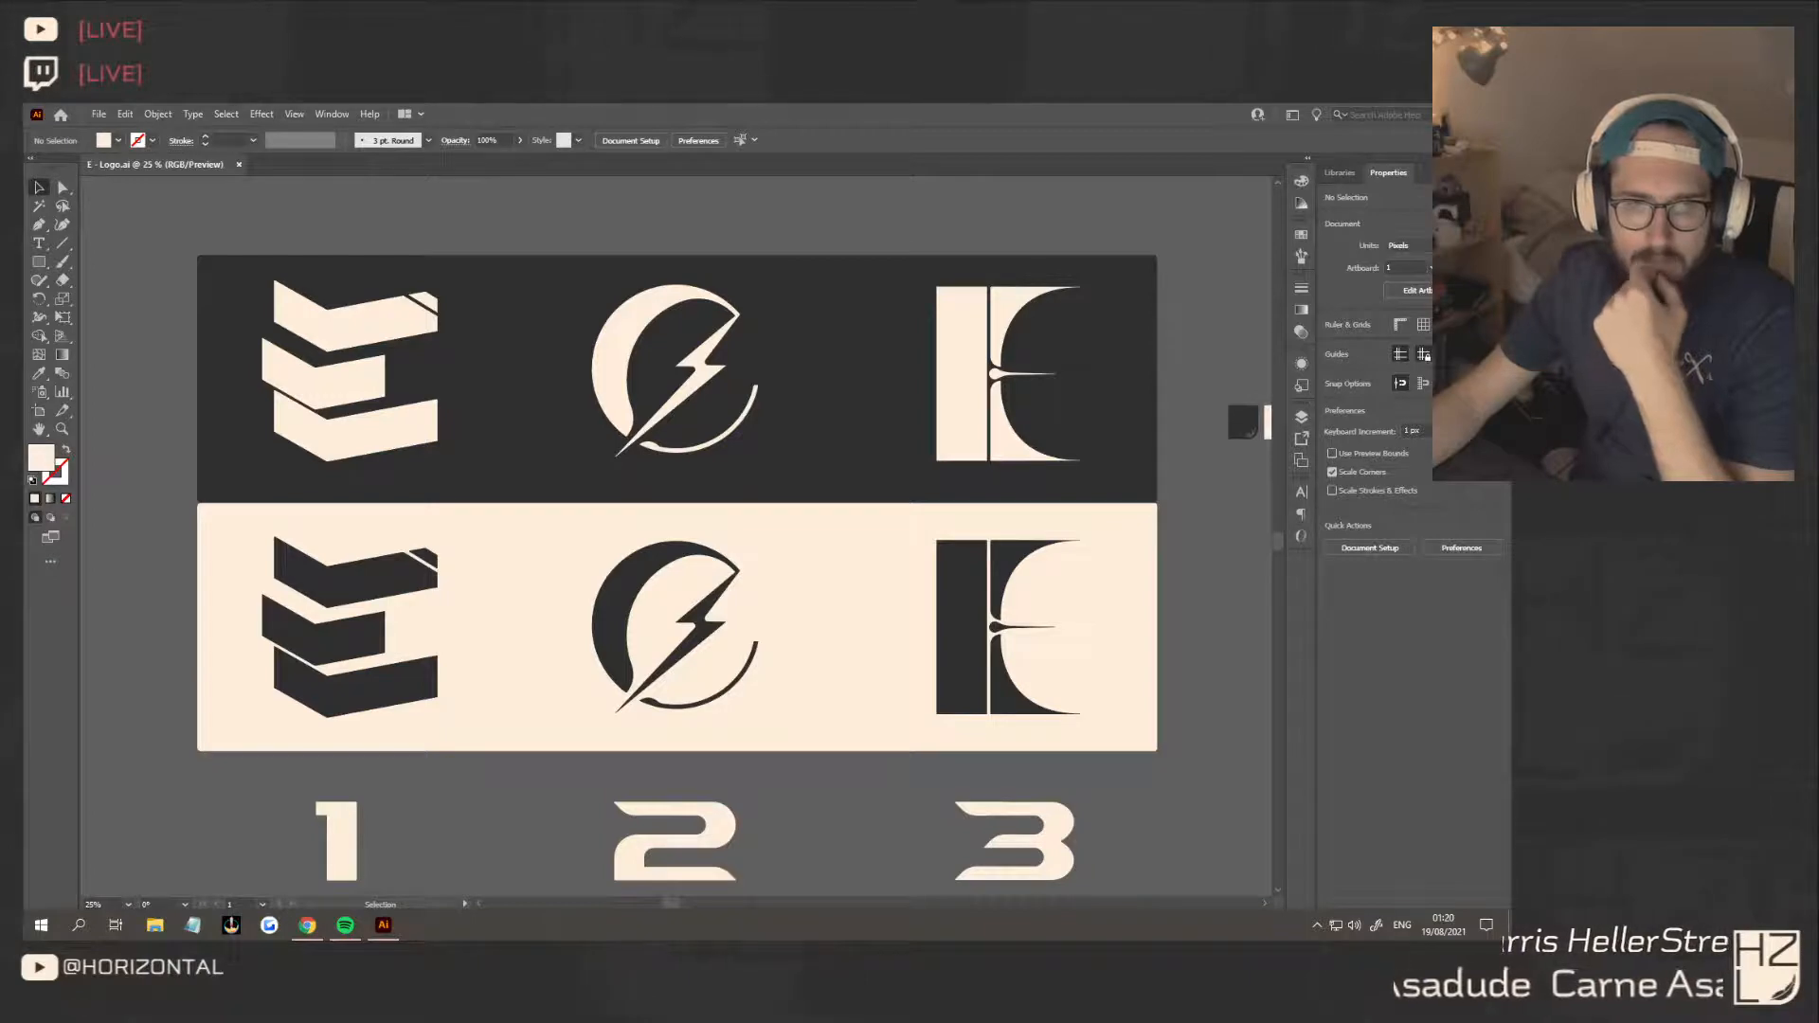
left_click_drag(25, 398, 694, 385)
double_click(755, 567)
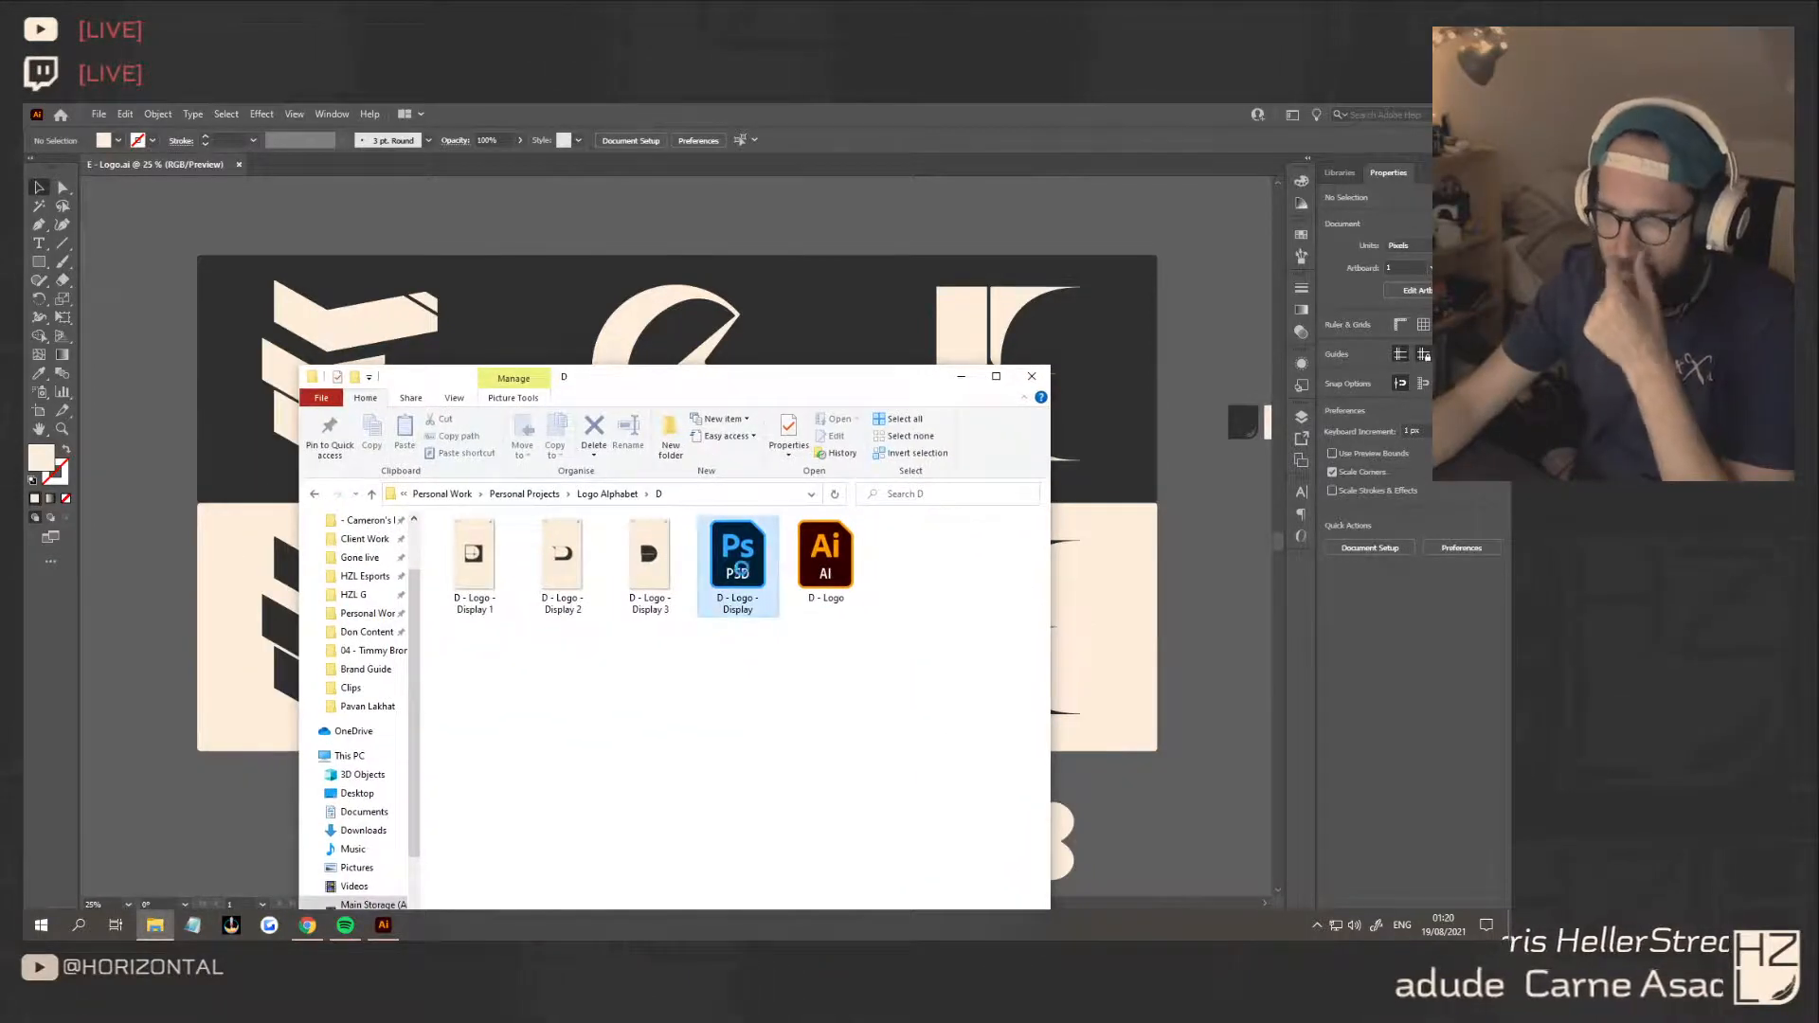
left_click(961, 376)
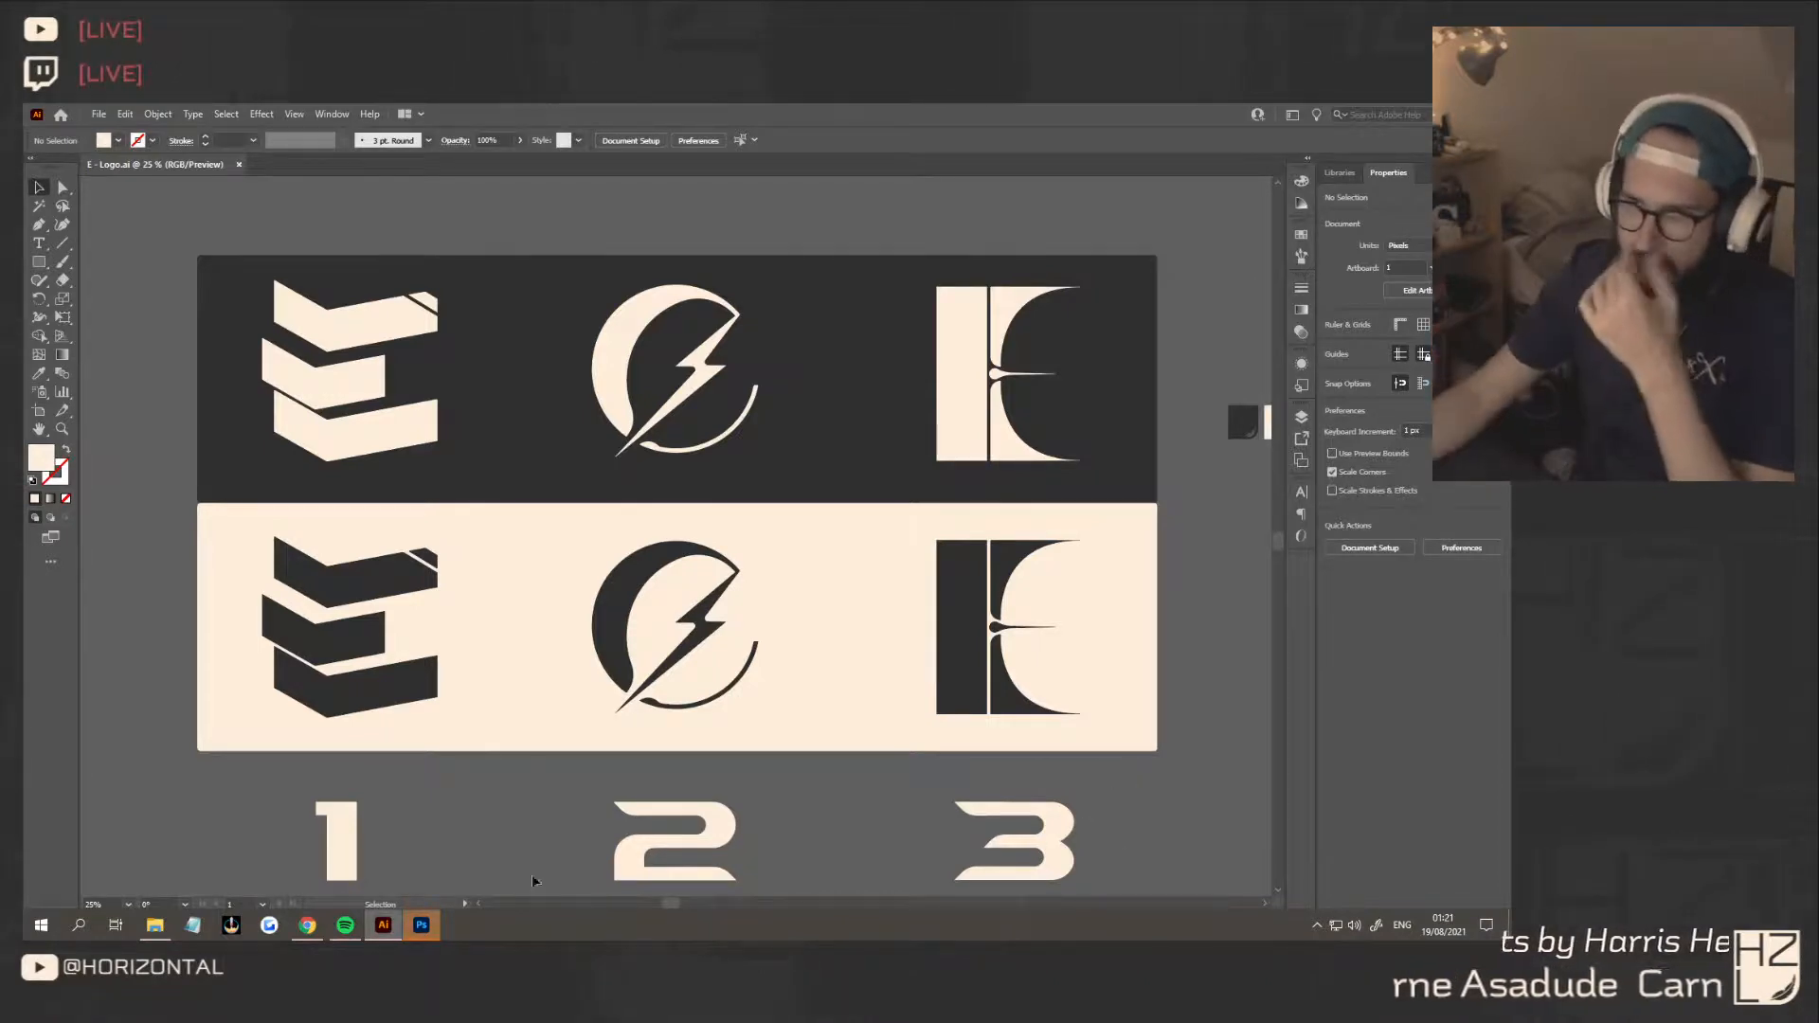
left_click(424, 928)
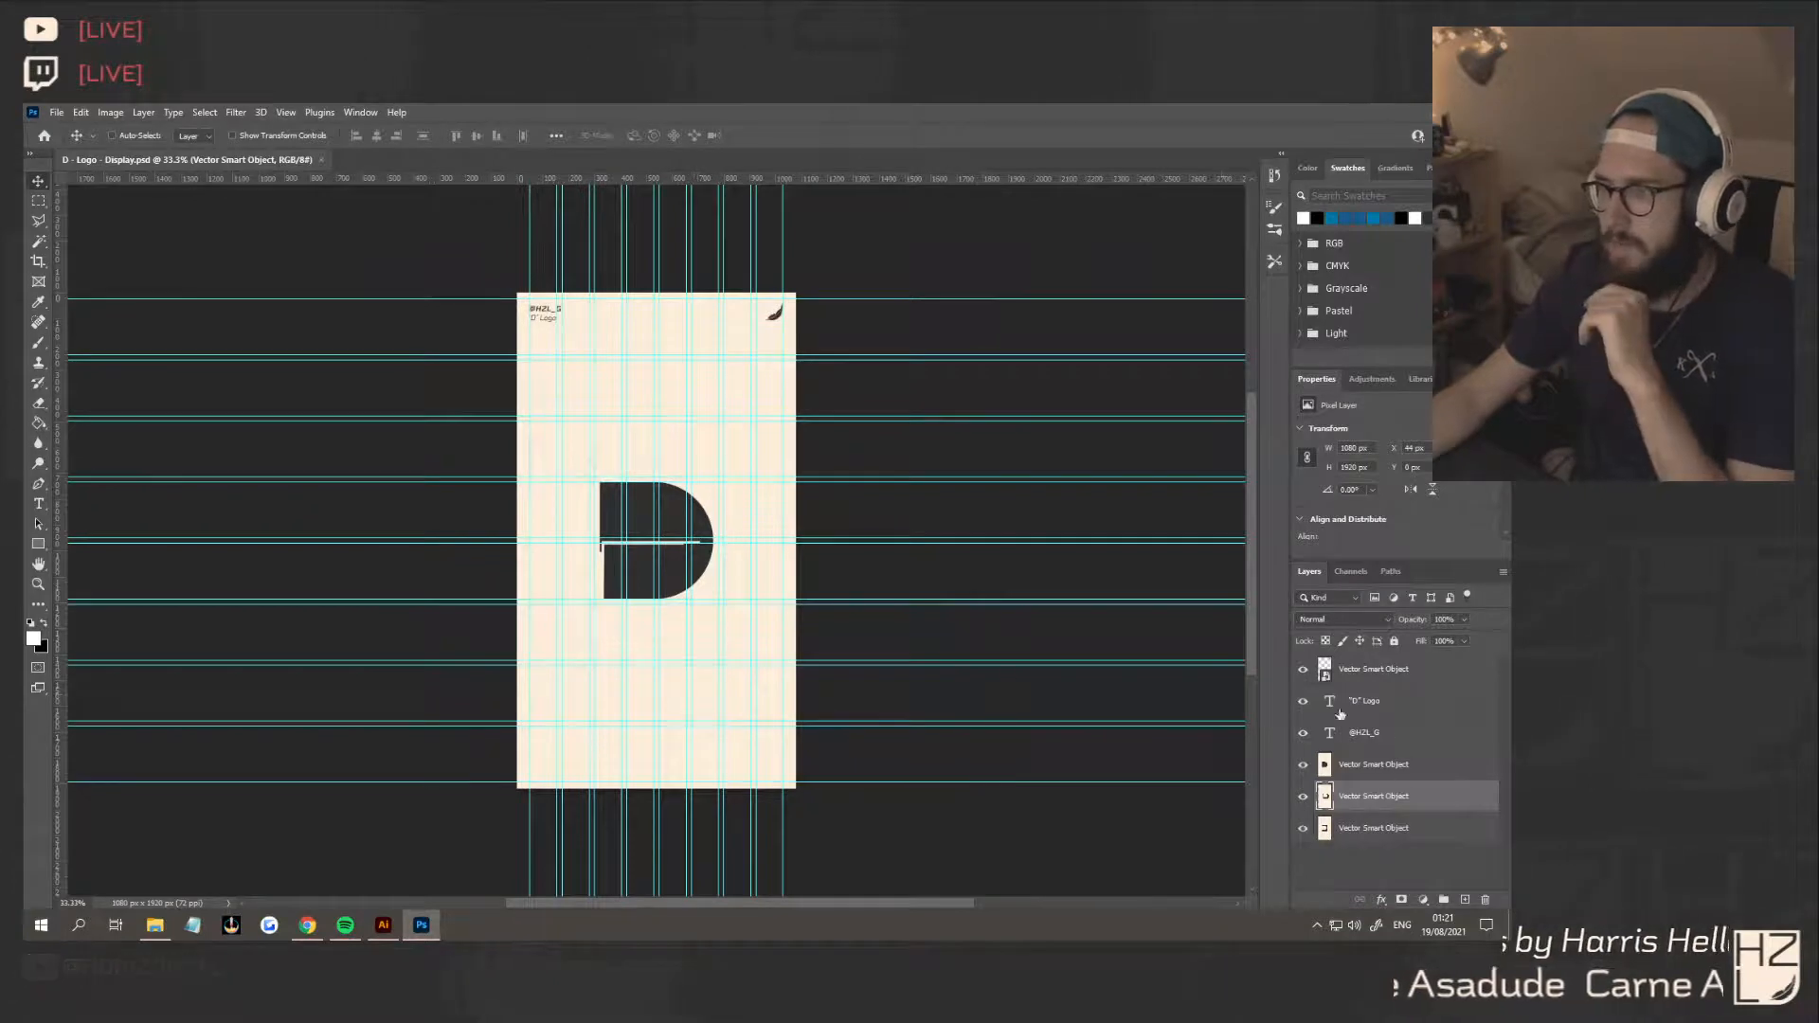
Inspect the smart object layers and layout of the D logo display, and switch back to Illustrator
left_click(1391, 765)
left_click(1369, 831)
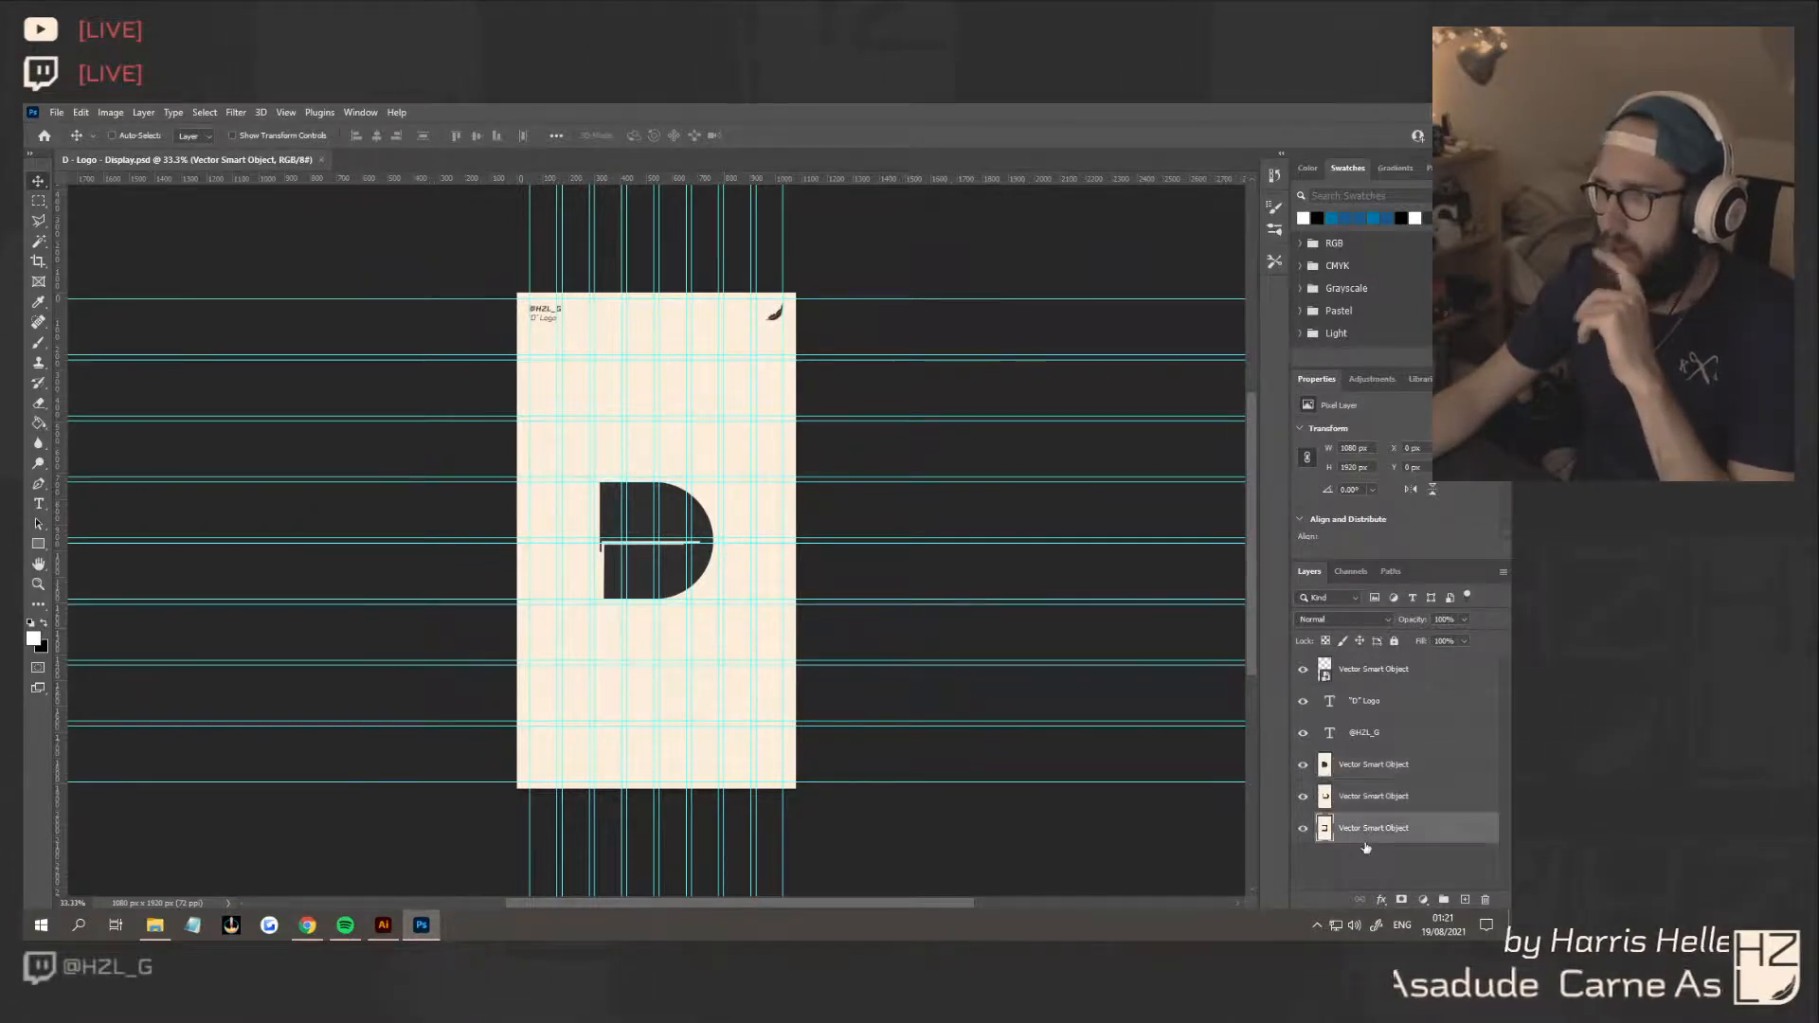
scroll(1364, 843, "down", 1)
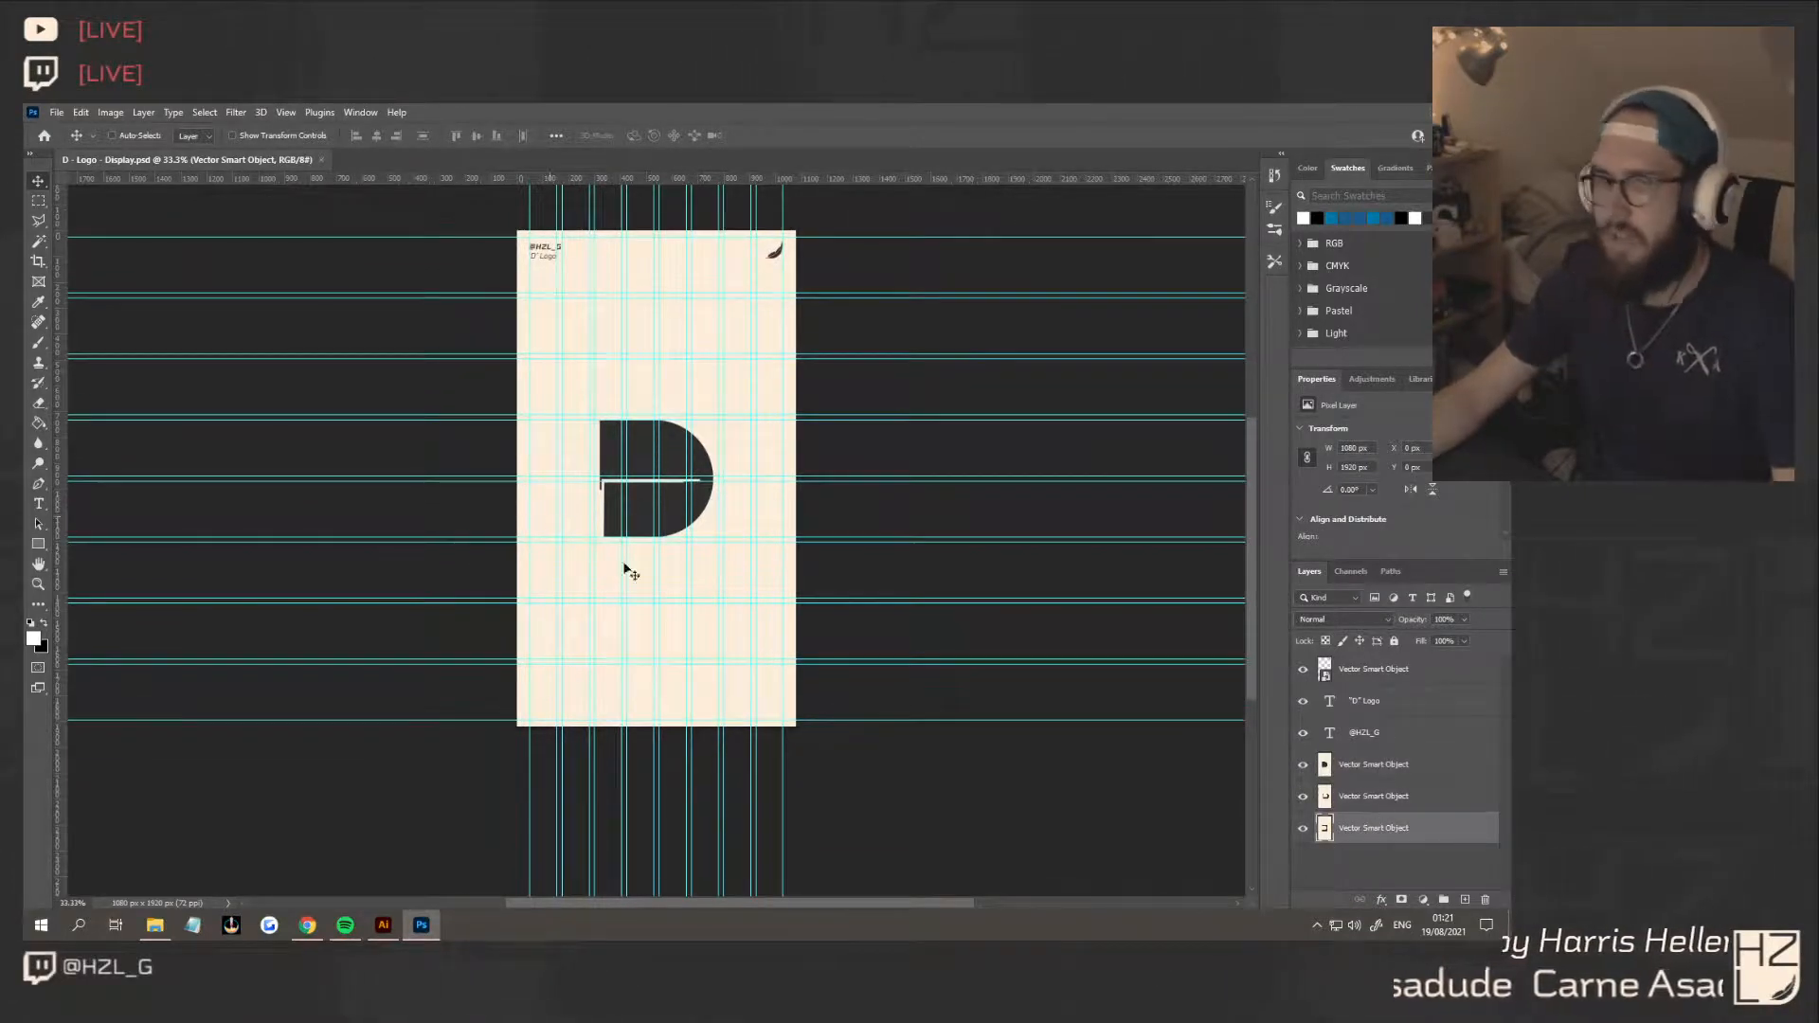
scroll(706, 635, "up", 1)
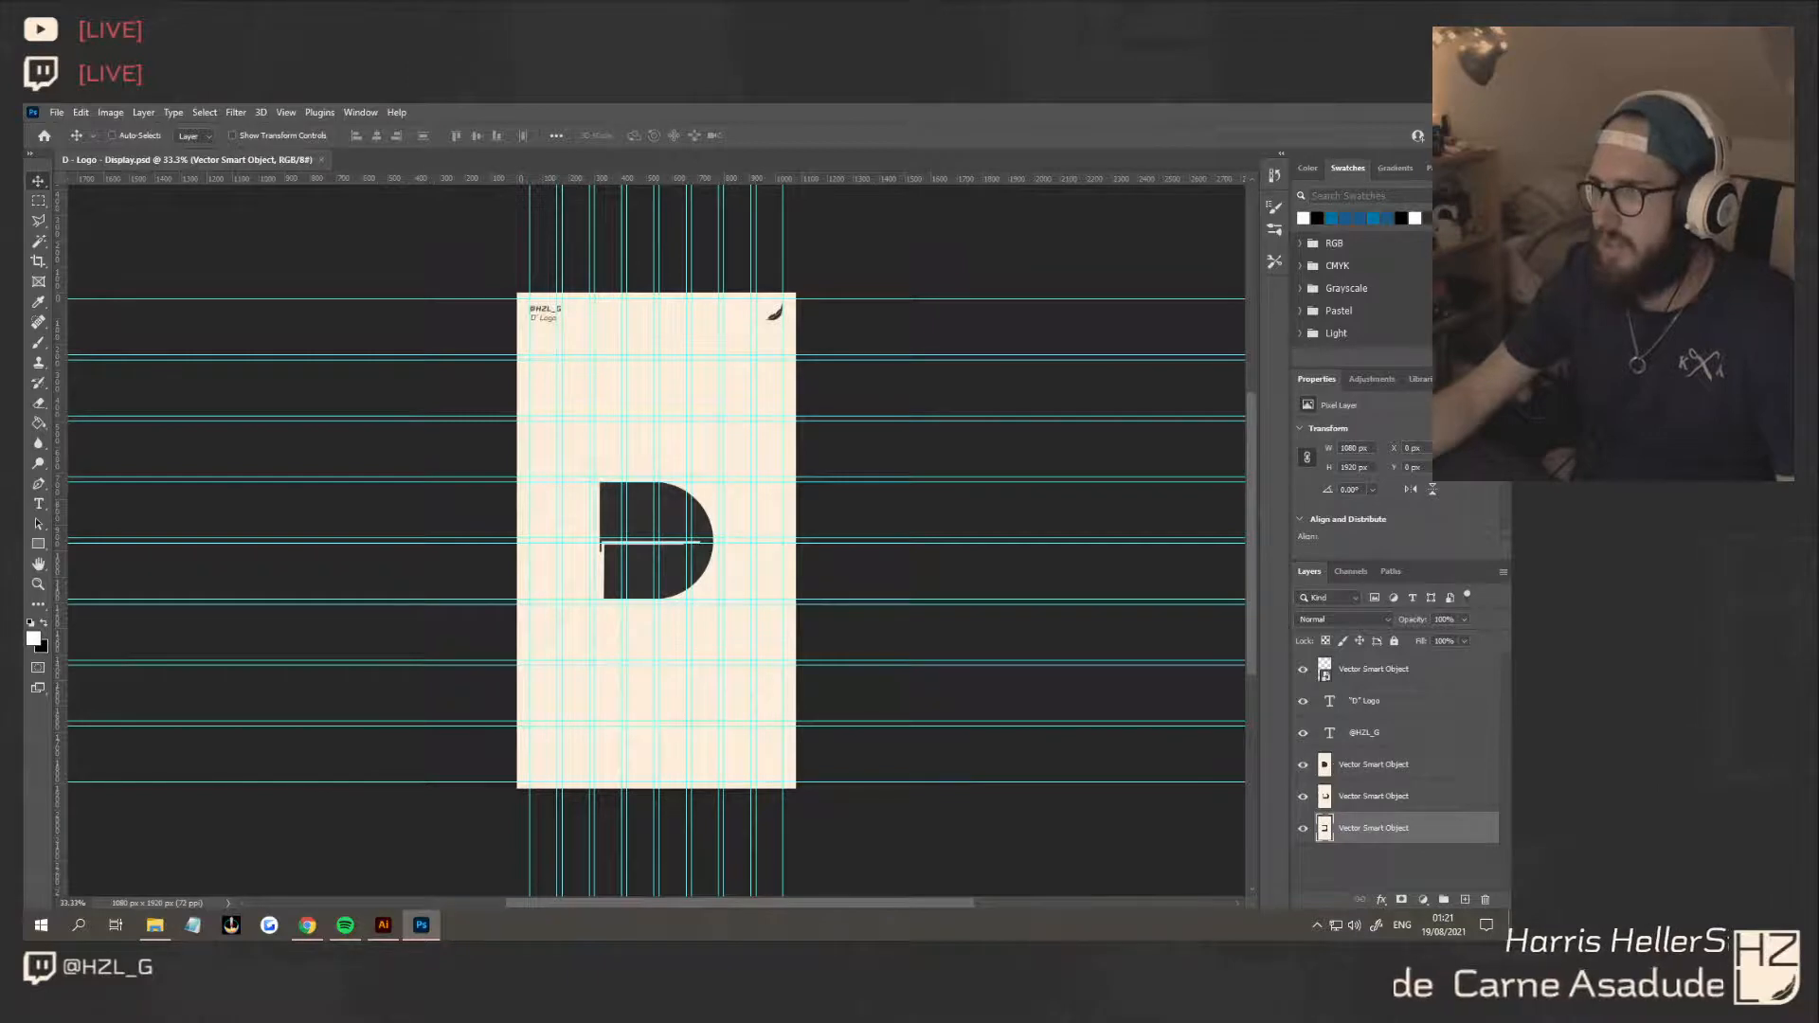
left_click(383, 926)
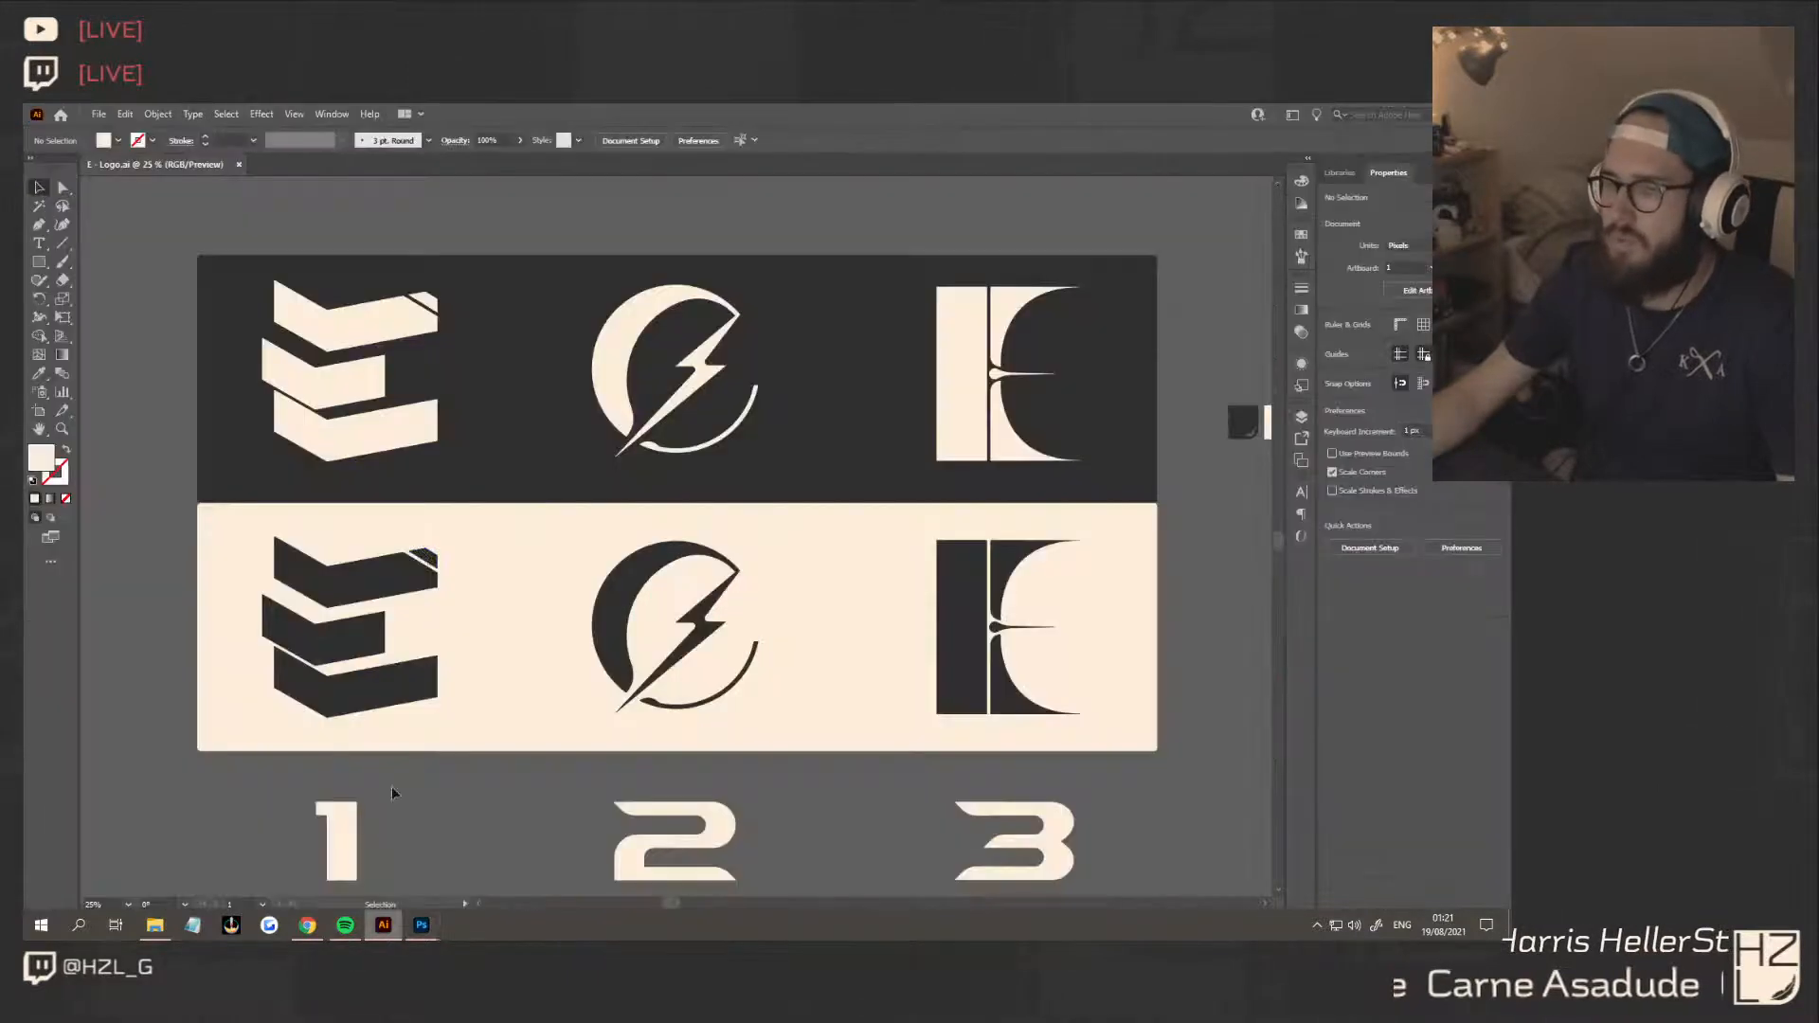
Copy the hex code of the current cream fill color and switch to Photoshop
double_click(41, 462)
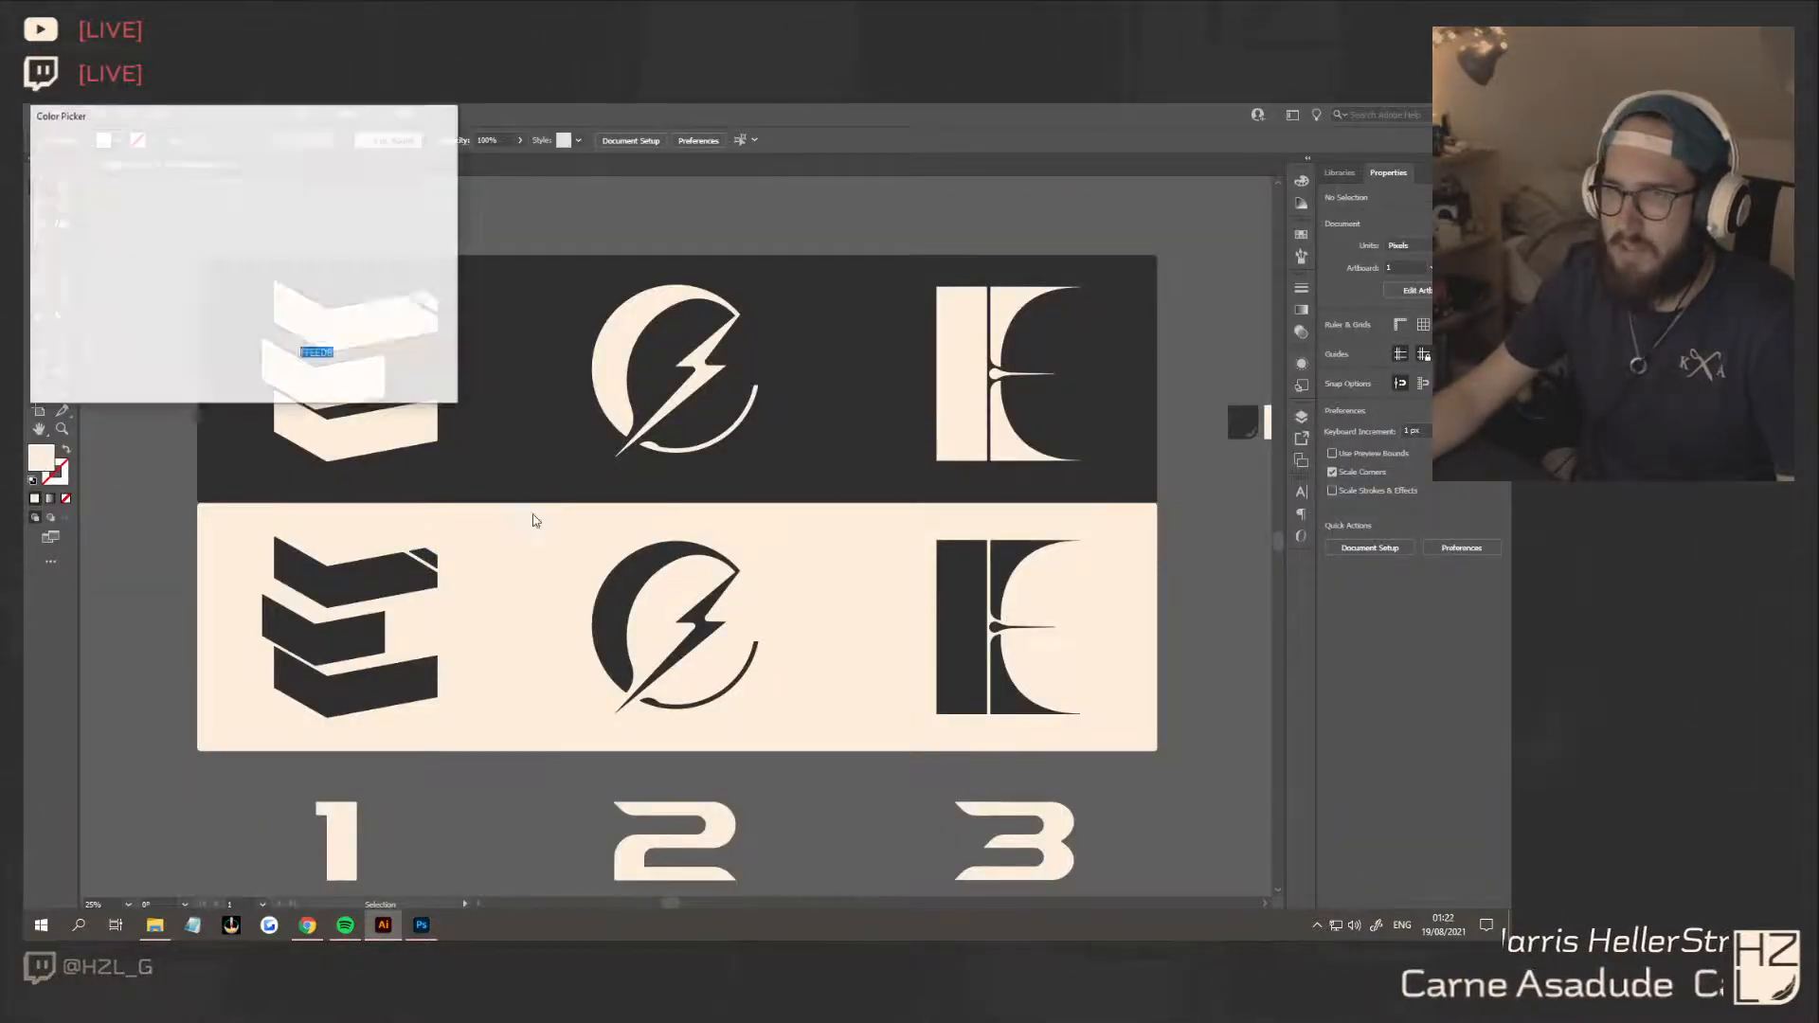
left_click(409, 168)
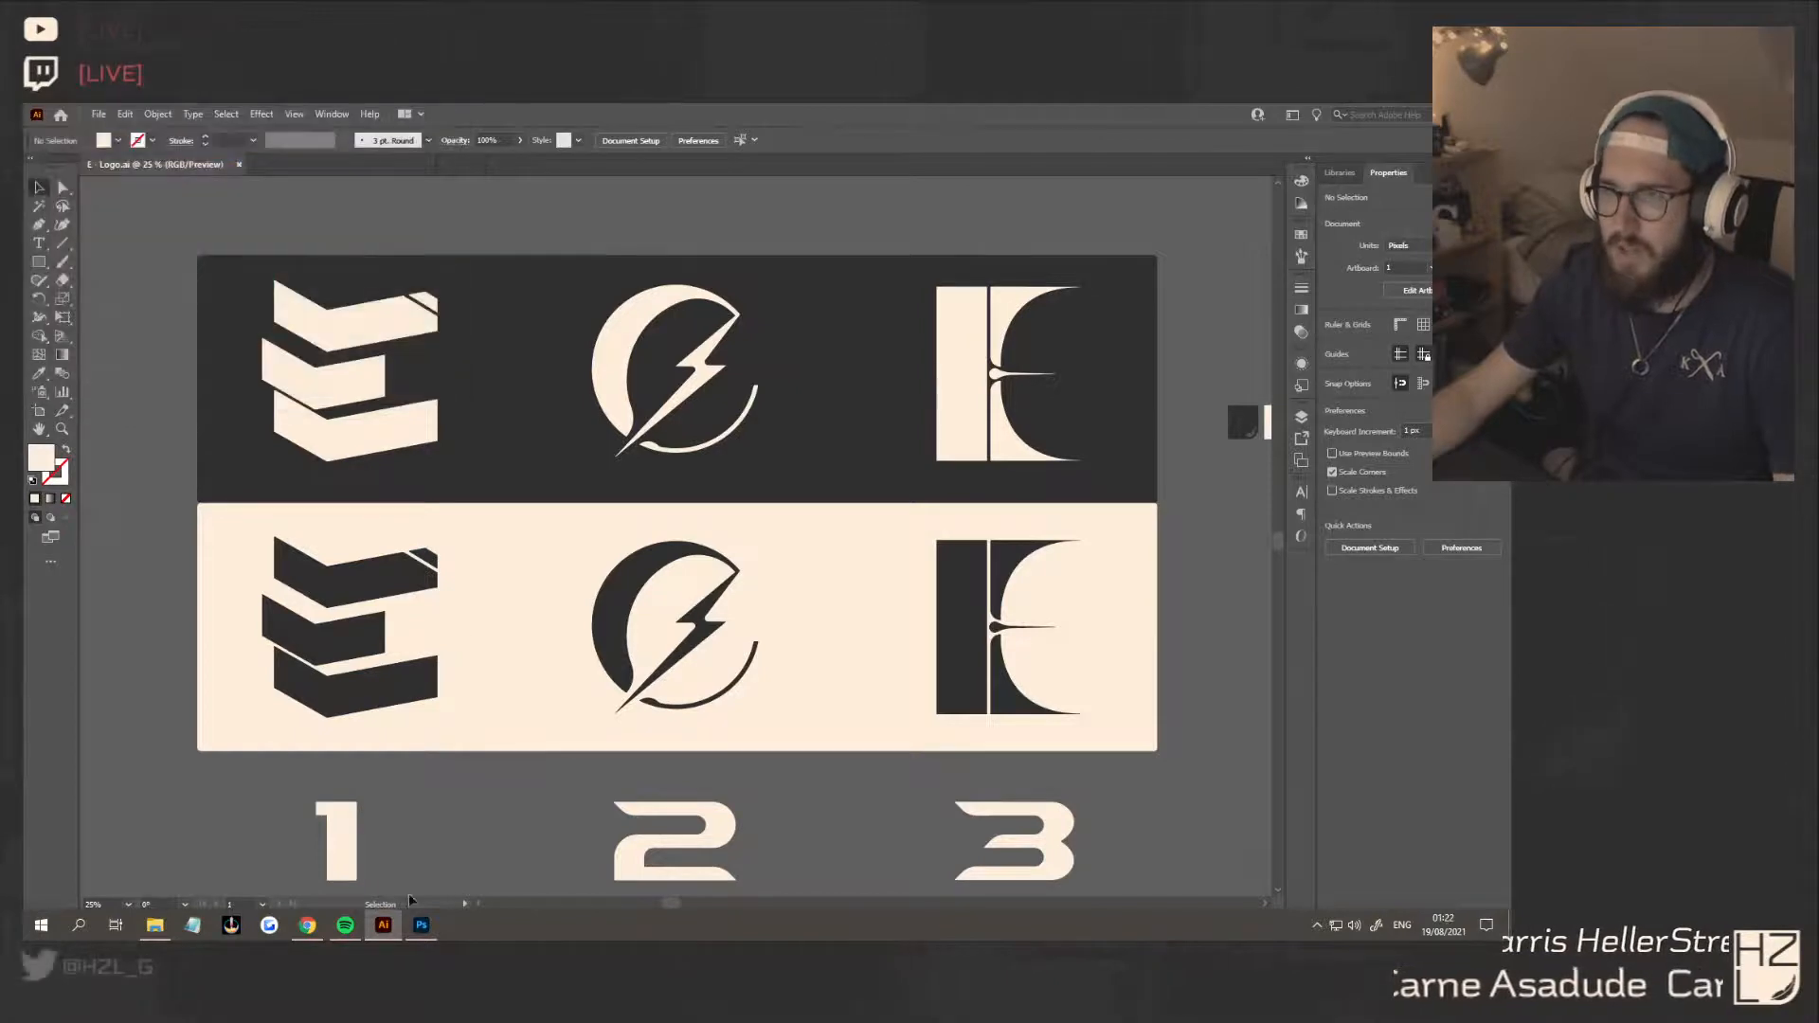
left_click(422, 926)
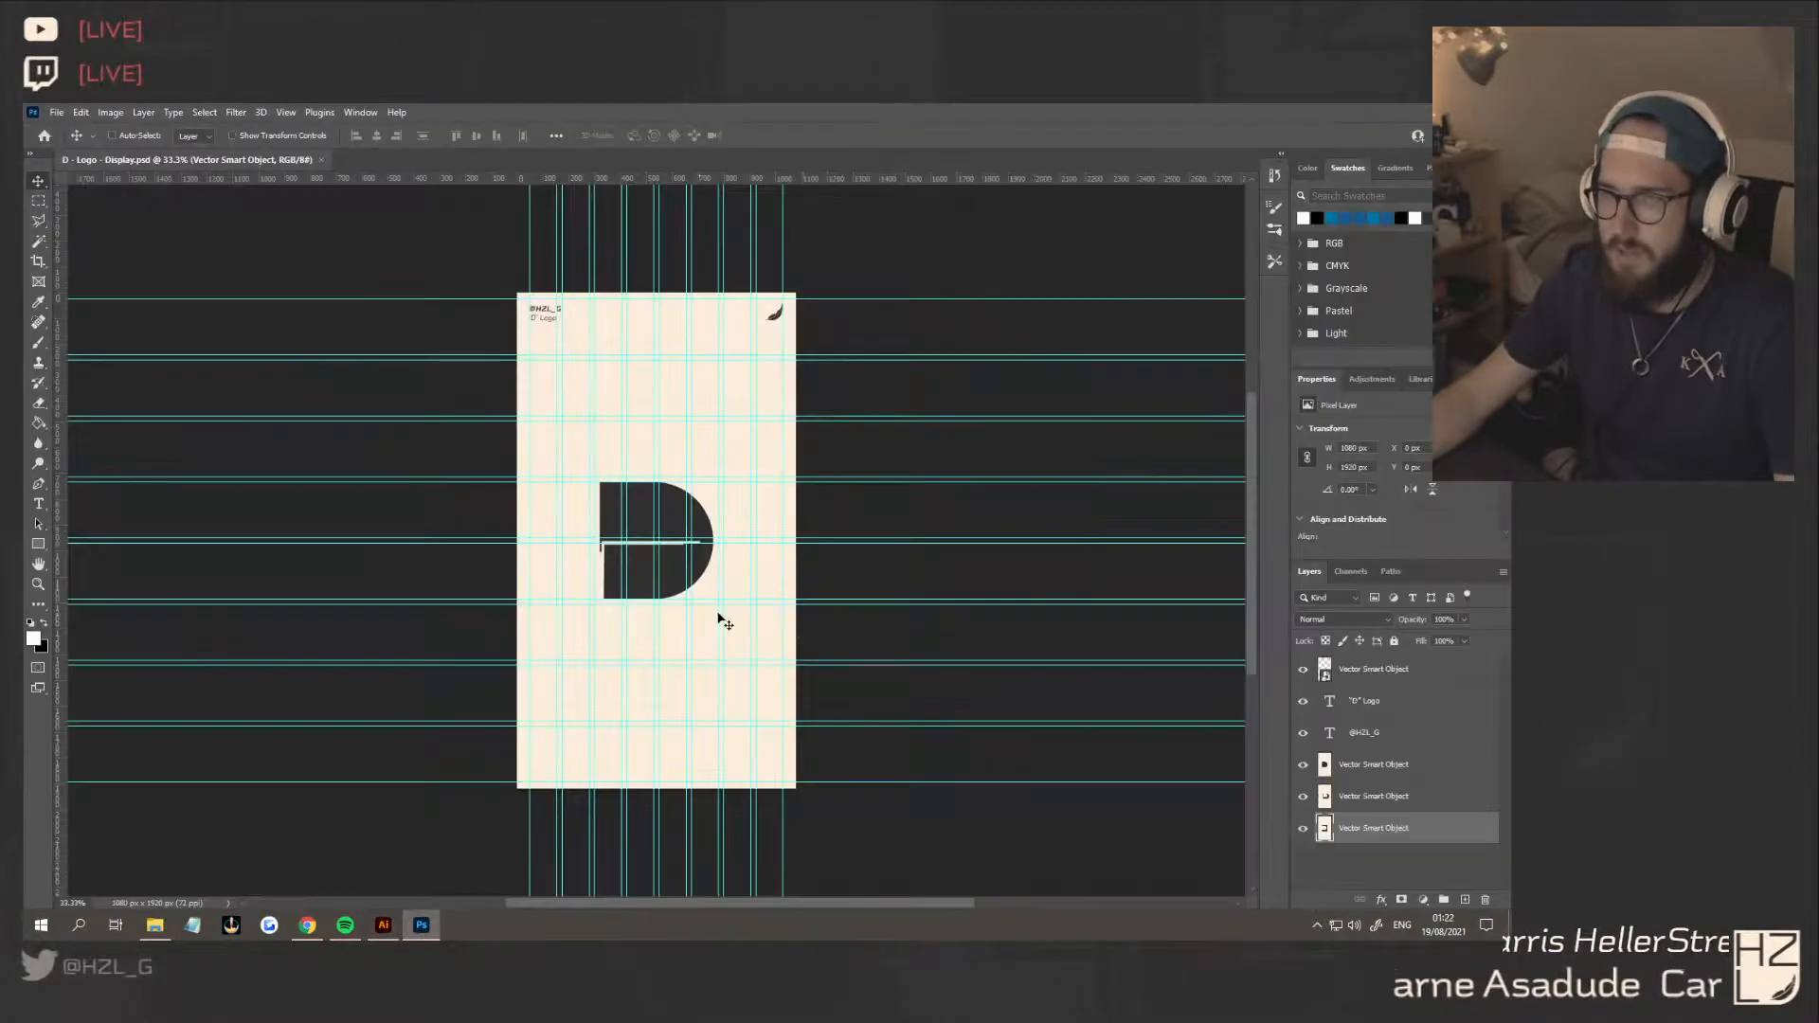
Add a new layer, fill it with the copied cream color, and move it to the bottom of the layer stack
left_click(1465, 900)
left_click(38, 643)
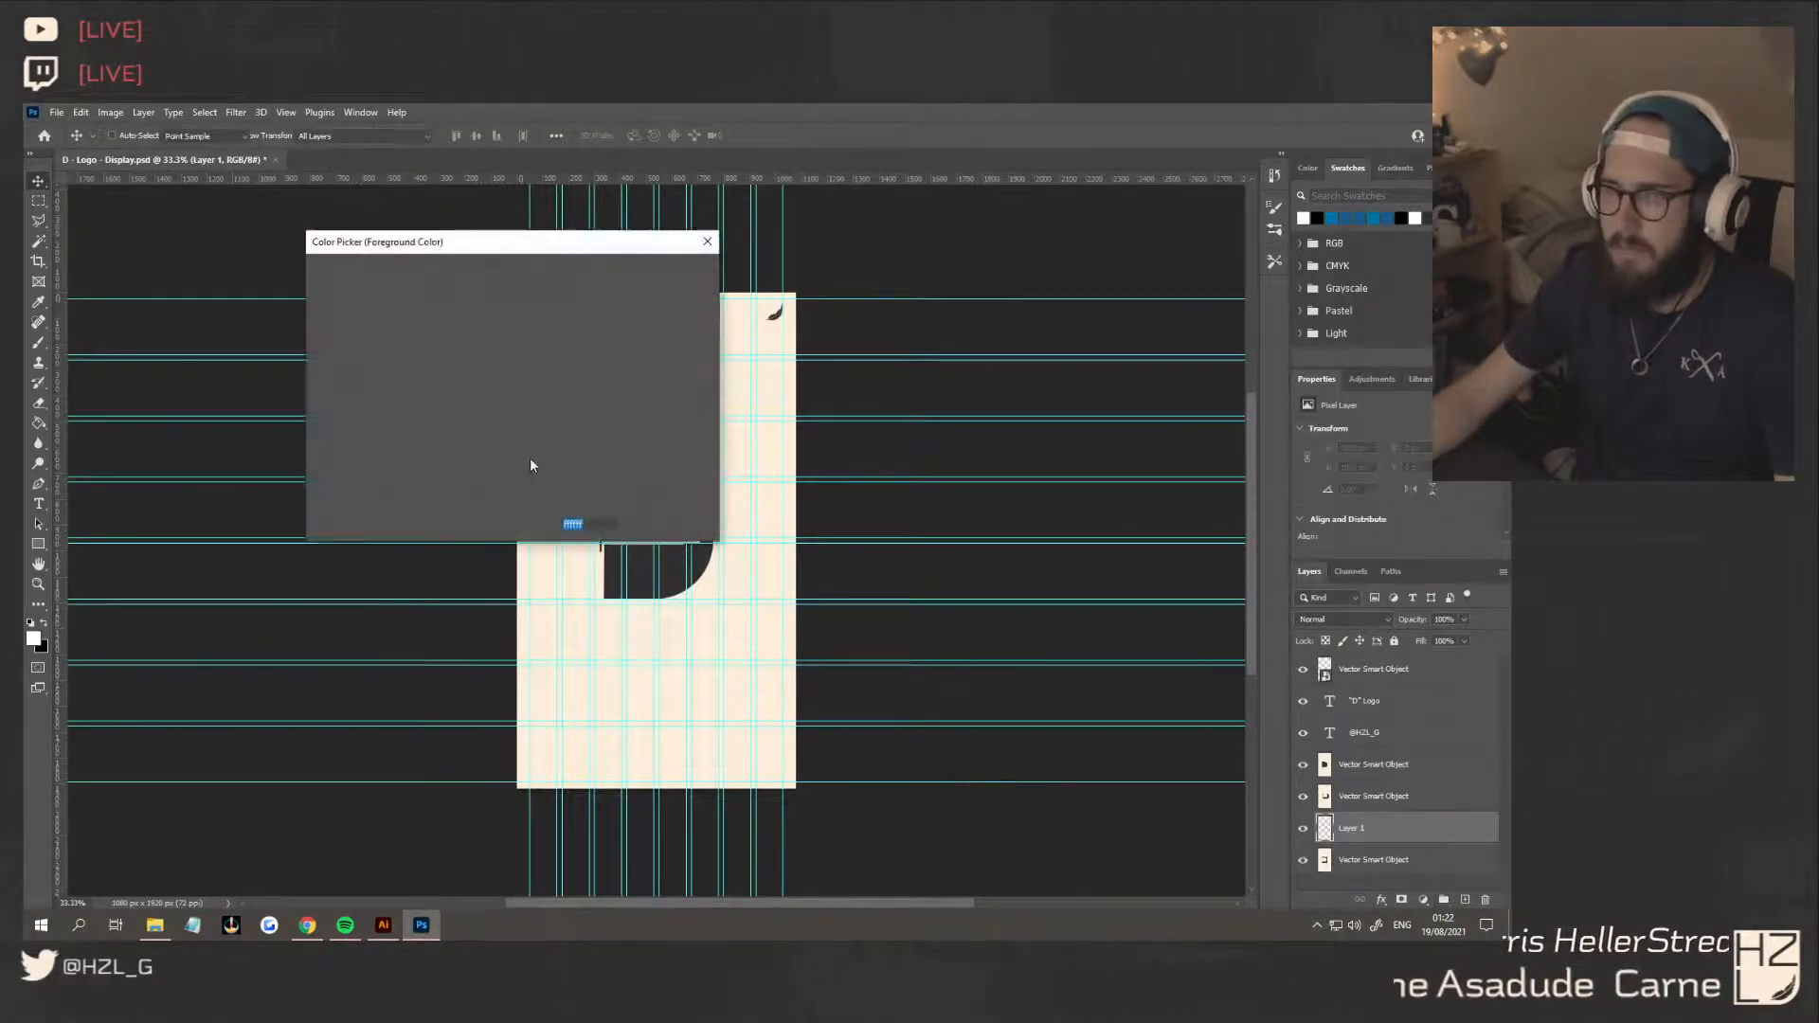
left_click(651, 274)
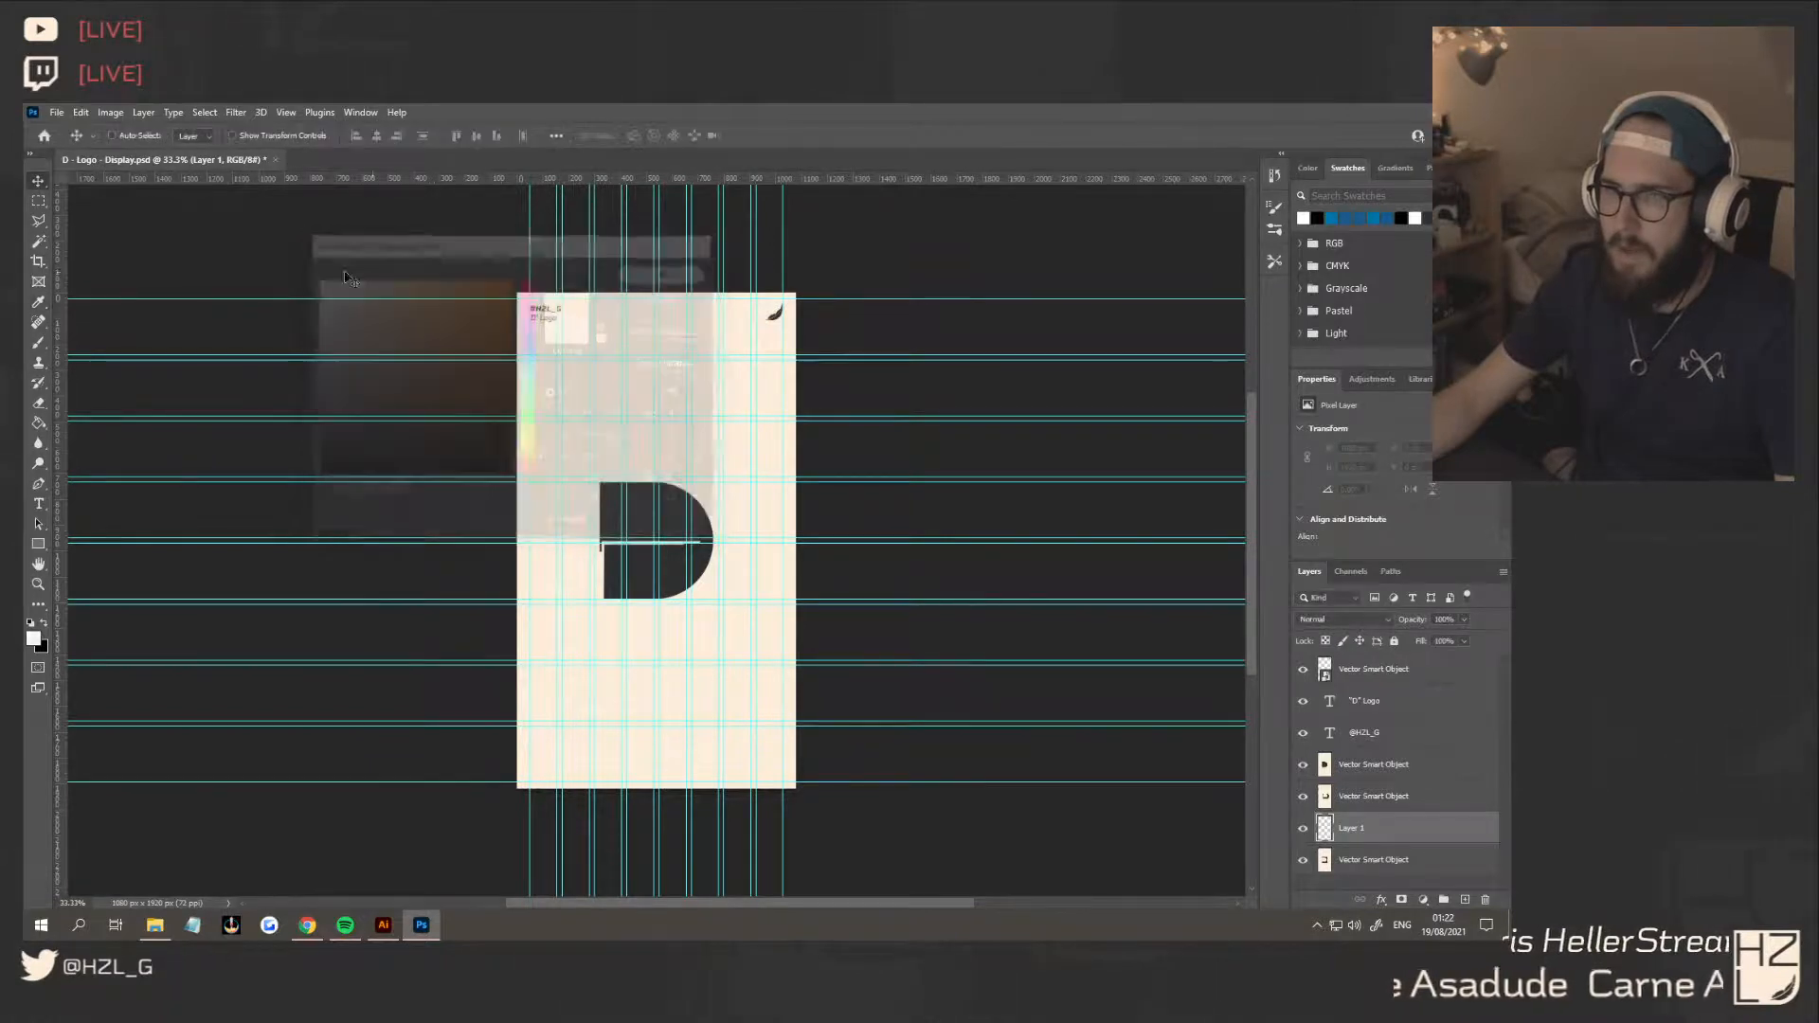
key("g")
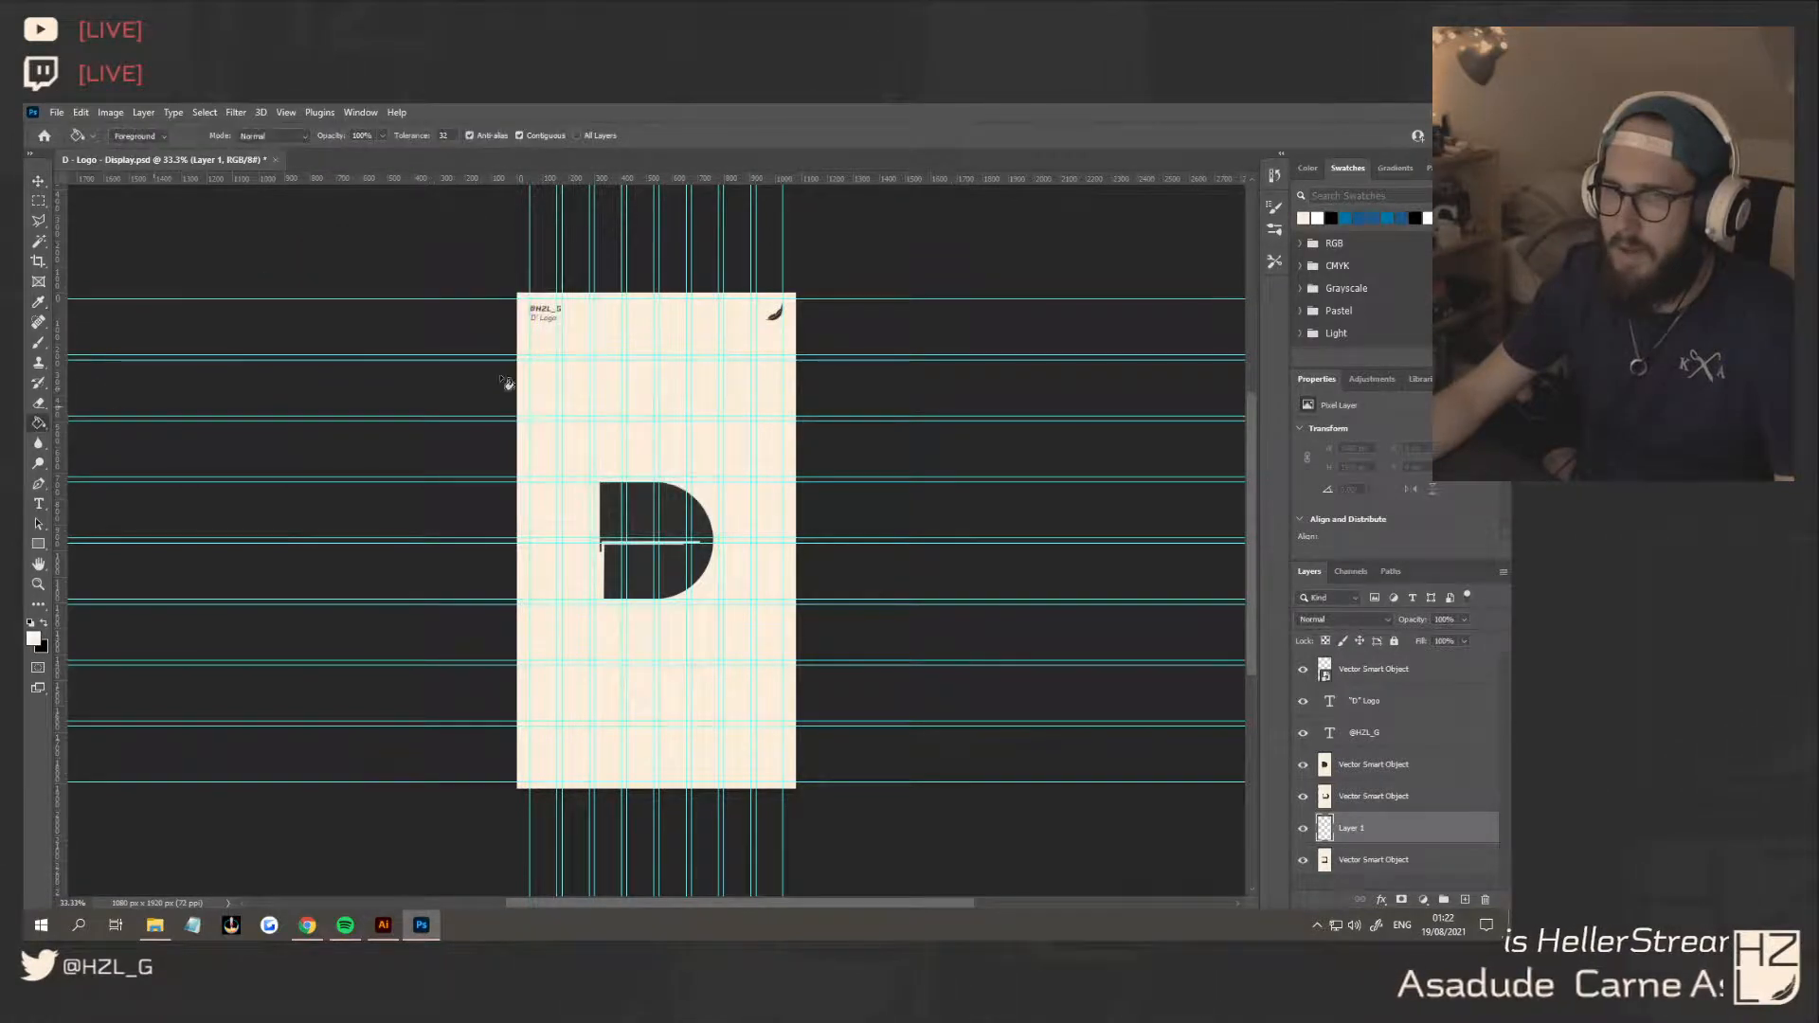
left_click(682, 395)
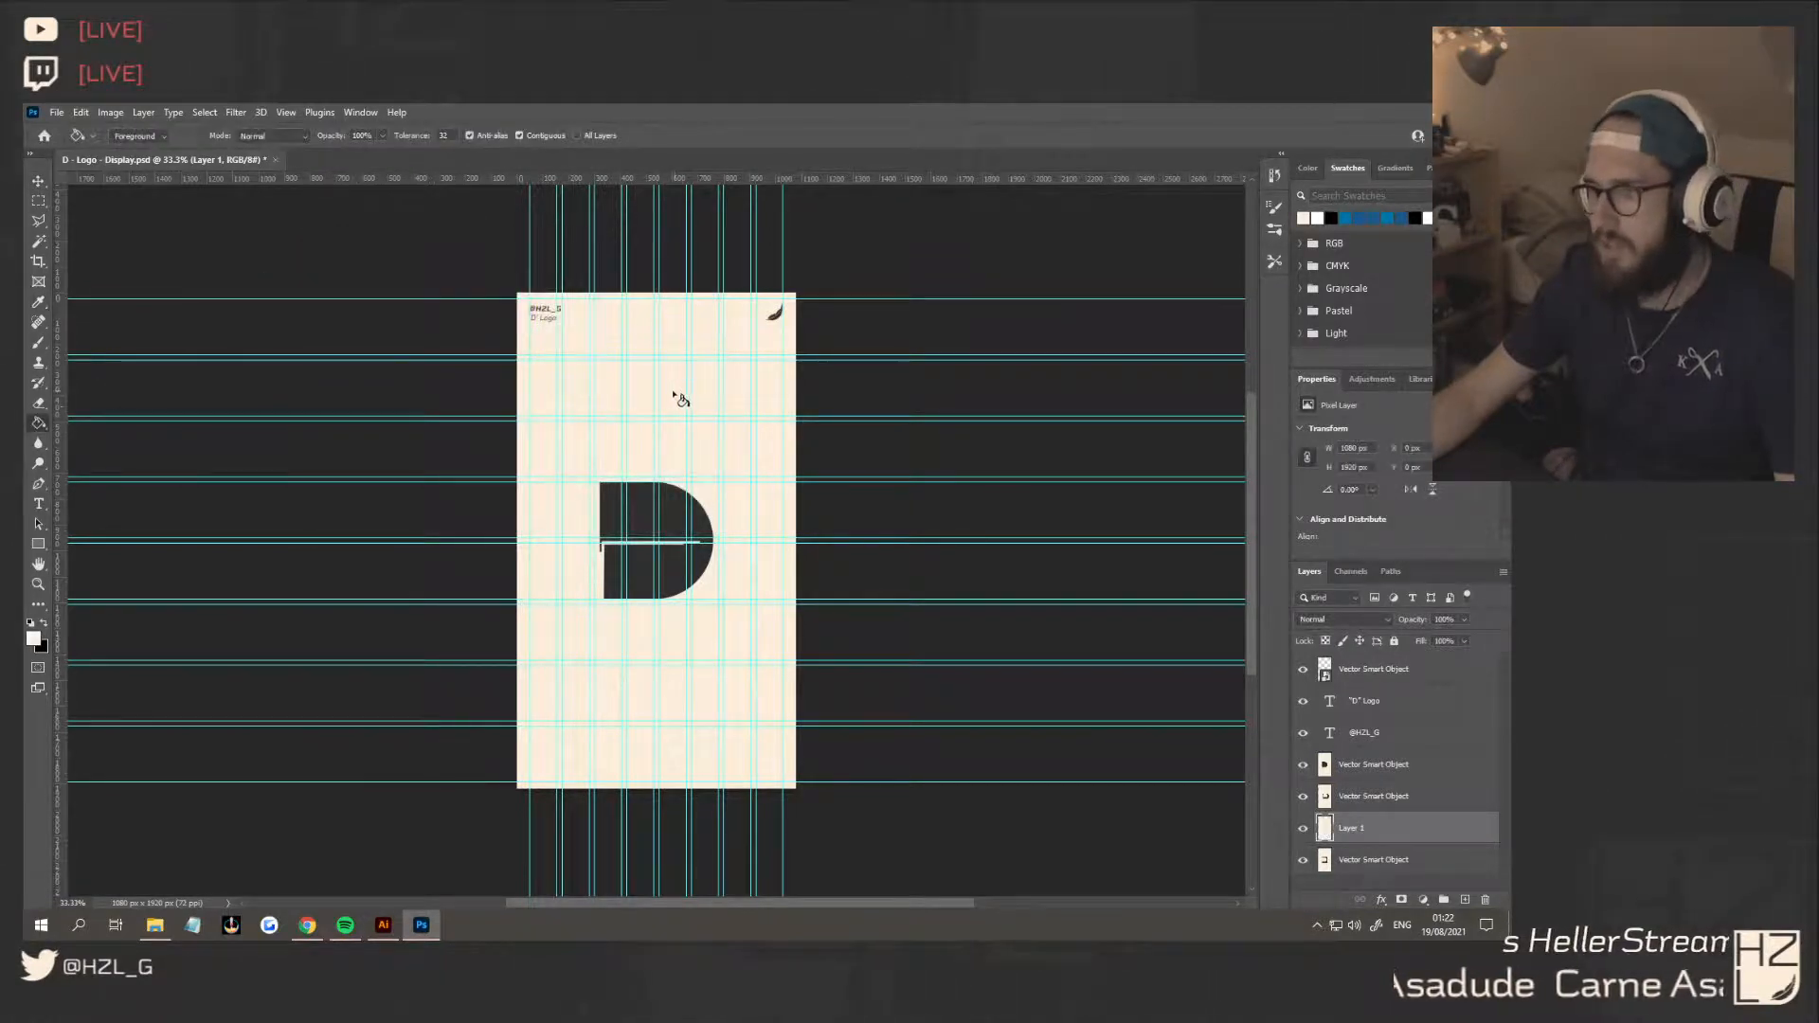
left_click(39, 180)
left_click_drag(1383, 829, 1386, 877)
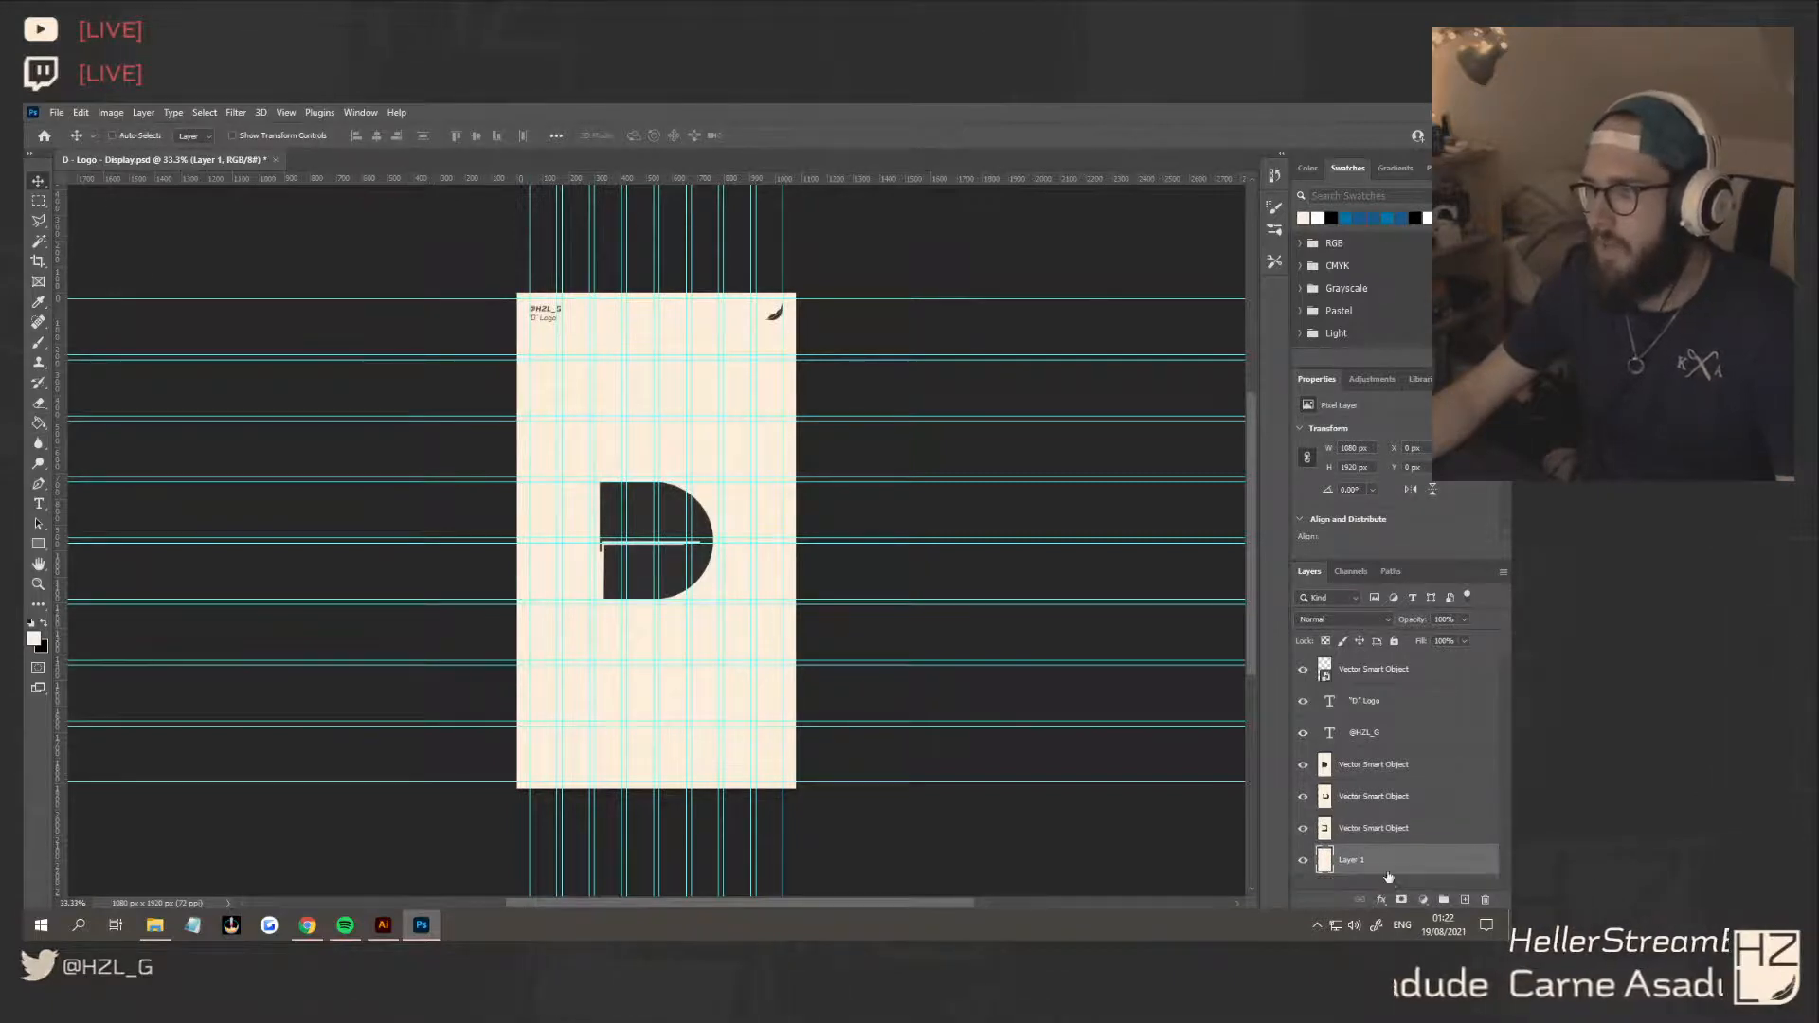
left_click(1326, 829)
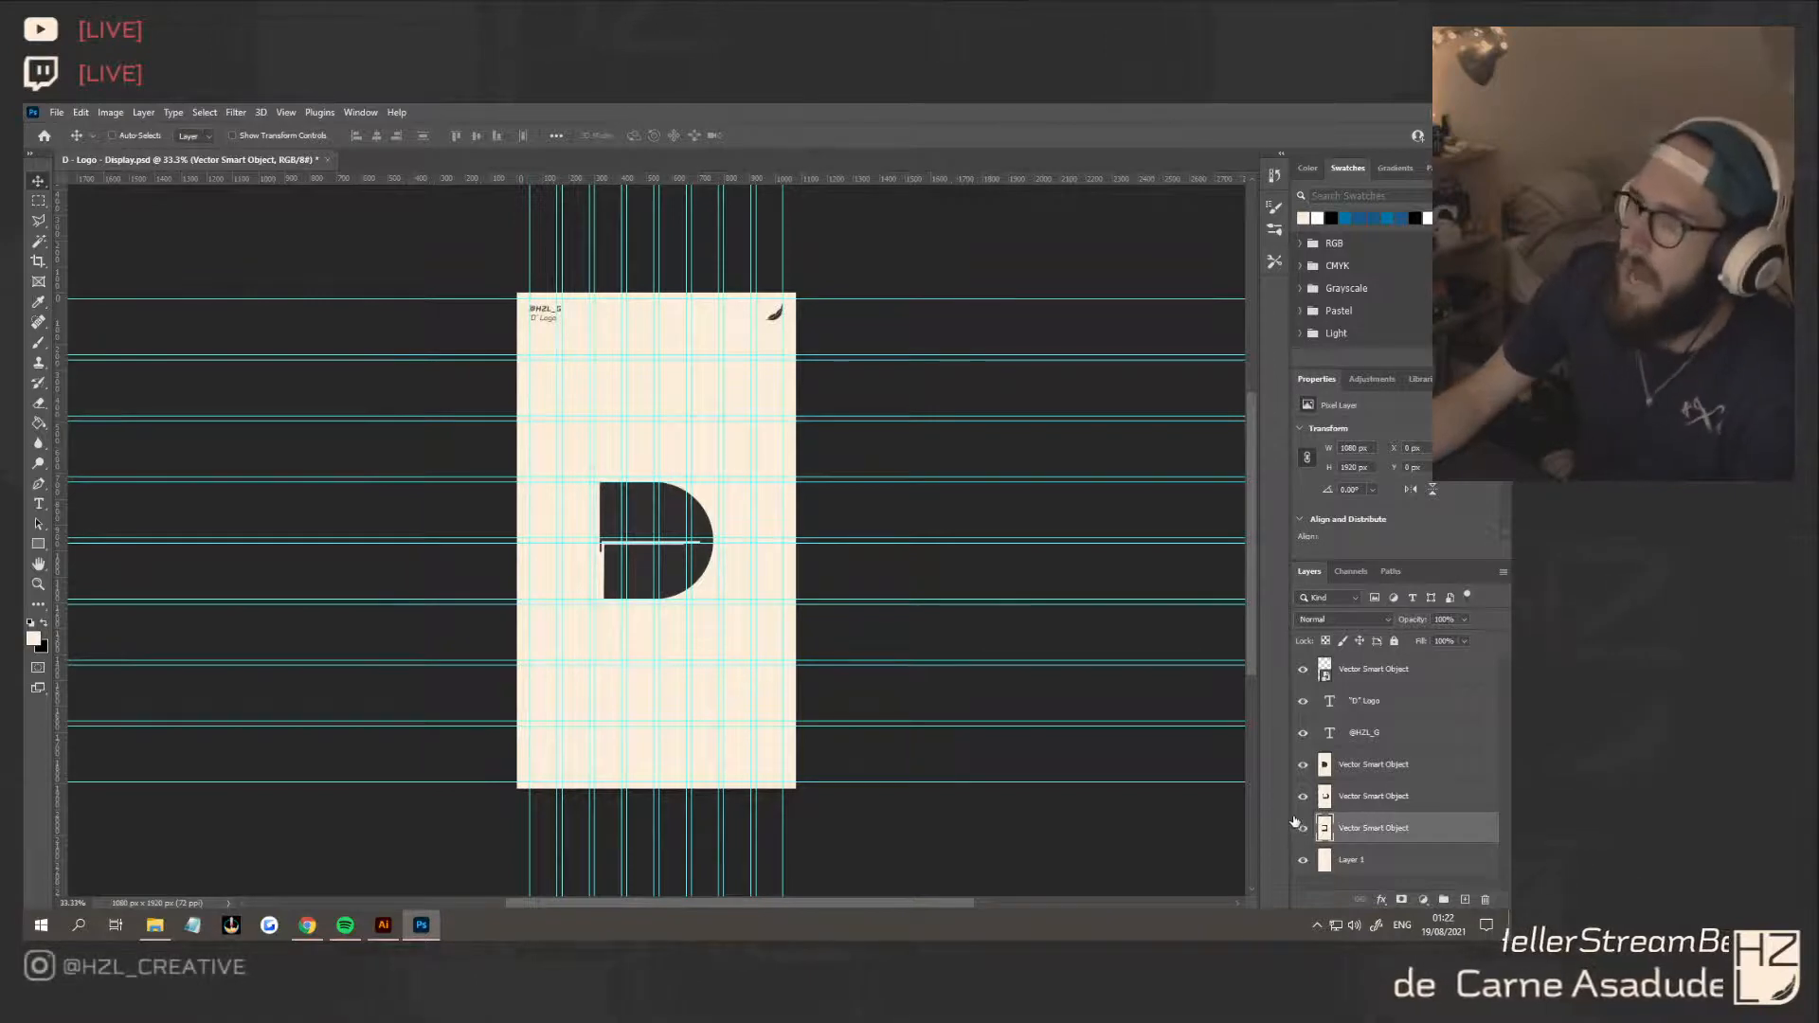
left_click(1401, 770, "shift")
key("Delete")
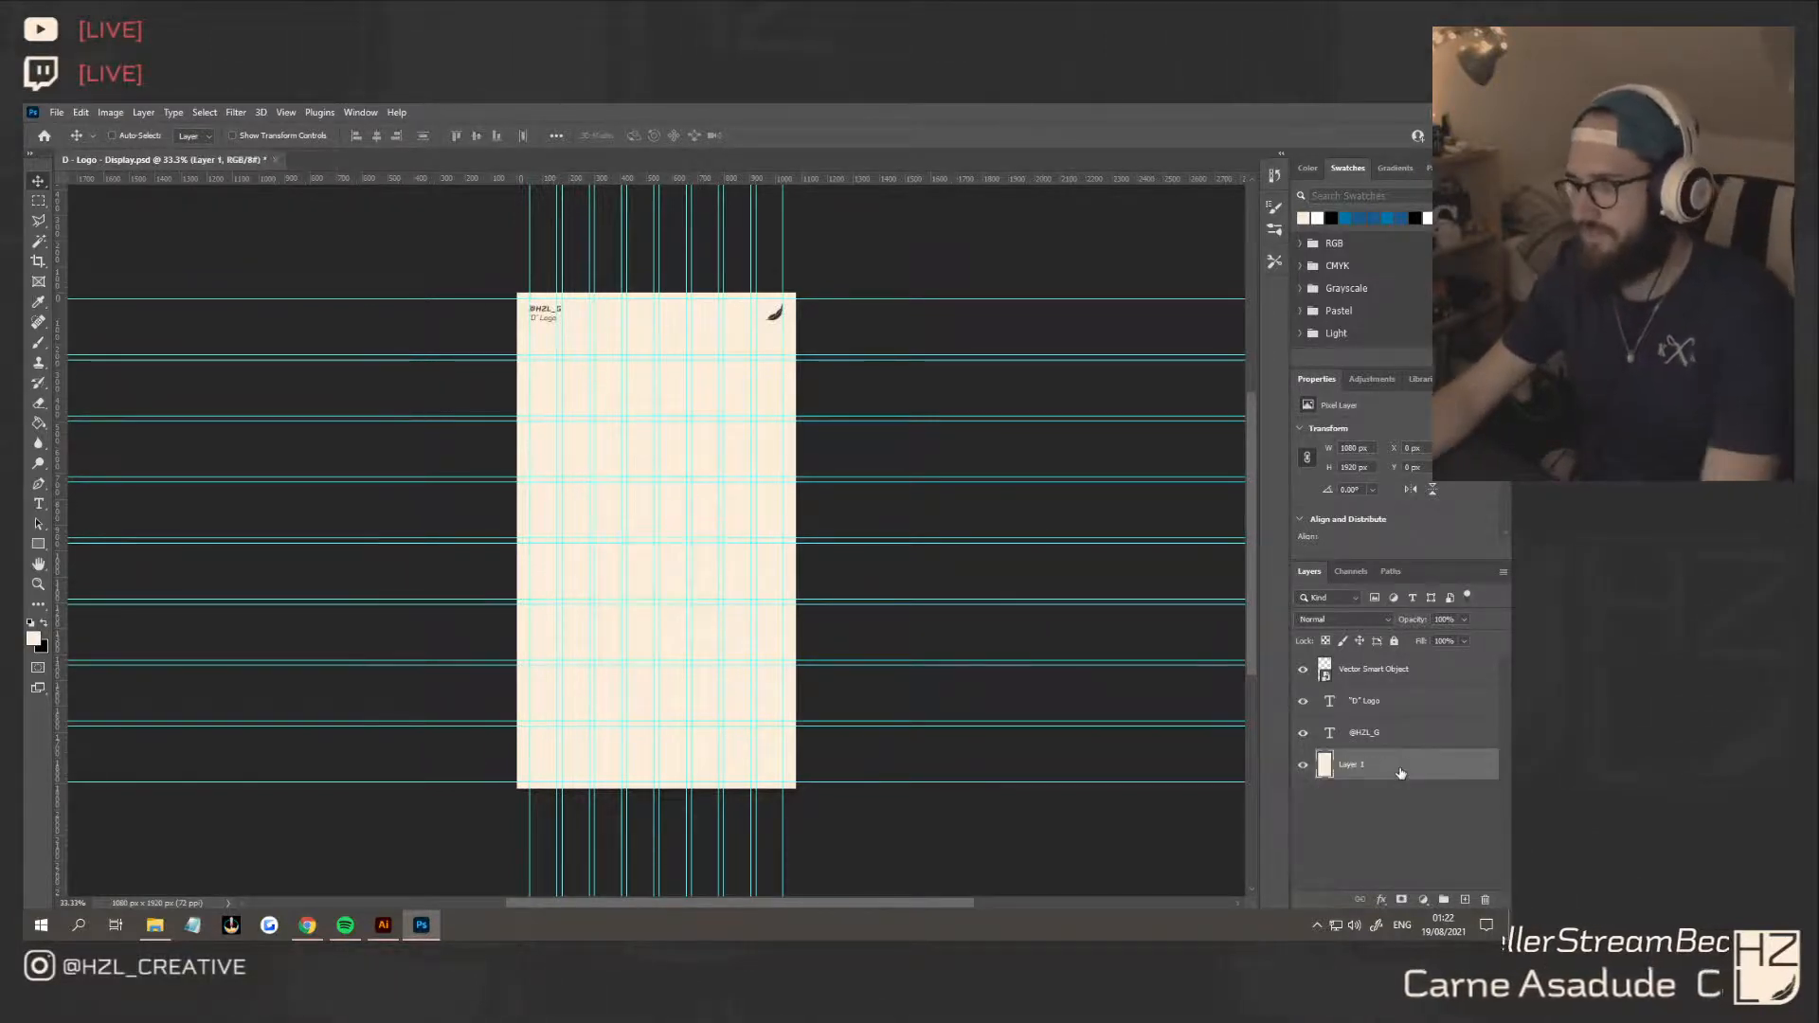
left_click(1377, 708)
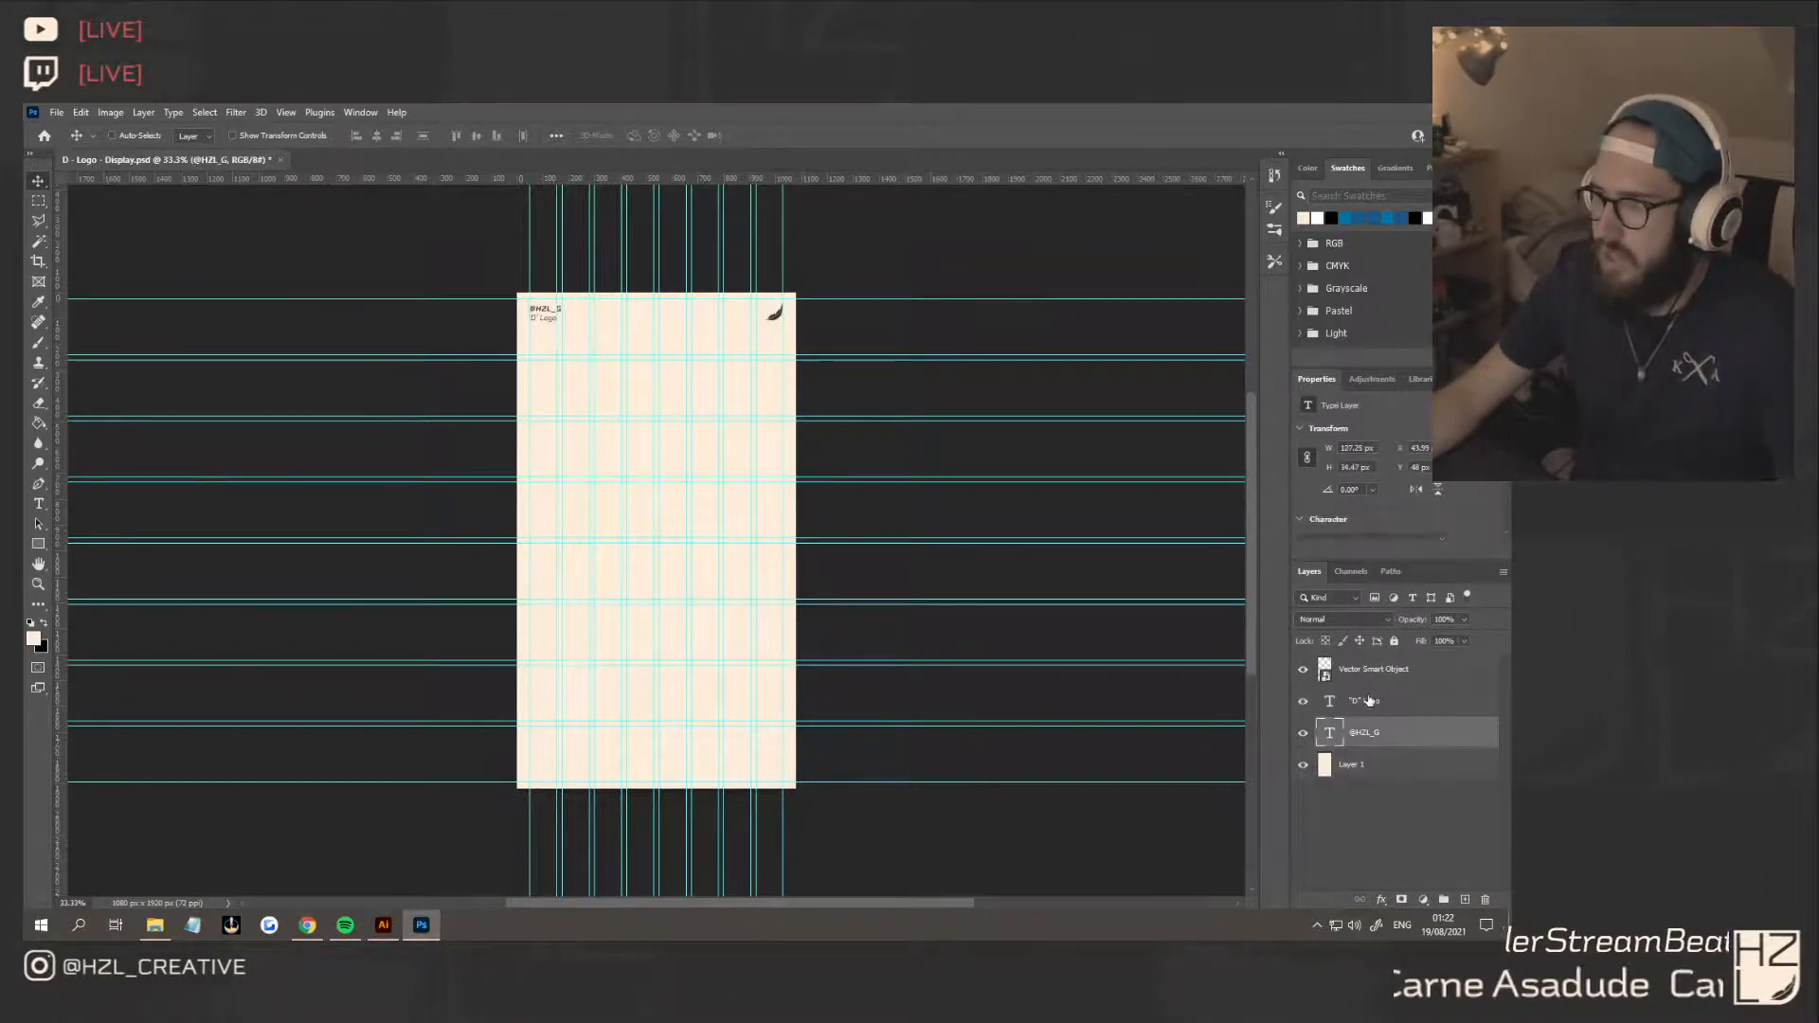
double_click(540, 327)
scroll(541, 330, "up", 3)
left_click(536, 311)
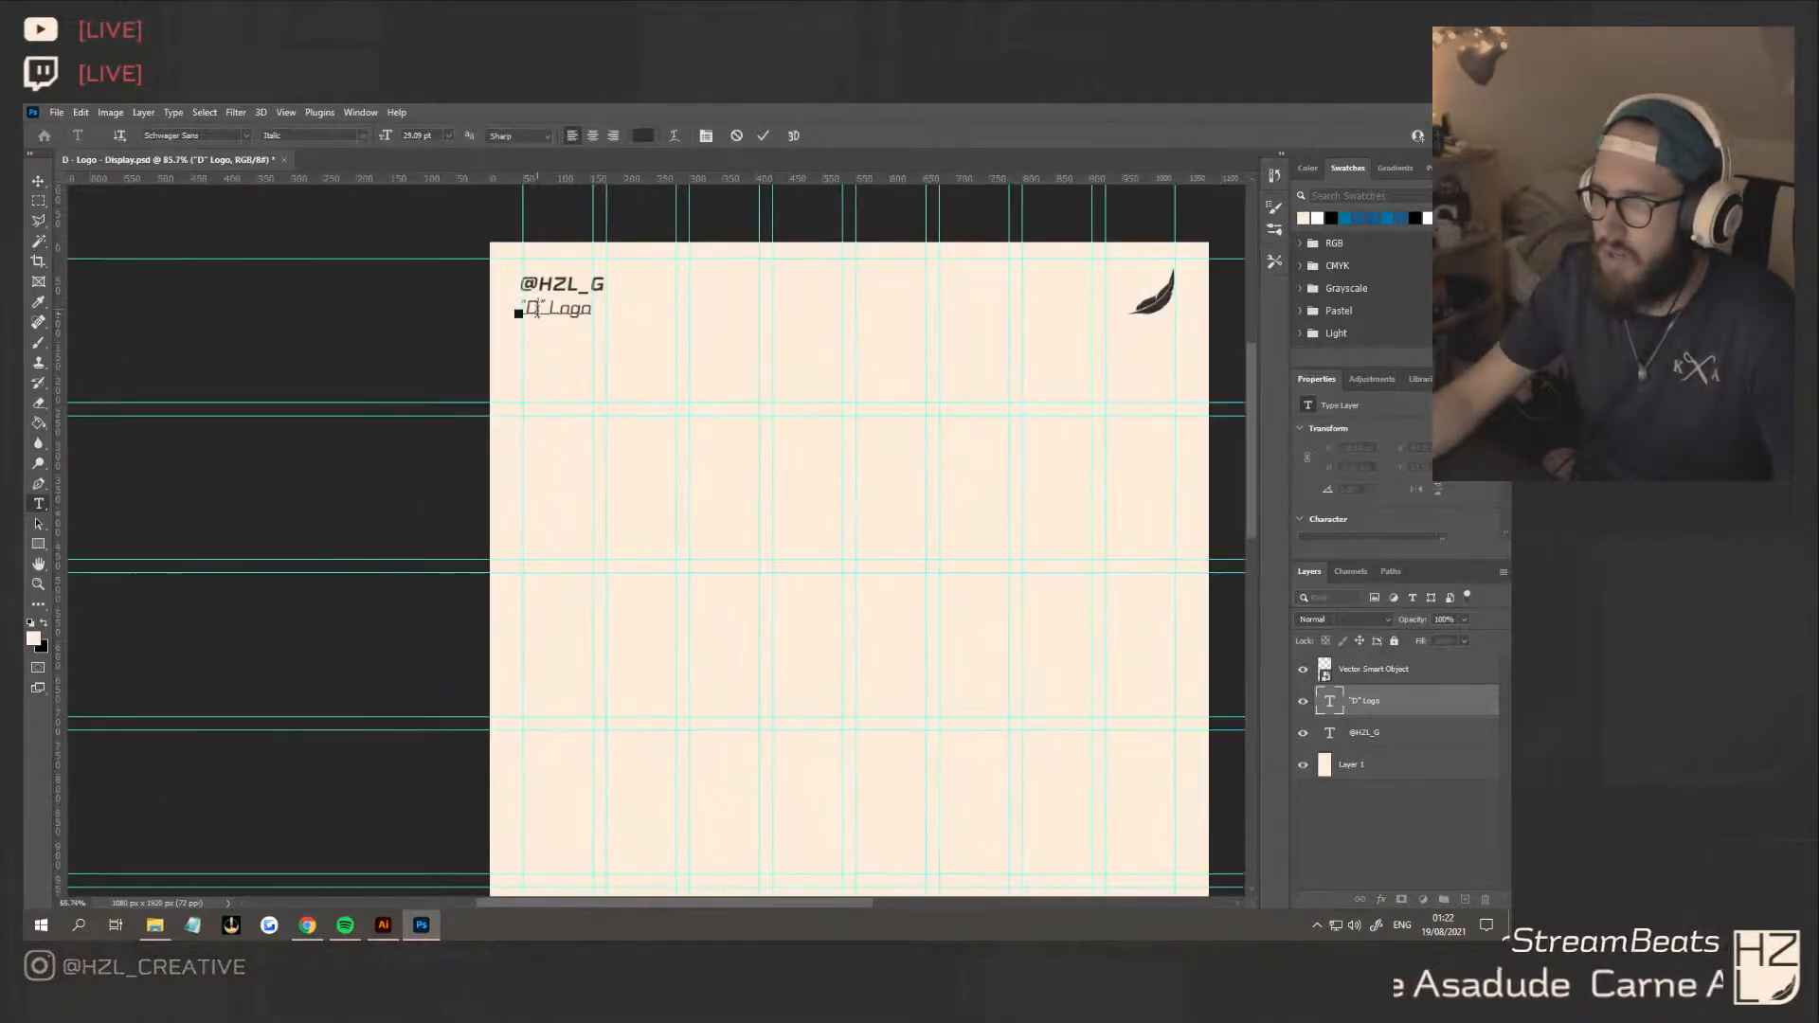
key("BackSpace")
type("E")
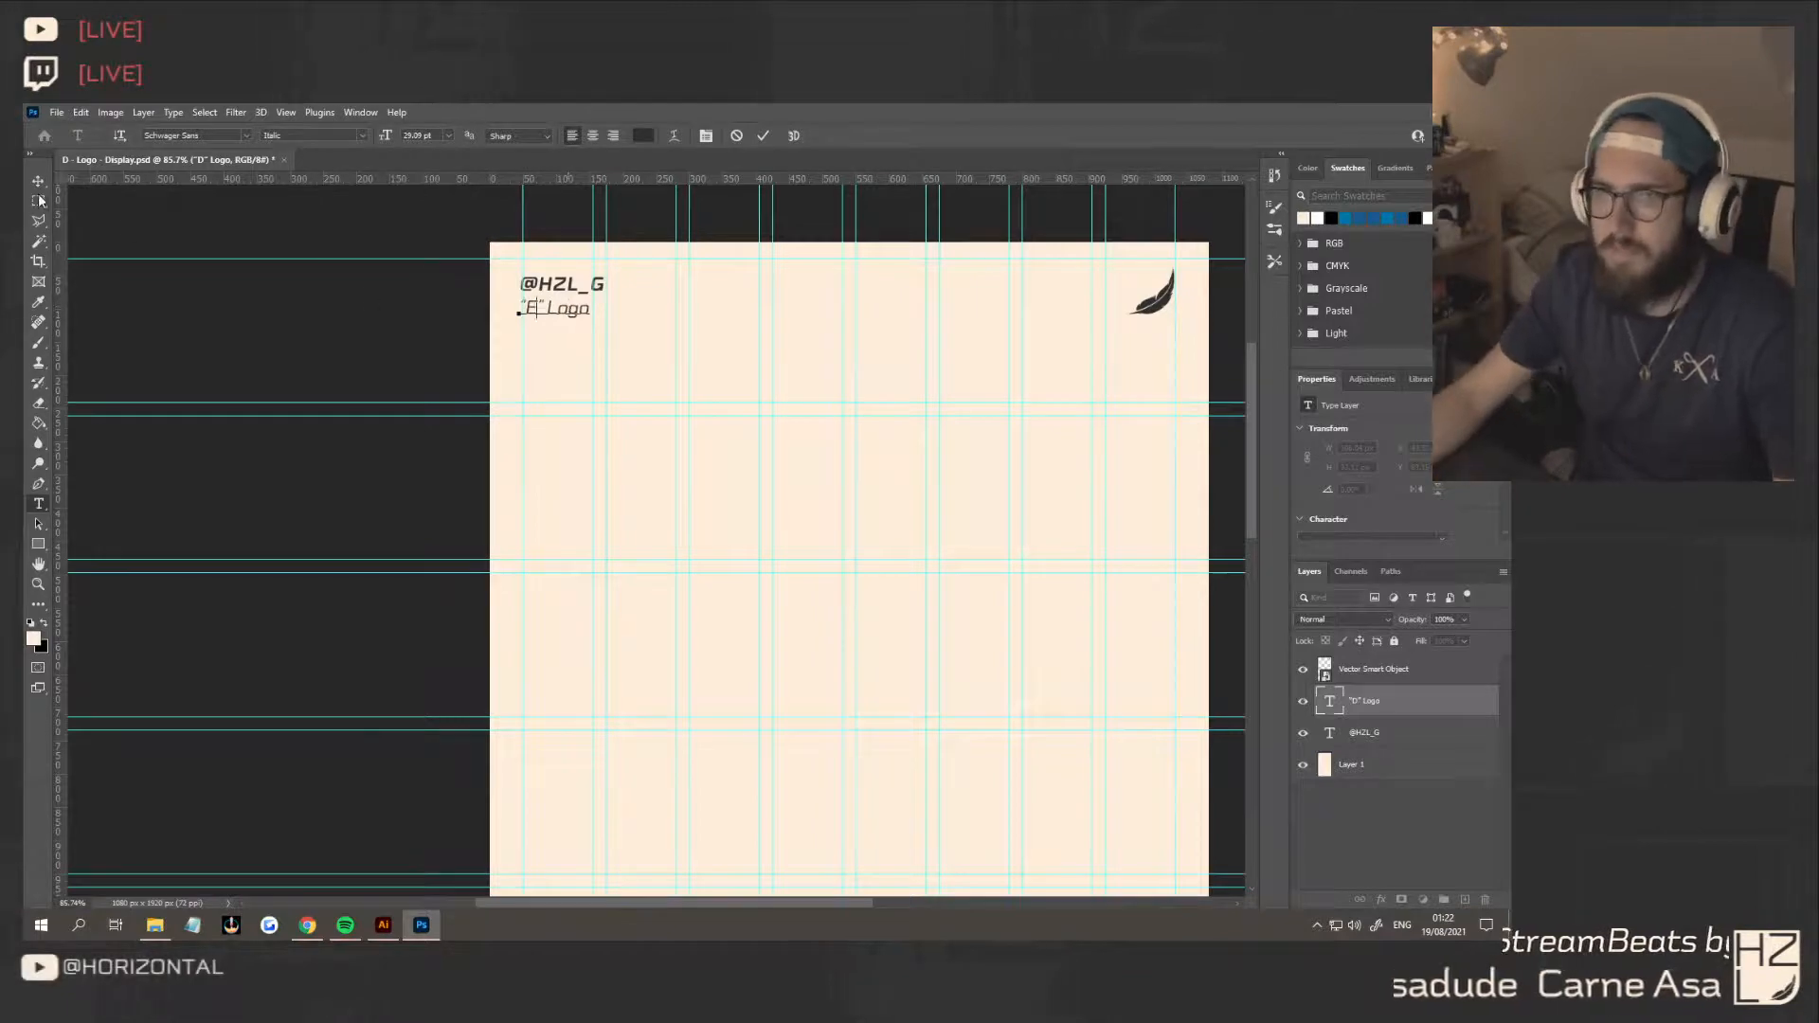
Undo the caption edit and the deletion of the three D logo smart objects
scroll(670, 474, "down", 5)
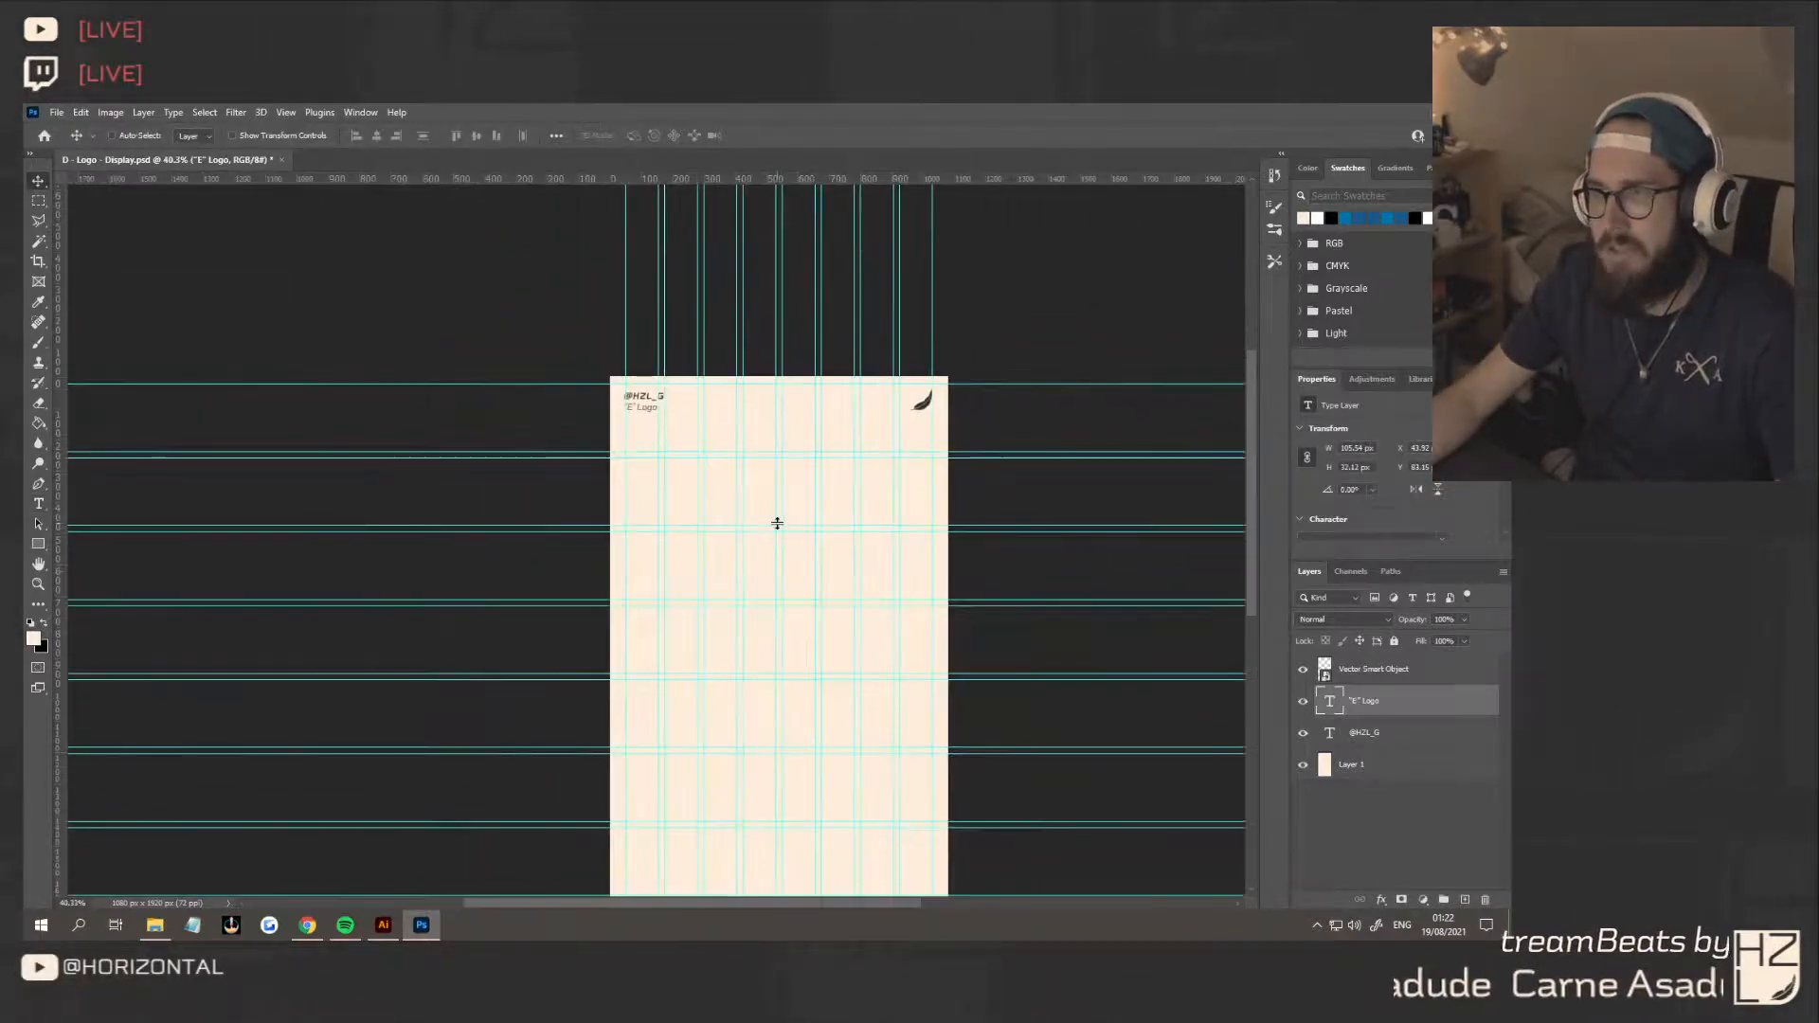
scroll(777, 523, "down", 2)
scroll(778, 523, "down", 2)
scroll(890, 532, "right", 2)
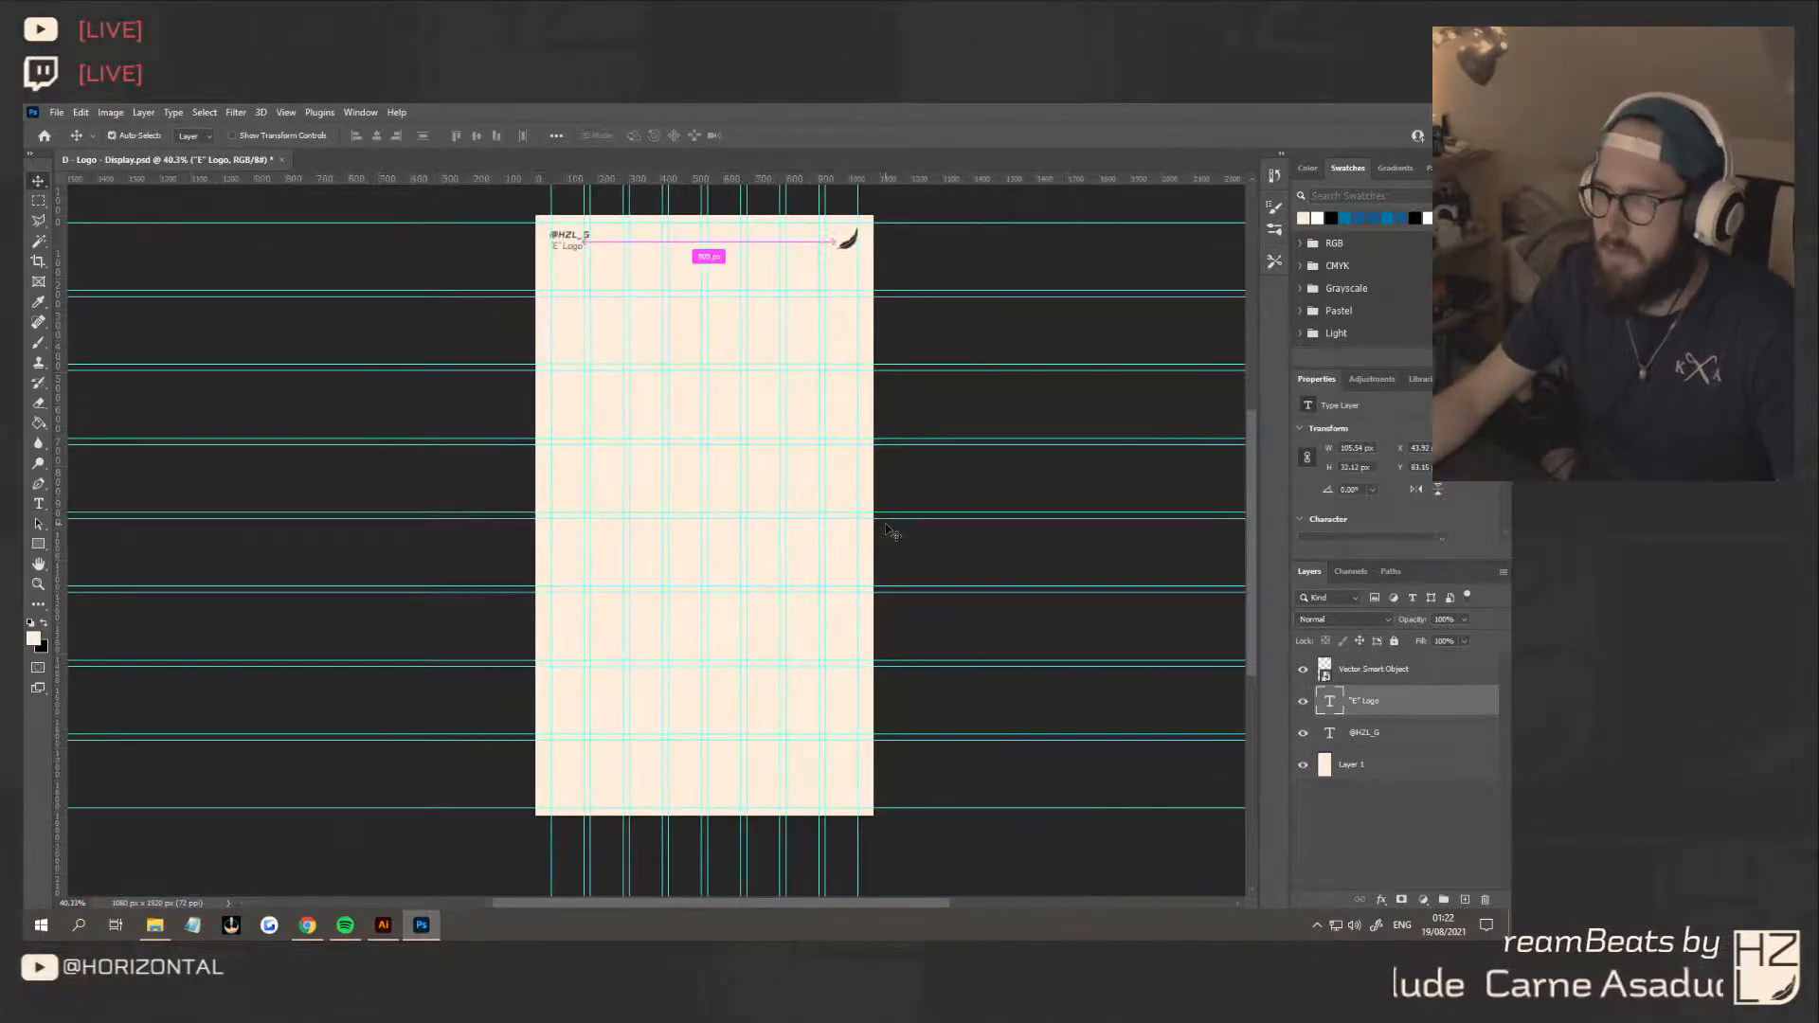
scroll(889, 531, "down", 1)
scroll(889, 528, "up", 2)
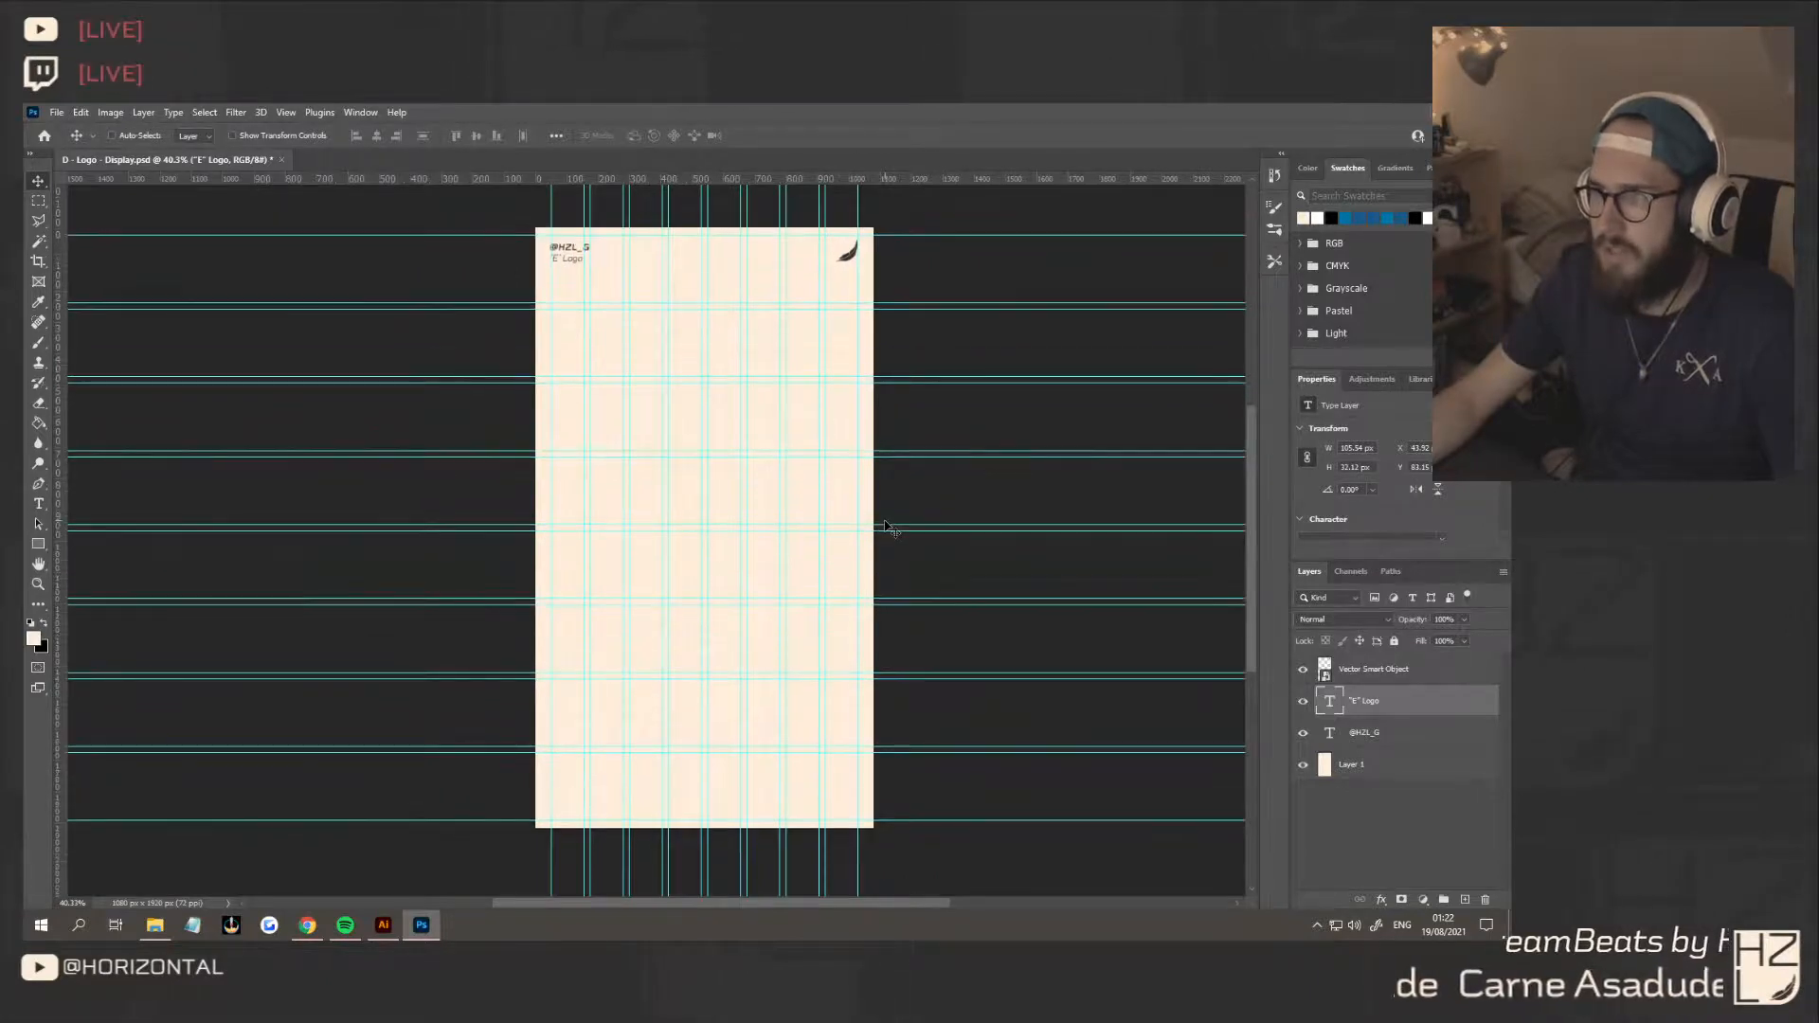
scroll(888, 528, "right", 3)
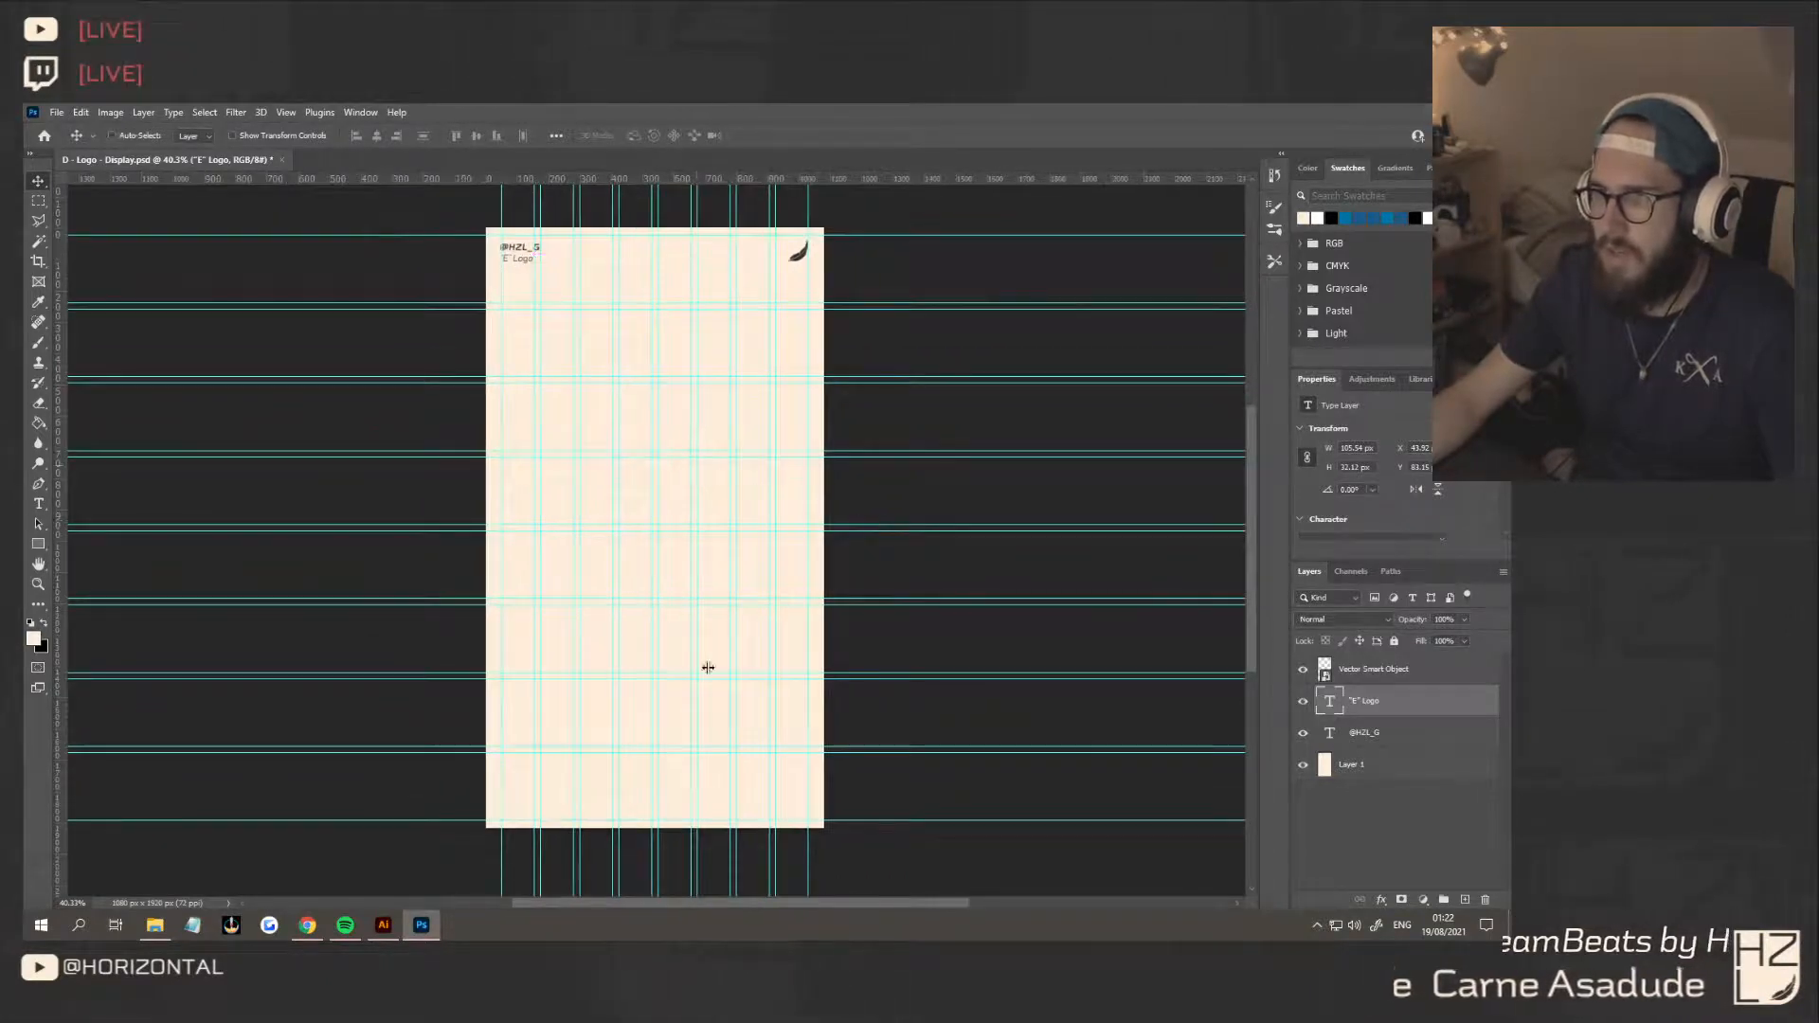
left_click(1382, 739)
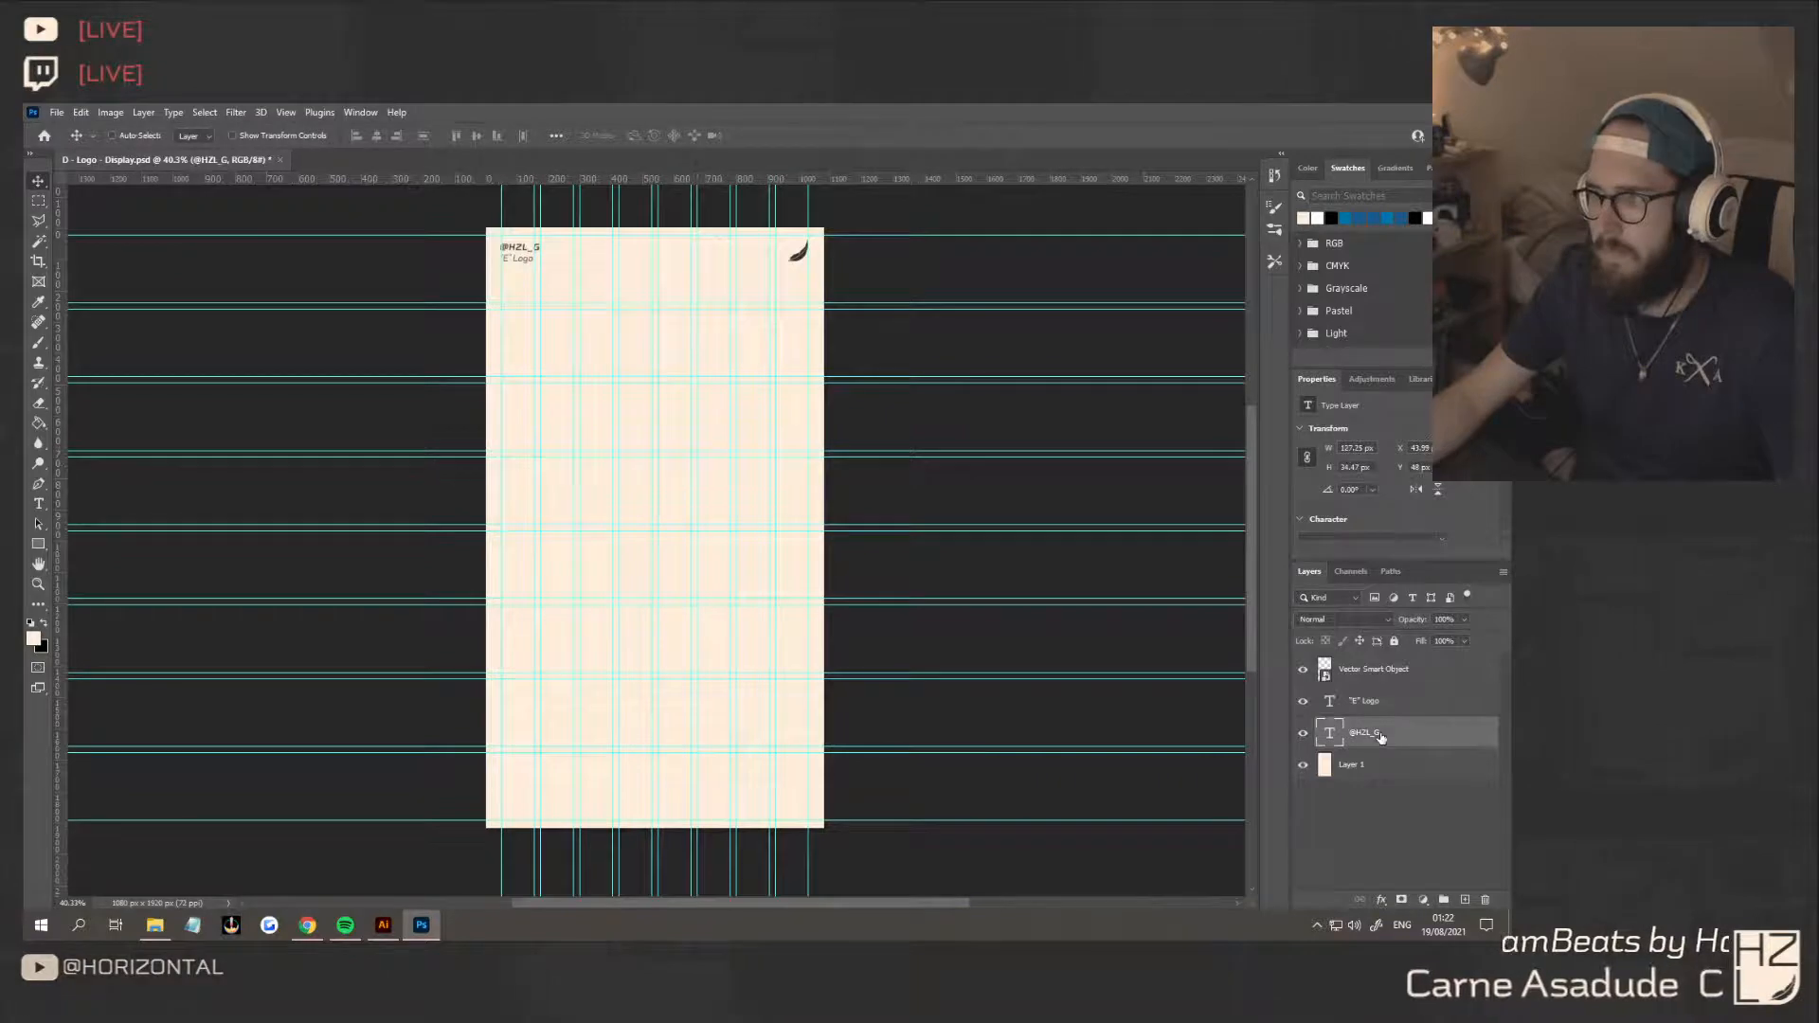
key("ctrl+z")
key("ctrl+z")
Delete the two lower D logo smart object layers, keeping the topmost D as a size reference
left_click(1366, 828)
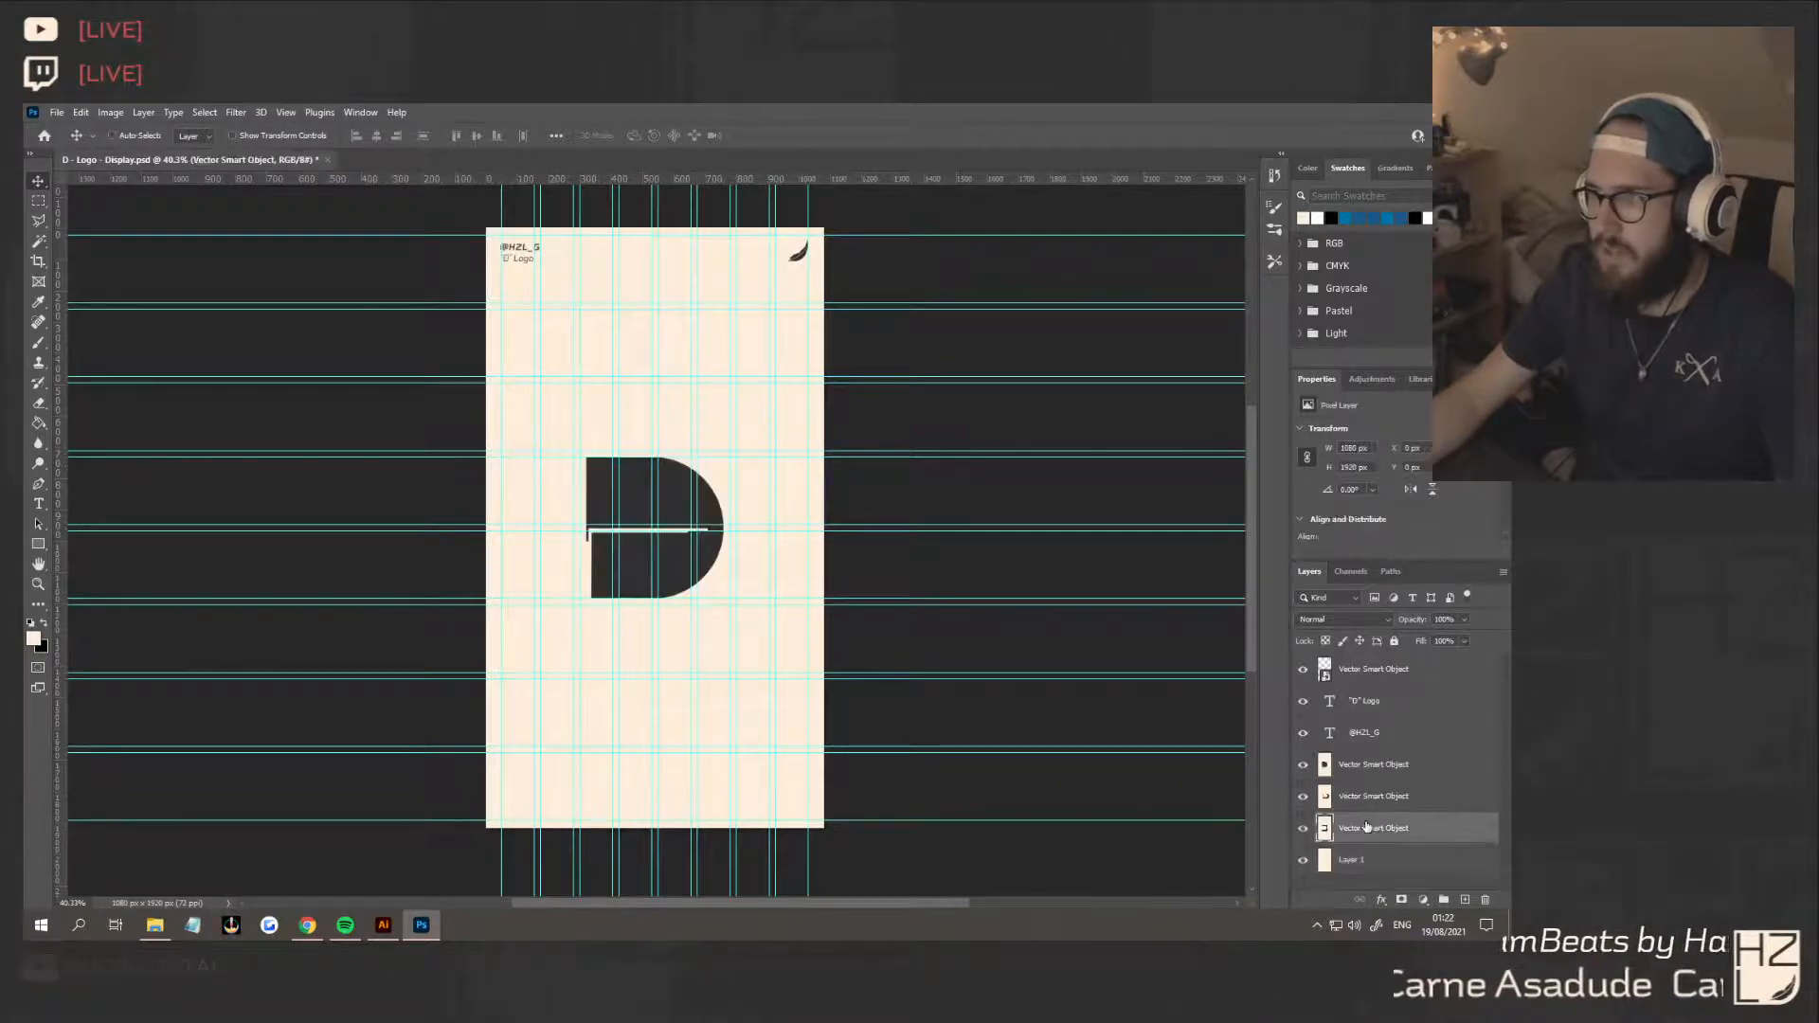
left_click(1366, 796, "shift")
key("Delete")
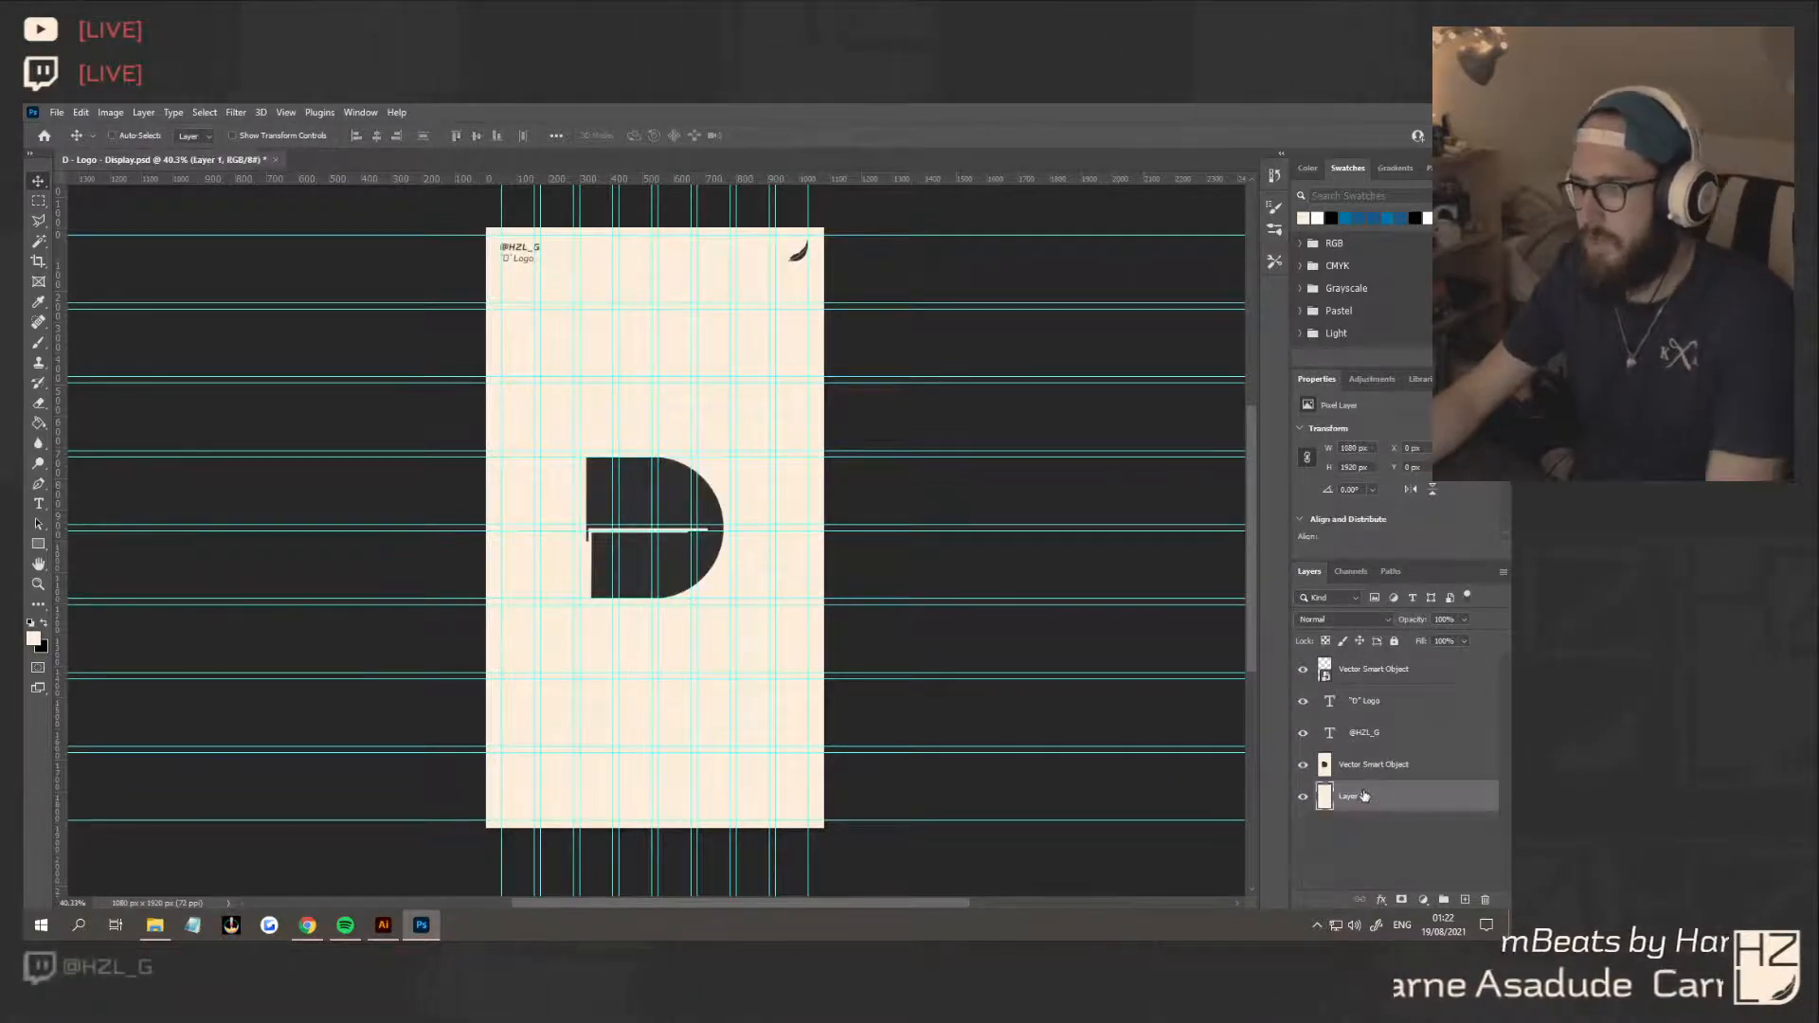
left_click(1376, 703)
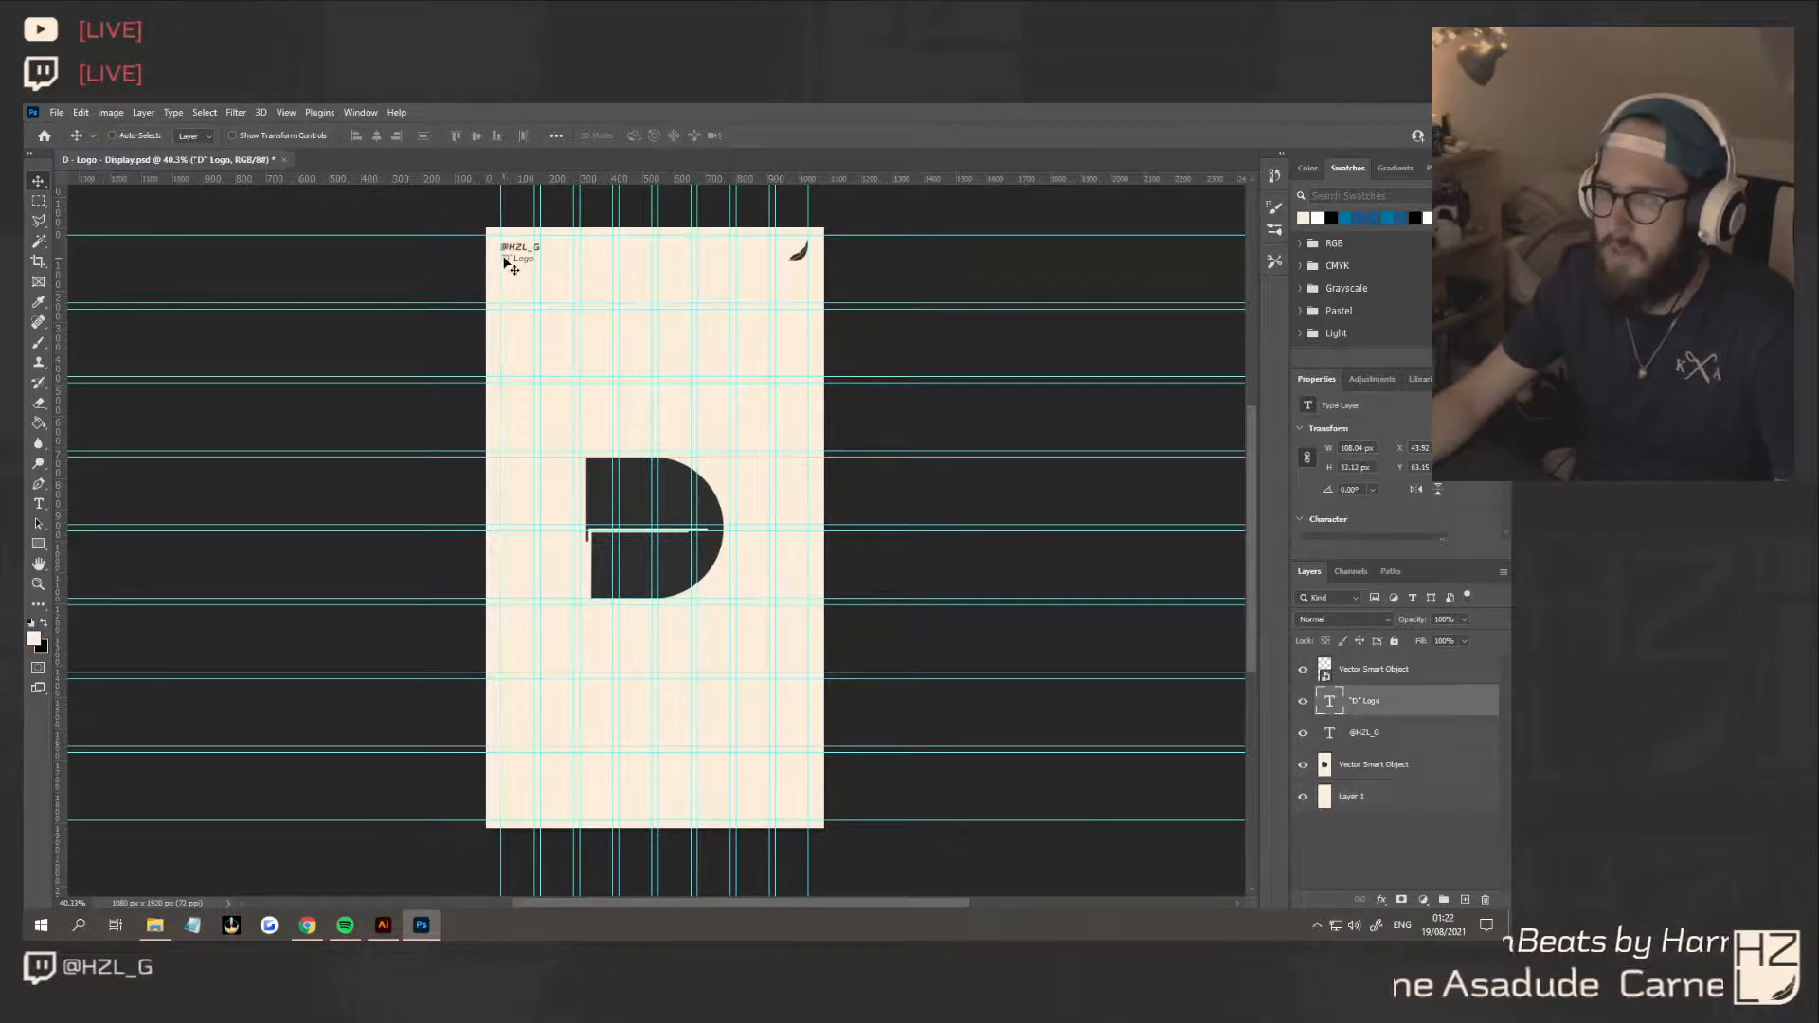
double_click(508, 264)
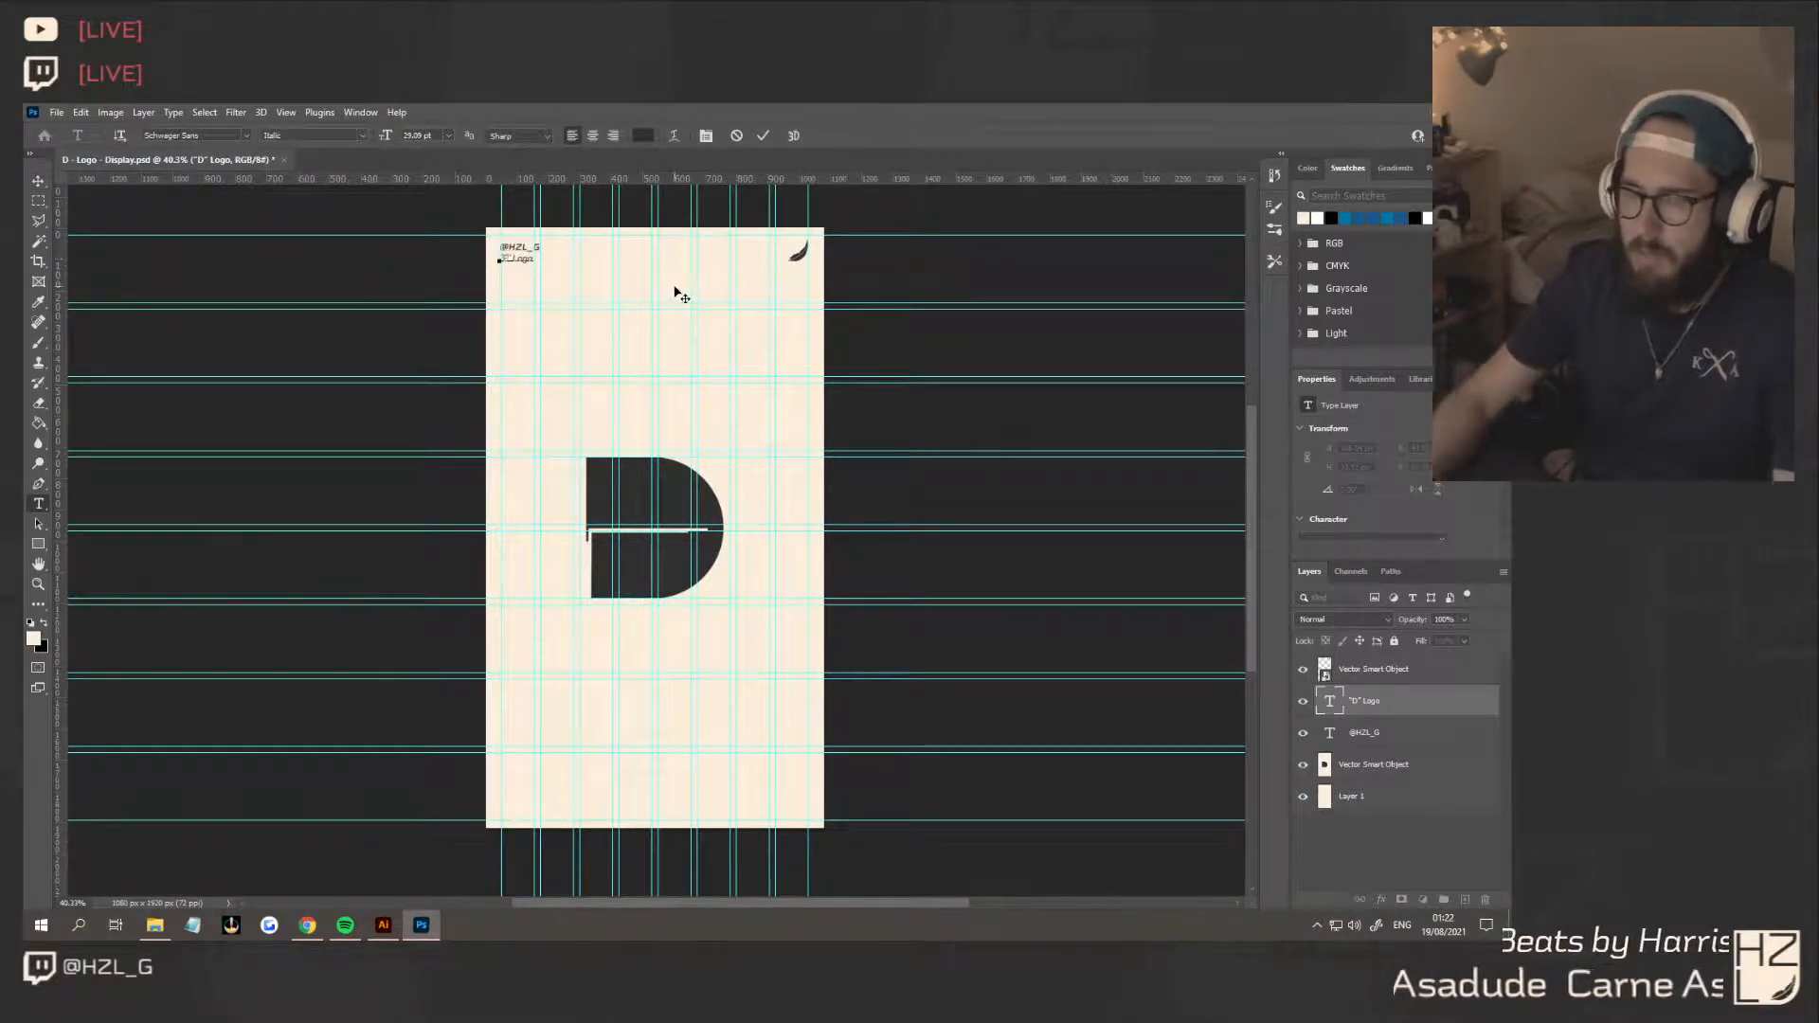
left_click(39, 183)
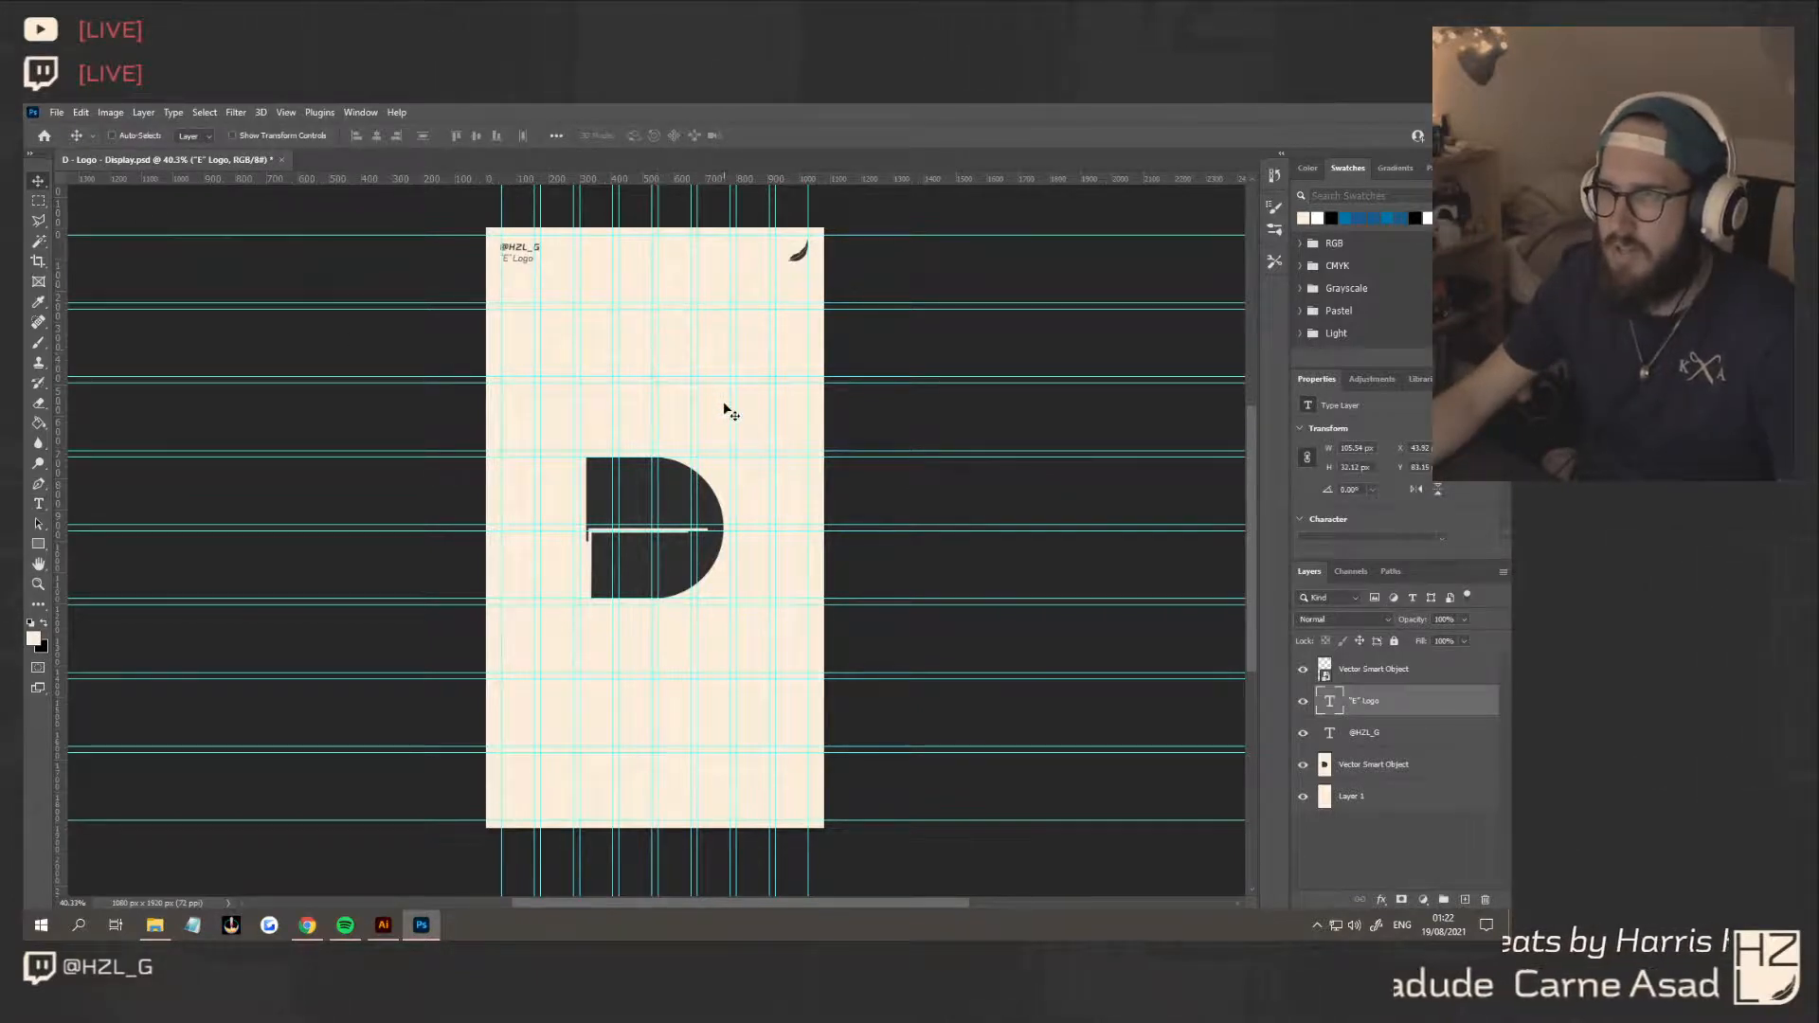
Bring the dark version of E concept 1 from the Illustrator board into the Photoshop display, above the D logo layer
left_click(1434, 775)
left_click(383, 925)
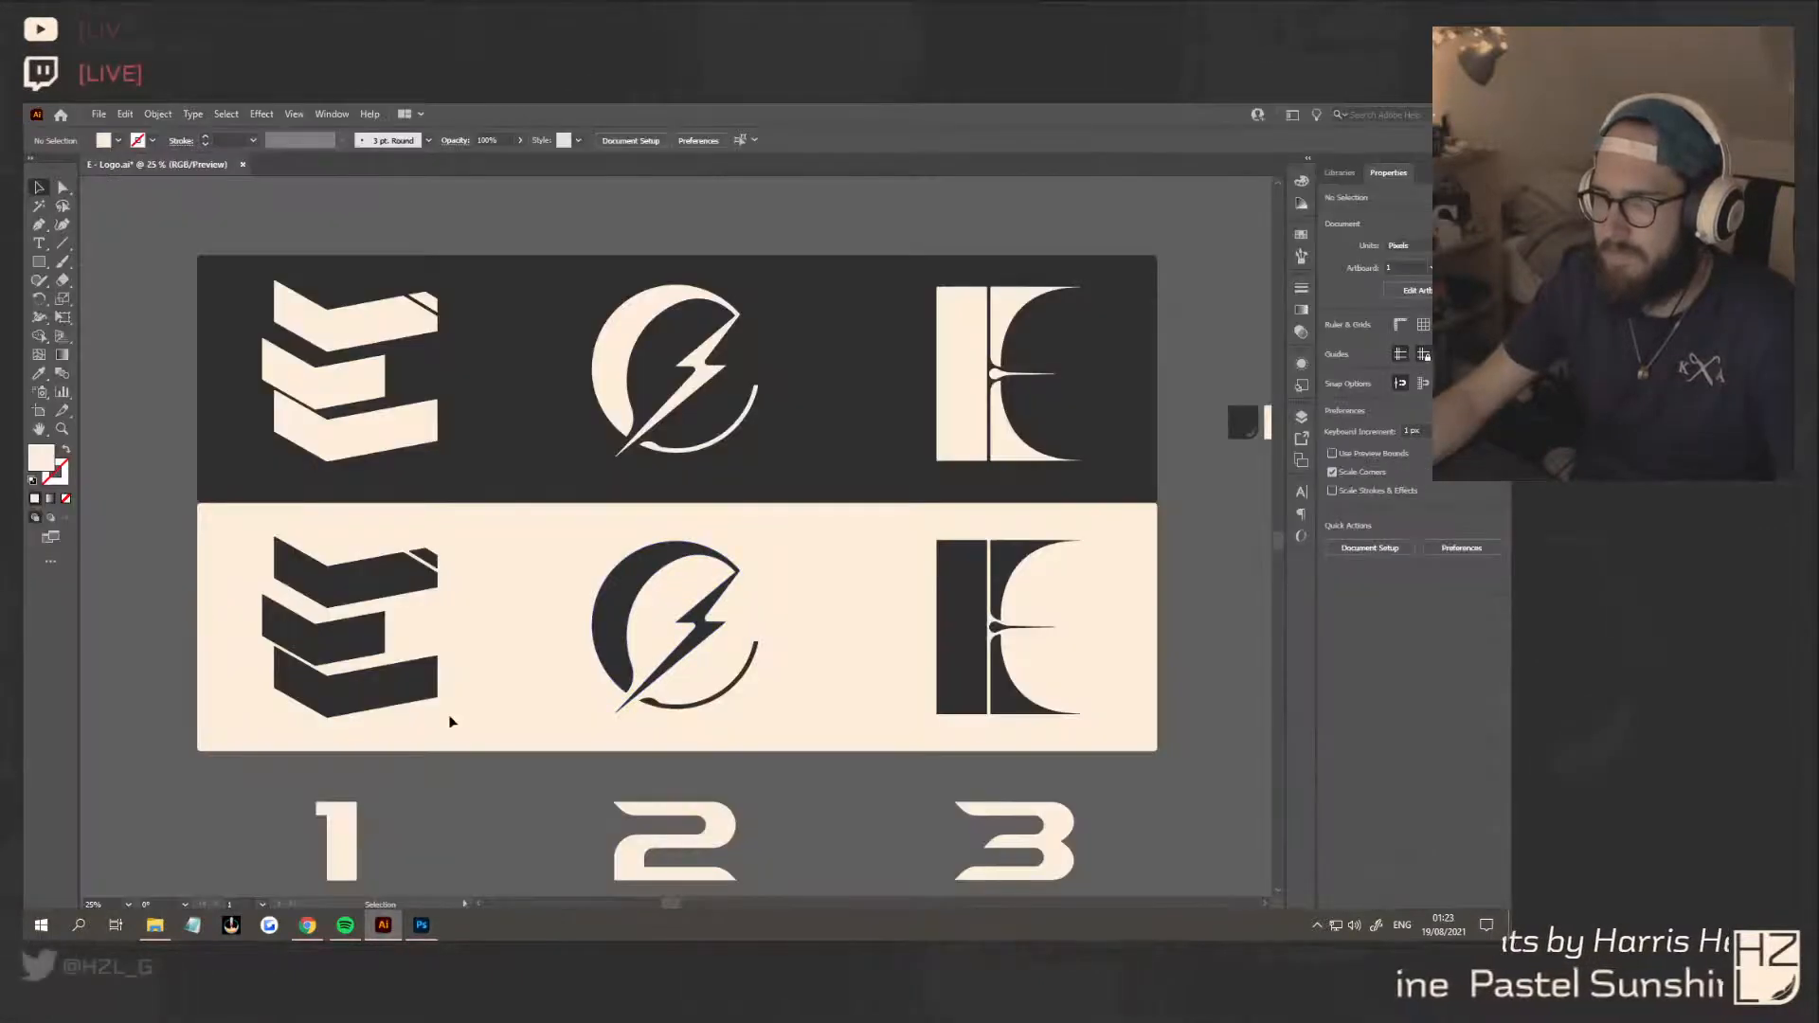
left_click_drag(223, 514, 445, 725)
left_click_drag(336, 617, 422, 924)
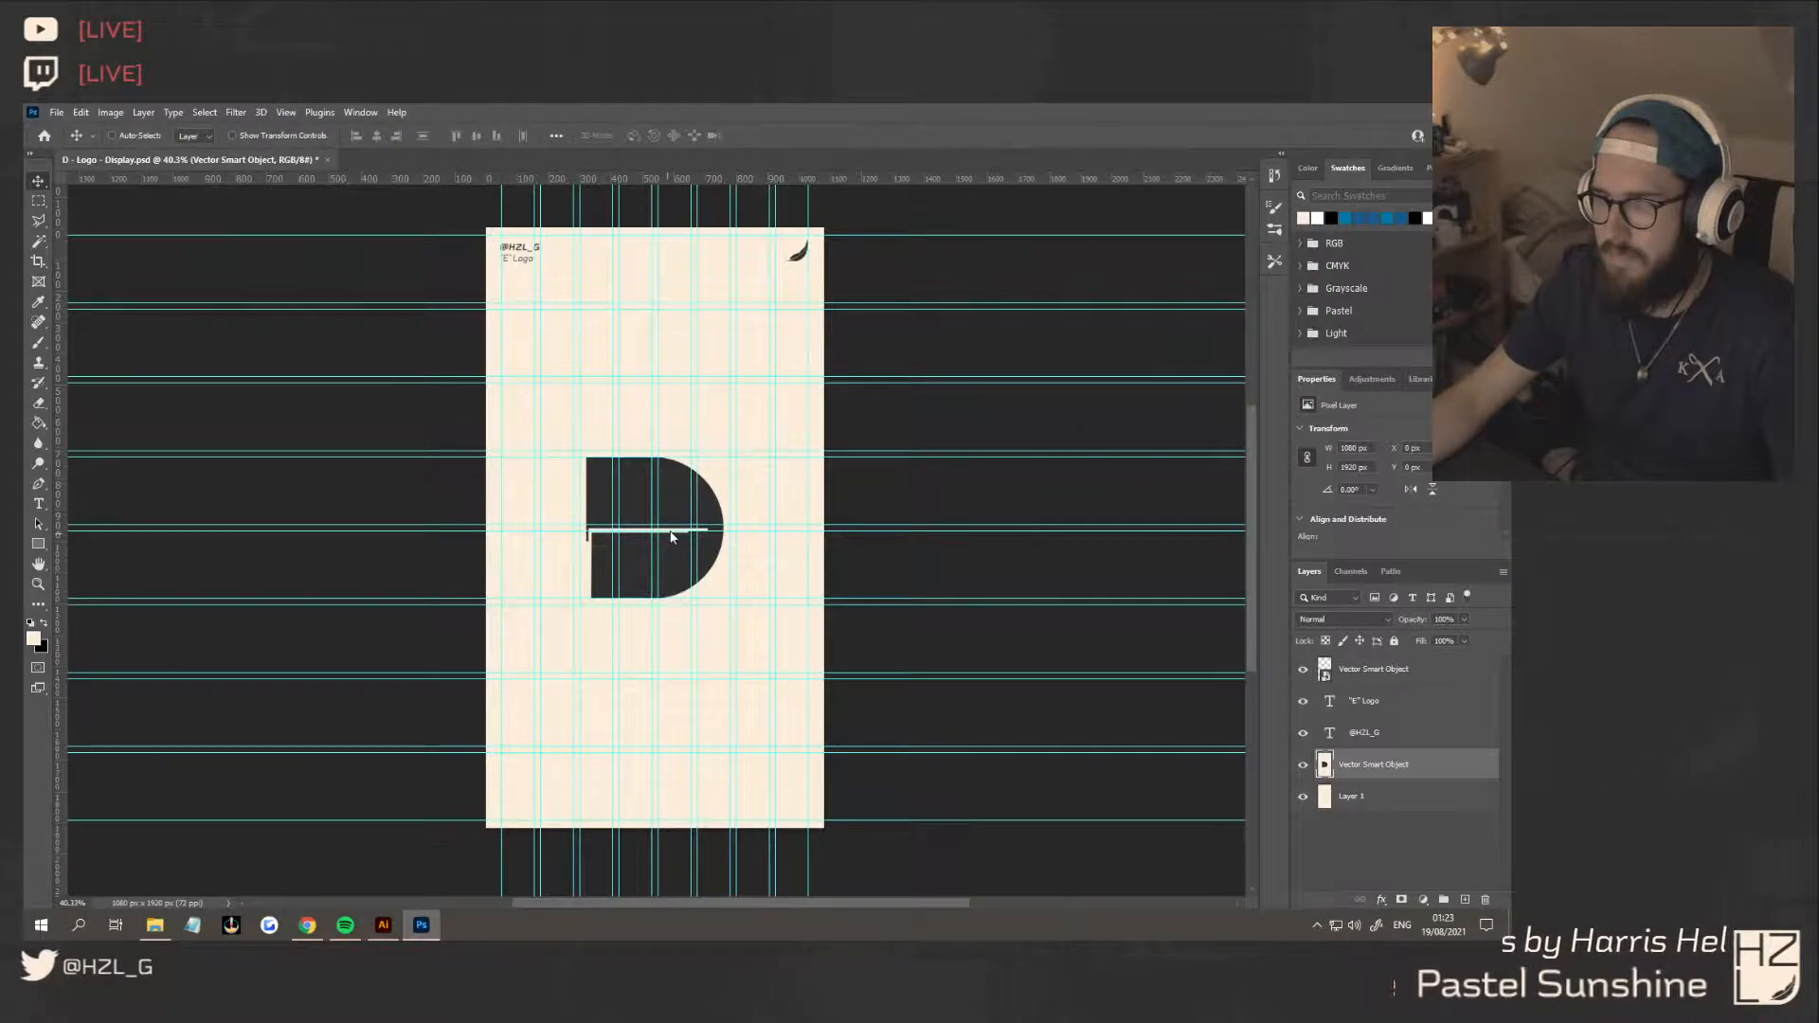
Scale the placed concept 1 E to 437 × 453 px over the D logo, and delete the D logo layer
left_click_drag(695, 536, 696, 537)
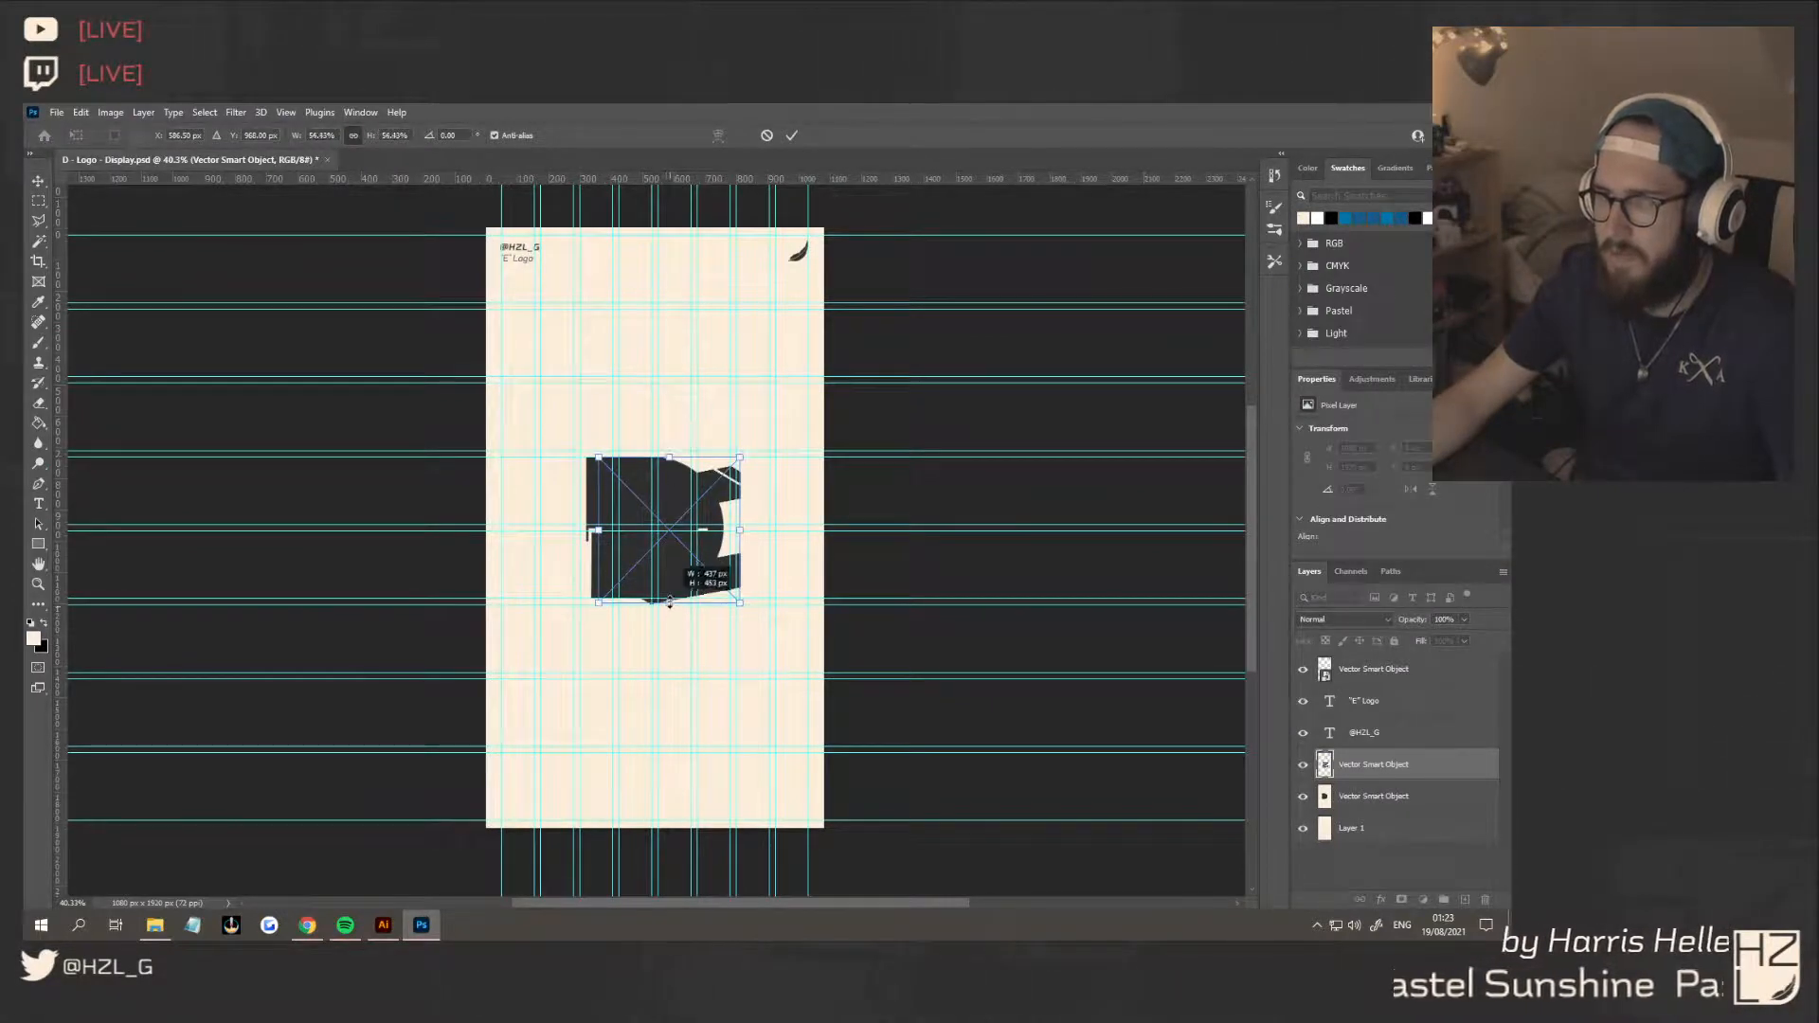
left_click_drag(669, 603, 671, 575)
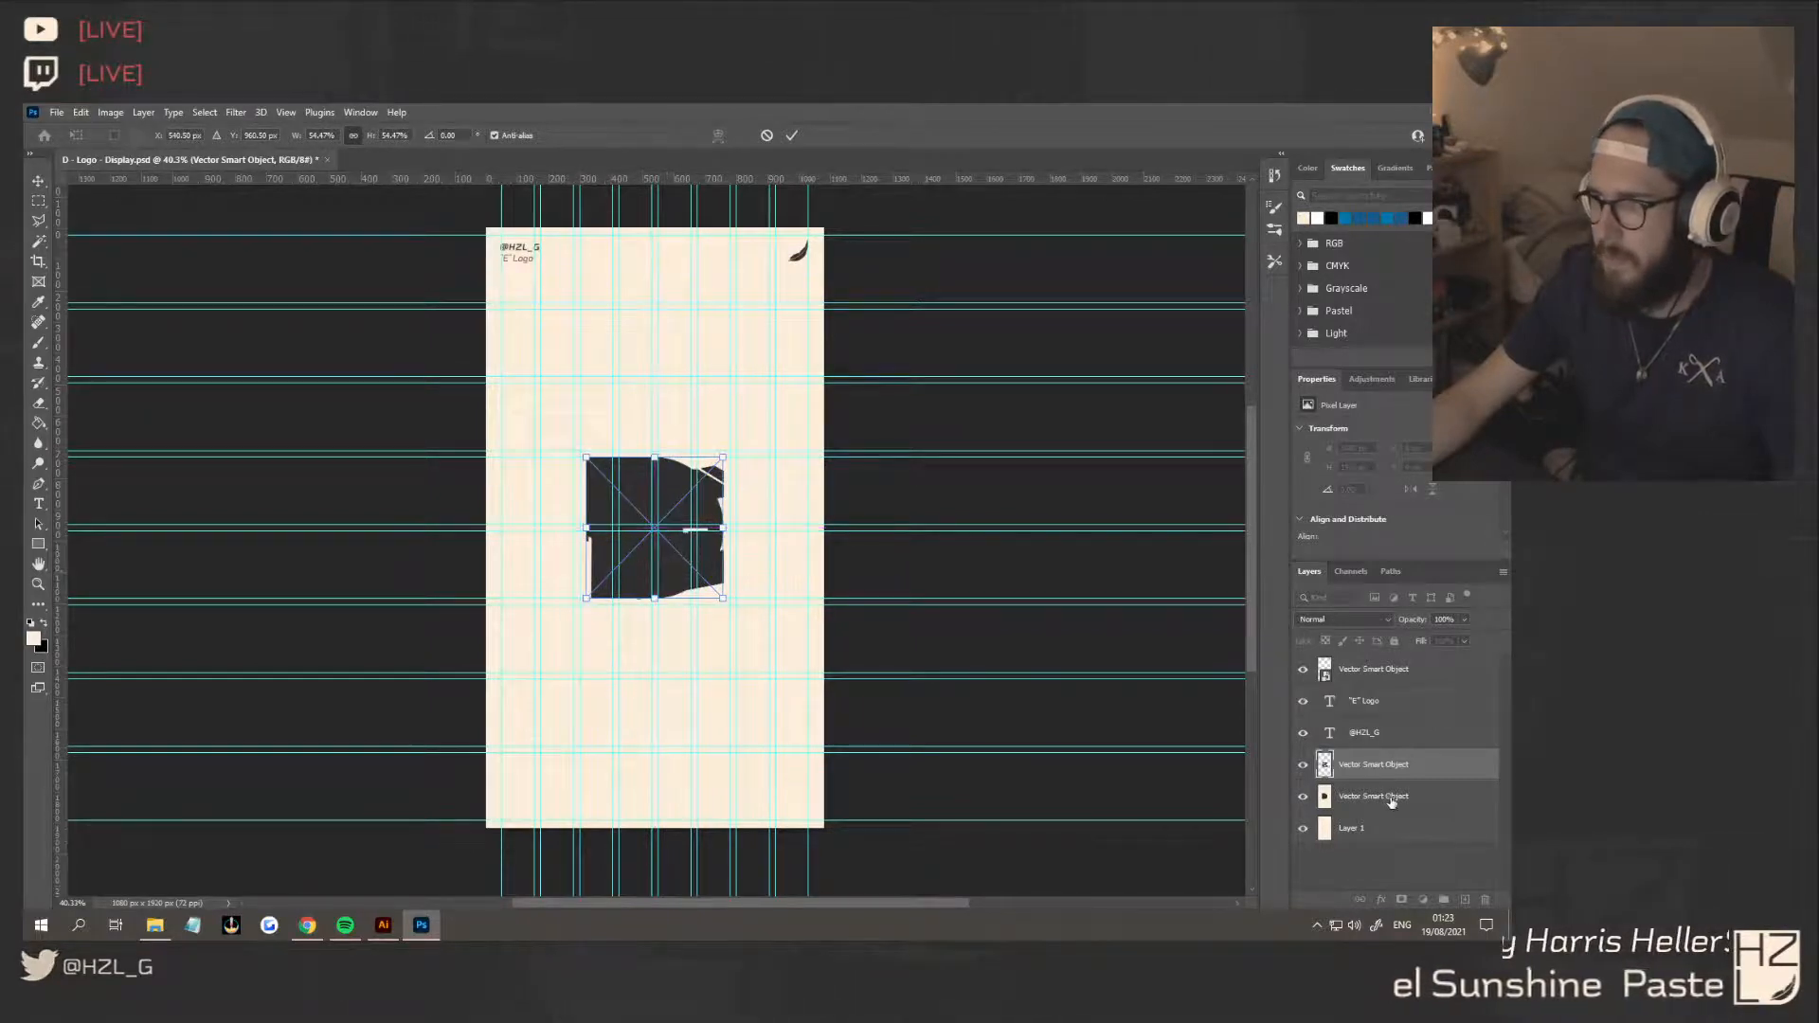
key("Return")
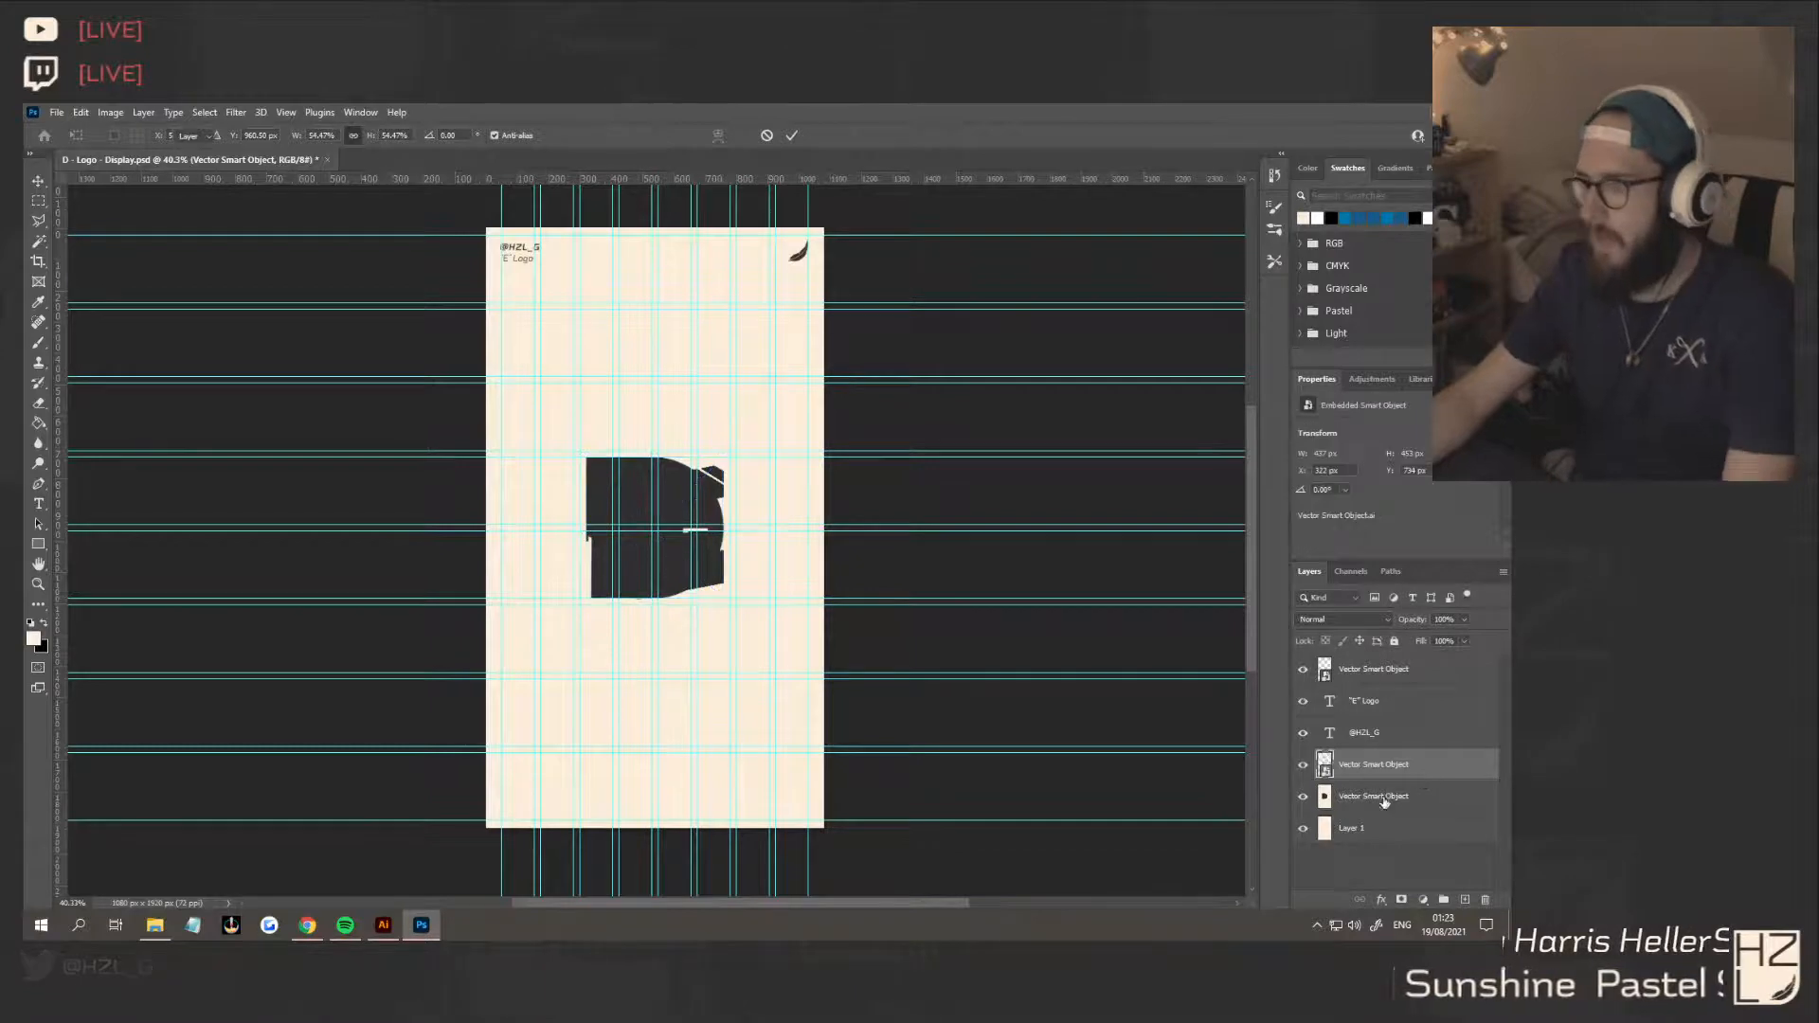
left_click(1386, 798)
key("Delete")
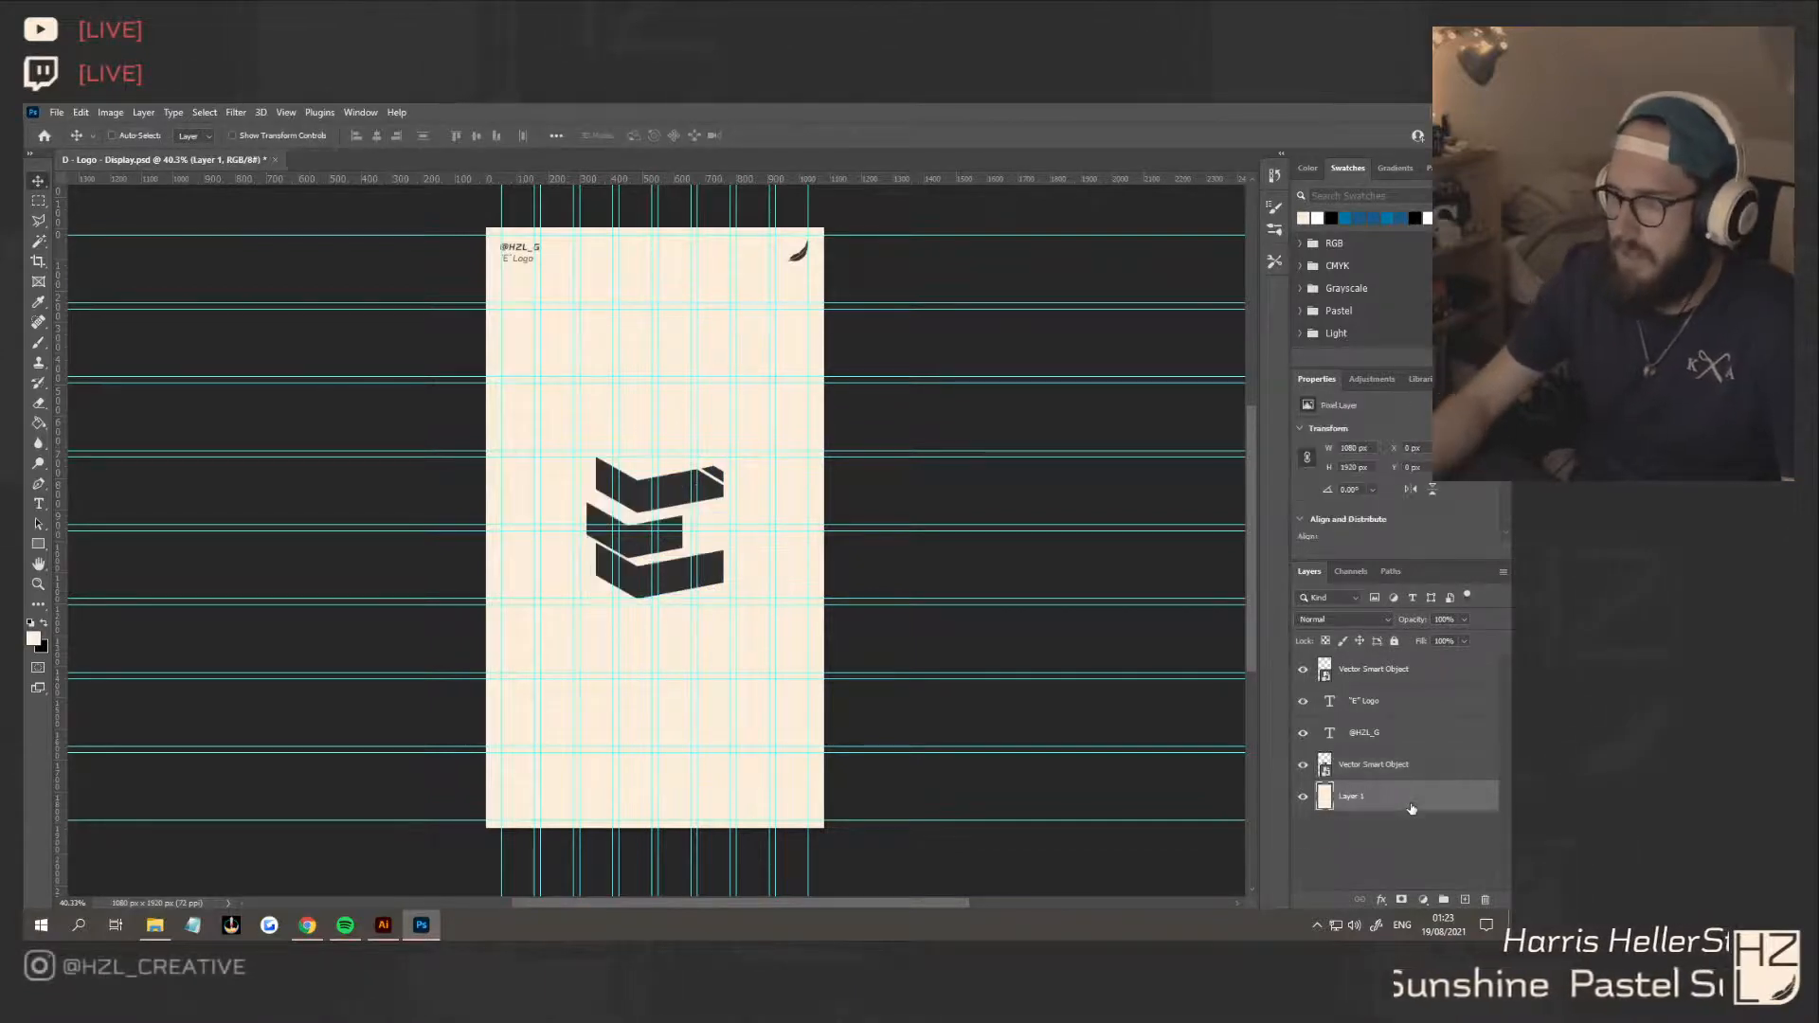
Bring the dark lightning-bolt E, concept 2, from the Illustrator board into the Photoshop display, above the cream background layer
key("alt+Tab")
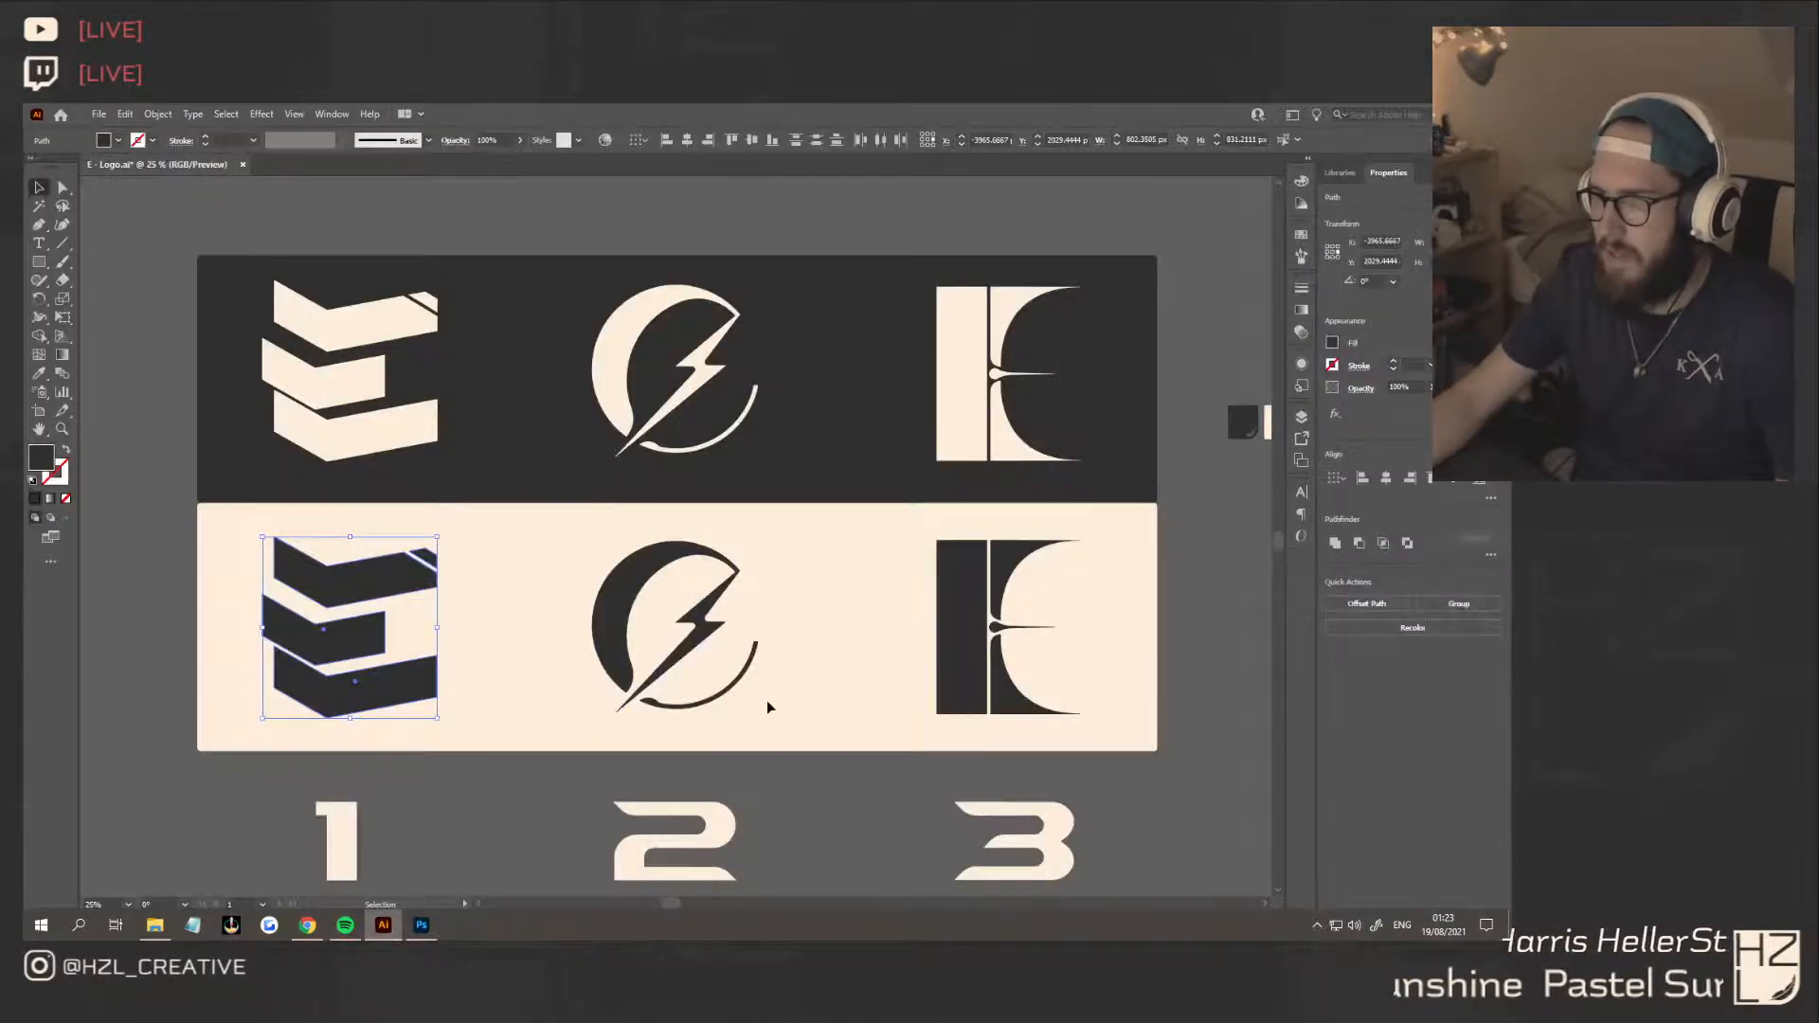
left_click(678, 582)
left_click_drag(641, 575, 416, 926)
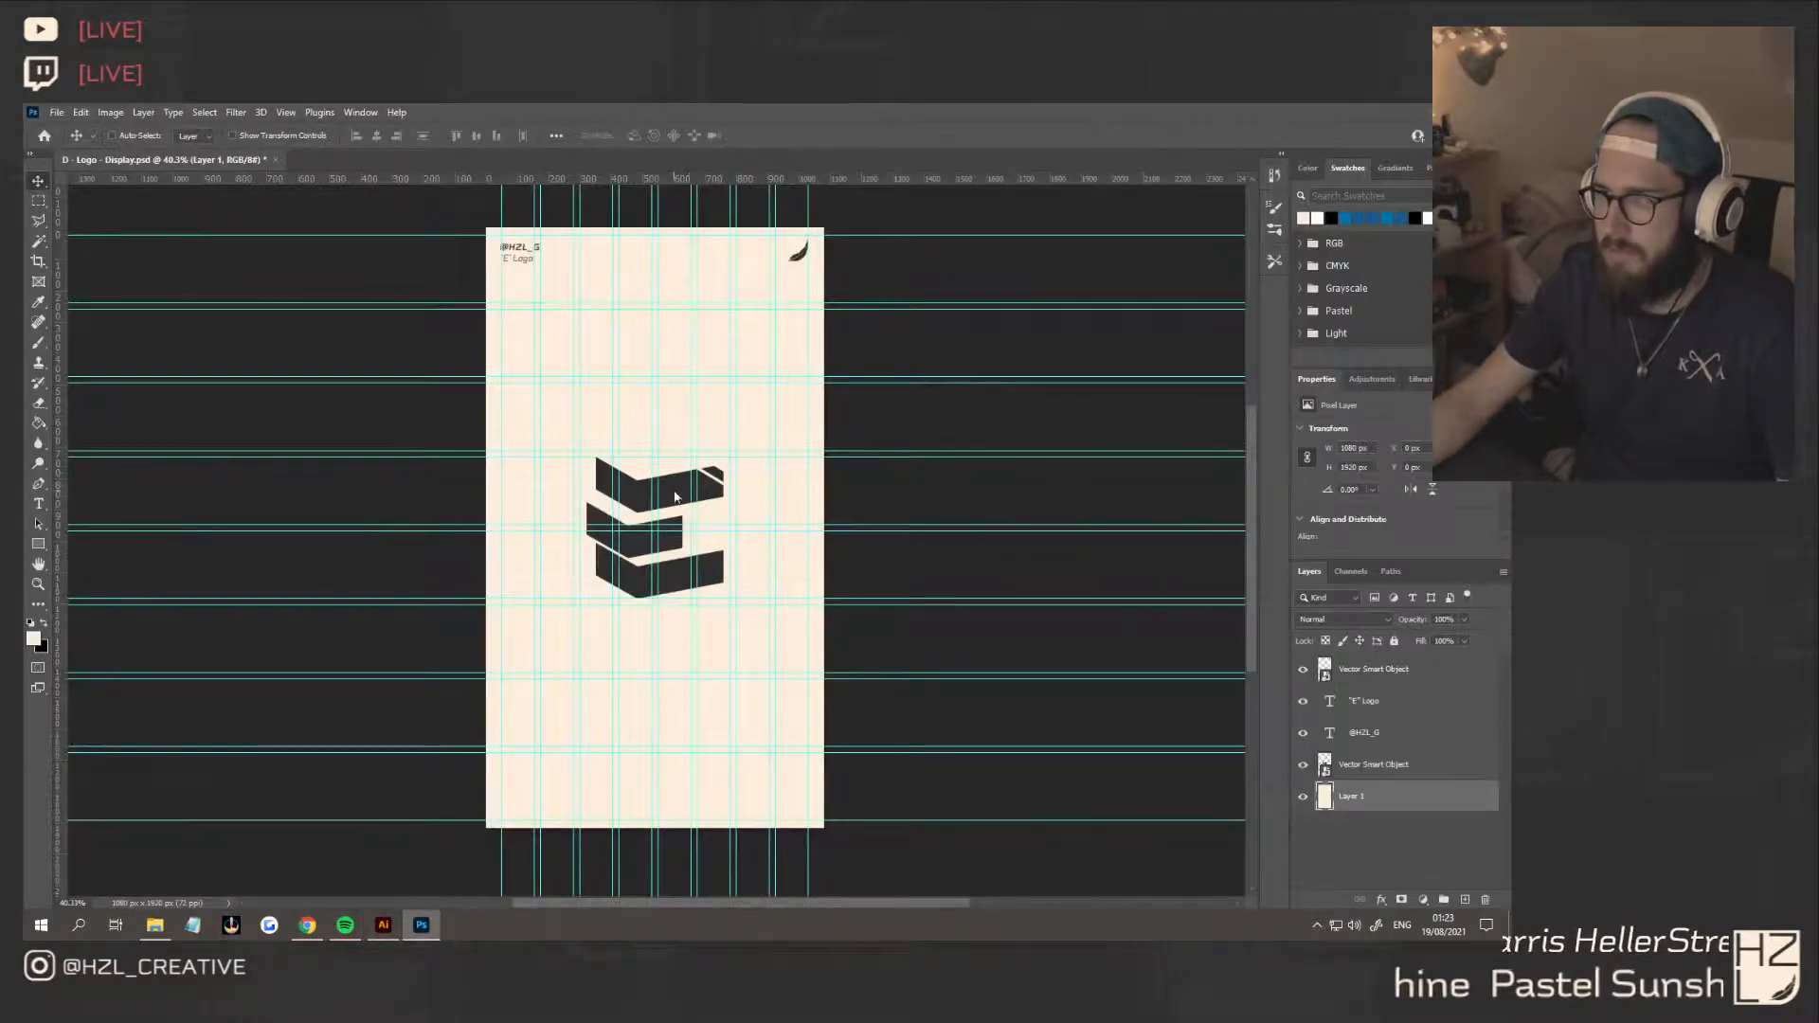
Scale the lightning-bolt E to 437 × 453 px and align it exactly over the concept 1 E
left_click_drag(785, 468, 772, 471)
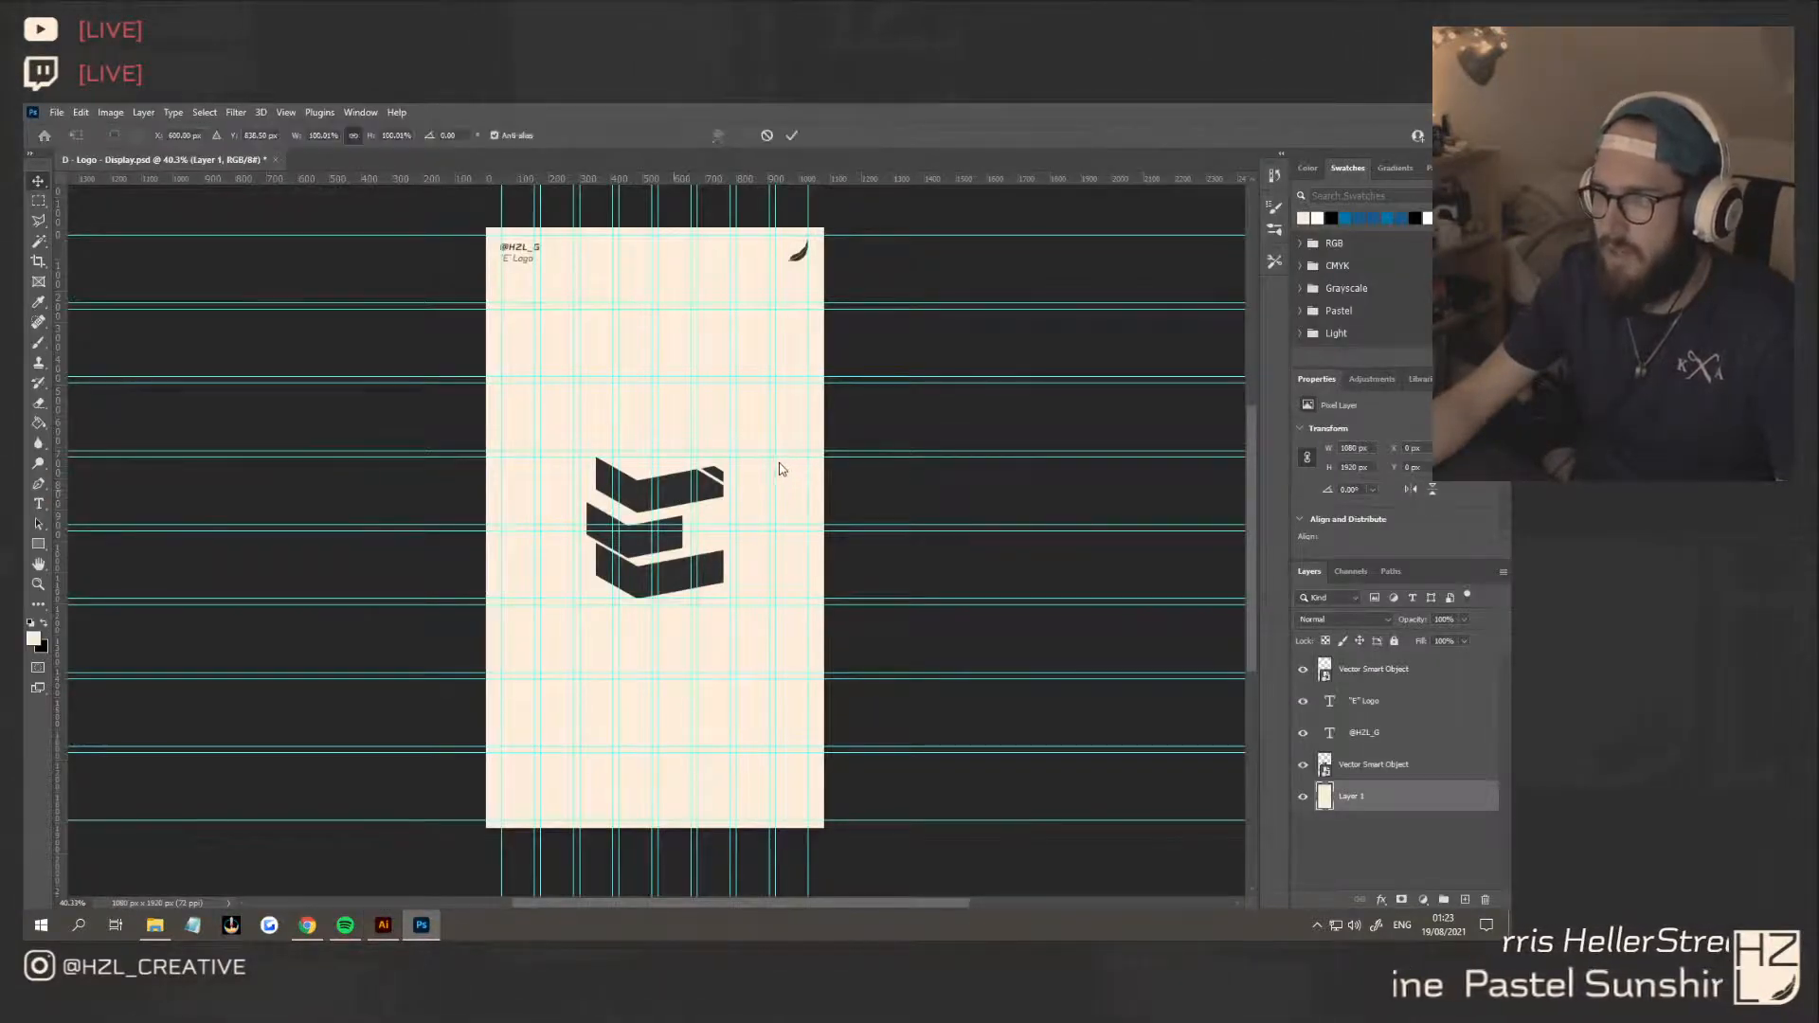
left_click_drag(675, 368, 670, 460)
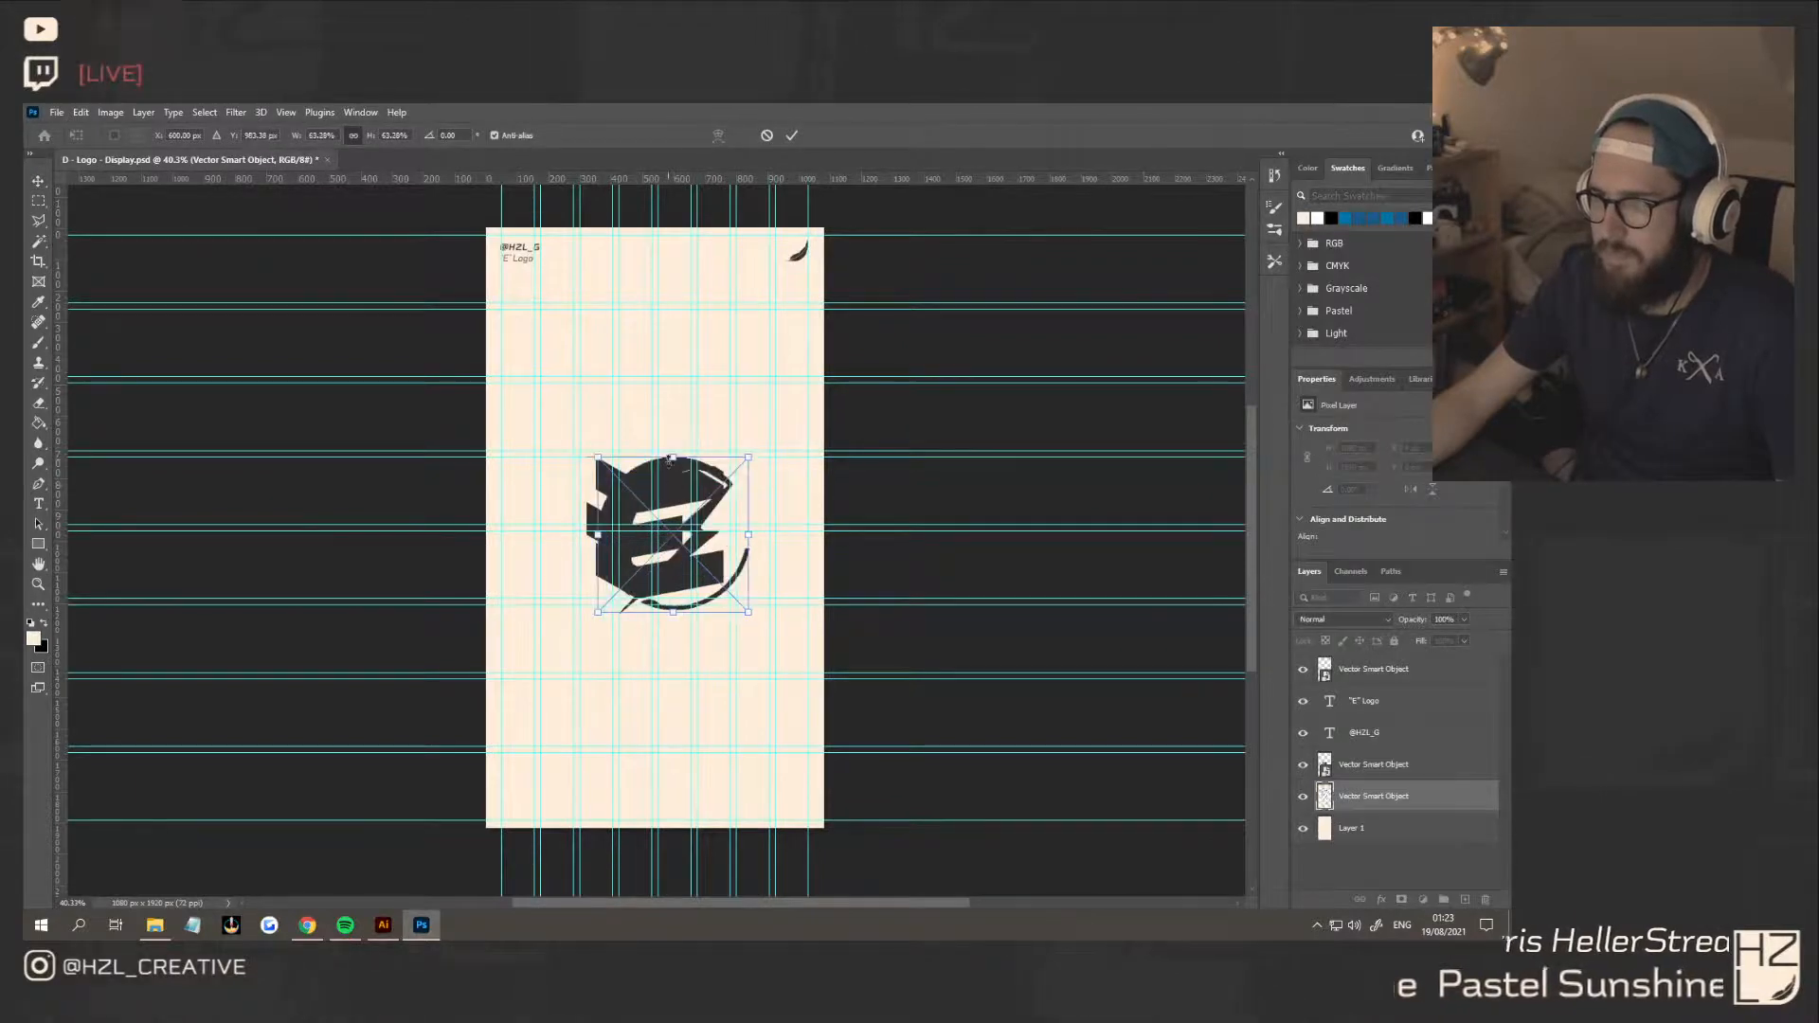
left_click_drag(678, 616, 657, 579)
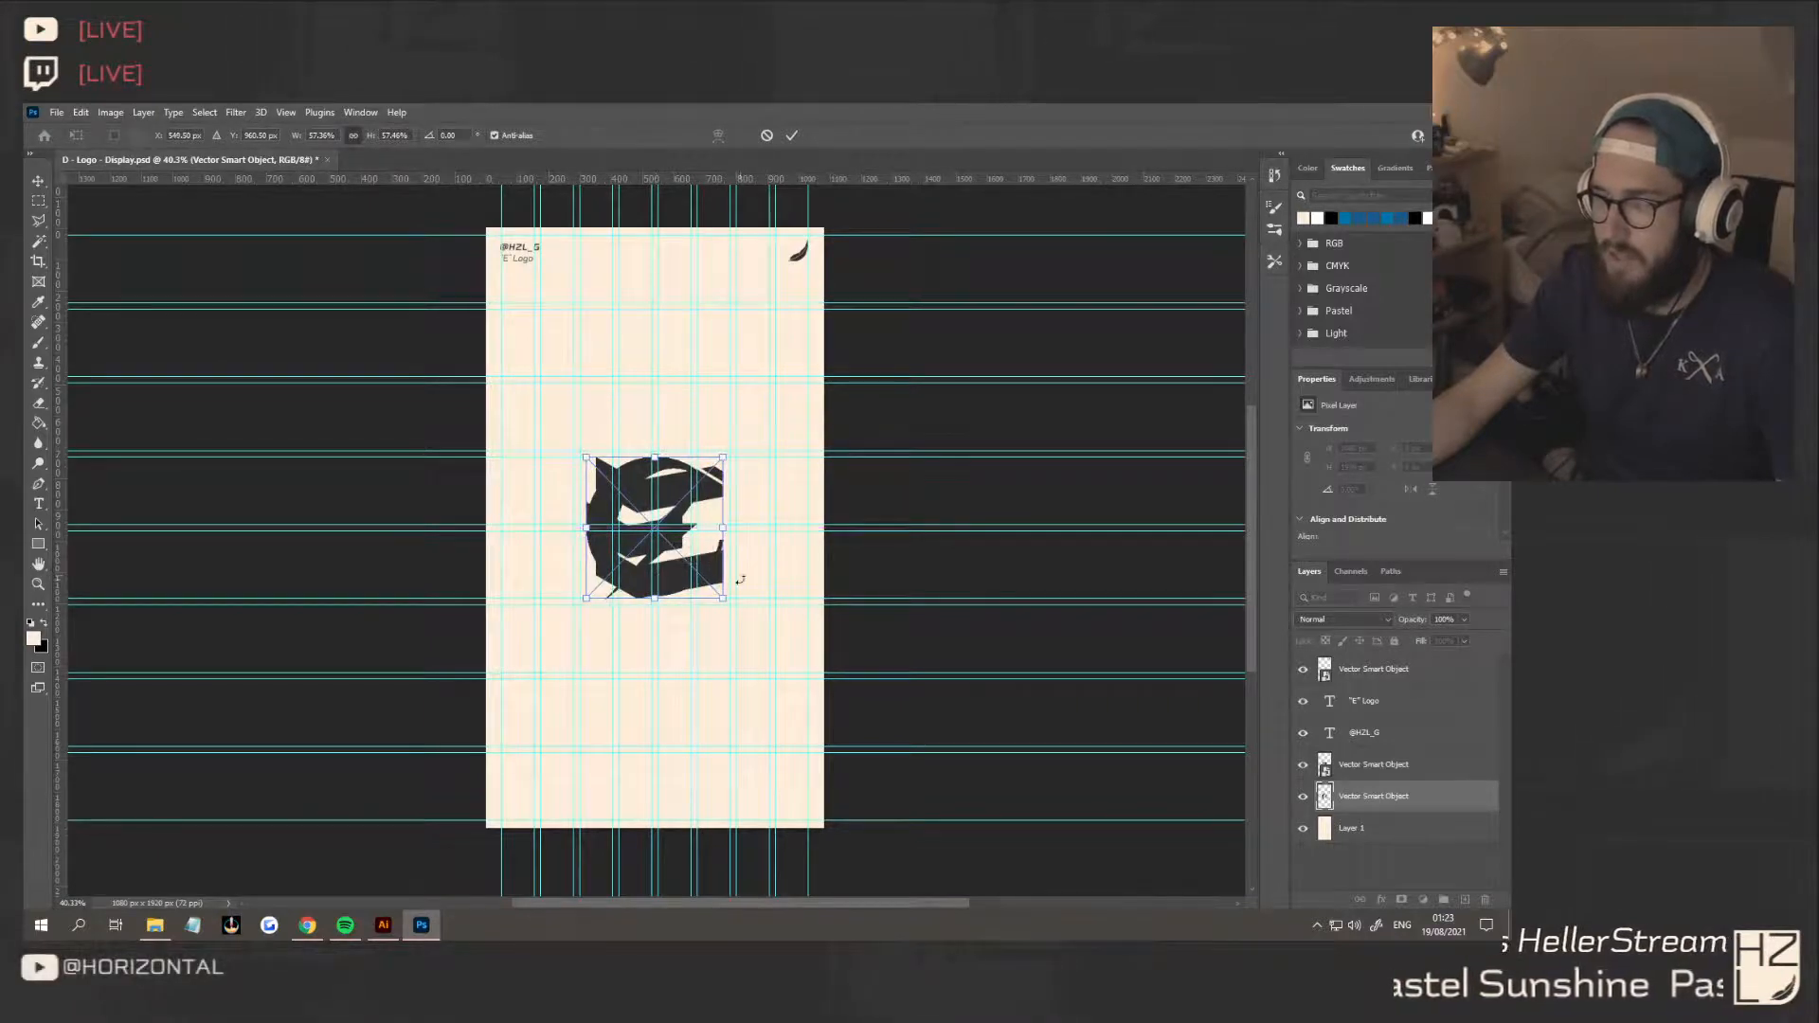
key("Return")
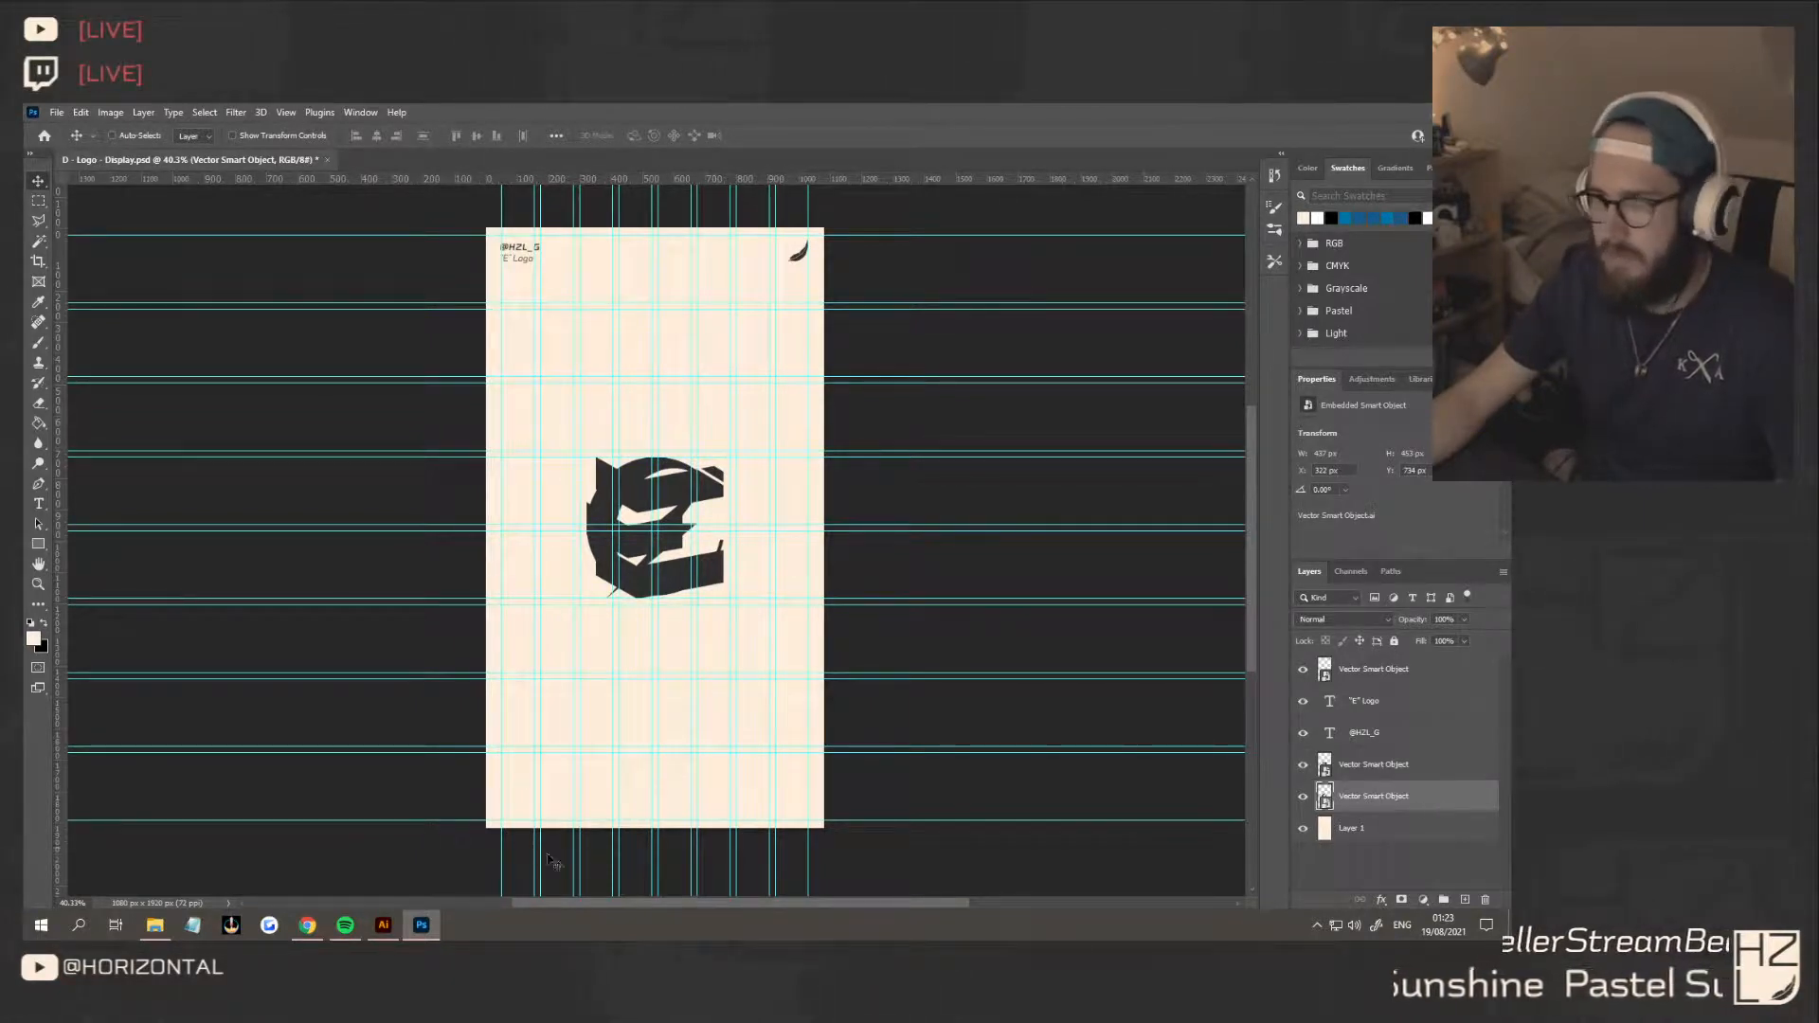
Bring the dark concept 3 E from the Illustrator board into the Photoshop display and scale it to 453 px tall over the other E logos
left_click(384, 926)
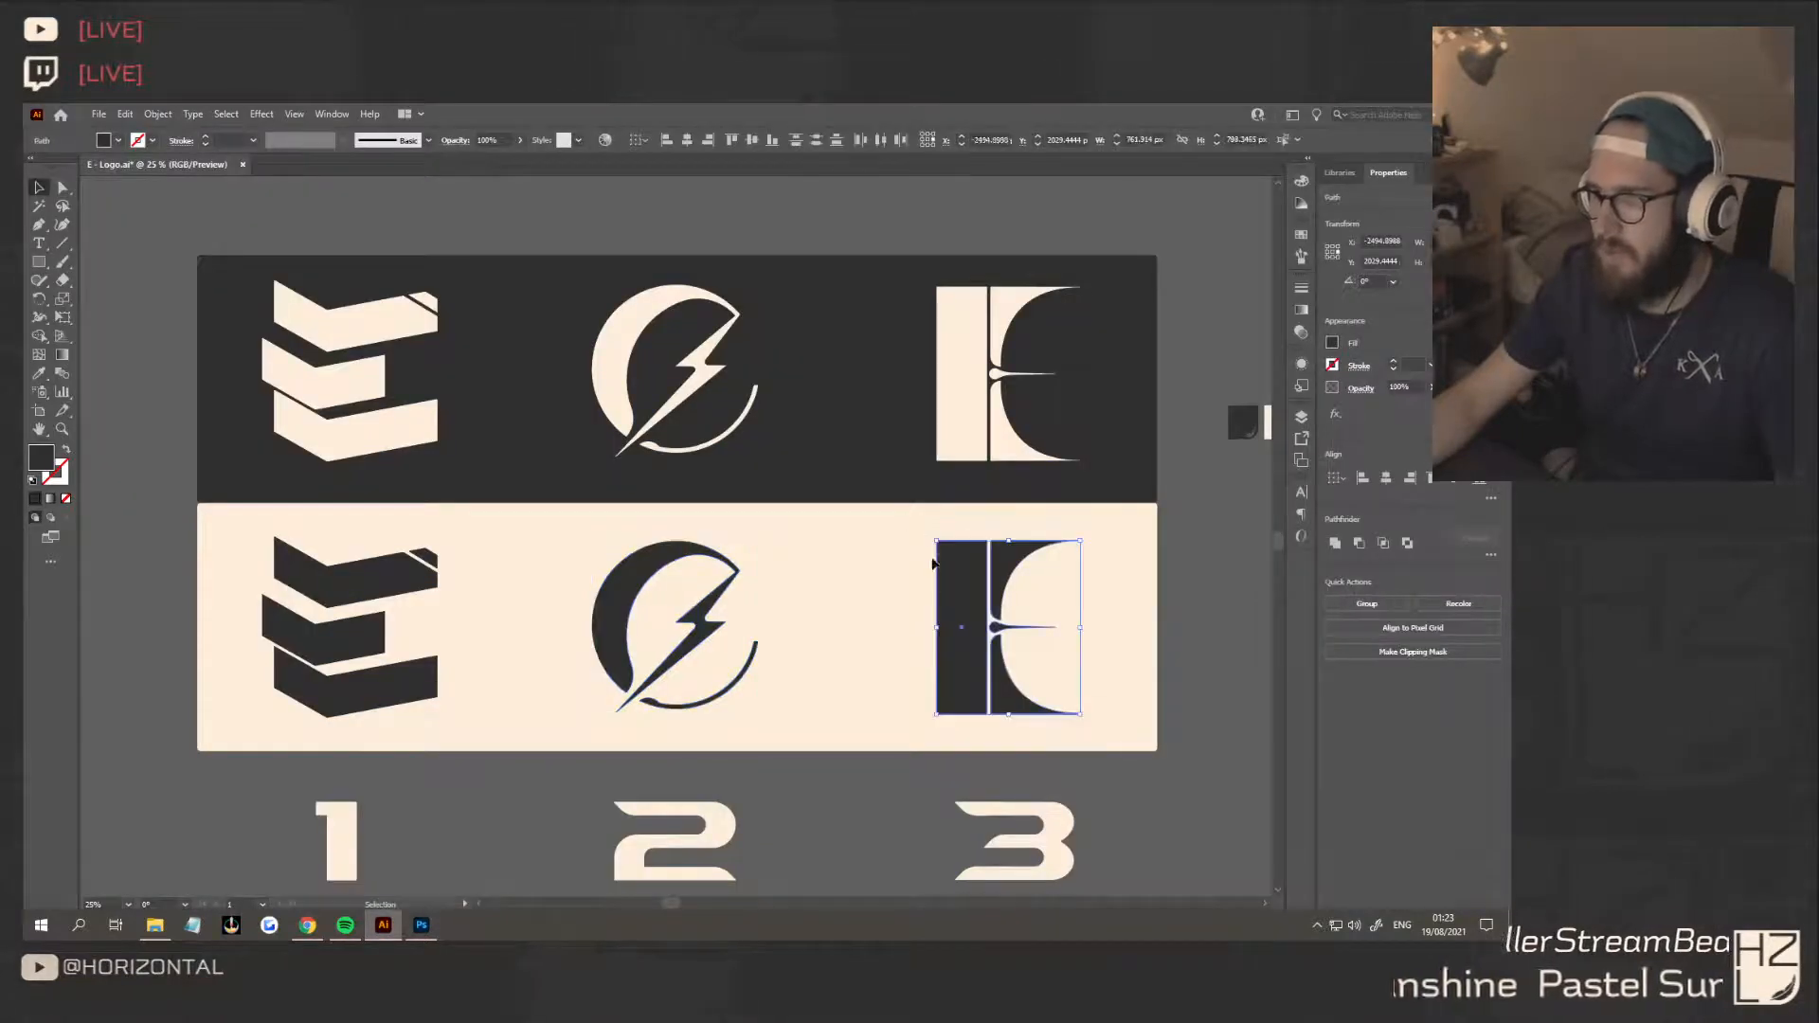
left_click_drag(927, 585, 687, 509)
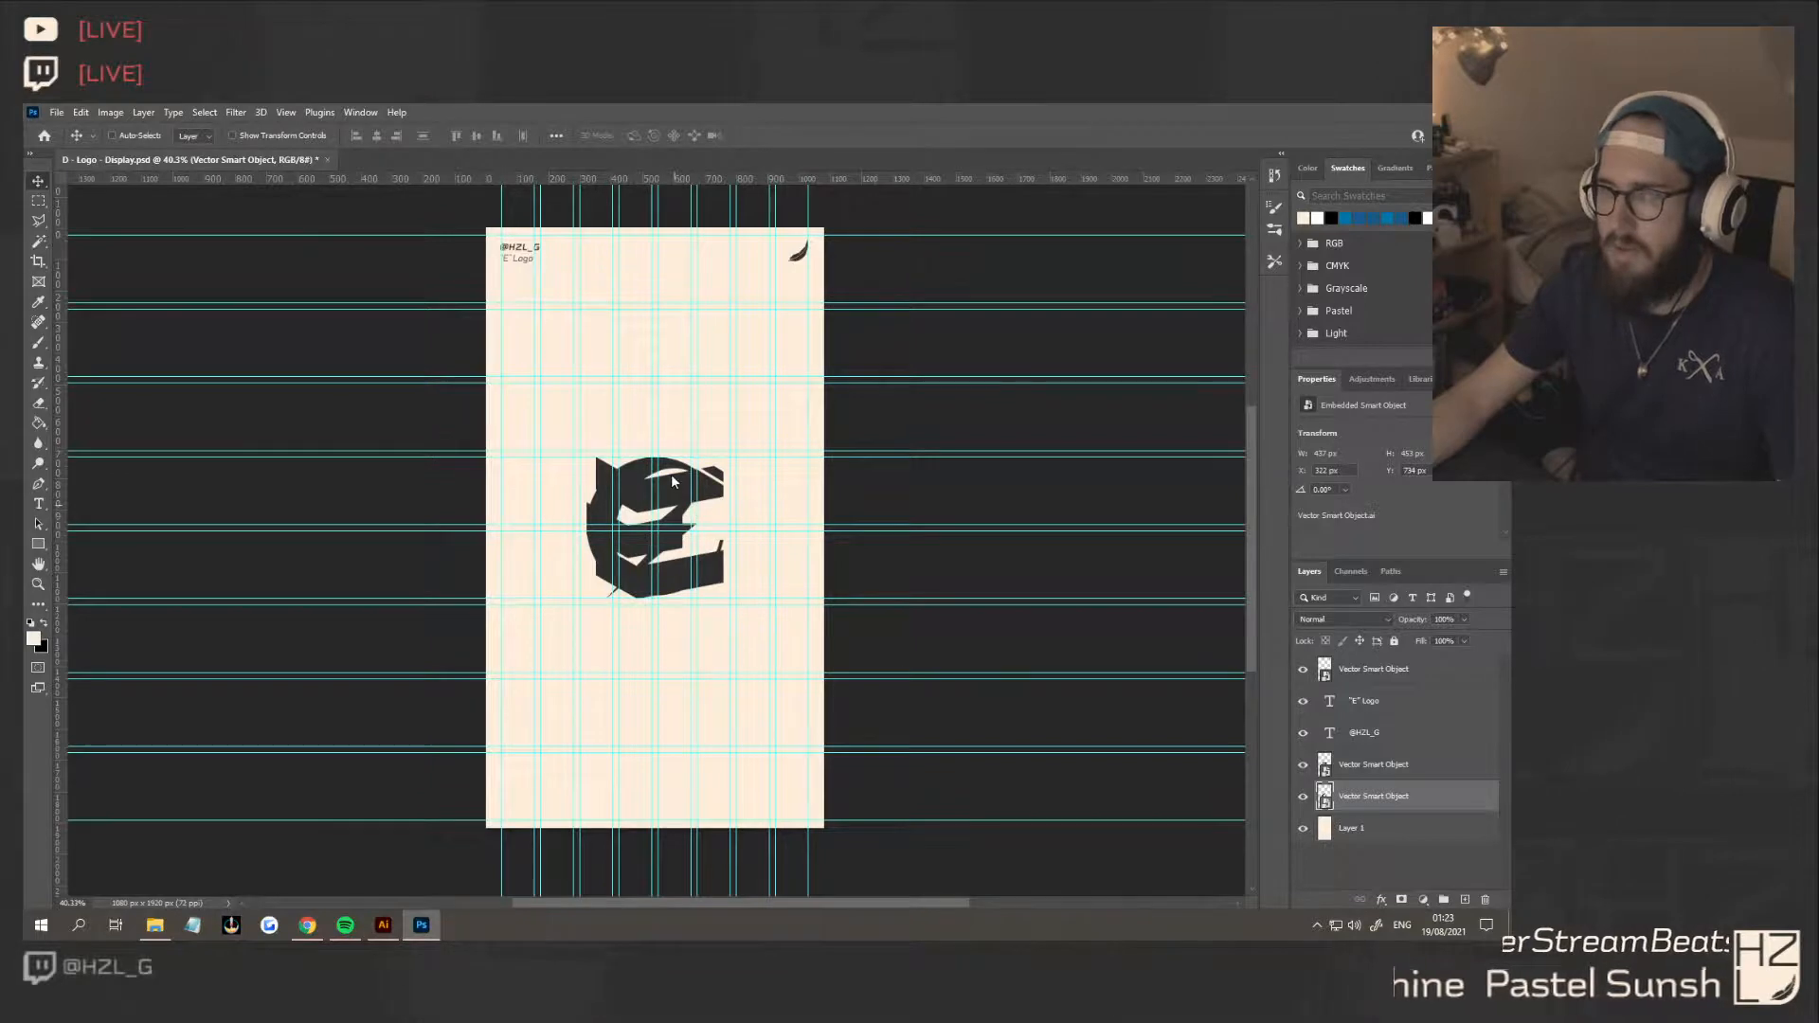
left_click_drag(674, 379, 659, 453)
left_click_drag(673, 630, 660, 578)
key("Return")
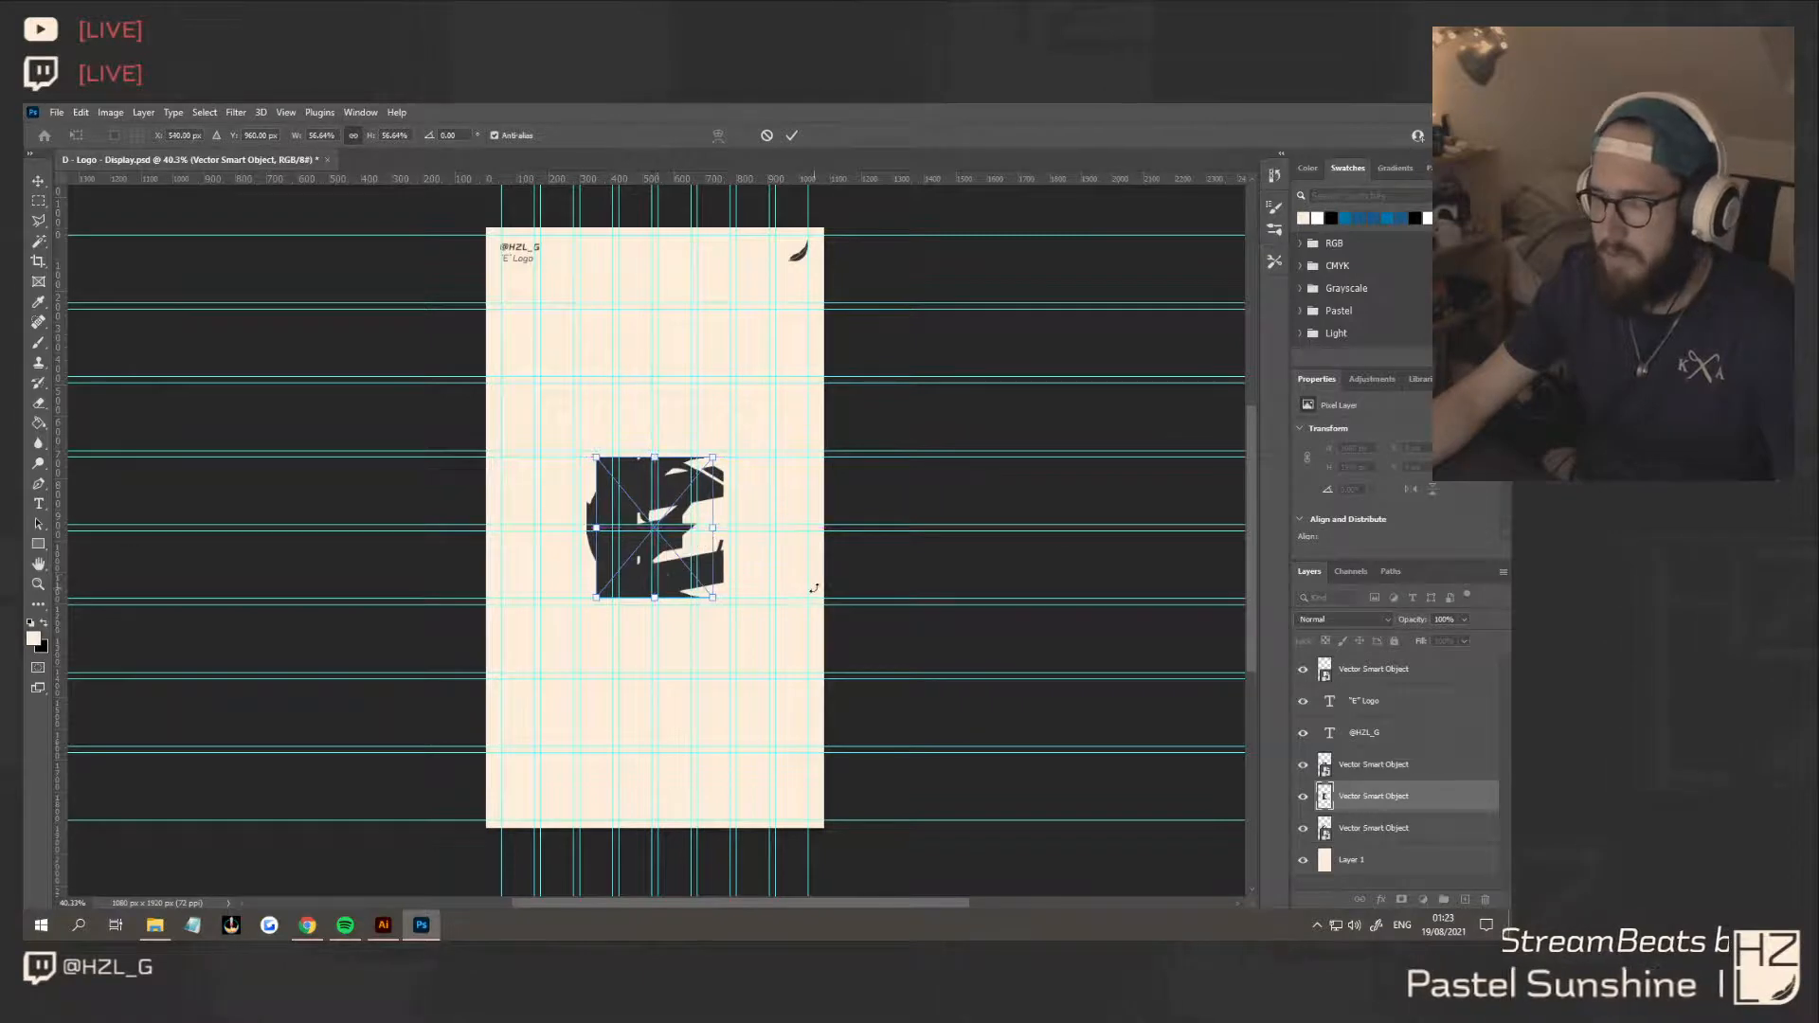
Move the concept 3 layer above the other two E logo layers and hide the concept 1 and 2 layers
left_click_drag(1410, 802, 1412, 753)
left_click(1381, 798)
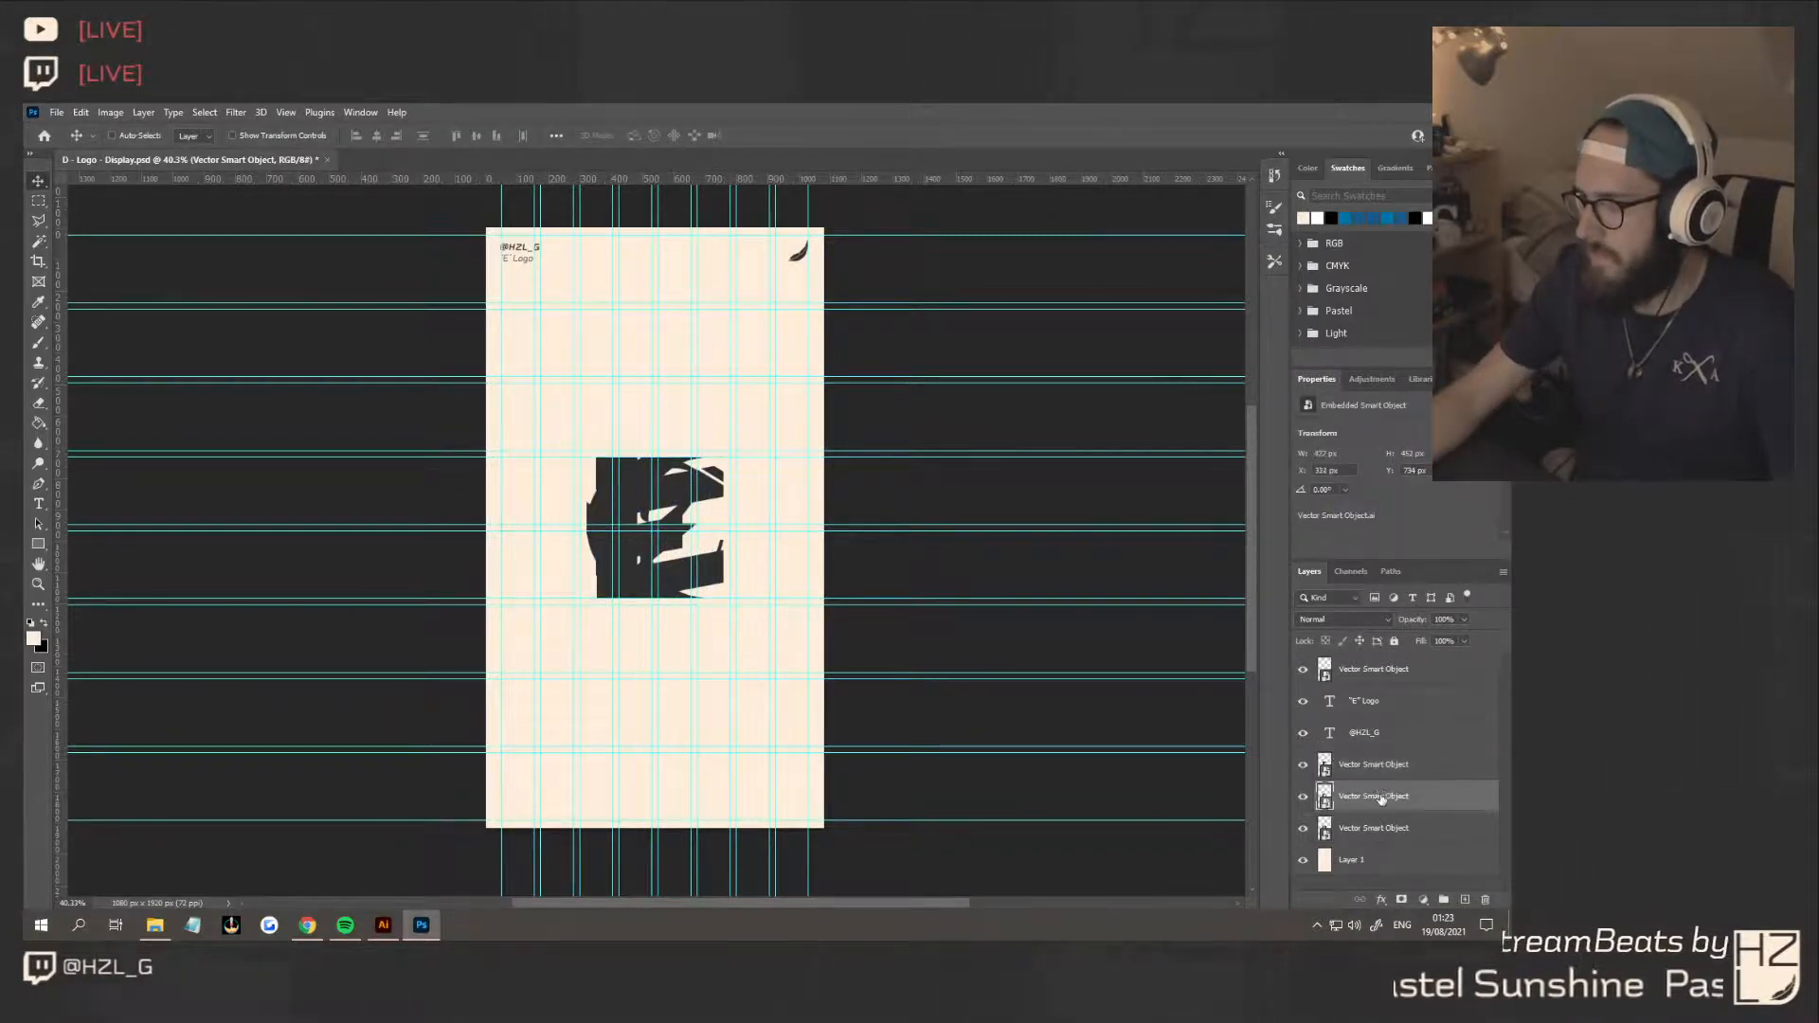
left_click(1305, 796)
left_click(1305, 796)
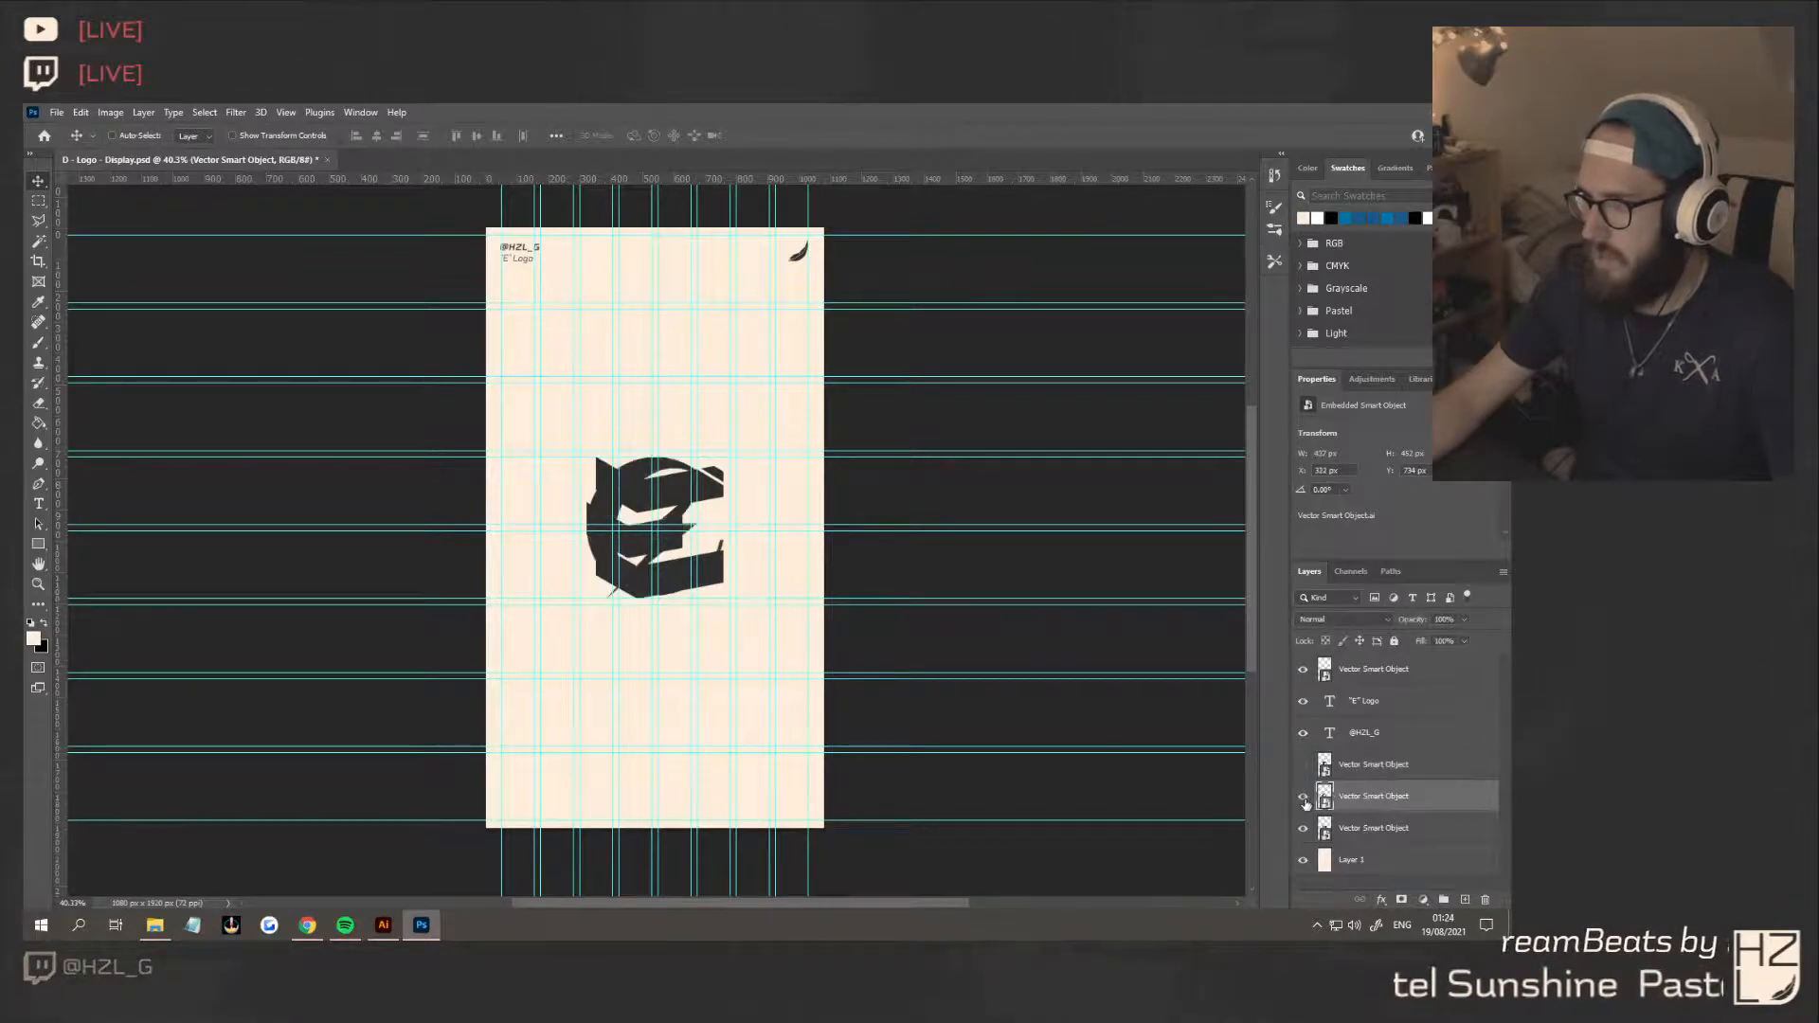
left_click(1305, 829)
left_click(1305, 829)
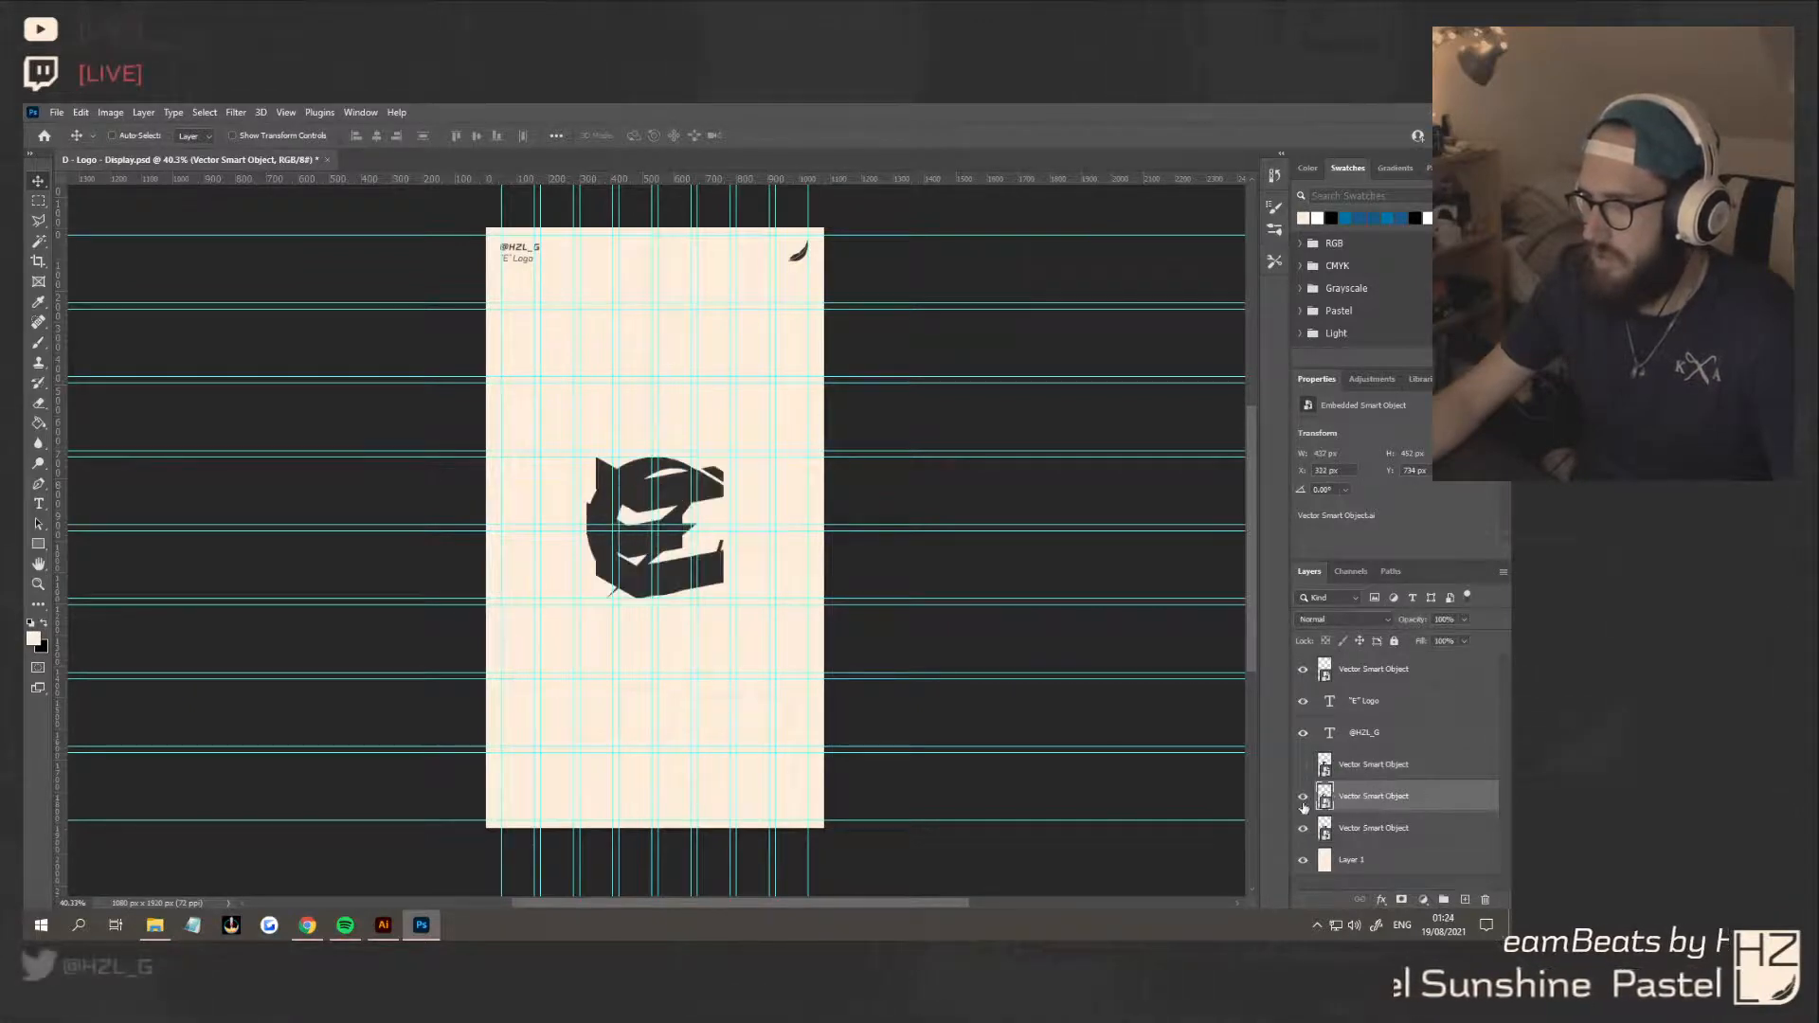
left_click(1305, 796)
left_click(1305, 828)
left_click(1305, 765)
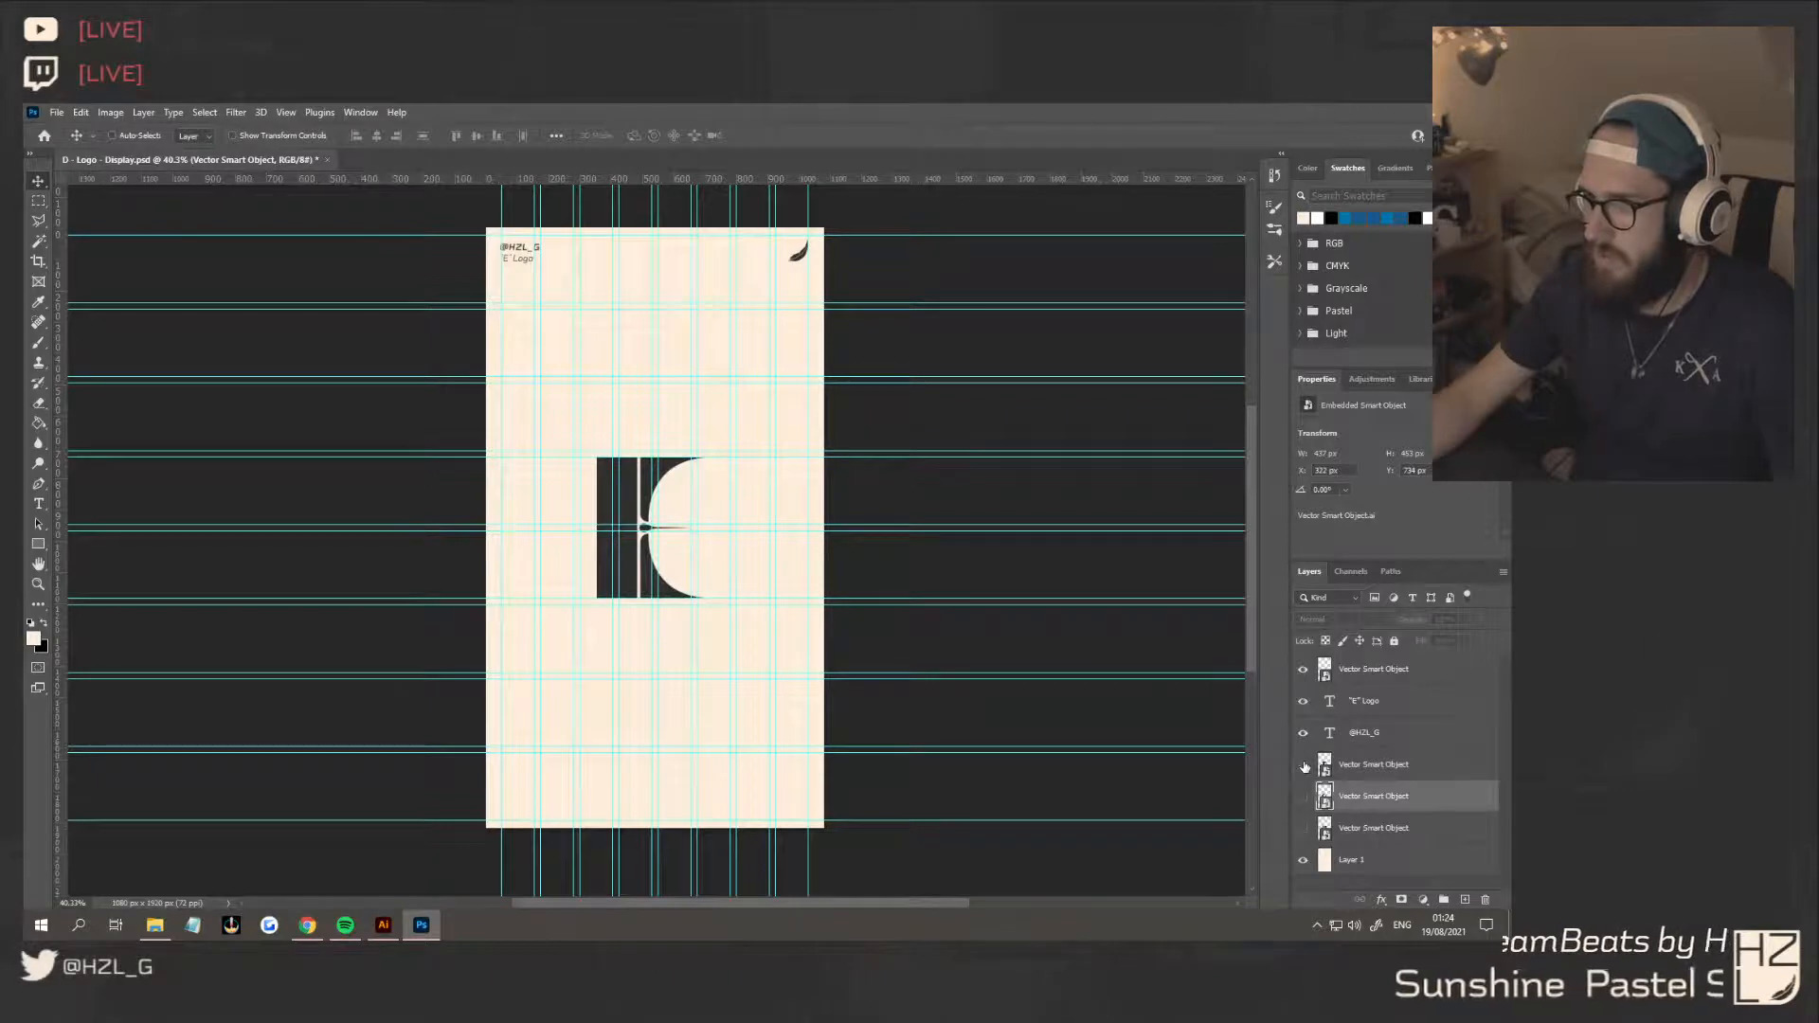
Compare the placed E concepts one at a time by toggling the visibility of their layers
left_click(1305, 764)
left_click(1305, 764)
left_click_drag(684, 479, 682, 484)
left_click(1379, 766)
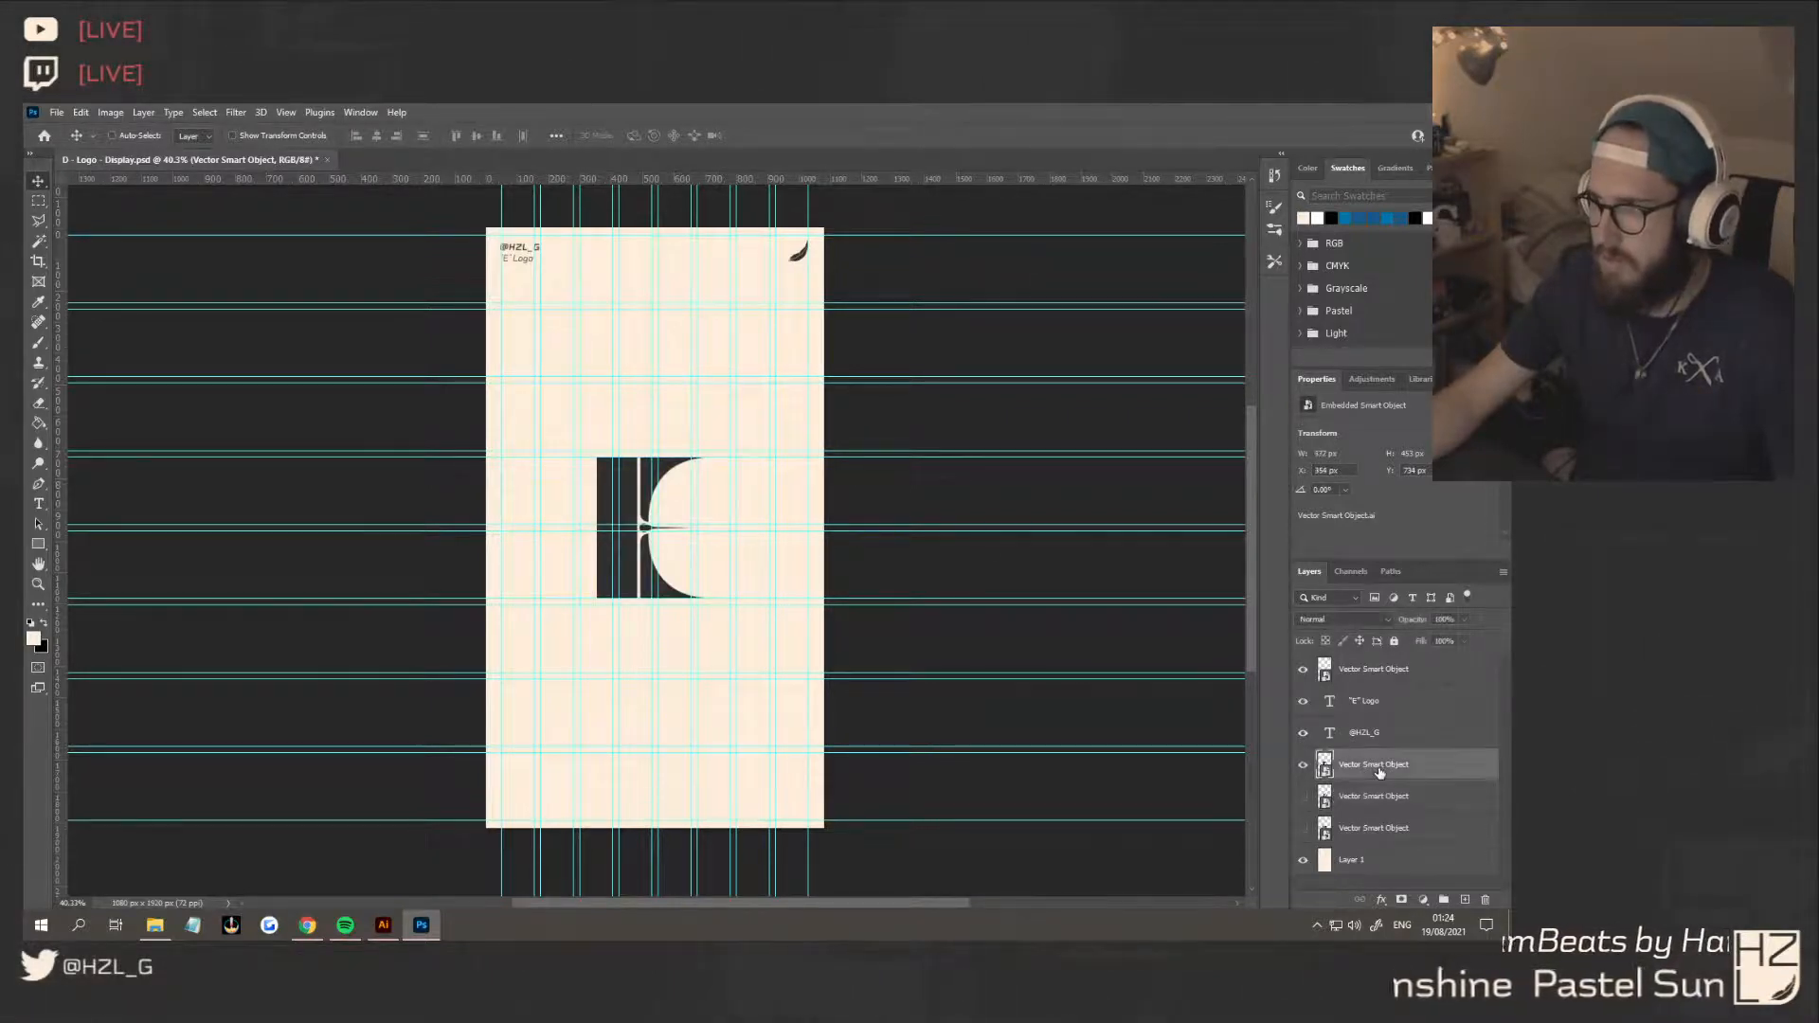
left_click(1365, 799)
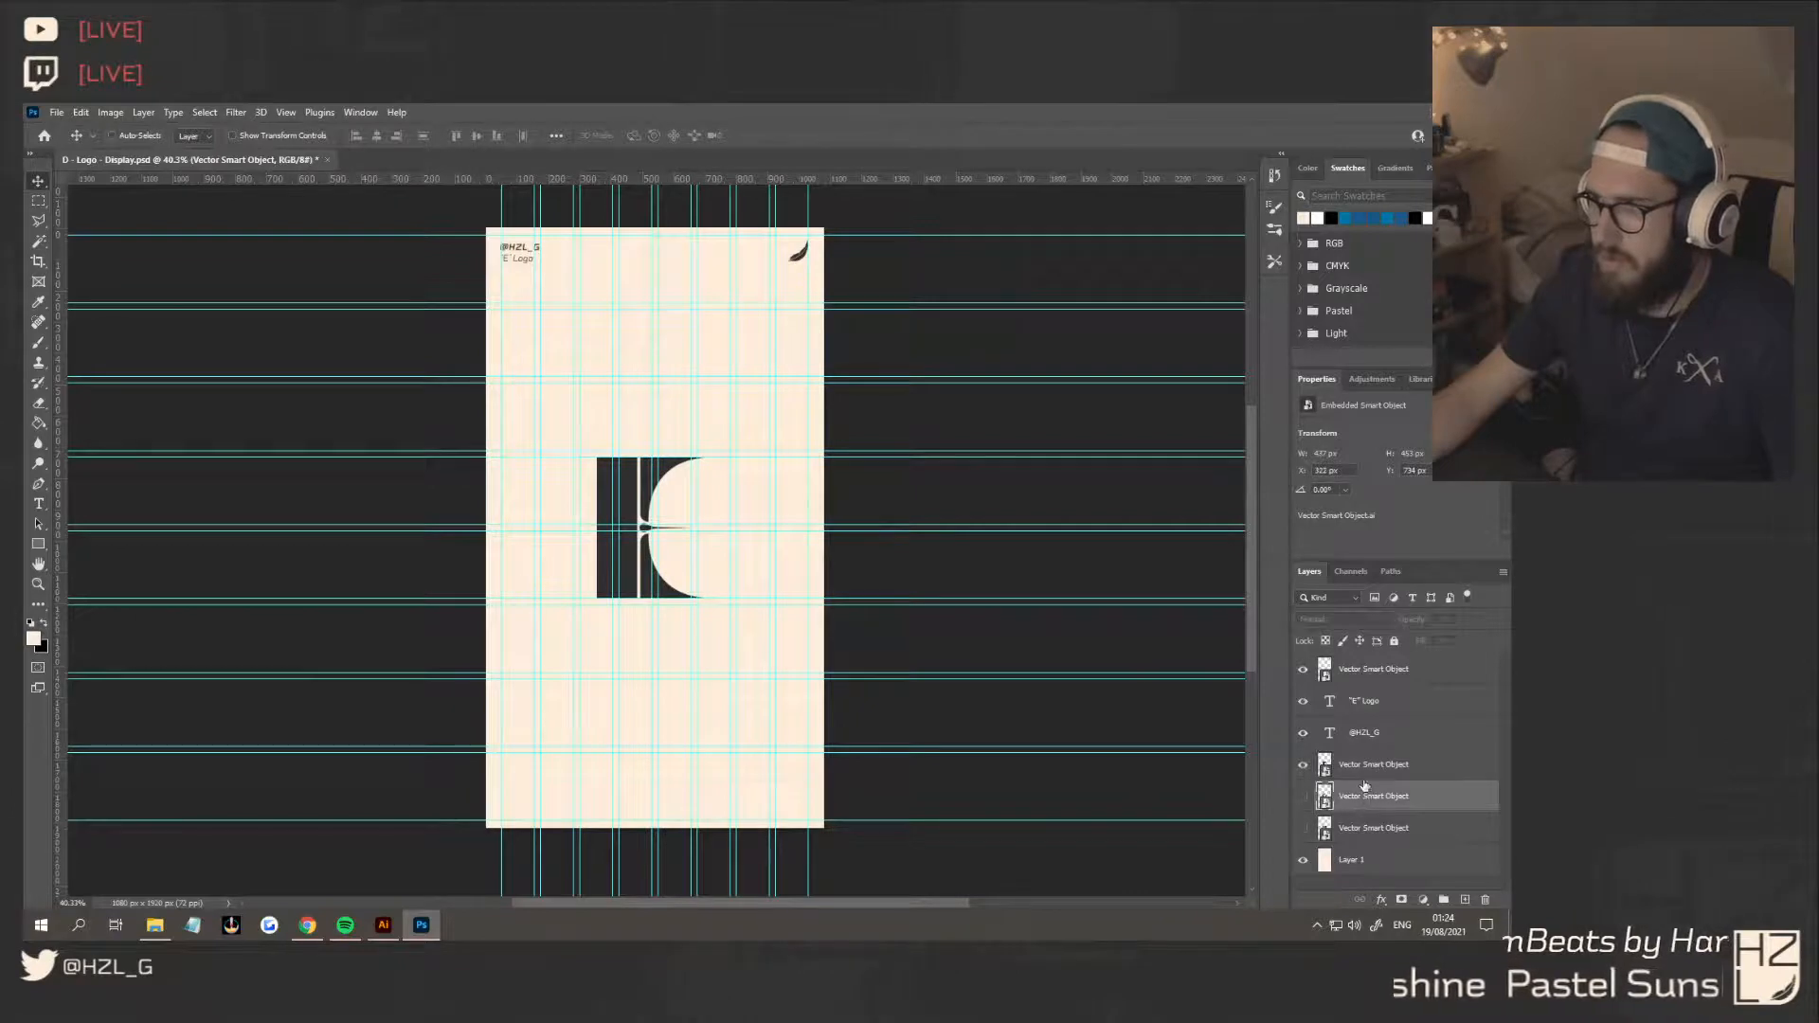
left_click(1303, 765)
left_click(1303, 796)
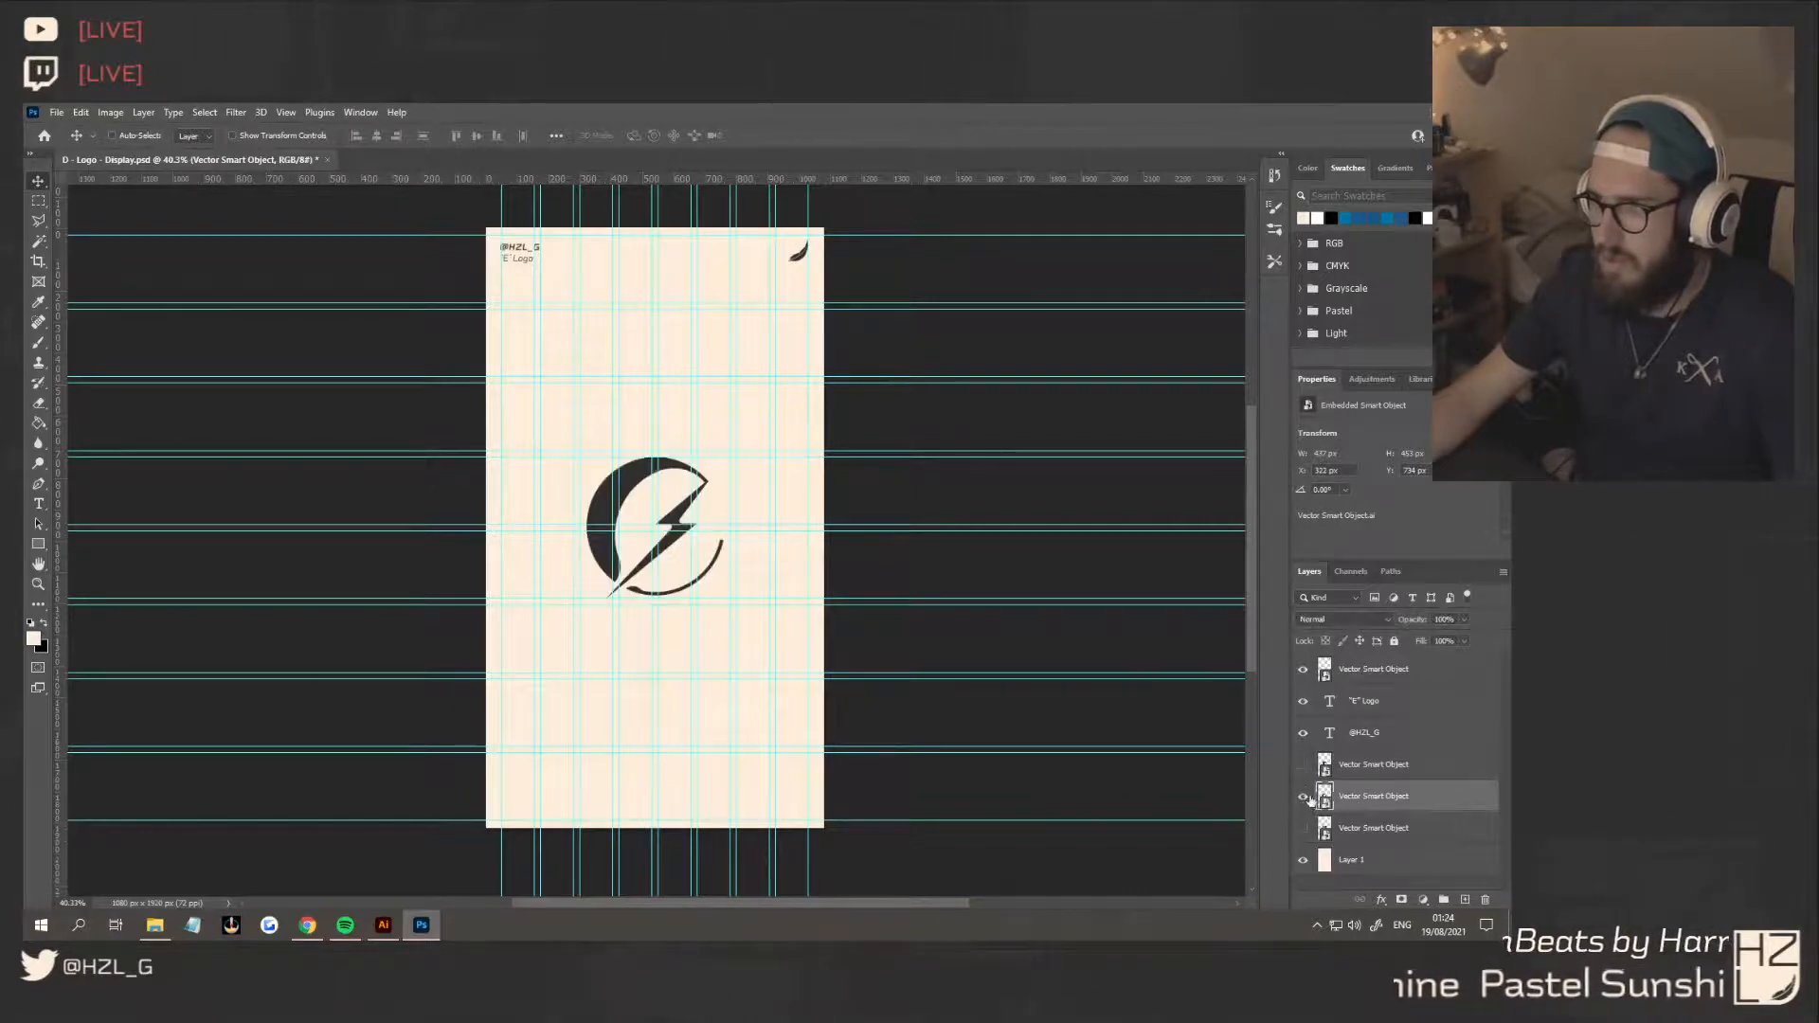
left_click(1303, 795)
left_click(1303, 828)
left_click(1303, 828)
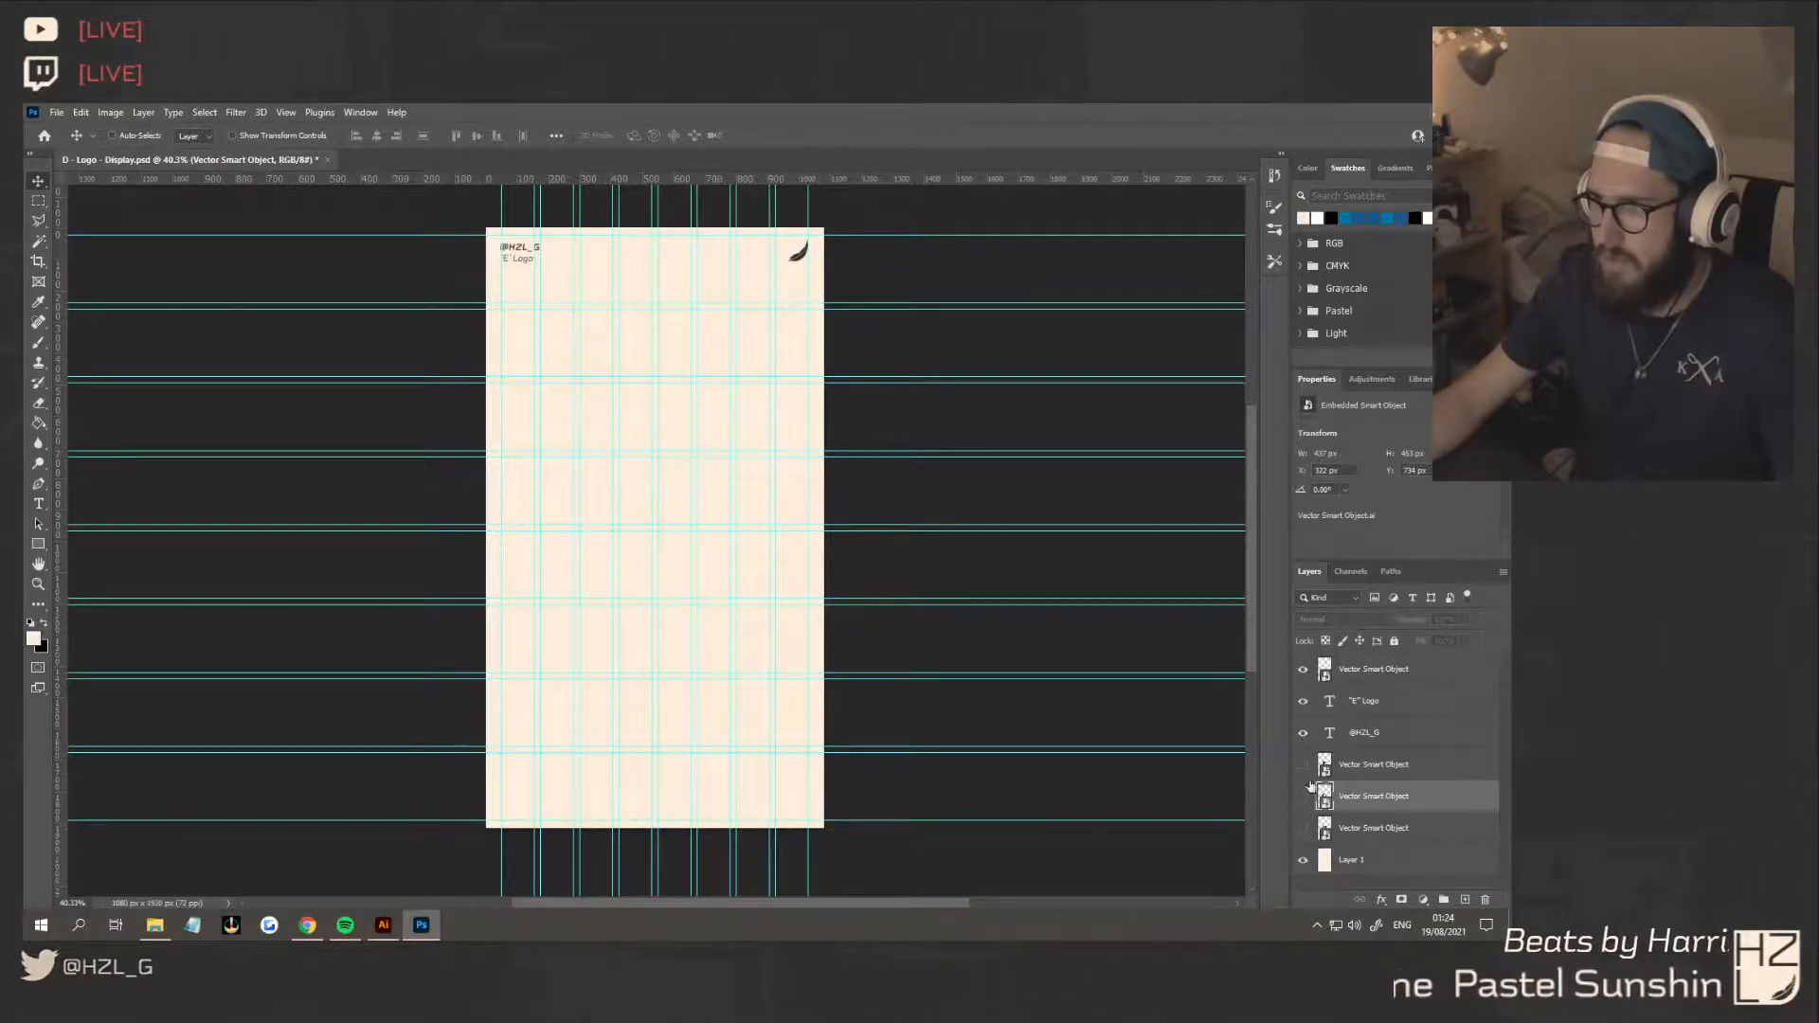
Show only the concept 3 E, shift it right so its left edge sits on the next guide column, and hide the guides
left_click(1302, 765)
left_click(1379, 765)
left_click_drag(672, 466, 684, 467)
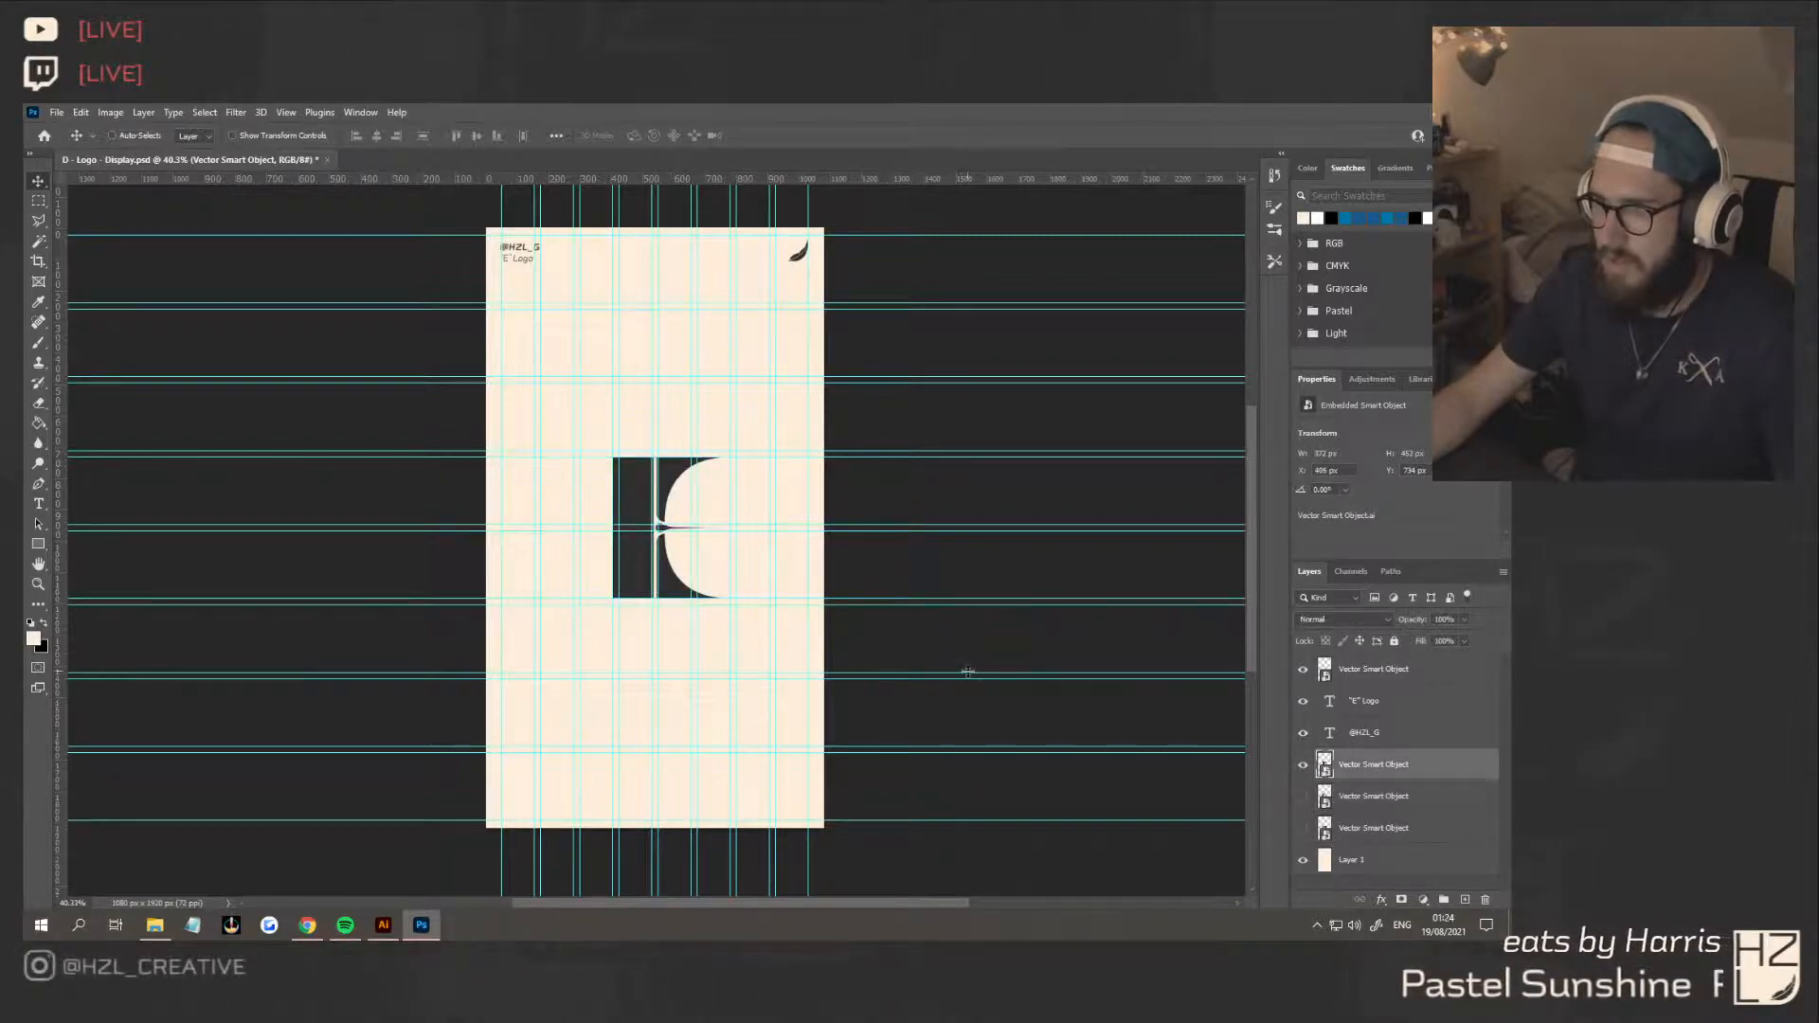
key("ctrl+semicolon")
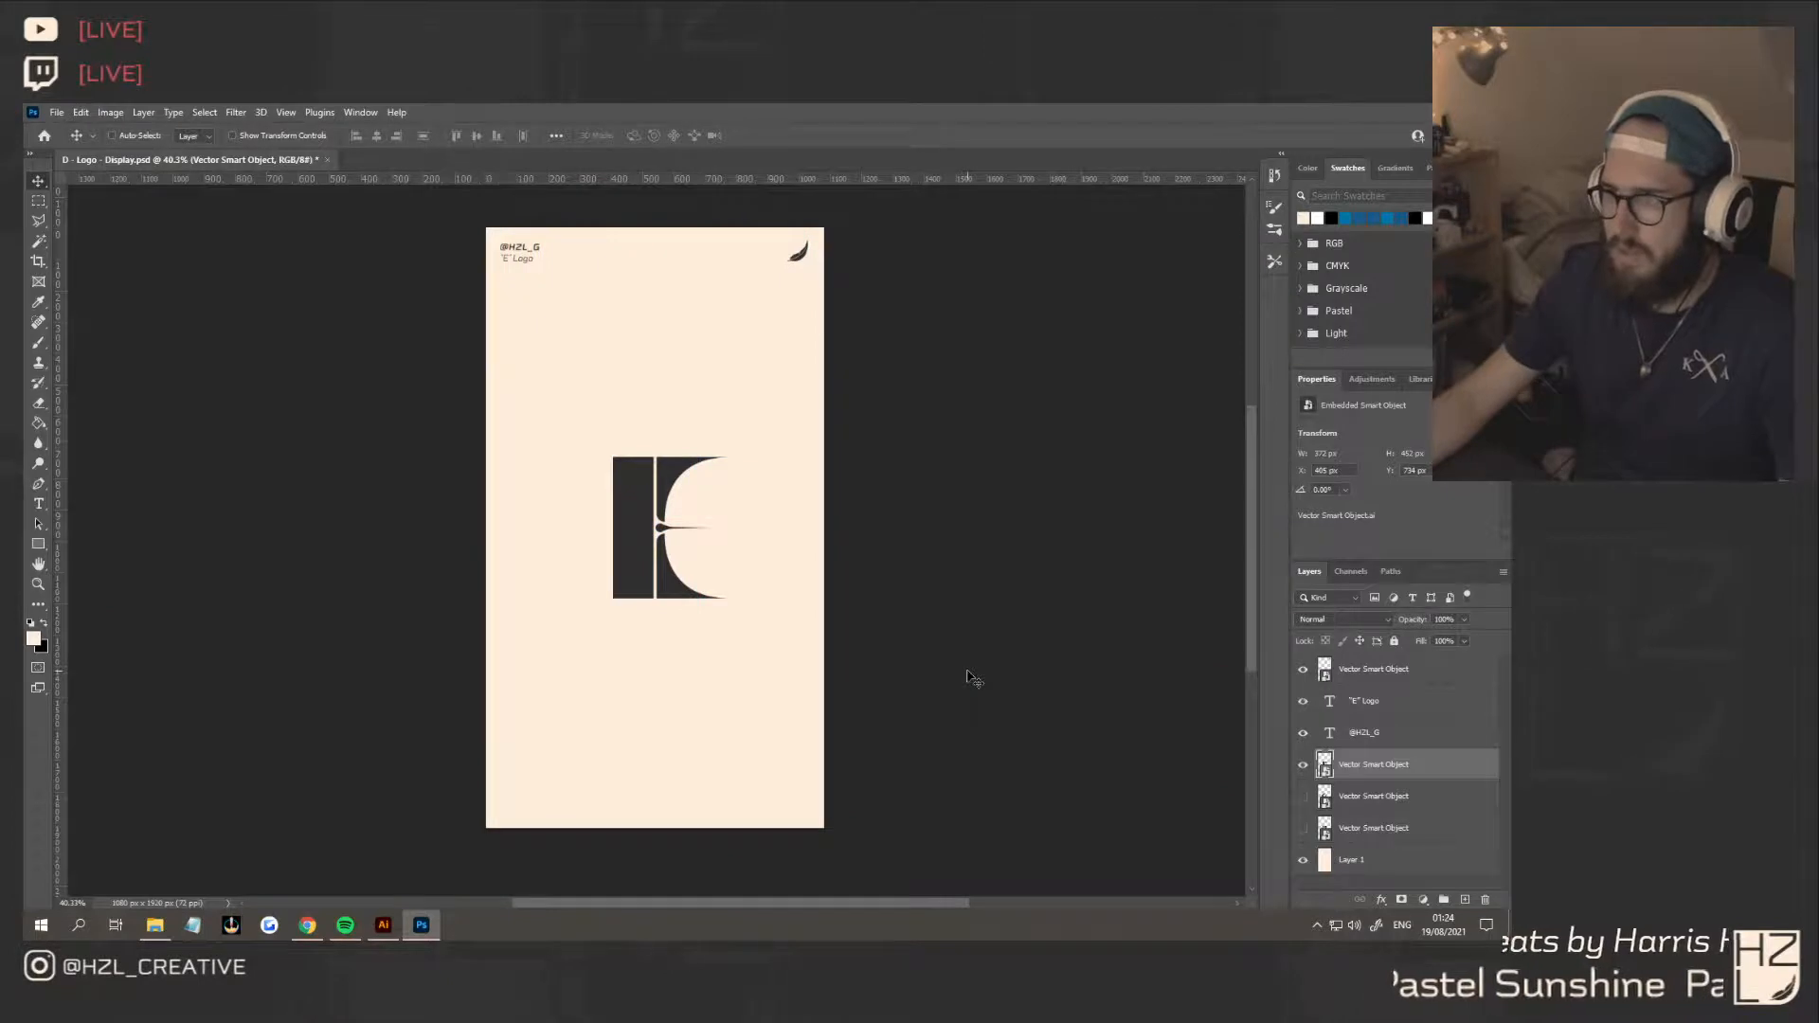
Duplicate the cream background layer, place a copy directly beneath each E logo layer, and make all three logo layers visible
left_click(1356, 864)
key("ctrl+j")
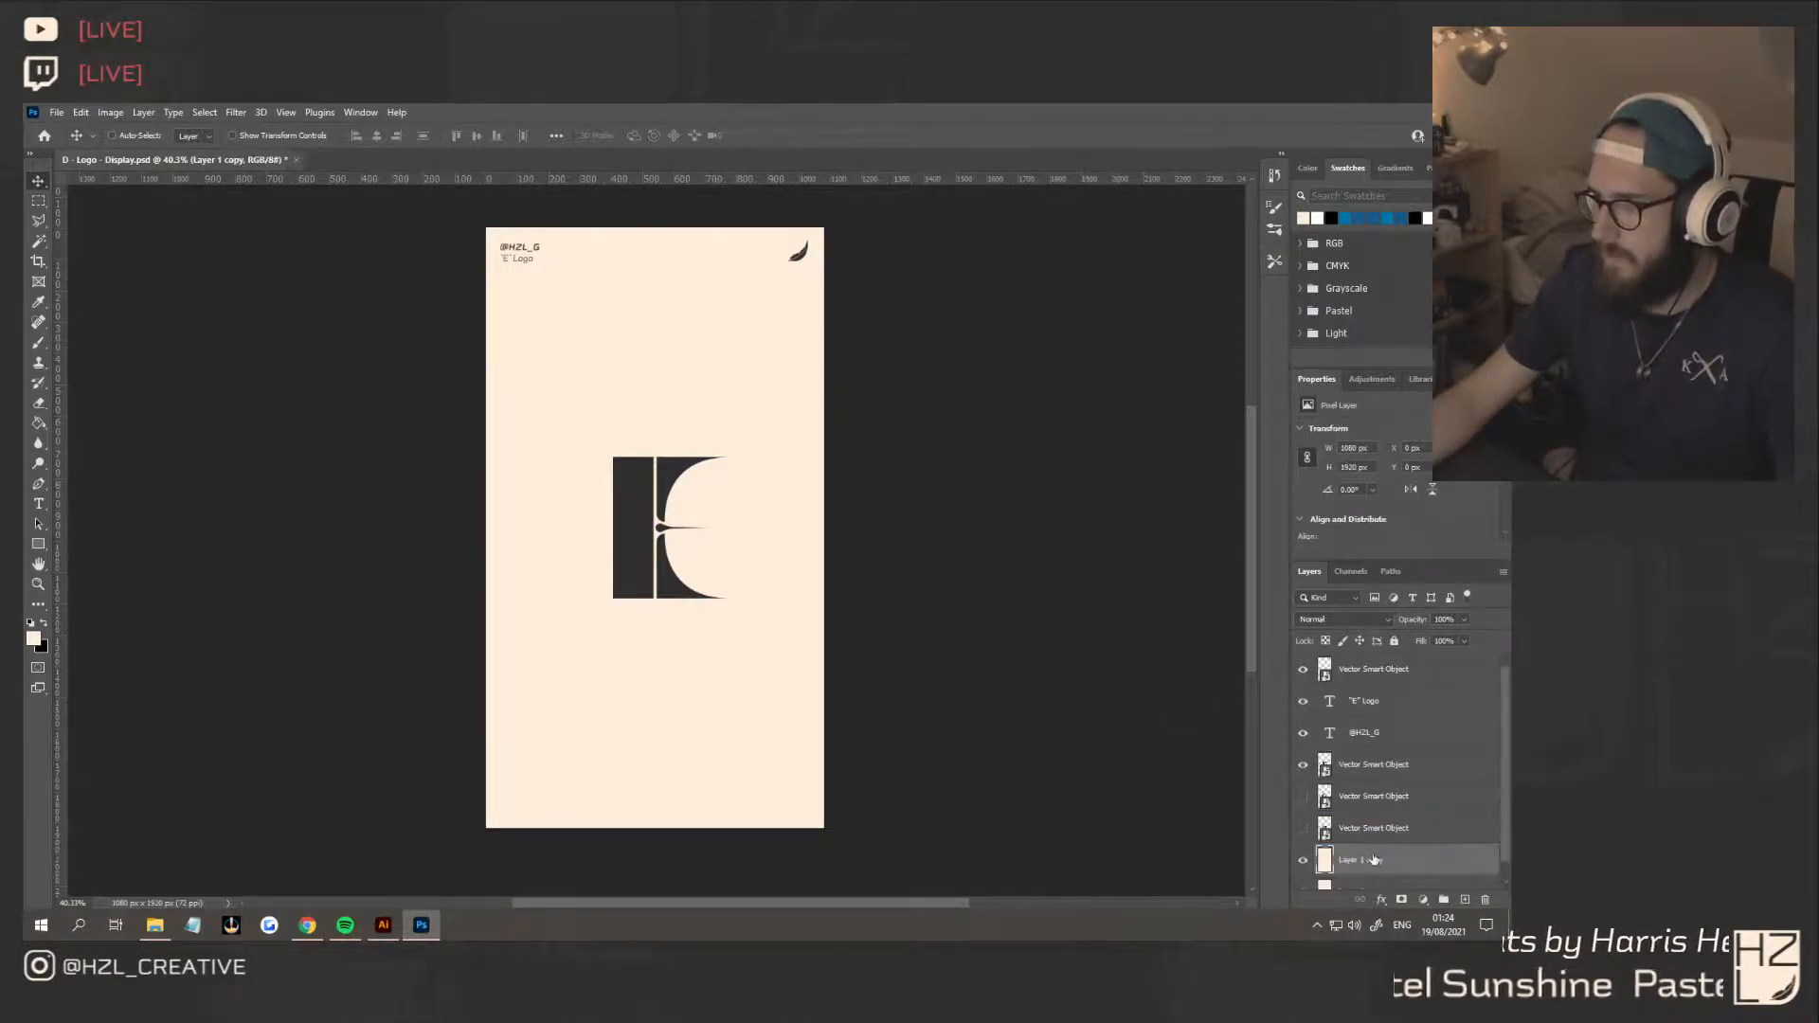
left_click(1302, 796)
left_click_drag(1372, 862, 1382, 802)
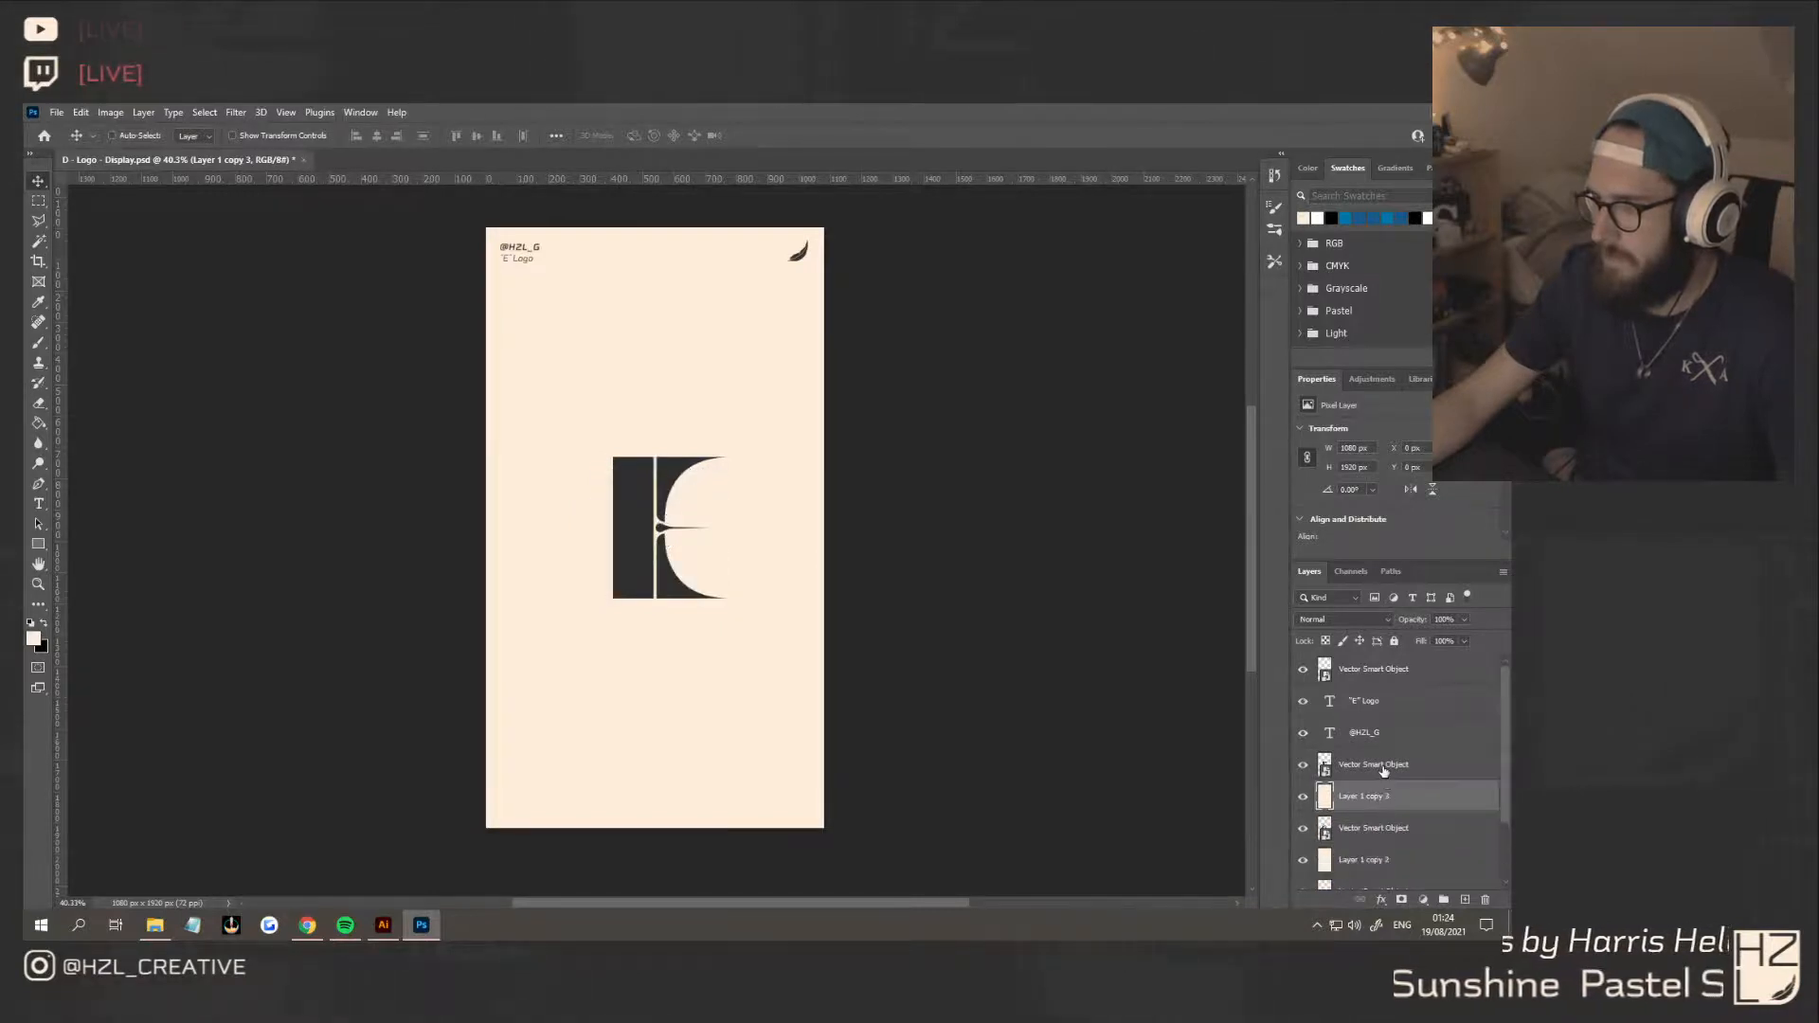
left_click(1384, 769, "shift")
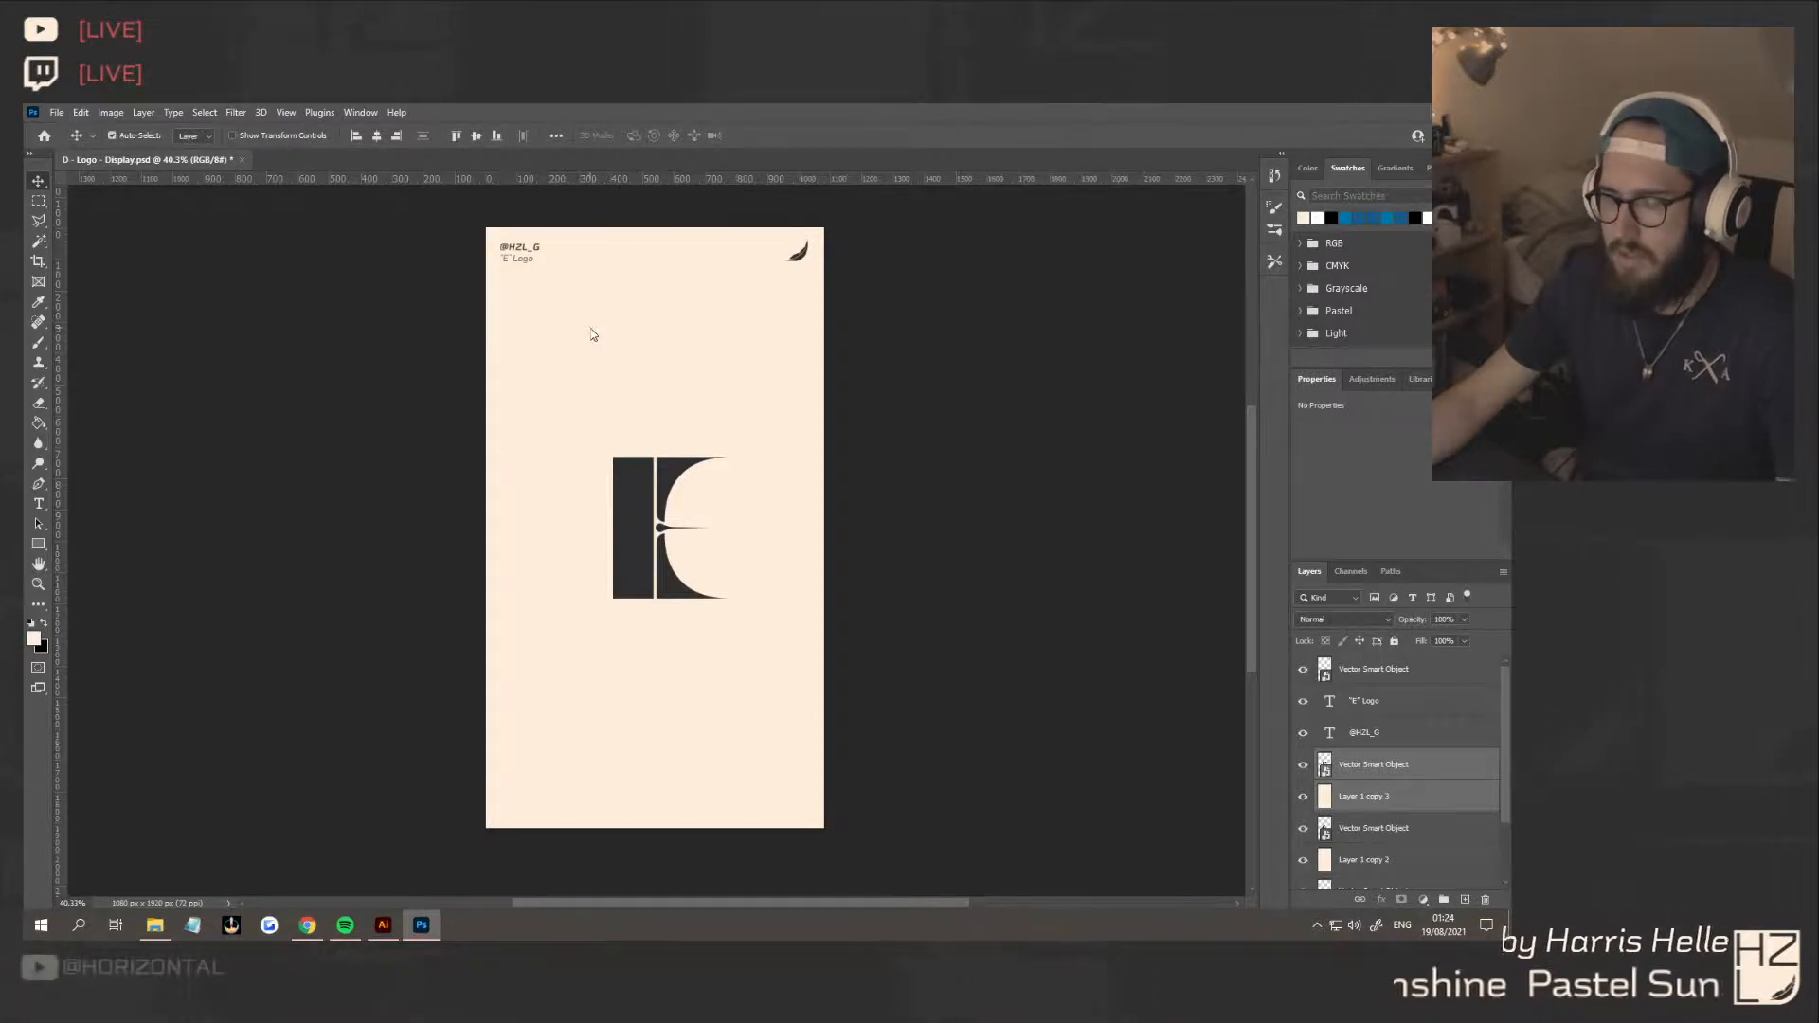
Save the document as a Photoshop file named "E - Logo - Display" in the E folder of Logo Alphabet
key("ctrl+shift+s")
left_click(342, 144)
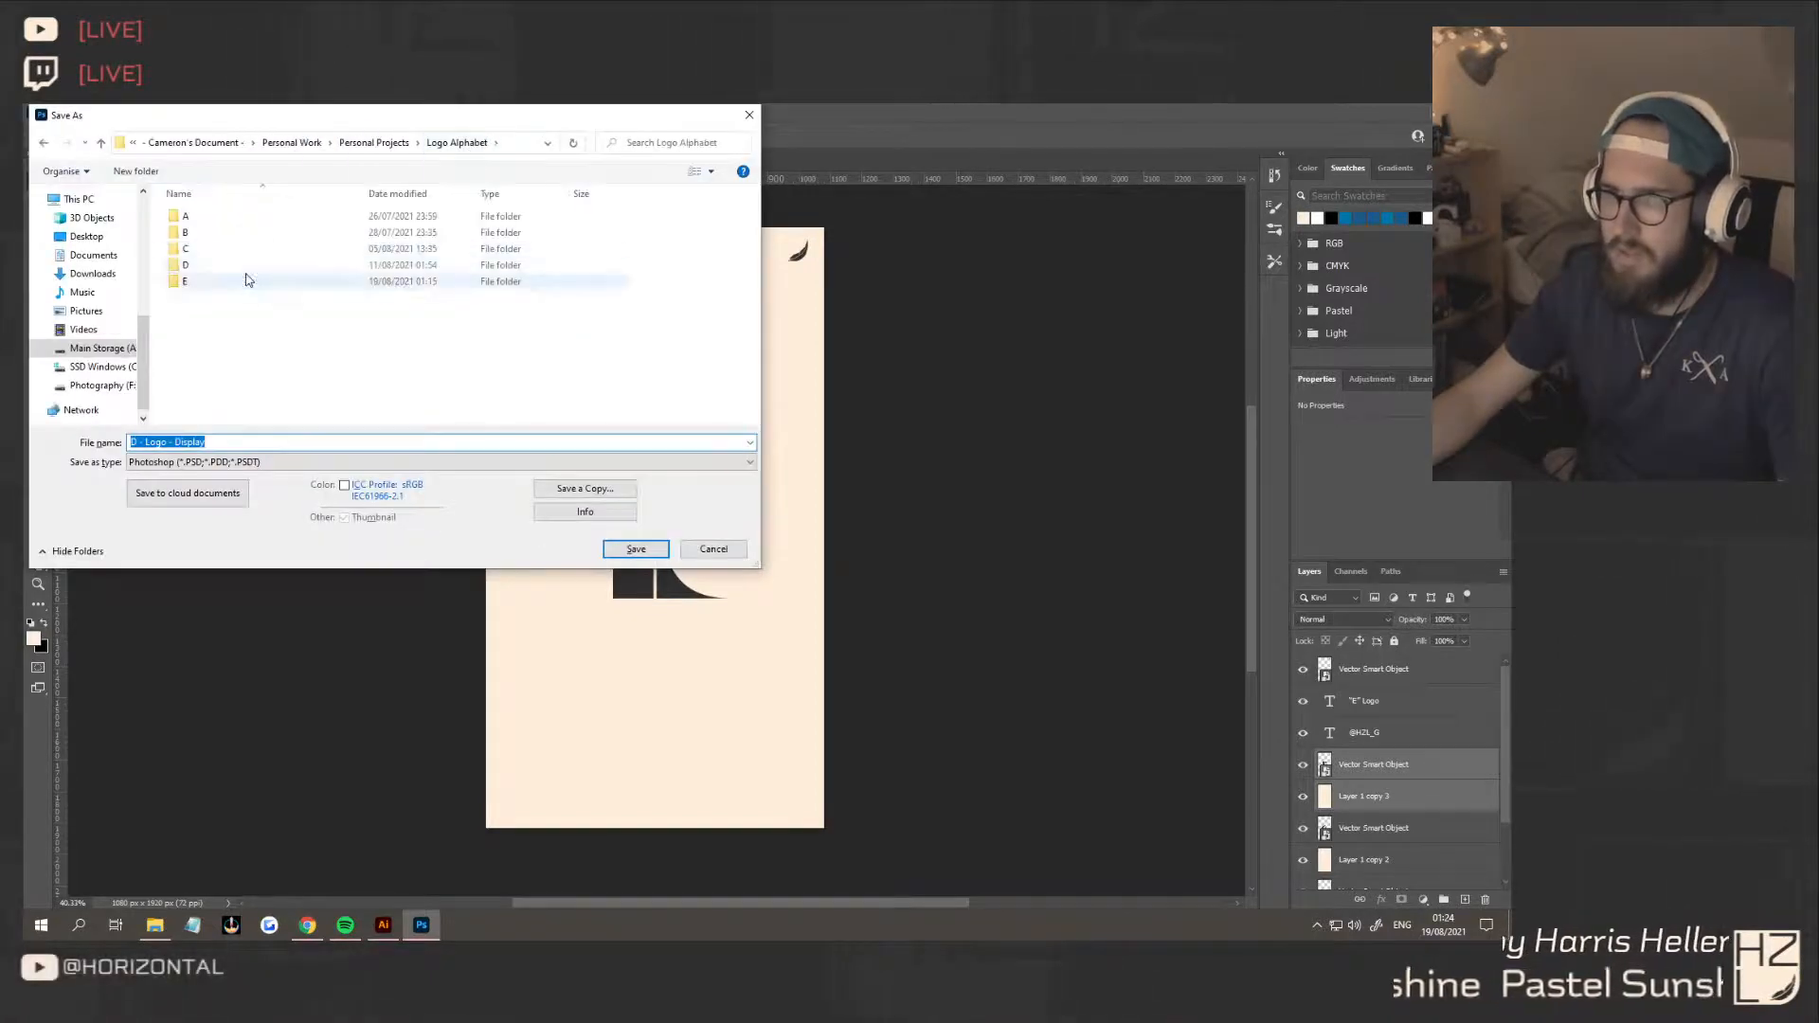
double_click(272, 286)
left_click(140, 443)
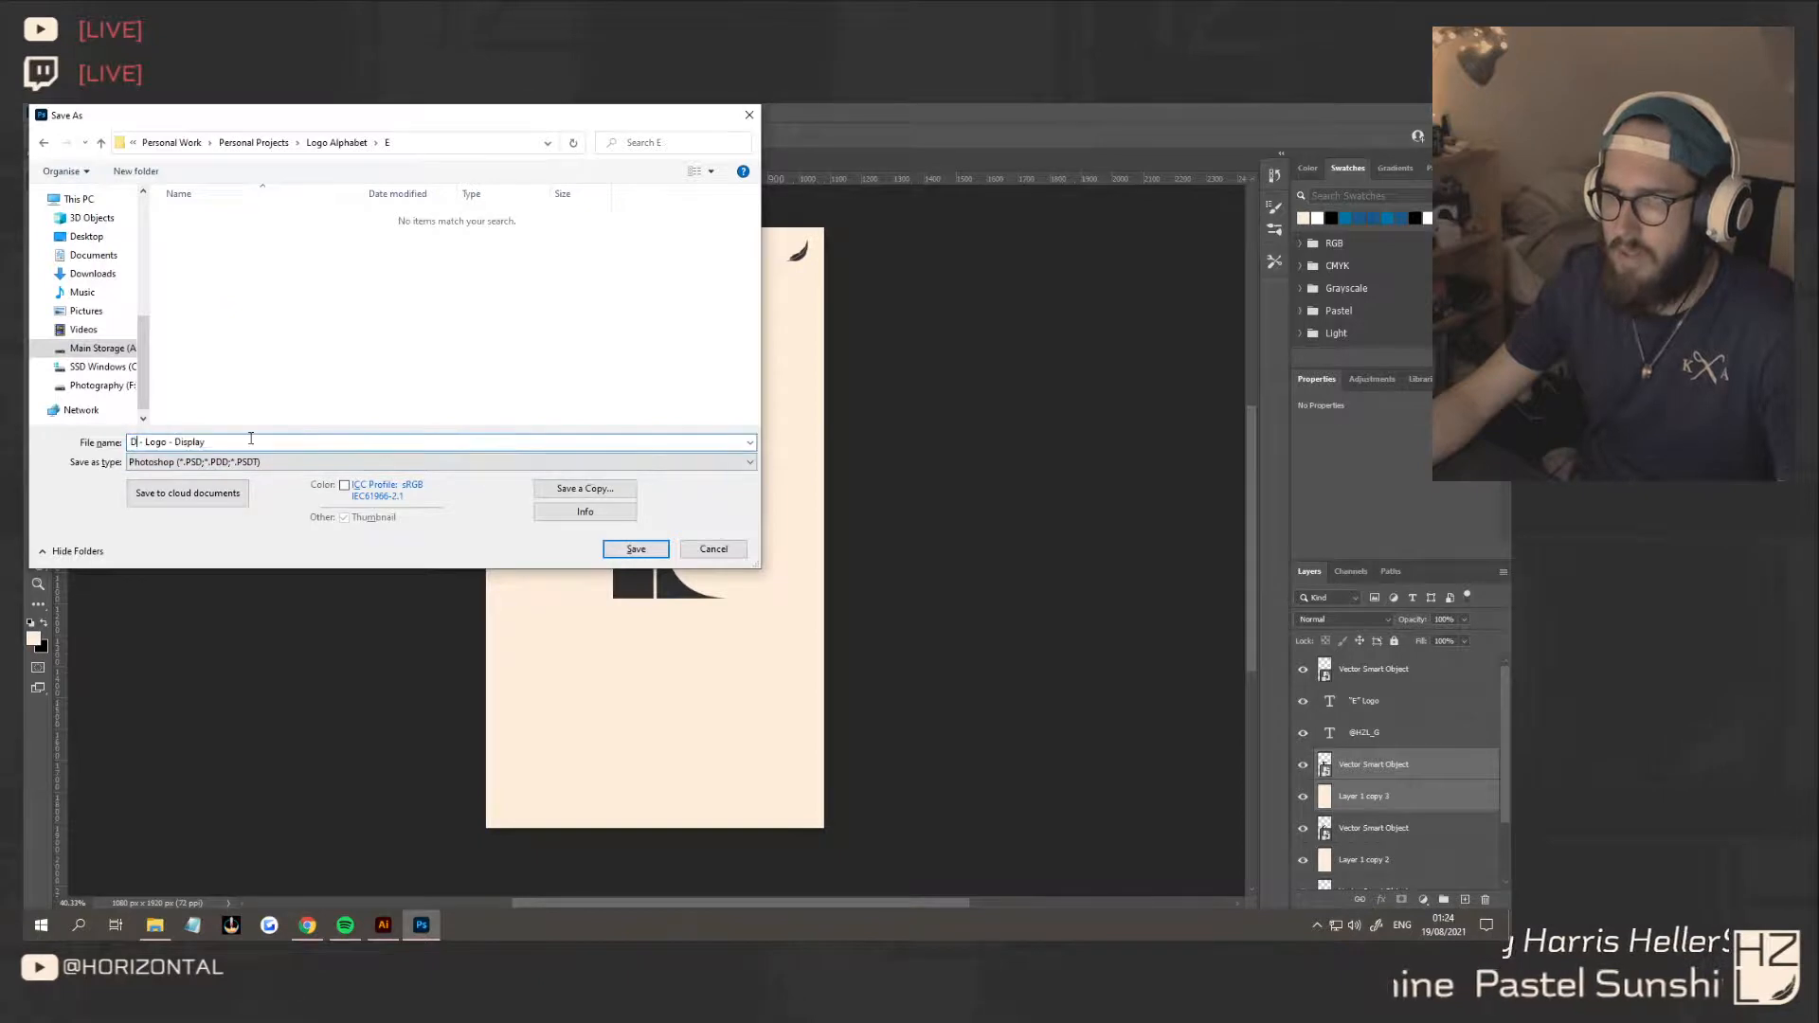
key("BackSpace")
type("E")
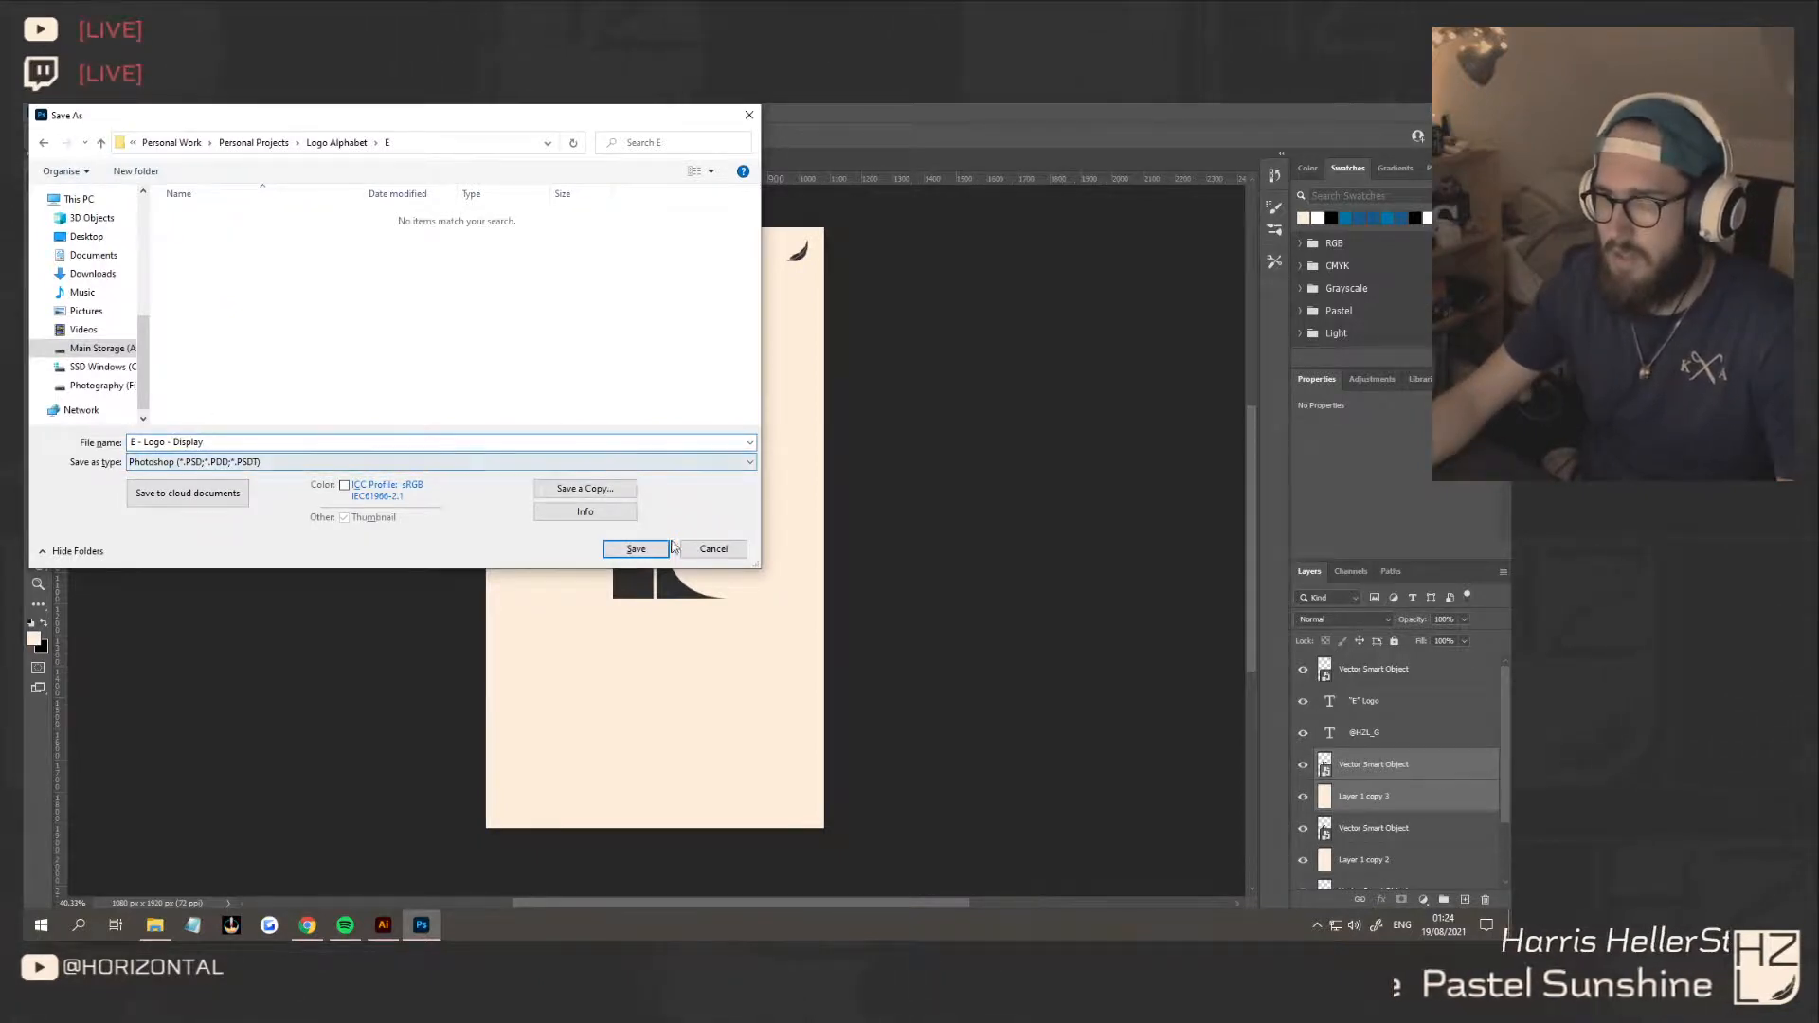
left_click(636, 549)
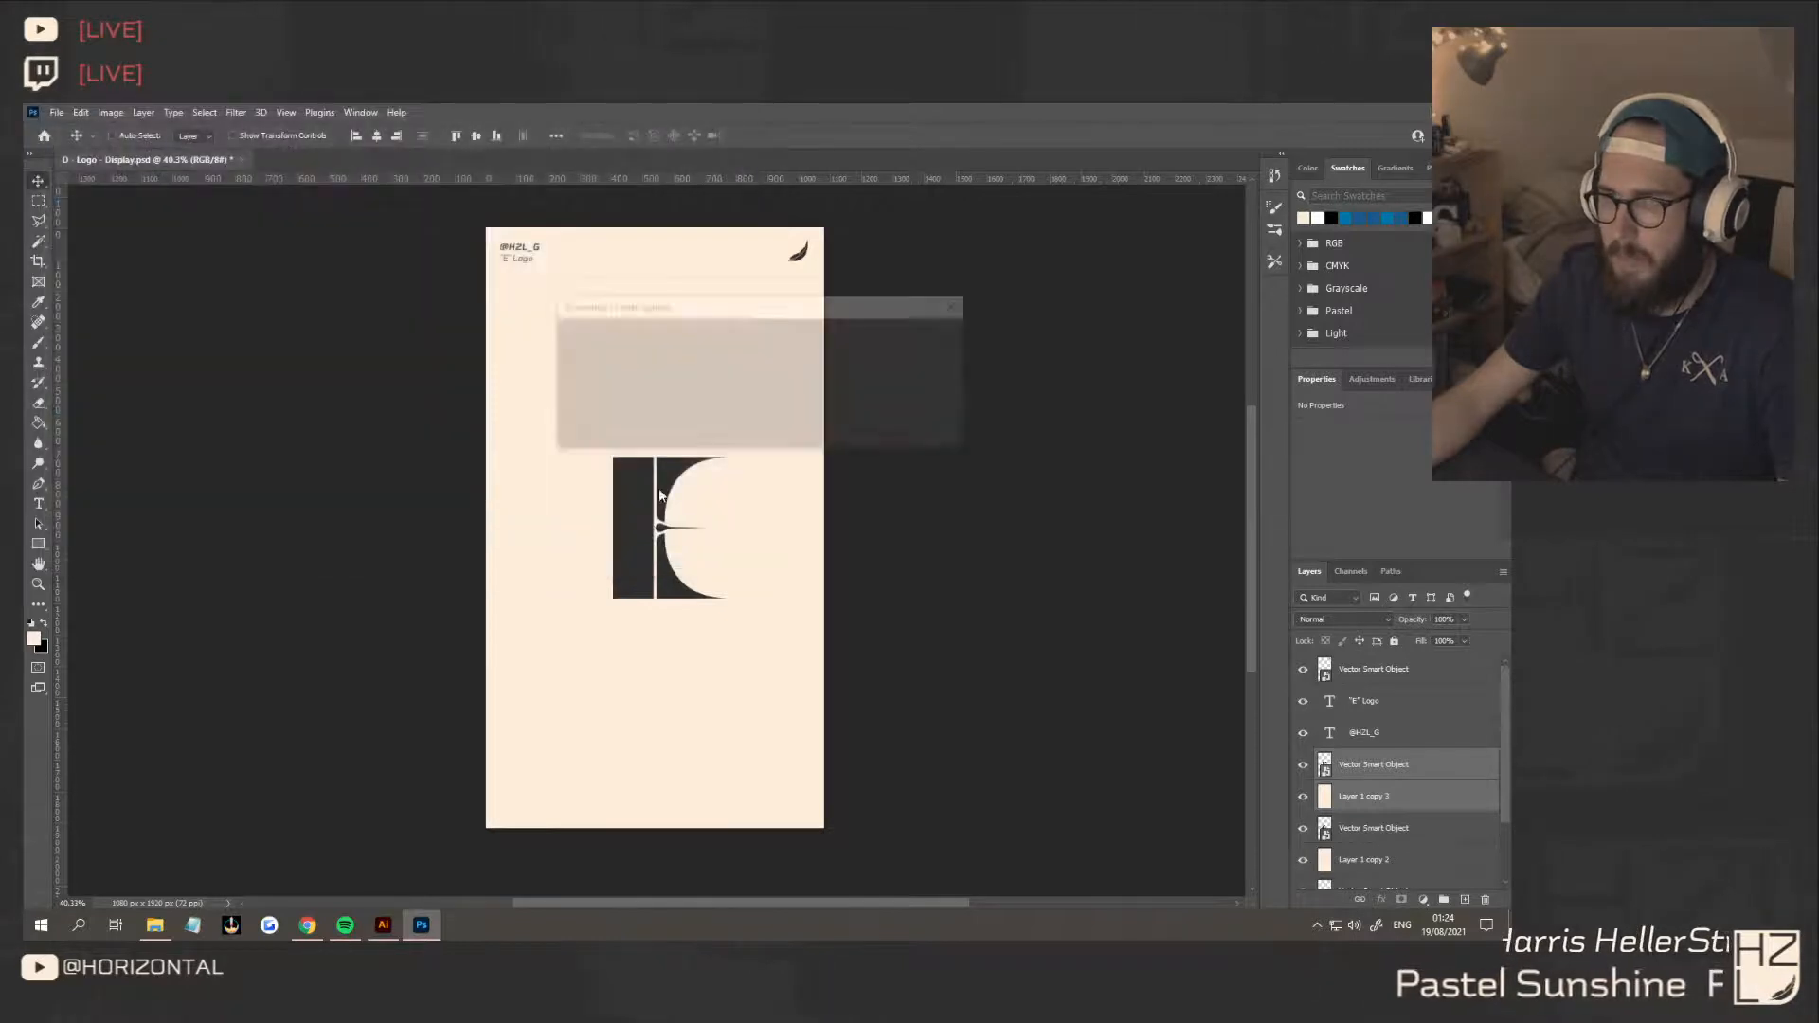
left_click(937, 345)
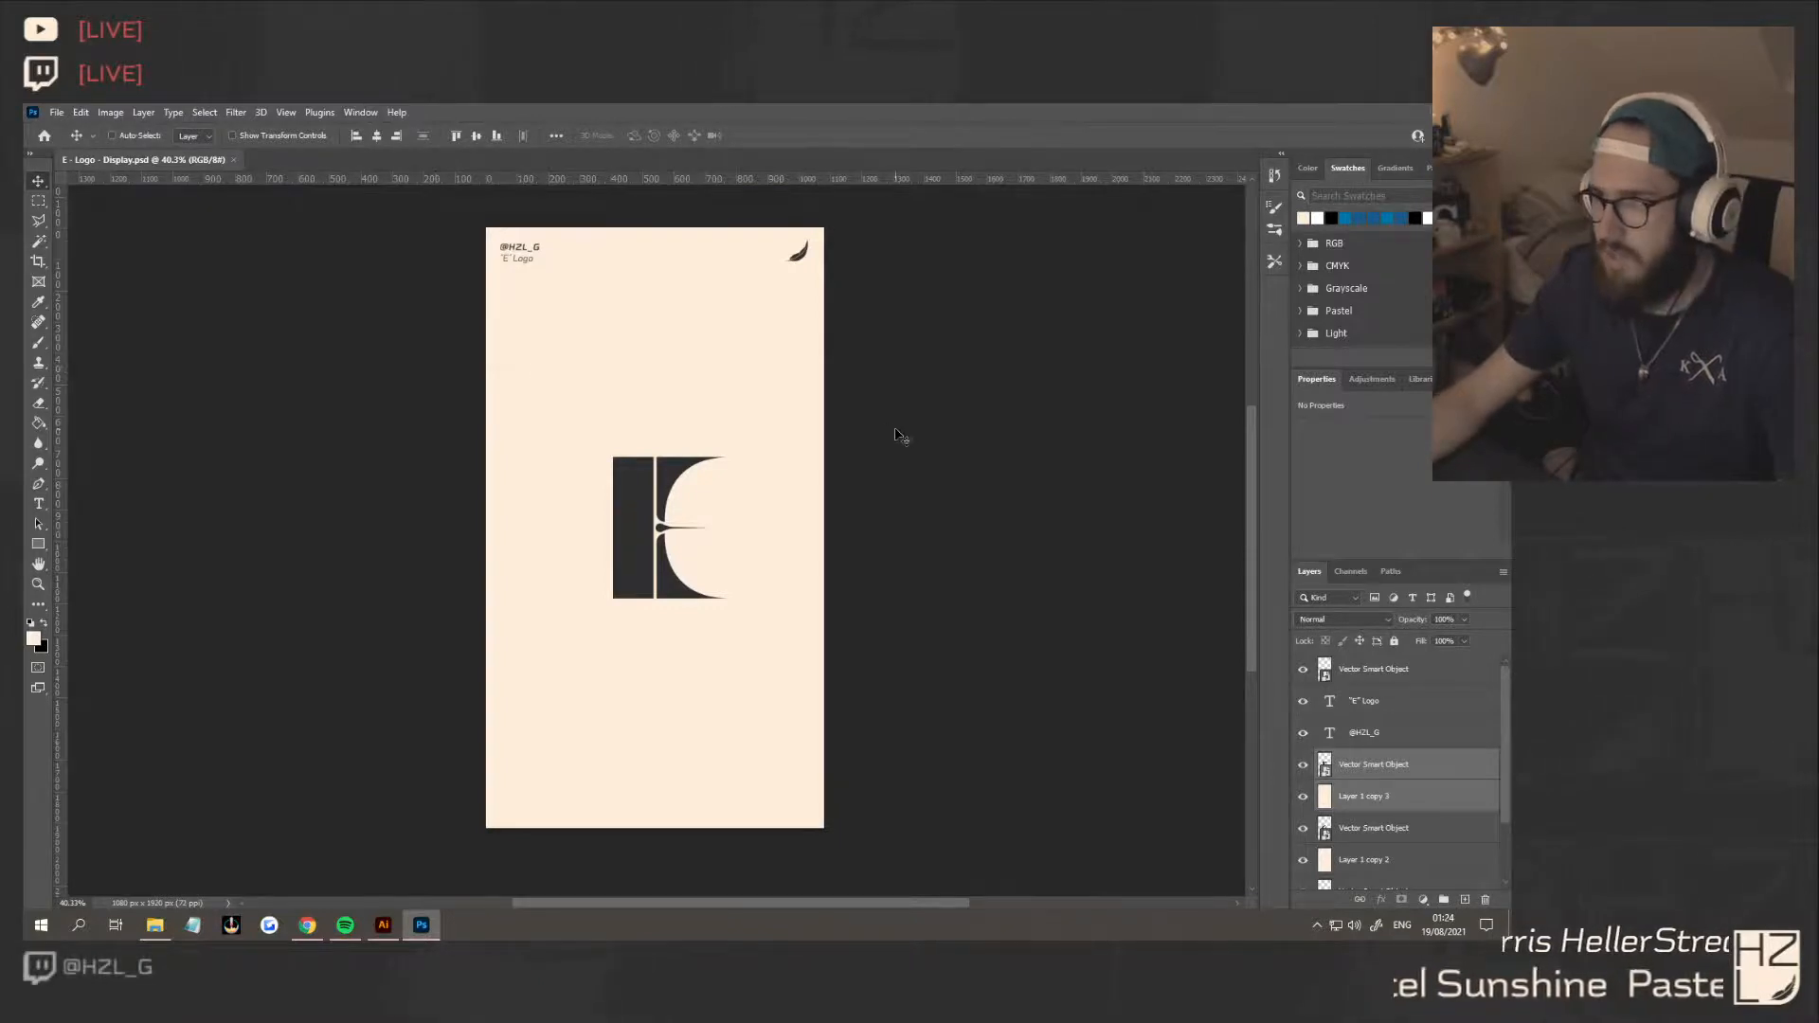
Merge each of the three E logo layers with the cream background copy directly beneath it
right_click(1438, 775)
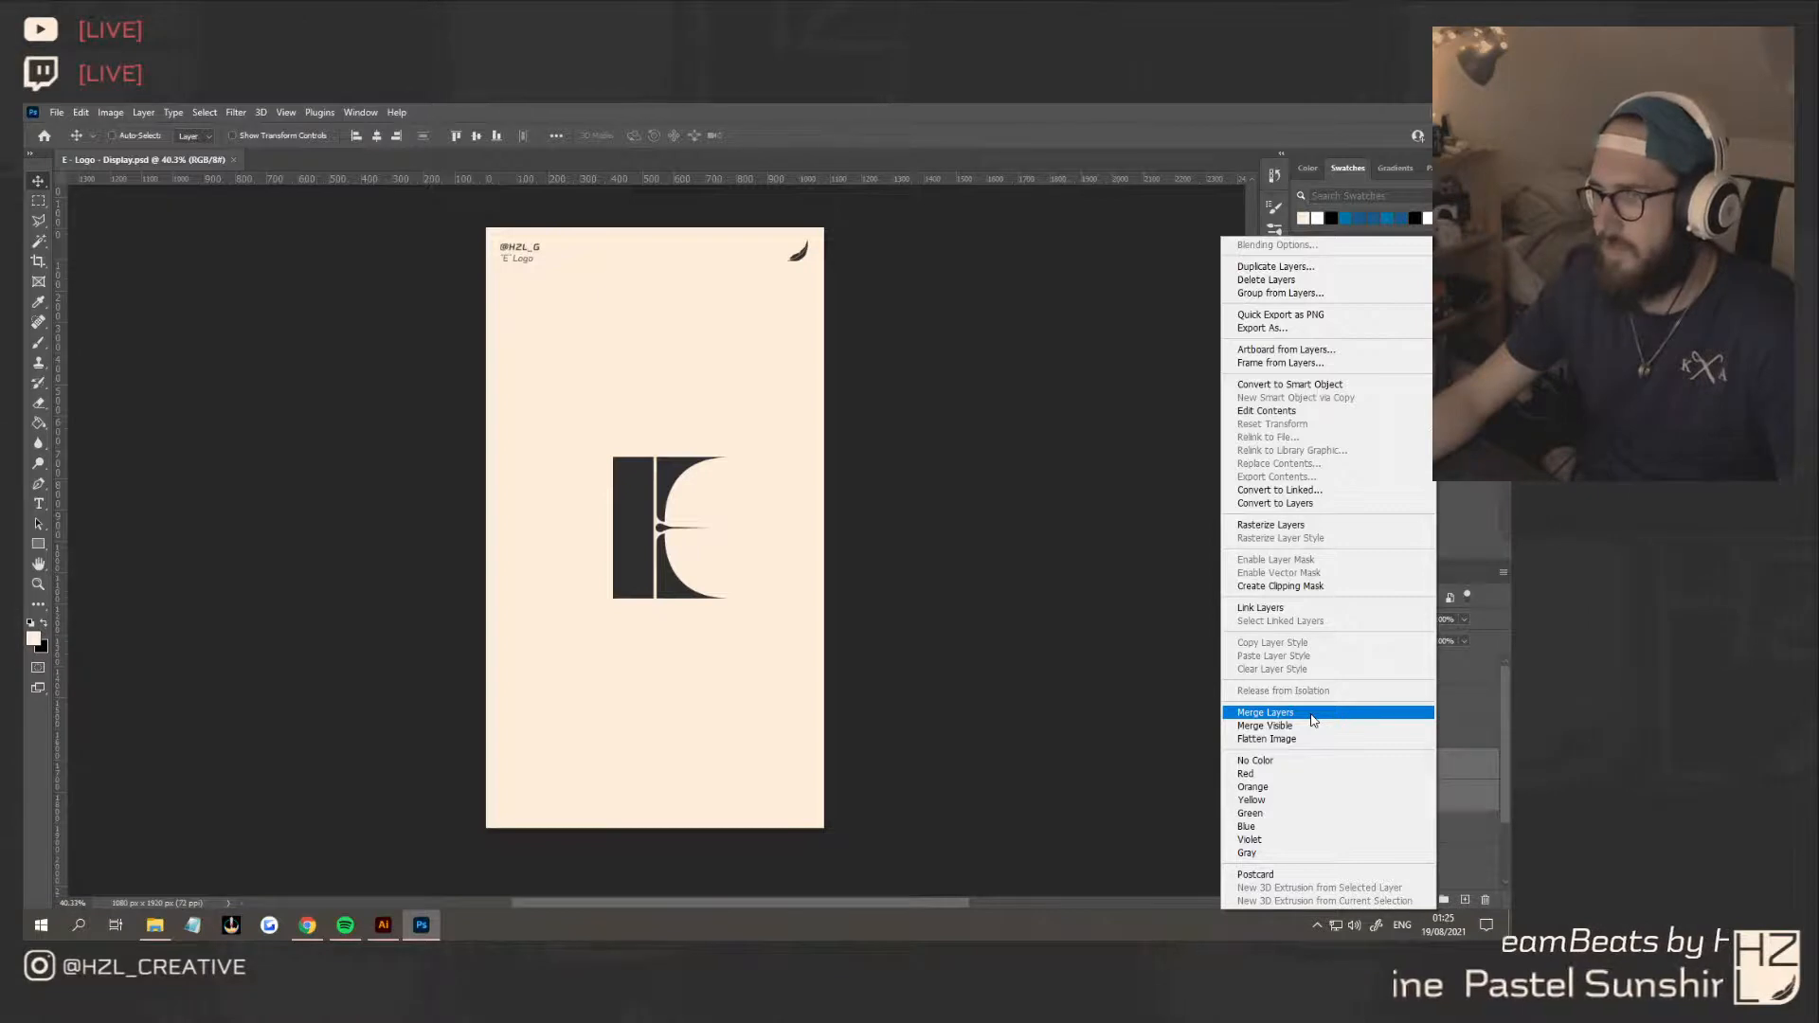
left_click(1313, 721)
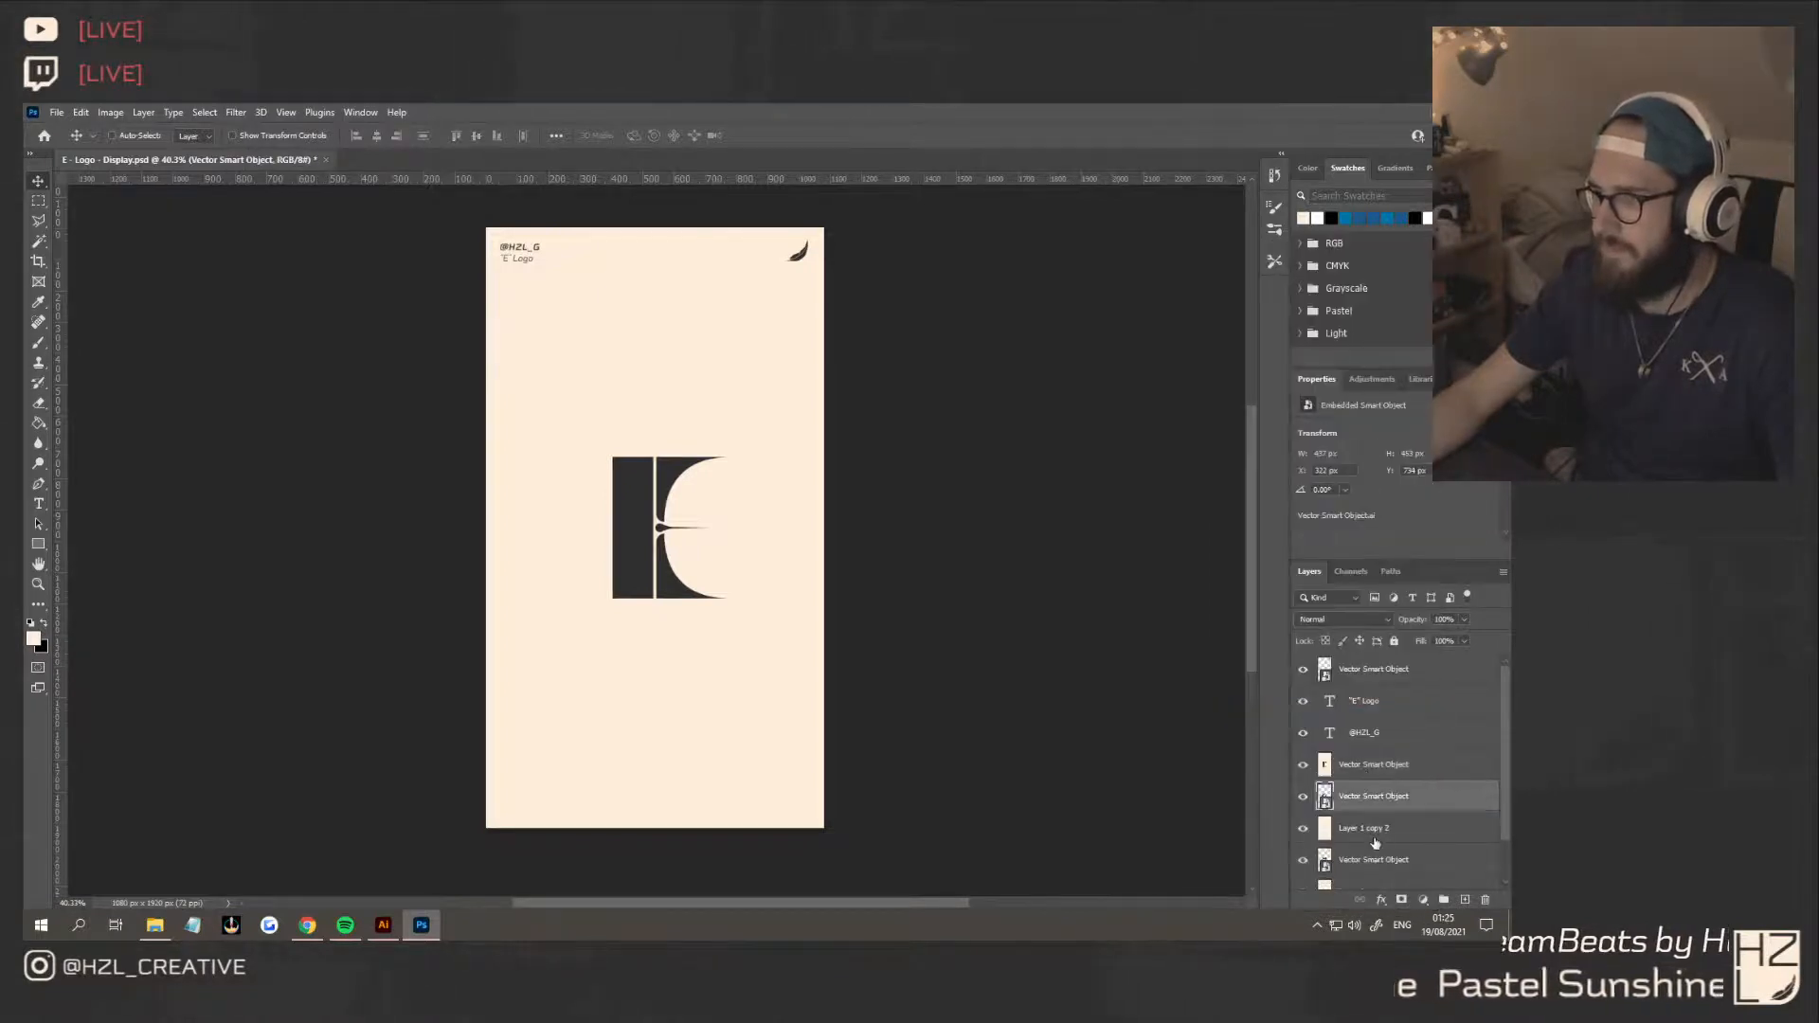
right_click(1375, 831)
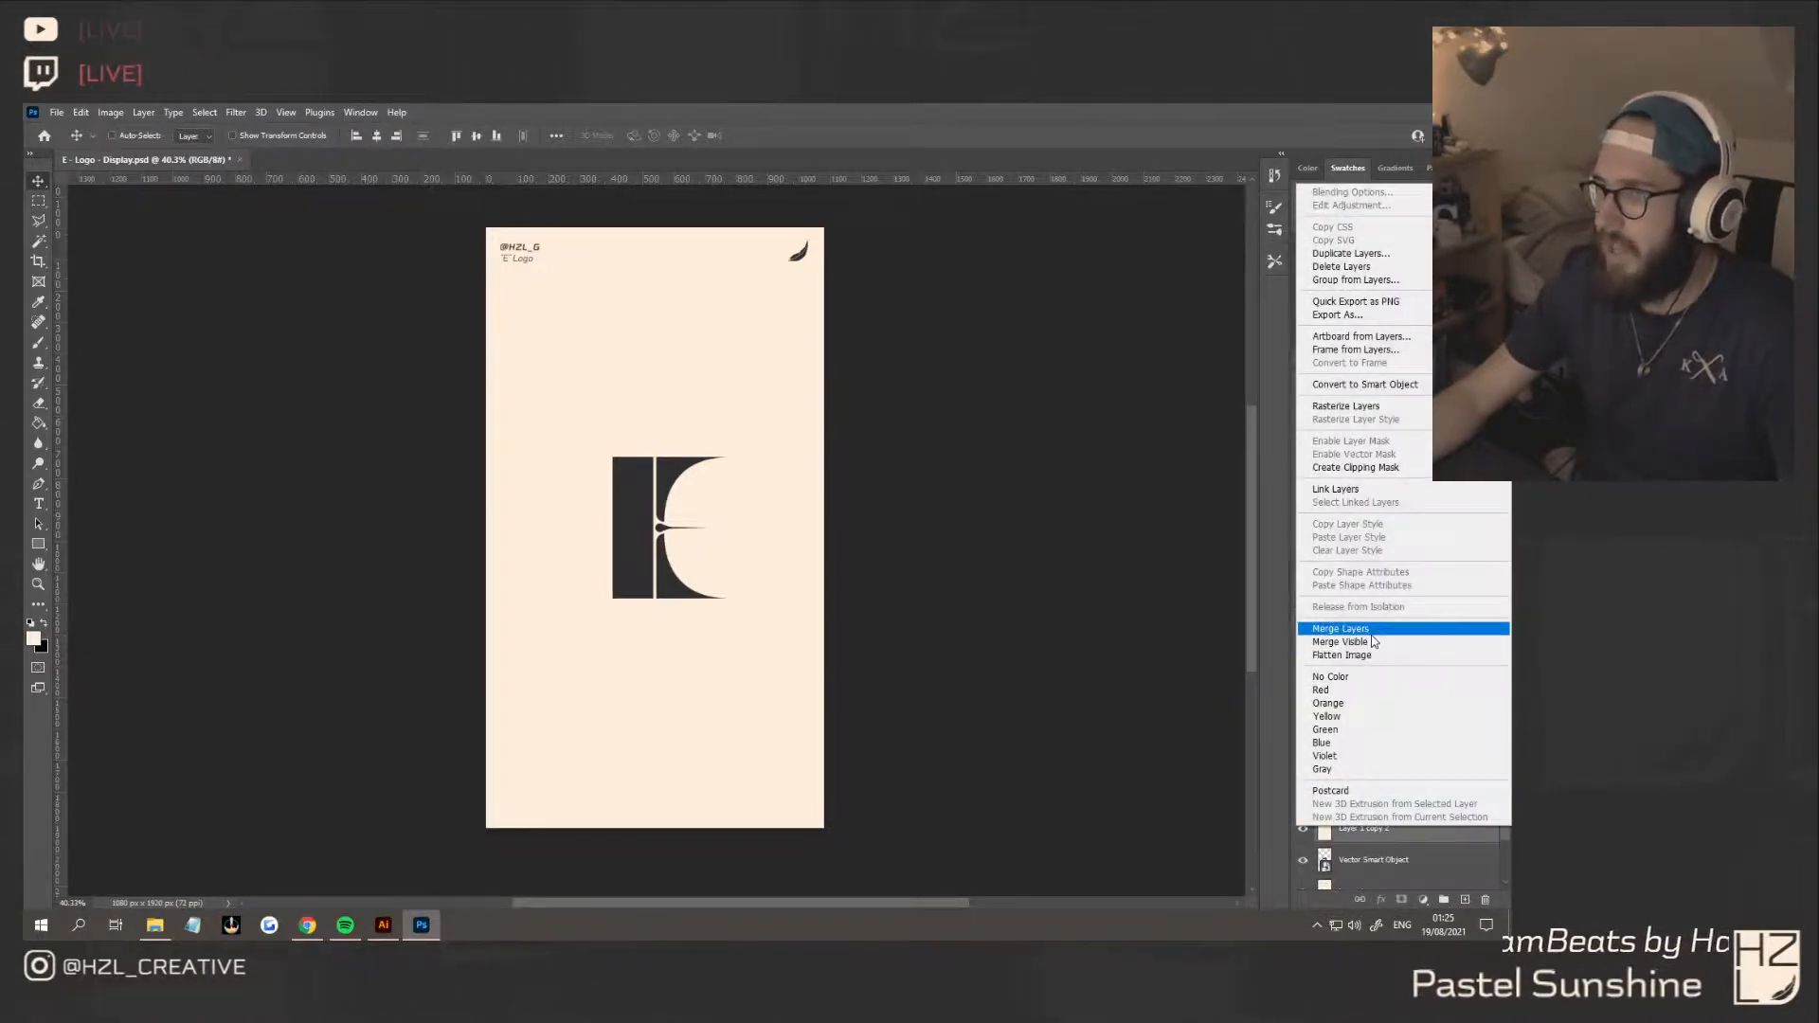
left_click(1382, 636)
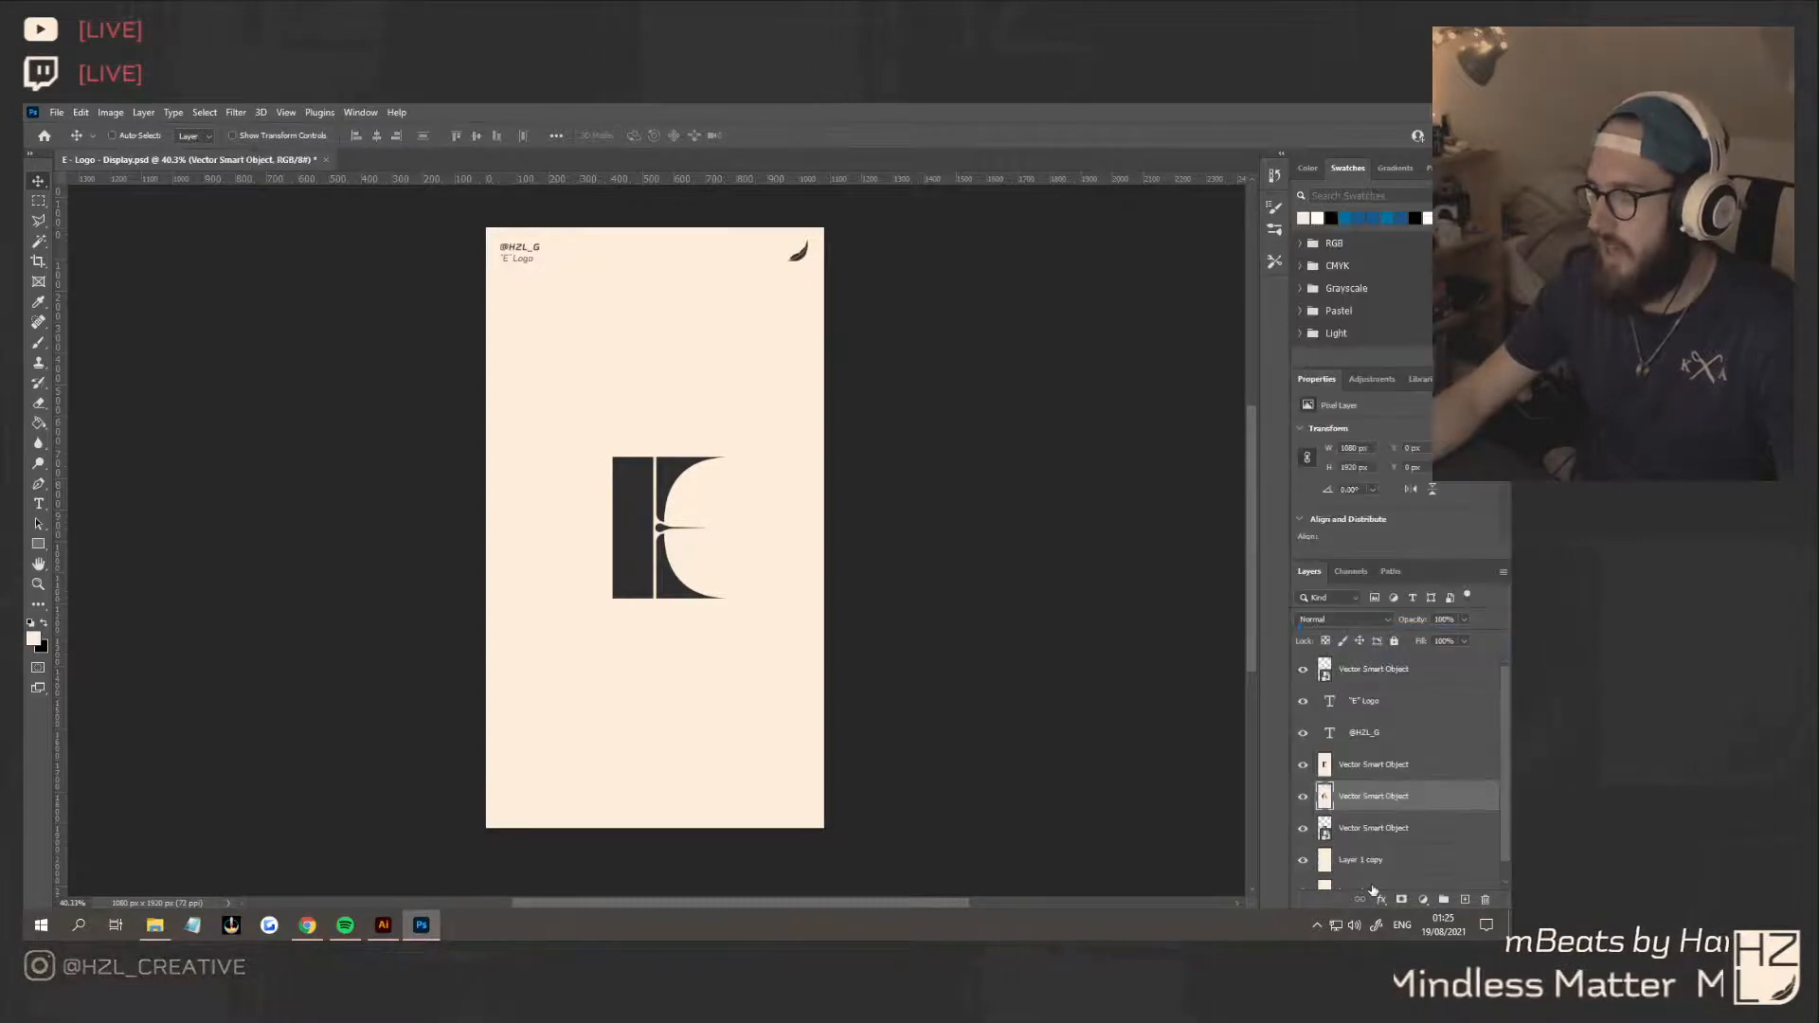
right_click(1380, 841)
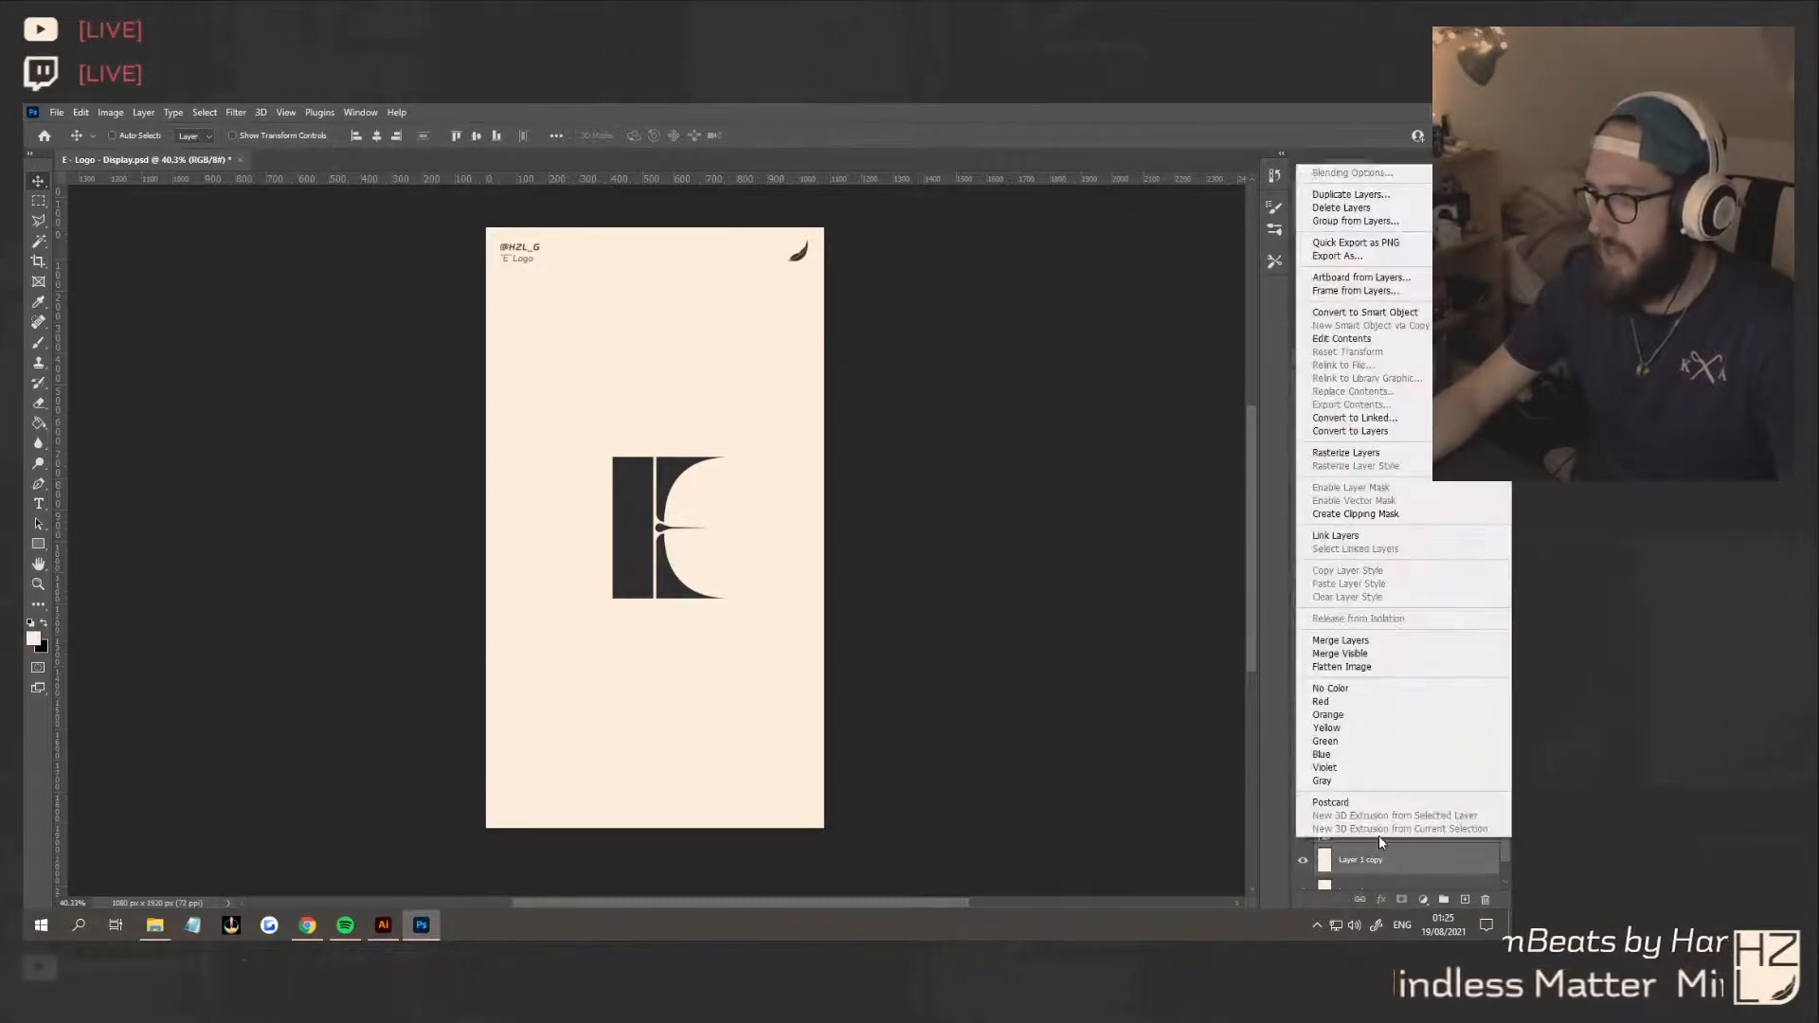
left_click(1365, 643)
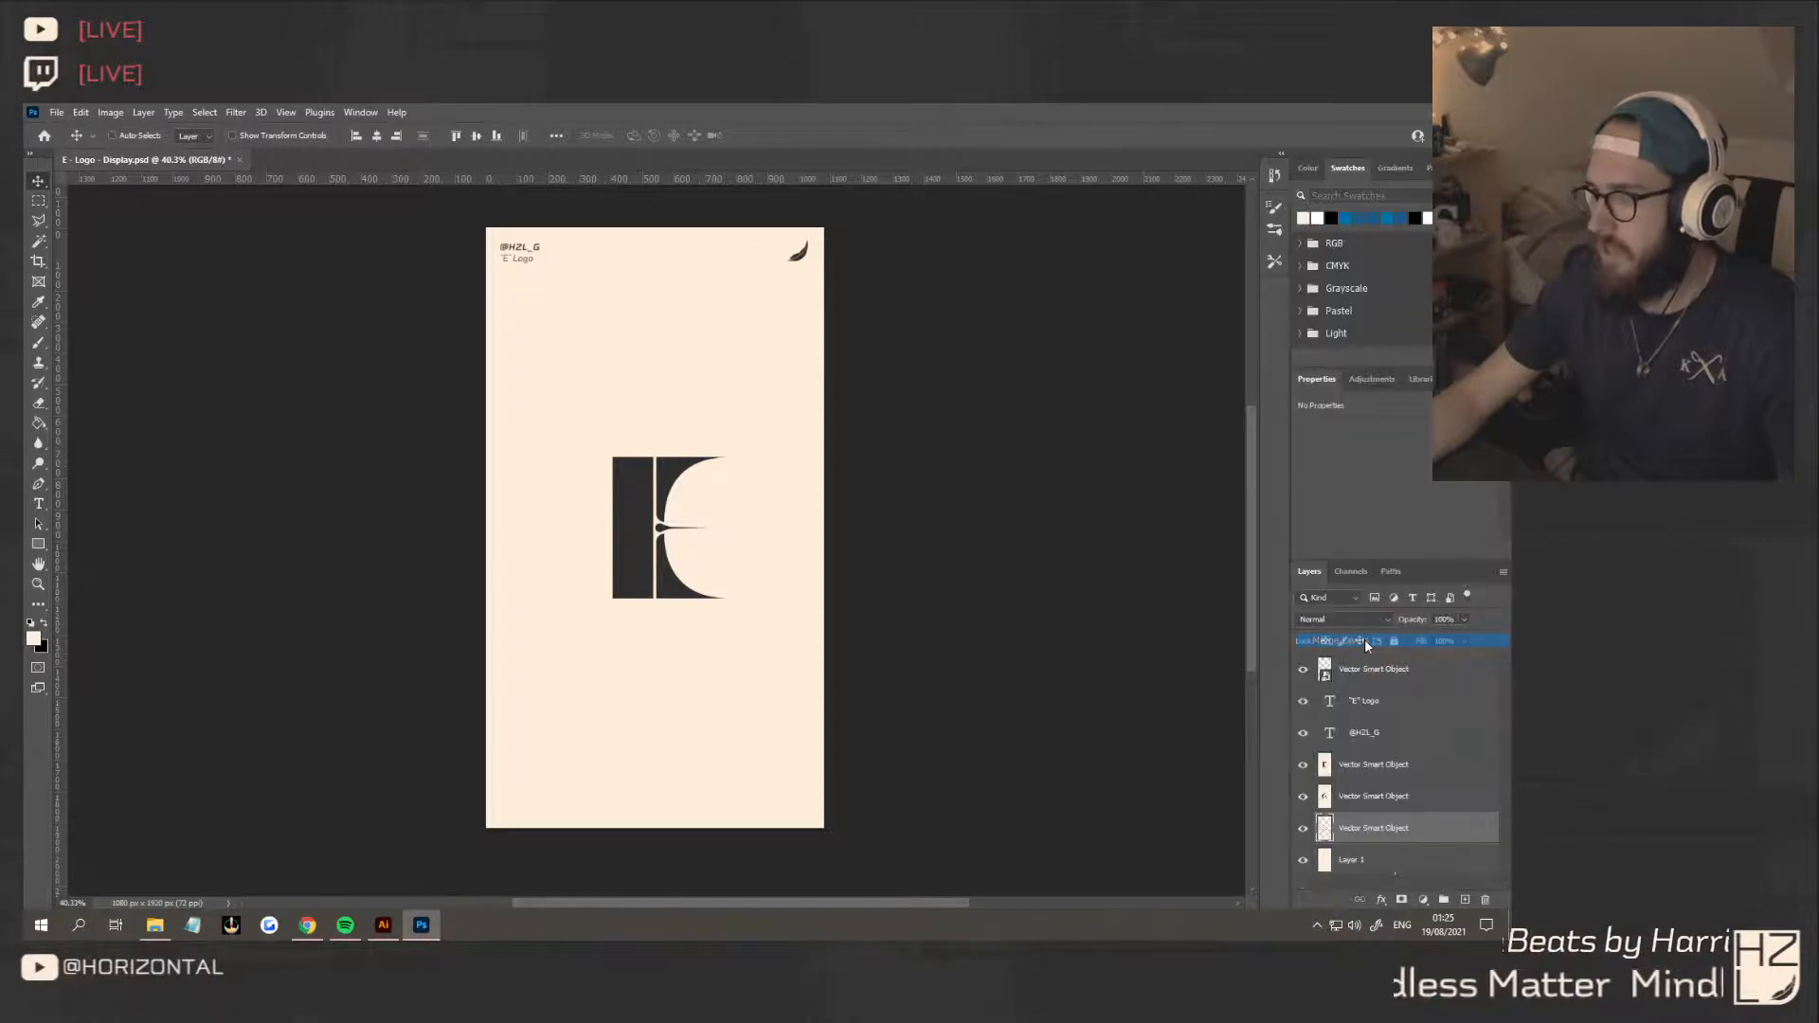
Hide the concept 2, concept 3 and Layer 1 layers so only the concept 1 E is displayed, and save the document
left_click(1399, 773)
left_click(1414, 829)
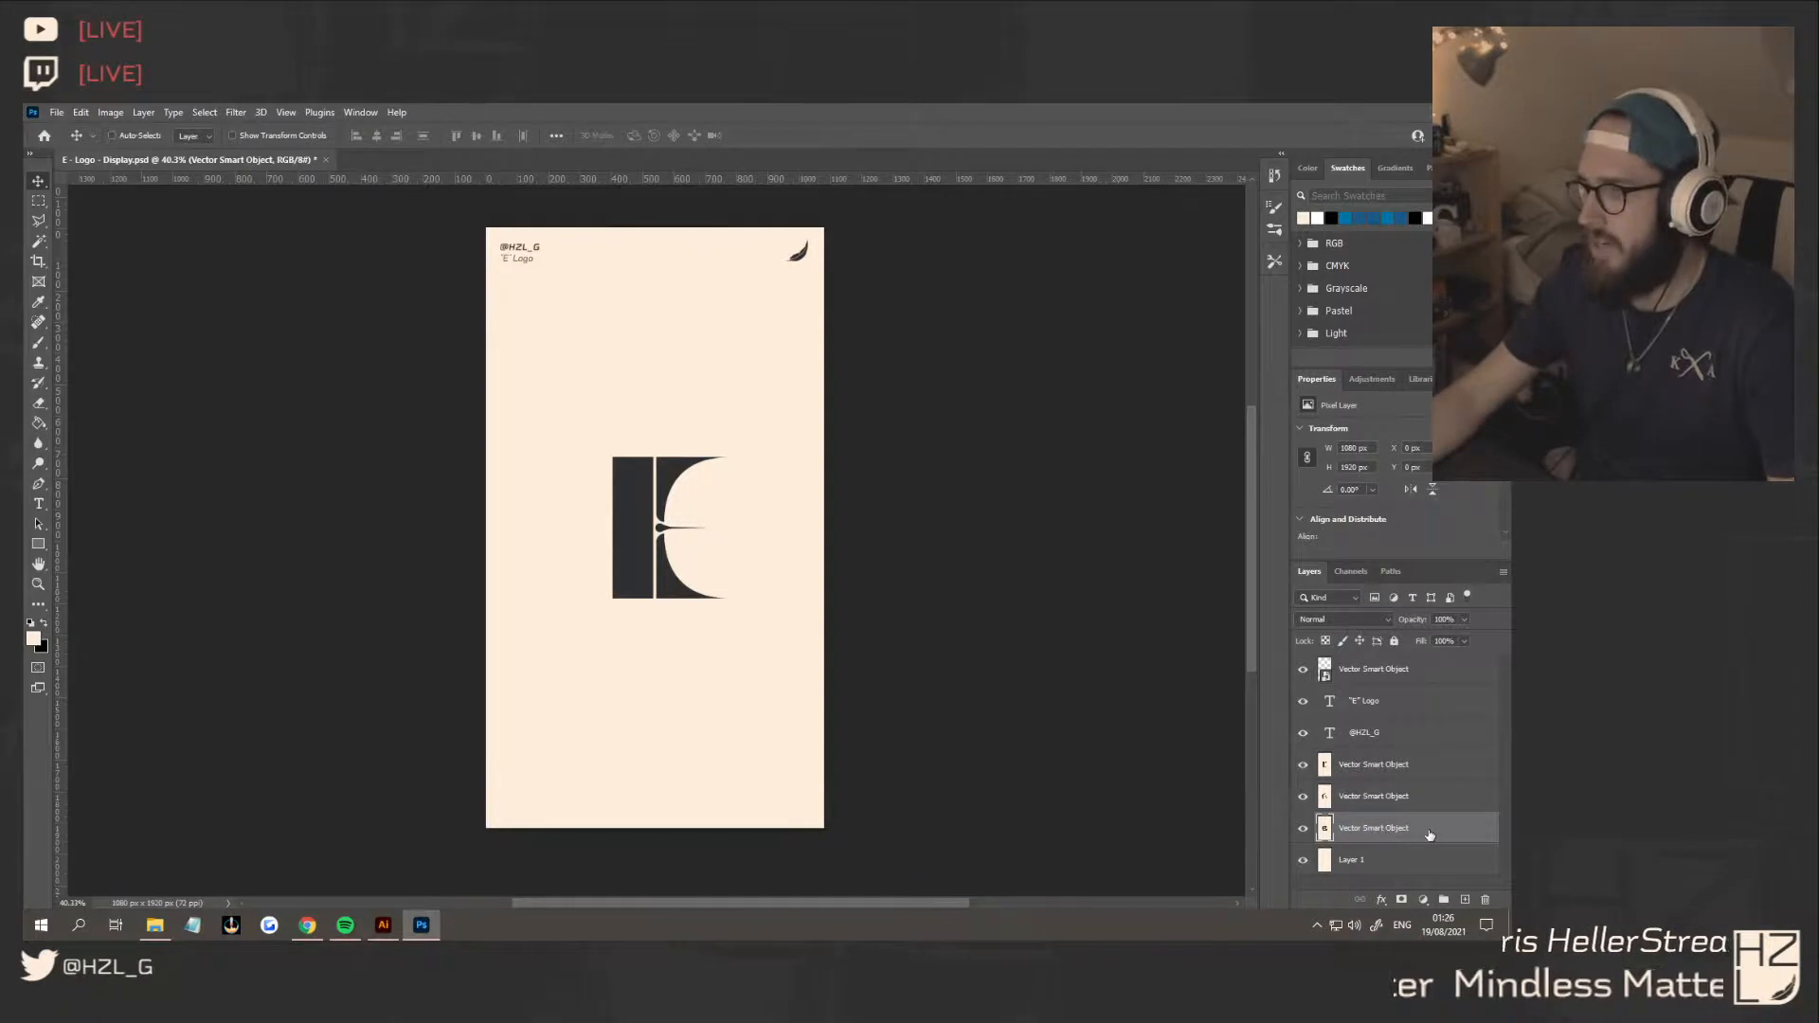
left_click(1303, 796)
left_click(1303, 765)
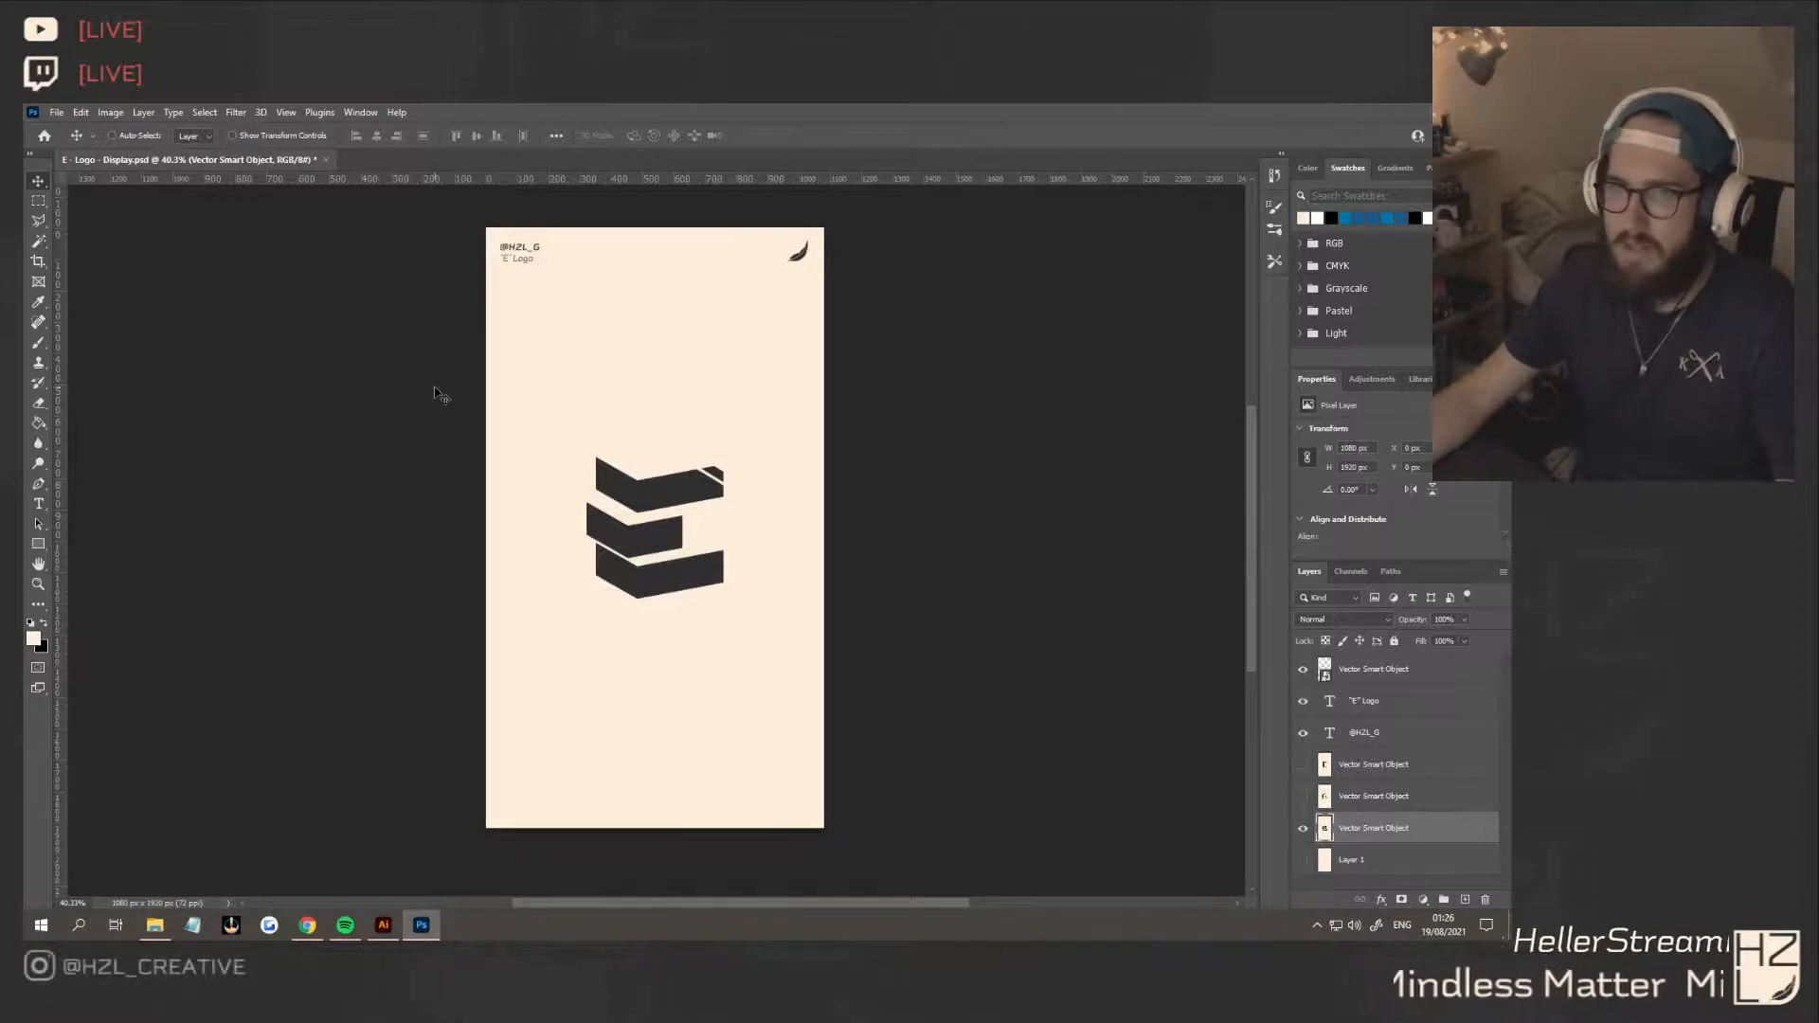
key("ctrl+s")
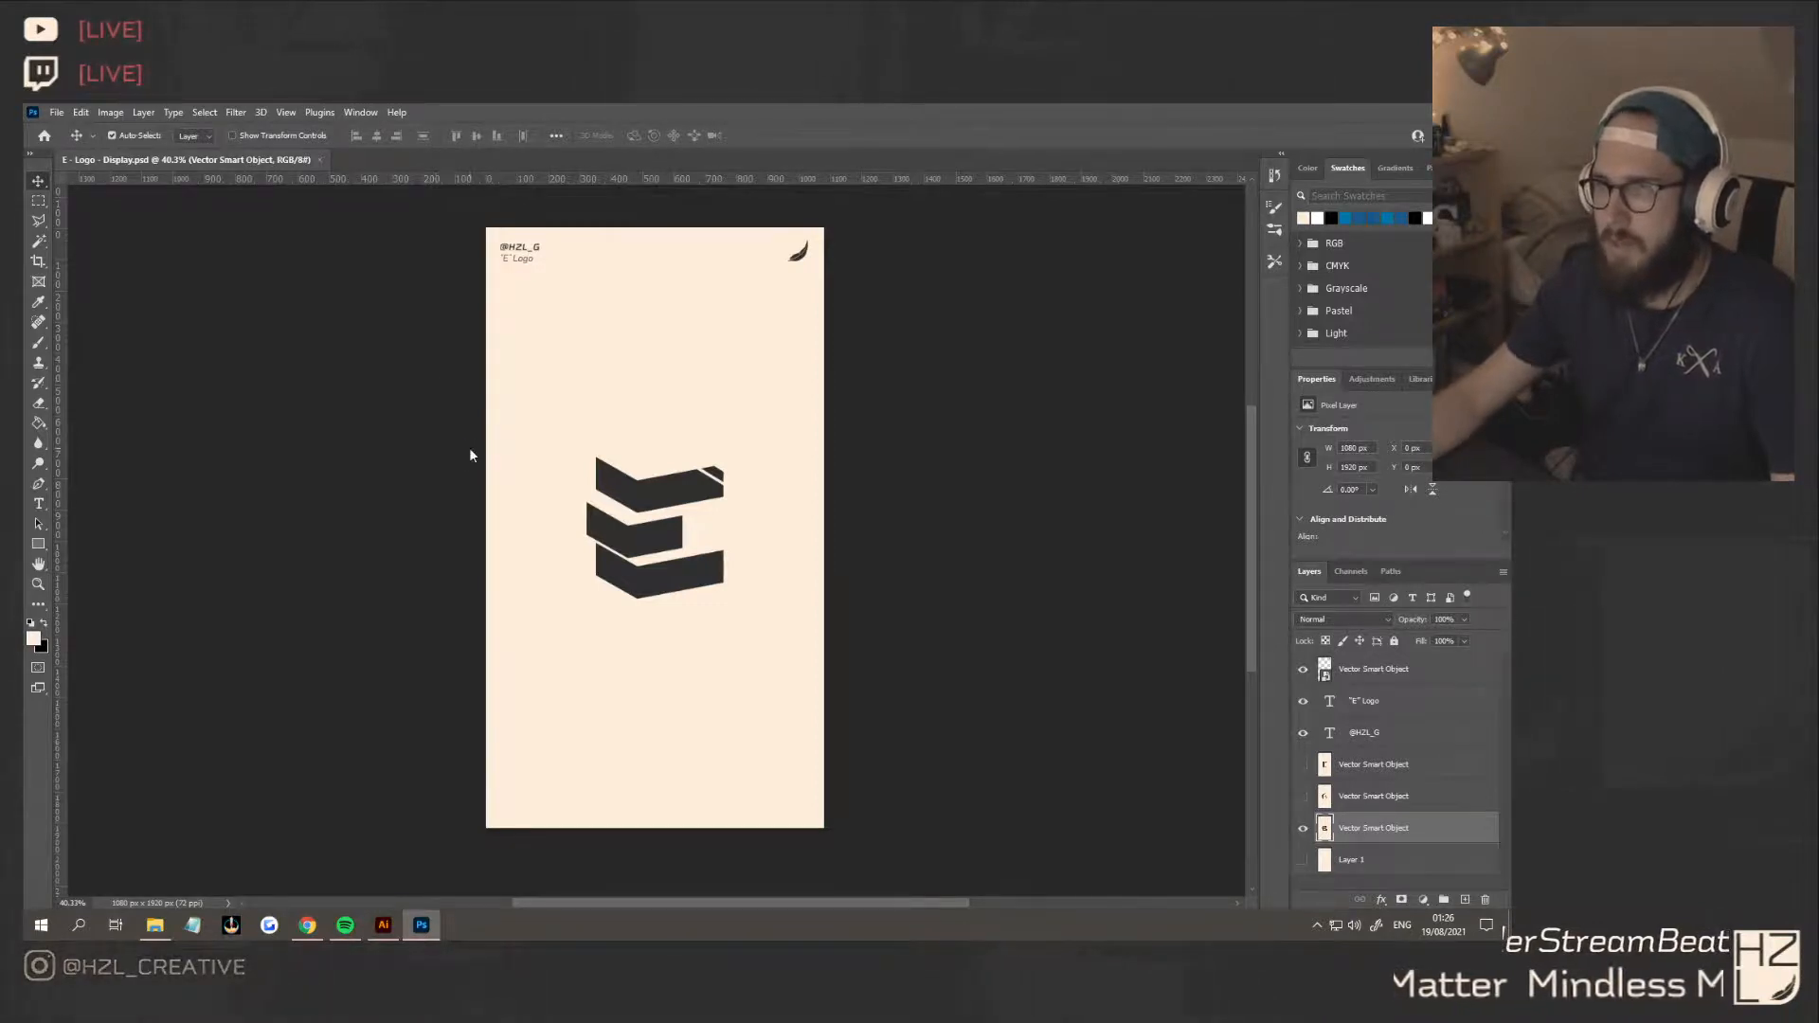
Start saving a copy of the concept 1 display as a PNG, reusing the file name "D - Logo - Display 1" from the D folder
key("ctrl+alt+s")
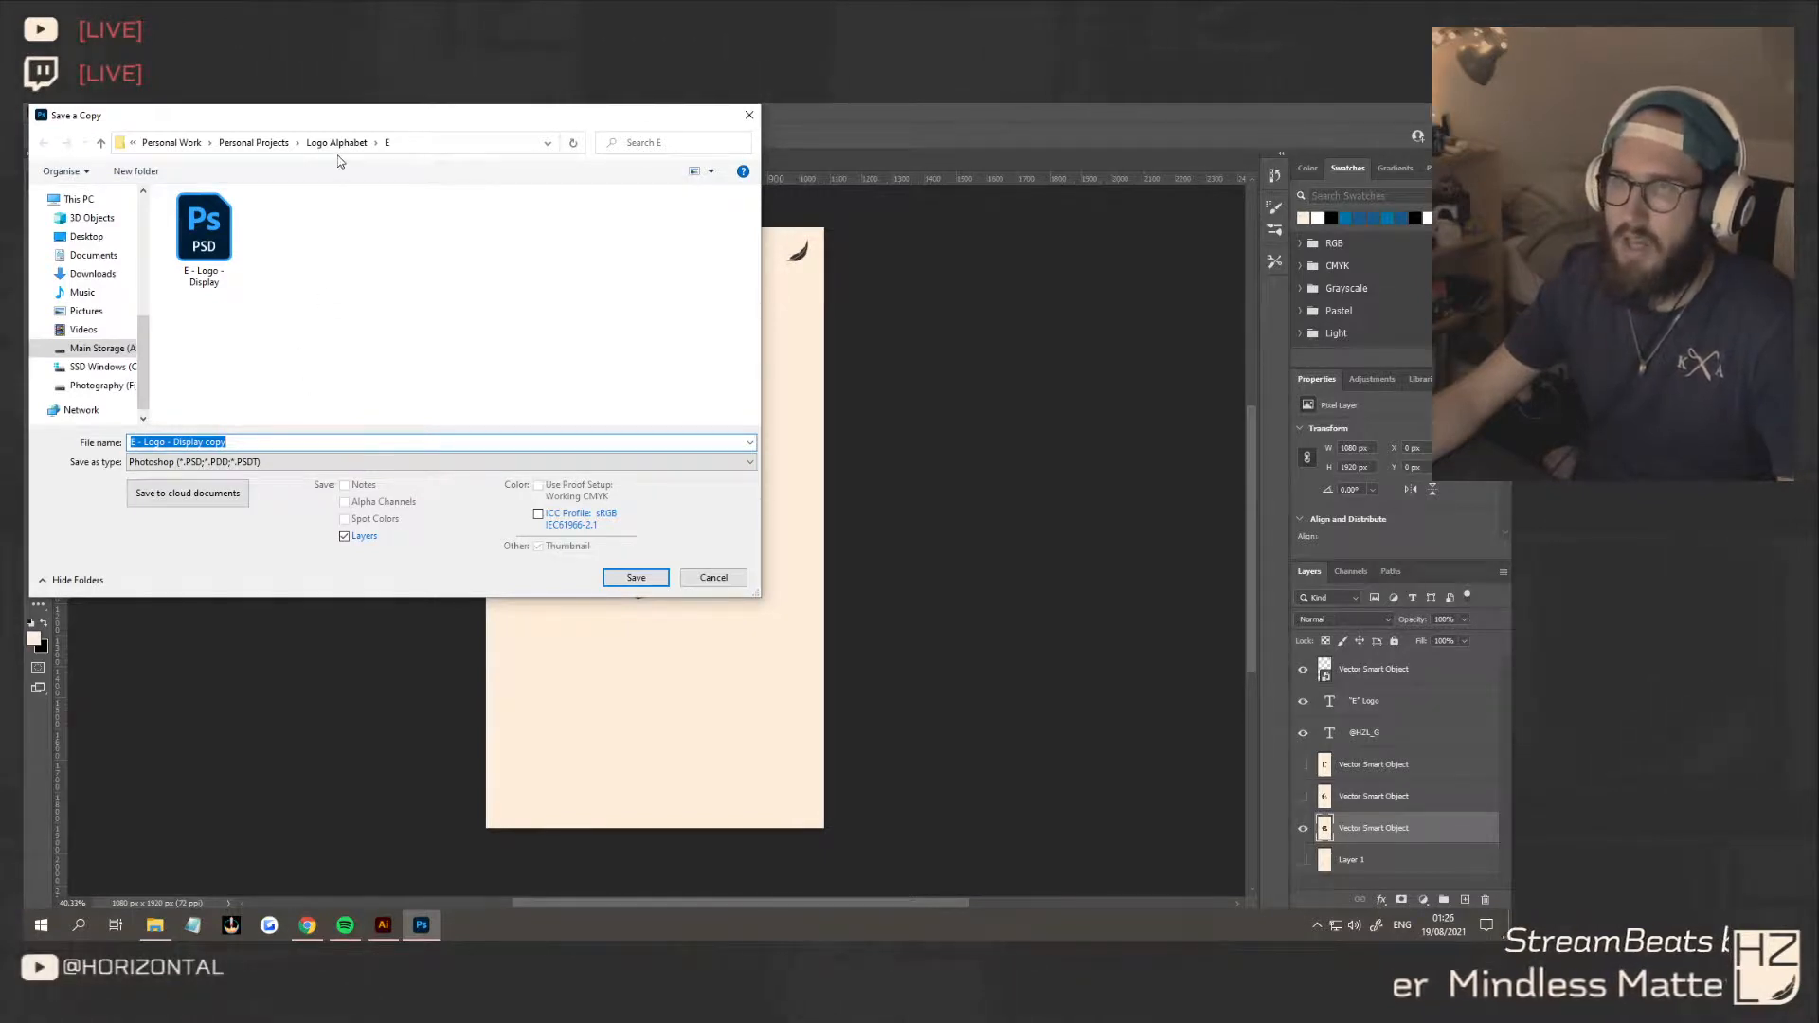
left_click(239, 442)
left_click(237, 462)
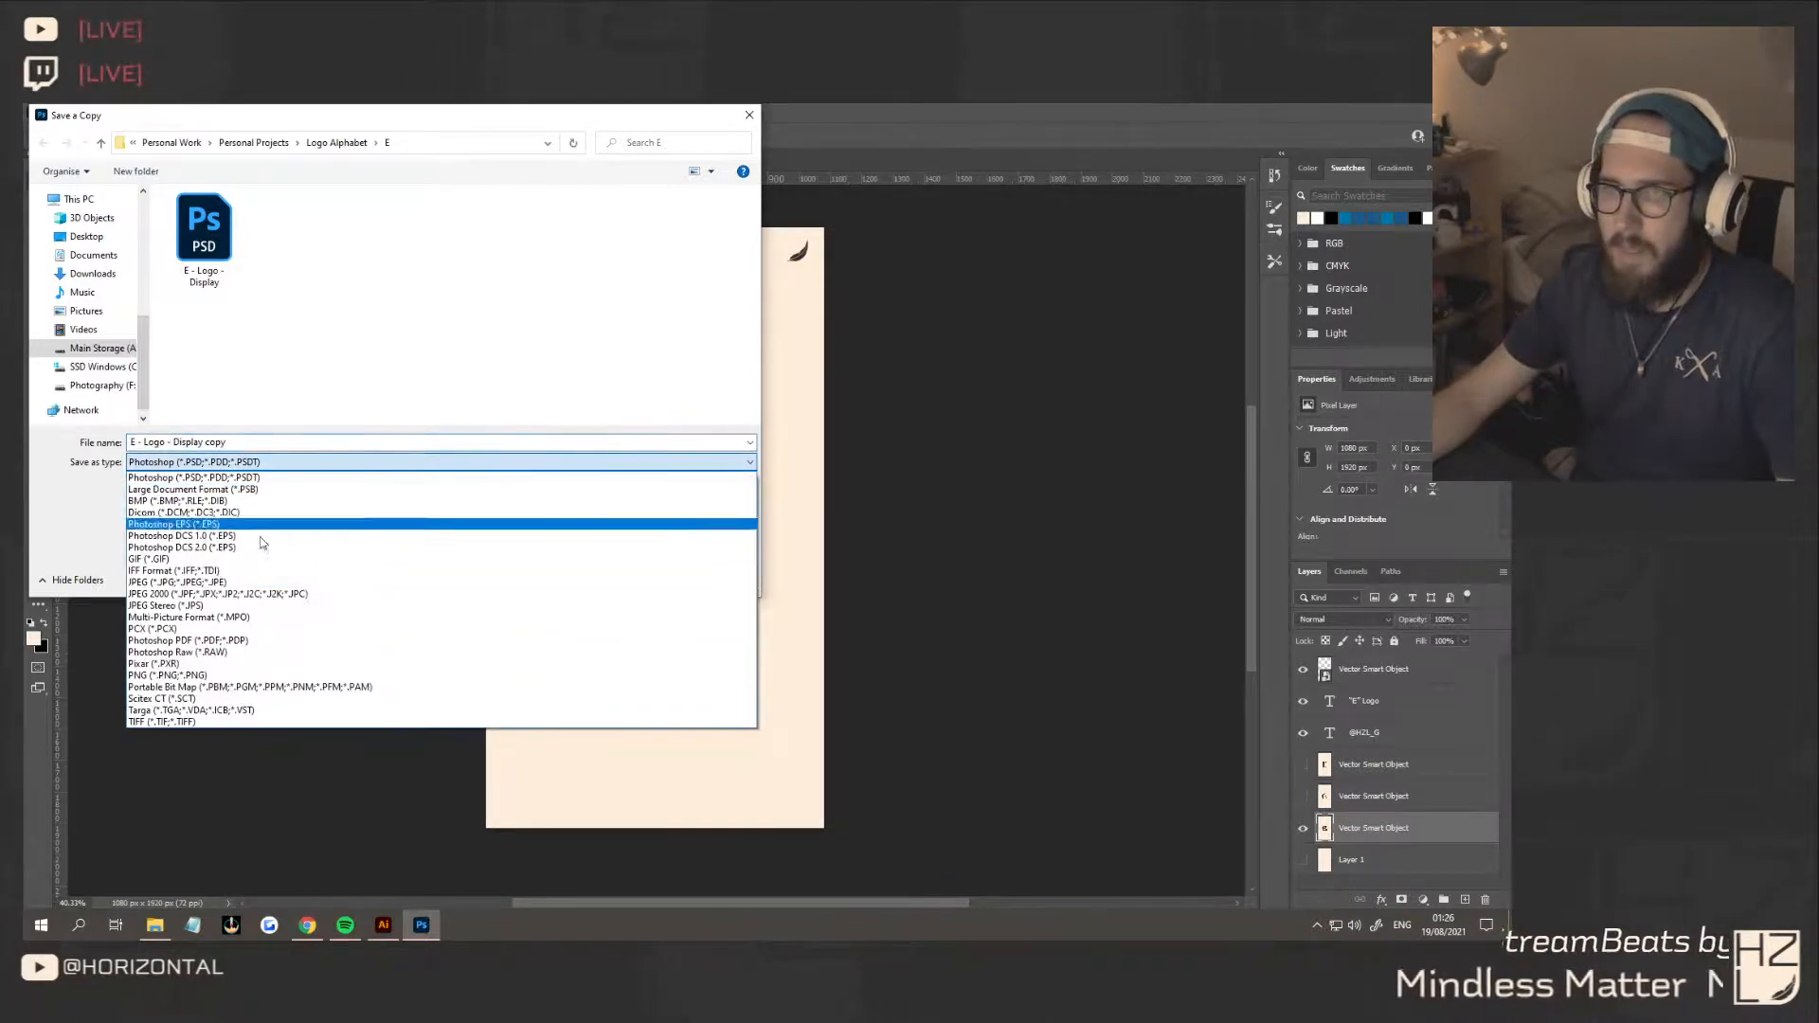
left_click(226, 675)
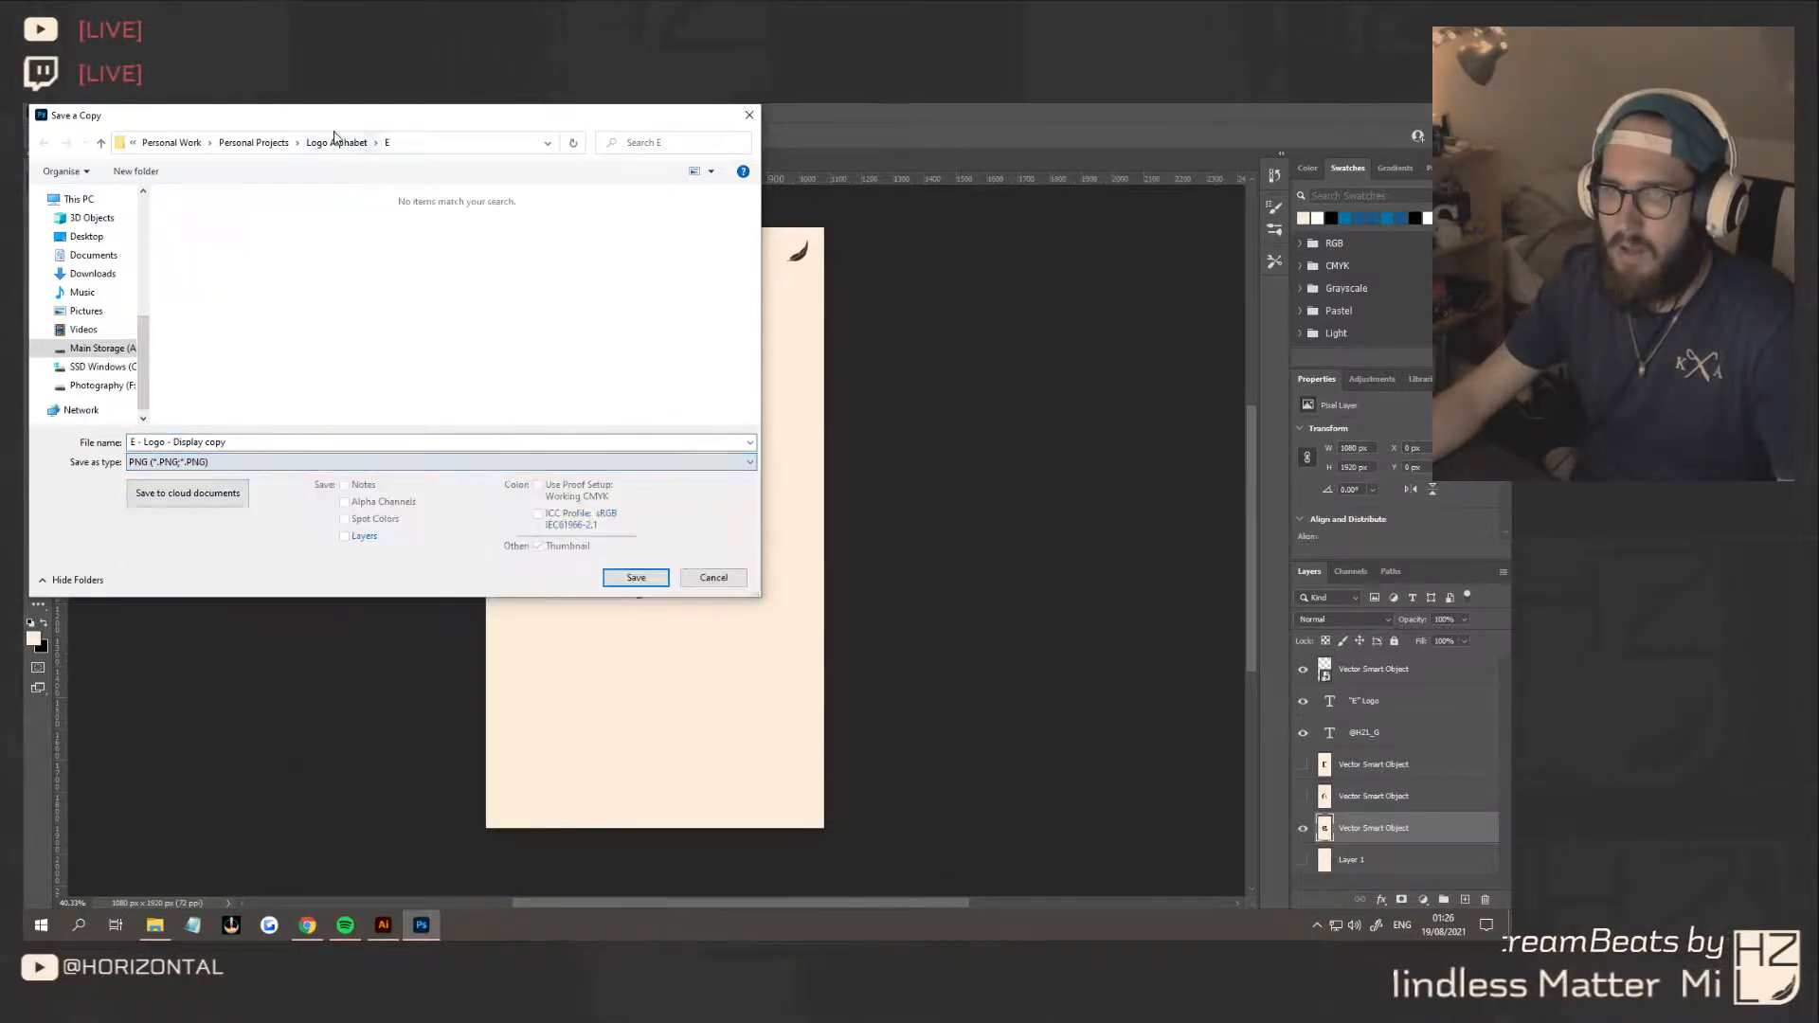
left_click(337, 142)
double_click(207, 270)
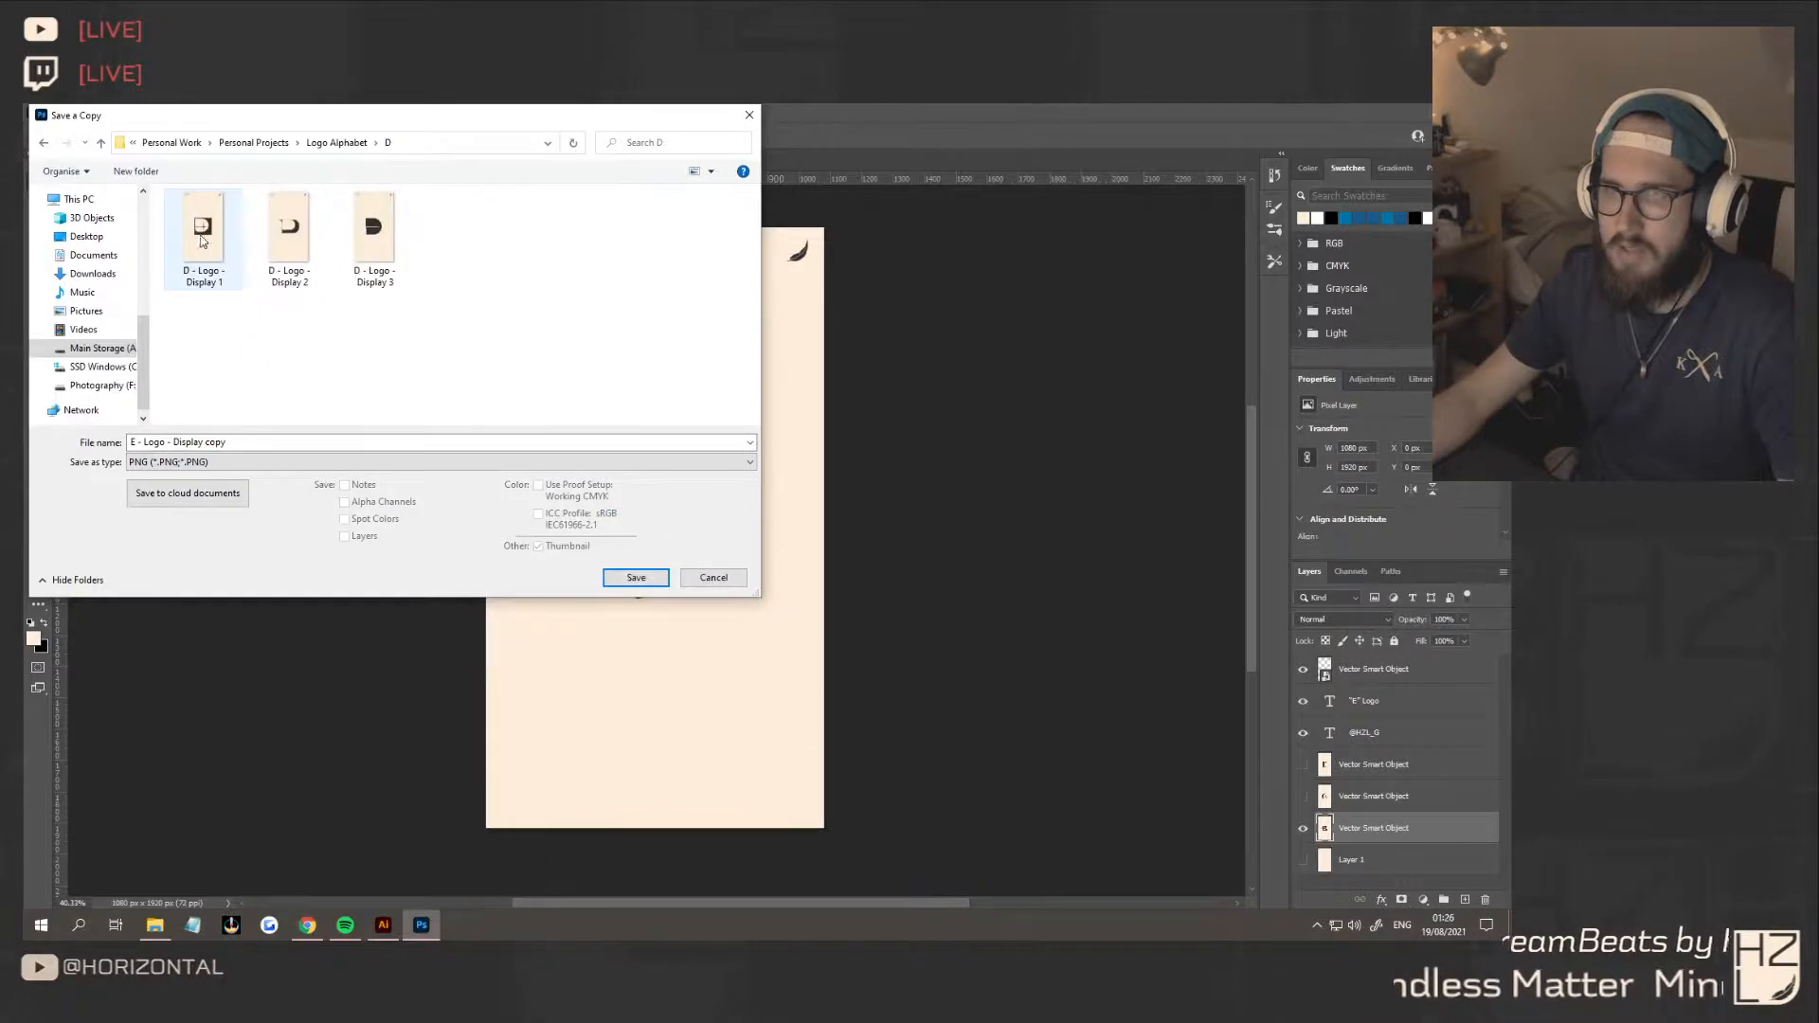
left_click(288, 237)
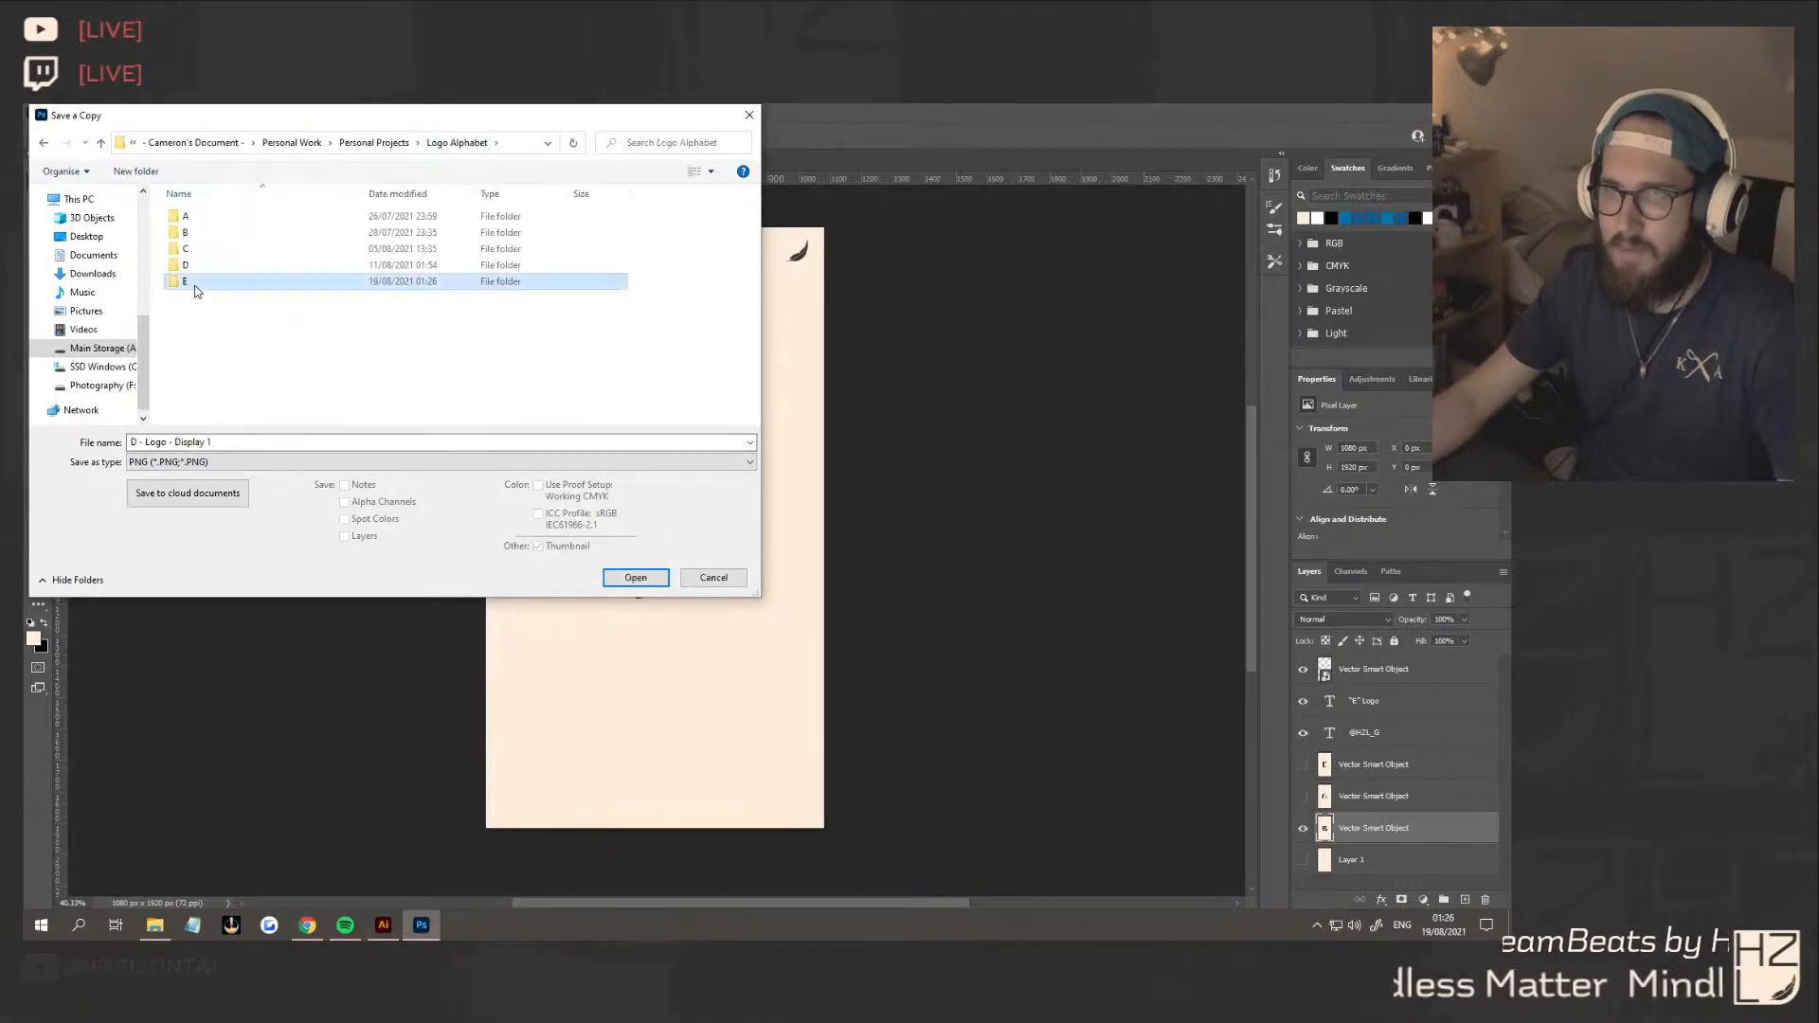
Save the PNG copy in the E folder as "E - Logo - Display 1", accepting the PNG format options
double_click(194, 284)
left_click(135, 443)
left_click(135, 443)
key("BackSpace")
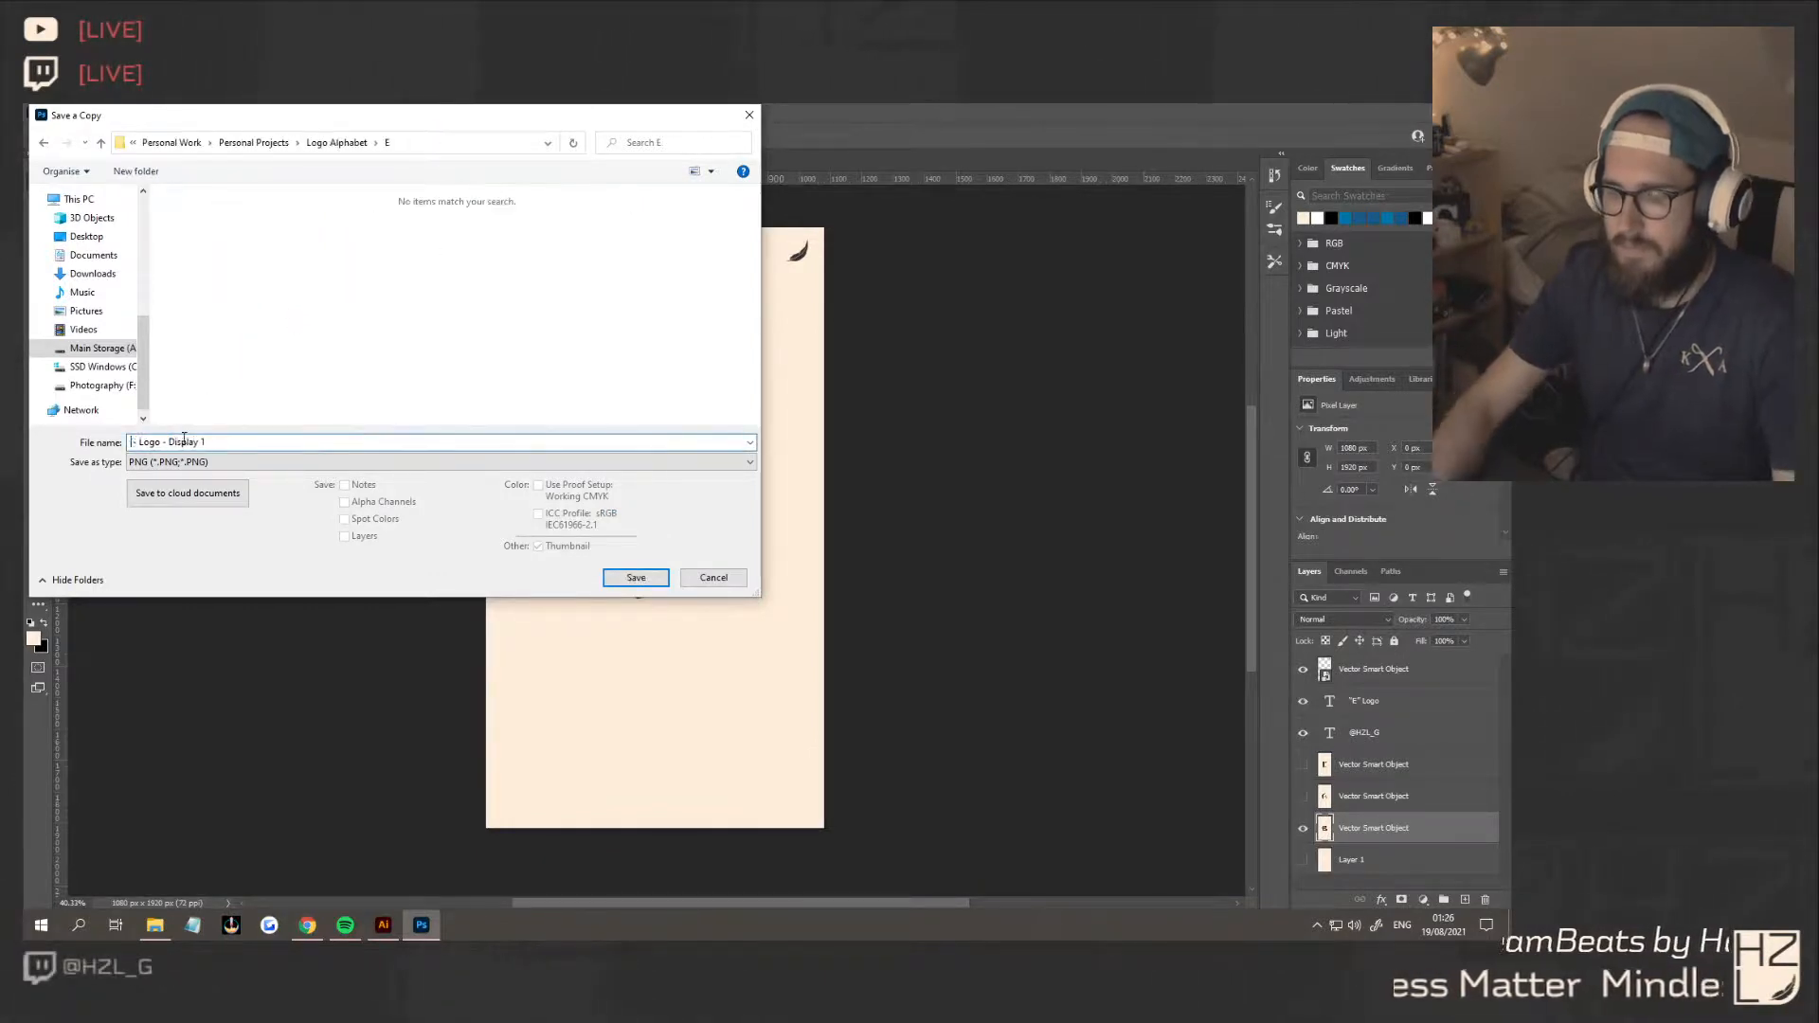
type("E")
left_click(221, 442)
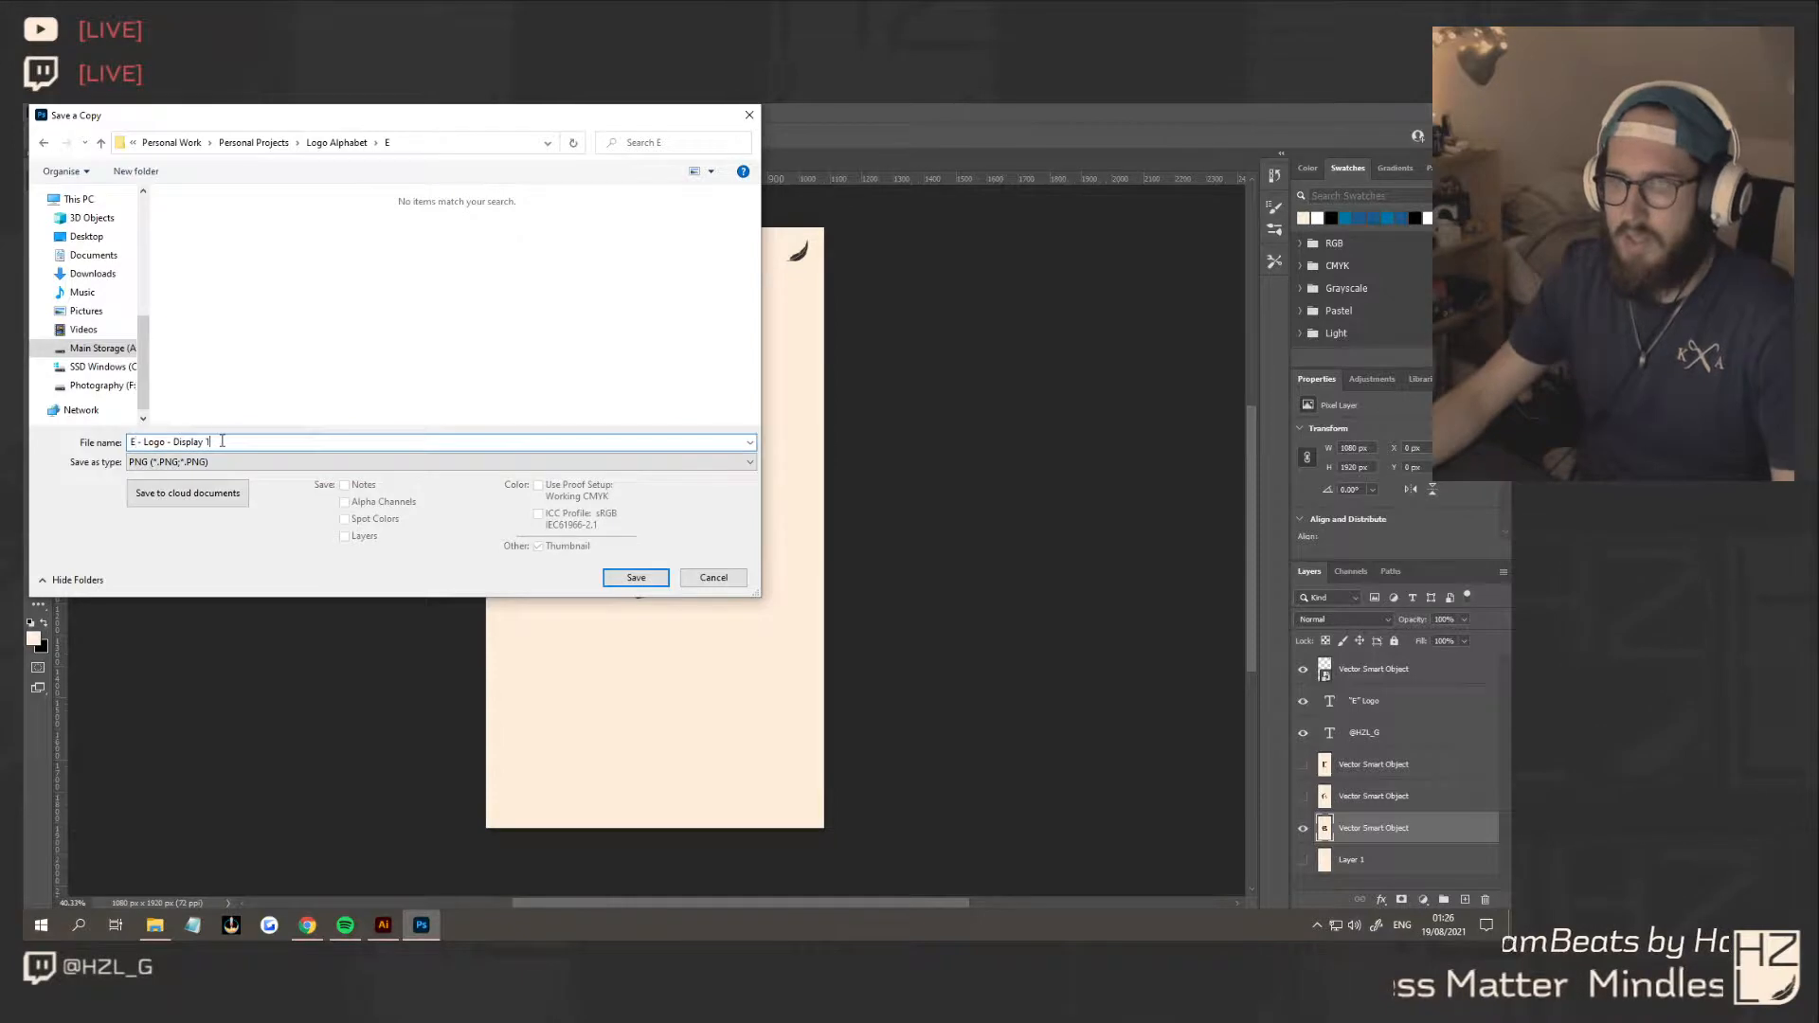
left_click(630, 580)
left_click(838, 348)
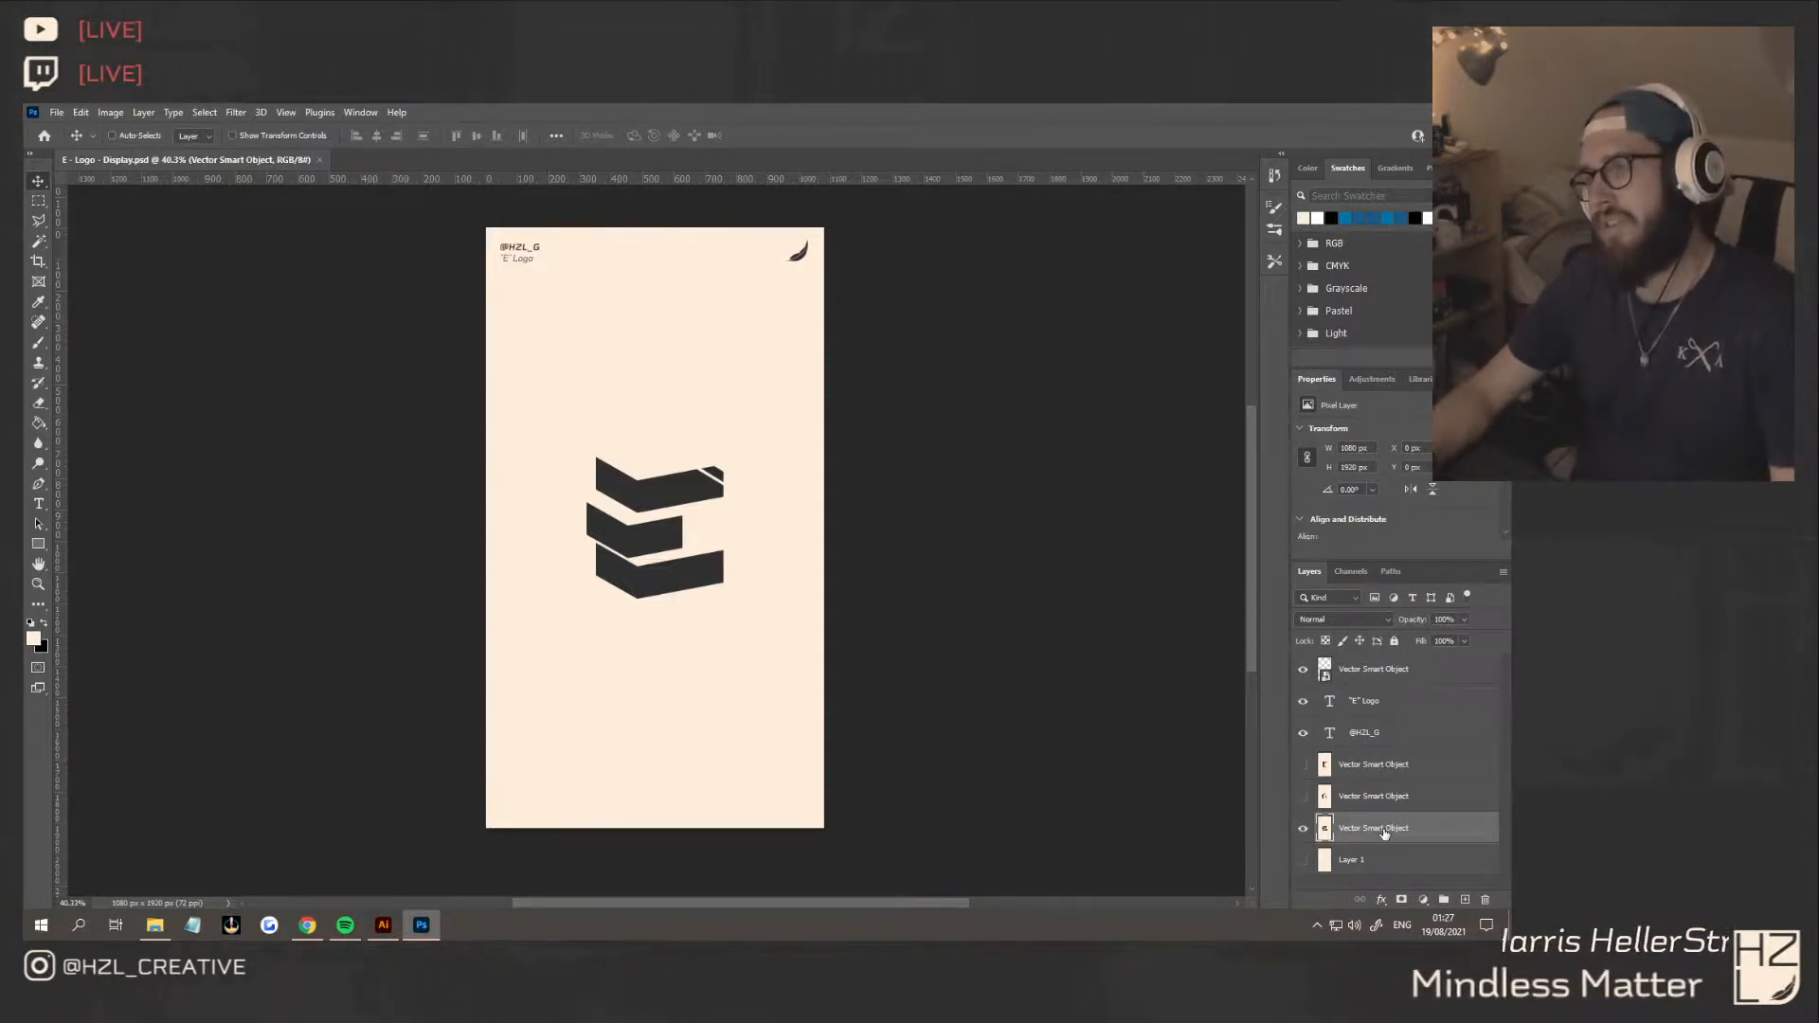
Display only the concept 2 E and save a PNG copy named "E - Logo - Display 2" in the E folder
left_click(1303, 828)
left_click(1303, 796)
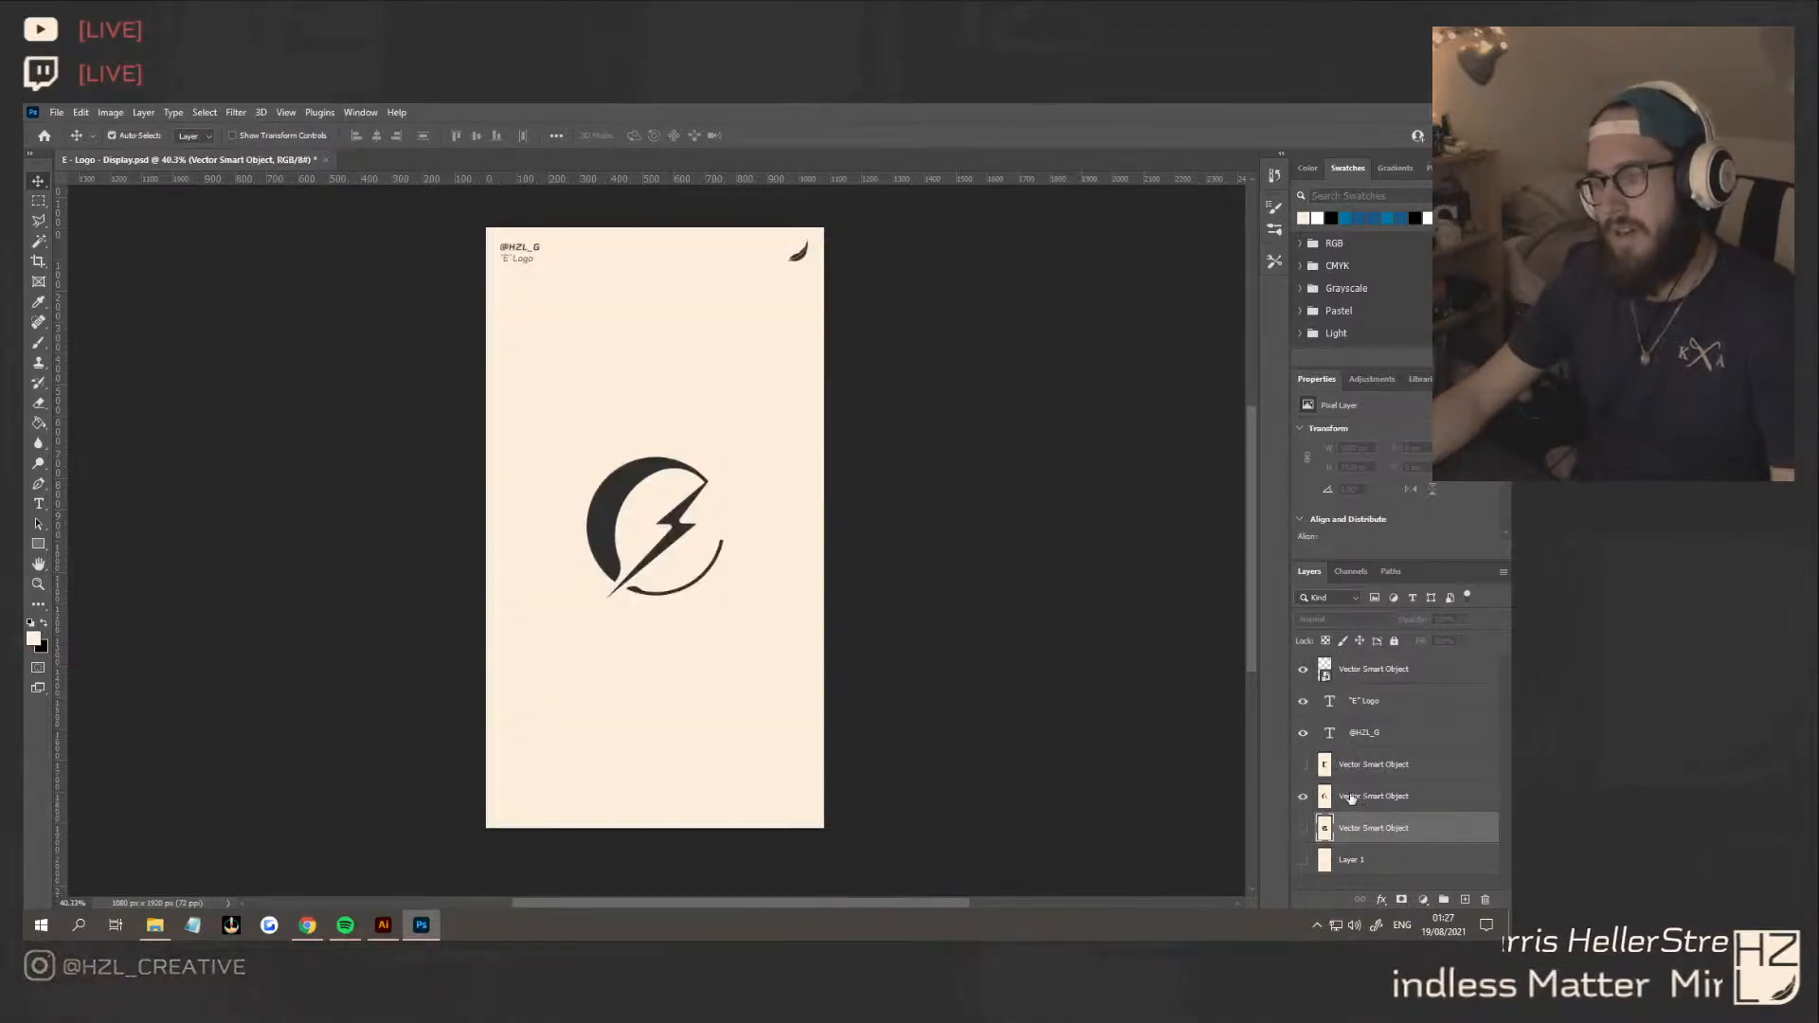
key("ctrl+alt+s")
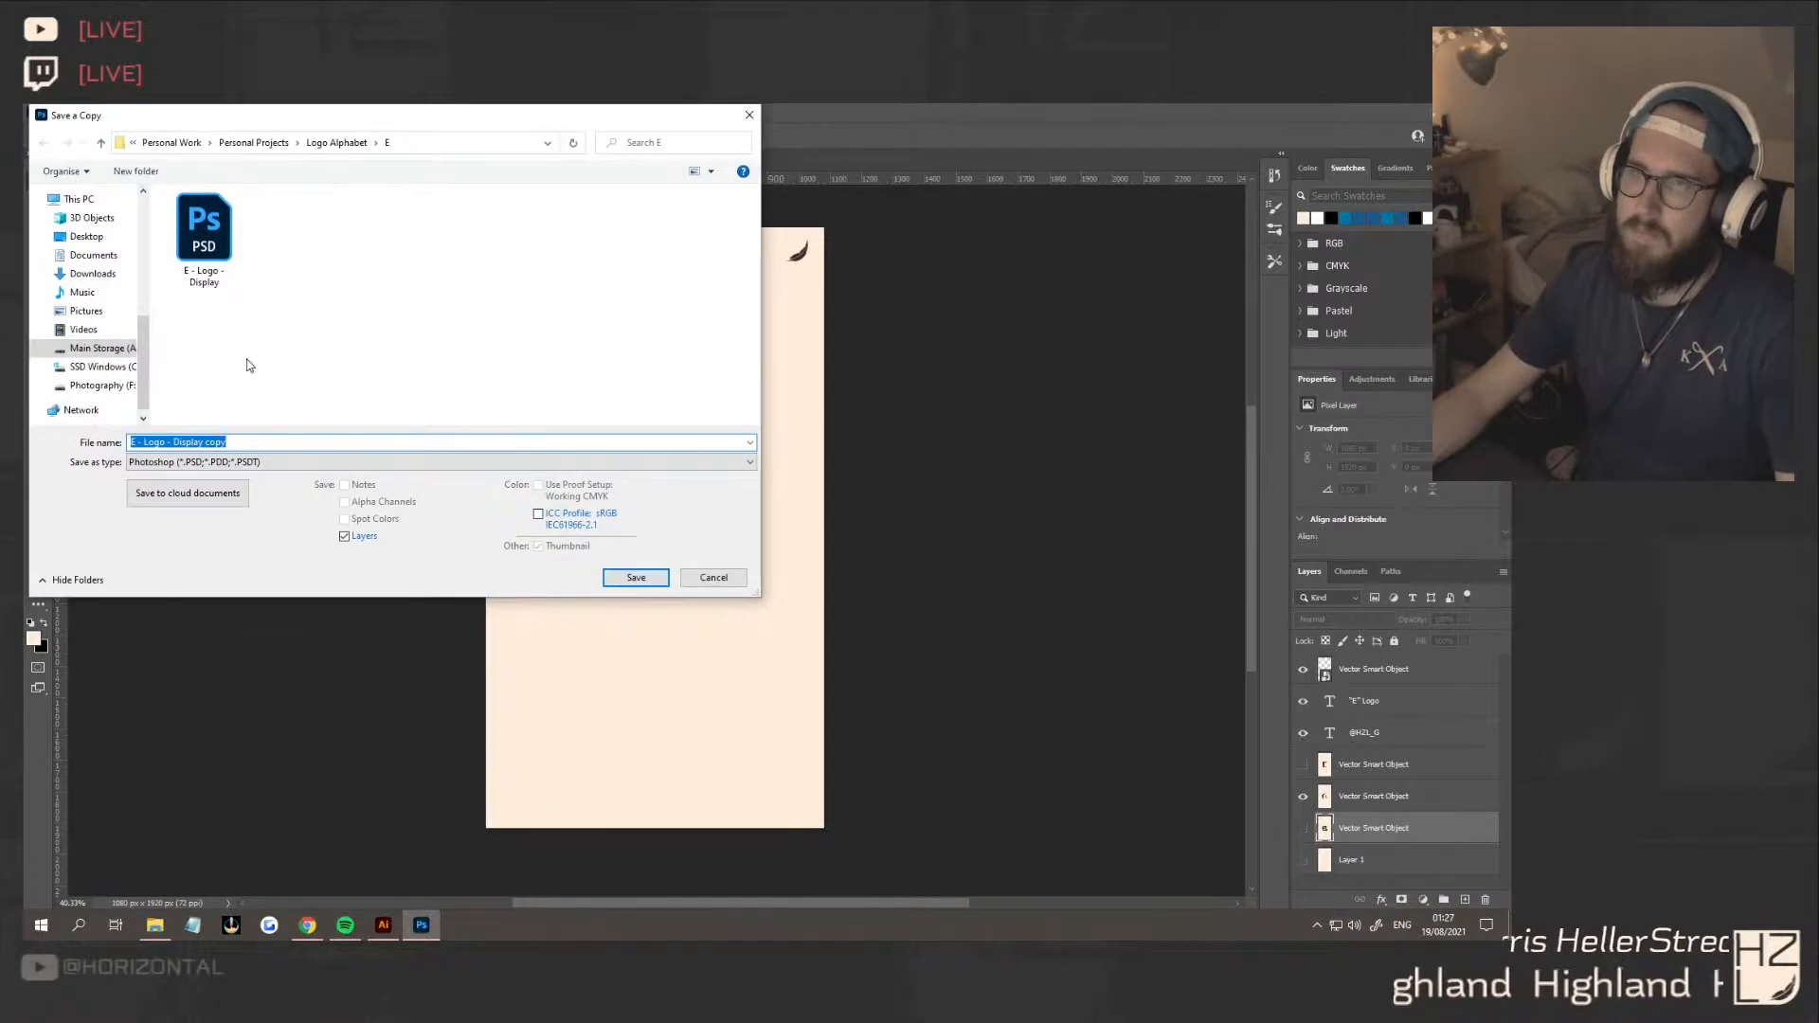
left_click(241, 462)
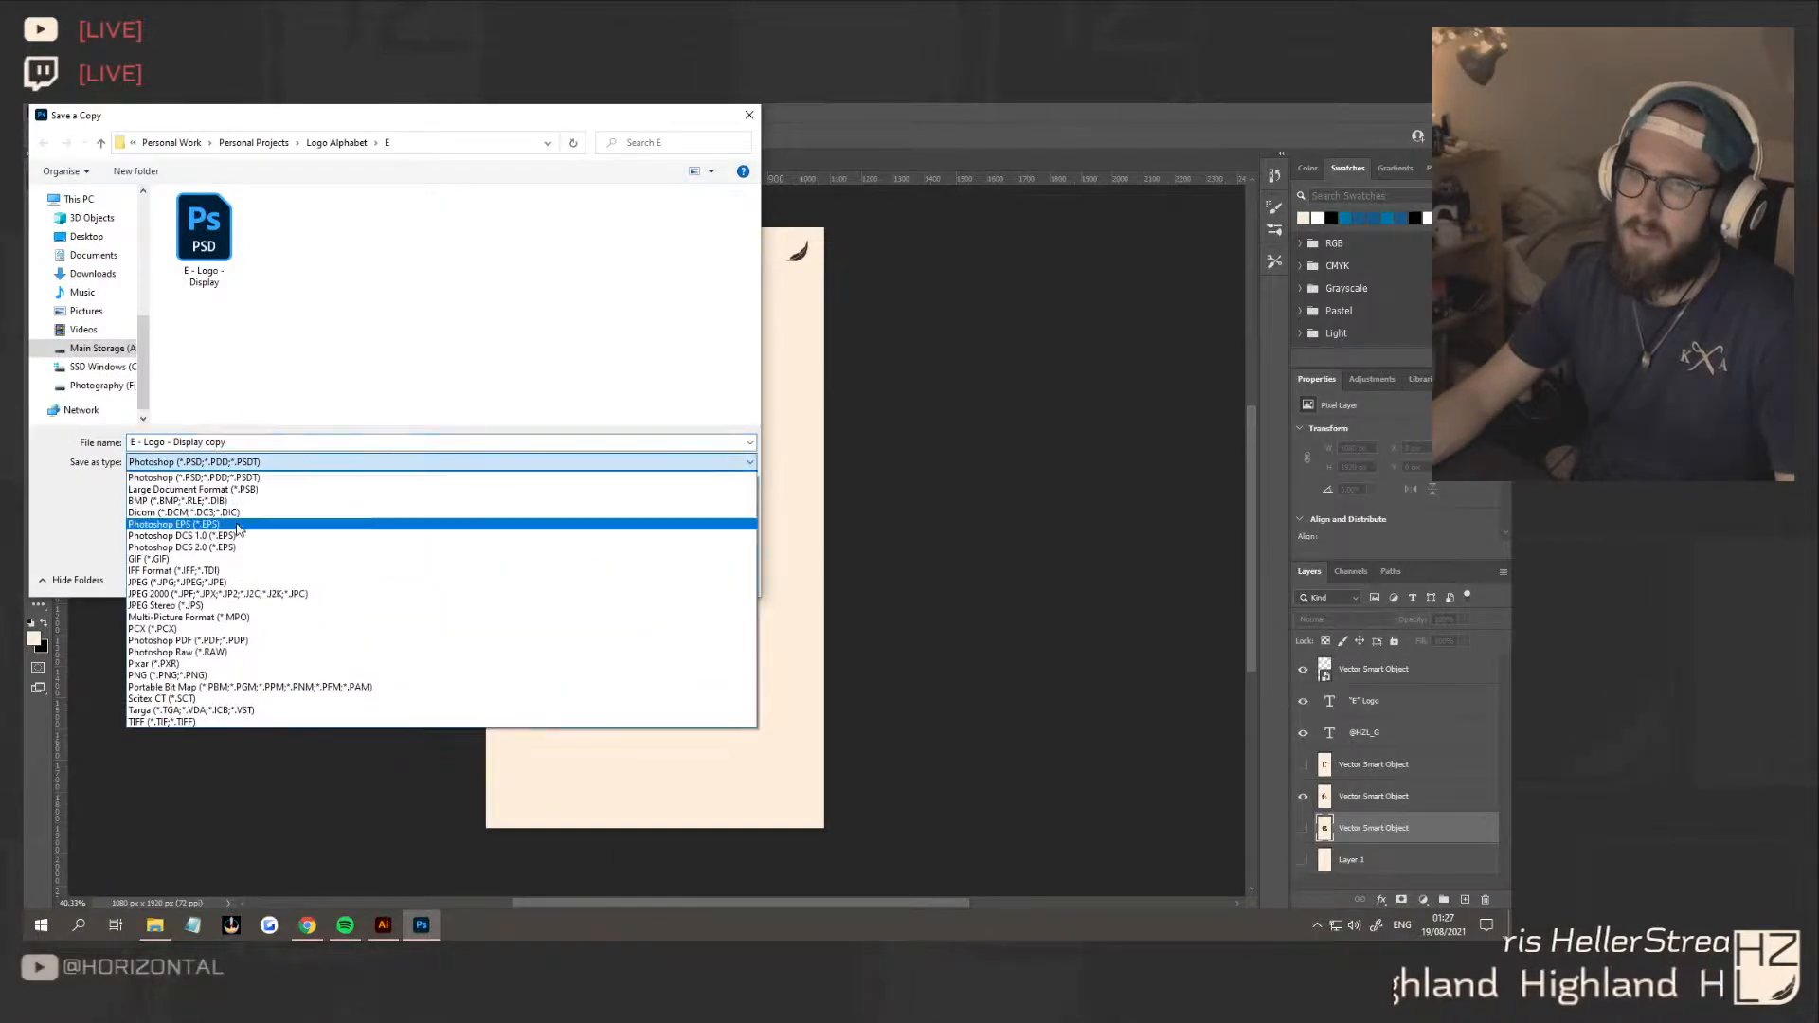
left_click(188, 681)
left_click(204, 232)
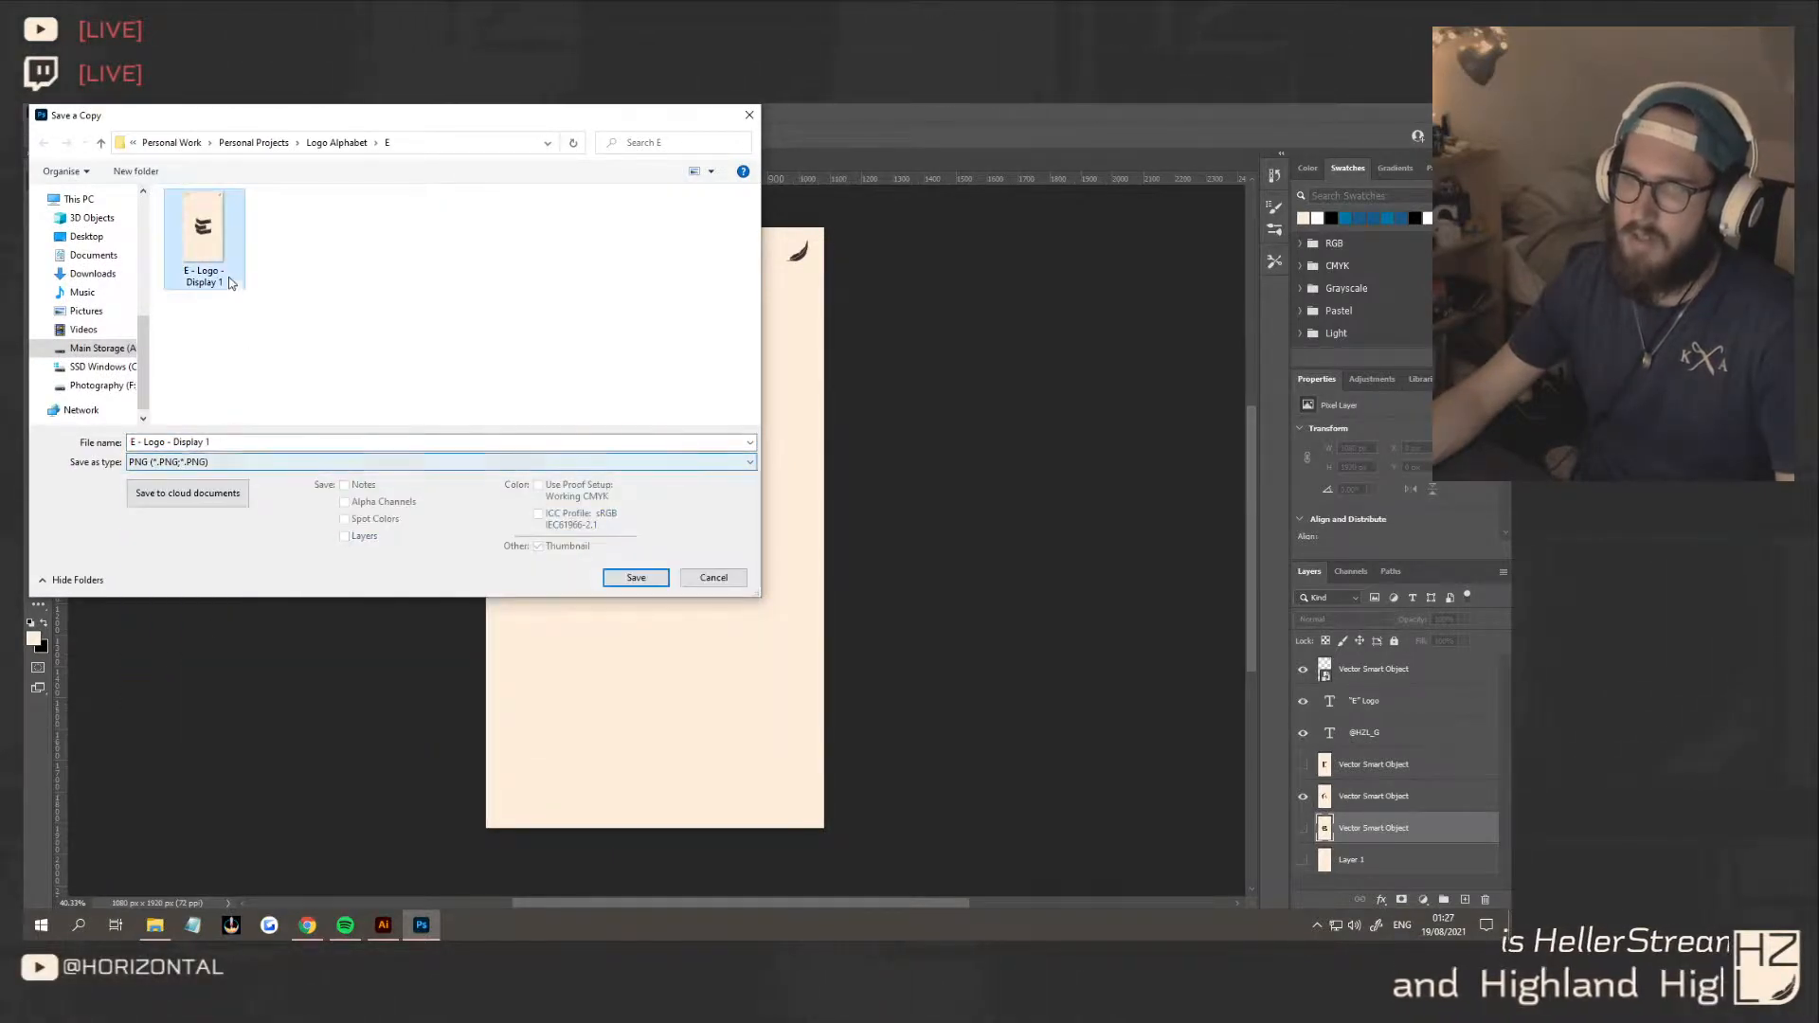
left_click(238, 442)
key("BackSpace")
type("2")
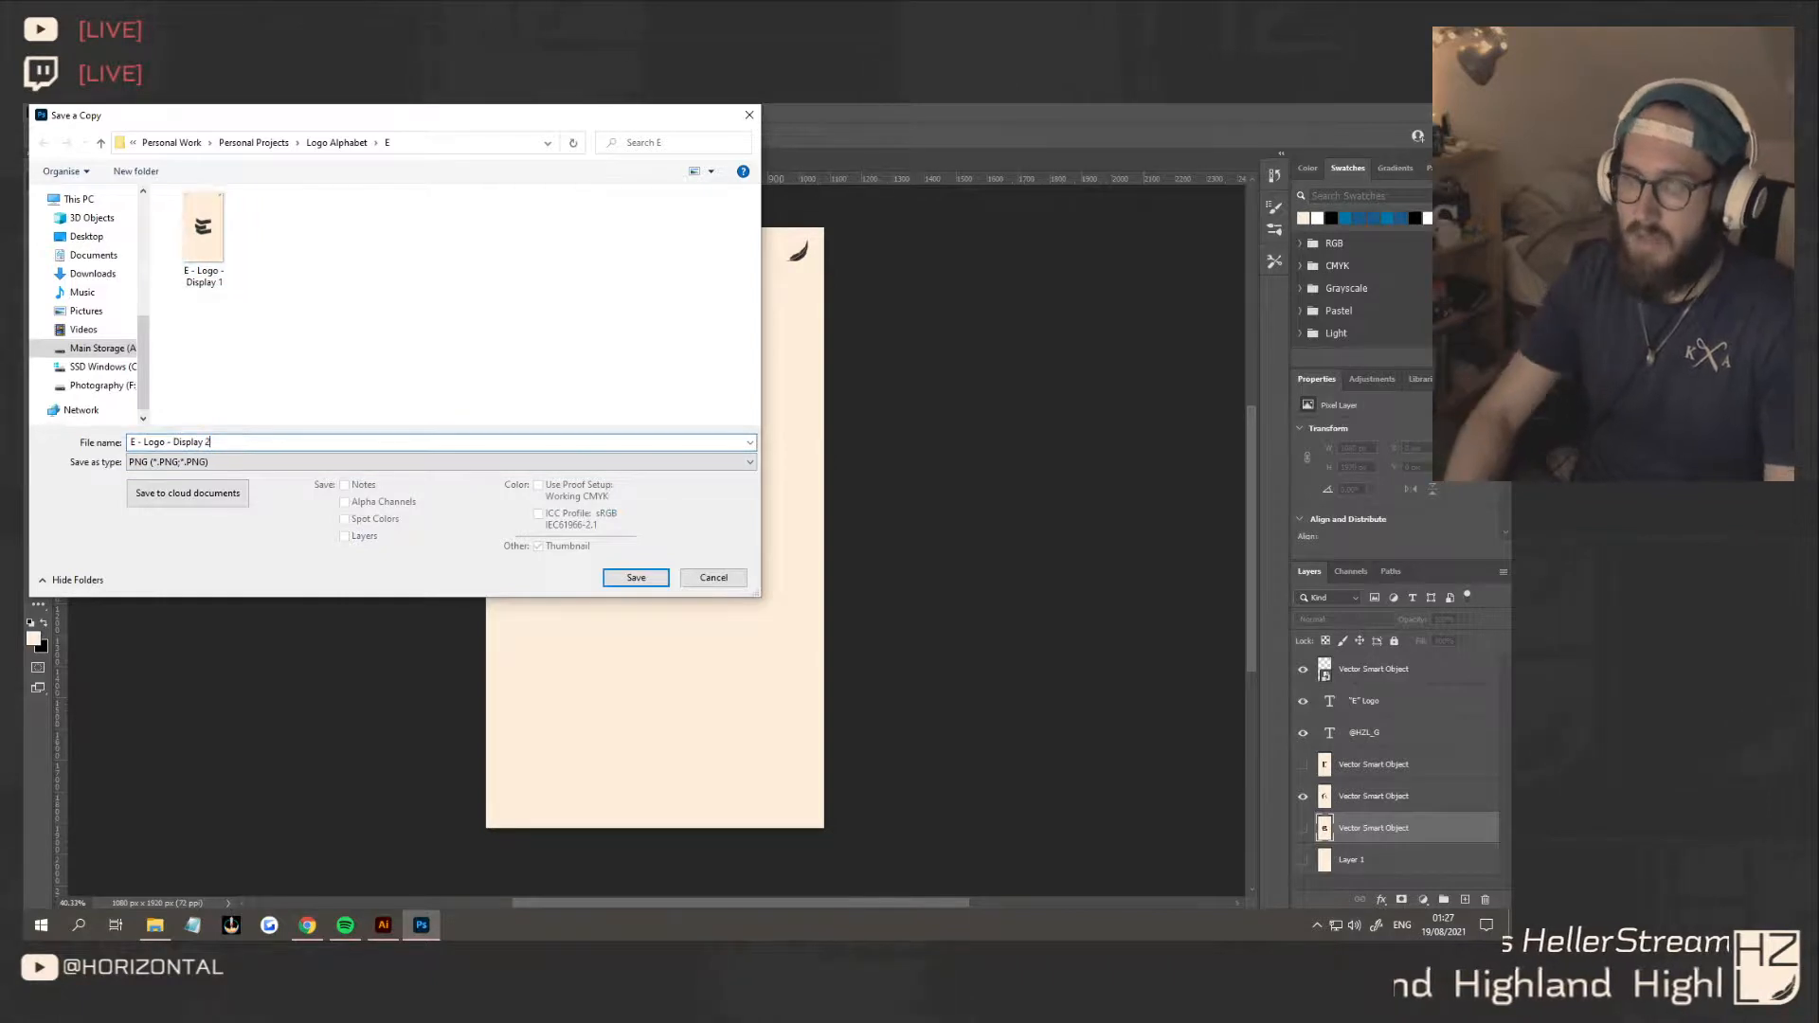
left_click(635, 580)
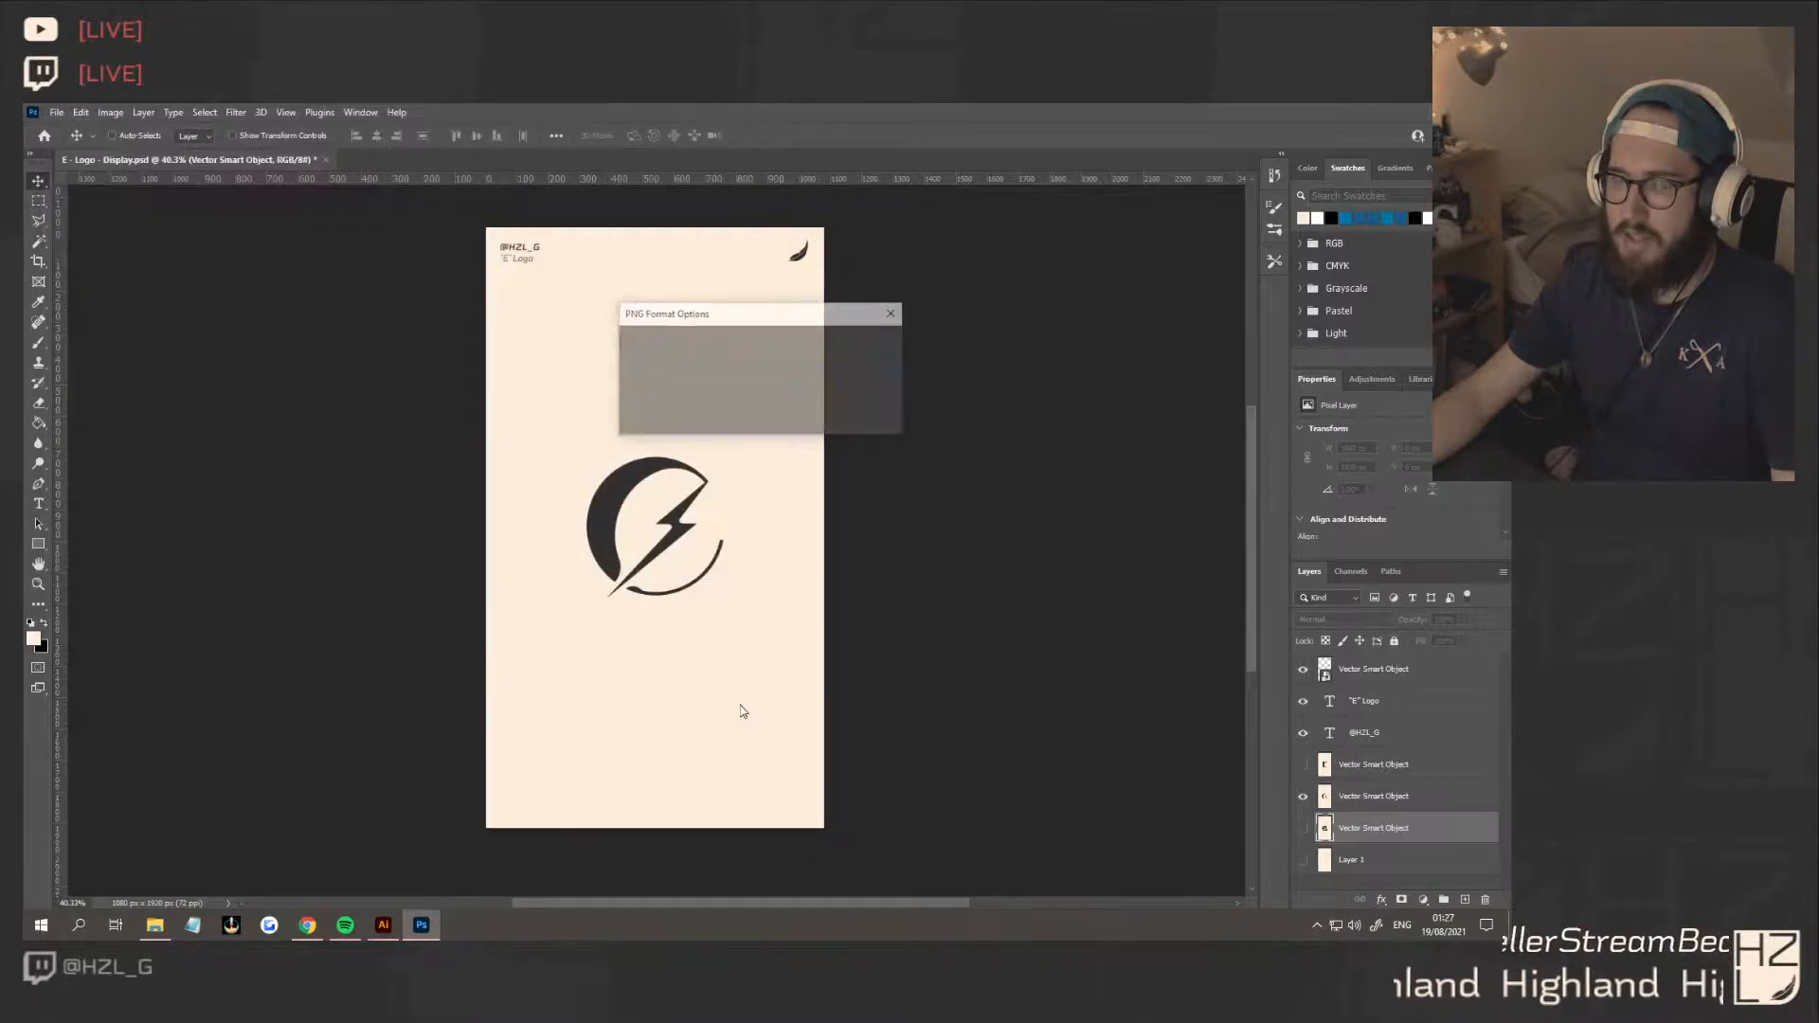
left_click(849, 347)
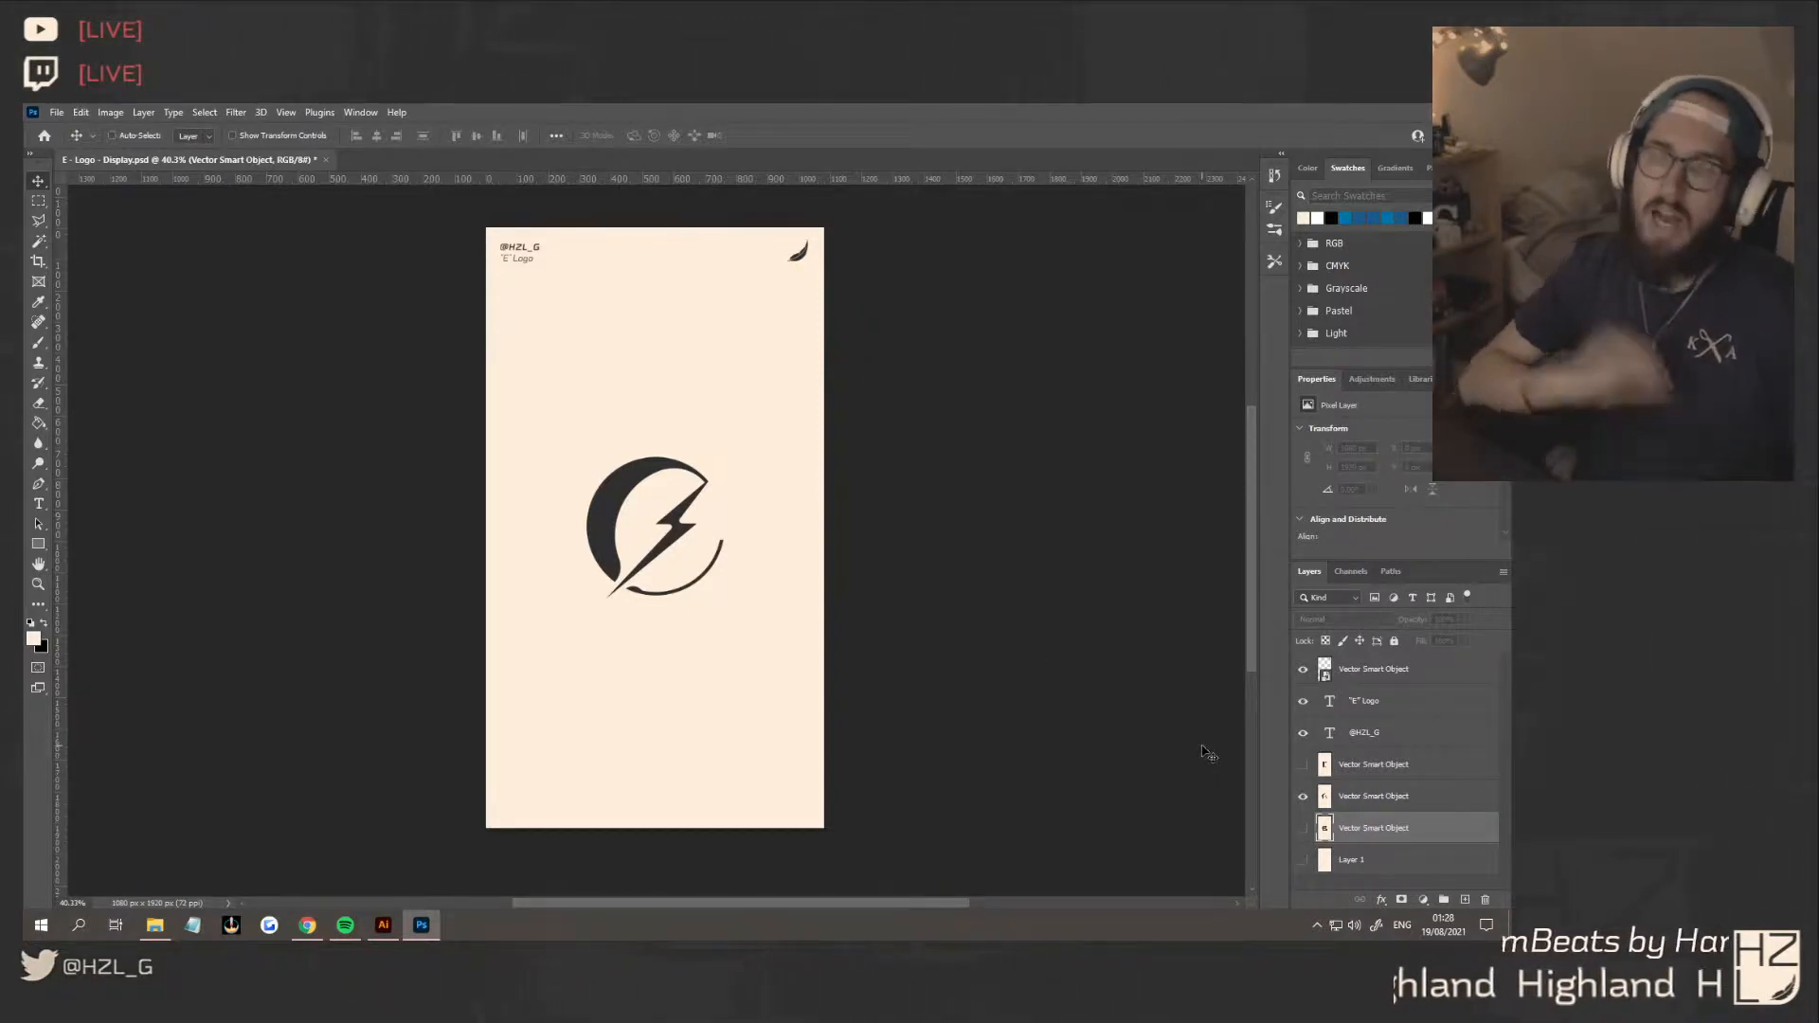
Show the concept 3 layer and hide the concept 2 layer so only the concept 3 E is displayed
left_click(1303, 764)
left_click(1303, 796)
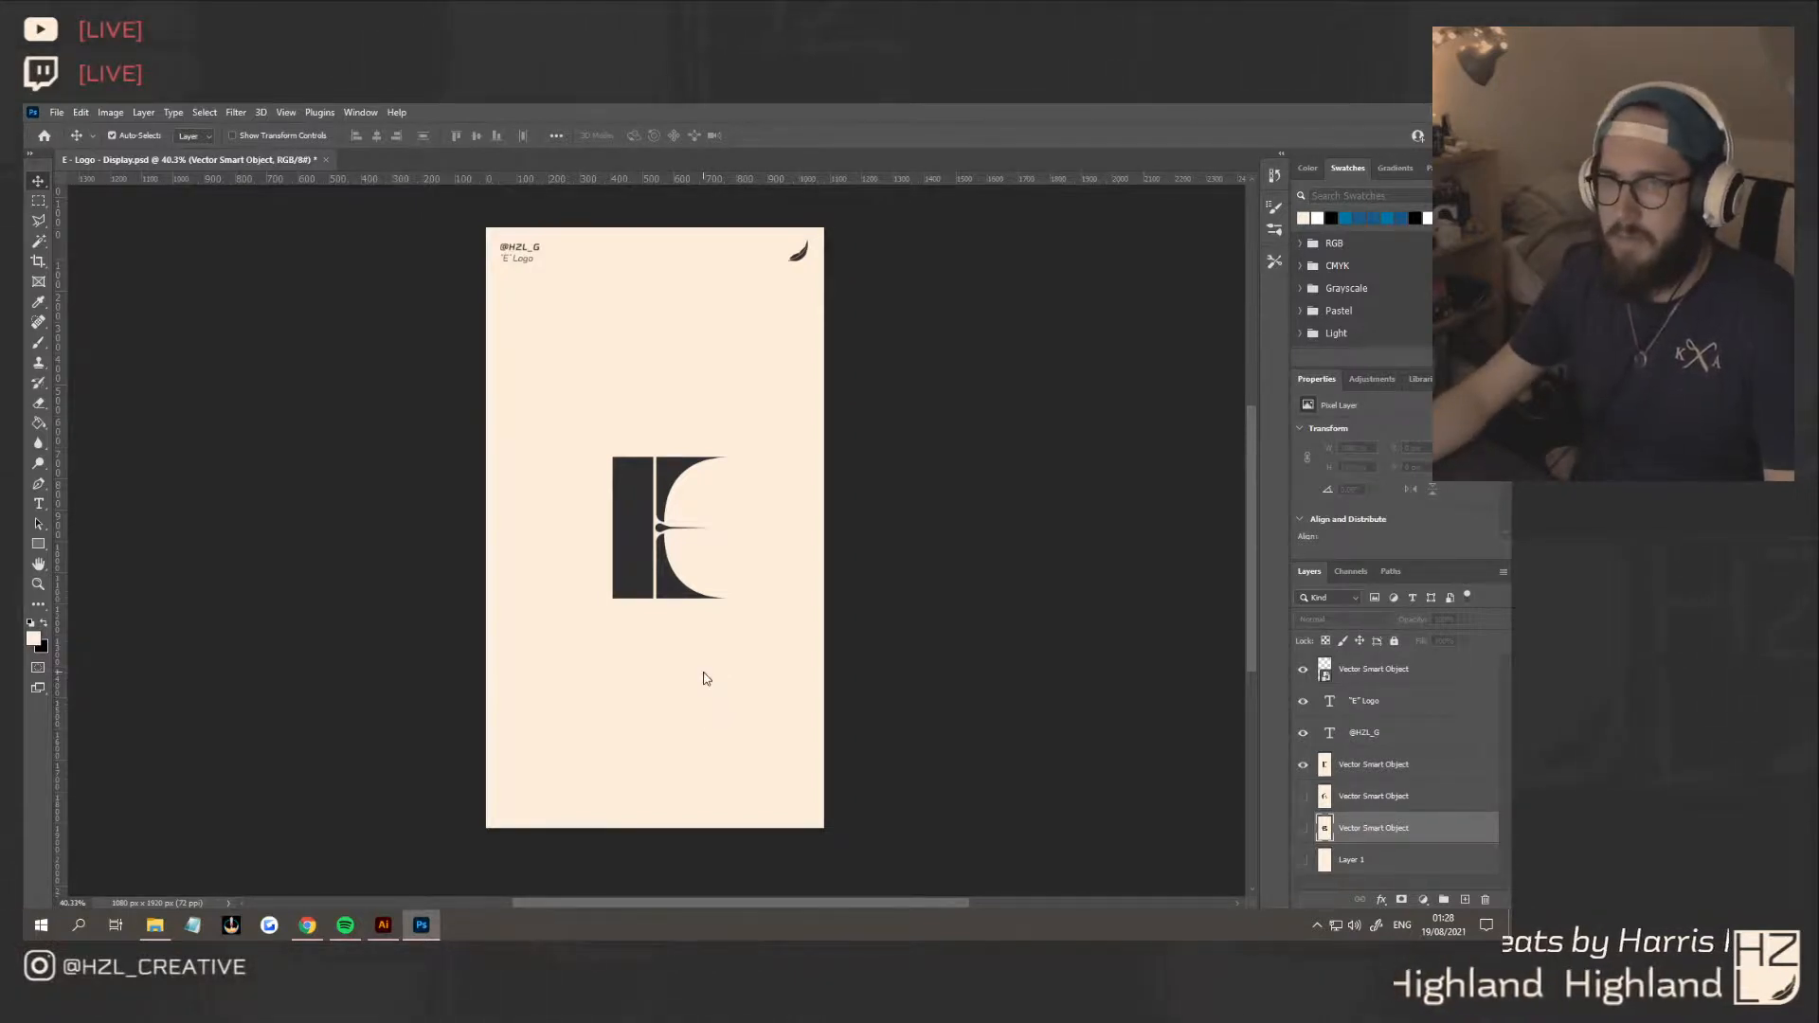
key("ctrl+shift+s")
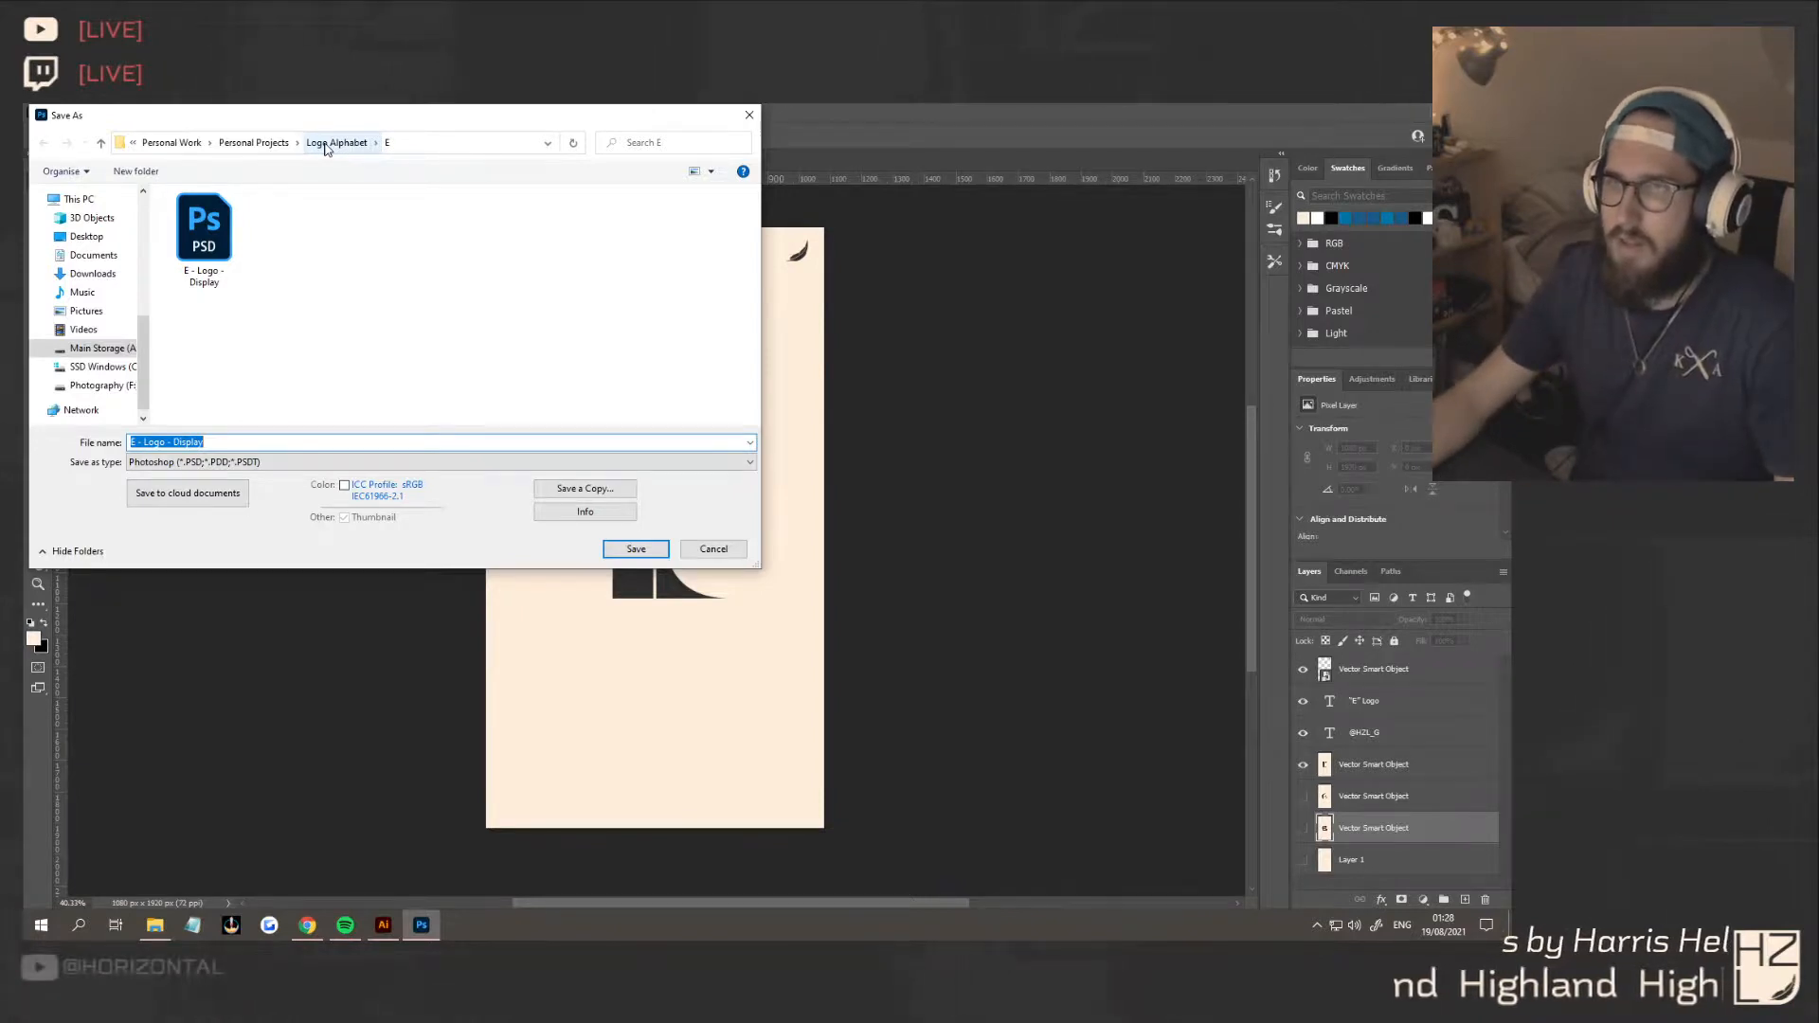
left_click(223, 461)
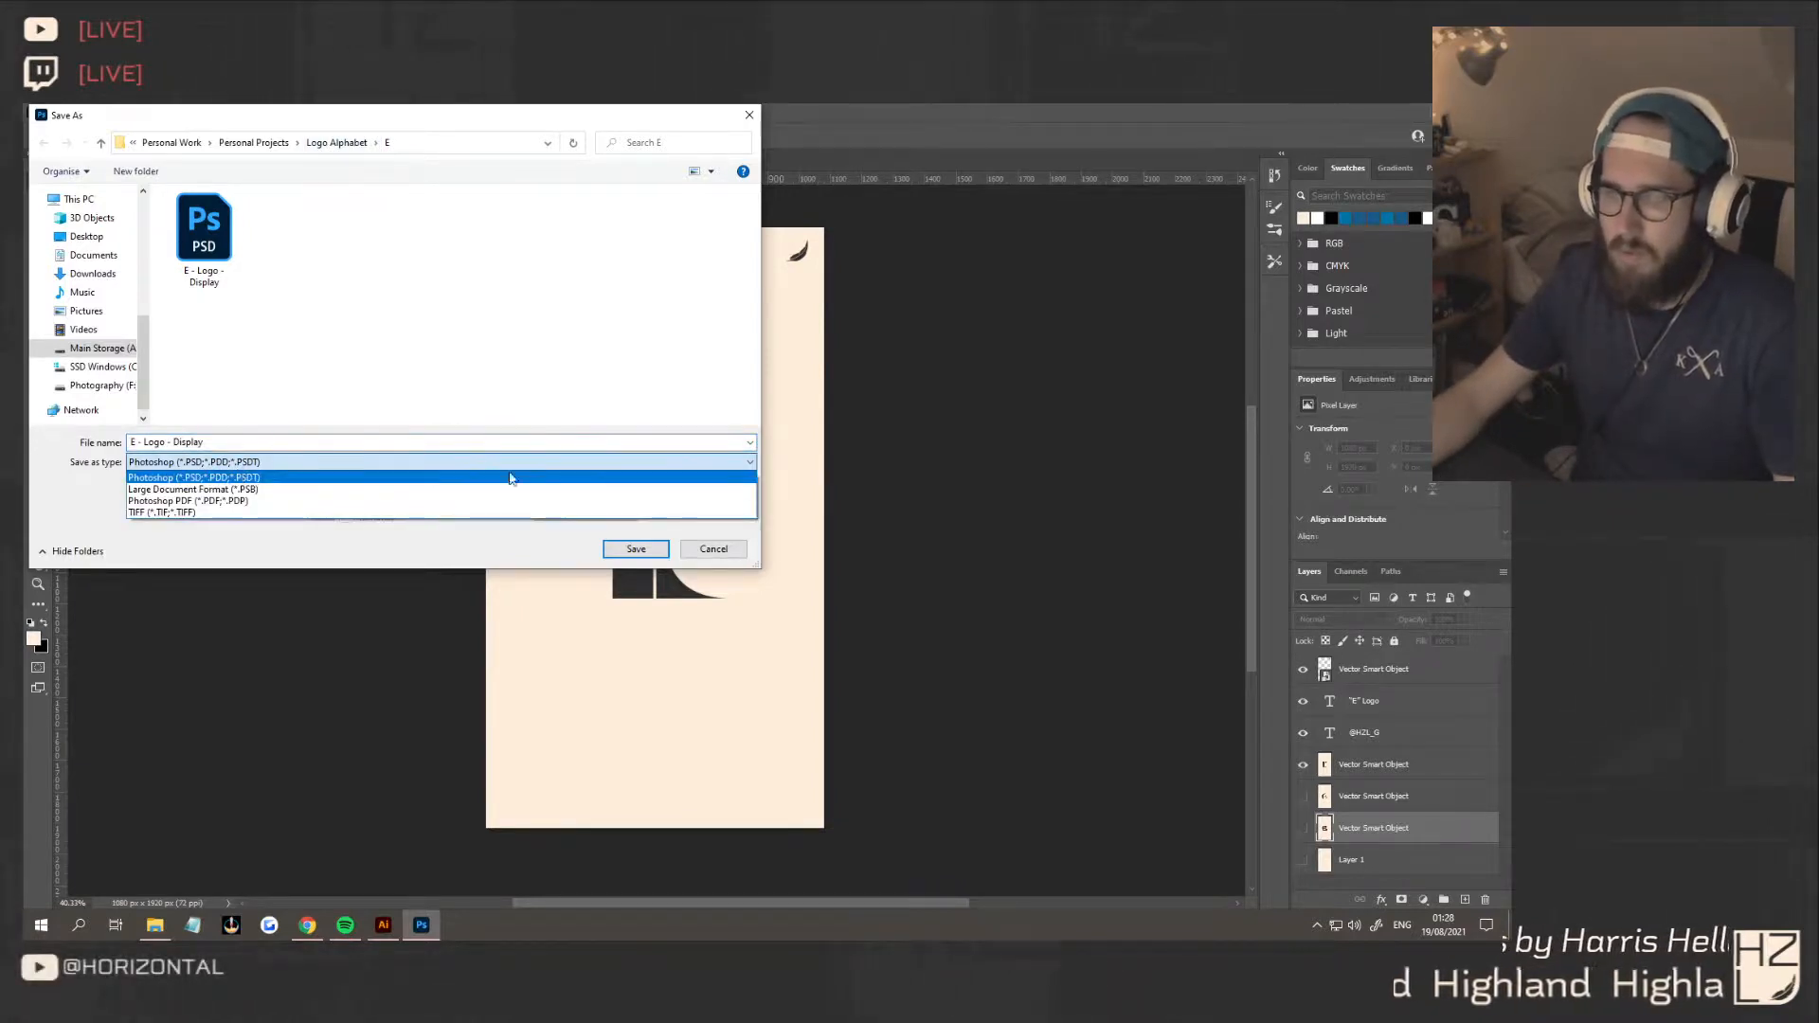
left_click(702, 554)
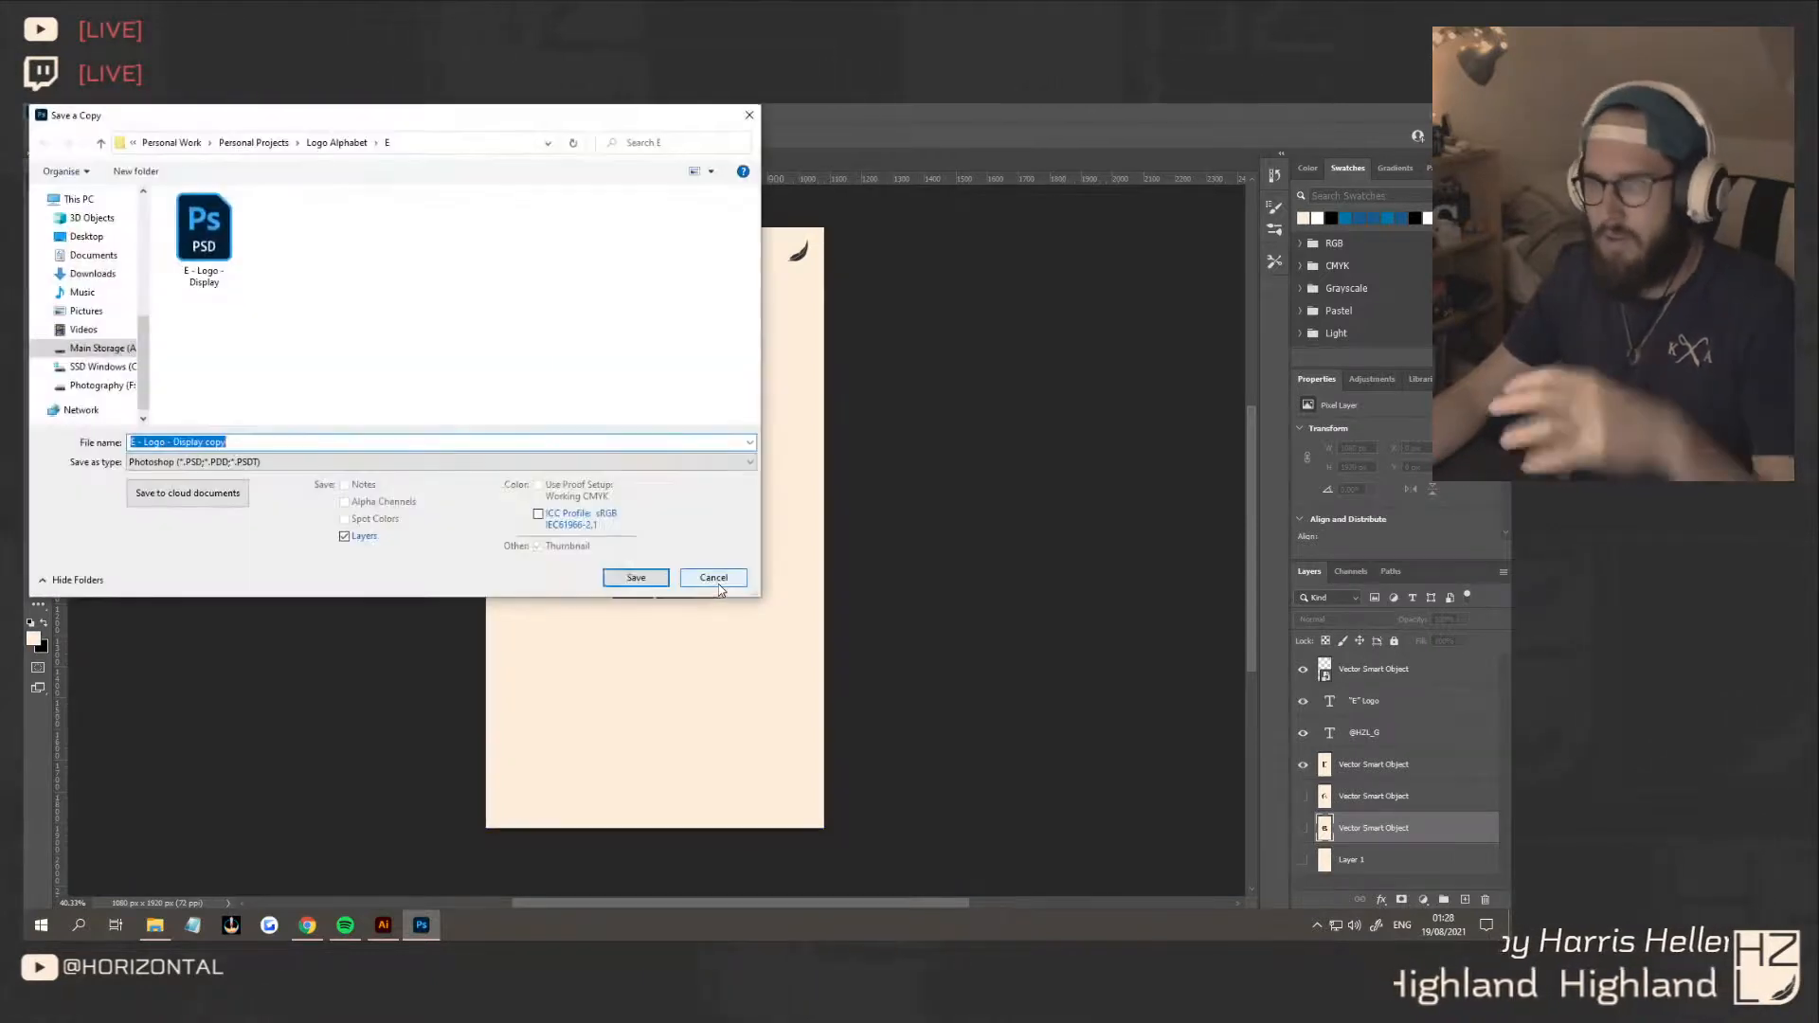
Save a PNG copy of the concept 3 display in the E folder as "E - Logo - Display 3"
left_click(231, 464)
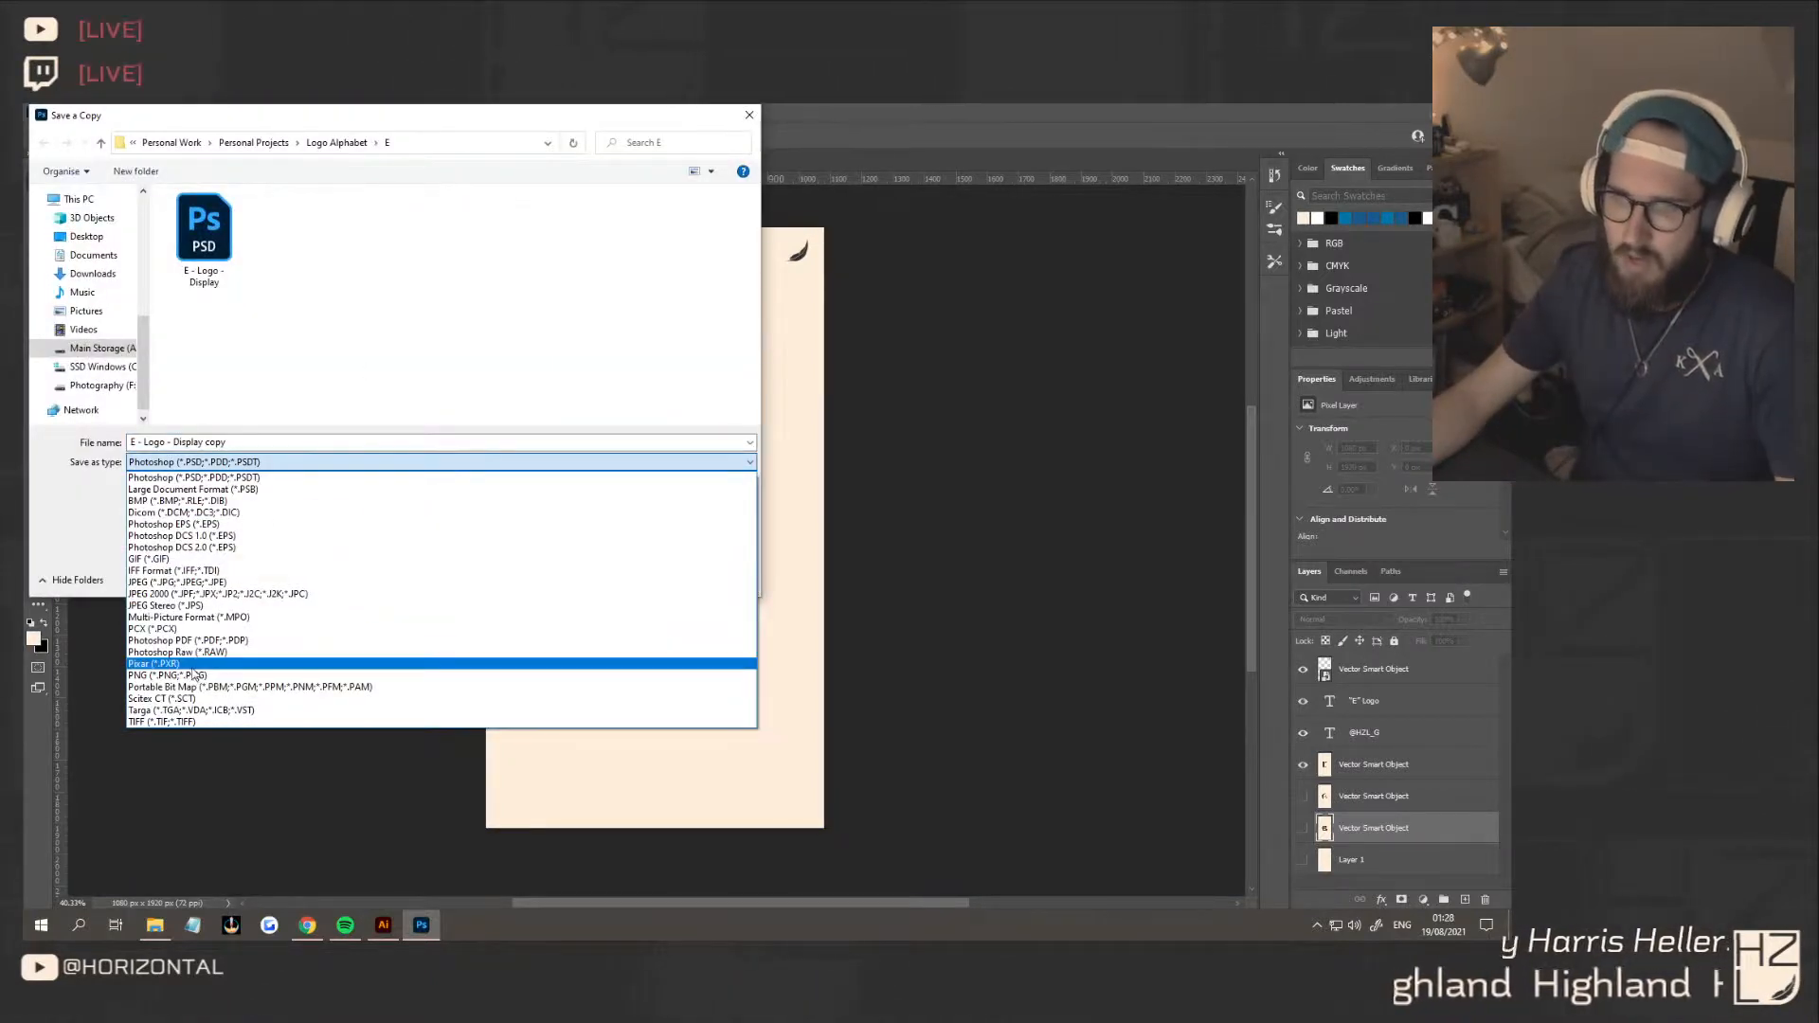
left_click(203, 675)
left_click(289, 232)
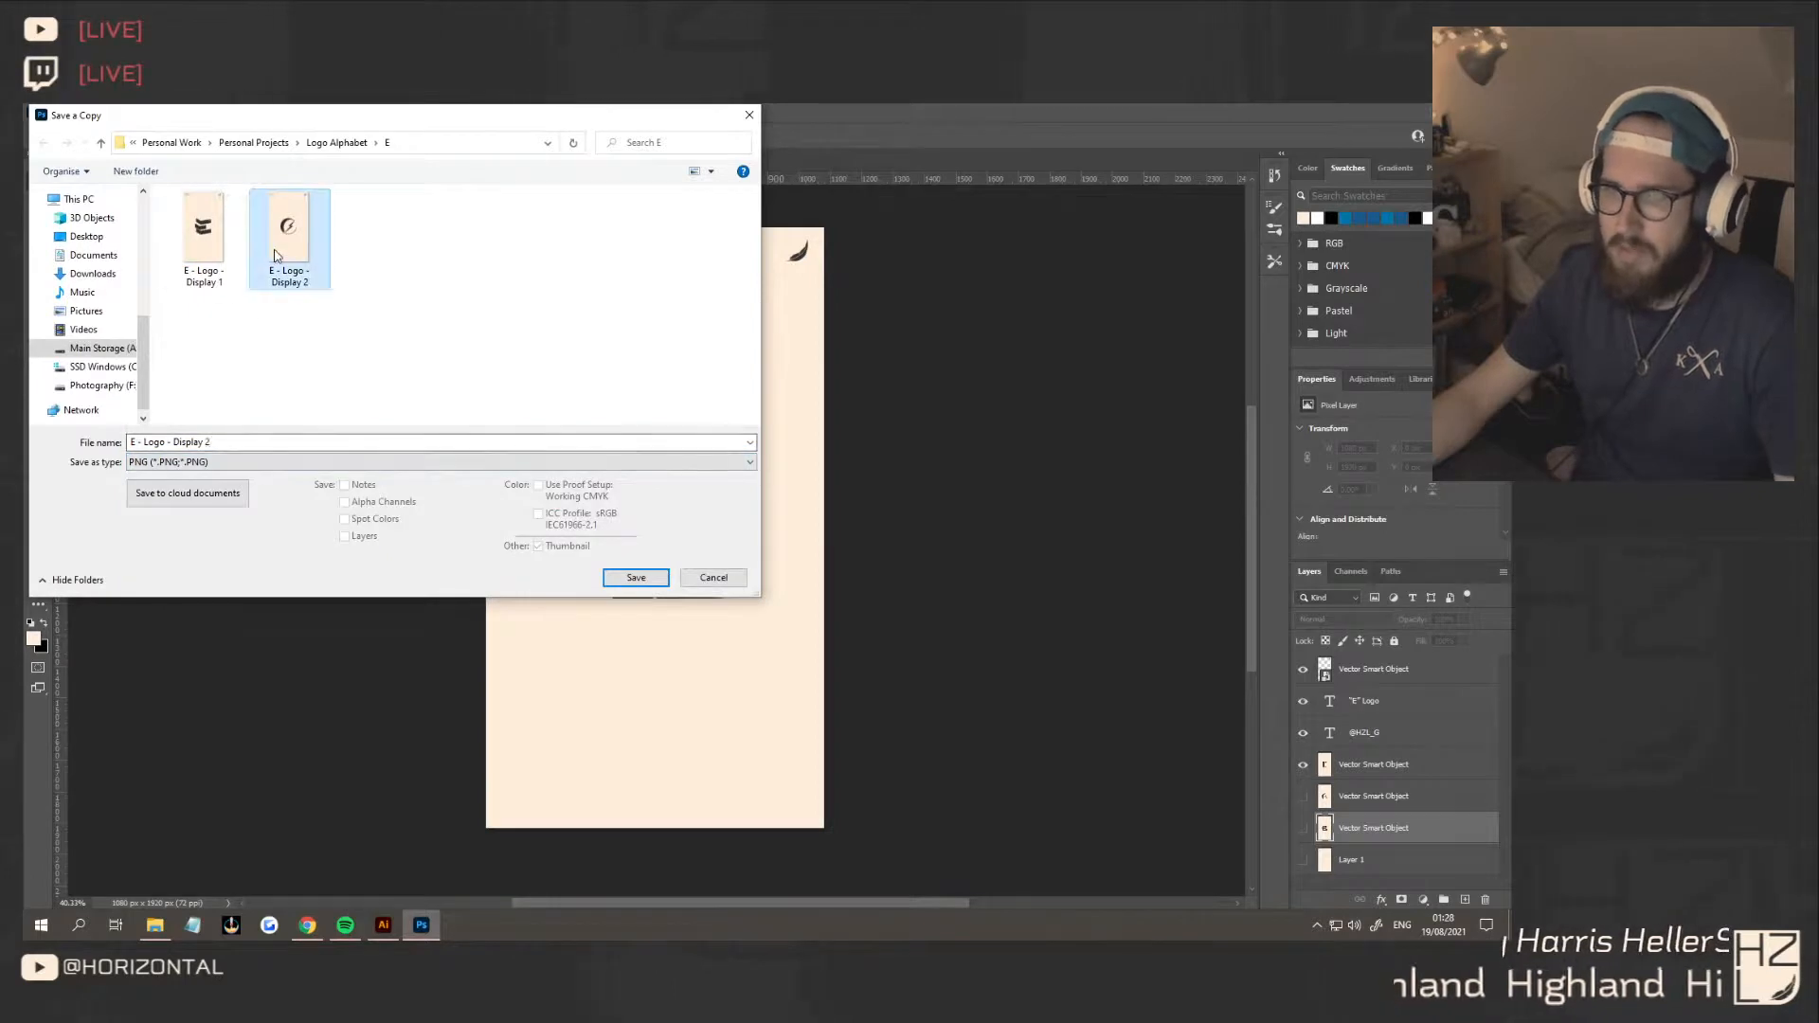
double_click(251, 442)
type("3")
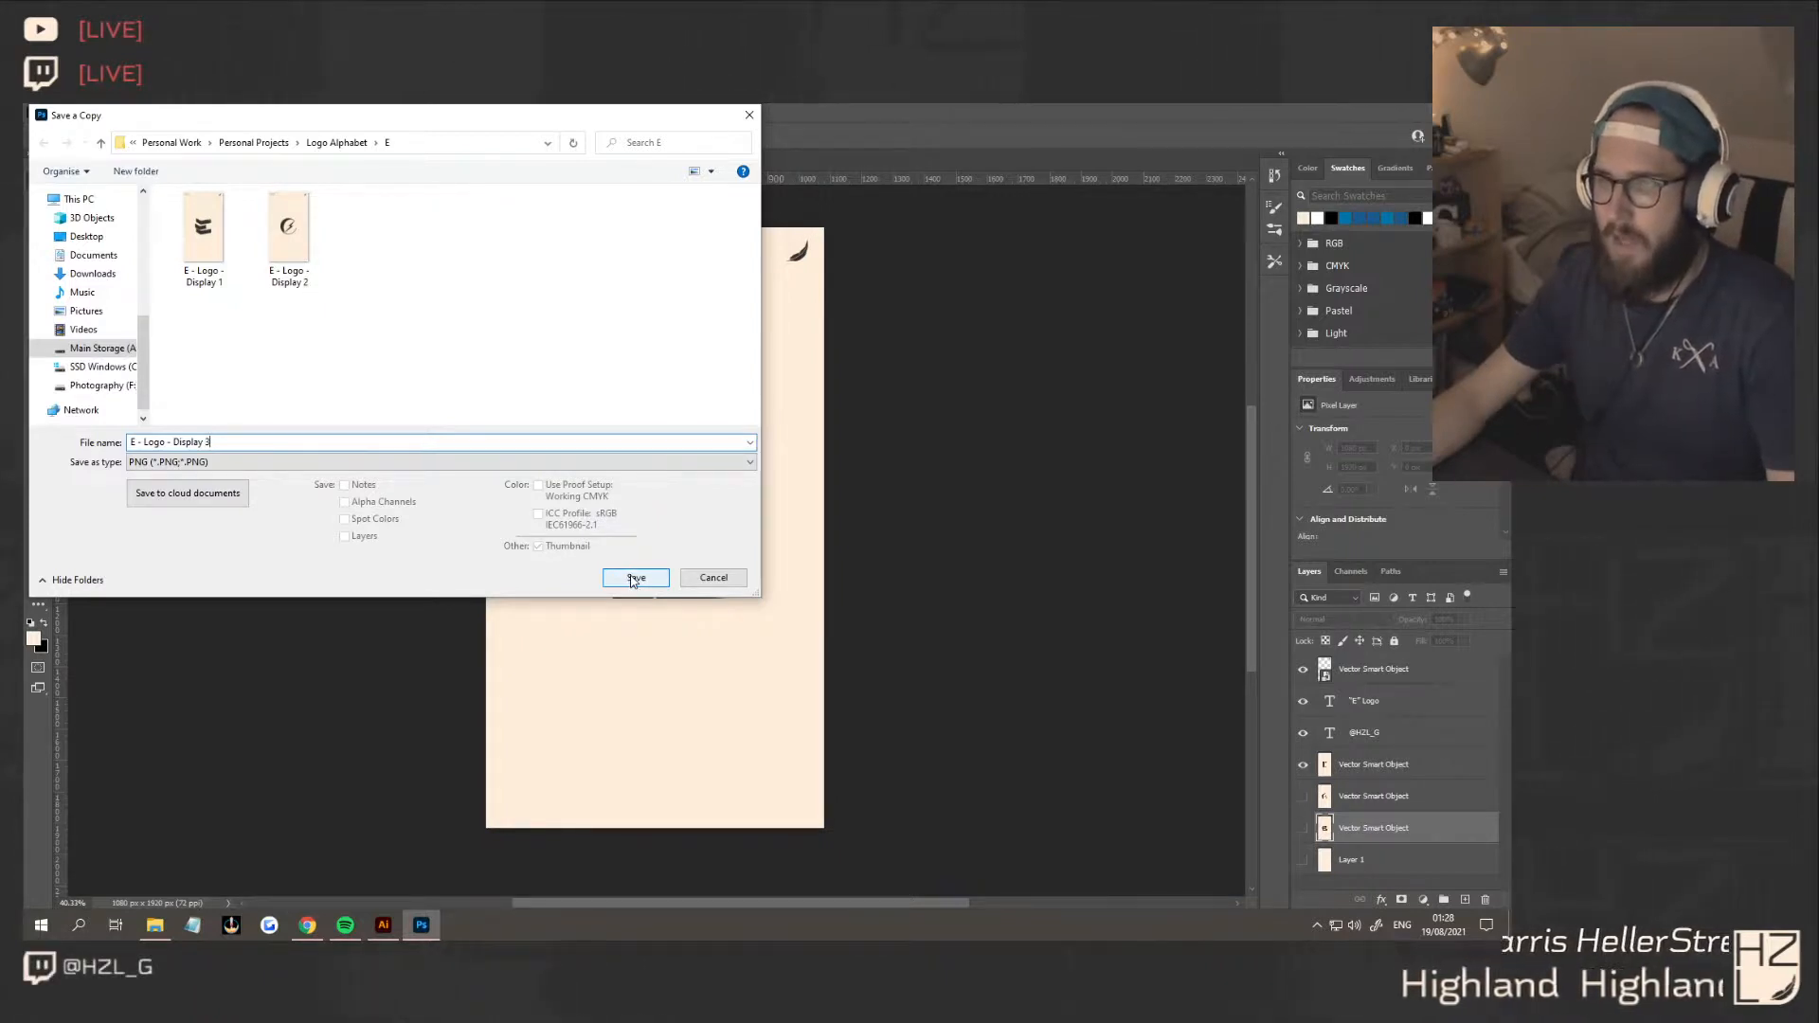
left_click(634, 580)
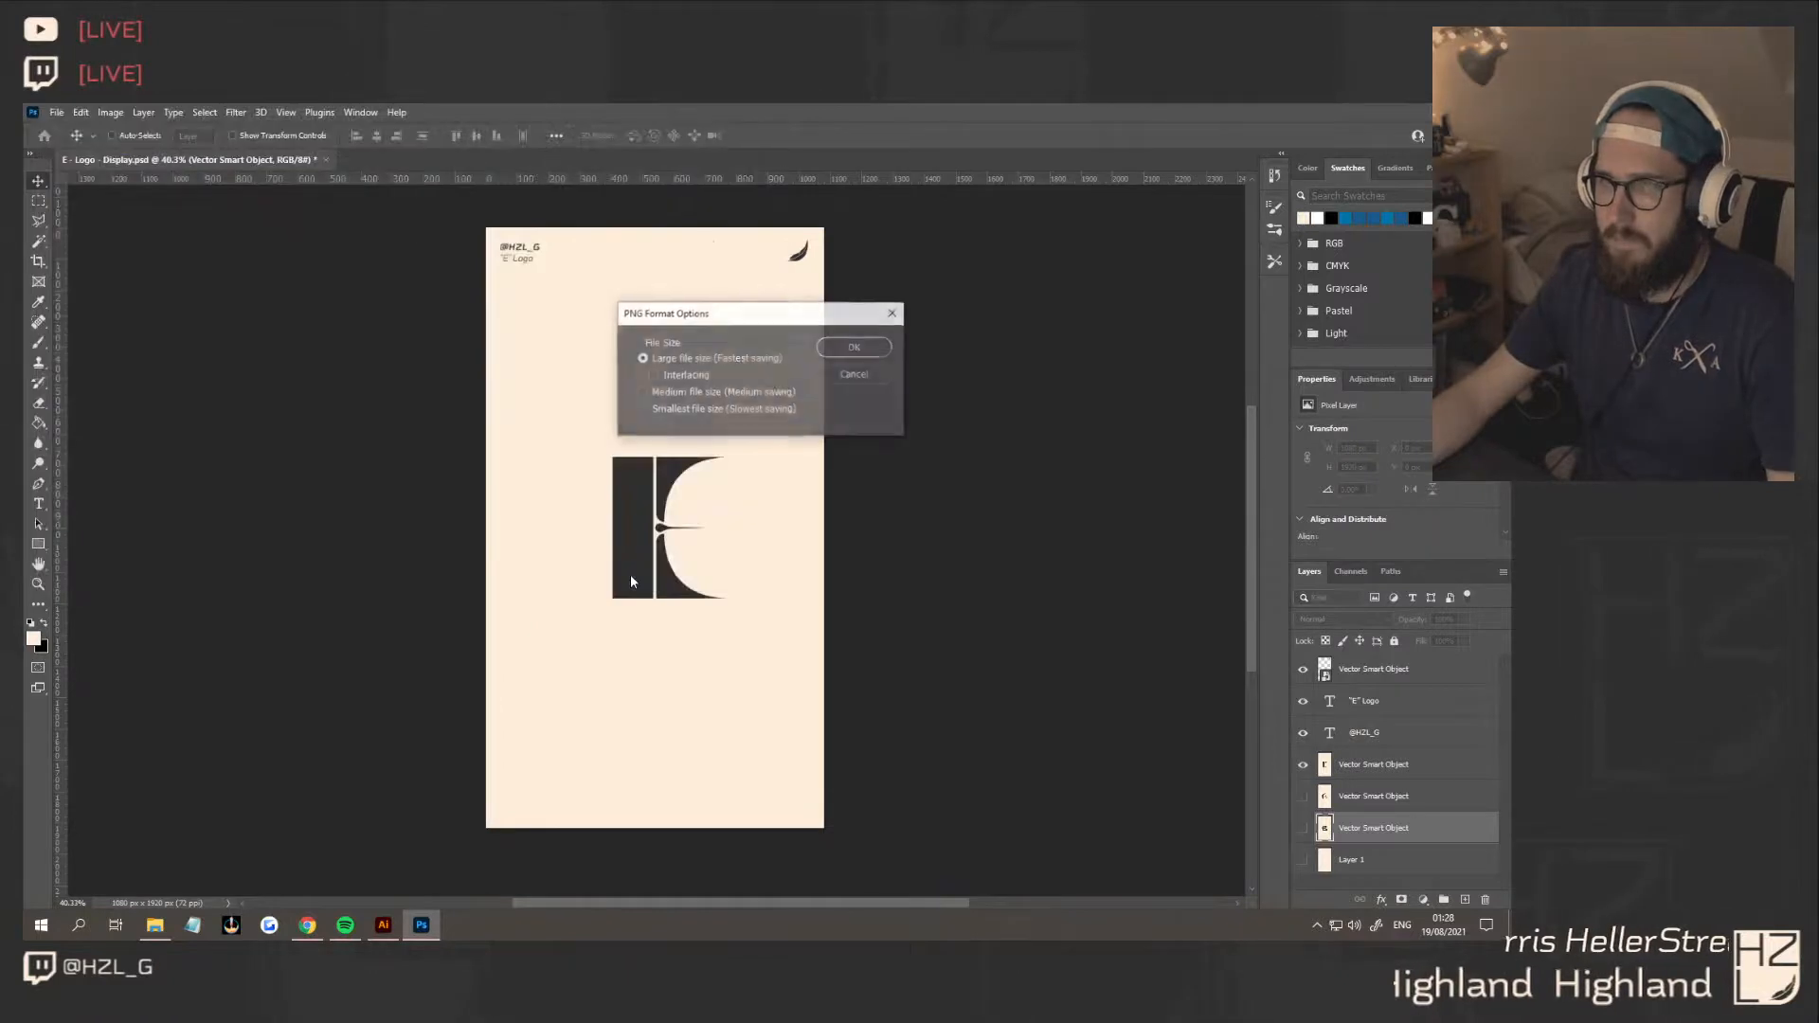
left_click(828, 352)
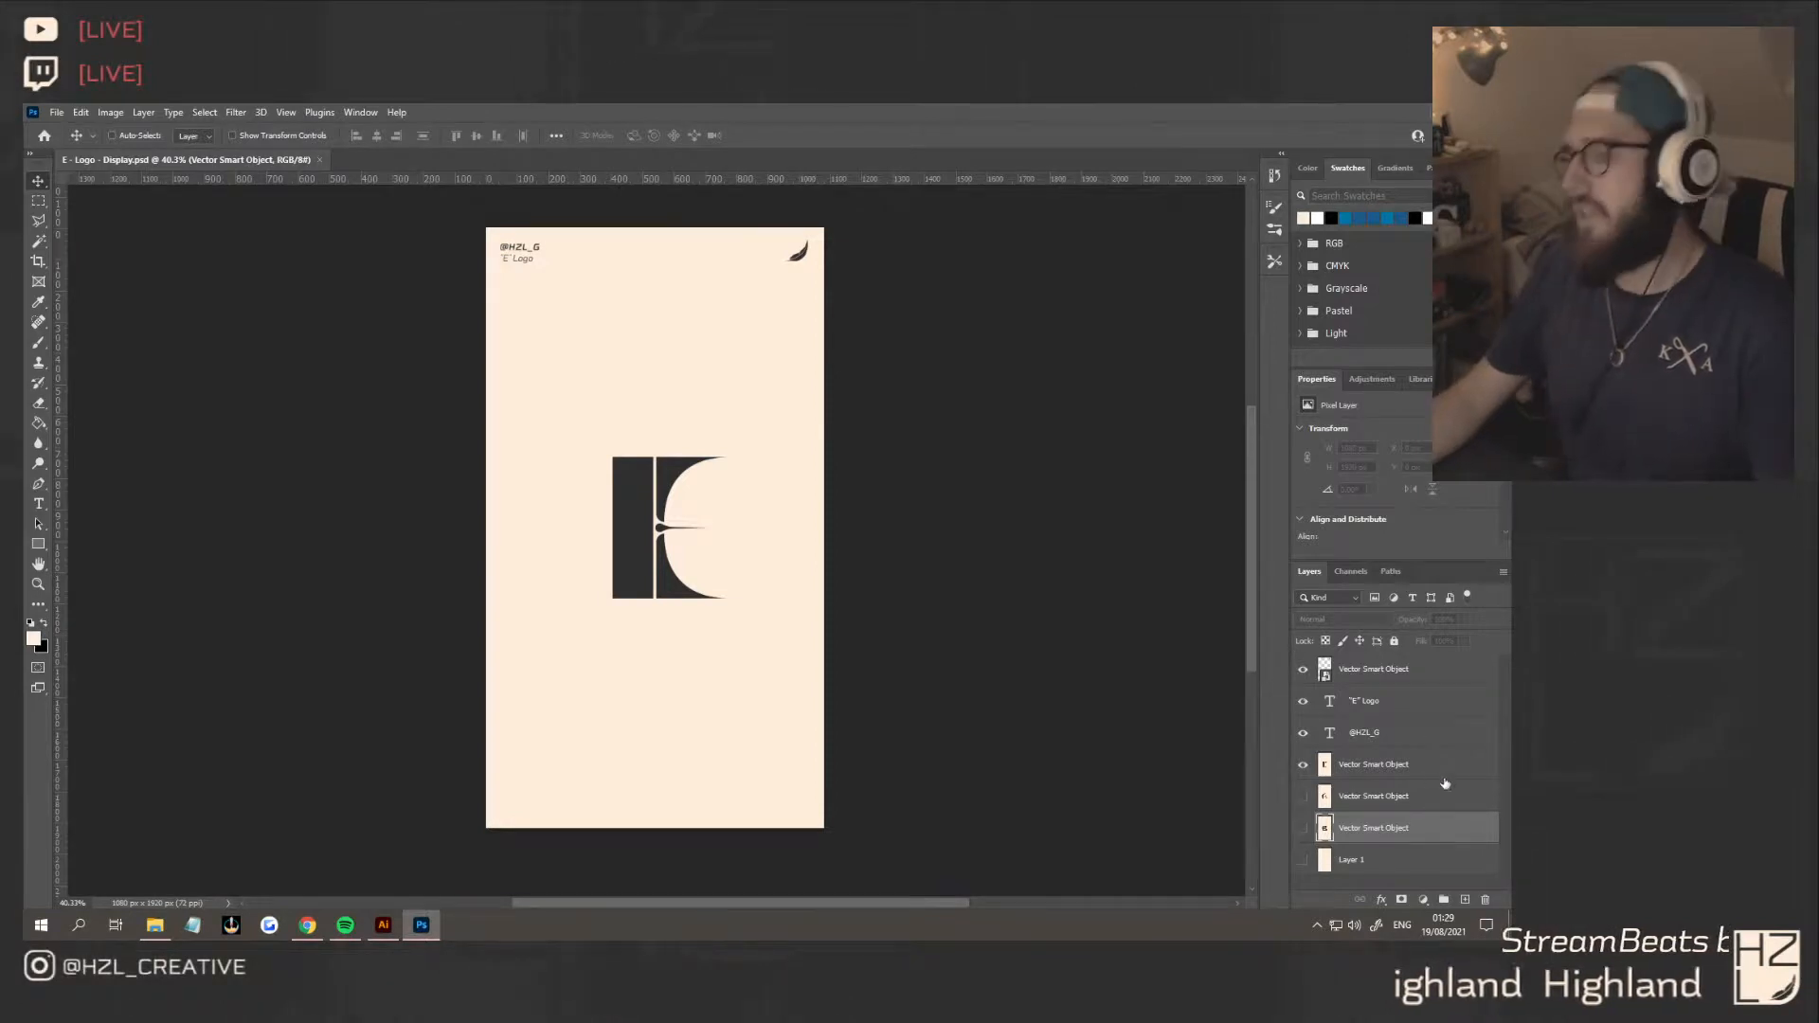
Apply the Camera Raw Filter to the concept 3 layer with Grain set to 31
left_click(611, 422, "ctrl")
left_click(283, 112)
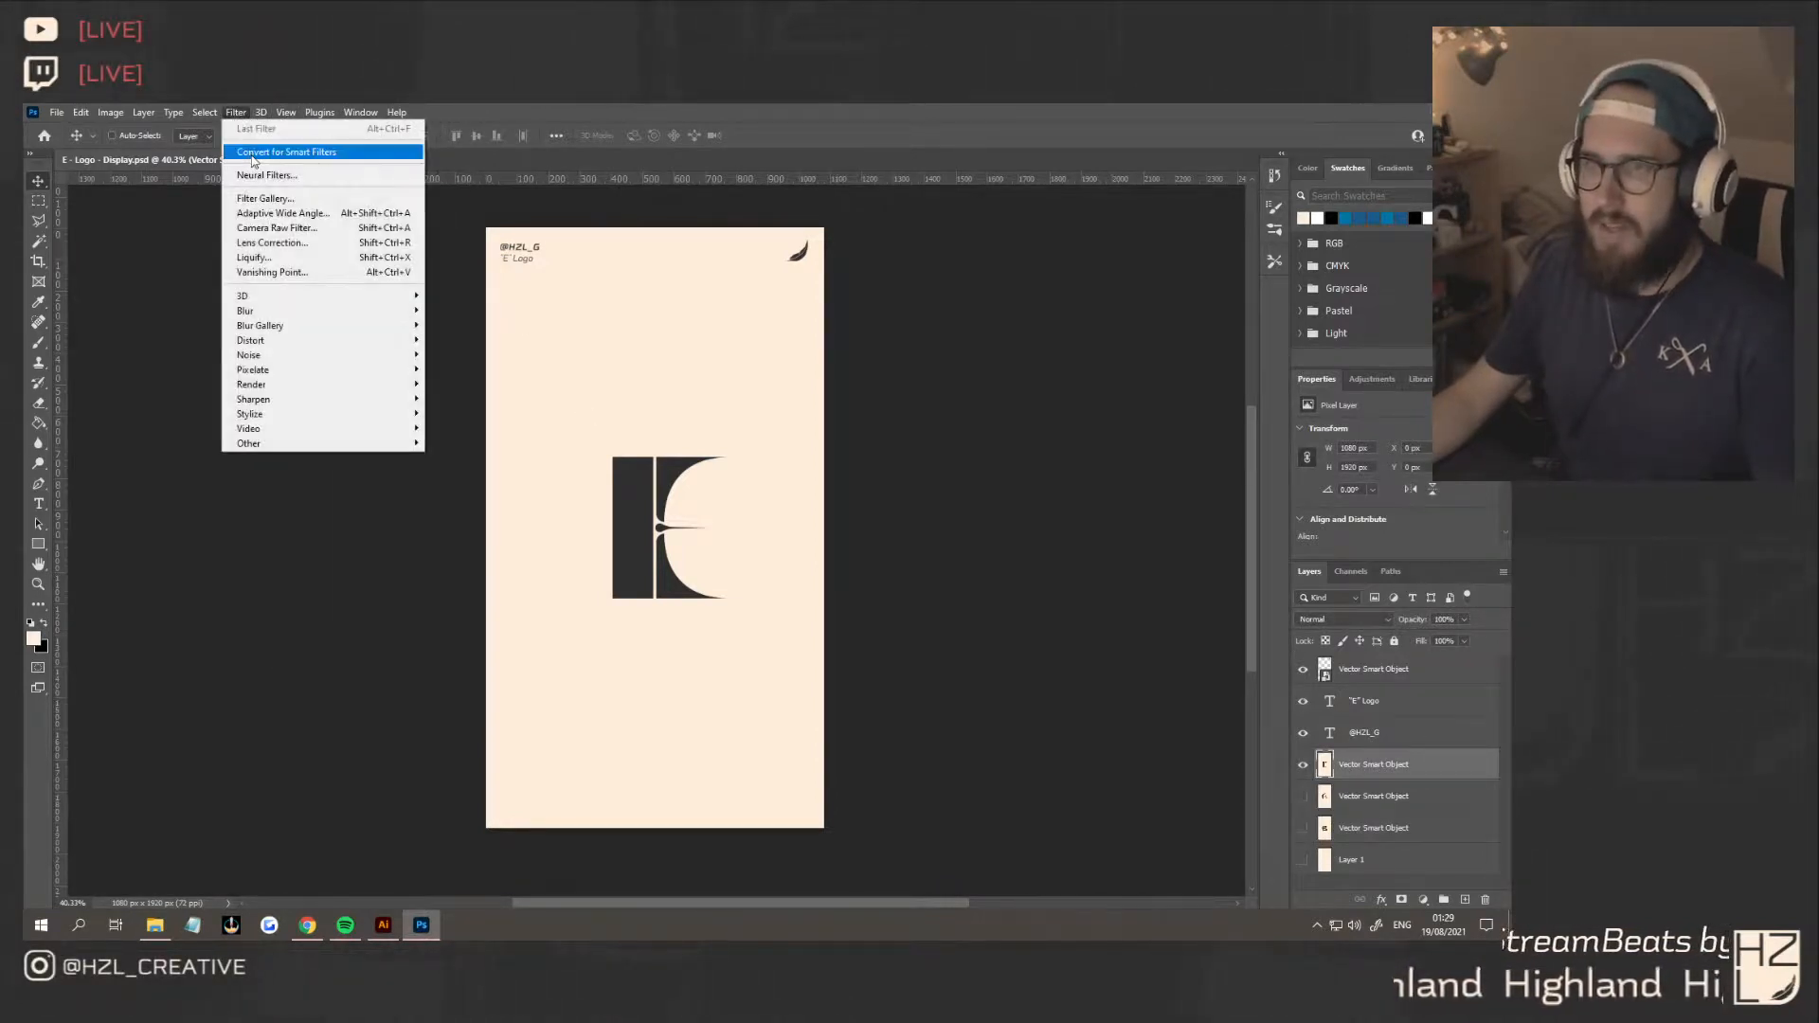
left_click(276, 229)
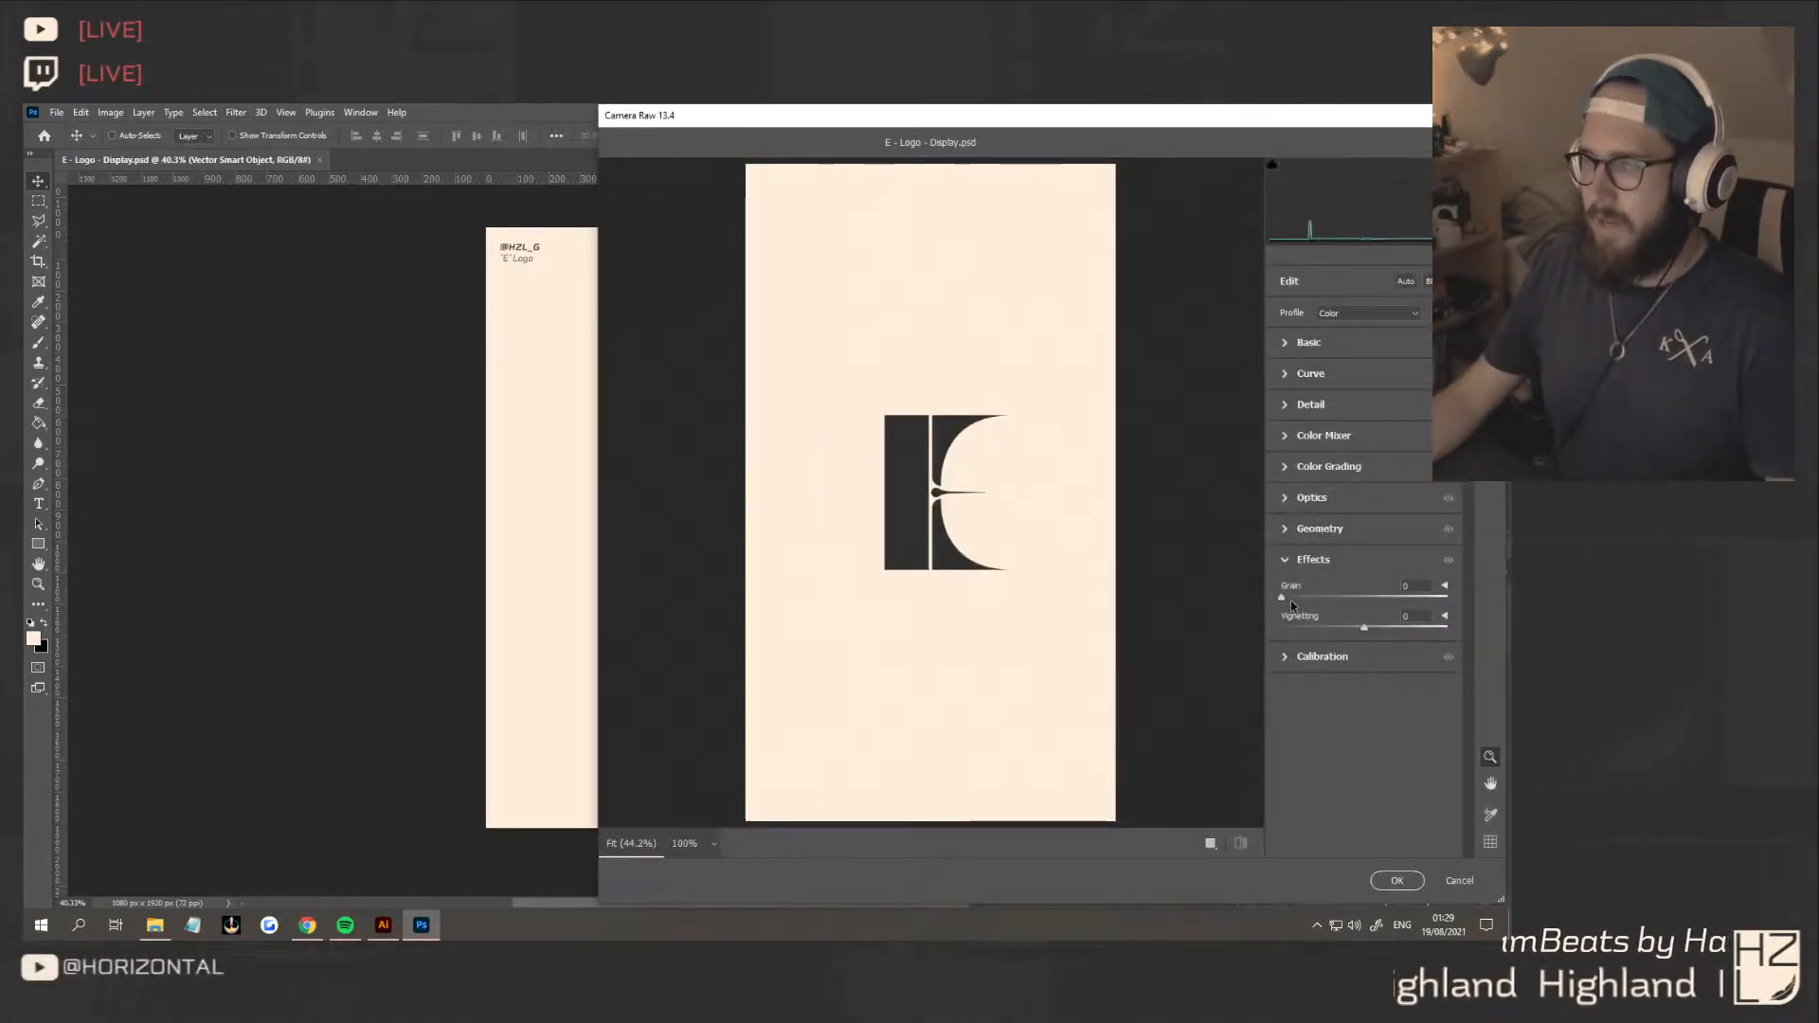
left_click_drag(1316, 599, 1333, 601)
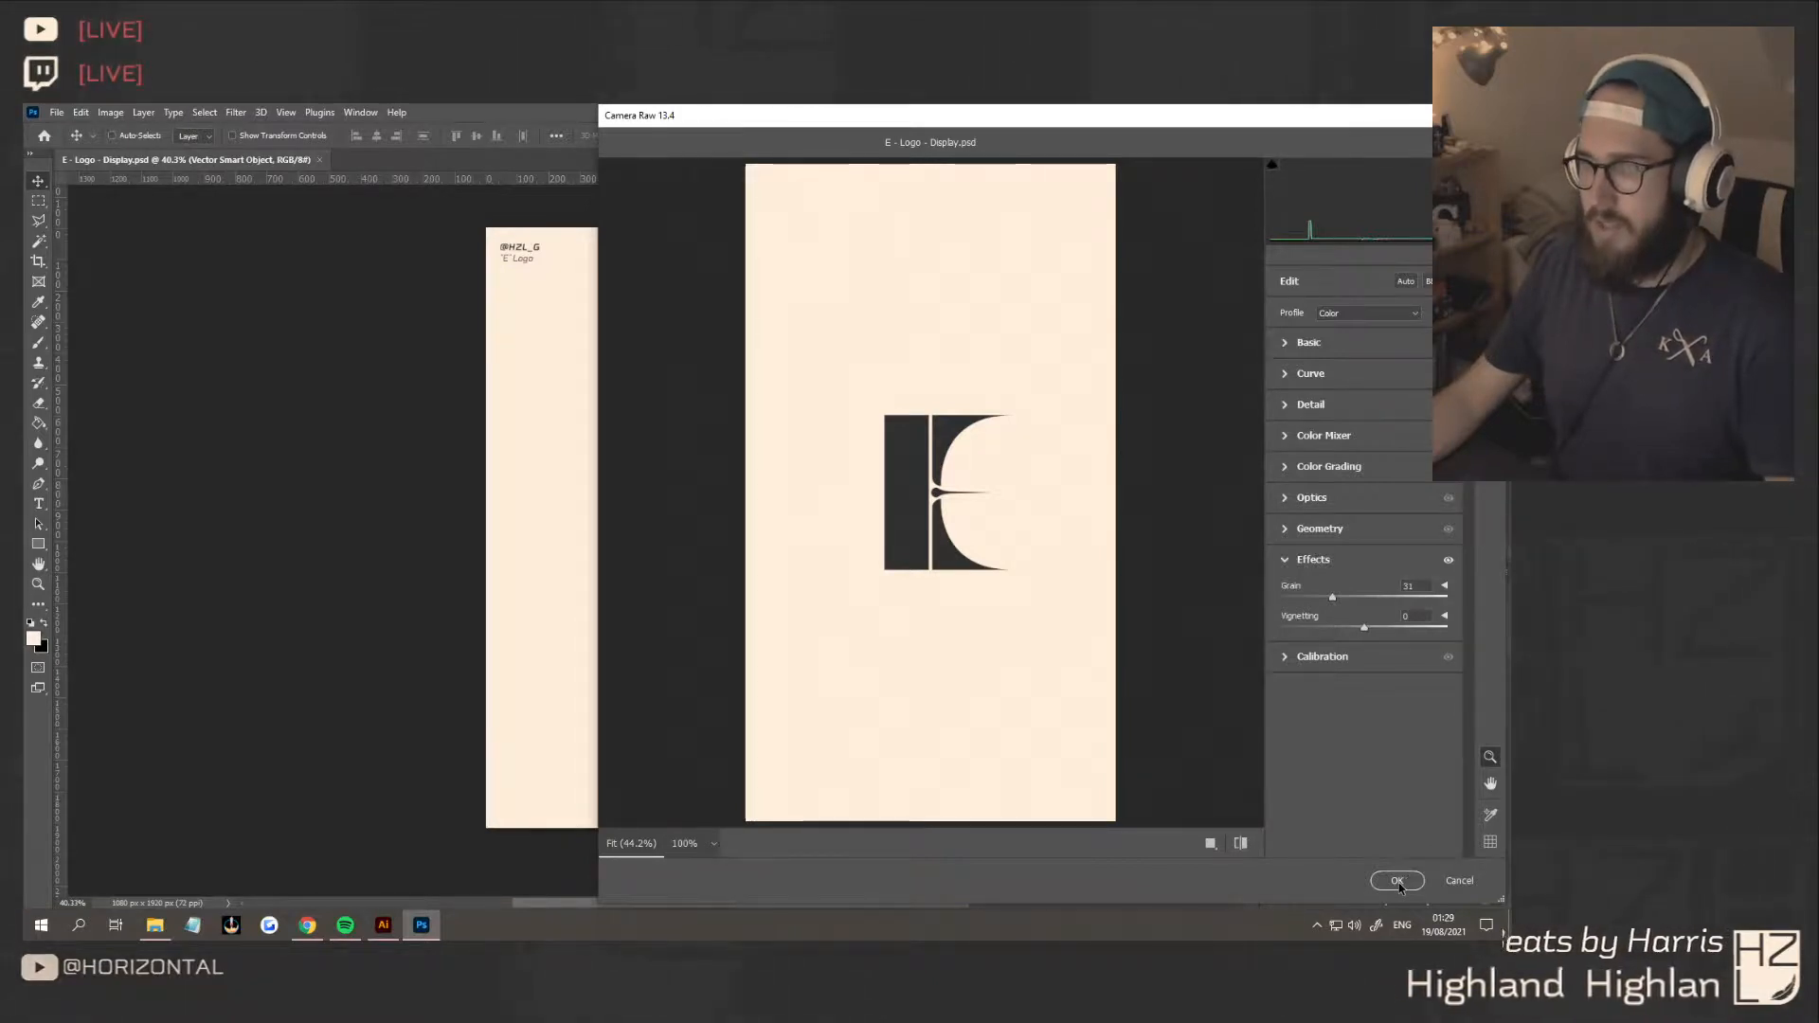
left_click(1398, 881)
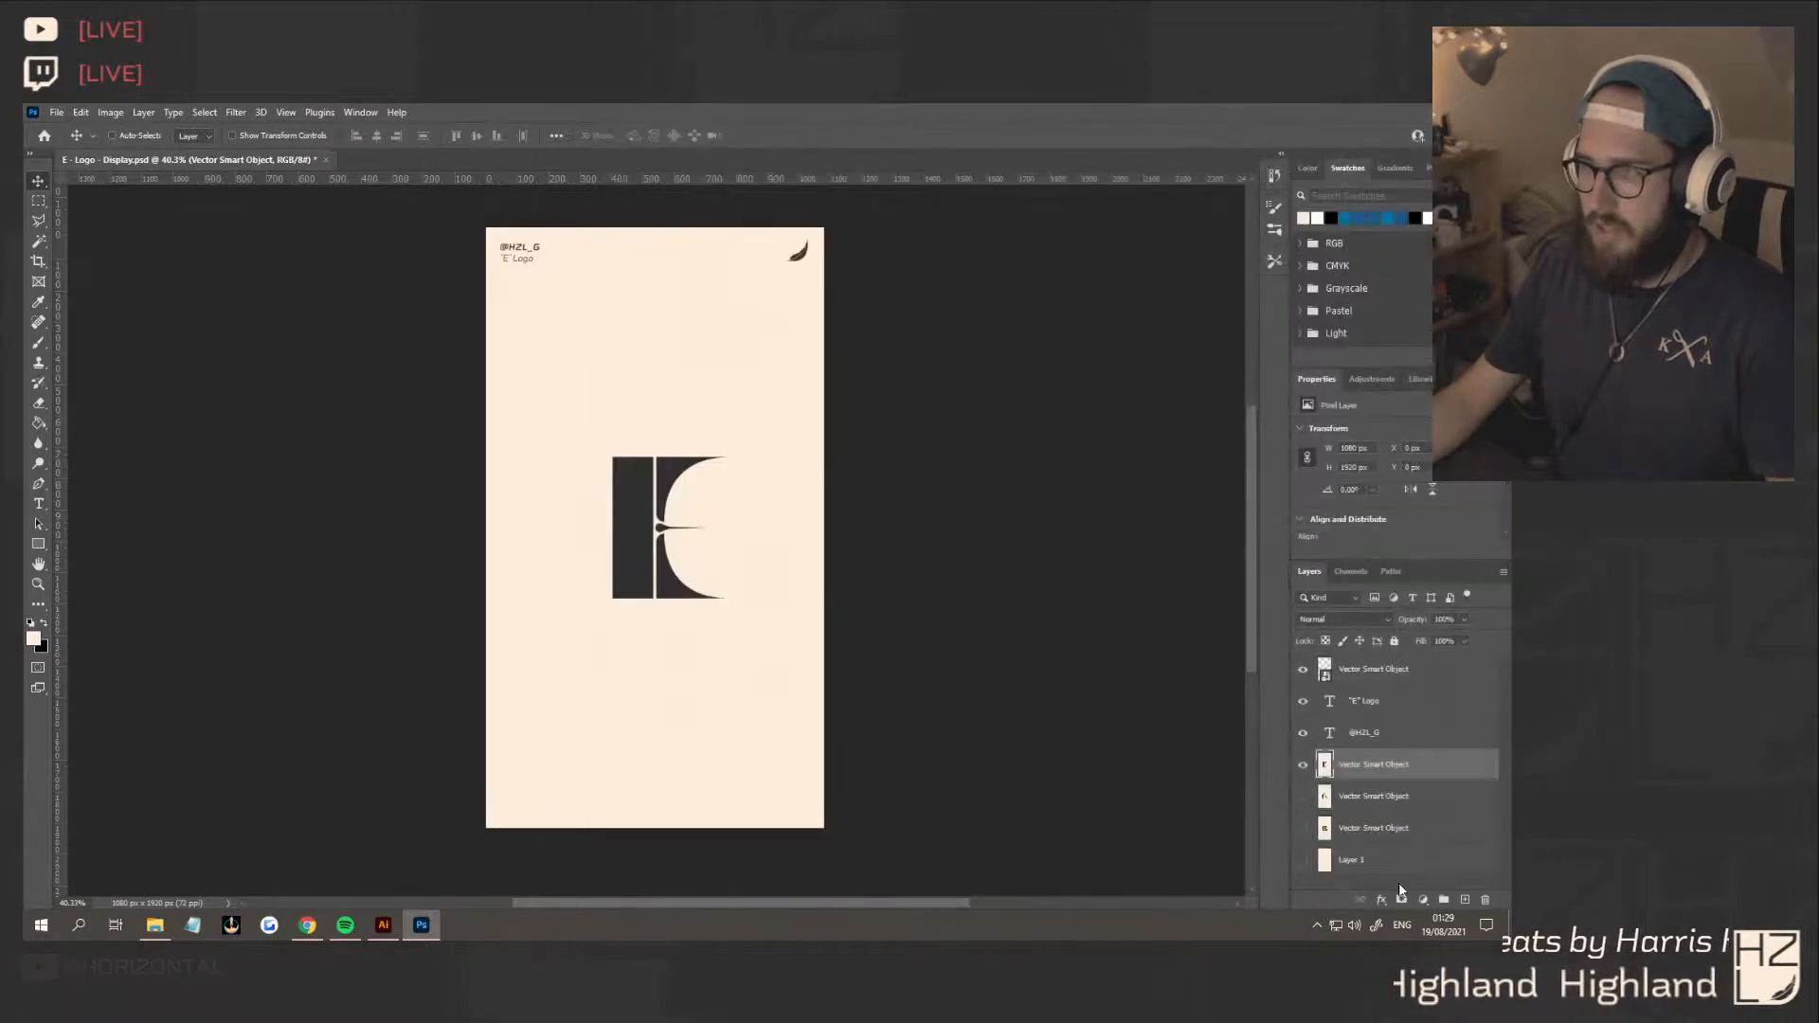
Display the concept 2 layer instead of concept 3 and reapply the last Camera Raw Filter to it
left_click(1303, 764)
left_click(1302, 797)
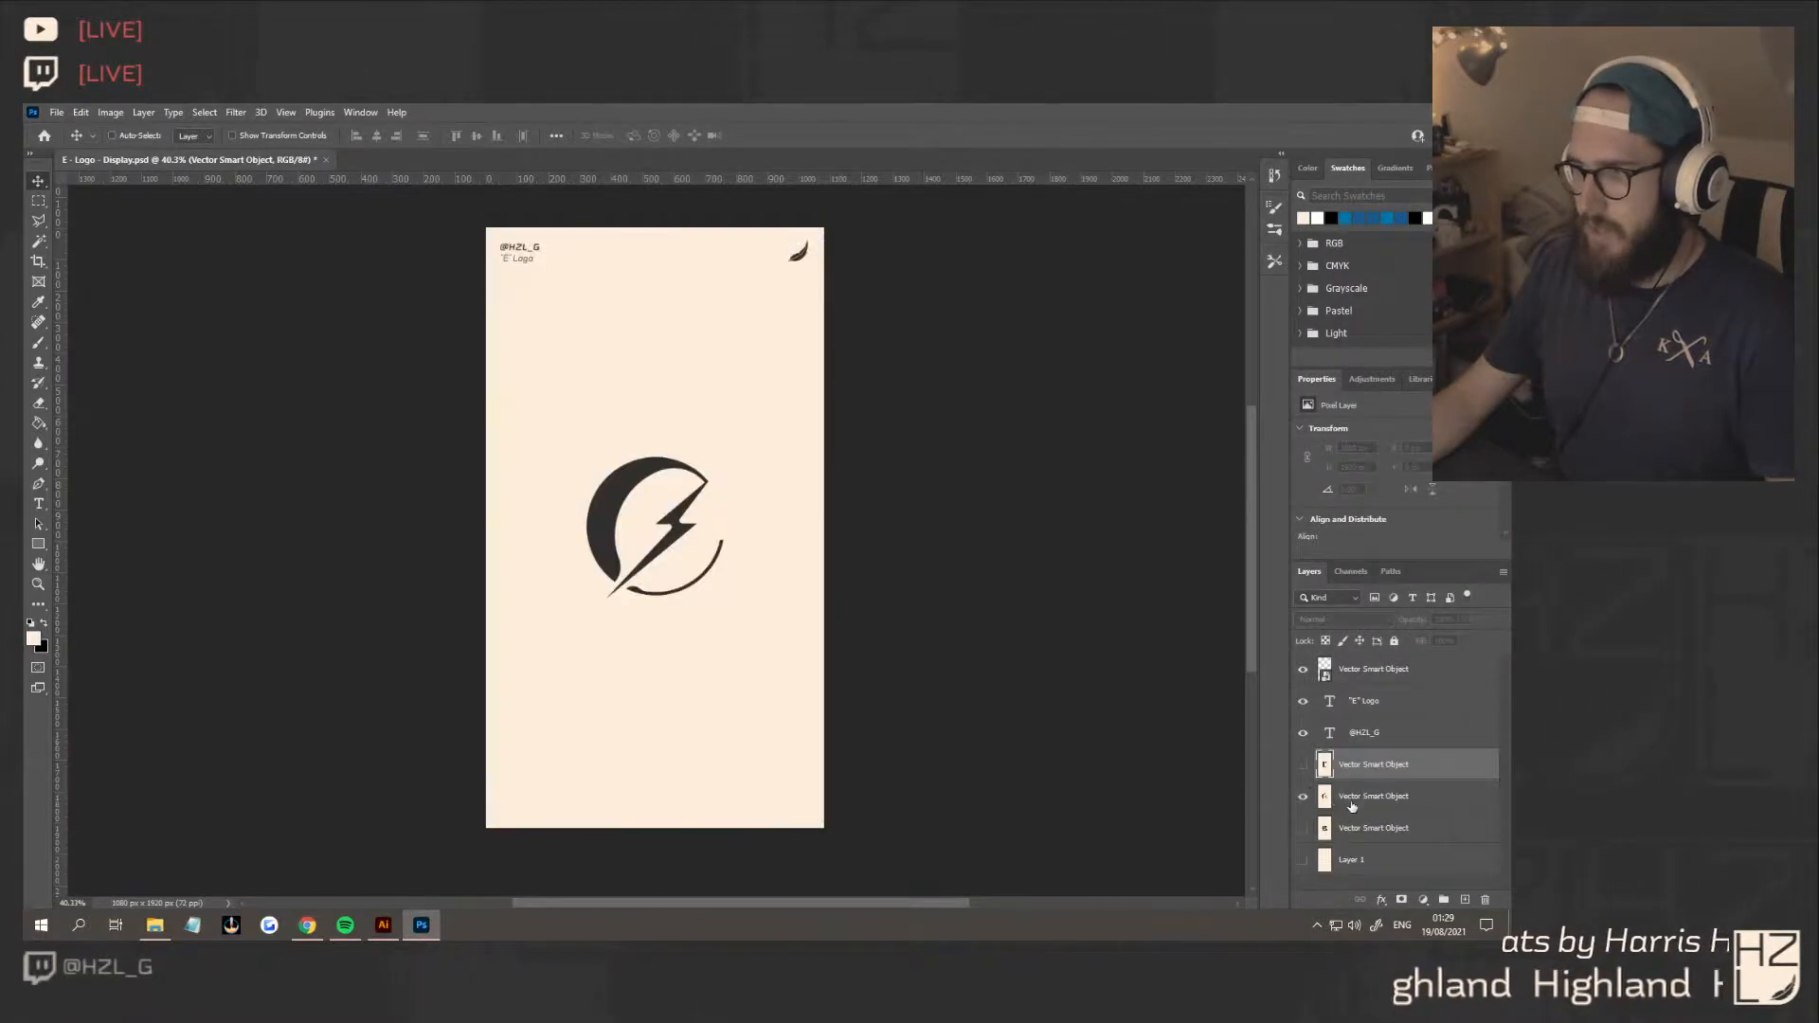
left_click(1352, 803)
left_click(236, 112)
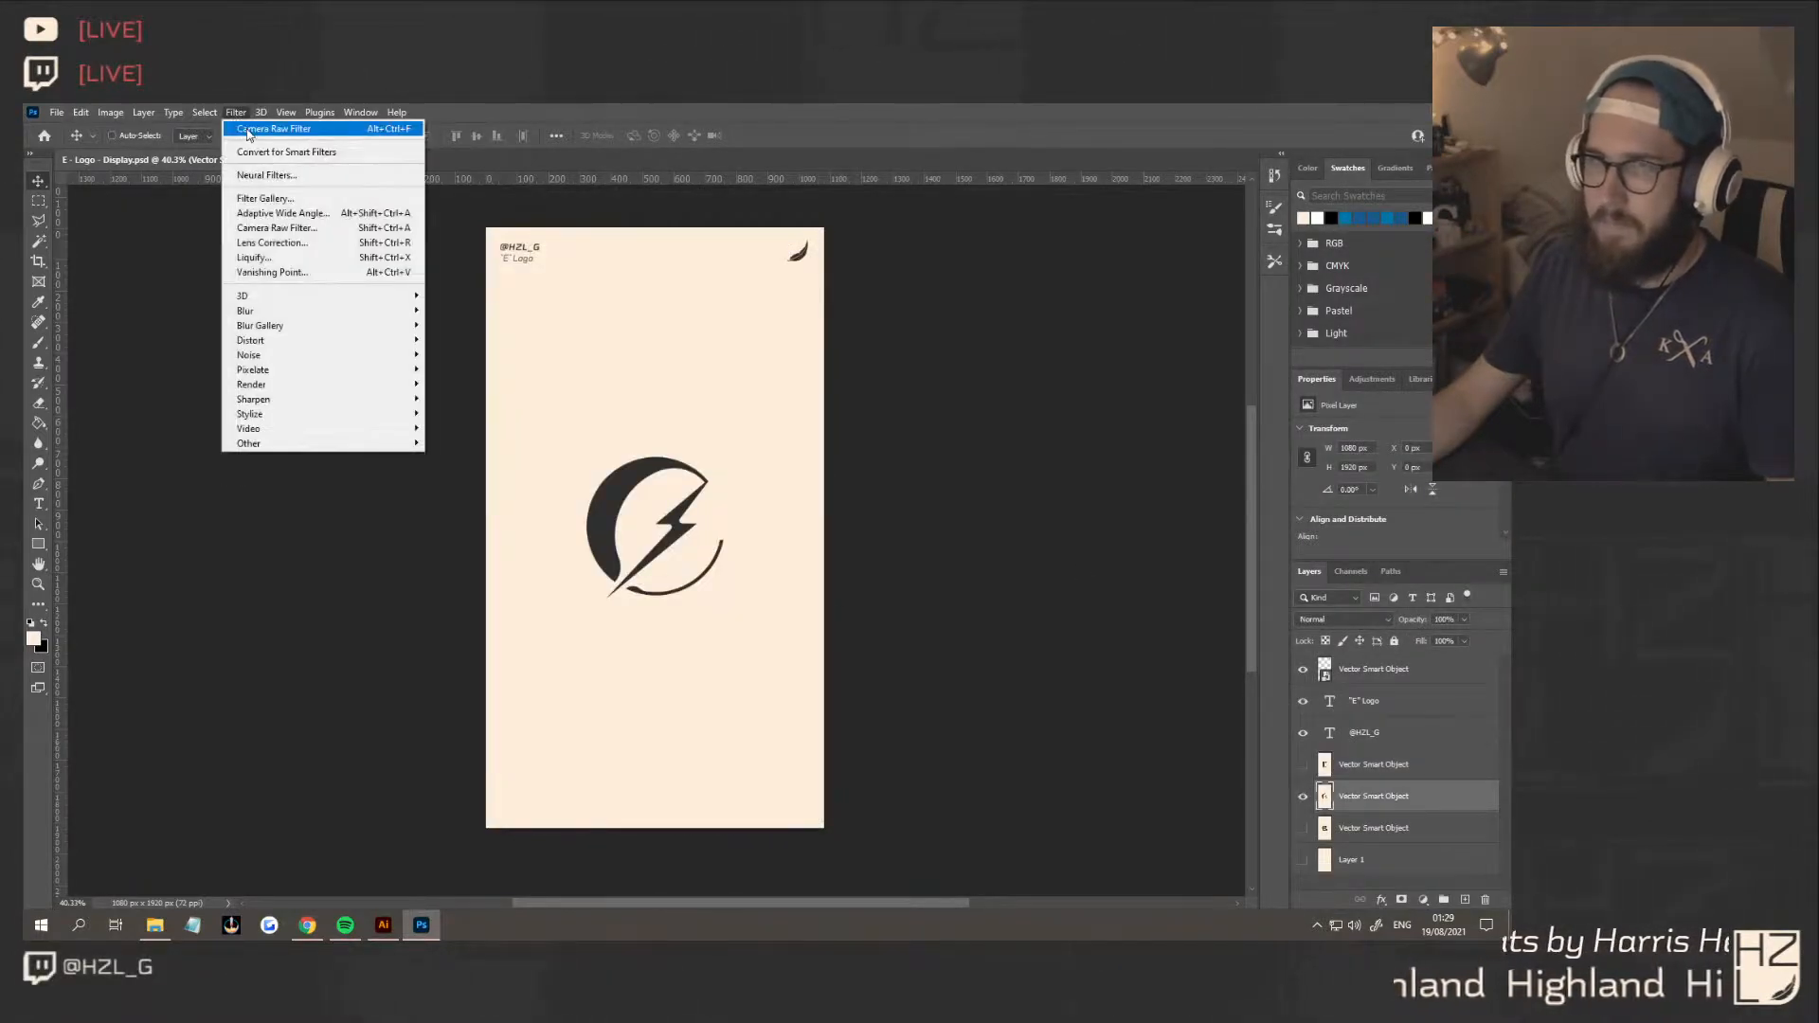
left_click(250, 131)
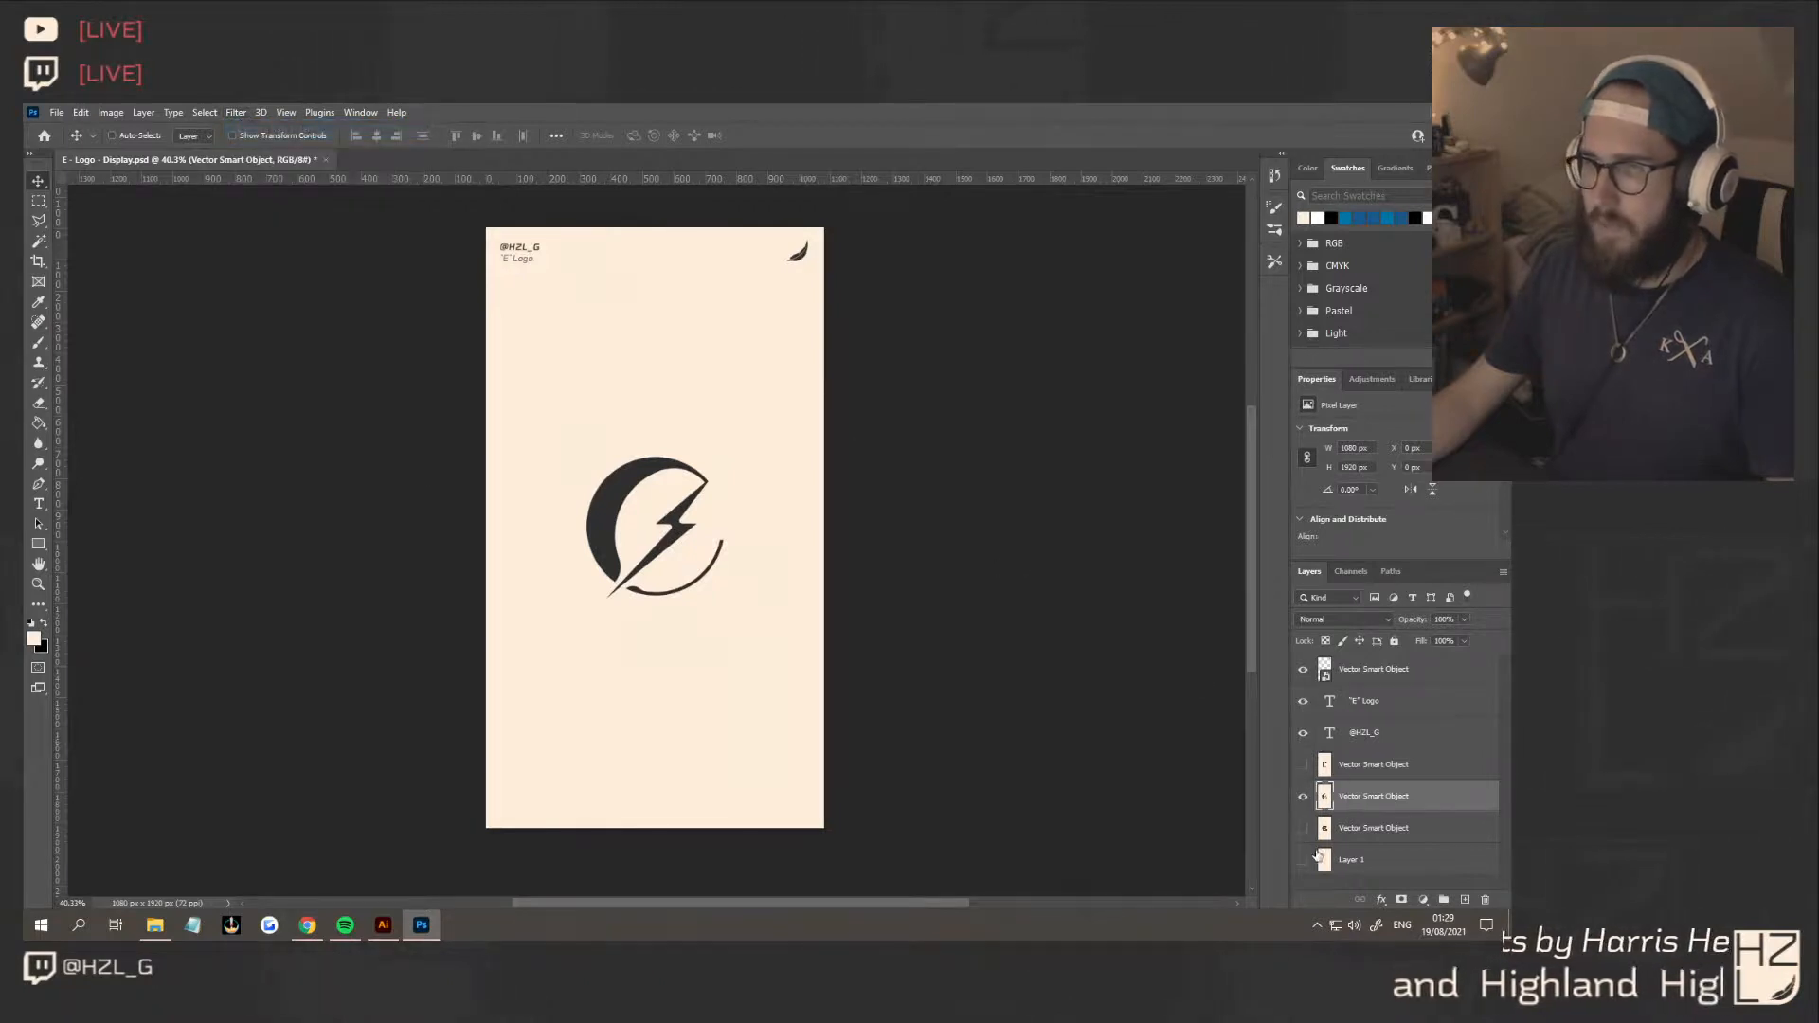
Display the concept 1 layer instead of concept 2 and reapply the last Camera Raw Filter to it
left_click(1303, 797)
left_click(1302, 828)
left_click(1374, 828)
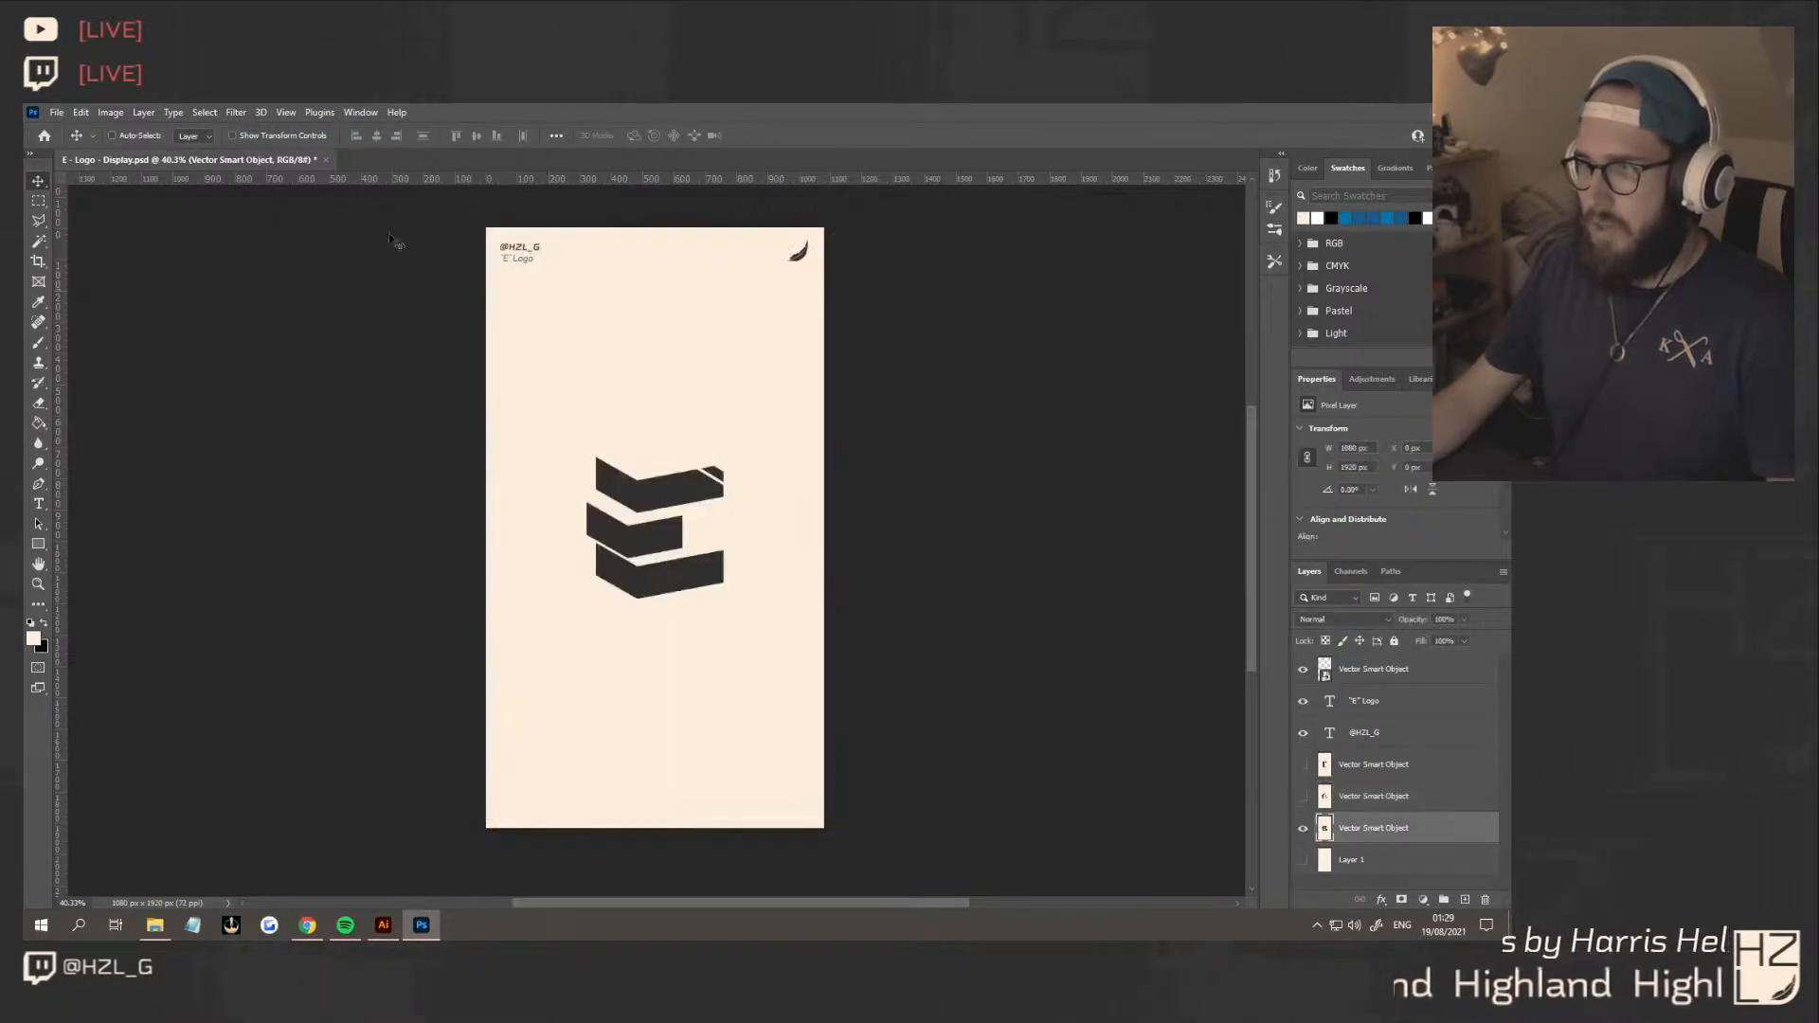
left_click(235, 112)
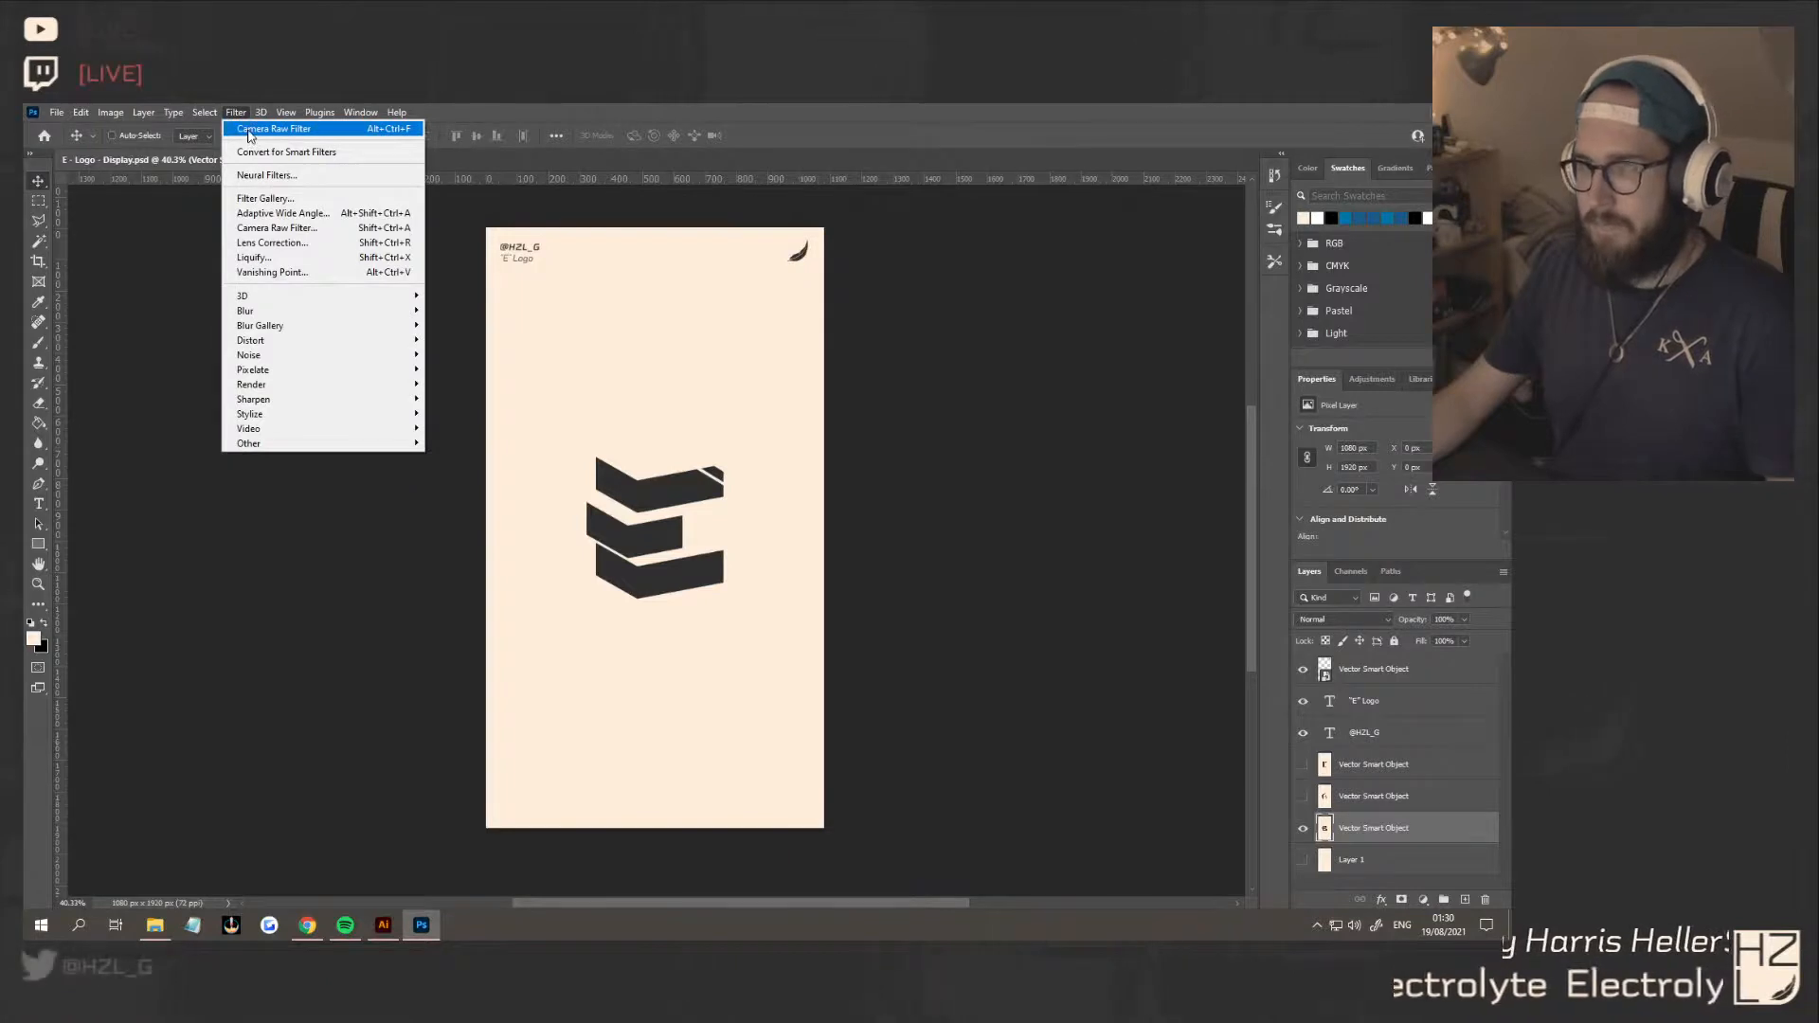
left_click(250, 131)
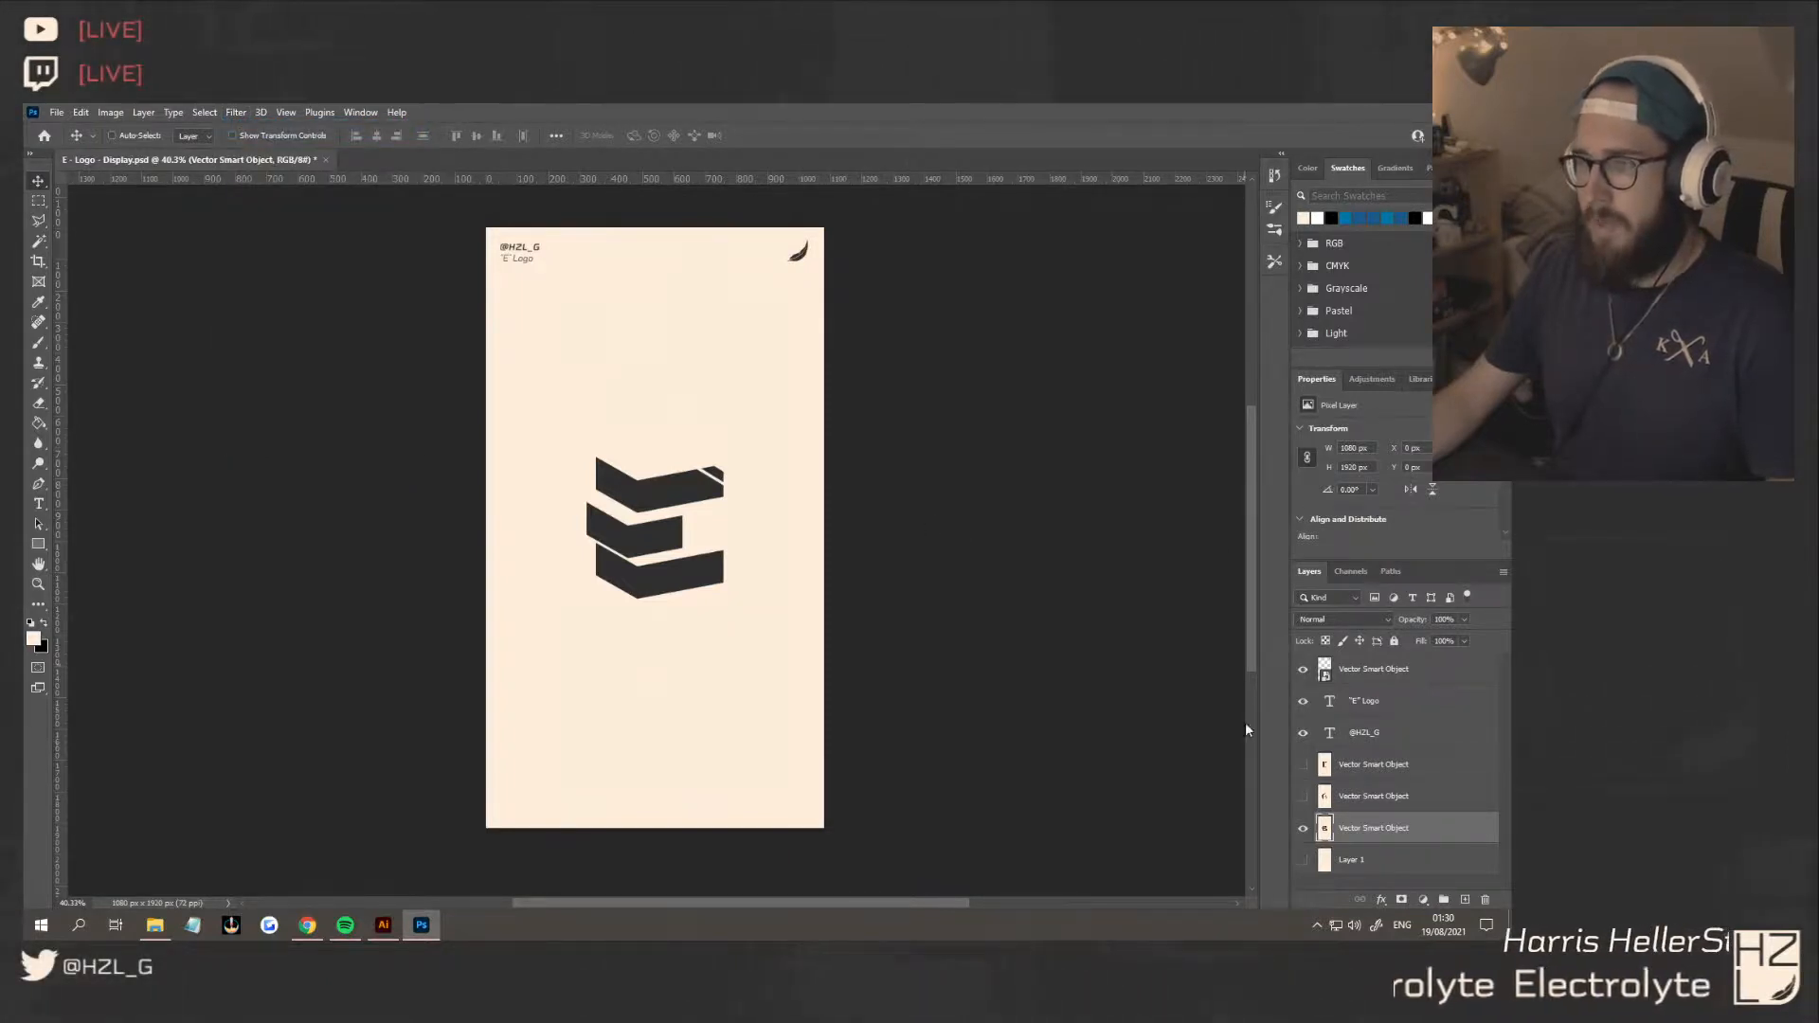
key("ctrl")
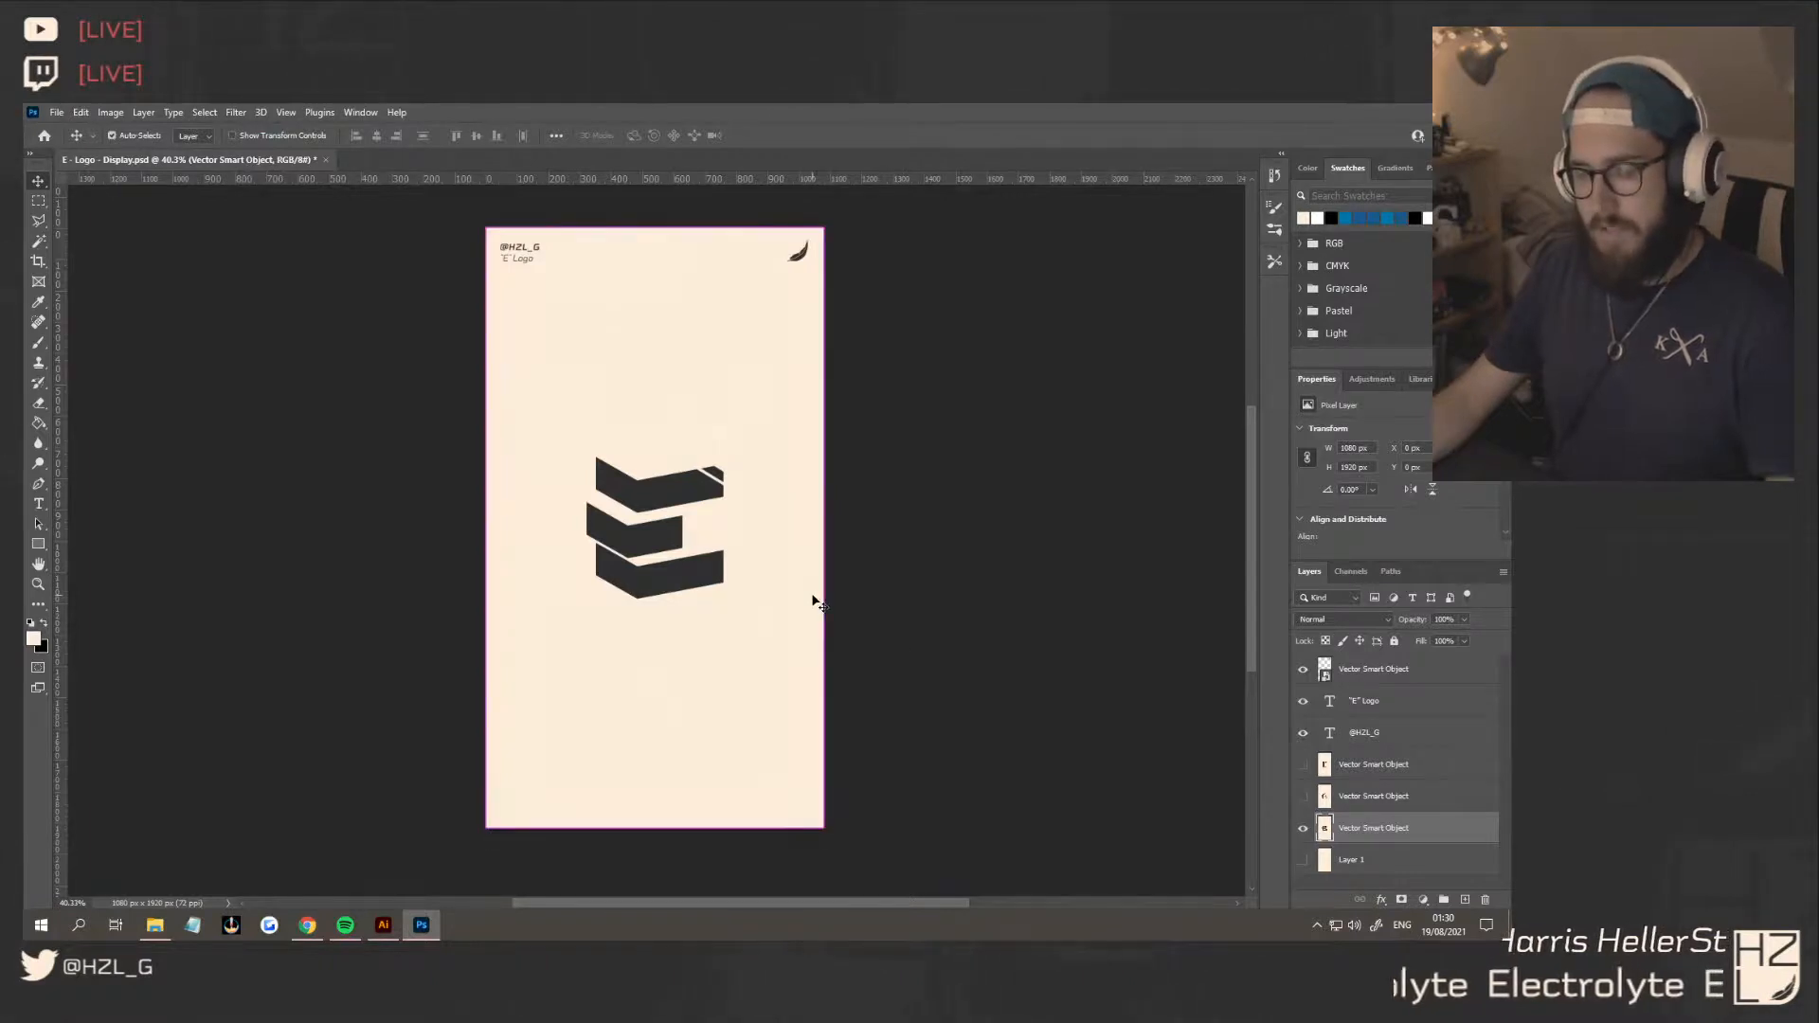
Save a PNG copy of the concept 1 display in the E folder, replacing the existing "E - Logo - Display 1"
key("ctrl+alt+s")
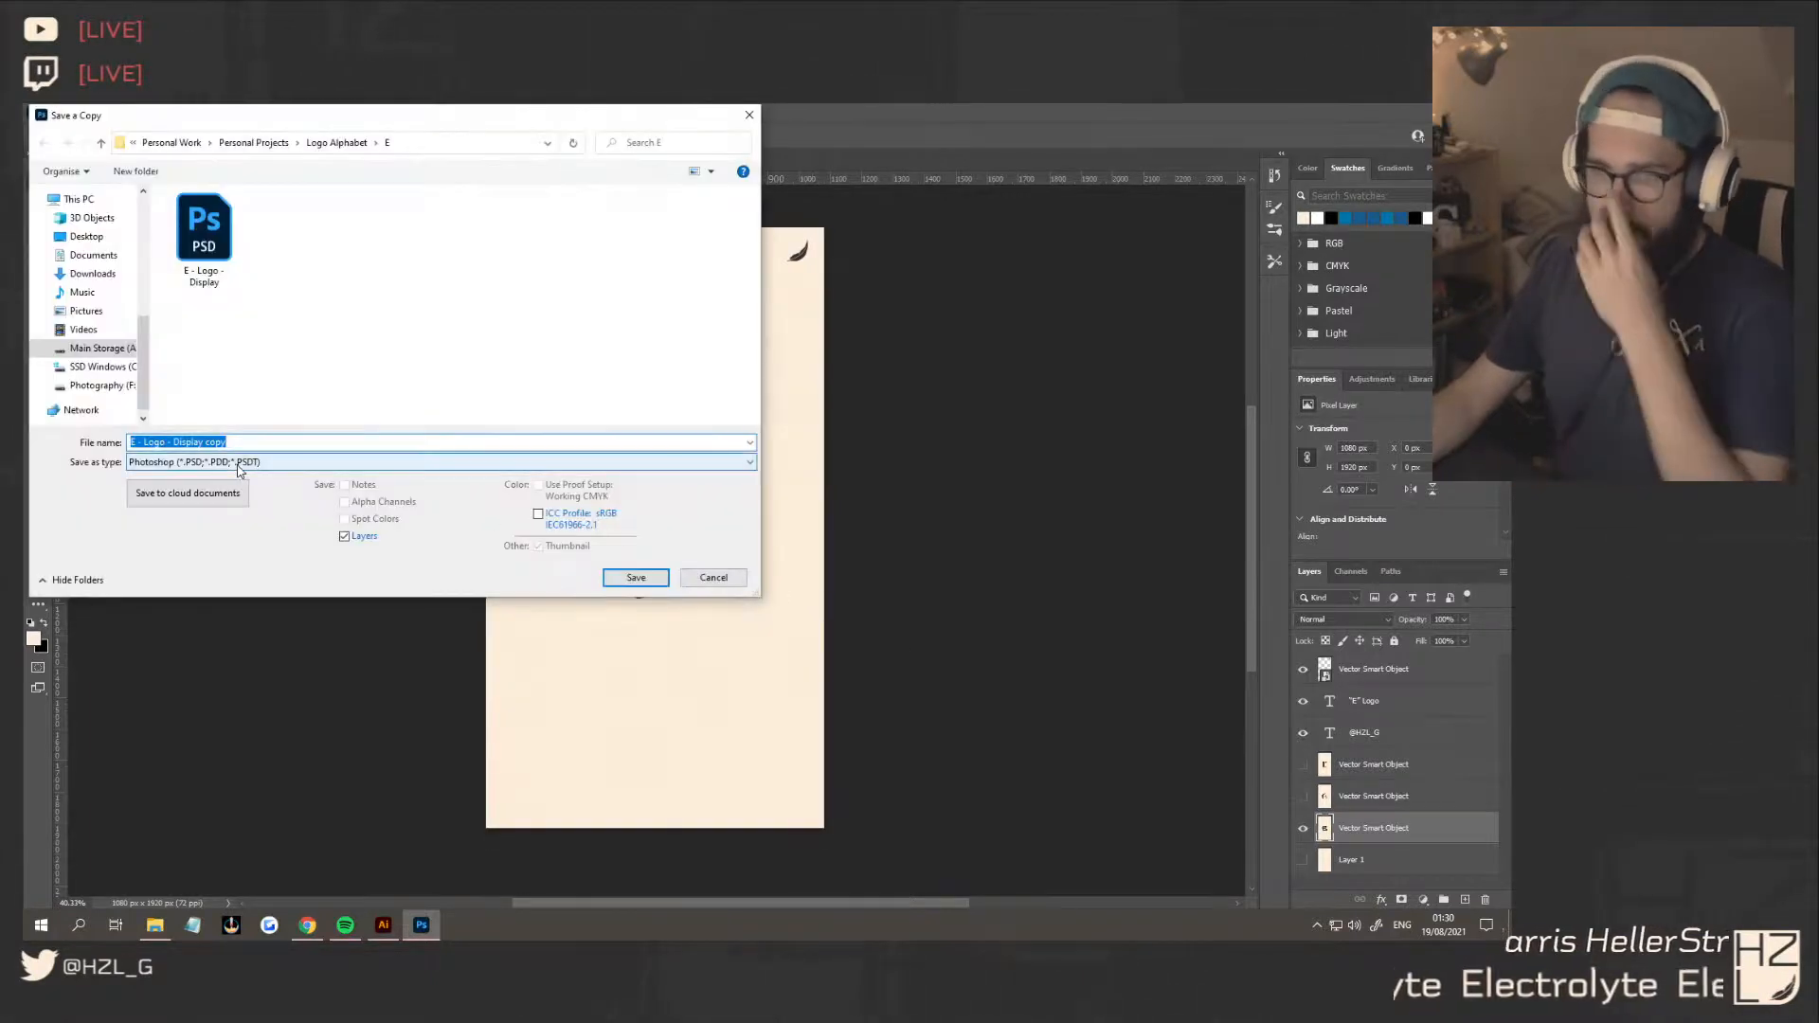
left_click(239, 462)
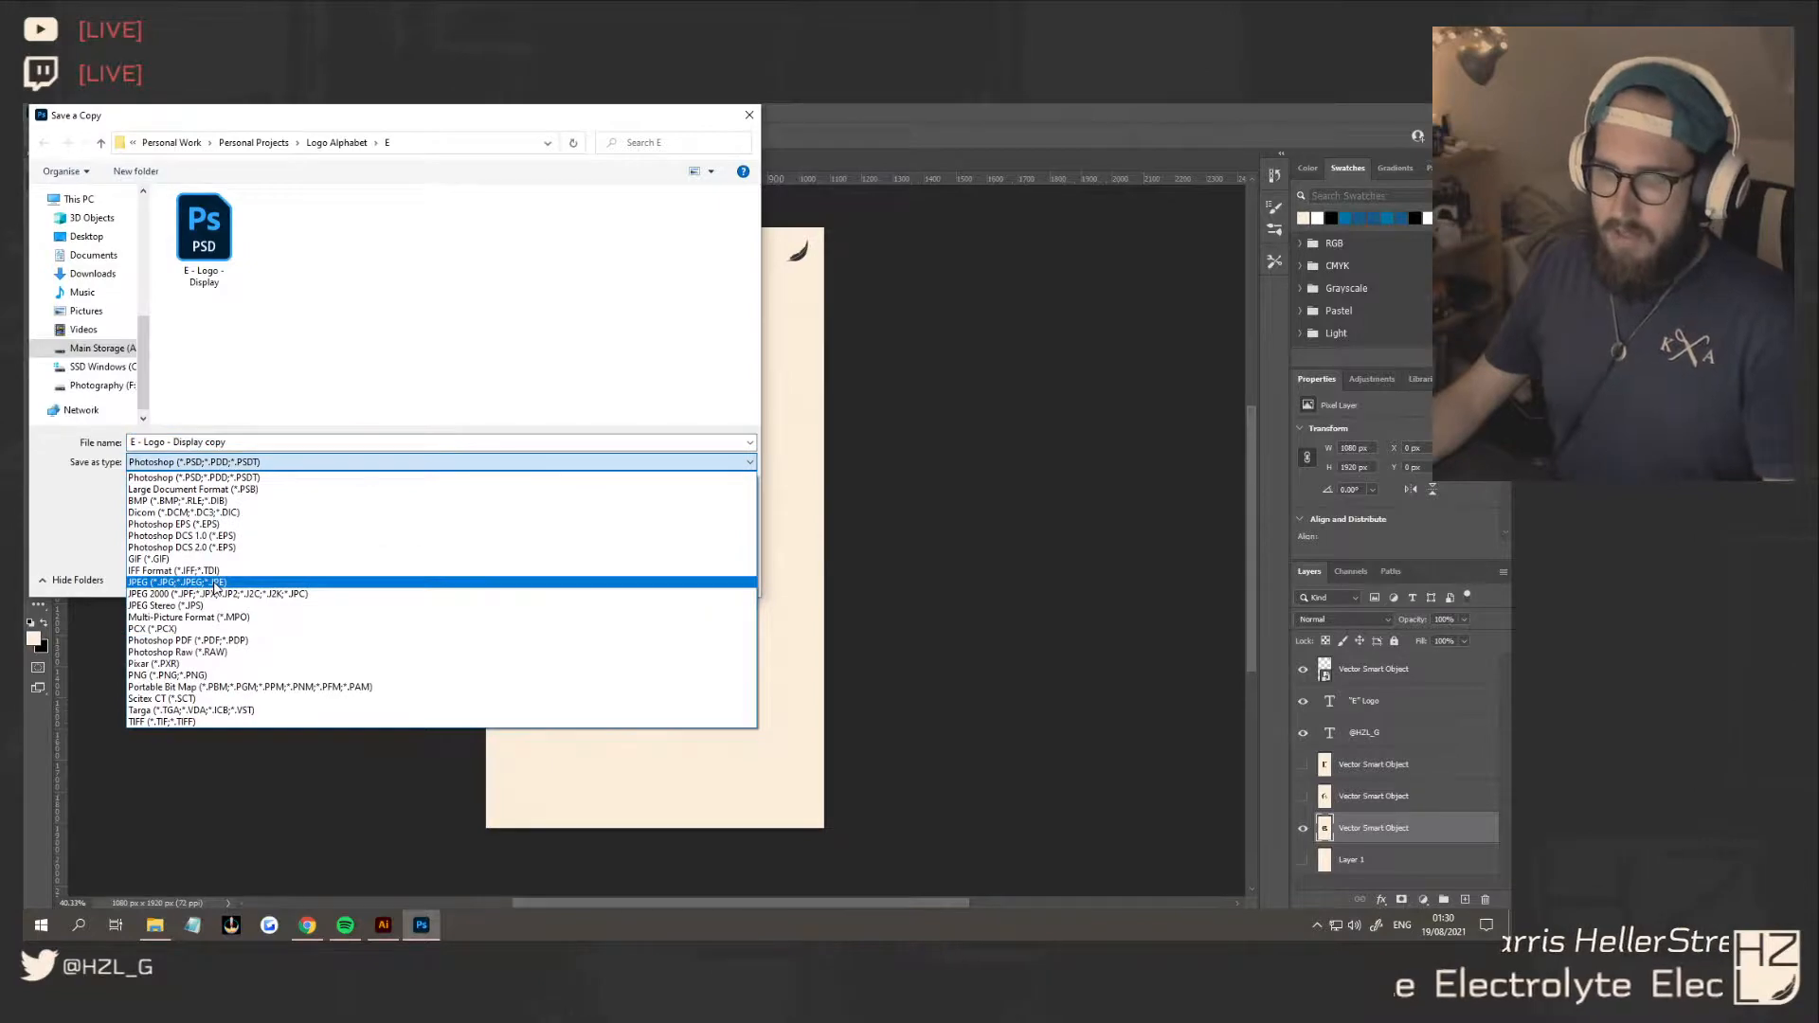
left_click(218, 675)
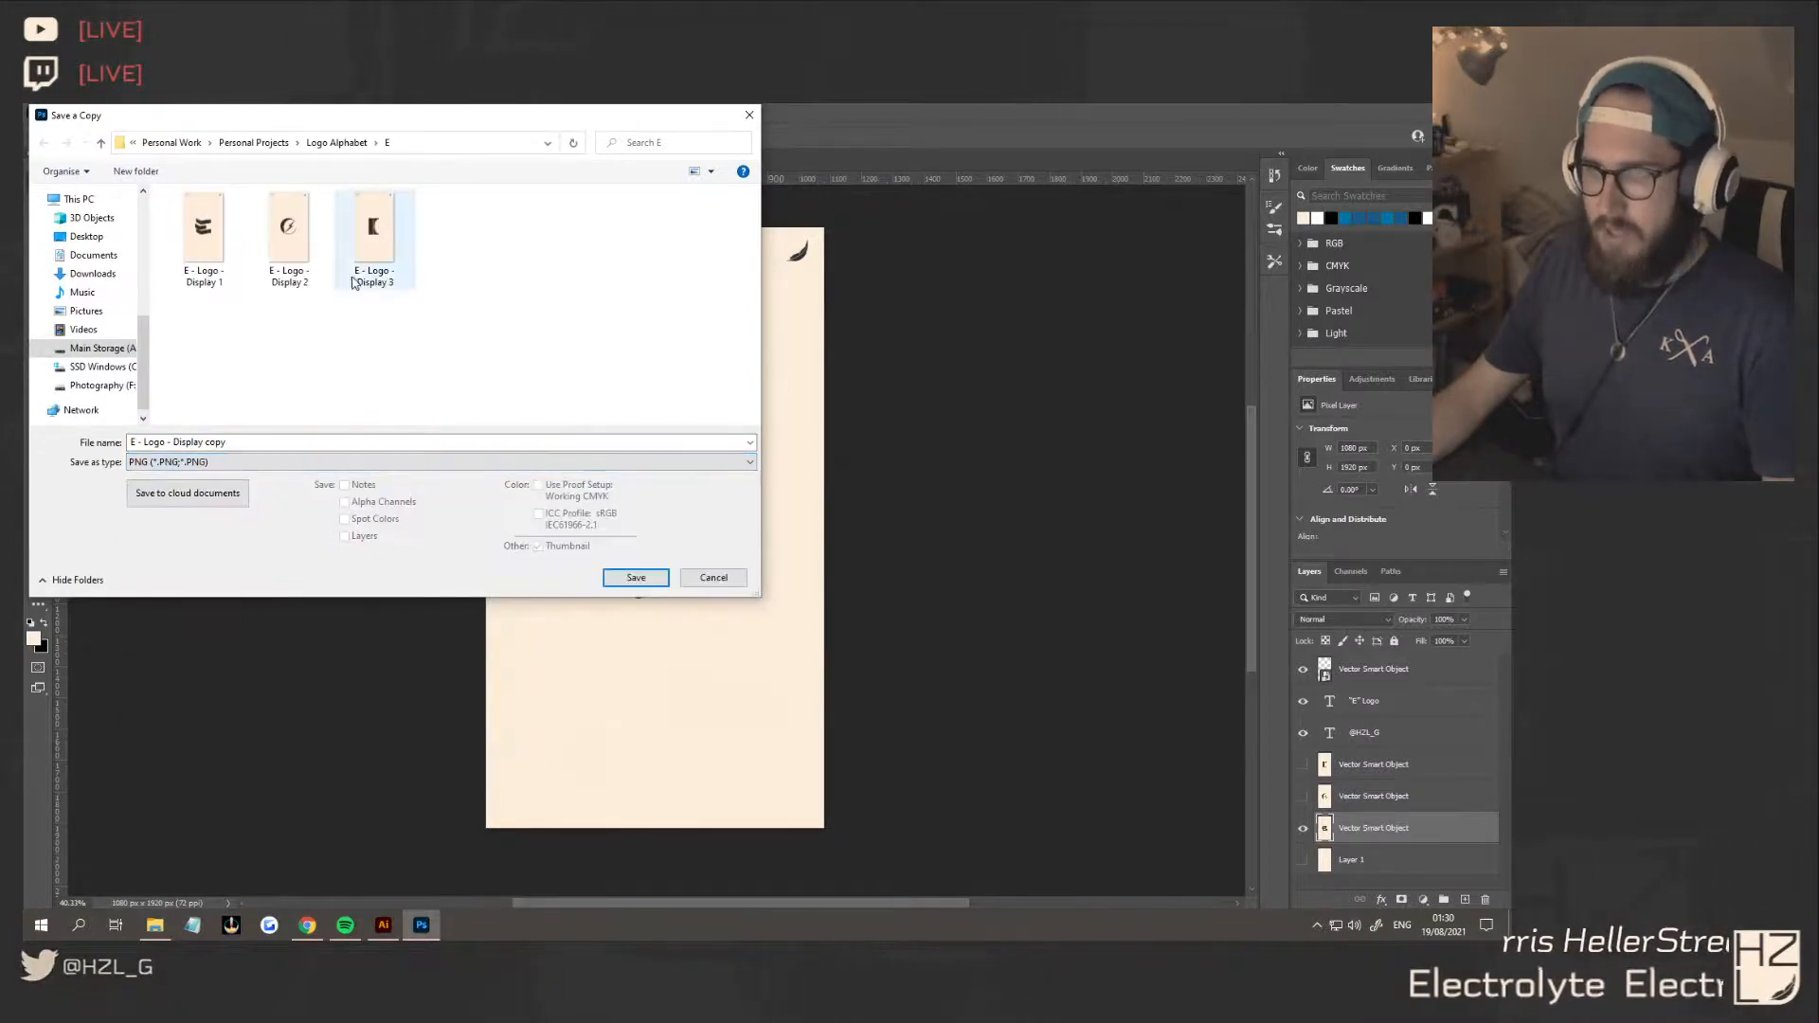
left_click(227, 270)
left_click(635, 578)
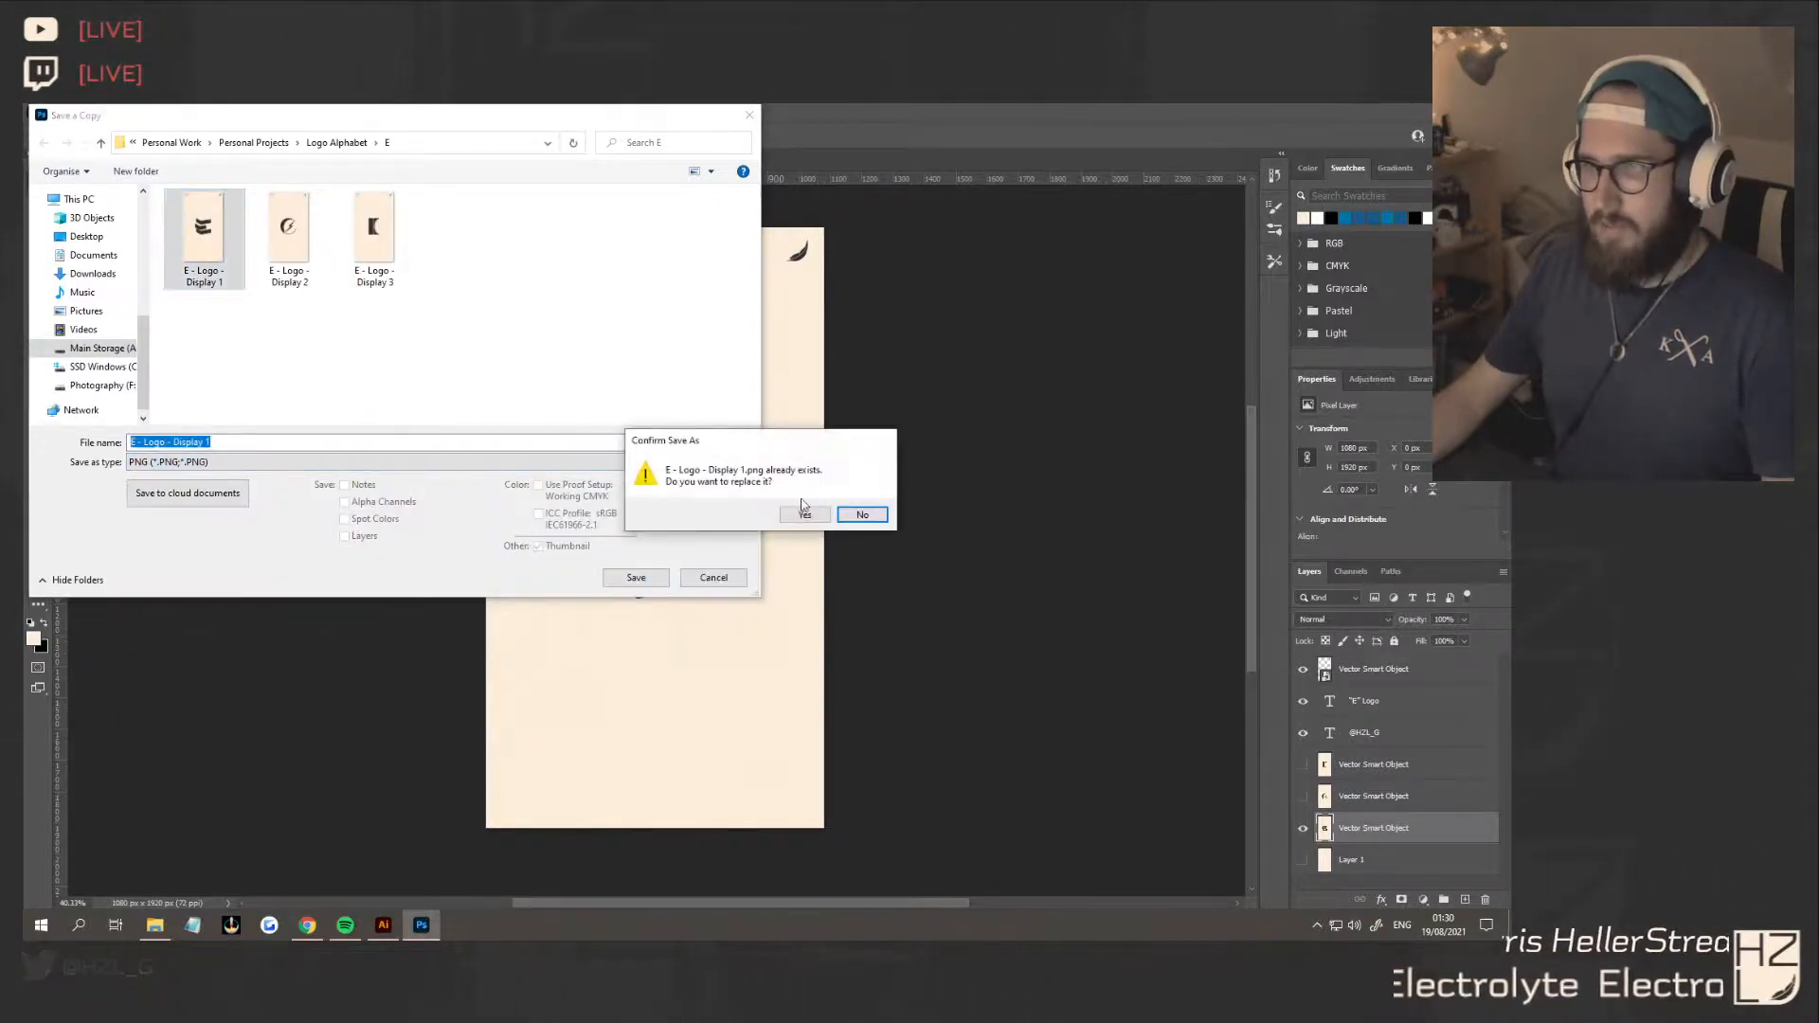
left_click(804, 515)
left_click(858, 352)
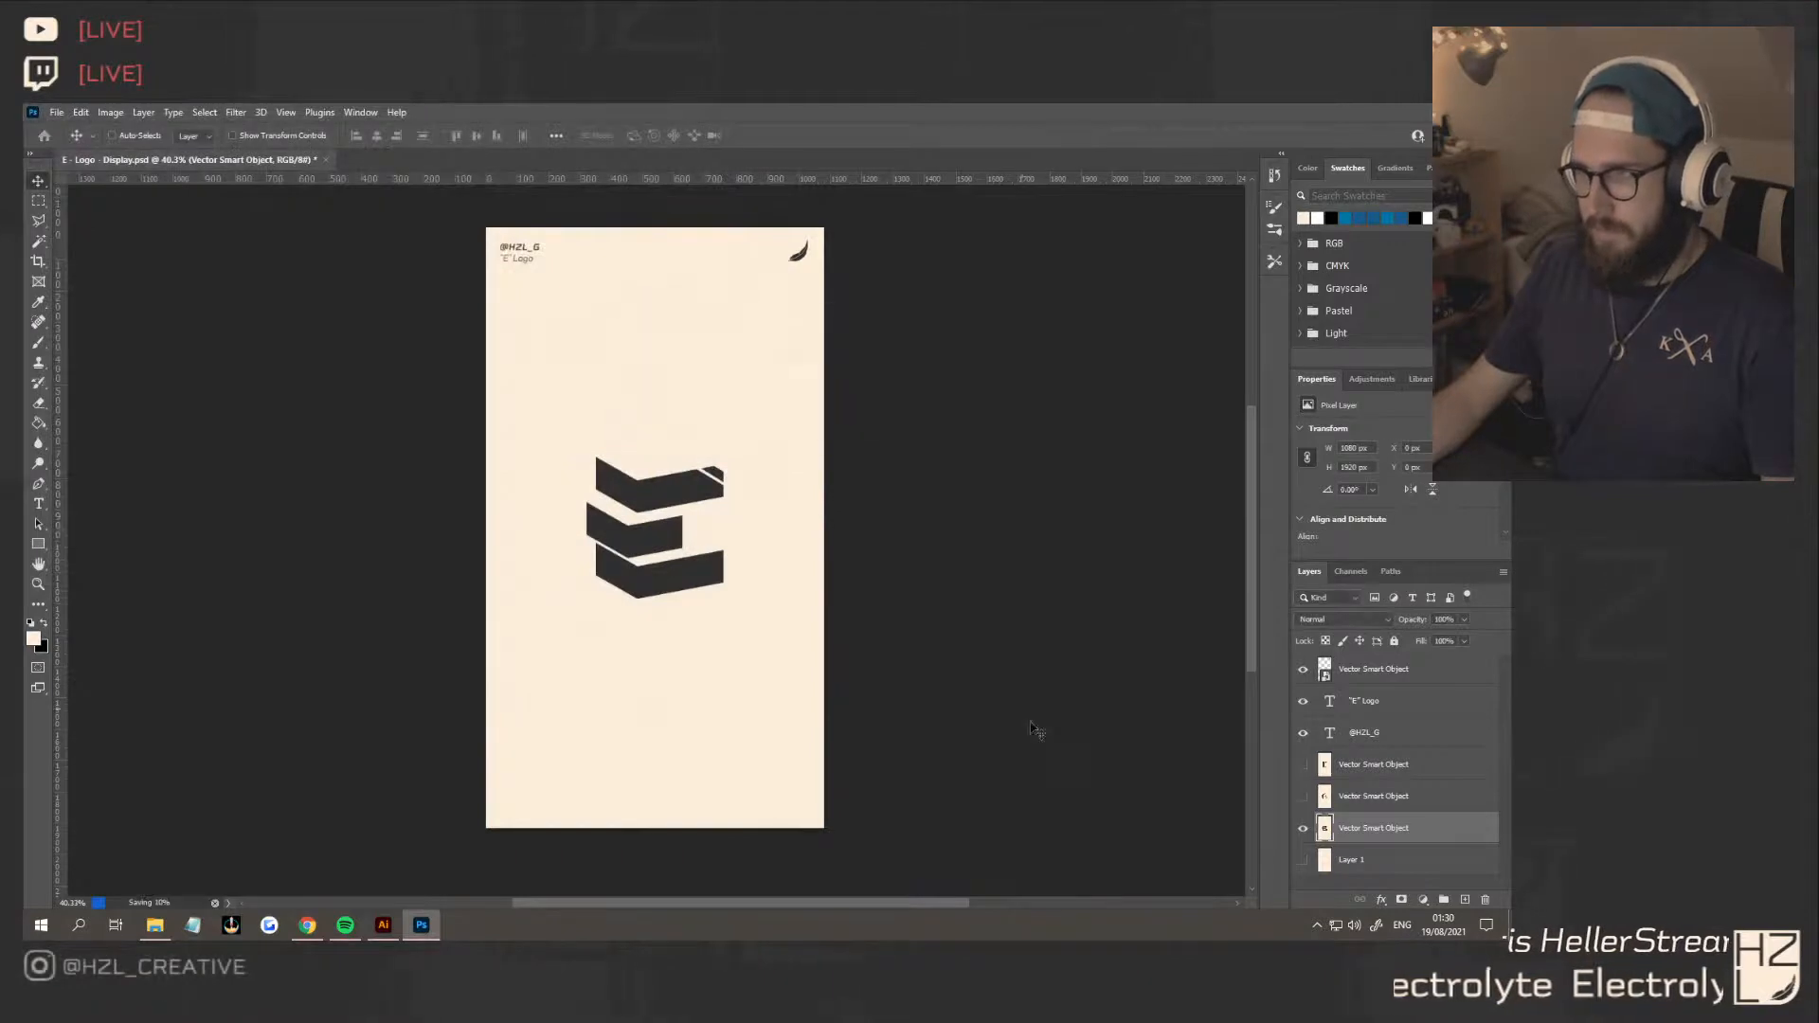
Display the concept 2 layer instead of concept 1 and save a PNG copy replacing "E - Logo - Display 2", using large file size
left_click(1303, 796)
left_click(1336, 798)
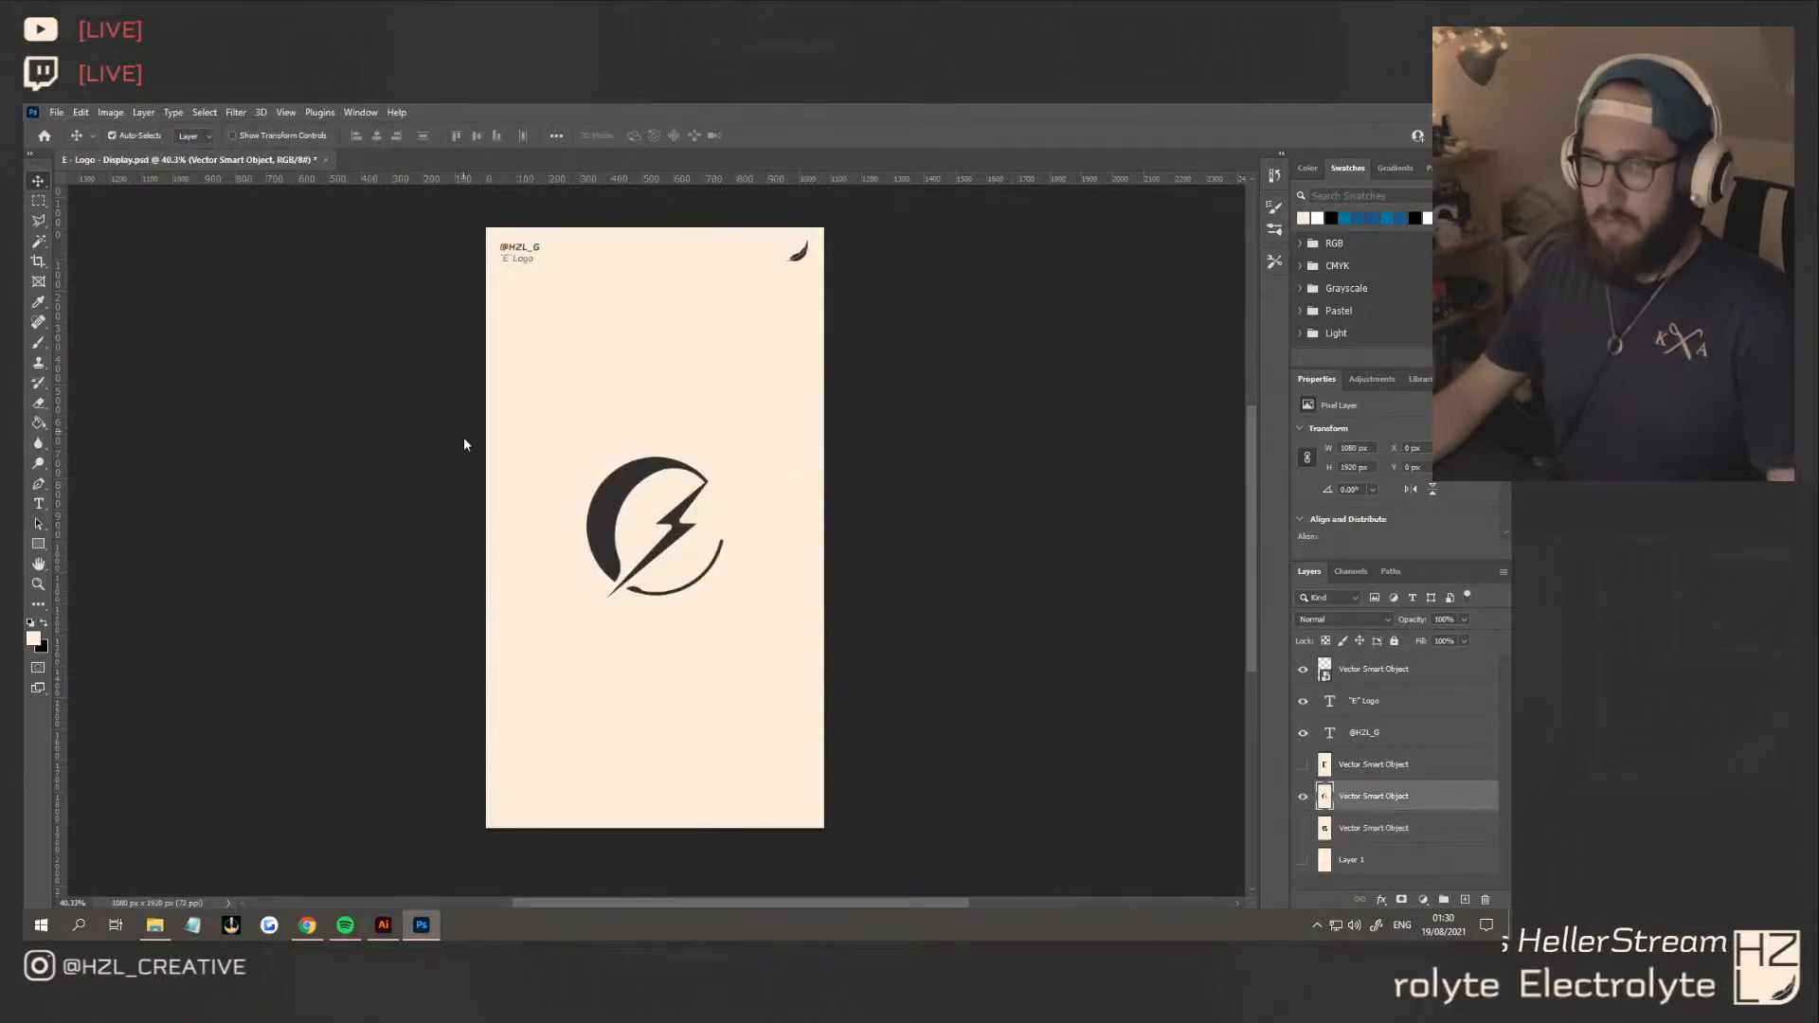
key("ctrl+alt+s")
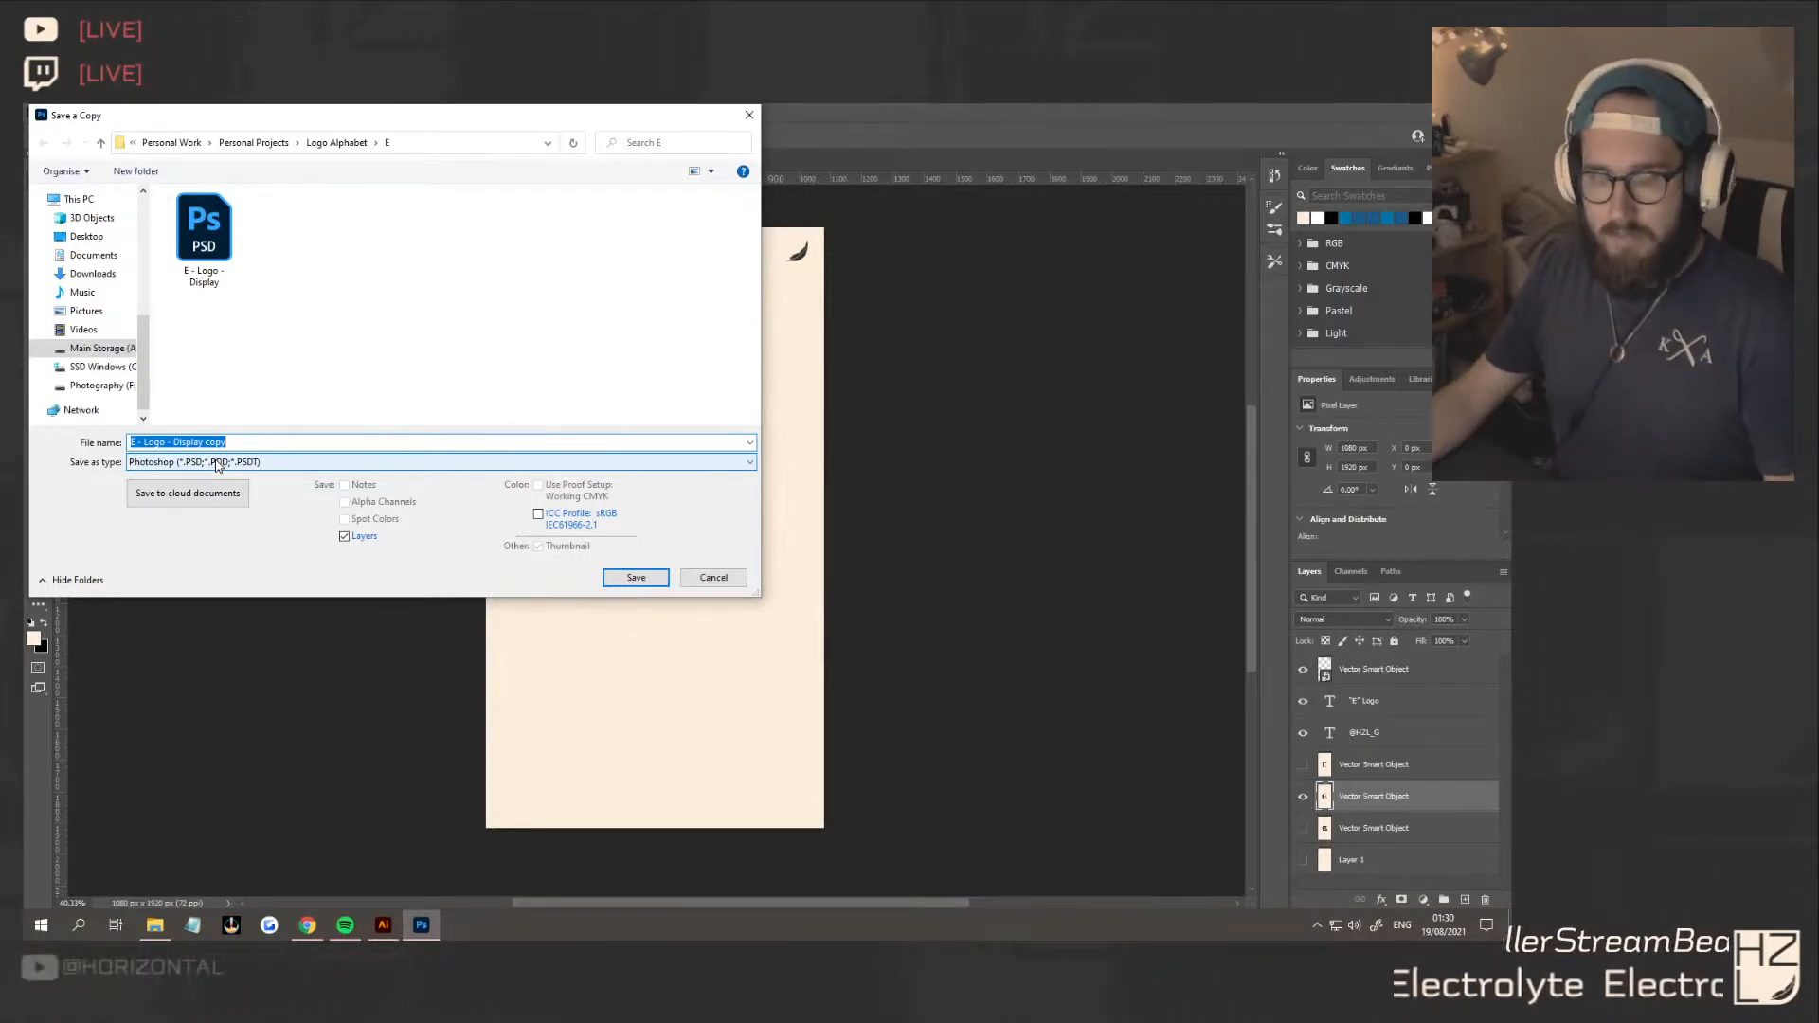
left_click(216, 465)
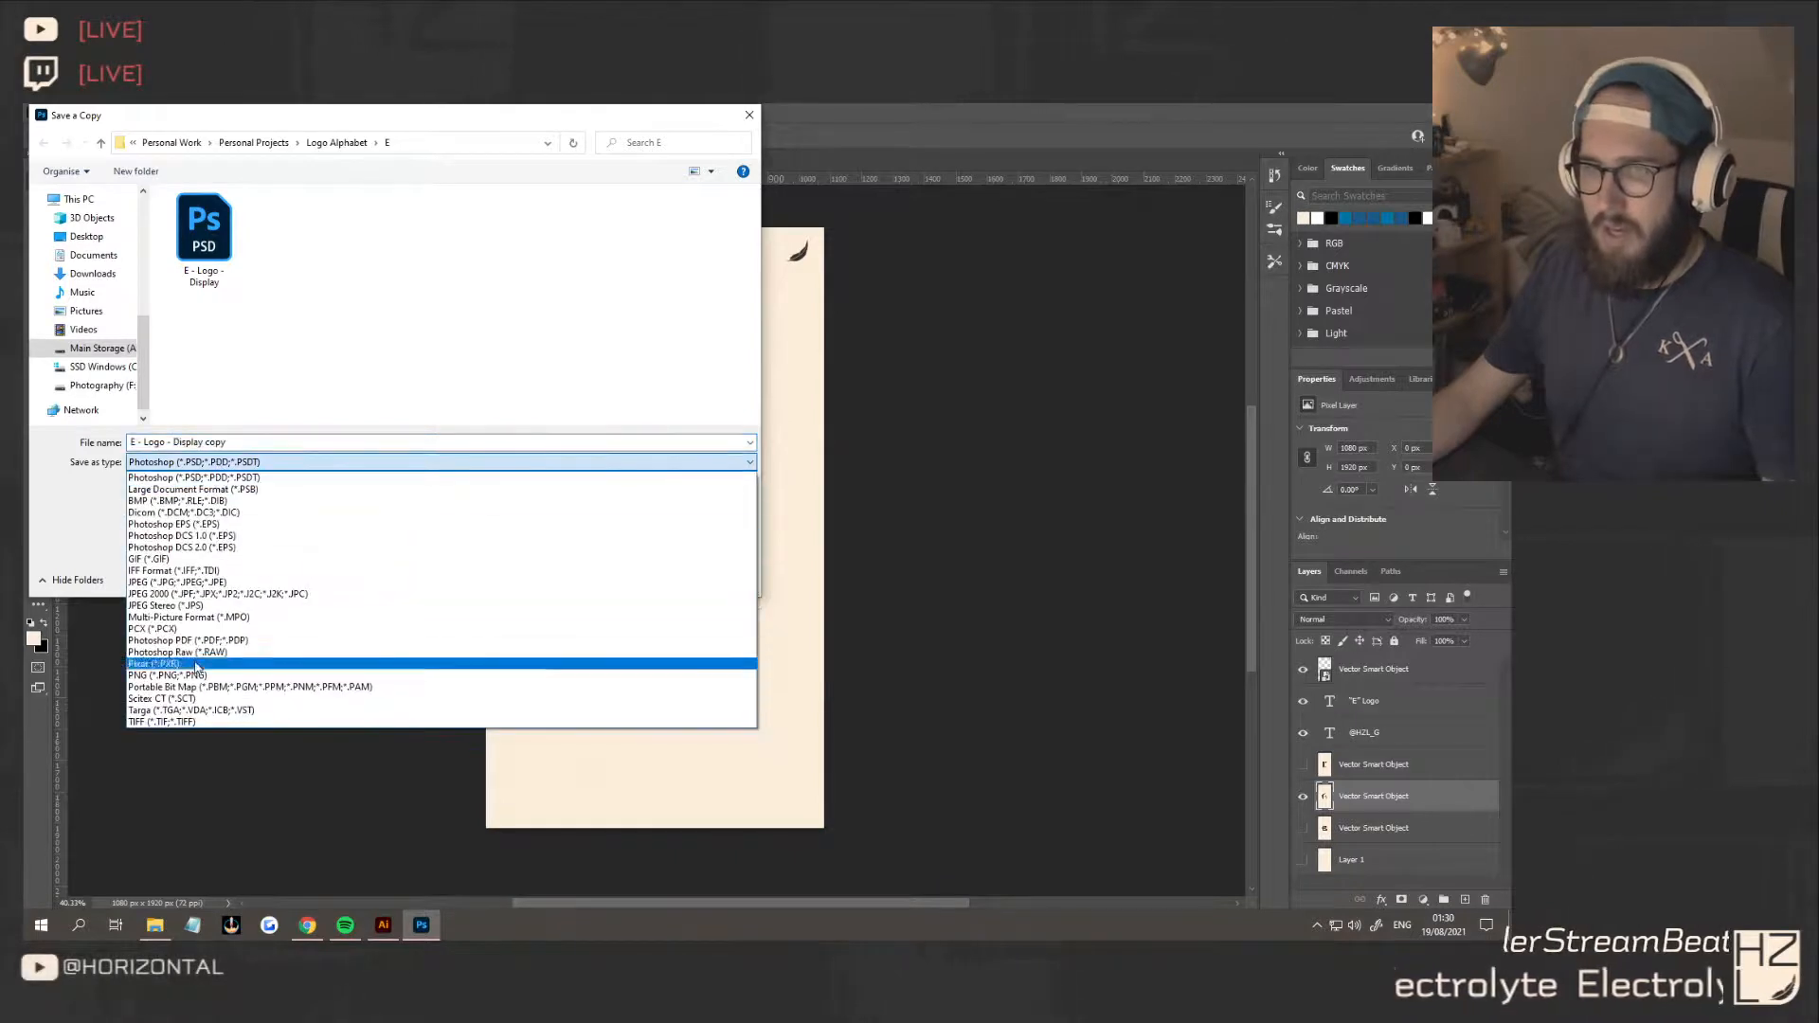
left_click(190, 667)
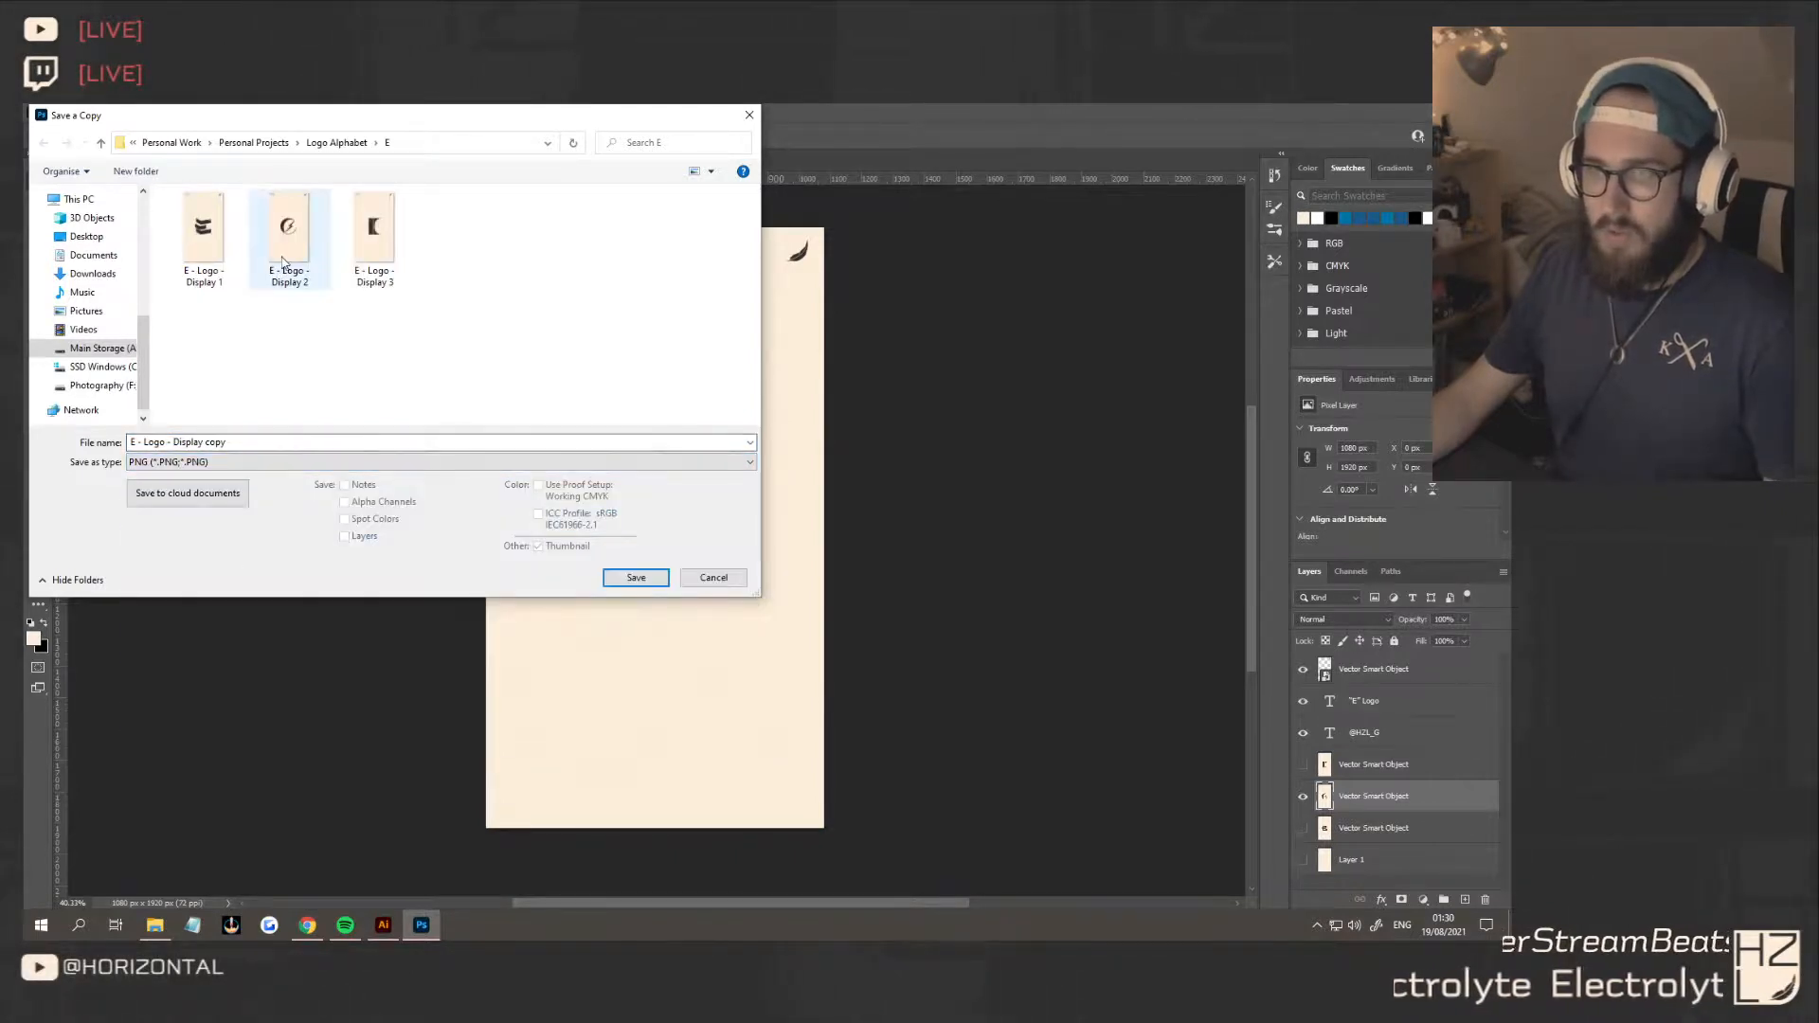
left_click(282, 261)
left_click(630, 577)
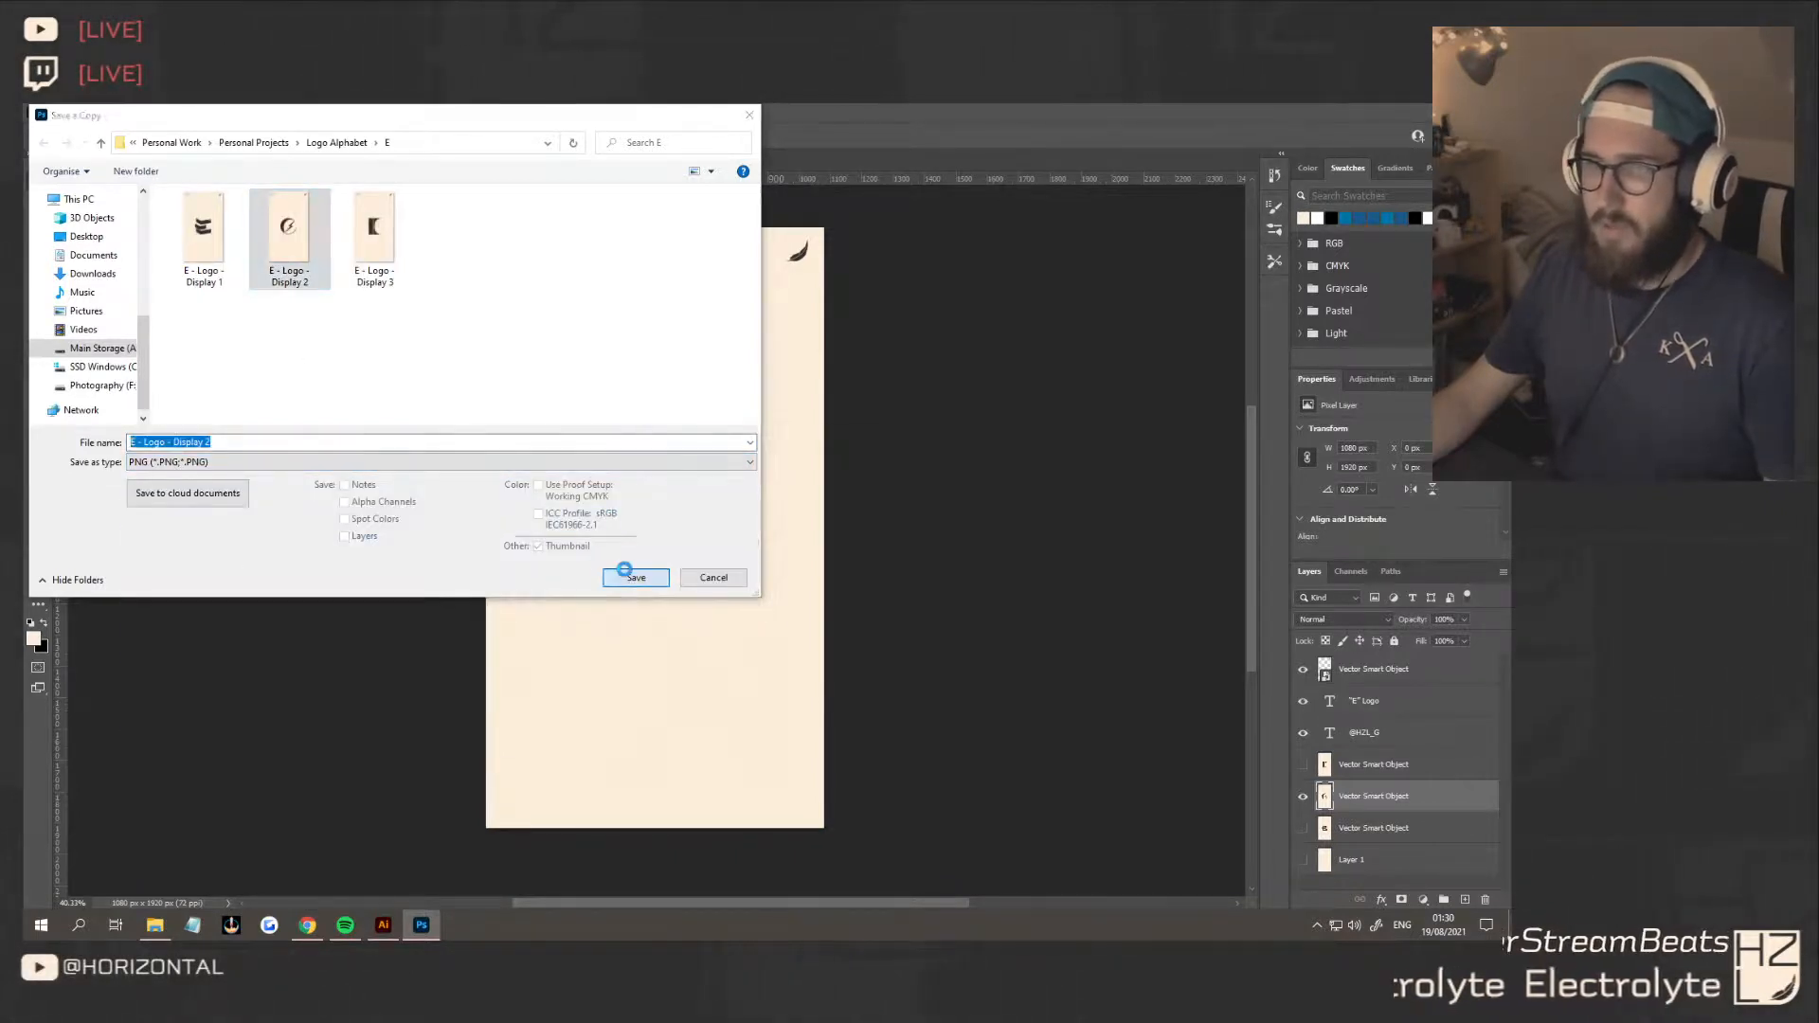
left_click(803, 515)
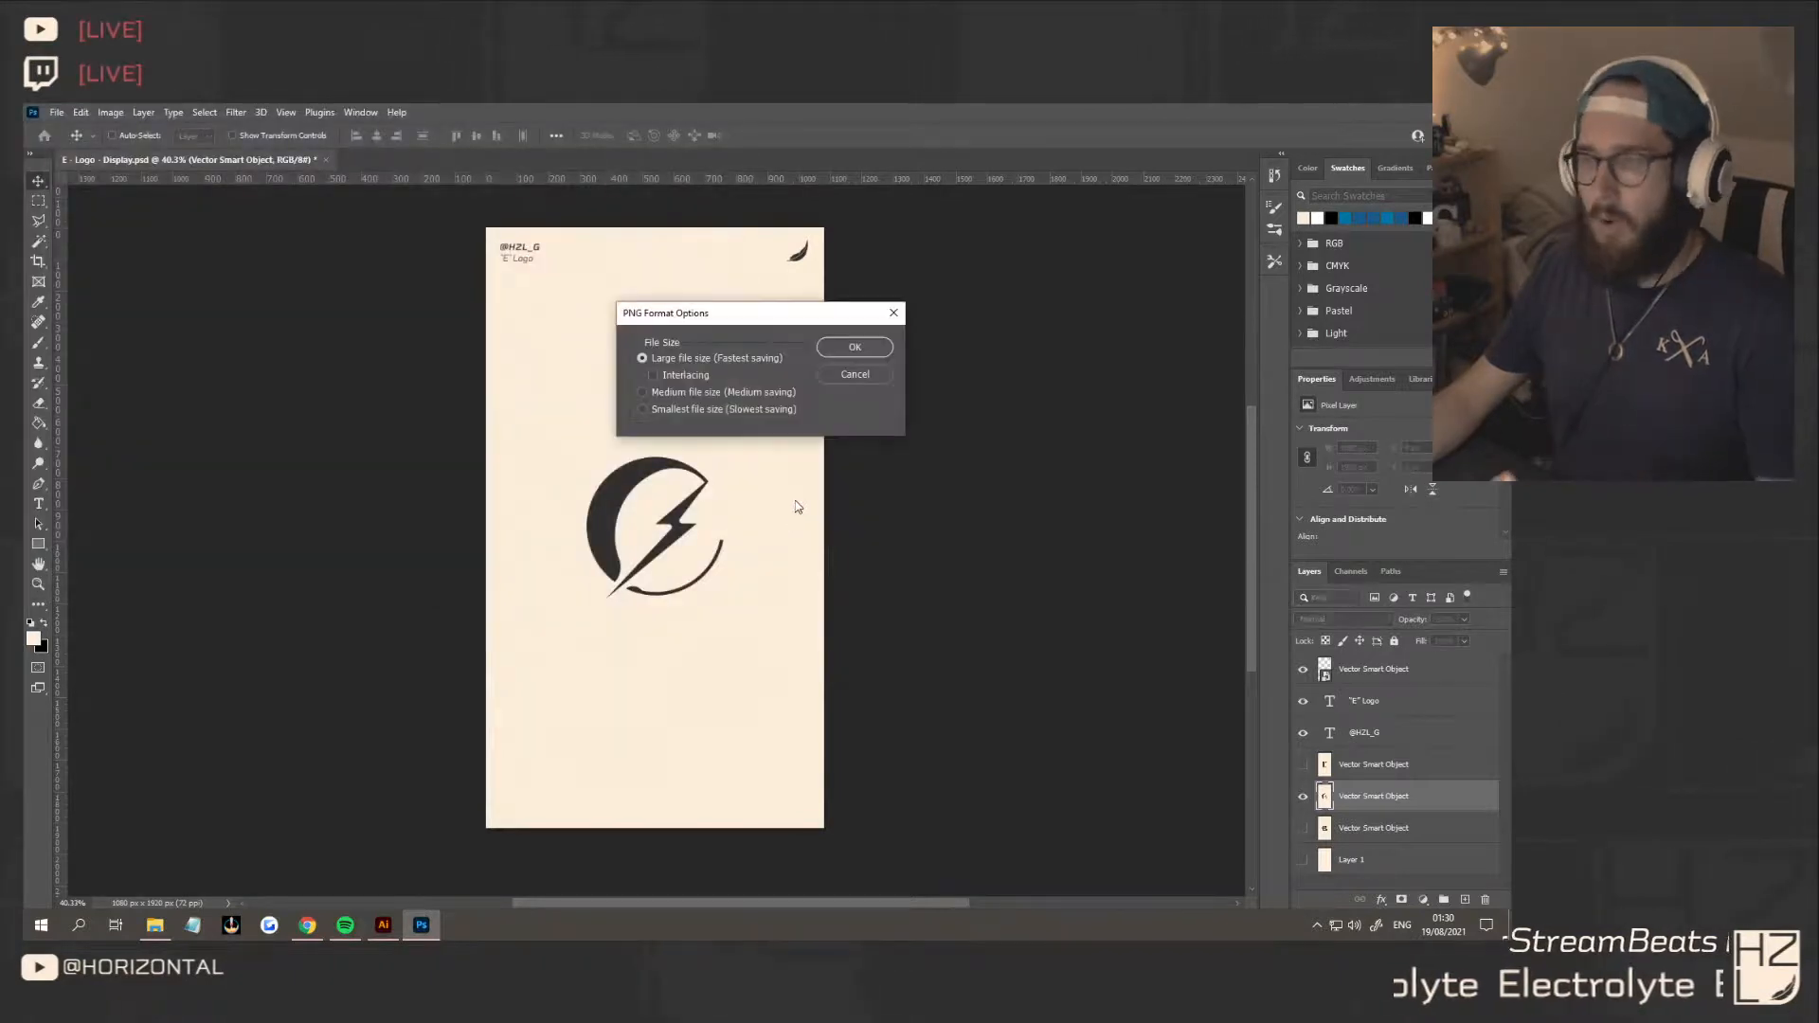
left_click(852, 349)
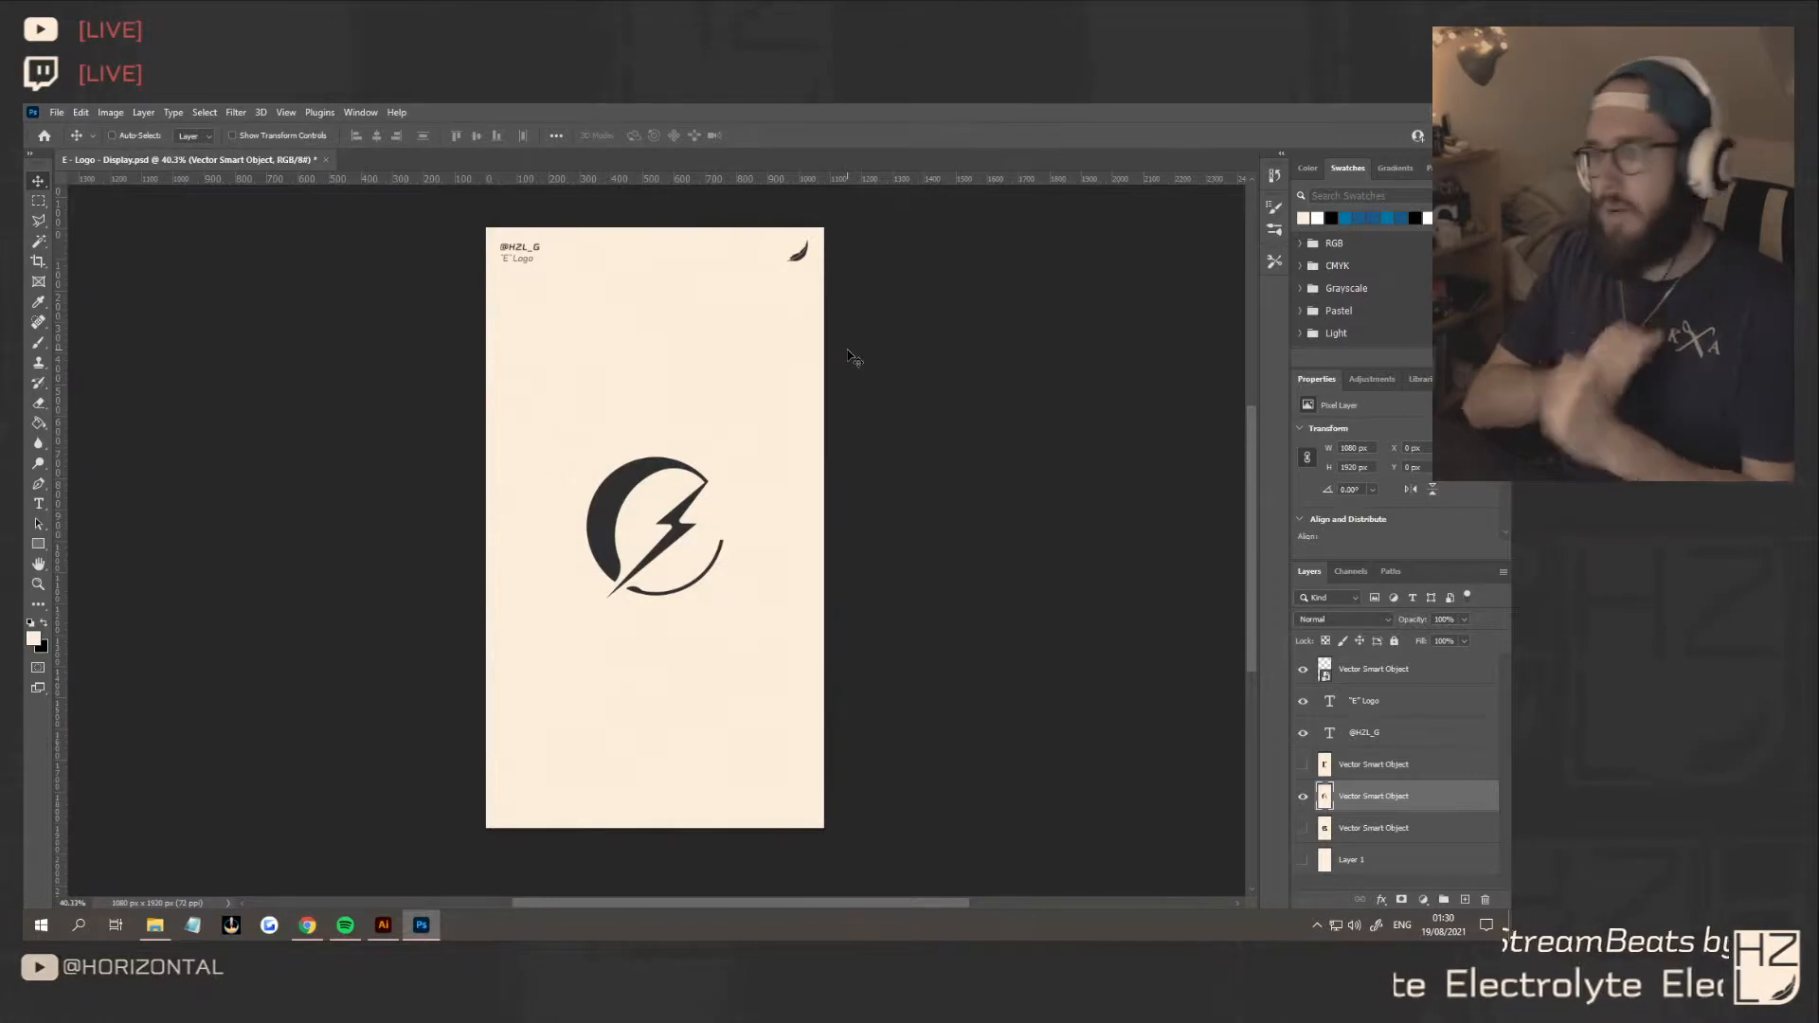
Display the concept 3 layer instead of concept 2 and save a PNG copy replacing "E - Logo - Display 3", using large file size
left_click(1303, 796)
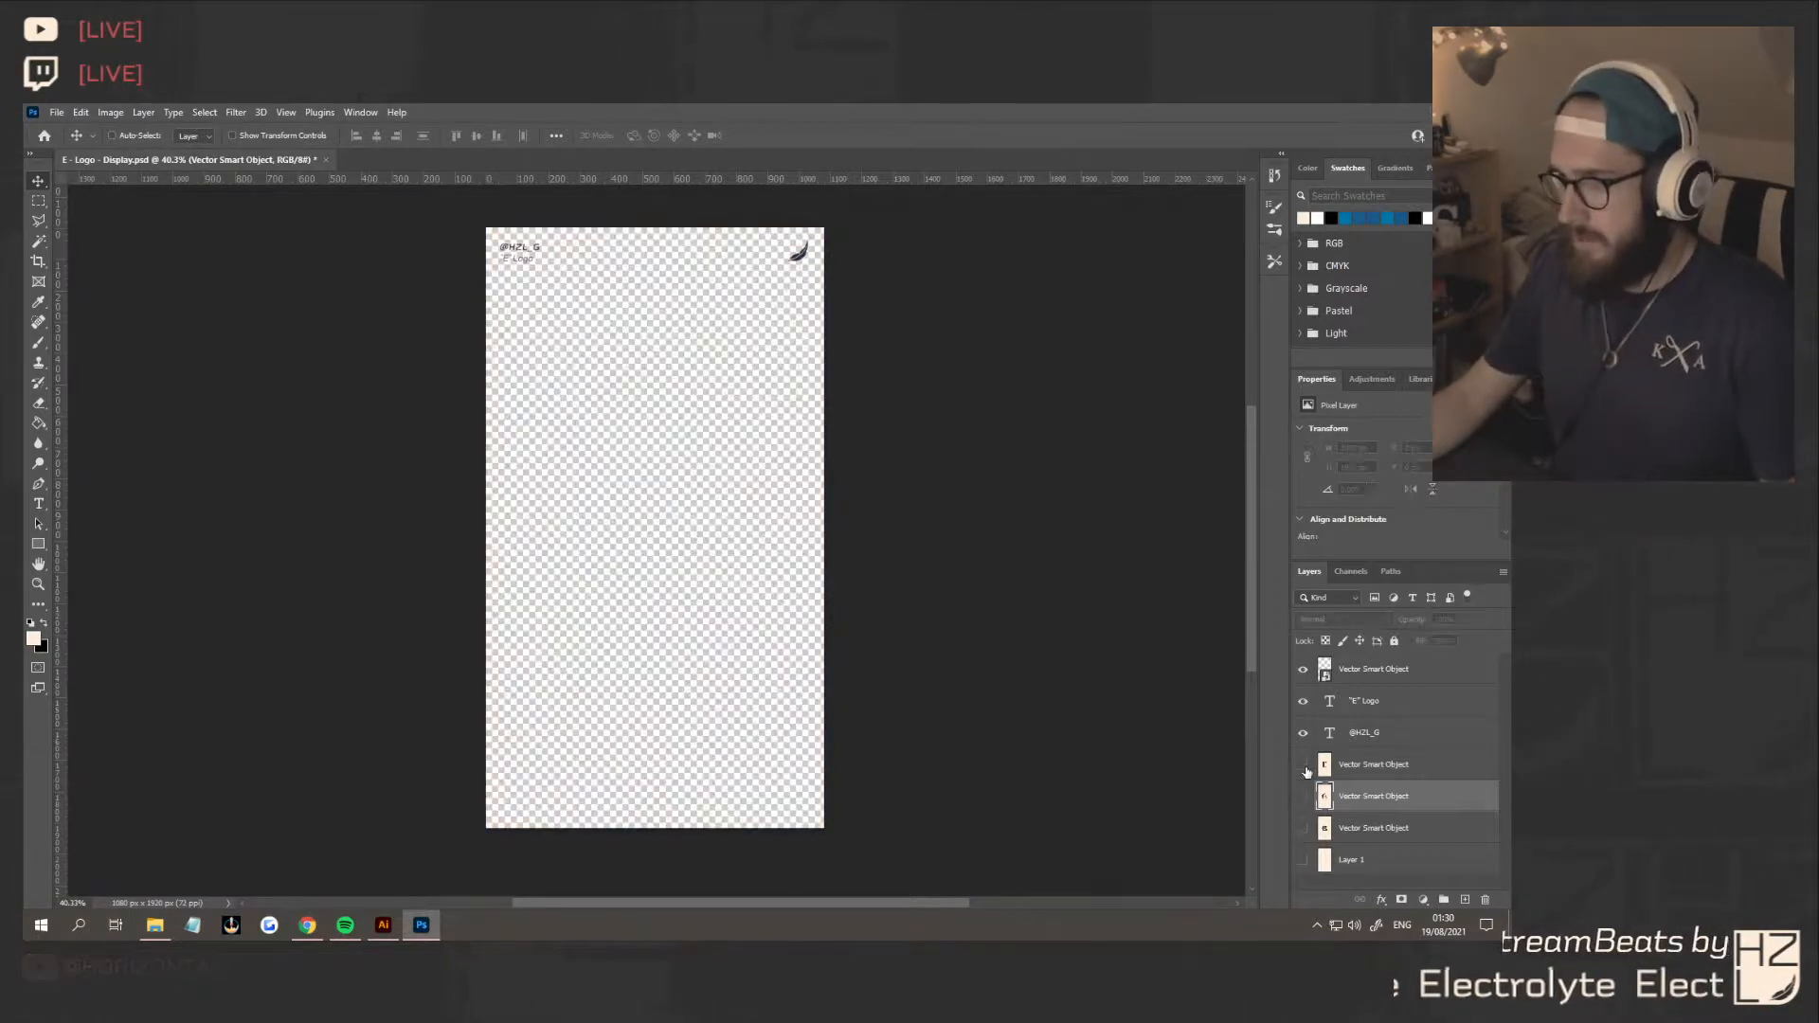
left_click(1303, 763)
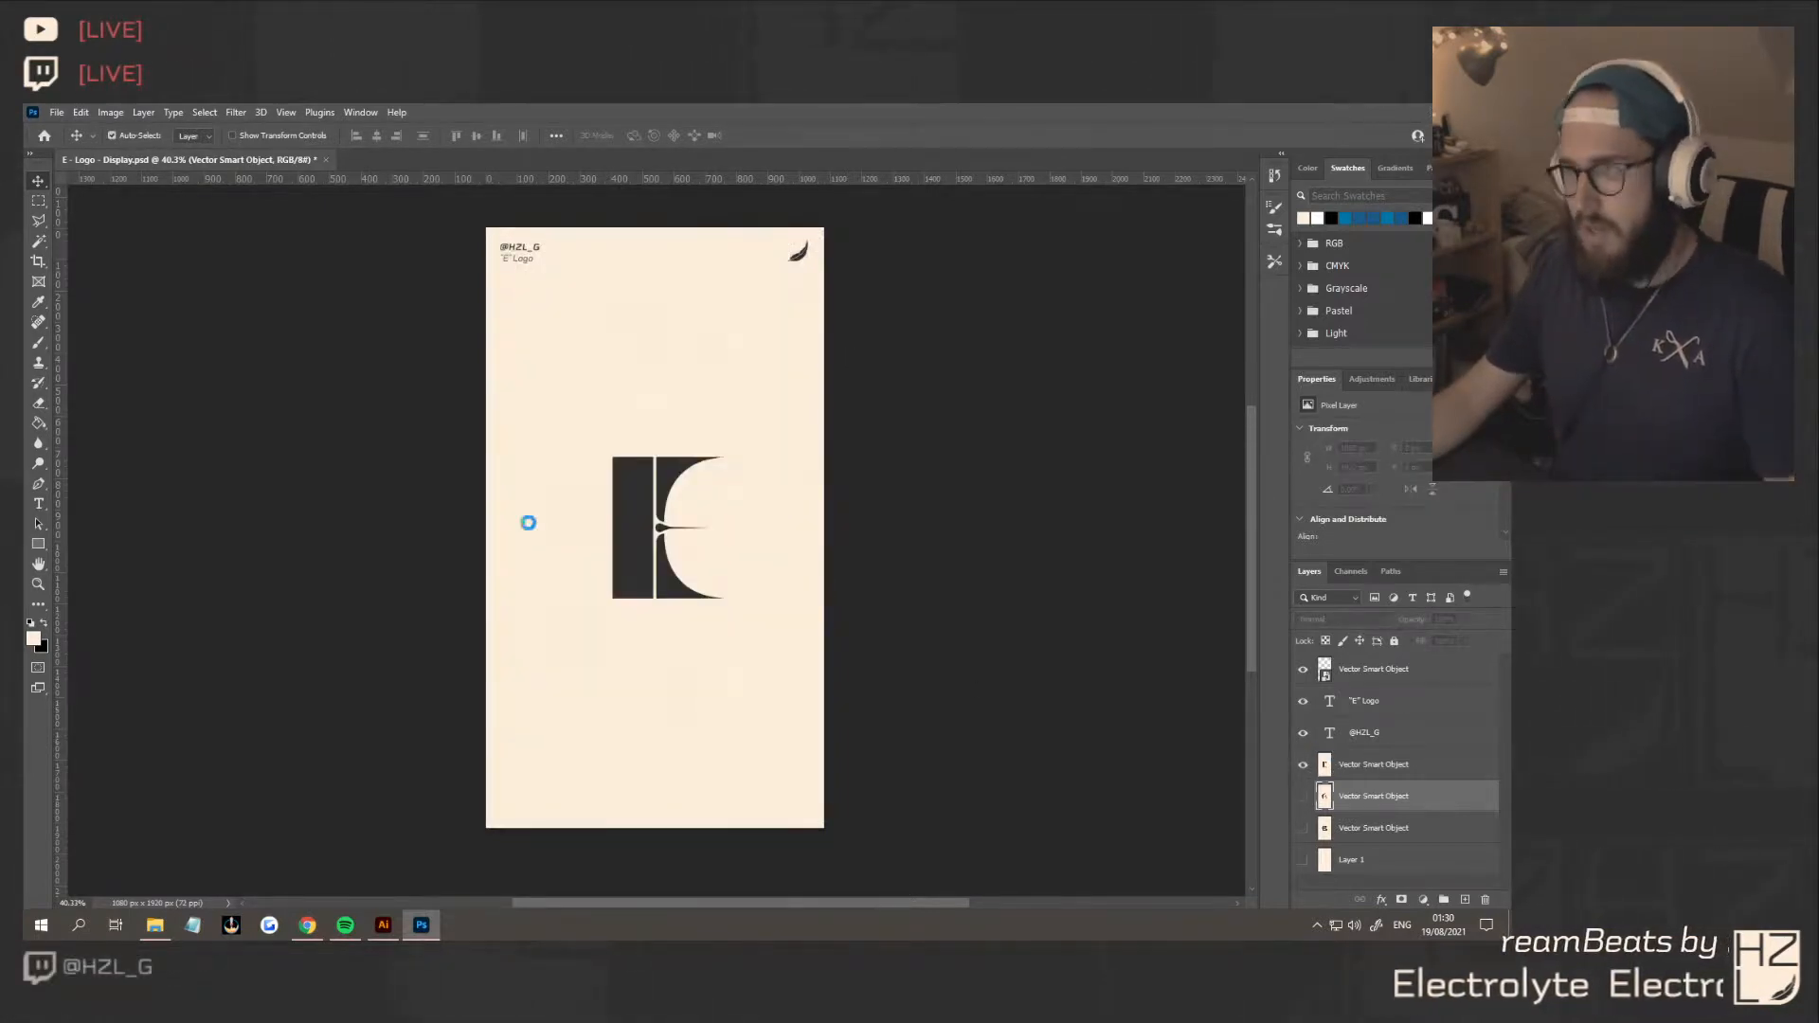
left_click(270, 461)
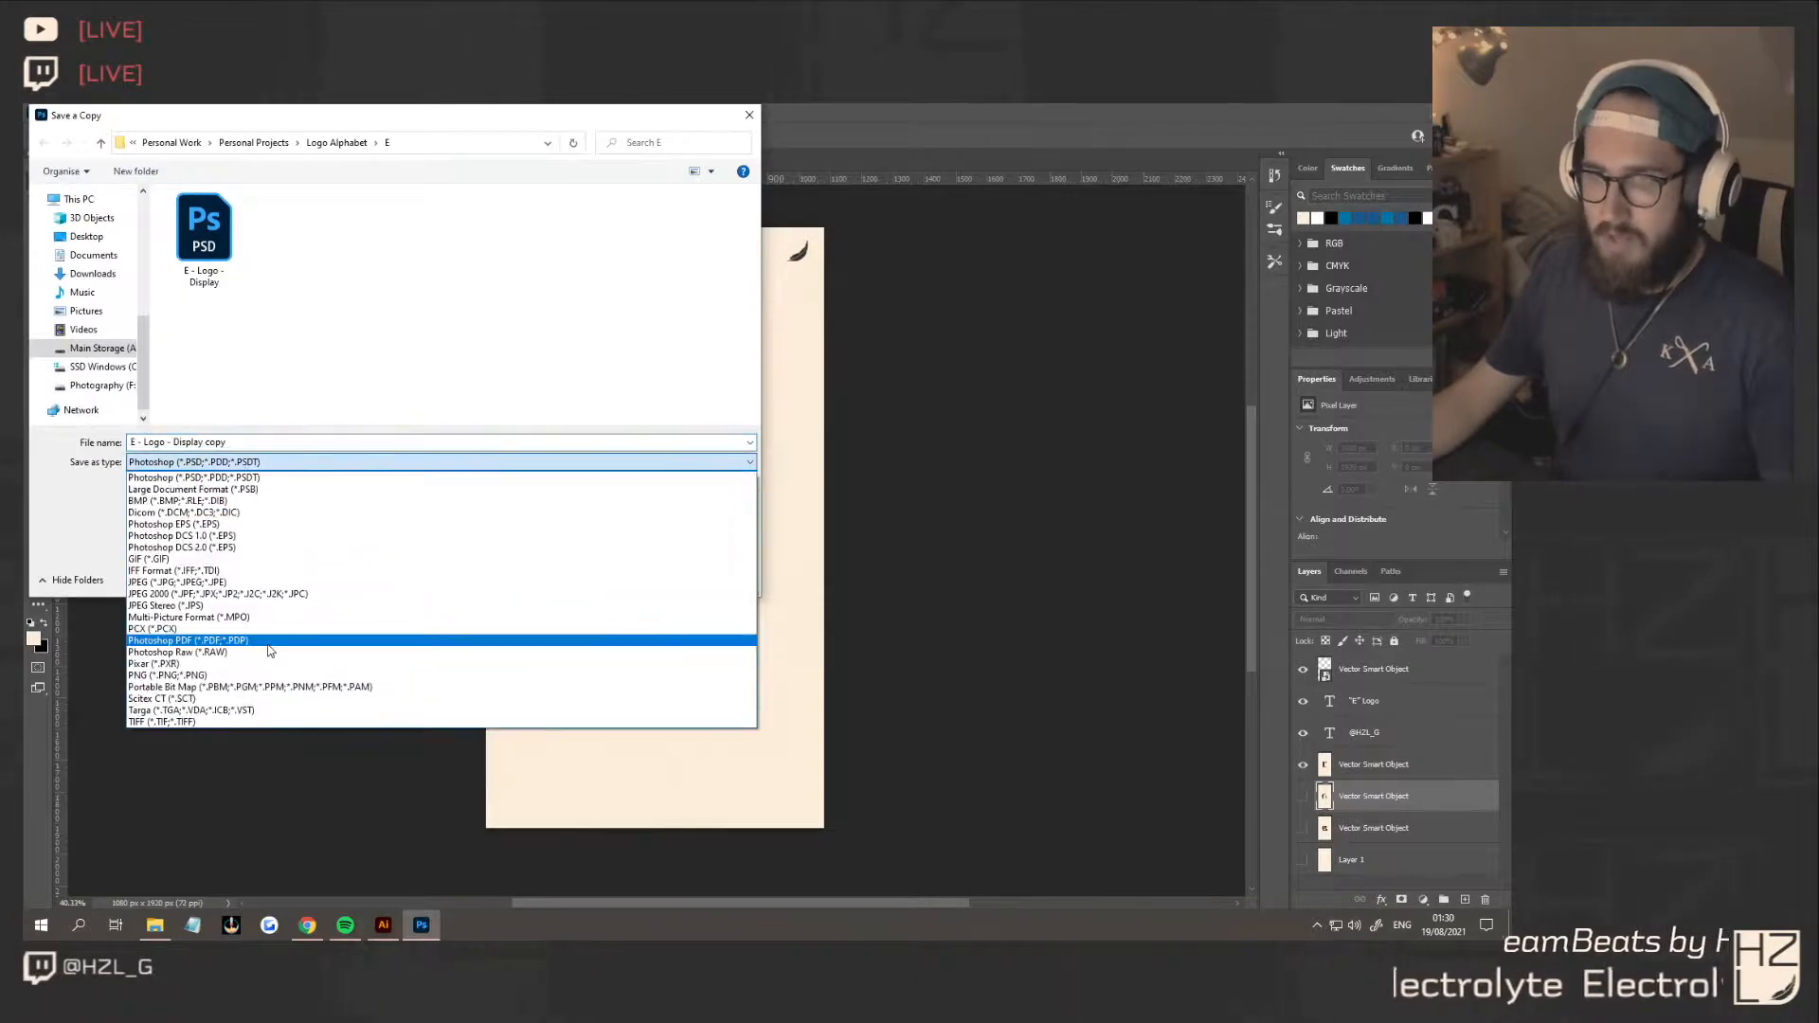
left_click(251, 675)
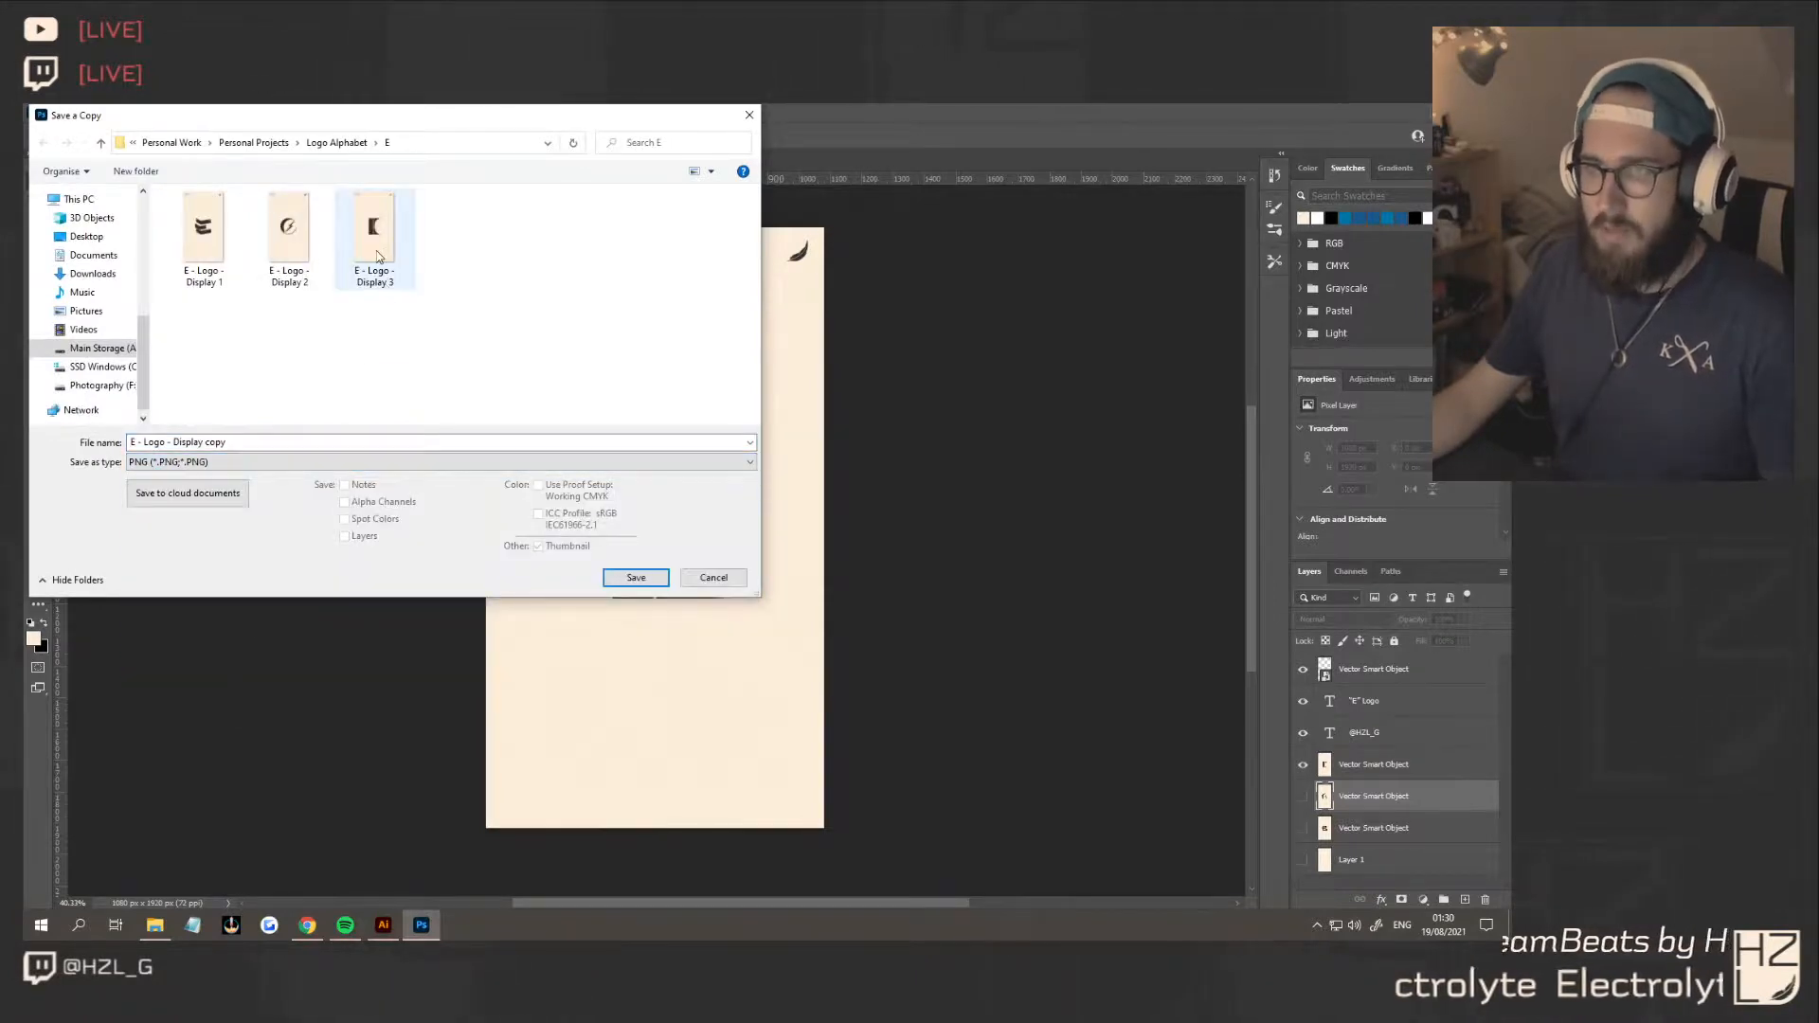
left_click(378, 256)
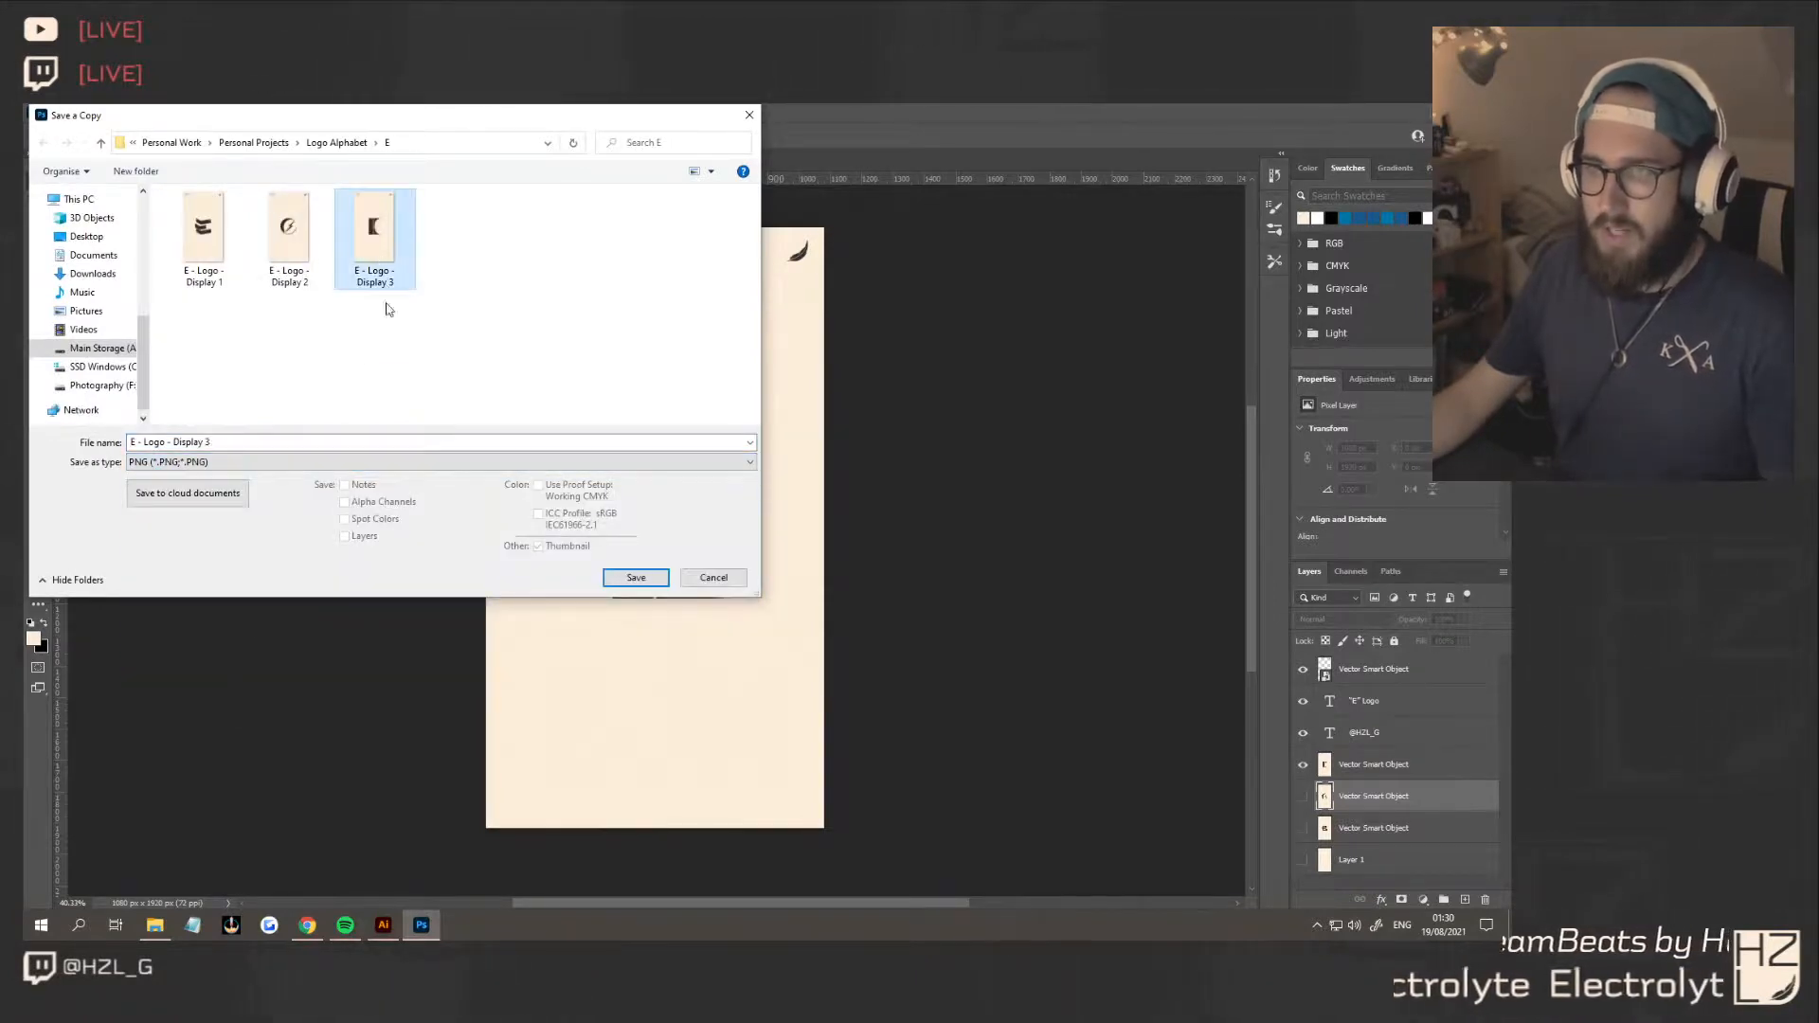
left_click(634, 580)
left_click(808, 516)
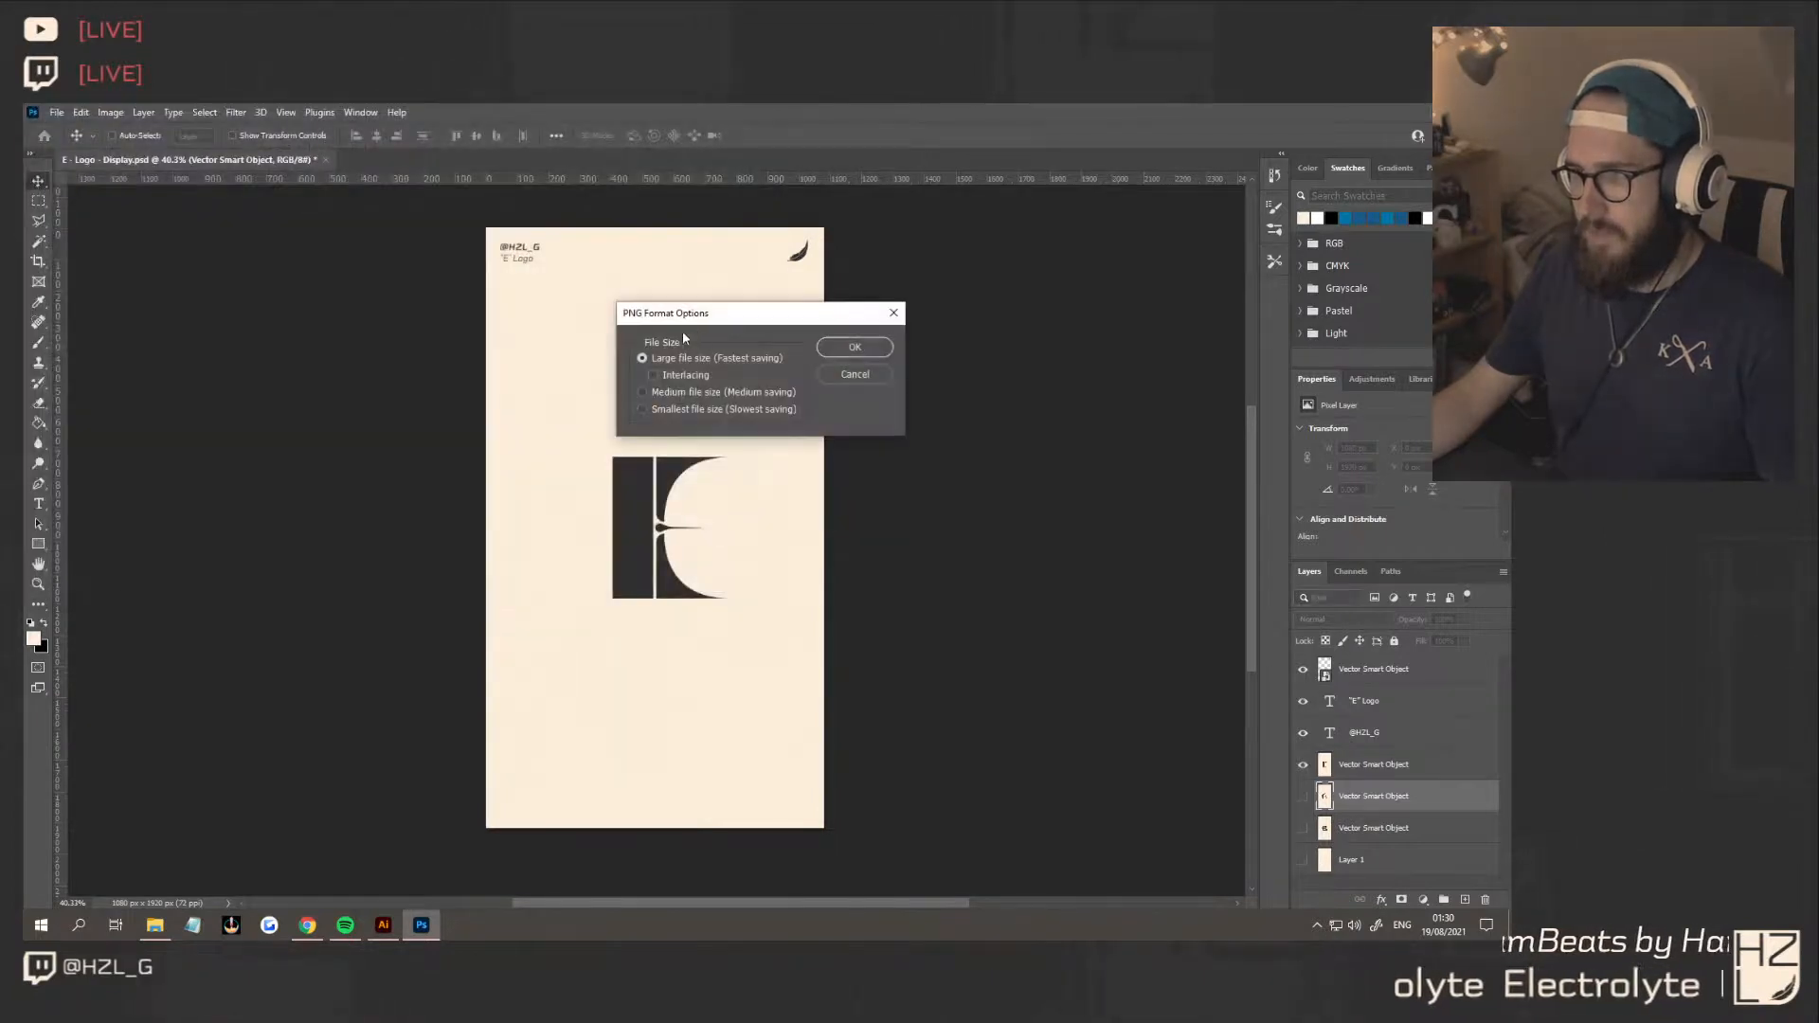
left_click(856, 348)
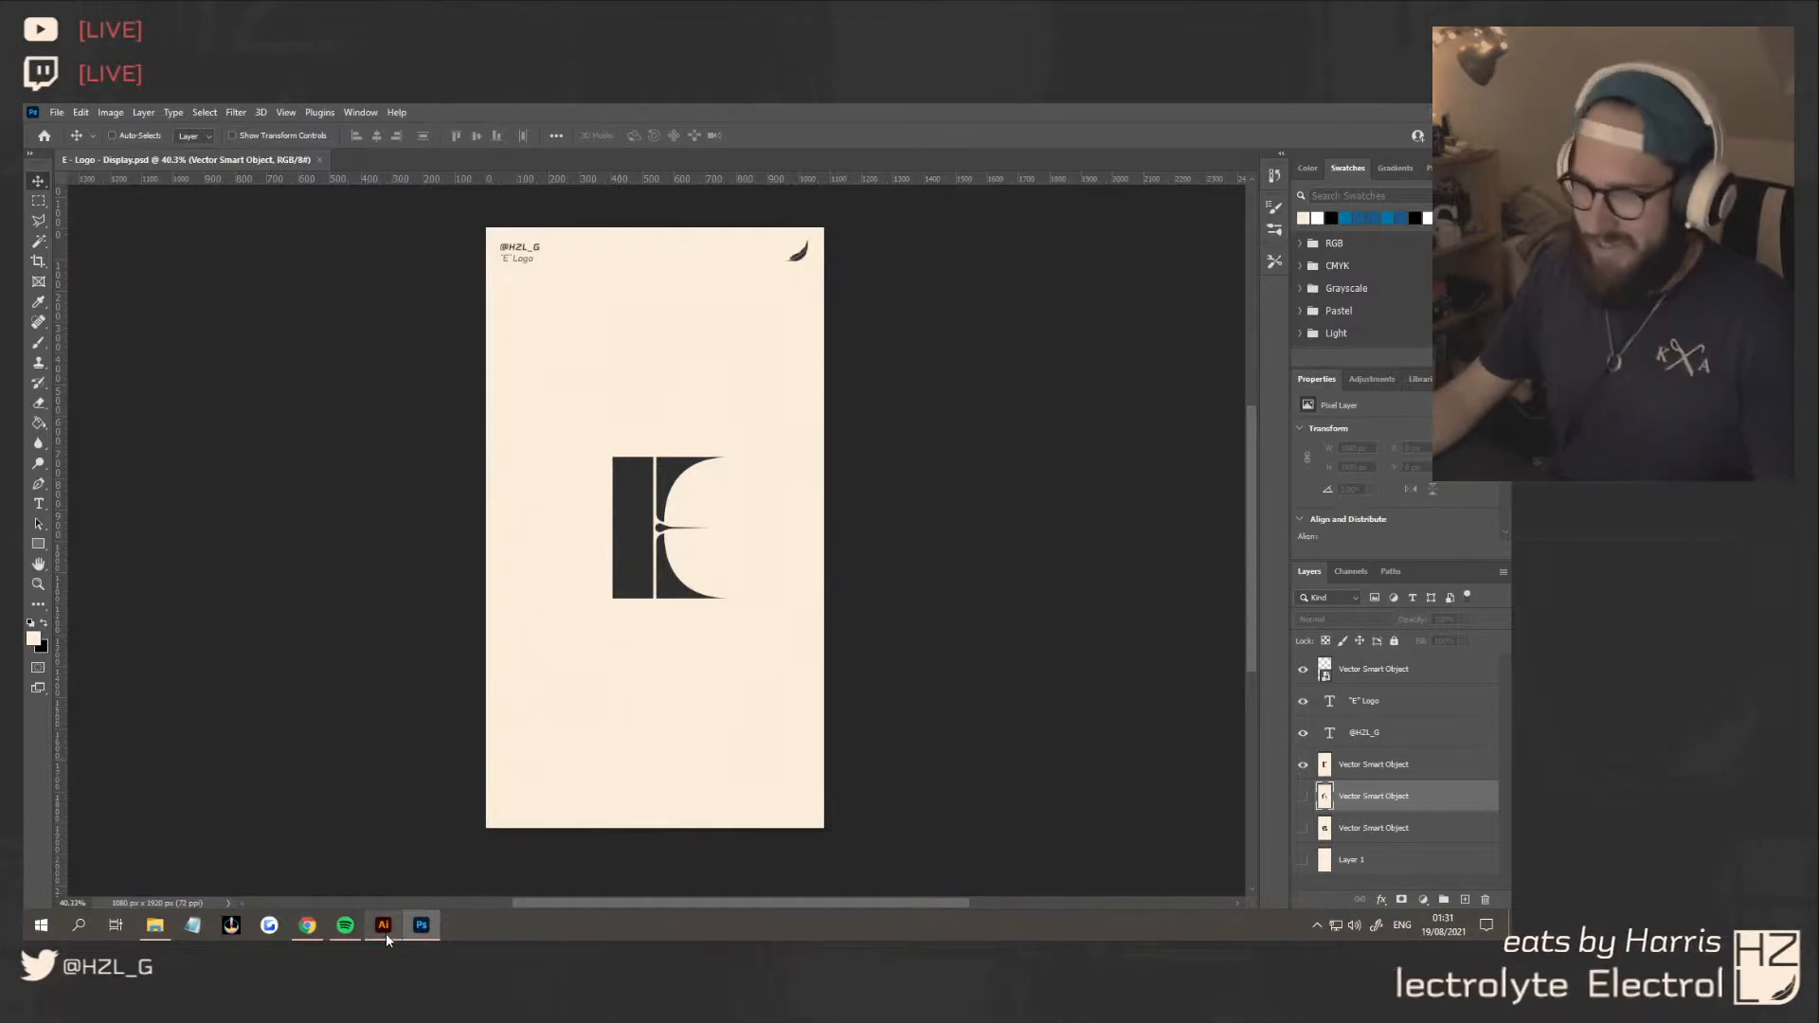
Switch to the E - Logo document in Illustrator and deselect the dark concept 3 logo
mouse_move(385, 935)
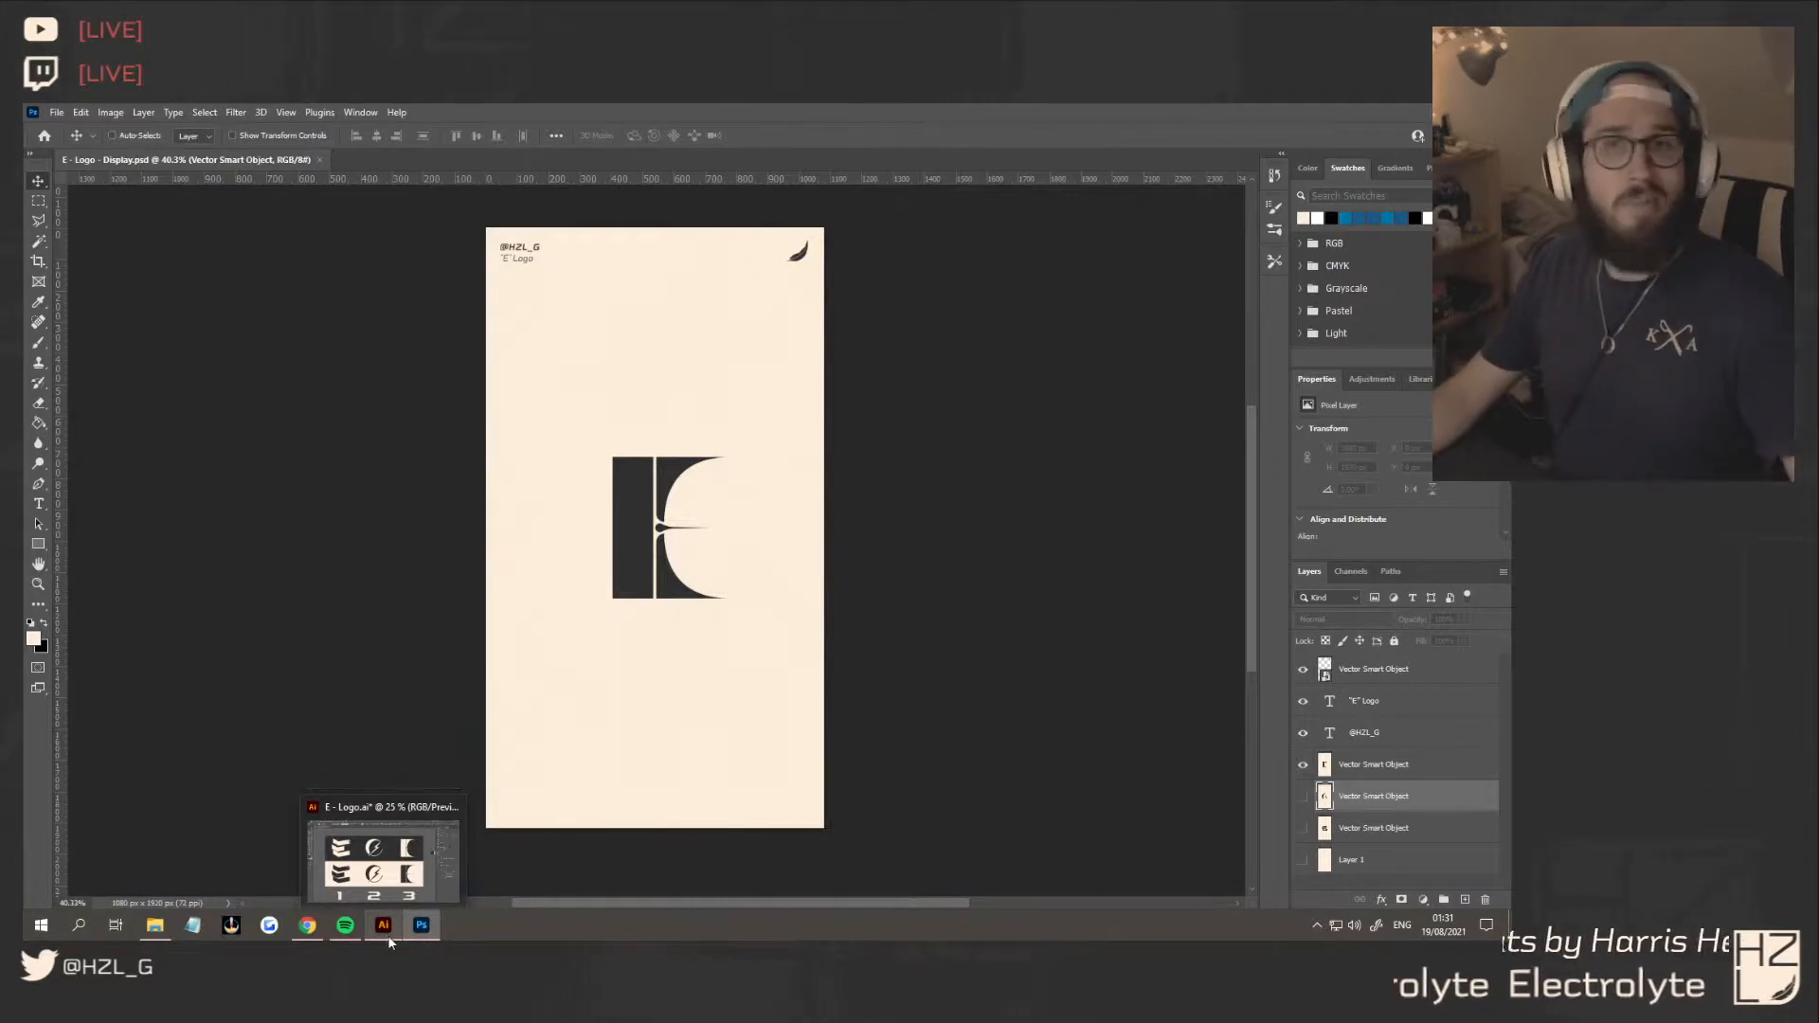
left_click(398, 932)
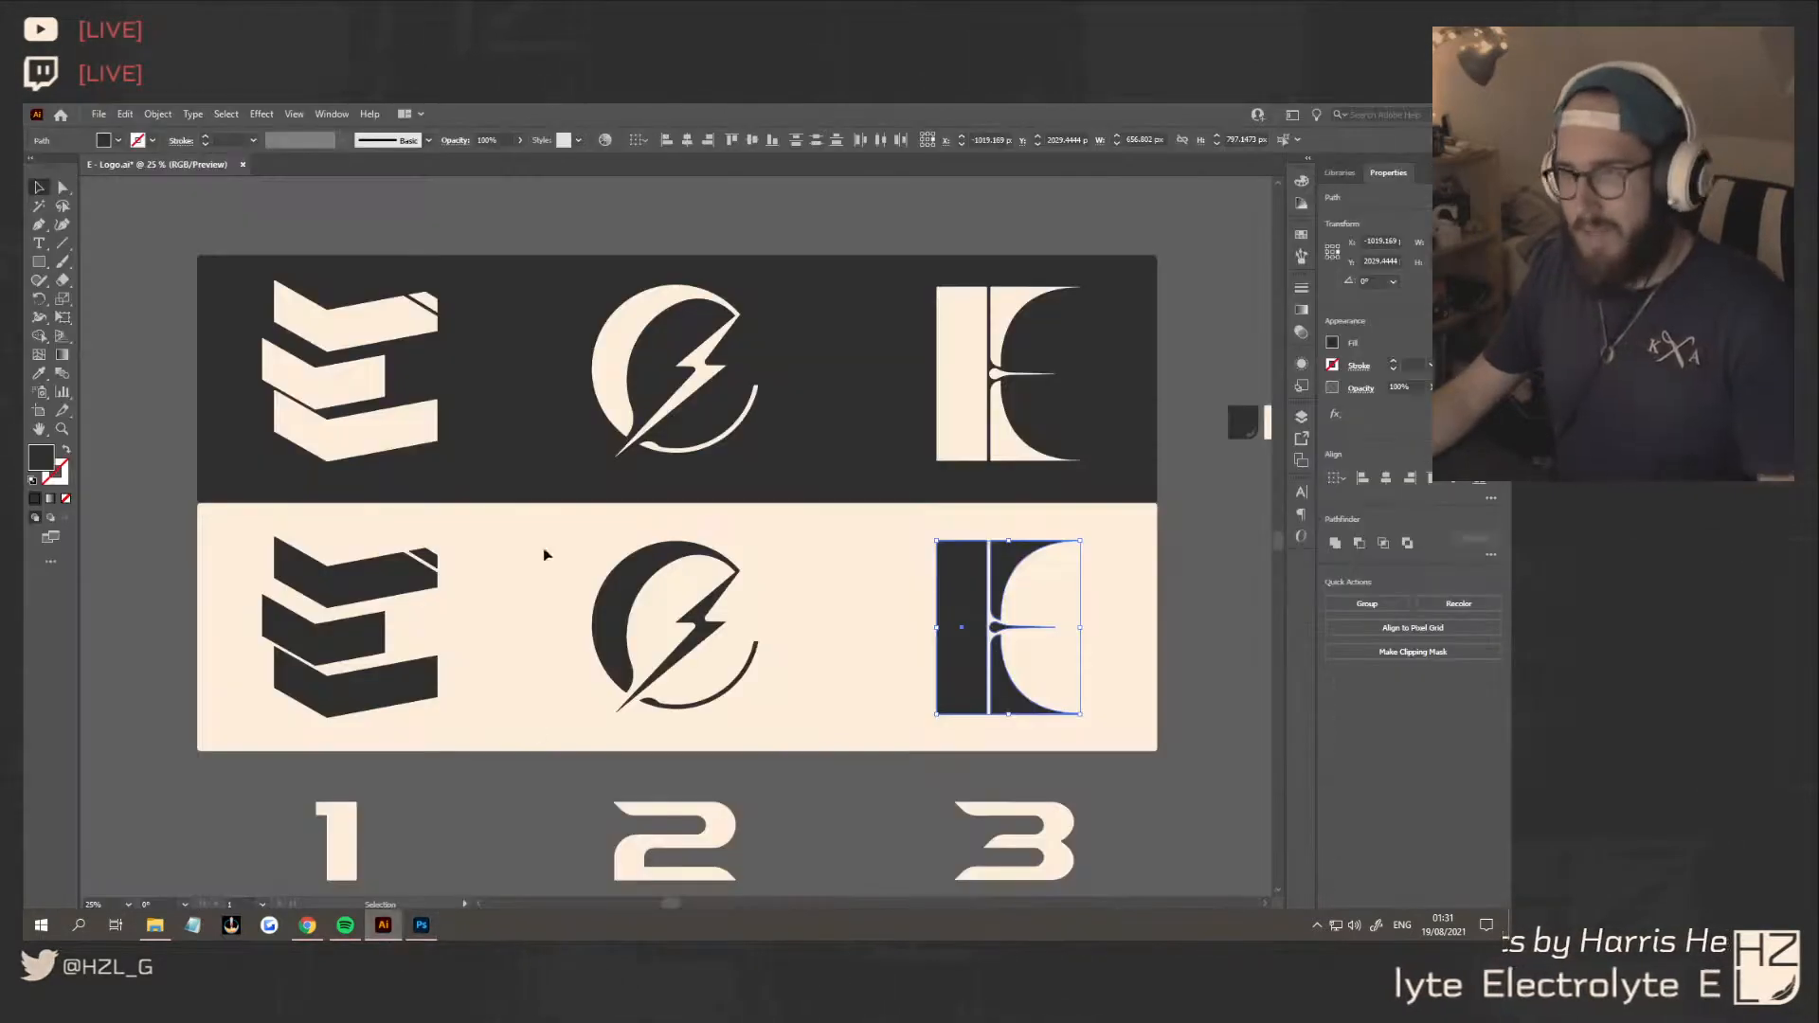
left_click(164, 439)
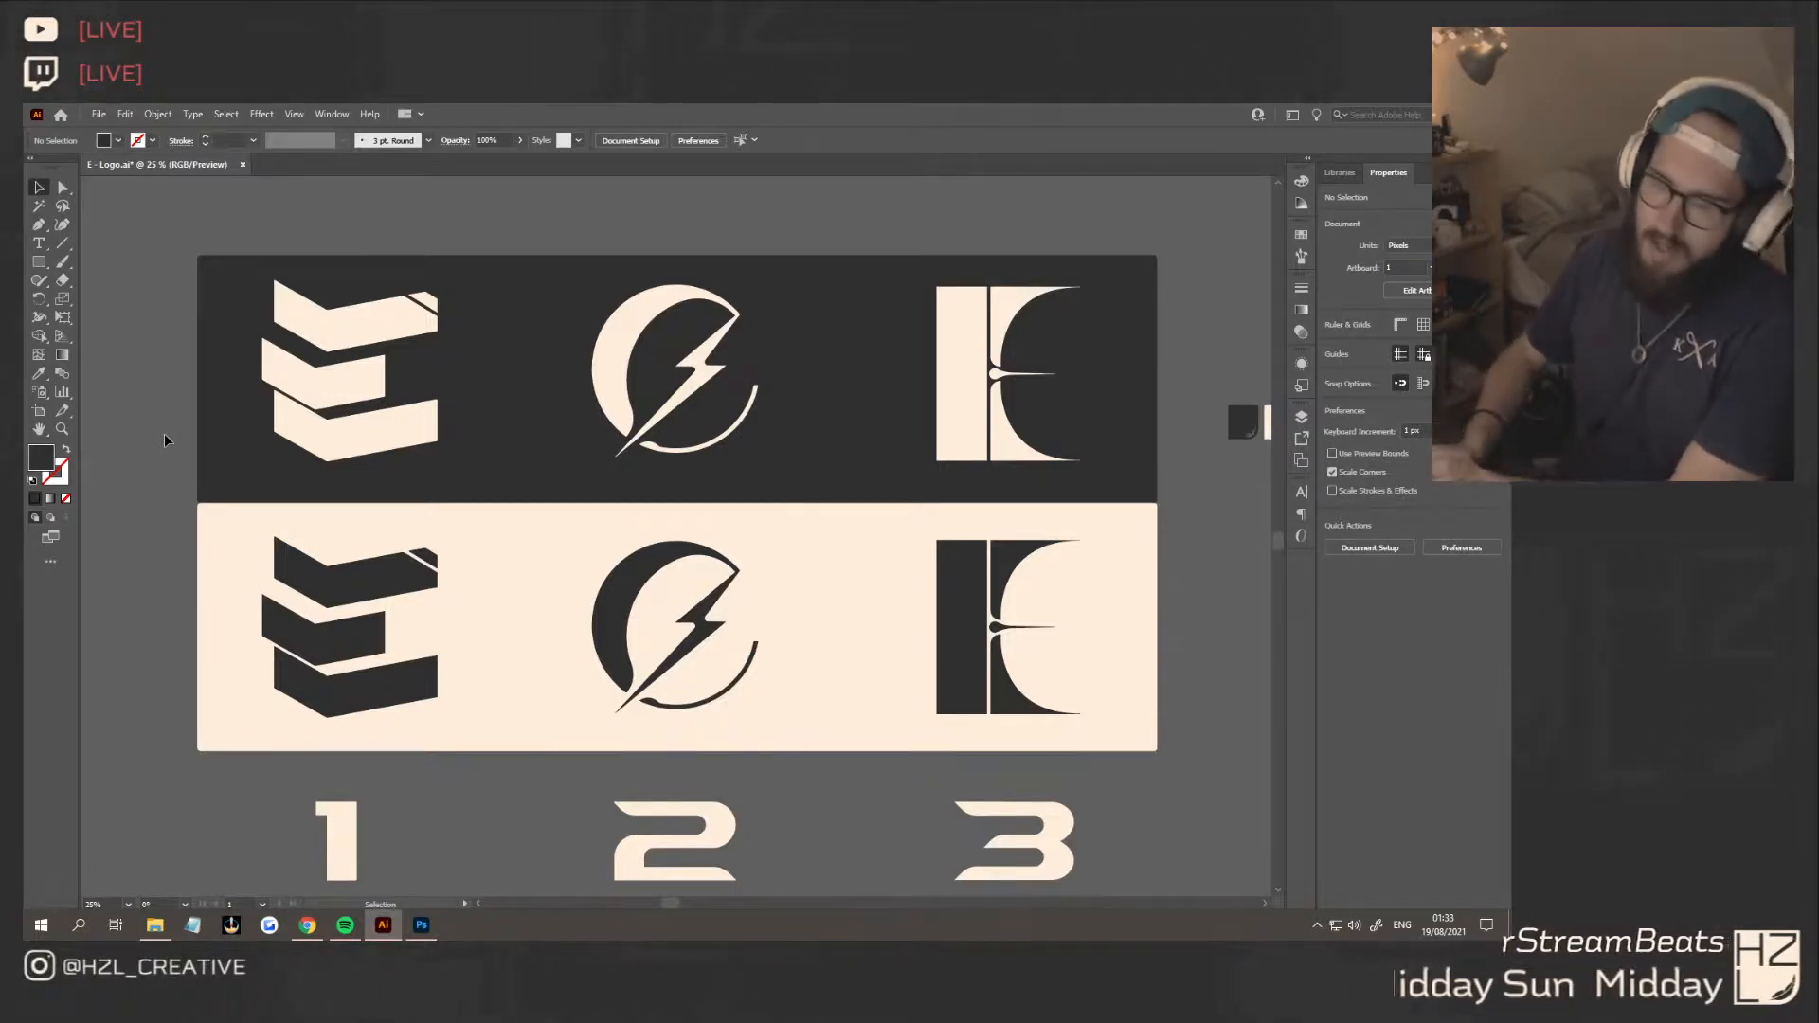
Switch to Chrome, open Instagram, search for "dwarven pirate" and open the dwarvenpirate profile
left_click(310, 926)
left_click(234, 116)
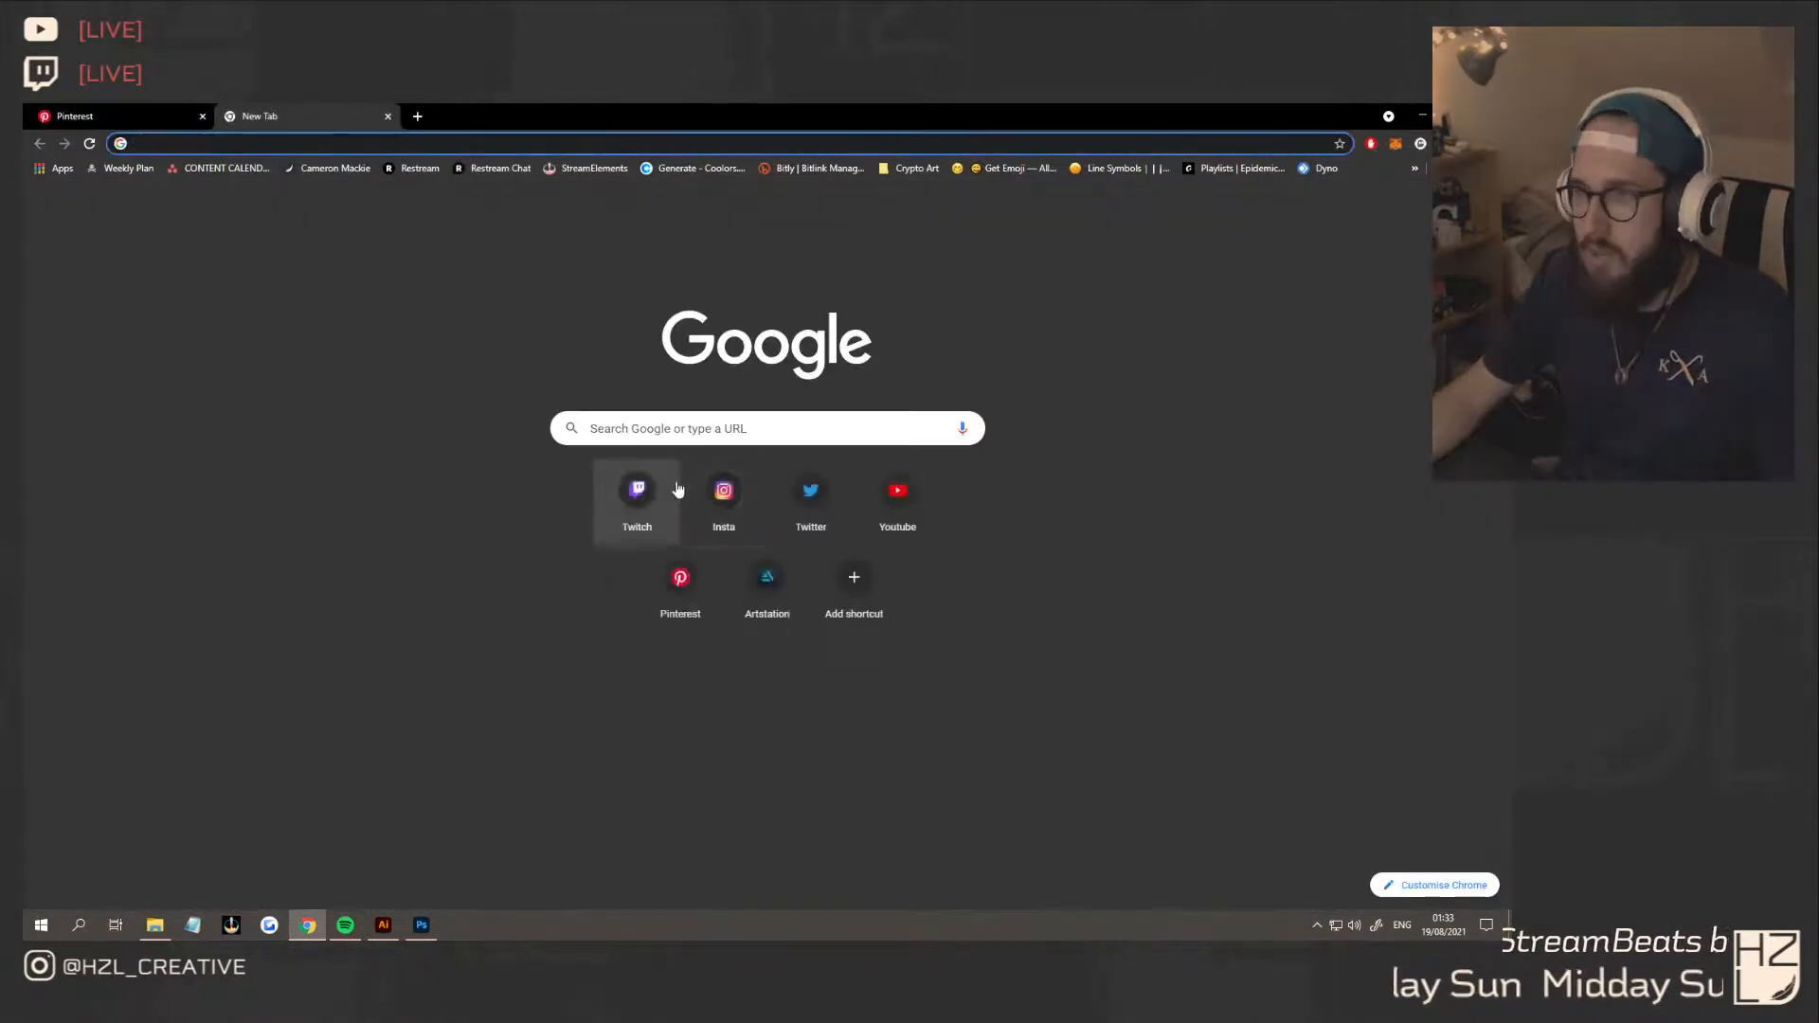
left_click(724, 490)
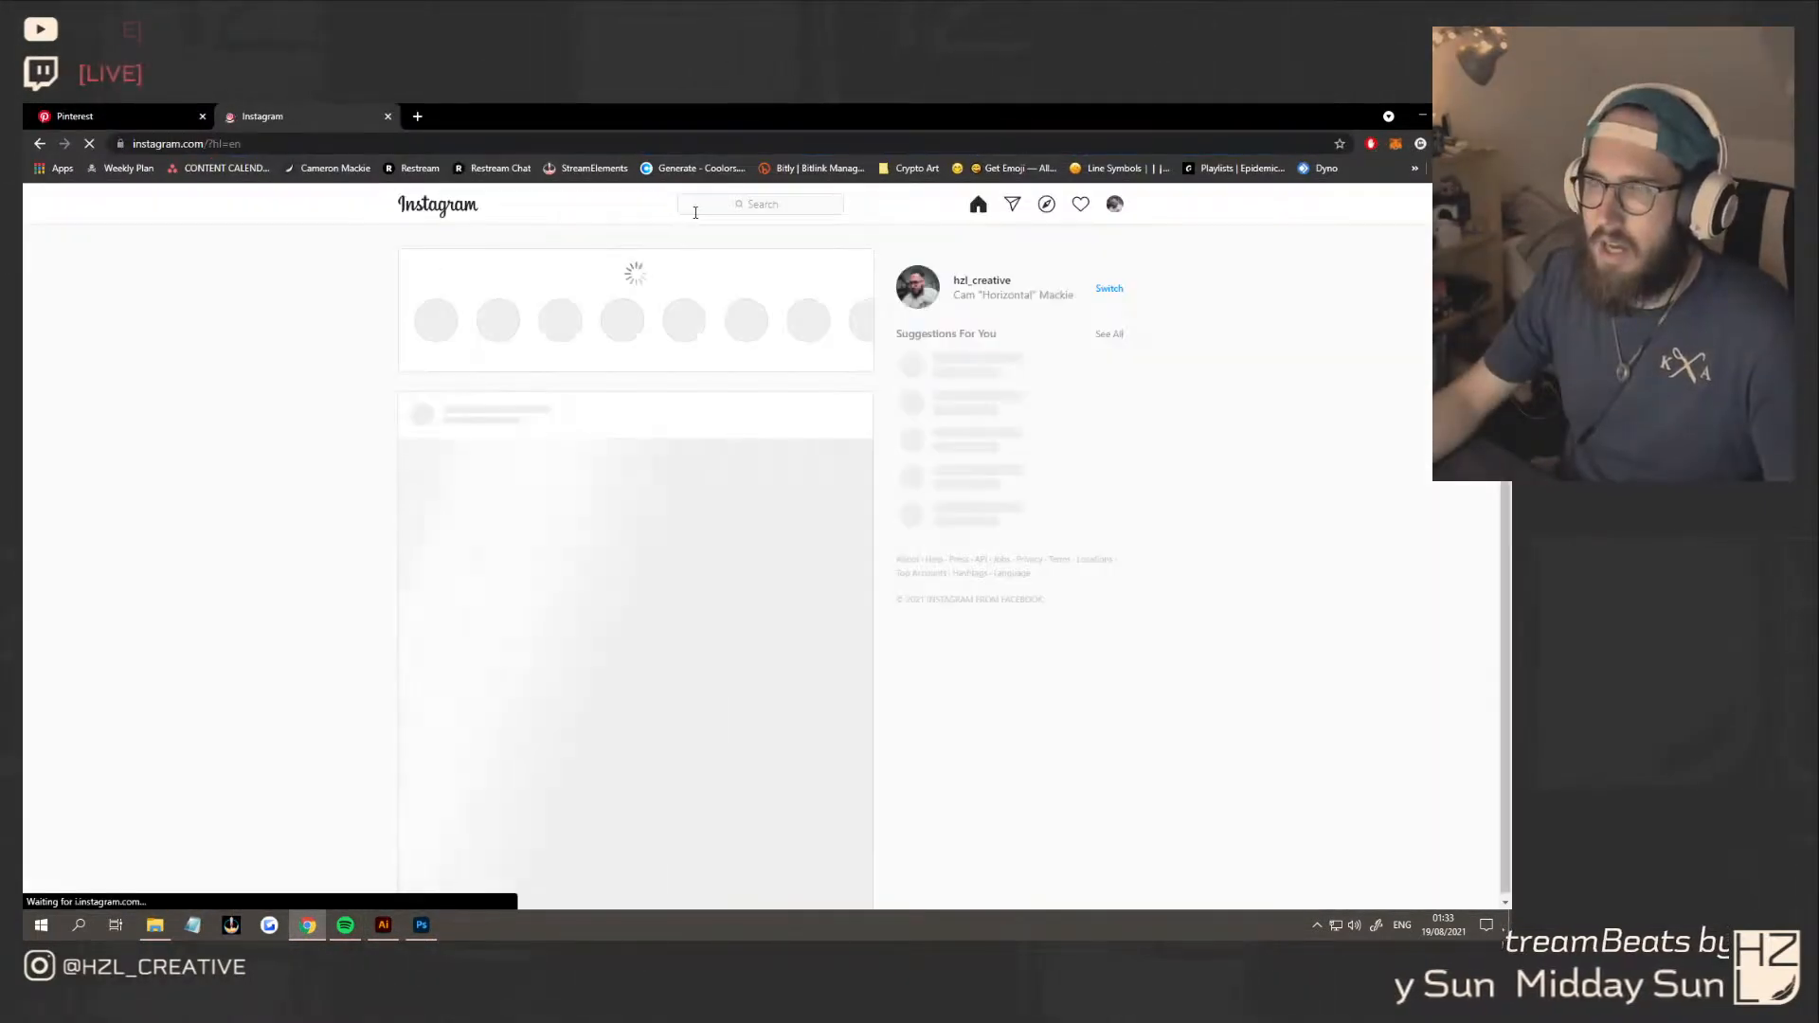
left_click(712, 206)
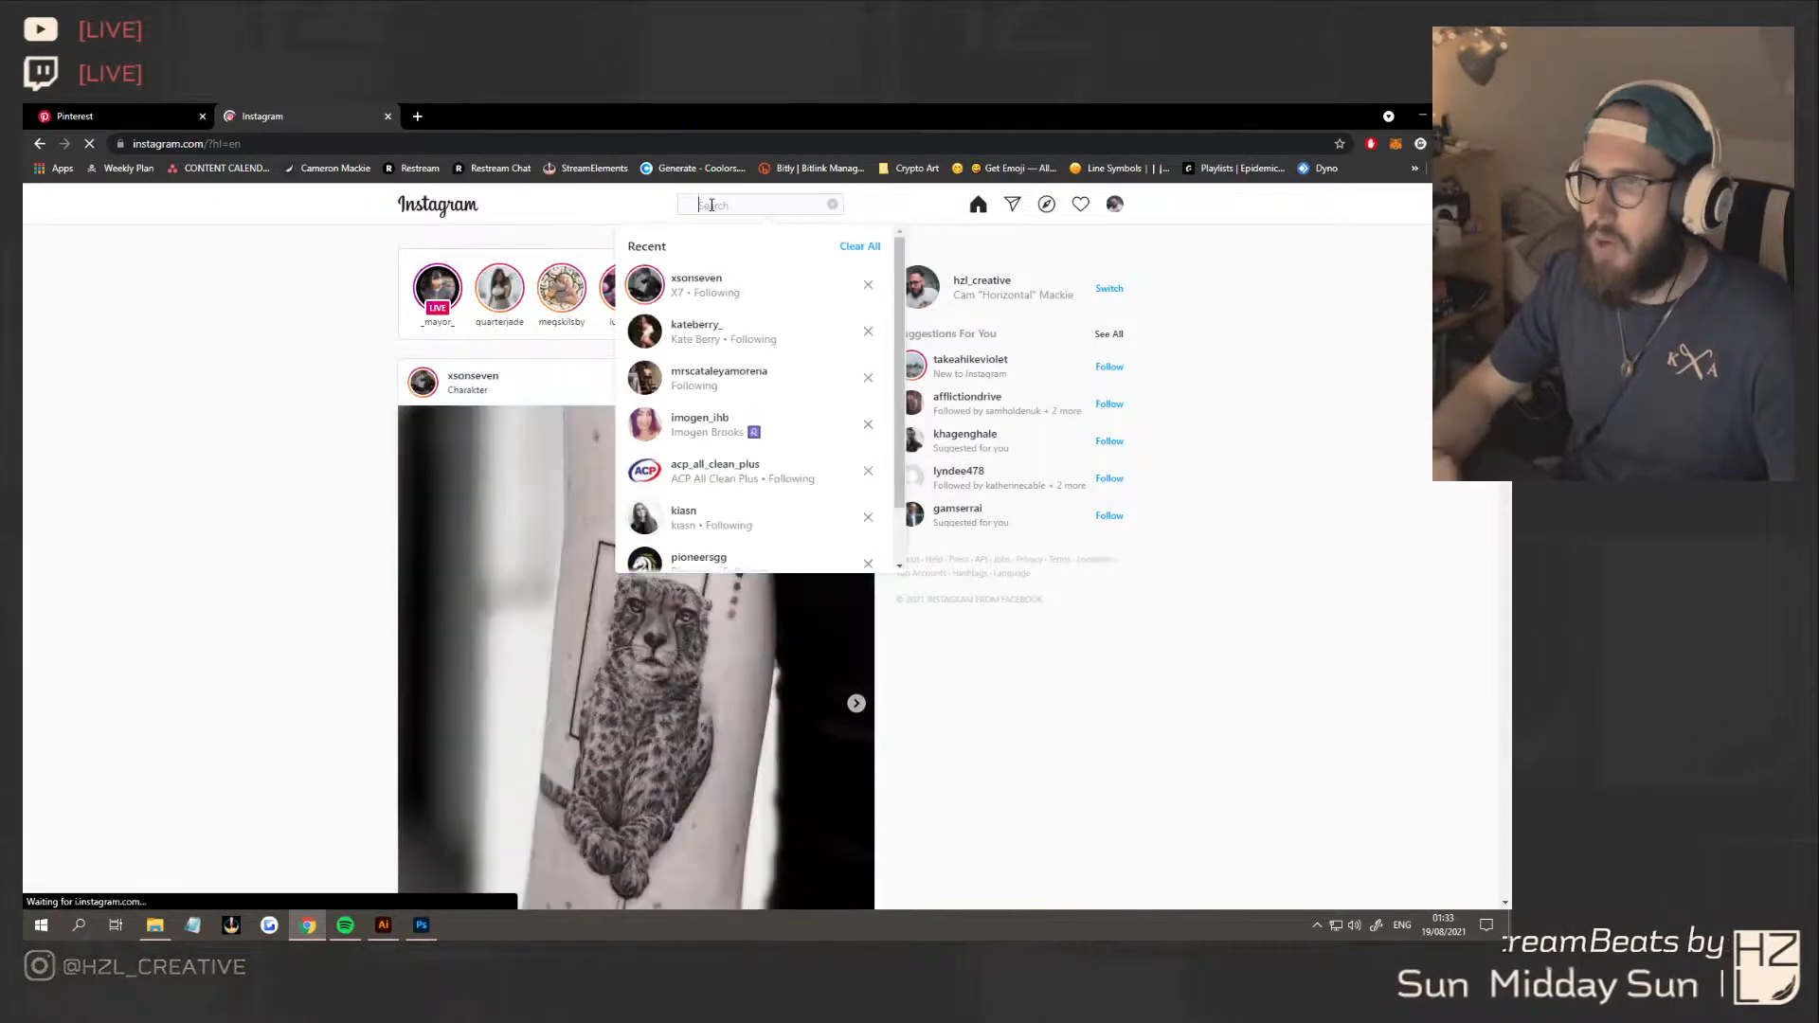
type("dwa")
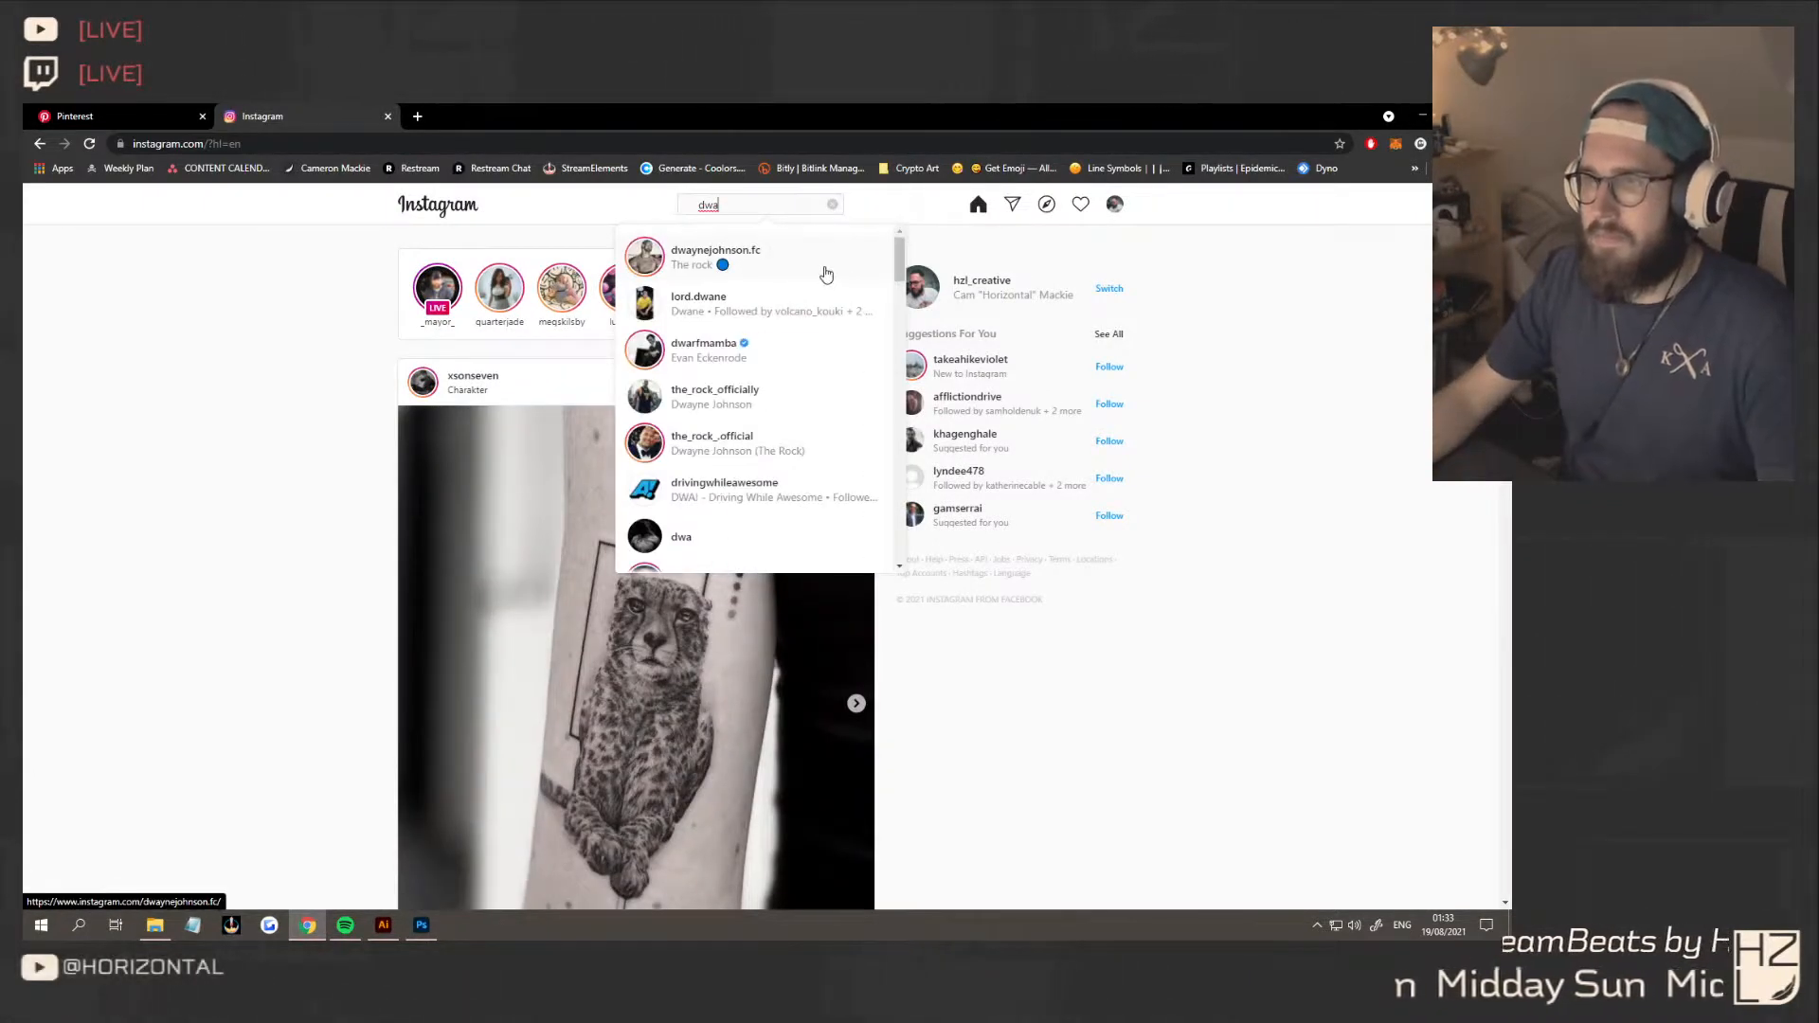
type("rven p")
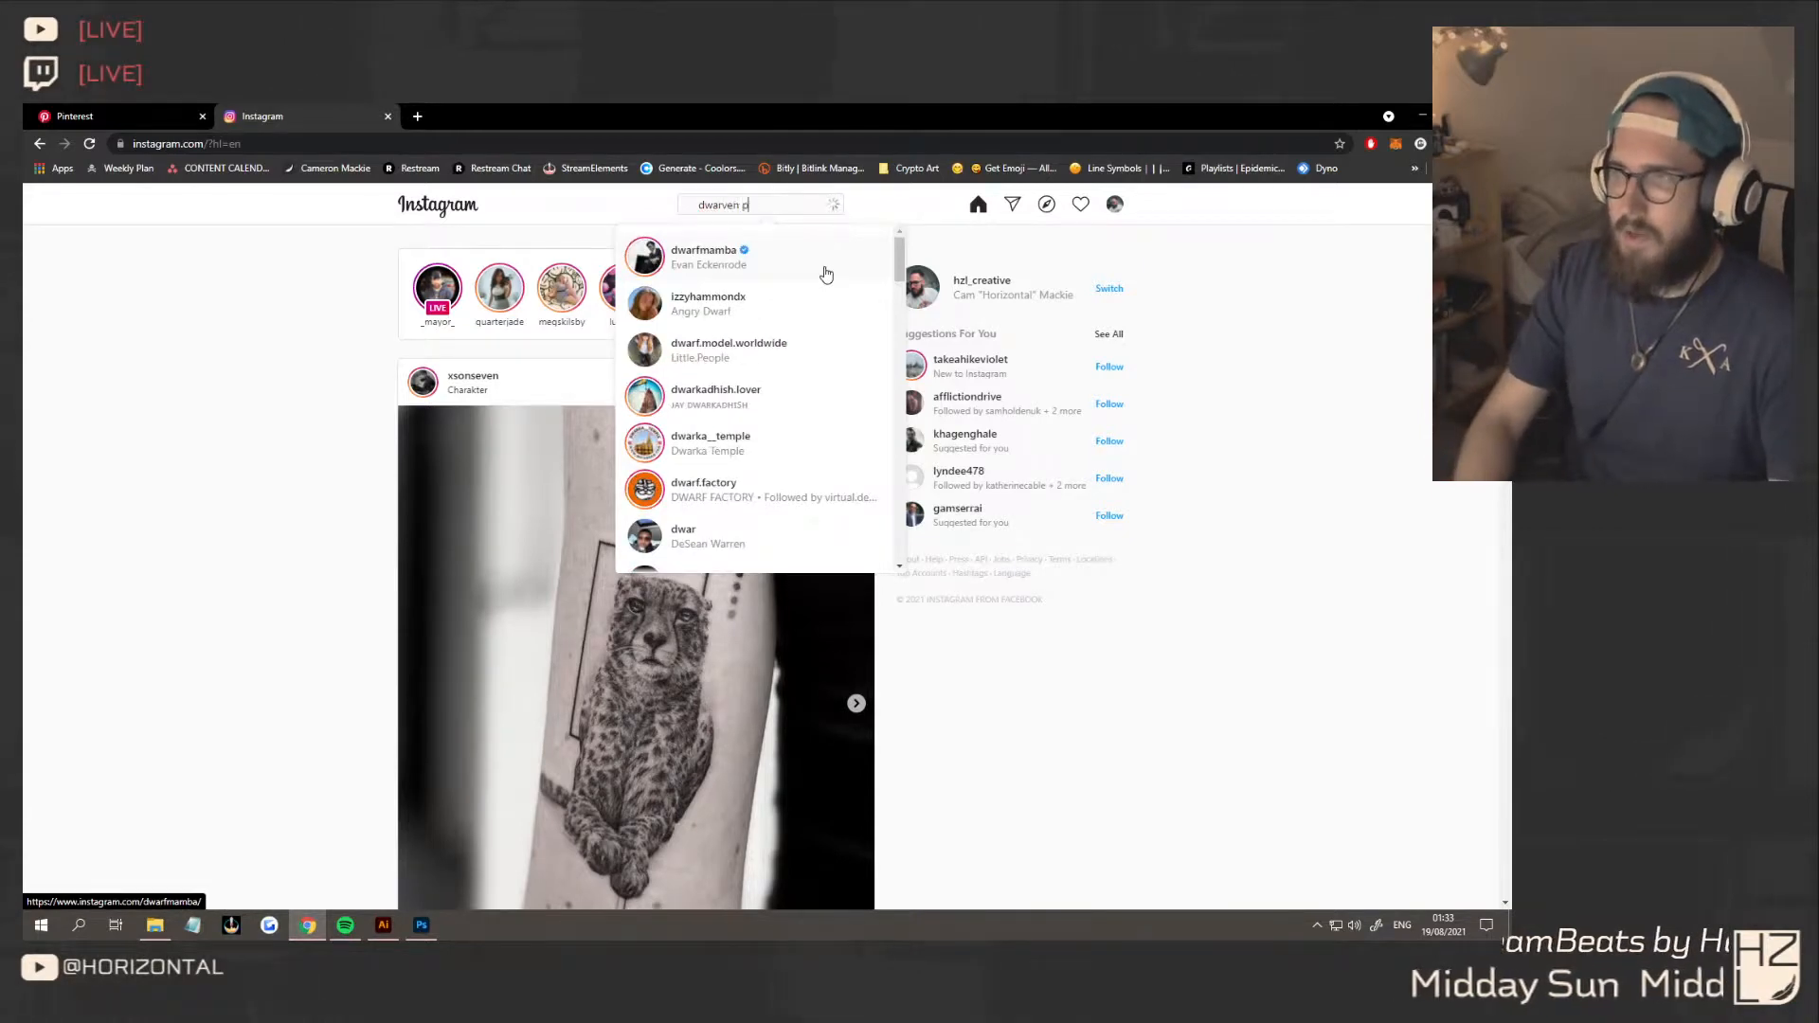
type("irate")
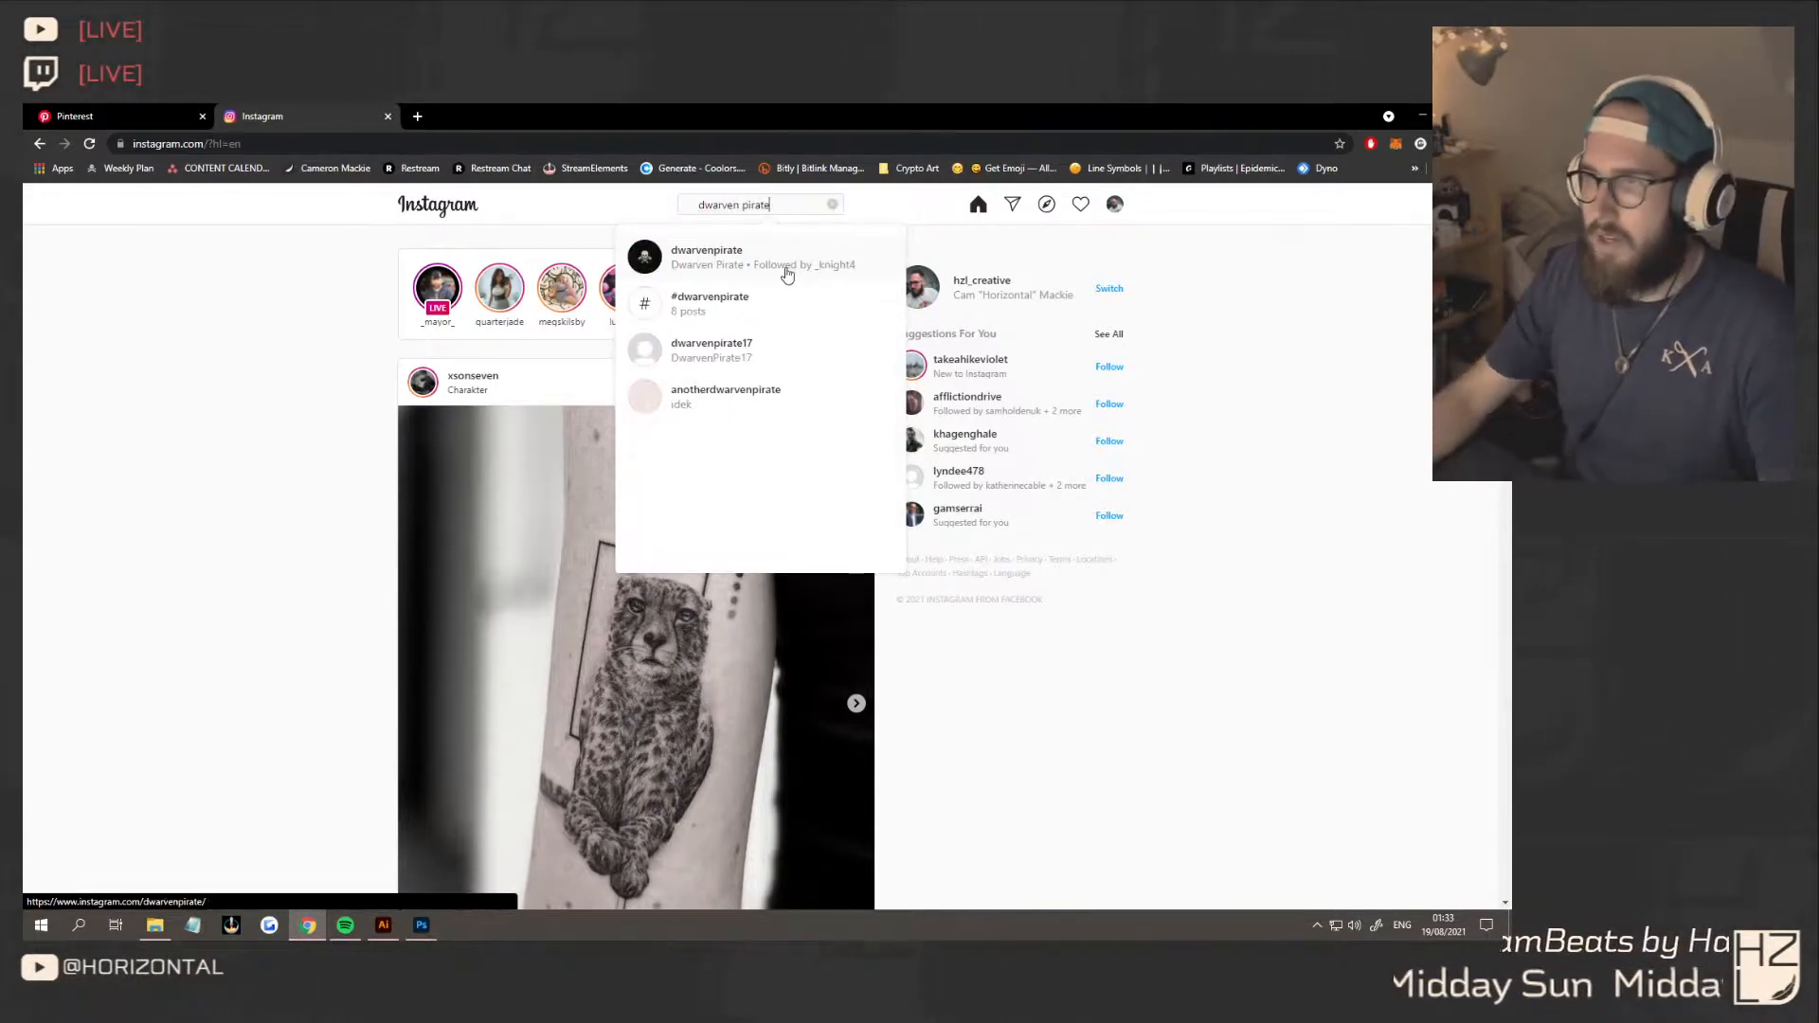
left_click(775, 265)
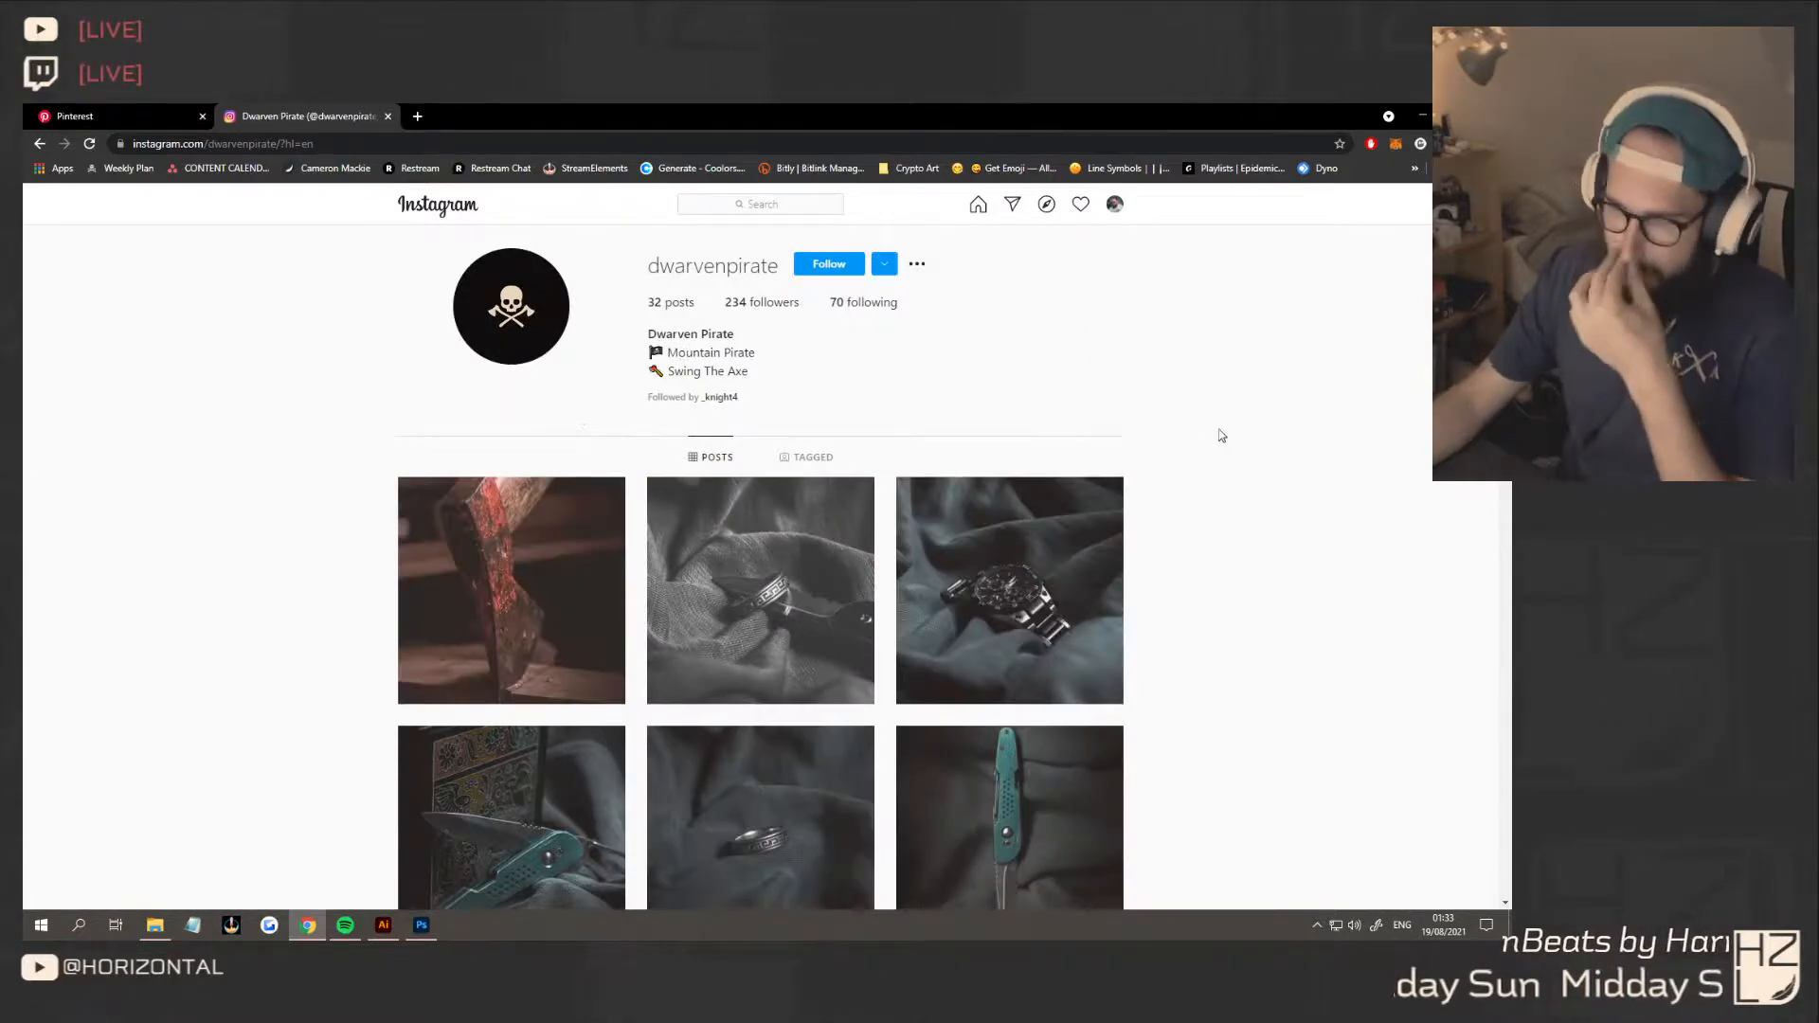
Look through the photo posts and header of the dwarvenpirate profile
scroll(1178, 467, "down", 9)
scroll(1182, 467, "down", 15)
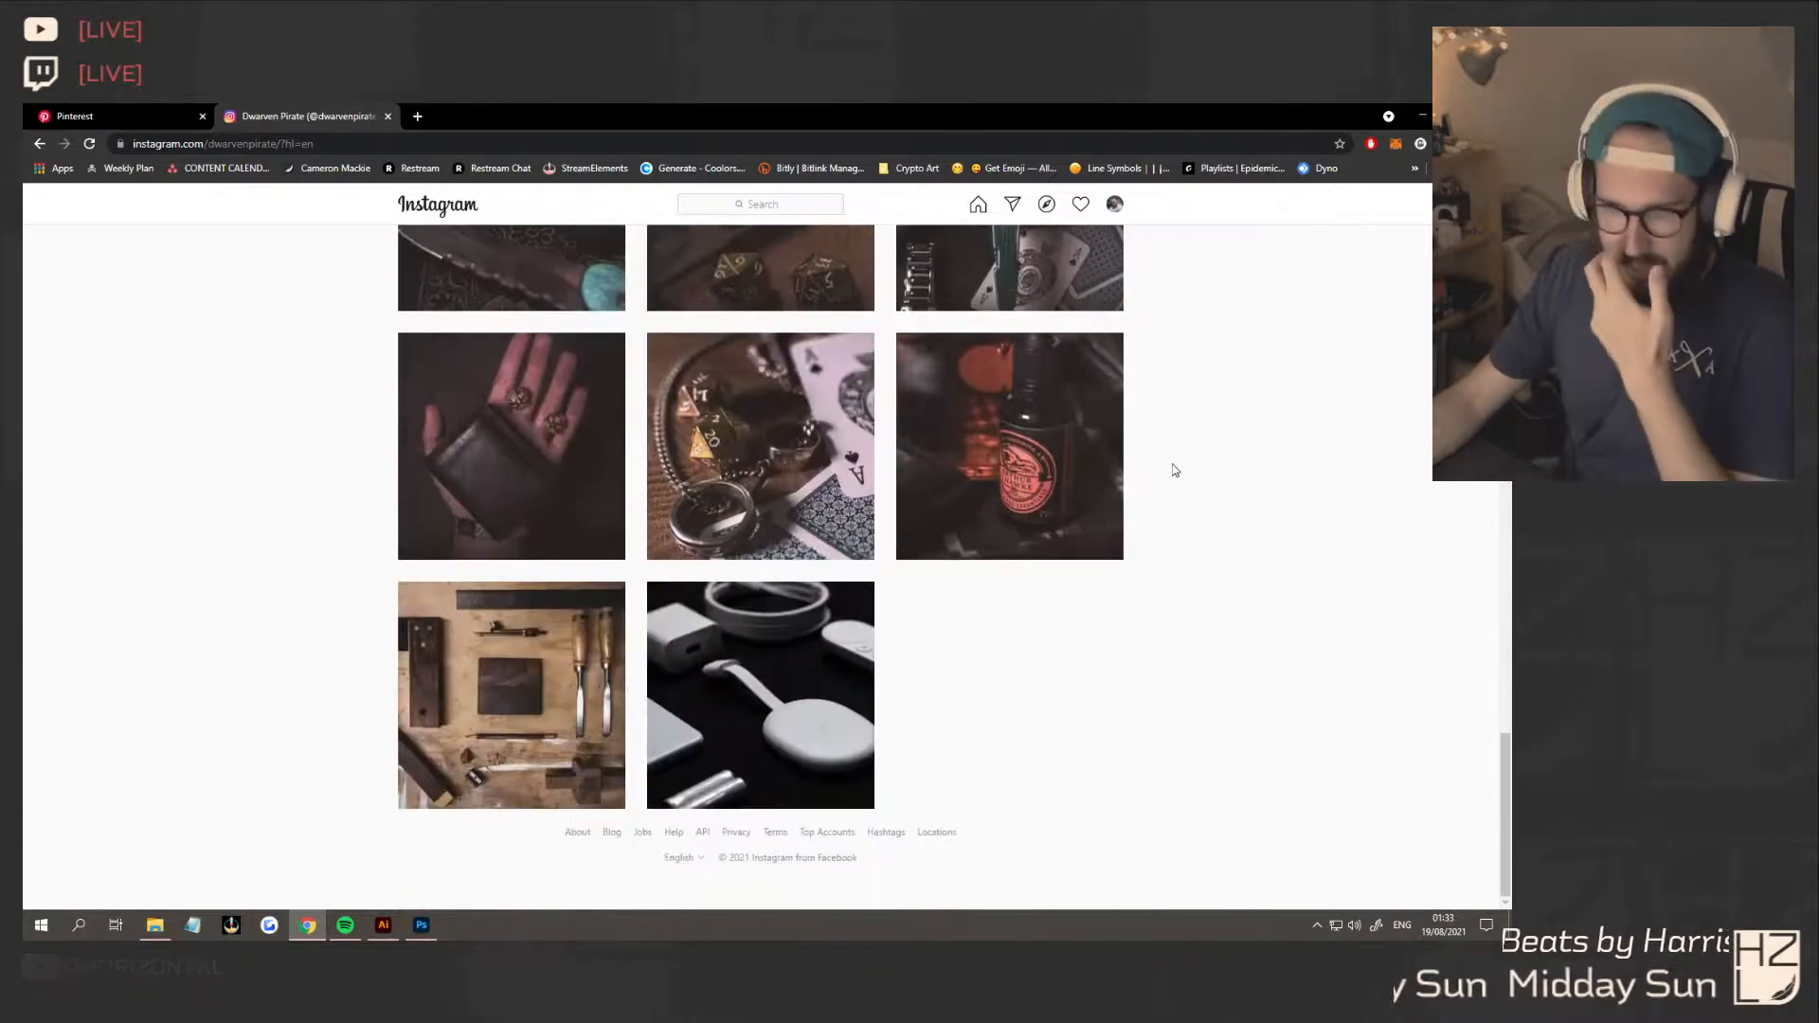
scroll(1175, 470, "up", 13)
scroll(1174, 470, "up", 10)
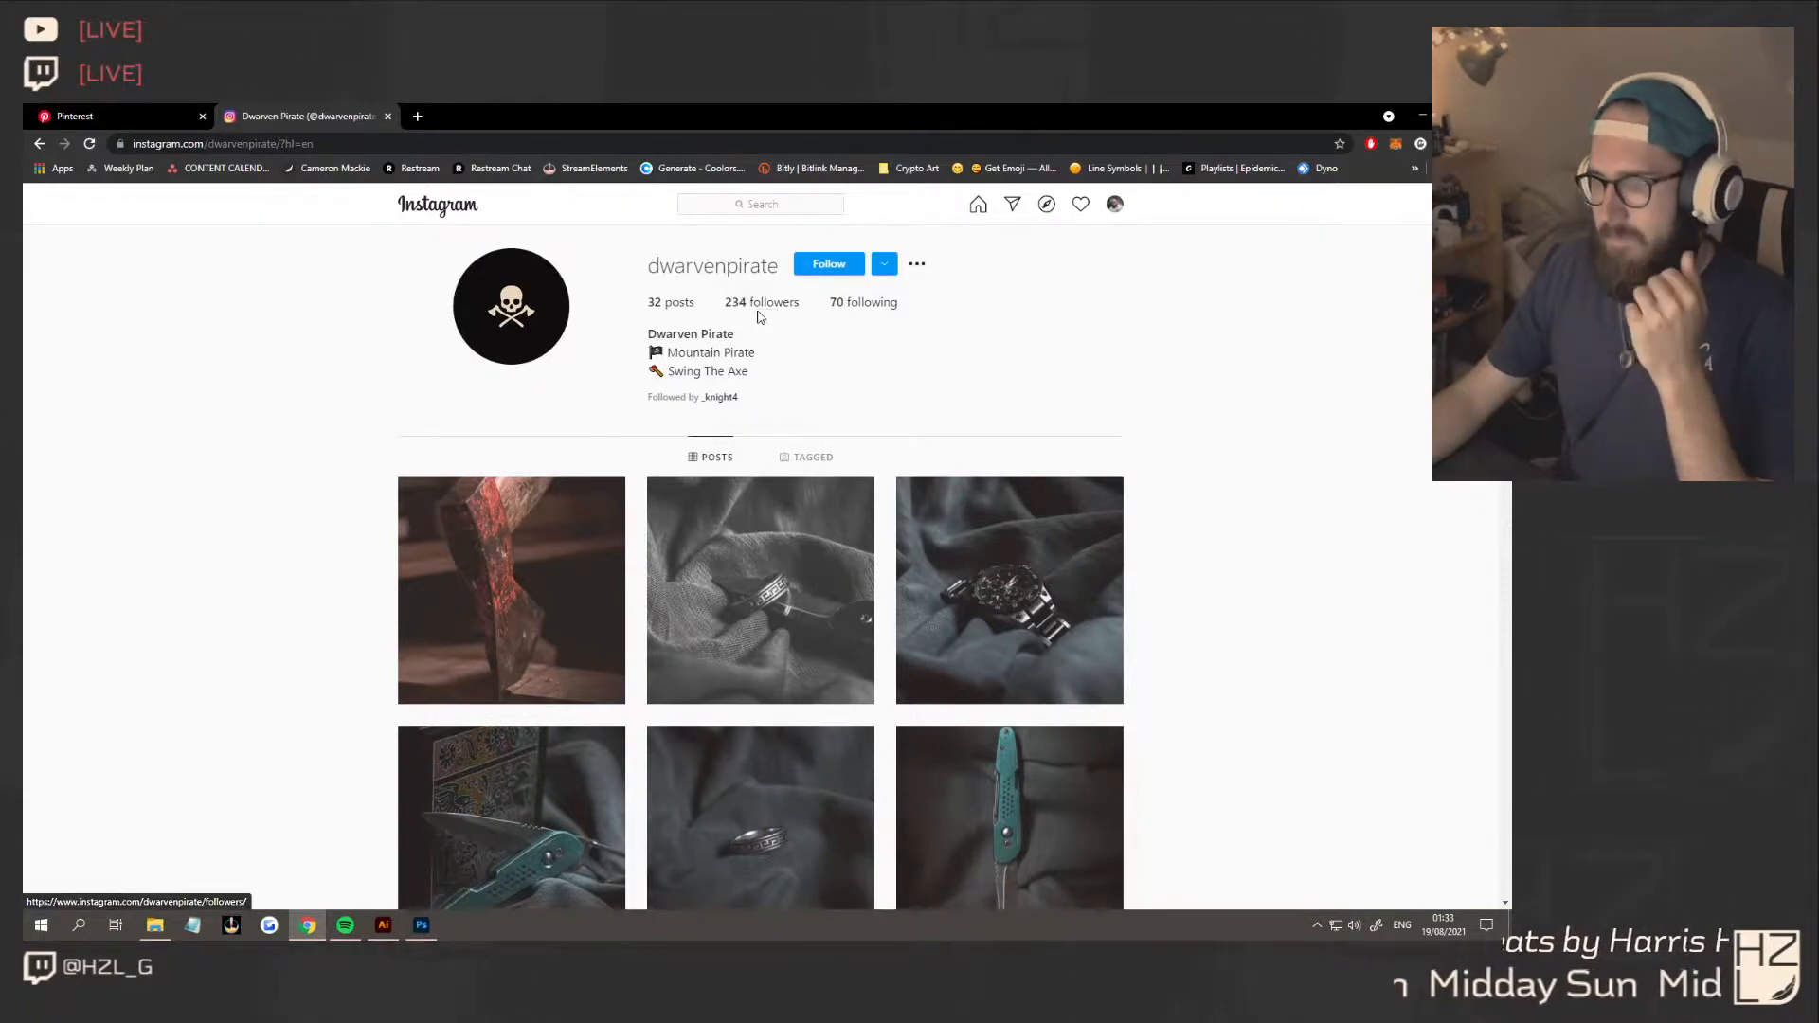
scroll(1000, 396, "down", 3)
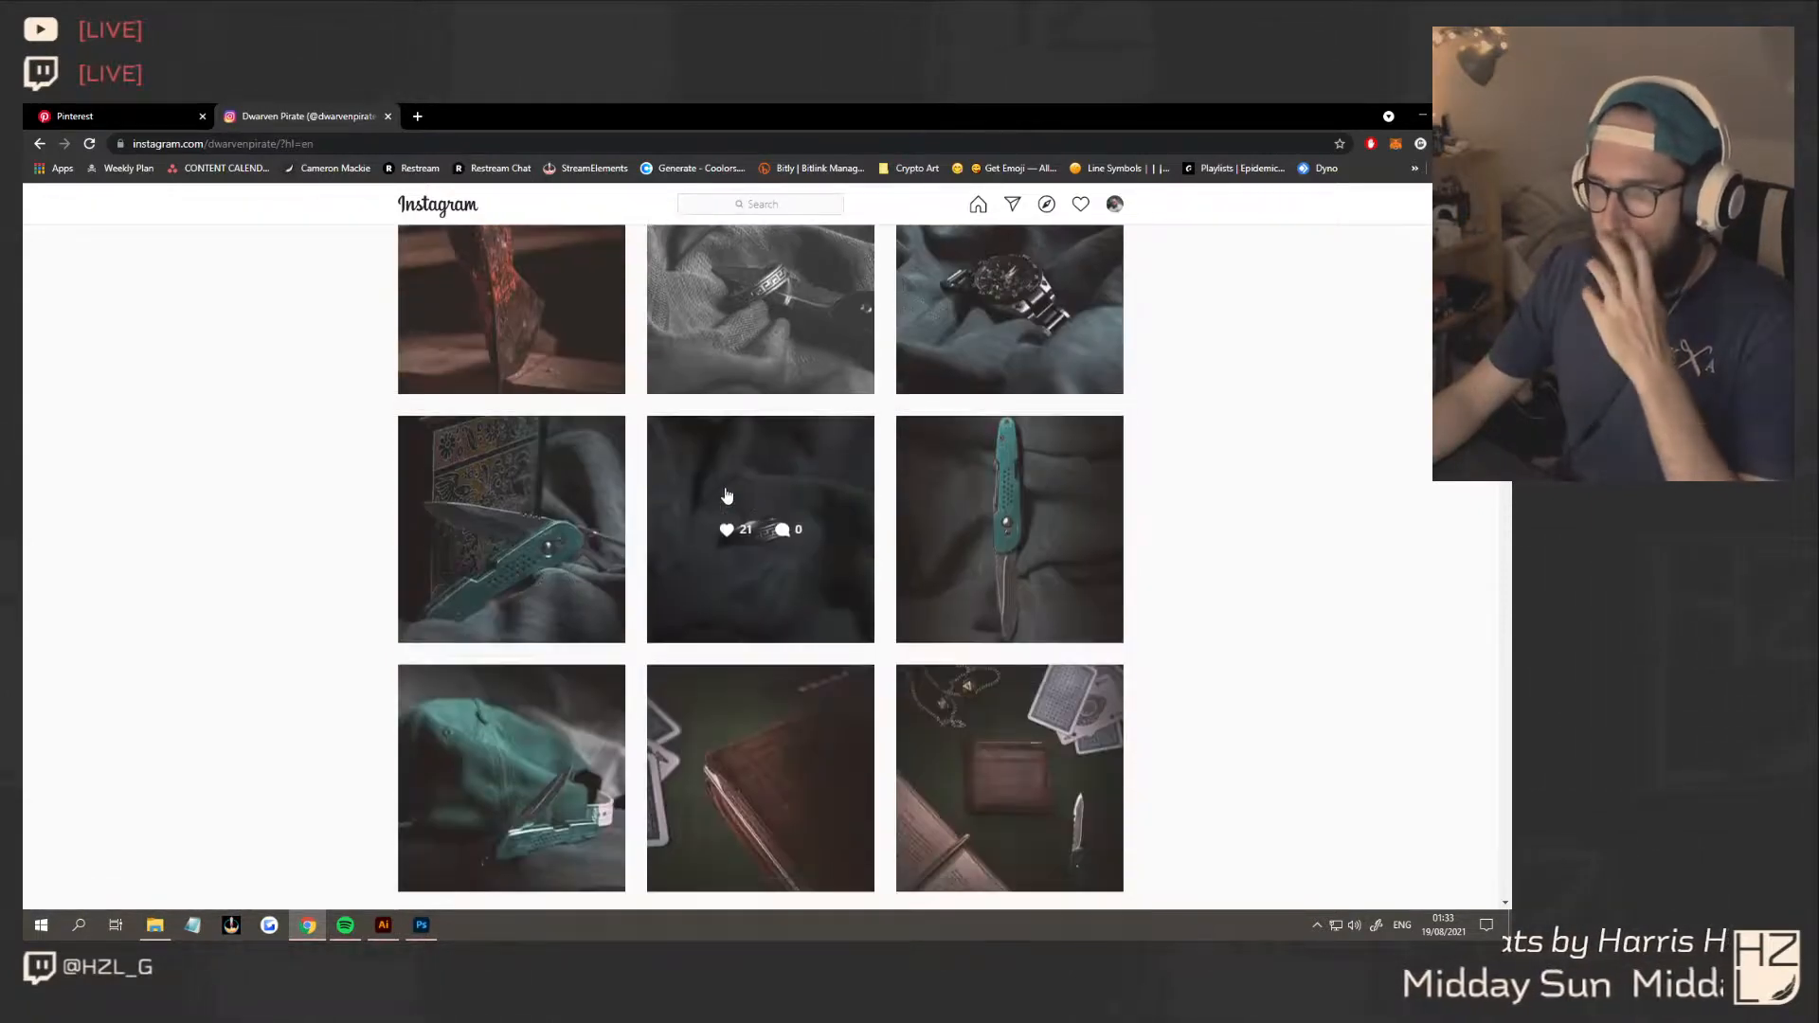
scroll(731, 408, "up", 2)
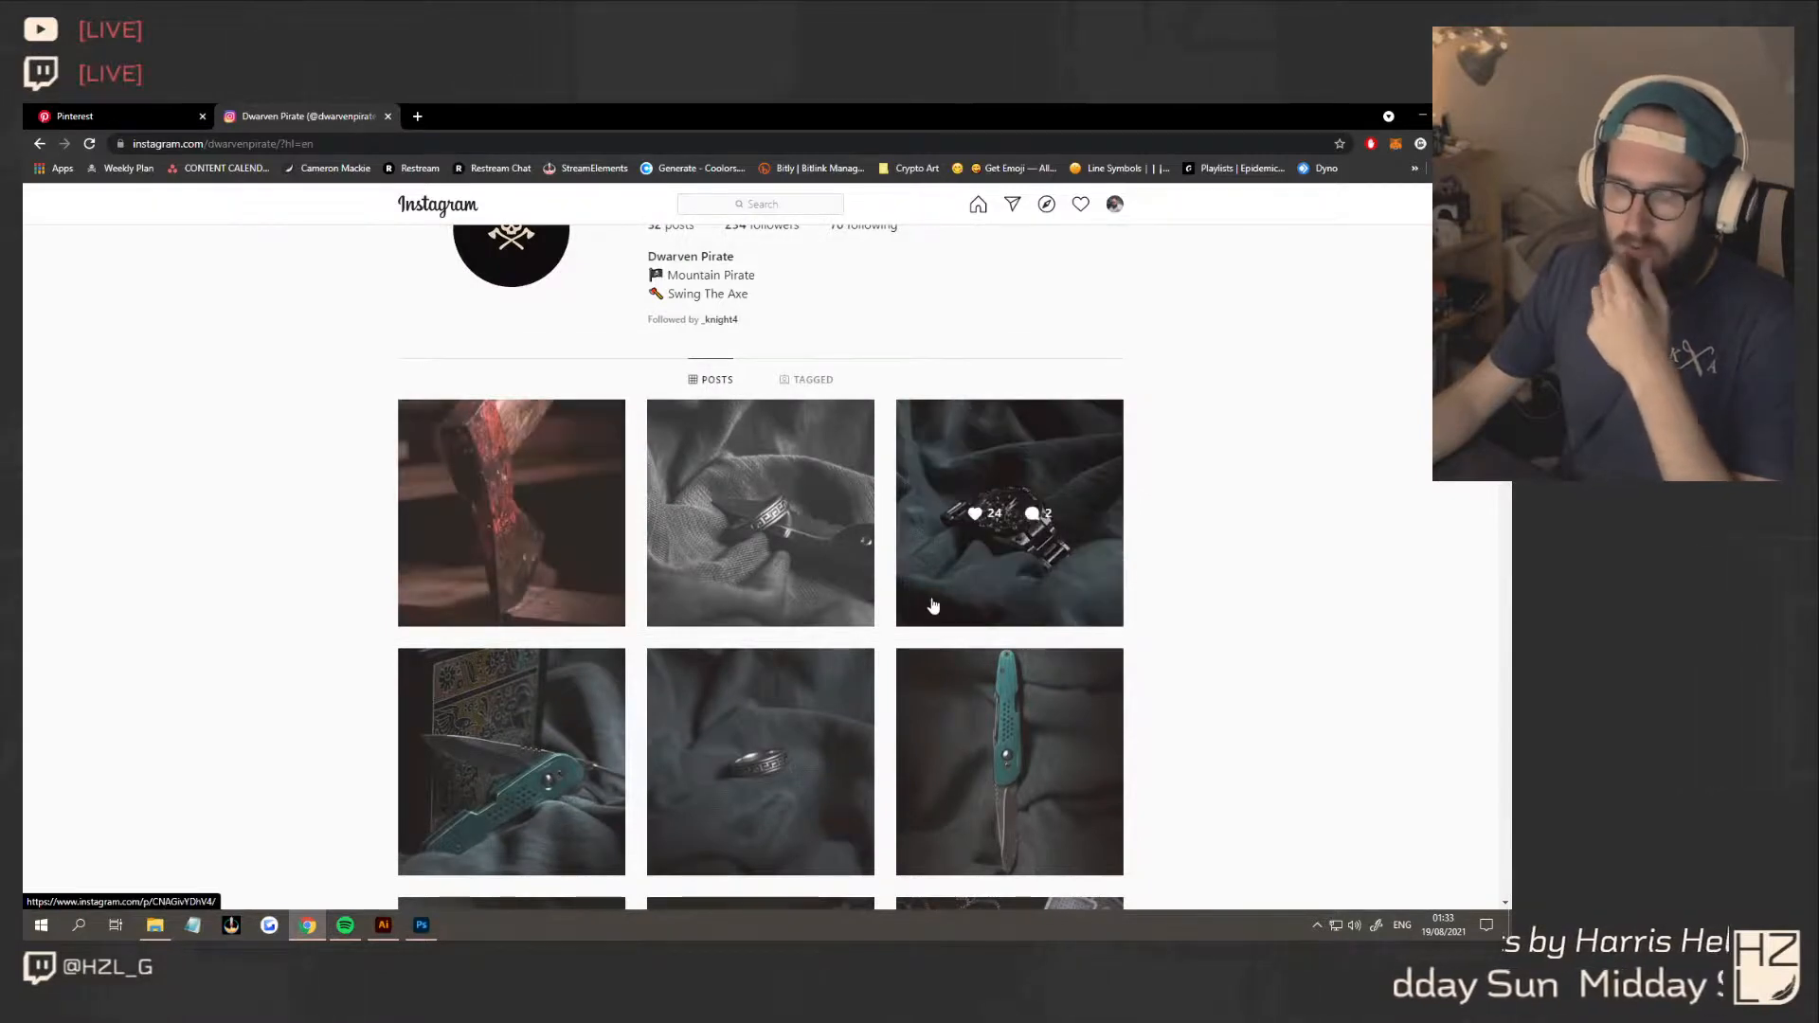
scroll(930, 602, "down", 3)
scroll(886, 419, "up", 3)
scroll(494, 589, "up", 2)
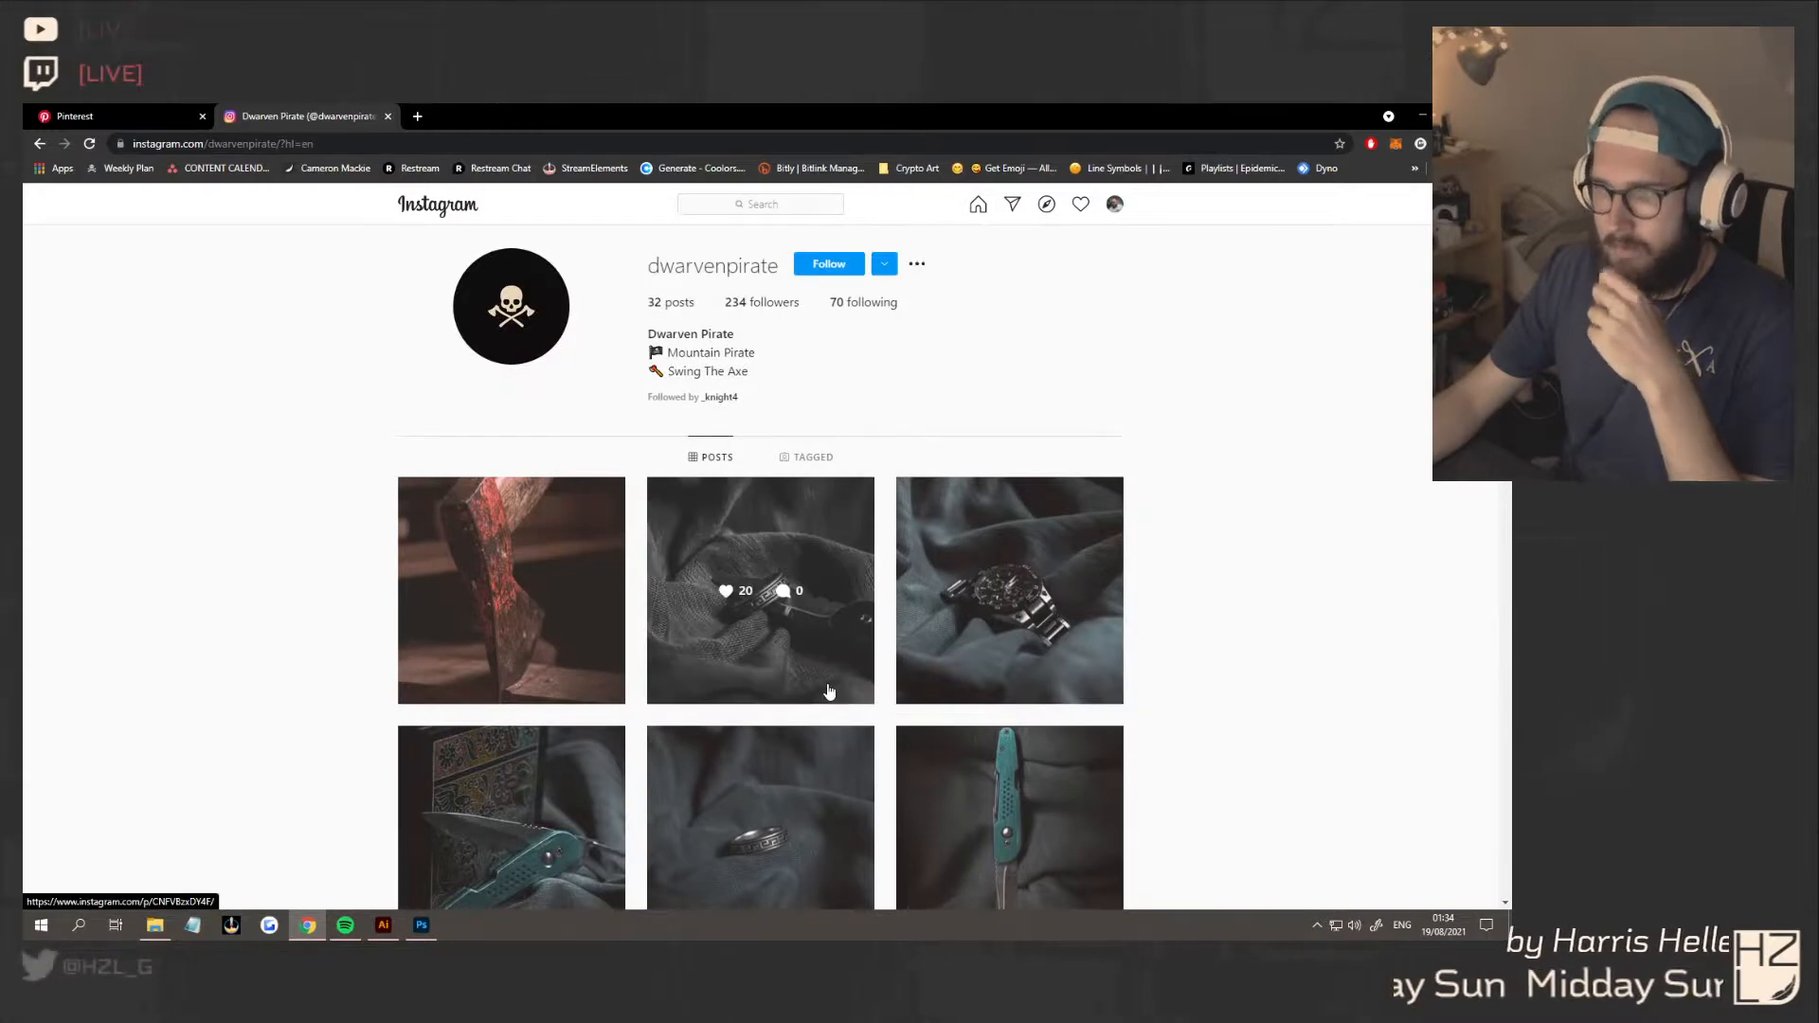
scroll(829, 691, "down", 4)
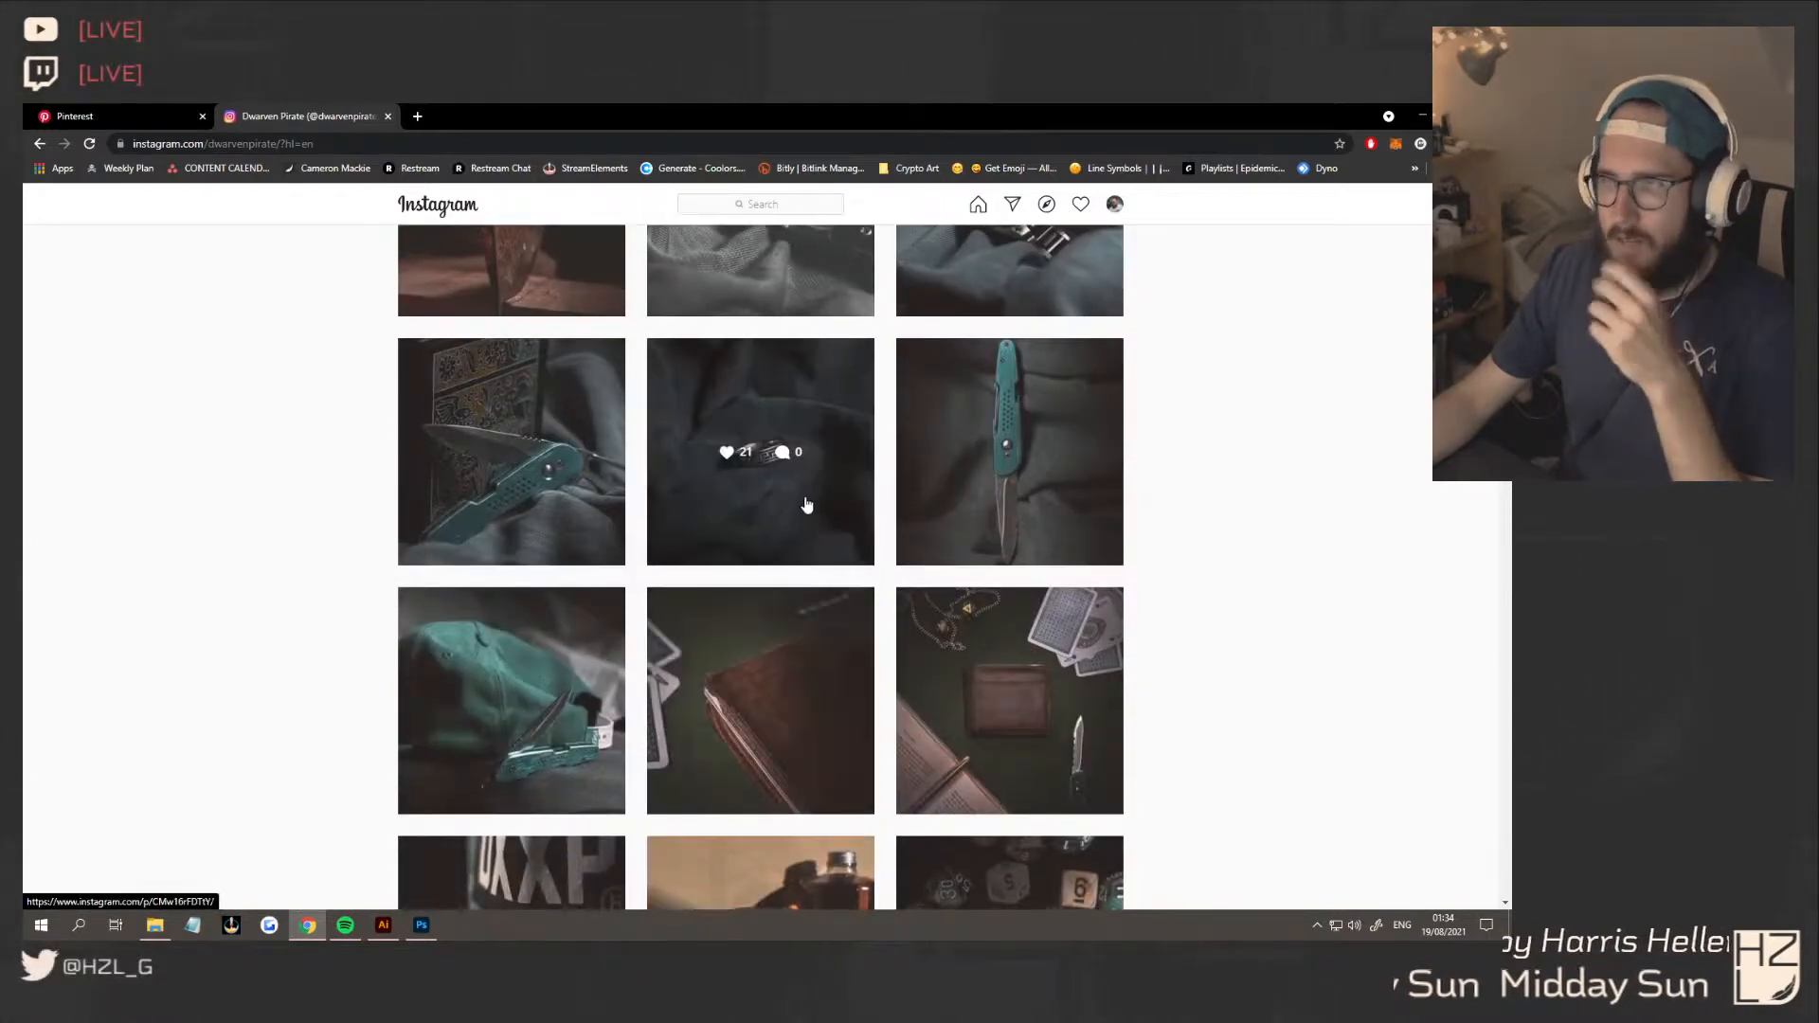
Browse the photo grid of the dwarvenpirate profile down to the older posts and return to its header
scroll(982, 463, "up", 4)
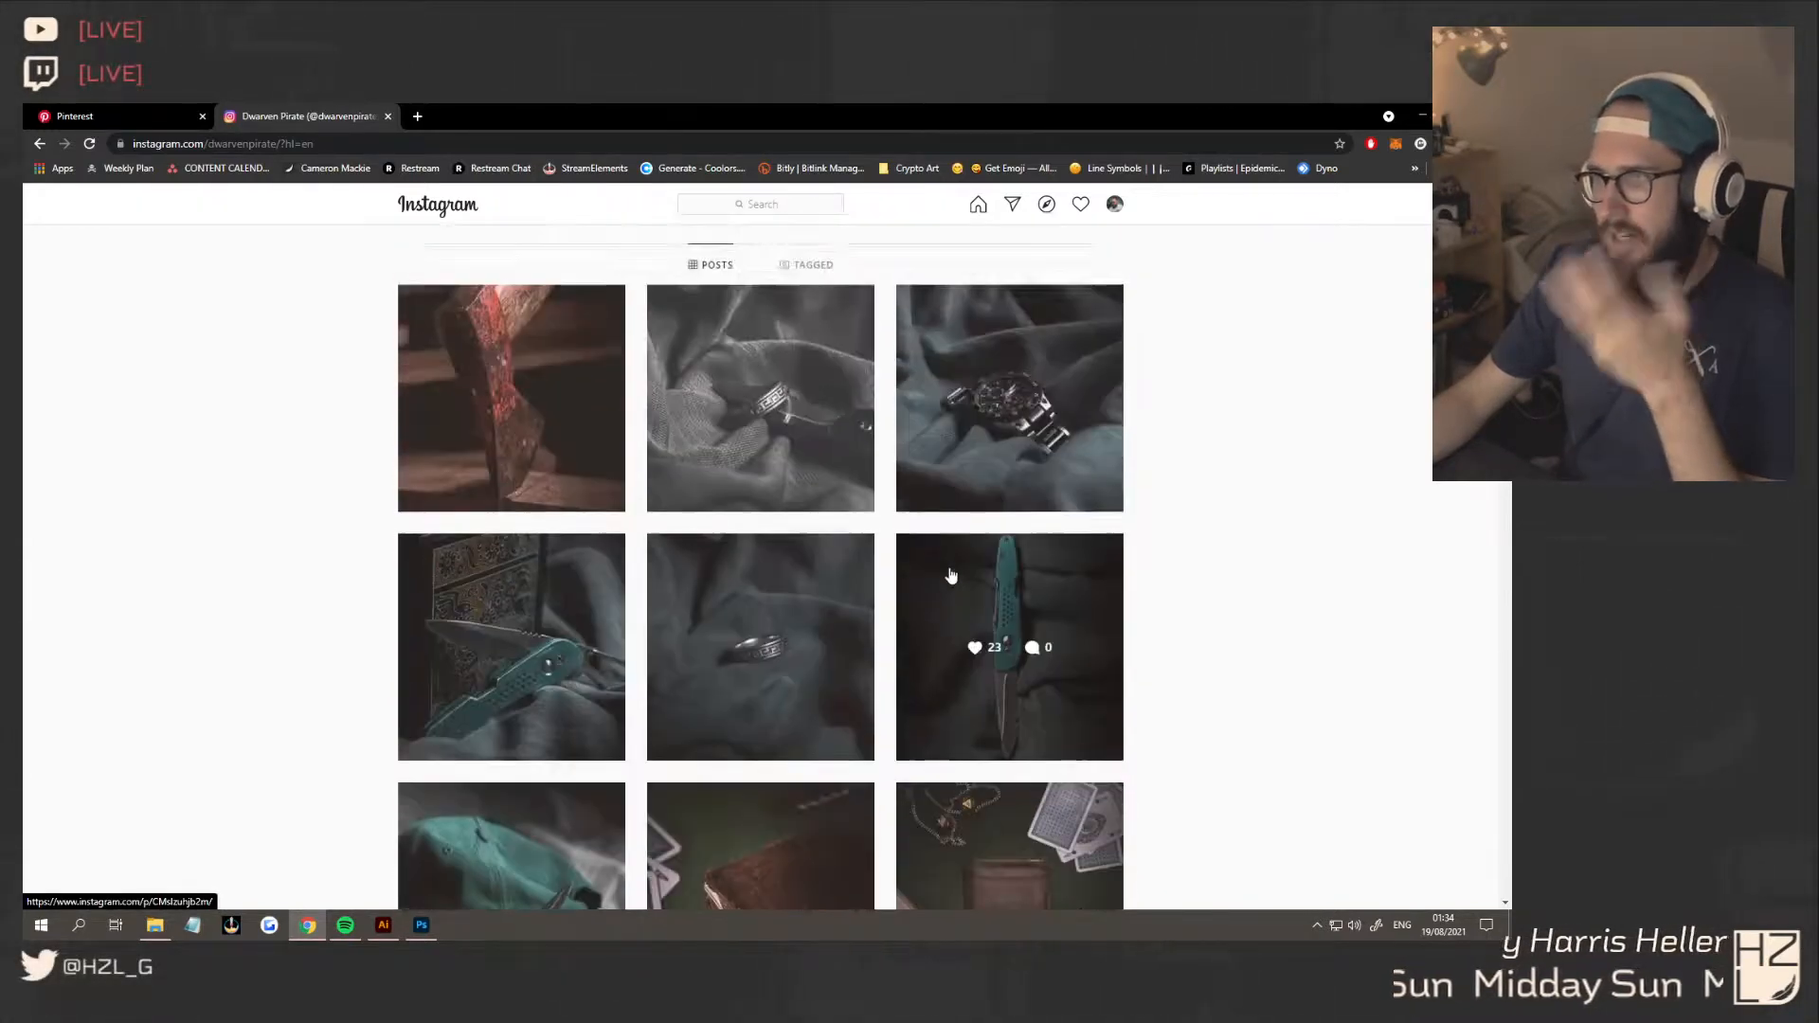
scroll(599, 568, "down", 9)
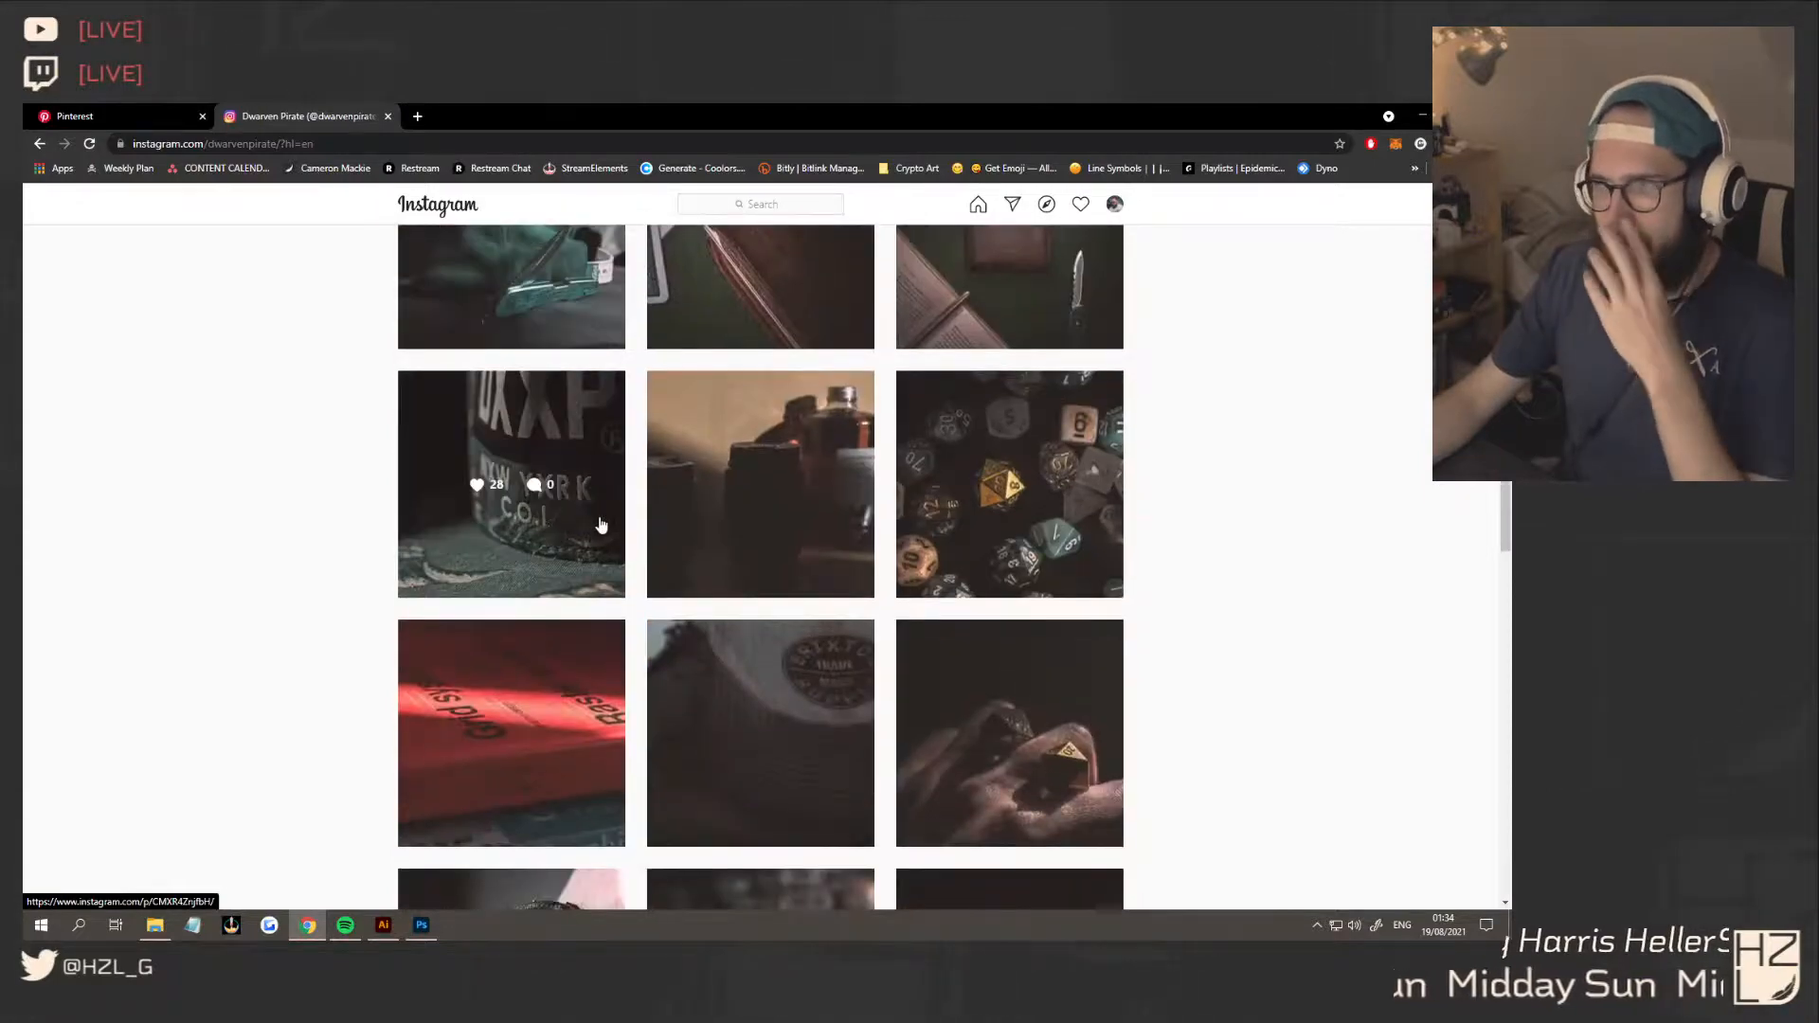
scroll(995, 480, "down", 3)
scroll(839, 703, "down", 3)
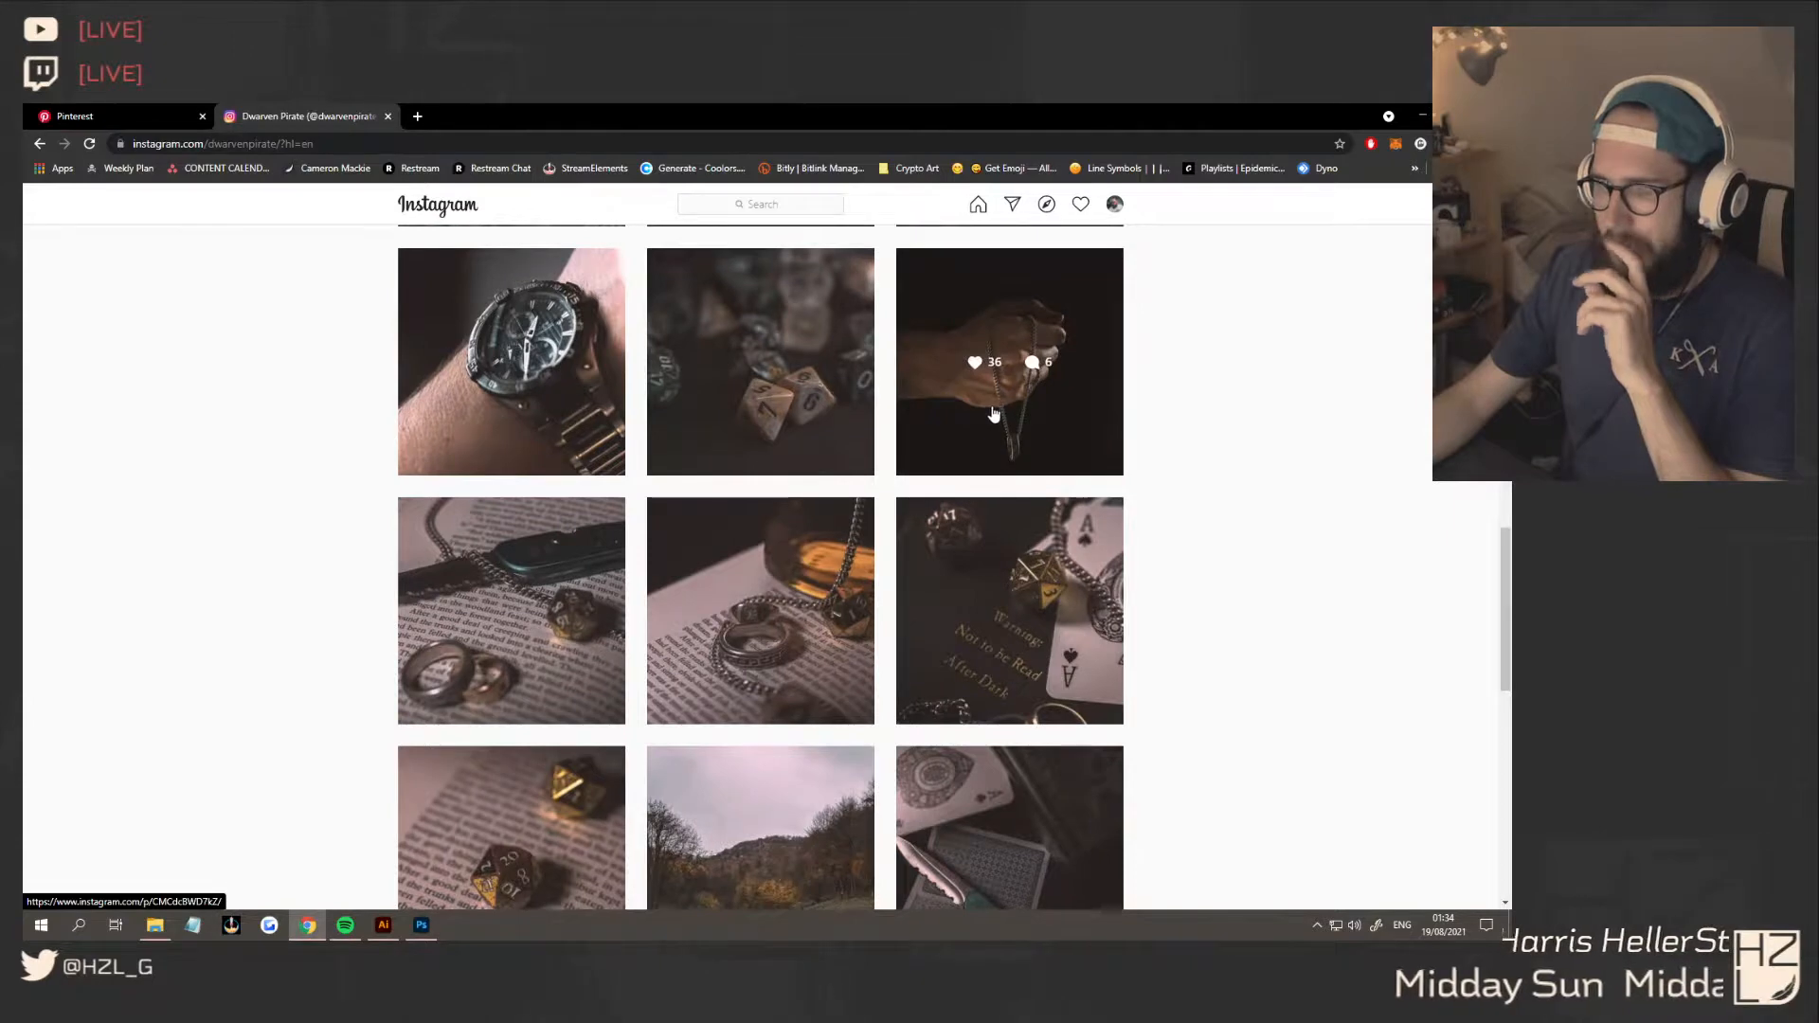
scroll(985, 461, "up", 15)
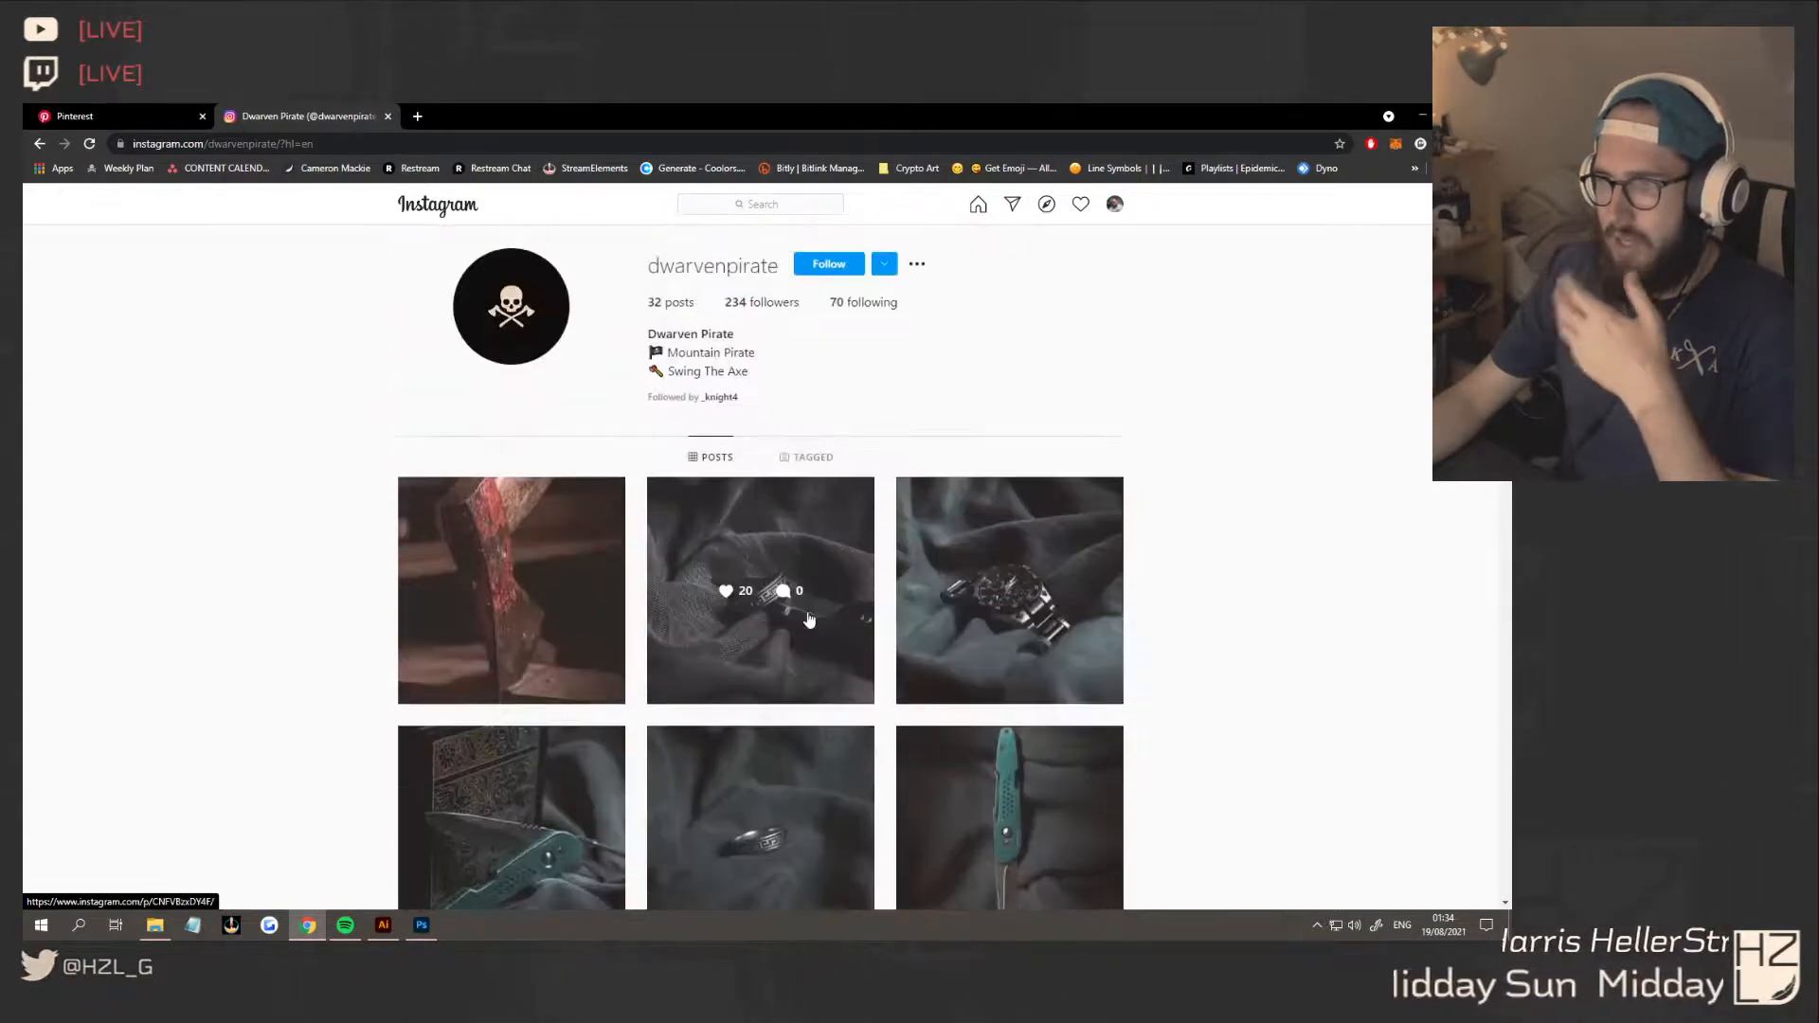
middle_click(435, 210)
left_click(449, 114)
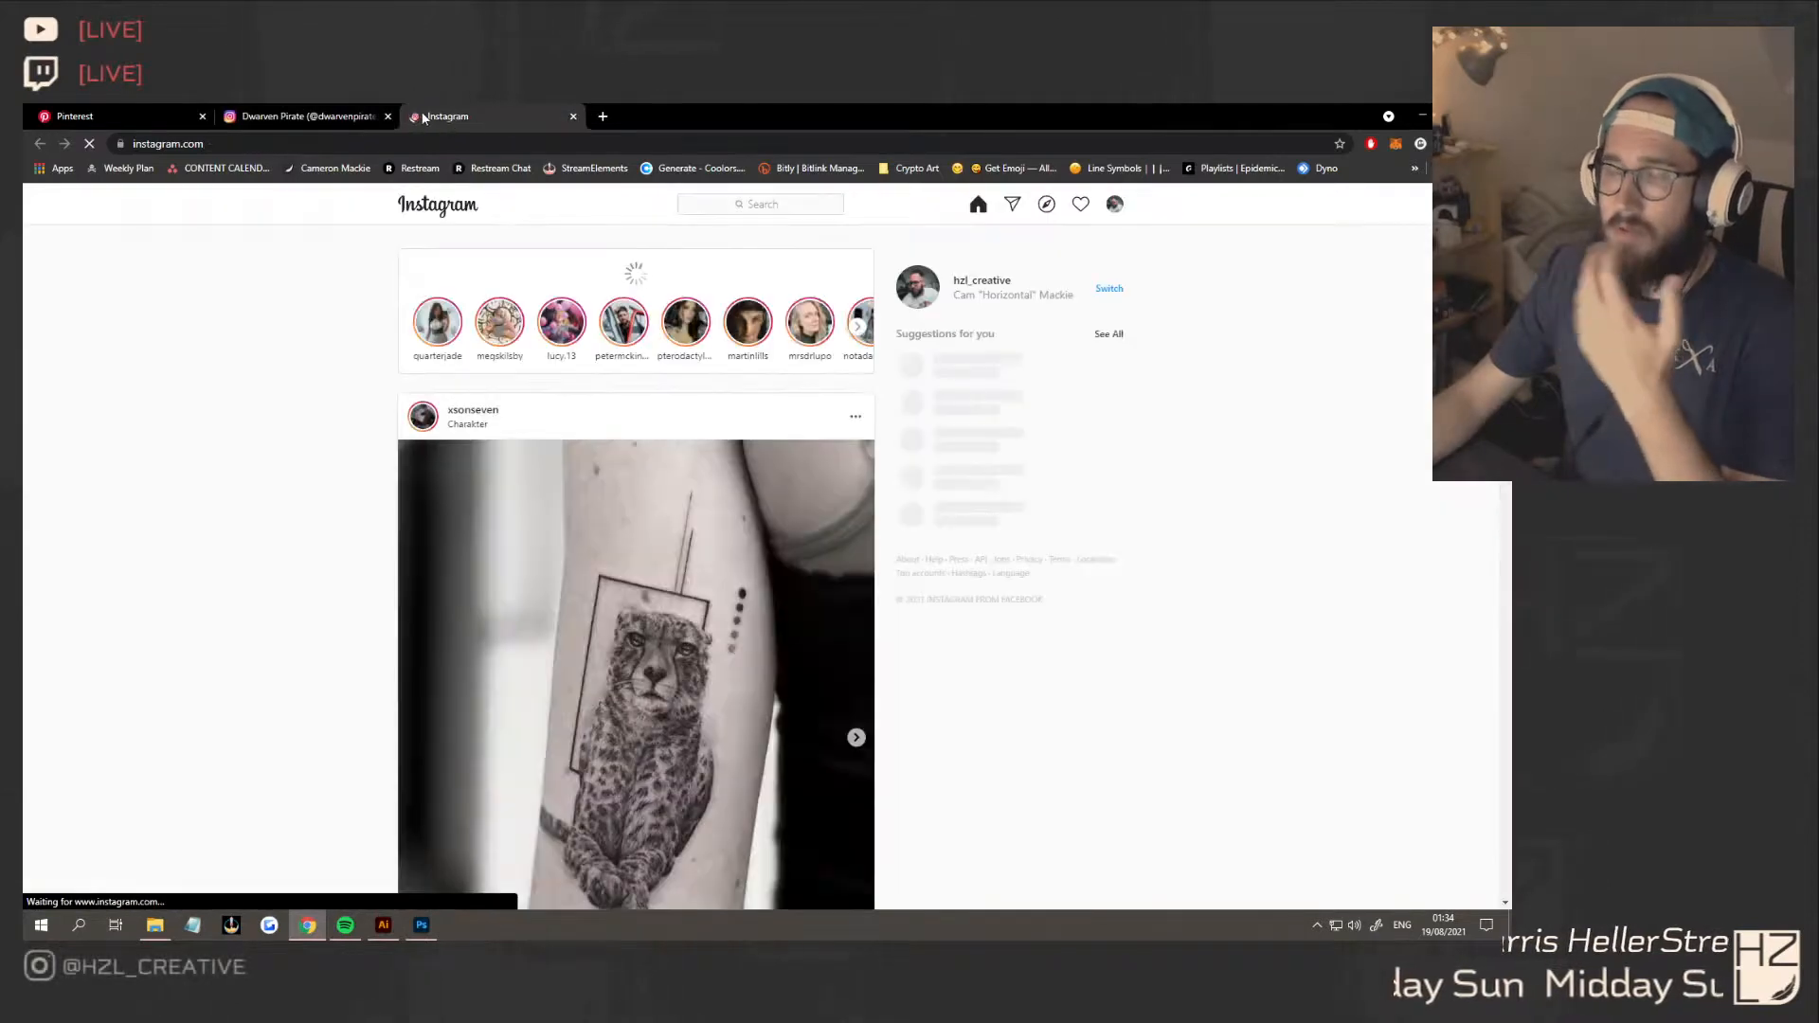
left_click(749, 205)
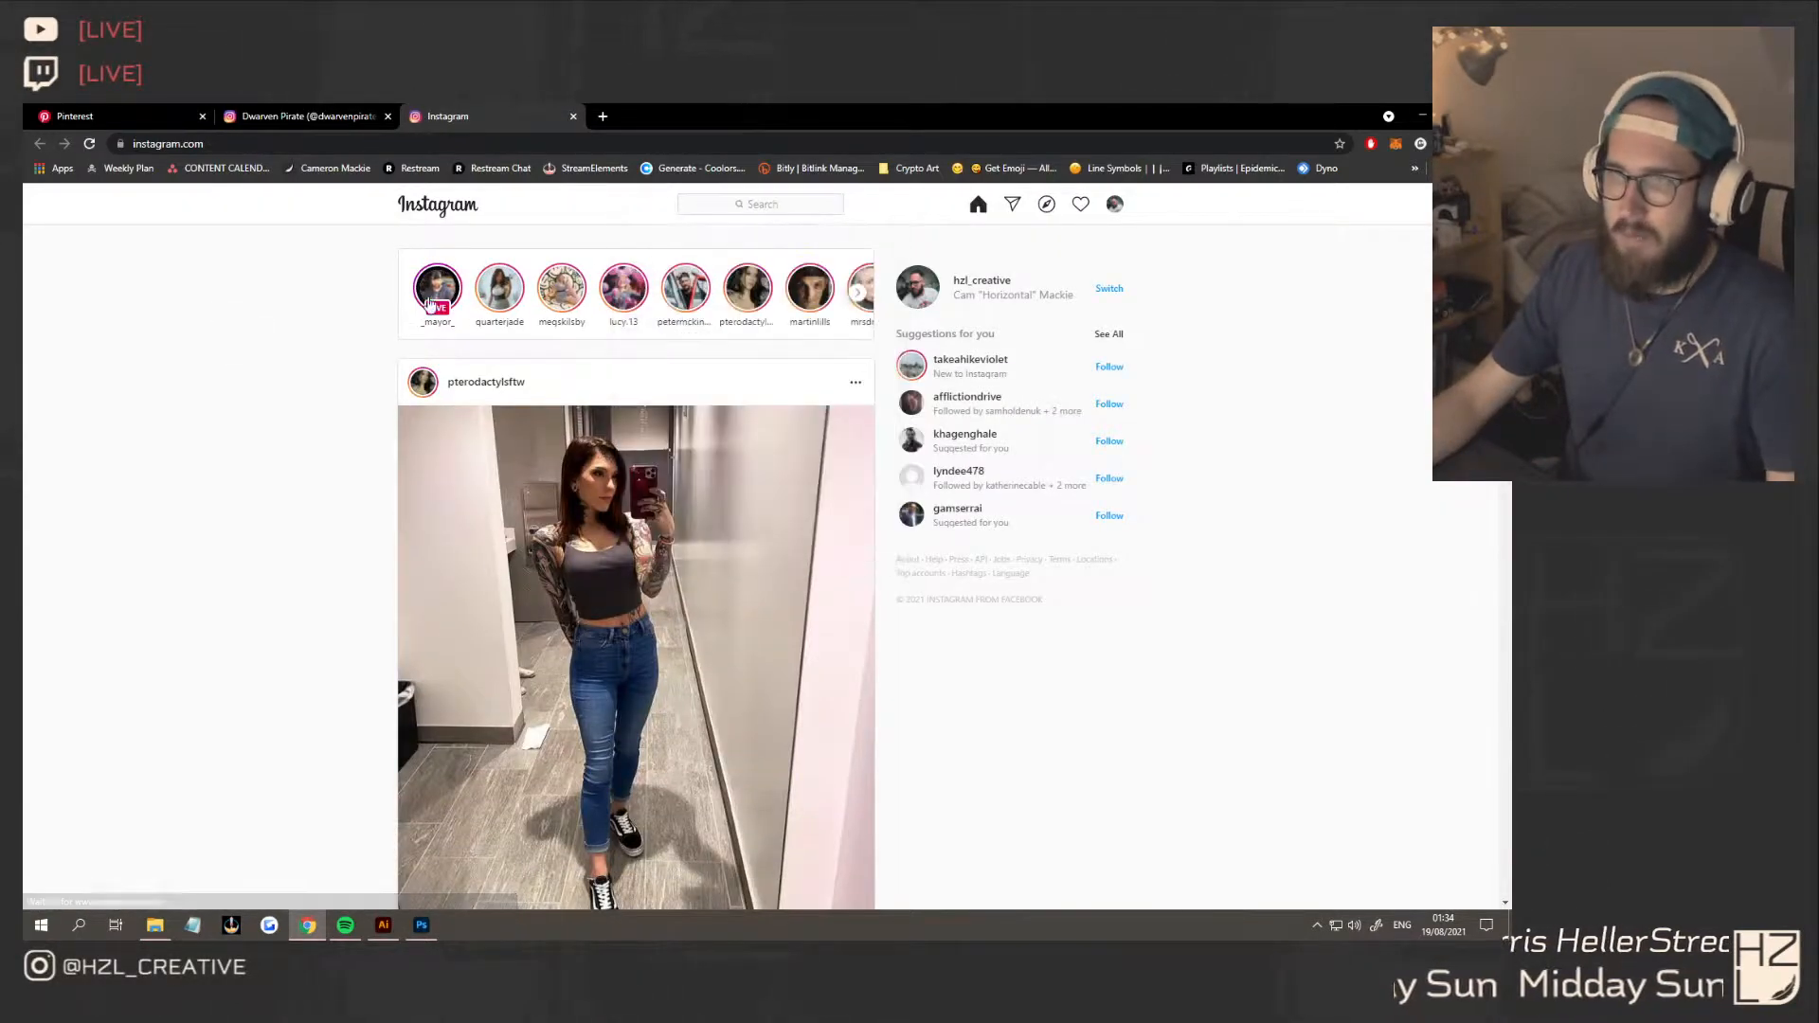
left_click(725, 211)
type("p")
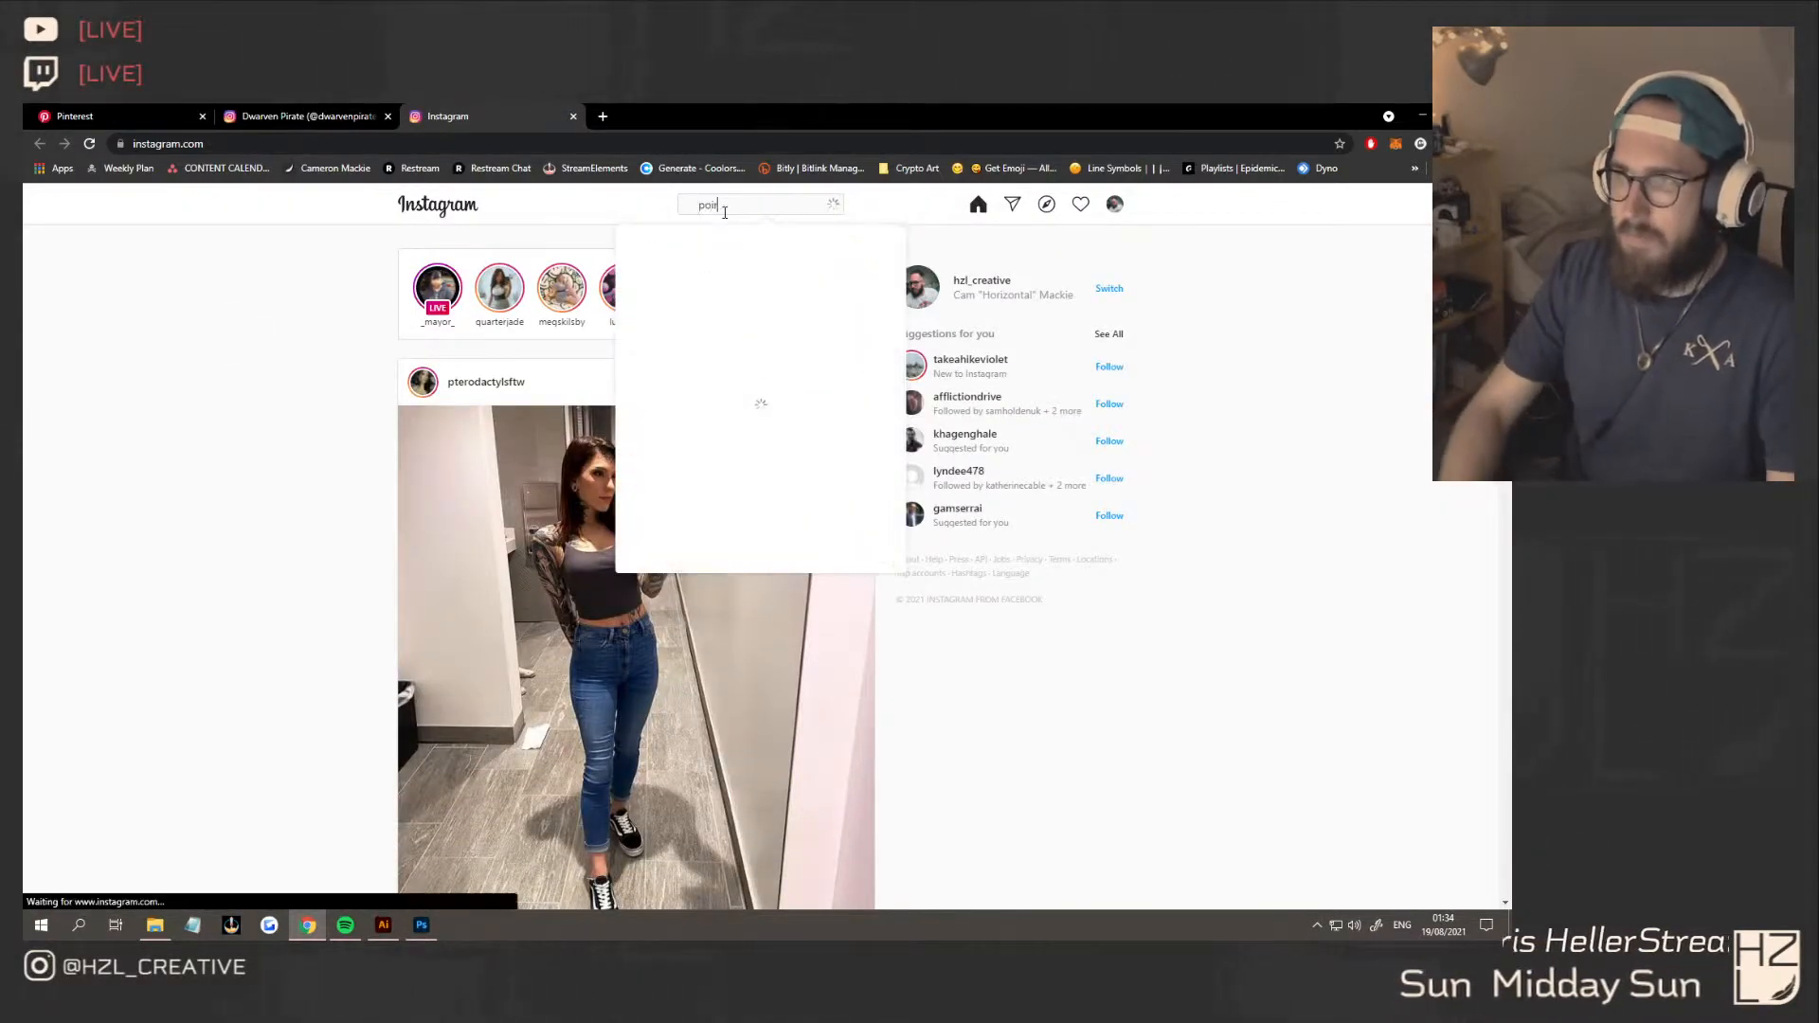
type("ira")
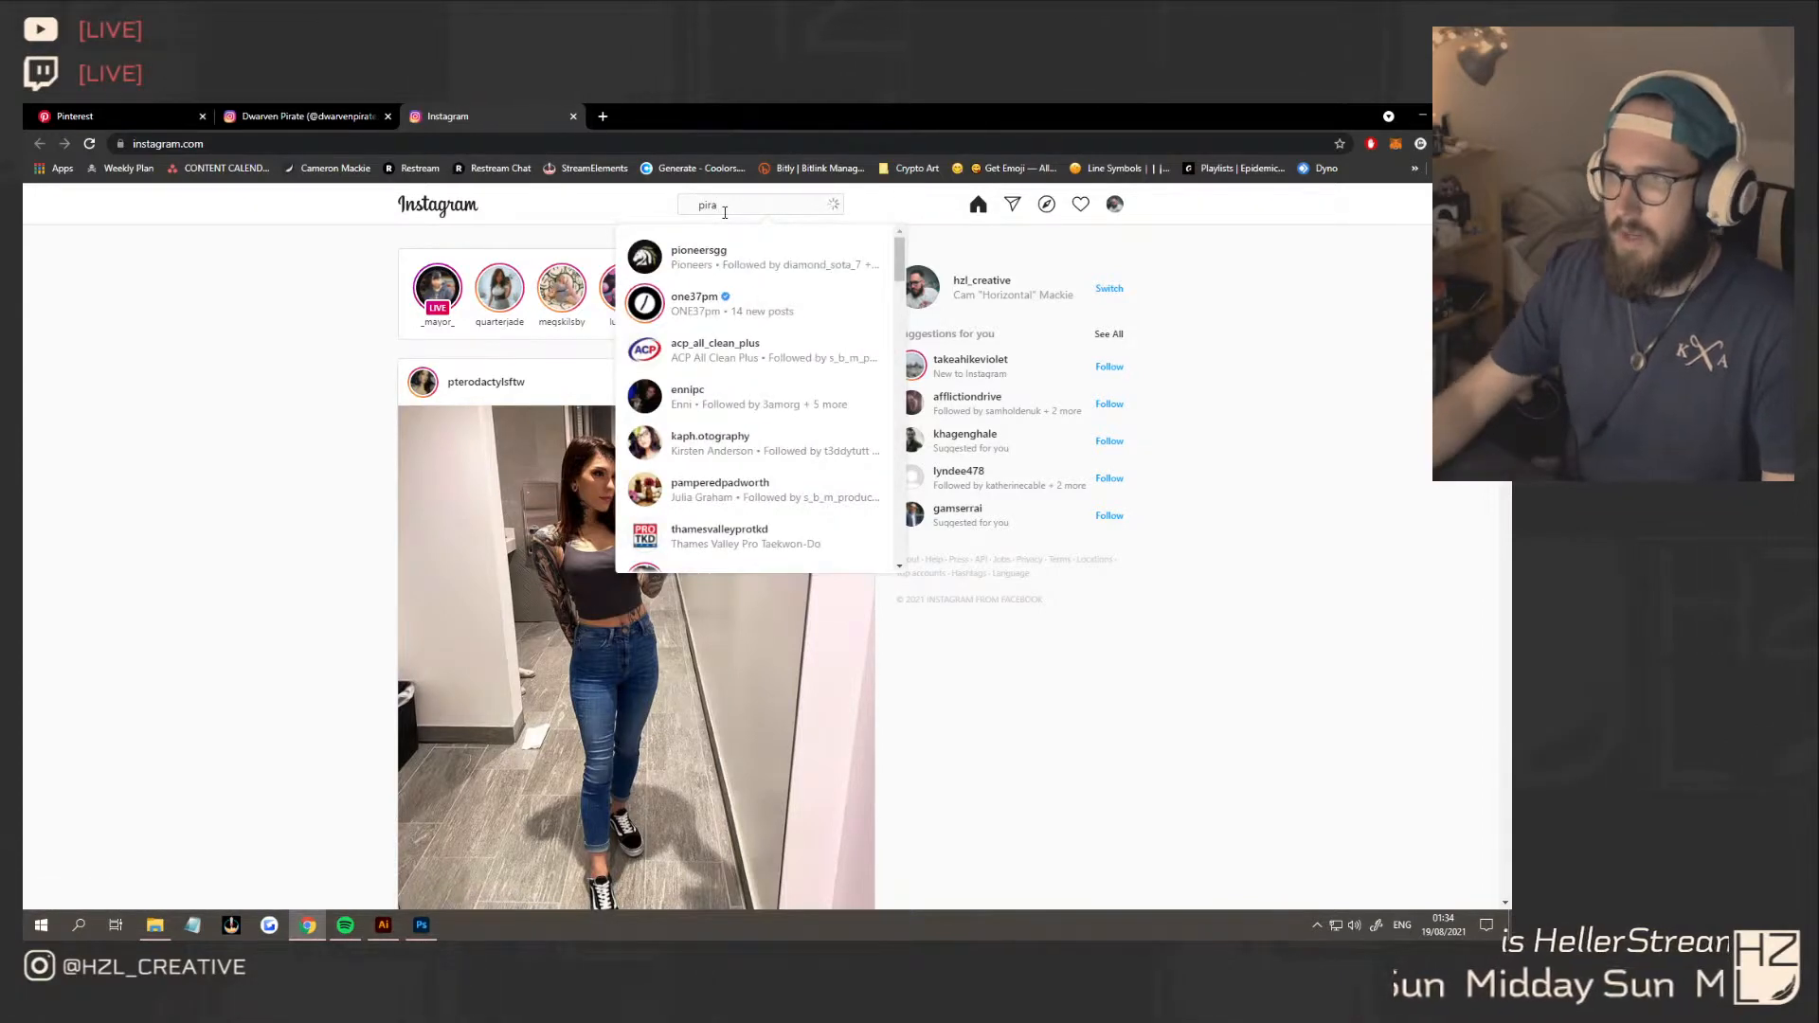
left_click(777, 264)
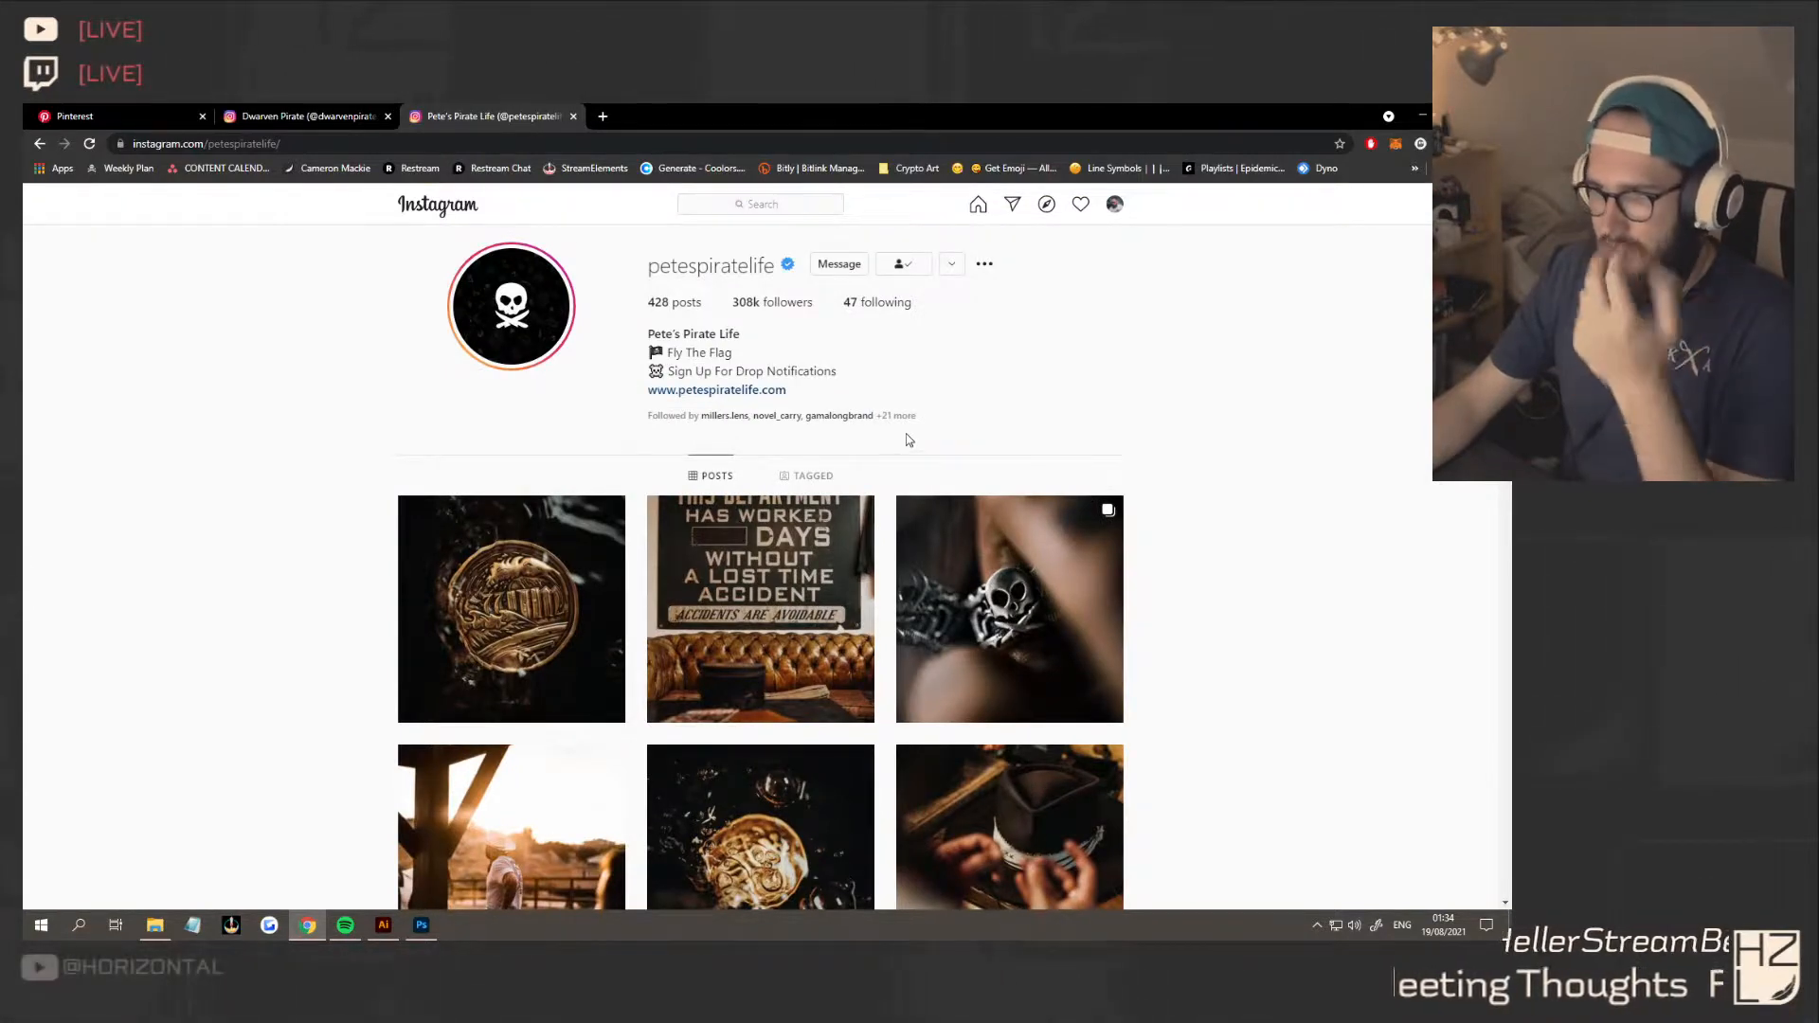
left_click(304, 109)
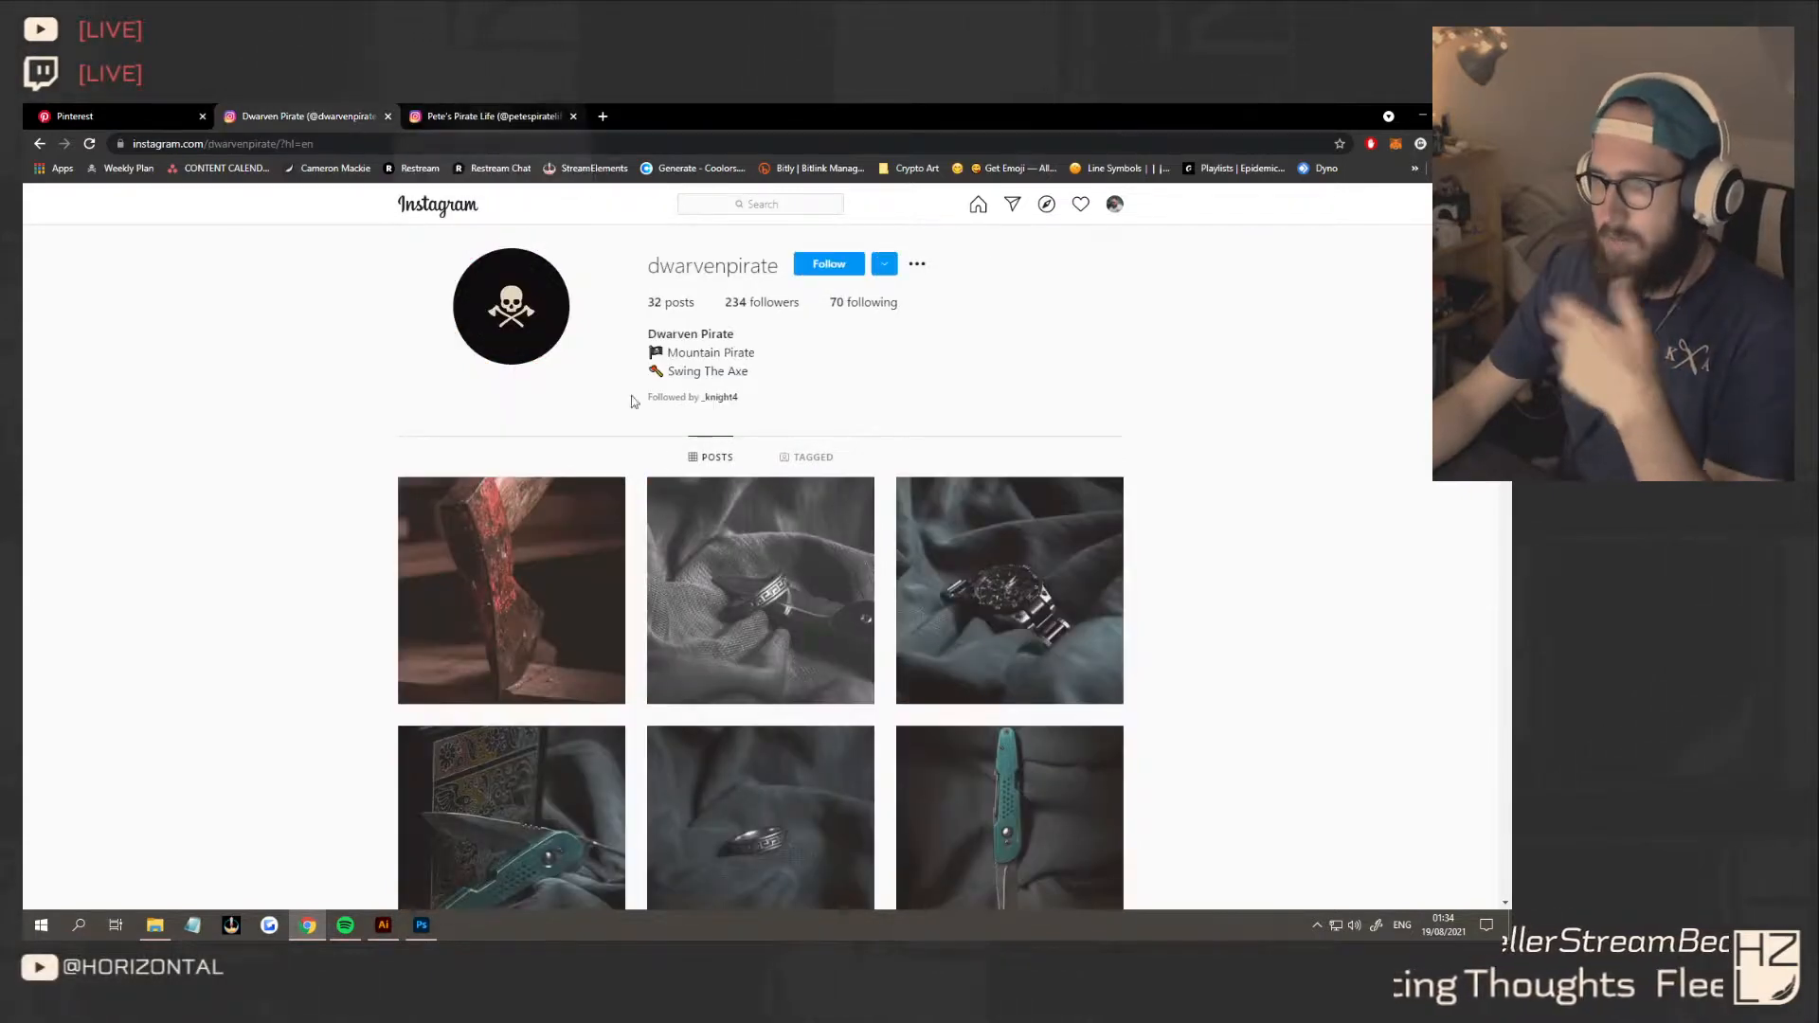
scroll(692, 513, "down", 3)
scroll(692, 513, "up", 3)
key("ctrl+Tab")
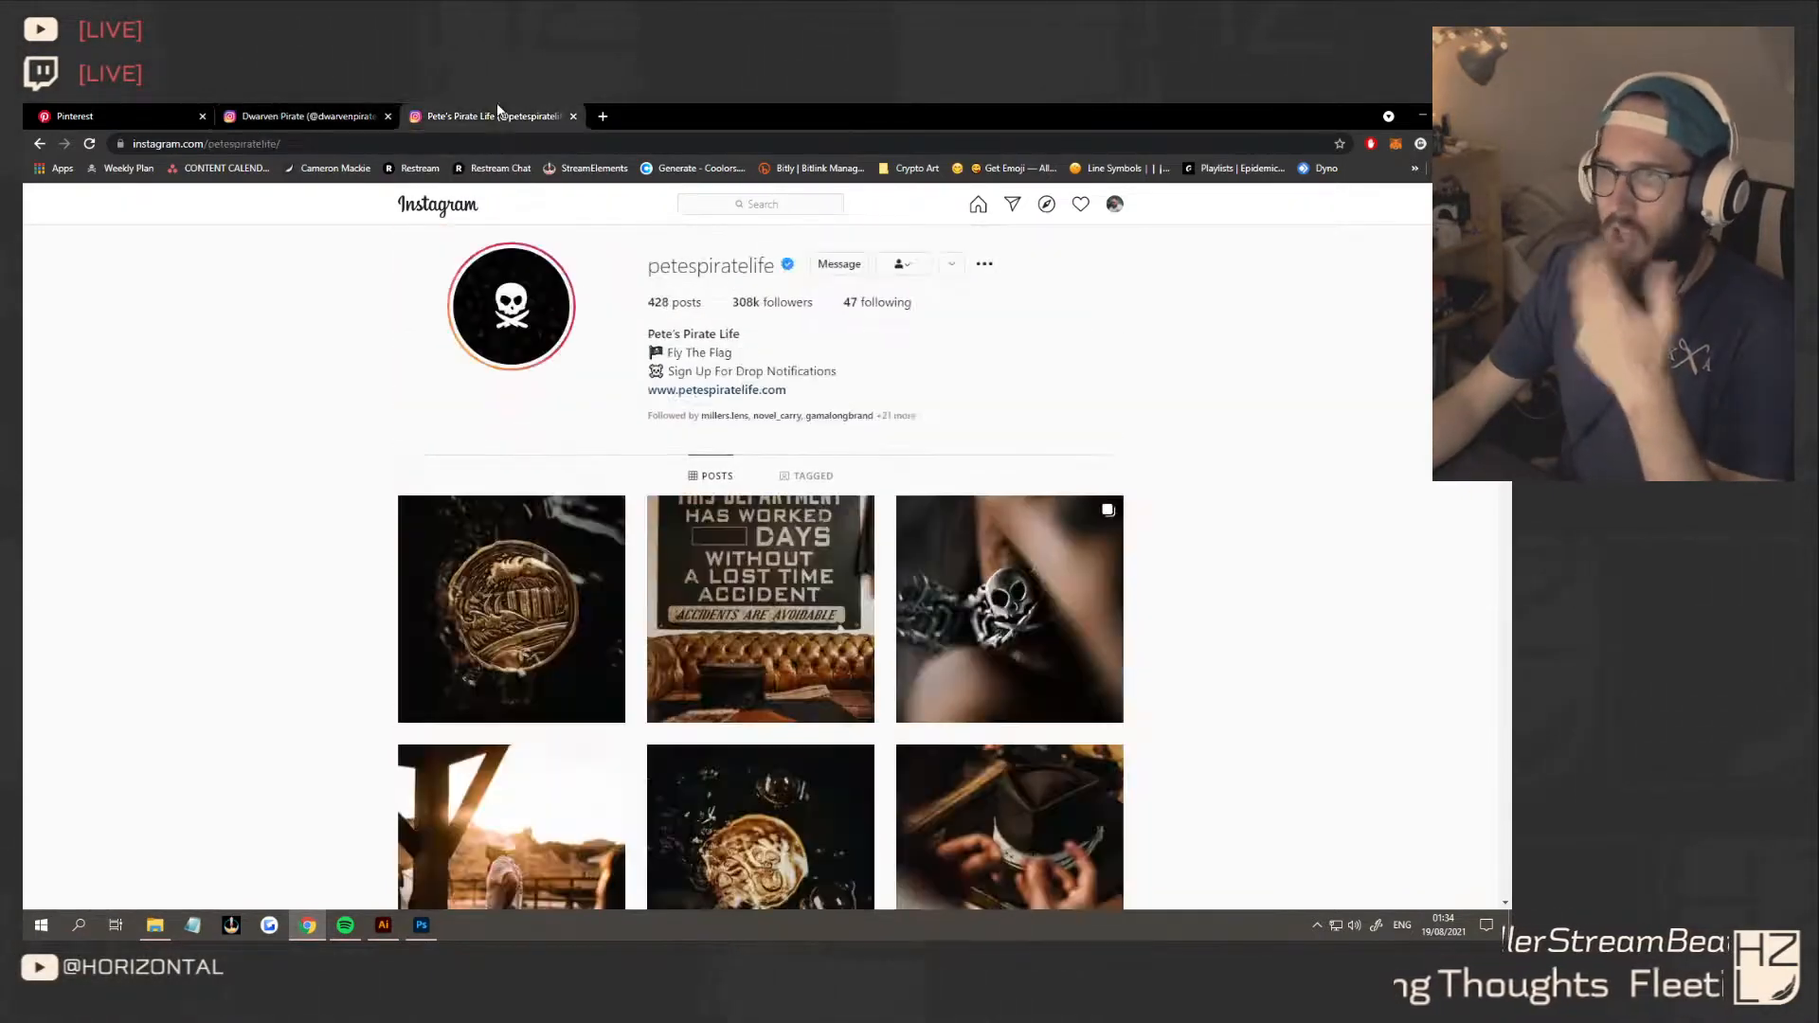
scroll(690, 606, "down", 8)
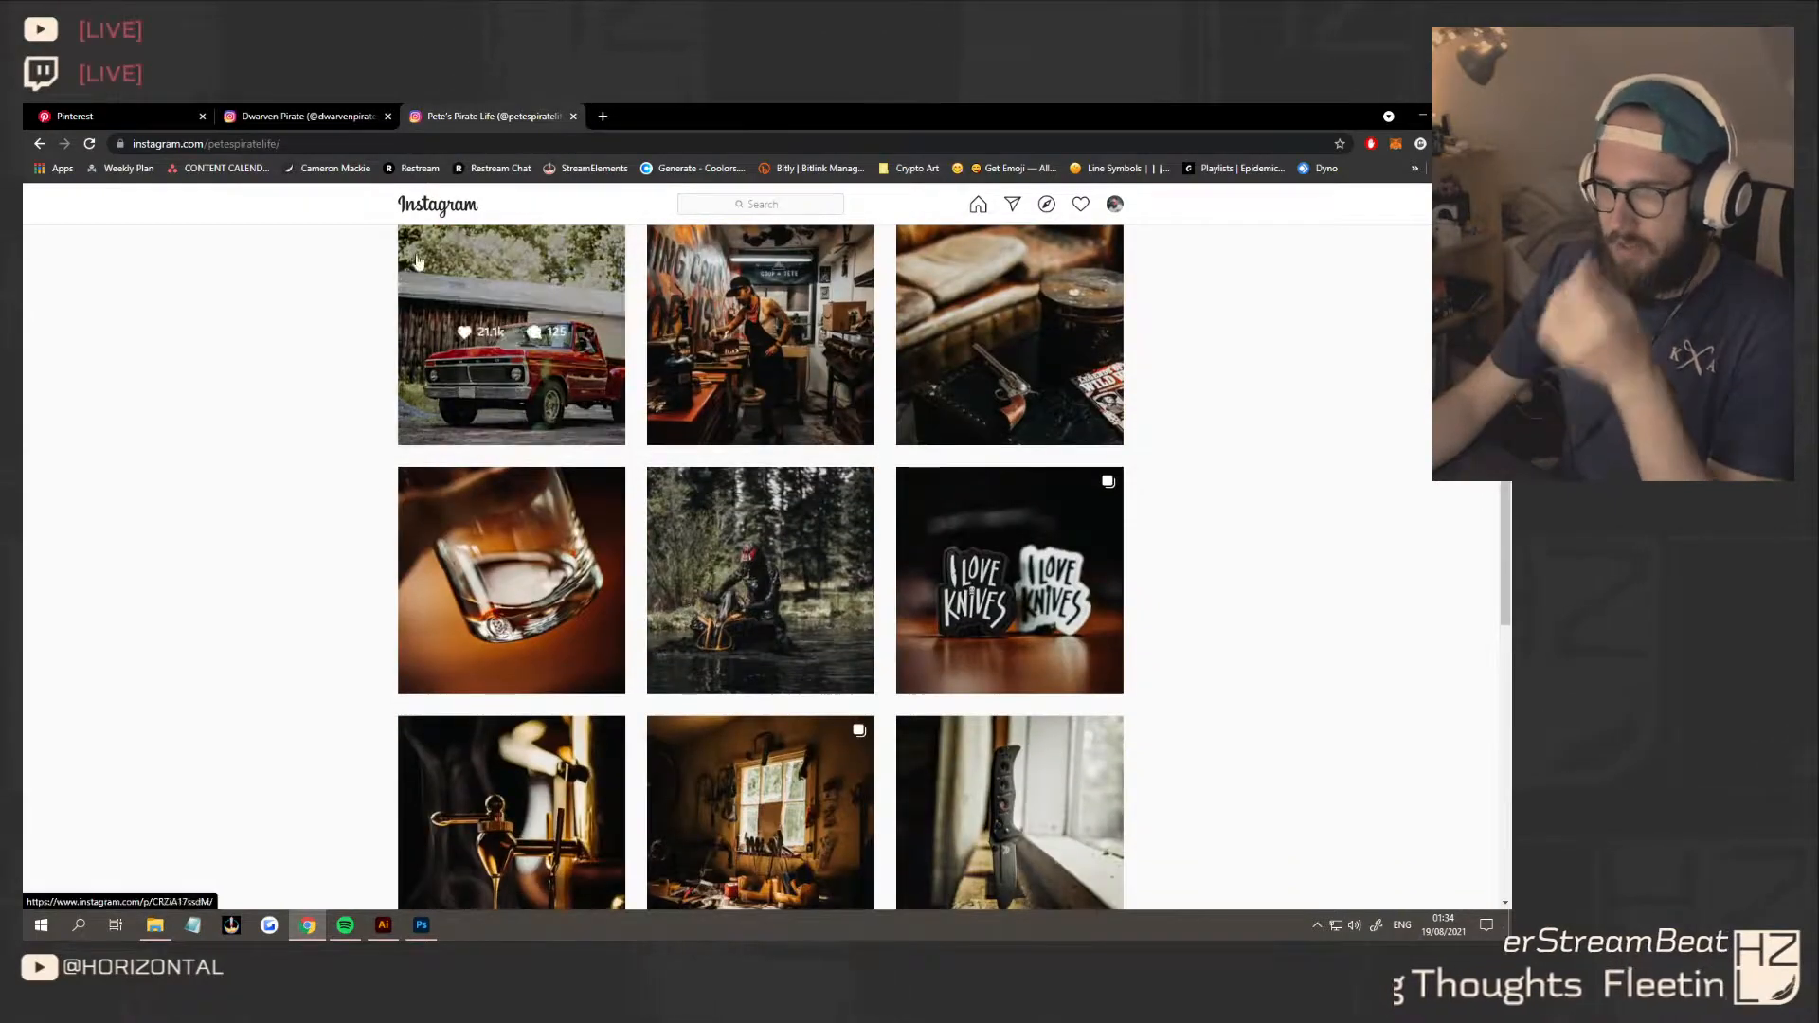
left_click(285, 111)
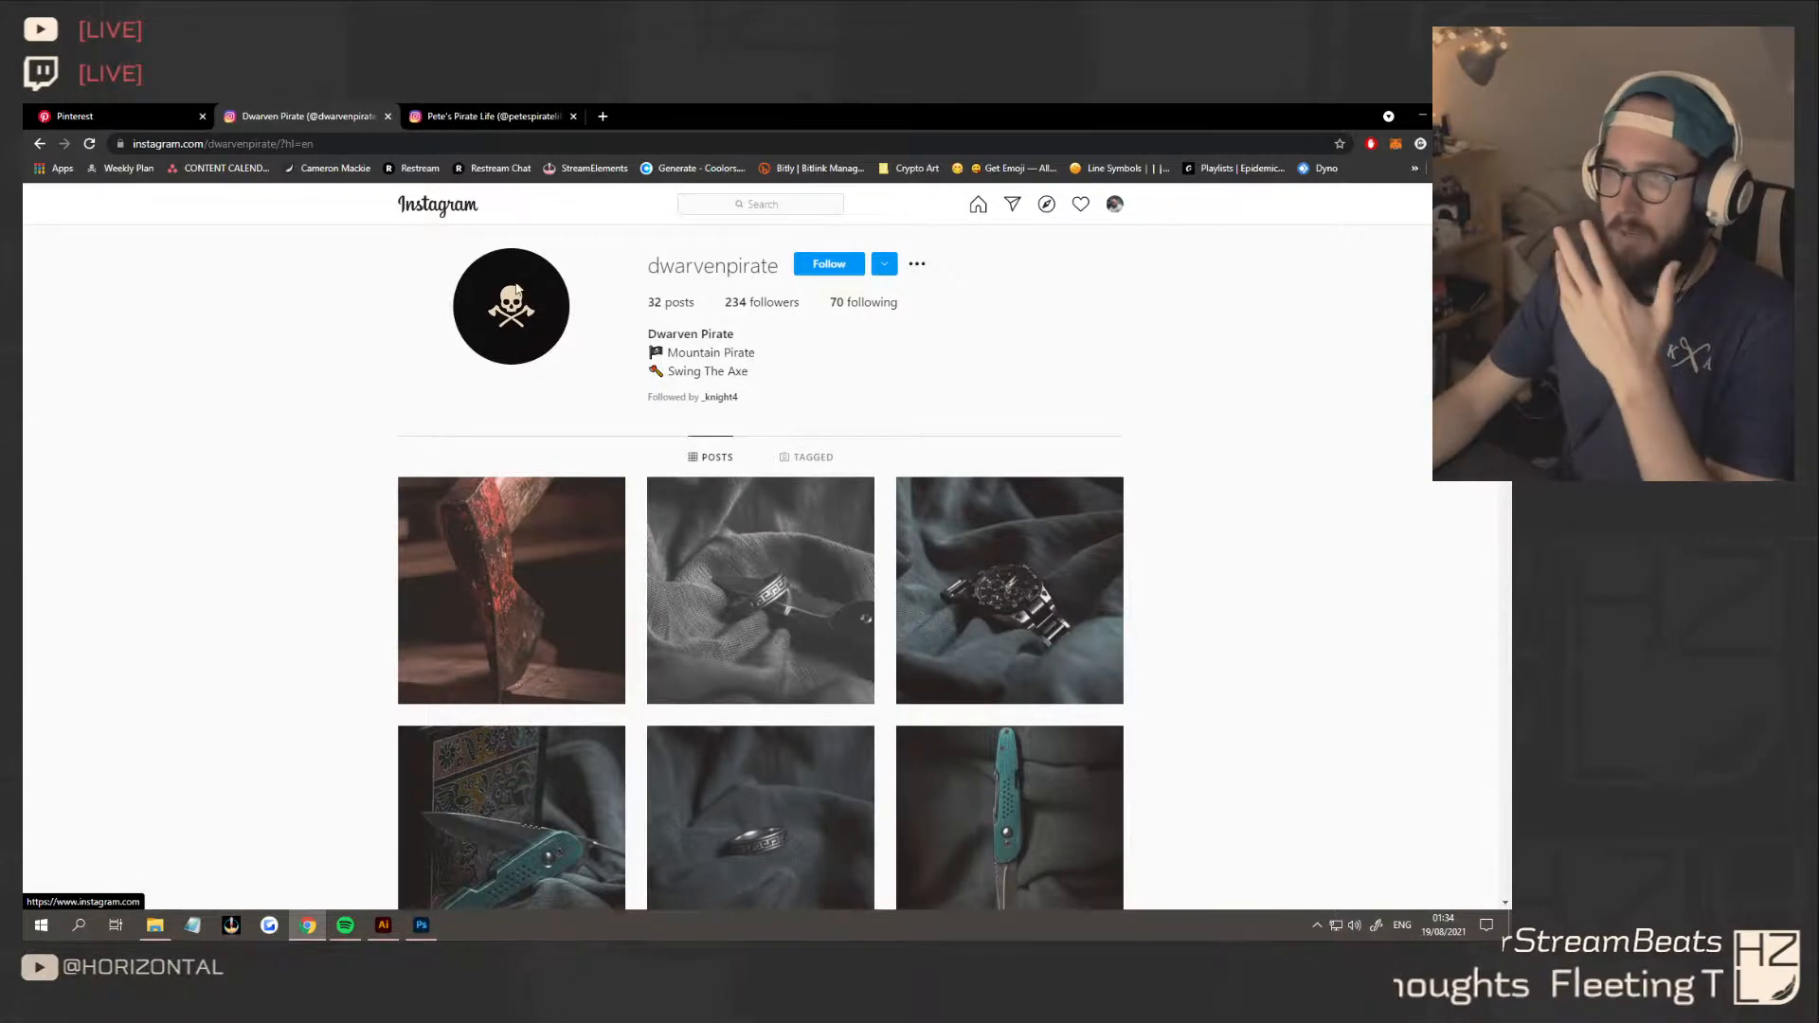
Close the petespiratelife and dwarvenpirate tabs, leaving only Pinterest open
left_click(491, 115)
left_click(574, 116)
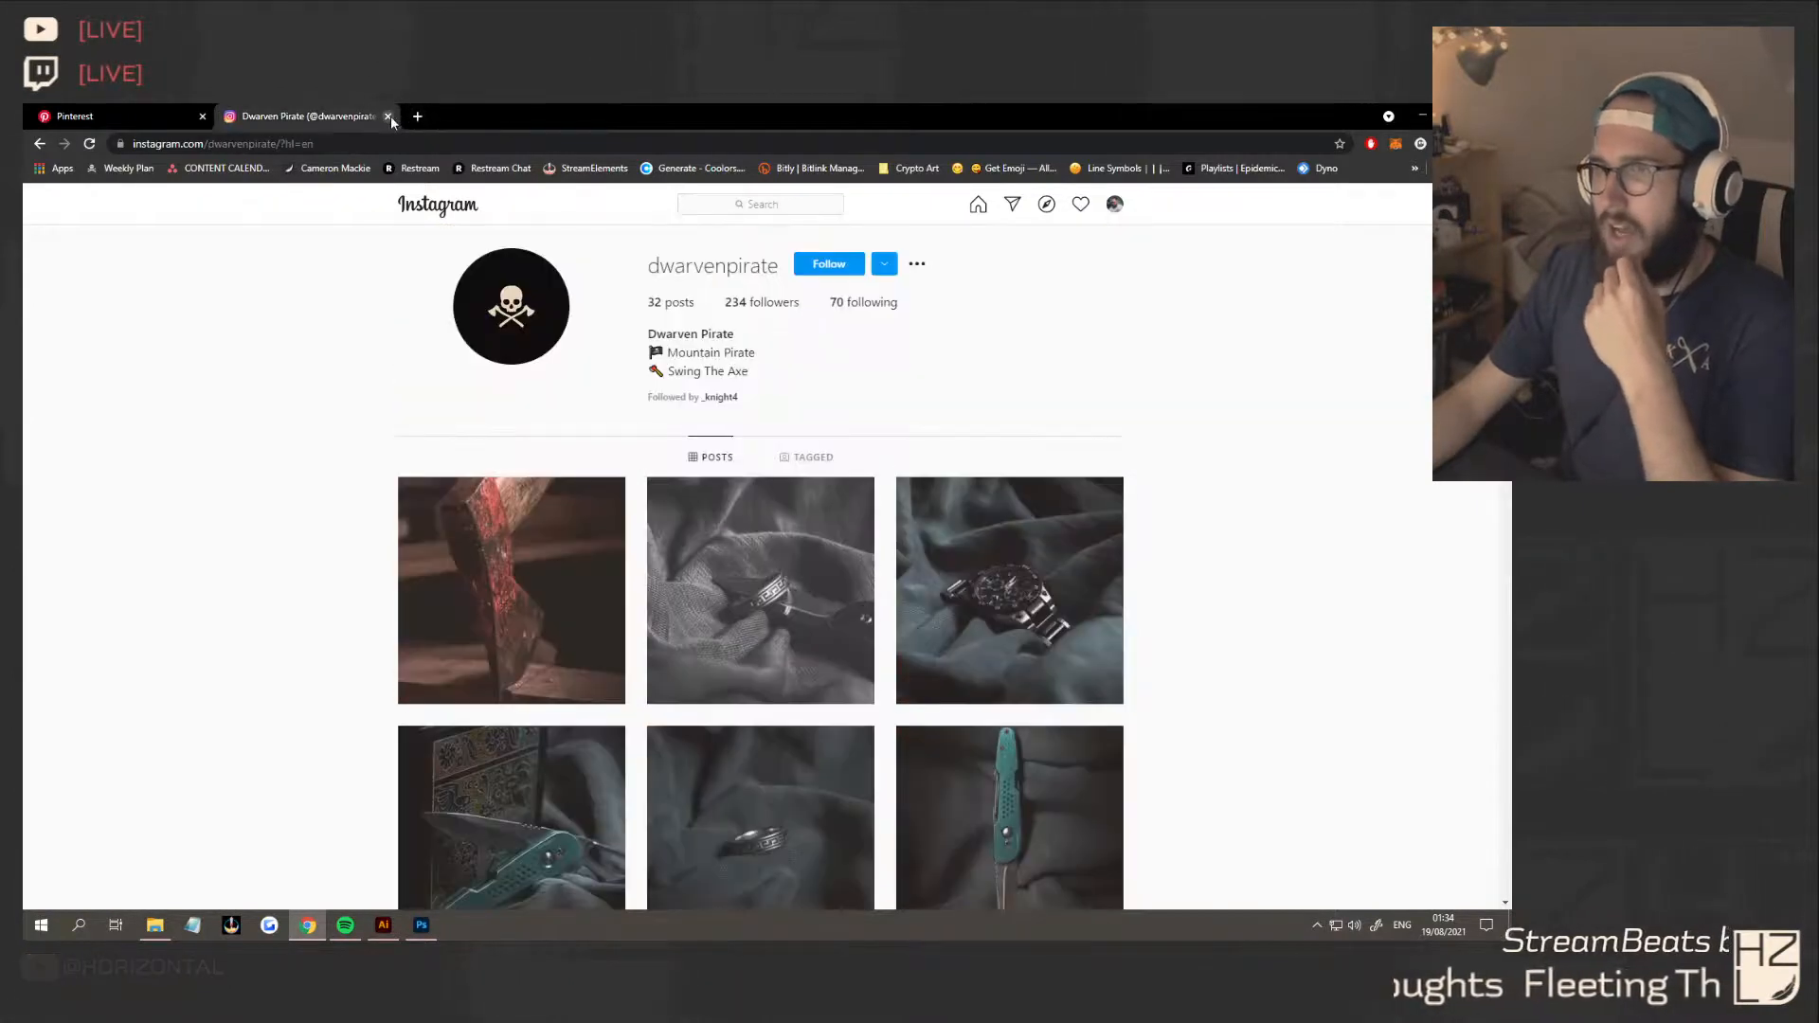
left_click(387, 116)
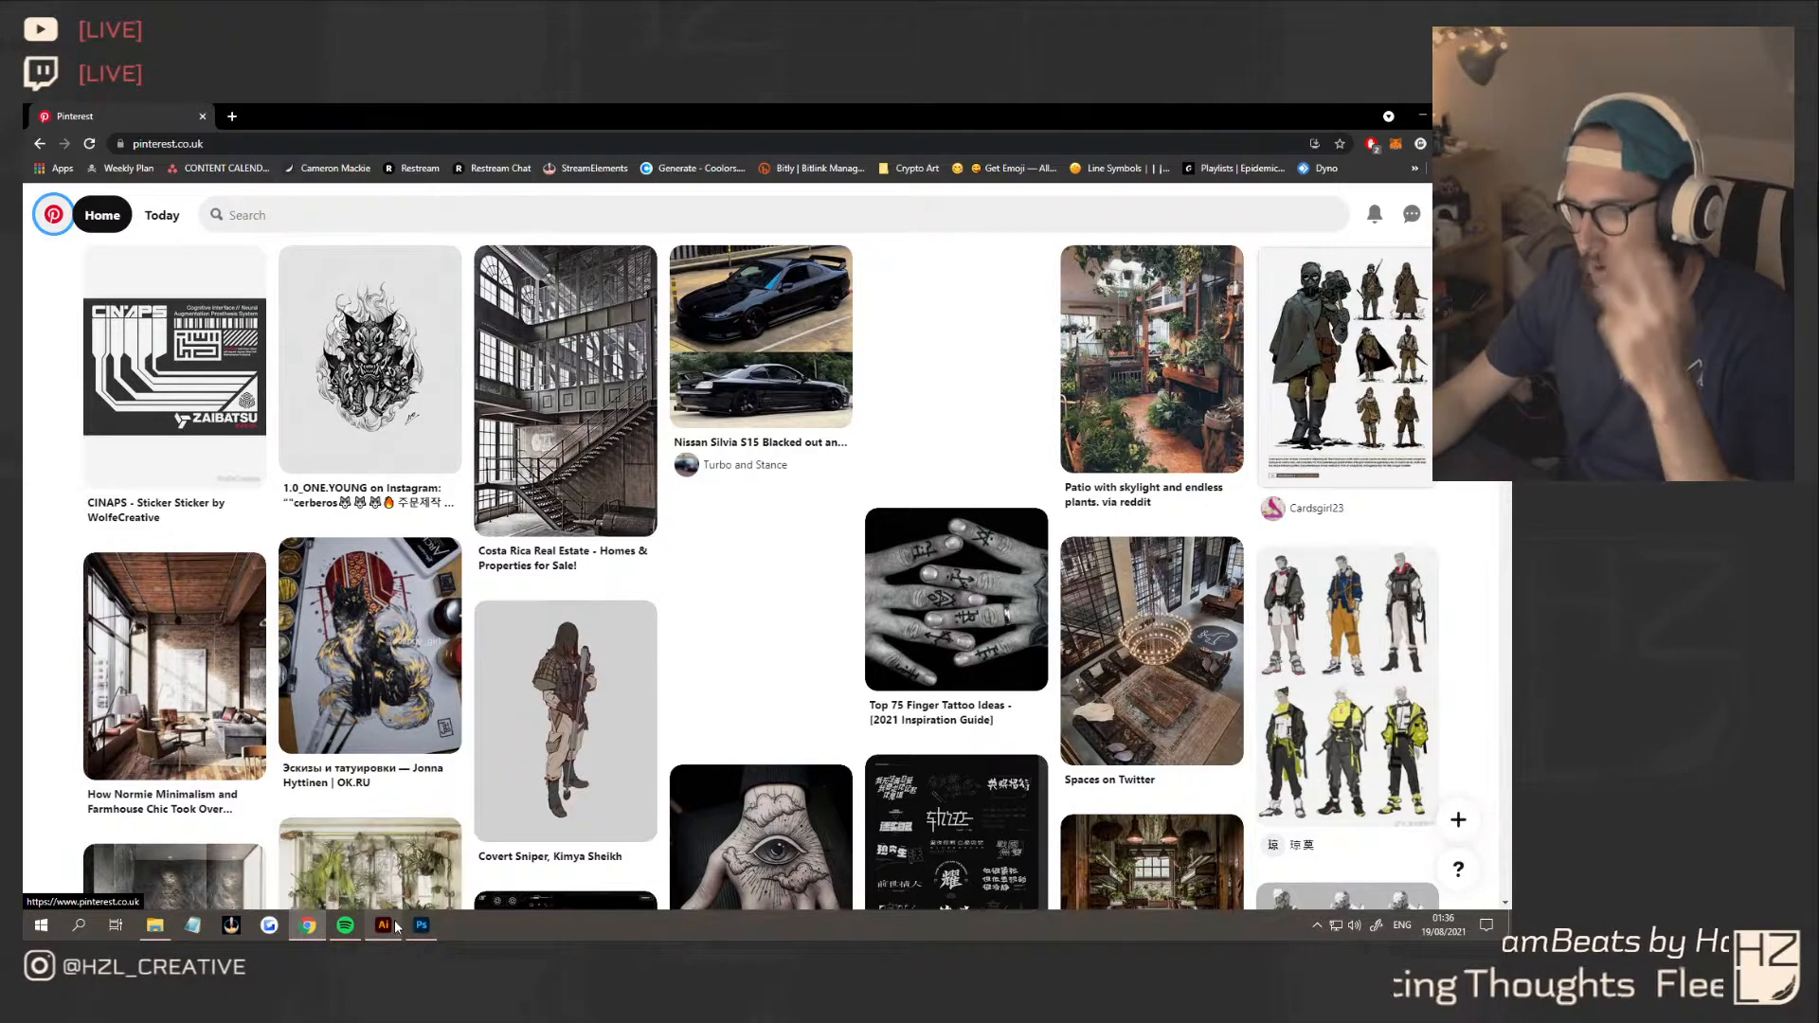
Switch to File Explorer and open the Logo folder inside Personal Work, Mackie Media, Brand
mouse_move(409, 933)
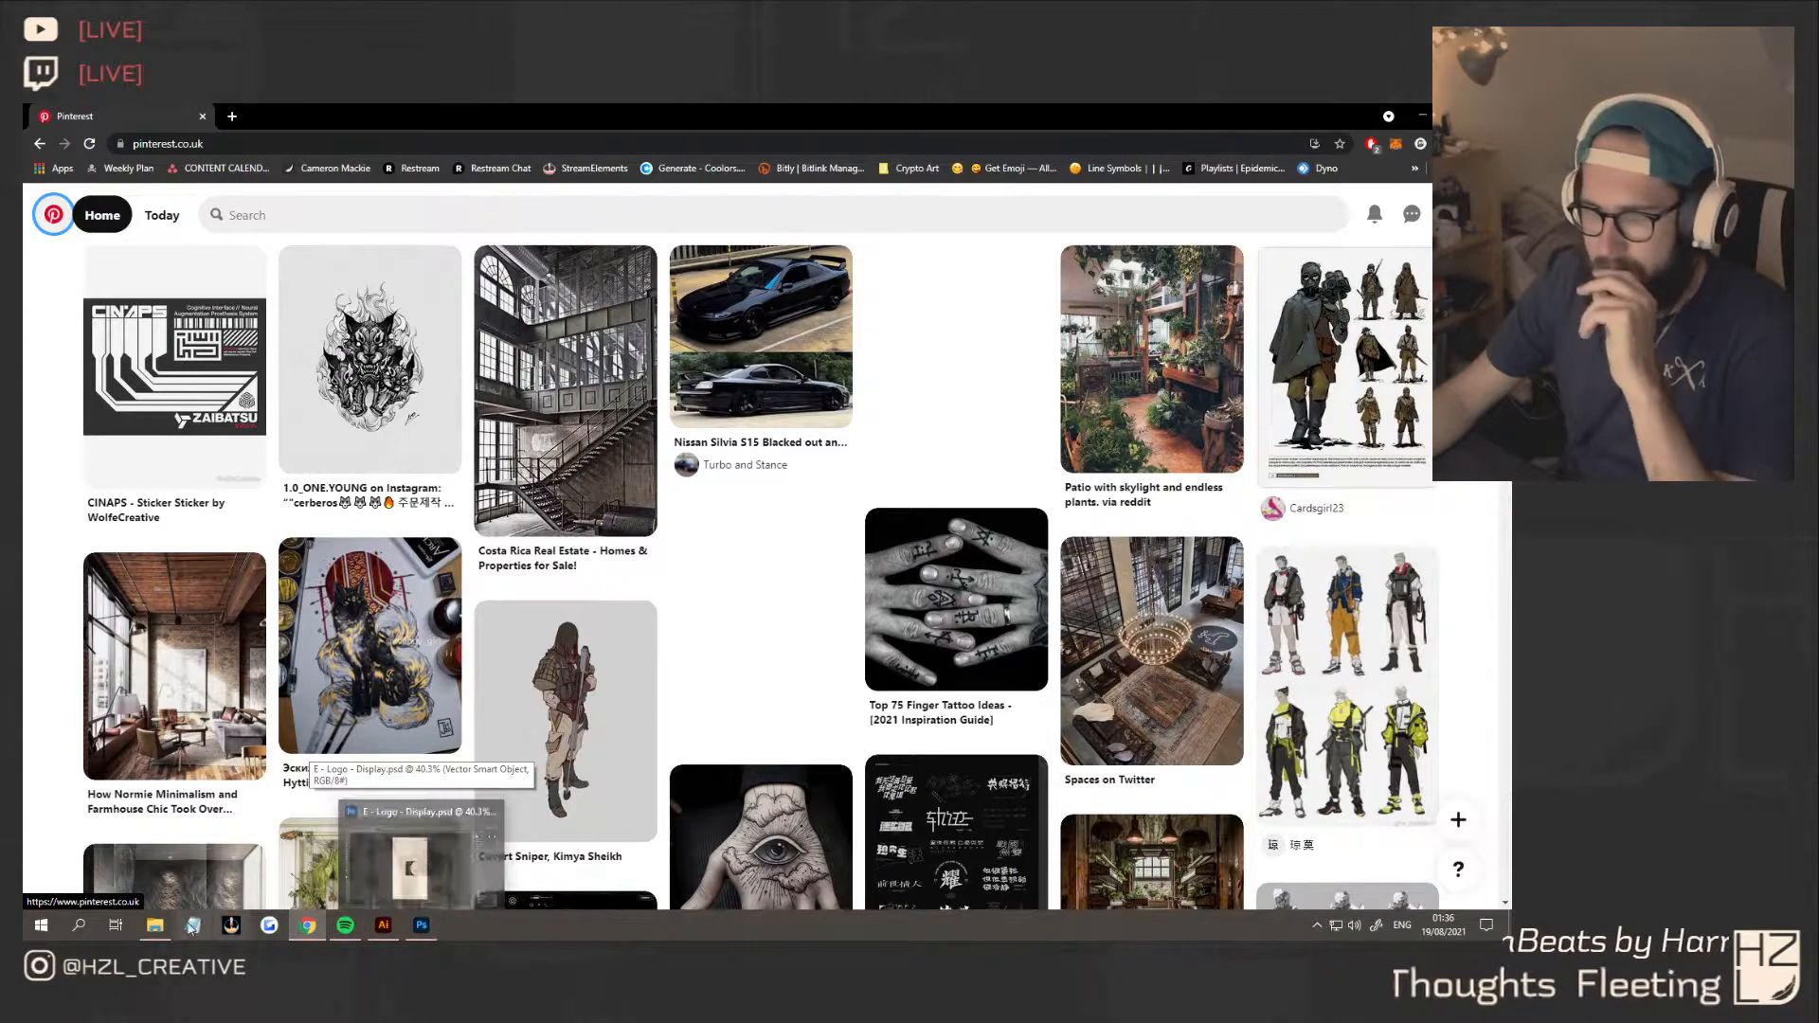
left_click(154, 925)
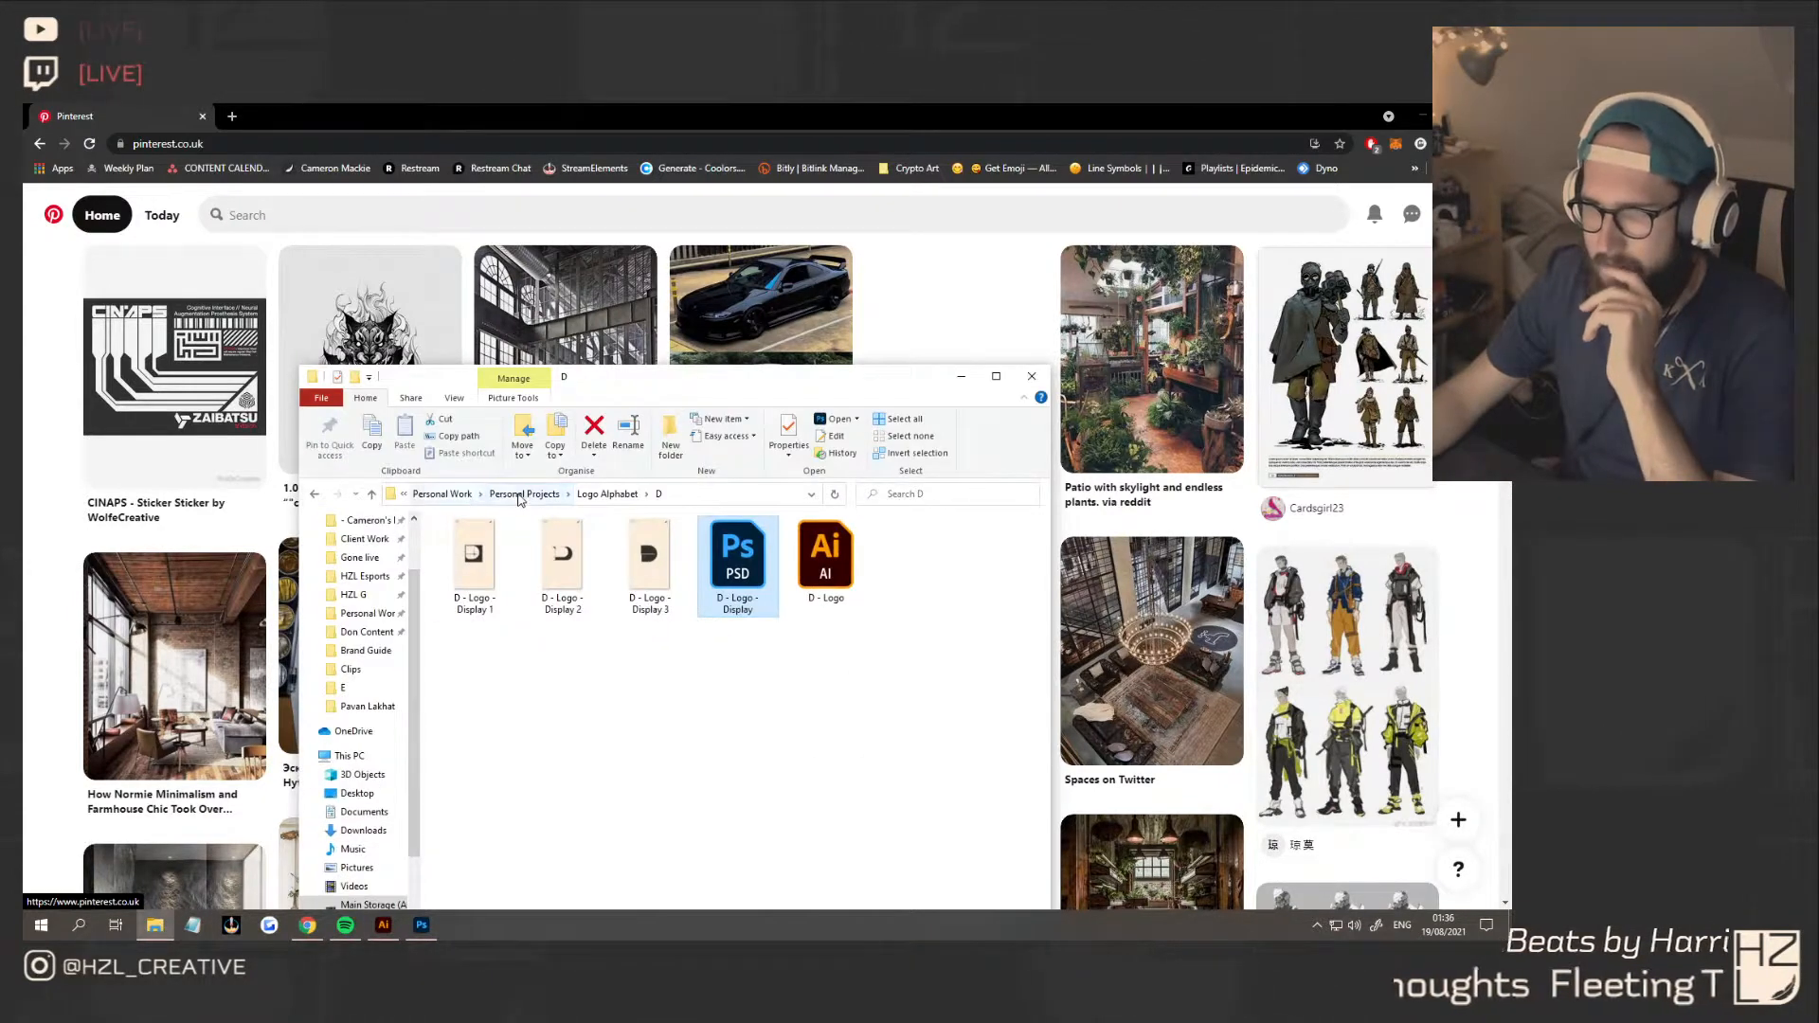
left_click(443, 493)
double_click(502, 658)
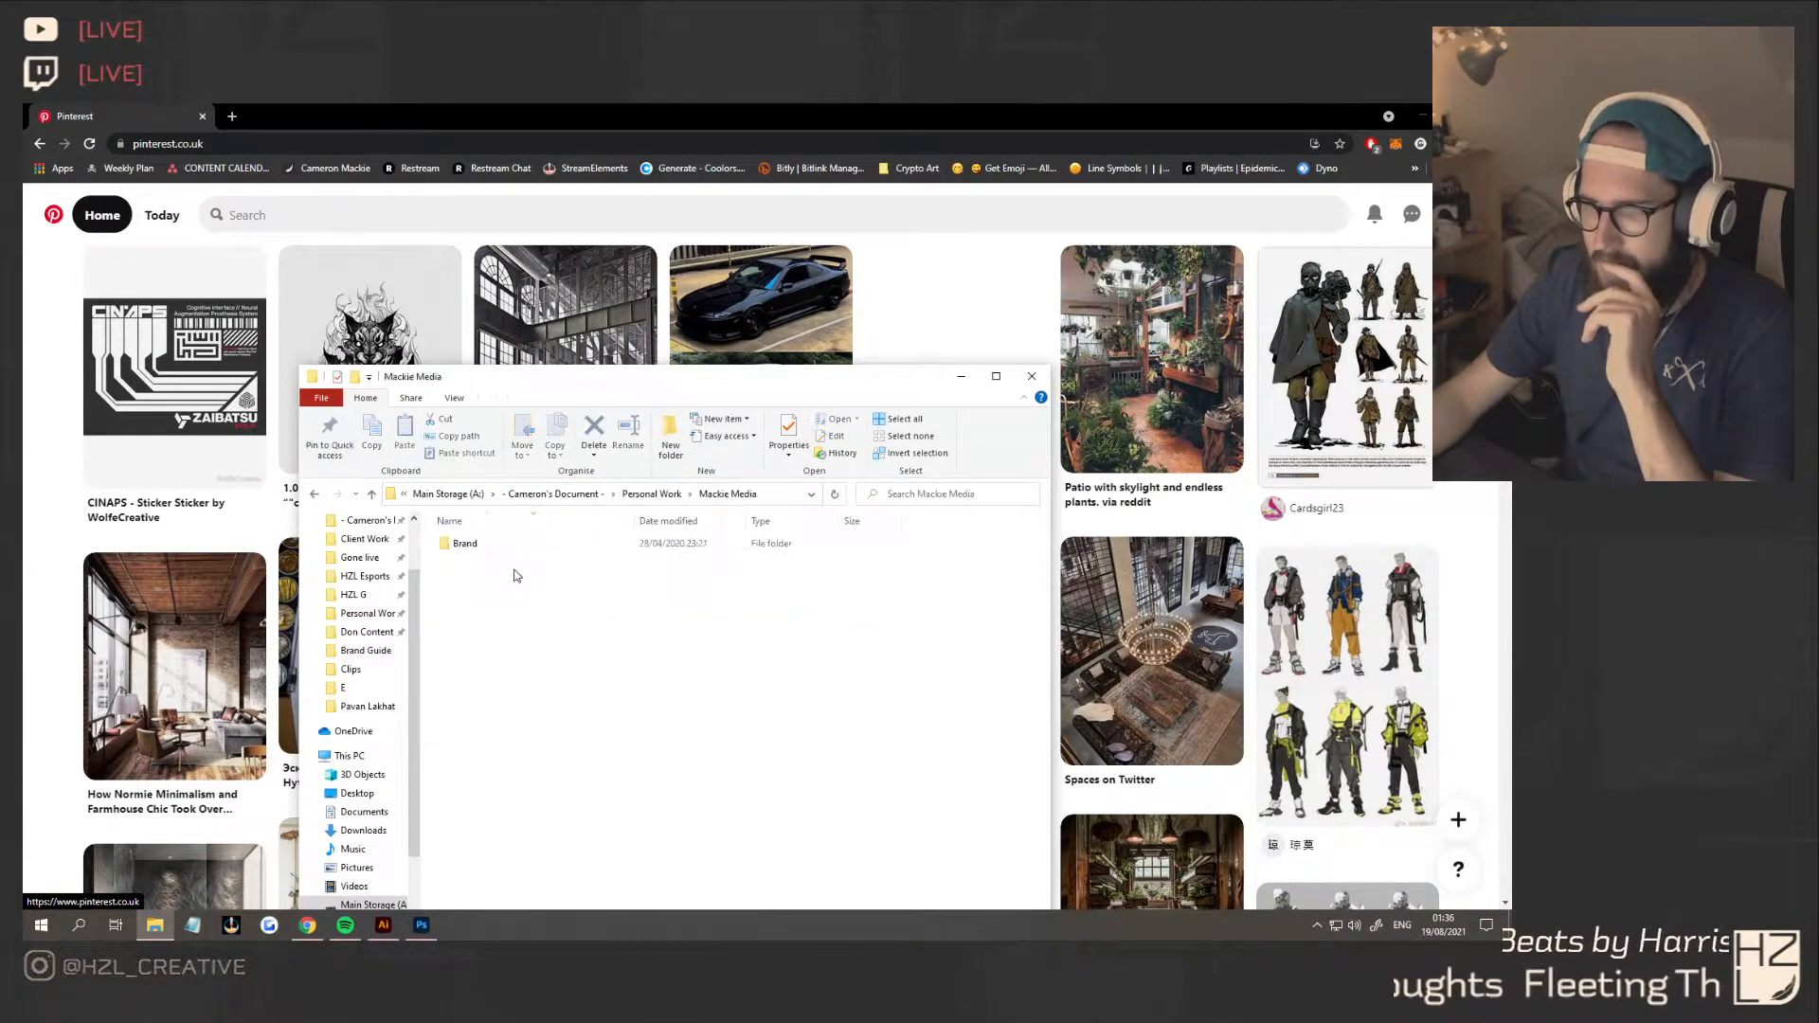
double_click(495, 544)
double_click(484, 567)
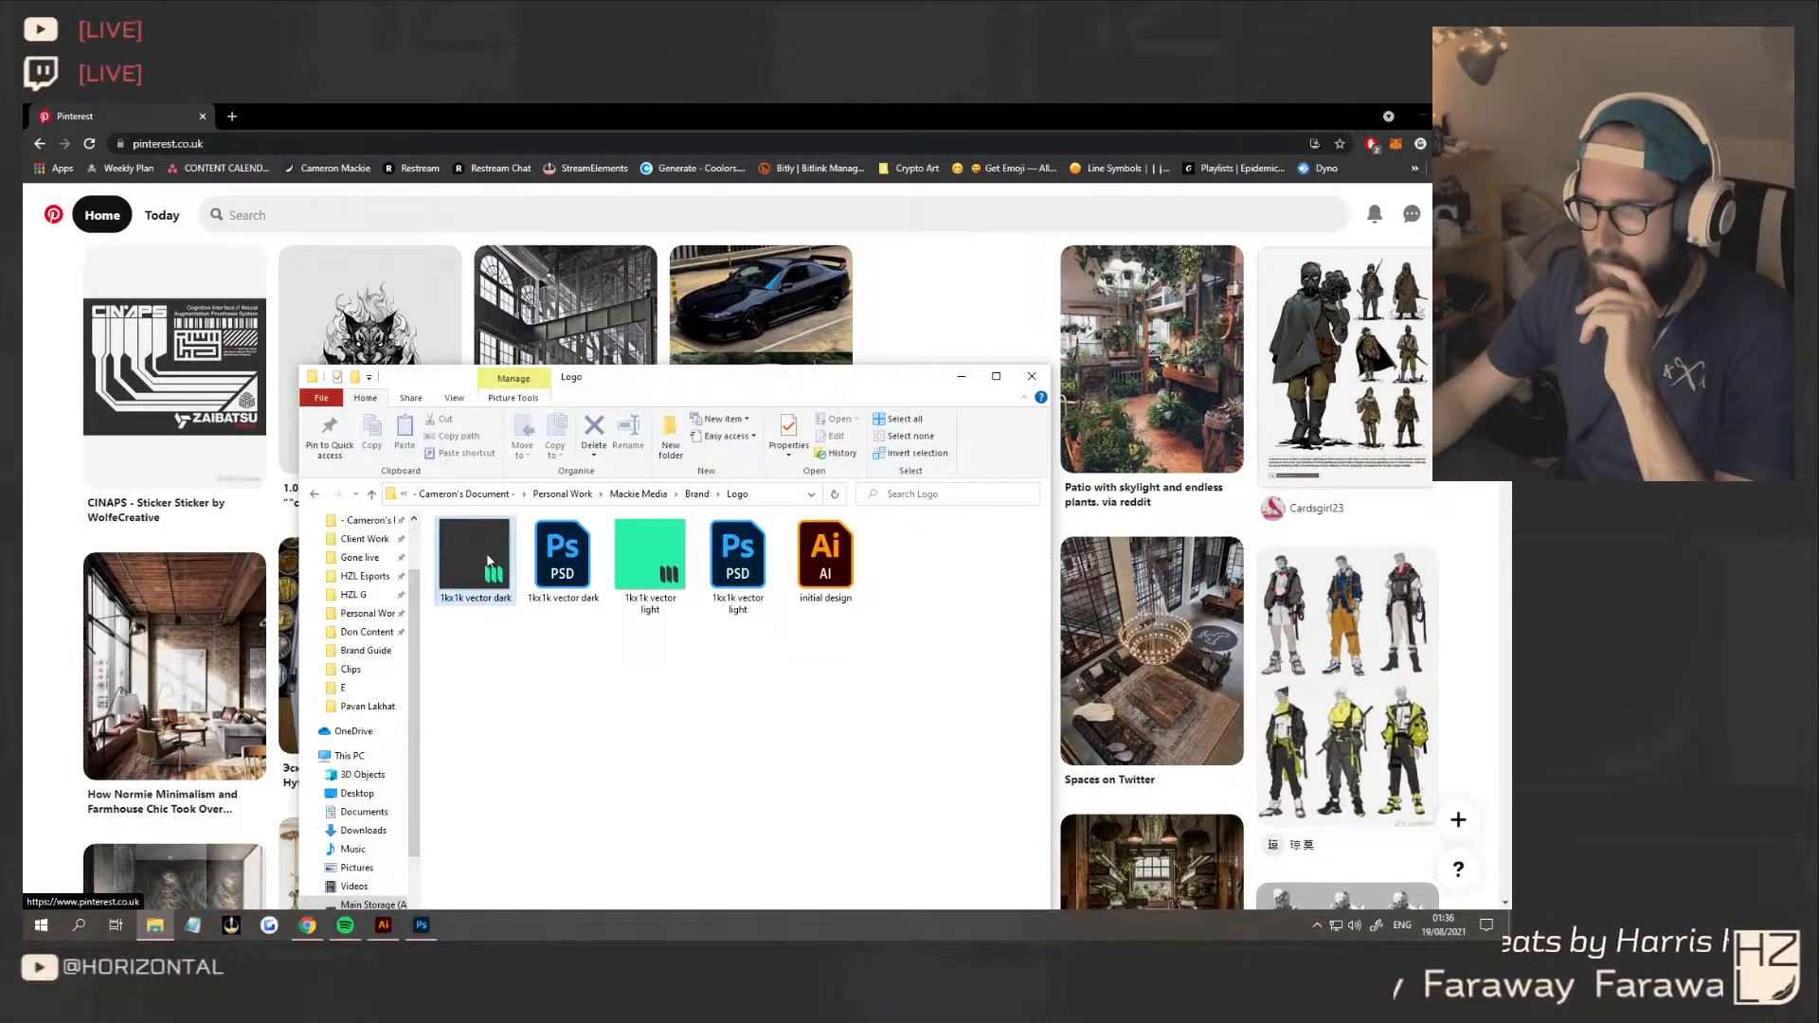
View the "Twitter Banner Dark" image in the Brand folder and "1kx1k vector dark" in the Logo folder, then close the viewer and folder window
key("alt+Left")
double_click(599, 583)
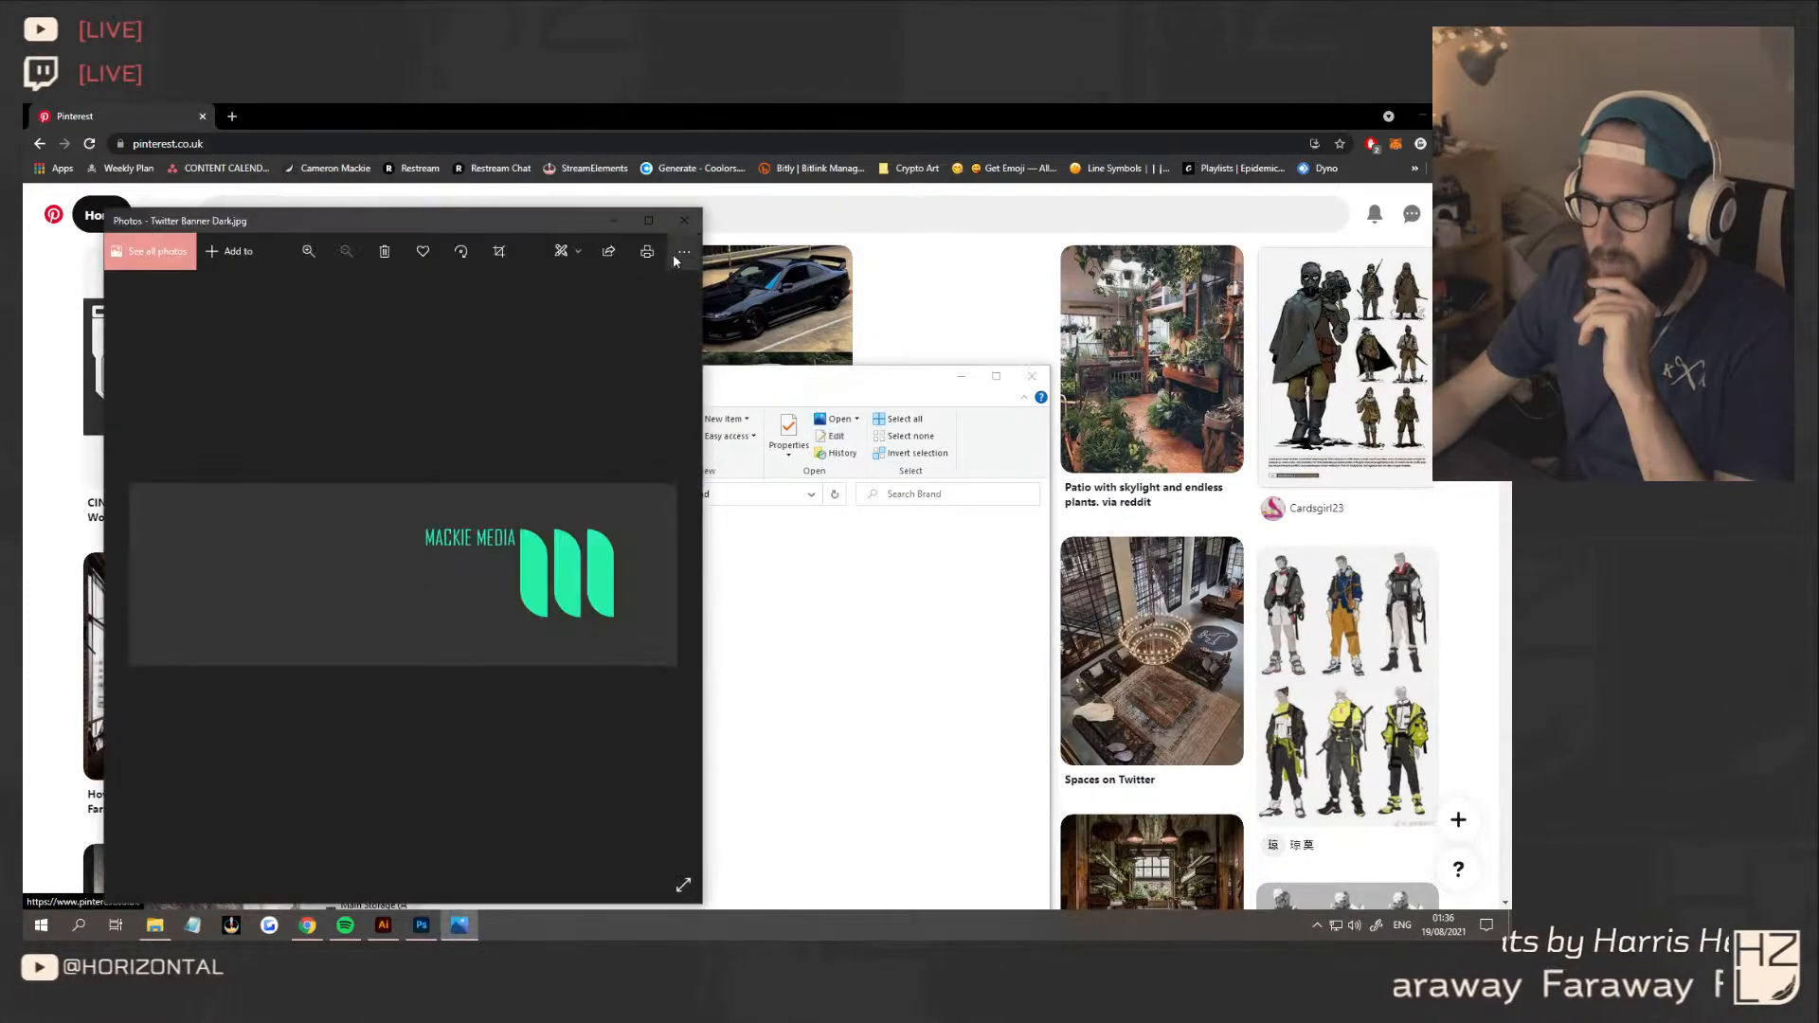
left_click(684, 220)
double_click(469, 557)
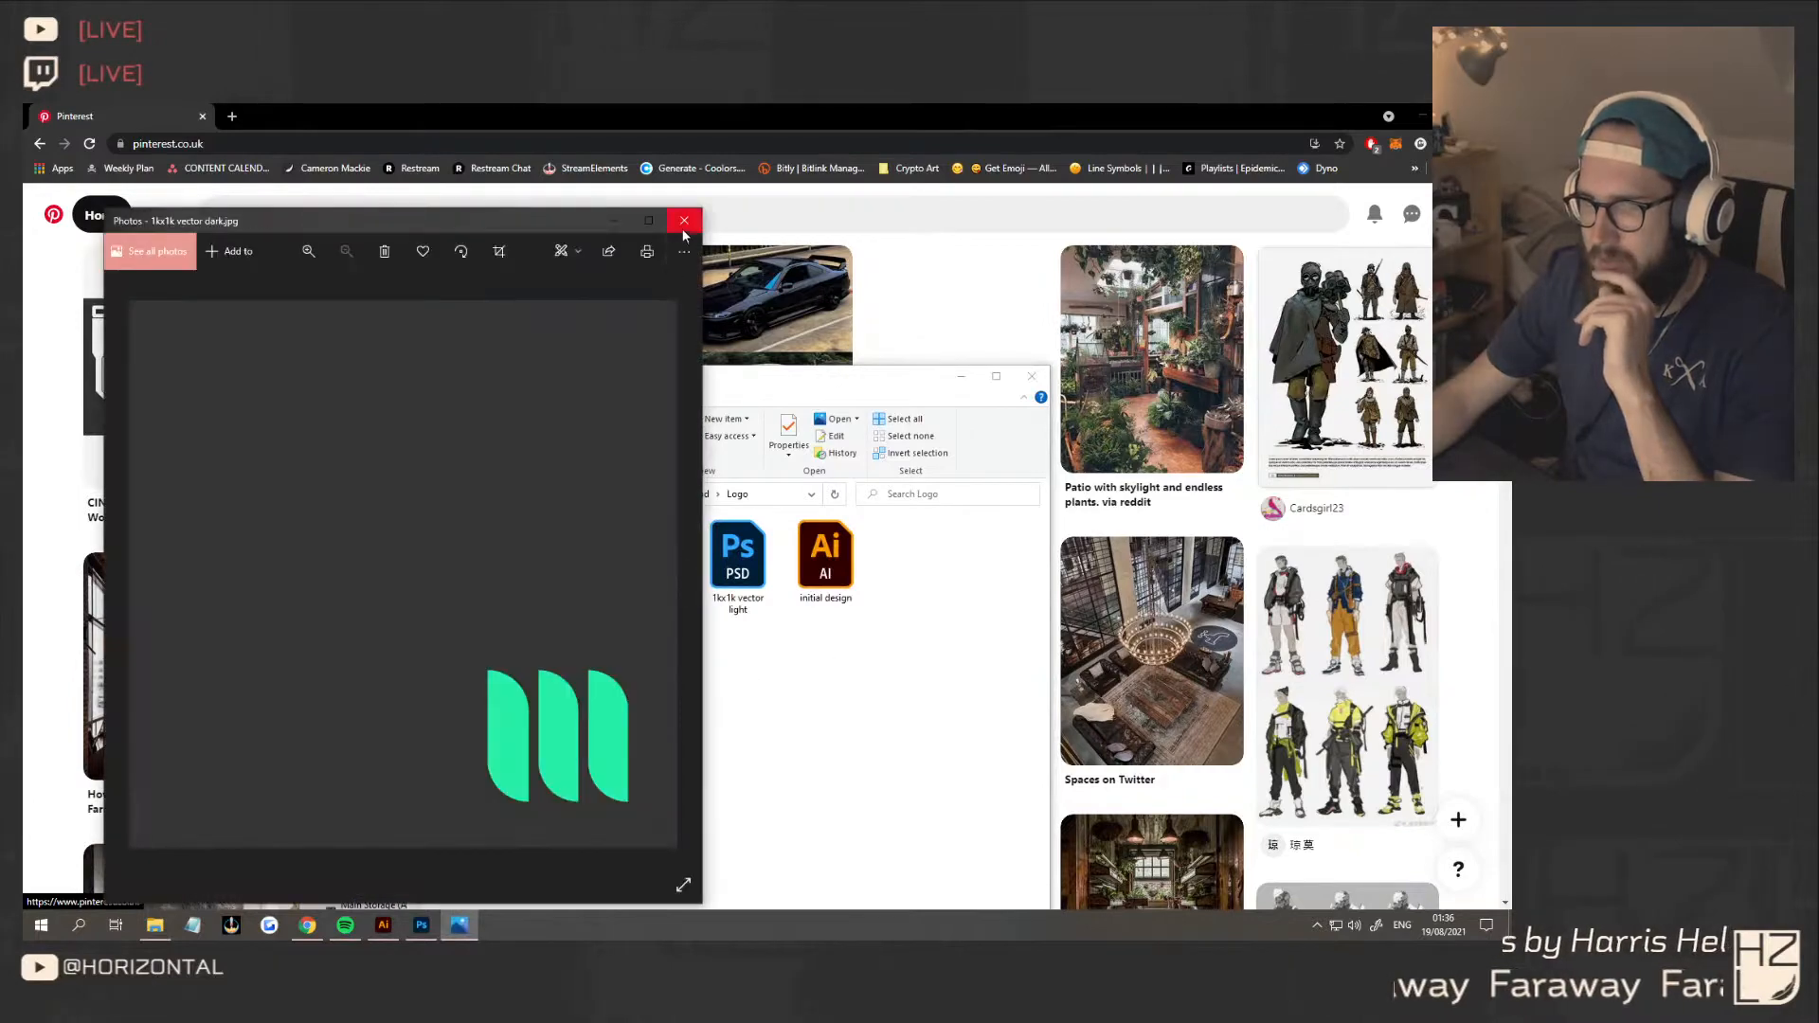
left_click(684, 220)
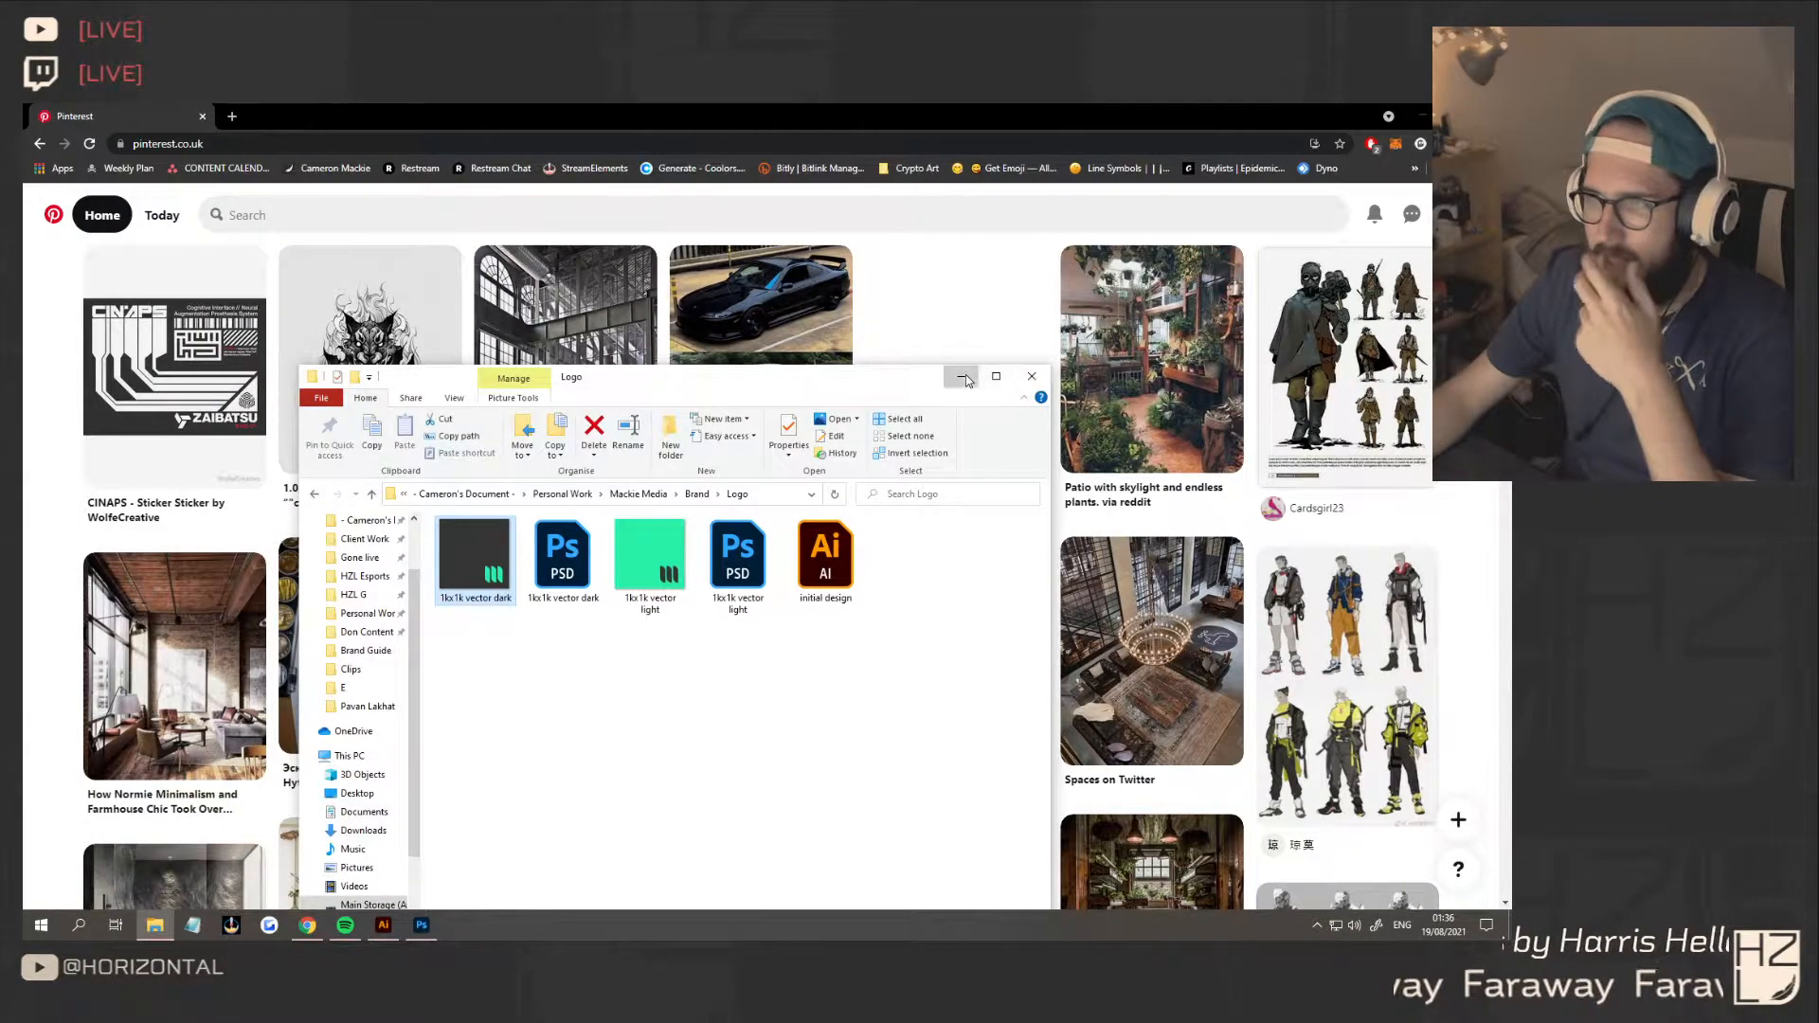
left_click(1035, 379)
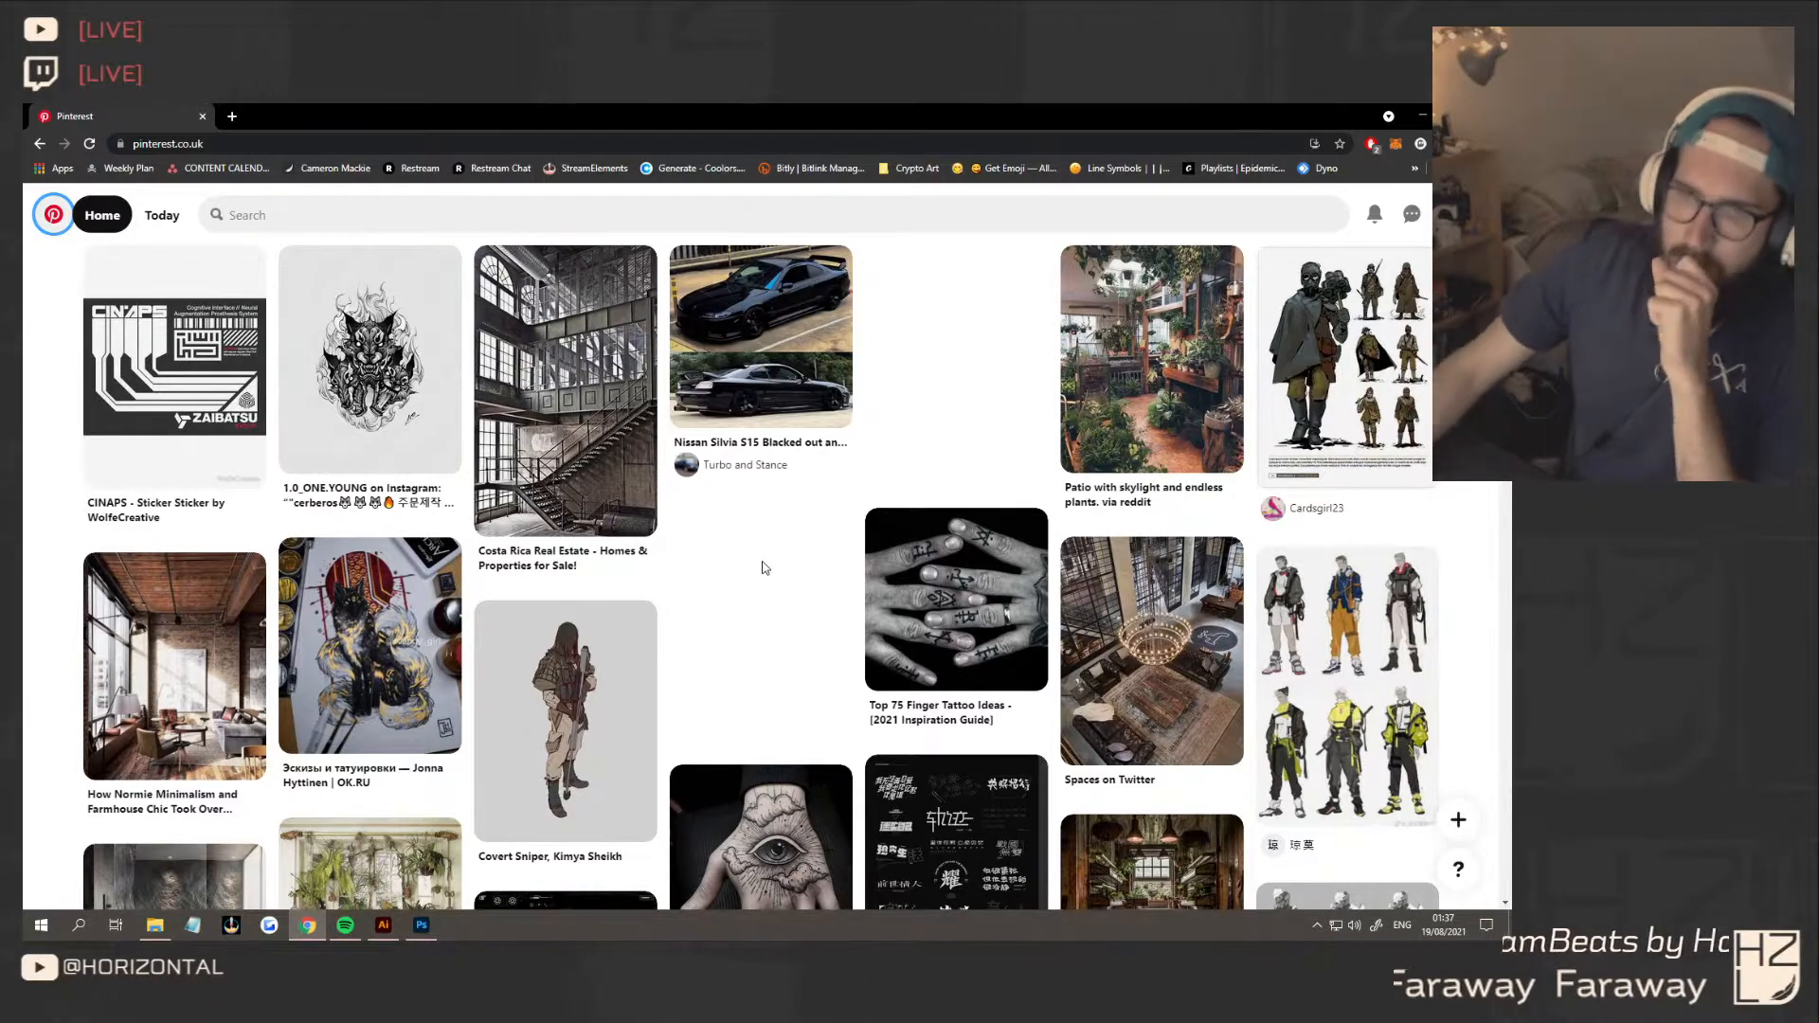
Switch to Illustrator to show the E - Logo document with the three logo concepts
mouse_move(293, 405)
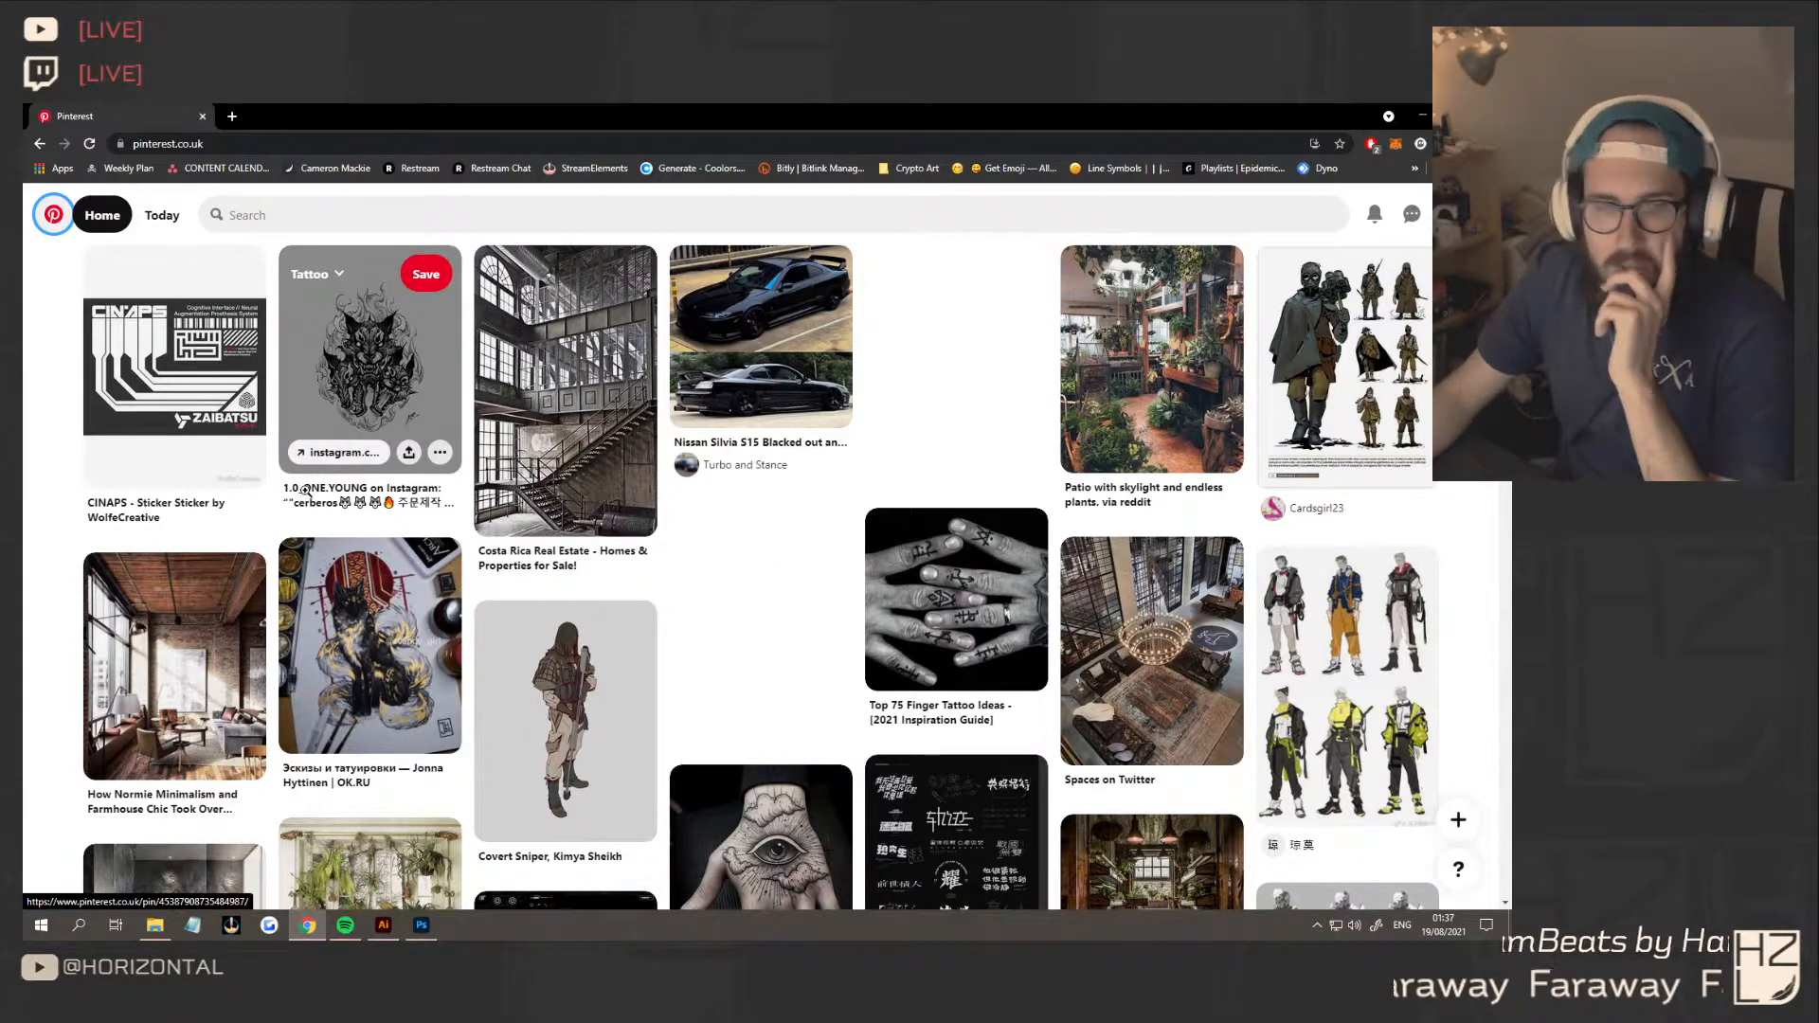
left_click(390, 928)
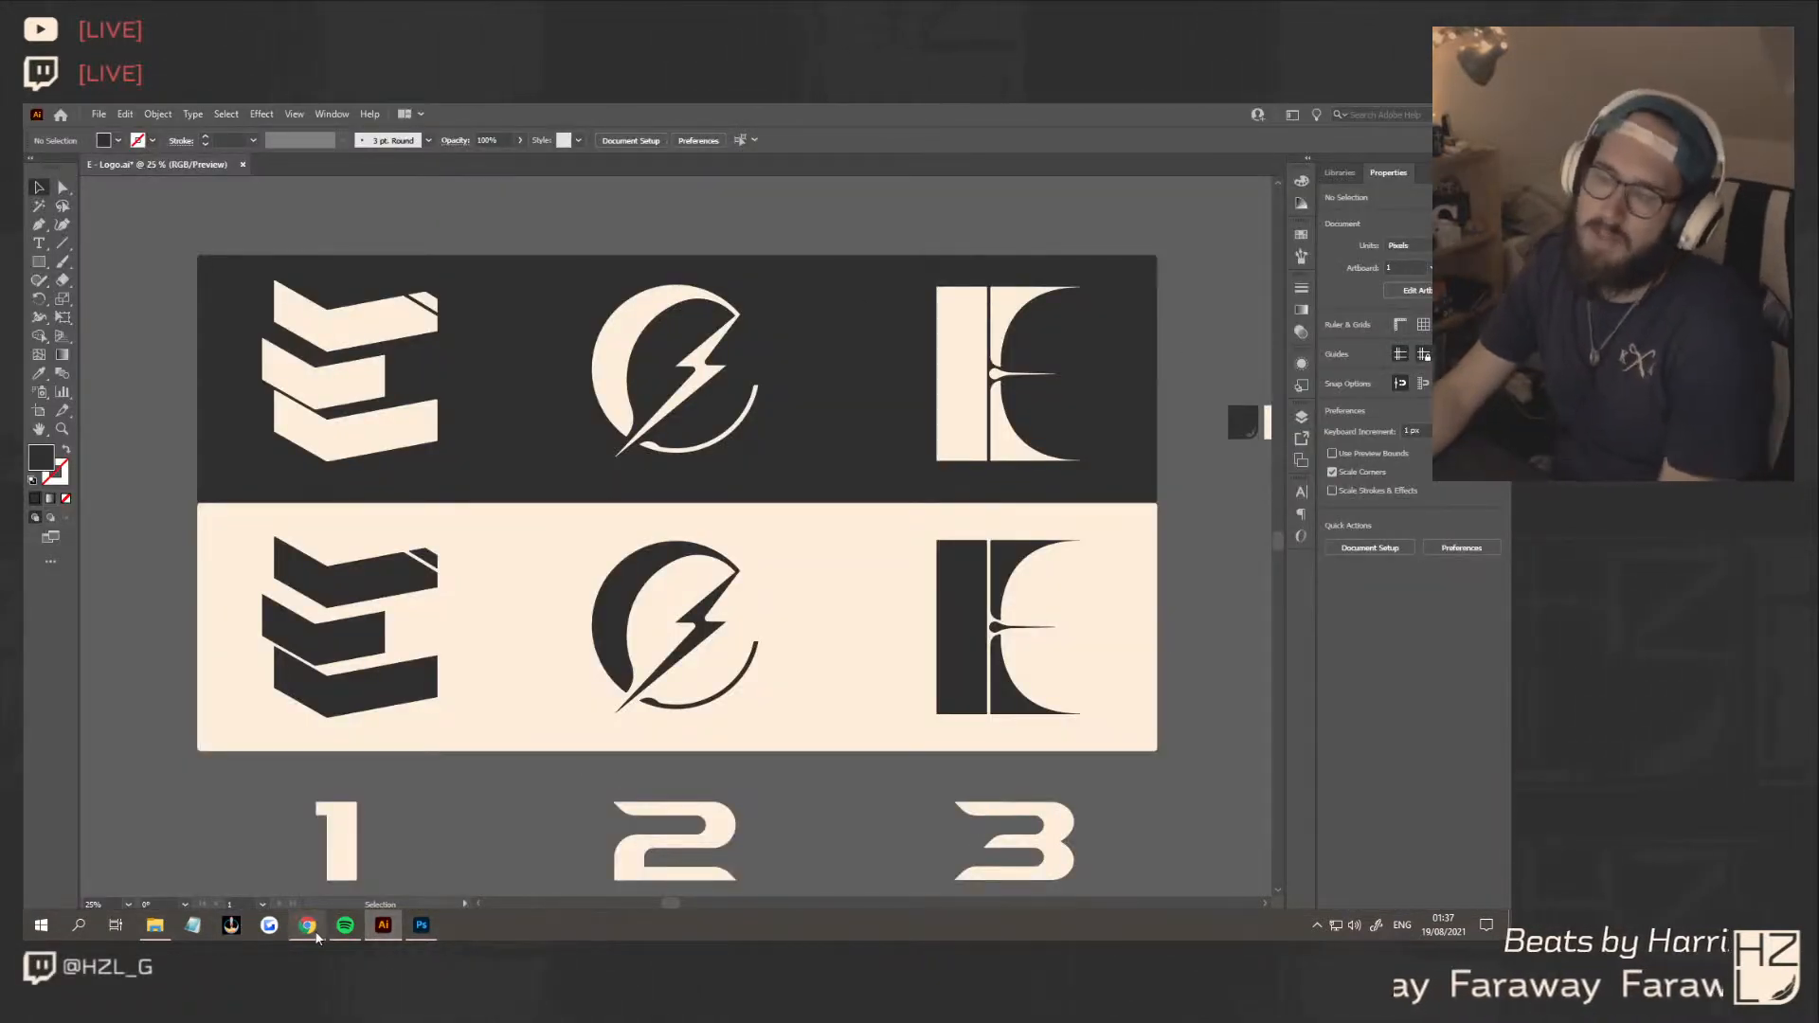
mouse_move(312, 933)
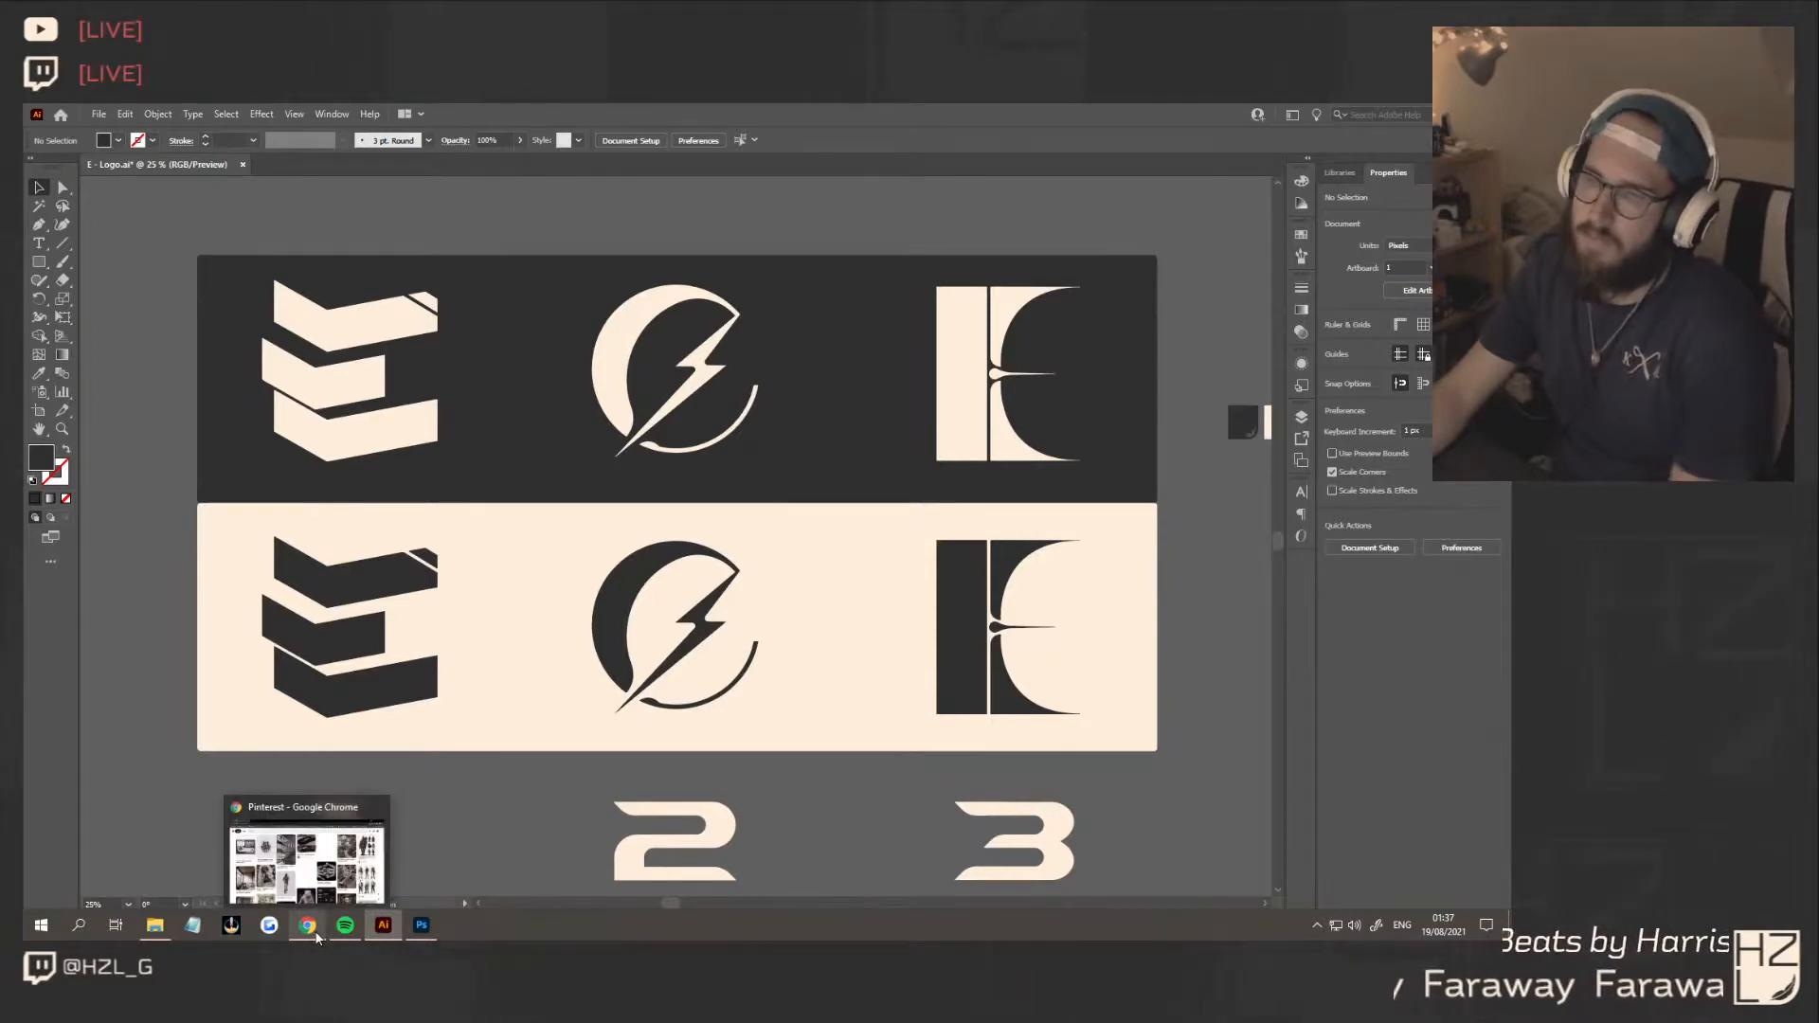